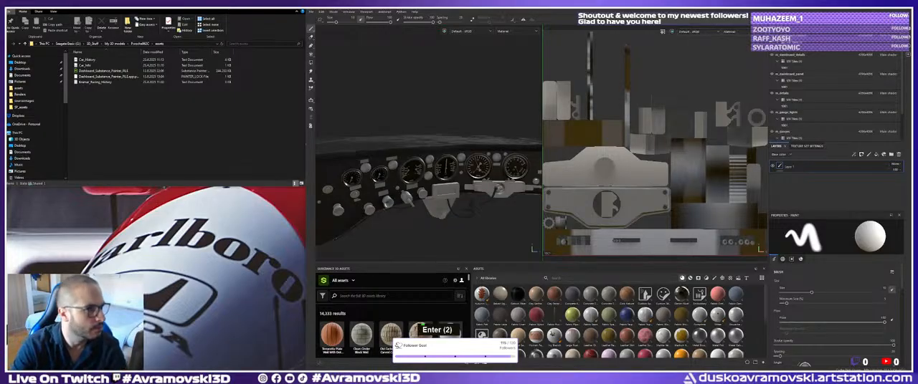
{"action": "key", "text": "BackSpace"}
{"action": "key", "text": "BackSpace"}
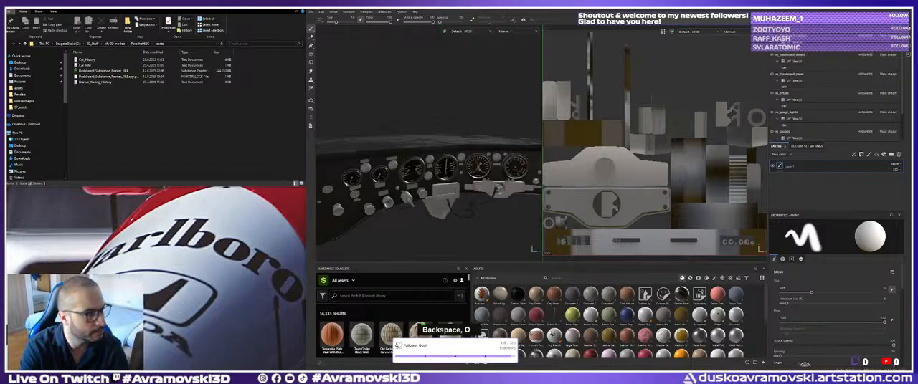
{"action": "key", "text": "ctrl+v"}
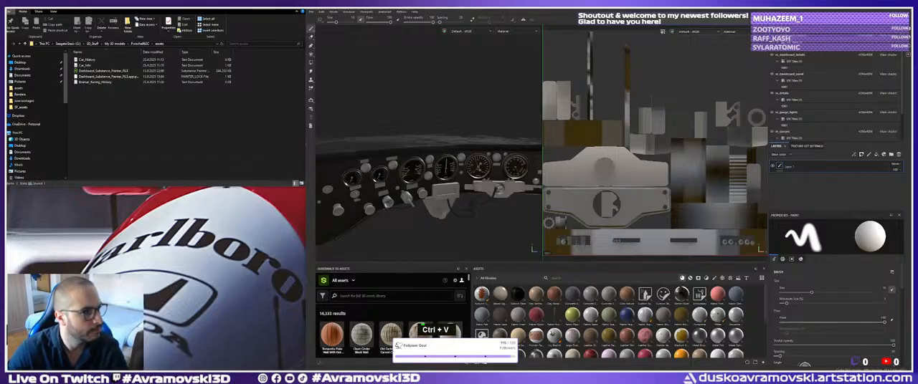
{"action": "key", "text": "BackSpace"}
{"action": "key", "text": "BackSpace"}
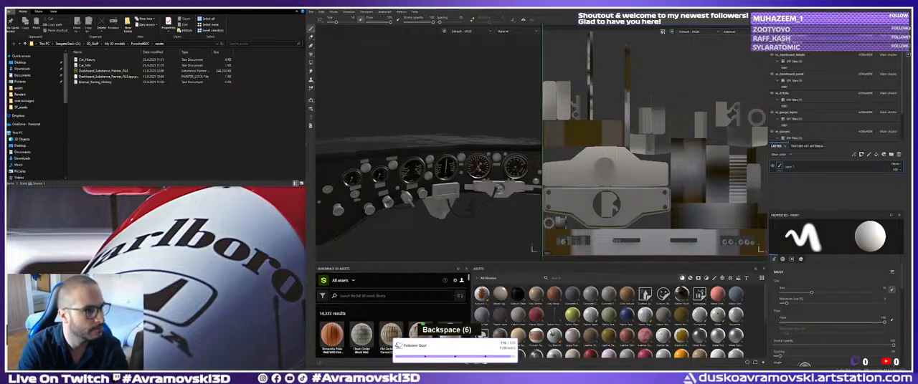
{"action": "key", "text": "BackSpace"}
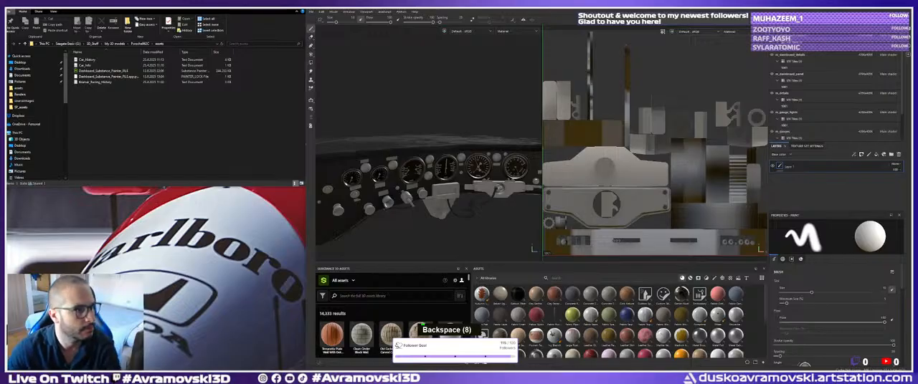
{"action": "scroll", "coordinate": [532, 249], "scroll_direction": "down", "scroll_amount": 1}
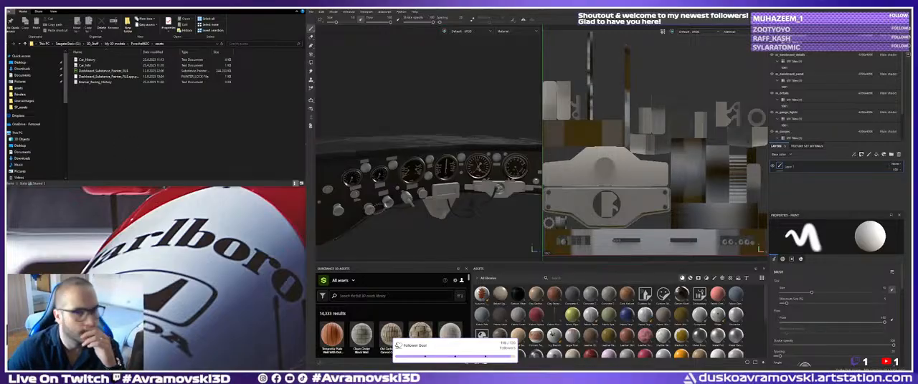
{"action": "left_click_drag", "start_coordinate": [456, 204], "coordinate": [452, 190], "text": "alt"}
Switch to Maya and move its window beside Substance Painter, beneath the file explorer.
{"action": "left_click", "coordinate": [168, 36]}
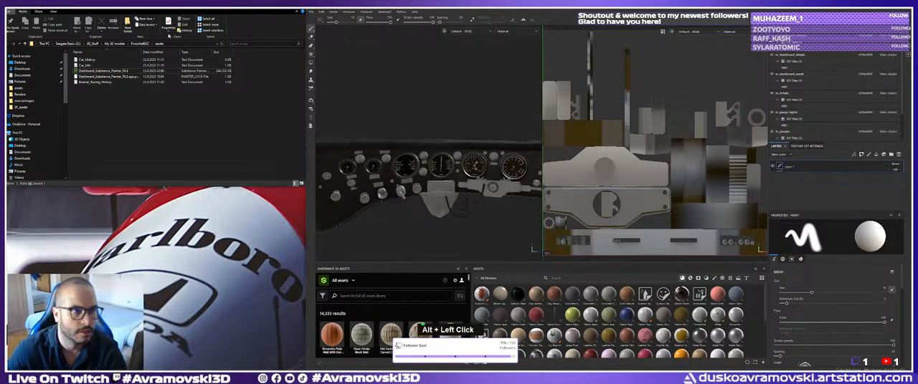
{"action": "key", "text": "alt+Tab"}
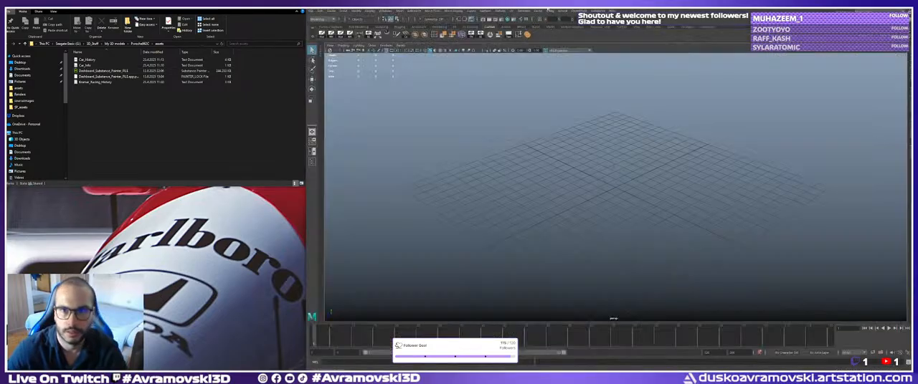
{"action": "mouse_move", "coordinate": [546, 11]}
{"action": "left_mouse_down"}
{"action": "mouse_move", "coordinate": [195, 232]}
{"action": "mouse_move", "coordinate": [127, 225]}
{"action": "left_mouse_up"}
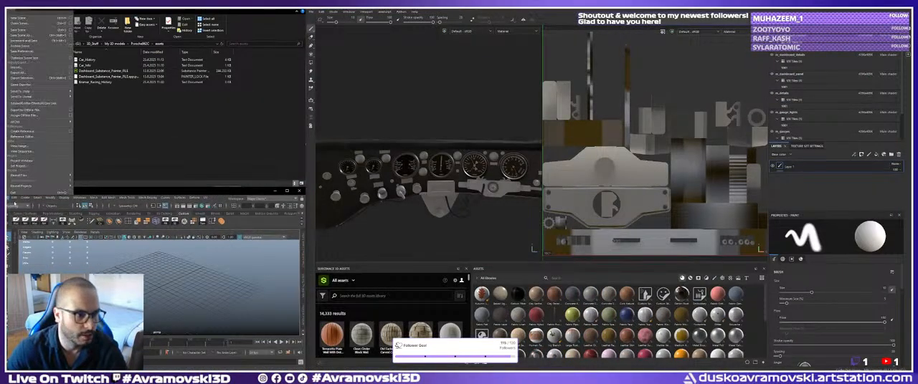
Open the most recently modified car scene from the Porsche project's scenes folder in Maya.
{"action": "left_click", "coordinate": [14, 198]}
{"action": "mouse_move", "coordinate": [6, 197]}
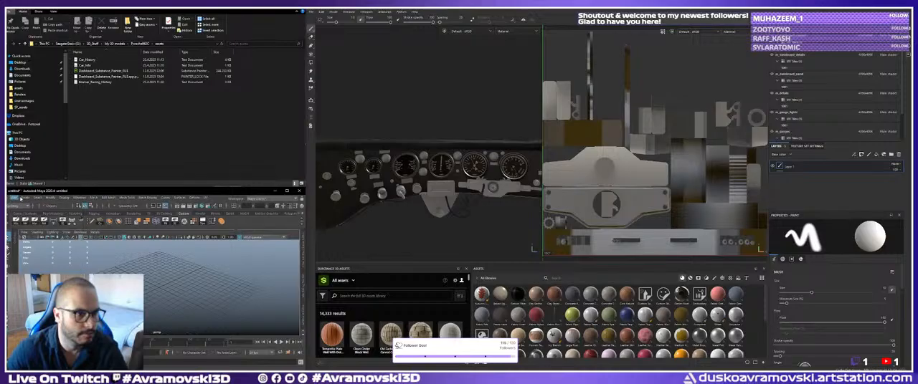
{"action": "left_click", "coordinate": [28, 23]}
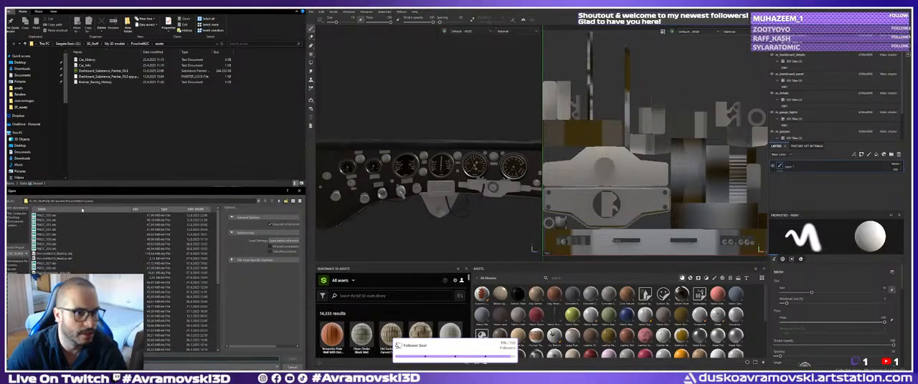
{"action": "double_click", "coordinate": [48, 220]}
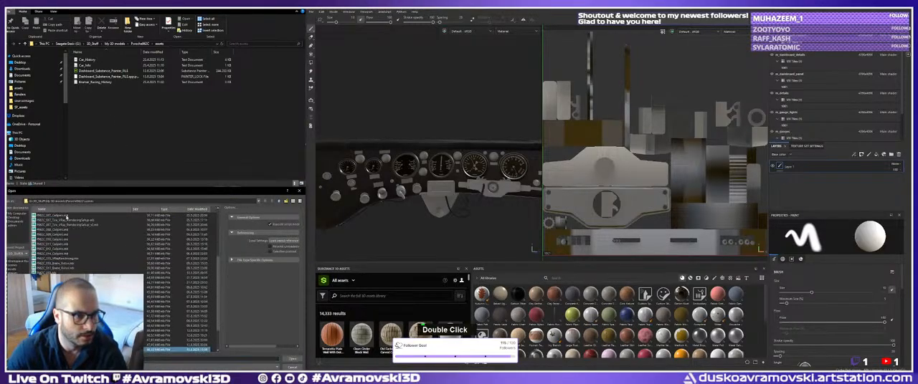
{"action": "scroll", "coordinate": [143, 236], "scroll_direction": "up", "scroll_amount": 5}
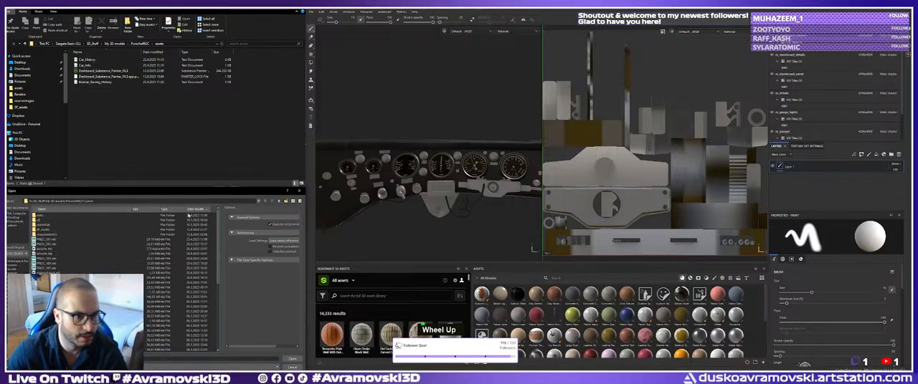
{"action": "scroll", "coordinate": [56, 232], "scroll_direction": "down", "scroll_amount": 5}
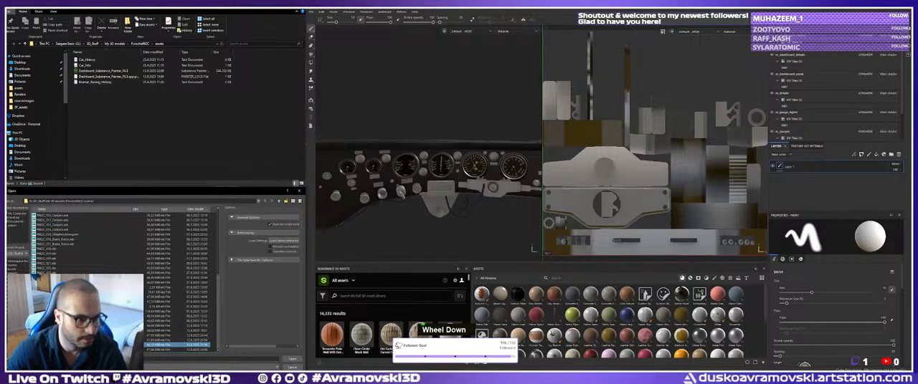
{"action": "left_click", "coordinate": [72, 350]}
{"action": "left_click", "coordinate": [292, 359]}
{"action": "left_click", "coordinate": [459, 191]}
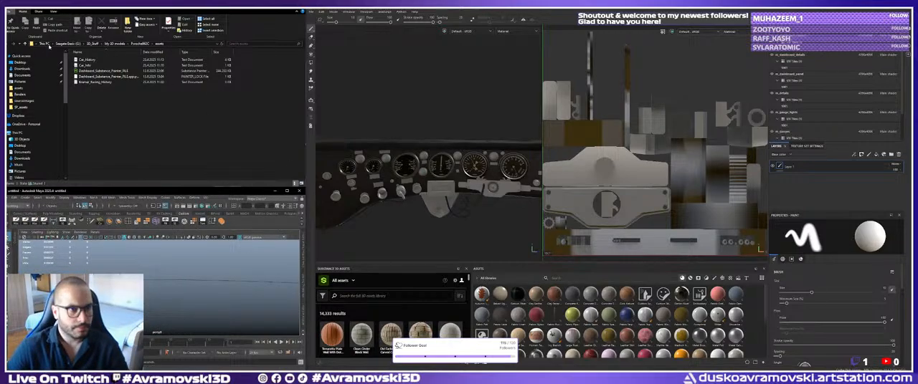
Browse to the Porsche project's sourceimages folder in the file explorer and look through its images.
{"action": "left_click", "coordinate": [138, 43]}
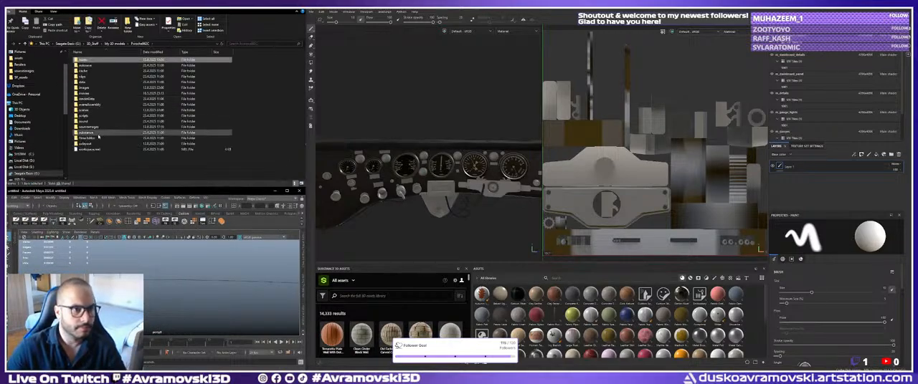
{"action": "double_click", "coordinate": [92, 127]}
{"action": "scroll", "coordinate": [186, 108], "scroll_direction": "down", "scroll_amount": 1}
{"action": "scroll", "coordinate": [188, 110], "scroll_direction": "down", "scroll_amount": 5}
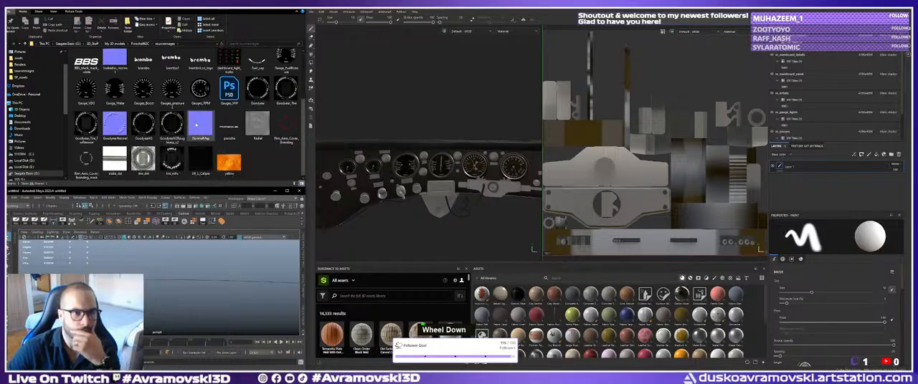
Import the dashboard_light_bulbs image from sourceimages into Substance Painter's current session as a texture.
{"action": "scroll", "coordinate": [230, 113], "scroll_direction": "up", "scroll_amount": 3}
{"action": "mouse_move", "coordinate": [230, 106]}
{"action": "left_mouse_down"}
{"action": "mouse_move", "coordinate": [261, 136]}
{"action": "mouse_move", "coordinate": [609, 316]}
{"action": "left_mouse_up"}
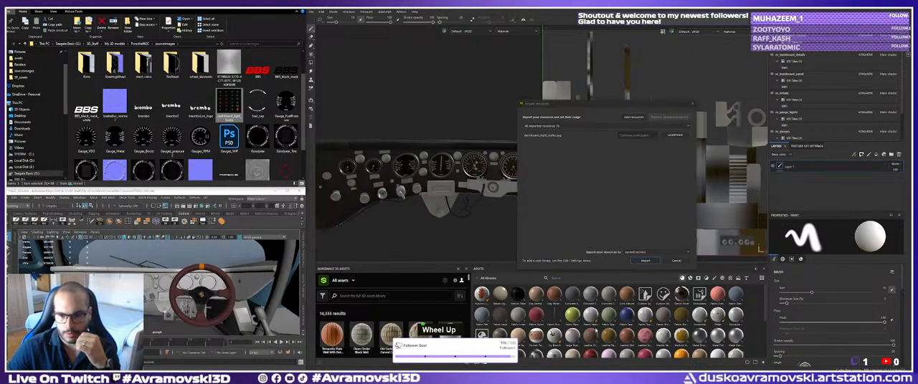
{"action": "left_click", "coordinate": [677, 136]}
{"action": "left_click", "coordinate": [686, 159]}
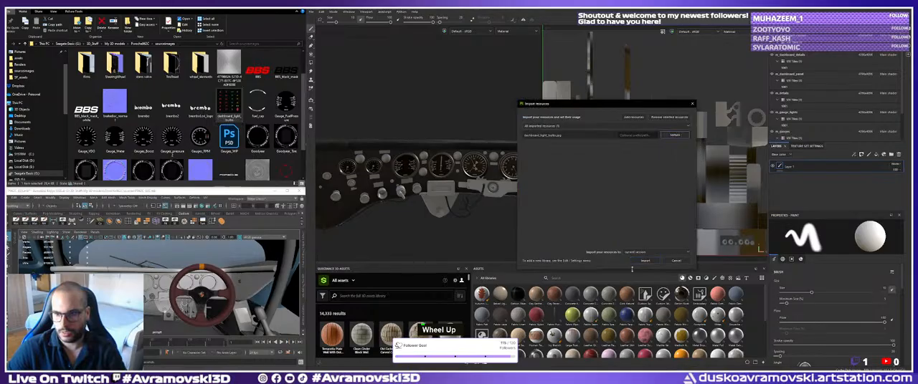
{"action": "left_click", "coordinate": [646, 261]}
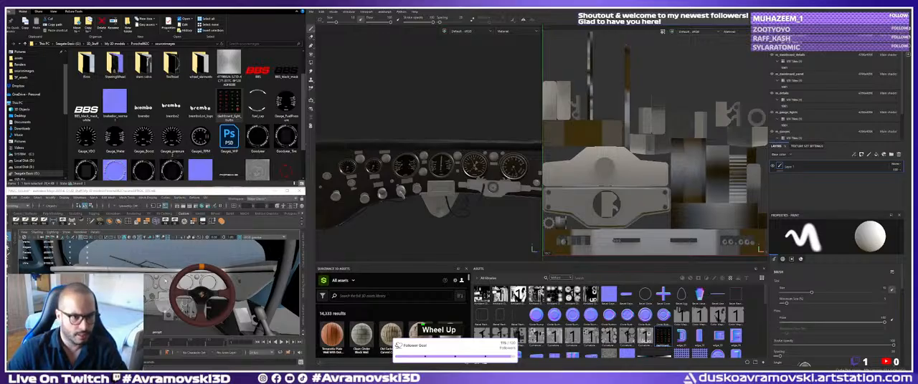
Select the dashboard mesh in the Maya scene and examine its gauge openings and outer edge up close.
{"action": "right_click_drag", "start_coordinate": [277, 256], "coordinate": [156, 294], "text": "alt"}
{"action": "left_click_drag", "start_coordinate": [157, 294], "coordinate": [154, 264], "text": "alt"}
{"action": "right_click_drag", "start_coordinate": [154, 264], "coordinate": [182, 252], "text": "alt"}
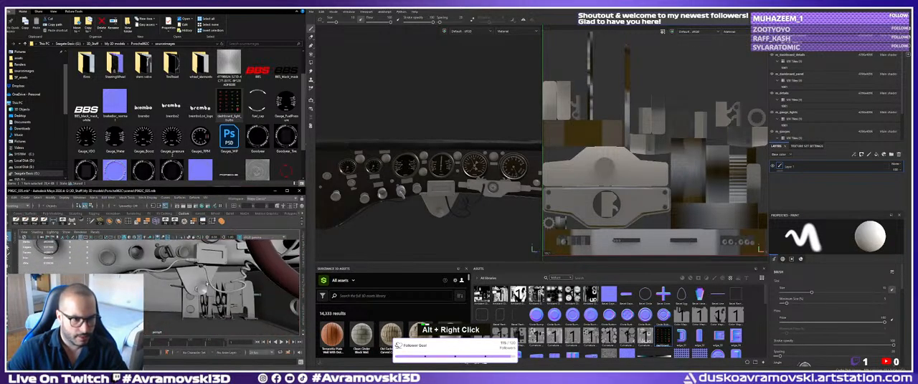
{"action": "key", "text": "q"}
{"action": "left_click", "coordinate": [182, 252]}
{"action": "key", "text": "ctrl+shift+t"}
{"action": "left_click_drag", "start_coordinate": [188, 282], "coordinate": [216, 287], "text": "alt"}
{"action": "middle_click_drag", "start_coordinate": [215, 287], "coordinate": [187, 285], "text": "alt"}
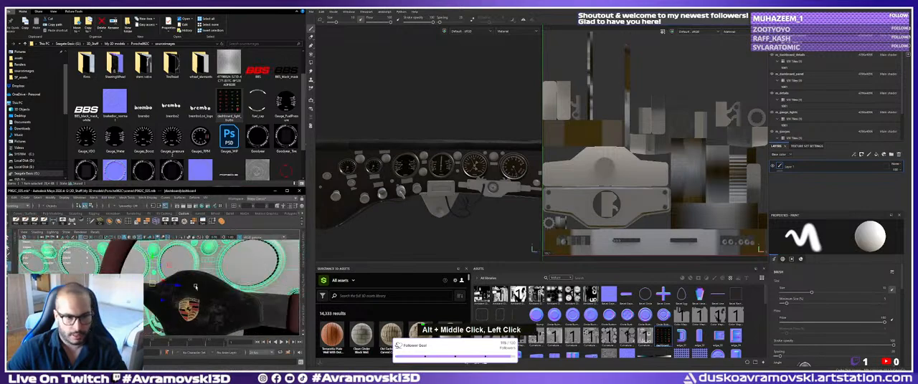
{"action": "left_click_drag", "start_coordinate": [188, 285], "coordinate": [165, 283], "text": "alt"}
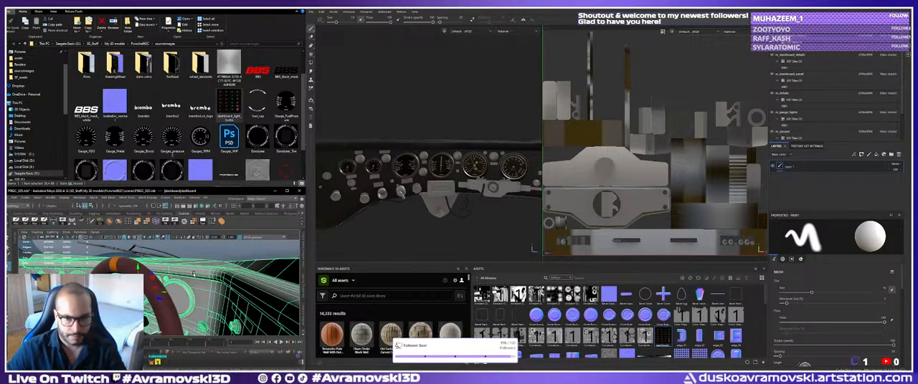
{"action": "left_click_drag", "start_coordinate": [193, 274], "coordinate": [185, 272], "text": "alt"}
In Substance Painter, widen the 3D viewport against the UV view and frame the dashboard's gauges and knobs.
{"action": "right_click_drag", "start_coordinate": [385, 175], "coordinate": [418, 190], "text": "alt"}
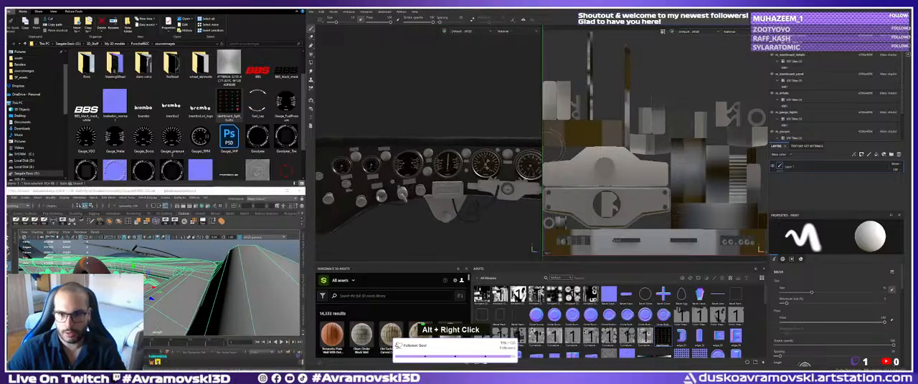
{"action": "key", "text": "ctrl+z"}
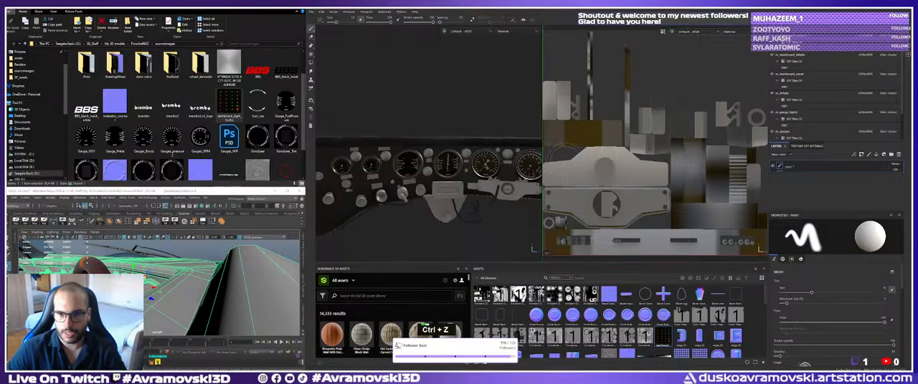
{"action": "left_click_drag", "start_coordinate": [542, 153], "coordinate": [660, 154]}
{"action": "right_click_drag", "start_coordinate": [510, 179], "coordinate": [555, 183], "text": "alt"}
{"action": "mouse_move", "coordinate": [555, 183]}
{"action": "middle_mouse_down", "text": "alt"}
{"action": "mouse_move", "coordinate": [513, 153]}
{"action": "mouse_move", "coordinate": [563, 182]}
{"action": "middle_mouse_up", "text": "alt"}
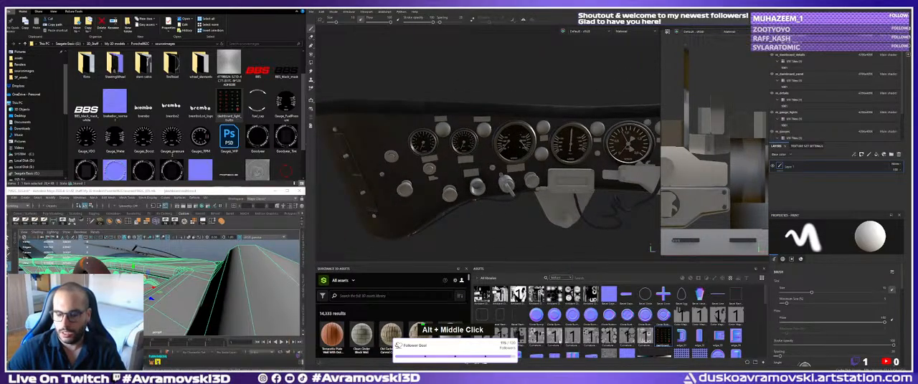
{"action": "right_click_drag", "start_coordinate": [498, 172], "coordinate": [516, 175], "text": "alt"}
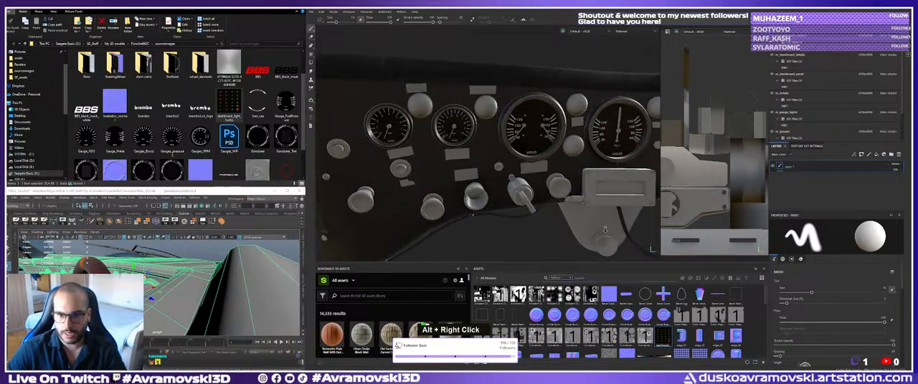
{"action": "middle_click_drag", "start_coordinate": [502, 194], "coordinate": [478, 166], "text": "alt"}
{"action": "scroll", "coordinate": [478, 166], "scroll_direction": "up", "scroll_amount": 1}
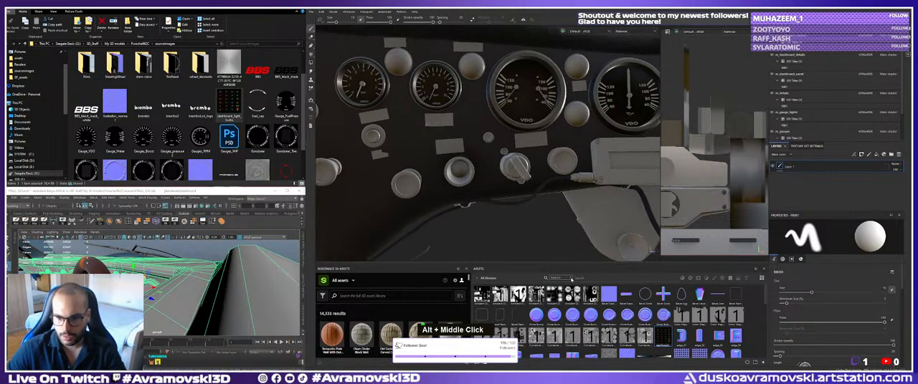
Remove the texture filter from the asset library and search it for paper.
{"action": "double_click", "coordinate": [571, 278]}
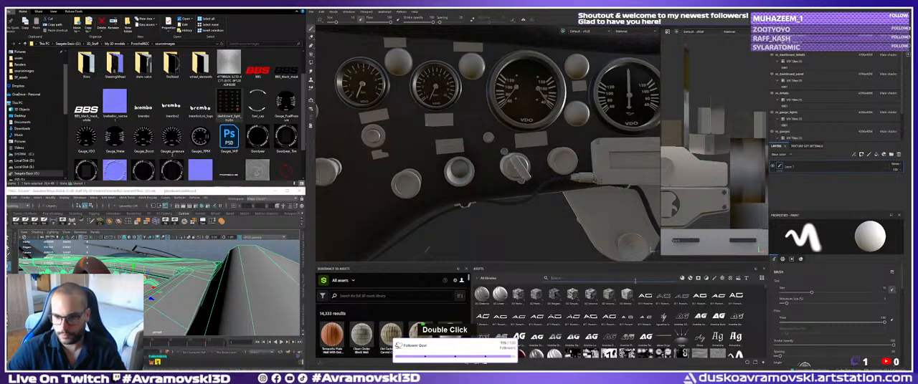
{"action": "type", "text": "paper"}
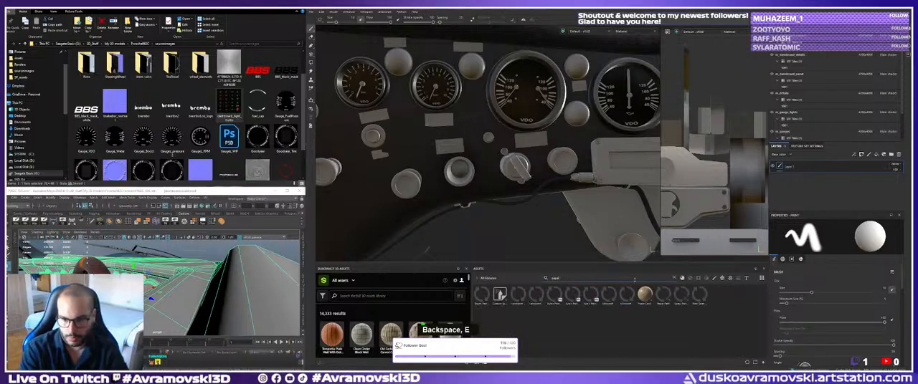
{"action": "key", "text": "ctrl+a"}
{"action": "key", "text": "BackSpace"}
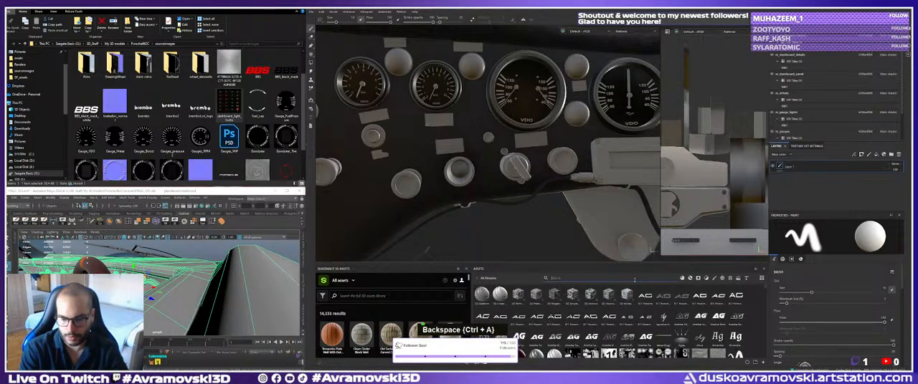
Search the asset library for plastic and limit the results to materials.
{"action": "type", "text": "pol"}
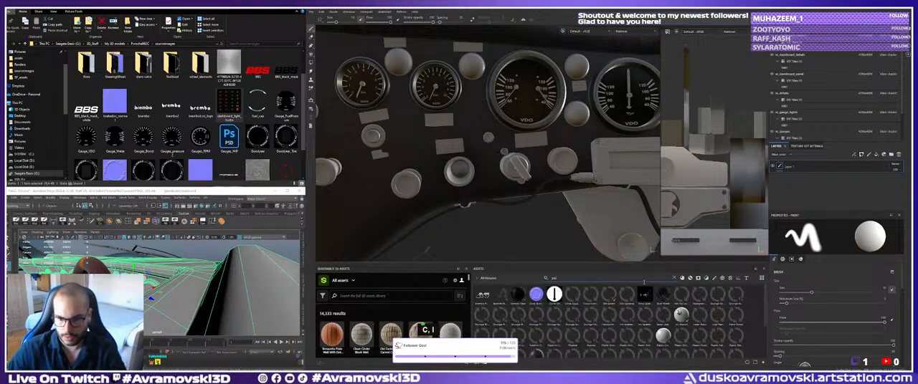
{"action": "type", "text": "stic"}
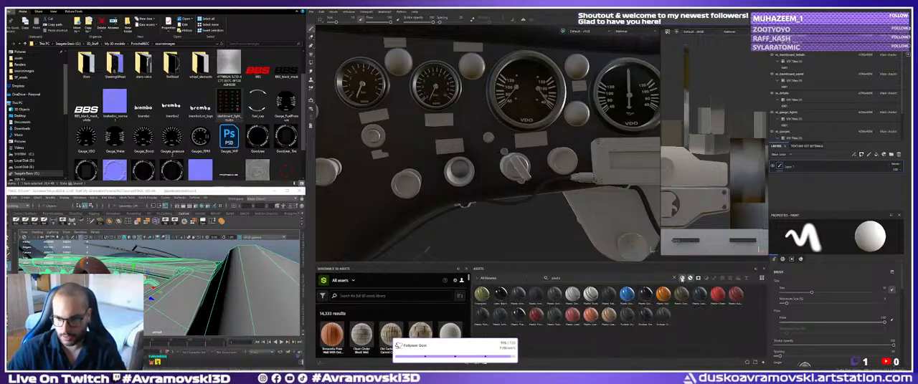
{"action": "left_click", "coordinate": [682, 279]}
Apply the dark grainy plastic material as a fill layer to the dashboard knobs in the details texture set.
{"action": "right_click_drag", "start_coordinate": [529, 207], "coordinate": [561, 182], "text": "alt"}
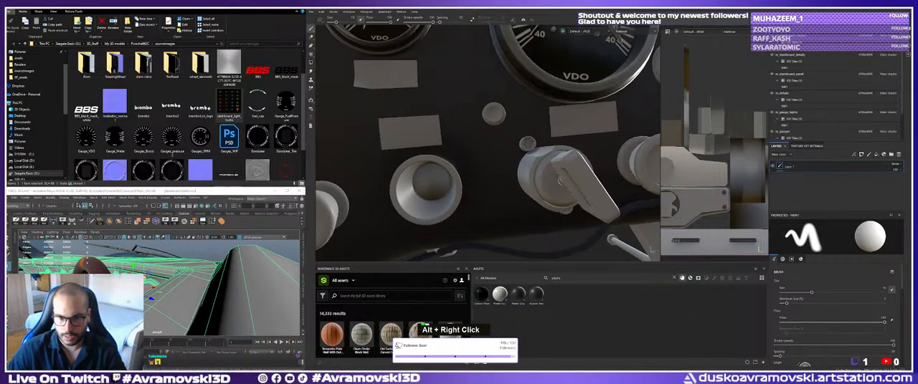
{"action": "left_click_drag", "start_coordinate": [561, 182], "coordinate": [548, 204], "text": "alt"}
{"action": "middle_click_drag", "start_coordinate": [549, 204], "coordinate": [532, 194], "text": "alt"}
{"action": "right_click_drag", "start_coordinate": [531, 194], "coordinate": [495, 210], "text": "shift"}
{"action": "left_click_drag", "start_coordinate": [494, 209], "coordinate": [517, 195], "text": "alt"}
{"action": "right_click_drag", "start_coordinate": [517, 195], "coordinate": [546, 179], "text": "alt"}
{"action": "middle_click_drag", "start_coordinate": [546, 179], "coordinate": [488, 197], "text": "alt"}
{"action": "right_click_drag", "start_coordinate": [487, 197], "coordinate": [473, 215], "text": "shift"}
{"action": "middle_click_drag", "start_coordinate": [473, 215], "coordinate": [466, 183], "text": "alt"}
{"action": "right_click_drag", "start_coordinate": [466, 183], "coordinate": [479, 177], "text": "alt"}
{"action": "left_click_drag", "start_coordinate": [518, 294], "coordinate": [488, 145]}
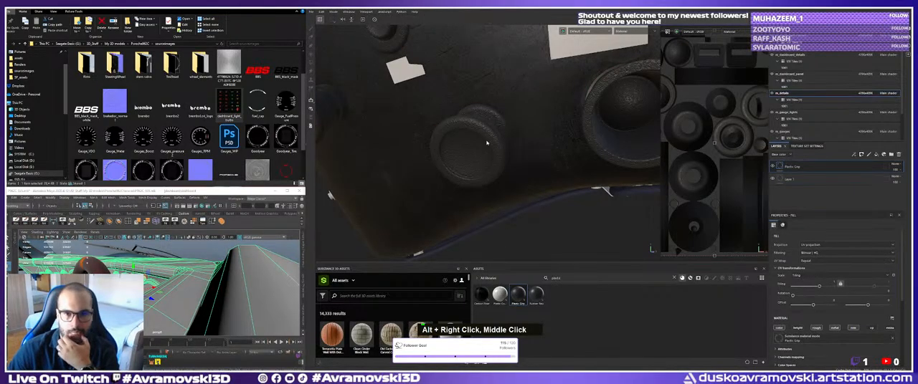
{"action": "right_click_drag", "start_coordinate": [487, 144], "coordinate": [412, 108], "text": "alt"}
{"action": "middle_click_drag", "start_coordinate": [413, 108], "coordinate": [443, 155], "text": "alt"}
{"action": "left_click_drag", "start_coordinate": [442, 155], "coordinate": [476, 133], "text": "alt"}
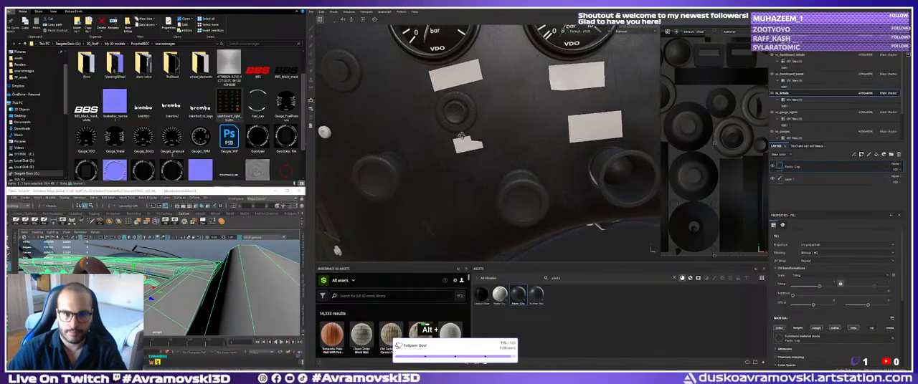
Delete the plastic fill layer and Layer 1 beneath it from the details texture set.
{"action": "right_click_drag", "start_coordinate": [475, 134], "coordinate": [521, 154], "text": "alt"}
{"action": "middle_click_drag", "start_coordinate": [522, 154], "coordinate": [517, 139], "text": "alt"}
{"action": "left_click_drag", "start_coordinate": [517, 139], "coordinate": [473, 168], "text": "alt"}
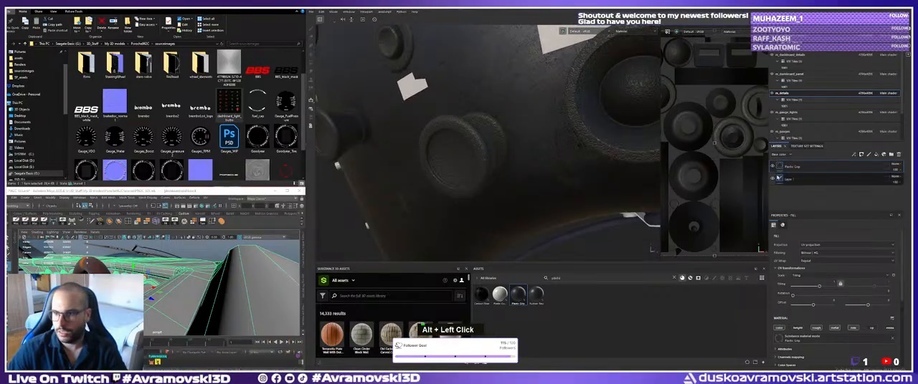
{"action": "key", "text": "Delete"}
{"action": "key", "text": "Delete"}
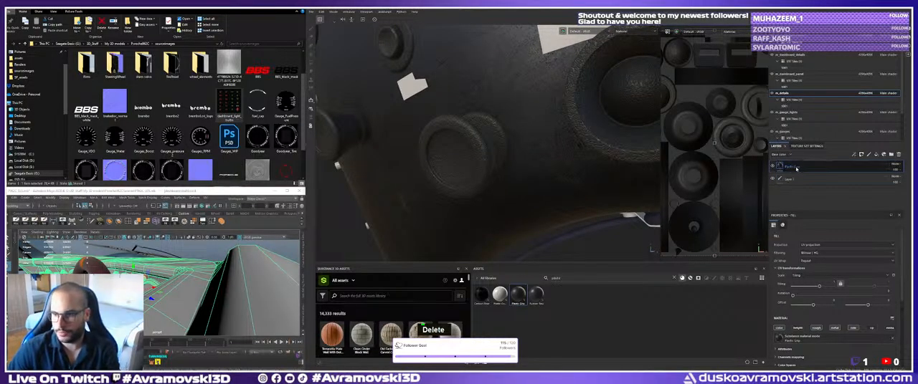
Switch the asset library filter to smart materials and search for plastic.
{"action": "double_click", "coordinate": [628, 279]}
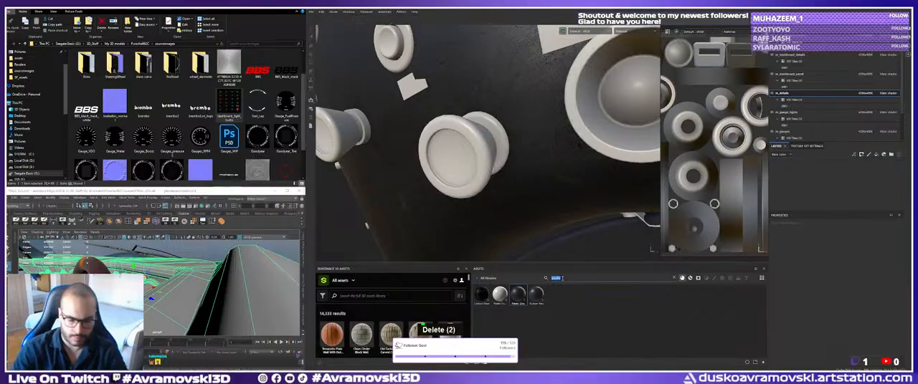
{"action": "key", "text": "BackSpace"}
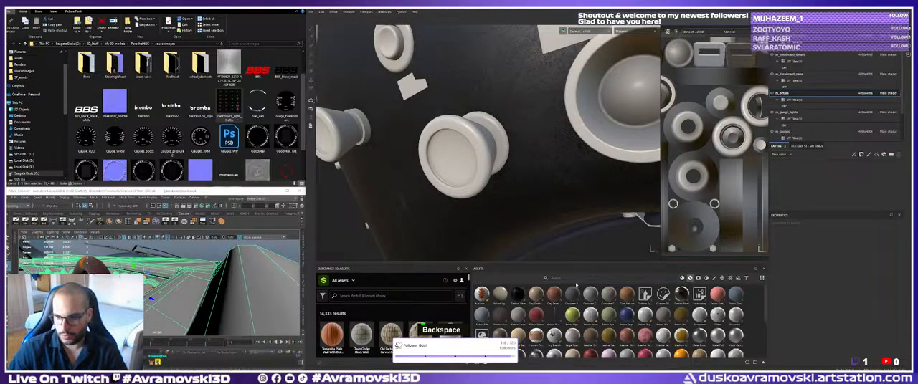
{"action": "double_click", "coordinate": [575, 281]}
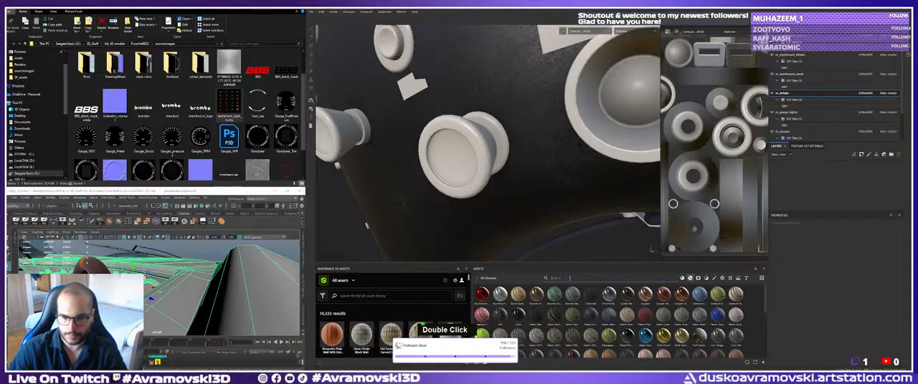
{"action": "type", "text": "plastic"}
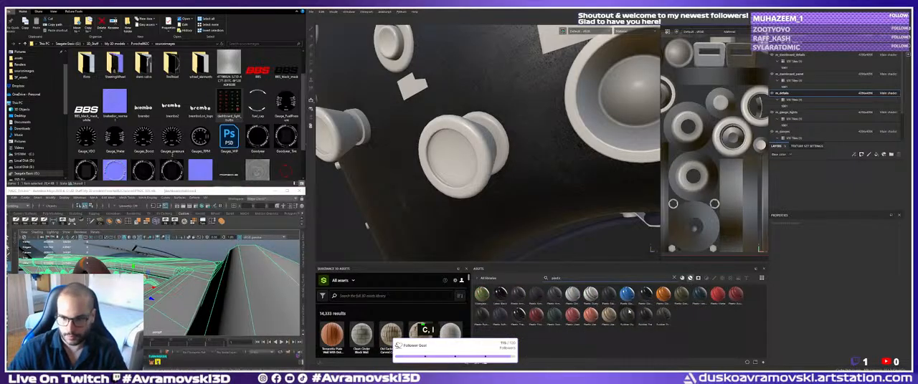
Examine the shapes of the untextured dashboard knobs from several angles in the 3D view.
{"action": "right_click_drag", "start_coordinate": [495, 179], "coordinate": [479, 157], "text": "alt"}
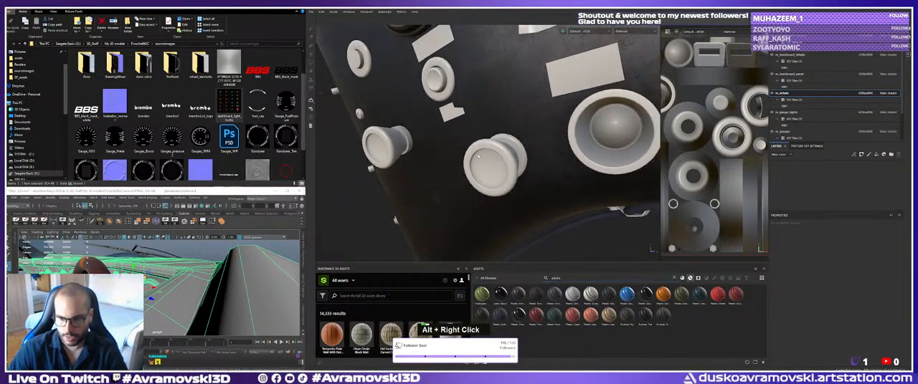
{"action": "middle_click_drag", "start_coordinate": [478, 156], "coordinate": [387, 108], "text": "alt"}
{"action": "left_click_drag", "start_coordinate": [388, 107], "coordinate": [421, 133], "text": "alt"}
{"action": "middle_click_drag", "start_coordinate": [421, 133], "coordinate": [434, 144], "text": "alt"}
{"action": "left_click_drag", "start_coordinate": [434, 144], "coordinate": [516, 129], "text": "alt"}
{"action": "middle_click_drag", "start_coordinate": [516, 129], "coordinate": [584, 139], "text": "alt"}
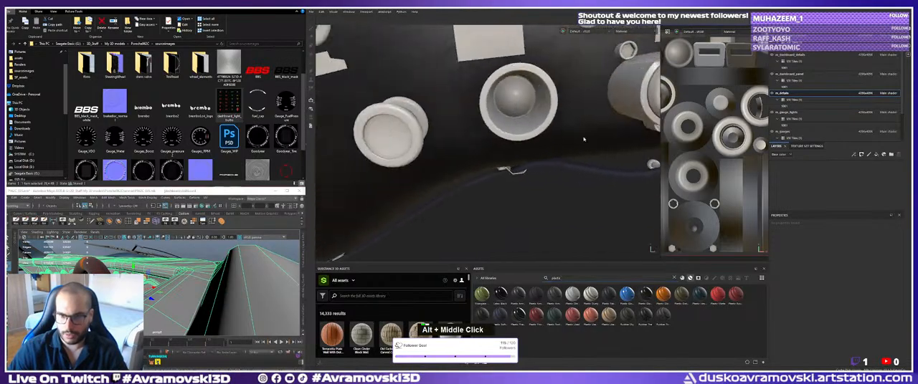
{"action": "left_click_drag", "start_coordinate": [583, 140], "coordinate": [534, 154], "text": "alt"}
{"action": "middle_click_drag", "start_coordinate": [534, 154], "coordinate": [545, 161], "text": "alt"}
{"action": "left_click_drag", "start_coordinate": [545, 162], "coordinate": [534, 179], "text": "alt"}
{"action": "right_click_drag", "start_coordinate": [534, 179], "coordinate": [540, 195], "text": "alt"}
{"action": "middle_click_drag", "start_coordinate": [541, 194], "coordinate": [549, 201], "text": "alt"}
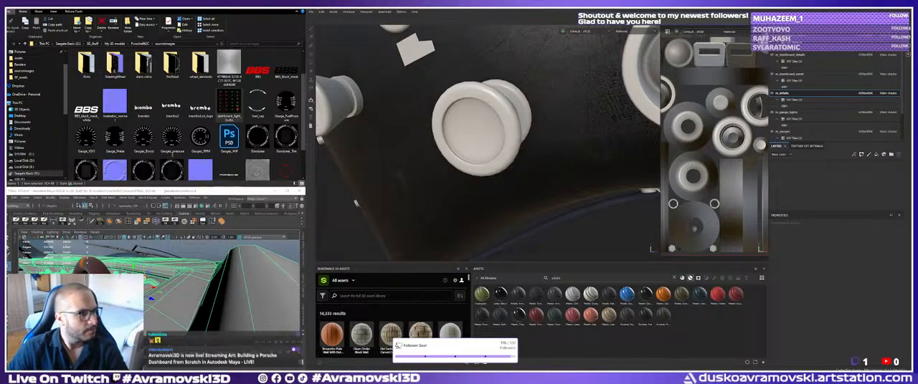
{"action": "left_click_drag", "start_coordinate": [451, 171], "coordinate": [663, 145], "text": "alt"}
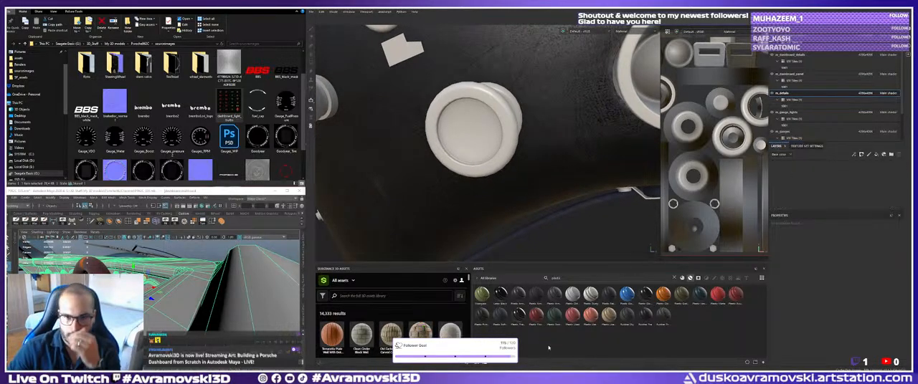
Look over the whole dashboard and inspect the stitching along the edge of its panel up close.
{"action": "mouse_move", "coordinate": [503, 182]}
{"action": "right_mouse_down", "text": "alt"}
{"action": "mouse_move", "coordinate": [490, 151]}
{"action": "mouse_move", "coordinate": [429, 175]}
{"action": "right_mouse_up", "text": "alt"}
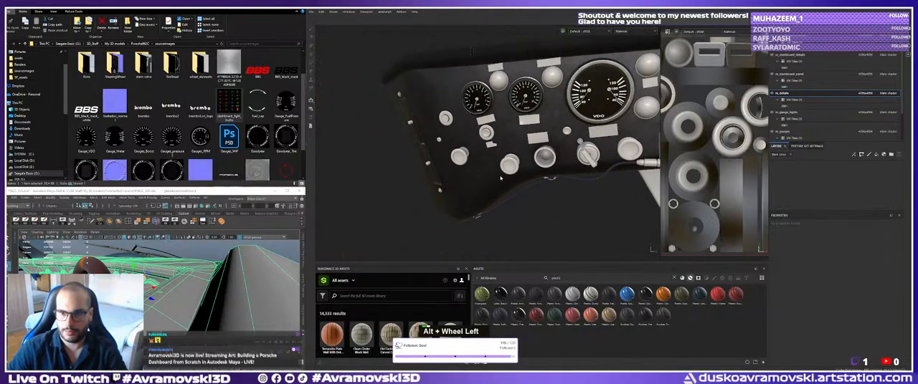
{"action": "middle_click_drag", "start_coordinate": [639, 157], "coordinate": [437, 172], "text": "alt"}
{"action": "left_click_drag", "start_coordinate": [437, 172], "coordinate": [459, 188], "text": "alt"}
{"action": "middle_click_drag", "start_coordinate": [458, 188], "coordinate": [466, 192], "text": "alt"}
{"action": "mouse_move", "coordinate": [466, 192]}
{"action": "left_mouse_down", "text": "alt"}
{"action": "mouse_move", "coordinate": [473, 178]}
{"action": "mouse_move", "coordinate": [460, 177]}
{"action": "left_mouse_up", "text": "alt"}
{"action": "middle_click_drag", "start_coordinate": [461, 177], "coordinate": [485, 186], "text": "alt"}
{"action": "left_click_drag", "start_coordinate": [485, 186], "coordinate": [469, 150], "text": "alt"}
{"action": "right_click_drag", "start_coordinate": [470, 151], "coordinate": [474, 143], "text": "alt"}
{"action": "left_click_drag", "start_coordinate": [473, 144], "coordinate": [466, 127], "text": "alt"}
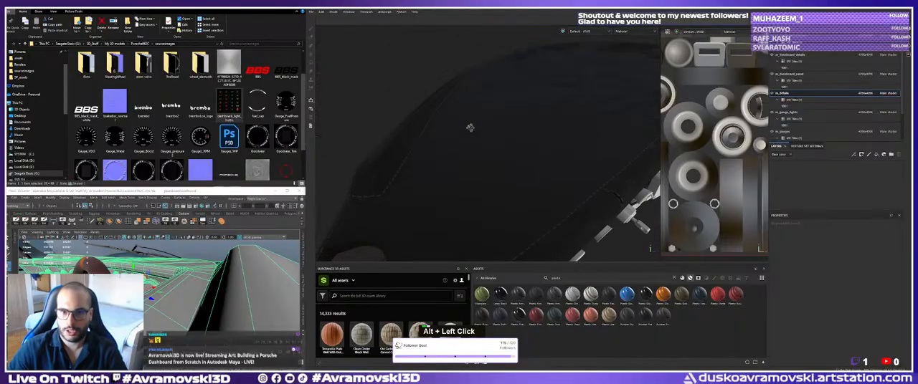
{"action": "middle_click_drag", "start_coordinate": [467, 127], "coordinate": [482, 148], "text": "alt"}
{"action": "mouse_move", "coordinate": [482, 148]}
{"action": "right_mouse_down", "text": "shift"}
{"action": "mouse_move", "coordinate": [518, 148]}
{"action": "mouse_move", "coordinate": [492, 154]}
{"action": "right_mouse_up", "text": "shift"}
{"action": "left_click_drag", "start_coordinate": [492, 154], "coordinate": [440, 162], "text": "alt"}
{"action": "middle_click_drag", "start_coordinate": [439, 162], "coordinate": [494, 172], "text": "alt"}
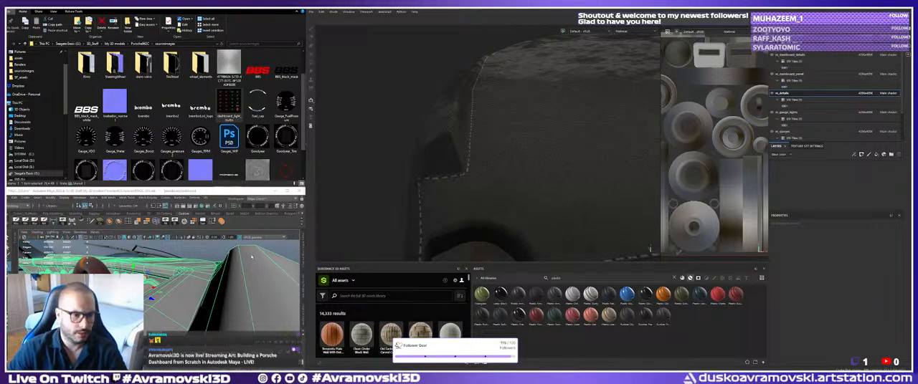
Switch to Maya, then isolate the selected dashboard and frame it in the view.
{"action": "left_click_drag", "start_coordinate": [208, 284], "coordinate": [247, 287], "text": "alt"}
{"action": "middle_click_drag", "start_coordinate": [247, 287], "coordinate": [222, 284], "text": "alt"}
{"action": "right_click_drag", "start_coordinate": [222, 283], "coordinate": [166, 273], "text": "alt"}
{"action": "left_click_drag", "start_coordinate": [166, 273], "coordinate": [188, 281], "text": "alt"}
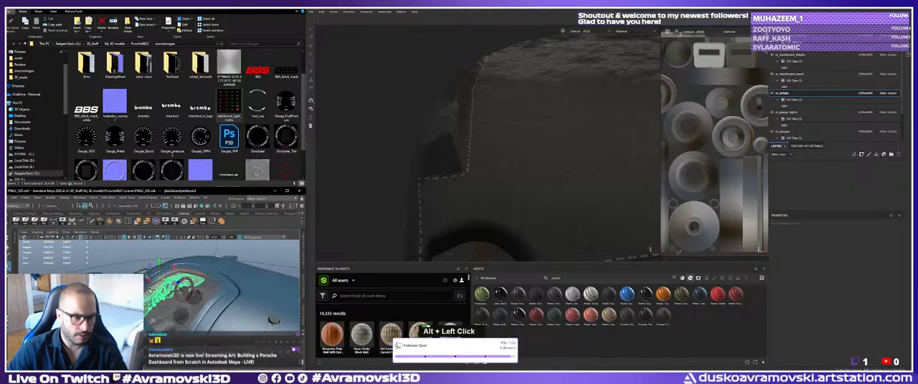
{"action": "right_click_drag", "start_coordinate": [188, 281], "coordinate": [205, 283], "text": "alt"}
{"action": "middle_click_drag", "start_coordinate": [204, 283], "coordinate": [222, 294], "text": "alt"}
{"action": "key", "text": "f"}
{"action": "key", "text": "q"}
Locate the dashboard mesh in the scene outliner and select its faces.
{"action": "left_click", "coordinate": [13, 240]}
{"action": "scroll", "coordinate": [222, 294], "scroll_direction": "down", "scroll_amount": 2}
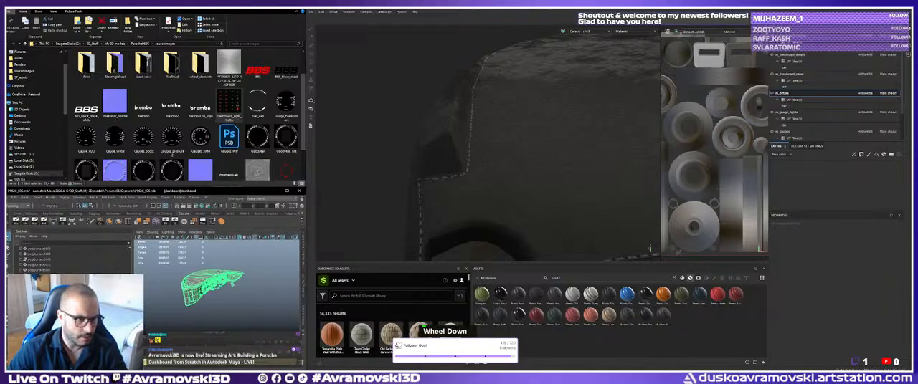
{"action": "scroll", "coordinate": [75, 260], "scroll_direction": "down", "scroll_amount": 4}
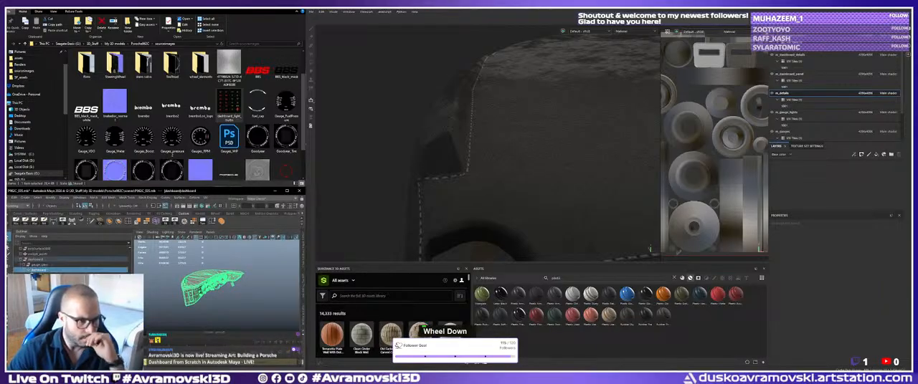
{"action": "right_click", "coordinate": [208, 286]}
{"action": "right_click_drag", "start_coordinate": [276, 288], "coordinate": [276, 277]}
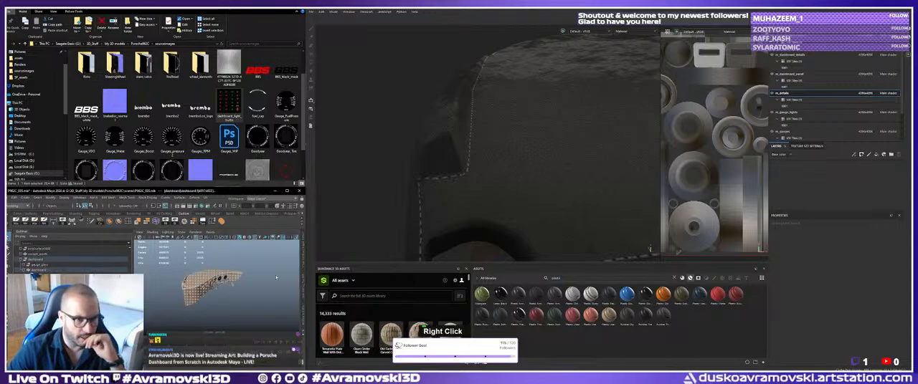
Switch to Substance Painter, make the dashboard panel texture set active and activate the Path tool on Layer 1.
{"action": "left_click", "coordinate": [796, 73]}
{"action": "left_click_drag", "start_coordinate": [519, 191], "coordinate": [548, 185], "text": "alt"}
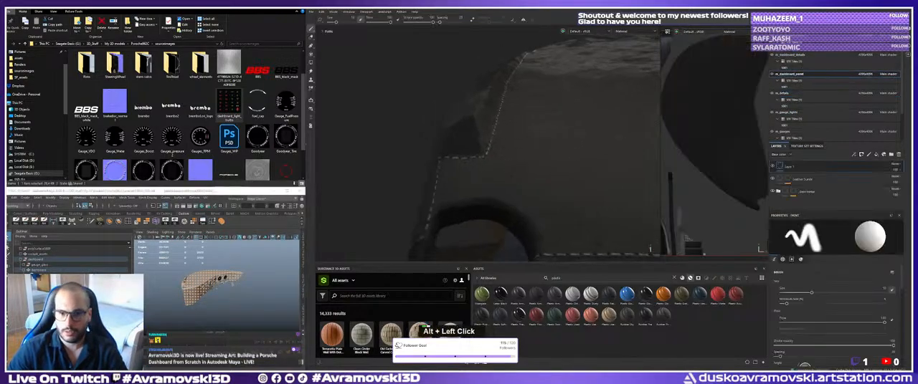
{"action": "middle_click_drag", "start_coordinate": [548, 185], "coordinate": [510, 169], "text": "alt"}
{"action": "left_click", "coordinate": [868, 154]}
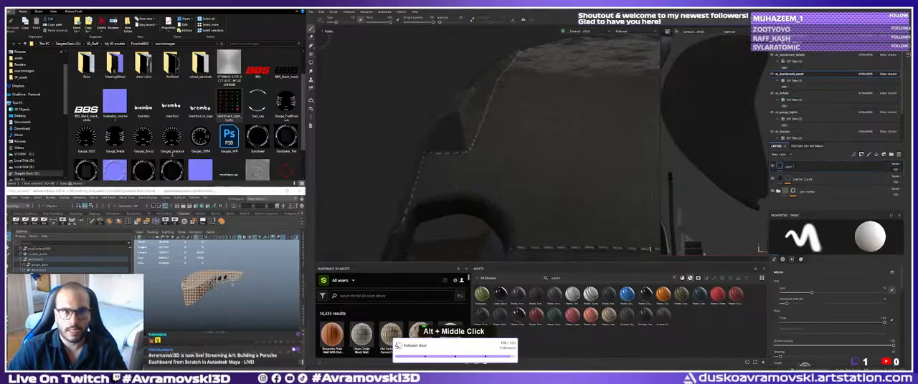
{"action": "left_click", "coordinate": [327, 31]}
{"action": "left_click", "coordinate": [311, 47]}
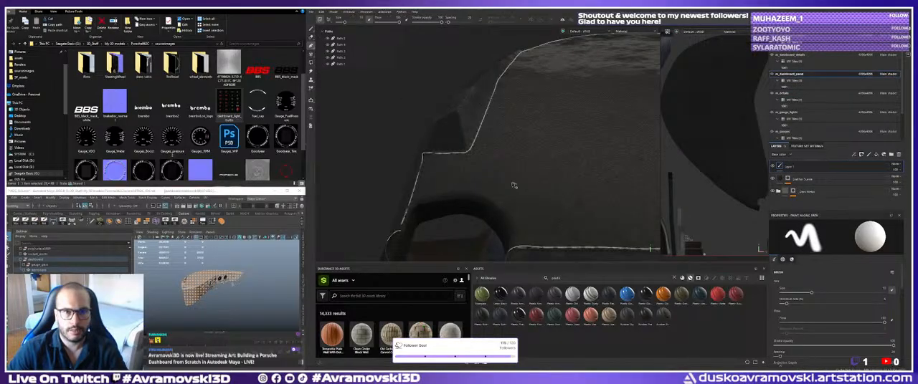
Try starting a new paint path with two points, running upward from the stitching corner on the panel's side.
{"action": "right_click_drag", "start_coordinate": [488, 170], "coordinate": [489, 180], "text": "alt"}
{"action": "middle_click_drag", "start_coordinate": [489, 180], "coordinate": [491, 188], "text": "alt"}
{"action": "left_click_drag", "start_coordinate": [491, 188], "coordinate": [491, 191], "text": "alt"}
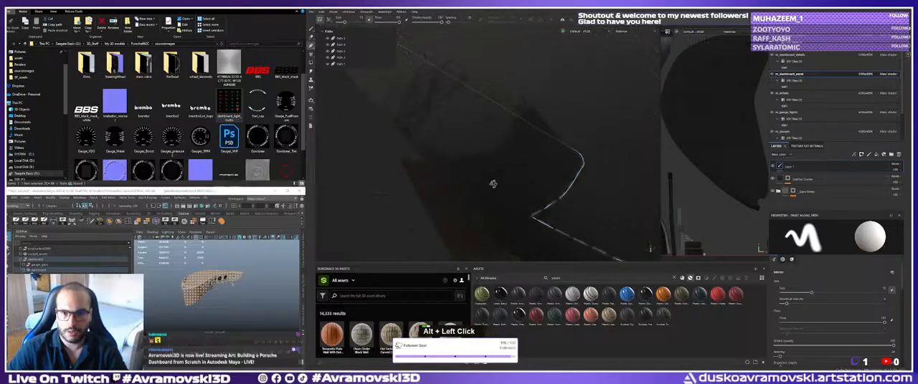
{"action": "middle_click_drag", "start_coordinate": [492, 191], "coordinate": [490, 191], "text": "alt"}
{"action": "left_click", "coordinate": [512, 200]}
{"action": "left_click", "coordinate": [489, 141]}
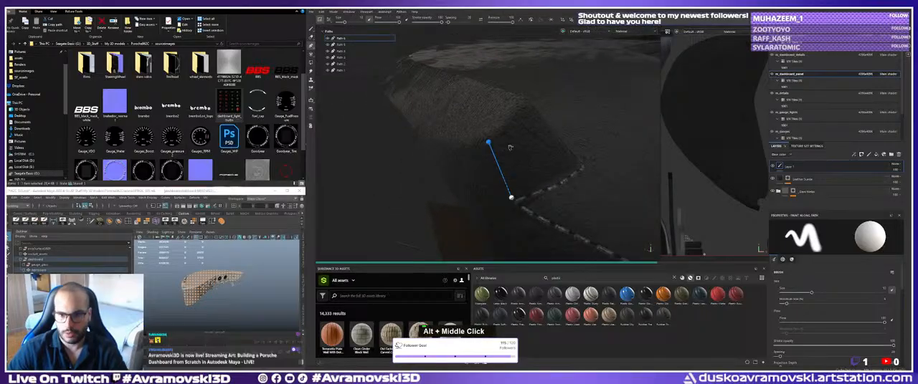
Set the path's brush size to 2 and extend the path with two more points up the panel's side.
{"action": "left_click_drag", "start_coordinate": [506, 146], "coordinate": [492, 151], "text": "alt"}
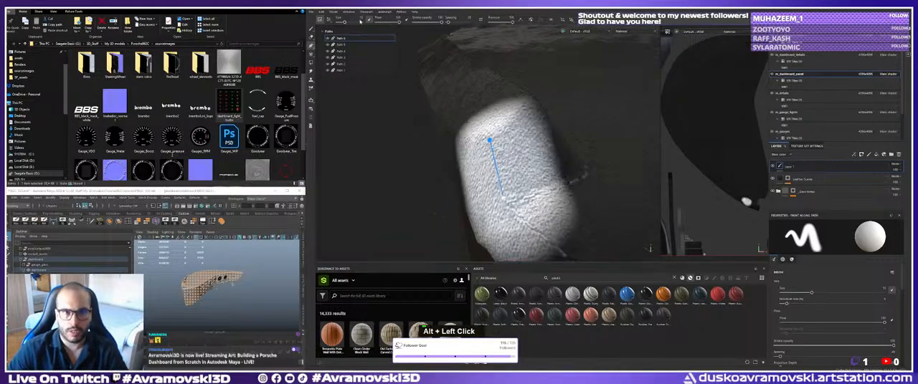
{"action": "key", "text": "Return"}
{"action": "key", "text": "2"}
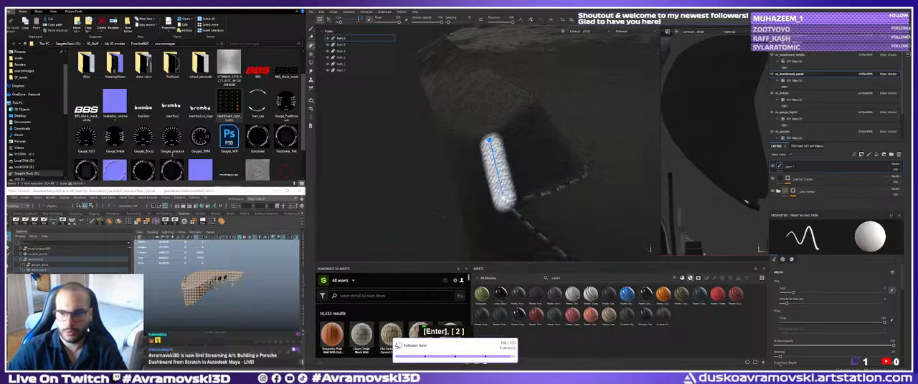
{"action": "middle_click_drag", "start_coordinate": [438, 121], "coordinate": [466, 159], "text": "alt"}
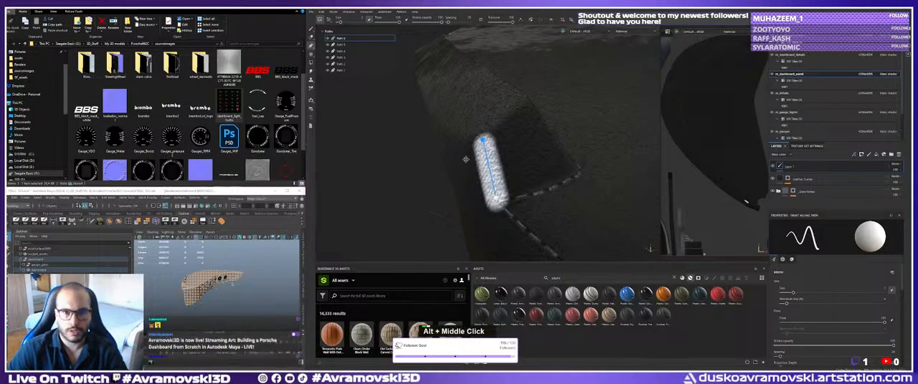
{"action": "mouse_move", "coordinate": [465, 159]}
{"action": "left_mouse_down", "text": "alt"}
{"action": "mouse_move", "coordinate": [459, 170]}
{"action": "mouse_move", "coordinate": [475, 163]}
{"action": "left_mouse_up", "text": "alt"}
{"action": "left_click", "coordinate": [471, 92]}
{"action": "left_click", "coordinate": [443, 66]}
{"action": "right_click_drag", "start_coordinate": [489, 147], "coordinate": [492, 151], "text": "alt"}
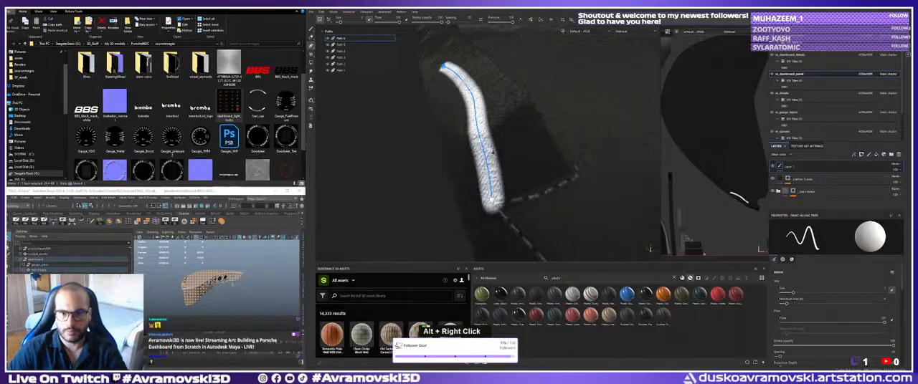
Remove the last three points of the new path, leaving only its start at the stitching corner.
{"action": "key", "text": "ctrl+z"}
{"action": "key", "text": "ctrl+z"}
{"action": "key", "text": "ctrl+z"}
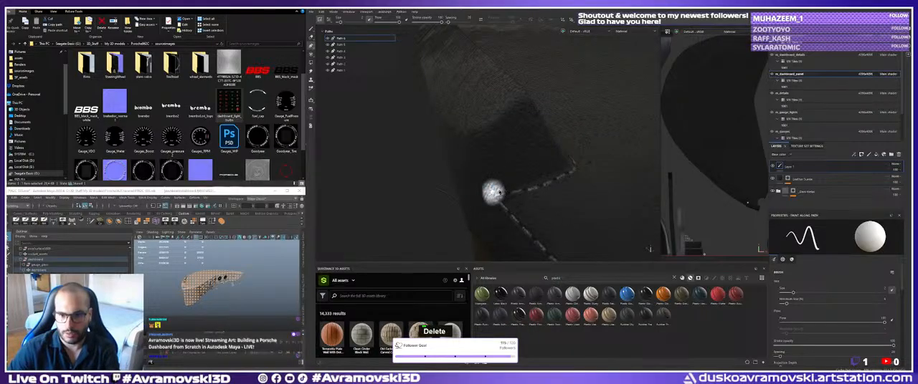
{"action": "left_click_drag", "start_coordinate": [461, 180], "coordinate": [466, 176], "text": "alt"}
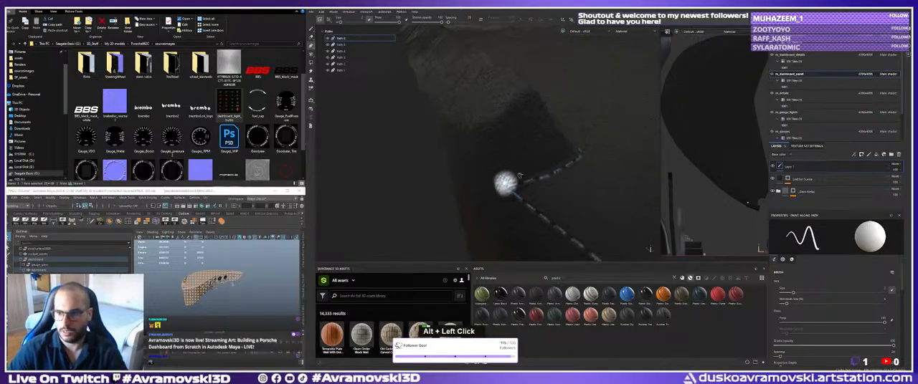
Try deleting Layer 1 from the dashboard panel texture set, and restore it.
{"action": "left_click", "coordinate": [788, 167]}
{"action": "key", "text": "Delete"}
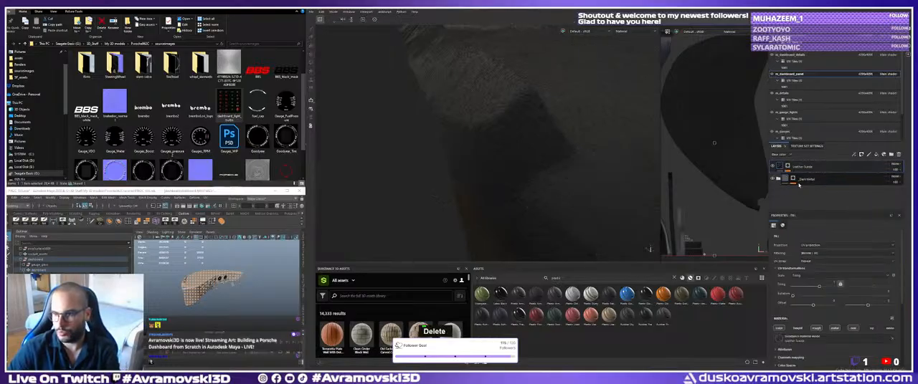
{"action": "middle_click_drag", "start_coordinate": [570, 147], "coordinate": [584, 157], "text": "alt"}
{"action": "key", "text": "ctrl+z"}
{"action": "middle_click_drag", "start_coordinate": [550, 180], "coordinate": [541, 176], "text": "alt"}
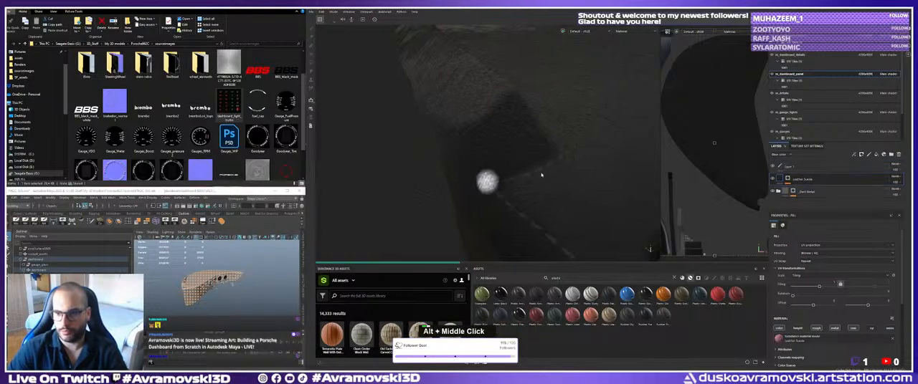
Undo the remaining start point of the trial path at the stitching corner.
{"action": "left_click_drag", "start_coordinate": [541, 176], "coordinate": [516, 174], "text": "alt"}
{"action": "key", "text": "ctrl+z"}
{"action": "key", "text": "ctrl+z"}
{"action": "middle_click_drag", "start_coordinate": [516, 175], "coordinate": [503, 179], "text": "alt"}
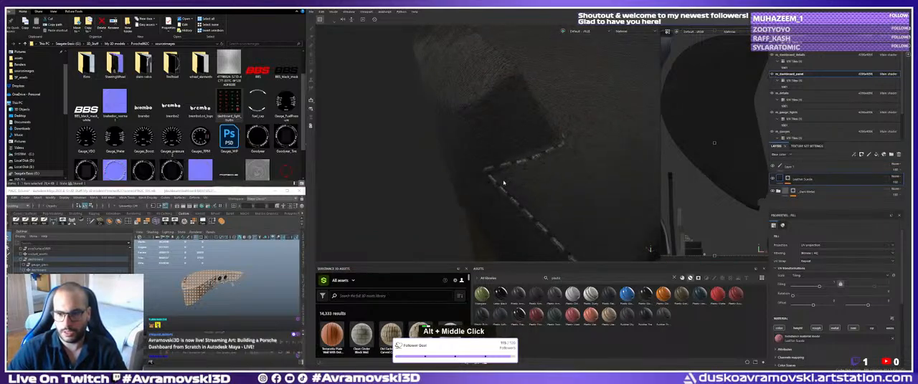
{"action": "left_click_drag", "start_coordinate": [502, 179], "coordinate": [494, 171], "text": "alt"}
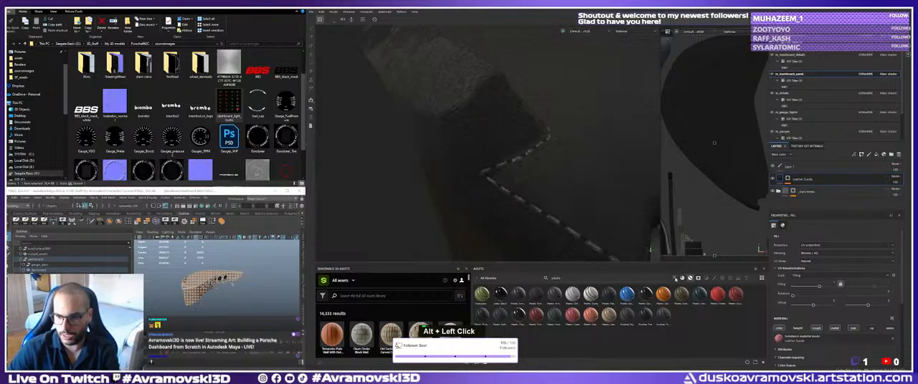
Switch the asset library filter to brushes and search for stitching.
{"action": "left_click", "coordinate": [712, 278]}
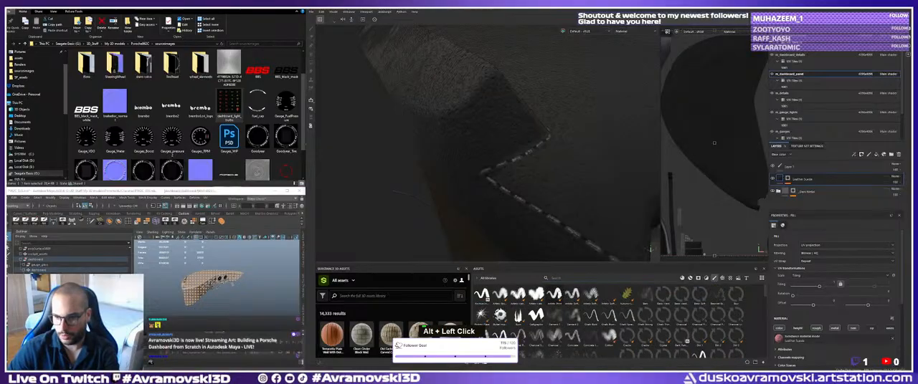
{"action": "double_click", "coordinate": [577, 284]}
{"action": "type", "text": "stitching"}
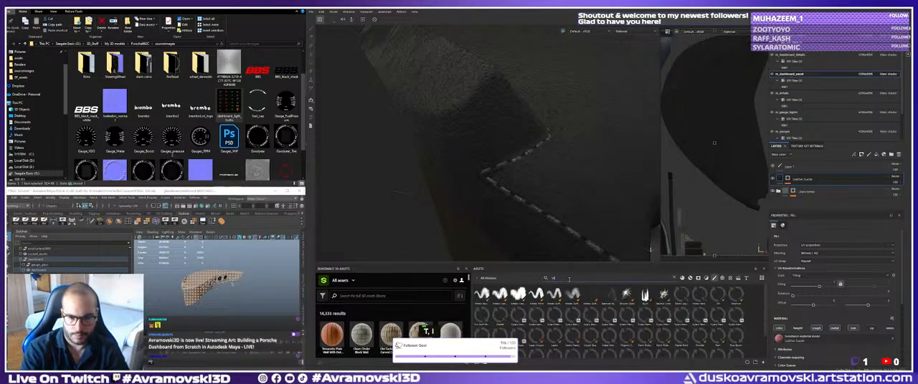
{"action": "key", "text": "Return"}
{"action": "double_click", "coordinate": [711, 317]}
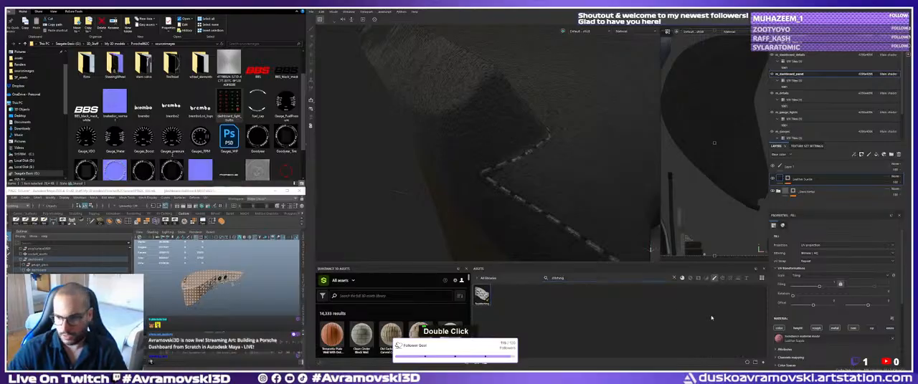
Try the stitching brush asset, then select Layer 1 and activate Paint Along Path for its stitching.
{"action": "scroll", "coordinate": [836, 296], "scroll_direction": "down", "scroll_amount": 2}
{"action": "scroll", "coordinate": [832, 301], "scroll_direction": "up", "scroll_amount": 1}
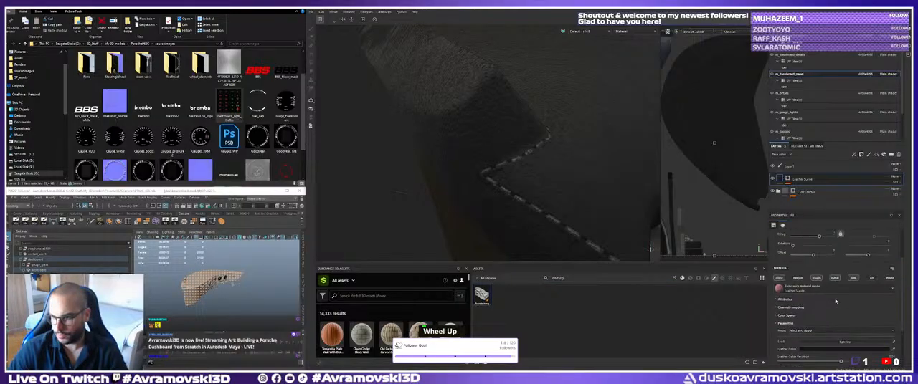
{"action": "double_click", "coordinate": [488, 296]}
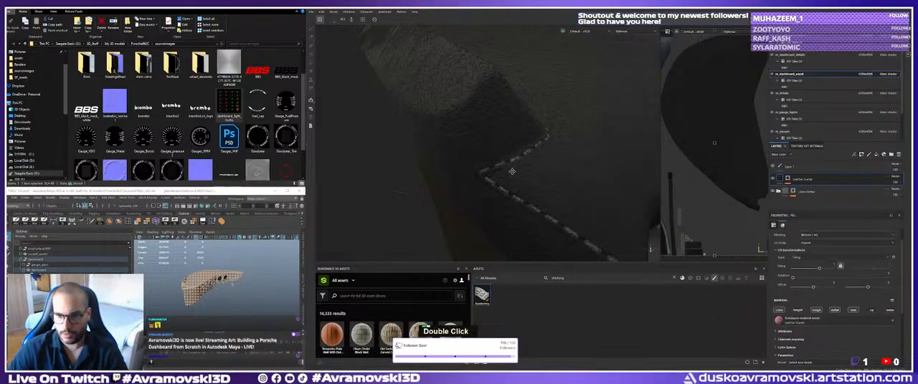
{"action": "mouse_move", "coordinate": [512, 172]}
{"action": "left_mouse_down", "text": "alt"}
{"action": "mouse_move", "coordinate": [535, 180]}
{"action": "mouse_move", "coordinate": [492, 284]}
{"action": "left_mouse_up", "text": "alt"}
{"action": "left_click", "coordinate": [795, 170]}
{"action": "double_click", "coordinate": [823, 297]}
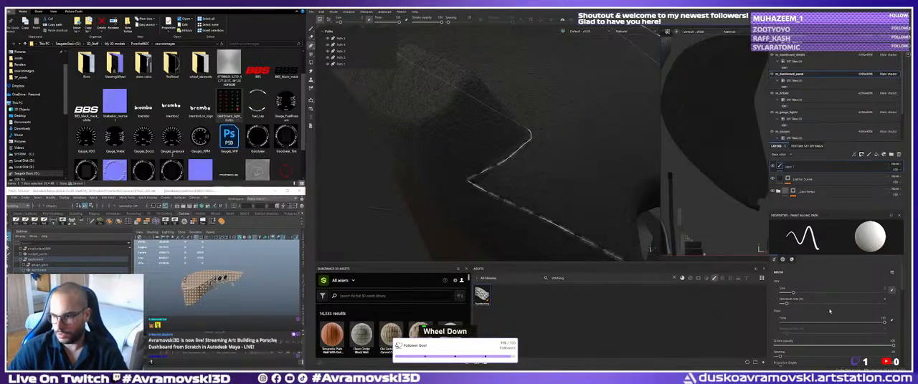
Replace the path brush's material with a stitches material found by searching for "sti".
{"action": "scroll", "coordinate": [829, 311], "scroll_direction": "down", "scroll_amount": 5}
{"action": "scroll", "coordinate": [868, 312], "scroll_direction": "up", "scroll_amount": 2}
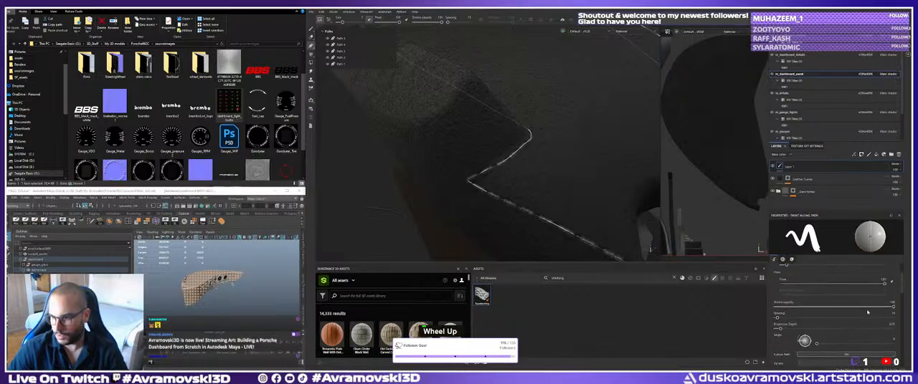
{"action": "scroll", "coordinate": [866, 311], "scroll_direction": "down", "scroll_amount": 4}
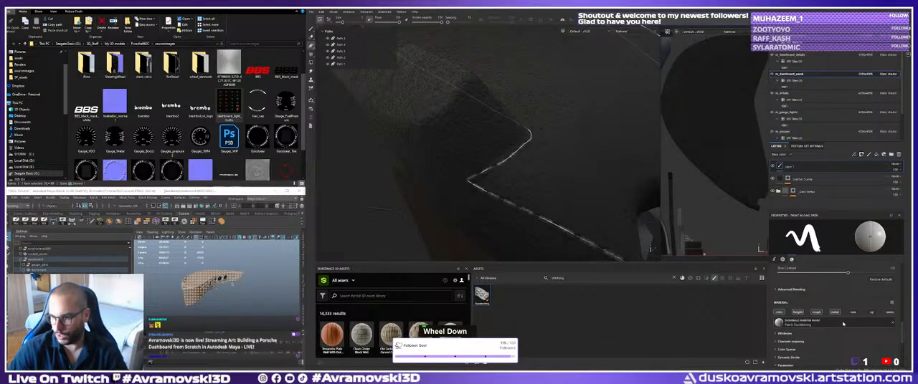
{"action": "left_click", "coordinate": [841, 325]}
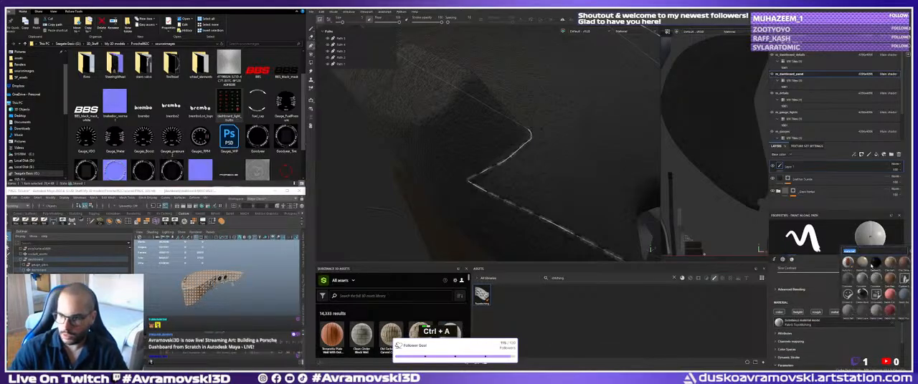
{"action": "type", "text": "sti"}
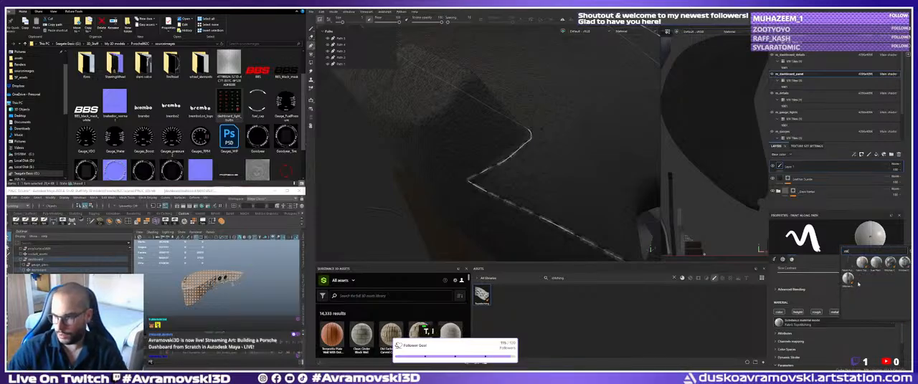
{"action": "left_click", "coordinate": [847, 279]}
Draw a short two-point path from the stitching corner up the panel's side edge.
{"action": "left_click_drag", "start_coordinate": [517, 172], "coordinate": [510, 176], "text": "alt"}
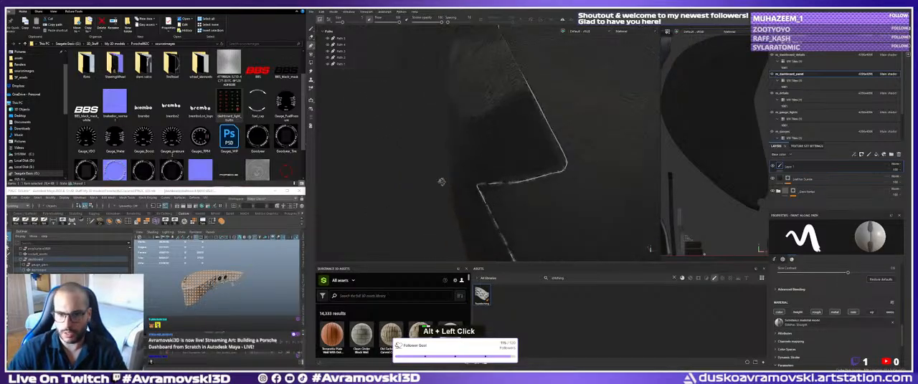
{"action": "right_click_drag", "start_coordinate": [511, 176], "coordinate": [504, 180], "text": "alt"}
{"action": "left_click", "coordinate": [482, 177]}
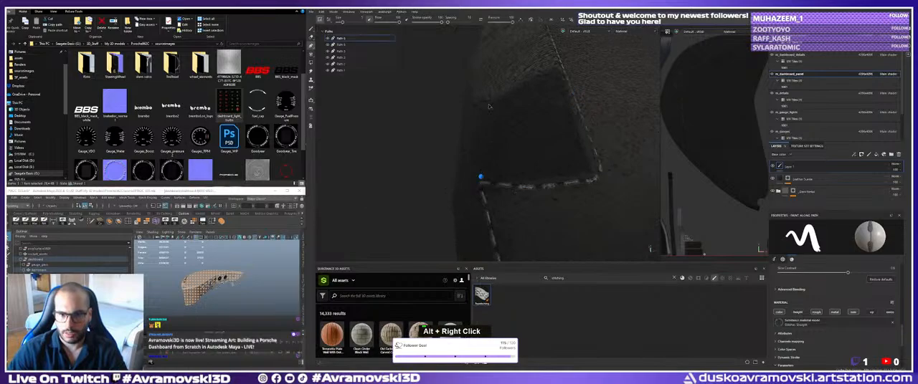
{"action": "left_click", "coordinate": [488, 106]}
{"action": "middle_click_drag", "start_coordinate": [514, 115], "coordinate": [509, 123], "text": "alt"}
{"action": "left_click_drag", "start_coordinate": [508, 122], "coordinate": [518, 110], "text": "alt"}
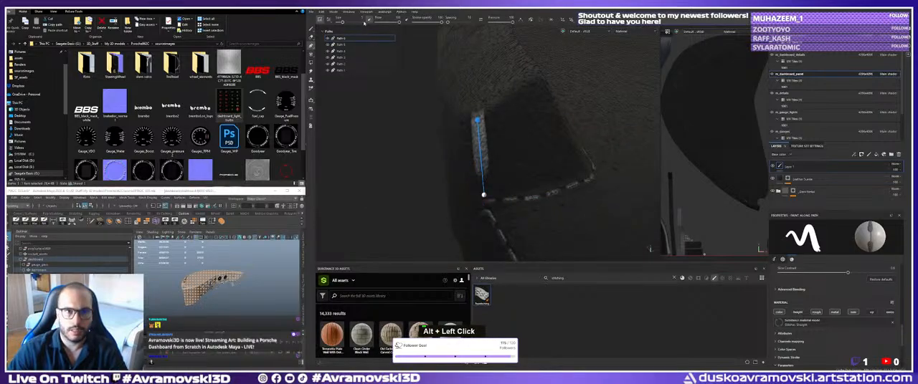
Reduce the brush size of the short path to match the width of the existing stitching.
{"action": "key", "text": "Return"}
{"action": "key", "text": "Return"}
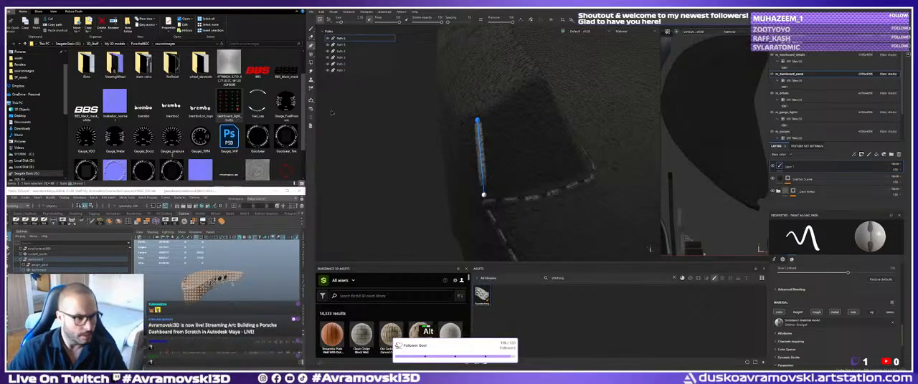
{"action": "right_click_drag", "start_coordinate": [467, 116], "coordinate": [473, 123], "text": "alt"}
{"action": "left_click_drag", "start_coordinate": [473, 123], "coordinate": [467, 122], "text": "alt"}
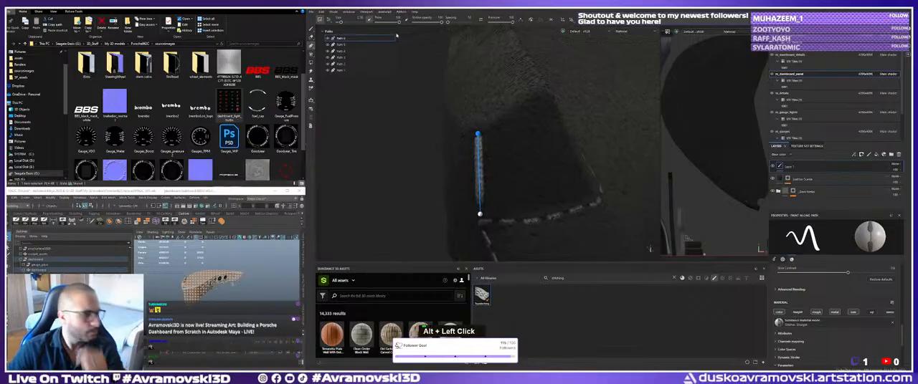
Try extending the oldest path in the list up the panel's side edge, and undo the attempt.
{"action": "left_click", "coordinate": [388, 70]}
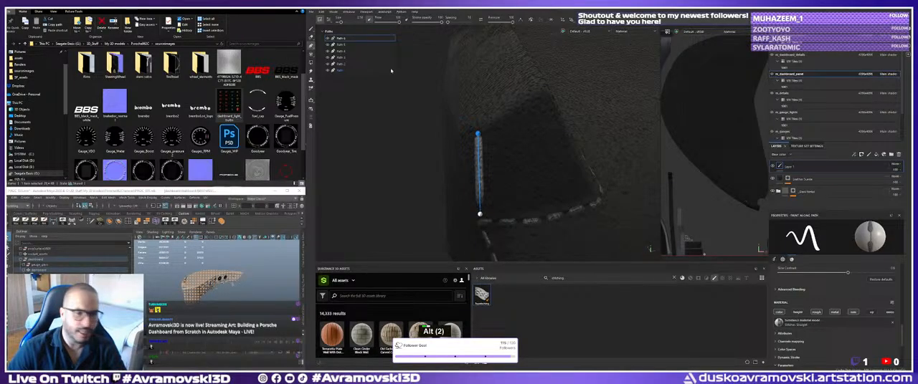
{"action": "left_click_drag", "start_coordinate": [466, 153], "coordinate": [492, 195], "text": "alt"}
{"action": "key", "text": "ctrl+z"}
{"action": "left_click", "coordinate": [474, 124]}
{"action": "key", "text": "ctrl+z"}
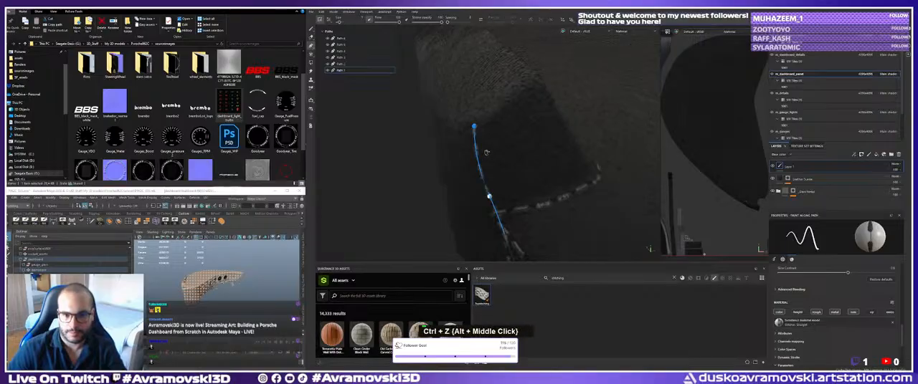
{"action": "middle_click_drag", "start_coordinate": [488, 151], "coordinate": [489, 144], "text": "alt"}
{"action": "left_click_drag", "start_coordinate": [490, 144], "coordinate": [493, 133], "text": "alt"}
Start a new Paint Along Path stroke at the stitching corner and run it up to the panel's upper corner.
{"action": "left_click", "coordinate": [310, 44]}
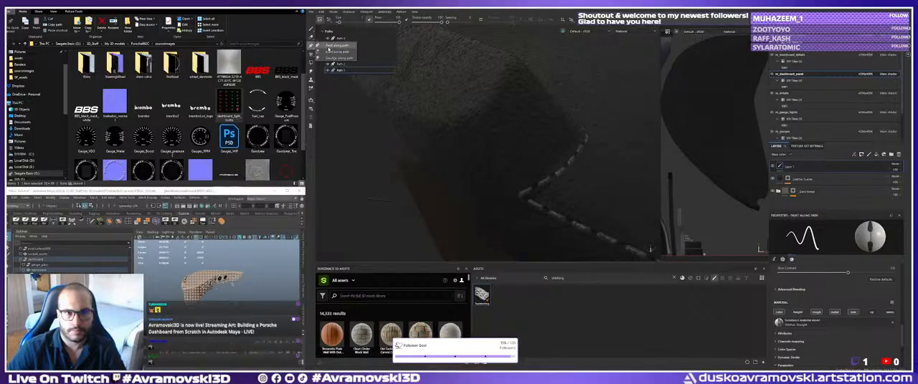
{"action": "double_click", "coordinate": [311, 46]}
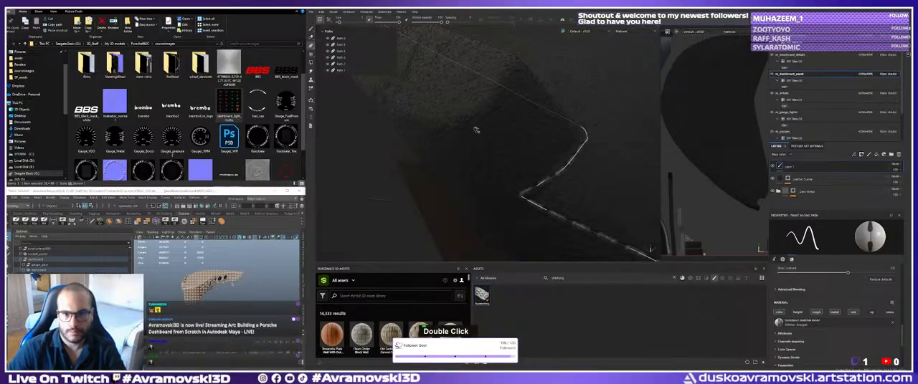
{"action": "mouse_move", "coordinate": [486, 146]}
{"action": "left_mouse_down", "text": "alt"}
{"action": "mouse_move", "coordinate": [491, 152]}
{"action": "mouse_move", "coordinate": [484, 142]}
{"action": "left_mouse_up", "text": "alt"}
{"action": "left_click", "coordinate": [517, 189]}
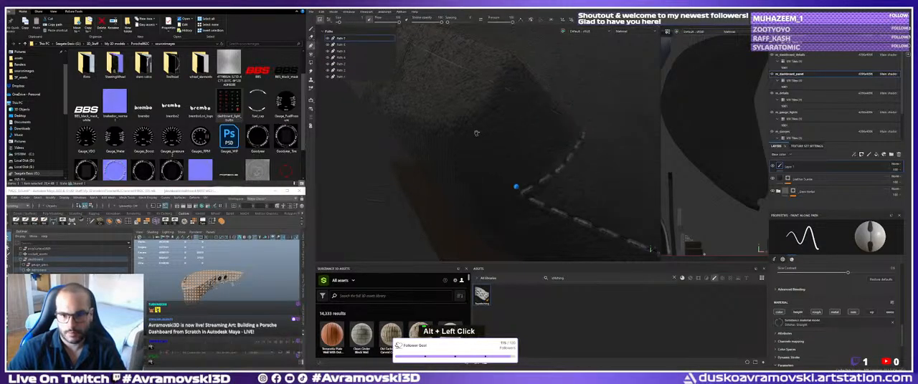
{"action": "left_click", "coordinate": [474, 124]}
Extend the stitching path across the panel's short upper edge and around the opposite corner.
{"action": "mouse_move", "coordinate": [487, 112]}
{"action": "middle_mouse_down", "text": "alt"}
{"action": "mouse_move", "coordinate": [487, 134]}
{"action": "mouse_move", "coordinate": [486, 106]}
{"action": "middle_mouse_up", "text": "alt"}
{"action": "left_click_drag", "start_coordinate": [486, 106], "coordinate": [552, 121], "text": "alt"}
{"action": "middle_click_drag", "start_coordinate": [552, 121], "coordinate": [553, 123], "text": "alt"}
{"action": "right_click_drag", "start_coordinate": [553, 123], "coordinate": [527, 135], "text": "shift"}
{"action": "right_click_drag", "start_coordinate": [527, 135], "coordinate": [463, 157], "text": "alt"}
{"action": "left_click_drag", "start_coordinate": [463, 156], "coordinate": [412, 152], "text": "alt"}
{"action": "middle_click_drag", "start_coordinate": [412, 152], "coordinate": [394, 164], "text": "alt"}
{"action": "left_click_drag", "start_coordinate": [394, 164], "coordinate": [386, 174], "text": "alt"}
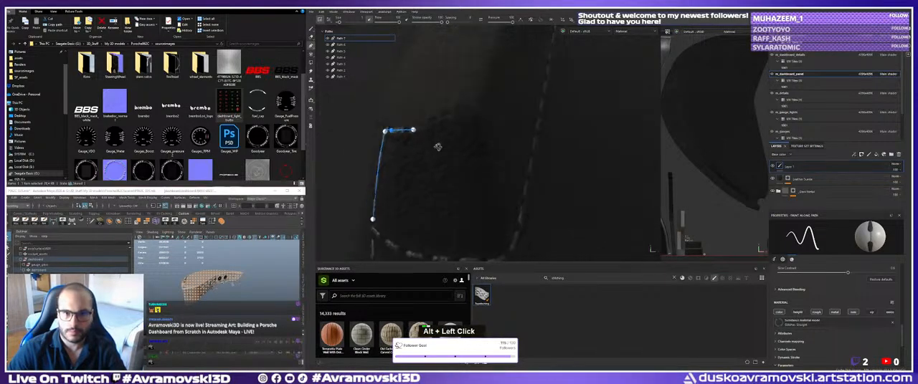
{"action": "left_click", "coordinate": [450, 117]}
{"action": "left_click", "coordinate": [471, 109]}
{"action": "middle_click_drag", "start_coordinate": [474, 135], "coordinate": [473, 124], "text": "alt"}
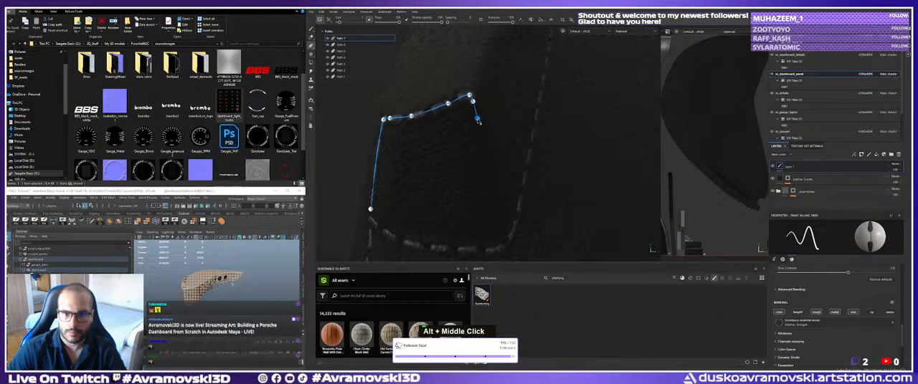
Continue the stitching path partway down the panel's far side edge.
{"action": "left_click", "coordinate": [495, 192]}
{"action": "middle_click_drag", "start_coordinate": [496, 193], "coordinate": [495, 168], "text": "alt"}
{"action": "scroll", "coordinate": [495, 168], "scroll_direction": "down", "scroll_amount": 3}
{"action": "left_click_drag", "start_coordinate": [495, 167], "coordinate": [467, 108], "text": "alt"}
{"action": "middle_click_drag", "start_coordinate": [468, 108], "coordinate": [470, 114], "text": "alt"}
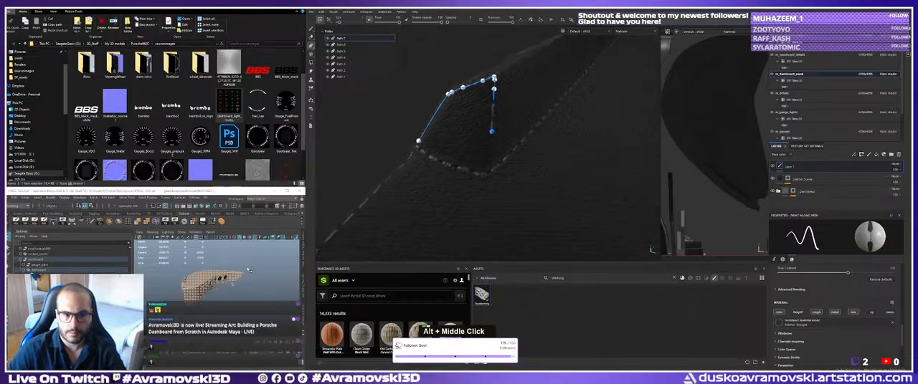
Switch to Maya and bring the dashboard's gauge area into close view as reference.
{"action": "scroll", "coordinate": [222, 291], "scroll_direction": "up", "scroll_amount": 5}
{"action": "left_click_drag", "start_coordinate": [222, 290], "coordinate": [281, 297], "text": "alt"}
{"action": "middle_click_drag", "start_coordinate": [281, 297], "coordinate": [282, 317], "text": "alt"}
{"action": "left_click_drag", "start_coordinate": [282, 316], "coordinate": [278, 319], "text": "alt"}
Switch back to Substance Painter and finish the far side of the path down to the existing seam's corner.
{"action": "middle_click_drag", "start_coordinate": [478, 157], "coordinate": [467, 160], "text": "alt"}
{"action": "mouse_move", "coordinate": [467, 159]}
{"action": "right_mouse_down", "text": "alt"}
{"action": "mouse_move", "coordinate": [494, 183]}
{"action": "mouse_move", "coordinate": [461, 149]}
{"action": "right_mouse_up", "text": "alt"}
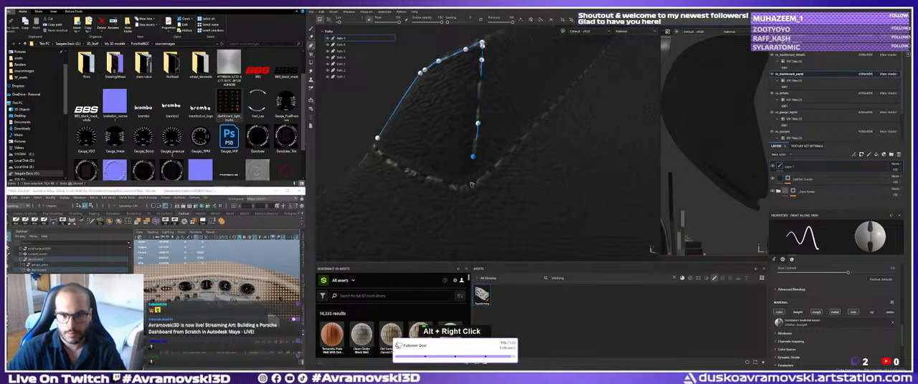
{"action": "left_click_drag", "start_coordinate": [507, 158], "coordinate": [457, 130], "text": "alt"}
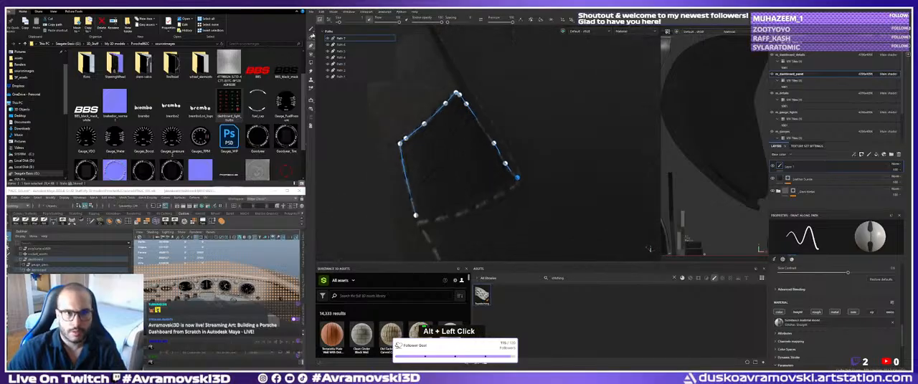
Switch to the Paint tool and inspect the stitching around the panel end from several angles.
{"action": "left_click", "coordinate": [311, 30]}
{"action": "right_click_drag", "start_coordinate": [459, 144], "coordinate": [446, 134], "text": "alt"}
{"action": "middle_click_drag", "start_coordinate": [459, 140], "coordinate": [485, 164], "text": "alt"}
{"action": "mouse_move", "coordinate": [485, 165]}
{"action": "left_mouse_down", "text": "alt"}
{"action": "mouse_move", "coordinate": [466, 156]}
{"action": "mouse_move", "coordinate": [481, 172]}
{"action": "mouse_move", "coordinate": [473, 166]}
{"action": "mouse_move", "coordinate": [466, 149]}
{"action": "mouse_move", "coordinate": [451, 158]}
{"action": "left_mouse_up", "text": "alt"}
{"action": "mouse_move", "coordinate": [451, 158]}
{"action": "middle_mouse_down", "text": "alt"}
{"action": "mouse_move", "coordinate": [468, 149]}
{"action": "mouse_move", "coordinate": [425, 91]}
{"action": "middle_mouse_up", "text": "alt"}
{"action": "right_click_drag", "start_coordinate": [452, 129], "coordinate": [439, 123], "text": "alt"}
{"action": "middle_click_drag", "start_coordinate": [439, 123], "coordinate": [435, 121], "text": "alt"}
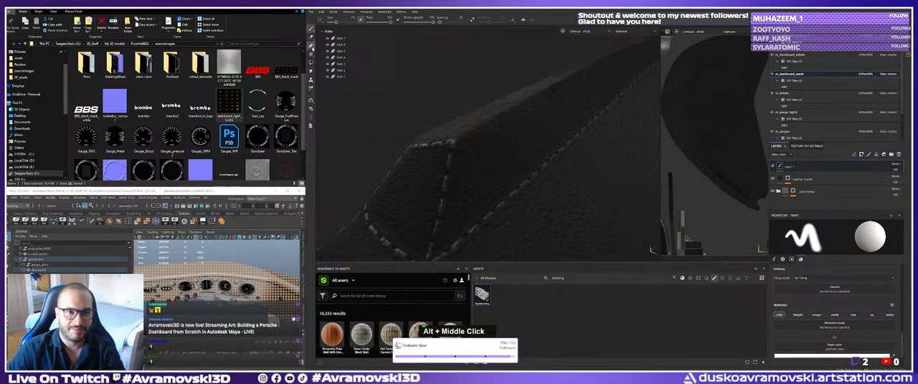
Start another stitching path at the loop's upper corner and lead it onto the dashboard panel's long top edge.
{"action": "left_click", "coordinate": [311, 47]}
{"action": "left_click_drag", "start_coordinate": [459, 140], "coordinate": [458, 152], "text": "alt"}
{"action": "right_click_drag", "start_coordinate": [457, 152], "coordinate": [461, 149], "text": "alt"}
{"action": "left_click", "coordinate": [456, 152]}
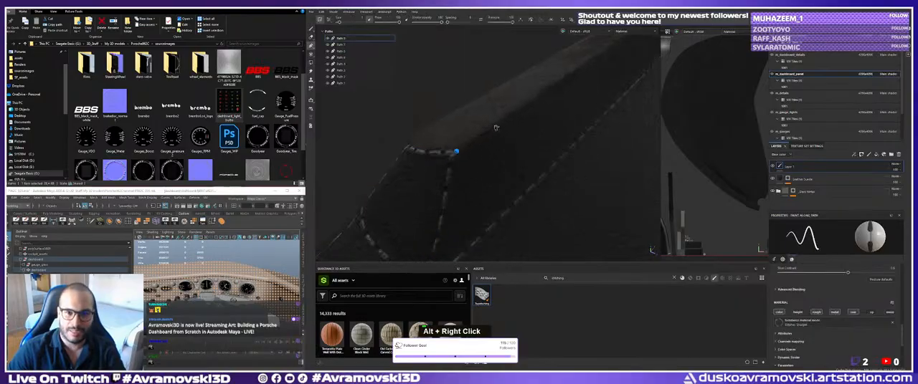
{"action": "left_click_drag", "start_coordinate": [521, 120], "coordinate": [484, 136], "text": "alt"}
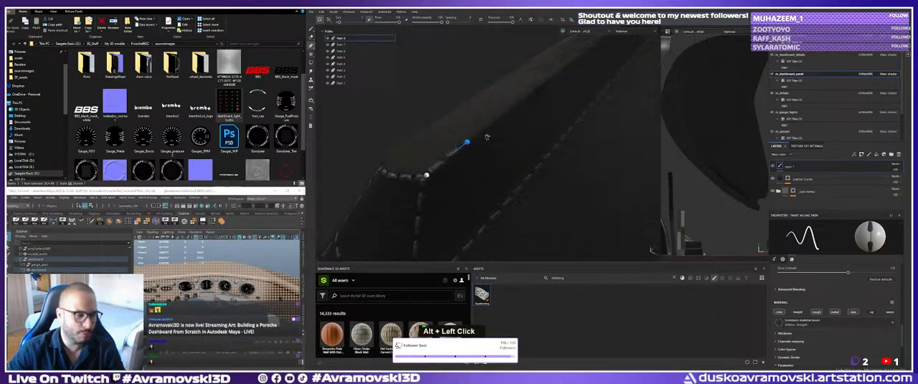
{"action": "middle_click_drag", "start_coordinate": [507, 107], "coordinate": [489, 127], "text": "alt"}
{"action": "left_click_drag", "start_coordinate": [489, 127], "coordinate": [502, 124], "text": "alt"}
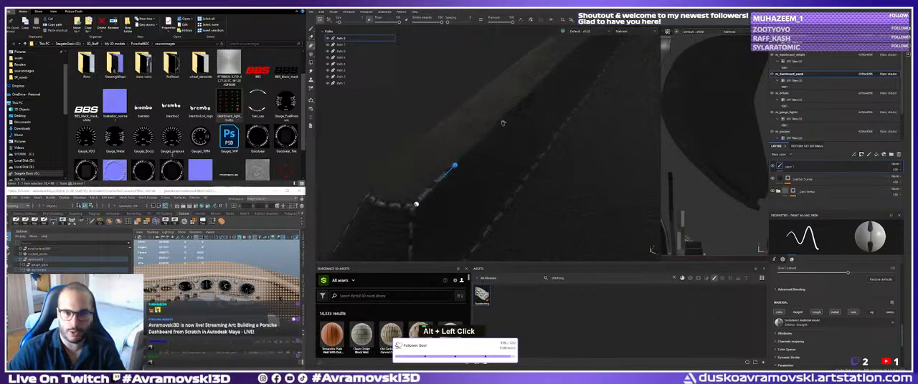
Extend the top-edge path with further points along the straight stretch, parallel to the lower seam.
{"action": "middle_click_drag", "start_coordinate": [507, 116], "coordinate": [499, 142], "text": "alt"}
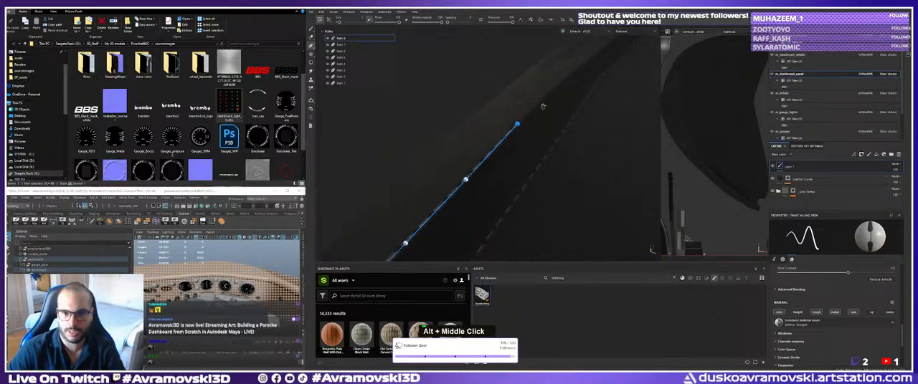
{"action": "middle_click_drag", "start_coordinate": [554, 98], "coordinate": [495, 146], "text": "alt"}
{"action": "mouse_move", "coordinate": [495, 145]}
{"action": "left_mouse_down", "text": "alt"}
{"action": "mouse_move", "coordinate": [485, 142]}
{"action": "mouse_move", "coordinate": [490, 153]}
{"action": "left_mouse_up", "text": "alt"}
{"action": "right_click_drag", "start_coordinate": [490, 153], "coordinate": [498, 168], "text": "alt"}
{"action": "left_click_drag", "start_coordinate": [489, 145], "coordinate": [499, 136], "text": "alt"}
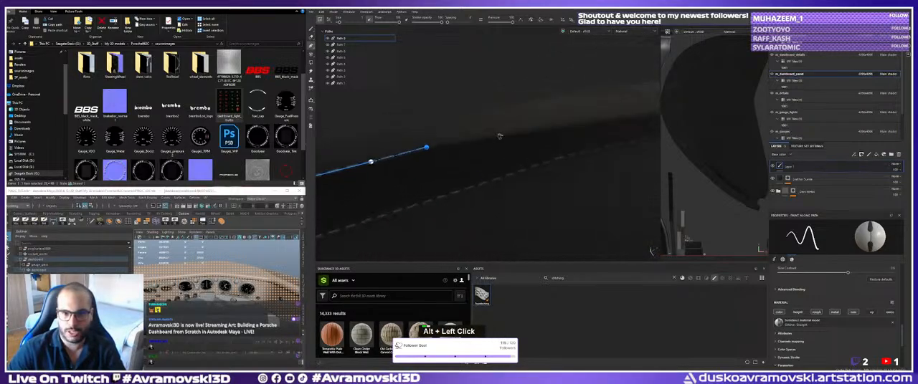
{"action": "middle_click_drag", "start_coordinate": [546, 131], "coordinate": [475, 150], "text": "alt"}
{"action": "left_click", "coordinate": [480, 147]}
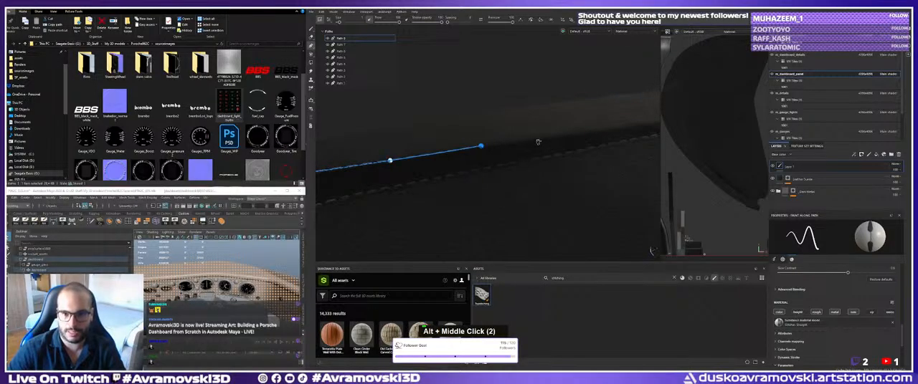
Carry the top-edge stitching path over the bend and along the next stretch of the panel.
{"action": "middle_click_drag", "start_coordinate": [570, 138], "coordinate": [483, 150], "text": "alt"}
{"action": "left_click", "coordinate": [490, 147]}
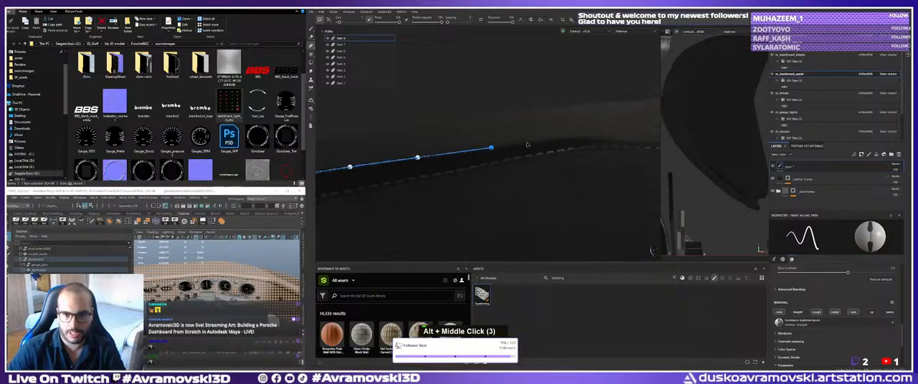
{"action": "middle_click_drag", "start_coordinate": [571, 140], "coordinate": [517, 147], "text": "alt"}
{"action": "right_click_drag", "start_coordinate": [516, 147], "coordinate": [504, 155], "text": "alt"}
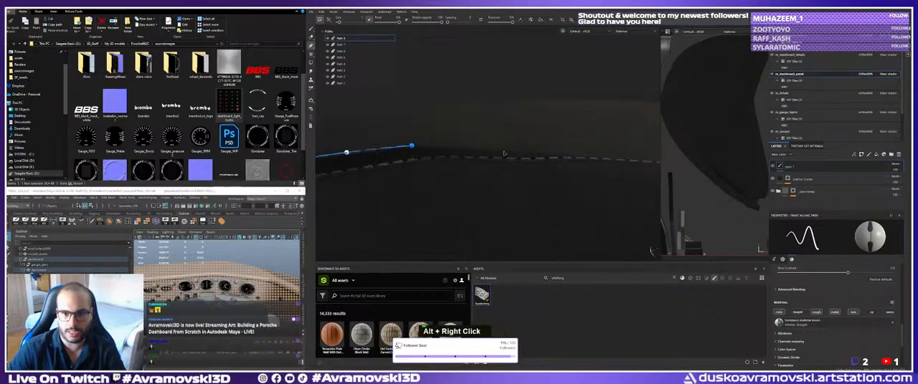
{"action": "left_click", "coordinate": [504, 152]}
{"action": "left_click", "coordinate": [565, 157]}
{"action": "middle_click_drag", "start_coordinate": [564, 157], "coordinate": [599, 163], "text": "alt"}
{"action": "right_click_drag", "start_coordinate": [600, 163], "coordinate": [491, 170], "text": "alt"}
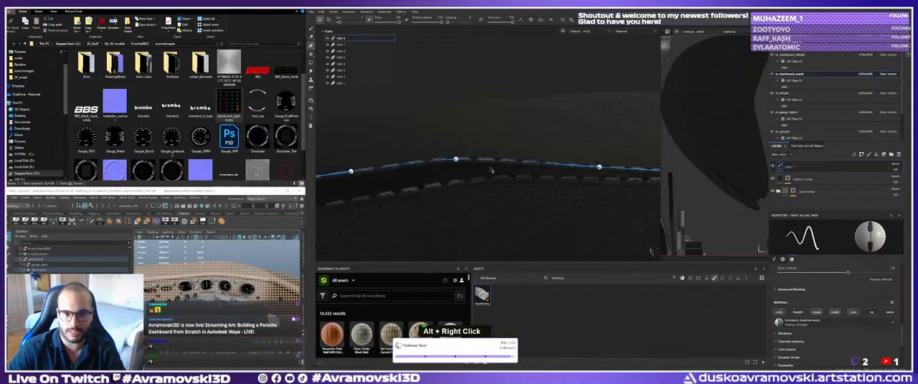
Fine-tune the top-edge stitching path's points along the panel edge up to its end beside the lower seam.
{"action": "left_click_drag", "start_coordinate": [492, 167], "coordinate": [518, 154], "text": "alt"}
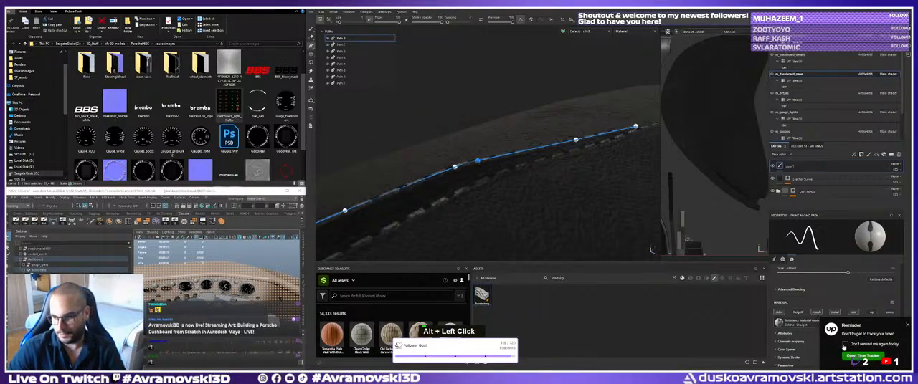
{"action": "left_click", "coordinate": [844, 347]}
{"action": "middle_click_drag", "start_coordinate": [470, 172], "coordinate": [485, 190], "text": "alt"}
{"action": "left_click_drag", "start_coordinate": [485, 190], "coordinate": [459, 193], "text": "alt"}
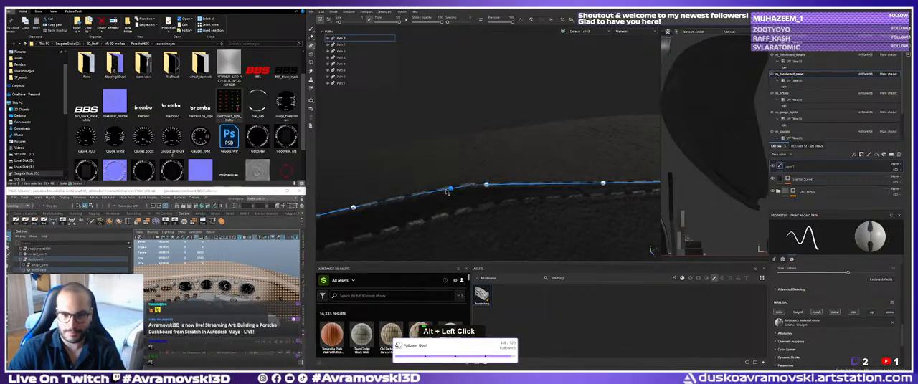
{"action": "middle_click_drag", "start_coordinate": [438, 192], "coordinate": [473, 177], "text": "alt"}
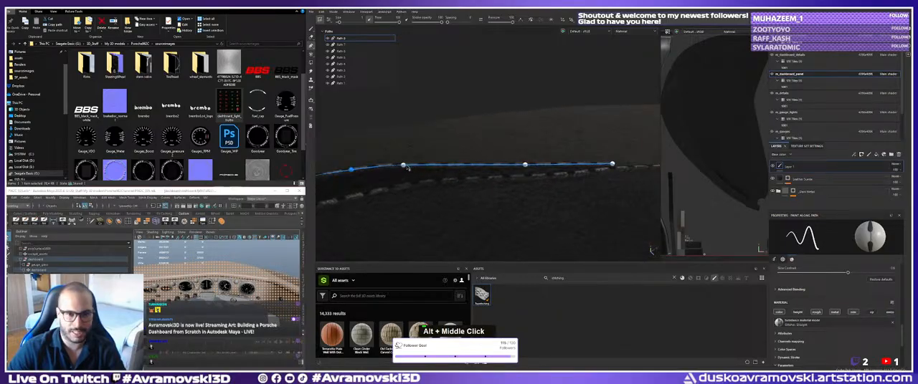
{"action": "left_click_drag", "start_coordinate": [406, 167], "coordinate": [419, 165], "text": "alt"}
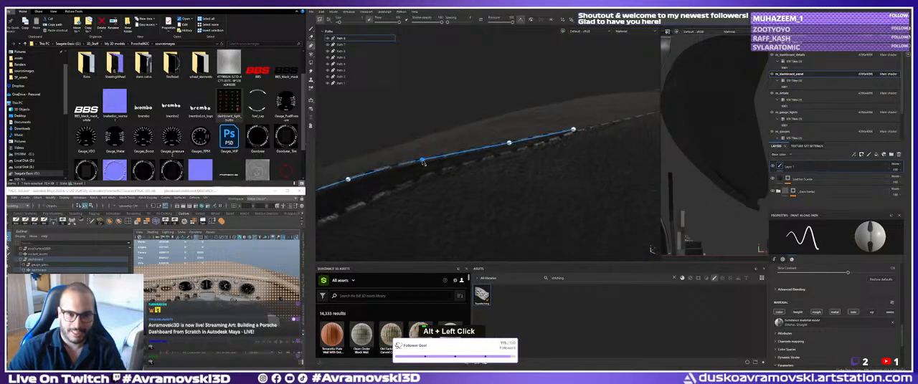
{"action": "left_click_drag", "start_coordinate": [512, 145], "coordinate": [502, 172]}
{"action": "right_click_drag", "start_coordinate": [502, 173], "coordinate": [526, 184], "text": "alt"}
{"action": "left_click_drag", "start_coordinate": [440, 147], "coordinate": [445, 140], "text": "alt"}
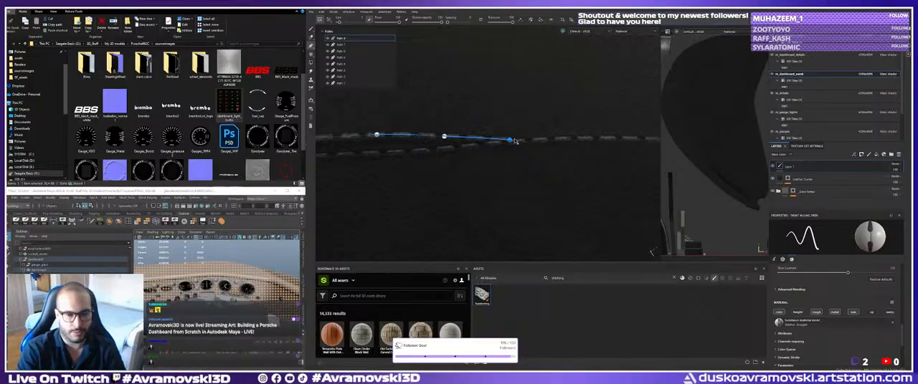
Trace the top-edge path back to the stitched loop, and switch to the Paint tool to check the stitching without the overlay.
{"action": "right_click_drag", "start_coordinate": [443, 133], "coordinate": [381, 190], "text": "alt"}
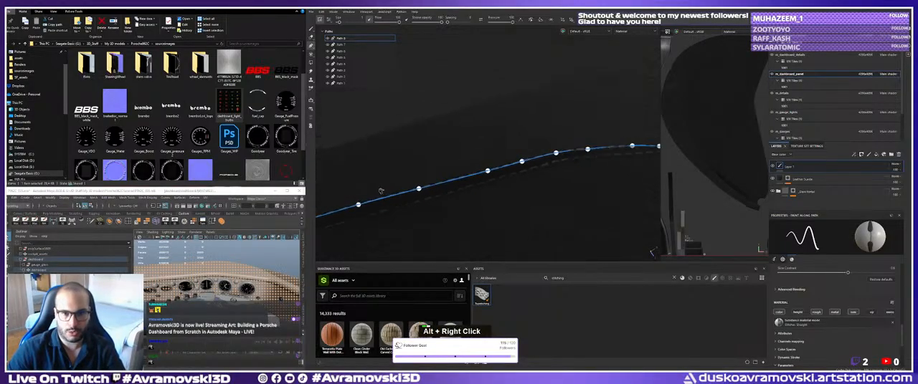
{"action": "left_click_drag", "start_coordinate": [381, 191], "coordinate": [434, 131], "text": "alt"}
{"action": "right_click_drag", "start_coordinate": [434, 131], "coordinate": [433, 154], "text": "alt"}
{"action": "middle_click_drag", "start_coordinate": [433, 153], "coordinate": [472, 105], "text": "alt"}
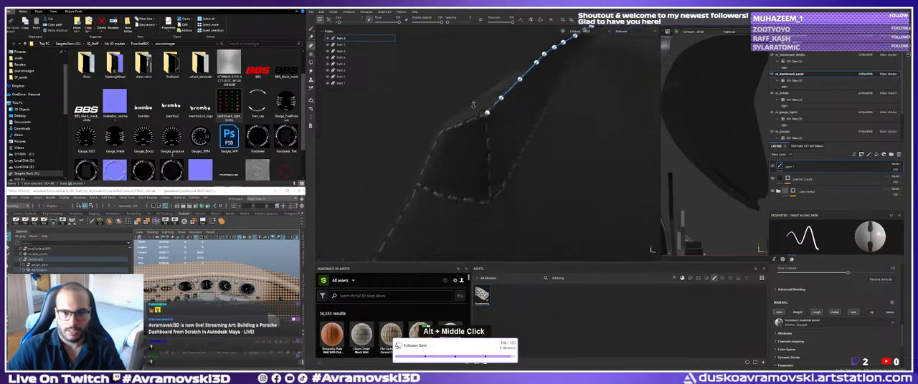
{"action": "left_click_drag", "start_coordinate": [473, 104], "coordinate": [465, 123], "text": "alt"}
{"action": "middle_click_drag", "start_coordinate": [464, 124], "coordinate": [469, 134], "text": "alt"}
{"action": "mouse_move", "coordinate": [469, 135]}
{"action": "right_mouse_down", "text": "alt"}
{"action": "mouse_move", "coordinate": [476, 150]}
{"action": "mouse_move", "coordinate": [487, 148]}
{"action": "right_mouse_up", "text": "alt"}
{"action": "middle_click_drag", "start_coordinate": [486, 149], "coordinate": [486, 150], "text": "alt"}
{"action": "left_click_drag", "start_coordinate": [485, 150], "coordinate": [482, 143], "text": "alt"}
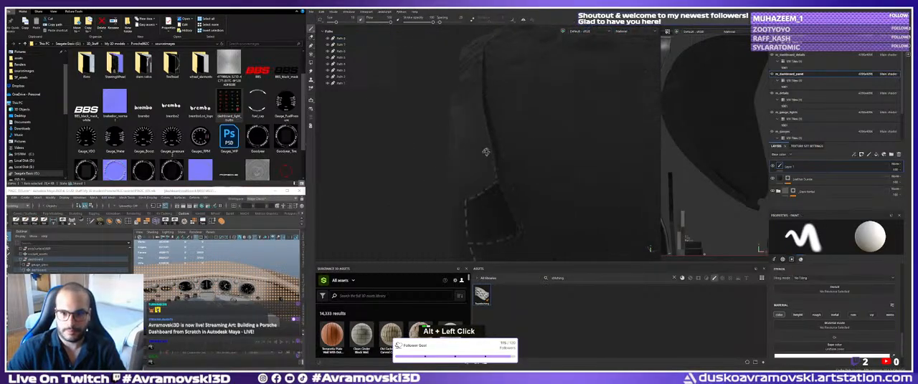
{"action": "middle_click_drag", "start_coordinate": [482, 143], "coordinate": [502, 133], "text": "alt"}
{"action": "right_click_drag", "start_coordinate": [502, 134], "coordinate": [416, 139], "text": "alt"}
{"action": "middle_click_drag", "start_coordinate": [416, 139], "coordinate": [400, 152], "text": "alt"}
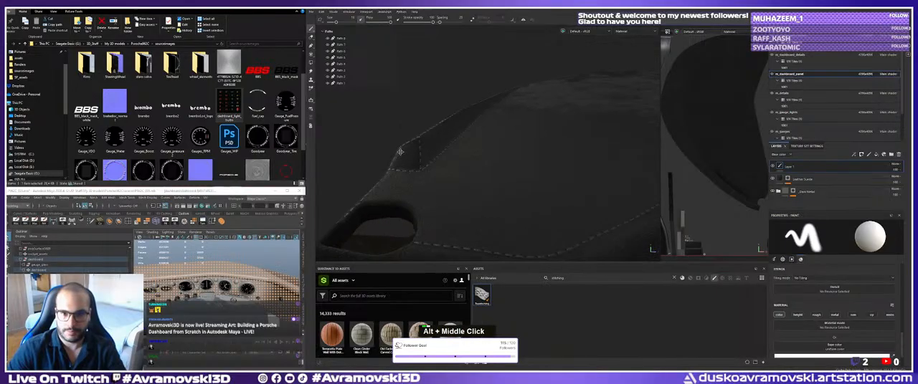
Examine the dashboard stitching from the gauges across to the panel's far end.
{"action": "left_click_drag", "start_coordinate": [400, 151], "coordinate": [459, 148], "text": "alt"}
{"action": "middle_click_drag", "start_coordinate": [459, 149], "coordinate": [475, 147], "text": "alt"}
{"action": "left_click_drag", "start_coordinate": [476, 146], "coordinate": [420, 141], "text": "alt"}
{"action": "middle_click_drag", "start_coordinate": [420, 141], "coordinate": [527, 159], "text": "alt"}
{"action": "left_click_drag", "start_coordinate": [527, 159], "coordinate": [505, 157], "text": "alt"}
{"action": "middle_click_drag", "start_coordinate": [505, 157], "coordinate": [487, 154], "text": "alt"}
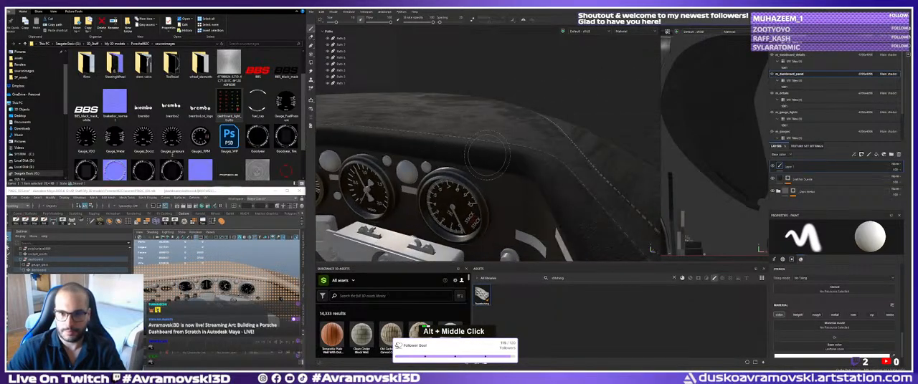
{"action": "left_click_drag", "start_coordinate": [487, 153], "coordinate": [491, 158], "text": "alt"}
{"action": "middle_click_drag", "start_coordinate": [491, 158], "coordinate": [494, 162], "text": "alt"}
{"action": "left_click_drag", "start_coordinate": [494, 162], "coordinate": [497, 165], "text": "alt"}
{"action": "right_click_drag", "start_coordinate": [497, 165], "coordinate": [430, 122], "text": "alt"}
{"action": "left_click_drag", "start_coordinate": [430, 122], "coordinate": [345, 62], "text": "alt"}
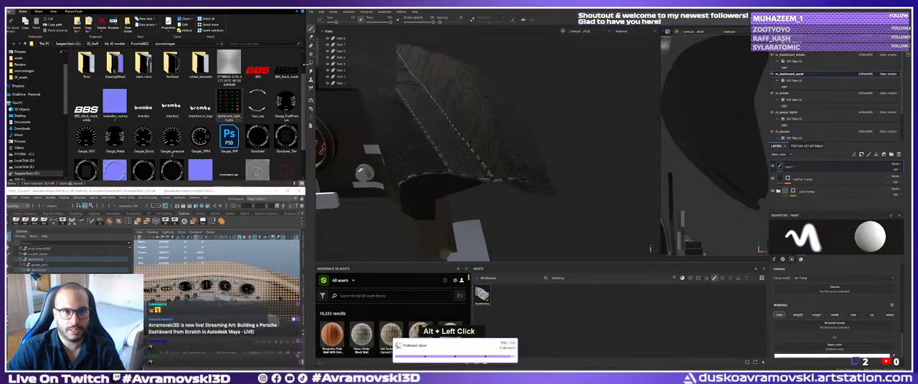
Start a new stitching path at the panel end's corner seam and lead it up the panel's outer rear edge.
{"action": "left_click", "coordinate": [310, 48]}
{"action": "middle_click_drag", "start_coordinate": [459, 154], "coordinate": [445, 149], "text": "alt"}
{"action": "left_click_drag", "start_coordinate": [446, 149], "coordinate": [489, 166], "text": "alt"}
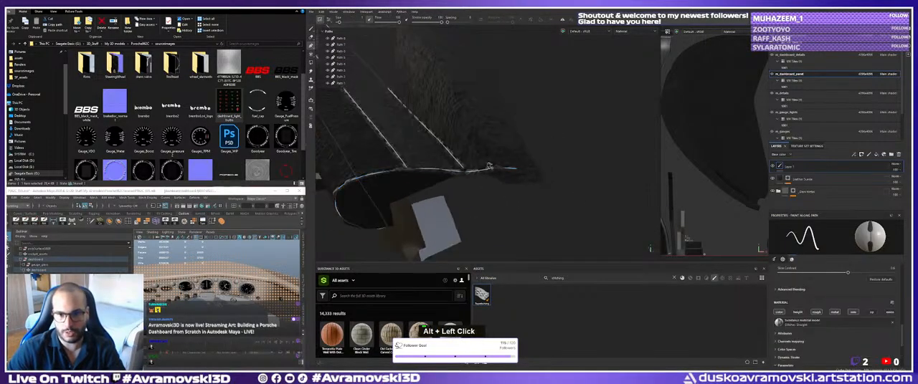
{"action": "left_click", "coordinate": [489, 164]}
{"action": "left_click", "coordinate": [465, 113]}
{"action": "middle_click_drag", "start_coordinate": [466, 115], "coordinate": [519, 166], "text": "alt"}
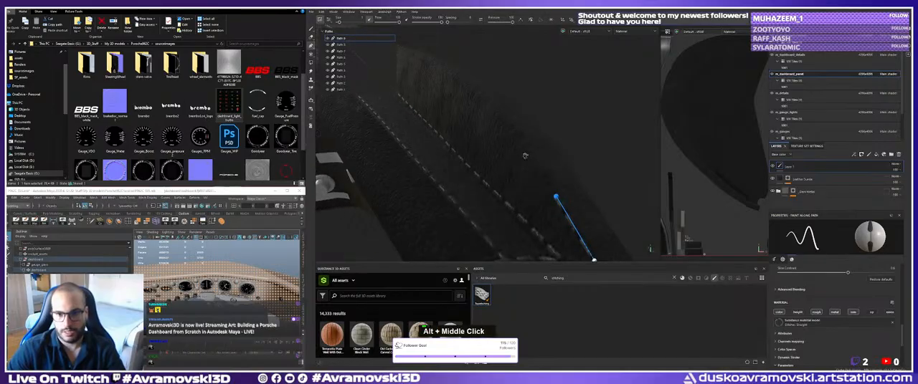
{"action": "left_click", "coordinate": [519, 142]}
{"action": "left_click", "coordinate": [482, 106]}
Extend the outer-edge stitching path over the curved crest and onto the straighter stretch behind the two existing seams.
{"action": "middle_click_drag", "start_coordinate": [483, 106], "coordinate": [512, 134], "text": "alt"}
{"action": "left_click_drag", "start_coordinate": [512, 134], "coordinate": [500, 148], "text": "alt"}
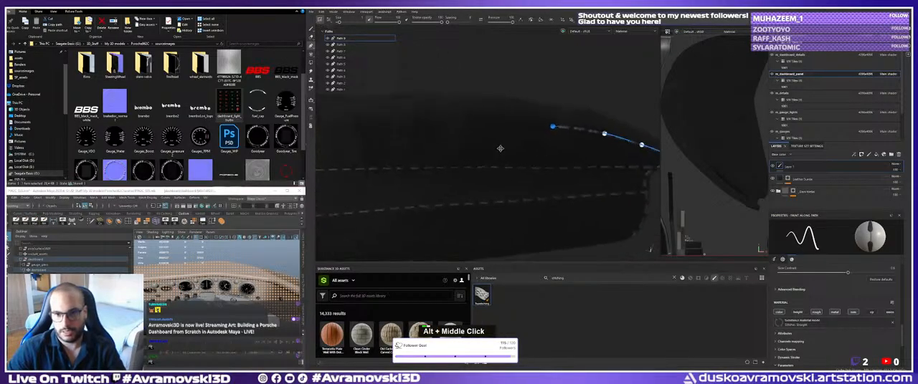
{"action": "middle_click_drag", "start_coordinate": [499, 148], "coordinate": [543, 122], "text": "alt"}
{"action": "left_click_drag", "start_coordinate": [543, 123], "coordinate": [524, 114], "text": "alt"}
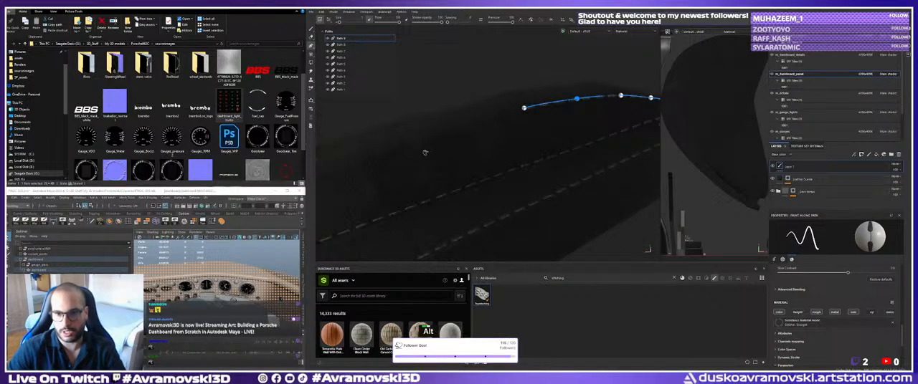
{"action": "left_click_drag", "start_coordinate": [576, 102], "coordinate": [518, 131], "text": "alt"}
{"action": "middle_click_drag", "start_coordinate": [517, 131], "coordinate": [521, 145], "text": "alt"}
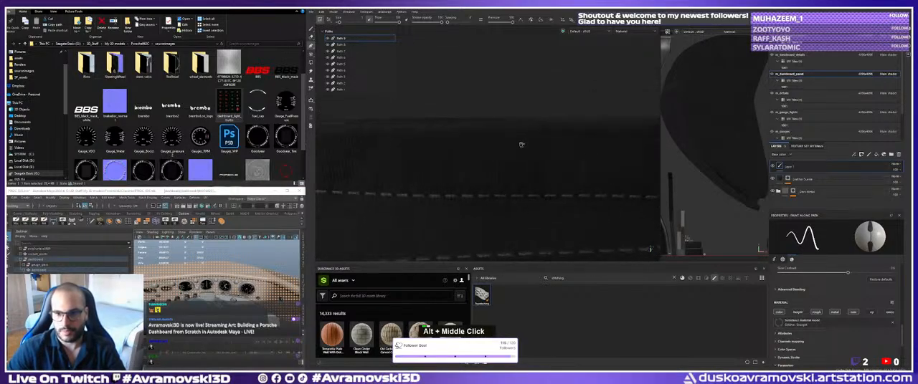
{"action": "left_click_drag", "start_coordinate": [520, 146], "coordinate": [494, 148], "text": "alt"}
{"action": "middle_click_drag", "start_coordinate": [495, 148], "coordinate": [473, 152], "text": "alt"}
{"action": "left_click_drag", "start_coordinate": [455, 137], "coordinate": [391, 148], "text": "alt"}
{"action": "middle_click_drag", "start_coordinate": [391, 148], "coordinate": [491, 160], "text": "alt"}
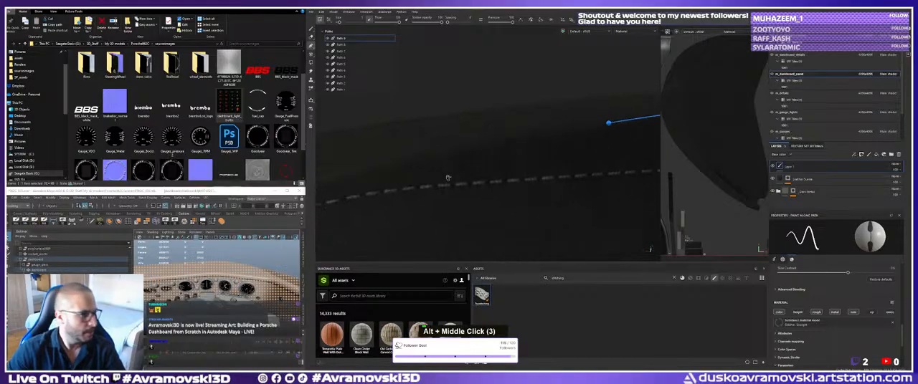
Carry the outer-edge path around the bend with further points, closing in on the neighbouring seam.
{"action": "left_click_drag", "start_coordinate": [448, 178], "coordinate": [466, 141], "text": "alt"}
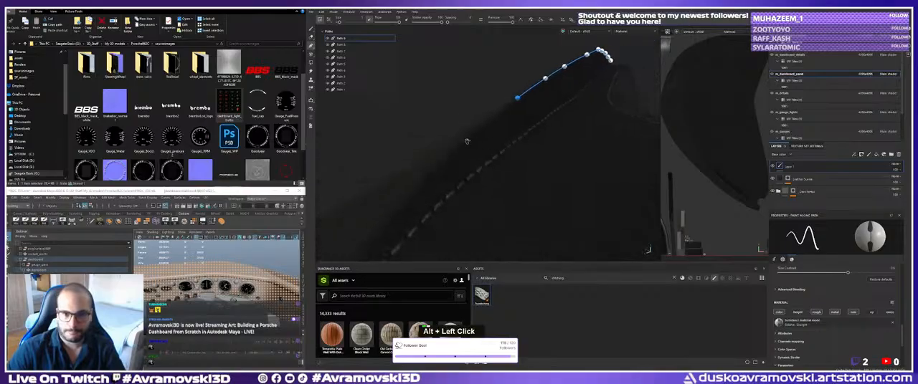
{"action": "middle_click_drag", "start_coordinate": [467, 140], "coordinate": [450, 181], "text": "alt"}
{"action": "right_click_drag", "start_coordinate": [453, 181], "coordinate": [470, 180], "text": "alt"}
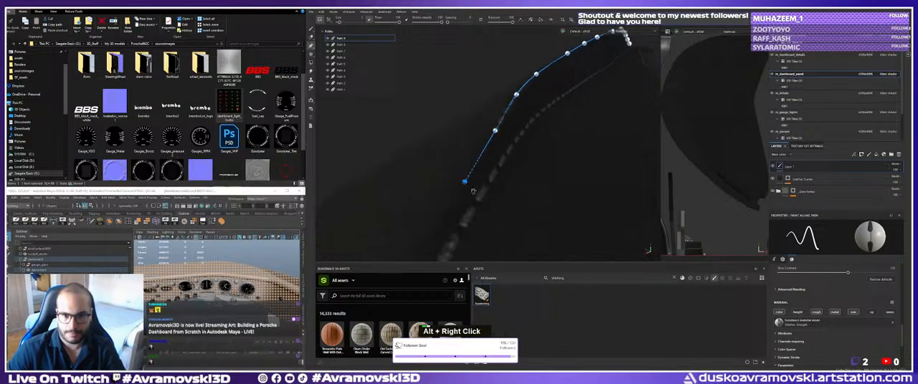
{"action": "middle_click_drag", "start_coordinate": [472, 192], "coordinate": [467, 164], "text": "alt"}
{"action": "middle_click_drag", "start_coordinate": [457, 205], "coordinate": [467, 189], "text": "alt"}
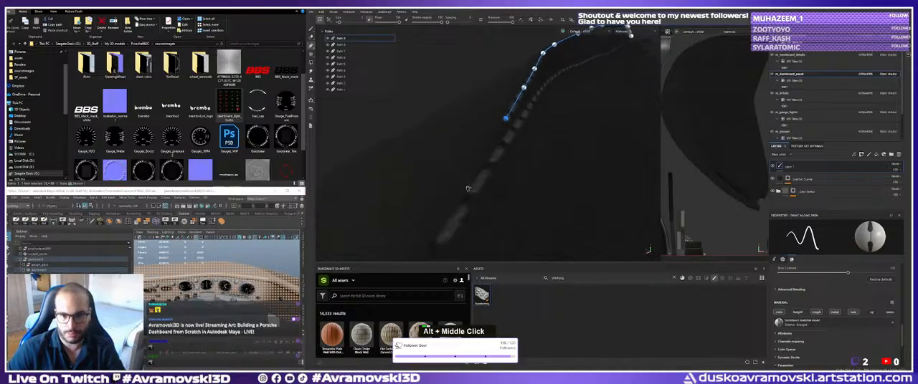
{"action": "right_click_drag", "start_coordinate": [465, 193], "coordinate": [409, 154], "text": "alt"}
{"action": "left_click_drag", "start_coordinate": [408, 155], "coordinate": [467, 148], "text": "alt"}
{"action": "right_click_drag", "start_coordinate": [466, 147], "coordinate": [524, 158], "text": "alt"}
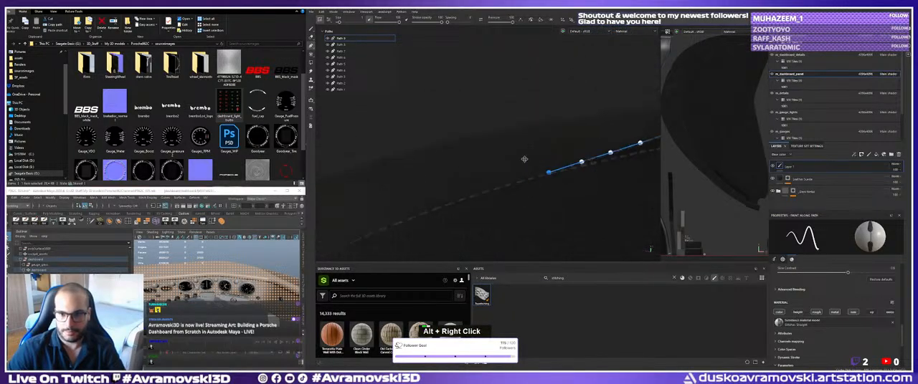
Switch to the Paint tool and inspect the new outer-edge stitching from the gauges to the panel end.
{"action": "middle_click_drag", "start_coordinate": [524, 158], "coordinate": [371, 158], "text": "alt"}
{"action": "left_click_drag", "start_coordinate": [542, 152], "coordinate": [521, 168], "text": "alt"}
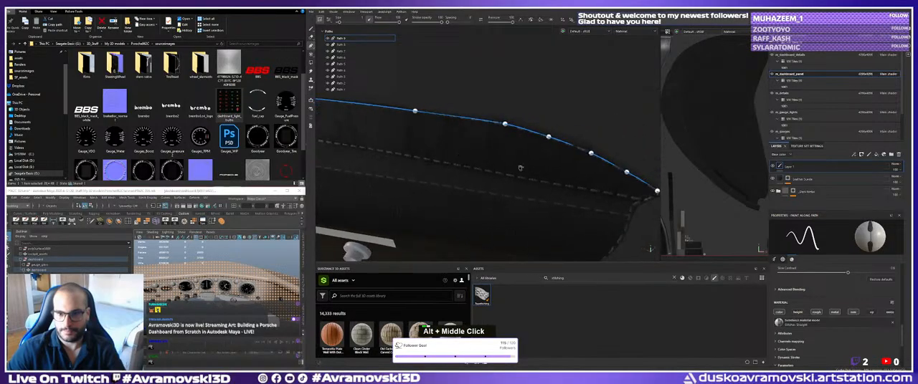
{"action": "middle_click_drag", "start_coordinate": [521, 167], "coordinate": [469, 159], "text": "alt"}
{"action": "scroll", "coordinate": [470, 159], "scroll_direction": "down", "scroll_amount": 4}
{"action": "mouse_move", "coordinate": [470, 159]}
{"action": "left_mouse_down", "text": "alt"}
{"action": "mouse_move", "coordinate": [479, 165]}
{"action": "mouse_move", "coordinate": [469, 177]}
{"action": "mouse_move", "coordinate": [459, 172]}
{"action": "left_mouse_up", "text": "alt"}
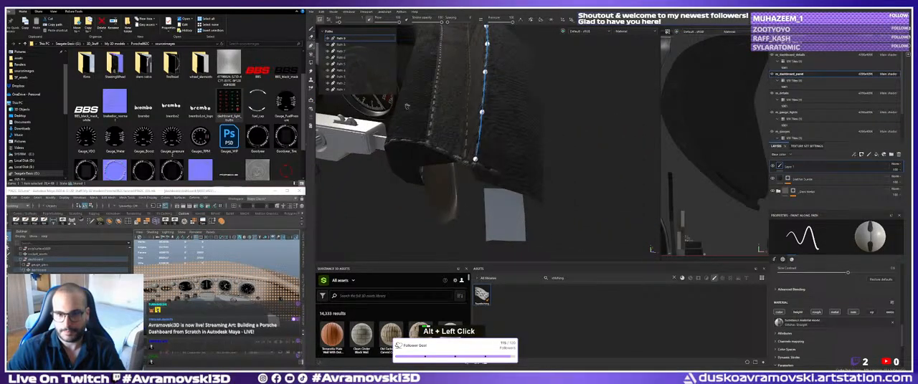
{"action": "left_click", "coordinate": [311, 29]}
{"action": "right_click_drag", "start_coordinate": [444, 143], "coordinate": [481, 157], "text": "alt"}
{"action": "left_click_drag", "start_coordinate": [480, 158], "coordinate": [556, 168], "text": "alt"}
{"action": "middle_click_drag", "start_coordinate": [555, 168], "coordinate": [631, 188], "text": "alt"}
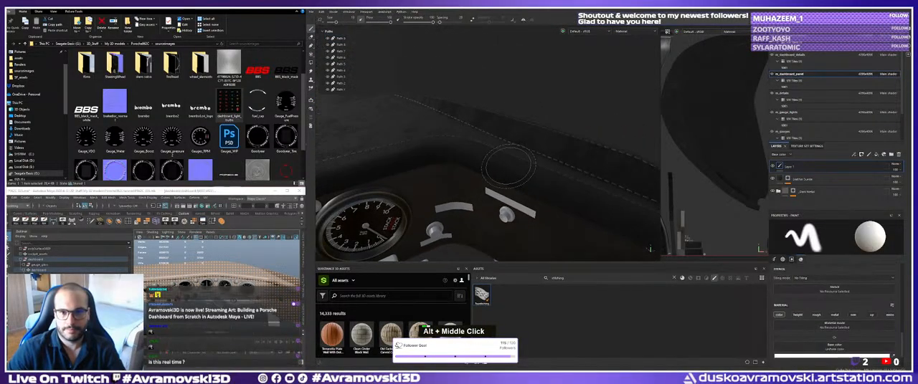
{"action": "left_click_drag", "start_coordinate": [573, 185], "coordinate": [541, 179], "text": "alt"}
{"action": "right_click_drag", "start_coordinate": [541, 179], "coordinate": [497, 178], "text": "shift"}
{"action": "middle_click_drag", "start_coordinate": [497, 179], "coordinate": [489, 173], "text": "alt"}
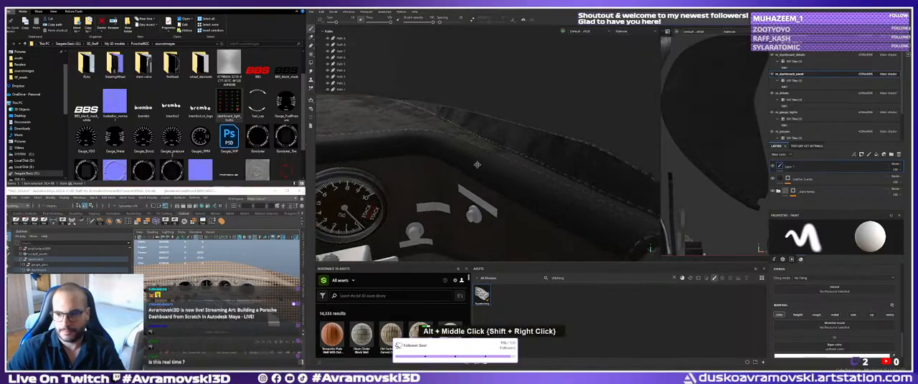
{"action": "left_click_drag", "start_coordinate": [489, 173], "coordinate": [471, 157], "text": "alt"}
{"action": "right_click_drag", "start_coordinate": [471, 157], "coordinate": [481, 164], "text": "alt"}
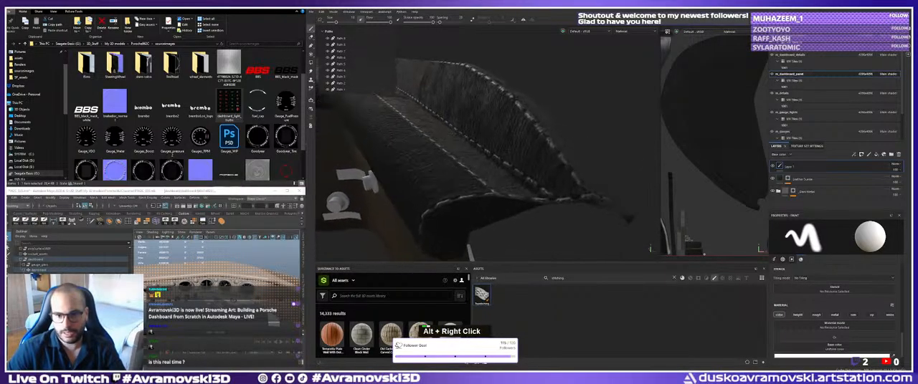
{"action": "left_click_drag", "start_coordinate": [482, 163], "coordinate": [502, 169], "text": "alt"}
{"action": "middle_click_drag", "start_coordinate": [502, 170], "coordinate": [534, 175], "text": "alt"}
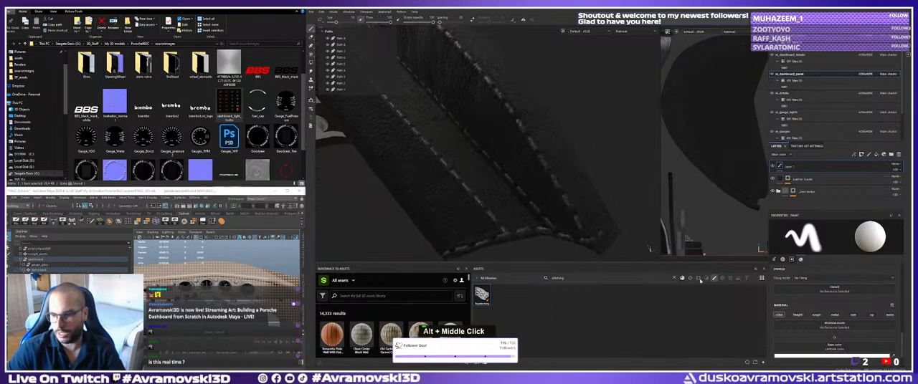
Select the newest outer-edge path and examine its stitch parameters and the stitches up close.
{"action": "left_click", "coordinate": [342, 38]}
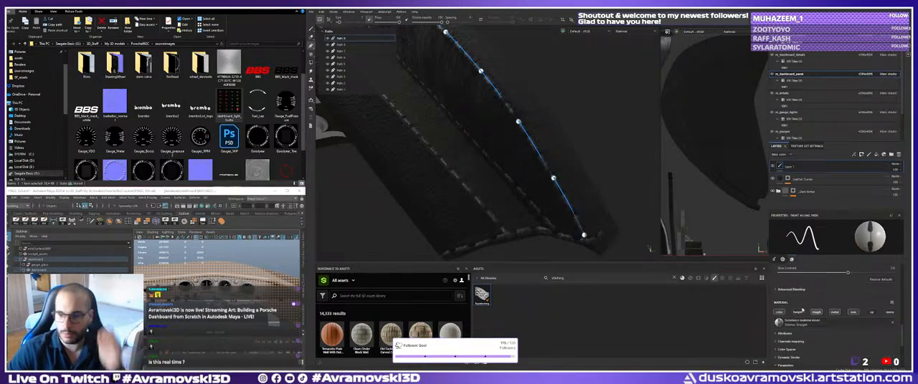
{"action": "scroll", "coordinate": [802, 311], "scroll_direction": "down", "scroll_amount": 5}
{"action": "scroll", "coordinate": [802, 310], "scroll_direction": "up", "scroll_amount": 2}
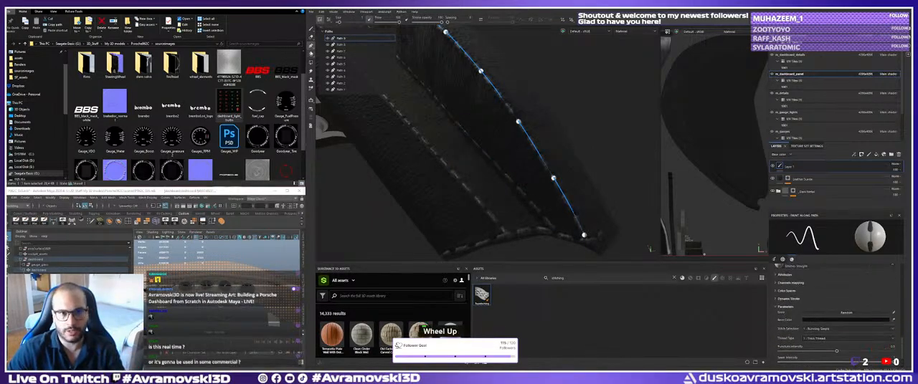
{"action": "left_click_drag", "start_coordinate": [556, 185], "coordinate": [555, 157], "text": "alt"}
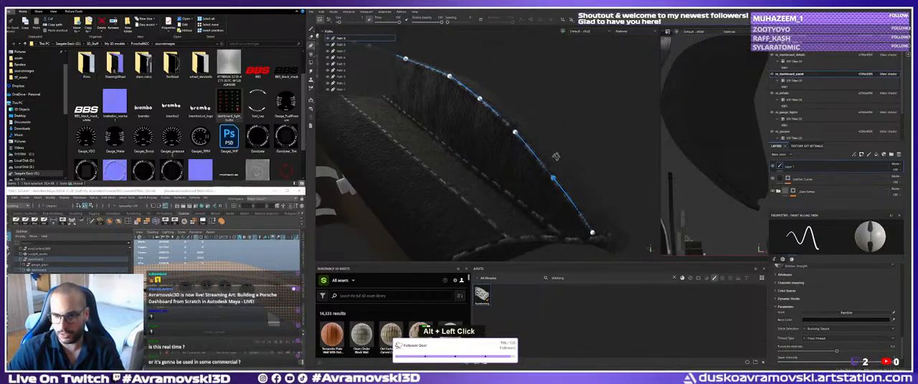
{"action": "right_click_drag", "start_coordinate": [555, 156], "coordinate": [575, 184], "text": "alt"}
{"action": "left_click_drag", "start_coordinate": [575, 183], "coordinate": [527, 166], "text": "alt"}
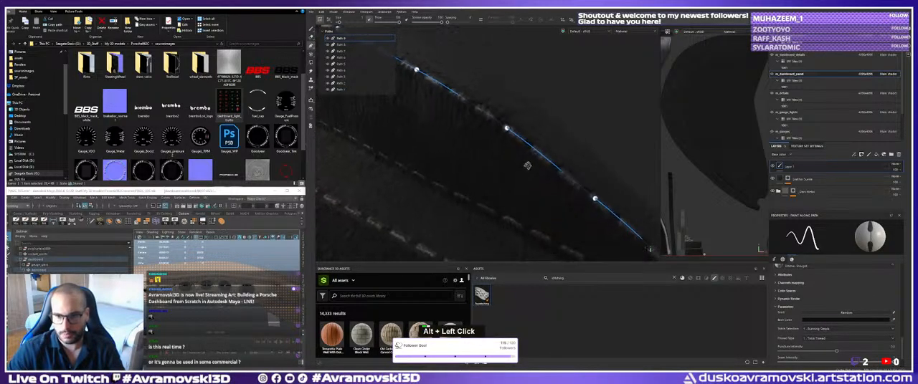
Copy the top stitching layer and select the Leather Suede layer beneath it.
{"action": "double_click", "coordinate": [789, 168]}
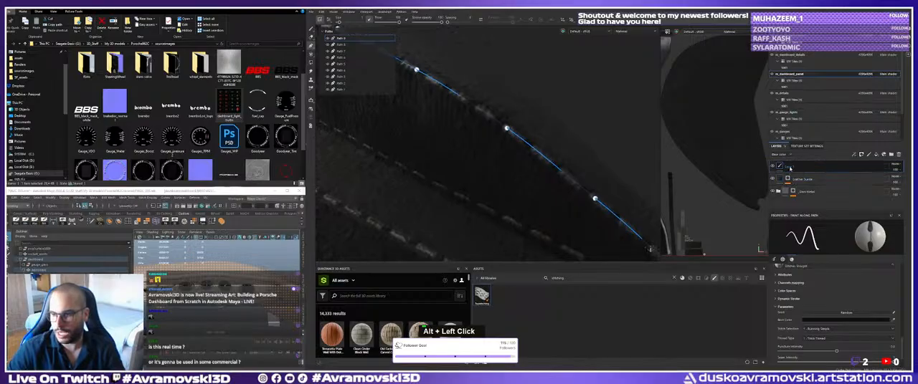
{"action": "right_click", "coordinate": [789, 167]}
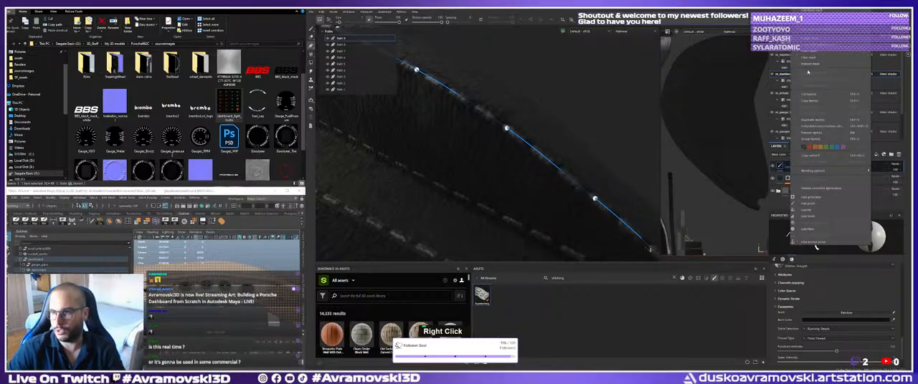
{"action": "left_click", "coordinate": [810, 101]}
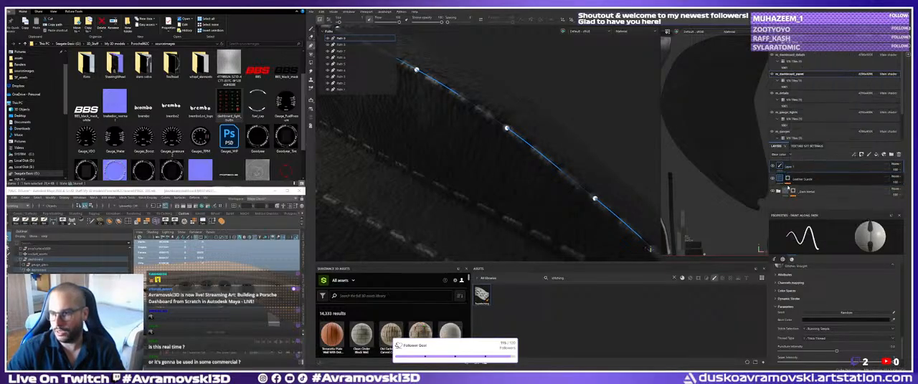
{"action": "left_click", "coordinate": [789, 180]}
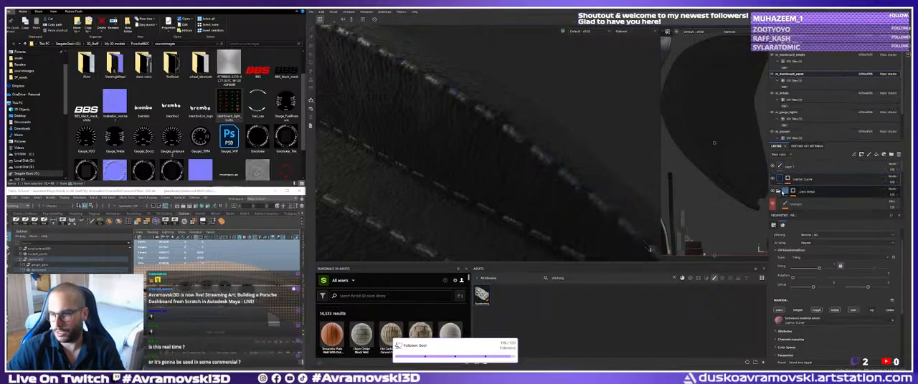
{"action": "left_click", "coordinate": [779, 192]}
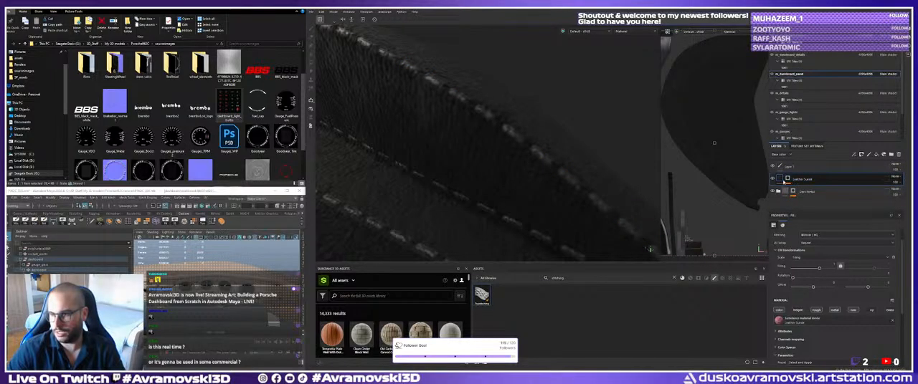
Inspect the stitching seams where they meet at the panel end, above the gauges and along the crest.
{"action": "left_click_drag", "start_coordinate": [544, 168], "coordinate": [543, 180], "text": "alt"}
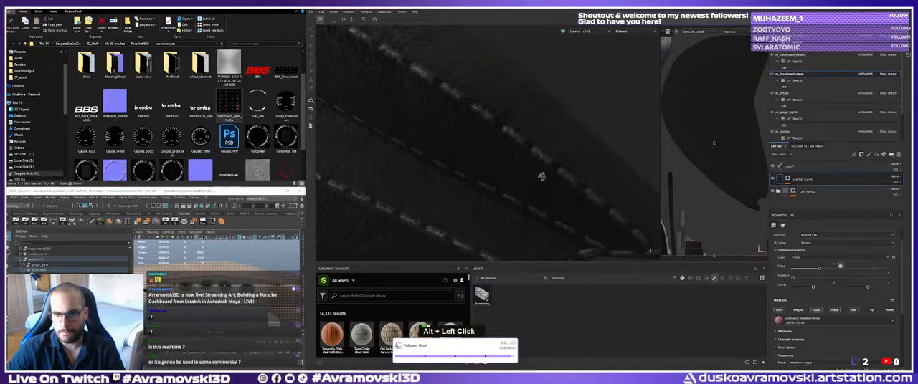
{"action": "middle_click_drag", "start_coordinate": [543, 180], "coordinate": [543, 180], "text": "alt"}
{"action": "left_click_drag", "start_coordinate": [543, 180], "coordinate": [462, 161], "text": "alt"}
{"action": "right_click_drag", "start_coordinate": [463, 161], "coordinate": [455, 162], "text": "shift"}
{"action": "middle_click_drag", "start_coordinate": [454, 162], "coordinate": [424, 136], "text": "alt"}
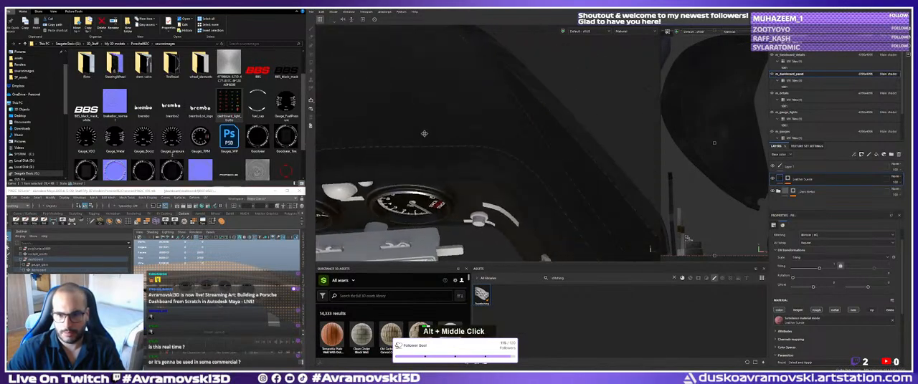
{"action": "left_click_drag", "start_coordinate": [424, 136], "coordinate": [512, 86], "text": "alt"}
{"action": "right_click_drag", "start_coordinate": [512, 86], "coordinate": [486, 120], "text": "alt"}
{"action": "left_click_drag", "start_coordinate": [486, 120], "coordinate": [498, 128], "text": "alt"}
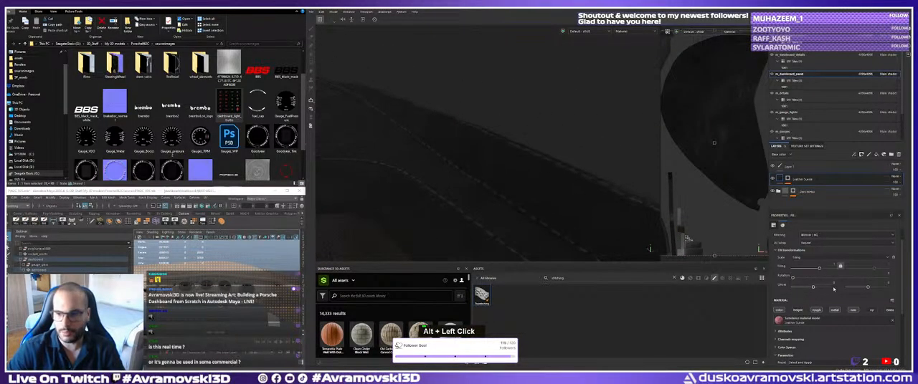
Select the stitching layer and compare its individual paths, finishing on the newest outer-edge path.
{"action": "left_click", "coordinate": [792, 171]}
{"action": "left_click_drag", "start_coordinate": [517, 195], "coordinate": [499, 150], "text": "alt"}
{"action": "mouse_move", "coordinate": [499, 150]}
{"action": "right_mouse_down", "text": "alt"}
{"action": "mouse_move", "coordinate": [496, 142]}
{"action": "mouse_move", "coordinate": [514, 166]}
{"action": "right_mouse_up", "text": "alt"}
{"action": "mouse_move", "coordinate": [513, 166]}
{"action": "left_mouse_down", "text": "alt"}
{"action": "mouse_move", "coordinate": [521, 176]}
{"action": "mouse_move", "coordinate": [514, 171]}
{"action": "left_mouse_up", "text": "alt"}
{"action": "right_click_drag", "start_coordinate": [514, 171], "coordinate": [524, 182], "text": "alt"}
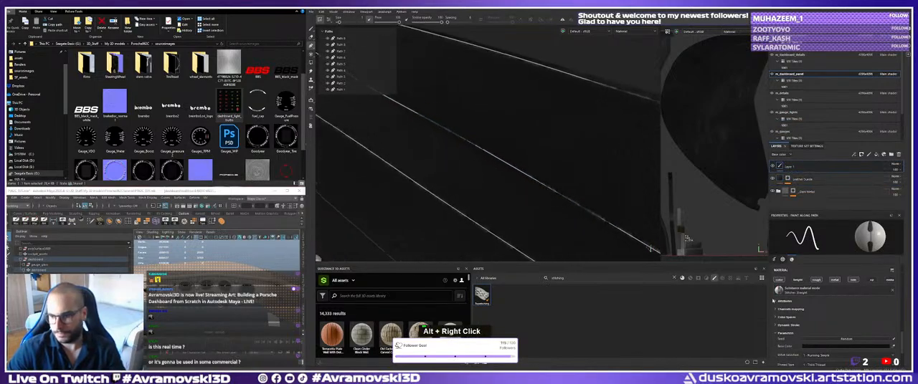
{"action": "left_click", "coordinate": [340, 39]}
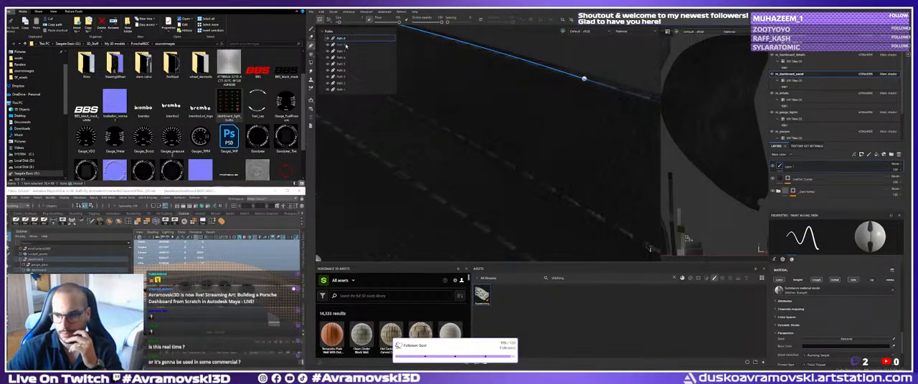
{"action": "double_click", "coordinate": [342, 84]}
{"action": "left_click", "coordinate": [341, 76]}
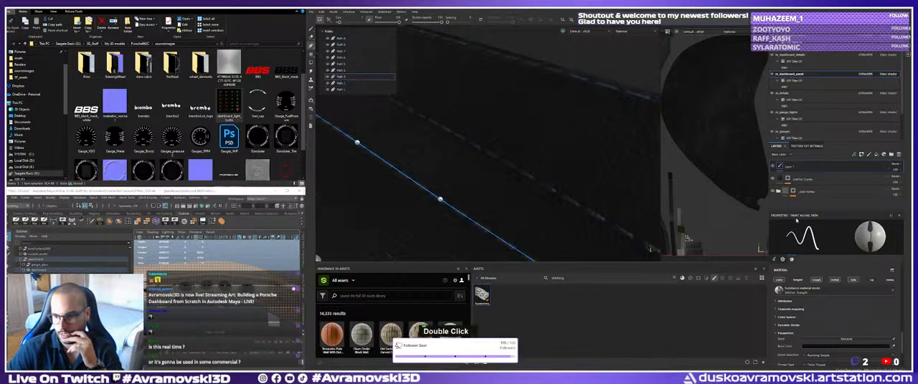
{"action": "left_click", "coordinate": [341, 39]}
Try a white base color on the outer-edge stitching path and check it up close.
{"action": "left_click_drag", "start_coordinate": [478, 138], "coordinate": [501, 172], "text": "alt"}
{"action": "right_click_drag", "start_coordinate": [501, 172], "coordinate": [514, 188], "text": "alt"}
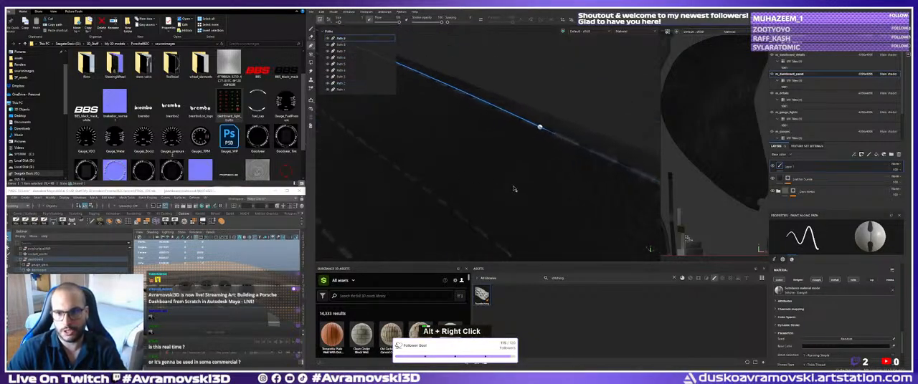
{"action": "middle_click_drag", "start_coordinate": [514, 189], "coordinate": [443, 193], "text": "alt"}
{"action": "left_click", "coordinate": [849, 347]}
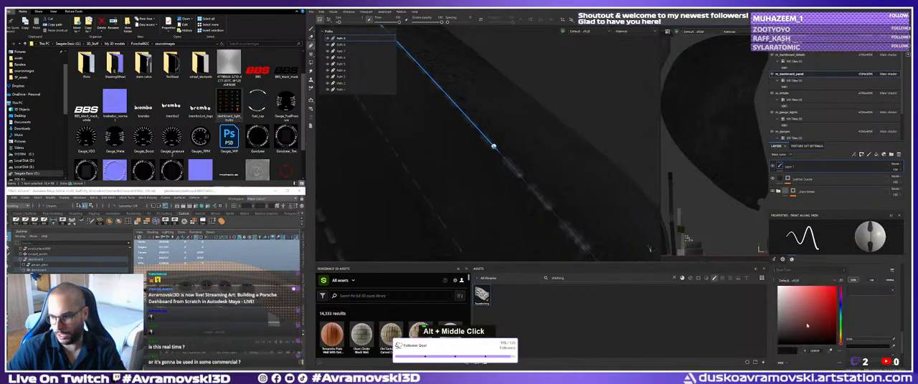
{"action": "left_click_drag", "start_coordinate": [781, 290], "coordinate": [776, 284]}
{"action": "right_click_drag", "start_coordinate": [510, 162], "coordinate": [494, 159], "text": "alt"}
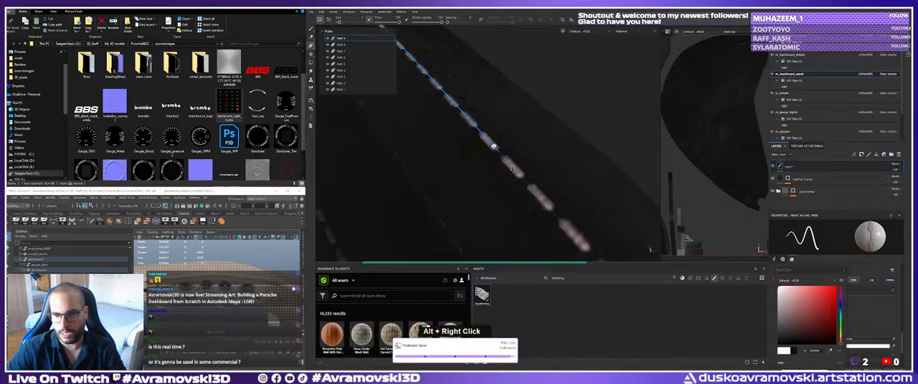
{"action": "mouse_move", "coordinate": [489, 157]}
{"action": "left_mouse_down", "text": "alt"}
{"action": "mouse_move", "coordinate": [522, 144]}
{"action": "mouse_move", "coordinate": [516, 154]}
{"action": "left_mouse_up", "text": "alt"}
{"action": "middle_click_drag", "start_coordinate": [516, 153], "coordinate": [517, 149], "text": "alt"}
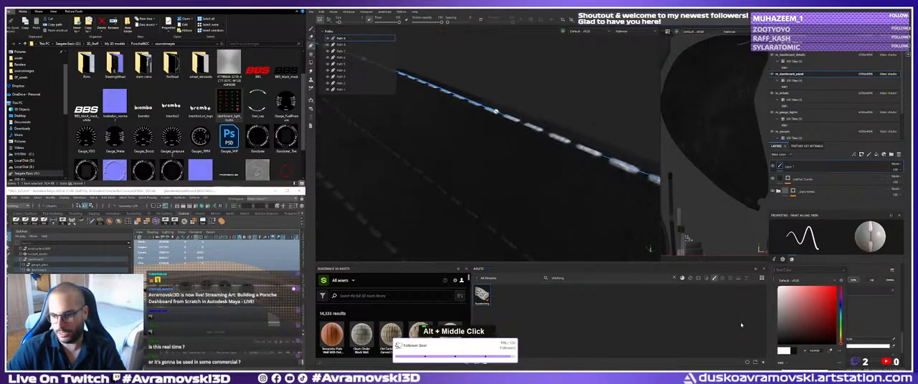
Set the outer-edge stitching's base color to black, check the seam, and switch to the Paint tool.
{"action": "left_click", "coordinate": [780, 344]}
{"action": "right_click_drag", "start_coordinate": [535, 200], "coordinate": [474, 161], "text": "alt"}
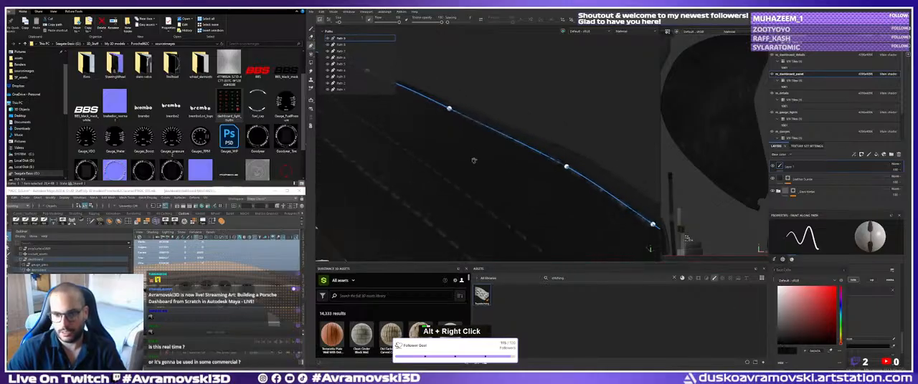
{"action": "middle_click_drag", "start_coordinate": [473, 160], "coordinate": [471, 156], "text": "alt"}
{"action": "left_click", "coordinate": [310, 29]}
Inspect the stitched seams along the dashboard's top, from the outer edge across to above the gauges.
{"action": "left_click_drag", "start_coordinate": [511, 162], "coordinate": [535, 180], "text": "alt"}
{"action": "right_click_drag", "start_coordinate": [539, 191], "coordinate": [518, 178], "text": "alt"}
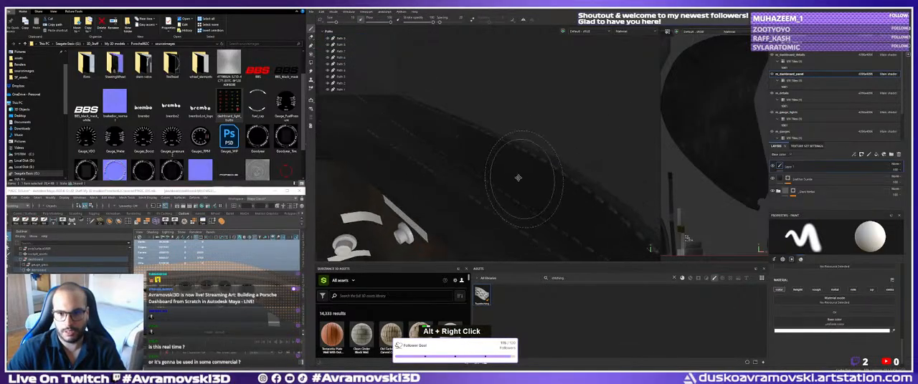
{"action": "left_click_drag", "start_coordinate": [518, 178], "coordinate": [453, 107], "text": "alt"}
{"action": "right_click_drag", "start_coordinate": [486, 127], "coordinate": [505, 127], "text": "shift"}
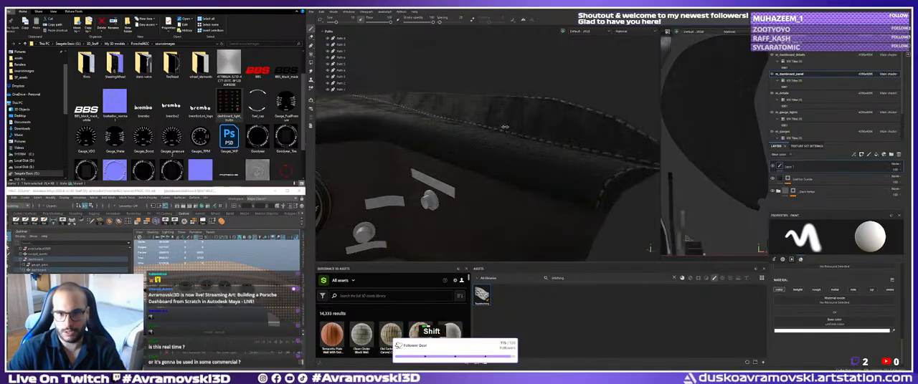
{"action": "left_click_drag", "start_coordinate": [504, 127], "coordinate": [500, 172], "text": "alt"}
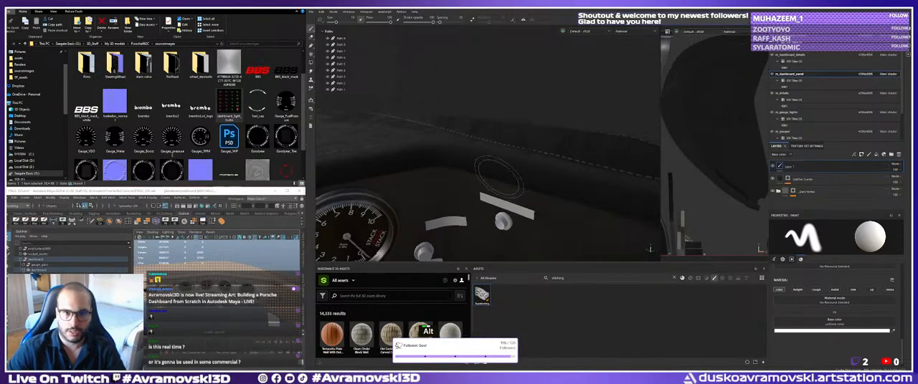
{"action": "right_click_drag", "start_coordinate": [500, 176], "coordinate": [487, 180], "text": "alt"}
{"action": "middle_click_drag", "start_coordinate": [488, 180], "coordinate": [428, 124], "text": "alt"}
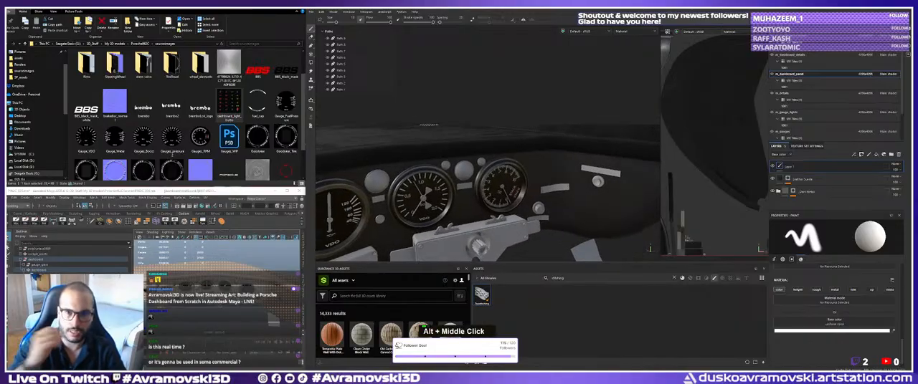
{"action": "left_click_drag", "start_coordinate": [427, 124], "coordinate": [496, 148], "text": "alt"}
{"action": "middle_click_drag", "start_coordinate": [496, 148], "coordinate": [491, 143], "text": "alt"}
{"action": "left_click_drag", "start_coordinate": [491, 143], "coordinate": [473, 147], "text": "alt"}
{"action": "right_click_drag", "start_coordinate": [473, 147], "coordinate": [444, 149], "text": "alt"}
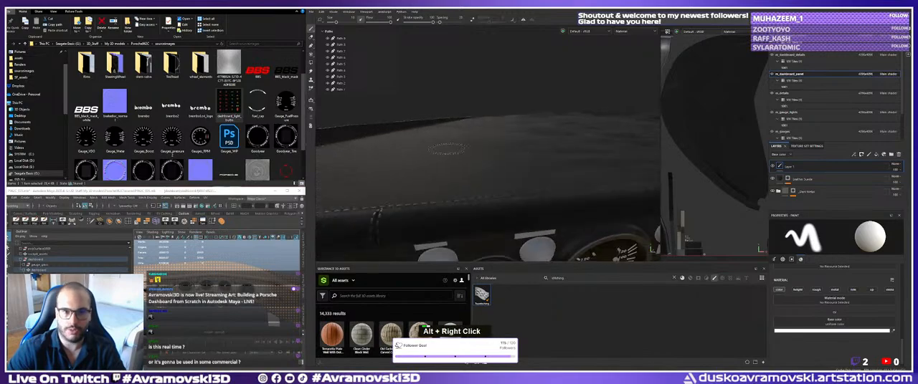
Examine the rest of the dashboard top and the stitching around its opening, continuing to the far end.
{"action": "middle_click_drag", "start_coordinate": [447, 149], "coordinate": [474, 143], "text": "alt"}
{"action": "left_click_drag", "start_coordinate": [474, 143], "coordinate": [474, 131], "text": "alt"}
{"action": "middle_click_drag", "start_coordinate": [474, 130], "coordinate": [470, 136], "text": "alt"}
{"action": "right_click_drag", "start_coordinate": [469, 137], "coordinate": [451, 136], "text": "alt"}
{"action": "middle_click_drag", "start_coordinate": [452, 136], "coordinate": [463, 123], "text": "alt"}
{"action": "left_click_drag", "start_coordinate": [462, 123], "coordinate": [385, 129], "text": "alt"}
{"action": "middle_click_drag", "start_coordinate": [386, 129], "coordinate": [401, 135], "text": "alt"}
{"action": "mouse_move", "coordinate": [402, 135]}
{"action": "left_mouse_down", "text": "alt"}
{"action": "mouse_move", "coordinate": [454, 160]}
{"action": "mouse_move", "coordinate": [443, 178]}
{"action": "mouse_move", "coordinate": [458, 163]}
{"action": "left_mouse_up", "text": "alt"}
{"action": "right_click_drag", "start_coordinate": [459, 164], "coordinate": [475, 149], "text": "alt"}
{"action": "left_click_drag", "start_coordinate": [474, 149], "coordinate": [490, 136], "text": "alt"}
{"action": "middle_click_drag", "start_coordinate": [491, 136], "coordinate": [503, 125], "text": "alt"}
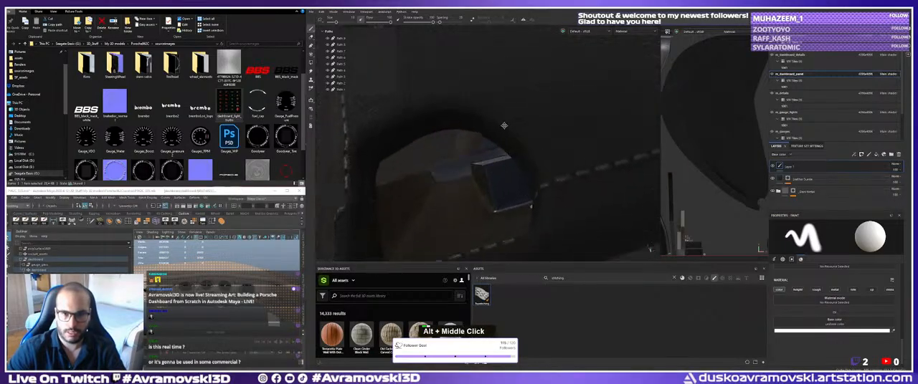
{"action": "mouse_move", "coordinate": [504, 125]}
{"action": "left_mouse_down", "text": "alt"}
{"action": "mouse_move", "coordinate": [533, 165]}
{"action": "mouse_move", "coordinate": [508, 134]}
{"action": "mouse_move", "coordinate": [526, 157]}
{"action": "left_mouse_up", "text": "alt"}
{"action": "middle_click_drag", "start_coordinate": [526, 158], "coordinate": [470, 137], "text": "alt"}
{"action": "left_click_drag", "start_coordinate": [470, 138], "coordinate": [544, 170], "text": "alt"}
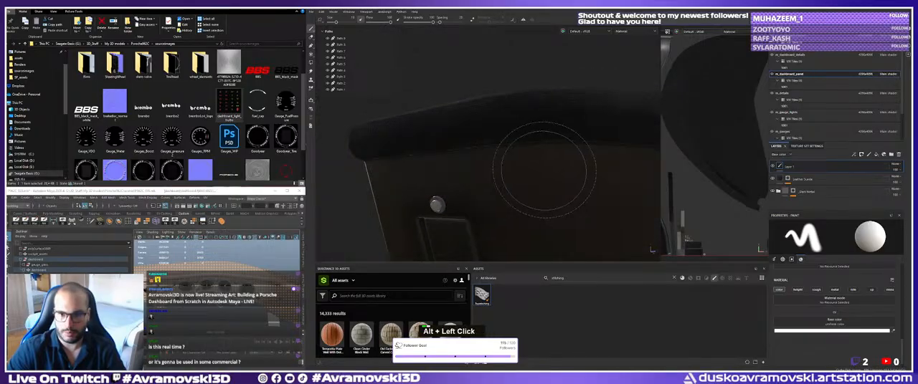
Examine the front face beneath the padded top, from the far-end knob across to the first gauges.
{"action": "mouse_move", "coordinate": [544, 170]}
{"action": "right_mouse_down", "text": "shift"}
{"action": "mouse_move", "coordinate": [484, 187]}
{"action": "mouse_move", "coordinate": [524, 187]}
{"action": "right_mouse_up", "text": "shift"}
{"action": "left_click_drag", "start_coordinate": [524, 187], "coordinate": [536, 186], "text": "alt"}
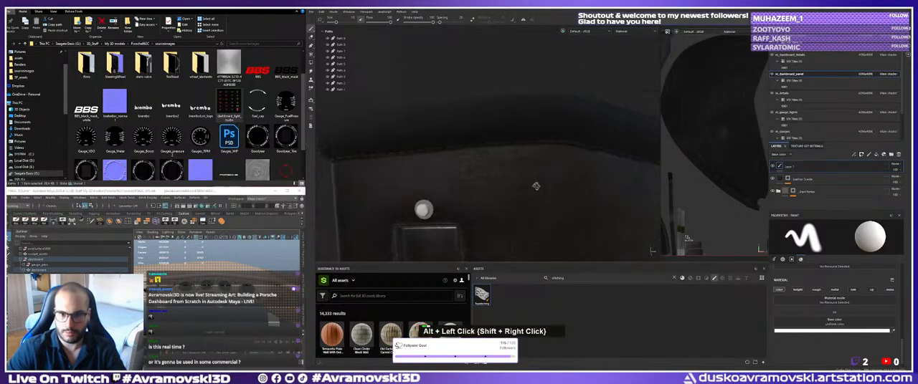
{"action": "right_click_drag", "start_coordinate": [536, 187], "coordinate": [515, 185], "text": "shift"}
{"action": "middle_click_drag", "start_coordinate": [479, 187], "coordinate": [472, 185], "text": "alt"}
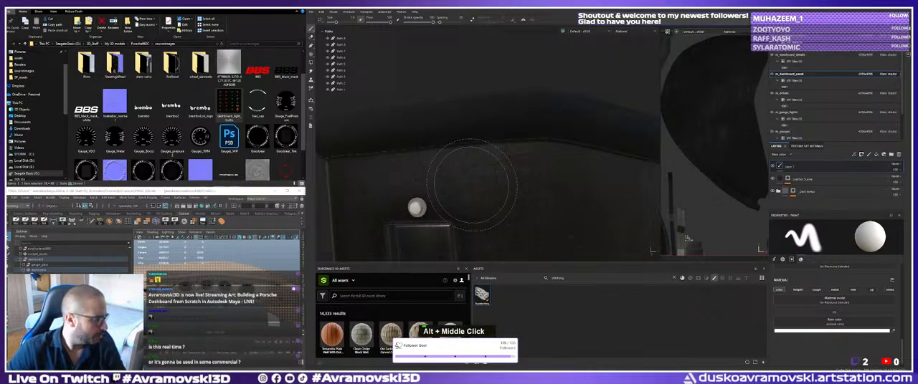
{"action": "left_click_drag", "start_coordinate": [471, 185], "coordinate": [411, 187], "text": "alt"}
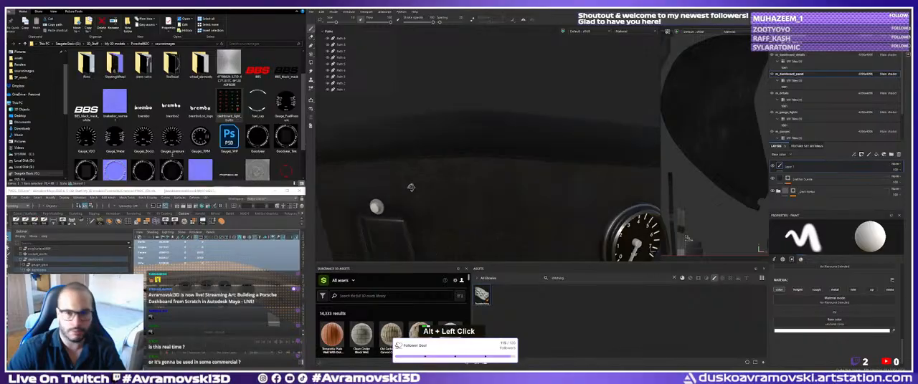
{"action": "middle_click_drag", "start_coordinate": [510, 177], "coordinate": [490, 174], "text": "alt"}
{"action": "left_click_drag", "start_coordinate": [490, 174], "coordinate": [533, 180], "text": "alt"}
{"action": "right_click_drag", "start_coordinate": [532, 180], "coordinate": [509, 176], "text": "alt"}
{"action": "left_click_drag", "start_coordinate": [527, 169], "coordinate": [499, 175], "text": "alt"}
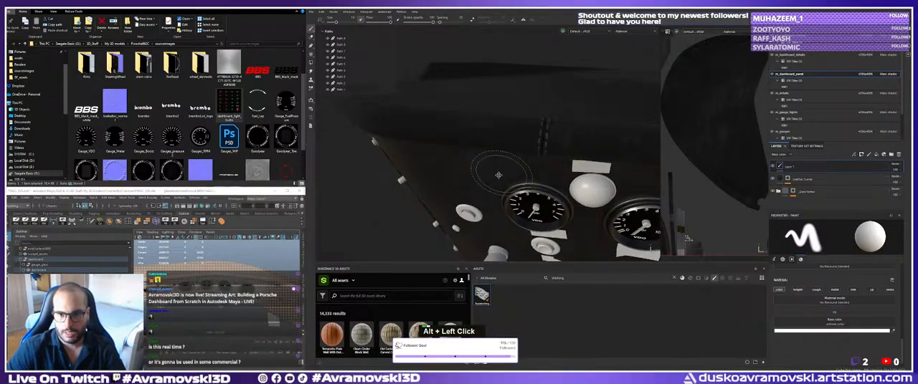
{"action": "right_click_drag", "start_coordinate": [498, 175], "coordinate": [479, 201], "text": "alt"}
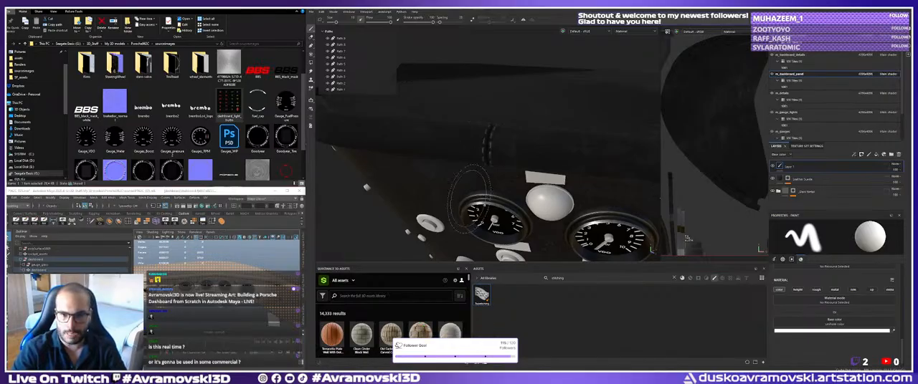
Examine the front panel with the VDO gauges, knobs and switches from several angles.
{"action": "middle_click_drag", "start_coordinate": [495, 183], "coordinate": [520, 187], "text": "alt"}
{"action": "right_click_drag", "start_coordinate": [520, 188], "coordinate": [490, 144], "text": "alt"}
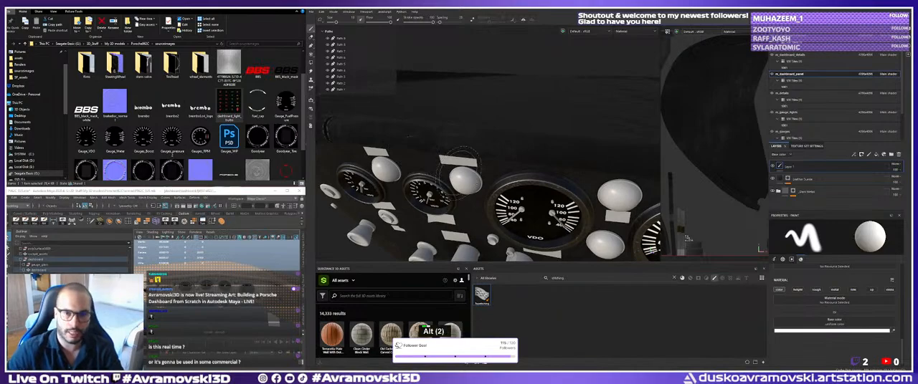
{"action": "middle_click_drag", "start_coordinate": [491, 144], "coordinate": [463, 134], "text": "alt"}
{"action": "left_click_drag", "start_coordinate": [463, 134], "coordinate": [476, 108], "text": "alt"}
{"action": "middle_click_drag", "start_coordinate": [476, 143], "coordinate": [474, 98], "text": "alt"}
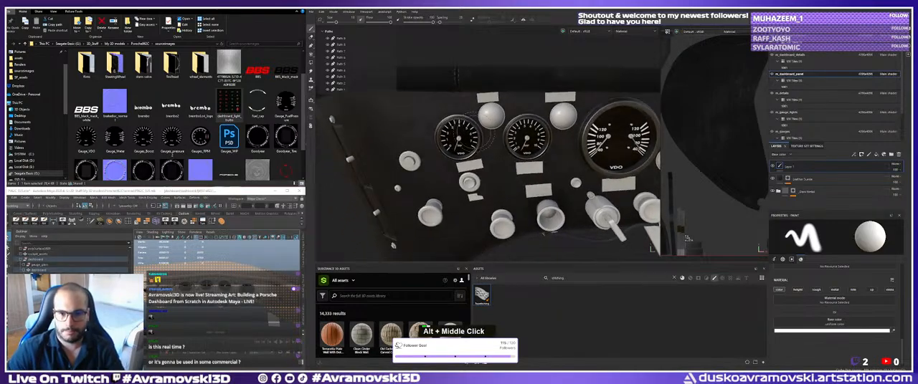
{"action": "left_click_drag", "start_coordinate": [474, 108], "coordinate": [490, 139], "text": "alt"}
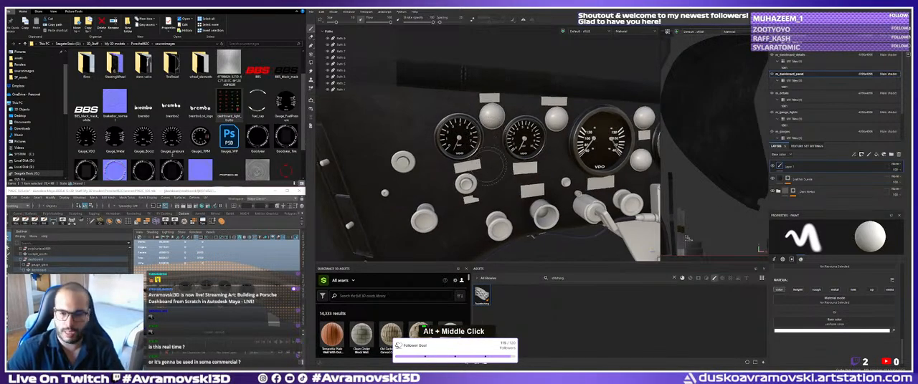
{"action": "right_click_drag", "start_coordinate": [489, 146], "coordinate": [483, 164], "text": "alt"}
{"action": "middle_click_drag", "start_coordinate": [483, 164], "coordinate": [485, 156], "text": "alt"}
{"action": "left_click_drag", "start_coordinate": [485, 156], "coordinate": [477, 145], "text": "alt"}
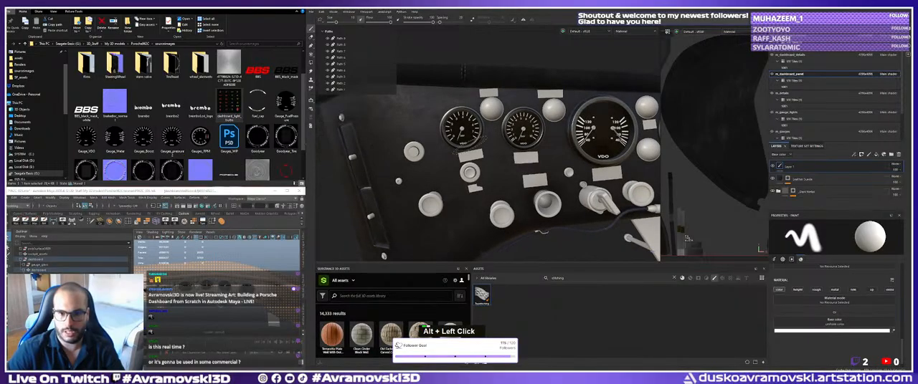
Clear the asset search and show the library's materials, with the gauge panel in view.
{"action": "double_click", "coordinate": [568, 278]}
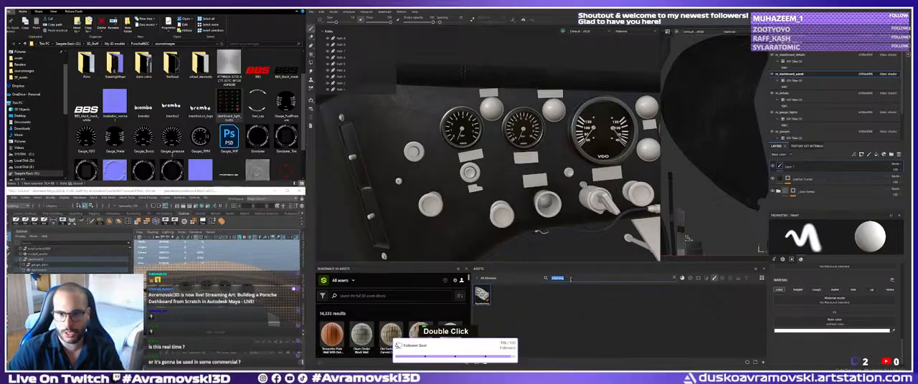
{"action": "key", "text": "ctrl+a"}
{"action": "key", "text": "BackSpace"}
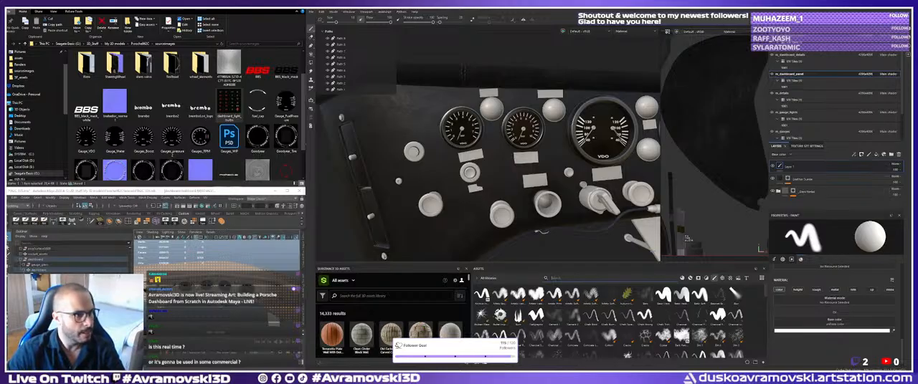
{"action": "middle_click_drag", "start_coordinate": [479, 267], "coordinate": [418, 263], "text": "alt"}
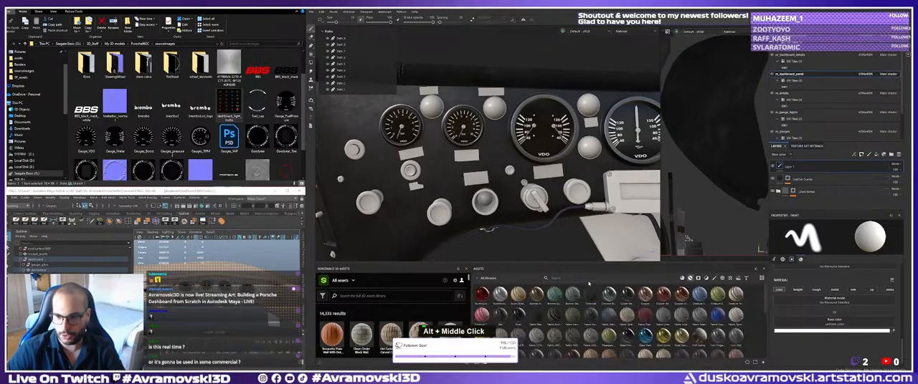
Search the library's materials for paper.
{"action": "double_click", "coordinate": [683, 278]}
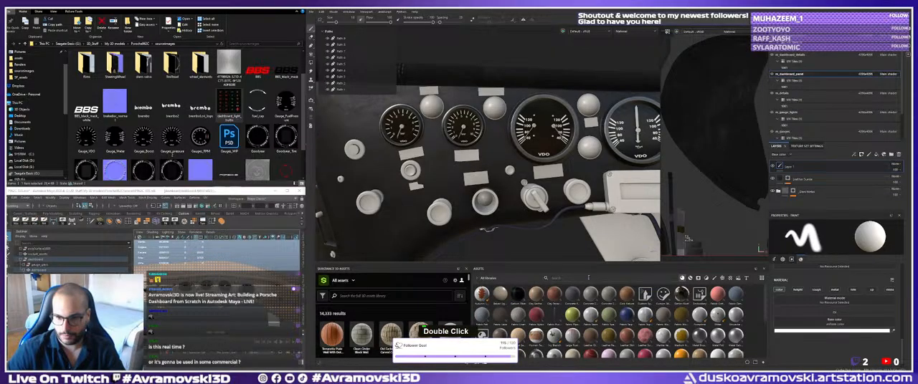
{"action": "type", "text": "paper"}
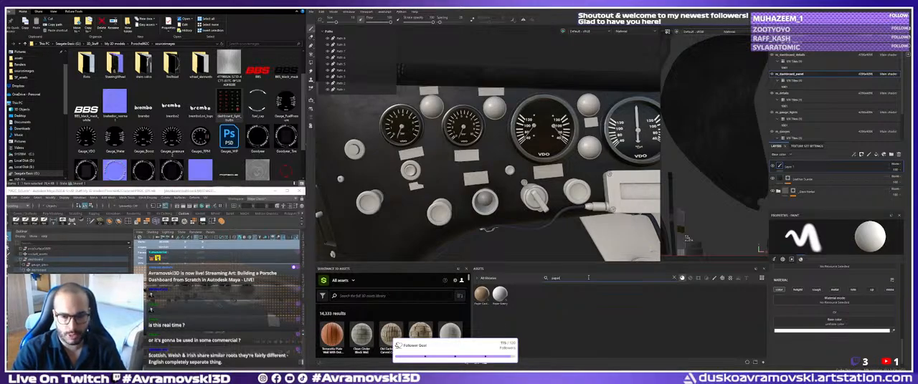
Examine the blank label strips, knobs and first two VDO gauges on the panel from several angles.
{"action": "left_click_drag", "start_coordinate": [469, 191], "coordinate": [487, 185], "text": "alt"}
{"action": "right_click_drag", "start_coordinate": [488, 185], "coordinate": [459, 164], "text": "alt"}
{"action": "middle_click_drag", "start_coordinate": [450, 159], "coordinate": [474, 175], "text": "alt"}
{"action": "right_click_drag", "start_coordinate": [474, 176], "coordinate": [476, 185], "text": "alt"}
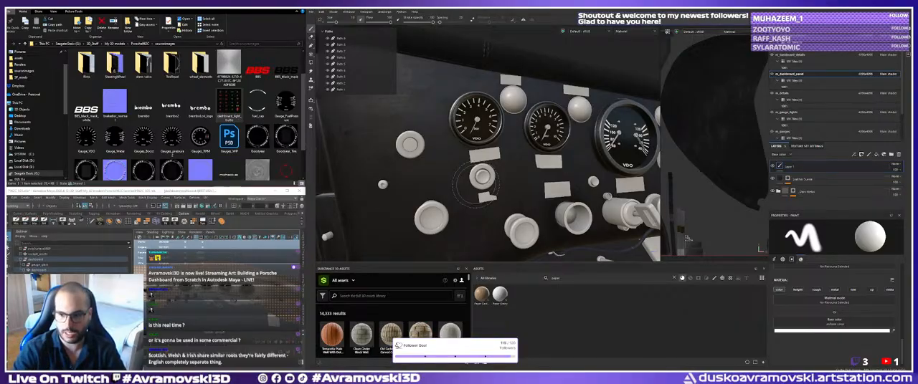
{"action": "right_click_drag", "start_coordinate": [474, 185], "coordinate": [486, 195], "text": "alt"}
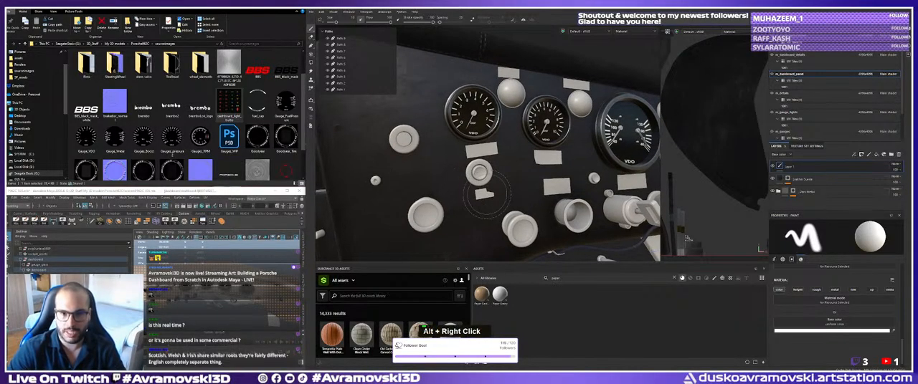
{"action": "left_click_drag", "start_coordinate": [485, 192], "coordinate": [479, 183], "text": "alt"}
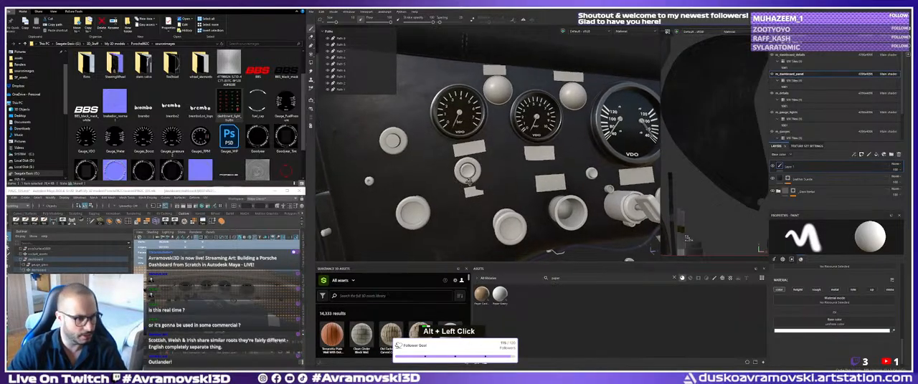
{"action": "middle_click_drag", "start_coordinate": [479, 184], "coordinate": [477, 185], "text": "alt"}
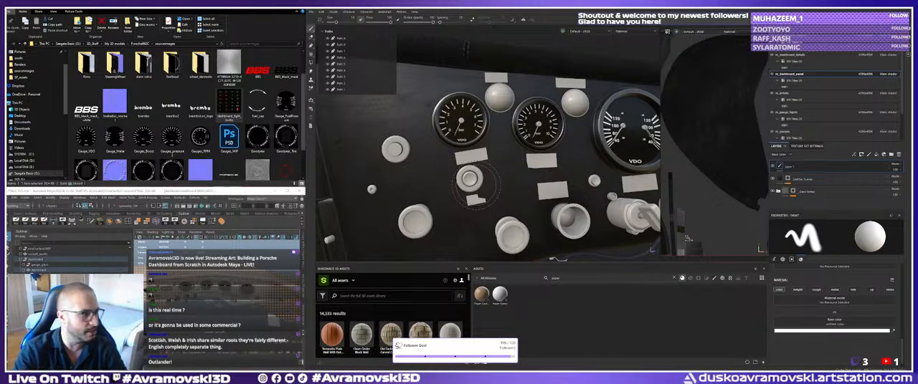
{"action": "middle_click_drag", "start_coordinate": [473, 183], "coordinate": [489, 161], "text": "alt"}
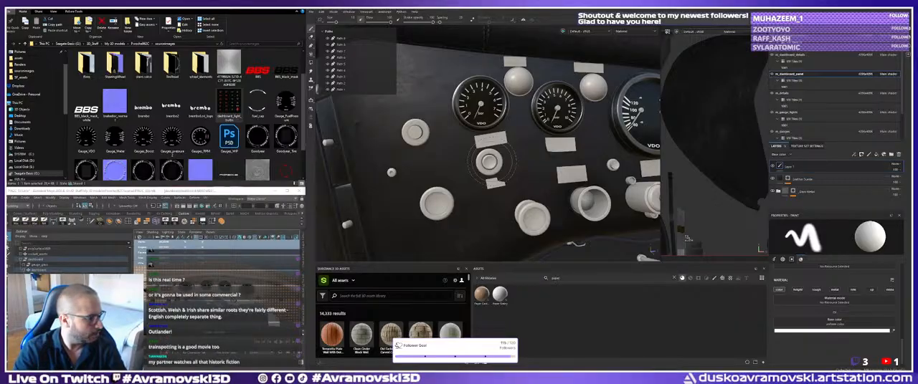
{"action": "middle_click_drag", "start_coordinate": [487, 161], "coordinate": [468, 151], "text": "alt"}
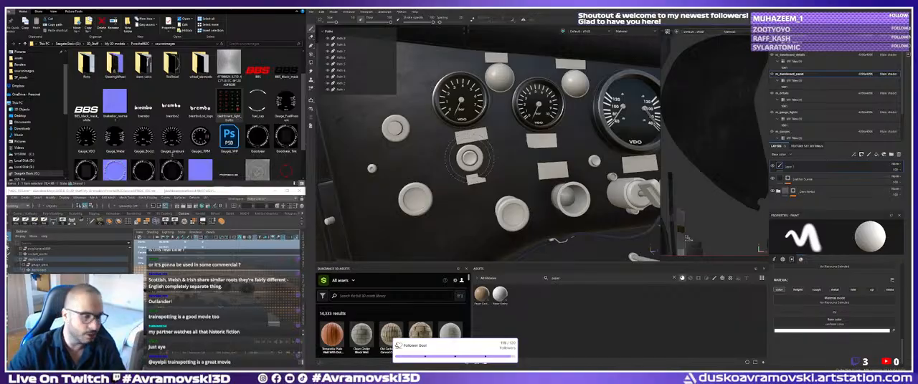
{"action": "right_click_drag", "start_coordinate": [468, 160], "coordinate": [479, 192], "text": "alt"}
{"action": "middle_click_drag", "start_coordinate": [476, 192], "coordinate": [472, 179], "text": "alt"}
{"action": "left_click_drag", "start_coordinate": [471, 179], "coordinate": [477, 179], "text": "alt"}
{"action": "middle_click_drag", "start_coordinate": [477, 176], "coordinate": [496, 186], "text": "alt"}
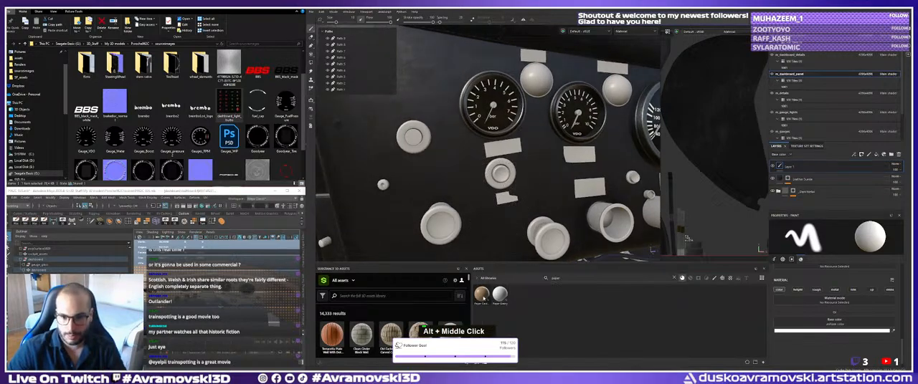
Apply the Paper Grainy material to the dashboard details, including the blank label strips.
{"action": "right_click_drag", "start_coordinate": [480, 290], "coordinate": [524, 273], "text": "alt"}
{"action": "left_click_drag", "start_coordinate": [499, 294], "coordinate": [485, 276]}
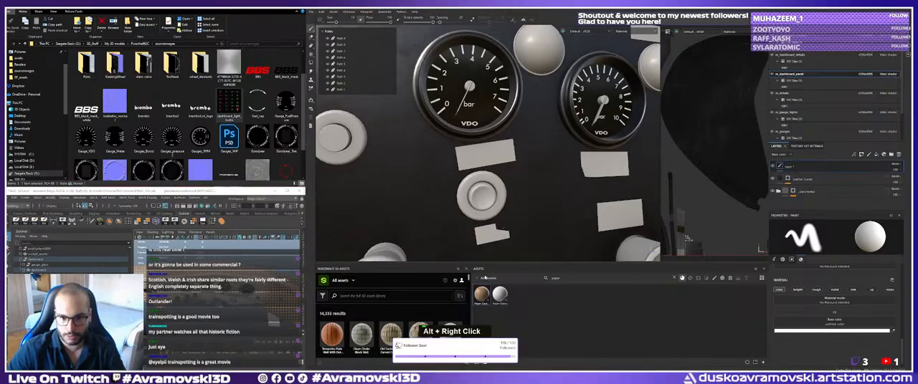
{"action": "middle_click_drag", "start_coordinate": [486, 236], "coordinate": [485, 199], "text": "alt"}
{"action": "left_click_drag", "start_coordinate": [500, 294], "coordinate": [512, 132]}
{"action": "middle_click_drag", "start_coordinate": [512, 132], "coordinate": [522, 163], "text": "alt"}
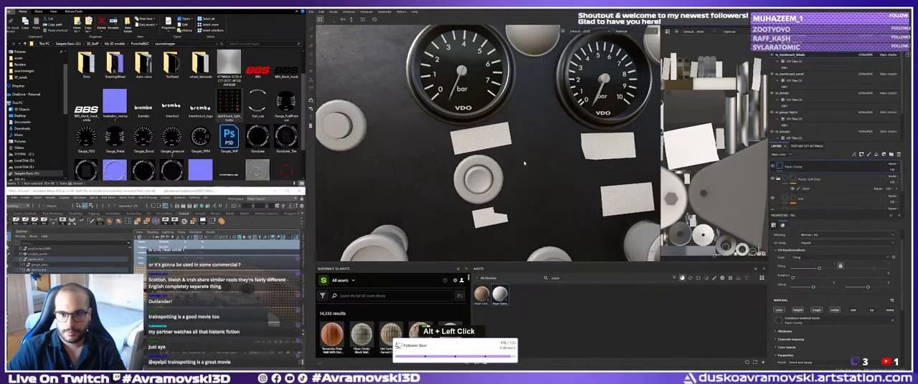
Examine the grainy paper texture on the label strips up close.
{"action": "left_click_drag", "start_coordinate": [523, 163], "coordinate": [477, 136], "text": "alt"}
{"action": "middle_click_drag", "start_coordinate": [477, 136], "coordinate": [448, 188], "text": "alt"}
{"action": "scroll", "coordinate": [459, 175], "scroll_direction": "up", "scroll_amount": 4}
{"action": "left_click_drag", "start_coordinate": [459, 176], "coordinate": [490, 159], "text": "alt"}
{"action": "scroll", "coordinate": [490, 159], "scroll_direction": "up", "scroll_amount": 2}
{"action": "middle_click_drag", "start_coordinate": [490, 159], "coordinate": [473, 170], "text": "alt"}
{"action": "left_click_drag", "start_coordinate": [473, 169], "coordinate": [477, 180], "text": "alt"}
{"action": "right_click_drag", "start_coordinate": [476, 181], "coordinate": [480, 211], "text": "shift"}
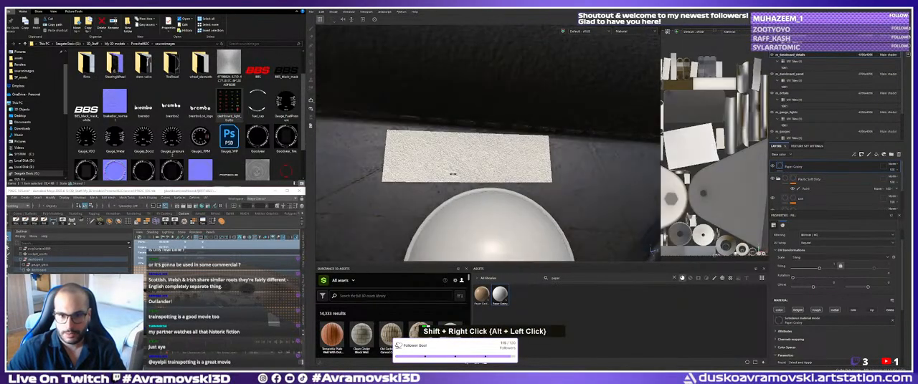
Apply the Paper Cardboard material to the dashboard details as a layer above Paper Grainy.
{"action": "middle_click_drag", "start_coordinate": [480, 211], "coordinate": [483, 244], "text": "alt"}
{"action": "key", "text": "ctrl+3"}
{"action": "left_click_drag", "start_coordinate": [481, 294], "coordinate": [467, 175]}
{"action": "right_click_drag", "start_coordinate": [468, 174], "coordinate": [445, 179], "text": "alt"}
{"action": "middle_click_drag", "start_coordinate": [444, 178], "coordinate": [510, 161], "text": "alt"}
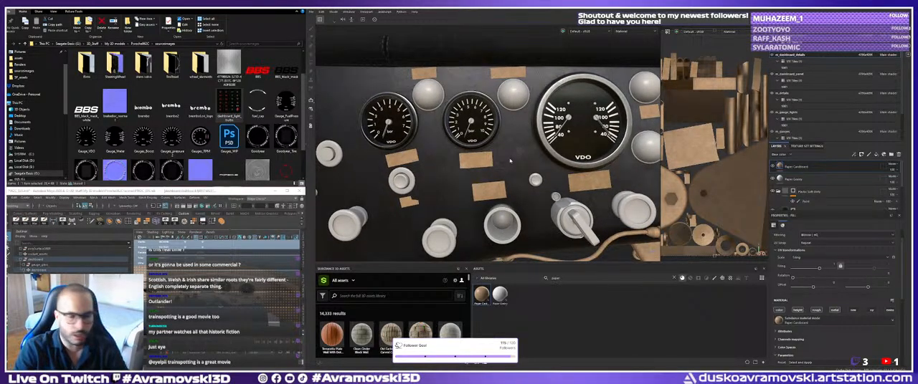
Examine the cardboard look of the label strips across the gauge panel from several angles.
{"action": "left_click_drag", "start_coordinate": [508, 167], "coordinate": [493, 159], "text": "alt"}
{"action": "middle_click_drag", "start_coordinate": [493, 159], "coordinate": [496, 136], "text": "alt"}
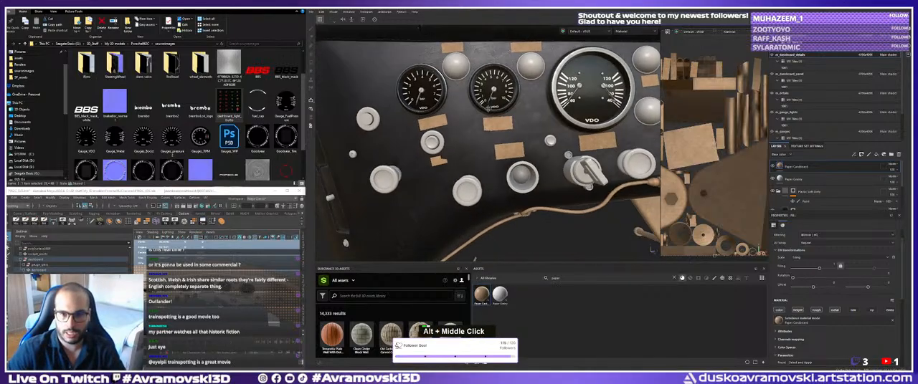
{"action": "left_click_drag", "start_coordinate": [496, 137], "coordinate": [477, 139], "text": "alt"}
{"action": "middle_click_drag", "start_coordinate": [477, 139], "coordinate": [433, 140], "text": "alt"}
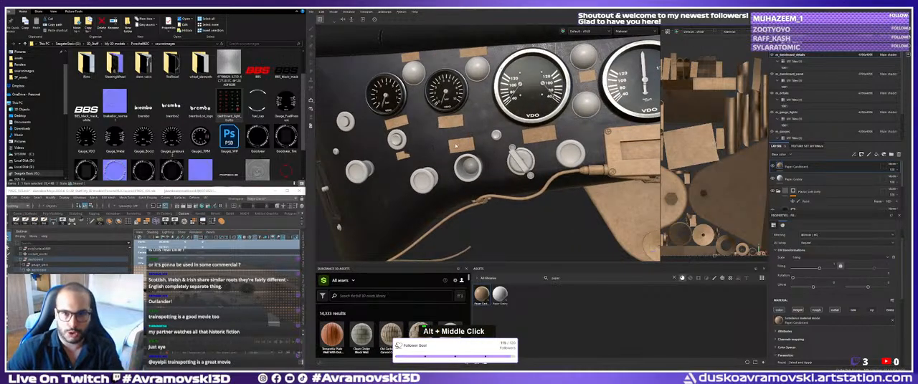
{"action": "left_click_drag", "start_coordinate": [439, 149], "coordinate": [498, 170], "text": "alt"}
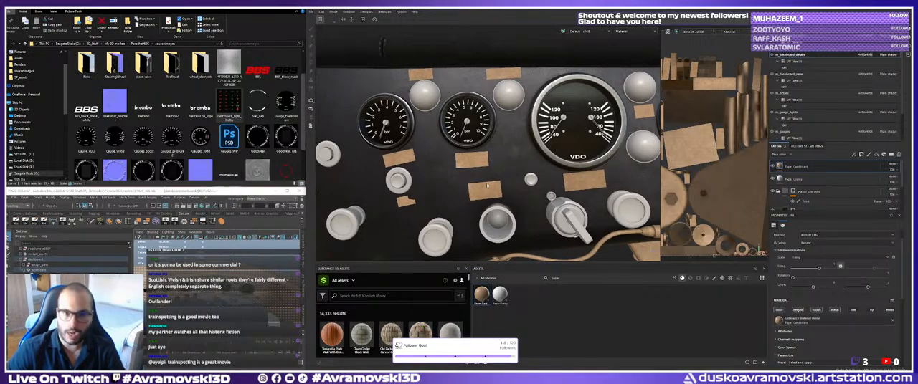
{"action": "left_click_drag", "start_coordinate": [482, 187], "coordinate": [502, 191], "text": "alt"}
{"action": "middle_click_drag", "start_coordinate": [502, 190], "coordinate": [495, 200], "text": "alt"}
{"action": "mouse_move", "coordinate": [494, 201]}
{"action": "left_mouse_down", "text": "alt"}
{"action": "mouse_move", "coordinate": [512, 198]}
{"action": "mouse_move", "coordinate": [493, 194]}
{"action": "left_mouse_up", "text": "alt"}
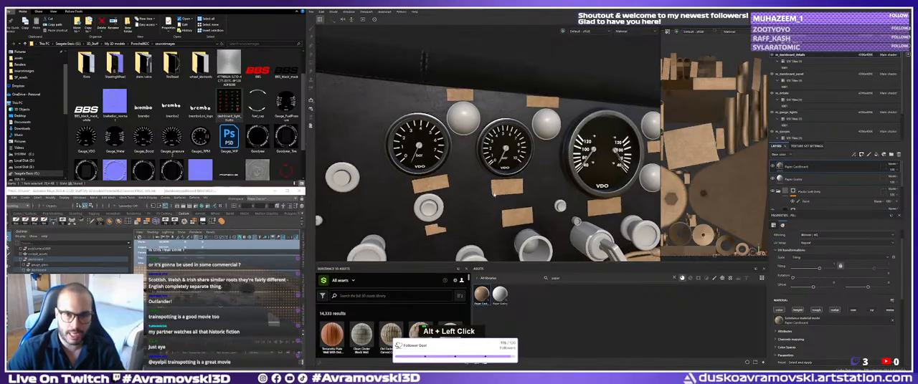
{"action": "left_click_drag", "start_coordinate": [494, 194], "coordinate": [451, 176], "text": "alt"}
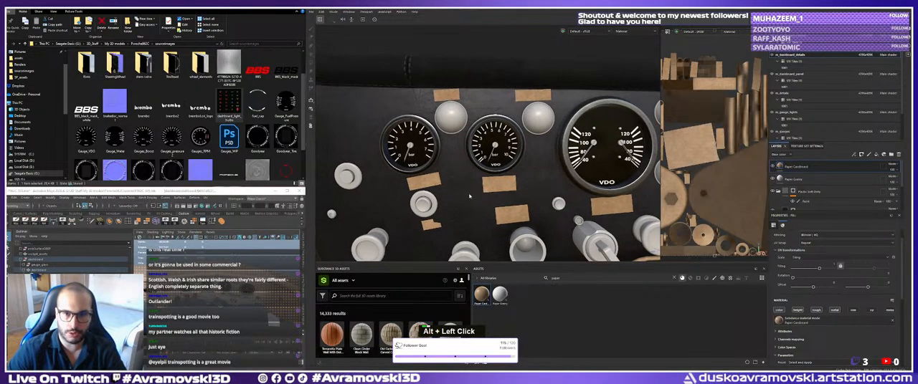
{"action": "right_click_drag", "start_coordinate": [451, 176], "coordinate": [365, 136], "text": "alt"}
{"action": "middle_click_drag", "start_coordinate": [364, 136], "coordinate": [387, 138], "text": "alt"}
{"action": "right_click_drag", "start_coordinate": [387, 138], "coordinate": [452, 161], "text": "alt"}
{"action": "middle_click_drag", "start_coordinate": [452, 161], "coordinate": [467, 156], "text": "alt"}
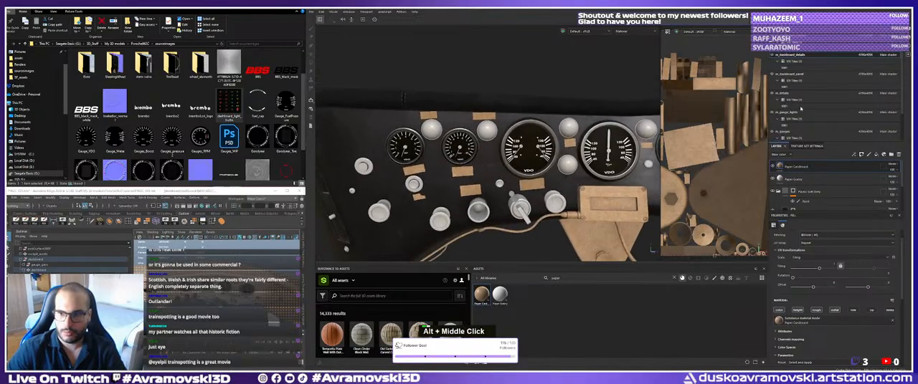
Add a black mask to the Paper Cardboard layer and activate the Polygon Fill tool.
{"action": "right_click", "coordinate": [794, 166]}
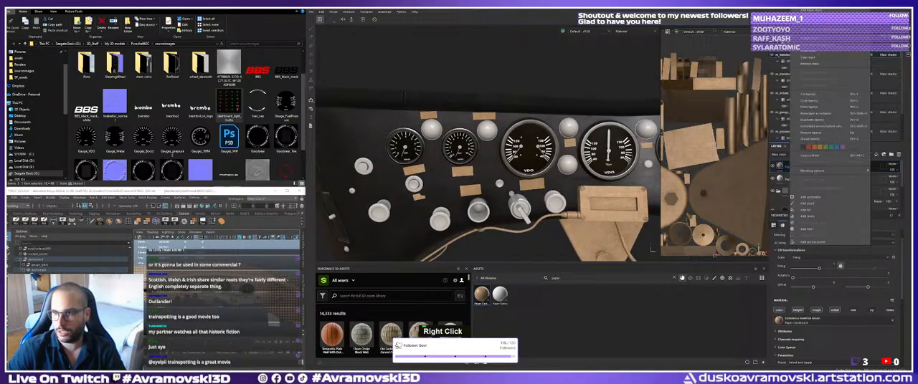
{"action": "left_click", "coordinate": [811, 11]}
{"action": "middle_click_drag", "start_coordinate": [466, 180], "coordinate": [491, 170], "text": "alt"}
{"action": "right_click_drag", "start_coordinate": [492, 169], "coordinate": [552, 199], "text": "alt"}
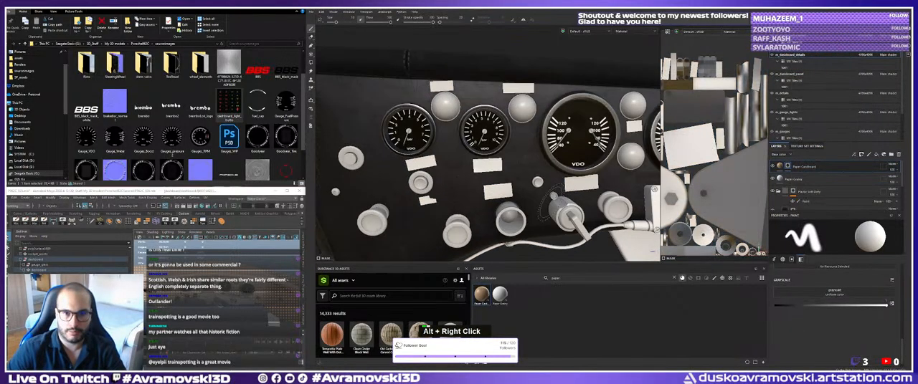
{"action": "middle_click_drag", "start_coordinate": [552, 199], "coordinate": [553, 199], "text": "alt"}
{"action": "left_click", "coordinate": [311, 63]}
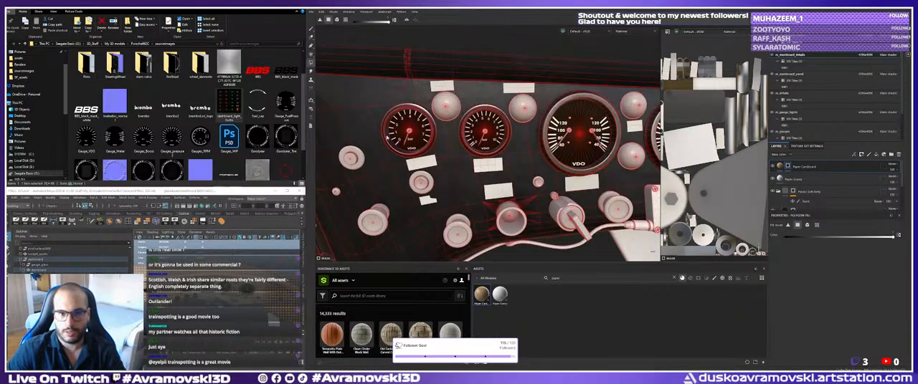
Reveal the cardboard on the label strips around the first two gauges, filling the mask by whole UV chunks.
{"action": "right_click_drag", "start_coordinate": [445, 172], "coordinate": [468, 160], "text": "alt"}
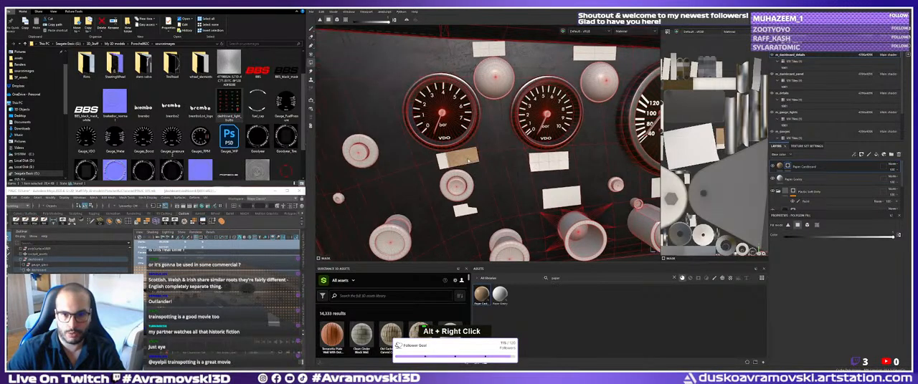
{"action": "left_click", "coordinate": [443, 163]}
{"action": "left_click", "coordinate": [345, 20]}
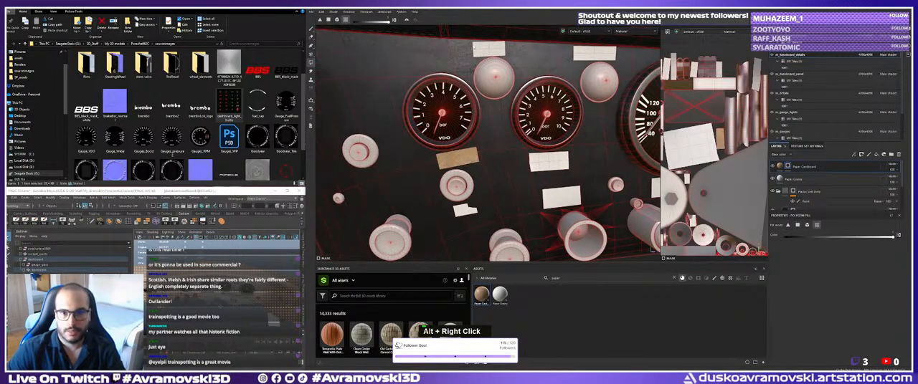
{"action": "left_click", "coordinate": [490, 50]}
{"action": "left_click", "coordinate": [594, 53]}
{"action": "left_click", "coordinate": [549, 161]}
{"action": "left_click", "coordinate": [560, 191]}
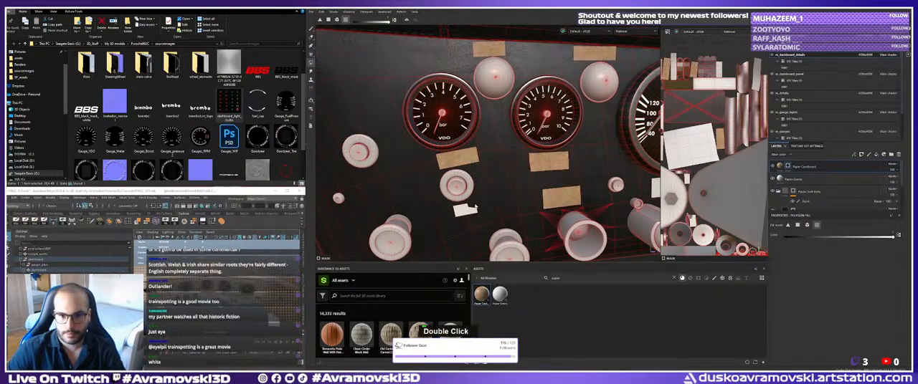
{"action": "left_click", "coordinate": [464, 210]}
Fill the cardboard mask on more label strips, including the one between the 2,0 bar gauge and the STACK gauge.
{"action": "middle_click_drag", "start_coordinate": [583, 191], "coordinate": [449, 175], "text": "alt"}
{"action": "left_click", "coordinate": [462, 192]}
{"action": "middle_click_drag", "start_coordinate": [543, 176], "coordinate": [488, 194], "text": "alt"}
{"action": "left_click_drag", "start_coordinate": [487, 193], "coordinate": [518, 147], "text": "alt"}
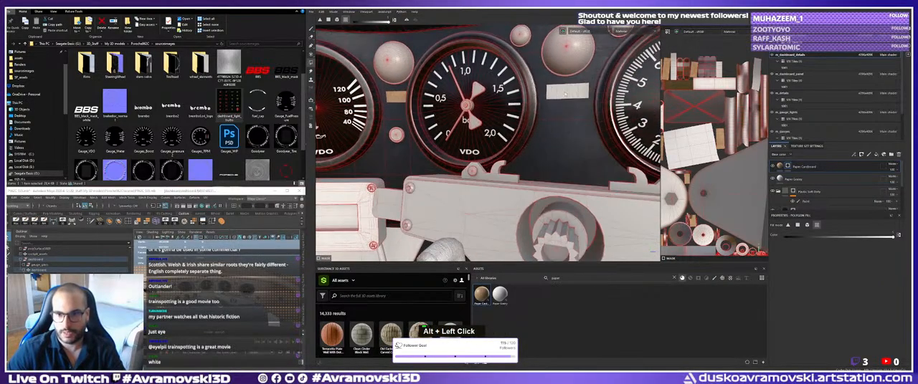
{"action": "left_click", "coordinate": [566, 92]}
{"action": "right_click_drag", "start_coordinate": [566, 97], "coordinate": [549, 113], "text": "alt"}
{"action": "middle_click_drag", "start_coordinate": [595, 122], "coordinate": [488, 134], "text": "alt"}
{"action": "left_click_drag", "start_coordinate": [495, 137], "coordinate": [551, 143], "text": "alt"}
{"action": "middle_click_drag", "start_coordinate": [564, 144], "coordinate": [492, 149], "text": "alt"}
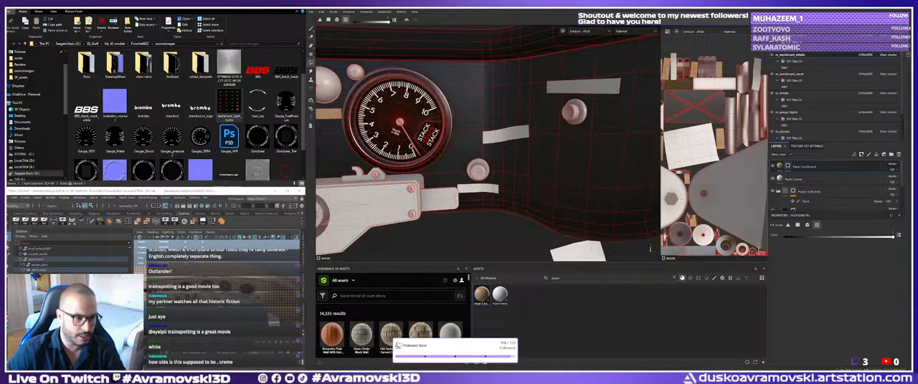
Switch to PureRef and load the Kremer Racing Porsche reference board from the project's images folder.
{"action": "key", "text": "super"}
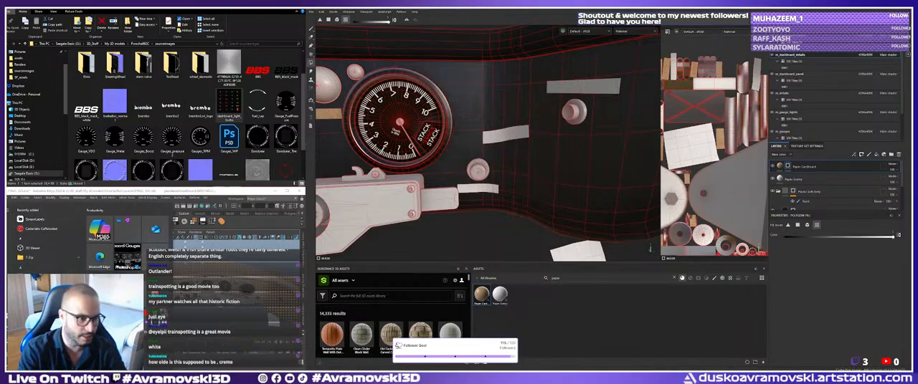
{"action": "type", "text": "п"}
{"action": "key", "text": "BackSpace"}
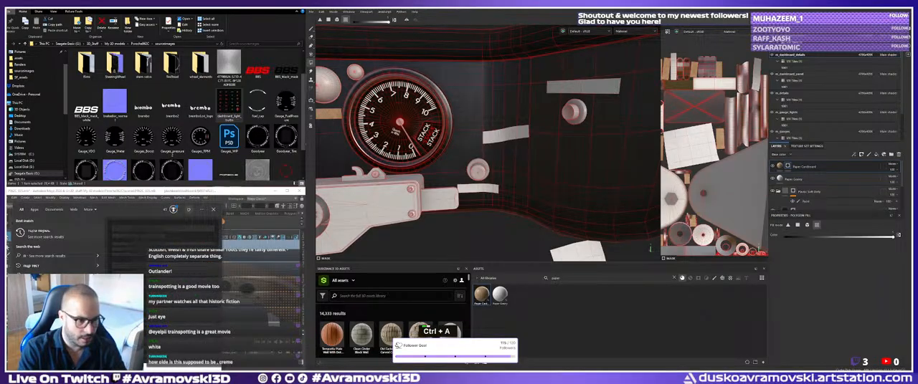
{"action": "type", "text": "purer"}
{"action": "left_click", "coordinate": [32, 237]}
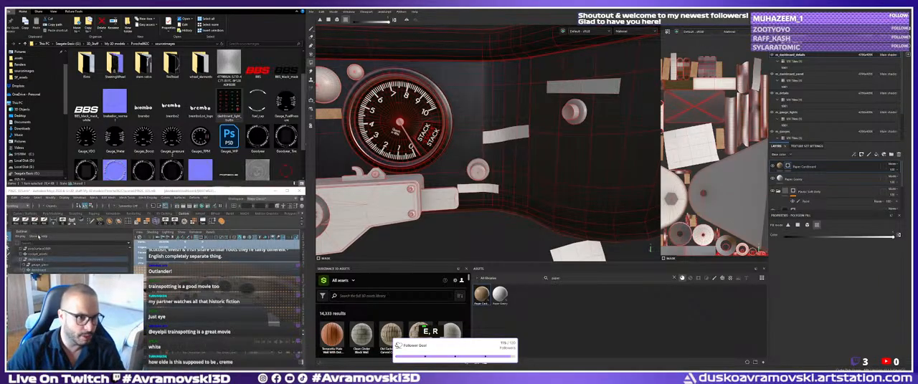
{"action": "left_click", "coordinate": [152, 126]}
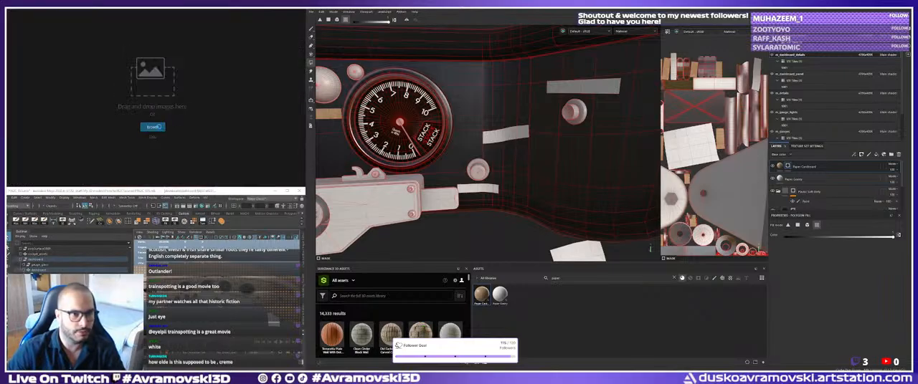
{"action": "double_click", "coordinate": [106, 60]}
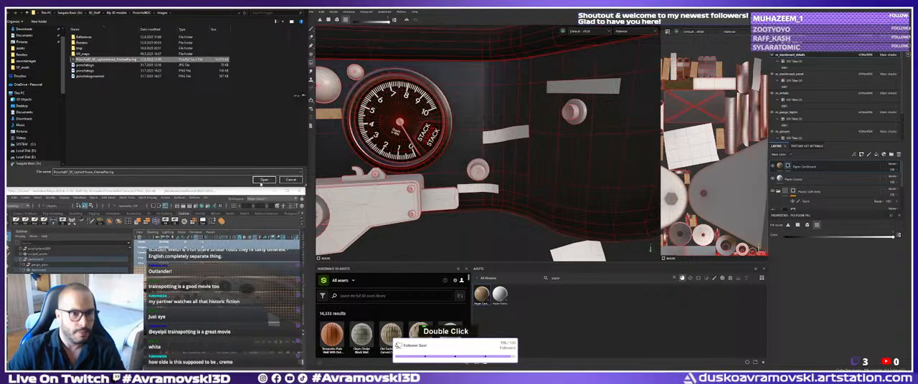
{"action": "left_click", "coordinate": [263, 180]}
Examine the reference photos of the real cockpit, focusing on the dashboard switches and their labels.
{"action": "scroll", "coordinate": [171, 115], "scroll_direction": "down", "scroll_amount": 3}
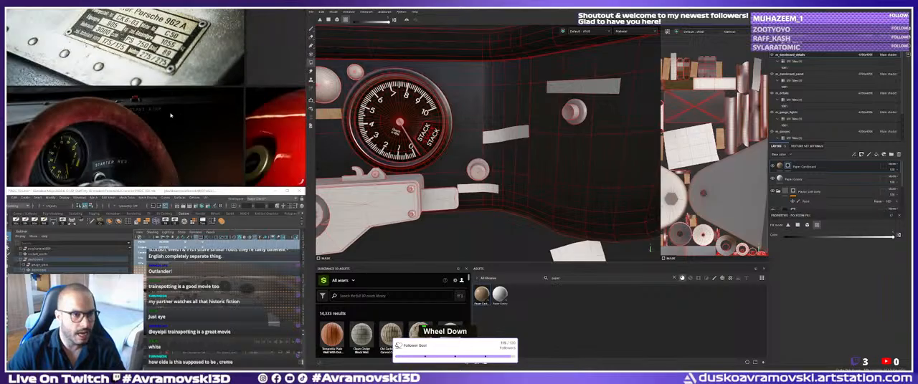
{"action": "scroll", "coordinate": [170, 116], "scroll_direction": "down", "scroll_amount": 5}
{"action": "middle_click_drag", "start_coordinate": [171, 116], "coordinate": [209, 121]}
{"action": "scroll", "coordinate": [170, 114], "scroll_direction": "up", "scroll_amount": 3}
{"action": "scroll", "coordinate": [169, 107], "scroll_direction": "down", "scroll_amount": 2}
{"action": "scroll", "coordinate": [169, 107], "scroll_direction": "up", "scroll_amount": 3}
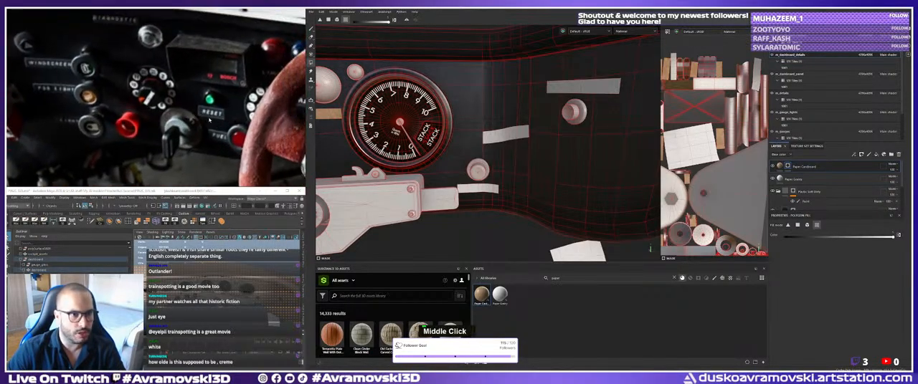
{"action": "scroll", "coordinate": [94, 105], "scroll_direction": "down", "scroll_amount": 3}
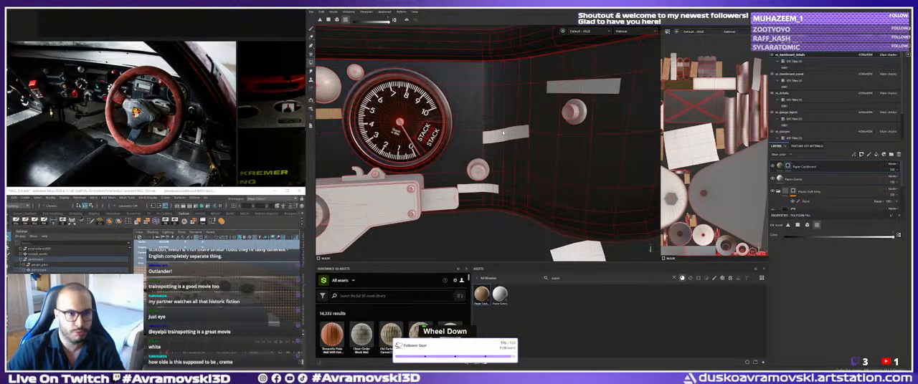
Examine the dashboard labels around the starter switch in the reference photo and compare them with the model's label strips.
{"action": "scroll", "coordinate": [187, 107], "scroll_direction": "up", "scroll_amount": 4}
{"action": "middle_click_drag", "start_coordinate": [187, 107], "coordinate": [189, 109]}
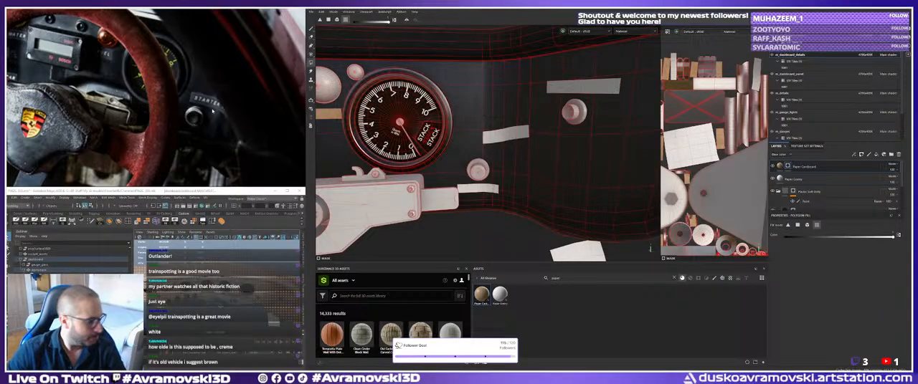
{"action": "middle_click_drag", "start_coordinate": [355, 149], "coordinate": [464, 166], "text": "alt"}
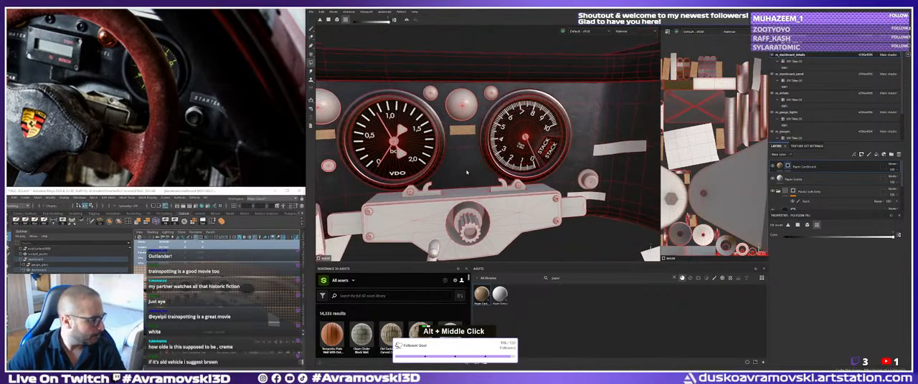
{"action": "left_click_drag", "start_coordinate": [464, 165], "coordinate": [416, 153], "text": "alt"}
{"action": "middle_click_drag", "start_coordinate": [416, 153], "coordinate": [482, 151], "text": "alt"}
{"action": "left_click_drag", "start_coordinate": [482, 151], "coordinate": [470, 148], "text": "alt"}
{"action": "middle_click_drag", "start_coordinate": [470, 149], "coordinate": [468, 142], "text": "alt"}
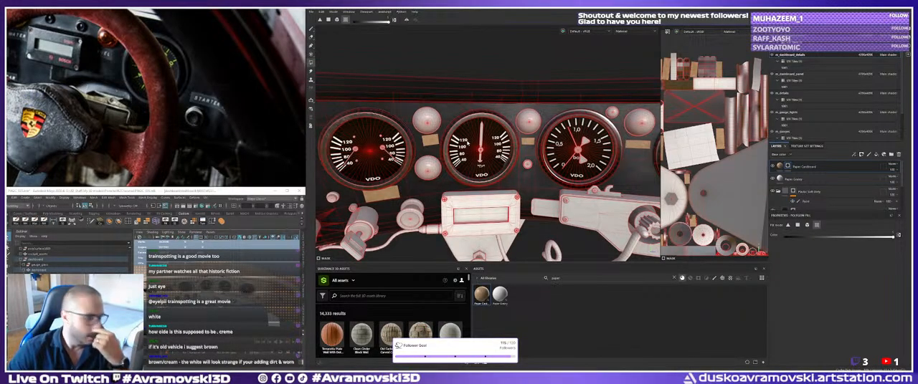
{"action": "middle_click_drag", "start_coordinate": [457, 156], "coordinate": [402, 147], "text": "alt"}
{"action": "left_click_drag", "start_coordinate": [401, 147], "coordinate": [488, 152], "text": "alt"}
{"action": "middle_click_drag", "start_coordinate": [488, 152], "coordinate": [387, 165], "text": "alt"}
{"action": "left_click_drag", "start_coordinate": [387, 164], "coordinate": [495, 179], "text": "alt"}
{"action": "middle_click_drag", "start_coordinate": [495, 179], "coordinate": [471, 143], "text": "alt"}
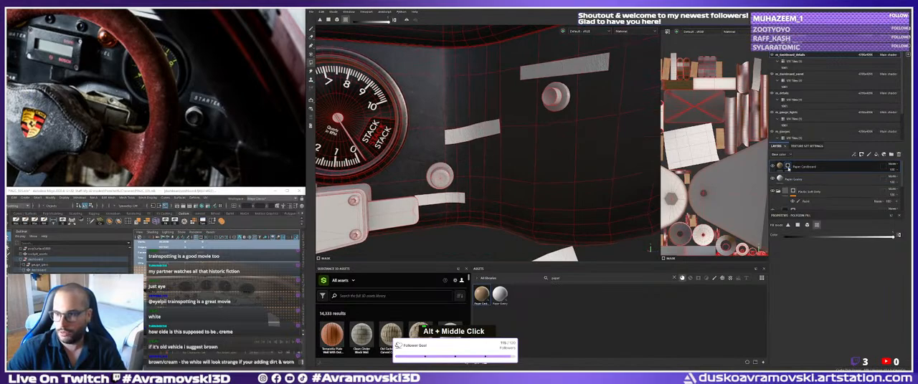
Add a paint effect to the cardboard layer's mask and fill the long label strip above the far-end knob.
{"action": "right_click", "coordinate": [783, 168]}
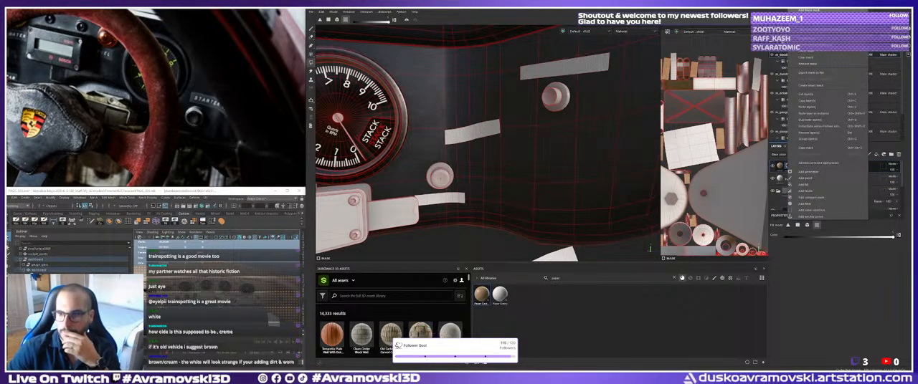
{"action": "left_click", "coordinate": [786, 166]}
{"action": "right_click", "coordinate": [790, 165]}
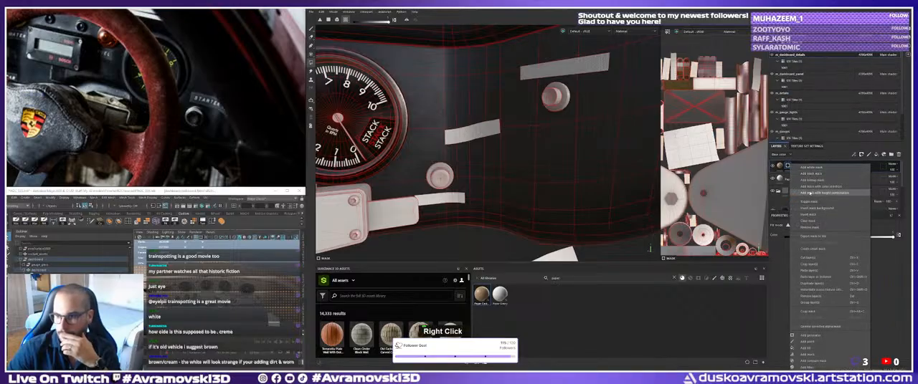
{"action": "left_click", "coordinate": [807, 342]}
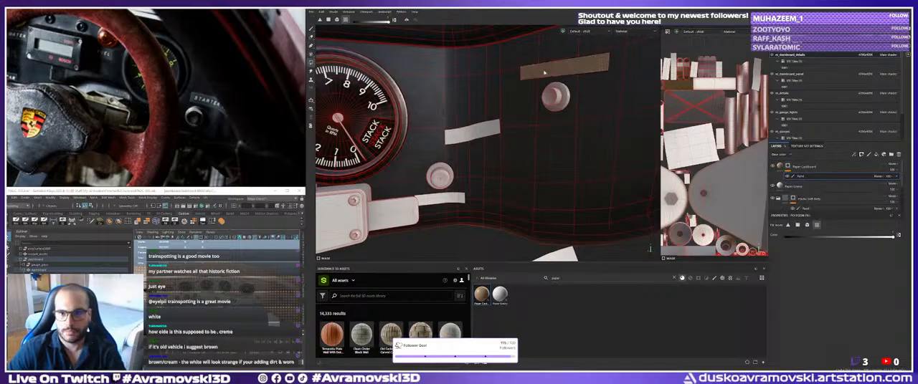
Fill the cardboard mask on the label strips around the two small bar gauges and the switches beneath them.
{"action": "middle_click_drag", "start_coordinate": [534, 77], "coordinate": [539, 93], "text": "alt"}
{"action": "right_click_drag", "start_coordinate": [539, 93], "coordinate": [542, 107], "text": "alt"}
{"action": "middle_click_drag", "start_coordinate": [542, 107], "coordinate": [545, 121], "text": "alt"}
{"action": "left_click_drag", "start_coordinate": [546, 119], "coordinate": [502, 100], "text": "alt"}
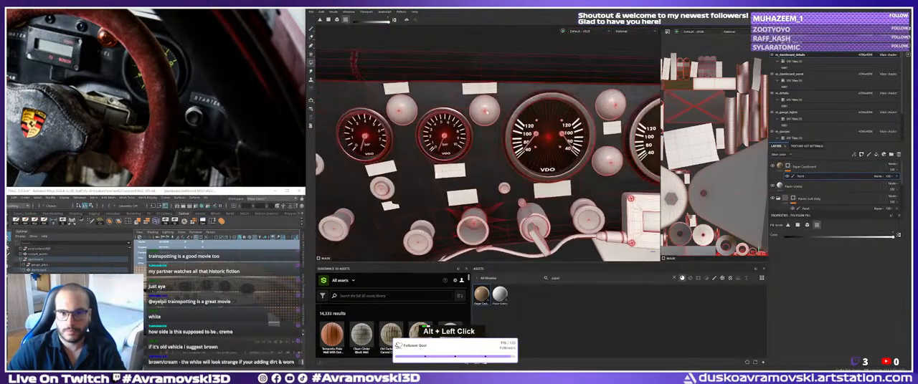
{"action": "right_click_drag", "start_coordinate": [450, 172], "coordinate": [555, 167], "text": "alt"}
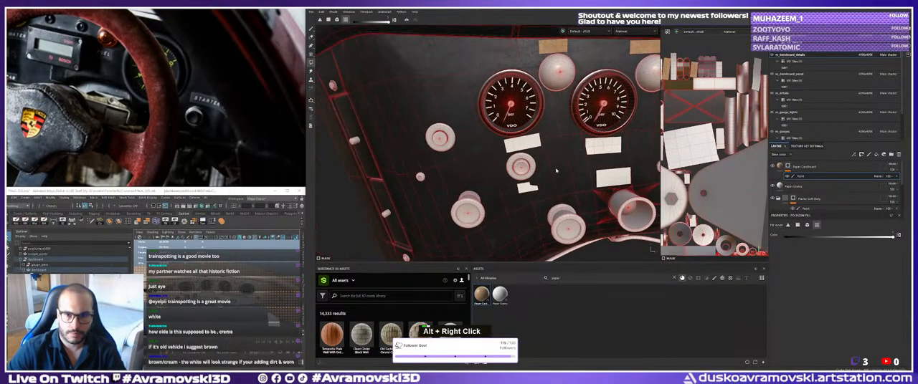
{"action": "right_click_drag", "start_coordinate": [533, 190], "coordinate": [537, 188], "text": "alt"}
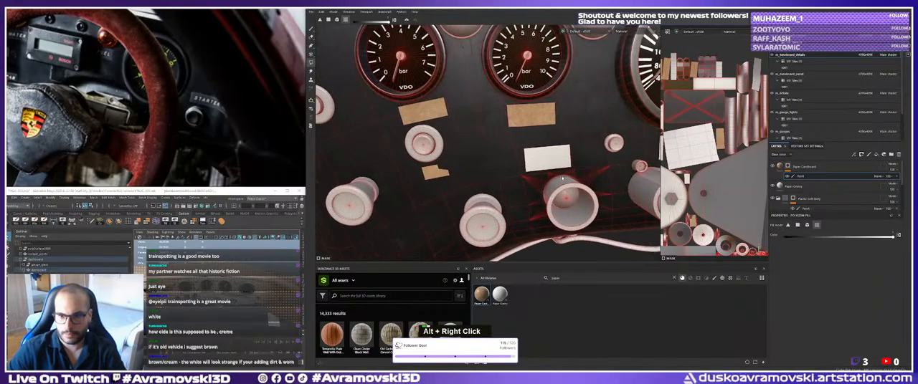
{"action": "middle_click_drag", "start_coordinate": [536, 188], "coordinate": [454, 185], "text": "alt"}
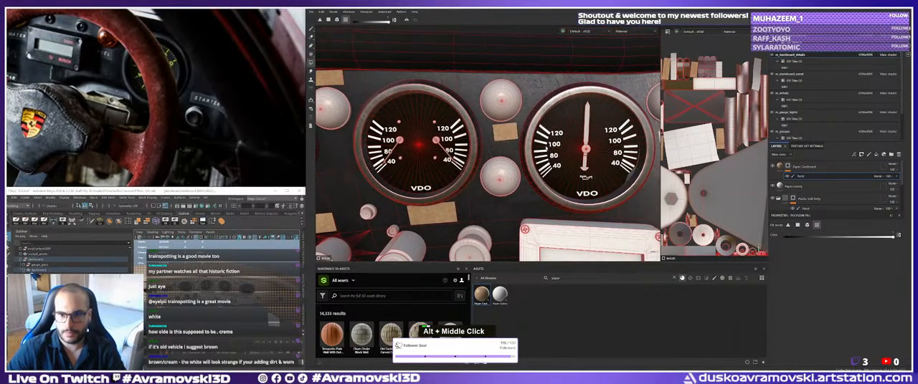
Fill the cardboard mask on the label strips between the large VDO gauges and beside the STACK gauge.
{"action": "right_click_drag", "start_coordinate": [581, 179], "coordinate": [541, 178], "text": "alt"}
{"action": "middle_click_drag", "start_coordinate": [542, 178], "coordinate": [439, 176], "text": "alt"}
{"action": "right_click_drag", "start_coordinate": [439, 177], "coordinate": [522, 170], "text": "alt"}
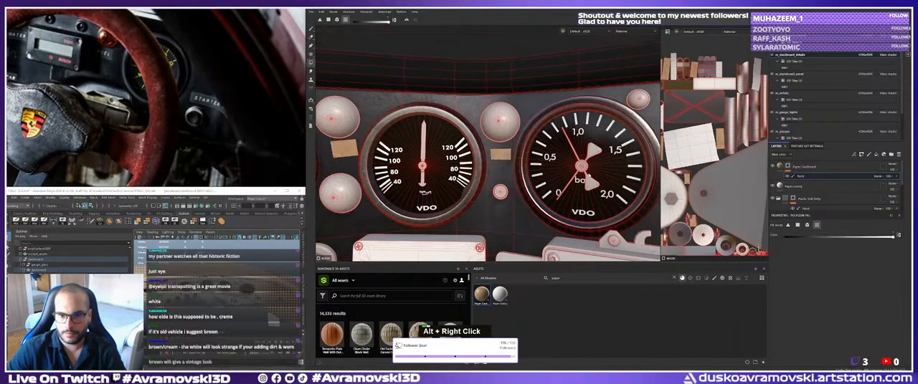
{"action": "middle_click_drag", "start_coordinate": [631, 170], "coordinate": [473, 175], "text": "alt"}
{"action": "left_click_drag", "start_coordinate": [473, 174], "coordinate": [520, 174], "text": "alt"}
{"action": "right_click_drag", "start_coordinate": [642, 172], "coordinate": [584, 174], "text": "alt"}
{"action": "left_click_drag", "start_coordinate": [584, 173], "coordinate": [609, 173], "text": "alt"}
{"action": "middle_click_drag", "start_coordinate": [609, 174], "coordinate": [495, 172], "text": "alt"}
{"action": "right_click_drag", "start_coordinate": [495, 172], "coordinate": [477, 174], "text": "alt"}
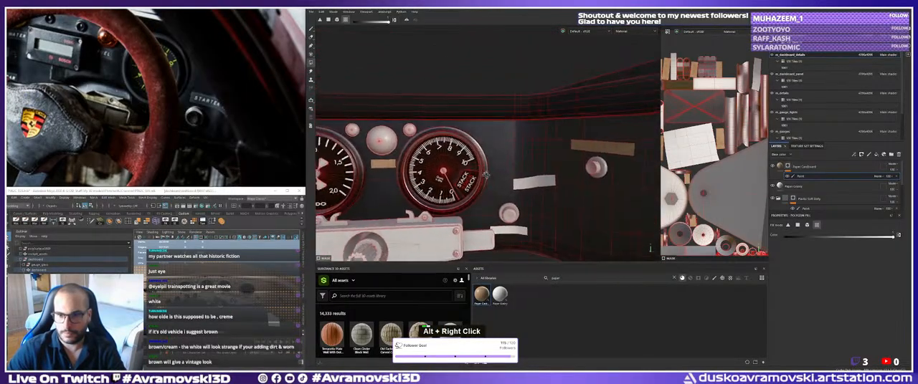
Fill the cardboard mask on the label strip below the knob next to the STACK gauge.
{"action": "middle_click_drag", "start_coordinate": [477, 174], "coordinate": [466, 157], "text": "alt"}
{"action": "left_click_drag", "start_coordinate": [509, 200], "coordinate": [538, 172], "text": "alt"}
{"action": "right_click_drag", "start_coordinate": [538, 172], "coordinate": [494, 172], "text": "alt"}
{"action": "left_click_drag", "start_coordinate": [495, 172], "coordinate": [520, 162], "text": "alt"}
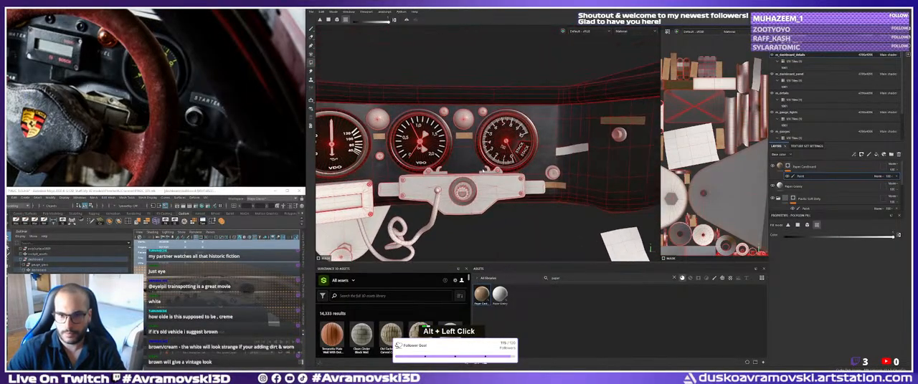
{"action": "right_click_drag", "start_coordinate": [520, 168], "coordinate": [563, 172], "text": "alt"}
{"action": "left_click_drag", "start_coordinate": [563, 172], "coordinate": [559, 175], "text": "alt"}
{"action": "middle_click_drag", "start_coordinate": [559, 174], "coordinate": [500, 180], "text": "alt"}
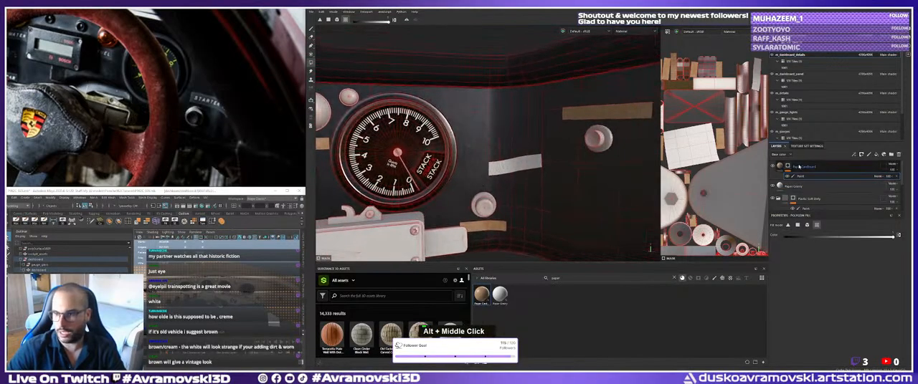
Duplicate the cardboard layer with its mask and rename the copy Paper_Black.
{"action": "left_click", "coordinate": [810, 168]}
{"action": "double_click", "coordinate": [808, 168]}
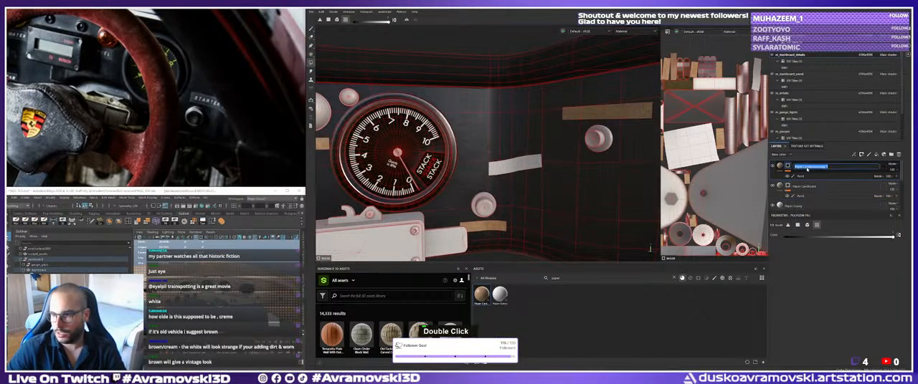
{"action": "type", "text": "Paper_W"}
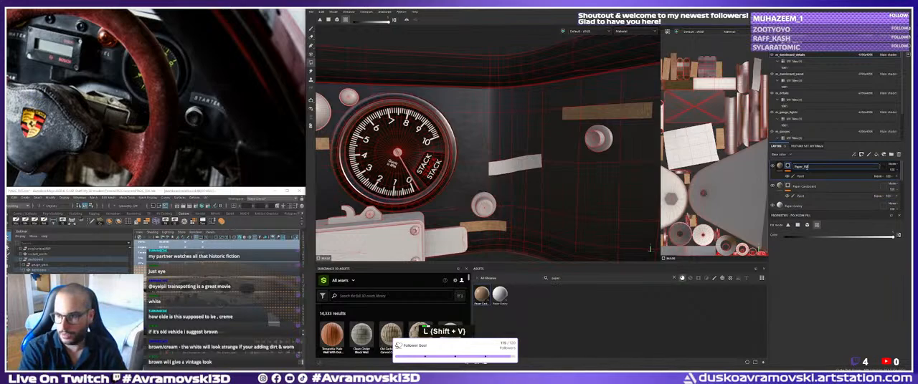
{"action": "key", "text": "BackSpace"}
{"action": "key", "text": "BackSpace"}
{"action": "key", "text": "BackSpace"}
{"action": "key", "text": "BackSpace"}
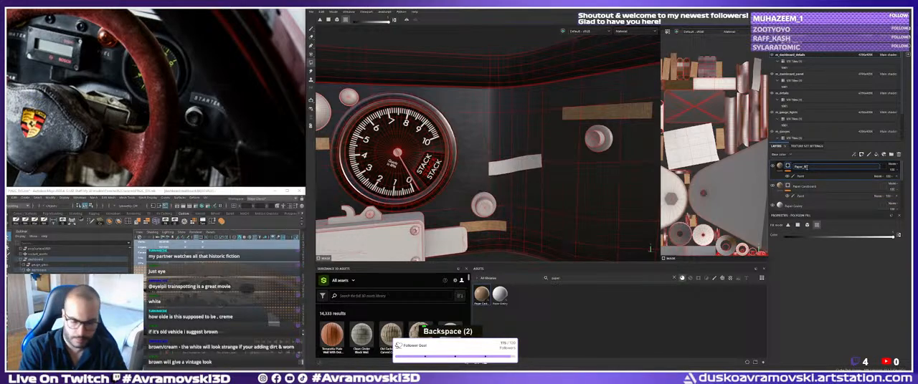
{"action": "type", "text": "lack"}
{"action": "key", "text": "Return"}
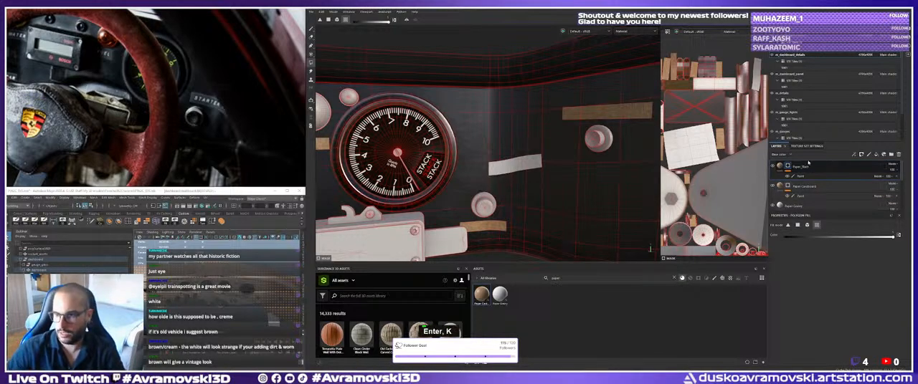
Try filling the strip beside the STACK gauge in the Paper_Black mask, and delete that layer.
{"action": "left_click", "coordinate": [800, 177]}
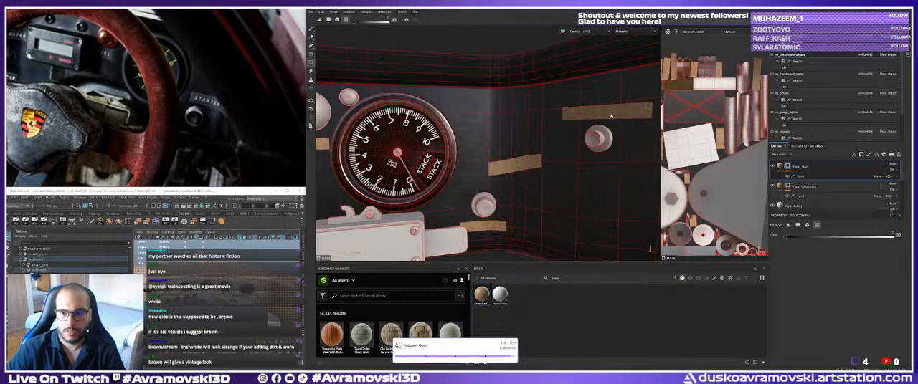
{"action": "left_click_drag", "start_coordinate": [582, 114], "coordinate": [648, 139], "text": "alt"}
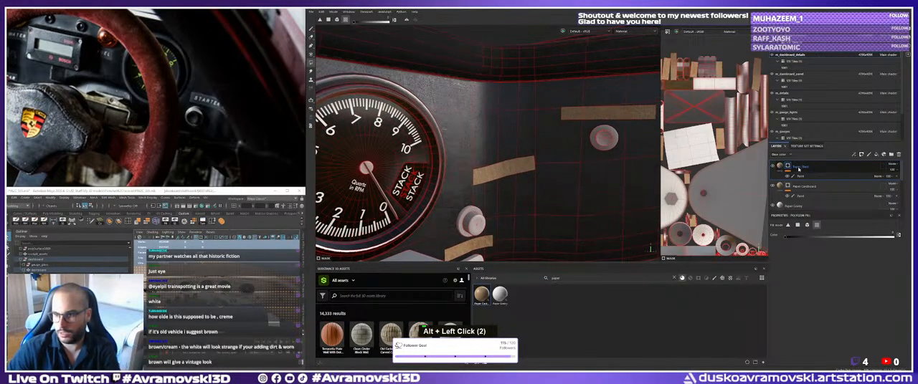
{"action": "key", "text": "Delete"}
Add a second Paper Cardboard material layer on top, with a black mask and a paint effect.
{"action": "left_click_drag", "start_coordinate": [547, 199], "coordinate": [549, 215], "text": "alt"}
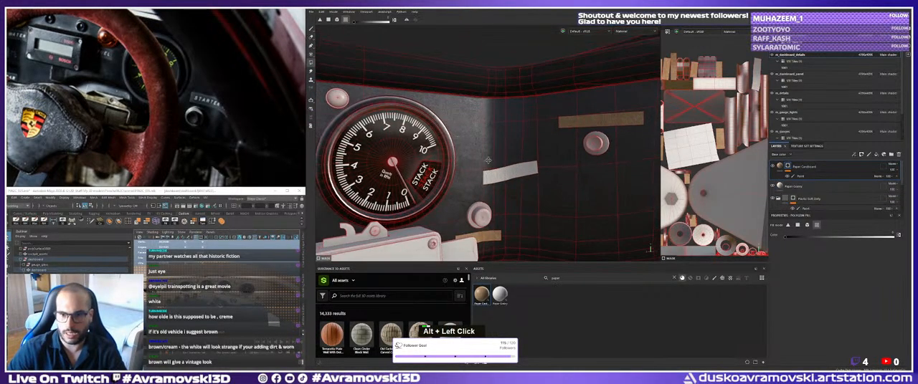
{"action": "middle_click_drag", "start_coordinate": [549, 215], "coordinate": [546, 184], "text": "alt"}
{"action": "middle_click_drag", "start_coordinate": [539, 154], "coordinate": [529, 157], "text": "alt"}
{"action": "left_click_drag", "start_coordinate": [529, 158], "coordinate": [507, 156], "text": "alt"}
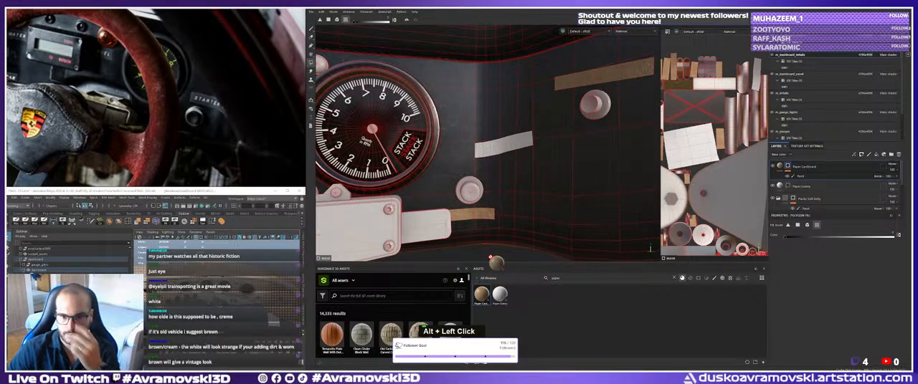
{"action": "left_click_drag", "start_coordinate": [502, 149], "coordinate": [503, 147]}
{"action": "right_click", "coordinate": [787, 167]}
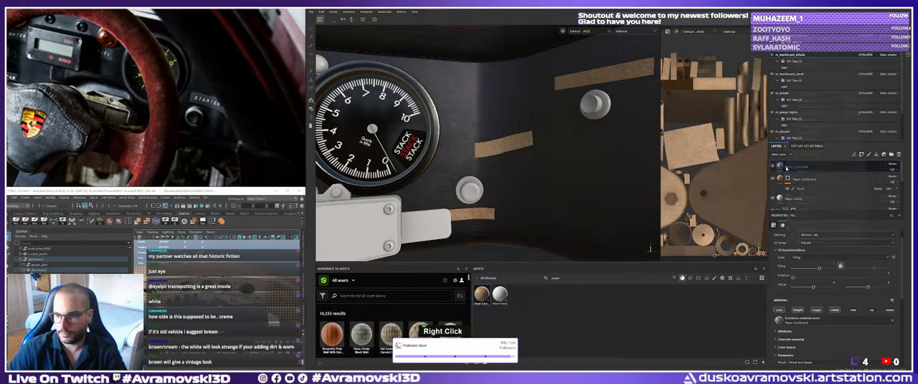
{"action": "left_click", "coordinate": [807, 11]}
{"action": "right_click", "coordinate": [788, 167]}
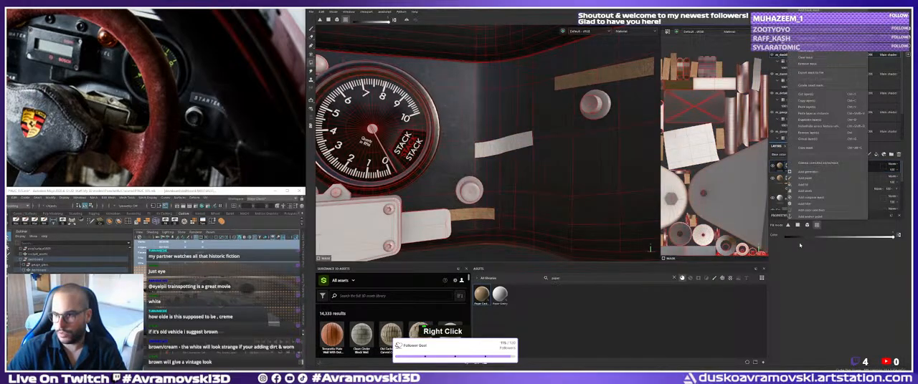
{"action": "left_click", "coordinate": [802, 185]}
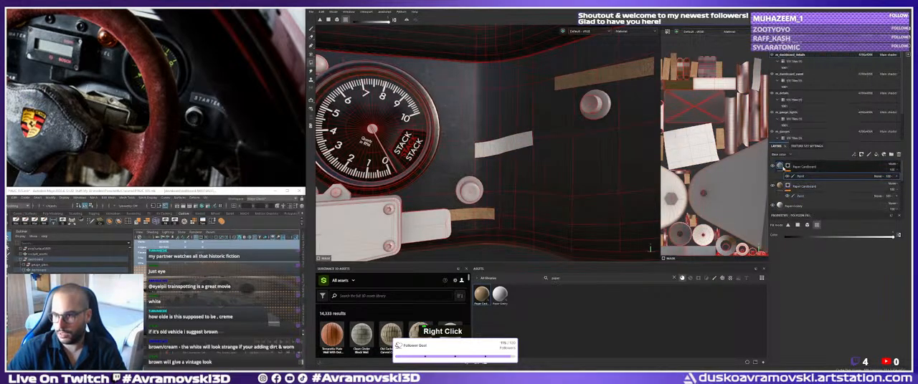
Set the new layer's cardboard color to near-black and rename the layer paper black.
{"action": "scroll", "coordinate": [828, 310], "scroll_direction": "down", "scroll_amount": 5}
{"action": "left_click", "coordinate": [834, 239]}
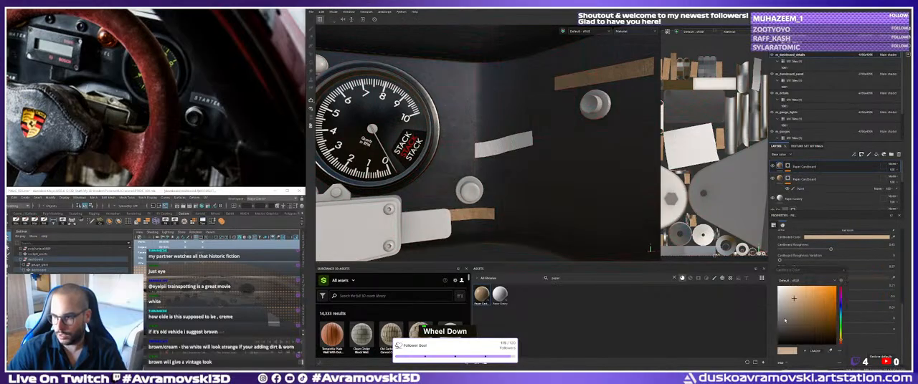
{"action": "left_click", "coordinate": [800, 338]}
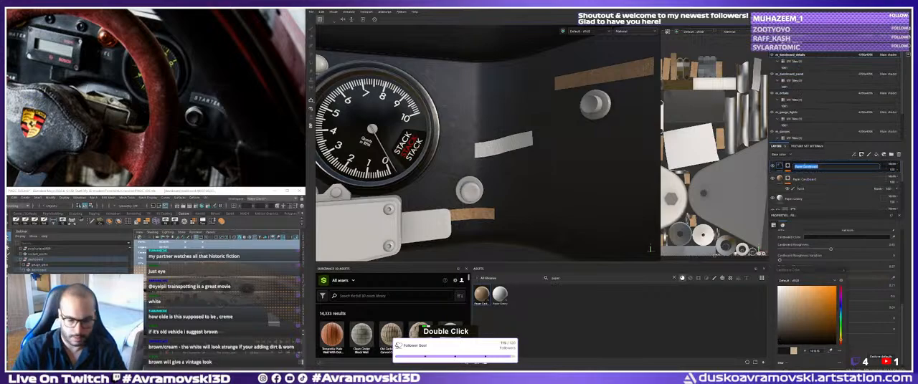
{"action": "type", "text": "paper black"}
{"action": "key", "text": "Return"}
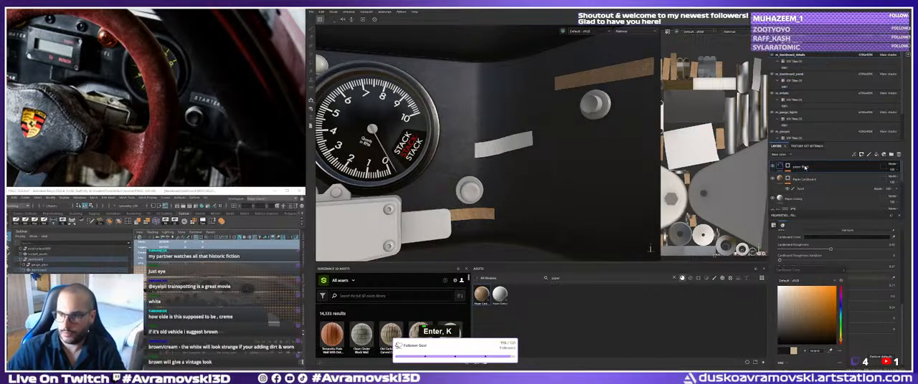
Fill the label strip between the STACK gauge and the far-end knob in the paper black layer's mask.
{"action": "right_click", "coordinate": [797, 167]}
{"action": "left_click", "coordinate": [805, 178]}
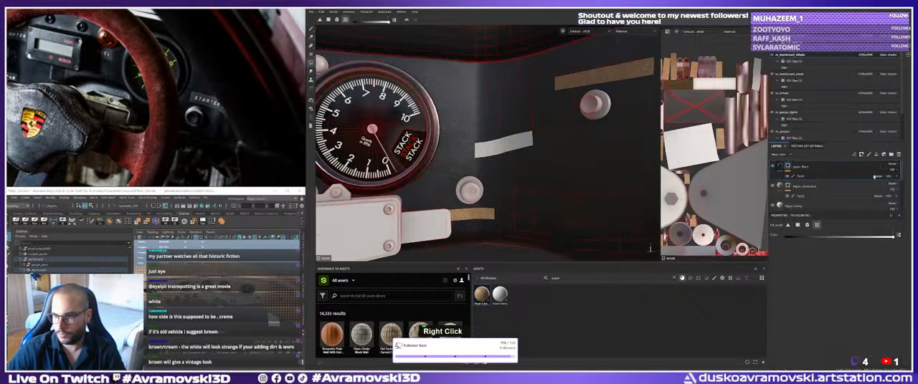
{"action": "left_click", "coordinate": [497, 149]}
{"action": "left_click_drag", "start_coordinate": [488, 150], "coordinate": [484, 160], "text": "alt"}
{"action": "right_click_drag", "start_coordinate": [484, 161], "coordinate": [477, 162], "text": "alt"}
{"action": "middle_click_drag", "start_coordinate": [477, 162], "coordinate": [464, 164], "text": "alt"}
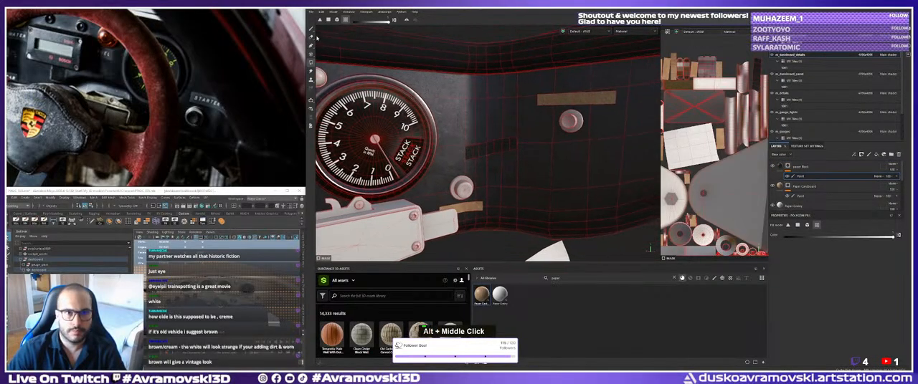
Inspect the black paper strip beside the STACK gauge up close and the cardboard strips around the VDO gauges.
{"action": "key", "text": "1"}
{"action": "left_click_drag", "start_coordinate": [464, 163], "coordinate": [466, 164], "text": "alt"}
{"action": "middle_click_drag", "start_coordinate": [466, 163], "coordinate": [464, 165], "text": "alt"}
{"action": "right_click_drag", "start_coordinate": [464, 165], "coordinate": [458, 172], "text": "alt"}
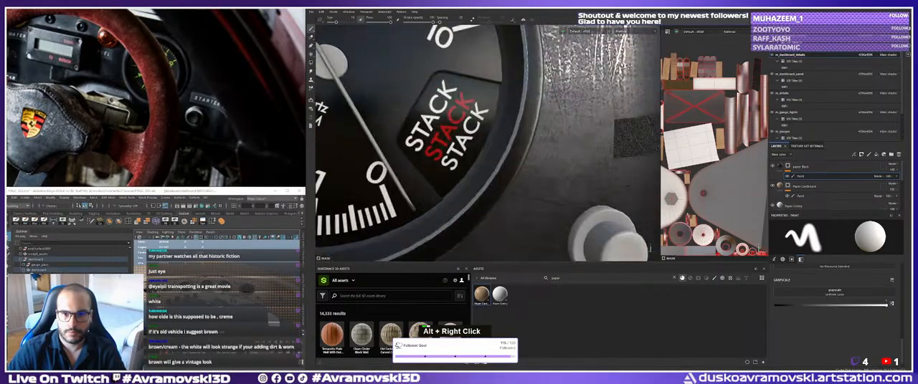
{"action": "middle_click_drag", "start_coordinate": [459, 172], "coordinate": [495, 191], "text": "alt"}
{"action": "left_click_drag", "start_coordinate": [496, 191], "coordinate": [540, 171], "text": "alt"}
{"action": "right_click_drag", "start_coordinate": [534, 143], "coordinate": [506, 157], "text": "alt"}
{"action": "left_click_drag", "start_coordinate": [502, 149], "coordinate": [494, 152], "text": "alt"}
{"action": "middle_click_drag", "start_coordinate": [495, 152], "coordinate": [474, 165], "text": "alt"}
{"action": "right_click_drag", "start_coordinate": [474, 163], "coordinate": [477, 159], "text": "alt"}
{"action": "left_click_drag", "start_coordinate": [477, 159], "coordinate": [480, 154], "text": "alt"}
{"action": "right_click_drag", "start_coordinate": [480, 153], "coordinate": [484, 147], "text": "alt"}
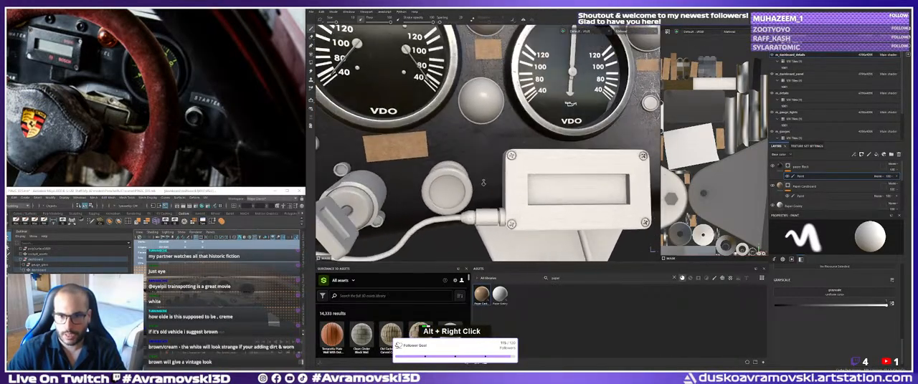
{"action": "middle_click_drag", "start_coordinate": [483, 147], "coordinate": [486, 141], "text": "alt"}
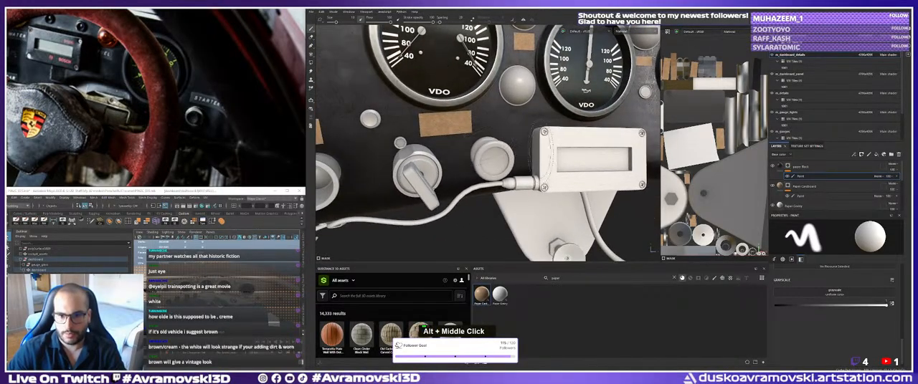
Delete the paper material layer directly below the Paper Cardboard layer.
{"action": "scroll", "coordinate": [800, 198], "scroll_direction": "down", "scroll_amount": 2}
{"action": "left_click", "coordinate": [804, 192]}
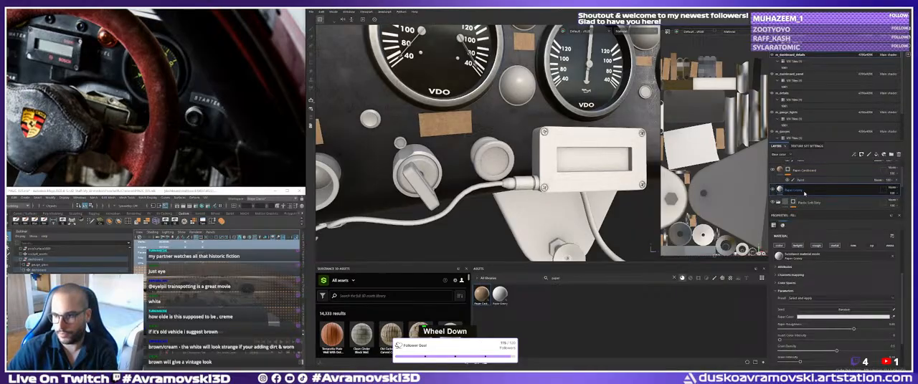
{"action": "key", "text": "Delete"}
Inspect the cardboard label strips across the dashboard around the small VDO gauges and knobs.
{"action": "right_click_drag", "start_coordinate": [534, 136], "coordinate": [482, 128], "text": "alt"}
{"action": "mouse_move", "coordinate": [482, 127]}
{"action": "left_mouse_down", "text": "alt"}
{"action": "mouse_move", "coordinate": [465, 120]}
{"action": "mouse_move", "coordinate": [494, 123]}
{"action": "left_mouse_up", "text": "alt"}
{"action": "right_click_drag", "start_coordinate": [494, 123], "coordinate": [476, 120], "text": "alt"}
{"action": "left_click_drag", "start_coordinate": [476, 120], "coordinate": [489, 132], "text": "alt"}
{"action": "middle_click_drag", "start_coordinate": [489, 131], "coordinate": [423, 140], "text": "alt"}
{"action": "left_click_drag", "start_coordinate": [423, 140], "coordinate": [417, 146], "text": "alt"}
{"action": "middle_click_drag", "start_coordinate": [418, 145], "coordinate": [496, 155], "text": "alt"}
{"action": "right_click_drag", "start_coordinate": [496, 155], "coordinate": [510, 144], "text": "alt"}
{"action": "middle_click_drag", "start_coordinate": [511, 143], "coordinate": [514, 139], "text": "alt"}
{"action": "scroll", "coordinate": [78, 70], "scroll_direction": "down", "scroll_amount": 4}
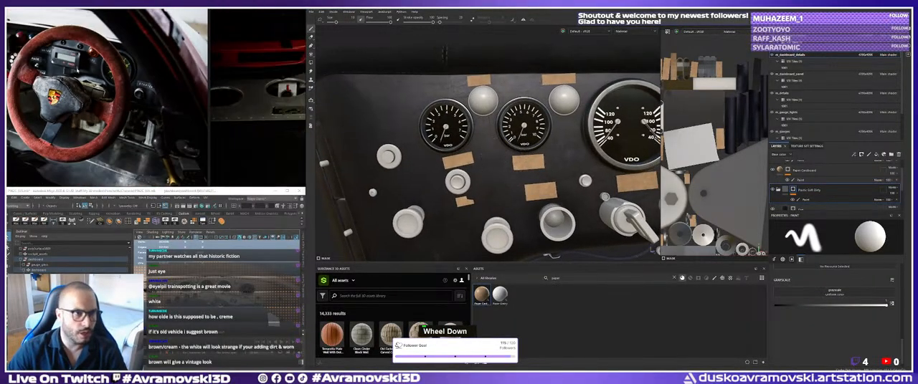
Examine the switch labels and knobs in the reference photos of the cockpit with the red steering wheel.
{"action": "middle_click_drag", "start_coordinate": [78, 70], "coordinate": [206, 105]}
{"action": "scroll", "coordinate": [114, 99], "scroll_direction": "up", "scroll_amount": 7}
{"action": "middle_click_drag", "start_coordinate": [102, 99], "coordinate": [136, 129]}
{"action": "scroll", "coordinate": [116, 126], "scroll_direction": "down", "scroll_amount": 2}
{"action": "scroll", "coordinate": [116, 127], "scroll_direction": "down", "scroll_amount": 5}
{"action": "scroll", "coordinate": [115, 116], "scroll_direction": "down", "scroll_amount": 2}
{"action": "scroll", "coordinate": [178, 127], "scroll_direction": "up", "scroll_amount": 8}
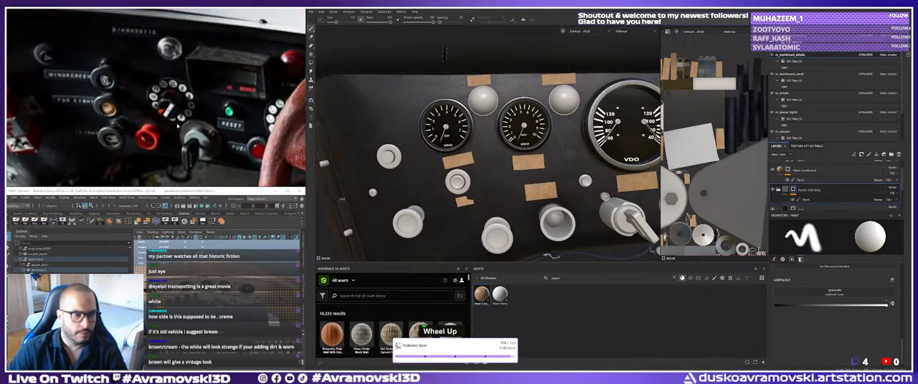
{"action": "scroll", "coordinate": [178, 127], "scroll_direction": "down", "scroll_amount": 5}
{"action": "scroll", "coordinate": [148, 112], "scroll_direction": "up", "scroll_amount": 6}
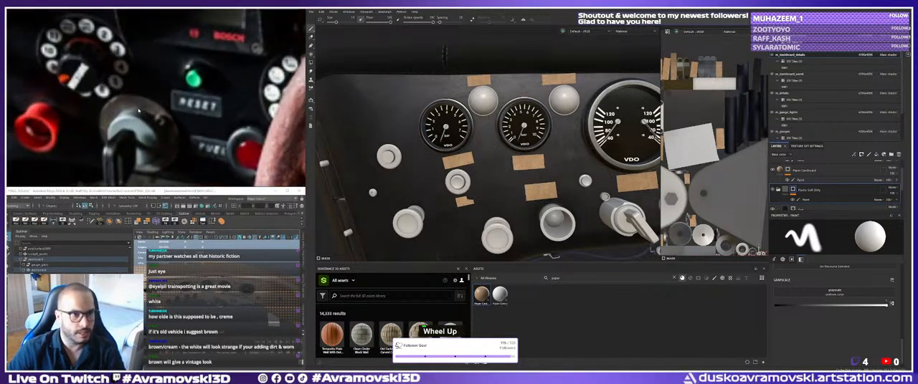
{"action": "scroll", "coordinate": [150, 117], "scroll_direction": "down", "scroll_amount": 10}
{"action": "mouse_move", "coordinate": [152, 119]}
{"action": "middle_mouse_down"}
{"action": "mouse_move", "coordinate": [179, 105]}
{"action": "mouse_move", "coordinate": [161, 112]}
{"action": "middle_mouse_up"}
{"action": "scroll", "coordinate": [192, 119], "scroll_direction": "up", "scroll_amount": 5}
{"action": "scroll", "coordinate": [180, 105], "scroll_direction": "down", "scroll_amount": 4}
{"action": "scroll", "coordinate": [172, 111], "scroll_direction": "up", "scroll_amount": 3}
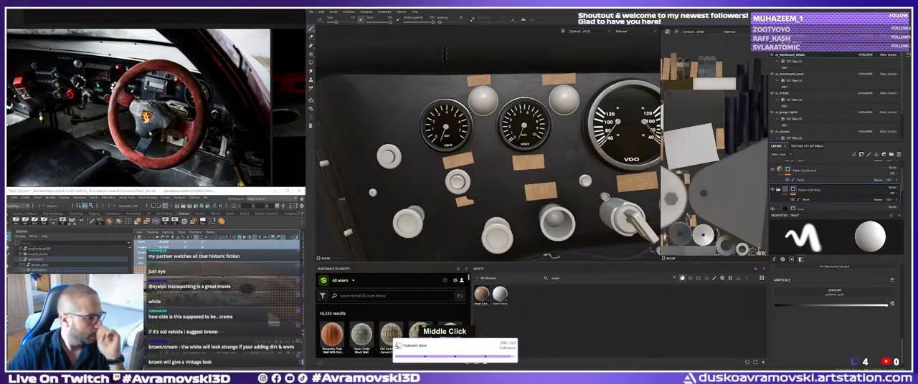
{"action": "scroll", "coordinate": [149, 129], "scroll_direction": "up", "scroll_amount": 2}
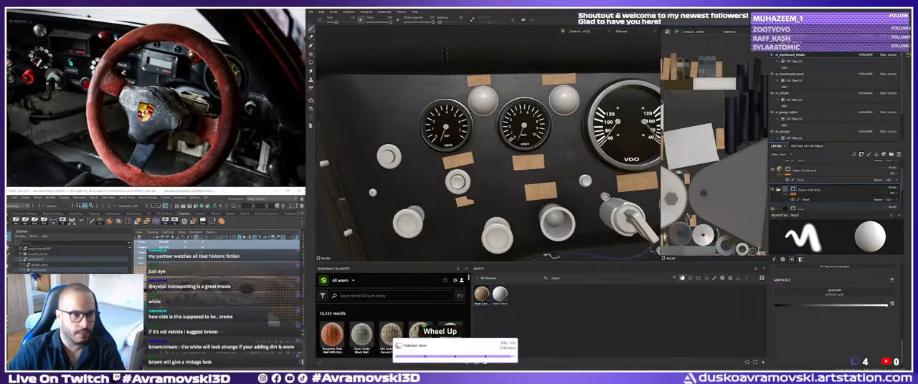
{"action": "scroll", "coordinate": [149, 121], "scroll_direction": "down", "scroll_amount": 5}
{"action": "scroll", "coordinate": [150, 122], "scroll_direction": "up", "scroll_amount": 5}
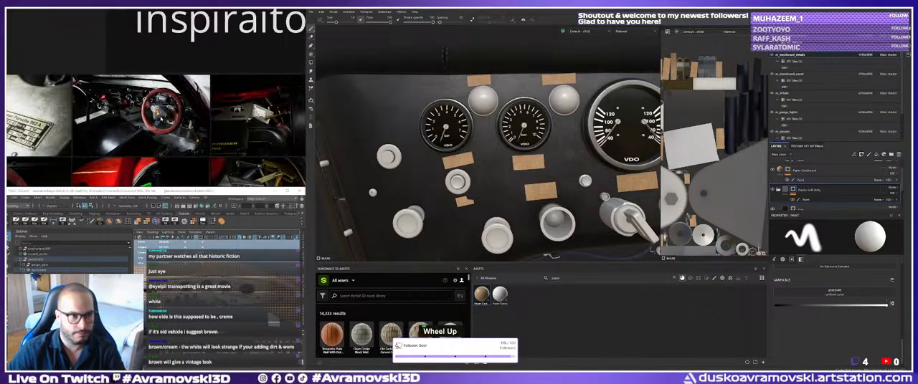
{"action": "scroll", "coordinate": [165, 122], "scroll_direction": "down", "scroll_amount": 5}
Find the reference photo of the dashboard with white printed labels and study the wording around its gauges.
{"action": "middle_click_drag", "start_coordinate": [165, 122], "coordinate": [14, 86]}
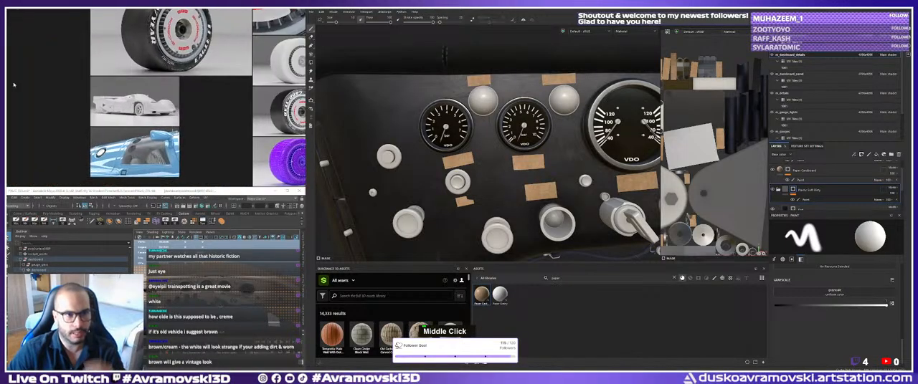
{"action": "middle_click_drag", "start_coordinate": [280, 112], "coordinate": [153, 99]}
{"action": "scroll", "coordinate": [152, 99], "scroll_direction": "down", "scroll_amount": 4}
{"action": "middle_click_drag", "start_coordinate": [218, 119], "coordinate": [301, 119]}
{"action": "middle_click_drag", "start_coordinate": [64, 100], "coordinate": [297, 120]}
{"action": "scroll", "coordinate": [144, 101], "scroll_direction": "up", "scroll_amount": 5}
{"action": "middle_click_drag", "start_coordinate": [144, 100], "coordinate": [133, 105]}
{"action": "scroll", "coordinate": [198, 78], "scroll_direction": "up", "scroll_amount": 5}
{"action": "middle_click_drag", "start_coordinate": [197, 79], "coordinate": [208, 81]}
{"action": "scroll", "coordinate": [105, 72], "scroll_direction": "up", "scroll_amount": 4}
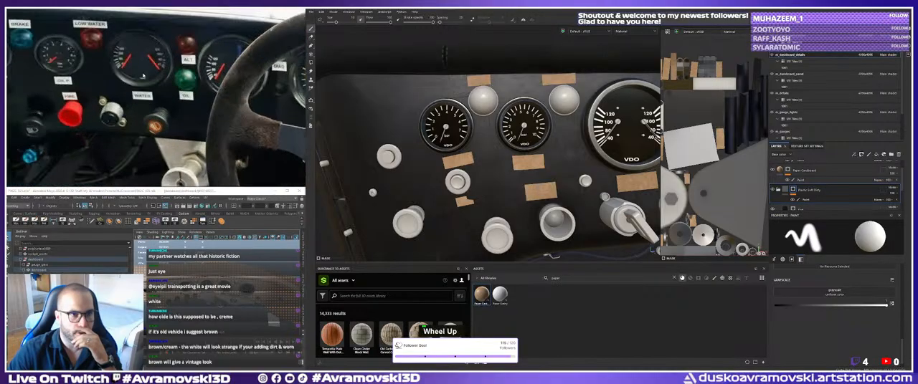
{"action": "middle_click_drag", "start_coordinate": [105, 72], "coordinate": [196, 107]}
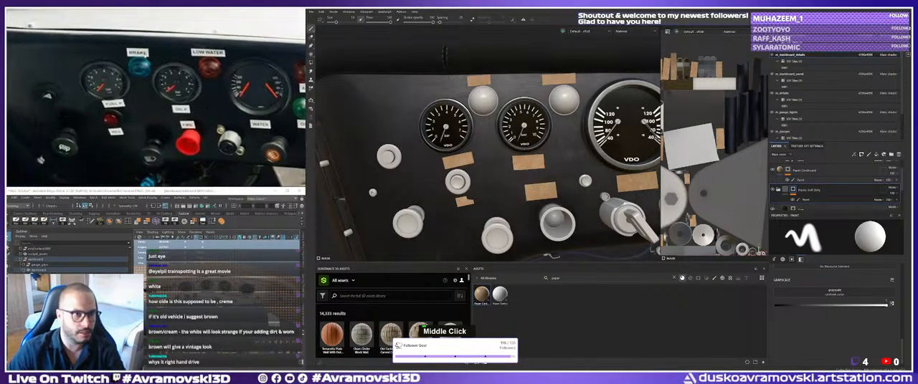
Add a fill layer with a black mask above the Paper Cardboard layer for the label text.
{"action": "middle_click_drag", "start_coordinate": [486, 160], "coordinate": [495, 192], "text": "alt"}
{"action": "scroll", "coordinate": [489, 144], "scroll_direction": "up", "scroll_amount": 2}
{"action": "middle_click_drag", "start_coordinate": [487, 136], "coordinate": [484, 172], "text": "alt"}
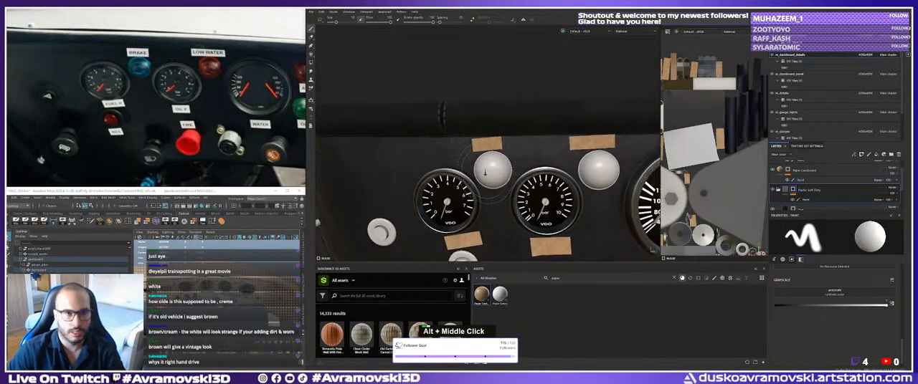
{"action": "right_click_drag", "start_coordinate": [485, 172], "coordinate": [546, 178], "text": "alt"}
{"action": "right_click_drag", "start_coordinate": [716, 147], "coordinate": [692, 145], "text": "alt"}
{"action": "middle_click_drag", "start_coordinate": [692, 145], "coordinate": [731, 157], "text": "alt"}
{"action": "right_click_drag", "start_coordinate": [731, 157], "coordinate": [748, 155], "text": "alt"}
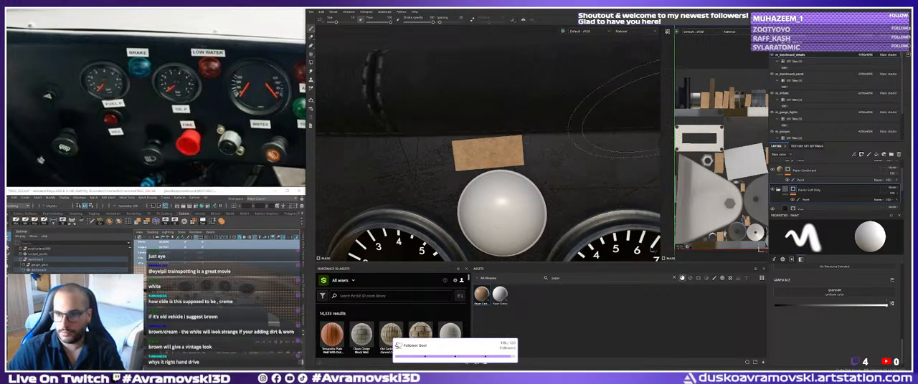
{"action": "left_click_drag", "start_coordinate": [660, 111], "coordinate": [585, 115]}
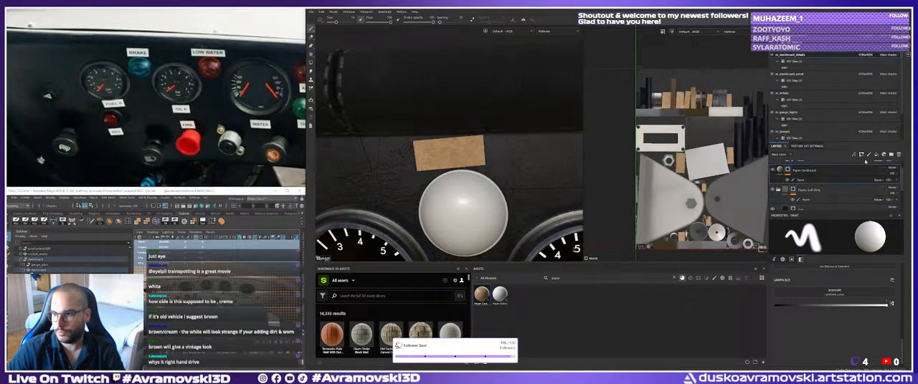
{"action": "left_click", "coordinate": [876, 154]}
{"action": "right_click", "coordinate": [797, 170]}
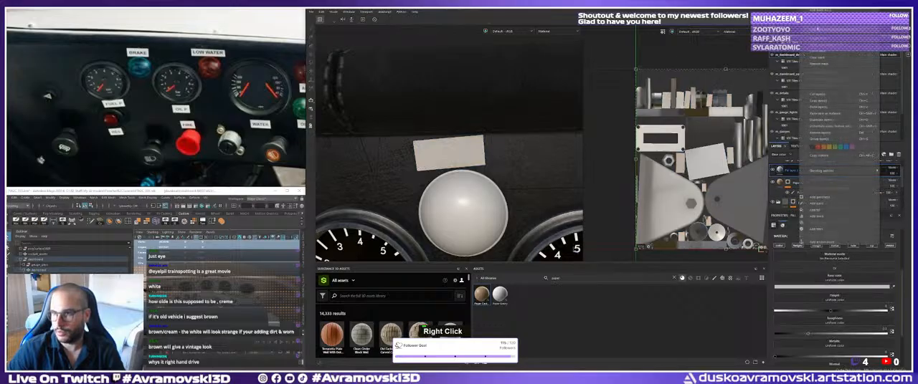
{"action": "left_click", "coordinate": [823, 10]}
{"action": "right_click", "coordinate": [794, 171]}
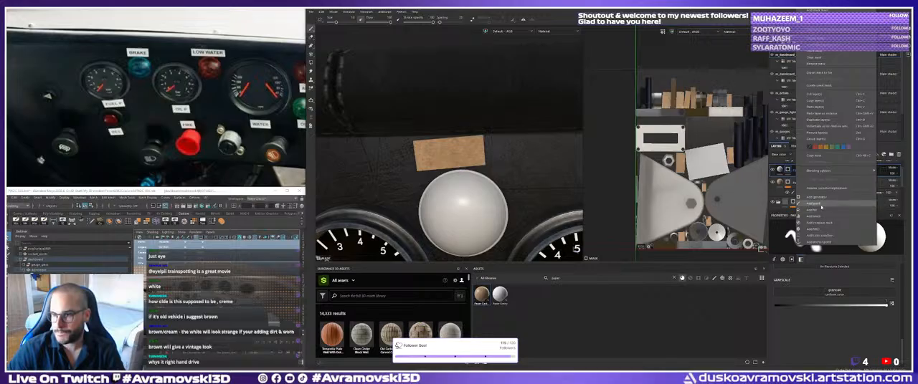
{"action": "left_click", "coordinate": [821, 207]}
{"action": "left_click", "coordinate": [792, 174]}
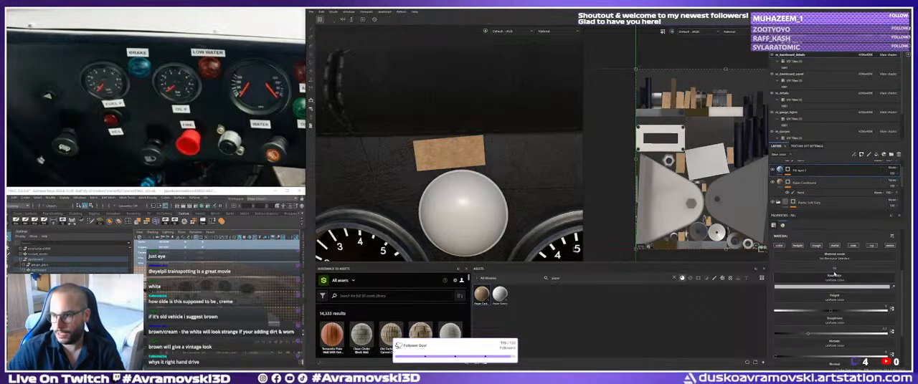
{"action": "left_click", "coordinate": [803, 181]}
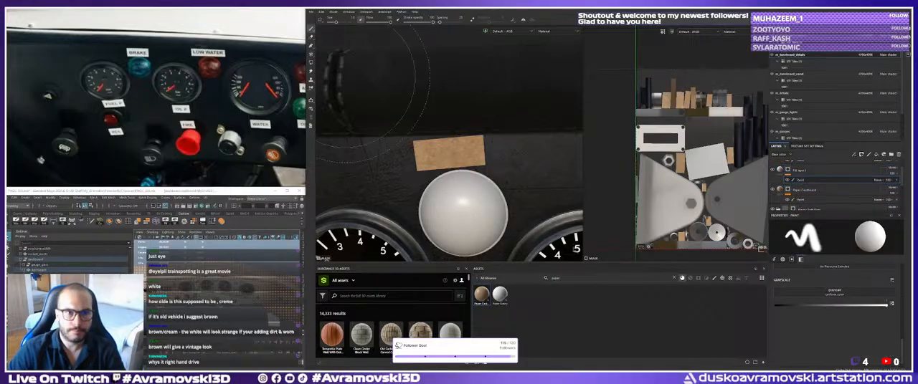
{"action": "double_click", "coordinate": [808, 181]}
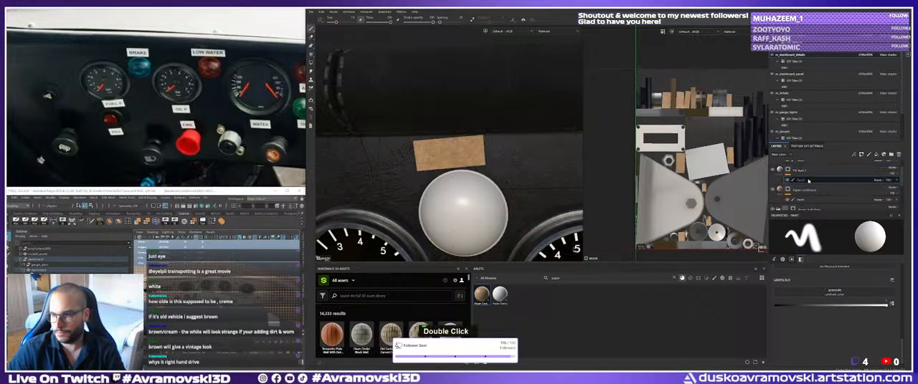
{"action": "scroll", "coordinate": [824, 308], "scroll_direction": "up", "scroll_amount": 2}
{"action": "scroll", "coordinate": [821, 316], "scroll_direction": "down", "scroll_amount": 1}
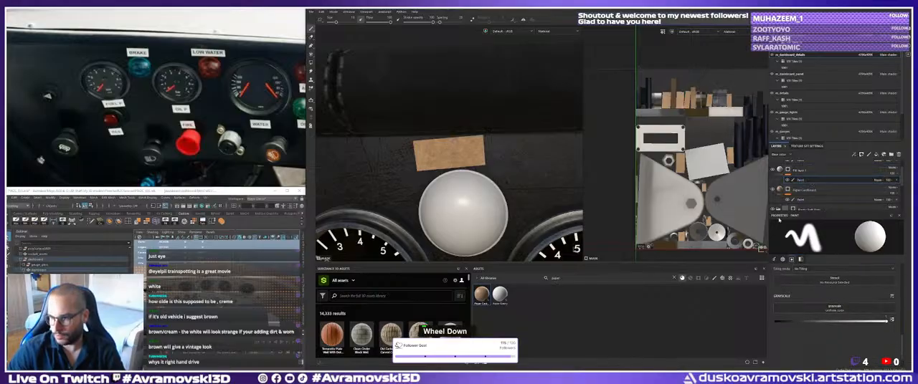
{"action": "key", "text": "Delete"}
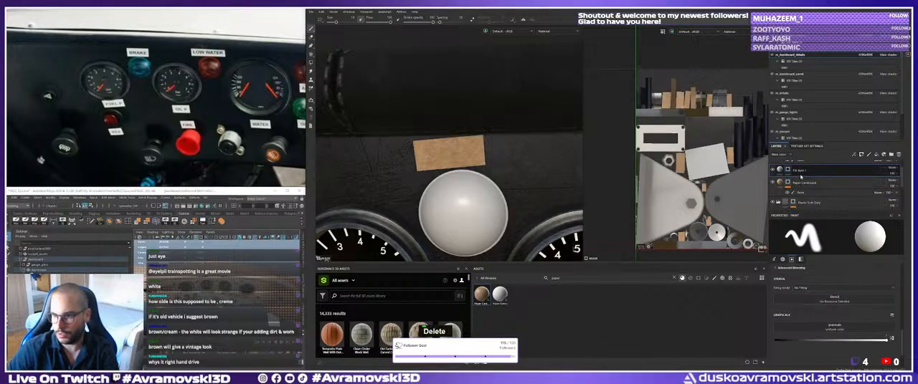
Add a fill effect to the new layer's mask and assign a typewriter-style font resource as its grayscale source.
{"action": "right_click", "coordinate": [800, 174]}
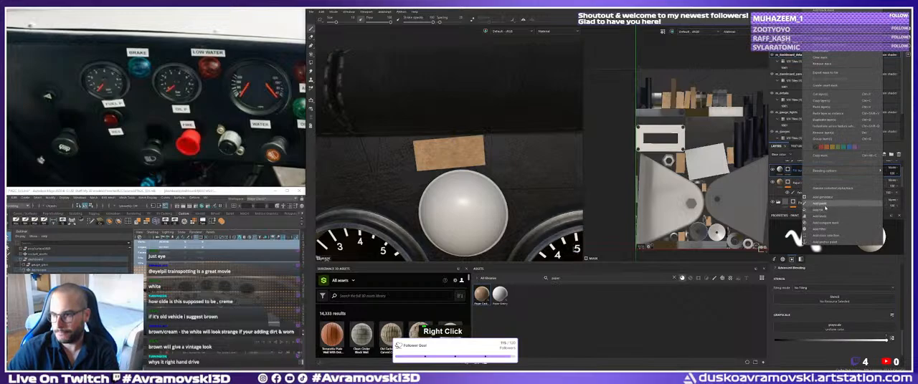
{"action": "left_click", "coordinate": [826, 208]}
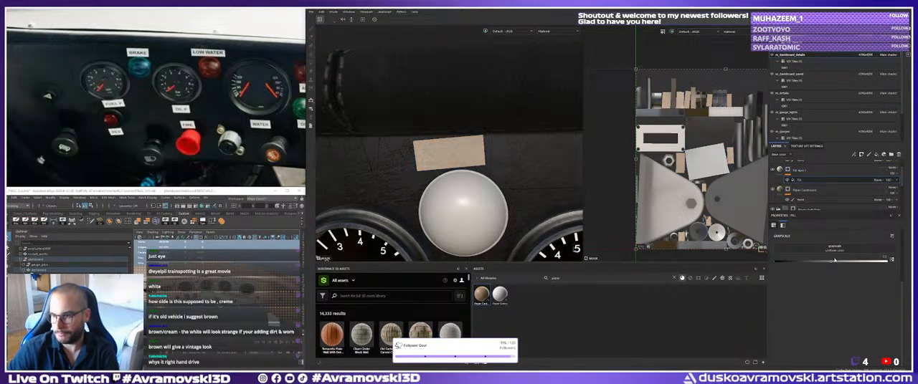
{"action": "left_click", "coordinate": [837, 250]}
{"action": "left_click", "coordinate": [865, 261]}
{"action": "key", "text": "ctrl+a"}
{"action": "type", "text": "te"}
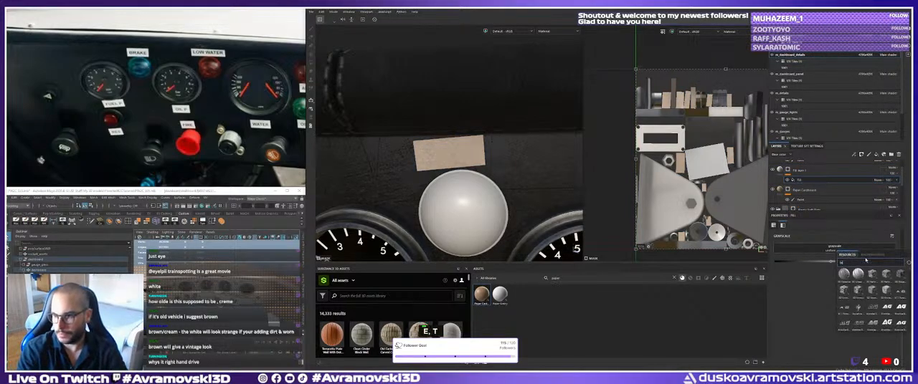
{"action": "key", "text": "BackSpace"}
{"action": "key", "text": "BackSpace"}
{"action": "type", "text": "font"}
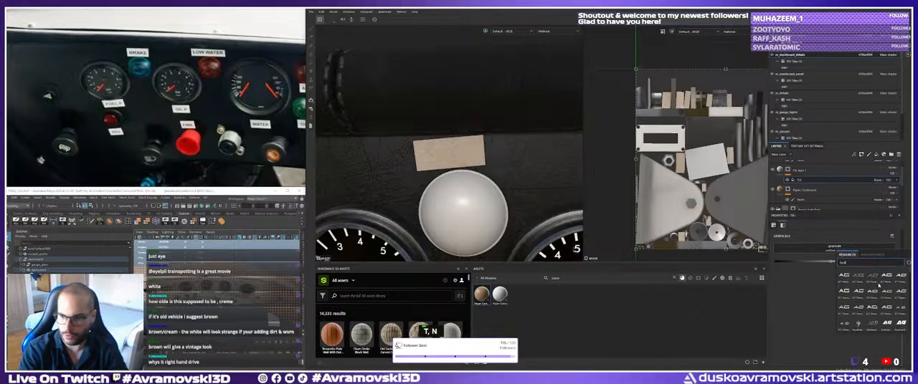
{"action": "scroll", "coordinate": [870, 287], "scroll_direction": "down", "scroll_amount": 3}
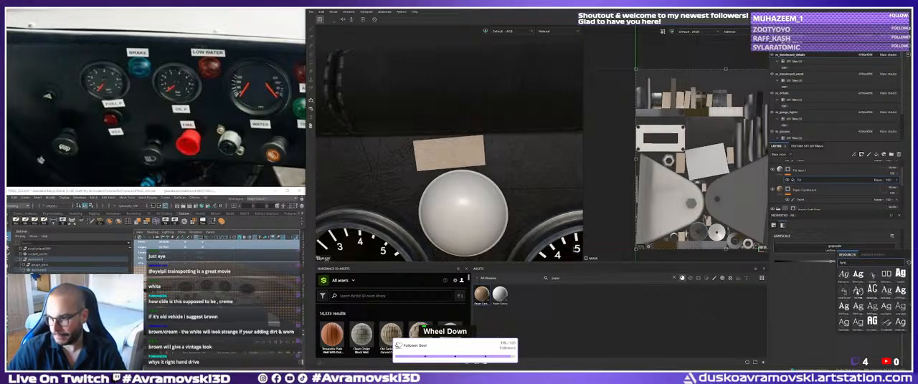
{"action": "left_click", "coordinate": [871, 290]}
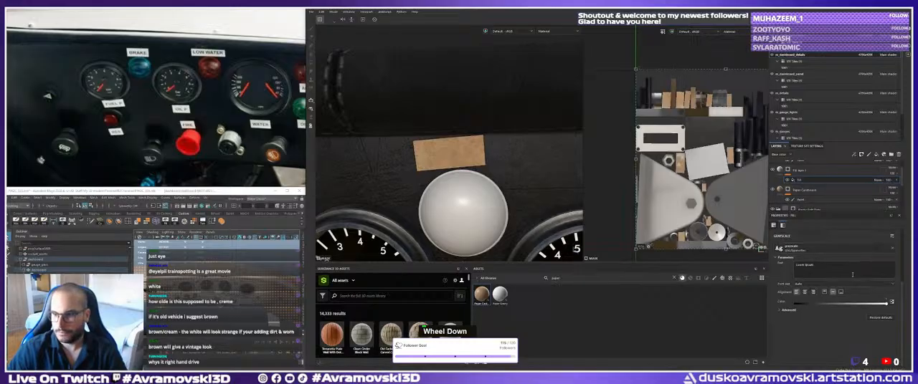
Replace the font resource's placeholder text with Brake.
{"action": "double_click", "coordinate": [806, 265]}
{"action": "scroll", "coordinate": [818, 294], "scroll_direction": "up", "scroll_amount": 2}
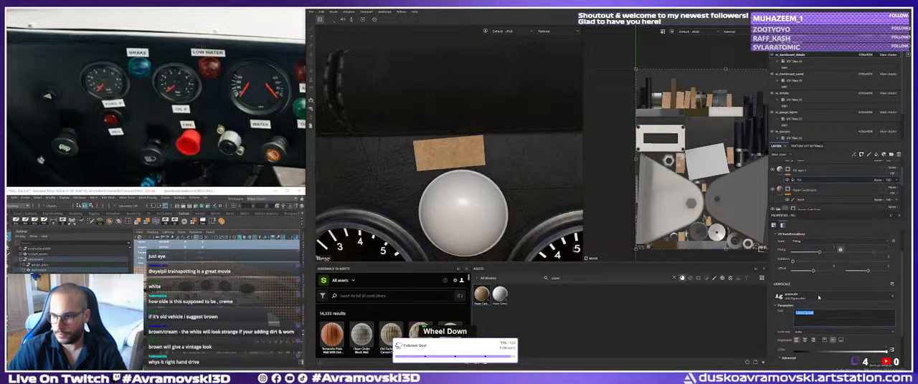
{"action": "scroll", "coordinate": [818, 296], "scroll_direction": "up", "scroll_amount": 2}
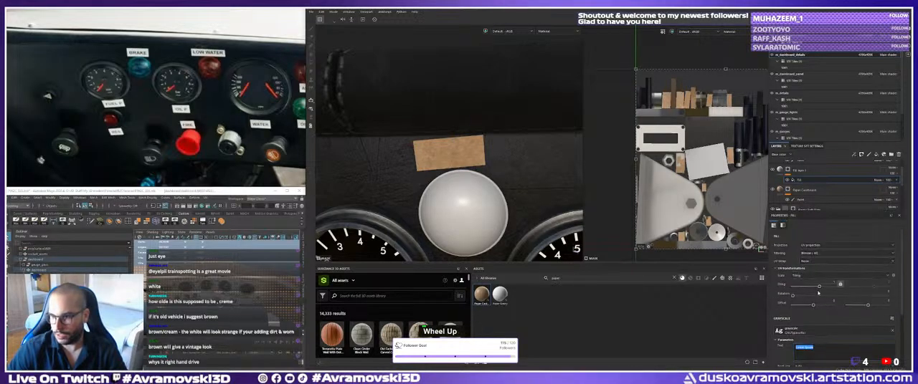
{"action": "double_click", "coordinate": [808, 347]}
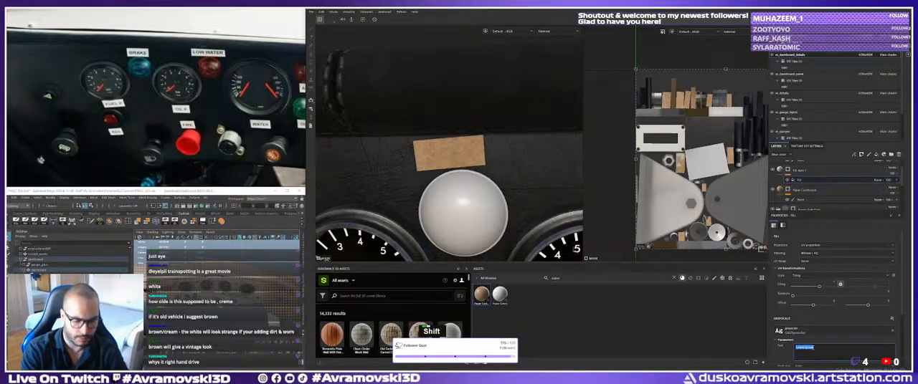
{"action": "type", "text": "Brake"}
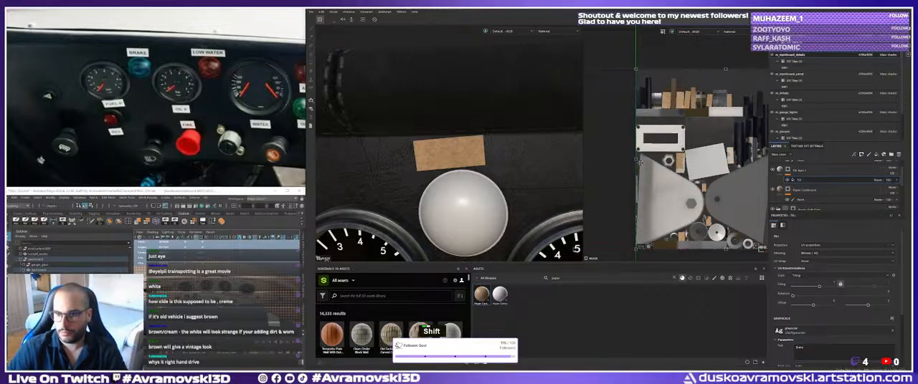
Scale down the Brake text, rotate it a quarter turn and move it over the label strips in the UV layout.
{"action": "left_click_drag", "start_coordinate": [636, 160], "coordinate": [664, 110], "text": "shift"}
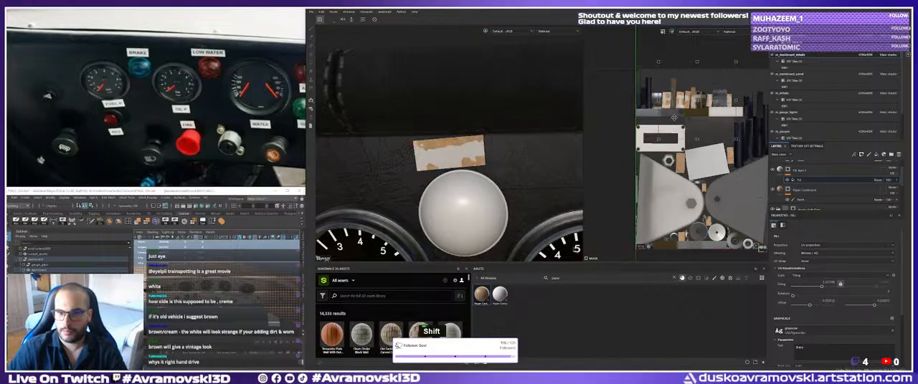
{"action": "right_click_drag", "start_coordinate": [697, 128], "coordinate": [702, 131], "text": "alt"}
{"action": "scroll", "coordinate": [699, 140], "scroll_direction": "up", "scroll_amount": 2, "text": "alt"}
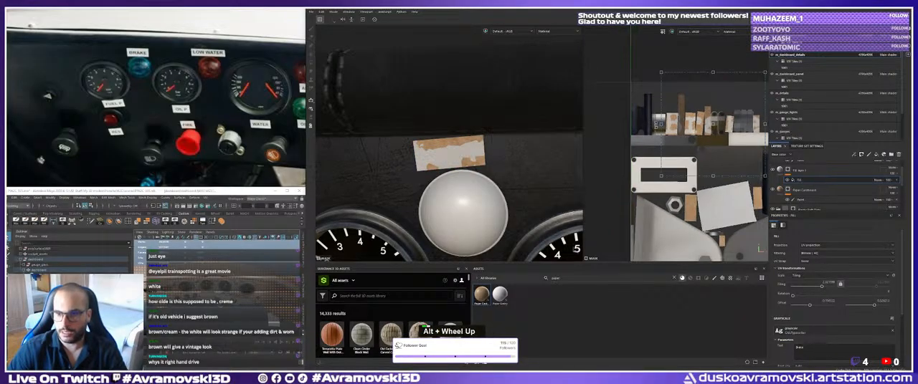
{"action": "left_click_drag", "start_coordinate": [653, 126], "coordinate": [712, 116], "text": "shift"}
{"action": "middle_click_drag", "start_coordinate": [712, 116], "coordinate": [693, 141], "text": "alt"}
{"action": "right_click_drag", "start_coordinate": [694, 140], "coordinate": [703, 136], "text": "alt"}
{"action": "left_click_drag", "start_coordinate": [701, 145], "coordinate": [691, 174]}
{"action": "right_click_drag", "start_coordinate": [691, 174], "coordinate": [699, 173], "text": "alt"}
{"action": "left_click", "coordinate": [687, 176], "text": "shift"}
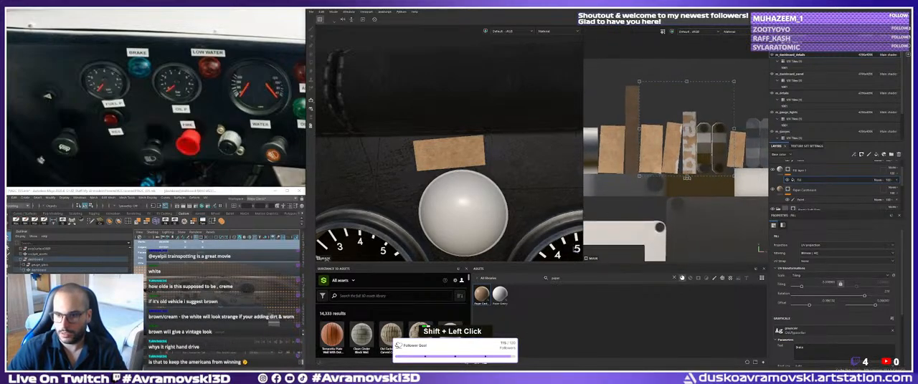
Move the Brake text onto the strip above the dome light, tilting and shrinking it to fit inside the cardboard.
{"action": "left_click_drag", "start_coordinate": [686, 176], "coordinate": [731, 157], "text": "shift"}
{"action": "middle_click_drag", "start_coordinate": [732, 157], "coordinate": [663, 157], "text": "alt"}
{"action": "right_click_drag", "start_coordinate": [663, 157], "coordinate": [808, 210], "text": "alt"}
{"action": "middle_click_drag", "start_coordinate": [657, 180], "coordinate": [639, 181], "text": "alt"}
{"action": "right_click_drag", "start_coordinate": [639, 181], "coordinate": [652, 186], "text": "alt"}
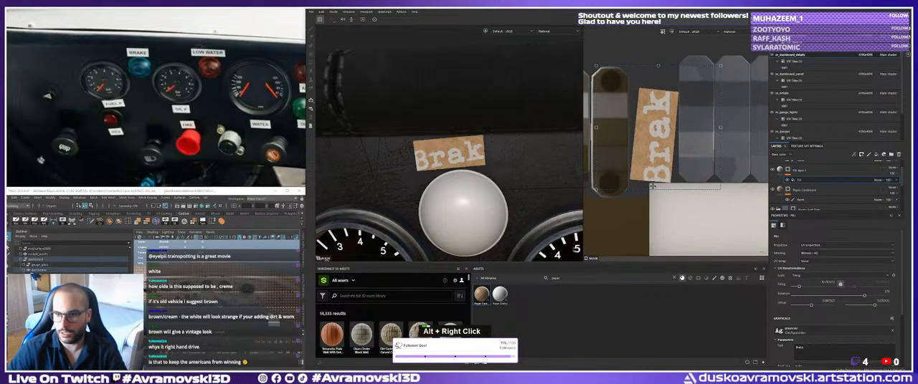
{"action": "left_click_drag", "start_coordinate": [657, 189], "coordinate": [662, 156], "text": "shift"}
{"action": "left_click_drag", "start_coordinate": [709, 178], "coordinate": [703, 183]}
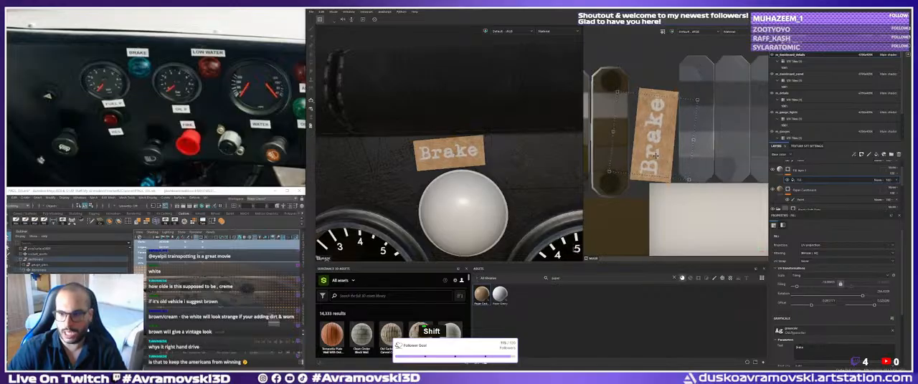
Nudge the Brake text slightly on its cardboard strip and set its fill layer's base color to a dark navy blue.
{"action": "left_click_drag", "start_coordinate": [654, 155], "coordinate": [656, 155]}
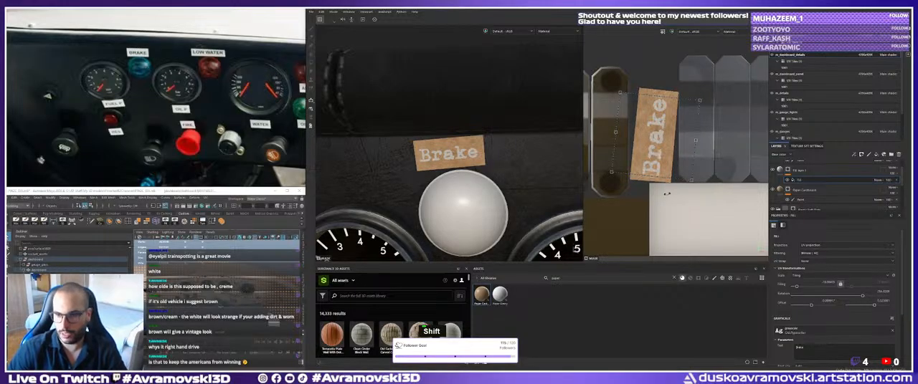
{"action": "left_click", "coordinate": [780, 170]}
{"action": "scroll", "coordinate": [824, 301], "scroll_direction": "down", "scroll_amount": 5}
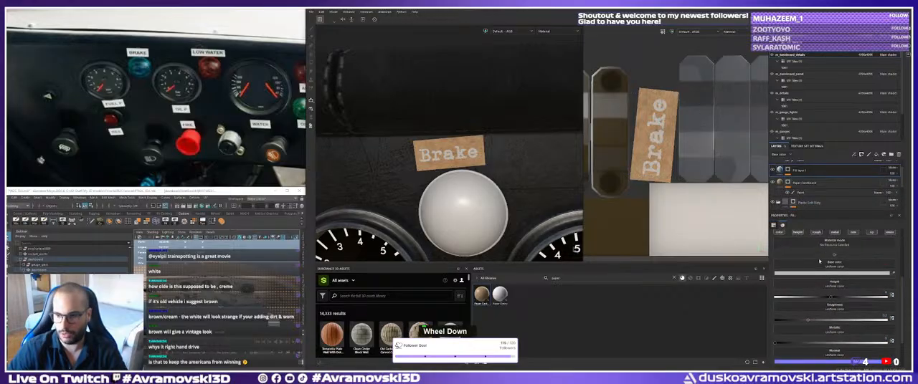
{"action": "left_click", "coordinate": [827, 274]}
{"action": "left_click", "coordinate": [782, 340]}
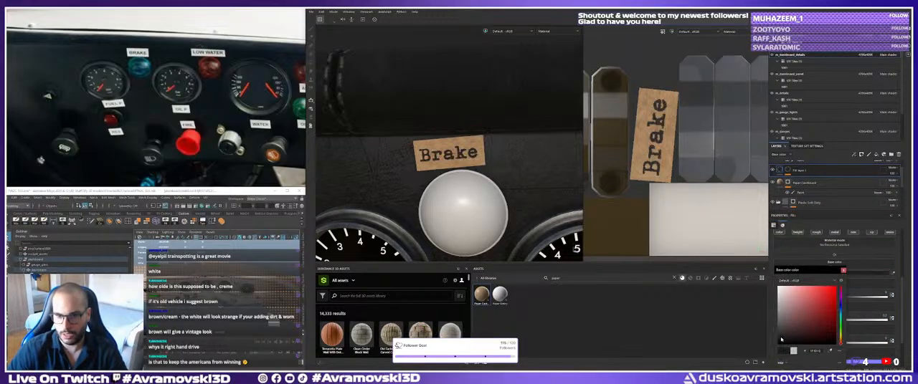
{"action": "left_click", "coordinate": [840, 307]}
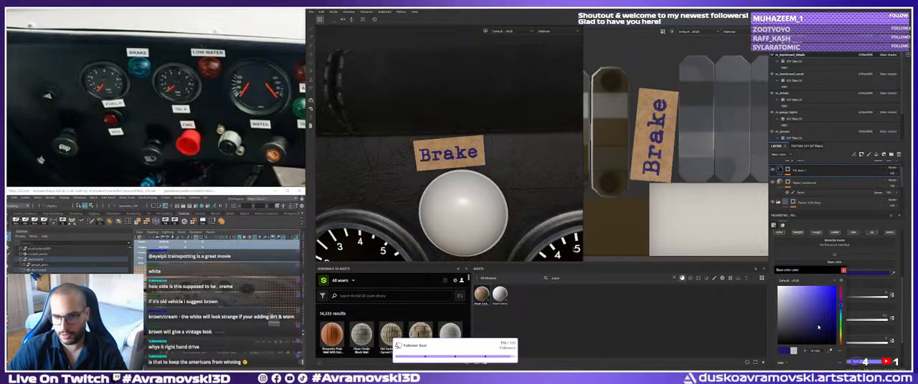
{"action": "double_click", "coordinate": [817, 325]}
{"action": "right_click_drag", "start_coordinate": [473, 166], "coordinate": [446, 167], "text": "alt"}
{"action": "mouse_move", "coordinate": [445, 166]}
{"action": "left_mouse_down", "text": "alt"}
{"action": "mouse_move", "coordinate": [409, 165]}
{"action": "mouse_move", "coordinate": [449, 167]}
{"action": "left_mouse_up", "text": "alt"}
{"action": "middle_click_drag", "start_coordinate": [449, 167], "coordinate": [444, 169], "text": "alt"}
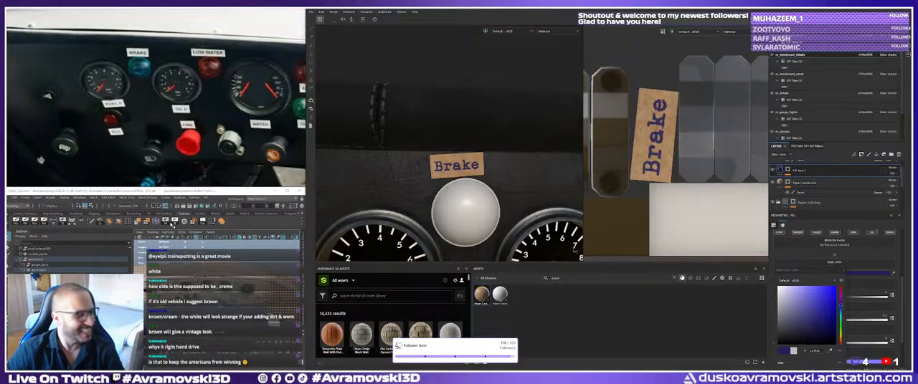
{"action": "scroll", "coordinate": [152, 104], "scroll_direction": "down", "scroll_amount": 8}
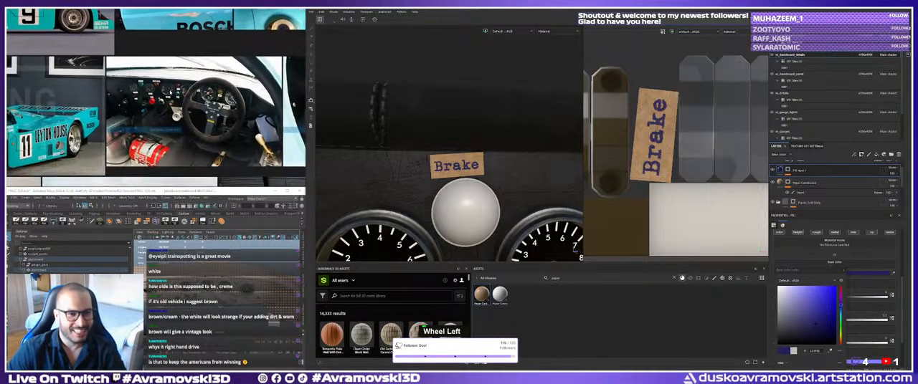
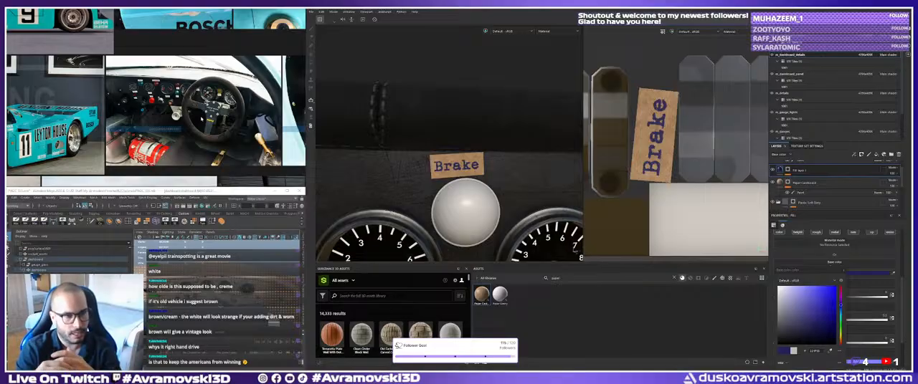
Examine the cockpit photo of the turquoise Leyton House car on the reference board for its dashboard details.
{"action": "scroll", "coordinate": [199, 113], "scroll_direction": "down", "scroll_amount": 3}
{"action": "middle_click_drag", "start_coordinate": [151, 104], "coordinate": [222, 122]}
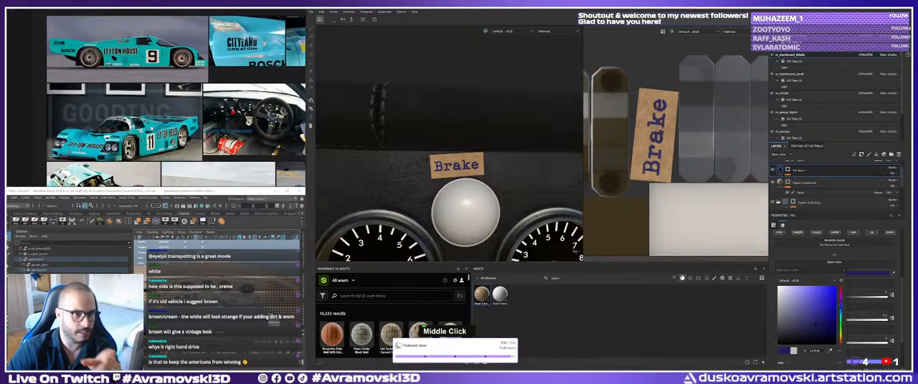
{"action": "scroll", "coordinate": [150, 132], "scroll_direction": "up", "scroll_amount": 3}
{"action": "middle_click_drag", "start_coordinate": [165, 140], "coordinate": [227, 131]}
{"action": "middle_click_drag", "start_coordinate": [156, 107], "coordinate": [162, 90]}
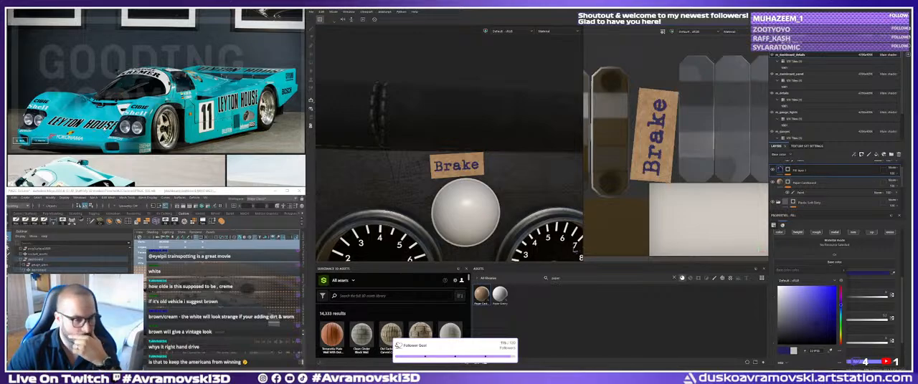
{"action": "scroll", "coordinate": [102, 125], "scroll_direction": "down", "scroll_amount": 5}
{"action": "middle_click_drag", "start_coordinate": [102, 125], "coordinate": [101, 125]}
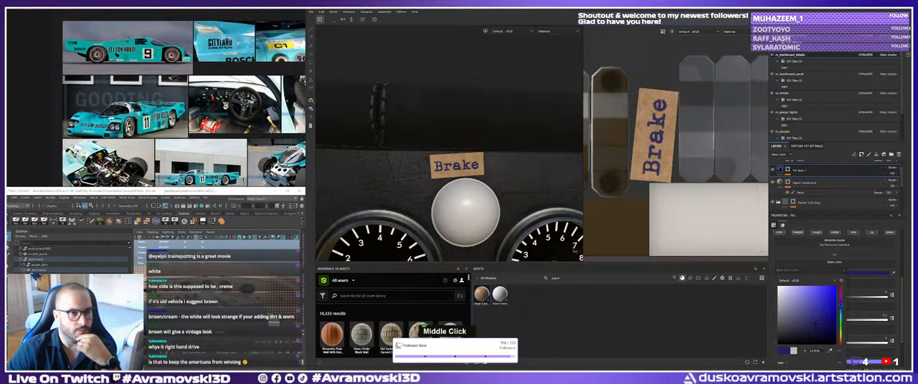
{"action": "scroll", "coordinate": [145, 127], "scroll_direction": "up", "scroll_amount": 5}
{"action": "middle_click_drag", "start_coordinate": [188, 111], "coordinate": [34, 133]}
{"action": "middle_click_drag", "start_coordinate": [265, 77], "coordinate": [207, 81]}
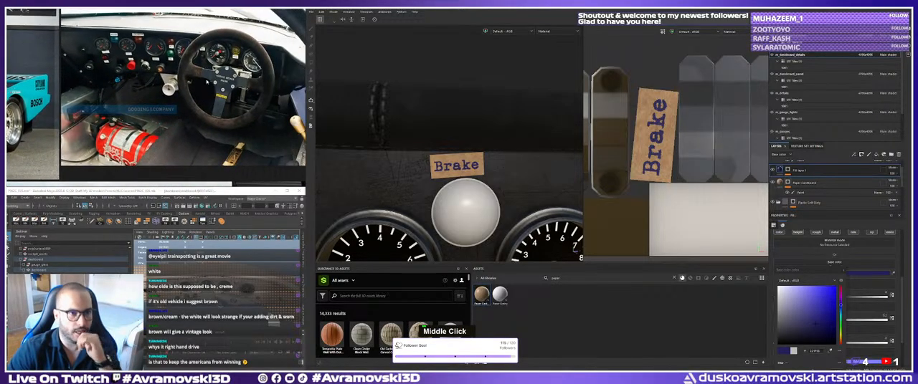
{"action": "scroll", "coordinate": [221, 108], "scroll_direction": "down", "scroll_amount": 3}
{"action": "middle_click_drag", "start_coordinate": [221, 108], "coordinate": [149, 119]}
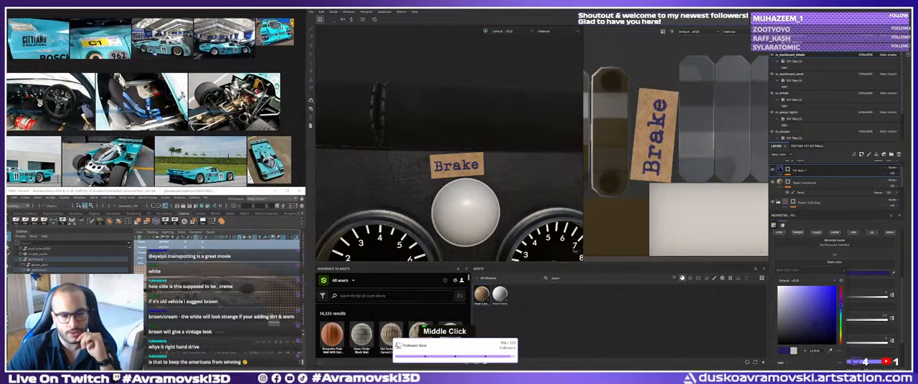
Examine the two dark cockpit photos at the end of the Leyton House picture group on the reference board.
{"action": "middle_click_drag", "start_coordinate": [93, 181], "coordinate": [179, 81]}
{"action": "middle_click_drag", "start_coordinate": [148, 159], "coordinate": [176, 95]}
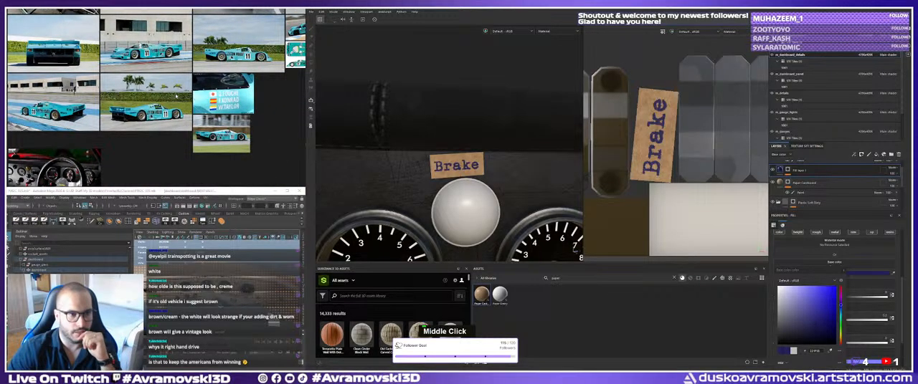
{"action": "scroll", "coordinate": [176, 95], "scroll_direction": "down", "scroll_amount": 3}
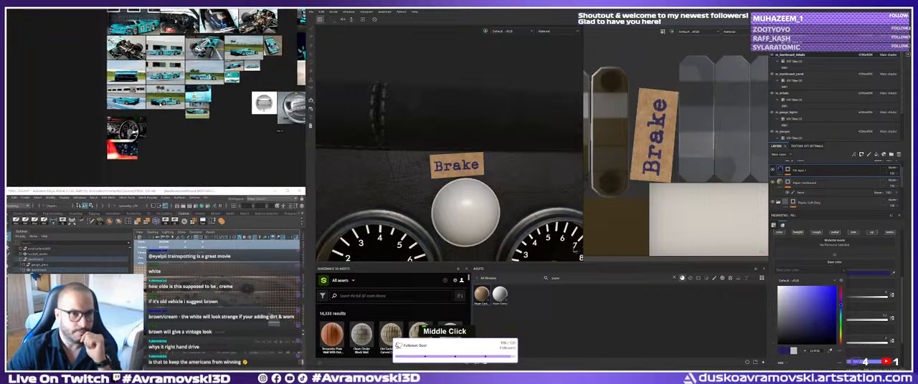
{"action": "scroll", "coordinate": [154, 140], "scroll_direction": "up", "scroll_amount": 5}
{"action": "middle_click_drag", "start_coordinate": [92, 117], "coordinate": [211, 77]}
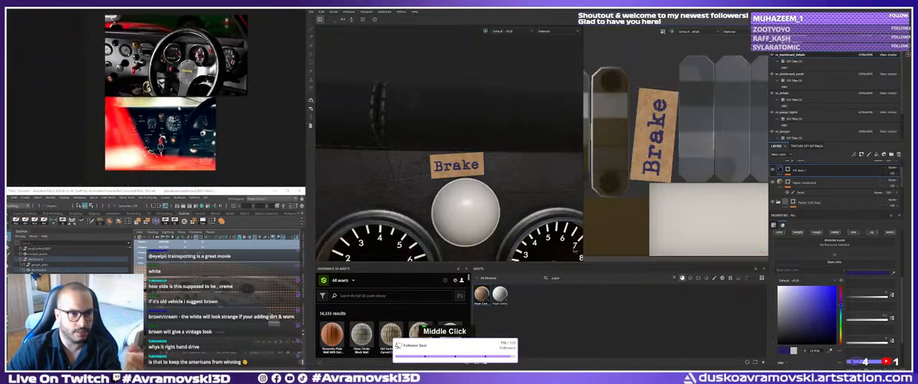
{"action": "middle_click_drag", "start_coordinate": [179, 108], "coordinate": [178, 152]}
{"action": "scroll", "coordinate": [180, 149], "scroll_direction": "up", "scroll_amount": 2}
{"action": "scroll", "coordinate": [179, 149], "scroll_direction": "down", "scroll_amount": 2}
{"action": "middle_click", "coordinate": [192, 114]}
Find the inspiration photo group on the reference board and examine the cockpit shot with the red steering wheel.
{"action": "scroll", "coordinate": [194, 110], "scroll_direction": "down", "scroll_amount": 6}
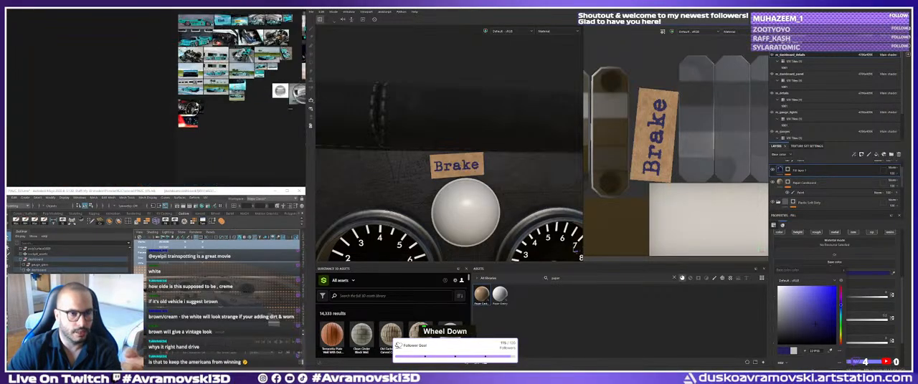
{"action": "scroll", "coordinate": [165, 123], "scroll_direction": "up", "scroll_amount": 5}
{"action": "middle_click_drag", "start_coordinate": [226, 41], "coordinate": [175, 91]}
{"action": "scroll", "coordinate": [173, 89], "scroll_direction": "up", "scroll_amount": 5}
{"action": "scroll", "coordinate": [186, 108], "scroll_direction": "down", "scroll_amount": 6}
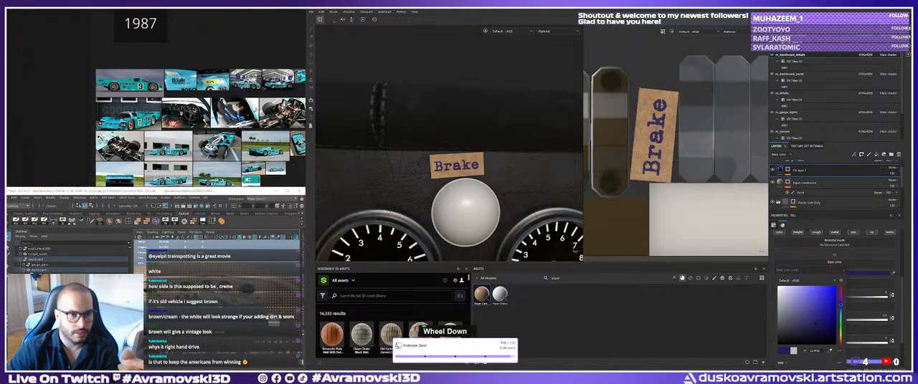
{"action": "scroll", "coordinate": [188, 107], "scroll_direction": "down", "scroll_amount": 1}
{"action": "middle_click_drag", "start_coordinate": [243, 107], "coordinate": [115, 104]}
{"action": "middle_click_drag", "start_coordinate": [283, 115], "coordinate": [80, 104]}
{"action": "middle_click_drag", "start_coordinate": [283, 136], "coordinate": [189, 117]}
{"action": "scroll", "coordinate": [190, 119], "scroll_direction": "down", "scroll_amount": 6}
{"action": "scroll", "coordinate": [252, 137], "scroll_direction": "up", "scroll_amount": 6}
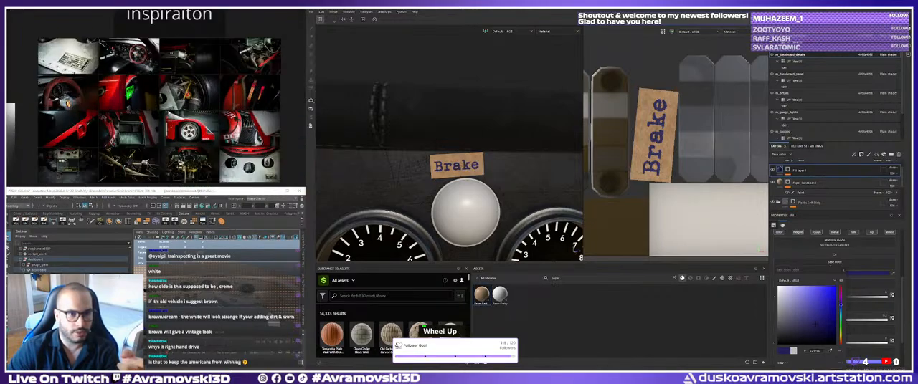
{"action": "middle_click_drag", "start_coordinate": [142, 85], "coordinate": [178, 163]}
{"action": "scroll", "coordinate": [174, 92], "scroll_direction": "up", "scroll_amount": 5}
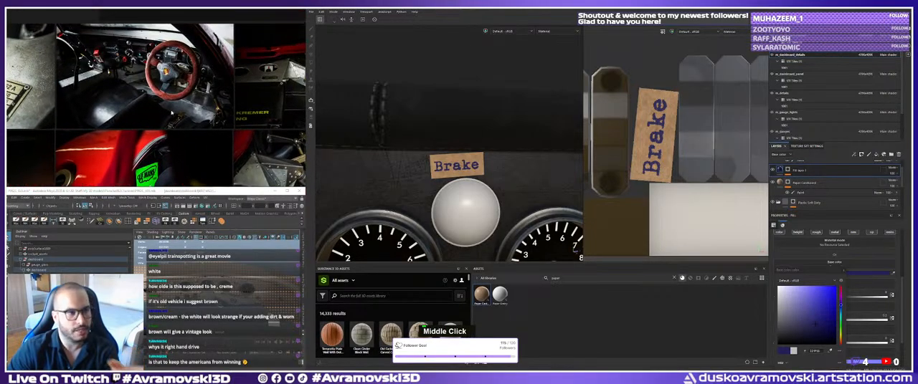
{"action": "middle_click_drag", "start_coordinate": [161, 74], "coordinate": [168, 104]}
{"action": "scroll", "coordinate": [166, 103], "scroll_direction": "up", "scroll_amount": 3}
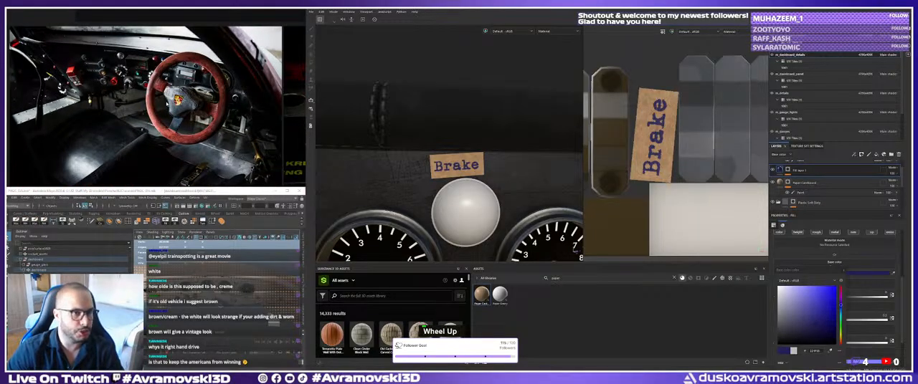
{"action": "middle_click_drag", "start_coordinate": [165, 106], "coordinate": [170, 106]}
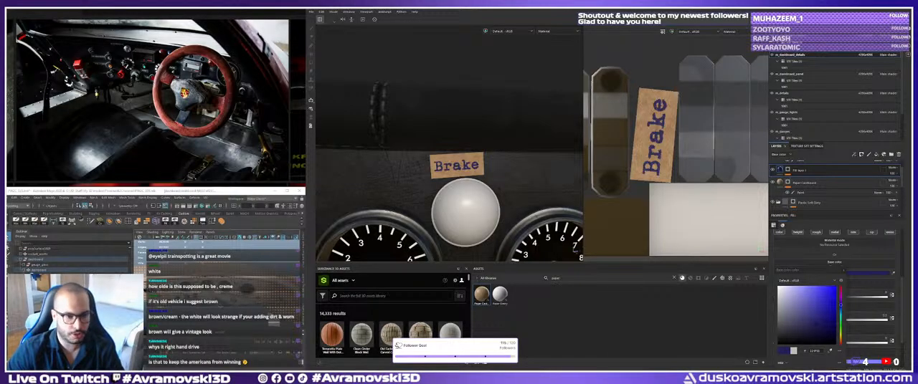
Inspect the dashboard model in Maya, then in Substance Painter view the gauges, dome lights and cardboard label strips together.
{"action": "left_click_drag", "start_coordinate": [215, 287], "coordinate": [238, 293], "text": "alt"}
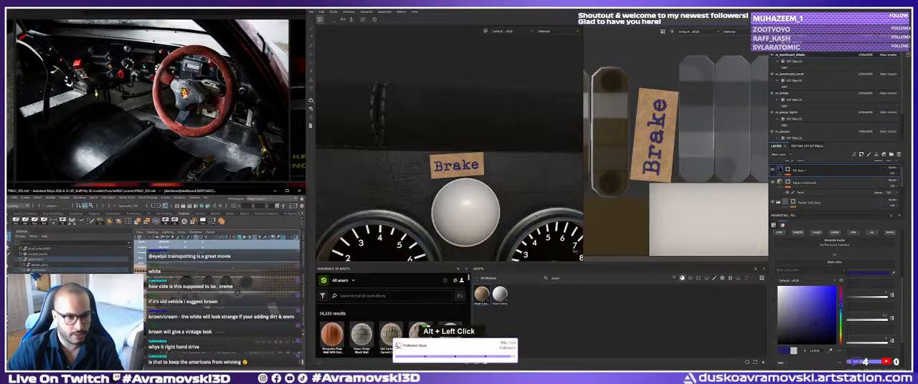
{"action": "right_click_drag", "start_coordinate": [238, 293], "coordinate": [256, 294], "text": "alt"}
{"action": "middle_click_drag", "start_coordinate": [255, 294], "coordinate": [233, 288], "text": "alt"}
{"action": "right_click_drag", "start_coordinate": [233, 288], "coordinate": [261, 286], "text": "alt"}
{"action": "middle_click_drag", "start_coordinate": [261, 287], "coordinate": [270, 261], "text": "alt"}
{"action": "right_click_drag", "start_coordinate": [269, 261], "coordinate": [294, 238], "text": "alt"}
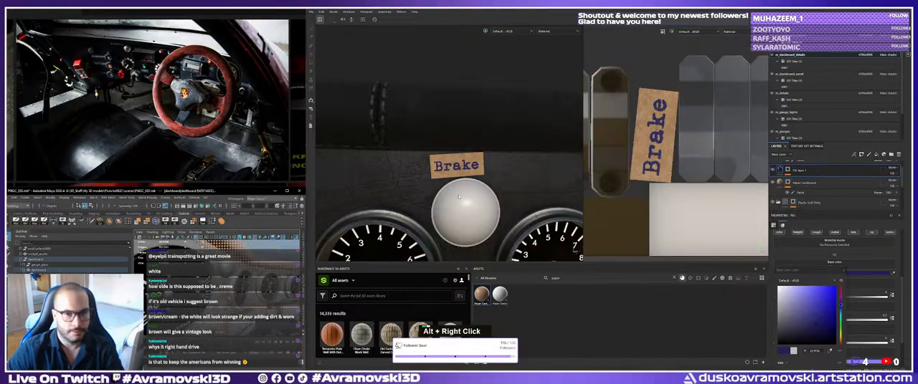
{"action": "right_click_drag", "start_coordinate": [459, 198], "coordinate": [444, 193], "text": "alt"}
{"action": "middle_click_drag", "start_coordinate": [445, 194], "coordinate": [423, 187], "text": "alt"}
{"action": "mouse_move", "coordinate": [423, 187]}
{"action": "left_mouse_down", "text": "alt"}
{"action": "mouse_move", "coordinate": [373, 165]}
{"action": "mouse_move", "coordinate": [388, 157]}
{"action": "left_mouse_up", "text": "alt"}
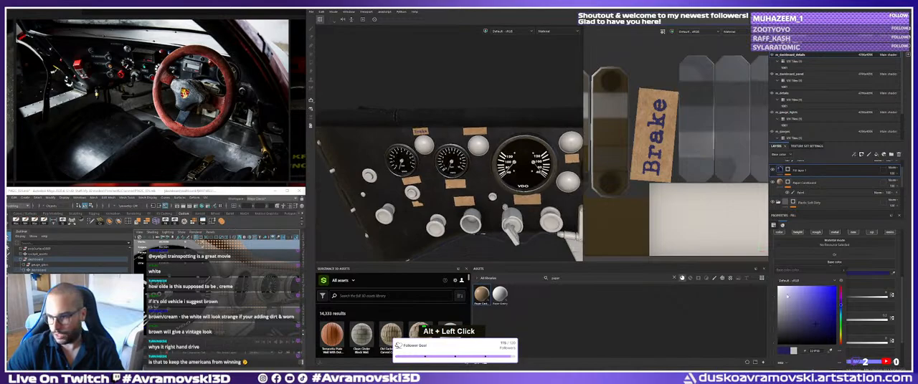
Copy the hex value of the Brake text layer's base color.
{"action": "left_click", "coordinate": [877, 275]}
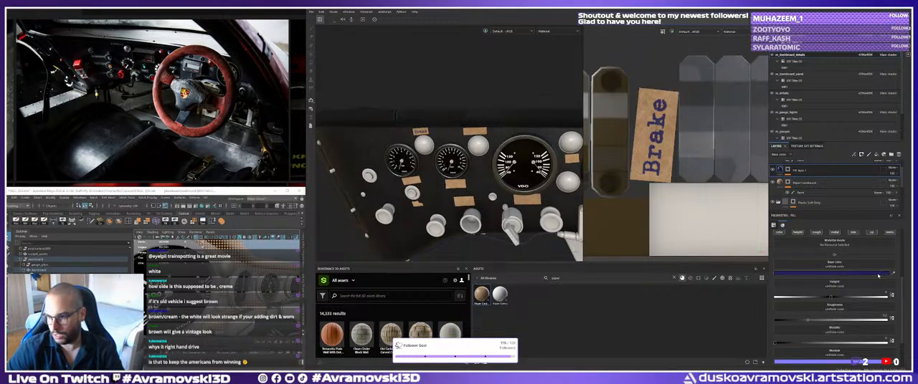
{"action": "double_click", "coordinate": [835, 277]}
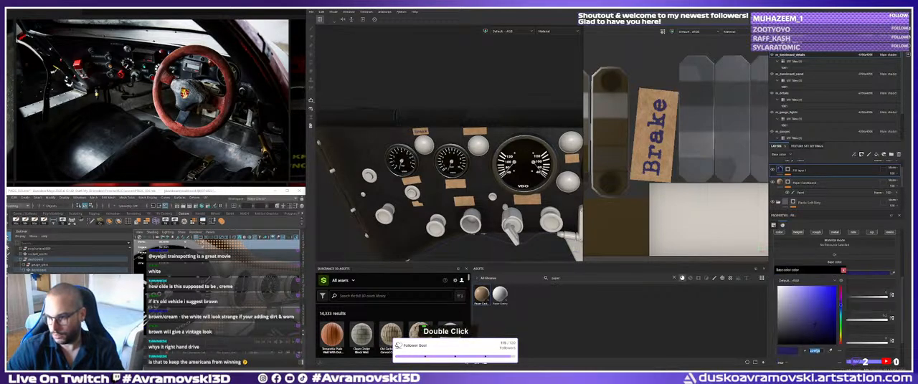
{"action": "key", "text": "ctrl+c"}
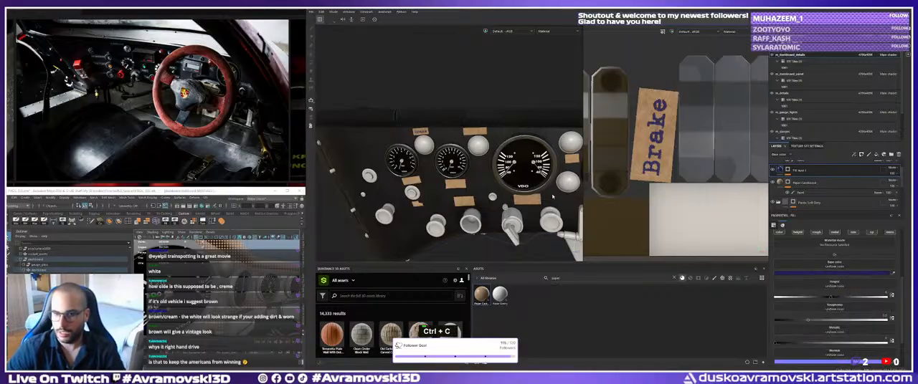
Rename the Brake text fill layer to Brake_Type and duplicate it.
{"action": "double_click", "coordinate": [798, 171]}
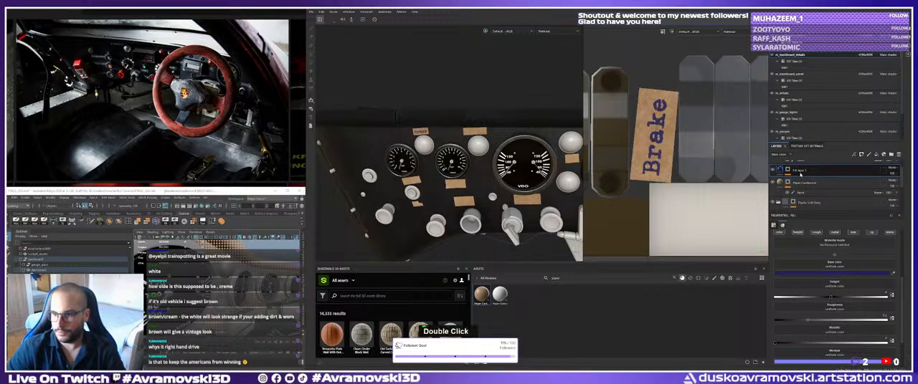
{"action": "scroll", "coordinate": [800, 174], "scroll_direction": "up", "scroll_amount": 1}
{"action": "left_click", "coordinate": [801, 175]}
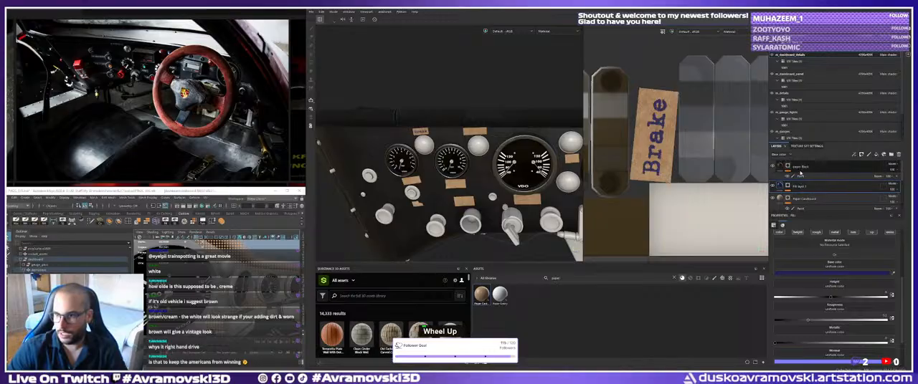
{"action": "double_click", "coordinate": [797, 185]}
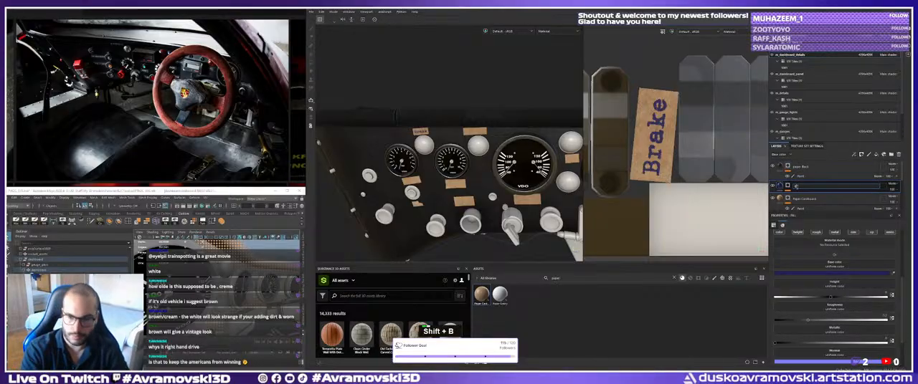
{"action": "type", "text": "Brake_Type"}
{"action": "key", "text": "Return"}
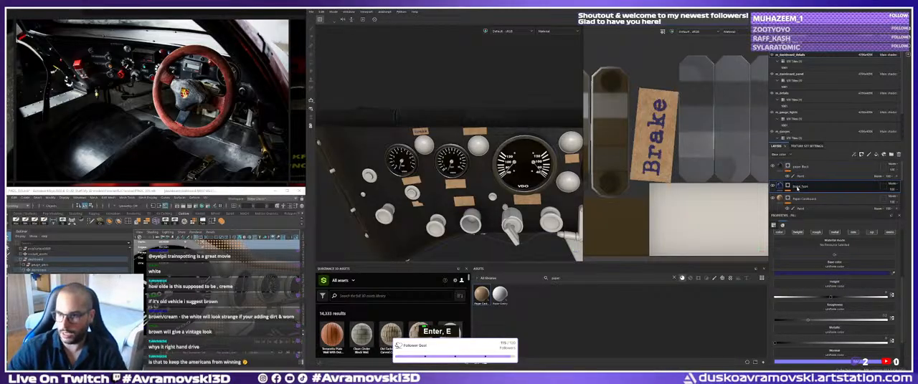
{"action": "key", "text": "ctrl+d"}
{"action": "double_click", "coordinate": [802, 186]}
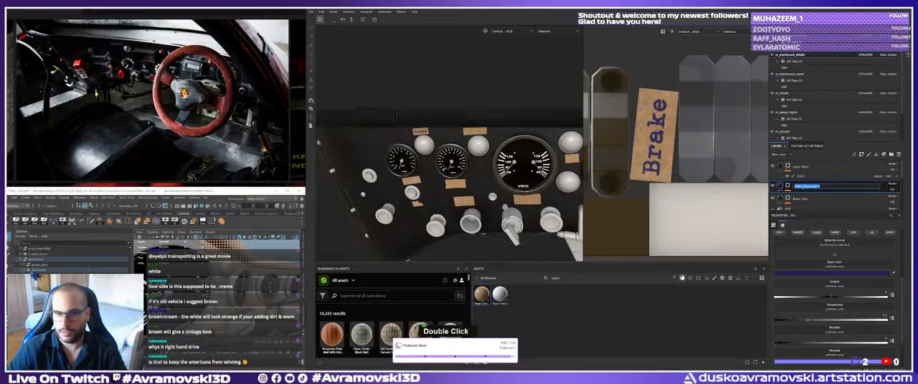
Return to the white car's cockpit photo on the reference board and read the labels around its gauges and warning lights.
{"action": "scroll", "coordinate": [231, 100], "scroll_direction": "down", "scroll_amount": 9}
{"action": "middle_click_drag", "start_coordinate": [283, 129], "coordinate": [249, 105]}
{"action": "scroll", "coordinate": [147, 104], "scroll_direction": "up", "scroll_amount": 4}
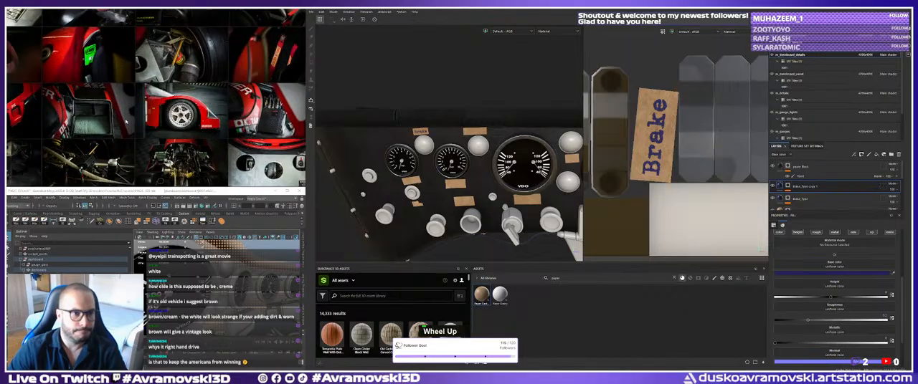
{"action": "scroll", "coordinate": [181, 105], "scroll_direction": "down", "scroll_amount": 5}
{"action": "scroll", "coordinate": [181, 106], "scroll_direction": "down", "scroll_amount": 3}
{"action": "middle_click_drag", "start_coordinate": [182, 105], "coordinate": [13, 86]}
{"action": "middle_click_drag", "start_coordinate": [298, 87], "coordinate": [33, 98]}
{"action": "scroll", "coordinate": [148, 86], "scroll_direction": "down", "scroll_amount": 3}
{"action": "mouse_move", "coordinate": [294, 93]}
{"action": "middle_mouse_down"}
{"action": "mouse_move", "coordinate": [122, 94]}
{"action": "mouse_move", "coordinate": [290, 123]}
{"action": "mouse_move", "coordinate": [13, 100]}
{"action": "middle_mouse_up"}
{"action": "scroll", "coordinate": [156, 94], "scroll_direction": "up", "scroll_amount": 6}
{"action": "middle_click_drag", "start_coordinate": [290, 99], "coordinate": [291, 122]}
{"action": "scroll", "coordinate": [229, 93], "scroll_direction": "down", "scroll_amount": 4}
{"action": "scroll", "coordinate": [115, 87], "scroll_direction": "up", "scroll_amount": 10}
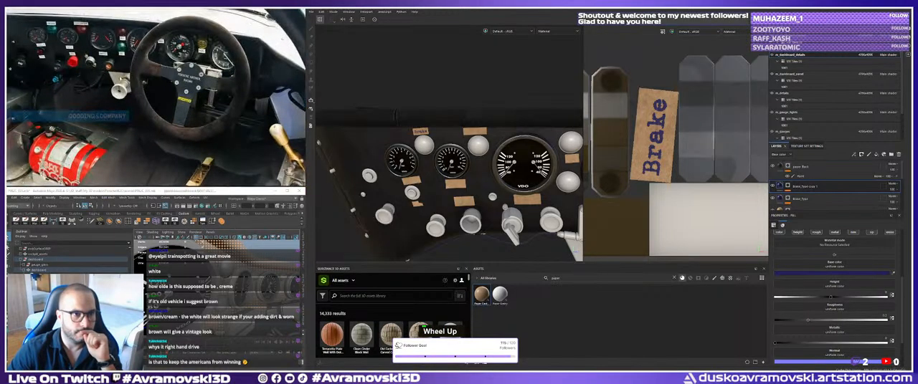
{"action": "scroll", "coordinate": [126, 83], "scroll_direction": "up", "scroll_amount": 4}
{"action": "middle_click_drag", "start_coordinate": [68, 43], "coordinate": [131, 109]}
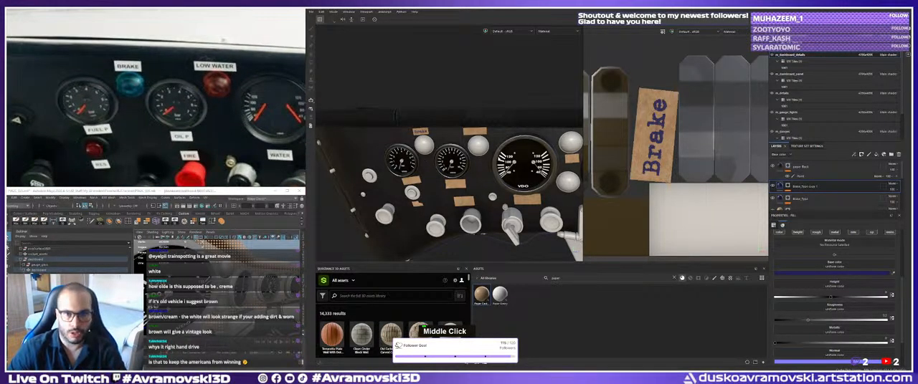
{"action": "key", "text": "alt"}
{"action": "right_click_drag", "start_coordinate": [699, 155], "coordinate": [637, 159], "text": "alt"}
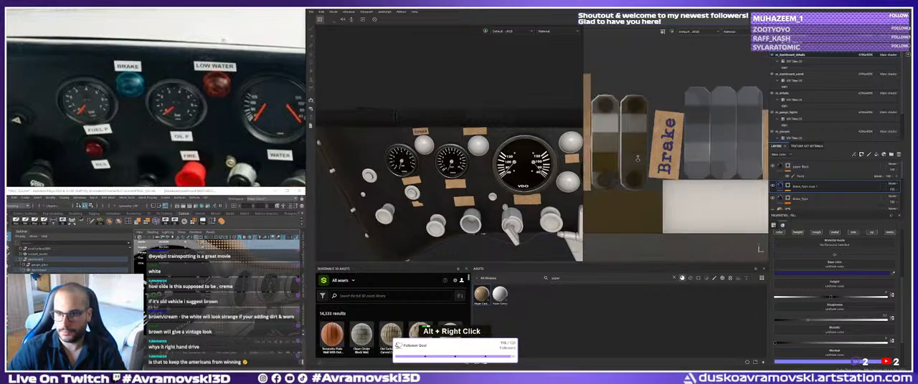
{"action": "right_click_drag", "start_coordinate": [689, 169], "coordinate": [682, 167], "text": "alt"}
{"action": "middle_click_drag", "start_coordinate": [682, 167], "coordinate": [697, 160], "text": "alt"}
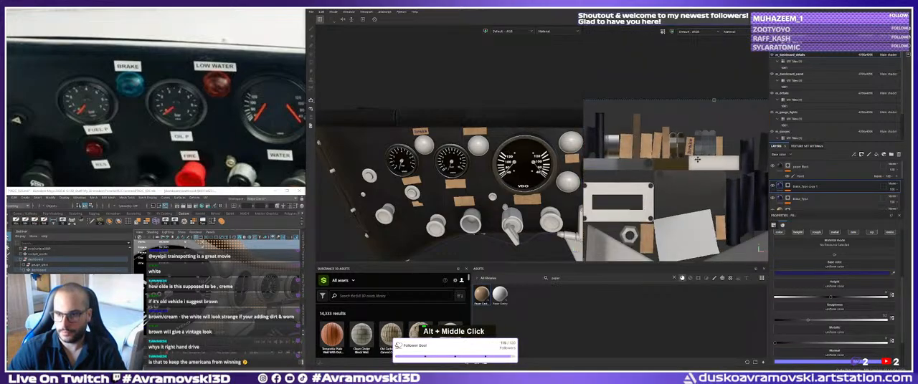
{"action": "right_click_drag", "start_coordinate": [688, 205], "coordinate": [694, 235], "text": "alt"}
{"action": "middle_click_drag", "start_coordinate": [694, 235], "coordinate": [704, 180], "text": "alt"}
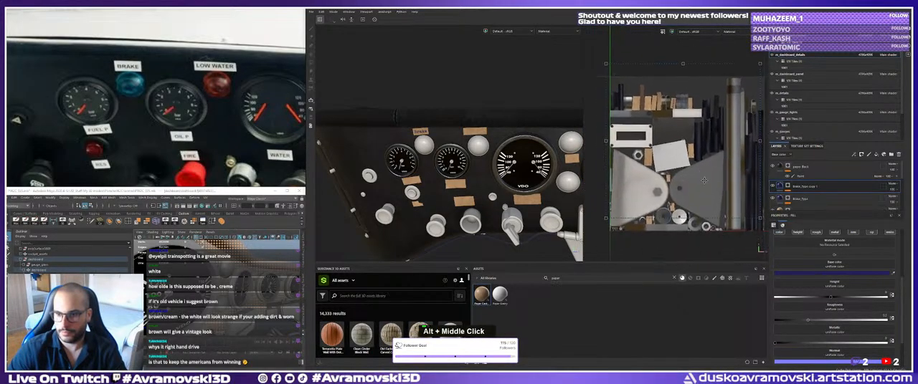
{"action": "key", "text": "ctrl+z"}
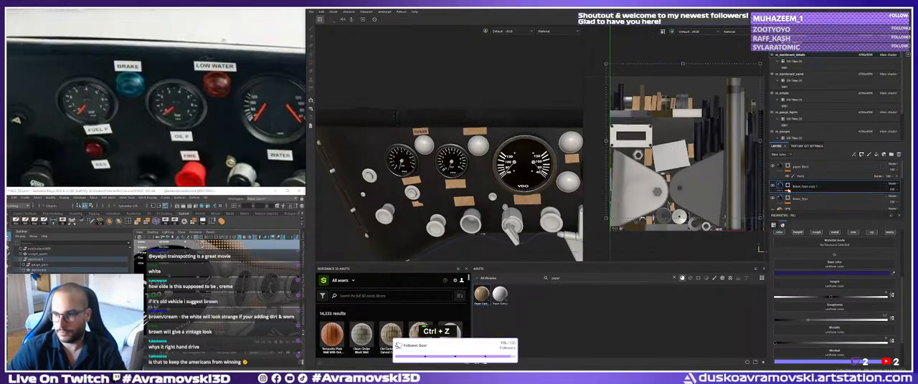
{"action": "key", "text": "ctrl+z"}
{"action": "key", "text": "ctrl+z"}
{"action": "key", "text": "ctrl+z"}
{"action": "key", "text": "ctrl+z"}
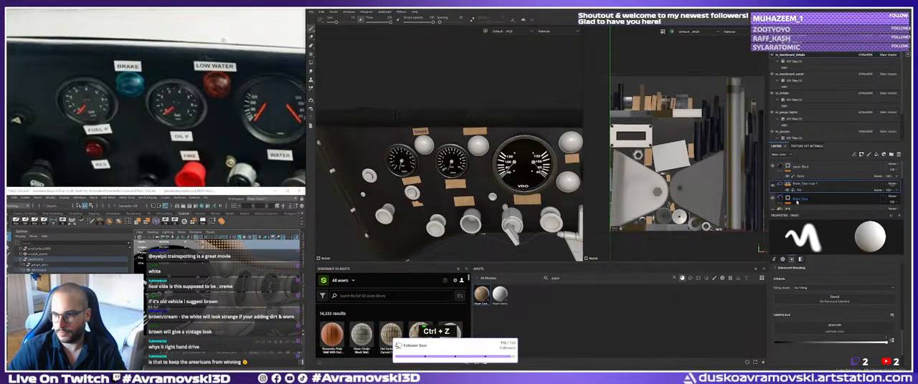
Replace the text in the duplicated Brake_Type layer's mask fill with Low Water.
{"action": "left_click", "coordinate": [799, 197]}
{"action": "double_click", "coordinate": [801, 266]}
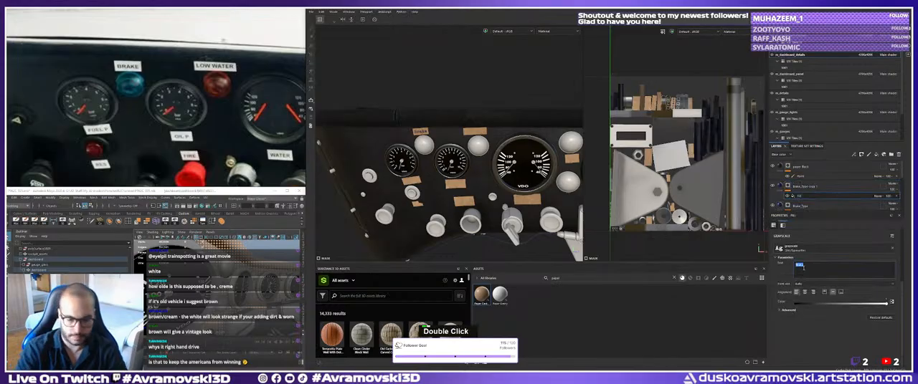
{"action": "type", "text": "Low Water"}
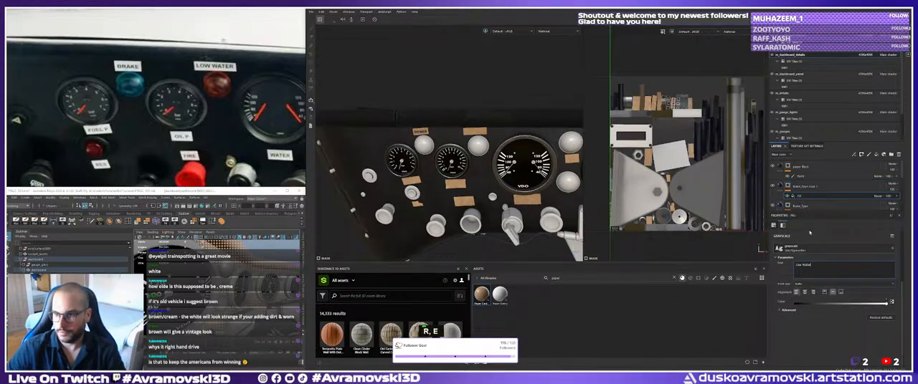
Move the Low Water text onto the cardboard strip above the second warning light in the UV layout.
{"action": "right_click_drag", "start_coordinate": [577, 237], "coordinate": [574, 249], "text": "alt"}
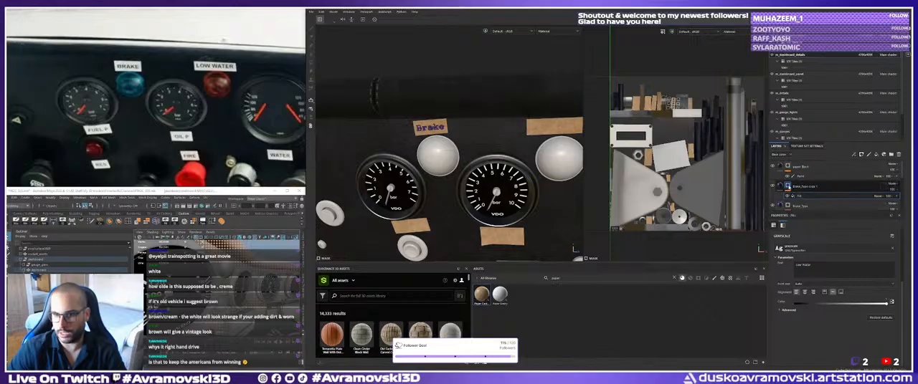
{"action": "middle_click_drag", "start_coordinate": [658, 107], "coordinate": [659, 116], "text": "alt"}
{"action": "right_click_drag", "start_coordinate": [658, 116], "coordinate": [694, 114], "text": "alt"}
{"action": "middle_click_drag", "start_coordinate": [694, 115], "coordinate": [707, 191], "text": "alt"}
{"action": "right_click_drag", "start_coordinate": [708, 190], "coordinate": [753, 194], "text": "alt"}
{"action": "left_click_drag", "start_coordinate": [695, 167], "coordinate": [622, 172]}
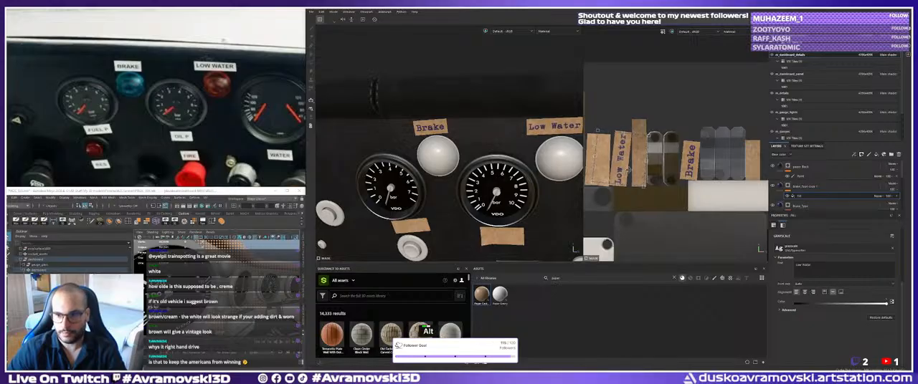
Fine-tune the Low Water text's placement so it sits centred along its cardboard strip.
{"action": "right_click_drag", "start_coordinate": [623, 172], "coordinate": [638, 172], "text": "alt"}
{"action": "right_click_drag", "start_coordinate": [522, 169], "coordinate": [539, 169], "text": "alt"}
{"action": "left_click_drag", "start_coordinate": [541, 169], "coordinate": [537, 171], "text": "alt"}
{"action": "right_click_drag", "start_coordinate": [536, 170], "coordinate": [580, 172], "text": "alt"}
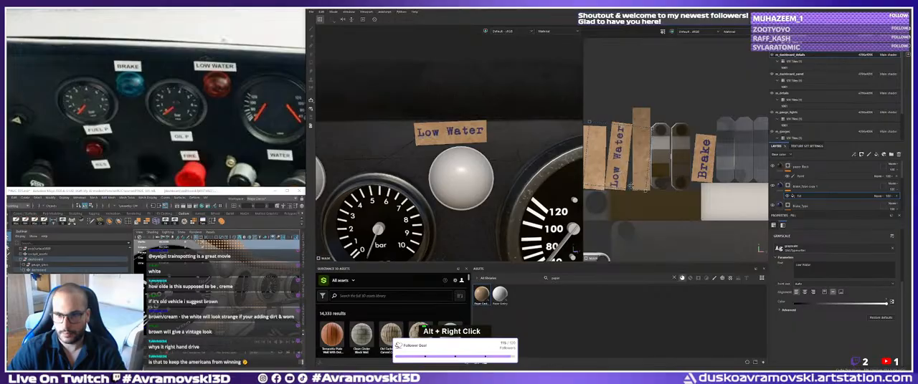
{"action": "middle_click_drag", "start_coordinate": [434, 159], "coordinate": [499, 168], "text": "alt"}
{"action": "right_click_drag", "start_coordinate": [499, 168], "coordinate": [487, 168], "text": "alt"}
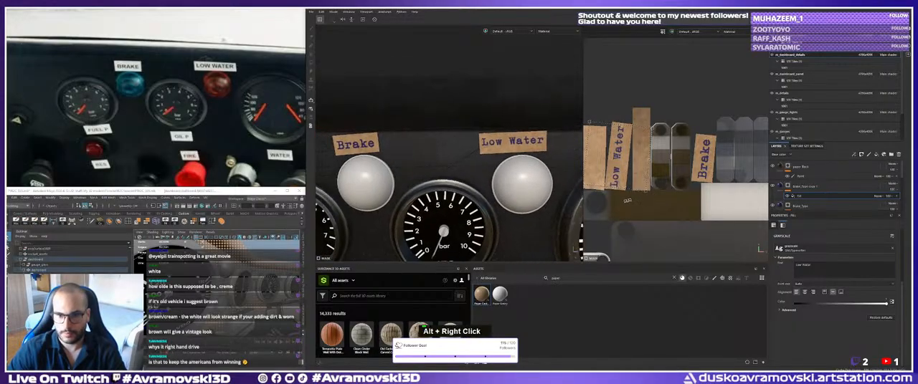
{"action": "left_click_drag", "start_coordinate": [622, 170], "coordinate": [624, 169]}
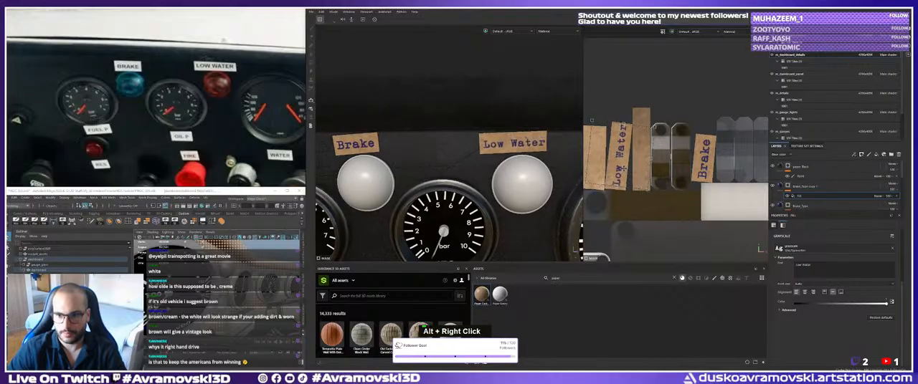
{"action": "right_click_drag", "start_coordinate": [624, 168], "coordinate": [645, 155], "text": "alt"}
{"action": "middle_click_drag", "start_coordinate": [645, 155], "coordinate": [655, 144], "text": "alt"}
Examine the Brake and Low Water labels on the dashboard and the blank strips beneath the gauges.
{"action": "right_click_drag", "start_coordinate": [502, 154], "coordinate": [479, 166], "text": "alt"}
{"action": "left_click_drag", "start_coordinate": [479, 165], "coordinate": [480, 169], "text": "alt"}
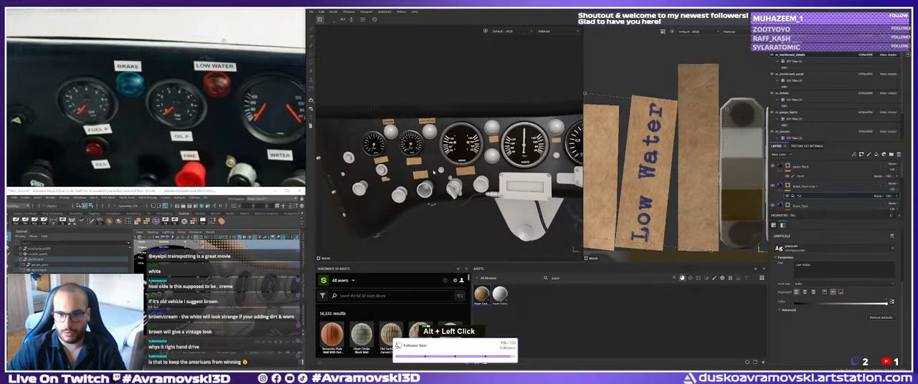
{"action": "right_click_drag", "start_coordinate": [480, 169], "coordinate": [477, 174], "text": "alt"}
{"action": "left_click_drag", "start_coordinate": [477, 175], "coordinate": [454, 170], "text": "alt"}
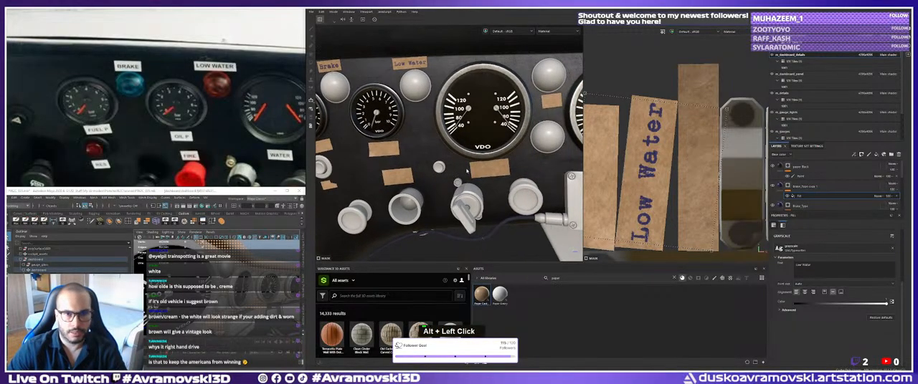
{"action": "middle_click_drag", "start_coordinate": [467, 170], "coordinate": [467, 162], "text": "alt"}
{"action": "left_click_drag", "start_coordinate": [468, 162], "coordinate": [469, 152], "text": "alt"}
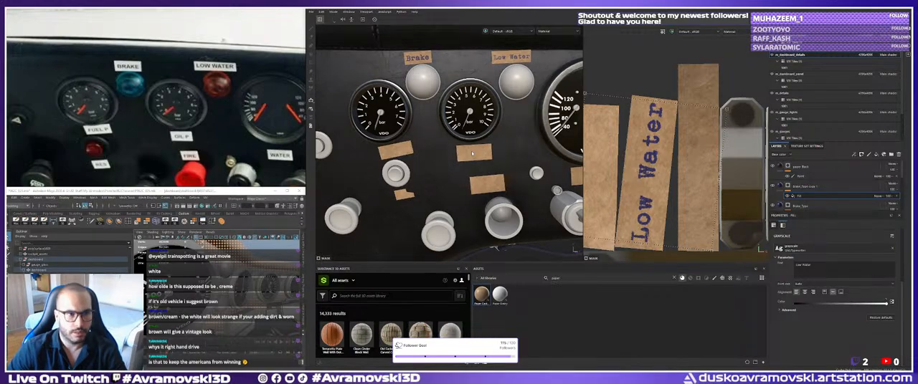
{"action": "middle_click_drag", "start_coordinate": [381, 148], "coordinate": [450, 159], "text": "alt"}
{"action": "right_click_drag", "start_coordinate": [450, 159], "coordinate": [451, 159], "text": "alt"}
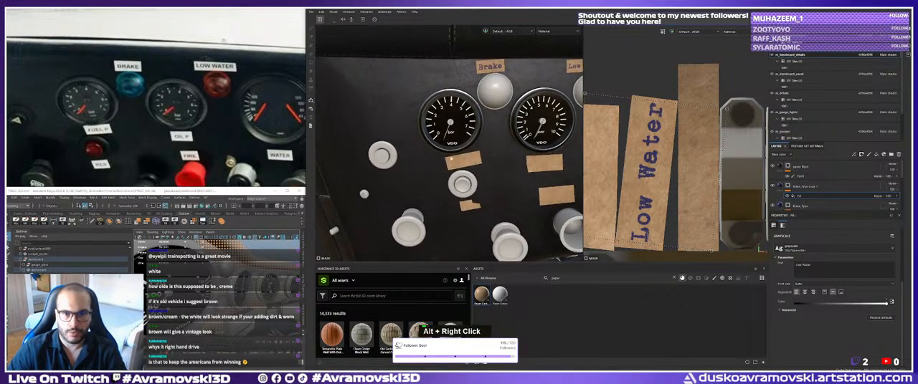
Rename the Low Water text layer to Low_Water and duplicate it.
{"action": "left_click", "coordinate": [807, 187]}
{"action": "double_click", "coordinate": [807, 186]}
{"action": "type", "text": "Lo_"}
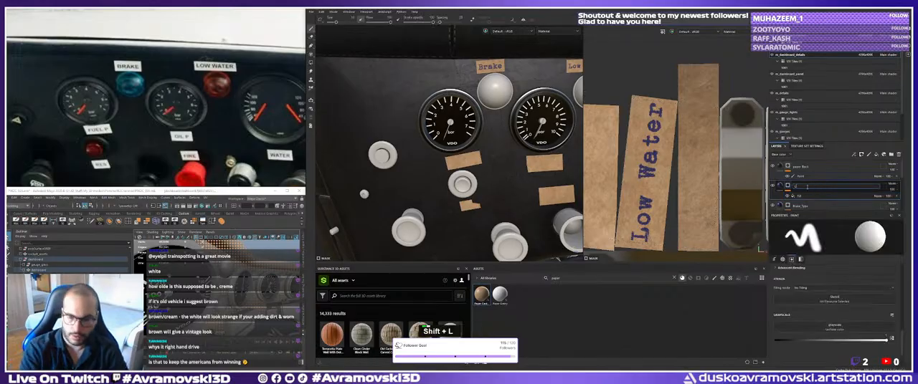
{"action": "key", "text": "shift+BackSpace"}
{"action": "type", "text": "w_"}
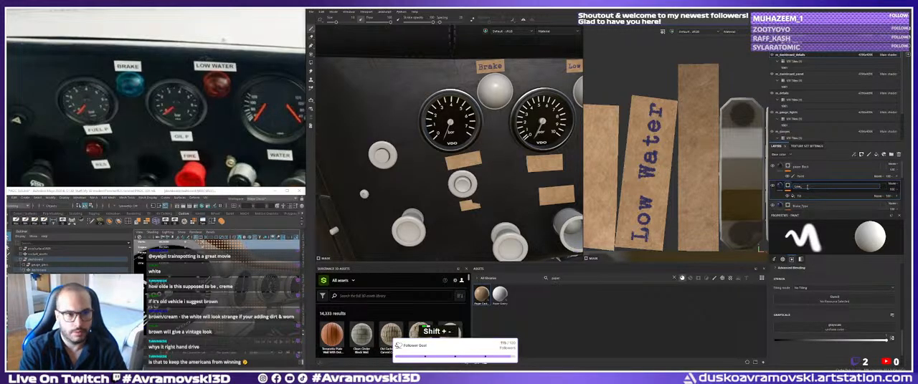
{"action": "type", "text": "Water"}
{"action": "key", "text": "Return"}
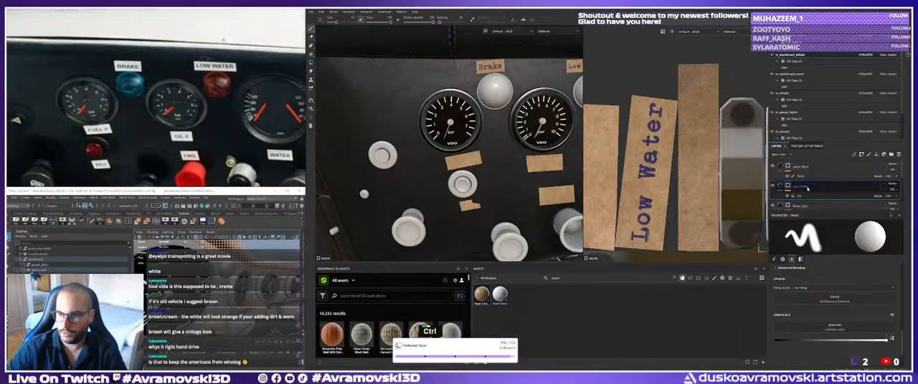
{"action": "key", "text": "ctrl+d"}
Rename the duplicated Low_Water layer to Fuel_Pressure.
{"action": "double_click", "coordinate": [807, 186]}
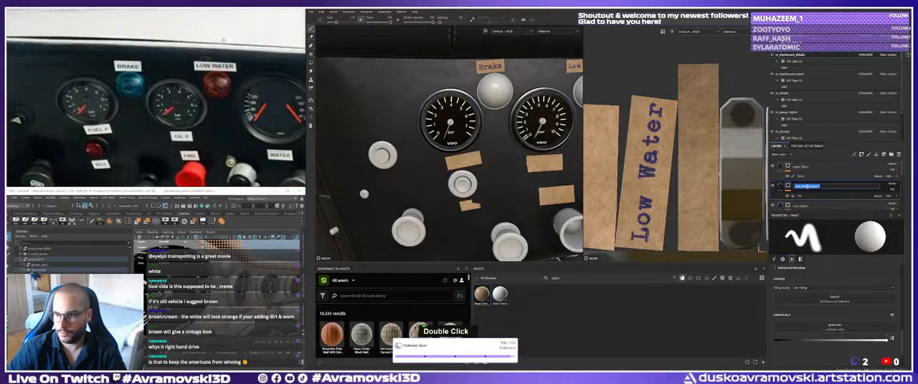
{"action": "type", "text": "Fuel"}
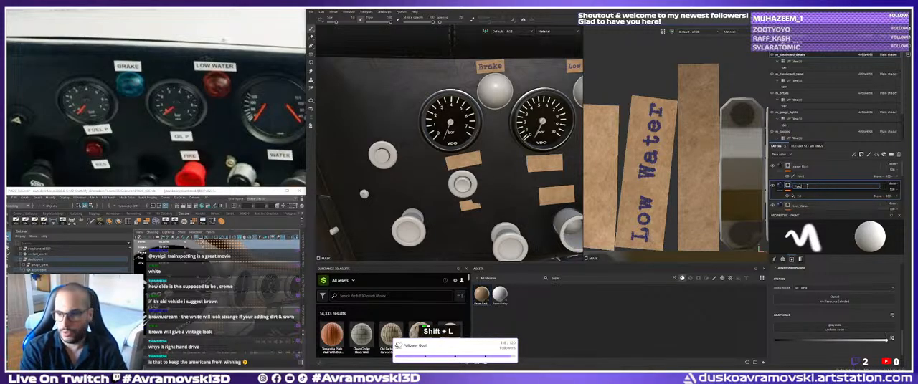
{"action": "key", "text": "BackSpace"}
{"action": "type", "text": "_Pressur"}
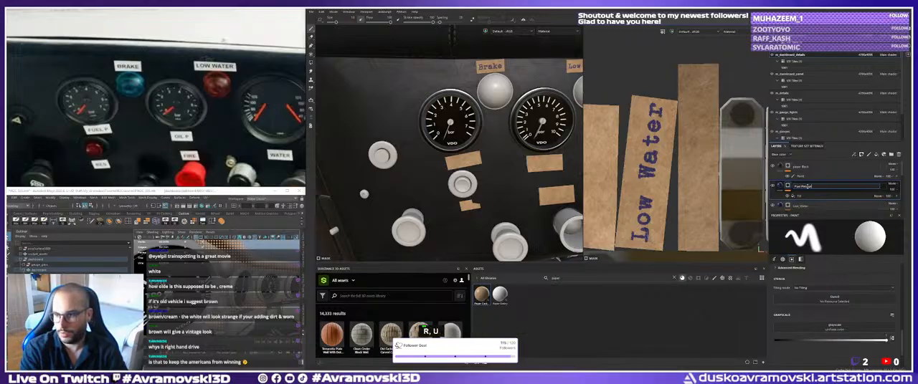
{"action": "type", "text": "e"}
{"action": "key", "text": "Return"}
Replace the text in the Fuel_Pressure layer's mask fill with Fuel Pressure.
{"action": "left_click", "coordinate": [802, 195]}
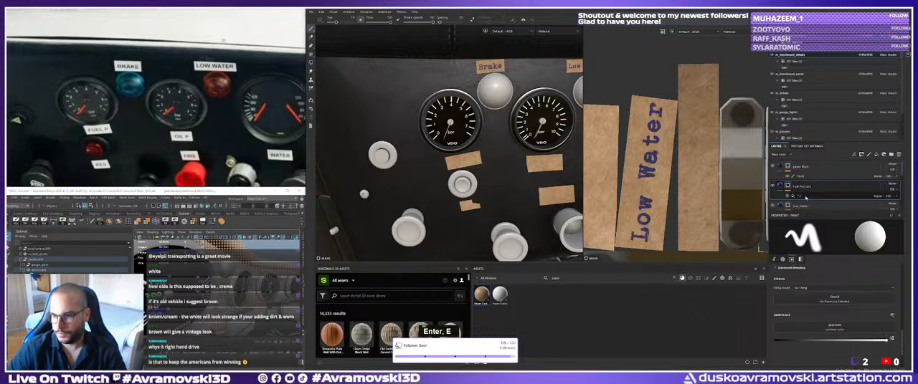
{"action": "double_click", "coordinate": [807, 264]}
{"action": "key", "text": "ctrl+a"}
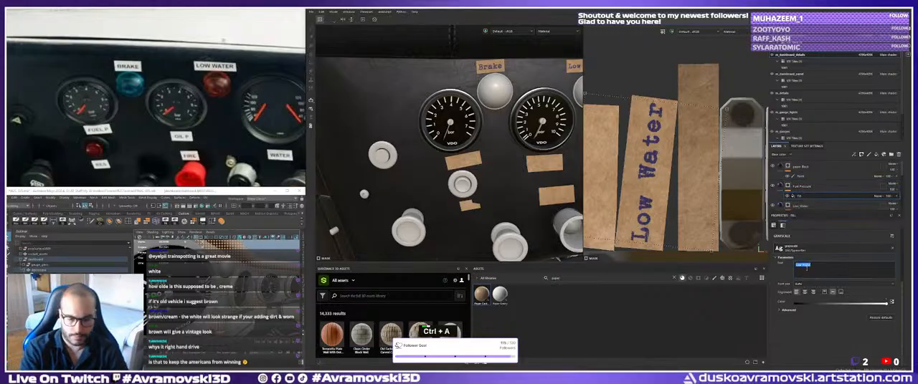
{"action": "type", "text": "Fuel a"}
{"action": "key", "text": "BackSpace"}
{"action": "type", "text": "Pressur"}
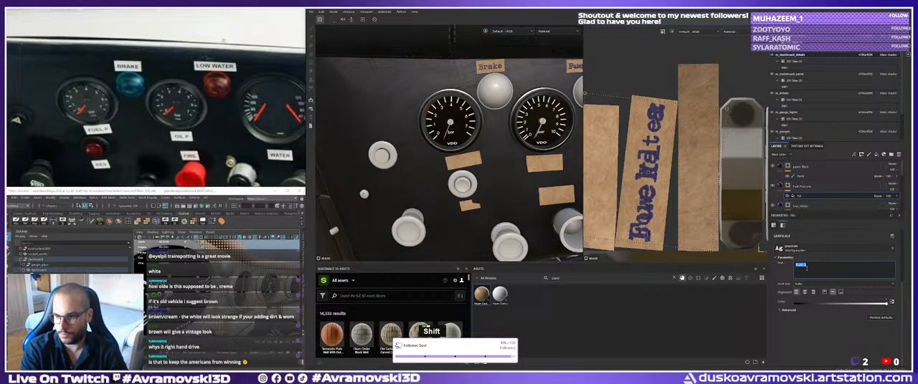
{"action": "type", "text": "e"}
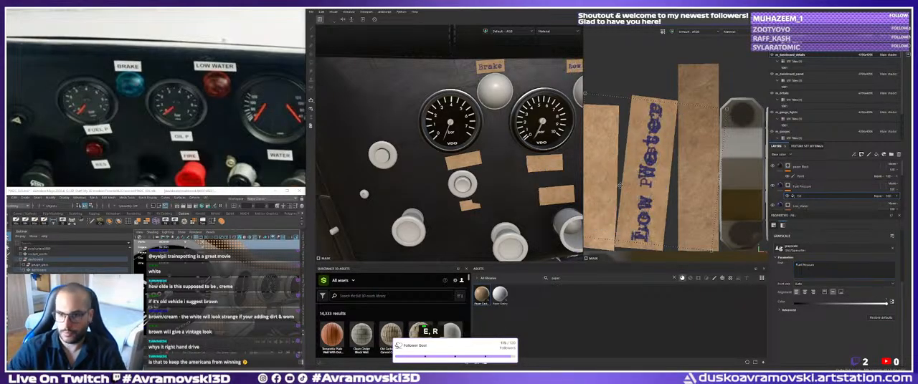
Move the Fuel Pressure text onto the cardboard strip below the first small gauge, beside the white sheet in the UV layout.
{"action": "left_click_drag", "start_coordinate": [655, 146], "coordinate": [597, 146]}
{"action": "right_click_drag", "start_coordinate": [598, 146], "coordinate": [590, 145], "text": "alt"}
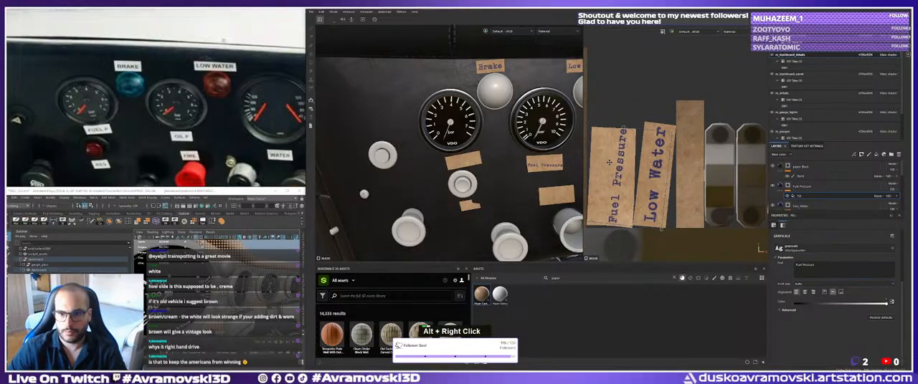
{"action": "middle_click_drag", "start_coordinate": [589, 145], "coordinate": [629, 153], "text": "alt"}
{"action": "right_click_drag", "start_coordinate": [630, 153], "coordinate": [592, 145], "text": "alt"}
{"action": "middle_click_drag", "start_coordinate": [593, 146], "coordinate": [599, 154], "text": "alt"}
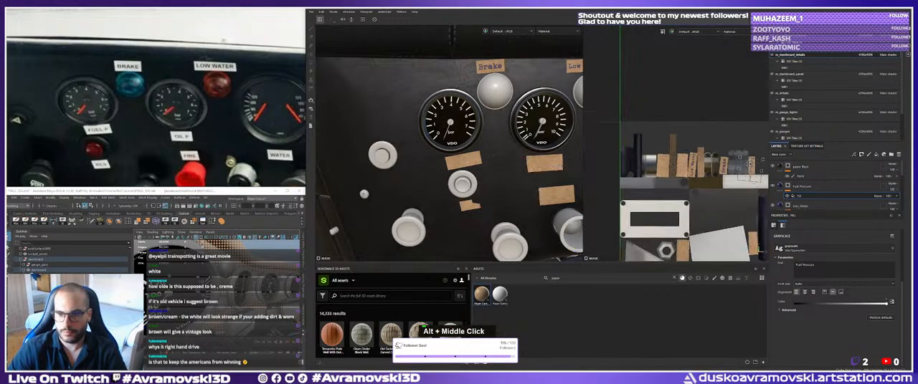
{"action": "middle_click_drag", "start_coordinate": [753, 162], "coordinate": [720, 147], "text": "alt"}
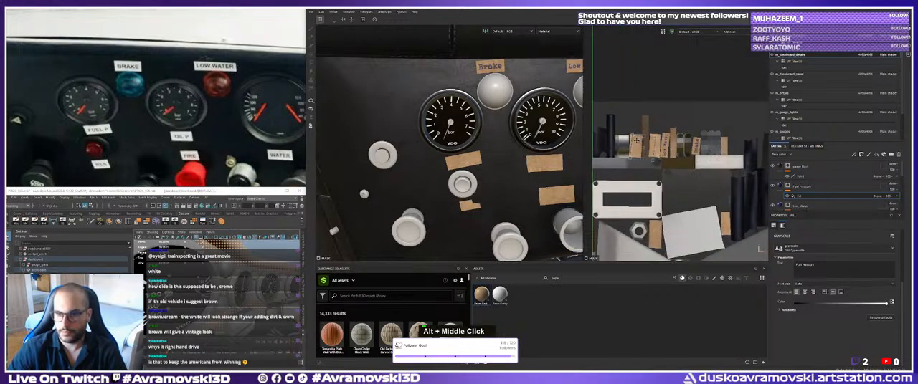
{"action": "left_click_drag", "start_coordinate": [635, 140], "coordinate": [654, 141]}
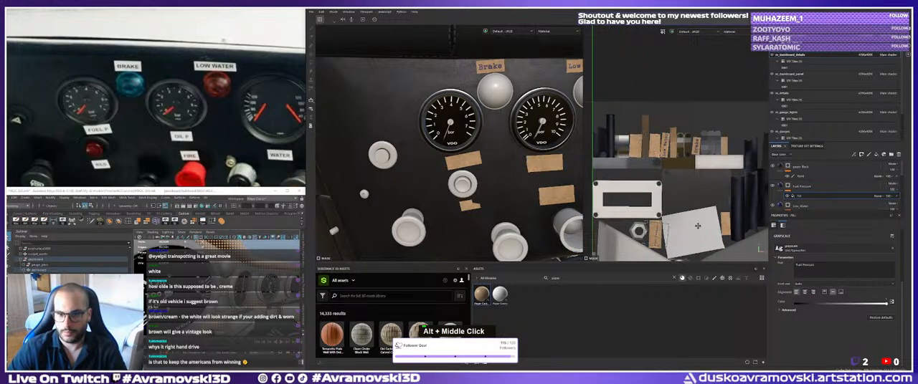
{"action": "left_click_drag", "start_coordinate": [697, 226], "coordinate": [725, 226]}
{"action": "right_click_drag", "start_coordinate": [724, 227], "coordinate": [761, 238], "text": "alt"}
{"action": "middle_click_drag", "start_coordinate": [761, 238], "coordinate": [682, 192], "text": "alt"}
{"action": "left_click_drag", "start_coordinate": [722, 187], "coordinate": [738, 169]}
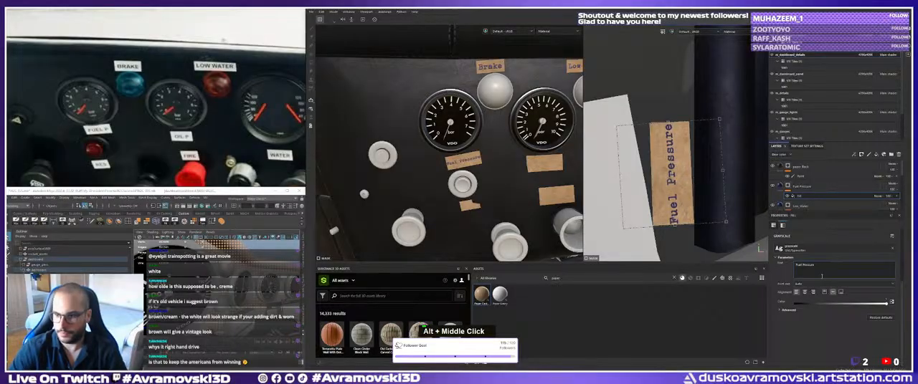
Split the Fuel Pressure text into two lines and centre them horizontally.
{"action": "key", "text": "Right"}
{"action": "key", "text": "Return"}
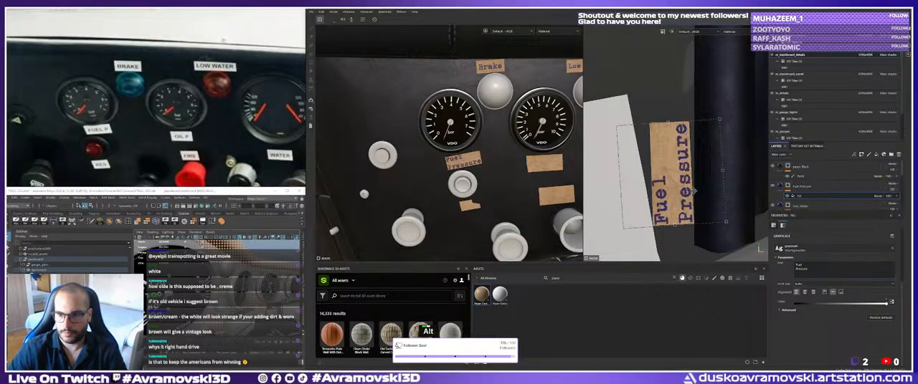
{"action": "key", "text": "alt"}
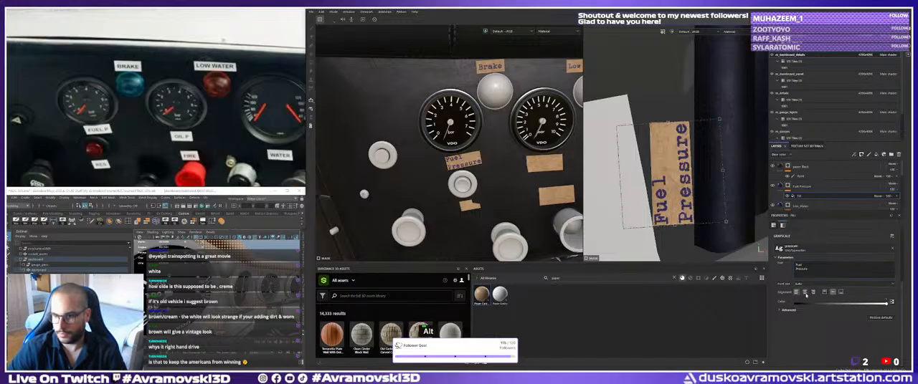
{"action": "left_click", "coordinate": [804, 292]}
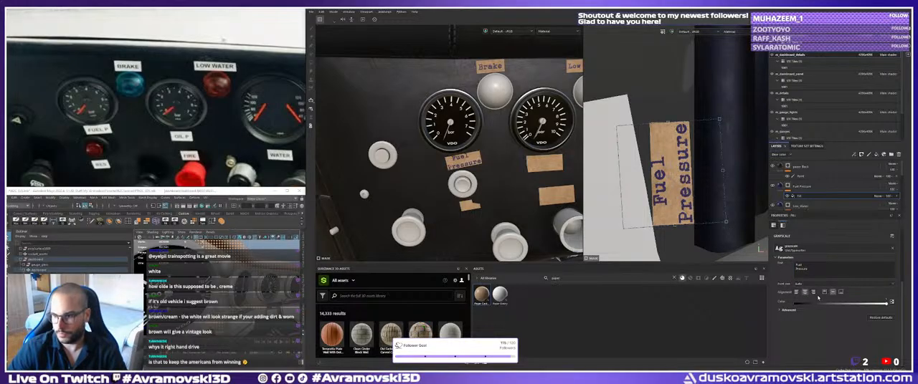
Scale, rotate and reposition the two-line Fuel Pressure text to fit inside its cardboard strip.
{"action": "left_click_drag", "start_coordinate": [720, 173], "coordinate": [688, 188], "text": "shift"}
{"action": "right_click_drag", "start_coordinate": [654, 168], "coordinate": [609, 160], "text": "alt"}
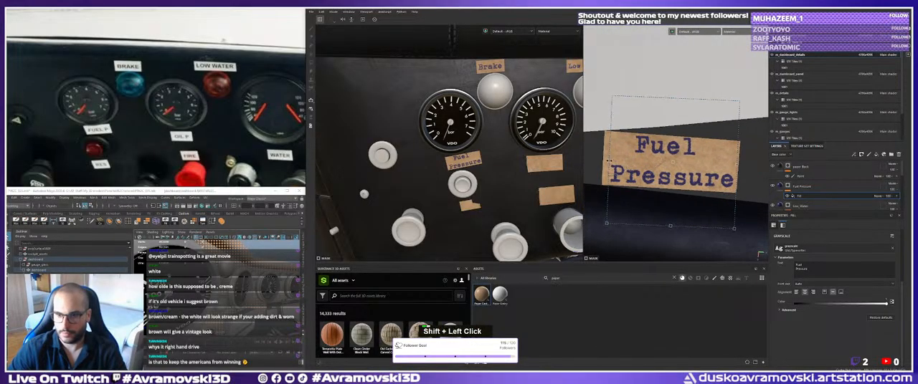
{"action": "left_click_drag", "start_coordinate": [609, 161], "coordinate": [636, 165], "text": "shift"}
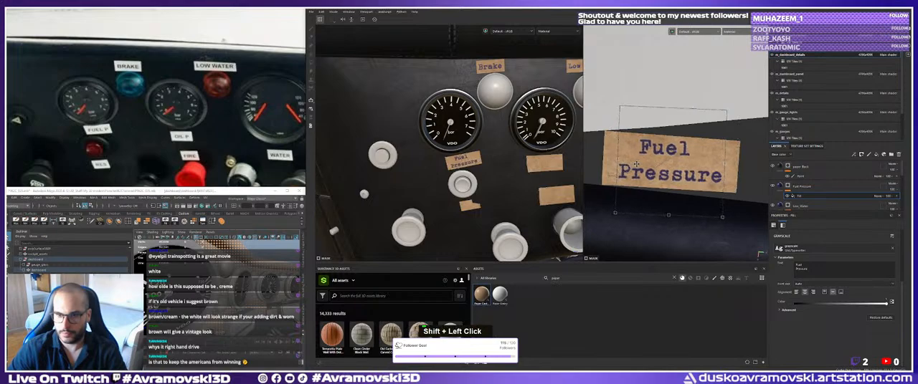
{"action": "left_click_drag", "start_coordinate": [724, 167], "coordinate": [741, 170], "text": "shift"}
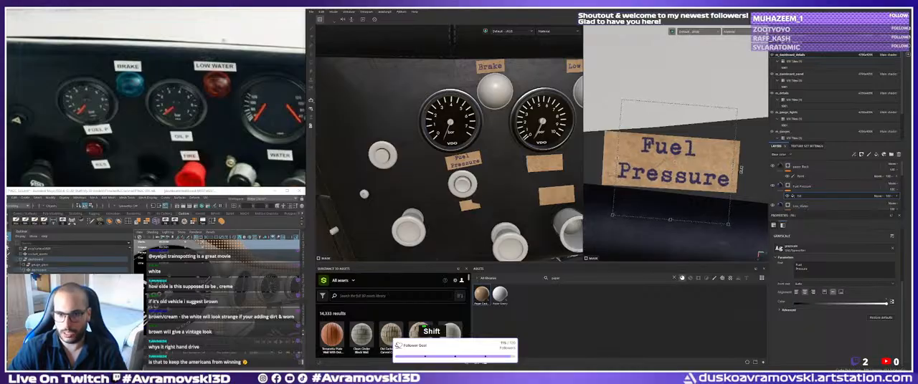
{"action": "middle_click_drag", "start_coordinate": [707, 169], "coordinate": [714, 179], "text": "alt"}
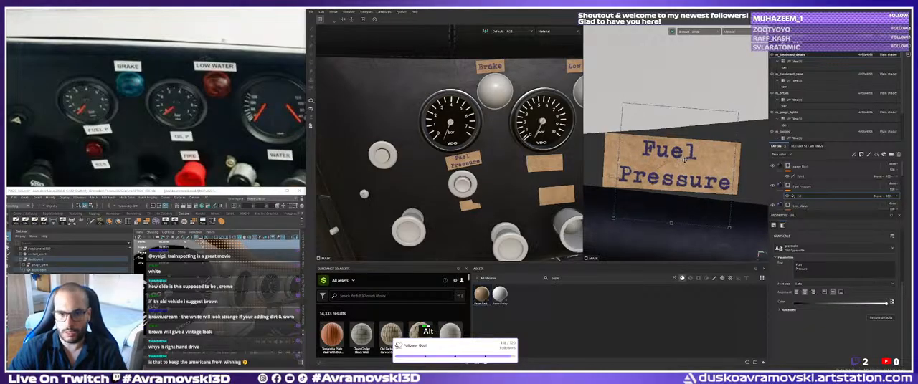
Check the Fuel Pressure label on the dashboard and locate the neighbouring blank strips in the 3D and UV views.
{"action": "right_click_drag", "start_coordinate": [685, 162], "coordinate": [628, 146], "text": "alt"}
{"action": "middle_click_drag", "start_coordinate": [511, 203], "coordinate": [466, 197], "text": "alt"}
{"action": "scroll", "coordinate": [477, 200], "scroll_direction": "up", "scroll_amount": 1, "text": "alt"}
{"action": "left_click_drag", "start_coordinate": [465, 197], "coordinate": [442, 191], "text": "alt"}
{"action": "right_click_drag", "start_coordinate": [441, 192], "coordinate": [457, 198], "text": "alt"}
{"action": "left_click_drag", "start_coordinate": [457, 198], "coordinate": [468, 195], "text": "alt"}
{"action": "right_click_drag", "start_coordinate": [469, 195], "coordinate": [476, 197], "text": "alt"}
{"action": "right_click_drag", "start_coordinate": [686, 184], "coordinate": [637, 162], "text": "alt"}
{"action": "middle_click_drag", "start_coordinate": [636, 162], "coordinate": [653, 203], "text": "alt"}
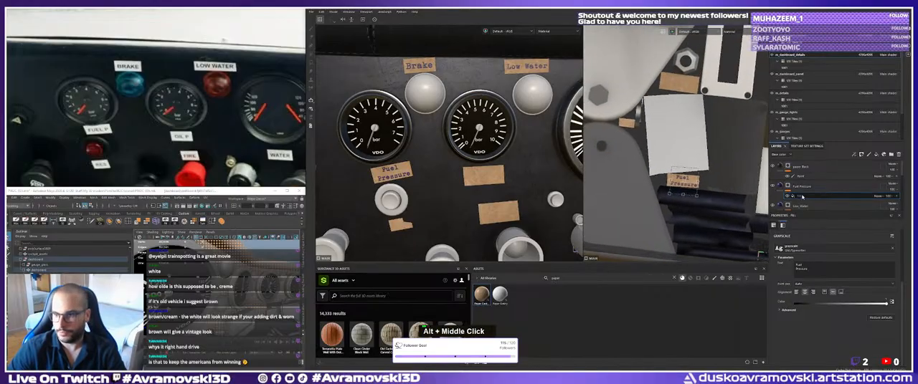
Duplicate the Fuel Pressure text layer and rename the copy Oil Pressure.
{"action": "left_click", "coordinate": [800, 187]}
{"action": "key", "text": "ctrl+d"}
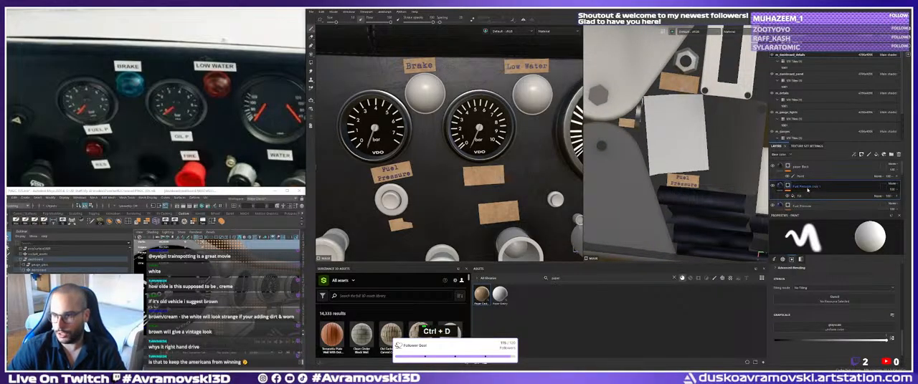
{"action": "double_click", "coordinate": [807, 187]}
{"action": "type", "text": "Oil"}
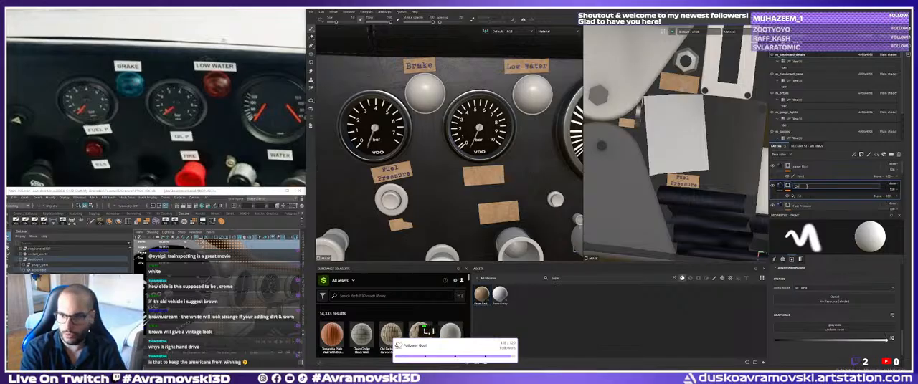
{"action": "type", "text": " Pressure"}
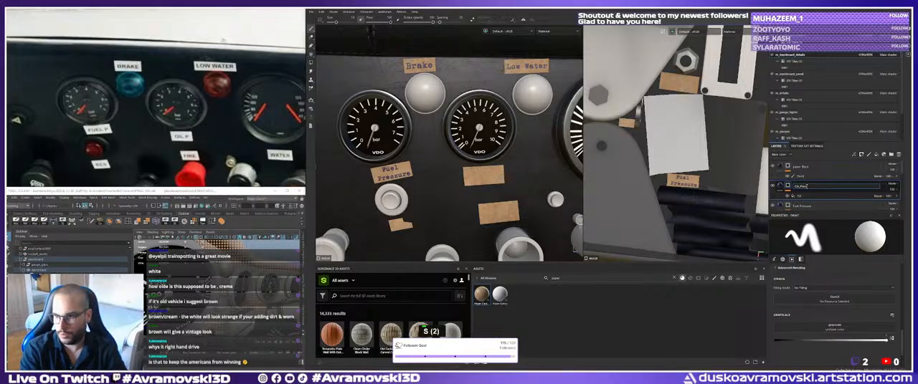
{"action": "key", "text": "Return"}
Replace the duplicated layer's text with Oil Pressure, split over two lines.
{"action": "left_click", "coordinate": [797, 195]}
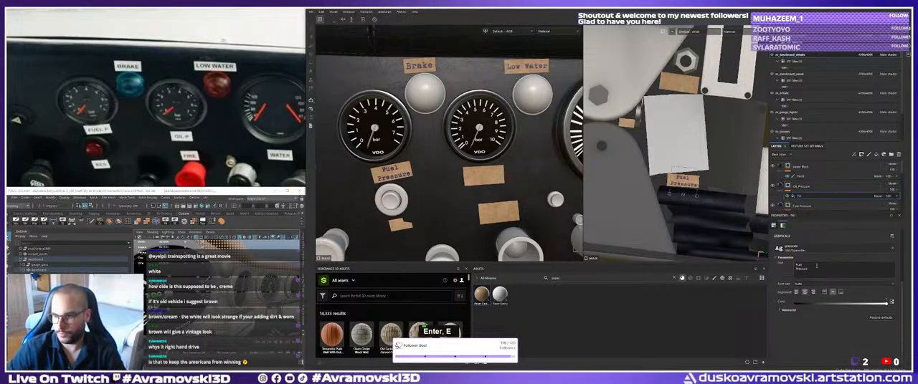
{"action": "double_click", "coordinate": [807, 268]}
{"action": "key", "text": "ctrl+a"}
{"action": "type", "text": "Oil"}
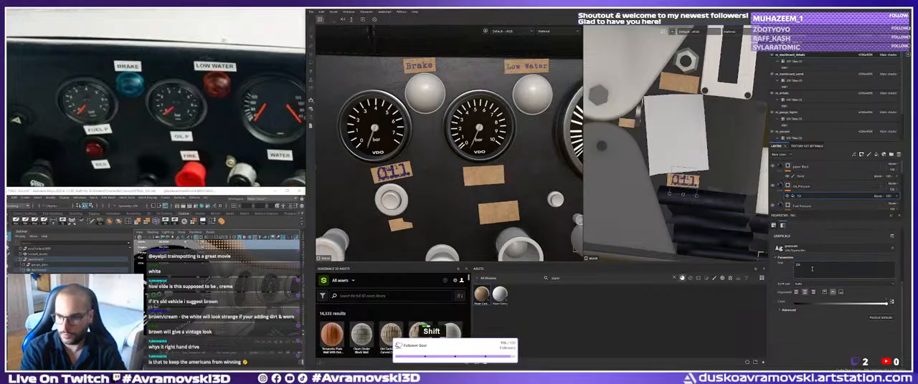
{"action": "key", "text": "Return"}
{"action": "type", "text": "Pressure"}
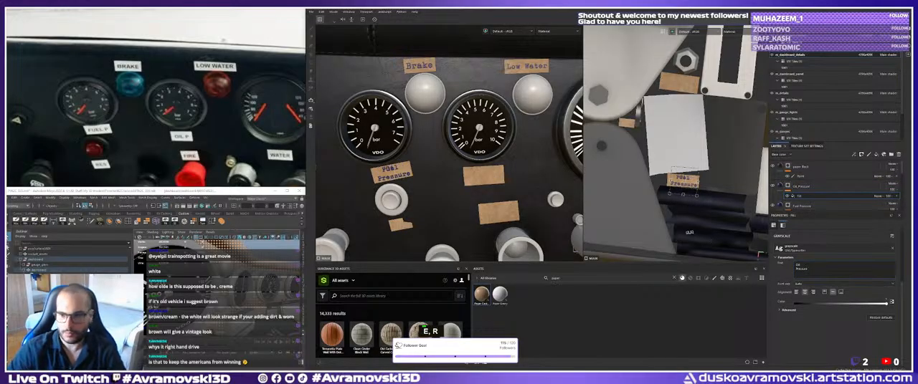
Move the Oil Pressure text in the UV layout onto the blank cardboard strip above Low Water.
{"action": "right_click_drag", "start_coordinate": [689, 231], "coordinate": [684, 179], "text": "alt"}
{"action": "middle_click_drag", "start_coordinate": [684, 179], "coordinate": [717, 209], "text": "alt"}
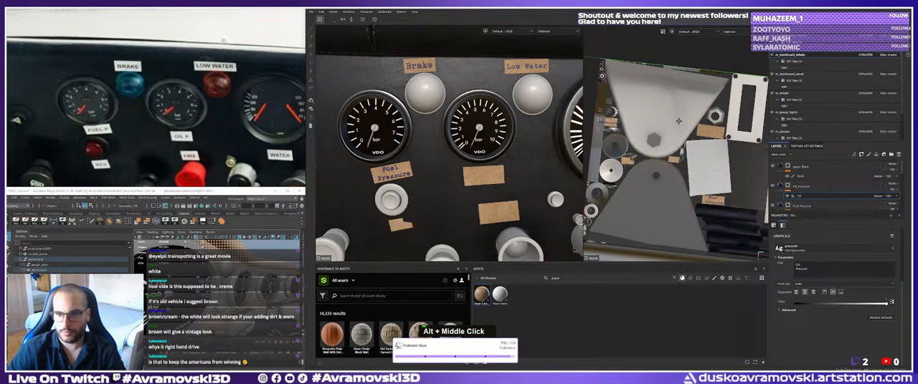
{"action": "right_click_drag", "start_coordinate": [709, 132], "coordinate": [681, 108], "text": "alt"}
{"action": "middle_click_drag", "start_coordinate": [681, 108], "coordinate": [636, 114], "text": "alt"}
{"action": "right_click_drag", "start_coordinate": [636, 114], "coordinate": [635, 164], "text": "alt"}
{"action": "left_click_drag", "start_coordinate": [722, 163], "coordinate": [724, 162]}
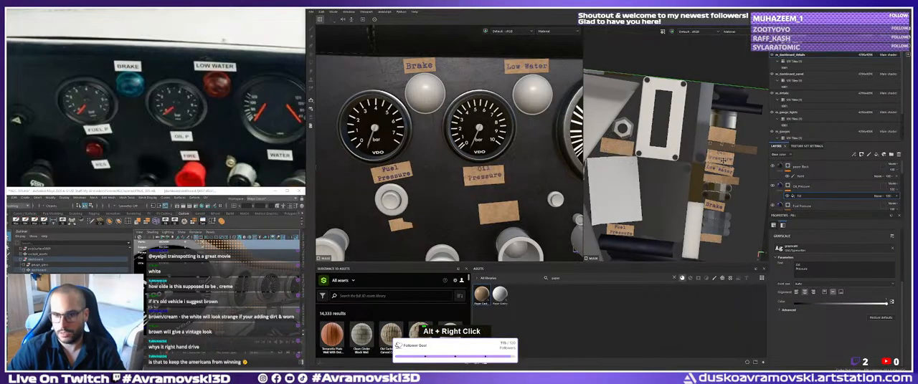
Rotate and reposition the Oil Pressure text so it sits centred and aligned within its cardboard strip.
{"action": "middle_click_drag", "start_coordinate": [724, 162], "coordinate": [668, 146], "text": "alt"}
{"action": "right_click_drag", "start_coordinate": [668, 147], "coordinate": [675, 183], "text": "alt"}
{"action": "middle_click_drag", "start_coordinate": [675, 183], "coordinate": [690, 189], "text": "alt"}
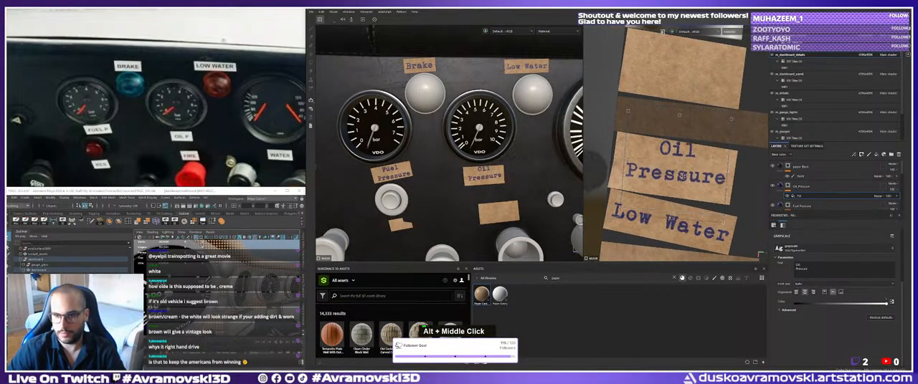
{"action": "left_click_drag", "start_coordinate": [732, 177], "coordinate": [706, 184]}
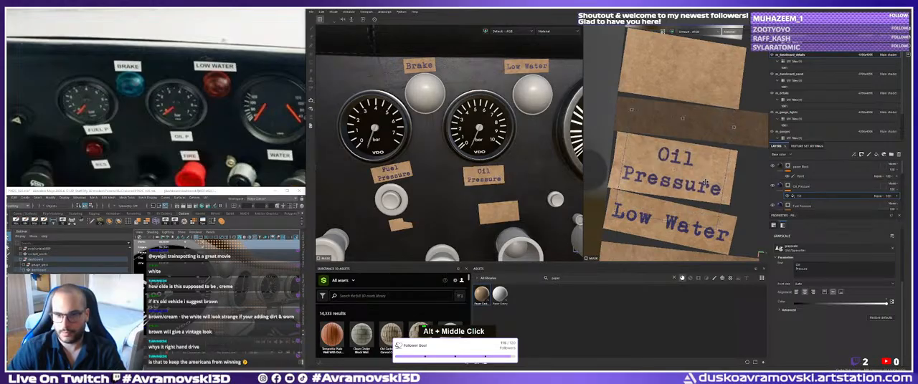
{"action": "right_click_drag", "start_coordinate": [706, 184], "coordinate": [698, 152], "text": "alt"}
{"action": "middle_click_drag", "start_coordinate": [698, 151], "coordinate": [703, 159], "text": "alt"}
Check the Oil Pressure label on the 3D dashboard and examine the blank strip below it.
{"action": "left_click", "coordinate": [804, 190]}
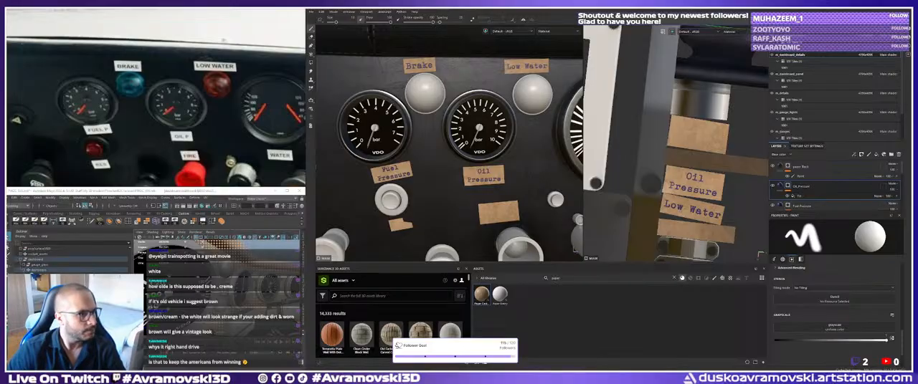
{"action": "middle_click_drag", "start_coordinate": [529, 157], "coordinate": [527, 157], "text": "alt"}
{"action": "left_click_drag", "start_coordinate": [527, 158], "coordinate": [520, 160], "text": "alt"}
{"action": "right_click_drag", "start_coordinate": [520, 161], "coordinate": [446, 162], "text": "alt"}
{"action": "middle_click_drag", "start_coordinate": [446, 162], "coordinate": [472, 140], "text": "alt"}
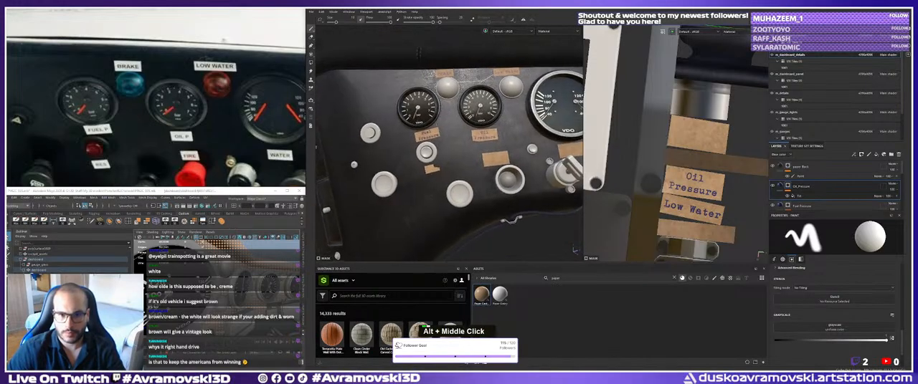
{"action": "right_click_drag", "start_coordinate": [472, 140], "coordinate": [549, 172], "text": "alt"}
{"action": "middle_click_drag", "start_coordinate": [548, 172], "coordinate": [476, 167], "text": "alt"}
{"action": "left_click_drag", "start_coordinate": [476, 166], "coordinate": [481, 170], "text": "alt"}
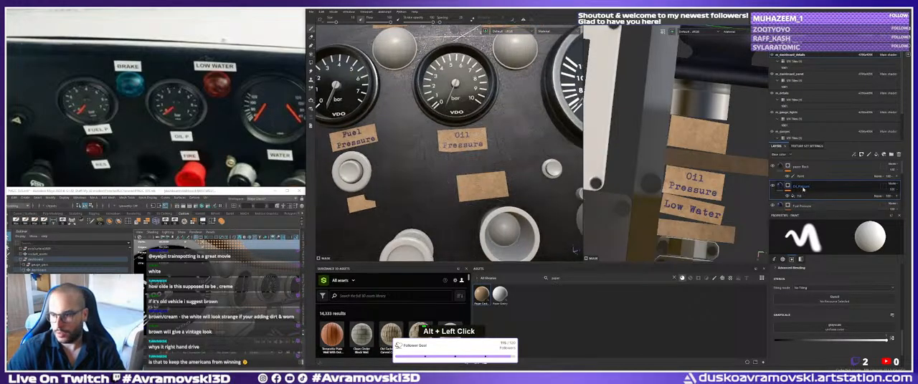
{"action": "middle_click_drag", "start_coordinate": [482, 158], "coordinate": [451, 179], "text": "alt"}
{"action": "left_click_drag", "start_coordinate": [451, 178], "coordinate": [449, 176], "text": "alt"}
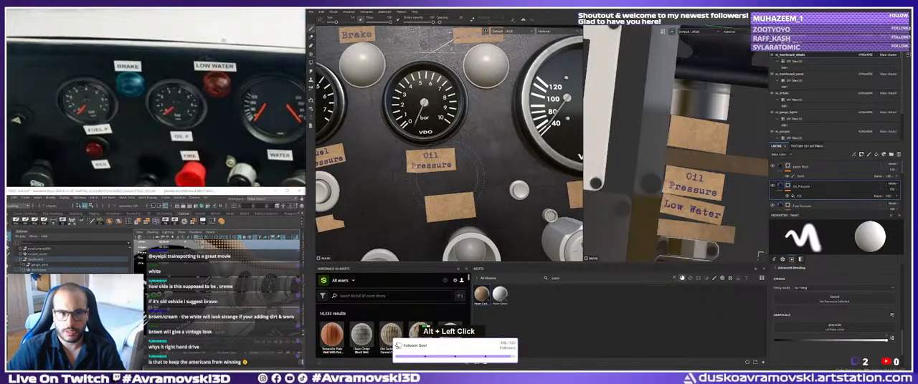
{"action": "middle_click_drag", "start_coordinate": [450, 177], "coordinate": [459, 160], "text": "alt"}
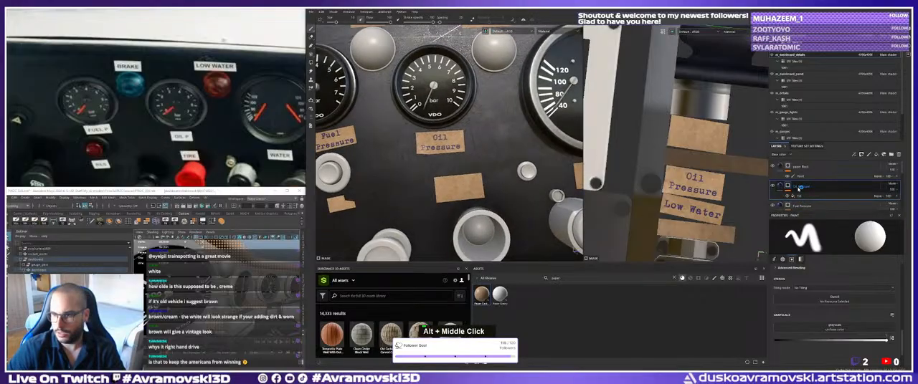
Duplicate the Oil Pressure text layer and rename the copy Fire.
{"action": "key", "text": "ctrl+d"}
{"action": "double_click", "coordinate": [807, 188]}
{"action": "type", "text": "Fire"}
{"action": "key", "text": "Return"}
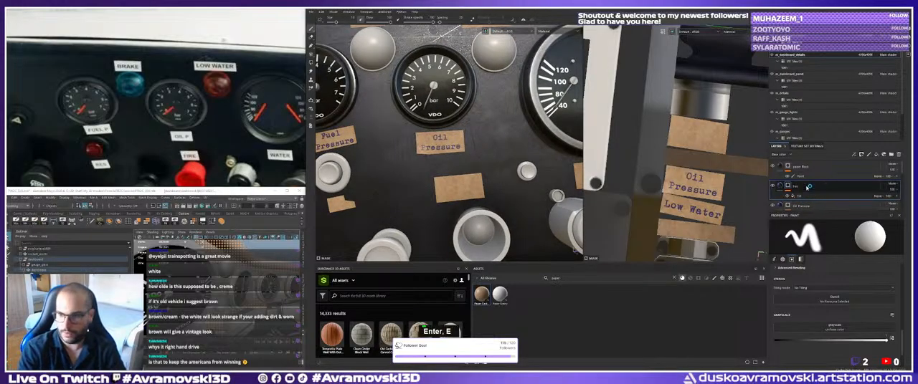
Replace the text of the Fire layer's fill with the single word Fire.
{"action": "left_click", "coordinate": [798, 195]}
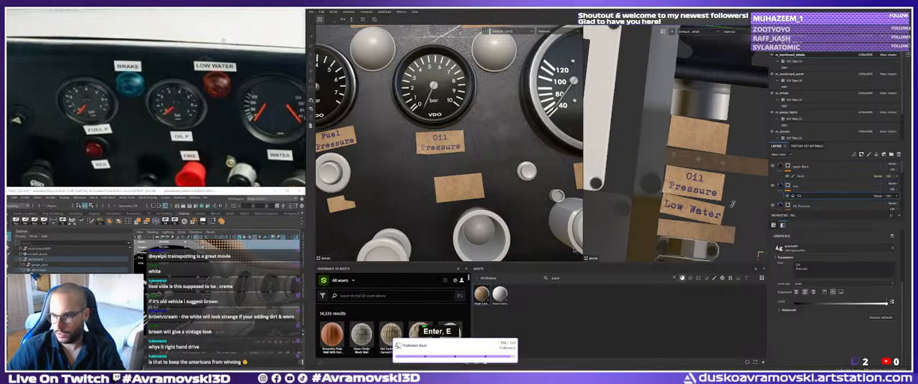
{"action": "left_click", "coordinate": [814, 268]}
{"action": "key", "text": "ctrl+a"}
{"action": "type", "text": "Fire"}
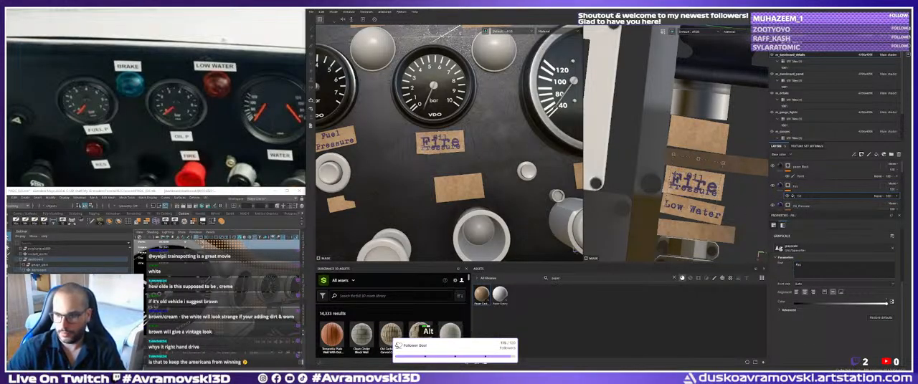
Move the Fire text onto the blank strip above Oil Pressure in the UV layout and align it within the cardboard.
{"action": "middle_click_drag", "start_coordinate": [708, 182], "coordinate": [668, 158], "text": "alt"}
{"action": "left_click_drag", "start_coordinate": [669, 159], "coordinate": [675, 109]}
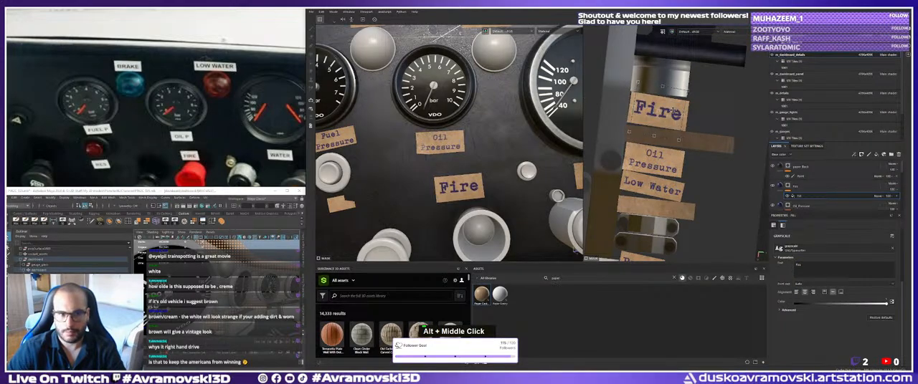
{"action": "right_click_drag", "start_coordinate": [675, 111], "coordinate": [692, 140], "text": "alt"}
{"action": "left_click_drag", "start_coordinate": [692, 140], "coordinate": [683, 134], "text": "alt"}
{"action": "middle_click_drag", "start_coordinate": [667, 138], "coordinate": [713, 145], "text": "alt"}
{"action": "mouse_move", "coordinate": [715, 144]}
{"action": "left_mouse_down", "text": "shift"}
{"action": "mouse_move", "coordinate": [700, 145]}
{"action": "mouse_move", "coordinate": [723, 149]}
{"action": "mouse_move", "coordinate": [706, 149]}
{"action": "left_mouse_up", "text": "shift"}
Duplicate the Fire text layer for the small torn strip under the round button below Fuel Pressure.
{"action": "right_click_drag", "start_coordinate": [444, 144], "coordinate": [434, 169], "text": "alt"}
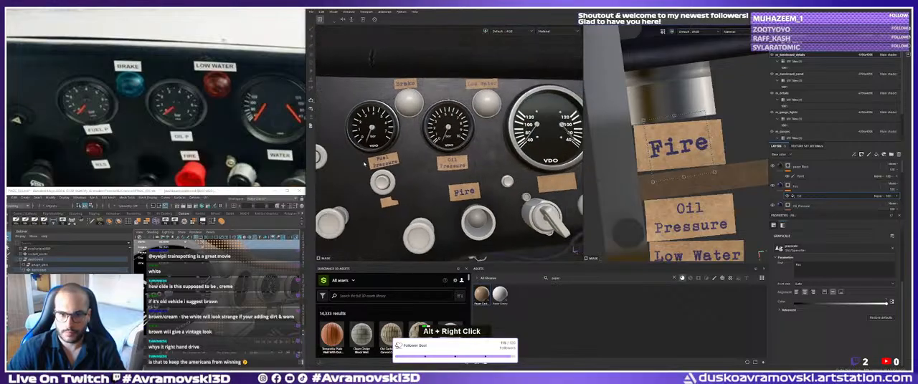
{"action": "middle_click_drag", "start_coordinate": [434, 169], "coordinate": [434, 154], "text": "alt"}
{"action": "left_click_drag", "start_coordinate": [433, 154], "coordinate": [459, 139], "text": "alt"}
{"action": "left_click_drag", "start_coordinate": [387, 161], "coordinate": [450, 159], "text": "alt"}
{"action": "left_click", "coordinate": [800, 191]}
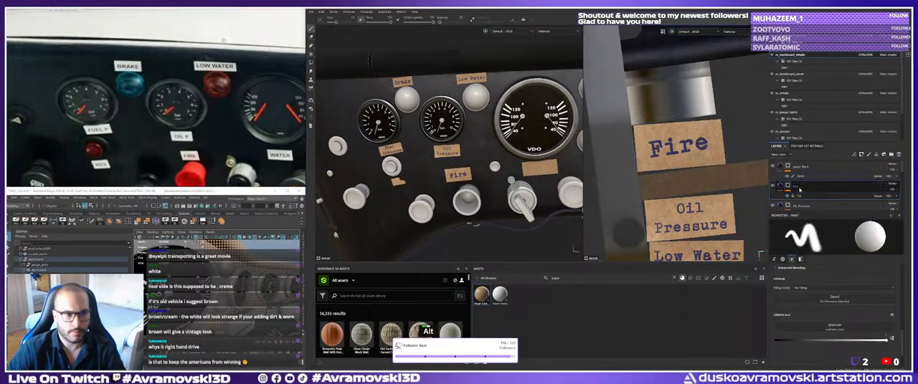
{"action": "key", "text": "ctrl+d"}
{"action": "middle_click_drag", "start_coordinate": [432, 216], "coordinate": [498, 205], "text": "alt"}
{"action": "right_click_drag", "start_coordinate": [498, 204], "coordinate": [524, 201], "text": "alt"}
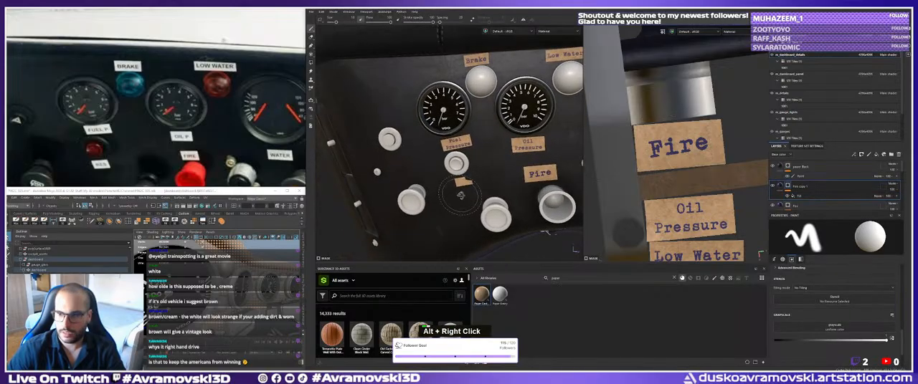
{"action": "left_click_drag", "start_coordinate": [523, 200], "coordinate": [541, 198], "text": "alt"}
Rename the duplicated Fire layer as Res and change its text to Res.
{"action": "double_click", "coordinate": [801, 187]}
{"action": "type", "text": "Res"}
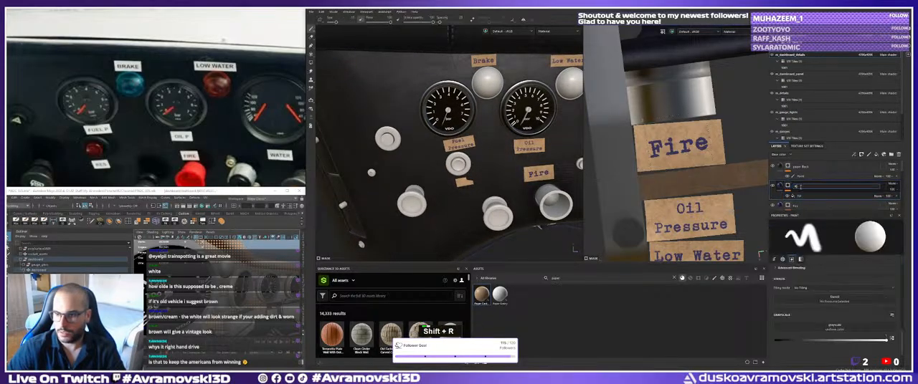
{"action": "key", "text": "Return"}
{"action": "left_click", "coordinate": [801, 195]}
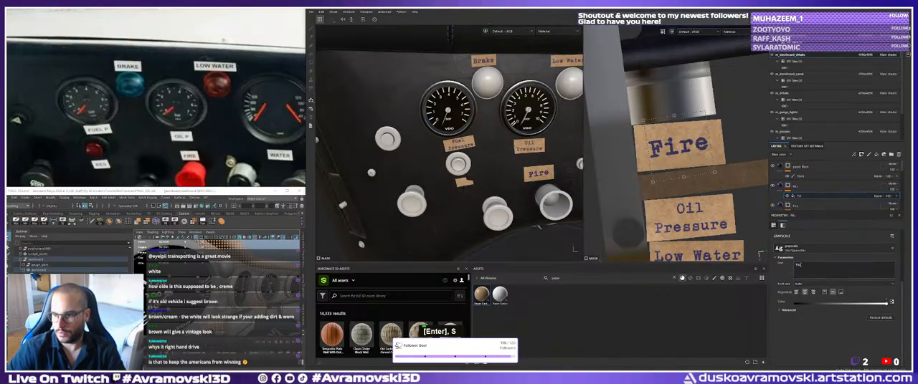
{"action": "type", "text": "Res"}
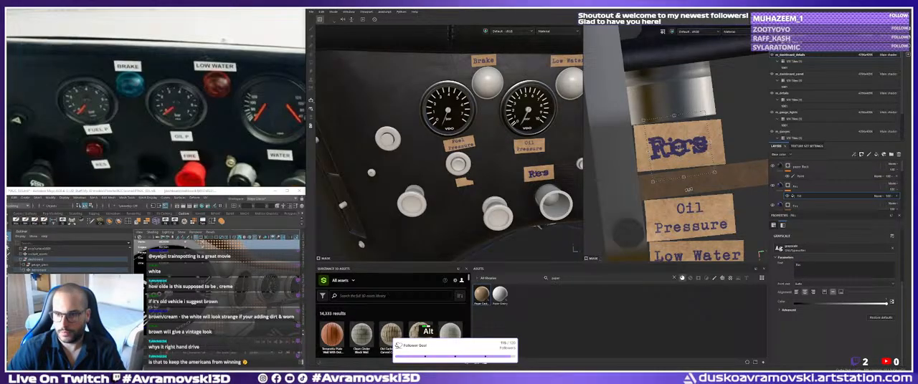
Move the Res text across the UV layout to the small torn strip beside the round discs.
{"action": "right_click_drag", "start_coordinate": [689, 190], "coordinate": [666, 199], "text": "alt"}
{"action": "middle_click_drag", "start_coordinate": [666, 199], "coordinate": [671, 160], "text": "alt"}
{"action": "right_click_drag", "start_coordinate": [667, 134], "coordinate": [653, 130], "text": "alt"}
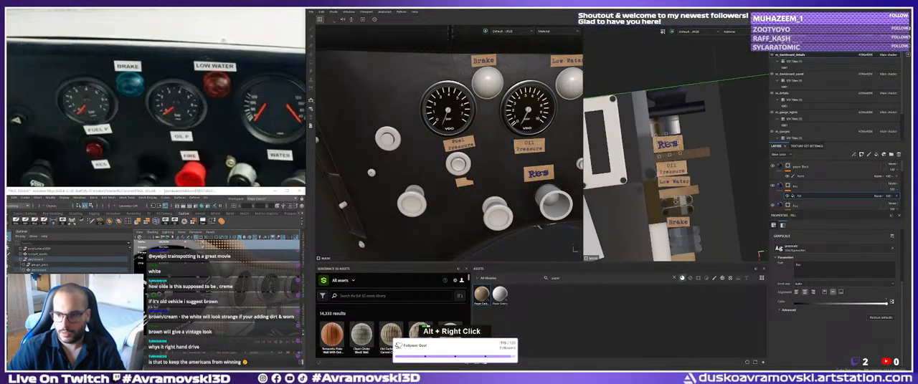
{"action": "middle_click_drag", "start_coordinate": [653, 131], "coordinate": [680, 109], "text": "alt"}
{"action": "left_click_drag", "start_coordinate": [672, 106], "coordinate": [680, 207]}
{"action": "middle_click_drag", "start_coordinate": [621, 187], "coordinate": [682, 176], "text": "alt"}
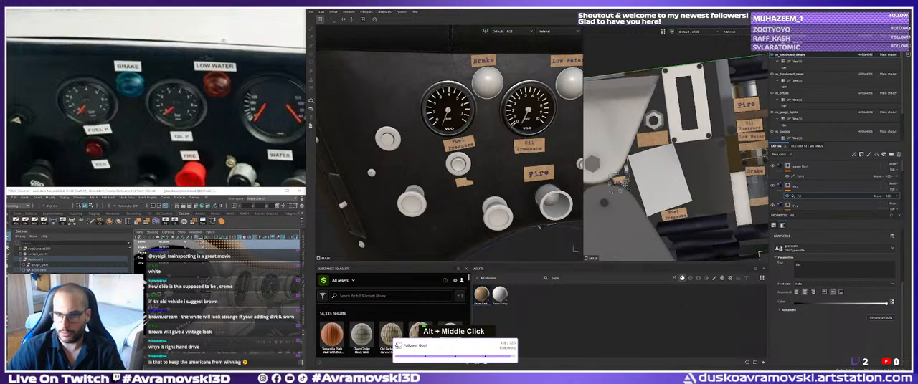
{"action": "right_click_drag", "start_coordinate": [624, 184], "coordinate": [638, 180], "text": "alt"}
{"action": "middle_click_drag", "start_coordinate": [638, 180], "coordinate": [661, 177], "text": "alt"}
{"action": "right_click_drag", "start_coordinate": [661, 176], "coordinate": [657, 175], "text": "alt"}
{"action": "middle_click_drag", "start_coordinate": [657, 175], "coordinate": [654, 174], "text": "alt"}
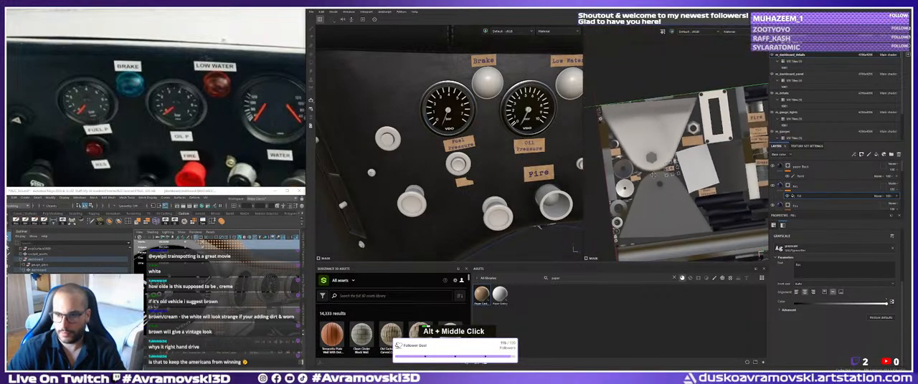
{"action": "right_click_drag", "start_coordinate": [653, 174], "coordinate": [705, 153], "text": "alt"}
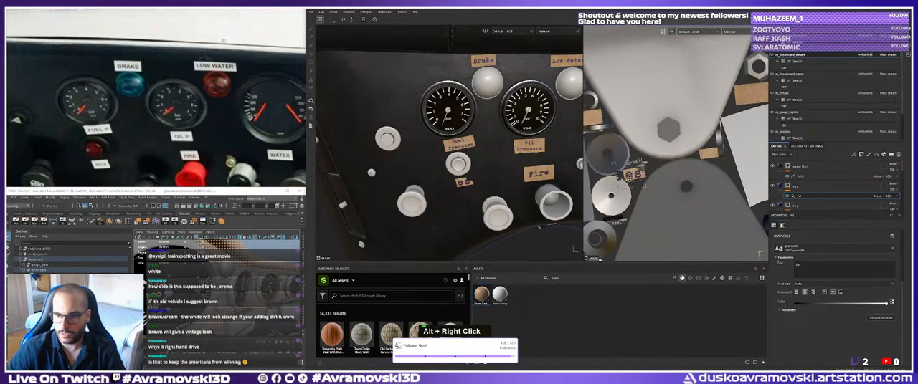
Shift the Res text so the whole word fits on the small torn cardboard strip.
{"action": "right_click_drag", "start_coordinate": [630, 181], "coordinate": [646, 178], "text": "alt"}
{"action": "middle_click_drag", "start_coordinate": [645, 178], "coordinate": [717, 185], "text": "alt"}
{"action": "right_click_drag", "start_coordinate": [717, 184], "coordinate": [729, 188], "text": "alt"}
{"action": "middle_click_drag", "start_coordinate": [730, 188], "coordinate": [663, 192], "text": "alt"}
{"action": "right_click_drag", "start_coordinate": [663, 192], "coordinate": [674, 192], "text": "alt"}
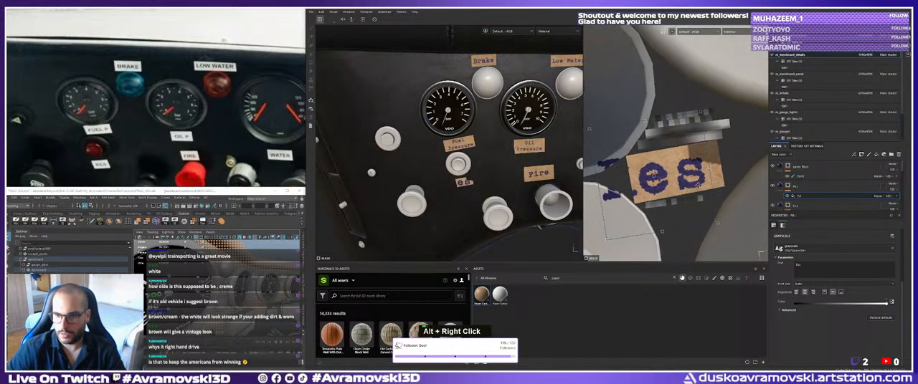
{"action": "left_click", "coordinate": [725, 163], "text": "shift"}
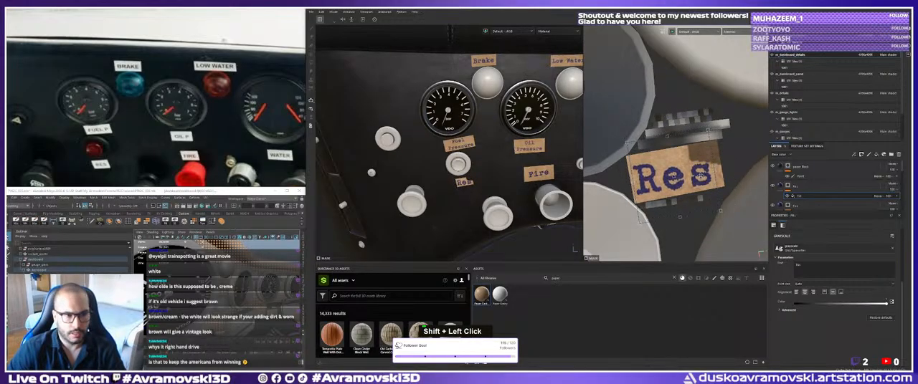
Change the text to uppercase RES, then scale and reposition it on the intact part of the torn strip.
{"action": "double_click", "coordinate": [802, 264]}
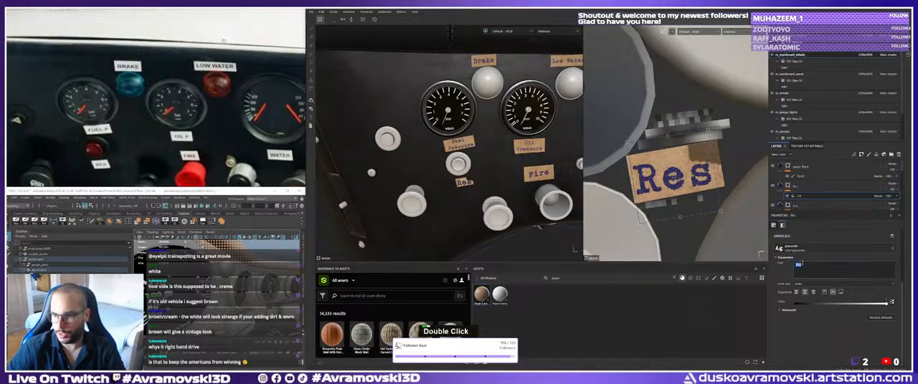
{"action": "type", "text": "RES"}
{"action": "left_click_drag", "start_coordinate": [711, 171], "coordinate": [682, 174], "text": "shift"}
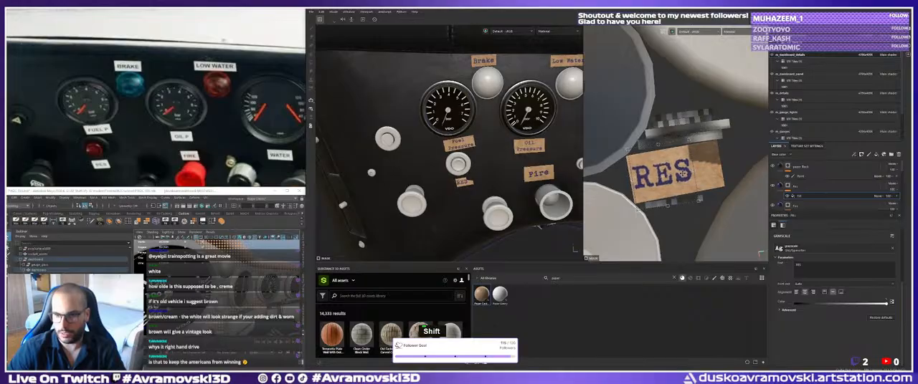
{"action": "right_click_drag", "start_coordinate": [679, 174], "coordinate": [665, 172], "text": "alt"}
Examine the finished labels on the dashboard against the reference photo and inspect the blank strip below the twin-needle gauge.
{"action": "left_click_drag", "start_coordinate": [459, 154], "coordinate": [470, 172], "text": "alt"}
{"action": "right_click_drag", "start_coordinate": [469, 172], "coordinate": [453, 169], "text": "alt"}
{"action": "left_click_drag", "start_coordinate": [453, 169], "coordinate": [432, 197], "text": "alt"}
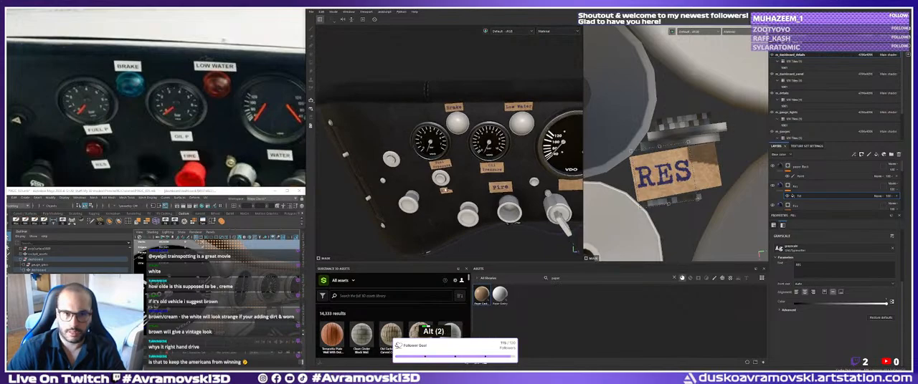
{"action": "right_click_drag", "start_coordinate": [432, 198], "coordinate": [419, 176], "text": "alt"}
{"action": "middle_click_drag", "start_coordinate": [420, 176], "coordinate": [399, 145], "text": "alt"}
{"action": "right_click_drag", "start_coordinate": [398, 144], "coordinate": [423, 136], "text": "alt"}
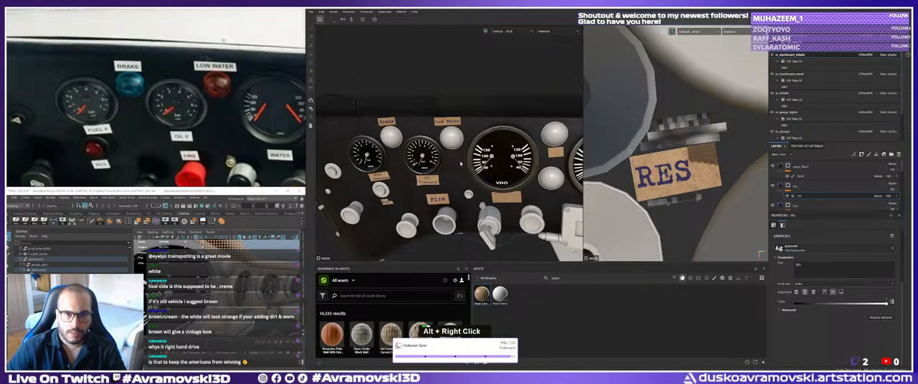
{"action": "left_click_drag", "start_coordinate": [423, 136], "coordinate": [445, 127], "text": "alt"}
{"action": "middle_click_drag", "start_coordinate": [423, 201], "coordinate": [414, 188], "text": "alt"}
{"action": "right_click_drag", "start_coordinate": [413, 189], "coordinate": [431, 183], "text": "alt"}
{"action": "middle_click_drag", "start_coordinate": [431, 183], "coordinate": [418, 178], "text": "alt"}
{"action": "middle_click_drag", "start_coordinate": [260, 154], "coordinate": [159, 141]}
{"action": "left_click_drag", "start_coordinate": [480, 176], "coordinate": [469, 174], "text": "alt"}
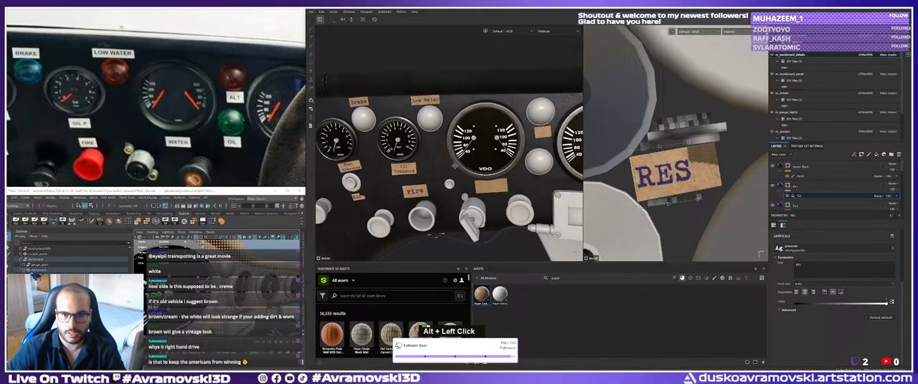
{"action": "right_click_drag", "start_coordinate": [470, 174], "coordinate": [485, 166], "text": "alt"}
{"action": "middle_click_drag", "start_coordinate": [485, 166], "coordinate": [452, 154], "text": "alt"}
{"action": "right_click_drag", "start_coordinate": [451, 154], "coordinate": [458, 149], "text": "alt"}
{"action": "left_click_drag", "start_coordinate": [458, 149], "coordinate": [431, 169], "text": "alt"}
{"action": "middle_click_drag", "start_coordinate": [431, 169], "coordinate": [466, 158], "text": "alt"}
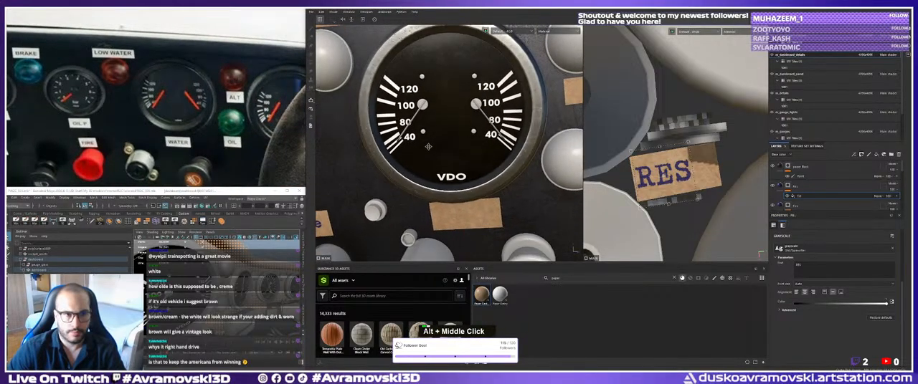
{"action": "right_click_drag", "start_coordinate": [466, 158], "coordinate": [499, 147], "text": "alt"}
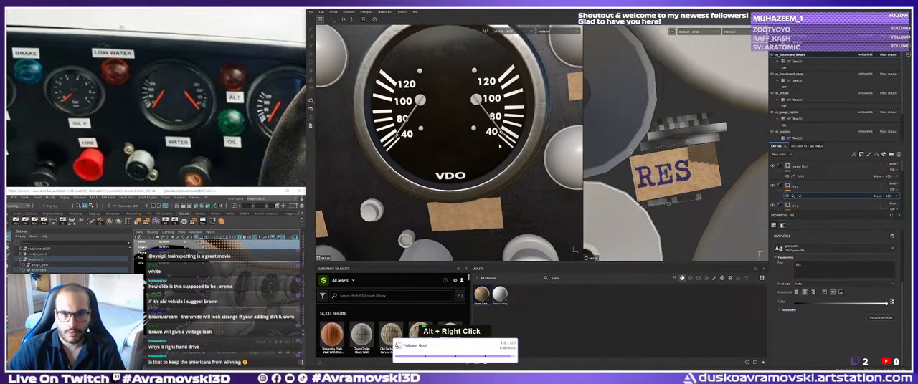
Duplicate the Res text layer and rename the copy Water.
{"action": "left_click", "coordinate": [806, 188]}
{"action": "key", "text": "ctrl+d"}
{"action": "double_click", "coordinate": [805, 189]}
{"action": "type", "text": "Wate"}
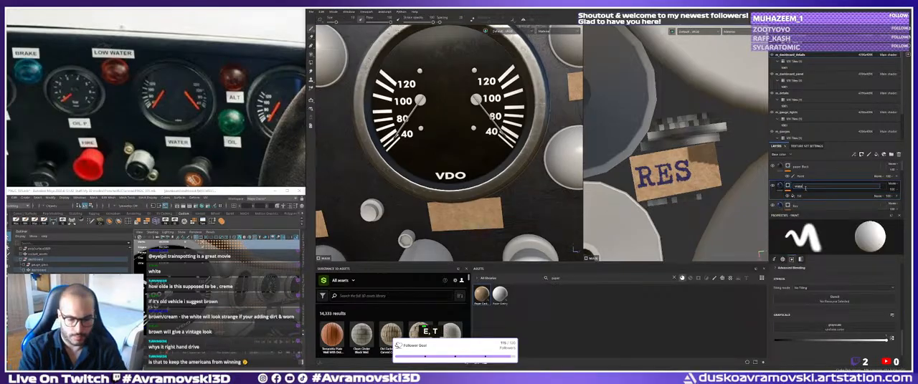
{"action": "type", "text": "r_Gauger"}
{"action": "key", "text": "Return"}
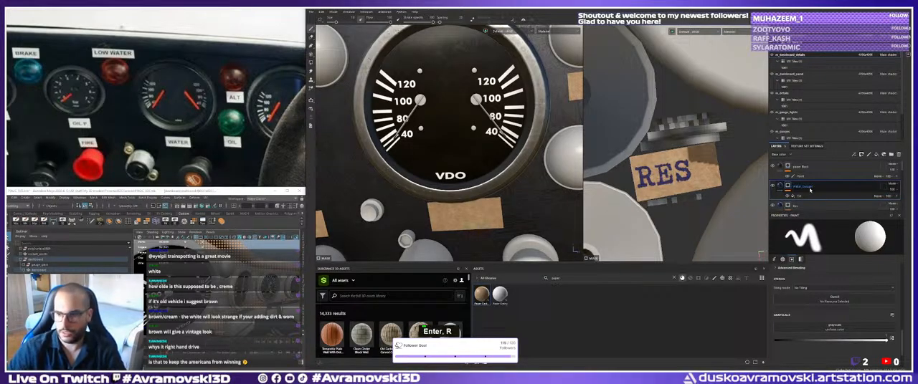
{"action": "double_click", "coordinate": [810, 188]}
{"action": "key", "text": "BackSpace"}
{"action": "key", "text": "Return"}
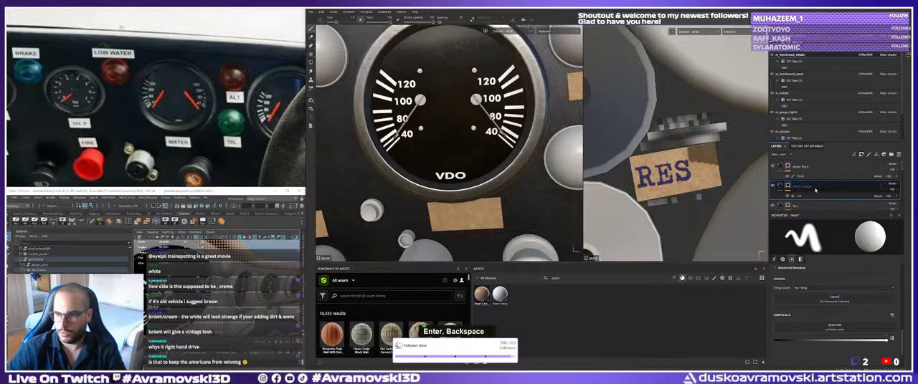
{"action": "double_click", "coordinate": [815, 188]}
{"action": "key", "text": "BackSpace"}
{"action": "key", "text": "BackSpace"}
{"action": "key", "text": "BackSpace"}
{"action": "key", "text": "Return"}
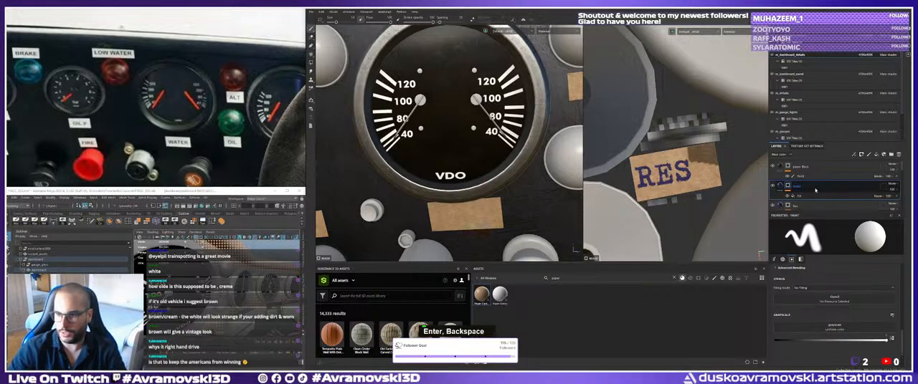
Change the text in the Water layer's mask fill to Water.
{"action": "left_click", "coordinate": [803, 195]}
{"action": "left_click_drag", "start_coordinate": [806, 266], "coordinate": [738, 213]}
{"action": "type", "text": "Water"}
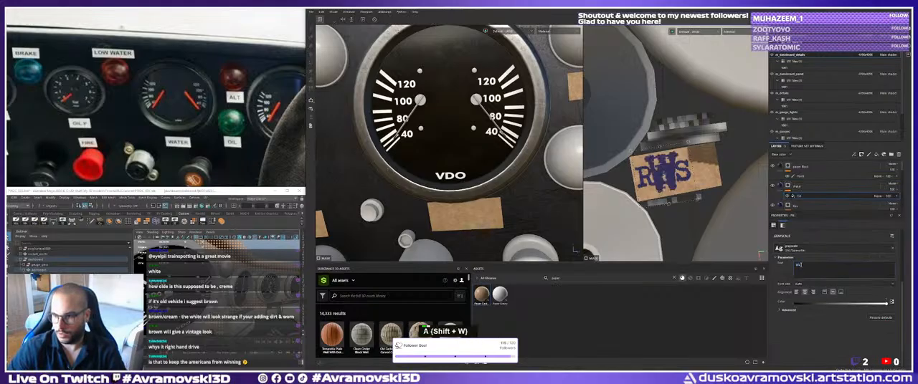
Move the Water text across the UV layout to the blank strip beside the hex nut and scale it to fit.
{"action": "right_click_drag", "start_coordinate": [734, 210], "coordinate": [689, 215], "text": "alt"}
{"action": "middle_click_drag", "start_coordinate": [690, 215], "coordinate": [702, 217], "text": "alt"}
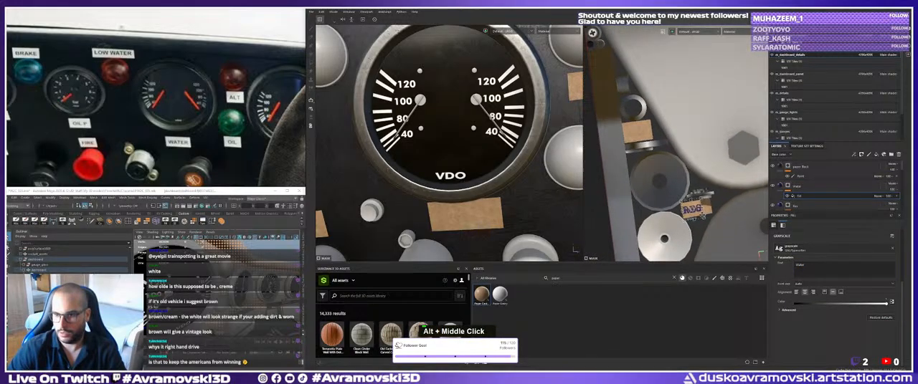
{"action": "right_click_drag", "start_coordinate": [712, 225], "coordinate": [691, 222], "text": "alt"}
{"action": "middle_click_drag", "start_coordinate": [692, 222], "coordinate": [680, 202], "text": "alt"}
{"action": "right_click_drag", "start_coordinate": [650, 170], "coordinate": [645, 174], "text": "alt"}
{"action": "middle_click_drag", "start_coordinate": [645, 173], "coordinate": [639, 177], "text": "alt"}
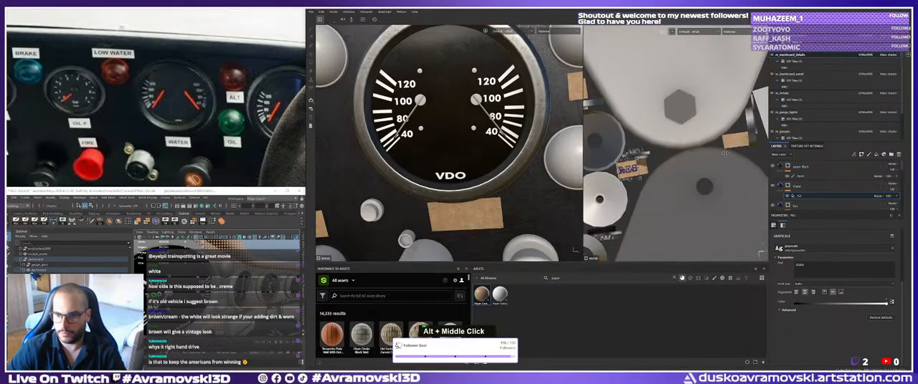
{"action": "middle_click_drag", "start_coordinate": [740, 143], "coordinate": [643, 201], "text": "alt"}
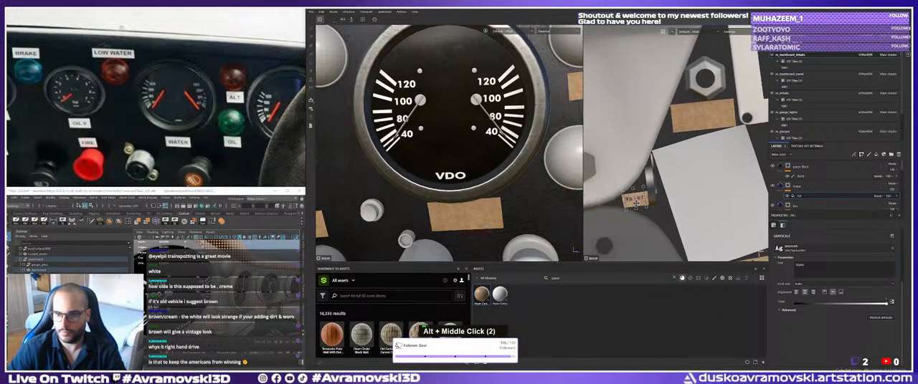
{"action": "left_click_drag", "start_coordinate": [640, 202], "coordinate": [702, 125]}
{"action": "mouse_move", "coordinate": [708, 117]}
{"action": "left_mouse_down", "text": "shift"}
{"action": "mouse_move", "coordinate": [734, 114]}
{"action": "mouse_move", "coordinate": [724, 114]}
{"action": "left_mouse_up", "text": "shift"}
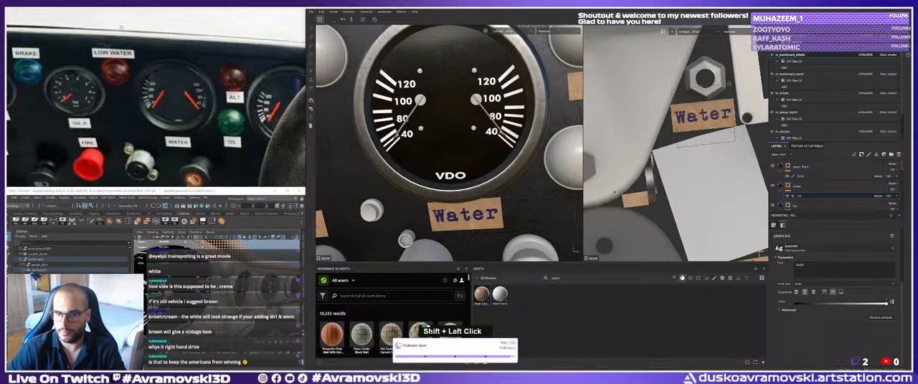
Scale the Water text down slightly so it sits within its cardboard strip on the dashboard.
{"action": "right_click_drag", "start_coordinate": [513, 143], "coordinate": [462, 149], "text": "alt"}
{"action": "middle_click_drag", "start_coordinate": [462, 149], "coordinate": [444, 138], "text": "alt"}
{"action": "left_click_drag", "start_coordinate": [444, 138], "coordinate": [426, 144], "text": "alt"}
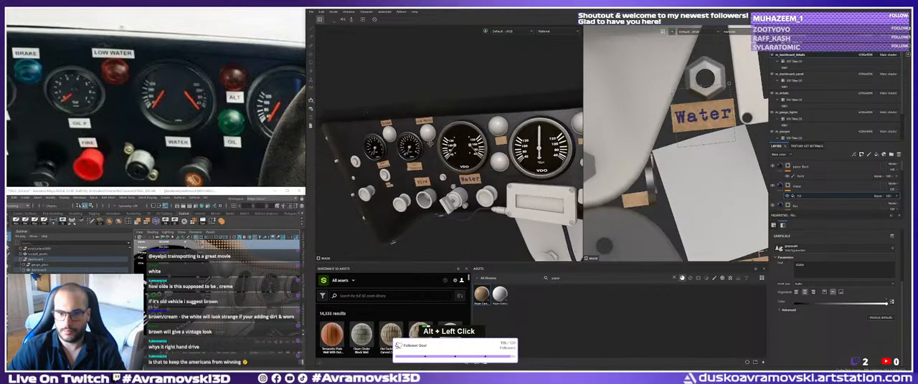
{"action": "middle_click_drag", "start_coordinate": [427, 144], "coordinate": [411, 145], "text": "alt"}
{"action": "left_click_drag", "start_coordinate": [411, 145], "coordinate": [431, 146], "text": "alt"}
{"action": "middle_click_drag", "start_coordinate": [430, 145], "coordinate": [405, 155], "text": "alt"}
{"action": "right_click_drag", "start_coordinate": [404, 156], "coordinate": [452, 154], "text": "alt"}
{"action": "middle_click_drag", "start_coordinate": [451, 154], "coordinate": [464, 106], "text": "alt"}
{"action": "left_click_drag", "start_coordinate": [731, 114], "coordinate": [713, 115], "text": "shift"}
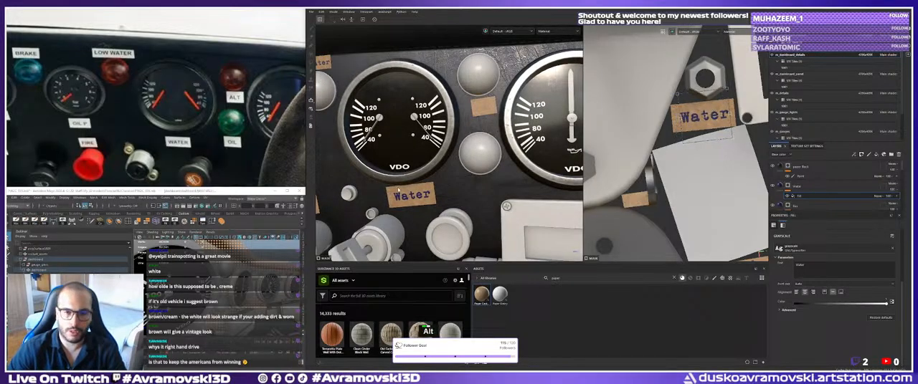
Examine the dashboard labels and the blank strip between the two lamps beside the twin-needle gauge.
{"action": "right_click_drag", "start_coordinate": [419, 142], "coordinate": [366, 142], "text": "alt"}
{"action": "middle_click_drag", "start_coordinate": [365, 142], "coordinate": [439, 145], "text": "alt"}
{"action": "left_click_drag", "start_coordinate": [439, 145], "coordinate": [408, 148], "text": "alt"}
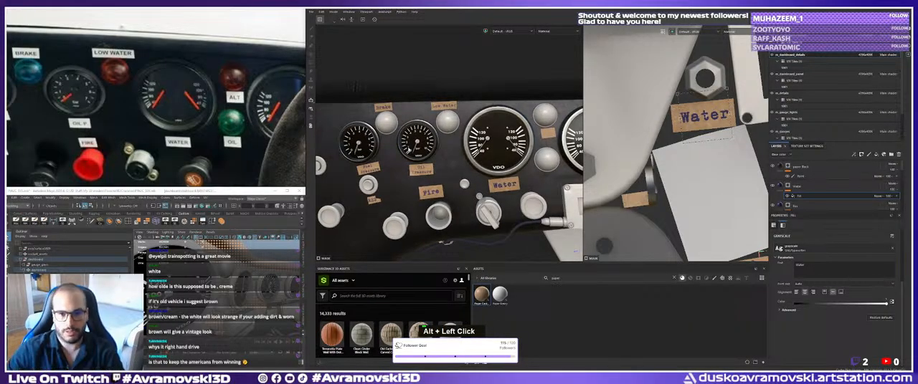
{"action": "left_click_drag", "start_coordinate": [513, 151], "coordinate": [487, 164], "text": "alt"}
{"action": "middle_click_drag", "start_coordinate": [487, 164], "coordinate": [428, 184], "text": "alt"}
{"action": "left_click_drag", "start_coordinate": [428, 184], "coordinate": [399, 181], "text": "alt"}
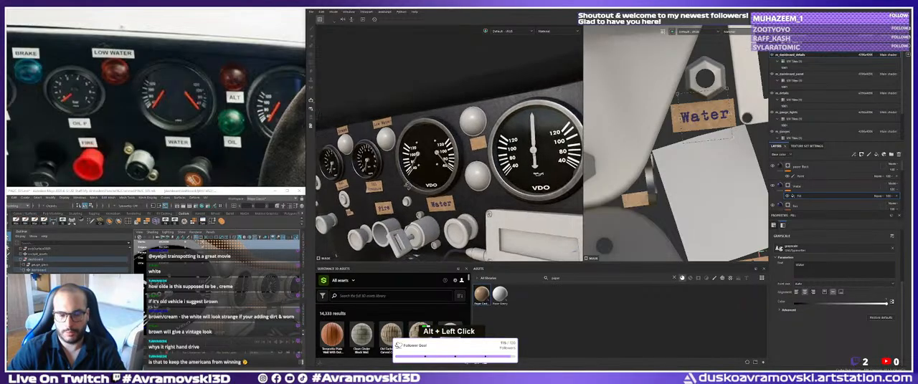
{"action": "middle_click_drag", "start_coordinate": [398, 181], "coordinate": [395, 182], "text": "alt"}
{"action": "left_click_drag", "start_coordinate": [396, 182], "coordinate": [425, 181], "text": "alt"}
{"action": "right_click_drag", "start_coordinate": [425, 181], "coordinate": [446, 182], "text": "alt"}
{"action": "middle_click_drag", "start_coordinate": [445, 182], "coordinate": [436, 191], "text": "alt"}
{"action": "left_click_drag", "start_coordinate": [435, 192], "coordinate": [429, 185], "text": "alt"}
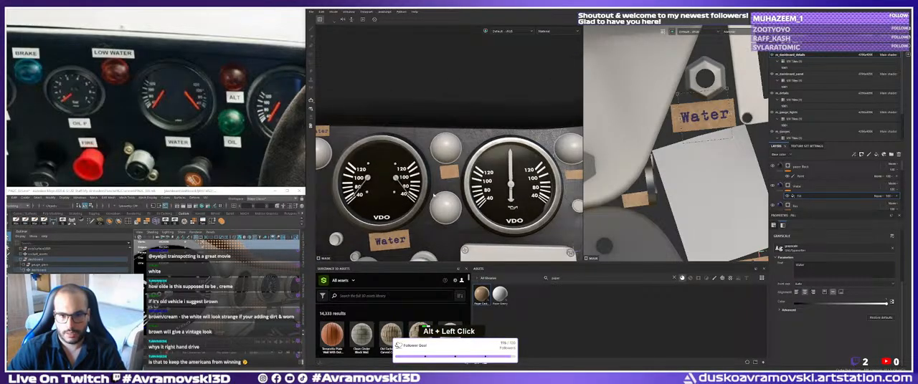
{"action": "right_click_drag", "start_coordinate": [429, 185], "coordinate": [442, 182], "text": "alt"}
{"action": "middle_click_drag", "start_coordinate": [442, 183], "coordinate": [437, 190], "text": "alt"}
{"action": "right_click_drag", "start_coordinate": [437, 191], "coordinate": [450, 188], "text": "alt"}
{"action": "middle_click_drag", "start_coordinate": [450, 188], "coordinate": [444, 190], "text": "alt"}
{"action": "left_click_drag", "start_coordinate": [444, 190], "coordinate": [448, 188], "text": "alt"}
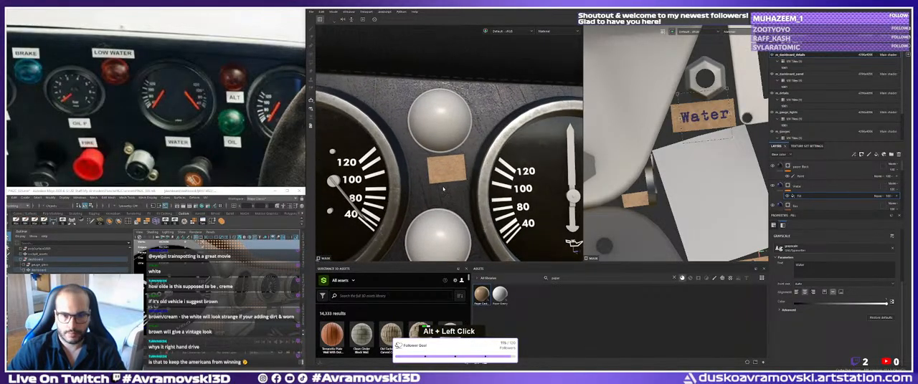
{"action": "right_click_drag", "start_coordinate": [448, 188], "coordinate": [405, 171], "text": "alt"}
{"action": "middle_click_drag", "start_coordinate": [405, 170], "coordinate": [475, 150], "text": "alt"}
{"action": "left_click_drag", "start_coordinate": [475, 150], "coordinate": [527, 152], "text": "alt"}
{"action": "middle_click_drag", "start_coordinate": [528, 153], "coordinate": [450, 174], "text": "alt"}
{"action": "right_click_drag", "start_coordinate": [450, 174], "coordinate": [506, 189], "text": "alt"}
{"action": "middle_click_drag", "start_coordinate": [506, 188], "coordinate": [435, 154], "text": "alt"}
{"action": "right_click_drag", "start_coordinate": [434, 153], "coordinate": [474, 165], "text": "alt"}
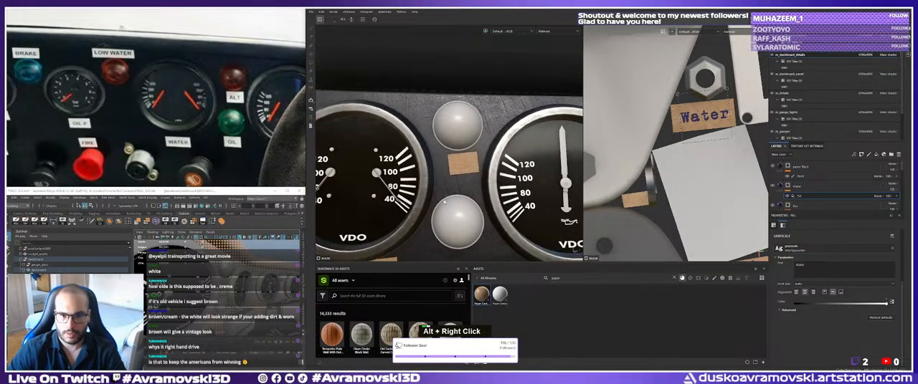
{"action": "left_click_drag", "start_coordinate": [474, 165], "coordinate": [486, 164], "text": "alt"}
{"action": "middle_click_drag", "start_coordinate": [486, 164], "coordinate": [435, 181], "text": "alt"}
{"action": "right_click_drag", "start_coordinate": [435, 181], "coordinate": [481, 189], "text": "alt"}
{"action": "middle_click_drag", "start_coordinate": [480, 189], "coordinate": [459, 200], "text": "alt"}
{"action": "left_click_drag", "start_coordinate": [459, 200], "coordinate": [462, 187], "text": "alt"}
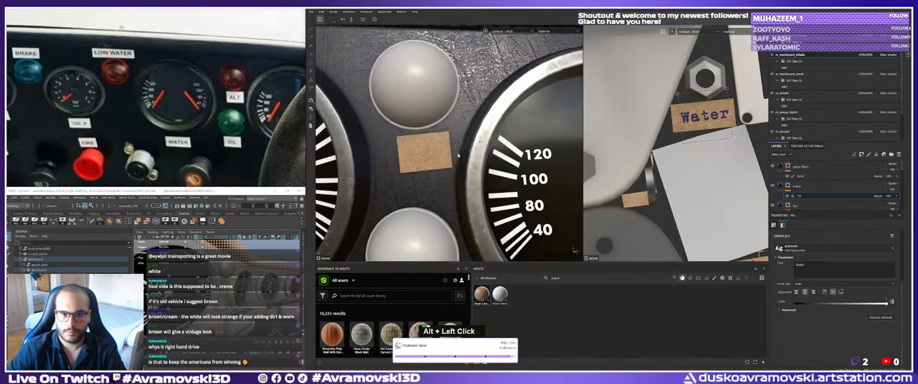
{"action": "middle_click_drag", "start_coordinate": [462, 188], "coordinate": [487, 147], "text": "alt"}
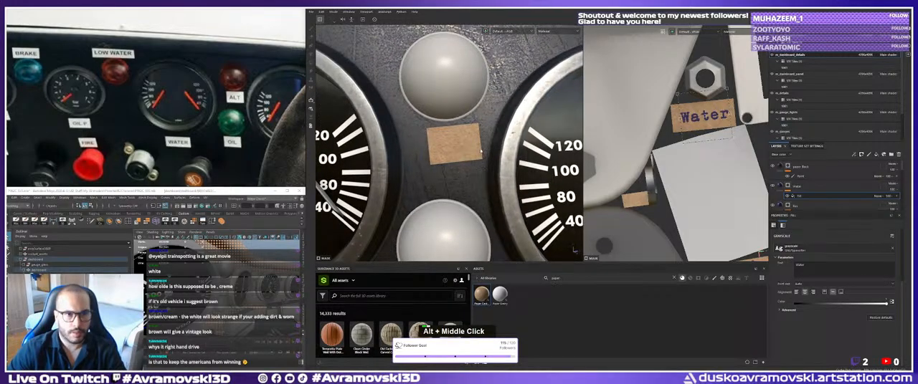
Duplicate the Water text layer, rename the copy ALT and select its text fill.
{"action": "key", "text": "1"}
{"action": "left_click", "coordinate": [799, 187]}
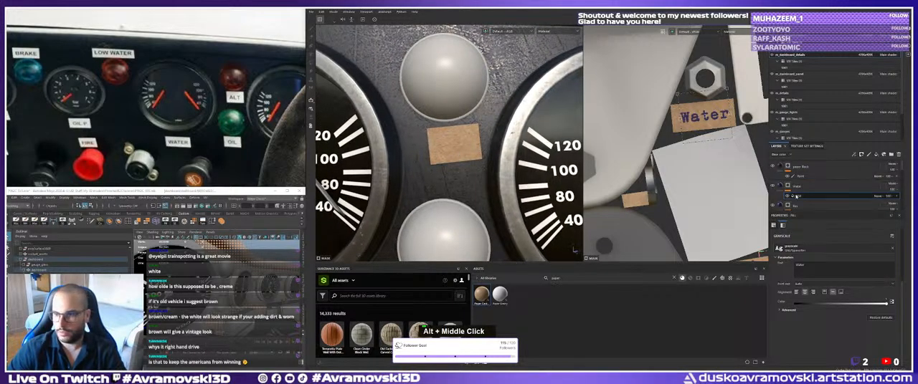
{"action": "key", "text": "ctrl+d"}
{"action": "double_click", "coordinate": [799, 187]}
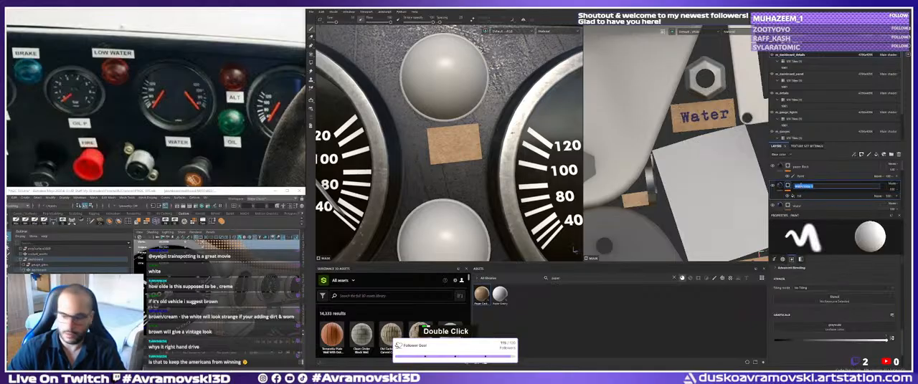
{"action": "type", "text": "Alt"}
{"action": "key", "text": "Return"}
{"action": "left_click", "coordinate": [797, 196]}
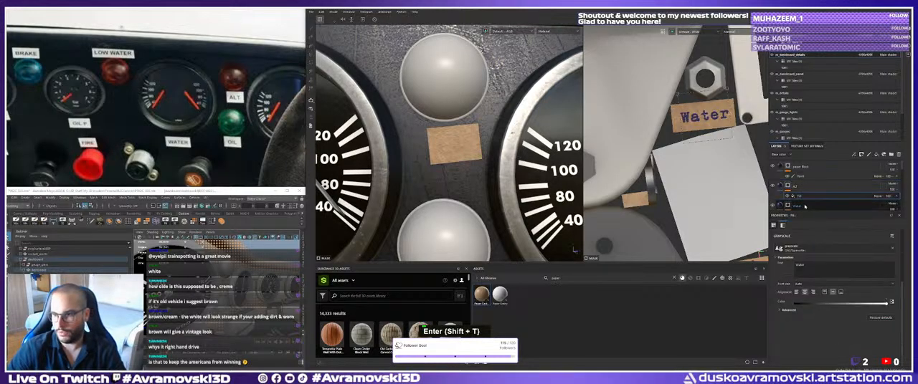
Change the duplicated text from Water to ALT.
{"action": "double_click", "coordinate": [807, 266]}
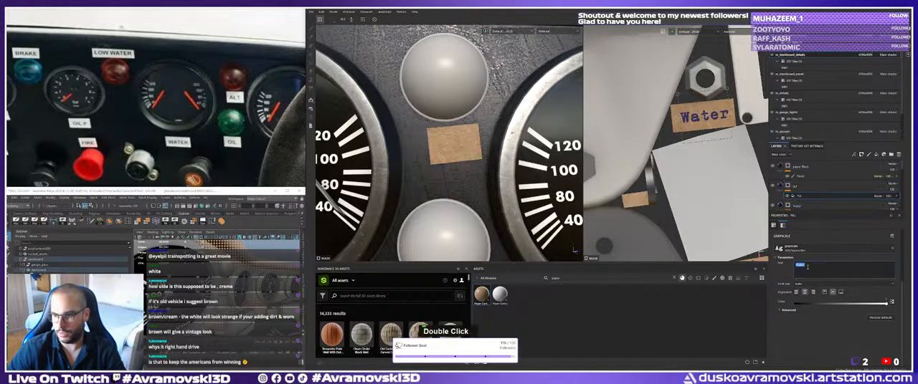
{"action": "type", "text": "Alt"}
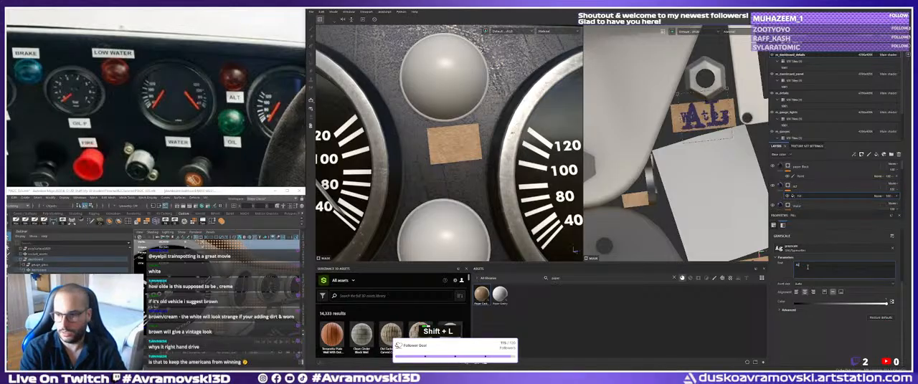
Try placing the ALT text on the small blank strip below the Water strip in the UV layout.
{"action": "left_click_drag", "start_coordinate": [712, 122], "coordinate": [641, 206]}
{"action": "right_click_drag", "start_coordinate": [473, 142], "coordinate": [384, 152], "text": "alt"}
{"action": "right_click_drag", "start_coordinate": [717, 174], "coordinate": [672, 193], "text": "alt"}
{"action": "middle_click_drag", "start_coordinate": [673, 194], "coordinate": [646, 179], "text": "alt"}
{"action": "right_click_drag", "start_coordinate": [646, 179], "coordinate": [668, 180], "text": "alt"}
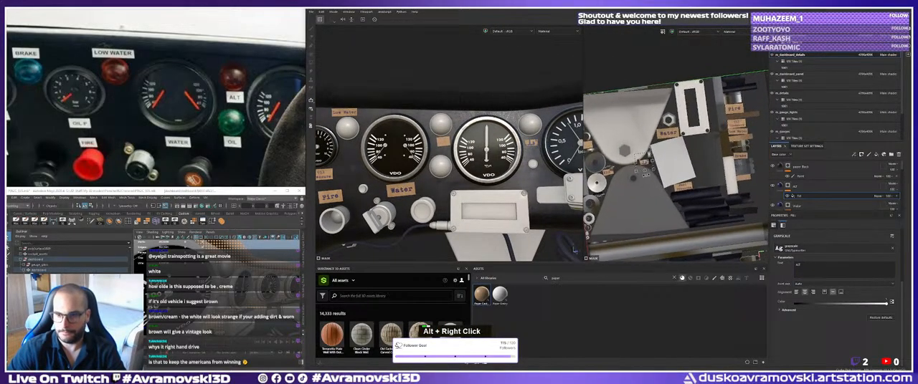
Move the ALT text to the UV strip for the label between the two lamps and scale it to fit.
{"action": "middle_click_drag", "start_coordinate": [668, 180], "coordinate": [669, 172], "text": "alt"}
{"action": "right_click_drag", "start_coordinate": [670, 172], "coordinate": [743, 188], "text": "alt"}
{"action": "middle_click_drag", "start_coordinate": [742, 188], "coordinate": [737, 192], "text": "alt"}
{"action": "left_click_drag", "start_coordinate": [737, 192], "coordinate": [625, 161]}
{"action": "right_click_drag", "start_coordinate": [626, 160], "coordinate": [659, 165], "text": "alt"}
{"action": "middle_click_drag", "start_coordinate": [659, 165], "coordinate": [646, 171], "text": "alt"}
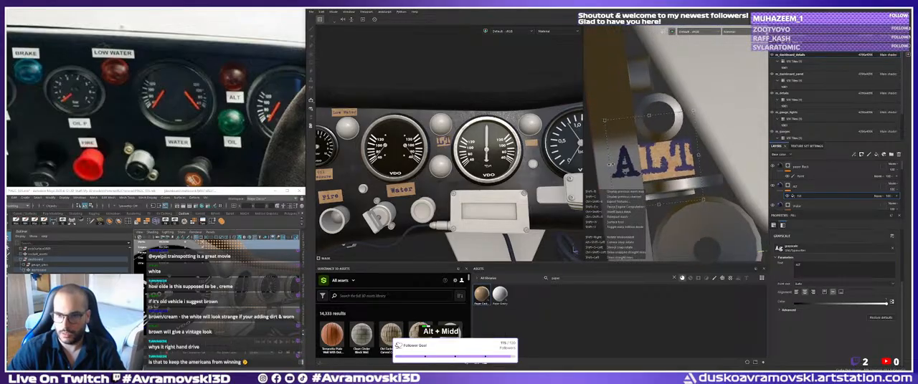
{"action": "left_click_drag", "start_coordinate": [610, 165], "coordinate": [686, 158], "text": "shift"}
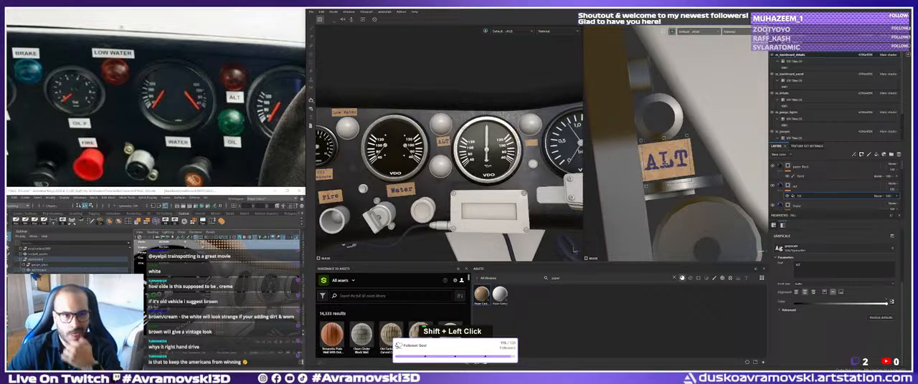
Compare the blank strips around the gauge reading up to 2,0 with the matching labels in the reference photo.
{"action": "left_click_drag", "start_coordinate": [469, 143], "coordinate": [453, 162], "text": "alt"}
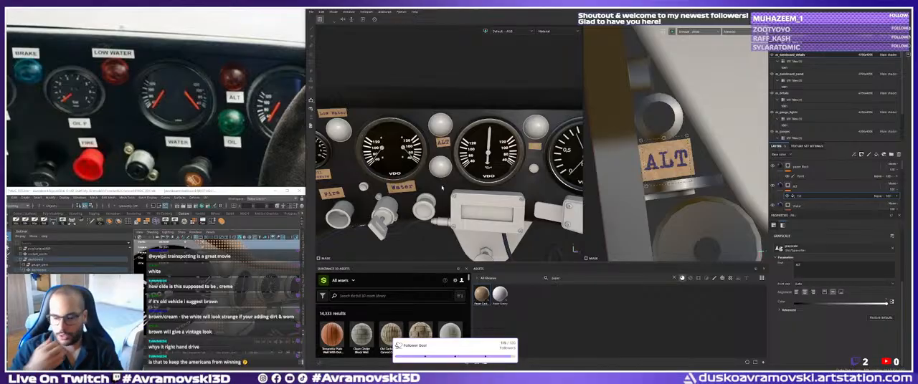
{"action": "middle_click_drag", "start_coordinate": [441, 188], "coordinate": [443, 157], "text": "alt"}
{"action": "left_click_drag", "start_coordinate": [443, 157], "coordinate": [438, 161], "text": "alt"}
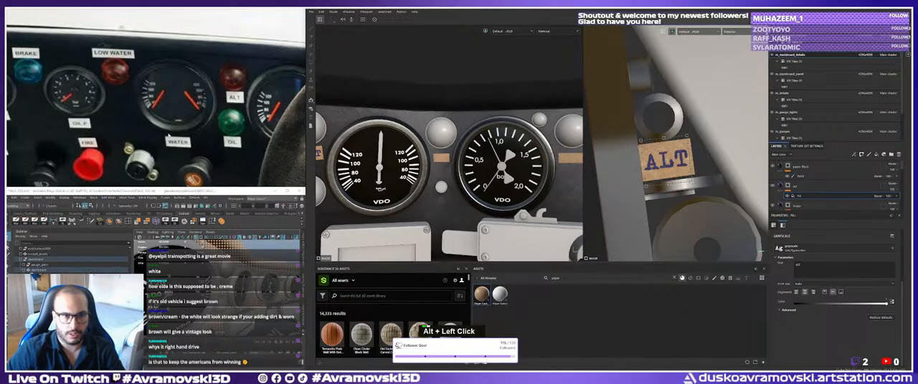
{"action": "scroll", "coordinate": [168, 135], "scroll_direction": "down", "scroll_amount": 4}
{"action": "middle_click_drag", "start_coordinate": [168, 136], "coordinate": [140, 124]}
{"action": "scroll", "coordinate": [250, 113], "scroll_direction": "up", "scroll_amount": 4}
{"action": "middle_click_drag", "start_coordinate": [251, 113], "coordinate": [249, 108]}
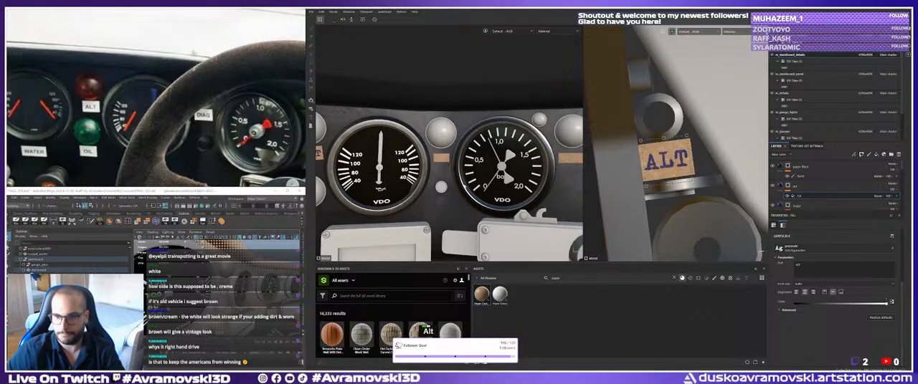
{"action": "middle_click_drag", "start_coordinate": [459, 183], "coordinate": [441, 171], "text": "alt"}
{"action": "left_click_drag", "start_coordinate": [441, 171], "coordinate": [437, 179], "text": "alt"}
{"action": "right_click_drag", "start_coordinate": [437, 179], "coordinate": [452, 174], "text": "alt"}
{"action": "middle_click_drag", "start_coordinate": [451, 174], "coordinate": [434, 188], "text": "alt"}
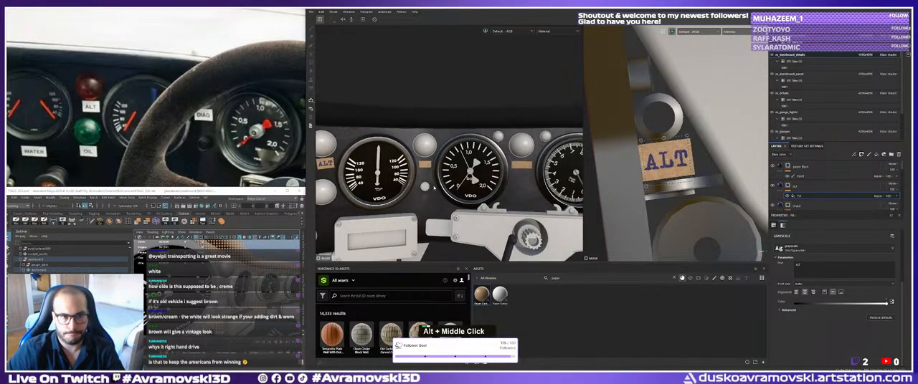
Duplicate the ALT text layer, rename the copy to DIAG and change its text to DIAG.
{"action": "right_click_drag", "start_coordinate": [433, 188], "coordinate": [439, 188], "text": "alt"}
{"action": "scroll", "coordinate": [240, 136], "scroll_direction": "down", "scroll_amount": 3}
{"action": "middle_click_drag", "start_coordinate": [240, 136], "coordinate": [204, 125]}
{"action": "left_click_drag", "start_coordinate": [431, 180], "coordinate": [434, 181], "text": "alt"}
{"action": "middle_click_drag", "start_coordinate": [435, 181], "coordinate": [449, 168], "text": "alt"}
{"action": "right_click_drag", "start_coordinate": [449, 168], "coordinate": [475, 172], "text": "alt"}
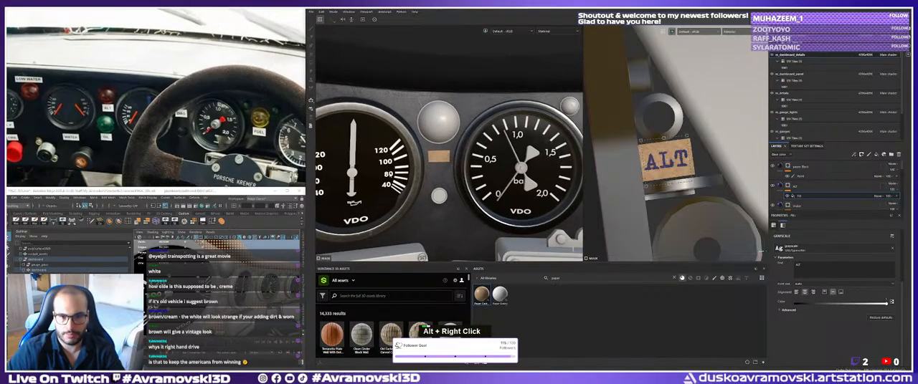
{"action": "right_click_drag", "start_coordinate": [390, 174], "coordinate": [410, 174], "text": "alt"}
{"action": "middle_click_drag", "start_coordinate": [410, 175], "coordinate": [397, 178], "text": "alt"}
{"action": "left_click", "coordinate": [793, 188]}
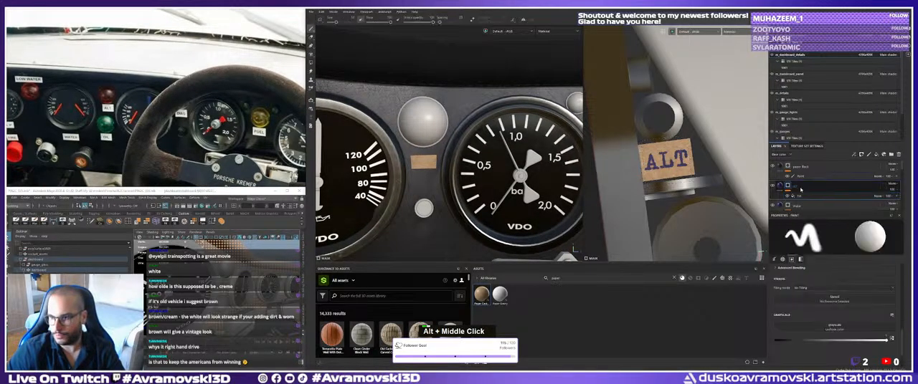
{"action": "double_click", "coordinate": [800, 187]}
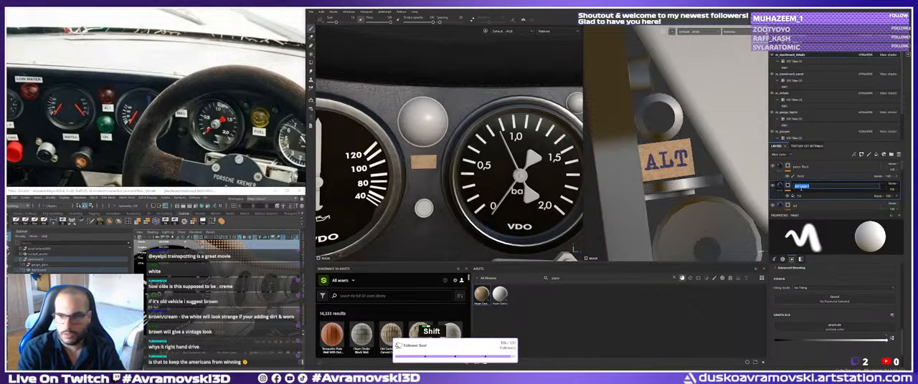
{"action": "type", "text": "DIAG"}
{"action": "left_click", "coordinate": [802, 196]}
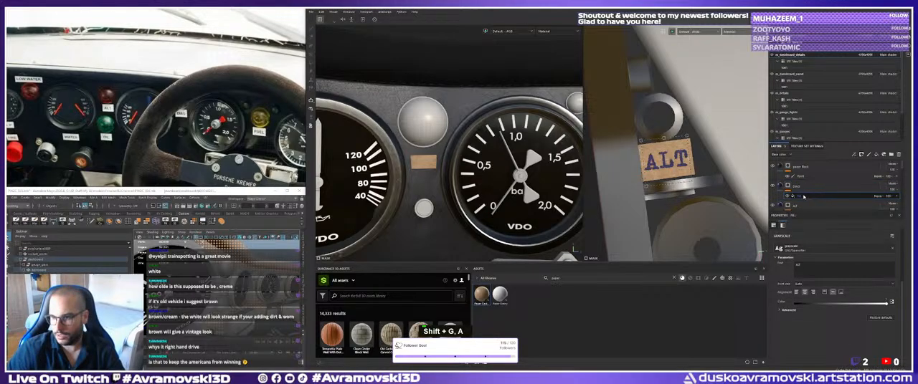
{"action": "double_click", "coordinate": [802, 265]}
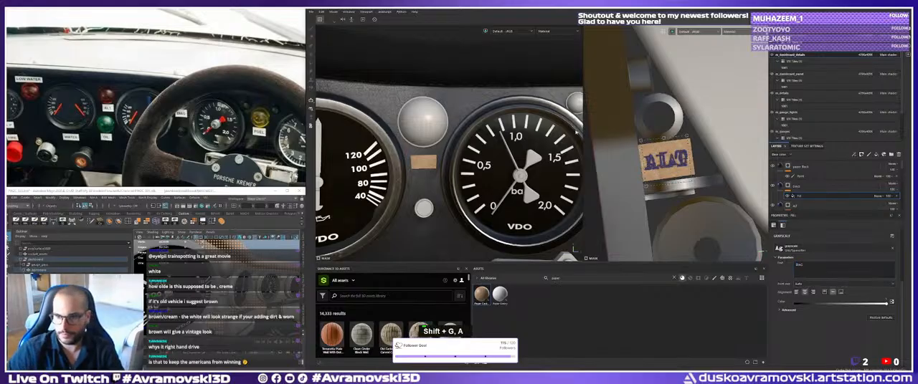
Move the DIAG text to the UV strip for the label below the lamp beside the gauge reading up to 2,0.
{"action": "right_click_drag", "start_coordinate": [706, 147], "coordinate": [677, 149], "text": "alt"}
{"action": "middle_click_drag", "start_coordinate": [677, 150], "coordinate": [620, 152], "text": "alt"}
{"action": "left_click_drag", "start_coordinate": [617, 133], "coordinate": [753, 171]}
{"action": "middle_click_drag", "start_coordinate": [692, 182], "coordinate": [572, 187], "text": "alt"}
{"action": "middle_click_drag", "start_coordinate": [520, 176], "coordinate": [453, 162], "text": "alt"}
{"action": "mouse_move", "coordinate": [453, 161]}
{"action": "right_mouse_down", "text": "alt"}
{"action": "mouse_move", "coordinate": [505, 159]}
{"action": "mouse_move", "coordinate": [466, 162]}
{"action": "right_mouse_up", "text": "alt"}
{"action": "middle_click_drag", "start_coordinate": [387, 155], "coordinate": [469, 154], "text": "alt"}
{"action": "right_click_drag", "start_coordinate": [470, 154], "coordinate": [487, 153], "text": "alt"}
{"action": "middle_click_drag", "start_coordinate": [487, 153], "coordinate": [485, 152], "text": "alt"}
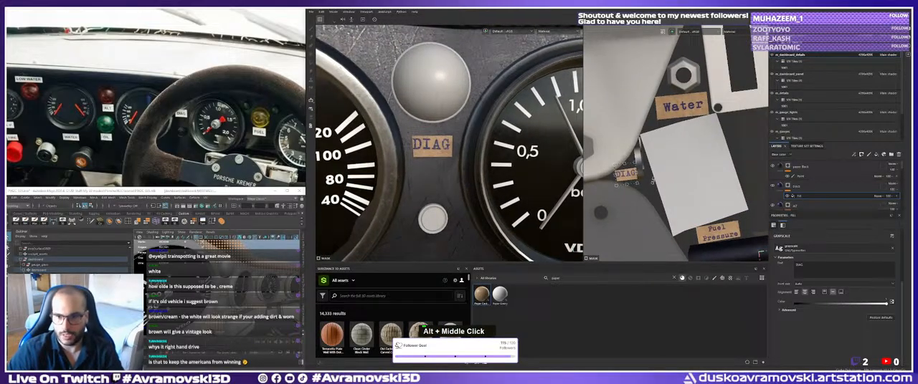
Fine-tune the size and placement of the DIAG text so it fits its cardboard strip.
{"action": "middle_click_drag", "start_coordinate": [633, 189], "coordinate": [645, 194], "text": "alt"}
{"action": "right_click_drag", "start_coordinate": [644, 193], "coordinate": [690, 222], "text": "alt"}
{"action": "middle_click_drag", "start_coordinate": [691, 222], "coordinate": [676, 222], "text": "alt"}
{"action": "right_click_drag", "start_coordinate": [675, 222], "coordinate": [682, 225], "text": "alt"}
{"action": "mouse_move", "coordinate": [658, 177]}
{"action": "left_mouse_down"}
{"action": "mouse_move", "coordinate": [685, 162]}
{"action": "mouse_move", "coordinate": [663, 169]}
{"action": "left_mouse_up"}
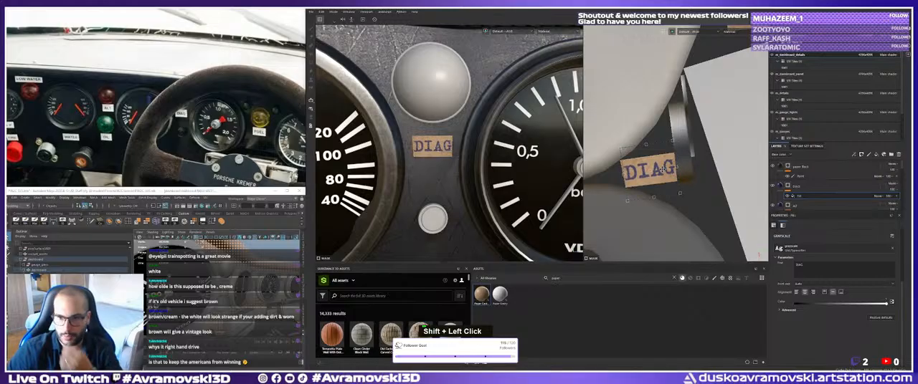
{"action": "right_click_drag", "start_coordinate": [661, 171], "coordinate": [664, 175], "text": "alt"}
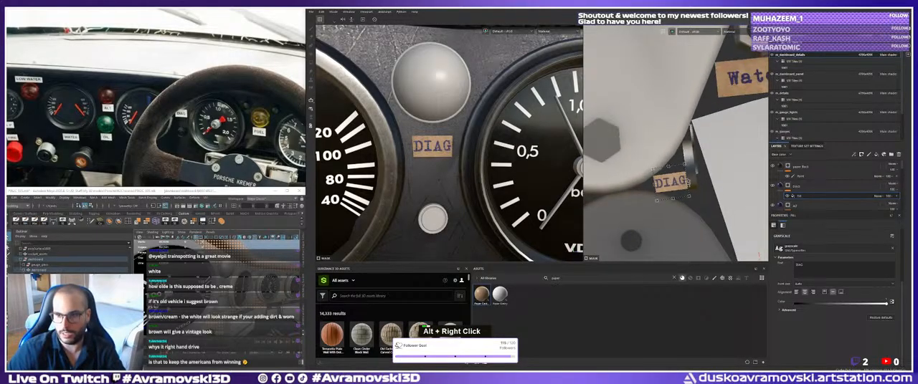
Compare the blank strip between the gauge reading up to 2,0 and the tachometer with the reference photo.
{"action": "middle_click_drag", "start_coordinate": [664, 175], "coordinate": [668, 186], "text": "alt"}
{"action": "left_click_drag", "start_coordinate": [668, 187], "coordinate": [707, 192], "text": "alt"}
{"action": "middle_click_drag", "start_coordinate": [707, 192], "coordinate": [683, 185], "text": "alt"}
{"action": "right_click_drag", "start_coordinate": [682, 185], "coordinate": [688, 185], "text": "alt"}
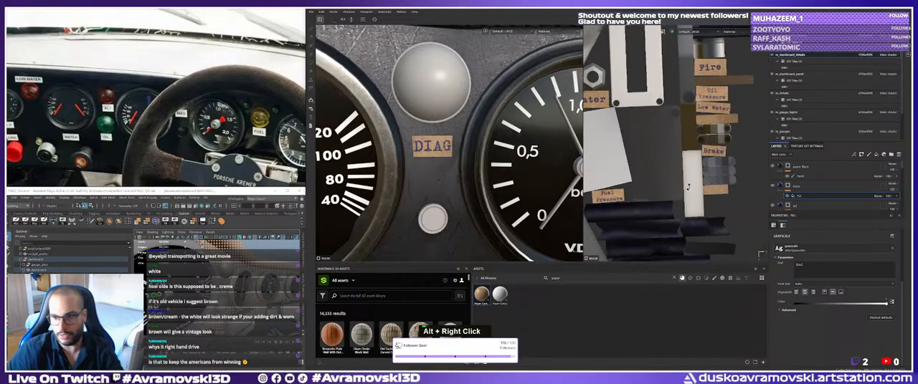
{"action": "middle_click_drag", "start_coordinate": [688, 187], "coordinate": [680, 186], "text": "alt"}
{"action": "right_click_drag", "start_coordinate": [581, 184], "coordinate": [575, 187], "text": "alt"}
{"action": "middle_click_drag", "start_coordinate": [575, 187], "coordinate": [540, 188], "text": "alt"}
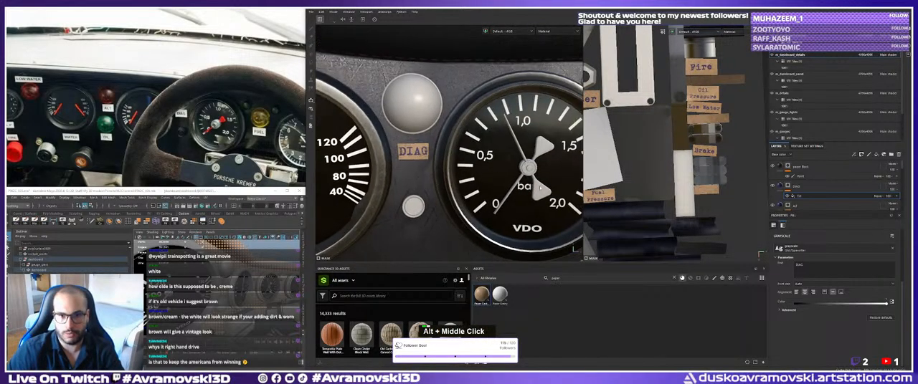
{"action": "right_click_drag", "start_coordinate": [540, 187], "coordinate": [529, 189], "text": "alt"}
{"action": "middle_click_drag", "start_coordinate": [529, 189], "coordinate": [488, 167], "text": "alt"}
{"action": "right_click_drag", "start_coordinate": [488, 166], "coordinate": [473, 167], "text": "alt"}
{"action": "middle_click_drag", "start_coordinate": [474, 168], "coordinate": [455, 177], "text": "alt"}
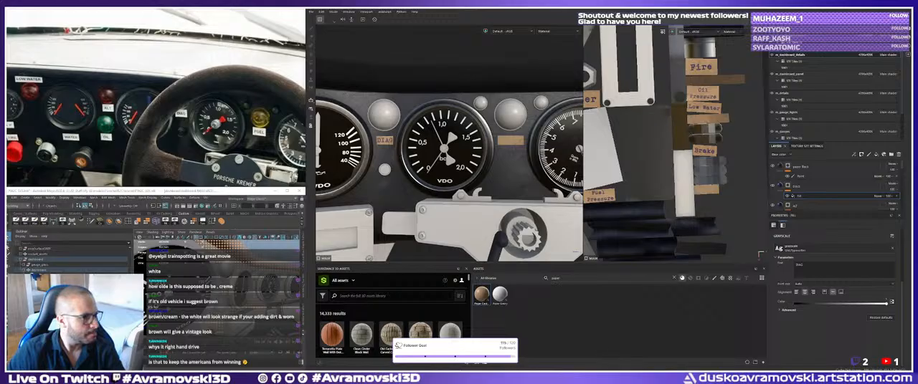
{"action": "left_click", "coordinate": [797, 186], "text": "ctrl"}
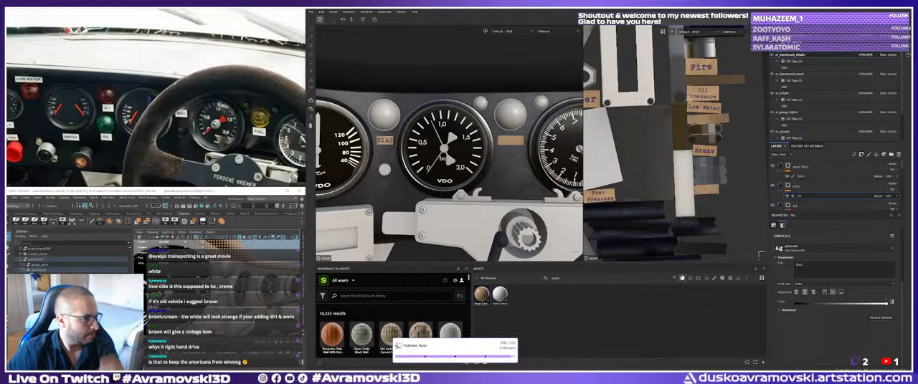
{"action": "scroll", "coordinate": [797, 186], "scroll_direction": "up", "scroll_amount": 1}
{"action": "scroll", "coordinate": [797, 187], "scroll_direction": "down", "scroll_amount": 1}
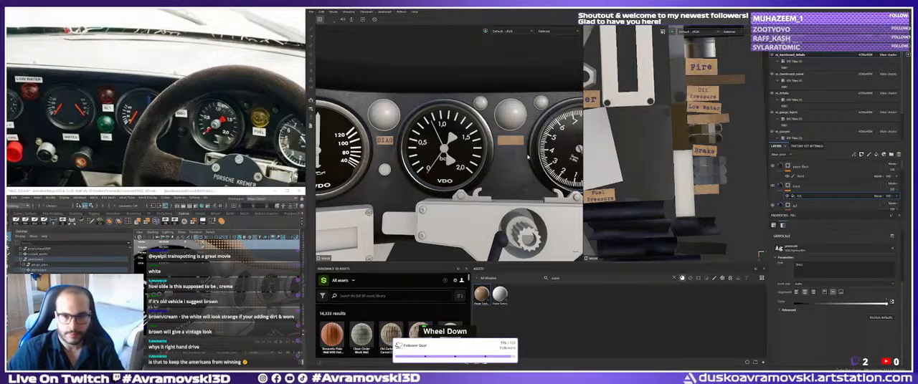
Duplicate the DIAG text layer for the blank strip beside the tachometer.
{"action": "middle_click_drag", "start_coordinate": [528, 157], "coordinate": [499, 164], "text": "alt"}
{"action": "left_click_drag", "start_coordinate": [500, 164], "coordinate": [430, 160], "text": "alt"}
{"action": "middle_click_drag", "start_coordinate": [430, 160], "coordinate": [452, 160], "text": "alt"}
{"action": "right_click_drag", "start_coordinate": [430, 159], "coordinate": [459, 158], "text": "alt"}
{"action": "middle_click_drag", "start_coordinate": [458, 158], "coordinate": [445, 177], "text": "alt"}
{"action": "right_click_drag", "start_coordinate": [444, 177], "coordinate": [461, 177], "text": "alt"}
{"action": "left_click", "coordinate": [802, 188]}
{"action": "key", "text": "ctrl+d"}
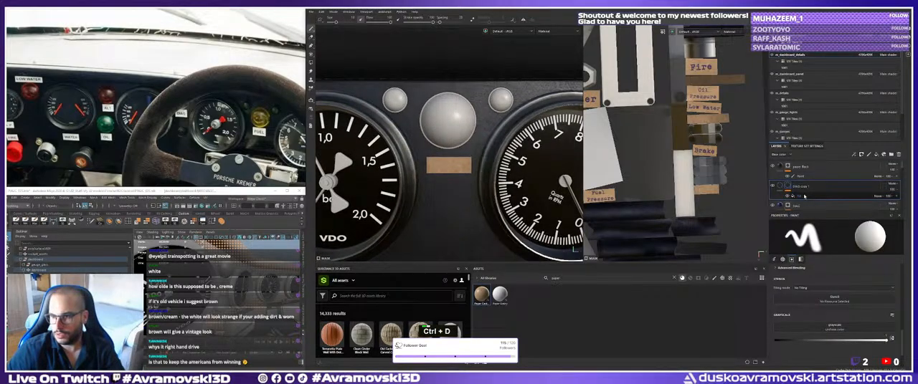
{"action": "double_click", "coordinate": [800, 187]}
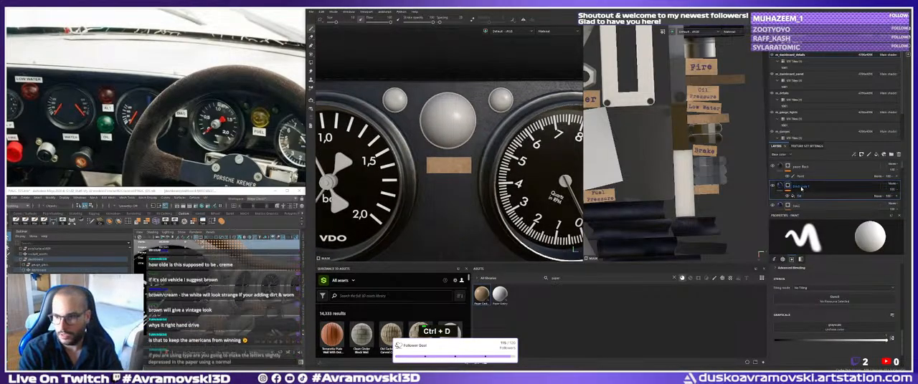
Locate the blank strip for the label beside the tachometer in the 3D view and the UV layout.
{"action": "key", "text": "F2"}
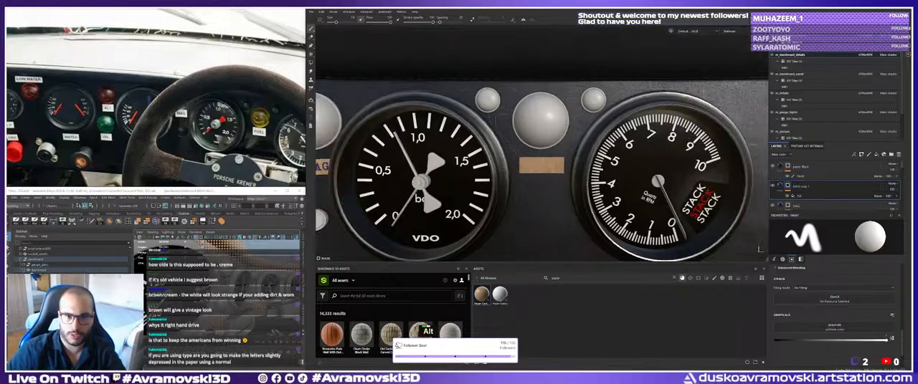
{"action": "right_click_drag", "start_coordinate": [482, 169], "coordinate": [464, 173], "text": "alt"}
{"action": "key", "text": "F3"}
{"action": "middle_click_drag", "start_coordinate": [464, 174], "coordinate": [495, 188], "text": "alt"}
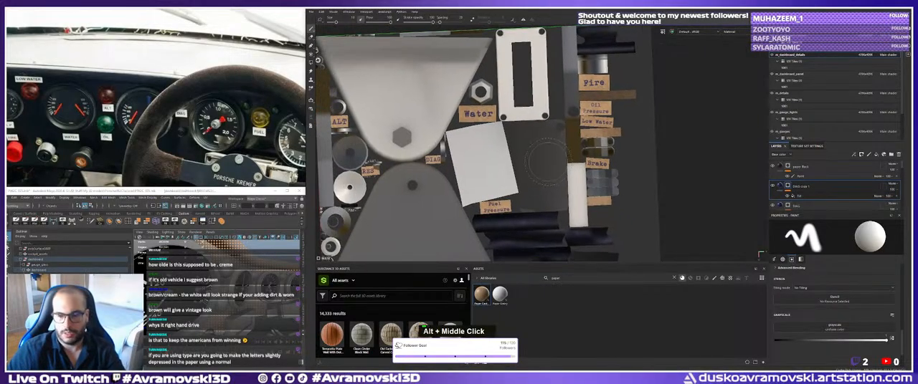
{"action": "middle_click_drag", "start_coordinate": [536, 167], "coordinate": [531, 170], "text": "alt"}
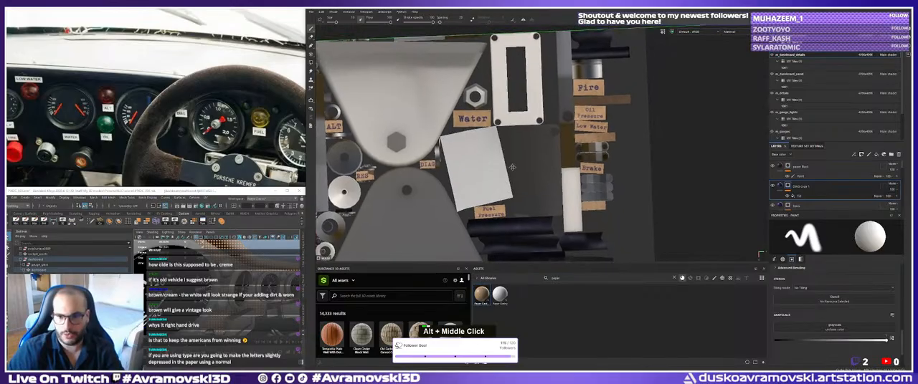
{"action": "right_click_drag", "start_coordinate": [530, 171], "coordinate": [574, 190], "text": "alt"}
{"action": "middle_click", "coordinate": [591, 188], "text": "alt"}
{"action": "double_click", "coordinate": [801, 186]}
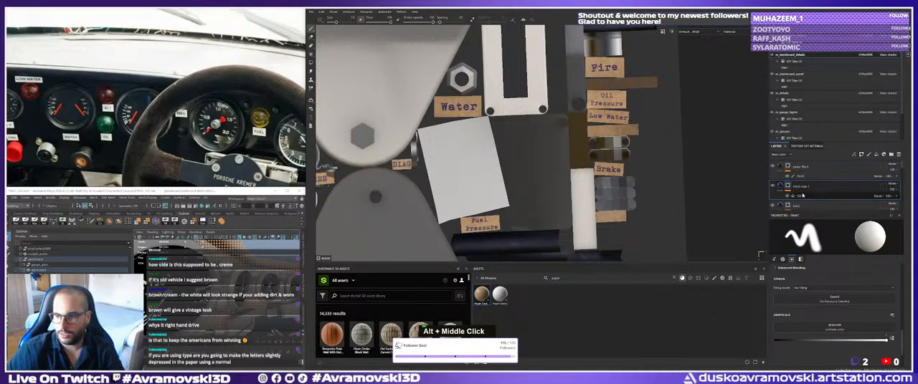
{"action": "double_click", "coordinate": [804, 188]}
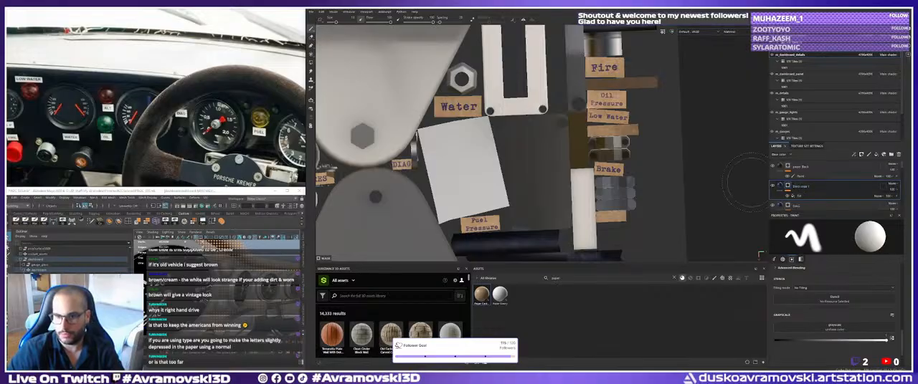
{"action": "middle_click_drag", "start_coordinate": [513, 142], "coordinate": [532, 144], "text": "alt"}
{"action": "mouse_move", "coordinate": [531, 144]}
{"action": "left_mouse_down", "text": "alt"}
{"action": "mouse_move", "coordinate": [566, 144]}
{"action": "mouse_move", "coordinate": [531, 144]}
{"action": "left_mouse_up", "text": "alt"}
{"action": "middle_click_drag", "start_coordinate": [532, 143], "coordinate": [505, 151], "text": "alt"}
{"action": "right_click_drag", "start_coordinate": [505, 151], "coordinate": [529, 171], "text": "alt"}
{"action": "middle_click_drag", "start_coordinate": [529, 171], "coordinate": [545, 151], "text": "alt"}
{"action": "double_click", "coordinate": [804, 188]}
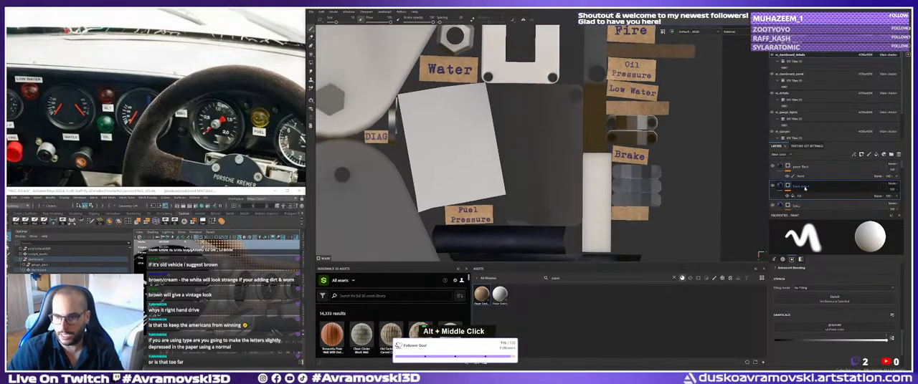
{"action": "type", "text": "DIAG"}
{"action": "key", "text": "Return"}
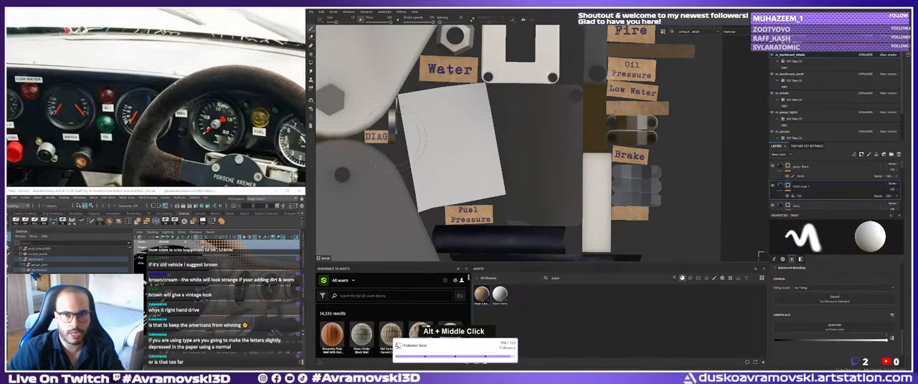
Rename the duplicated DIAG layer to FUEL and change its text to FUEL.
{"action": "key", "text": "F2"}
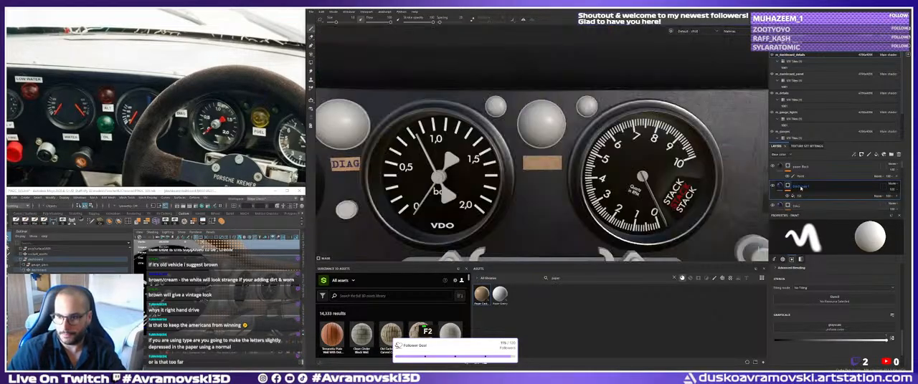
{"action": "key", "text": "F3"}
{"action": "double_click", "coordinate": [801, 187]}
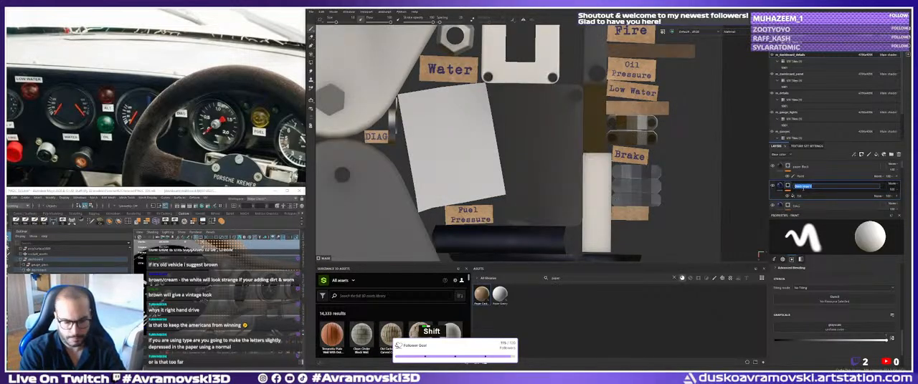
{"action": "type", "text": "FUEL"}
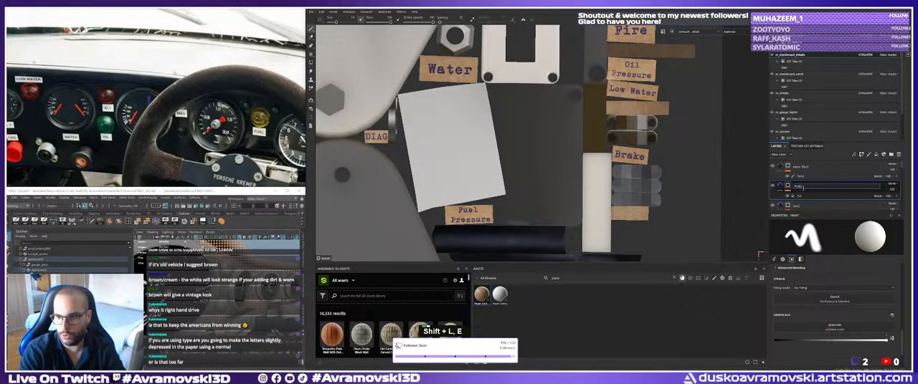
{"action": "left_click", "coordinate": [809, 199]}
{"action": "left_click", "coordinate": [798, 190]}
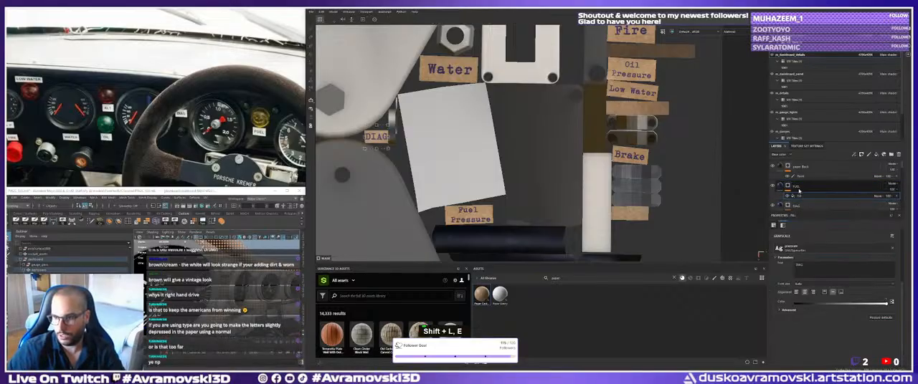
{"action": "left_click", "coordinate": [801, 197]}
{"action": "type", "text": "FUEL"}
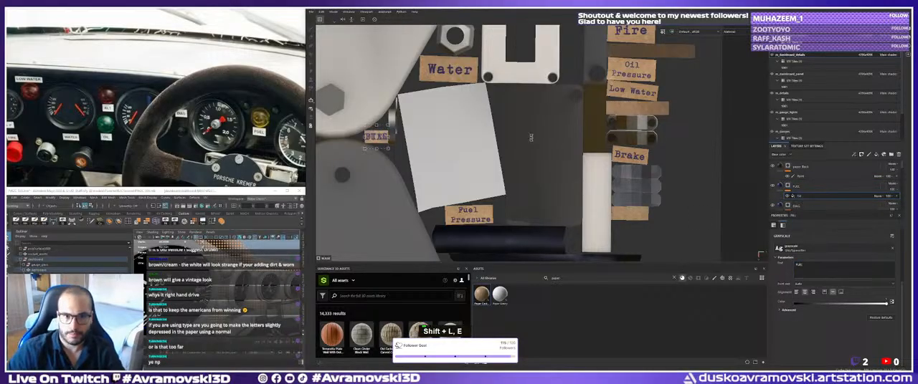
Move the FUEL text from the DIAG strip to the blank strip below the Brake strip in the UV layout.
{"action": "right_click", "coordinate": [410, 139], "text": "alt"}
{"action": "right_click_drag", "start_coordinate": [410, 138], "coordinate": [415, 139], "text": "alt"}
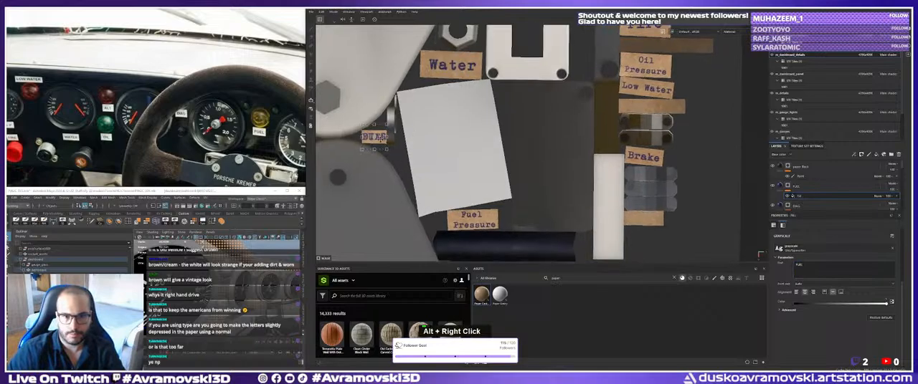
{"action": "left_click_drag", "start_coordinate": [381, 140], "coordinate": [649, 222]}
{"action": "right_click_drag", "start_coordinate": [648, 222], "coordinate": [374, 149], "text": "alt"}
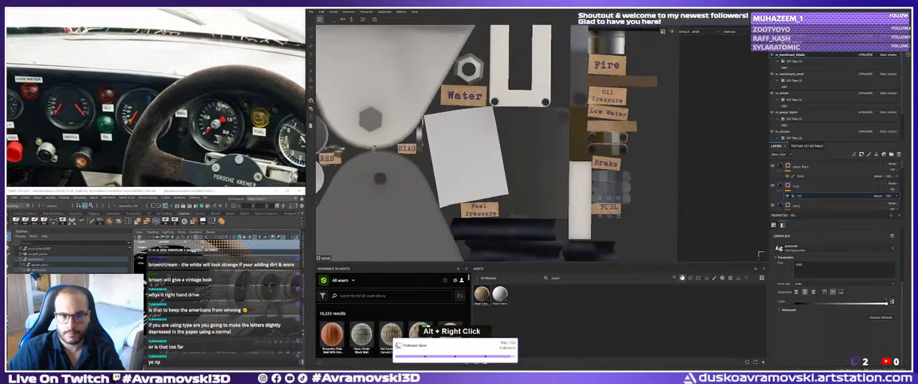
{"action": "key", "text": "F2"}
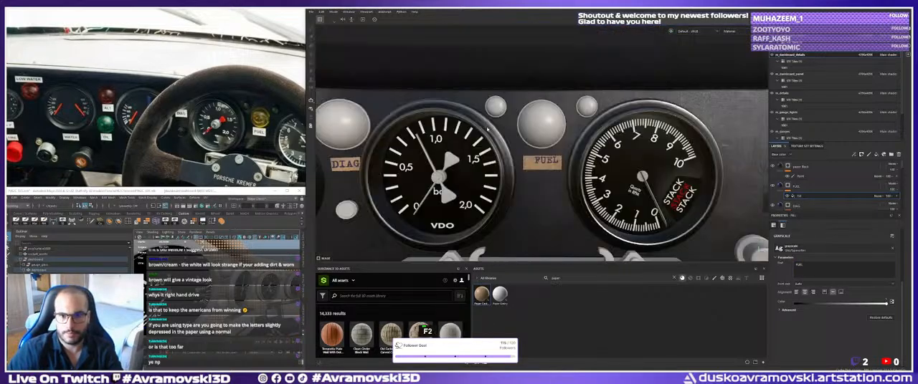
Enlarge the FUEL text and center it on its cardboard strip.
{"action": "key", "text": "F1"}
{"action": "middle_click_drag", "start_coordinate": [530, 187], "coordinate": [494, 166], "text": "alt"}
{"action": "right_click_drag", "start_coordinate": [495, 167], "coordinate": [463, 162], "text": "alt"}
{"action": "middle_click_drag", "start_coordinate": [462, 162], "coordinate": [459, 168], "text": "alt"}
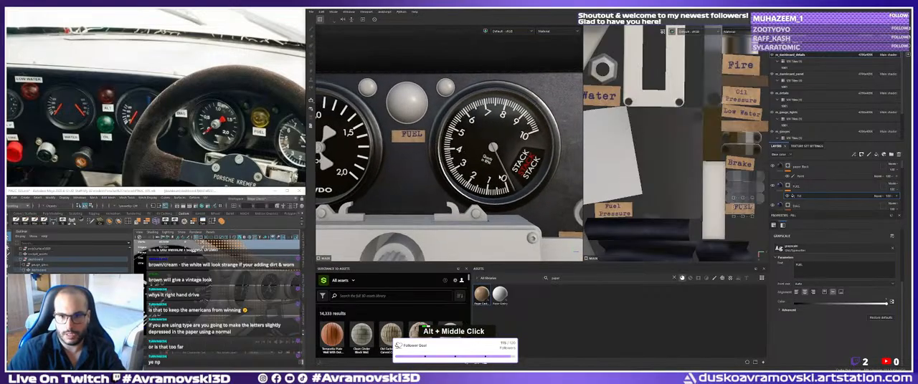
{"action": "right_click_drag", "start_coordinate": [458, 168], "coordinate": [448, 168], "text": "alt"}
{"action": "middle_click_drag", "start_coordinate": [745, 208], "coordinate": [713, 209], "text": "alt"}
{"action": "right_click_drag", "start_coordinate": [713, 210], "coordinate": [746, 210], "text": "alt"}
{"action": "left_click_drag", "start_coordinate": [725, 215], "coordinate": [718, 218]}
Compare the remaining blank strips around the tachometer and the side of the dashboard with the reference photo.
{"action": "right_click_drag", "start_coordinate": [542, 159], "coordinate": [498, 152], "text": "alt"}
{"action": "middle_click_drag", "start_coordinate": [498, 152], "coordinate": [436, 146], "text": "alt"}
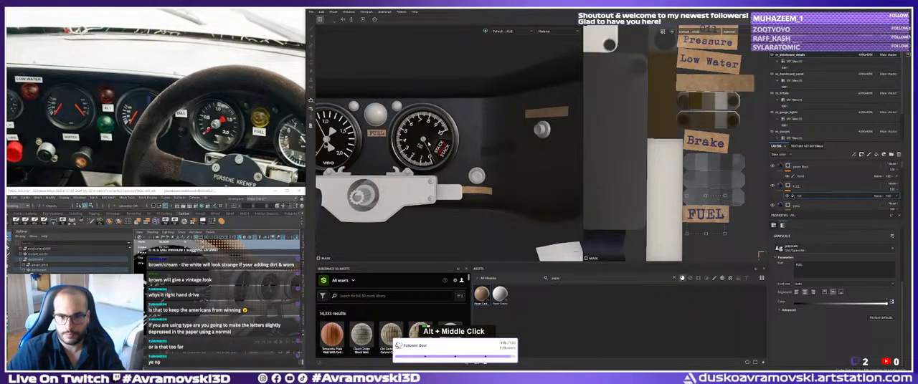
{"action": "left_click_drag", "start_coordinate": [436, 146], "coordinate": [432, 151], "text": "alt"}
{"action": "middle_click", "coordinate": [433, 151], "text": "alt"}
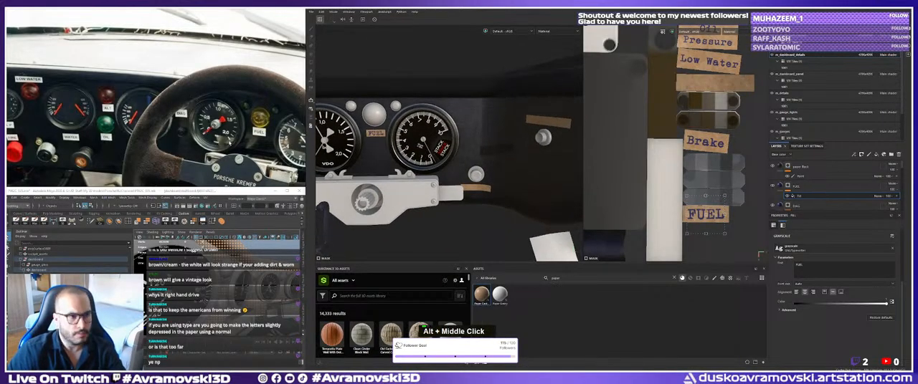
{"action": "scroll", "coordinate": [127, 140], "scroll_direction": "up", "scroll_amount": 3}
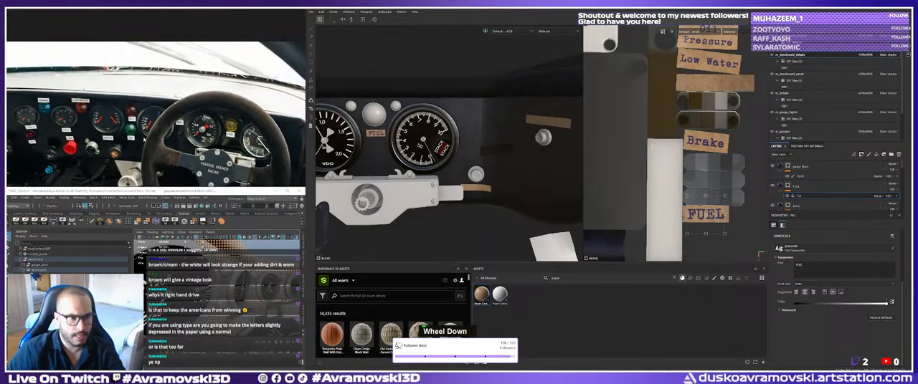
{"action": "middle_click_drag", "start_coordinate": [140, 144], "coordinate": [41, 86]}
{"action": "scroll", "coordinate": [215, 143], "scroll_direction": "down", "scroll_amount": 2}
{"action": "middle_click_drag", "start_coordinate": [286, 152], "coordinate": [209, 132]}
{"action": "middle_click_drag", "start_coordinate": [265, 154], "coordinate": [298, 145]}
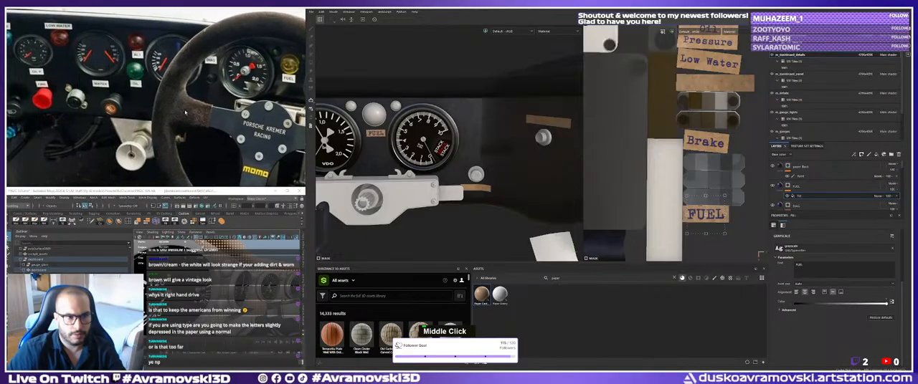
Check the labels in the reference photos and examine the blank cardboard strip beneath the knob beside the tachometer.
{"action": "scroll", "coordinate": [265, 136], "scroll_direction": "down", "scroll_amount": 4}
{"action": "middle_click_drag", "start_coordinate": [36, 141], "coordinate": [154, 50]}
{"action": "scroll", "coordinate": [156, 100], "scroll_direction": "down", "scroll_amount": 2}
{"action": "scroll", "coordinate": [111, 114], "scroll_direction": "up", "scroll_amount": 4}
{"action": "scroll", "coordinate": [185, 129], "scroll_direction": "up", "scroll_amount": 3}
{"action": "middle_click_drag", "start_coordinate": [185, 146], "coordinate": [174, 138]}
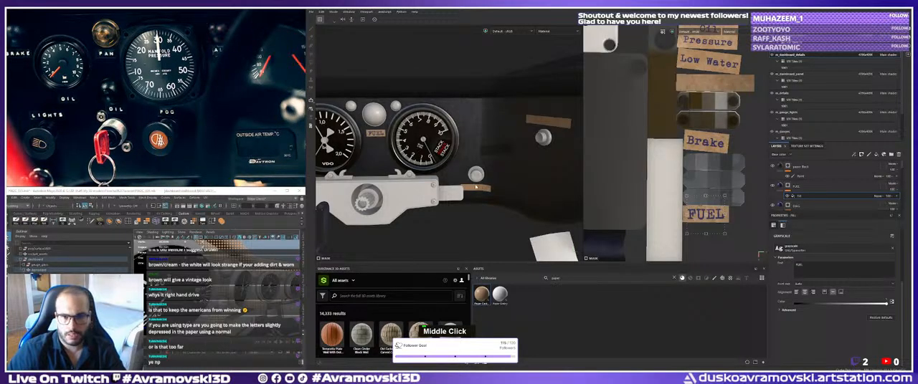
{"action": "middle_click_drag", "start_coordinate": [476, 187], "coordinate": [461, 183], "text": "alt"}
{"action": "right_click_drag", "start_coordinate": [461, 183], "coordinate": [505, 201], "text": "alt"}
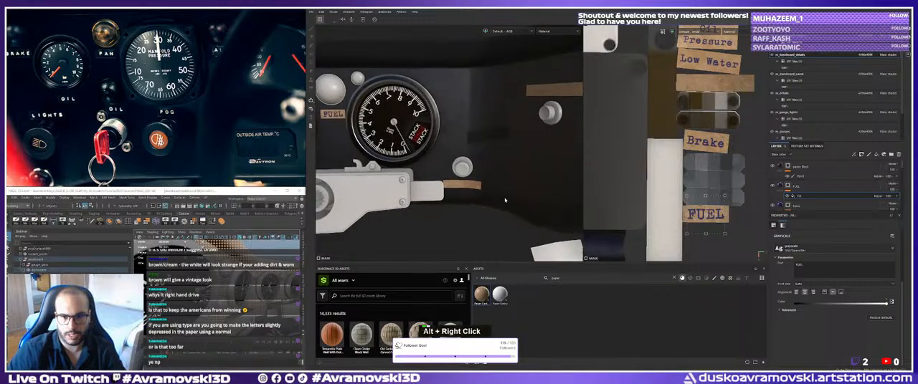
{"action": "left_click_drag", "start_coordinate": [505, 201], "coordinate": [463, 187], "text": "alt"}
{"action": "right_click_drag", "start_coordinate": [431, 184], "coordinate": [450, 187], "text": "alt"}
{"action": "middle_click_drag", "start_coordinate": [441, 184], "coordinate": [429, 180], "text": "alt"}
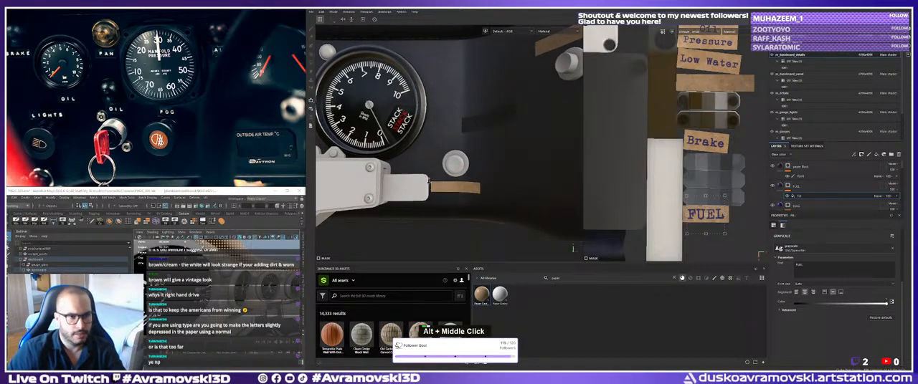
{"action": "right_click_drag", "start_coordinate": [428, 179], "coordinate": [393, 176], "text": "alt"}
{"action": "left_click_drag", "start_coordinate": [392, 176], "coordinate": [397, 183], "text": "alt"}
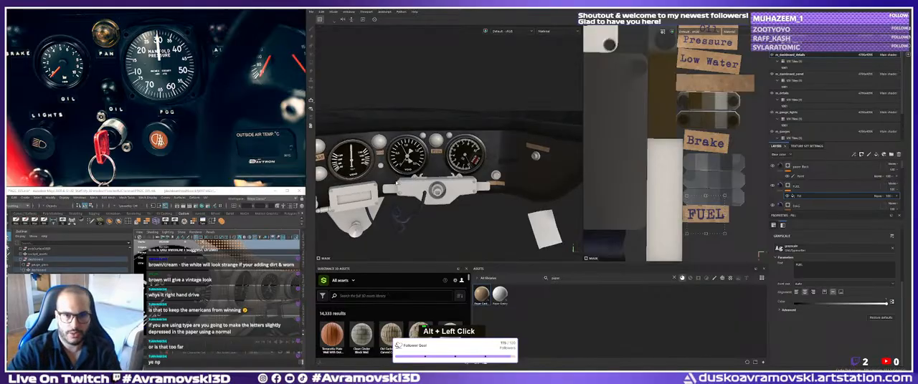
Survey the labelled strips along the whole dashboard and inspect the remaining blank strip beneath the round knob up close.
{"action": "middle_click_drag", "start_coordinate": [397, 183], "coordinate": [457, 184], "text": "alt"}
{"action": "left_click_drag", "start_coordinate": [457, 184], "coordinate": [450, 182], "text": "alt"}
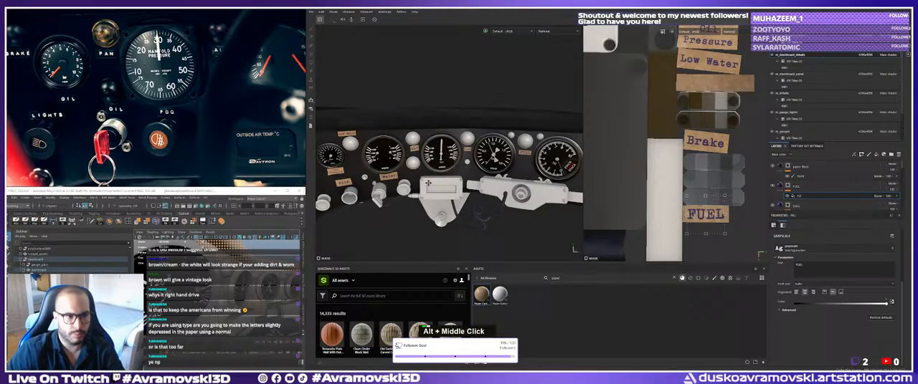
{"action": "middle_click_drag", "start_coordinate": [428, 183], "coordinate": [505, 185], "text": "alt"}
{"action": "left_click_drag", "start_coordinate": [402, 190], "coordinate": [351, 192], "text": "alt"}
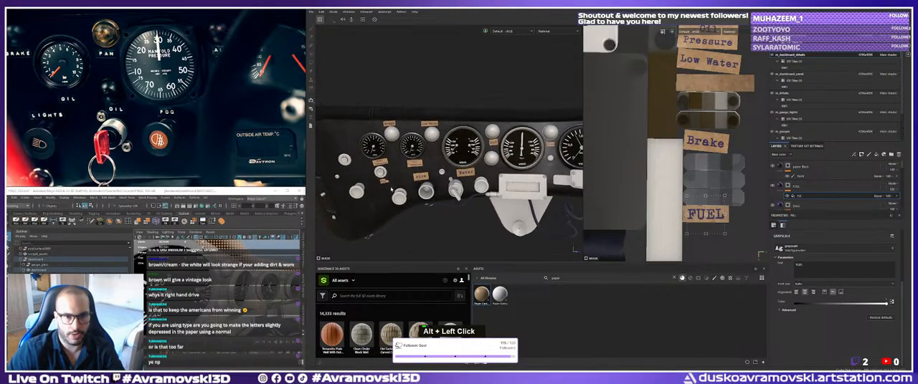
{"action": "middle_click_drag", "start_coordinate": [458, 187], "coordinate": [402, 188], "text": "alt"}
{"action": "left_click_drag", "start_coordinate": [402, 188], "coordinate": [430, 188], "text": "alt"}
{"action": "middle_click_drag", "start_coordinate": [480, 188], "coordinate": [444, 188], "text": "alt"}
{"action": "left_click_drag", "start_coordinate": [444, 188], "coordinate": [470, 189], "text": "alt"}
{"action": "middle_click_drag", "start_coordinate": [548, 189], "coordinate": [481, 190], "text": "alt"}
{"action": "left_click_drag", "start_coordinate": [482, 189], "coordinate": [496, 189], "text": "alt"}
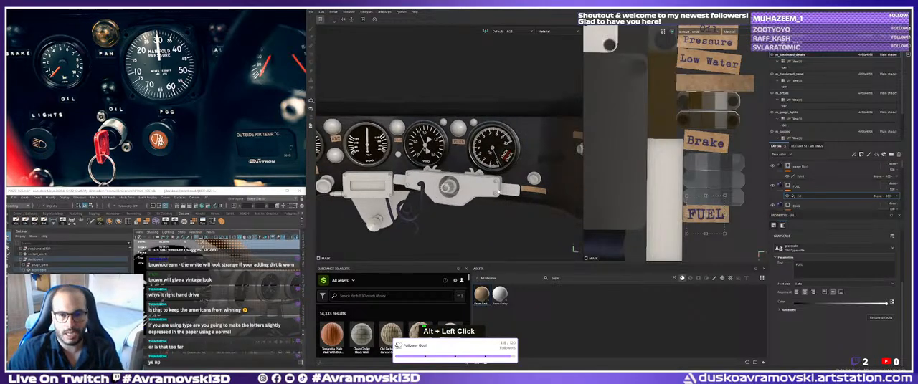
{"action": "left_click_drag", "start_coordinate": [498, 192], "coordinate": [490, 195], "text": "alt"}
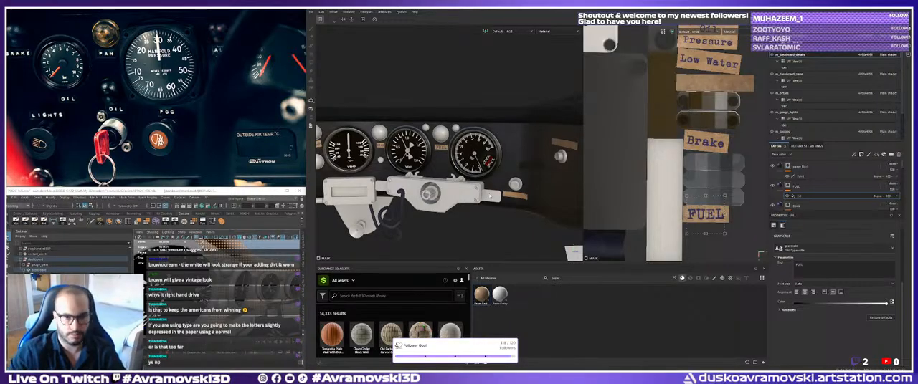
{"action": "middle_click_drag", "start_coordinate": [489, 195], "coordinate": [482, 188], "text": "alt"}
{"action": "right_click_drag", "start_coordinate": [482, 188], "coordinate": [448, 176], "text": "alt"}
{"action": "left_click_drag", "start_coordinate": [448, 176], "coordinate": [423, 180], "text": "alt"}
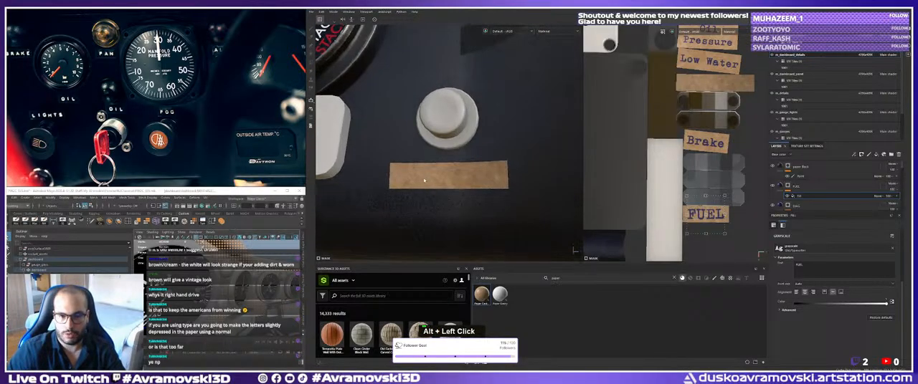
{"action": "left_click_drag", "start_coordinate": [445, 109], "coordinate": [449, 121], "text": "alt"}
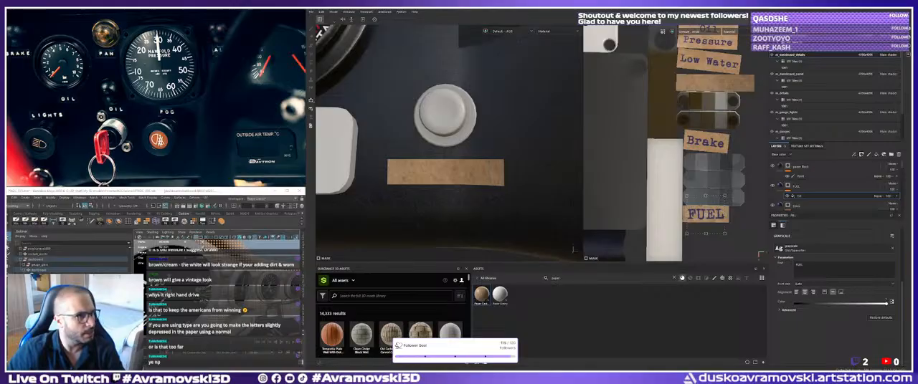
{"action": "key", "text": "Return"}
{"action": "key", "text": "k"}
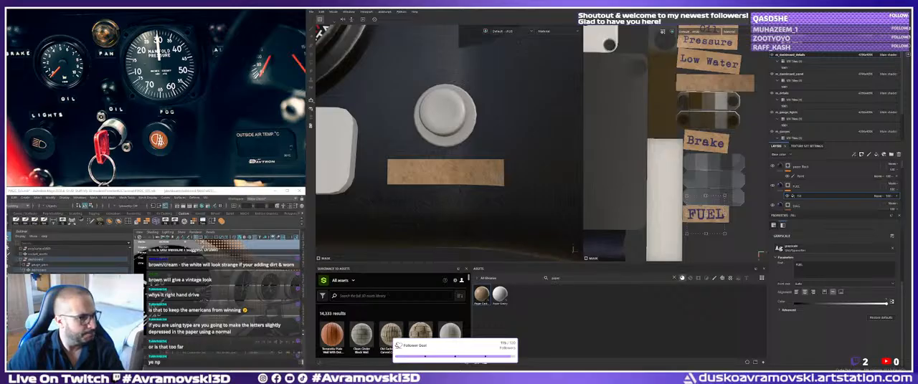
{"action": "double_click", "coordinate": [311, 117]}
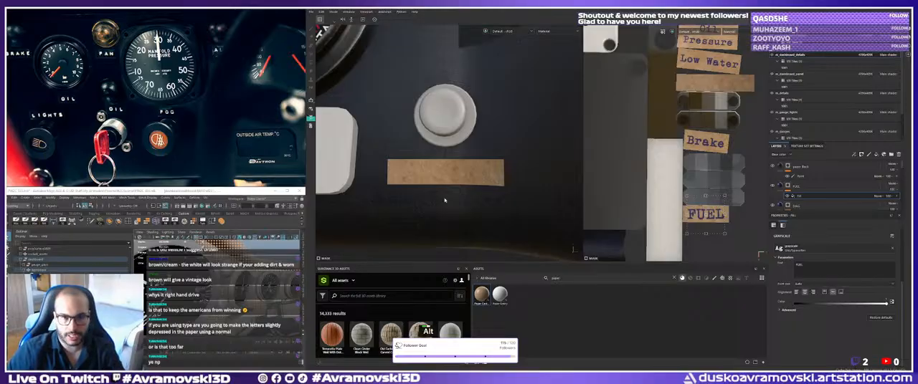
{"action": "left_click_drag", "start_coordinate": [447, 201], "coordinate": [451, 199], "text": "alt"}
{"action": "middle_click_drag", "start_coordinate": [451, 199], "coordinate": [455, 201], "text": "alt"}
{"action": "left_click_drag", "start_coordinate": [454, 201], "coordinate": [511, 194], "text": "alt"}
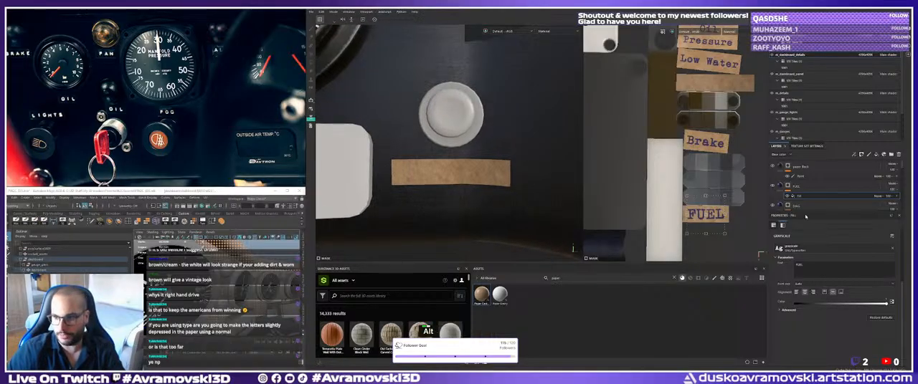
Locate and select the Brake_Type layer in the layer stack, and save the project.
{"action": "scroll", "coordinate": [823, 201], "scroll_direction": "down", "scroll_amount": 3}
{"action": "left_click", "coordinate": [810, 195]}
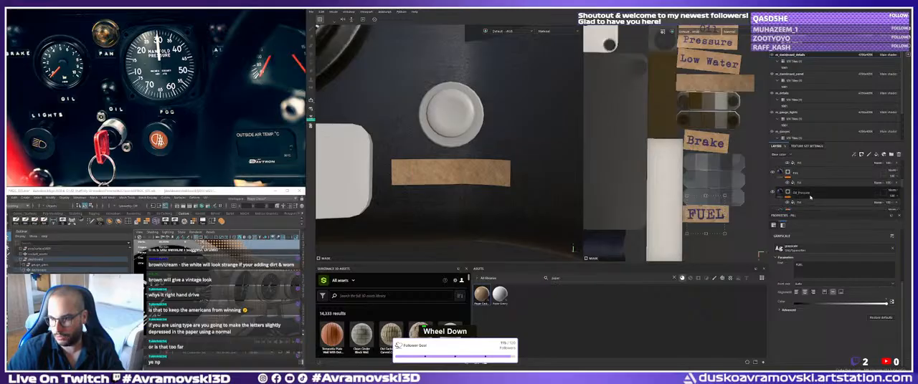
{"action": "scroll", "coordinate": [812, 195], "scroll_direction": "down", "scroll_amount": 1}
{"action": "left_click", "coordinate": [803, 203]}
{"action": "scroll", "coordinate": [813, 192], "scroll_direction": "down", "scroll_amount": 2}
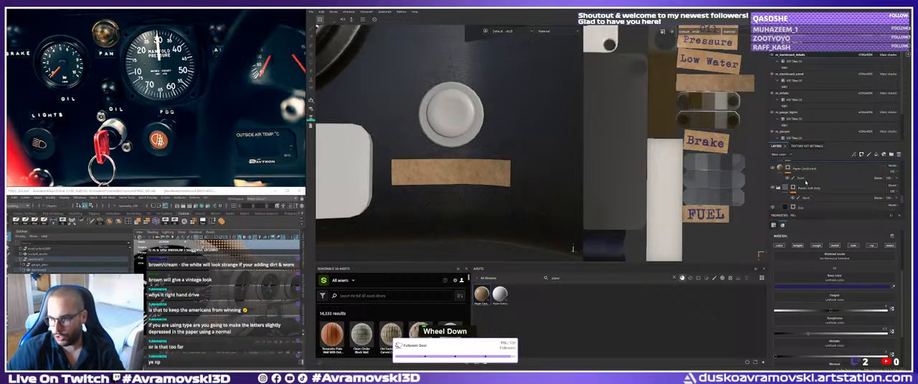
{"action": "scroll", "coordinate": [810, 189], "scroll_direction": "up", "scroll_amount": 1}
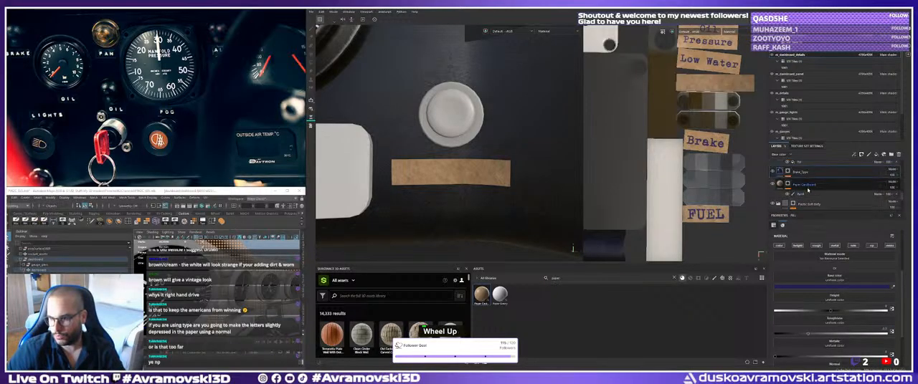
{"action": "left_click", "coordinate": [787, 172]}
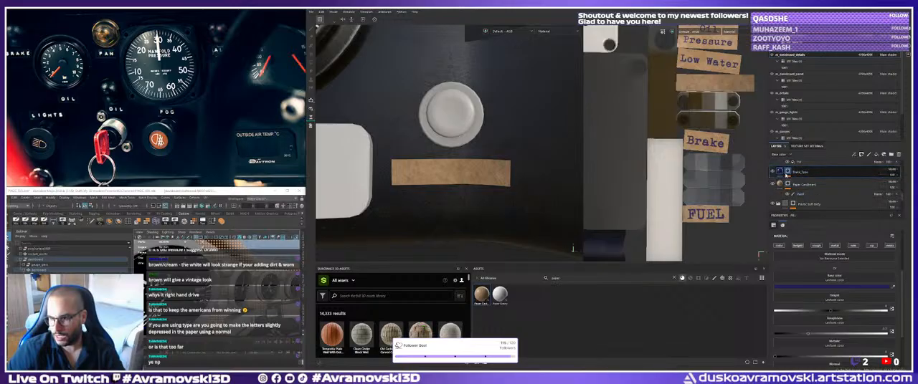
{"action": "key", "text": "ctrl+s"}
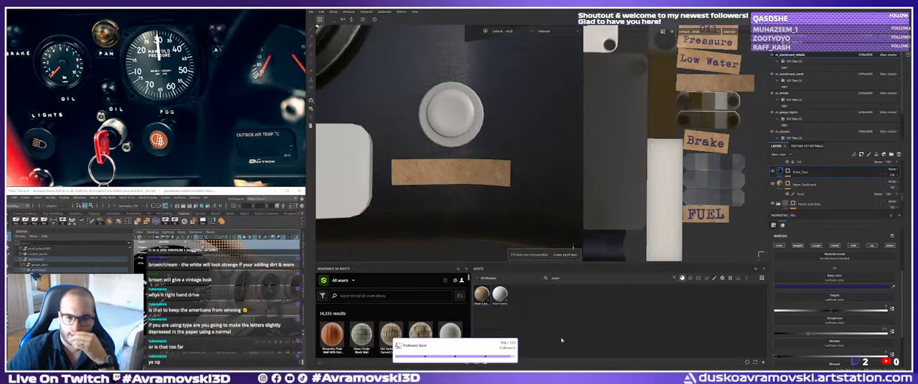
Limit the Brake_Type fill layer to its color and height channels.
{"action": "middle_click_drag", "start_coordinate": [491, 192], "coordinate": [573, 249], "text": "alt"}
{"action": "left_click", "coordinate": [788, 172]}
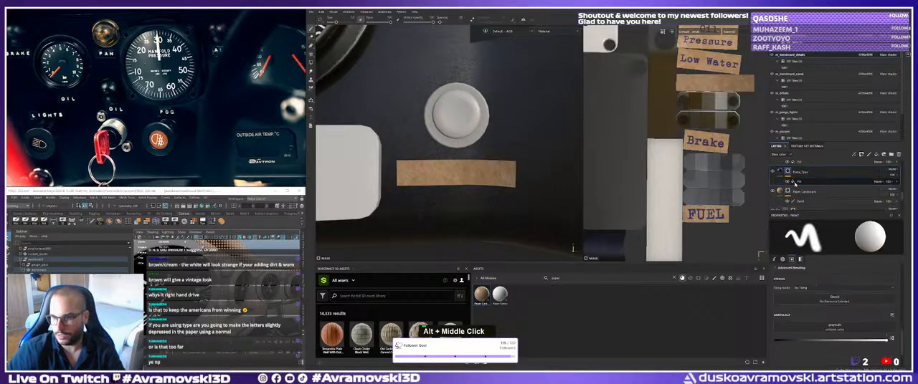
{"action": "left_click", "coordinate": [800, 182]}
{"action": "left_click", "coordinate": [780, 172]}
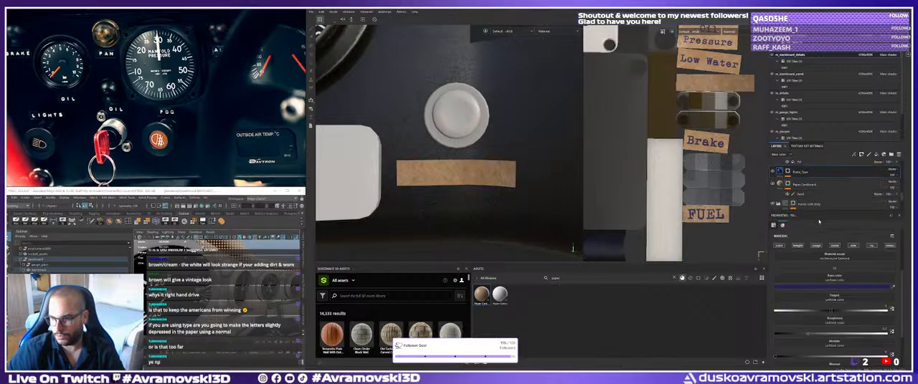
{"action": "key", "text": "alt"}
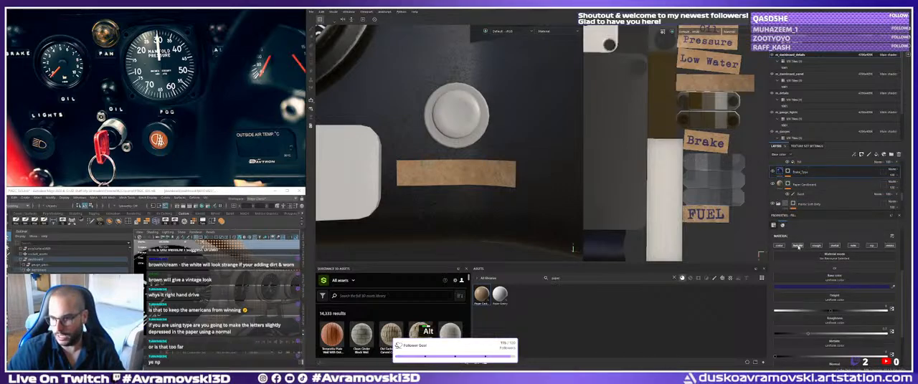
{"action": "left_click", "coordinate": [796, 247], "text": "alt"}
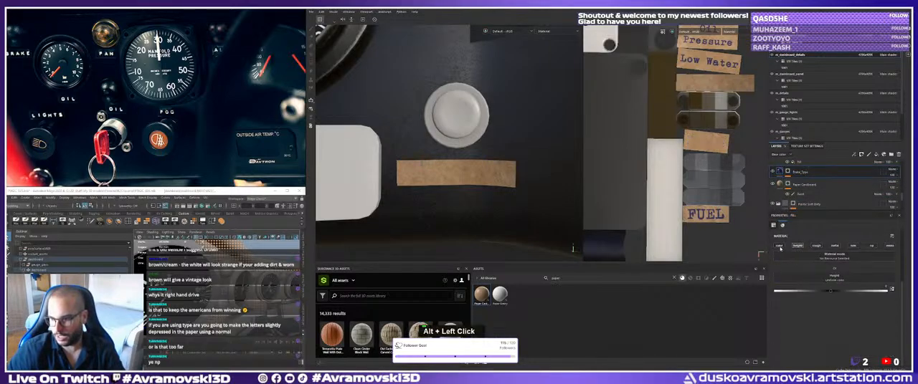
Try recessing the Brake text into its cardboard label with a negative height on the Brake_Type layer.
{"action": "right_click_drag", "start_coordinate": [520, 201], "coordinate": [373, 121], "text": "alt"}
{"action": "middle_click_drag", "start_coordinate": [373, 122], "coordinate": [482, 143], "text": "alt"}
{"action": "left_click_drag", "start_coordinate": [481, 143], "coordinate": [416, 129], "text": "alt"}
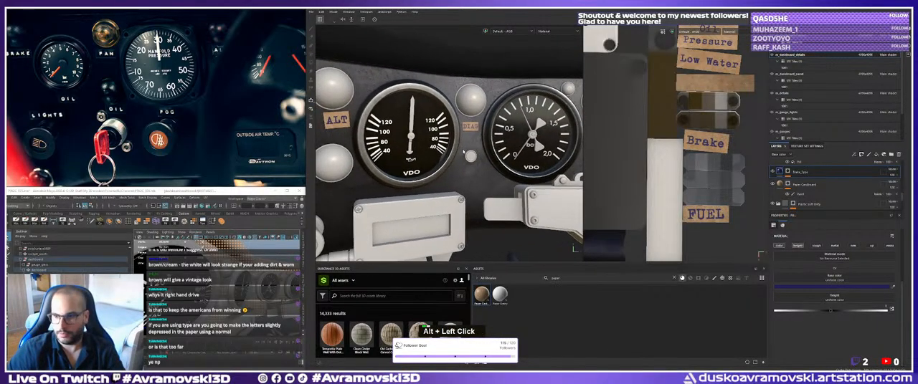
{"action": "middle_click_drag", "start_coordinate": [416, 130], "coordinate": [467, 135], "text": "alt"}
{"action": "left_click_drag", "start_coordinate": [467, 135], "coordinate": [367, 142], "text": "alt"}
{"action": "middle_click_drag", "start_coordinate": [367, 142], "coordinate": [481, 199], "text": "alt"}
{"action": "right_click_drag", "start_coordinate": [481, 199], "coordinate": [507, 242], "text": "alt"}
{"action": "left_click_drag", "start_coordinate": [507, 242], "coordinate": [459, 215], "text": "alt"}
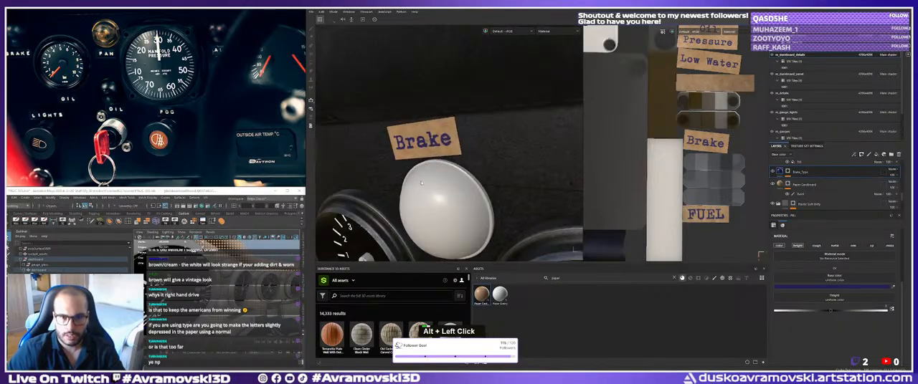
{"action": "right_click_drag", "start_coordinate": [459, 216], "coordinate": [481, 233], "text": "alt"}
{"action": "middle_click_drag", "start_coordinate": [482, 233], "coordinate": [501, 247], "text": "alt"}
{"action": "right_click_drag", "start_coordinate": [501, 247], "coordinate": [511, 255], "text": "alt"}
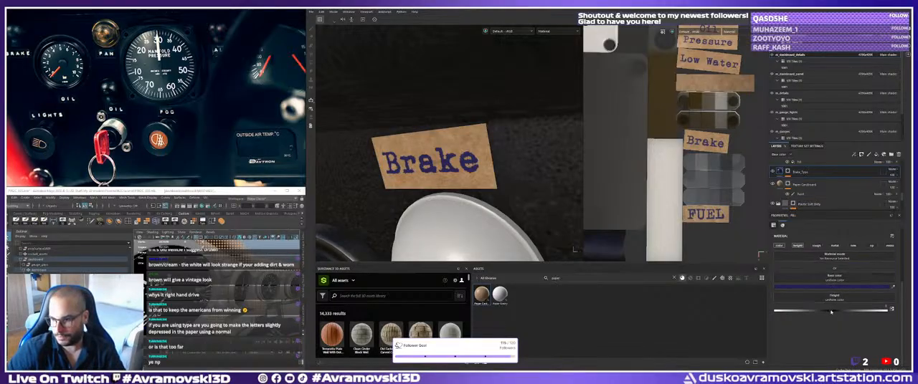
{"action": "mouse_move", "coordinate": [831, 312]}
{"action": "left_mouse_down"}
{"action": "mouse_move", "coordinate": [814, 311]}
{"action": "mouse_move", "coordinate": [845, 316]}
{"action": "mouse_move", "coordinate": [827, 317]}
{"action": "left_mouse_up"}
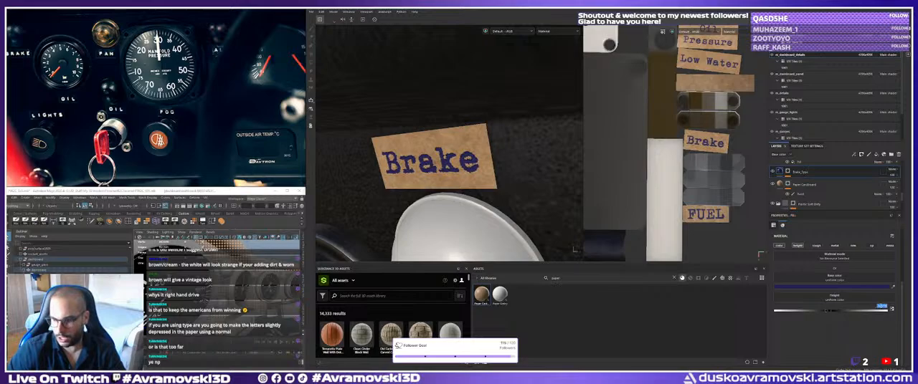
{"action": "type", "text": "1"}
{"action": "key", "text": "Return"}
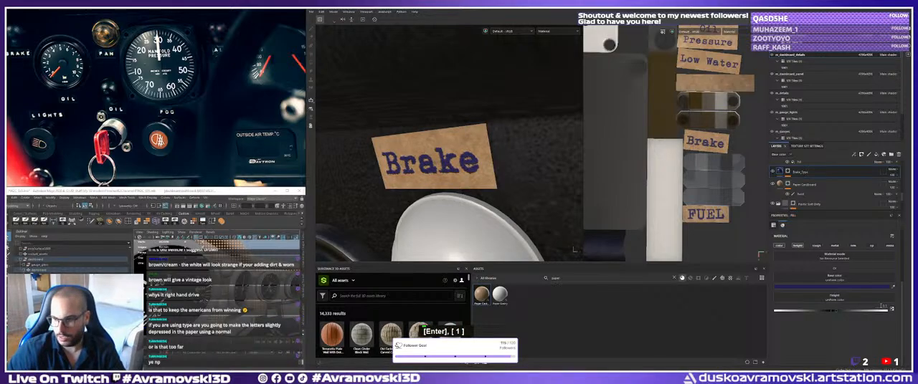
{"action": "double_click", "coordinate": [882, 306]}
{"action": "type", "text": "-0."}
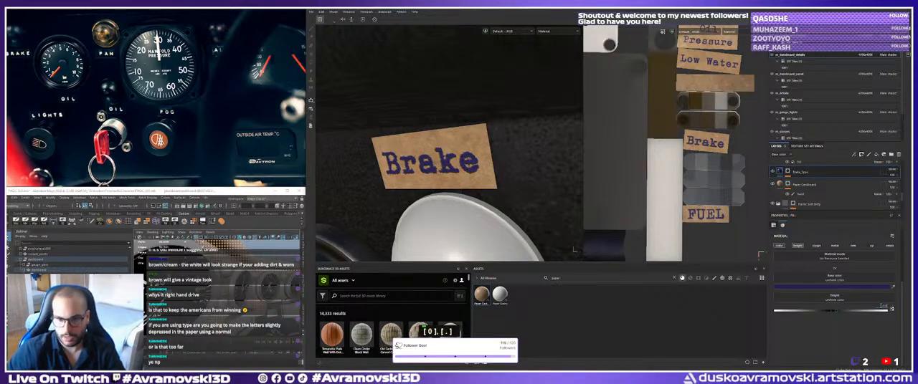
{"action": "key", "text": "Return"}
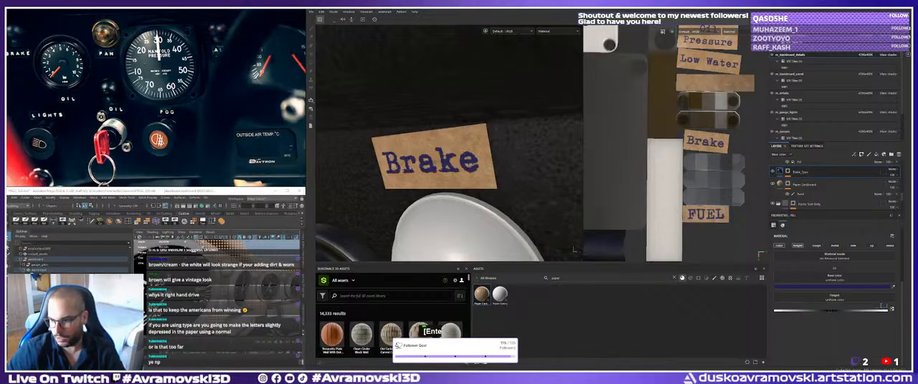
{"action": "key", "text": "1"}
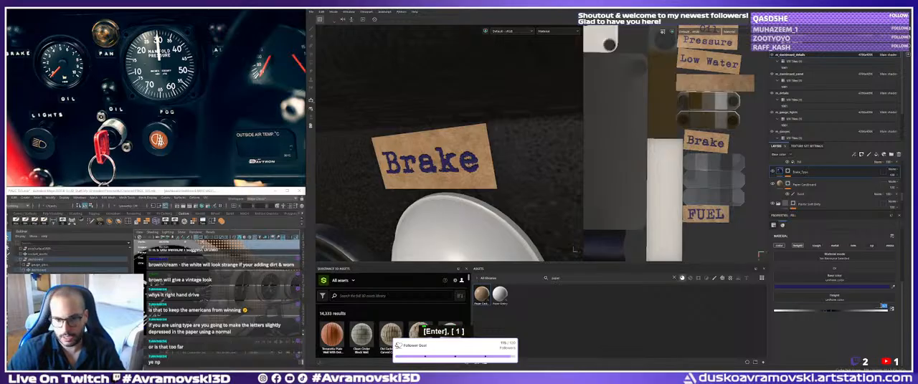
Set the Brake_Type layer's height to -0.05 and check the depressed lettering under changed lighting.
{"action": "key", "text": "minus"}
{"action": "type", "text": ".05"}
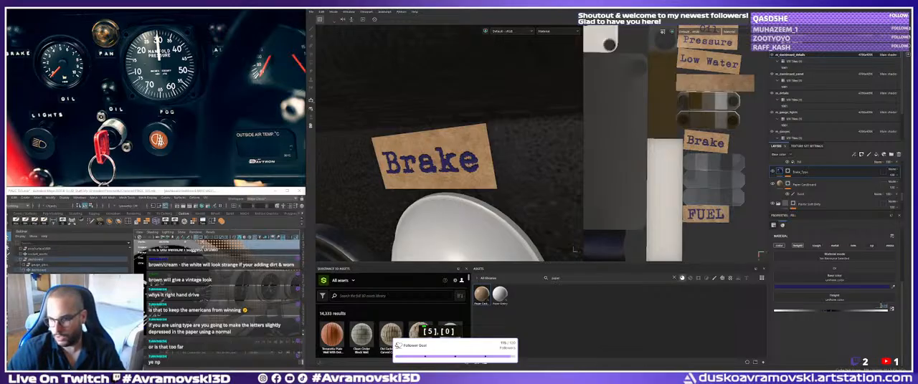
{"action": "key", "text": "Return"}
{"action": "left_click_drag", "start_coordinate": [468, 169], "coordinate": [489, 171], "text": "alt"}
{"action": "right_click_drag", "start_coordinate": [488, 171], "coordinate": [464, 183], "text": "shift"}
{"action": "left_click_drag", "start_coordinate": [464, 183], "coordinate": [466, 186], "text": "alt"}
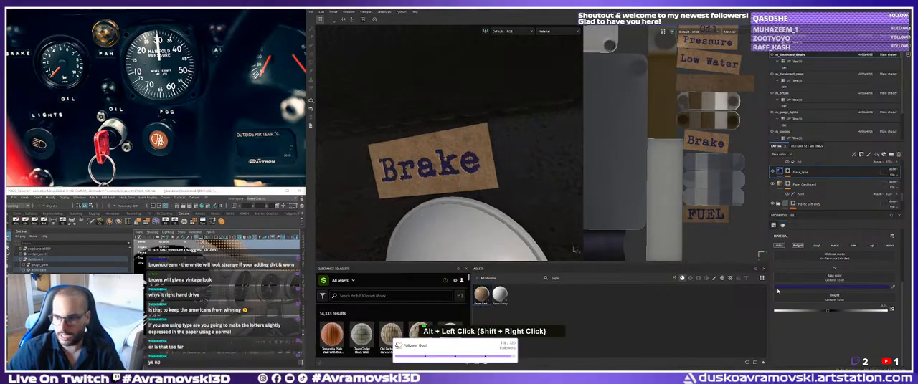
Add a Blur filter to the Brake_Type layer's mask and lower its blur intensity to soften the lettering slightly.
{"action": "left_click", "coordinate": [787, 175]}
{"action": "right_click", "coordinate": [802, 182]}
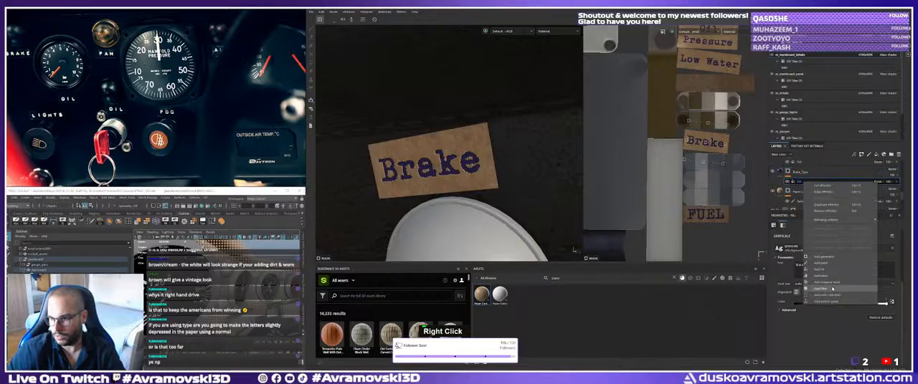
{"action": "left_click", "coordinate": [831, 288]}
{"action": "left_click", "coordinate": [841, 240]}
{"action": "left_click", "coordinate": [862, 259]}
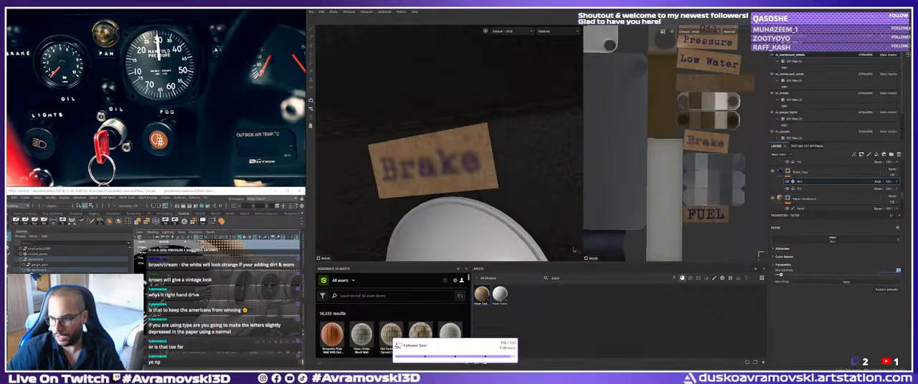
{"action": "type", "text": "2"}
{"action": "key", "text": "Return"}
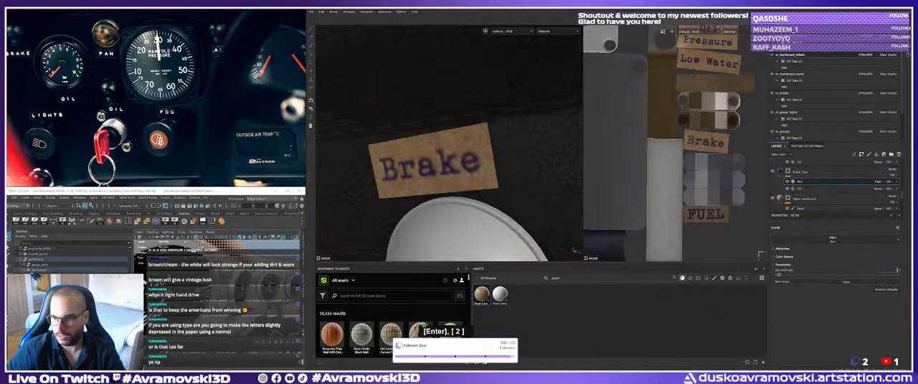
Adjust the blur intensity on the Brake_Type mask and inspect the Brake lettering under changed lighting, close up and from farther away.
{"action": "type", "text": "1"}
{"action": "key", "text": "Return"}
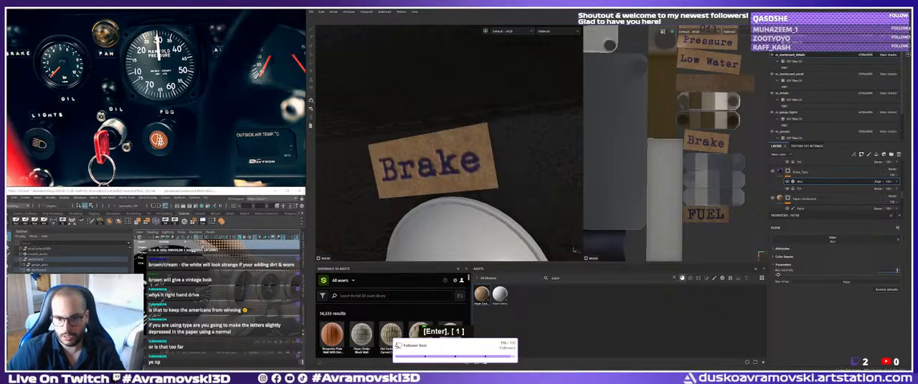
{"action": "left_click_drag", "start_coordinate": [427, 165], "coordinate": [432, 167], "text": "alt"}
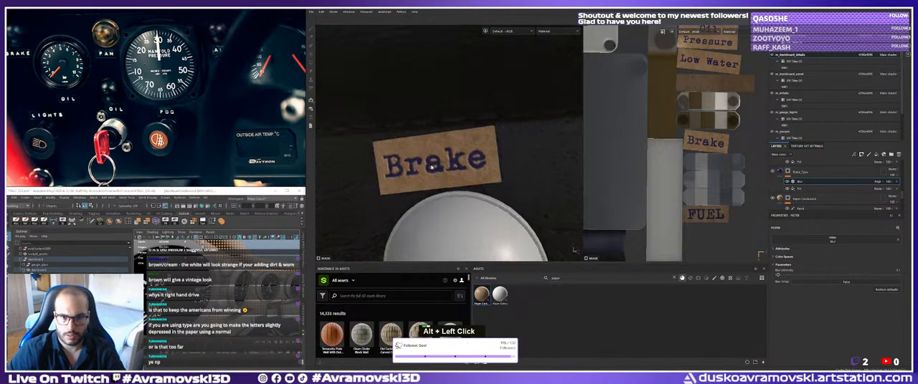
{"action": "right_click_drag", "start_coordinate": [432, 166], "coordinate": [462, 166], "text": "shift"}
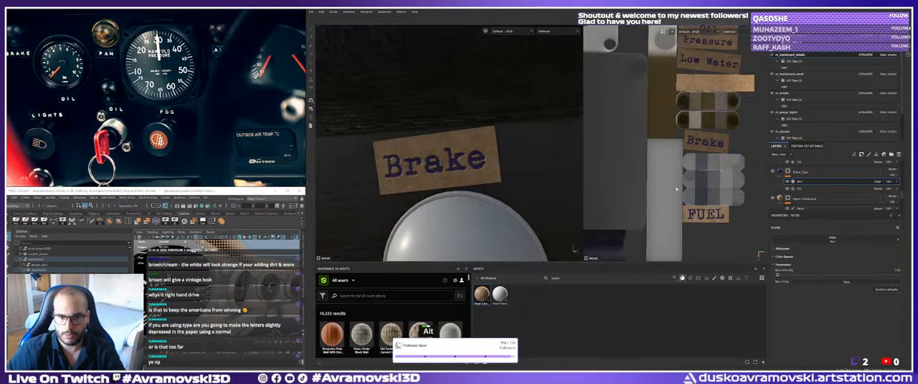
{"action": "left_click_drag", "start_coordinate": [462, 172], "coordinate": [470, 177], "text": "alt"}
{"action": "right_click_drag", "start_coordinate": [471, 177], "coordinate": [433, 180], "text": "alt"}
{"action": "left_click_drag", "start_coordinate": [432, 180], "coordinate": [376, 174], "text": "alt"}
{"action": "right_click_drag", "start_coordinate": [376, 175], "coordinate": [408, 174], "text": "shift"}
{"action": "left_click_drag", "start_coordinate": [397, 188], "coordinate": [356, 252], "text": "alt"}
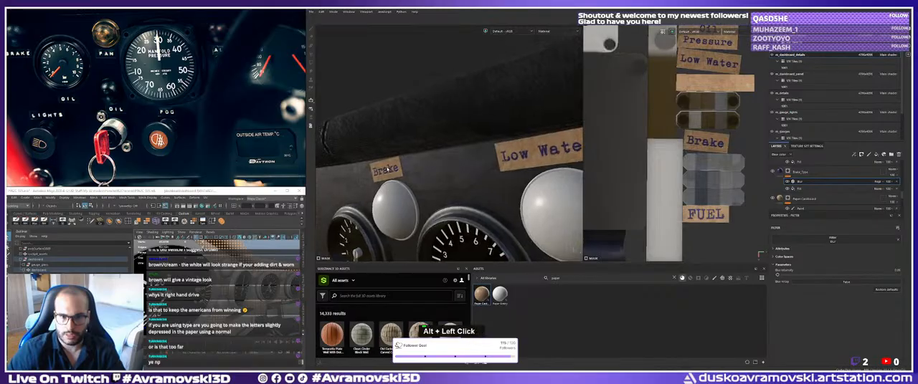
{"action": "middle_click_drag", "start_coordinate": [546, 155], "coordinate": [519, 159], "text": "alt"}
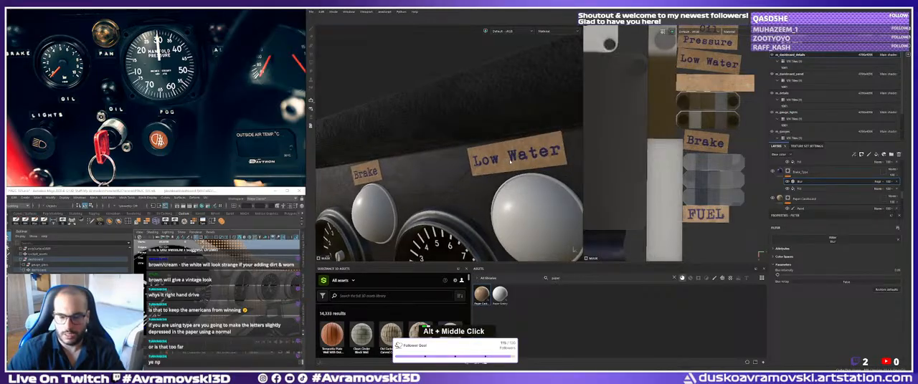
{"action": "left_click_drag", "start_coordinate": [519, 159], "coordinate": [531, 159], "text": "alt"}
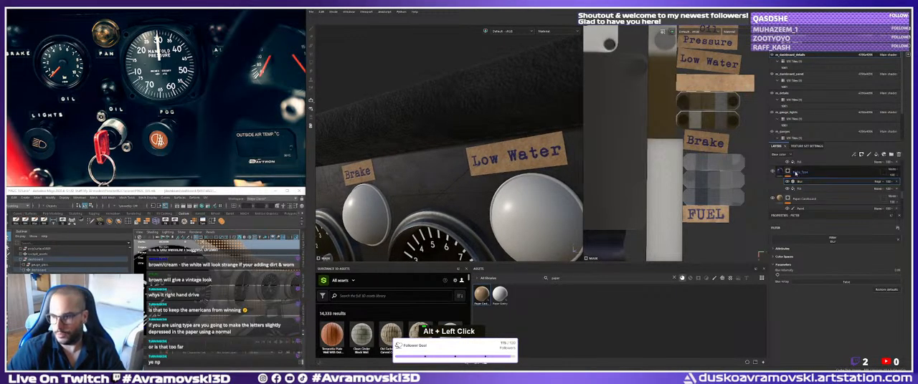
Limit the Low_Water fill layer to its color and height channels and set its height to -0.05.
{"action": "scroll", "coordinate": [806, 188], "scroll_direction": "up", "scroll_amount": 3}
{"action": "left_click", "coordinate": [801, 187]}
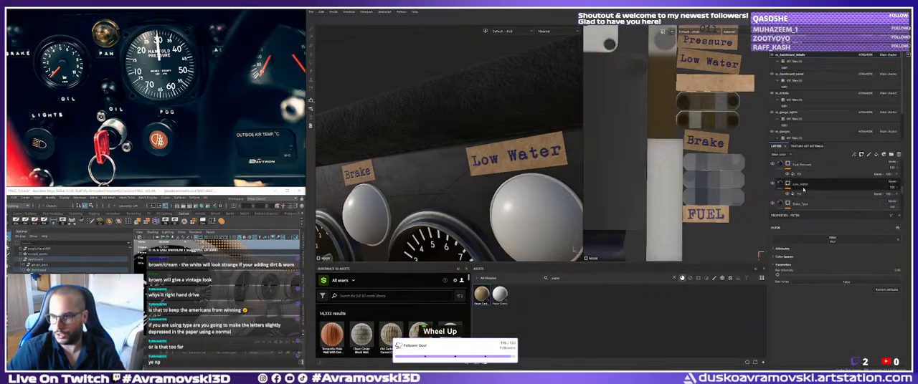
{"action": "left_click", "coordinate": [786, 184]}
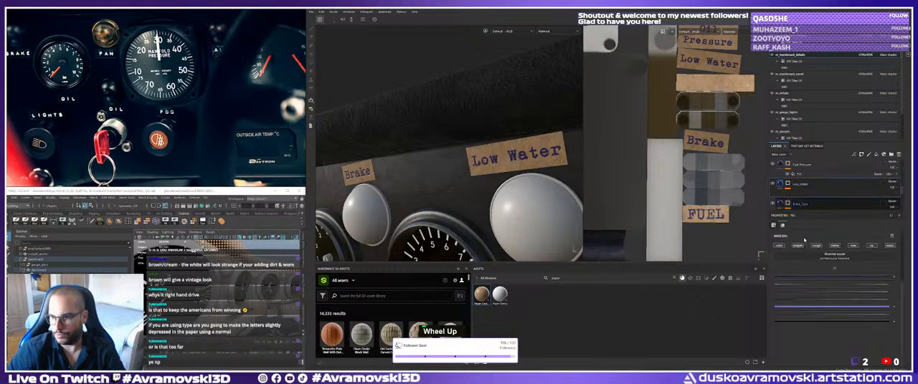
{"action": "left_click", "coordinate": [781, 247], "text": "alt"}
{"action": "left_click", "coordinate": [781, 247], "text": "alt"}
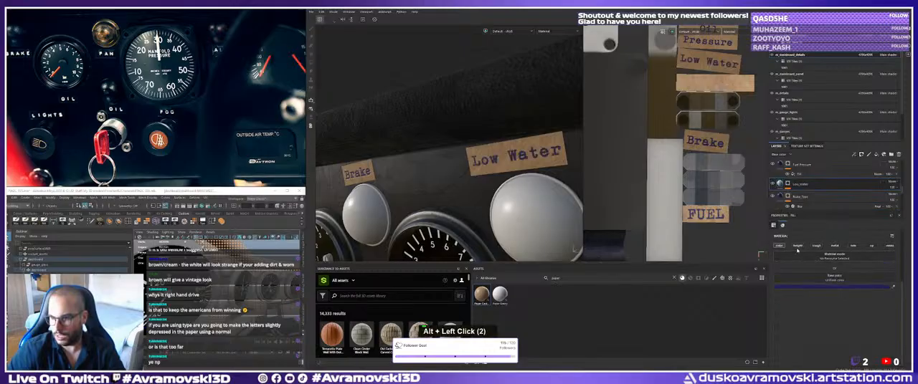
{"action": "left_click", "coordinate": [797, 246]}
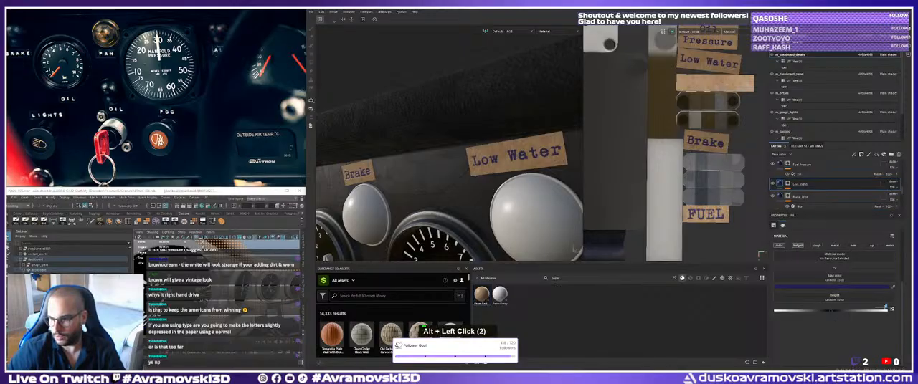
{"action": "type", "text": "-0.05"}
{"action": "key", "text": "Return"}
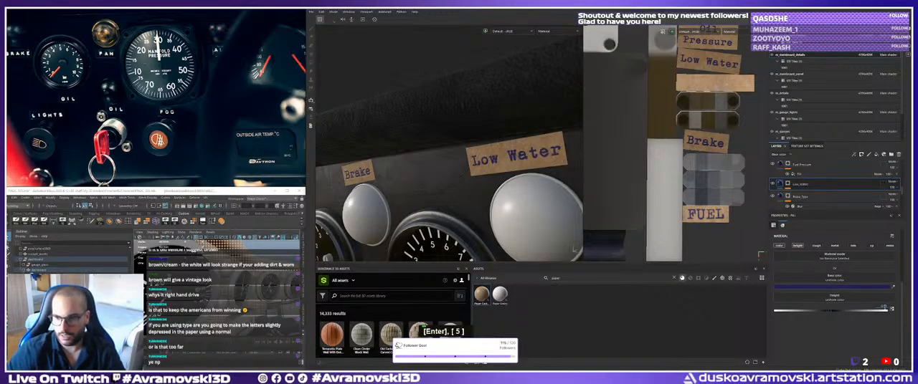
Copy the Blur filter from the Brake_Type mask onto the Low_Water layer's mask and check the Low Water label on the dashboard.
{"action": "left_click", "coordinate": [787, 184]}
{"action": "left_click", "coordinate": [801, 196]}
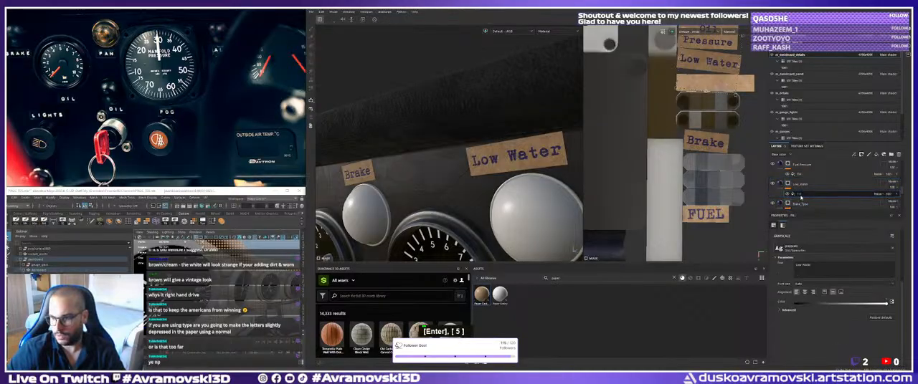
{"action": "scroll", "coordinate": [800, 197], "scroll_direction": "down", "scroll_amount": 1}
{"action": "right_click", "coordinate": [811, 198]}
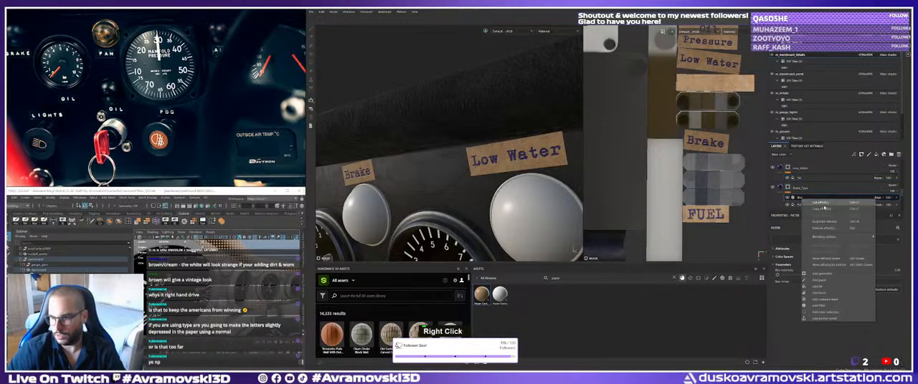
{"action": "left_click", "coordinate": [787, 168]}
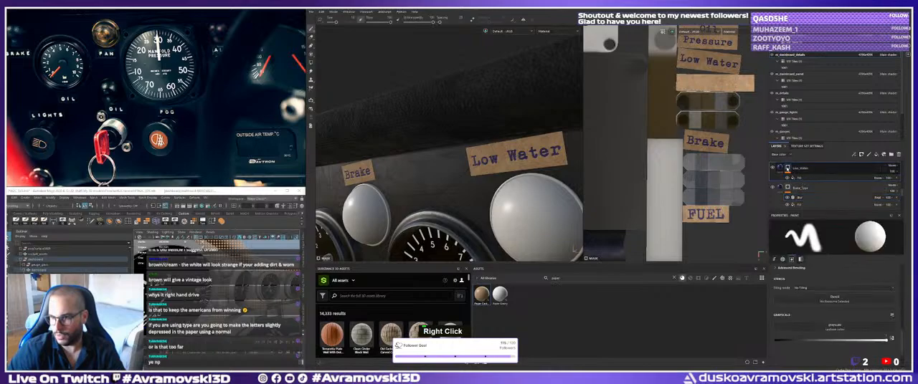
{"action": "right_click", "coordinate": [787, 167]}
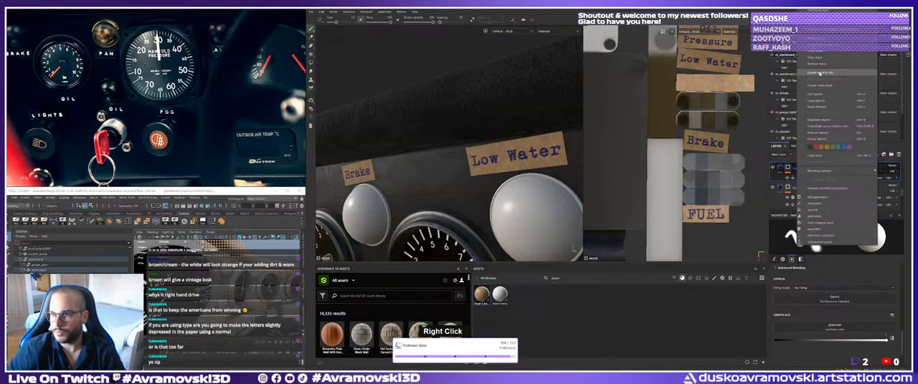
{"action": "left_click", "coordinate": [817, 106]}
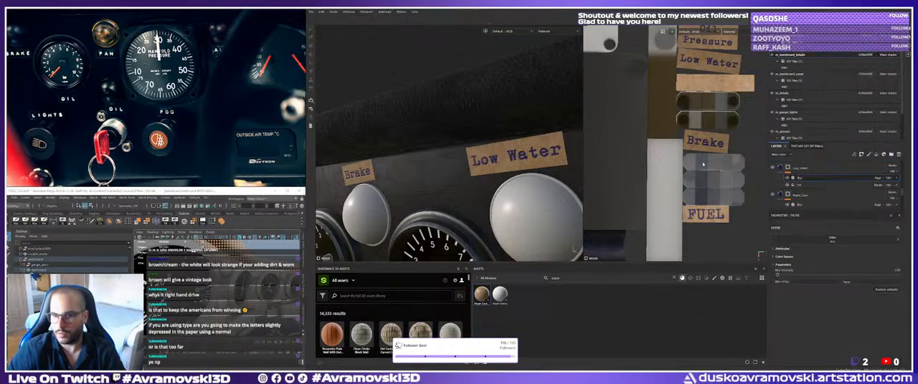
{"action": "scroll", "coordinate": [510, 181], "scroll_direction": "down", "scroll_amount": 2}
{"action": "middle_click_drag", "start_coordinate": [510, 181], "coordinate": [391, 191], "text": "alt"}
{"action": "scroll", "coordinate": [390, 191], "scroll_direction": "down", "scroll_amount": 3}
{"action": "left_click_drag", "start_coordinate": [390, 191], "coordinate": [464, 184], "text": "alt"}
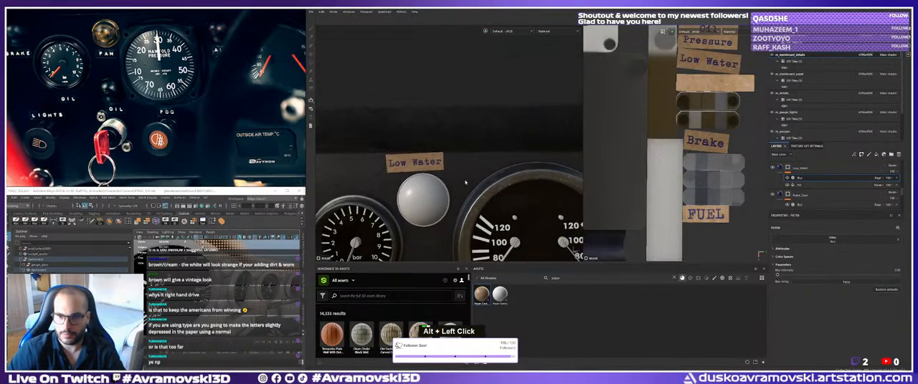
Limit the Fuel_Pressure fill layer to its color and height channels and set its height to -0.05.
{"action": "scroll", "coordinate": [804, 178], "scroll_direction": "up", "scroll_amount": 2}
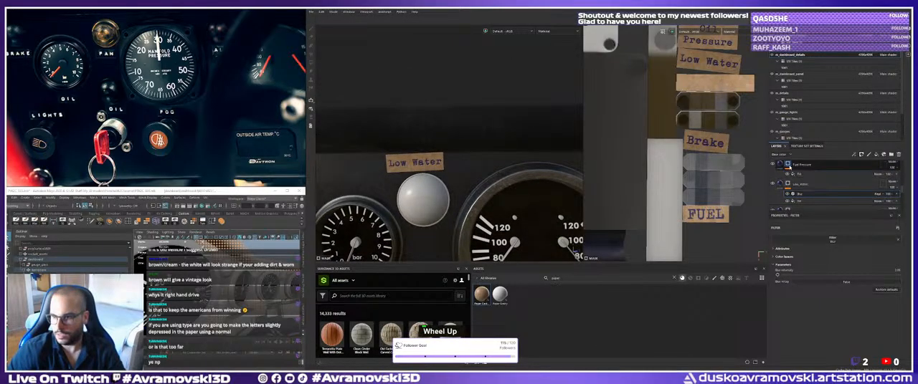
{"action": "left_click", "coordinate": [780, 165]}
{"action": "left_click", "coordinate": [799, 247], "text": "alt"}
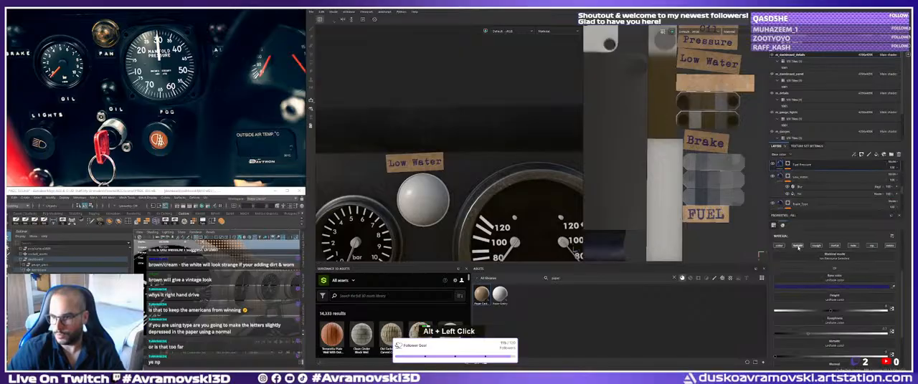
{"action": "left_click", "coordinate": [780, 245], "text": "alt"}
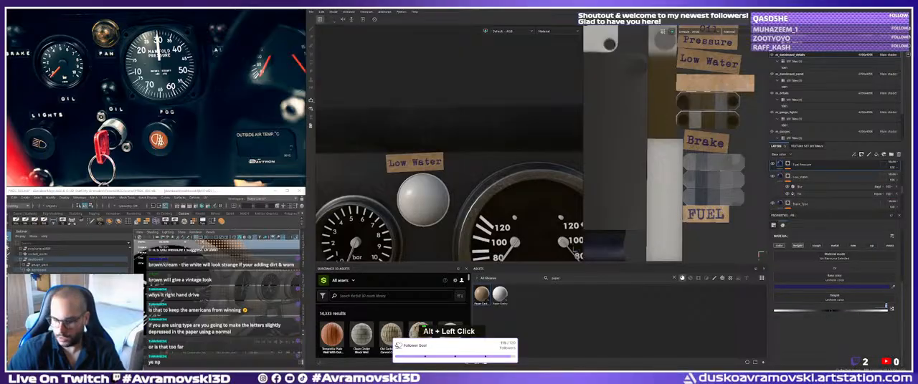
{"action": "type", "text": "0.5"}
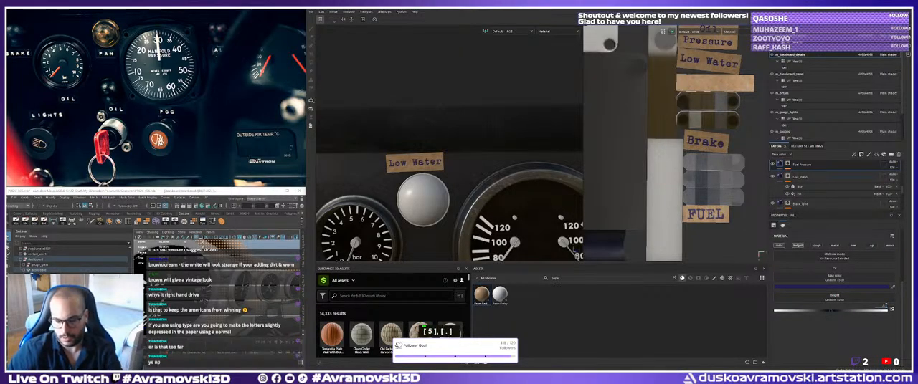
{"action": "key", "text": "BackSpace"}
{"action": "type", "text": "05"}
{"action": "key", "text": "Return"}
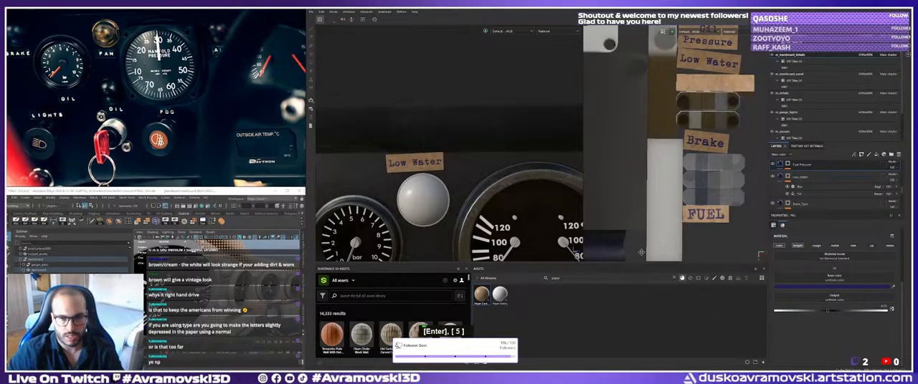
Paste the copied Blur filter onto the Fuel_Pressure layer's mask to soften the Fuel Pressure lettering.
{"action": "right_click_drag", "start_coordinate": [391, 245], "coordinate": [328, 251], "text": "alt"}
{"action": "middle_click_drag", "start_coordinate": [328, 251], "coordinate": [445, 206], "text": "alt"}
{"action": "right_click_drag", "start_coordinate": [445, 205], "coordinate": [490, 203], "text": "alt"}
{"action": "middle_click_drag", "start_coordinate": [490, 202], "coordinate": [502, 131], "text": "alt"}
{"action": "right_click_drag", "start_coordinate": [502, 130], "coordinate": [511, 130], "text": "alt"}
{"action": "middle_click_drag", "start_coordinate": [510, 131], "coordinate": [508, 139], "text": "alt"}
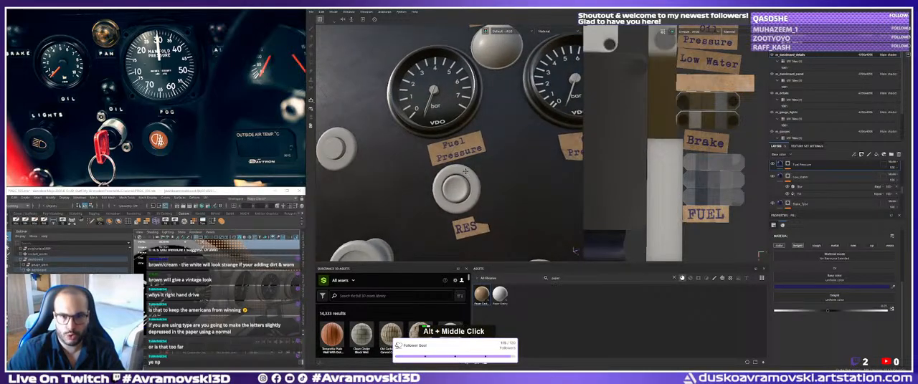
{"action": "right_click_drag", "start_coordinate": [507, 139], "coordinate": [525, 138], "text": "alt"}
{"action": "left_click_drag", "start_coordinate": [525, 138], "coordinate": [514, 146], "text": "alt"}
{"action": "scroll", "coordinate": [811, 193], "scroll_direction": "up", "scroll_amount": 2}
{"action": "left_click", "coordinate": [803, 180]}
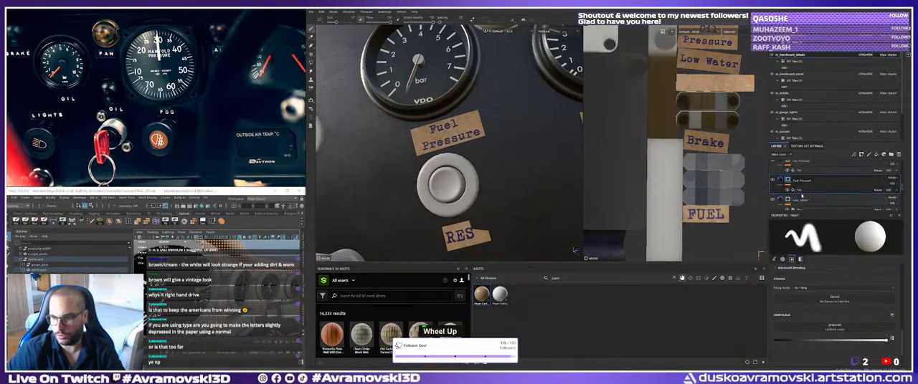
{"action": "right_click", "coordinate": [803, 183]}
{"action": "left_click", "coordinate": [818, 156]}
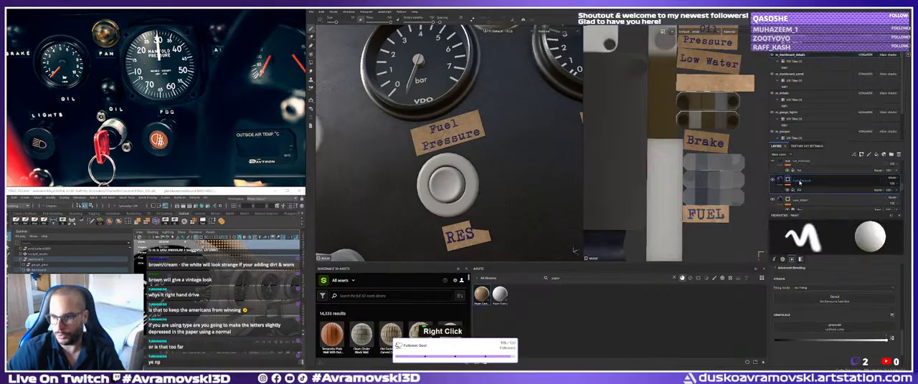
{"action": "right_click", "coordinate": [800, 182]}
{"action": "left_click", "coordinate": [818, 107]}
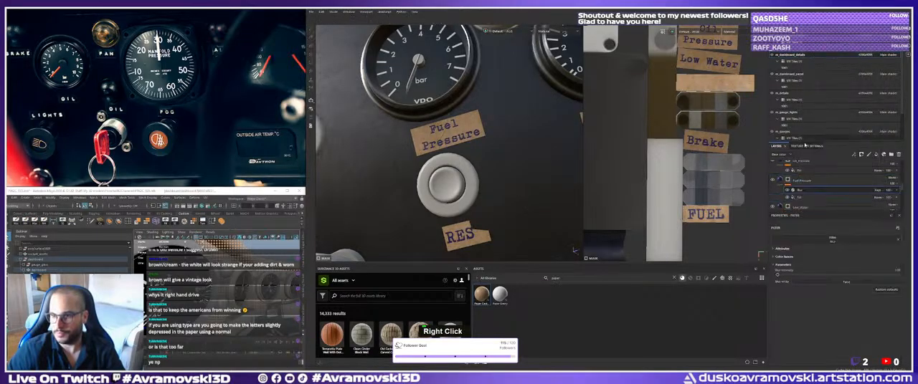
Limit the Oil_Pressure fill layer to its color and height channels and set its height to -0.05.
{"action": "scroll", "coordinate": [799, 180], "scroll_direction": "up", "scroll_amount": 1}
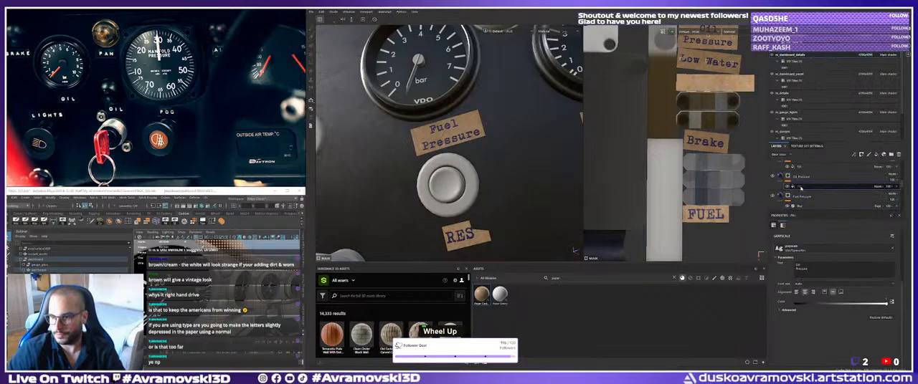
{"action": "left_click", "coordinate": [799, 176]}
{"action": "left_click", "coordinate": [798, 246], "text": "alt"}
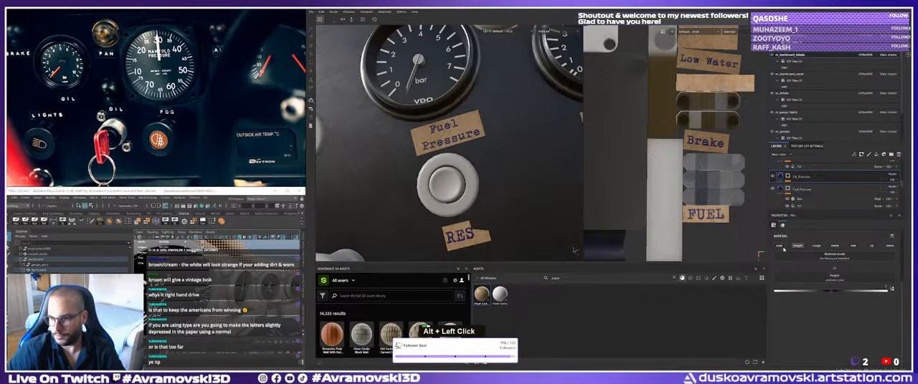
{"action": "left_click", "coordinate": [780, 246], "text": "alt"}
{"action": "left_click", "coordinate": [795, 245]}
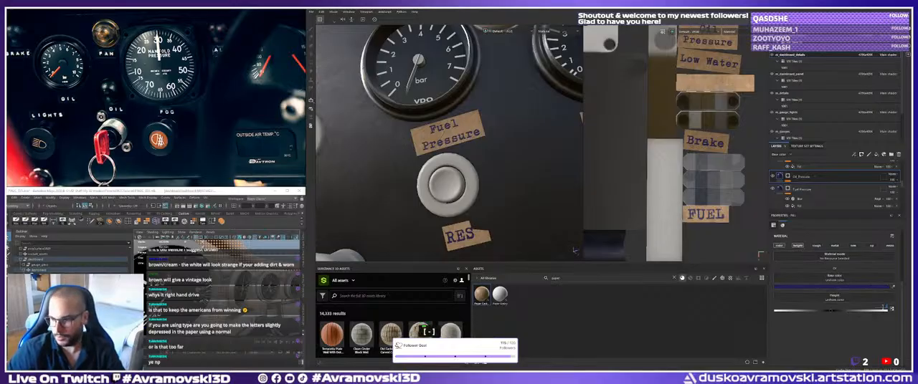
{"action": "key", "text": "Return"}
{"action": "key", "text": "5"}
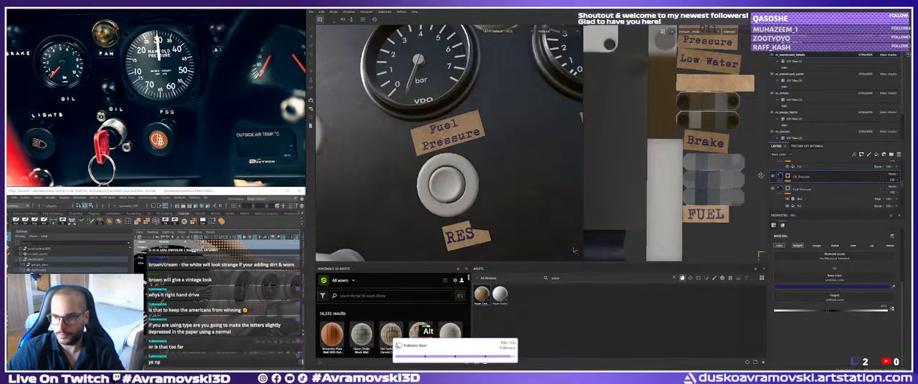
Paste the copied Blur filter onto the Oil_Pressure layer's mask and check the Oil Pressure label among the gauges.
{"action": "left_click", "coordinate": [803, 207]}
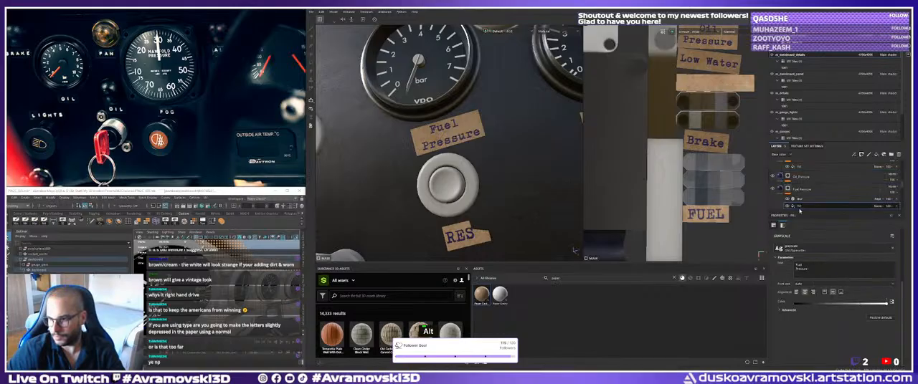
{"action": "left_click", "coordinate": [780, 190]}
{"action": "left_click", "coordinate": [787, 177]}
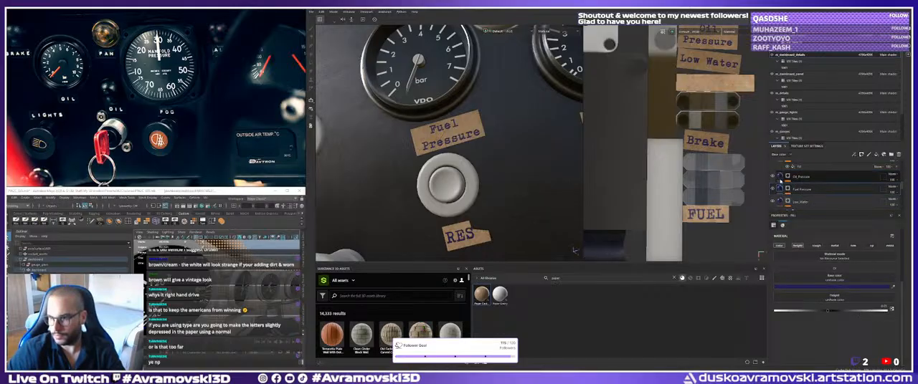
{"action": "left_click", "coordinate": [788, 176]}
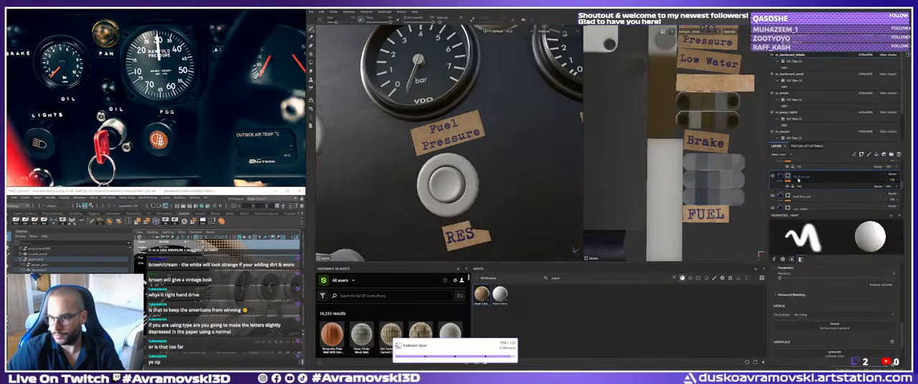
{"action": "right_click", "coordinate": [788, 177]}
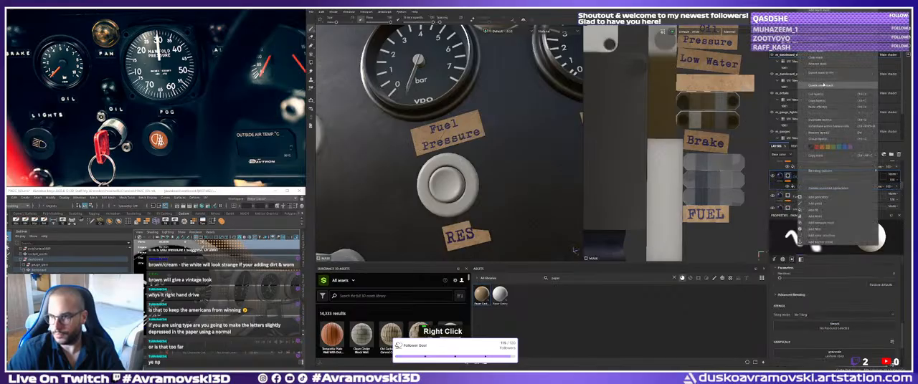
{"action": "left_click", "coordinate": [817, 108]}
{"action": "right_click_drag", "start_coordinate": [509, 154], "coordinate": [466, 122], "text": "alt"}
{"action": "middle_click_drag", "start_coordinate": [466, 122], "coordinate": [341, 186], "text": "alt"}
{"action": "right_click_drag", "start_coordinate": [340, 187], "coordinate": [463, 158], "text": "alt"}
{"action": "middle_click_drag", "start_coordinate": [427, 189], "coordinate": [423, 180], "text": "alt"}
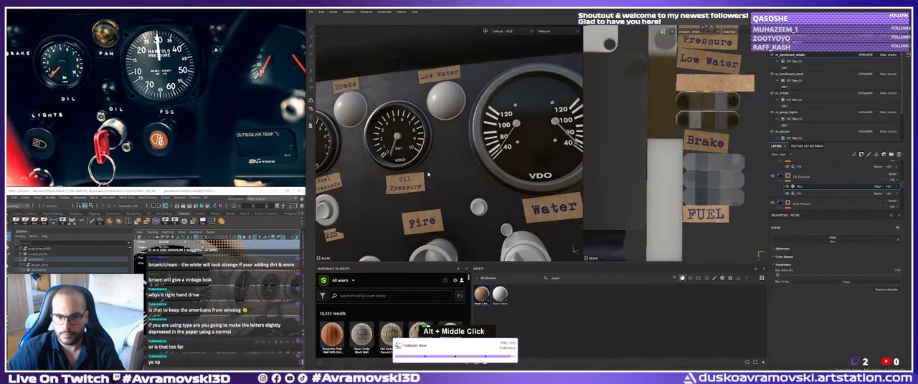
Limit the Fire fill layer to its color and height channels and set its height to -0.05.
{"action": "right_click_drag", "start_coordinate": [423, 180], "coordinate": [419, 173], "text": "alt"}
{"action": "mouse_move", "coordinate": [420, 173]}
{"action": "left_mouse_down", "text": "alt"}
{"action": "mouse_move", "coordinate": [385, 132]}
{"action": "mouse_move", "coordinate": [412, 140]}
{"action": "left_mouse_up", "text": "alt"}
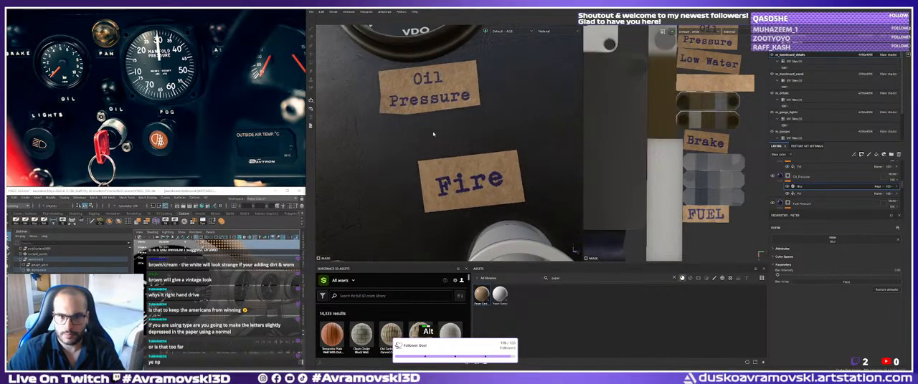
{"action": "right_click_drag", "start_coordinate": [412, 139], "coordinate": [438, 147], "text": "alt"}
{"action": "middle_click_drag", "start_coordinate": [437, 147], "coordinate": [423, 133], "text": "alt"}
{"action": "mouse_move", "coordinate": [423, 133]}
{"action": "left_mouse_down", "text": "alt"}
{"action": "mouse_move", "coordinate": [473, 133]}
{"action": "mouse_move", "coordinate": [470, 140]}
{"action": "left_mouse_up", "text": "alt"}
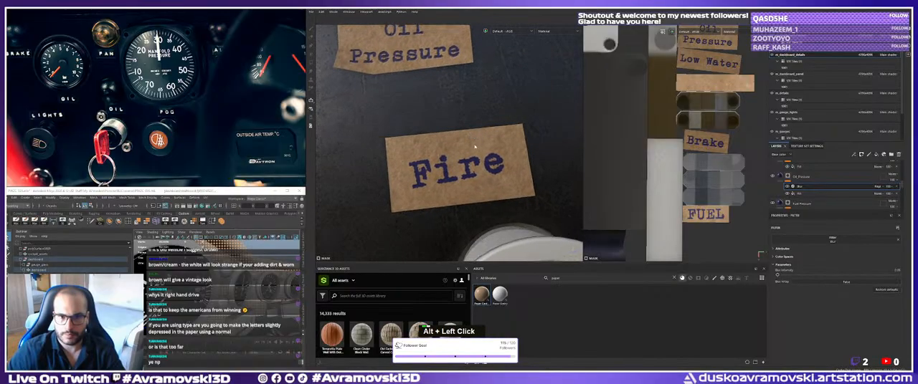
{"action": "right_click_drag", "start_coordinate": [471, 140], "coordinate": [496, 180], "text": "alt"}
{"action": "scroll", "coordinate": [797, 195], "scroll_direction": "up", "scroll_amount": 1}
{"action": "left_click", "coordinate": [797, 178]}
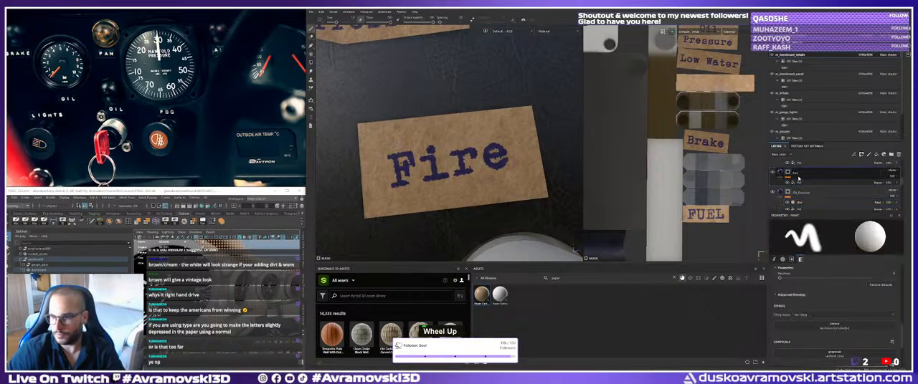
{"action": "left_click", "coordinate": [780, 172]}
{"action": "left_click", "coordinate": [797, 247], "text": "alt"}
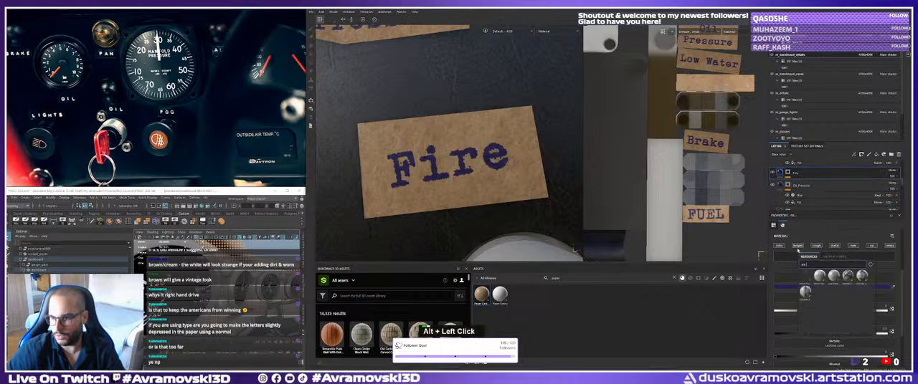
{"action": "left_click", "coordinate": [779, 246]}
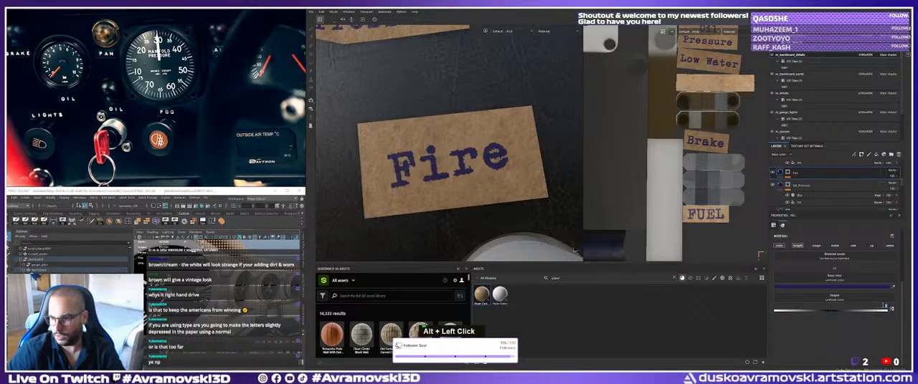
{"action": "type", "text": ".0"}
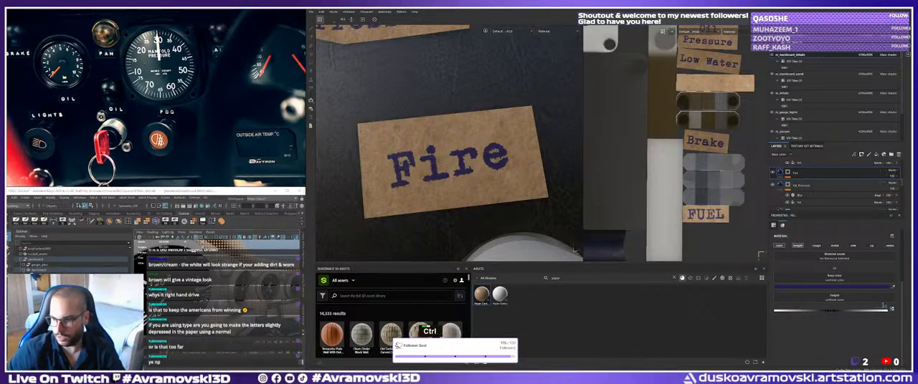
{"action": "type", "text": "0.05"}
{"action": "key", "text": "Return"}
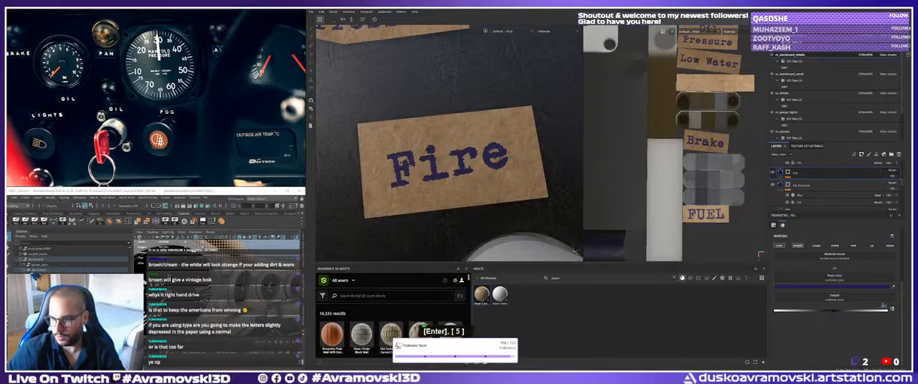
Add the Blur filter to the Fire layer's mask to soften the Fire lettering.
{"action": "left_click", "coordinate": [789, 174]}
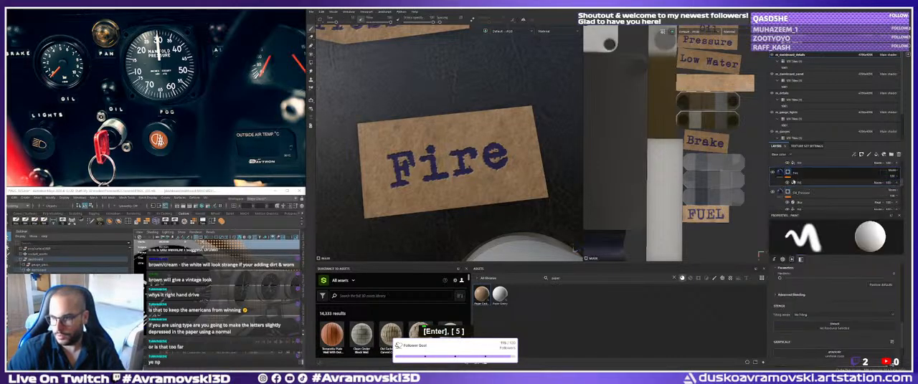
{"action": "right_click", "coordinate": [794, 175]}
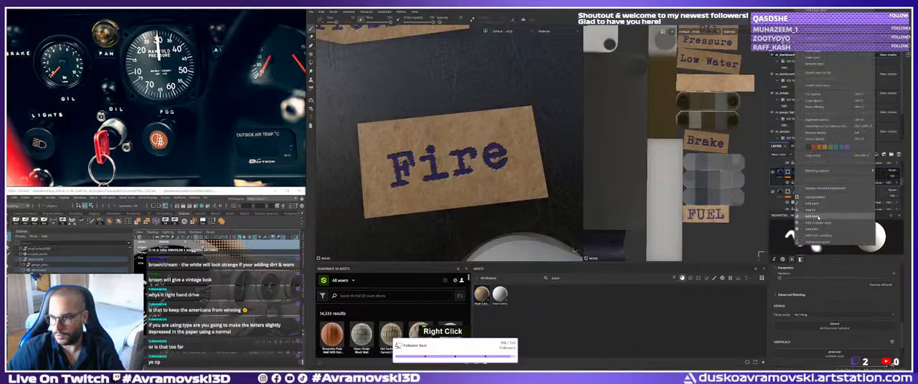
{"action": "left_click", "coordinate": [812, 228]}
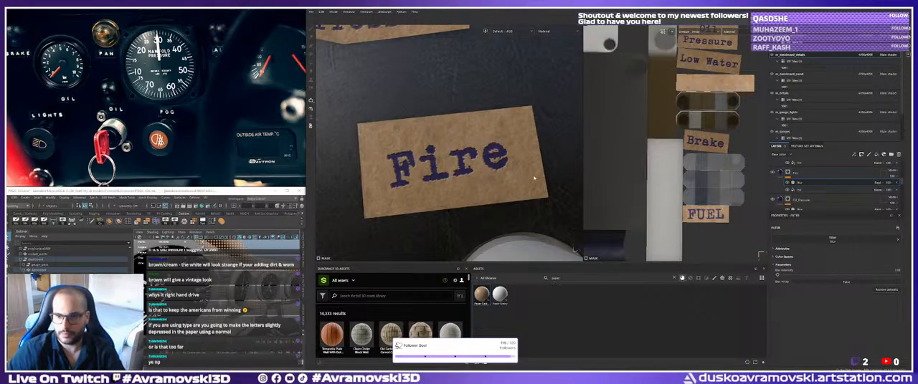
Limit the label fill layer directly above Fire to color and height, and set its height to -0.05.
{"action": "scroll", "coordinate": [781, 172], "scroll_direction": "up", "scroll_amount": 1}
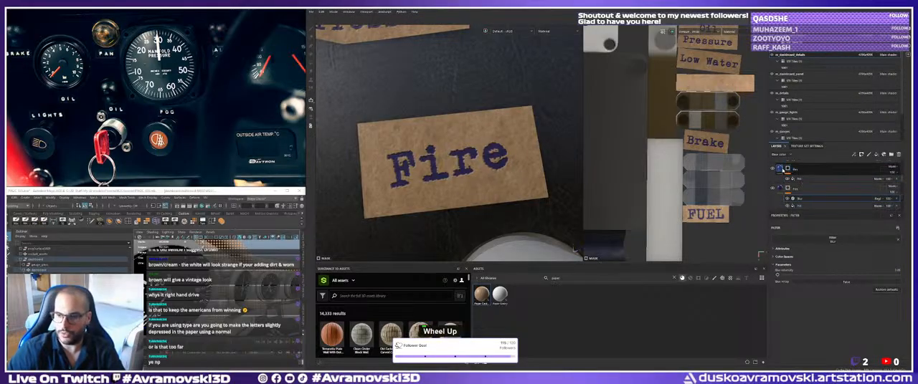
{"action": "left_click", "coordinate": [785, 168]}
{"action": "left_click", "coordinate": [779, 245], "text": "alt"}
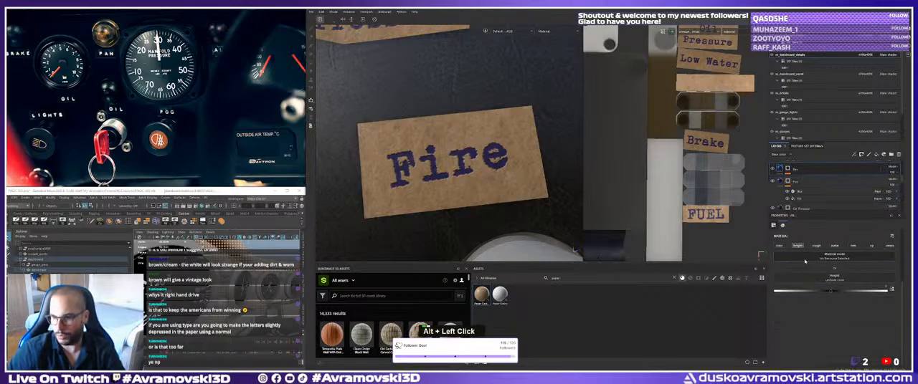
{"action": "left_click", "coordinate": [798, 246]}
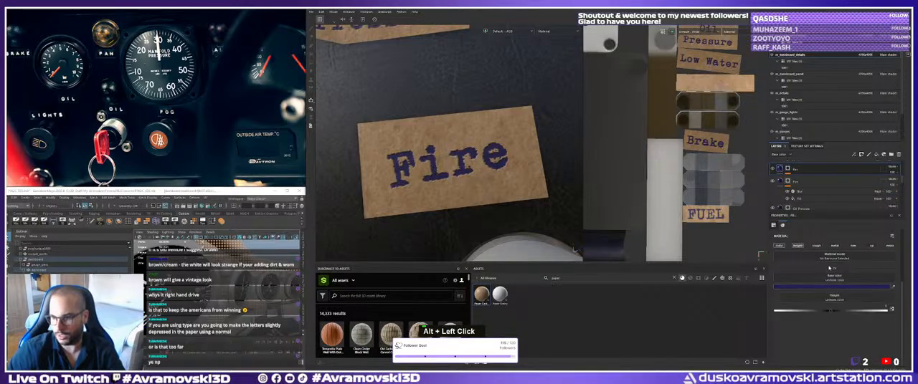
{"action": "left_click", "coordinate": [797, 245], "text": "alt"}
{"action": "left_click", "coordinate": [779, 245]}
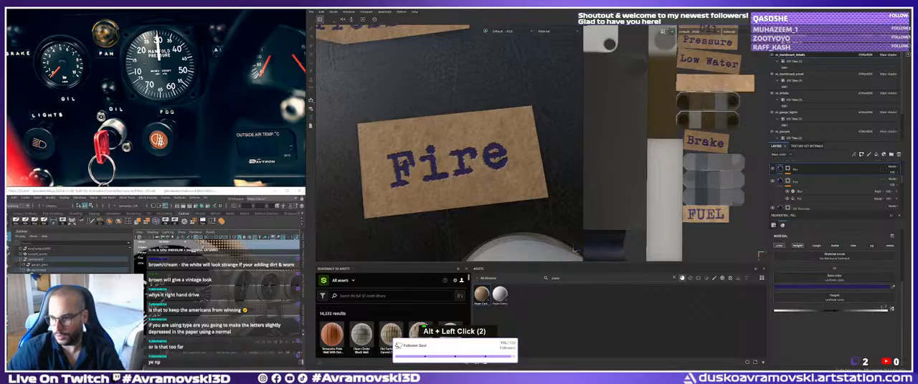
{"action": "key", "text": "Return"}
{"action": "key", "text": "5"}
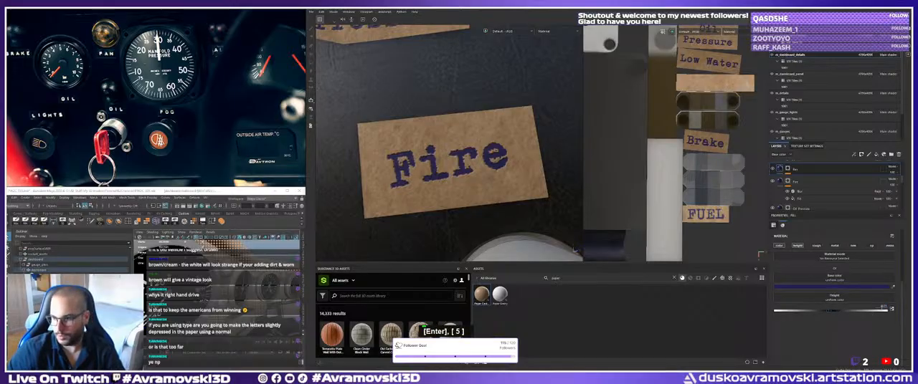
Paste the copied Blur filter onto the mask of the label layer above Fire.
{"action": "double_click", "coordinate": [789, 169]}
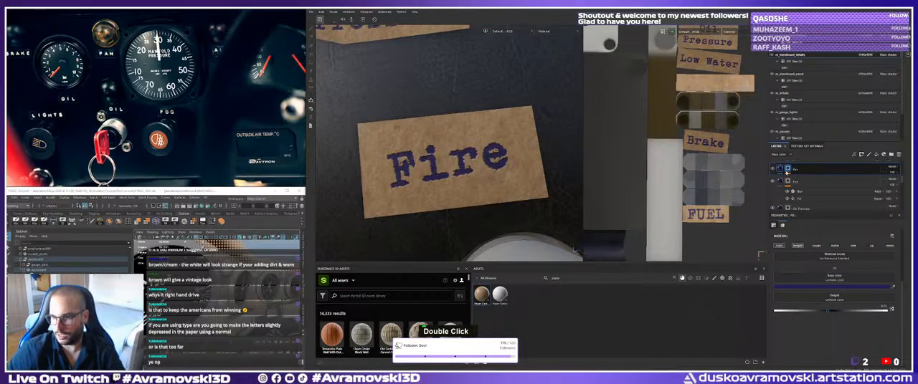
{"action": "right_click", "coordinate": [807, 174]}
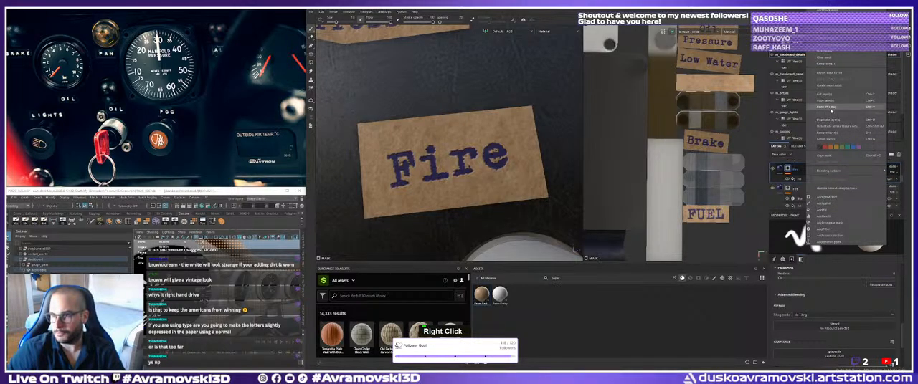
{"action": "left_click", "coordinate": [826, 108]}
Examine the finished labels up close and from a distance across the whole dashboard.
{"action": "right_click_drag", "start_coordinate": [543, 153], "coordinate": [516, 147], "text": "alt"}
{"action": "middle_click_drag", "start_coordinate": [516, 147], "coordinate": [488, 140], "text": "alt"}
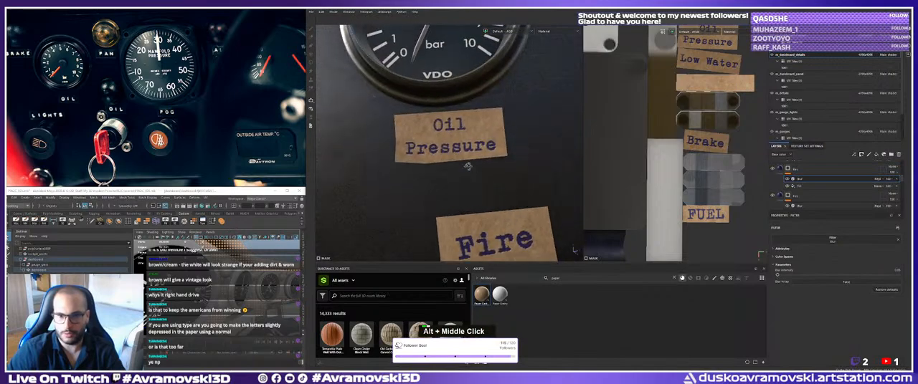
{"action": "right_click_drag", "start_coordinate": [487, 140], "coordinate": [439, 144], "text": "alt"}
{"action": "left_click_drag", "start_coordinate": [462, 147], "coordinate": [440, 160], "text": "alt"}
{"action": "right_click_drag", "start_coordinate": [440, 161], "coordinate": [519, 171], "text": "shift"}
{"action": "right_click_drag", "start_coordinate": [520, 170], "coordinate": [501, 170], "text": "alt"}
{"action": "left_click_drag", "start_coordinate": [501, 169], "coordinate": [534, 163], "text": "alt"}
{"action": "middle_click_drag", "start_coordinate": [535, 163], "coordinate": [513, 173], "text": "alt"}
{"action": "right_click_drag", "start_coordinate": [512, 172], "coordinate": [479, 169], "text": "alt"}
{"action": "left_click_drag", "start_coordinate": [479, 169], "coordinate": [485, 171], "text": "alt"}
{"action": "right_click_drag", "start_coordinate": [485, 170], "coordinate": [473, 170], "text": "alt"}
{"action": "middle_click_drag", "start_coordinate": [473, 170], "coordinate": [448, 172], "text": "alt"}
{"action": "left_click_drag", "start_coordinate": [448, 172], "coordinate": [443, 191], "text": "alt"}
{"action": "right_click_drag", "start_coordinate": [443, 191], "coordinate": [417, 180], "text": "shift"}
{"action": "middle_click_drag", "start_coordinate": [417, 180], "coordinate": [453, 176], "text": "alt"}
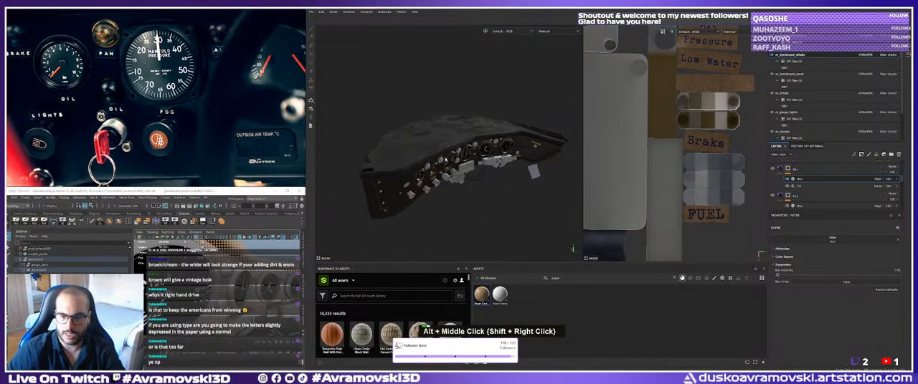
{"action": "left_click_drag", "start_coordinate": [453, 176], "coordinate": [467, 149], "text": "alt"}
{"action": "right_click_drag", "start_coordinate": [466, 149], "coordinate": [476, 149], "text": "alt"}
{"action": "scroll", "coordinate": [225, 289], "scroll_direction": "down", "scroll_amount": 3}
Switch to Maya, toggle the isolated view and hide the Outliner to look over the car model.
{"action": "left_click", "coordinate": [224, 291], "text": "alt"}
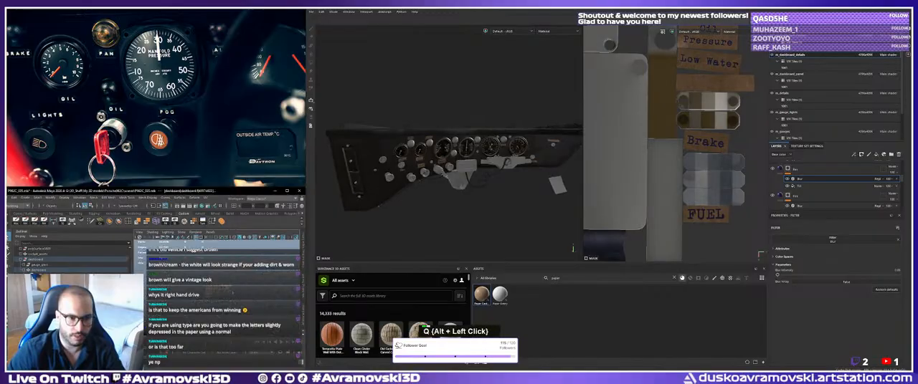
{"action": "key", "text": "ctrl+1"}
{"action": "mouse_move", "coordinate": [225, 290]}
{"action": "left_mouse_down", "text": "alt"}
{"action": "mouse_move", "coordinate": [247, 295]}
{"action": "mouse_move", "coordinate": [233, 292]}
{"action": "left_mouse_up", "text": "alt"}
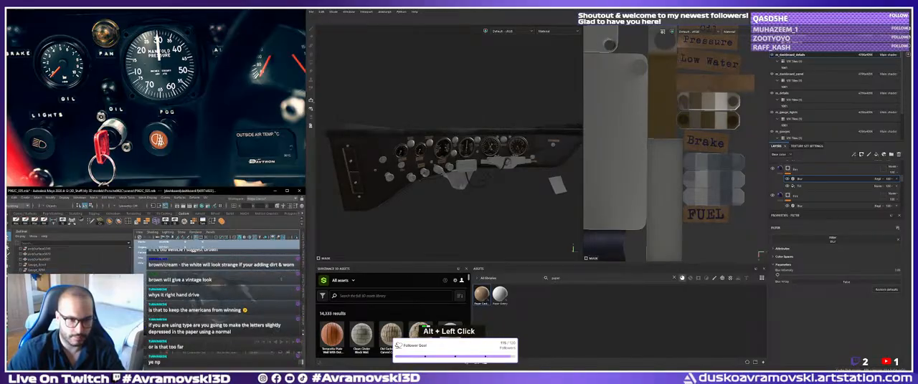
{"action": "middle_click_drag", "start_coordinate": [233, 292], "coordinate": [245, 285], "text": "alt"}
{"action": "right_click_drag", "start_coordinate": [246, 286], "coordinate": [254, 286], "text": "alt"}
{"action": "middle_click_drag", "start_coordinate": [254, 286], "coordinate": [238, 292], "text": "alt"}
{"action": "right_click_drag", "start_coordinate": [238, 292], "coordinate": [248, 294], "text": "alt"}
{"action": "key", "text": "q"}
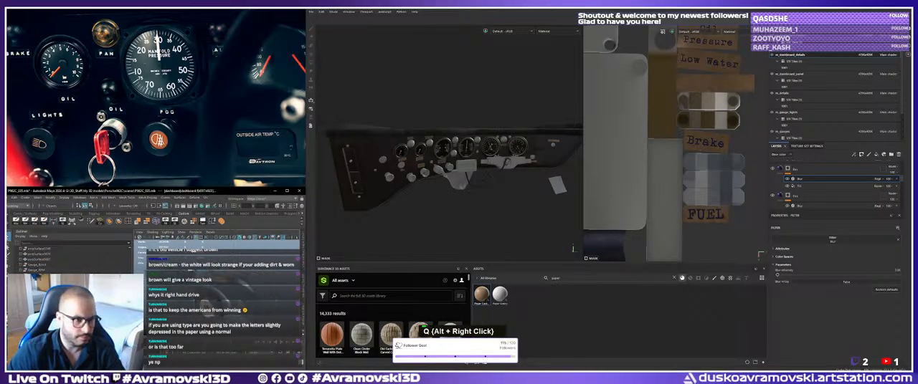
{"action": "double_click", "coordinate": [21, 232]}
{"action": "right_click_drag", "start_coordinate": [159, 288], "coordinate": [170, 290], "text": "alt"}
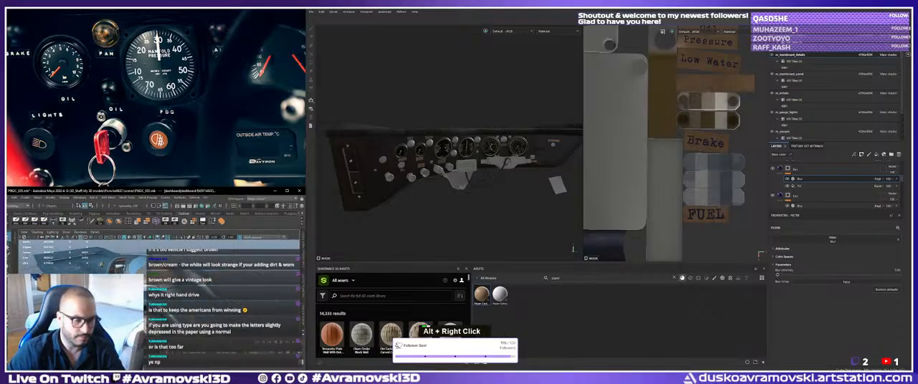
{"action": "middle_click_drag", "start_coordinate": [169, 289], "coordinate": [177, 286], "text": "alt"}
{"action": "right_click_drag", "start_coordinate": [176, 286], "coordinate": [185, 287], "text": "alt"}
Set the perspective camera's attribute to 80 and check the resulting view of the model.
{"action": "left_click", "coordinate": [43, 240]}
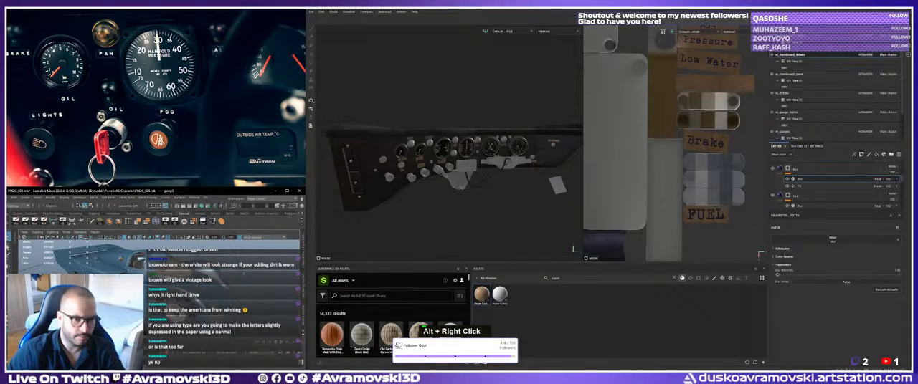
{"action": "left_click", "coordinate": [303, 317]}
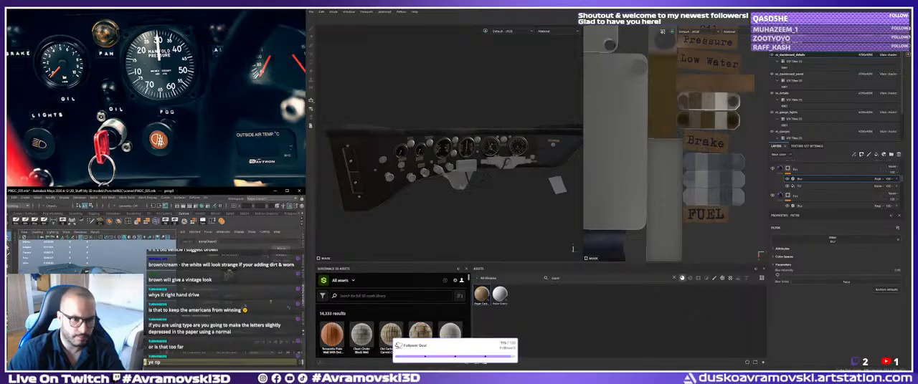
{"action": "double_click", "coordinate": [242, 307]}
{"action": "type", "text": "80"}
{"action": "key", "text": "Return"}
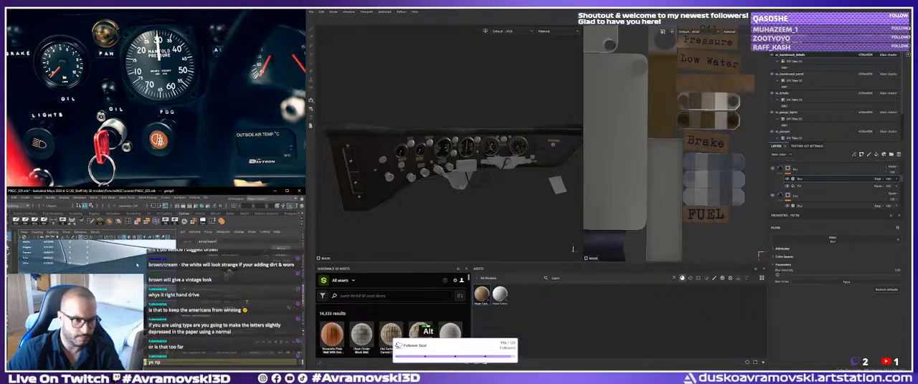
{"action": "left_click", "coordinate": [305, 300]}
{"action": "right_click_drag", "start_coordinate": [244, 286], "coordinate": [193, 276], "text": "alt"}
{"action": "left_click_drag", "start_coordinate": [194, 276], "coordinate": [192, 251], "text": "alt"}
{"action": "left_click_drag", "start_coordinate": [192, 309], "coordinate": [197, 316], "text": "alt"}
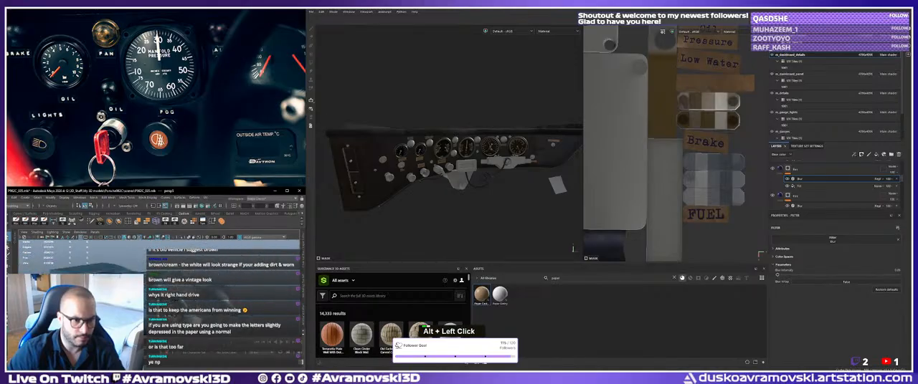
{"action": "right_click_drag", "start_coordinate": [197, 315], "coordinate": [208, 316], "text": "alt"}
{"action": "middle_click_drag", "start_coordinate": [208, 317], "coordinate": [205, 322], "text": "alt"}
Reopen the perspective camera's attributes, enter a new value and inspect the model through the adjusted camera.
{"action": "left_click", "coordinate": [305, 316]}
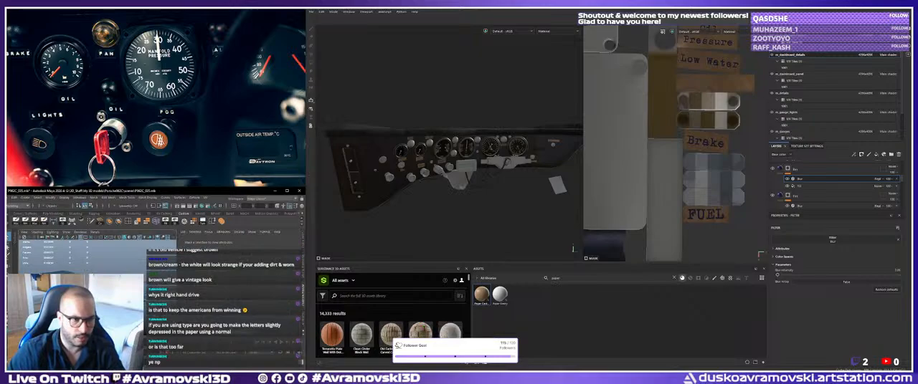
{"action": "left_click", "coordinate": [25, 237]}
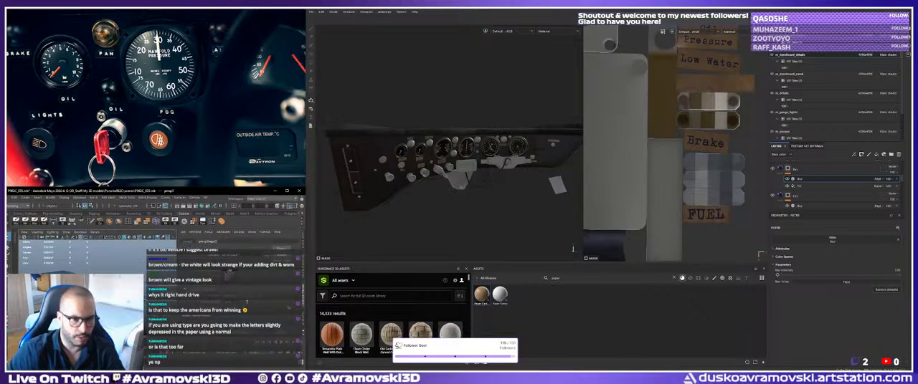
{"action": "scroll", "coordinate": [209, 301], "scroll_direction": "down", "scroll_amount": 2}
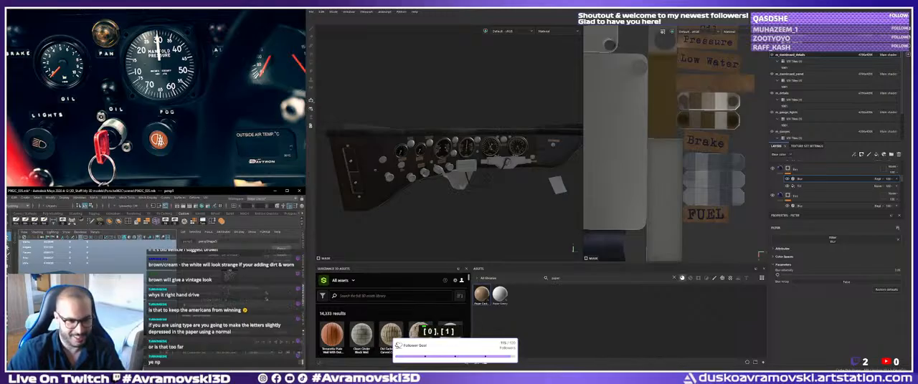
{"action": "key", "text": "Return"}
{"action": "key", "text": "0"}
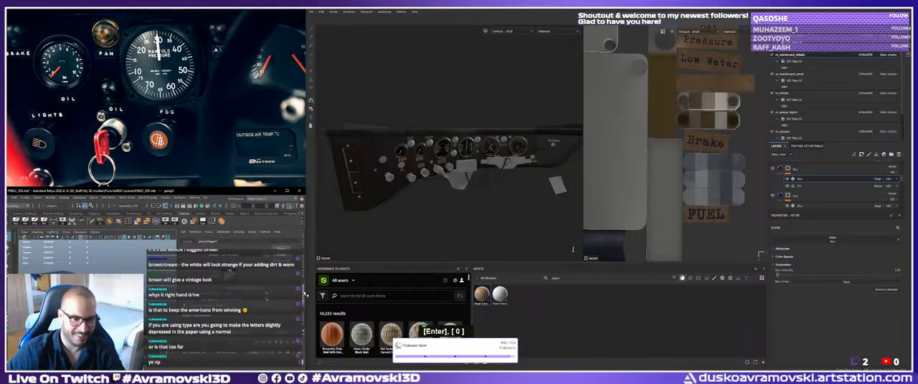
{"action": "left_click", "coordinate": [304, 294]}
{"action": "left_click", "coordinate": [215, 302]}
{"action": "middle_click_drag", "start_coordinate": [215, 301], "coordinate": [232, 294], "text": "alt"}
{"action": "right_click_drag", "start_coordinate": [231, 295], "coordinate": [252, 296], "text": "alt"}
{"action": "middle_click_drag", "start_coordinate": [237, 296], "coordinate": [226, 286], "text": "alt"}
{"action": "left_click_drag", "start_coordinate": [226, 287], "coordinate": [215, 294], "text": "alt"}
{"action": "mouse_move", "coordinate": [215, 293]}
{"action": "middle_mouse_down", "text": "alt"}
{"action": "mouse_move", "coordinate": [208, 287]}
{"action": "mouse_move", "coordinate": [201, 295]}
{"action": "middle_mouse_up", "text": "alt"}
{"action": "right_click_drag", "start_coordinate": [200, 296], "coordinate": [195, 296], "text": "alt"}
{"action": "middle_click_drag", "start_coordinate": [195, 297], "coordinate": [192, 301], "text": "alt"}
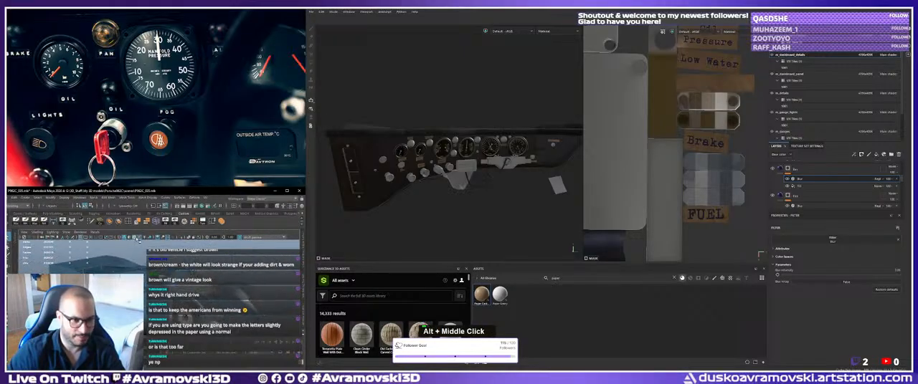
Change the Maya viewport to shaded display with the wireframe shown on the model.
{"action": "double_click", "coordinate": [137, 239]}
{"action": "middle_click_drag", "start_coordinate": [139, 253], "coordinate": [141, 248], "text": "alt"}
{"action": "key", "text": "5"}
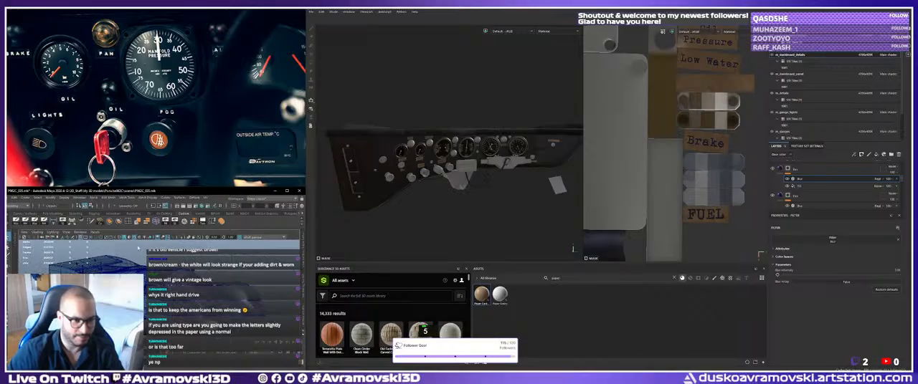
{"action": "double_click", "coordinate": [163, 256]}
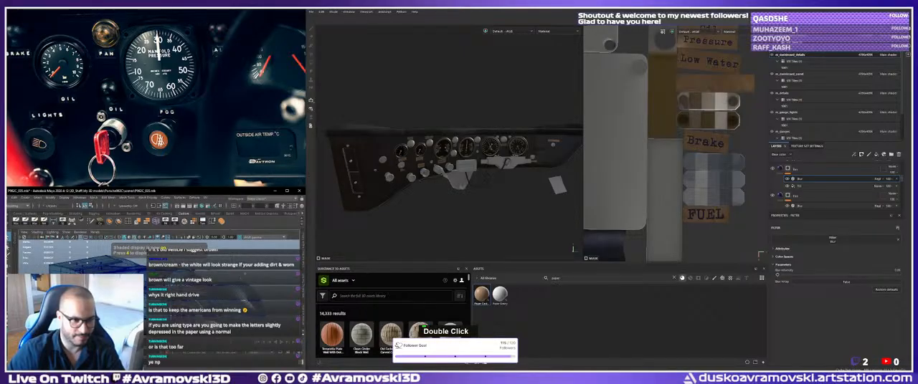
{"action": "key", "text": "alt"}
{"action": "key", "text": "alt"}
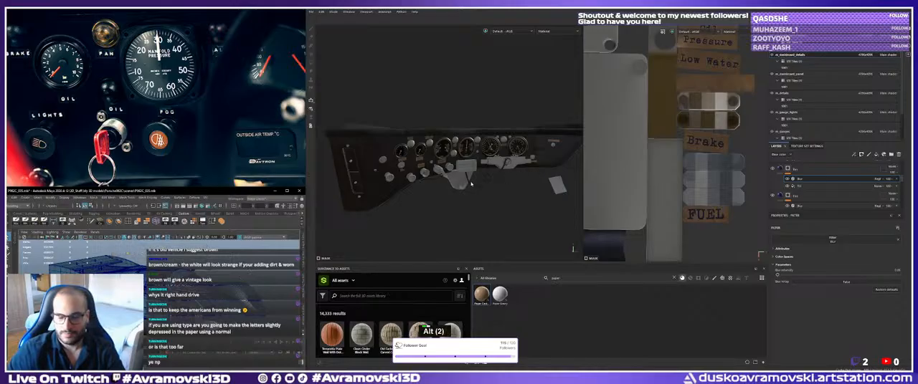
Return to Substance Painter to view the dashboard and compare it with the zoomed-out reference photo.
{"action": "left_click_drag", "start_coordinate": [470, 184], "coordinate": [495, 179], "text": "alt"}
{"action": "scroll", "coordinate": [179, 95], "scroll_direction": "down", "scroll_amount": 4}
{"action": "scroll", "coordinate": [179, 95], "scroll_direction": "up", "scroll_amount": 2}
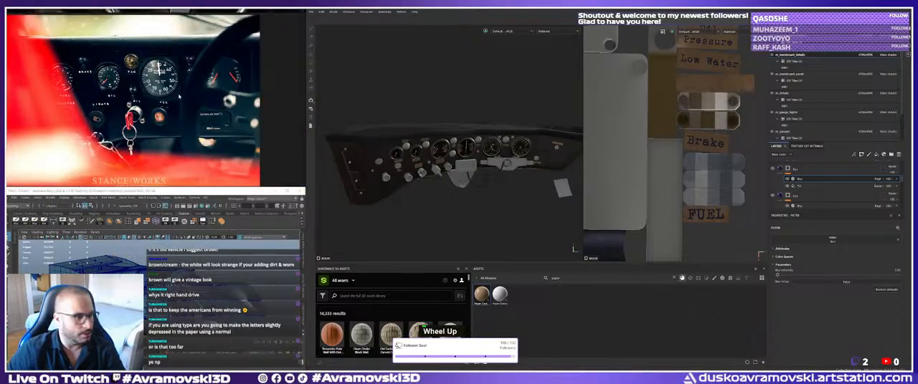
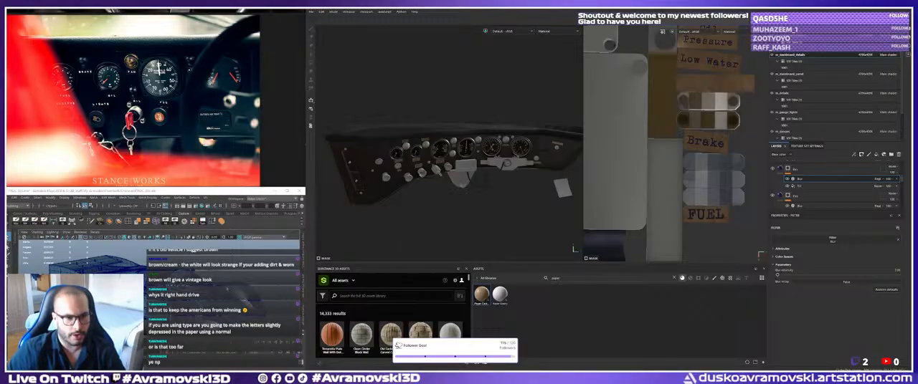
Examine the textured dashboard from the front and the side, including its gauges, knobs and cardboard labels.
{"action": "middle_click_drag", "start_coordinate": [156, 287], "coordinate": [159, 289], "text": "alt"}
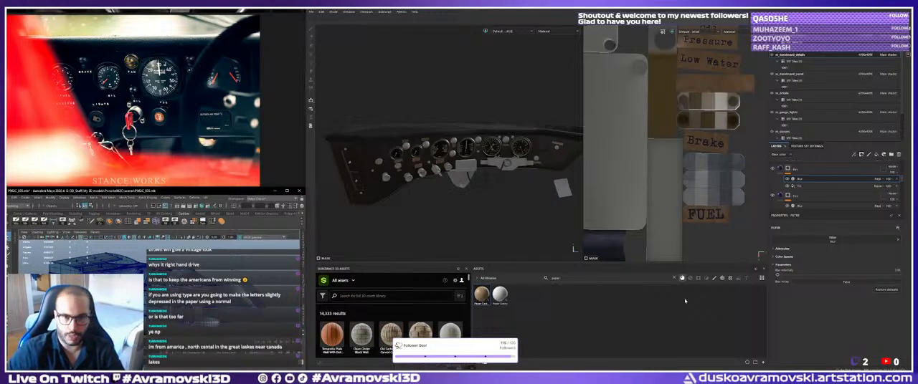
{"action": "left_click_drag", "start_coordinate": [458, 176], "coordinate": [505, 176], "text": "alt"}
{"action": "middle_click_drag", "start_coordinate": [506, 176], "coordinate": [485, 187], "text": "alt"}
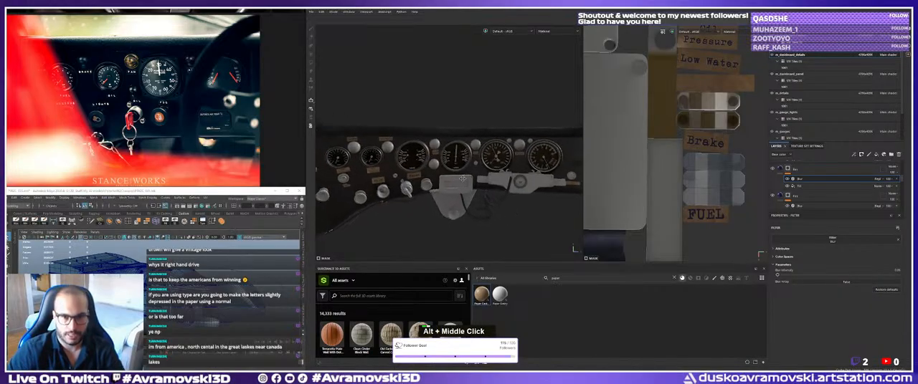
{"action": "left_click_drag", "start_coordinate": [485, 187], "coordinate": [527, 196], "text": "alt"}
{"action": "right_click_drag", "start_coordinate": [527, 196], "coordinate": [489, 189], "text": "alt"}
{"action": "left_click_drag", "start_coordinate": [445, 187], "coordinate": [434, 191], "text": "alt"}
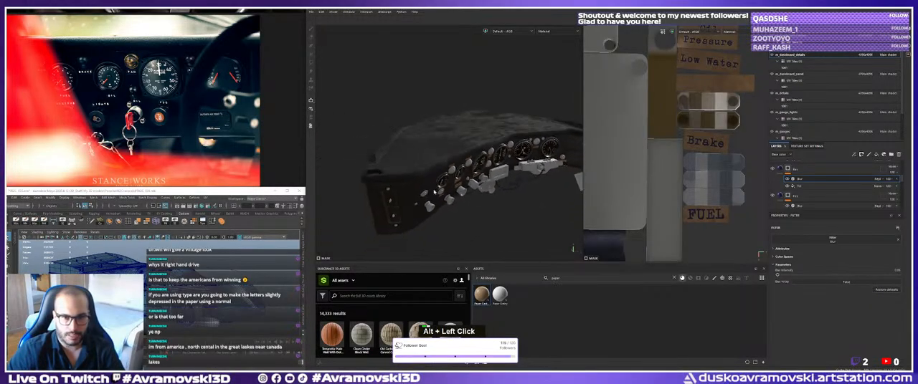
{"action": "middle_click_drag", "start_coordinate": [431, 187], "coordinate": [421, 194], "text": "alt"}
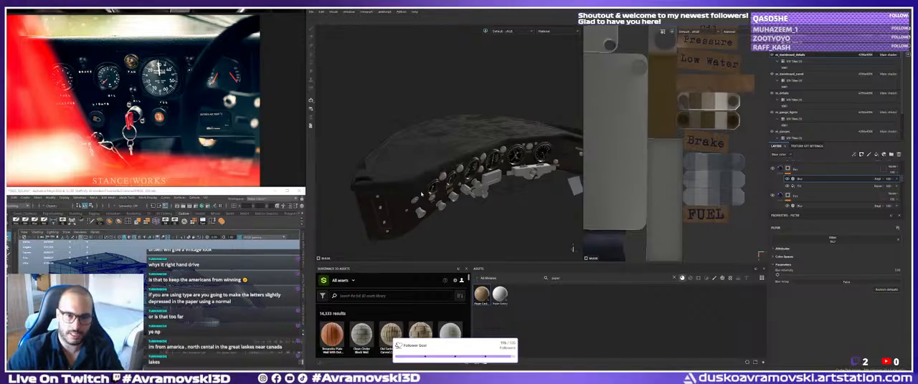
{"action": "left_click_drag", "start_coordinate": [421, 194], "coordinate": [422, 188], "text": "alt"}
{"action": "right_click_drag", "start_coordinate": [422, 188], "coordinate": [423, 181], "text": "alt"}
{"action": "left_click_drag", "start_coordinate": [423, 180], "coordinate": [448, 179], "text": "alt"}
{"action": "middle_click_drag", "start_coordinate": [448, 179], "coordinate": [421, 177], "text": "alt"}
{"action": "left_click_drag", "start_coordinate": [420, 176], "coordinate": [437, 183], "text": "alt"}
Limit the Water text layer to the color and height channels and set its height to -0.05.
{"action": "scroll", "coordinate": [804, 184], "scroll_direction": "up", "scroll_amount": 1}
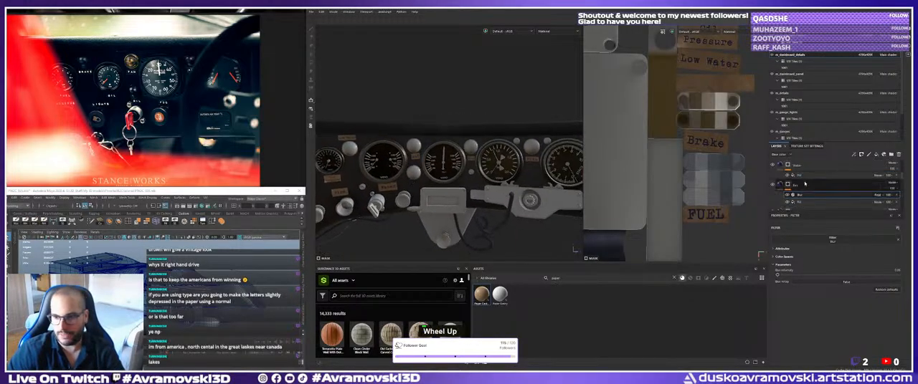
{"action": "left_click", "coordinate": [795, 165]}
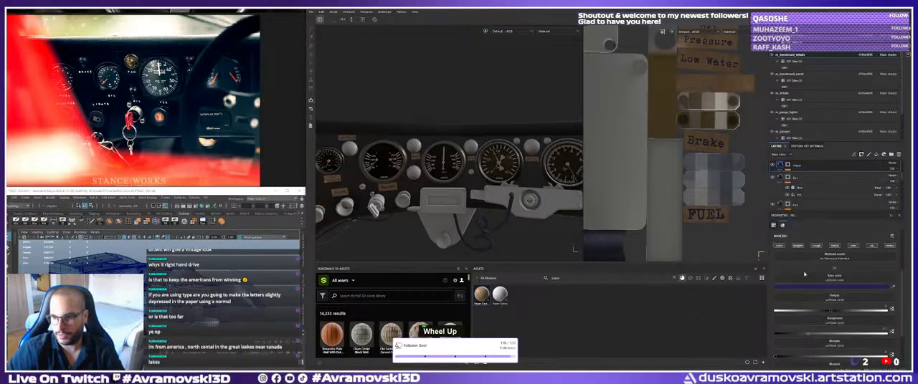
{"action": "left_click", "coordinate": [780, 246], "text": "alt"}
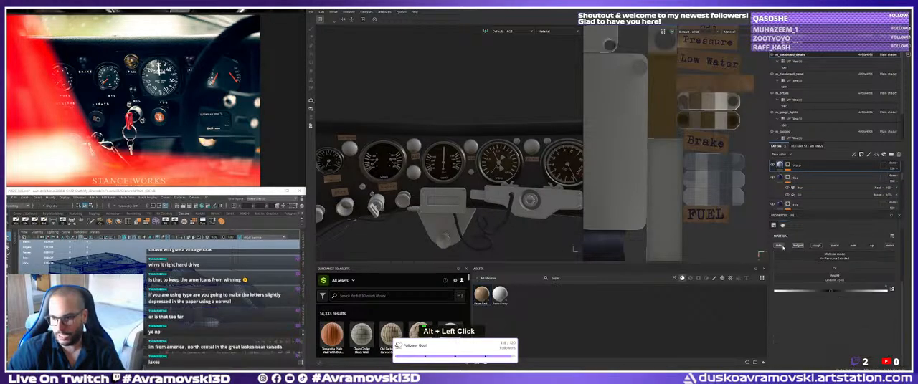
{"action": "left_click", "coordinate": [780, 246]}
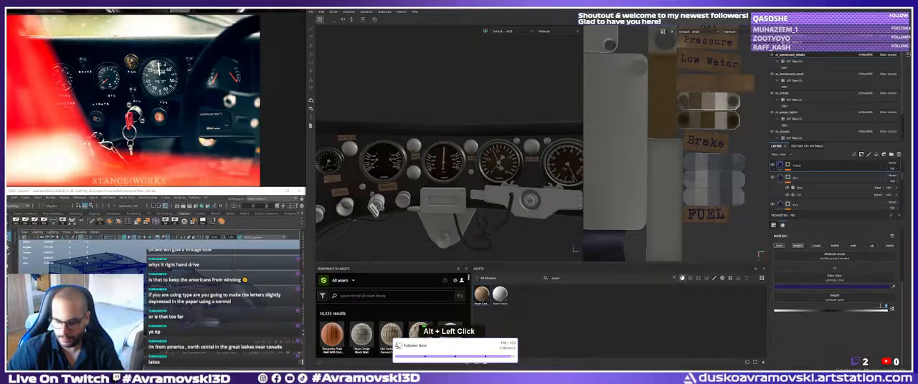
{"action": "type", "text": "5"}
{"action": "key", "text": "Return"}
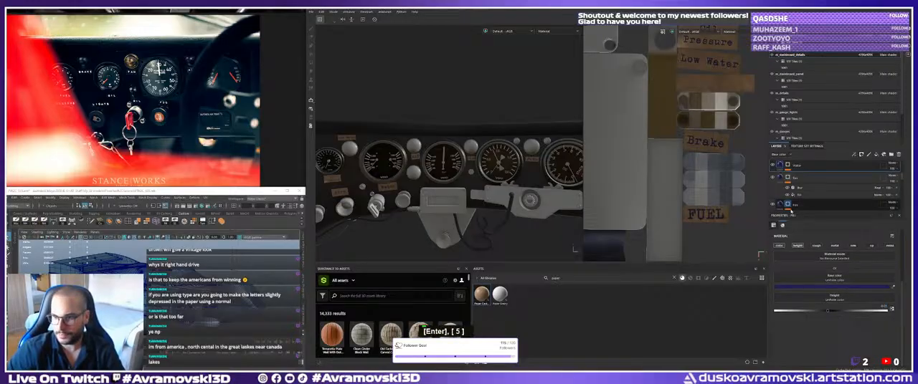
Paste the copied Blur filter onto the Water text layer's mask and check the labels around the gauges.
{"action": "left_click", "coordinate": [799, 203]}
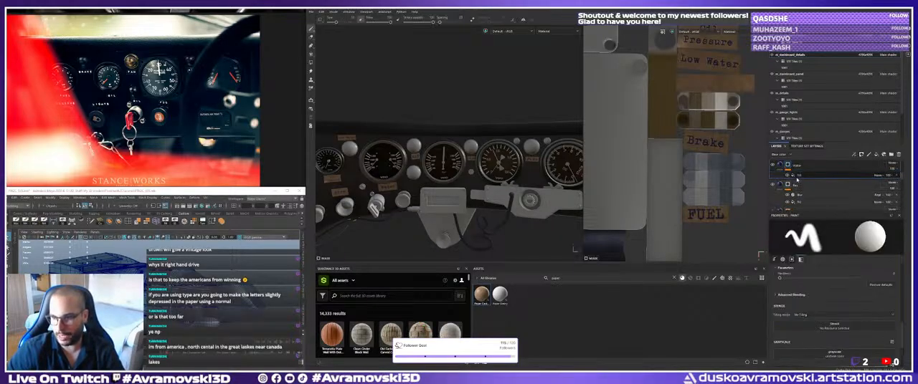
{"action": "left_click", "coordinate": [798, 176]}
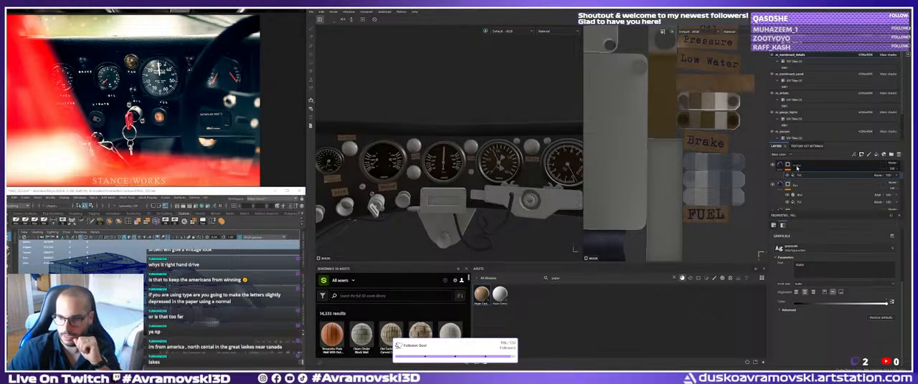
{"action": "right_click", "coordinate": [797, 167]}
{"action": "left_click", "coordinate": [823, 121]}
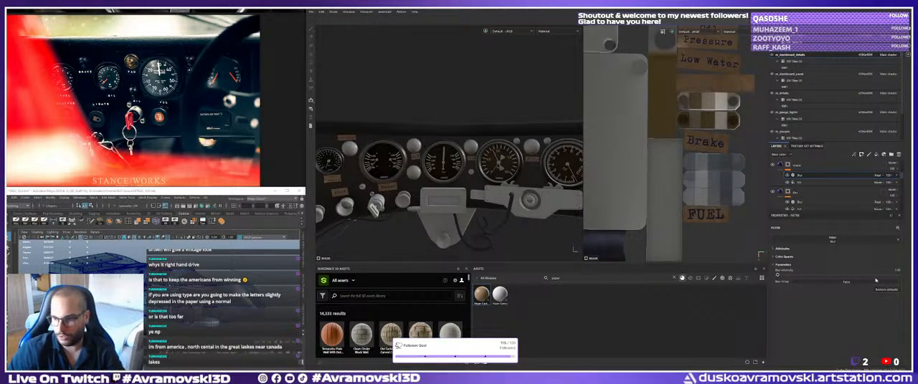
{"action": "right_click_drag", "start_coordinate": [494, 188], "coordinate": [549, 185], "text": "alt"}
{"action": "left_click_drag", "start_coordinate": [549, 185], "coordinate": [537, 179], "text": "alt"}
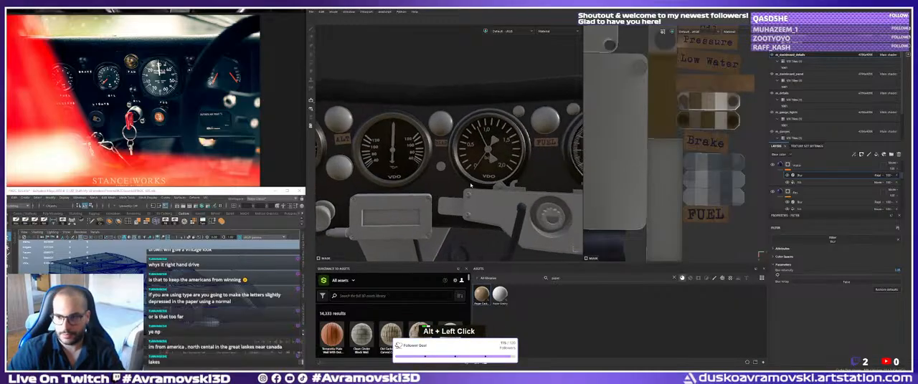
Limit the ALT text layer to the color and height channels and set its height to -0.05.
{"action": "scroll", "coordinate": [800, 182], "scroll_direction": "up", "scroll_amount": 1}
{"action": "left_click", "coordinate": [801, 172]}
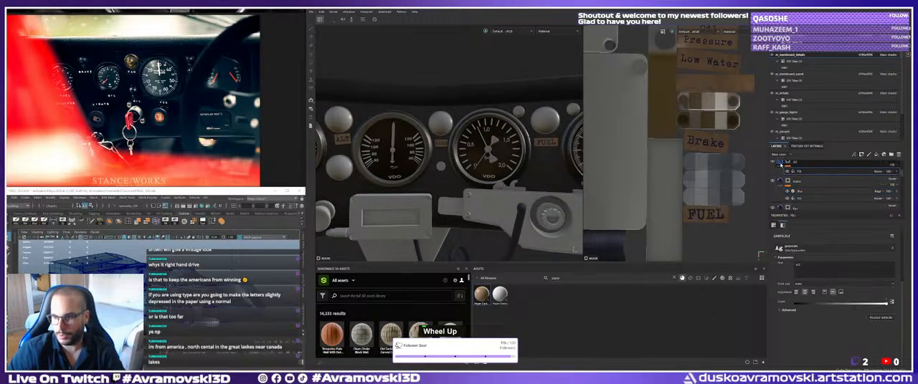
{"action": "left_click", "coordinate": [780, 164]}
{"action": "left_click", "coordinate": [798, 247], "text": "alt"}
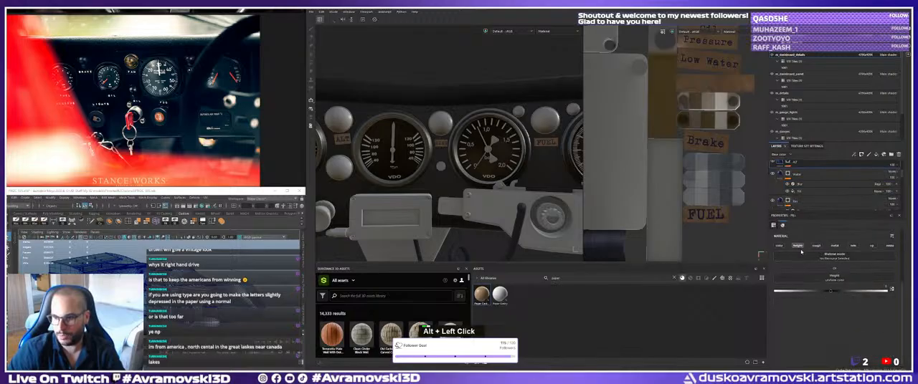
{"action": "left_click", "coordinate": [780, 247]}
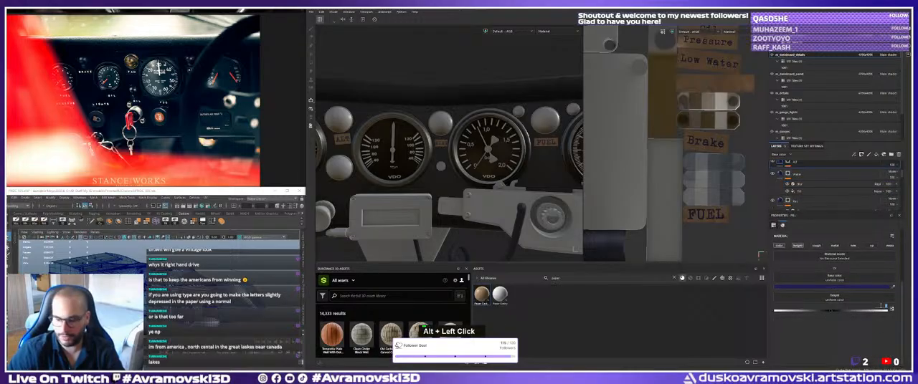
{"action": "type", "text": "-0.05"}
{"action": "key", "text": "Return"}
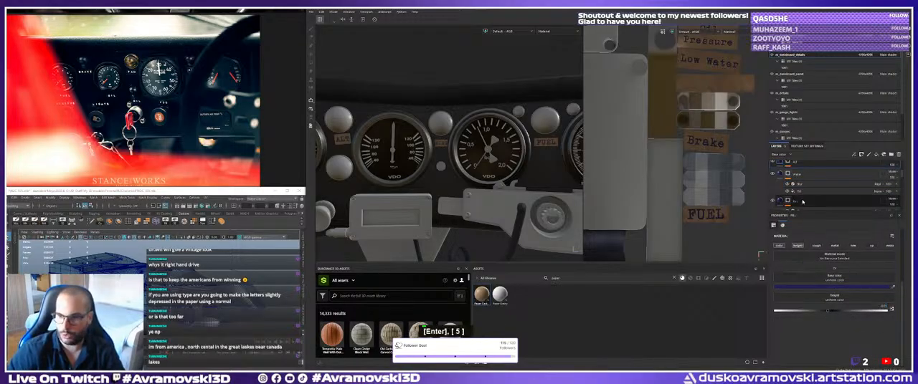
Paste the copied Blur filter onto the ALT text layer's mask.
{"action": "left_click", "coordinate": [797, 165]}
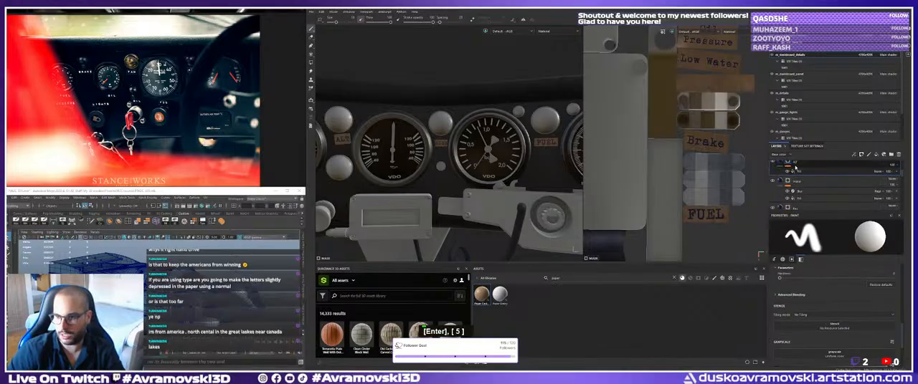
{"action": "right_click", "coordinate": [795, 168]}
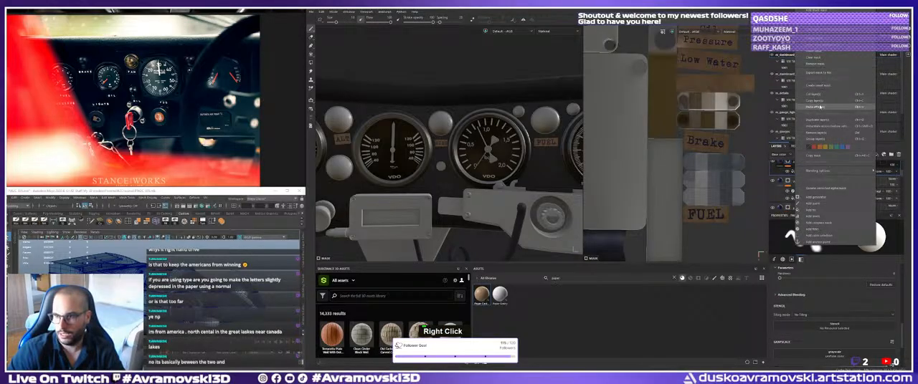
{"action": "left_click", "coordinate": [820, 107]}
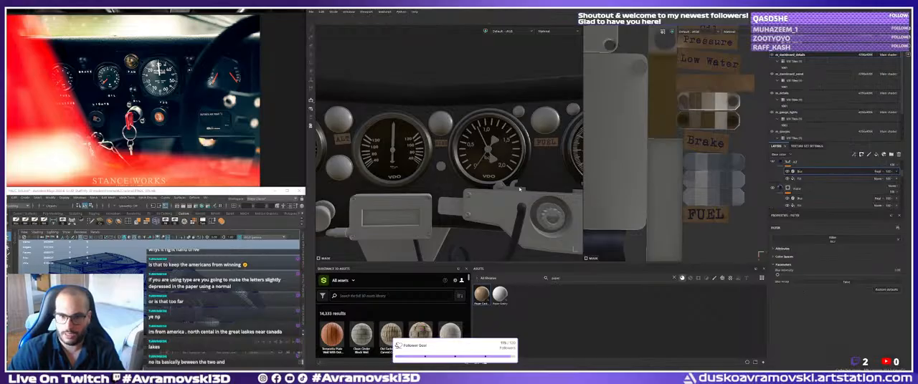
Limit the text layer directly above ALT to color and height, set its height to -0.05, and check the gauge labels on the dashboard.
{"action": "scroll", "coordinate": [791, 181], "scroll_direction": "up", "scroll_amount": 2}
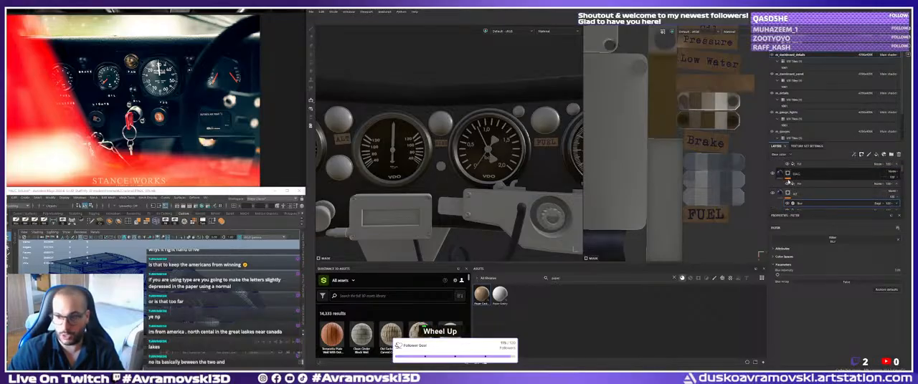
{"action": "left_click", "coordinate": [786, 175]}
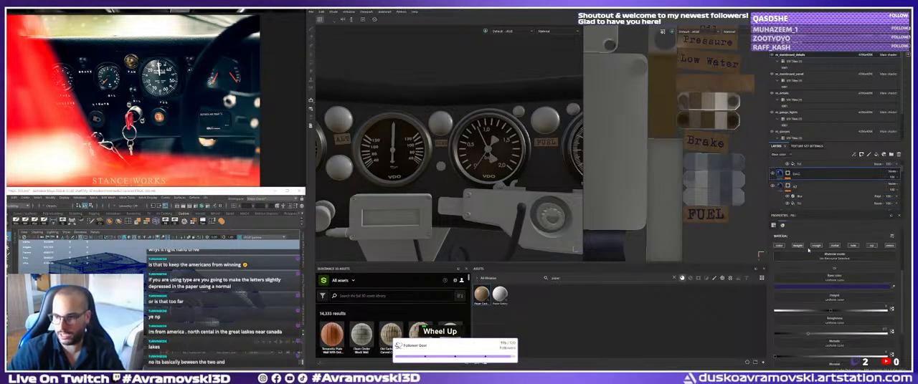
{"action": "left_click", "coordinate": [797, 246], "text": "alt"}
{"action": "left_click", "coordinate": [780, 245], "text": "alt"}
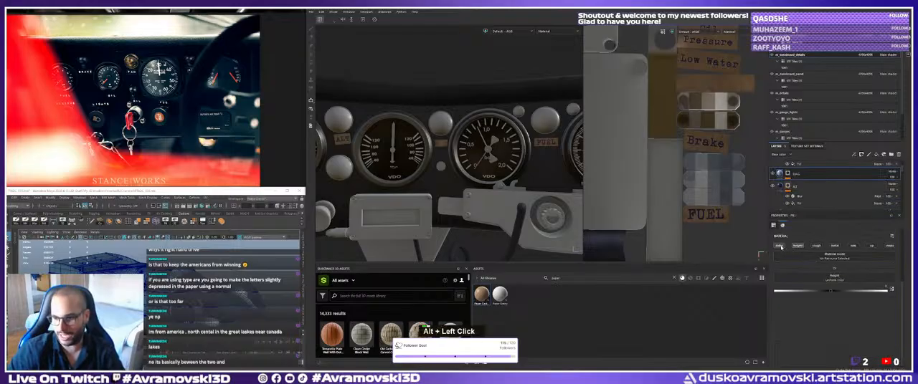
{"action": "left_click", "coordinate": [798, 246]}
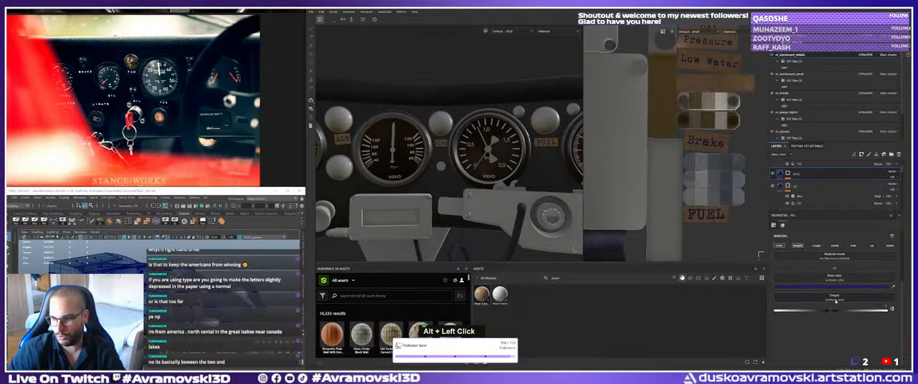
{"action": "left_click_drag", "start_coordinate": [873, 311], "coordinate": [888, 310]}
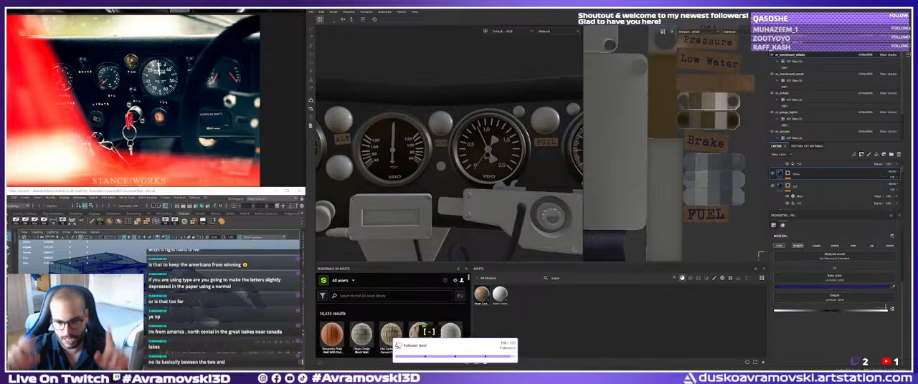
{"action": "type", "text": ".05"}
{"action": "key", "text": "Return"}
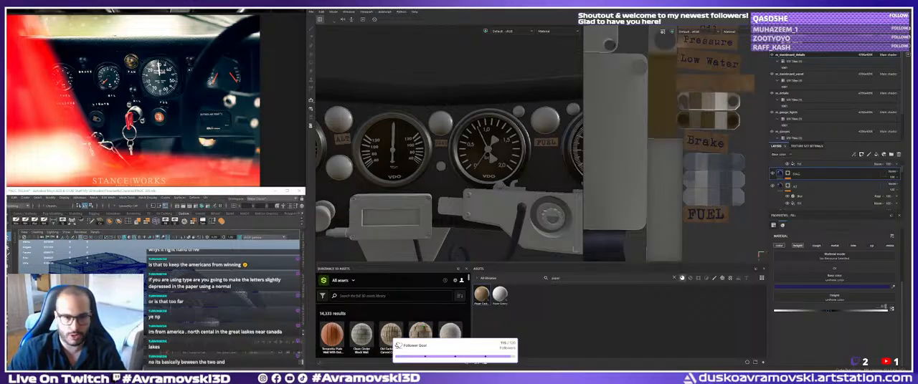
{"action": "right_click_drag", "start_coordinate": [552, 203], "coordinate": [527, 196], "text": "alt"}
{"action": "left_click_drag", "start_coordinate": [527, 196], "coordinate": [455, 181], "text": "alt"}
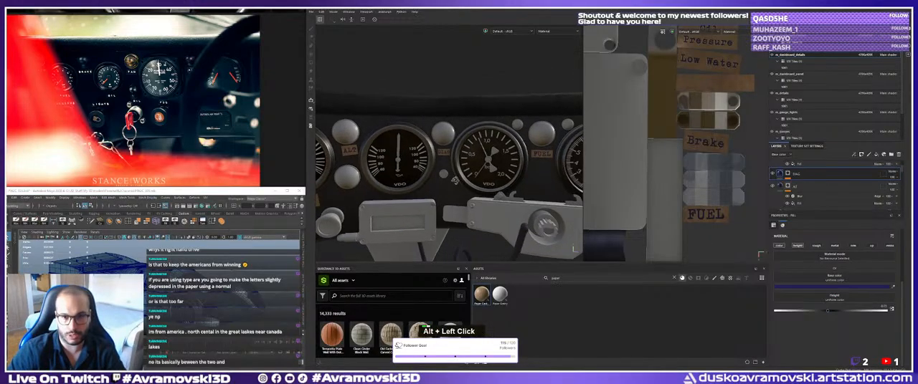
{"action": "middle_click_drag", "start_coordinate": [455, 180], "coordinate": [460, 188], "text": "alt"}
{"action": "left_click_drag", "start_coordinate": [460, 187], "coordinate": [459, 186], "text": "alt"}
{"action": "middle_click_drag", "start_coordinate": [459, 187], "coordinate": [457, 185], "text": "alt"}
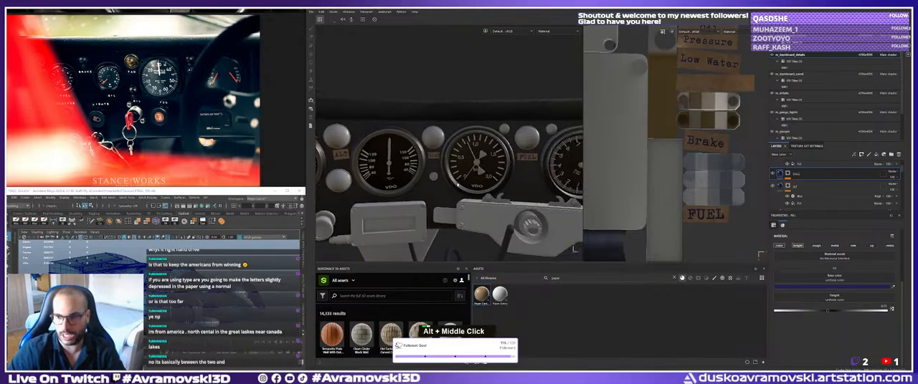
Limit the FUEL text layer to the color and height channels and set its height to -0.05.
{"action": "scroll", "coordinate": [795, 188], "scroll_direction": "up", "scroll_amount": 2}
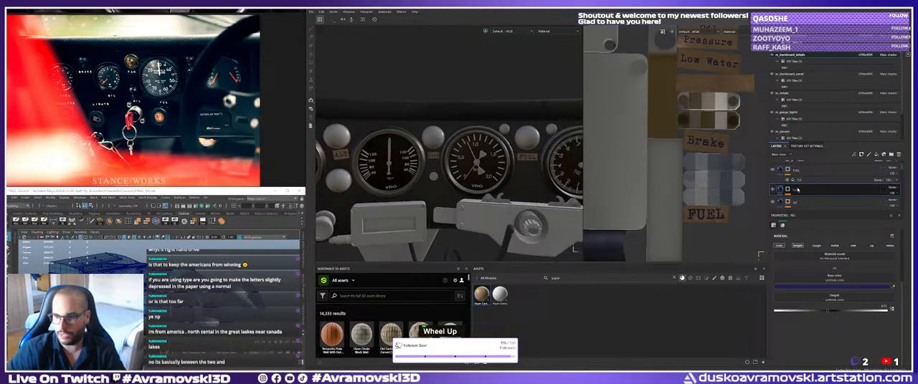
{"action": "left_click", "coordinate": [781, 170]}
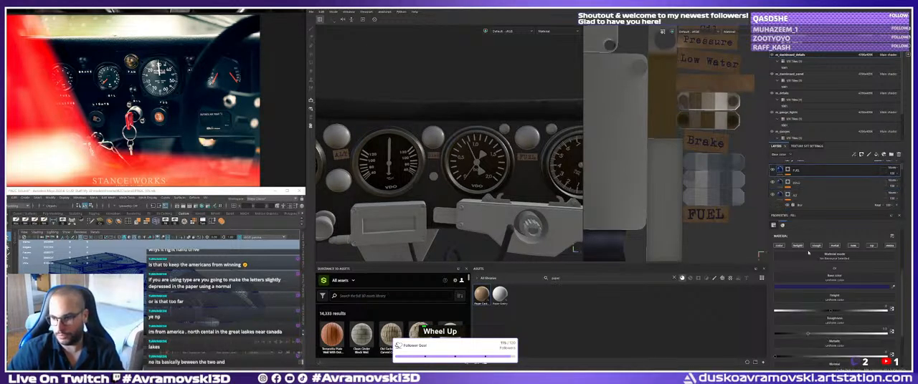
{"action": "left_click", "coordinate": [797, 246], "text": "alt"}
{"action": "left_click", "coordinate": [780, 246]}
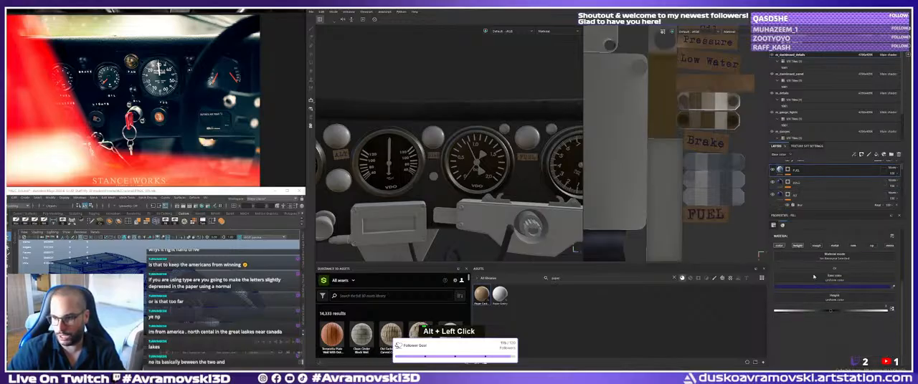
{"action": "left_click", "coordinate": [885, 307]}
{"action": "type", "text": "-0.05"}
{"action": "key", "text": "Return"}
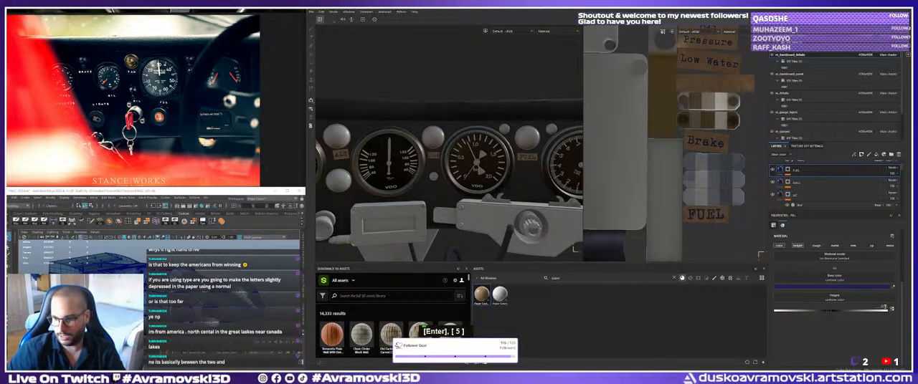
Paste the copied Blur filter onto the FUEL text layer's mask.
{"action": "left_click", "coordinate": [794, 173]}
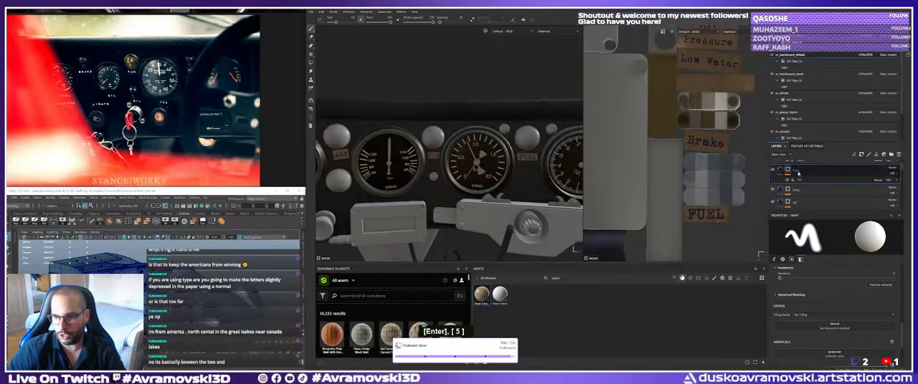
{"action": "right_click", "coordinate": [796, 173]}
{"action": "left_click", "coordinate": [817, 107]}
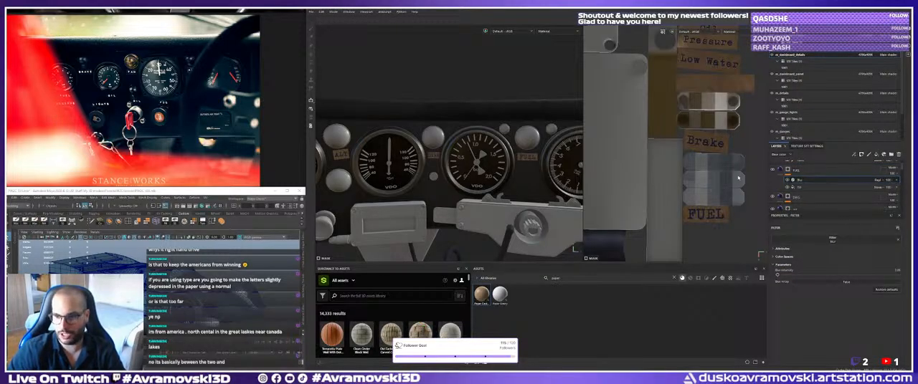
{"action": "scroll", "coordinate": [800, 188], "scroll_direction": "up", "scroll_amount": 1}
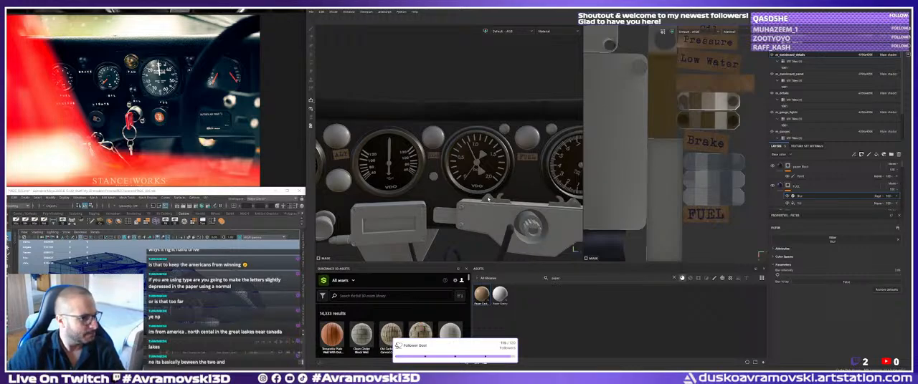
Examine the FUEL label and the blank cardboard strips beside the knobs on the dashboard around the STACK gauge.
{"action": "middle_click_drag", "start_coordinate": [494, 197], "coordinate": [418, 192], "text": "alt"}
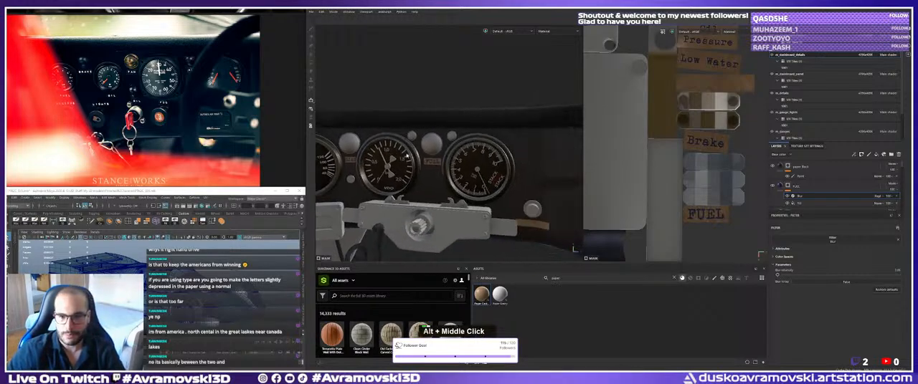
{"action": "left_click_drag", "start_coordinate": [418, 192], "coordinate": [441, 136], "text": "alt"}
{"action": "right_click_drag", "start_coordinate": [441, 137], "coordinate": [473, 176], "text": "alt"}
{"action": "left_click_drag", "start_coordinate": [473, 175], "coordinate": [470, 188], "text": "alt"}
{"action": "mouse_move", "coordinate": [470, 188]}
{"action": "right_mouse_down", "text": "shift"}
{"action": "mouse_move", "coordinate": [448, 192]}
{"action": "mouse_move", "coordinate": [481, 195]}
{"action": "mouse_move", "coordinate": [471, 187]}
{"action": "right_mouse_up", "text": "shift"}
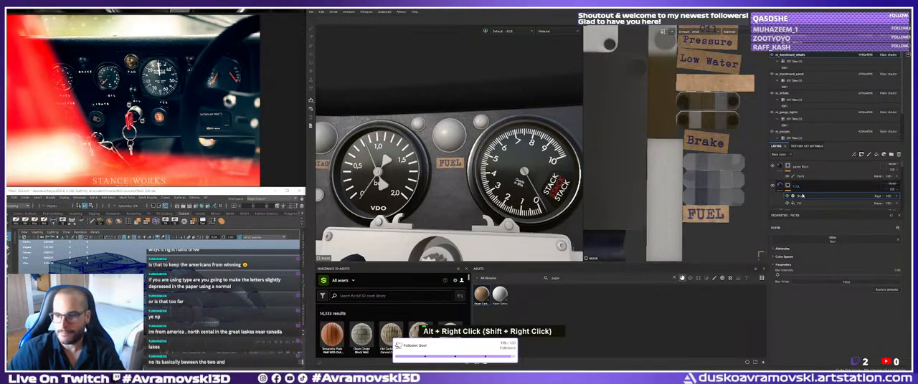
{"action": "scroll", "coordinate": [809, 188], "scroll_direction": "up", "scroll_amount": 2}
{"action": "middle_click_drag", "start_coordinate": [562, 191], "coordinate": [494, 187], "text": "alt"}
{"action": "right_click_drag", "start_coordinate": [495, 188], "coordinate": [482, 180], "text": "alt"}
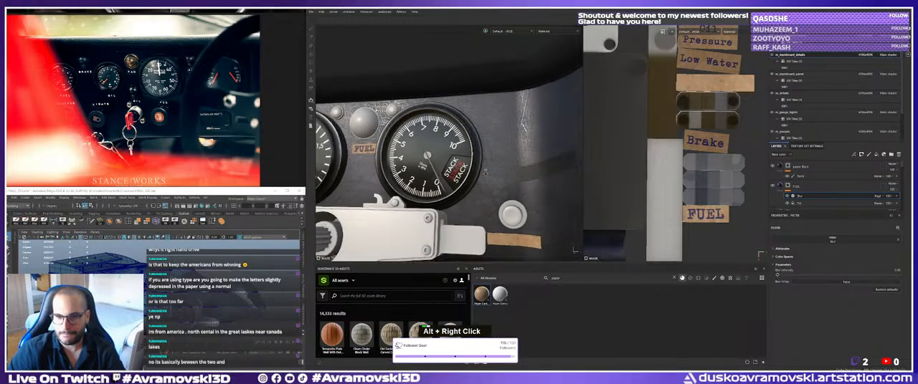
{"action": "middle_click_drag", "start_coordinate": [481, 181], "coordinate": [437, 182], "text": "alt"}
{"action": "right_click_drag", "start_coordinate": [437, 182], "coordinate": [495, 217], "text": "alt"}
{"action": "middle_click_drag", "start_coordinate": [494, 217], "coordinate": [465, 207], "text": "alt"}
{"action": "right_click_drag", "start_coordinate": [465, 208], "coordinate": [465, 203], "text": "alt"}
{"action": "left_click_drag", "start_coordinate": [465, 203], "coordinate": [465, 199], "text": "alt"}
{"action": "right_click_drag", "start_coordinate": [466, 199], "coordinate": [465, 196], "text": "alt"}
{"action": "left_click_drag", "start_coordinate": [465, 196], "coordinate": [458, 166], "text": "alt"}
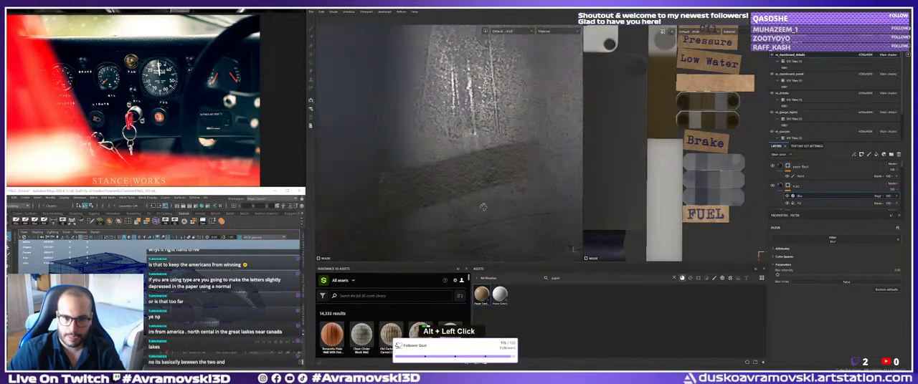
{"action": "right_click_drag", "start_coordinate": [459, 167], "coordinate": [455, 147], "text": "alt"}
{"action": "middle_click_drag", "start_coordinate": [455, 147], "coordinate": [438, 171], "text": "alt"}
{"action": "right_click_drag", "start_coordinate": [438, 172], "coordinate": [444, 161], "text": "alt"}
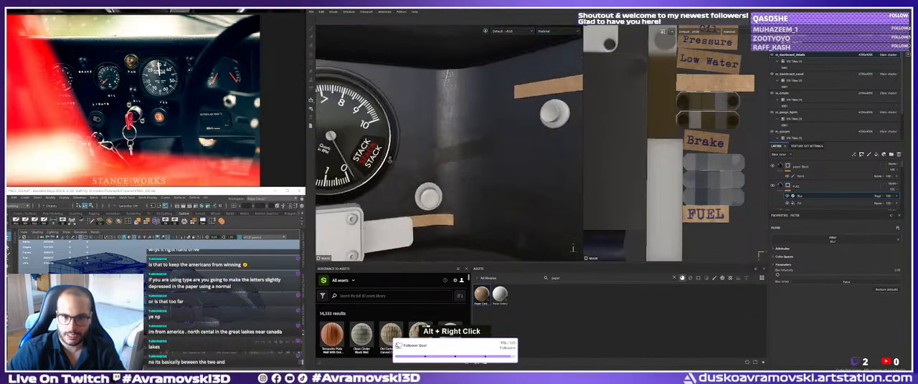
{"action": "left_click_drag", "start_coordinate": [444, 161], "coordinate": [463, 137], "text": "alt"}
{"action": "right_click_drag", "start_coordinate": [463, 137], "coordinate": [469, 135], "text": "alt"}
Duplicate the FUEL text layer and rename the copy Lights.
{"action": "left_click", "coordinate": [801, 188]}
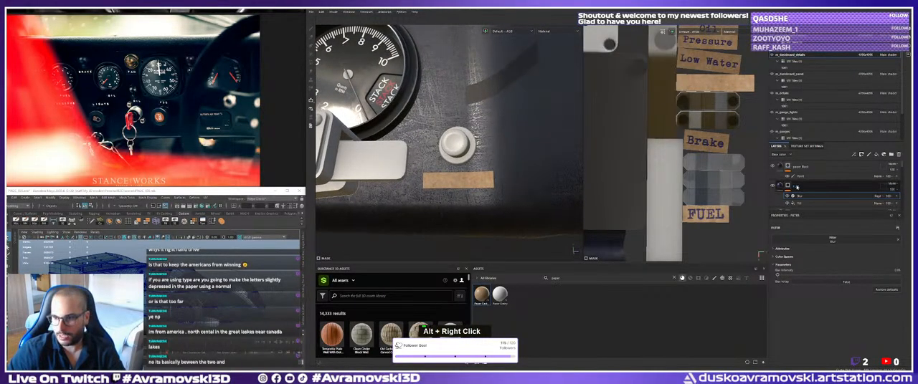
{"action": "key", "text": "ctrl+d"}
{"action": "double_click", "coordinate": [800, 187]}
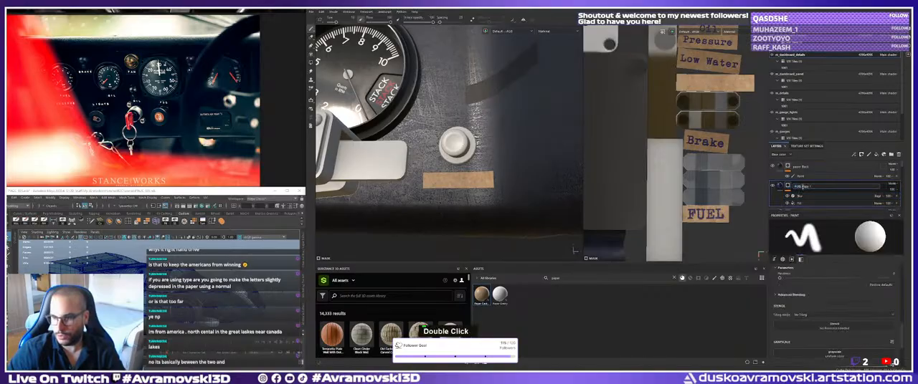
{"action": "type", "text": "Lights"}
{"action": "key", "text": "Return"}
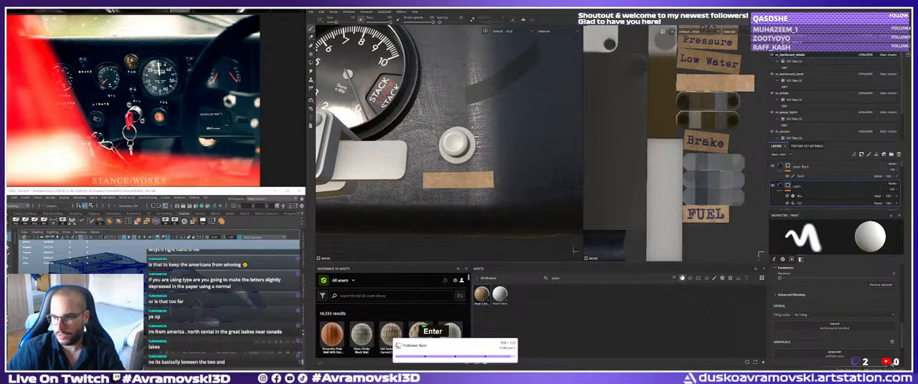
Change the wording in the Lights layer's text fill to LIGHTS.
{"action": "right_click_drag", "start_coordinate": [470, 136], "coordinate": [398, 142], "text": "alt"}
{"action": "middle_click_drag", "start_coordinate": [398, 142], "coordinate": [462, 154], "text": "alt"}
{"action": "left_click_drag", "start_coordinate": [462, 153], "coordinate": [453, 156], "text": "alt"}
{"action": "middle_click_drag", "start_coordinate": [453, 155], "coordinate": [534, 158], "text": "alt"}
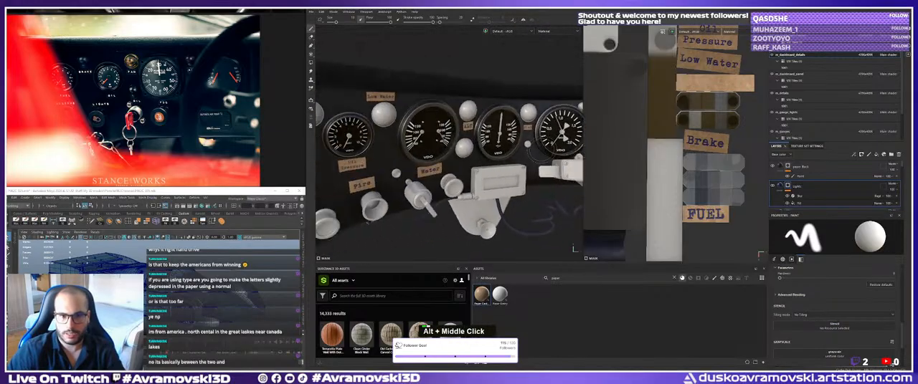
{"action": "left_click_drag", "start_coordinate": [534, 158], "coordinate": [495, 155], "text": "alt"}
{"action": "middle_click_drag", "start_coordinate": [479, 155], "coordinate": [505, 147], "text": "alt"}
{"action": "left_click_drag", "start_coordinate": [505, 147], "coordinate": [494, 152], "text": "alt"}
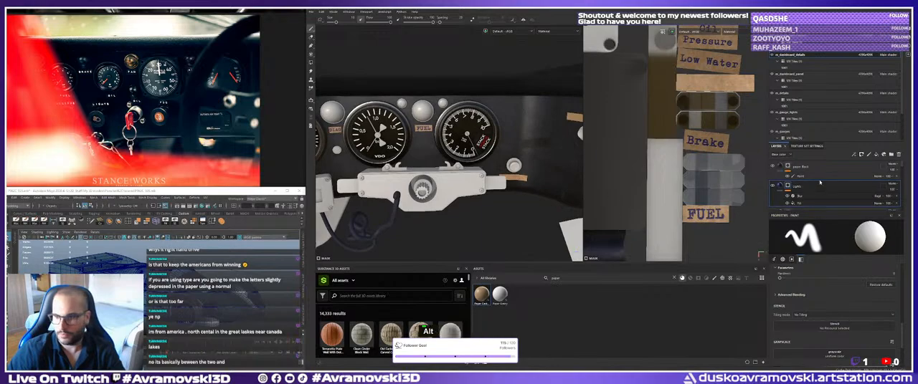
{"action": "scroll", "coordinate": [805, 173], "scroll_direction": "down", "scroll_amount": 2}
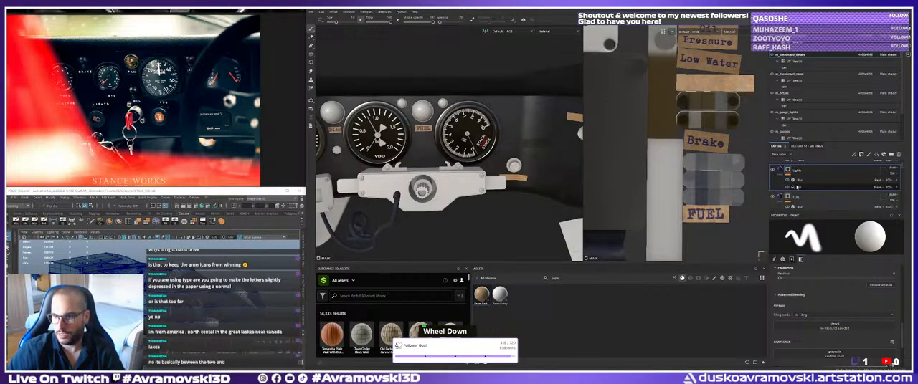
{"action": "left_click", "coordinate": [799, 187]}
{"action": "right_click_drag", "start_coordinate": [459, 169], "coordinate": [423, 172], "text": "alt"}
{"action": "middle_click_drag", "start_coordinate": [423, 172], "coordinate": [502, 175], "text": "alt"}
{"action": "left_click_drag", "start_coordinate": [502, 176], "coordinate": [478, 180], "text": "alt"}
{"action": "right_click_drag", "start_coordinate": [479, 181], "coordinate": [531, 188], "text": "alt"}
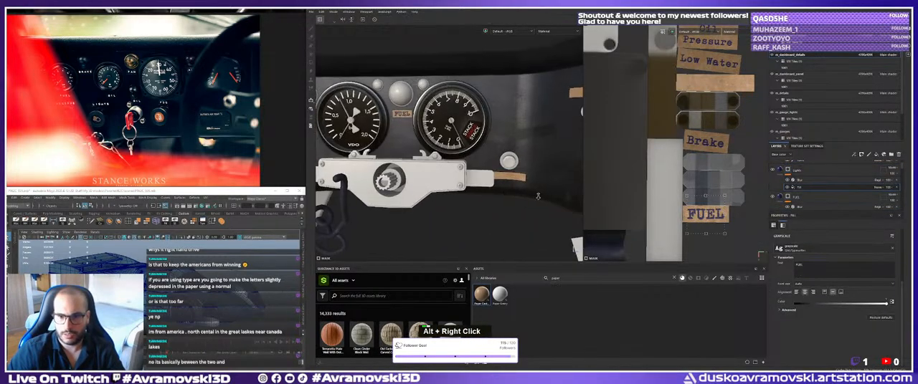
{"action": "left_click_drag", "start_coordinate": [532, 188], "coordinate": [543, 191], "text": "alt"}
{"action": "middle_click_drag", "start_coordinate": [419, 177], "coordinate": [403, 178], "text": "alt"}
{"action": "right_click_drag", "start_coordinate": [403, 178], "coordinate": [390, 177], "text": "alt"}
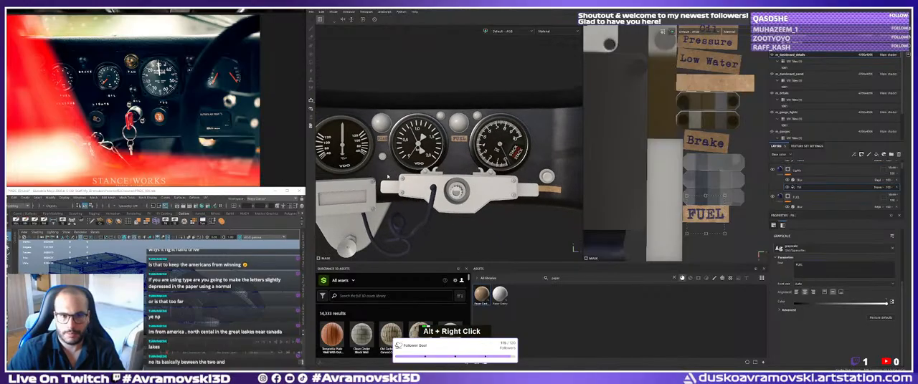
{"action": "double_click", "coordinate": [809, 265]}
{"action": "type", "text": "LIGHTS"}
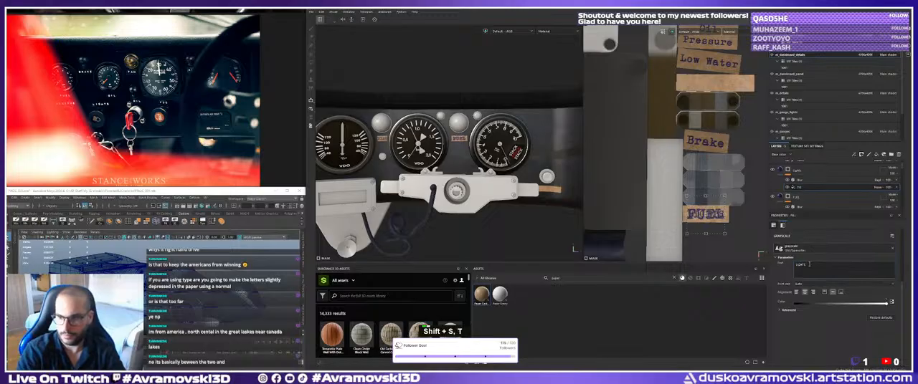
Move the LIGHTS text onto the blank cardboard strip below the knob beside the STACK gauge and enlarge it to fit.
{"action": "middle_click_drag", "start_coordinate": [476, 172], "coordinate": [441, 165], "text": "alt"}
{"action": "right_click_drag", "start_coordinate": [440, 166], "coordinate": [456, 165], "text": "alt"}
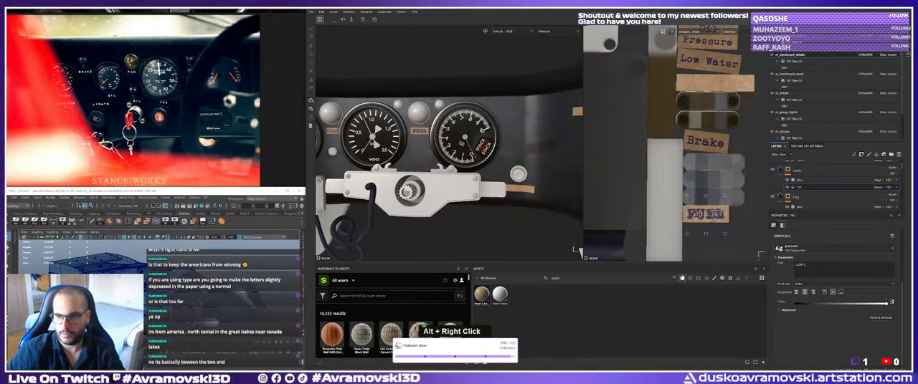
{"action": "left_click_drag", "start_coordinate": [709, 215], "coordinate": [734, 185]}
{"action": "middle_click_drag", "start_coordinate": [733, 185], "coordinate": [547, 216], "text": "alt"}
{"action": "right_click_drag", "start_coordinate": [638, 199], "coordinate": [596, 201], "text": "alt"}
{"action": "middle_click_drag", "start_coordinate": [596, 201], "coordinate": [664, 214], "text": "alt"}
{"action": "left_click_drag", "start_coordinate": [657, 197], "coordinate": [646, 126]}
{"action": "middle_click_drag", "start_coordinate": [557, 180], "coordinate": [549, 160], "text": "alt"}
{"action": "right_click_drag", "start_coordinate": [549, 161], "coordinate": [567, 162], "text": "alt"}
{"action": "middle_click_drag", "start_coordinate": [567, 162], "coordinate": [496, 165], "text": "alt"}
{"action": "right_click_drag", "start_coordinate": [496, 165], "coordinate": [524, 165], "text": "alt"}
{"action": "left_click_drag", "start_coordinate": [523, 165], "coordinate": [532, 161], "text": "alt"}
{"action": "right_click_drag", "start_coordinate": [621, 147], "coordinate": [670, 145], "text": "alt"}
{"action": "middle_click_drag", "start_coordinate": [622, 147], "coordinate": [730, 172], "text": "alt"}
{"action": "right_click_drag", "start_coordinate": [716, 170], "coordinate": [732, 169], "text": "alt"}
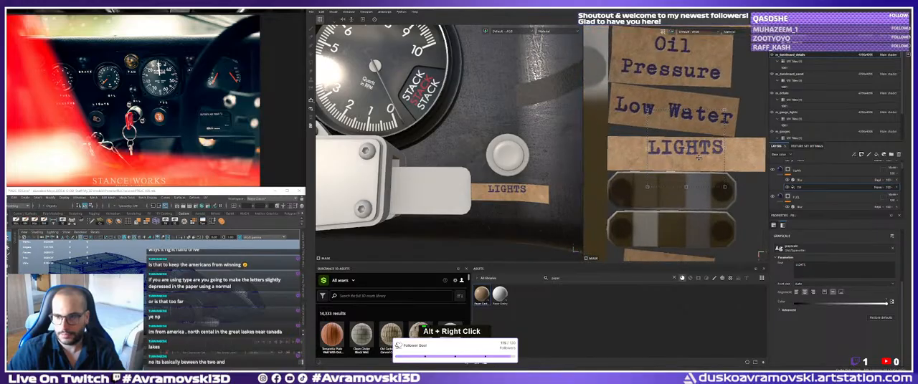
{"action": "mouse_move", "coordinate": [722, 148]}
{"action": "left_mouse_down"}
{"action": "mouse_move", "coordinate": [717, 158]}
{"action": "mouse_move", "coordinate": [753, 156]}
{"action": "mouse_move", "coordinate": [720, 156]}
{"action": "left_mouse_up"}
Check the LIGHTS label on the dashboard, duplicate the Lights text layer and open the copy's name for editing.
{"action": "right_click_drag", "start_coordinate": [459, 170], "coordinate": [410, 171], "text": "alt"}
{"action": "left_click_drag", "start_coordinate": [410, 171], "coordinate": [434, 166], "text": "alt"}
{"action": "middle_click_drag", "start_coordinate": [480, 161], "coordinate": [452, 185], "text": "alt"}
{"action": "right_click_drag", "start_coordinate": [451, 184], "coordinate": [467, 185], "text": "alt"}
{"action": "left_click_drag", "start_coordinate": [467, 185], "coordinate": [479, 187], "text": "alt"}
{"action": "middle_click_drag", "start_coordinate": [479, 186], "coordinate": [438, 190], "text": "alt"}
{"action": "right_click_drag", "start_coordinate": [681, 163], "coordinate": [642, 164], "text": "alt"}
{"action": "middle_click_drag", "start_coordinate": [641, 163], "coordinate": [632, 175], "text": "alt"}
{"action": "double_click", "coordinate": [802, 171]}
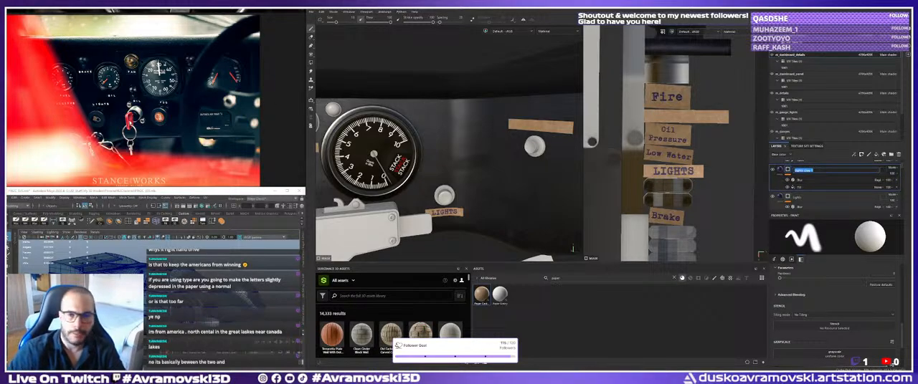
Browse the dashboard reference photos for the wording of the remaining switch label.
{"action": "scroll", "coordinate": [144, 100], "scroll_direction": "up", "scroll_amount": 3}
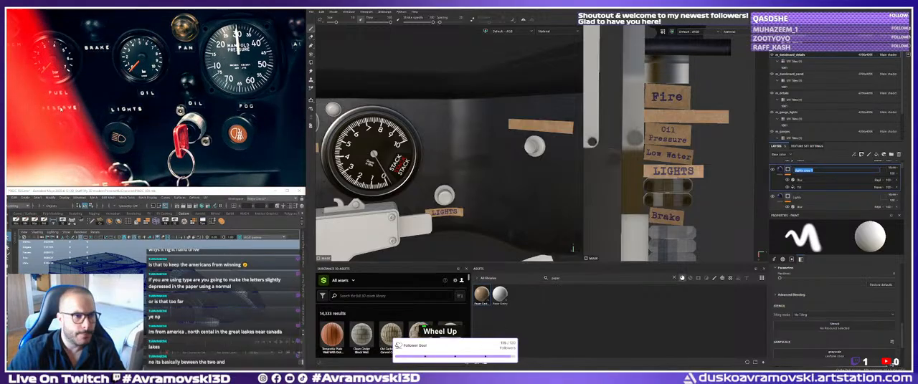
{"action": "scroll", "coordinate": [143, 100], "scroll_direction": "down", "scroll_amount": 4}
{"action": "scroll", "coordinate": [82, 128], "scroll_direction": "down", "scroll_amount": 2}
{"action": "middle_click_drag", "start_coordinate": [188, 148], "coordinate": [198, 114]}
{"action": "scroll", "coordinate": [198, 109], "scroll_direction": "down", "scroll_amount": 8}
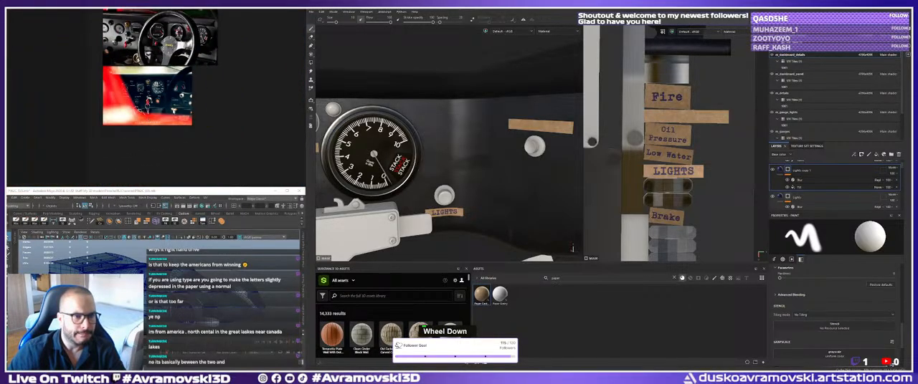
{"action": "middle_click_drag", "start_coordinate": [287, 72], "coordinate": [104, 125]}
{"action": "middle_click_drag", "start_coordinate": [247, 101], "coordinate": [179, 108]}
{"action": "scroll", "coordinate": [215, 94], "scroll_direction": "up", "scroll_amount": 4}
{"action": "scroll", "coordinate": [86, 107], "scroll_direction": "up", "scroll_amount": 4}
{"action": "middle_click_drag", "start_coordinate": [107, 107], "coordinate": [169, 105]}
{"action": "scroll", "coordinate": [179, 100], "scroll_direction": "up", "scroll_amount": 3}
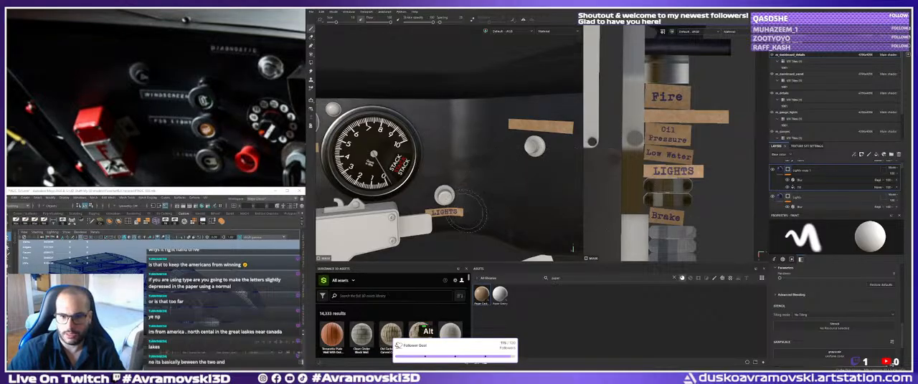
{"action": "left_click_drag", "start_coordinate": [464, 192], "coordinate": [521, 202], "text": "alt"}
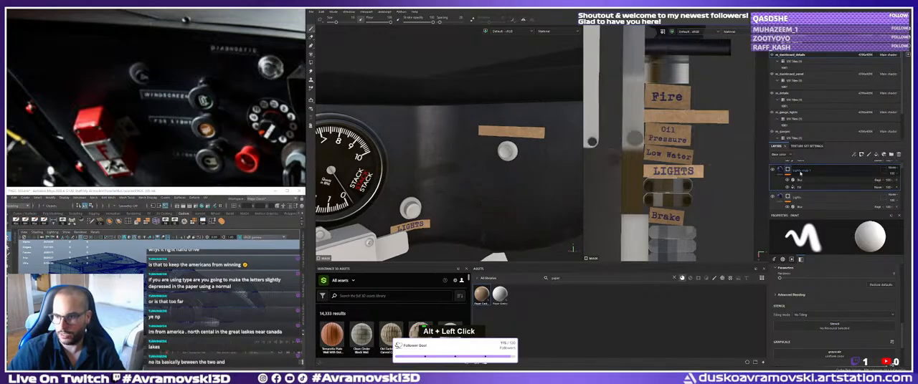
Rename the duplicated Lights layer WINDSCREEN and change its text to WINDSCREEN.
{"action": "double_click", "coordinate": [801, 169]}
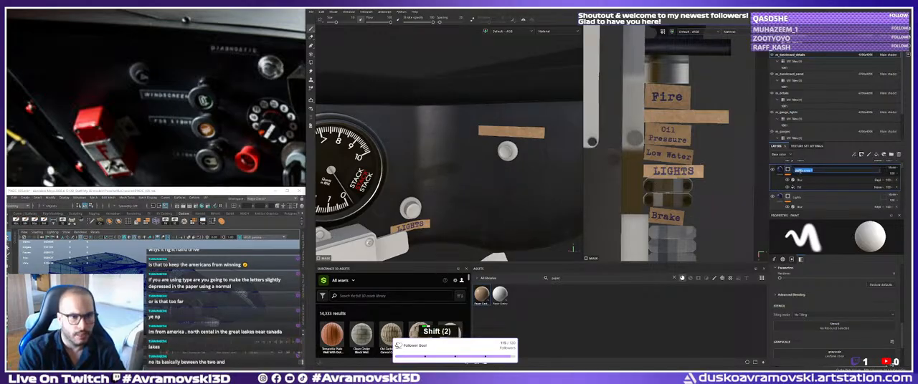
{"action": "type", "text": "Dn"}
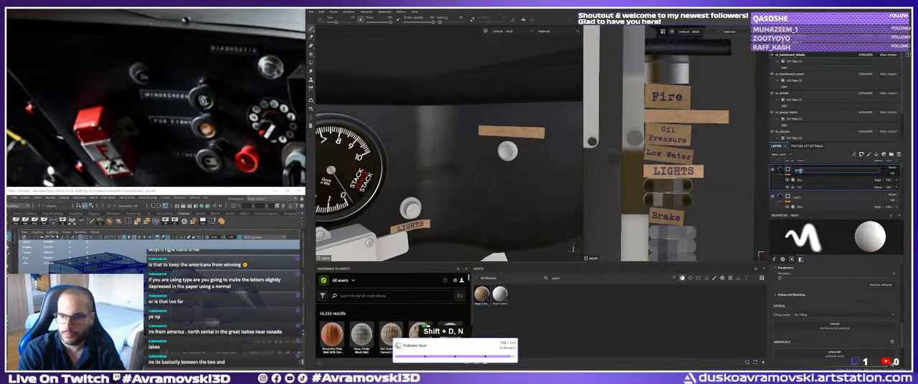
{"action": "type", "text": "SCREEN"}
{"action": "key", "text": "Return"}
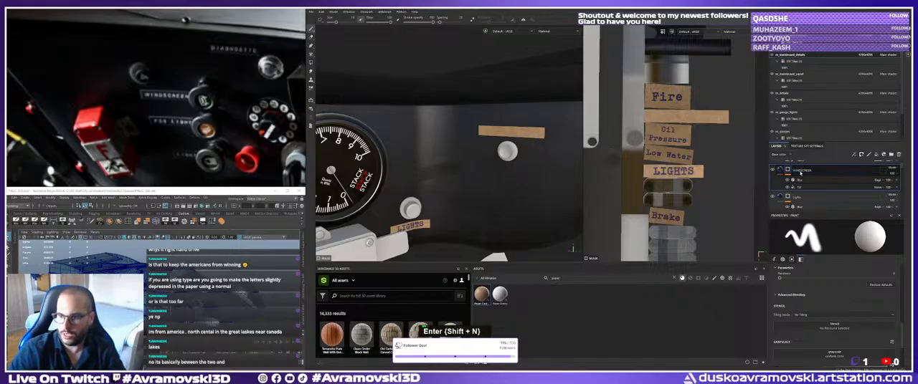
{"action": "left_click", "coordinate": [798, 187]}
{"action": "double_click", "coordinate": [813, 267]}
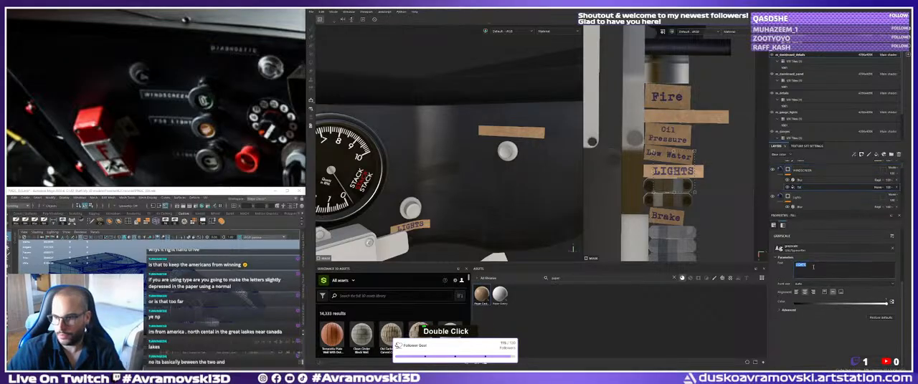
{"action": "type", "text": "WINDS"}
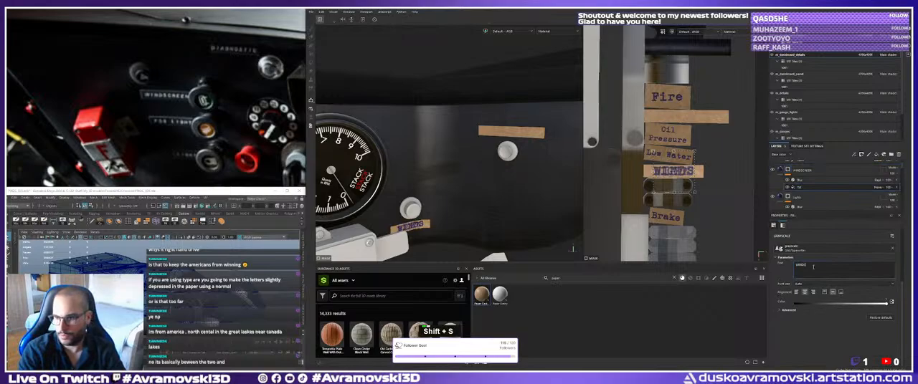
{"action": "type", "text": "CREEN"}
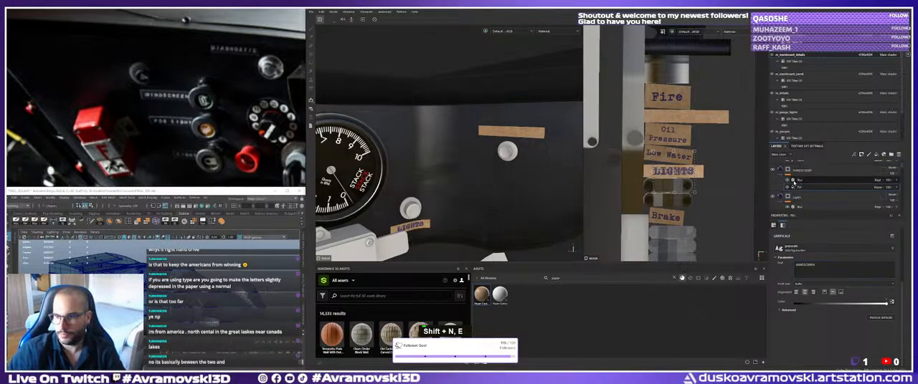
Move the WINDSCREEN text onto the blank cardboard strip above the upper knob and enlarge it to fit.
{"action": "left_click_drag", "start_coordinate": [684, 177], "coordinate": [695, 124]}
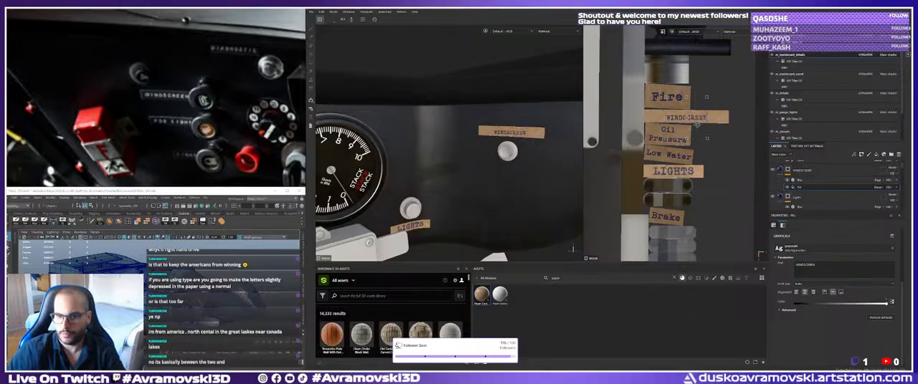
{"action": "middle_click_drag", "start_coordinate": [695, 123], "coordinate": [689, 133], "text": "alt"}
{"action": "right_click_drag", "start_coordinate": [688, 132], "coordinate": [701, 127], "text": "alt"}
{"action": "mouse_move", "coordinate": [701, 127]}
{"action": "left_mouse_down", "text": "shift"}
{"action": "mouse_move", "coordinate": [718, 128]}
{"action": "mouse_move", "coordinate": [691, 127]}
{"action": "left_mouse_up", "text": "shift"}
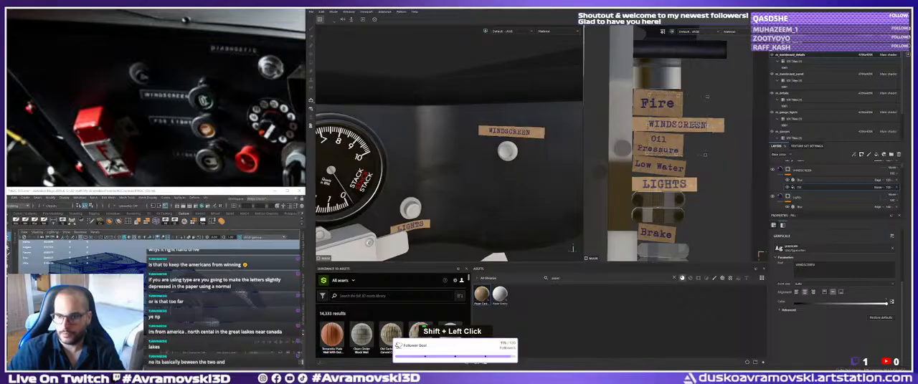
Inspect the labelled dashboard from several angles and look at the untextured paper sheet below it.
{"action": "right_click_drag", "start_coordinate": [713, 195], "coordinate": [679, 205], "text": "alt"}
{"action": "middle_click_drag", "start_coordinate": [679, 205], "coordinate": [725, 195], "text": "alt"}
{"action": "right_click_drag", "start_coordinate": [488, 168], "coordinate": [365, 164], "text": "alt"}
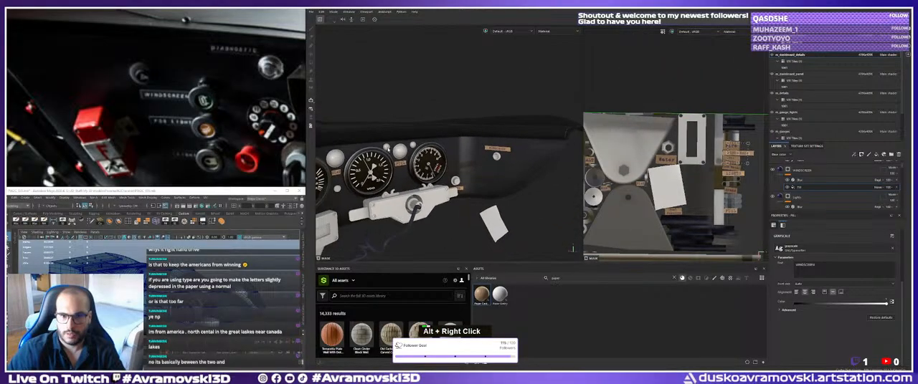
{"action": "middle_click_drag", "start_coordinate": [366, 163], "coordinate": [420, 154], "text": "alt"}
{"action": "left_click_drag", "start_coordinate": [419, 154], "coordinate": [395, 137], "text": "alt"}
{"action": "middle_click_drag", "start_coordinate": [395, 136], "coordinate": [337, 129], "text": "alt"}
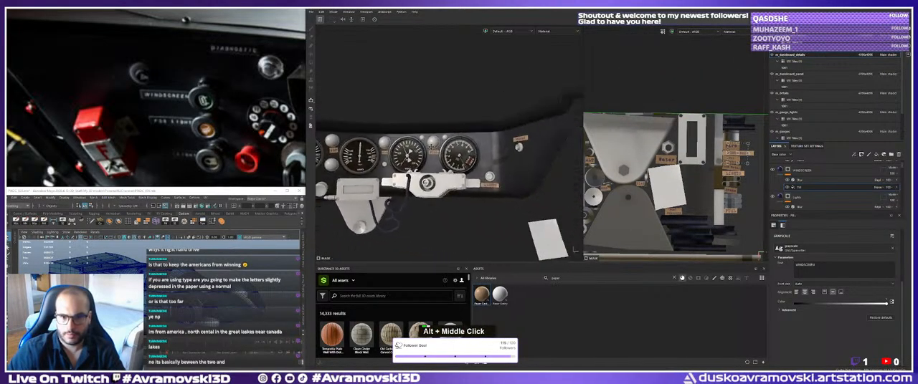
{"action": "right_click_drag", "start_coordinate": [337, 129], "coordinate": [459, 175], "text": "alt"}
{"action": "left_click_drag", "start_coordinate": [459, 176], "coordinate": [518, 185], "text": "alt"}
{"action": "right_click_drag", "start_coordinate": [430, 179], "coordinate": [492, 191], "text": "alt"}
{"action": "left_click_drag", "start_coordinate": [492, 190], "coordinate": [463, 194], "text": "alt"}
{"action": "right_click_drag", "start_coordinate": [462, 195], "coordinate": [396, 188], "text": "alt"}
{"action": "middle_click_drag", "start_coordinate": [396, 188], "coordinate": [450, 141], "text": "alt"}
{"action": "left_click_drag", "start_coordinate": [450, 141], "coordinate": [415, 124], "text": "alt"}
Select the paint mask of the plastic material folder below Paper Cardboard and apply Polygon Fill to the white paper sheet.
{"action": "scroll", "coordinate": [832, 94], "scroll_direction": "down", "scroll_amount": 3}
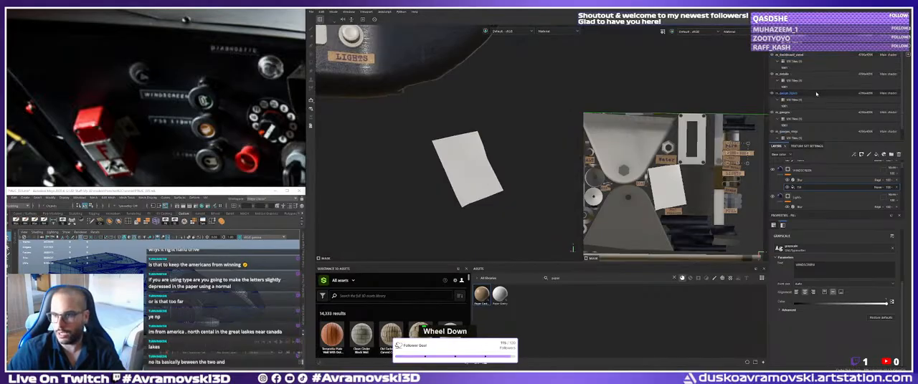
{"action": "scroll", "coordinate": [798, 193], "scroll_direction": "down", "scroll_amount": 5}
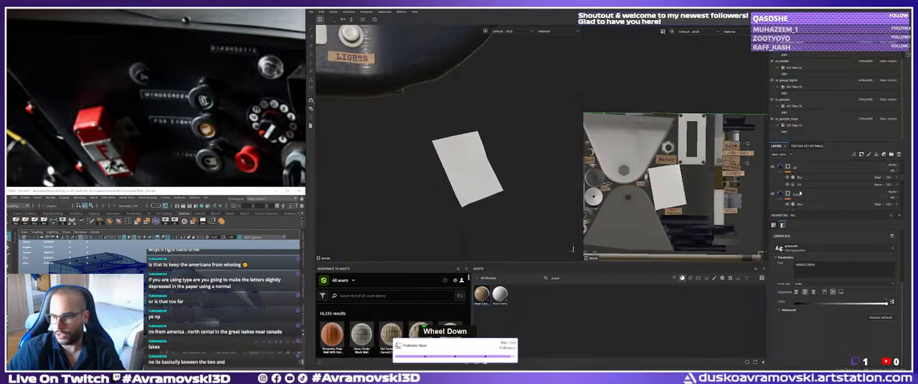
{"action": "left_click", "coordinate": [806, 205]}
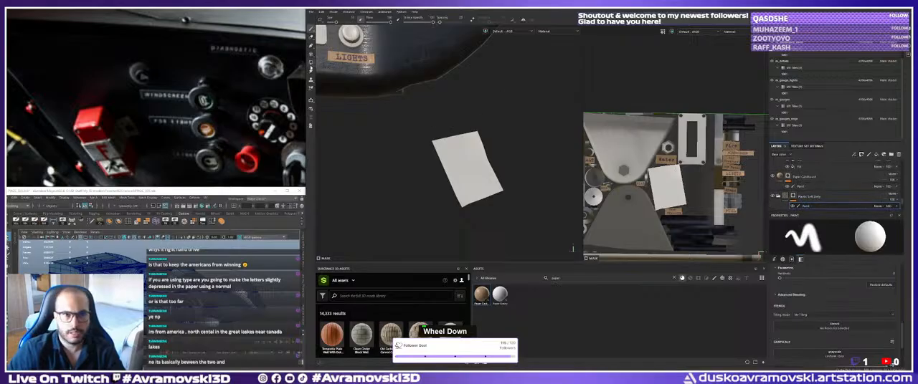
{"action": "double_click", "coordinate": [311, 62]}
{"action": "left_click", "coordinate": [467, 166]}
{"action": "mouse_move", "coordinate": [467, 166]}
{"action": "left_mouse_down", "text": "alt"}
{"action": "mouse_move", "coordinate": [446, 170]}
{"action": "mouse_move", "coordinate": [468, 173]}
{"action": "left_mouse_up", "text": "alt"}
{"action": "key", "text": "ctrl"}
{"action": "key", "text": "ctrl"}
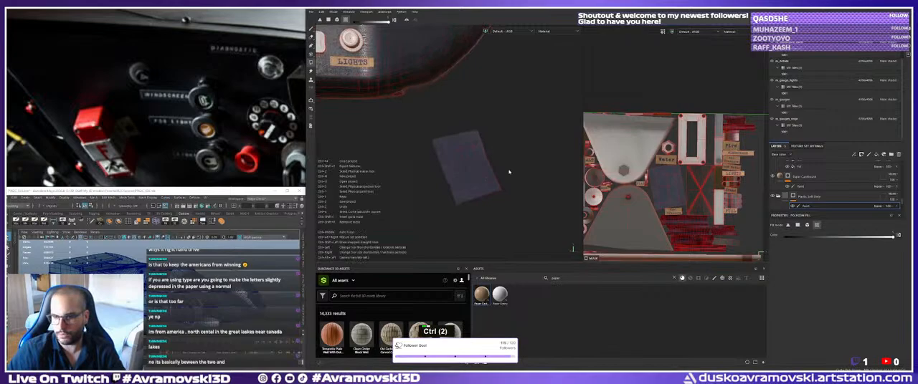
Undo the plastic fill on the loose sheet and apply Polygon Fill to it in the Paper Cardboard layer's paint mask.
{"action": "key", "text": "ctrl+z"}
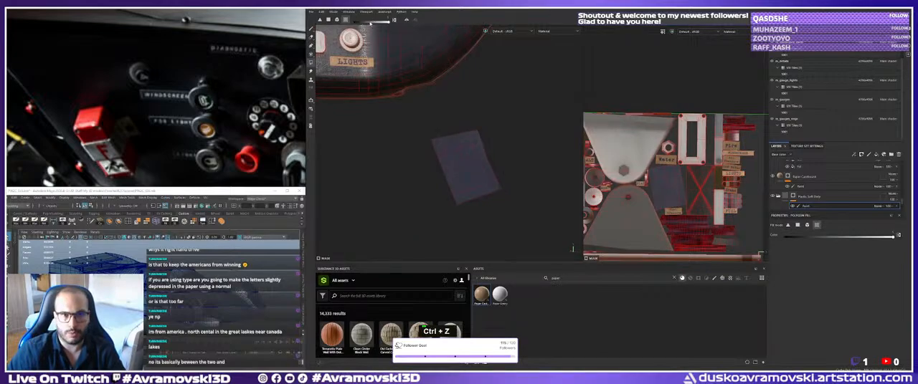
{"action": "left_click", "coordinate": [800, 185]}
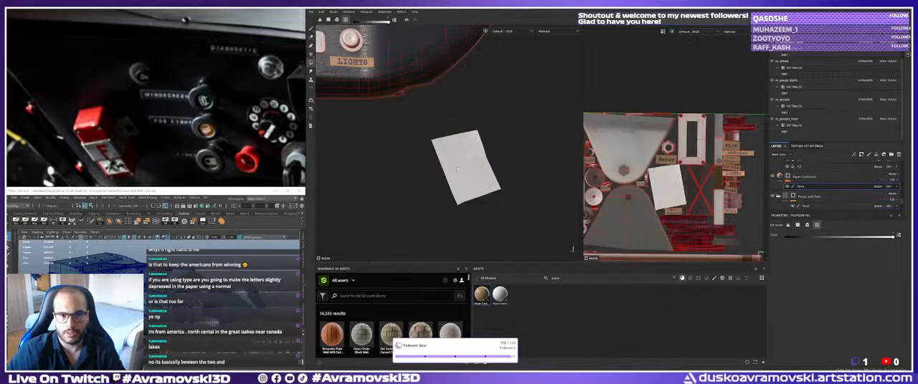
{"action": "left_click", "coordinate": [457, 169]}
{"action": "left_click", "coordinate": [312, 29]}
{"action": "right_click_drag", "start_coordinate": [453, 169], "coordinate": [434, 172], "text": "alt"}
{"action": "left_click_drag", "start_coordinate": [435, 172], "coordinate": [410, 174], "text": "alt"}
{"action": "middle_click_drag", "start_coordinate": [410, 173], "coordinate": [403, 173], "text": "alt"}
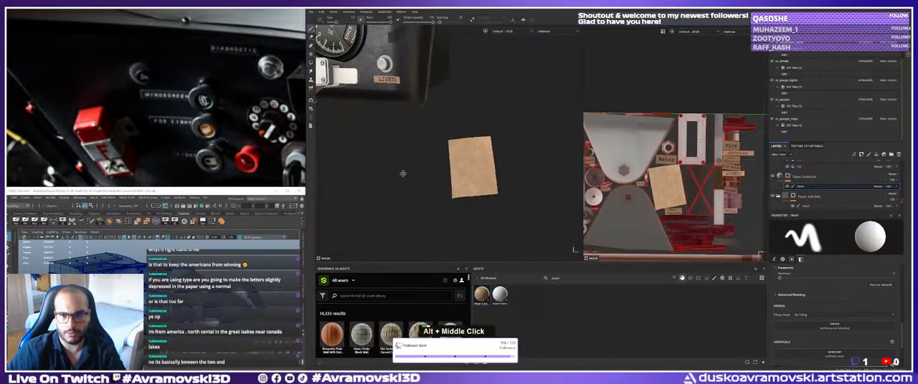
{"action": "right_click_drag", "start_coordinate": [403, 173], "coordinate": [418, 167], "text": "alt"}
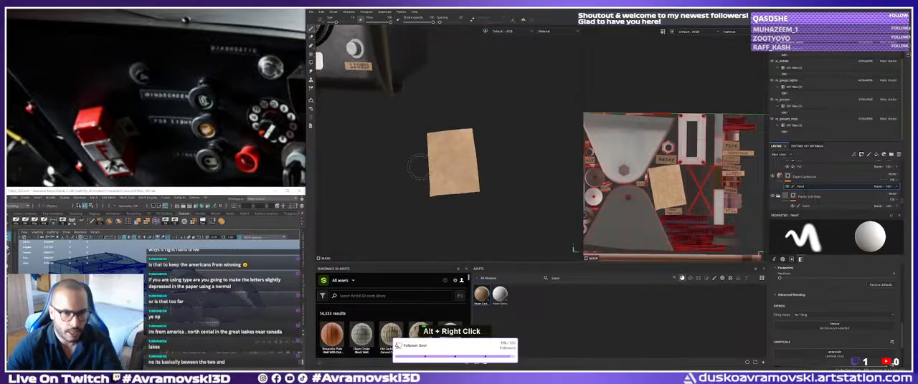
{"action": "right_click_drag", "start_coordinate": [453, 188], "coordinate": [424, 172], "text": "alt"}
{"action": "left_click_drag", "start_coordinate": [424, 173], "coordinate": [435, 182], "text": "alt"}
{"action": "middle_click_drag", "start_coordinate": [435, 182], "coordinate": [446, 192], "text": "alt"}
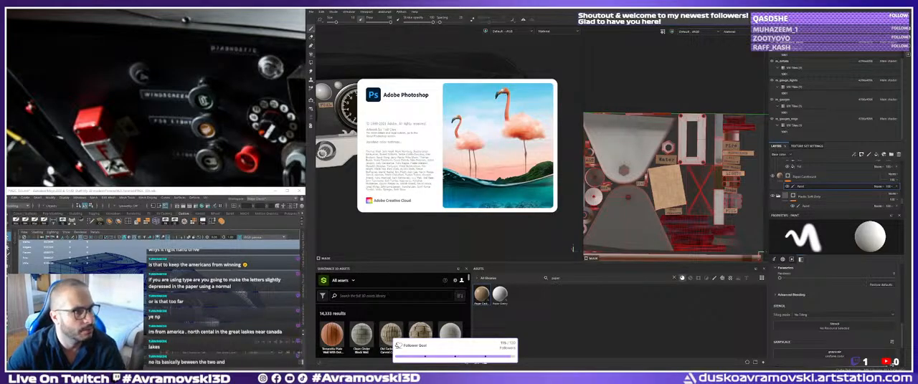
{"action": "key", "text": "shift"}
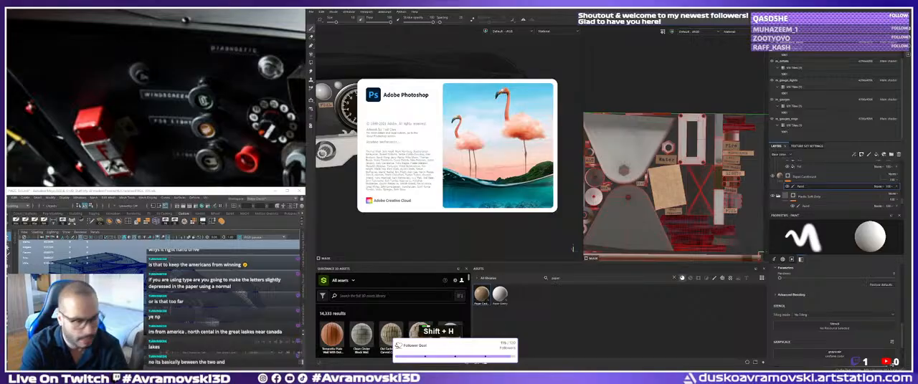
{"action": "key", "text": "space"}
{"action": "key", "text": "r"}
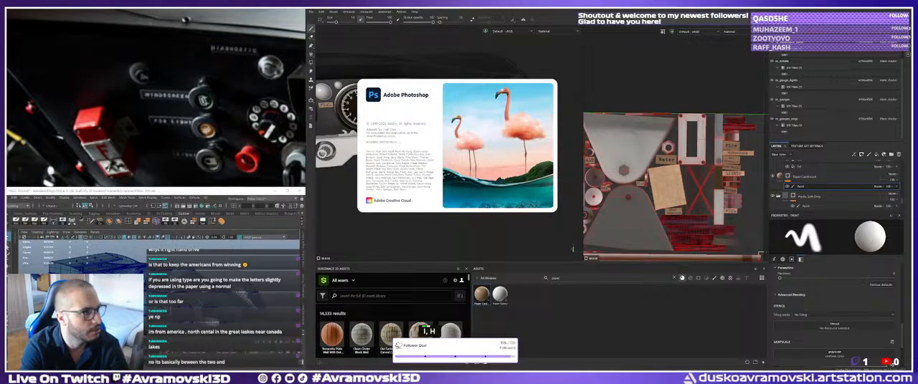
{"action": "key", "text": "Return"}
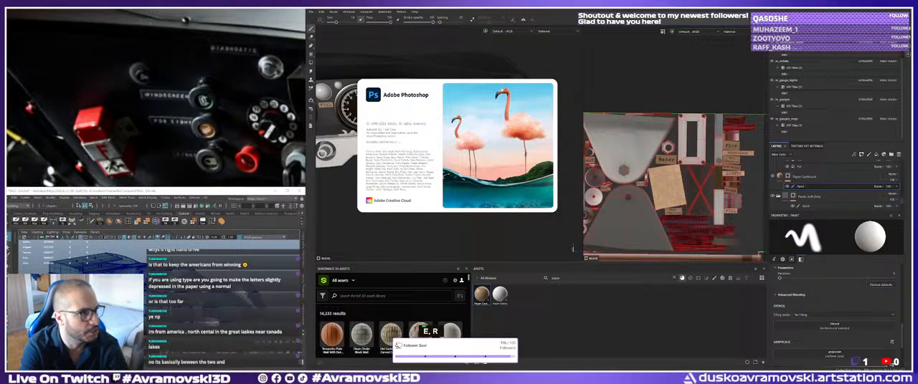
{"action": "key", "text": "e"}
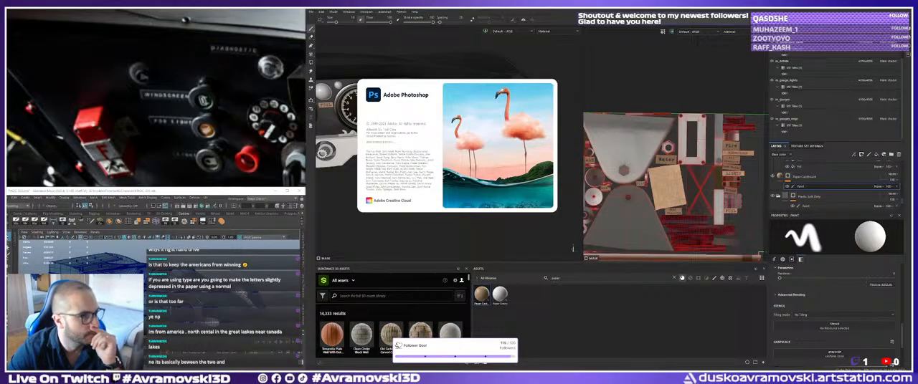
Browse the reference board's photos of the turquoise Leyton House race car and the related cockpit interiors.
{"action": "scroll", "coordinate": [228, 143], "scroll_direction": "down", "scroll_amount": 5}
{"action": "middle_click_drag", "start_coordinate": [241, 152], "coordinate": [143, 108]}
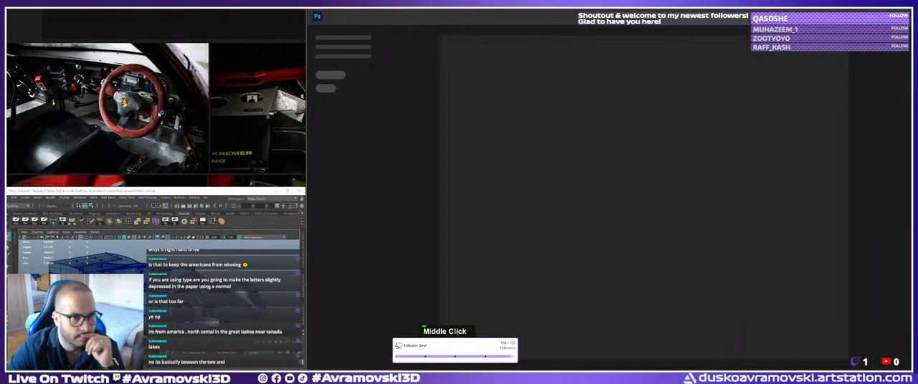
{"action": "scroll", "coordinate": [198, 139], "scroll_direction": "down", "scroll_amount": 3}
{"action": "mouse_move", "coordinate": [225, 149]}
{"action": "middle_mouse_down"}
{"action": "mouse_move", "coordinate": [107, 121]}
{"action": "mouse_move", "coordinate": [187, 95]}
{"action": "mouse_move", "coordinate": [130, 132]}
{"action": "mouse_move", "coordinate": [162, 129]}
{"action": "mouse_move", "coordinate": [150, 81]}
{"action": "middle_mouse_up"}
{"action": "scroll", "coordinate": [108, 121], "scroll_direction": "down", "scroll_amount": 5}
{"action": "scroll", "coordinate": [188, 95], "scroll_direction": "down", "scroll_amount": 4}
{"action": "scroll", "coordinate": [129, 134], "scroll_direction": "up", "scroll_amount": 6}
{"action": "scroll", "coordinate": [128, 135], "scroll_direction": "down", "scroll_amount": 8}
{"action": "scroll", "coordinate": [162, 129], "scroll_direction": "up", "scroll_amount": 6}
{"action": "scroll", "coordinate": [153, 116], "scroll_direction": "up", "scroll_amount": 6}
{"action": "middle_click_drag", "start_coordinate": [149, 150], "coordinate": [161, 83]}
{"action": "scroll", "coordinate": [160, 86], "scroll_direction": "down", "scroll_amount": 5}
{"action": "scroll", "coordinate": [158, 115], "scroll_direction": "up", "scroll_amount": 5}
{"action": "scroll", "coordinate": [158, 115], "scroll_direction": "down", "scroll_amount": 7}
{"action": "middle_click_drag", "start_coordinate": [158, 113], "coordinate": [194, 114]}
{"action": "scroll", "coordinate": [170, 121], "scroll_direction": "up", "scroll_amount": 6}
{"action": "scroll", "coordinate": [225, 104], "scroll_direction": "up", "scroll_amount": 4}
{"action": "scroll", "coordinate": [225, 104], "scroll_direction": "down", "scroll_amount": 5}
{"action": "scroll", "coordinate": [172, 136], "scroll_direction": "down", "scroll_amount": 3}
{"action": "scroll", "coordinate": [172, 111], "scroll_direction": "up", "scroll_amount": 6}
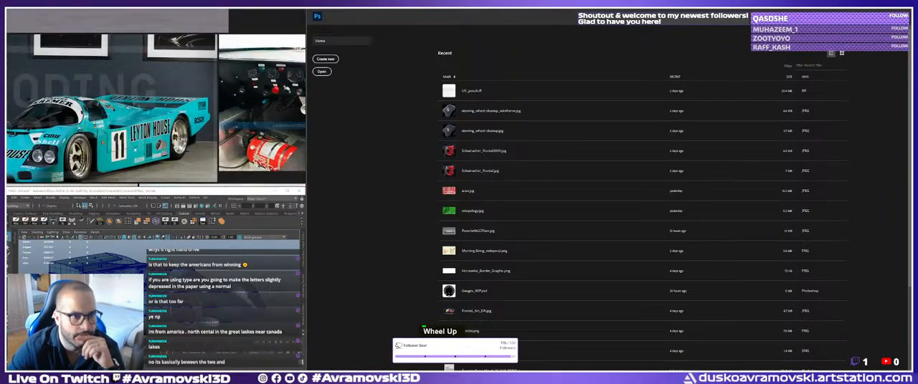
{"action": "scroll", "coordinate": [172, 111], "scroll_direction": "down", "scroll_amount": 5}
{"action": "middle_click_drag", "start_coordinate": [172, 136], "coordinate": [165, 65]}
{"action": "middle_click_drag", "start_coordinate": [187, 162], "coordinate": [174, 128]}
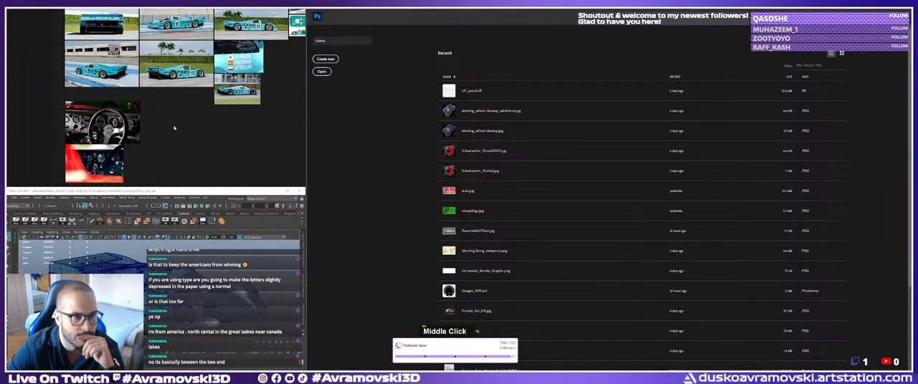
{"action": "scroll", "coordinate": [100, 136], "scroll_direction": "up", "scroll_amount": 6}
{"action": "scroll", "coordinate": [118, 115], "scroll_direction": "down", "scroll_amount": 2}
{"action": "middle_click_drag", "start_coordinate": [118, 115], "coordinate": [114, 72]}
{"action": "scroll", "coordinate": [114, 64], "scroll_direction": "down", "scroll_amount": 4}
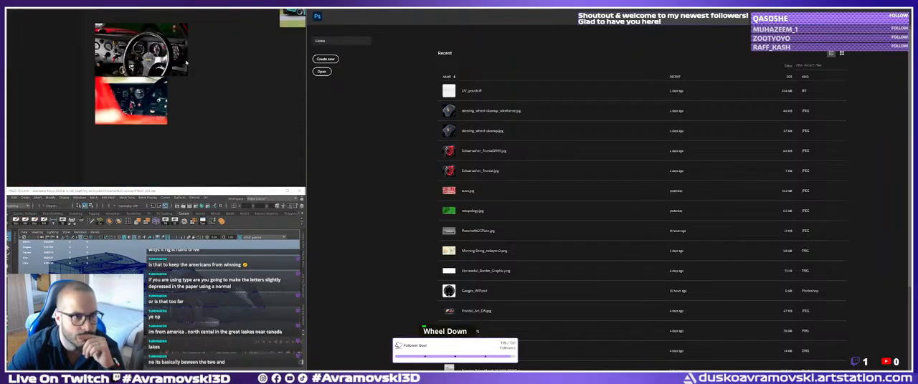
{"action": "middle_click_drag", "start_coordinate": [276, 17], "coordinate": [179, 157]}
{"action": "middle_click_drag", "start_coordinate": [154, 64], "coordinate": [134, 159]}
{"action": "scroll", "coordinate": [179, 113], "scroll_direction": "up", "scroll_amount": 2}
{"action": "scroll", "coordinate": [179, 113], "scroll_direction": "left", "scroll_amount": 5}
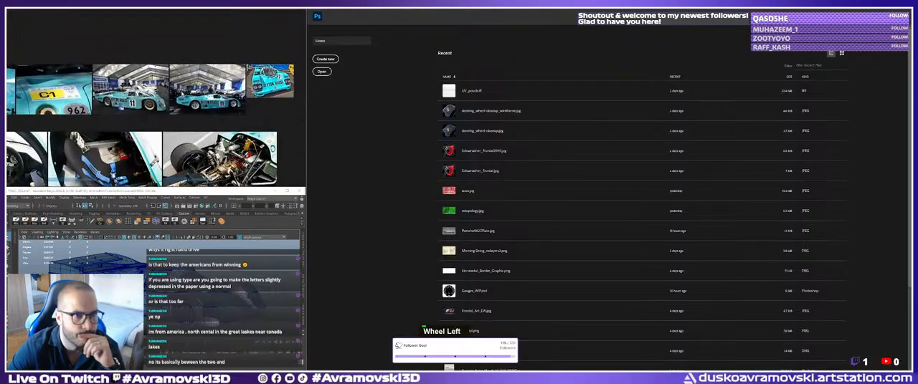
Look through the reference board's rims, wheel renders, calipers and inspiration photo groups.
{"action": "middle_click_drag", "start_coordinate": [179, 114], "coordinate": [61, 86]}
{"action": "scroll", "coordinate": [222, 129], "scroll_direction": "down", "scroll_amount": 3}
{"action": "middle_click_drag", "start_coordinate": [230, 129], "coordinate": [57, 90]}
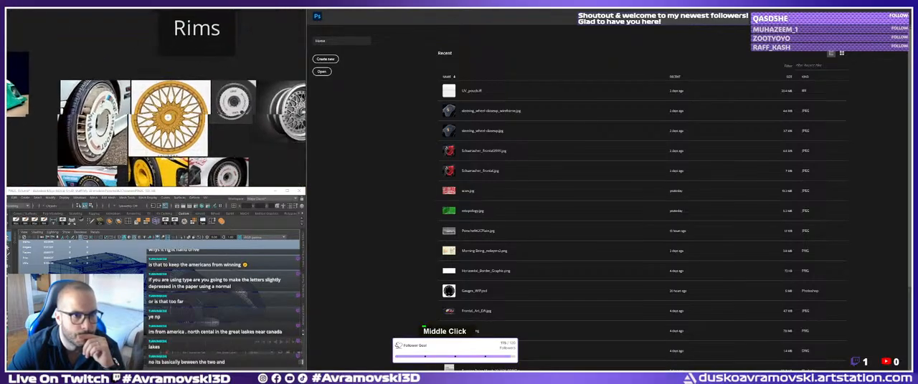
{"action": "middle_click_drag", "start_coordinate": [286, 175], "coordinate": [158, 104]}
{"action": "scroll", "coordinate": [158, 104], "scroll_direction": "down", "scroll_amount": 5}
{"action": "middle_click_drag", "start_coordinate": [185, 80], "coordinate": [162, 105]}
{"action": "scroll", "coordinate": [158, 109], "scroll_direction": "up", "scroll_amount": 5}
{"action": "scroll", "coordinate": [114, 111], "scroll_direction": "down", "scroll_amount": 5}
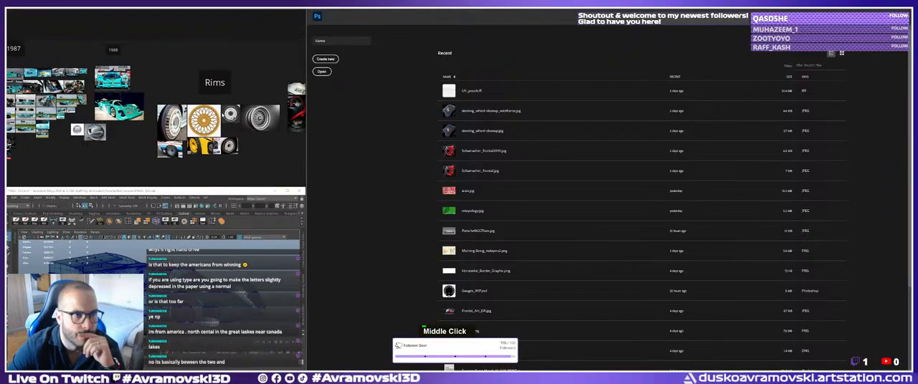
{"action": "scroll", "coordinate": [178, 106], "scroll_direction": "up", "scroll_amount": 5}
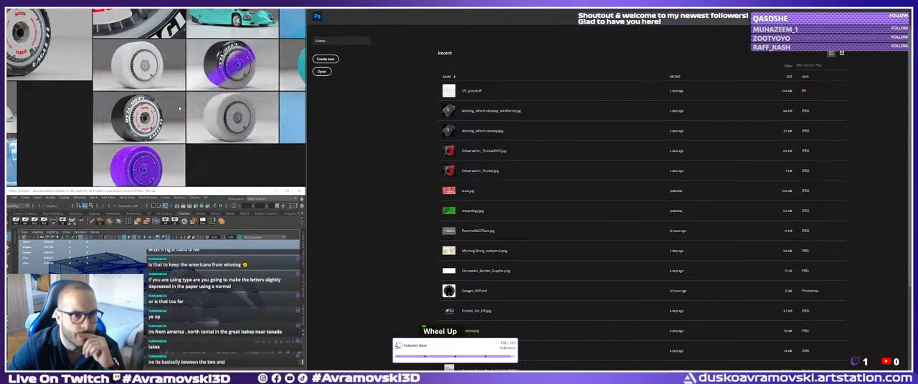
{"action": "scroll", "coordinate": [157, 93], "scroll_direction": "down", "scroll_amount": 5}
{"action": "middle_click_drag", "start_coordinate": [157, 93], "coordinate": [125, 120]}
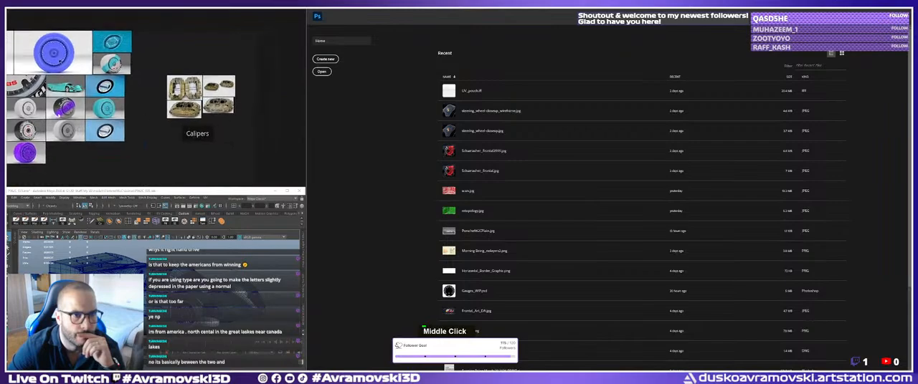
{"action": "scroll", "coordinate": [201, 104], "scroll_direction": "up", "scroll_amount": 5}
{"action": "scroll", "coordinate": [180, 100], "scroll_direction": "up", "scroll_amount": 5}
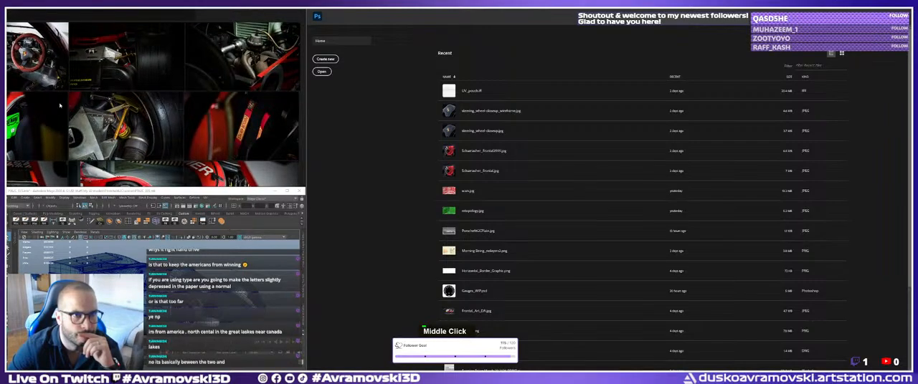
{"action": "middle_click_drag", "start_coordinate": [179, 102], "coordinate": [222, 100]}
{"action": "scroll", "coordinate": [94, 91], "scroll_direction": "down", "scroll_amount": 5}
{"action": "scroll", "coordinate": [172, 129], "scroll_direction": "down", "scroll_amount": 4}
{"action": "middle_click_drag", "start_coordinate": [158, 137], "coordinate": [156, 84]}
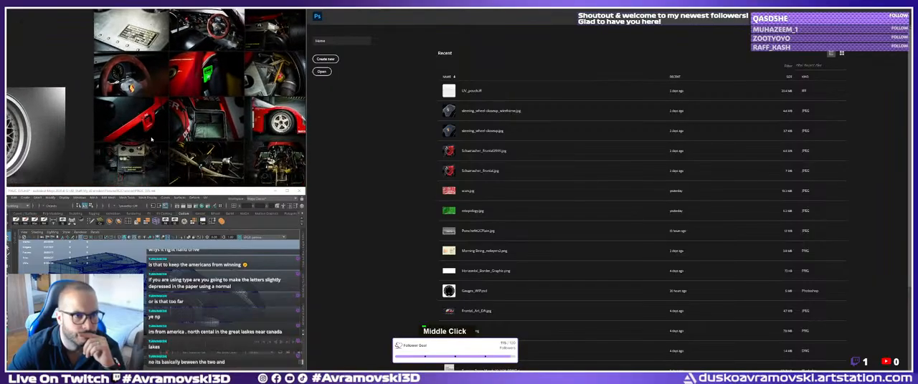
{"action": "middle_click_drag", "start_coordinate": [64, 136], "coordinate": [204, 75]}
{"action": "scroll", "coordinate": [204, 76], "scroll_direction": "down", "scroll_amount": 5}
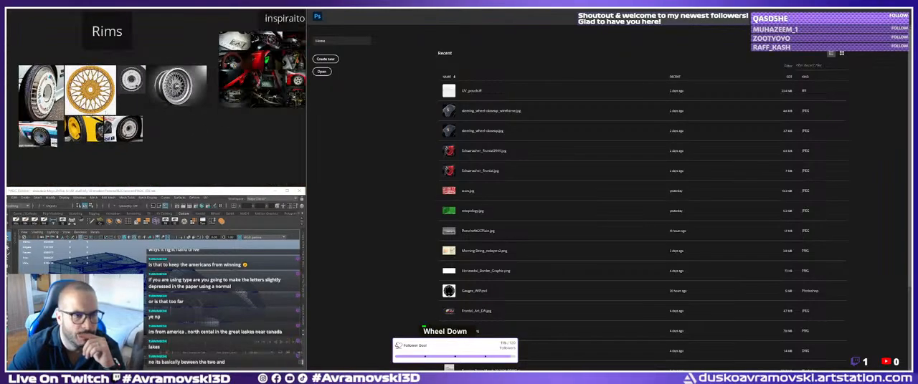
Return to the turquoise race car references and examine the Gooding & Company cockpit photo with the steering wheel and gear lever.
{"action": "middle_click_drag", "start_coordinate": [14, 119], "coordinate": [148, 123]}
{"action": "scroll", "coordinate": [147, 110], "scroll_direction": "up", "scroll_amount": 4}
{"action": "middle_click_drag", "start_coordinate": [29, 76], "coordinate": [208, 169]}
{"action": "scroll", "coordinate": [147, 110], "scroll_direction": "up", "scroll_amount": 2}
{"action": "scroll", "coordinate": [129, 136], "scroll_direction": "up", "scroll_amount": 6}
{"action": "scroll", "coordinate": [129, 136], "scroll_direction": "down", "scroll_amount": 5}
{"action": "middle_click_drag", "start_coordinate": [129, 143], "coordinate": [180, 32]}
{"action": "scroll", "coordinate": [215, 45], "scroll_direction": "up", "scroll_amount": 3}
{"action": "middle_click_drag", "start_coordinate": [240, 46], "coordinate": [153, 116]}
{"action": "scroll", "coordinate": [205, 75], "scroll_direction": "down", "scroll_amount": 2}
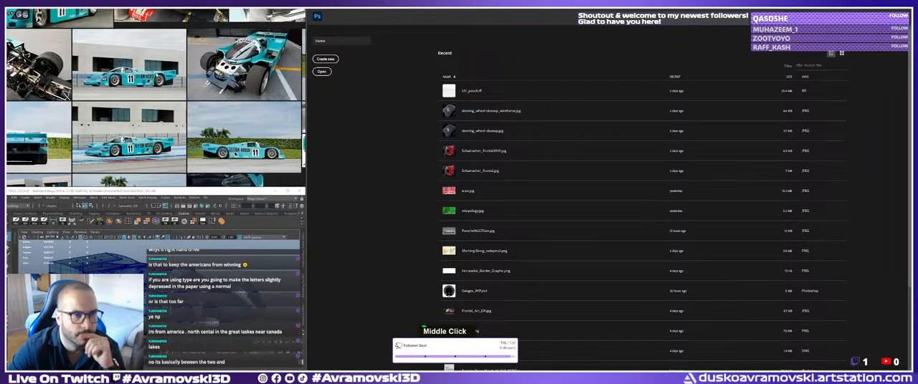
{"action": "middle_click_drag", "start_coordinate": [149, 79], "coordinate": [150, 164]}
{"action": "scroll", "coordinate": [129, 83], "scroll_direction": "up", "scroll_amount": 4}
{"action": "scroll", "coordinate": [129, 82], "scroll_direction": "down", "scroll_amount": 2}
{"action": "middle_click_drag", "start_coordinate": [137, 85], "coordinate": [195, 141]}
{"action": "scroll", "coordinate": [188, 135], "scroll_direction": "up", "scroll_amount": 4}
{"action": "middle_click_drag", "start_coordinate": [247, 126], "coordinate": [208, 133]}
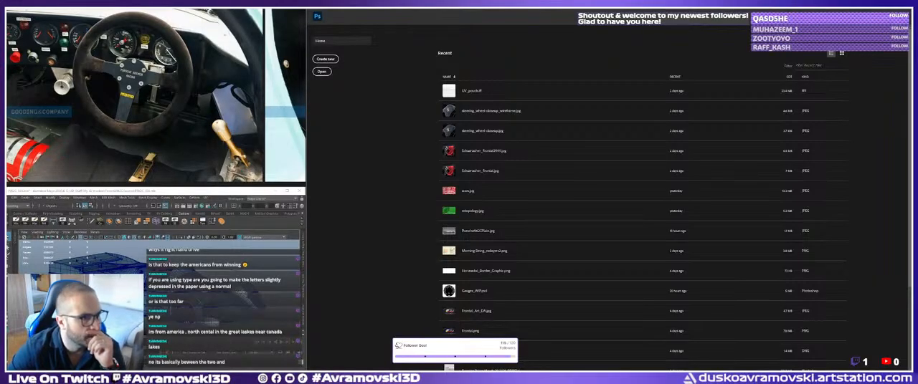
{"action": "scroll", "coordinate": [209, 133], "scroll_direction": "down", "scroll_amount": 1}
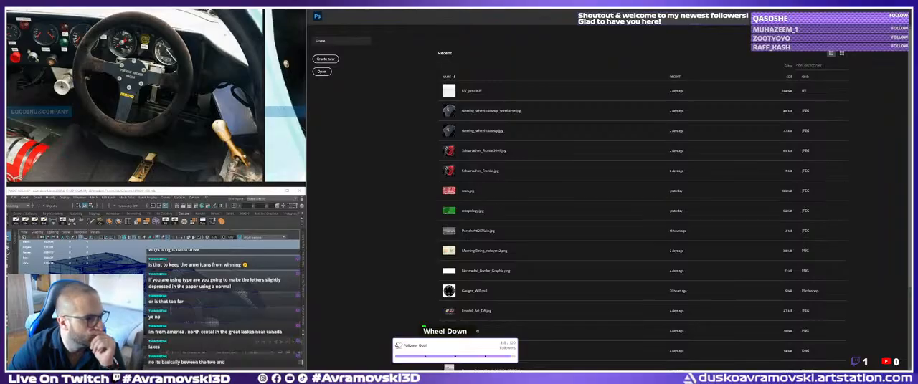
{"action": "scroll", "coordinate": [209, 134], "scroll_direction": "up", "scroll_amount": 1}
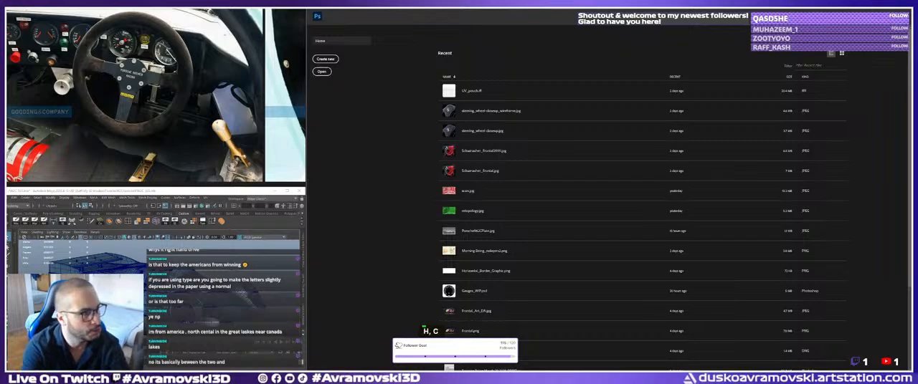
{"action": "type", "text": "69"}
{"action": "key", "text": "shift+space"}
{"action": "key", "text": "k"}
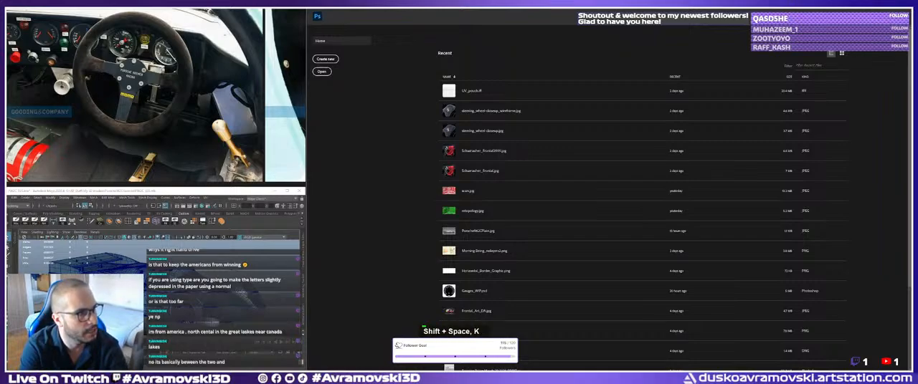
{"action": "type", "text": "et"}
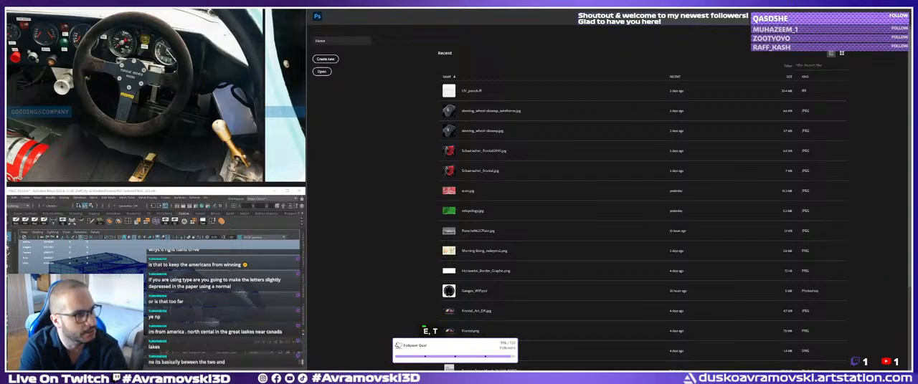
{"action": "key", "text": "Return"}
{"action": "key", "text": "r"}
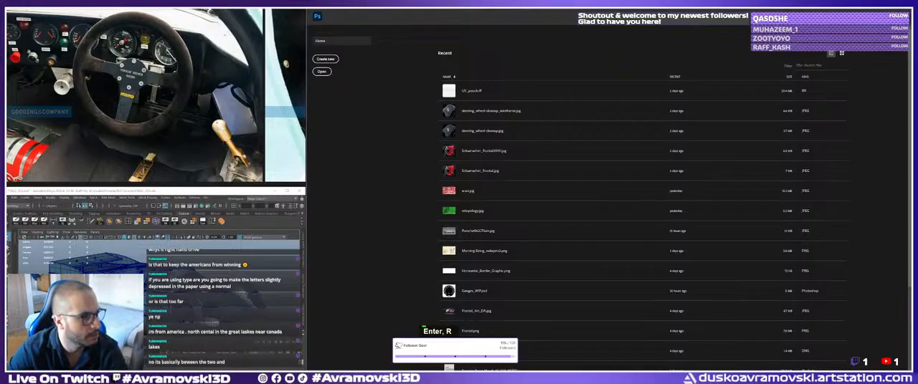
{"action": "key", "text": "space"}
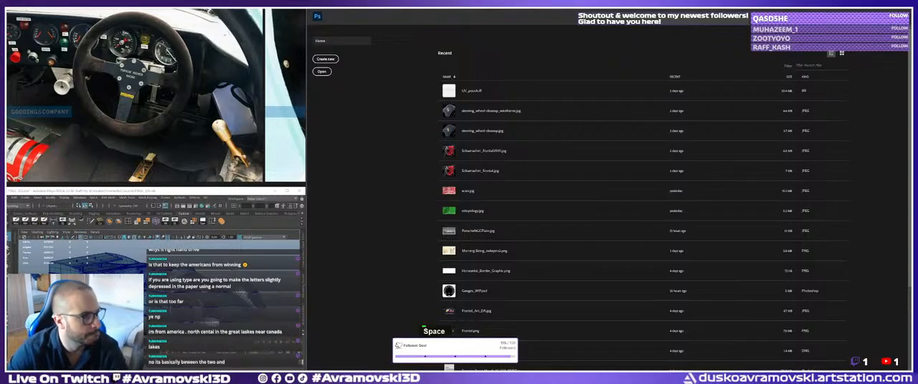
{"action": "key", "text": "8"}
{"action": "key", "text": "8"}
{"action": "key", "text": "Return"}
{"action": "key", "text": "8"}
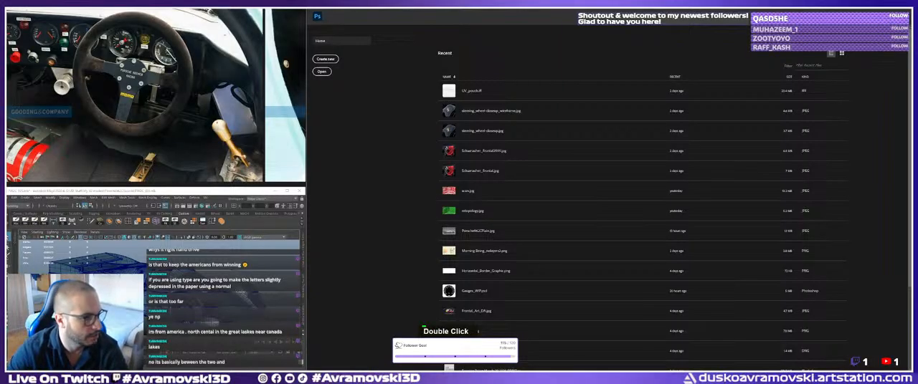
{"action": "key", "text": "BackSpace"}
{"action": "key", "text": "9"}
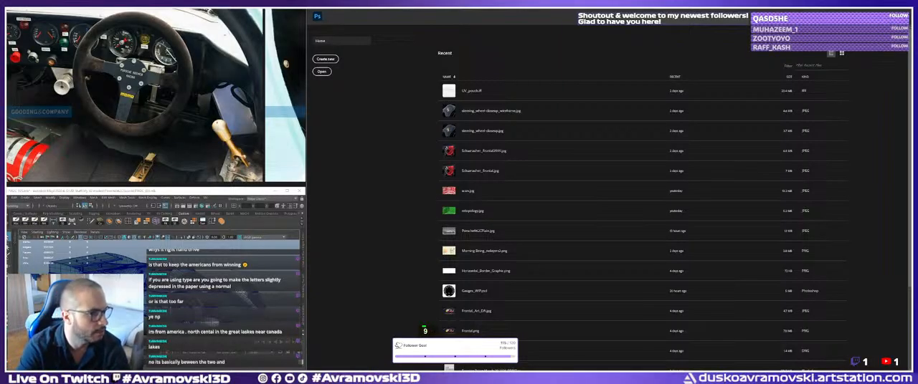
{"action": "key", "text": "Return"}
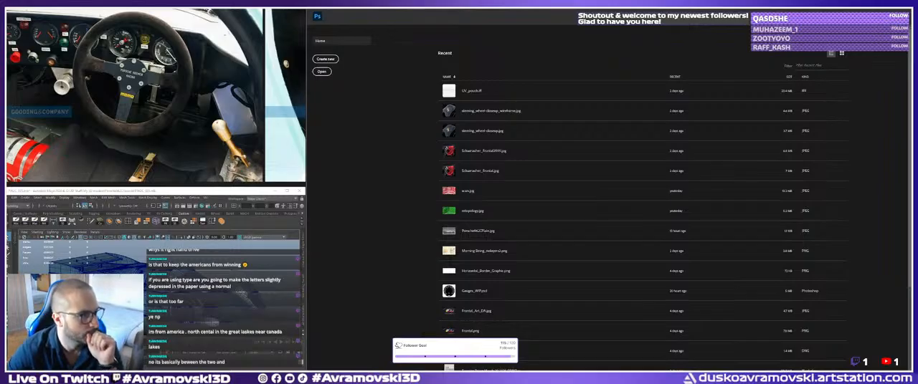
{"action": "key", "text": "space"}
{"action": "key", "text": "t"}
{"action": "key", "text": "u"}
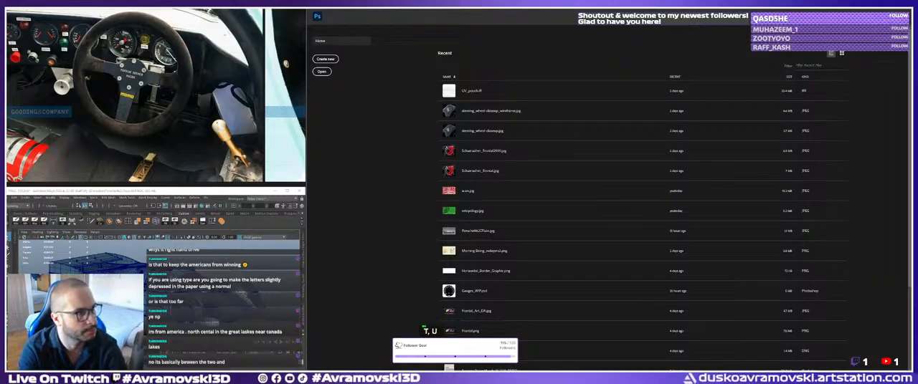
{"action": "key", "text": "BackSpace"}
{"action": "key", "text": "Return"}
{"action": "key", "text": "e"}
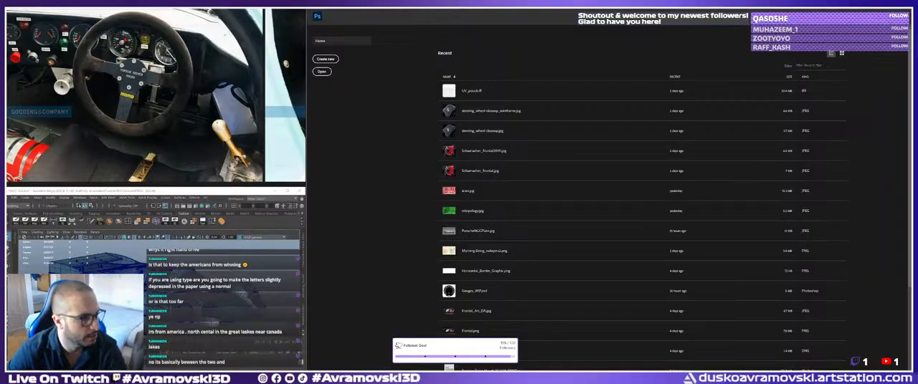
{"action": "scroll", "coordinate": [477, 332], "scroll_direction": "down", "scroll_amount": 1}
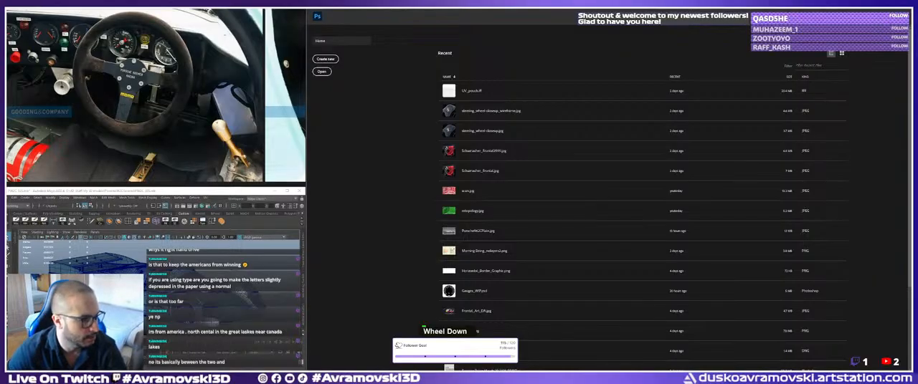
Compare the Gooding & Company cockpit photo with the web photo of the red race car's interior, focusing on the gear lever area.
{"action": "scroll", "coordinate": [476, 332], "scroll_direction": "up", "scroll_amount": 1}
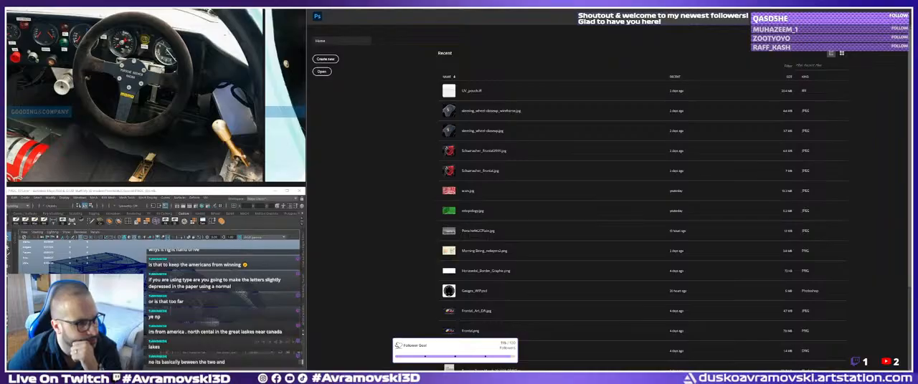
{"action": "scroll", "coordinate": [477, 331], "scroll_direction": "down", "scroll_amount": 1}
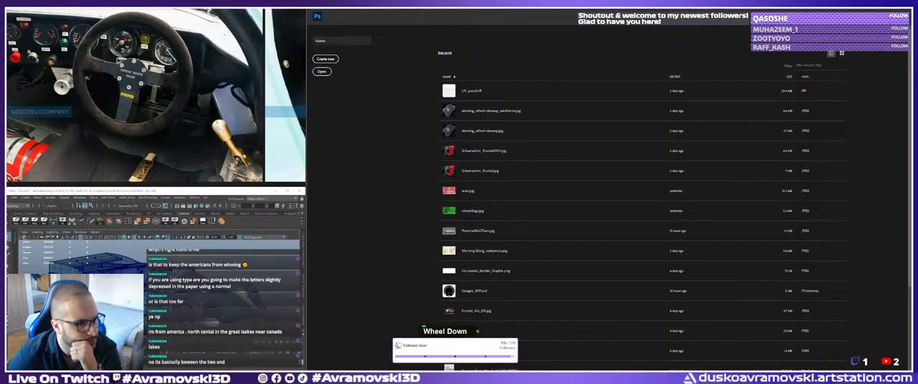
{"action": "right_click", "coordinate": [477, 331]}
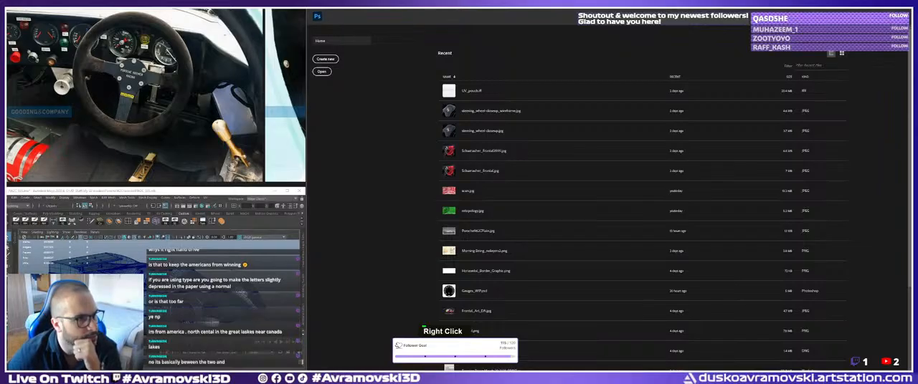
{"action": "left_click_drag", "start_coordinate": [8, 72], "coordinate": [177, 33]}
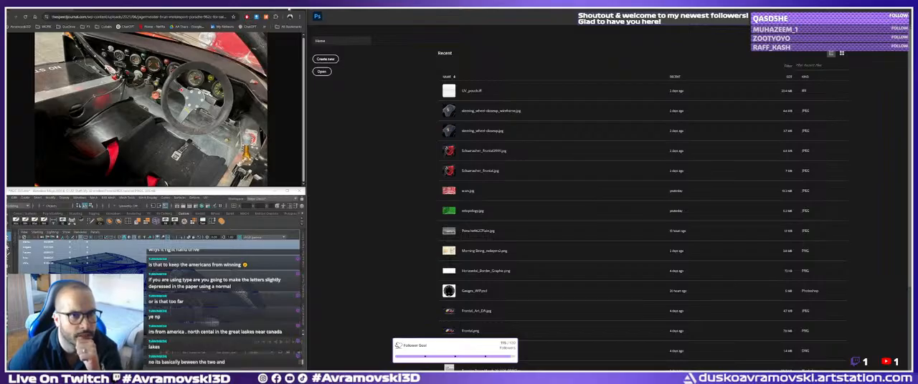
{"action": "left_click", "coordinate": [299, 10]}
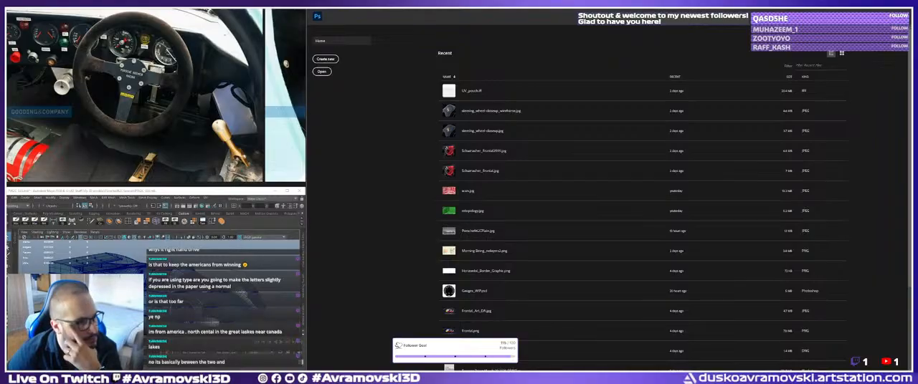
Search the web for gear shift pattern images.
{"action": "double_click", "coordinate": [424, 330]}
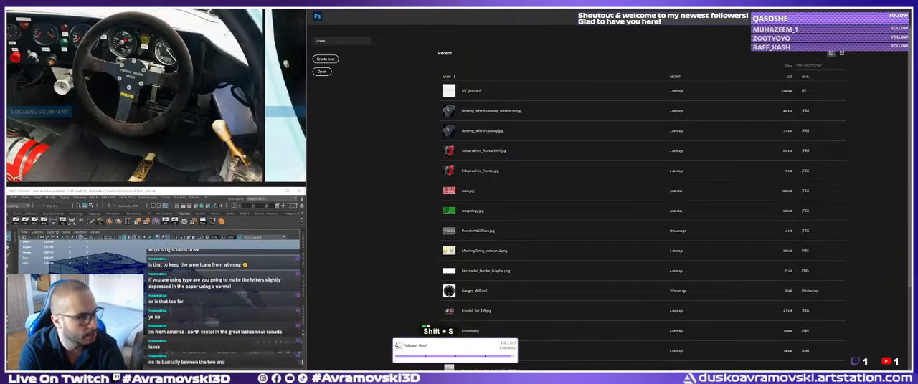
{"action": "type", "text": "r"}
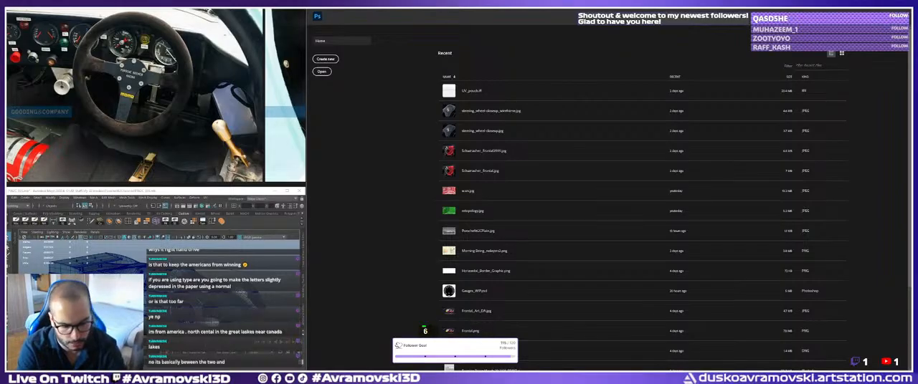
{"action": "type", "text": "6"}
{"action": "key", "text": "BackSpace"}
{"action": "key", "text": "BackSpace"}
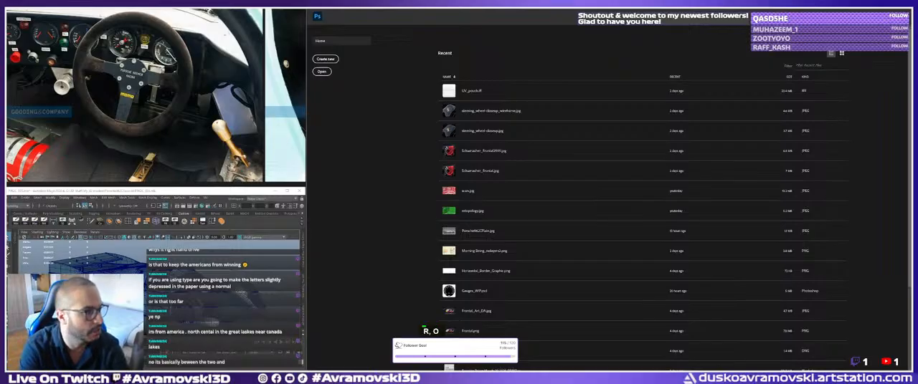
{"action": "key", "text": "shift+space"}
{"action": "key", "text": "k"}
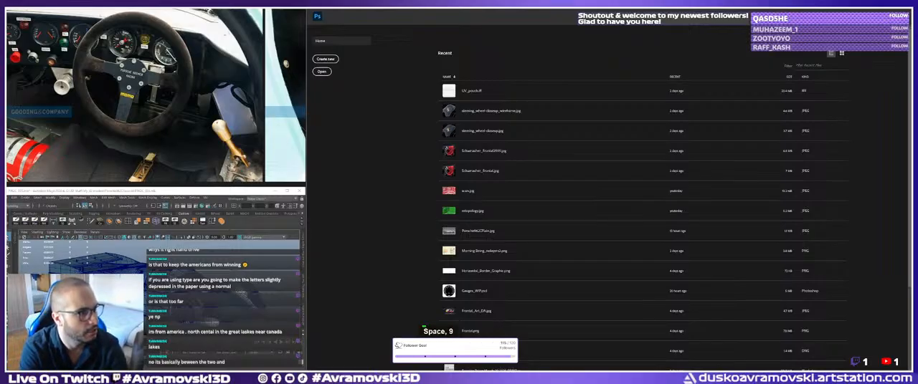
{"action": "key", "text": "space"}
{"action": "key", "text": "y"}
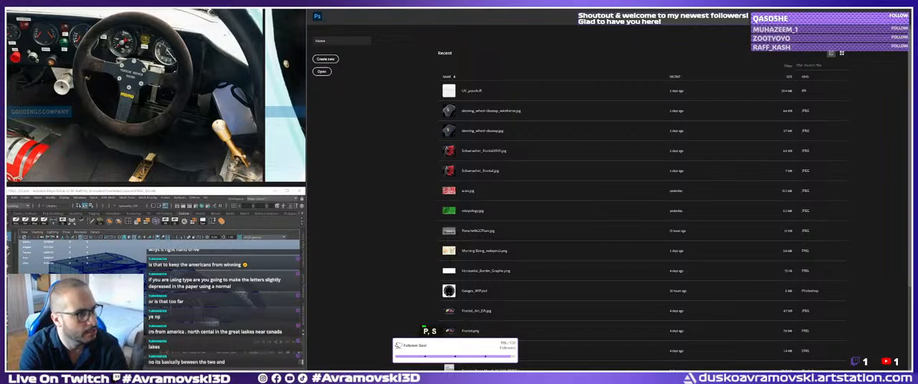
{"action": "key", "text": "space"}
{"action": "key", "text": "s"}
{"action": "key", "text": "Return"}
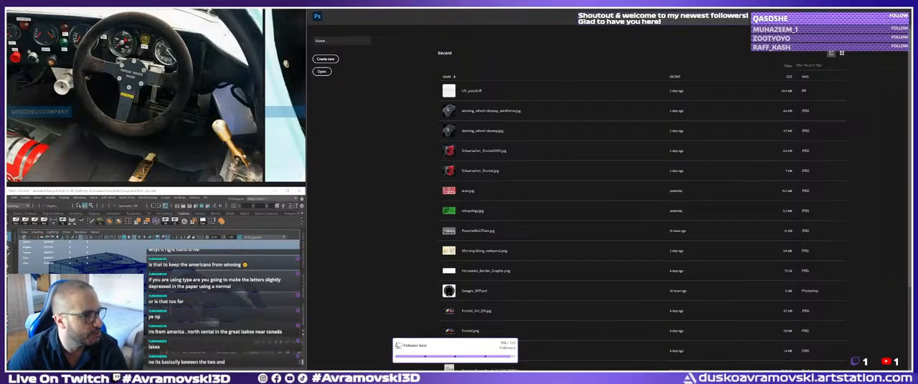
{"action": "double_click", "coordinate": [477, 331]}
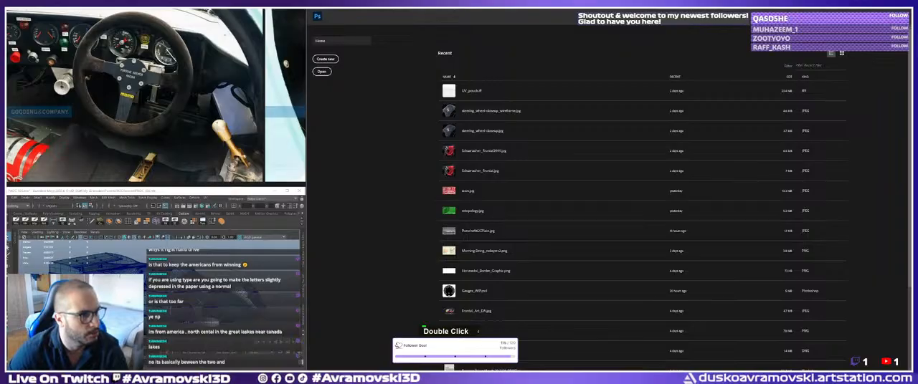
{"action": "type", "text": "t"}
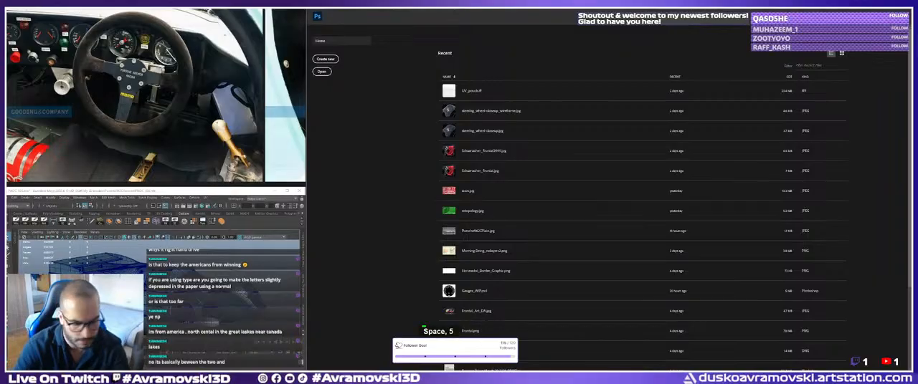
{"action": "type", "text": "la"}
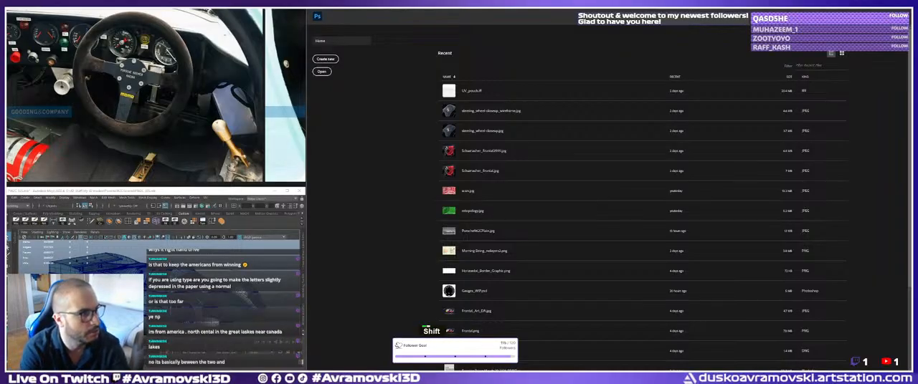
{"action": "type", "text": " rxe"}
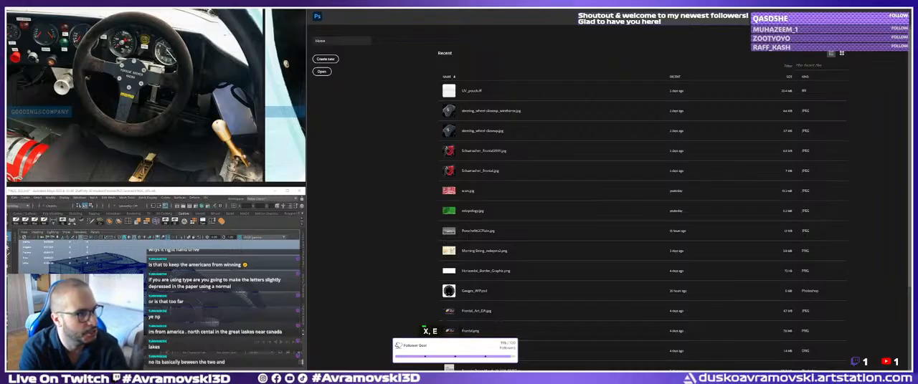
{"action": "key", "text": "Return"}
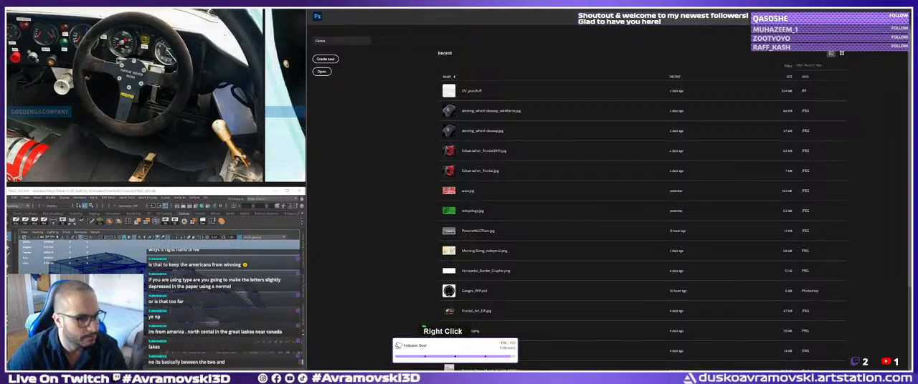
Create a new document and paste the round black R-2-4/1-3-5 shift pattern, positioned so the whole circle sits inside the canvas.
{"action": "double_click", "coordinate": [324, 59]}
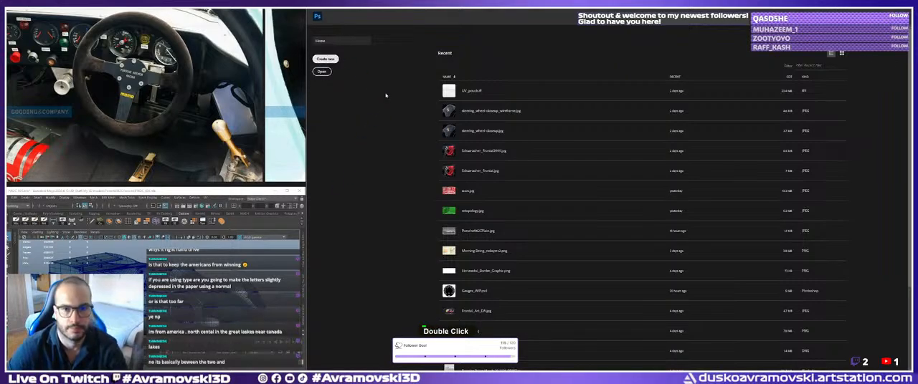
{"action": "left_click", "coordinate": [593, 230]}
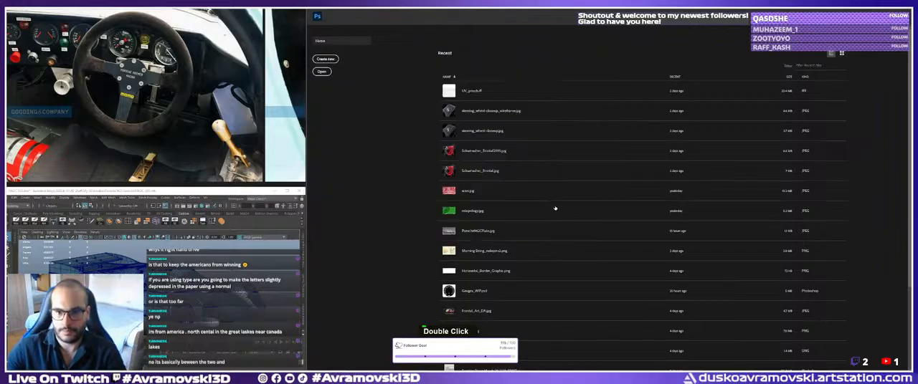
{"action": "key", "text": "ctrl+v"}
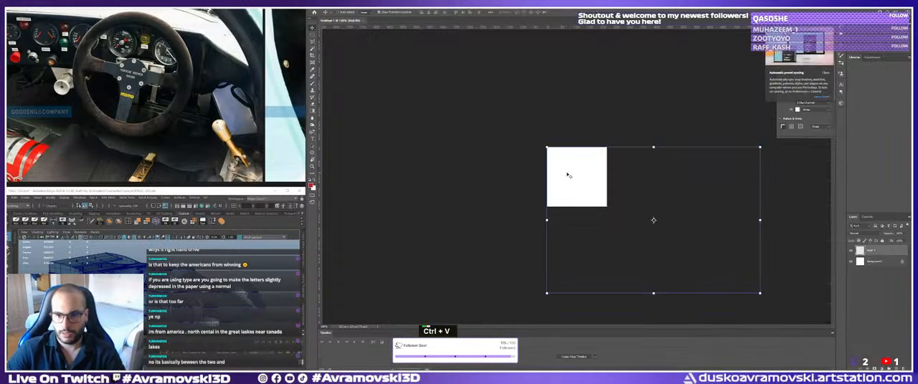
{"action": "key", "text": "Return"}
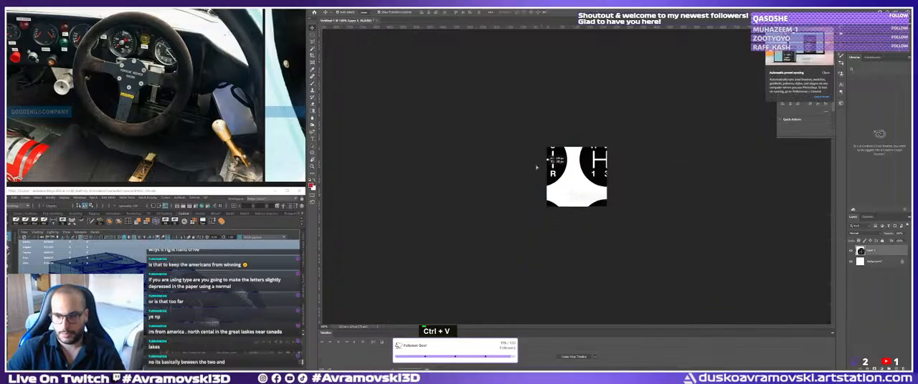
{"action": "key", "text": "ctrl+v"}
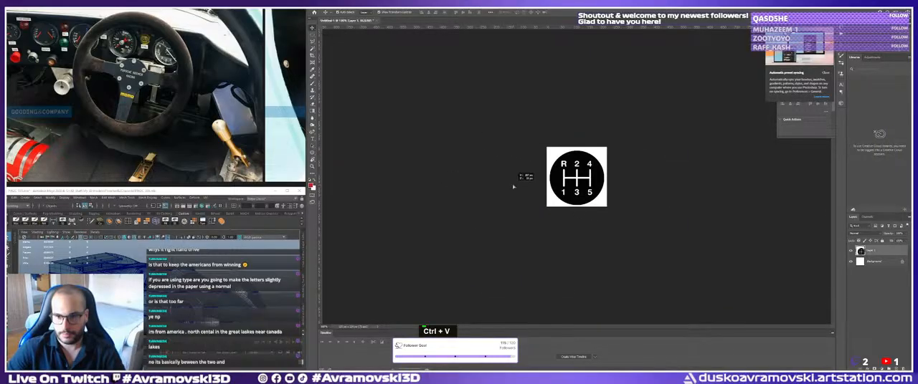
{"action": "key", "text": "Return"}
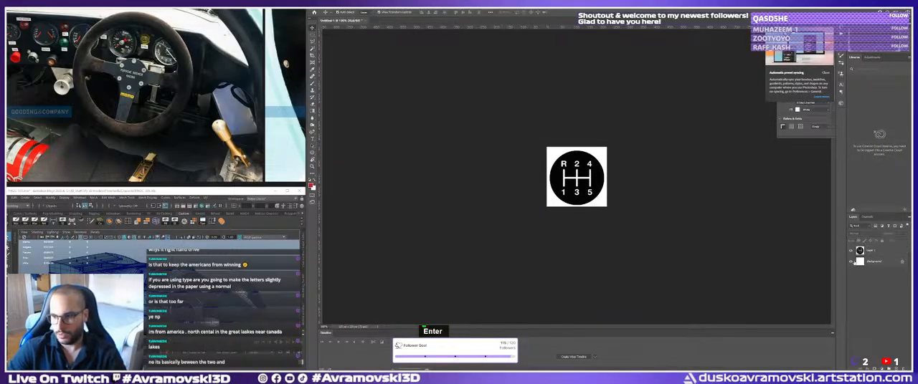
Merge the round shift pattern layer down into the Background layer.
{"action": "double_click", "coordinate": [875, 255]}
{"action": "key", "text": "ctrl+e"}
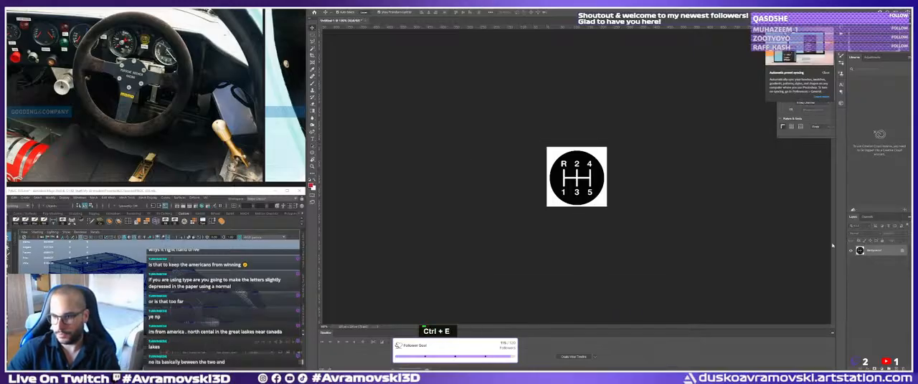
{"action": "key", "text": "v"}
{"action": "key", "text": "ctrl+d"}
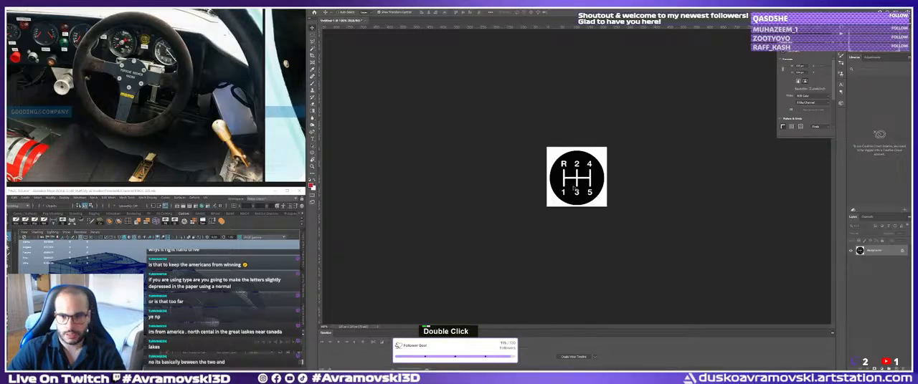
Create a new document from the Clipboard preset and paste the sheet of three shift pattern diagrams into it.
{"action": "key", "text": "ctrl+v"}
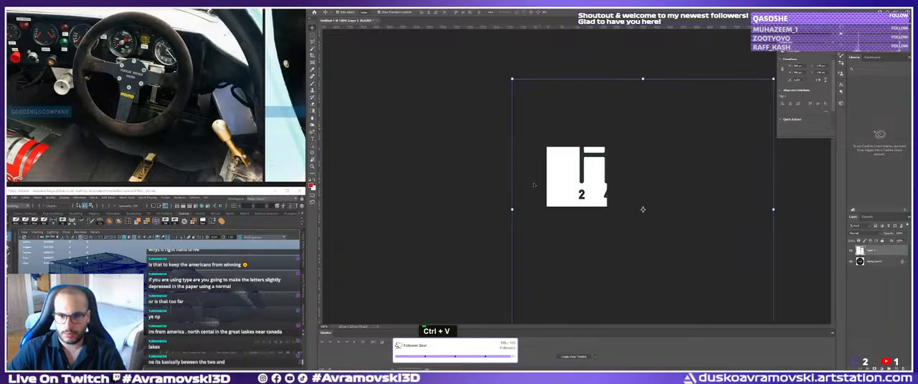
{"action": "double_click", "coordinate": [642, 209]}
{"action": "key", "text": "ctrl+n"}
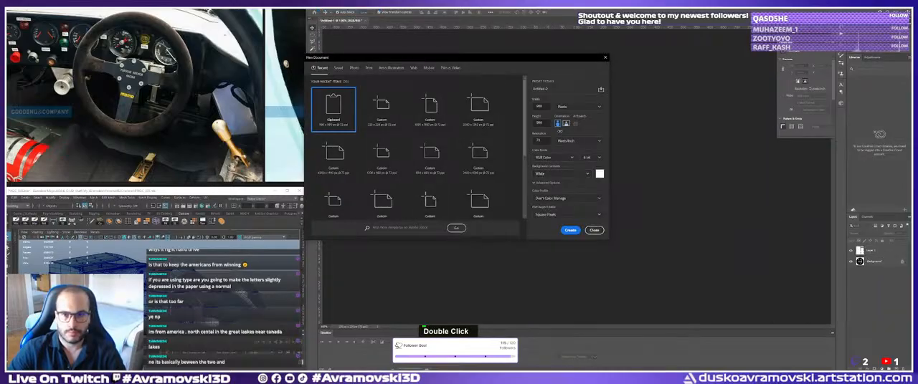
{"action": "left_click", "coordinate": [571, 231]}
{"action": "key", "text": "ctrl+v"}
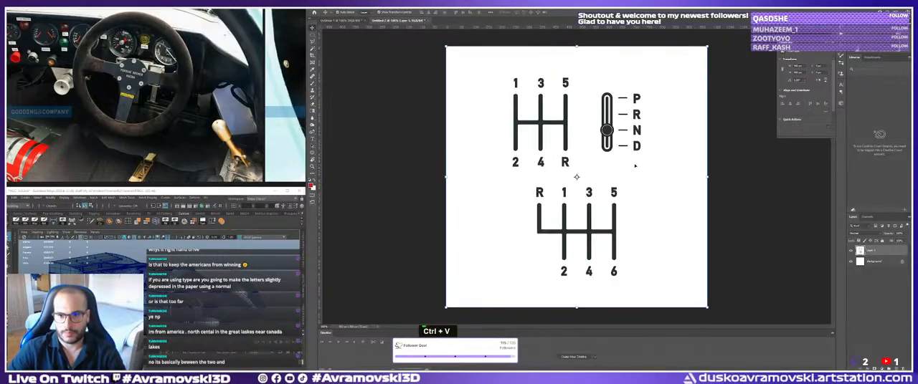
{"action": "key", "text": "Return"}
Crop the canvas tightly around the 1-3-5/2-4-R shift pattern, leaving an even white margin around the diagram.
{"action": "key", "text": "c"}
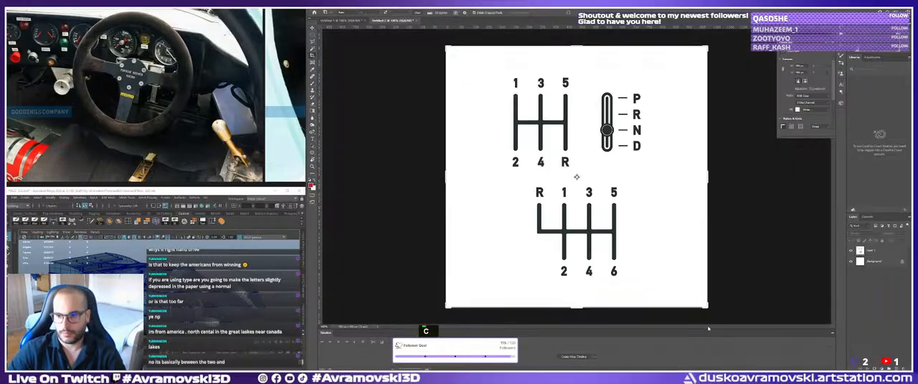
{"action": "left_click_drag", "start_coordinate": [706, 308], "coordinate": [576, 181]}
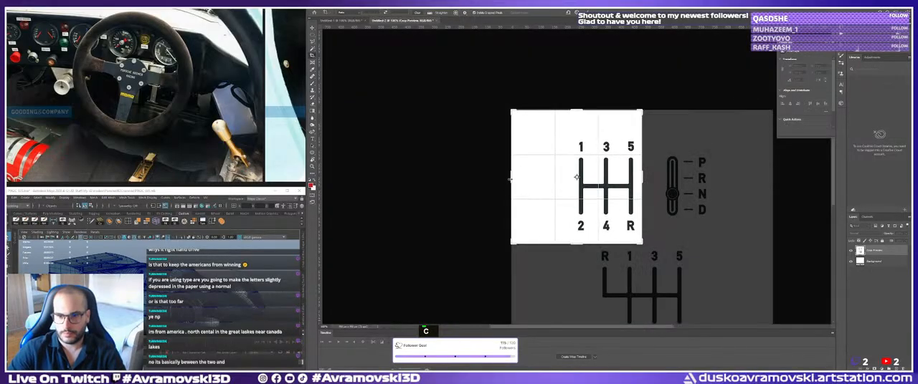
{"action": "left_click_drag", "start_coordinate": [510, 180], "coordinate": [562, 180]}
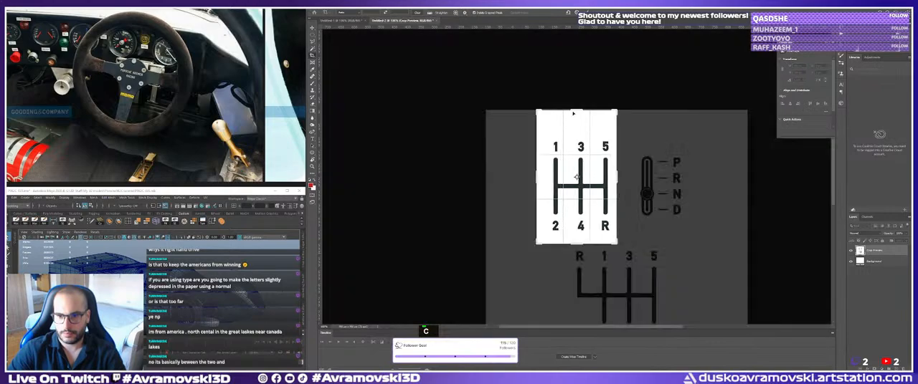
{"action": "left_click_drag", "start_coordinate": [572, 114], "coordinate": [573, 123]}
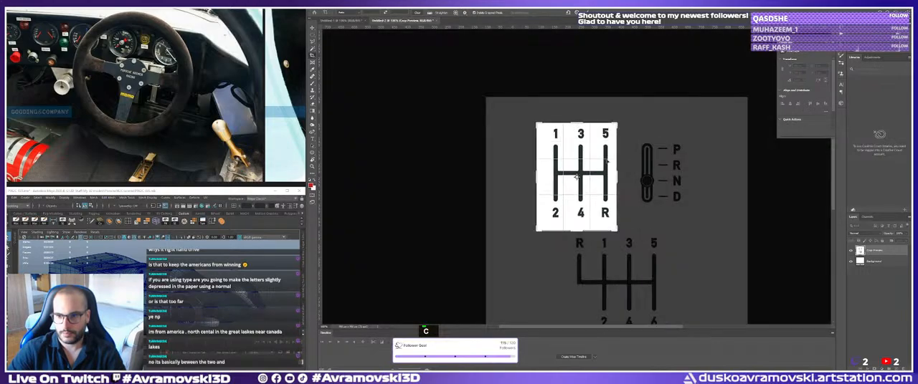
{"action": "left_click_drag", "start_coordinate": [618, 174], "coordinate": [620, 174]}
{"action": "left_click_drag", "start_coordinate": [586, 183], "coordinate": [585, 187]}
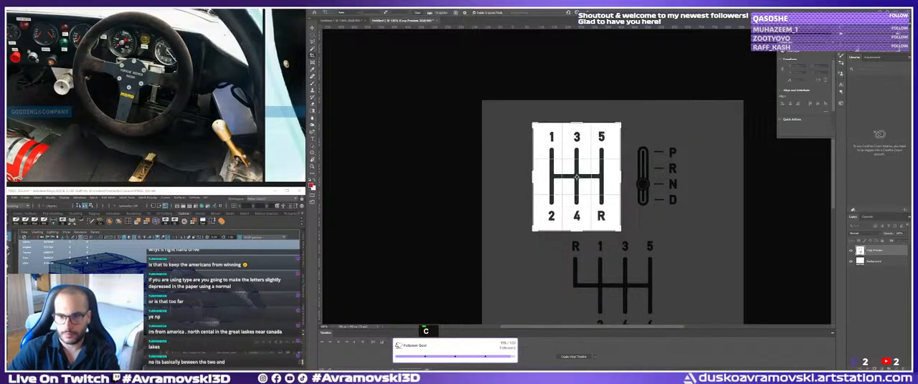
{"action": "left_click_drag", "start_coordinate": [577, 232], "coordinate": [589, 224]}
{"action": "left_click_drag", "start_coordinate": [620, 178], "coordinate": [620, 177]}
{"action": "key", "text": "Return"}
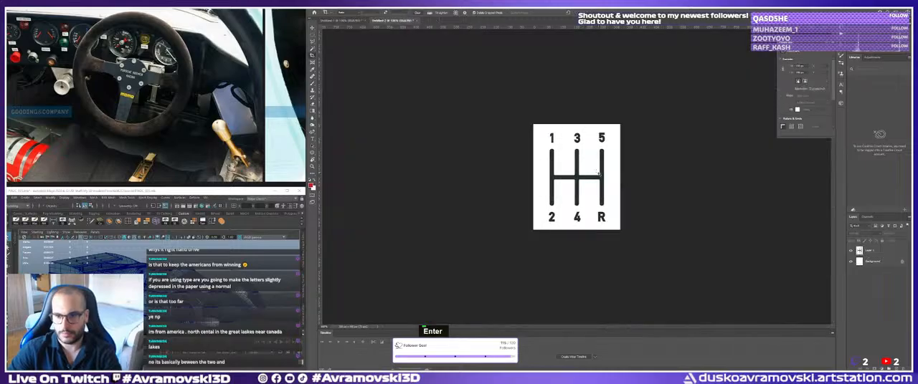
Delete the white Background layer beneath the 1-3-5/2-4-R shift pattern.
{"action": "key", "text": "v"}
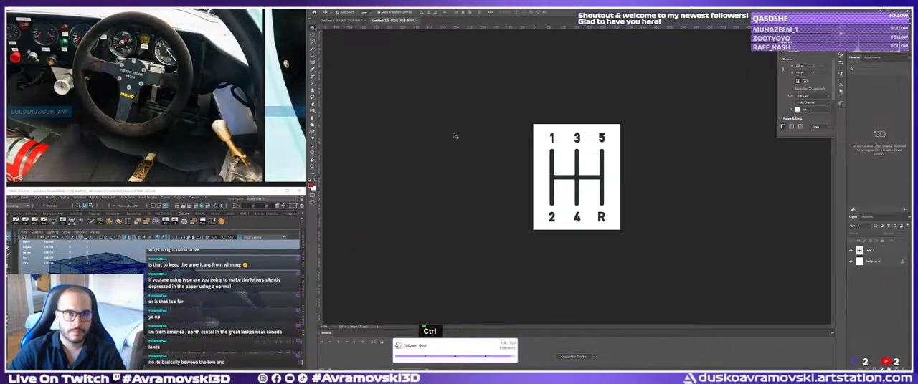
{"action": "key", "text": "w"}
{"action": "left_click", "coordinate": [544, 157]}
{"action": "left_click", "coordinate": [604, 137]}
{"action": "left_click", "coordinate": [871, 260]}
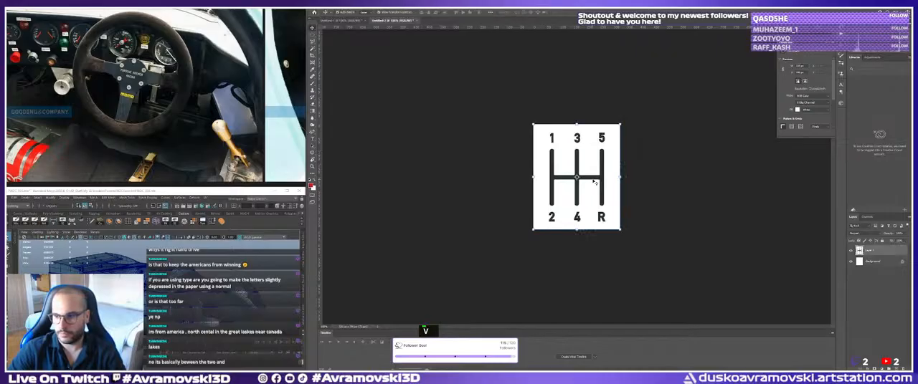
{"action": "key", "text": "Delete"}
Invert the colours of the shift pattern layer so the diagram is light on black.
{"action": "key", "text": "w"}
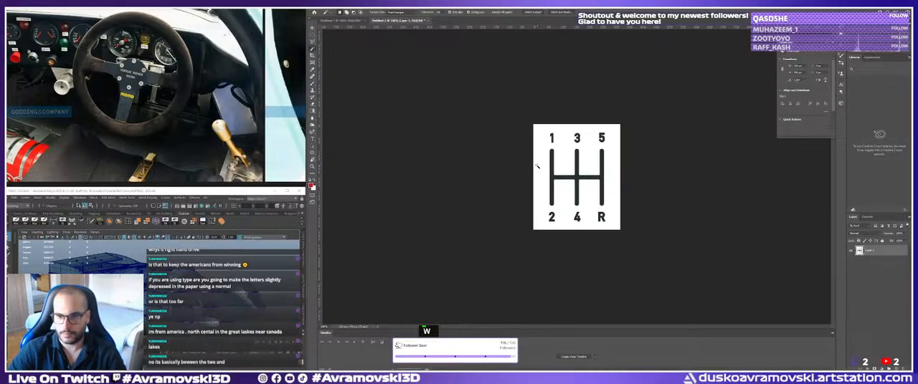
{"action": "left_click", "coordinate": [539, 165]}
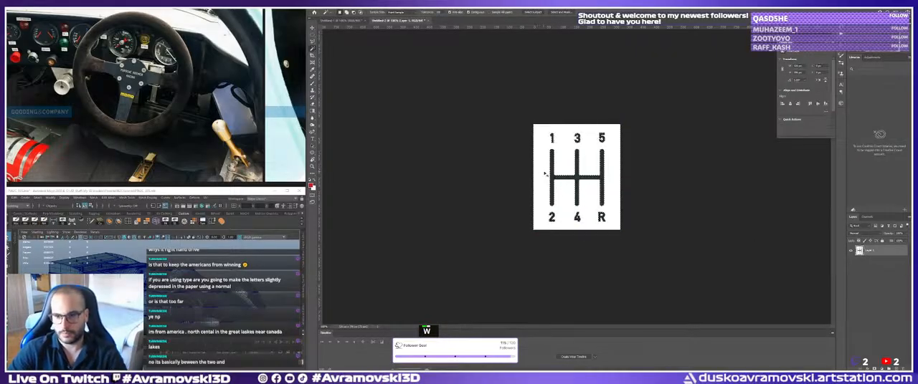
{"action": "key", "text": "ctrl+t"}
{"action": "key", "text": "ctrl+i"}
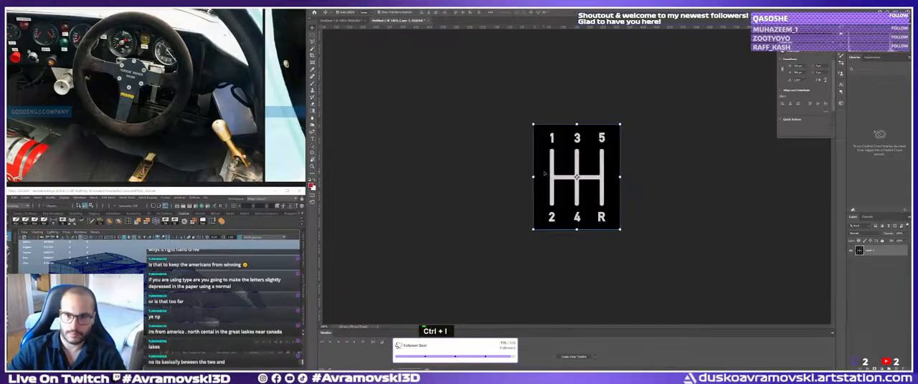
Try to cut out the inverted diagram's black background with the Magic Wand and inspect the digits up close.
{"action": "key", "text": "w"}
{"action": "left_click", "coordinate": [544, 159]}
{"action": "key", "text": "Delete"}
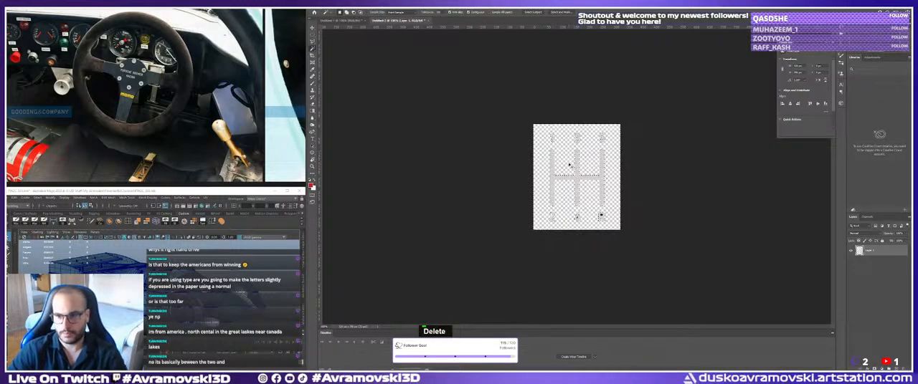
{"action": "key", "text": "ctrl+d"}
{"action": "key", "text": "v"}
{"action": "double_click", "coordinate": [602, 215], "text": "ctrl"}
{"action": "left_click", "coordinate": [602, 214], "text": "ctrl"}
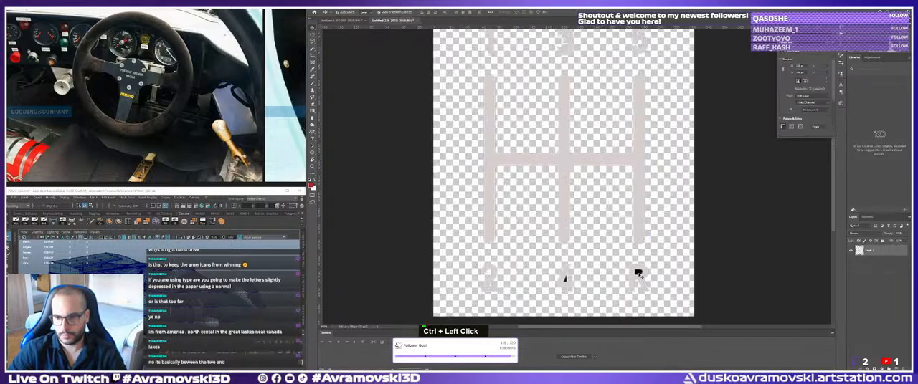
{"action": "key", "text": "w"}
{"action": "right_click", "coordinate": [573, 285], "text": "ctrl"}
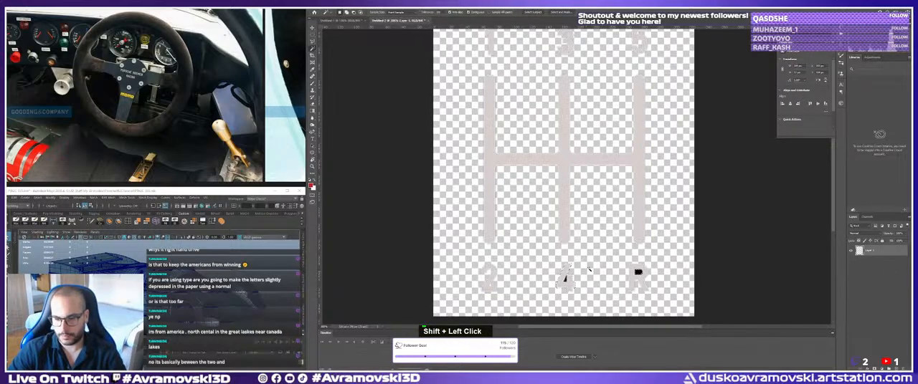
Undo the deletion of the black background and clear the selection around the diagram.
{"action": "right_click", "coordinate": [574, 232], "text": "ctrl"}
{"action": "left_click", "coordinate": [585, 235]}
{"action": "key", "text": "ctrl+z"}
{"action": "key", "text": "ctrl+z"}
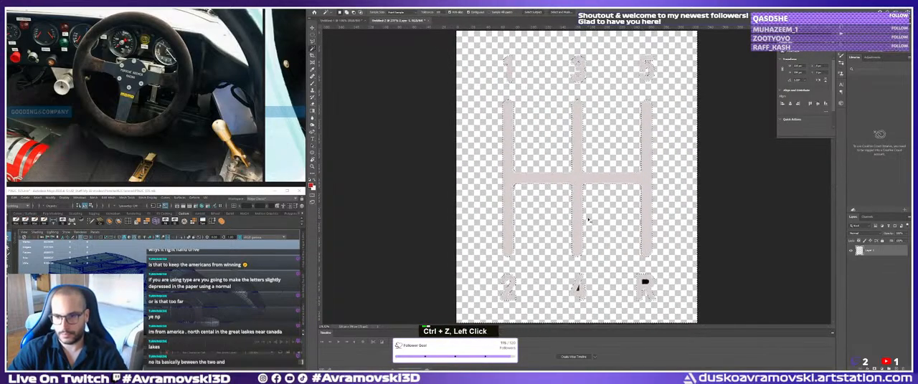
{"action": "key", "text": "v"}
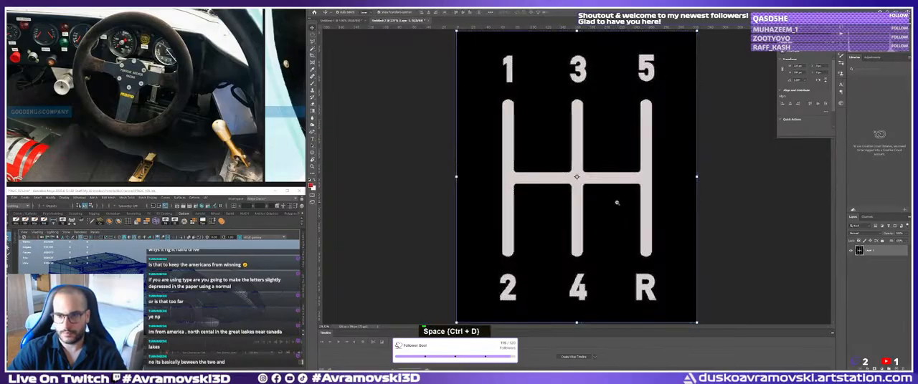
{"action": "left_click", "coordinate": [600, 189], "text": "ctrl"}
{"action": "left_click", "coordinate": [608, 190]}
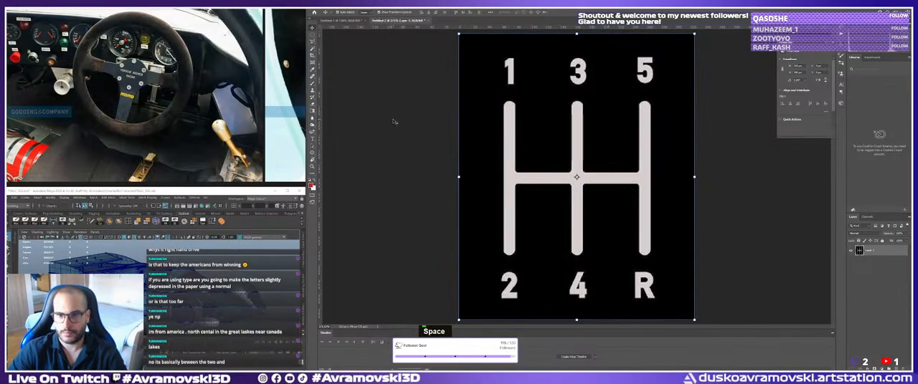
{"action": "key", "text": "v"}
{"action": "left_click", "coordinate": [438, 108]}
{"action": "left_click", "coordinate": [334, 8]}
{"action": "left_click", "coordinate": [345, 46]}
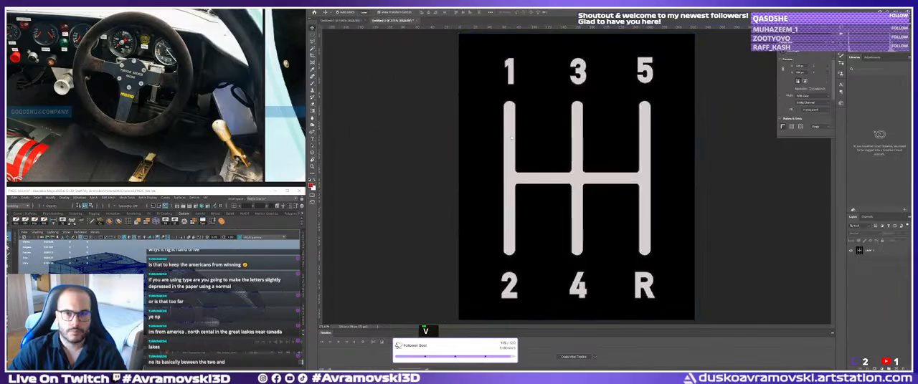
{"action": "left_click", "coordinate": [335, 7]}
{"action": "left_click", "coordinate": [334, 8]}
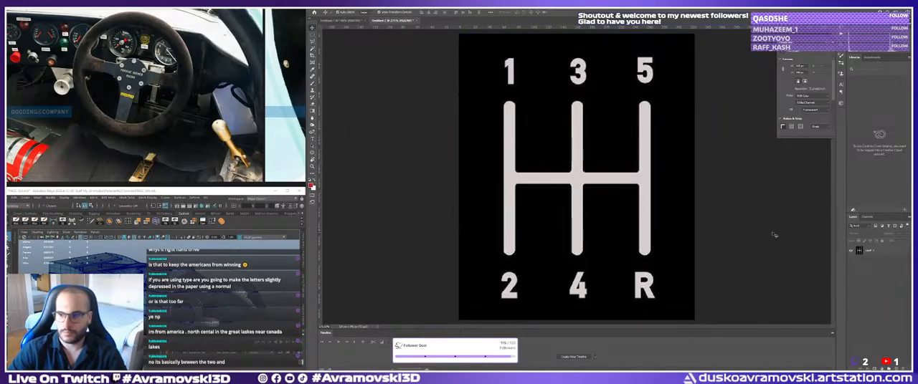
{"action": "left_click", "coordinate": [871, 251]}
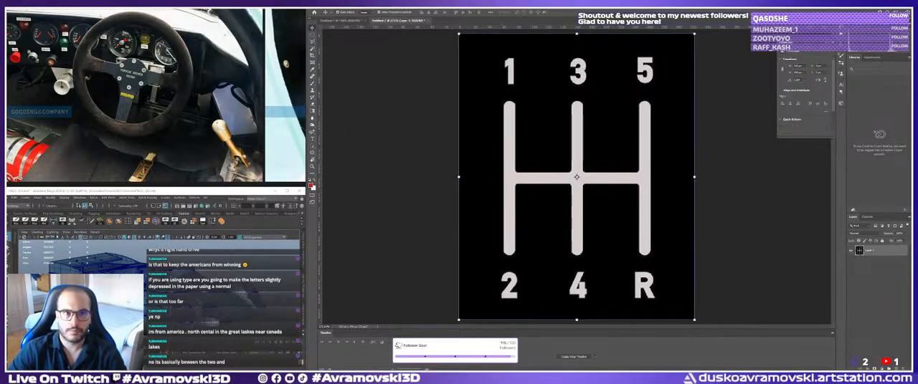
{"action": "left_click", "coordinate": [334, 8]}
{"action": "mouse_move", "coordinate": [358, 17]}
{"action": "left_click", "coordinate": [415, 27]}
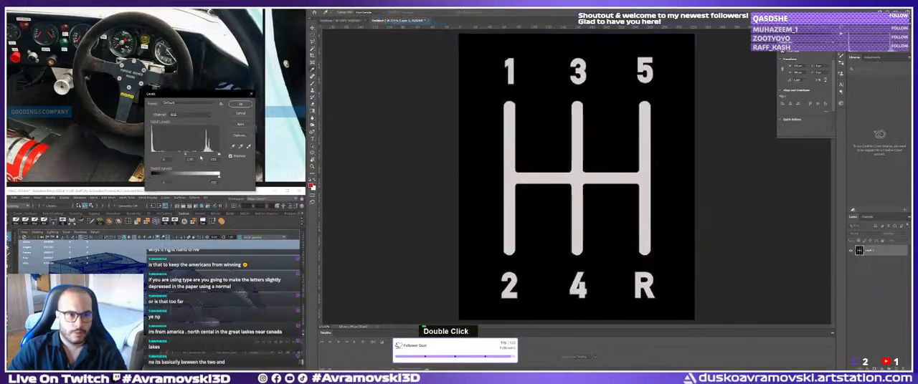
{"action": "left_click_drag", "start_coordinate": [220, 154], "coordinate": [200, 158]}
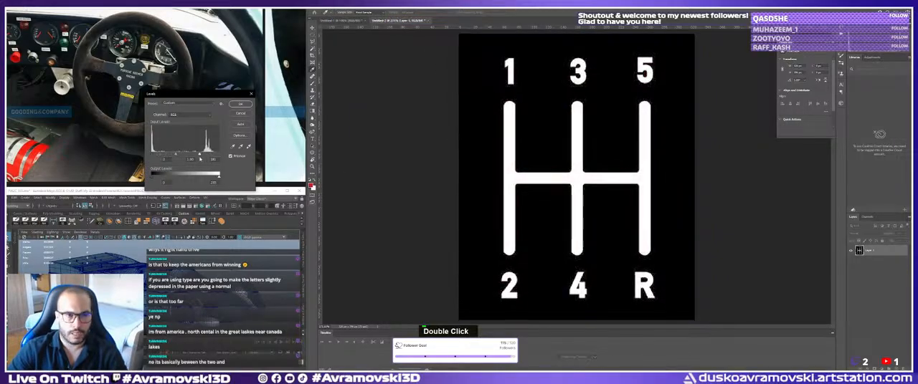
{"action": "left_click", "coordinate": [243, 113]}
{"action": "key", "text": "ctrl+c"}
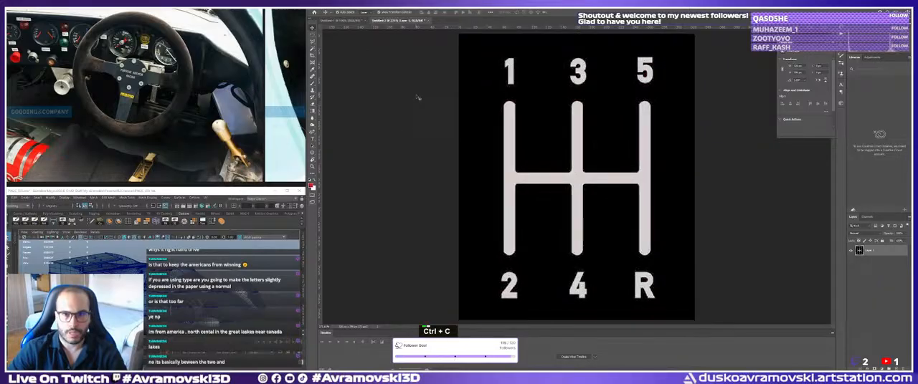
Resize the shift pattern image to a width of 2000 pixels.
{"action": "left_click", "coordinate": [336, 6]}
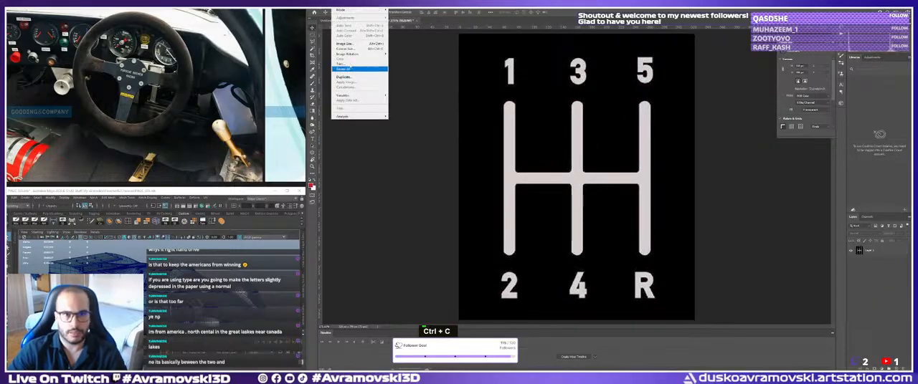
{"action": "left_click", "coordinate": [351, 44]}
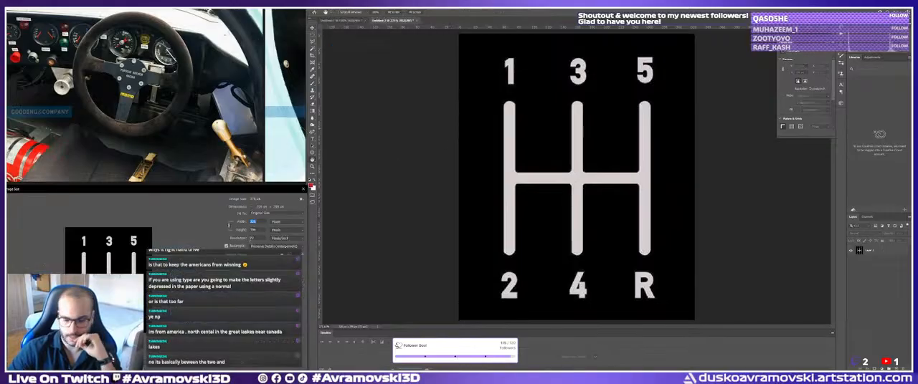
{"action": "type", "text": "2000"}
{"action": "key", "text": "Return"}
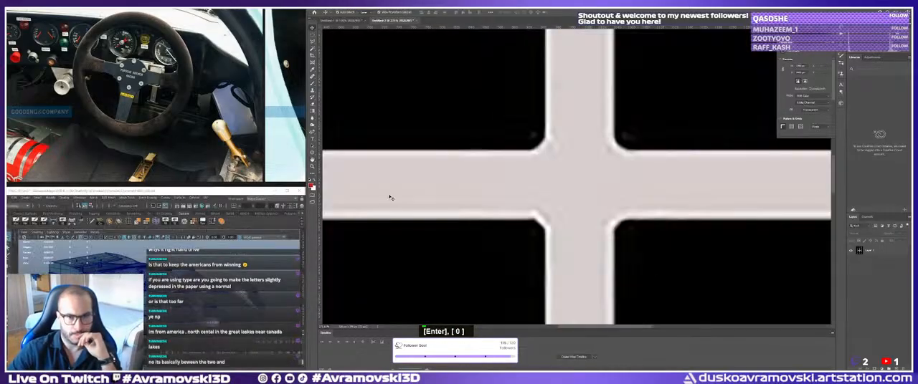
{"action": "right_click", "coordinate": [484, 177], "text": "ctrl"}
{"action": "left_click", "coordinate": [489, 180]}
{"action": "left_click", "coordinate": [519, 179]}
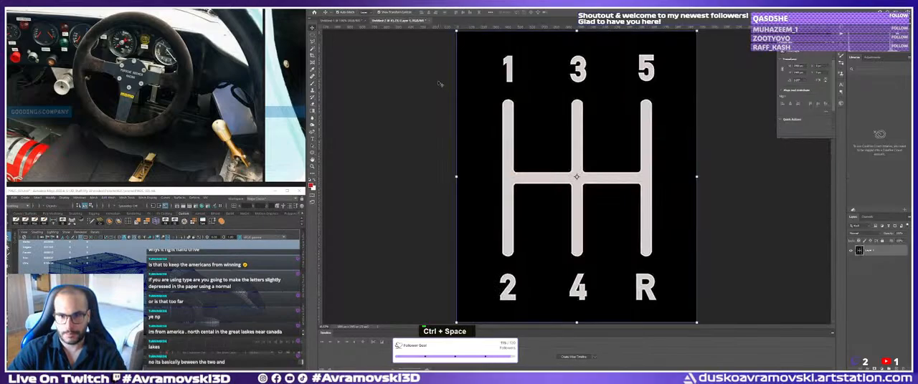
{"action": "double_click", "coordinate": [394, 113]}
{"action": "key", "text": "v"}
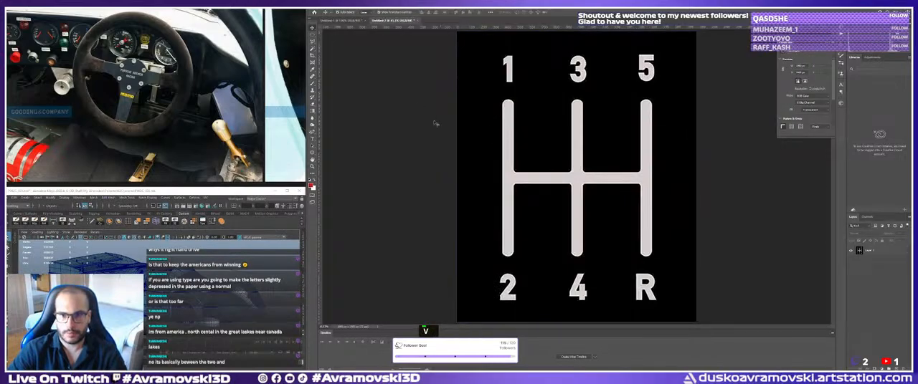
Add a white text layer reading 1 near the first lane of the pattern and set its font to Gadugi.
{"action": "key", "text": "t"}
{"action": "left_click", "coordinate": [490, 102]}
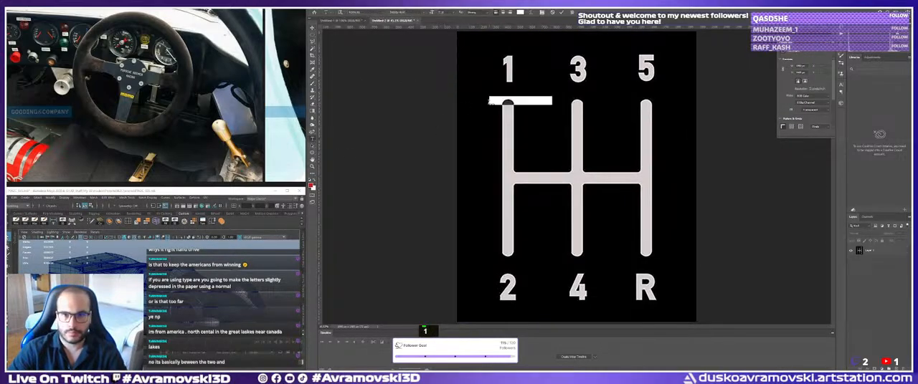
{"action": "type", "text": "1"}
{"action": "key", "text": "ctrl+a"}
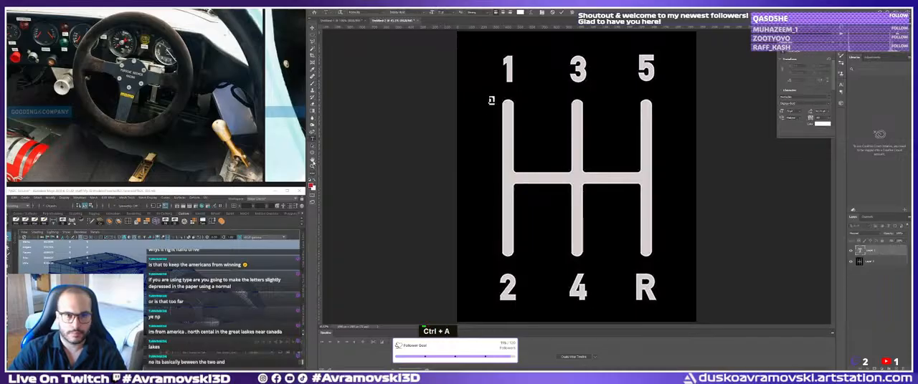
{"action": "left_click", "coordinate": [363, 13]}
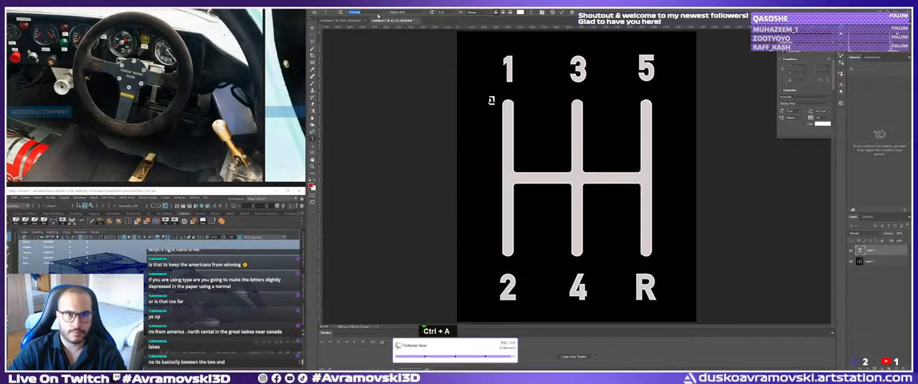
{"action": "left_click", "coordinate": [385, 12]}
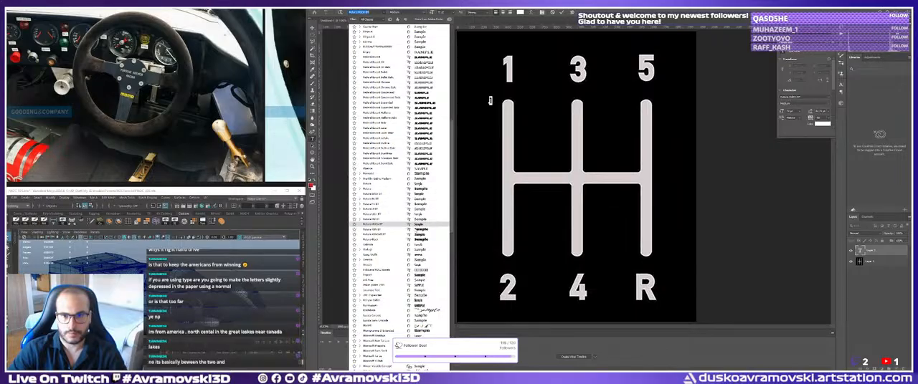
{"action": "key", "text": "Down"}
{"action": "key", "text": "Down"}
{"action": "key", "text": "Down"}
{"action": "key", "text": "Down"}
{"action": "key", "text": "Down"}
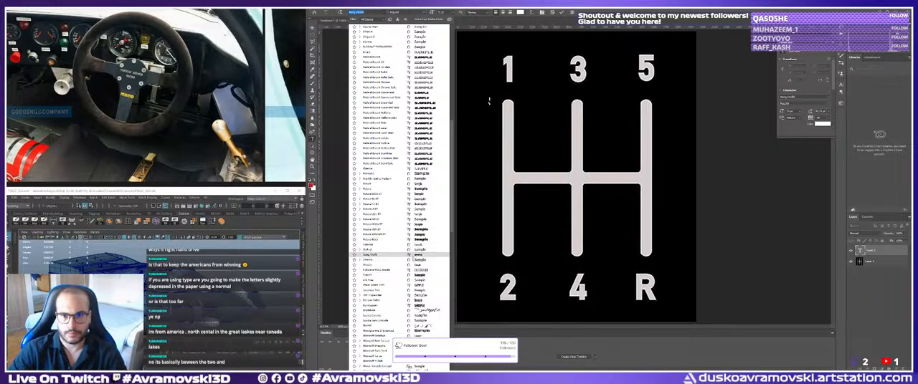
{"action": "key", "text": "Up"}
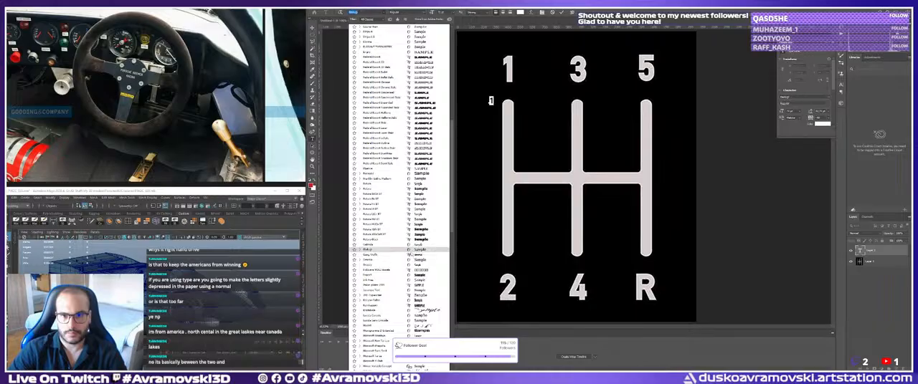
{"action": "key", "text": "Return"}
Enlarge the typed 1 over the original 1 and place a copy reading 3 over the original 3.
{"action": "key", "text": "ctrl+t"}
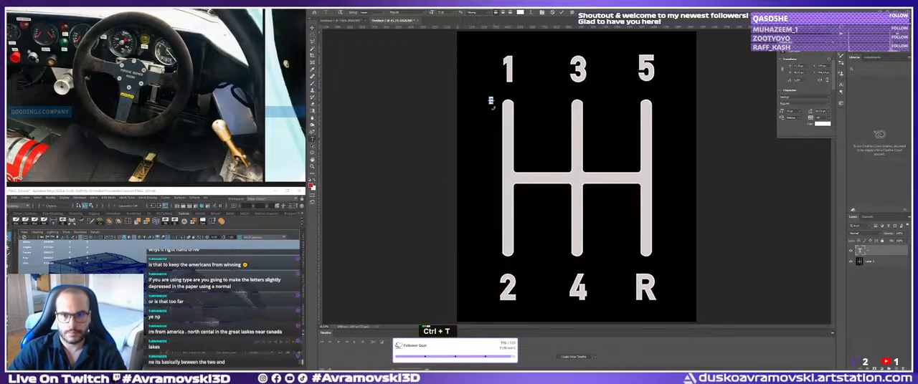
{"action": "left_click_drag", "start_coordinate": [493, 105], "coordinate": [579, 72], "text": "shift"}
{"action": "key", "text": "Return"}
{"action": "double_click", "coordinate": [577, 72]}
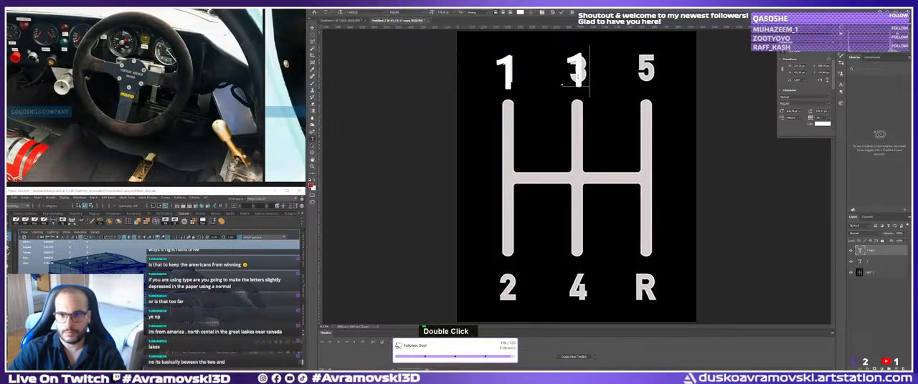
{"action": "type", "text": "3"}
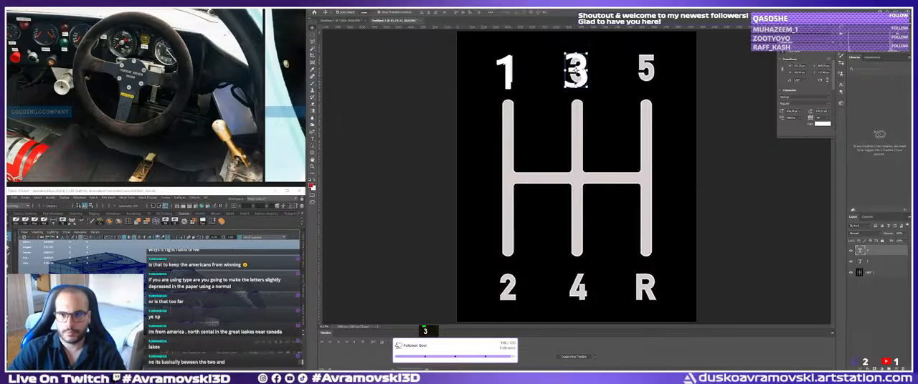
Add a horizontal guide through the upper digits and place a copy reading 5 over the original 5.
{"action": "left_click_drag", "start_coordinate": [560, 29], "coordinate": [554, 87]}
{"action": "left_click_drag", "start_coordinate": [556, 71], "coordinate": [646, 72]}
{"action": "double_click", "coordinate": [646, 72]}
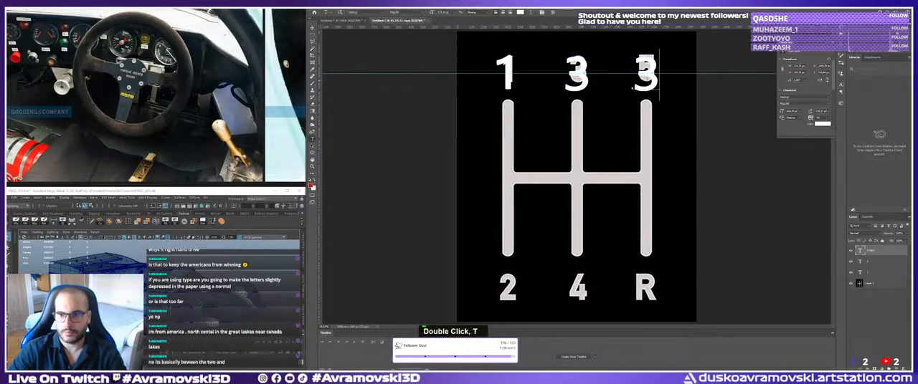
{"action": "type", "text": "5"}
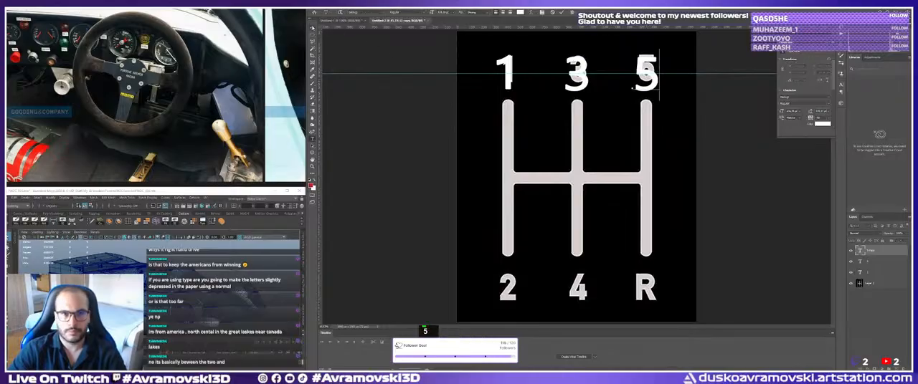
{"action": "left_click", "coordinate": [313, 28]}
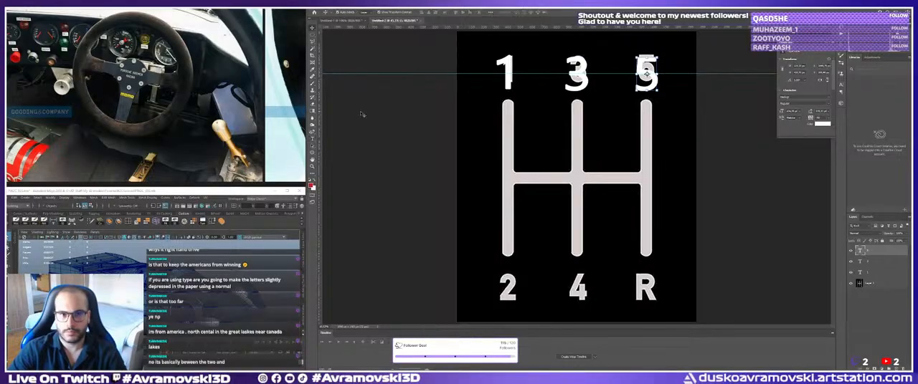
Place vertical guides through the centres of the 5-R and 3-4 lanes and select the typed 1.
{"action": "left_click_drag", "start_coordinate": [322, 127], "coordinate": [646, 150]}
{"action": "left_click_drag", "start_coordinate": [323, 133], "coordinate": [577, 129]}
{"action": "left_click", "coordinate": [511, 86]}
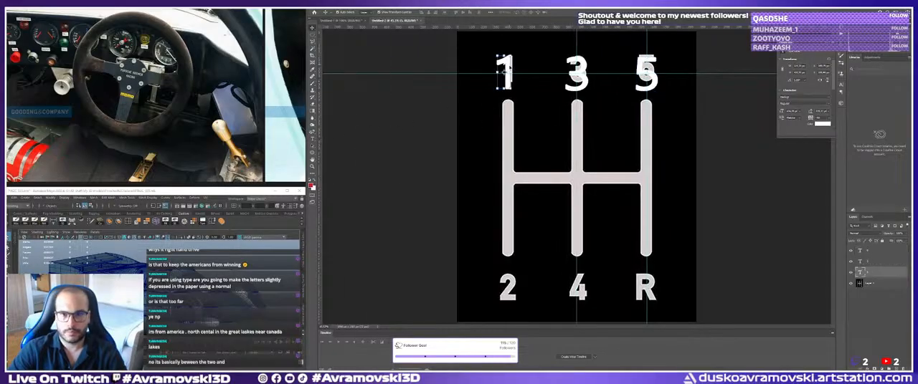
Place a vertical guide through the centre of the 1-2 lane and draw an elliptical selection around the upper digits on the image layer.
{"action": "left_click_drag", "start_coordinate": [322, 122], "coordinate": [507, 120]}
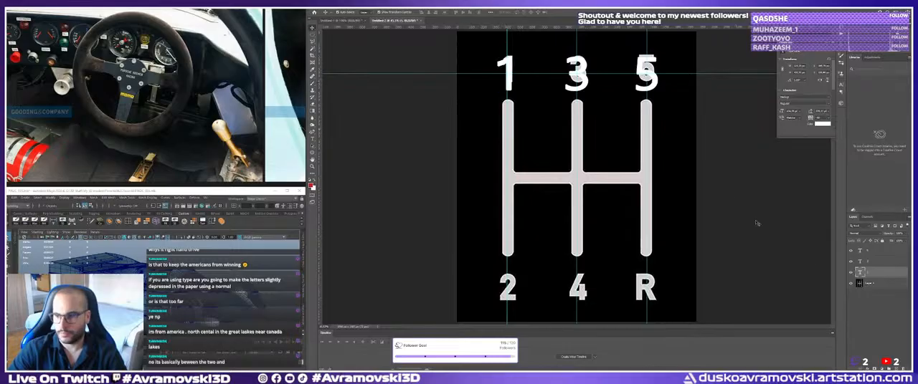
{"action": "left_click", "coordinate": [884, 284]}
{"action": "key", "text": "m"}
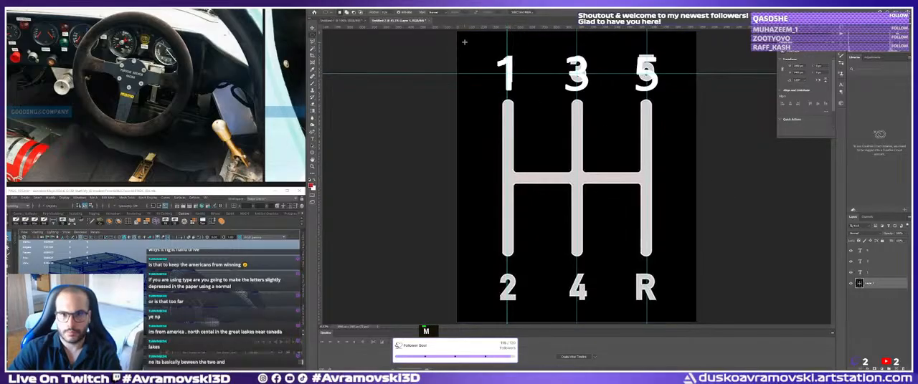
{"action": "left_click_drag", "start_coordinate": [464, 42], "coordinate": [697, 103]}
{"action": "key", "text": "Delete"}
{"action": "key", "text": "ctrl+z"}
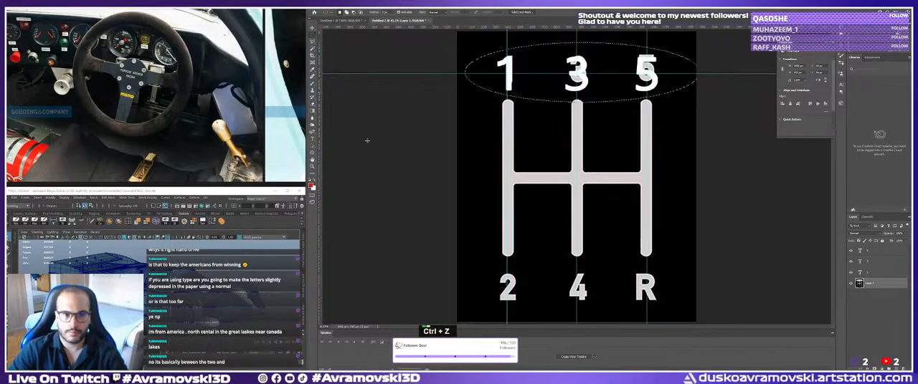
Sample the background black as the brush colour, paint over the original 1, 3 and 5 inside the selection, and deselect.
{"action": "key", "text": "b"}
{"action": "left_click", "coordinate": [311, 185]}
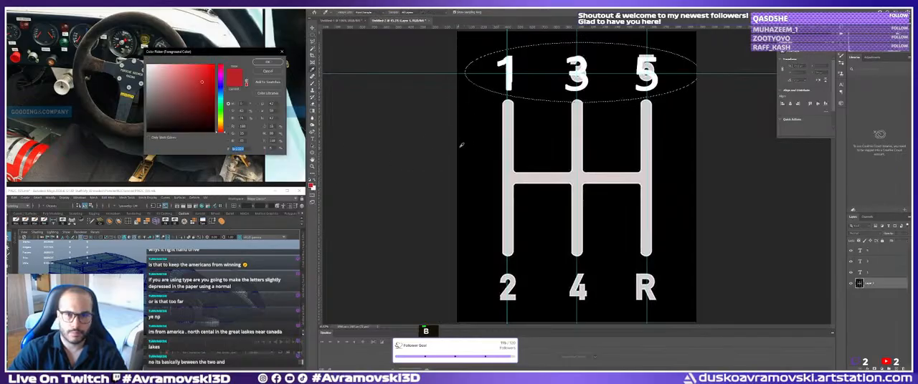
{"action": "left_click", "coordinate": [461, 146]}
{"action": "left_click", "coordinate": [267, 63]}
{"action": "mouse_move", "coordinate": [577, 73]}
{"action": "left_mouse_down"}
{"action": "mouse_move", "coordinate": [507, 71]}
{"action": "mouse_move", "coordinate": [678, 74]}
{"action": "left_mouse_up"}
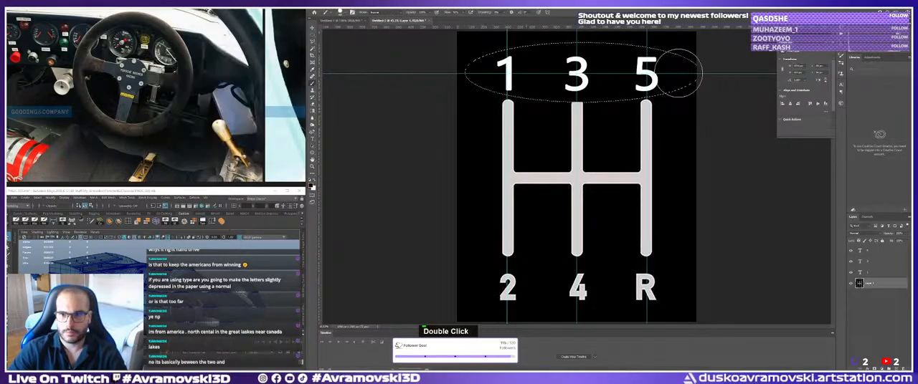
{"action": "key", "text": "ctrl+d"}
{"action": "key", "text": "v"}
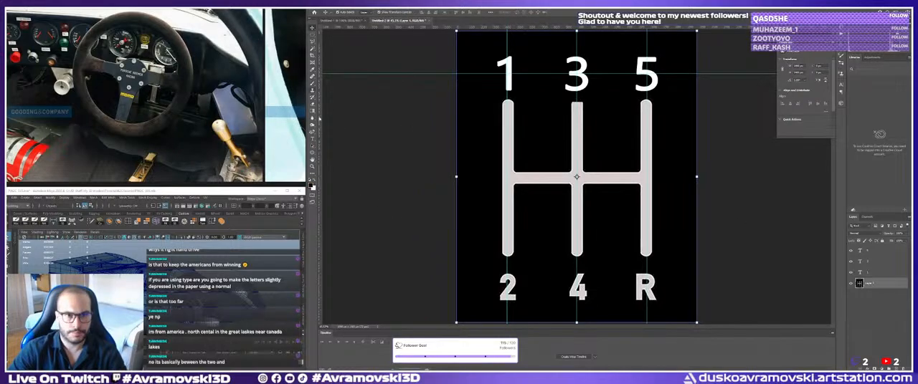
Copy the typed 1 onto the original 2, add a horizontal guide through the lower characters, and change the copy to 2.
{"action": "left_click", "coordinate": [509, 81]}
{"action": "left_click_drag", "start_coordinate": [509, 81], "coordinate": [505, 287], "text": "alt"}
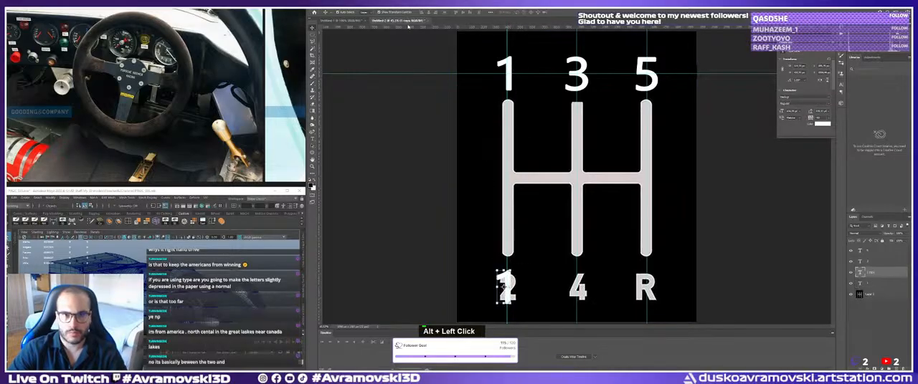
{"action": "left_click_drag", "start_coordinate": [408, 26], "coordinate": [442, 282]}
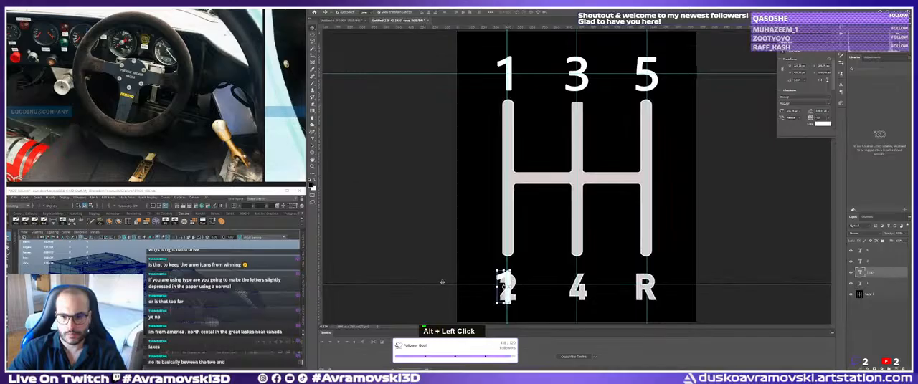
{"action": "left_click_drag", "start_coordinate": [504, 286], "coordinate": [504, 288]}
{"action": "double_click", "coordinate": [507, 285]}
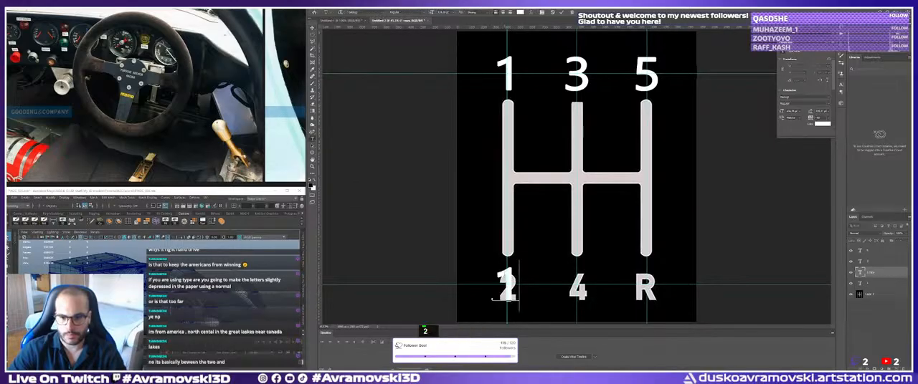
{"action": "type", "text": "2"}
{"action": "left_click", "coordinate": [312, 28]}
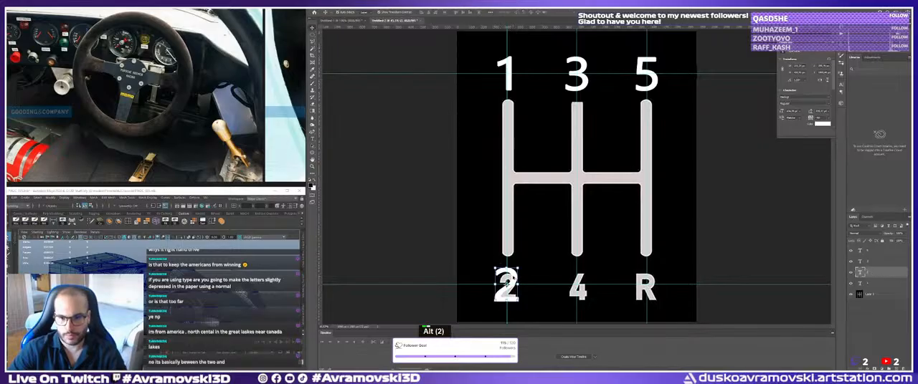
Place a copy of the typed 2 over the original 4 and change its text to 4.
{"action": "left_click_drag", "start_coordinate": [506, 286], "coordinate": [575, 284], "text": "alt"}
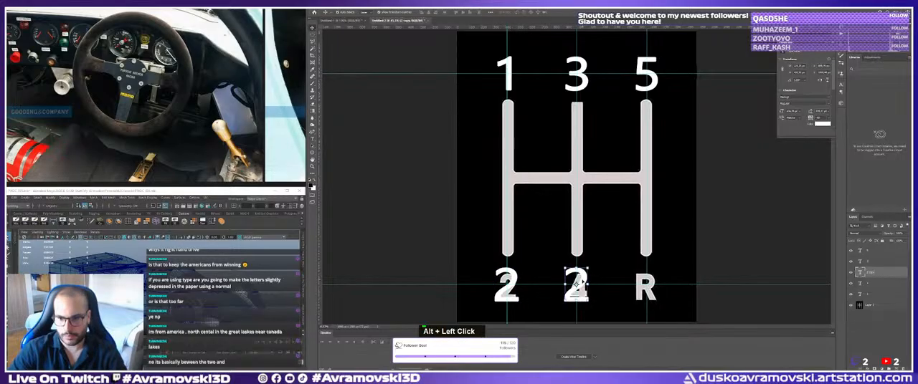
{"action": "double_click", "coordinate": [576, 284]}
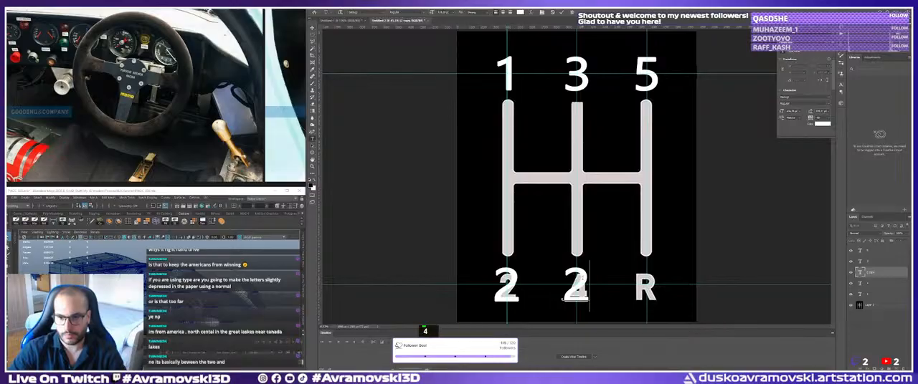
{"action": "type", "text": "4"}
{"action": "key", "text": "Escape"}
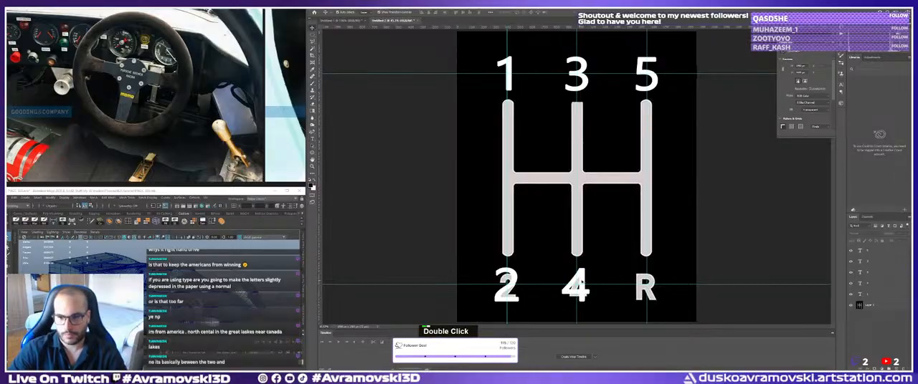
Place a copy of the typed 4 over the original R and change its text to R.
{"action": "left_click_drag", "start_coordinate": [576, 285], "coordinate": [645, 285], "text": "alt"}
{"action": "double_click", "coordinate": [644, 285]}
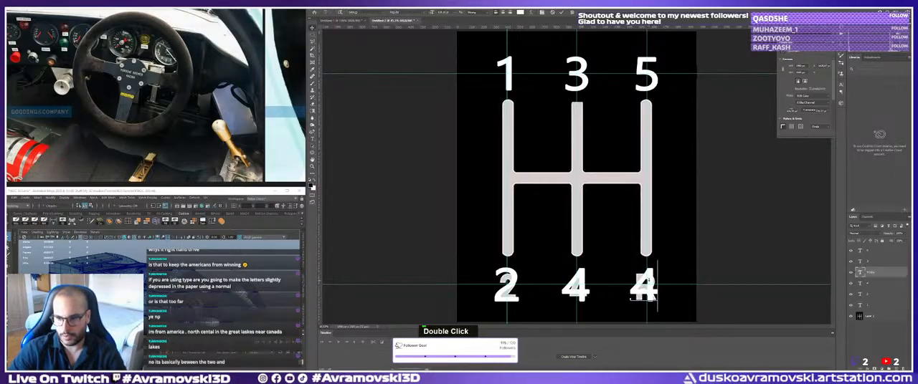
{"action": "type", "text": "R"}
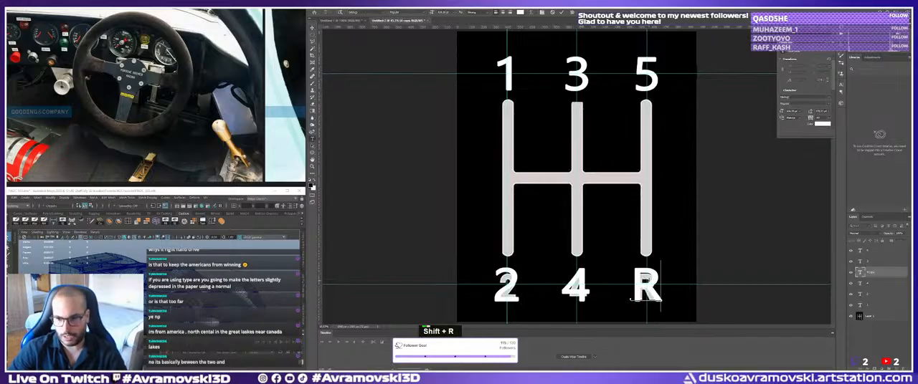
{"action": "left_click", "coordinate": [312, 28]}
{"action": "left_click", "coordinate": [453, 203]}
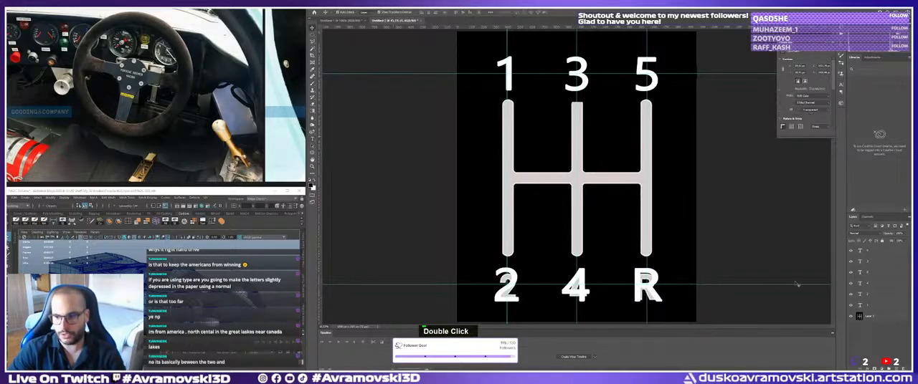
Draw a rectangular marquee selection around the lower row of characters, spanning the full canvas width.
{"action": "left_click", "coordinate": [873, 317]}
{"action": "scroll", "coordinate": [873, 318], "scroll_direction": "down", "scroll_amount": 1}
{"action": "double_click", "coordinate": [418, 230]}
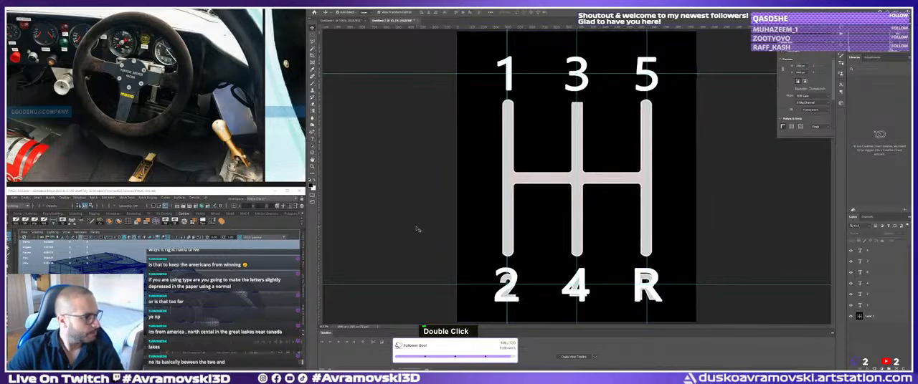
{"action": "key", "text": "m"}
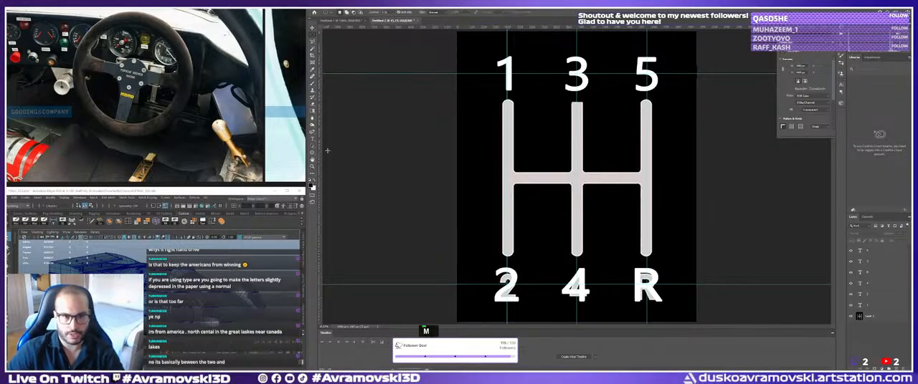
{"action": "right_click", "coordinate": [314, 35]}
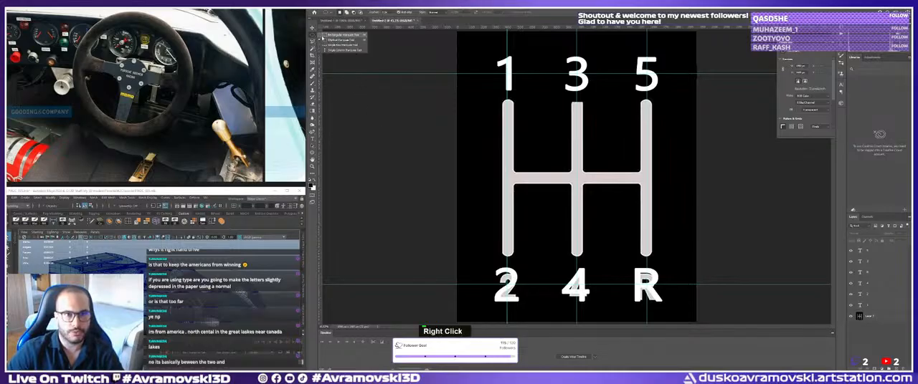
{"action": "left_click", "coordinate": [331, 35]}
{"action": "key", "text": "ctrl+z"}
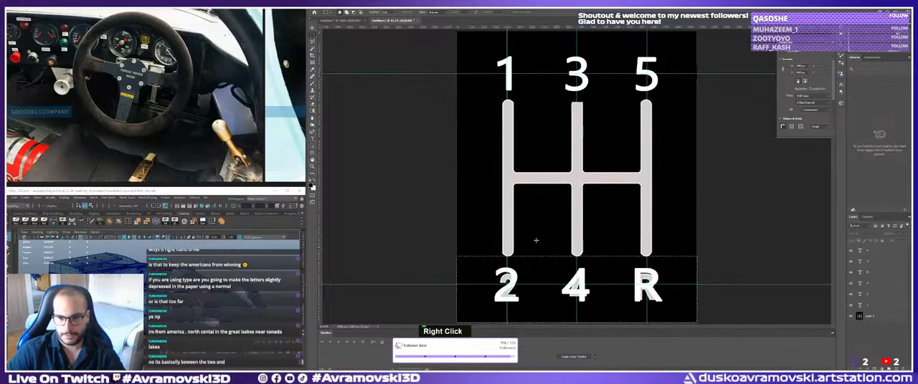
Paint black over the original 2, 4 and R on the image layer and deselect.
{"action": "key", "text": "b"}
{"action": "left_click", "coordinate": [531, 273]}
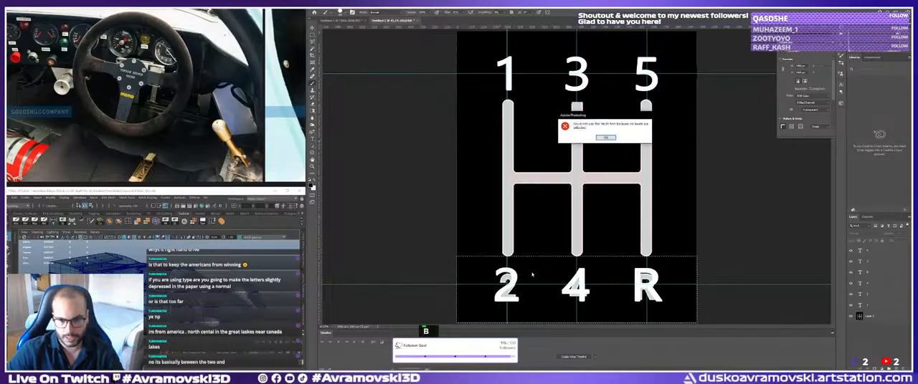
{"action": "left_click", "coordinate": [606, 136]}
{"action": "double_click", "coordinate": [873, 318]}
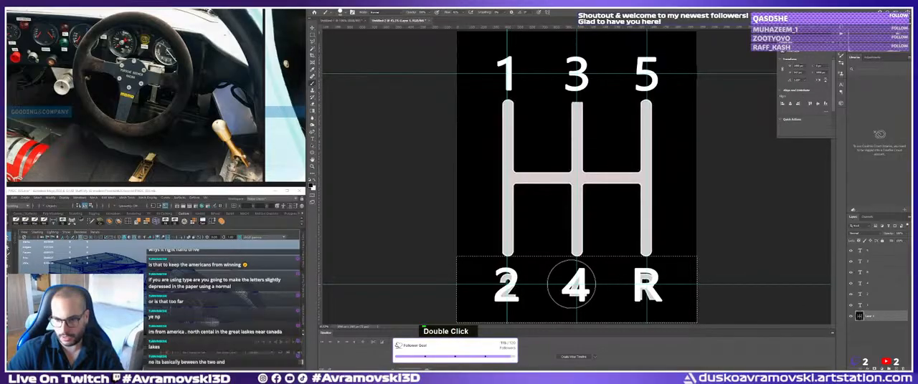
{"action": "key", "text": "ctrl+d"}
{"action": "key", "text": "ctrl+t"}
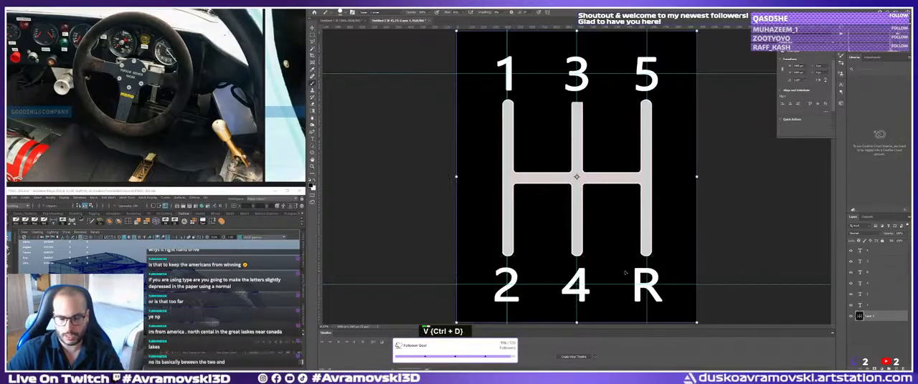
{"action": "key", "text": "ctrl+d"}
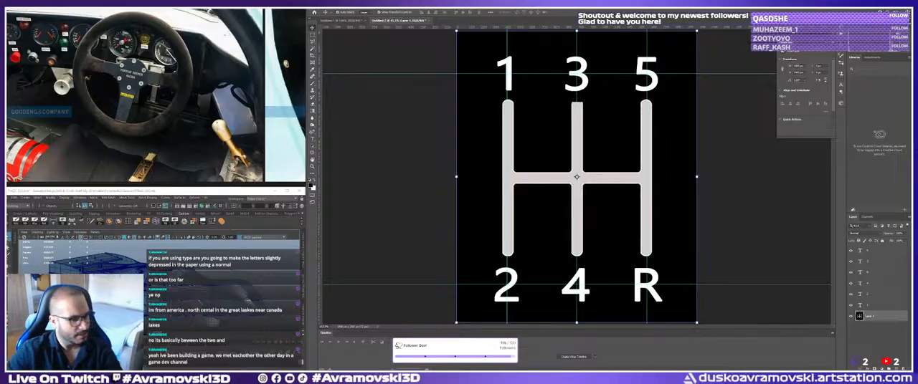
{"action": "key", "text": "Return"}
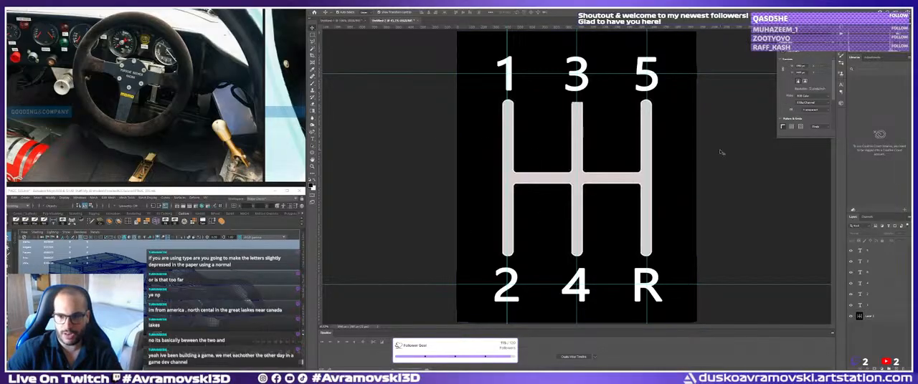
Select the 1-2 lane with a rectangular marquee and set the foreground colour to white.
{"action": "left_click", "coordinate": [862, 317]}
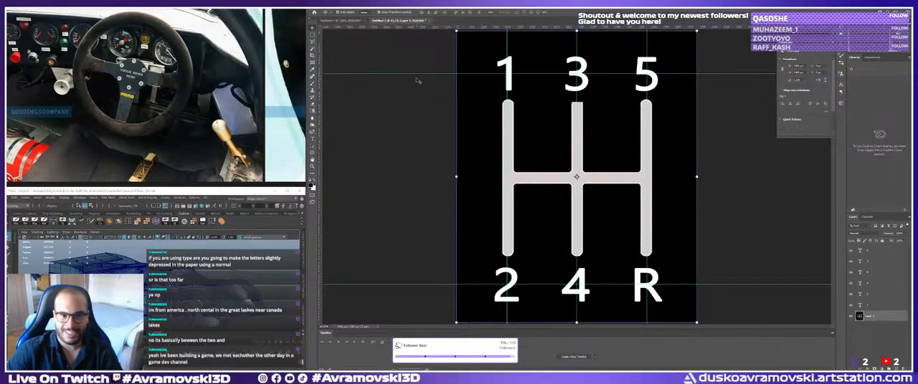
{"action": "left_click", "coordinate": [420, 81]}
{"action": "key", "text": "m"}
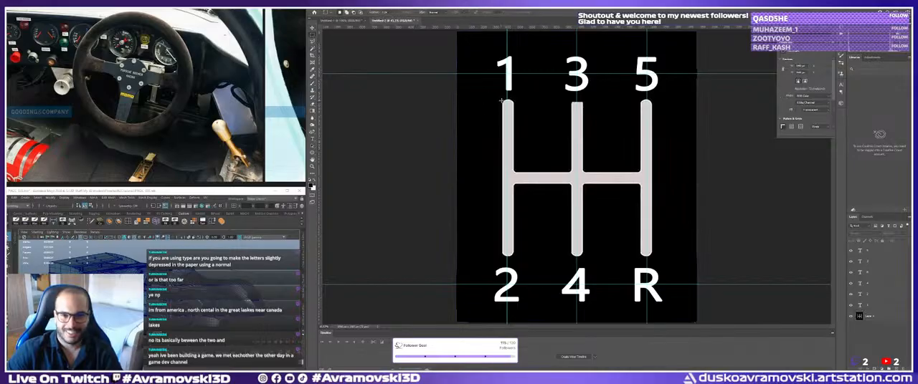
{"action": "left_click_drag", "start_coordinate": [501, 100], "coordinate": [513, 255]}
{"action": "key", "text": "b"}
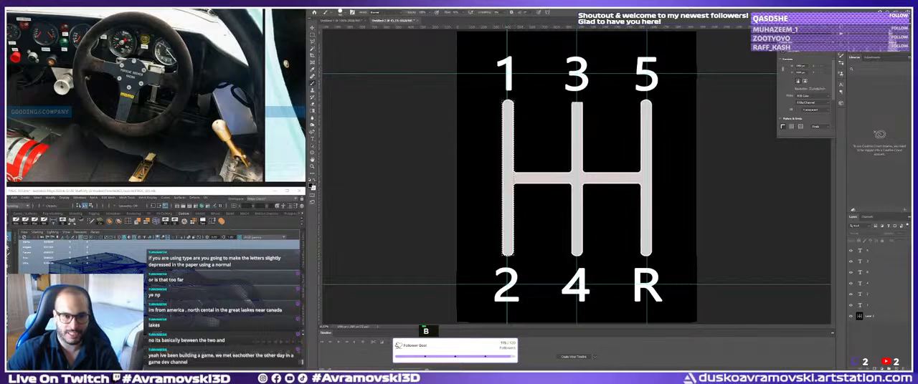
{"action": "left_click", "coordinate": [311, 186]}
{"action": "left_click", "coordinate": [148, 65]}
{"action": "left_click", "coordinate": [275, 62]}
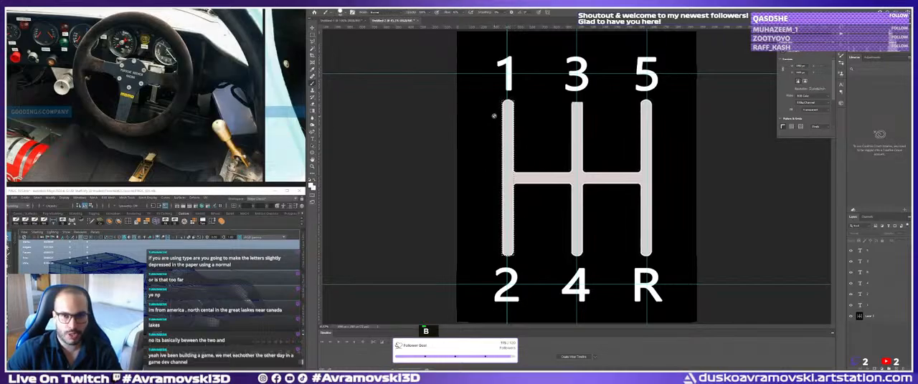
Paint the selected 1-2 lane solid white on the image layer.
{"action": "key", "text": "b"}
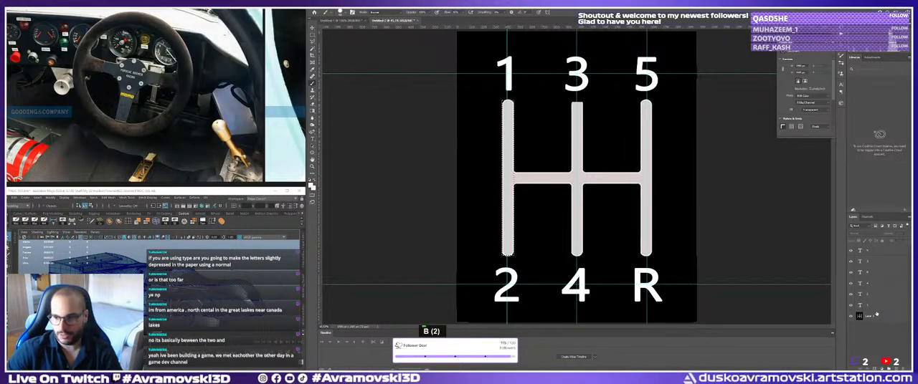
{"action": "left_click", "coordinate": [875, 314]}
{"action": "left_click_drag", "start_coordinate": [506, 106], "coordinate": [510, 180]}
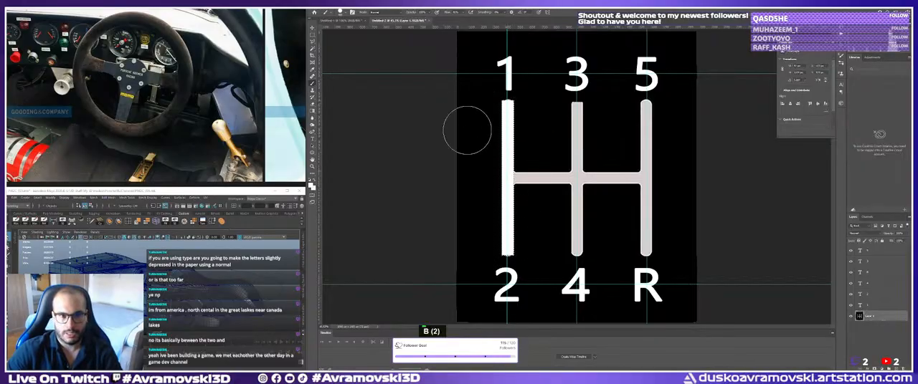
Copy the white bar to a new layer, move it over the 3-4 lane, and place a duplicate over the 5-R lane.
{"action": "key", "text": "ctrl+c"}
{"action": "key", "text": "ctrl+v"}
{"action": "key", "text": "v"}
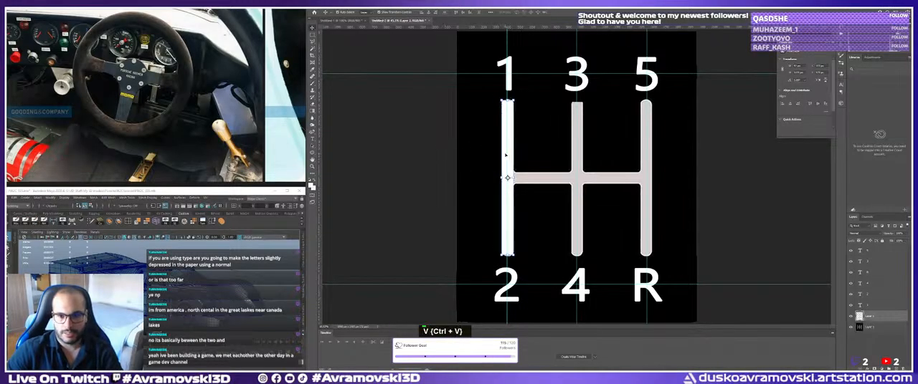
{"action": "left_click_drag", "start_coordinate": [505, 155], "coordinate": [576, 155]}
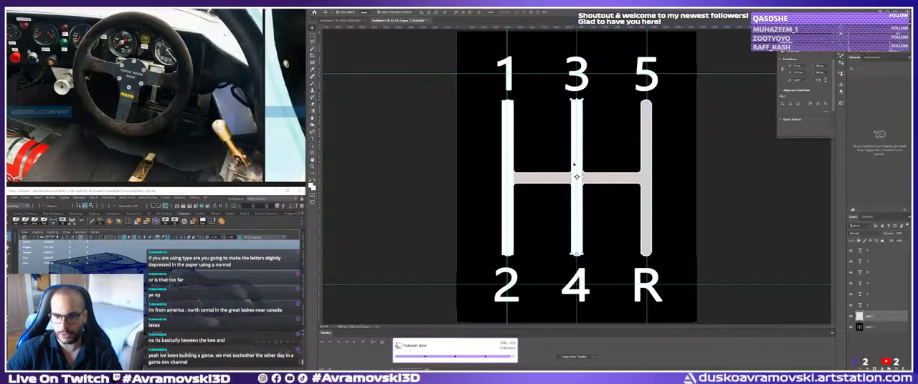
{"action": "left_click_drag", "start_coordinate": [572, 167], "coordinate": [644, 167], "text": "alt"}
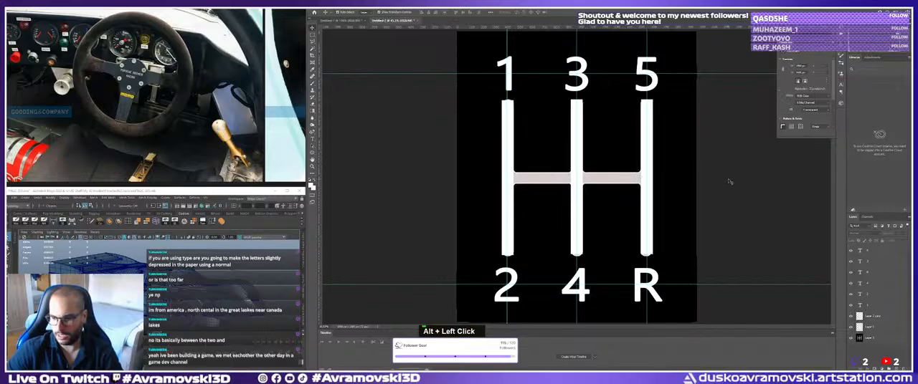
Duplicate the gear pattern image layer and shift the copy sideways by about half a lane, clear of the white bars.
{"action": "left_click_drag", "start_coordinate": [504, 152], "coordinate": [539, 152], "text": "alt"}
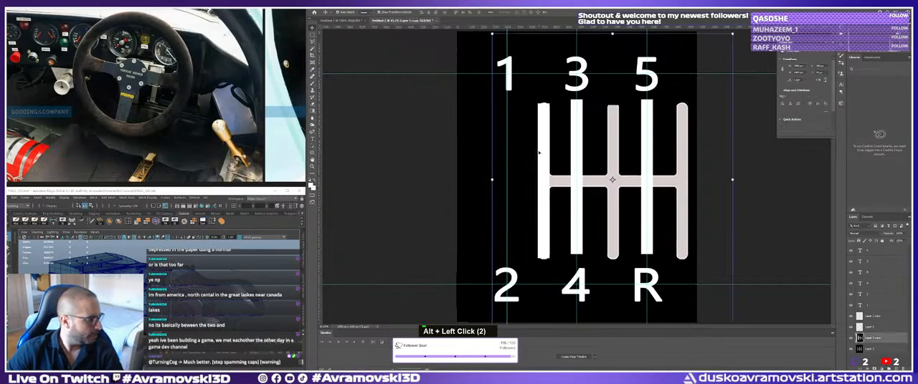
{"action": "key", "text": "ctrl+r"}
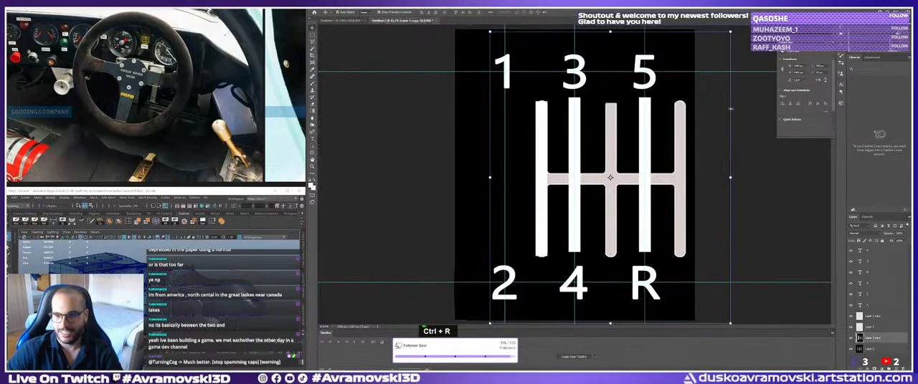
{"action": "left_click", "coordinate": [743, 39]}
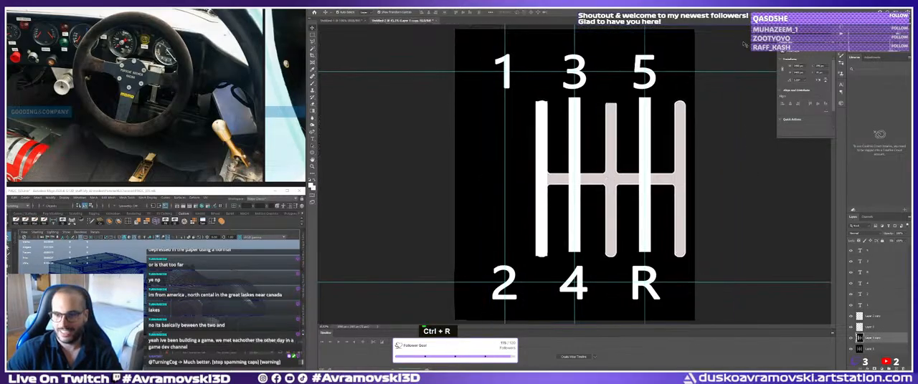
{"action": "left_click", "coordinate": [577, 112]}
{"action": "left_click", "coordinate": [580, 105], "text": "shift"}
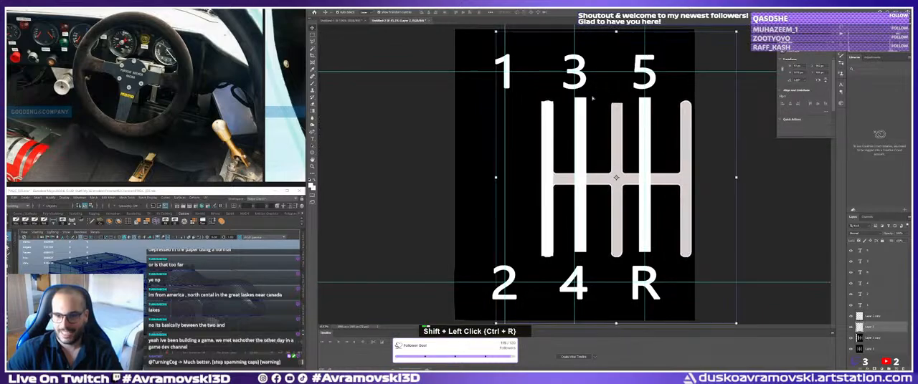
{"action": "key", "text": "ctrl+z"}
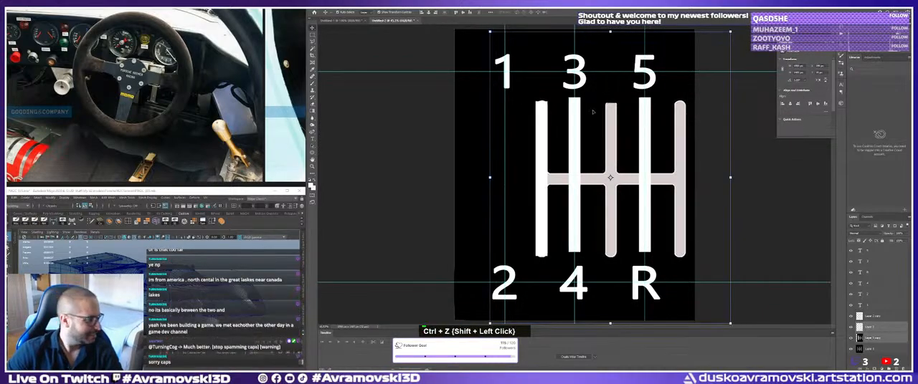
Rotate the white 3-4 bar to horizontal and fit it over the crossbar of the shifted pattern copy.
{"action": "left_click", "coordinate": [580, 109]}
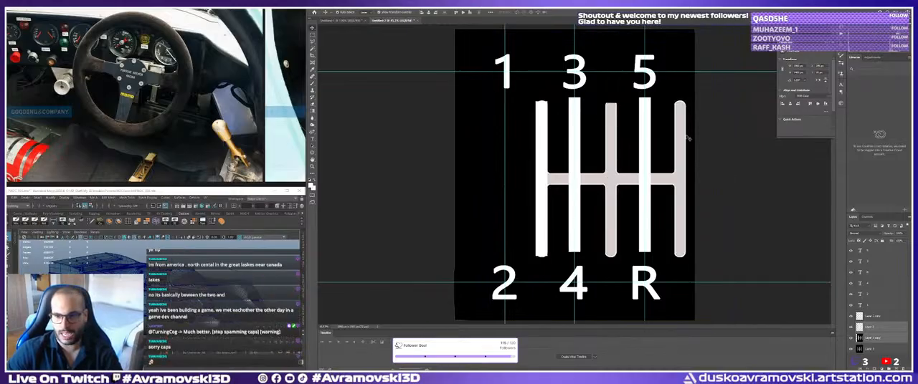
{"action": "left_click_drag", "start_coordinate": [582, 100], "coordinate": [654, 184], "text": "shift"}
{"action": "key", "text": "ctrl+z"}
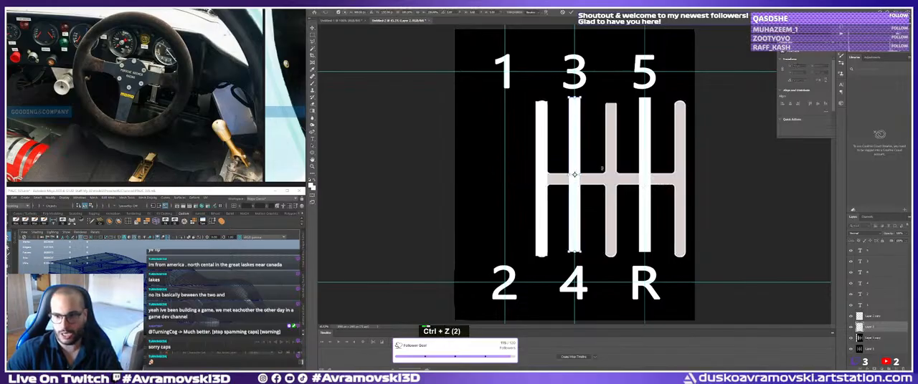
{"action": "key", "text": "Delete"}
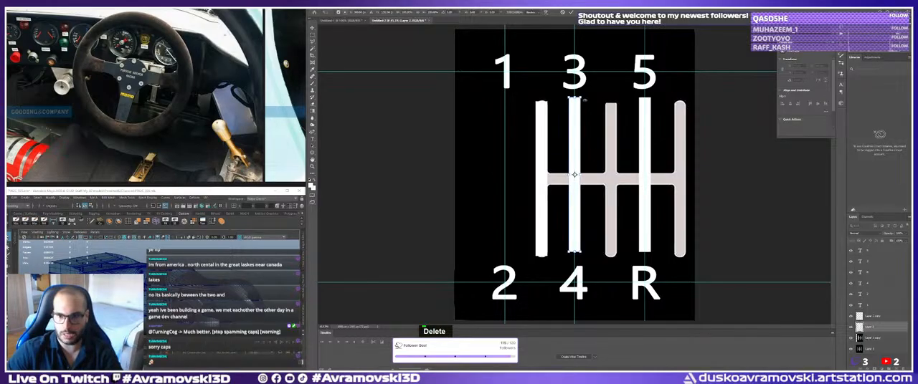
{"action": "left_click_drag", "start_coordinate": [585, 100], "coordinate": [686, 179], "text": "shift"}
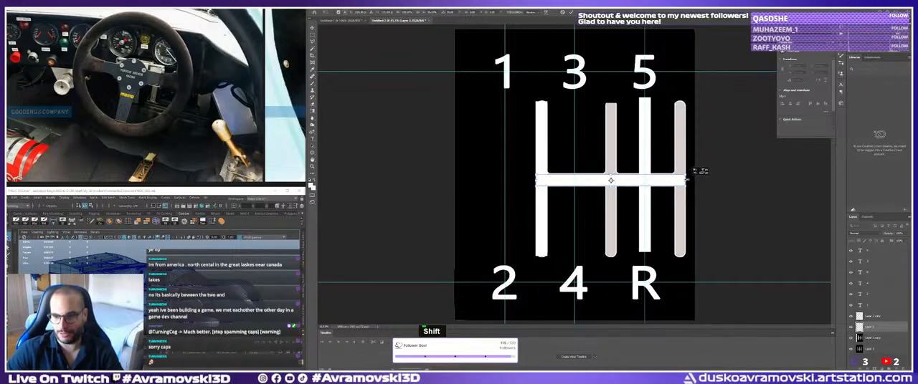
{"action": "key", "text": "Return"}
Move the 5-R bar over the shifted copy's middle lane, then move the bars and copy together back onto the guides.
{"action": "left_click_drag", "start_coordinate": [641, 121], "coordinate": [606, 125]}
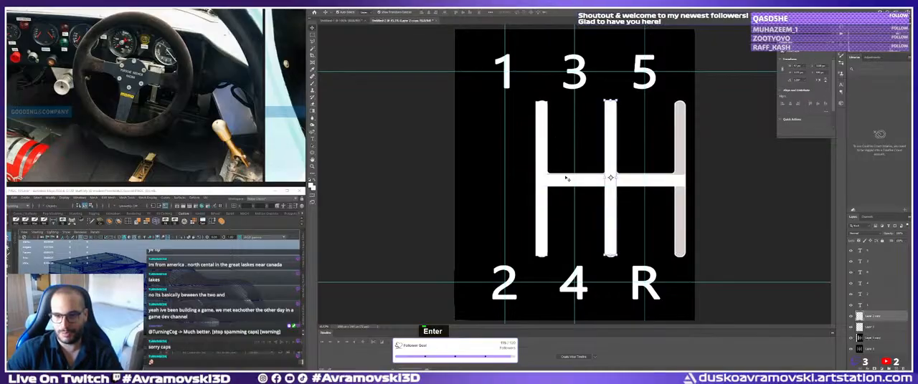
{"action": "left_click", "coordinate": [680, 141], "text": "shift"}
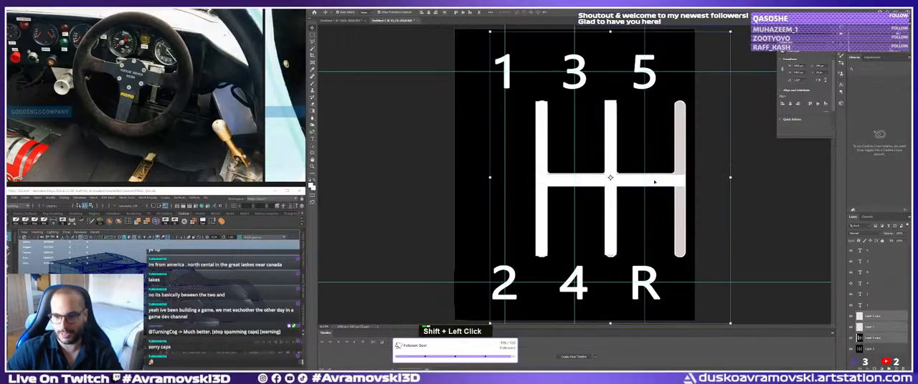
{"action": "left_click_drag", "start_coordinate": [654, 182], "coordinate": [617, 181]}
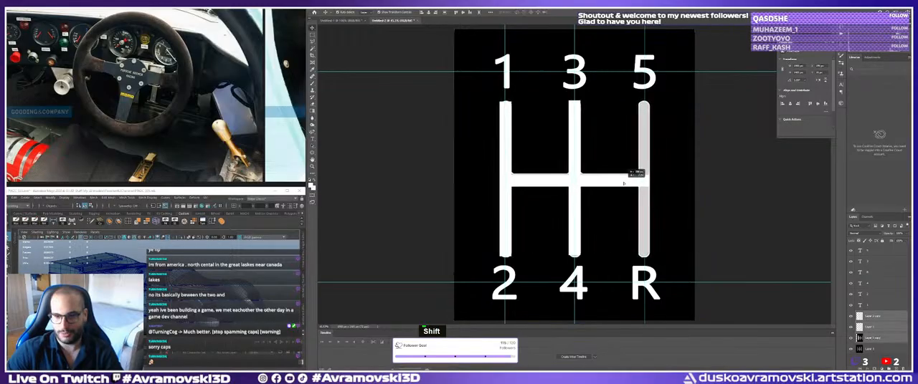
{"action": "left_click", "coordinate": [718, 168]}
Duplicate the white middle bar and place the copy over the 5-R lane.
{"action": "left_click_drag", "start_coordinate": [510, 143], "coordinate": [607, 153], "text": "alt"}
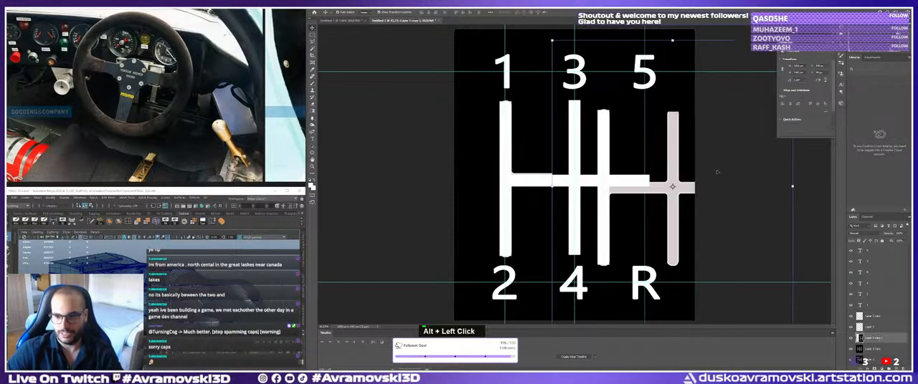
{"action": "key", "text": "Delete"}
{"action": "double_click", "coordinate": [598, 165]}
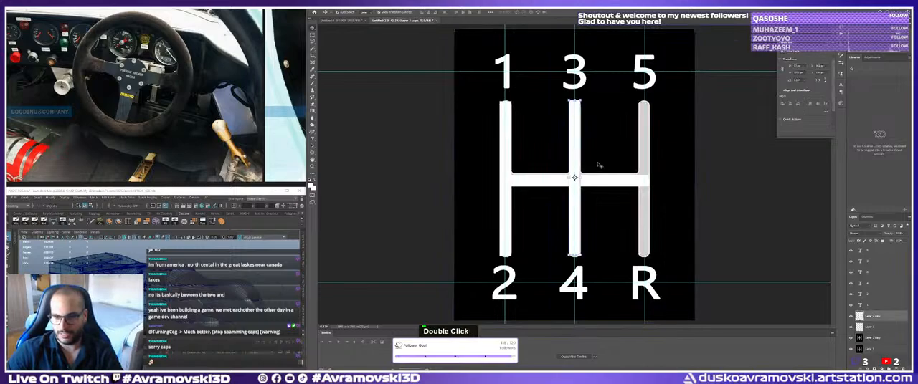
{"action": "left_click_drag", "start_coordinate": [580, 155], "coordinate": [647, 153], "text": "alt"}
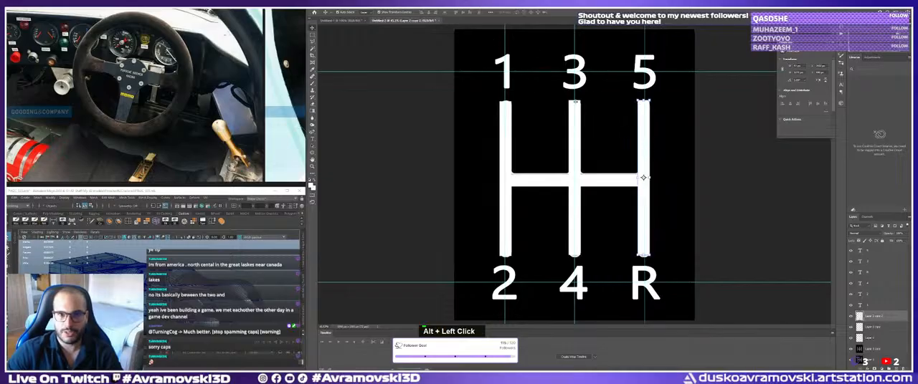
{"action": "left_click", "coordinate": [794, 296]}
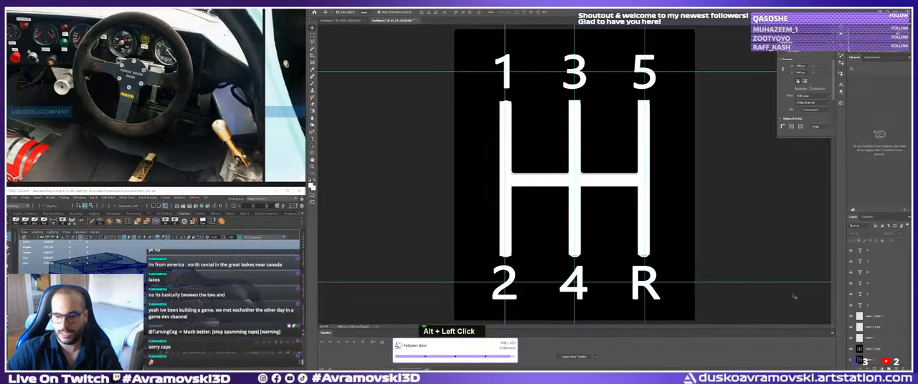
Delete the gear pattern image layers beneath the white bars, keeping only the bars and the gear labels.
{"action": "left_click", "coordinate": [871, 316]}
{"action": "scroll", "coordinate": [871, 326], "scroll_direction": "down", "scroll_amount": 2}
{"action": "left_click", "coordinate": [871, 360]}
{"action": "key", "text": "Delete"}
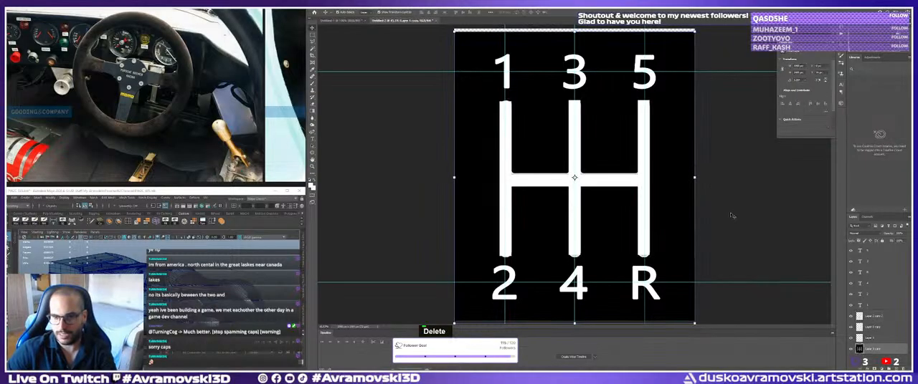
{"action": "key", "text": "Delete"}
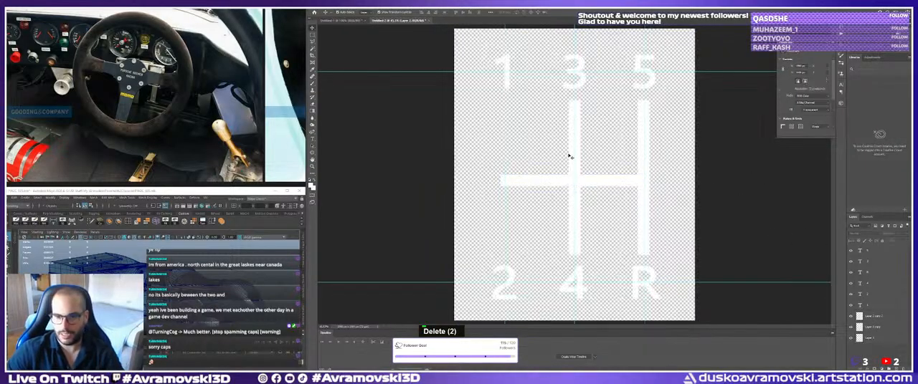
Duplicate the middle bar over the 1-2 lane and add a new empty layer.
{"action": "left_click_drag", "start_coordinate": [570, 151], "coordinate": [503, 149], "text": "alt"}
{"action": "left_click_drag", "start_coordinate": [504, 147], "coordinate": [506, 179], "text": "alt"}
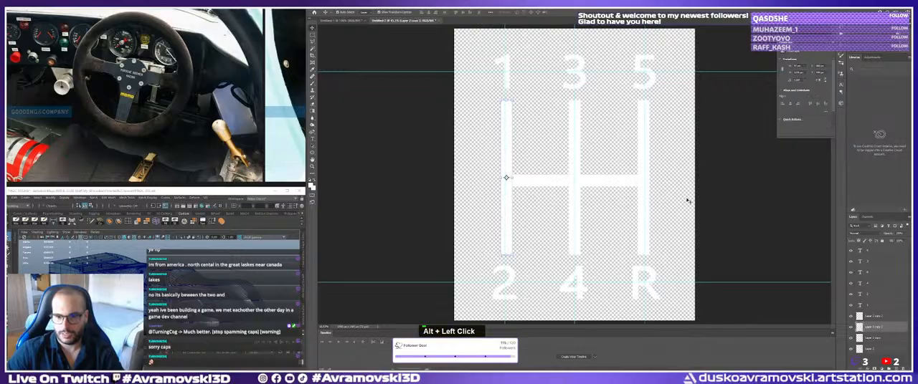
{"action": "left_click", "coordinate": [877, 351]}
{"action": "left_click", "coordinate": [888, 361]}
{"action": "left_click", "coordinate": [896, 368]}
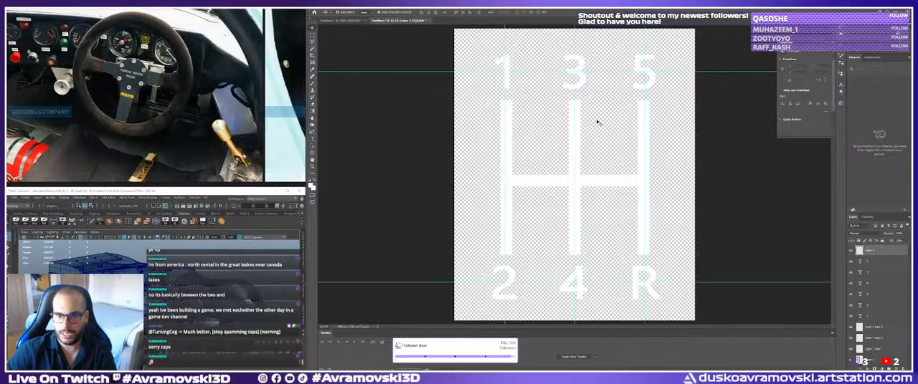
Start saving the gear pattern under a new file name with PNG as the file format.
{"action": "left_click", "coordinate": [318, 6]}
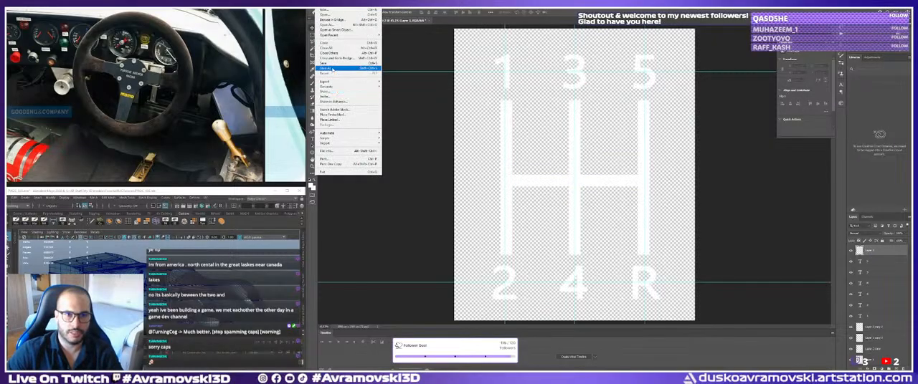
{"action": "left_click", "coordinate": [343, 68]}
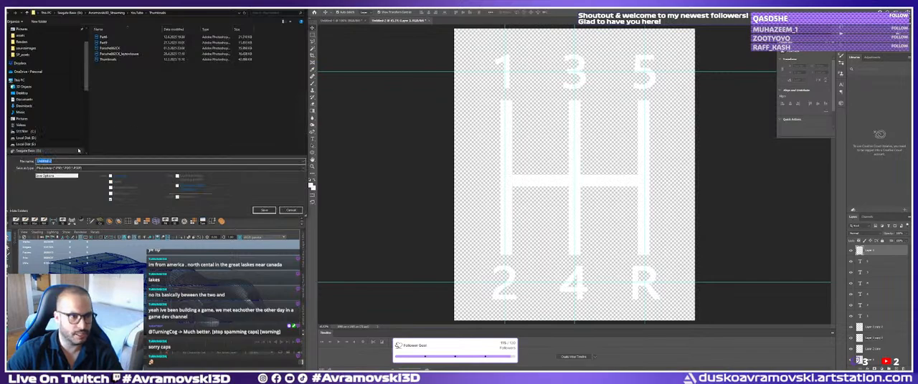
{"action": "left_click", "coordinate": [65, 168]}
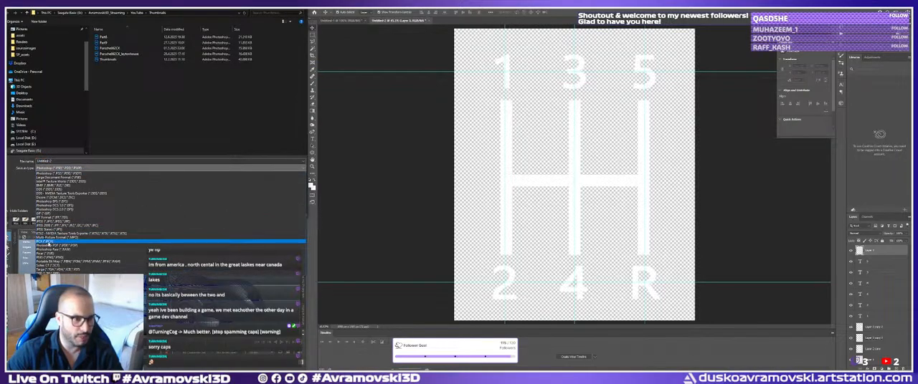
{"action": "left_click", "coordinate": [50, 257]}
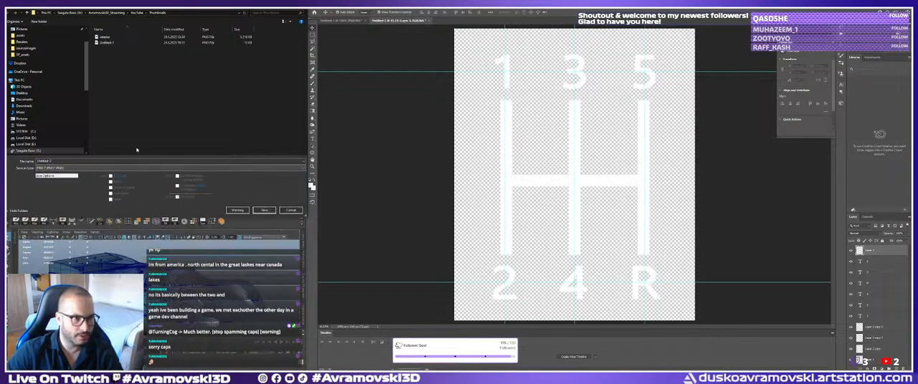
Browse to the sourceimages folder of the Porsche project as the save location.
{"action": "left_click", "coordinate": [68, 12]}
{"action": "double_click", "coordinate": [107, 37]}
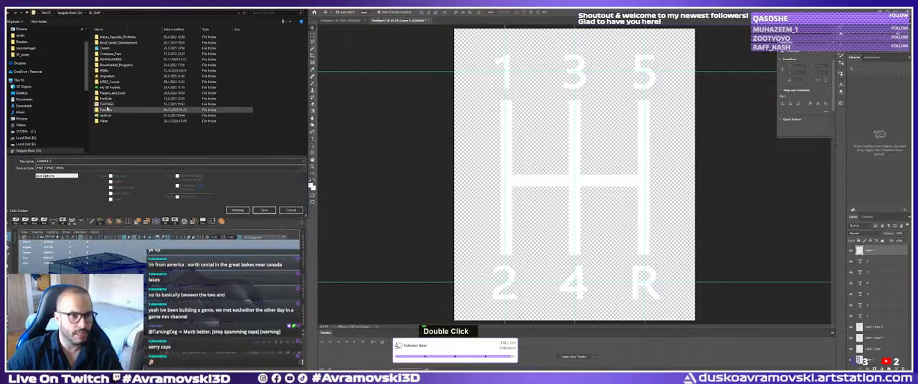
{"action": "double_click", "coordinate": [107, 87]}
{"action": "double_click", "coordinate": [112, 43]}
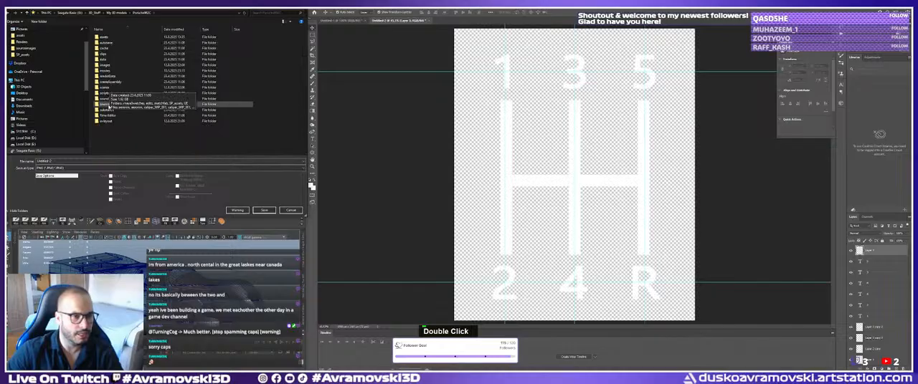
{"action": "double_click", "coordinate": [107, 104]}
Name the PNG file HShifter and save it.
{"action": "double_click", "coordinate": [67, 163]}
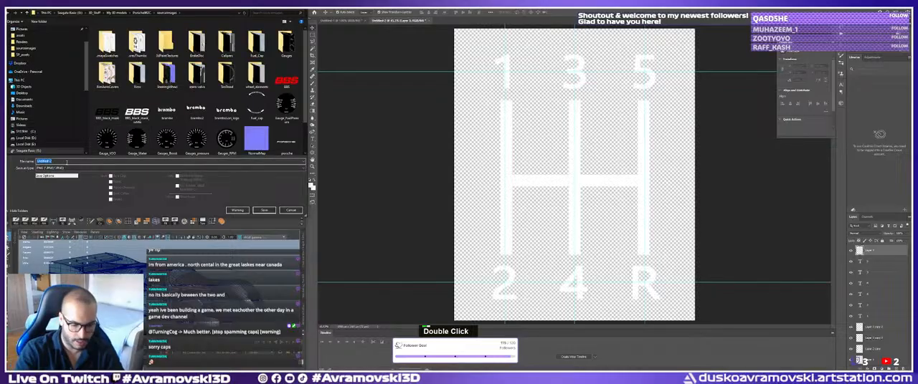
{"action": "type", "text": "H-"}
{"action": "type", "text": "Shifter"}
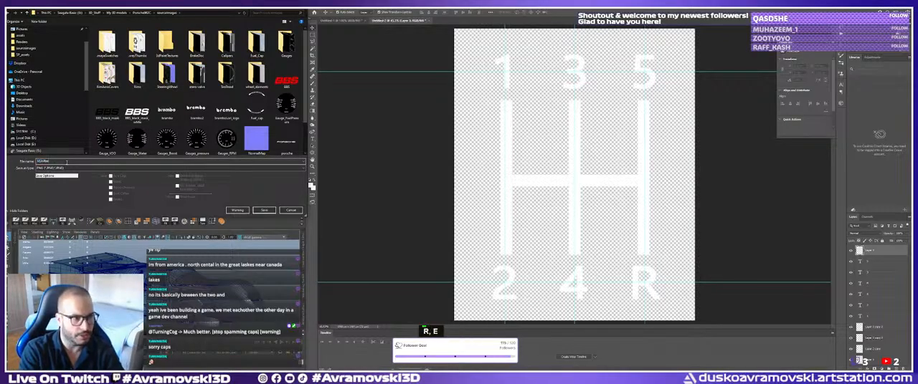
{"action": "left_click", "coordinate": [263, 210]}
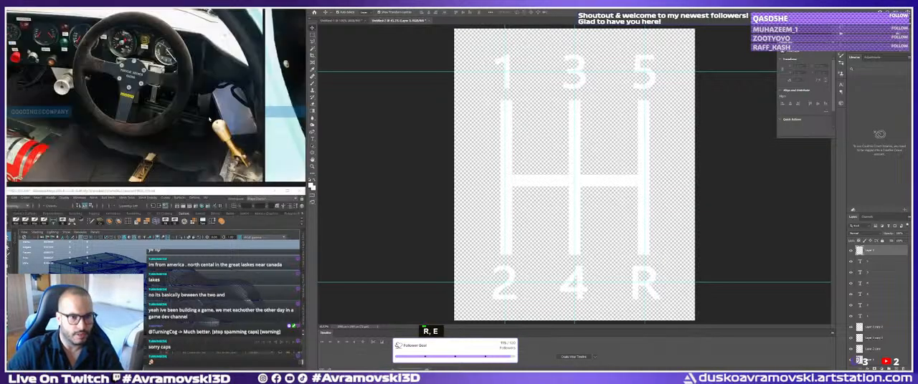
{"action": "left_click", "coordinate": [488, 117]}
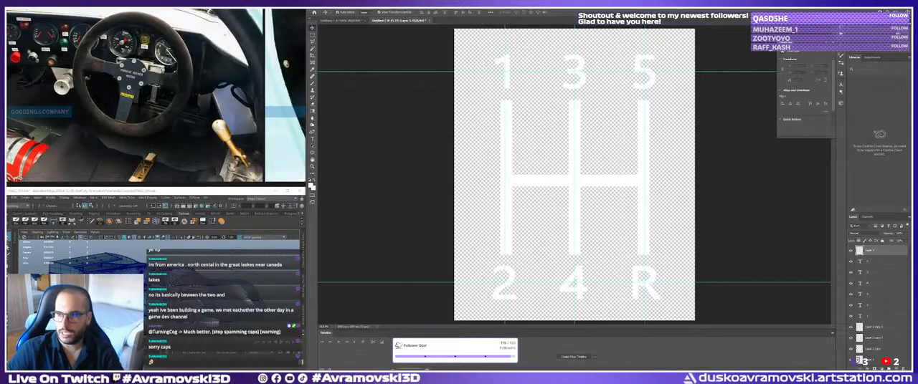
Switch to Substance 3D Painter and import the HShifter image from the sourceimages folder into the current session.
{"action": "key", "text": "alt+Tab"}
{"action": "key", "text": "alt+Tab"}
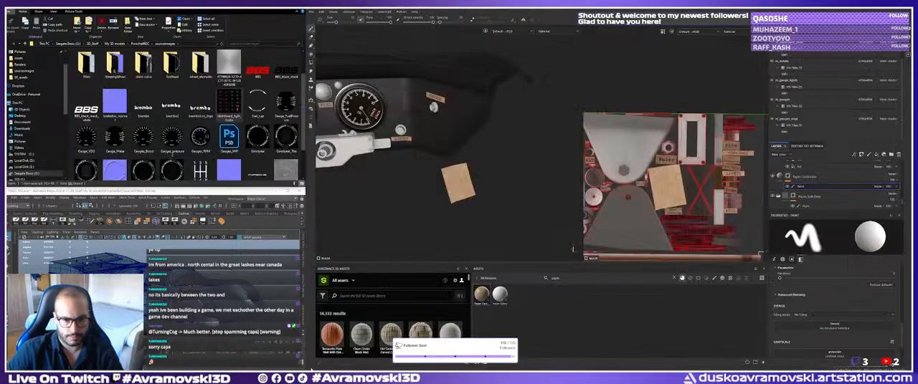
{"action": "double_click", "coordinate": [229, 107]}
{"action": "scroll", "coordinate": [229, 106], "scroll_direction": "down", "scroll_amount": 1}
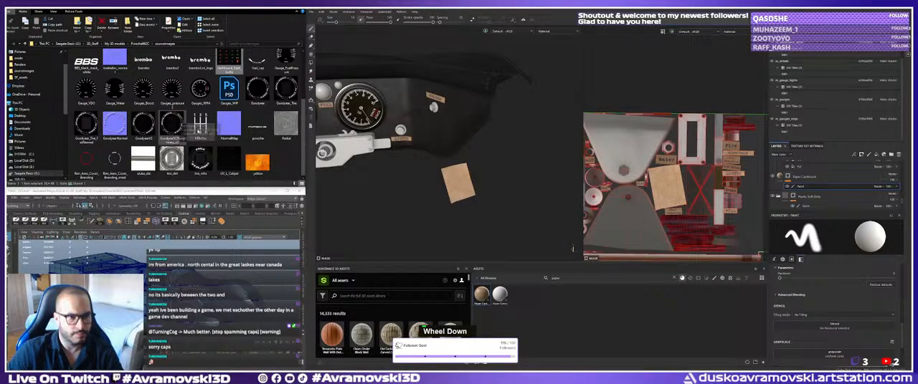
{"action": "left_click_drag", "start_coordinate": [200, 128], "coordinate": [511, 294]}
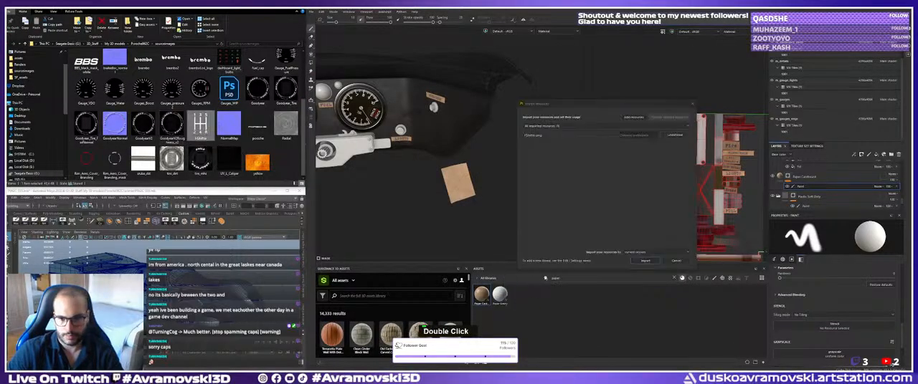
{"action": "left_click", "coordinate": [643, 261]}
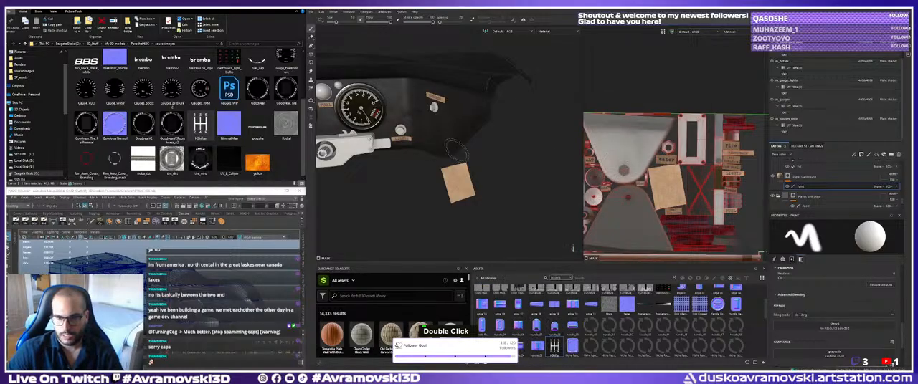
Place the HShifter image on the blank paper label in the 3D view as a warp-projected base color decal.
{"action": "right_click_drag", "start_coordinate": [677, 192], "coordinate": [701, 199], "text": "alt"}
{"action": "middle_click_drag", "start_coordinate": [701, 199], "coordinate": [676, 194], "text": "alt"}
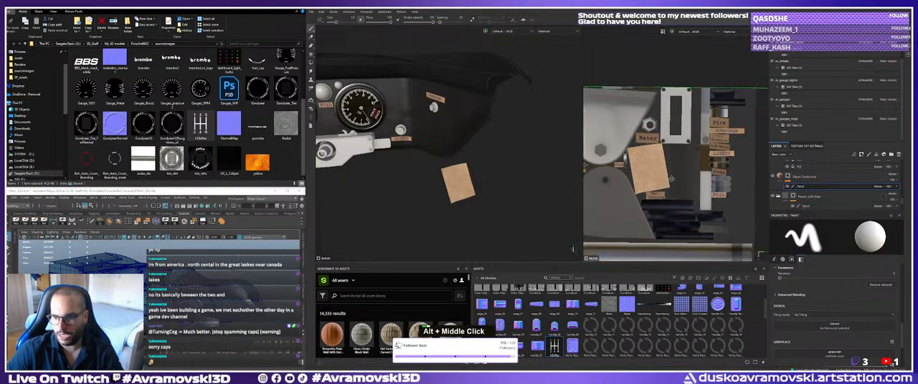
{"action": "mouse_move", "coordinate": [676, 194]}
{"action": "right_mouse_down", "text": "alt"}
{"action": "mouse_move", "coordinate": [690, 179]}
{"action": "mouse_move", "coordinate": [715, 179]}
{"action": "right_mouse_up", "text": "alt"}
{"action": "mouse_move", "coordinate": [715, 180]}
{"action": "middle_mouse_down", "text": "alt"}
{"action": "mouse_move", "coordinate": [667, 188]}
{"action": "mouse_move", "coordinate": [671, 195]}
{"action": "middle_mouse_up", "text": "alt"}
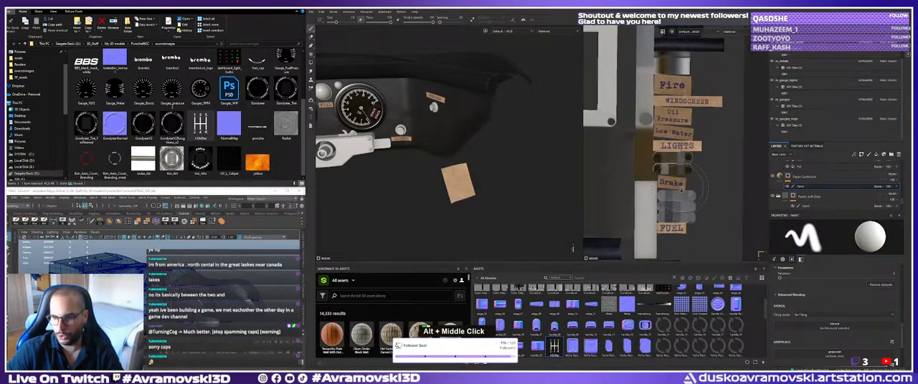
{"action": "right_click_drag", "start_coordinate": [671, 195], "coordinate": [685, 197], "text": "alt"}
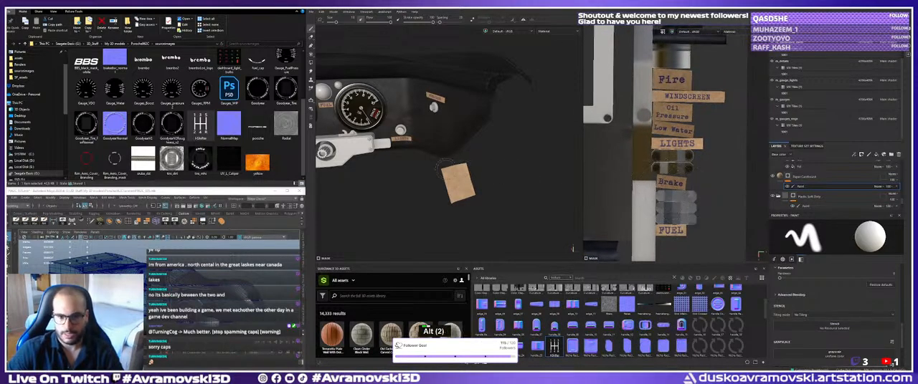
{"action": "middle_click_drag", "start_coordinate": [478, 187], "coordinate": [479, 172], "text": "alt"}
{"action": "right_click_drag", "start_coordinate": [479, 172], "coordinate": [504, 198], "text": "alt"}
{"action": "middle_click_drag", "start_coordinate": [504, 198], "coordinate": [485, 176], "text": "alt"}
{"action": "right_click_drag", "start_coordinate": [485, 176], "coordinate": [493, 179], "text": "alt"}
{"action": "left_click_drag", "start_coordinate": [555, 349], "coordinate": [389, 166]}
Rotate, enlarge and position the gear shift pattern to match the tilted paper label.
{"action": "key", "text": "r"}
{"action": "key", "text": "e"}
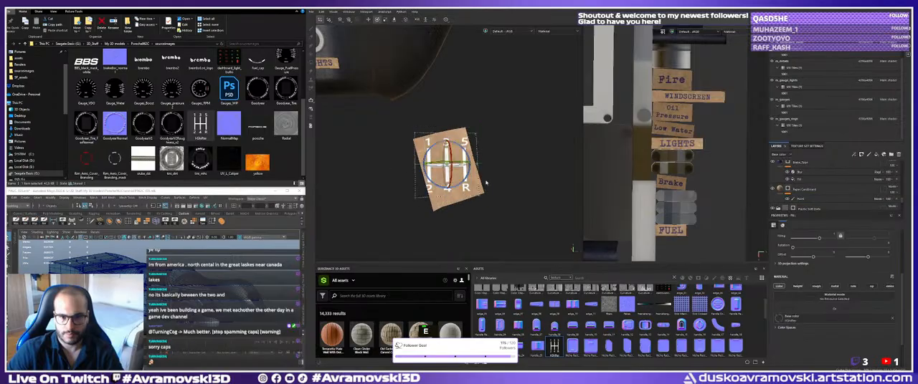
{"action": "left_click_drag", "start_coordinate": [465, 180], "coordinate": [473, 170]}
{"action": "right_click_drag", "start_coordinate": [452, 169], "coordinate": [468, 183], "text": "alt"}
{"action": "left_click_drag", "start_coordinate": [469, 183], "coordinate": [457, 179], "text": "alt"}
{"action": "key", "text": "w"}
{"action": "mouse_move", "coordinate": [447, 151]}
{"action": "left_mouse_down", "text": "alt"}
{"action": "mouse_move", "coordinate": [427, 185]}
{"action": "mouse_move", "coordinate": [451, 166]}
{"action": "left_mouse_up", "text": "alt"}
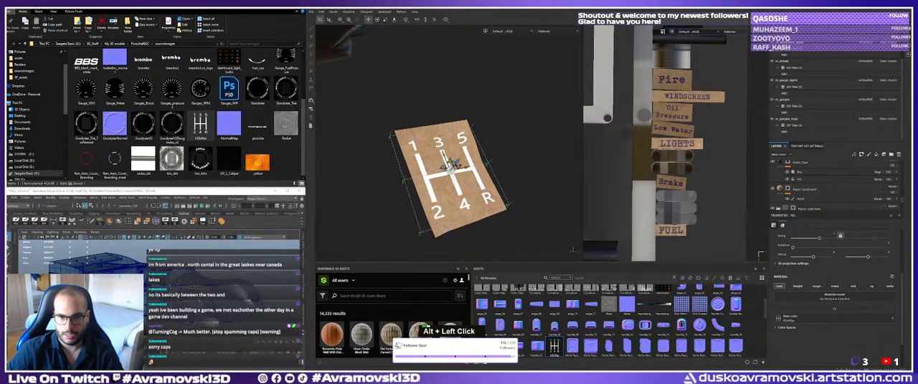
Select the paint effect on the Paper Cardboard layer and undo the last transformations of the gear shift pattern.
{"action": "scroll", "coordinate": [803, 263], "scroll_direction": "up", "scroll_amount": 3}
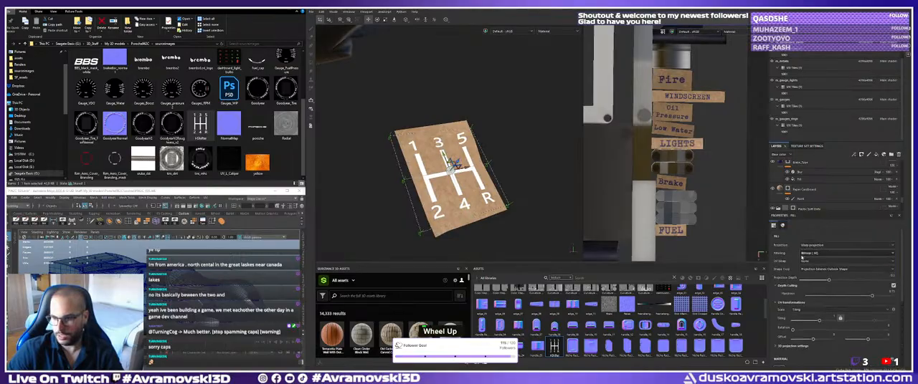
{"action": "scroll", "coordinate": [810, 192], "scroll_direction": "down", "scroll_amount": 3}
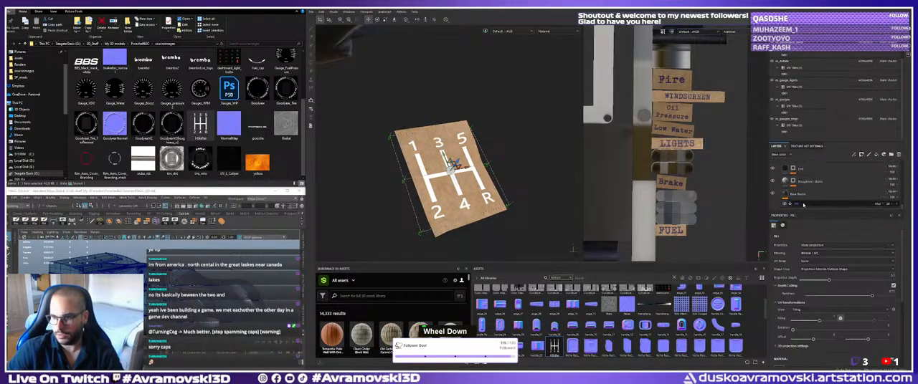
{"action": "left_click_drag", "start_coordinate": [502, 235], "coordinate": [545, 301], "text": "alt"}
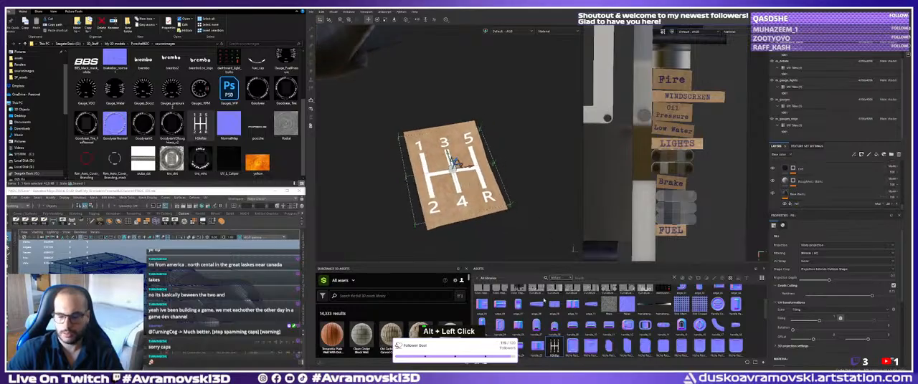
{"action": "scroll", "coordinate": [797, 188], "scroll_direction": "up", "scroll_amount": 2}
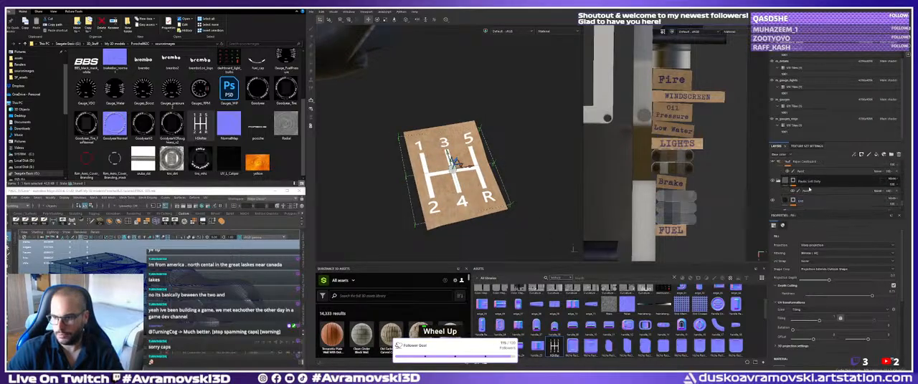
{"action": "scroll", "coordinate": [797, 187], "scroll_direction": "up", "scroll_amount": 2}
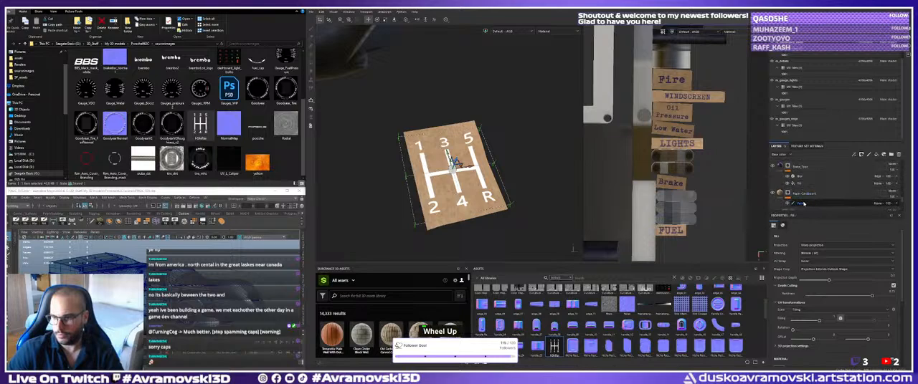
{"action": "left_click", "coordinate": [797, 203]}
{"action": "key", "text": "ctrl+z"}
{"action": "key", "text": "ctrl+z"}
{"action": "key", "text": "ctrl+z"}
{"action": "key", "text": "ctrl+z"}
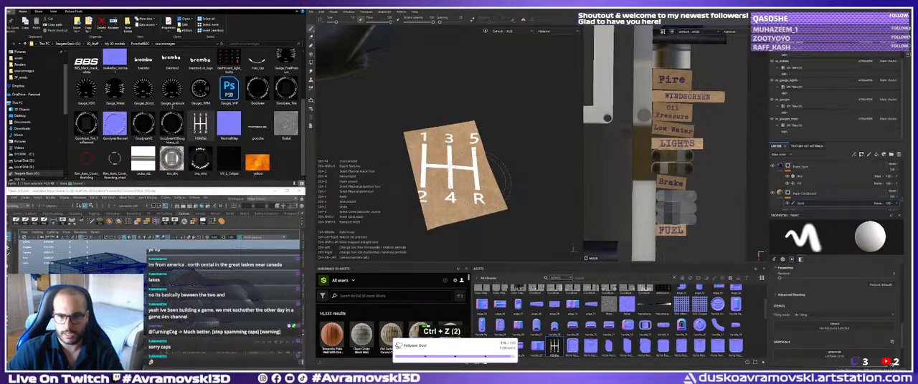
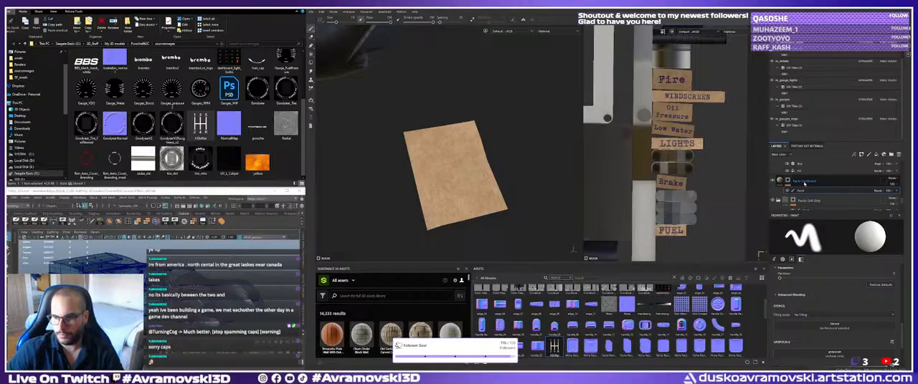
{"action": "left_click_drag", "start_coordinate": [554, 346], "coordinate": [453, 166], "text": "alt"}
{"action": "left_click", "coordinate": [463, 178]}
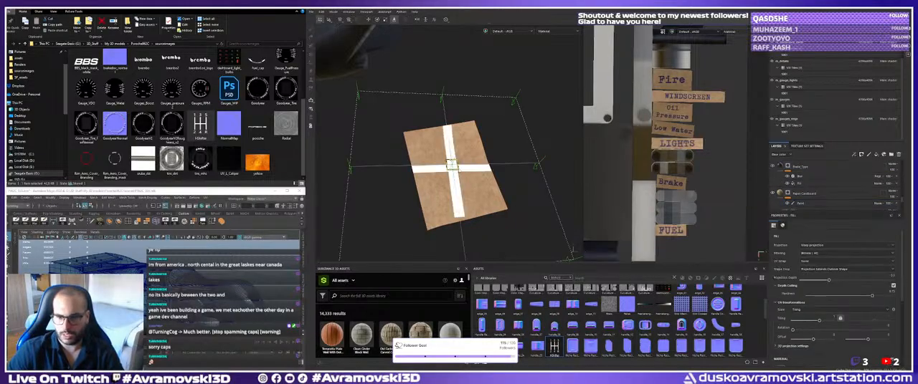
{"action": "key", "text": "ctrl+z"}
Place the HShifter image on the blank cardboard tag as a warp-projected mask and fit its size and rotation to the sheet.
{"action": "left_click_drag", "start_coordinate": [555, 346], "coordinate": [401, 169], "text": "alt"}
{"action": "left_click", "coordinate": [461, 177]}
{"action": "key", "text": "r"}
{"action": "key", "text": "e"}
{"action": "left_click_drag", "start_coordinate": [441, 188], "coordinate": [444, 190]}
Enable the height channel on the HShifter fill layer and set its base colour to near-black.
{"action": "scroll", "coordinate": [830, 186], "scroll_direction": "up", "scroll_amount": 4}
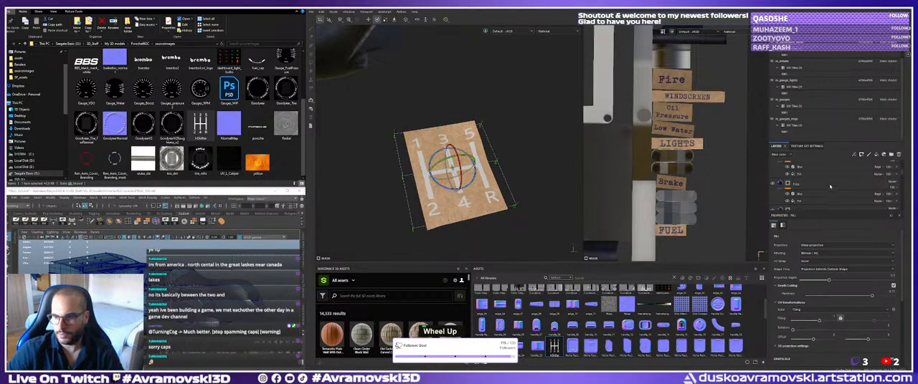
{"action": "scroll", "coordinate": [831, 186], "scroll_direction": "up", "scroll_amount": 3}
{"action": "double_click", "coordinate": [799, 168]}
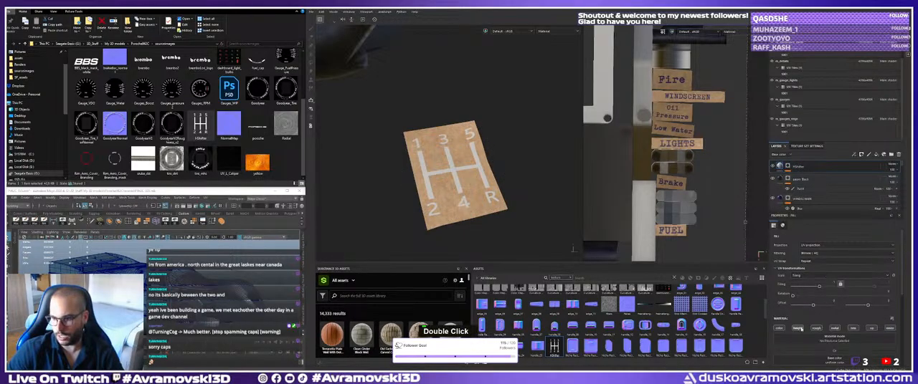
{"action": "left_click", "coordinate": [798, 330]}
{"action": "scroll", "coordinate": [799, 330], "scroll_direction": "down", "scroll_amount": 2}
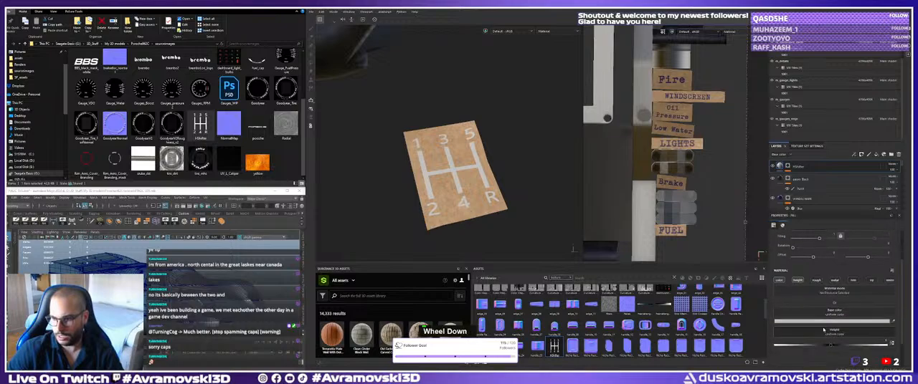
{"action": "left_click", "coordinate": [831, 321]}
{"action": "left_click_drag", "start_coordinate": [788, 322], "coordinate": [775, 335]}
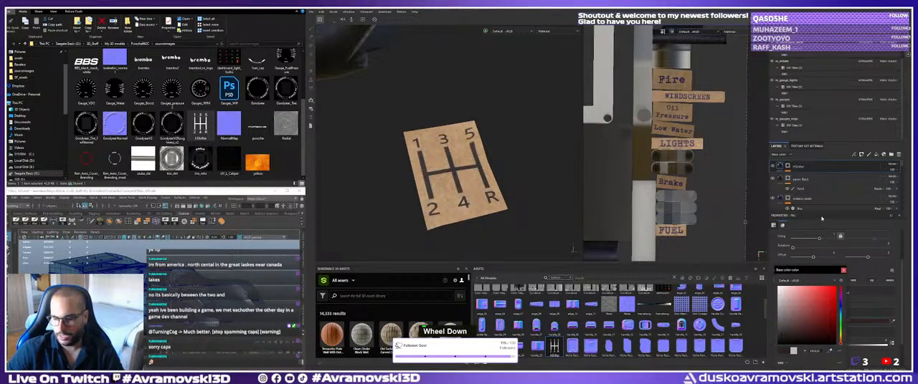
{"action": "left_click", "coordinate": [843, 270]}
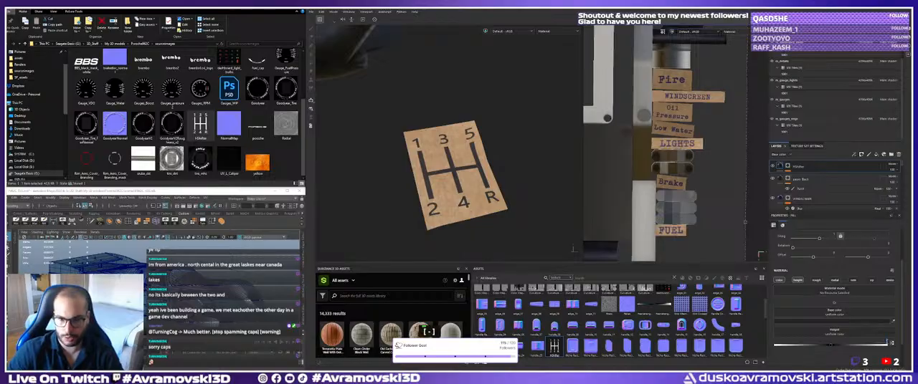
Give the HShifter layer a slight negative height and inspect the gear pattern up close.
{"action": "key", "text": "Return"}
{"action": "key", "text": "5"}
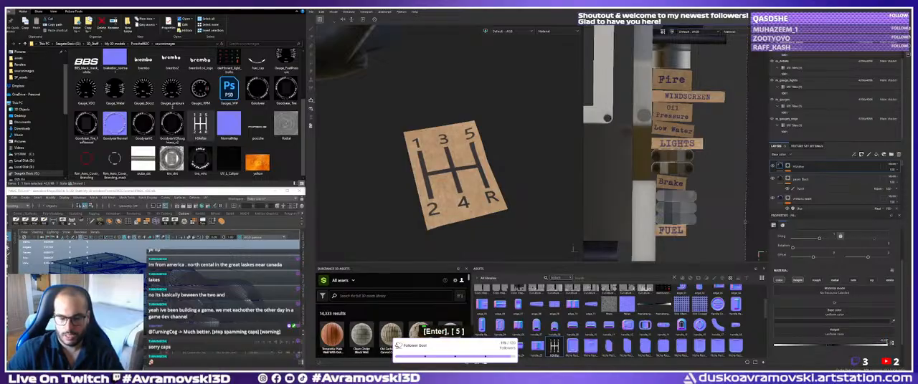
{"action": "right_click_drag", "start_coordinate": [479, 159], "coordinate": [515, 172], "text": "alt"}
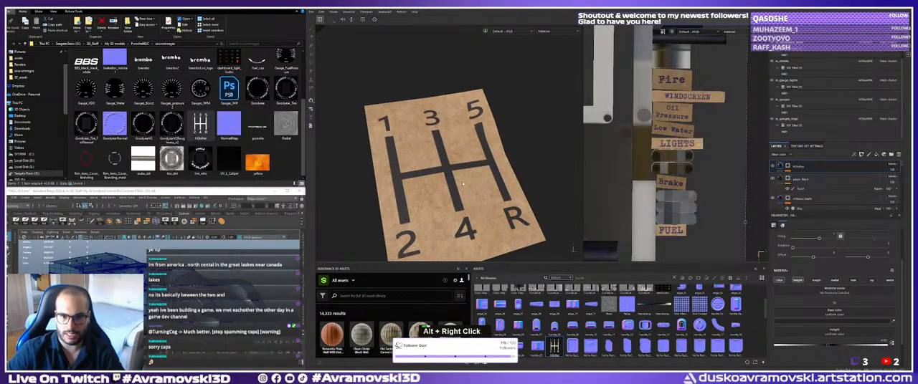
{"action": "middle_click_drag", "start_coordinate": [495, 175], "coordinate": [479, 171], "text": "alt"}
{"action": "right_click_drag", "start_coordinate": [458, 172], "coordinate": [475, 180], "text": "alt"}
{"action": "left_click_drag", "start_coordinate": [470, 182], "coordinate": [449, 189], "text": "alt"}
{"action": "middle_click_drag", "start_coordinate": [449, 190], "coordinate": [450, 183], "text": "alt"}
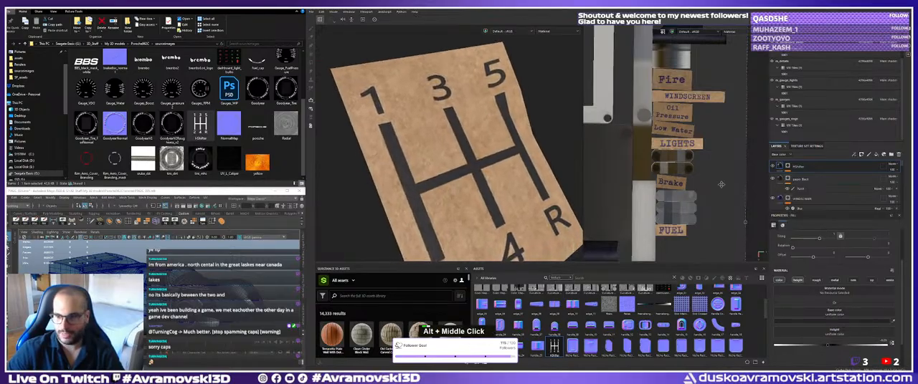
Raise the HShifter layer's height to a strong positive value and inspect the edges of the gear markings.
{"action": "left_click", "coordinate": [788, 169]}
{"action": "left_click", "coordinate": [779, 167]}
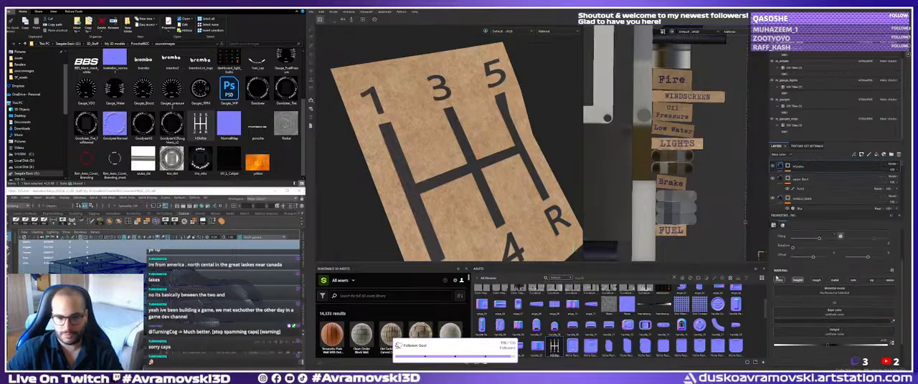
{"action": "right_click_drag", "start_coordinate": [452, 197], "coordinate": [462, 204], "text": "alt"}
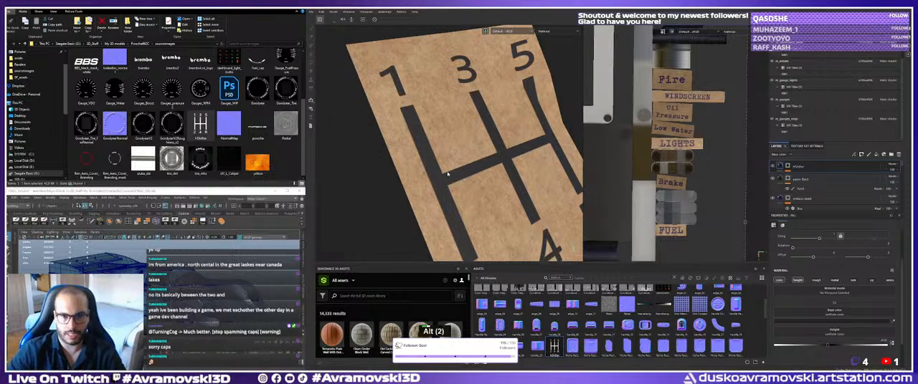
{"action": "left_click", "coordinate": [787, 167]}
{"action": "left_click", "coordinate": [778, 165]}
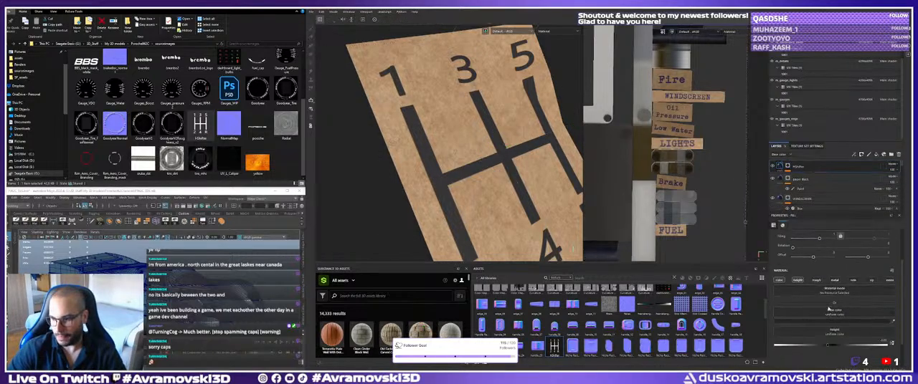
{"action": "mouse_move", "coordinate": [829, 346]}
{"action": "left_mouse_down"}
{"action": "mouse_move", "coordinate": [786, 348]}
{"action": "mouse_move", "coordinate": [883, 347]}
{"action": "mouse_move", "coordinate": [806, 353]}
{"action": "mouse_move", "coordinate": [870, 357]}
{"action": "left_mouse_up"}
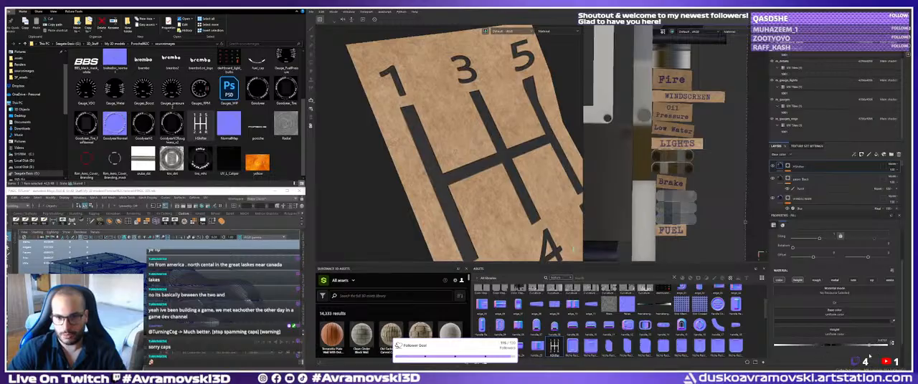
{"action": "middle_click_drag", "start_coordinate": [485, 188], "coordinate": [481, 169], "text": "alt"}
{"action": "left_click_drag", "start_coordinate": [481, 169], "coordinate": [469, 147], "text": "alt"}
{"action": "right_click_drag", "start_coordinate": [470, 147], "coordinate": [501, 169], "text": "alt"}
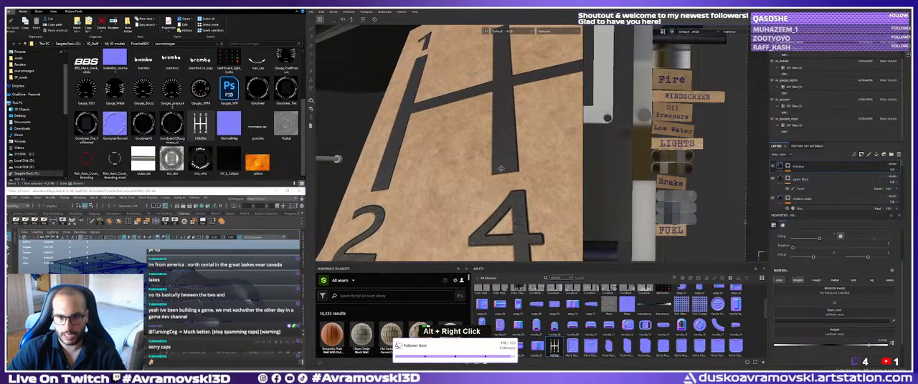
{"action": "left_click_drag", "start_coordinate": [500, 169], "coordinate": [434, 153], "text": "alt"}
{"action": "middle_click_drag", "start_coordinate": [437, 176], "coordinate": [460, 147], "text": "alt"}
{"action": "left_click_drag", "start_coordinate": [459, 147], "coordinate": [595, 205], "text": "alt"}
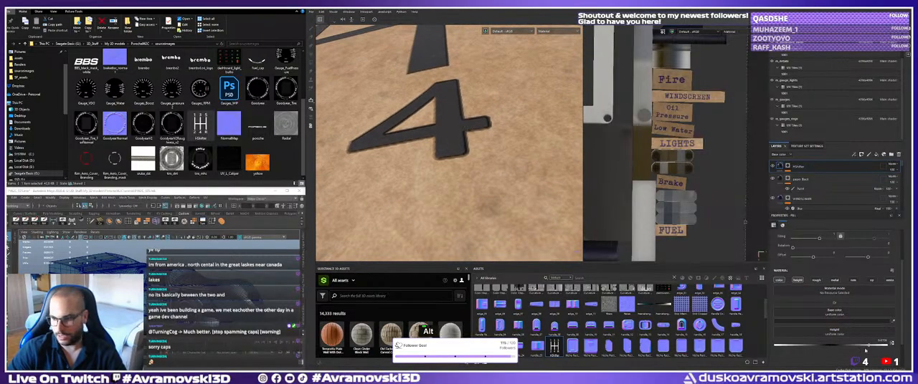
Lower the HShifter layer's height to a strong negative value and check the gear pattern on the tag.
{"action": "left_click_drag", "start_coordinate": [836, 347], "coordinate": [786, 347]}
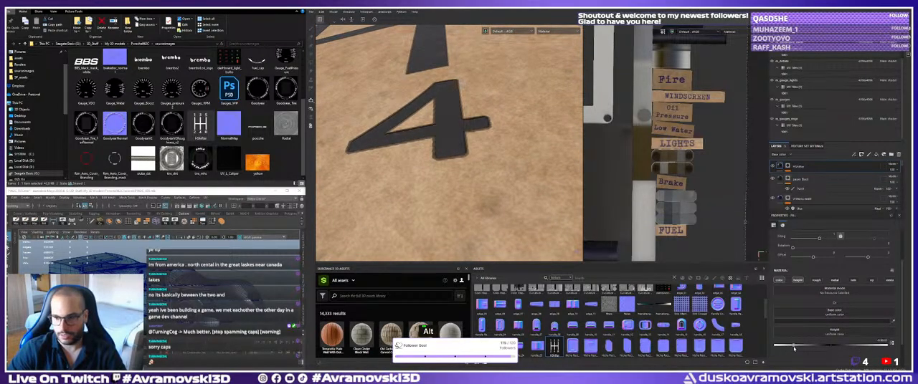
{"action": "right_click_drag", "start_coordinate": [516, 154], "coordinate": [367, 121], "text": "alt"}
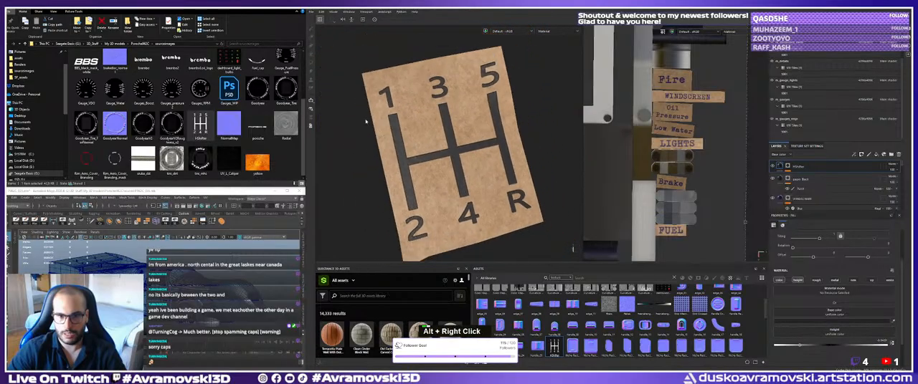
{"action": "left_click_drag", "start_coordinate": [367, 121], "coordinate": [419, 125], "text": "alt"}
{"action": "right_click_drag", "start_coordinate": [419, 125], "coordinate": [436, 139], "text": "alt"}
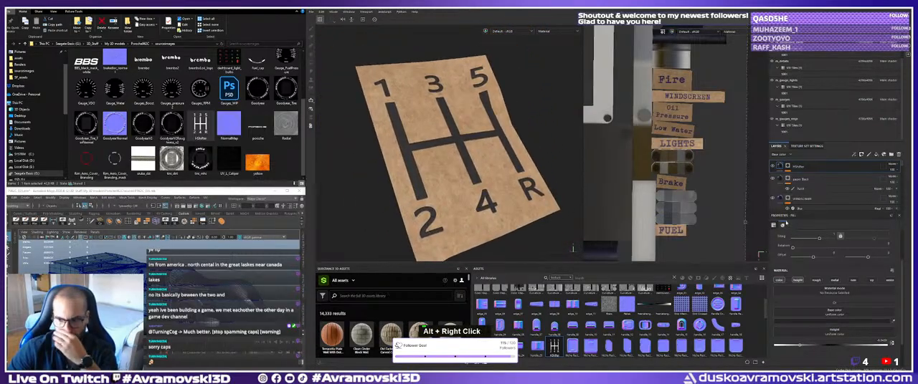
{"action": "left_click_drag", "start_coordinate": [465, 205], "coordinate": [471, 162], "text": "alt"}
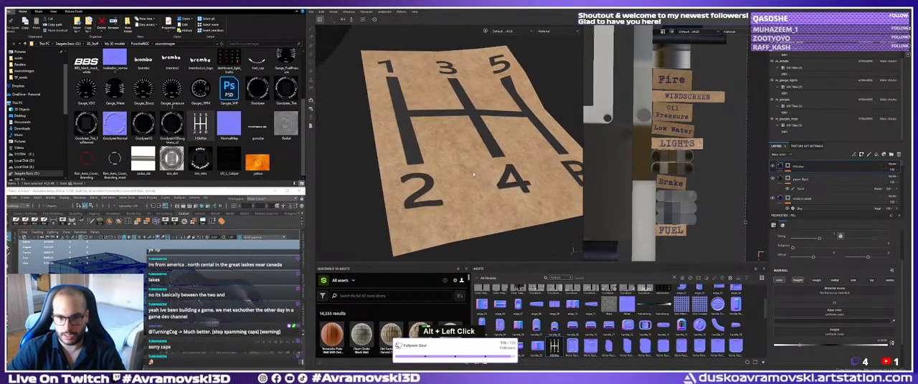
{"action": "middle_click_drag", "start_coordinate": [470, 162], "coordinate": [463, 161], "text": "alt"}
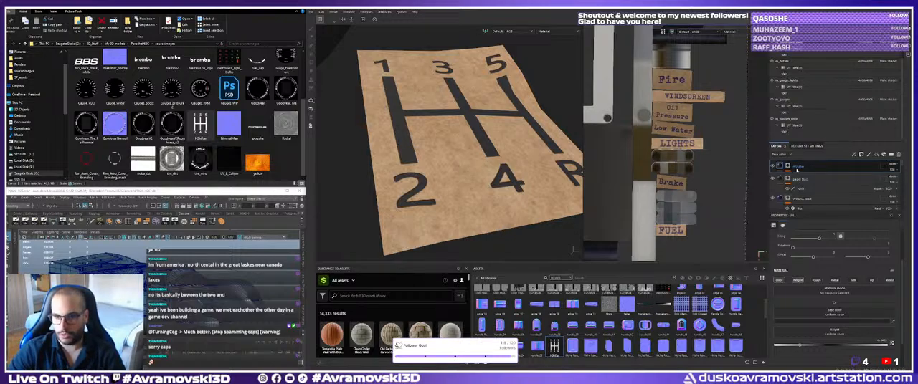
Check the gear pattern from near and far, and set the HShifter layer's height to 0.
{"action": "right_click_drag", "start_coordinate": [551, 154], "coordinate": [364, 117], "text": "alt"}
{"action": "left_click_drag", "start_coordinate": [364, 117], "coordinate": [433, 160], "text": "alt"}
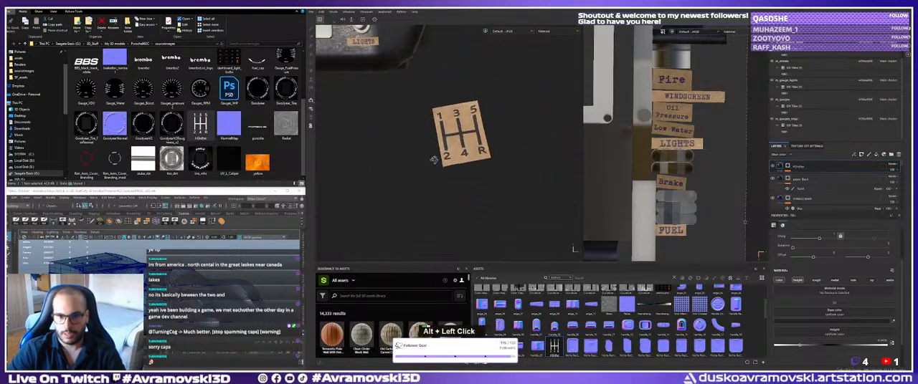
{"action": "right_click_drag", "start_coordinate": [434, 160], "coordinate": [638, 194], "text": "alt"}
{"action": "left_click_drag", "start_coordinate": [488, 154], "coordinate": [473, 137], "text": "alt"}
{"action": "middle_click_drag", "start_coordinate": [473, 136], "coordinate": [455, 140], "text": "alt"}
{"action": "right_click_drag", "start_coordinate": [456, 140], "coordinate": [495, 175], "text": "alt"}
{"action": "left_click_drag", "start_coordinate": [495, 176], "coordinate": [458, 163], "text": "alt"}
{"action": "middle_click_drag", "start_coordinate": [459, 163], "coordinate": [462, 143], "text": "alt"}
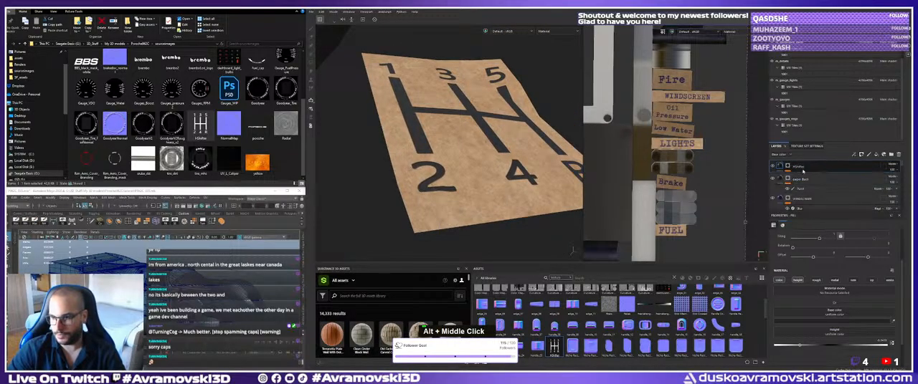
{"action": "left_click", "coordinate": [884, 341]}
{"action": "type", "text": "0"}
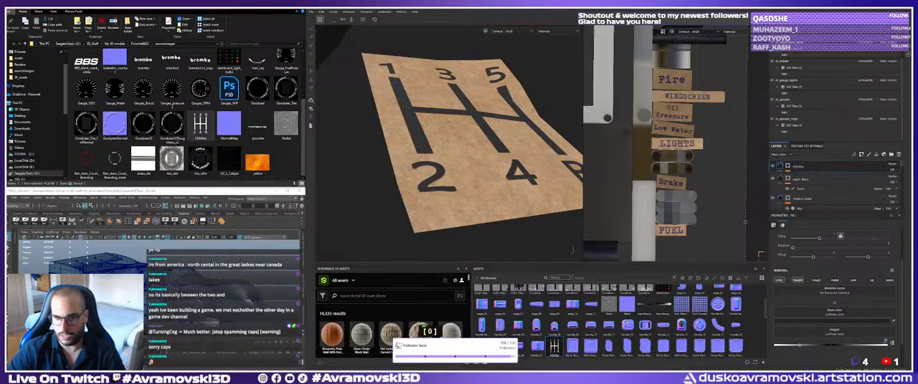
{"action": "key", "text": "Return"}
Try a Dirt generator on the HShifter layer's content, inspect the worn markings, and delete the generator.
{"action": "right_click_drag", "start_coordinate": [505, 147], "coordinate": [453, 143], "text": "alt"}
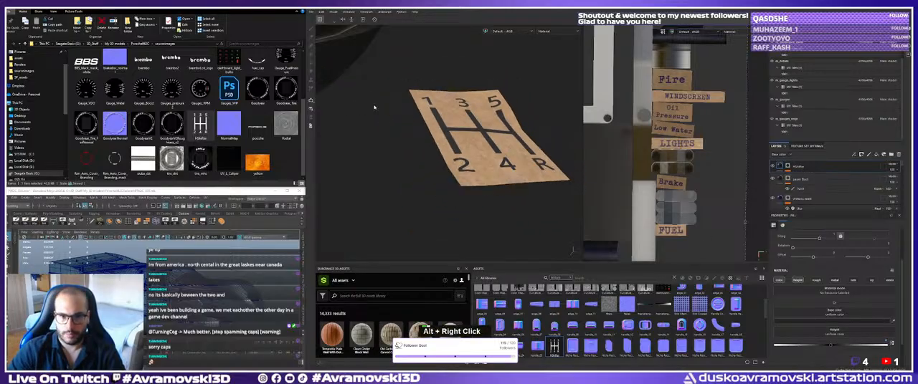
{"action": "left_click_drag", "start_coordinate": [453, 143], "coordinate": [431, 163], "text": "alt"}
{"action": "middle_click_drag", "start_coordinate": [431, 164], "coordinate": [423, 163], "text": "alt"}
{"action": "left_click_drag", "start_coordinate": [423, 162], "coordinate": [426, 151], "text": "alt"}
{"action": "middle_click_drag", "start_coordinate": [426, 151], "coordinate": [423, 148], "text": "alt"}
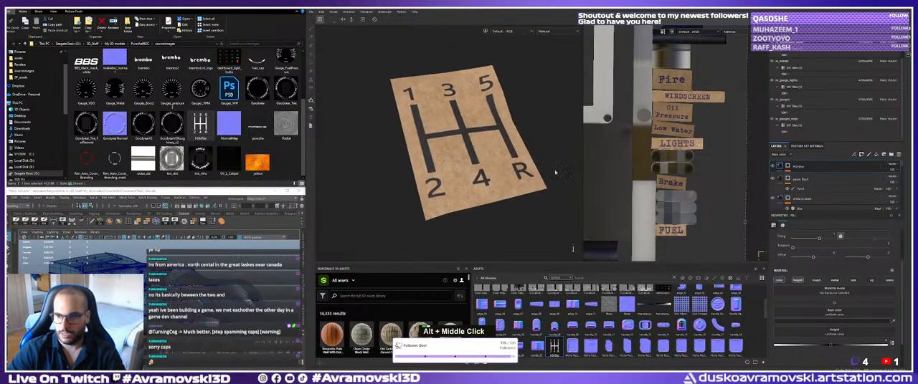
{"action": "right_click", "coordinate": [801, 170]}
{"action": "left_click", "coordinate": [821, 198]}
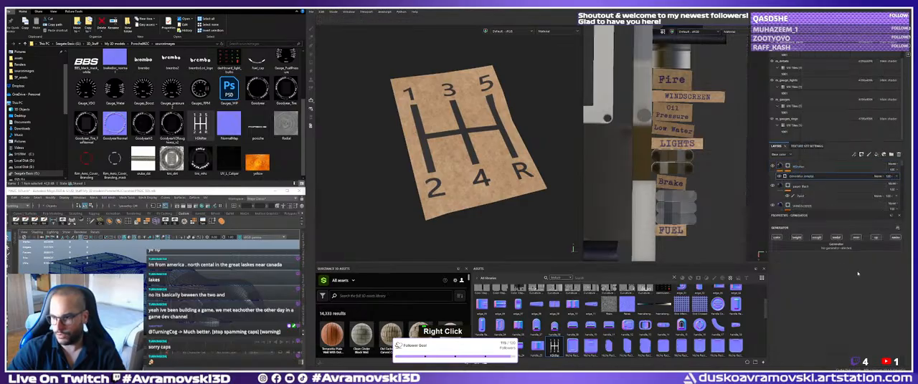
{"action": "double_click", "coordinate": [832, 246]}
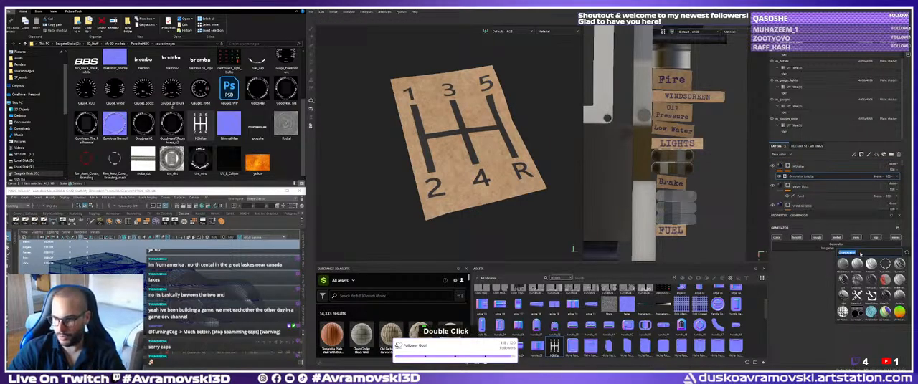
{"action": "double_click", "coordinate": [843, 284]}
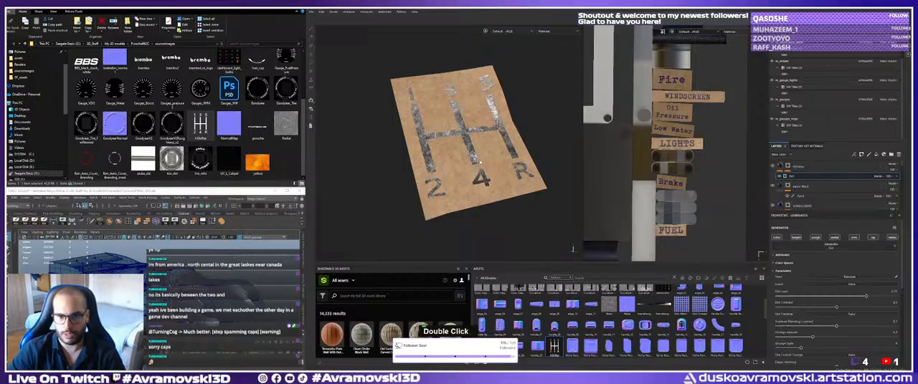
{"action": "right_click_drag", "start_coordinate": [518, 175], "coordinate": [506, 170], "text": "alt"}
{"action": "left_click_drag", "start_coordinate": [506, 169], "coordinate": [504, 166], "text": "alt"}
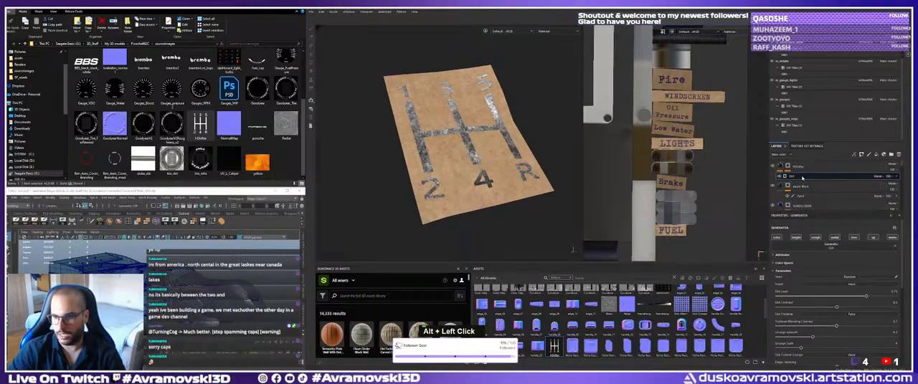
{"action": "key", "text": "Delete"}
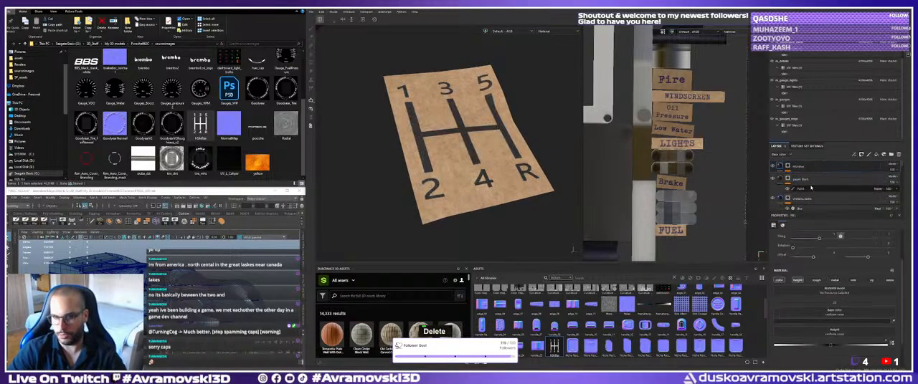
Add a Dirt generator to the Paper Cardboard layer's mask and lower its dirt level to near the minimum.
{"action": "scroll", "coordinate": [811, 188], "scroll_direction": "down", "scroll_amount": 5}
{"action": "scroll", "coordinate": [812, 188], "scroll_direction": "up", "scroll_amount": 3}
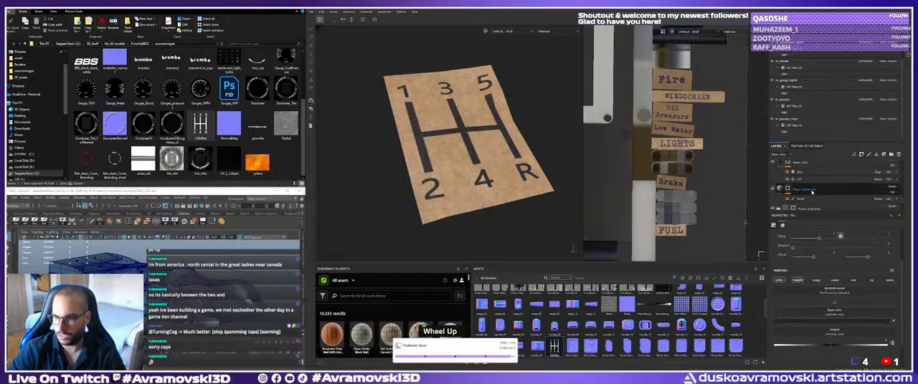
{"action": "right_click", "coordinate": [804, 190]}
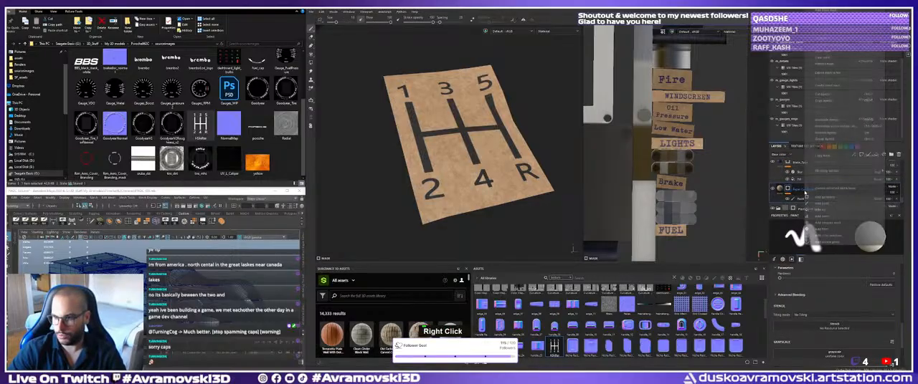
{"action": "left_click", "coordinate": [824, 208]}
{"action": "left_click", "coordinate": [841, 245]}
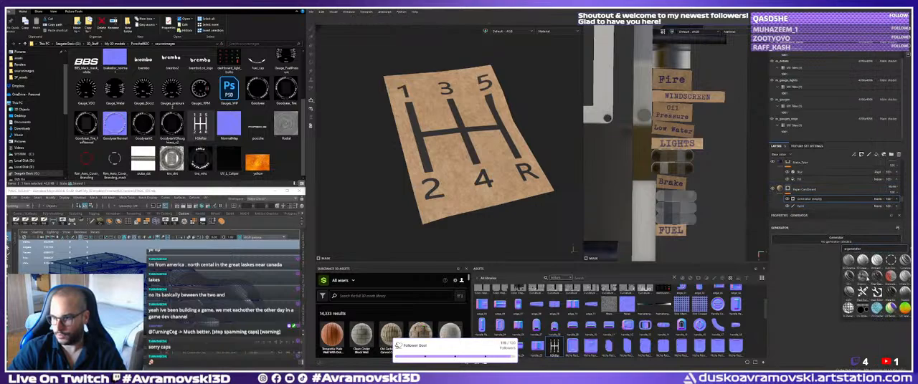
{"action": "left_click", "coordinate": [850, 276]}
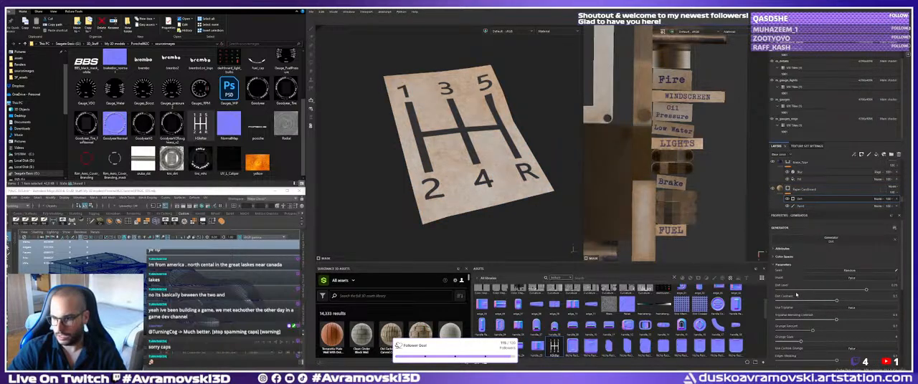
{"action": "left_click_drag", "start_coordinate": [781, 291], "coordinate": [784, 292]}
{"action": "scroll", "coordinate": [806, 290], "scroll_direction": "up", "scroll_amount": 1}
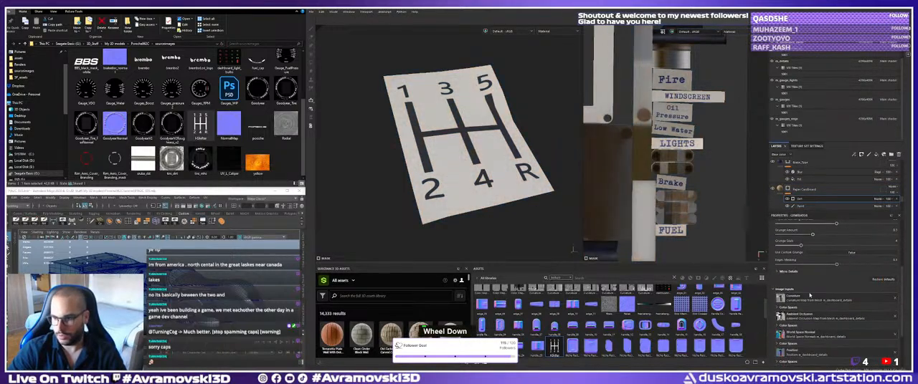
Invert the Dirt generator in the Paper Cardboard layer's mask and raise its dirt level to a moderate value.
{"action": "left_click", "coordinate": [854, 279]}
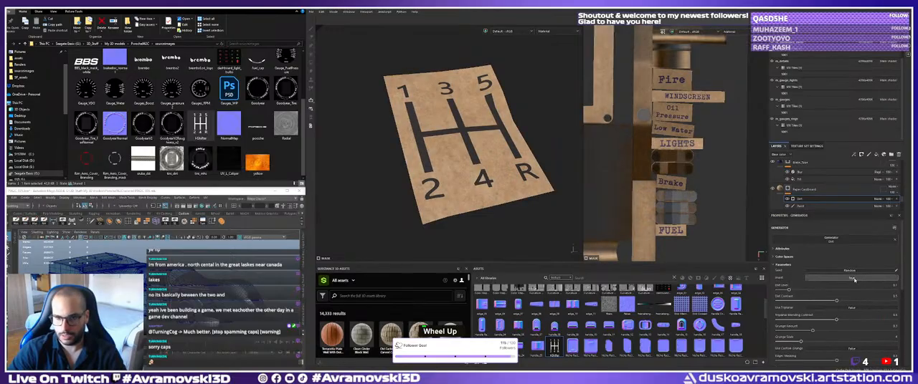
{"action": "left_click_drag", "start_coordinate": [791, 290], "coordinate": [885, 292]}
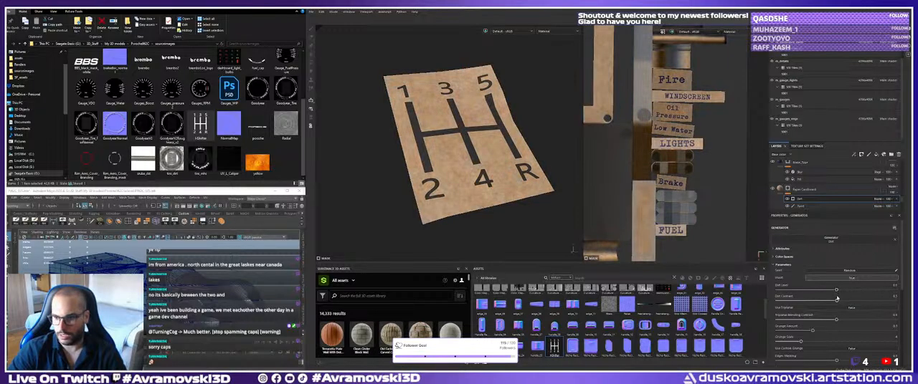
{"action": "scroll", "coordinate": [836, 298], "scroll_direction": "down", "scroll_amount": 5}
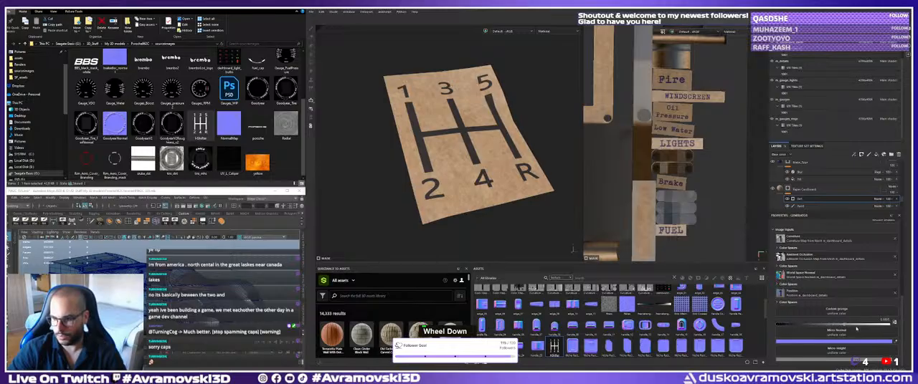
{"action": "scroll", "coordinate": [795, 309], "scroll_direction": "up", "scroll_amount": 5}
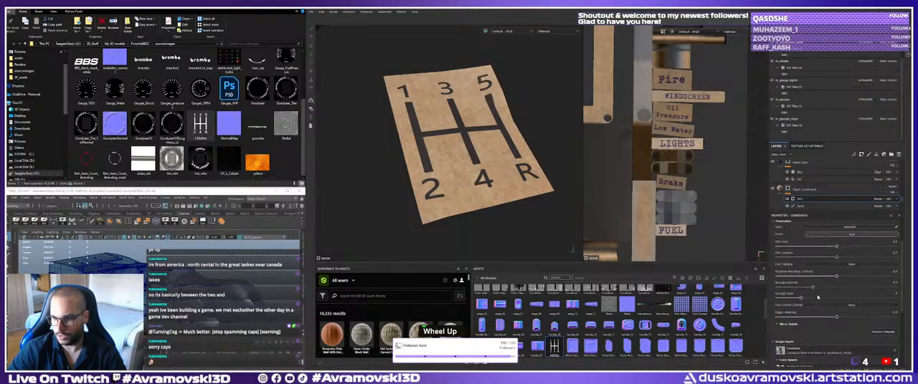
{"action": "mouse_move", "coordinate": [823, 291]}
{"action": "left_mouse_down"}
{"action": "mouse_move", "coordinate": [799, 291]}
{"action": "mouse_move", "coordinate": [874, 291]}
{"action": "mouse_move", "coordinate": [822, 297]}
{"action": "left_mouse_up"}
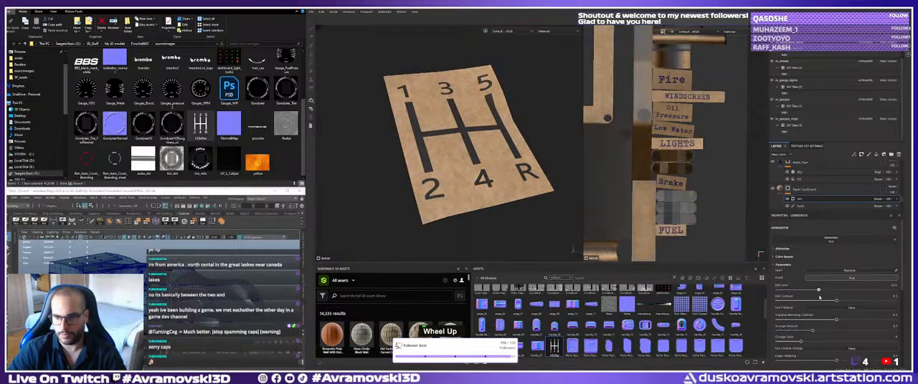
Examine the dirt effect on the FUEL cardboard label between the gauges up close.
{"action": "right_click_drag", "start_coordinate": [644, 193], "coordinate": [654, 188], "text": "alt"}
{"action": "right_click_drag", "start_coordinate": [459, 143], "coordinate": [355, 115], "text": "alt"}
{"action": "middle_click_drag", "start_coordinate": [355, 115], "coordinate": [430, 191], "text": "alt"}
{"action": "left_click_drag", "start_coordinate": [431, 191], "coordinate": [450, 171], "text": "alt"}
{"action": "right_click_drag", "start_coordinate": [451, 171], "coordinate": [466, 181], "text": "alt"}
{"action": "middle_click_drag", "start_coordinate": [466, 181], "coordinate": [459, 175], "text": "alt"}
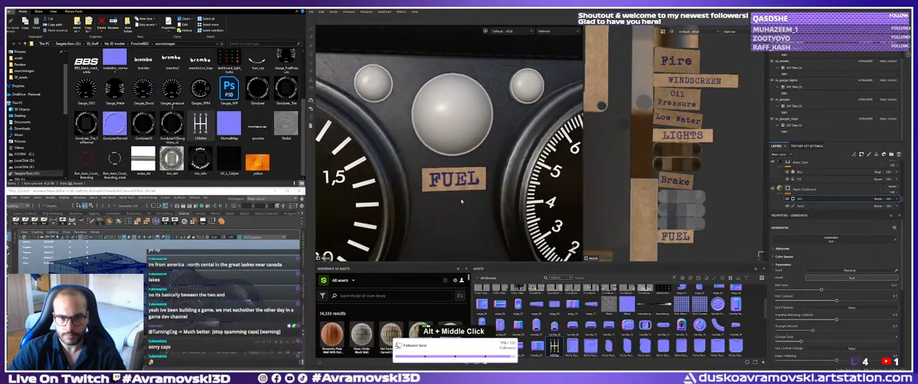
{"action": "right_click_drag", "start_coordinate": [459, 175], "coordinate": [477, 183], "text": "alt"}
{"action": "middle_click_drag", "start_coordinate": [477, 183], "coordinate": [474, 176], "text": "alt"}
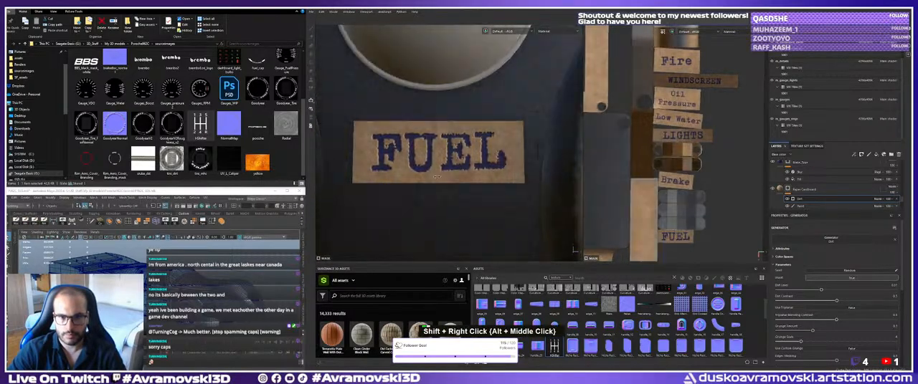
Examine how the cardboard dirt affects the other gauge labels and the small display box on the dashboard.
{"action": "right_click_drag", "start_coordinate": [474, 176], "coordinate": [367, 152], "text": "alt"}
{"action": "left_click_drag", "start_coordinate": [367, 152], "coordinate": [437, 172], "text": "alt"}
{"action": "right_click_drag", "start_coordinate": [437, 172], "coordinate": [337, 162], "text": "alt"}
{"action": "middle_click_drag", "start_coordinate": [337, 162], "coordinate": [548, 168], "text": "alt"}
{"action": "left_click_drag", "start_coordinate": [548, 168], "coordinate": [376, 225], "text": "alt"}
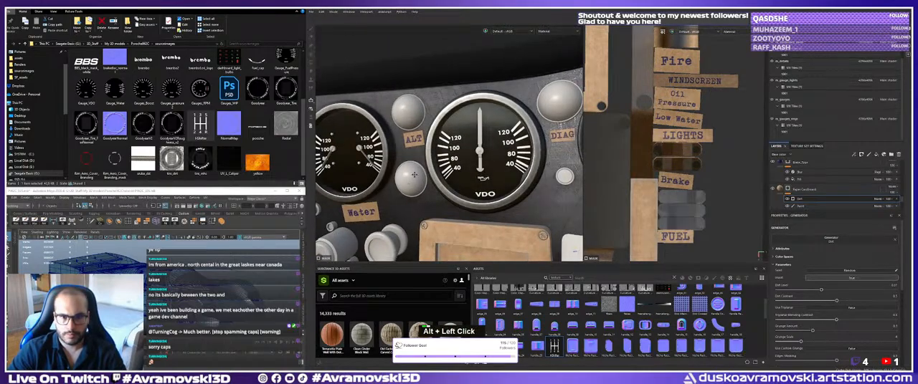
{"action": "middle_click_drag", "start_coordinate": [376, 225], "coordinate": [529, 147], "text": "alt"}
{"action": "right_click_drag", "start_coordinate": [529, 147], "coordinate": [466, 143], "text": "alt"}
{"action": "left_click_drag", "start_coordinate": [466, 144], "coordinate": [541, 129], "text": "alt"}
Try to remove the cardboard from the display box with a polygon fill on the Paper Cardboard mask's paint effect.
{"action": "left_click", "coordinate": [802, 206]}
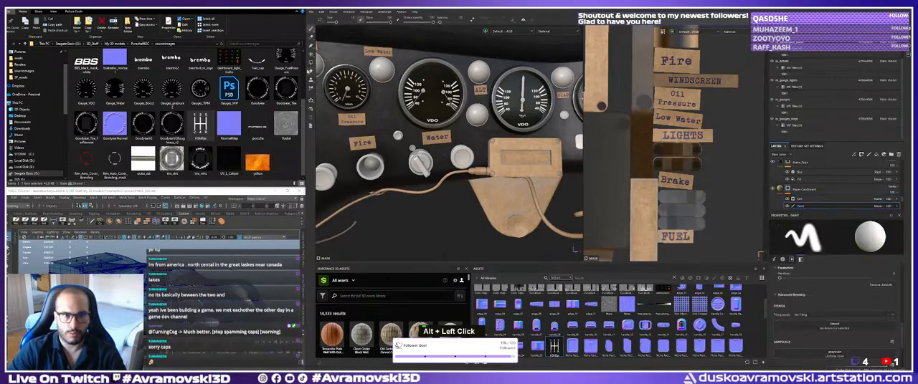
{"action": "left_click", "coordinate": [311, 67]}
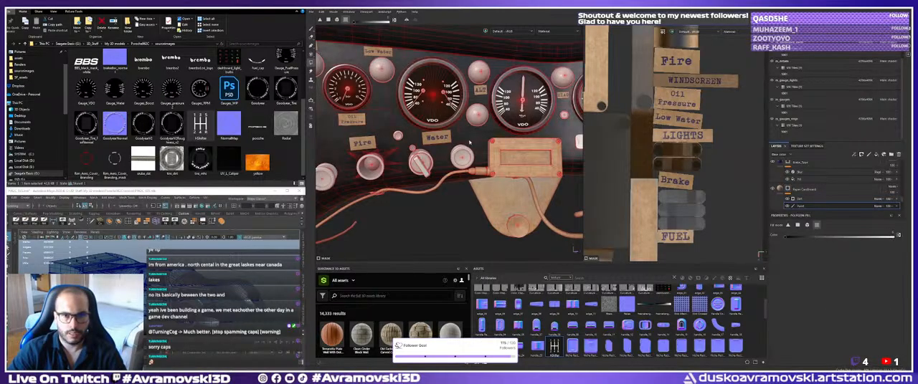
{"action": "left_click", "coordinate": [521, 175], "text": "alt"}
{"action": "right_click_drag", "start_coordinate": [521, 172], "coordinate": [494, 160], "text": "alt"}
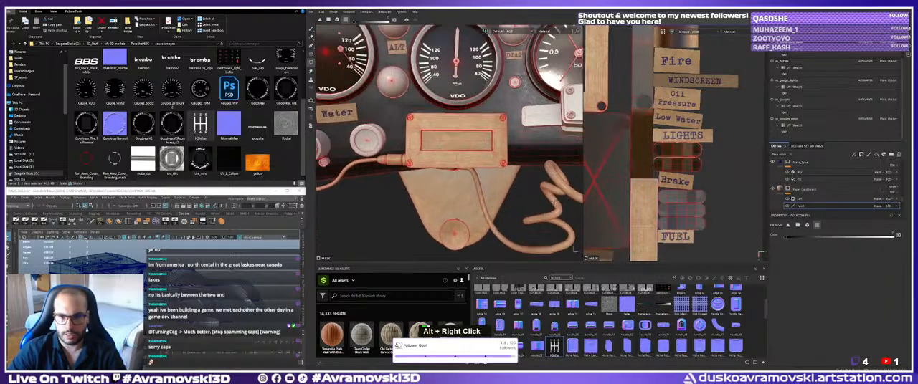
{"action": "left_click_drag", "start_coordinate": [495, 159], "coordinate": [452, 148], "text": "alt"}
{"action": "left_click_drag", "start_coordinate": [441, 123], "coordinate": [423, 108], "text": "alt"}
{"action": "right_click_drag", "start_coordinate": [423, 108], "coordinate": [349, 27], "text": "alt"}
{"action": "middle_click_drag", "start_coordinate": [349, 28], "coordinate": [355, 34], "text": "alt"}
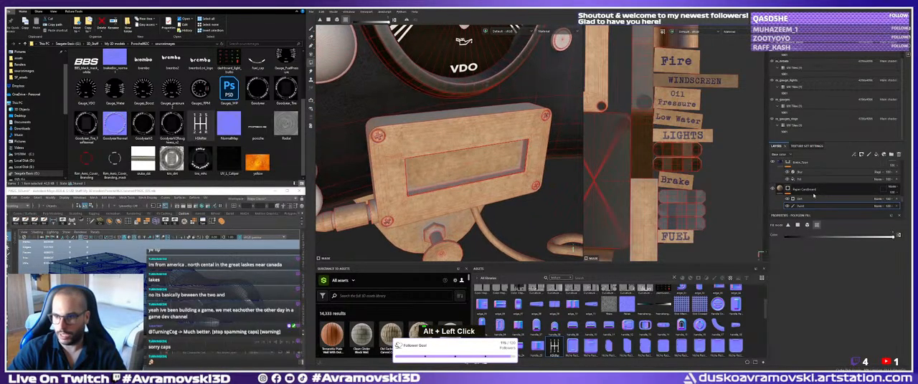
{"action": "scroll", "coordinate": [808, 203], "scroll_direction": "down", "scroll_amount": 2}
{"action": "scroll", "coordinate": [808, 202], "scroll_direction": "down", "scroll_amount": 1}
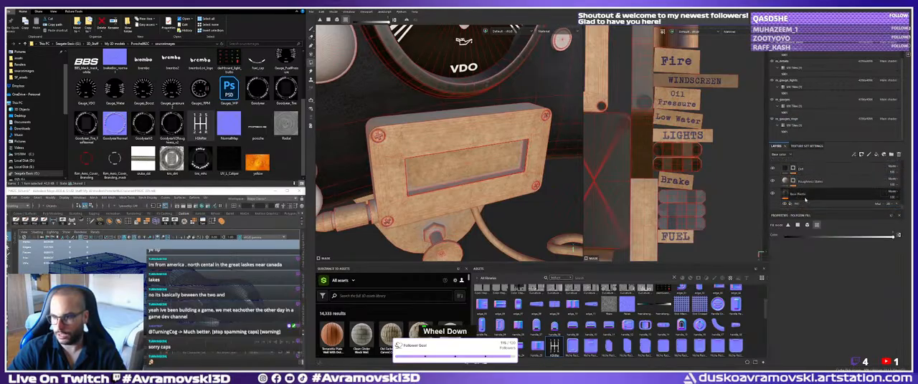
{"action": "scroll", "coordinate": [808, 203], "scroll_direction": "up", "scroll_amount": 3}
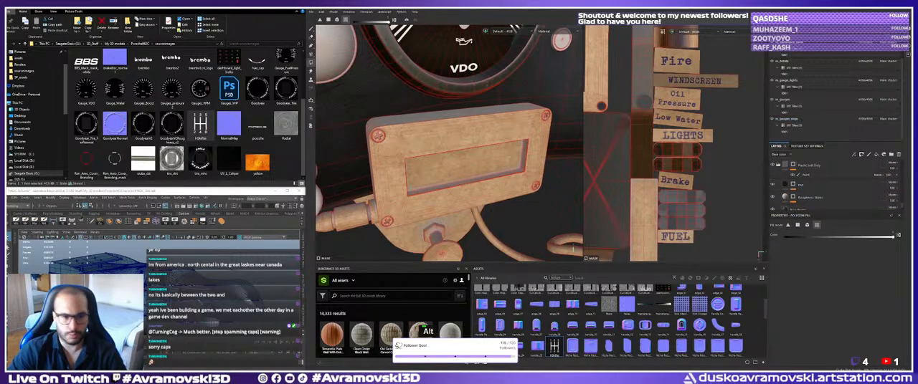
Switch to Maya, select the dashboard mesh and isolate it to examine its parts.
{"action": "left_click_drag", "start_coordinate": [174, 278], "coordinate": [179, 296], "text": "alt"}
{"action": "right_click_drag", "start_coordinate": [179, 295], "coordinate": [204, 304], "text": "alt"}
{"action": "middle_click_drag", "start_coordinate": [203, 304], "coordinate": [185, 322], "text": "alt"}
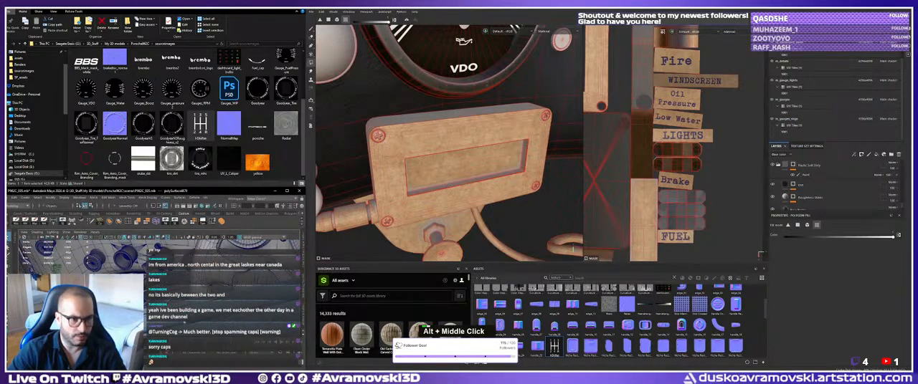
{"action": "right_click_drag", "start_coordinate": [184, 322], "coordinate": [166, 301], "text": "alt"}
{"action": "left_click", "coordinate": [169, 289]}
{"action": "key", "text": "ctrl+1"}
{"action": "left_click_drag", "start_coordinate": [169, 290], "coordinate": [182, 294], "text": "alt"}
{"action": "middle_click_drag", "start_coordinate": [182, 294], "coordinate": [179, 286], "text": "alt"}
{"action": "right_click_drag", "start_coordinate": [179, 285], "coordinate": [197, 291], "text": "alt"}
{"action": "middle_click_drag", "start_coordinate": [197, 291], "coordinate": [193, 297], "text": "alt"}
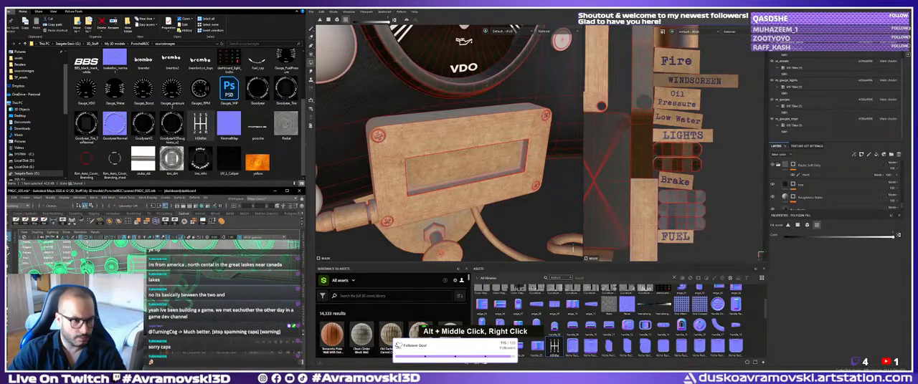
Frame the dashboard mesh, locate it in the outliner and examine its geometry.
{"action": "key", "text": "f"}
{"action": "left_click", "coordinate": [15, 257]}
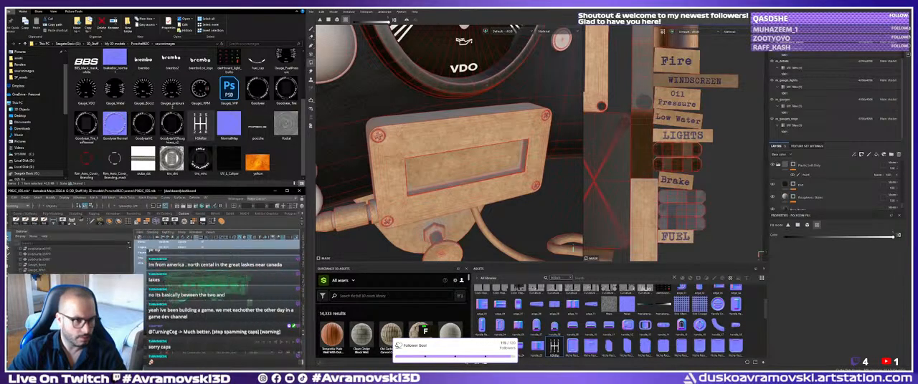
{"action": "scroll", "coordinate": [71, 259], "scroll_direction": "down", "scroll_amount": 2}
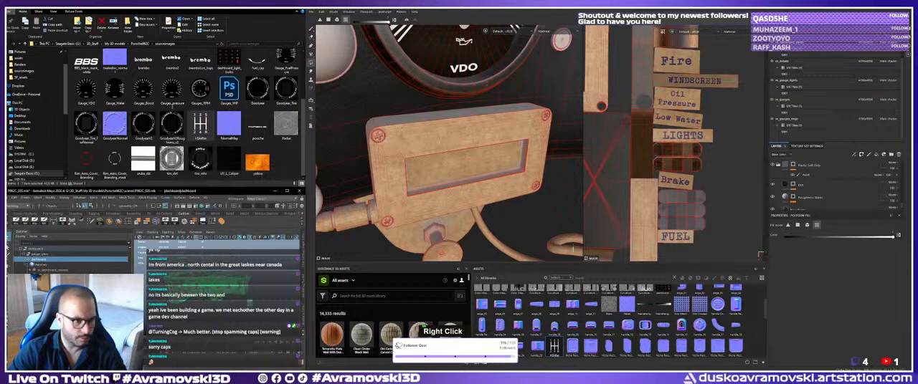
{"action": "right_click_drag", "start_coordinate": [206, 283], "coordinate": [229, 284]}
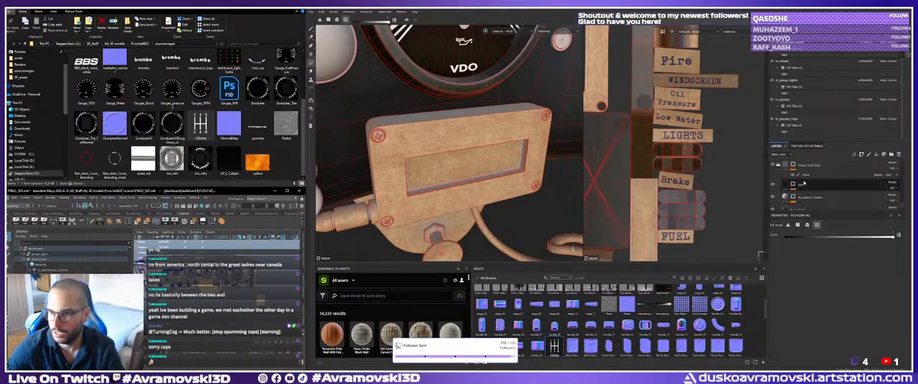
Return to Substance 3D Painter, enlarge the layer stack and toggle the Paper Cardboard layer to examine which dashboard parts it covers.
{"action": "left_click", "coordinate": [825, 176]}
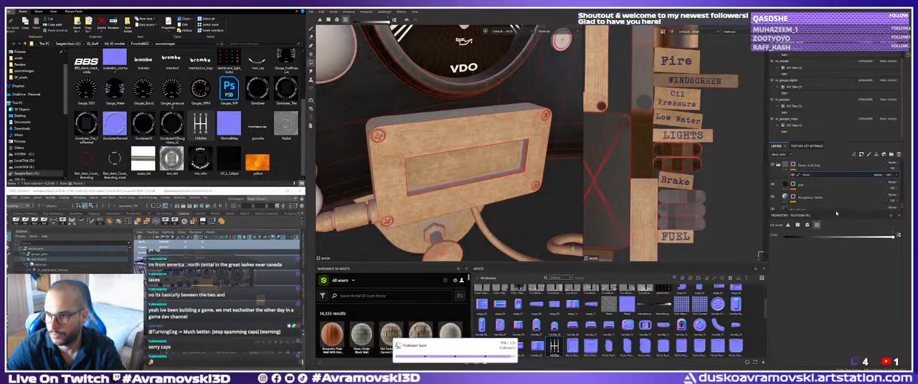
{"action": "left_click_drag", "start_coordinate": [836, 213], "coordinate": [833, 351]}
{"action": "left_click", "coordinate": [797, 218]}
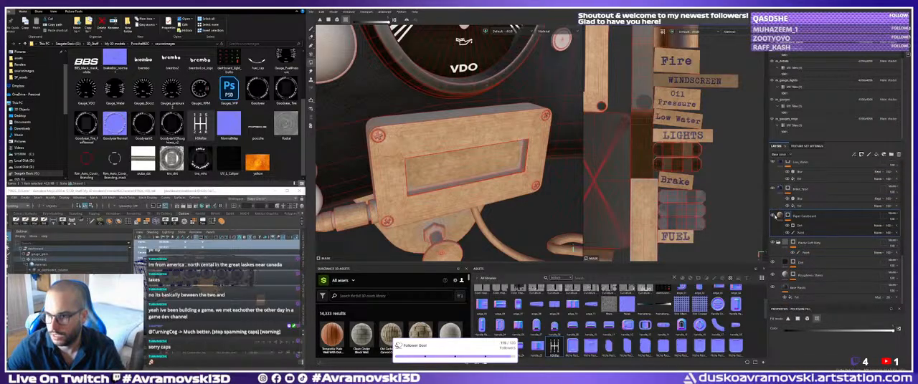
{"action": "left_click", "coordinate": [774, 215]}
{"action": "left_click", "coordinate": [774, 216]}
{"action": "right_click_drag", "start_coordinate": [501, 151], "coordinate": [429, 137], "text": "alt"}
{"action": "middle_click_drag", "start_coordinate": [429, 137], "coordinate": [468, 157], "text": "alt"}
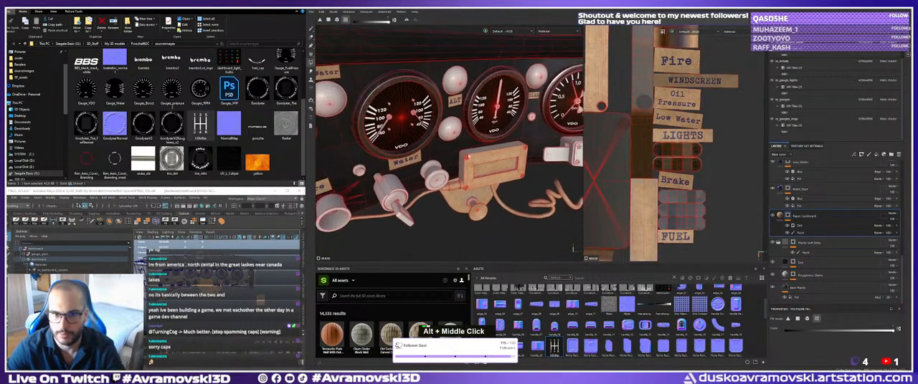
{"action": "left_click_drag", "start_coordinate": [468, 156], "coordinate": [433, 136], "text": "alt"}
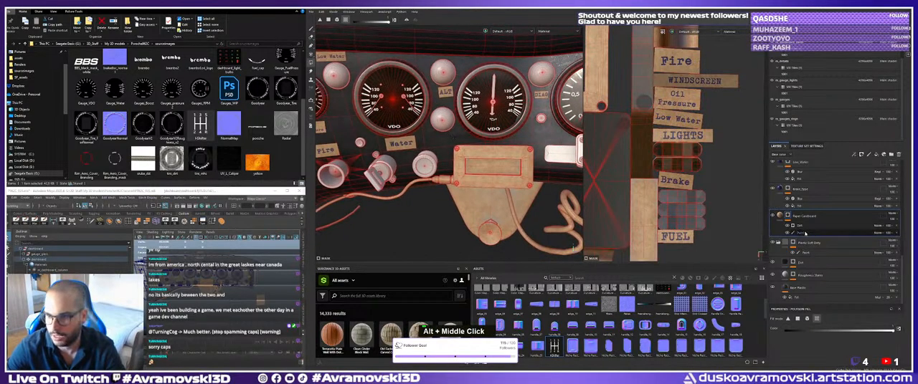
Hide the mask's Dirt generator and remove the cardboard from the display box with a polygon fill on the mask paint.
{"action": "double_click", "coordinate": [787, 226]}
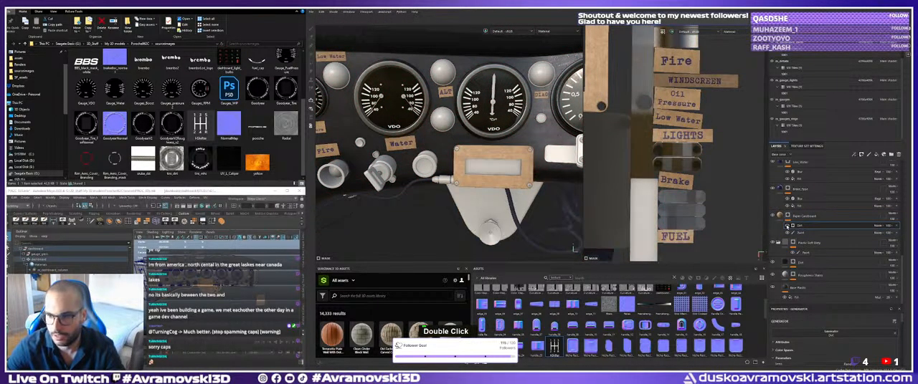
{"action": "left_click", "coordinate": [786, 227]}
{"action": "left_click", "coordinate": [799, 234]}
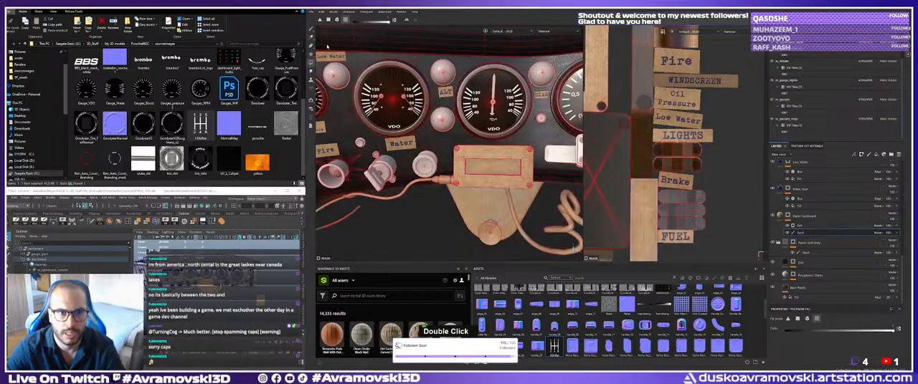
{"action": "right_click_drag", "start_coordinate": [426, 128], "coordinate": [435, 121], "text": "alt"}
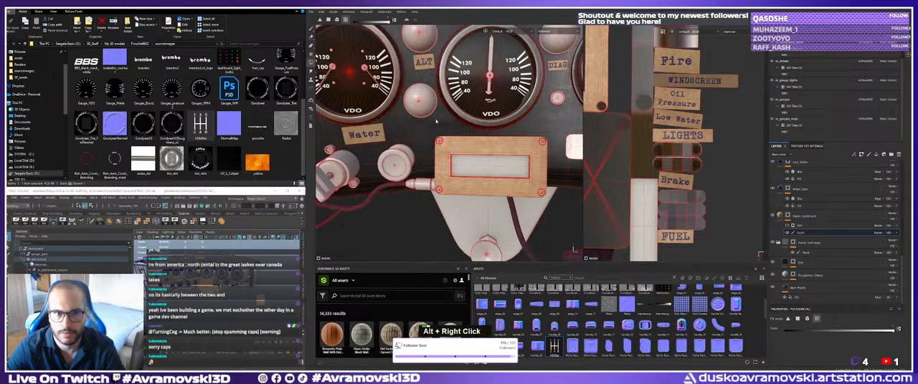
{"action": "left_click", "coordinate": [487, 149]}
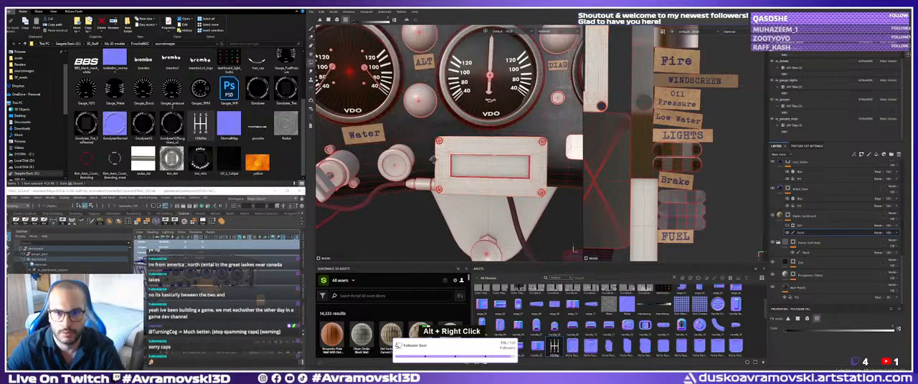
{"action": "left_click_drag", "start_coordinate": [488, 150], "coordinate": [470, 140], "text": "alt"}
{"action": "middle_click_drag", "start_coordinate": [469, 140], "coordinate": [459, 136], "text": "alt"}
{"action": "left_click_drag", "start_coordinate": [459, 137], "coordinate": [438, 134], "text": "alt"}
{"action": "middle_click_drag", "start_coordinate": [438, 134], "coordinate": [434, 129], "text": "alt"}
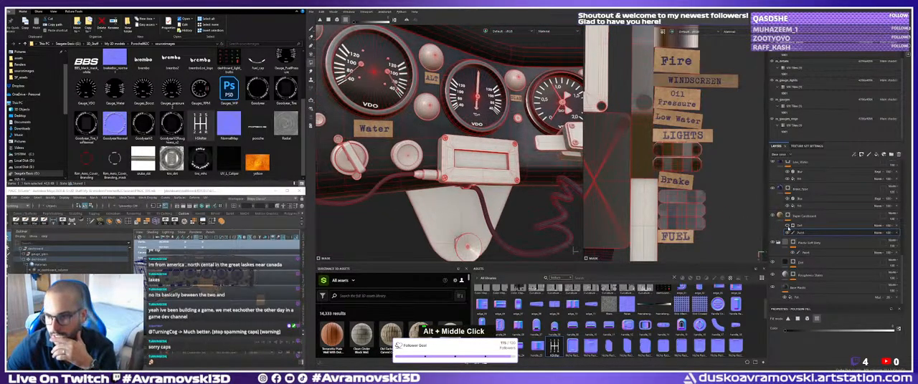
Delete the Dirt generator from the Paper Cardboard layer's mask and add a Dirt generator to the layer's content.
{"action": "left_click", "coordinate": [794, 226]}
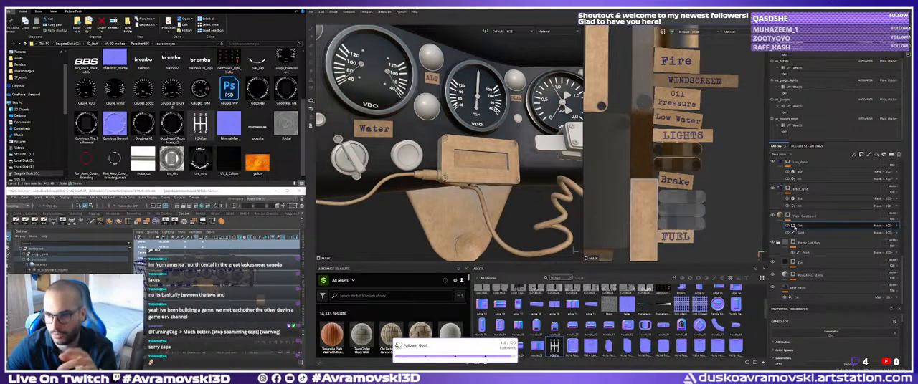
{"action": "key", "text": "Delete"}
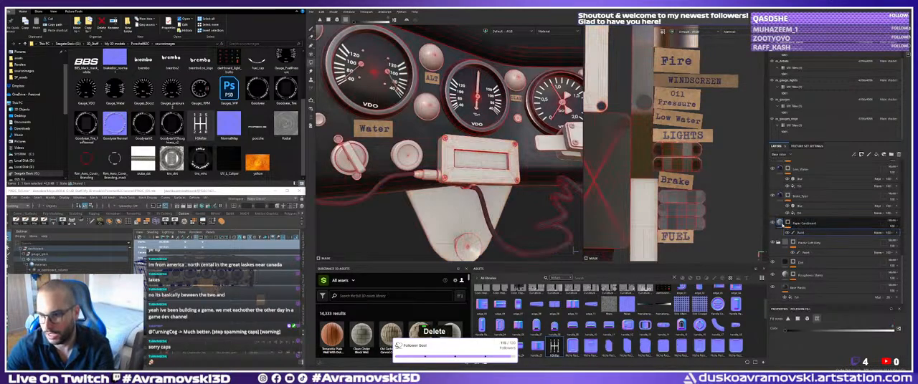
{"action": "right_click", "coordinate": [781, 232]}
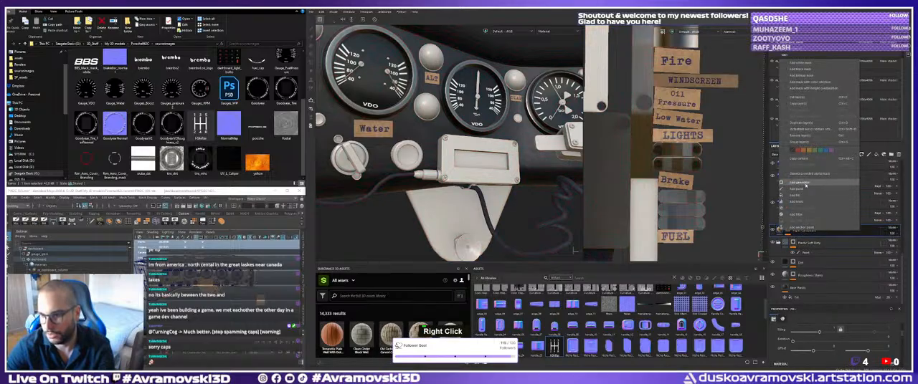
{"action": "left_click", "coordinate": [802, 183]}
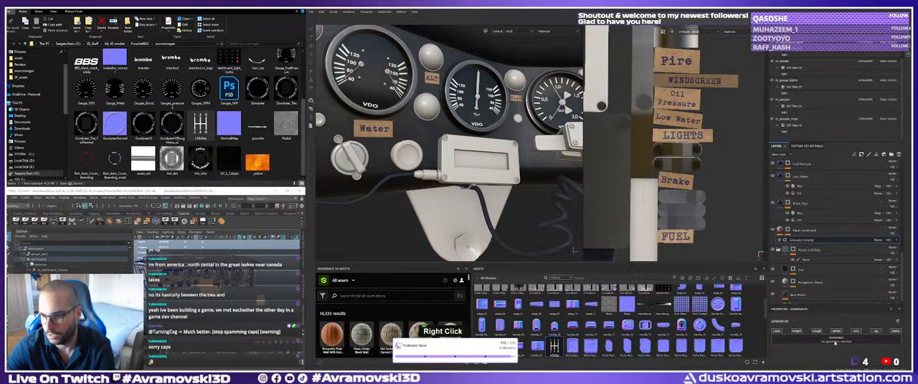
{"action": "left_click", "coordinate": [798, 339]}
{"action": "left_click", "coordinate": [843, 299]}
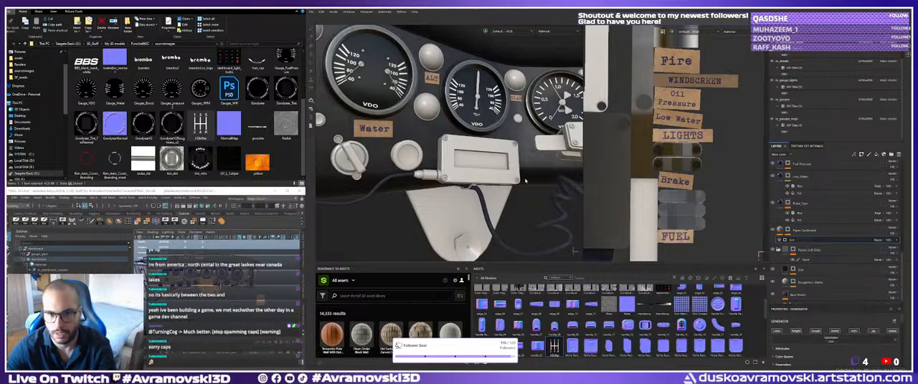
{"action": "middle_click_drag", "start_coordinate": [401, 140], "coordinate": [502, 170], "text": "alt"}
{"action": "left_click_drag", "start_coordinate": [501, 171], "coordinate": [466, 176], "text": "alt"}
{"action": "right_click_drag", "start_coordinate": [445, 176], "coordinate": [475, 184], "text": "alt"}
{"action": "left_click_drag", "start_coordinate": [475, 185], "coordinate": [466, 186], "text": "alt"}
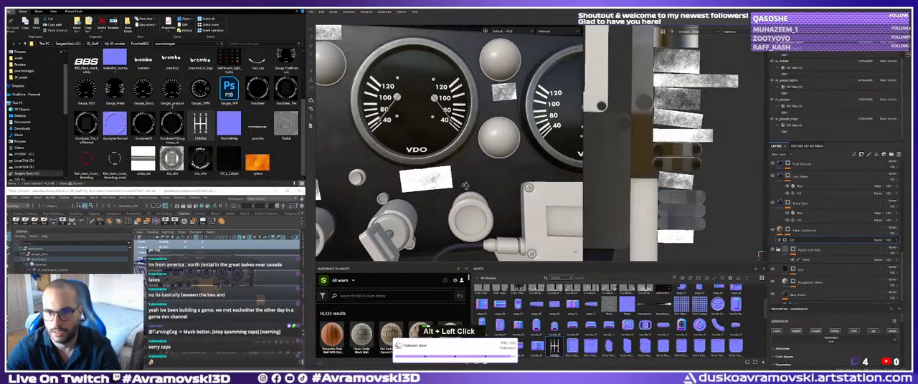
{"action": "scroll", "coordinate": [807, 291], "scroll_direction": "down", "scroll_amount": 2}
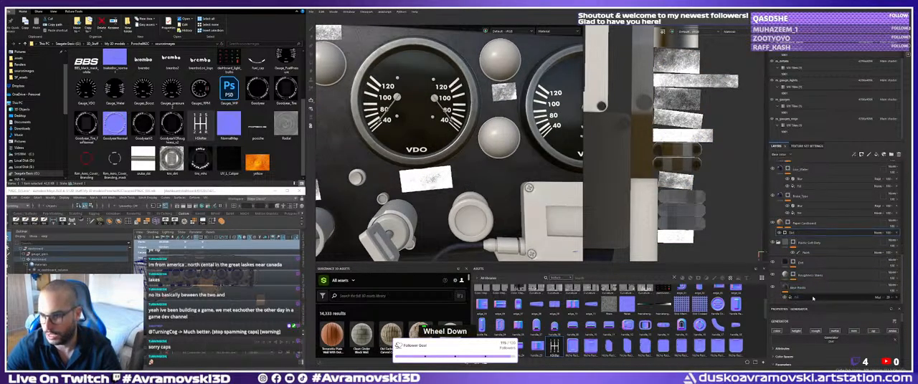
Try lower dirt level, contrast and edge masking on the Paper Cardboard layer's Dirt generator, and toggle its inversion.
{"action": "left_click_drag", "start_coordinate": [818, 304], "coordinate": [820, 182]}
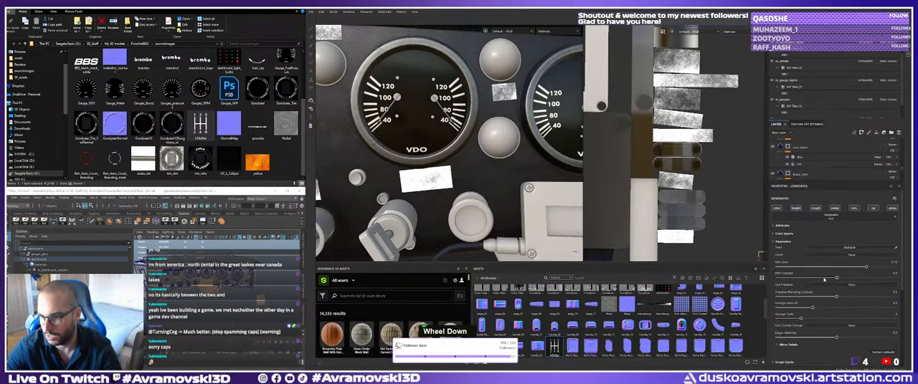
{"action": "left_click_drag", "start_coordinate": [802, 268], "coordinate": [785, 266]}
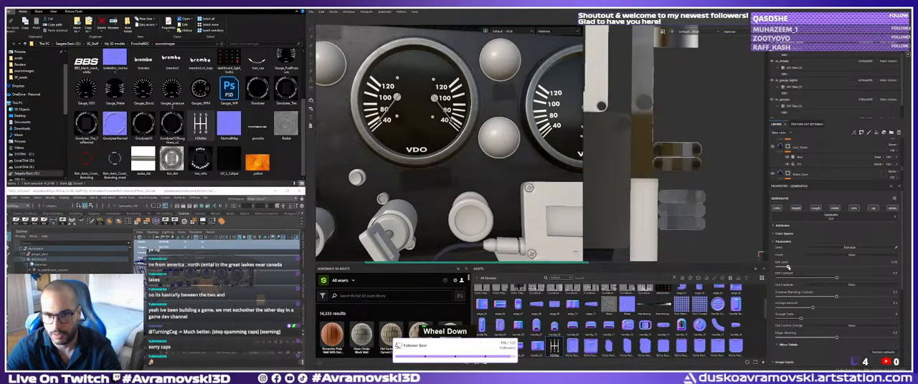
{"action": "scroll", "coordinate": [795, 324], "scroll_direction": "down", "scroll_amount": 5}
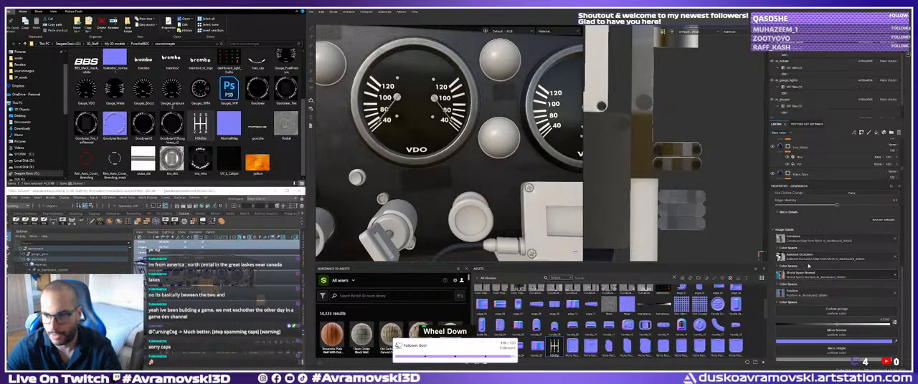
{"action": "scroll", "coordinate": [809, 267], "scroll_direction": "up", "scroll_amount": 5}
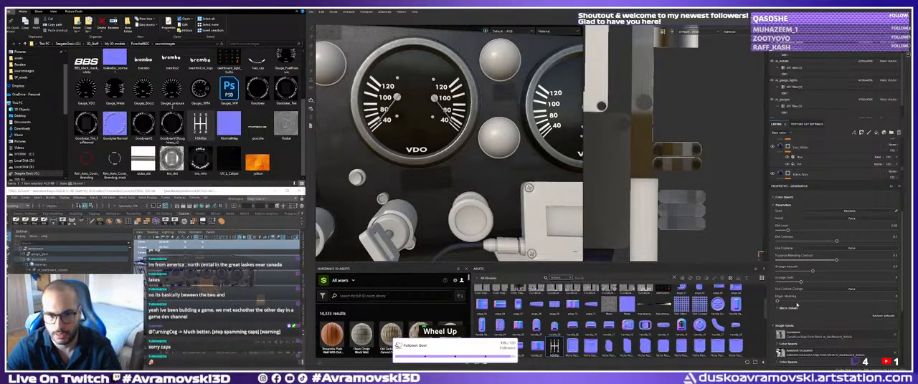
{"action": "scroll", "coordinate": [817, 279], "scroll_direction": "up", "scroll_amount": 3}
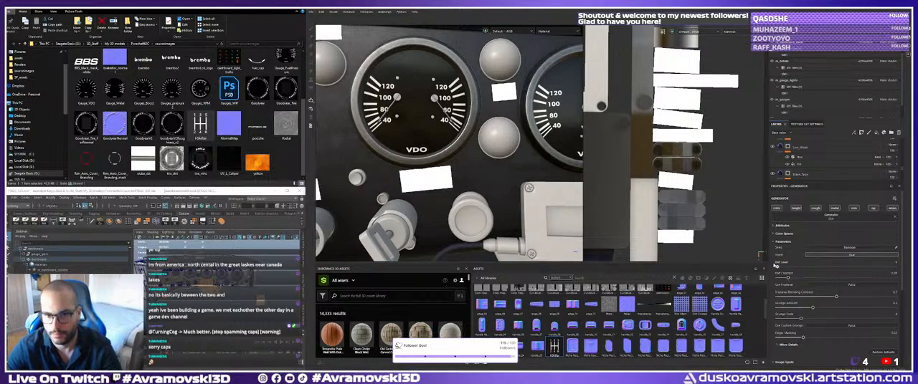
{"action": "left_click_drag", "start_coordinate": [775, 266], "coordinate": [783, 266]}
{"action": "left_click", "coordinate": [825, 255]}
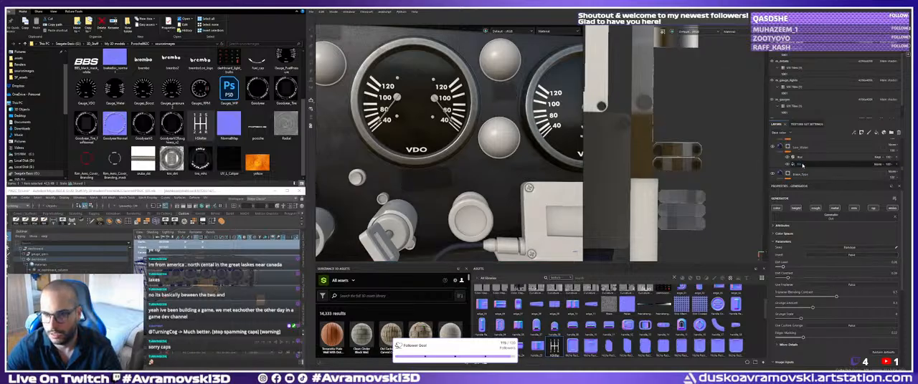
Delete the Dirt generator from the Paper Cardboard layer's content and add a new empty generator there.
{"action": "scroll", "coordinate": [803, 166], "scroll_direction": "down", "scroll_amount": 3}
{"action": "scroll", "coordinate": [811, 167], "scroll_direction": "up", "scroll_amount": 1}
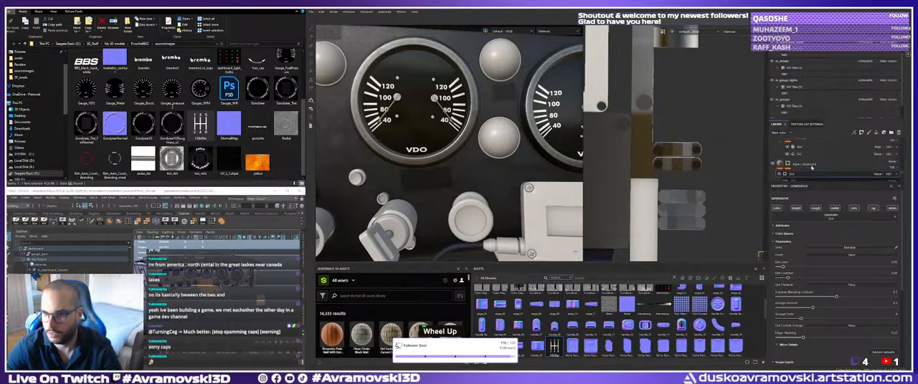
{"action": "scroll", "coordinate": [810, 168], "scroll_direction": "up", "scroll_amount": 1}
{"action": "scroll", "coordinate": [800, 162], "scroll_direction": "down", "scroll_amount": 2}
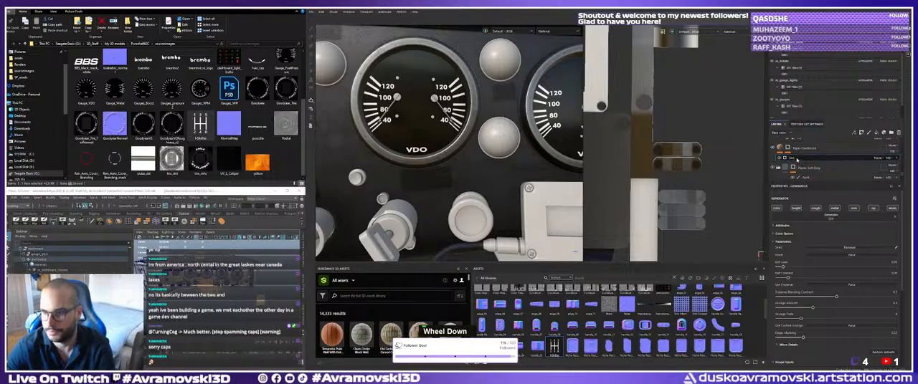
{"action": "key", "text": "Delete"}
{"action": "right_click", "coordinate": [781, 149]}
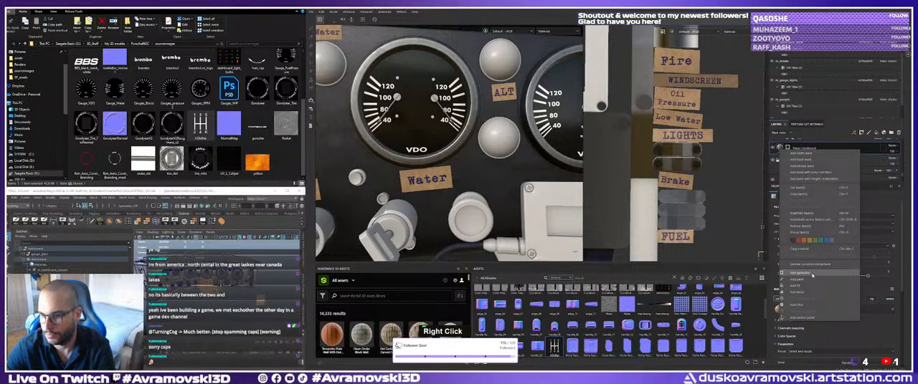
{"action": "left_click", "coordinate": [811, 274]}
{"action": "left_click", "coordinate": [854, 208]}
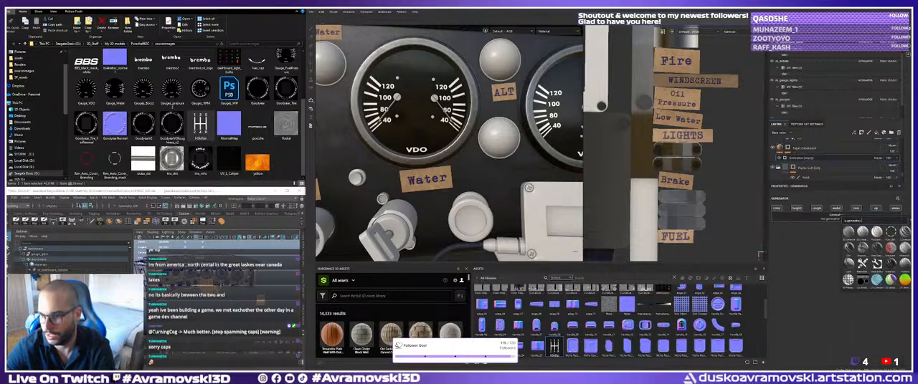
Search the generator library for "dust" and try several of the listed assets on the Paper Cardboard layer's empty generator.
{"action": "double_click", "coordinate": [864, 222]}
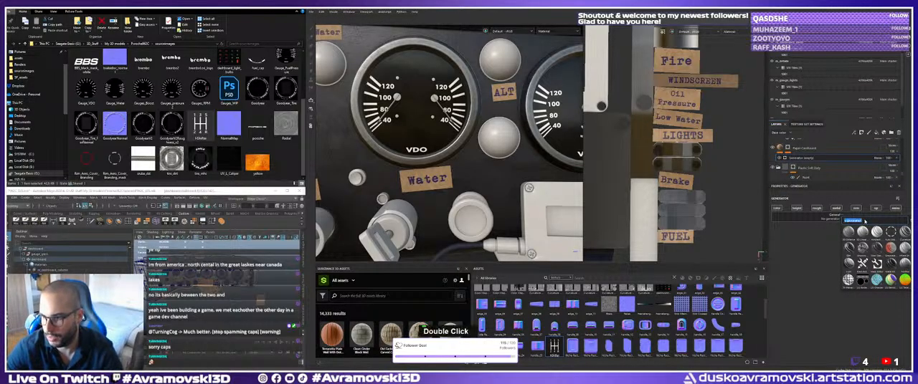
{"action": "type", "text": "dust"}
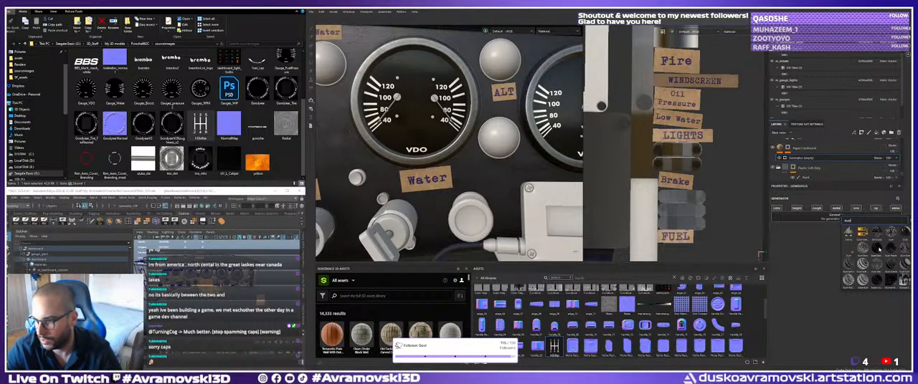
{"action": "left_click", "coordinate": [879, 250]}
{"action": "left_click", "coordinate": [840, 217]}
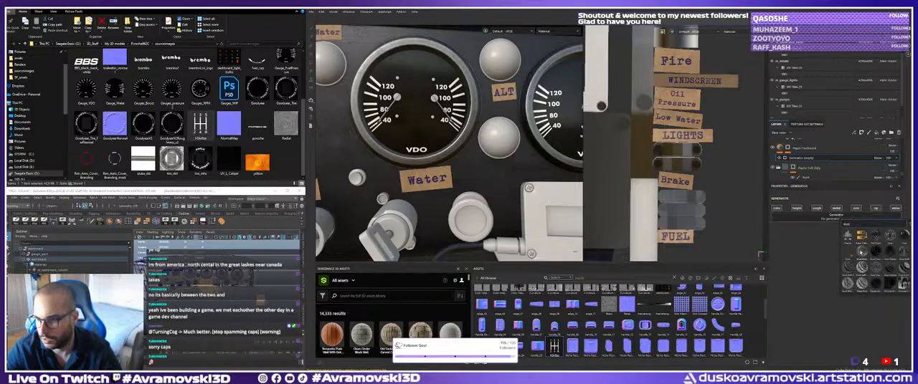
{"action": "scroll", "coordinate": [860, 258], "scroll_direction": "up", "scroll_amount": 3}
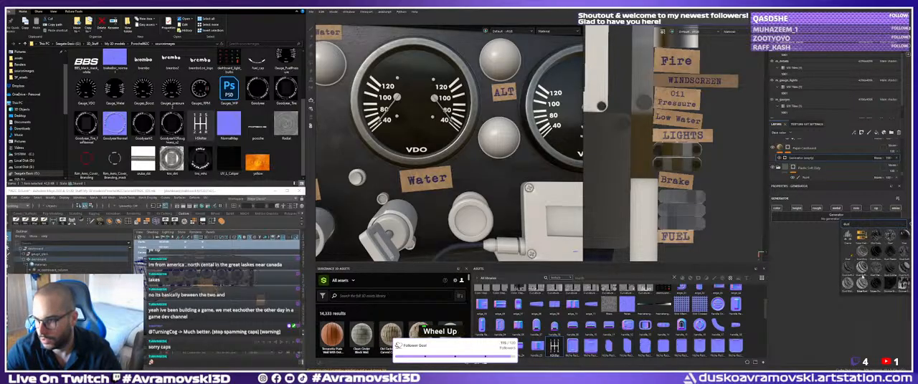
{"action": "left_click", "coordinate": [863, 275]}
{"action": "left_click", "coordinate": [836, 215]}
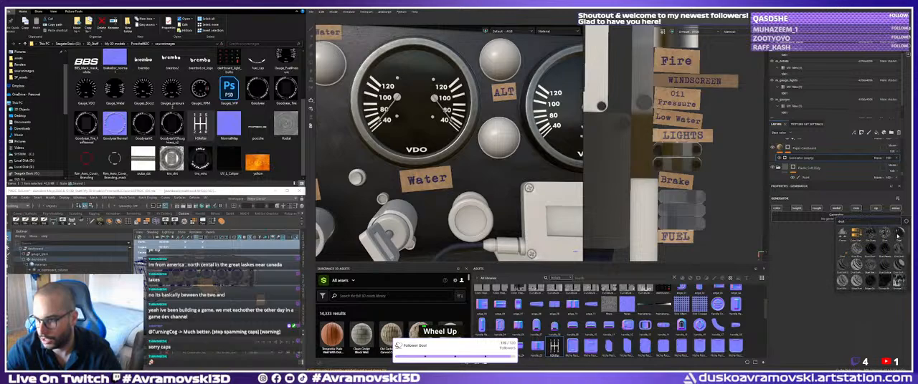
{"action": "left_click", "coordinate": [873, 251]}
{"action": "left_click", "coordinate": [843, 218]}
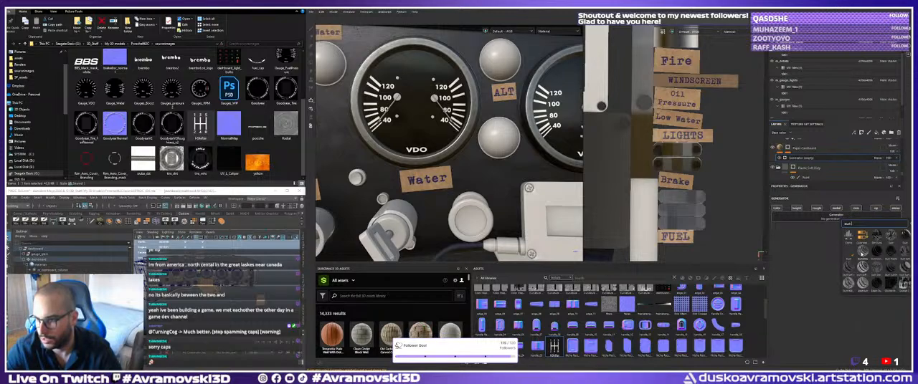
{"action": "left_click", "coordinate": [860, 256]}
{"action": "left_click", "coordinate": [842, 218]}
{"action": "left_click", "coordinate": [852, 265]}
{"action": "left_click", "coordinate": [841, 218]}
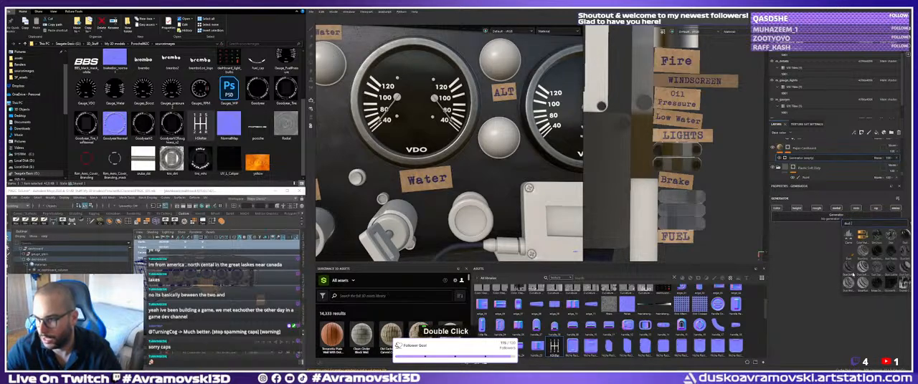
{"action": "left_click", "coordinate": [852, 250]}
{"action": "left_click", "coordinate": [841, 218]}
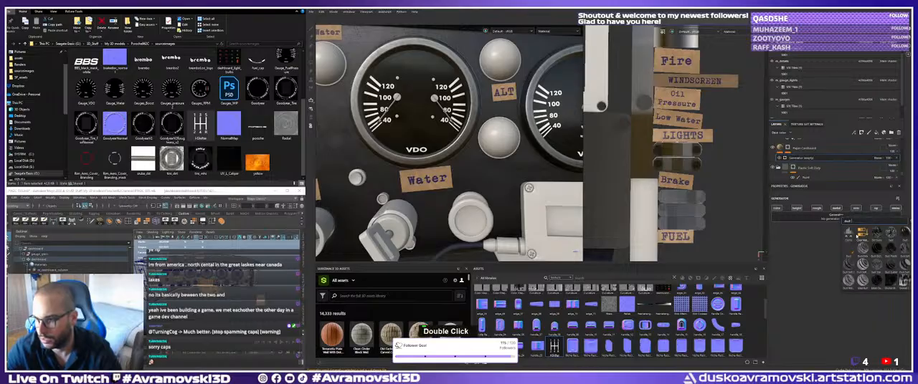
Search the library for "generator", try the Curvature generator on the Paper Cardboard layer and undo it.
{"action": "double_click", "coordinate": [849, 221]}
{"action": "type", "text": "generator"}
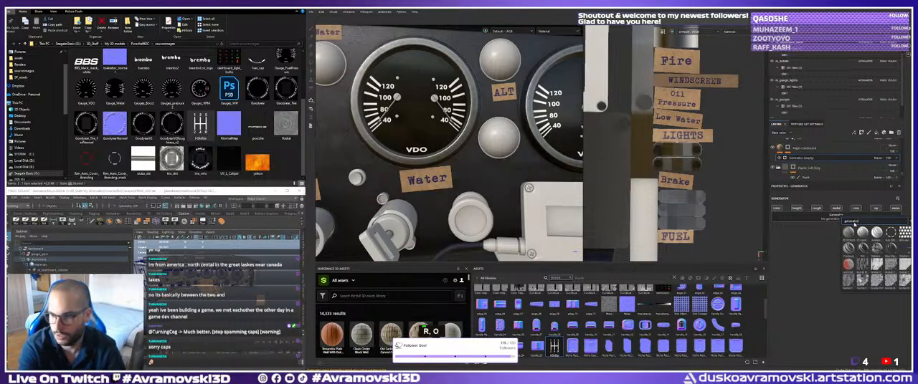
{"action": "left_click", "coordinate": [849, 250]}
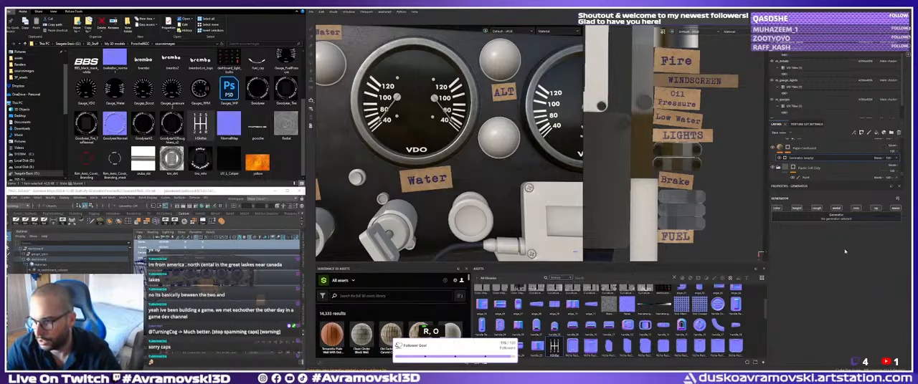
{"action": "middle_click_drag", "start_coordinate": [456, 139], "coordinate": [463, 143], "text": "alt"}
{"action": "left_click_drag", "start_coordinate": [463, 143], "coordinate": [510, 153], "text": "alt"}
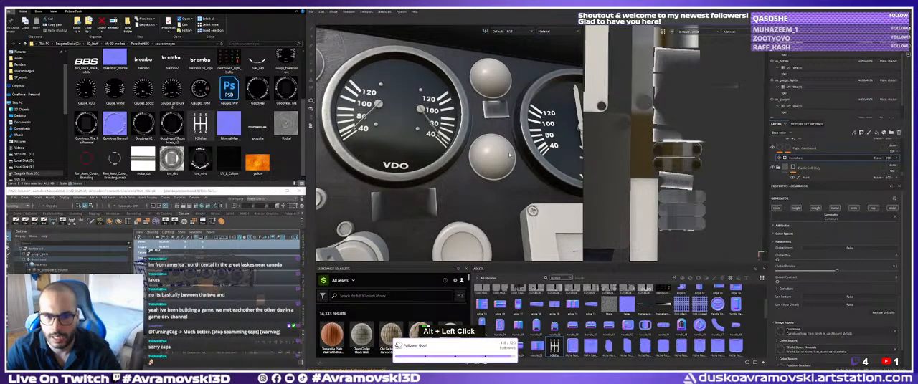
{"action": "key", "text": "ctrl+z"}
{"action": "left_click", "coordinate": [811, 218]}
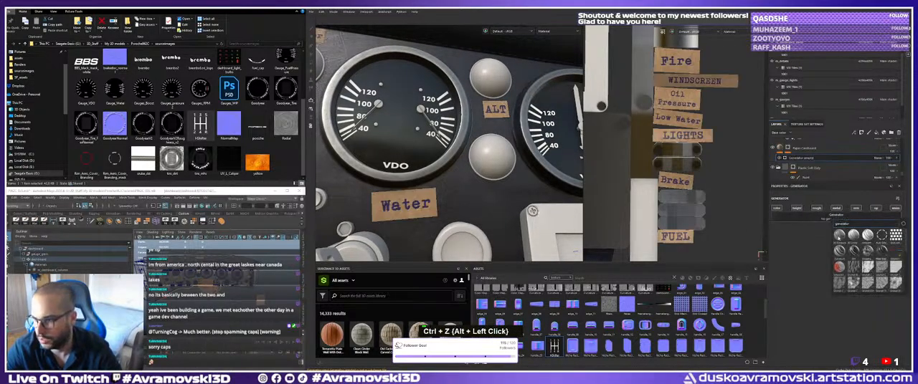
Examine the cardboard labels around the dashboard gauges from farther away and close up.
{"action": "right_click_drag", "start_coordinate": [482, 154], "coordinate": [423, 147], "text": "alt"}
{"action": "left_click_drag", "start_coordinate": [423, 147], "coordinate": [453, 177], "text": "alt"}
{"action": "middle_click_drag", "start_coordinate": [453, 177], "coordinate": [417, 179], "text": "alt"}
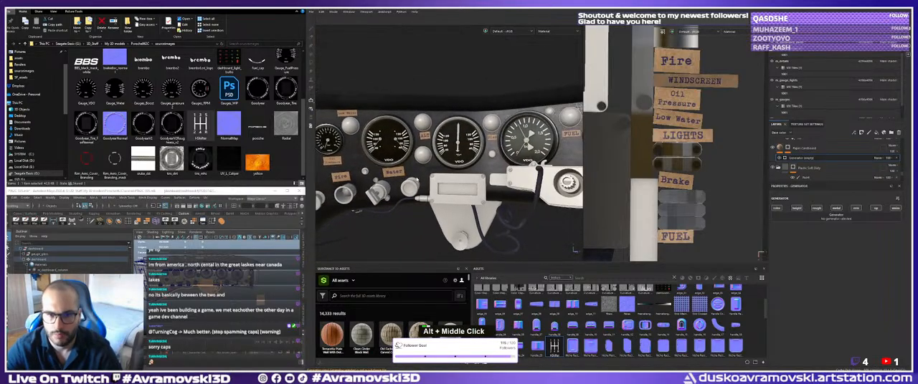
{"action": "left_click_drag", "start_coordinate": [418, 179], "coordinate": [435, 181], "text": "alt"}
{"action": "middle_click_drag", "start_coordinate": [434, 180], "coordinate": [433, 154], "text": "alt"}
{"action": "right_click_drag", "start_coordinate": [433, 155], "coordinate": [463, 150], "text": "alt"}
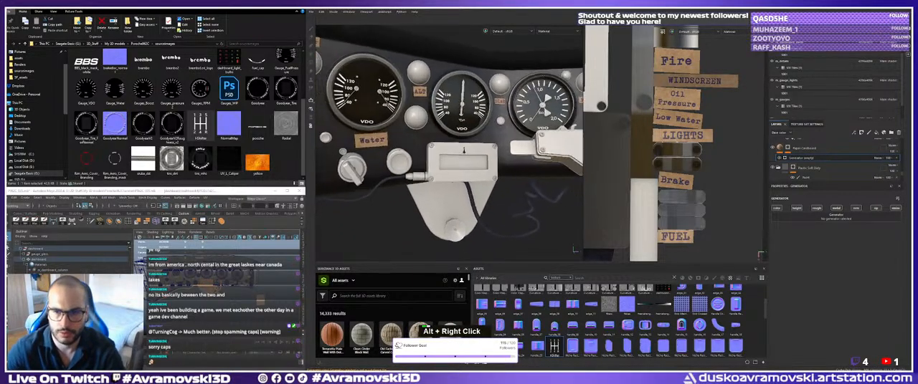
{"action": "middle_click_drag", "start_coordinate": [464, 150], "coordinate": [470, 146], "text": "alt"}
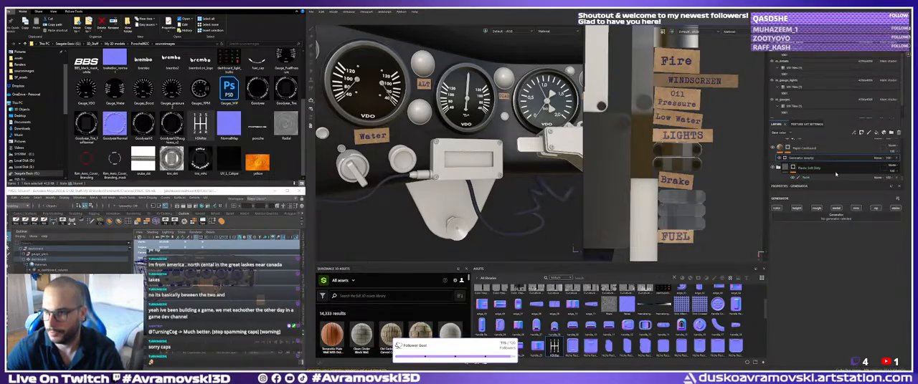
Enlarge the layer stack and group all label layers above Paper Cardboard, from Brake_Type to the topmost layer, into one folder.
{"action": "scroll", "coordinate": [858, 181], "scroll_direction": "up", "scroll_amount": 3}
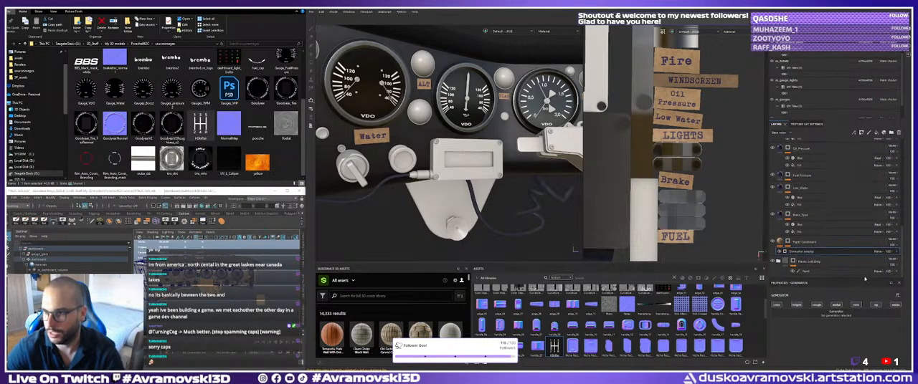
{"action": "left_click", "coordinate": [893, 225]}
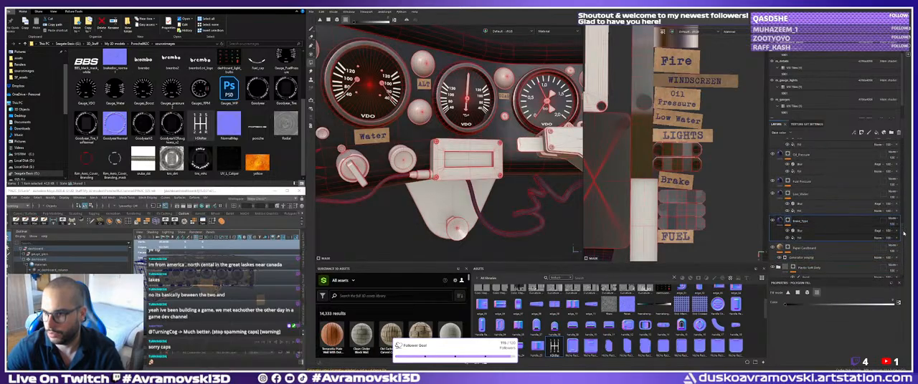
{"action": "scroll", "coordinate": [806, 172], "scroll_direction": "up", "scroll_amount": 5}
{"action": "key", "text": "shift"}
{"action": "left_click", "coordinate": [804, 153], "text": "shift"}
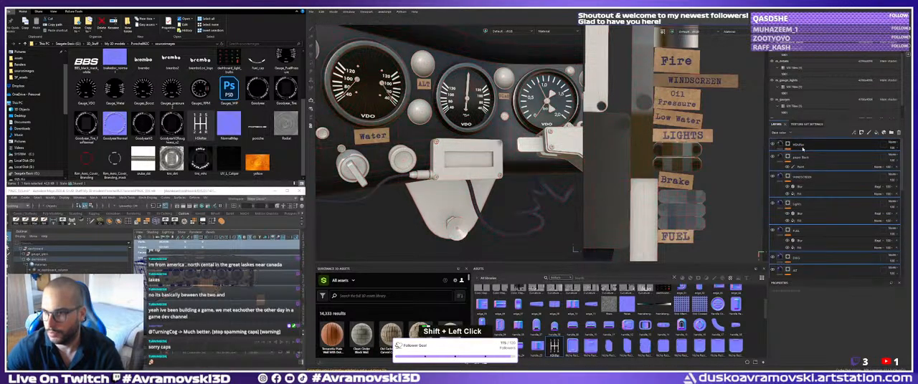
{"action": "right_click", "coordinate": [805, 149]}
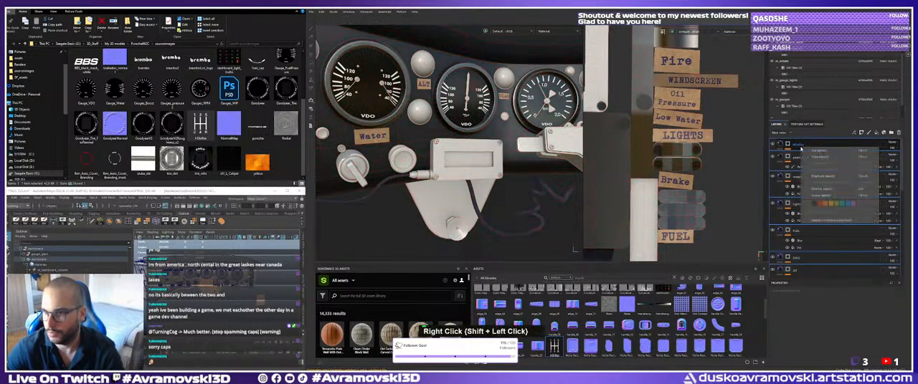
{"action": "left_click", "coordinate": [828, 196]}
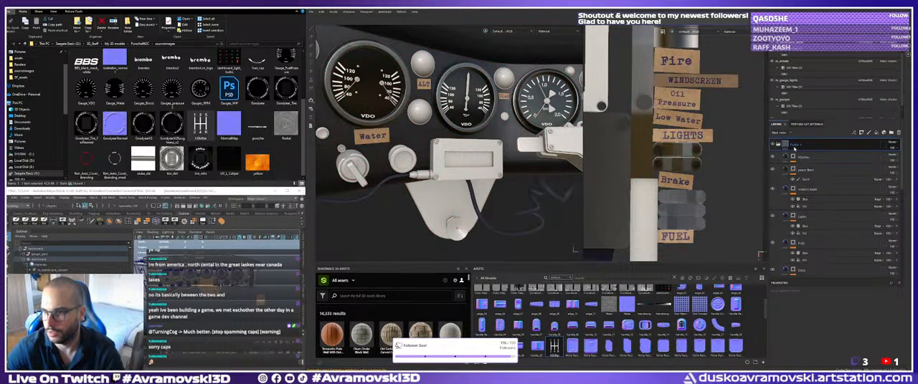
Rename the new layer folder "Notes" and collapse it.
{"action": "double_click", "coordinate": [797, 145]}
{"action": "key", "text": "shift"}
{"action": "type", "text": "Notes"}
{"action": "key", "text": "Return"}
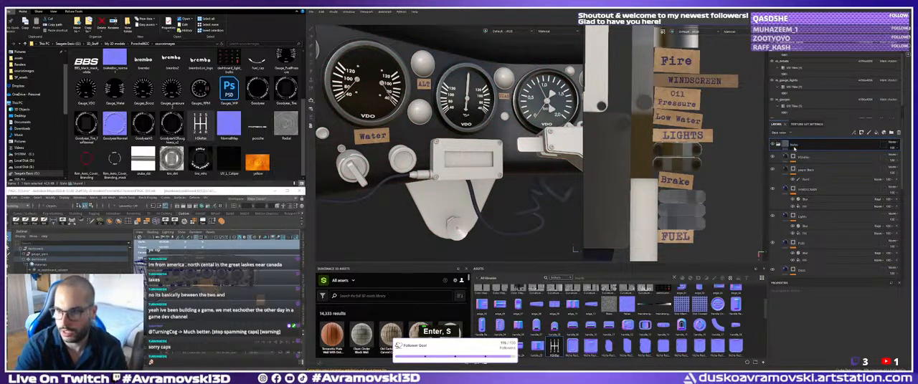
{"action": "left_click", "coordinate": [778, 145]}
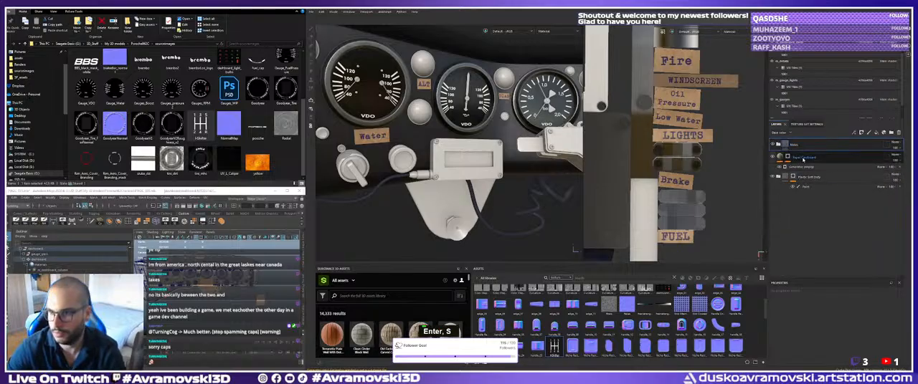
Select the Paper Cardboard layer and examine the dashboard around the fuel and H-pattern gear-shift labels.
{"action": "left_click", "coordinate": [803, 159]}
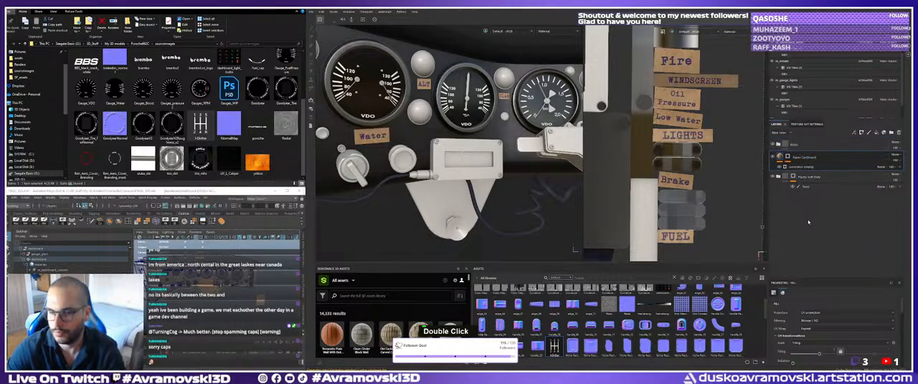
{"action": "right_click_drag", "start_coordinate": [522, 137], "coordinate": [466, 147], "text": "alt"}
{"action": "middle_click_drag", "start_coordinate": [466, 147], "coordinate": [372, 164], "text": "alt"}
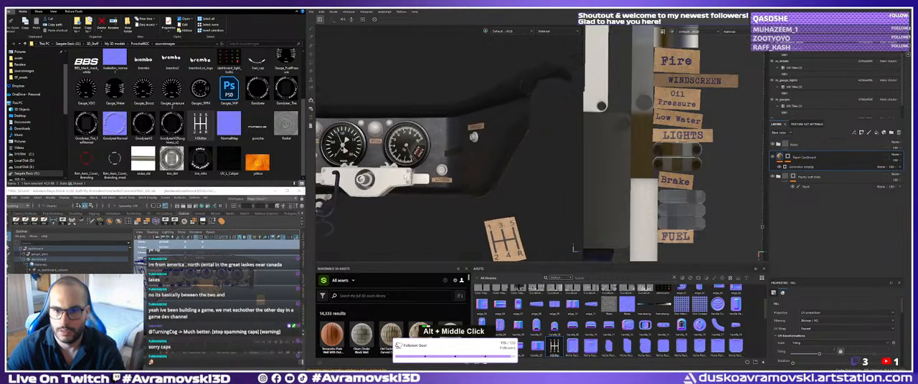
{"action": "right_click_drag", "start_coordinate": [372, 163], "coordinate": [434, 169], "text": "alt"}
{"action": "left_click_drag", "start_coordinate": [434, 168], "coordinate": [430, 152], "text": "alt"}
{"action": "right_click_drag", "start_coordinate": [430, 152], "coordinate": [459, 147], "text": "alt"}
{"action": "middle_click_drag", "start_coordinate": [458, 147], "coordinate": [443, 179], "text": "alt"}
{"action": "right_click_drag", "start_coordinate": [443, 179], "coordinate": [470, 154], "text": "alt"}
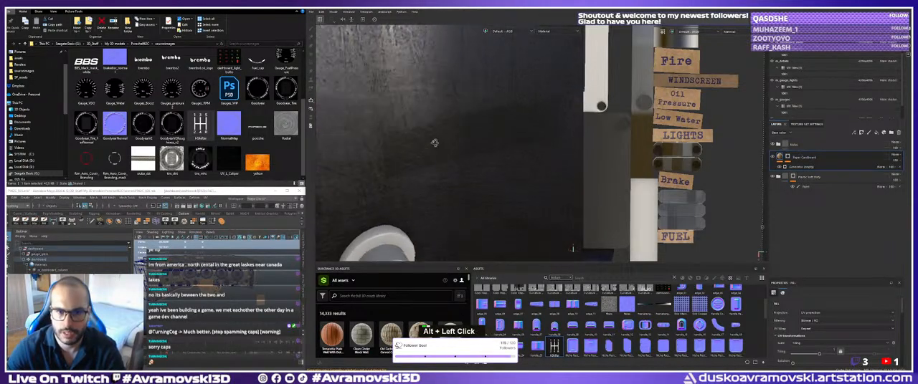
Examine the dark tape label on the dashboard panel next to the gauge from different angles.
{"action": "left_click_drag", "start_coordinate": [470, 155], "coordinate": [421, 139], "text": "alt"}
{"action": "right_click_drag", "start_coordinate": [420, 139], "coordinate": [426, 160], "text": "alt"}
{"action": "left_click_drag", "start_coordinate": [426, 160], "coordinate": [430, 151], "text": "alt"}
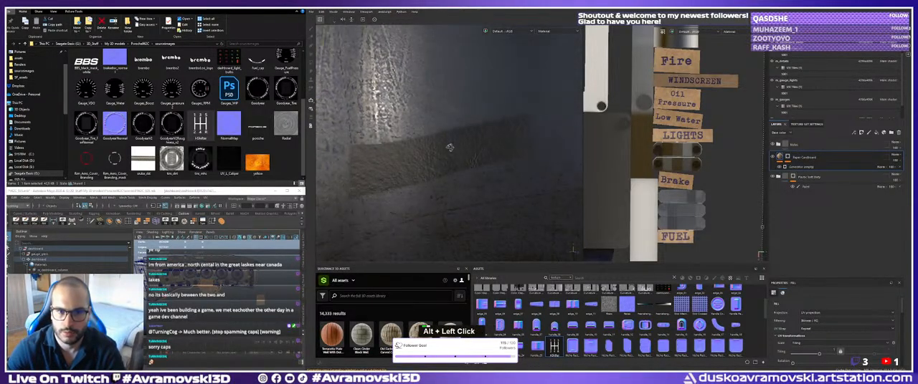
{"action": "middle_click_drag", "start_coordinate": [430, 151], "coordinate": [369, 148], "text": "alt"}
{"action": "left_click_drag", "start_coordinate": [370, 147], "coordinate": [409, 146], "text": "alt"}
{"action": "middle_click_drag", "start_coordinate": [409, 146], "coordinate": [495, 143], "text": "alt"}
{"action": "right_click_drag", "start_coordinate": [495, 143], "coordinate": [519, 136], "text": "alt"}
{"action": "middle_click_drag", "start_coordinate": [520, 136], "coordinate": [422, 139], "text": "alt"}
Expand the Notes folder, check the Paper Black layer's painted mask and select the HShifter layer.
{"action": "left_click", "coordinate": [778, 144]}
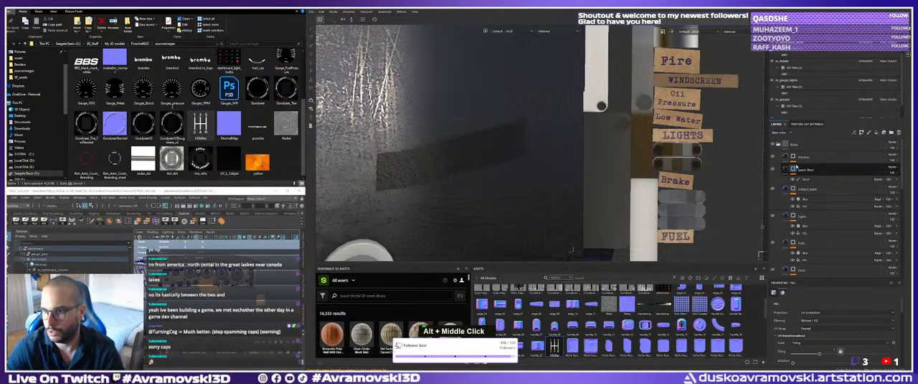
{"action": "left_click", "coordinate": [806, 171]}
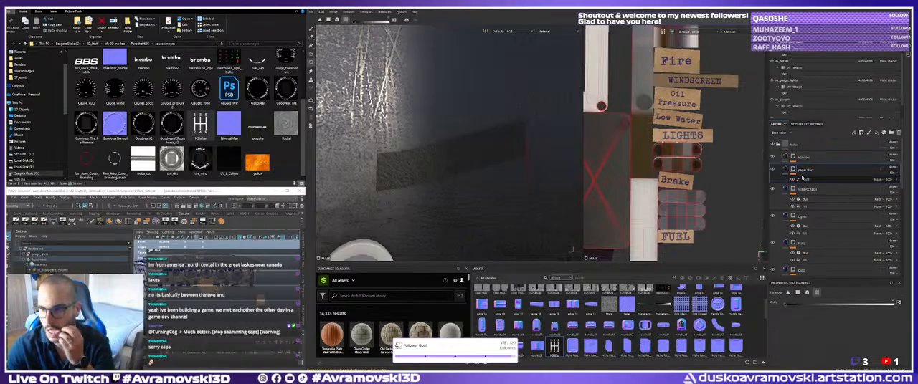
{"action": "left_click", "coordinate": [806, 180]}
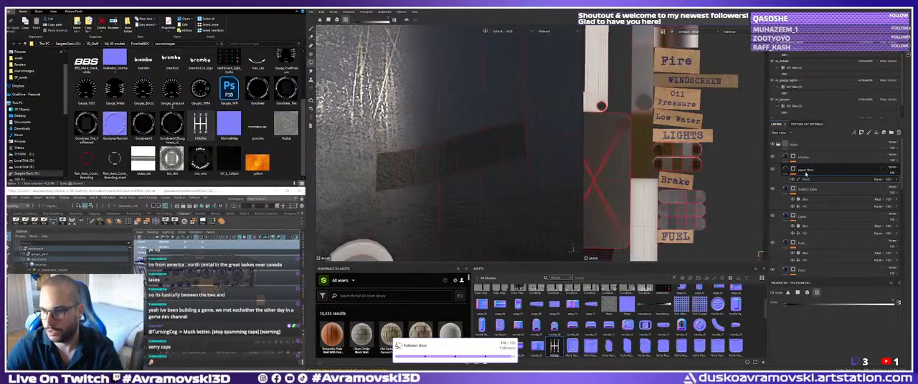
{"action": "left_click", "coordinate": [799, 158]}
{"action": "right_click_drag", "start_coordinate": [572, 250], "coordinate": [545, 215], "text": "alt"}
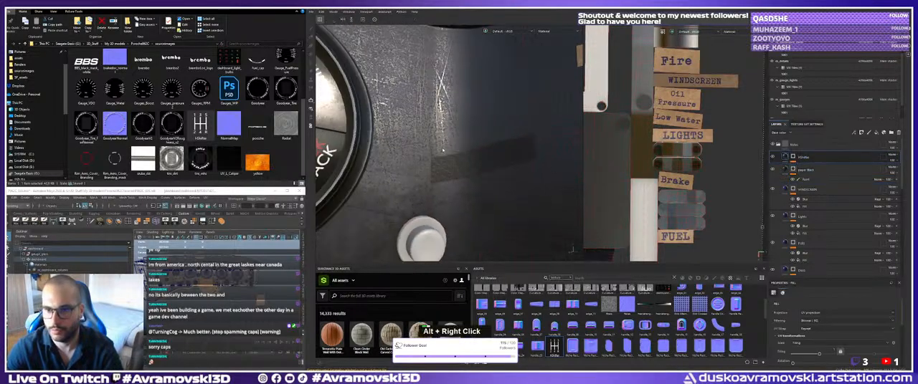
{"action": "middle_click_drag", "start_coordinate": [530, 208], "coordinate": [502, 179], "text": "alt"}
{"action": "left_click_drag", "start_coordinate": [494, 169], "coordinate": [474, 133], "text": "alt"}
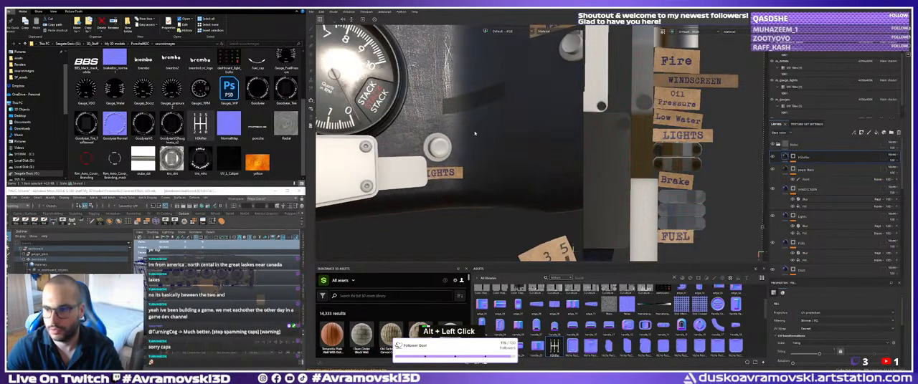
Try duplicating the WINDSCREEN layer and moving the copy's text onto the dark tape in the UV layout.
{"action": "left_click", "coordinate": [811, 193]}
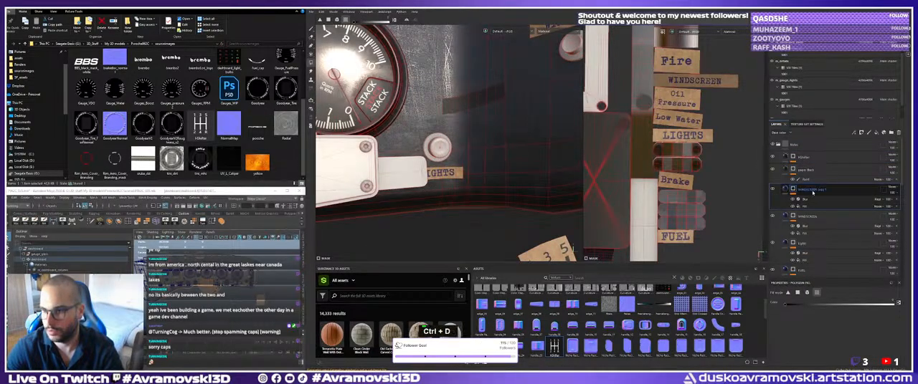
{"action": "left_click", "coordinate": [803, 206]}
{"action": "right_click_drag", "start_coordinate": [692, 168], "coordinate": [651, 195], "text": "alt"}
{"action": "middle_click_drag", "start_coordinate": [651, 195], "coordinate": [649, 199], "text": "alt"}
{"action": "right_click_drag", "start_coordinate": [648, 200], "coordinate": [645, 203], "text": "alt"}
{"action": "middle_click_drag", "start_coordinate": [646, 203], "coordinate": [701, 128], "text": "alt"}
{"action": "right_click_drag", "start_coordinate": [701, 128], "coordinate": [676, 142], "text": "alt"}
{"action": "middle_click_drag", "start_coordinate": [676, 142], "coordinate": [667, 168], "text": "alt"}
{"action": "right_click_drag", "start_coordinate": [666, 169], "coordinate": [746, 118], "text": "alt"}
{"action": "middle_click_drag", "start_coordinate": [745, 118], "coordinate": [671, 106], "text": "alt"}
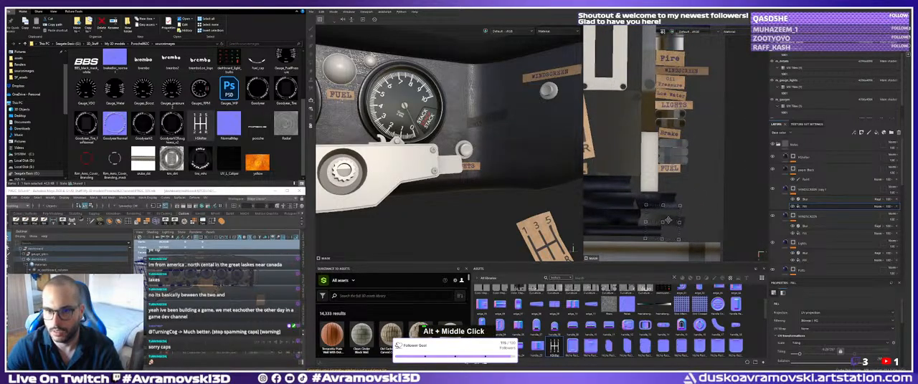
{"action": "middle_click_drag", "start_coordinate": [474, 113], "coordinate": [448, 157], "text": "alt"}
{"action": "right_click_drag", "start_coordinate": [448, 158], "coordinate": [476, 148], "text": "alt"}
{"action": "middle_click_drag", "start_coordinate": [476, 148], "coordinate": [461, 128], "text": "alt"}
{"action": "left_click_drag", "start_coordinate": [461, 127], "coordinate": [463, 129], "text": "alt"}
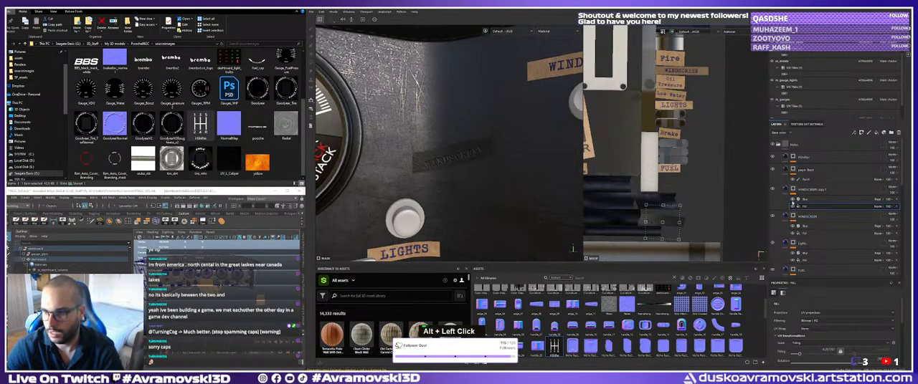
Set the base colour of the copied WINDSCREEN layer to white.
{"action": "left_click", "coordinate": [786, 189]}
{"action": "scroll", "coordinate": [822, 308], "scroll_direction": "down", "scroll_amount": 5}
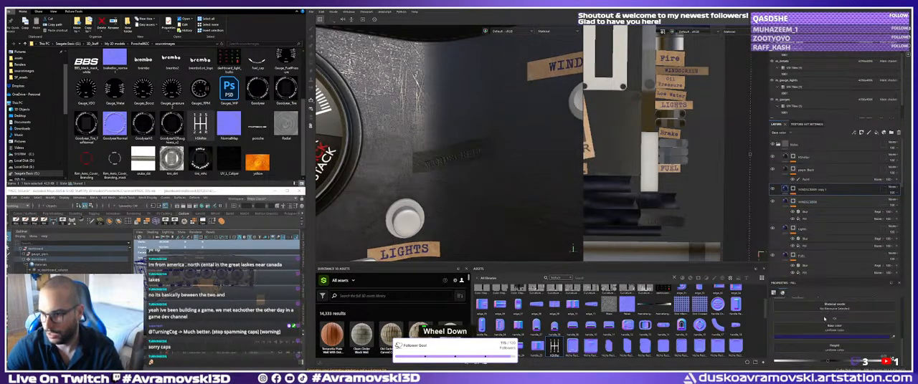
{"action": "left_click", "coordinate": [826, 337]}
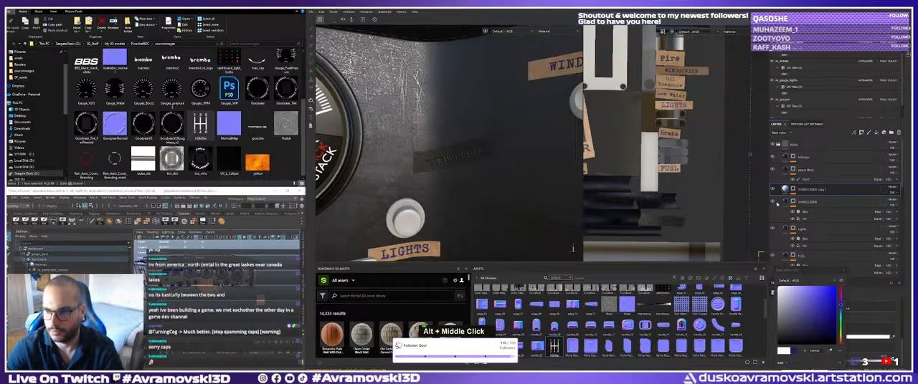
{"action": "double_click", "coordinate": [806, 190]}
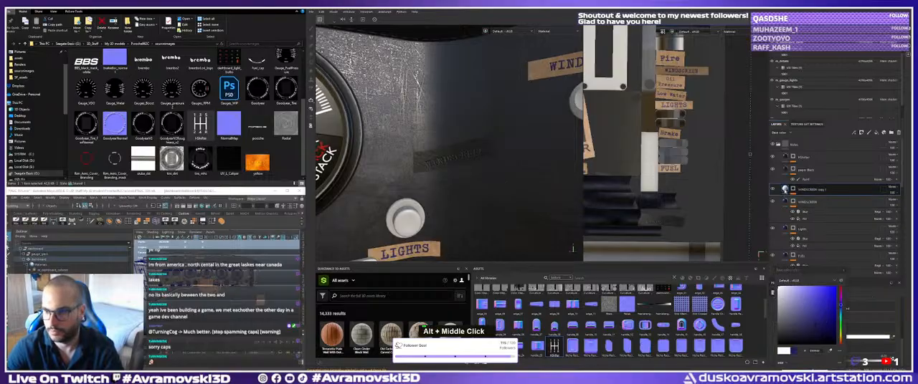
{"action": "left_click", "coordinate": [842, 271]}
{"action": "left_click", "coordinate": [786, 190], "text": "alt"}
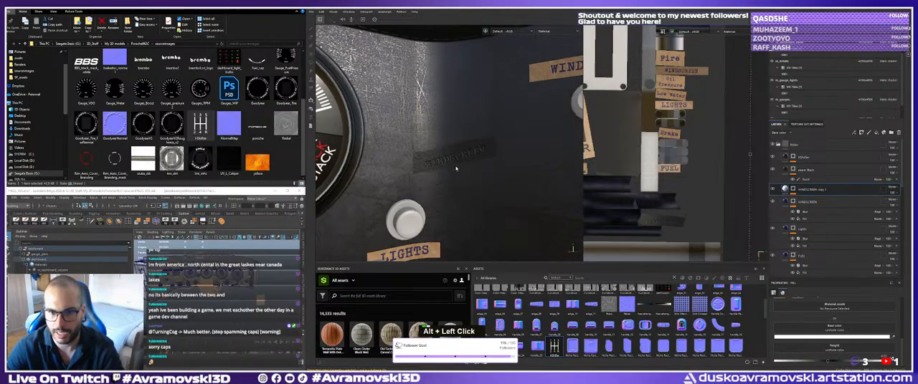
Check the copy's mask text and toggle the layer's colour channel to compare the lettering on the tape.
{"action": "left_click", "coordinate": [793, 191]}
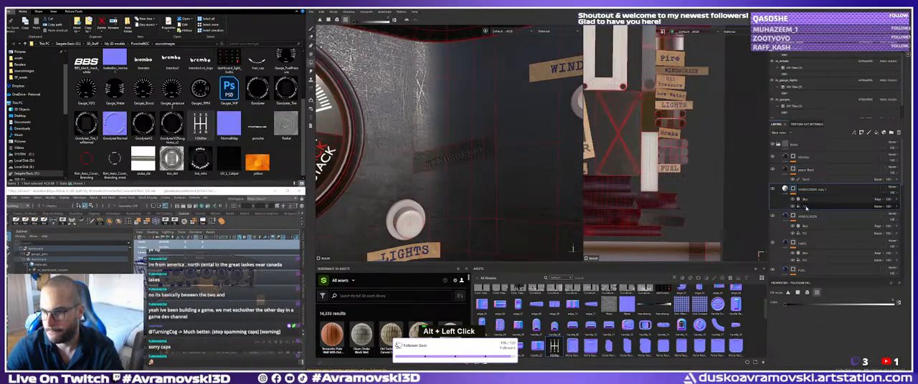
{"action": "left_click", "coordinate": [806, 206]}
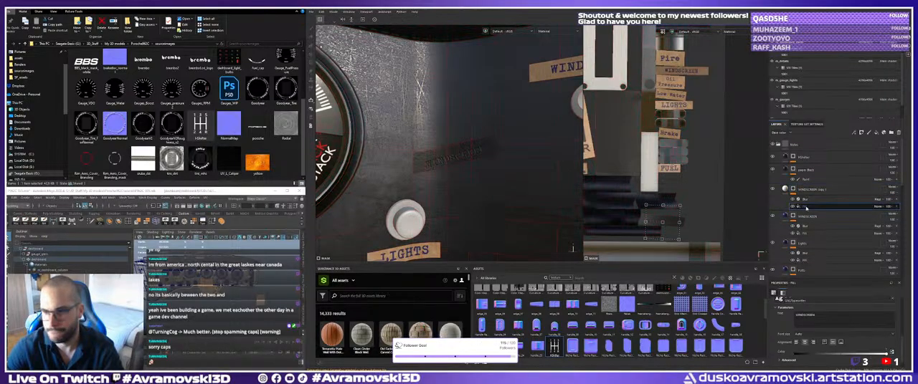
{"action": "double_click", "coordinate": [814, 316]}
{"action": "left_click", "coordinate": [785, 190]}
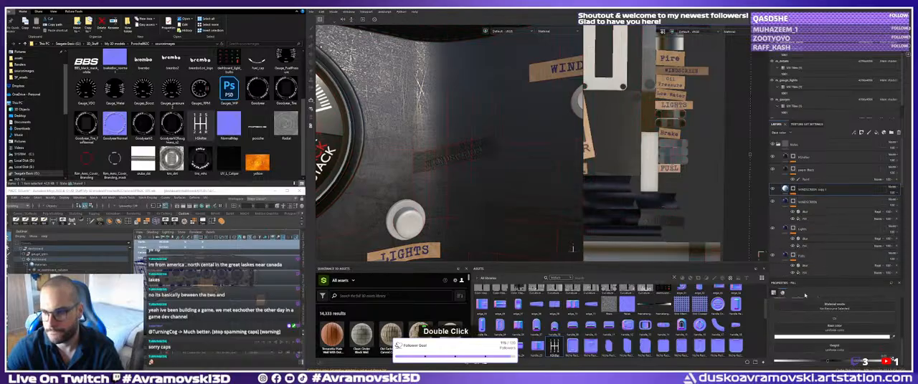
{"action": "scroll", "coordinate": [824, 323], "scroll_direction": "up", "scroll_amount": 2}
{"action": "scroll", "coordinate": [828, 324], "scroll_direction": "down", "scroll_amount": 3}
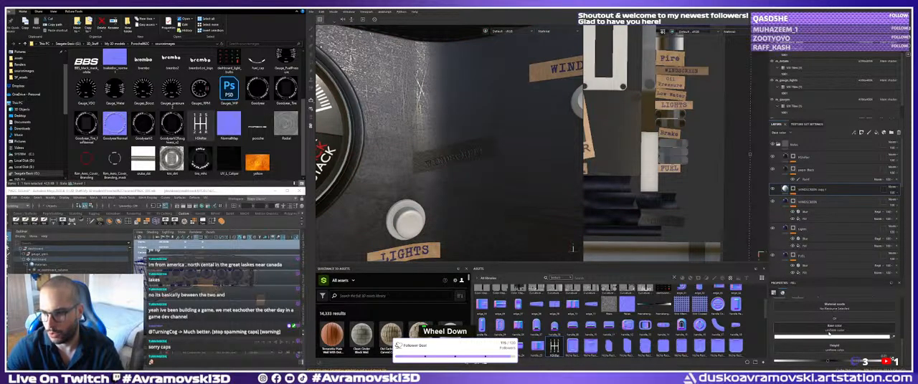
{"action": "scroll", "coordinate": [830, 332], "scroll_direction": "up", "scroll_amount": 1}
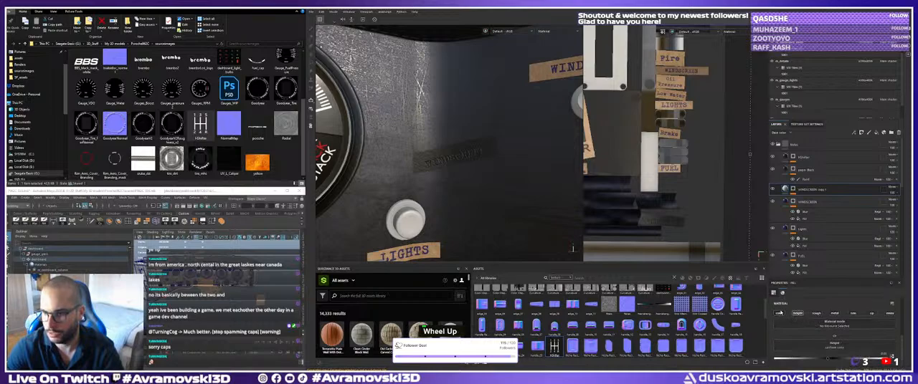
{"action": "left_click", "coordinate": [780, 314], "text": "alt"}
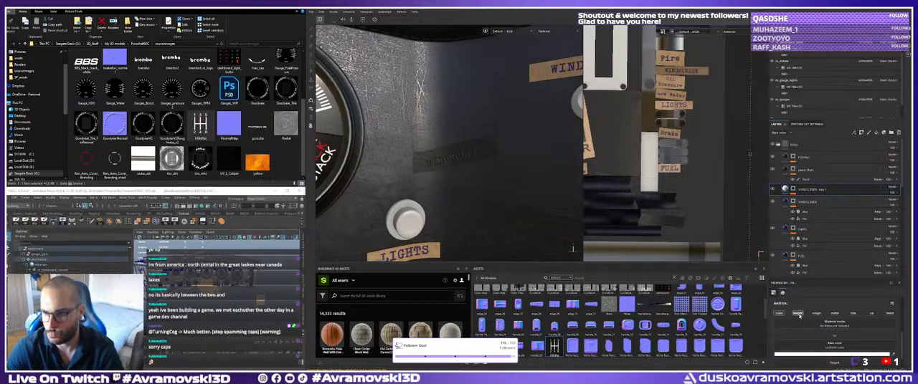
{"action": "left_click", "coordinate": [779, 314]}
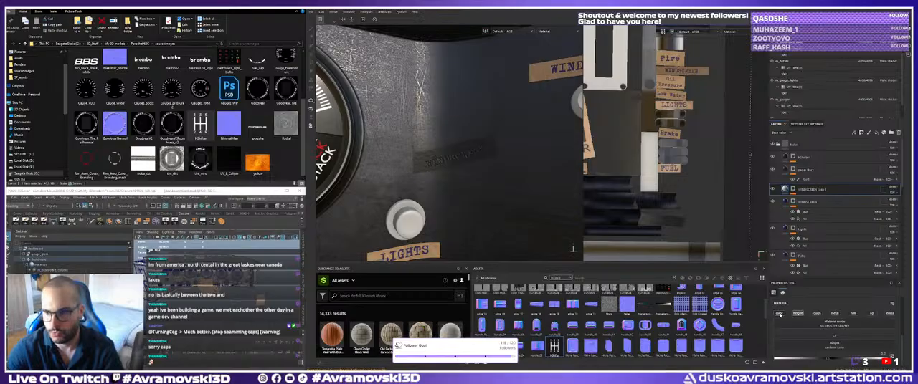
Inspect the text fill and blur settings in the copied WINDSCREEN layer's mask.
{"action": "left_click", "coordinate": [793, 189]}
{"action": "left_click", "coordinate": [793, 193]}
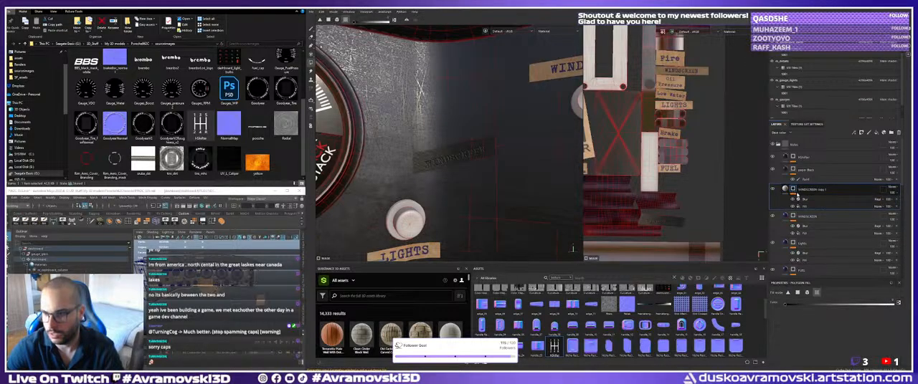
{"action": "left_click", "coordinate": [806, 206]}
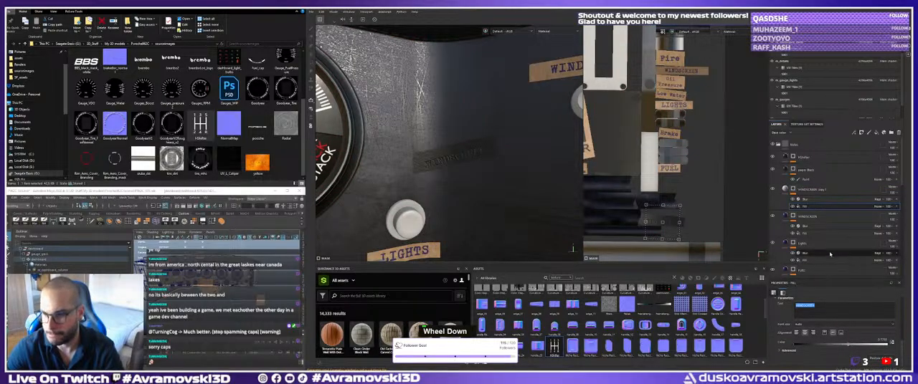
{"action": "left_click", "coordinate": [806, 201]}
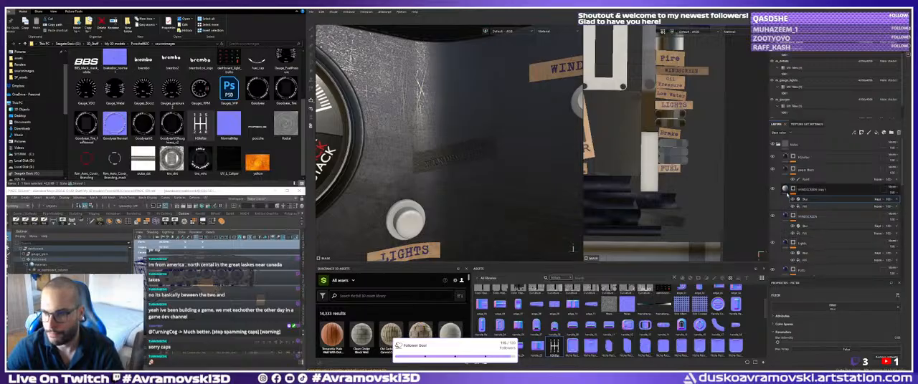
{"action": "key", "text": "Delete"}
{"action": "scroll", "coordinate": [809, 345], "scroll_direction": "down", "scroll_amount": 2}
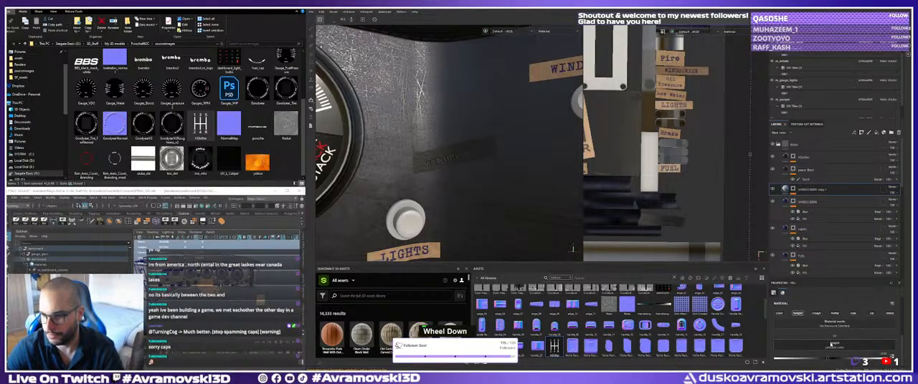
Turn the copied WINDSCREEN layer's colour channel back on, open its base colour and delete the layer.
{"action": "left_click", "coordinate": [780, 315]}
{"action": "left_click", "coordinate": [832, 354]}
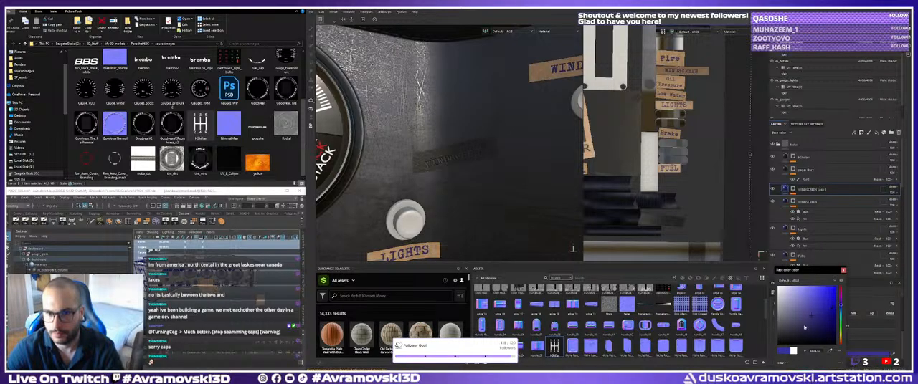
{"action": "left_click", "coordinate": [843, 270]}
{"action": "key", "text": "Delete"}
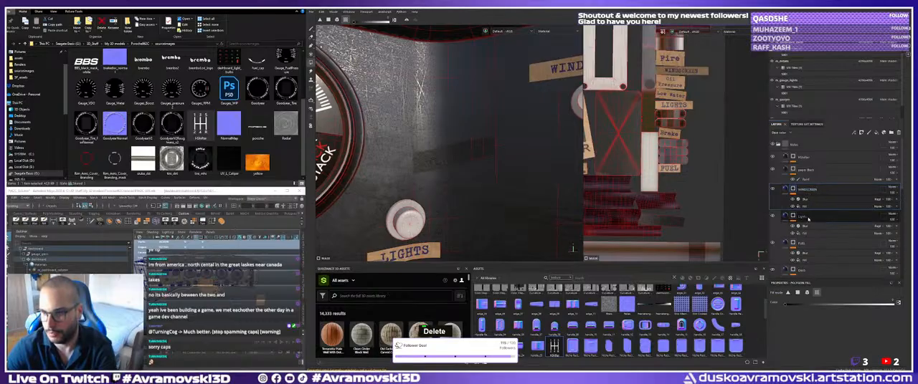
Add a new fill layer directly above the WINDSCREEN layer in the Notes folder.
{"action": "left_click", "coordinate": [808, 218]}
{"action": "left_click", "coordinate": [810, 190]}
{"action": "left_click", "coordinate": [876, 133]}
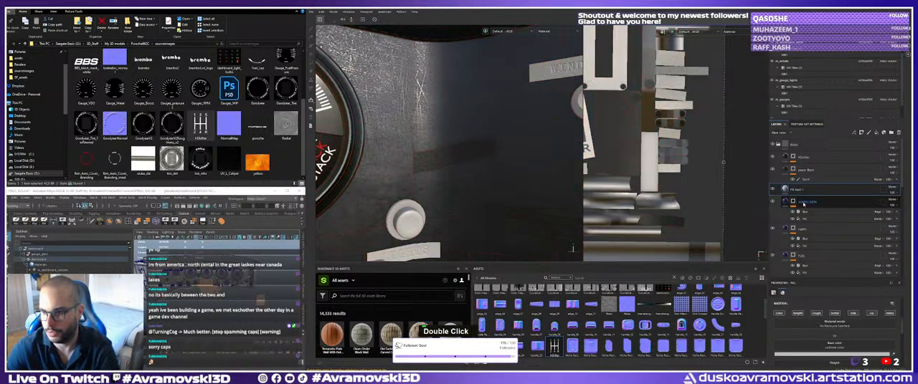
{"action": "right_click_drag", "start_coordinate": [688, 188], "coordinate": [658, 190], "text": "alt"}
{"action": "middle_click_drag", "start_coordinate": [658, 191], "coordinate": [686, 182], "text": "alt"}
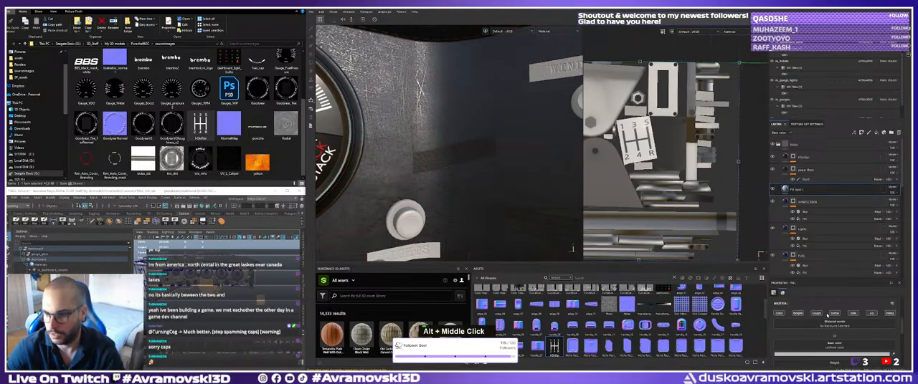
Give the new fill layer a black mask and add a fill effect to that mask.
{"action": "right_click", "coordinate": [793, 191]}
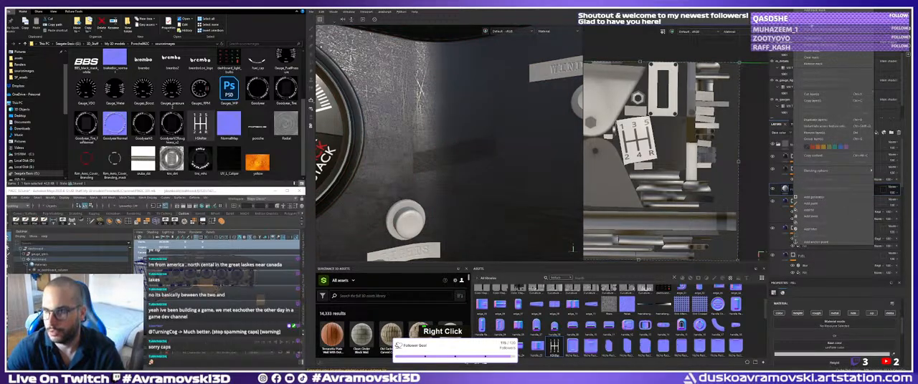
{"action": "left_click", "coordinate": [815, 11]}
{"action": "right_click", "coordinate": [803, 190]}
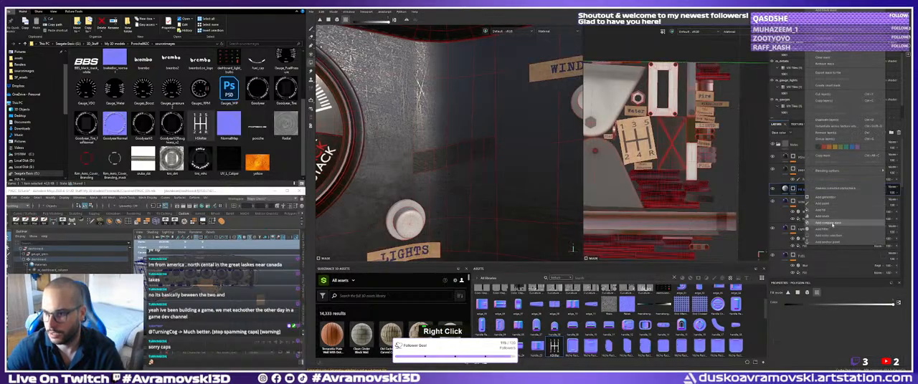
{"action": "left_click", "coordinate": [828, 211]}
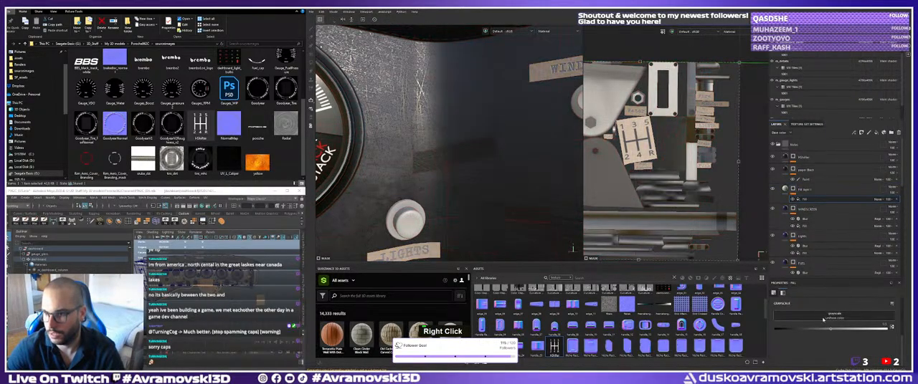
Assign the CourierPrime Bold font to the mask's fill and set its UV wrap to None.
{"action": "left_click", "coordinate": [830, 316]}
{"action": "scroll", "coordinate": [851, 301], "scroll_direction": "down", "scroll_amount": 2}
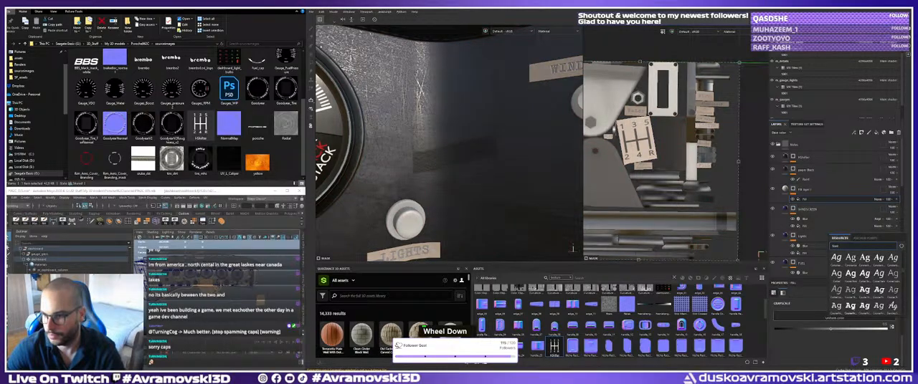
{"action": "left_click", "coordinate": [852, 306]}
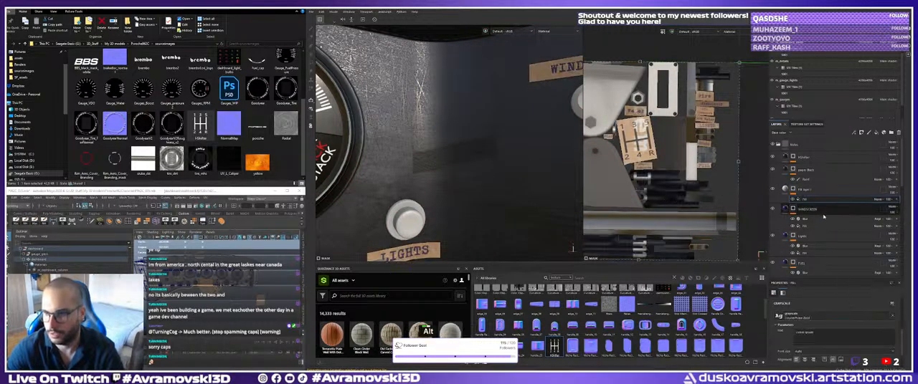
{"action": "scroll", "coordinate": [831, 323], "scroll_direction": "up", "scroll_amount": 2}
{"action": "left_click", "coordinate": [811, 327]}
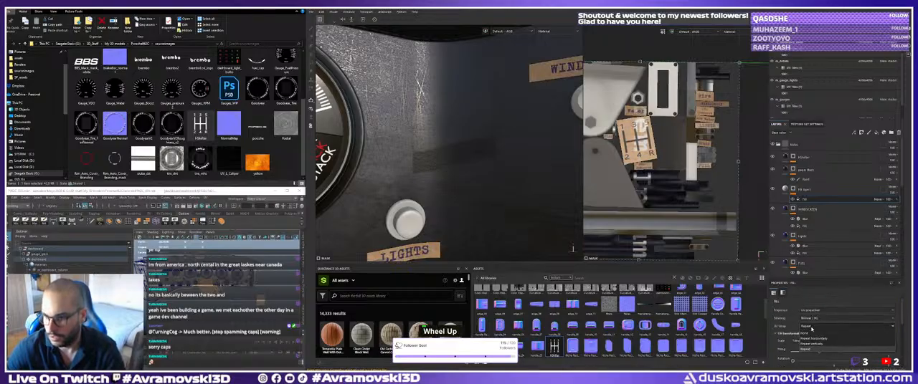
{"action": "left_click", "coordinate": [804, 333]}
Shrink the text fill in the UV view and move its layer above the black paper layer in the Notes folder.
{"action": "left_click_drag", "start_coordinate": [737, 162], "coordinate": [691, 162], "text": "shift"}
{"action": "left_click_drag", "start_coordinate": [707, 140], "coordinate": [714, 186]}
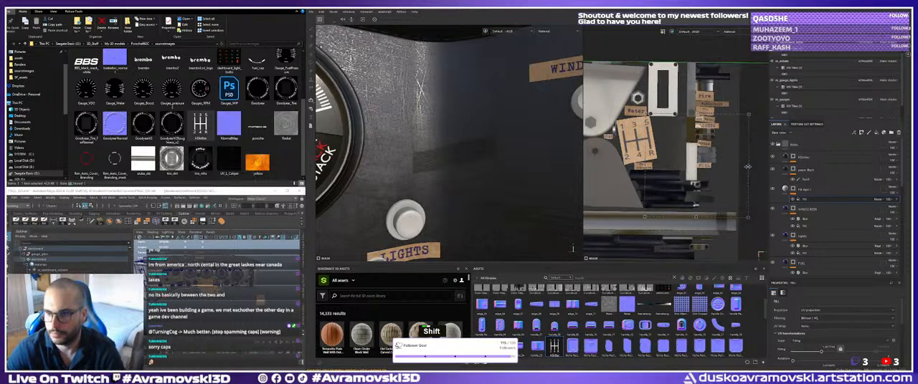
{"action": "left_click_drag", "start_coordinate": [747, 165], "coordinate": [711, 168], "text": "shift"}
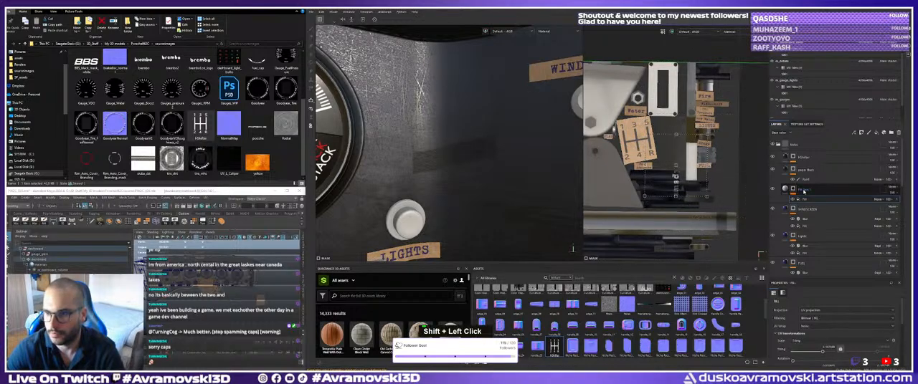
{"action": "left_click_drag", "start_coordinate": [804, 192], "coordinate": [803, 166]}
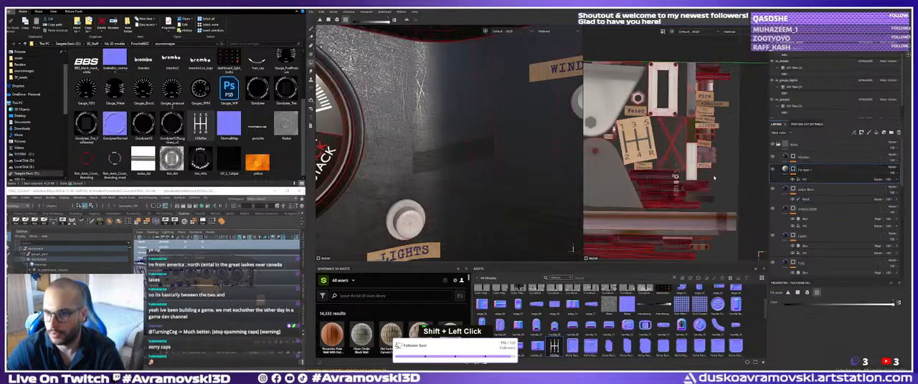
{"action": "left_click", "coordinate": [803, 179]}
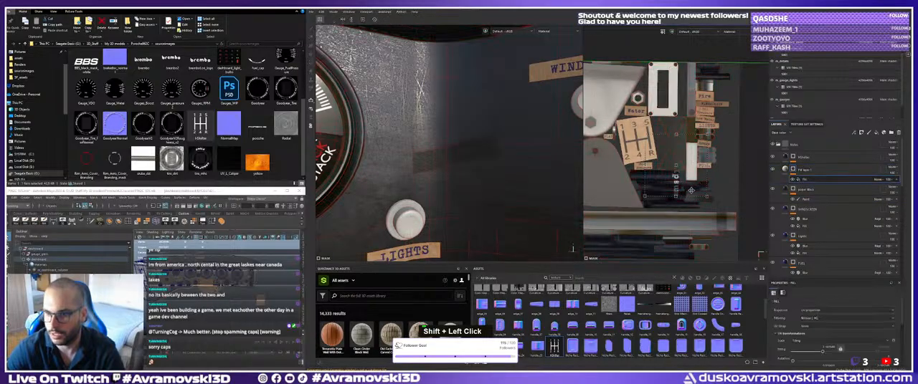
Rotate, scale and reposition the sample text so it runs upright along the dark tape piece.
{"action": "left_click_drag", "start_coordinate": [741, 167], "coordinate": [690, 139], "text": "shift"}
{"action": "left_click", "coordinate": [711, 174], "text": "shift"}
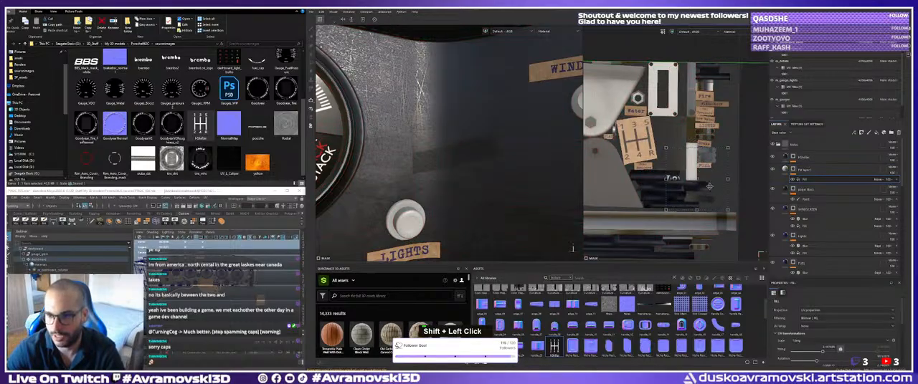
{"action": "left_click_drag", "start_coordinate": [709, 185], "coordinate": [654, 207], "text": "shift"}
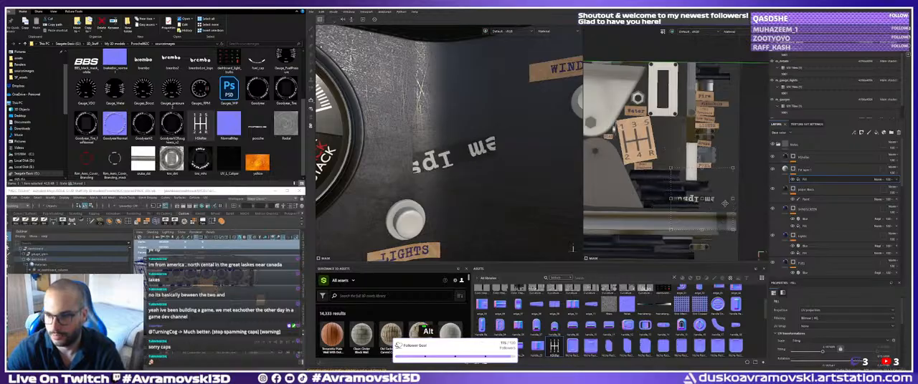
{"action": "left_click_drag", "start_coordinate": [745, 206], "coordinate": [701, 200], "text": "shift"}
{"action": "middle_click_drag", "start_coordinate": [704, 201], "coordinate": [693, 176], "text": "alt"}
{"action": "right_click_drag", "start_coordinate": [693, 178], "coordinate": [730, 207], "text": "alt"}
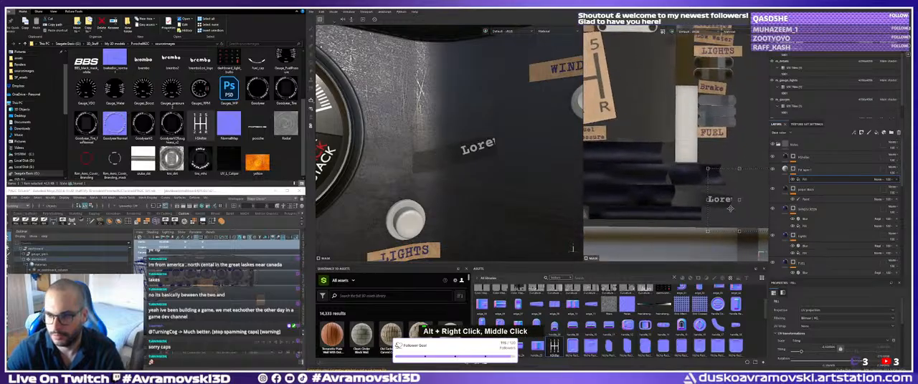
{"action": "left_click_drag", "start_coordinate": [718, 203], "coordinate": [680, 204]}
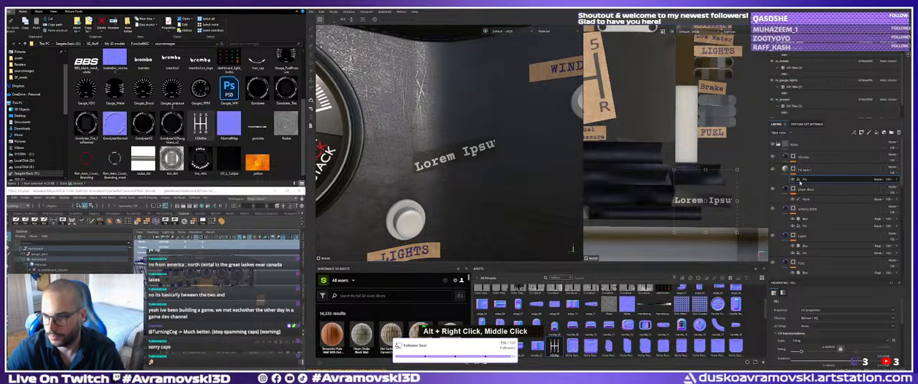
Replace the font fill's sample text with "Starting re".
{"action": "scroll", "coordinate": [805, 323], "scroll_direction": "down", "scroll_amount": 3}
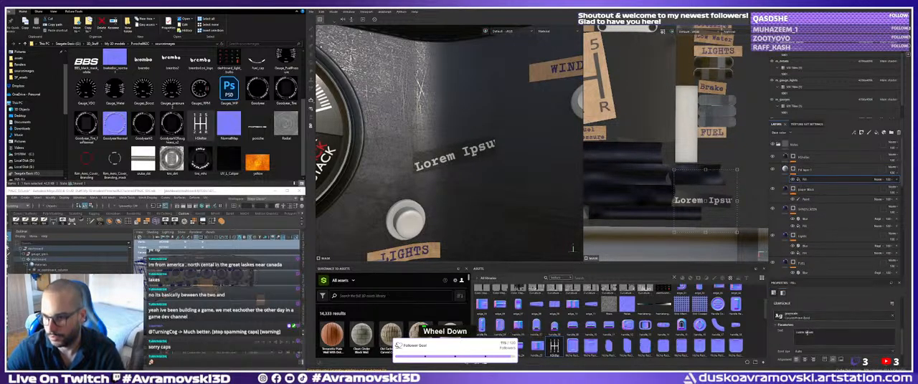
{"action": "type", "text": "Sra"}
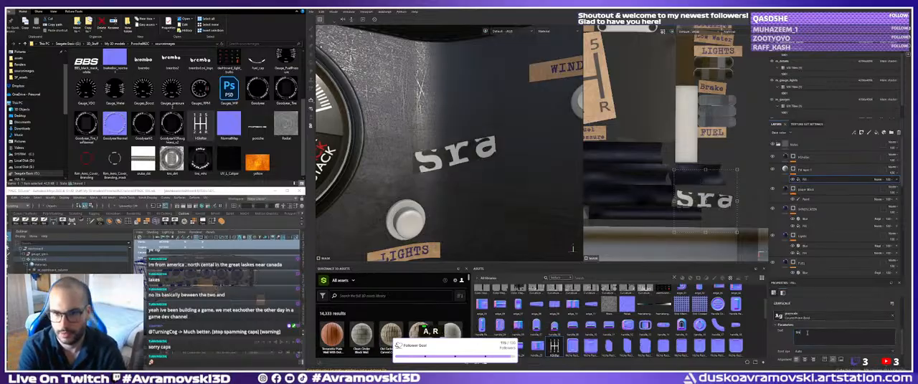
{"action": "key", "text": "BackSpace"}
{"action": "key", "text": "BackSpace"}
{"action": "type", "text": "tarting re"}
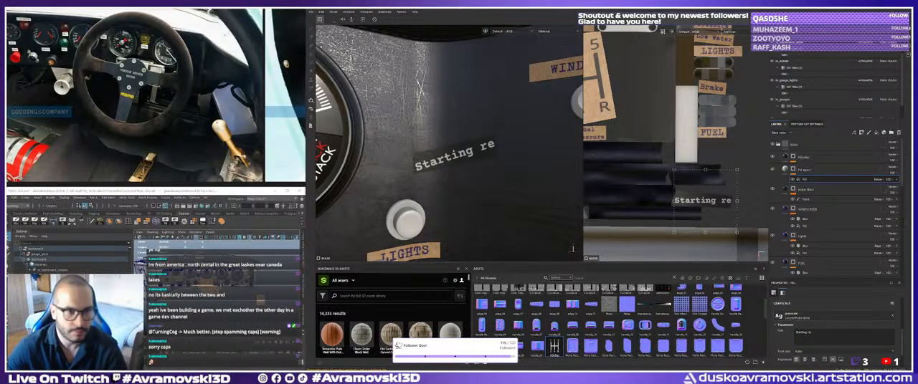
Check the starter label in the cockpit reference photos and complete the text as "Starting res.".
{"action": "middle_click_drag", "start_coordinate": [168, 96], "coordinate": [188, 85]}
{"action": "scroll", "coordinate": [162, 80], "scroll_direction": "down", "scroll_amount": 8}
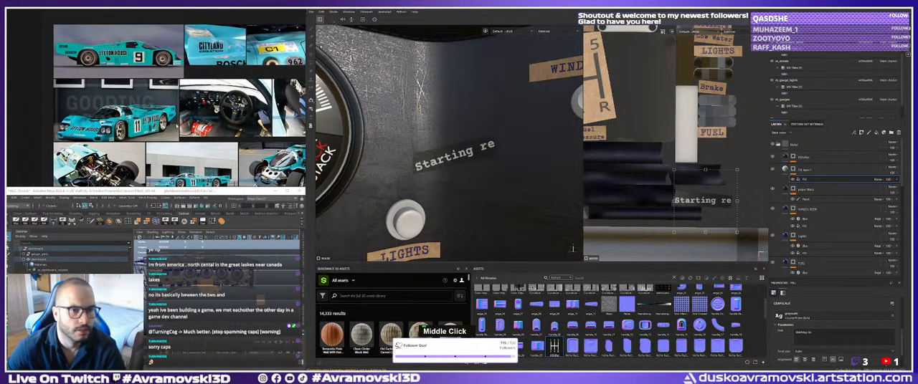
{"action": "scroll", "coordinate": [187, 85], "scroll_direction": "down", "scroll_amount": 4}
{"action": "scroll", "coordinate": [208, 107], "scroll_direction": "down", "scroll_amount": 5}
{"action": "middle_click_drag", "start_coordinate": [276, 118], "coordinate": [79, 122]}
{"action": "scroll", "coordinate": [139, 124], "scroll_direction": "up", "scroll_amount": 8}
{"action": "scroll", "coordinate": [164, 120], "scroll_direction": "up", "scroll_amount": 6}
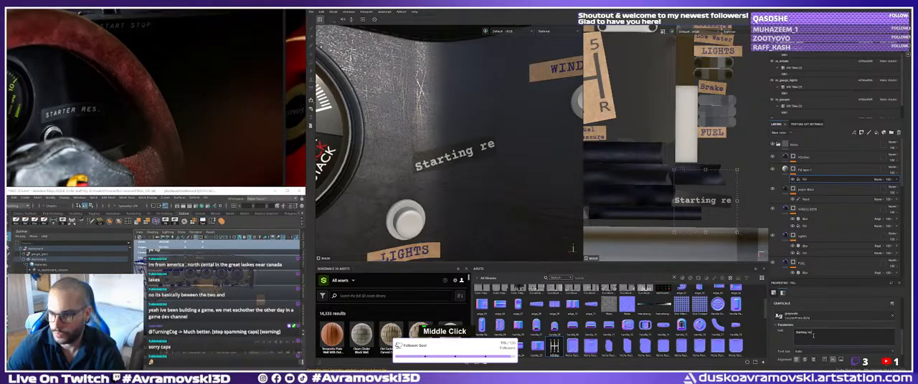
{"action": "type", "text": "s"}
Scale and tilt the "Starting res." lettering to follow the angle and length of the dark tape.
{"action": "right_click_drag", "start_coordinate": [685, 205], "coordinate": [686, 218], "text": "alt"}
{"action": "left_click_drag", "start_coordinate": [646, 202], "coordinate": [648, 198]}
{"action": "middle_click_drag", "start_coordinate": [740, 203], "coordinate": [710, 203], "text": "alt"}
{"action": "mouse_move", "coordinate": [737, 205]}
{"action": "left_mouse_down"}
{"action": "mouse_move", "coordinate": [711, 206]}
{"action": "mouse_move", "coordinate": [735, 208]}
{"action": "left_mouse_up"}
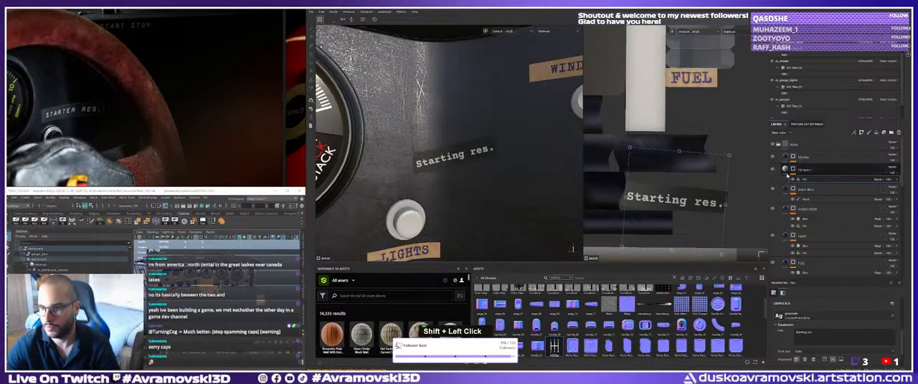
Restrict the lettering's fill layer to the colour and height channels and enter a height value.
{"action": "left_click", "coordinate": [803, 169]}
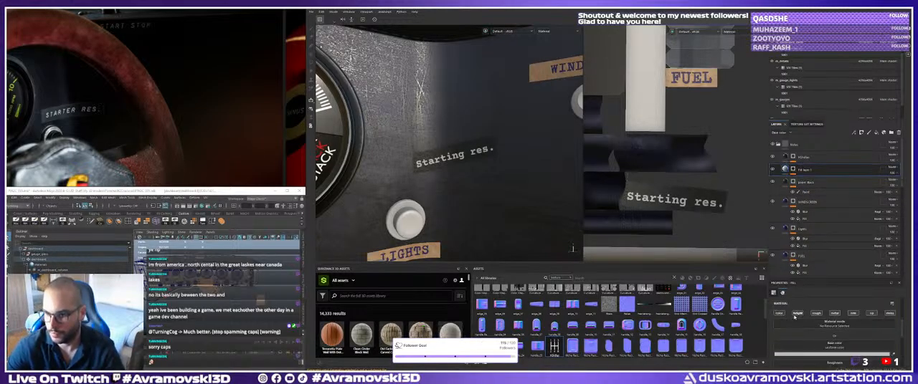
{"action": "left_click", "coordinate": [796, 314], "text": "alt"}
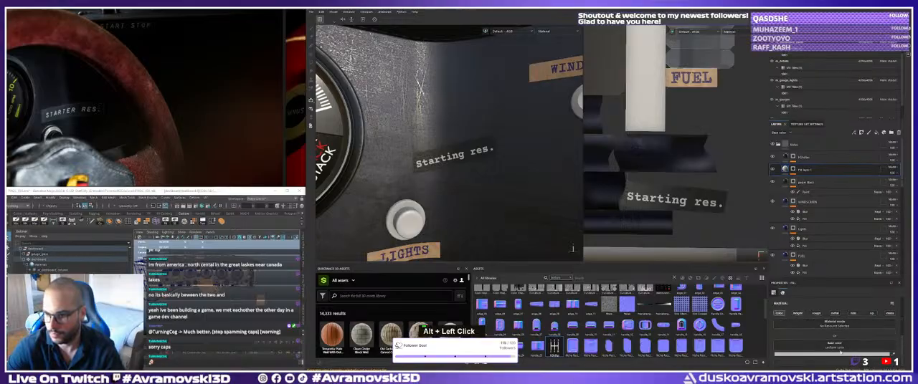
{"action": "scroll", "coordinate": [817, 337], "scroll_direction": "down", "scroll_amount": 2}
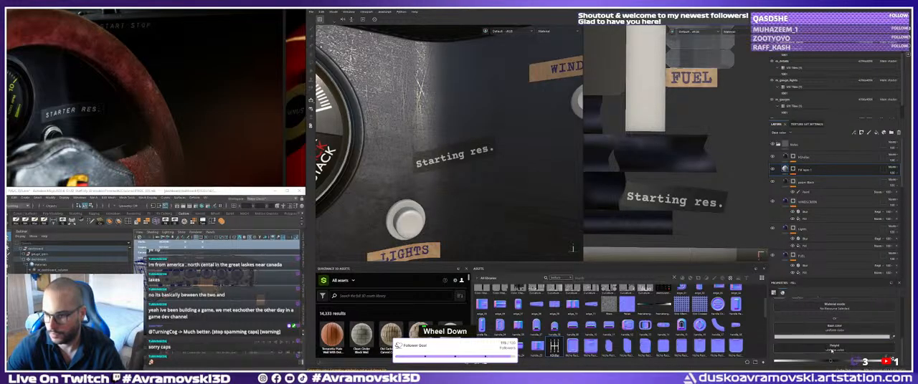
{"action": "type", "text": "0."}
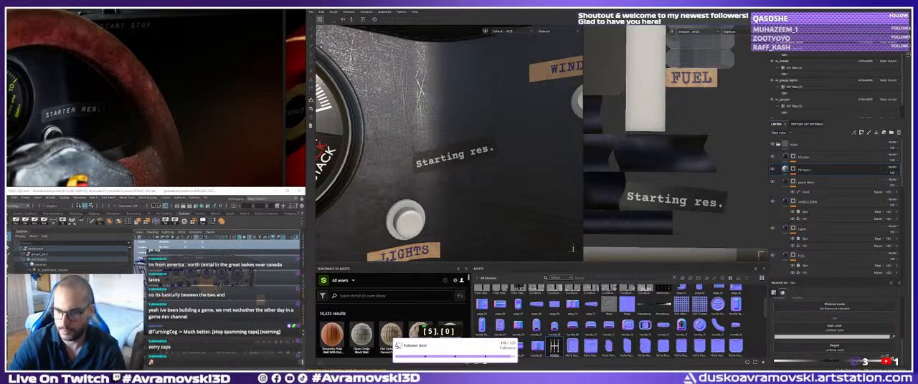
Check the lettering's relief on the dashboard and change its height to a negative value.
{"action": "left_click_drag", "start_coordinate": [458, 187], "coordinate": [486, 211], "text": "alt"}
{"action": "right_click_drag", "start_coordinate": [485, 210], "coordinate": [508, 170], "text": "alt"}
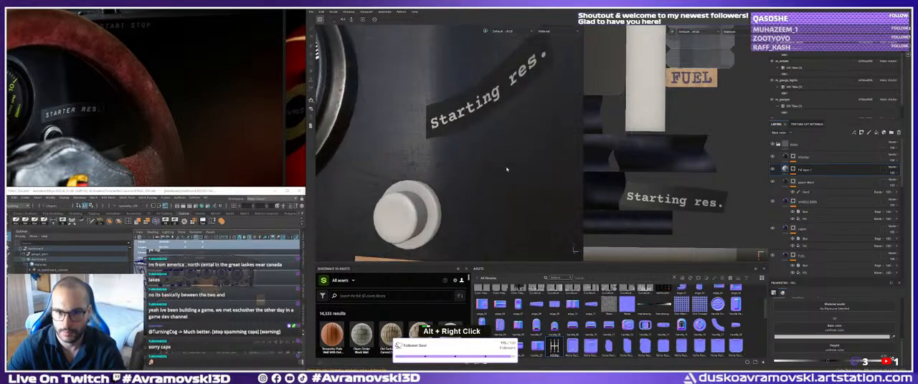
{"action": "middle_click_drag", "start_coordinate": [509, 170], "coordinate": [516, 203], "text": "alt"}
{"action": "left_click_drag", "start_coordinate": [452, 172], "coordinate": [477, 169], "text": "alt"}
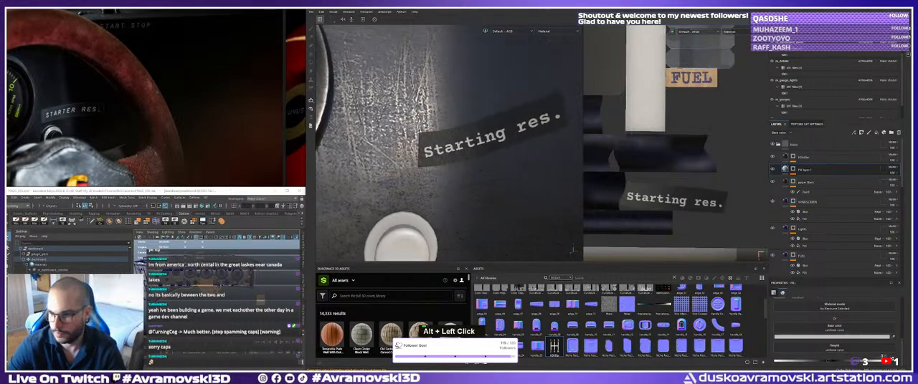
{"action": "type", "text": "-1"}
{"action": "key", "text": "Return"}
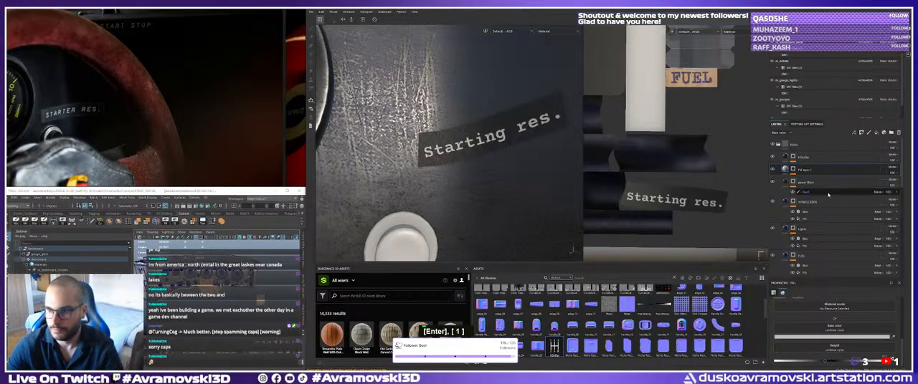
{"action": "left_click_drag", "start_coordinate": [517, 166], "coordinate": [542, 165], "text": "alt"}
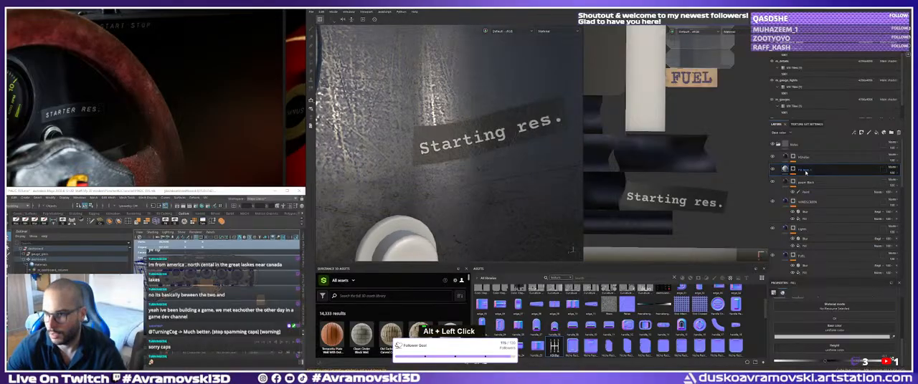
Add a Blur filter to the lettering layer's mask and set its intensity to 0.1.
{"action": "right_click", "coordinate": [794, 170]}
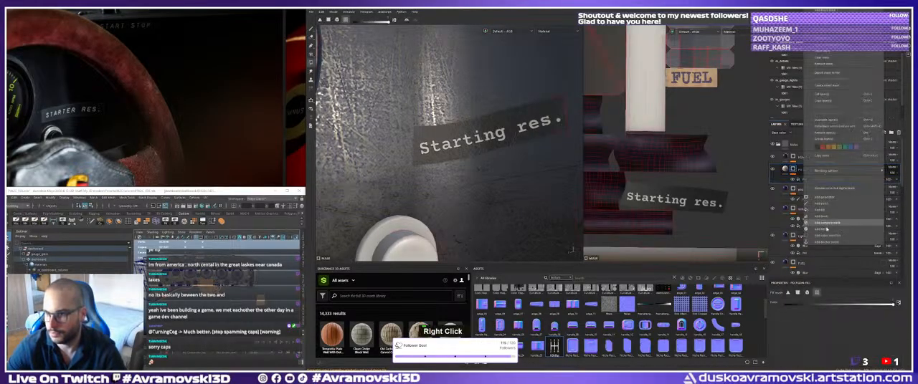
{"action": "left_click", "coordinate": [844, 227]}
{"action": "left_click", "coordinate": [845, 308]}
{"action": "left_click", "coordinate": [864, 237]}
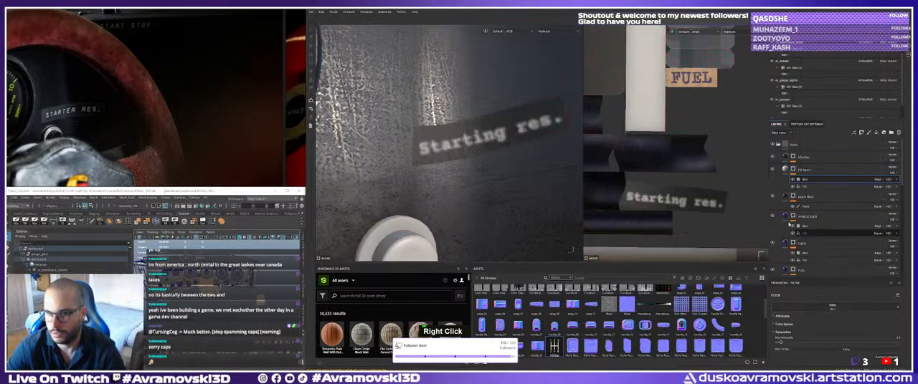
{"action": "type", "text": "0.1"}
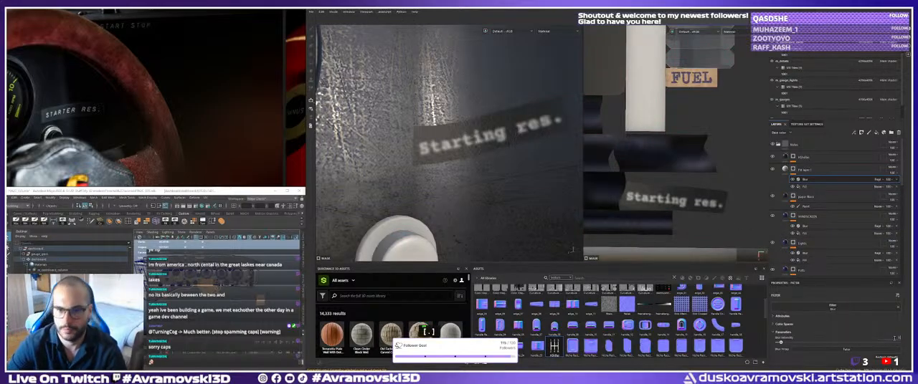
{"action": "key", "text": "Return"}
Examine the "Starting res." label against the gauges and the other dashboard labels from several distances.
{"action": "right_click_drag", "start_coordinate": [487, 140], "coordinate": [391, 159], "text": "alt"}
{"action": "left_click_drag", "start_coordinate": [391, 160], "coordinate": [416, 154], "text": "alt"}
{"action": "right_click_drag", "start_coordinate": [416, 154], "coordinate": [383, 158], "text": "alt"}
{"action": "left_click_drag", "start_coordinate": [384, 158], "coordinate": [406, 152], "text": "alt"}
{"action": "middle_click_drag", "start_coordinate": [406, 152], "coordinate": [409, 152], "text": "alt"}
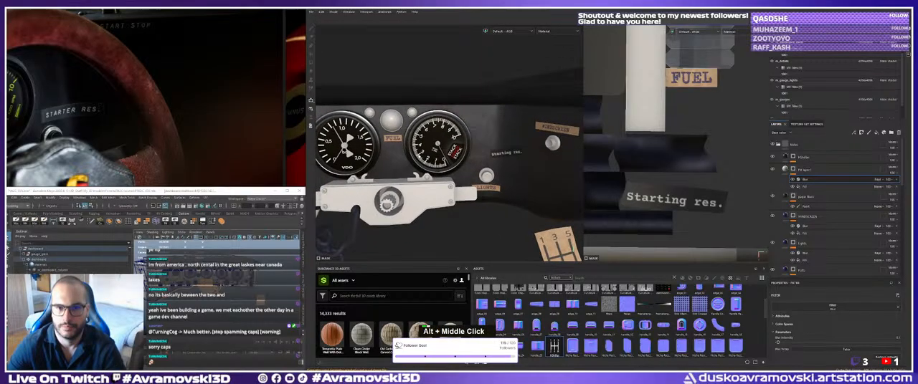
{"action": "left_click_drag", "start_coordinate": [408, 152], "coordinate": [454, 176], "text": "alt"}
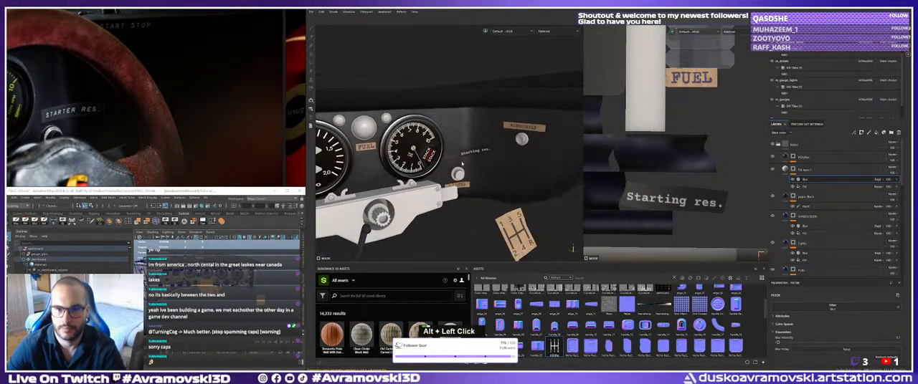
{"action": "right_click_drag", "start_coordinate": [454, 176], "coordinate": [490, 182], "text": "alt"}
{"action": "left_click_drag", "start_coordinate": [491, 183], "coordinate": [481, 189], "text": "alt"}
{"action": "middle_click_drag", "start_coordinate": [481, 189], "coordinate": [486, 188], "text": "alt"}
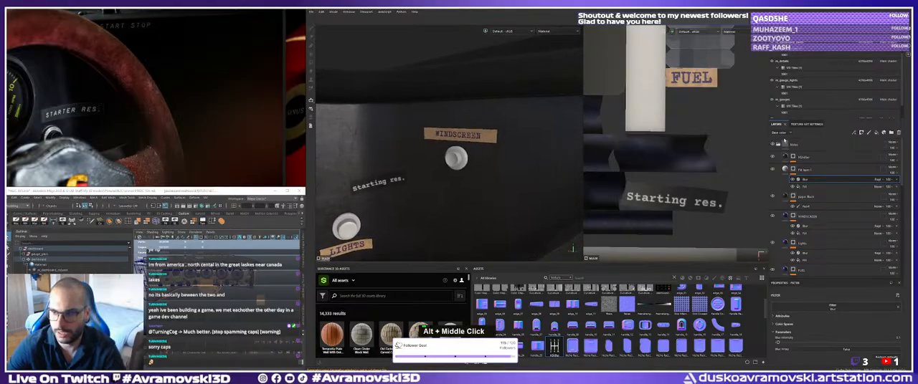
Collapse the Notes folder and examine the screwed display box below the VDO gauge.
{"action": "left_click", "coordinate": [778, 145]}
{"action": "right_click_drag", "start_coordinate": [506, 198], "coordinate": [400, 173], "text": "alt"}
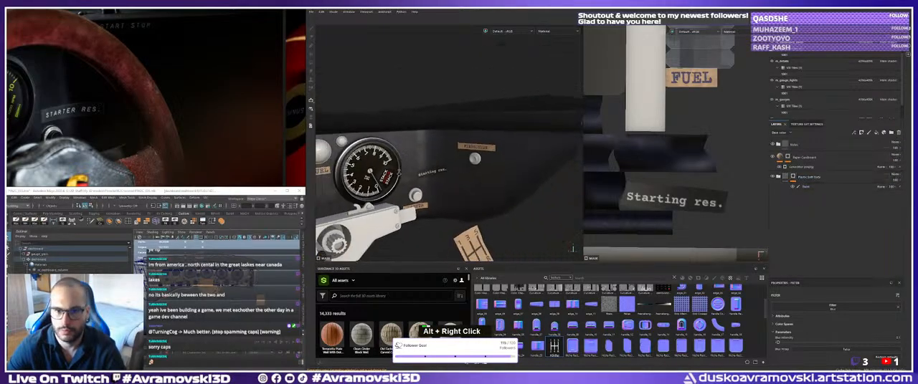
{"action": "left_click_drag", "start_coordinate": [399, 173], "coordinate": [422, 185], "text": "alt"}
{"action": "middle_click_drag", "start_coordinate": [421, 185], "coordinate": [435, 156], "text": "alt"}
{"action": "left_click_drag", "start_coordinate": [435, 155], "coordinate": [439, 147], "text": "alt"}
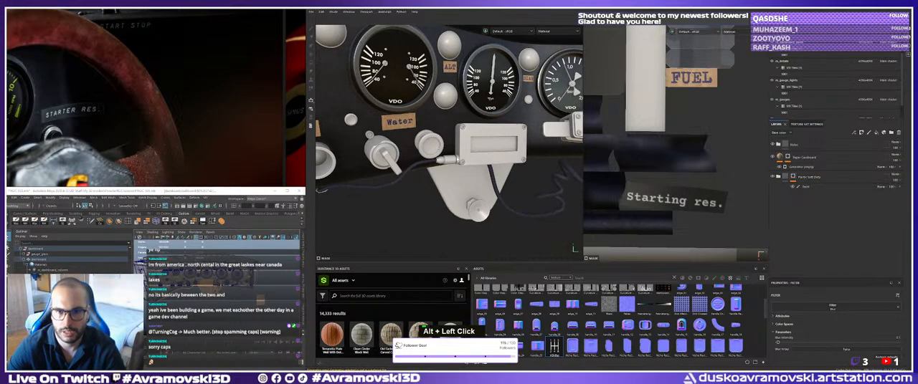
{"action": "right_click_drag", "start_coordinate": [439, 147], "coordinate": [455, 152], "text": "alt"}
{"action": "left_click_drag", "start_coordinate": [455, 152], "coordinate": [464, 155], "text": "alt"}
{"action": "middle_click_drag", "start_coordinate": [465, 155], "coordinate": [473, 157], "text": "alt"}
{"action": "left_click_drag", "start_coordinate": [474, 157], "coordinate": [477, 158], "text": "alt"}
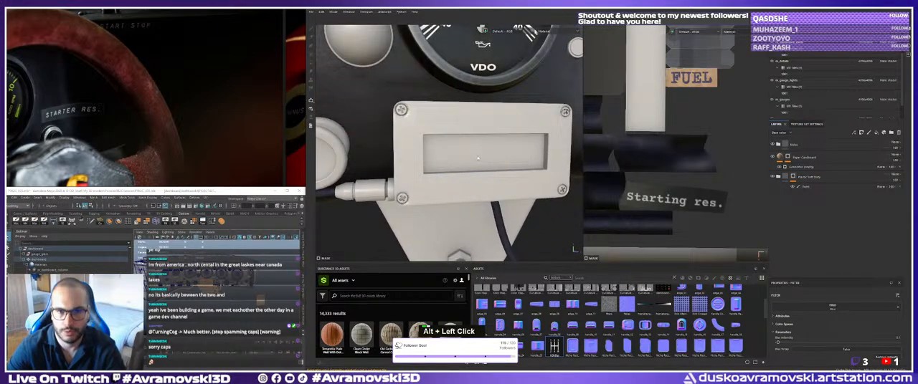
{"action": "middle_click_drag", "start_coordinate": [477, 158], "coordinate": [451, 157], "text": "alt"}
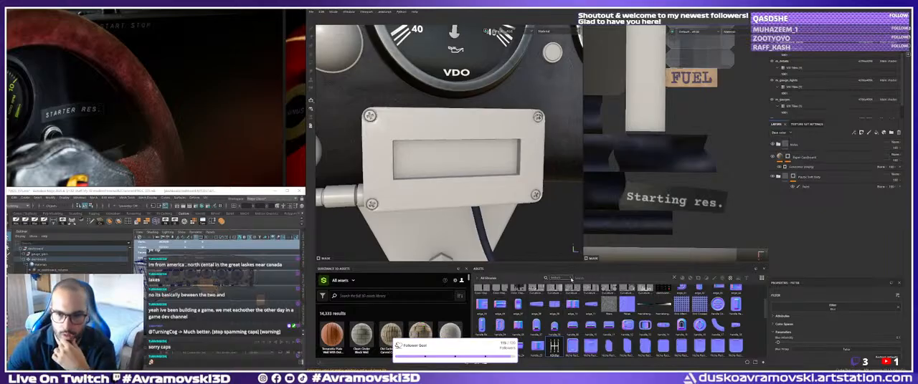
Limit the asset library to materials and search for "metal" for the display box.
{"action": "left_click", "coordinate": [571, 279]}
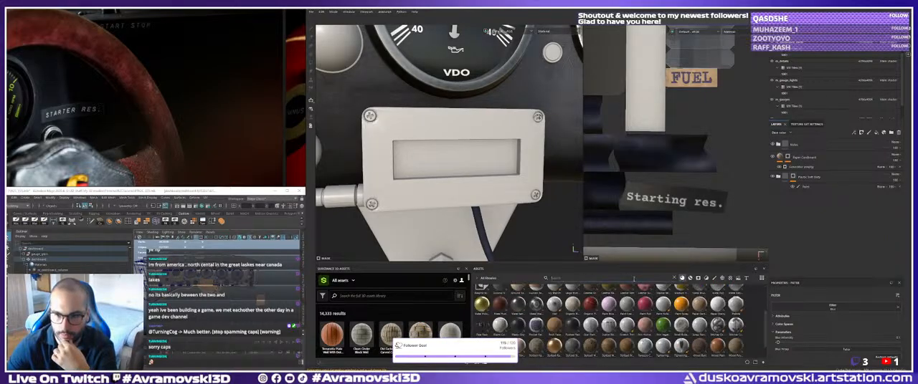
{"action": "type", "text": "metal"}
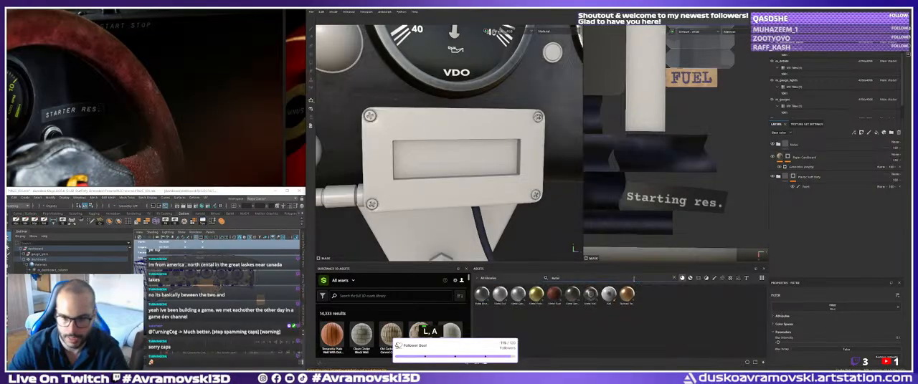
{"action": "left_click_drag", "start_coordinate": [456, 179], "coordinate": [488, 176], "text": "alt"}
{"action": "right_click_drag", "start_coordinate": [489, 176], "coordinate": [479, 176], "text": "alt"}
{"action": "middle_click_drag", "start_coordinate": [479, 177], "coordinate": [491, 179], "text": "alt"}
{"action": "right_click_drag", "start_coordinate": [491, 179], "coordinate": [497, 185], "text": "alt"}
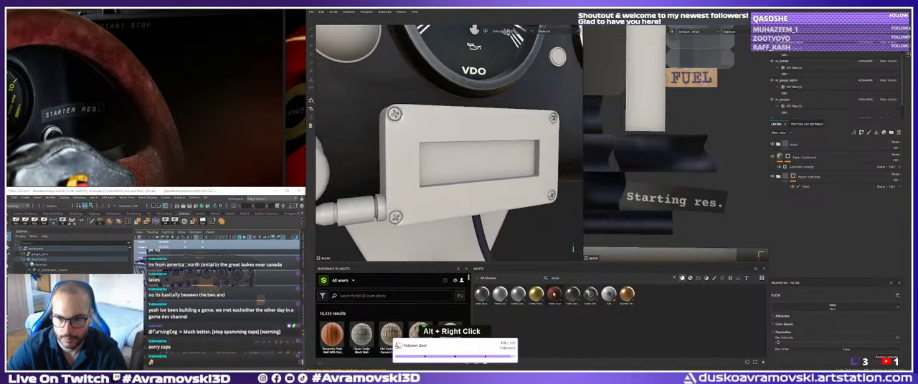
Try Metal Sandblasted and another metal material from the library on the display box, undoing each trial.
{"action": "left_click_drag", "start_coordinate": [572, 295], "coordinate": [421, 164]}
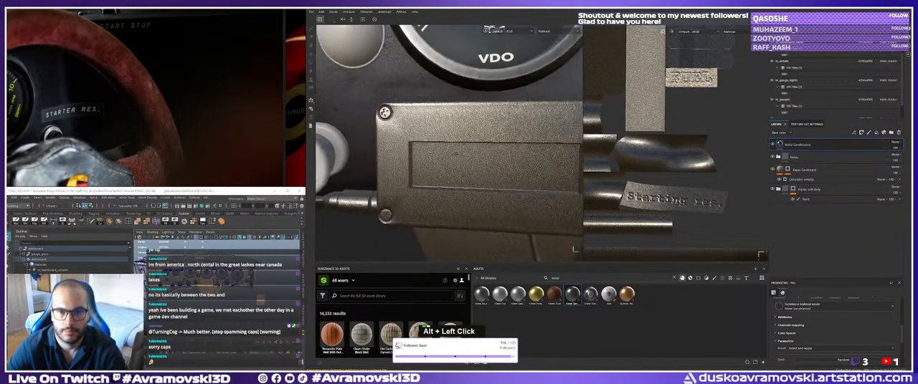
{"action": "key", "text": "ctrl+z"}
{"action": "left_click_drag", "start_coordinate": [518, 293], "coordinate": [434, 164]}
{"action": "key", "text": "ctrl+z"}
{"action": "mouse_move", "coordinate": [402, 169]}
{"action": "left_mouse_down"}
{"action": "mouse_move", "coordinate": [351, 158]}
{"action": "mouse_move", "coordinate": [382, 154]}
{"action": "mouse_move", "coordinate": [366, 165]}
{"action": "mouse_move", "coordinate": [349, 159]}
{"action": "left_mouse_up"}
{"action": "middle_click_drag", "start_coordinate": [348, 159], "coordinate": [331, 153], "text": "alt"}
{"action": "left_click_drag", "start_coordinate": [331, 153], "coordinate": [312, 143], "text": "alt"}
{"action": "key", "text": "ctrl+z"}
Try the Metal Sandblasted material on the display box once more, inspect it and undo it.
{"action": "mouse_move", "coordinate": [572, 294]}
{"action": "left_mouse_down"}
{"action": "mouse_move", "coordinate": [518, 182]}
{"action": "mouse_move", "coordinate": [534, 147]}
{"action": "left_mouse_up"}
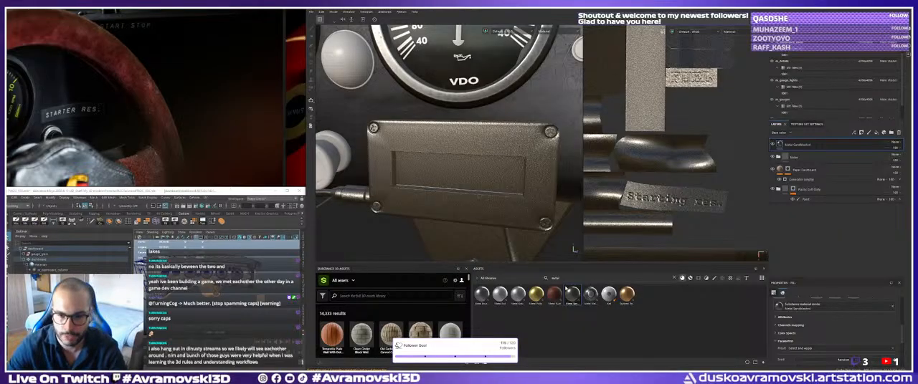
{"action": "double_click", "coordinate": [556, 278]}
{"action": "left_click_drag", "start_coordinate": [523, 235], "coordinate": [500, 181], "text": "alt"}
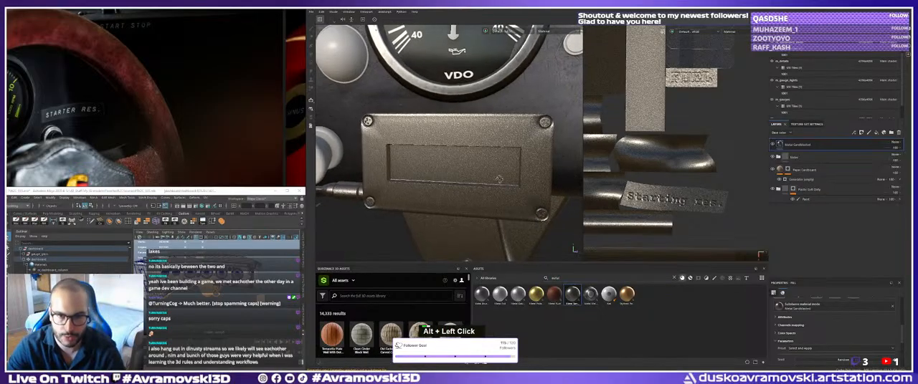
{"action": "key", "text": "ctrl+z"}
Switch the asset library to smart materials while keeping the "metal" search.
{"action": "left_click", "coordinate": [690, 278]}
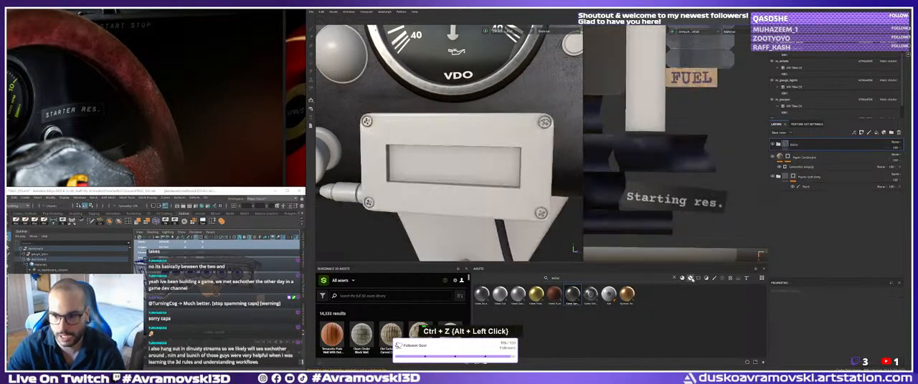
{"action": "double_click", "coordinate": [556, 278]}
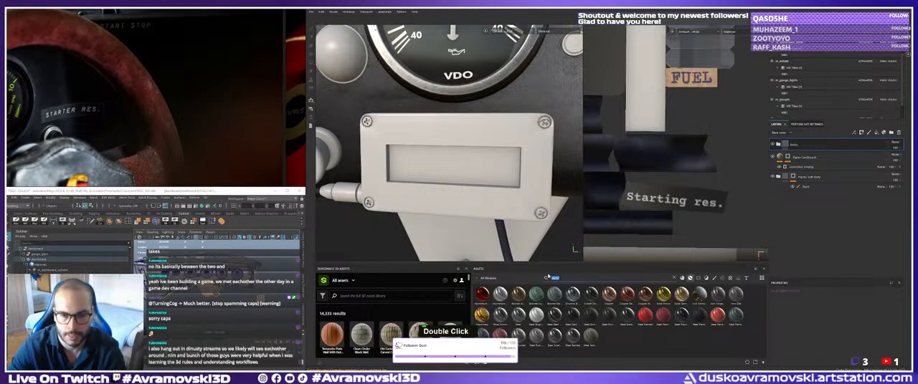
Try the Steel Scratched smart material on the display box, inspect it from several angles and undo it.
{"action": "left_click_drag", "start_coordinate": [555, 333], "coordinate": [502, 172]}
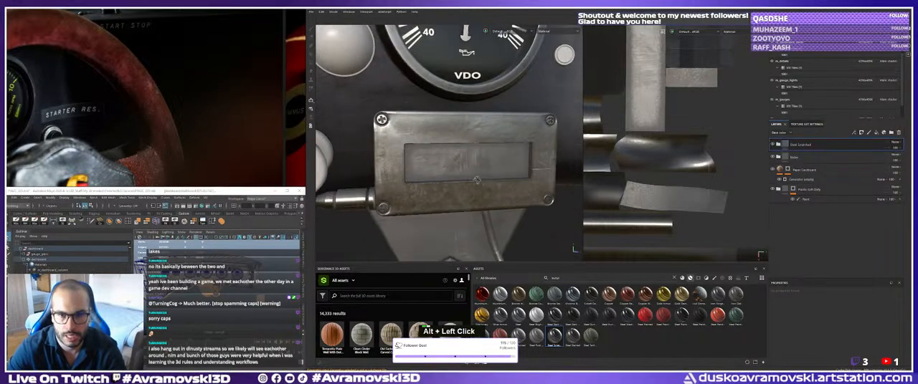
{"action": "middle_click_drag", "start_coordinate": [502, 172], "coordinate": [477, 177], "text": "alt"}
{"action": "left_click_drag", "start_coordinate": [476, 178], "coordinate": [452, 180], "text": "alt"}
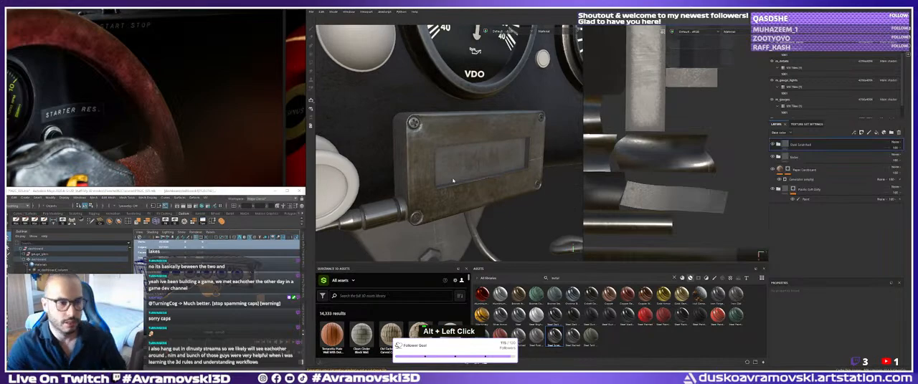
{"action": "key", "text": "ctrl+z"}
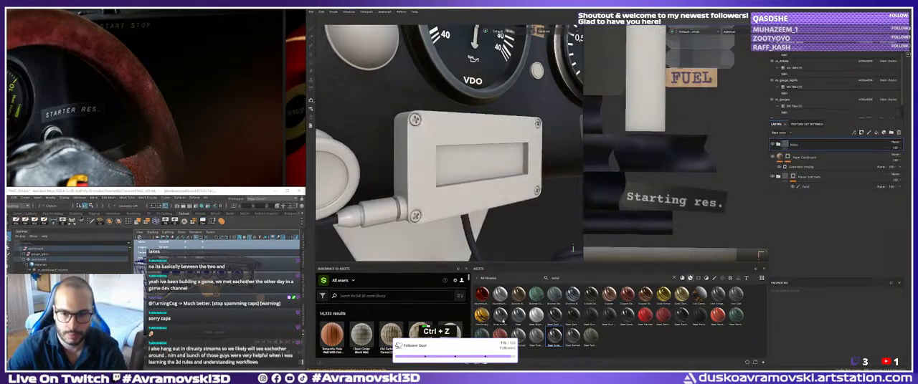
Add the Silver Armor smart material to the layer stack and inspect it on the display box.
{"action": "left_click_drag", "start_coordinate": [502, 322], "coordinate": [449, 184]}
{"action": "middle_click_drag", "start_coordinate": [448, 184], "coordinate": [424, 174], "text": "alt"}
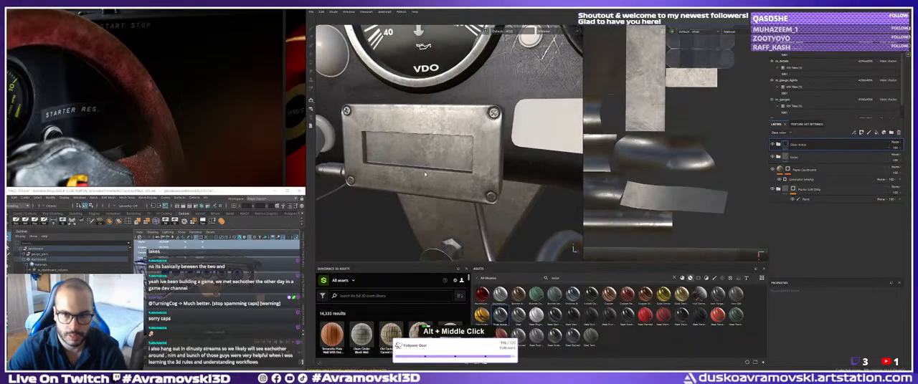
{"action": "left_click_drag", "start_coordinate": [424, 174], "coordinate": [460, 164], "text": "alt"}
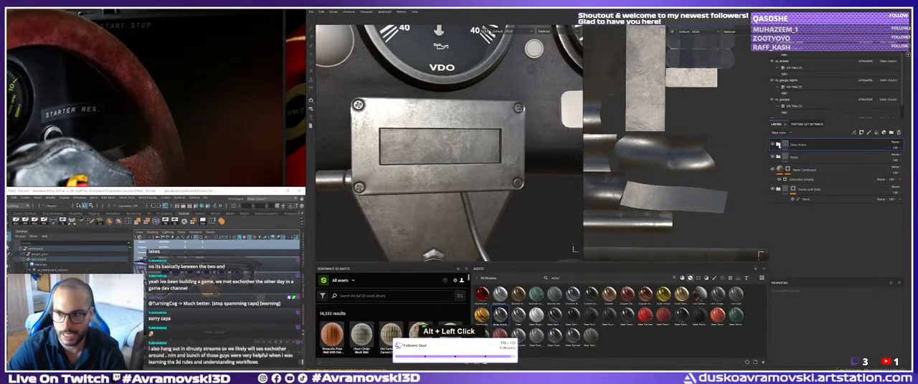
Expand the Silver Armor folder and tint the Base layer's base color a muted warm orange-brown.
{"action": "left_click", "coordinate": [778, 145]}
{"action": "left_click", "coordinate": [793, 239]}
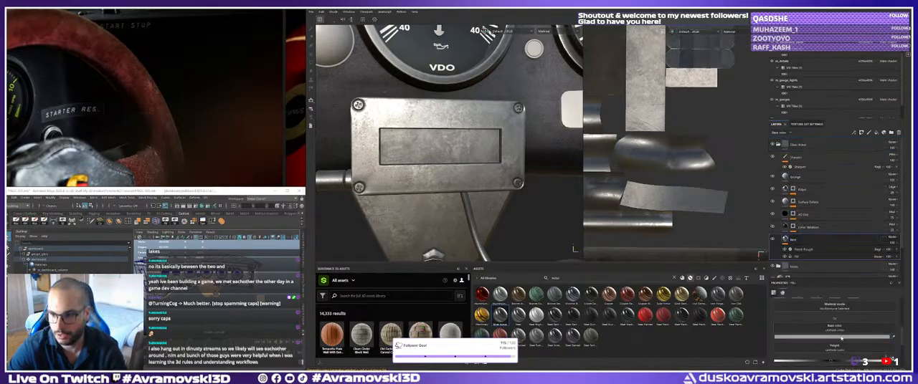
{"action": "left_click", "coordinate": [833, 336]}
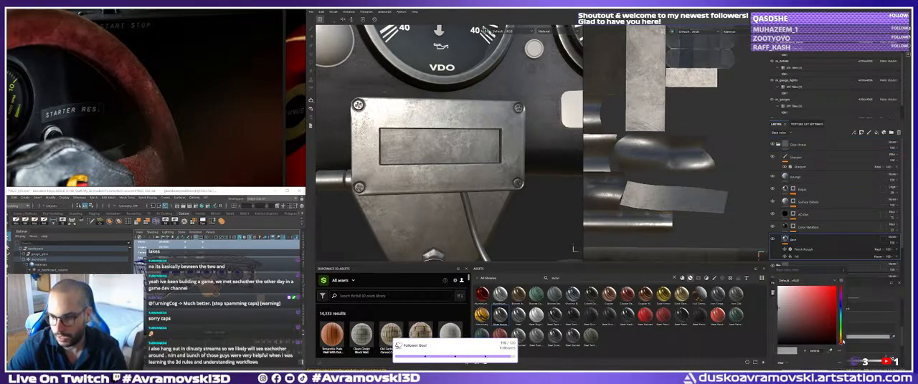
{"action": "mouse_move", "coordinate": [841, 342]}
{"action": "left_mouse_down"}
{"action": "mouse_move", "coordinate": [840, 329]}
{"action": "mouse_move", "coordinate": [840, 343]}
{"action": "left_mouse_up"}
{"action": "left_click", "coordinate": [792, 312]}
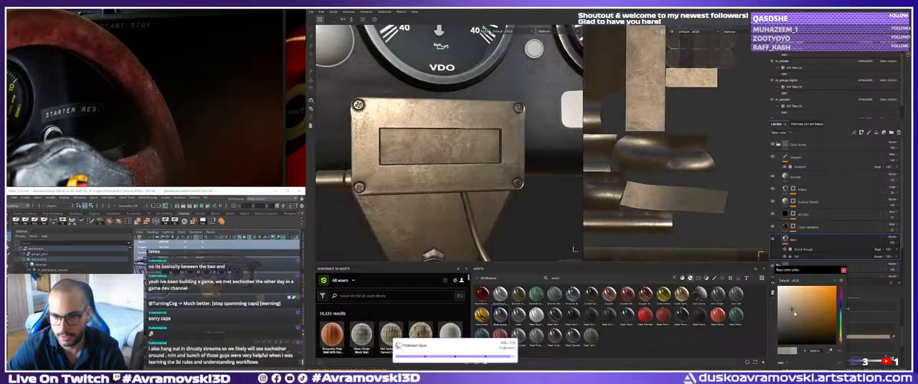
Desaturate the Base layer's base color to a light, barely warm grey.
{"action": "left_click_drag", "start_coordinate": [401, 172], "coordinate": [446, 159], "text": "alt"}
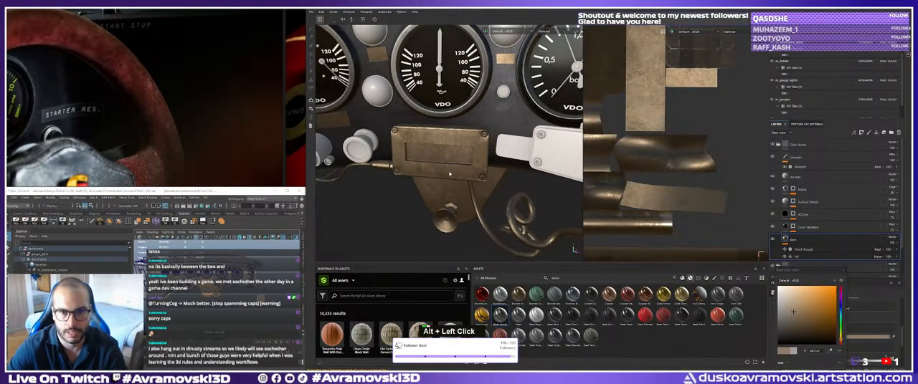
{"action": "middle_click_drag", "start_coordinate": [446, 159], "coordinate": [435, 176], "text": "alt"}
{"action": "left_click_drag", "start_coordinate": [434, 176], "coordinate": [450, 185], "text": "alt"}
{"action": "right_click_drag", "start_coordinate": [450, 185], "coordinate": [459, 189], "text": "alt"}
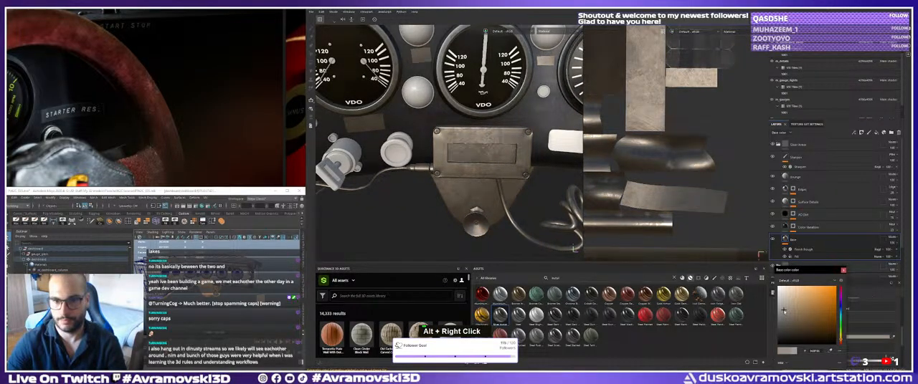
{"action": "left_click_drag", "start_coordinate": [783, 311], "coordinate": [781, 310]}
Examine the tinted metal on the display box and bracket from several angles and distances.
{"action": "middle_click_drag", "start_coordinate": [512, 170], "coordinate": [498, 169], "text": "alt"}
{"action": "left_click_drag", "start_coordinate": [498, 169], "coordinate": [491, 162], "text": "alt"}
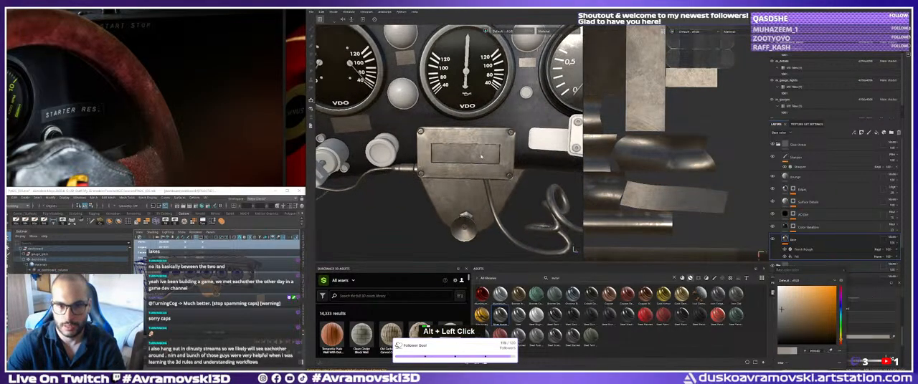
{"action": "middle_click_drag", "start_coordinate": [491, 162], "coordinate": [459, 153], "text": "alt"}
{"action": "right_click_drag", "start_coordinate": [459, 153], "coordinate": [469, 155], "text": "alt"}
{"action": "middle_click_drag", "start_coordinate": [469, 155], "coordinate": [469, 150], "text": "alt"}
{"action": "left_click_drag", "start_coordinate": [469, 151], "coordinate": [468, 145], "text": "alt"}
{"action": "middle_click_drag", "start_coordinate": [468, 145], "coordinate": [468, 142], "text": "alt"}
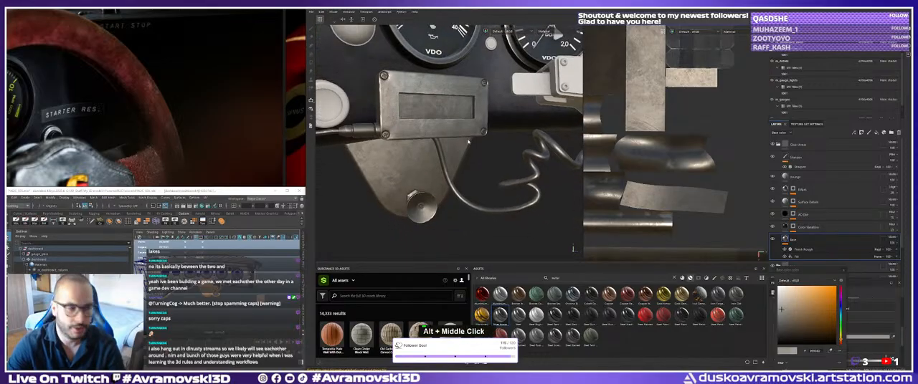
{"action": "left_click_drag", "start_coordinate": [468, 142], "coordinate": [469, 145], "text": "alt"}
{"action": "middle_click_drag", "start_coordinate": [469, 145], "coordinate": [478, 157], "text": "alt"}
{"action": "left_click_drag", "start_coordinate": [478, 157], "coordinate": [483, 162], "text": "alt"}
{"action": "middle_click_drag", "start_coordinate": [482, 161], "coordinate": [484, 162], "text": "alt"}
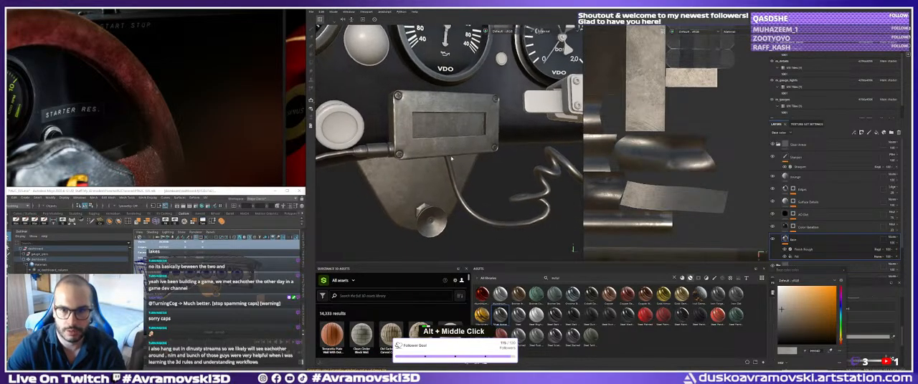
{"action": "left_click_drag", "start_coordinate": [484, 162], "coordinate": [489, 163], "text": "alt"}
Collapse the Silver Armor folder and select it in the layer stack.
{"action": "right_click", "coordinate": [793, 244]}
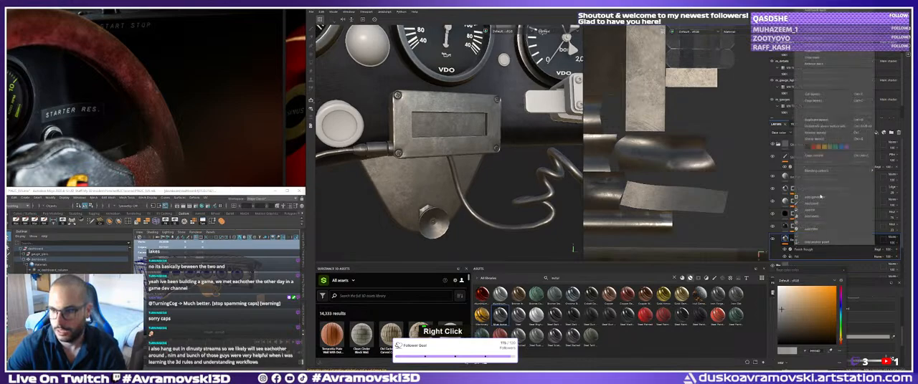
{"action": "left_click", "coordinate": [788, 241]}
{"action": "left_click", "coordinate": [778, 144]}
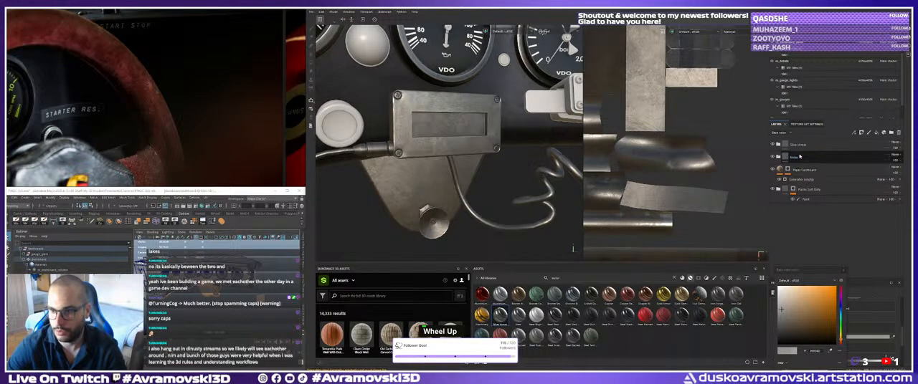
{"action": "left_click", "coordinate": [798, 146]}
{"action": "right_click", "coordinate": [800, 147]}
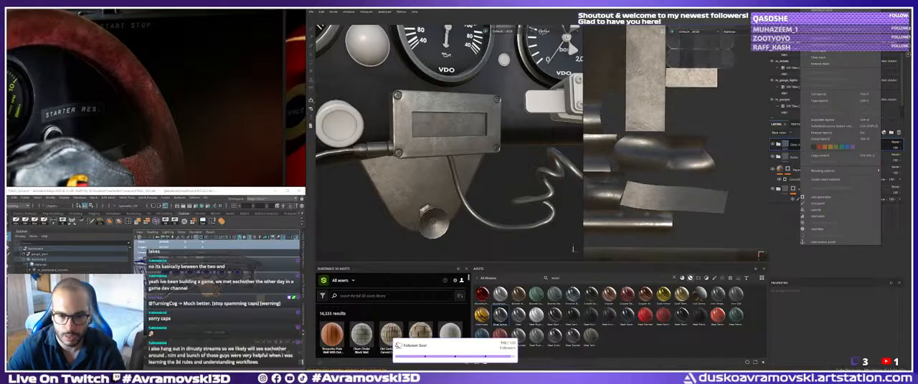
{"action": "key", "text": "Escape"}
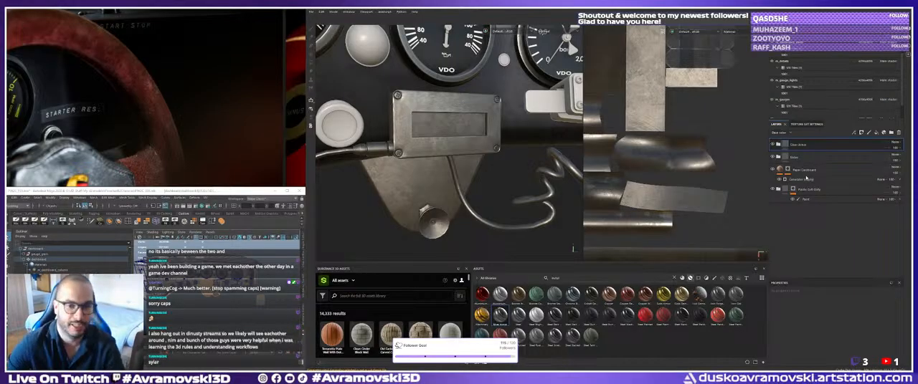
Add a black mask to the Silver Armor folder and a Paint effect on that mask.
{"action": "right_click", "coordinate": [800, 146]}
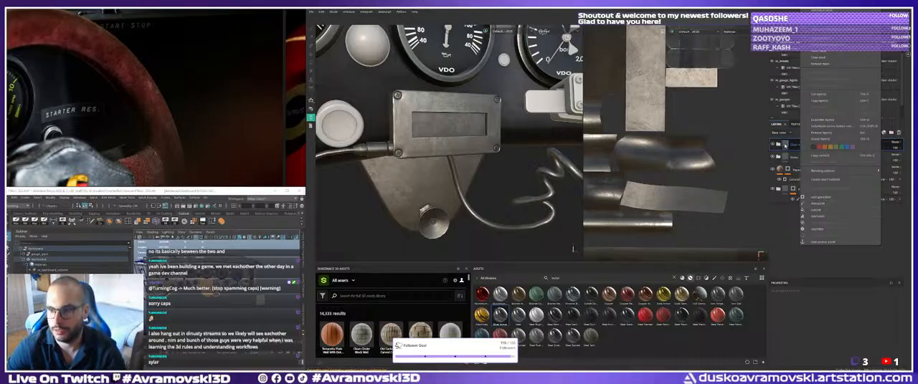
{"action": "left_click", "coordinate": [818, 204]}
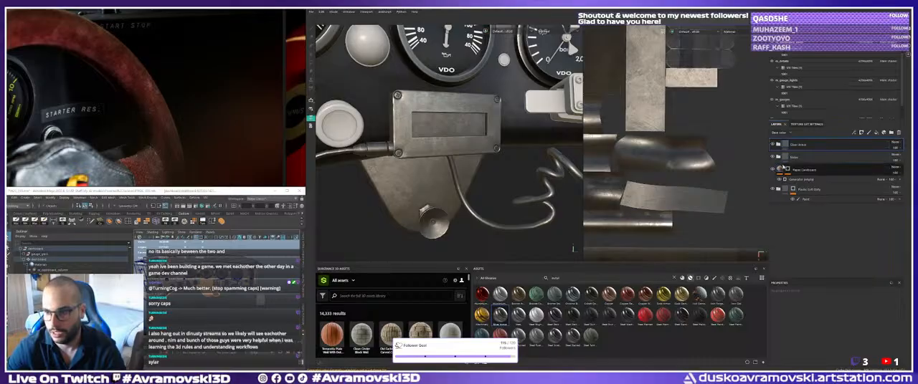
{"action": "right_click", "coordinate": [796, 145]}
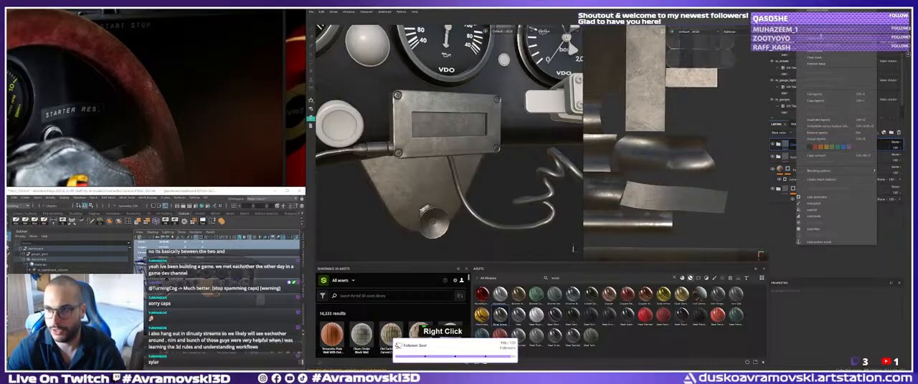
{"action": "left_click", "coordinate": [816, 11]}
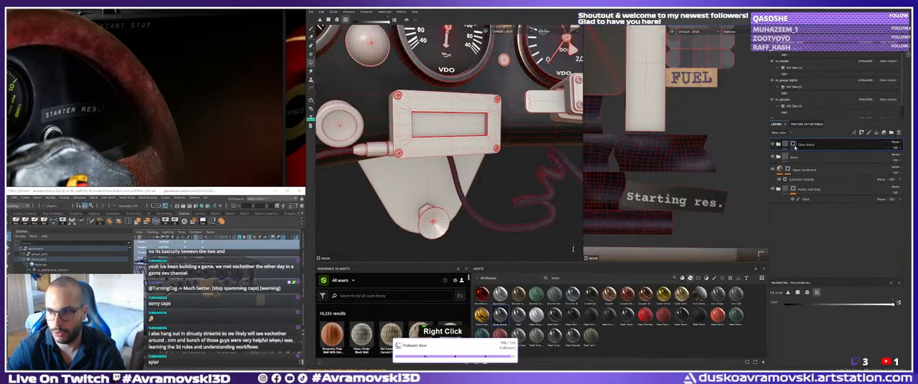
{"action": "right_click", "coordinate": [794, 144]}
{"action": "left_click", "coordinate": [821, 322]}
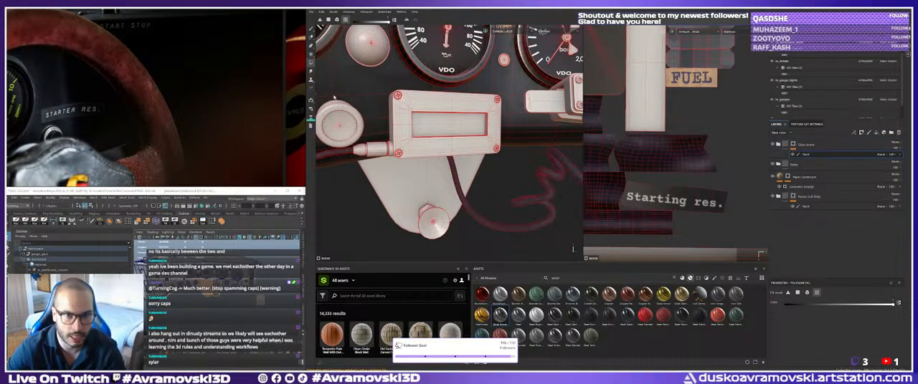
Reveal the metal on the display box's front frame and side by filling those faces in the mask with Polygon Fill.
{"action": "middle_click_drag", "start_coordinate": [395, 131], "coordinate": [405, 133], "text": "alt"}
{"action": "right_click_drag", "start_coordinate": [405, 133], "coordinate": [423, 143], "text": "alt"}
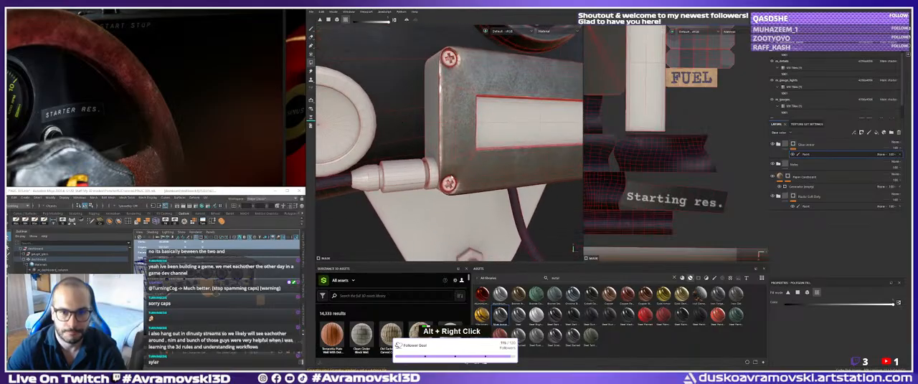
{"action": "left_click_drag", "start_coordinate": [423, 136], "coordinate": [430, 130], "text": "alt"}
{"action": "middle_click_drag", "start_coordinate": [430, 130], "coordinate": [431, 133], "text": "alt"}
{"action": "left_click_drag", "start_coordinate": [430, 132], "coordinate": [435, 144], "text": "alt"}
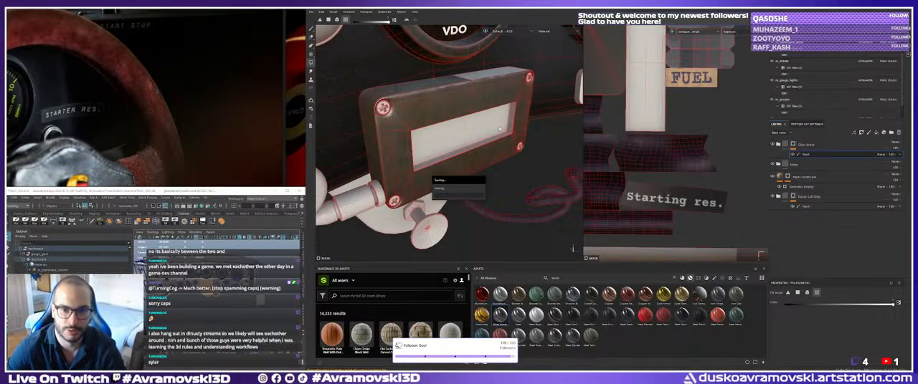
Fill the remaining top faces of the display box in the Silver Armor mask.
{"action": "key", "text": "alt"}
{"action": "key", "text": "alt"}
{"action": "middle_click_drag", "start_coordinate": [504, 128], "coordinate": [499, 127], "text": "alt"}
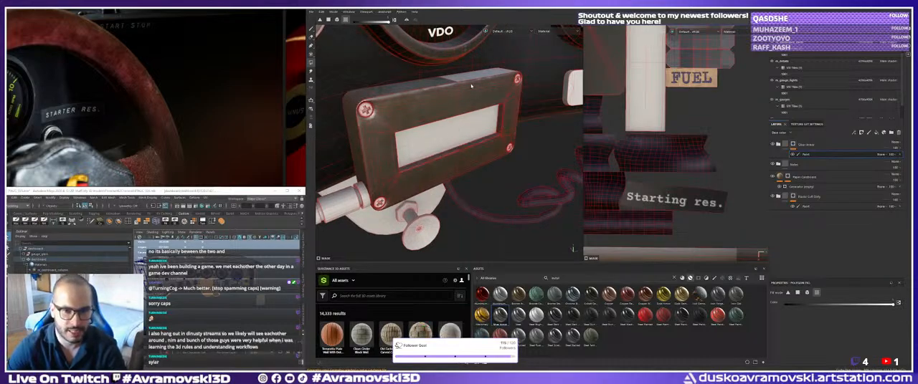
{"action": "left_click_drag", "start_coordinate": [512, 103], "coordinate": [470, 114], "text": "alt"}
{"action": "middle_click_drag", "start_coordinate": [470, 115], "coordinate": [459, 125], "text": "alt"}
{"action": "left_click_drag", "start_coordinate": [458, 125], "coordinate": [423, 115], "text": "alt"}
{"action": "middle_click_drag", "start_coordinate": [423, 115], "coordinate": [437, 104], "text": "alt"}
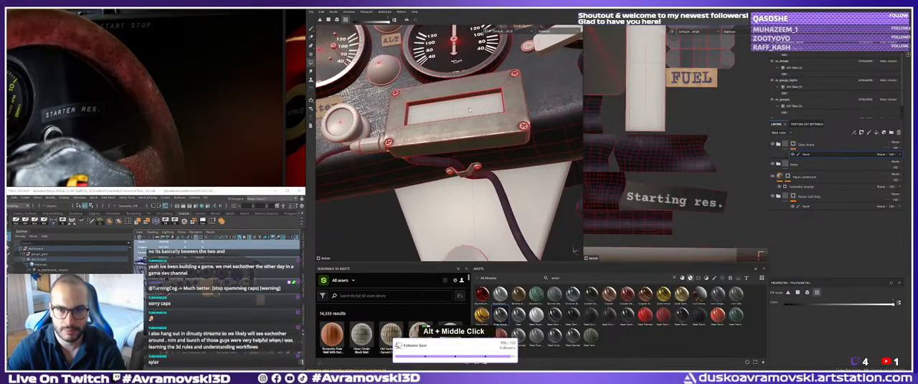
Examine the masked display box, its cables and the neighbouring bracket for coverage from several angles.
{"action": "left_click_drag", "start_coordinate": [438, 104], "coordinate": [423, 127], "text": "alt"}
{"action": "middle_click_drag", "start_coordinate": [423, 128], "coordinate": [392, 137], "text": "alt"}
{"action": "left_click_drag", "start_coordinate": [391, 136], "coordinate": [470, 108], "text": "alt"}
{"action": "scroll", "coordinate": [467, 96], "scroll_direction": "left", "scroll_amount": 1, "text": "alt"}
{"action": "middle_click_drag", "start_coordinate": [469, 108], "coordinate": [459, 132], "text": "alt"}
{"action": "left_click_drag", "start_coordinate": [459, 132], "coordinate": [512, 154], "text": "alt"}
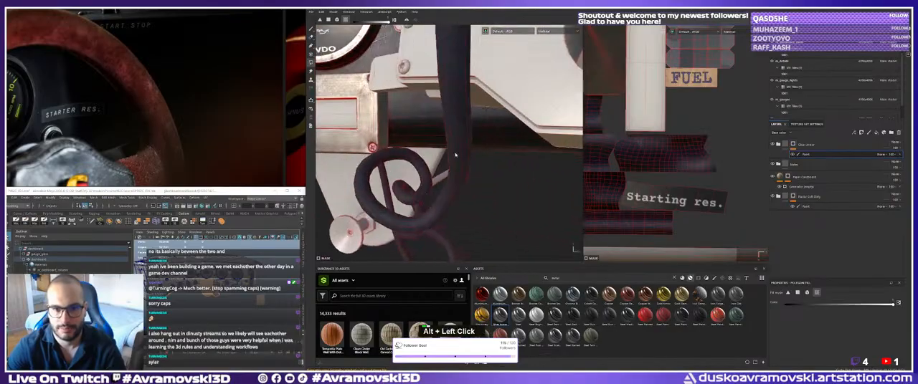
{"action": "middle_click_drag", "start_coordinate": [513, 154], "coordinate": [573, 204], "text": "alt"}
{"action": "right_click_drag", "start_coordinate": [573, 204], "coordinate": [516, 208], "text": "alt"}
{"action": "scroll", "coordinate": [459, 186], "scroll_direction": "left", "scroll_amount": 1, "text": "alt"}
{"action": "middle_click_drag", "start_coordinate": [516, 207], "coordinate": [398, 164], "text": "alt"}
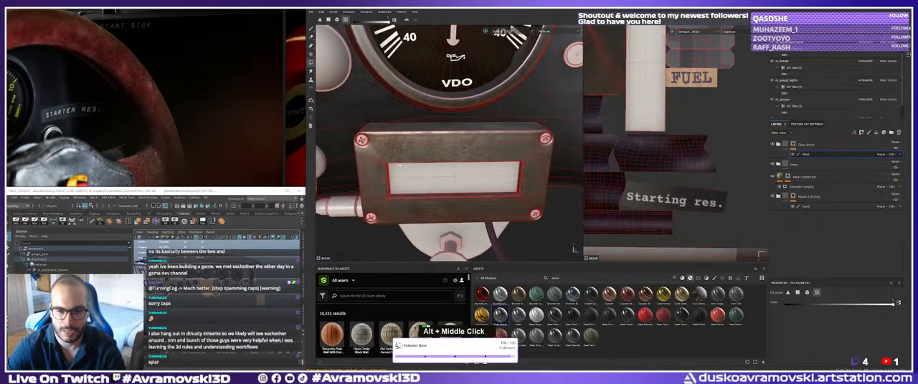
Try the Chrome Blue Tint smart material above the Silver Armor folder and undo it.
{"action": "left_click_drag", "start_coordinate": [397, 164], "coordinate": [414, 167], "text": "alt"}
{"action": "middle_click_drag", "start_coordinate": [414, 167], "coordinate": [429, 168], "text": "alt"}
{"action": "left_click_drag", "start_coordinate": [429, 168], "coordinate": [382, 131], "text": "alt"}
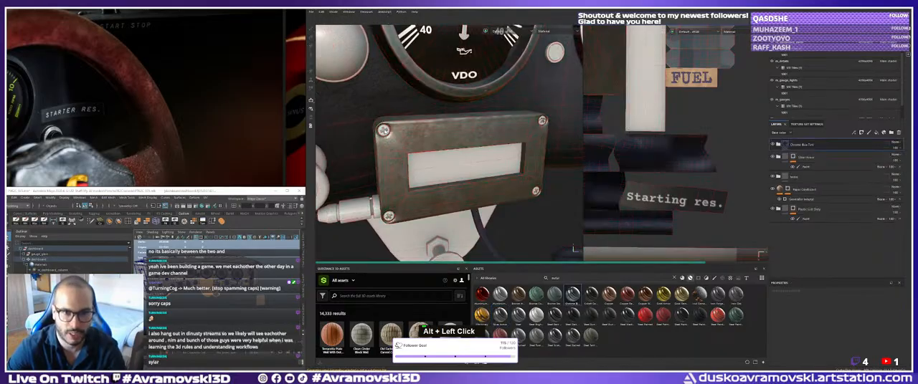
{"action": "middle_click_drag", "start_coordinate": [383, 130], "coordinate": [423, 143], "text": "alt"}
{"action": "left_click_drag", "start_coordinate": [423, 143], "coordinate": [454, 192], "text": "alt"}
{"action": "key", "text": "ctrl+z"}
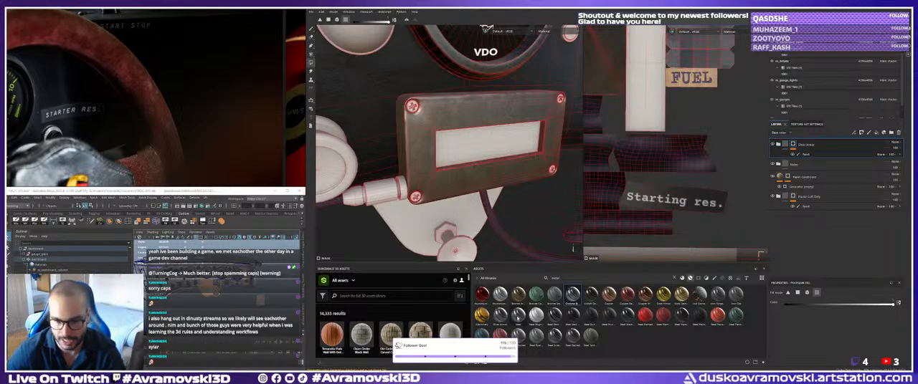
Try another metal smart material above the masked Silver Armor folder, inspect it on the display box and undo it.
{"action": "left_click_drag", "start_coordinate": [522, 316], "coordinate": [416, 122]}
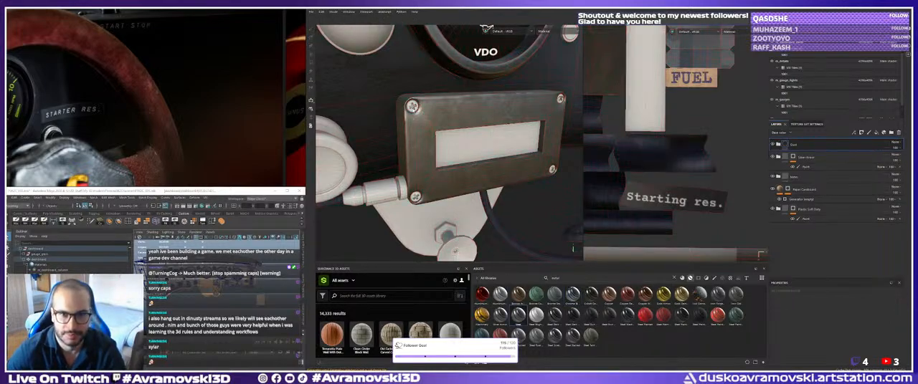
{"action": "middle_click_drag", "start_coordinate": [416, 122], "coordinate": [445, 145], "text": "alt"}
{"action": "left_click_drag", "start_coordinate": [445, 145], "coordinate": [430, 153], "text": "alt"}
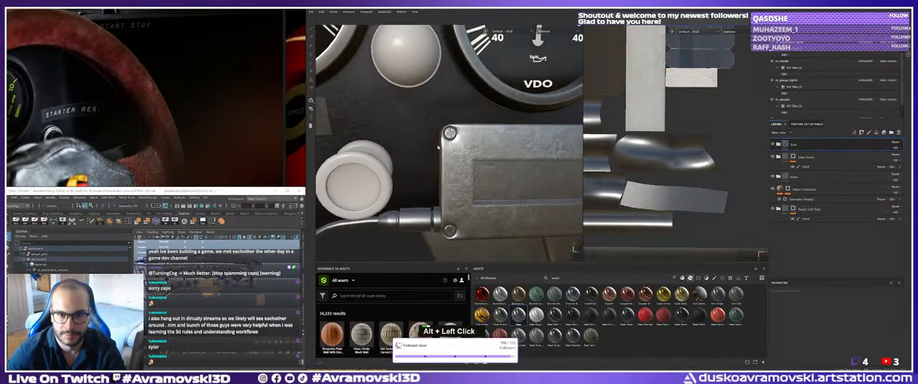
{"action": "middle_click_drag", "start_coordinate": [430, 154], "coordinate": [418, 119], "text": "alt"}
{"action": "right_click_drag", "start_coordinate": [418, 119], "coordinate": [462, 133], "text": "alt"}
{"action": "mouse_move", "coordinate": [463, 133]}
{"action": "left_mouse_down", "text": "alt"}
{"action": "mouse_move", "coordinate": [485, 142]}
{"action": "mouse_move", "coordinate": [476, 128]}
{"action": "left_mouse_up", "text": "alt"}
{"action": "middle_click_drag", "start_coordinate": [475, 128], "coordinate": [479, 152], "text": "alt"}
{"action": "left_click_drag", "start_coordinate": [479, 152], "coordinate": [495, 149], "text": "alt"}
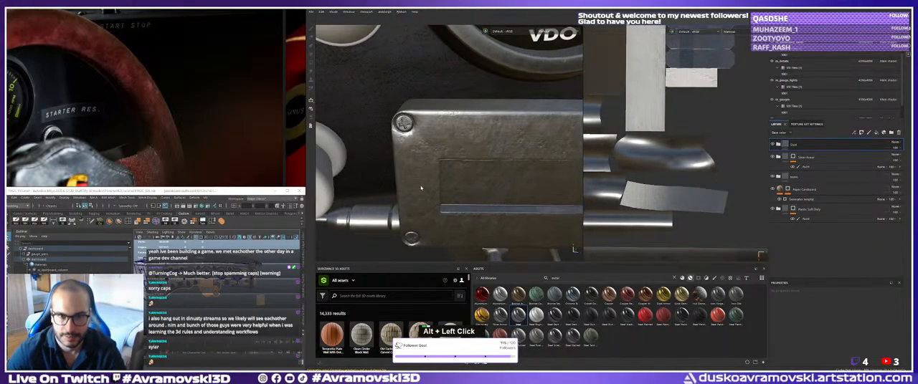
{"action": "middle_click_drag", "start_coordinate": [495, 149], "coordinate": [437, 147], "text": "alt"}
{"action": "left_click_drag", "start_coordinate": [438, 147], "coordinate": [459, 134], "text": "alt"}
{"action": "right_click_drag", "start_coordinate": [458, 133], "coordinate": [447, 129], "text": "alt"}
{"action": "left_click_drag", "start_coordinate": [447, 129], "coordinate": [453, 137], "text": "alt"}
{"action": "right_click_drag", "start_coordinate": [453, 138], "coordinate": [446, 135], "text": "alt"}
{"action": "middle_click_drag", "start_coordinate": [446, 135], "coordinate": [458, 121], "text": "alt"}
{"action": "key", "text": "ctrl+z"}
Add a second Silver Armor smart material at the top of the layer stack and check it on the display box.
{"action": "left_click_drag", "start_coordinate": [500, 316], "coordinate": [493, 208]}
{"action": "left_click_drag", "start_coordinate": [484, 134], "coordinate": [459, 129], "text": "alt"}
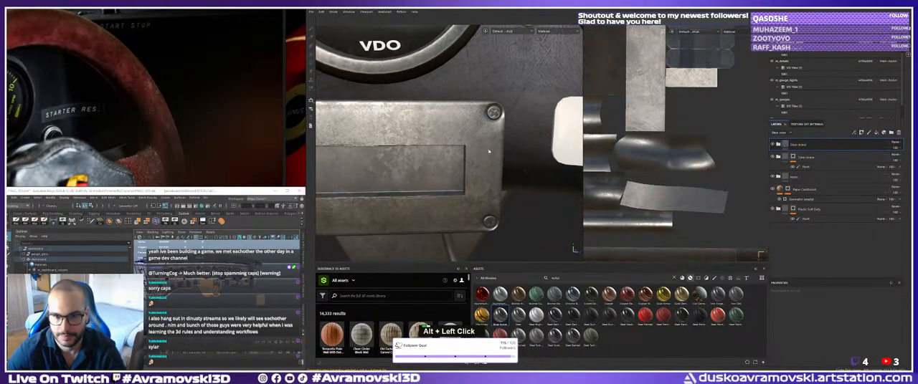
{"action": "middle_click_drag", "start_coordinate": [459, 129], "coordinate": [446, 149], "text": "alt"}
{"action": "left_click_drag", "start_coordinate": [445, 149], "coordinate": [449, 148], "text": "alt"}
{"action": "middle_click_drag", "start_coordinate": [449, 148], "coordinate": [454, 146], "text": "alt"}
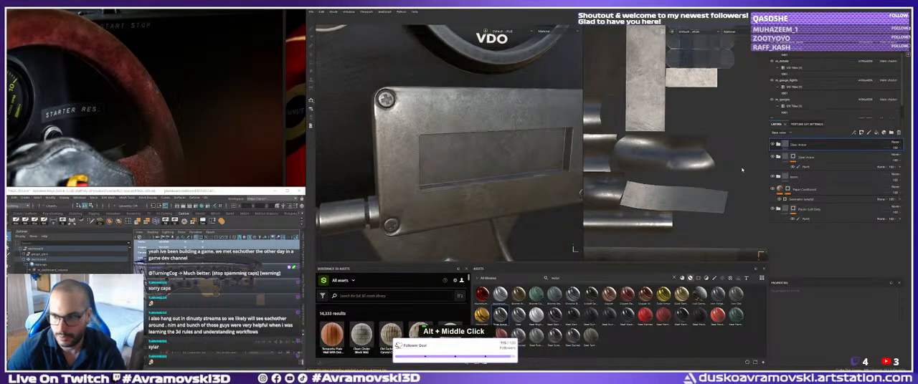
Give the upper Silver Armor folder a black mask with a paint effect for Polygon Fill.
{"action": "right_click", "coordinate": [798, 144]}
{"action": "left_click", "coordinate": [796, 132]}
{"action": "right_click", "coordinate": [795, 145]}
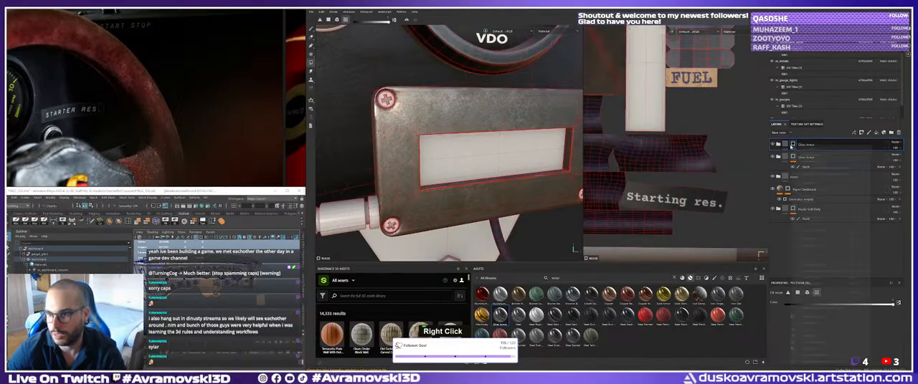
{"action": "left_click", "coordinate": [813, 323]}
{"action": "middle_click_drag", "start_coordinate": [453, 152], "coordinate": [460, 153], "text": "alt"}
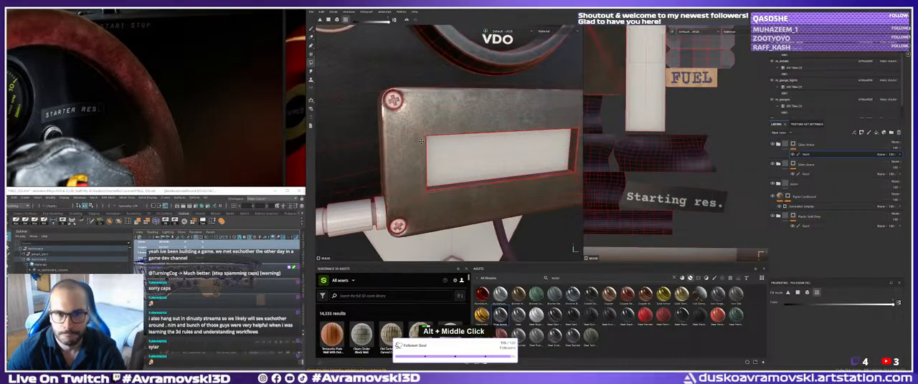
{"action": "right_click_drag", "start_coordinate": [460, 153], "coordinate": [464, 154], "text": "alt"}
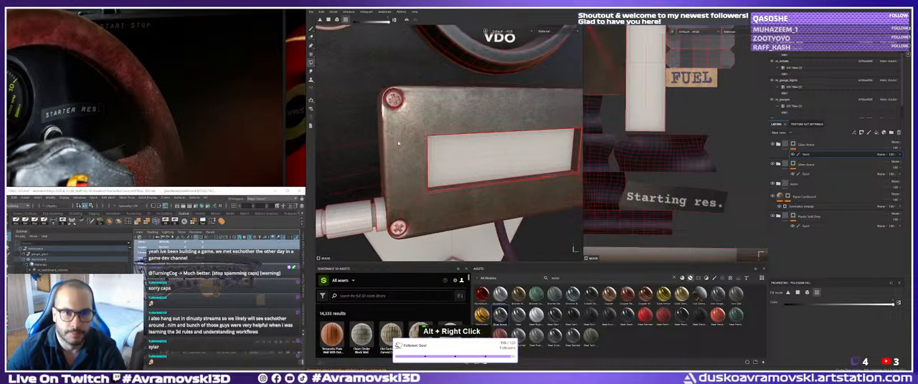
Reveal the upper Silver Armor on the display box's corner screws by filling them in its mask with Polygon Fill.
{"action": "middle_click_drag", "start_coordinate": [391, 101], "coordinate": [426, 146], "text": "alt"}
{"action": "right_click_drag", "start_coordinate": [426, 145], "coordinate": [466, 131], "text": "alt"}
{"action": "left_click_drag", "start_coordinate": [466, 131], "coordinate": [484, 127], "text": "alt"}
{"action": "right_click_drag", "start_coordinate": [484, 127], "coordinate": [455, 172], "text": "alt"}
{"action": "middle_click_drag", "start_coordinate": [456, 172], "coordinate": [428, 108], "text": "alt"}
{"action": "middle_click_drag", "start_coordinate": [435, 247], "coordinate": [459, 170], "text": "alt"}
{"action": "right_click_drag", "start_coordinate": [459, 171], "coordinate": [485, 175], "text": "alt"}
{"action": "left_click_drag", "start_coordinate": [484, 175], "coordinate": [446, 182], "text": "alt"}
{"action": "right_click_drag", "start_coordinate": [458, 169], "coordinate": [440, 143], "text": "alt"}
{"action": "middle_click_drag", "start_coordinate": [440, 143], "coordinate": [331, 134], "text": "alt"}
{"action": "left_click_drag", "start_coordinate": [445, 154], "coordinate": [470, 164], "text": "alt"}
{"action": "middle_click_drag", "start_coordinate": [495, 166], "coordinate": [402, 171], "text": "alt"}
{"action": "right_click_drag", "start_coordinate": [459, 179], "coordinate": [490, 205], "text": "alt"}
{"action": "left_click_drag", "start_coordinate": [490, 205], "coordinate": [501, 203], "text": "alt"}
{"action": "left_click", "coordinate": [428, 170]}
{"action": "left_click_drag", "start_coordinate": [431, 170], "coordinate": [474, 154], "text": "alt"}
{"action": "middle_click_drag", "start_coordinate": [473, 154], "coordinate": [495, 197], "text": "alt"}
{"action": "right_click_drag", "start_coordinate": [559, 194], "coordinate": [663, 233], "text": "alt"}
{"action": "double_click", "coordinate": [456, 147]}
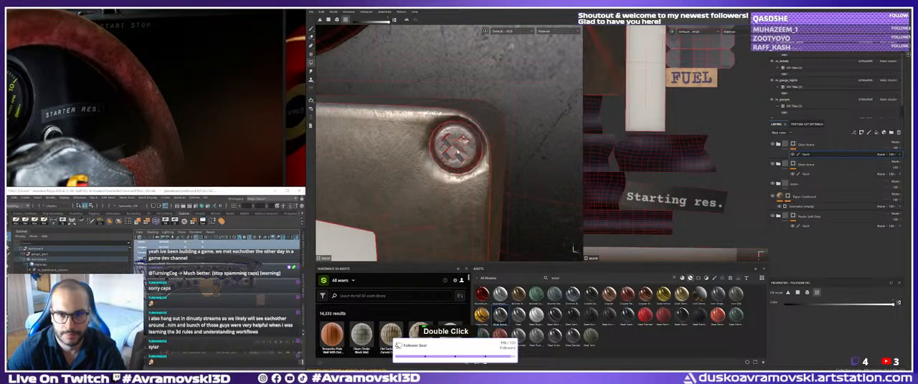
{"action": "left_click_drag", "start_coordinate": [456, 146], "coordinate": [467, 157], "text": "alt"}
{"action": "right_click_drag", "start_coordinate": [455, 162], "coordinate": [443, 175], "text": "alt"}
Select the lower Silver Armor folder's mask paint and compare the box frame with its corner screws.
{"action": "left_click", "coordinate": [805, 174]}
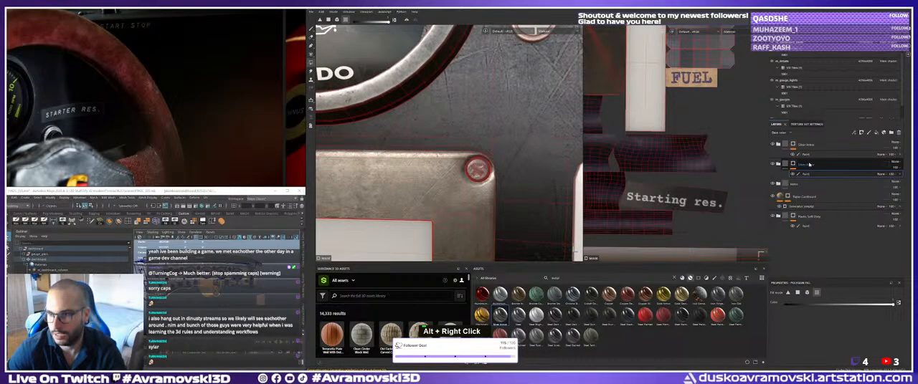
{"action": "left_click", "coordinate": [808, 166]}
{"action": "left_click", "coordinate": [810, 174]}
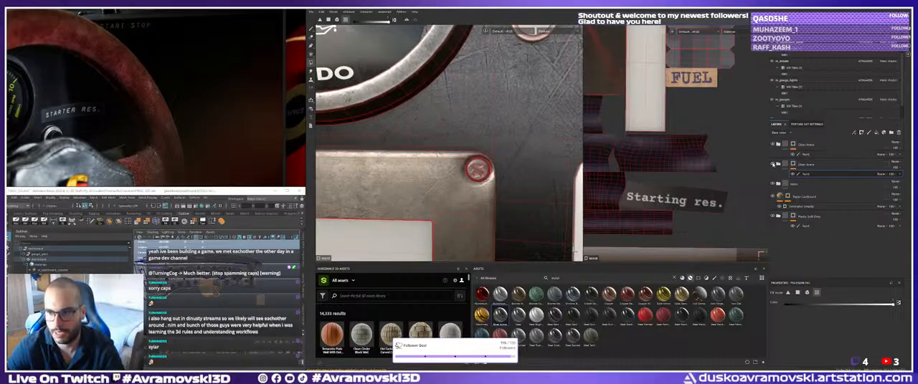
{"action": "right_click_drag", "start_coordinate": [438, 159], "coordinate": [379, 188], "text": "alt"}
{"action": "middle_click_drag", "start_coordinate": [379, 188], "coordinate": [425, 145], "text": "alt"}
{"action": "left_click_drag", "start_coordinate": [424, 145], "coordinate": [410, 149], "text": "alt"}
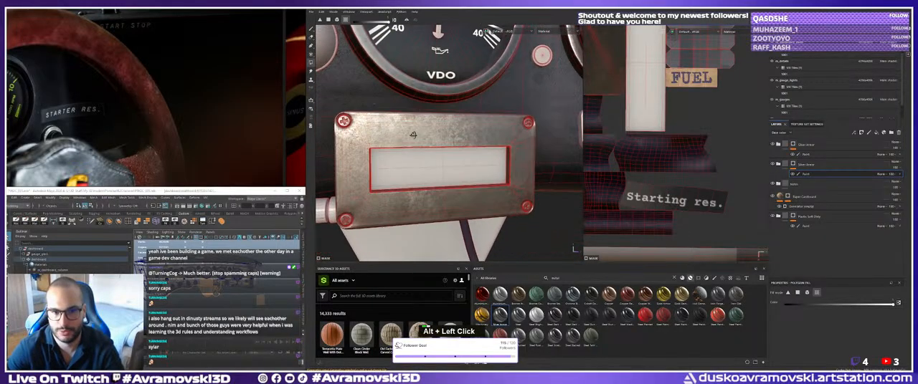
{"action": "middle_click_drag", "start_coordinate": [410, 149], "coordinate": [440, 149], "text": "alt"}
{"action": "left_click_drag", "start_coordinate": [440, 149], "coordinate": [425, 163], "text": "alt"}
{"action": "middle_click_drag", "start_coordinate": [424, 163], "coordinate": [414, 152], "text": "alt"}
{"action": "left_click_drag", "start_coordinate": [414, 152], "coordinate": [382, 137], "text": "alt"}
{"action": "middle_click_drag", "start_coordinate": [382, 136], "coordinate": [369, 108], "text": "alt"}
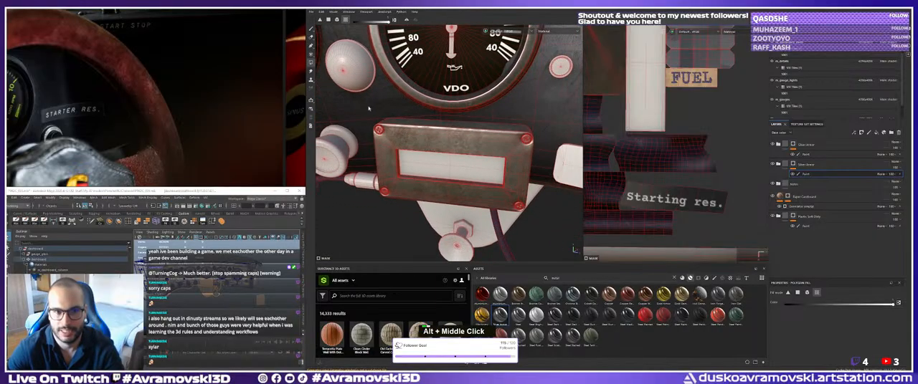
Switch to the Paint tool and examine the display box, screws, side connector and neighbouring bracket from several angles.
{"action": "left_click", "coordinate": [312, 30]}
{"action": "left_click_drag", "start_coordinate": [383, 100], "coordinate": [409, 122], "text": "alt"}
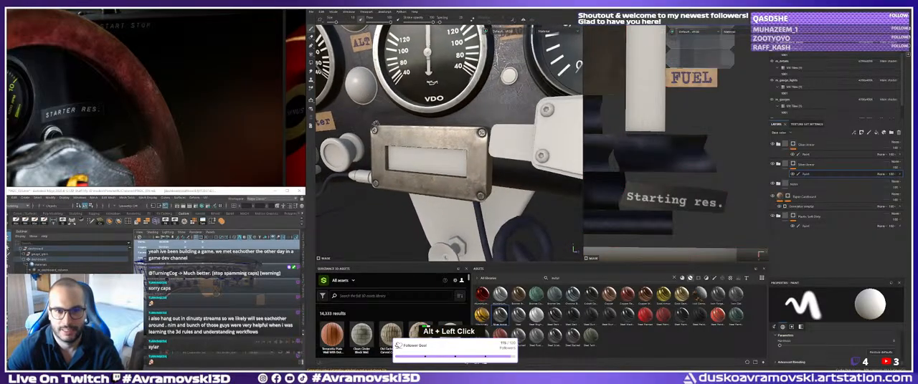
{"action": "middle_click_drag", "start_coordinate": [411, 129], "coordinate": [404, 137], "text": "alt"}
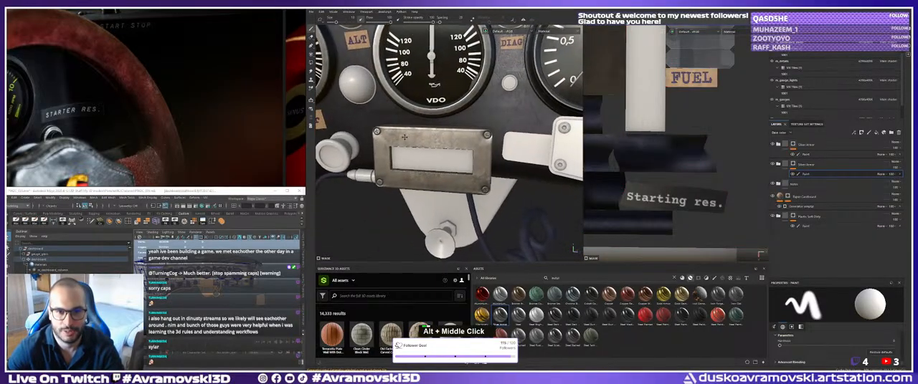
{"action": "left_click_drag", "start_coordinate": [396, 135], "coordinate": [424, 148], "text": "alt"}
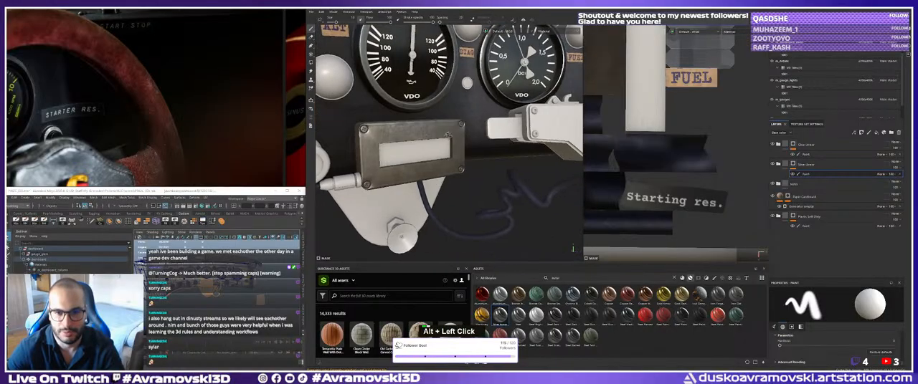
{"action": "middle_click_drag", "start_coordinate": [424, 147], "coordinate": [378, 163], "text": "alt"}
{"action": "left_click_drag", "start_coordinate": [377, 164], "coordinate": [379, 166], "text": "alt"}
{"action": "middle_click_drag", "start_coordinate": [397, 166], "coordinate": [380, 181], "text": "alt"}
{"action": "right_click_drag", "start_coordinate": [381, 181], "coordinate": [457, 187], "text": "alt"}
{"action": "middle_click_drag", "start_coordinate": [458, 188], "coordinate": [441, 178], "text": "alt"}
{"action": "left_click_drag", "start_coordinate": [441, 178], "coordinate": [443, 176], "text": "alt"}
{"action": "right_click_drag", "start_coordinate": [443, 176], "coordinate": [390, 175], "text": "alt"}
{"action": "middle_click_drag", "start_coordinate": [390, 174], "coordinate": [494, 124], "text": "alt"}
{"action": "left_click_drag", "start_coordinate": [494, 123], "coordinate": [445, 140], "text": "alt"}
{"action": "mouse_move", "coordinate": [444, 140]}
{"action": "middle_mouse_down", "text": "alt"}
{"action": "mouse_move", "coordinate": [462, 136]}
{"action": "mouse_move", "coordinate": [459, 146]}
{"action": "middle_mouse_up", "text": "alt"}
{"action": "left_click_drag", "start_coordinate": [459, 147], "coordinate": [477, 143], "text": "alt"}
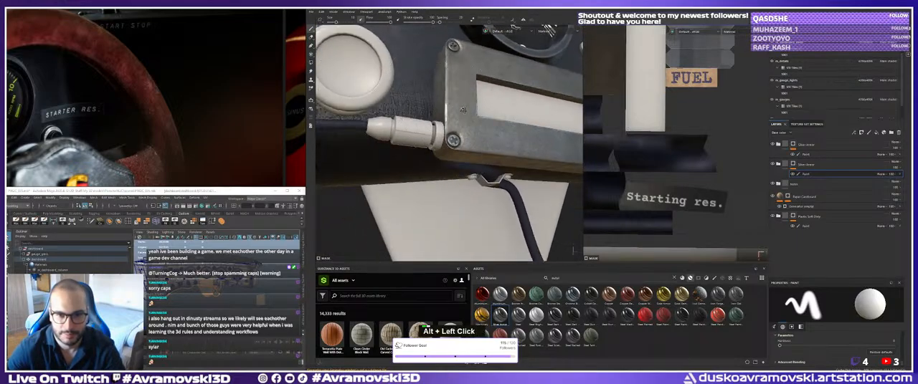
{"action": "left_click_drag", "start_coordinate": [463, 109], "coordinate": [451, 116], "text": "alt"}
{"action": "middle_click_drag", "start_coordinate": [452, 116], "coordinate": [462, 124], "text": "alt"}
{"action": "left_click_drag", "start_coordinate": [463, 124], "coordinate": [478, 133], "text": "alt"}
{"action": "middle_click_drag", "start_coordinate": [479, 134], "coordinate": [436, 141], "text": "alt"}
{"action": "left_click_drag", "start_coordinate": [436, 141], "coordinate": [443, 142], "text": "alt"}
{"action": "right_click_drag", "start_coordinate": [443, 142], "coordinate": [412, 149], "text": "alt"}
{"action": "left_click_drag", "start_coordinate": [412, 149], "coordinate": [438, 166], "text": "alt"}
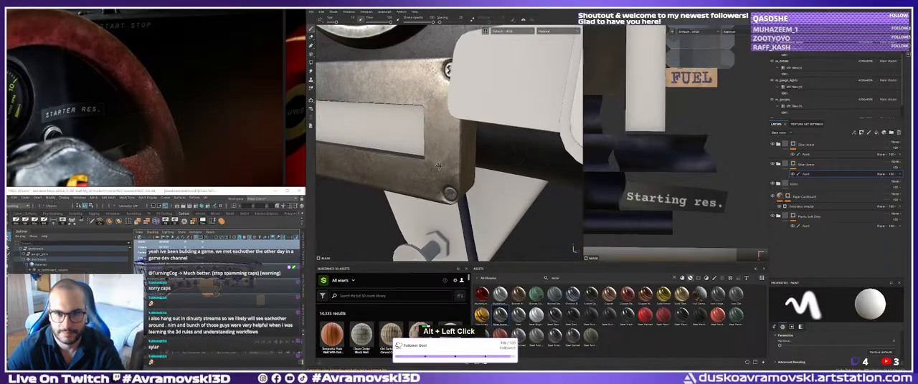
{"action": "right_click_drag", "start_coordinate": [432, 150], "coordinate": [409, 152], "text": "alt"}
{"action": "middle_click_drag", "start_coordinate": [408, 152], "coordinate": [461, 150], "text": "alt"}
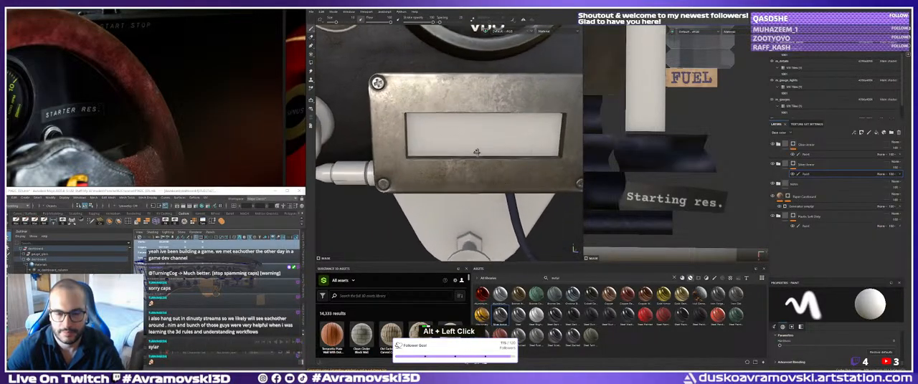
Search the smart materials for "glass", try the green fiberglass material on the dashboard parts and undo it.
{"action": "double_click", "coordinate": [558, 278]}
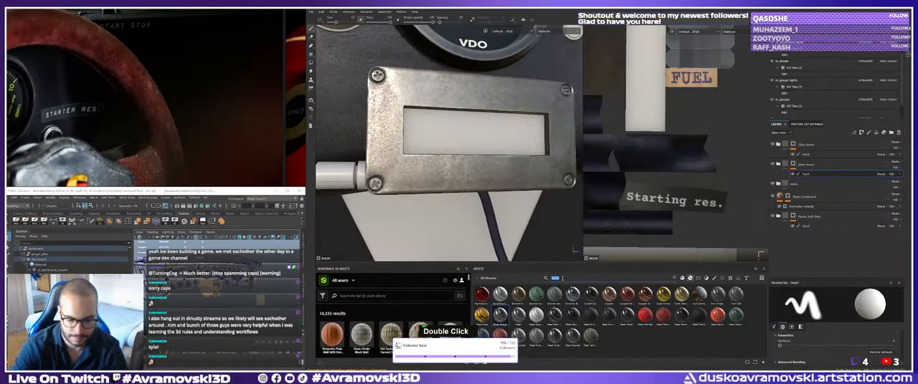
{"action": "type", "text": "glass"}
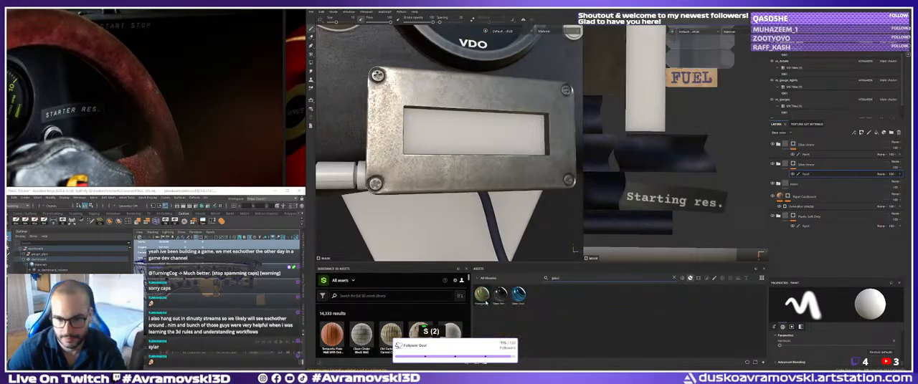
{"action": "left_click_drag", "start_coordinate": [486, 304], "coordinate": [459, 141]}
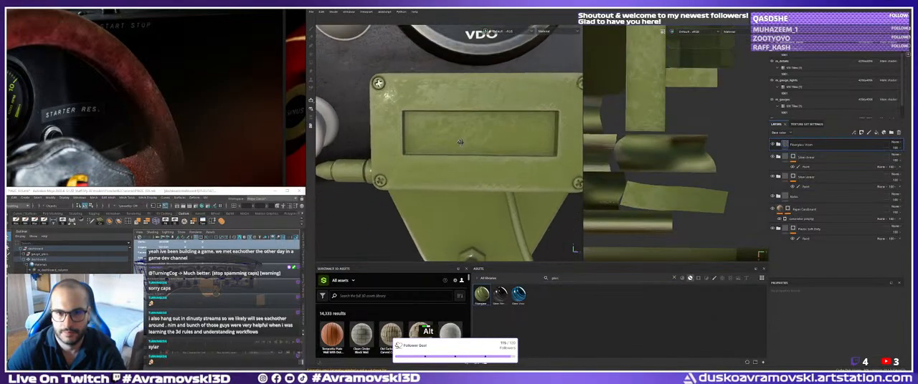
{"action": "key", "text": "ctrl+z"}
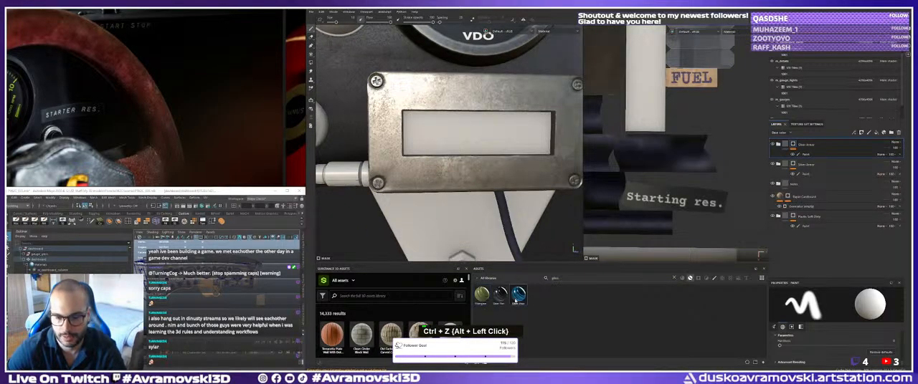
Add the Glass Visor smart material at the top of the stack and give its folder a black mask with a paint effect.
{"action": "left_click_drag", "start_coordinate": [518, 295], "coordinate": [473, 140]}
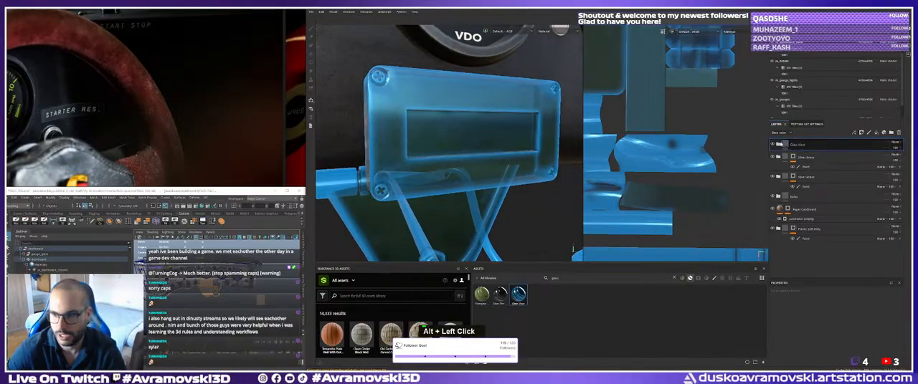
{"action": "right_click", "coordinate": [816, 146]}
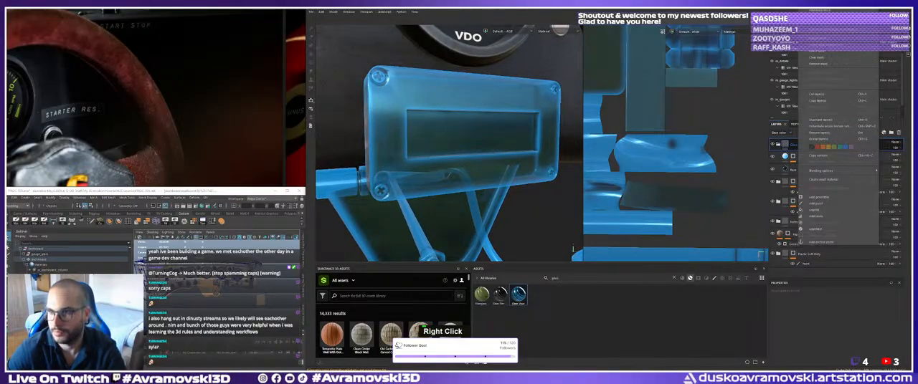
{"action": "left_click", "coordinate": [822, 11]}
{"action": "right_click", "coordinate": [807, 146]}
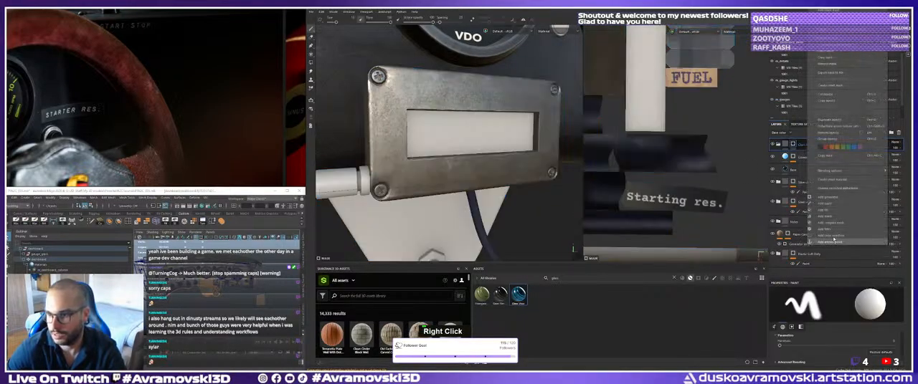
{"action": "left_click", "coordinate": [832, 210]}
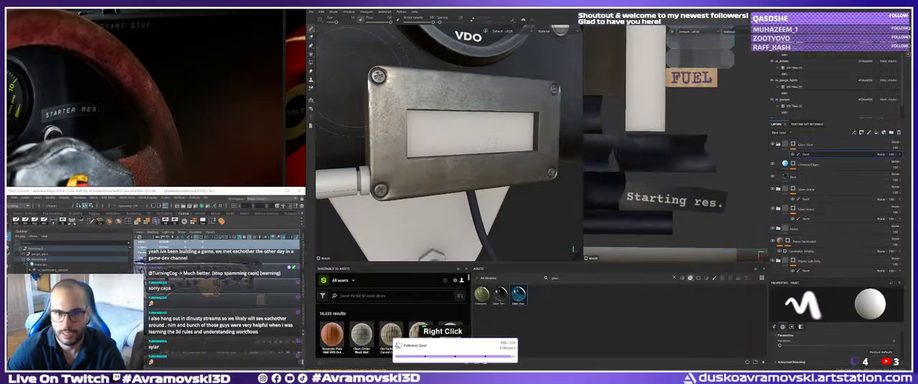
Reveal the Glass Visor on the display window with Polygon Fill and check the glass from the front and side.
{"action": "left_click", "coordinate": [310, 63]}
{"action": "left_click", "coordinate": [477, 135]}
{"action": "left_click_drag", "start_coordinate": [479, 136], "coordinate": [455, 147], "text": "alt"}
{"action": "middle_click_drag", "start_coordinate": [455, 147], "coordinate": [441, 151], "text": "alt"}
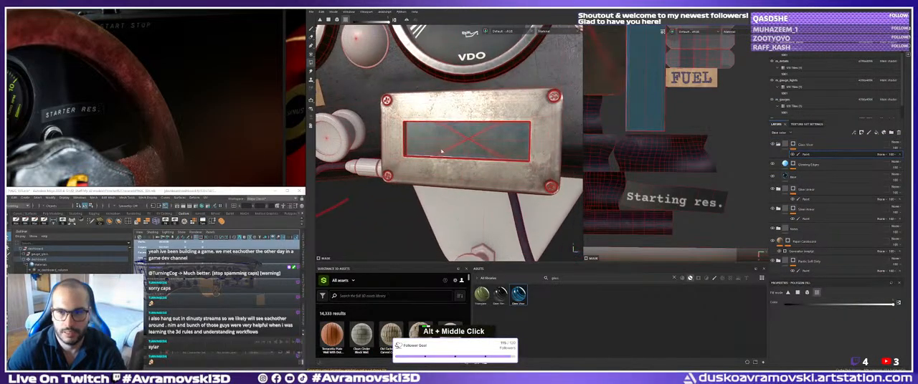
{"action": "left_click_drag", "start_coordinate": [440, 152], "coordinate": [434, 158], "text": "alt"}
{"action": "right_click_drag", "start_coordinate": [434, 158], "coordinate": [430, 162], "text": "alt"}
{"action": "middle_click_drag", "start_coordinate": [430, 162], "coordinate": [428, 166], "text": "alt"}
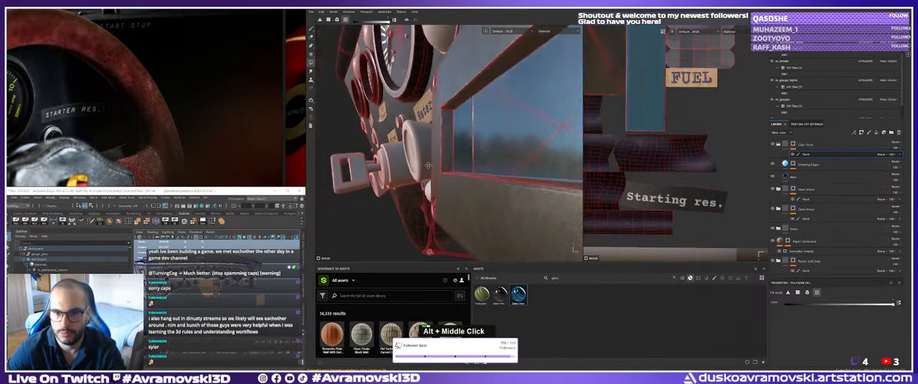
{"action": "left_click_drag", "start_coordinate": [428, 165], "coordinate": [481, 162], "text": "alt"}
{"action": "right_click_drag", "start_coordinate": [482, 162], "coordinate": [449, 165], "text": "alt"}
{"action": "left_click_drag", "start_coordinate": [448, 165], "coordinate": [516, 174], "text": "alt"}
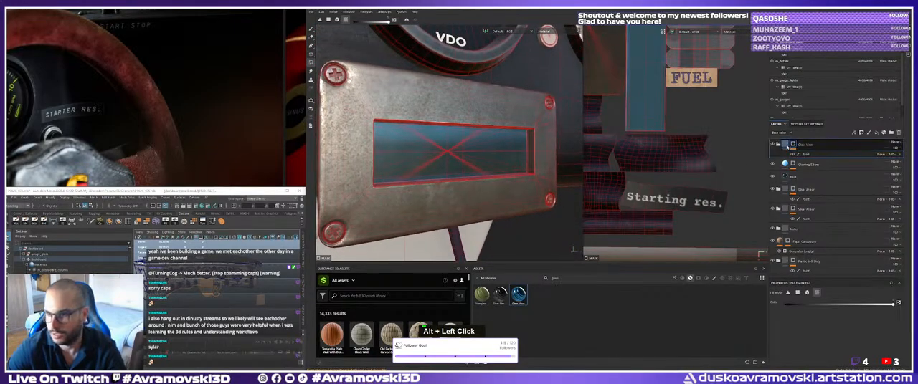
Raise the opacity of the Glass Visor's base fill layer and check the display window.
{"action": "double_click", "coordinate": [783, 144]}
{"action": "left_click", "coordinate": [794, 170]}
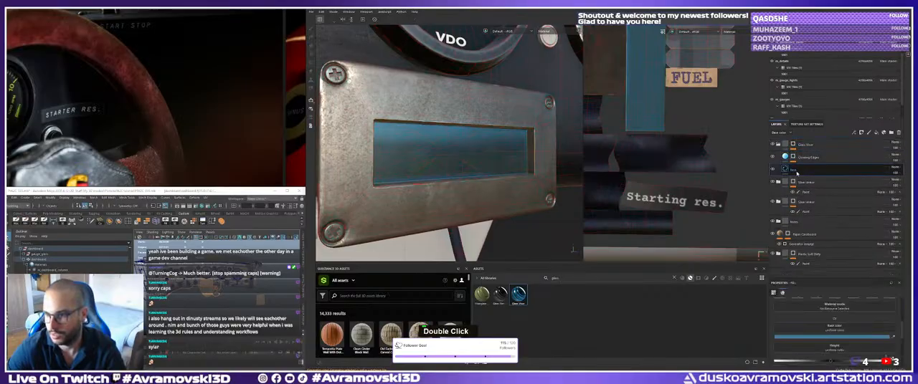
{"action": "scroll", "coordinate": [836, 334], "scroll_direction": "down", "scroll_amount": 2}
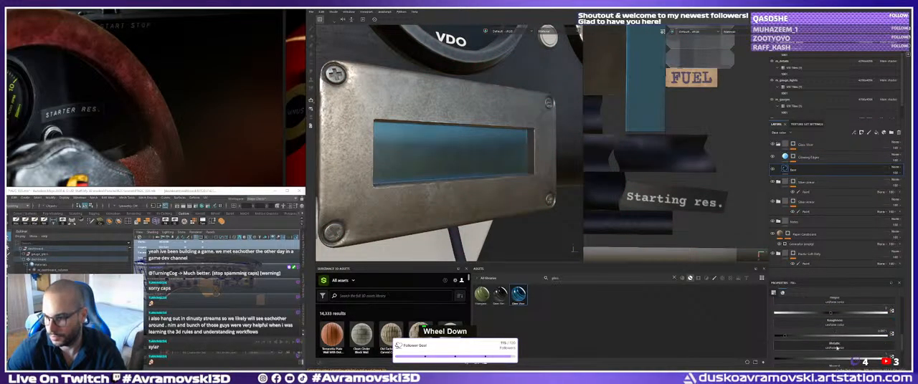
{"action": "scroll", "coordinate": [836, 348], "scroll_direction": "down", "scroll_amount": 3}
{"action": "left_click_drag", "start_coordinate": [842, 344], "coordinate": [886, 341]}
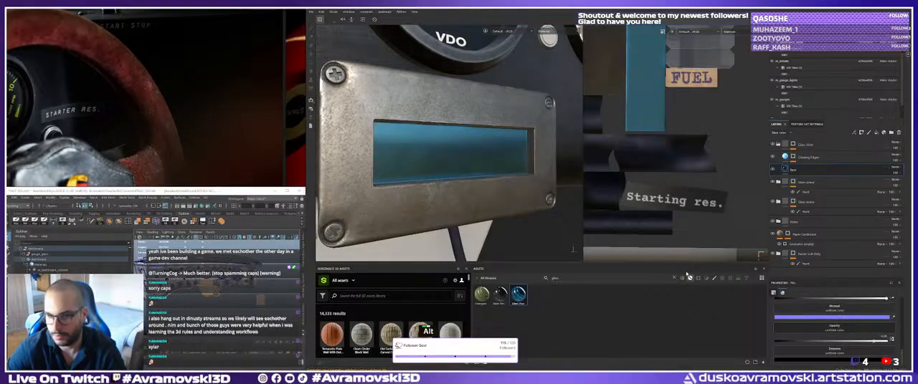
{"action": "left_click_drag", "start_coordinate": [402, 172], "coordinate": [378, 187], "text": "alt"}
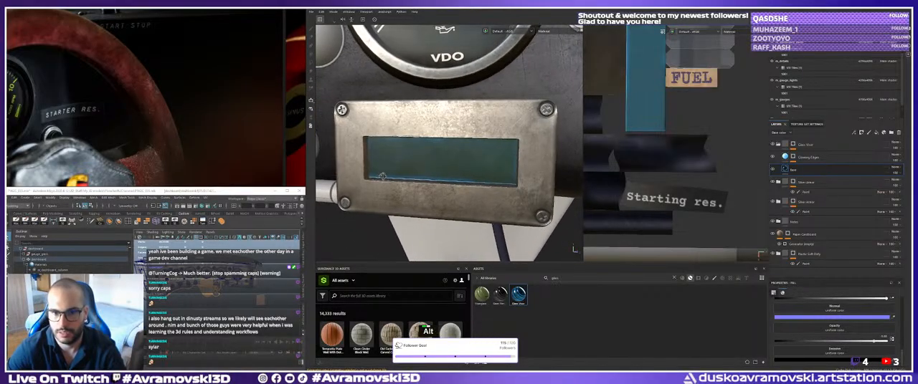
Change the emissive color of the Glass Visor's Glowing Edges layer to a dark orange-brown.
{"action": "left_click", "coordinate": [808, 157]}
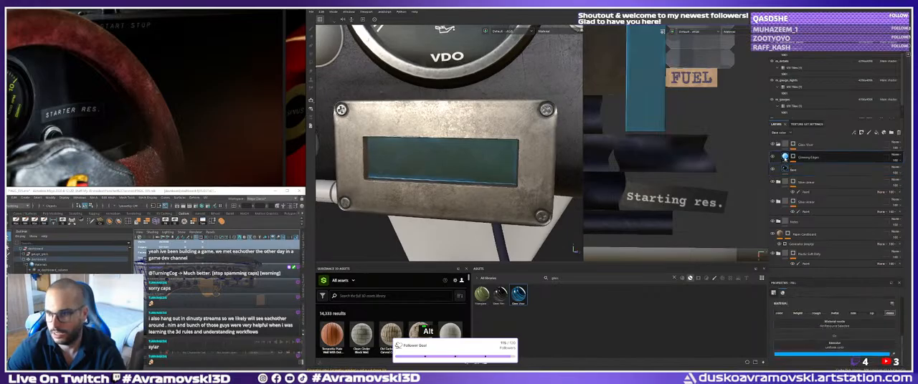
{"action": "double_click", "coordinate": [835, 355]}
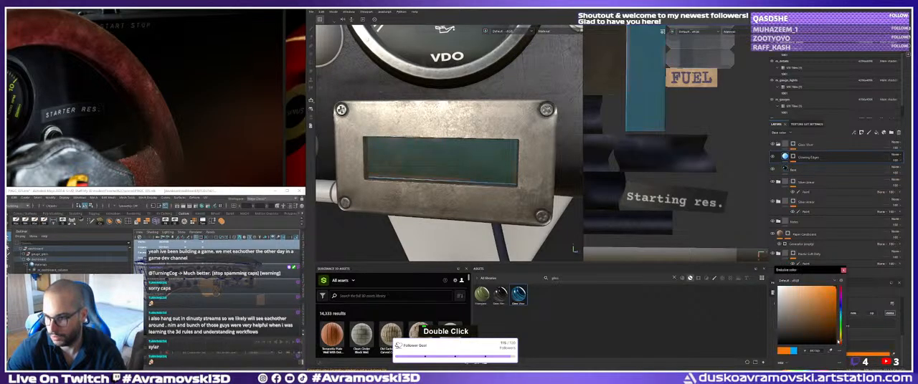
{"action": "left_click", "coordinate": [814, 330]}
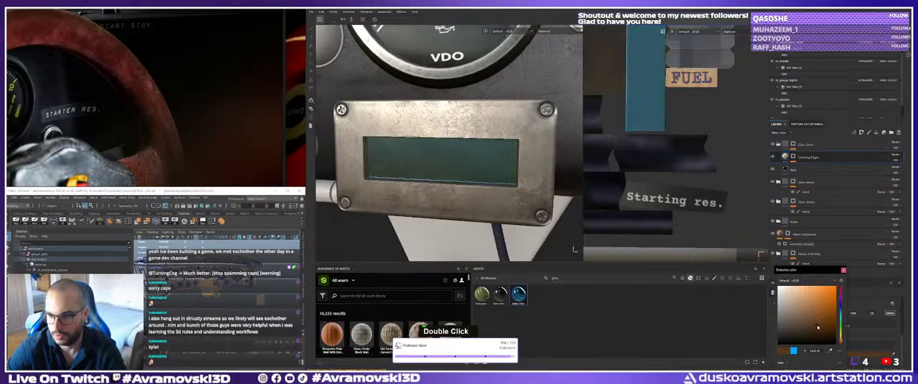
{"action": "left_click", "coordinate": [844, 272]}
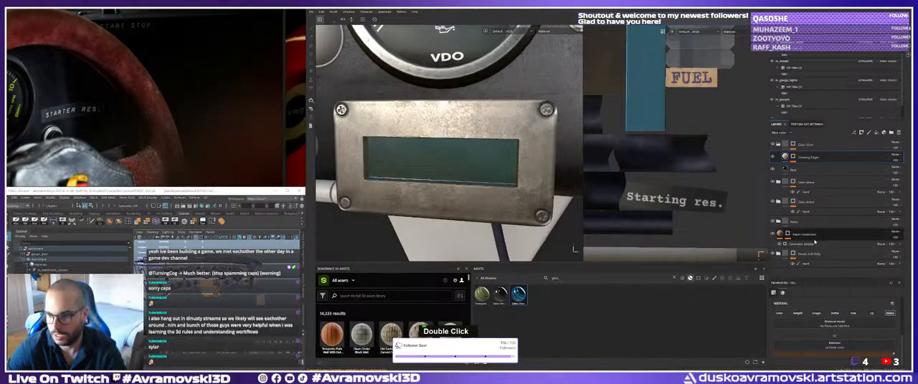
Set the base color of the Glass Visor's base fill layer to a dark green.
{"action": "left_click", "coordinate": [796, 170]}
{"action": "left_click", "coordinate": [826, 356]}
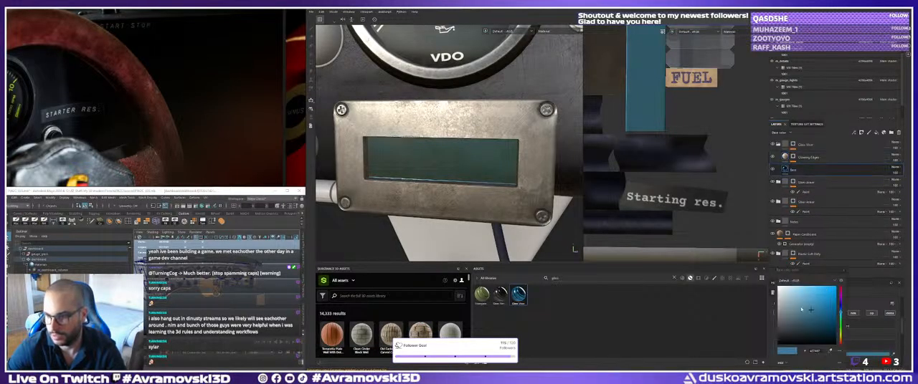
{"action": "left_click_drag", "start_coordinate": [837, 312], "coordinate": [839, 294]}
{"action": "mouse_move", "coordinate": [815, 320]}
{"action": "left_mouse_down"}
{"action": "mouse_move", "coordinate": [841, 342]}
{"action": "mouse_move", "coordinate": [841, 329]}
{"action": "left_mouse_up"}
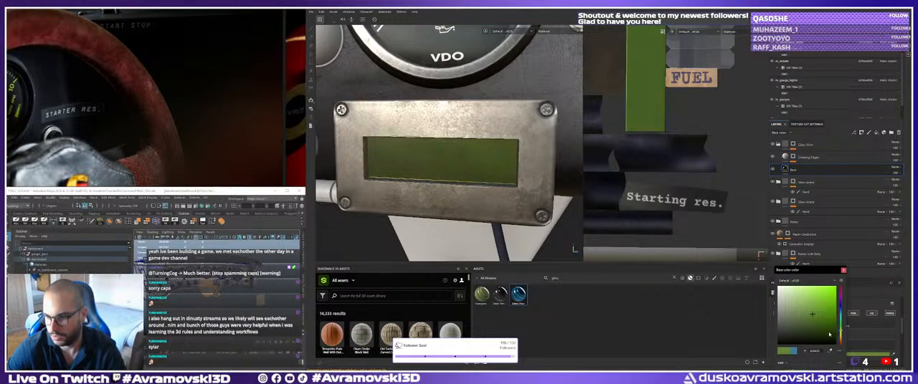
{"action": "left_click", "coordinate": [817, 334]}
{"action": "left_click", "coordinate": [813, 330]}
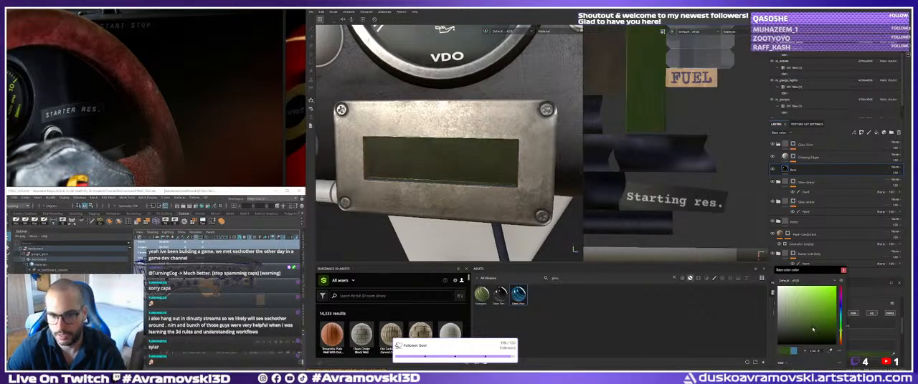
Examine the green display window from the front, from the side and from a distance.
{"action": "right_click_drag", "start_coordinate": [502, 147], "coordinate": [445, 159], "text": "alt"}
{"action": "left_click_drag", "start_coordinate": [445, 159], "coordinate": [416, 165], "text": "alt"}
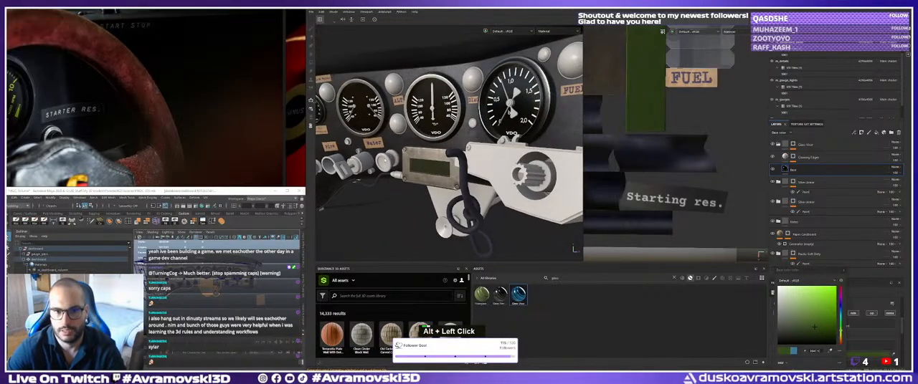
{"action": "right_click_drag", "start_coordinate": [416, 165], "coordinate": [398, 170], "text": "alt"}
{"action": "middle_click_drag", "start_coordinate": [398, 170], "coordinate": [383, 172], "text": "alt"}
{"action": "right_click_drag", "start_coordinate": [384, 172], "coordinate": [419, 172], "text": "alt"}
{"action": "middle_click_drag", "start_coordinate": [420, 172], "coordinate": [405, 162], "text": "alt"}
{"action": "right_click_drag", "start_coordinate": [405, 161], "coordinate": [455, 172], "text": "alt"}
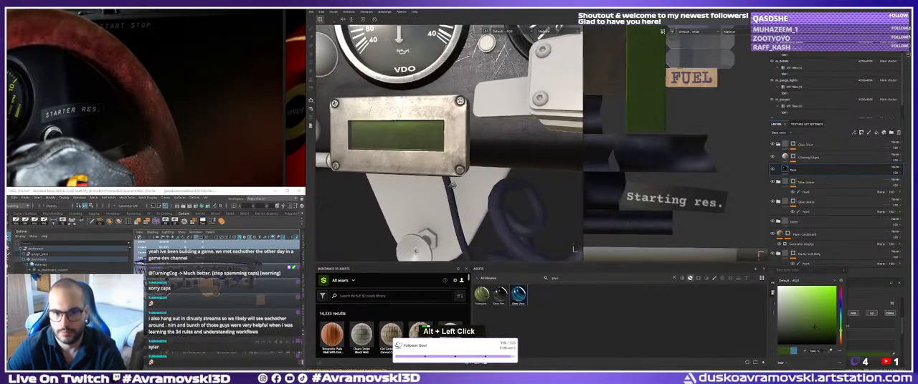
{"action": "left_click_drag", "start_coordinate": [455, 172], "coordinate": [443, 192], "text": "alt"}
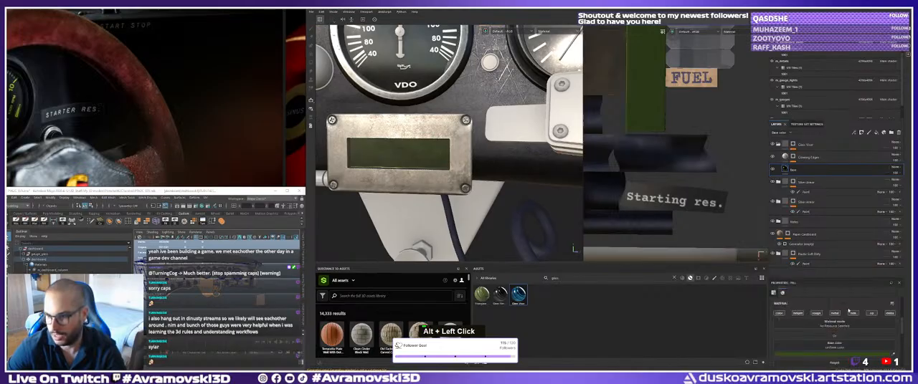
Raise the opacity of the Glass Visor's base fill layer to its maximum and check the display window from several angles.
{"action": "scroll", "coordinate": [853, 330], "scroll_direction": "down", "scroll_amount": 5}
{"action": "scroll", "coordinate": [863, 352], "scroll_direction": "down", "scroll_amount": 2}
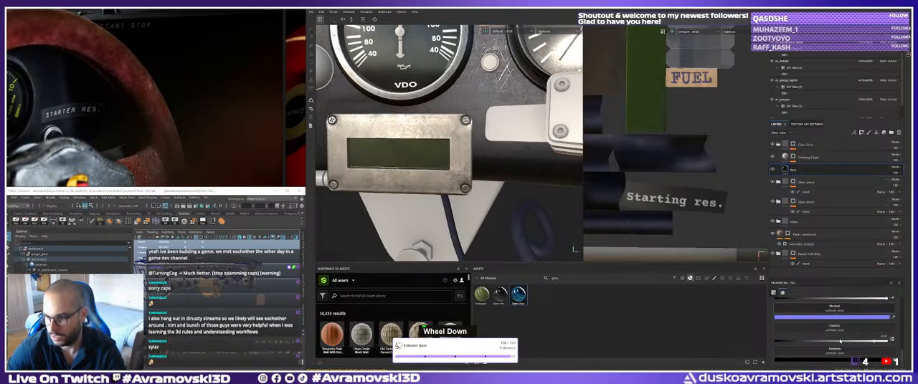
{"action": "left_click_drag", "start_coordinate": [874, 342], "coordinate": [891, 342]}
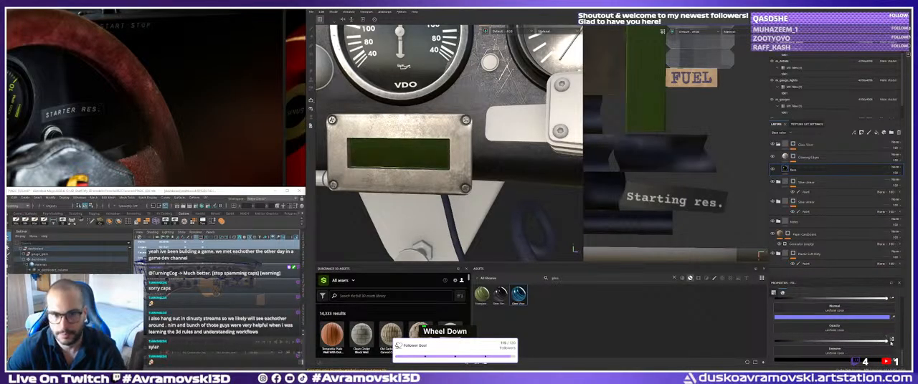
{"action": "left_click_drag", "start_coordinate": [430, 157], "coordinate": [444, 166], "text": "alt"}
{"action": "right_click_drag", "start_coordinate": [445, 166], "coordinate": [455, 166], "text": "alt"}
{"action": "middle_click_drag", "start_coordinate": [455, 167], "coordinate": [462, 161], "text": "alt"}
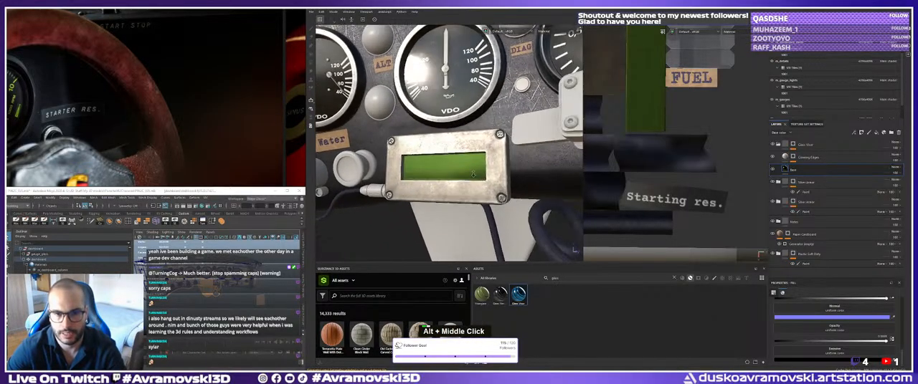
{"action": "right_click_drag", "start_coordinate": [463, 162], "coordinate": [468, 156], "text": "alt"}
{"action": "left_click_drag", "start_coordinate": [467, 156], "coordinate": [487, 165], "text": "alt"}
{"action": "right_click_drag", "start_coordinate": [488, 165], "coordinate": [497, 160], "text": "alt"}
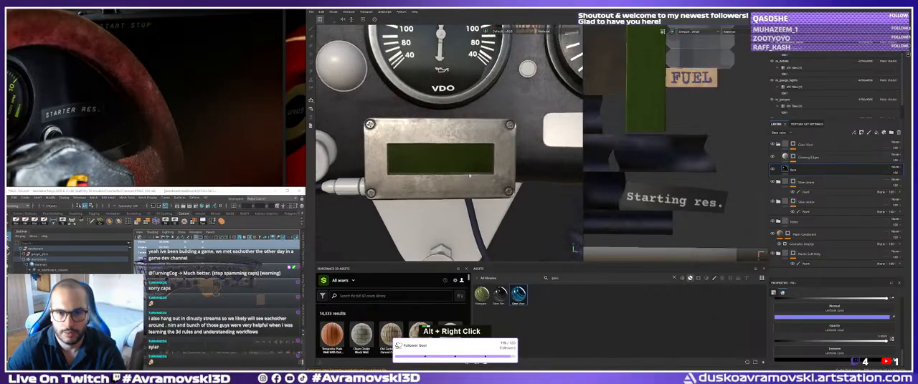
{"action": "left_click_drag", "start_coordinate": [496, 161], "coordinate": [493, 159], "text": "alt"}
Browse the reference photos for a close view of a dashboard display behind the red steering wheel.
{"action": "scroll", "coordinate": [127, 117], "scroll_direction": "down", "scroll_amount": 5}
{"action": "middle_click_drag", "start_coordinate": [127, 117], "coordinate": [287, 126]}
{"action": "scroll", "coordinate": [196, 94], "scroll_direction": "down", "scroll_amount": 3}
{"action": "scroll", "coordinate": [56, 153], "scroll_direction": "up", "scroll_amount": 7}
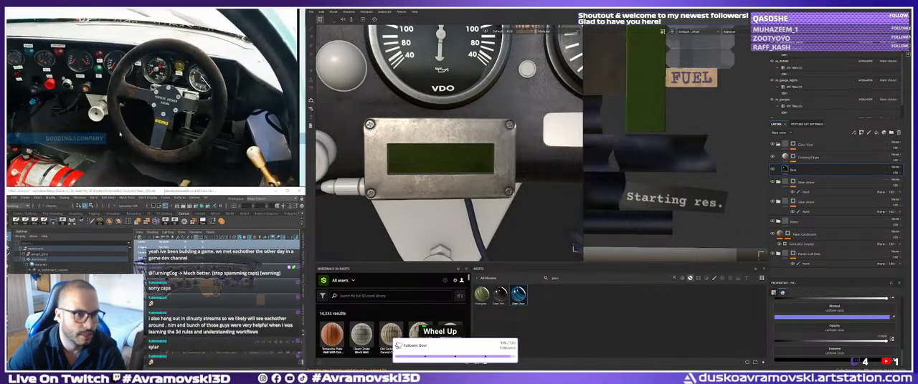
{"action": "middle_click_drag", "start_coordinate": [56, 154], "coordinate": [108, 172]}
{"action": "scroll", "coordinate": [202, 129], "scroll_direction": "down", "scroll_amount": 5}
{"action": "middle_click_drag", "start_coordinate": [201, 129], "coordinate": [89, 69]}
{"action": "scroll", "coordinate": [179, 75], "scroll_direction": "down", "scroll_amount": 4}
{"action": "middle_click_drag", "start_coordinate": [283, 90], "coordinate": [72, 88]}
{"action": "scroll", "coordinate": [168, 107], "scroll_direction": "up", "scroll_amount": 8}
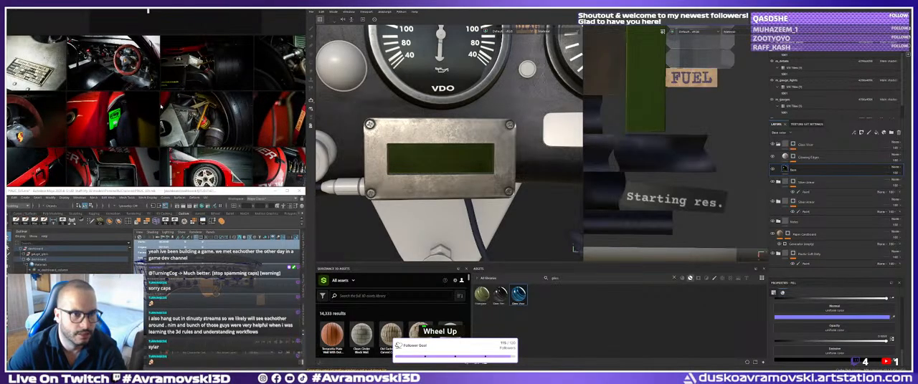
{"action": "middle_click_drag", "start_coordinate": [158, 72], "coordinate": [171, 111]}
{"action": "scroll", "coordinate": [172, 111], "scroll_direction": "left", "scroll_amount": 1}
{"action": "scroll", "coordinate": [208, 97], "scroll_direction": "up", "scroll_amount": 5}
{"action": "middle_click_drag", "start_coordinate": [181, 73], "coordinate": [200, 102]}
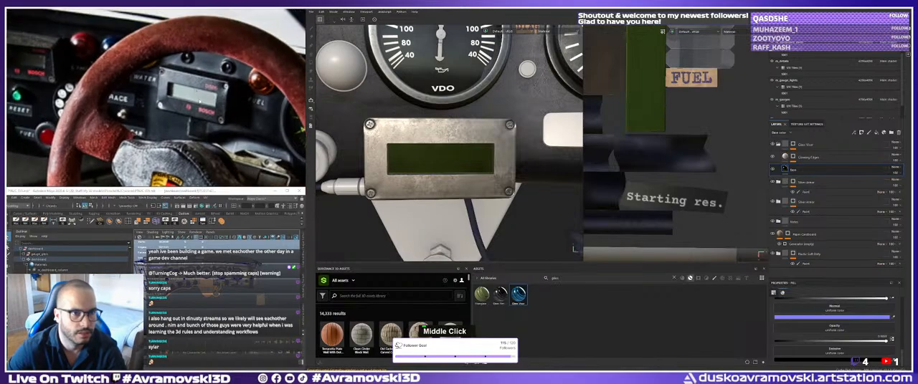
Compare the model's display box with the reference photo from several viewing angles.
{"action": "left_click_drag", "start_coordinate": [408, 152], "coordinate": [459, 159], "text": "alt"}
{"action": "right_click_drag", "start_coordinate": [458, 159], "coordinate": [430, 140], "text": "alt"}
{"action": "mouse_move", "coordinate": [452, 138]}
{"action": "left_mouse_down", "text": "alt"}
{"action": "mouse_move", "coordinate": [414, 134]}
{"action": "mouse_move", "coordinate": [409, 142]}
{"action": "left_mouse_up", "text": "alt"}
{"action": "right_click_drag", "start_coordinate": [408, 142], "coordinate": [450, 165], "text": "alt"}
{"action": "middle_click_drag", "start_coordinate": [450, 165], "coordinate": [466, 152], "text": "alt"}
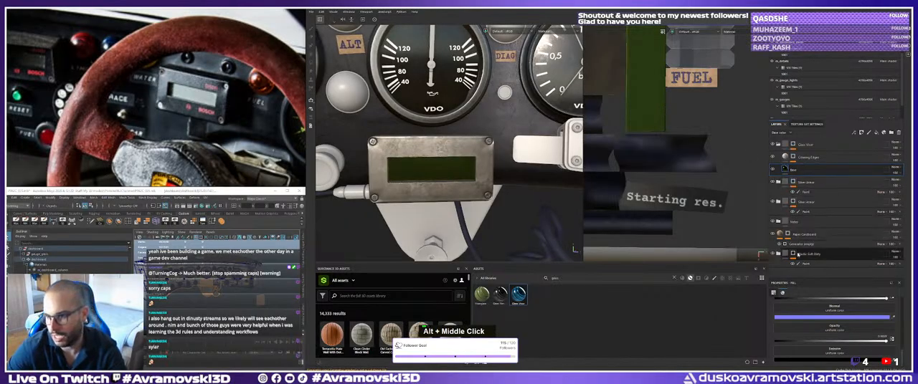
Inspect the layers inside the lower of the two metal material folders and collapse it again.
{"action": "left_click", "coordinate": [785, 203]}
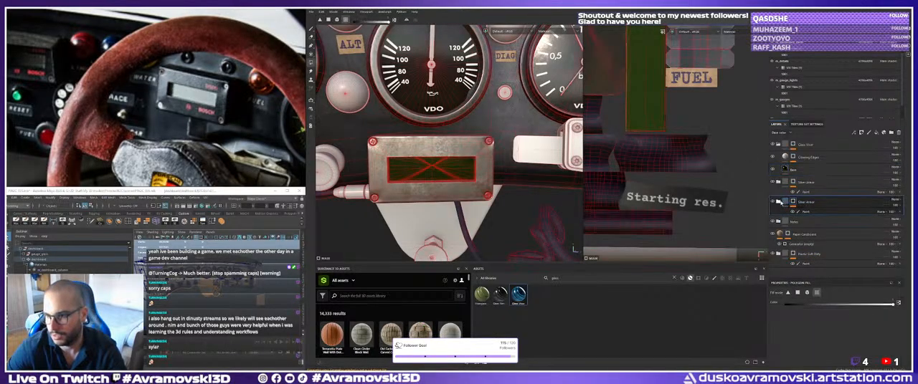
{"action": "left_click", "coordinate": [778, 203]}
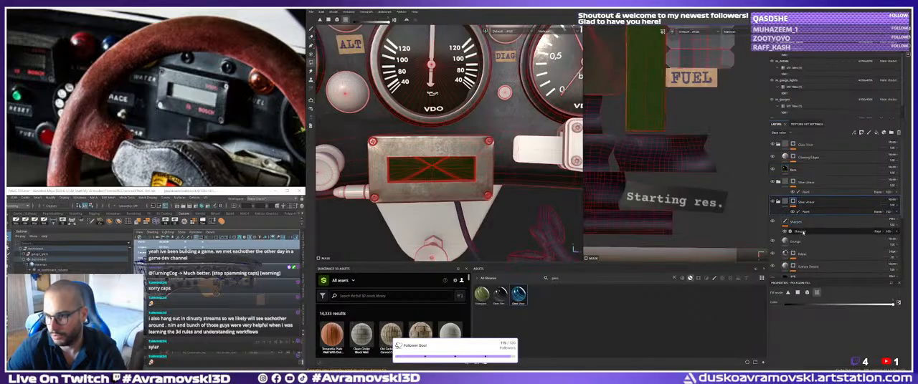
{"action": "left_click", "coordinate": [800, 242]}
{"action": "left_click", "coordinate": [778, 202]}
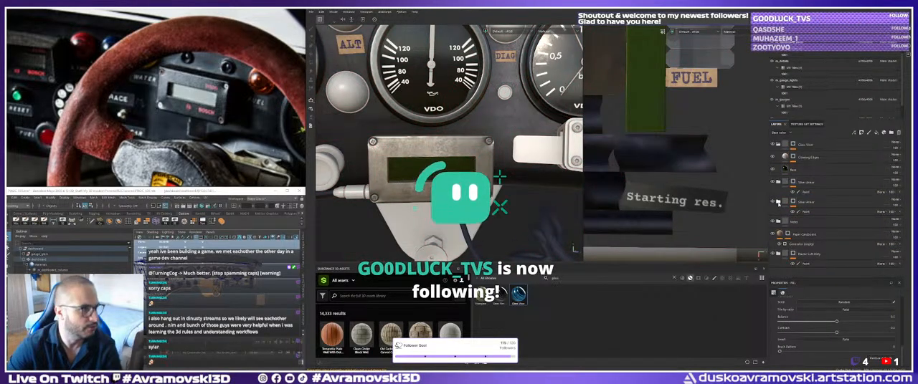
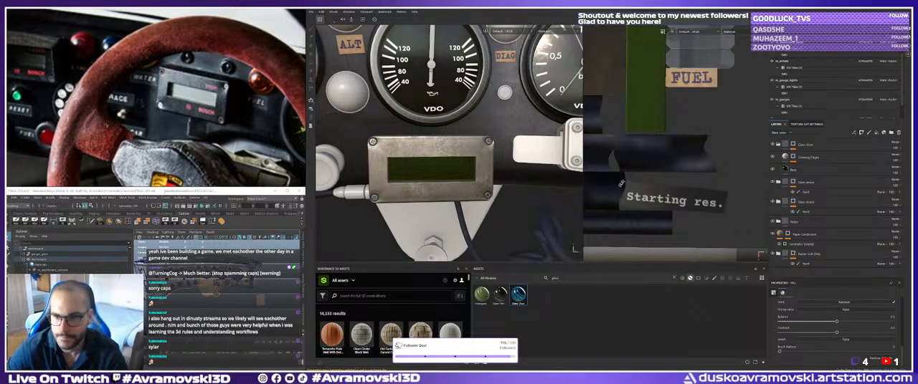
Examine the display box from the front and from oblique angles to judge its bright metal frame.
{"action": "left_click_drag", "start_coordinate": [474, 177], "coordinate": [469, 177], "text": "alt"}
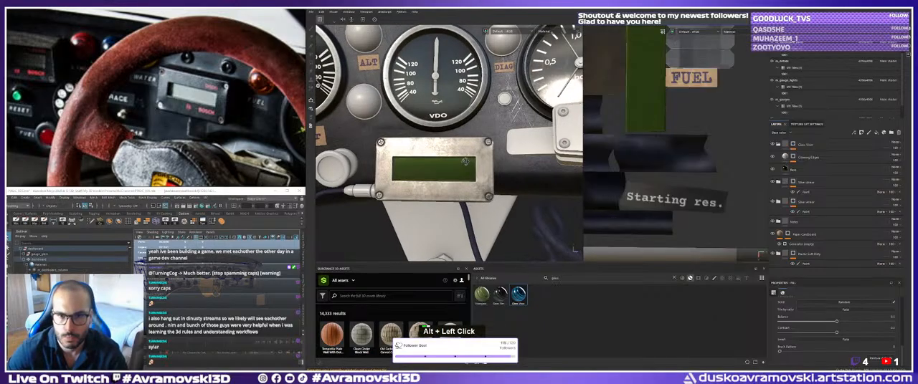
{"action": "right_click_drag", "start_coordinate": [470, 178], "coordinate": [465, 179], "text": "alt"}
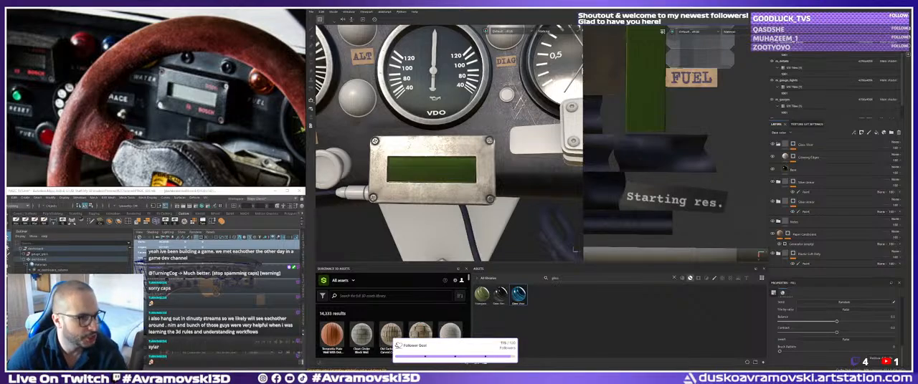
{"action": "left_click_drag", "start_coordinate": [419, 197], "coordinate": [420, 190], "text": "alt"}
{"action": "middle_click_drag", "start_coordinate": [420, 190], "coordinate": [459, 181], "text": "alt"}
{"action": "left_click_drag", "start_coordinate": [458, 181], "coordinate": [462, 169], "text": "alt"}
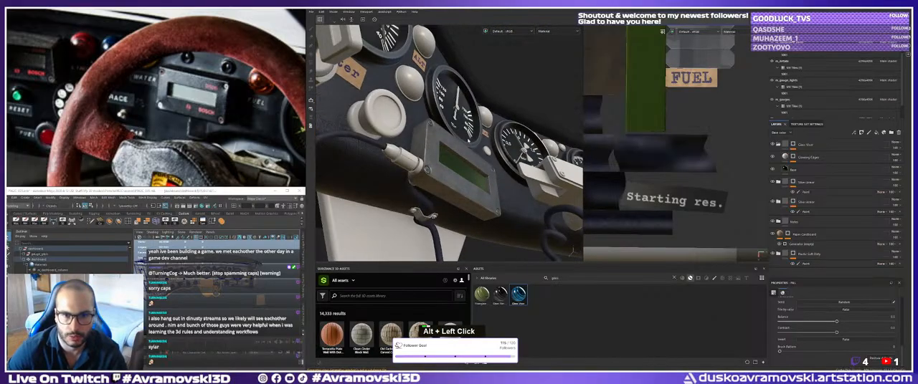
{"action": "mouse_move", "coordinate": [463, 169]}
{"action": "middle_mouse_down", "text": "alt"}
{"action": "mouse_move", "coordinate": [456, 145]}
{"action": "mouse_move", "coordinate": [439, 164]}
{"action": "middle_mouse_up", "text": "alt"}
{"action": "left_click_drag", "start_coordinate": [439, 163], "coordinate": [434, 185], "text": "alt"}
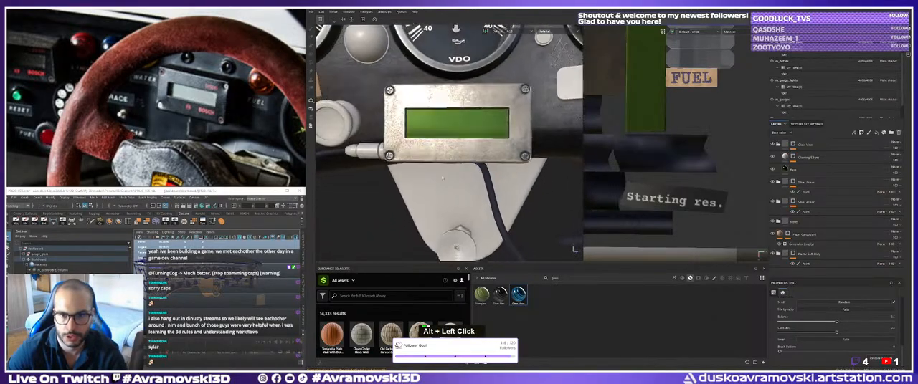
{"action": "scroll", "coordinate": [434, 185], "scroll_direction": "left", "scroll_amount": 1, "text": "alt"}
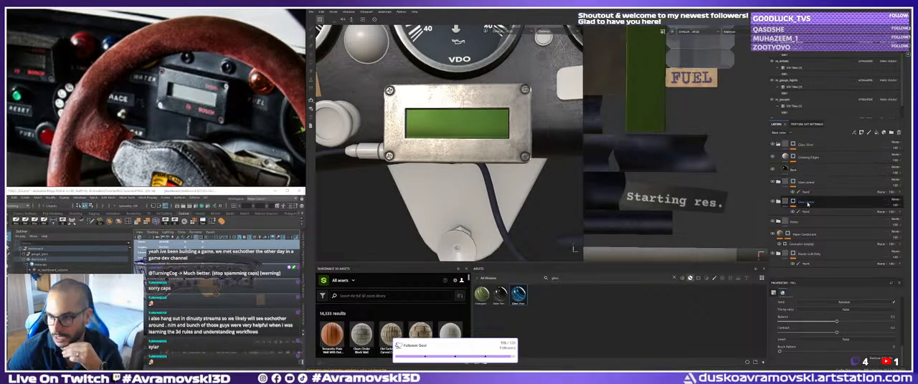
Set the base colour of the Base layer in the lower metal folder to near-black and check the display frame from several angles.
{"action": "left_click", "coordinate": [778, 202]}
{"action": "left_click", "coordinate": [777, 202]}
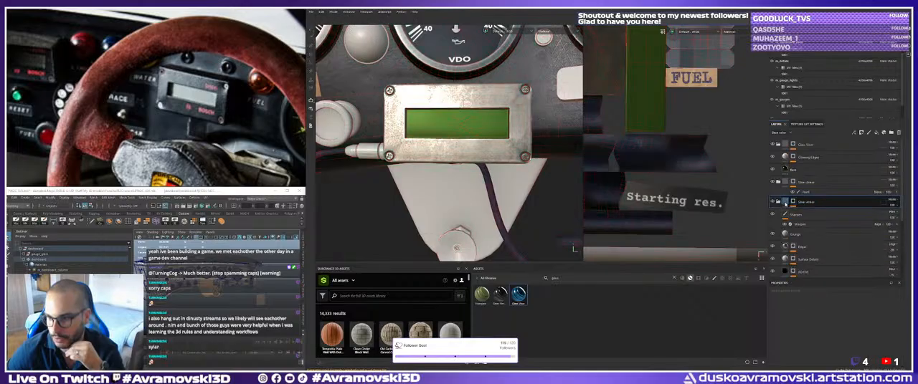
{"action": "scroll", "coordinate": [800, 251], "scroll_direction": "down", "scroll_amount": 4}
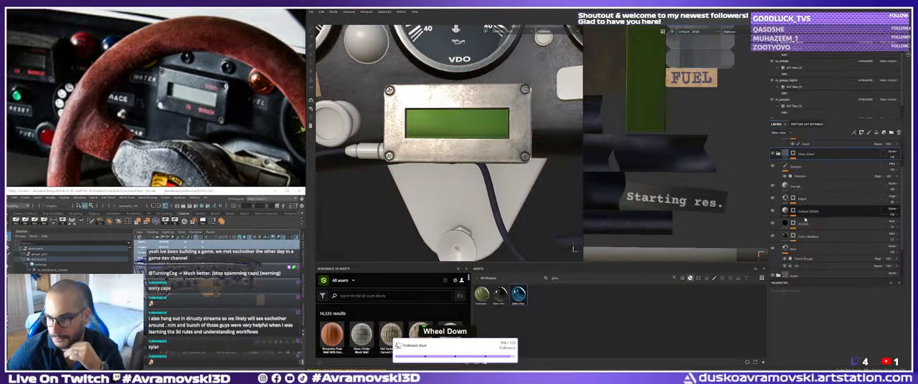
{"action": "left_click", "coordinate": [800, 248]}
{"action": "scroll", "coordinate": [824, 315], "scroll_direction": "up", "scroll_amount": 3}
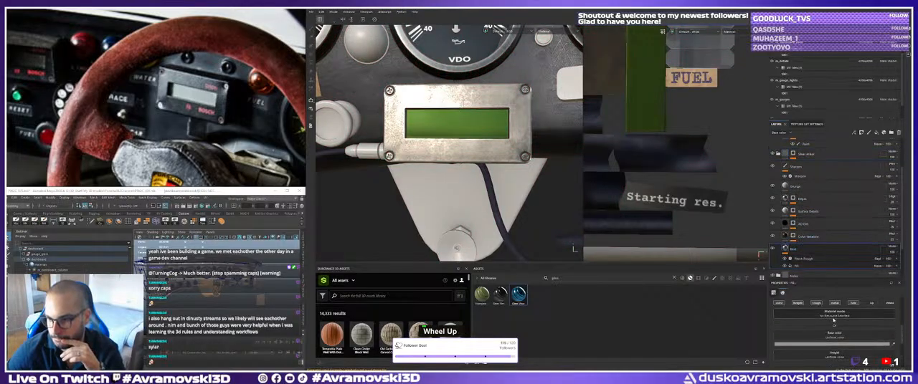
{"action": "left_click", "coordinate": [837, 344]}
{"action": "left_click", "coordinate": [780, 337]}
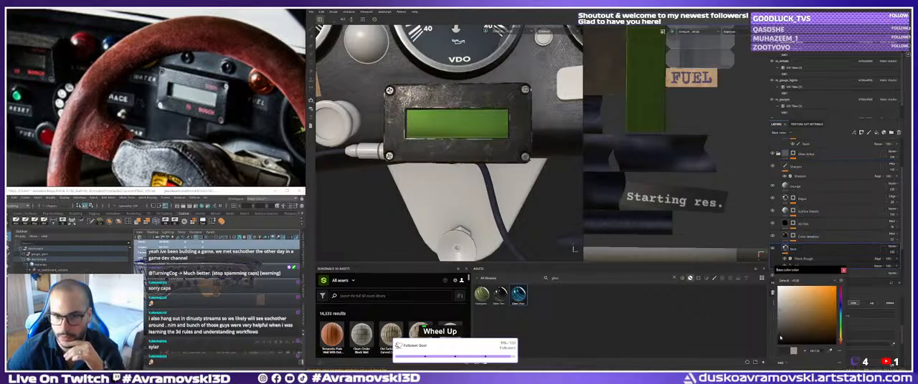
{"action": "right_click_drag", "start_coordinate": [494, 129], "coordinate": [448, 142], "text": "alt"}
{"action": "left_click_drag", "start_coordinate": [448, 142], "coordinate": [438, 158], "text": "alt"}
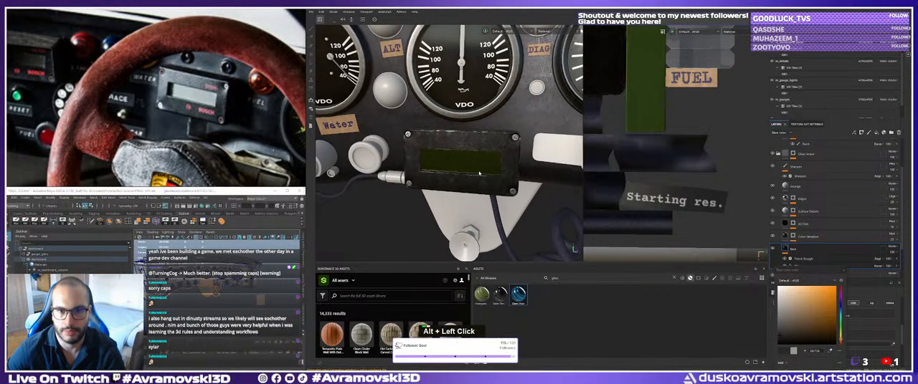
{"action": "right_click_drag", "start_coordinate": [439, 158], "coordinate": [474, 153], "text": "alt"}
{"action": "left_click_drag", "start_coordinate": [475, 153], "coordinate": [422, 167], "text": "alt"}
{"action": "right_click_drag", "start_coordinate": [422, 166], "coordinate": [409, 171], "text": "alt"}
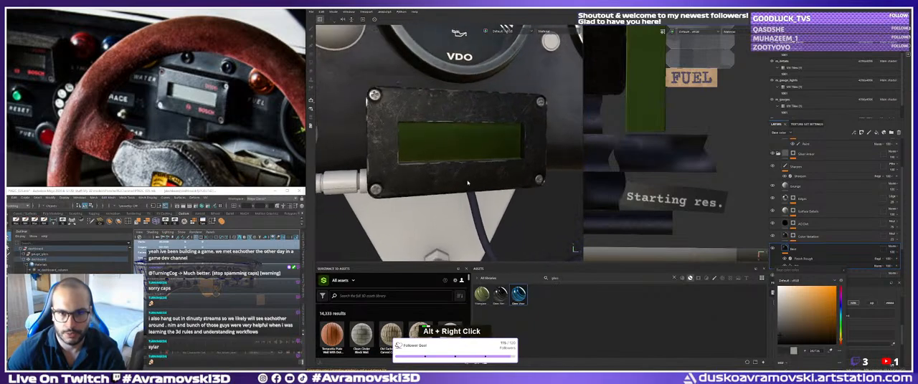
{"action": "left_click_drag", "start_coordinate": [408, 171], "coordinate": [470, 149], "text": "alt"}
Set the base colour of the metal folder's Edges layer to dark grey and check the frame's edges.
{"action": "left_click", "coordinate": [815, 239]}
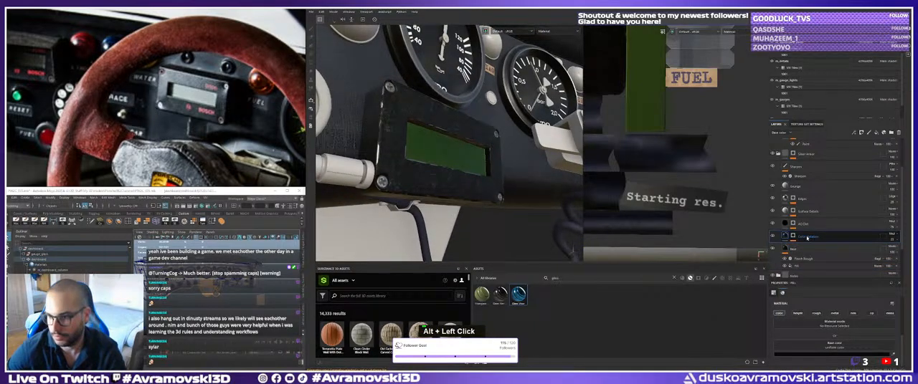
{"action": "left_click", "coordinate": [803, 200]}
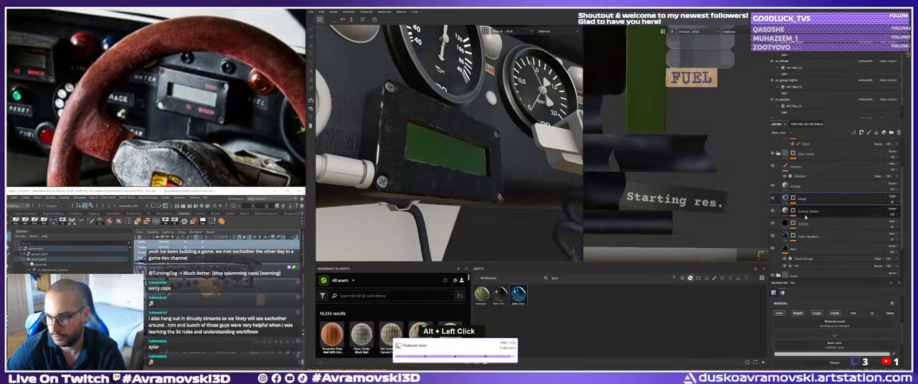
{"action": "left_click", "coordinate": [830, 352]}
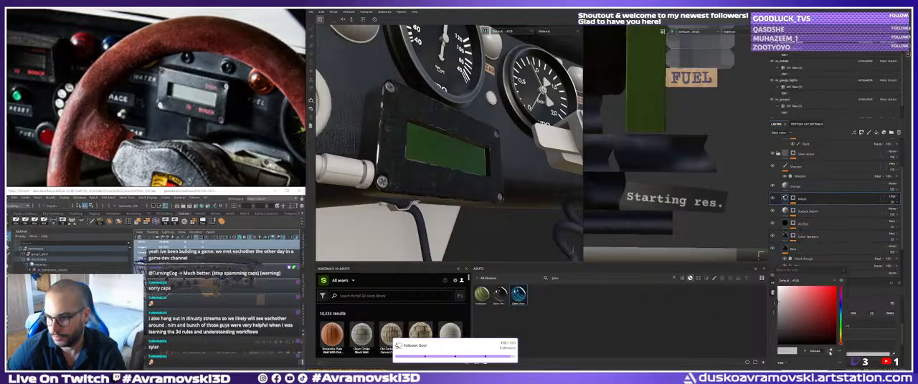
{"action": "left_click", "coordinate": [782, 334]}
{"action": "left_click_drag", "start_coordinate": [510, 159], "coordinate": [460, 169], "text": "alt"}
{"action": "middle_click_drag", "start_coordinate": [461, 169], "coordinate": [457, 171], "text": "alt"}
{"action": "left_click_drag", "start_coordinate": [456, 171], "coordinate": [442, 180], "text": "alt"}
{"action": "middle_click_drag", "start_coordinate": [443, 180], "coordinate": [444, 172], "text": "alt"}
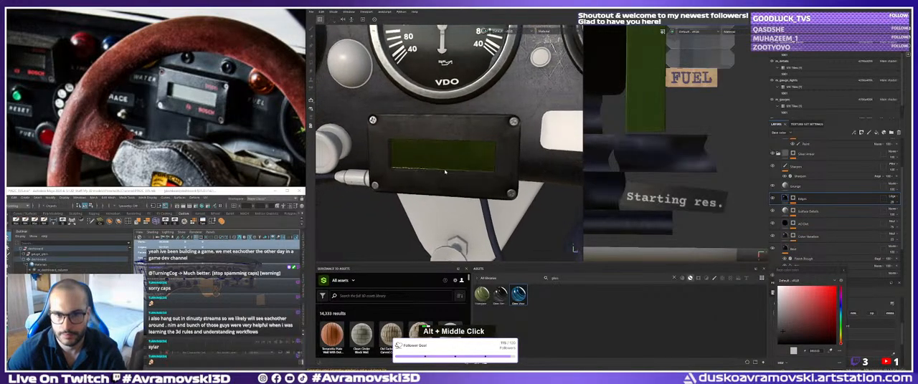
{"action": "left_click_drag", "start_coordinate": [445, 172], "coordinate": [428, 177], "text": "alt"}
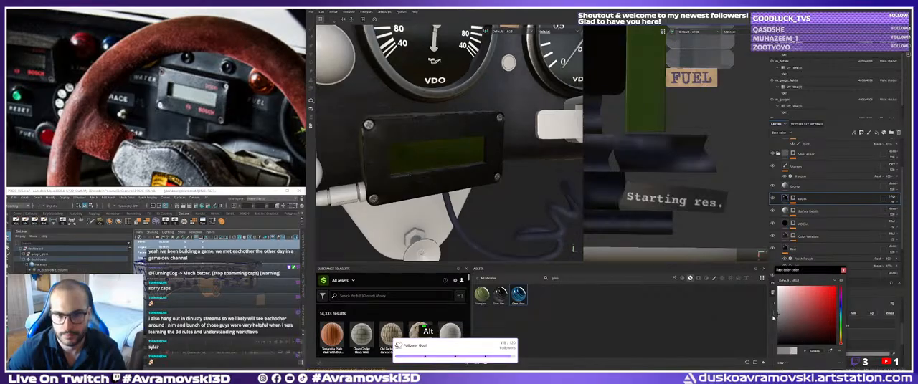
Examine the dark frame's edge wear and the green display window from several angles and distances.
{"action": "left_click_drag", "start_coordinate": [445, 158], "coordinate": [431, 144], "text": "alt"}
{"action": "right_click_drag", "start_coordinate": [430, 144], "coordinate": [444, 140], "text": "alt"}
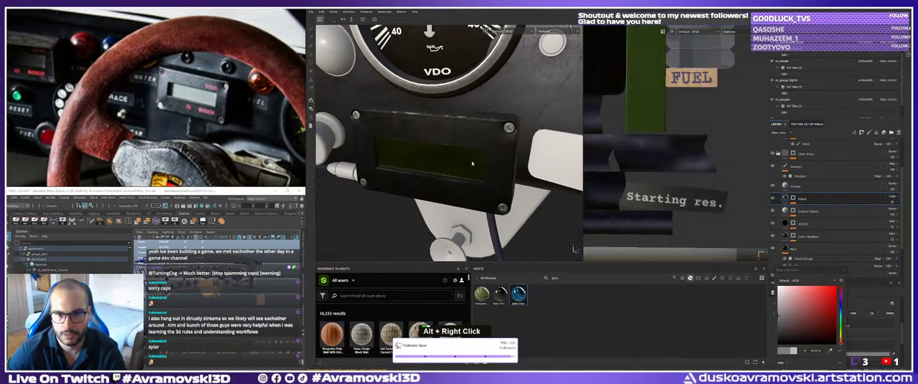
{"action": "middle_click_drag", "start_coordinate": [445, 140], "coordinate": [450, 136], "text": "alt"}
{"action": "left_click_drag", "start_coordinate": [451, 136], "coordinate": [424, 154], "text": "alt"}
{"action": "middle_click_drag", "start_coordinate": [425, 154], "coordinate": [412, 163], "text": "alt"}
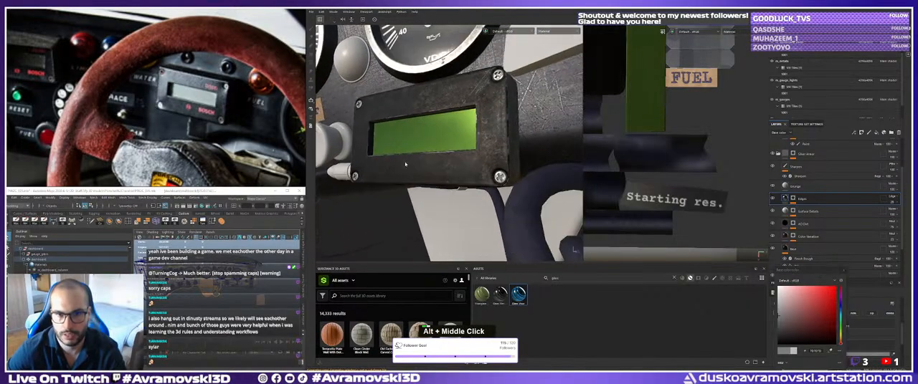
{"action": "mouse_move", "coordinate": [412, 164]}
{"action": "left_mouse_down", "text": "alt"}
{"action": "mouse_move", "coordinate": [399, 173]}
{"action": "mouse_move", "coordinate": [411, 173]}
{"action": "left_mouse_up", "text": "alt"}
{"action": "middle_click_drag", "start_coordinate": [412, 173], "coordinate": [419, 174], "text": "alt"}
{"action": "left_click_drag", "start_coordinate": [418, 174], "coordinate": [393, 158], "text": "alt"}
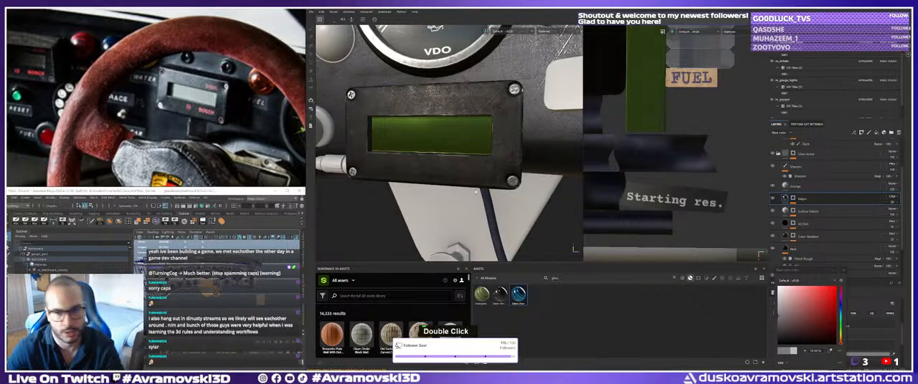
{"action": "mouse_move", "coordinate": [430, 143]}
{"action": "left_mouse_down", "text": "alt"}
{"action": "mouse_move", "coordinate": [422, 156]}
{"action": "mouse_move", "coordinate": [440, 159]}
{"action": "left_mouse_up", "text": "alt"}
{"action": "right_click_drag", "start_coordinate": [440, 158], "coordinate": [442, 176], "text": "alt"}
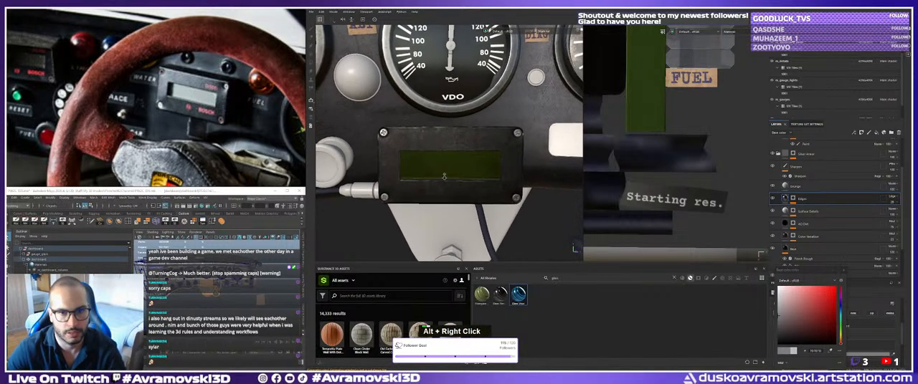
{"action": "left_click_drag", "start_coordinate": [442, 176], "coordinate": [422, 191], "text": "alt"}
{"action": "right_click_drag", "start_coordinate": [423, 191], "coordinate": [437, 200], "text": "alt"}
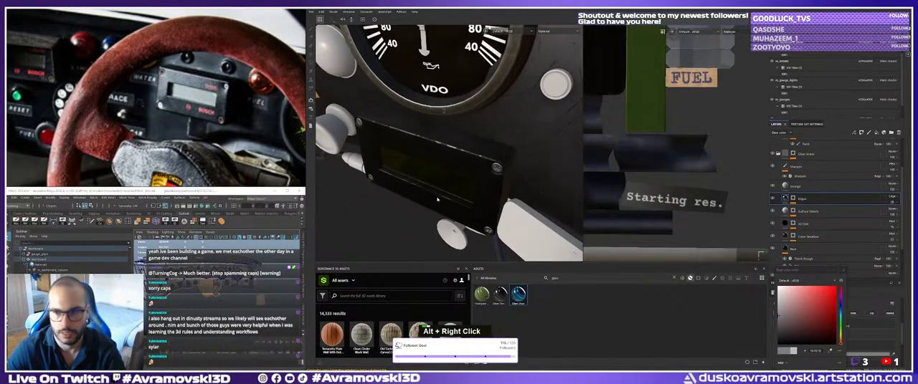
{"action": "left_click_drag", "start_coordinate": [436, 199], "coordinate": [431, 197], "text": "alt"}
Lower the balance of the metal folder's Grunge layer to about 0.27 while viewing the frame's surface up close.
{"action": "left_click", "coordinate": [792, 187]}
{"action": "left_click", "coordinate": [793, 188]}
{"action": "scroll", "coordinate": [829, 336], "scroll_direction": "down", "scroll_amount": 2}
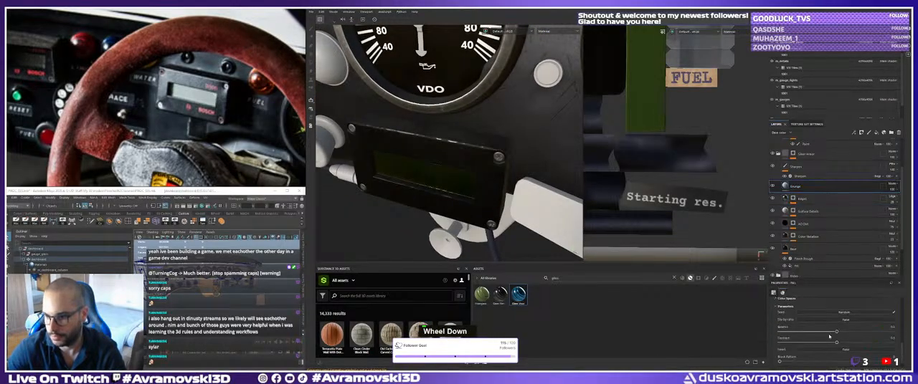
{"action": "right_click_drag", "start_coordinate": [439, 172], "coordinate": [439, 183], "text": "alt"}
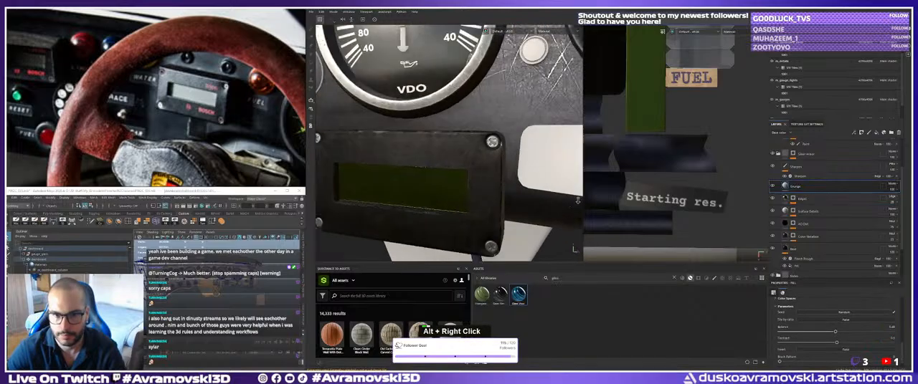
{"action": "middle_click_drag", "start_coordinate": [438, 183], "coordinate": [440, 158], "text": "alt"}
{"action": "right_click_drag", "start_coordinate": [441, 158], "coordinate": [473, 185], "text": "alt"}
{"action": "middle_click_drag", "start_coordinate": [473, 185], "coordinate": [479, 189], "text": "alt"}
{"action": "right_click_drag", "start_coordinate": [479, 189], "coordinate": [495, 197], "text": "alt"}
{"action": "middle_click_drag", "start_coordinate": [495, 197], "coordinate": [487, 205], "text": "alt"}
{"action": "left_click_drag", "start_coordinate": [488, 204], "coordinate": [475, 194], "text": "alt"}
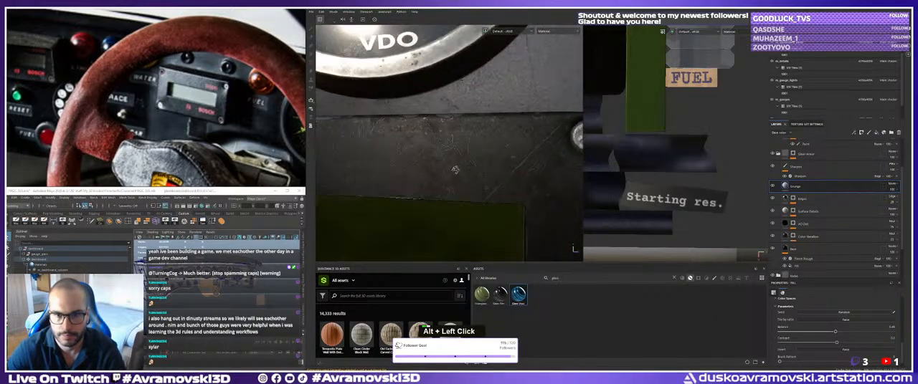
{"action": "left_click_drag", "start_coordinate": [834, 332], "coordinate": [810, 332]}
Inspect the frame's grunge closely and readjust the Grunge layer's balance and contrast to slightly below their midpoints.
{"action": "left_click_drag", "start_coordinate": [414, 159], "coordinate": [440, 170], "text": "alt"}
{"action": "middle_click_drag", "start_coordinate": [440, 171], "coordinate": [454, 173], "text": "alt"}
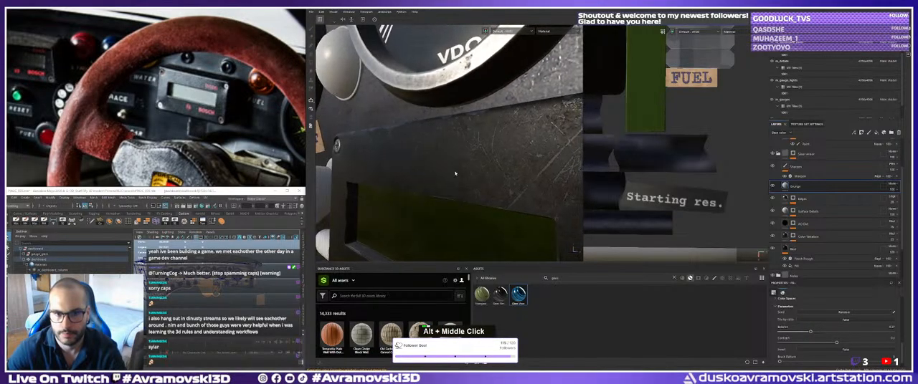
{"action": "left_click_drag", "start_coordinate": [455, 172], "coordinate": [450, 175], "text": "alt"}
{"action": "right_click_drag", "start_coordinate": [450, 174], "coordinate": [482, 183], "text": "shift"}
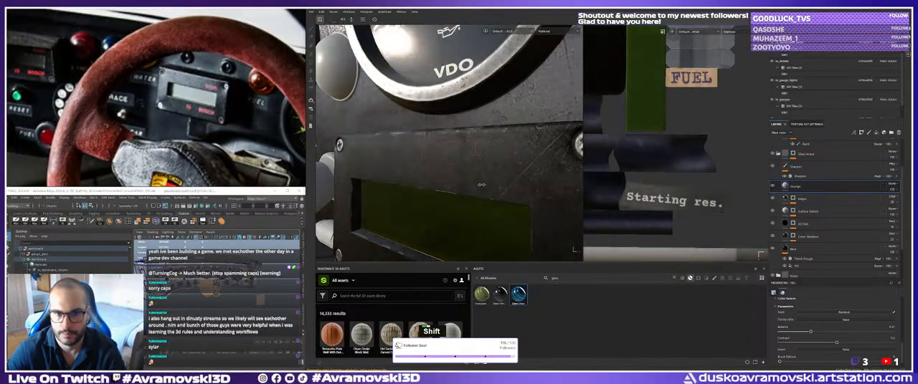
{"action": "mouse_move", "coordinate": [836, 343]}
{"action": "left_mouse_down"}
{"action": "mouse_move", "coordinate": [783, 344]}
{"action": "mouse_move", "coordinate": [868, 334]}
{"action": "mouse_move", "coordinate": [785, 334]}
{"action": "mouse_move", "coordinate": [883, 334]}
{"action": "mouse_move", "coordinate": [831, 338]}
{"action": "left_mouse_up"}
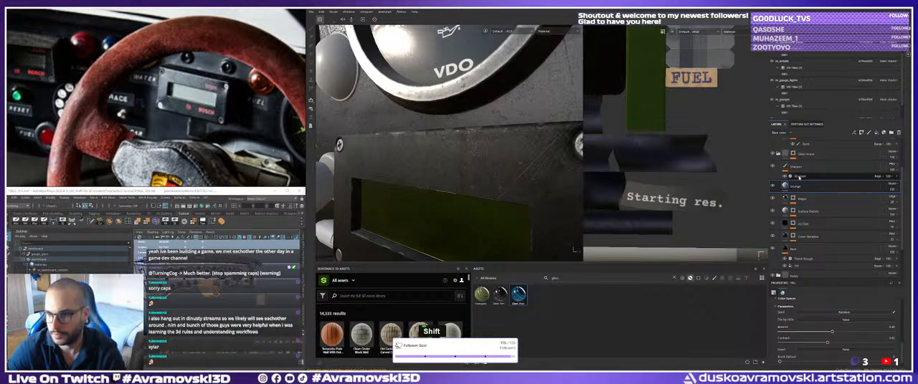
Lower the level of the Mask Builder generator on the AO Dirt layer's mask to 0.2.
{"action": "left_click", "coordinate": [799, 211]}
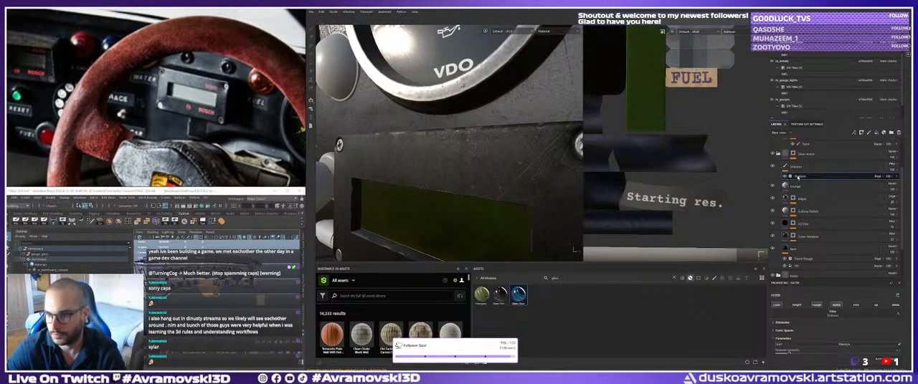
{"action": "left_click", "coordinate": [806, 226]}
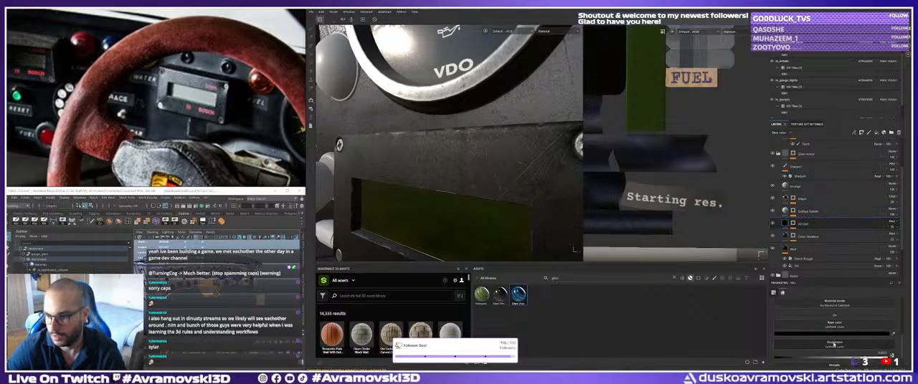
{"action": "left_click", "coordinate": [795, 228]}
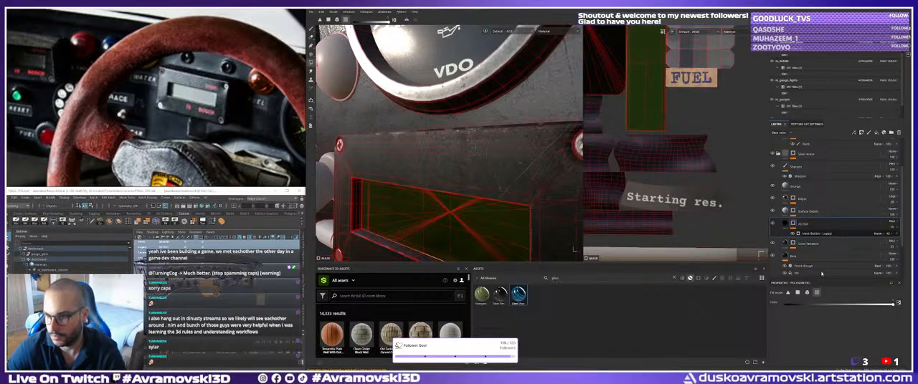
{"action": "left_click", "coordinate": [817, 233]}
{"action": "left_click_drag", "start_coordinate": [835, 349], "coordinate": [801, 351]}
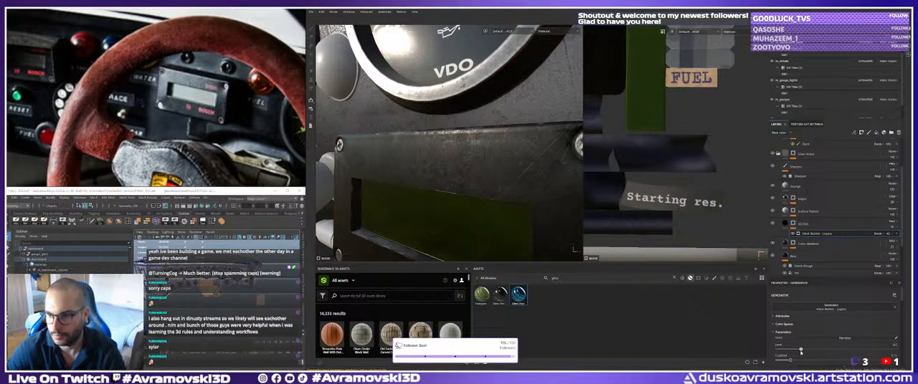
Examine the dark display box, its screws and its green window from several angles and distances against the surrounding gauges.
{"action": "right_click_drag", "start_coordinate": [466, 143], "coordinate": [423, 147], "text": "alt"}
{"action": "left_click_drag", "start_coordinate": [423, 147], "coordinate": [402, 137], "text": "alt"}
{"action": "middle_click_drag", "start_coordinate": [401, 136], "coordinate": [401, 144], "text": "alt"}
{"action": "left_click_drag", "start_coordinate": [401, 143], "coordinate": [389, 149], "text": "alt"}
{"action": "middle_click_drag", "start_coordinate": [389, 149], "coordinate": [385, 110], "text": "alt"}
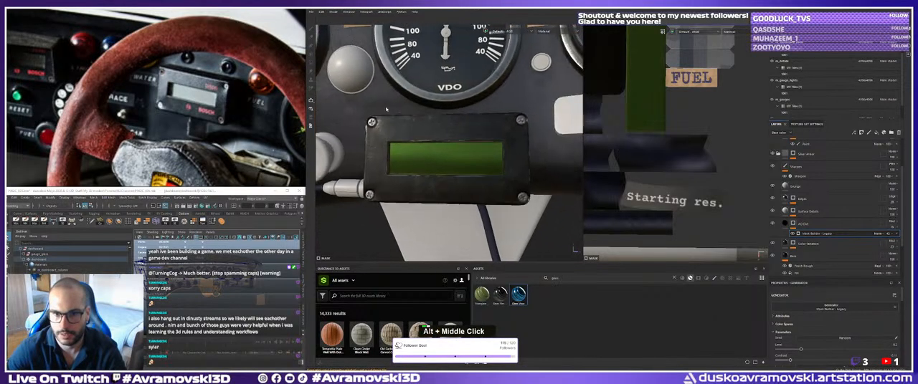
{"action": "left_click_drag", "start_coordinate": [385, 110], "coordinate": [394, 144], "text": "alt"}
{"action": "middle_click_drag", "start_coordinate": [394, 144], "coordinate": [410, 140], "text": "alt"}
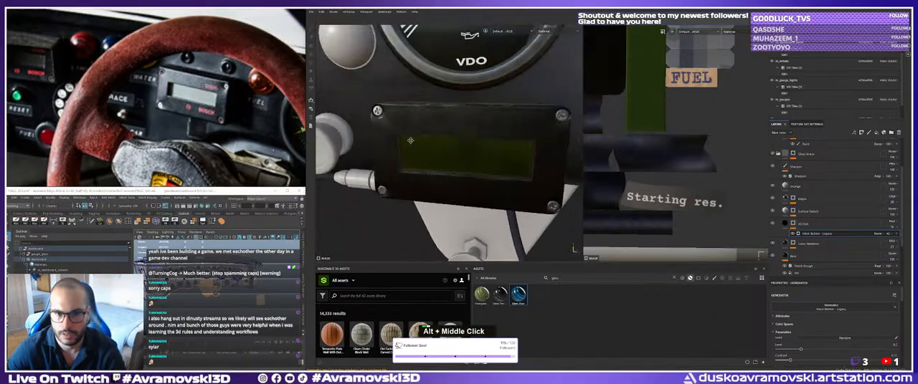
{"action": "right_click_drag", "start_coordinate": [410, 141], "coordinate": [419, 144], "text": "alt"}
{"action": "middle_click_drag", "start_coordinate": [419, 145], "coordinate": [428, 147], "text": "alt"}
{"action": "left_click_drag", "start_coordinate": [428, 147], "coordinate": [436, 150], "text": "alt"}
{"action": "right_click_drag", "start_coordinate": [435, 149], "coordinate": [425, 151], "text": "shift"}
{"action": "middle_click_drag", "start_coordinate": [424, 150], "coordinate": [431, 156], "text": "alt"}
{"action": "right_click_drag", "start_coordinate": [432, 157], "coordinate": [447, 152], "text": "alt"}
{"action": "left_click_drag", "start_coordinate": [447, 152], "coordinate": [450, 151], "text": "alt"}
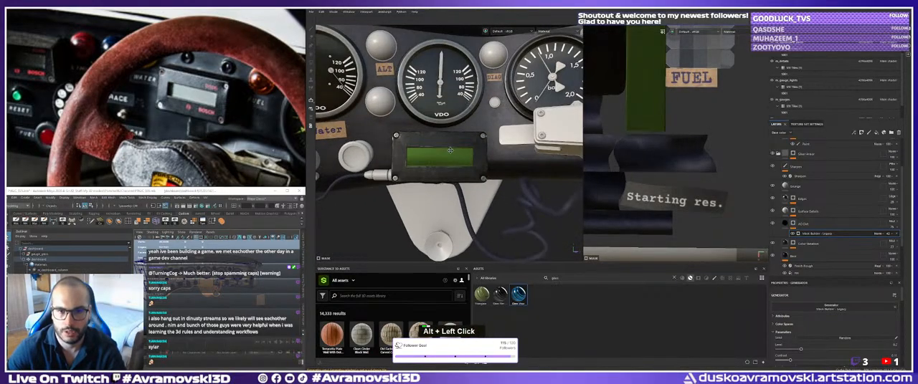
{"action": "right_click_drag", "start_coordinate": [450, 150], "coordinate": [482, 162], "text": "alt"}
{"action": "left_click_drag", "start_coordinate": [482, 162], "coordinate": [434, 159], "text": "alt"}
{"action": "right_click_drag", "start_coordinate": [434, 159], "coordinate": [437, 157], "text": "alt"}
{"action": "left_click_drag", "start_coordinate": [438, 158], "coordinate": [441, 160], "text": "alt"}
{"action": "right_click_drag", "start_coordinate": [441, 161], "coordinate": [471, 154], "text": "alt"}
{"action": "middle_click_drag", "start_coordinate": [471, 154], "coordinate": [445, 148], "text": "alt"}
{"action": "left_click_drag", "start_coordinate": [445, 148], "coordinate": [421, 143], "text": "alt"}
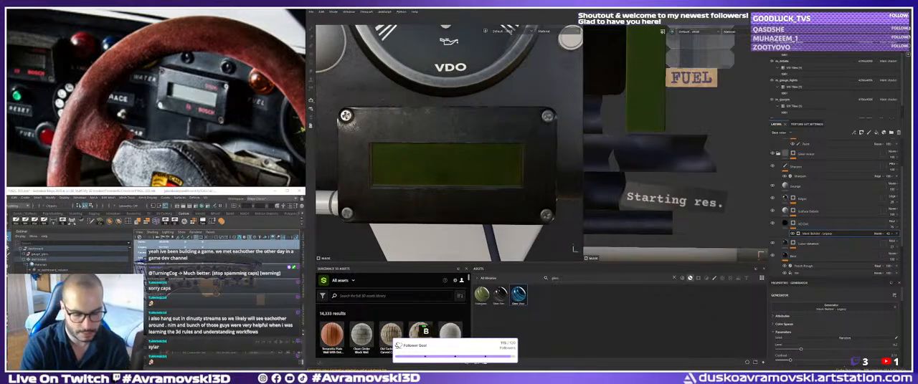
{"action": "key", "text": "BackSpace"}
{"action": "type", "text": "h"}
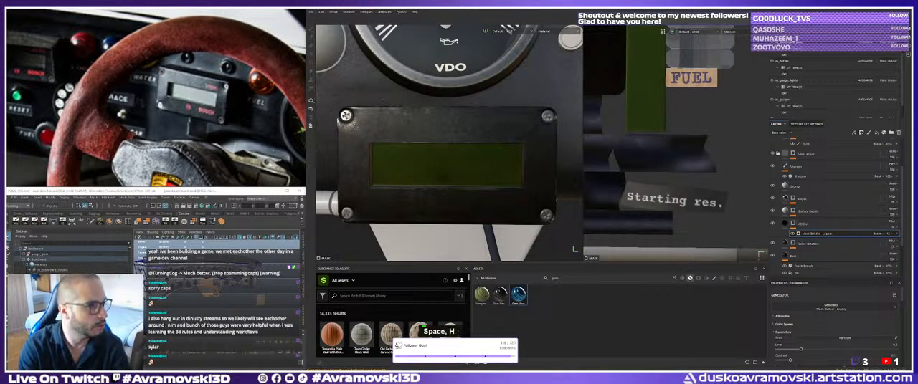
{"action": "type", "text": "g"}
{"action": "key", "text": "Return"}
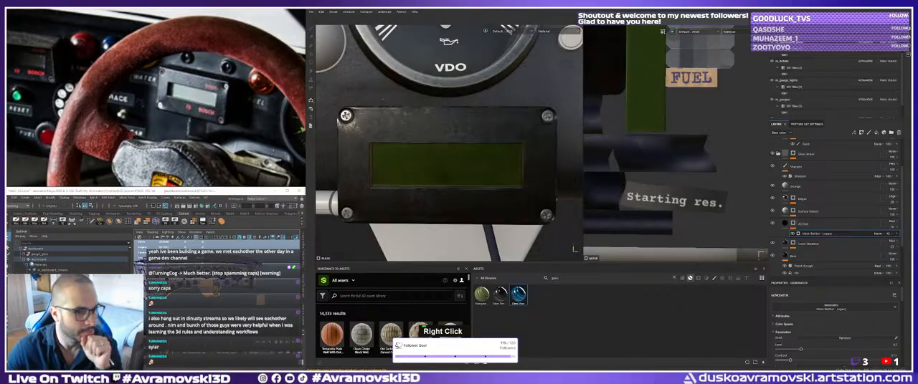
Switch to Photoshop, create a new document from the Clipboard preset and paste the copied Bosch logo into it.
{"action": "key", "text": "alt+Tab"}
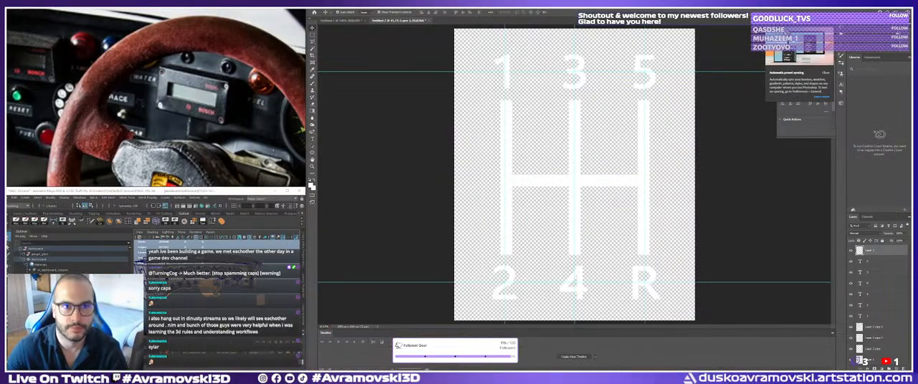
{"action": "left_click", "coordinate": [322, 6]}
{"action": "left_click", "coordinate": [329, 15]}
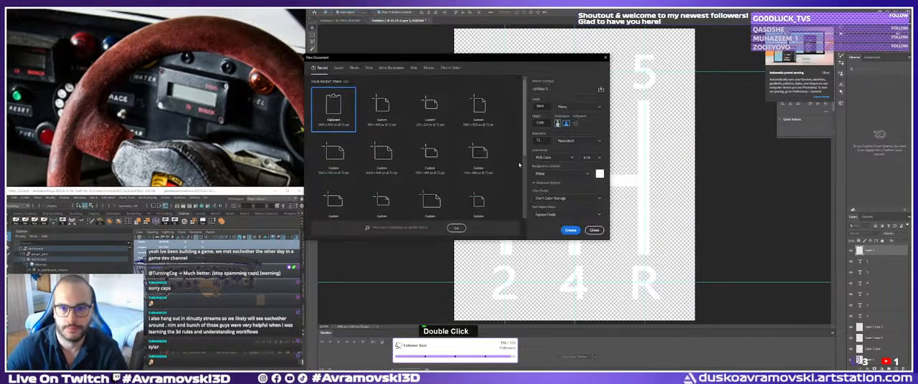
{"action": "left_click", "coordinate": [568, 230]}
{"action": "key", "text": "ctrl+v"}
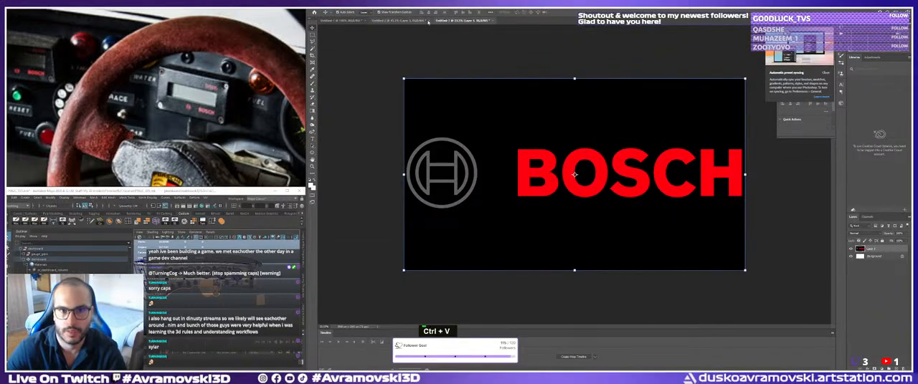
Close the two older gear-shift pattern documents without saving and deselect the Bosch logo layer.
{"action": "left_click", "coordinate": [428, 20]}
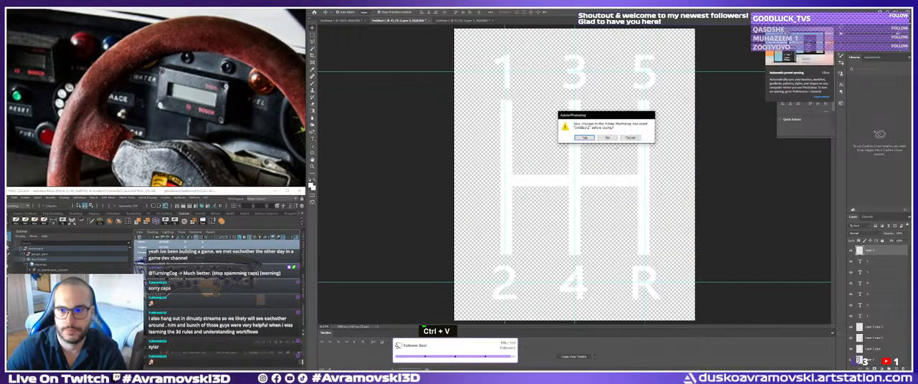
{"action": "left_click", "coordinate": [607, 137]}
{"action": "left_click", "coordinate": [366, 21]}
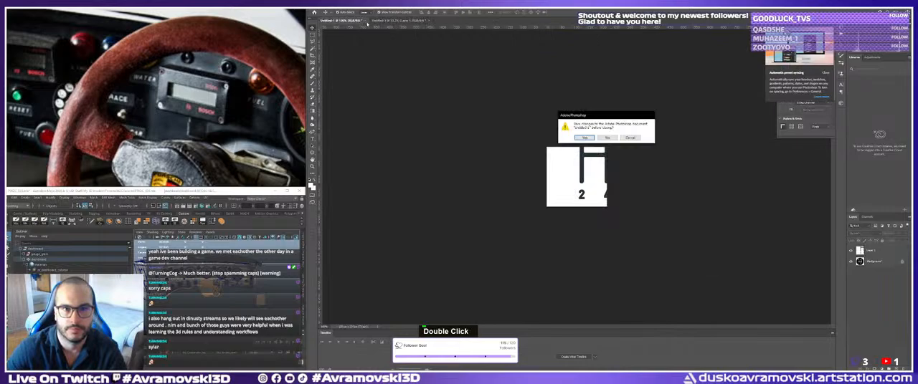
{"action": "left_click", "coordinate": [605, 137]}
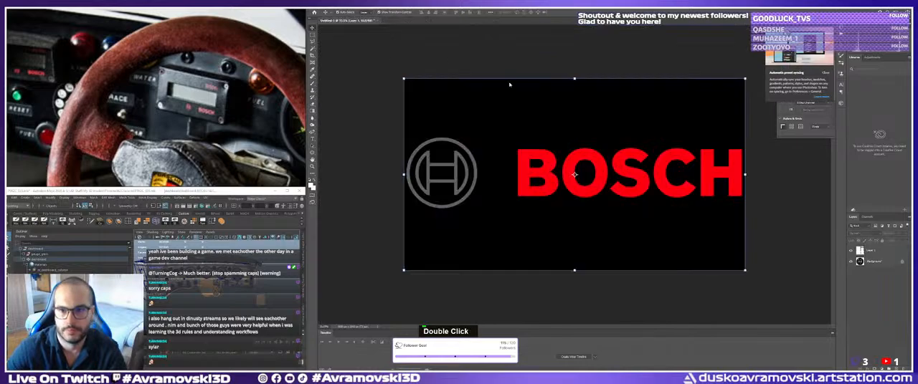
{"action": "left_click", "coordinate": [379, 95]}
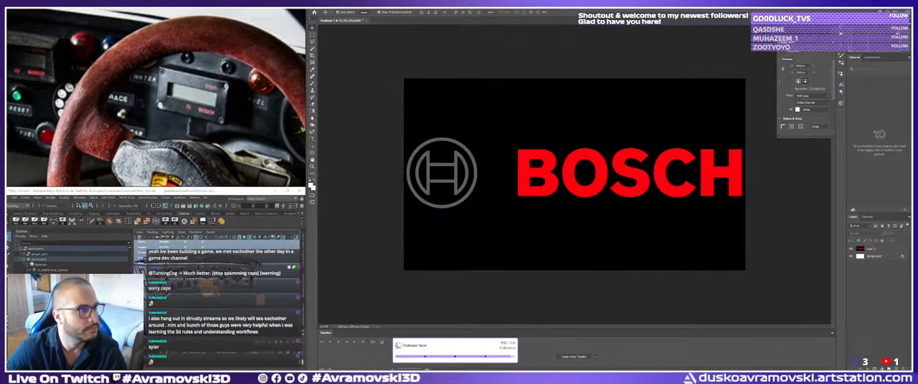
{"action": "key", "text": "Return"}
{"action": "key", "text": "g"}
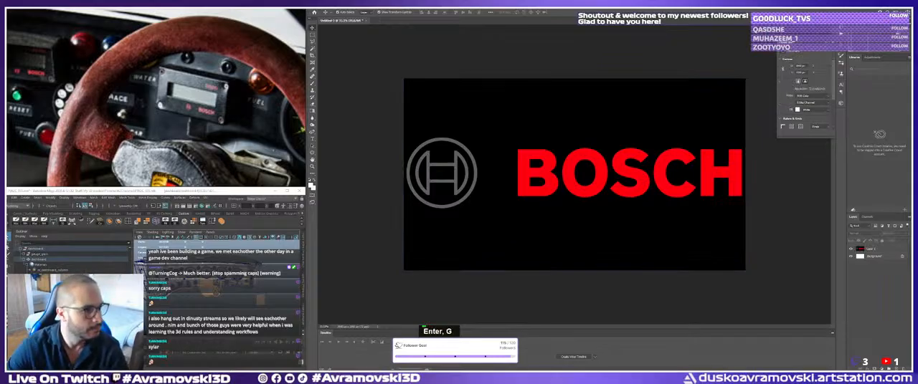
{"action": "key", "text": "shift+f"}
{"action": "key", "text": "l"}
{"action": "key", "text": "h"}
{"action": "key", "text": "BackSpace"}
{"action": "key", "text": "BackSpace"}
{"action": "key", "text": "BackSpace"}
{"action": "key", "text": "g"}
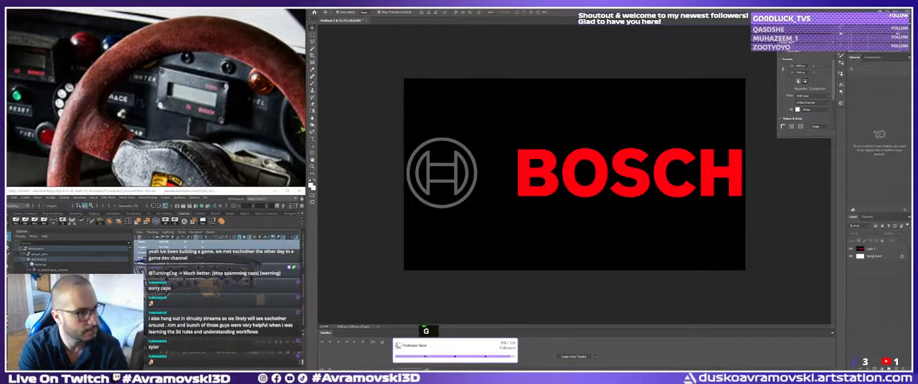
{"action": "key", "text": "shift+i"}
{"action": "key", "text": "s"}
{"action": "key", "text": "m"}
{"action": "key", "text": "space"}
{"action": "key", "text": "e"}
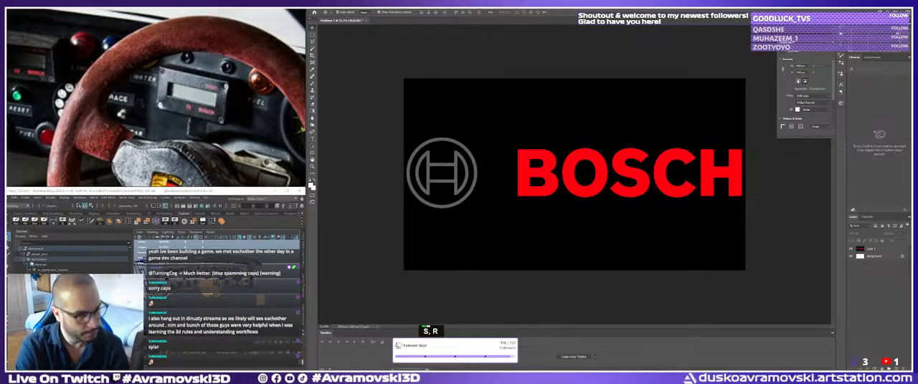
{"action": "key", "text": "shift+space"}
{"action": "key", "text": "k"}
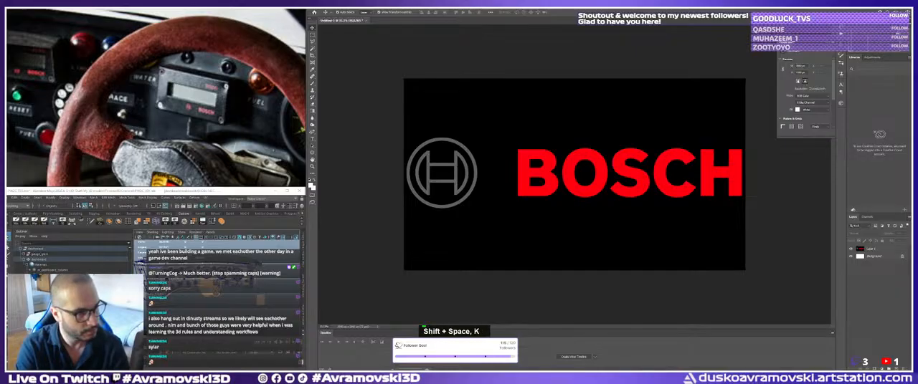
{"action": "key", "text": "e"}
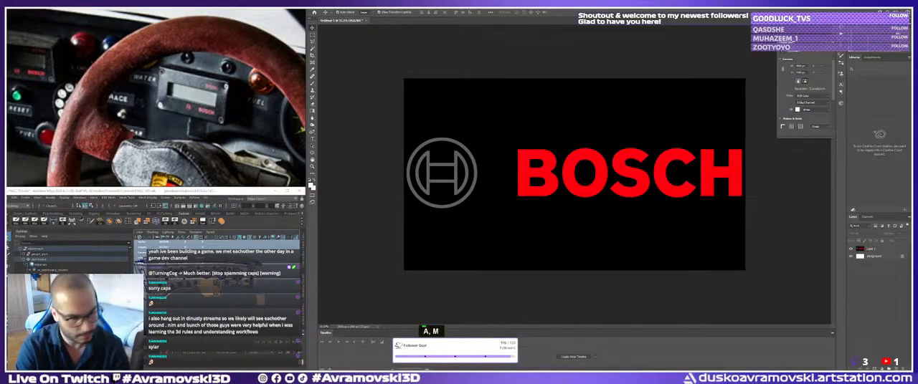
{"action": "key", "text": "space"}
{"action": "key", "text": "BackSpace"}
{"action": "key", "text": "BackSpace"}
{"action": "key", "text": "BackSpace"}
{"action": "key", "text": "BackSpace"}
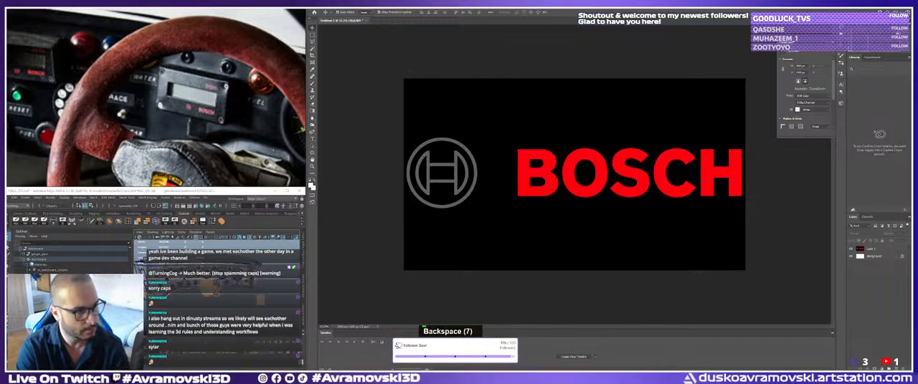
{"action": "key", "text": "v"}
{"action": "key", "text": "h"}
{"action": "key", "text": "e"}
{"action": "key", "text": "space"}
{"action": "key", "text": "k"}
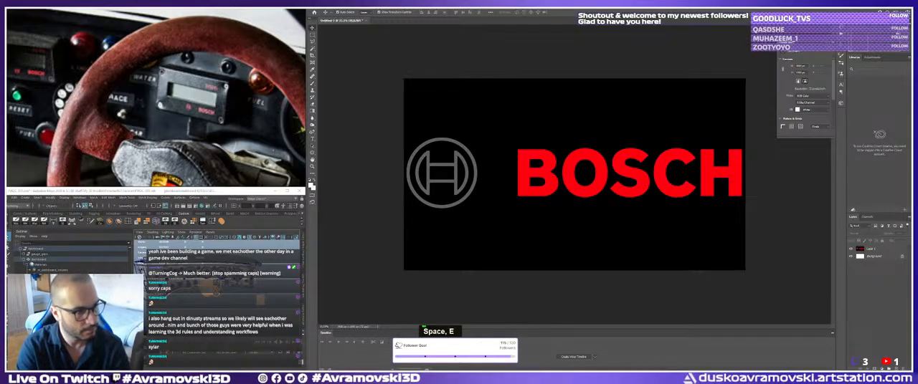
{"action": "key", "text": "space"}
{"action": "key", "text": "t"}
{"action": "key", "text": "space"}
{"action": "key", "text": "d"}
{"action": "key", "text": "shift+l"}
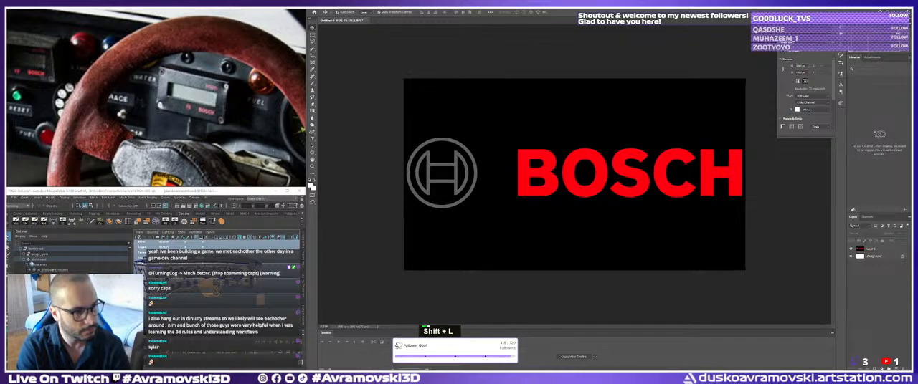
{"action": "key", "text": "space"}
{"action": "key", "text": "h"}
{"action": "key", "text": "9"}
{"action": "key", "text": "1"}
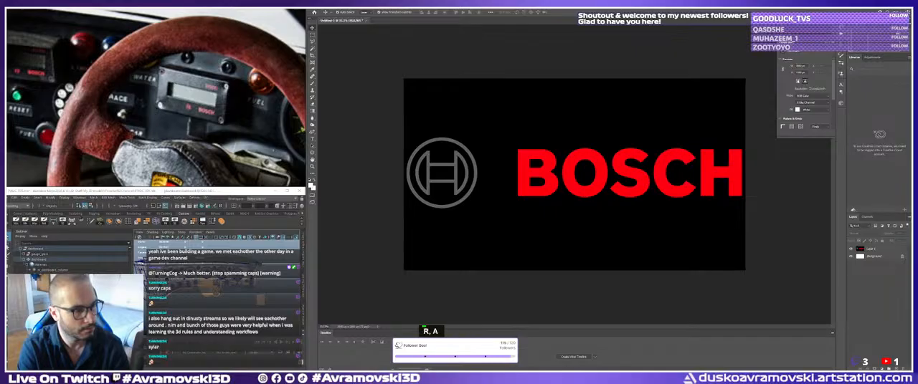
{"action": "key", "text": "BackSpace"}
{"action": "key", "text": "BackSpace"}
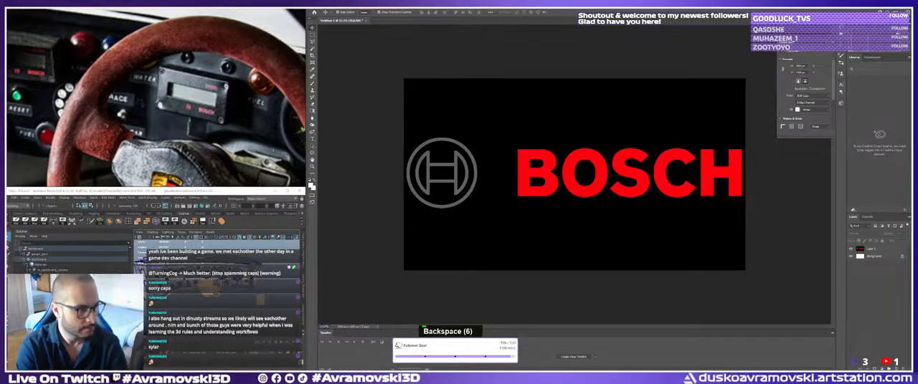
{"action": "type", "text": "ight"}
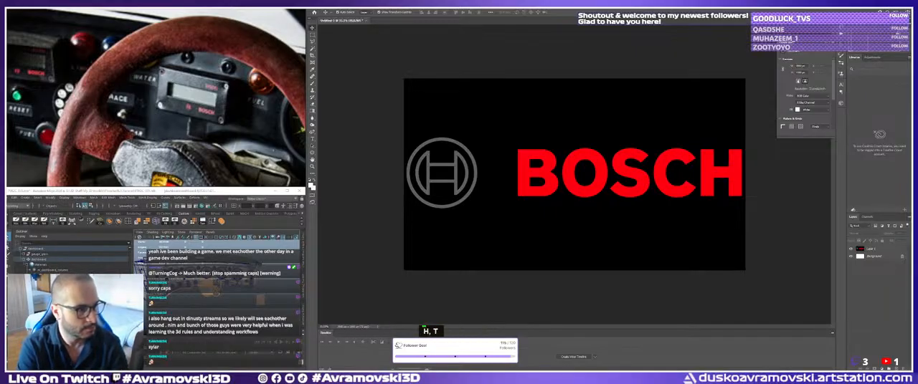
{"action": "key", "text": "shift+Return"}
{"action": "key", "text": "shift+Return"}
{"action": "type", "text": "na"}
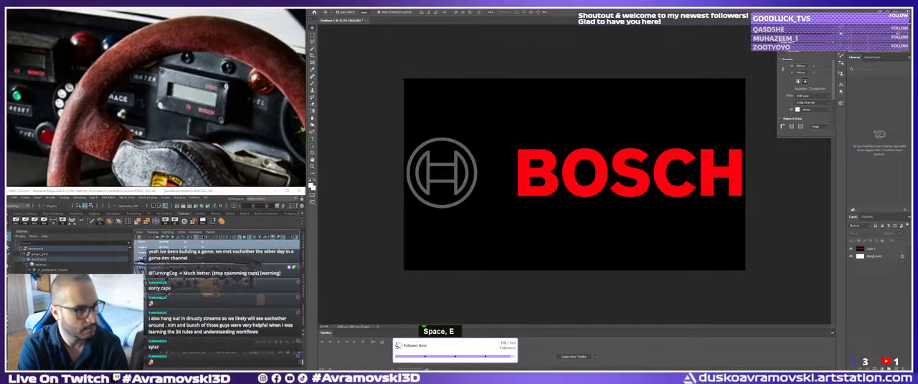
{"action": "type", "text": " y"}
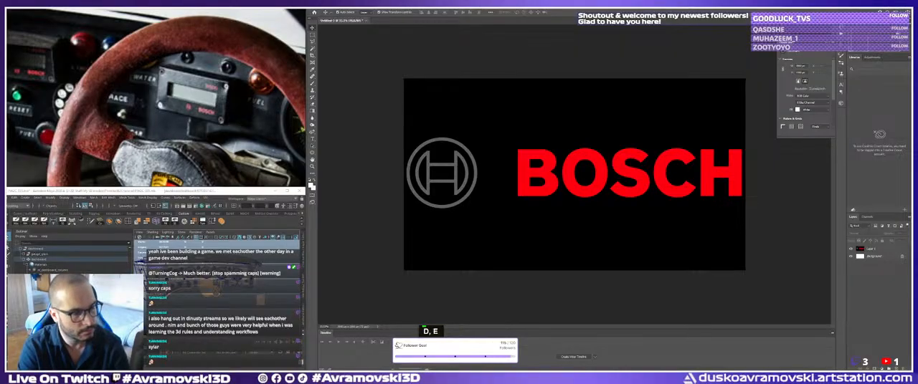
{"action": "key", "text": "shift+Return"}
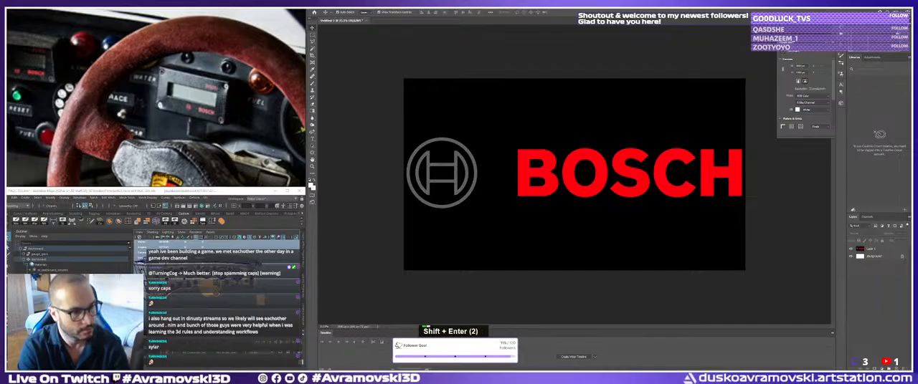
{"action": "key", "text": "shift+BackSpace"}
{"action": "type", "text": "L"}
{"action": "key", "text": "Return"}
{"action": "type", "text": "rso"}
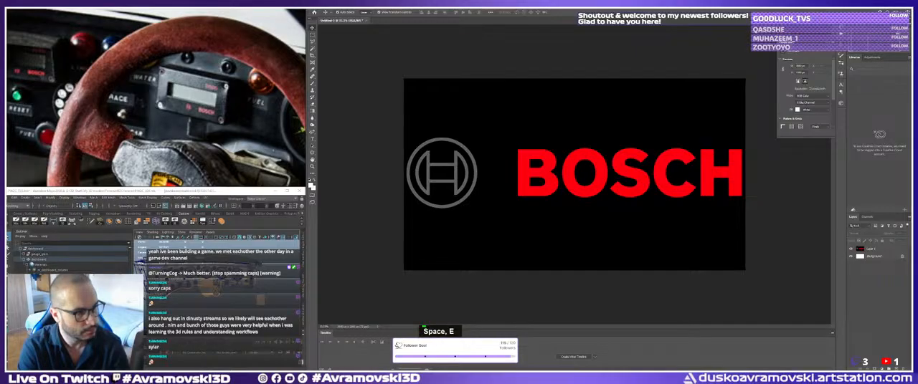
{"action": "type", "text": "Fir"}
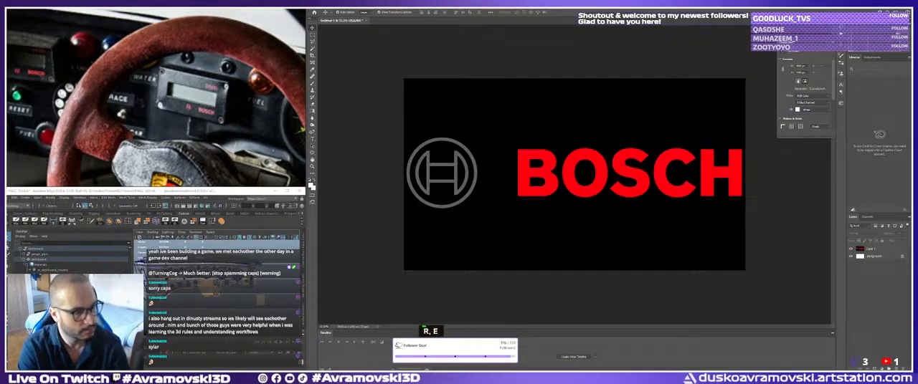
{"action": "type", "text": " og the t"}
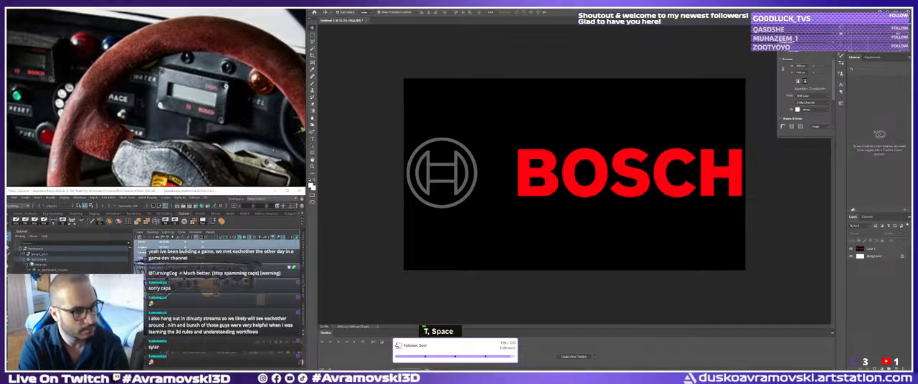
{"action": "type", "text": "o wit"}
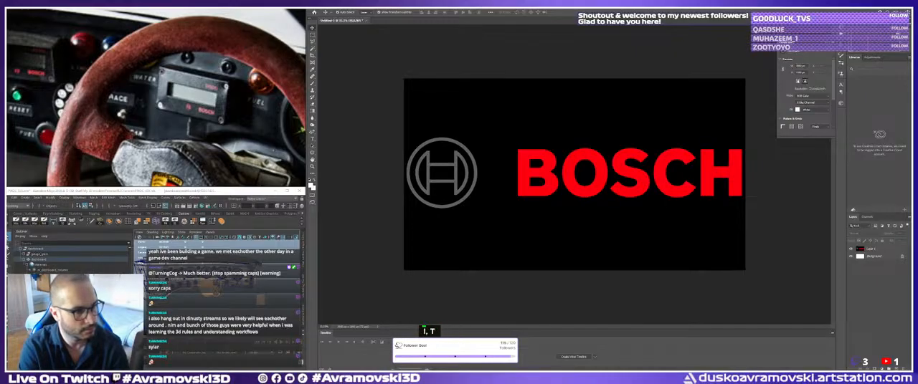
{"action": "type", "text": " :"}
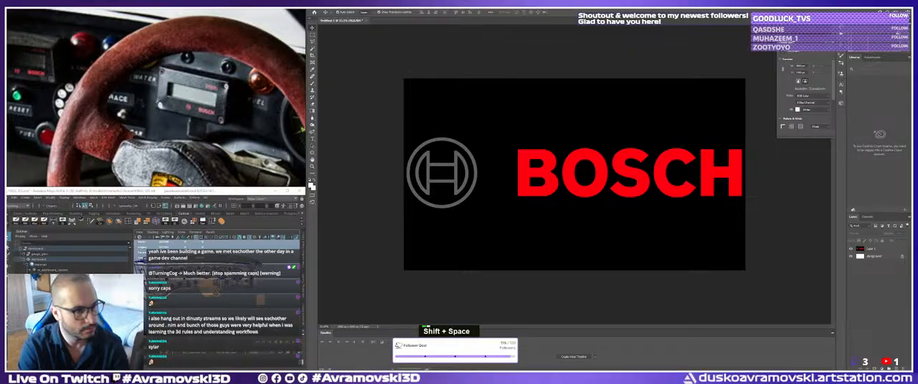
{"action": "type", "text": "\""}
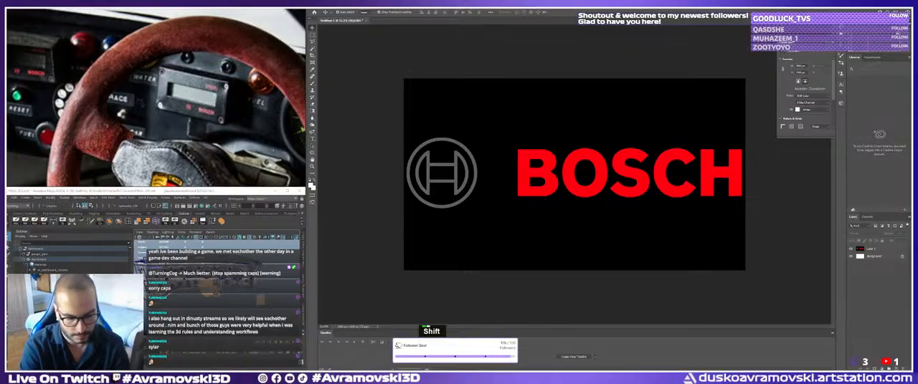
{"action": "type", "text": "Who un"}
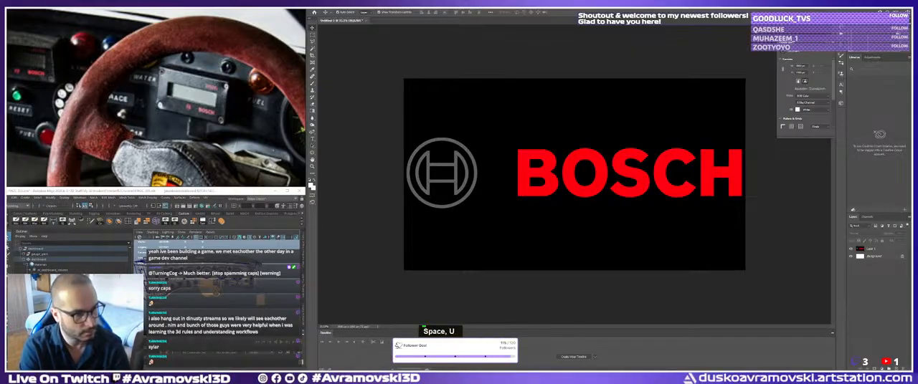
{"action": "type", "text": " er"}
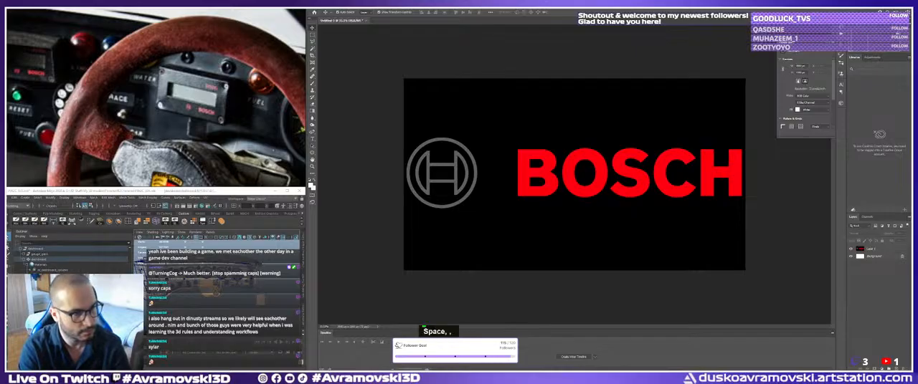
{"action": "type", "text": " os"}
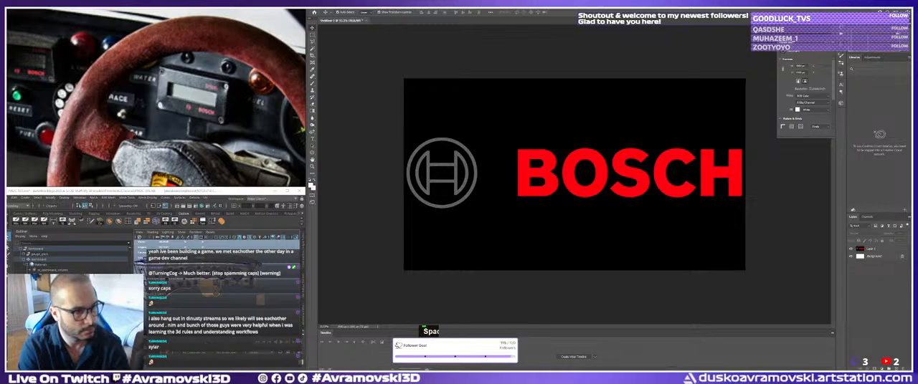
{"action": "type", "text": "ra me"}
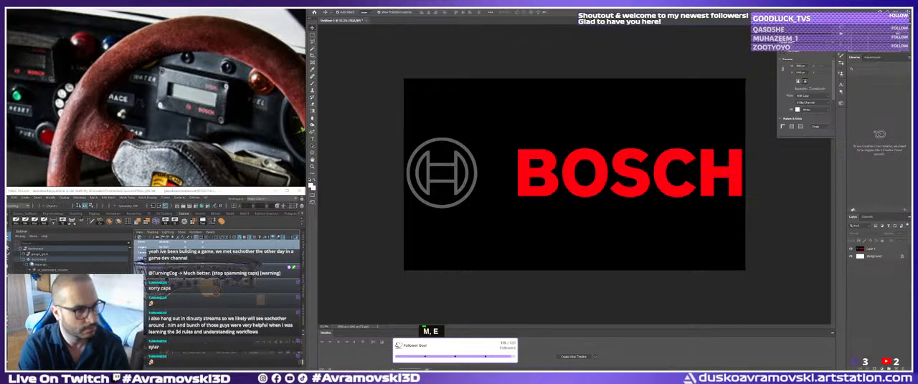
{"action": "type", "text": " \""}
{"action": "key", "text": "shift+Return"}
{"action": "key", "text": "shift+Return"}
{"action": "type", "text": "en g"}
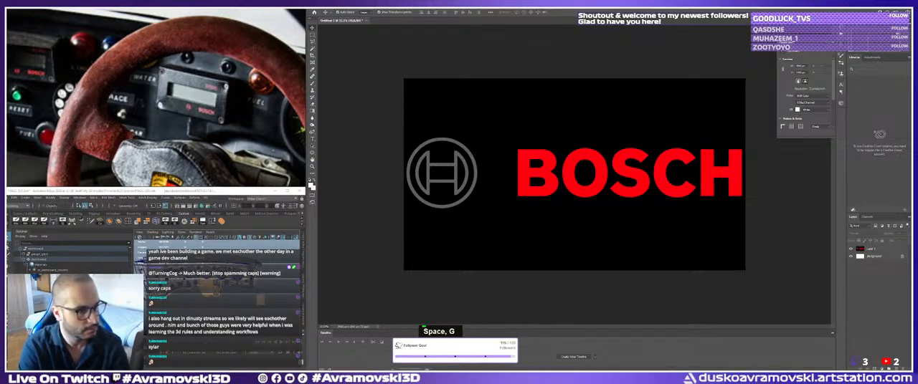
{"action": "type", "text": " t"}
{"action": "key", "text": "shift+Return"}
{"action": "key", "text": "shift+Return"}
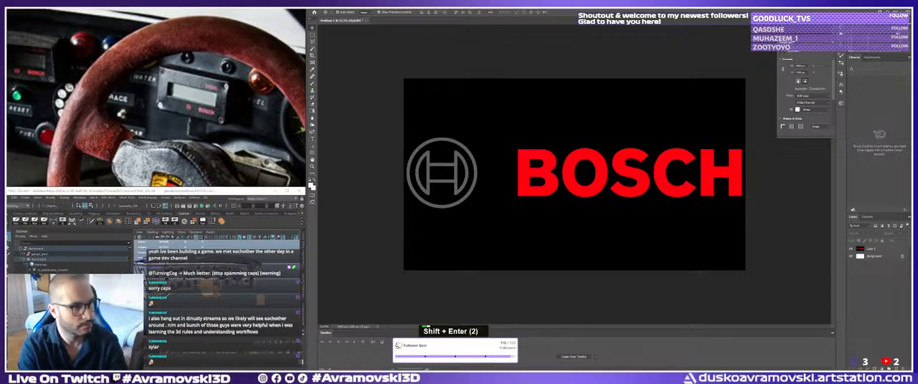
{"action": "type", "text": "rsm"}
{"action": "key", "text": "BackSpace"}
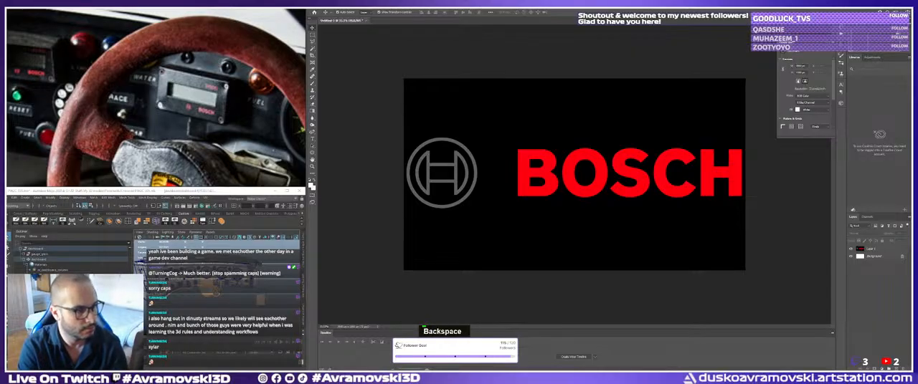
{"action": "type", "text": "R rt g"}
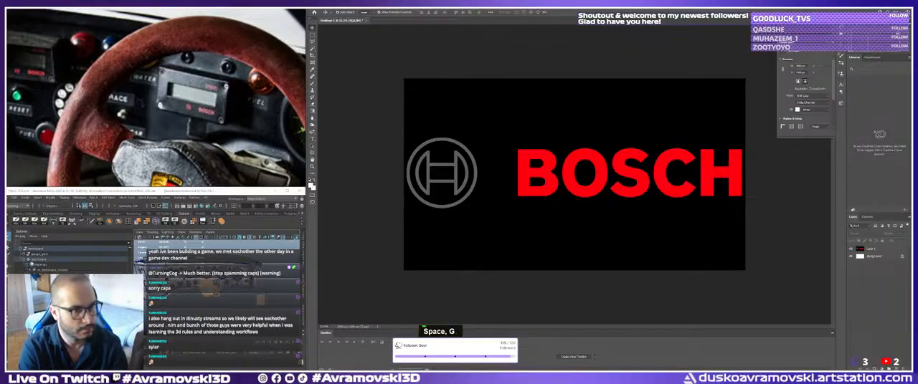
{"action": "type", "text": "uo"}
{"action": "key", "text": "BackSpace"}
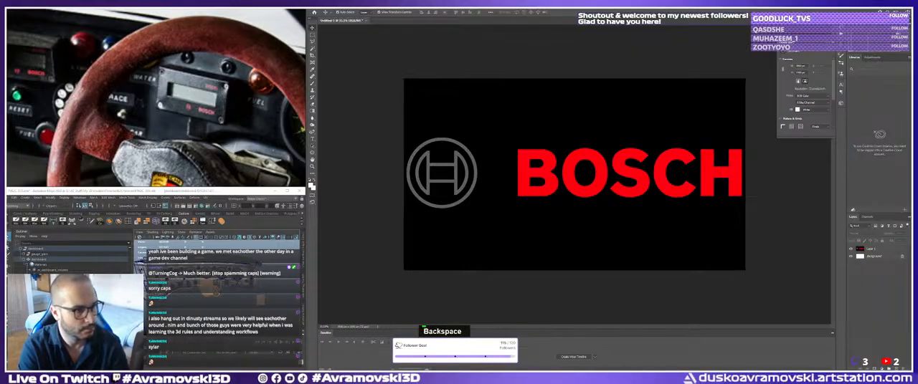
{"action": "type", "text": "nu"}
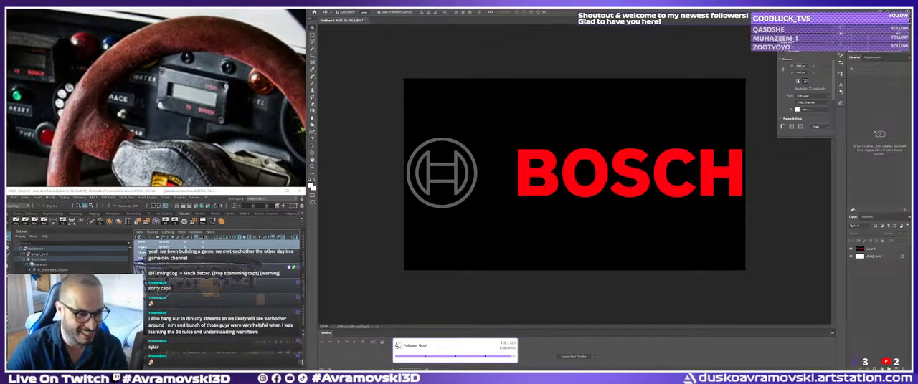
Switch to Substance 3D Painter and examine the dashboard, moving across to a close view of the gear-shift pattern card.
{"action": "left_click", "coordinate": [532, 370]}
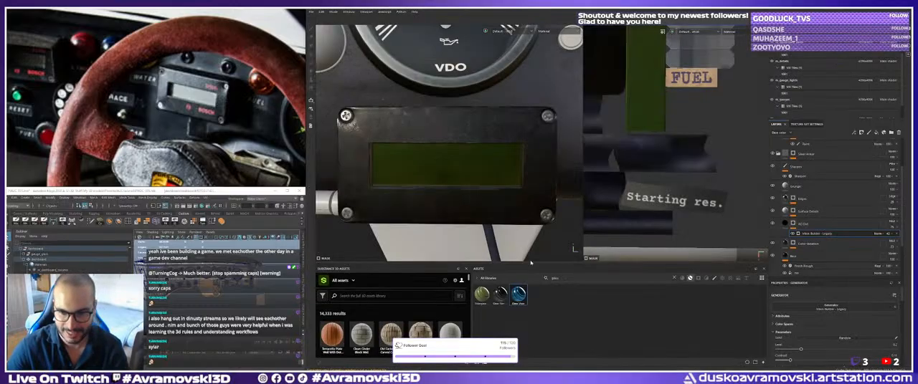
{"action": "right_click_drag", "start_coordinate": [513, 171], "coordinate": [466, 162], "text": "alt"}
{"action": "middle_click_drag", "start_coordinate": [466, 162], "coordinate": [459, 140], "text": "alt"}
{"action": "left_click_drag", "start_coordinate": [459, 140], "coordinate": [454, 183], "text": "alt"}
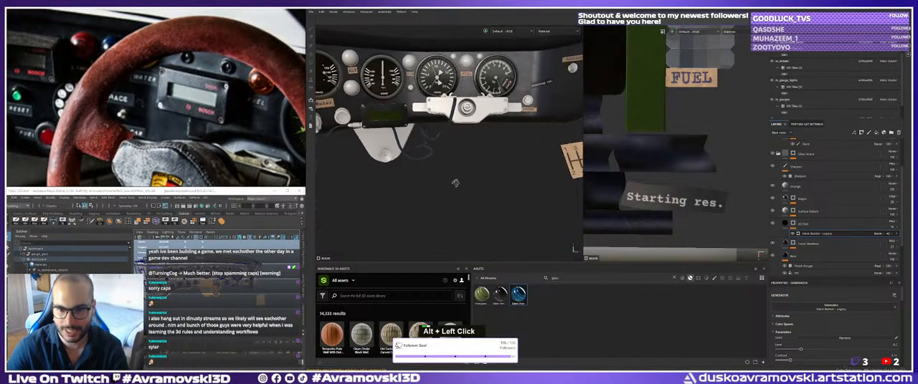
{"action": "right_click_drag", "start_coordinate": [454, 182], "coordinate": [466, 179], "text": "alt"}
{"action": "middle_click_drag", "start_coordinate": [466, 180], "coordinate": [441, 179], "text": "alt"}
{"action": "right_click_drag", "start_coordinate": [441, 180], "coordinate": [459, 183], "text": "alt"}
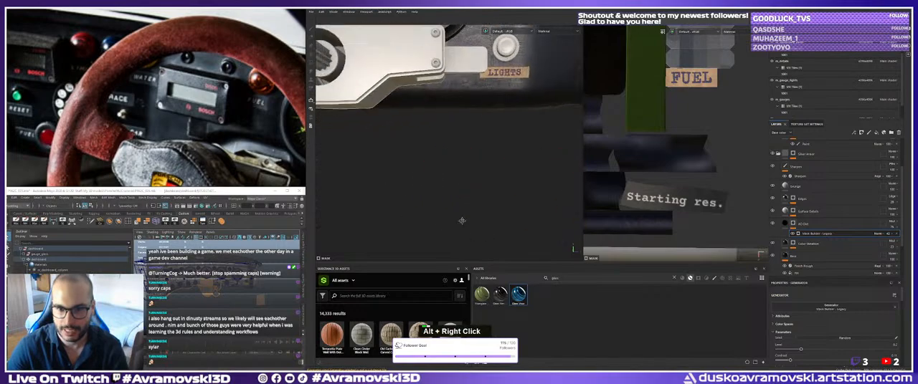
{"action": "mouse_move", "coordinate": [459, 183]}
{"action": "middle_mouse_down", "text": "alt"}
{"action": "mouse_move", "coordinate": [402, 174]}
{"action": "mouse_move", "coordinate": [381, 136]}
{"action": "middle_mouse_up", "text": "alt"}
{"action": "right_click_drag", "start_coordinate": [382, 136], "coordinate": [374, 134], "text": "alt"}
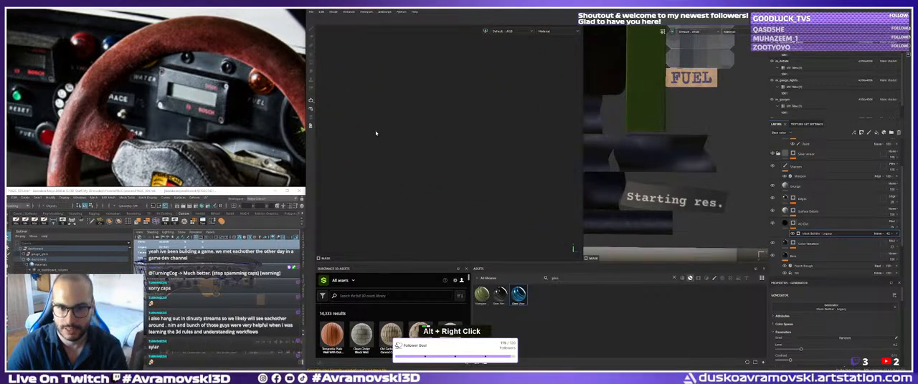
{"action": "middle_click_drag", "start_coordinate": [375, 133], "coordinate": [457, 155], "text": "alt"}
{"action": "right_click_drag", "start_coordinate": [457, 155], "coordinate": [449, 148], "text": "alt"}
{"action": "middle_click_drag", "start_coordinate": [449, 148], "coordinate": [507, 179], "text": "alt"}
{"action": "right_click_drag", "start_coordinate": [506, 178], "coordinate": [453, 148], "text": "alt"}
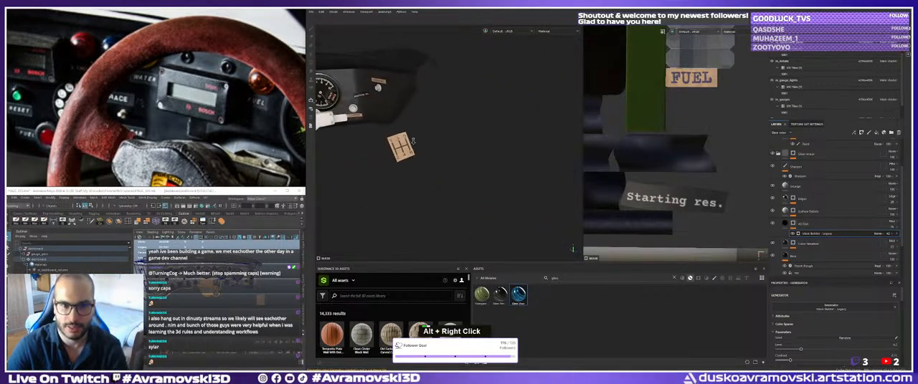
{"action": "middle_click_drag", "start_coordinate": [453, 148], "coordinate": [509, 164], "text": "alt"}
{"action": "right_click_drag", "start_coordinate": [509, 164], "coordinate": [505, 163], "text": "alt"}
{"action": "middle_click_drag", "start_coordinate": [506, 162], "coordinate": [511, 168], "text": "alt"}
{"action": "left_click_drag", "start_coordinate": [512, 168], "coordinate": [516, 172], "text": "alt"}
{"action": "right_click_drag", "start_coordinate": [515, 172], "coordinate": [522, 186], "text": "alt"}
{"action": "left_click_drag", "start_coordinate": [522, 186], "coordinate": [512, 183], "text": "alt"}
{"action": "right_click_drag", "start_coordinate": [511, 183], "coordinate": [492, 180], "text": "alt"}
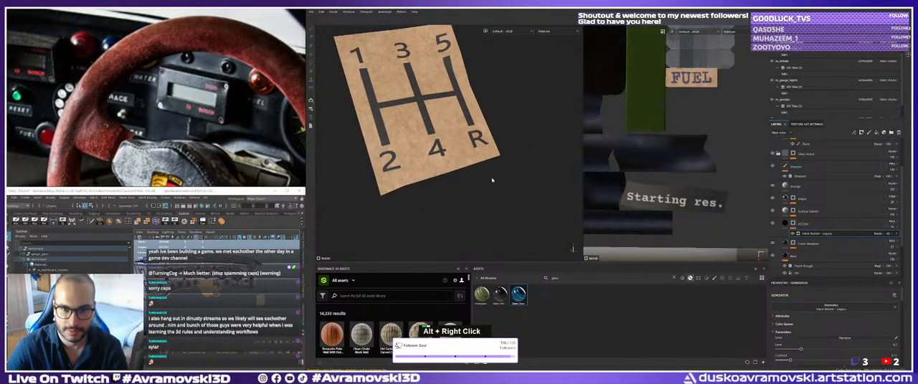
Collapse the expanded glass and metal layer groups and expand the group that holds the label layers.
{"action": "scroll", "coordinate": [775, 144], "scroll_direction": "up", "scroll_amount": 3}
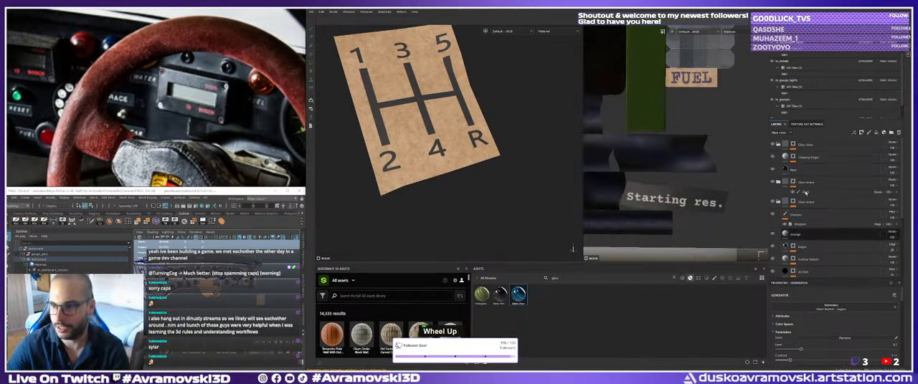
{"action": "left_click", "coordinate": [775, 144]}
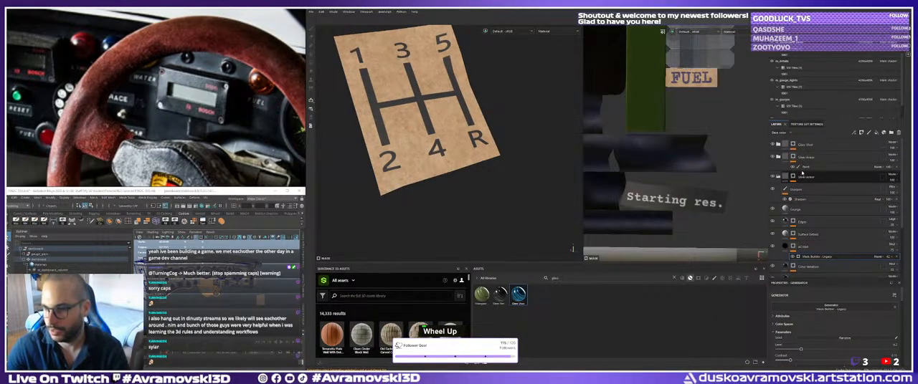
{"action": "left_click", "coordinate": [778, 176]}
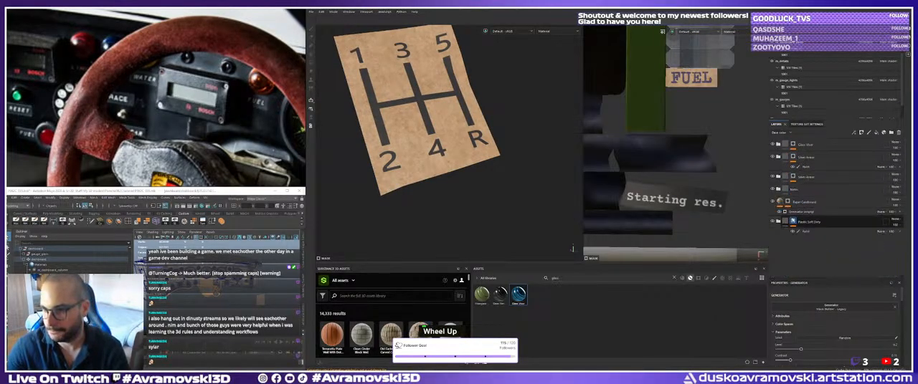
{"action": "left_click", "coordinate": [778, 189]}
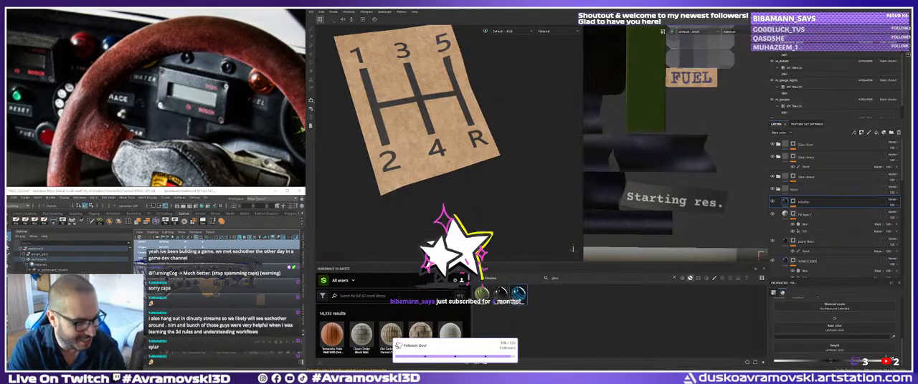
Shrink the gear-shift pattern's mask fill vertically and move it up on the card, leaving a free strip below it.
{"action": "left_click", "coordinate": [816, 205]}
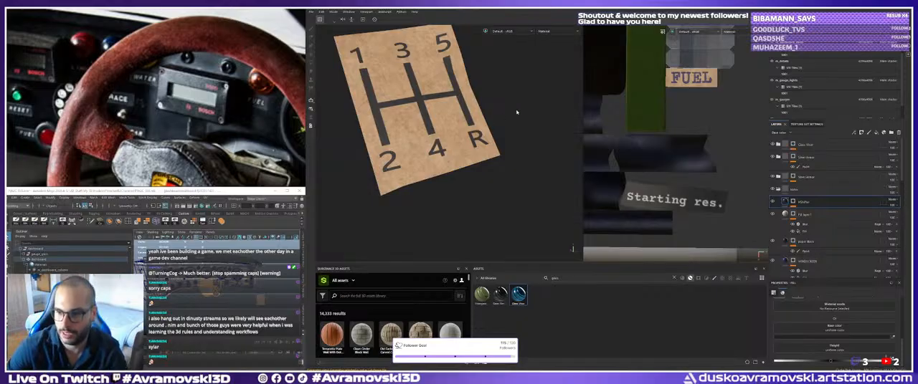
{"action": "left_click", "coordinate": [793, 207]}
{"action": "left_click", "coordinate": [797, 213]}
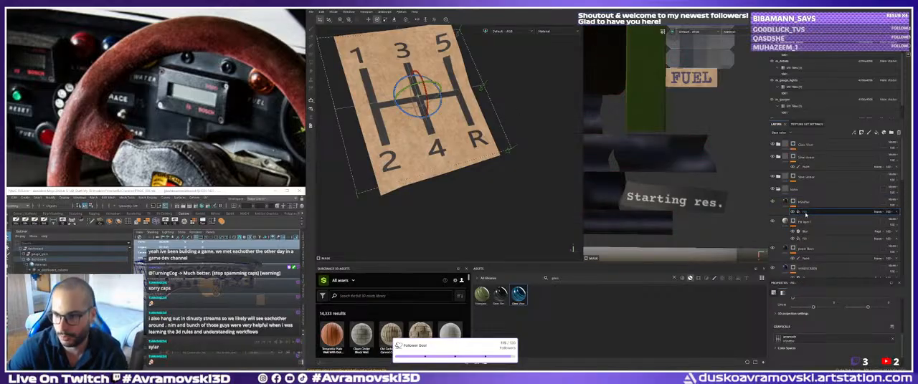
{"action": "left_click_drag", "start_coordinate": [428, 127], "coordinate": [440, 142], "text": "alt"}
{"action": "key", "text": "r"}
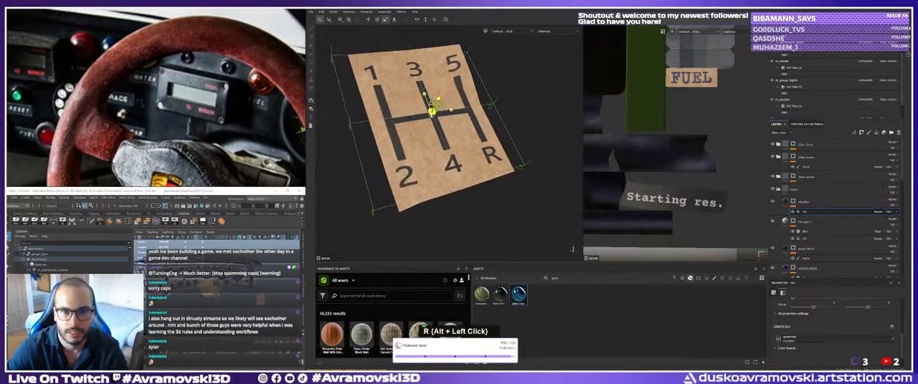
{"action": "left_click_drag", "start_coordinate": [432, 111], "coordinate": [431, 154]}
{"action": "key", "text": "w"}
{"action": "middle_click_drag", "start_coordinate": [431, 153], "coordinate": [426, 159], "text": "alt"}
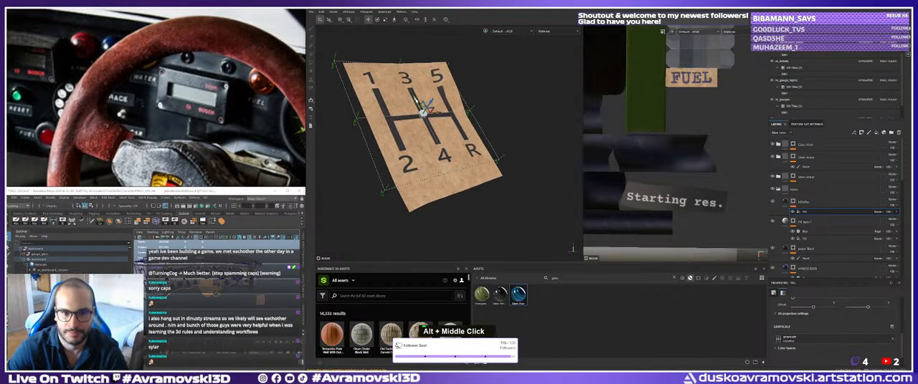
{"action": "mouse_move", "coordinate": [427, 107]}
{"action": "left_mouse_down", "text": "alt"}
{"action": "mouse_move", "coordinate": [424, 123]}
{"action": "mouse_move", "coordinate": [436, 114]}
{"action": "left_mouse_up", "text": "alt"}
{"action": "left_click_drag", "start_coordinate": [435, 114], "coordinate": [430, 126], "text": "alt"}
{"action": "middle_click_drag", "start_coordinate": [431, 126], "coordinate": [426, 117], "text": "alt"}
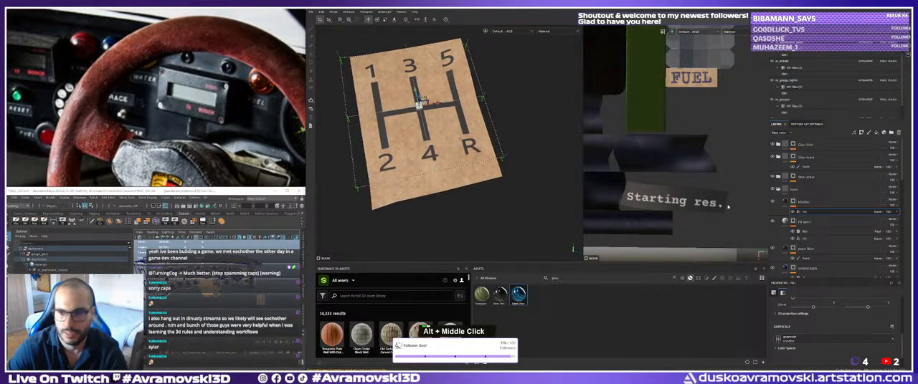
{"action": "left_click", "coordinate": [803, 204]}
{"action": "left_click_drag", "start_coordinate": [804, 203], "coordinate": [805, 217], "text": "alt"}
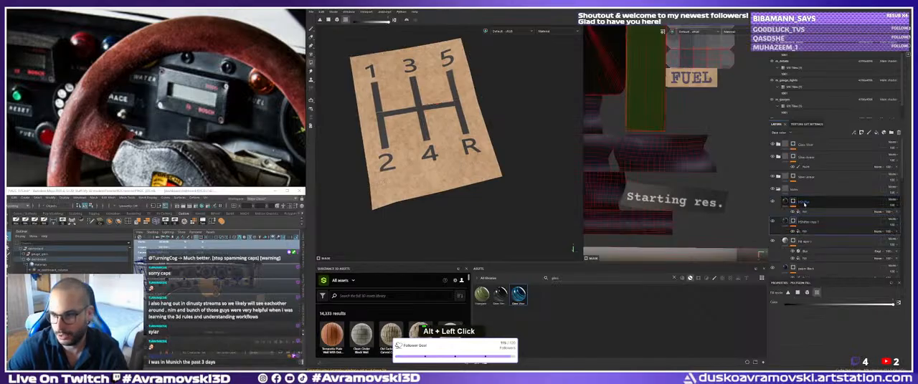
{"action": "left_click", "coordinate": [808, 225]}
{"action": "key", "text": "Delete"}
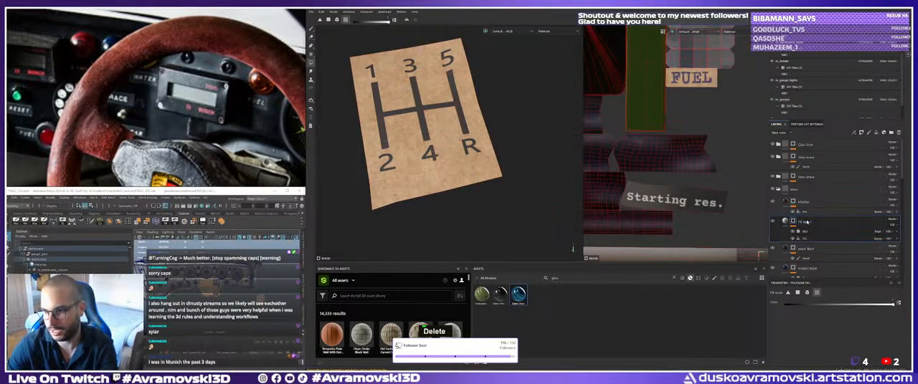
Identify the Fill layer below the gear-shift layer by toggling its visibility and rename it StartingRes.
{"action": "left_click", "coordinate": [773, 222]}
{"action": "left_click", "coordinate": [772, 223]}
{"action": "double_click", "coordinate": [805, 222]}
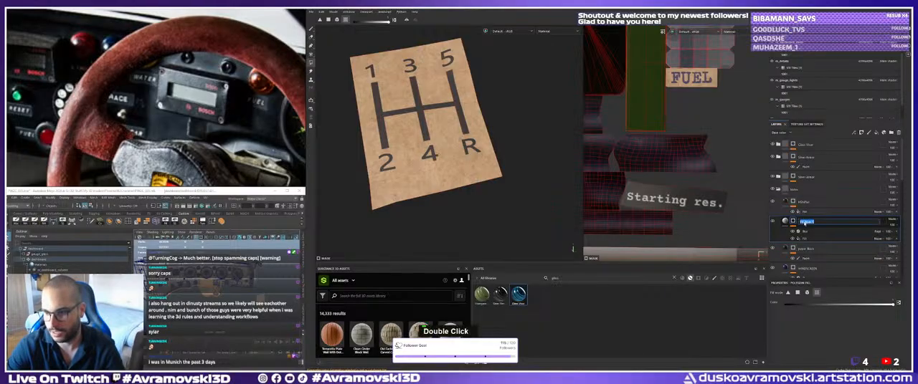
{"action": "type", "text": "Ter"}
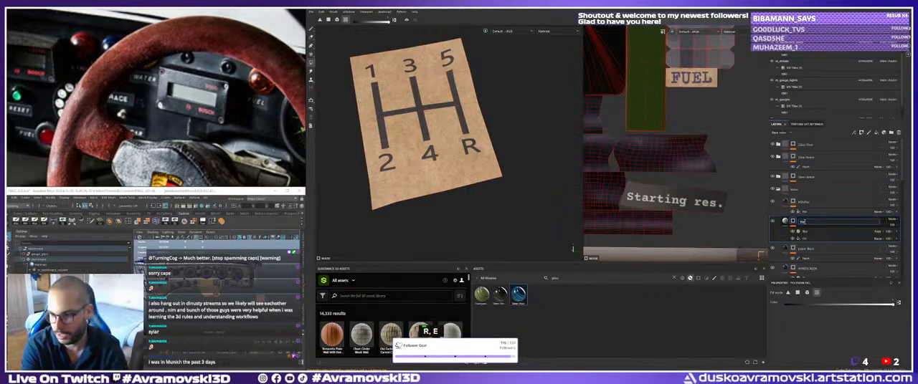
{"action": "key", "text": "BackSpace"}
{"action": "key", "text": "BackSpace"}
{"action": "type", "text": "arting_re"}
{"action": "key", "text": "BackSpace"}
{"action": "key", "text": "BackSpace"}
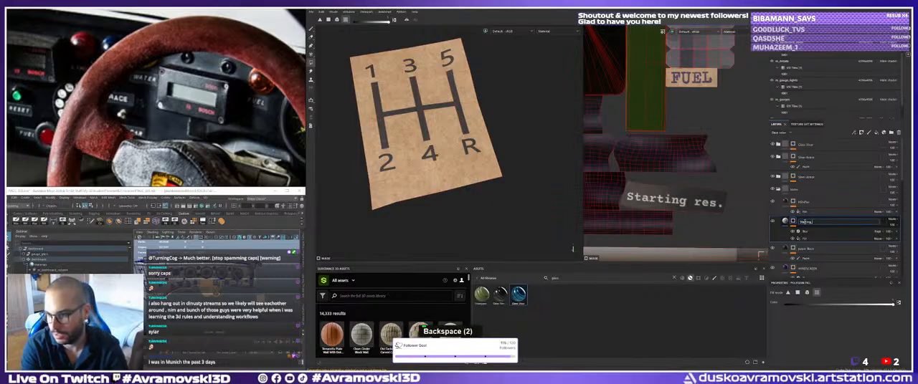
{"action": "type", "text": "Res"}
{"action": "key", "text": "Return"}
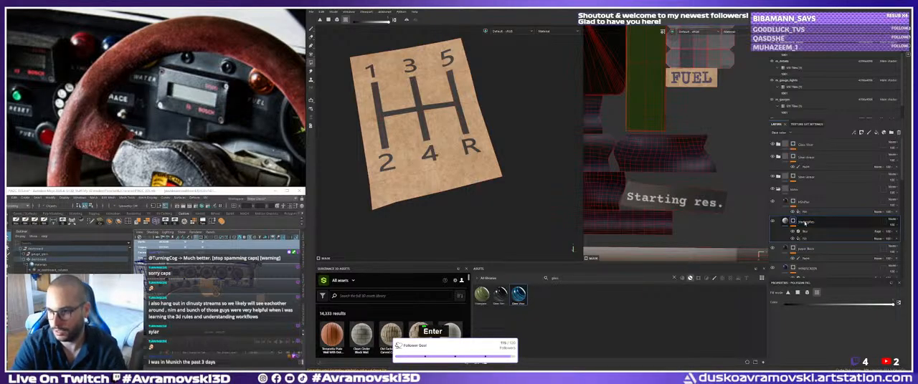
Duplicate the gear-shift pattern layer and rename the copy NOTE.
{"action": "left_click", "coordinate": [805, 206]}
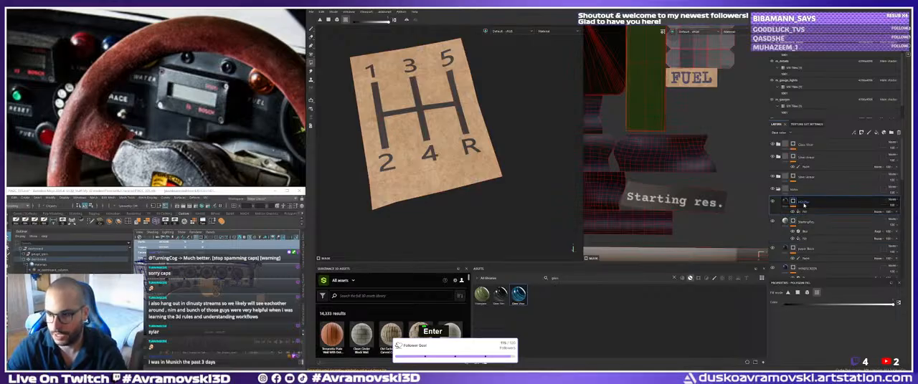
{"action": "double_click", "coordinate": [801, 204]}
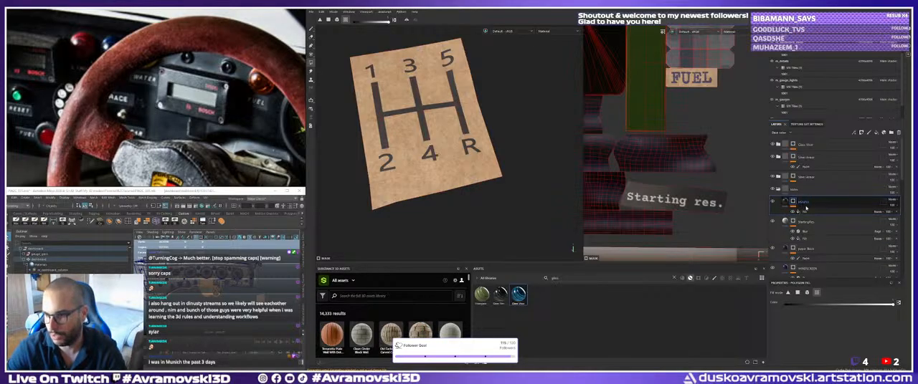
{"action": "left_click", "coordinate": [808, 211]}
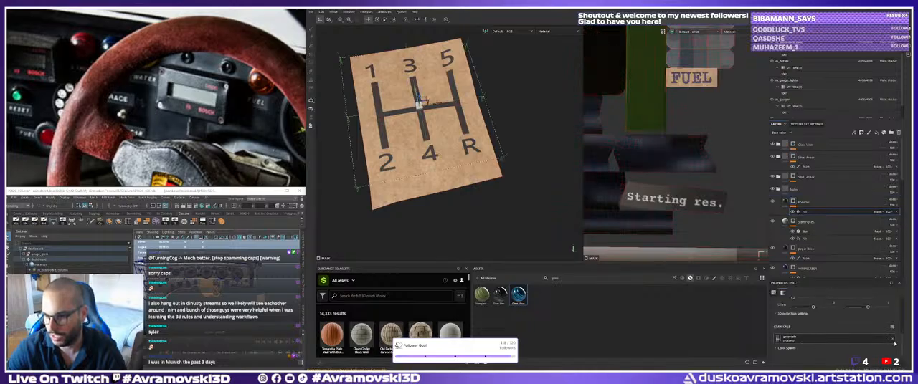
{"action": "left_click", "coordinate": [807, 223]}
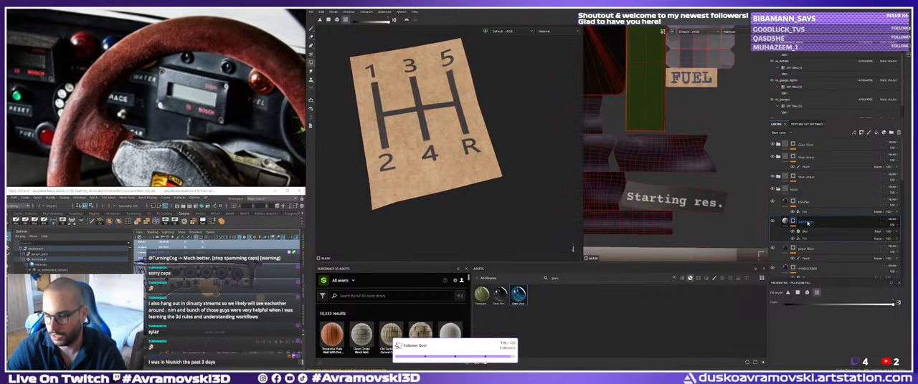
{"action": "left_click", "coordinate": [808, 203]}
{"action": "key", "text": "ctrl+d"}
{"action": "double_click", "coordinate": [810, 204]}
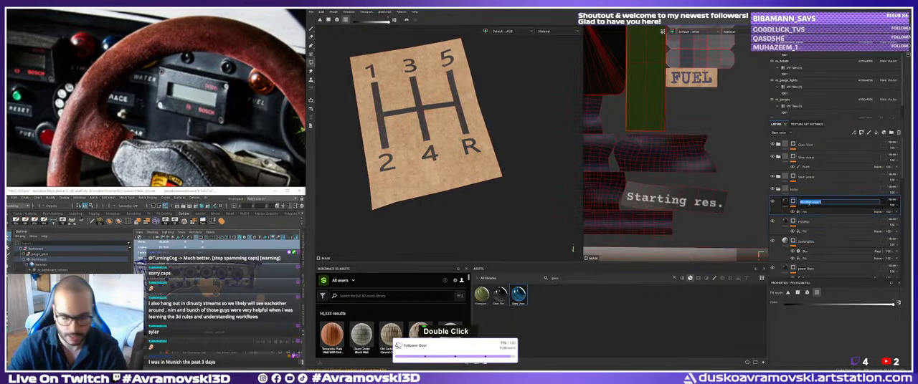
{"action": "type", "text": "NOTED"}
{"action": "key", "text": "Return"}
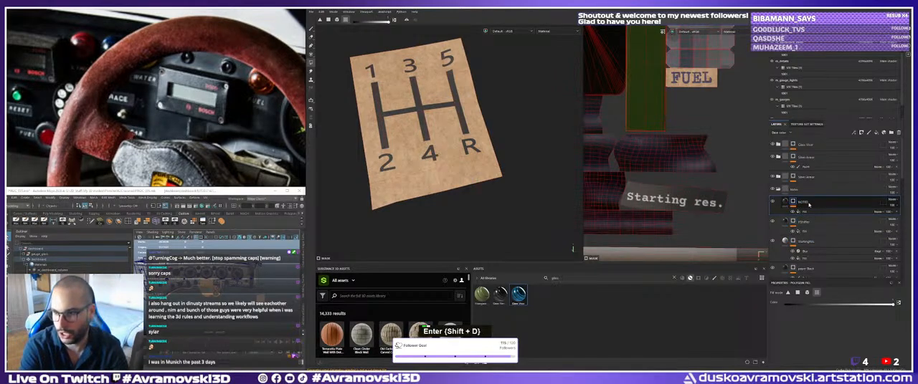
{"action": "double_click", "coordinate": [814, 204]}
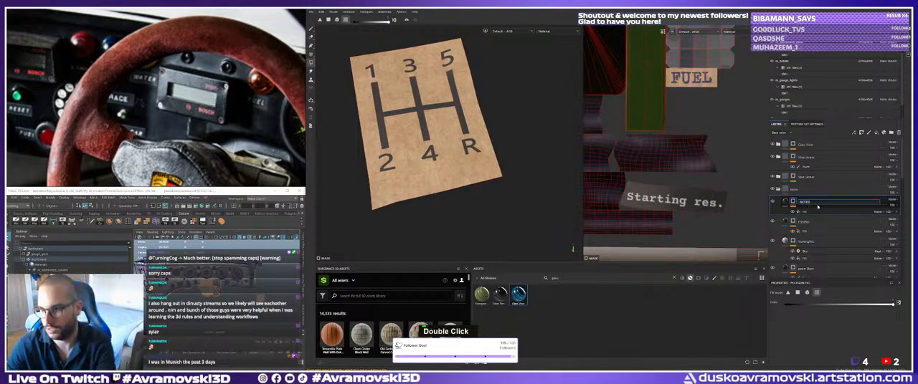
{"action": "key", "text": "BackSpace"}
{"action": "key", "text": "Return"}
Clear the gear-shift image from the NOTE layer's mask fill and replace it with the Proxima Nova Black font resource.
{"action": "double_click", "coordinate": [817, 211]}
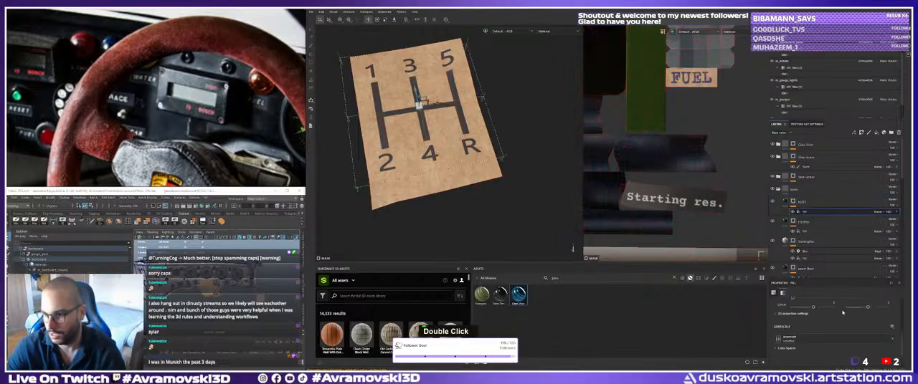
{"action": "left_click", "coordinate": [891, 340]}
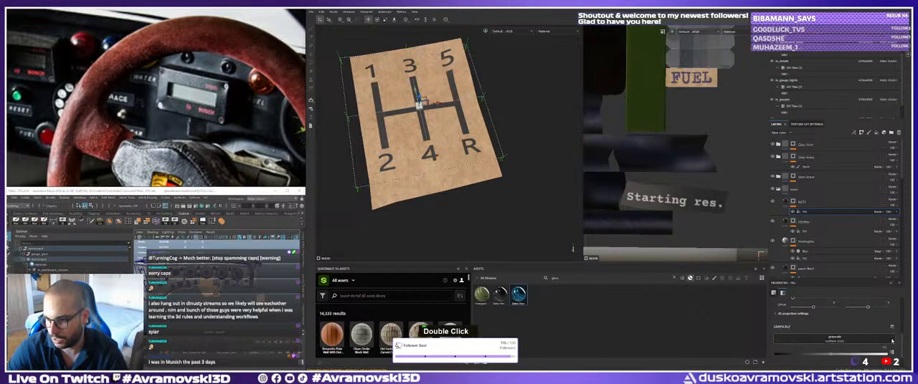
{"action": "left_click", "coordinate": [830, 342]}
{"action": "scroll", "coordinate": [877, 316], "scroll_direction": "down", "scroll_amount": 5}
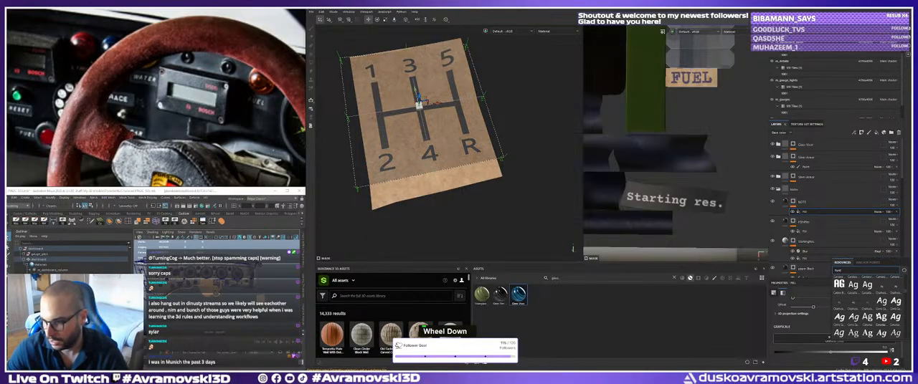
{"action": "scroll", "coordinate": [867, 309], "scroll_direction": "down", "scroll_amount": 5}
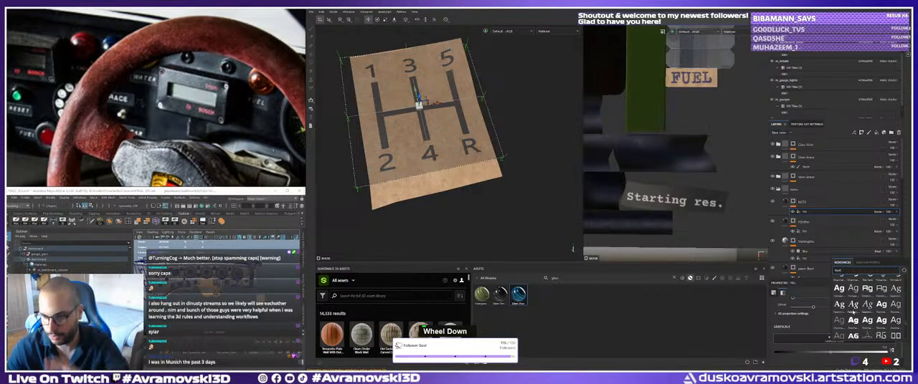
{"action": "scroll", "coordinate": [853, 308], "scroll_direction": "down", "scroll_amount": 3}
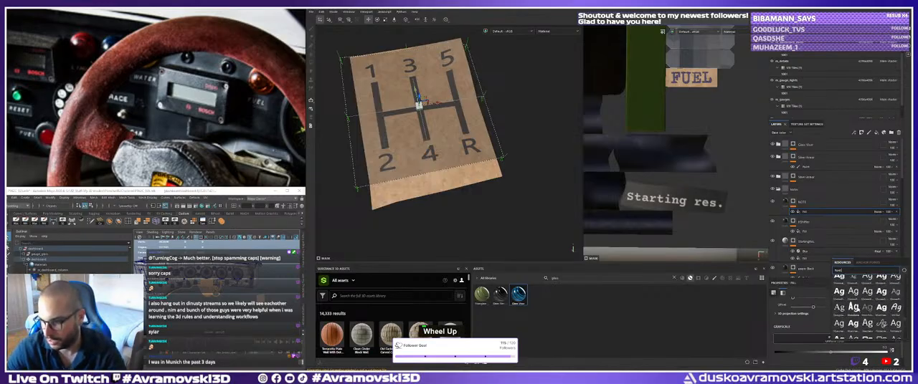
{"action": "scroll", "coordinate": [853, 307], "scroll_direction": "down", "scroll_amount": 3}
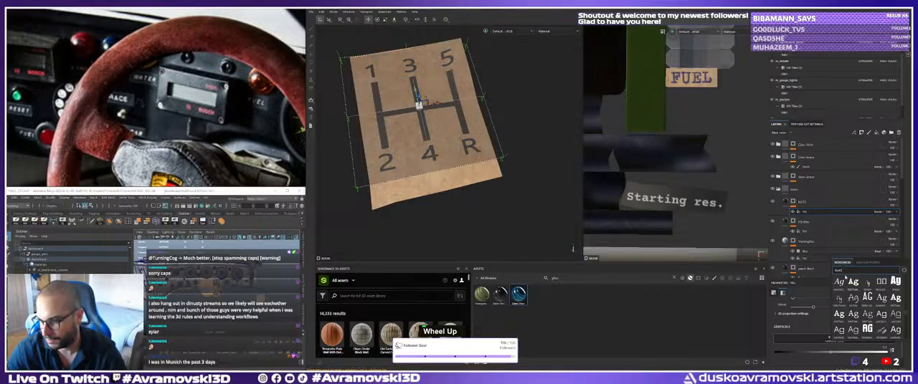
{"action": "scroll", "coordinate": [857, 307], "scroll_direction": "down", "scroll_amount": 5}
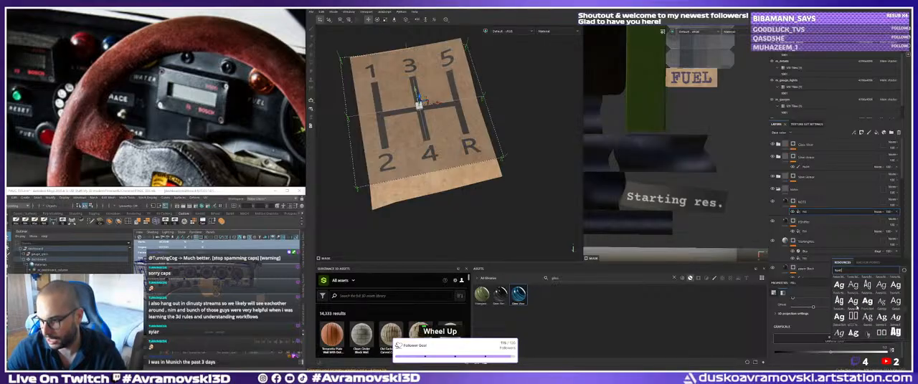
{"action": "scroll", "coordinate": [855, 306], "scroll_direction": "down", "scroll_amount": 3}
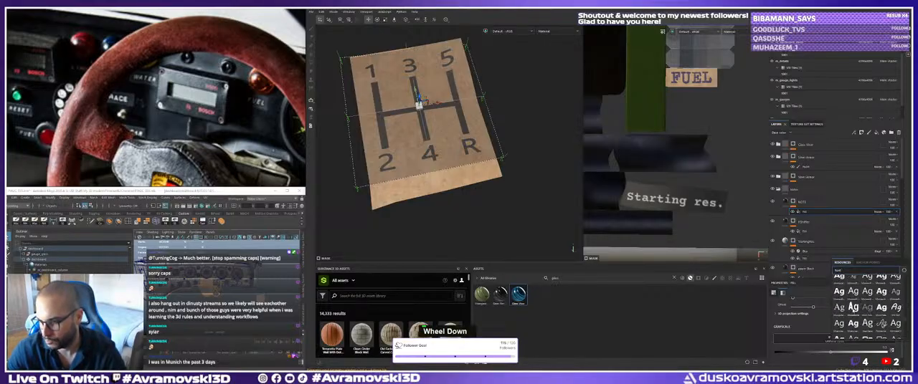
{"action": "scroll", "coordinate": [853, 307], "scroll_direction": "down", "scroll_amount": 3}
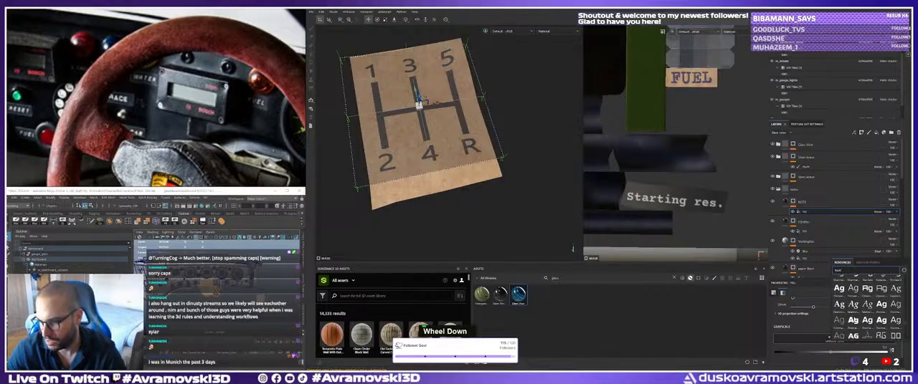
{"action": "left_click", "coordinate": [856, 325]}
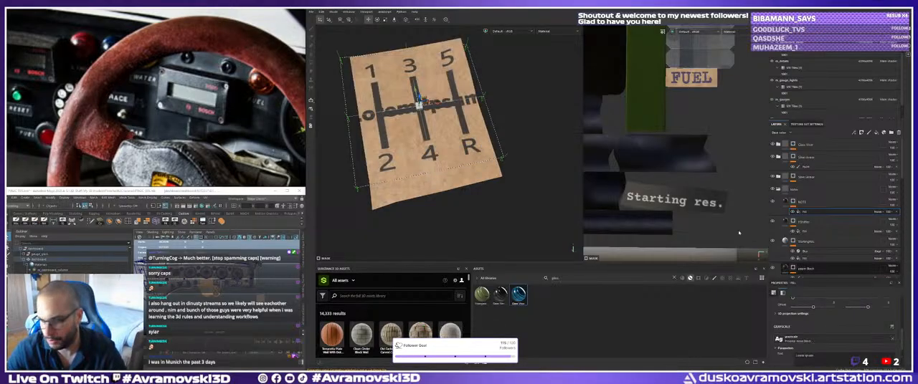
Move the text mask onto the free strip below the gear-shift pattern and set its text to "If you miss a gear, we'll miss Le Mans".
{"action": "left_click_drag", "start_coordinate": [410, 143], "coordinate": [424, 133], "text": "alt"}
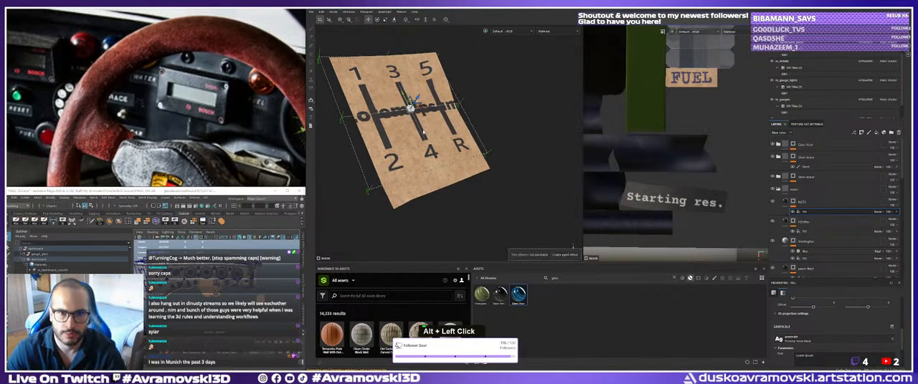
{"action": "left_click_drag", "start_coordinate": [410, 106], "coordinate": [446, 168]}
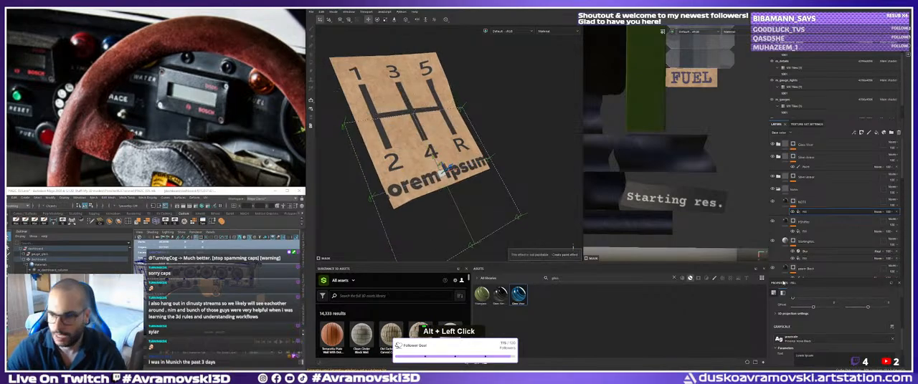
{"action": "double_click", "coordinate": [813, 355]}
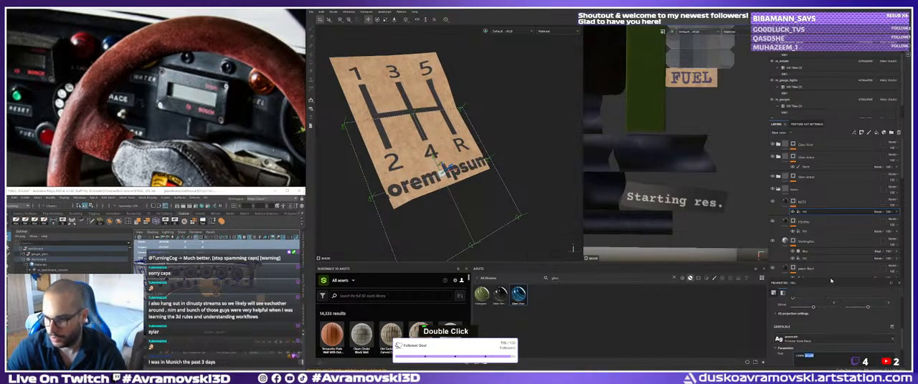
{"action": "left_click_drag", "start_coordinate": [830, 278], "coordinate": [829, 230]}
{"action": "triple_click", "coordinate": [811, 309]}
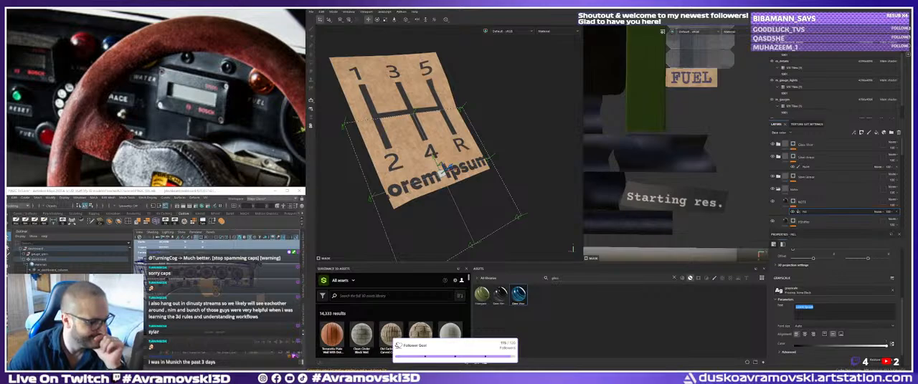
{"action": "key", "text": "ctrl+c"}
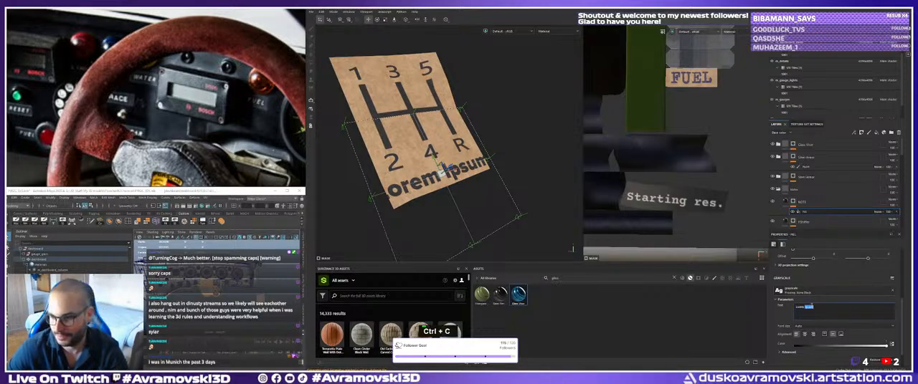
{"action": "double_click", "coordinate": [800, 307]}
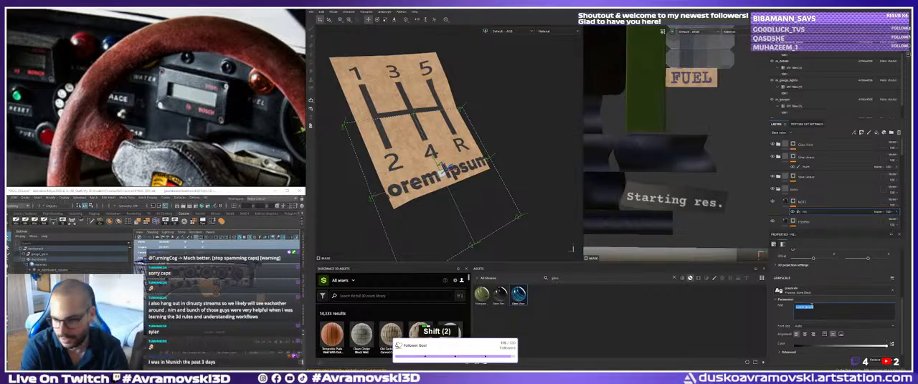
{"action": "type", "text": "If you miss a gea"}
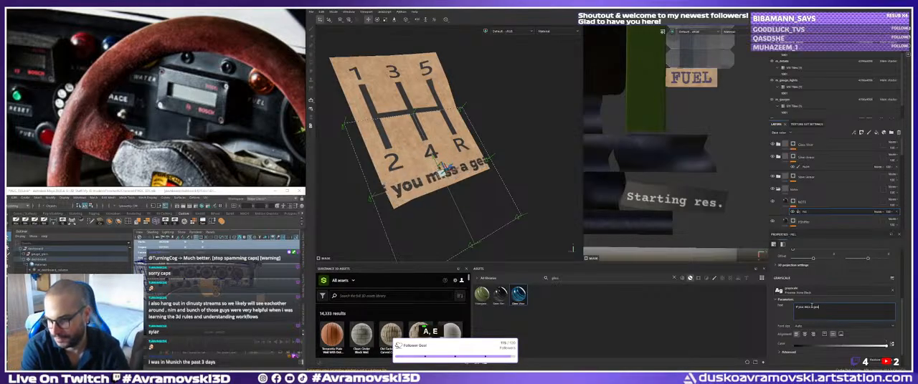
{"action": "type", "text": "r, we"}
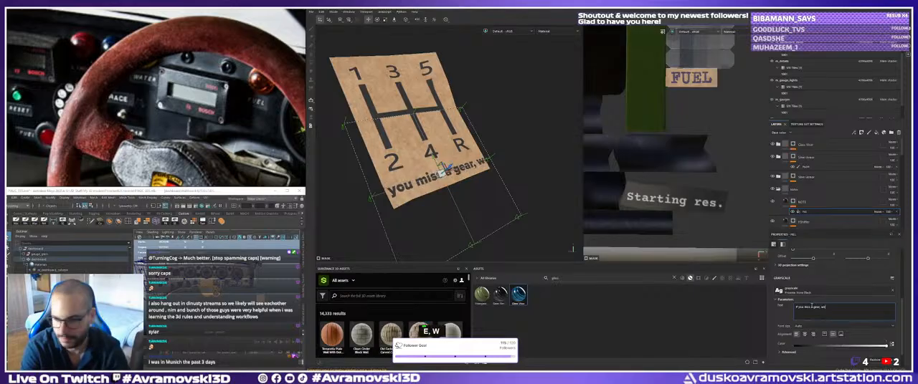
{"action": "type", "text": "'ll miss Le Mans"}
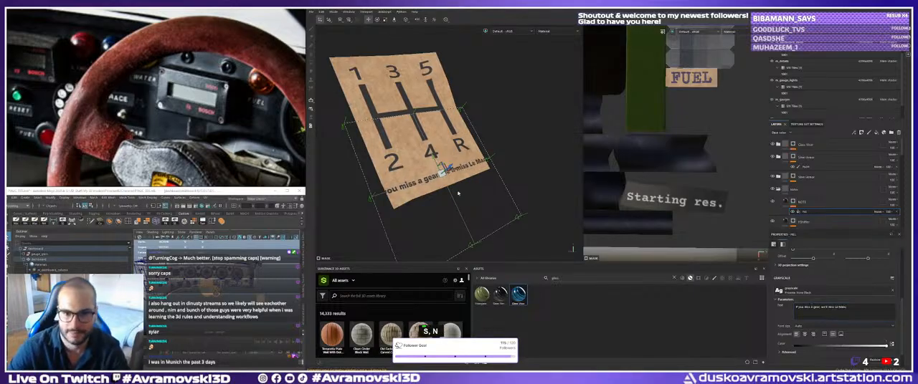
Try the italic Comic Sans MS font on the note text below the gear-shift pattern.
{"action": "left_click_drag", "start_coordinate": [449, 174], "coordinate": [429, 169], "text": "alt"}
{"action": "key", "text": "r"}
{"action": "key", "text": "w"}
{"action": "key", "text": "e"}
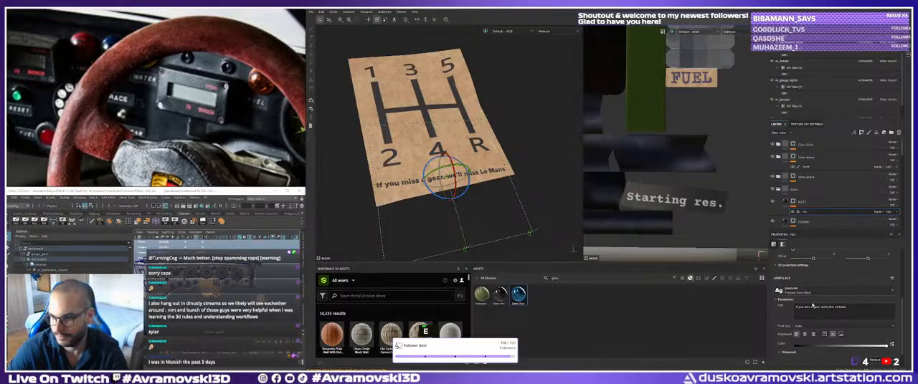
{"action": "left_click", "coordinate": [811, 293]}
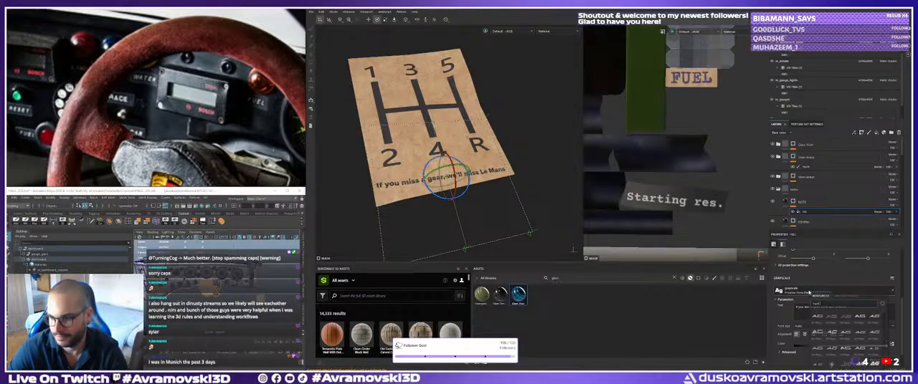
{"action": "scroll", "coordinate": [843, 342], "scroll_direction": "down", "scroll_amount": 1}
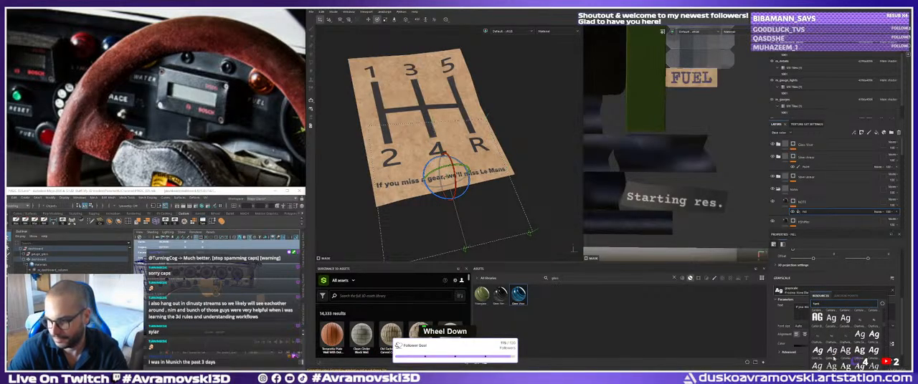
{"action": "left_click", "coordinate": [832, 354]}
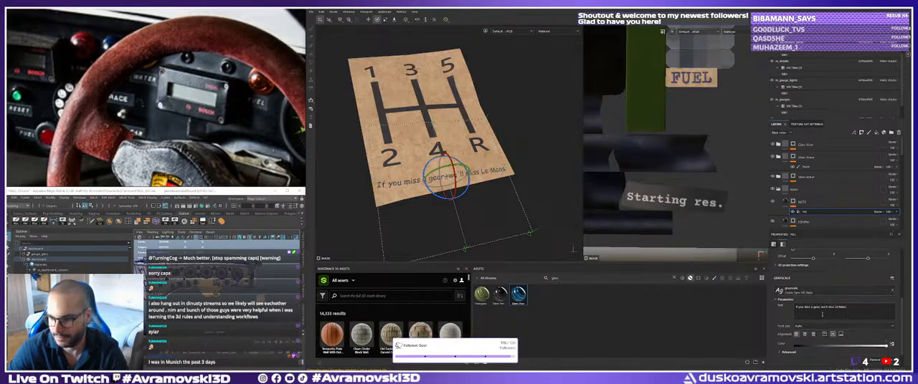
Change the note text's font to regular Comic Sans MS.
{"action": "left_click_drag", "start_coordinate": [466, 215], "coordinate": [455, 179], "text": "alt"}
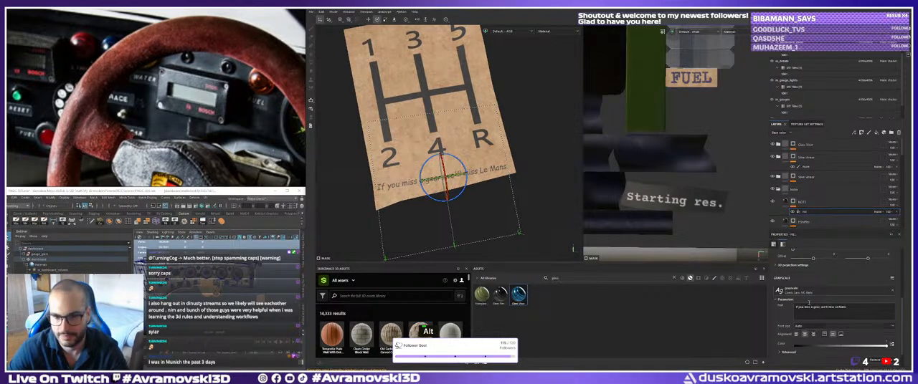
{"action": "left_click", "coordinate": [810, 293]}
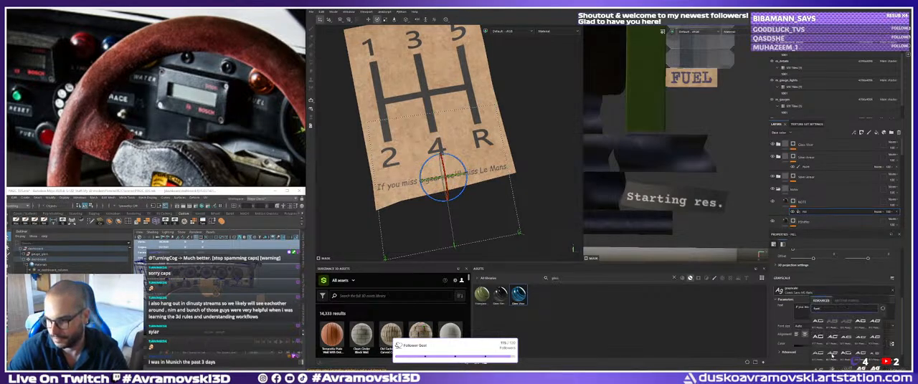
{"action": "scroll", "coordinate": [845, 345], "scroll_direction": "down", "scroll_amount": 2}
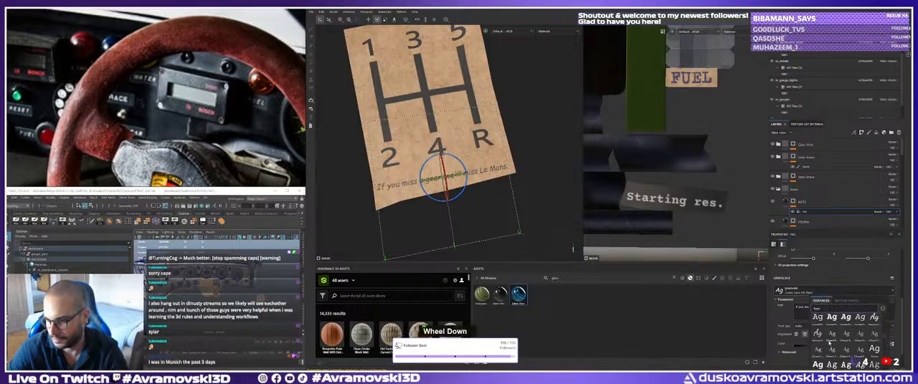
{"action": "scroll", "coordinate": [829, 341], "scroll_direction": "down", "scroll_amount": 1}
{"action": "scroll", "coordinate": [832, 343], "scroll_direction": "up", "scroll_amount": 3}
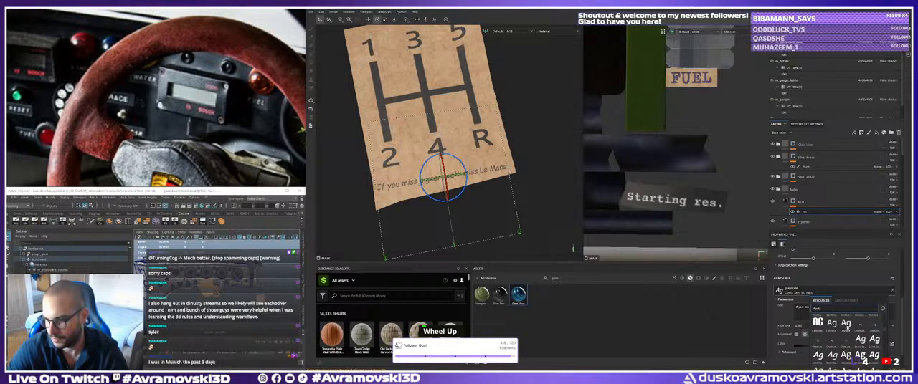
{"action": "left_click", "coordinate": [861, 343]}
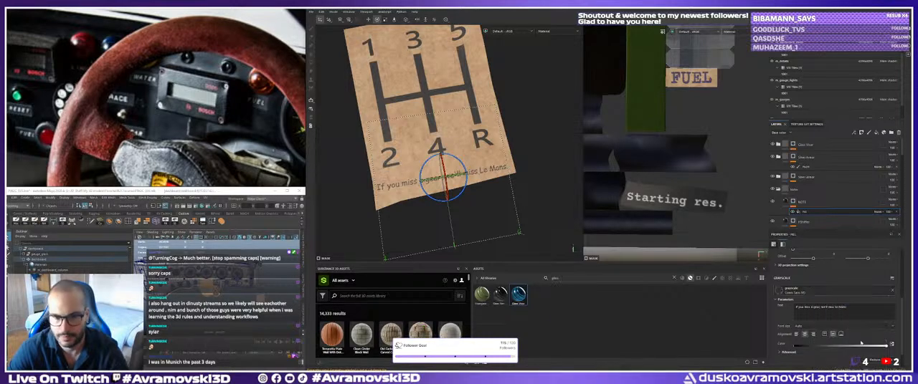
Add a new paint layer above the NOTE layer and clear the asset search to list all brushes.
{"action": "left_click_drag", "start_coordinate": [478, 172], "coordinate": [457, 208], "text": "alt"}
{"action": "key", "text": "w"}
{"action": "key", "text": "e"}
{"action": "right_click_drag", "start_coordinate": [458, 209], "coordinate": [456, 216], "text": "alt"}
{"action": "left_click_drag", "start_coordinate": [456, 216], "coordinate": [454, 224], "text": "alt"}
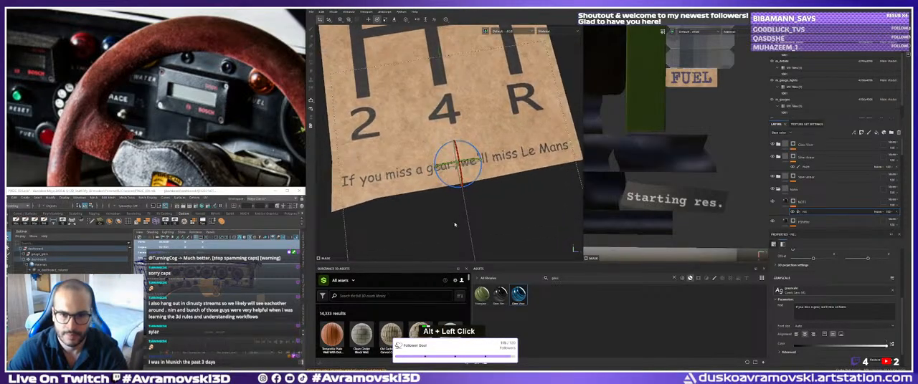
{"action": "key", "text": "q"}
{"action": "middle_click_drag", "start_coordinate": [435, 217], "coordinate": [439, 221], "text": "alt"}
{"action": "left_click", "coordinate": [805, 204]}
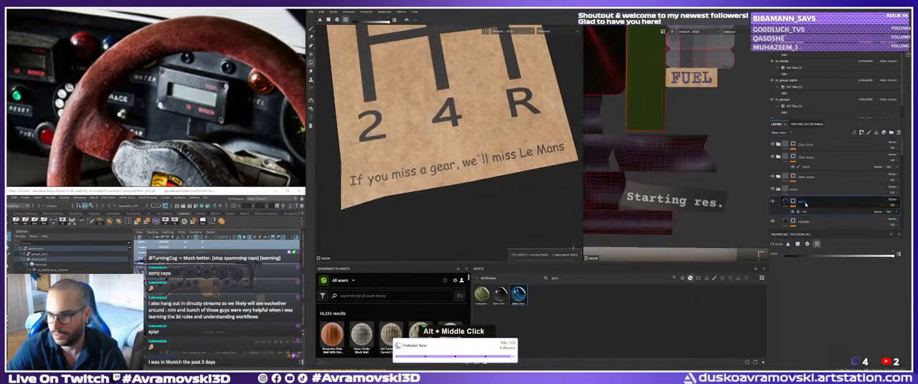
{"action": "left_click", "coordinate": [869, 134]}
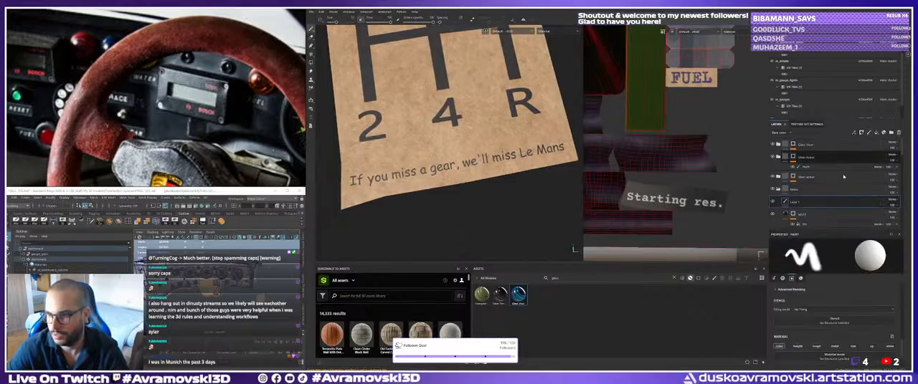
{"action": "double_click", "coordinate": [568, 277]}
{"action": "key", "text": "BackSpace"}
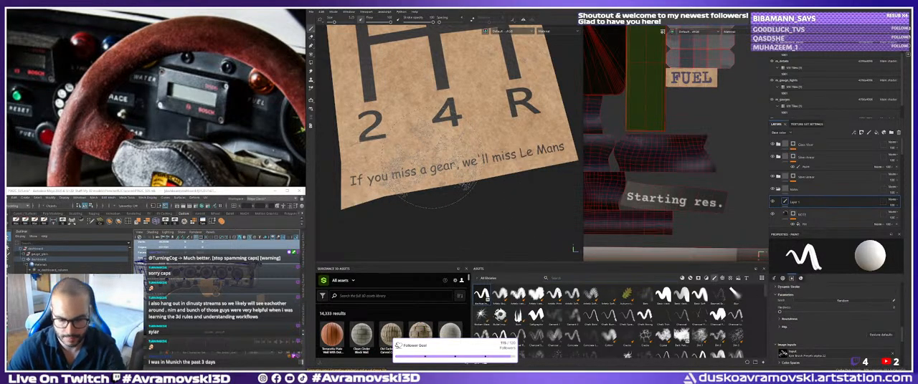
Paint a test underline beneath the note text, undo it, and set the brush's base color to red.
{"action": "left_click_drag", "start_coordinate": [405, 182], "coordinate": [529, 165]}
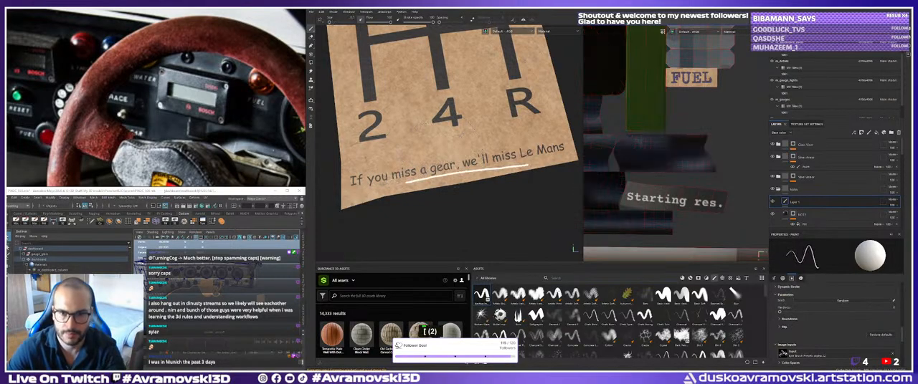
{"action": "key", "text": "ctrl+z"}
{"action": "scroll", "coordinate": [838, 327], "scroll_direction": "down", "scroll_amount": 10}
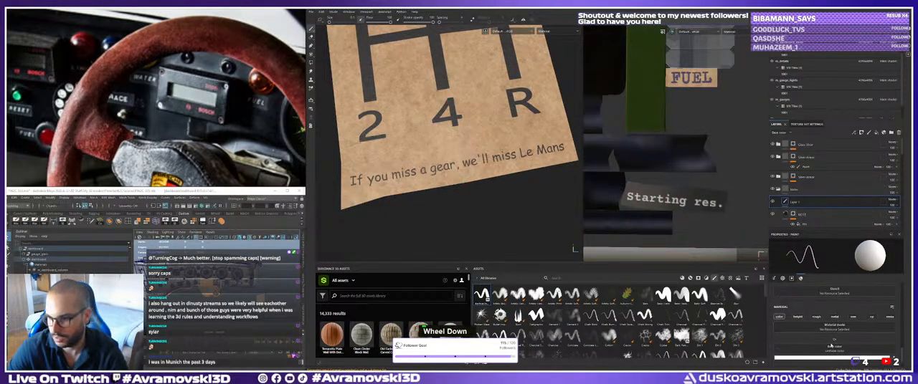
{"action": "left_click", "coordinate": [833, 358]}
{"action": "left_click", "coordinate": [834, 293]}
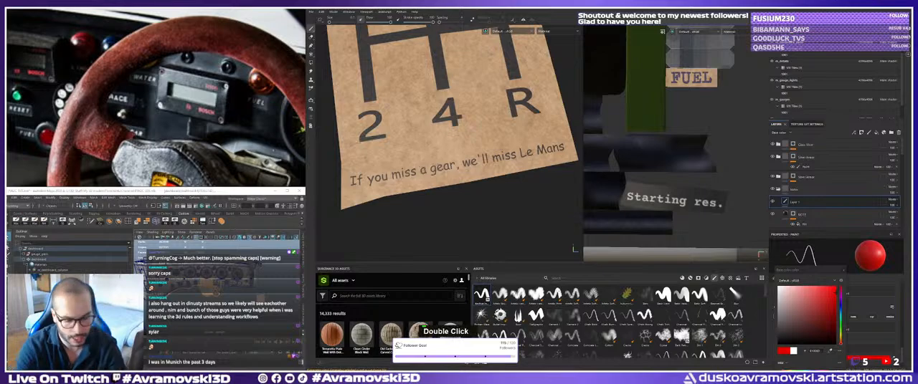
{"action": "key", "text": "k"}
{"action": "key", "text": "c"}
{"action": "key", "text": "Return"}
{"action": "key", "text": "BackSpace"}
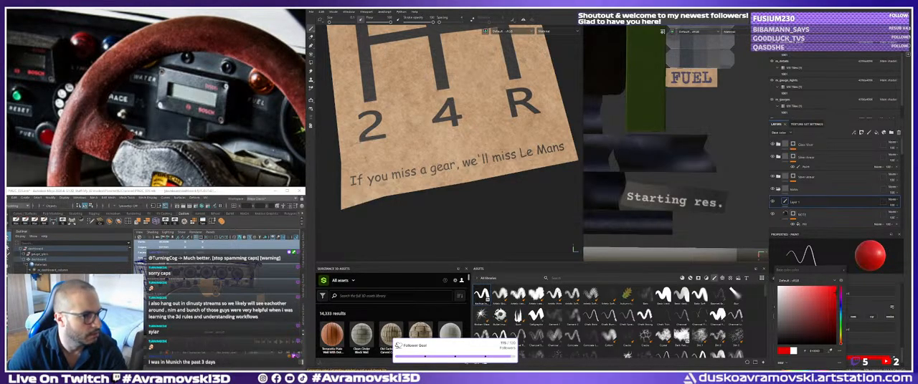
{"action": "scroll", "coordinate": [808, 316], "scroll_direction": "down", "scroll_amount": 1}
{"action": "scroll", "coordinate": [808, 316], "scroll_direction": "up", "scroll_amount": 1}
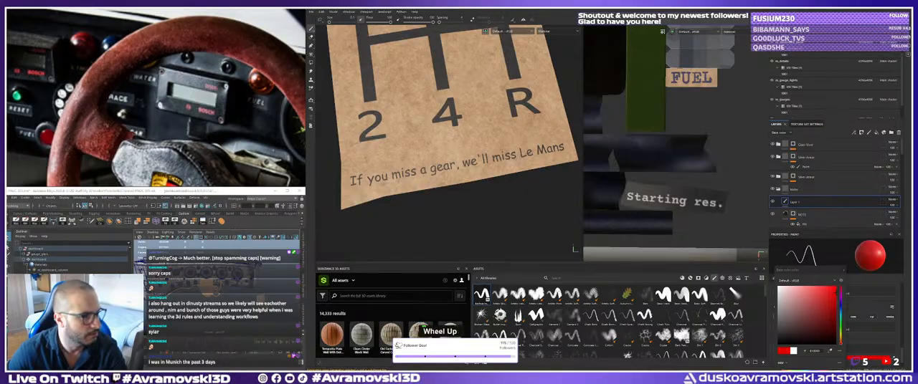
{"action": "double_click", "coordinate": [814, 350]}
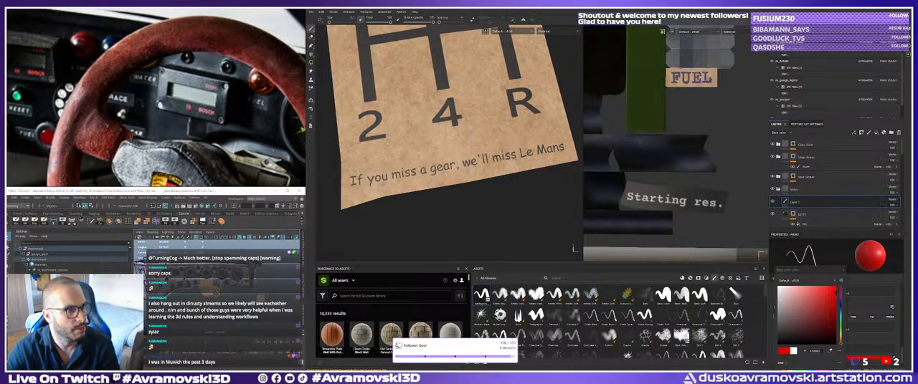
{"action": "double_click", "coordinate": [814, 350]}
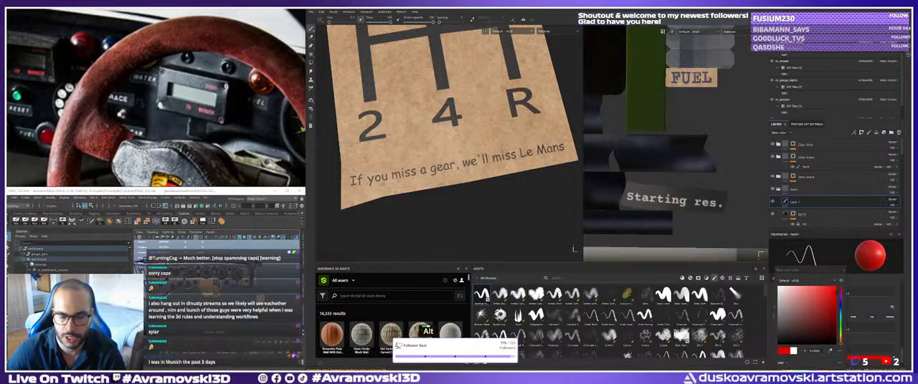
{"action": "middle_click_drag", "start_coordinate": [445, 132], "coordinate": [433, 149], "text": "alt"}
{"action": "left_click_drag", "start_coordinate": [432, 149], "coordinate": [456, 129], "text": "alt"}
{"action": "middle_click_drag", "start_coordinate": [456, 129], "coordinate": [457, 127], "text": "alt"}
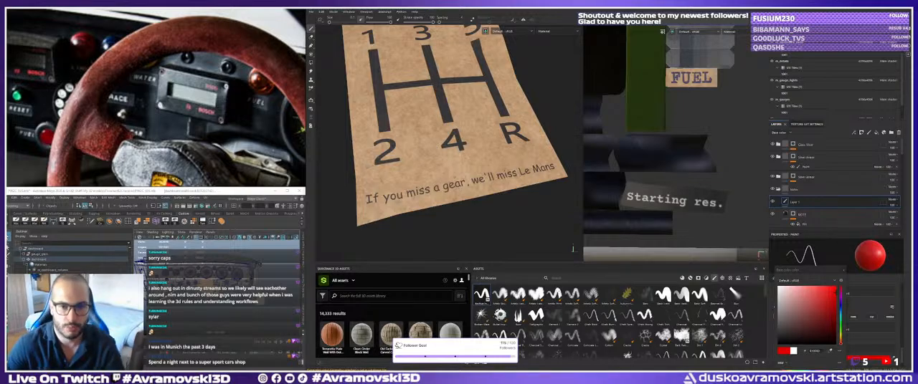
{"action": "middle_click_drag", "start_coordinate": [575, 249], "coordinate": [573, 249], "text": "alt"}
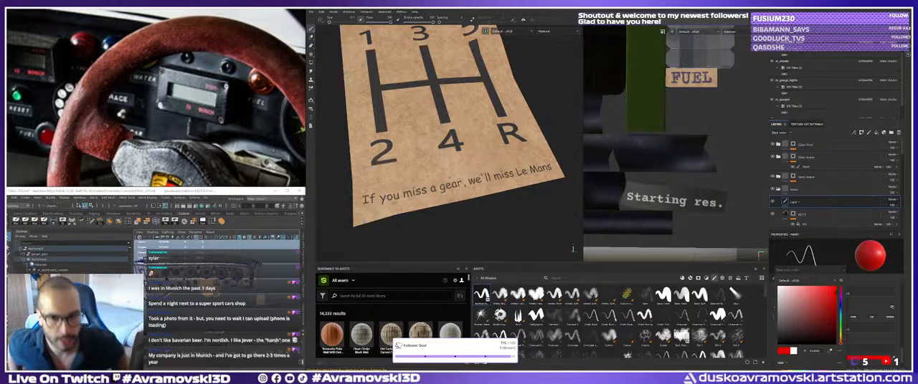
{"action": "right_click_drag", "start_coordinate": [572, 249], "coordinate": [573, 249], "text": "alt"}
{"action": "middle_click_drag", "start_coordinate": [573, 249], "coordinate": [572, 249], "text": "alt"}
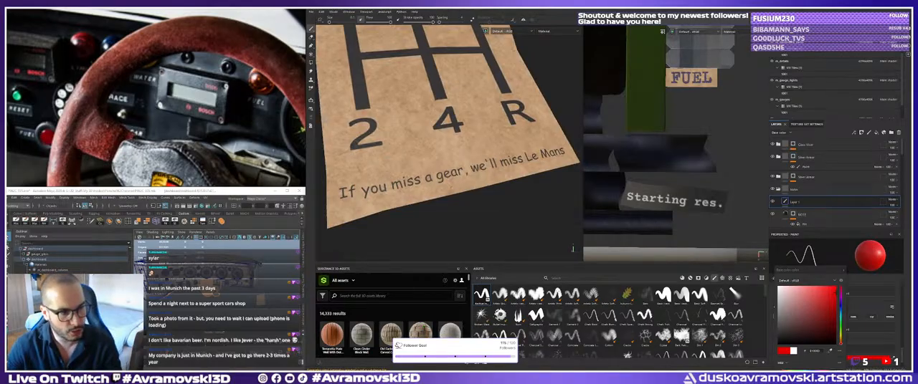
{"action": "middle_click", "coordinate": [572, 249]}
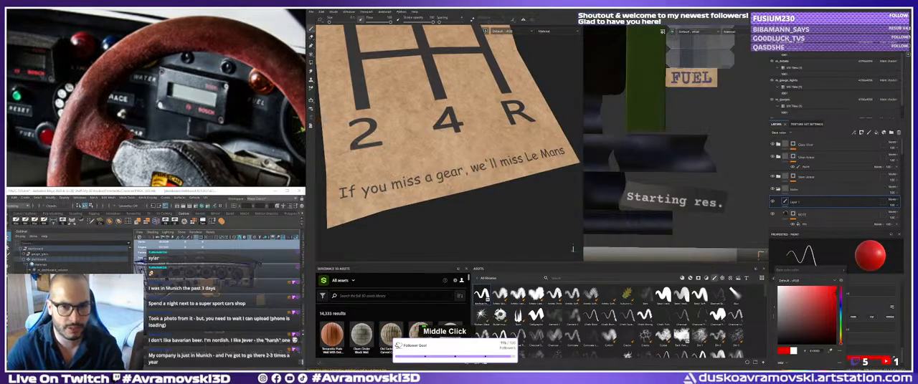
Choose a soft basic brush for the red accent and shrink its size to a thin line.
{"action": "left_click_drag", "start_coordinate": [559, 240], "coordinate": [611, 293], "text": "alt"}
{"action": "middle_click_drag", "start_coordinate": [611, 292], "coordinate": [613, 297], "text": "alt"}
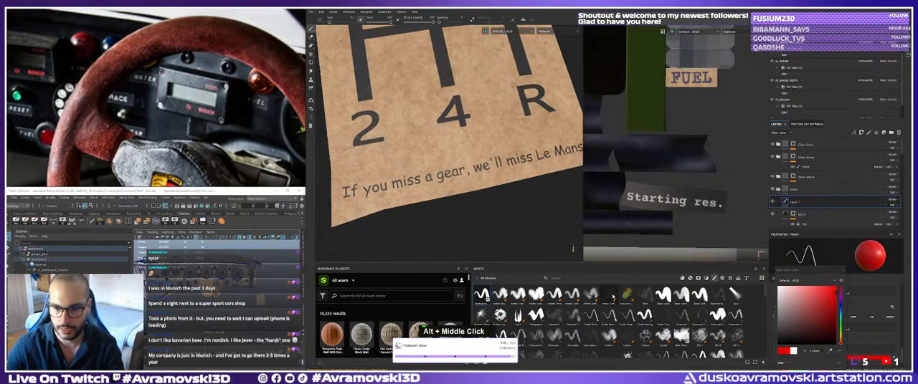
{"action": "left_click", "coordinate": [590, 316]}
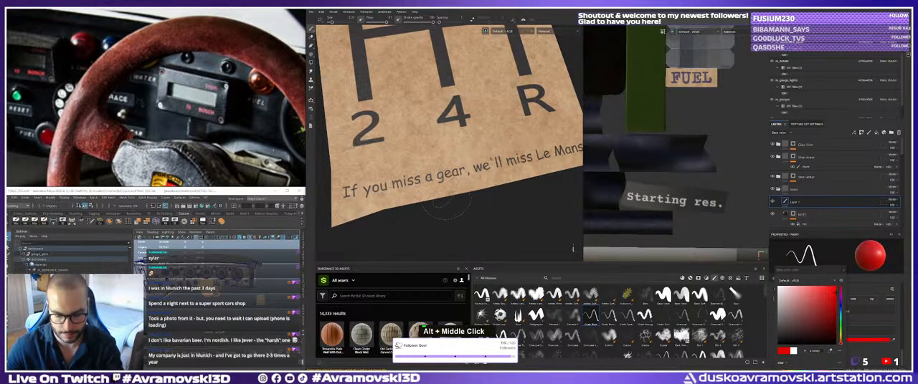
{"action": "left_click", "coordinate": [699, 294]}
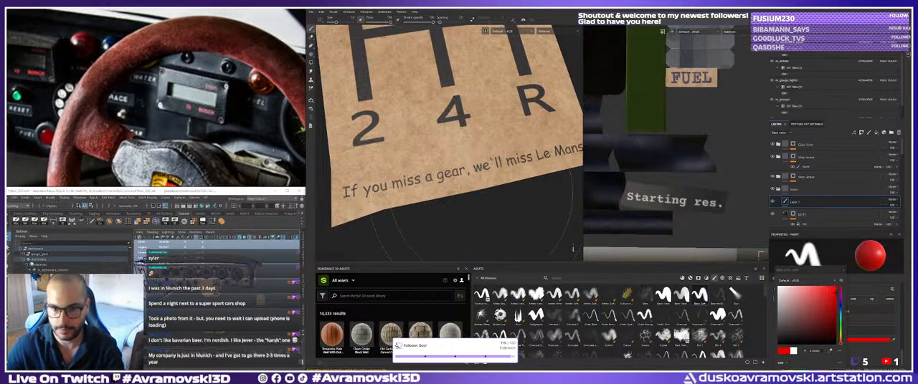
{"action": "key", "text": "["}
{"action": "key", "text": "["}
{"action": "key", "text": "["}
{"action": "key", "text": "["}
{"action": "key", "text": "["}
{"action": "key", "text": "["}
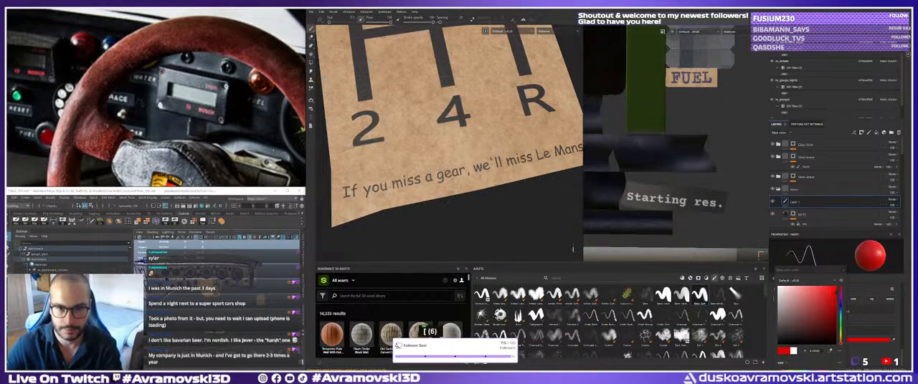
Try red underline strokes beneath "we'll miss Le Mans" and undo them.
{"action": "left_click_drag", "start_coordinate": [418, 186], "coordinate": [543, 167]}
{"action": "mouse_move", "coordinate": [573, 249]}
{"action": "middle_mouse_down", "text": "alt"}
{"action": "mouse_move", "coordinate": [543, 252]}
{"action": "mouse_move", "coordinate": [574, 249]}
{"action": "middle_mouse_up", "text": "alt"}
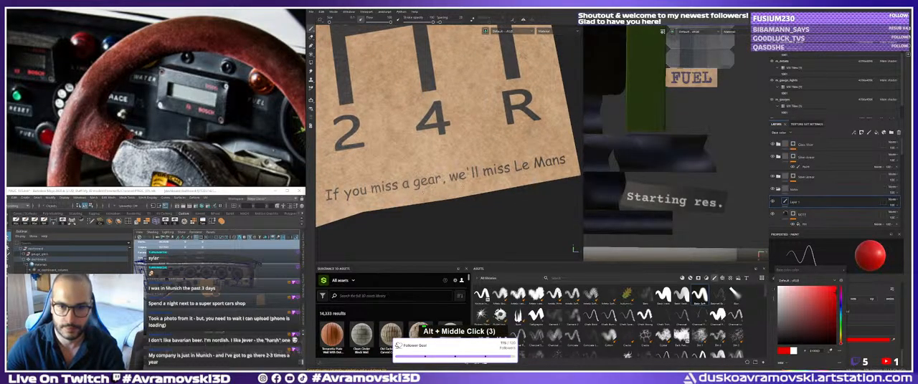
{"action": "left_click_drag", "start_coordinate": [449, 187], "coordinate": [578, 169]}
{"action": "scroll", "coordinate": [502, 185], "scroll_direction": "down", "scroll_amount": 3}
{"action": "left_click_drag", "start_coordinate": [501, 185], "coordinate": [476, 190], "text": "alt"}
{"action": "key", "text": "ctrl+z"}
{"action": "right_click_drag", "start_coordinate": [476, 190], "coordinate": [495, 187], "text": "alt"}
{"action": "middle_click_drag", "start_coordinate": [495, 188], "coordinate": [488, 189], "text": "alt"}
{"action": "left_click_drag", "start_coordinate": [418, 186], "coordinate": [509, 179]}
{"action": "key", "text": "ctrl+z"}
{"action": "key", "text": "ctrl+z"}
Paint a thin red underline beneath the words "we'll miss Le Mans" on the gear-shift note.
{"action": "left_click_drag", "start_coordinate": [418, 186], "coordinate": [516, 177]}
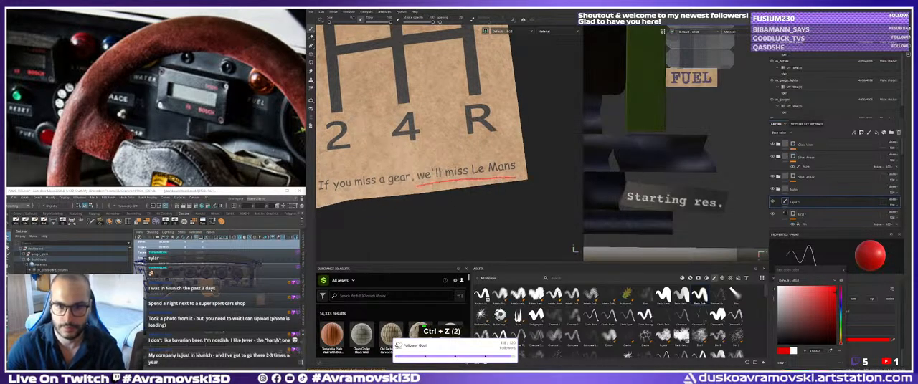
{"action": "right_click_drag", "start_coordinate": [516, 177], "coordinate": [454, 174], "text": "alt"}
{"action": "left_click_drag", "start_coordinate": [454, 174], "coordinate": [446, 167], "text": "alt"}
{"action": "right_click_drag", "start_coordinate": [446, 166], "coordinate": [462, 162], "text": "alt"}
{"action": "middle_click_drag", "start_coordinate": [463, 162], "coordinate": [464, 153], "text": "alt"}
{"action": "right_click_drag", "start_coordinate": [464, 152], "coordinate": [482, 155], "text": "alt"}
{"action": "left_click_drag", "start_coordinate": [482, 154], "coordinate": [473, 193], "text": "alt"}
{"action": "right_click_drag", "start_coordinate": [473, 193], "coordinate": [515, 197], "text": "alt"}
{"action": "middle_click_drag", "start_coordinate": [515, 198], "coordinate": [526, 180], "text": "alt"}
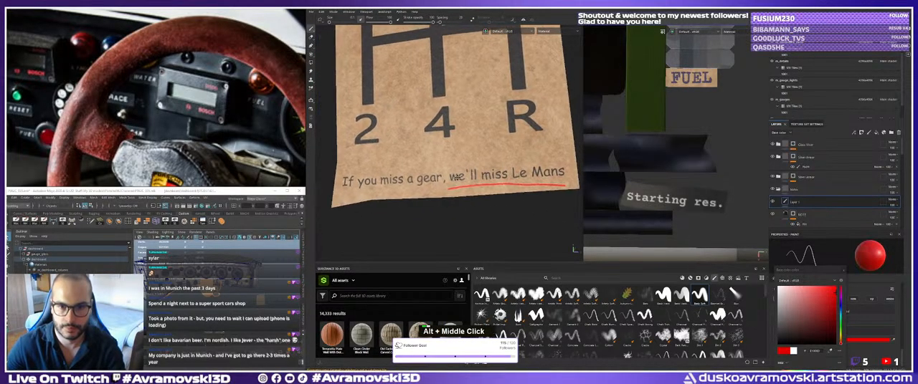
{"action": "right_click_drag", "start_coordinate": [526, 181], "coordinate": [557, 184], "text": "alt"}
{"action": "middle_click_drag", "start_coordinate": [558, 184], "coordinate": [493, 187], "text": "alt"}
Set the brush's base color to a neutral grey for painting around the start of the note text.
{"action": "left_click_drag", "start_coordinate": [786, 294], "coordinate": [777, 322]}
{"action": "middle_click_drag", "start_coordinate": [448, 187], "coordinate": [405, 196], "text": "alt"}
{"action": "left_click_drag", "start_coordinate": [406, 197], "coordinate": [358, 208], "text": "alt"}
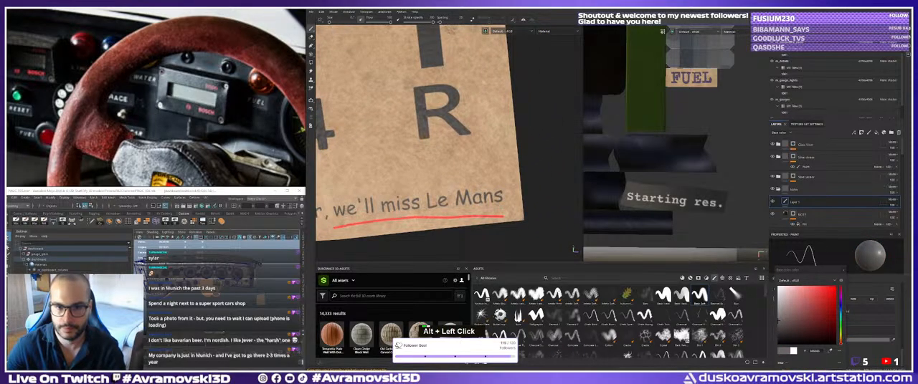
{"action": "middle_click_drag", "start_coordinate": [323, 215], "coordinate": [503, 152], "text": "alt"}
{"action": "left_click_drag", "start_coordinate": [503, 152], "coordinate": [440, 172], "text": "alt"}
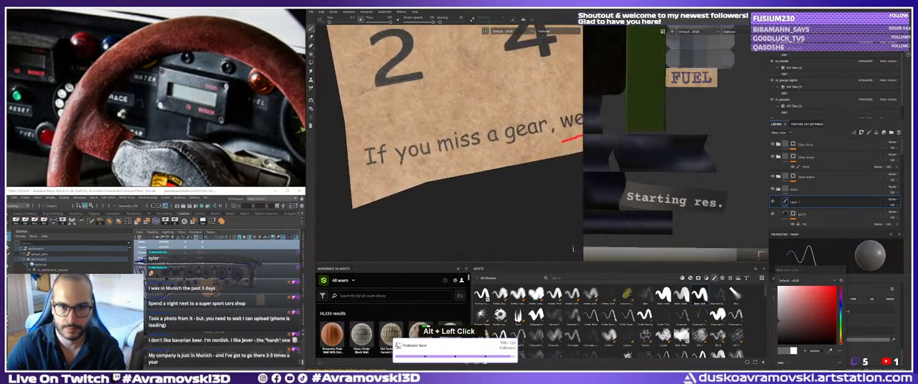
Try grey brush strokes on the gear-shift note near its text and undo them.
{"action": "middle_click_drag", "start_coordinate": [440, 172], "coordinate": [428, 187], "text": "alt"}
{"action": "left_click_drag", "start_coordinate": [431, 185], "coordinate": [443, 180], "text": "alt"}
{"action": "middle_click_drag", "start_coordinate": [549, 111], "coordinate": [374, 218], "text": "alt"}
{"action": "left_click_drag", "start_coordinate": [487, 177], "coordinate": [467, 181], "text": "alt"}
{"action": "middle_click_drag", "start_coordinate": [468, 180], "coordinate": [461, 176], "text": "alt"}
{"action": "left_click_drag", "start_coordinate": [461, 177], "coordinate": [431, 199], "text": "alt"}
{"action": "key", "text": "ctrl+z"}
{"action": "key", "text": "ctrl+z"}
Examine the whole gear-shift note with its pattern, text and red underline from several angles.
{"action": "right_click_drag", "start_coordinate": [438, 176], "coordinate": [399, 115], "text": "alt"}
{"action": "middle_click_drag", "start_coordinate": [398, 115], "coordinate": [437, 178], "text": "alt"}
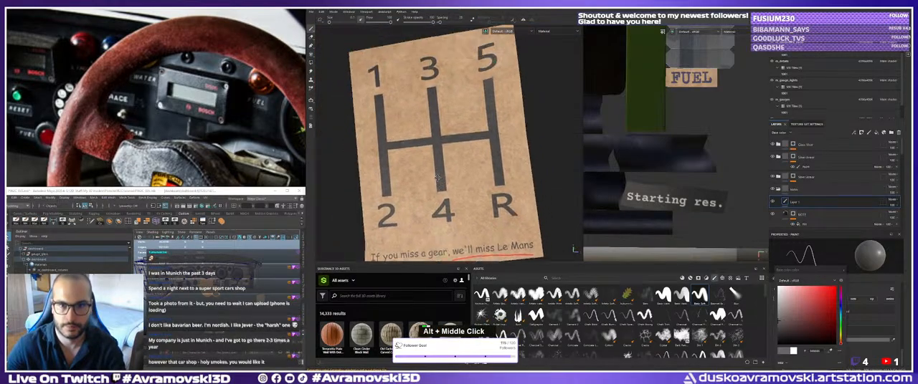
{"action": "left_click_drag", "start_coordinate": [437, 177], "coordinate": [442, 179], "text": "alt"}
{"action": "middle_click_drag", "start_coordinate": [442, 179], "coordinate": [428, 146], "text": "alt"}
{"action": "left_click_drag", "start_coordinate": [428, 147], "coordinate": [430, 133], "text": "alt"}
{"action": "middle_click_drag", "start_coordinate": [430, 133], "coordinate": [429, 149], "text": "alt"}
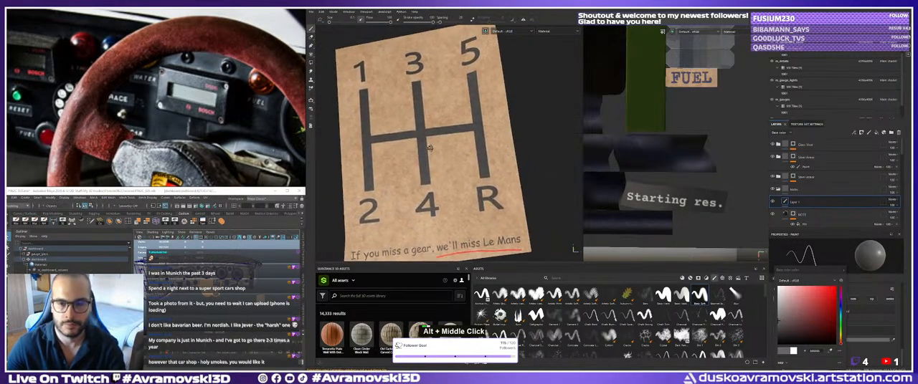
{"action": "left_click_drag", "start_coordinate": [429, 148], "coordinate": [439, 144], "text": "alt"}
{"action": "middle_click_drag", "start_coordinate": [439, 143], "coordinate": [446, 159], "text": "alt"}
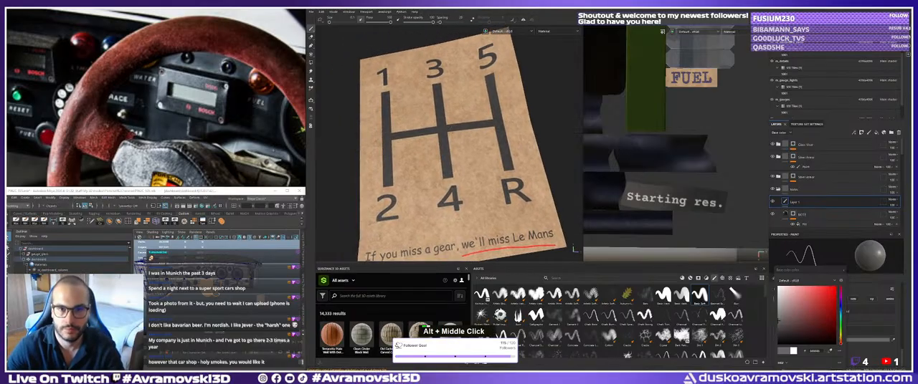
{"action": "left_click_drag", "start_coordinate": [444, 158], "coordinate": [435, 152], "text": "alt"}
{"action": "middle_click_drag", "start_coordinate": [434, 152], "coordinate": [437, 158], "text": "alt"}
{"action": "left_click_drag", "start_coordinate": [438, 157], "coordinate": [439, 161], "text": "alt"}
{"action": "middle_click_drag", "start_coordinate": [439, 162], "coordinate": [438, 146], "text": "alt"}
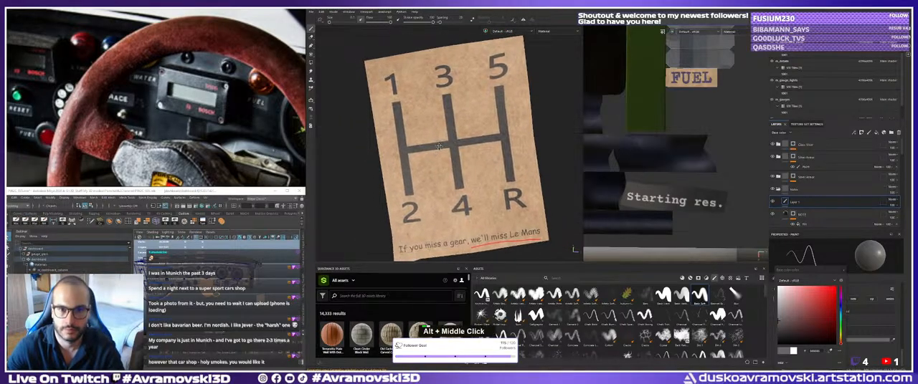
{"action": "left_click_drag", "start_coordinate": [439, 147], "coordinate": [443, 148], "text": "alt"}
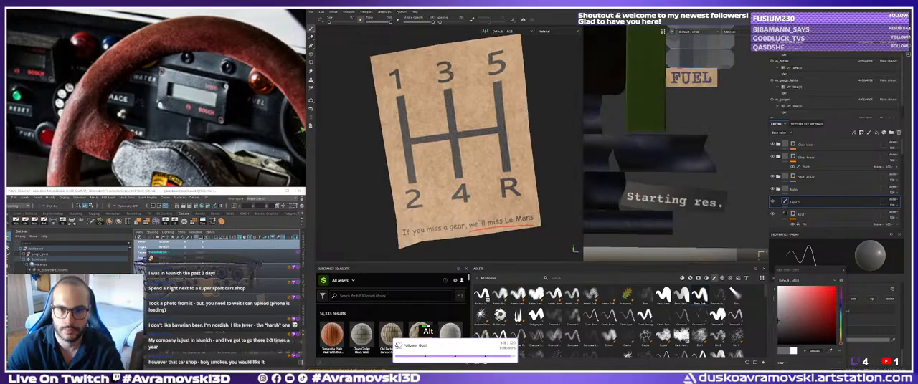
Examine the full dashboard, from the gear-shift note across the gauges to the display box.
{"action": "right_click_drag", "start_coordinate": [443, 148], "coordinate": [426, 109], "text": "alt"}
{"action": "left_click_drag", "start_coordinate": [426, 109], "coordinate": [432, 116], "text": "alt"}
{"action": "right_click_drag", "start_coordinate": [431, 116], "coordinate": [408, 100], "text": "alt"}
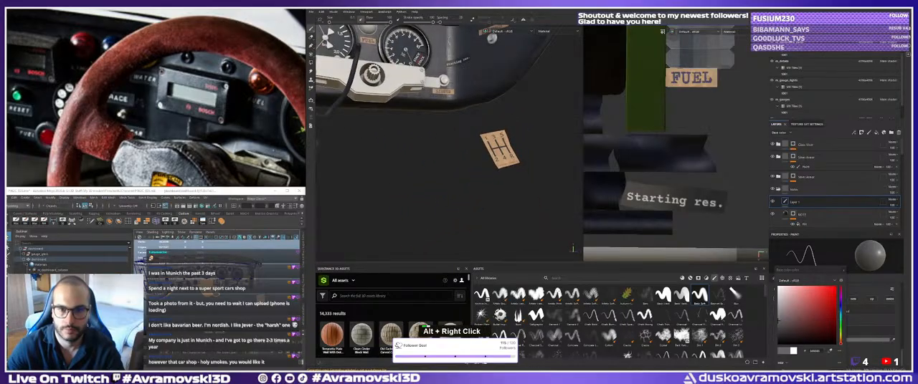
{"action": "left_click_drag", "start_coordinate": [409, 100], "coordinate": [417, 115], "text": "alt"}
{"action": "right_click_drag", "start_coordinate": [418, 115], "coordinate": [402, 122], "text": "alt"}
{"action": "left_click_drag", "start_coordinate": [401, 122], "coordinate": [411, 135], "text": "alt"}
{"action": "right_click_drag", "start_coordinate": [412, 135], "coordinate": [424, 140], "text": "alt"}
{"action": "middle_click_drag", "start_coordinate": [424, 139], "coordinate": [414, 152], "text": "alt"}
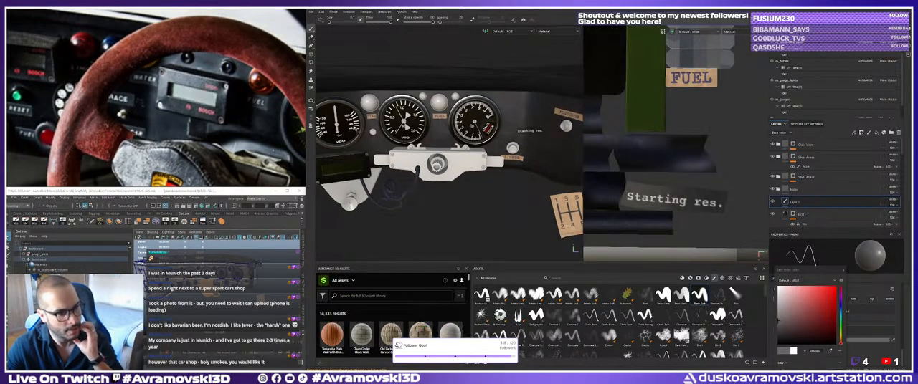
{"action": "left_click_drag", "start_coordinate": [428, 156], "coordinate": [459, 160], "text": "alt"}
{"action": "right_click_drag", "start_coordinate": [458, 159], "coordinate": [430, 154], "text": "alt"}
{"action": "left_click_drag", "start_coordinate": [430, 154], "coordinate": [459, 152], "text": "alt"}
{"action": "right_click_drag", "start_coordinate": [459, 152], "coordinate": [484, 156], "text": "alt"}
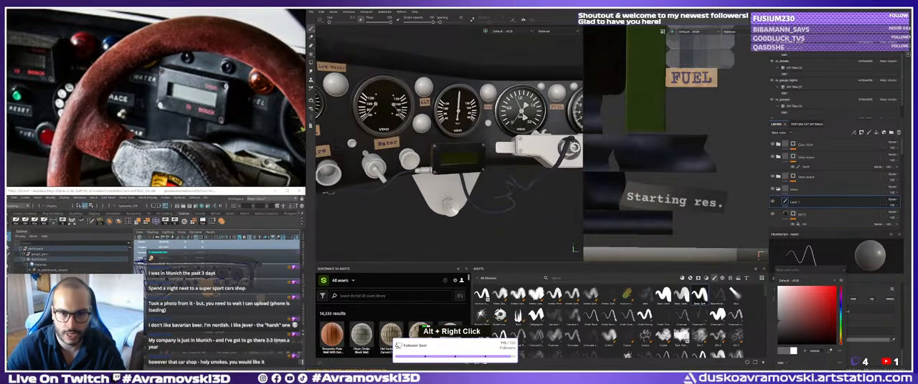
{"action": "middle_click_drag", "start_coordinate": [484, 157], "coordinate": [496, 169], "text": "alt"}
{"action": "left_click_drag", "start_coordinate": [496, 169], "coordinate": [507, 166], "text": "alt"}
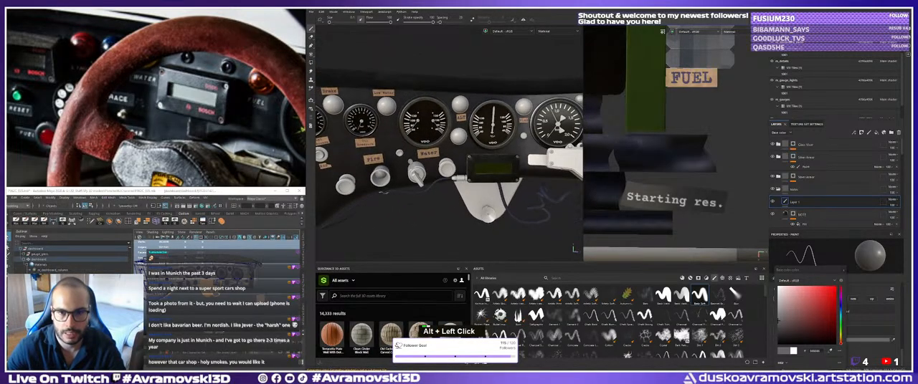
{"action": "right_click_drag", "start_coordinate": [508, 166], "coordinate": [523, 172], "text": "alt"}
{"action": "middle_click_drag", "start_coordinate": [523, 172], "coordinate": [516, 171], "text": "alt"}
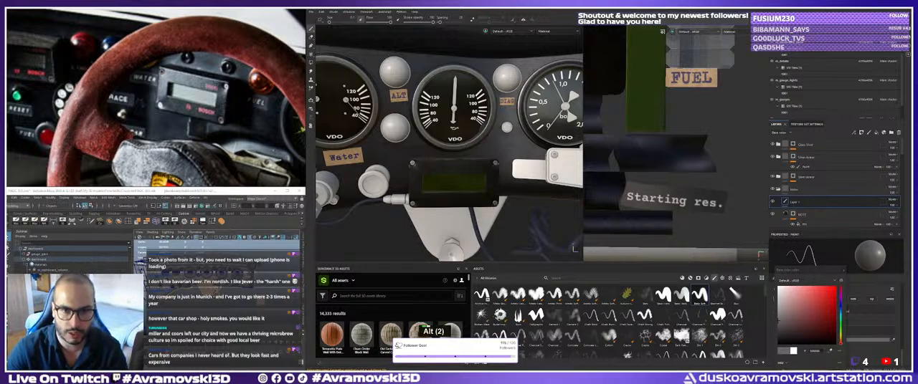
Inspect the display box, gauges, knobs and paper labels around the Water and Fire controls.
{"action": "right_click_drag", "start_coordinate": [459, 154], "coordinate": [412, 154], "text": "alt"}
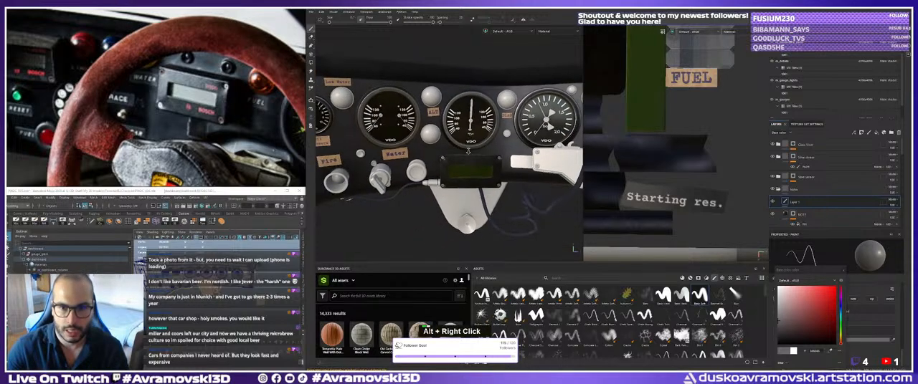
{"action": "left_click_drag", "start_coordinate": [413, 154], "coordinate": [426, 147], "text": "alt"}
{"action": "middle_click_drag", "start_coordinate": [427, 147], "coordinate": [439, 159], "text": "alt"}
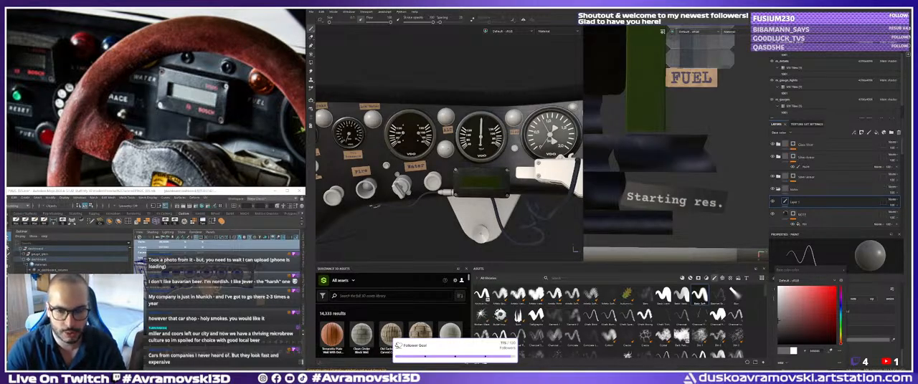
{"action": "middle_click_drag", "start_coordinate": [449, 172], "coordinate": [434, 183], "text": "alt"}
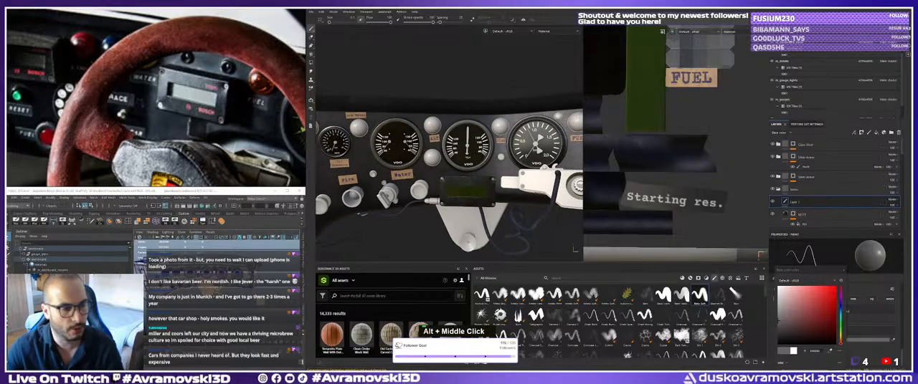
{"action": "left_click_drag", "start_coordinate": [459, 166], "coordinate": [445, 161], "text": "alt"}
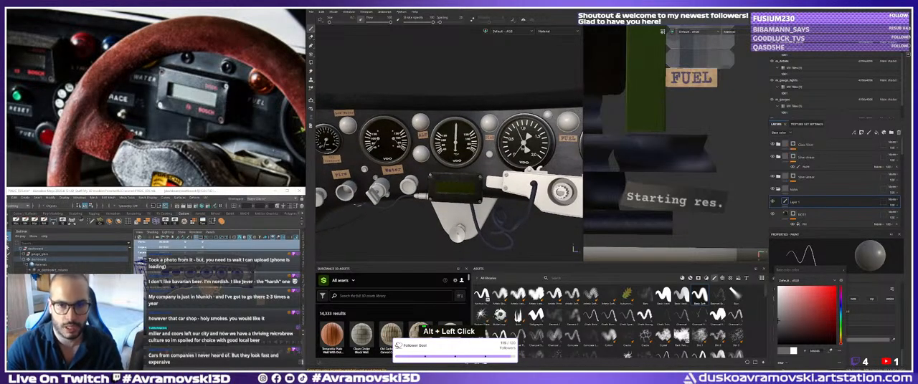
{"action": "right_click_drag", "start_coordinate": [445, 161], "coordinate": [456, 162], "text": "alt"}
{"action": "left_click_drag", "start_coordinate": [456, 162], "coordinate": [464, 160], "text": "alt"}
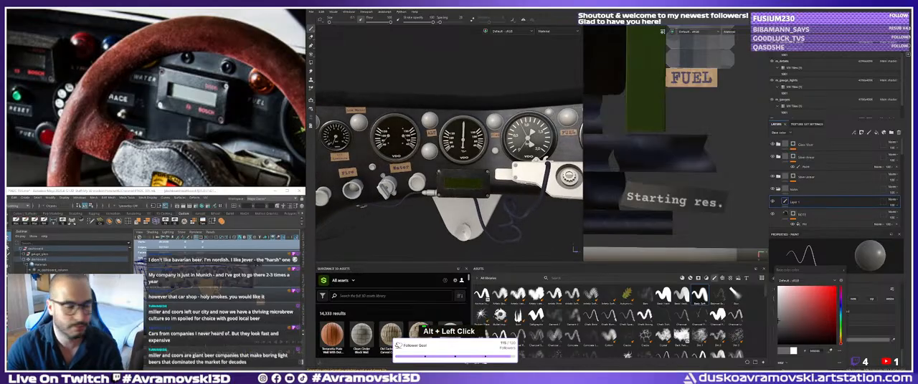
{"action": "left_click_drag", "start_coordinate": [411, 152], "coordinate": [419, 152], "text": "alt"}
{"action": "middle_click_drag", "start_coordinate": [419, 152], "coordinate": [445, 156], "text": "alt"}
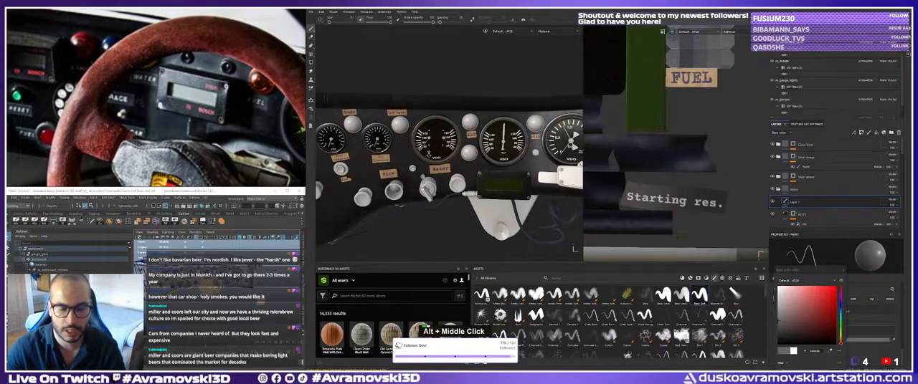
{"action": "left_click_drag", "start_coordinate": [445, 155], "coordinate": [437, 154], "text": "alt"}
{"action": "middle_click_drag", "start_coordinate": [438, 155], "coordinate": [442, 156], "text": "alt"}
{"action": "left_click_drag", "start_coordinate": [441, 155], "coordinate": [459, 162], "text": "alt"}
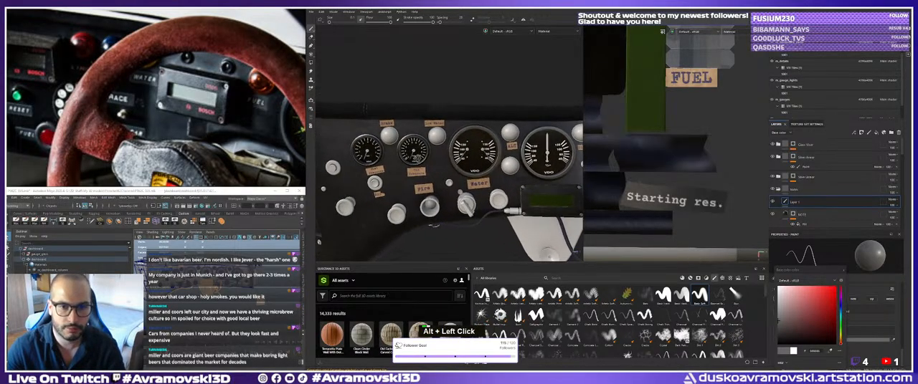
{"action": "middle_click_drag", "start_coordinate": [459, 162], "coordinate": [454, 162], "text": "alt"}
{"action": "left_click_drag", "start_coordinate": [454, 162], "coordinate": [448, 163], "text": "alt"}
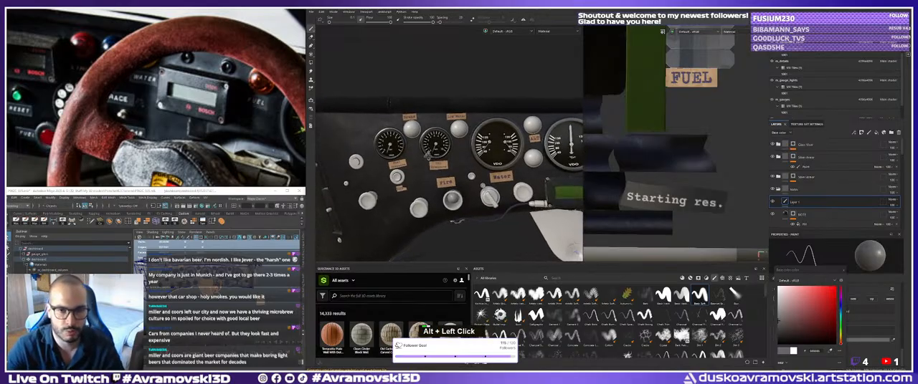
Examine the dashboard's gauges, knobs and paper labels from the Brake gauge area across to the display box and steering mount.
{"action": "right_click_drag", "start_coordinate": [447, 163], "coordinate": [458, 167], "text": "alt"}
{"action": "middle_click_drag", "start_coordinate": [459, 167], "coordinate": [456, 160], "text": "alt"}
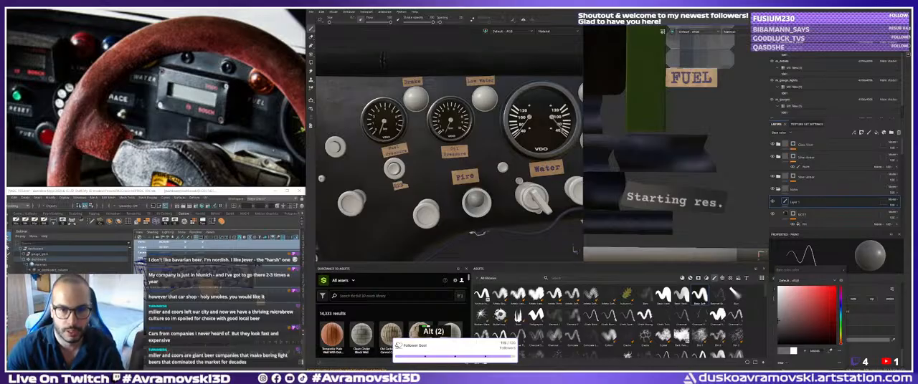
{"action": "right_click_drag", "start_coordinate": [470, 169], "coordinate": [445, 171], "text": "alt"}
{"action": "middle_click_drag", "start_coordinate": [444, 171], "coordinate": [429, 175], "text": "alt"}
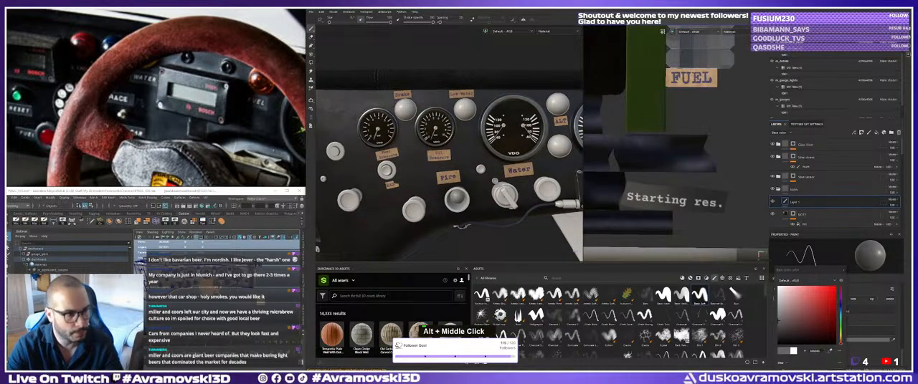
{"action": "left_click_drag", "start_coordinate": [438, 175], "coordinate": [443, 184], "text": "alt"}
{"action": "middle_click_drag", "start_coordinate": [443, 184], "coordinate": [438, 190], "text": "alt"}
{"action": "left_click_drag", "start_coordinate": [438, 189], "coordinate": [440, 192], "text": "alt"}
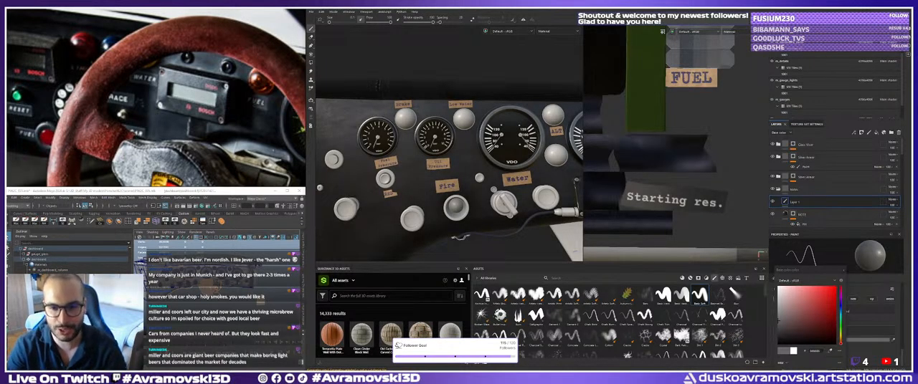
{"action": "middle_click_drag", "start_coordinate": [488, 173], "coordinate": [398, 172], "text": "alt"}
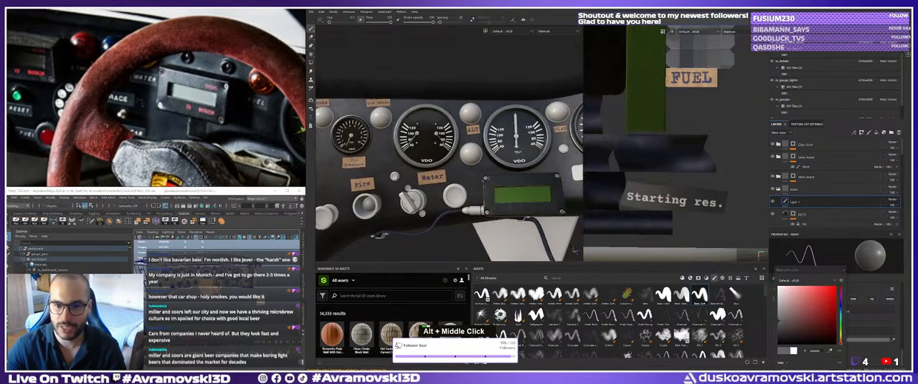
{"action": "right_click_drag", "start_coordinate": [399, 172], "coordinate": [380, 174], "text": "alt"}
{"action": "left_click_drag", "start_coordinate": [459, 172], "coordinate": [481, 173], "text": "alt"}
{"action": "middle_click_drag", "start_coordinate": [480, 173], "coordinate": [434, 171], "text": "alt"}
{"action": "left_click_drag", "start_coordinate": [434, 171], "coordinate": [445, 176], "text": "alt"}
{"action": "middle_click_drag", "start_coordinate": [446, 176], "coordinate": [404, 173], "text": "alt"}
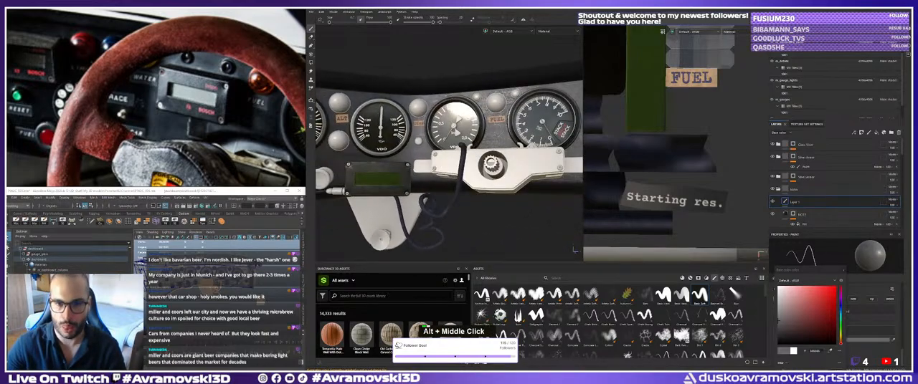
{"action": "right_click_drag", "start_coordinate": [405, 174], "coordinate": [393, 174], "text": "alt"}
{"action": "middle_click_drag", "start_coordinate": [393, 174], "coordinate": [495, 172], "text": "alt"}
{"action": "left_click_drag", "start_coordinate": [494, 172], "coordinate": [511, 175], "text": "alt"}
{"action": "right_click_drag", "start_coordinate": [511, 175], "coordinate": [548, 171], "text": "alt"}
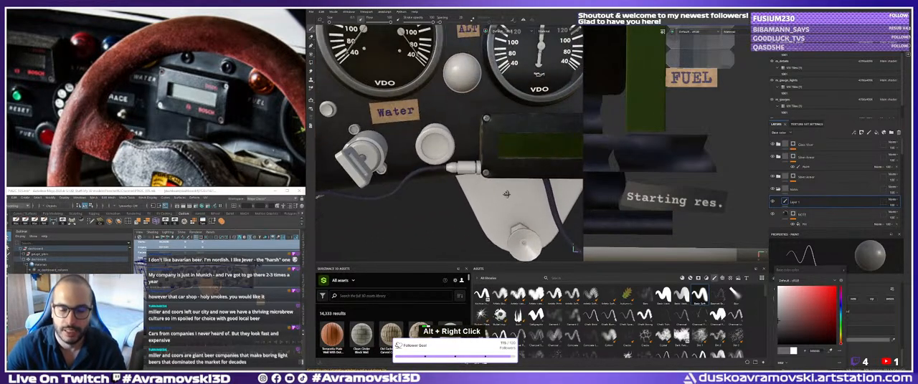
{"action": "middle_click_drag", "start_coordinate": [548, 171], "coordinate": [573, 203], "text": "alt"}
{"action": "middle_click_drag", "start_coordinate": [451, 199], "coordinate": [463, 195], "text": "alt"}
{"action": "right_click_drag", "start_coordinate": [464, 195], "coordinate": [478, 193], "text": "alt"}
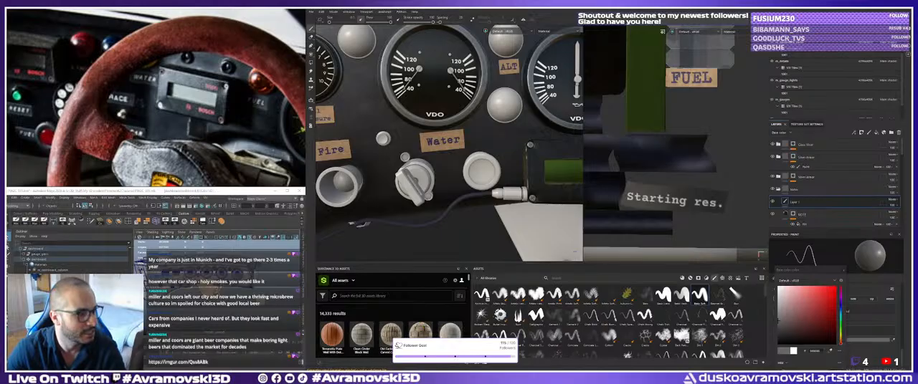
{"action": "scroll", "coordinate": [458, 192], "scroll_direction": "down", "scroll_amount": 1}
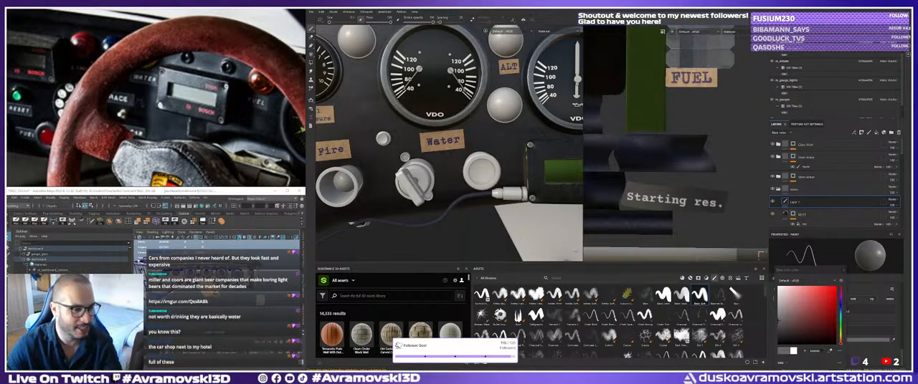
Inspect the Water and Fire controls, the Fuel Pressure and Oil Pressure labels and the surrounding knobs from several angles.
{"action": "middle_click_drag", "start_coordinate": [437, 179], "coordinate": [430, 179], "text": "alt"}
{"action": "right_click_drag", "start_coordinate": [431, 179], "coordinate": [420, 182], "text": "alt"}
{"action": "left_click_drag", "start_coordinate": [419, 183], "coordinate": [434, 179], "text": "alt"}
{"action": "middle_click_drag", "start_coordinate": [434, 179], "coordinate": [455, 166], "text": "alt"}
{"action": "right_click_drag", "start_coordinate": [455, 166], "coordinate": [487, 169], "text": "alt"}
{"action": "middle_click_drag", "start_coordinate": [487, 169], "coordinate": [466, 154], "text": "alt"}
{"action": "left_click_drag", "start_coordinate": [466, 154], "coordinate": [461, 154], "text": "alt"}
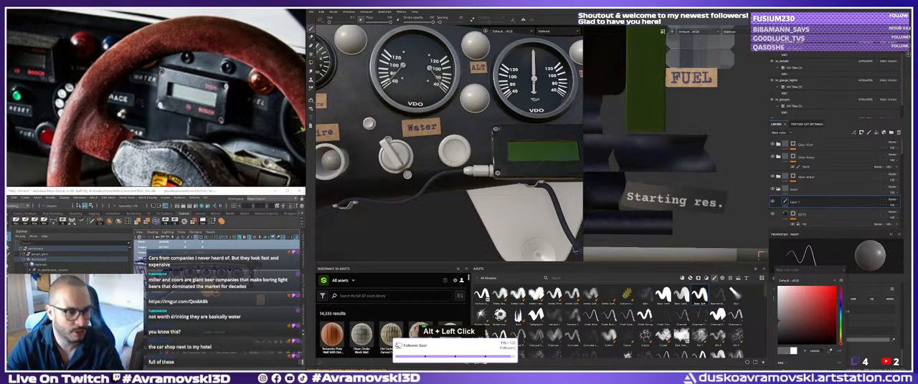
{"action": "middle_click_drag", "start_coordinate": [461, 154], "coordinate": [487, 167], "text": "alt"}
{"action": "left_click_drag", "start_coordinate": [487, 167], "coordinate": [493, 166], "text": "alt"}
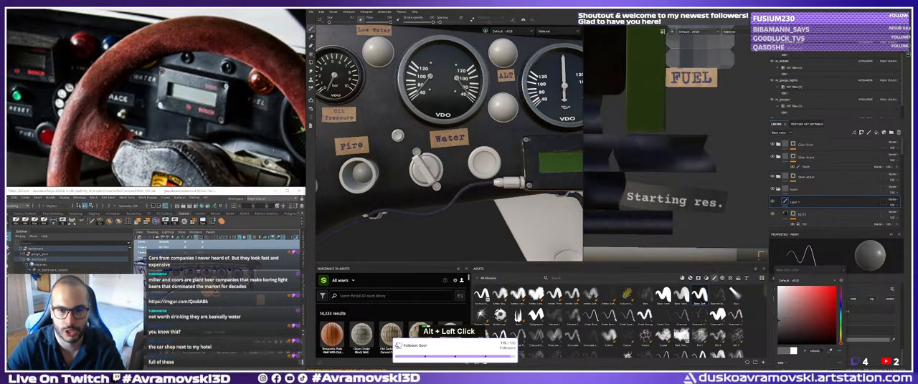
{"action": "middle_click_drag", "start_coordinate": [493, 166], "coordinate": [502, 173], "text": "alt"}
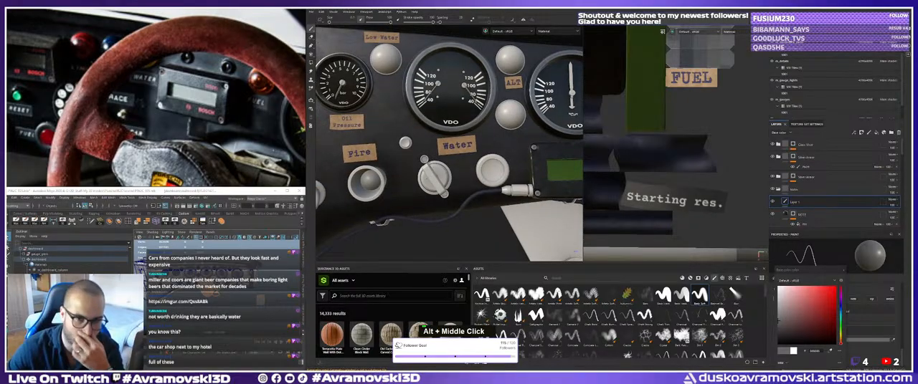
{"action": "left_click_drag", "start_coordinate": [495, 172], "coordinate": [482, 177], "text": "alt"}
{"action": "right_click_drag", "start_coordinate": [482, 177], "coordinate": [489, 178], "text": "alt"}
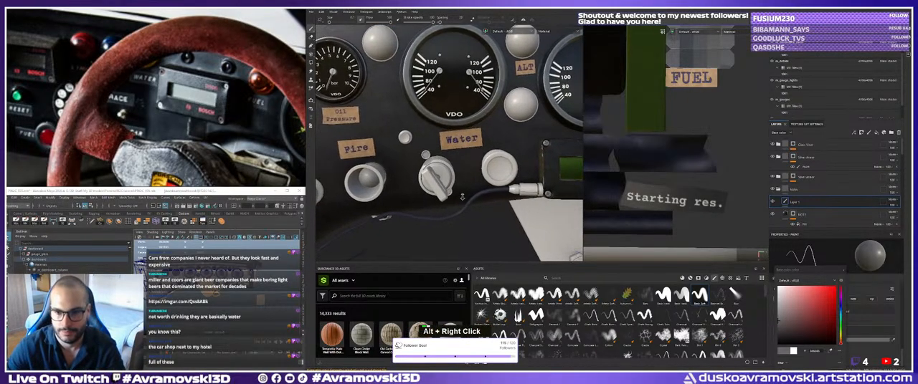
{"action": "left_click_drag", "start_coordinate": [489, 178], "coordinate": [479, 183], "text": "alt"}
{"action": "middle_click_drag", "start_coordinate": [466, 176], "coordinate": [548, 174], "text": "alt"}
{"action": "left_click_drag", "start_coordinate": [548, 174], "coordinate": [543, 172], "text": "alt"}
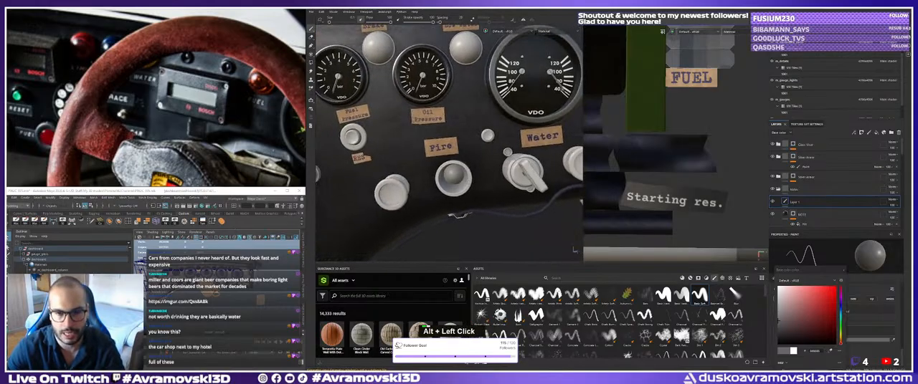
{"action": "right_click_drag", "start_coordinate": [544, 172], "coordinate": [531, 188], "text": "alt"}
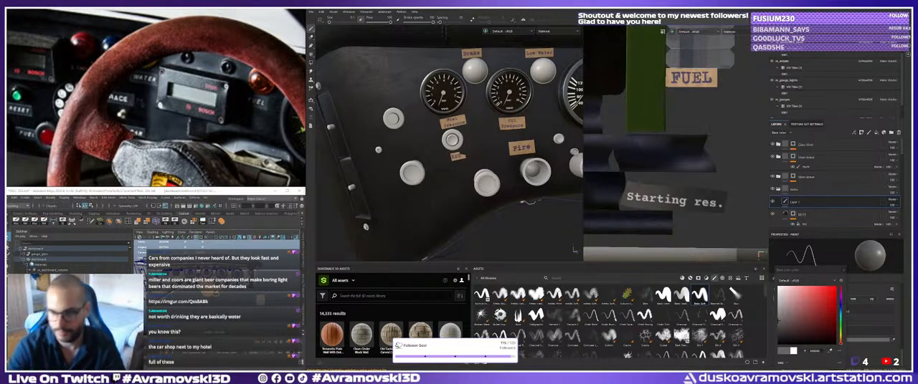
{"action": "middle_click_drag", "start_coordinate": [528, 202], "coordinate": [501, 219], "text": "alt"}
{"action": "left_click_drag", "start_coordinate": [502, 218], "coordinate": [485, 224], "text": "alt"}
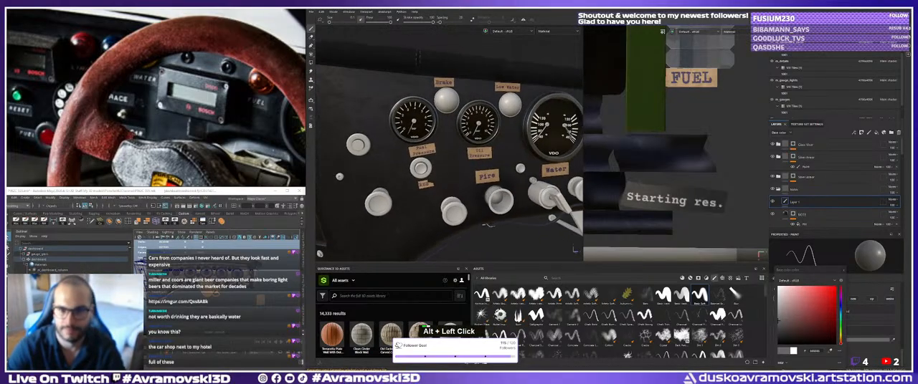
{"action": "middle_click_drag", "start_coordinate": [488, 225], "coordinate": [484, 222], "text": "alt"}
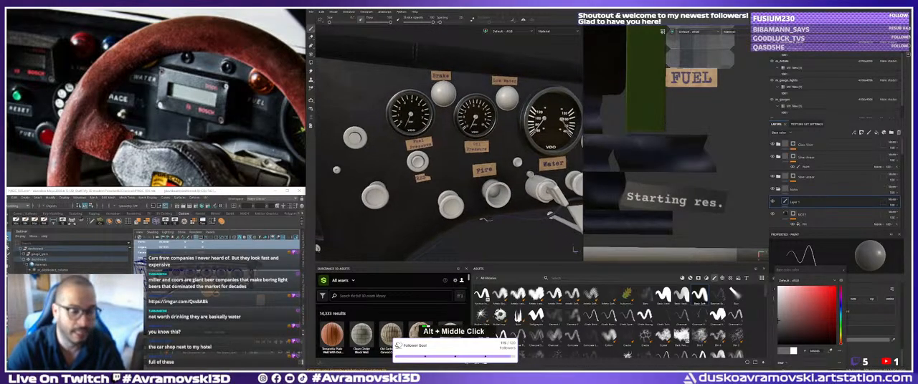
Examine the full width of the dashboard and the display box with its connected cable.
{"action": "left_click_drag", "start_coordinate": [484, 222], "coordinate": [459, 222], "text": "alt"}
{"action": "middle_click_drag", "start_coordinate": [459, 222], "coordinate": [405, 212], "text": "alt"}
{"action": "right_click_drag", "start_coordinate": [405, 212], "coordinate": [398, 218], "text": "alt"}
{"action": "middle_click_drag", "start_coordinate": [431, 208], "coordinate": [355, 207], "text": "alt"}
{"action": "left_click_drag", "start_coordinate": [355, 207], "coordinate": [377, 203], "text": "alt"}
{"action": "middle_click_drag", "start_coordinate": [377, 203], "coordinate": [445, 179], "text": "alt"}
{"action": "right_click_drag", "start_coordinate": [444, 179], "coordinate": [480, 172], "text": "alt"}
{"action": "left_click_drag", "start_coordinate": [480, 172], "coordinate": [489, 167], "text": "alt"}
{"action": "right_click_drag", "start_coordinate": [489, 167], "coordinate": [452, 173], "text": "alt"}
{"action": "middle_click_drag", "start_coordinate": [452, 173], "coordinate": [369, 165], "text": "alt"}
{"action": "left_click_drag", "start_coordinate": [369, 165], "coordinate": [379, 164], "text": "alt"}
{"action": "right_click_drag", "start_coordinate": [379, 164], "coordinate": [420, 143], "text": "alt"}
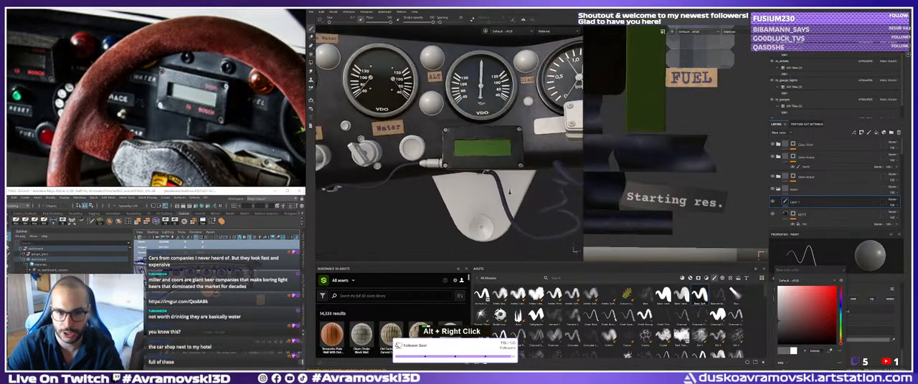
Inspect the display box's edges and screws and the metal cable clamp below it up close.
{"action": "left_click_drag", "start_coordinate": [419, 144], "coordinate": [410, 118], "text": "alt"}
{"action": "middle_click_drag", "start_coordinate": [410, 118], "coordinate": [405, 106], "text": "alt"}
{"action": "left_click_drag", "start_coordinate": [406, 106], "coordinate": [409, 114], "text": "alt"}
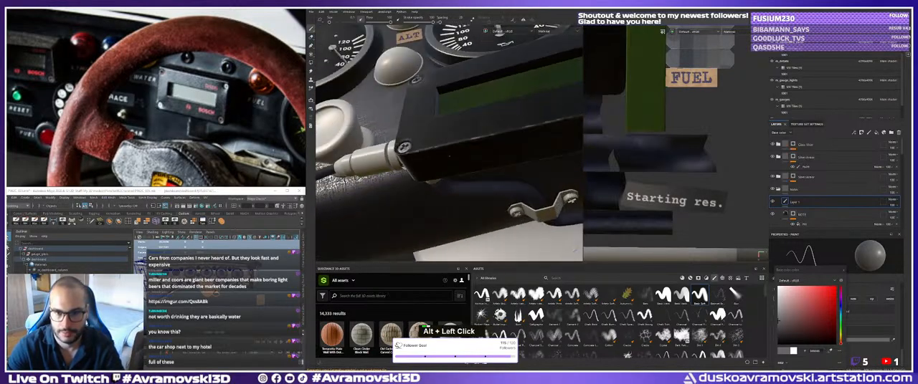
{"action": "right_click_drag", "start_coordinate": [410, 113], "coordinate": [413, 121], "text": "alt"}
{"action": "middle_click_drag", "start_coordinate": [412, 121], "coordinate": [419, 136], "text": "alt"}
{"action": "right_click_drag", "start_coordinate": [420, 136], "coordinate": [448, 163], "text": "alt"}
{"action": "mouse_move", "coordinate": [448, 163]}
{"action": "middle_mouse_down", "text": "alt"}
{"action": "mouse_move", "coordinate": [457, 173]}
{"action": "mouse_move", "coordinate": [454, 163]}
{"action": "middle_mouse_up", "text": "alt"}
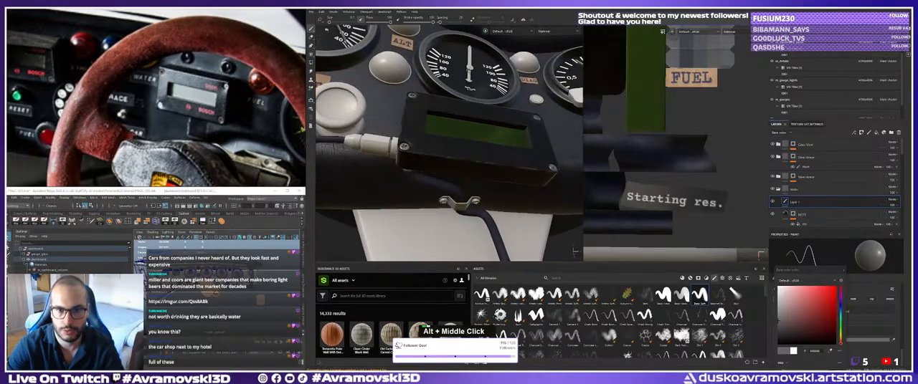
{"action": "right_click_drag", "start_coordinate": [454, 163], "coordinate": [452, 154], "text": "alt"}
{"action": "left_click_drag", "start_coordinate": [451, 154], "coordinate": [446, 135], "text": "alt"}
{"action": "right_click_drag", "start_coordinate": [445, 135], "coordinate": [439, 139], "text": "alt"}
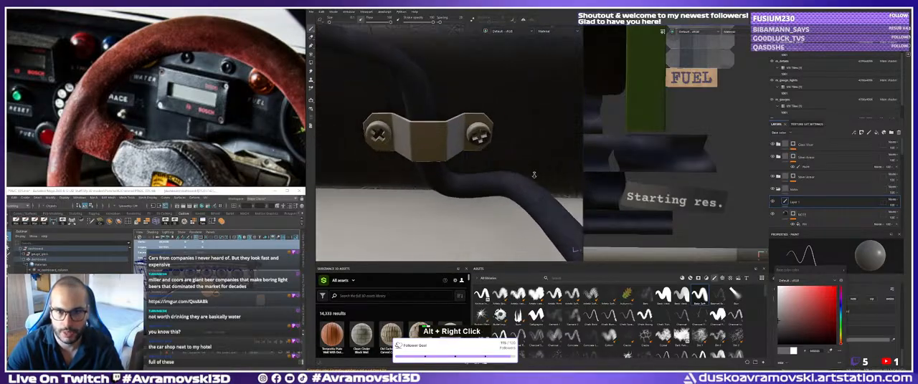
{"action": "left_click_drag", "start_coordinate": [439, 139], "coordinate": [420, 154], "text": "alt"}
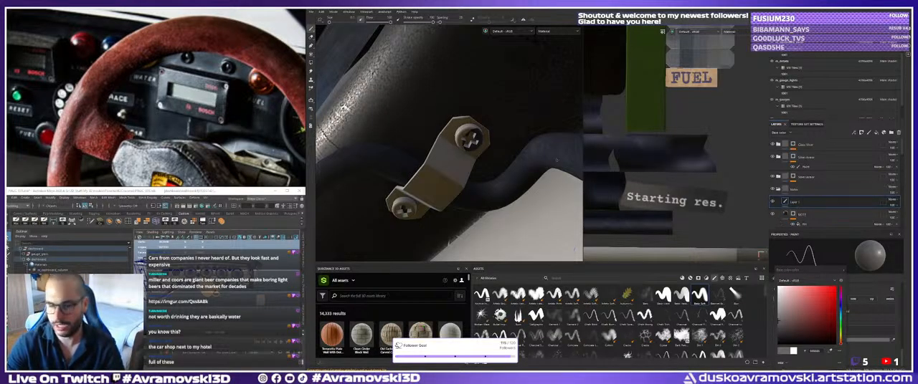
{"action": "right_click_drag", "start_coordinate": [495, 166], "coordinate": [458, 159], "text": "alt"}
{"action": "left_click_drag", "start_coordinate": [459, 160], "coordinate": [475, 166], "text": "alt"}
Rename the selected paint layer to Red_Dash, collapse the folder containing it and select that folder.
{"action": "double_click", "coordinate": [794, 202]}
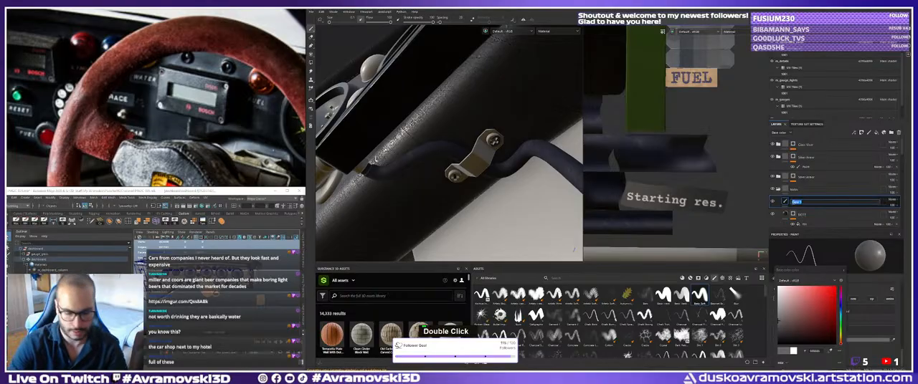
{"action": "type", "text": "Red_Dash"}
{"action": "key", "text": "Return"}
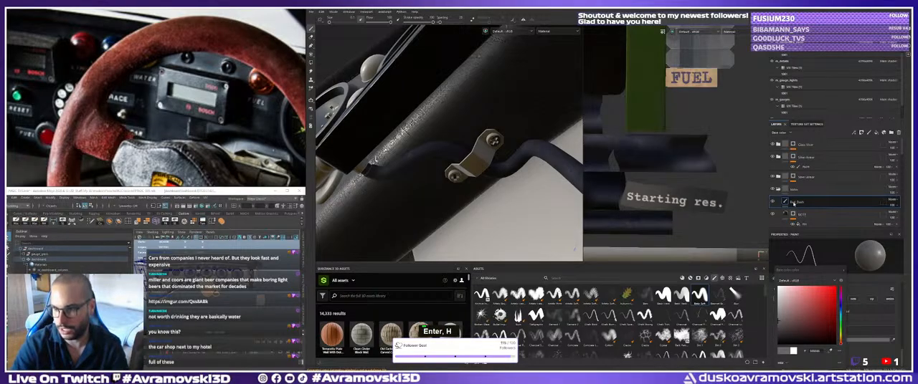
{"action": "left_click", "coordinate": [779, 190]}
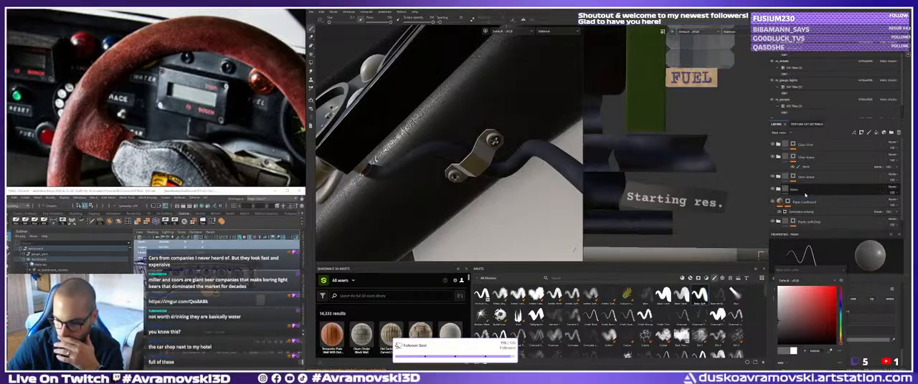
{"action": "left_click", "coordinate": [784, 191]}
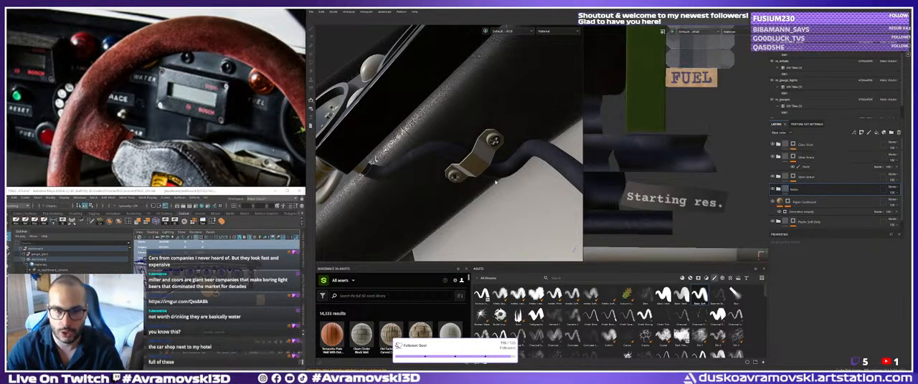
Examine the metal cable clamp, its two screws and the cable running beneath it from several angles.
{"action": "left_click_drag", "start_coordinate": [459, 170], "coordinate": [480, 172], "text": "alt"}
{"action": "right_click_drag", "start_coordinate": [471, 200], "coordinate": [465, 196], "text": "alt"}
{"action": "middle_click_drag", "start_coordinate": [465, 196], "coordinate": [479, 204], "text": "alt"}
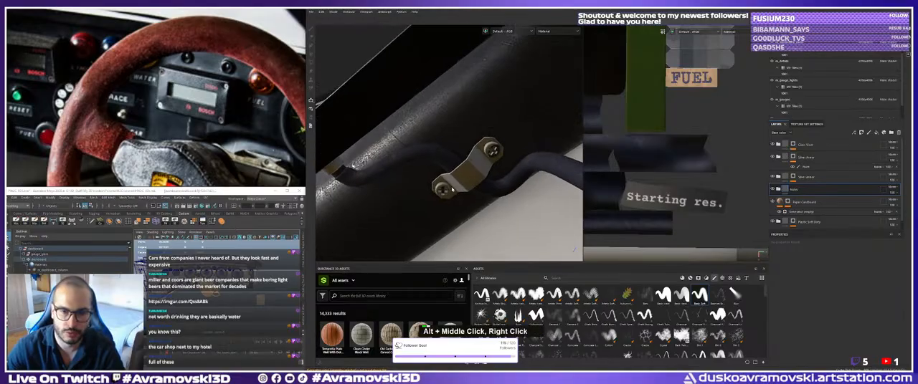
{"action": "left_click_drag", "start_coordinate": [479, 204], "coordinate": [426, 197], "text": "alt"}
{"action": "right_click_drag", "start_coordinate": [426, 196], "coordinate": [418, 190], "text": "alt"}
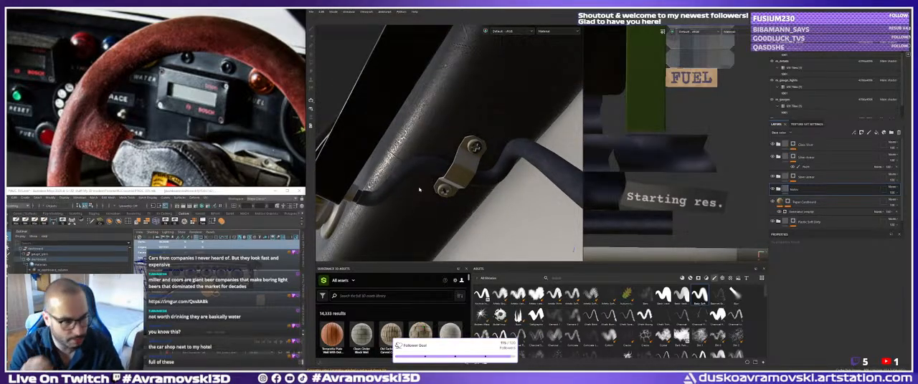
{"action": "right_click_drag", "start_coordinate": [419, 189], "coordinate": [420, 168], "text": "alt"}
{"action": "middle_click_drag", "start_coordinate": [419, 168], "coordinate": [408, 201], "text": "alt"}
{"action": "left_click_drag", "start_coordinate": [409, 201], "coordinate": [446, 162], "text": "alt"}
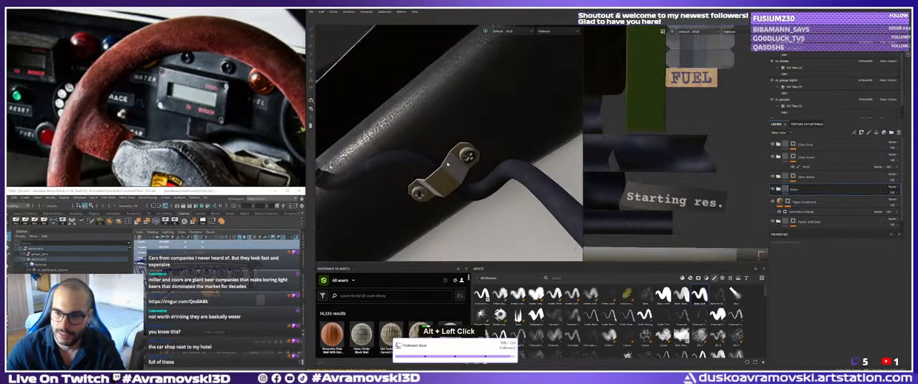
{"action": "left_click_drag", "start_coordinate": [512, 154], "coordinate": [505, 157], "text": "alt"}
{"action": "middle_click_drag", "start_coordinate": [504, 158], "coordinate": [498, 162], "text": "alt"}
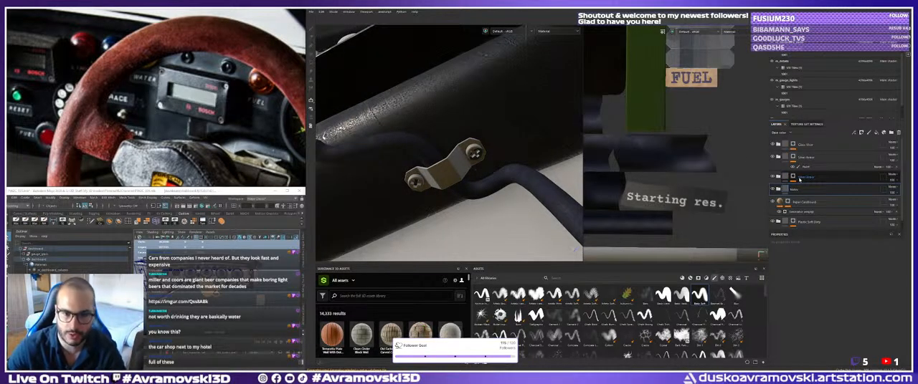
{"action": "key", "text": "alt"}
{"action": "key", "text": "alt"}
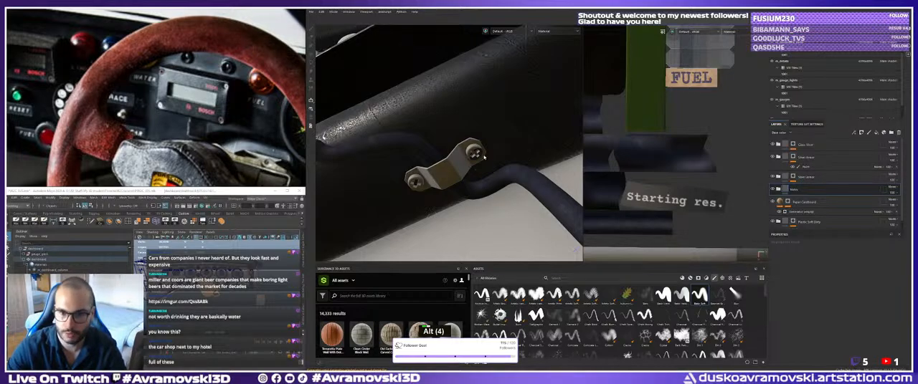
{"action": "left_click_drag", "start_coordinate": [445, 155], "coordinate": [451, 147], "text": "alt"}
{"action": "right_click_drag", "start_coordinate": [451, 147], "coordinate": [454, 143], "text": "alt"}
{"action": "middle_click_drag", "start_coordinate": [454, 143], "coordinate": [455, 140], "text": "alt"}
{"action": "left_click_drag", "start_coordinate": [454, 141], "coordinate": [450, 177], "text": "alt"}
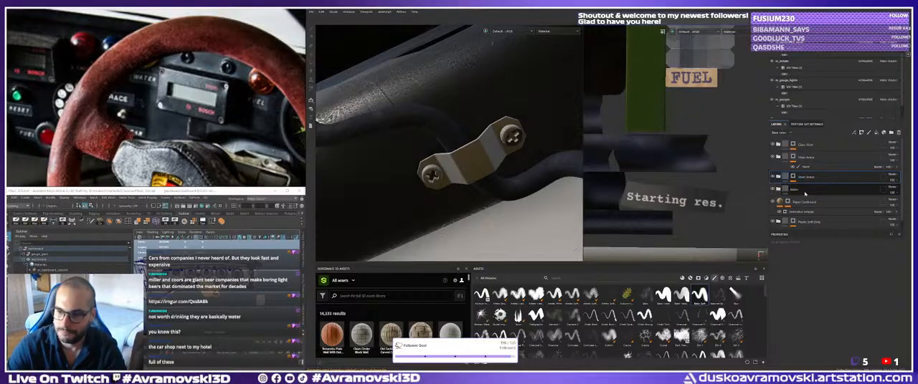
Check the Paper Cardboard layer and the folders directly above and below it in the layer stack.
{"action": "double_click", "coordinate": [808, 178]}
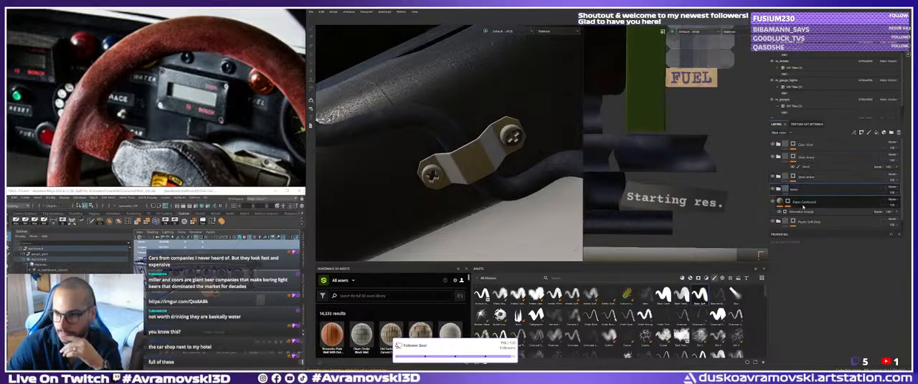
{"action": "double_click", "coordinate": [805, 204]}
{"action": "scroll", "coordinate": [809, 207], "scroll_direction": "down", "scroll_amount": 1}
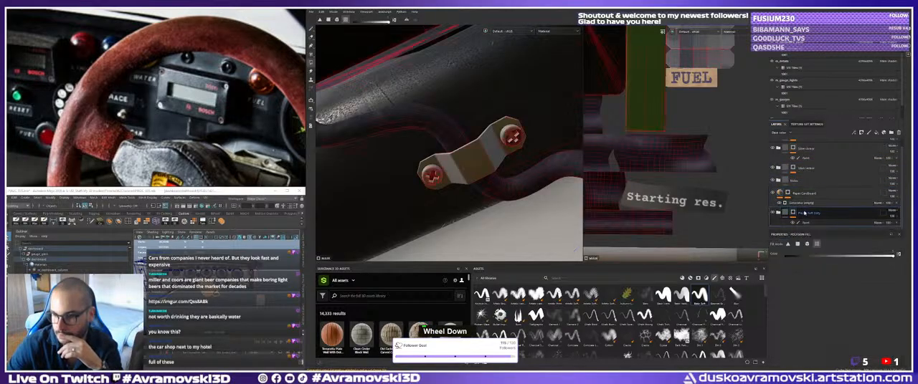
{"action": "double_click", "coordinate": [801, 182]}
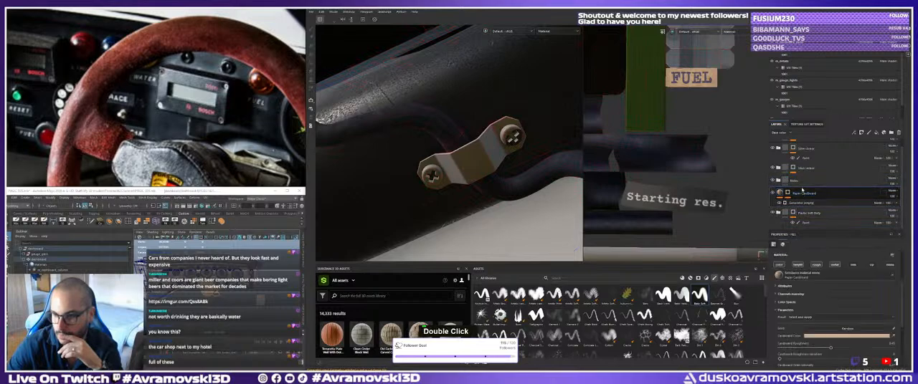
{"action": "double_click", "coordinate": [804, 169]}
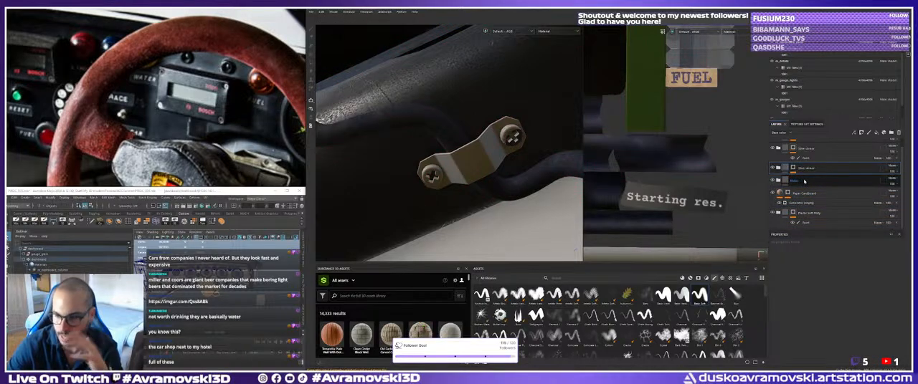
Check the paint mask of the folder below Paper Cardboard and the mask of the metal folder near the stack's top.
{"action": "left_click", "coordinate": [809, 212]}
{"action": "scroll", "coordinate": [809, 189], "scroll_direction": "down", "scroll_amount": 1}
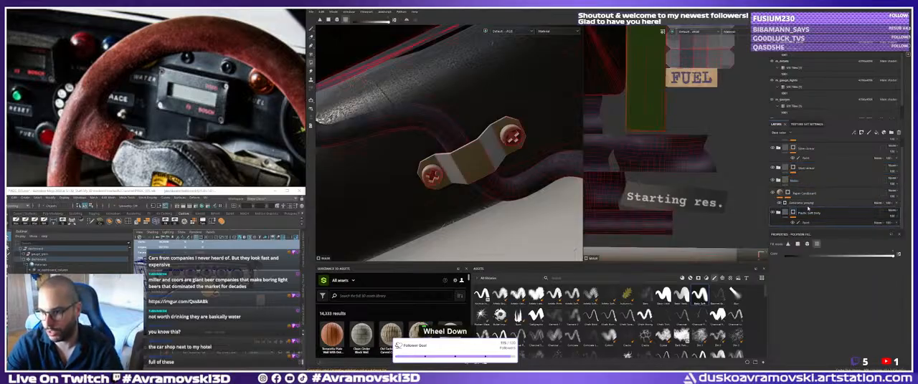
{"action": "scroll", "coordinate": [809, 184], "scroll_direction": "up", "scroll_amount": 1}
{"action": "left_click", "coordinate": [810, 159]}
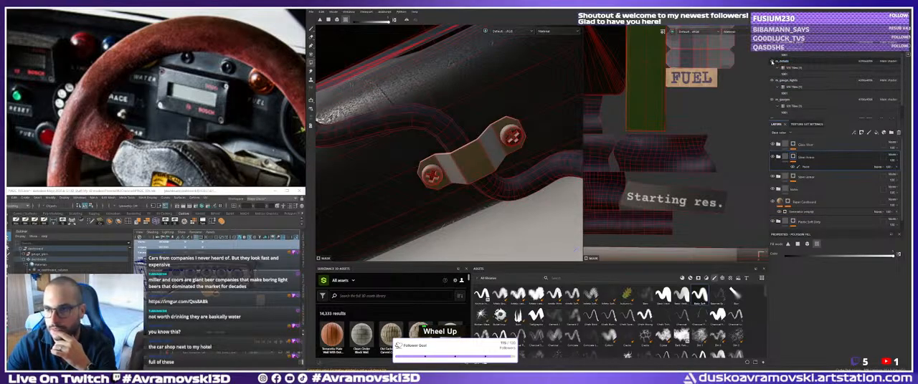
Toggle the visibility of several texture sets, including the dashboard panel and gauges, to find the one holding the cable clamp.
{"action": "double_click", "coordinate": [772, 62]}
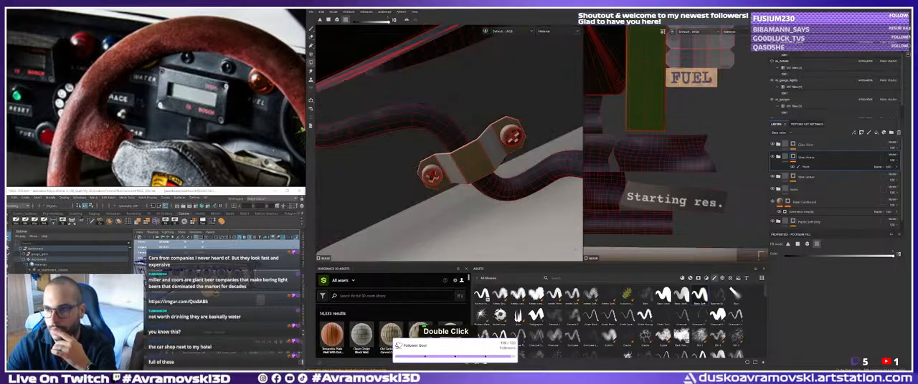
{"action": "left_click", "coordinate": [772, 43]}
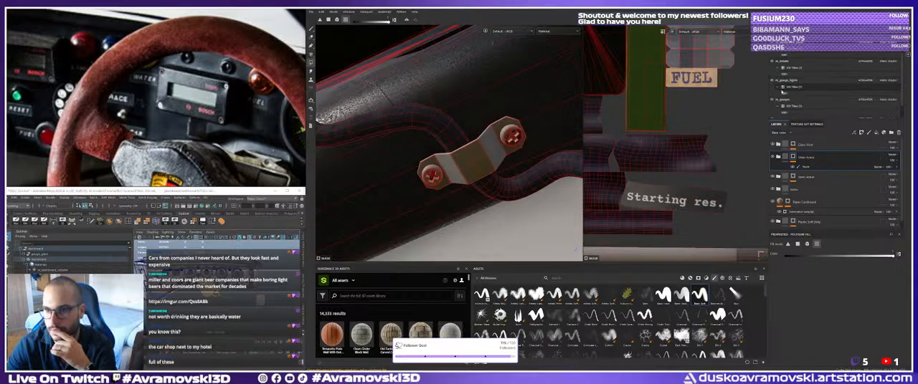
{"action": "scroll", "coordinate": [772, 81], "scroll_direction": "down", "scroll_amount": 1}
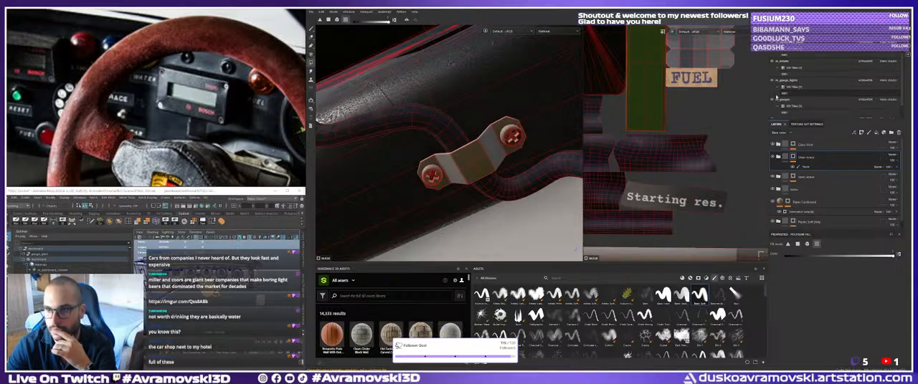
{"action": "double_click", "coordinate": [772, 100]}
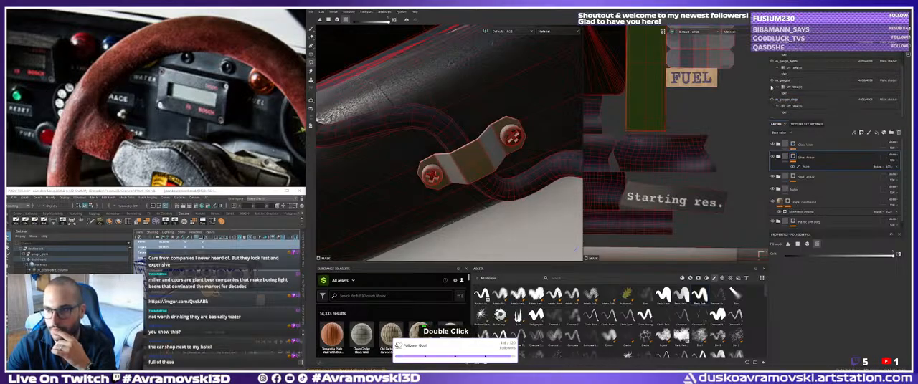
{"action": "left_click", "coordinate": [773, 82]}
{"action": "scroll", "coordinate": [783, 109], "scroll_direction": "down", "scroll_amount": 1}
{"action": "scroll", "coordinate": [782, 108], "scroll_direction": "up", "scroll_amount": 1}
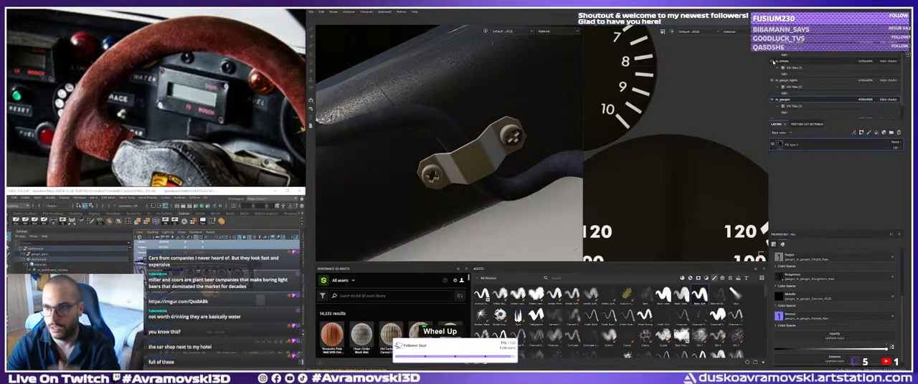
{"action": "scroll", "coordinate": [774, 61], "scroll_direction": "up", "scroll_amount": 2}
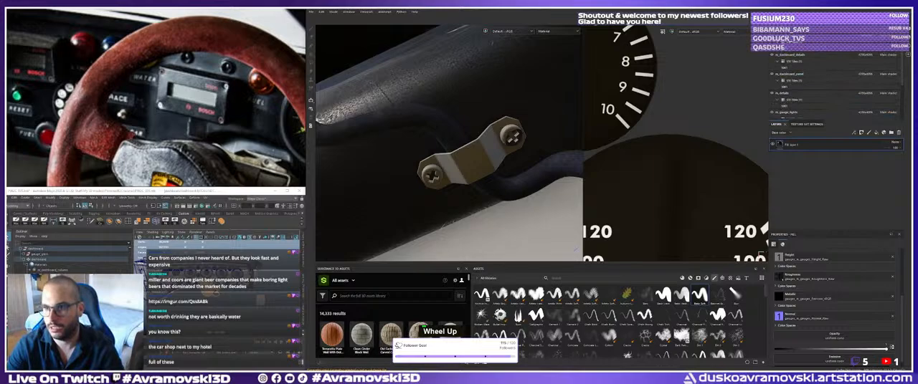
Toggle the visibility of m_dashboard_details to check whether it contains the clamp, and view the clamp from another angle.
{"action": "double_click", "coordinate": [773, 54]}
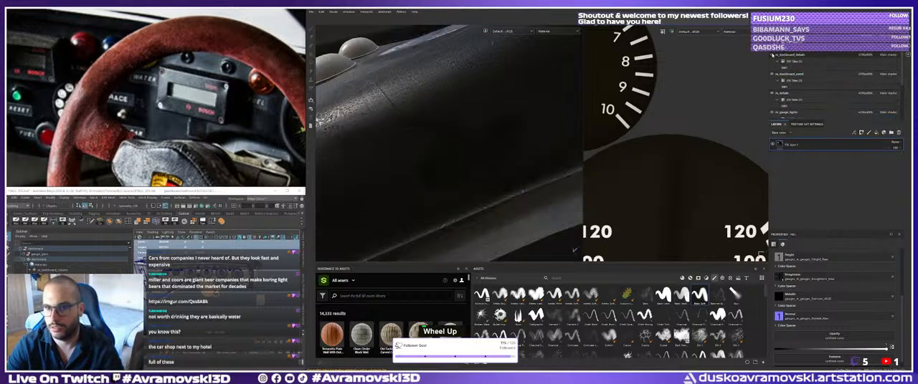
{"action": "left_click", "coordinate": [772, 55]}
{"action": "left_click", "coordinate": [772, 55]}
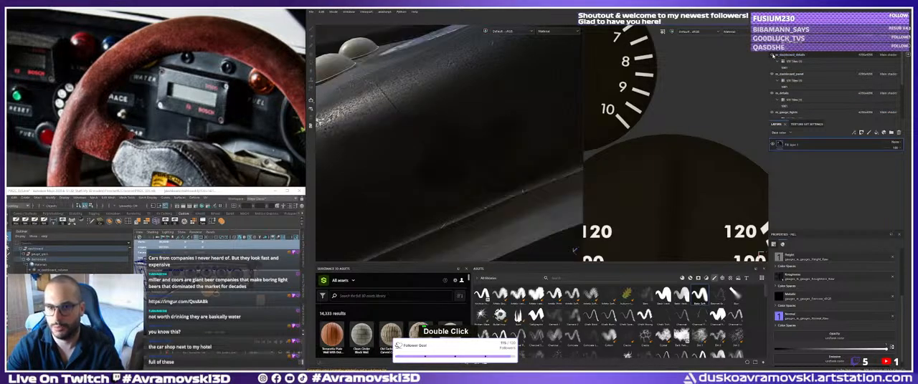
{"action": "left_click", "coordinate": [772, 55]}
{"action": "left_click_drag", "start_coordinate": [488, 154], "coordinate": [469, 168], "text": "alt"}
{"action": "middle_click_drag", "start_coordinate": [470, 169], "coordinate": [466, 173], "text": "alt"}
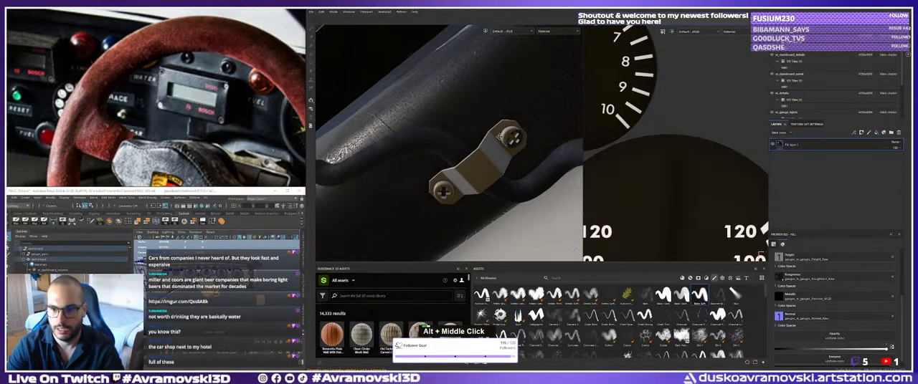
{"action": "left_click_drag", "start_coordinate": [466, 172], "coordinate": [502, 154], "text": "alt"}
Activate the m_dashboard_details texture set, collapse its top folder and select the paint mask of the second folder.
{"action": "left_click", "coordinate": [790, 55]}
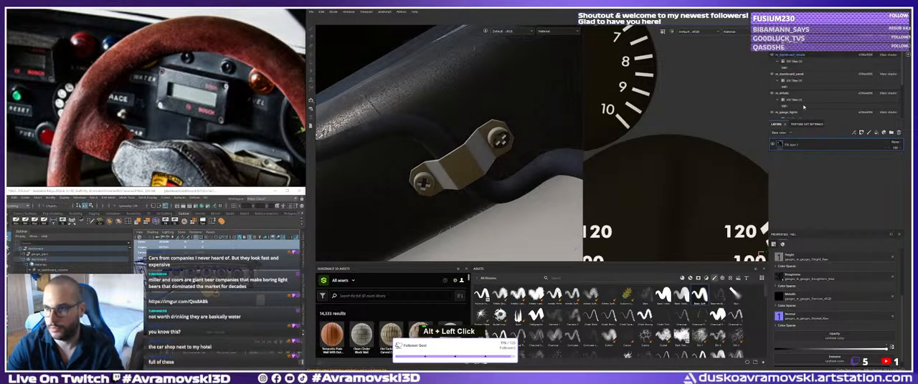
{"action": "double_click", "coordinate": [801, 158]}
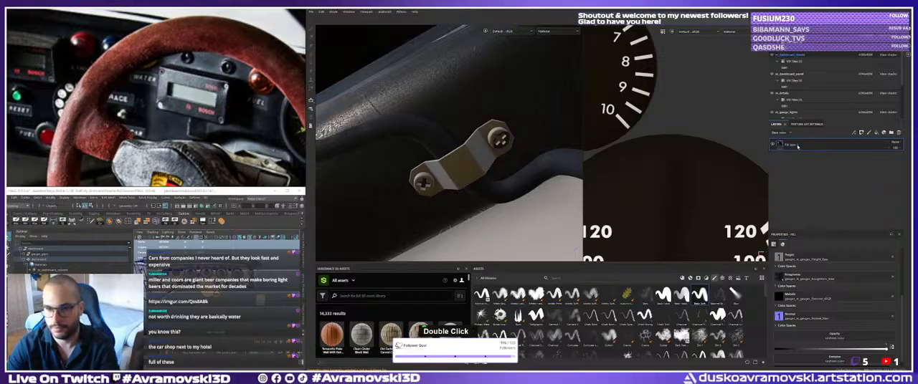
{"action": "left_click", "coordinate": [797, 74]}
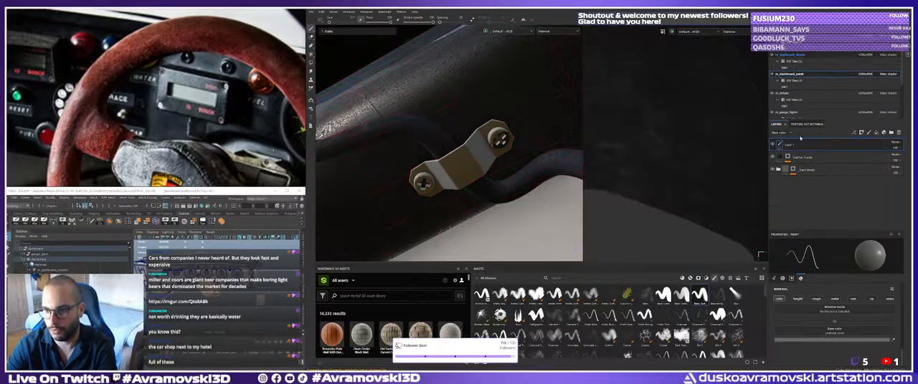
{"action": "left_click", "coordinate": [807, 177]}
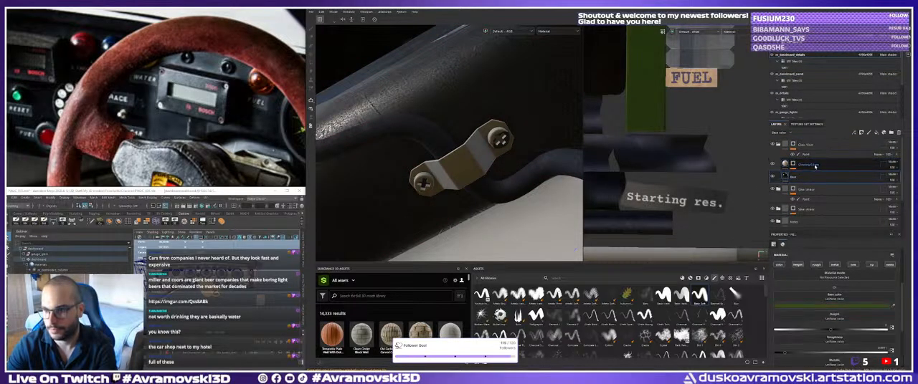
{"action": "left_click", "coordinate": [807, 166]}
{"action": "scroll", "coordinate": [772, 158], "scroll_direction": "up", "scroll_amount": 1}
{"action": "left_click", "coordinate": [778, 144]}
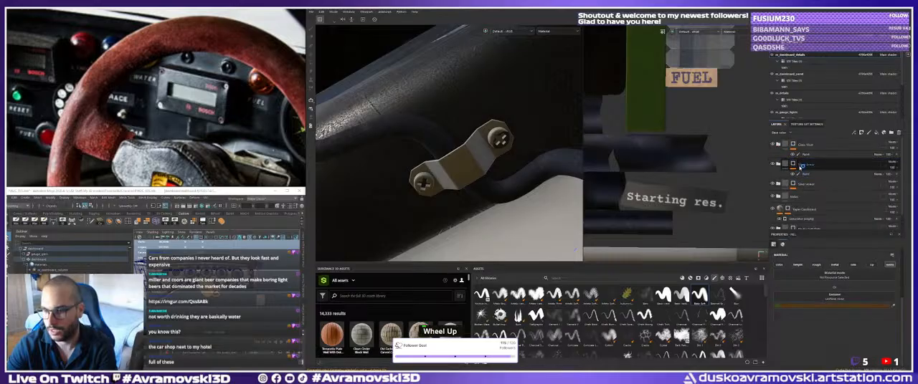
{"action": "left_click", "coordinate": [810, 175]}
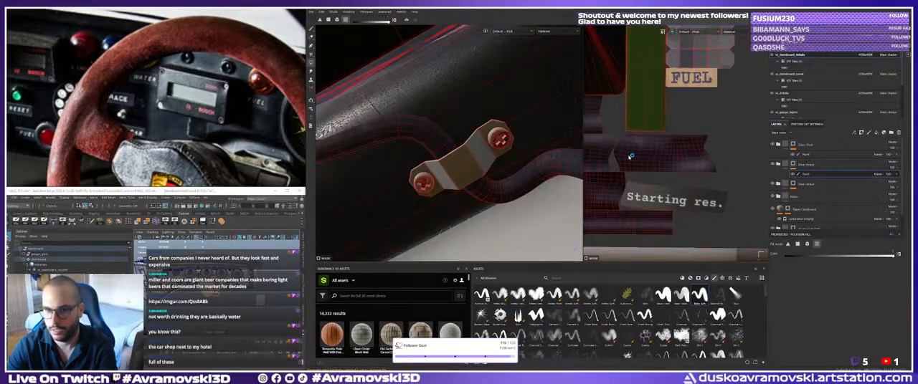
Set Polygon Fill to whole-mesh mode and examine the clamp's screw head up close from several angles.
{"action": "left_click", "coordinate": [337, 19]}
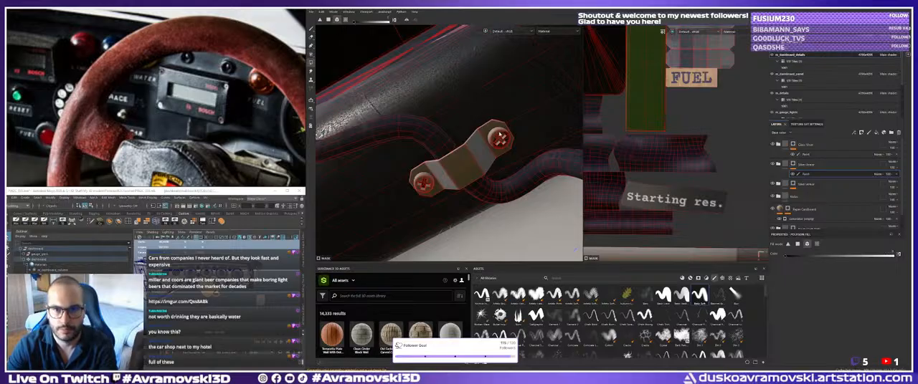
{"action": "double_click", "coordinate": [501, 138]}
{"action": "right_click_drag", "start_coordinate": [500, 138], "coordinate": [498, 170], "text": "alt"}
{"action": "left_click_drag", "start_coordinate": [498, 171], "coordinate": [534, 152], "text": "alt"}
{"action": "middle_click_drag", "start_coordinate": [535, 152], "coordinate": [453, 129], "text": "alt"}
{"action": "right_click_drag", "start_coordinate": [453, 129], "coordinate": [455, 139], "text": "alt"}
{"action": "left_click_drag", "start_coordinate": [454, 139], "coordinate": [446, 108], "text": "alt"}
{"action": "middle_click_drag", "start_coordinate": [446, 107], "coordinate": [423, 154], "text": "alt"}
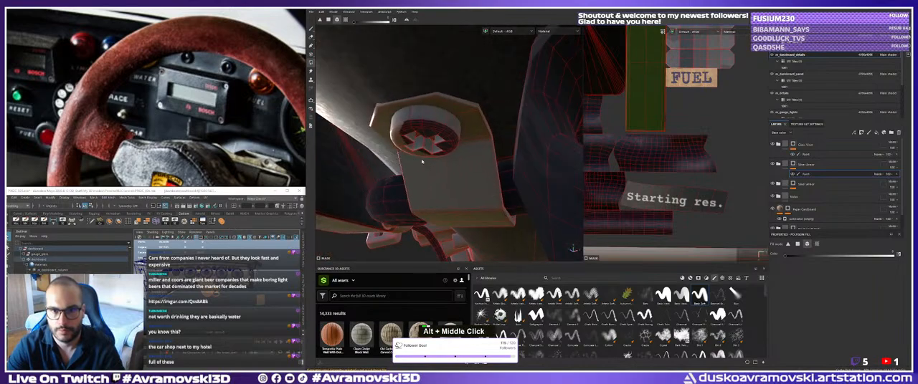
{"action": "right_click_drag", "start_coordinate": [424, 154], "coordinate": [418, 118], "text": "alt"}
{"action": "left_click_drag", "start_coordinate": [417, 117], "coordinate": [423, 122], "text": "alt"}
{"action": "middle_click_drag", "start_coordinate": [423, 122], "coordinate": [430, 133], "text": "alt"}
{"action": "mouse_move", "coordinate": [431, 133]}
{"action": "left_mouse_down", "text": "alt"}
{"action": "mouse_move", "coordinate": [440, 147]}
{"action": "mouse_move", "coordinate": [430, 130]}
{"action": "left_mouse_up", "text": "alt"}
{"action": "right_click_drag", "start_coordinate": [430, 130], "coordinate": [410, 124], "text": "alt"}
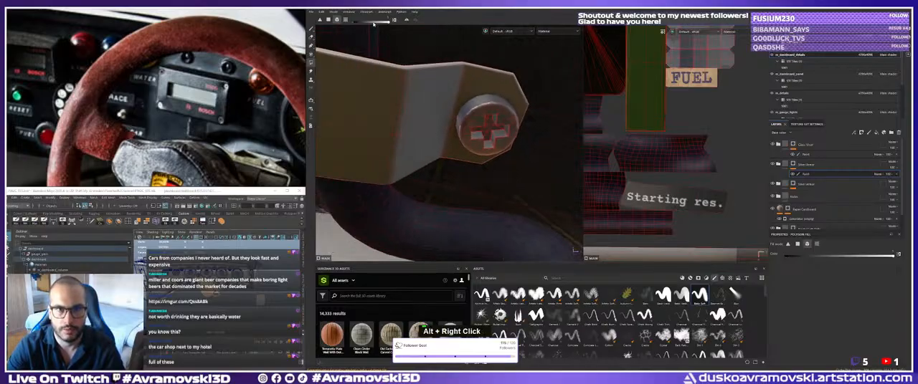
{"action": "right_click_drag", "start_coordinate": [489, 108], "coordinate": [490, 116], "text": "alt"}
{"action": "left_click_drag", "start_coordinate": [490, 116], "coordinate": [474, 126], "text": "alt"}
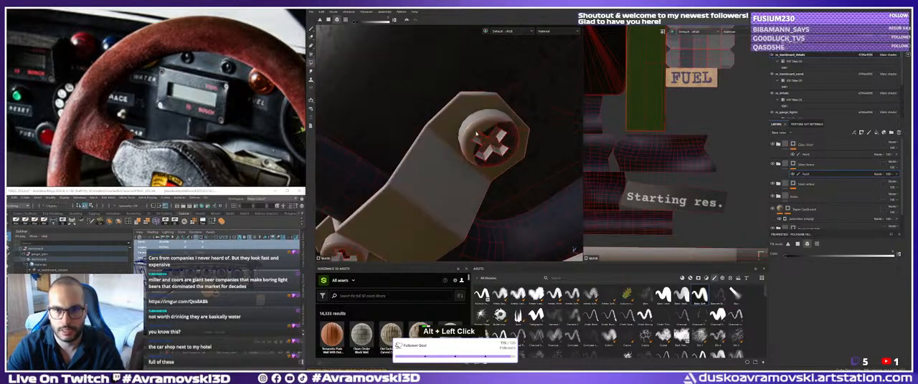
{"action": "middle_click_drag", "start_coordinate": [474, 126], "coordinate": [460, 130], "text": "alt"}
Toggle the label text folder and the folder below Paper Cardboard, and select the latter folder's paint mask.
{"action": "scroll", "coordinate": [806, 203], "scroll_direction": "down", "scroll_amount": 2}
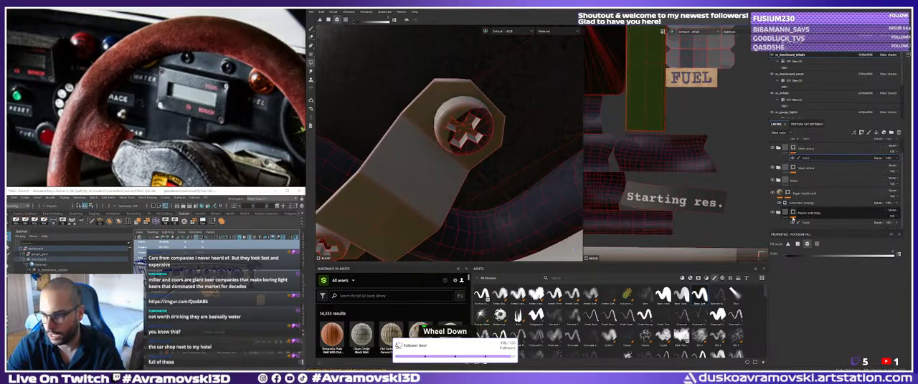
{"action": "scroll", "coordinate": [806, 198], "scroll_direction": "up", "scroll_amount": 2}
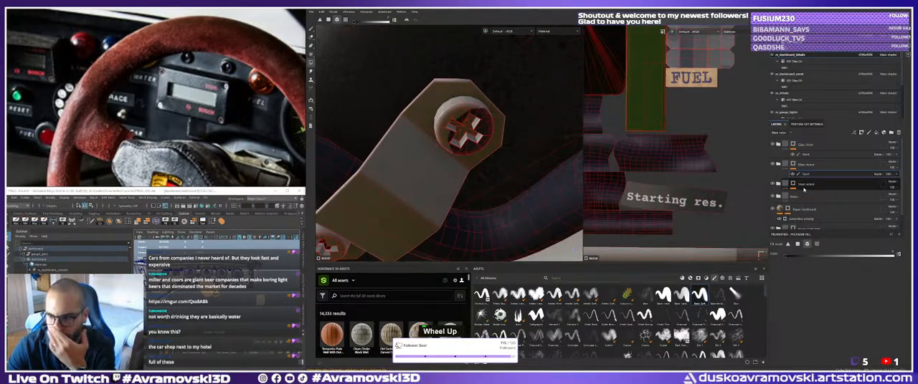
{"action": "scroll", "coordinate": [803, 197], "scroll_direction": "down", "scroll_amount": 2}
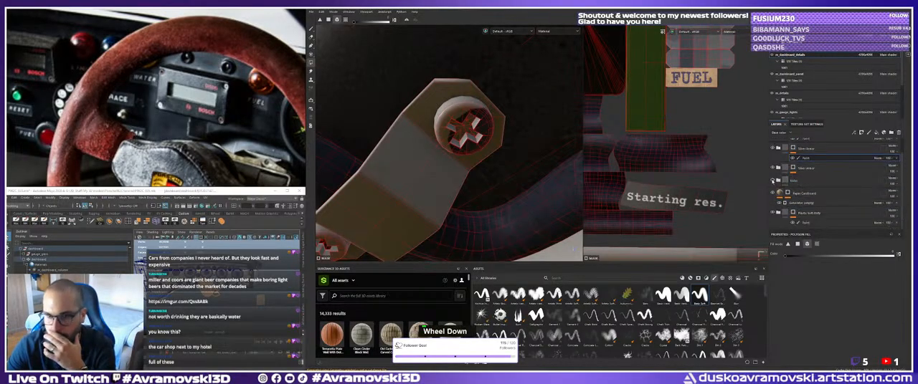
{"action": "left_click", "coordinate": [772, 180]}
{"action": "left_click", "coordinate": [772, 180]}
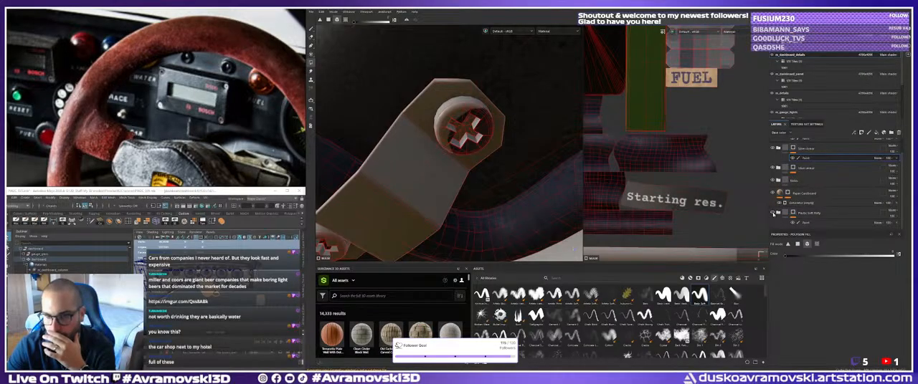
{"action": "left_click", "coordinate": [772, 212]}
{"action": "left_click", "coordinate": [773, 213]}
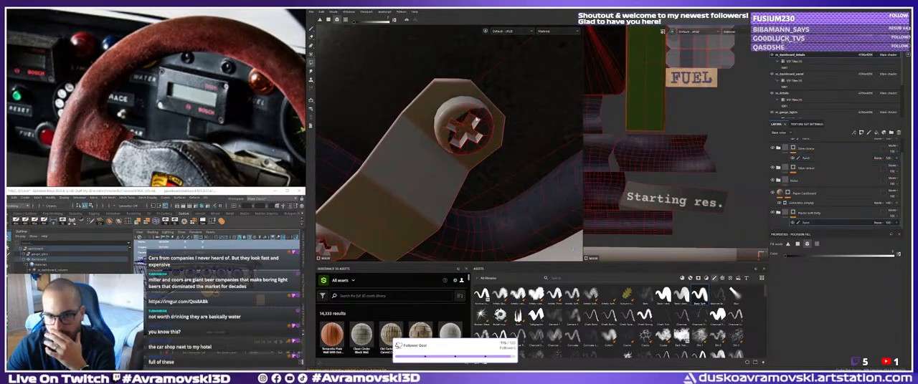
Examine the cable clamp's two screws, their rims and cross recesses from several angles with the mask selected.
{"action": "left_click_drag", "start_coordinate": [442, 155], "coordinate": [466, 129], "text": "alt"}
{"action": "middle_click_drag", "start_coordinate": [466, 129], "coordinate": [459, 101], "text": "alt"}
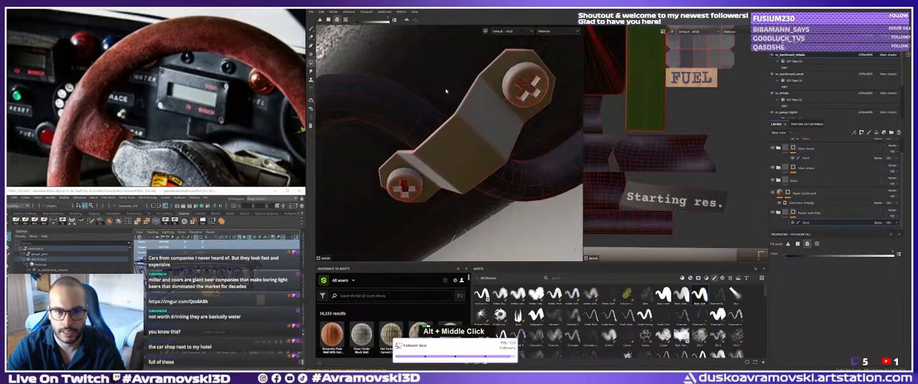
{"action": "left_click_drag", "start_coordinate": [459, 100], "coordinate": [488, 63], "text": "alt"}
{"action": "right_click_drag", "start_coordinate": [402, 179], "coordinate": [414, 137], "text": "alt"}
{"action": "left_click", "coordinate": [430, 205]}
{"action": "middle_click_drag", "start_coordinate": [413, 137], "coordinate": [527, 85], "text": "alt"}
{"action": "right_click_drag", "start_coordinate": [373, 179], "coordinate": [412, 200], "text": "alt"}
{"action": "middle_click_drag", "start_coordinate": [411, 200], "coordinate": [471, 144], "text": "alt"}
{"action": "right_click_drag", "start_coordinate": [402, 122], "coordinate": [438, 146], "text": "alt"}
{"action": "left_click_drag", "start_coordinate": [442, 162], "coordinate": [479, 159], "text": "alt"}
{"action": "right_click_drag", "start_coordinate": [479, 159], "coordinate": [519, 176], "text": "alt"}
{"action": "left_click_drag", "start_coordinate": [519, 175], "coordinate": [538, 180], "text": "alt"}
{"action": "middle_click_drag", "start_coordinate": [538, 181], "coordinate": [460, 166], "text": "alt"}
{"action": "right_click_drag", "start_coordinate": [460, 166], "coordinate": [448, 172], "text": "alt"}
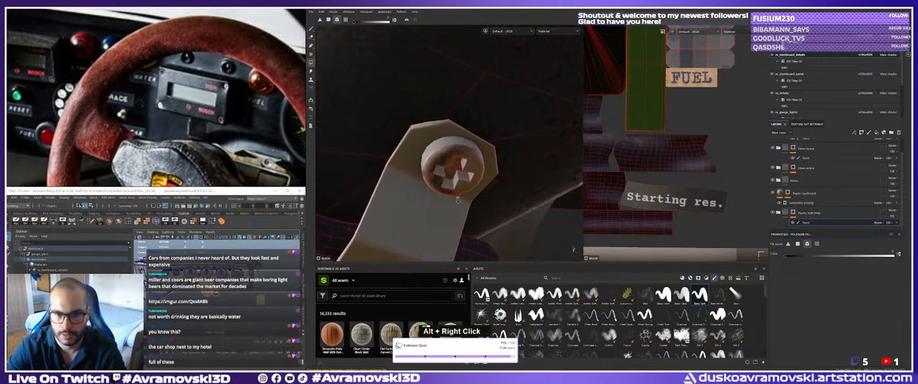
{"action": "left_click_drag", "start_coordinate": [448, 172], "coordinate": [416, 140], "text": "alt"}
{"action": "right_click_drag", "start_coordinate": [415, 139], "coordinate": [408, 131], "text": "alt"}
{"action": "left_click_drag", "start_coordinate": [408, 131], "coordinate": [422, 136], "text": "alt"}
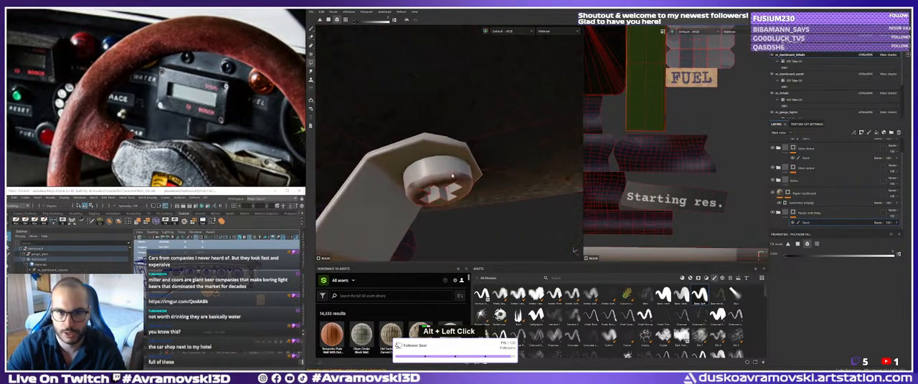
{"action": "right_click_drag", "start_coordinate": [423, 136], "coordinate": [439, 130], "text": "alt"}
{"action": "left_click_drag", "start_coordinate": [439, 131], "coordinate": [462, 121], "text": "alt"}
{"action": "middle_click_drag", "start_coordinate": [463, 122], "coordinate": [490, 113], "text": "alt"}
{"action": "left_click_drag", "start_coordinate": [489, 114], "coordinate": [445, 148], "text": "alt"}
{"action": "double_click", "coordinate": [468, 147]}
{"action": "middle_click_drag", "start_coordinate": [444, 148], "coordinate": [392, 150], "text": "alt"}
{"action": "left_click_drag", "start_coordinate": [391, 150], "coordinate": [431, 143], "text": "alt"}
{"action": "middle_click_drag", "start_coordinate": [430, 143], "coordinate": [456, 152], "text": "alt"}
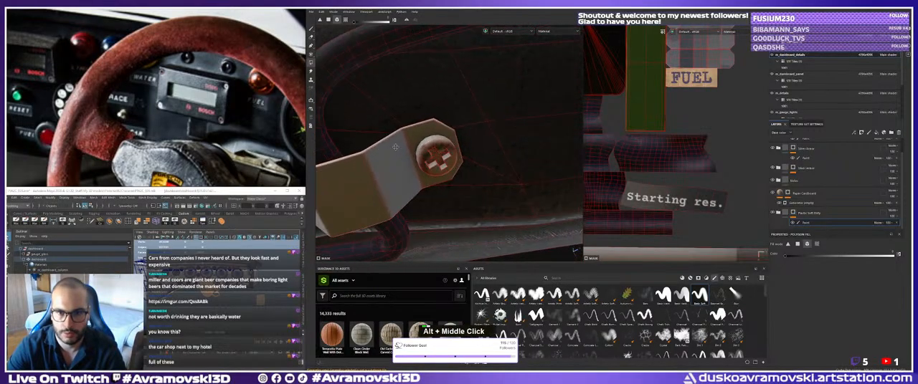
{"action": "right_click_drag", "start_coordinate": [456, 152], "coordinate": [492, 174], "text": "alt"}
Toggle the visibility of the folder below Paper Cardboard, the top folder and the third folder to check their effect on the clamp screw.
{"action": "scroll", "coordinate": [796, 193], "scroll_direction": "down", "scroll_amount": 1}
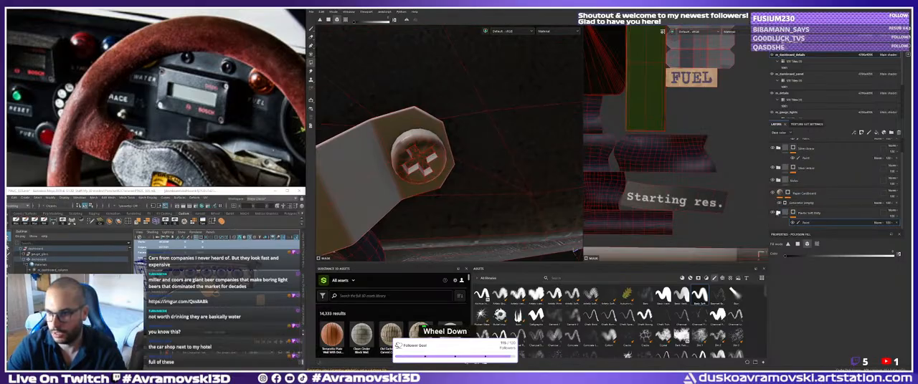
{"action": "left_click", "coordinate": [773, 213]}
{"action": "left_click", "coordinate": [772, 212]}
{"action": "scroll", "coordinate": [773, 213], "scroll_direction": "up", "scroll_amount": 1}
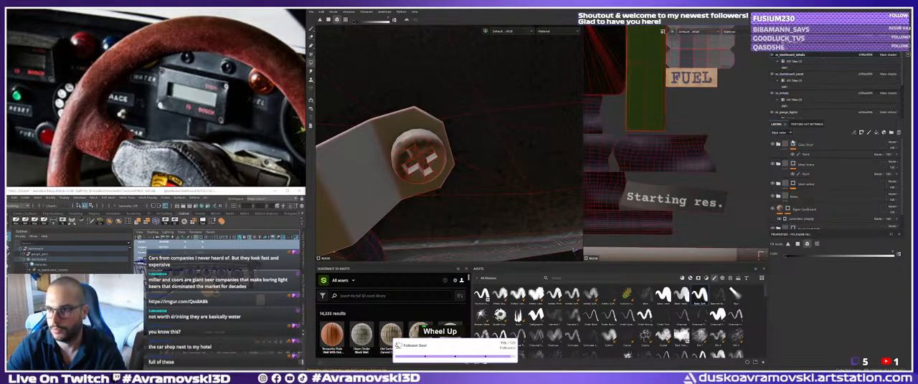
{"action": "left_click", "coordinate": [772, 145]}
{"action": "left_click", "coordinate": [773, 145]}
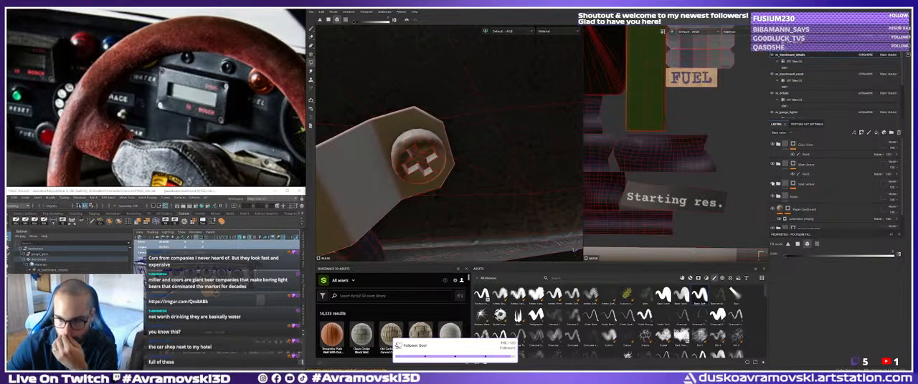
{"action": "left_click", "coordinate": [773, 184]}
{"action": "left_click", "coordinate": [773, 183]}
Toggle the label text folder, the Paper Cardboard layer and the folder beneath it to check what each one covers.
{"action": "left_click", "coordinate": [773, 197]}
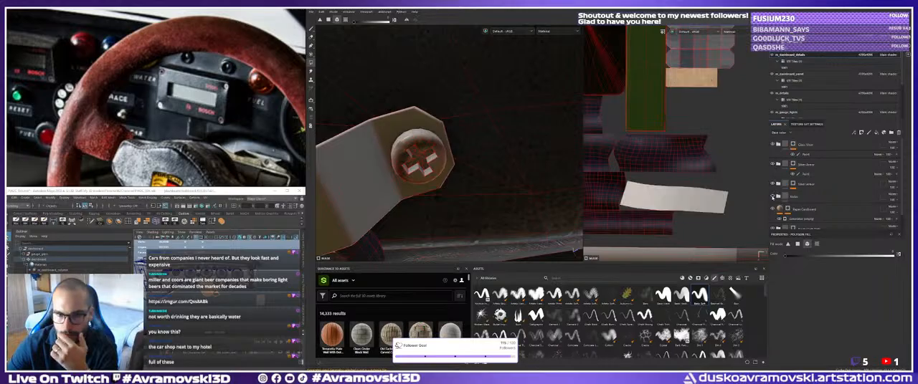
{"action": "left_click", "coordinate": [773, 197]}
{"action": "left_click", "coordinate": [772, 208]}
{"action": "left_click", "coordinate": [772, 209]}
{"action": "scroll", "coordinate": [776, 205], "scroll_direction": "down", "scroll_amount": 1}
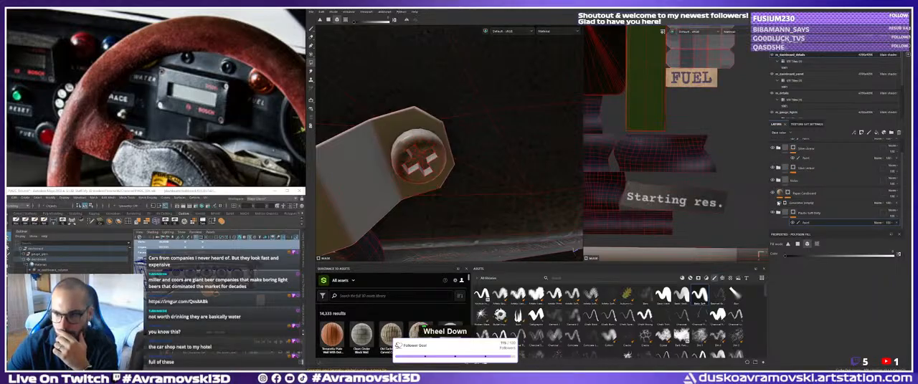
{"action": "left_click", "coordinate": [773, 208]}
{"action": "left_click", "coordinate": [773, 210]}
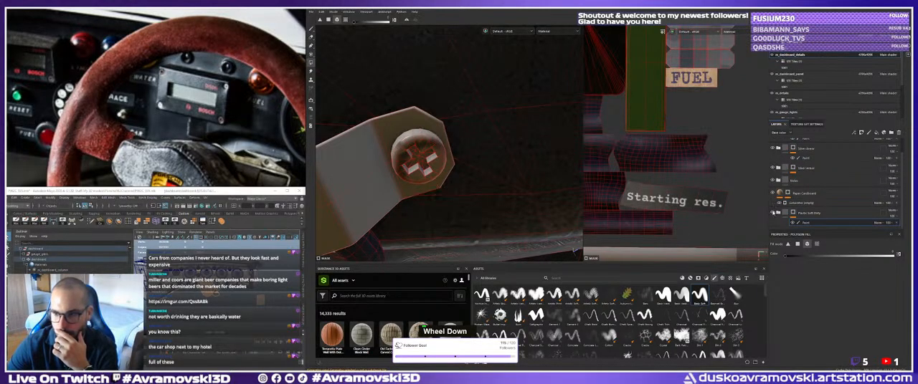
{"action": "left_click", "coordinate": [773, 213]}
{"action": "left_click", "coordinate": [773, 213]}
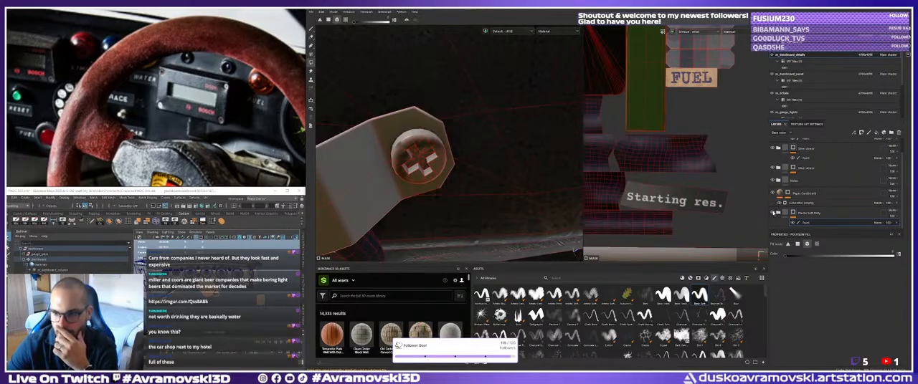
Examine the whole cable clamp and both of its screws from several angles.
{"action": "right_click_drag", "start_coordinate": [459, 178], "coordinate": [453, 178], "text": "alt"}
{"action": "left_click_drag", "start_coordinate": [452, 179], "coordinate": [470, 152], "text": "alt"}
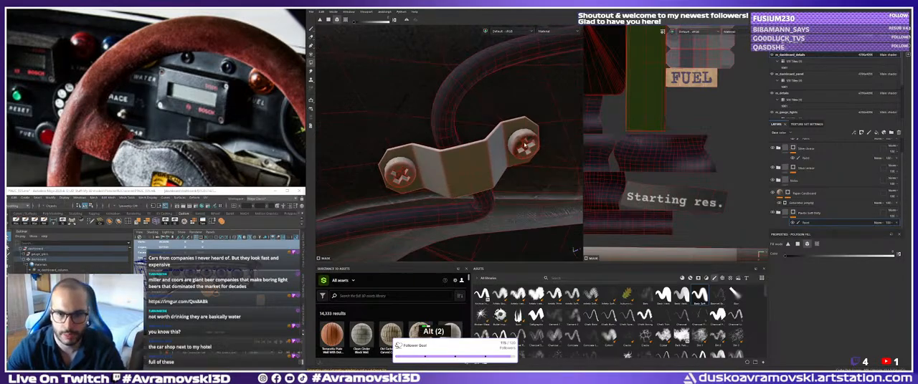
{"action": "left_click_drag", "start_coordinate": [526, 145], "coordinate": [519, 147], "text": "alt"}
{"action": "middle_click_drag", "start_coordinate": [519, 146], "coordinate": [506, 141], "text": "alt"}
{"action": "left_click_drag", "start_coordinate": [507, 142], "coordinate": [458, 159], "text": "alt"}
{"action": "middle_click_drag", "start_coordinate": [459, 159], "coordinate": [464, 157], "text": "alt"}
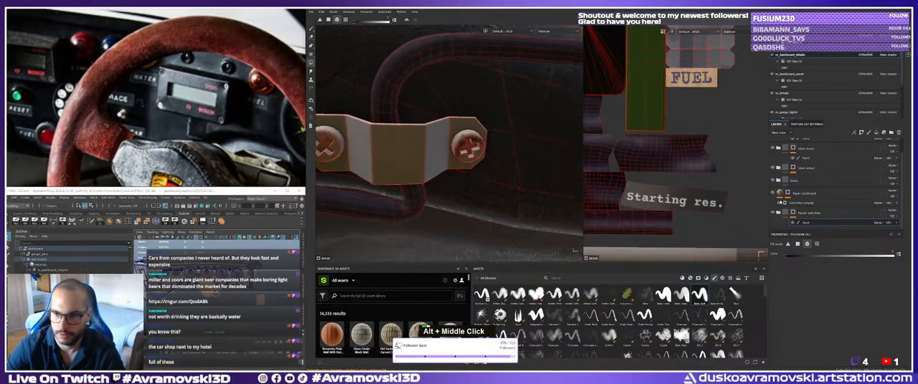
{"action": "scroll", "coordinate": [793, 165], "scroll_direction": "up", "scroll_amount": 3}
{"action": "right_click_drag", "start_coordinate": [502, 159], "coordinate": [479, 169], "text": "alt"}
{"action": "middle_click_drag", "start_coordinate": [516, 163], "coordinate": [473, 166], "text": "alt"}
Expand the third layer folder and select the paint effect on its mask.
{"action": "left_click", "coordinate": [805, 186]}
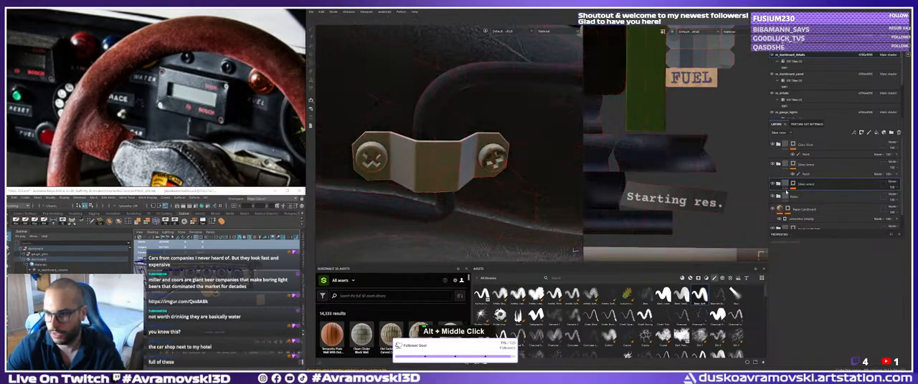
{"action": "left_click", "coordinate": [778, 184]}
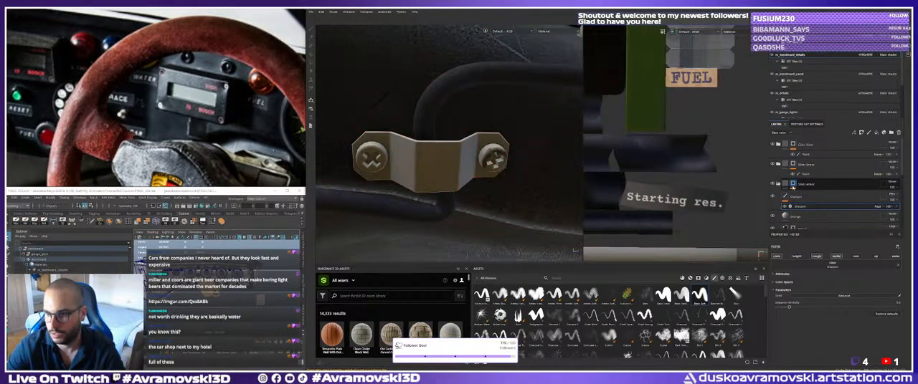
{"action": "left_click", "coordinate": [802, 193]}
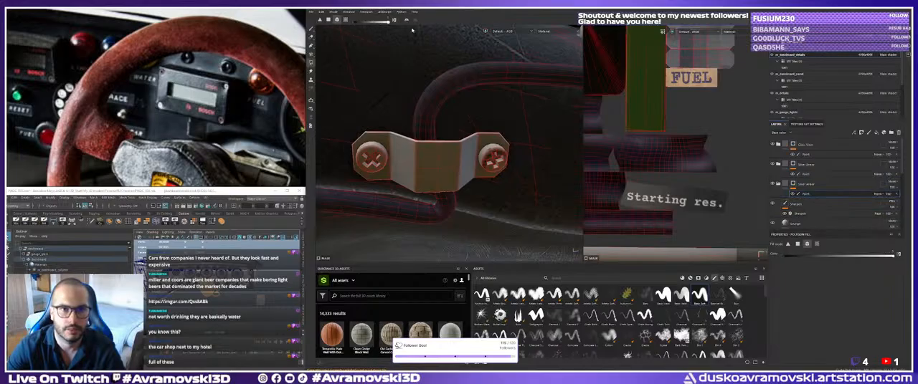
Try filling one screw and the clamp strip in the third folder's mask, and undo both fills.
{"action": "left_click", "coordinate": [379, 156]}
{"action": "left_click", "coordinate": [412, 164]}
{"action": "right_click_drag", "start_coordinate": [422, 168], "coordinate": [442, 172], "text": "alt"}
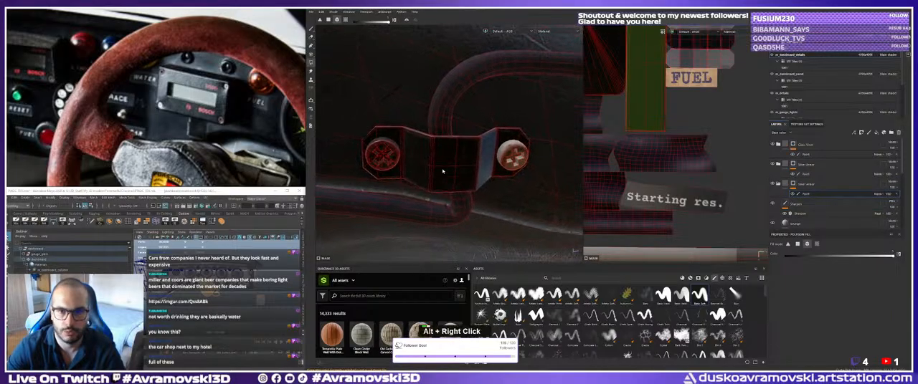
{"action": "key", "text": "ctrl+z"}
{"action": "key", "text": "ctrl+z"}
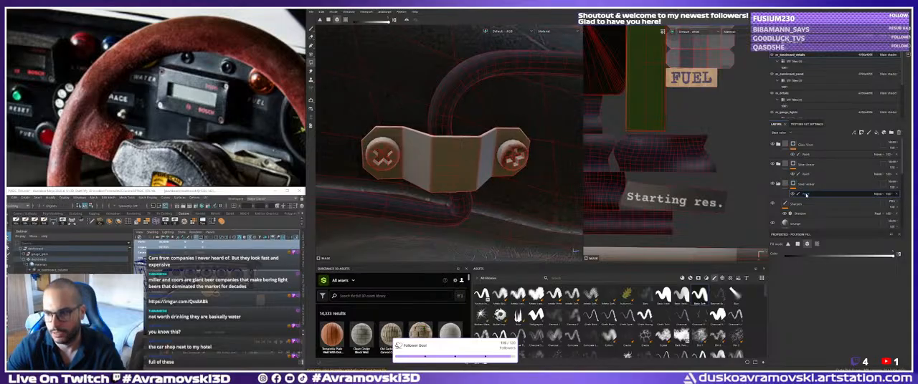
Compare the paint masks of the second and third folders and examine the clamp's screw head up close.
{"action": "left_click", "coordinate": [804, 174]}
{"action": "left_click", "coordinate": [803, 188]}
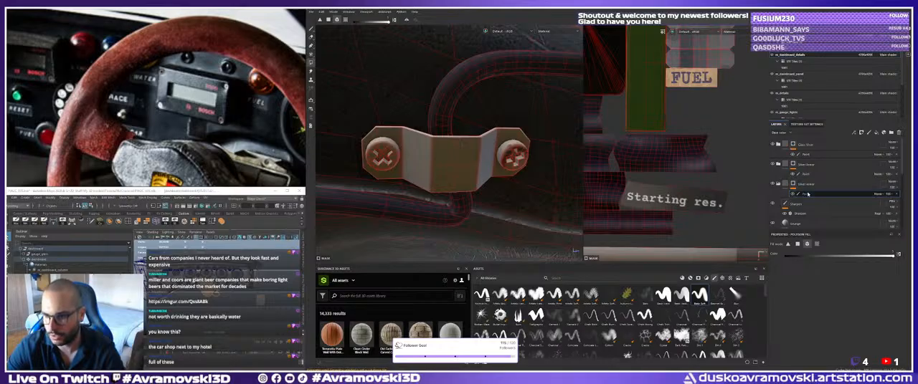
{"action": "left_click_drag", "start_coordinate": [444, 154], "coordinate": [505, 144], "text": "alt"}
{"action": "right_click_drag", "start_coordinate": [459, 151], "coordinate": [516, 150], "text": "alt"}
{"action": "left_click_drag", "start_coordinate": [502, 151], "coordinate": [519, 181], "text": "alt"}
{"action": "left_click_drag", "start_coordinate": [450, 160], "coordinate": [465, 152], "text": "alt"}
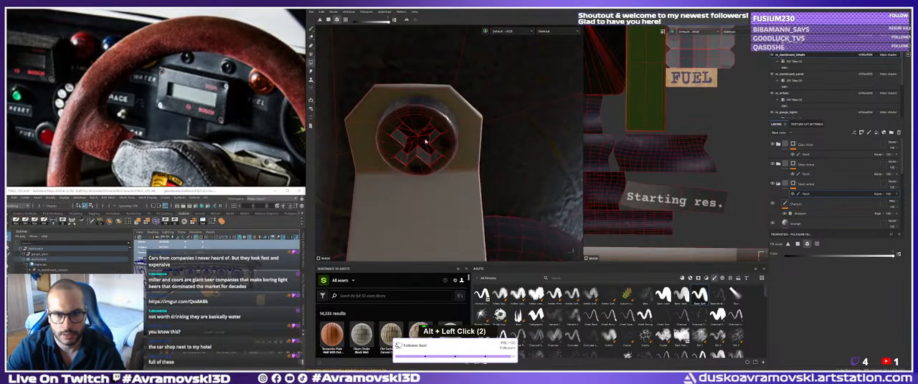
{"action": "right_click_drag", "start_coordinate": [464, 152], "coordinate": [459, 147], "text": "shift"}
{"action": "left_click_drag", "start_coordinate": [459, 147], "coordinate": [514, 158], "text": "alt"}
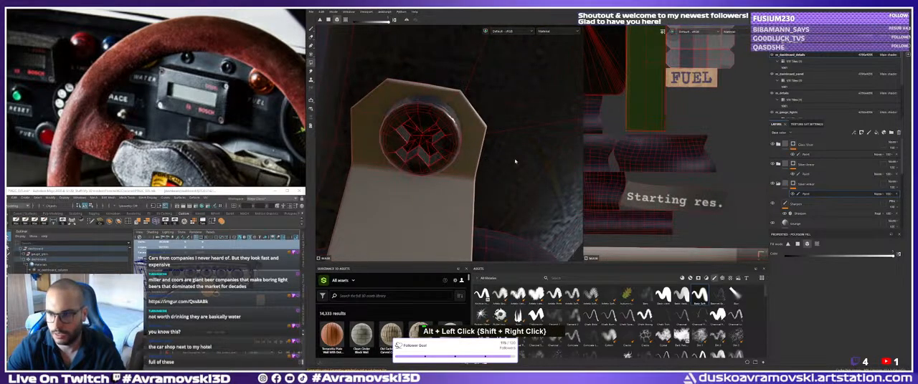
{"action": "left_click", "coordinate": [425, 136]}
Examine the clamp within the surrounding dashboard, including the cables, knobs and underside, from wider angles.
{"action": "right_click_drag", "start_coordinate": [466, 146], "coordinate": [427, 175], "text": "alt"}
{"action": "left_click_drag", "start_coordinate": [428, 176], "coordinate": [423, 154], "text": "alt"}
{"action": "middle_click_drag", "start_coordinate": [423, 155], "coordinate": [395, 140], "text": "alt"}
{"action": "right_click_drag", "start_coordinate": [396, 140], "coordinate": [373, 172], "text": "alt"}
{"action": "left_click_drag", "start_coordinate": [372, 172], "coordinate": [384, 190], "text": "alt"}
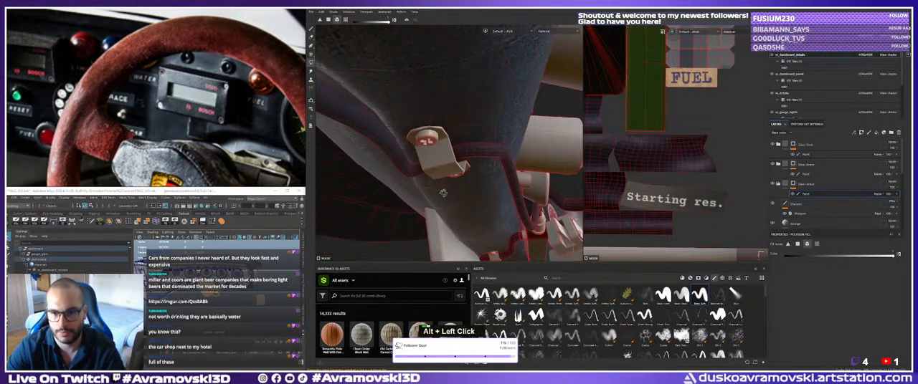
{"action": "right_click_drag", "start_coordinate": [383, 190], "coordinate": [362, 205], "text": "alt"}
{"action": "middle_click_drag", "start_coordinate": [362, 204], "coordinate": [373, 172], "text": "alt"}
{"action": "left_click_drag", "start_coordinate": [373, 172], "coordinate": [404, 189], "text": "alt"}
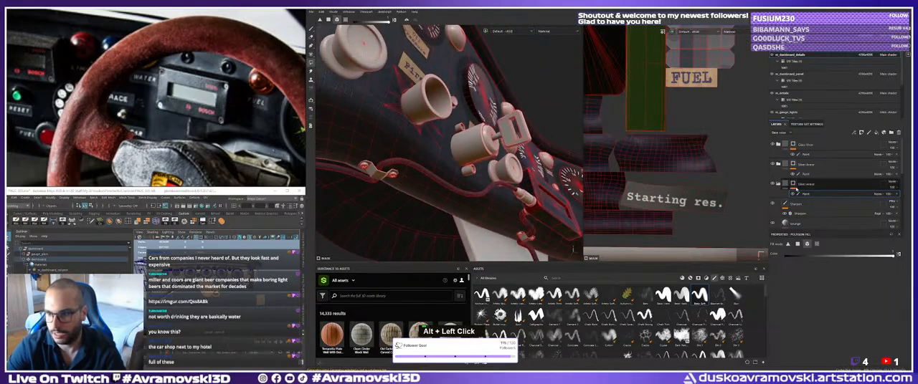
Rename the third layer folder as Bosch_Computer.
{"action": "double_click", "coordinate": [807, 183]}
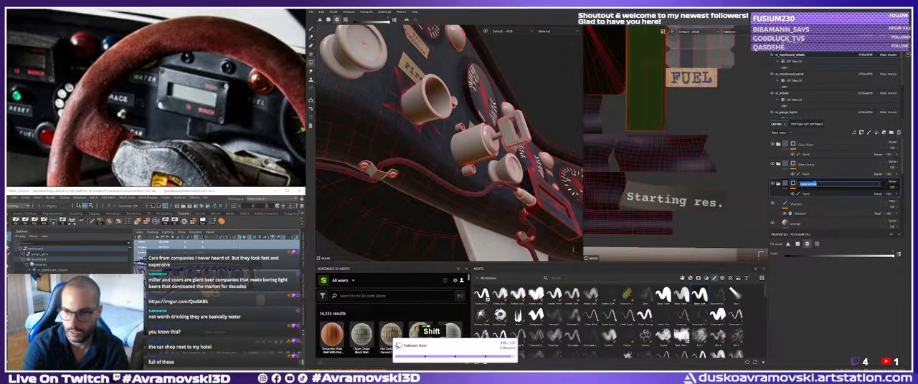
{"action": "type", "text": "Brush_R"}
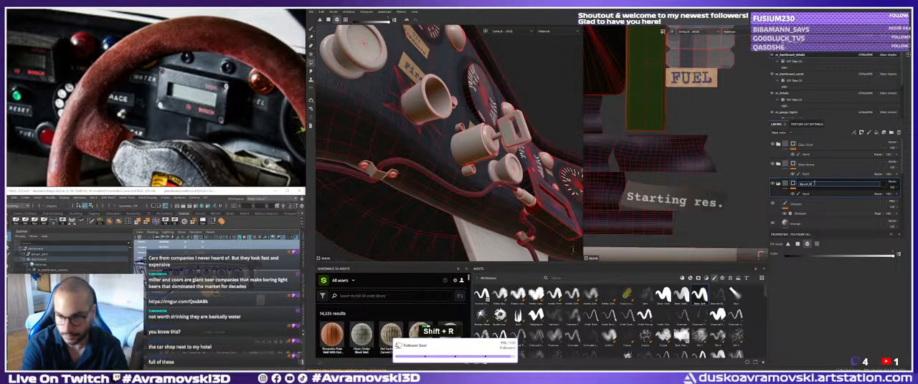
{"action": "type", "text": "aceLogo"}
{"action": "key", "text": "ctrl+a"}
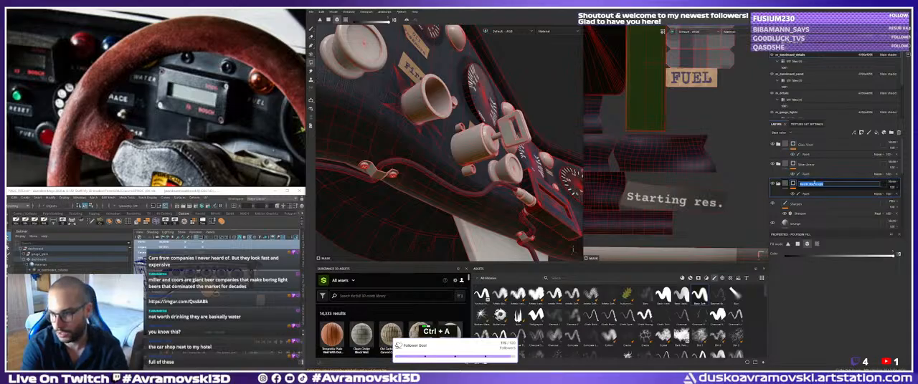
{"action": "type", "text": "Bosch"}
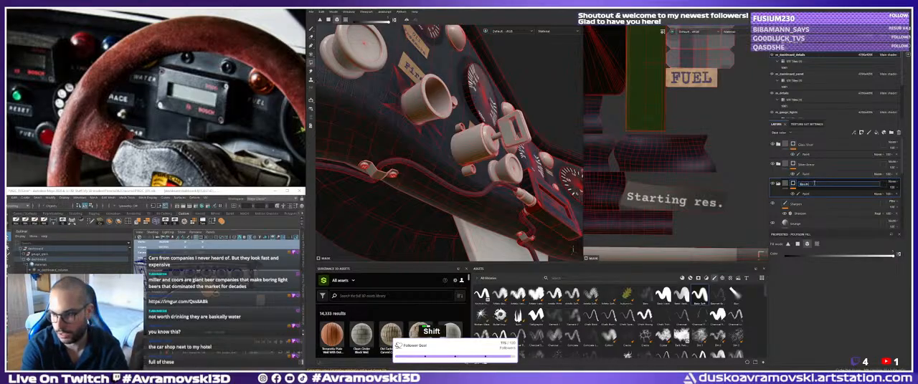
{"action": "type", "text": "_Logger"}
{"action": "key", "text": "Return"}
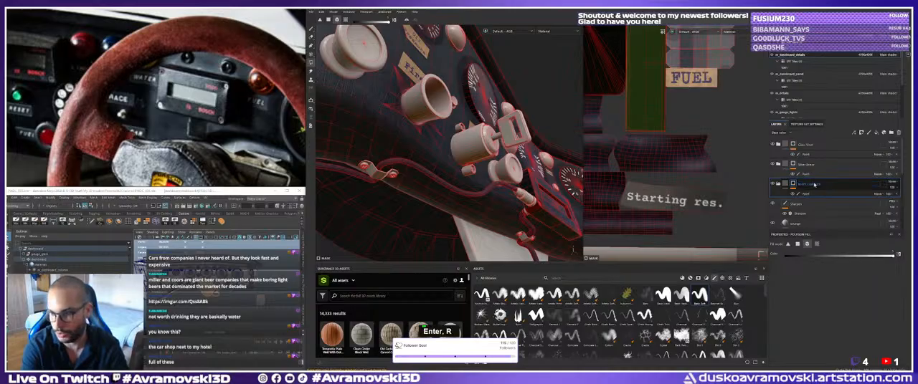
Append _BlackMetal to the Bosch_Computer folder's name.
{"action": "double_click", "coordinate": [814, 184]}
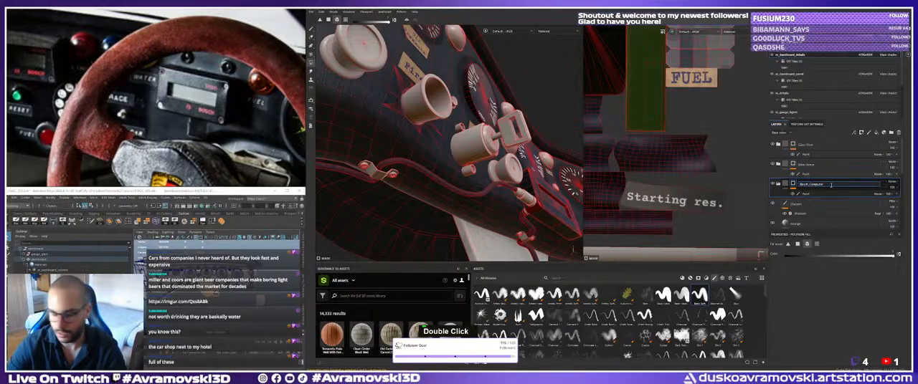
{"action": "type", "text": "_BL"}
{"action": "key", "text": "BackSpace"}
{"action": "type", "text": "lac"}
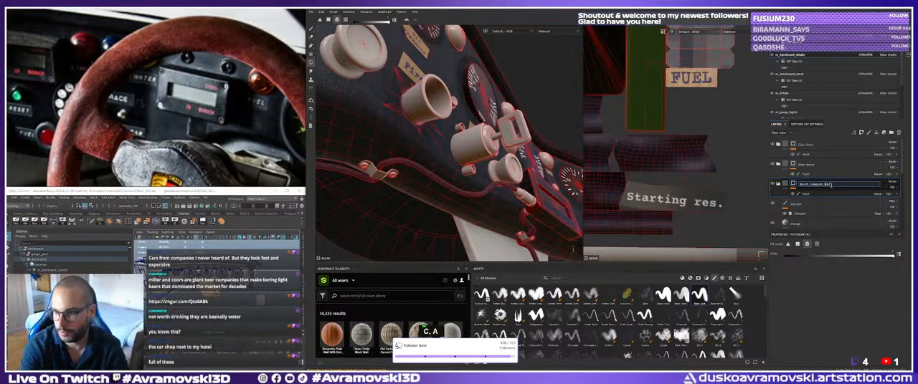
{"action": "type", "text": "kMetal"}
{"action": "key", "text": "Return"}
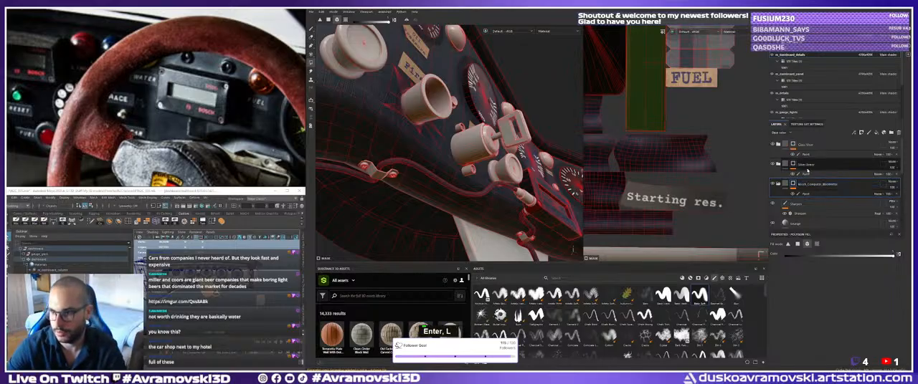
Select the paint effect on the second folder's mask and inspect the cable clamp from several sides.
{"action": "left_click", "coordinate": [806, 166]}
{"action": "left_click", "coordinate": [806, 174]}
{"action": "middle_click_drag", "start_coordinate": [397, 144], "coordinate": [440, 122], "text": "alt"}
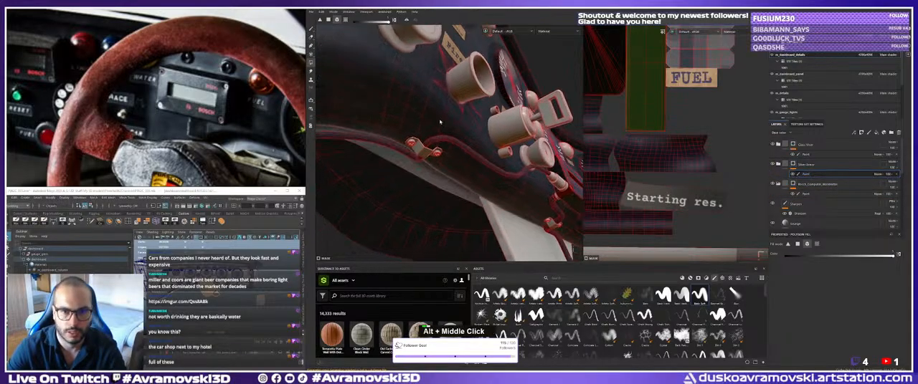
{"action": "right_click_drag", "start_coordinate": [440, 122], "coordinate": [292, 59], "text": "alt"}
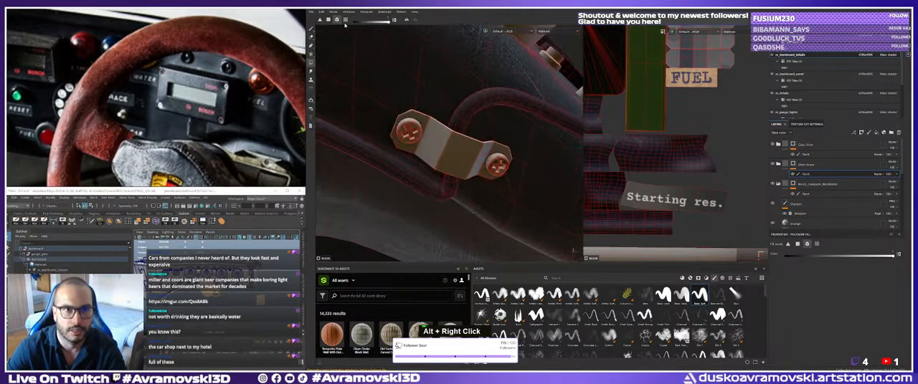
{"action": "left_click_drag", "start_coordinate": [415, 127], "coordinate": [435, 170], "text": "alt"}
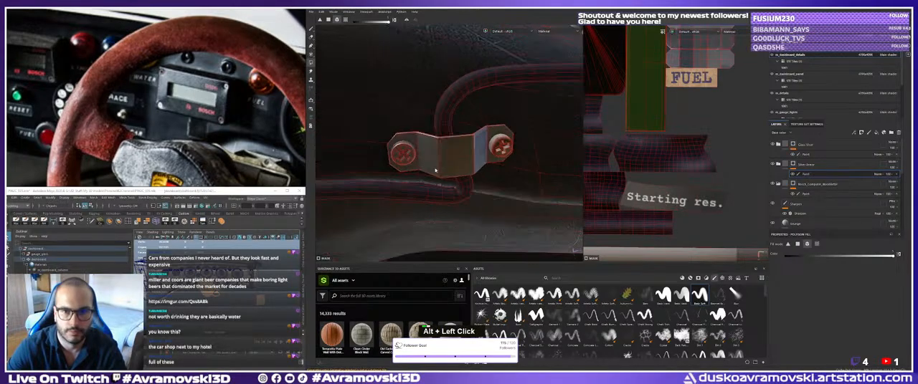
{"action": "right_click_drag", "start_coordinate": [496, 141], "coordinate": [414, 139], "text": "alt"}
{"action": "left_click_drag", "start_coordinate": [413, 139], "coordinate": [337, 188], "text": "alt"}
{"action": "middle_click_drag", "start_coordinate": [337, 188], "coordinate": [476, 137], "text": "alt"}
{"action": "right_click_drag", "start_coordinate": [477, 137], "coordinate": [530, 136], "text": "alt"}
{"action": "middle_click_drag", "start_coordinate": [530, 136], "coordinate": [386, 141], "text": "alt"}
Apply the whole-mesh fill to the clamp strip and one screw in the second folder's mask, and check both screws.
{"action": "double_click", "coordinate": [429, 173]}
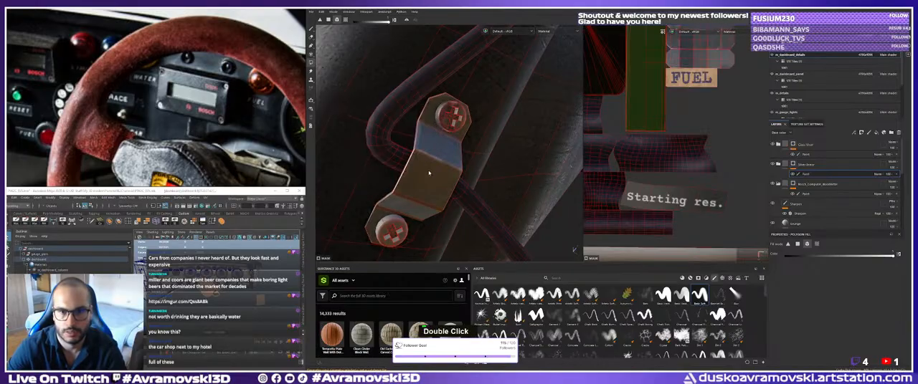
{"action": "left_click", "coordinate": [394, 226]}
{"action": "left_click_drag", "start_coordinate": [399, 220], "coordinate": [487, 143], "text": "alt"}
{"action": "middle_click_drag", "start_coordinate": [488, 143], "coordinate": [434, 118], "text": "alt"}
{"action": "mouse_move", "coordinate": [434, 118]}
{"action": "left_mouse_down", "text": "alt"}
{"action": "mouse_move", "coordinate": [385, 161]}
{"action": "mouse_move", "coordinate": [432, 166]}
{"action": "mouse_move", "coordinate": [425, 149]}
{"action": "mouse_move", "coordinate": [432, 118]}
{"action": "left_mouse_up", "text": "alt"}
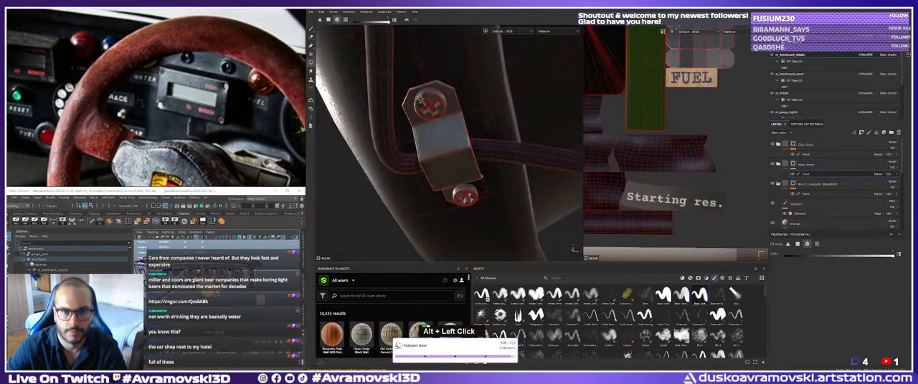
{"action": "right_click_drag", "start_coordinate": [433, 118], "coordinate": [431, 110], "text": "alt"}
{"action": "left_click_drag", "start_coordinate": [433, 107], "coordinate": [409, 71], "text": "alt"}
{"action": "right_click_drag", "start_coordinate": [408, 72], "coordinate": [376, 28], "text": "alt"}
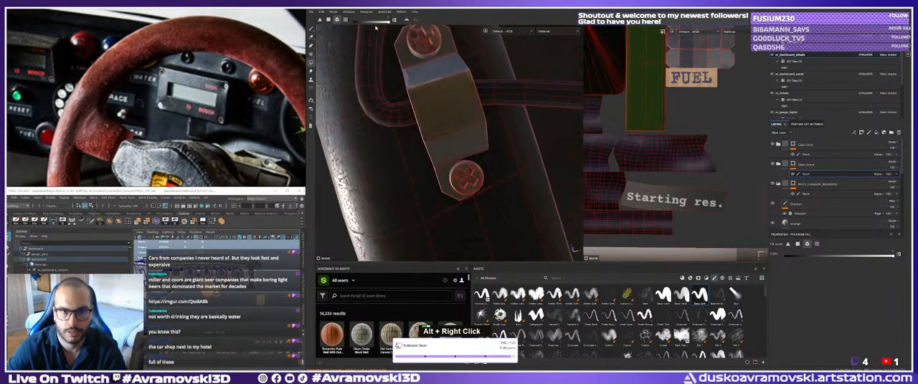
Switch the polygon fill to UV chunk mode and inspect the cable clamp's bent strip and edges from below and the side.
{"action": "left_click", "coordinate": [346, 20]}
{"action": "left_click_drag", "start_coordinate": [414, 78], "coordinate": [436, 144], "text": "alt"}
{"action": "right_click_drag", "start_coordinate": [435, 144], "coordinate": [434, 135], "text": "alt"}
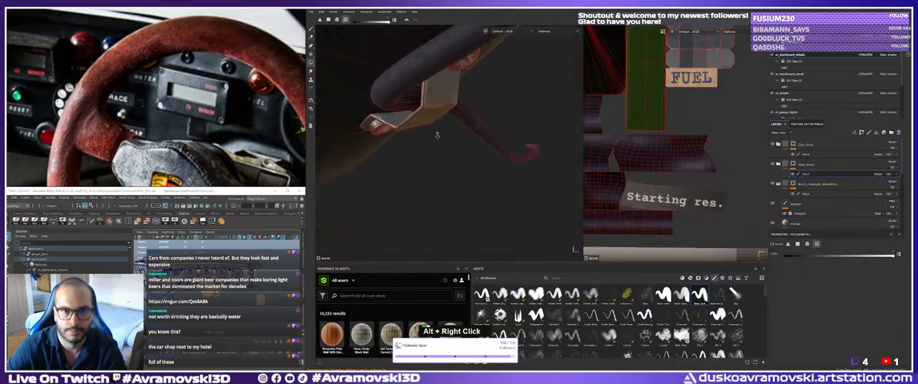
{"action": "left_click_drag", "start_coordinate": [401, 104], "coordinate": [367, 94], "text": "alt"}
{"action": "middle_click_drag", "start_coordinate": [367, 94], "coordinate": [362, 111], "text": "alt"}
{"action": "left_click_drag", "start_coordinate": [362, 111], "coordinate": [494, 129], "text": "alt"}
{"action": "right_click_drag", "start_coordinate": [494, 129], "coordinate": [715, 207], "text": "alt"}
{"action": "middle_click_drag", "start_coordinate": [438, 122], "coordinate": [449, 47], "text": "alt"}
{"action": "left_click_drag", "start_coordinate": [449, 46], "coordinate": [402, 87], "text": "alt"}
{"action": "right_click_drag", "start_coordinate": [391, 108], "coordinate": [449, 144], "text": "alt"}
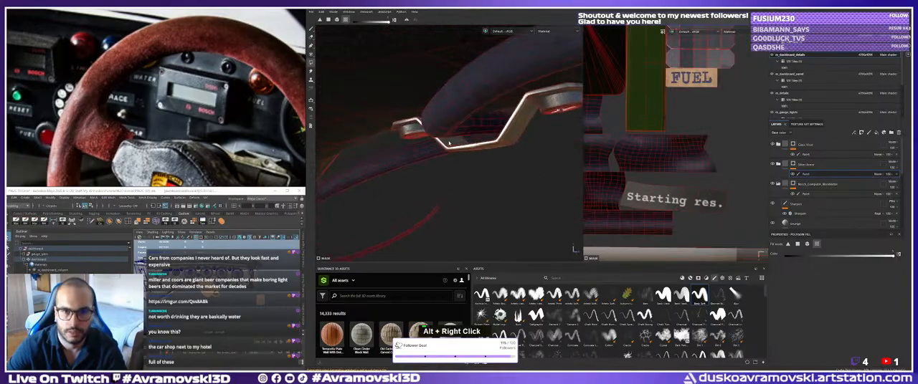
{"action": "right_click_drag", "start_coordinate": [548, 130], "coordinate": [477, 118], "text": "alt"}
{"action": "middle_click_drag", "start_coordinate": [477, 118], "coordinate": [447, 121], "text": "alt"}
{"action": "left_click_drag", "start_coordinate": [447, 121], "coordinate": [412, 101], "text": "alt"}
{"action": "right_click_drag", "start_coordinate": [413, 101], "coordinate": [467, 129], "text": "alt"}
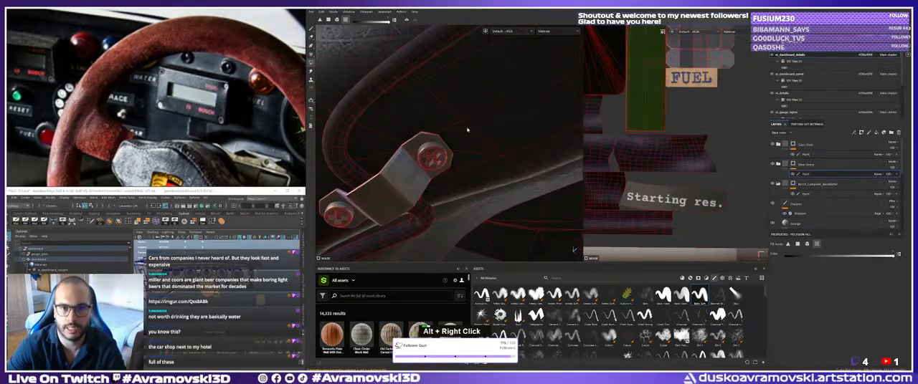
Examine the front faces of the cable clamp and the metal coverage around its screw heads.
{"action": "left_click_drag", "start_coordinate": [467, 129], "coordinate": [433, 154], "text": "alt"}
{"action": "middle_click_drag", "start_coordinate": [433, 154], "coordinate": [426, 108], "text": "alt"}
{"action": "left_click_drag", "start_coordinate": [426, 108], "coordinate": [386, 143], "text": "alt"}
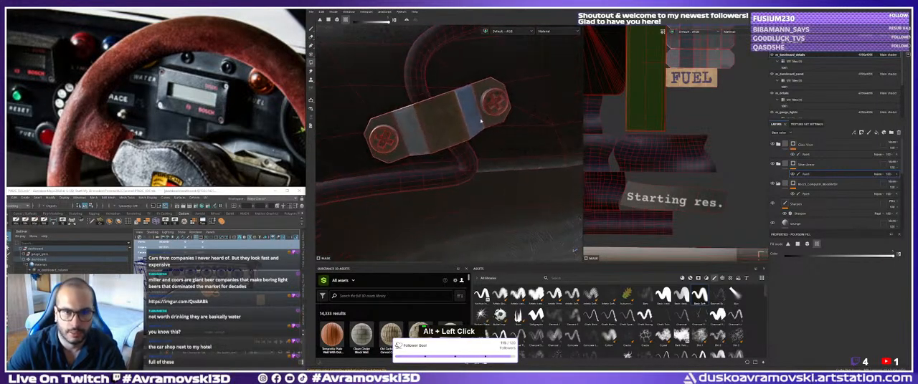
{"action": "right_click_drag", "start_coordinate": [537, 119], "coordinate": [468, 134], "text": "alt"}
{"action": "middle_click_drag", "start_coordinate": [467, 133], "coordinate": [406, 143], "text": "alt"}
{"action": "left_click_drag", "start_coordinate": [406, 144], "coordinate": [459, 107], "text": "alt"}
{"action": "mouse_move", "coordinate": [459, 107]}
{"action": "middle_mouse_down", "text": "alt"}
{"action": "mouse_move", "coordinate": [508, 123]}
{"action": "mouse_move", "coordinate": [448, 112]}
{"action": "middle_mouse_up", "text": "alt"}
{"action": "right_click_drag", "start_coordinate": [448, 111], "coordinate": [440, 107], "text": "alt"}
{"action": "middle_click_drag", "start_coordinate": [440, 107], "coordinate": [502, 122], "text": "alt"}
{"action": "right_click_drag", "start_coordinate": [501, 122], "coordinate": [575, 152], "text": "alt"}
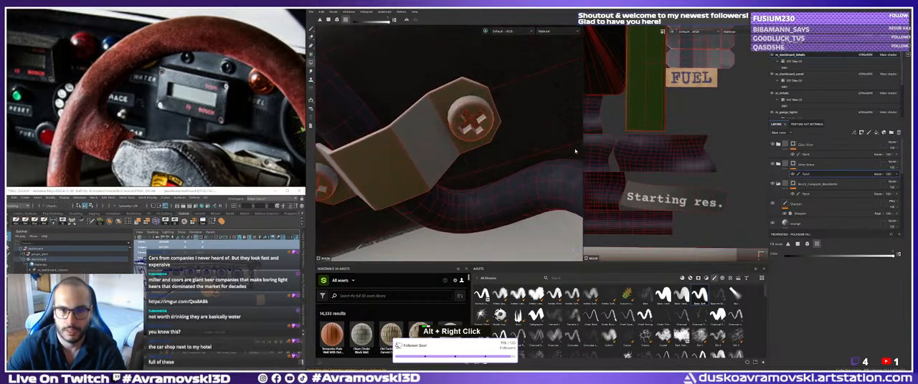
Examine the clamp's underside, the sides of both screws and their cross recesses from low angles and close up.
{"action": "left_click_drag", "start_coordinate": [466, 123], "coordinate": [459, 135], "text": "alt"}
{"action": "middle_click_drag", "start_coordinate": [459, 135], "coordinate": [444, 146], "text": "alt"}
{"action": "left_click_drag", "start_coordinate": [445, 147], "coordinate": [412, 152], "text": "alt"}
{"action": "middle_click_drag", "start_coordinate": [413, 152], "coordinate": [415, 132], "text": "alt"}
{"action": "right_click_drag", "start_coordinate": [414, 133], "coordinate": [415, 115], "text": "alt"}
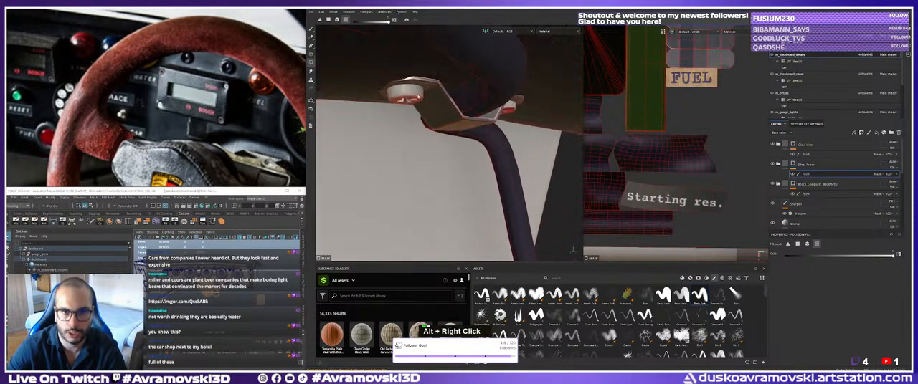
{"action": "left_click_drag", "start_coordinate": [415, 115], "coordinate": [412, 90], "text": "alt"}
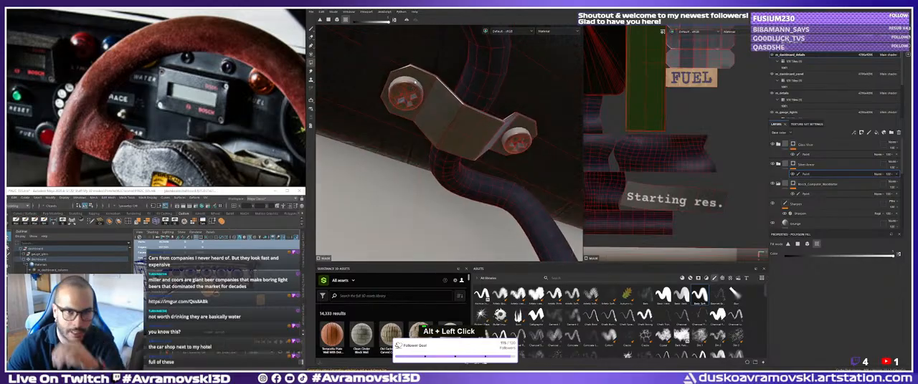
{"action": "right_click_drag", "start_coordinate": [486, 127], "coordinate": [487, 134], "text": "alt"}
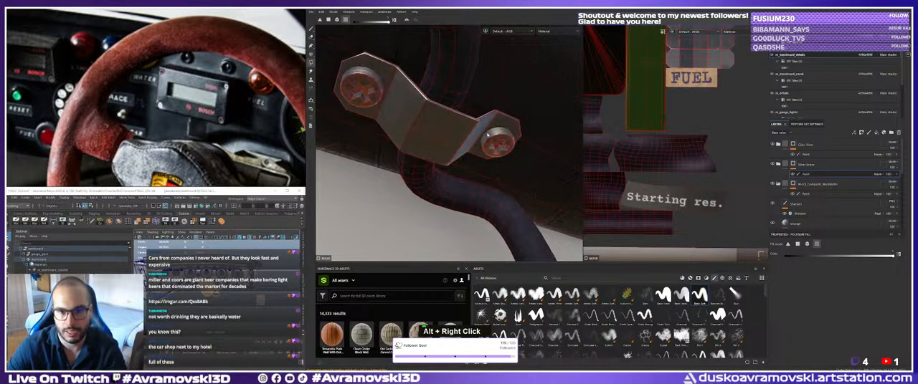
{"action": "left_click_drag", "start_coordinate": [487, 134], "coordinate": [432, 139], "text": "alt"}
{"action": "right_click_drag", "start_coordinate": [432, 139], "coordinate": [433, 138], "text": "alt"}
{"action": "left_click_drag", "start_coordinate": [433, 138], "coordinate": [434, 137], "text": "alt"}
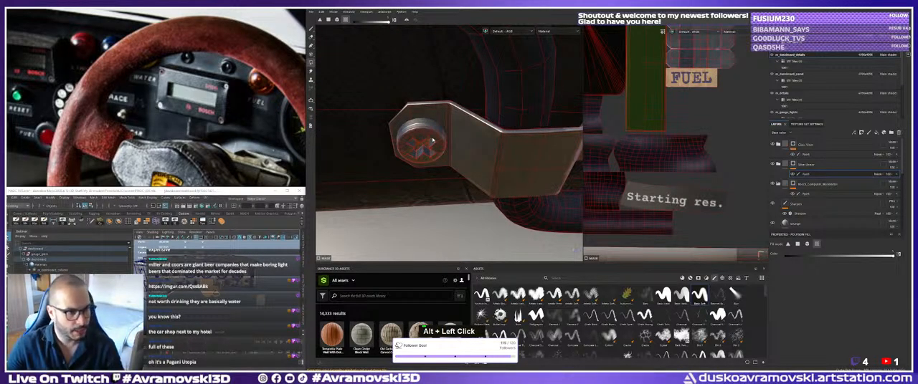
{"action": "mouse_move", "coordinate": [435, 142]}
{"action": "right_mouse_down", "text": "alt"}
{"action": "mouse_move", "coordinate": [453, 151]}
{"action": "mouse_move", "coordinate": [443, 144]}
{"action": "right_mouse_up", "text": "alt"}
{"action": "mouse_move", "coordinate": [443, 144]}
{"action": "middle_mouse_down", "text": "alt"}
{"action": "mouse_move", "coordinate": [420, 167]}
{"action": "mouse_move", "coordinate": [450, 171]}
{"action": "middle_mouse_up", "text": "alt"}
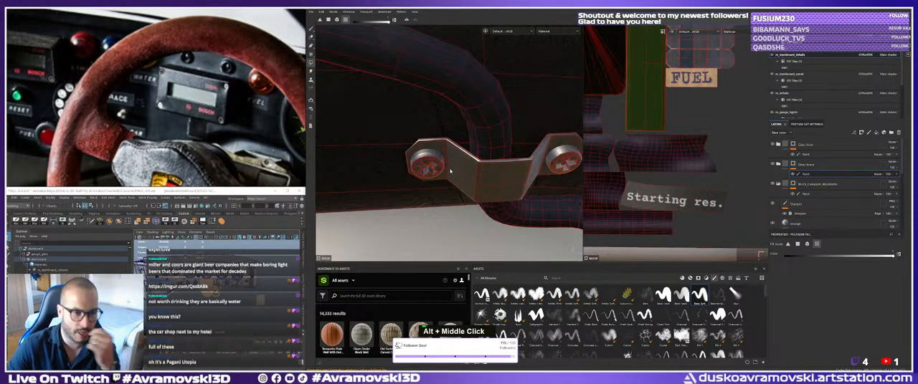
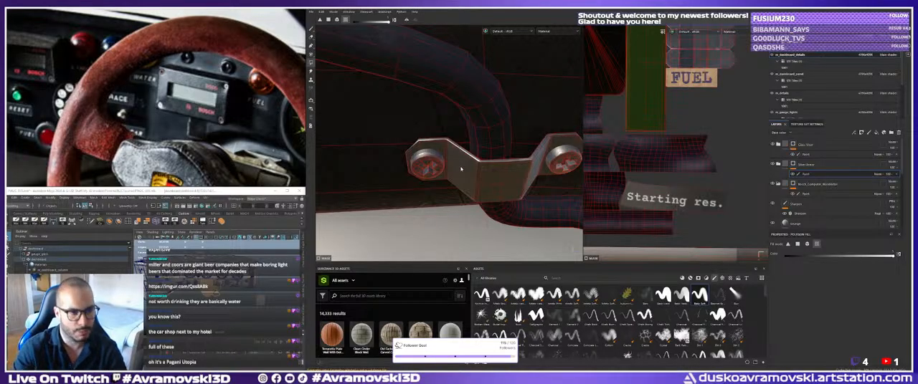
Examine the cable clamp and its screws from further away, together with the cable and the display box.
{"action": "right_click_drag", "start_coordinate": [499, 167], "coordinate": [478, 154], "text": "alt"}
{"action": "middle_click_drag", "start_coordinate": [479, 154], "coordinate": [411, 149], "text": "alt"}
{"action": "left_click_drag", "start_coordinate": [411, 149], "coordinate": [348, 141], "text": "alt"}
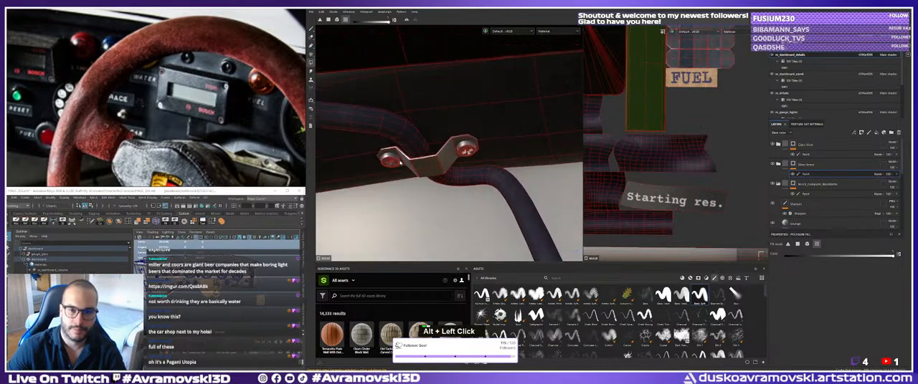
{"action": "middle_click_drag", "start_coordinate": [348, 141], "coordinate": [362, 151], "text": "alt"}
{"action": "right_click_drag", "start_coordinate": [362, 151], "coordinate": [445, 163], "text": "alt"}
{"action": "left_click_drag", "start_coordinate": [444, 164], "coordinate": [431, 149], "text": "alt"}
{"action": "middle_click_drag", "start_coordinate": [431, 149], "coordinate": [396, 149], "text": "alt"}
{"action": "mouse_move", "coordinate": [395, 148]}
{"action": "left_mouse_down", "text": "alt"}
{"action": "mouse_move", "coordinate": [424, 170]}
{"action": "mouse_move", "coordinate": [437, 158]}
{"action": "mouse_move", "coordinate": [439, 166]}
{"action": "left_mouse_up", "text": "alt"}
{"action": "right_click_drag", "start_coordinate": [438, 166], "coordinate": [441, 174], "text": "alt"}
{"action": "middle_click_drag", "start_coordinate": [441, 174], "coordinate": [443, 181], "text": "alt"}
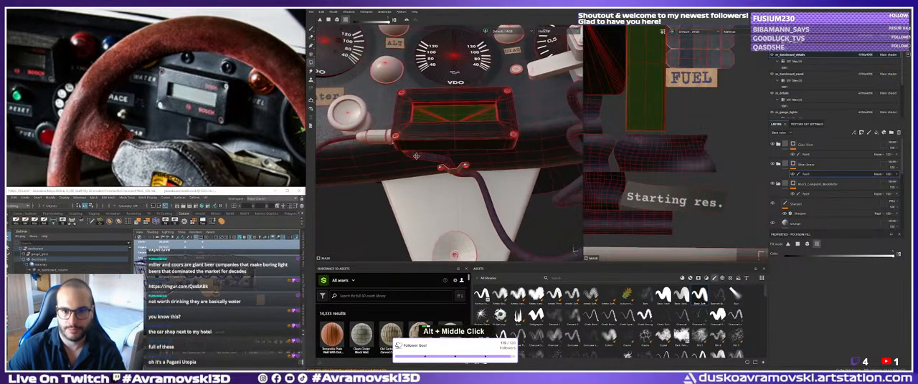
{"action": "right_click_drag", "start_coordinate": [442, 181], "coordinate": [444, 188], "text": "alt"}
{"action": "left_click_drag", "start_coordinate": [444, 190], "coordinate": [440, 211], "text": "alt"}
{"action": "right_click_drag", "start_coordinate": [440, 211], "coordinate": [375, 176], "text": "alt"}
Examine the untextured cable connector beside the display box up close, without the wireframe overlay.
{"action": "left_click_drag", "start_coordinate": [375, 176], "coordinate": [419, 108], "text": "alt"}
{"action": "right_click_drag", "start_coordinate": [418, 108], "coordinate": [423, 112], "text": "alt"}
{"action": "middle_click_drag", "start_coordinate": [423, 112], "coordinate": [439, 121], "text": "alt"}
{"action": "mouse_move", "coordinate": [439, 121]}
{"action": "left_mouse_down", "text": "alt"}
{"action": "mouse_move", "coordinate": [423, 129]}
{"action": "mouse_move", "coordinate": [422, 108]}
{"action": "left_mouse_up", "text": "alt"}
{"action": "right_click_drag", "start_coordinate": [422, 107], "coordinate": [428, 111], "text": "alt"}
{"action": "mouse_move", "coordinate": [428, 111]}
{"action": "left_mouse_down", "text": "alt"}
{"action": "mouse_move", "coordinate": [459, 119]}
{"action": "mouse_move", "coordinate": [443, 115]}
{"action": "mouse_move", "coordinate": [448, 129]}
{"action": "left_mouse_up", "text": "alt"}
{"action": "middle_click_drag", "start_coordinate": [448, 129], "coordinate": [473, 147], "text": "alt"}
{"action": "mouse_move", "coordinate": [473, 147]}
{"action": "left_mouse_down", "text": "alt"}
{"action": "mouse_move", "coordinate": [500, 165]}
{"action": "mouse_move", "coordinate": [473, 147]}
{"action": "mouse_move", "coordinate": [451, 148]}
{"action": "left_mouse_up", "text": "alt"}
{"action": "middle_click_drag", "start_coordinate": [451, 148], "coordinate": [430, 150], "text": "alt"}
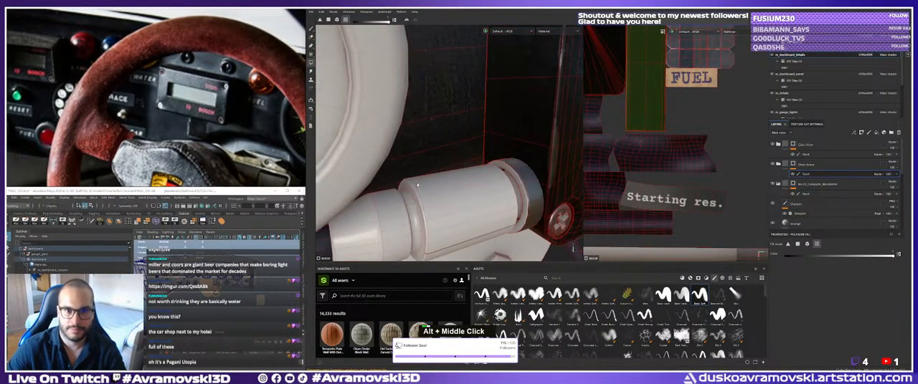
{"action": "mouse_move", "coordinate": [430, 149]}
{"action": "right_mouse_down", "text": "alt"}
{"action": "mouse_move", "coordinate": [413, 150]}
{"action": "mouse_move", "coordinate": [473, 155]}
{"action": "mouse_move", "coordinate": [436, 143]}
{"action": "right_mouse_up", "text": "alt"}
{"action": "mouse_move", "coordinate": [436, 143]}
{"action": "left_mouse_down", "text": "alt"}
{"action": "mouse_move", "coordinate": [423, 139]}
{"action": "mouse_move", "coordinate": [456, 144]}
{"action": "left_mouse_up", "text": "alt"}
{"action": "key", "text": "1"}
{"action": "right_click_drag", "start_coordinate": [456, 143], "coordinate": [419, 136], "text": "alt"}
{"action": "mouse_move", "coordinate": [419, 136]}
{"action": "left_mouse_down", "text": "alt"}
{"action": "mouse_move", "coordinate": [402, 133]}
{"action": "mouse_move", "coordinate": [423, 138]}
{"action": "left_mouse_up", "text": "alt"}
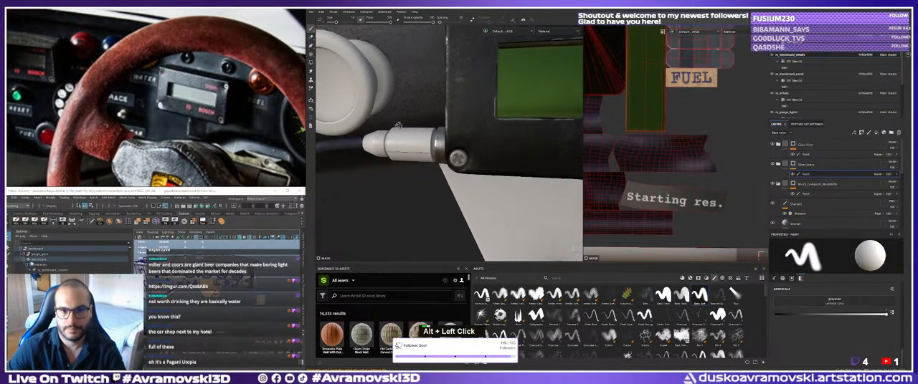
{"action": "middle_click_drag", "start_coordinate": [423, 138], "coordinate": [439, 132], "text": "alt"}
{"action": "left_click_drag", "start_coordinate": [439, 131], "coordinate": [458, 135], "text": "alt"}
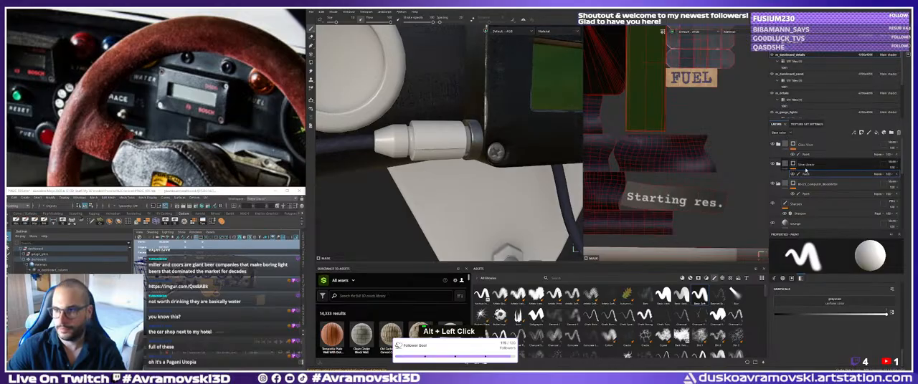
Search the material library for "plastic" and apply the Plastic Glossy Scuffed smart material to the model.
{"action": "left_click", "coordinate": [805, 173]}
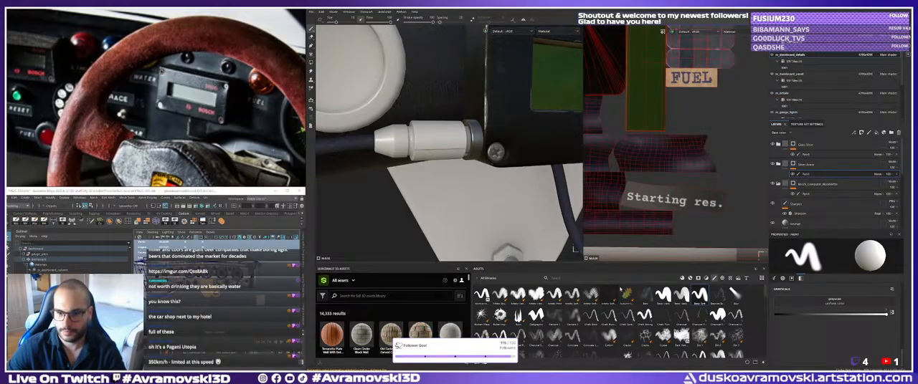
{"action": "left_click", "coordinate": [689, 278]}
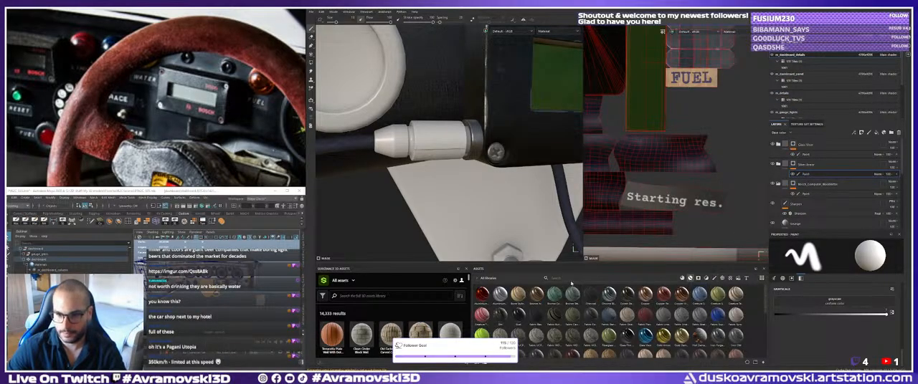
{"action": "left_click", "coordinate": [573, 278]}
{"action": "type", "text": "plastic"}
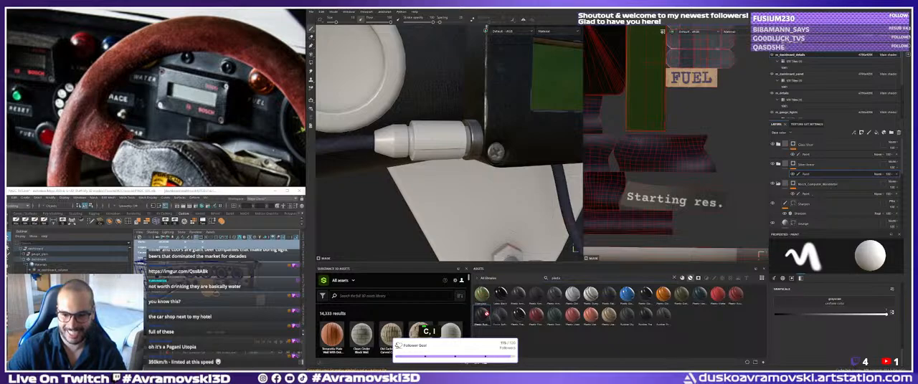
{"action": "left_click_drag", "start_coordinate": [648, 297], "coordinate": [433, 137]}
Give the Plastic Glossy Scuffed folder a black mask with a paint effect and activate Polygon Fill.
{"action": "right_click", "coordinate": [804, 145]}
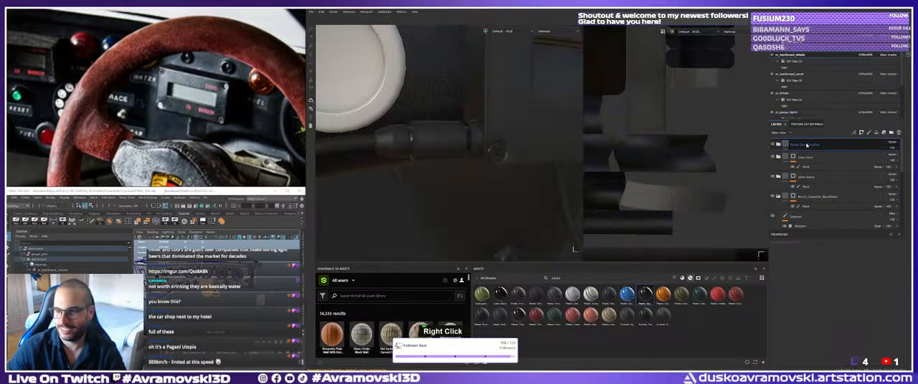
{"action": "left_click", "coordinate": [829, 13]}
{"action": "right_click", "coordinate": [793, 145]}
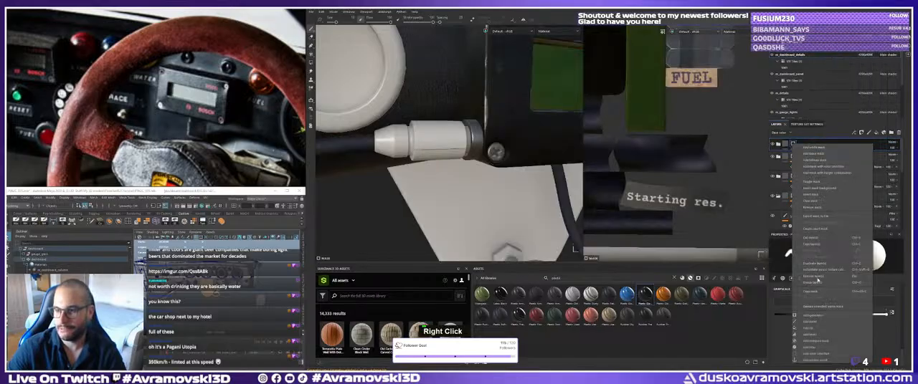
{"action": "left_click", "coordinate": [815, 328]}
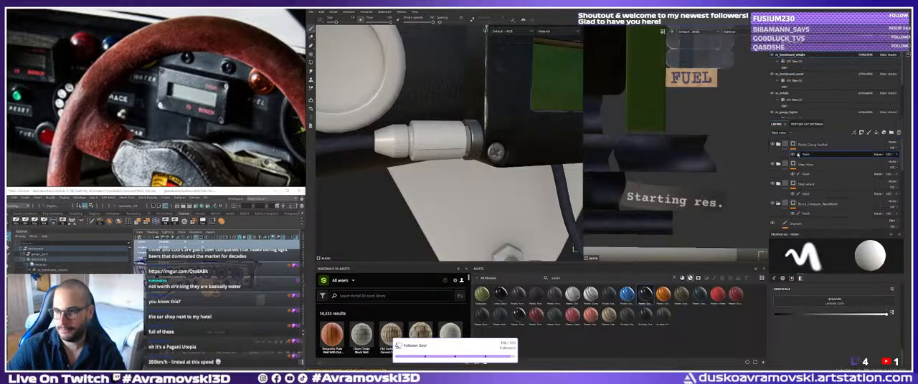
{"action": "left_click", "coordinate": [311, 63]}
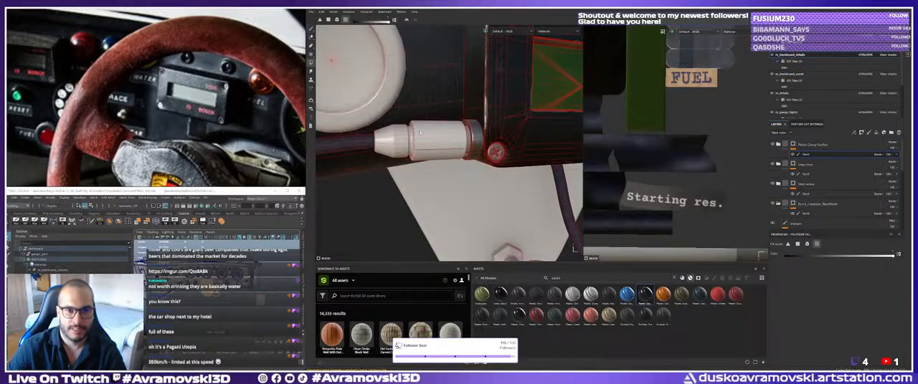
Fill the cable connector's central barrel in the Plastic Glossy Scuffed mask, undoing the first attempt.
{"action": "left_click", "coordinate": [416, 150]}
{"action": "right_click_drag", "start_coordinate": [413, 150], "coordinate": [480, 176], "text": "alt"}
{"action": "left_click", "coordinate": [435, 139]}
{"action": "left_click_drag", "start_coordinate": [435, 139], "coordinate": [404, 143], "text": "alt"}
{"action": "key", "text": "ctrl+z"}
{"action": "left_click", "coordinate": [437, 141]}
{"action": "right_click_drag", "start_coordinate": [404, 143], "coordinate": [452, 156], "text": "alt"}
{"action": "left_click_drag", "start_coordinate": [452, 157], "coordinate": [469, 155], "text": "alt"}
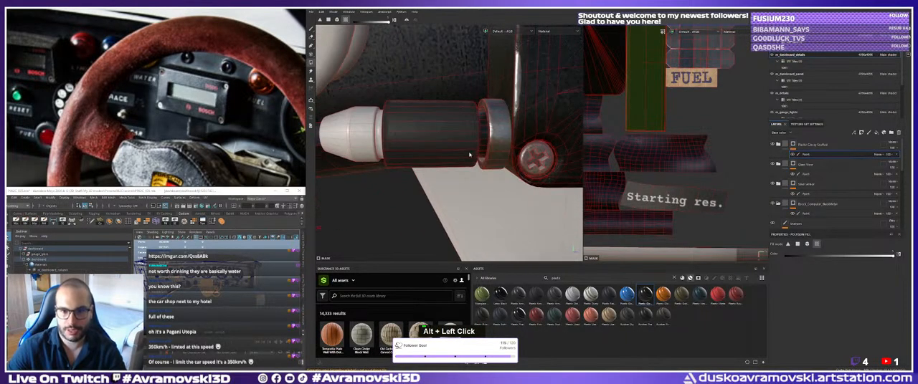
Examine the connector's plastic barrel, tapered end and metal collar from several angles.
{"action": "middle_click_drag", "start_coordinate": [420, 153], "coordinate": [427, 147], "text": "alt"}
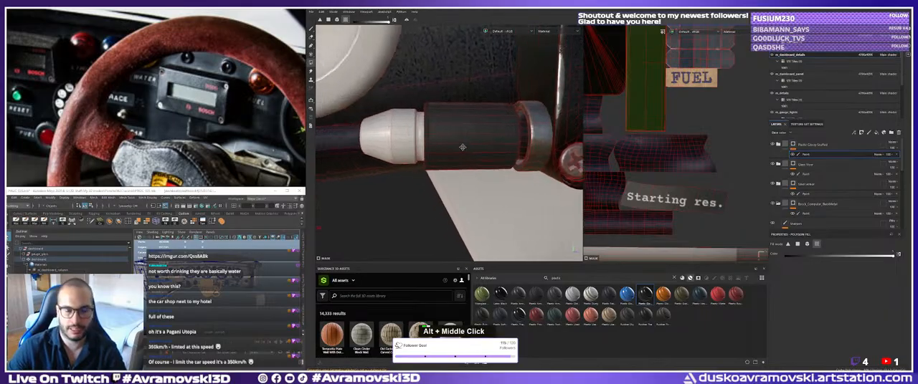
{"action": "left_click_drag", "start_coordinate": [427, 147], "coordinate": [441, 139], "text": "alt"}
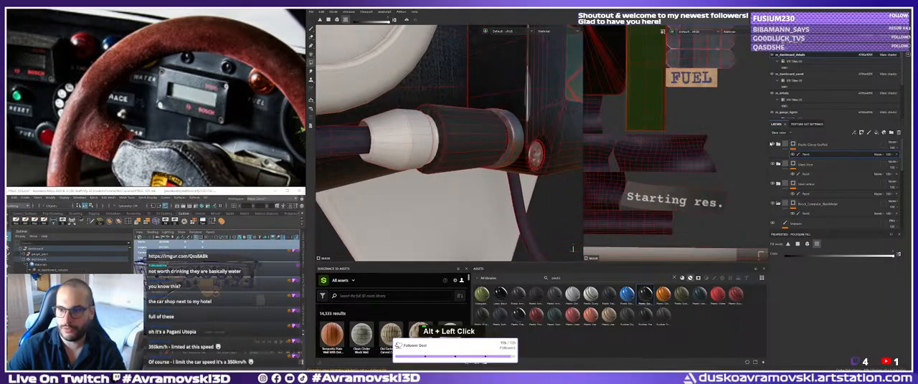
{"action": "middle_click_drag", "start_coordinate": [444, 147], "coordinate": [451, 149], "text": "alt"}
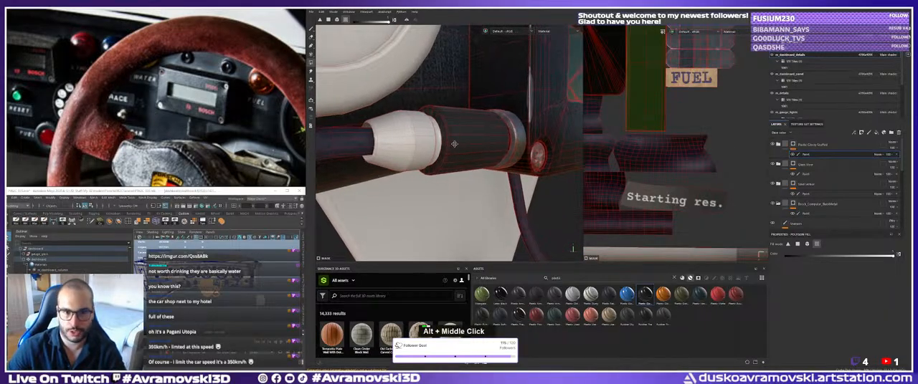
{"action": "left_click_drag", "start_coordinate": [452, 149], "coordinate": [460, 151], "text": "alt"}
{"action": "right_click_drag", "start_coordinate": [461, 151], "coordinate": [466, 153], "text": "alt"}
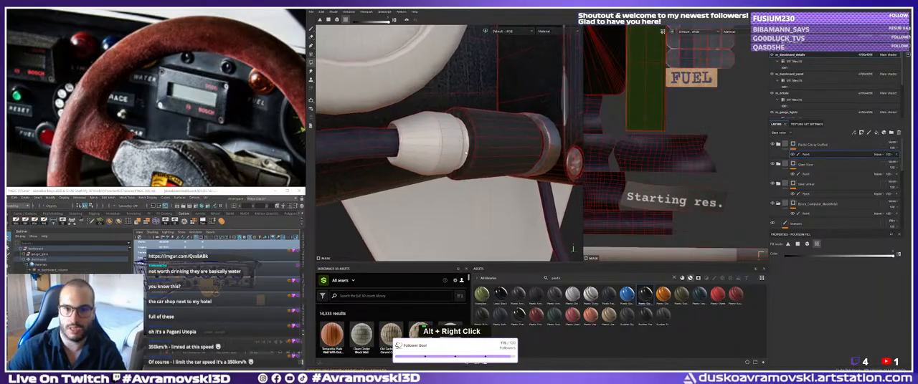
{"action": "middle_click_drag", "start_coordinate": [464, 141], "coordinate": [478, 153], "text": "alt"}
{"action": "left_click_drag", "start_coordinate": [478, 154], "coordinate": [469, 148], "text": "alt"}
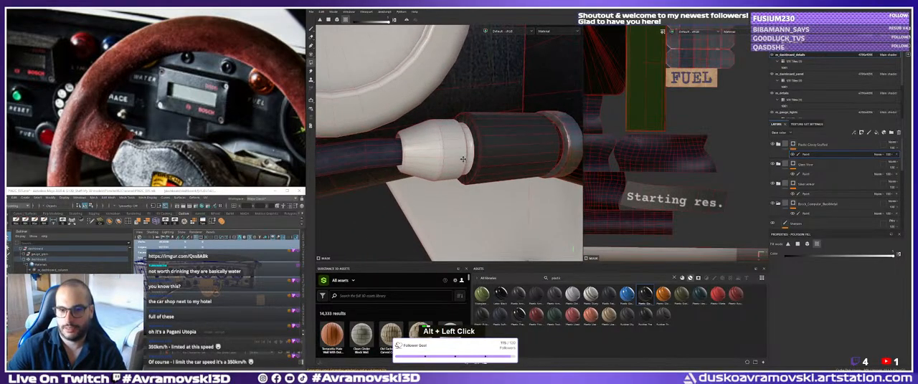
{"action": "middle_click_drag", "start_coordinate": [470, 147], "coordinate": [472, 149], "text": "alt"}
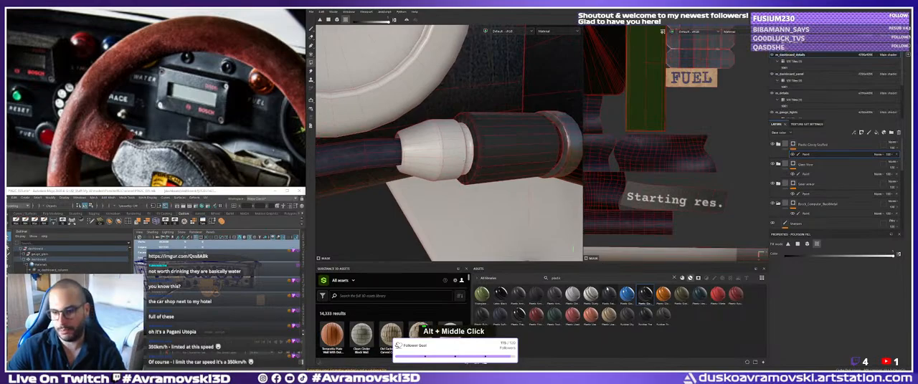
Search the material library for "metal" and try Chrome Blue Tint on the model, undoing the application.
{"action": "double_click", "coordinate": [581, 279]}
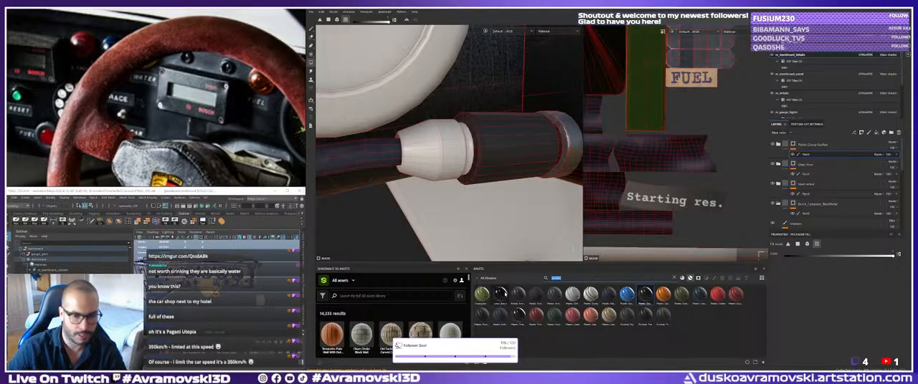
{"action": "double_click", "coordinate": [578, 279]}
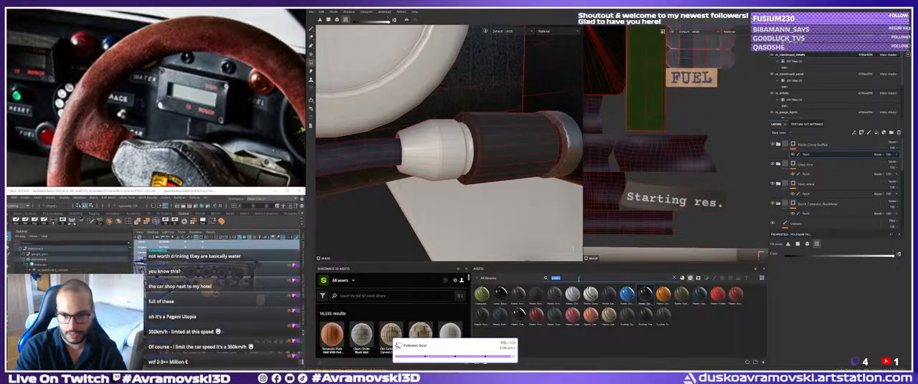
{"action": "type", "text": "metal"}
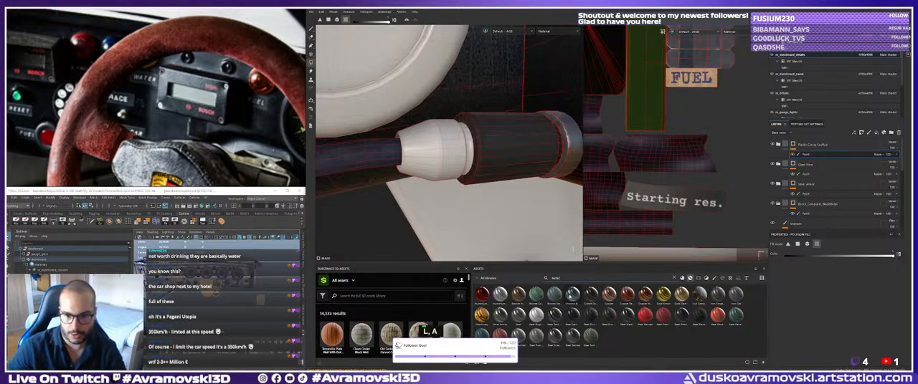
{"action": "left_click_drag", "start_coordinate": [571, 294], "coordinate": [414, 172]}
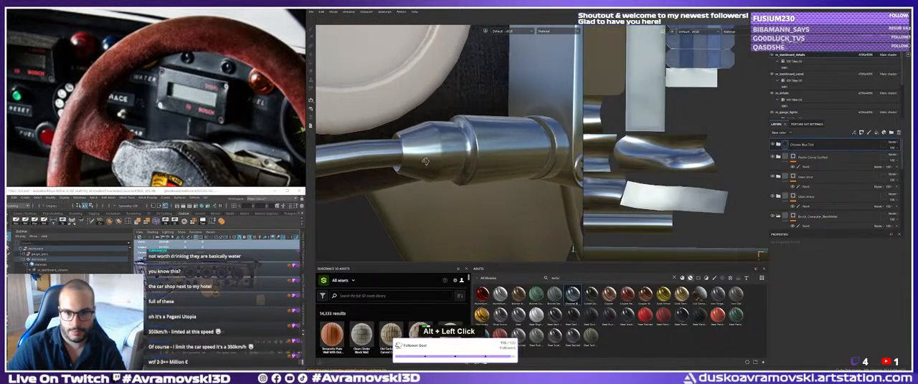
{"action": "key", "text": "ctrl+z"}
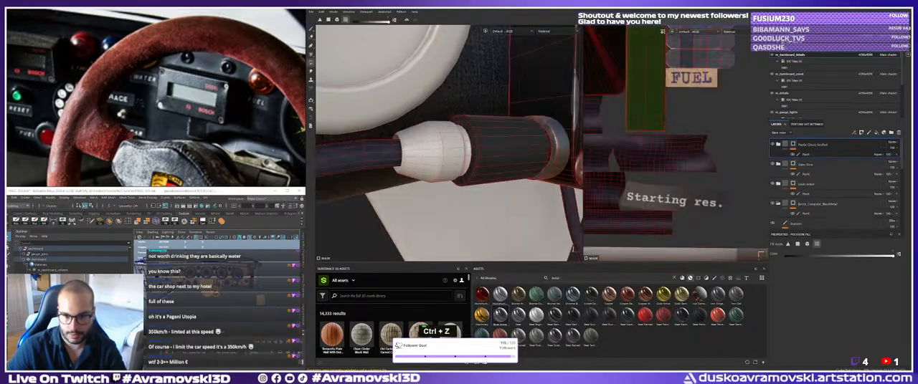
Apply the Aluminium Brushed Worn smart material to the model and check its surface on the cable connector.
{"action": "left_click_drag", "start_coordinate": [500, 294], "coordinate": [420, 157]}
{"action": "middle_click_drag", "start_coordinate": [420, 157], "coordinate": [436, 163], "text": "alt"}
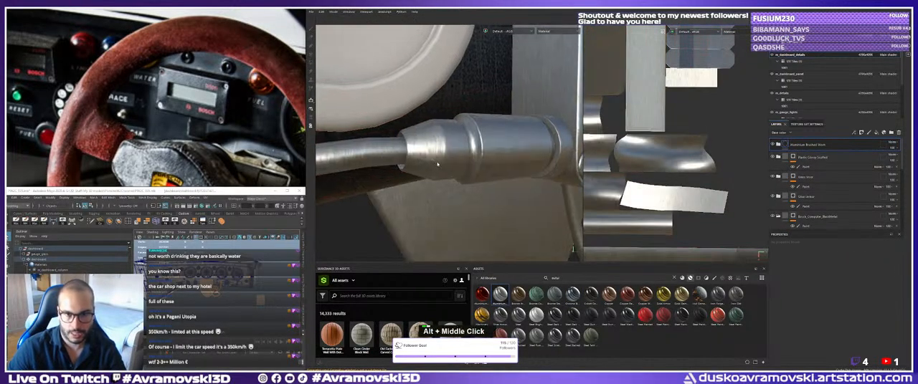
{"action": "left_click_drag", "start_coordinate": [436, 163], "coordinate": [631, 162], "text": "alt"}
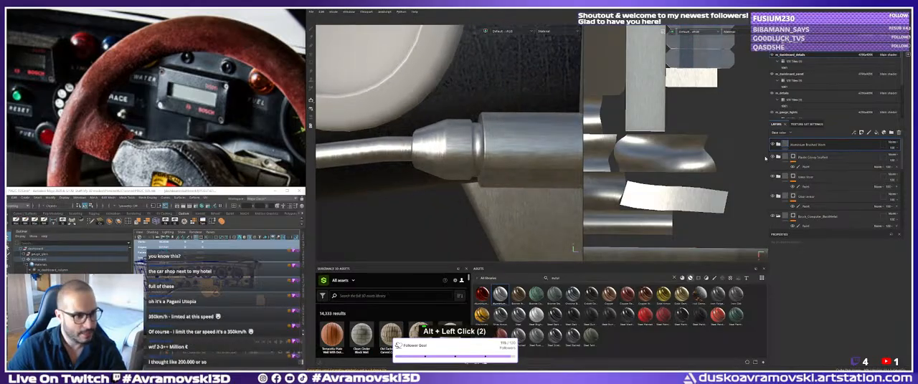
{"action": "left_click_drag", "start_coordinate": [583, 164], "coordinate": [573, 165], "text": "alt"}
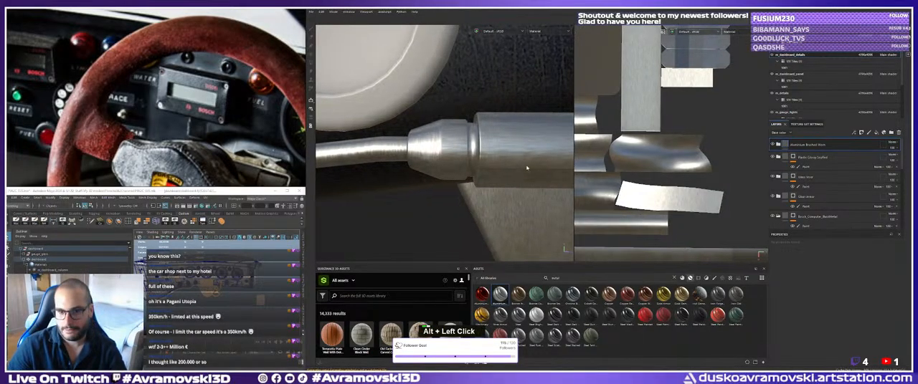
{"action": "middle_click_drag", "start_coordinate": [521, 164], "coordinate": [503, 167], "text": "alt"}
{"action": "right_click_drag", "start_coordinate": [502, 165], "coordinate": [508, 173], "text": "alt"}
{"action": "middle_click_drag", "start_coordinate": [509, 173], "coordinate": [501, 173], "text": "alt"}
{"action": "left_click_drag", "start_coordinate": [501, 172], "coordinate": [502, 174], "text": "alt"}
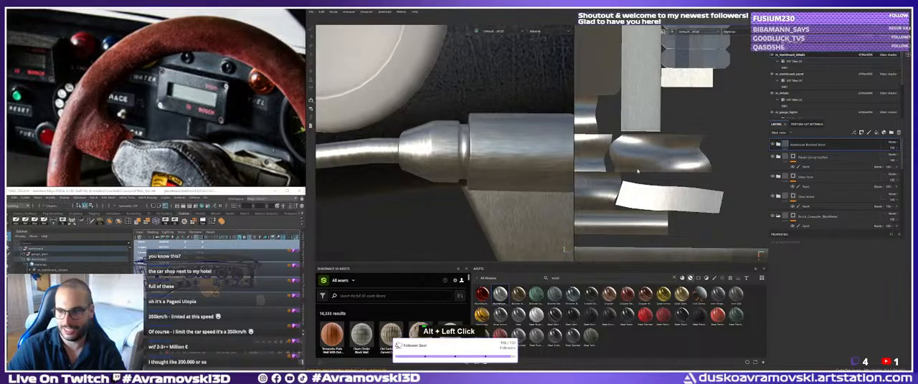
{"action": "right_click", "coordinate": [801, 146]}
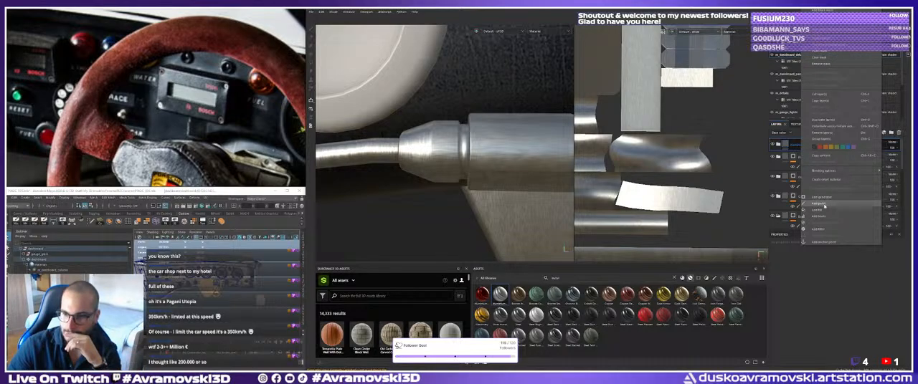
{"action": "left_click", "coordinate": [823, 205]}
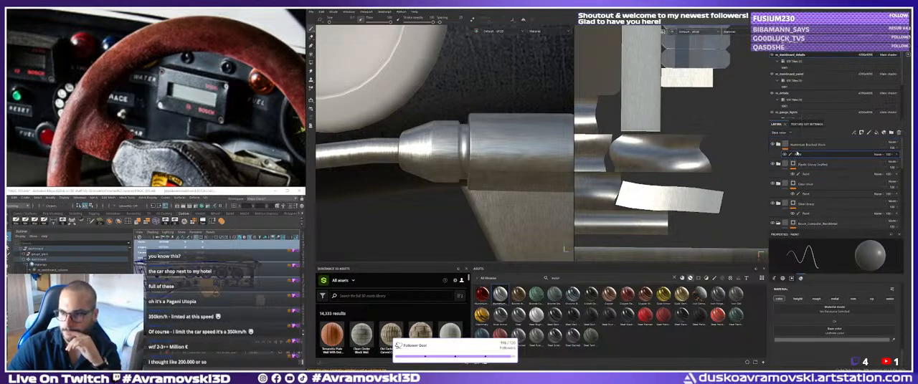
{"action": "key", "text": "Delete"}
Give the Aluminium Brushed Worn folder a black mask with a paint effect.
{"action": "right_click", "coordinate": [800, 155]}
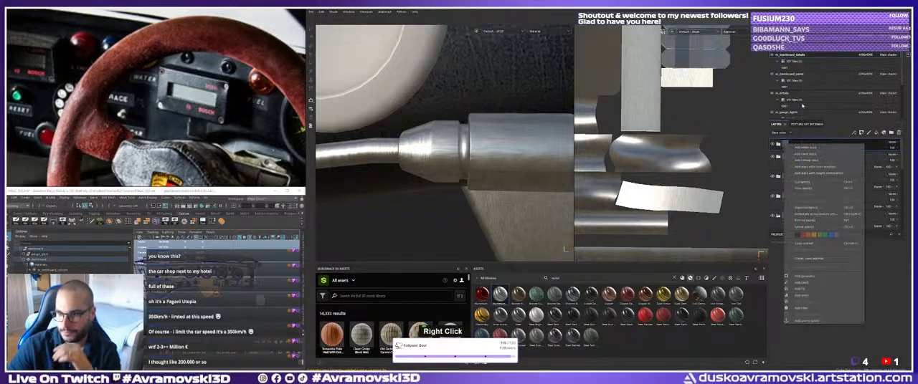
{"action": "left_click", "coordinate": [815, 165]}
{"action": "right_click", "coordinate": [790, 145]}
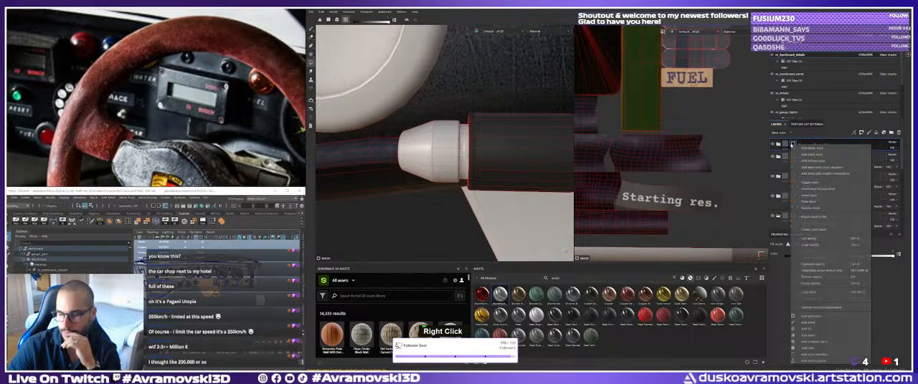
{"action": "left_click", "coordinate": [816, 317]}
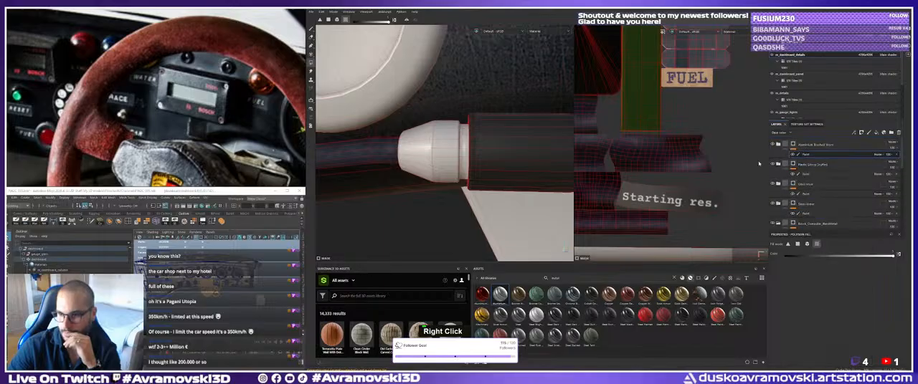
Fill the narrow ring between the connector's tapered end and barrel in the aluminium mask, and check it without the wireframe.
{"action": "left_click", "coordinate": [446, 159]}
{"action": "key", "text": "ctrl+z"}
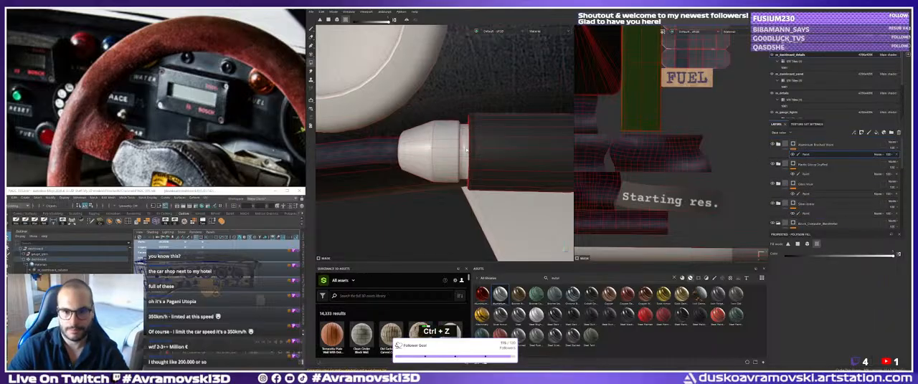
{"action": "left_click", "coordinate": [463, 159]}
{"action": "mouse_move", "coordinate": [437, 161]}
{"action": "left_mouse_down", "text": "alt"}
{"action": "mouse_move", "coordinate": [450, 152]}
{"action": "mouse_move", "coordinate": [403, 139]}
{"action": "left_mouse_up", "text": "alt"}
{"action": "left_click", "coordinate": [311, 30]}
{"action": "middle_click_drag", "start_coordinate": [402, 139], "coordinate": [421, 120], "text": "alt"}
{"action": "mouse_move", "coordinate": [422, 120]}
{"action": "left_mouse_down", "text": "alt"}
{"action": "mouse_move", "coordinate": [402, 118]}
{"action": "mouse_move", "coordinate": [418, 119]}
{"action": "left_mouse_up", "text": "alt"}
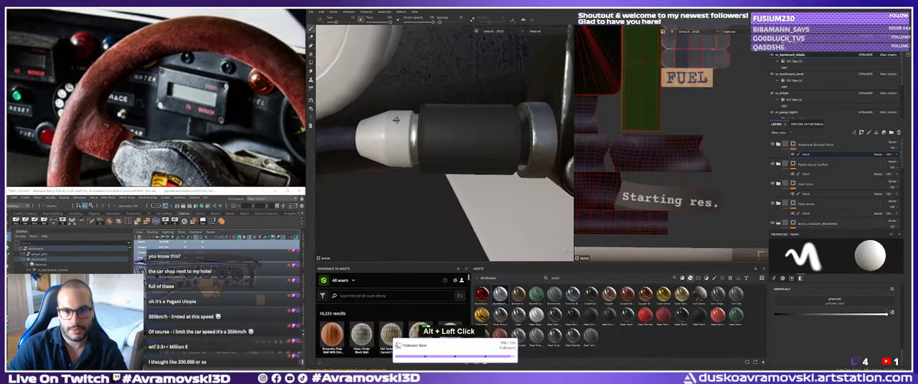
Try filling the connector's barrel in the aluminium mask, and undo the fill.
{"action": "middle_click_drag", "start_coordinate": [418, 119], "coordinate": [415, 121], "text": "alt"}
{"action": "left_click_drag", "start_coordinate": [414, 120], "coordinate": [418, 127], "text": "alt"}
{"action": "middle_click_drag", "start_coordinate": [419, 127], "coordinate": [421, 132], "text": "alt"}
{"action": "left_click_drag", "start_coordinate": [421, 133], "coordinate": [415, 132], "text": "alt"}
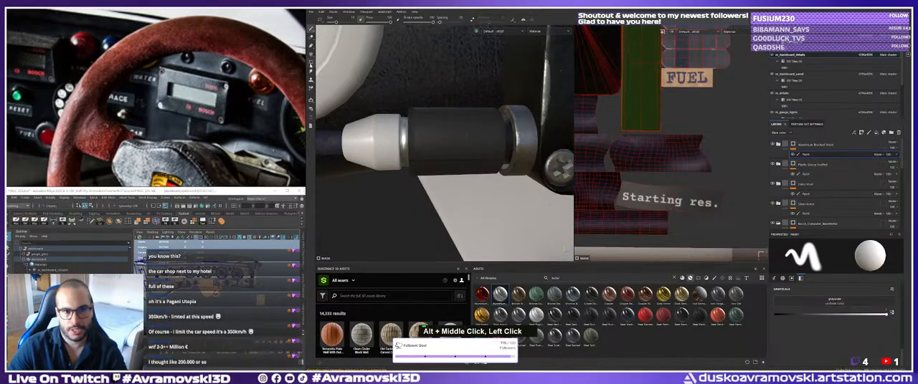
{"action": "left_click", "coordinate": [311, 65]}
{"action": "left_click", "coordinate": [510, 135]}
{"action": "left_click_drag", "start_coordinate": [460, 141], "coordinate": [470, 143], "text": "alt"}
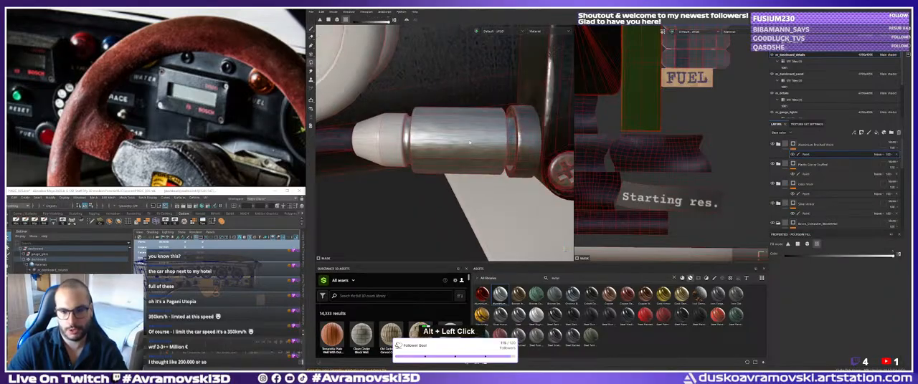
{"action": "key", "text": "ctrl+z"}
Try another search term in the material library, and search it for "metal" again.
{"action": "middle_click_drag", "start_coordinate": [469, 142], "coordinate": [534, 145], "text": "alt"}
{"action": "left_click_drag", "start_coordinate": [534, 146], "coordinate": [561, 144], "text": "alt"}
{"action": "middle_click_drag", "start_coordinate": [560, 144], "coordinate": [570, 132], "text": "alt"}
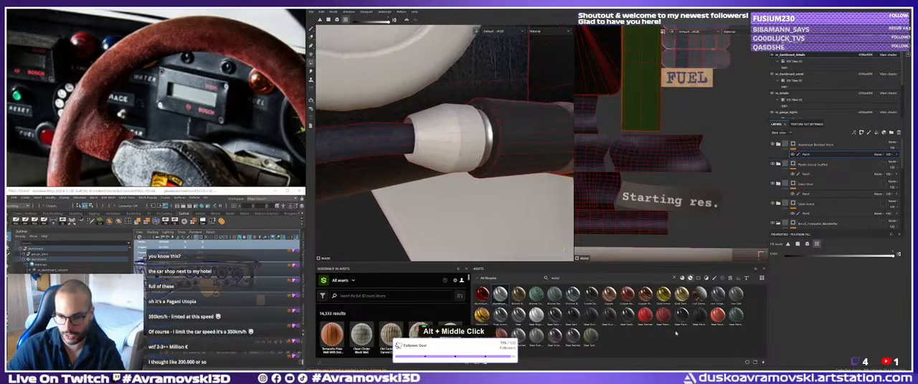
{"action": "double_click", "coordinate": [554, 277]}
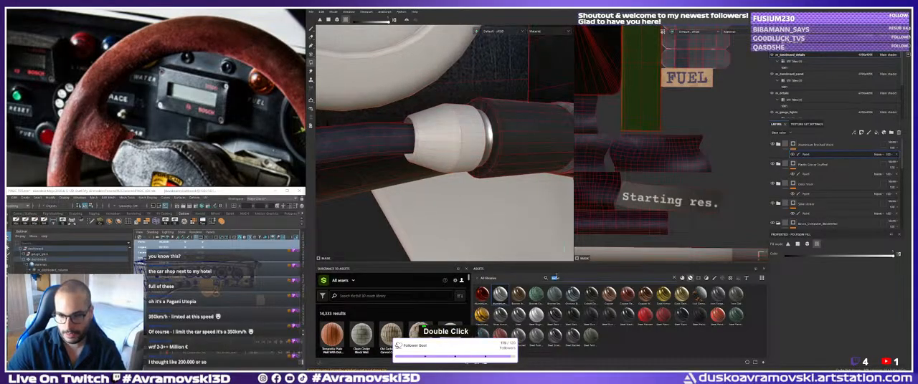
{"action": "key", "text": "BackSpace"}
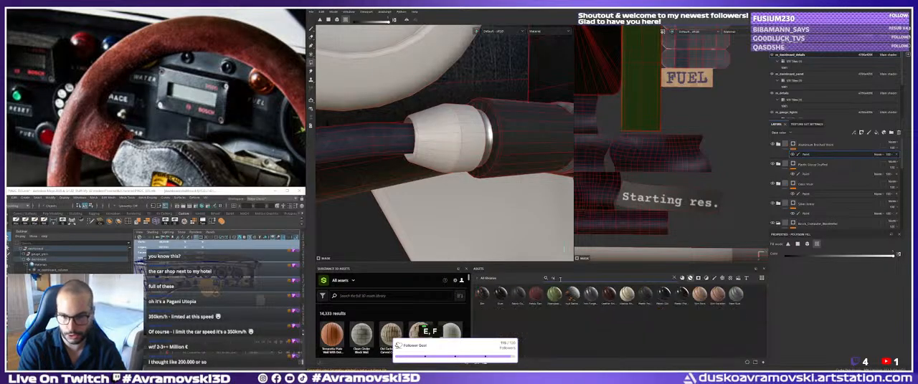
{"action": "type", "text": "fuel"}
{"action": "key", "text": "ctrl+a"}
{"action": "key", "text": "BackSpace"}
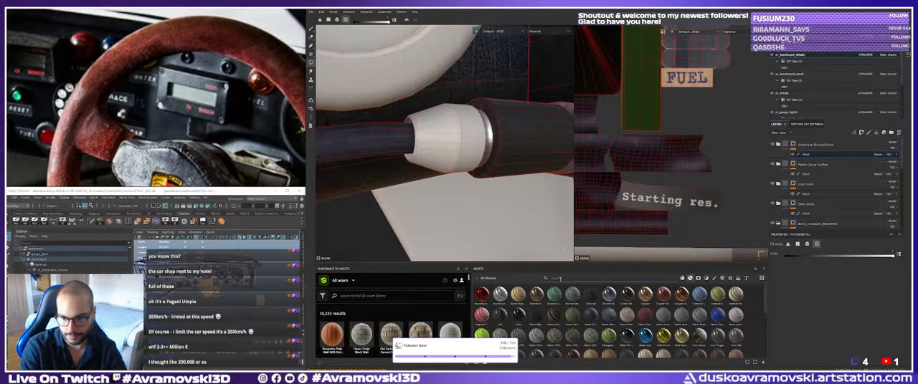
{"action": "type", "text": "metal"}
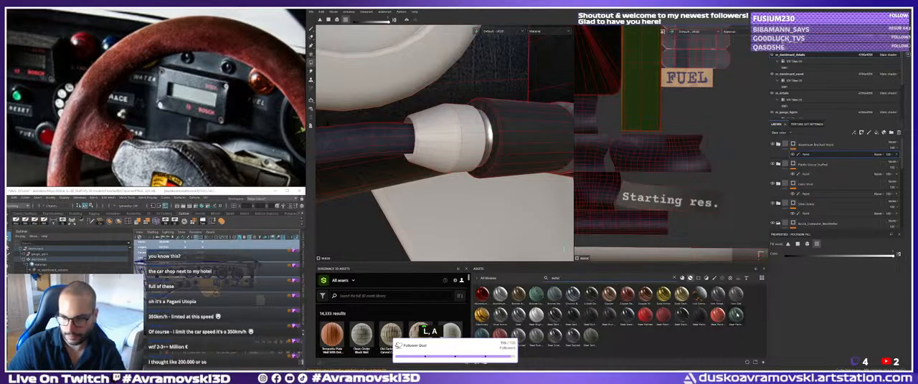
Apply the Steel Dark Stained smart material to the model and give its folder a black mask with a paint effect.
{"action": "left_click_drag", "start_coordinate": [593, 324], "coordinate": [434, 151]}
{"action": "right_click", "coordinate": [790, 144]}
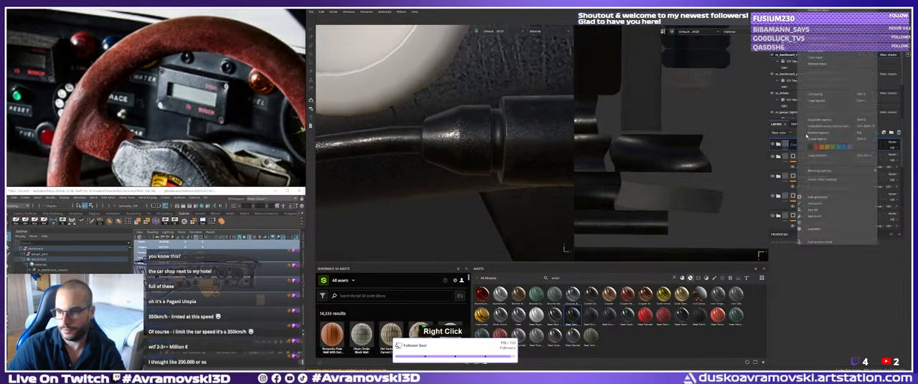
{"action": "left_click", "coordinate": [818, 11]}
{"action": "right_click", "coordinate": [794, 143]}
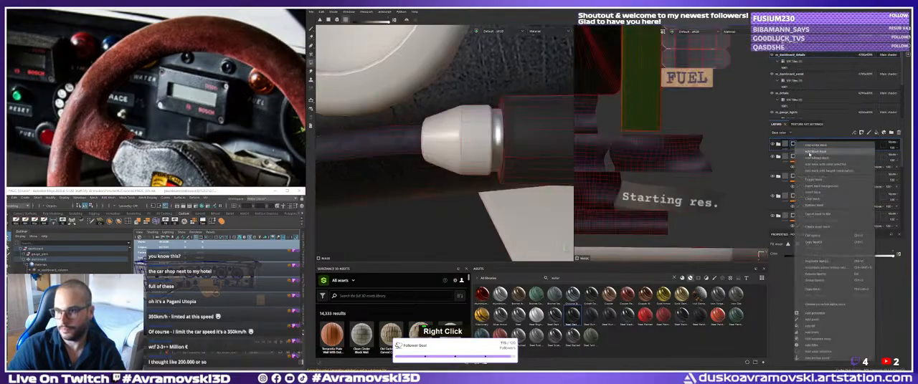
{"action": "left_click", "coordinate": [823, 320]}
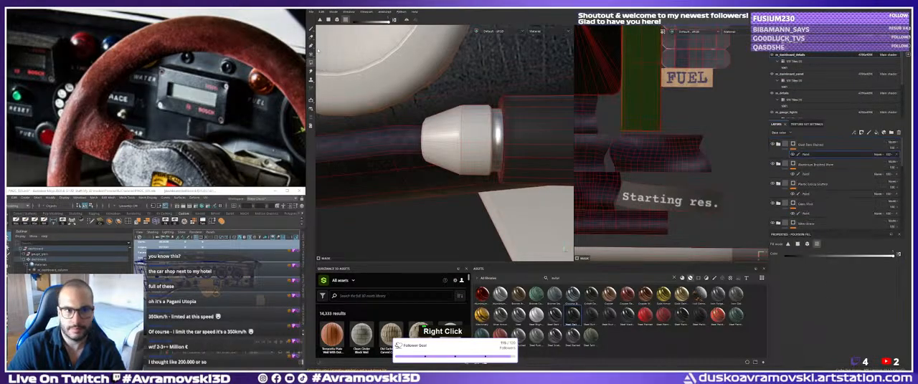
Fill the cable connector's tapered end in the Steel Dark Stained mask.
{"action": "left_click_drag", "start_coordinate": [462, 144], "coordinate": [398, 131], "text": "alt"}
{"action": "middle_click_drag", "start_coordinate": [398, 131], "coordinate": [422, 137], "text": "alt"}
{"action": "right_click_drag", "start_coordinate": [422, 137], "coordinate": [398, 142], "text": "alt"}
{"action": "left_click_drag", "start_coordinate": [399, 142], "coordinate": [362, 131], "text": "alt"}
{"action": "right_click_drag", "start_coordinate": [362, 131], "coordinate": [367, 140], "text": "alt"}
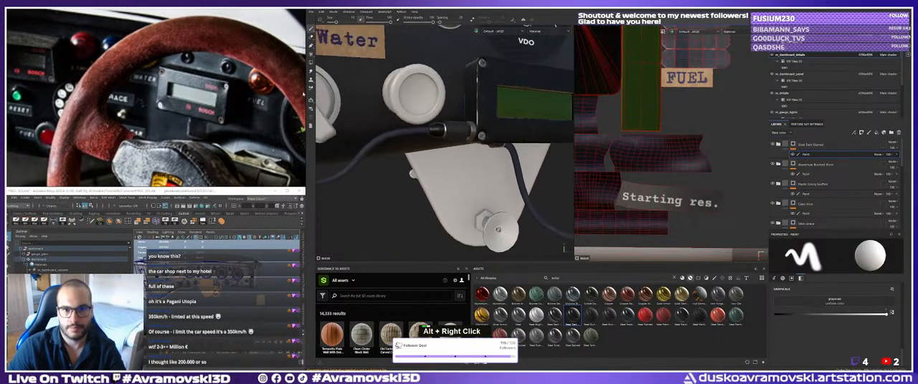
Examine the steel surface of the connector's tapered end from several distances and angles, alongside the display box and cable.
{"action": "left_click_drag", "start_coordinate": [367, 141], "coordinate": [362, 130], "text": "alt"}
{"action": "right_click_drag", "start_coordinate": [363, 130], "coordinate": [349, 137], "text": "alt"}
{"action": "left_click_drag", "start_coordinate": [349, 136], "coordinate": [373, 137], "text": "alt"}
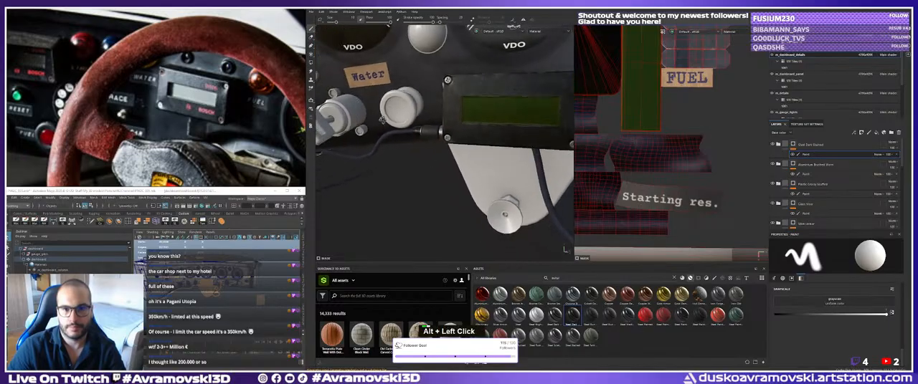
{"action": "right_click_drag", "start_coordinate": [372, 136], "coordinate": [446, 132], "text": "alt"}
{"action": "left_click_drag", "start_coordinate": [445, 133], "coordinate": [466, 133], "text": "alt"}
{"action": "middle_click_drag", "start_coordinate": [466, 133], "coordinate": [477, 137], "text": "alt"}
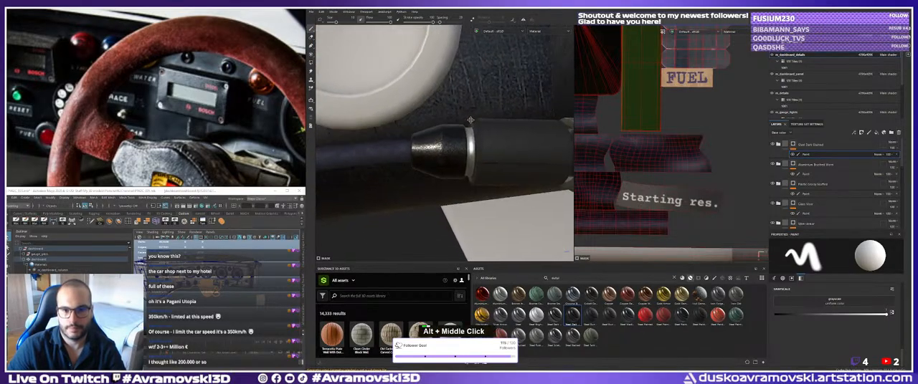
{"action": "mouse_move", "coordinate": [477, 136]}
{"action": "left_mouse_down", "text": "alt"}
{"action": "mouse_move", "coordinate": [497, 133]}
{"action": "mouse_move", "coordinate": [488, 138]}
{"action": "left_mouse_up", "text": "alt"}
{"action": "right_click_drag", "start_coordinate": [487, 138], "coordinate": [477, 144], "text": "alt"}
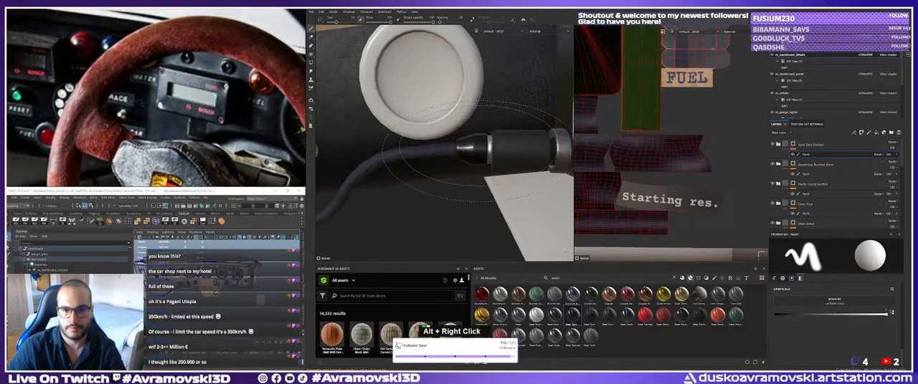
{"action": "middle_click_drag", "start_coordinate": [477, 143], "coordinate": [468, 148], "text": "alt"}
{"action": "left_click_drag", "start_coordinate": [468, 147], "coordinate": [459, 152], "text": "alt"}
{"action": "right_click_drag", "start_coordinate": [459, 153], "coordinate": [481, 150], "text": "alt"}
{"action": "left_click_drag", "start_coordinate": [482, 151], "coordinate": [479, 143], "text": "alt"}
{"action": "middle_click_drag", "start_coordinate": [473, 142], "coordinate": [478, 138], "text": "alt"}
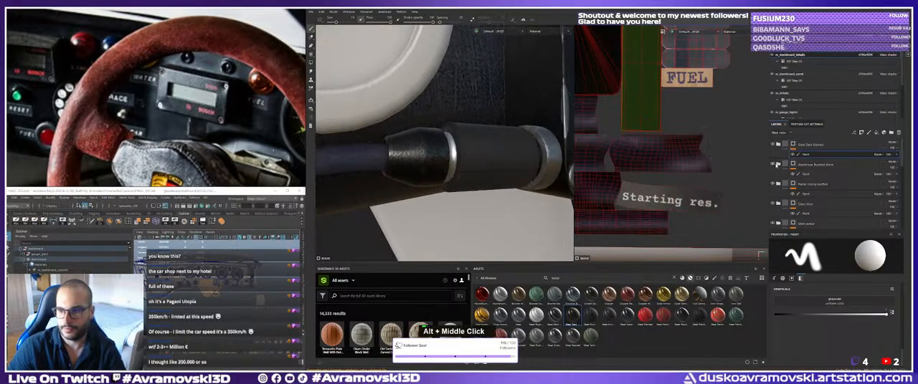
Try filling the connector's barrel through the Aluminium Brushed Worn paint effect, and undo the fills.
{"action": "left_click", "coordinate": [813, 174]}
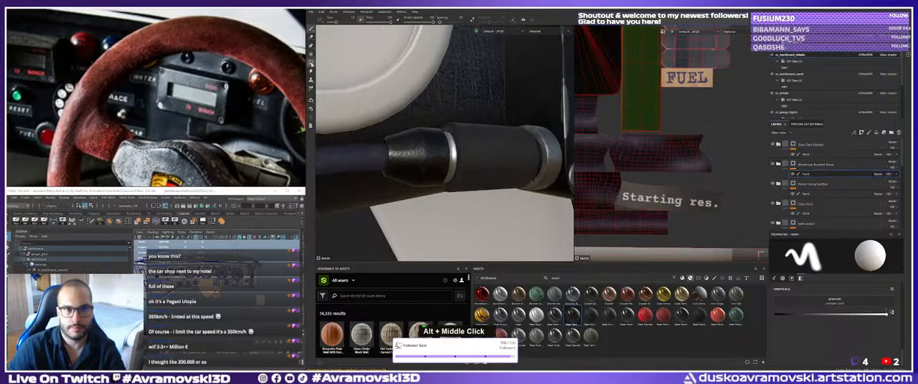
{"action": "left_click", "coordinate": [311, 64]}
{"action": "left_click", "coordinate": [481, 149]}
{"action": "left_click", "coordinate": [457, 159]}
{"action": "key", "text": "ctrl+z"}
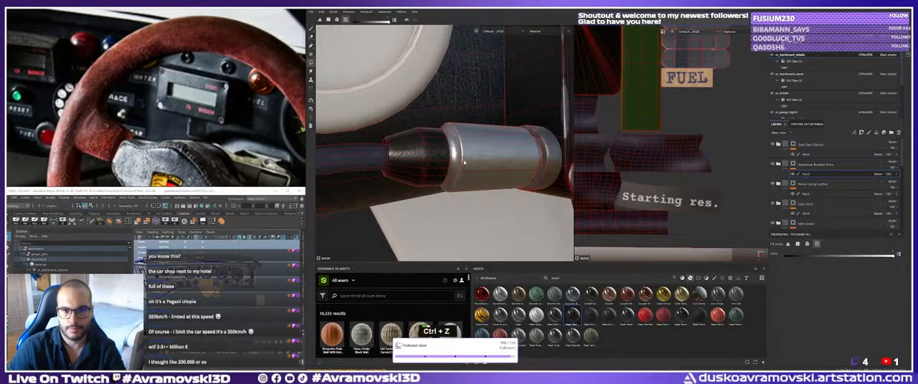
{"action": "key", "text": "ctrl+z"}
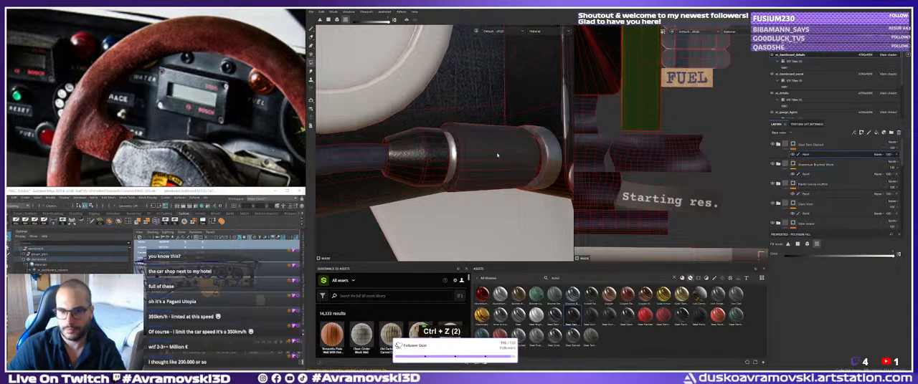
Fill the connector's barrel in the Steel Dark Stained mask and switch its tapered end from steel to Plastic Glossy Scuffed.
{"action": "left_click", "coordinate": [496, 155]}
{"action": "left_click", "coordinate": [460, 149]}
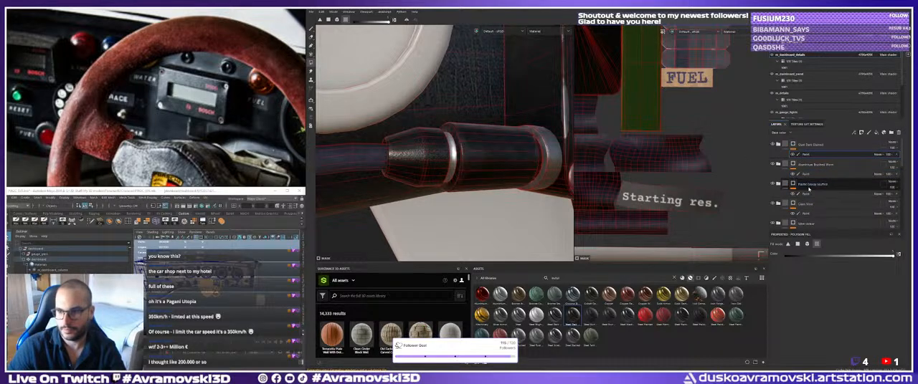
{"action": "left_click", "coordinate": [806, 193]}
{"action": "double_click", "coordinate": [425, 156]}
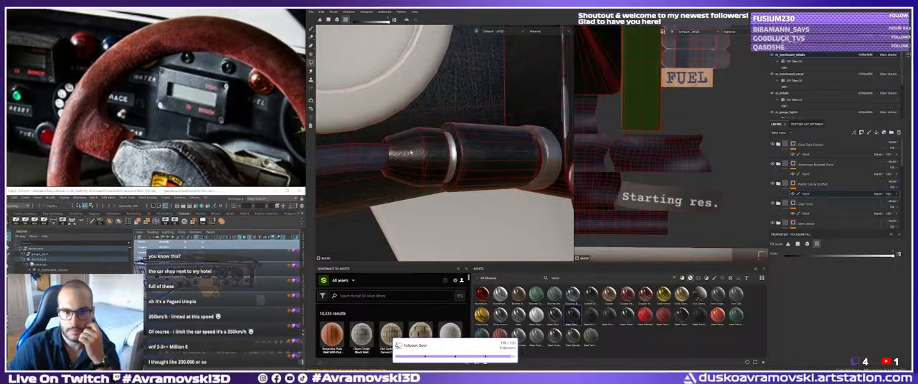
{"action": "left_click", "coordinate": [811, 154]}
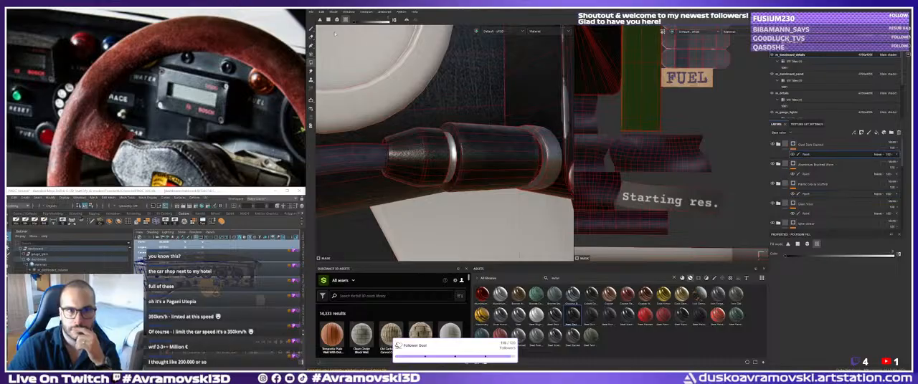
{"action": "double_click", "coordinate": [439, 154]}
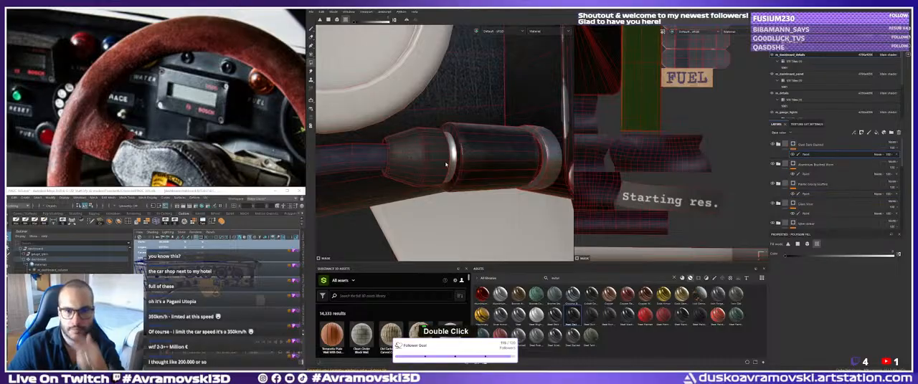
{"action": "key", "text": "1"}
Examine the connector's materials in context with the dashboard gauges, labels and display box.
{"action": "left_click_drag", "start_coordinate": [389, 157], "coordinate": [388, 140], "text": "alt"}
{"action": "right_click_drag", "start_coordinate": [388, 139], "coordinate": [357, 134], "text": "alt"}
{"action": "middle_click_drag", "start_coordinate": [357, 135], "coordinate": [390, 152], "text": "alt"}
{"action": "right_click_drag", "start_coordinate": [391, 152], "coordinate": [369, 136], "text": "alt"}
{"action": "left_click_drag", "start_coordinate": [369, 136], "coordinate": [383, 129], "text": "alt"}
{"action": "right_click_drag", "start_coordinate": [384, 129], "coordinate": [371, 124], "text": "alt"}
{"action": "left_click_drag", "start_coordinate": [371, 123], "coordinate": [402, 122], "text": "alt"}
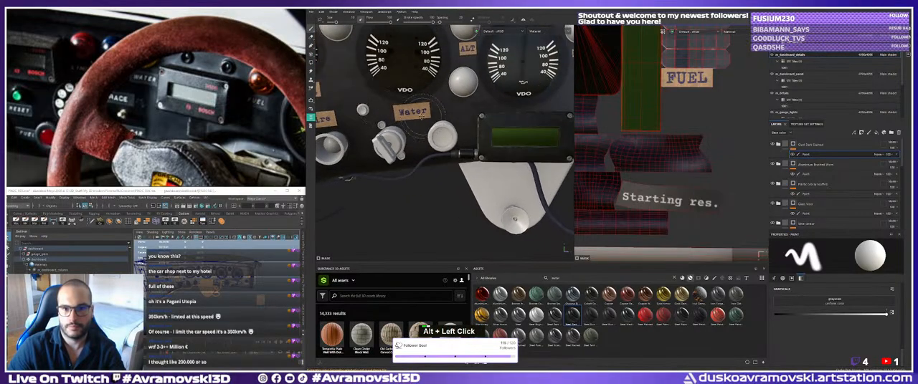
{"action": "middle_click_drag", "start_coordinate": [401, 122], "coordinate": [372, 116], "text": "alt"}
{"action": "left_click_drag", "start_coordinate": [371, 116], "coordinate": [427, 128], "text": "alt"}
{"action": "middle_click_drag", "start_coordinate": [427, 128], "coordinate": [438, 134], "text": "alt"}
{"action": "left_click_drag", "start_coordinate": [439, 134], "coordinate": [459, 141], "text": "alt"}
{"action": "middle_click_drag", "start_coordinate": [458, 141], "coordinate": [408, 125], "text": "alt"}
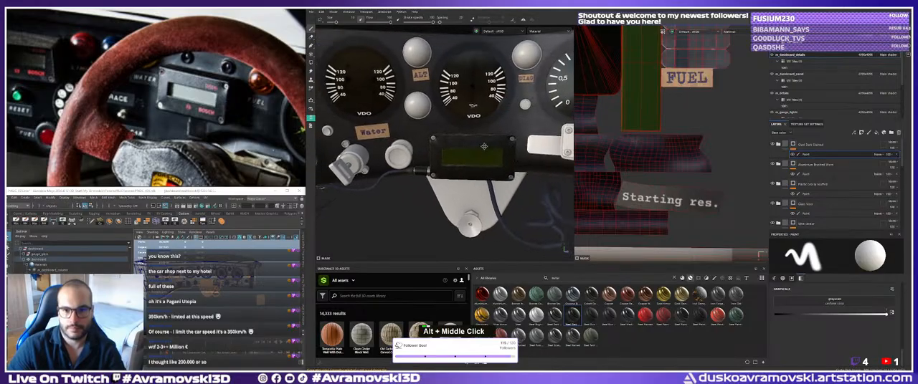
{"action": "left_click_drag", "start_coordinate": [409, 125], "coordinate": [394, 118], "text": "alt"}
{"action": "right_click_drag", "start_coordinate": [394, 118], "coordinate": [437, 129], "text": "alt"}
{"action": "middle_click_drag", "start_coordinate": [437, 129], "coordinate": [441, 137], "text": "alt"}
{"action": "right_click_drag", "start_coordinate": [441, 137], "coordinate": [455, 140], "text": "alt"}
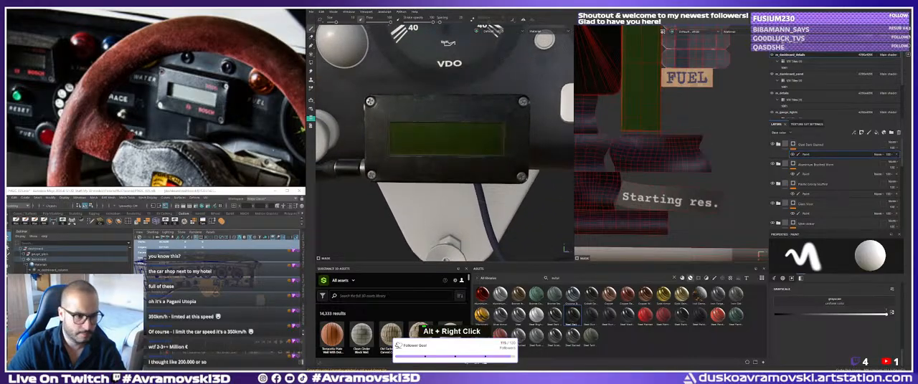
Switch to Photoshop and convert the red Bosch logo layer to black and white with the default settings.
{"action": "key", "text": "alt+Tab"}
{"action": "key", "text": "ctrl+t"}
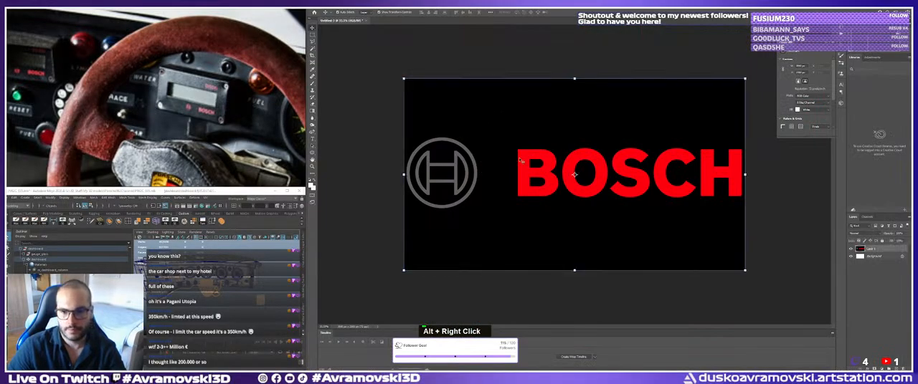
{"action": "key", "text": "ctrl+shift+b"}
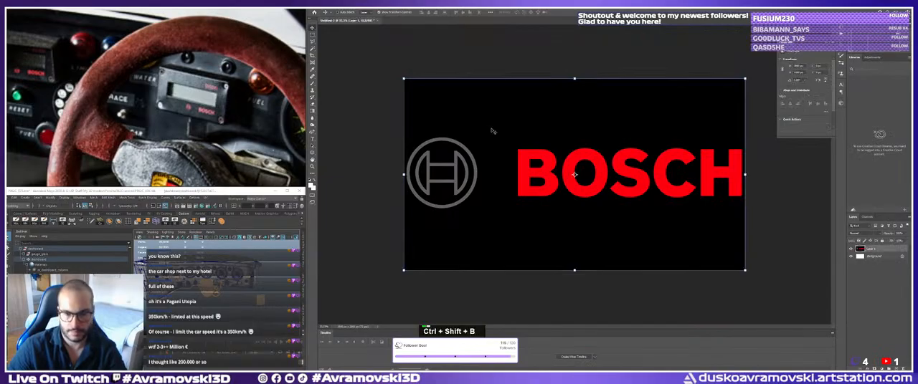
{"action": "key", "text": "ctrl+alt+shift+b"}
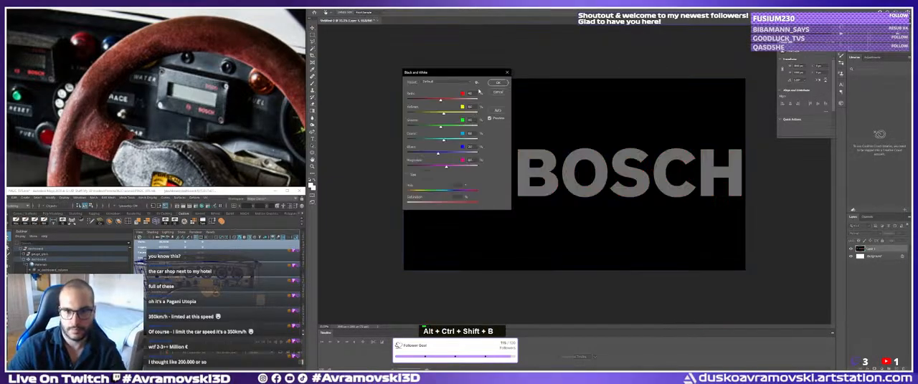
{"action": "left_click", "coordinate": [497, 84]}
Raise the brightness and contrast of the Bosch logo layer until the grey logo turns nearly white.
{"action": "left_click", "coordinate": [337, 6]}
{"action": "mouse_move", "coordinate": [359, 18]}
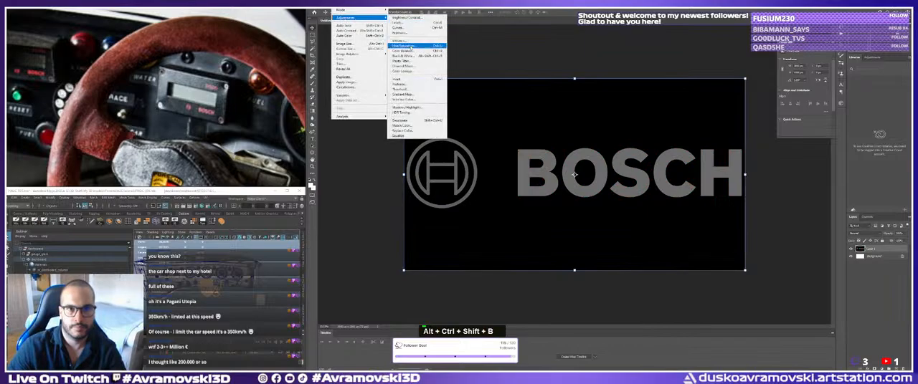
{"action": "left_click", "coordinate": [406, 17]}
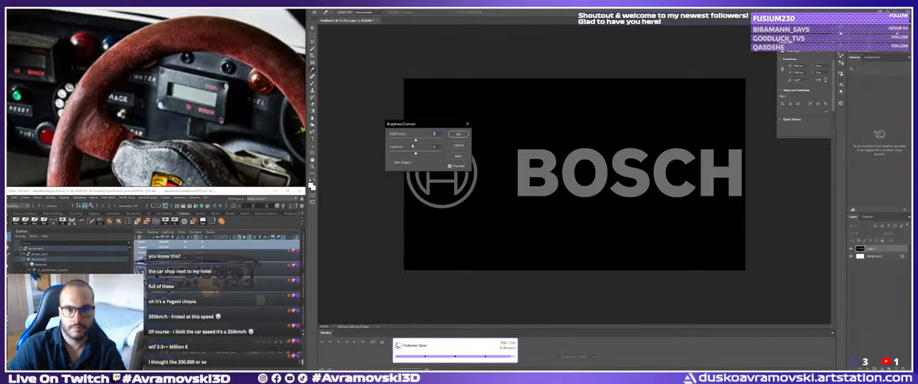
{"action": "left_click_drag", "start_coordinate": [415, 141], "coordinate": [440, 154]}
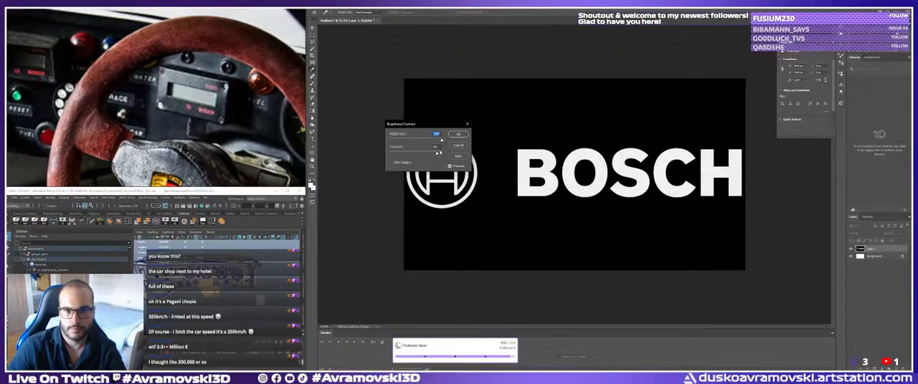
{"action": "left_click", "coordinate": [453, 135]}
{"action": "double_click", "coordinate": [357, 52]}
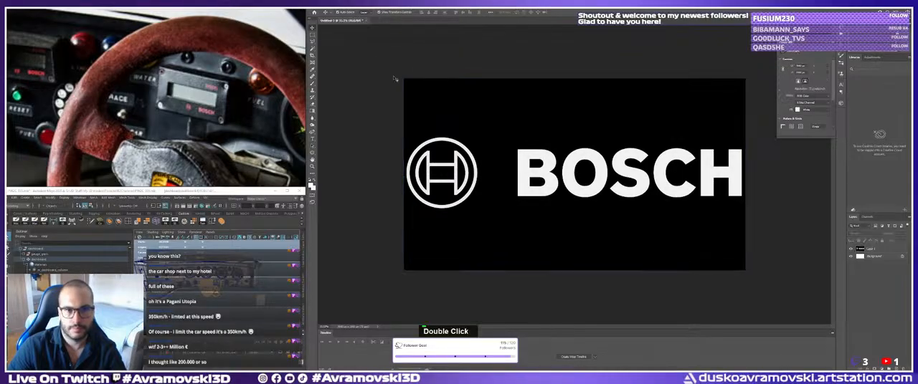
{"action": "left_click", "coordinate": [430, 105]}
{"action": "left_click", "coordinate": [431, 106]}
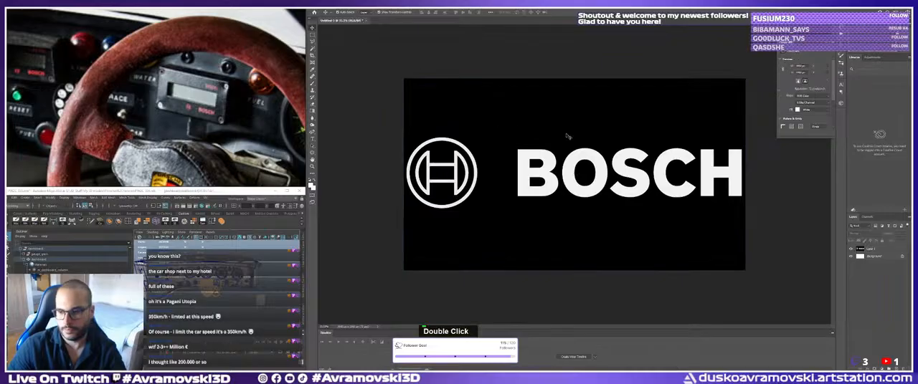
Delete the white Background layer, and select and delete the black area around the Bosch logo.
{"action": "left_click", "coordinate": [872, 259]}
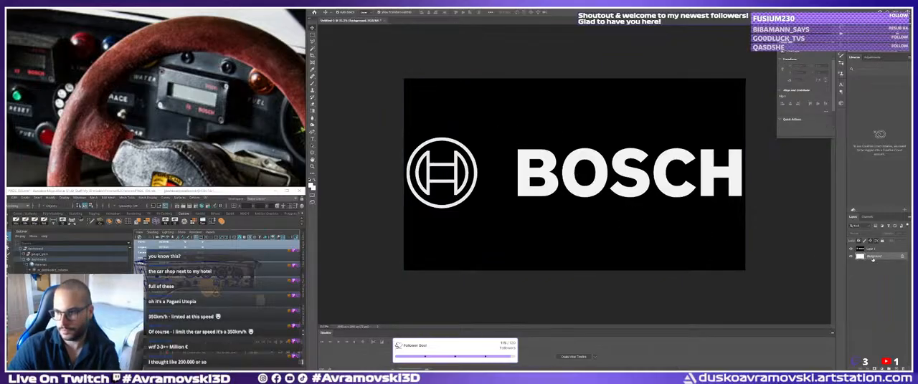
{"action": "key", "text": "Delete"}
{"action": "key", "text": "w"}
{"action": "left_click", "coordinate": [622, 231]}
{"action": "key", "text": "Delete"}
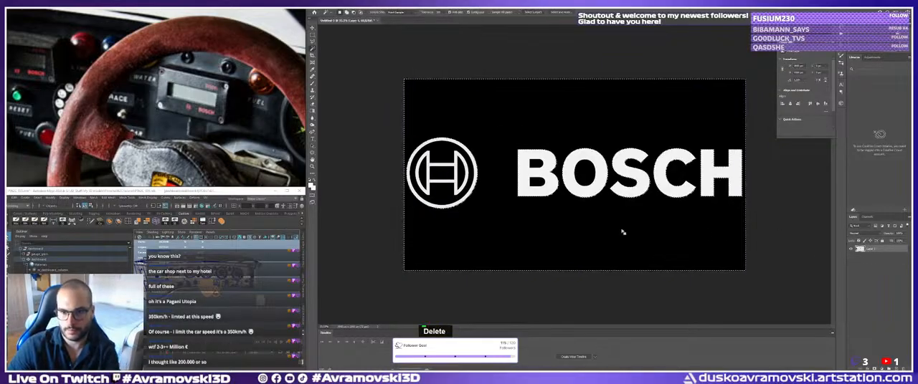
Select and delete the remaining black areas inside the Bosch emblem and the letters B and O, and clear the selection.
{"action": "key", "text": "ctrl+d"}
{"action": "left_click", "coordinate": [542, 166], "text": "shift"}
{"action": "left_click", "coordinate": [538, 184], "text": "shift"}
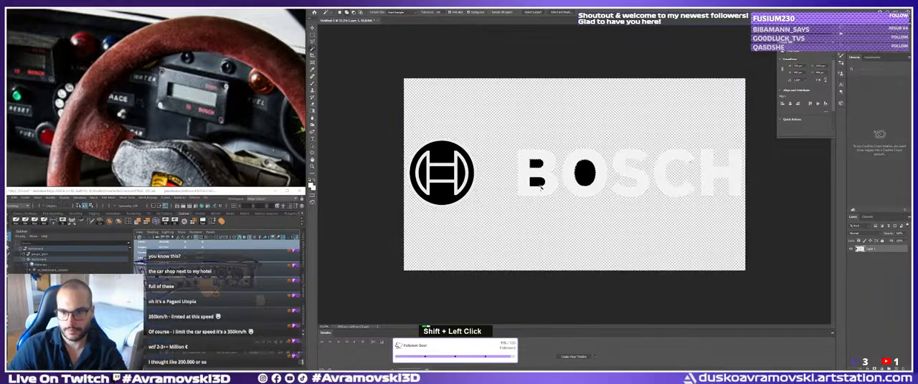
{"action": "left_click", "coordinate": [424, 162], "text": "ctrl"}
{"action": "left_click", "coordinate": [387, 142], "text": "shift"}
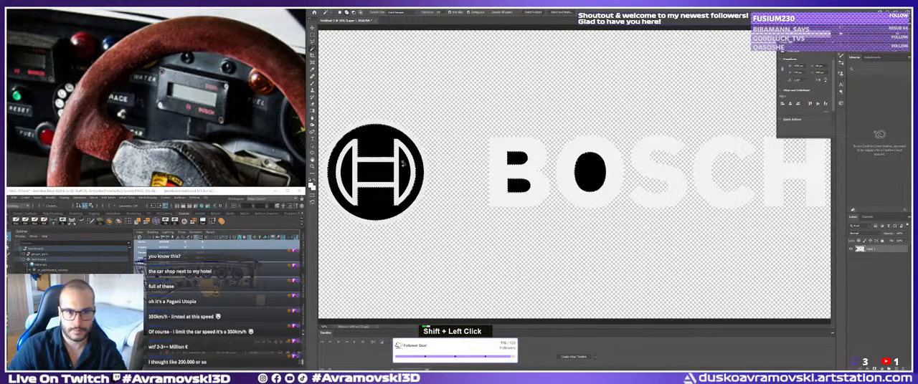
{"action": "key", "text": "Delete"}
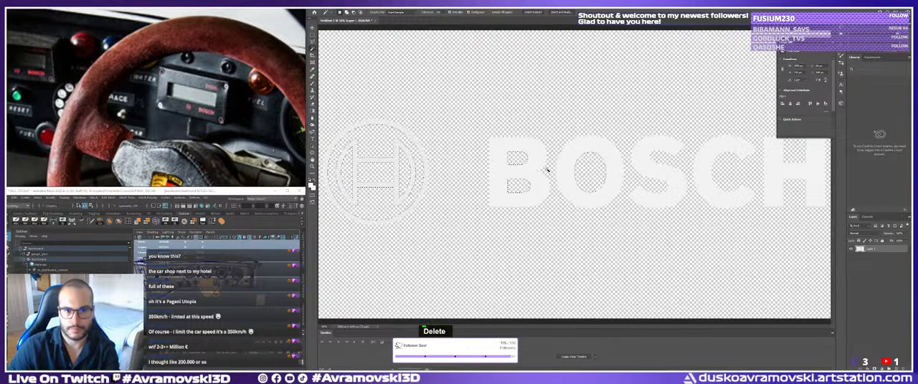
{"action": "key", "text": "ctrl+d"}
{"action": "right_click", "coordinate": [525, 153], "text": "ctrl"}
{"action": "left_click", "coordinate": [539, 157]}
{"action": "key", "text": "v"}
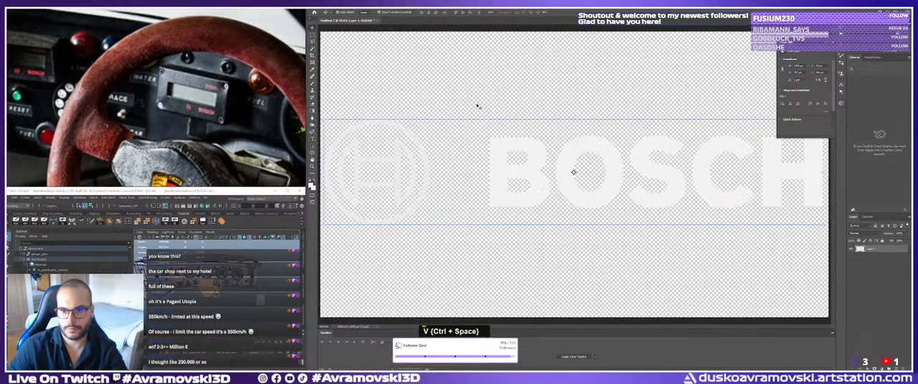
{"action": "left_click", "coordinate": [477, 104]}
Save the transparent Bosch logo as a PNG file named BoschLogo in the project's sourceimages folder.
{"action": "left_click", "coordinate": [319, 8]}
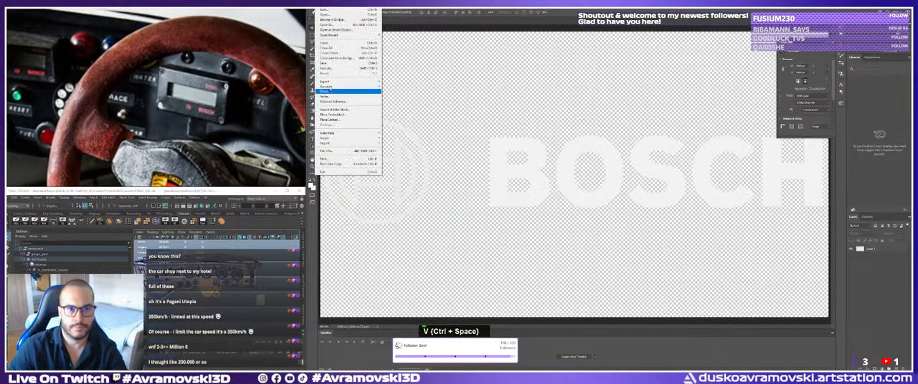
{"action": "left_click", "coordinate": [328, 68]}
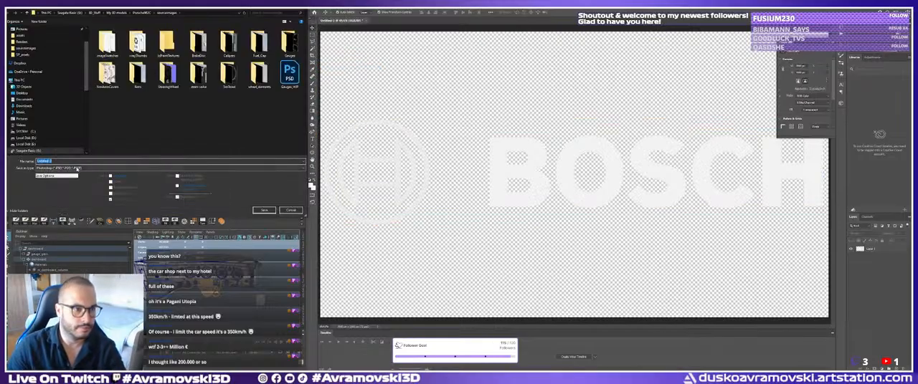
{"action": "left_click", "coordinate": [170, 168]}
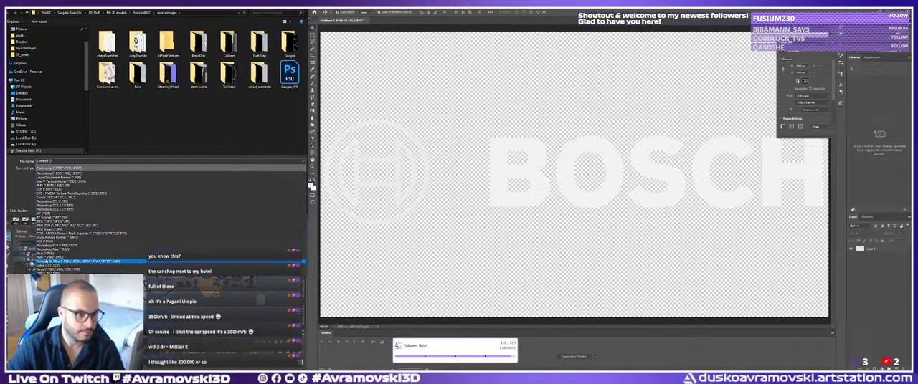
{"action": "left_click", "coordinate": [50, 257]}
{"action": "left_click", "coordinate": [134, 161]}
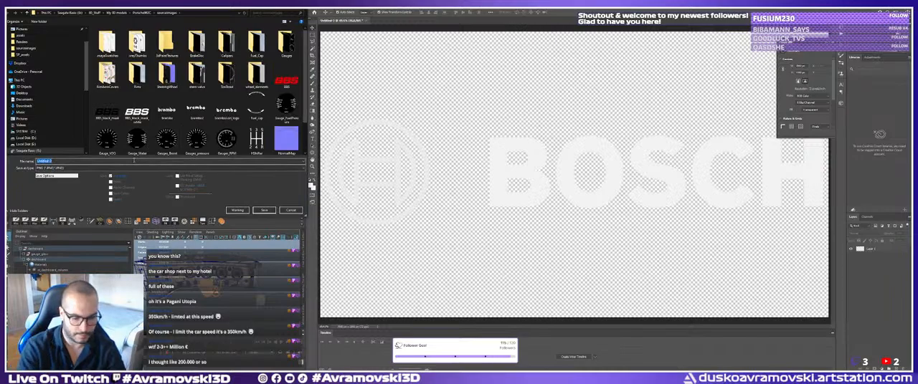
{"action": "type", "text": "BoschLogo"}
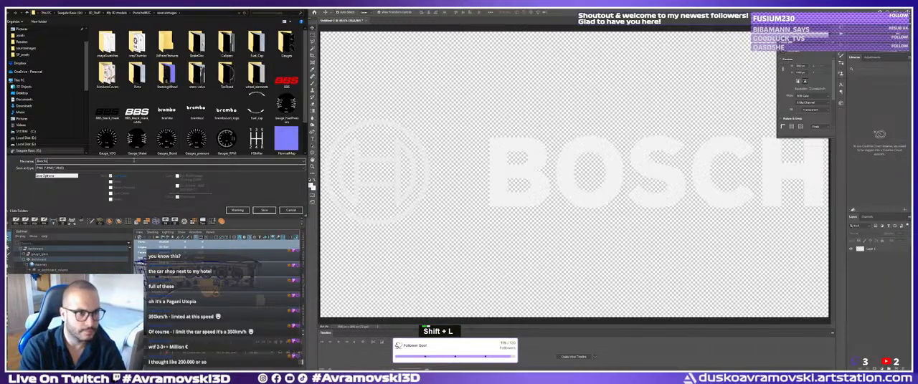
{"action": "key", "text": "Return"}
{"action": "left_click", "coordinate": [499, 118]}
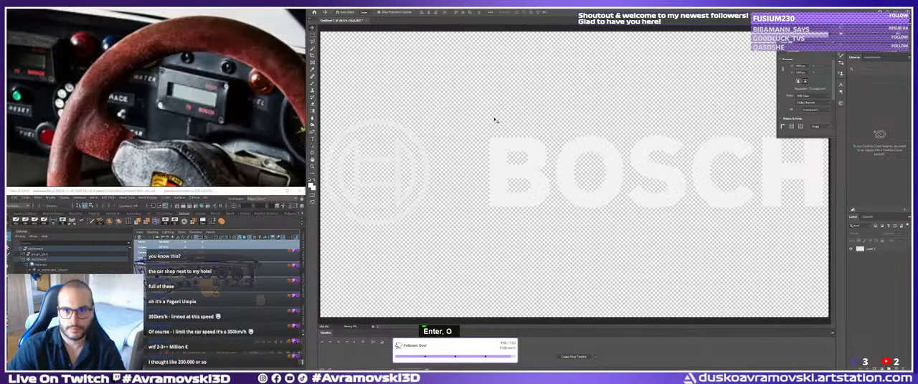
Switch to Substance Painter and import the BoschLogo image from the sourceimages folder as a texture into the current session.
{"action": "key", "text": "alt+Tab"}
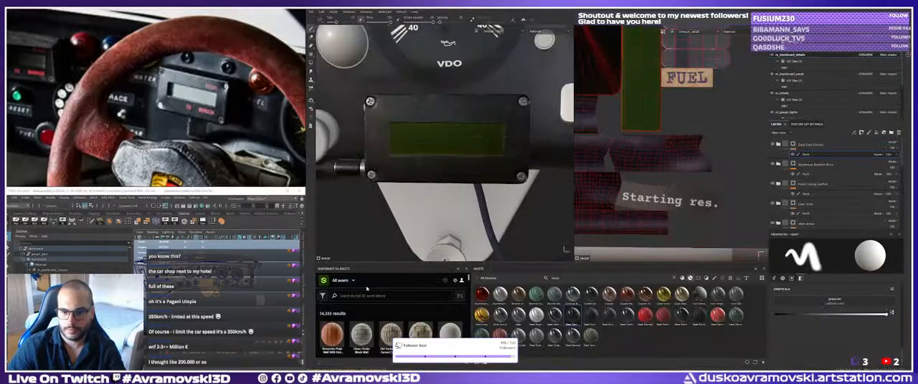
{"action": "key", "text": "alt+Tab"}
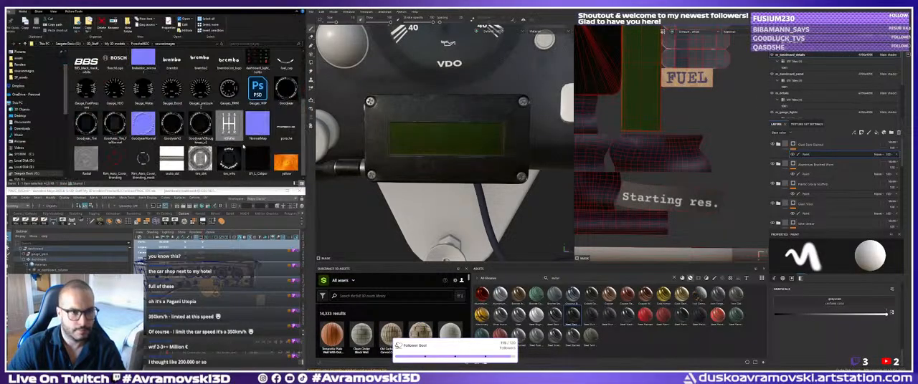
{"action": "left_click", "coordinate": [287, 132]}
{"action": "scroll", "coordinate": [287, 132], "scroll_direction": "down", "scroll_amount": 1}
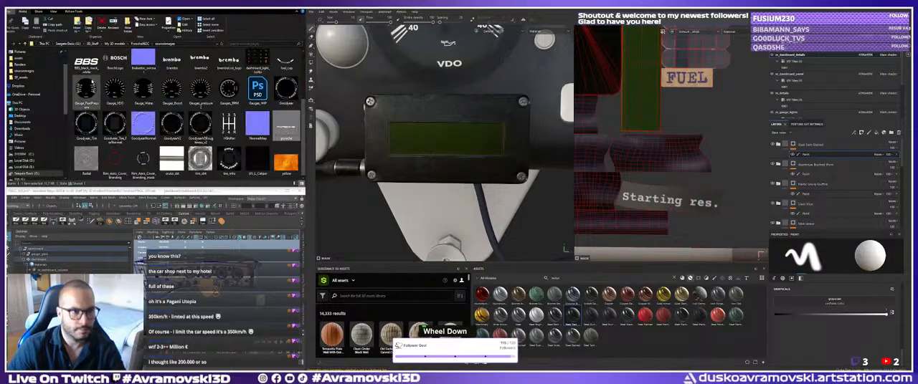
{"action": "left_click", "coordinate": [118, 63]}
{"action": "left_click_drag", "start_coordinate": [116, 66], "coordinate": [676, 342]}
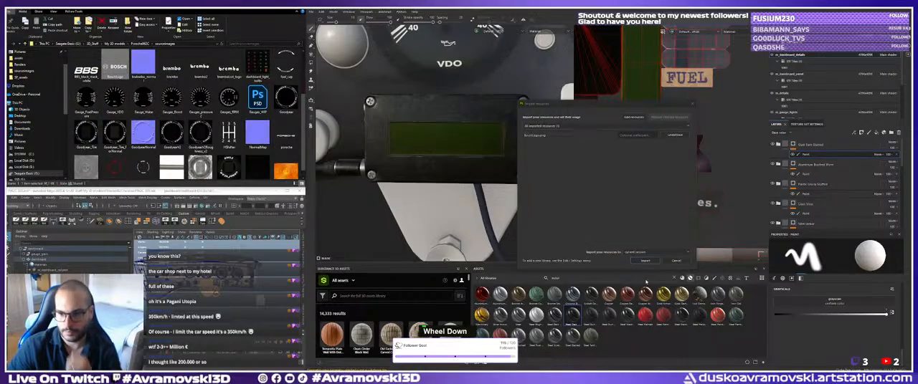
{"action": "left_click", "coordinate": [673, 135]}
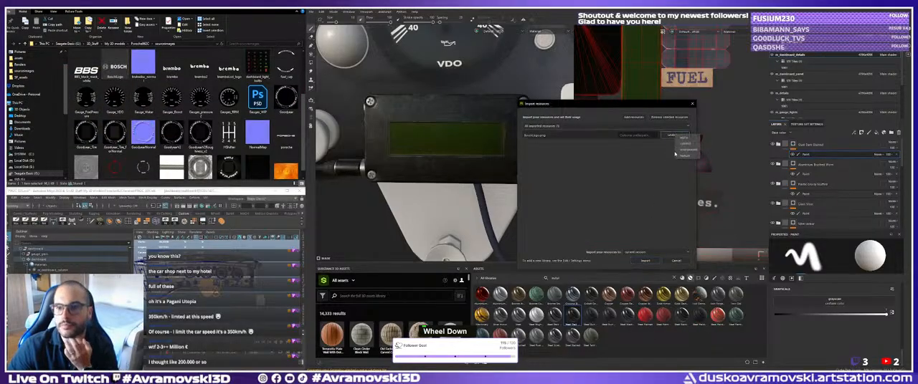
{"action": "left_click", "coordinate": [649, 262]}
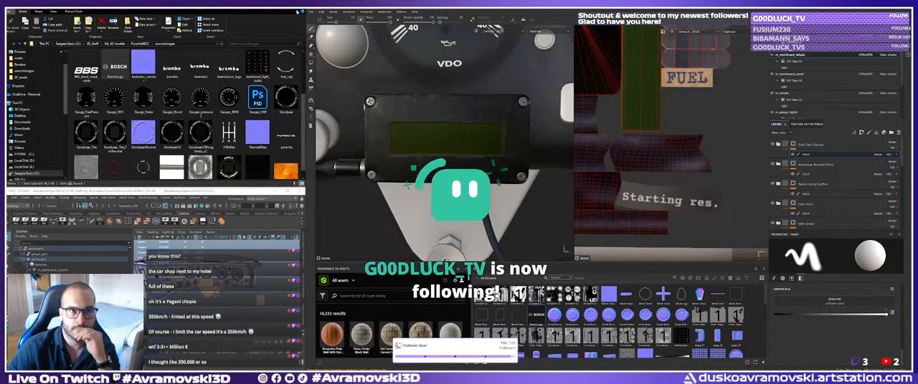
Save the project under the name Dashboard_Substance_Painter_FILE in the assets folder, replacing the existing file.
{"action": "left_click", "coordinate": [311, 11]}
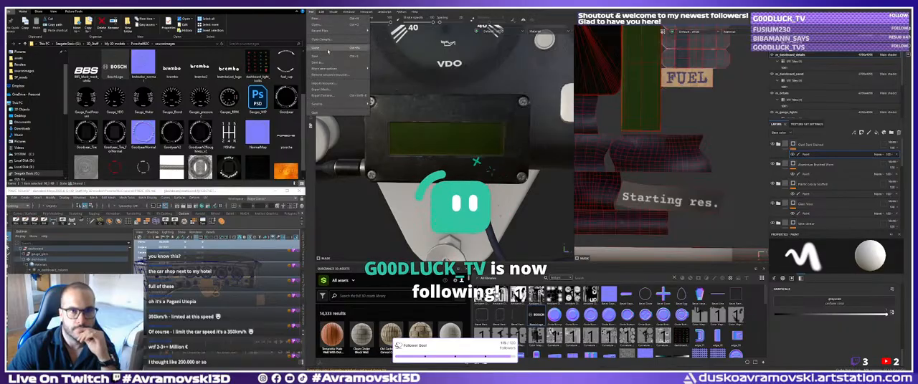
{"action": "left_click", "coordinate": [321, 62]}
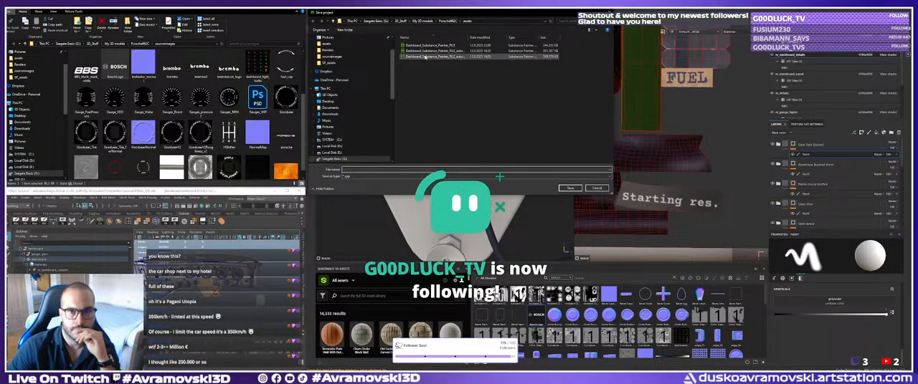
{"action": "left_click_drag", "start_coordinate": [469, 36], "coordinate": [490, 37]}
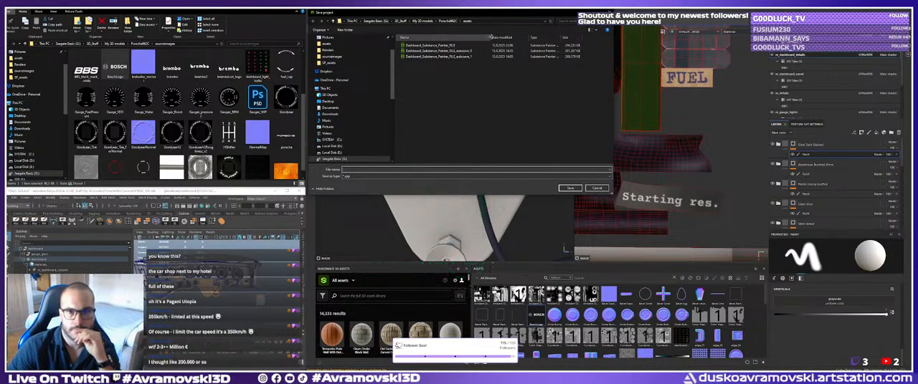
{"action": "left_click", "coordinate": [444, 56]}
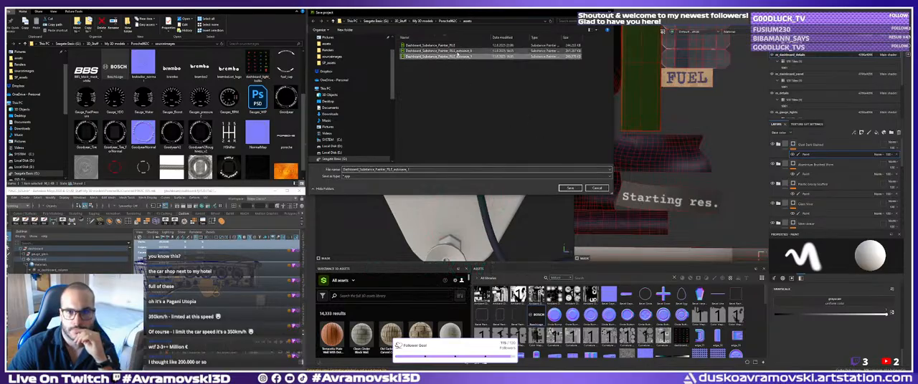
{"action": "left_click", "coordinate": [569, 187]}
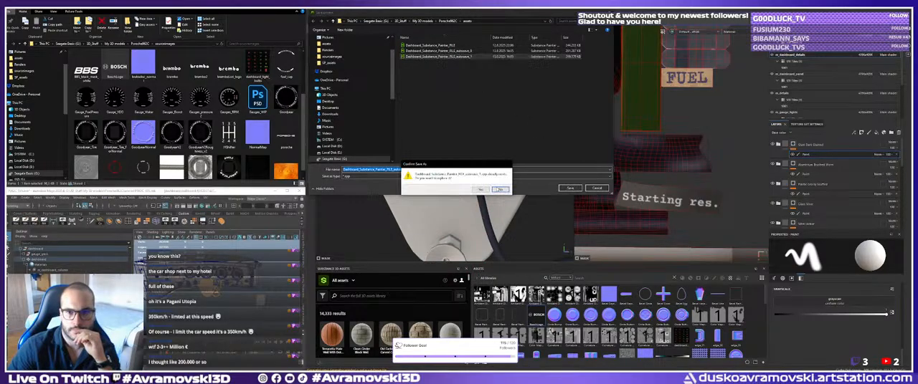
{"action": "left_click", "coordinate": [499, 190]}
{"action": "left_click", "coordinate": [443, 46]}
{"action": "left_click", "coordinate": [572, 189]}
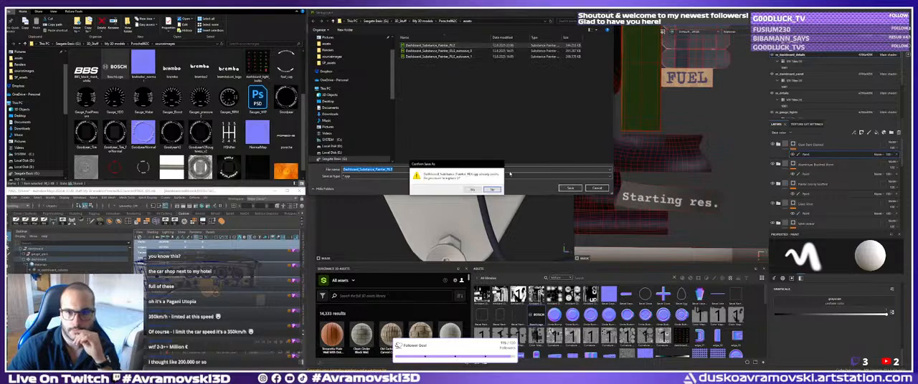
{"action": "left_click", "coordinate": [474, 191]}
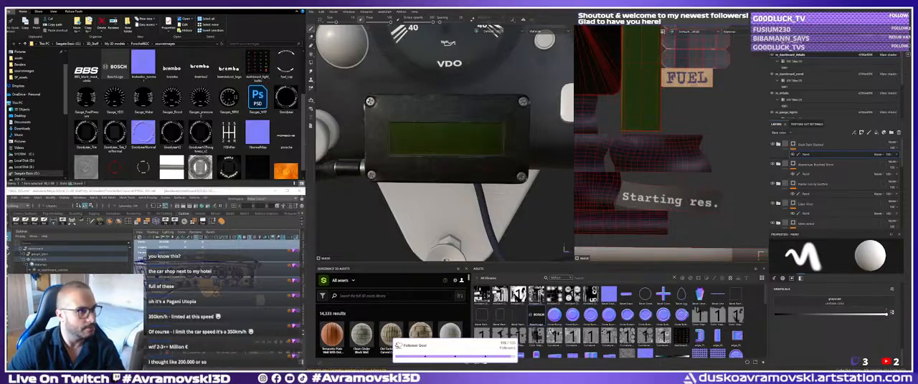
{"action": "key", "text": "ctrl+c"}
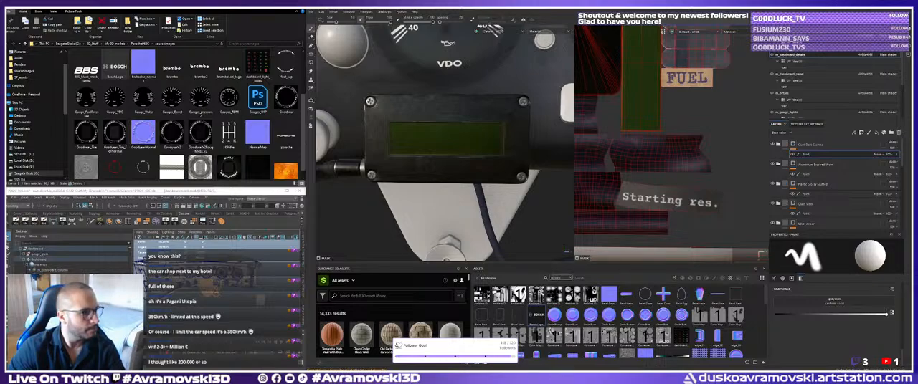
{"action": "scroll", "coordinate": [144, 135], "scroll_direction": "down", "scroll_amount": 1}
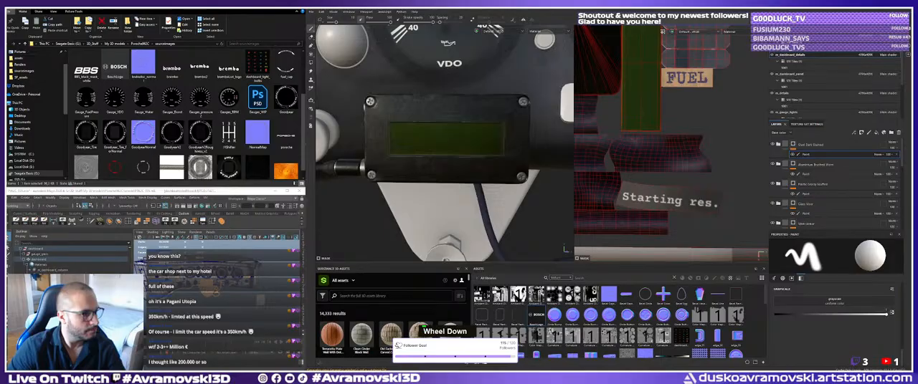
{"action": "key", "text": "ctrl+v"}
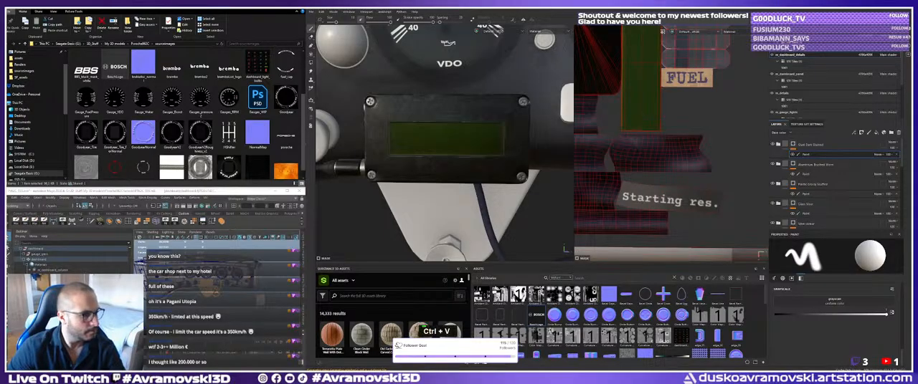
{"action": "key", "text": "BackSpace"}
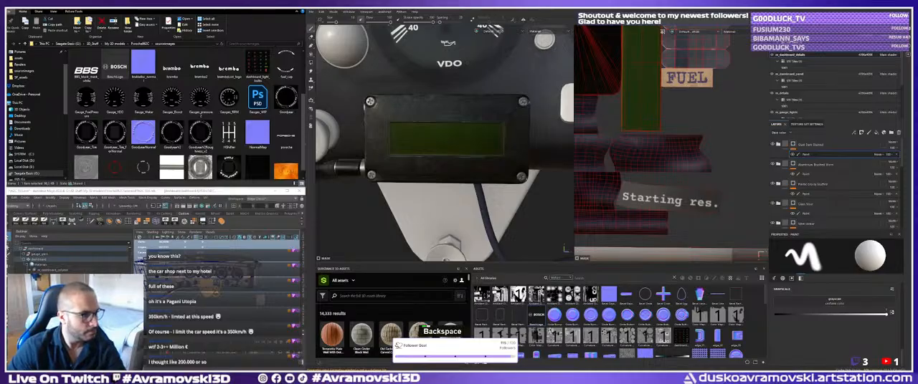
{"action": "key", "text": "Return"}
{"action": "key", "text": "ctrl+v"}
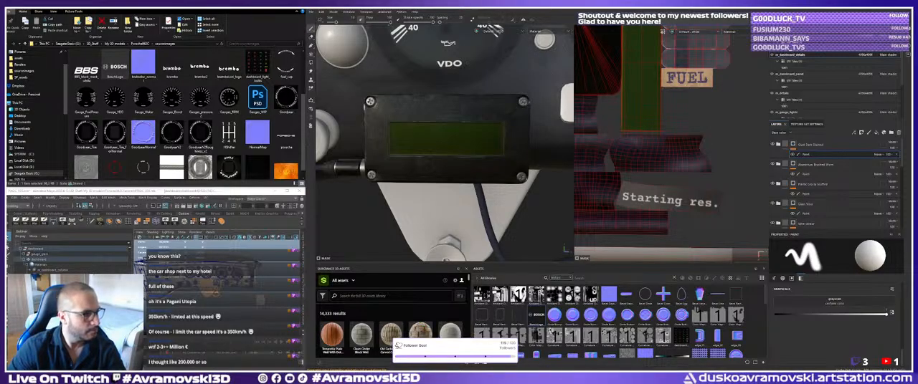
{"action": "scroll", "coordinate": [444, 337], "scroll_direction": "down", "scroll_amount": 1}
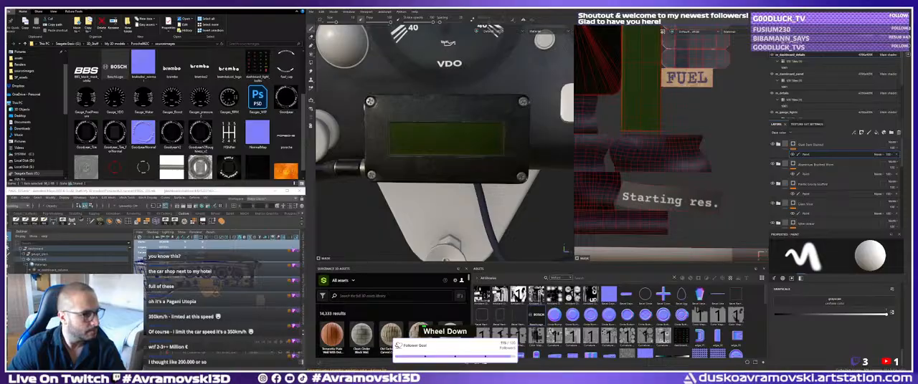
{"action": "scroll", "coordinate": [444, 143], "scroll_direction": "up", "scroll_amount": 1}
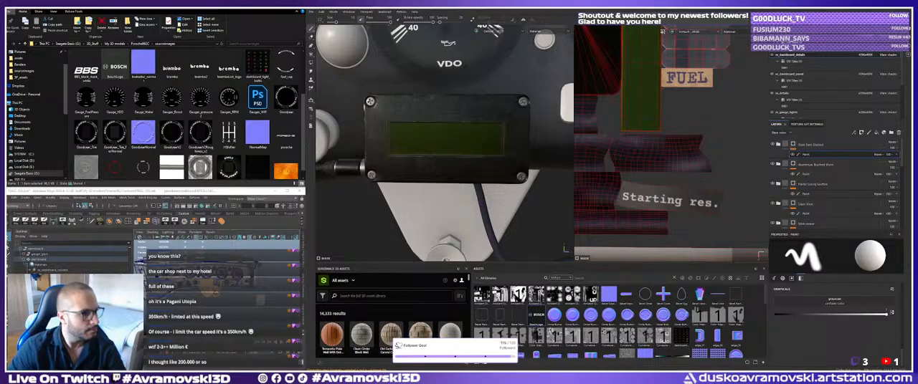
{"action": "key", "text": "Return"}
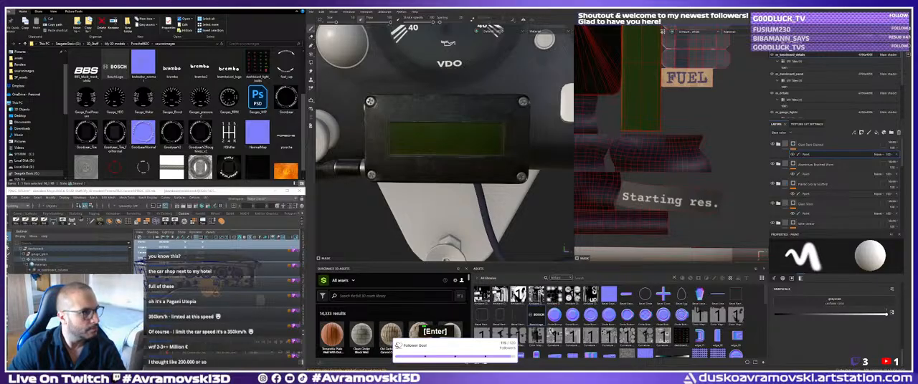
{"action": "scroll", "coordinate": [444, 143], "scroll_direction": "up", "scroll_amount": 1}
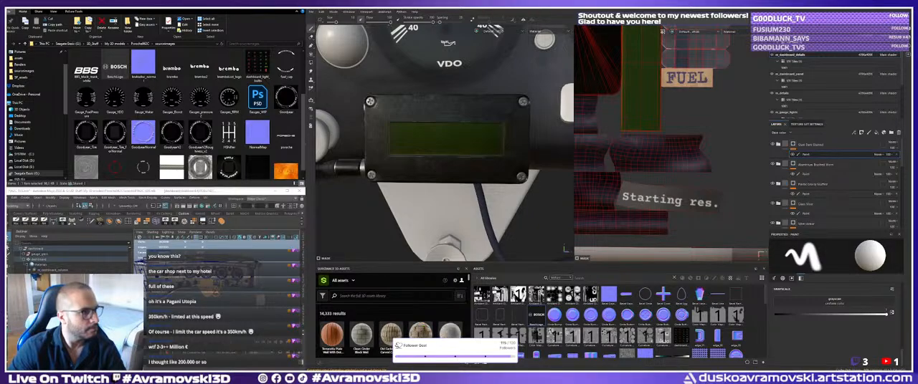
{"action": "key", "text": "Return"}
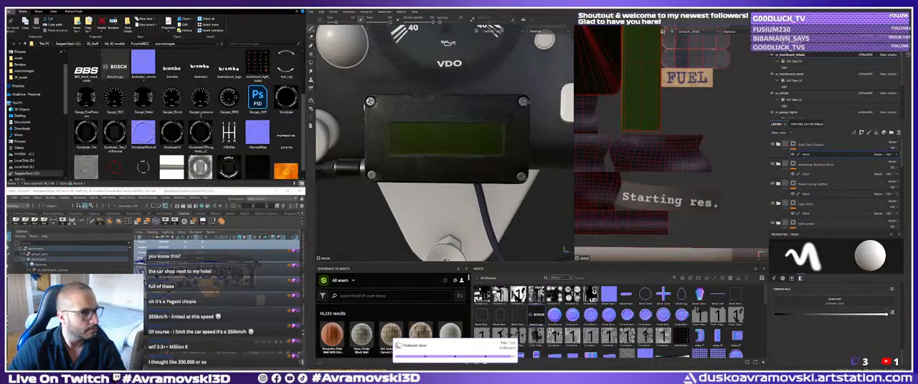
{"action": "scroll", "coordinate": [444, 331], "scroll_direction": "down", "scroll_amount": 1}
{"action": "scroll", "coordinate": [445, 331], "scroll_direction": "down", "scroll_amount": 1}
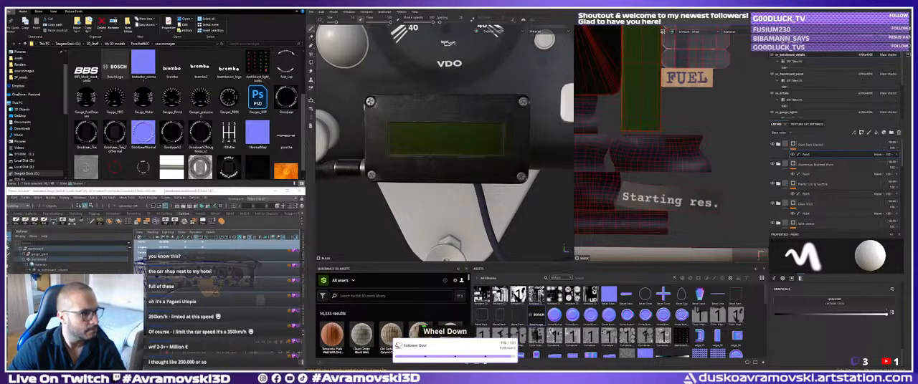
{"action": "scroll", "coordinate": [444, 331], "scroll_direction": "up", "scroll_amount": 1}
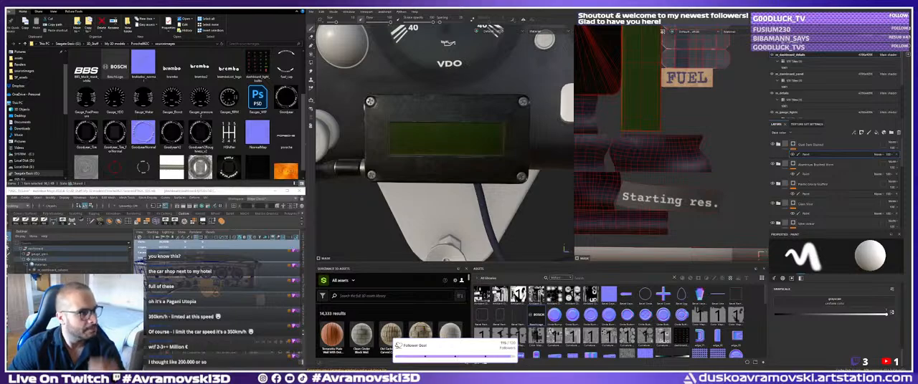
{"action": "scroll", "coordinate": [445, 331], "scroll_direction": "down", "scroll_amount": 1}
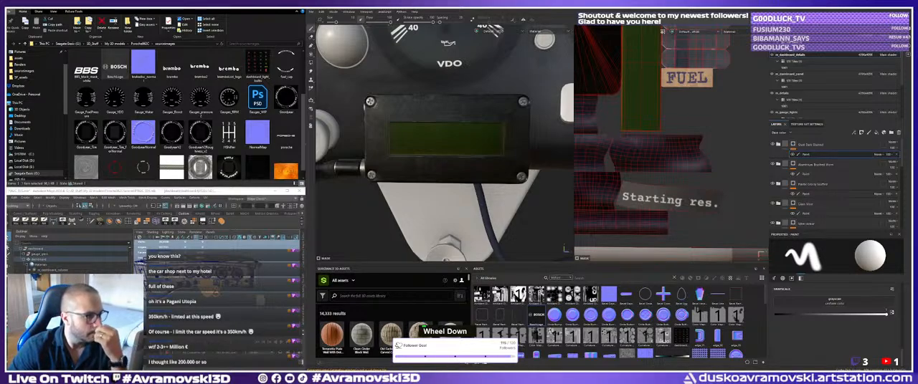
{"action": "scroll", "coordinate": [445, 331], "scroll_direction": "up", "scroll_amount": 1}
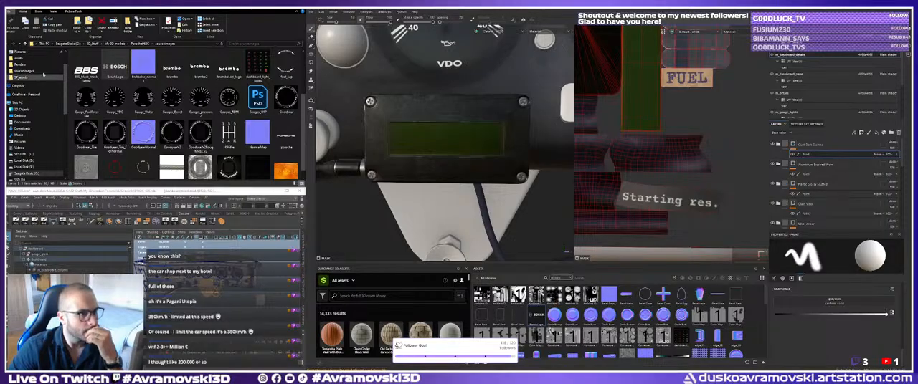
{"action": "scroll", "coordinate": [8, 78], "scroll_direction": "down", "scroll_amount": 1}
{"action": "scroll", "coordinate": [9, 77], "scroll_direction": "up", "scroll_amount": 1}
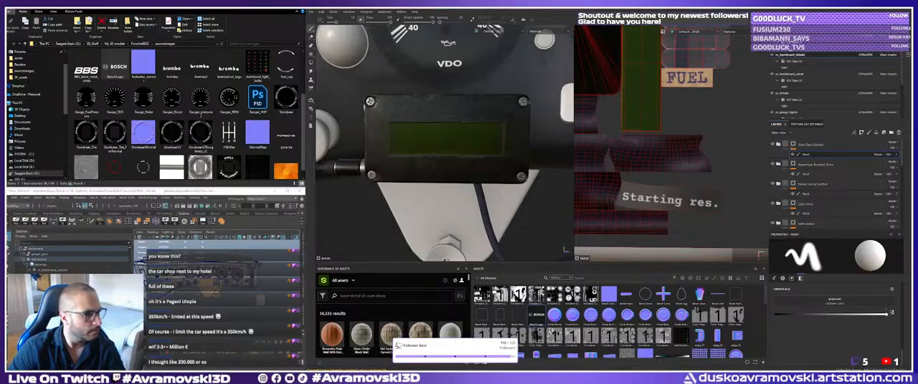
{"action": "key", "text": "ctrl"}
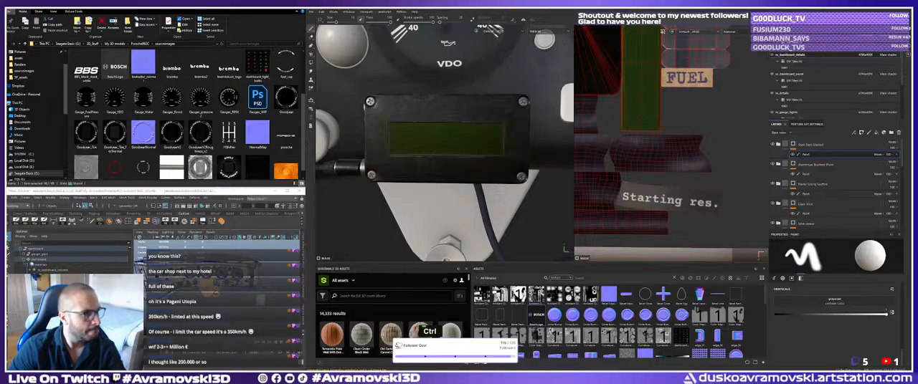
{"action": "key", "text": "ctrl"}
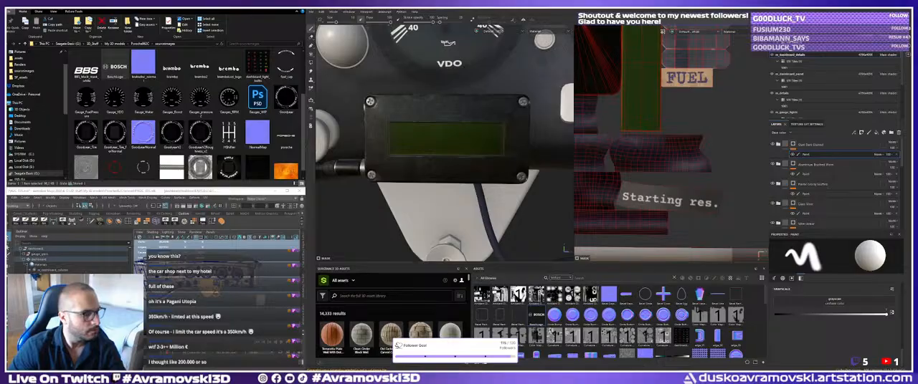
{"action": "key", "text": "ctrl"}
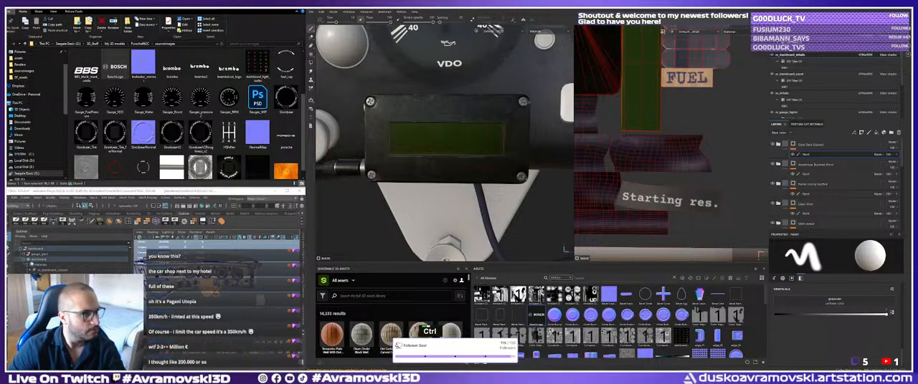
{"action": "scroll", "coordinate": [445, 143], "scroll_direction": "up", "scroll_amount": 1}
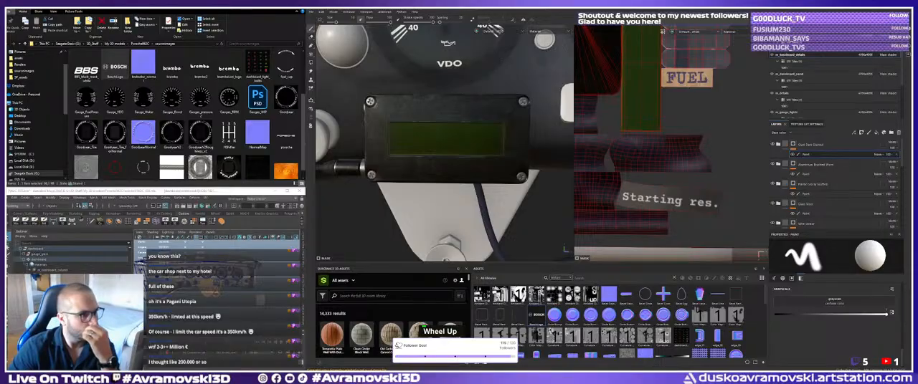
{"action": "scroll", "coordinate": [444, 143], "scroll_direction": "down", "scroll_amount": 1}
{"action": "scroll", "coordinate": [445, 143], "scroll_direction": "up", "scroll_amount": 1}
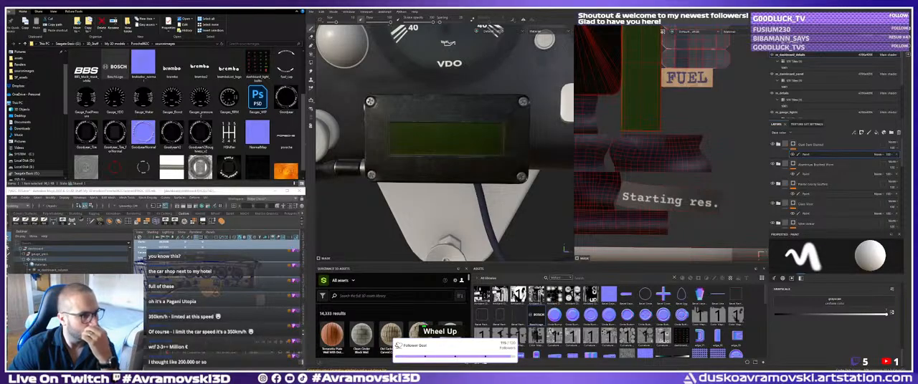
{"action": "scroll", "coordinate": [445, 144], "scroll_direction": "down", "scroll_amount": 1}
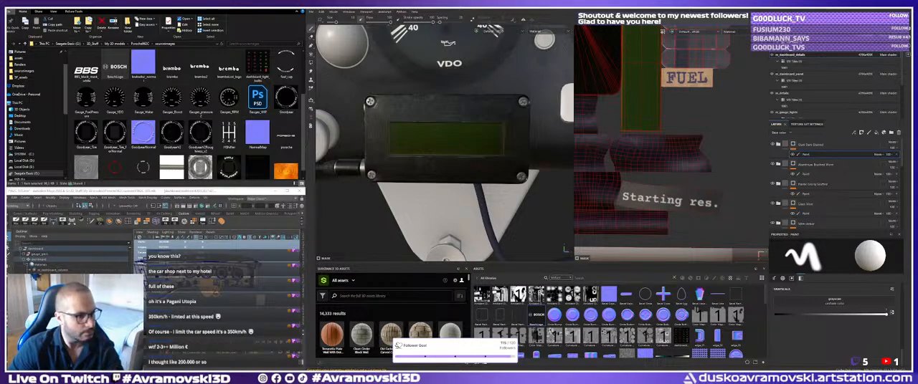
{"action": "key", "text": "space"}
{"action": "key", "text": "a"}
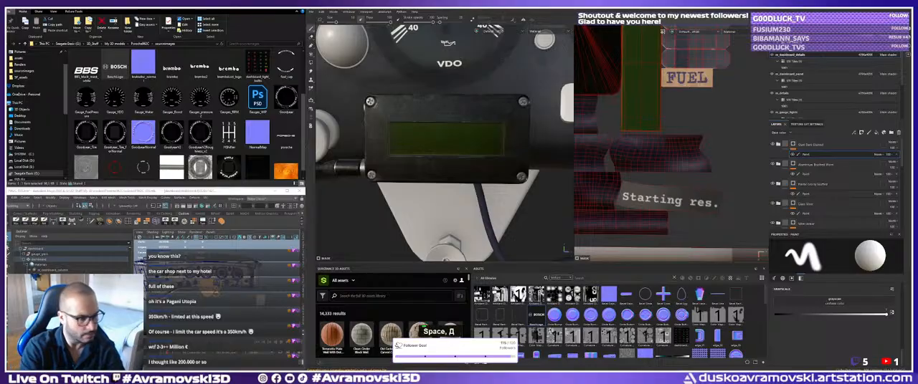
{"action": "key", "text": "ctrl"}
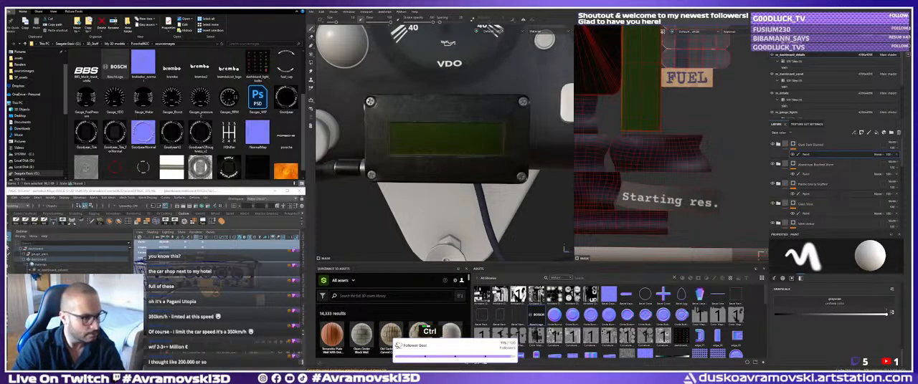
{"action": "key", "text": "ctrl+Right"}
{"action": "key", "text": "ctrl+Right"}
{"action": "key", "text": "ctrl+Right"}
{"action": "key", "text": "ctrl+Right"}
{"action": "key", "text": "Left"}
{"action": "key", "text": "space"}
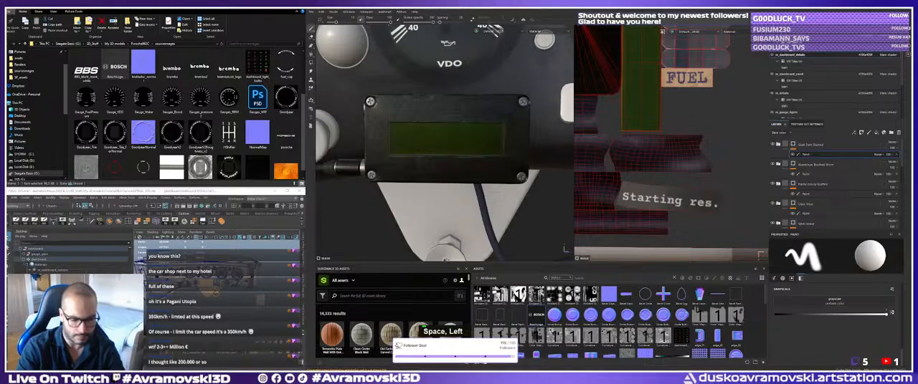
{"action": "type", "text": "o "}
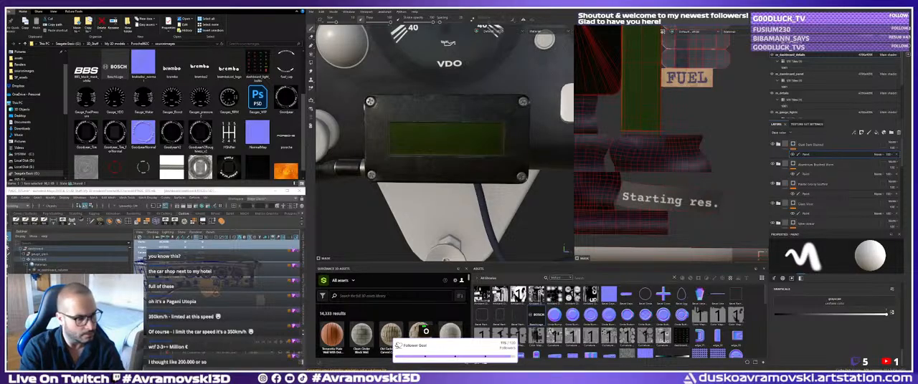
{"action": "type", "text": "им го"}
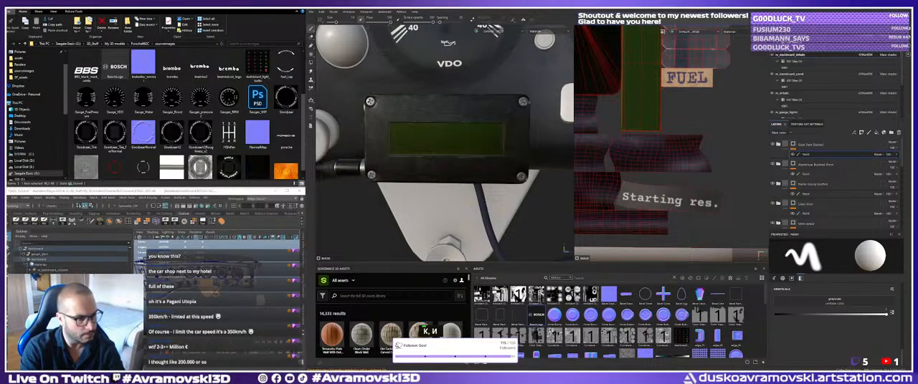
{"action": "key", "text": "Down"}
{"action": "key", "text": "Down"}
{"action": "key", "text": "Down"}
{"action": "key", "text": "Down"}
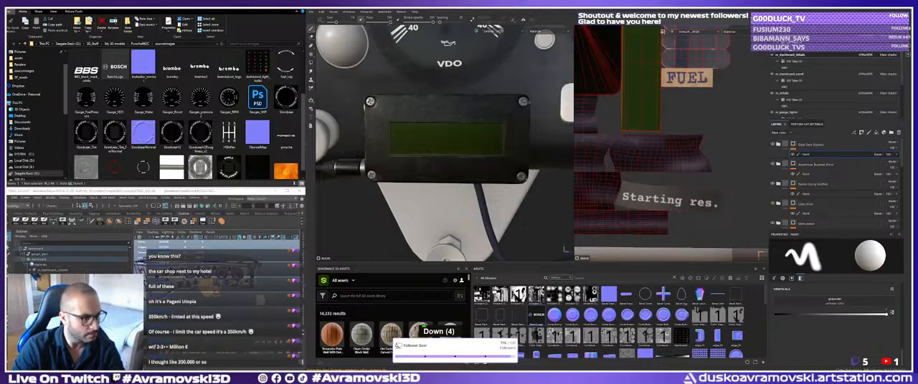
{"action": "key", "text": "space"}
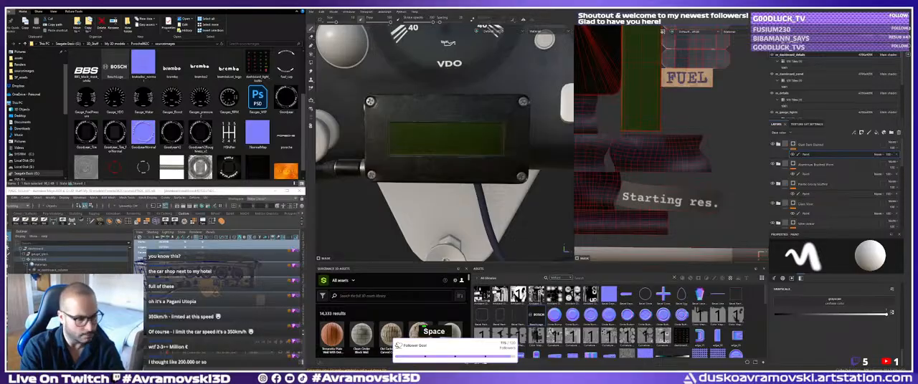
{"action": "key", "text": "ctrl+a"}
{"action": "key", "text": "BackSpace"}
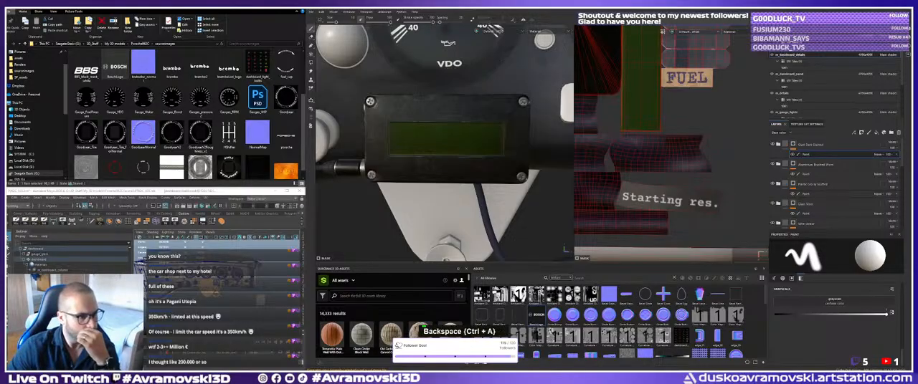
{"action": "scroll", "coordinate": [458, 193], "scroll_direction": "up", "scroll_amount": 1}
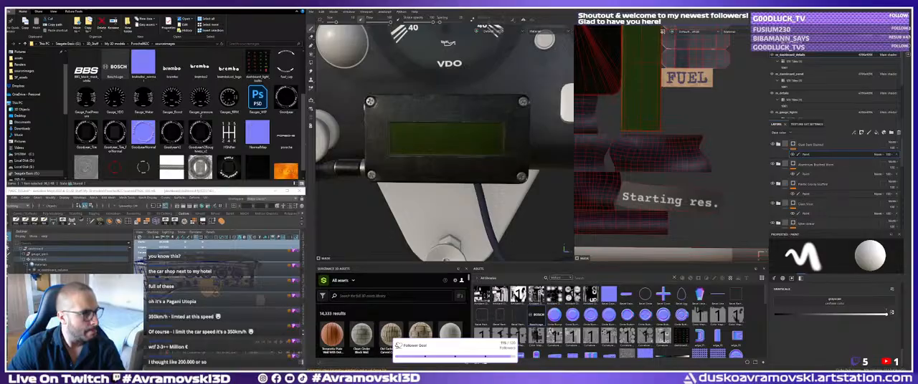
{"action": "scroll", "coordinate": [444, 331], "scroll_direction": "down", "scroll_amount": 1}
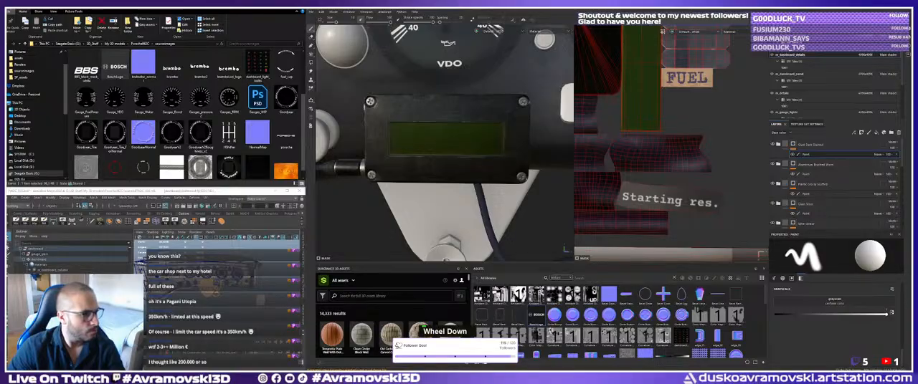
{"action": "scroll", "coordinate": [445, 143], "scroll_direction": "up", "scroll_amount": 1}
{"action": "scroll", "coordinate": [445, 143], "scroll_direction": "down", "scroll_amount": 1}
{"action": "scroll", "coordinate": [444, 144], "scroll_direction": "up", "scroll_amount": 1}
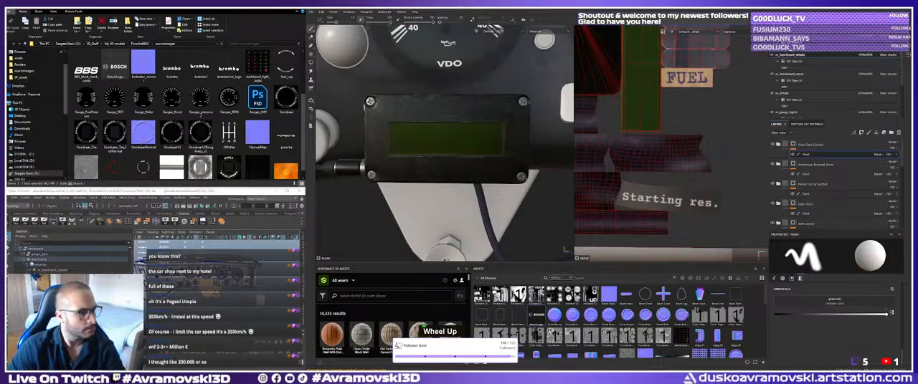
{"action": "key", "text": "Return"}
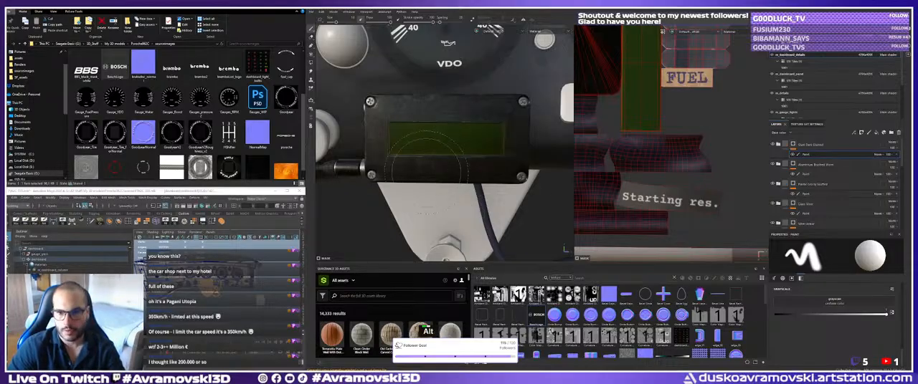
Apply the BoschLogo texture to the dashboard's display box as a projected base color fill layer.
{"action": "right_click_drag", "start_coordinate": [456, 178], "coordinate": [460, 185], "text": "alt"}
{"action": "middle_click_drag", "start_coordinate": [461, 185], "coordinate": [462, 185], "text": "alt"}
{"action": "left_click_drag", "start_coordinate": [536, 315], "coordinate": [471, 164]}
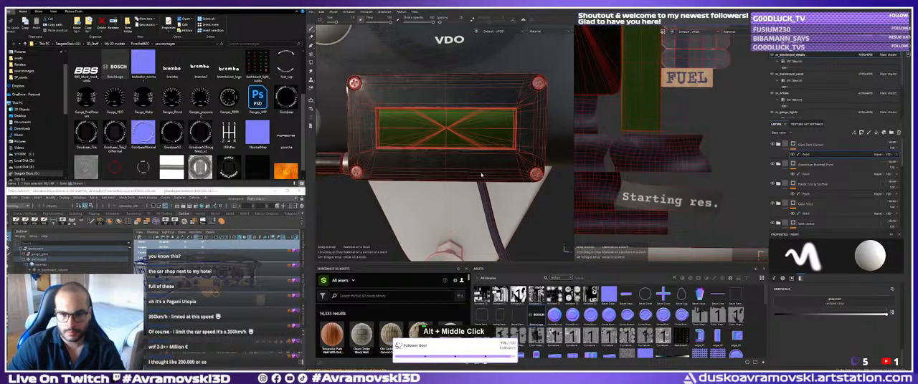
{"action": "left_click", "coordinate": [482, 173]}
{"action": "right_click_drag", "start_coordinate": [459, 154], "coordinate": [481, 143], "text": "alt"}
{"action": "mouse_move", "coordinate": [481, 143]}
{"action": "middle_mouse_down", "text": "alt"}
{"action": "mouse_move", "coordinate": [491, 147]}
{"action": "mouse_move", "coordinate": [477, 153]}
{"action": "middle_mouse_up", "text": "alt"}
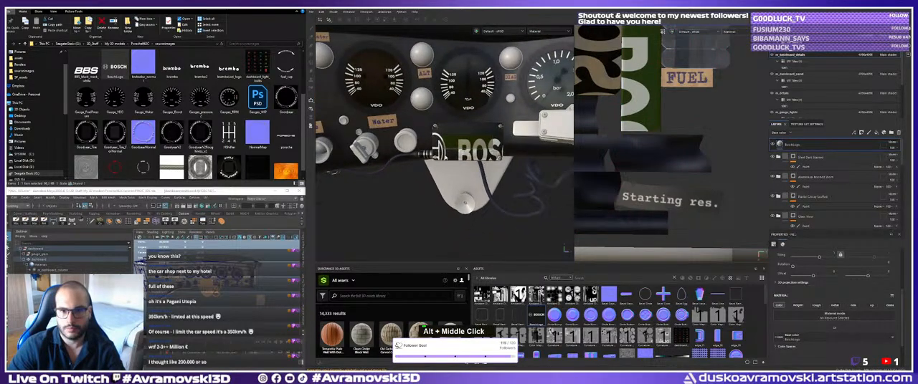
Scale the Bosch logo projection down until the whole emblem and lettering roughly fit the display box.
{"action": "key", "text": "w"}
{"action": "key", "text": "r"}
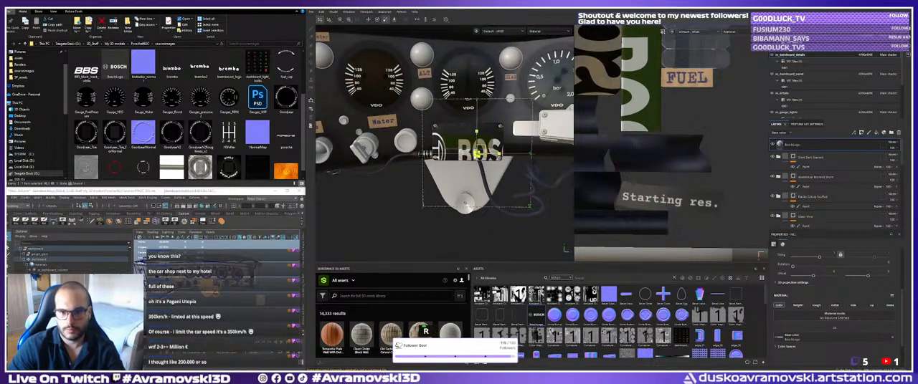
{"action": "left_click_drag", "start_coordinate": [477, 132], "coordinate": [441, 156]}
{"action": "key", "text": "r"}
{"action": "scroll", "coordinate": [440, 156], "scroll_direction": "up", "scroll_amount": 3}
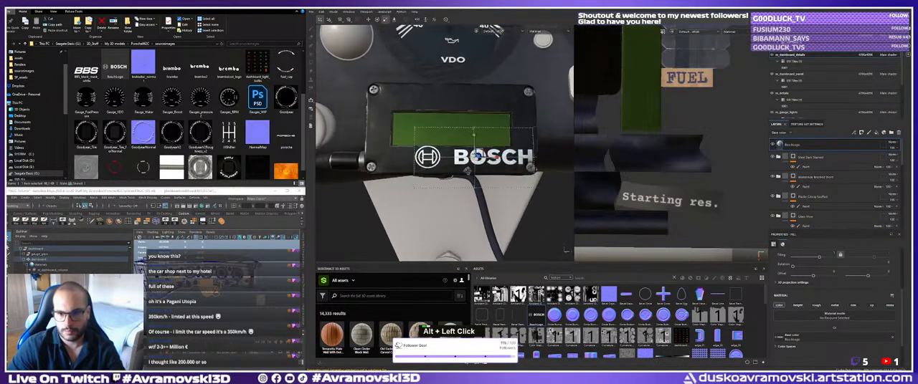
Move the Bosch logo projection onto the black strip of the box directly below the green display.
{"action": "key", "text": "w"}
{"action": "middle_click_drag", "start_coordinate": [478, 153], "coordinate": [447, 150], "text": "alt"}
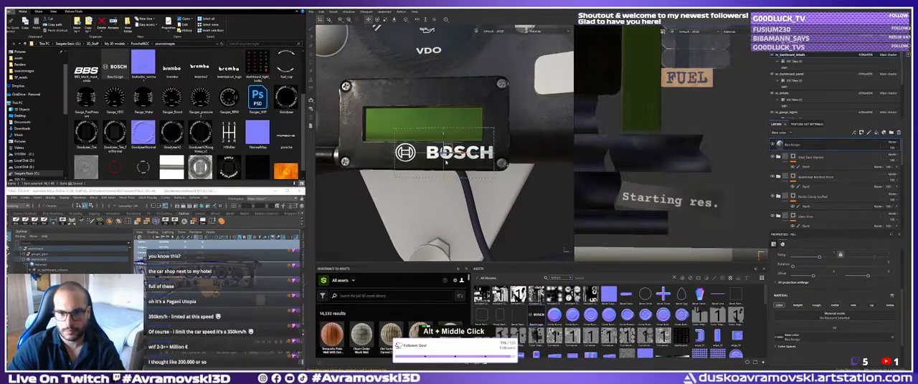
{"action": "scroll", "coordinate": [448, 150], "scroll_direction": "up", "scroll_amount": 3}
{"action": "left_click_drag", "start_coordinate": [447, 150], "coordinate": [435, 154], "text": "alt"}
{"action": "key", "text": "w"}
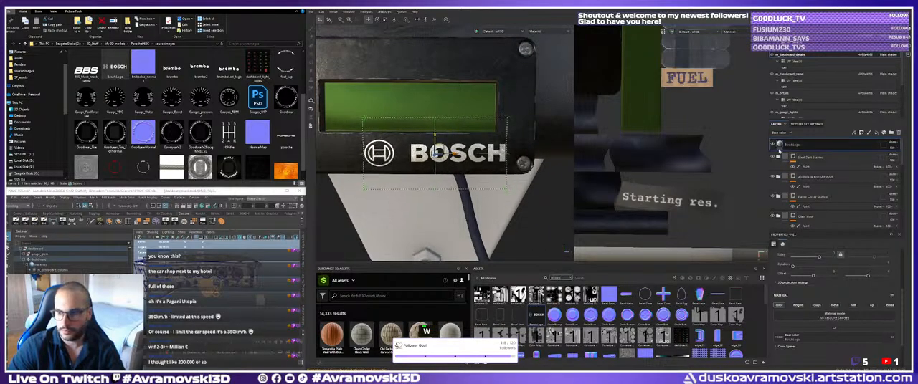
{"action": "scroll", "coordinate": [804, 324], "scroll_direction": "down", "scroll_amount": 2}
{"action": "scroll", "coordinate": [805, 324], "scroll_direction": "up", "scroll_amount": 2}
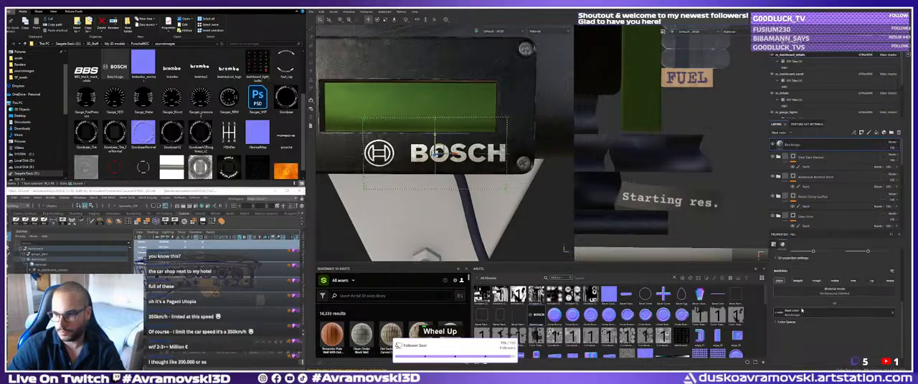
{"action": "double_click", "coordinate": [780, 315]}
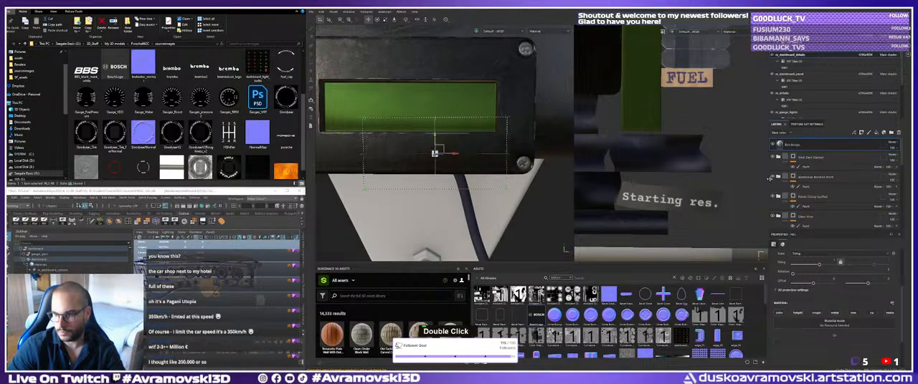
{"action": "scroll", "coordinate": [818, 341], "scroll_direction": "down", "scroll_amount": 2}
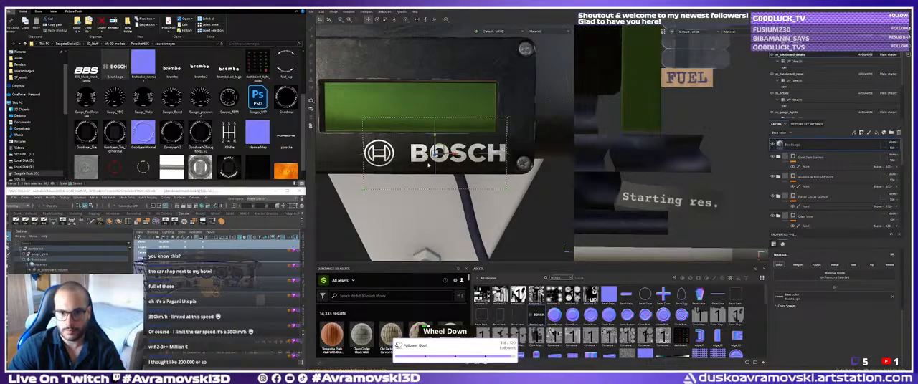
Try adding a fill effect to the BoschLogo layer, and undo it.
{"action": "left_click_drag", "start_coordinate": [424, 162], "coordinate": [443, 159], "text": "alt"}
{"action": "key", "text": "Delete"}
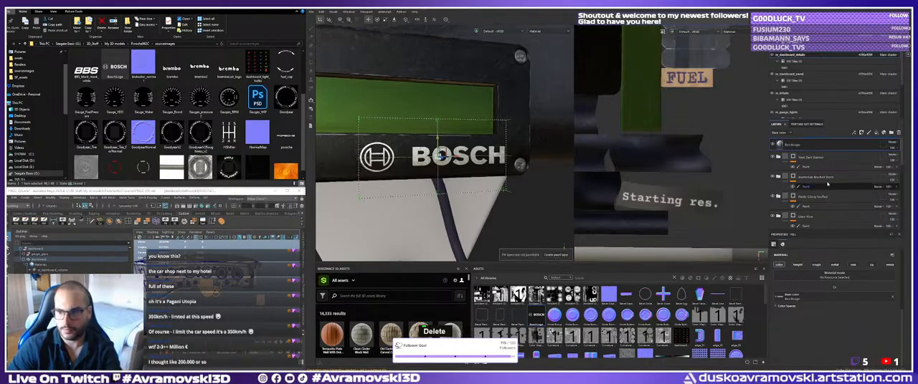
{"action": "left_click", "coordinate": [800, 157]}
{"action": "left_click", "coordinate": [798, 147]}
{"action": "right_click", "coordinate": [791, 146]}
{"action": "left_click", "coordinate": [808, 215]}
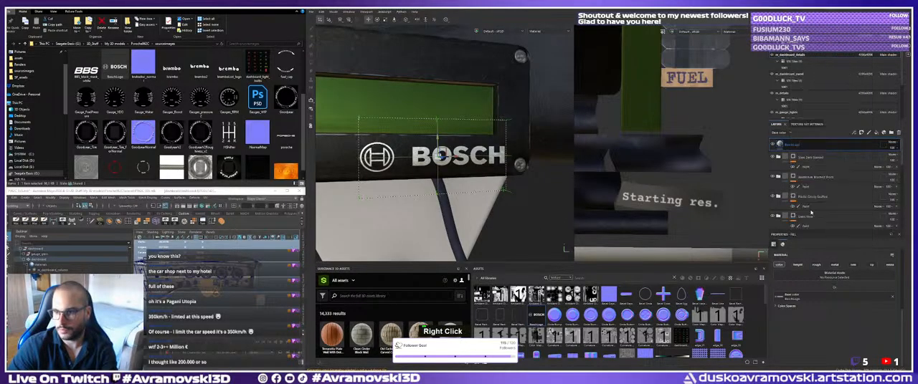
{"action": "key", "text": "End"}
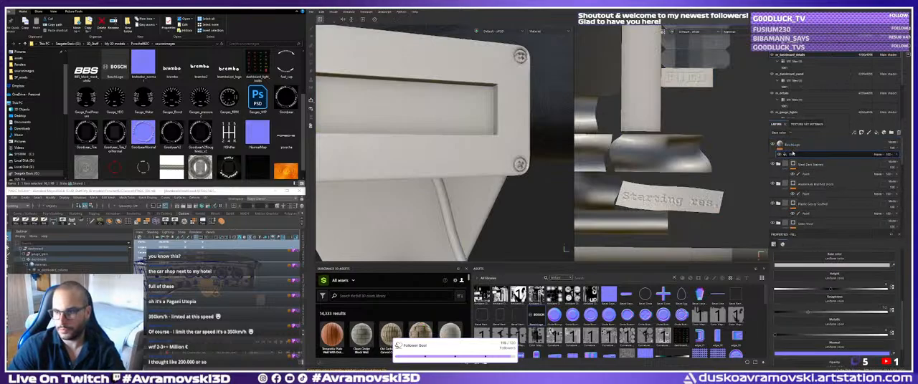
{"action": "right_click", "coordinate": [792, 147]}
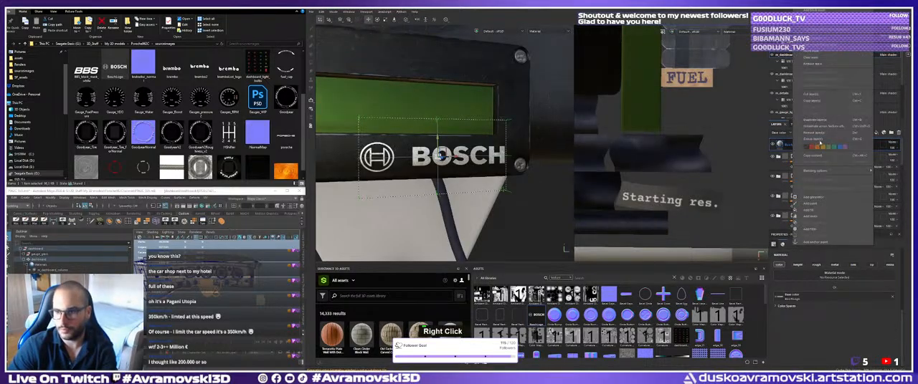
{"action": "left_click", "coordinate": [785, 144]}
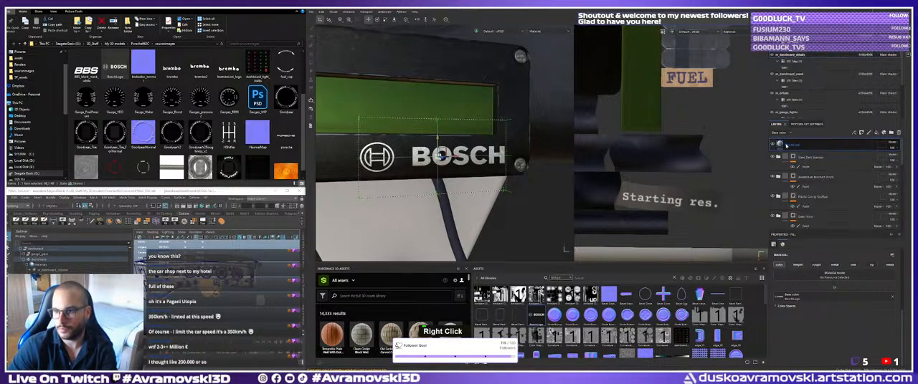
Replace the BoschLogo layer with a new fill layer that has a black mask, and load BoschLogo as a fill in that mask.
{"action": "key", "text": "Delete"}
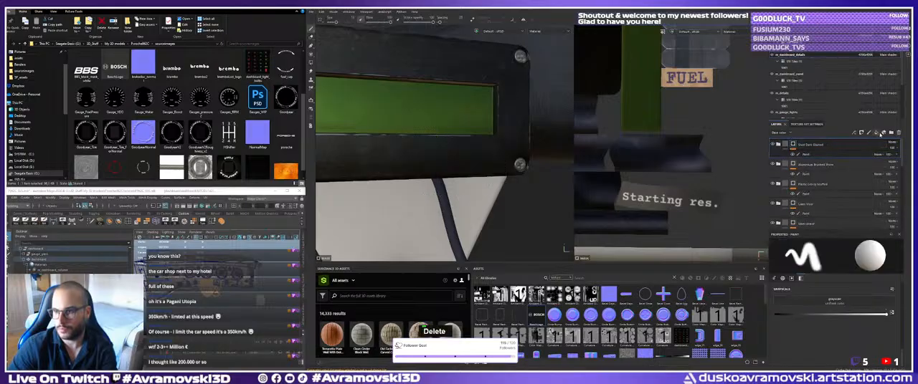
{"action": "left_click", "coordinate": [876, 133]}
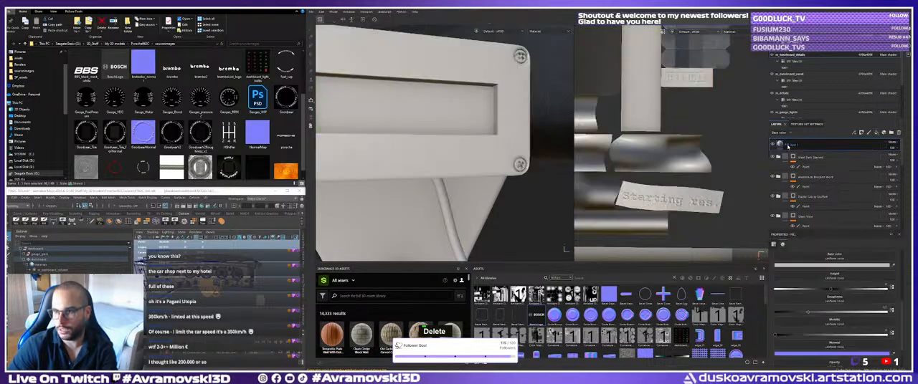
{"action": "right_click", "coordinate": [790, 145]}
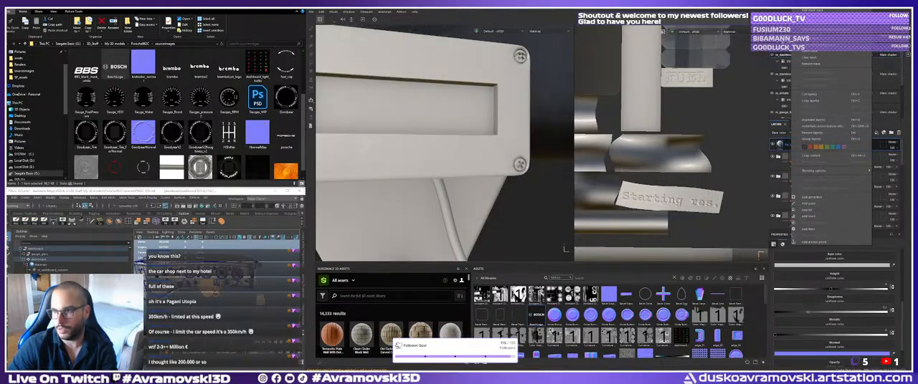
{"action": "left_click", "coordinate": [812, 11]}
{"action": "right_click", "coordinate": [793, 145]}
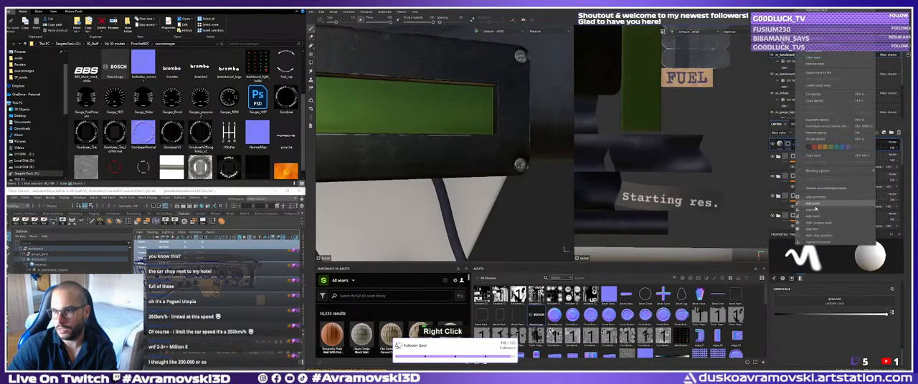
{"action": "left_click", "coordinate": [814, 210]}
{"action": "left_click_drag", "start_coordinate": [537, 315], "coordinate": [811, 271]}
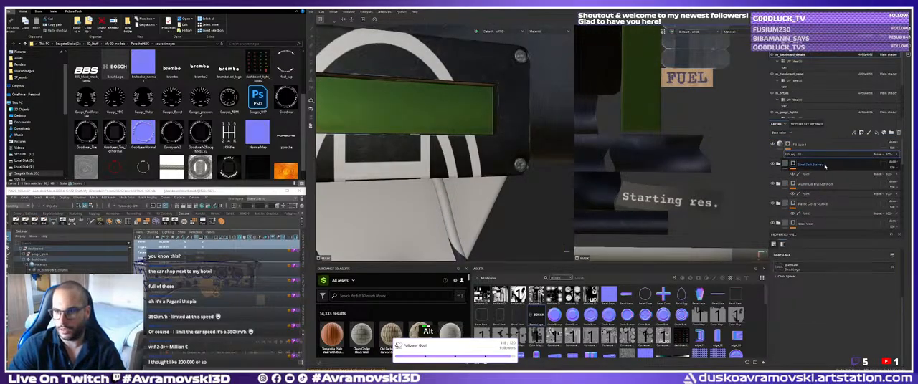
Rotate the BoschLogo mask fill a quarter turn in the UV layout so the lettering reads upright on the display box.
{"action": "right_click_drag", "start_coordinate": [459, 133], "coordinate": [384, 127], "text": "alt"}
{"action": "left_click_drag", "start_coordinate": [384, 128], "coordinate": [403, 134], "text": "alt"}
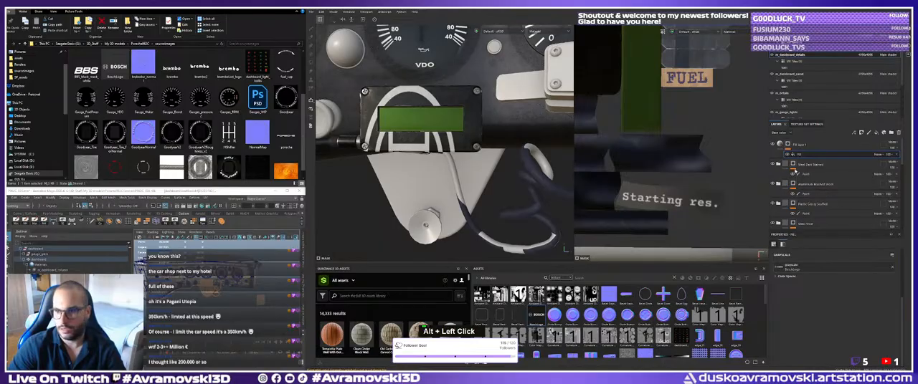
{"action": "right_click_drag", "start_coordinate": [641, 177], "coordinate": [595, 147], "text": "alt"}
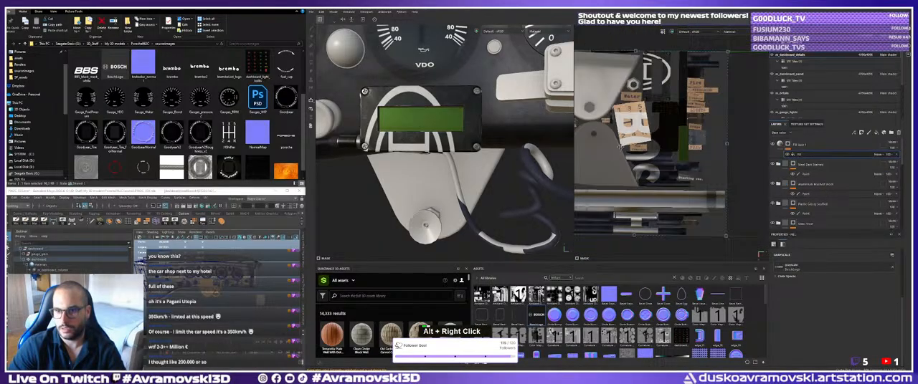
{"action": "middle_click_drag", "start_coordinate": [595, 147], "coordinate": [575, 129], "text": "alt"}
{"action": "right_click_drag", "start_coordinate": [714, 159], "coordinate": [689, 143], "text": "alt"}
{"action": "middle_click_drag", "start_coordinate": [689, 142], "coordinate": [693, 146], "text": "alt"}
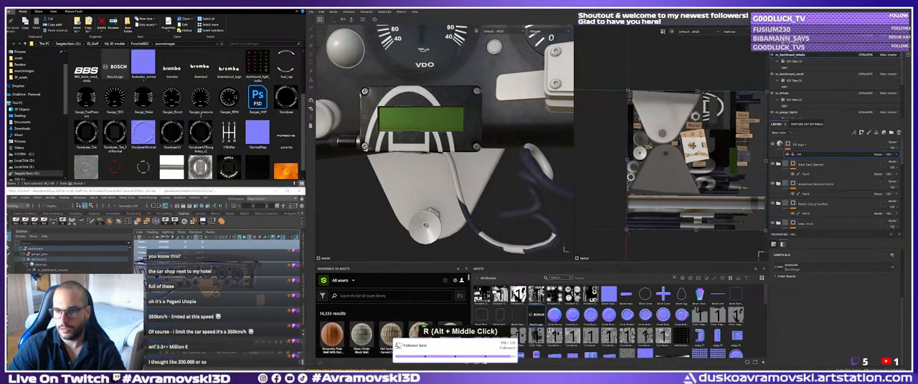
{"action": "key", "text": "r"}
{"action": "key", "text": "e"}
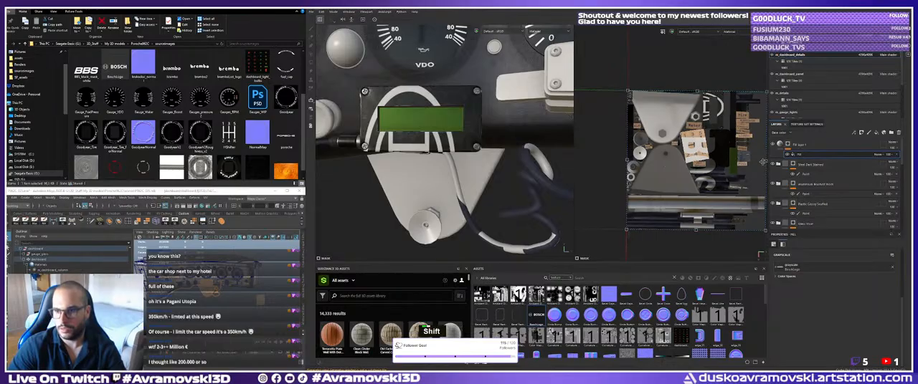
{"action": "left_click", "coordinate": [690, 170], "text": "shift"}
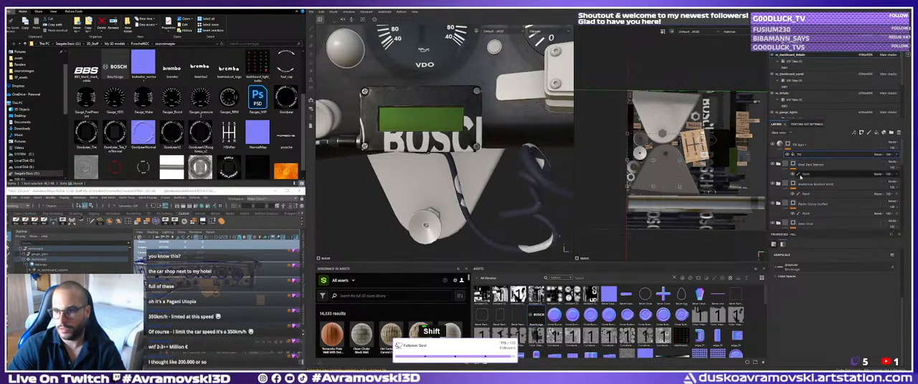
Set the UV wrap of the BoschLogo mask fill to None, and delete its fill layer.
{"action": "scroll", "coordinate": [801, 167], "scroll_direction": "up", "scroll_amount": 2}
{"action": "left_click", "coordinate": [797, 145]}
{"action": "scroll", "coordinate": [798, 309], "scroll_direction": "up", "scroll_amount": 3}
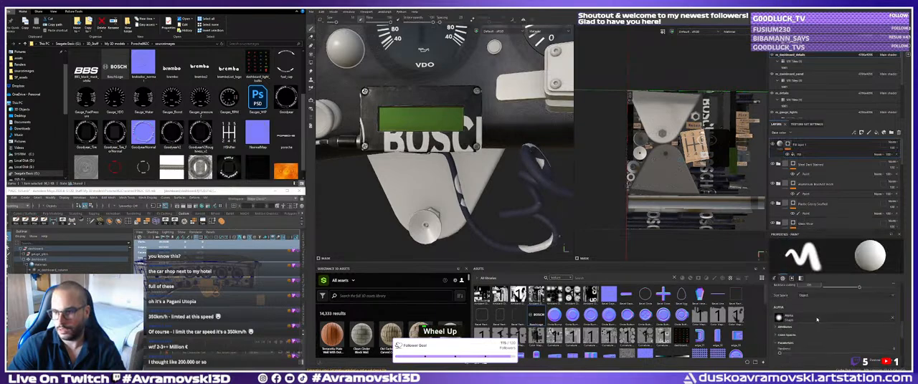
{"action": "scroll", "coordinate": [798, 309], "scroll_direction": "up", "scroll_amount": 3}
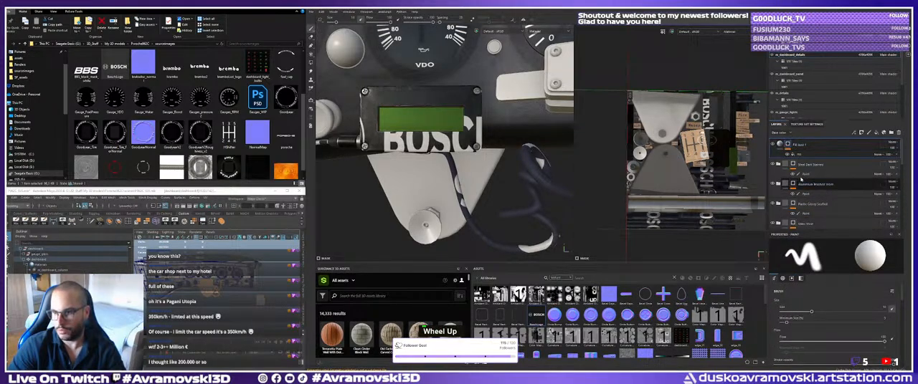
{"action": "left_click", "coordinate": [799, 154]}
{"action": "left_click", "coordinate": [804, 278]}
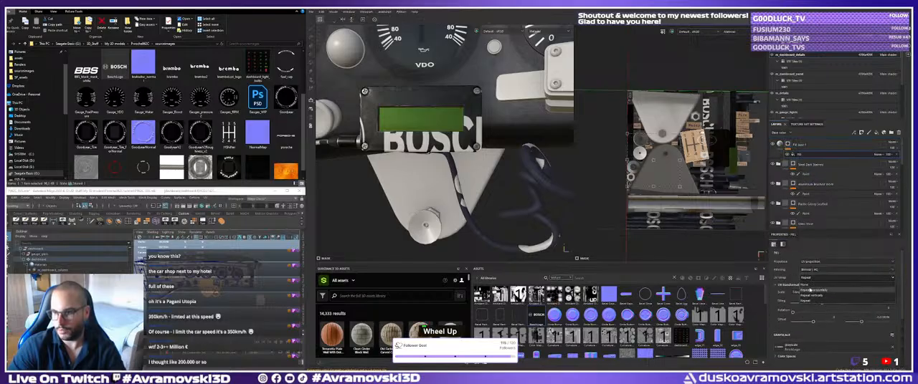
{"action": "left_click", "coordinate": [807, 289]}
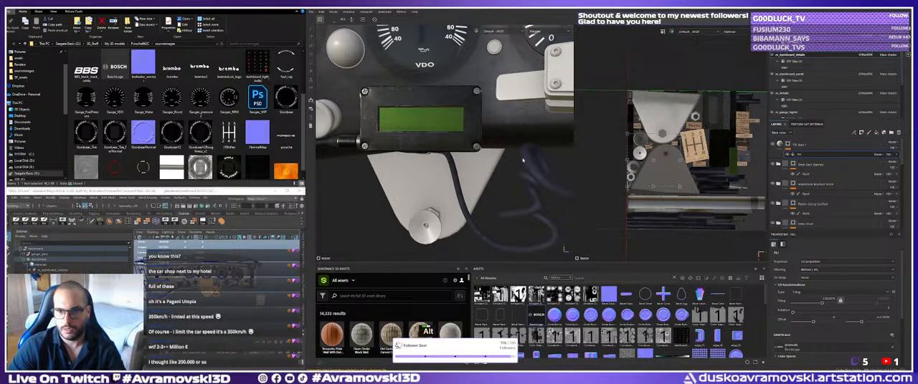
{"action": "right_click_drag", "start_coordinate": [657, 169], "coordinate": [659, 182], "text": "alt"}
{"action": "left_click_drag", "start_coordinate": [699, 182], "coordinate": [707, 161]}
{"action": "key", "text": "Delete"}
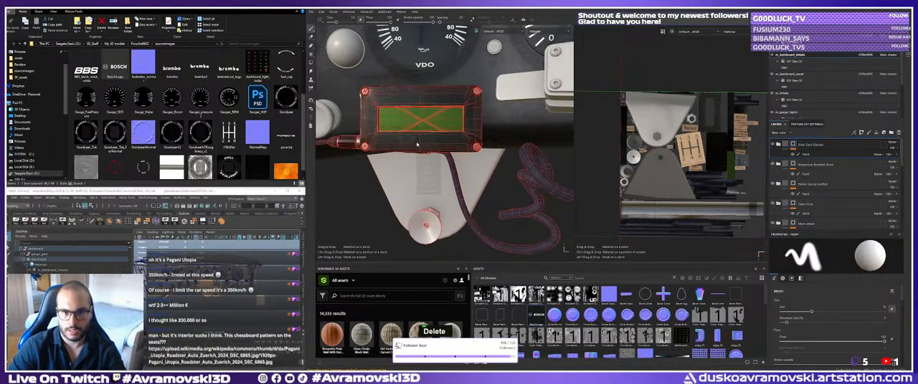
Apply BoschLogo to the display box as the mask of a new projected fill layer, and scale it down to roughly the box's width.
{"action": "key", "text": "ctrl+z"}
{"action": "middle_click_drag", "start_coordinate": [430, 155], "coordinate": [439, 163], "text": "alt"}
{"action": "key", "text": "r"}
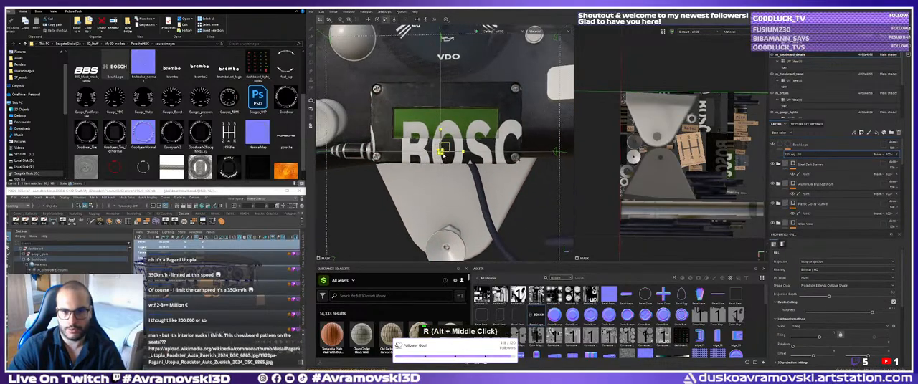
{"action": "left_click_drag", "start_coordinate": [440, 151], "coordinate": [420, 155]}
{"action": "middle_click_drag", "start_coordinate": [420, 155], "coordinate": [421, 177], "text": "alt"}
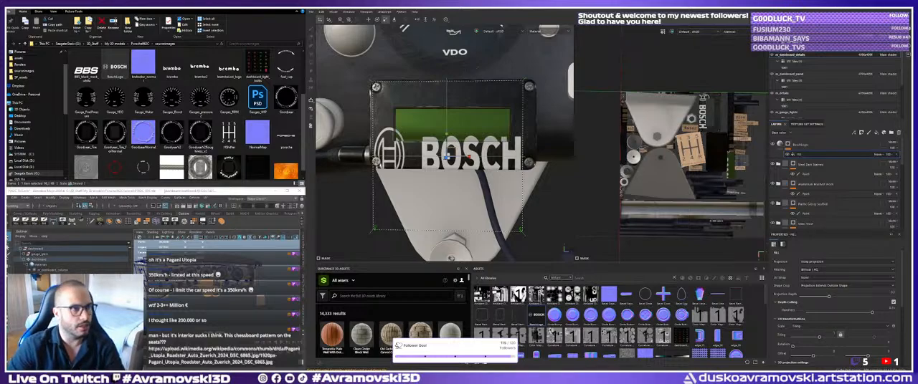
Switch to the browser and examine the dashboard in the Pagani Utopia interior photo up close.
{"action": "left_click_drag", "start_coordinate": [251, 366], "coordinate": [185, 12]}
{"action": "left_click", "coordinate": [120, 112]}
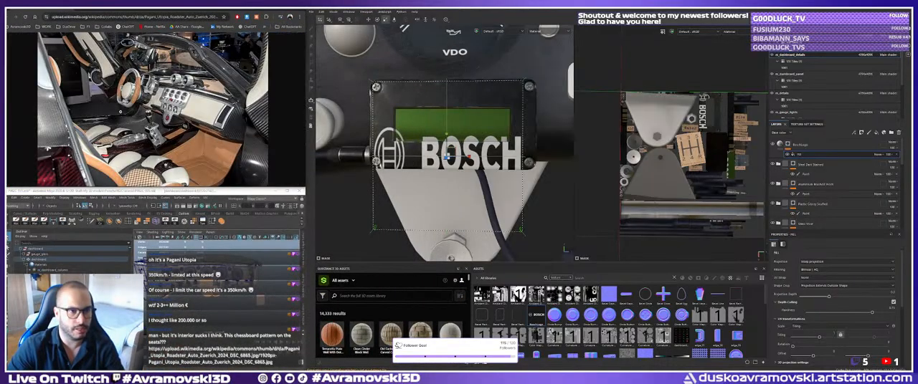
{"action": "key", "text": "ctrl+alt+shift+b"}
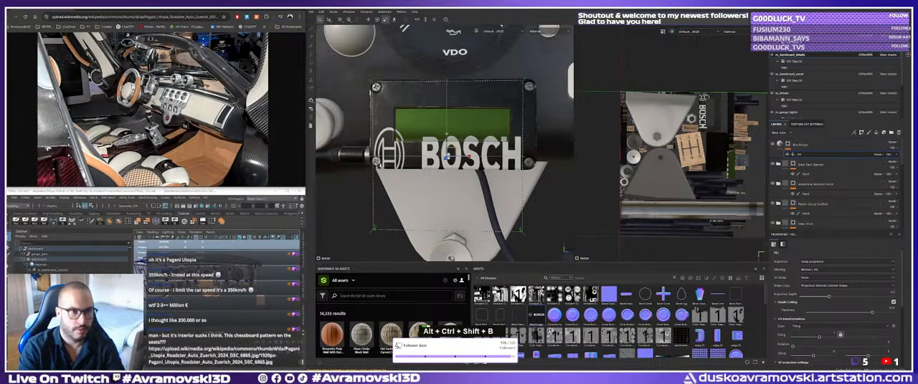
{"action": "right_click", "coordinate": [447, 156], "text": "alt"}
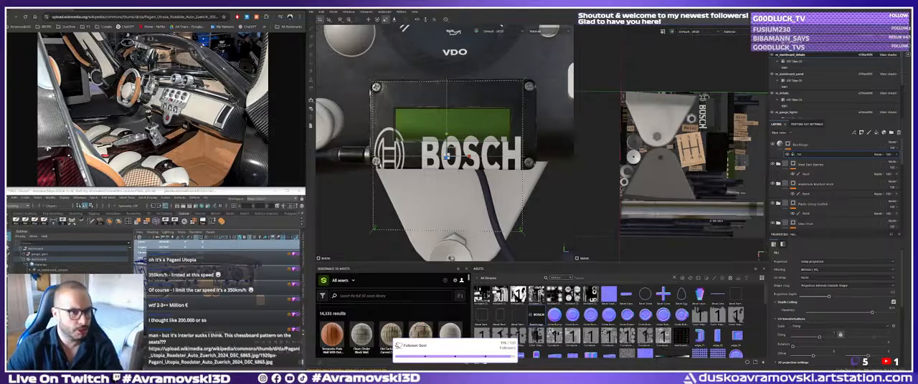
{"action": "left_click", "coordinate": [158, 91]}
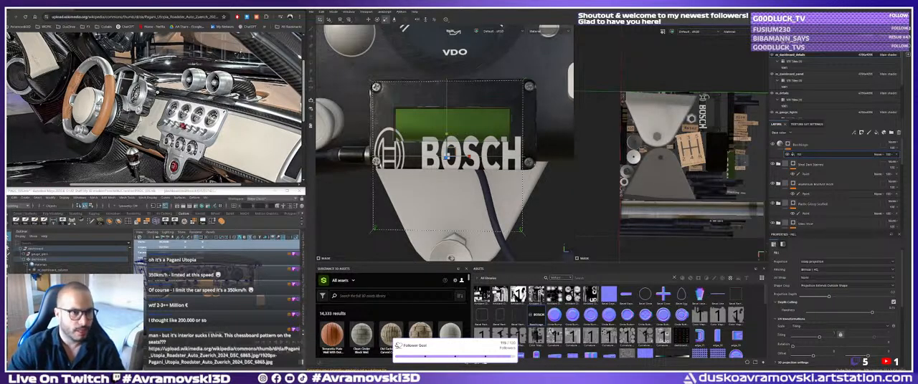
{"action": "middle_click", "coordinate": [153, 110]}
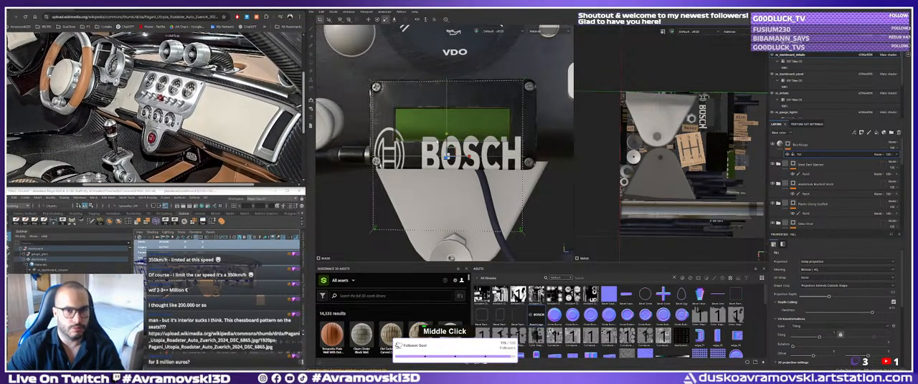
Scale the Bosch logo projection down to a little over half the display box's width.
{"action": "left_click_drag", "start_coordinate": [447, 154], "coordinate": [445, 159], "text": "alt"}
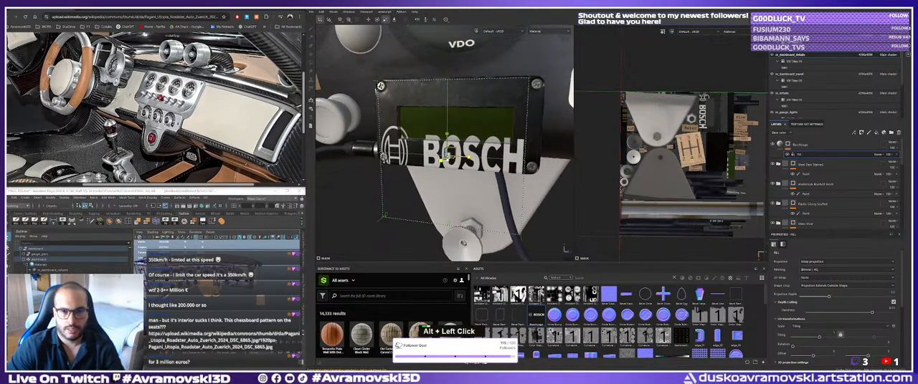
{"action": "key", "text": "r"}
{"action": "mouse_move", "coordinate": [447, 134]}
{"action": "left_mouse_down"}
{"action": "mouse_move", "coordinate": [445, 156]}
{"action": "mouse_move", "coordinate": [488, 163]}
{"action": "left_mouse_up"}
{"action": "key", "text": "r"}
{"action": "key", "text": "r"}
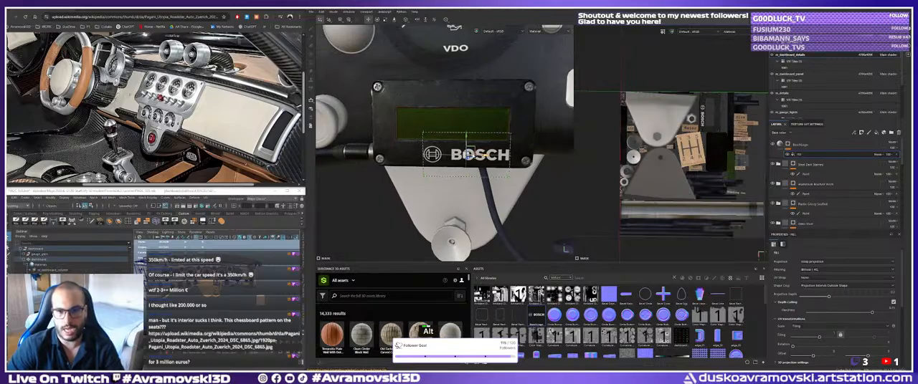
Fine-position the Bosch logo projection on the black strip directly below the green display, towards the strip's right half.
{"action": "middle_click_drag", "start_coordinate": [468, 154], "coordinate": [465, 156], "text": "alt"}
{"action": "left_click_drag", "start_coordinate": [465, 154], "coordinate": [463, 137], "text": "alt"}
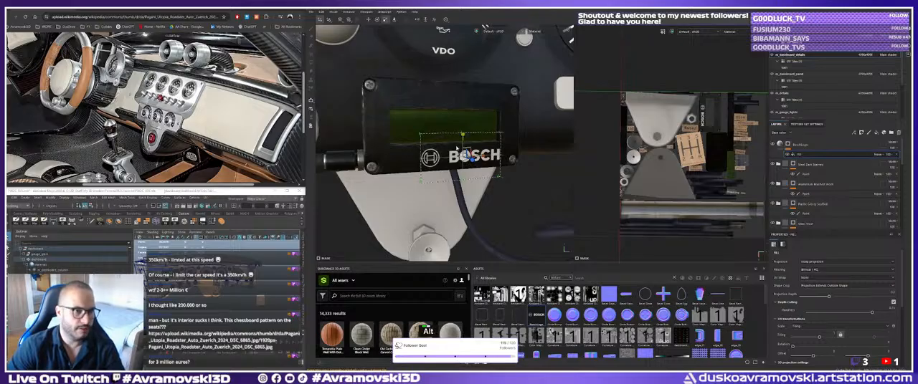
{"action": "middle_click_drag", "start_coordinate": [465, 152], "coordinate": [465, 156], "text": "alt"}
{"action": "left_click_drag", "start_coordinate": [464, 157], "coordinate": [467, 157], "text": "alt"}
{"action": "right_click_drag", "start_coordinate": [468, 157], "coordinate": [467, 162], "text": "alt"}
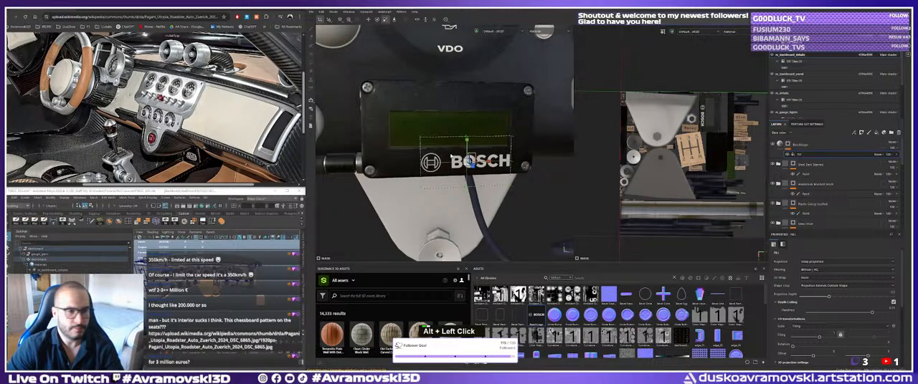
{"action": "left_click_drag", "start_coordinate": [467, 162], "coordinate": [456, 162], "text": "alt"}
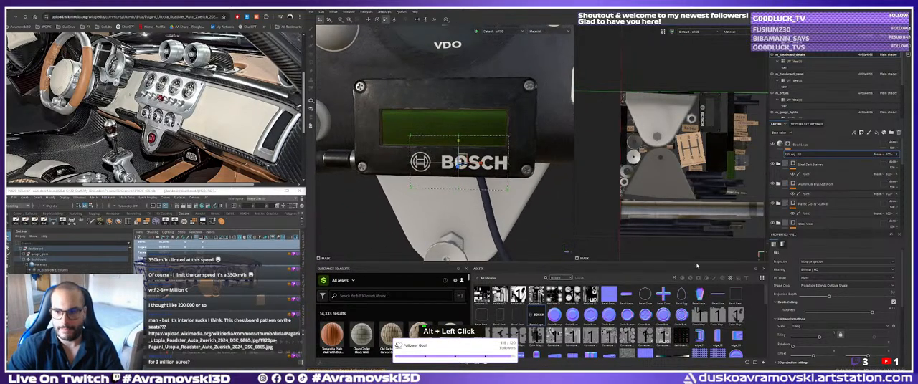
Set the base color of the BoschLogo fill layer to bright red.
{"action": "left_click", "coordinate": [780, 145]}
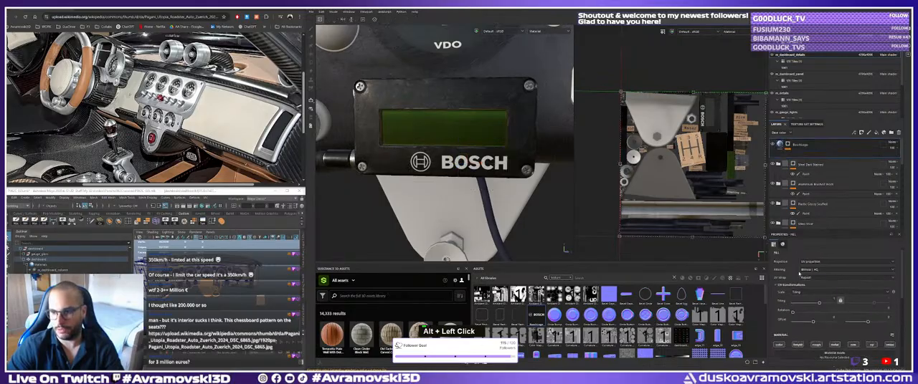
{"action": "scroll", "coordinate": [809, 311], "scroll_direction": "down", "scroll_amount": 3}
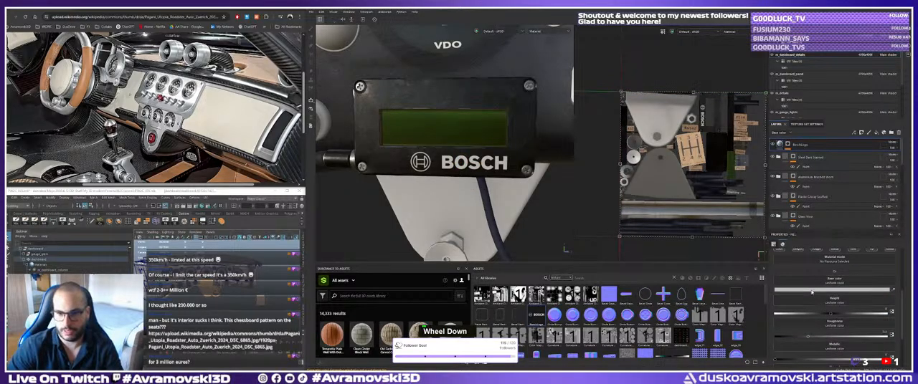
{"action": "left_click", "coordinate": [812, 291]}
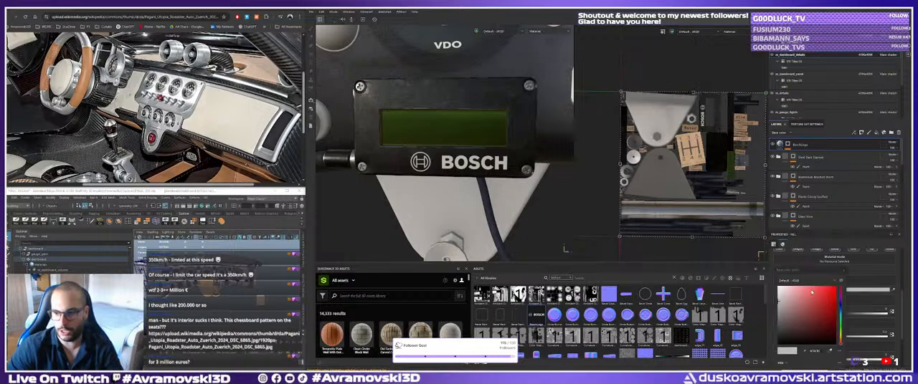
{"action": "left_click", "coordinate": [835, 295]}
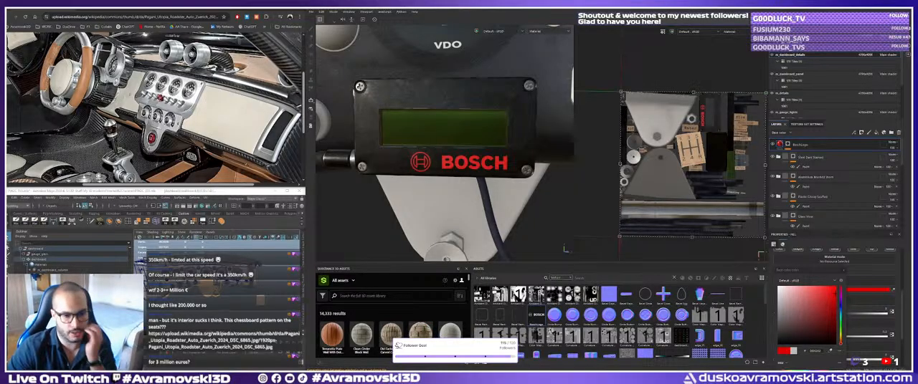
Look over the centre console in the Pagani interior photo, and put the browser away.
{"action": "middle_click", "coordinate": [132, 116]}
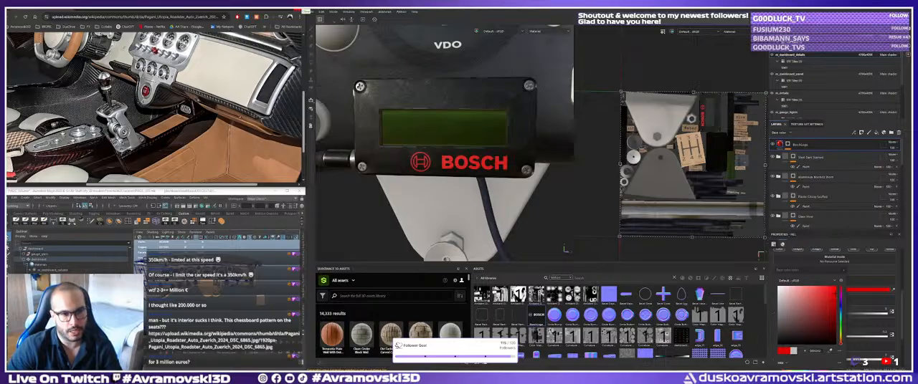
{"action": "left_click", "coordinate": [301, 8]}
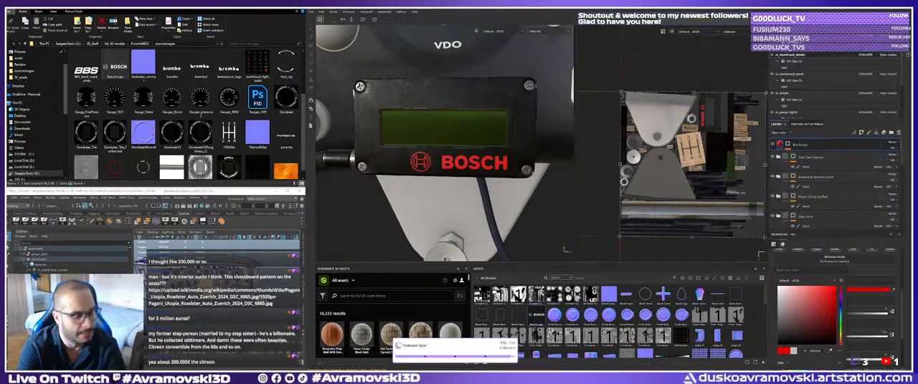
{"action": "key", "text": "space"}
{"action": "key", "text": "c"}
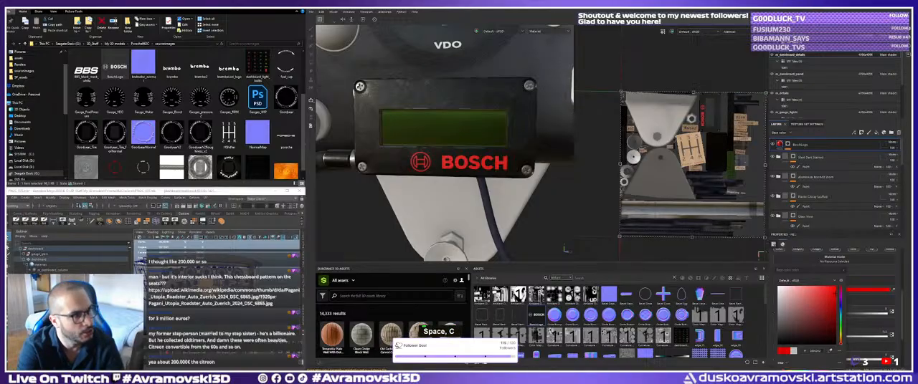
{"action": "key", "text": "space"}
{"action": "key", "text": "h"}
{"action": "key", "text": "BackSpace"}
{"action": "key", "text": "space"}
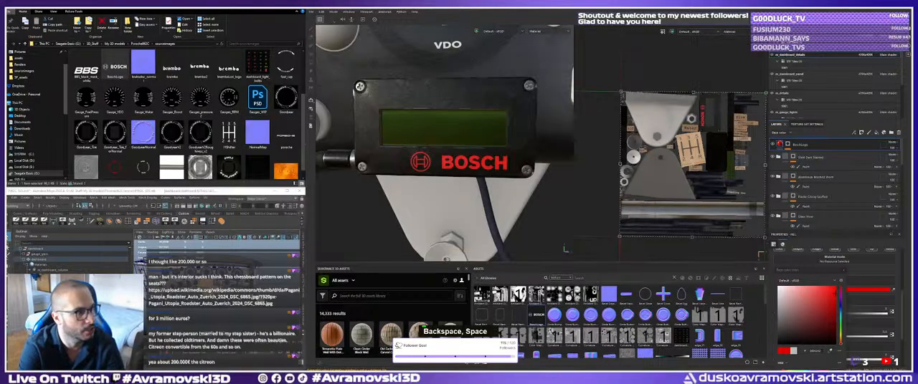
{"action": "key", "text": "Return"}
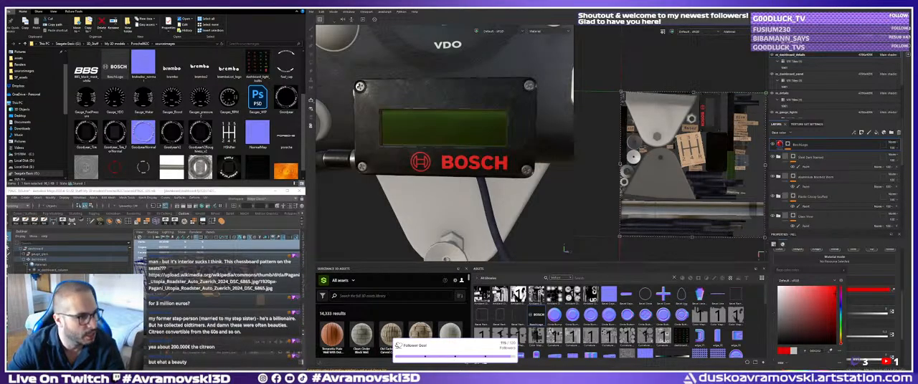
{"action": "key", "text": "space"}
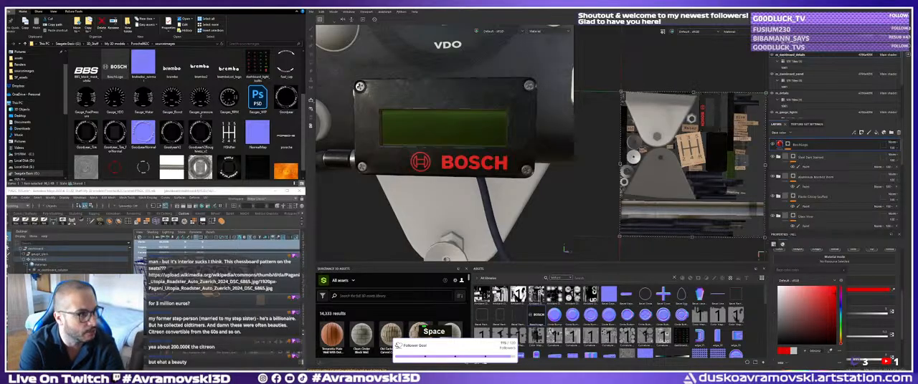
{"action": "key", "text": "r"}
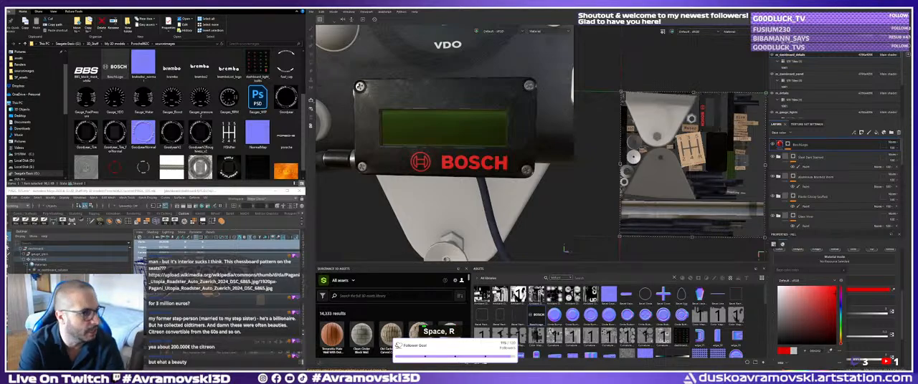
{"action": "key", "text": "Return"}
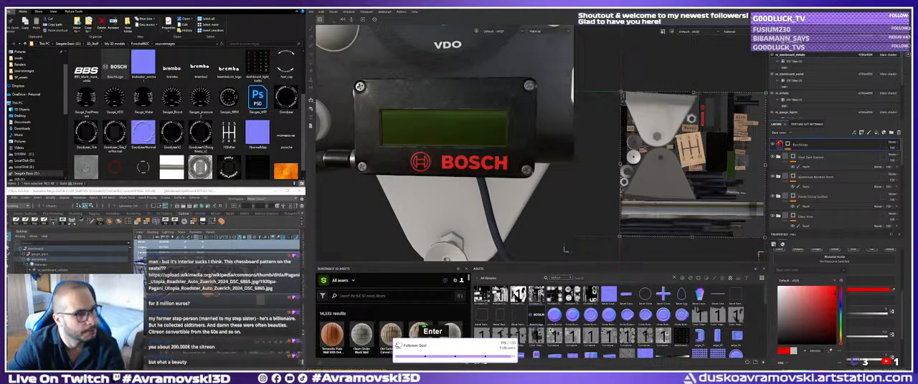
{"action": "key", "text": "space"}
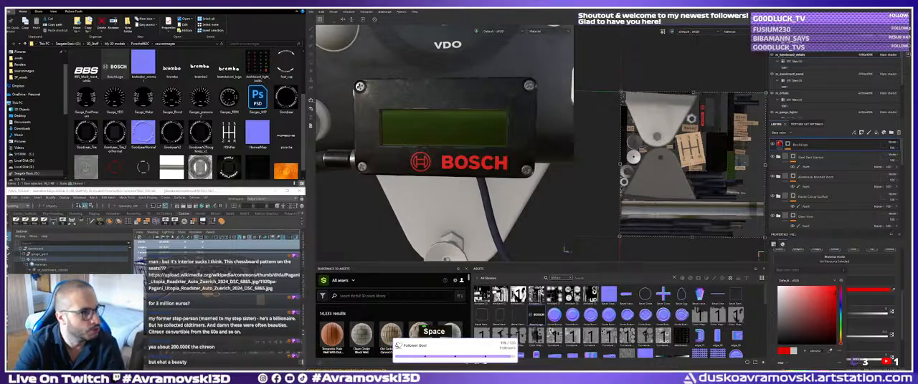
{"action": "key", "text": "r"}
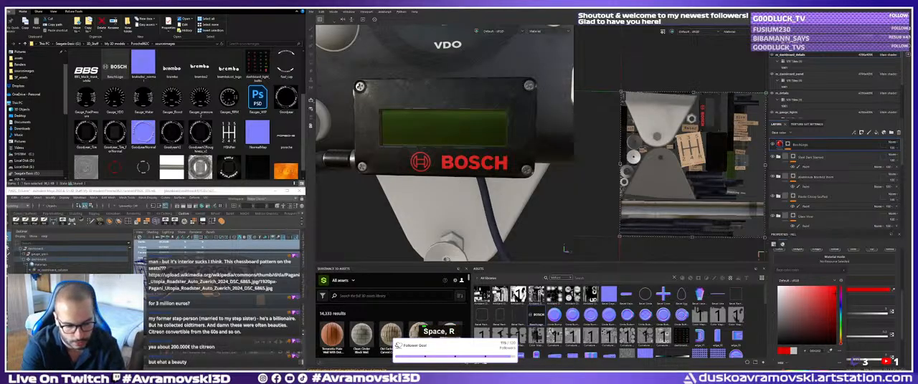
{"action": "key", "text": "a"}
{"action": "key", "text": "r"}
{"action": "key", "text": "BackSpace"}
{"action": "key", "text": "BackSpace"}
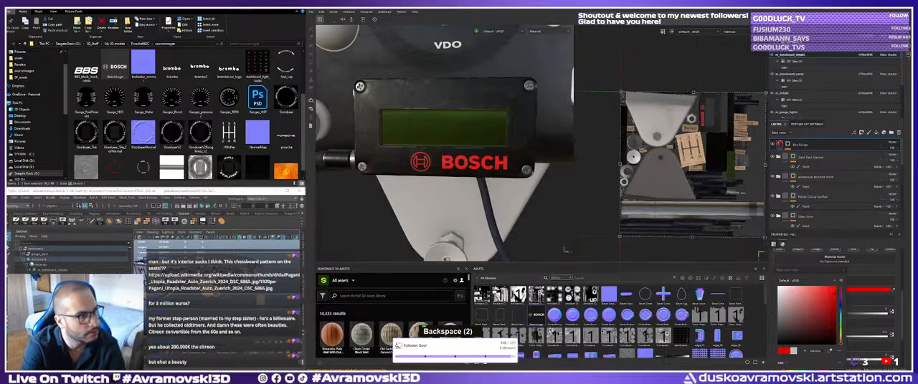
{"action": "type", "text": "9"}
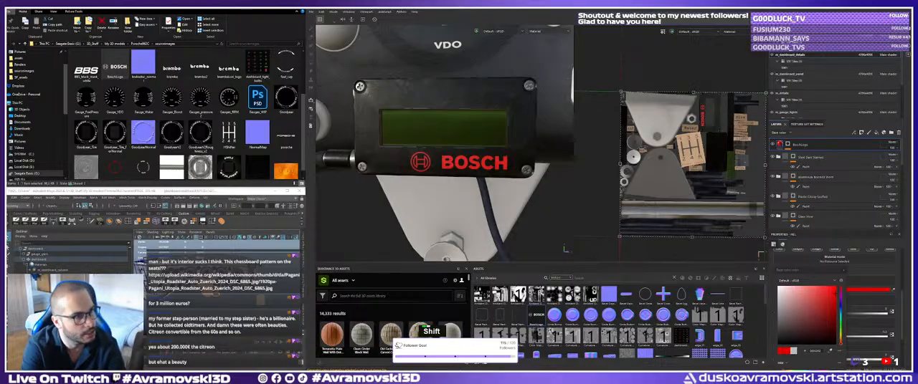
{"action": "key", "text": "Return"}
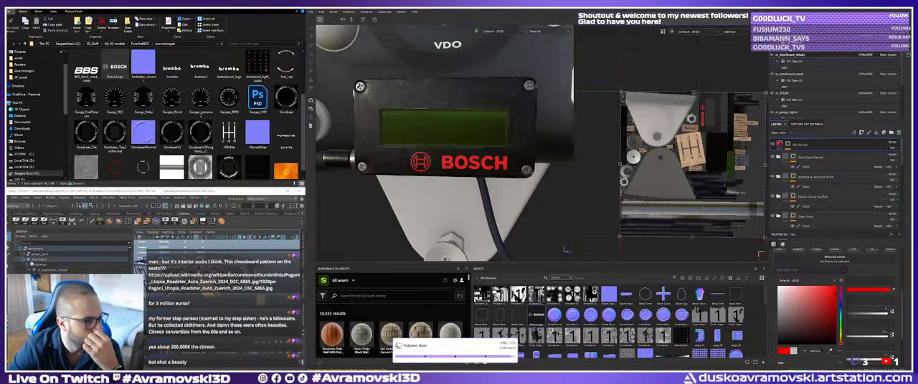
Put the source images folder away and examine the display box's lettering and logo placement in the Porsche cockpit reference photo.
{"action": "scroll", "coordinate": [565, 249], "scroll_direction": "up", "scroll_amount": 1}
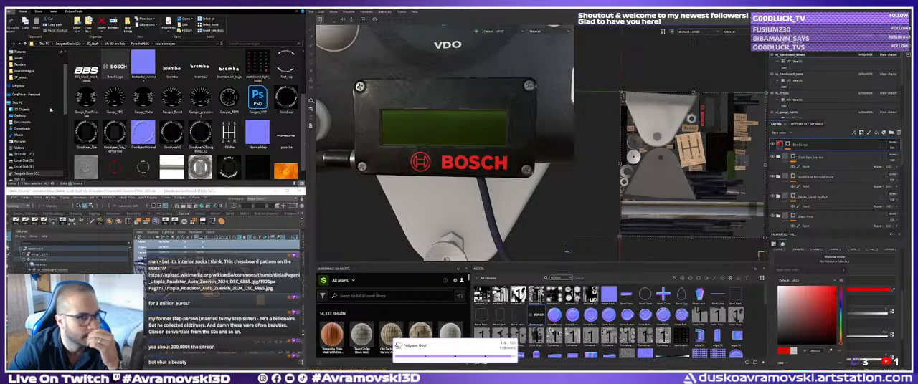
{"action": "scroll", "coordinate": [180, 115], "scroll_direction": "down", "scroll_amount": 1}
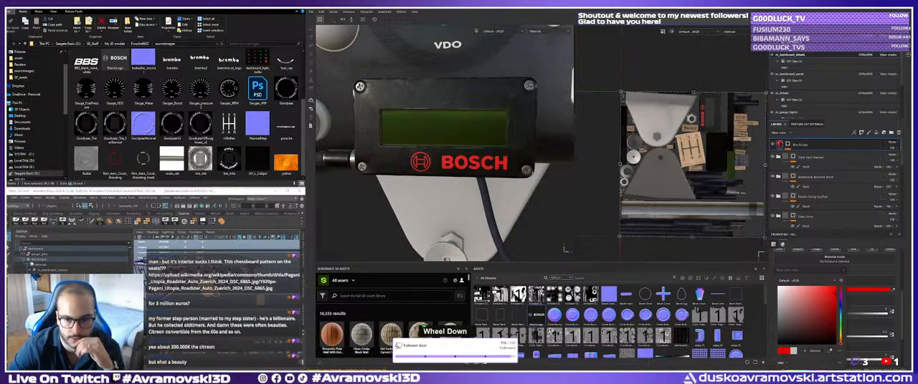
{"action": "left_click", "coordinate": [277, 6]}
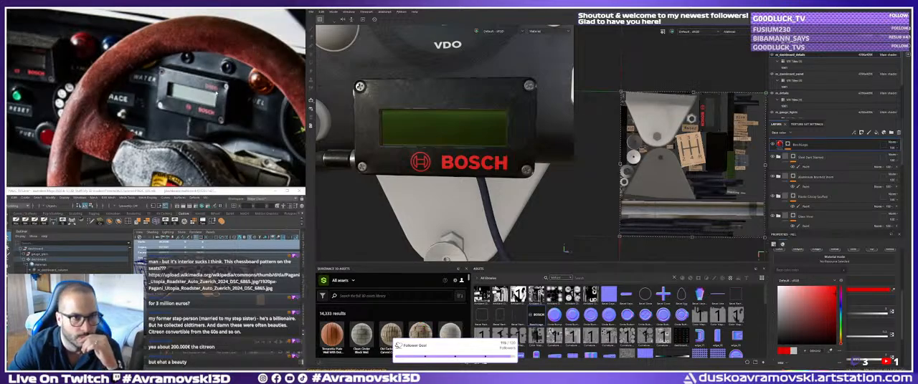
{"action": "scroll", "coordinate": [199, 93], "scroll_direction": "up", "scroll_amount": 3}
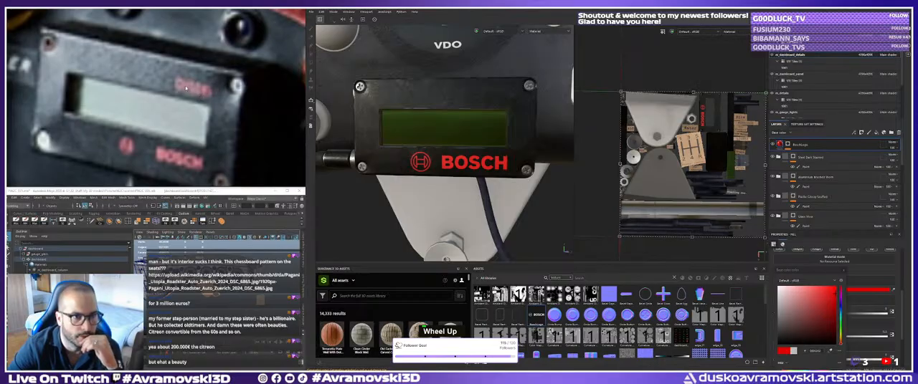
{"action": "scroll", "coordinate": [185, 87], "scroll_direction": "down", "scroll_amount": 3}
{"action": "scroll", "coordinate": [192, 89], "scroll_direction": "down", "scroll_amount": 5}
{"action": "scroll", "coordinate": [182, 111], "scroll_direction": "up", "scroll_amount": 6}
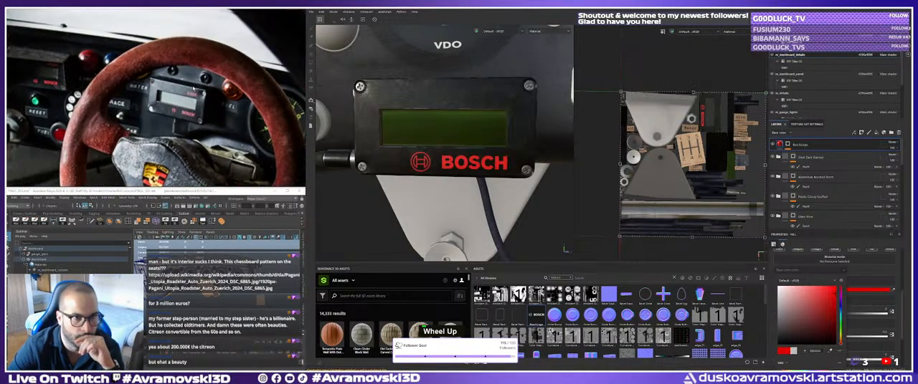
{"action": "middle_click_drag", "start_coordinate": [43, 92], "coordinate": [70, 56]}
{"action": "scroll", "coordinate": [231, 91], "scroll_direction": "down", "scroll_amount": 3}
{"action": "scroll", "coordinate": [231, 91], "scroll_direction": "down", "scroll_amount": 4}
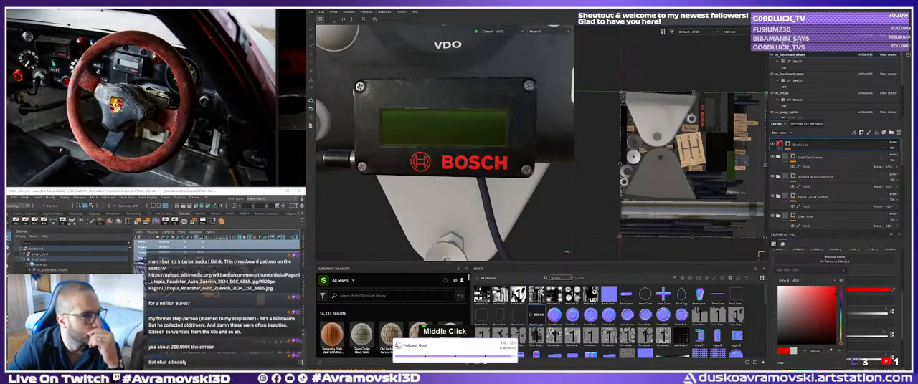
{"action": "type", "text": "h"}
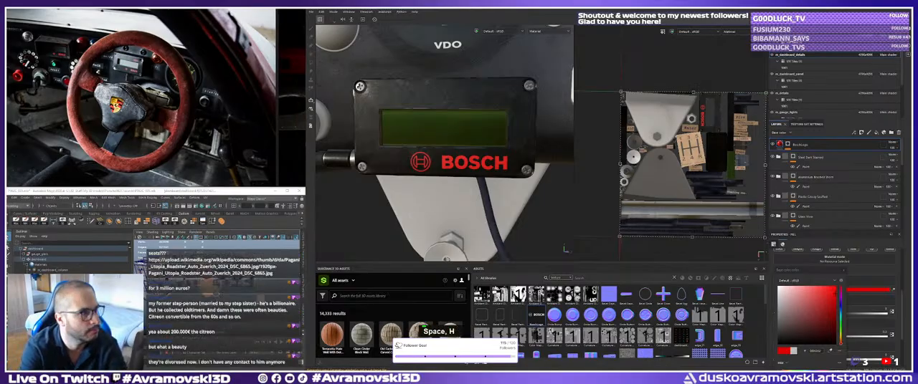
{"action": "key", "text": "BackSpace"}
{"action": "key", "text": "BackSpace"}
{"action": "key", "text": "BackSpace"}
{"action": "type", "text": "h"}
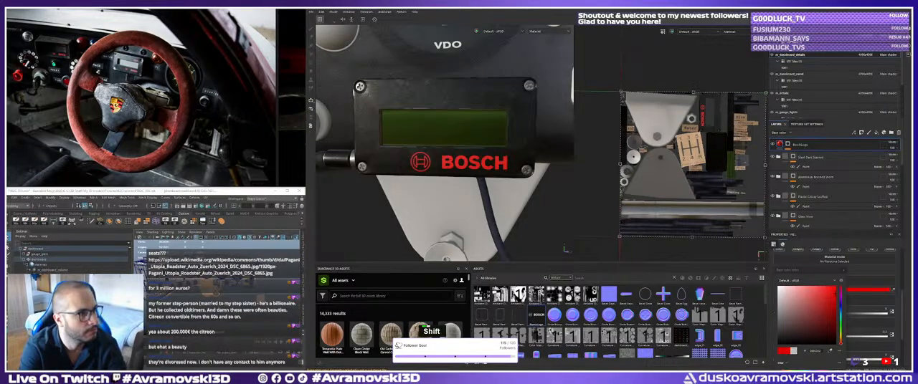
{"action": "key", "text": "Return"}
{"action": "type", "text": "c"}
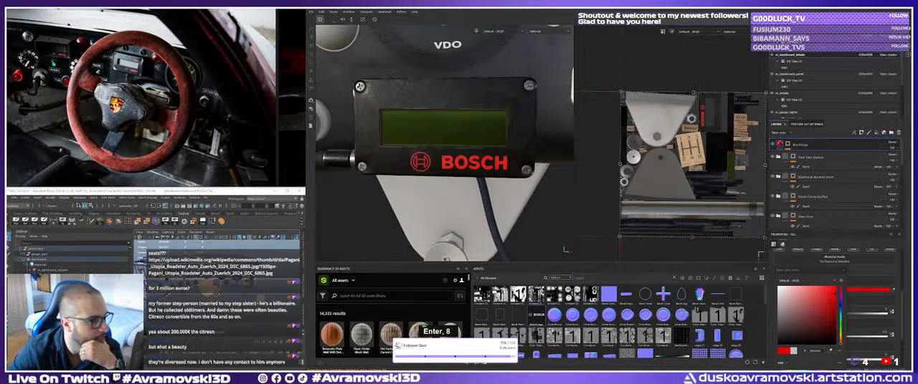
{"action": "scroll", "coordinate": [444, 143], "scroll_direction": "down", "scroll_amount": 1}
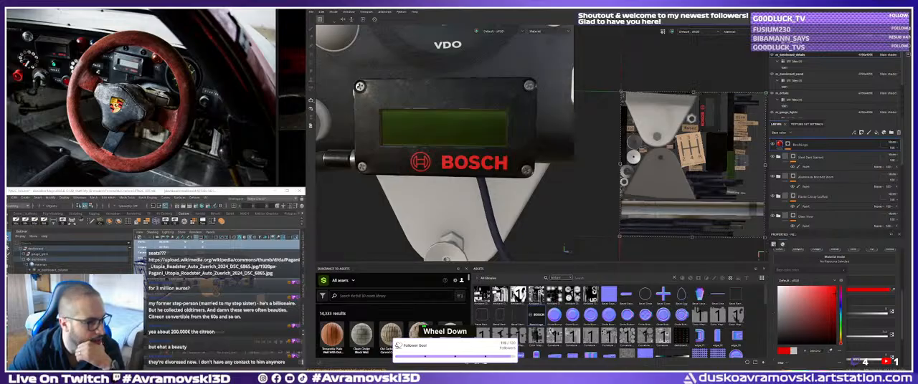
{"action": "scroll", "coordinate": [565, 249], "scroll_direction": "up", "scroll_amount": 1}
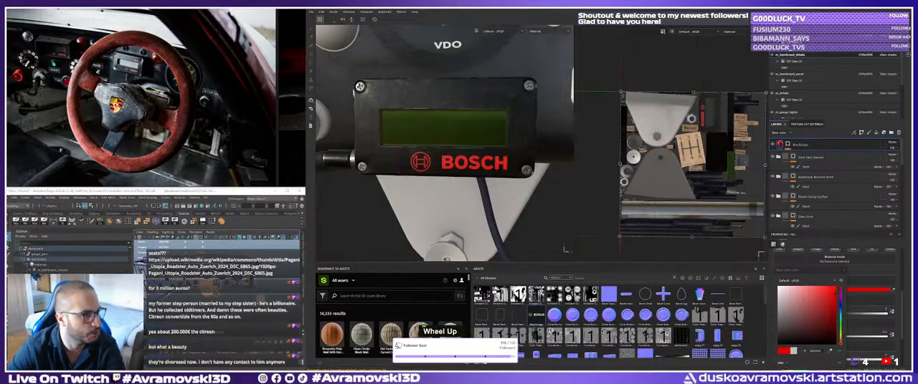
{"action": "double_click", "coordinate": [565, 249]}
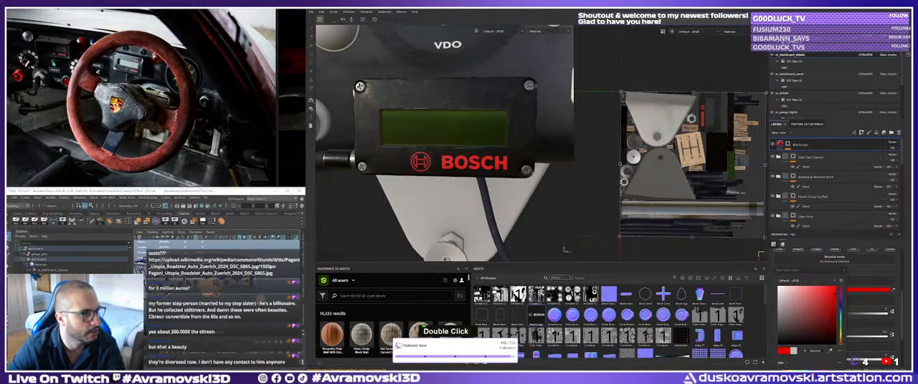
{"action": "key", "text": "Return"}
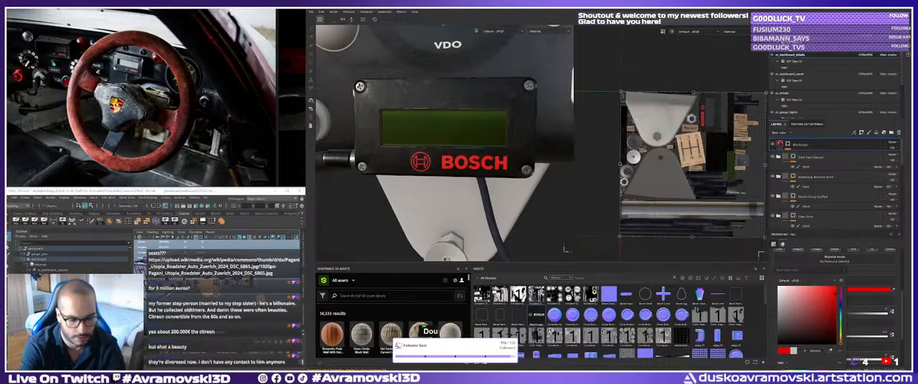
{"action": "key", "text": "BackSpace"}
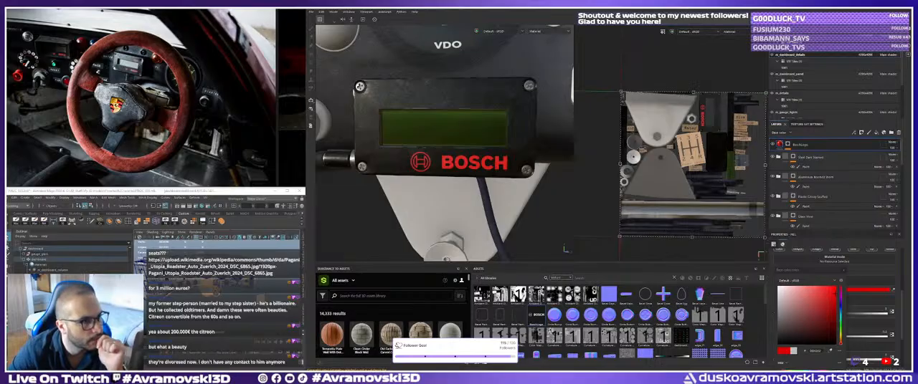
{"action": "scroll", "coordinate": [565, 249], "scroll_direction": "down", "scroll_amount": 1}
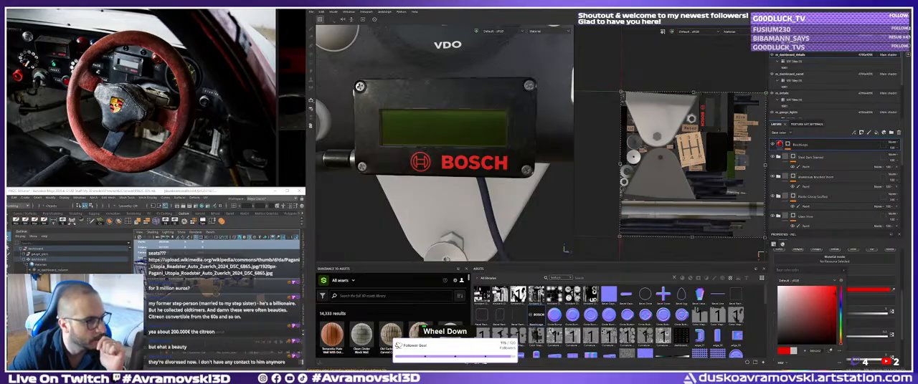
{"action": "right_click", "coordinate": [565, 249]}
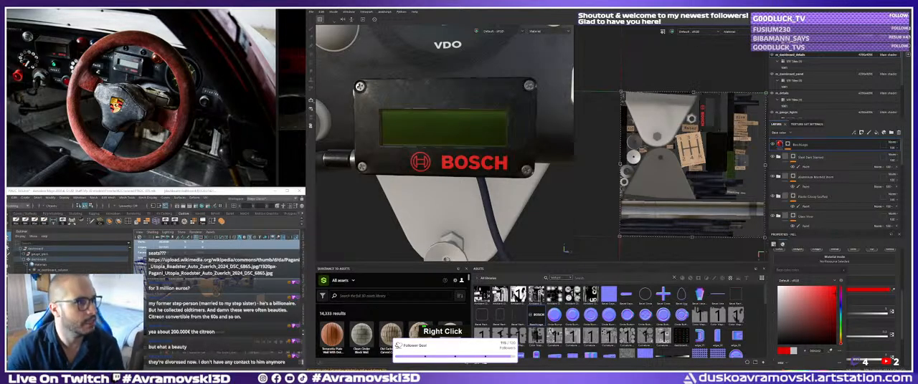
{"action": "double_click", "coordinate": [565, 250]}
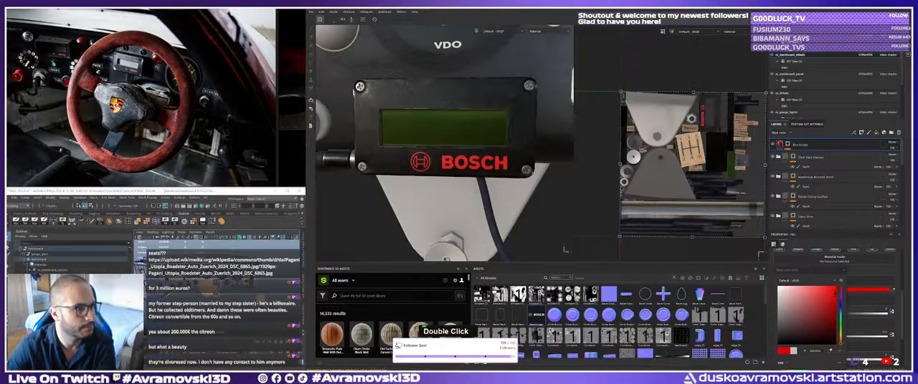
{"action": "right_click", "coordinate": [565, 249]}
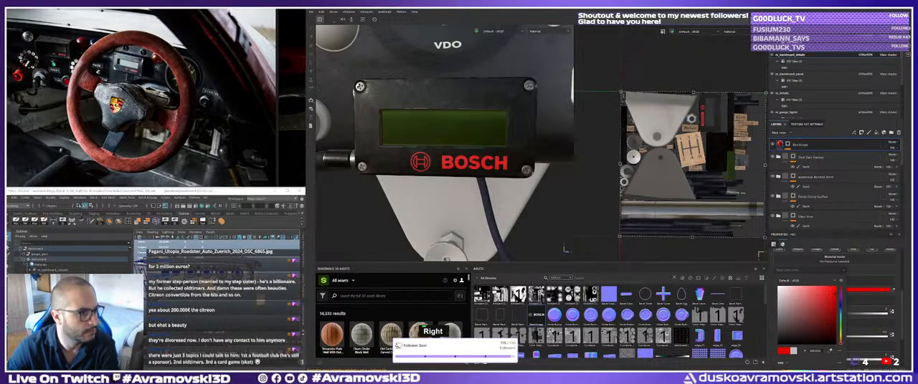
{"action": "right_click", "coordinate": [565, 249]}
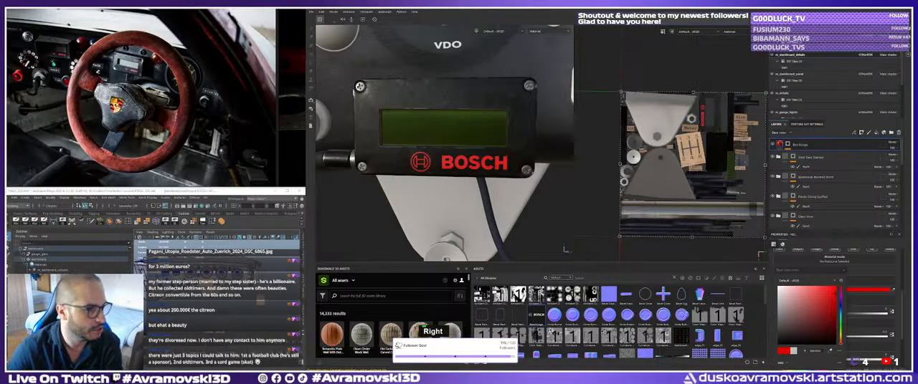
{"action": "right_click", "coordinate": [564, 249]}
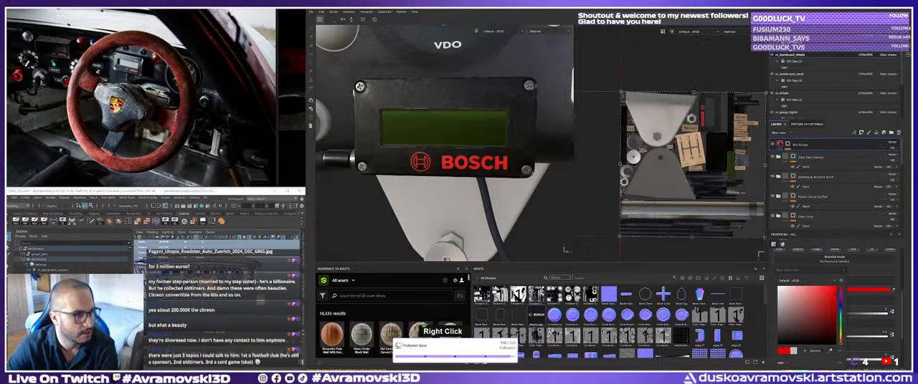
{"action": "double_click", "coordinate": [565, 249]}
{"action": "right_click", "coordinate": [565, 250]}
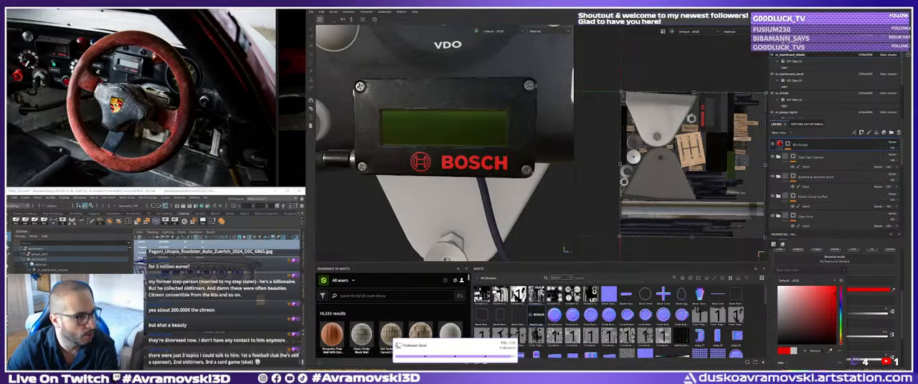
{"action": "right_click", "coordinate": [565, 249]}
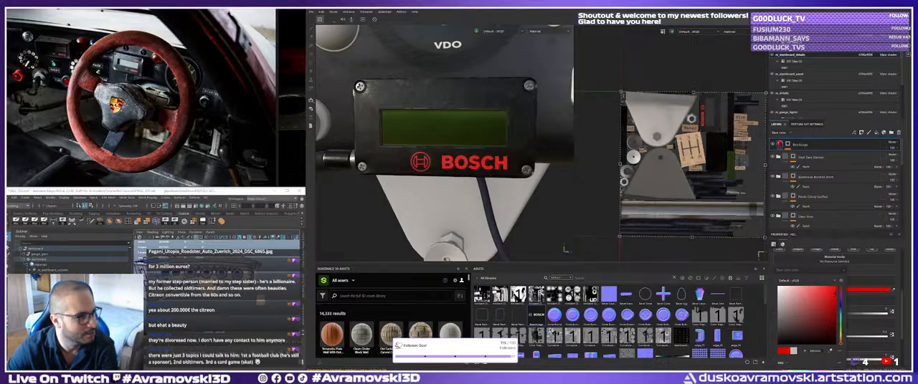
{"action": "right_click", "coordinate": [800, 145]}
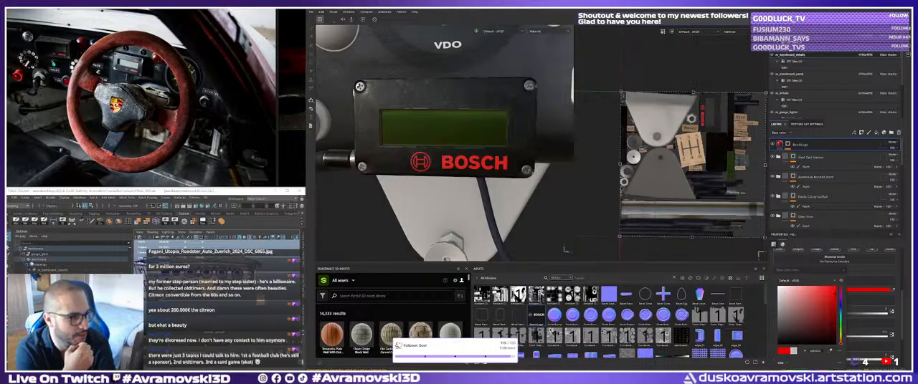
{"action": "key", "text": "Right"}
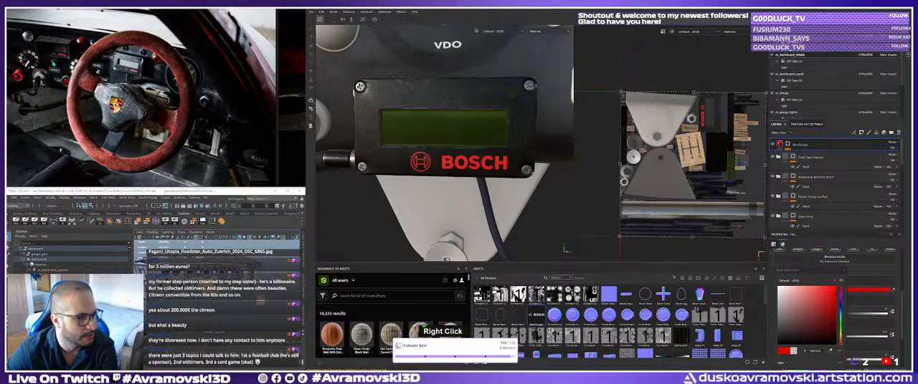
{"action": "key", "text": "Right"}
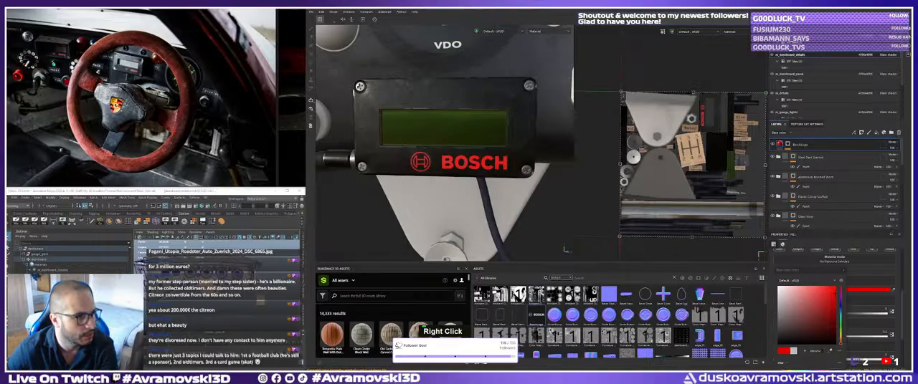
{"action": "key", "text": "Right"}
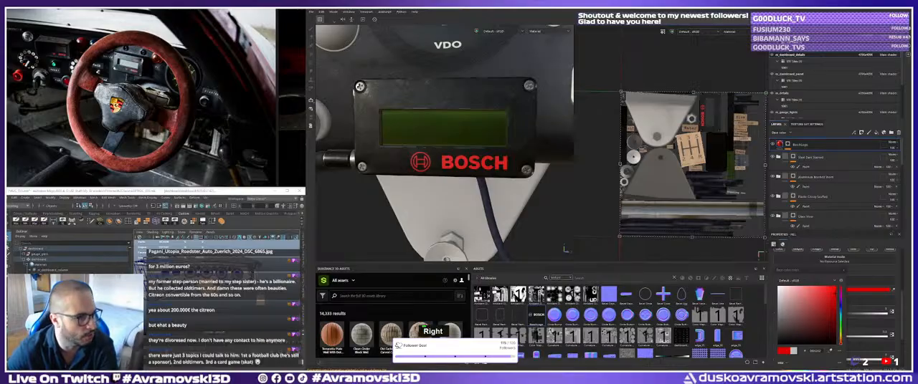
Show the whole reference board, and open the New folder under the project's images and References folders in the file browser.
{"action": "key", "text": "Right"}
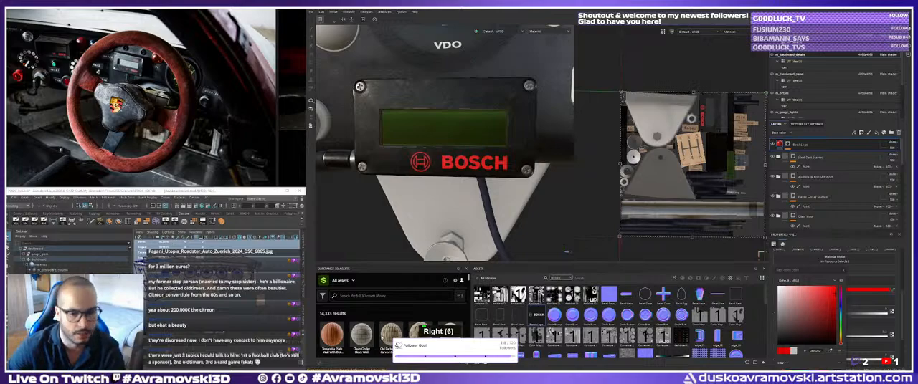
{"action": "scroll", "coordinate": [162, 154], "scroll_direction": "down", "scroll_amount": 8}
{"action": "middle_click_drag", "start_coordinate": [162, 154], "coordinate": [145, 104]}
{"action": "scroll", "coordinate": [144, 101], "scroll_direction": "down", "scroll_amount": 4}
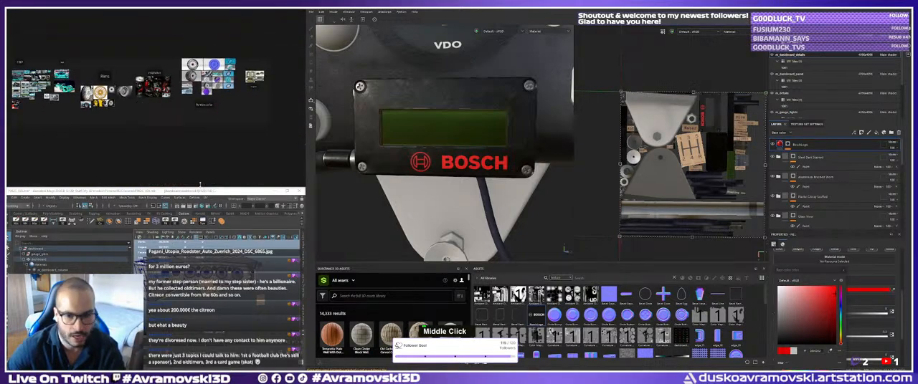
{"action": "left_click", "coordinate": [108, 187]}
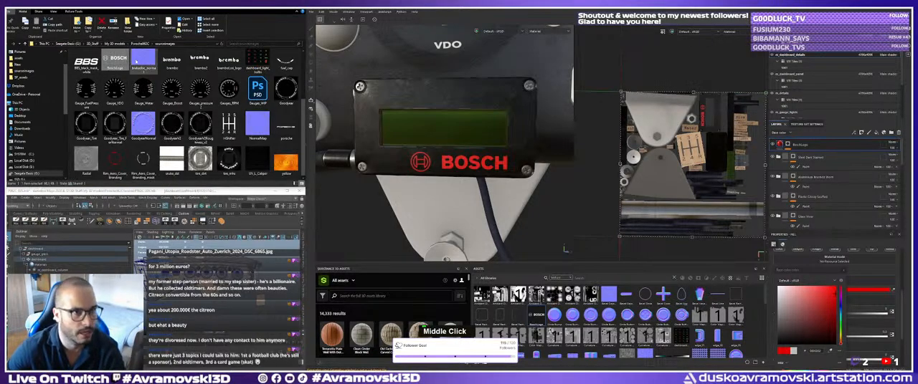
{"action": "left_click", "coordinate": [140, 44]}
{"action": "double_click", "coordinate": [94, 88]}
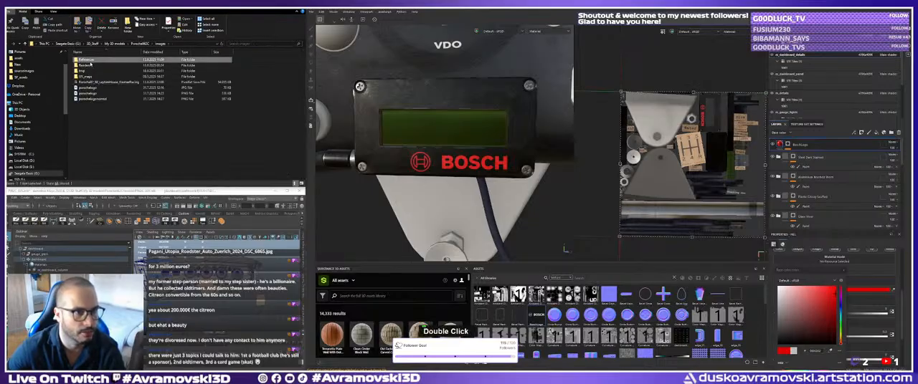
{"action": "double_click", "coordinate": [94, 89]}
{"action": "double_click", "coordinate": [108, 93]}
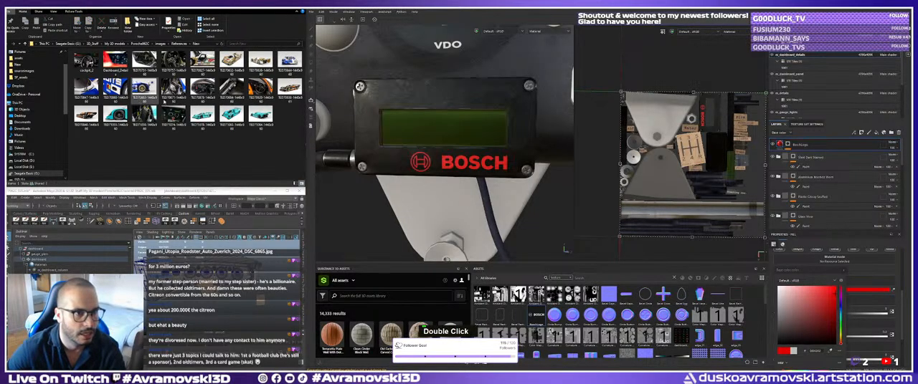
Add all photos from the New folder to the reference board, placed below the group of turquoise car photos.
{"action": "key", "text": "ctrl+a"}
{"action": "left_click_drag", "start_coordinate": [93, 10], "coordinate": [9, 86]}
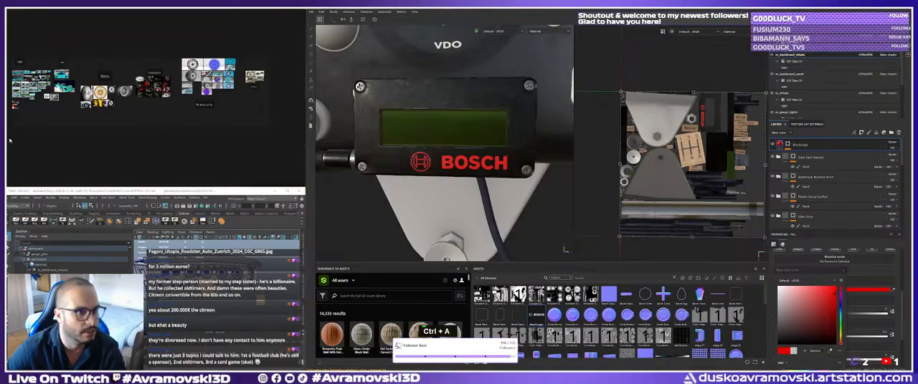
{"action": "scroll", "coordinate": [38, 137], "scroll_direction": "up", "scroll_amount": 5}
{"action": "middle_click_drag", "start_coordinate": [41, 136], "coordinate": [156, 173]}
{"action": "left_click_drag", "start_coordinate": [123, 120], "coordinate": [93, 97]}
{"action": "key", "text": "Delete"}
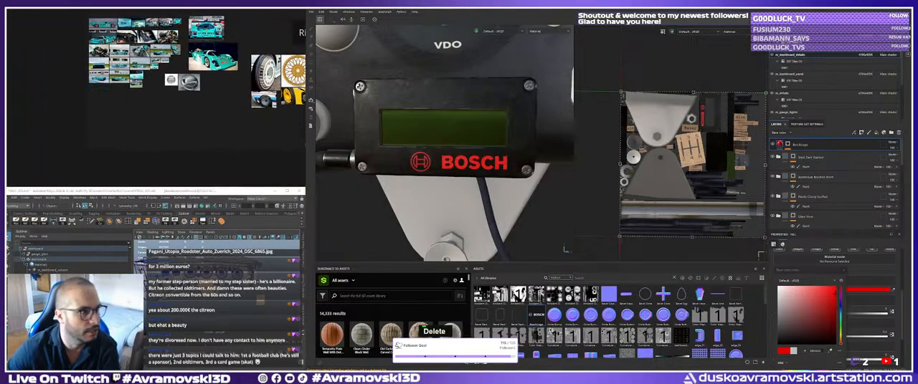
{"action": "left_click_drag", "start_coordinate": [9, 132], "coordinate": [94, 142], "text": "shift"}
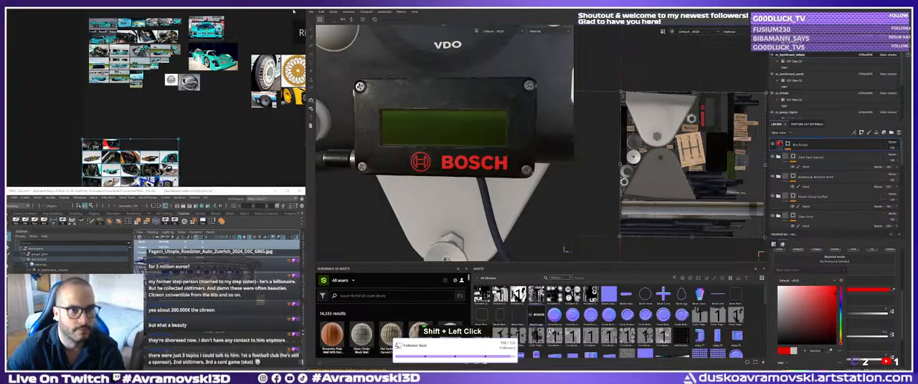
Maximize the reference board and examine the open cockpit and door area of the gold-and-white Miller car.
{"action": "key", "text": "ctrl+f"}
{"action": "middle_click_drag", "start_coordinate": [246, 172], "coordinate": [501, 179]}
{"action": "scroll", "coordinate": [390, 170], "scroll_direction": "up", "scroll_amount": 12}
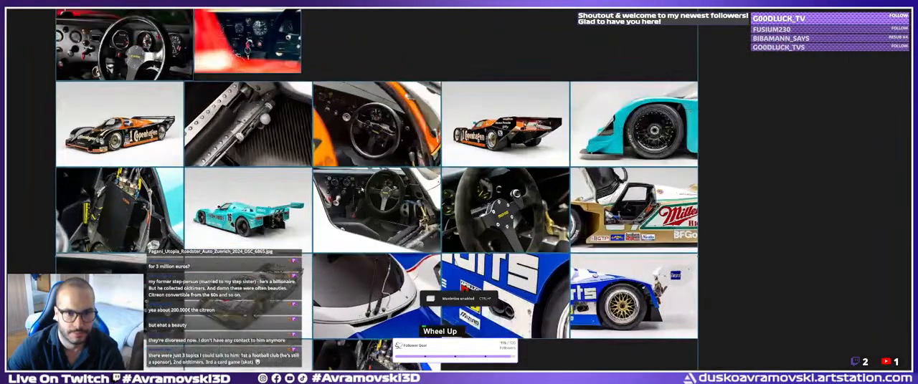
{"action": "middle_click_drag", "start_coordinate": [361, 191], "coordinate": [204, 174]}
{"action": "middle_click_drag", "start_coordinate": [760, 233], "coordinate": [251, 185]}
{"action": "scroll", "coordinate": [631, 217], "scroll_direction": "up", "scroll_amount": 7}
{"action": "middle_click_drag", "start_coordinate": [506, 204], "coordinate": [401, 265]}
{"action": "scroll", "coordinate": [402, 265], "scroll_direction": "up", "scroll_amount": 5}
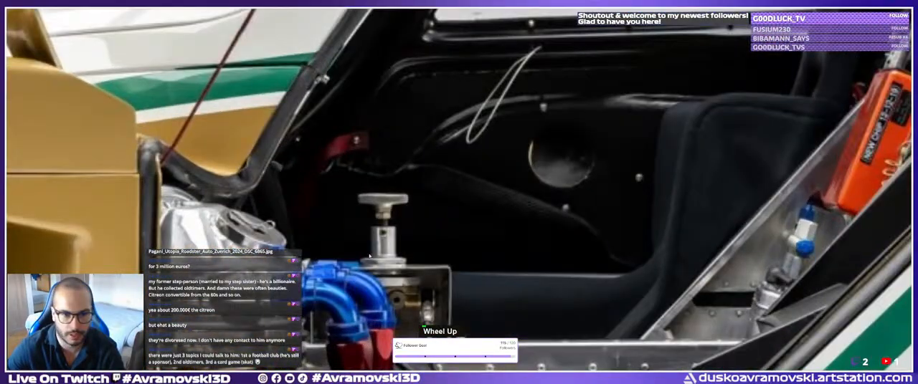
{"action": "middle_click_drag", "start_coordinate": [346, 251], "coordinate": [297, 204]}
{"action": "scroll", "coordinate": [297, 205], "scroll_direction": "down", "scroll_amount": 3}
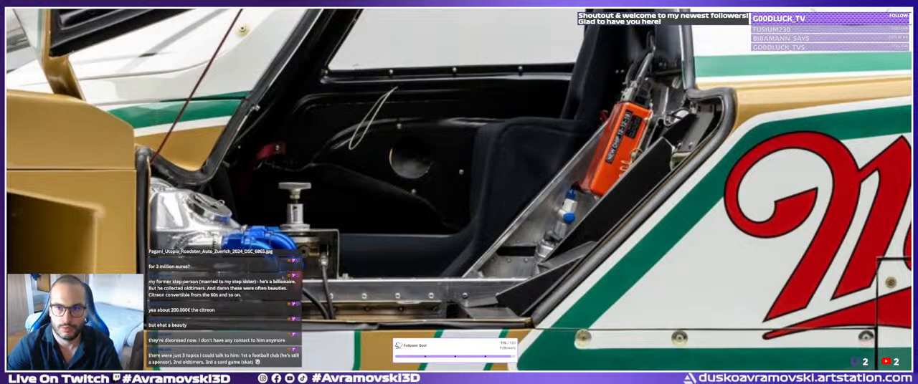
{"action": "scroll", "coordinate": [301, 269], "scroll_direction": "down", "scroll_amount": 3}
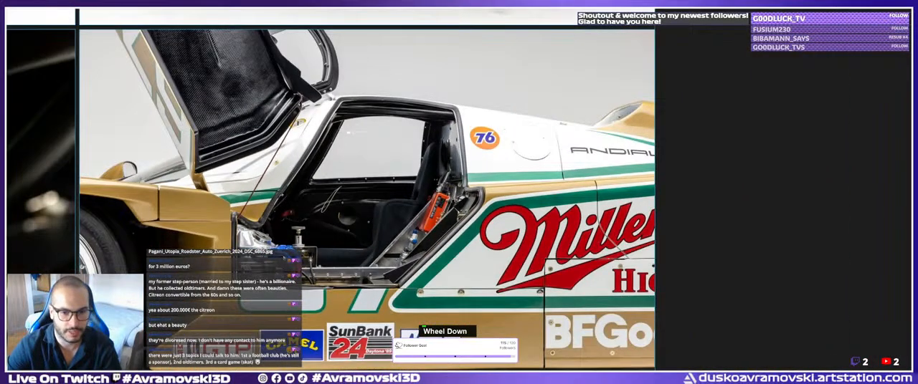
{"action": "scroll", "coordinate": [262, 254], "scroll_direction": "down", "scroll_amount": 4}
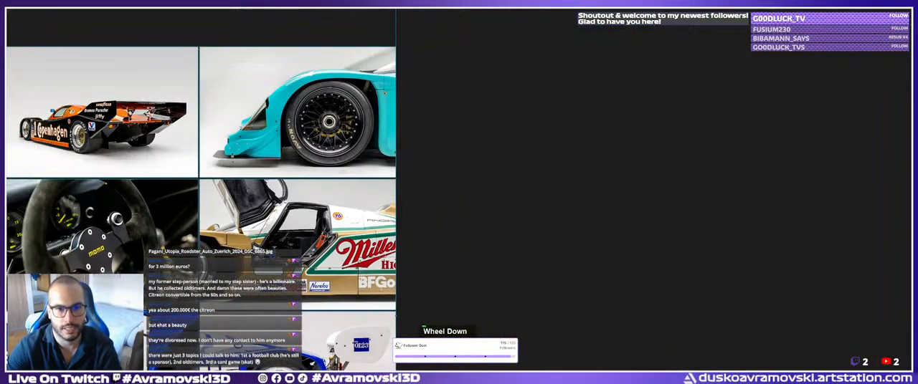
Examine the black multi-spoke front wheel, tyre and yellow brake caliper in the turquoise car's close-up photo.
{"action": "middle_click_drag", "start_coordinate": [348, 119], "coordinate": [312, 210]}
{"action": "scroll", "coordinate": [307, 256], "scroll_direction": "up", "scroll_amount": 6}
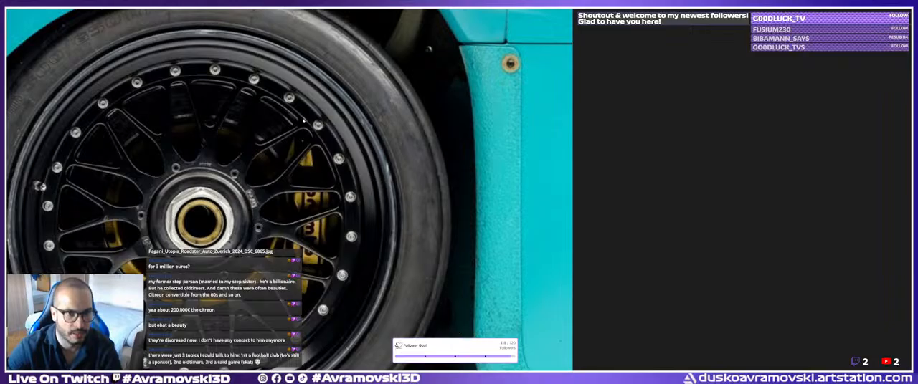
{"action": "middle_click_drag", "start_coordinate": [303, 121], "coordinate": [366, 94]}
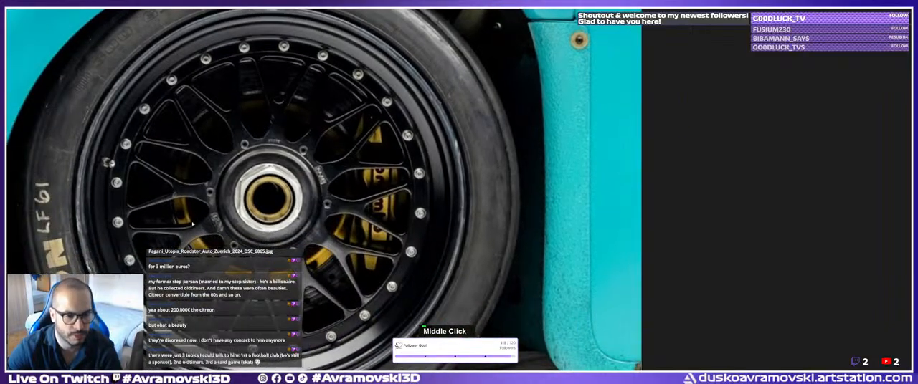
{"action": "scroll", "coordinate": [217, 244], "scroll_direction": "down", "scroll_amount": 5}
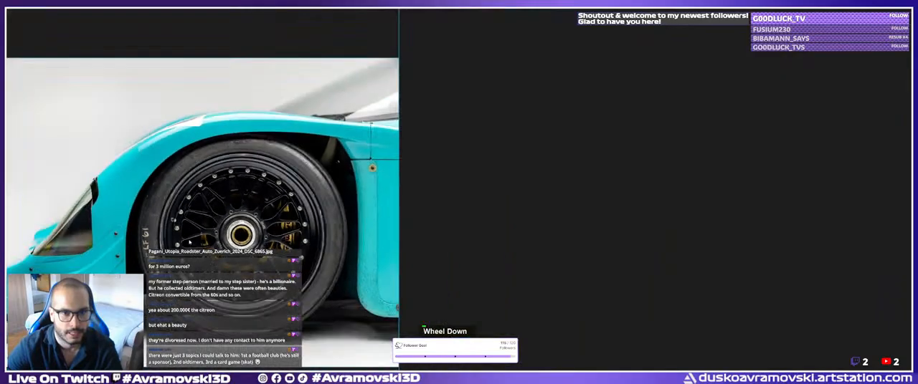
{"action": "middle_click_drag", "start_coordinate": [189, 242], "coordinate": [225, 234]}
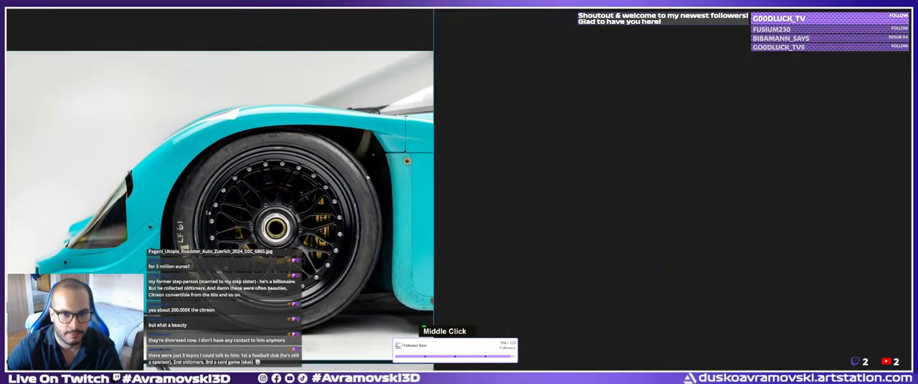
{"action": "middle_click_drag", "start_coordinate": [110, 250], "coordinate": [351, 203]}
{"action": "scroll", "coordinate": [235, 242], "scroll_direction": "down", "scroll_amount": 10}
Examine the front wheel, headlights and sponsor decals of the turquoise Leyton House car in its front three-quarter photo.
{"action": "scroll", "coordinate": [232, 242], "scroll_direction": "up", "scroll_amount": 6}
{"action": "scroll", "coordinate": [233, 262], "scroll_direction": "up", "scroll_amount": 7}
{"action": "middle_click_drag", "start_coordinate": [231, 263], "coordinate": [256, 250]}
{"action": "scroll", "coordinate": [254, 250], "scroll_direction": "up", "scroll_amount": 6}
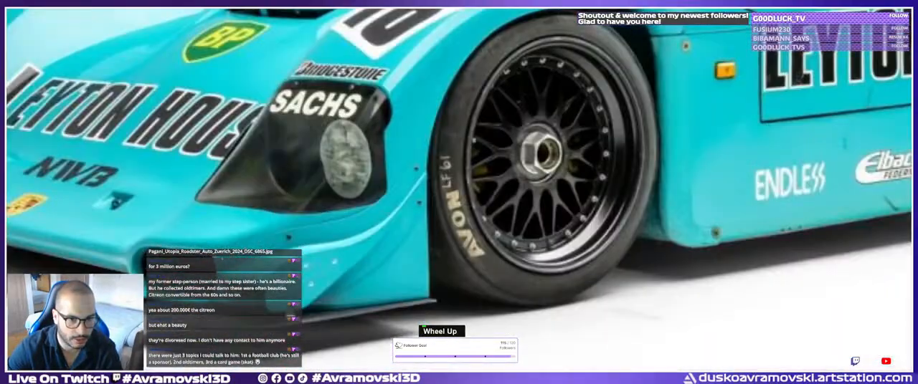
{"action": "scroll", "coordinate": [253, 250], "scroll_direction": "down", "scroll_amount": 5}
{"action": "scroll", "coordinate": [326, 236], "scroll_direction": "down", "scroll_amount": 8}
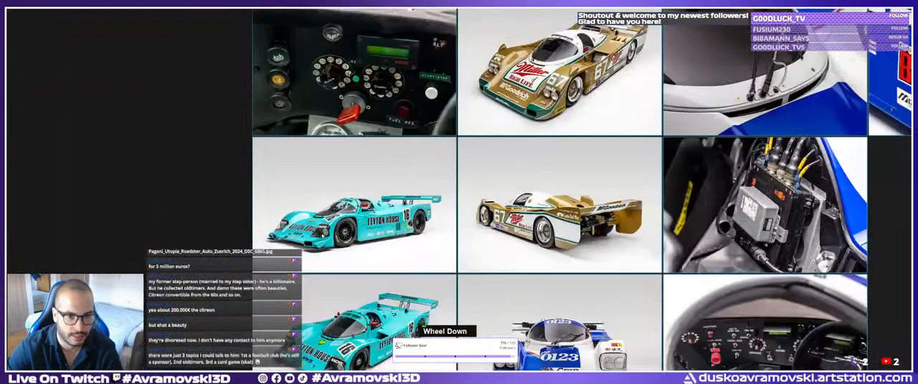
{"action": "middle_click_drag", "start_coordinate": [345, 352], "coordinate": [330, 259]}
{"action": "scroll", "coordinate": [344, 253], "scroll_direction": "up", "scroll_amount": 7}
{"action": "scroll", "coordinate": [308, 260], "scroll_direction": "up", "scroll_amount": 5}
{"action": "scroll", "coordinate": [331, 259], "scroll_direction": "down", "scroll_amount": 3}
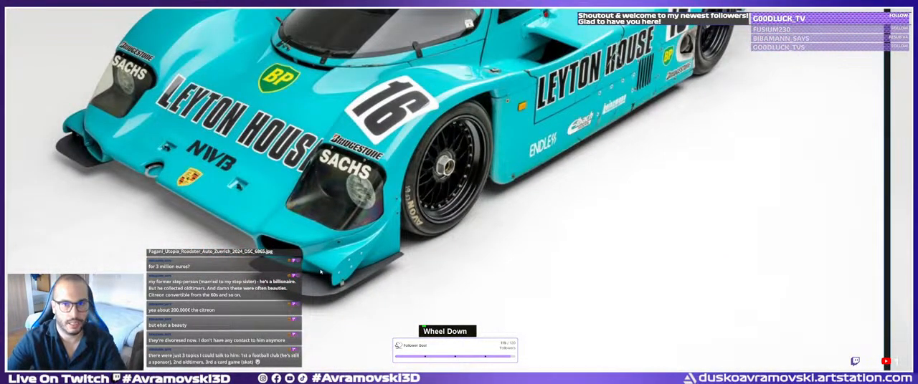
{"action": "scroll", "coordinate": [406, 185], "scroll_direction": "down", "scroll_amount": 3}
{"action": "middle_click_drag", "start_coordinate": [406, 185], "coordinate": [233, 258]}
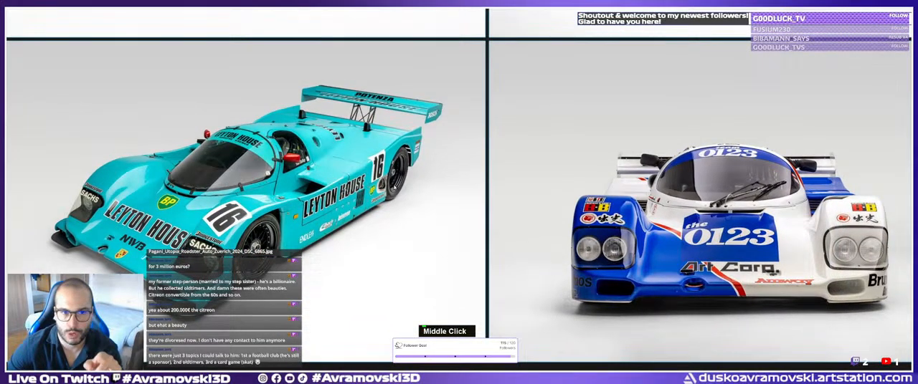
Examine the rear wing, tail and sponsor lettering of the gold-and-white Miller car in its rear three-quarter photo.
{"action": "scroll", "coordinate": [450, 145], "scroll_direction": "down", "scroll_amount": 3}
{"action": "middle_click_drag", "start_coordinate": [449, 145], "coordinate": [411, 245]}
{"action": "scroll", "coordinate": [453, 226], "scroll_direction": "up", "scroll_amount": 5}
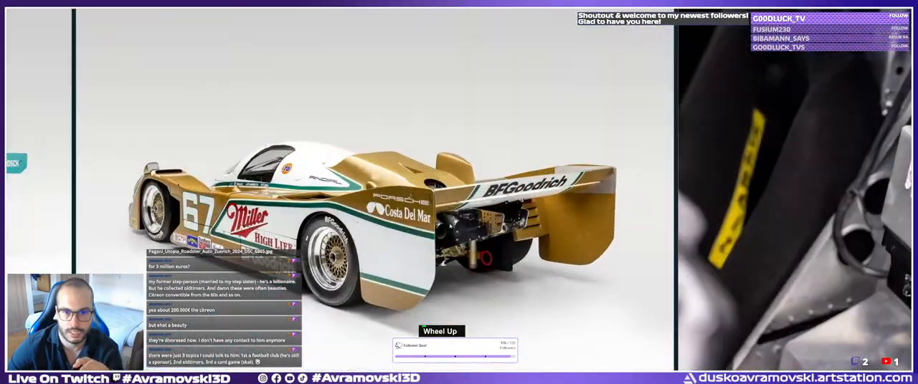
{"action": "scroll", "coordinate": [452, 225], "scroll_direction": "up", "scroll_amount": 3}
{"action": "middle_click_drag", "start_coordinate": [451, 225], "coordinate": [450, 200]}
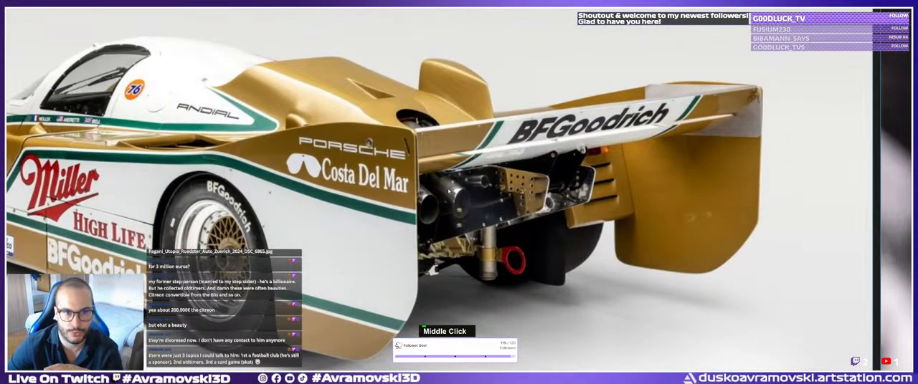
{"action": "scroll", "coordinate": [447, 191], "scroll_direction": "down", "scroll_amount": 2}
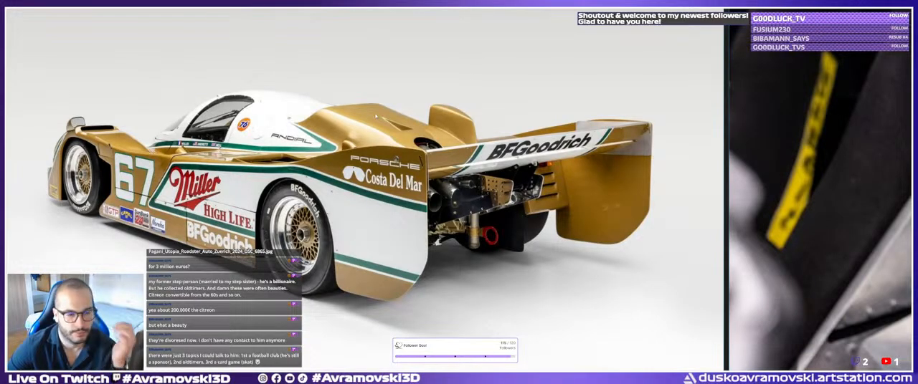
{"action": "scroll", "coordinate": [380, 159], "scroll_direction": "down", "scroll_amount": 7}
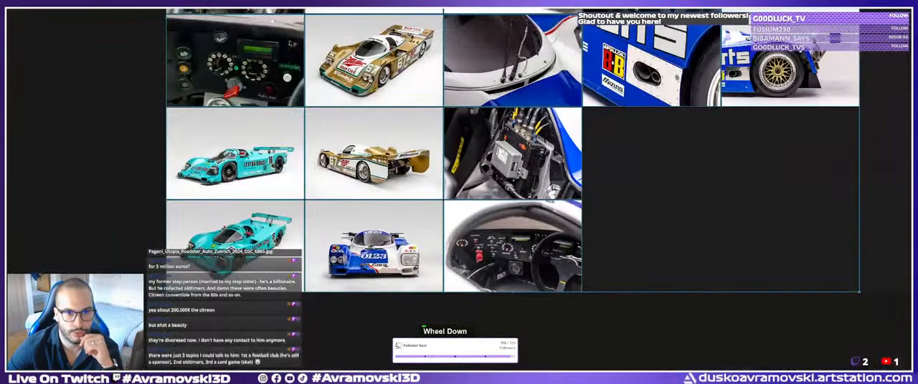
Examine the bodywork, windscreen and decals of the Miller car number 67 in its front three-quarter photo.
{"action": "scroll", "coordinate": [380, 159], "scroll_direction": "up", "scroll_amount": 1}
{"action": "middle_click_drag", "start_coordinate": [380, 159], "coordinate": [378, 278]}
{"action": "scroll", "coordinate": [390, 114], "scroll_direction": "up", "scroll_amount": 6}
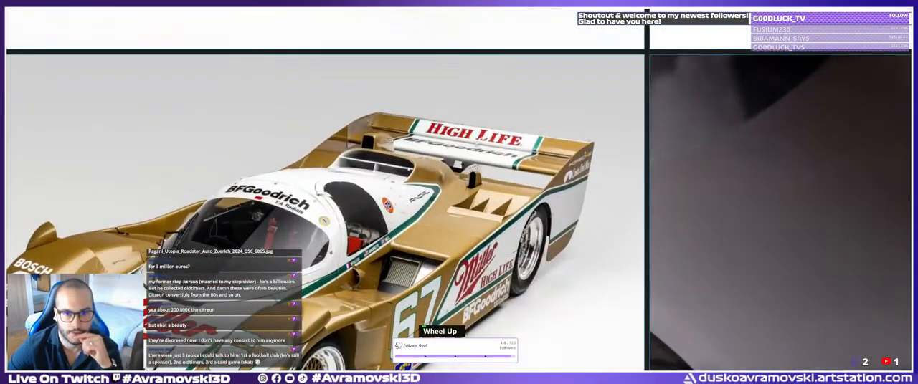
{"action": "scroll", "coordinate": [358, 215], "scroll_direction": "down", "scroll_amount": 3}
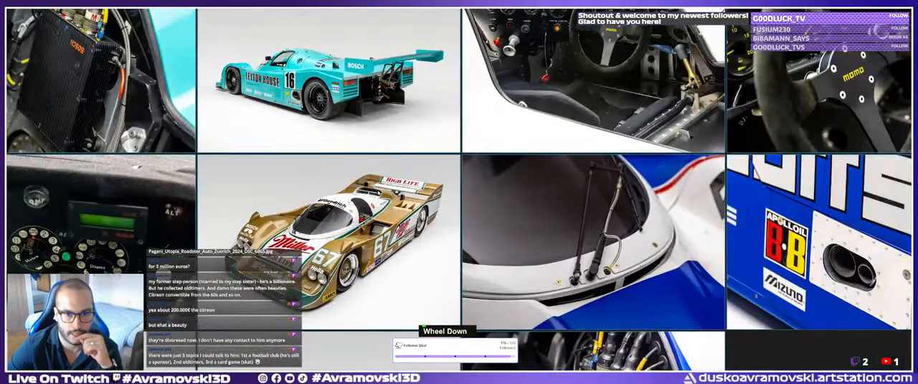
{"action": "scroll", "coordinate": [381, 202], "scroll_direction": "up", "scroll_amount": 3}
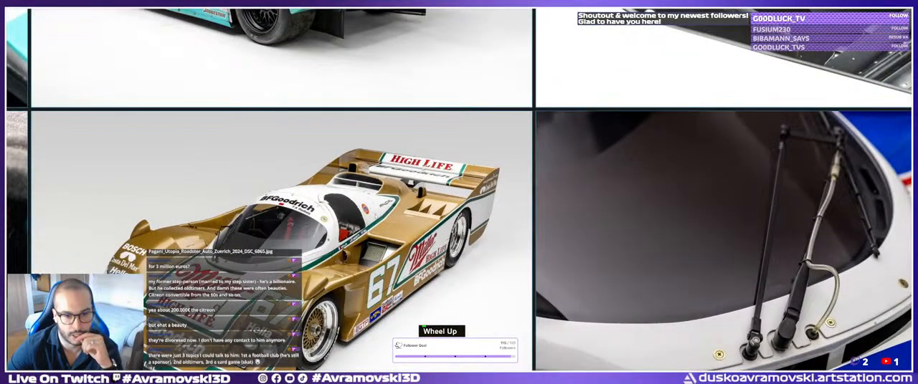
{"action": "middle_click_drag", "start_coordinate": [319, 280], "coordinate": [361, 254]}
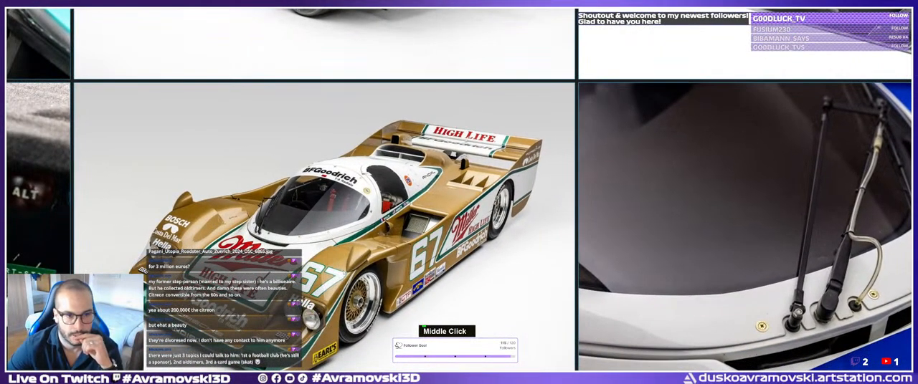
{"action": "scroll", "coordinate": [359, 237], "scroll_direction": "up", "scroll_amount": 4}
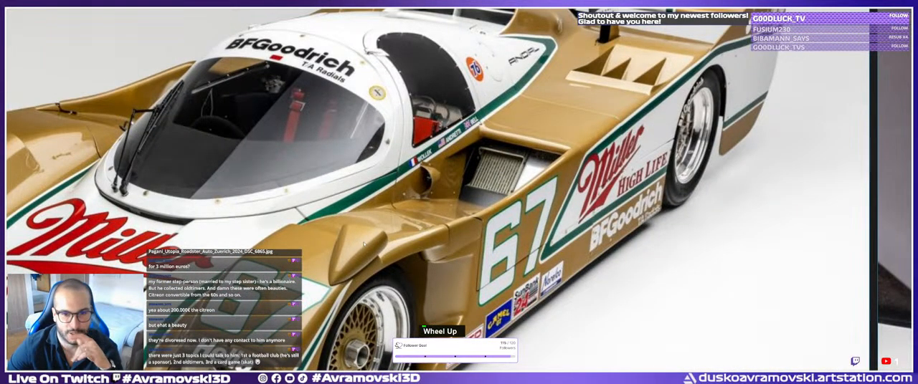
{"action": "scroll", "coordinate": [364, 245], "scroll_direction": "down", "scroll_amount": 4}
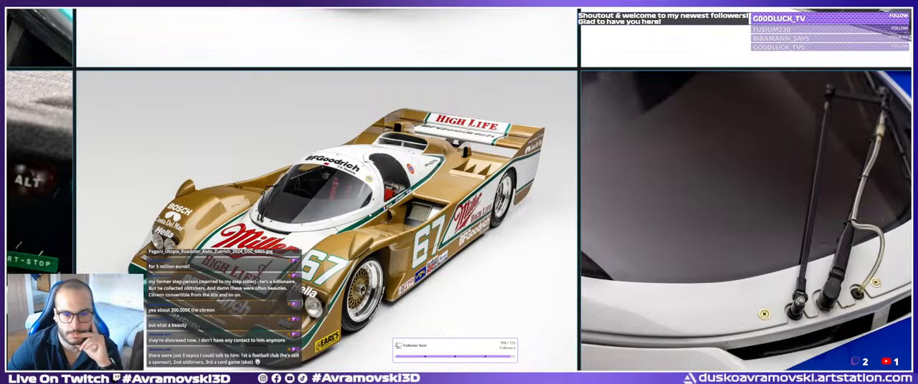
Examine the turquoise Leyton House car's rear end and Bosch wing lettering, and return to the Maya window.
{"action": "scroll", "coordinate": [373, 191], "scroll_direction": "down", "scroll_amount": 6}
{"action": "middle_click_drag", "start_coordinate": [373, 191], "coordinate": [429, 293]}
{"action": "scroll", "coordinate": [368, 212], "scroll_direction": "up", "scroll_amount": 12}
{"action": "scroll", "coordinate": [393, 201], "scroll_direction": "down", "scroll_amount": 7}
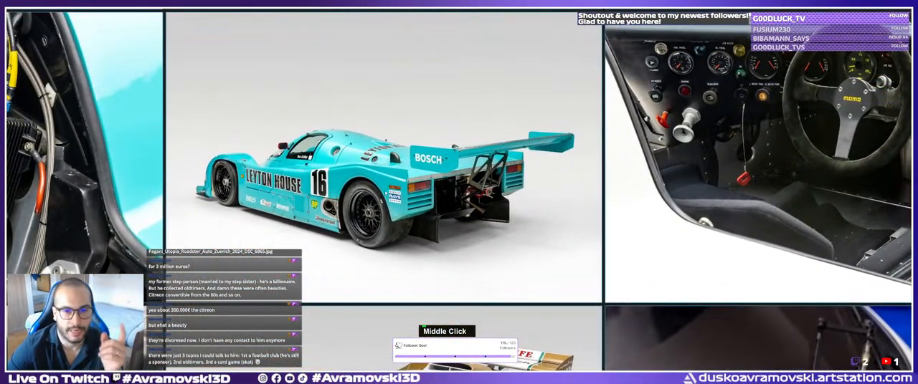
{"action": "middle_click_drag", "start_coordinate": [366, 176], "coordinate": [365, 186]}
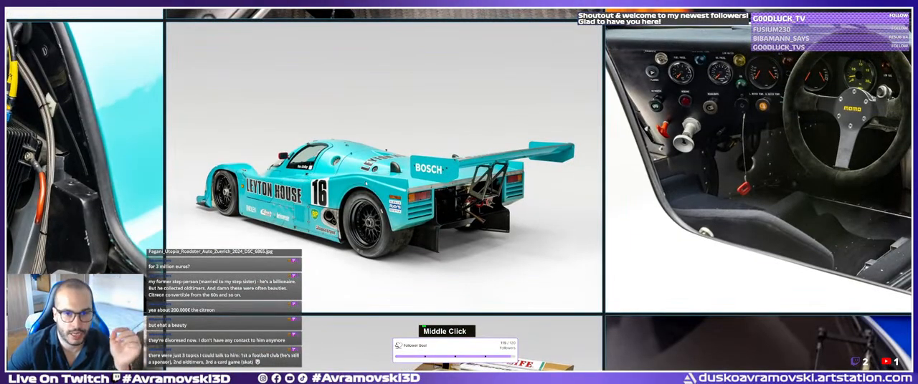
{"action": "scroll", "coordinate": [368, 186], "scroll_direction": "up", "scroll_amount": 3}
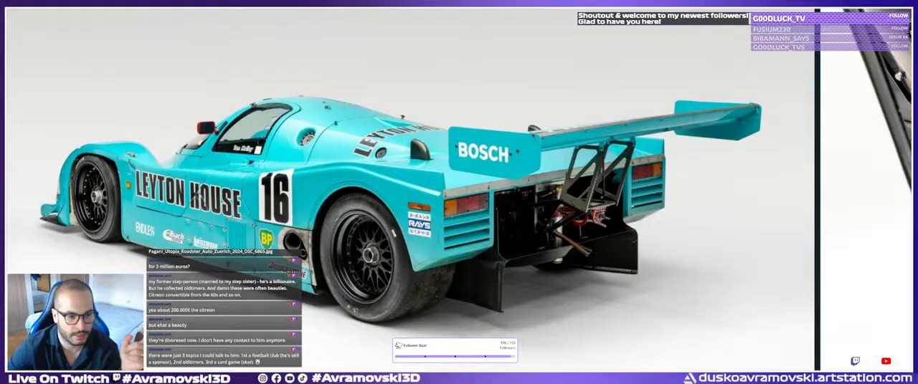
{"action": "key", "text": "alt+Tab"}
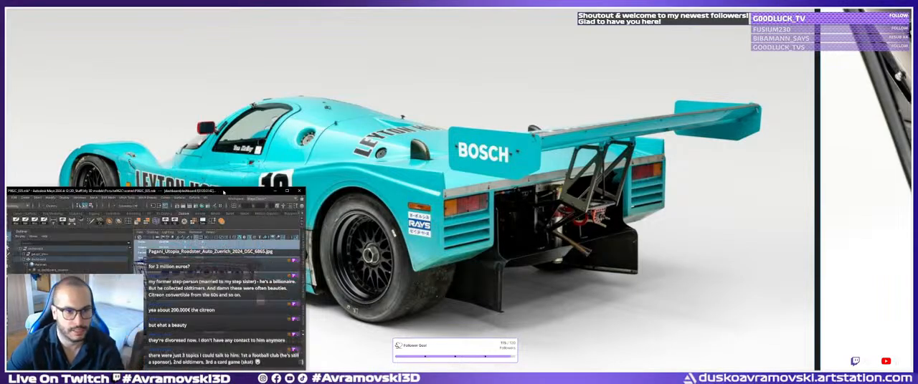
Bring the Maya window back to its main position and fit the Leyton House rear photo in the reference window.
{"action": "left_click_drag", "start_coordinate": [225, 192], "coordinate": [525, 138]}
{"action": "scroll", "coordinate": [154, 165], "scroll_direction": "down", "scroll_amount": 3}
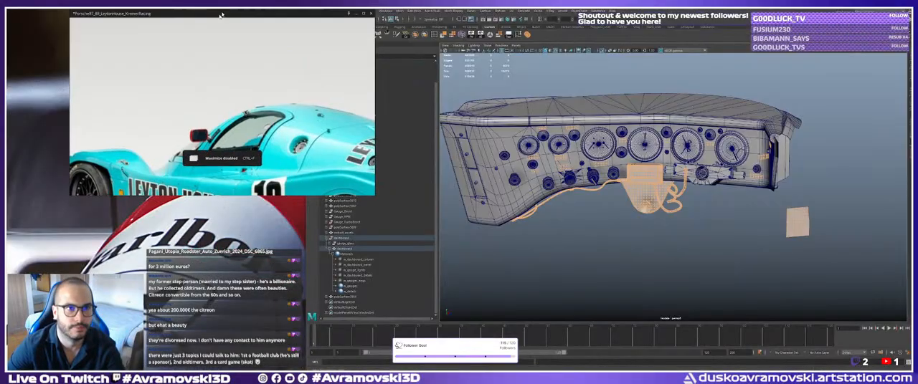
{"action": "middle_click_drag", "start_coordinate": [193, 159], "coordinate": [117, 89]}
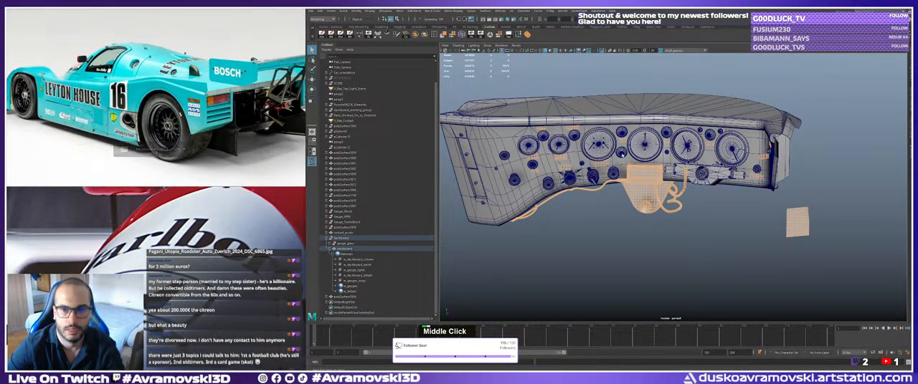
End the dashboard's isolation to show the whole car model in the viewport.
{"action": "left_click_drag", "start_coordinate": [649, 174], "coordinate": [710, 183], "text": "alt"}
{"action": "key", "text": "ctrl+1"}
{"action": "right_click_drag", "start_coordinate": [735, 188], "coordinate": [668, 172], "text": "alt"}
{"action": "middle_click_drag", "start_coordinate": [668, 172], "coordinate": [630, 161], "text": "alt"}
{"action": "left_click_drag", "start_coordinate": [630, 161], "coordinate": [556, 154], "text": "alt"}
{"action": "middle_click_drag", "start_coordinate": [555, 154], "coordinate": [548, 140], "text": "alt"}
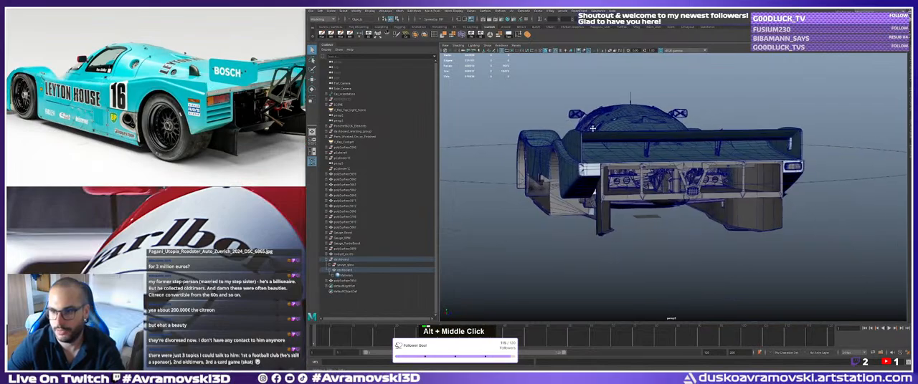
Examine the model's rear wing, tail bodywork and underbody from the rear three-quarter side.
{"action": "left_click", "coordinate": [514, 110]}
{"action": "left_click_drag", "start_coordinate": [617, 129], "coordinate": [502, 127], "text": "alt"}
{"action": "middle_click_drag", "start_coordinate": [502, 127], "coordinate": [548, 135], "text": "alt"}
{"action": "left_click_drag", "start_coordinate": [574, 161], "coordinate": [545, 151], "text": "alt"}
{"action": "middle_click_drag", "start_coordinate": [545, 150], "coordinate": [654, 186], "text": "alt"}
{"action": "double_click", "coordinate": [655, 187]}
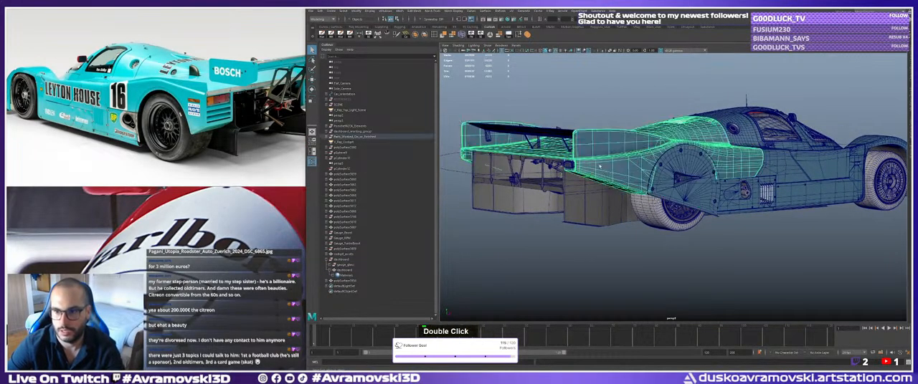
{"action": "left_click_drag", "start_coordinate": [585, 276], "coordinate": [631, 272], "text": "alt"}
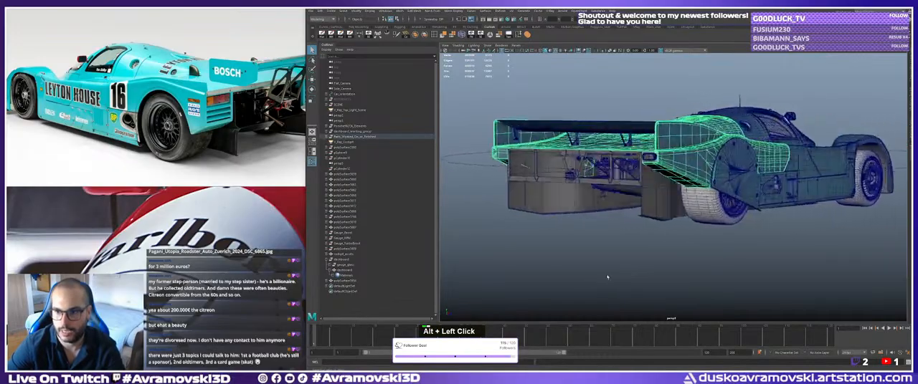
{"action": "right_click_drag", "start_coordinate": [631, 272], "coordinate": [614, 272], "text": "alt"}
{"action": "left_click_drag", "start_coordinate": [614, 271], "coordinate": [600, 279], "text": "alt"}
Look over the Leyton House tail and the reference board, down to the close-up of the SOFT/HARD adjuster.
{"action": "middle_click_drag", "start_coordinate": [212, 134], "coordinate": [169, 138]}
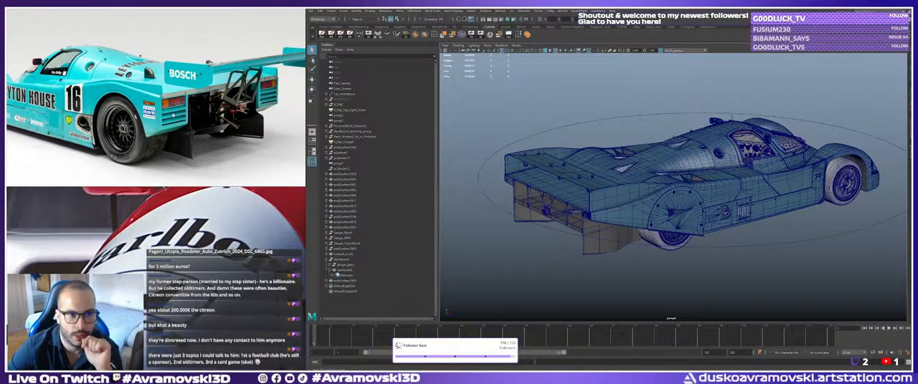
{"action": "middle_click_drag", "start_coordinate": [157, 115], "coordinate": [97, 132]}
{"action": "scroll", "coordinate": [156, 112], "scroll_direction": "down", "scroll_amount": 6}
{"action": "middle_click_drag", "start_coordinate": [264, 165], "coordinate": [188, 81]}
{"action": "scroll", "coordinate": [115, 119], "scroll_direction": "down", "scroll_amount": 5}
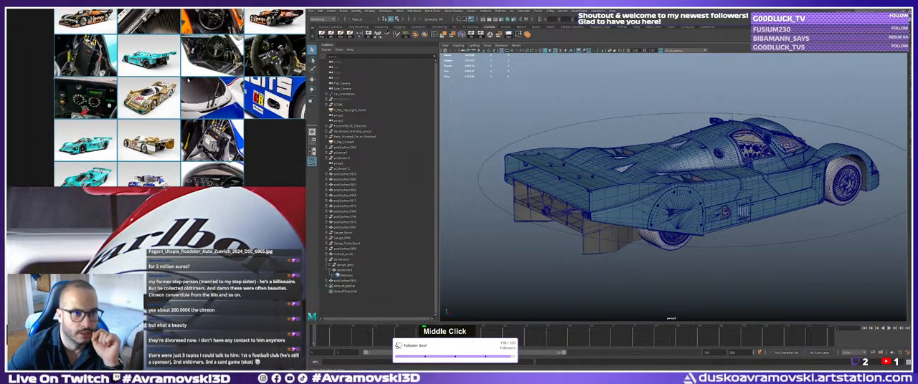
{"action": "middle_click_drag", "start_coordinate": [248, 131], "coordinate": [255, 207]}
{"action": "scroll", "coordinate": [215, 108], "scroll_direction": "up", "scroll_amount": 5}
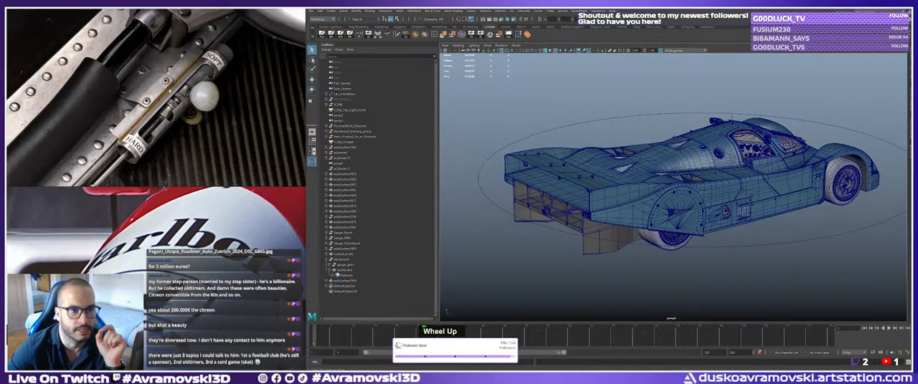
Frame the dashboard and examine the cockpit interior down to the cylindrical tube and riveted panel.
{"action": "left_click", "coordinate": [750, 147]}
{"action": "middle_click_drag", "start_coordinate": [749, 148], "coordinate": [652, 184], "text": "alt"}
{"action": "right_click_drag", "start_coordinate": [652, 183], "coordinate": [706, 188], "text": "alt"}
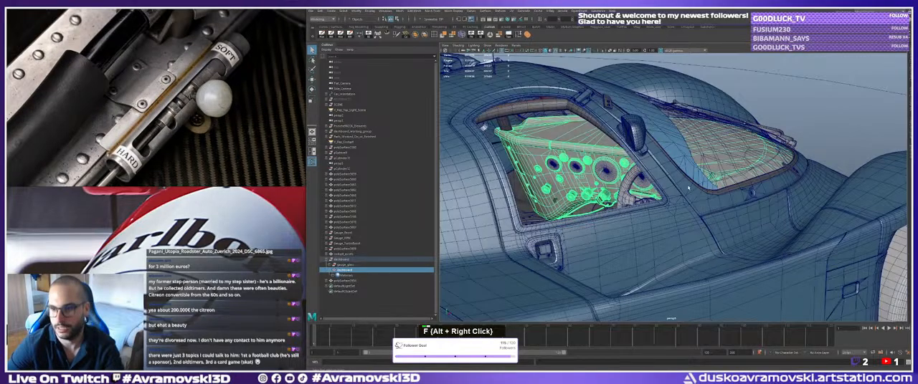
{"action": "left_click_drag", "start_coordinate": [706, 188], "coordinate": [667, 222], "text": "alt"}
{"action": "right_click_drag", "start_coordinate": [667, 222], "coordinate": [678, 215], "text": "alt"}
{"action": "left_click_drag", "start_coordinate": [678, 215], "coordinate": [617, 158], "text": "alt"}
{"action": "middle_click_drag", "start_coordinate": [617, 158], "coordinate": [566, 102], "text": "alt"}
{"action": "right_click_drag", "start_coordinate": [566, 102], "coordinate": [585, 107], "text": "alt"}
{"action": "middle_click_drag", "start_coordinate": [584, 107], "coordinate": [642, 213], "text": "alt"}
{"action": "middle_click_drag", "start_coordinate": [638, 152], "coordinate": [635, 139], "text": "alt"}
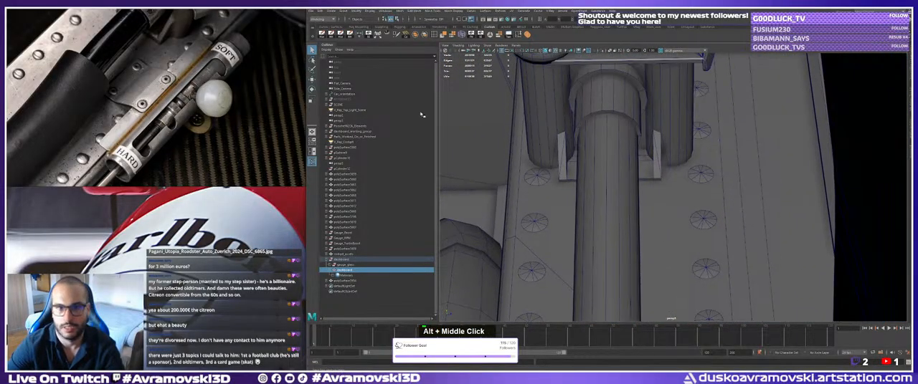
Examine the SOFT/HARD adjuster, its rod and the riveted metal panel in the close-up photo.
{"action": "middle_click_drag", "start_coordinate": [187, 75], "coordinate": [194, 119]}
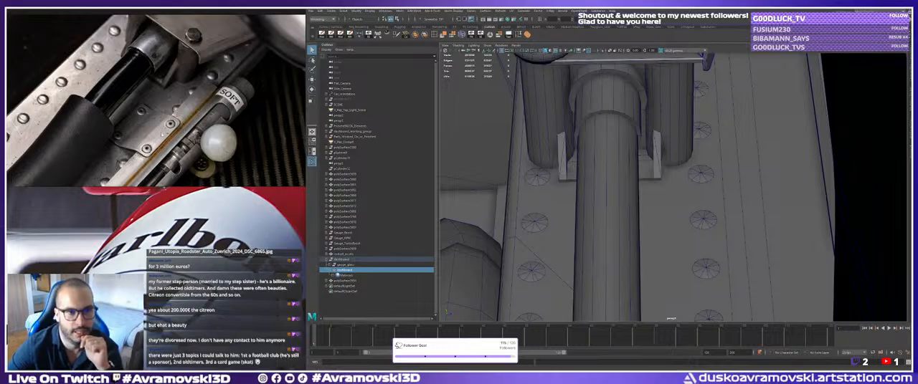
{"action": "middle_click_drag", "start_coordinate": [154, 152], "coordinate": [141, 68]}
{"action": "middle_click_drag", "start_coordinate": [93, 172], "coordinate": [139, 96]}
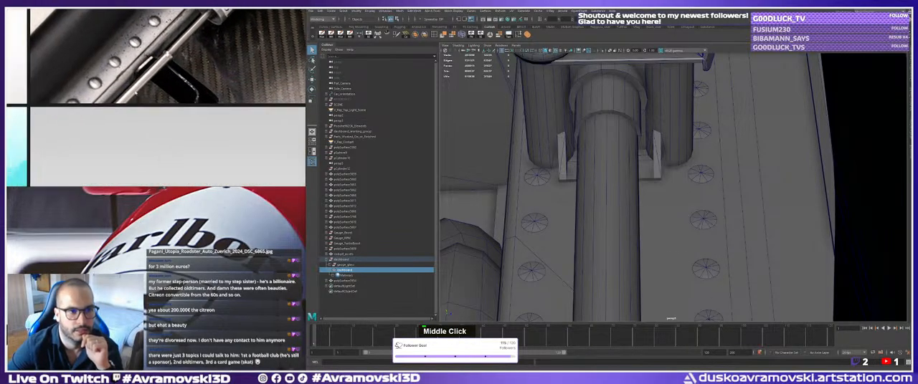
{"action": "scroll", "coordinate": [169, 53], "scroll_direction": "down", "scroll_amount": 3}
{"action": "middle_click_drag", "start_coordinate": [169, 54], "coordinate": [127, 149]}
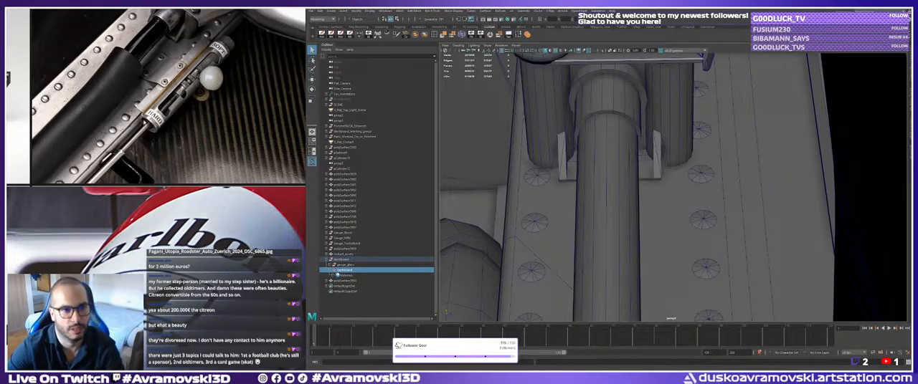
Set the perspective camera's focal length to 45.
{"action": "right_click_drag", "start_coordinate": [574, 193], "coordinate": [580, 190], "text": "alt"}
{"action": "middle_click_drag", "start_coordinate": [580, 190], "coordinate": [535, 150], "text": "alt"}
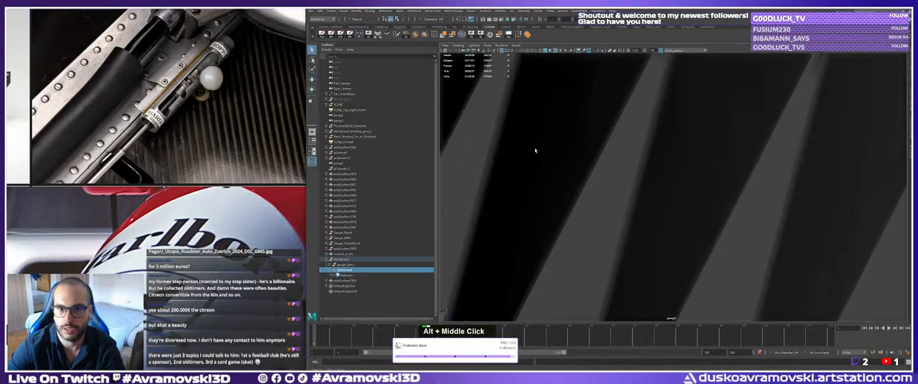
{"action": "left_click", "coordinate": [464, 51]}
{"action": "middle_click_drag", "start_coordinate": [644, 185], "coordinate": [834, 166], "text": "alt"}
{"action": "left_click", "coordinate": [910, 142]}
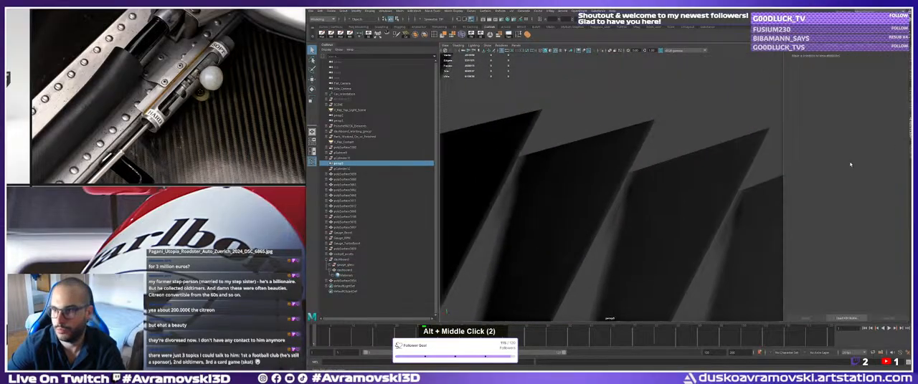
{"action": "middle_click_drag", "start_coordinate": [667, 129], "coordinate": [629, 184], "text": "alt"}
{"action": "right_click_drag", "start_coordinate": [629, 184], "coordinate": [609, 187], "text": "alt"}
{"action": "middle_click_drag", "start_coordinate": [609, 188], "coordinate": [656, 172], "text": "alt"}
{"action": "scroll", "coordinate": [844, 156], "scroll_direction": "up", "scroll_amount": 3}
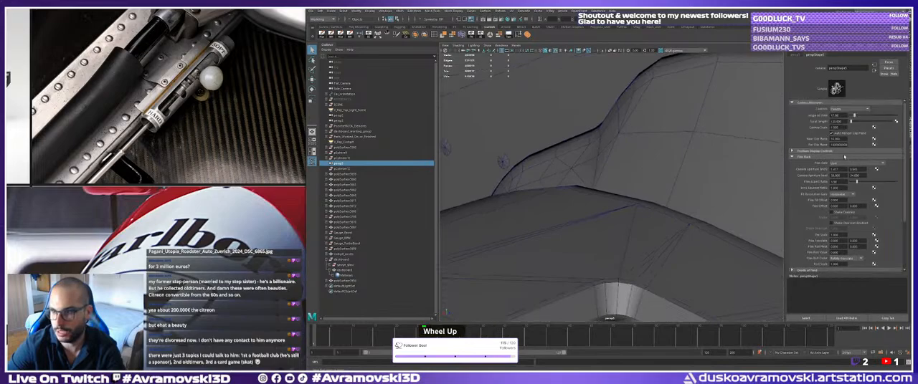
{"action": "double_click", "coordinate": [837, 121]}
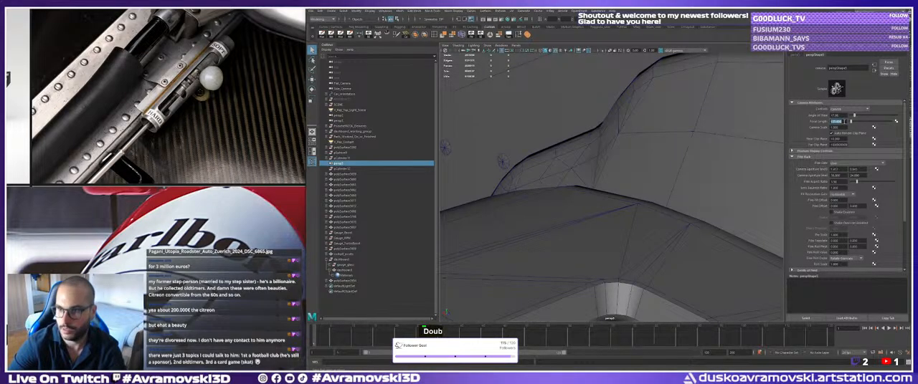
{"action": "type", "text": "45"}
{"action": "key", "text": "Return"}
{"action": "middle_click_drag", "start_coordinate": [628, 117], "coordinate": [591, 187], "text": "alt"}
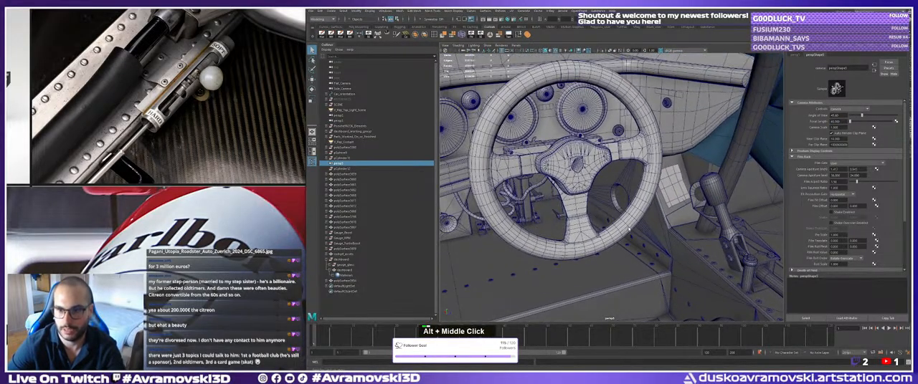
Examine the dashboard's underside, the cylindrical tank and the wired box on the cockpit floor.
{"action": "middle_click_drag", "start_coordinate": [629, 229], "coordinate": [635, 235], "text": "alt"}
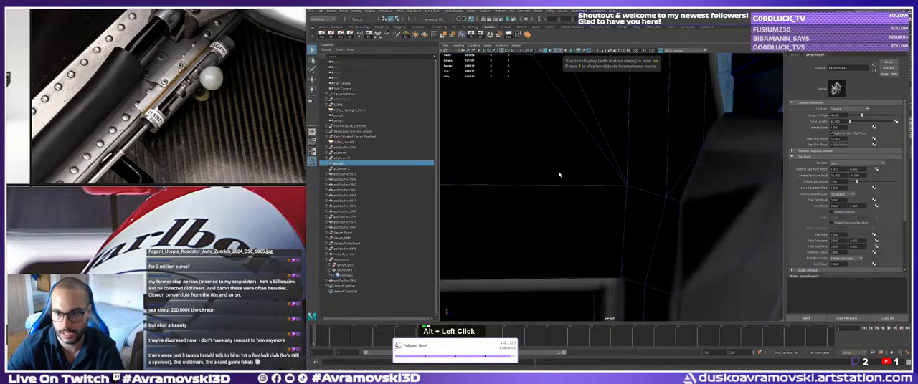
{"action": "scroll", "coordinate": [660, 206], "scroll_direction": "up", "scroll_amount": 3}
{"action": "middle_click_drag", "start_coordinate": [621, 200], "coordinate": [638, 294], "text": "alt"}
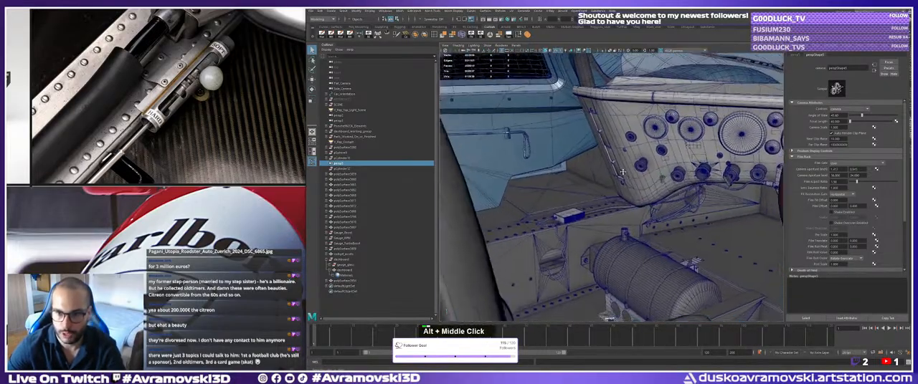
{"action": "middle_click_drag", "start_coordinate": [564, 189], "coordinate": [555, 196], "text": "alt"}
{"action": "left_click_drag", "start_coordinate": [554, 195], "coordinate": [549, 200], "text": "alt"}
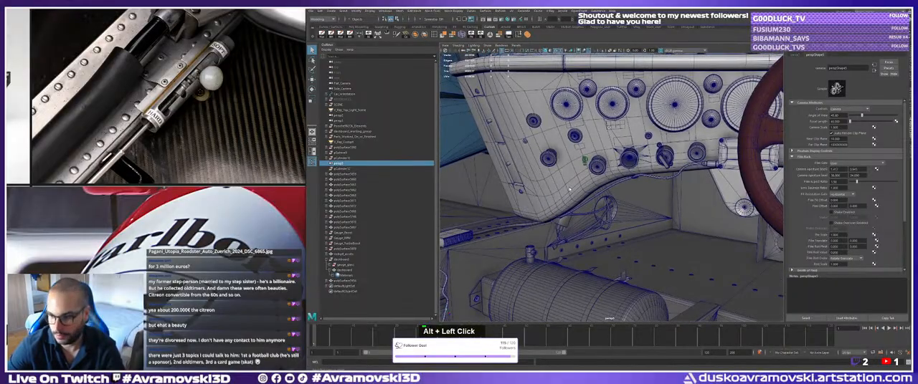
{"action": "middle_click_drag", "start_coordinate": [553, 200], "coordinate": [598, 215], "text": "alt"}
{"action": "left_click", "coordinate": [600, 229]}
{"action": "left_click_drag", "start_coordinate": [600, 229], "coordinate": [625, 228], "text": "alt"}
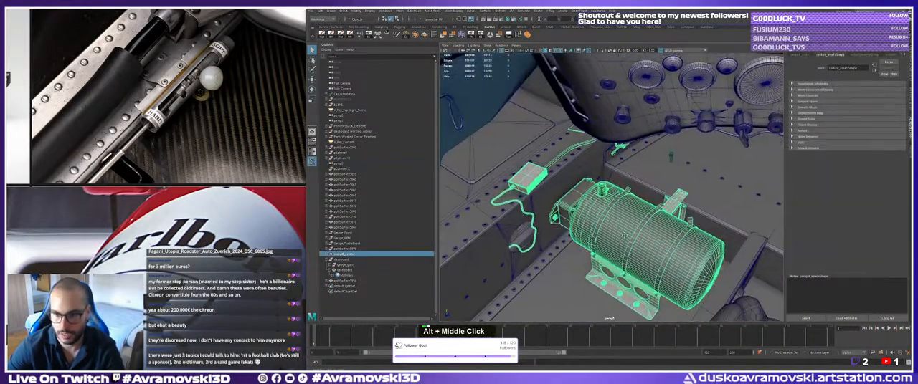
{"action": "middle_click_drag", "start_coordinate": [626, 227], "coordinate": [584, 216], "text": "alt"}
{"action": "left_click_drag", "start_coordinate": [584, 217], "coordinate": [581, 213], "text": "alt"}
{"action": "middle_click_drag", "start_coordinate": [581, 212], "coordinate": [502, 204], "text": "alt"}
Examine the seat and the adjuster linkage along the cockpit's riveted side panel.
{"action": "left_click", "coordinate": [688, 222]}
{"action": "middle_click_drag", "start_coordinate": [688, 222], "coordinate": [660, 230], "text": "alt"}
{"action": "left_click_drag", "start_coordinate": [660, 229], "coordinate": [681, 212], "text": "alt"}
{"action": "middle_click_drag", "start_coordinate": [681, 211], "coordinate": [653, 183], "text": "alt"}
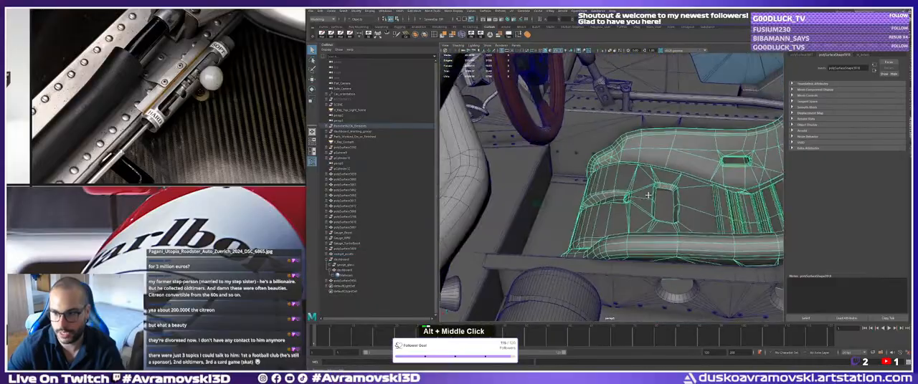
{"action": "left_click_drag", "start_coordinate": [653, 183], "coordinate": [638, 172], "text": "alt"}
{"action": "middle_click_drag", "start_coordinate": [638, 172], "coordinate": [607, 198], "text": "alt"}
{"action": "left_click_drag", "start_coordinate": [607, 197], "coordinate": [625, 212], "text": "alt"}
{"action": "right_click_drag", "start_coordinate": [625, 212], "coordinate": [651, 227], "text": "alt"}
{"action": "middle_click_drag", "start_coordinate": [651, 227], "coordinate": [626, 223], "text": "alt"}
{"action": "left_click_drag", "start_coordinate": [626, 223], "coordinate": [574, 188], "text": "alt"}
{"action": "left_click", "coordinate": [607, 153]}
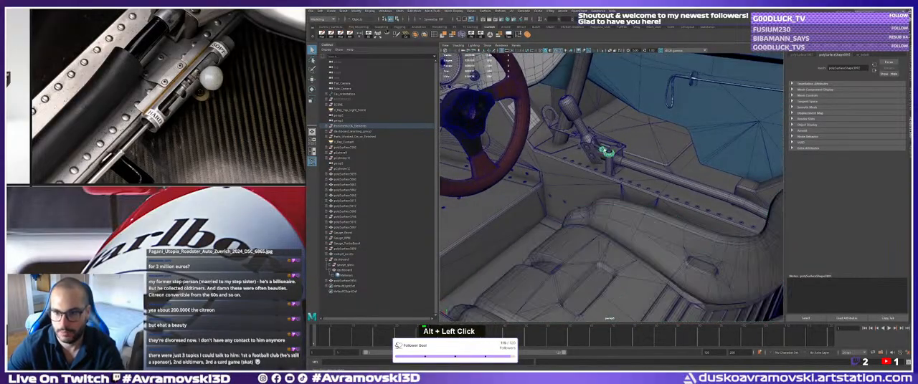
Examine the car's exterior around the mirror, windscreen, nose, open wheel arch and side bodywork.
{"action": "middle_click_drag", "start_coordinate": [607, 155], "coordinate": [706, 213], "text": "alt"}
{"action": "scroll", "coordinate": [699, 208], "scroll_direction": "down", "scroll_amount": 5}
{"action": "left_click_drag", "start_coordinate": [699, 208], "coordinate": [656, 179], "text": "alt"}
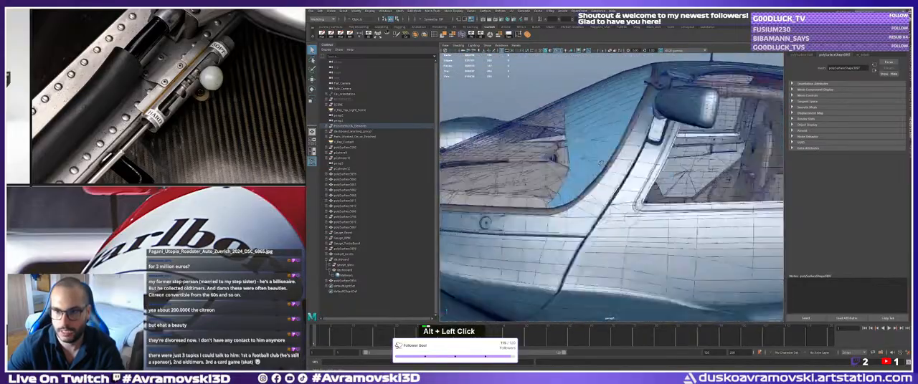
{"action": "scroll", "coordinate": [649, 172], "scroll_direction": "down", "scroll_amount": 4}
{"action": "middle_click_drag", "start_coordinate": [649, 172], "coordinate": [606, 144], "text": "alt"}
{"action": "left_click_drag", "start_coordinate": [606, 144], "coordinate": [674, 204], "text": "alt"}
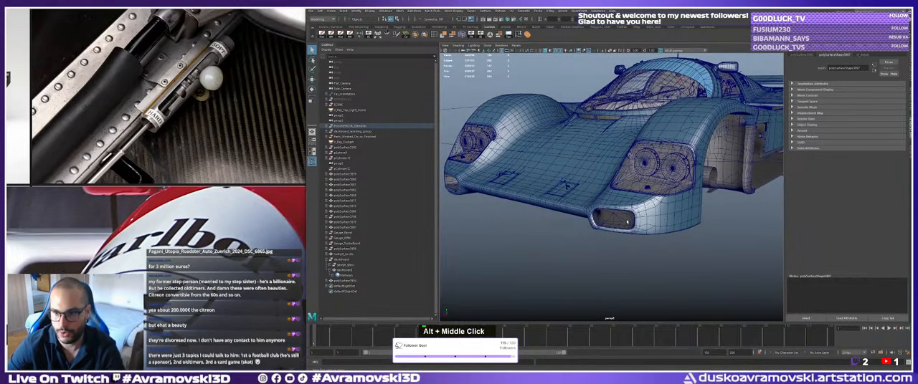
{"action": "left_click_drag", "start_coordinate": [633, 230], "coordinate": [616, 219], "text": "alt"}
{"action": "middle_click_drag", "start_coordinate": [617, 219], "coordinate": [602, 216], "text": "alt"}
{"action": "left_click_drag", "start_coordinate": [602, 216], "coordinate": [584, 219], "text": "alt"}
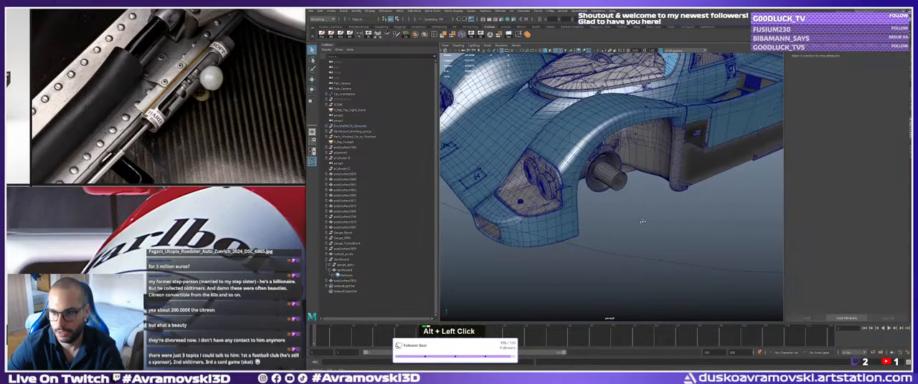
{"action": "middle_click_drag", "start_coordinate": [585, 219], "coordinate": [556, 221], "text": "alt"}
{"action": "left_click_drag", "start_coordinate": [555, 222], "coordinate": [544, 224], "text": "alt"}
{"action": "middle_click_drag", "start_coordinate": [543, 223], "coordinate": [532, 226], "text": "alt"}
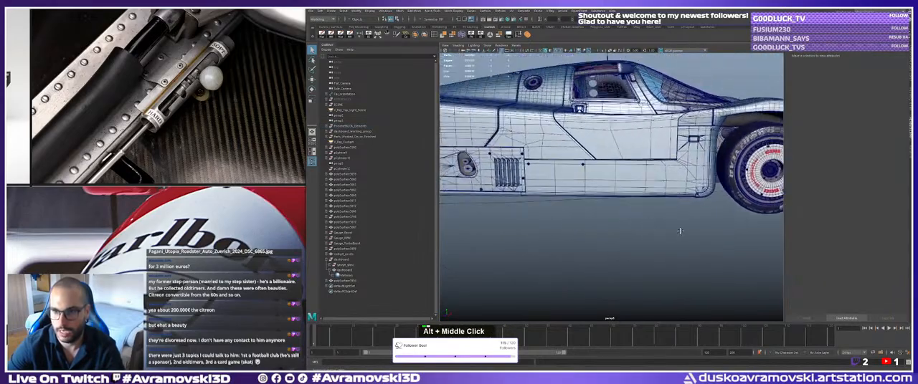
{"action": "right_click_drag", "start_coordinate": [531, 225], "coordinate": [573, 221], "text": "alt"}
Examine the front tire, its wheel cover and the surrounding wheel arch.
{"action": "left_click", "coordinate": [633, 155]}
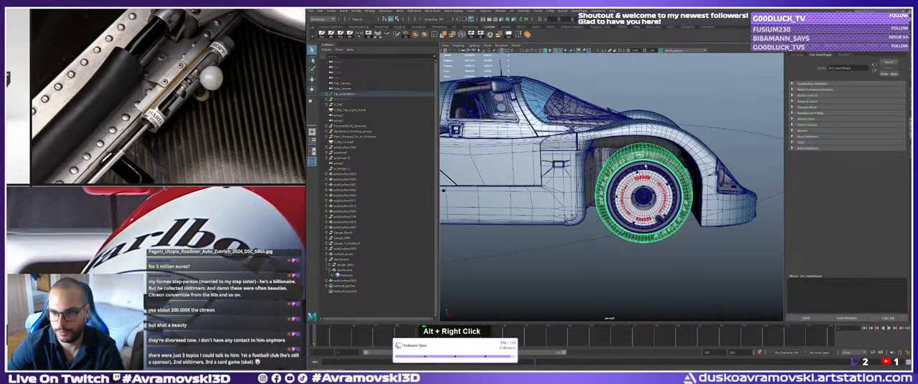
{"action": "middle_click_drag", "start_coordinate": [645, 166], "coordinate": [642, 169], "text": "alt"}
{"action": "left_click_drag", "start_coordinate": [643, 169], "coordinate": [584, 179], "text": "alt"}
{"action": "middle_click_drag", "start_coordinate": [585, 179], "coordinate": [604, 178], "text": "alt"}
{"action": "left_click", "coordinate": [522, 258]}
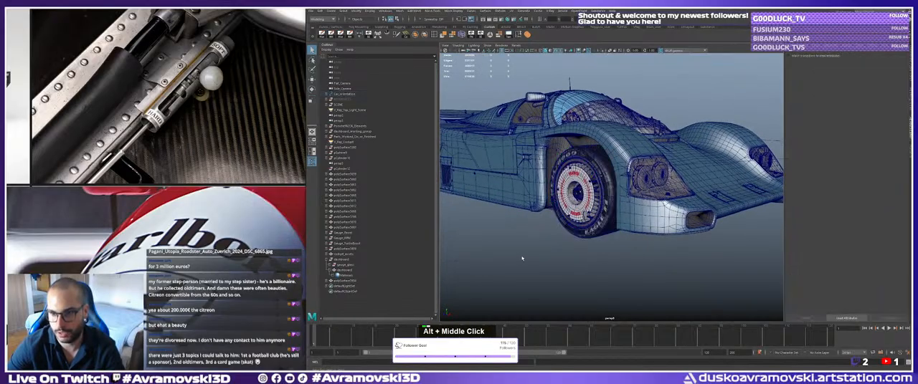
{"action": "left_click_drag", "start_coordinate": [522, 258], "coordinate": [563, 254], "text": "alt"}
{"action": "right_click_drag", "start_coordinate": [563, 254], "coordinate": [500, 250], "text": "alt"}
{"action": "left_click_drag", "start_coordinate": [499, 250], "coordinate": [612, 245], "text": "alt"}
Examine the complete car model from the front and from behind.
{"action": "middle_click_drag", "start_coordinate": [600, 188], "coordinate": [694, 193], "text": "alt"}
{"action": "mouse_move", "coordinate": [694, 194]}
{"action": "left_mouse_down", "text": "alt"}
{"action": "mouse_move", "coordinate": [730, 192]}
{"action": "mouse_move", "coordinate": [692, 193]}
{"action": "left_mouse_up", "text": "alt"}
{"action": "middle_click_drag", "start_coordinate": [530, 195], "coordinate": [542, 195], "text": "alt"}
{"action": "left_click_drag", "start_coordinate": [543, 195], "coordinate": [602, 190], "text": "alt"}
{"action": "middle_click_drag", "start_coordinate": [602, 190], "coordinate": [607, 183], "text": "alt"}
{"action": "left_click_drag", "start_coordinate": [606, 182], "coordinate": [610, 176], "text": "alt"}
{"action": "middle_click_drag", "start_coordinate": [611, 175], "coordinate": [615, 170], "text": "alt"}
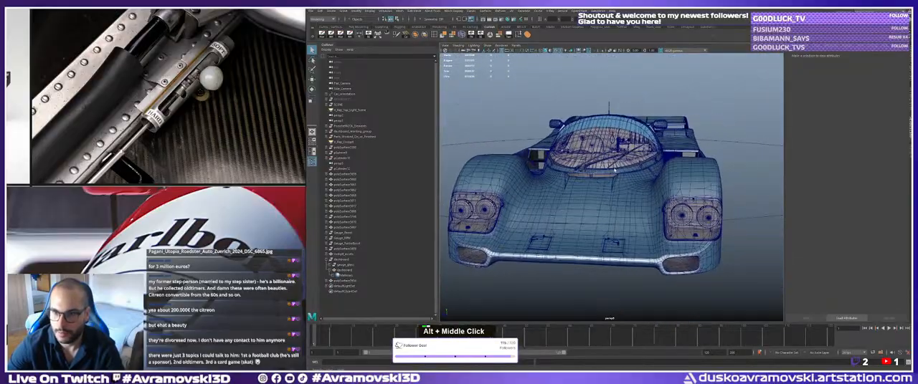
{"action": "left_click_drag", "start_coordinate": [614, 170], "coordinate": [642, 175], "text": "alt"}
{"action": "right_click_drag", "start_coordinate": [641, 175], "coordinate": [631, 178], "text": "alt"}
{"action": "left_click_drag", "start_coordinate": [631, 178], "coordinate": [666, 179], "text": "alt"}
{"action": "middle_click_drag", "start_coordinate": [667, 179], "coordinate": [634, 191], "text": "alt"}
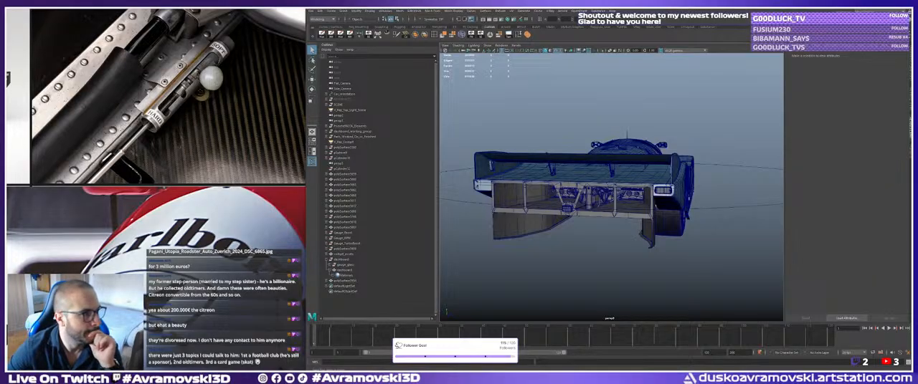
{"action": "double_click", "coordinate": [337, 275]}
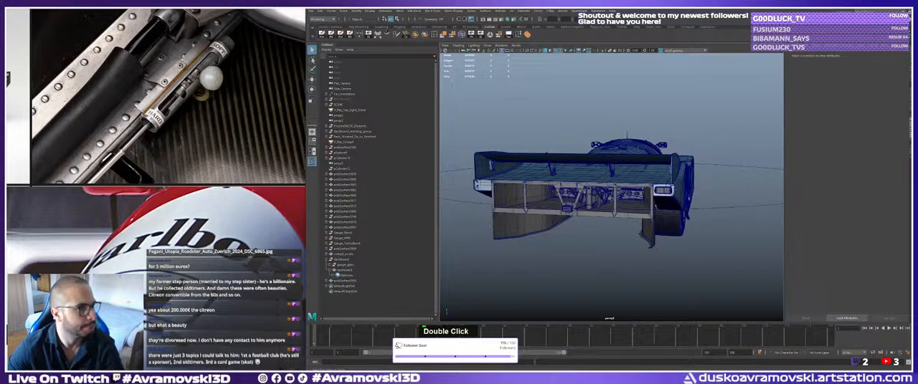
{"action": "key", "text": "space"}
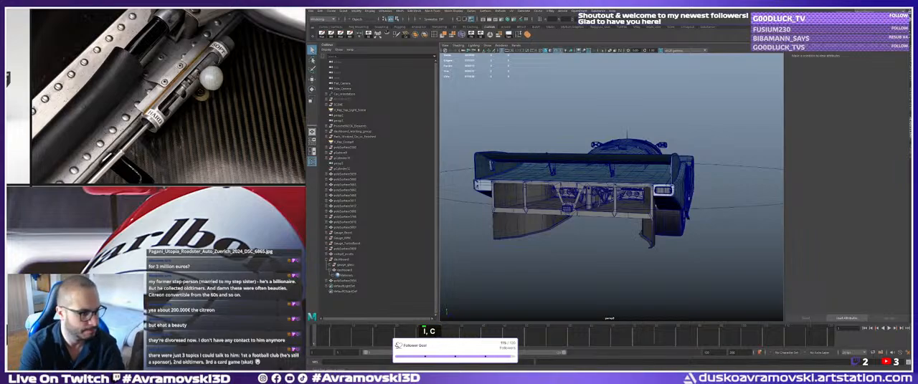
{"action": "key", "text": "ctrl+a"}
{"action": "key", "text": "l"}
{"action": "key", "text": "s"}
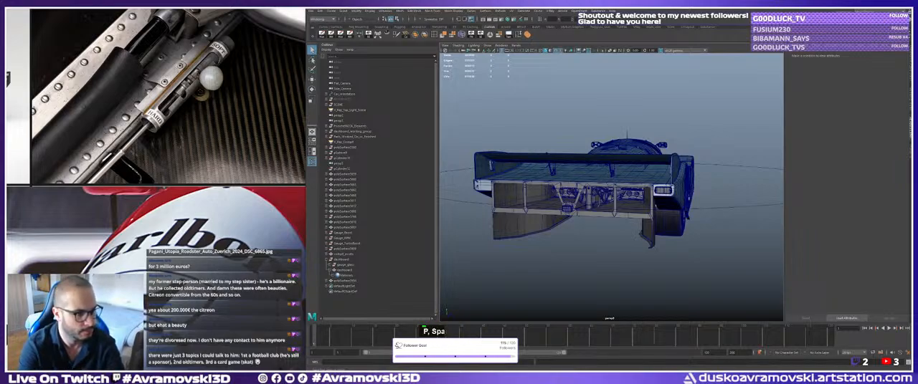
{"action": "key", "text": "space"}
{"action": "key", "text": "a"}
{"action": "key", "text": "BackSpace"}
{"action": "key", "text": "r"}
{"action": "key", "text": "s"}
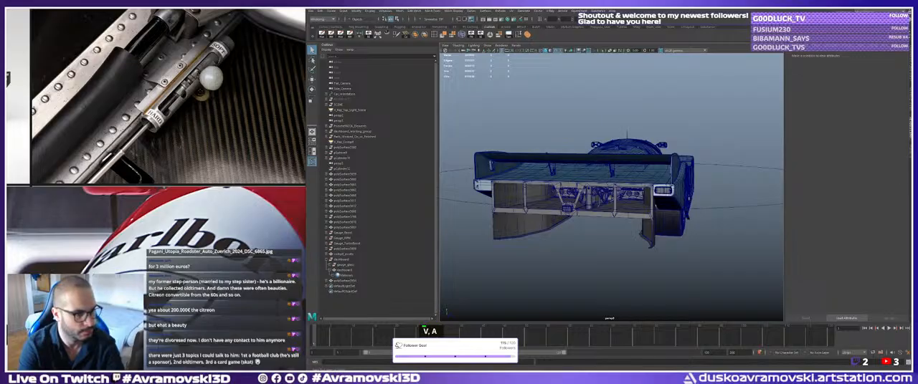
{"action": "key", "text": "space"}
{"action": "key", "text": "m"}
{"action": "key", "text": "Return"}
{"action": "key", "text": "a"}
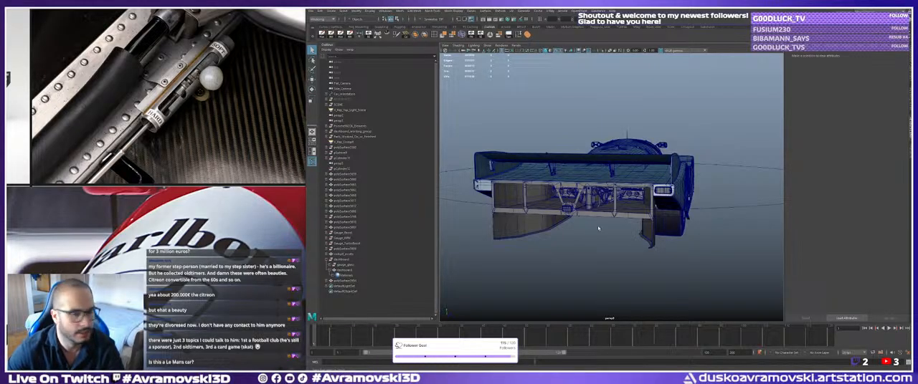
Compare the car model's side profile with the reference photos of the turquoise Leyton House race car.
{"action": "scroll", "coordinate": [157, 99], "scroll_direction": "down", "scroll_amount": 3}
{"action": "scroll", "coordinate": [157, 98], "scroll_direction": "up", "scroll_amount": 4}
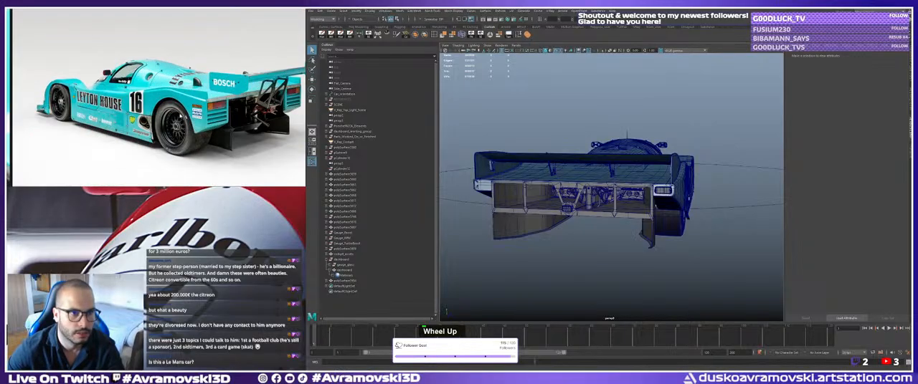
{"action": "middle_click_drag", "start_coordinate": [181, 115], "coordinate": [168, 118]}
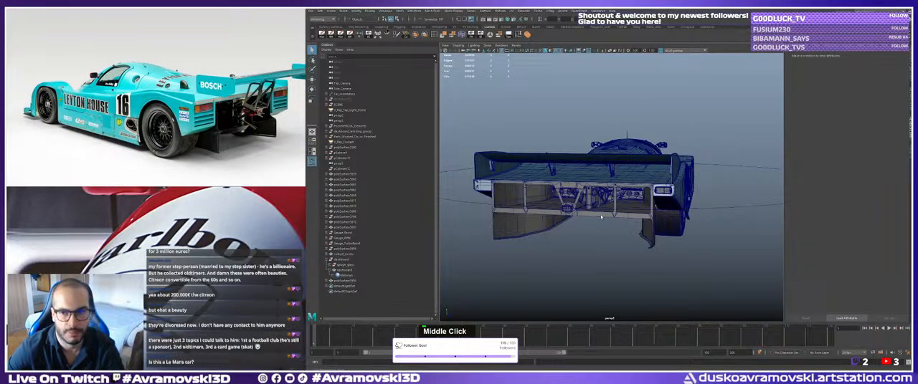
{"action": "left_click_drag", "start_coordinate": [580, 240], "coordinate": [517, 245], "text": "alt"}
{"action": "right_click_drag", "start_coordinate": [518, 245], "coordinate": [499, 247], "text": "alt"}
{"action": "left_click_drag", "start_coordinate": [499, 247], "coordinate": [489, 249], "text": "alt"}
{"action": "scroll", "coordinate": [159, 79], "scroll_direction": "down", "scroll_amount": 4}
{"action": "middle_click_drag", "start_coordinate": [159, 68], "coordinate": [132, 179]}
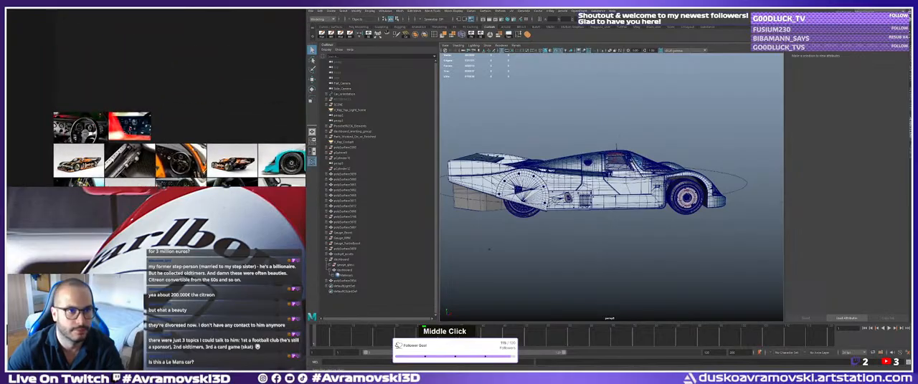
{"action": "middle_click_drag", "start_coordinate": [151, 29], "coordinate": [179, 125]}
{"action": "scroll", "coordinate": [139, 164], "scroll_direction": "up", "scroll_amount": 4}
{"action": "scroll", "coordinate": [168, 129], "scroll_direction": "up", "scroll_amount": 3}
{"action": "scroll", "coordinate": [167, 129], "scroll_direction": "up", "scroll_amount": 3}
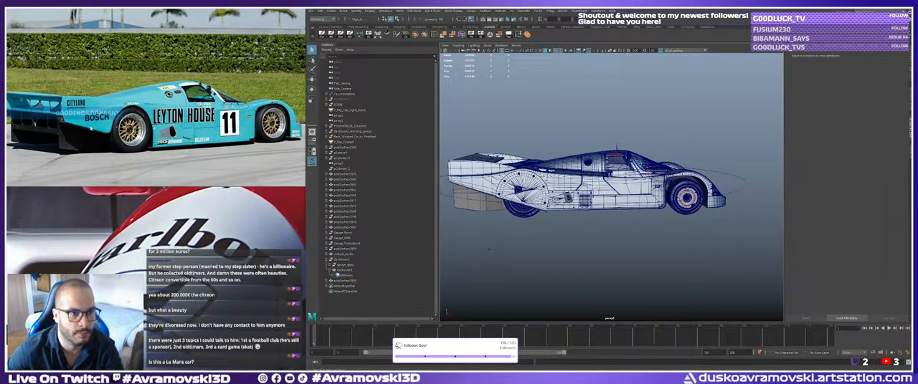
Examine the uncovered gold-spoked front and rear wheels in the Leyton House number 11 reference photos.
{"action": "left_click_drag", "start_coordinate": [489, 249], "coordinate": [590, 203], "text": "alt"}
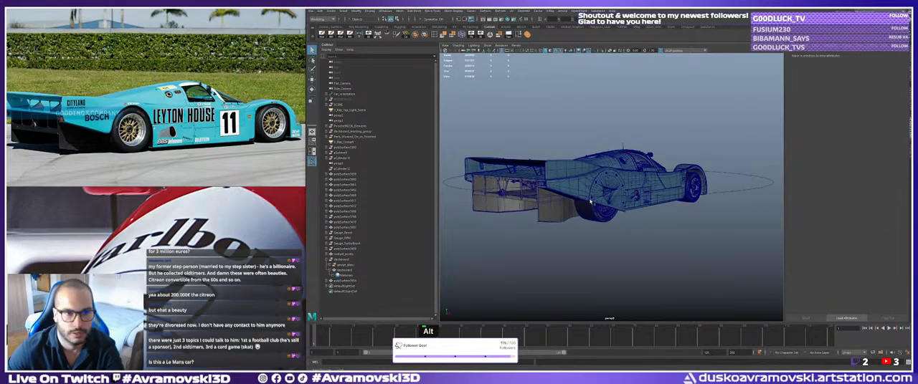
{"action": "scroll", "coordinate": [237, 118], "scroll_direction": "up", "scroll_amount": 4}
{"action": "scroll", "coordinate": [230, 115], "scroll_direction": "down", "scroll_amount": 1}
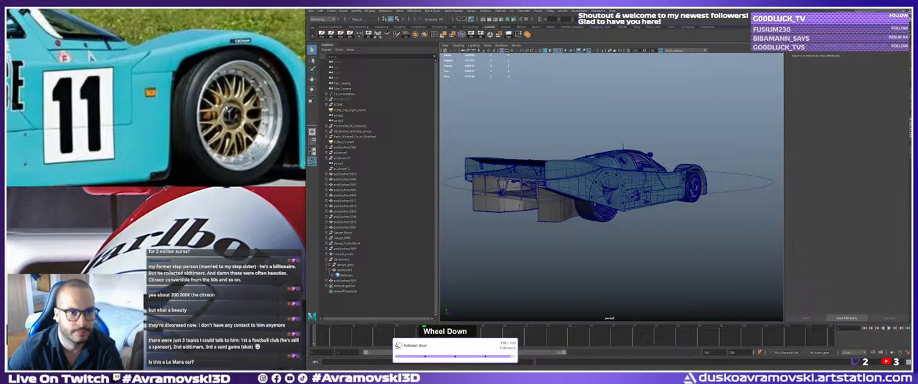
{"action": "scroll", "coordinate": [231, 113], "scroll_direction": "down", "scroll_amount": 5}
{"action": "middle_click_drag", "start_coordinate": [230, 111], "coordinate": [300, 103]}
{"action": "scroll", "coordinate": [280, 106], "scroll_direction": "down", "scroll_amount": 3}
{"action": "scroll", "coordinate": [138, 113], "scroll_direction": "up", "scroll_amount": 4}
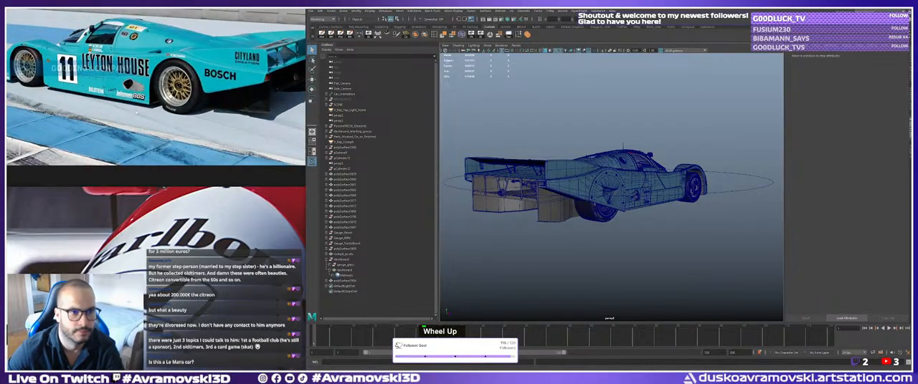
{"action": "scroll", "coordinate": [185, 83], "scroll_direction": "up", "scroll_amount": 4}
{"action": "scroll", "coordinate": [137, 89], "scroll_direction": "down", "scroll_amount": 5}
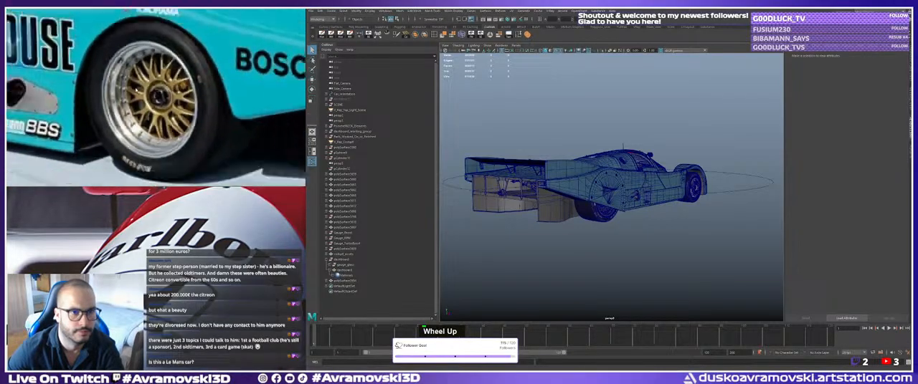
{"action": "middle_click_drag", "start_coordinate": [72, 85], "coordinate": [276, 95]}
{"action": "scroll", "coordinate": [158, 92], "scroll_direction": "down", "scroll_amount": 3}
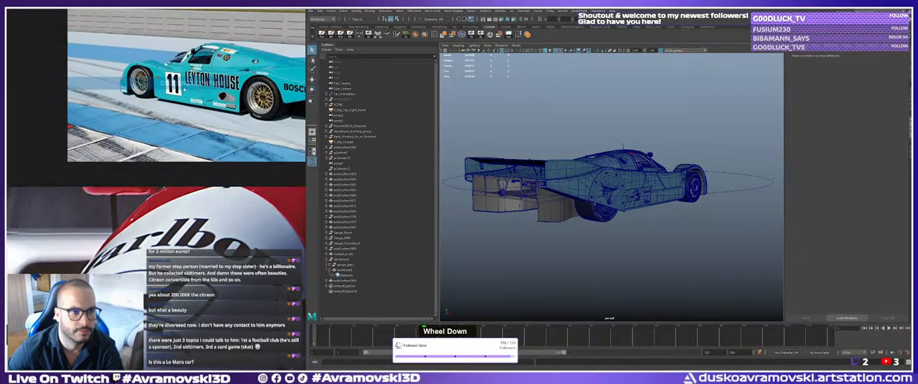
{"action": "scroll", "coordinate": [113, 103], "scroll_direction": "up", "scroll_amount": 4}
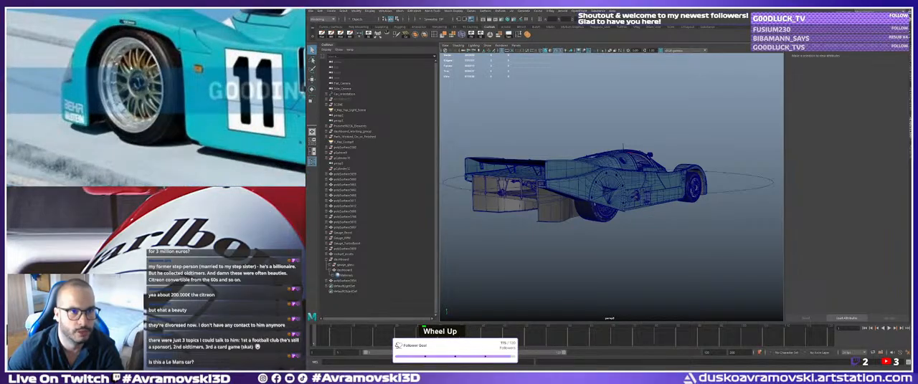
Move the white BBS Porsche wheel cover outward, away from the front wheel, to expose the spoked rim.
{"action": "middle_click_drag", "start_coordinate": [681, 209], "coordinate": [605, 208], "text": "alt"}
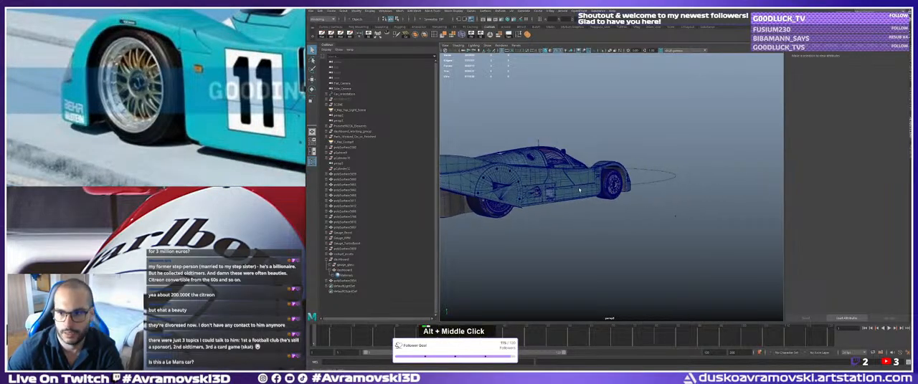
{"action": "right_click_drag", "start_coordinate": [606, 208], "coordinate": [663, 215], "text": "alt"}
{"action": "middle_click_drag", "start_coordinate": [663, 215], "coordinate": [639, 222], "text": "alt"}
{"action": "right_click_drag", "start_coordinate": [639, 222], "coordinate": [706, 215], "text": "alt"}
{"action": "left_click", "coordinate": [600, 159]}
{"action": "key", "text": "ctrl+shift+t"}
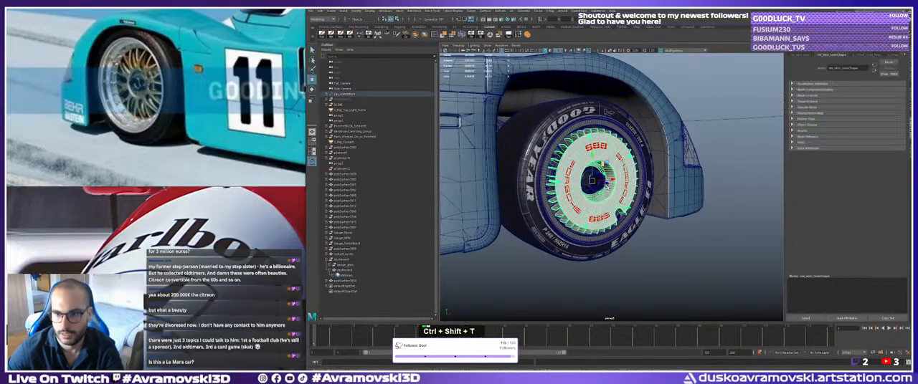
{"action": "left_click", "coordinate": [658, 263]}
{"action": "left_click_drag", "start_coordinate": [659, 263], "coordinate": [676, 271], "text": "alt"}
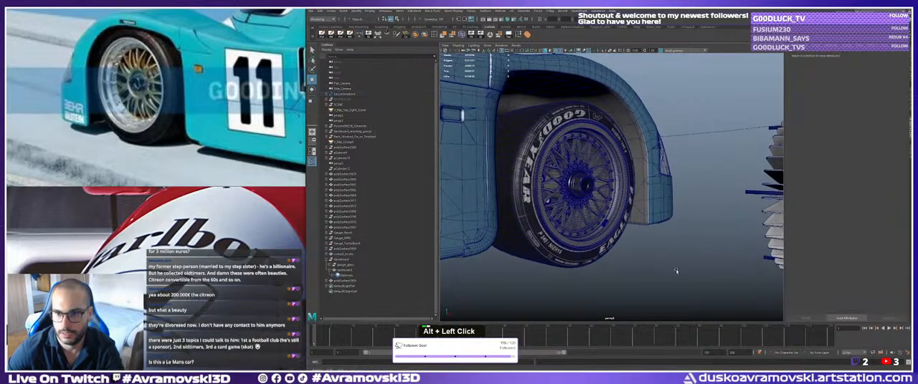
Hide the wireframe overlay on the shaded model and inspect the front wheel's spoked rim and hub against the photo.
{"action": "right_click_drag", "start_coordinate": [676, 270], "coordinate": [606, 246], "text": "alt"}
{"action": "left_click_drag", "start_coordinate": [607, 246], "coordinate": [622, 245], "text": "alt"}
{"action": "left_click", "coordinate": [554, 52]}
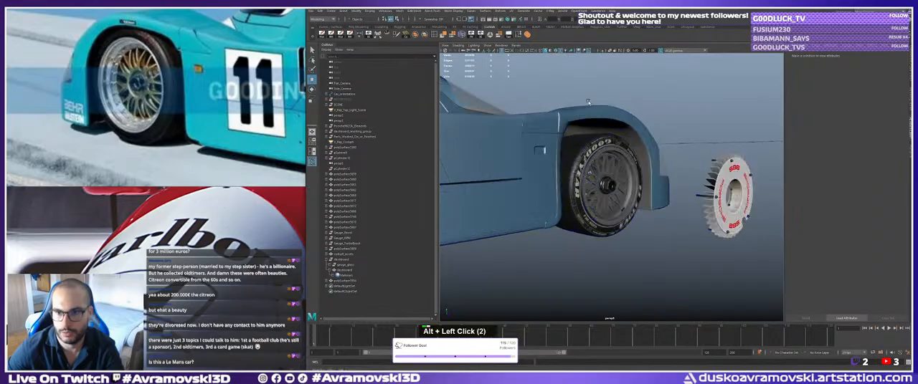
{"action": "left_click_drag", "start_coordinate": [579, 111], "coordinate": [571, 114], "text": "alt"}
{"action": "middle_click_drag", "start_coordinate": [571, 113], "coordinate": [571, 117], "text": "alt"}
{"action": "mouse_move", "coordinate": [571, 117]}
{"action": "left_mouse_down", "text": "alt"}
{"action": "mouse_move", "coordinate": [554, 119]}
{"action": "mouse_move", "coordinate": [570, 121]}
{"action": "left_mouse_up", "text": "alt"}
{"action": "middle_click_drag", "start_coordinate": [570, 121], "coordinate": [573, 121], "text": "alt"}
{"action": "left_click_drag", "start_coordinate": [573, 122], "coordinate": [613, 174], "text": "alt"}
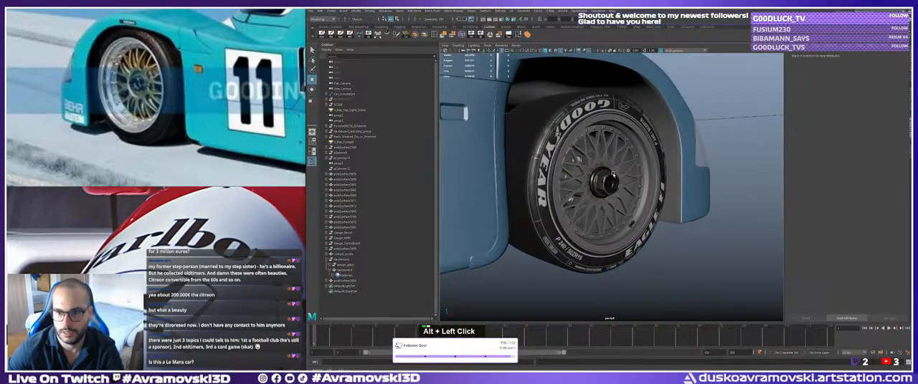
{"action": "key", "text": "q"}
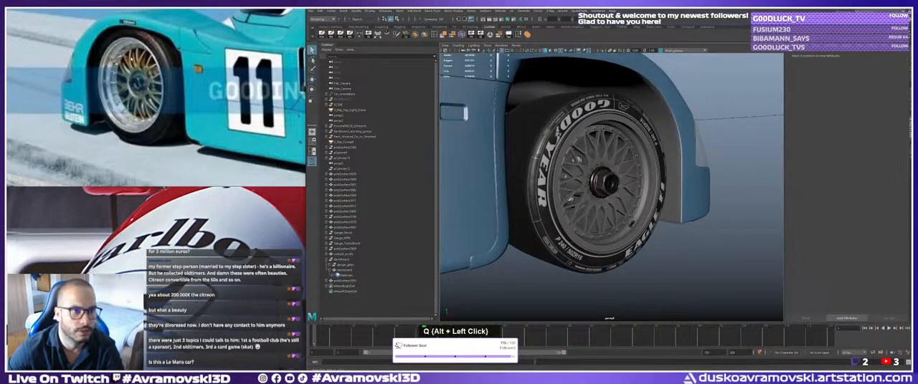
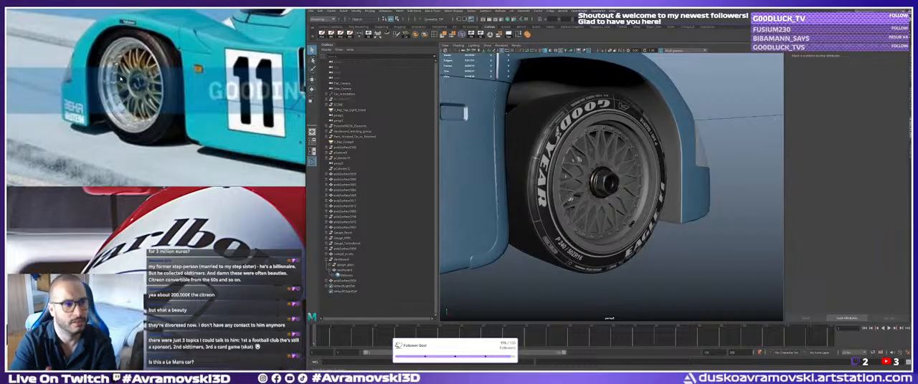
Examine the turquoise race car reference photos, covering its rear, engine bay, front wheel and body side.
{"action": "scroll", "coordinate": [175, 85], "scroll_direction": "down", "scroll_amount": 4}
{"action": "middle_click_drag", "start_coordinate": [175, 86], "coordinate": [107, 94]}
{"action": "scroll", "coordinate": [143, 85], "scroll_direction": "down", "scroll_amount": 3}
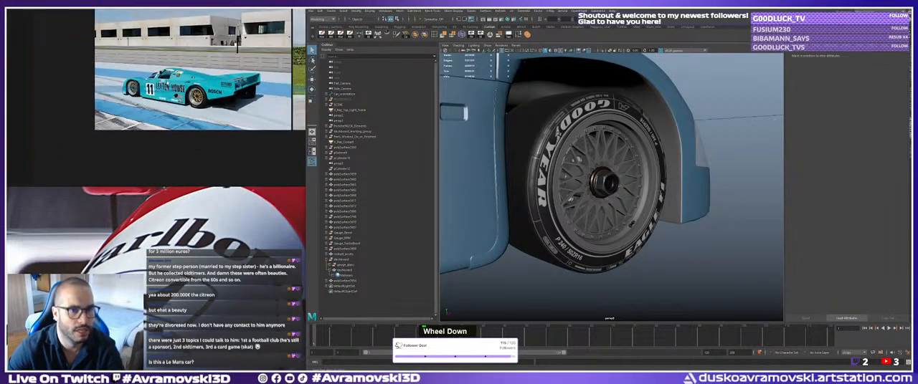
{"action": "middle_click_drag", "start_coordinate": [243, 64], "coordinate": [128, 127]}
{"action": "scroll", "coordinate": [110, 86], "scroll_direction": "down", "scroll_amount": 3}
{"action": "scroll", "coordinate": [71, 50], "scroll_direction": "up", "scroll_amount": 3}
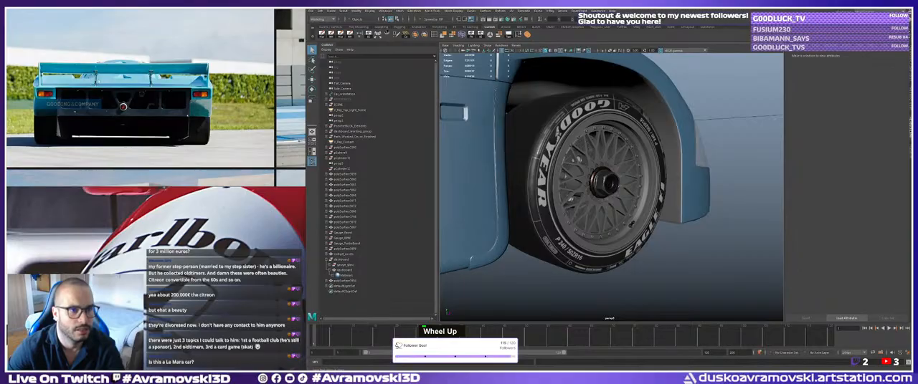
{"action": "middle_click_drag", "start_coordinate": [123, 65], "coordinate": [136, 110]}
{"action": "scroll", "coordinate": [124, 100], "scroll_direction": "down", "scroll_amount": 3}
{"action": "scroll", "coordinate": [132, 93], "scroll_direction": "up", "scroll_amount": 4}
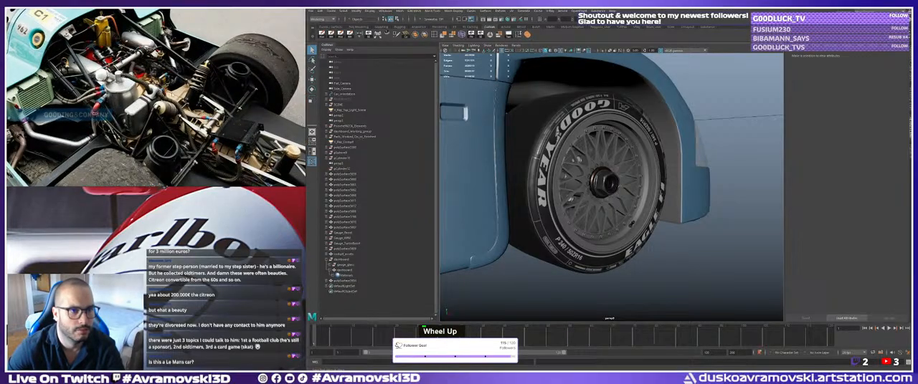
{"action": "scroll", "coordinate": [136, 108], "scroll_direction": "down", "scroll_amount": 4}
{"action": "middle_click_drag", "start_coordinate": [136, 86], "coordinate": [158, 150]}
{"action": "scroll", "coordinate": [136, 100], "scroll_direction": "up", "scroll_amount": 4}
{"action": "middle_click_drag", "start_coordinate": [143, 111], "coordinate": [214, 89]}
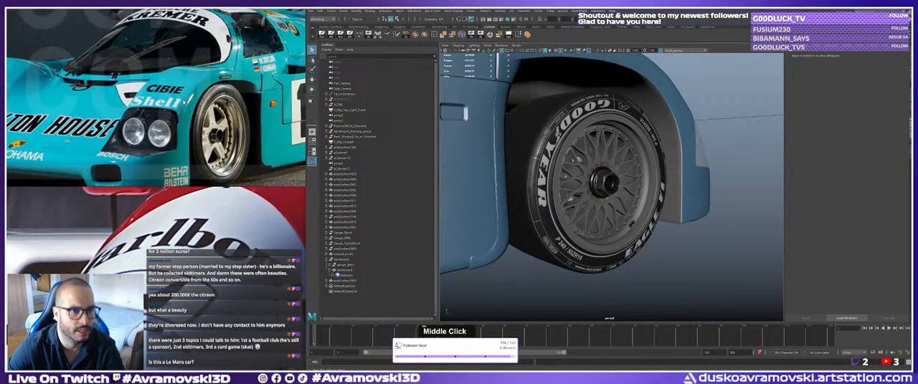
{"action": "scroll", "coordinate": [136, 100], "scroll_direction": "down", "scroll_amount": 2}
{"action": "middle_click_drag", "start_coordinate": [136, 100], "coordinate": [131, 85]}
{"action": "scroll", "coordinate": [104, 96], "scroll_direction": "down", "scroll_amount": 1}
{"action": "middle_click_drag", "start_coordinate": [130, 148], "coordinate": [139, 132]}
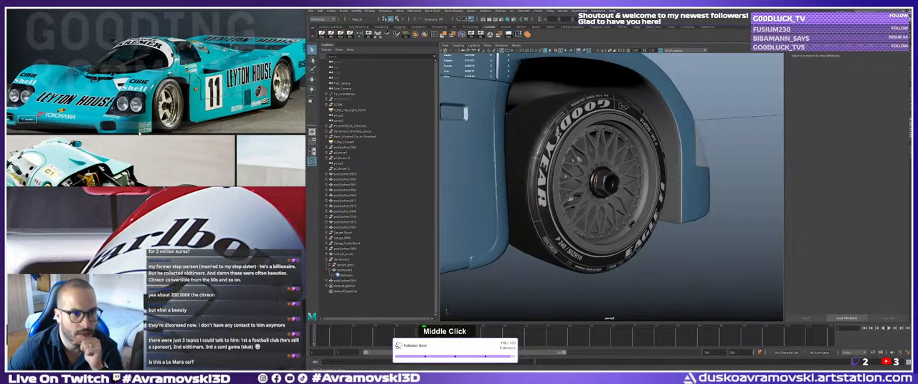
Browse further down the reference board and inspect the front wheel on the number 16 Leyton House car.
{"action": "scroll", "coordinate": [137, 129], "scroll_direction": "down", "scroll_amount": 3}
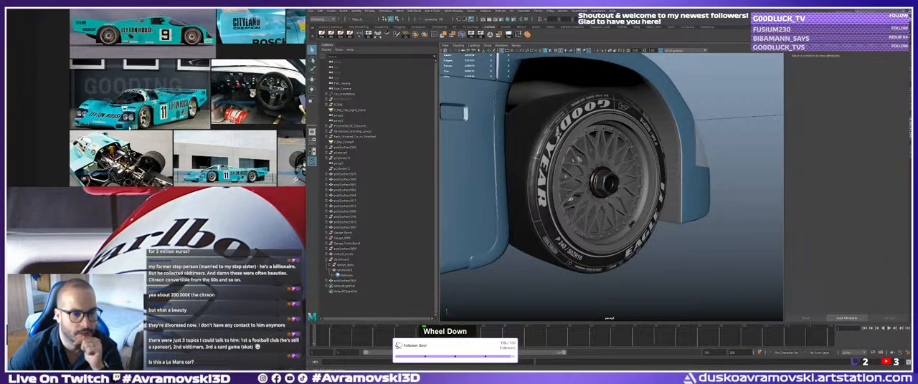
{"action": "mouse_move", "coordinate": [140, 172]}
{"action": "middle_mouse_down"}
{"action": "mouse_move", "coordinate": [154, 154]}
{"action": "mouse_move", "coordinate": [165, 25]}
{"action": "middle_mouse_up"}
{"action": "middle_click_drag", "start_coordinate": [156, 122], "coordinate": [163, 18]}
{"action": "middle_click_drag", "start_coordinate": [147, 161], "coordinate": [164, 18]}
{"action": "middle_click_drag", "start_coordinate": [159, 139], "coordinate": [172, 13]}
{"action": "scroll", "coordinate": [136, 122], "scroll_direction": "up", "scroll_amount": 5}
{"action": "middle_click_drag", "start_coordinate": [136, 125], "coordinate": [143, 50]}
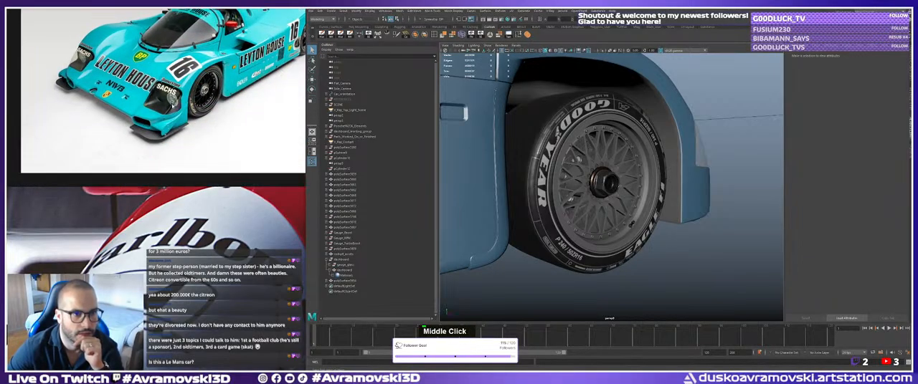
{"action": "scroll", "coordinate": [149, 121], "scroll_direction": "up", "scroll_amount": 4}
{"action": "middle_click_drag", "start_coordinate": [159, 144], "coordinate": [152, 135]}
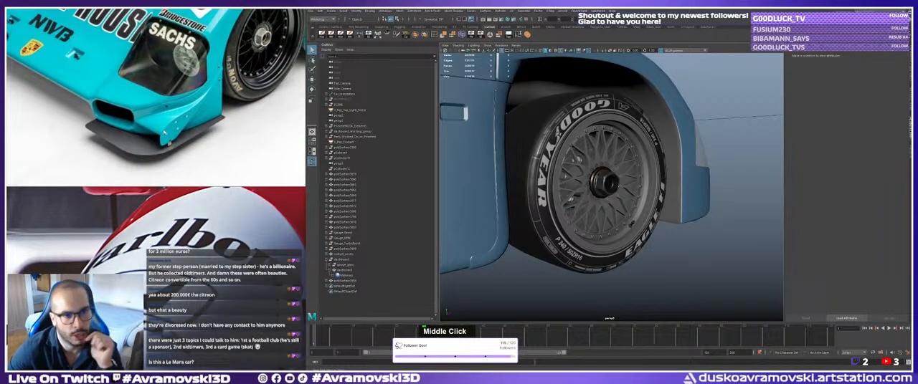
{"action": "scroll", "coordinate": [166, 129], "scroll_direction": "down", "scroll_amount": 4}
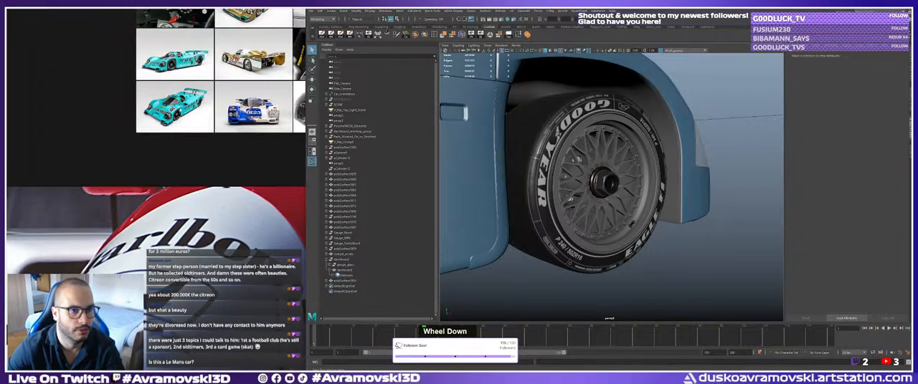
{"action": "middle_click_drag", "start_coordinate": [166, 129], "coordinate": [163, 141]}
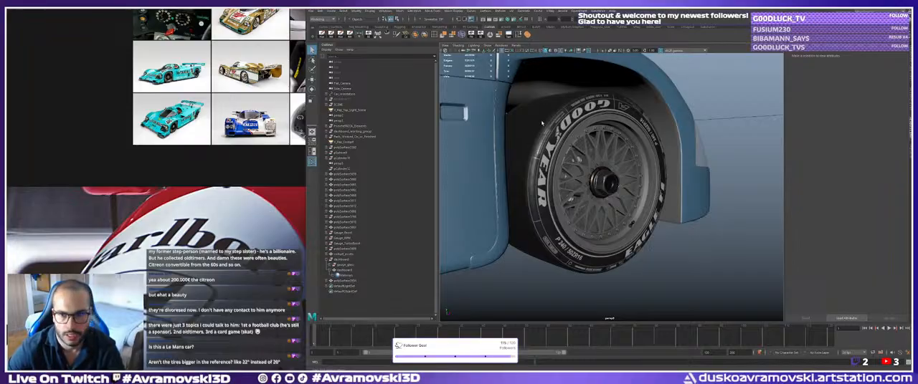
Compare the model's front tyre and wheel arch with the front wheel in the number 16 car photo.
{"action": "left_click", "coordinate": [558, 147]}
{"action": "right_click_drag", "start_coordinate": [558, 147], "coordinate": [552, 151], "text": "alt"}
{"action": "left_click_drag", "start_coordinate": [613, 147], "coordinate": [593, 158], "text": "alt"}
{"action": "middle_click_drag", "start_coordinate": [593, 158], "coordinate": [575, 165], "text": "alt"}
{"action": "left_click_drag", "start_coordinate": [575, 165], "coordinate": [592, 167], "text": "alt"}
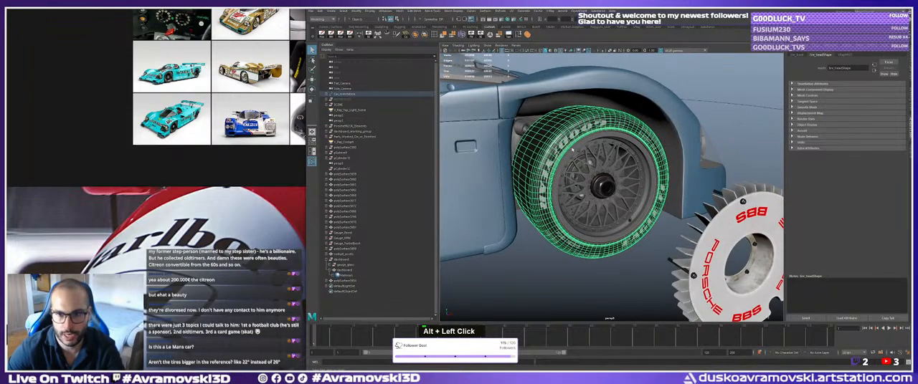
{"action": "left_click", "coordinate": [570, 270]}
{"action": "left_click_drag", "start_coordinate": [571, 271], "coordinate": [549, 271], "text": "alt"}
{"action": "right_click_drag", "start_coordinate": [549, 271], "coordinate": [538, 264], "text": "alt"}
{"action": "left_click_drag", "start_coordinate": [538, 264], "coordinate": [526, 252], "text": "alt"}
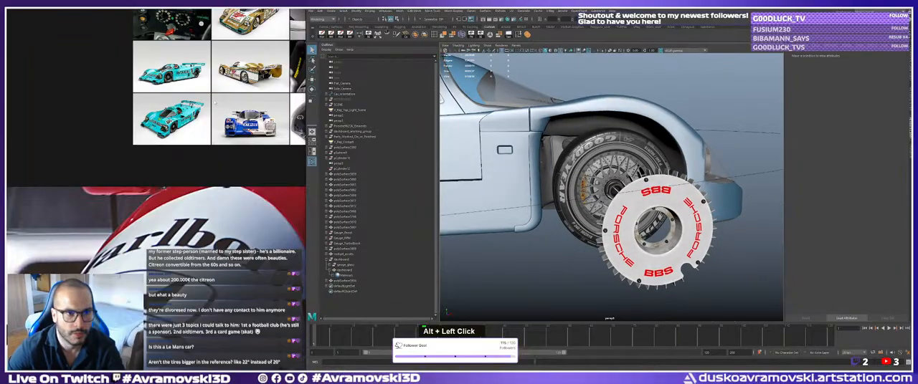
{"action": "middle_click_drag", "start_coordinate": [157, 76], "coordinate": [163, 97]}
{"action": "scroll", "coordinate": [159, 105], "scroll_direction": "up", "scroll_amount": 9}
{"action": "scroll", "coordinate": [159, 105], "scroll_direction": "down", "scroll_amount": 4}
Isolate the Wheels group in the viewport so only the wheel parts are displayed.
{"action": "left_click_drag", "start_coordinate": [542, 170], "coordinate": [590, 180], "text": "alt"}
{"action": "key", "text": "q"}
{"action": "left_click", "coordinate": [597, 192]}
{"action": "key", "text": "q"}
{"action": "left_click", "coordinate": [573, 192]}
{"action": "left_click", "coordinate": [590, 180]}
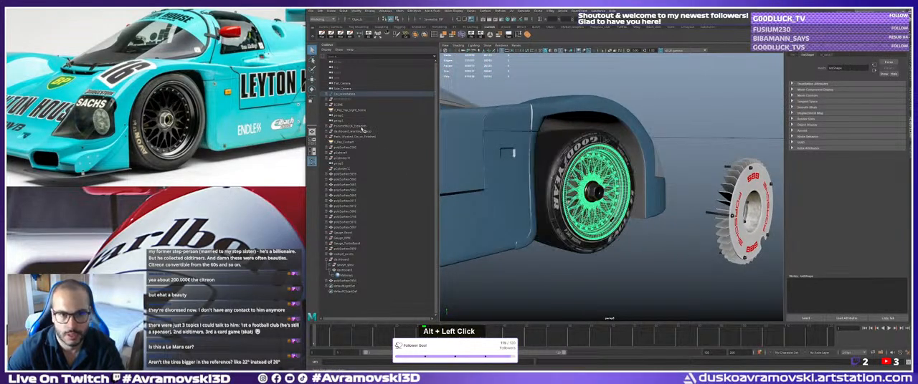
{"action": "left_click", "coordinate": [348, 191]}
{"action": "key", "text": "w"}
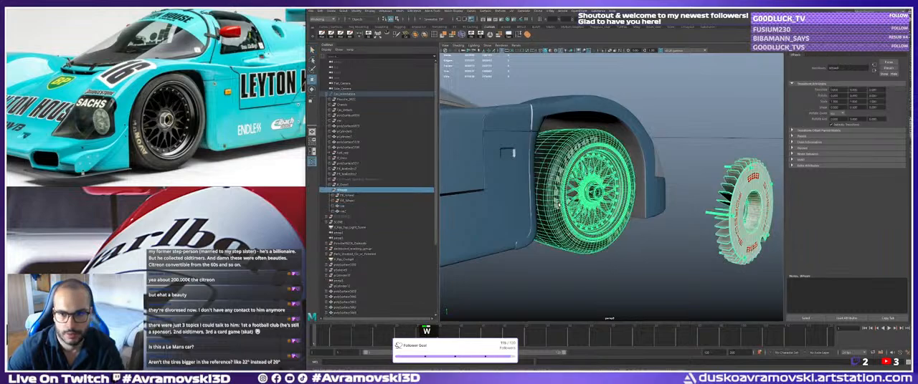
{"action": "key", "text": "ctrl+1"}
{"action": "right_click_drag", "start_coordinate": [557, 205], "coordinate": [516, 208], "text": "alt"}
{"action": "left_click_drag", "start_coordinate": [516, 208], "coordinate": [526, 207], "text": "alt"}
Set the BBS Porsche wheel cover's Translate Z to 0.
{"action": "left_click", "coordinate": [678, 203]}
{"action": "key", "text": "w"}
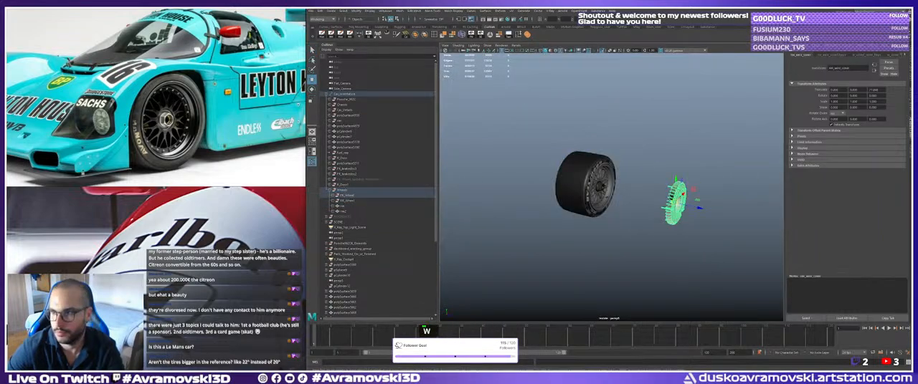
{"action": "key", "text": "ctrl+a"}
{"action": "left_click", "coordinate": [893, 68]}
{"action": "type", "text": "0"}
{"action": "key", "text": "Return"}
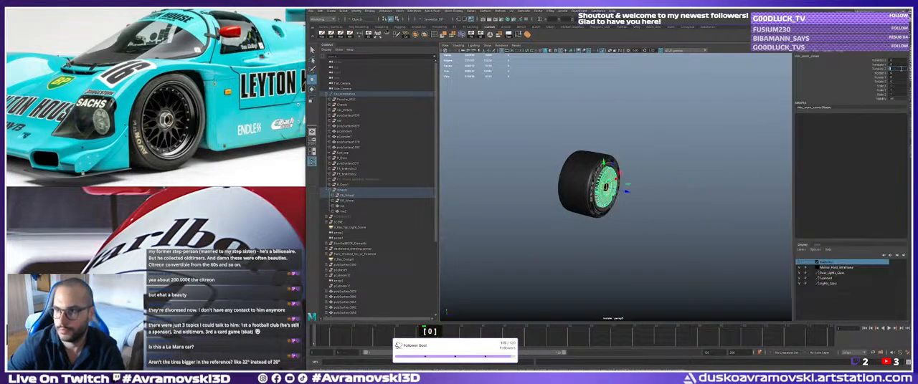
Deselect the wheel cover and exit isolation to display the whole car.
{"action": "key", "text": "q"}
{"action": "left_click_drag", "start_coordinate": [707, 174], "coordinate": [634, 211], "text": "alt"}
{"action": "left_click", "coordinate": [669, 174]}
{"action": "left_click", "coordinate": [634, 207]}
{"action": "key", "text": "ctrl+1"}
Parent the front wheel's rim under the FR_Wheel group.
{"action": "left_click", "coordinate": [635, 209]}
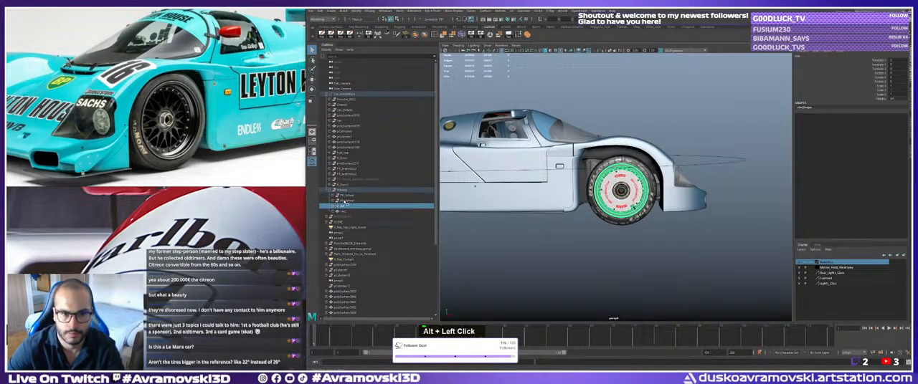
{"action": "left_click", "coordinate": [349, 202]}
{"action": "left_click", "coordinate": [634, 186]}
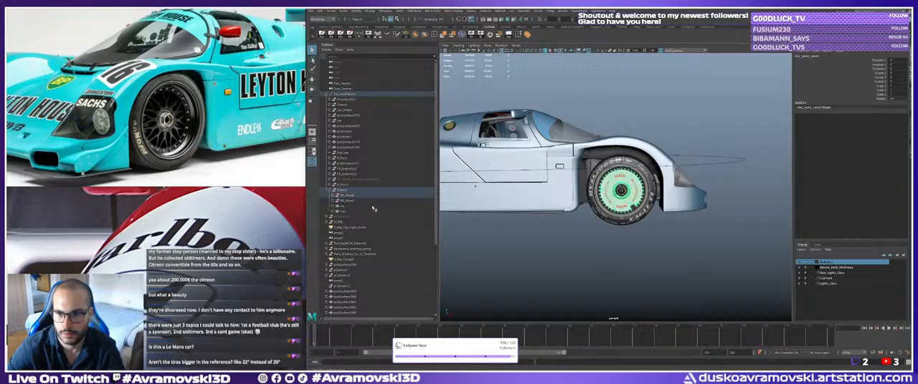
{"action": "left_click", "coordinate": [346, 196]}
{"action": "left_click_drag", "start_coordinate": [502, 180], "coordinate": [510, 178], "text": "alt"}
{"action": "right_click_drag", "start_coordinate": [510, 178], "coordinate": [584, 140], "text": "alt"}
{"action": "key", "text": "q"}
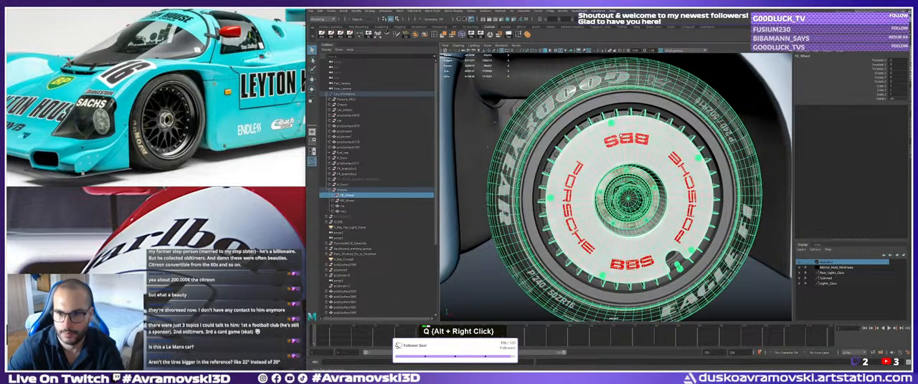
{"action": "left_click", "coordinate": [594, 107]}
{"action": "middle_click_drag", "start_coordinate": [348, 206], "coordinate": [347, 196]}
Move the FR_Wheel group vertically to fit it inside the front wheel arch.
{"action": "left_click", "coordinate": [348, 196]}
{"action": "right_click_drag", "start_coordinate": [617, 168], "coordinate": [556, 179], "text": "alt"}
{"action": "left_click_drag", "start_coordinate": [556, 179], "coordinate": [599, 172], "text": "alt"}
{"action": "right_click_drag", "start_coordinate": [598, 172], "coordinate": [555, 165], "text": "alt"}
{"action": "key", "text": "w"}
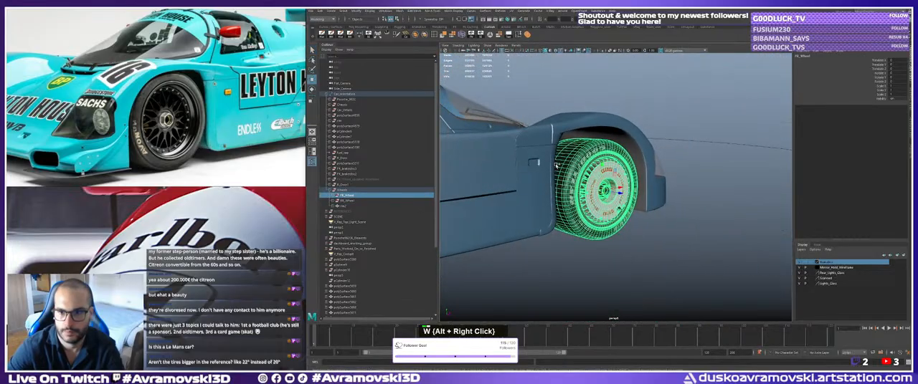
{"action": "left_click_drag", "start_coordinate": [555, 166], "coordinate": [519, 179], "text": "alt"}
{"action": "right_click_drag", "start_coordinate": [520, 179], "coordinate": [502, 178], "text": "alt"}
{"action": "left_click_drag", "start_coordinate": [534, 179], "coordinate": [559, 188], "text": "alt"}
{"action": "key", "text": "w"}
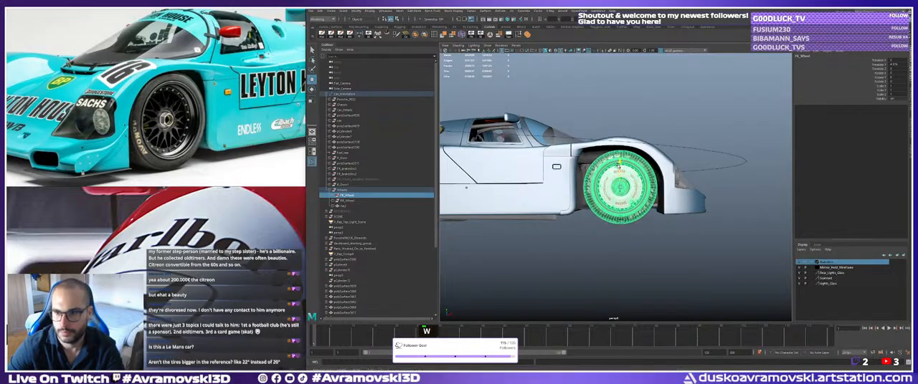
{"action": "left_click_drag", "start_coordinate": [618, 165], "coordinate": [619, 161]}
{"action": "mouse_move", "coordinate": [619, 161]}
{"action": "left_mouse_down", "text": "alt"}
{"action": "mouse_move", "coordinate": [641, 166]}
{"action": "mouse_move", "coordinate": [618, 170]}
{"action": "left_mouse_up", "text": "alt"}
Scale up the FR_Wheel group slightly to better match the tyre size in the reference.
{"action": "key", "text": "r"}
{"action": "key", "text": "r"}
{"action": "key", "text": "w"}
{"action": "right_click_drag", "start_coordinate": [618, 171], "coordinate": [652, 166], "text": "alt"}
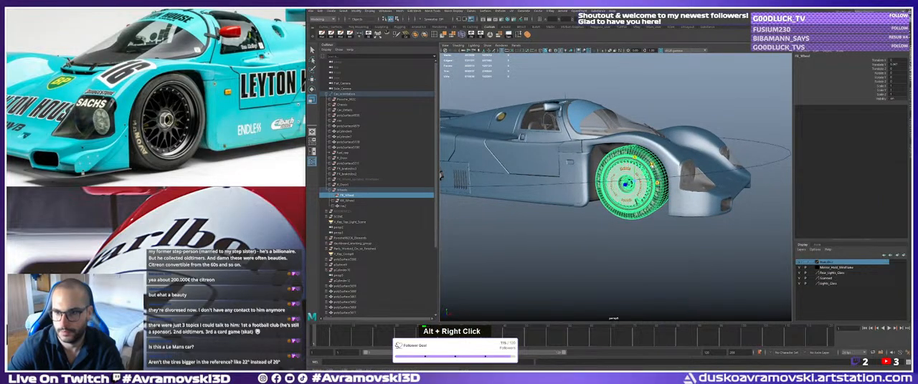
{"action": "left_click_drag", "start_coordinate": [653, 165], "coordinate": [655, 164]}
{"action": "mouse_move", "coordinate": [608, 181]}
{"action": "left_mouse_down", "text": "alt"}
{"action": "mouse_move", "coordinate": [634, 183]}
{"action": "mouse_move", "coordinate": [617, 185]}
{"action": "left_mouse_up", "text": "alt"}
Adjust the FR_Wheel group's height again and check its proportions against the car's side profile.
{"action": "key", "text": "w"}
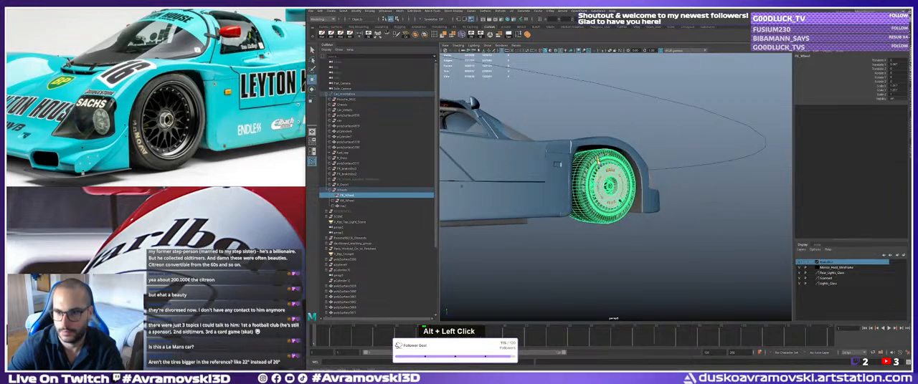
{"action": "right_click_drag", "start_coordinate": [595, 176], "coordinate": [566, 184], "text": "alt"}
{"action": "left_click_drag", "start_coordinate": [566, 184], "coordinate": [547, 185], "text": "alt"}
{"action": "right_click_drag", "start_coordinate": [548, 184], "coordinate": [541, 186], "text": "alt"}
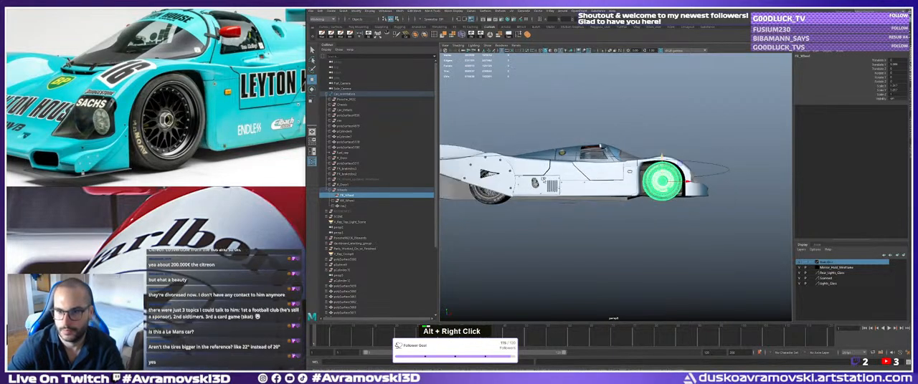
{"action": "middle_click_drag", "start_coordinate": [542, 187], "coordinate": [572, 192], "text": "alt"}
{"action": "left_click_drag", "start_coordinate": [572, 192], "coordinate": [566, 192], "text": "alt"}
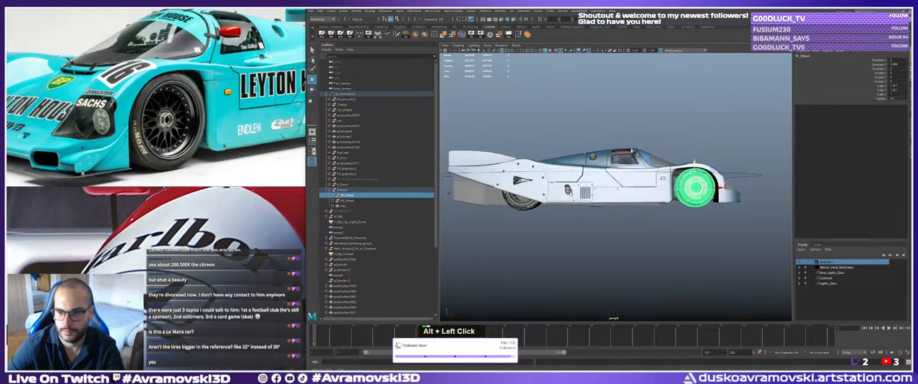
{"action": "middle_click_drag", "start_coordinate": [566, 192], "coordinate": [580, 190], "text": "alt"}
{"action": "left_click_drag", "start_coordinate": [580, 191], "coordinate": [582, 193], "text": "alt"}
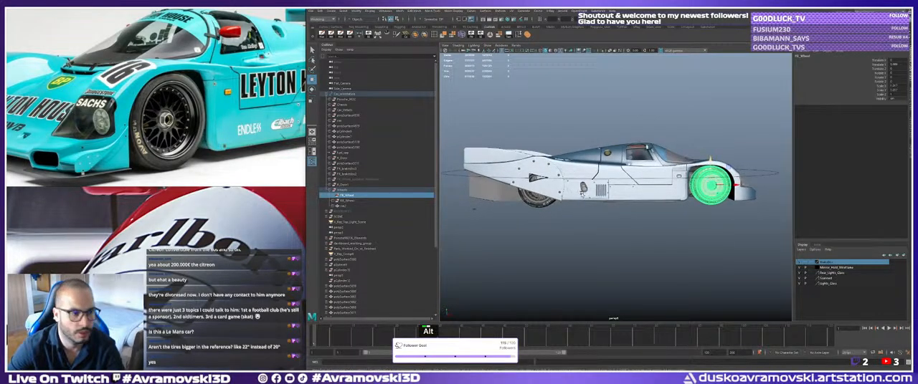
{"action": "middle_click_drag", "start_coordinate": [582, 193], "coordinate": [596, 195], "text": "alt"}
{"action": "left_click_drag", "start_coordinate": [596, 195], "coordinate": [558, 203], "text": "alt"}
{"action": "middle_click_drag", "start_coordinate": [558, 203], "coordinate": [559, 205], "text": "alt"}
Deselect the front wheel and turn off textured display in the viewport.
{"action": "key", "text": "q"}
{"action": "left_click", "coordinate": [582, 241]}
{"action": "left_click_drag", "start_coordinate": [582, 242], "coordinate": [566, 243], "text": "alt"}
{"action": "scroll", "coordinate": [566, 243], "scroll_direction": "up", "scroll_amount": 3}
{"action": "middle_click_drag", "start_coordinate": [566, 242], "coordinate": [555, 246], "text": "alt"}
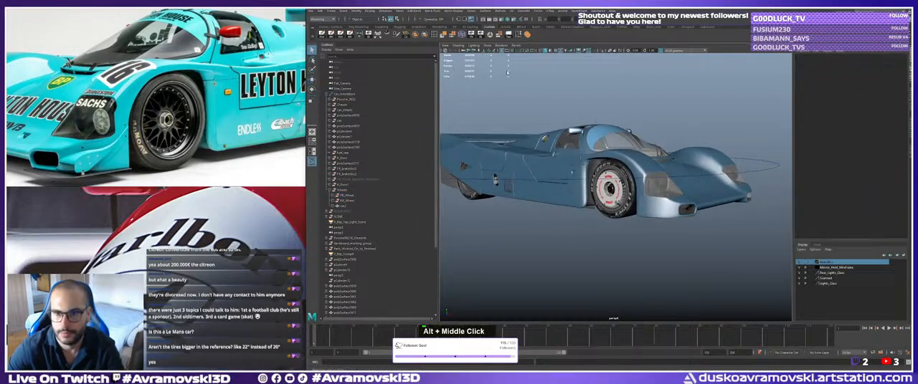
{"action": "left_click", "coordinate": [566, 51]}
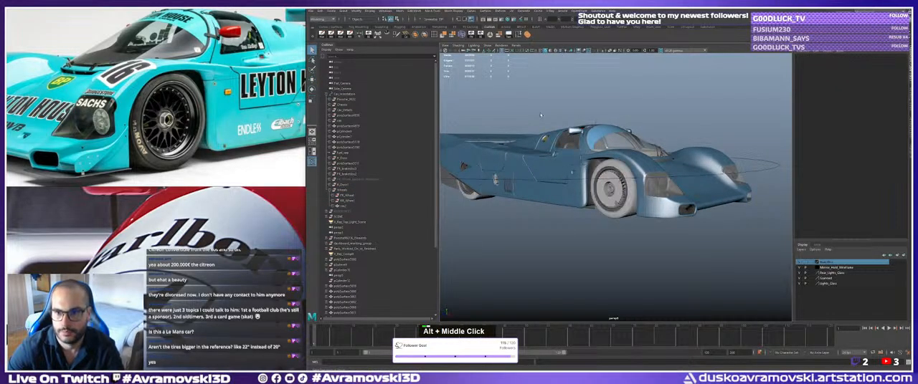
Examine the untextured front wheel's size and clearance inside the wheel arch.
{"action": "mouse_move", "coordinate": [550, 115]}
{"action": "left_mouse_down", "text": "alt"}
{"action": "mouse_move", "coordinate": [578, 115]}
{"action": "mouse_move", "coordinate": [552, 111]}
{"action": "mouse_move", "coordinate": [557, 119]}
{"action": "left_mouse_up", "text": "alt"}
{"action": "middle_click_drag", "start_coordinate": [557, 119], "coordinate": [548, 119], "text": "alt"}
{"action": "right_click_drag", "start_coordinate": [548, 120], "coordinate": [476, 174], "text": "alt"}
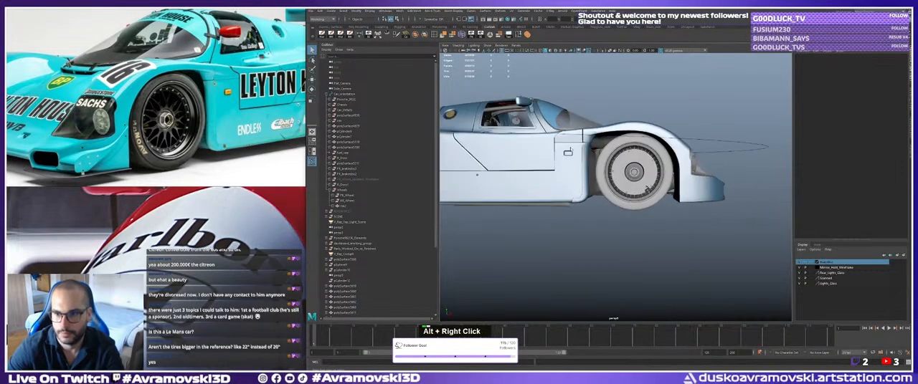
{"action": "middle_click_drag", "start_coordinate": [574, 163], "coordinate": [575, 167], "text": "alt"}
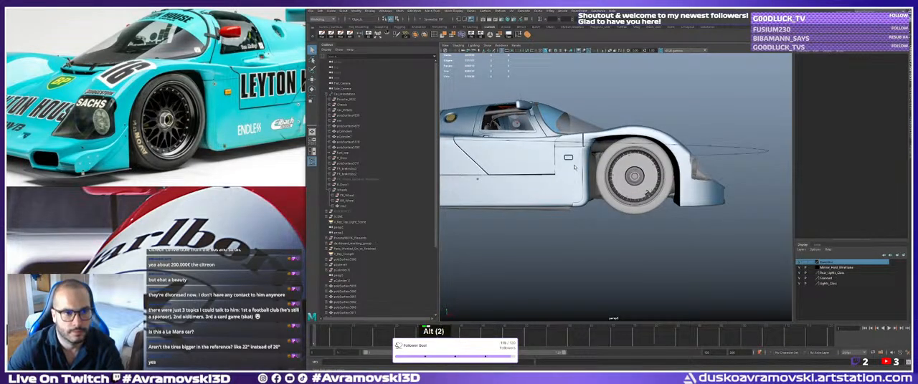
{"action": "right_click_drag", "start_coordinate": [575, 167], "coordinate": [562, 170], "text": "alt"}
{"action": "left_click_drag", "start_coordinate": [552, 167], "coordinate": [580, 179], "text": "alt"}
{"action": "right_click_drag", "start_coordinate": [580, 179], "coordinate": [583, 181], "text": "alt"}
{"action": "left_click_drag", "start_coordinate": [583, 180], "coordinate": [561, 179], "text": "alt"}
Refine the FR_Wheel group's scale and vertical position within the front arch.
{"action": "left_click", "coordinate": [609, 172]}
{"action": "left_click", "coordinate": [346, 196]}
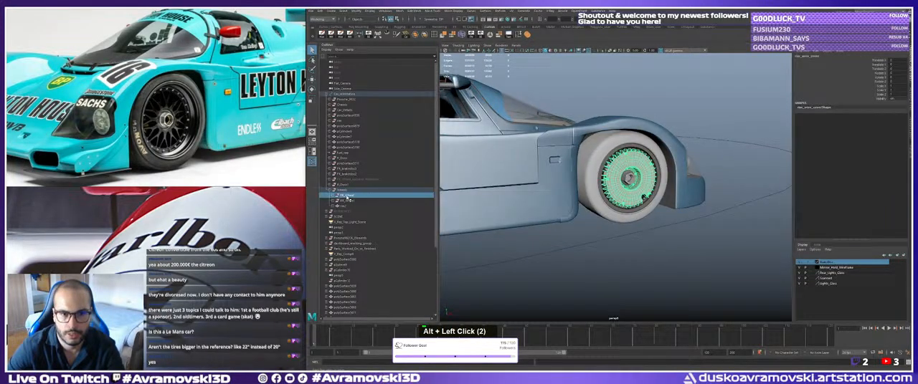
{"action": "middle_click_drag", "start_coordinate": [602, 167], "coordinate": [577, 162], "text": "alt"}
{"action": "right_click_drag", "start_coordinate": [577, 162], "coordinate": [610, 165], "text": "alt"}
{"action": "left_click_drag", "start_coordinate": [609, 165], "coordinate": [636, 174], "text": "alt"}
{"action": "key", "text": "r"}
{"action": "key", "text": "w"}
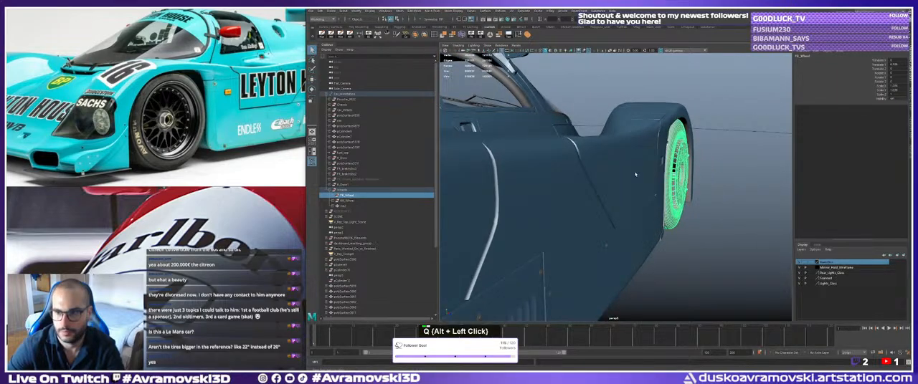
Deselect the wheel and inspect its proportions from several angles, ending with the car's full side profile.
{"action": "key", "text": "q"}
{"action": "left_click", "coordinate": [657, 236]}
{"action": "right_click_drag", "start_coordinate": [657, 236], "coordinate": [595, 209], "text": "alt"}
{"action": "left_click_drag", "start_coordinate": [595, 209], "coordinate": [549, 207], "text": "alt"}
{"action": "right_click_drag", "start_coordinate": [549, 206], "coordinate": [506, 205], "text": "alt"}
{"action": "left_click_drag", "start_coordinate": [505, 206], "coordinate": [479, 204], "text": "alt"}
{"action": "middle_click_drag", "start_coordinate": [479, 204], "coordinate": [538, 202], "text": "alt"}
{"action": "left_click_drag", "start_coordinate": [538, 201], "coordinate": [509, 195], "text": "alt"}
{"action": "middle_click_drag", "start_coordinate": [509, 194], "coordinate": [518, 197], "text": "alt"}
{"action": "left_click_drag", "start_coordinate": [518, 197], "coordinate": [580, 203], "text": "alt"}
{"action": "middle_click_drag", "start_coordinate": [580, 202], "coordinate": [586, 203], "text": "alt"}
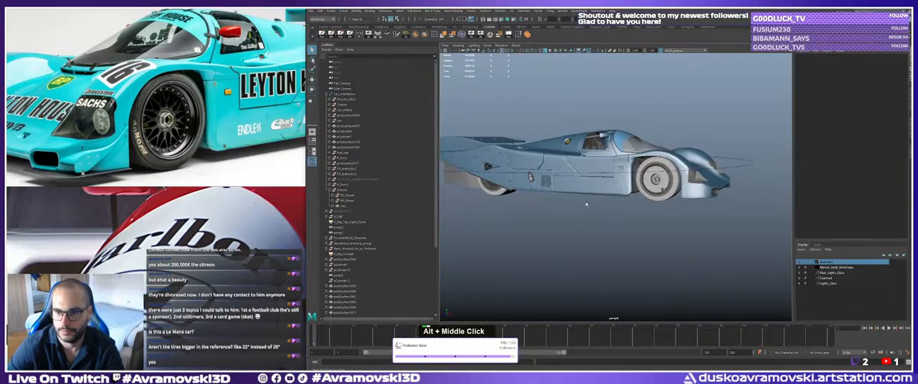
{"action": "left_click_drag", "start_coordinate": [585, 202], "coordinate": [590, 202], "text": "alt"}
{"action": "middle_click_drag", "start_coordinate": [591, 202], "coordinate": [613, 202], "text": "alt"}
{"action": "left_click_drag", "start_coordinate": [613, 201], "coordinate": [565, 194], "text": "alt"}
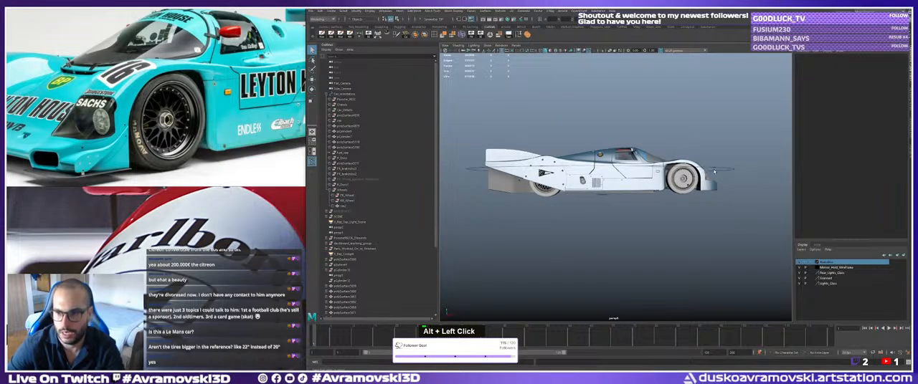
Collapse the Car_orientation and dashboard hierarchies in the Outliner and select the SCENE group.
{"action": "left_click", "coordinate": [324, 94]}
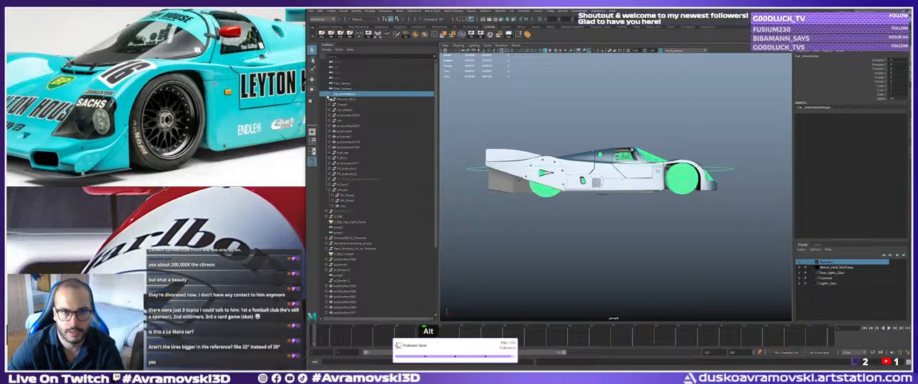
{"action": "left_click", "coordinate": [326, 95]}
{"action": "left_click", "coordinate": [340, 100]}
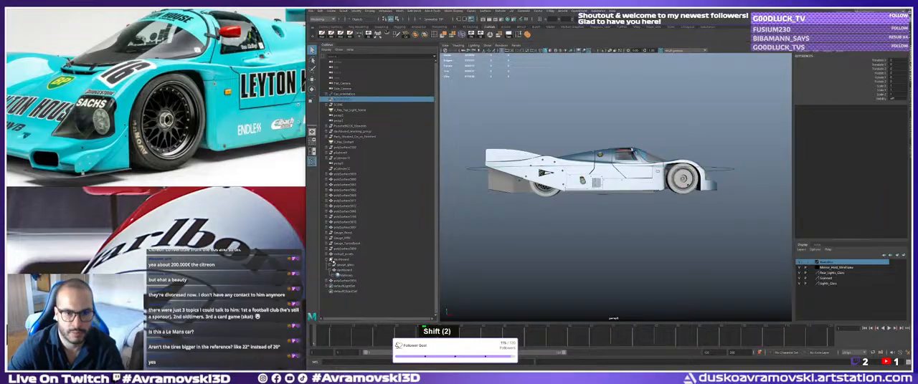
{"action": "left_click", "coordinate": [325, 259]}
{"action": "double_click", "coordinate": [339, 106]}
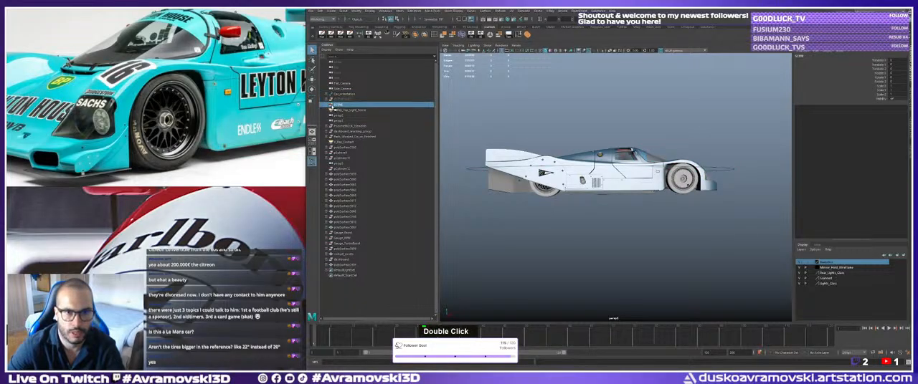
Parent the loose Porsche, dashboard working and Parts_Worked_On_or_Finished groups under the Car_orientation control.
{"action": "left_click", "coordinate": [341, 126]}
{"action": "left_click", "coordinate": [346, 142]}
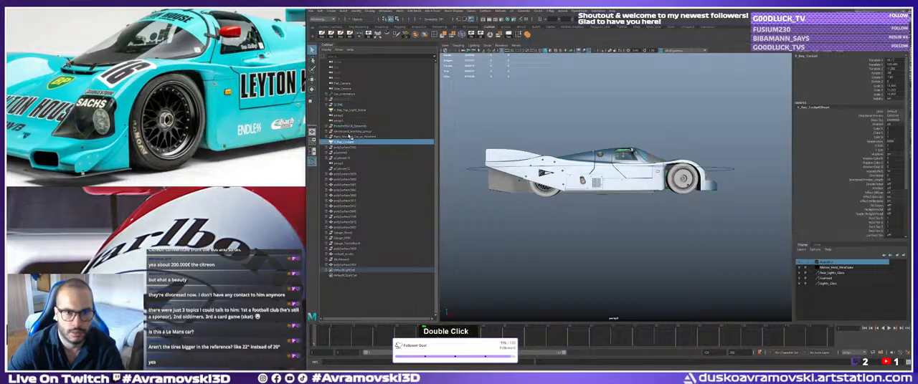
{"action": "left_click", "coordinate": [345, 127]}
{"action": "left_click", "coordinate": [348, 137], "text": "shift"}
{"action": "middle_click_drag", "start_coordinate": [348, 136], "coordinate": [347, 95]}
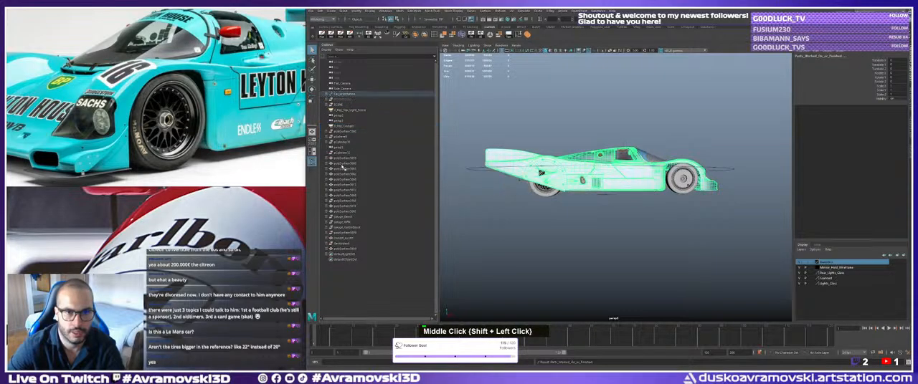
Parent the remaining loose polySurface meshes, gauges and dashboard parts under Car_orientation, leaving the cameras and lights outside.
{"action": "left_click", "coordinate": [342, 133]}
{"action": "left_click", "coordinate": [343, 143], "text": "shift"}
{"action": "middle_click_drag", "start_coordinate": [342, 138], "coordinate": [344, 96]}
{"action": "left_click", "coordinate": [344, 143]}
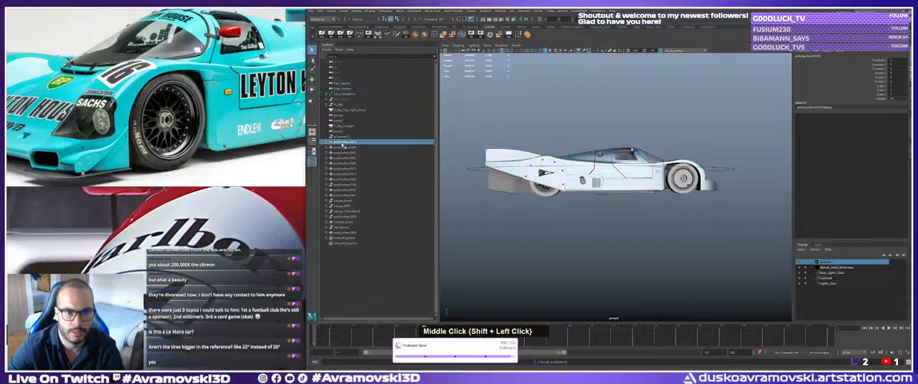
{"action": "left_click", "coordinate": [340, 236], "text": "shift"}
{"action": "middle_click_drag", "start_coordinate": [341, 178], "coordinate": [342, 96]}
Select the Car_orientation control and move its pivot to the bottom of the front wheel.
{"action": "left_click", "coordinate": [717, 171]}
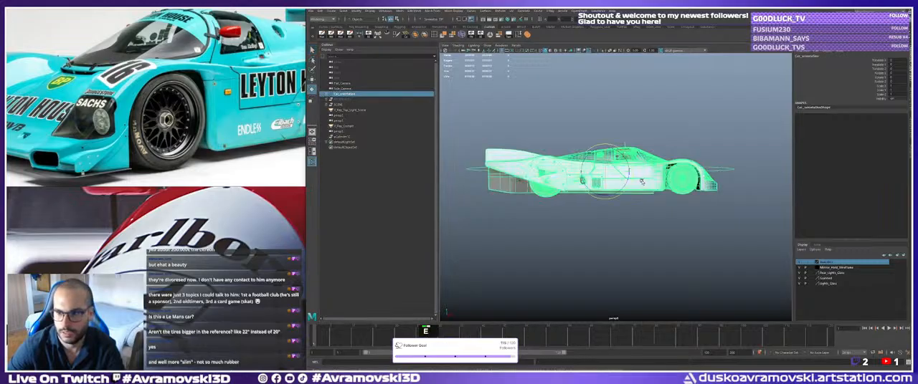
{"action": "key", "text": "e"}
{"action": "left_click_drag", "start_coordinate": [620, 182], "coordinate": [606, 185], "text": "alt"}
{"action": "key", "text": "w"}
{"action": "key", "text": "d"}
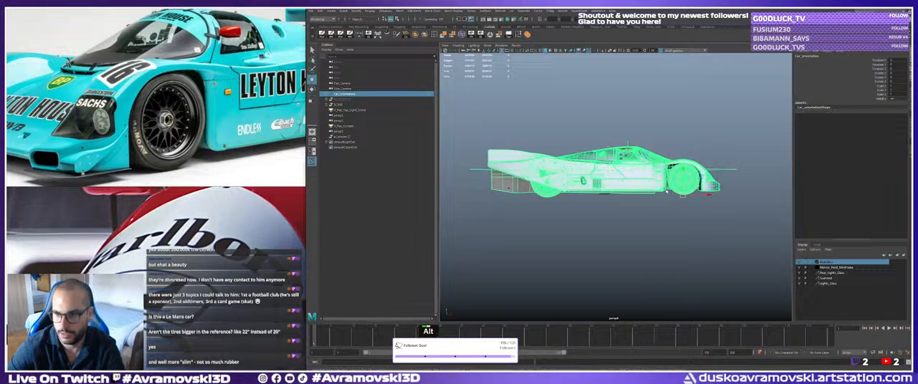
{"action": "left_click_drag", "start_coordinate": [667, 190], "coordinate": [674, 186], "text": "alt"}
Deselect the car and check the contents of the SCENE group in the Outliner.
{"action": "left_click", "coordinate": [595, 107]}
{"action": "left_click", "coordinate": [359, 27]}
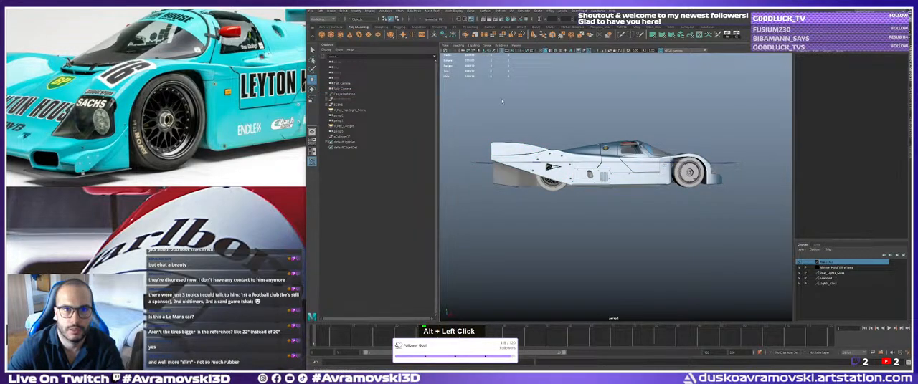
{"action": "double_click", "coordinate": [349, 108]}
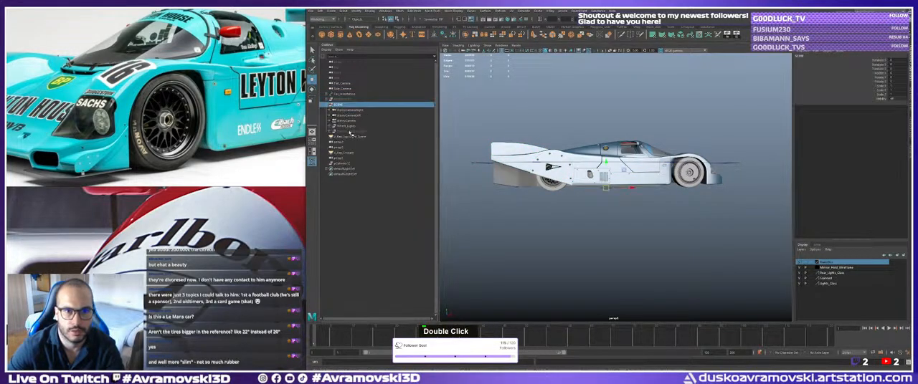
{"action": "left_click", "coordinate": [350, 132]}
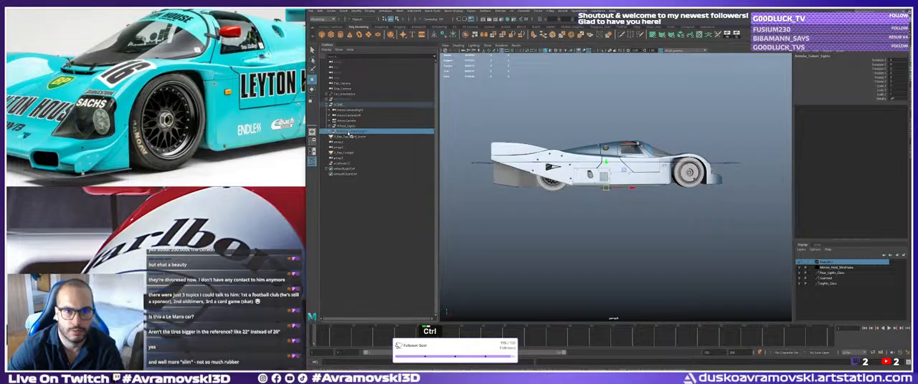
{"action": "mouse_move", "coordinate": [349, 133]}
{"action": "middle_mouse_down"}
{"action": "mouse_move", "coordinate": [349, 124]}
{"action": "mouse_move", "coordinate": [348, 135]}
{"action": "middle_mouse_up"}
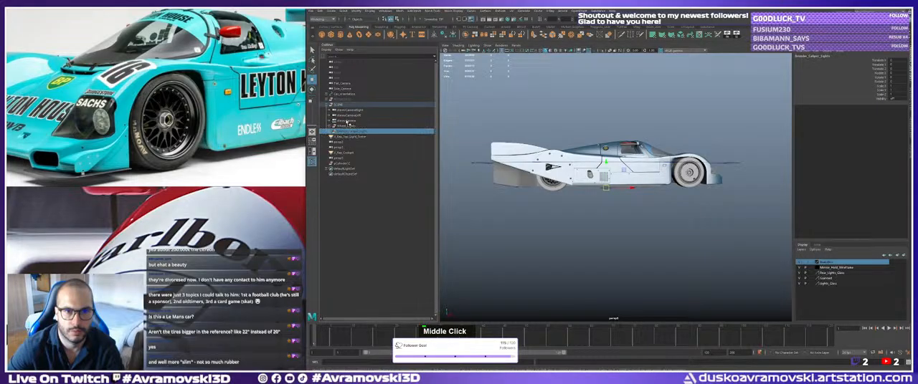
Select Car_orientation and examine where its pivot sits relative to the front wheel from several angles.
{"action": "left_click", "coordinate": [344, 95]}
{"action": "left_click_drag", "start_coordinate": [573, 179], "coordinate": [624, 190], "text": "alt"}
{"action": "middle_click_drag", "start_coordinate": [623, 189], "coordinate": [631, 192], "text": "alt"}
{"action": "scroll", "coordinate": [623, 186], "scroll_direction": "up", "scroll_amount": 3}
{"action": "left_click_drag", "start_coordinate": [624, 186], "coordinate": [599, 179], "text": "alt"}
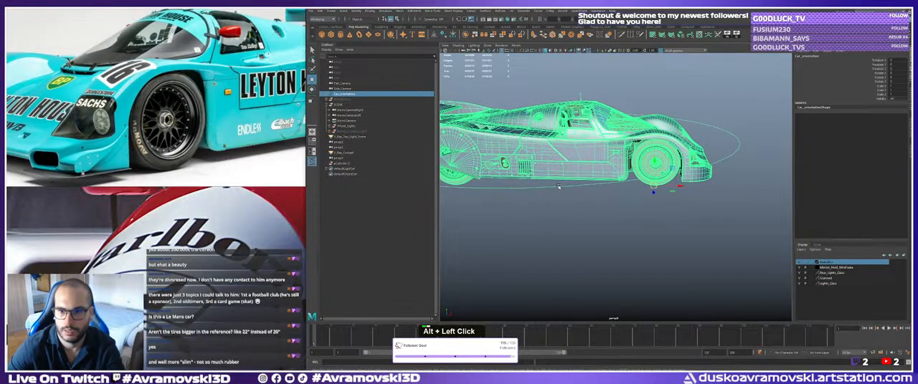
{"action": "middle_click_drag", "start_coordinate": [599, 179], "coordinate": [610, 182], "text": "alt"}
{"action": "left_click_drag", "start_coordinate": [609, 182], "coordinate": [589, 213], "text": "alt"}
{"action": "key", "text": "q"}
{"action": "middle_click_drag", "start_coordinate": [590, 213], "coordinate": [519, 87], "text": "alt"}
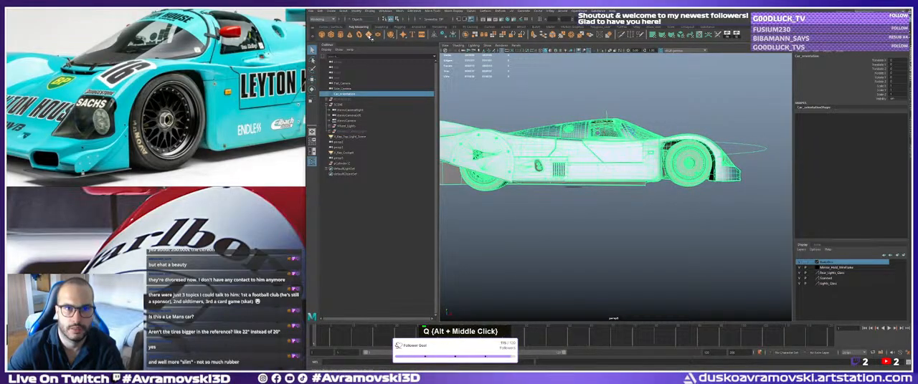
Create a polygon plane and scale it up into a large ground plane beneath the car.
{"action": "left_click", "coordinate": [369, 36]}
{"action": "right_click_drag", "start_coordinate": [595, 172], "coordinate": [552, 172], "text": "alt"}
{"action": "key", "text": "r"}
{"action": "left_click_drag", "start_coordinate": [552, 172], "coordinate": [618, 177], "text": "alt"}
{"action": "right_click_drag", "start_coordinate": [618, 177], "coordinate": [651, 202], "text": "alt"}
{"action": "middle_click_drag", "start_coordinate": [651, 203], "coordinate": [604, 206], "text": "alt"}
{"action": "right_click_drag", "start_coordinate": [605, 205], "coordinate": [612, 210], "text": "alt"}
{"action": "middle_click_drag", "start_coordinate": [612, 209], "coordinate": [726, 179], "text": "alt"}
{"action": "key", "text": "q"}
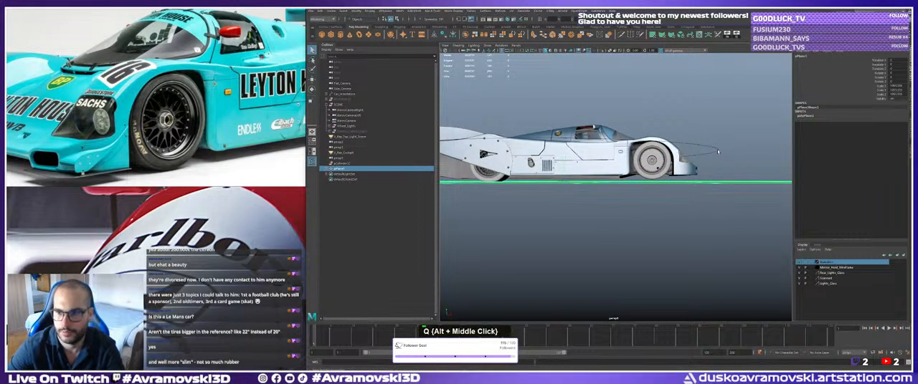
Move Car_orientation vertically so the bottom of the front tyre rests on the ground plane.
{"action": "left_click", "coordinate": [718, 151]}
{"action": "key", "text": "w"}
{"action": "middle_click_drag", "start_coordinate": [718, 152], "coordinate": [701, 159], "text": "alt"}
{"action": "right_click_drag", "start_coordinate": [701, 159], "coordinate": [765, 217], "text": "alt"}
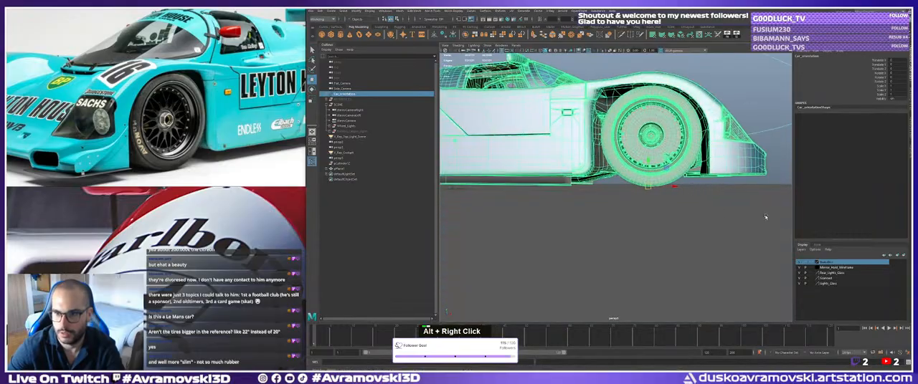
{"action": "middle_click_drag", "start_coordinate": [764, 217], "coordinate": [752, 216], "text": "alt"}
{"action": "left_click_drag", "start_coordinate": [636, 158], "coordinate": [636, 167]}
{"action": "mouse_move", "coordinate": [636, 167]}
{"action": "left_mouse_down", "text": "alt"}
{"action": "mouse_move", "coordinate": [557, 178]}
{"action": "mouse_move", "coordinate": [629, 180]}
{"action": "left_mouse_up", "text": "alt"}
{"action": "right_click_drag", "start_coordinate": [630, 180], "coordinate": [563, 181], "text": "alt"}
{"action": "left_click_drag", "start_coordinate": [563, 180], "coordinate": [622, 180], "text": "alt"}
{"action": "right_click_drag", "start_coordinate": [622, 180], "coordinate": [629, 179], "text": "alt"}
{"action": "left_click_drag", "start_coordinate": [630, 179], "coordinate": [650, 178], "text": "alt"}
Rotate Car_orientation slightly about the front wheel pivot to bring the rear tyres to the ground plane.
{"action": "key", "text": "e"}
{"action": "middle_click_drag", "start_coordinate": [650, 178], "coordinate": [653, 179], "text": "alt"}
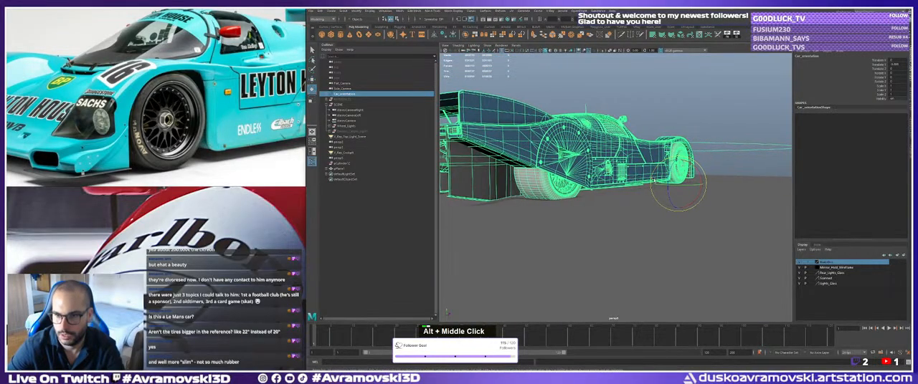
{"action": "key", "text": "j"}
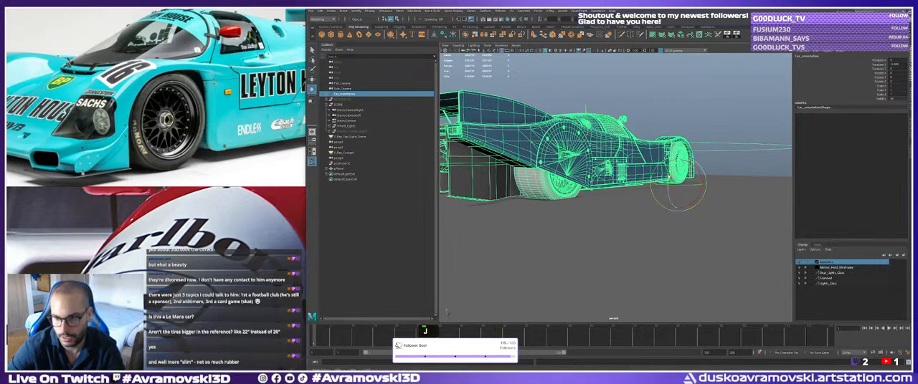
{"action": "left_click_drag", "start_coordinate": [669, 176], "coordinate": [565, 179]}
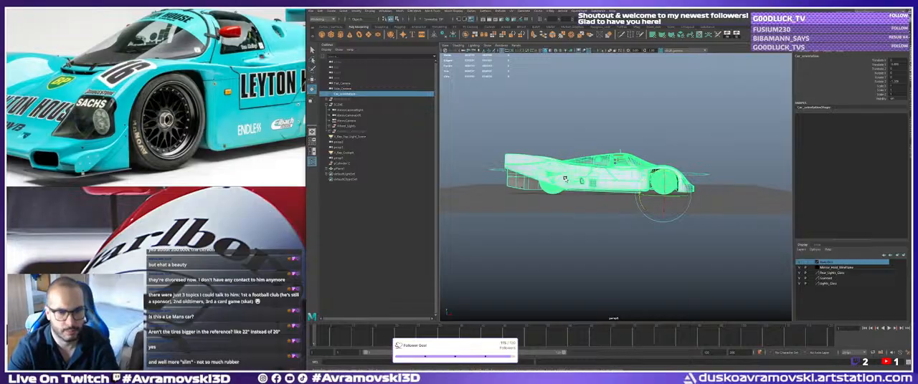
Examine the full side stance and both wheels of the Leyton House car in the reference photo.
{"action": "scroll", "coordinate": [156, 99], "scroll_direction": "down", "scroll_amount": 2}
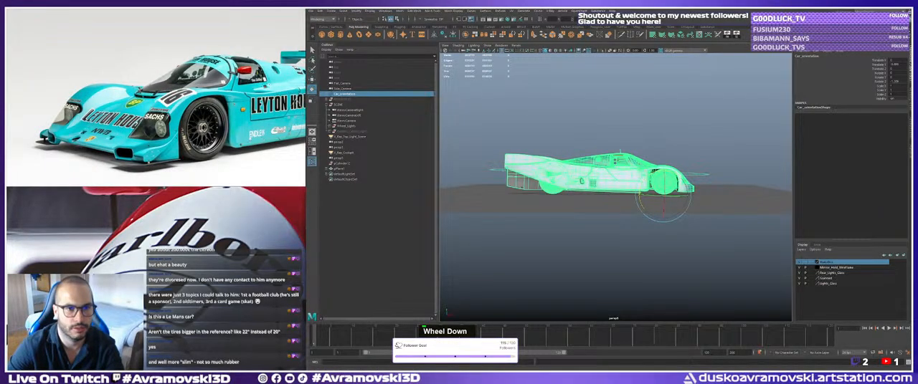
{"action": "middle_click_drag", "start_coordinate": [231, 152], "coordinate": [107, 149]}
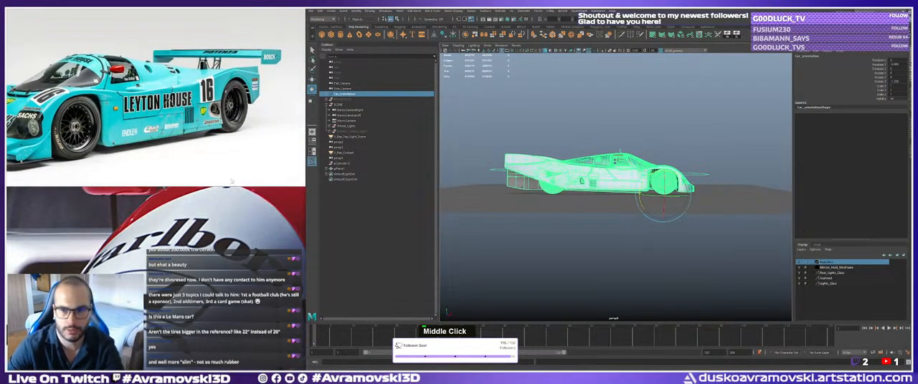
{"action": "scroll", "coordinate": [643, 233], "scroll_direction": "up", "scroll_amount": 5, "text": "alt"}
Refine the car's pitch about the front wheel pivot while checking the rear tyre's contact with the ground.
{"action": "left_click_drag", "start_coordinate": [592, 193], "coordinate": [659, 195], "text": "alt"}
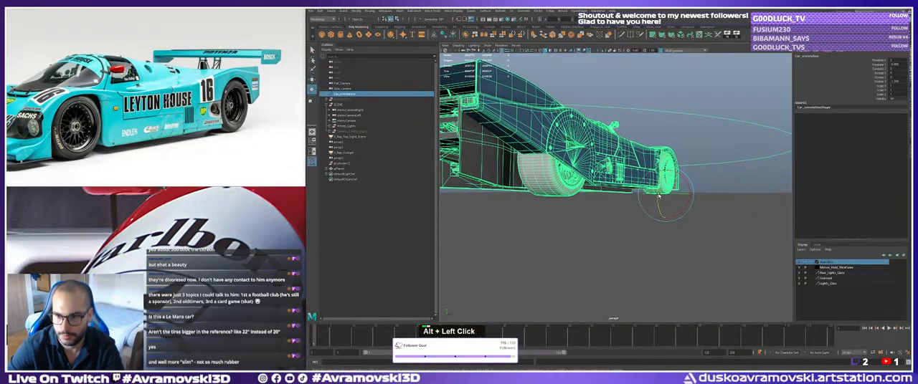
{"action": "right_click_drag", "start_coordinate": [658, 195], "coordinate": [685, 191], "text": "alt"}
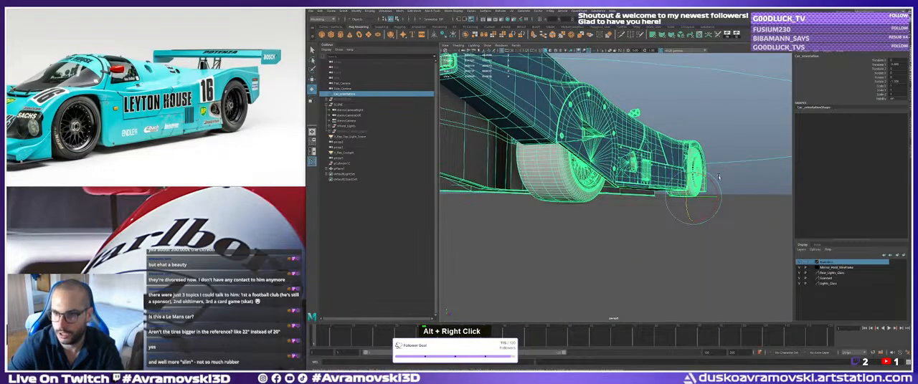
{"action": "key", "text": "j"}
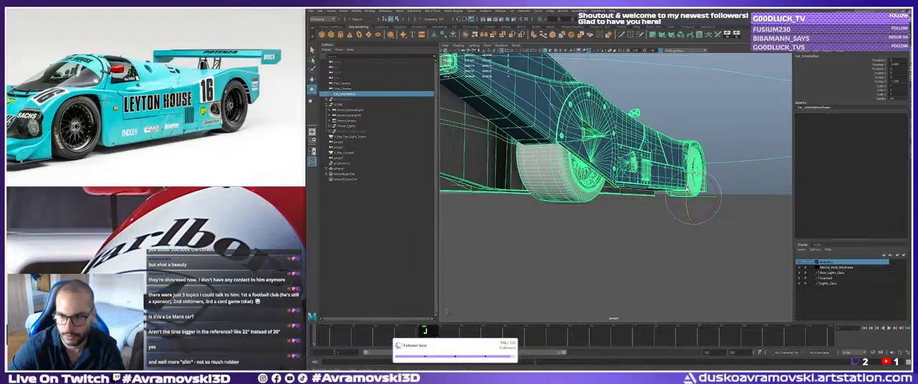
{"action": "left_click_drag", "start_coordinate": [687, 191], "coordinate": [686, 189]}
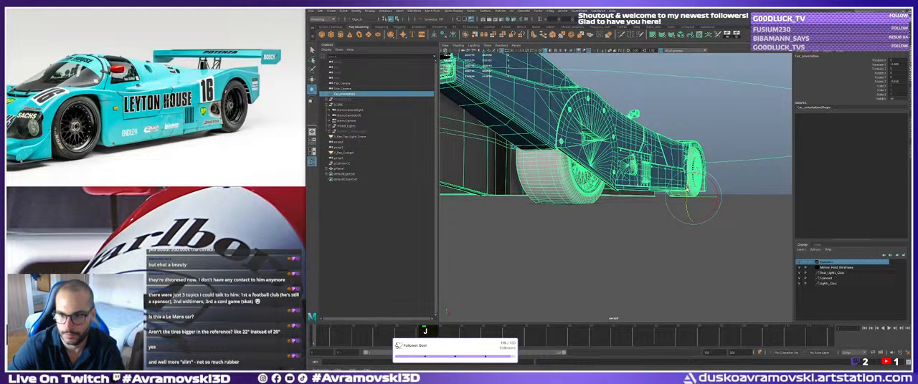
{"action": "left_click_drag", "start_coordinate": [687, 188], "coordinate": [688, 188]}
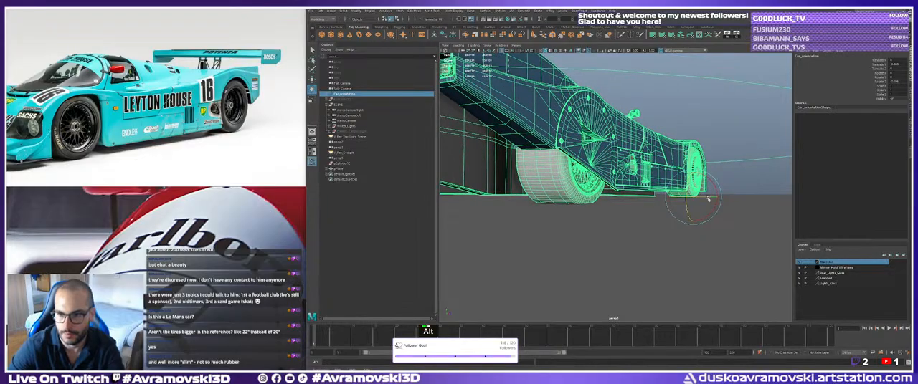
Deselect the car and inspect its stance on the ground plane from the side and front three-quarter views.
{"action": "right_click_drag", "start_coordinate": [709, 199], "coordinate": [595, 188], "text": "alt"}
{"action": "left_click_drag", "start_coordinate": [595, 188], "coordinate": [565, 165], "text": "alt"}
{"action": "key", "text": "q"}
{"action": "left_click", "coordinate": [532, 155]}
{"action": "right_click_drag", "start_coordinate": [533, 156], "coordinate": [573, 158], "text": "alt"}
{"action": "left_click_drag", "start_coordinate": [574, 159], "coordinate": [604, 162], "text": "alt"}
{"action": "right_click_drag", "start_coordinate": [603, 162], "coordinate": [580, 164], "text": "alt"}
{"action": "left_click_drag", "start_coordinate": [581, 164], "coordinate": [567, 183], "text": "alt"}
{"action": "right_click_drag", "start_coordinate": [567, 184], "coordinate": [615, 188], "text": "alt"}
{"action": "left_click_drag", "start_coordinate": [615, 188], "coordinate": [630, 172], "text": "alt"}
{"action": "right_click_drag", "start_coordinate": [631, 172], "coordinate": [588, 188], "text": "alt"}
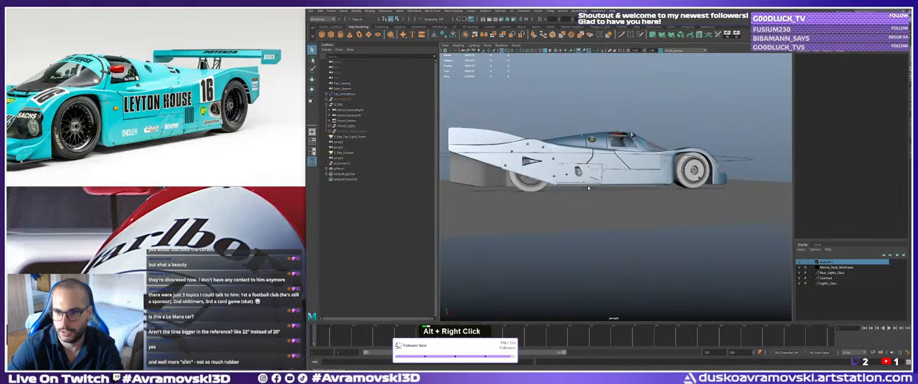
{"action": "middle_click_drag", "start_coordinate": [587, 188], "coordinate": [573, 188], "text": "alt"}
{"action": "left_click_drag", "start_coordinate": [573, 188], "coordinate": [560, 189], "text": "alt"}
{"action": "right_click_drag", "start_coordinate": [559, 189], "coordinate": [552, 189], "text": "alt"}
{"action": "mouse_move", "coordinate": [552, 189]}
{"action": "left_mouse_down", "text": "alt"}
{"action": "mouse_move", "coordinate": [539, 190]}
{"action": "mouse_move", "coordinate": [548, 190]}
{"action": "left_mouse_up", "text": "alt"}
{"action": "middle_click_drag", "start_coordinate": [548, 190], "coordinate": [565, 197], "text": "alt"}
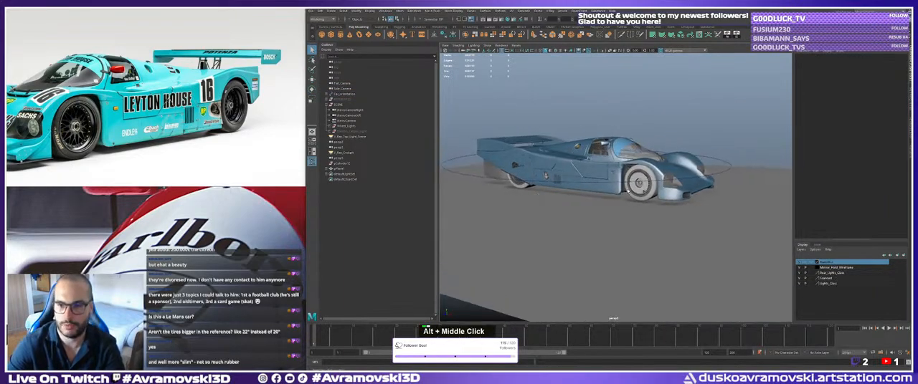
Select the car control to review the whole car, clear the selection, and inspect the steering wheel in the cockpit.
{"action": "mouse_move", "coordinate": [628, 190]}
{"action": "left_mouse_down", "text": "alt"}
{"action": "mouse_move", "coordinate": [640, 194]}
{"action": "mouse_move", "coordinate": [624, 192]}
{"action": "left_mouse_up", "text": "alt"}
{"action": "middle_click_drag", "start_coordinate": [624, 192], "coordinate": [635, 192], "text": "alt"}
{"action": "left_click", "coordinate": [647, 189]}
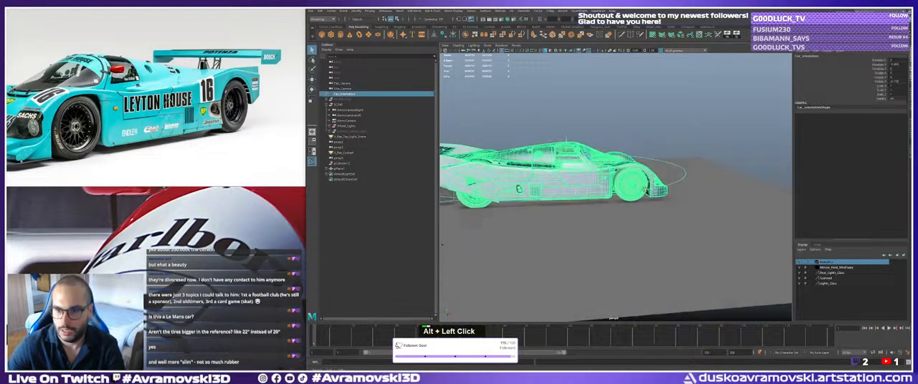
{"action": "left_click_drag", "start_coordinate": [646, 189], "coordinate": [629, 196], "text": "alt"}
{"action": "left_click", "coordinate": [687, 243]}
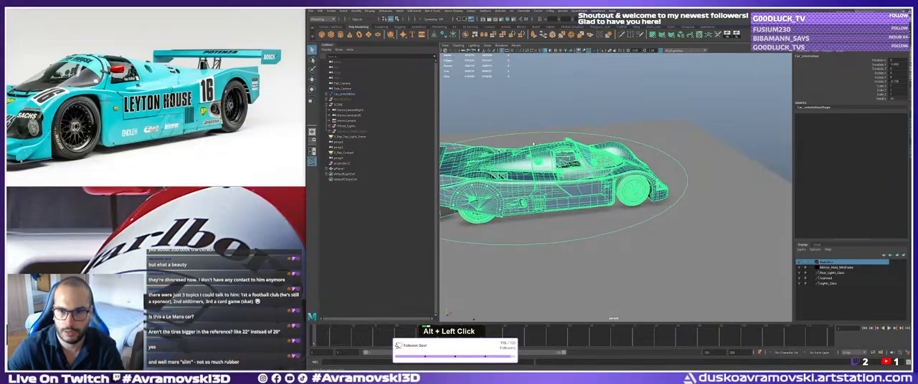
{"action": "right_click_drag", "start_coordinate": [660, 233], "coordinate": [778, 225], "text": "alt"}
{"action": "middle_click_drag", "start_coordinate": [616, 179], "coordinate": [710, 219], "text": "alt"}
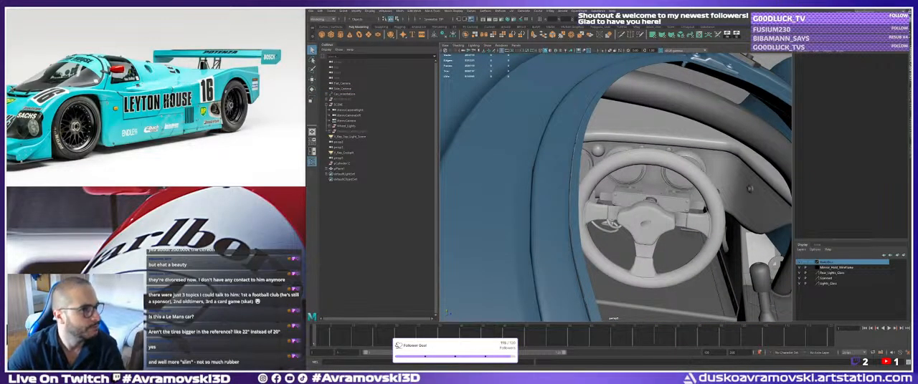
Switch to Streamlabs, view the Stream Labels page, and return to the Maya scene.
{"action": "scroll", "coordinate": [617, 186], "scroll_direction": "up", "scroll_amount": 1}
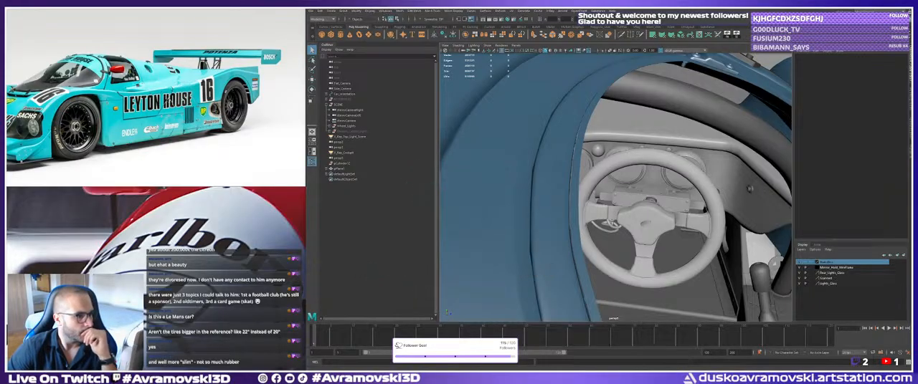
{"action": "key", "text": "alt+Tab"}
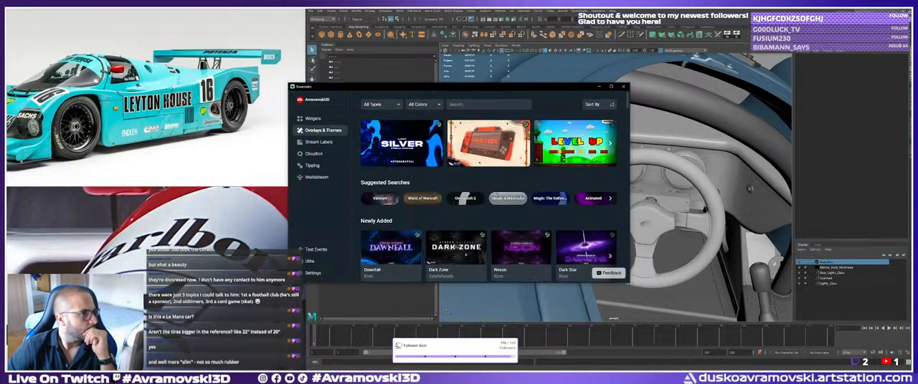
{"action": "left_click", "coordinate": [330, 143]}
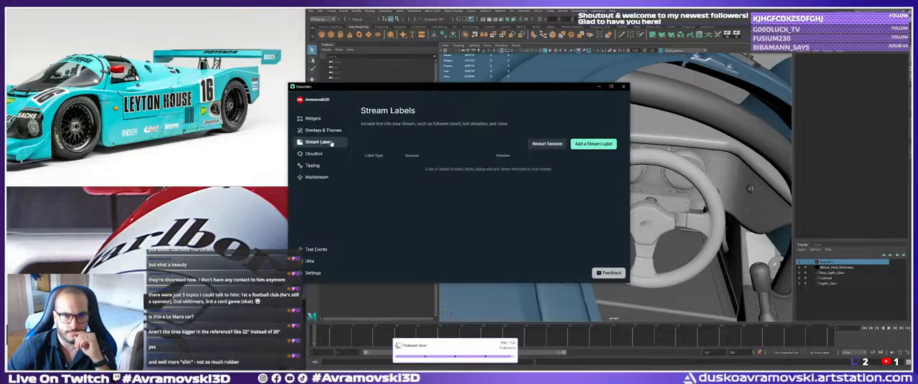
{"action": "key", "text": "alt+Tab"}
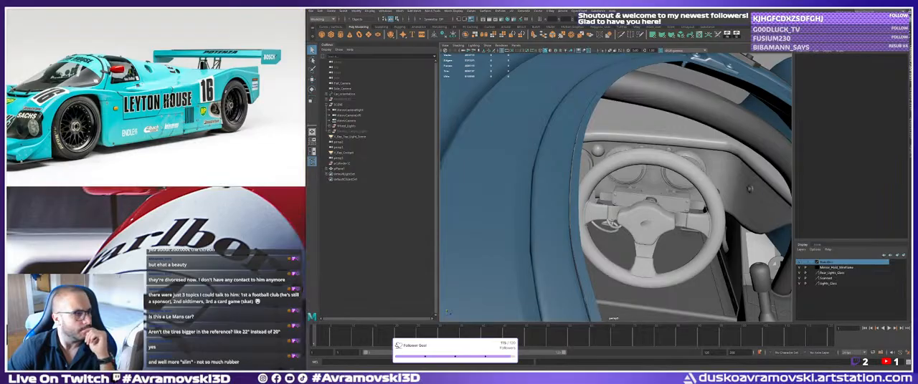
{"action": "scroll", "coordinate": [448, 311], "scroll_direction": "down", "scroll_amount": 1}
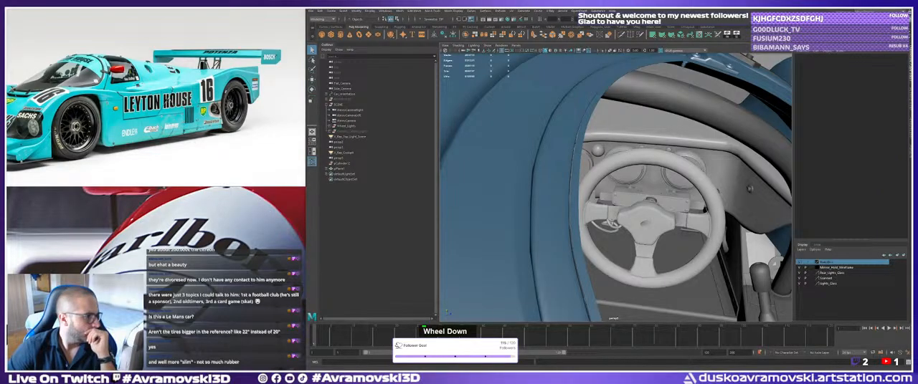
{"action": "double_click", "coordinate": [446, 312]}
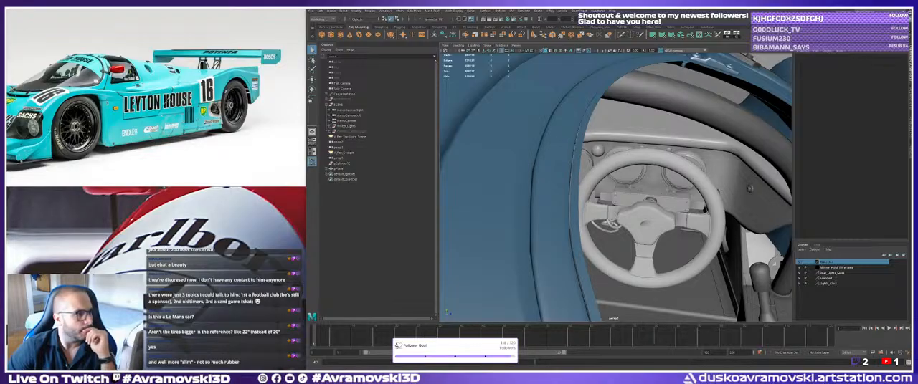
{"action": "scroll", "coordinate": [448, 313], "scroll_direction": "up", "scroll_amount": 1}
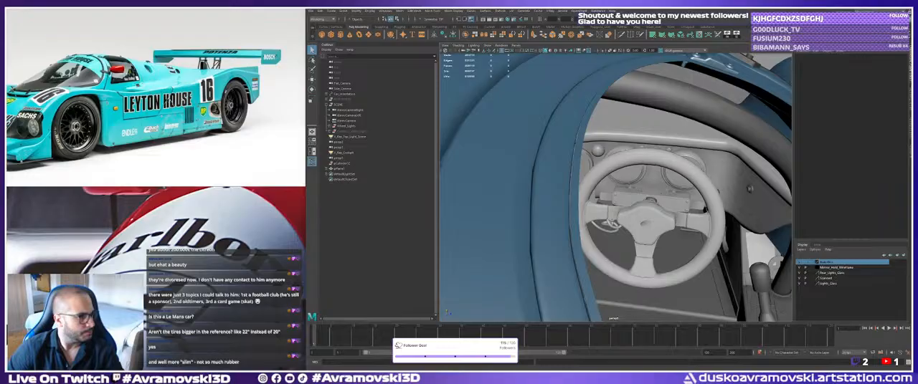
{"action": "left_click", "coordinate": [447, 312], "text": "ctrl"}
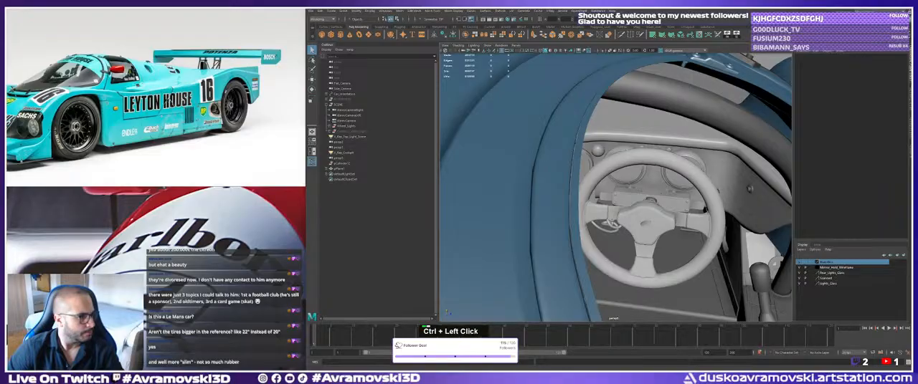
Switch from Maya to Substance 3D Painter and inspect the Bosch display unit on the dashboard up close.
{"action": "mouse_move", "coordinate": [548, 210]}
{"action": "right_mouse_down", "text": "alt"}
{"action": "mouse_move", "coordinate": [627, 216]}
{"action": "mouse_move", "coordinate": [567, 237]}
{"action": "right_mouse_up", "text": "alt"}
{"action": "middle_click_drag", "start_coordinate": [566, 236], "coordinate": [549, 291], "text": "alt"}
{"action": "key", "text": "alt+Tab"}
{"action": "middle_click_drag", "start_coordinate": [476, 179], "coordinate": [504, 187], "text": "alt"}
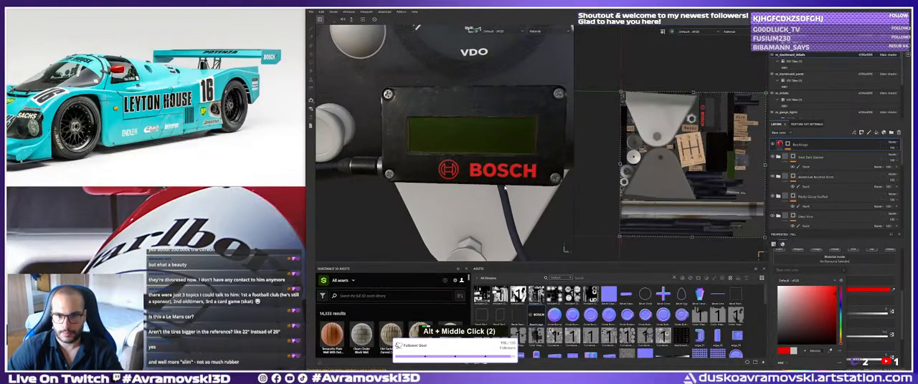
{"action": "right_click_drag", "start_coordinate": [505, 187], "coordinate": [448, 178], "text": "alt"}
{"action": "middle_click_drag", "start_coordinate": [448, 178], "coordinate": [453, 185], "text": "alt"}
{"action": "left_click_drag", "start_coordinate": [453, 185], "coordinate": [431, 176], "text": "alt"}
Examine the cockpit reference photo closely around the Bosch display to read the small red label above its screen.
{"action": "scroll", "coordinate": [129, 62], "scroll_direction": "down", "scroll_amount": 5}
{"action": "middle_click_drag", "start_coordinate": [132, 66], "coordinate": [123, 168]}
{"action": "scroll", "coordinate": [124, 143], "scroll_direction": "up", "scroll_amount": 8}
{"action": "scroll", "coordinate": [147, 113], "scroll_direction": "up", "scroll_amount": 3}
{"action": "middle_click_drag", "start_coordinate": [107, 96], "coordinate": [142, 111]}
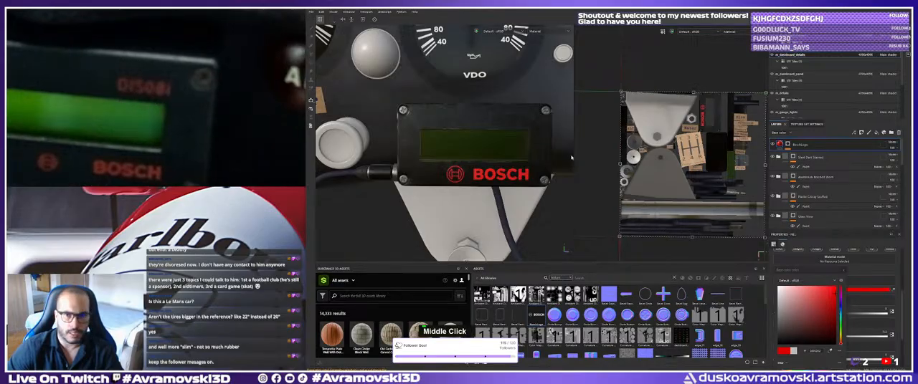
{"action": "left_click_drag", "start_coordinate": [475, 144], "coordinate": [473, 149], "text": "alt"}
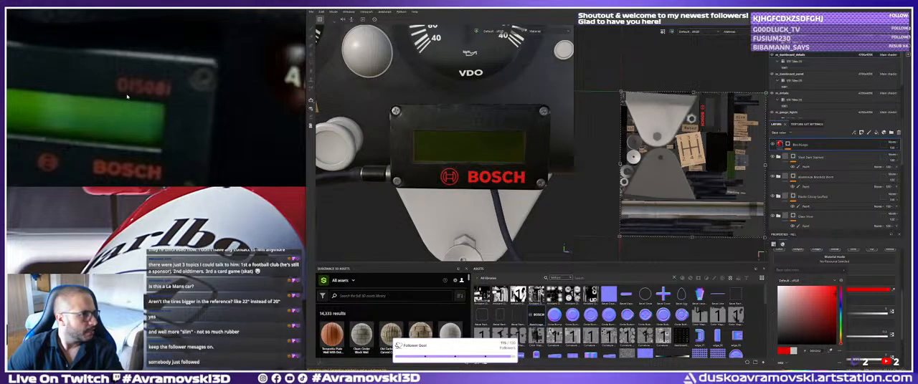
{"action": "middle_click_drag", "start_coordinate": [127, 96], "coordinate": [151, 105]}
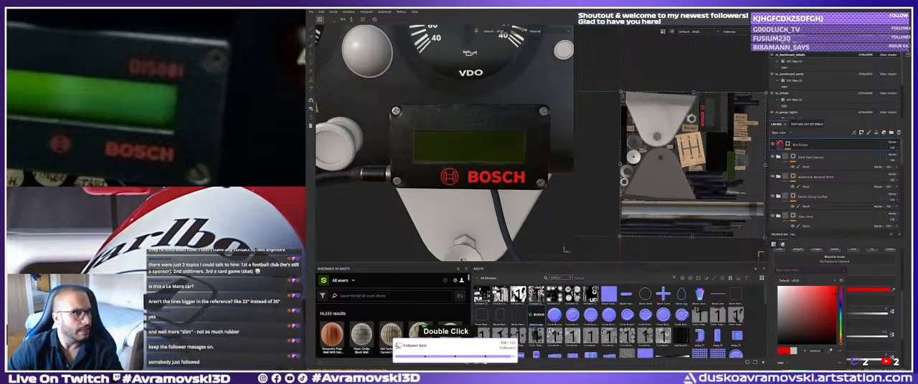
{"action": "key", "text": "Return"}
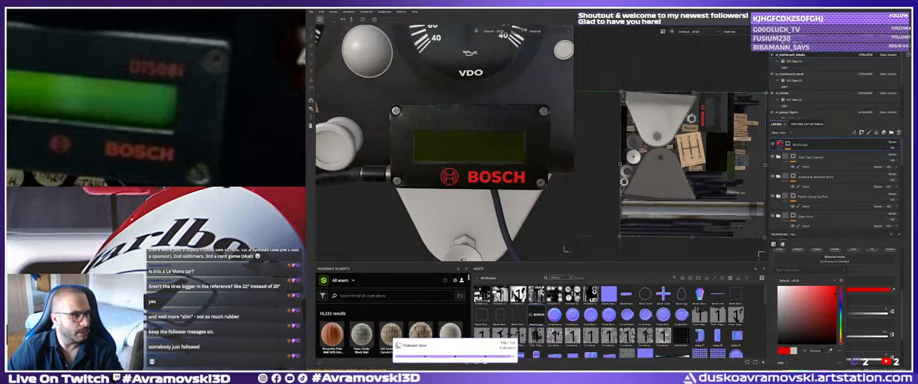
{"action": "scroll", "coordinate": [565, 250], "scroll_direction": "down", "scroll_amount": 1}
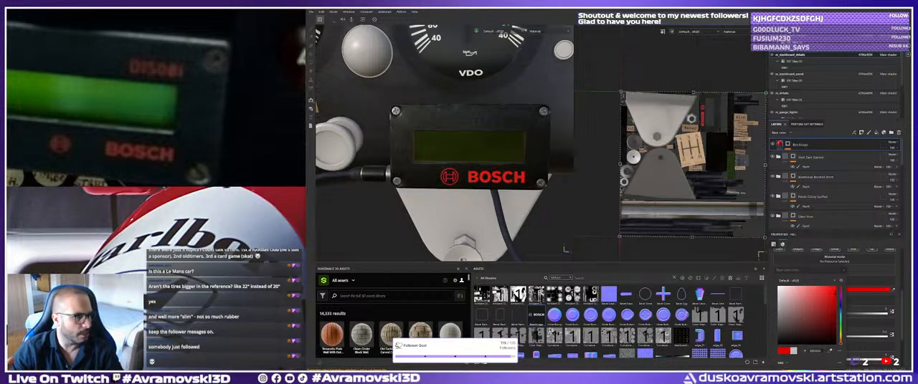
{"action": "scroll", "coordinate": [565, 249], "scroll_direction": "up", "scroll_amount": 1}
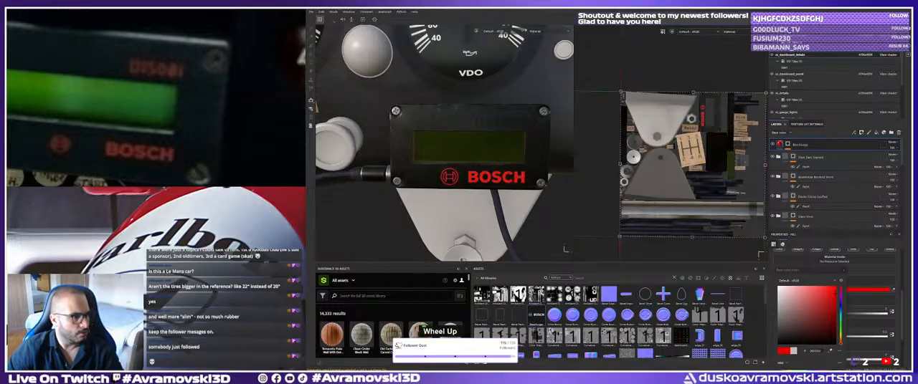
{"action": "scroll", "coordinate": [565, 249], "scroll_direction": "down", "scroll_amount": 1}
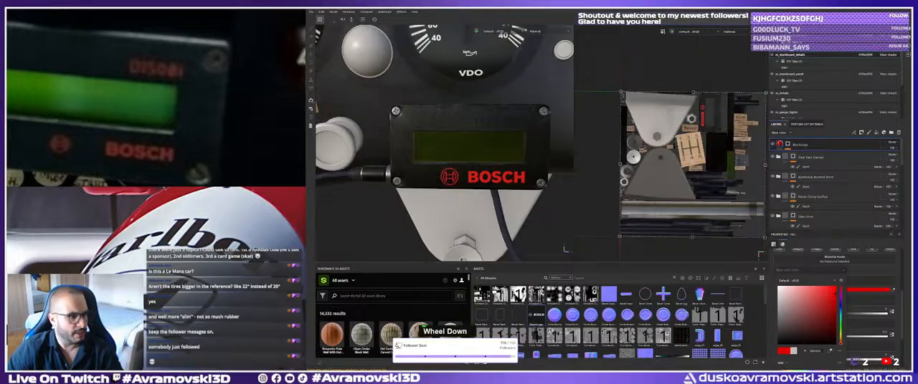
{"action": "scroll", "coordinate": [444, 143], "scroll_direction": "down", "scroll_amount": 1}
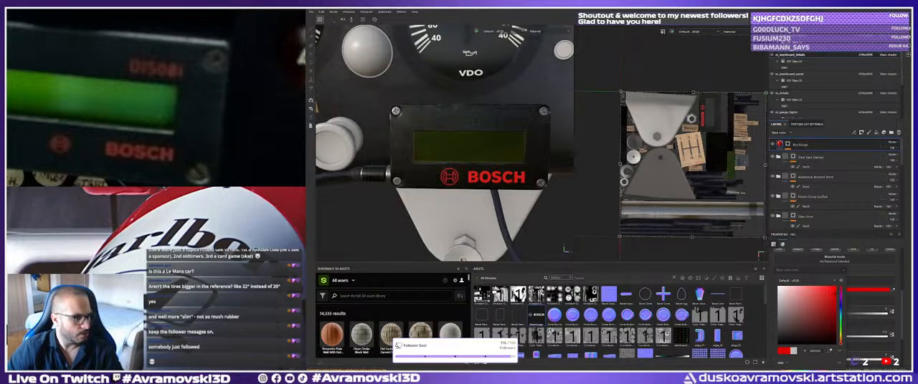
{"action": "scroll", "coordinate": [565, 250], "scroll_direction": "down", "scroll_amount": 1}
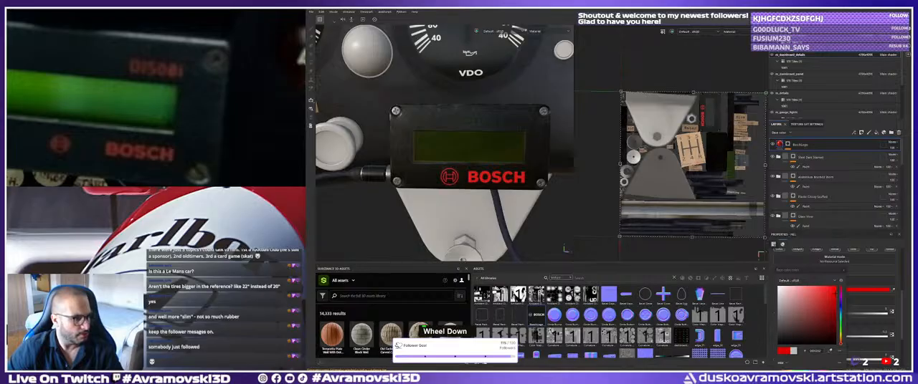
{"action": "scroll", "coordinate": [565, 250], "scroll_direction": "up", "scroll_amount": 1}
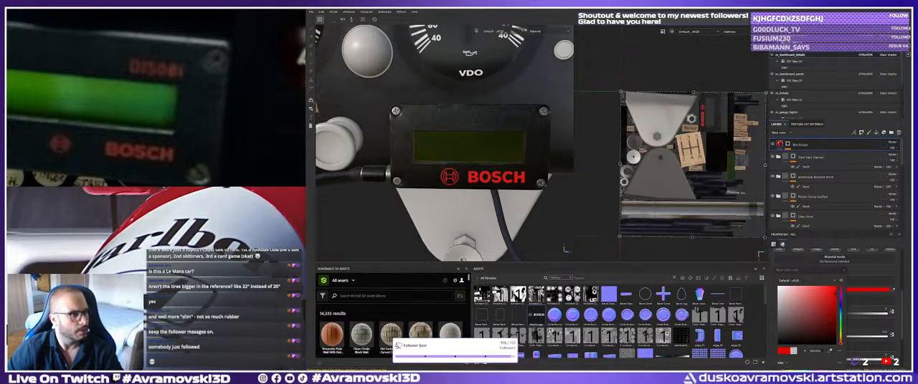
Create a fill layer above the Bosch logo layer, give it a black mask, and add a fill effect to the mask.
{"action": "left_click_drag", "start_coordinate": [453, 164], "coordinate": [454, 166], "text": "alt"}
{"action": "right_click_drag", "start_coordinate": [453, 166], "coordinate": [466, 180], "text": "alt"}
{"action": "left_click_drag", "start_coordinate": [466, 180], "coordinate": [457, 185], "text": "alt"}
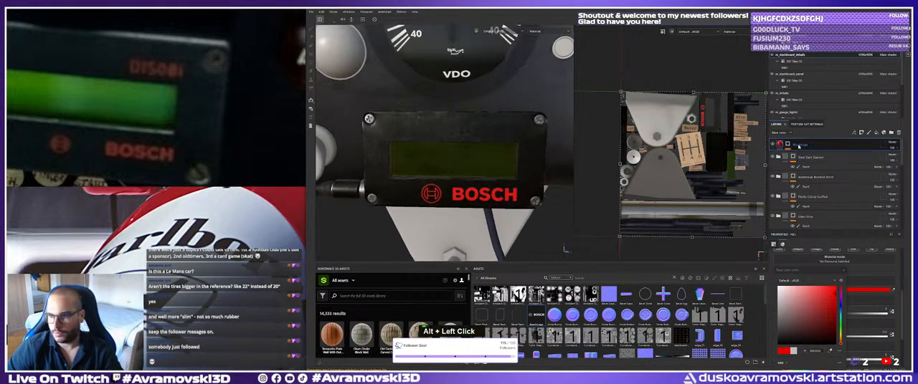
{"action": "double_click", "coordinate": [798, 145]}
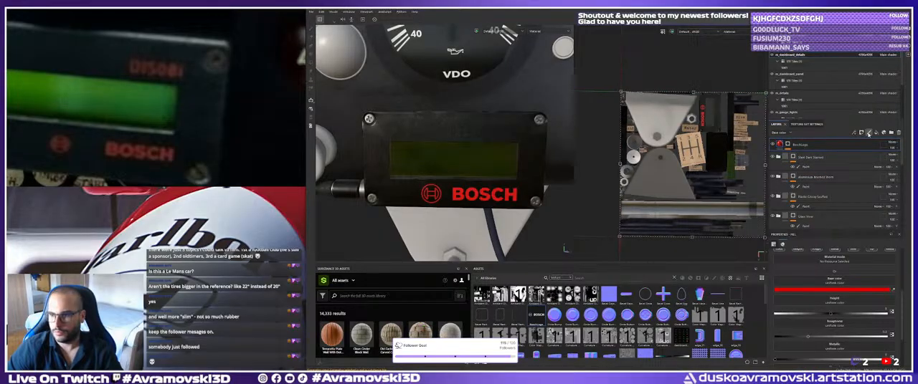
{"action": "key", "text": "Delete"}
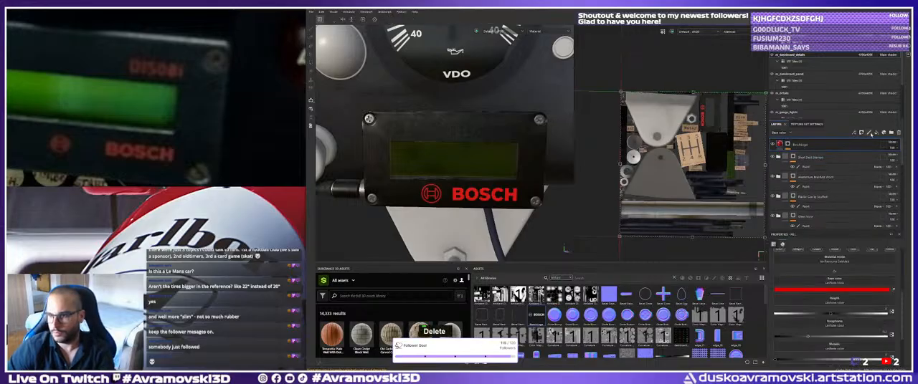
{"action": "right_click", "coordinate": [872, 143]}
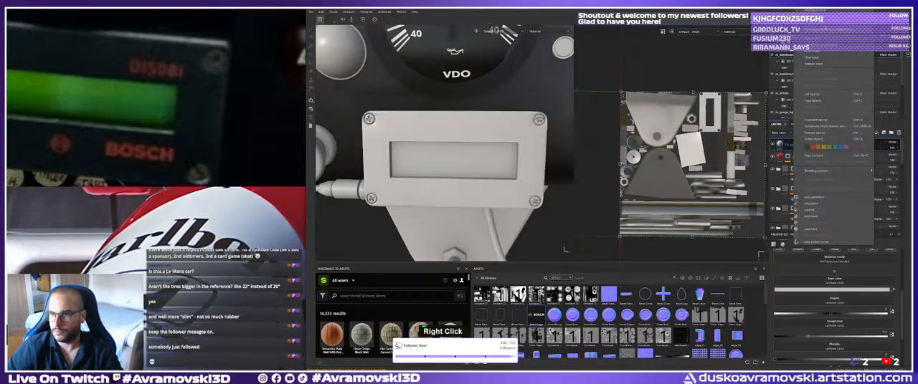
{"action": "left_click", "coordinate": [814, 10]}
{"action": "right_click", "coordinate": [788, 144]}
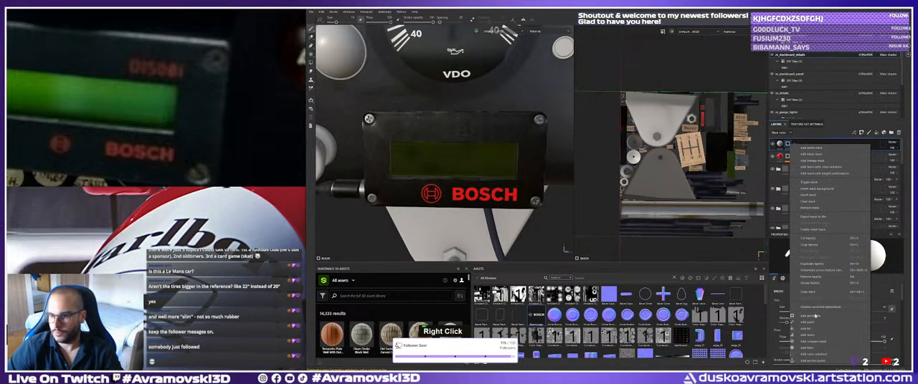
{"action": "left_click", "coordinate": [807, 325]}
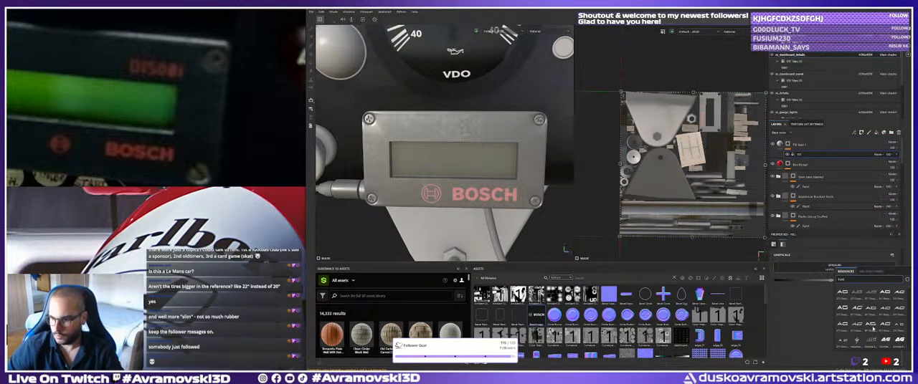
Assign a bold font resource to the mask fill and set its text to DIS0BI.
{"action": "scroll", "coordinate": [866, 337], "scroll_direction": "down", "scroll_amount": 2}
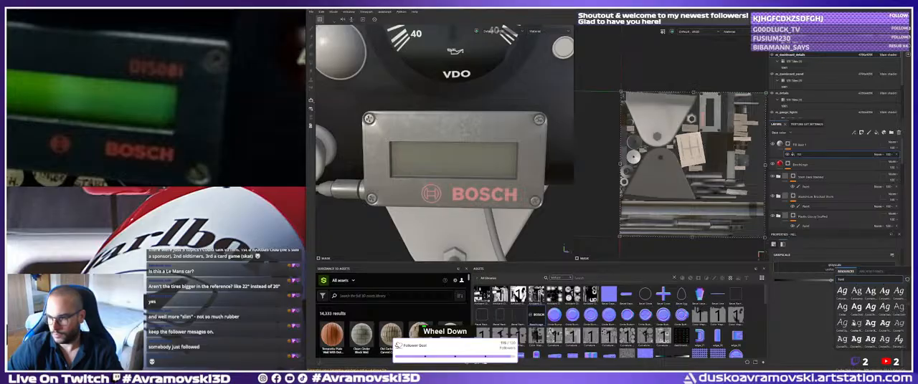
{"action": "scroll", "coordinate": [856, 323], "scroll_direction": "down", "scroll_amount": 2}
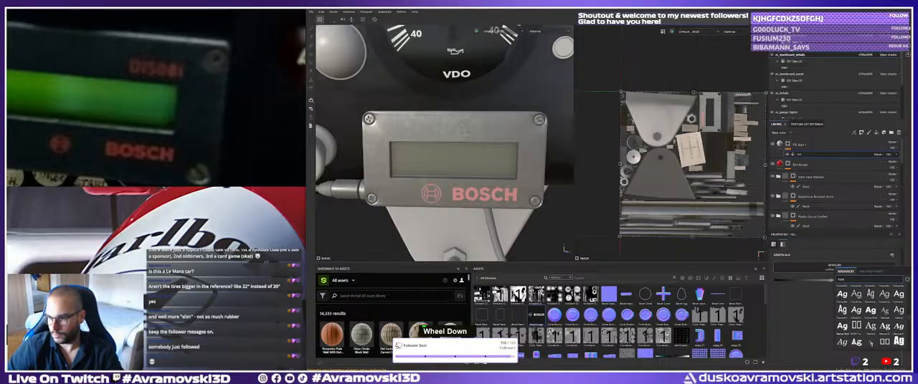
{"action": "left_click", "coordinate": [855, 342]}
{"action": "double_click", "coordinate": [808, 284]}
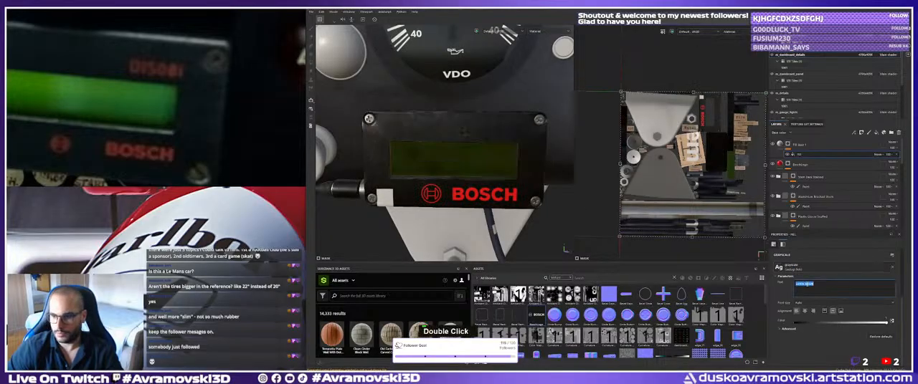
{"action": "type", "text": "Si"}
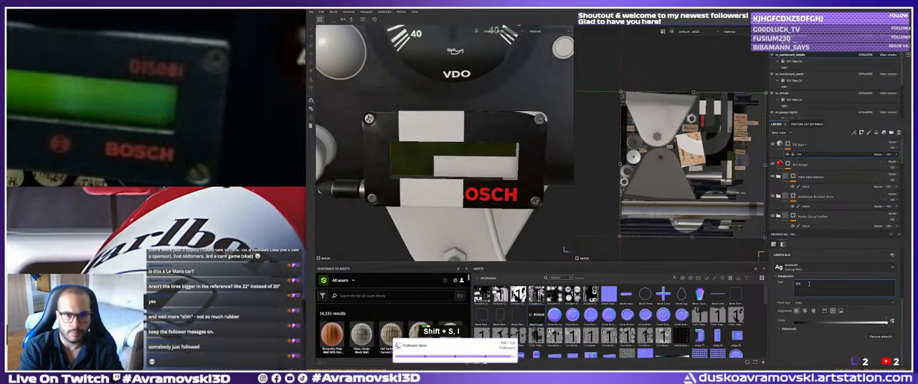
{"action": "type", "text": "O"}
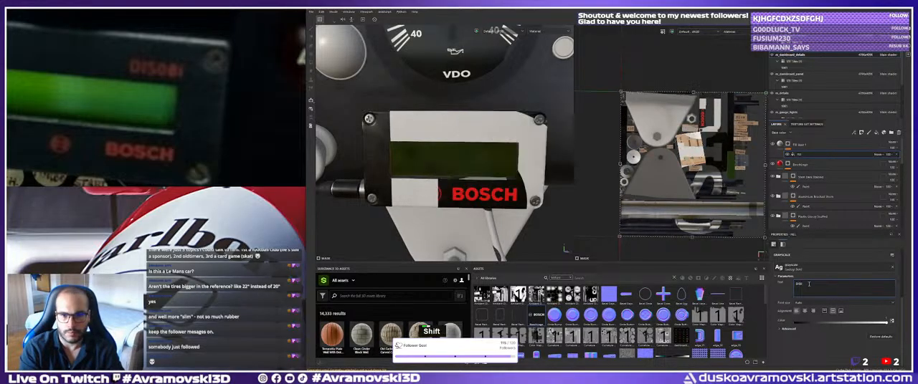
{"action": "type", "text": "I"}
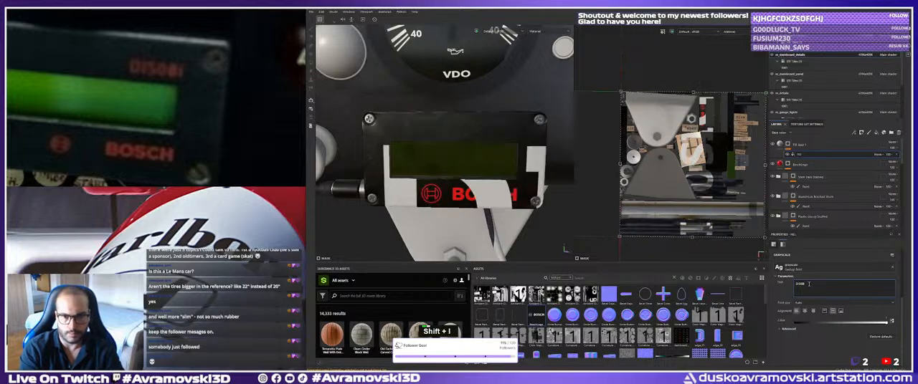
Set the text fill's UV wrap to None, then shrink the label and position it above the upper-right corner of the Bosch screen.
{"action": "scroll", "coordinate": [810, 280], "scroll_direction": "up", "scroll_amount": 3}
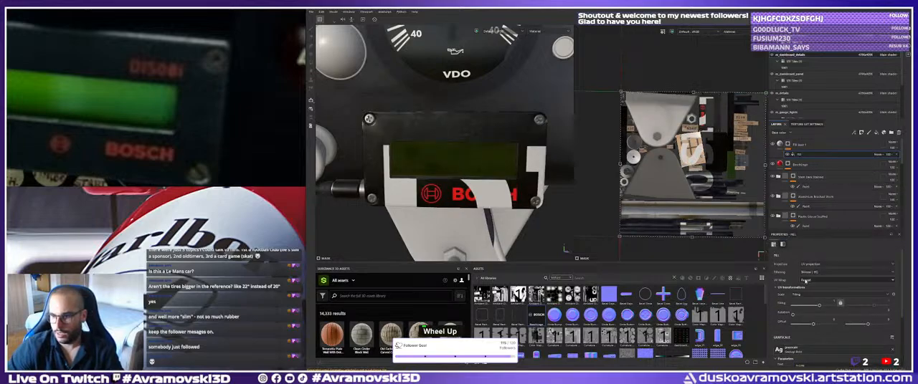
{"action": "left_click", "coordinate": [807, 281]}
{"action": "left_click", "coordinate": [806, 286]}
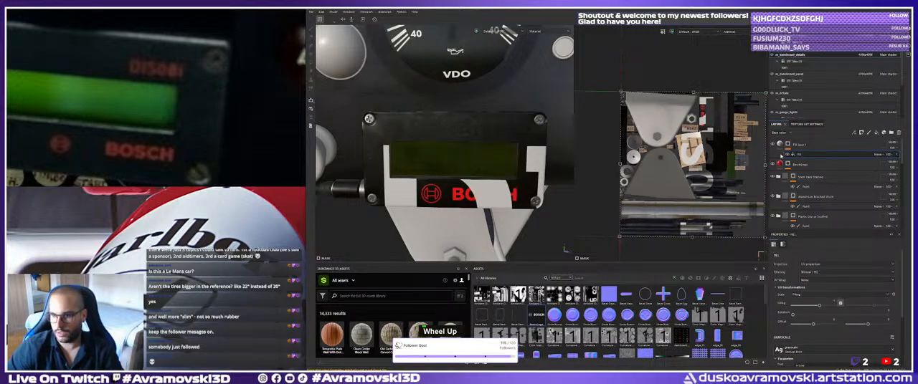
{"action": "left_click_drag", "start_coordinate": [622, 165], "coordinate": [718, 119], "text": "shift"}
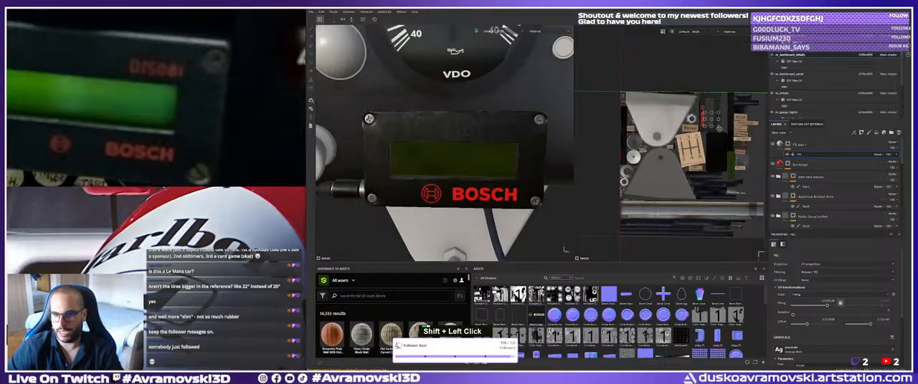
{"action": "right_click_drag", "start_coordinate": [717, 120], "coordinate": [750, 140], "text": "alt"}
{"action": "middle_click_drag", "start_coordinate": [750, 141], "coordinate": [707, 158], "text": "alt"}
{"action": "right_click_drag", "start_coordinate": [708, 159], "coordinate": [719, 135], "text": "alt"}
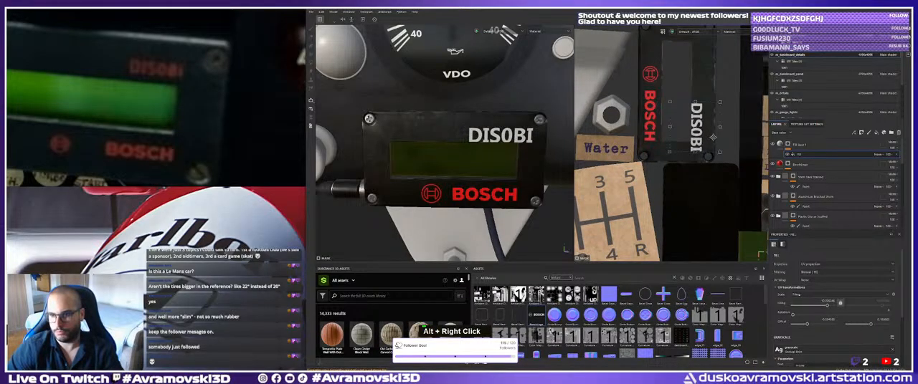
{"action": "left_click_drag", "start_coordinate": [721, 134], "coordinate": [700, 133], "text": "shift"}
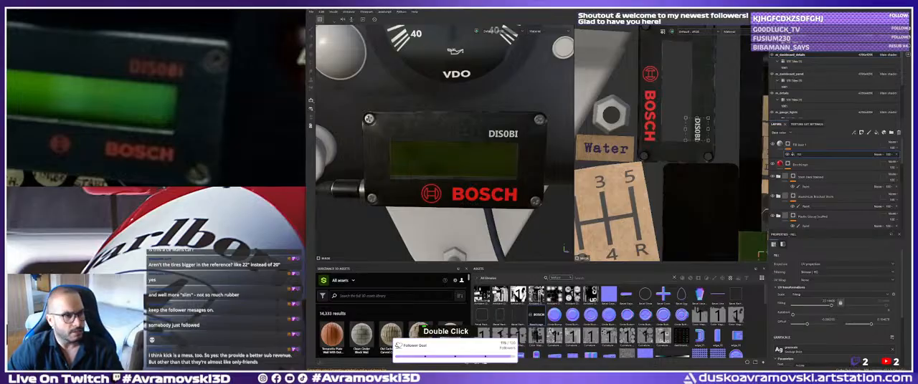
Change the label's last letter to lowercase so the text reads DIS0Bi.
{"action": "scroll", "coordinate": [445, 143], "scroll_direction": "down", "scroll_amount": 1}
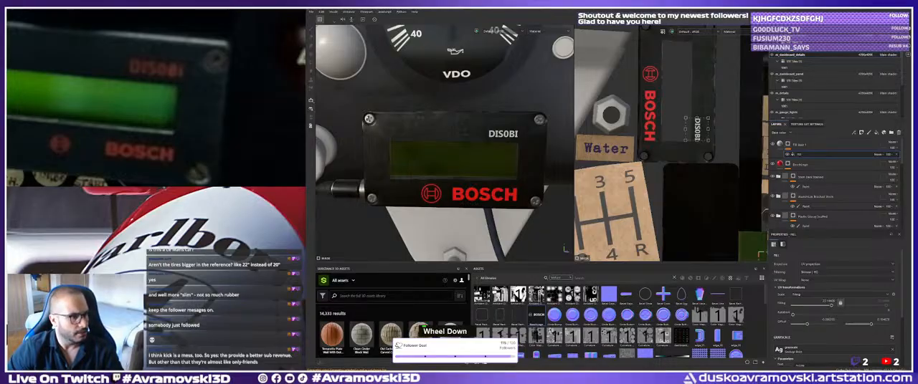
{"action": "scroll", "coordinate": [444, 144], "scroll_direction": "up", "scroll_amount": 1}
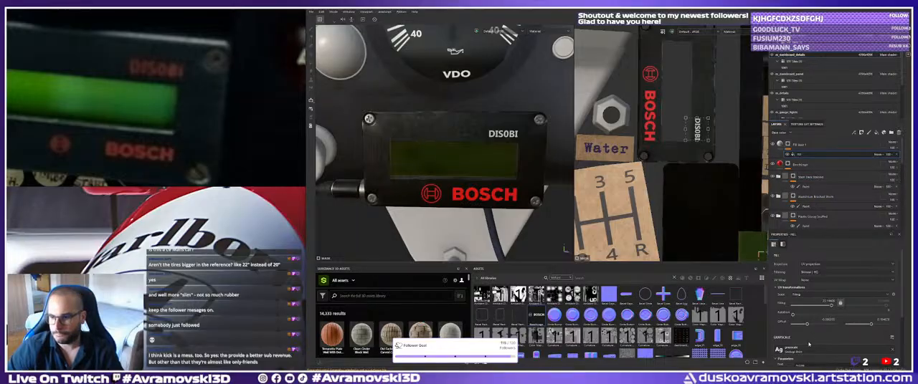
{"action": "scroll", "coordinate": [812, 326], "scroll_direction": "down", "scroll_amount": 3}
{"action": "left_click", "coordinate": [804, 284]}
{"action": "key", "text": "BackSpace"}
{"action": "type", "text": "i"}
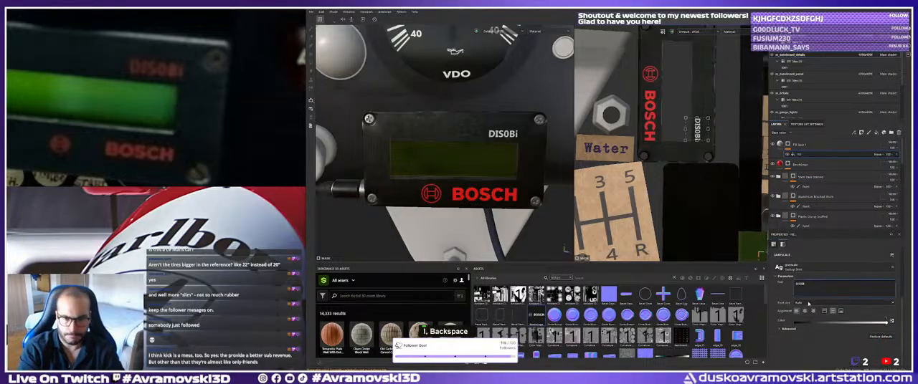
Change the second letter of the Bosch display's label to a lowercase i.
{"action": "key", "text": "ctrl+Left"}
{"action": "key", "text": "Right"}
{"action": "key", "text": "Right"}
{"action": "key", "text": "BackSpace"}
{"action": "type", "text": "i"}
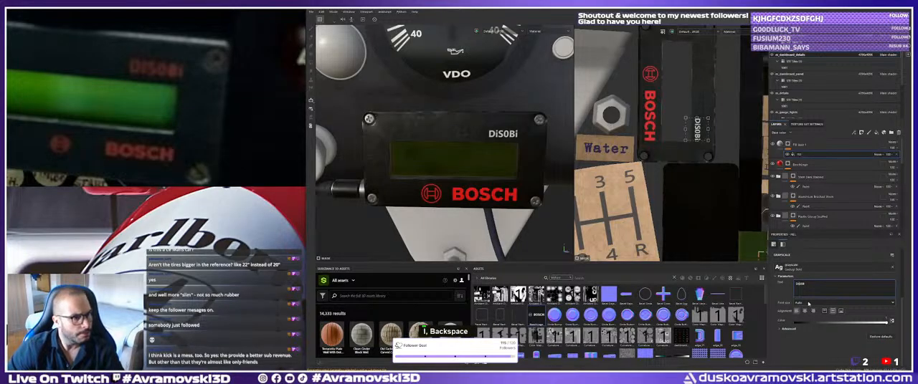
Replace the B in the display label with the digit 8.
{"action": "left_click", "coordinate": [754, 291]}
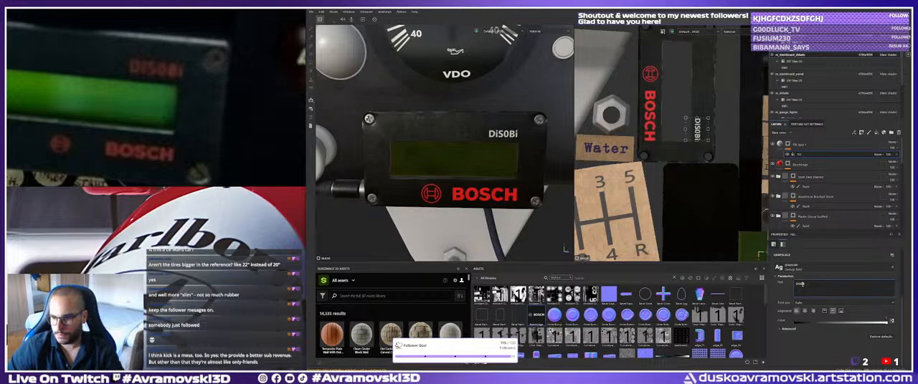
{"action": "key", "text": "Right"}
{"action": "key", "text": "BackSpace"}
{"action": "type", "text": "8"}
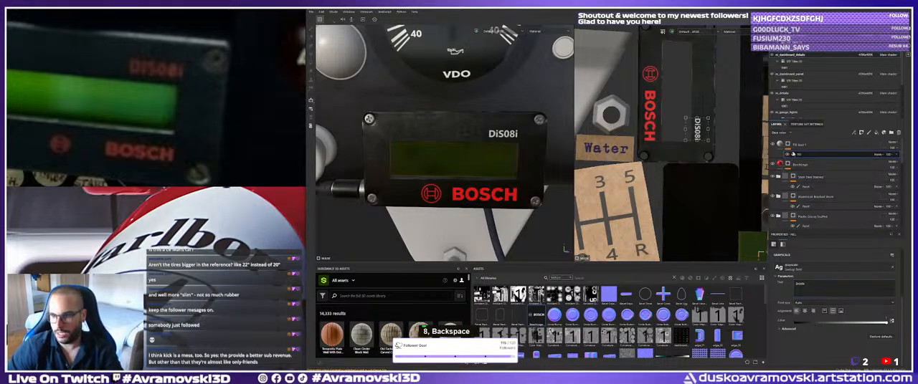
Set the base color of the label's fill layer to a bright red.
{"action": "left_click", "coordinate": [780, 144]}
{"action": "left_click", "coordinate": [834, 306]}
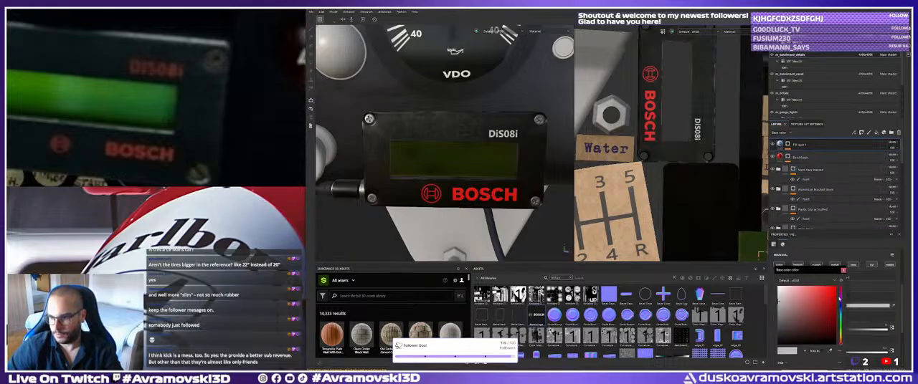
{"action": "left_click", "coordinate": [836, 296]}
Examine the red display label in the context of the whole dashboard from several distances.
{"action": "right_click_drag", "start_coordinate": [526, 196], "coordinate": [430, 143], "text": "alt"}
{"action": "left_click_drag", "start_coordinate": [430, 143], "coordinate": [400, 133], "text": "alt"}
{"action": "right_click_drag", "start_coordinate": [399, 134], "coordinate": [427, 142], "text": "alt"}
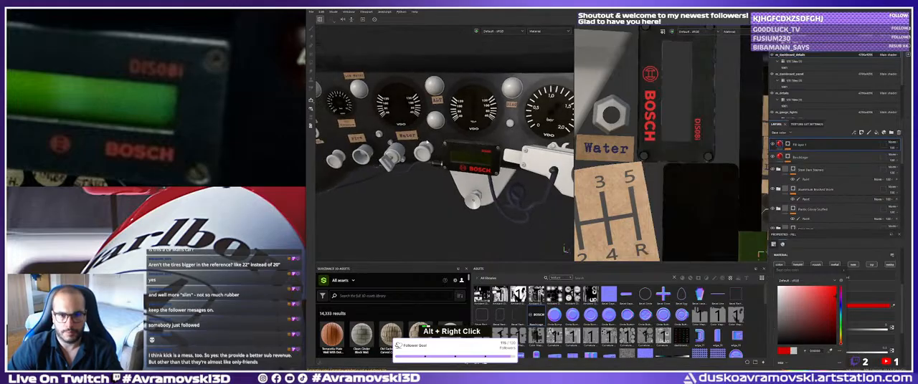
{"action": "left_click_drag", "start_coordinate": [426, 142], "coordinate": [438, 143], "text": "alt"}
{"action": "middle_click_drag", "start_coordinate": [438, 143], "coordinate": [393, 136], "text": "alt"}
{"action": "right_click_drag", "start_coordinate": [393, 136], "coordinate": [430, 135], "text": "alt"}
{"action": "middle_click_drag", "start_coordinate": [430, 135], "coordinate": [468, 162], "text": "alt"}
{"action": "left_click_drag", "start_coordinate": [467, 162], "coordinate": [422, 176], "text": "alt"}
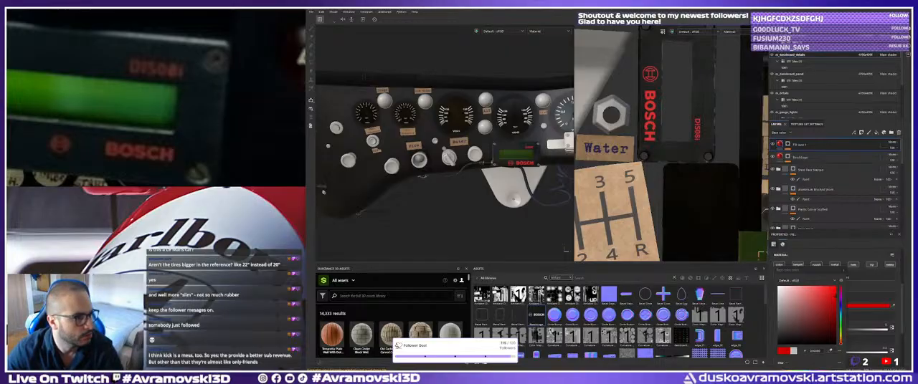
Switch to Photoshop and examine the reference dashboard texture, especially the lettering on the Bosch display.
{"action": "key", "text": "alt+Tab"}
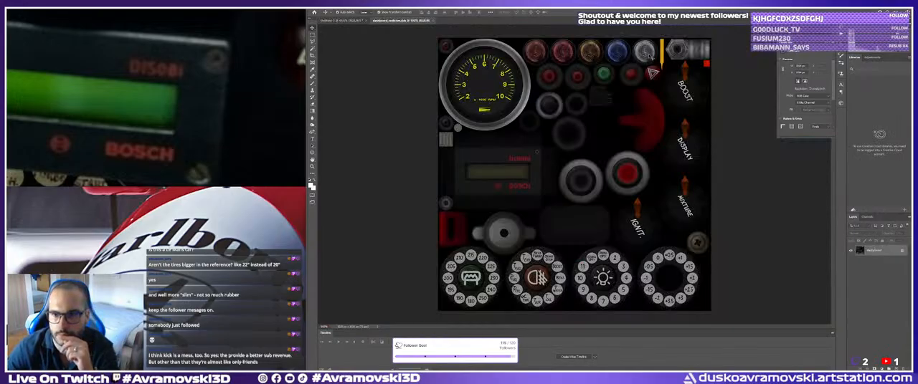
{"action": "left_click", "coordinate": [640, 51], "text": "ctrl"}
{"action": "left_click_drag", "start_coordinate": [641, 70], "coordinate": [599, 152]}
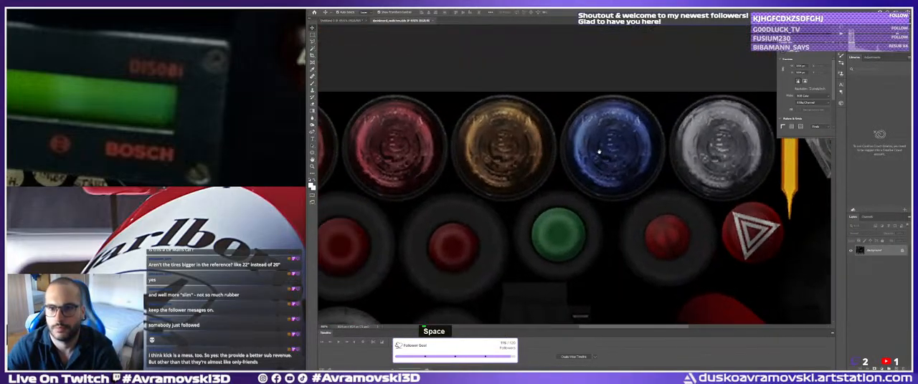
{"action": "right_click", "coordinate": [527, 168], "text": "ctrl"}
{"action": "left_click", "coordinate": [536, 172], "text": "ctrl"}
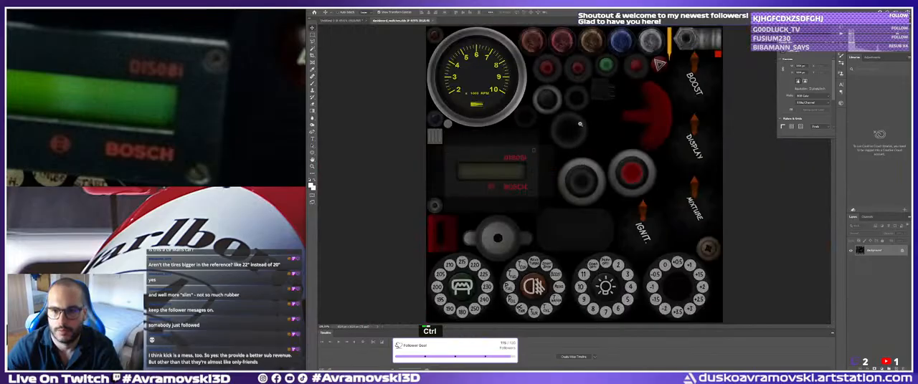
{"action": "left_click", "coordinate": [519, 162], "text": "ctrl"}
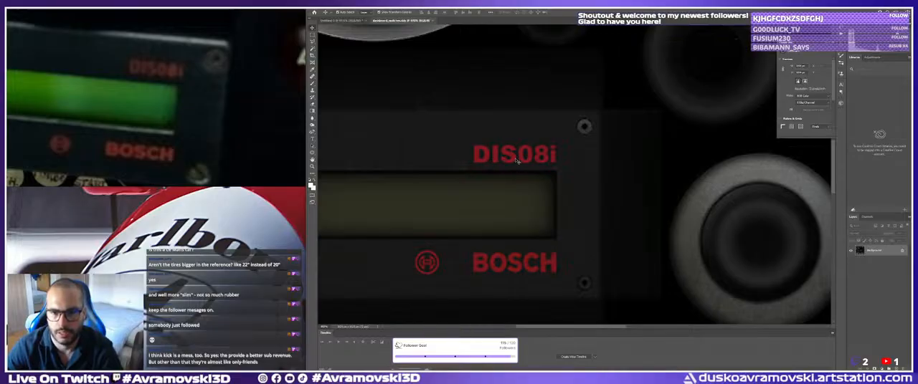
{"action": "left_click_drag", "start_coordinate": [498, 168], "coordinate": [481, 168], "text": "ctrl"}
{"action": "left_click_drag", "start_coordinate": [537, 180], "coordinate": [538, 122]}
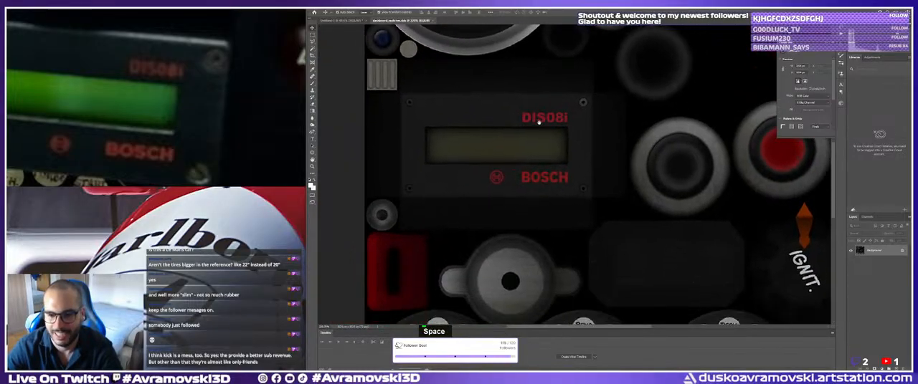
{"action": "left_click_drag", "start_coordinate": [624, 276], "coordinate": [583, 136]}
{"action": "left_click_drag", "start_coordinate": [769, 92], "coordinate": [516, 140]}
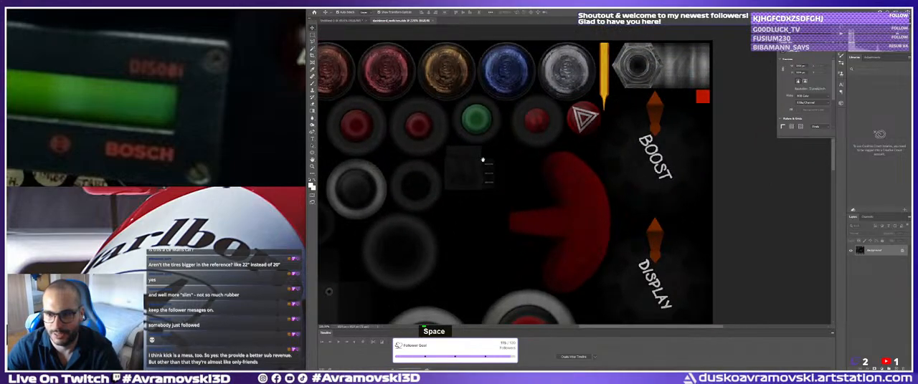
{"action": "left_click_drag", "start_coordinate": [469, 166], "coordinate": [546, 135]}
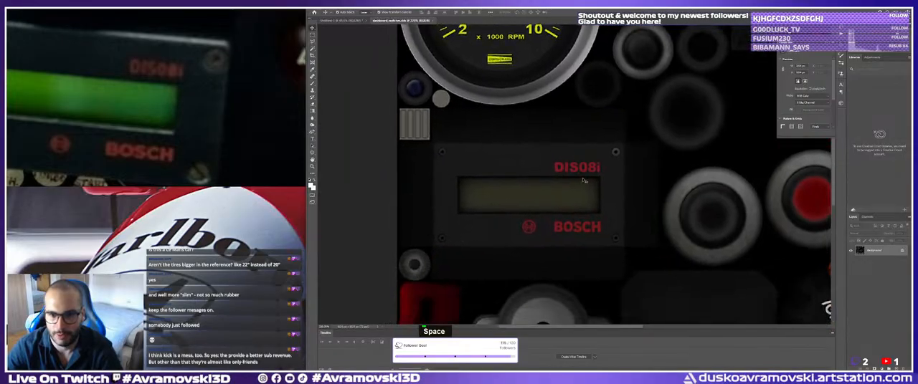
{"action": "left_click", "coordinate": [585, 178], "text": "ctrl"}
{"action": "left_click", "coordinate": [585, 178], "text": "ctrl"}
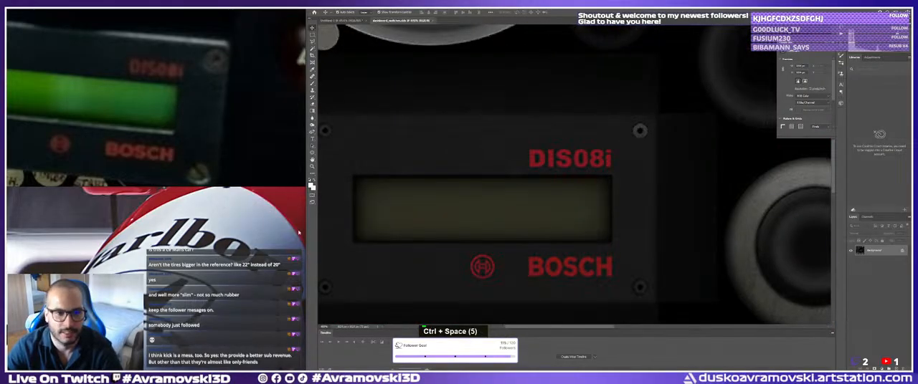
Switch back to Substance Painter and capitalize the second letter of the mask's text fill so the label reads DIS08i.
{"action": "key", "text": "alt+Tab"}
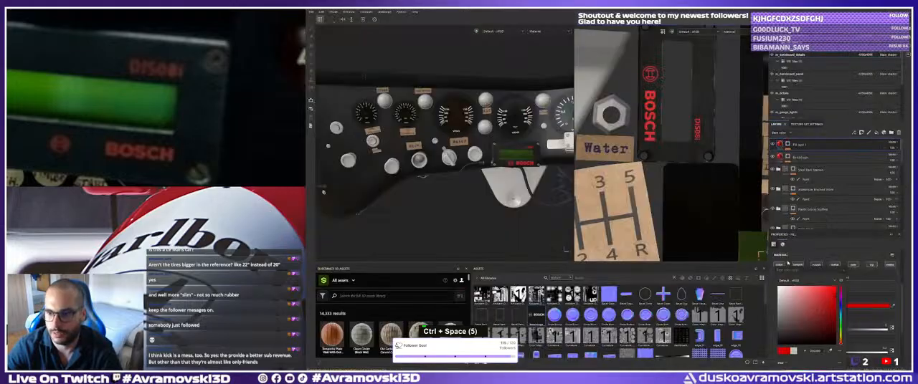
{"action": "left_click", "coordinate": [787, 144]}
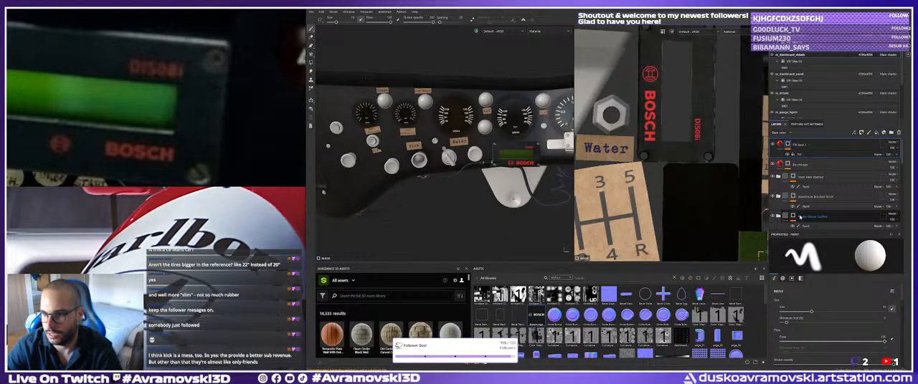
{"action": "left_click", "coordinate": [799, 154]}
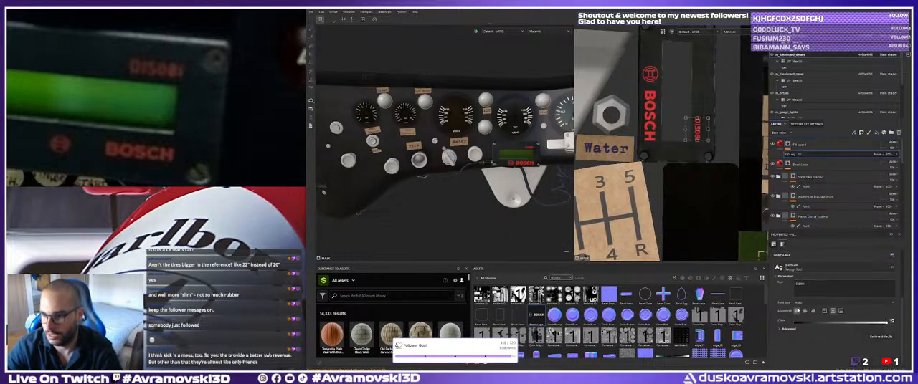
{"action": "key", "text": "shift+i"}
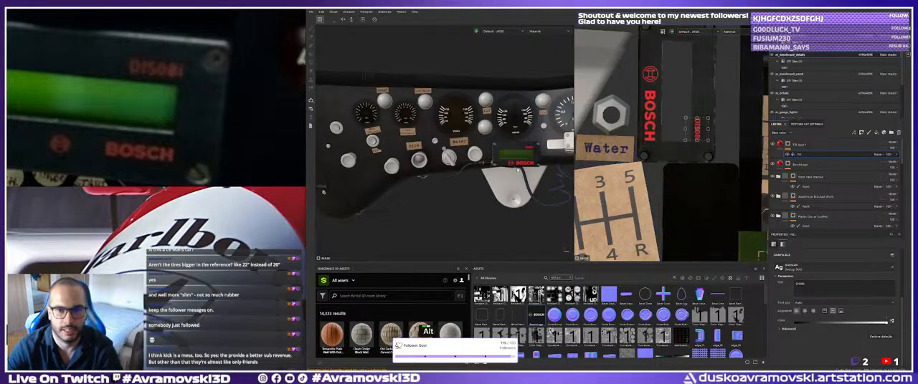
Make the hidden gauge texture set visible to show the needles and rims on the dashboard gauges.
{"action": "middle_click_drag", "start_coordinate": [502, 158], "coordinate": [425, 163], "text": "alt"}
{"action": "scroll", "coordinate": [424, 164], "scroll_direction": "up", "scroll_amount": 4}
{"action": "left_click_drag", "start_coordinate": [424, 164], "coordinate": [408, 158], "text": "alt"}
{"action": "middle_click_drag", "start_coordinate": [409, 157], "coordinate": [408, 157], "text": "alt"}
{"action": "left_click_drag", "start_coordinate": [409, 156], "coordinate": [408, 156], "text": "alt"}
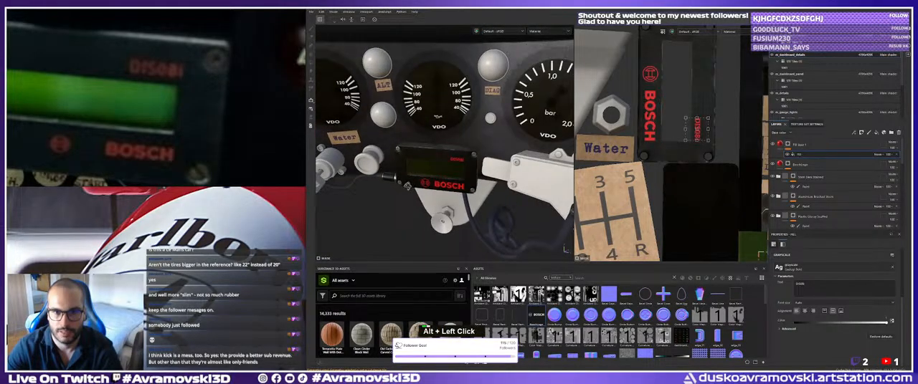
{"action": "right_click_drag", "start_coordinate": [409, 155], "coordinate": [409, 153], "text": "alt"}
{"action": "middle_click_drag", "start_coordinate": [409, 153], "coordinate": [413, 158], "text": "alt"}
{"action": "scroll", "coordinate": [819, 89], "scroll_direction": "up", "scroll_amount": 1}
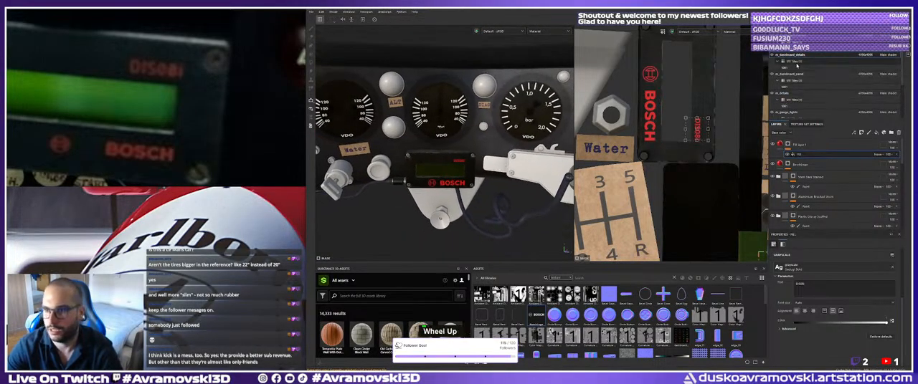
{"action": "scroll", "coordinate": [796, 75], "scroll_direction": "down", "scroll_amount": 3}
{"action": "left_click", "coordinate": [772, 99]}
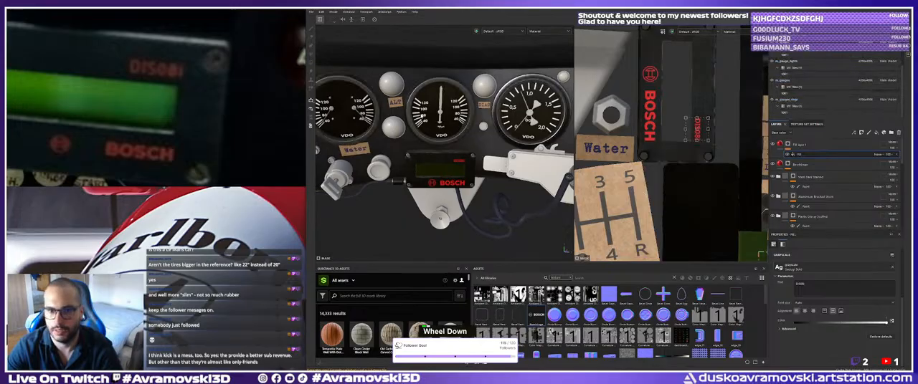
Inspect the dashboard's gauges, knobs, paper labels and Bosch display from several angles.
{"action": "left_click_drag", "start_coordinate": [409, 104], "coordinate": [450, 102], "text": "alt"}
{"action": "middle_click_drag", "start_coordinate": [450, 102], "coordinate": [483, 119], "text": "alt"}
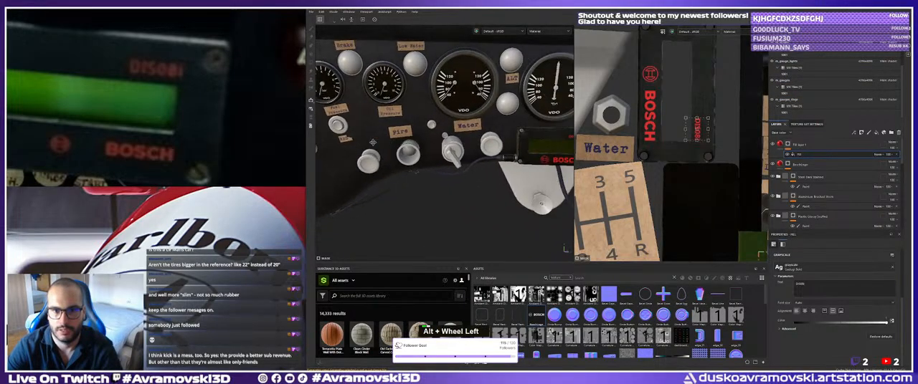
{"action": "right_click_drag", "start_coordinate": [483, 119], "coordinate": [479, 131], "text": "alt"}
{"action": "middle_click_drag", "start_coordinate": [479, 131], "coordinate": [466, 137], "text": "alt"}
{"action": "left_click_drag", "start_coordinate": [466, 136], "coordinate": [452, 135], "text": "alt"}
{"action": "middle_click_drag", "start_coordinate": [452, 135], "coordinate": [449, 144], "text": "alt"}
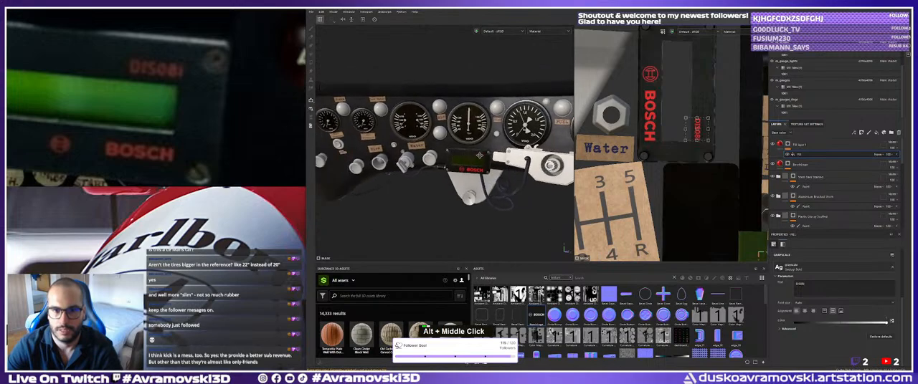
{"action": "right_click_drag", "start_coordinate": [448, 145], "coordinate": [462, 137], "text": "alt"}
{"action": "left_click_drag", "start_coordinate": [461, 137], "coordinate": [466, 135], "text": "alt"}
{"action": "middle_click_drag", "start_coordinate": [467, 132], "coordinate": [469, 148], "text": "alt"}
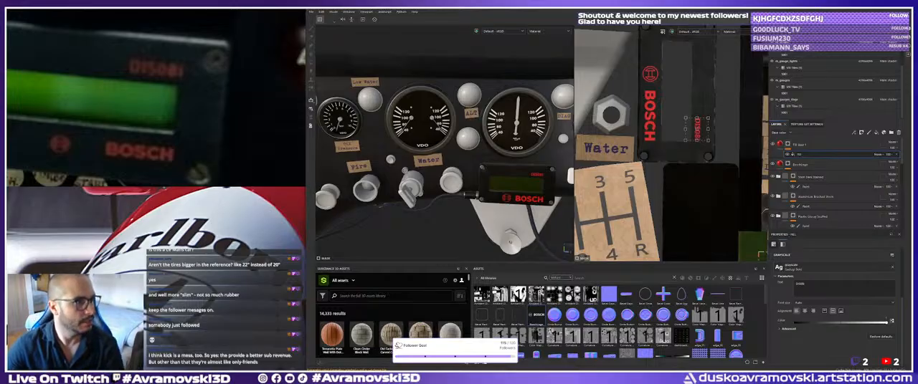
{"action": "type", "text": "s"}
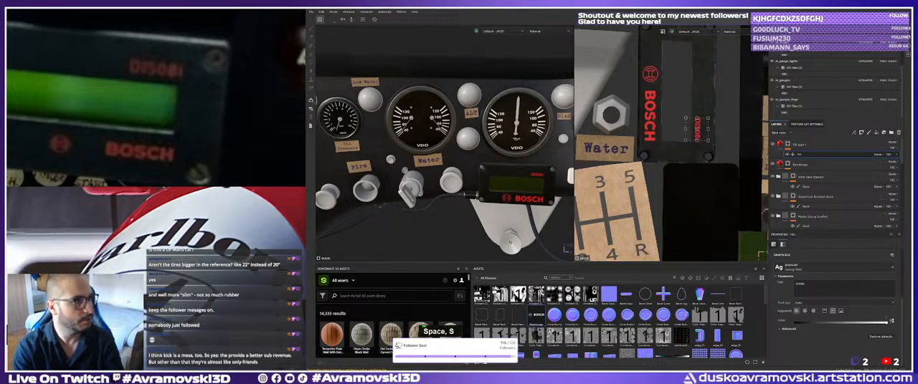
{"action": "type", "text": "d ni"}
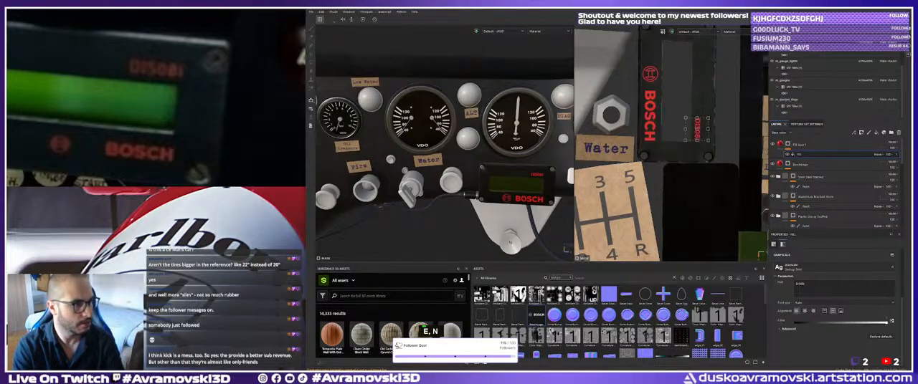
{"action": "key", "text": "BackSpace"}
{"action": "key", "text": "BackSpace"}
{"action": "key", "text": "BackSpace"}
{"action": "key", "text": "BackSpace"}
{"action": "key", "text": "Return"}
{"action": "key", "text": "space"}
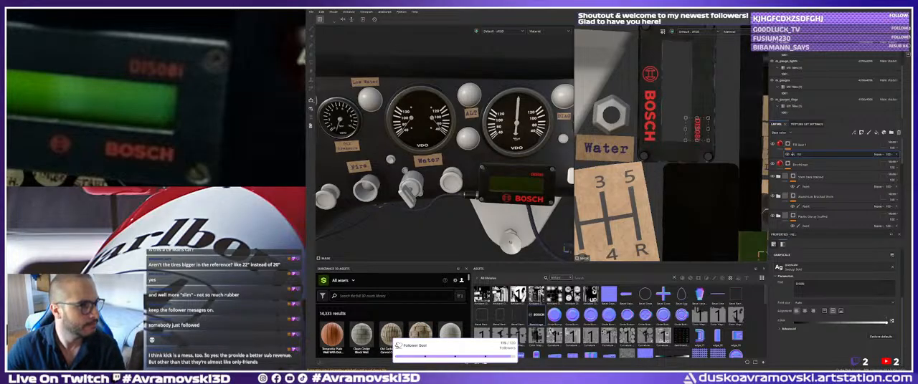
{"action": "key", "text": "Return"}
{"action": "key", "text": "e"}
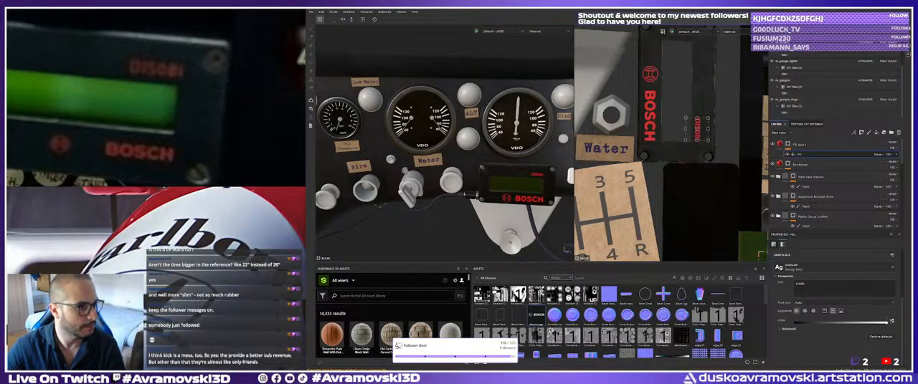
{"action": "scroll", "coordinate": [692, 136], "scroll_direction": "down", "scroll_amount": 1}
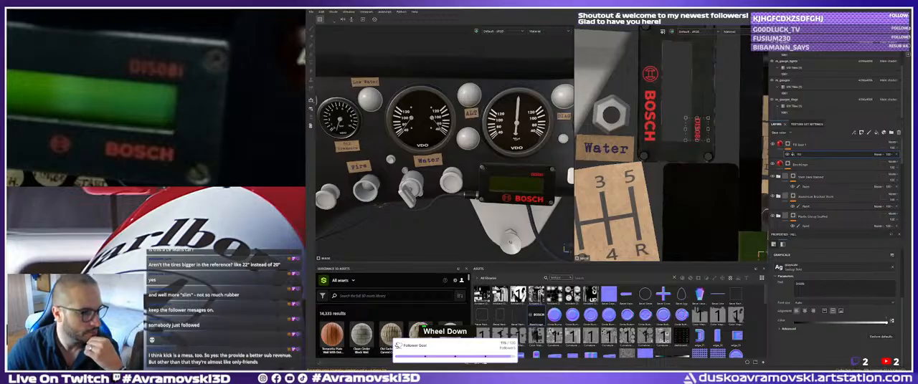
{"action": "scroll", "coordinate": [691, 136], "scroll_direction": "up", "scroll_amount": 1}
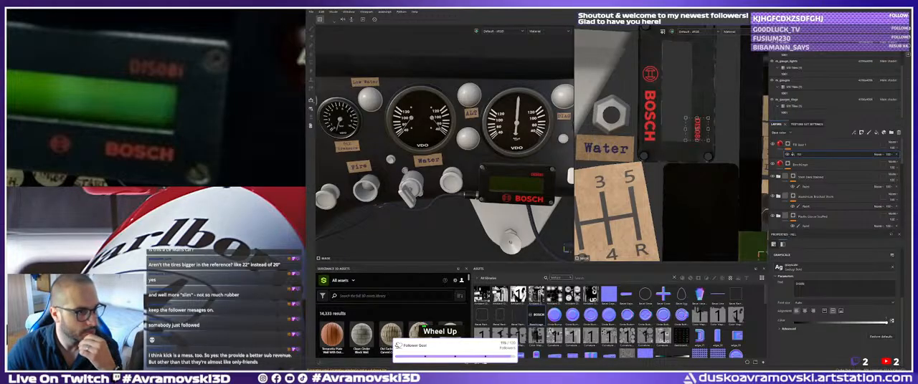
{"action": "right_click", "coordinate": [692, 136]}
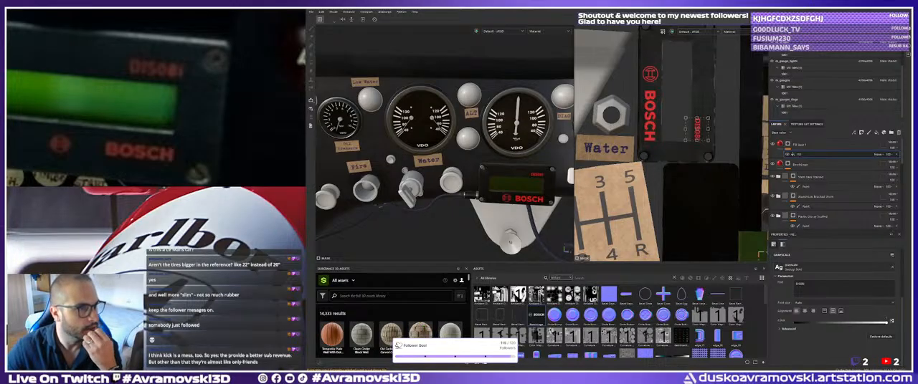
{"action": "scroll", "coordinate": [692, 136], "scroll_direction": "down", "scroll_amount": 1}
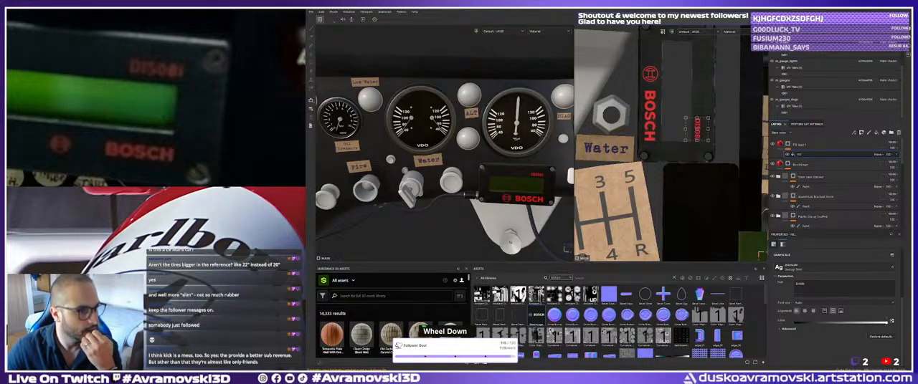
{"action": "right_click", "coordinate": [692, 136]}
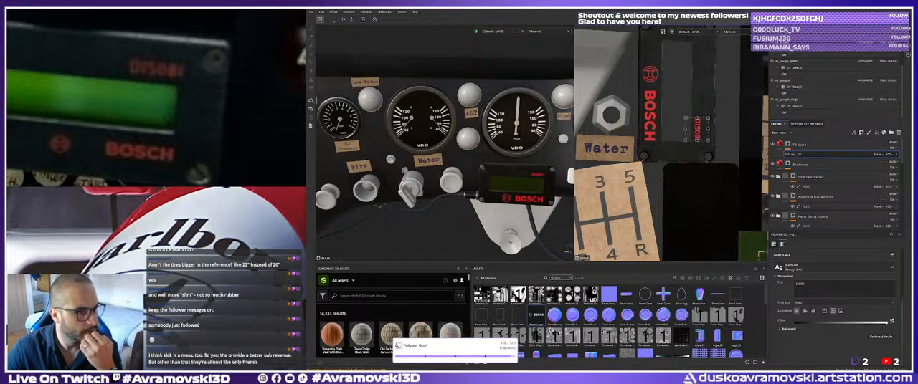
{"action": "scroll", "coordinate": [692, 136], "scroll_direction": "down", "scroll_amount": 1}
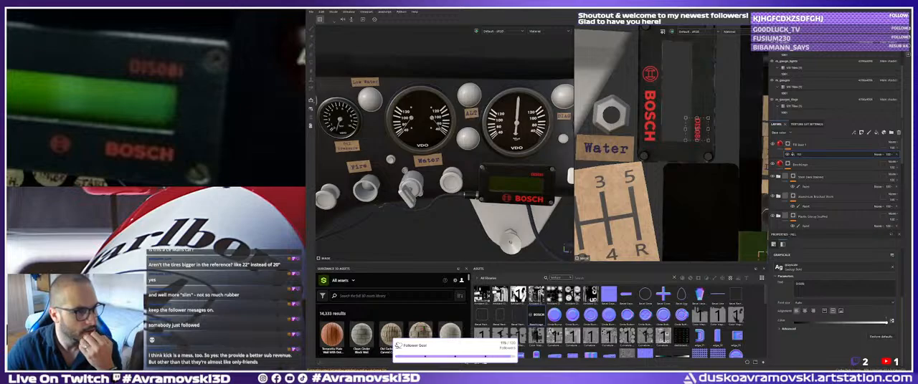
{"action": "right_click", "coordinate": [692, 136]}
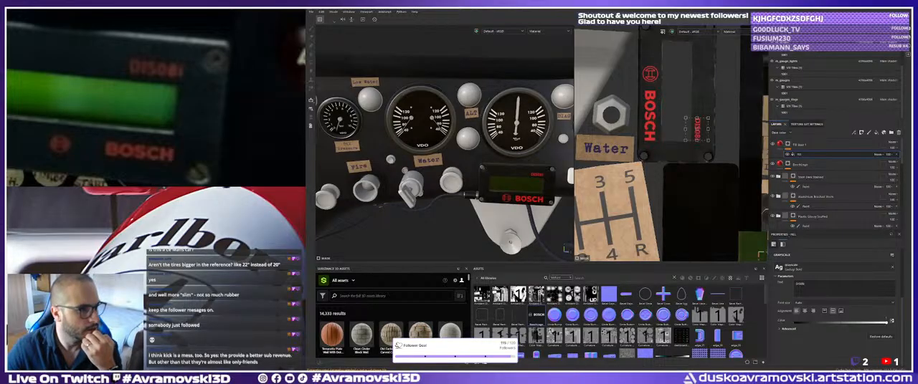
Examine the dashboard across its full width up to the Windscreen and Lights knobs for parts still lacking materials.
{"action": "scroll", "coordinate": [691, 136], "scroll_direction": "up", "scroll_amount": 3, "text": "ctrl"}
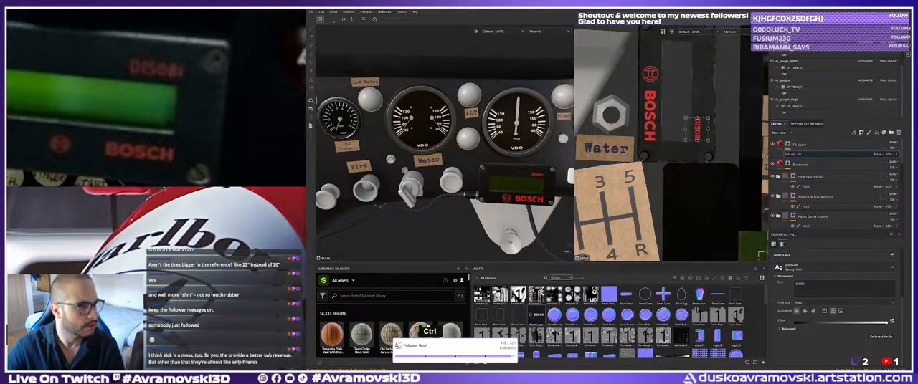
{"action": "scroll", "coordinate": [692, 137], "scroll_direction": "down", "scroll_amount": 1, "text": "ctrl"}
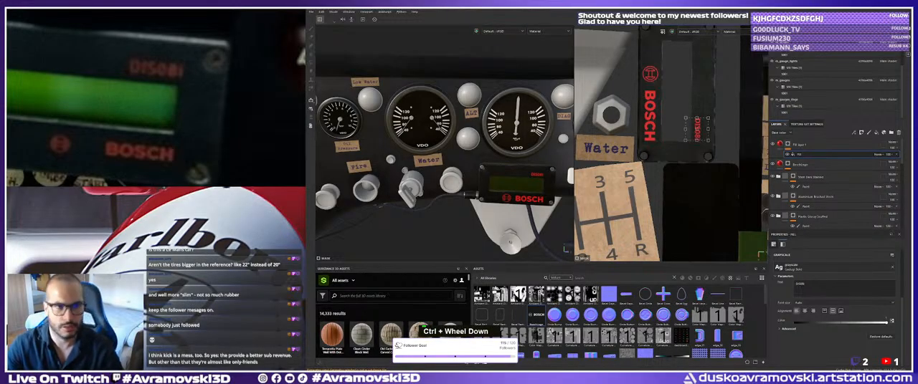
{"action": "double_click", "coordinate": [697, 129]}
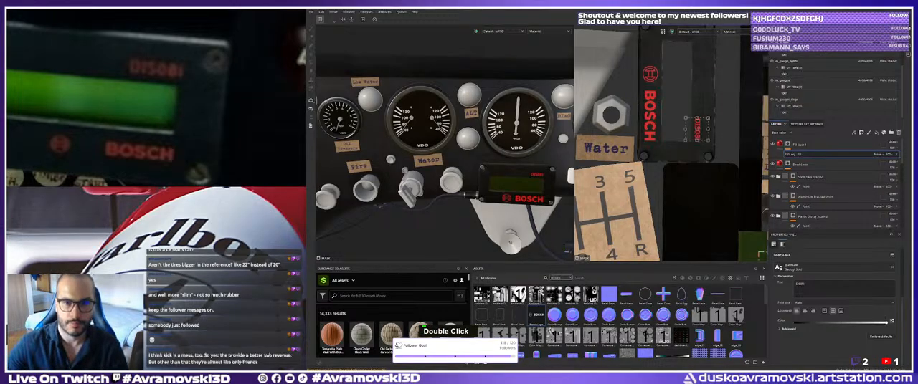
{"action": "right_click_drag", "start_coordinate": [518, 147], "coordinate": [474, 146], "text": "alt"}
{"action": "left_click_drag", "start_coordinate": [475, 146], "coordinate": [453, 142], "text": "alt"}
{"action": "middle_click_drag", "start_coordinate": [453, 142], "coordinate": [395, 152], "text": "alt"}
{"action": "left_click_drag", "start_coordinate": [394, 152], "coordinate": [384, 154], "text": "alt"}
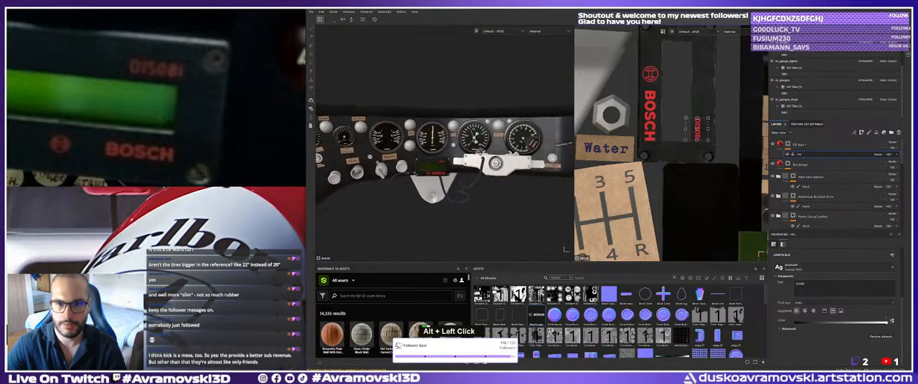
{"action": "right_click_drag", "start_coordinate": [385, 154], "coordinate": [412, 155], "text": "alt"}
{"action": "middle_click_drag", "start_coordinate": [412, 155], "coordinate": [361, 167], "text": "alt"}
{"action": "left_click_drag", "start_coordinate": [437, 173], "coordinate": [446, 170], "text": "alt"}
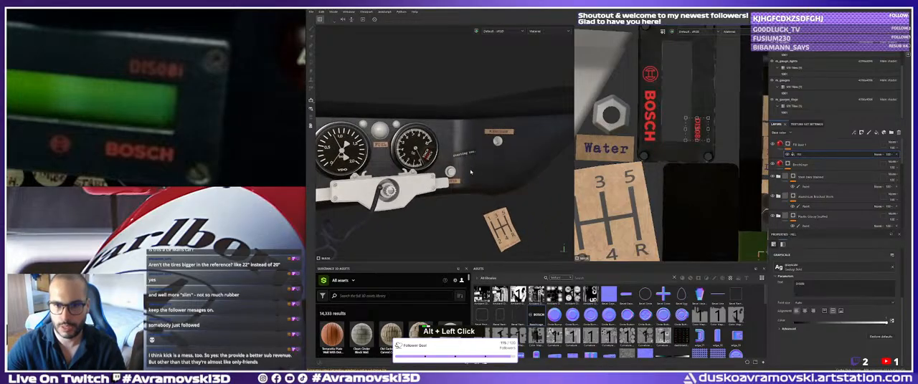
{"action": "right_click_drag", "start_coordinate": [446, 170], "coordinate": [488, 172], "text": "alt"}
{"action": "middle_click_drag", "start_coordinate": [488, 173], "coordinate": [463, 175], "text": "alt"}
{"action": "left_click_drag", "start_coordinate": [462, 176], "coordinate": [452, 176], "text": "alt"}
{"action": "middle_click_drag", "start_coordinate": [451, 176], "coordinate": [472, 175], "text": "alt"}
{"action": "right_click_drag", "start_coordinate": [472, 175], "coordinate": [504, 178], "text": "alt"}
{"action": "left_click_drag", "start_coordinate": [503, 178], "coordinate": [511, 179], "text": "alt"}
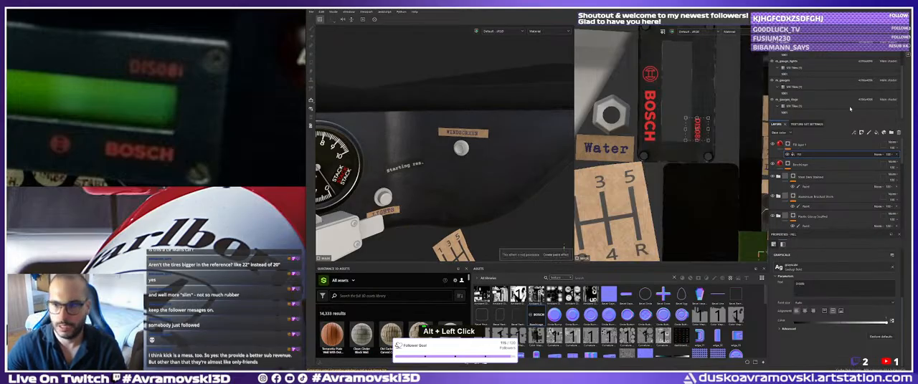
Select the m_details texture set, search the material library for plastic, and apply Plastic Glossy Scuffed to the knobs.
{"action": "left_click", "coordinate": [776, 80]}
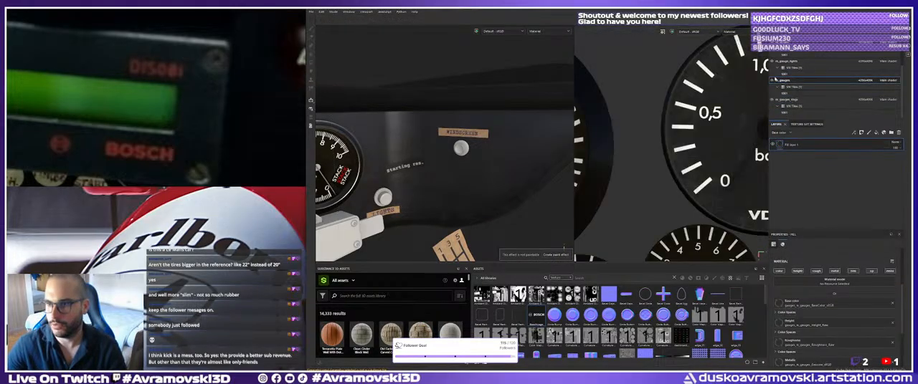
{"action": "left_click", "coordinate": [776, 61]}
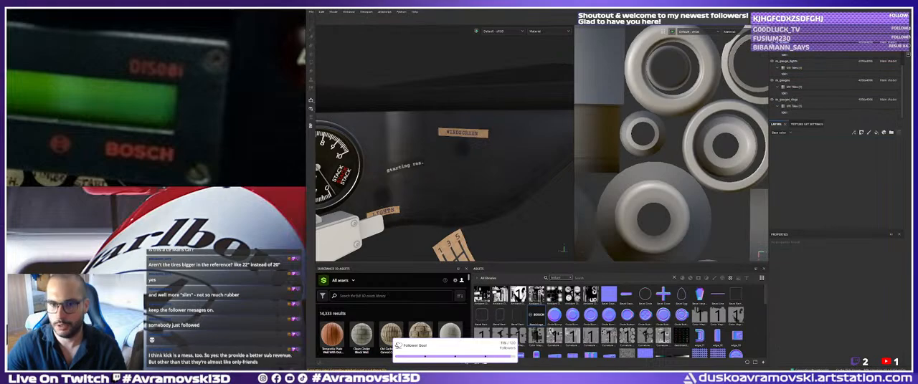
{"action": "right_click_drag", "start_coordinate": [486, 133], "coordinate": [739, 82], "text": "alt"}
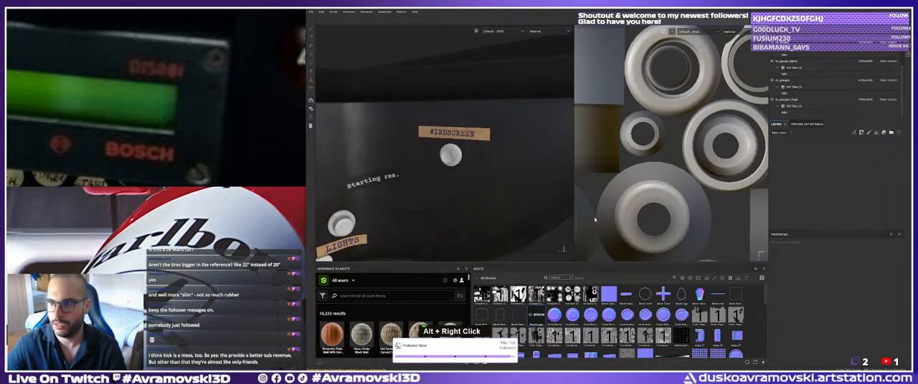
{"action": "left_click", "coordinate": [674, 278]}
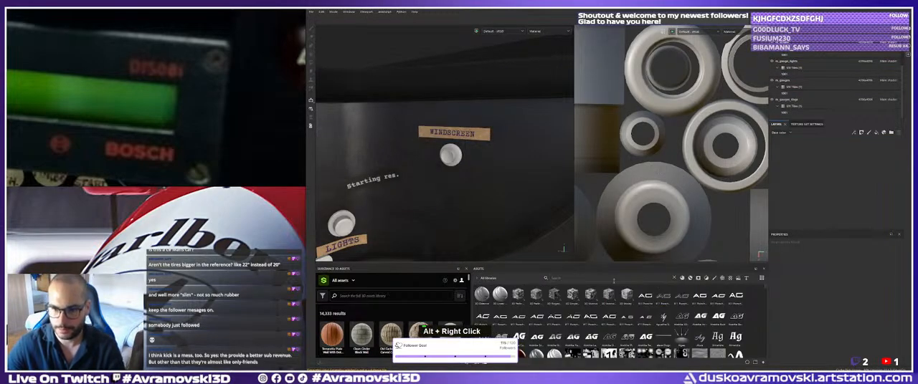
{"action": "left_click", "coordinate": [690, 279]}
{"action": "left_click", "coordinate": [567, 280]}
{"action": "type", "text": "plastic"}
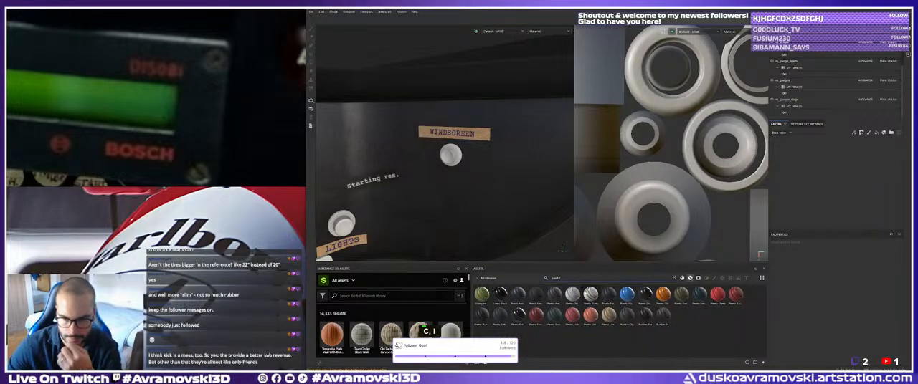
{"action": "left_click_drag", "start_coordinate": [645, 295], "coordinate": [474, 188]}
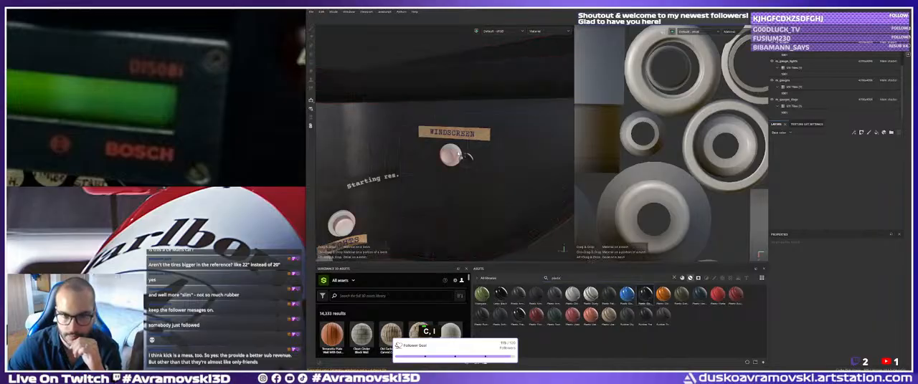
Add a black mask with a paint effect to the Plastic Glossy Scuffed layer and activate Polygon Fill.
{"action": "right_click_drag", "start_coordinate": [464, 155], "coordinate": [433, 143], "text": "alt"}
{"action": "left_click_drag", "start_coordinate": [433, 143], "coordinate": [430, 157], "text": "alt"}
{"action": "middle_click_drag", "start_coordinate": [430, 158], "coordinate": [423, 187], "text": "alt"}
{"action": "left_click_drag", "start_coordinate": [423, 186], "coordinate": [402, 158], "text": "alt"}
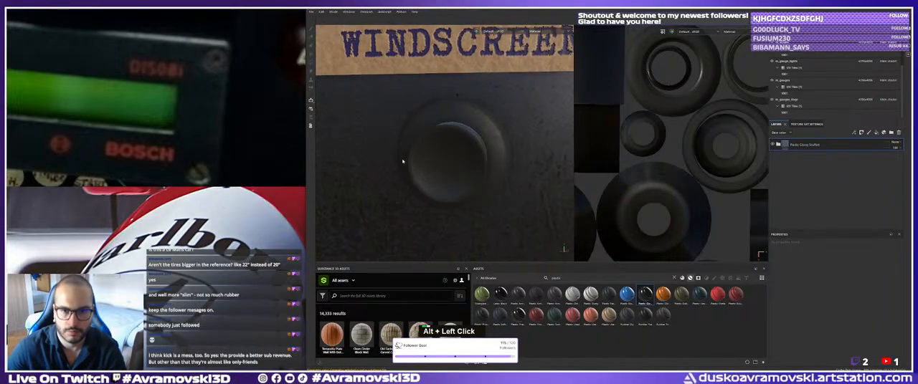
{"action": "right_click_drag", "start_coordinate": [402, 158], "coordinate": [404, 188], "text": "alt"}
{"action": "middle_click_drag", "start_coordinate": [404, 189], "coordinate": [430, 176], "text": "alt"}
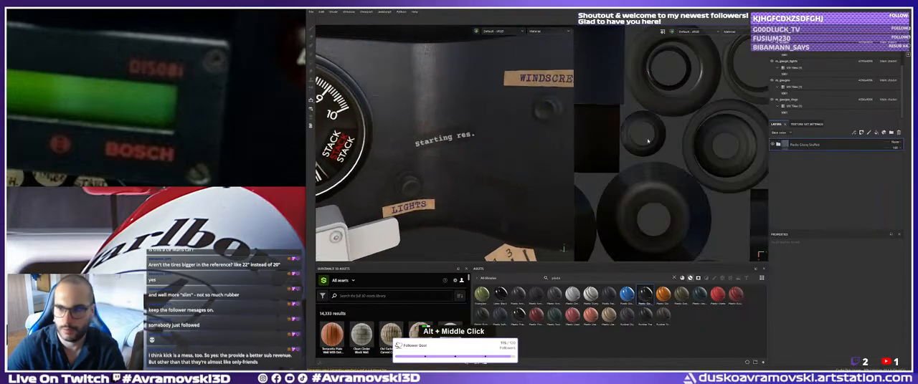
{"action": "right_click", "coordinate": [800, 144]}
{"action": "left_click", "coordinate": [822, 10]}
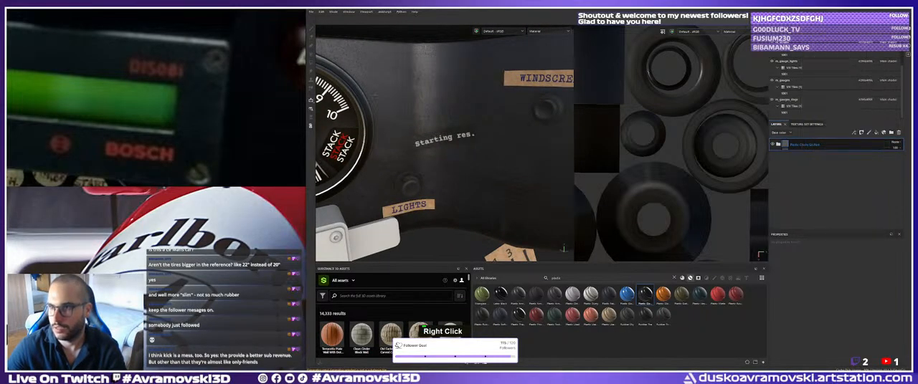
{"action": "right_click", "coordinate": [792, 144]}
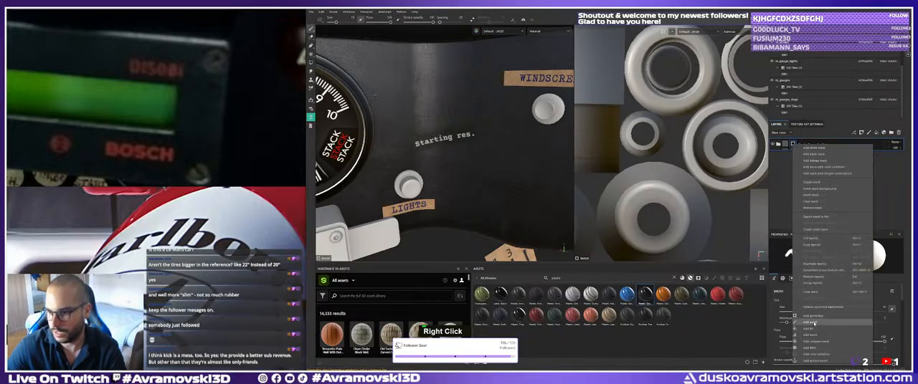
{"action": "left_click", "coordinate": [810, 322]}
{"action": "left_click", "coordinate": [310, 64]}
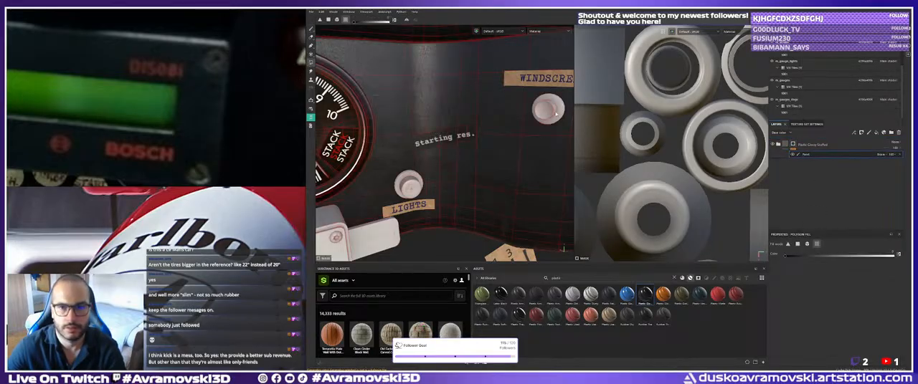
Fill the Windscreen and Lights knobs into the plastic layer's mask with Polygon Fill.
{"action": "left_click_drag", "start_coordinate": [459, 136], "coordinate": [481, 146], "text": "alt"}
{"action": "right_click_drag", "start_coordinate": [481, 146], "coordinate": [497, 149], "text": "alt"}
{"action": "middle_click_drag", "start_coordinate": [498, 149], "coordinate": [473, 159], "text": "alt"}
{"action": "right_click_drag", "start_coordinate": [473, 159], "coordinate": [476, 154], "text": "alt"}
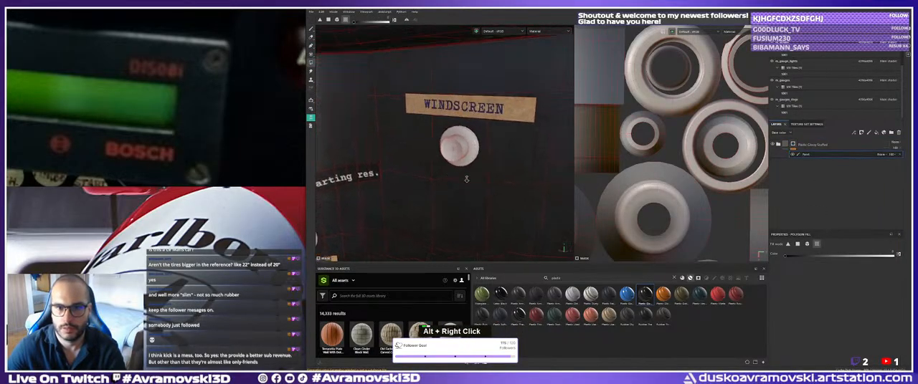
{"action": "left_click_drag", "start_coordinate": [476, 153], "coordinate": [479, 147], "text": "alt"}
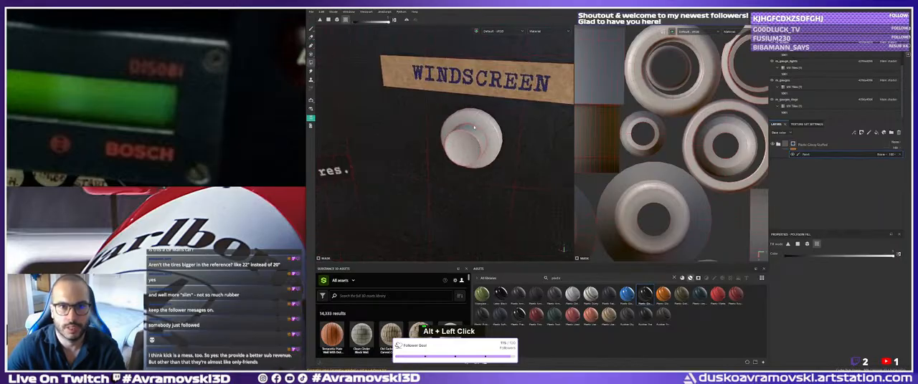
{"action": "left_click", "coordinate": [473, 128]}
{"action": "left_click", "coordinate": [475, 151]}
{"action": "middle_click_drag", "start_coordinate": [476, 151], "coordinate": [473, 129], "text": "alt"}
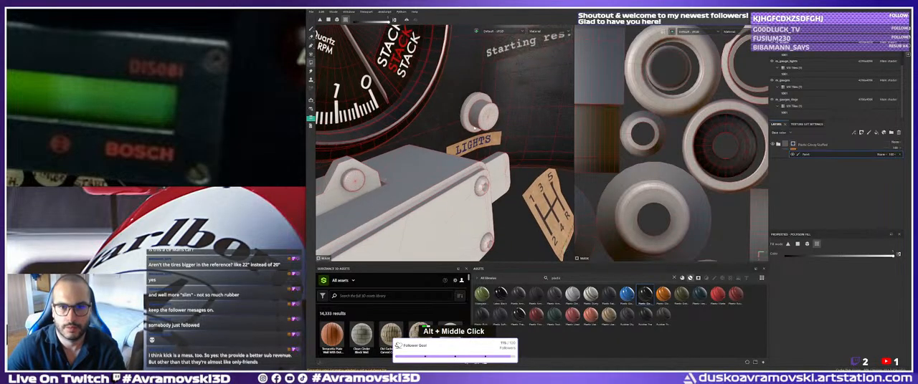
{"action": "left_click", "coordinate": [492, 127]}
{"action": "left_click", "coordinate": [473, 104]}
Look over the Diag button and the surrounding VDO gauges up close for parts that need the plastic material.
{"action": "right_click_drag", "start_coordinate": [473, 104], "coordinate": [335, 112], "text": "alt"}
{"action": "middle_click_drag", "start_coordinate": [335, 112], "coordinate": [502, 122], "text": "alt"}
{"action": "left_click_drag", "start_coordinate": [501, 122], "coordinate": [459, 129], "text": "alt"}
{"action": "right_click_drag", "start_coordinate": [458, 129], "coordinate": [585, 179], "text": "alt"}
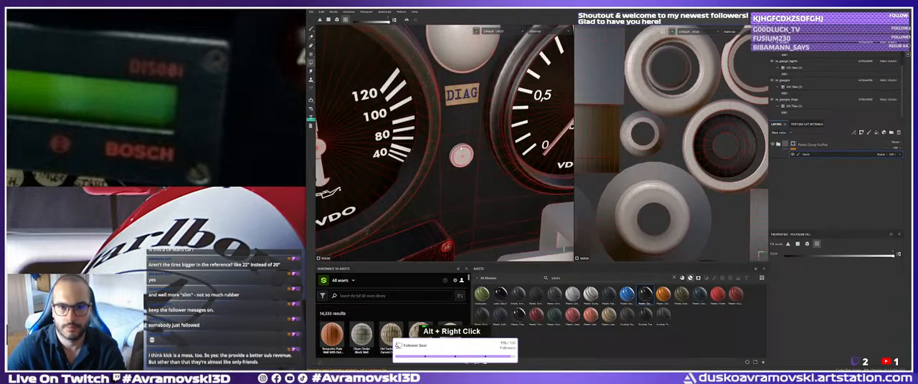
{"action": "middle_click_drag", "start_coordinate": [467, 166], "coordinate": [459, 147], "text": "alt"}
{"action": "right_click_drag", "start_coordinate": [459, 147], "coordinate": [473, 172], "text": "alt"}
{"action": "left_click_drag", "start_coordinate": [473, 172], "coordinate": [541, 147], "text": "alt"}
{"action": "right_click_drag", "start_coordinate": [541, 147], "coordinate": [627, 215], "text": "alt"}
{"action": "mouse_move", "coordinate": [628, 215]}
{"action": "left_mouse_down", "text": "alt"}
{"action": "mouse_move", "coordinate": [617, 219]}
{"action": "mouse_move", "coordinate": [641, 217]}
{"action": "left_mouse_up", "text": "alt"}
{"action": "double_click", "coordinate": [455, 144]}
{"action": "right_click_drag", "start_coordinate": [456, 143], "coordinate": [419, 129], "text": "alt"}
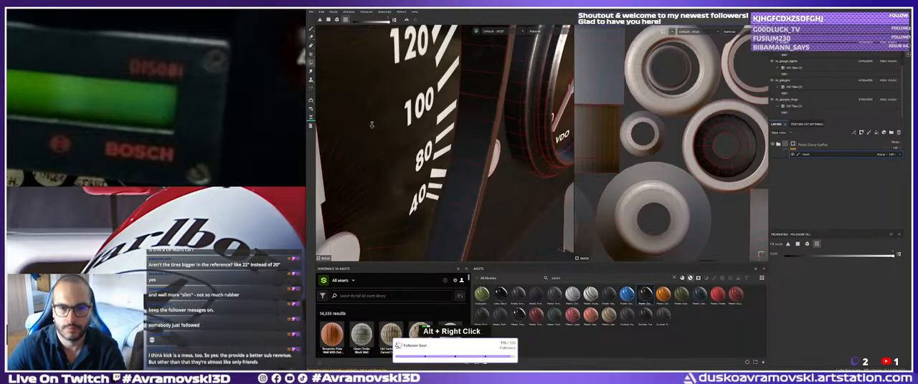
{"action": "left_click_drag", "start_coordinate": [420, 129], "coordinate": [442, 126], "text": "alt"}
{"action": "right_click_drag", "start_coordinate": [442, 126], "coordinate": [380, 129], "text": "alt"}
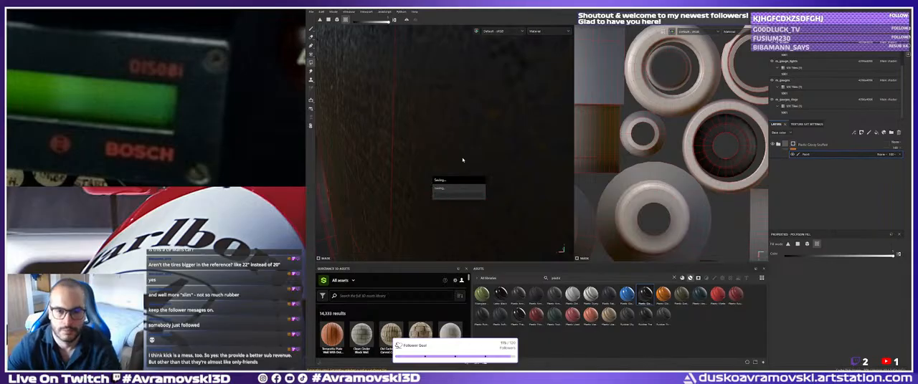
{"action": "right_click_drag", "start_coordinate": [462, 160], "coordinate": [400, 139], "text": "alt"}
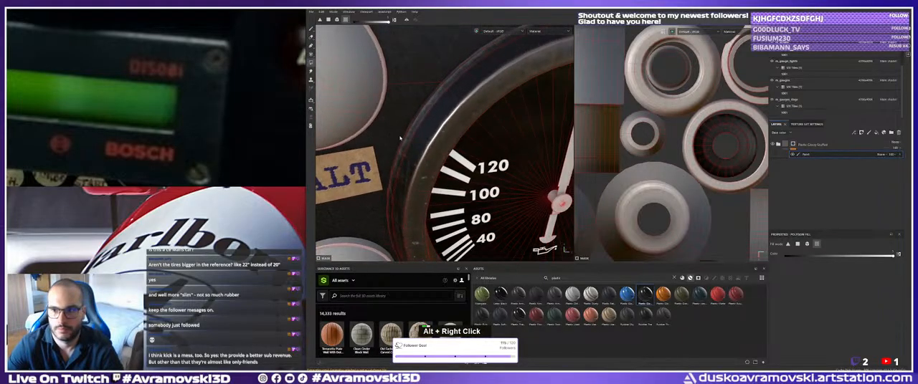
{"action": "middle_click_drag", "start_coordinate": [400, 139], "coordinate": [341, 128], "text": "alt"}
Hide the m_gauges and gauge rings texture sets and make m_details the active texture set.
{"action": "left_click", "coordinate": [773, 80]}
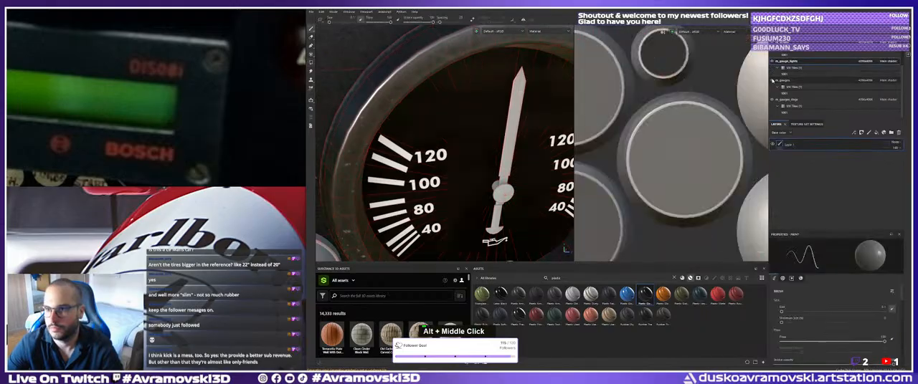
{"action": "left_click", "coordinate": [772, 80]}
{"action": "left_click", "coordinate": [772, 100]}
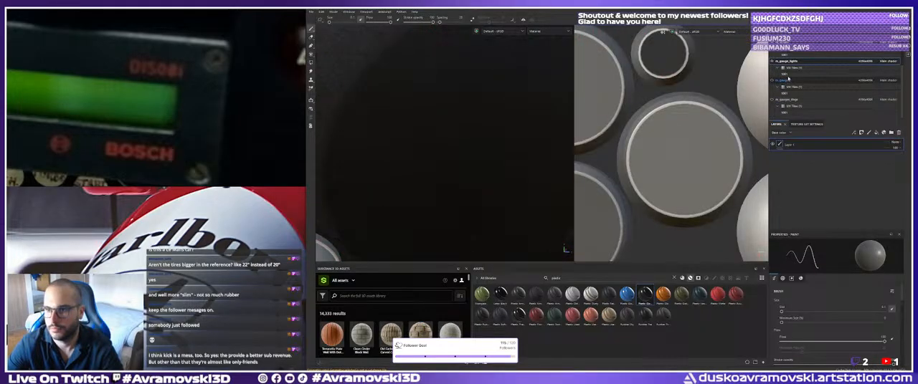
{"action": "left_click", "coordinate": [783, 42]}
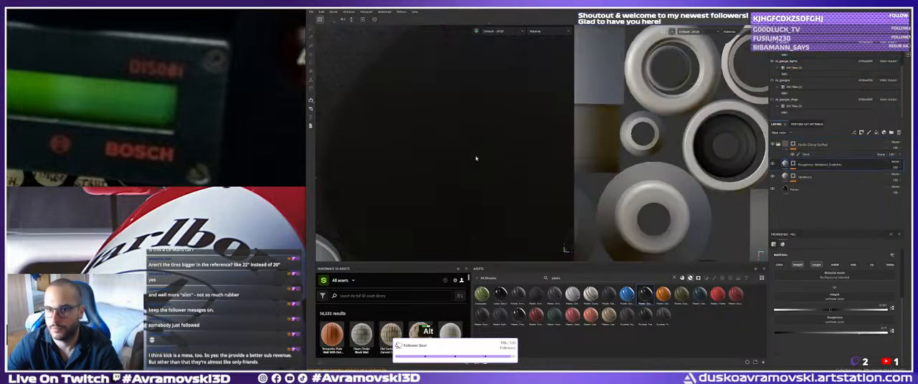
Toggle the visibility of the m_details texture set to check which knobs and switches belong to it.
{"action": "right_click_drag", "start_coordinate": [476, 159], "coordinate": [289, 108], "text": "alt"}
{"action": "middle_click_drag", "start_coordinate": [288, 108], "coordinate": [402, 104], "text": "alt"}
{"action": "left_click_drag", "start_coordinate": [401, 104], "coordinate": [420, 109], "text": "alt"}
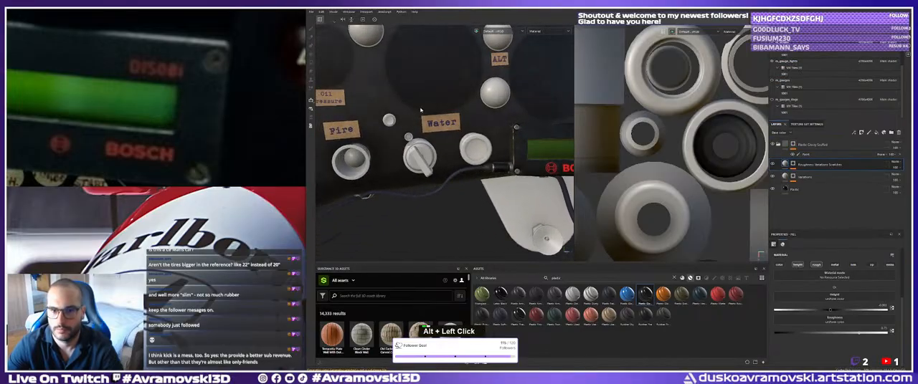
{"action": "middle_click_drag", "start_coordinate": [421, 110], "coordinate": [501, 117], "text": "alt"}
{"action": "left_click_drag", "start_coordinate": [502, 117], "coordinate": [519, 114], "text": "alt"}
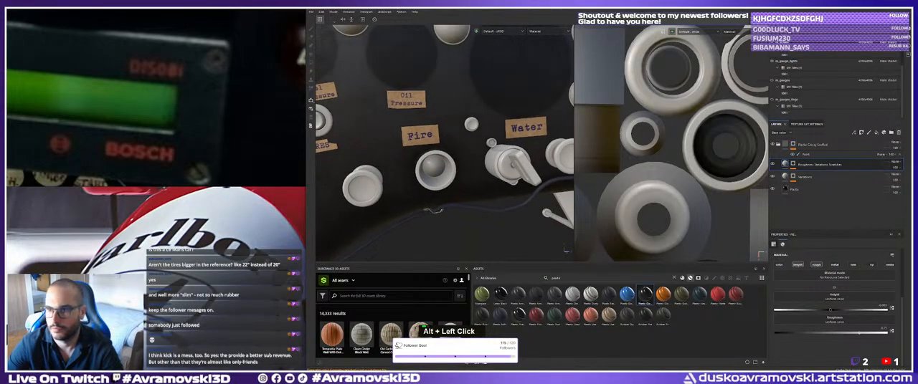
{"action": "left_click", "coordinate": [772, 42]}
{"action": "left_click", "coordinate": [772, 42]}
{"action": "left_click", "coordinate": [772, 43]}
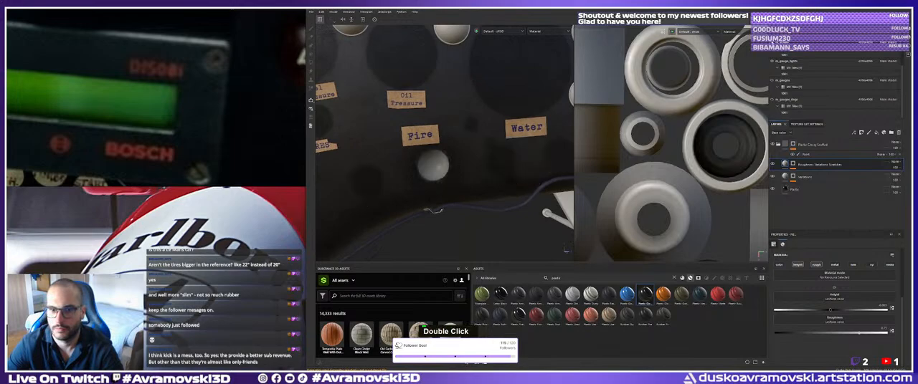
{"action": "left_click", "coordinate": [772, 42]}
{"action": "left_click", "coordinate": [772, 42]}
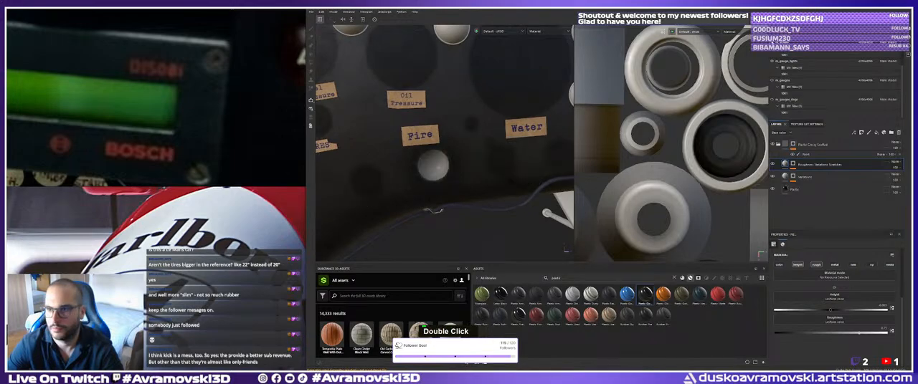
{"action": "left_click", "coordinate": [772, 42]}
Hide the m_dashboard_details texture set with the paper labels to get a clear view of the knobs.
{"action": "scroll", "coordinate": [776, 62], "scroll_direction": "up", "scroll_amount": 2}
{"action": "left_click", "coordinate": [772, 56]}
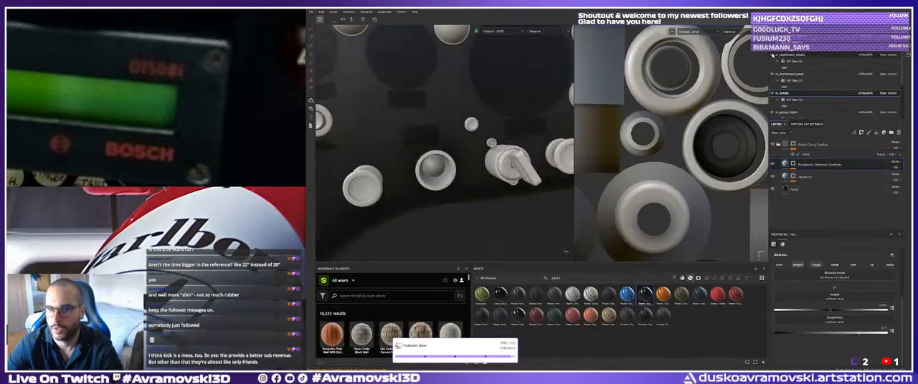
{"action": "left_click", "coordinate": [772, 55]}
{"action": "left_click", "coordinate": [772, 55]}
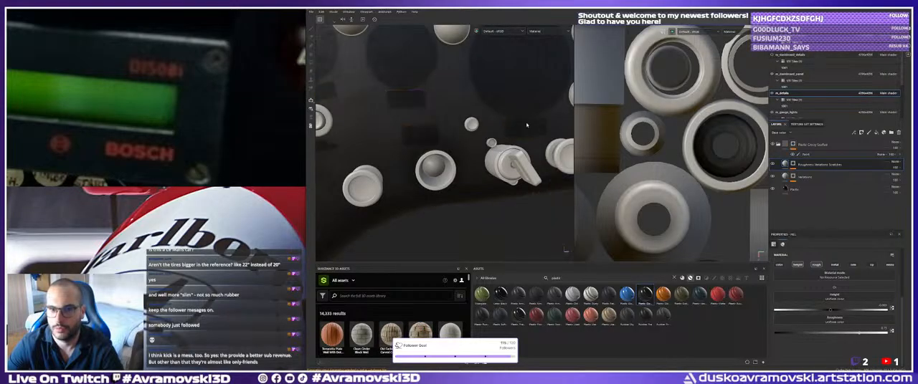
{"action": "scroll", "coordinate": [526, 125], "scroll_direction": "down", "scroll_amount": 3}
{"action": "middle_click_drag", "start_coordinate": [526, 125], "coordinate": [541, 128], "text": "alt"}
{"action": "left_click_drag", "start_coordinate": [542, 127], "coordinate": [435, 159], "text": "alt"}
{"action": "middle_click_drag", "start_coordinate": [434, 159], "coordinate": [367, 157], "text": "alt"}
{"action": "left_click_drag", "start_coordinate": [368, 156], "coordinate": [466, 147], "text": "alt"}
{"action": "middle_click_drag", "start_coordinate": [466, 147], "coordinate": [539, 152], "text": "alt"}
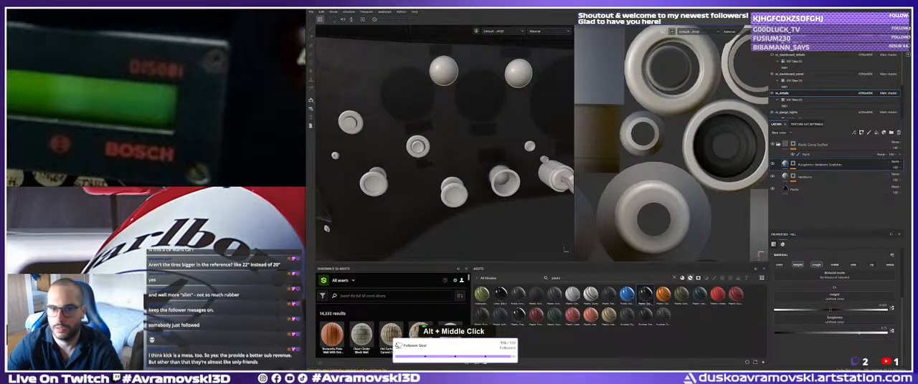
{"action": "scroll", "coordinate": [801, 96], "scroll_direction": "down", "scroll_amount": 2}
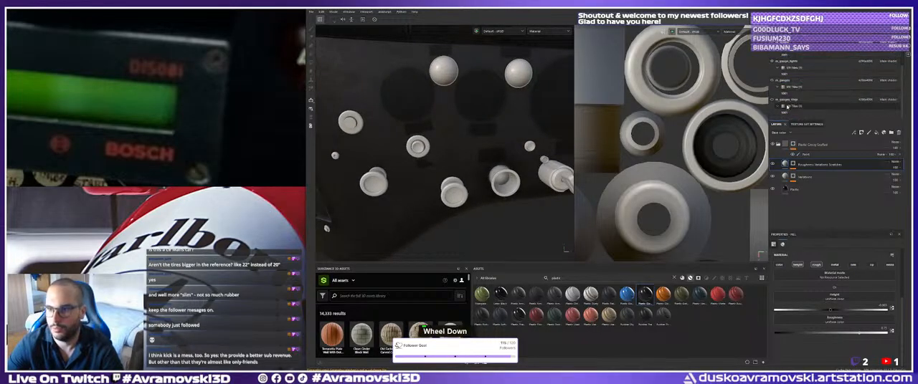
Hide the m_dashboard_panel texture set to isolate the m_details knobs and get a close view of one knob.
{"action": "scroll", "coordinate": [802, 89], "scroll_direction": "up", "scroll_amount": 2}
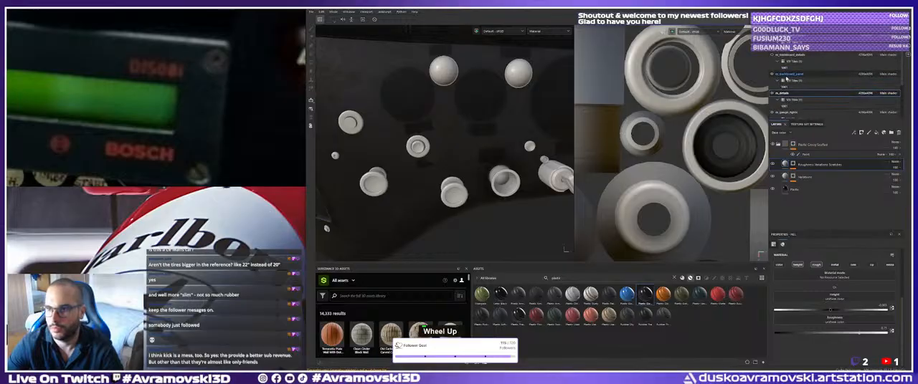
{"action": "middle_click_drag", "start_coordinate": [427, 121], "coordinate": [482, 95], "text": "alt"}
{"action": "left_click_drag", "start_coordinate": [482, 95], "coordinate": [456, 121], "text": "alt"}
{"action": "right_click_drag", "start_coordinate": [455, 121], "coordinate": [557, 155], "text": "alt"}
{"action": "middle_click_drag", "start_coordinate": [412, 165], "coordinate": [458, 160], "text": "alt"}
{"action": "right_click_drag", "start_coordinate": [459, 159], "coordinate": [469, 168], "text": "alt"}
{"action": "middle_click_drag", "start_coordinate": [462, 161], "coordinate": [461, 168], "text": "alt"}
{"action": "double_click", "coordinate": [461, 168]}
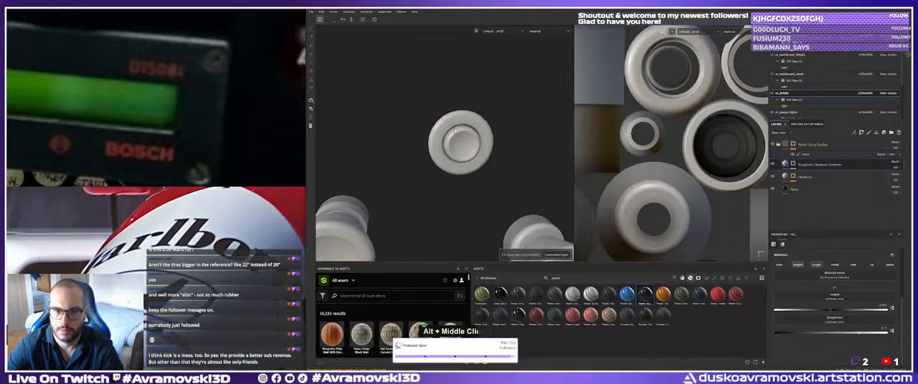
Select the Paint effect in the glossy plastic folder's mask and polygon-fill the first round knobs.
{"action": "left_click", "coordinate": [805, 154]}
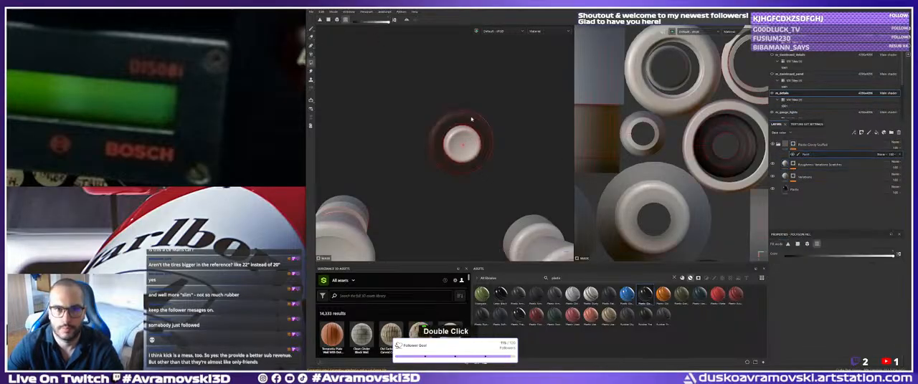
{"action": "left_click_drag", "start_coordinate": [471, 119], "coordinate": [483, 128], "text": "alt"}
{"action": "right_click_drag", "start_coordinate": [483, 128], "coordinate": [510, 136], "text": "alt"}
{"action": "left_click", "coordinate": [433, 125]}
{"action": "right_click_drag", "start_coordinate": [531, 179], "coordinate": [380, 159], "text": "alt"}
{"action": "middle_click_drag", "start_coordinate": [380, 159], "coordinate": [475, 207], "text": "alt"}
{"action": "left_click_drag", "start_coordinate": [432, 125], "coordinate": [489, 187]}
{"action": "middle_click_drag", "start_coordinate": [490, 187], "coordinate": [446, 121], "text": "alt"}
{"action": "left_click_drag", "start_coordinate": [425, 148], "coordinate": [492, 219]}
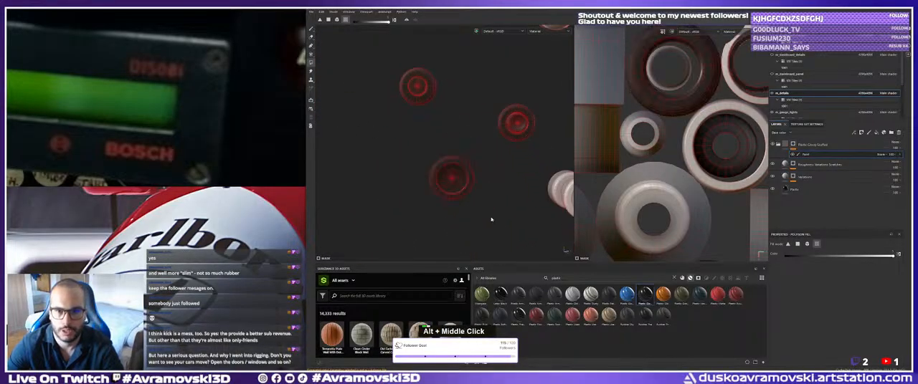
Add the flared knobs in the lower row to the plastic mask with Polygon Fill.
{"action": "middle_click_drag", "start_coordinate": [546, 223], "coordinate": [437, 196], "text": "alt"}
{"action": "left_click_drag", "start_coordinate": [436, 196], "coordinate": [414, 204], "text": "alt"}
{"action": "left_click_drag", "start_coordinate": [385, 117], "coordinate": [438, 164]}
{"action": "middle_click_drag", "start_coordinate": [438, 163], "coordinate": [312, 202], "text": "alt"}
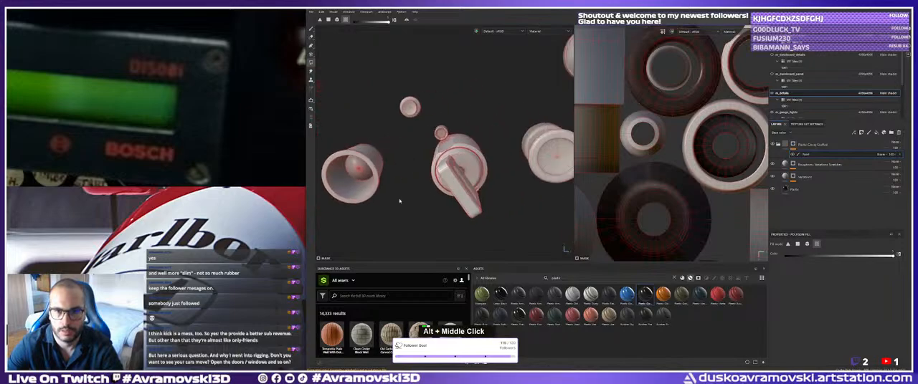
{"action": "left_click_drag", "start_coordinate": [399, 200], "coordinate": [402, 192], "text": "alt"}
{"action": "middle_click_drag", "start_coordinate": [413, 120], "coordinate": [424, 142], "text": "alt"}
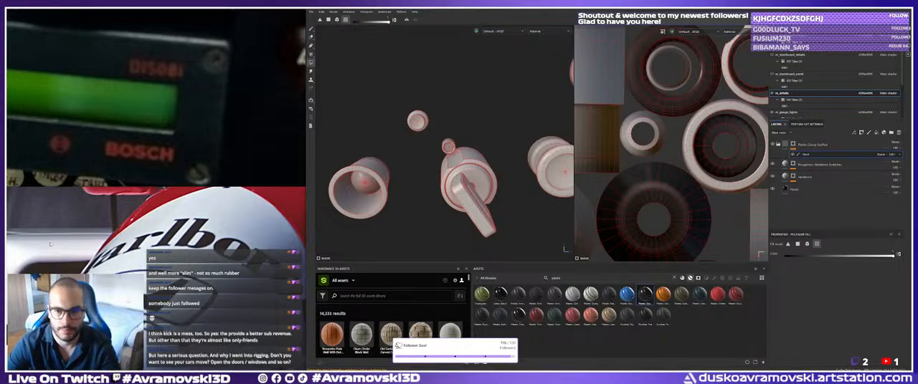
Fill the knob beside the lever switch and the small button above the switch into the plastic mask.
{"action": "mouse_move", "coordinate": [339, 166]}
{"action": "middle_mouse_down", "text": "alt"}
{"action": "mouse_move", "coordinate": [324, 182]}
{"action": "mouse_move", "coordinate": [322, 160]}
{"action": "middle_mouse_up", "text": "alt"}
{"action": "right_click_drag", "start_coordinate": [323, 160], "coordinate": [428, 148], "text": "alt"}
{"action": "left_click_drag", "start_coordinate": [434, 148], "coordinate": [483, 225]}
{"action": "right_click_drag", "start_coordinate": [483, 225], "coordinate": [436, 172], "text": "alt"}
{"action": "middle_click_drag", "start_coordinate": [435, 172], "coordinate": [408, 246], "text": "alt"}
{"action": "right_click_drag", "start_coordinate": [408, 246], "coordinate": [445, 152], "text": "alt"}
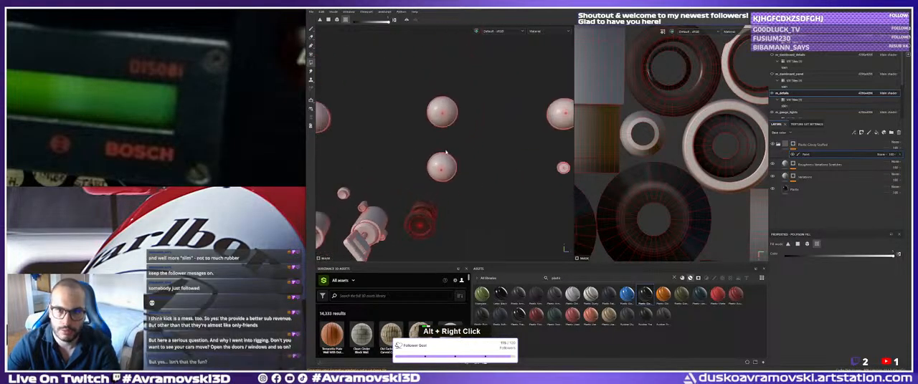
{"action": "middle_click_drag", "start_coordinate": [445, 152], "coordinate": [347, 170], "text": "alt"}
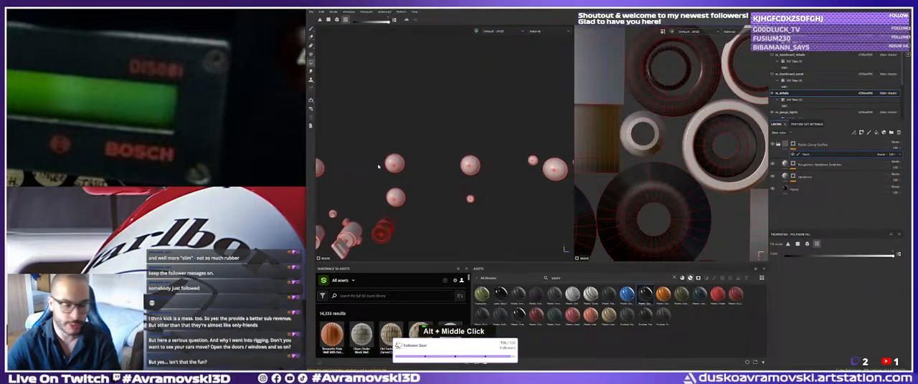
{"action": "middle_click_drag", "start_coordinate": [386, 177], "coordinate": [473, 152], "text": "alt"}
{"action": "left_click_drag", "start_coordinate": [473, 152], "coordinate": [472, 183], "text": "alt"}
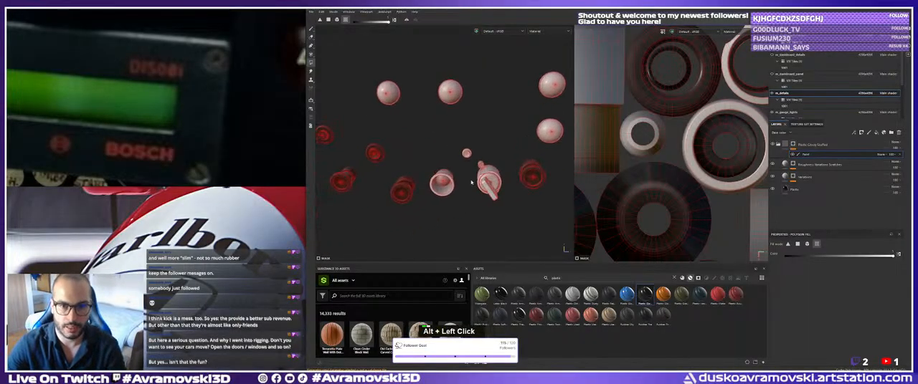
{"action": "middle_click_drag", "start_coordinate": [462, 149], "coordinate": [411, 166], "text": "alt"}
{"action": "left_click_drag", "start_coordinate": [410, 166], "coordinate": [426, 182]}
Compare the remaining buttons, including those at the far end of the dashboard, with the dashboard reference photo.
{"action": "scroll", "coordinate": [107, 104], "scroll_direction": "down", "scroll_amount": 10}
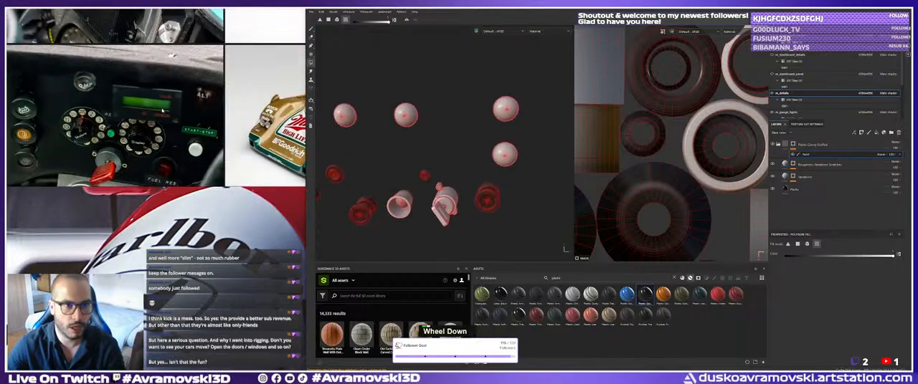
{"action": "scroll", "coordinate": [101, 120], "scroll_direction": "up", "scroll_amount": 5}
{"action": "middle_click_drag", "start_coordinate": [507, 180], "coordinate": [512, 183], "text": "alt"}
{"action": "right_click_drag", "start_coordinate": [545, 186], "coordinate": [506, 195], "text": "alt"}
{"action": "middle_click_drag", "start_coordinate": [531, 197], "coordinate": [459, 202], "text": "alt"}
{"action": "mouse_move", "coordinate": [459, 202]}
{"action": "right_mouse_down", "text": "alt"}
{"action": "mouse_move", "coordinate": [501, 199]}
{"action": "mouse_move", "coordinate": [453, 189]}
{"action": "right_mouse_up", "text": "alt"}
{"action": "middle_click_drag", "start_coordinate": [453, 189], "coordinate": [442, 164], "text": "alt"}
{"action": "right_click_drag", "start_coordinate": [443, 164], "coordinate": [549, 155], "text": "alt"}
{"action": "middle_click_drag", "start_coordinate": [549, 155], "coordinate": [526, 162], "text": "alt"}
{"action": "right_click_drag", "start_coordinate": [527, 162], "coordinate": [507, 162], "text": "alt"}
{"action": "middle_click_drag", "start_coordinate": [508, 162], "coordinate": [482, 169], "text": "alt"}
{"action": "right_click_drag", "start_coordinate": [482, 169], "coordinate": [504, 187], "text": "alt"}
{"action": "middle_click_drag", "start_coordinate": [504, 186], "coordinate": [466, 168], "text": "alt"}
{"action": "right_click_drag", "start_coordinate": [466, 168], "coordinate": [510, 194], "text": "alt"}
{"action": "middle_click_drag", "start_coordinate": [511, 193], "coordinate": [425, 184], "text": "alt"}
{"action": "right_click_drag", "start_coordinate": [426, 183], "coordinate": [402, 179], "text": "alt"}
{"action": "left_click_drag", "start_coordinate": [401, 179], "coordinate": [434, 185], "text": "alt"}
{"action": "middle_click_drag", "start_coordinate": [434, 185], "coordinate": [480, 204], "text": "alt"}
{"action": "right_click_drag", "start_coordinate": [480, 205], "coordinate": [491, 192], "text": "alt"}
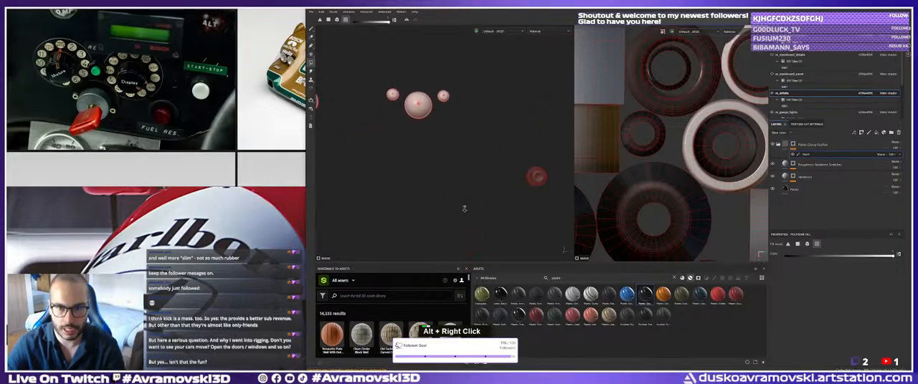
{"action": "left_click_drag", "start_coordinate": [491, 192], "coordinate": [482, 194], "text": "alt"}
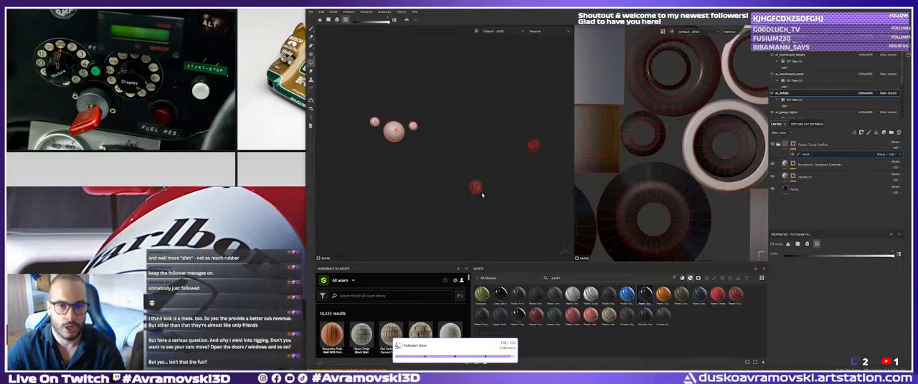
Frame the whole model and look over the knobs and switches for parts still missing from the mask.
{"action": "middle_click_drag", "start_coordinate": [435, 153], "coordinate": [455, 148], "text": "alt"}
{"action": "right_click_drag", "start_coordinate": [455, 148], "coordinate": [468, 172], "text": "alt"}
{"action": "mouse_move", "coordinate": [468, 172]}
{"action": "left_mouse_down", "text": "alt"}
{"action": "mouse_move", "coordinate": [479, 193]}
{"action": "mouse_move", "coordinate": [490, 152]}
{"action": "left_mouse_up", "text": "alt"}
{"action": "right_click_drag", "start_coordinate": [490, 152], "coordinate": [514, 175], "text": "alt"}
{"action": "middle_click_drag", "start_coordinate": [514, 174], "coordinate": [375, 182], "text": "alt"}
{"action": "right_click_drag", "start_coordinate": [375, 182], "coordinate": [481, 179], "text": "alt"}
{"action": "middle_click_drag", "start_coordinate": [481, 179], "coordinate": [433, 182], "text": "alt"}
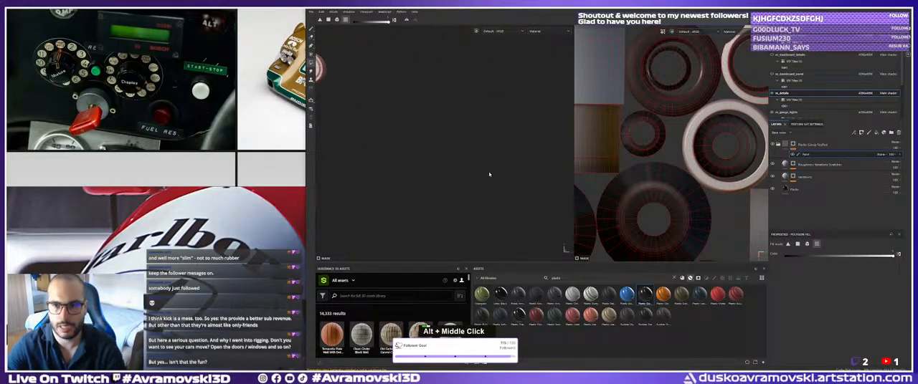
{"action": "middle_click_drag", "start_coordinate": [489, 174], "coordinate": [390, 161], "text": "alt"}
{"action": "right_click_drag", "start_coordinate": [389, 162], "coordinate": [409, 172], "text": "alt"}
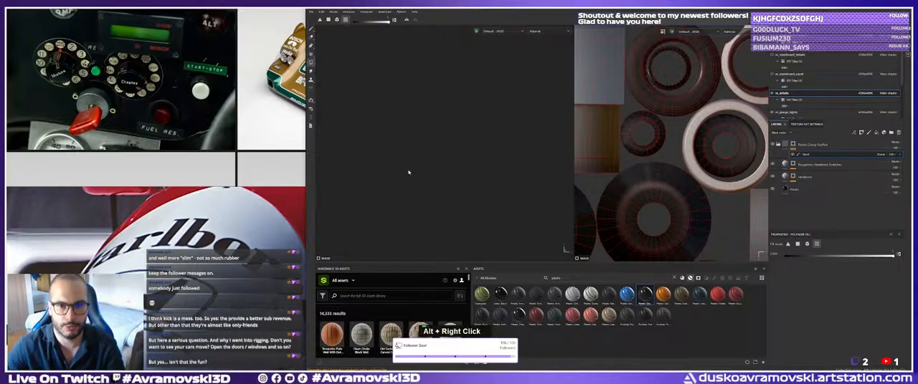
{"action": "middle_click_drag", "start_coordinate": [408, 172], "coordinate": [431, 152], "text": "alt"}
{"action": "right_click_drag", "start_coordinate": [431, 152], "coordinate": [430, 118], "text": "alt"}
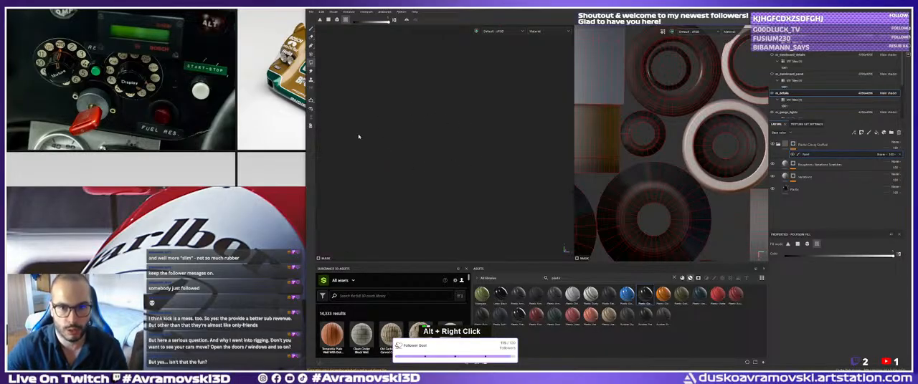
{"action": "left_click_drag", "start_coordinate": [402, 141], "coordinate": [428, 154], "text": "alt"}
{"action": "key", "text": "f"}
{"action": "middle_click_drag", "start_coordinate": [428, 153], "coordinate": [449, 162], "text": "alt"}
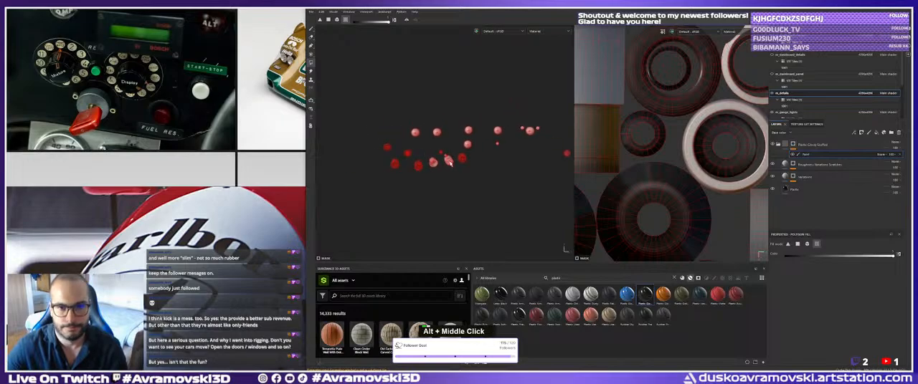
{"action": "right_click_drag", "start_coordinate": [450, 163], "coordinate": [459, 171], "text": "alt"}
{"action": "left_click_drag", "start_coordinate": [459, 171], "coordinate": [456, 163], "text": "alt"}
{"action": "right_click_drag", "start_coordinate": [456, 164], "coordinate": [485, 191], "text": "alt"}
{"action": "middle_click_drag", "start_coordinate": [427, 149], "coordinate": [452, 177], "text": "alt"}
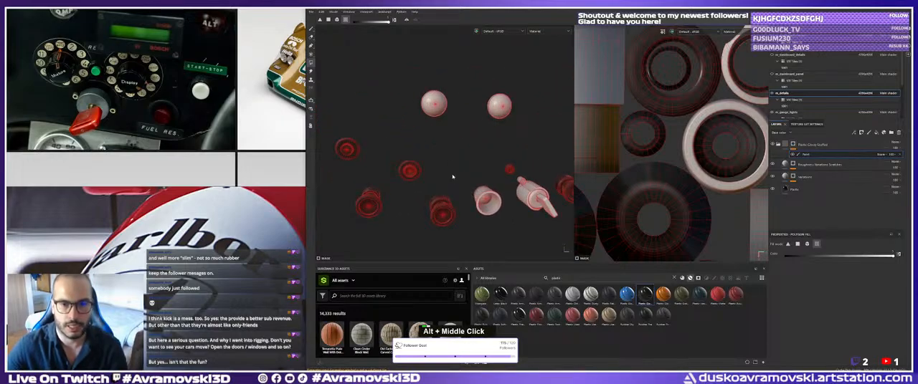
{"action": "left_click_drag", "start_coordinate": [452, 176], "coordinate": [449, 157], "text": "alt"}
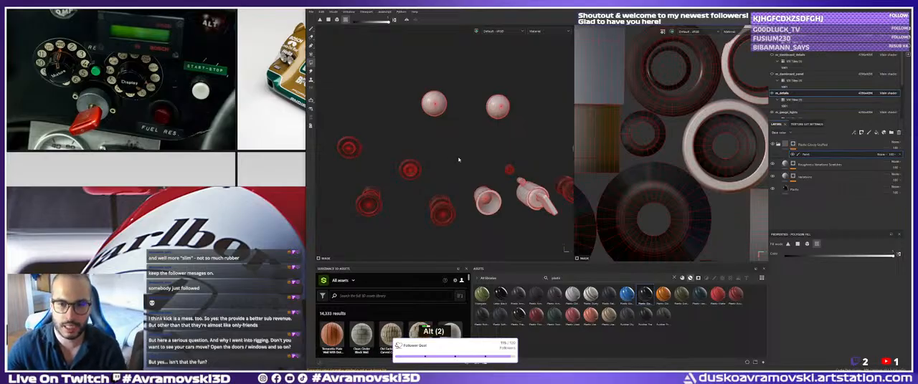
{"action": "left_click_drag", "start_coordinate": [458, 160], "coordinate": [454, 150], "text": "alt"}
{"action": "middle_click_drag", "start_coordinate": [454, 150], "coordinate": [454, 143], "text": "alt"}
{"action": "left_click_drag", "start_coordinate": [454, 143], "coordinate": [451, 151], "text": "alt"}
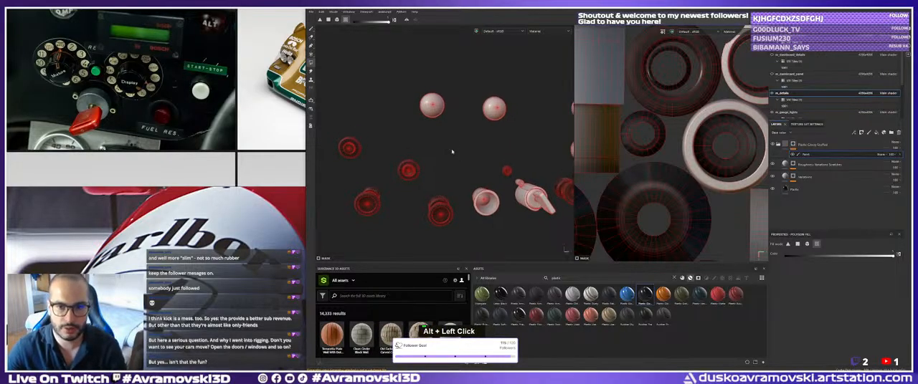
{"action": "middle_click_drag", "start_coordinate": [461, 153], "coordinate": [446, 146], "text": "alt"}
{"action": "right_click_drag", "start_coordinate": [444, 143], "coordinate": [457, 147], "text": "alt"}
{"action": "middle_click_drag", "start_coordinate": [458, 147], "coordinate": [450, 142], "text": "alt"}
{"action": "right_click_drag", "start_coordinate": [450, 141], "coordinate": [460, 143], "text": "alt"}
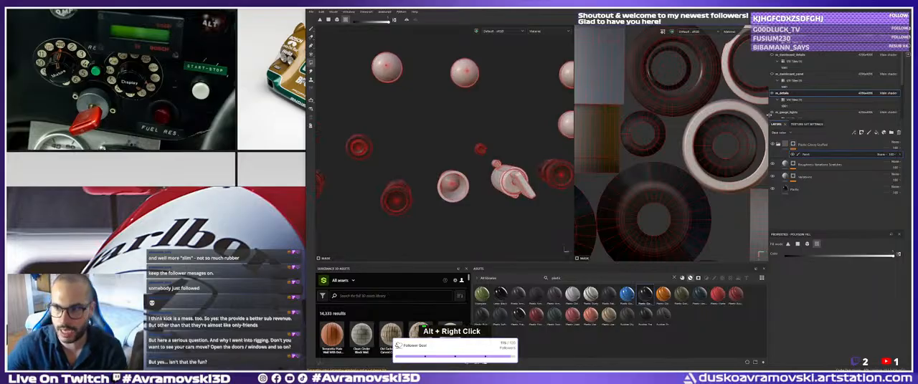
Rename the plastic folder as Button_Plastic_black and collapse it.
{"action": "double_click", "coordinate": [814, 144]}
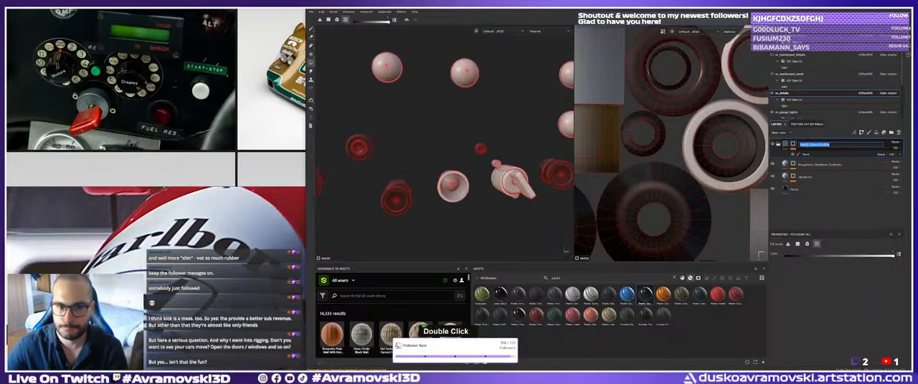
{"action": "type", "text": "Bu"}
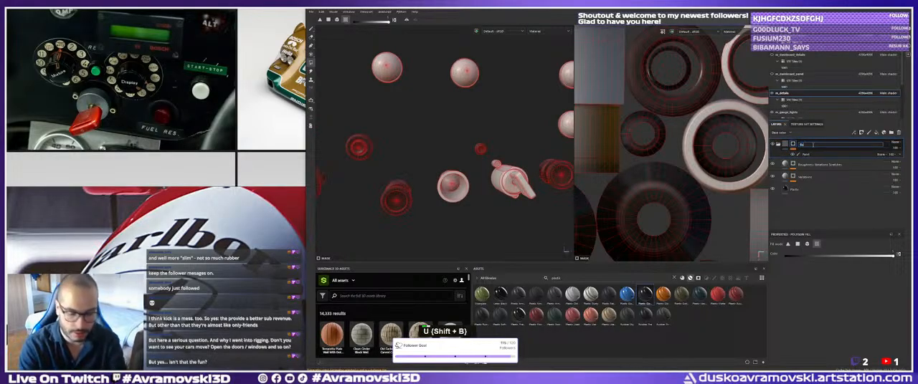
{"action": "type", "text": "tton_Plastic"}
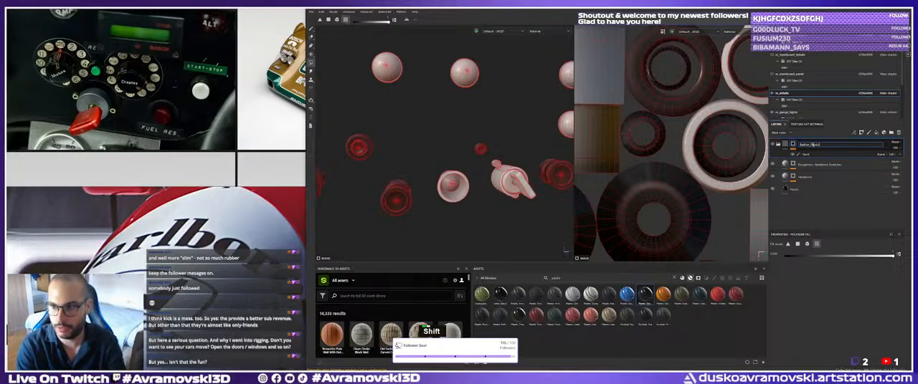
{"action": "type", "text": "_black"}
{"action": "key", "text": "Return"}
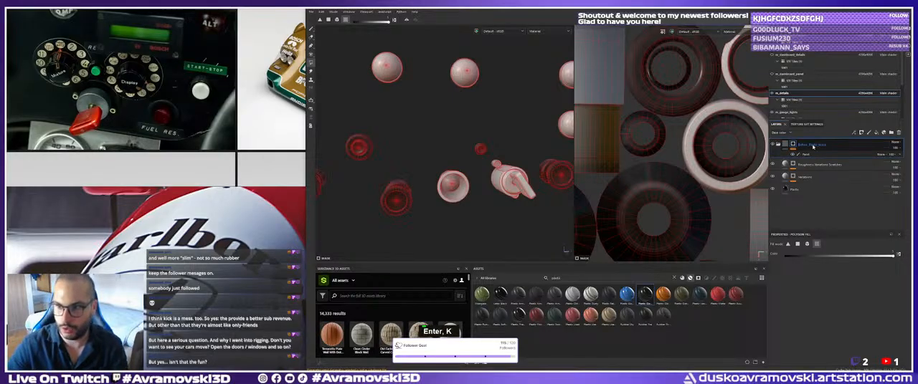
{"action": "left_click_drag", "start_coordinate": [433, 211], "coordinate": [439, 197], "text": "alt"}
{"action": "middle_click_drag", "start_coordinate": [438, 194], "coordinate": [496, 191], "text": "alt"}
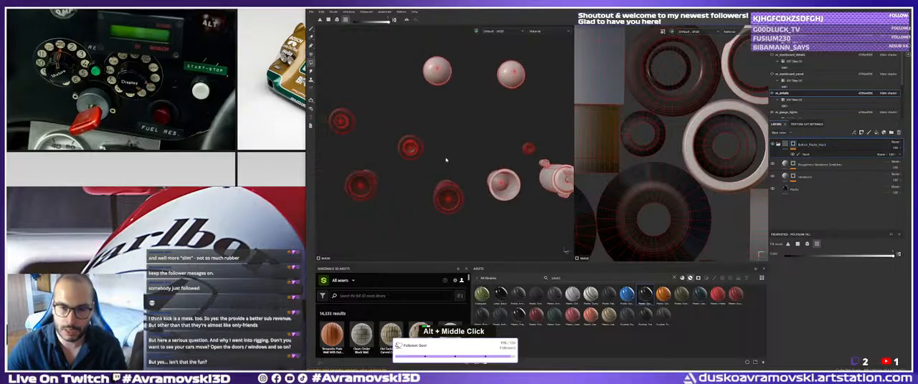
{"action": "left_click", "coordinate": [777, 144]}
Clear the asset search and browse the library's grunge textures.
{"action": "middle_click_drag", "start_coordinate": [431, 219], "coordinate": [469, 186], "text": "alt"}
{"action": "left_click_drag", "start_coordinate": [470, 186], "coordinate": [470, 191], "text": "alt"}
{"action": "right_click_drag", "start_coordinate": [469, 191], "coordinate": [521, 230], "text": "alt"}
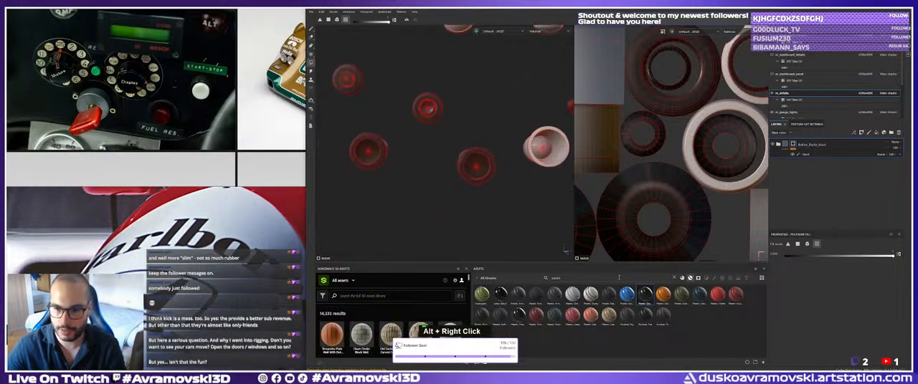
{"action": "double_click", "coordinate": [619, 277]}
{"action": "key", "text": "BackSpace"}
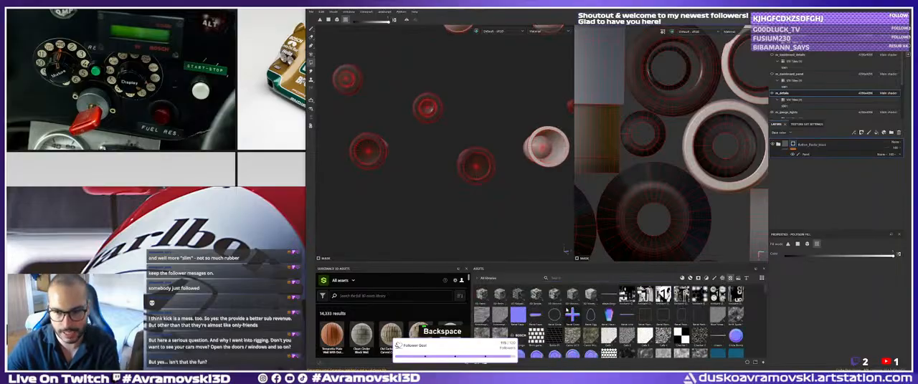
{"action": "scroll", "coordinate": [568, 313], "scroll_direction": "down", "scroll_amount": 3}
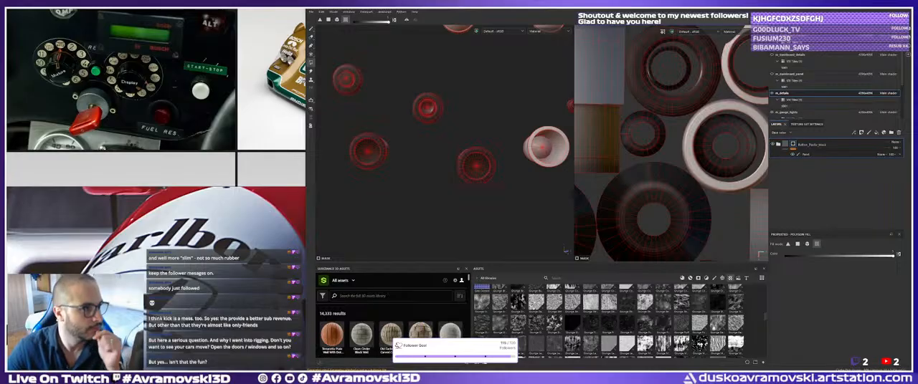
{"action": "double_click", "coordinate": [420, 331]}
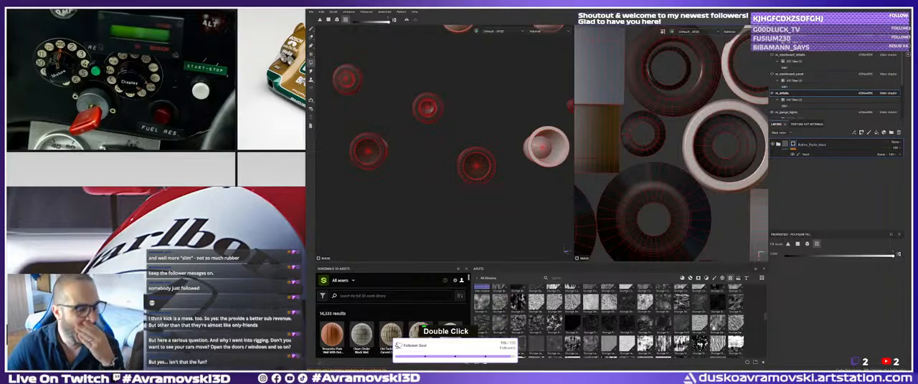
{"action": "key", "text": "u"}
{"action": "key", "text": "b"}
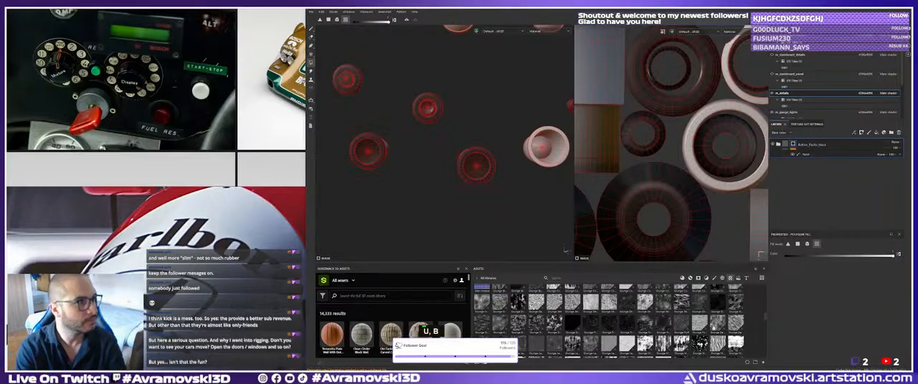
{"action": "key", "text": "space"}
{"action": "key", "text": "s"}
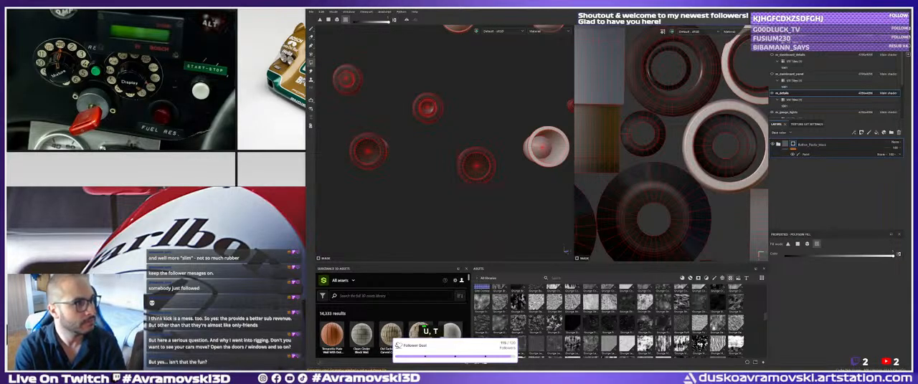
{"action": "key", "text": "s"}
{"action": "key", "text": "Return"}
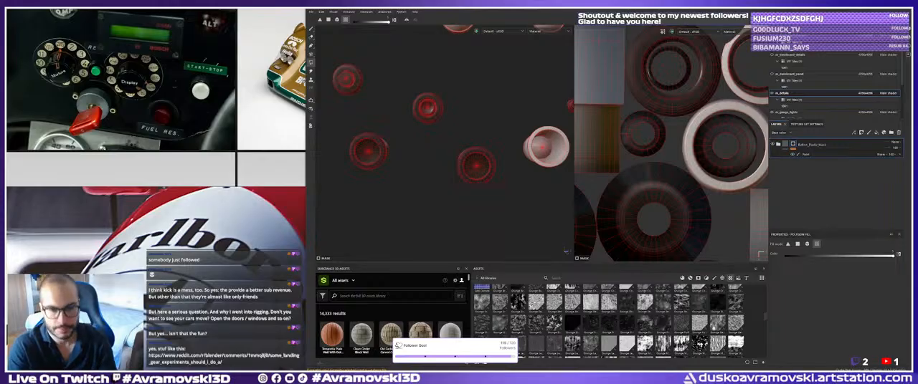
Show the m_dashboard_panel texture set again behind the buttons at the far end of the dashboard.
{"action": "key", "text": "alt"}
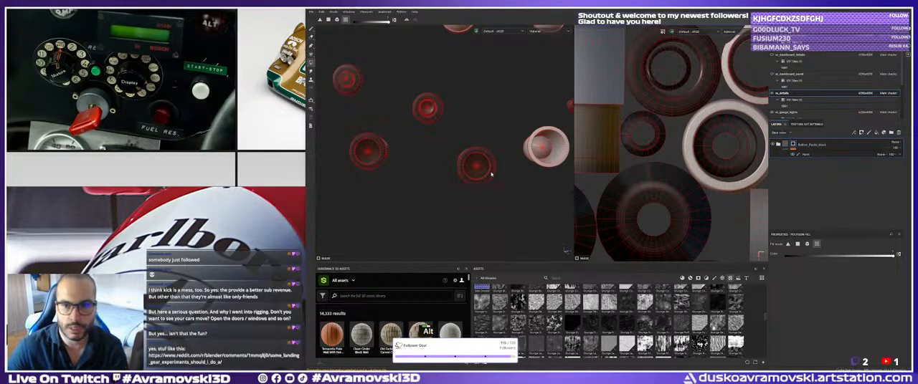
{"action": "right_click_drag", "start_coordinate": [516, 155], "coordinate": [445, 149], "text": "alt"}
{"action": "middle_click_drag", "start_coordinate": [437, 150], "coordinate": [399, 160], "text": "alt"}
{"action": "left_click_drag", "start_coordinate": [399, 160], "coordinate": [479, 159], "text": "alt"}
{"action": "middle_click_drag", "start_coordinate": [478, 159], "coordinate": [437, 200], "text": "alt"}
{"action": "left_click_drag", "start_coordinate": [437, 200], "coordinate": [495, 185], "text": "alt"}
{"action": "right_click_drag", "start_coordinate": [495, 185], "coordinate": [434, 192], "text": "alt"}
{"action": "middle_click_drag", "start_coordinate": [434, 193], "coordinate": [421, 194], "text": "alt"}
{"action": "right_click_drag", "start_coordinate": [422, 194], "coordinate": [387, 193], "text": "alt"}
{"action": "middle_click_drag", "start_coordinate": [387, 193], "coordinate": [329, 203], "text": "alt"}
{"action": "right_click_drag", "start_coordinate": [329, 202], "coordinate": [433, 172], "text": "alt"}
{"action": "middle_click_drag", "start_coordinate": [433, 172], "coordinate": [337, 174], "text": "alt"}
{"action": "left_click_drag", "start_coordinate": [337, 174], "coordinate": [467, 115], "text": "alt"}
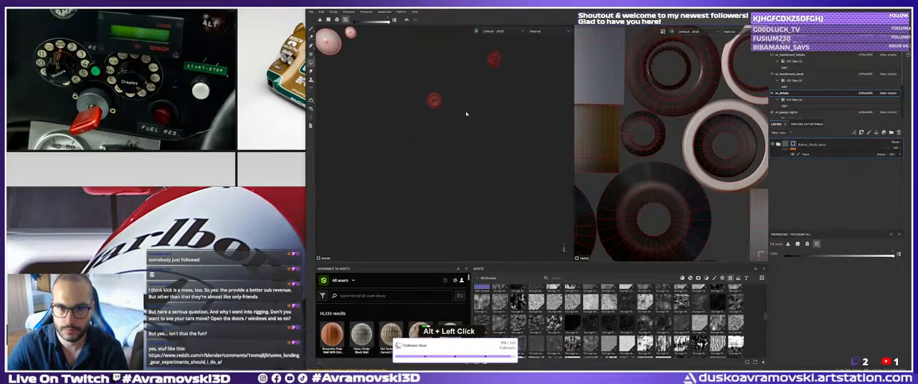
{"action": "mouse_move", "coordinate": [467, 115]}
{"action": "middle_mouse_down", "text": "alt"}
{"action": "mouse_move", "coordinate": [455, 108]}
{"action": "mouse_move", "coordinate": [459, 116]}
{"action": "middle_mouse_up", "text": "alt"}
{"action": "left_click", "coordinate": [772, 75]}
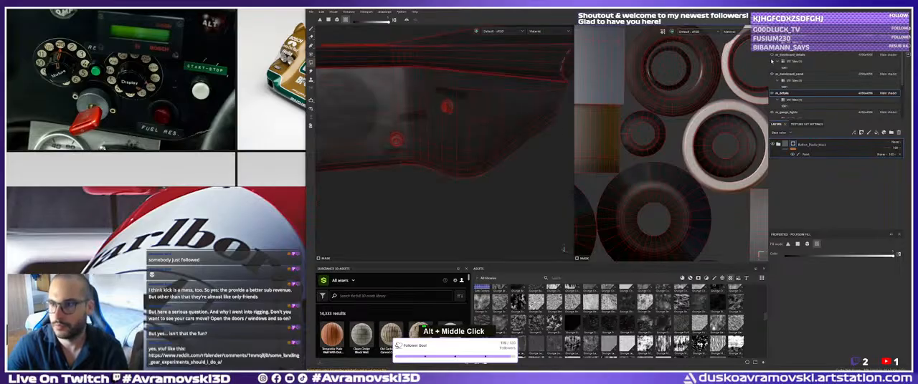
Show the hidden dashboard label decals and the m_gauges texture set again.
{"action": "left_click", "coordinate": [772, 55]}
{"action": "scroll", "coordinate": [774, 79], "scroll_direction": "up", "scroll_amount": 1}
{"action": "scroll", "coordinate": [774, 79], "scroll_direction": "down", "scroll_amount": 3}
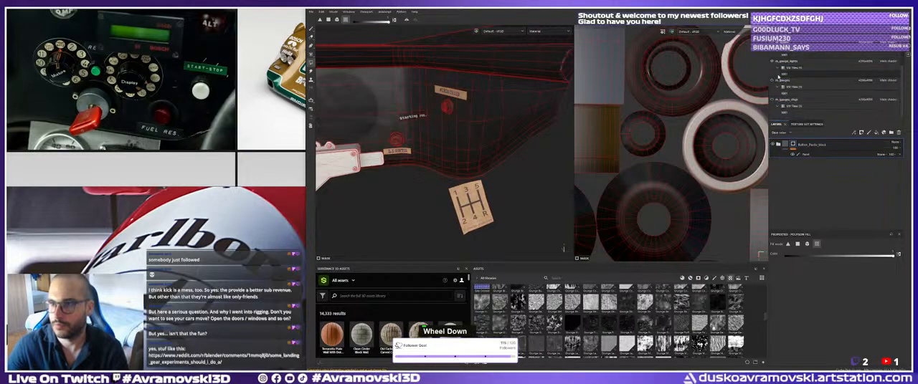
{"action": "left_click", "coordinate": [773, 81]}
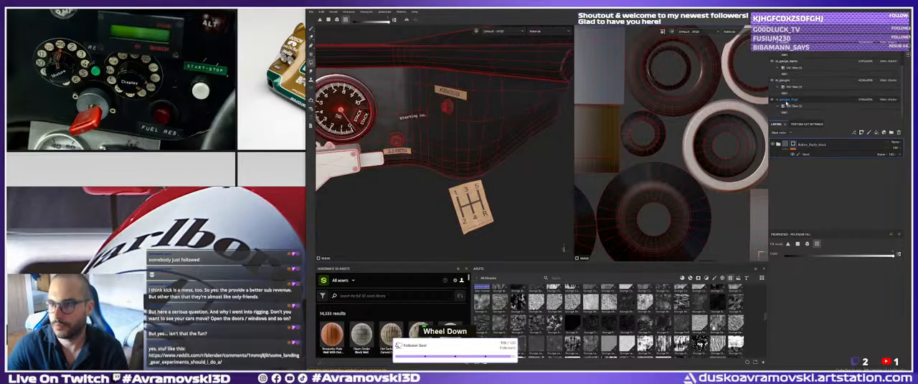
{"action": "scroll", "coordinate": [774, 100], "scroll_direction": "up", "scroll_amount": 1}
Examine the windscreen and lights knobs up close and compare them with the dashboard reference photo.
{"action": "left_click_drag", "start_coordinate": [430, 147], "coordinate": [447, 148], "text": "alt"}
{"action": "middle_click_drag", "start_coordinate": [447, 149], "coordinate": [442, 162], "text": "alt"}
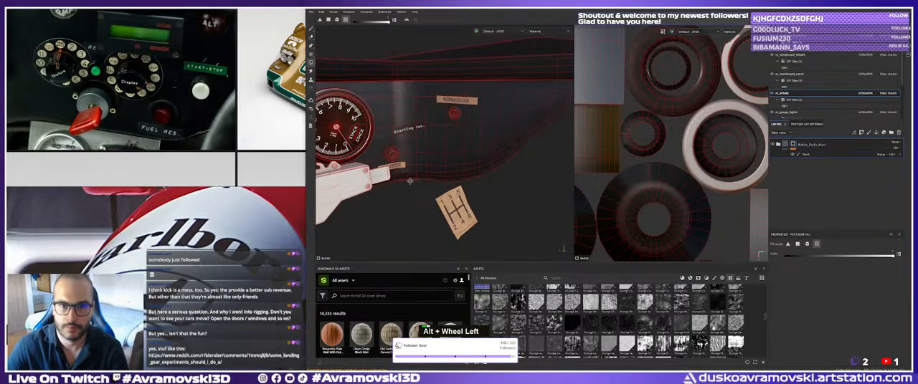
{"action": "right_click_drag", "start_coordinate": [442, 162], "coordinate": [497, 120], "text": "alt"}
{"action": "middle_click_drag", "start_coordinate": [498, 121], "coordinate": [438, 184], "text": "alt"}
{"action": "right_click_drag", "start_coordinate": [438, 184], "coordinate": [474, 154], "text": "alt"}
{"action": "left_click_drag", "start_coordinate": [475, 154], "coordinate": [459, 155], "text": "alt"}
{"action": "middle_click_drag", "start_coordinate": [459, 154], "coordinate": [462, 152], "text": "alt"}
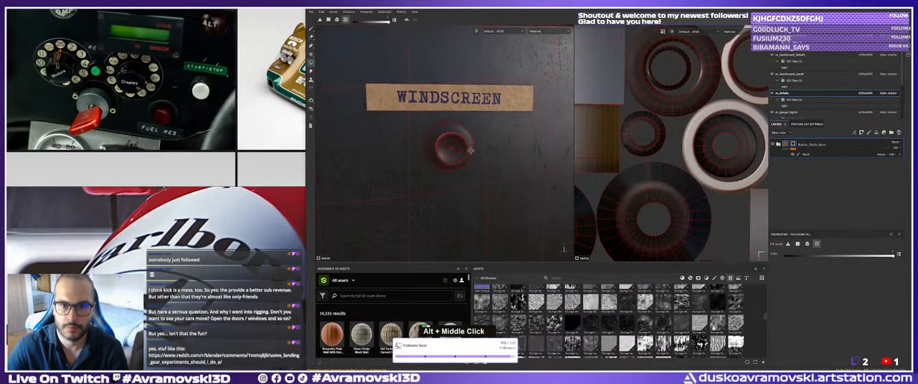
{"action": "right_click_drag", "start_coordinate": [462, 152], "coordinate": [476, 164], "text": "alt"}
{"action": "middle_click_drag", "start_coordinate": [476, 163], "coordinate": [478, 169], "text": "alt"}
{"action": "right_click_drag", "start_coordinate": [478, 168], "coordinate": [468, 166], "text": "alt"}
{"action": "left_click_drag", "start_coordinate": [467, 167], "coordinate": [469, 174], "text": "alt"}
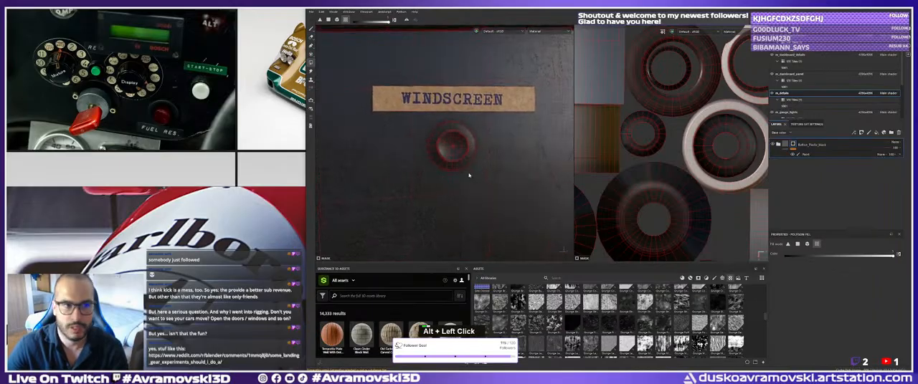
{"action": "scroll", "coordinate": [138, 69], "scroll_direction": "down", "scroll_amount": 2}
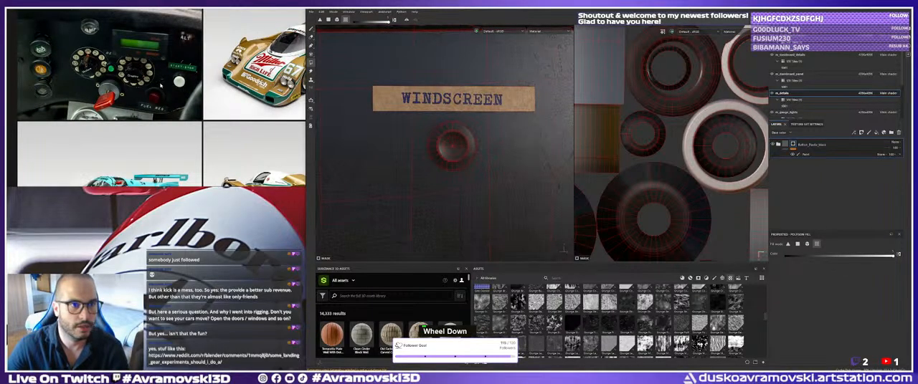
{"action": "right_click_drag", "start_coordinate": [453, 122], "coordinate": [445, 129], "text": "alt"}
{"action": "mouse_move", "coordinate": [446, 129]}
{"action": "middle_mouse_down", "text": "alt"}
{"action": "mouse_move", "coordinate": [437, 124]}
{"action": "mouse_move", "coordinate": [452, 116]}
{"action": "middle_mouse_up", "text": "alt"}
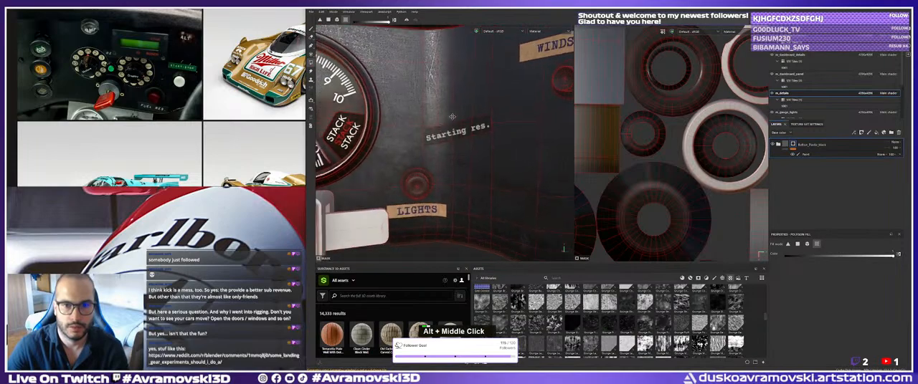
{"action": "left_click_drag", "start_coordinate": [452, 116], "coordinate": [456, 127], "text": "alt"}
{"action": "right_click_drag", "start_coordinate": [456, 127], "coordinate": [459, 136], "text": "alt"}
{"action": "middle_click_drag", "start_coordinate": [460, 136], "coordinate": [463, 146], "text": "alt"}
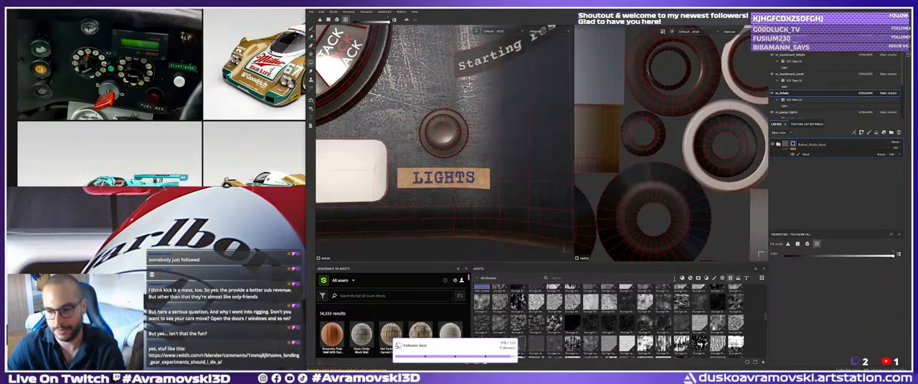
Filter the asset library to textures and search it for light.
{"action": "left_click", "coordinate": [690, 279]}
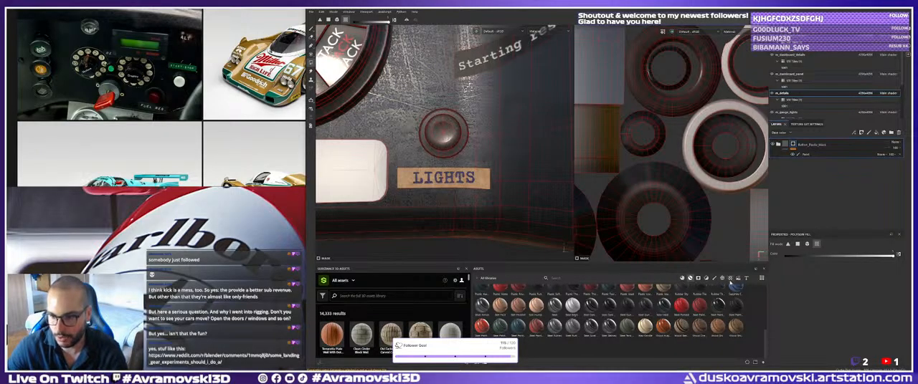
{"action": "left_click", "coordinate": [730, 279]}
{"action": "scroll", "coordinate": [592, 319], "scroll_direction": "down", "scroll_amount": 3}
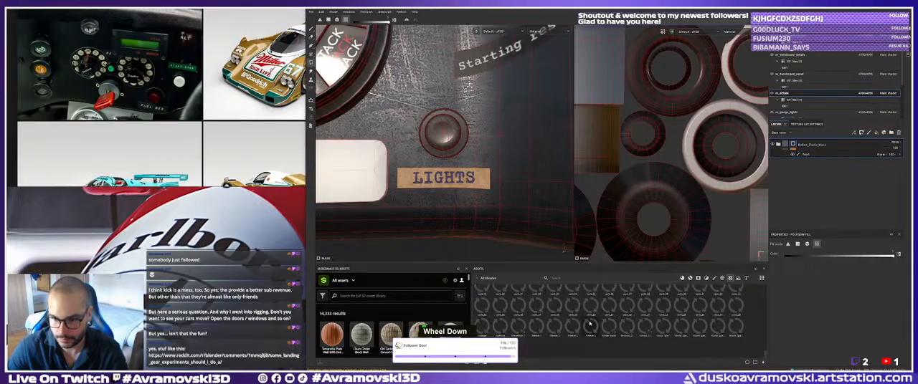
{"action": "scroll", "coordinate": [574, 325], "scroll_direction": "up", "scroll_amount": 3}
{"action": "scroll", "coordinate": [660, 319], "scroll_direction": "down", "scroll_amount": 1}
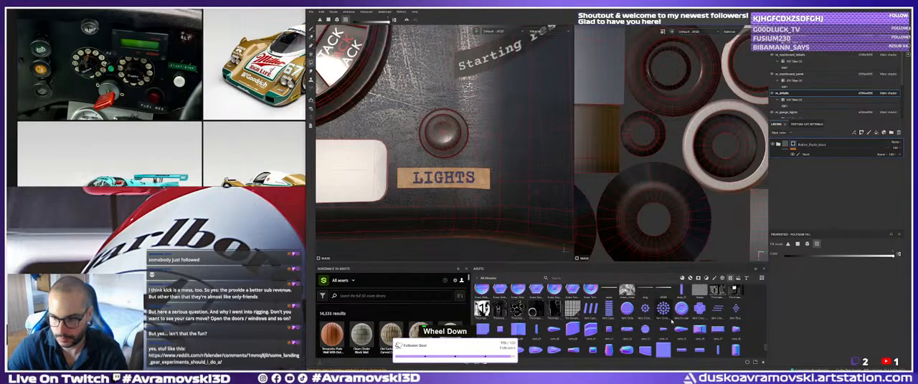
{"action": "left_click", "coordinate": [567, 279]}
{"action": "type", "text": "text"}
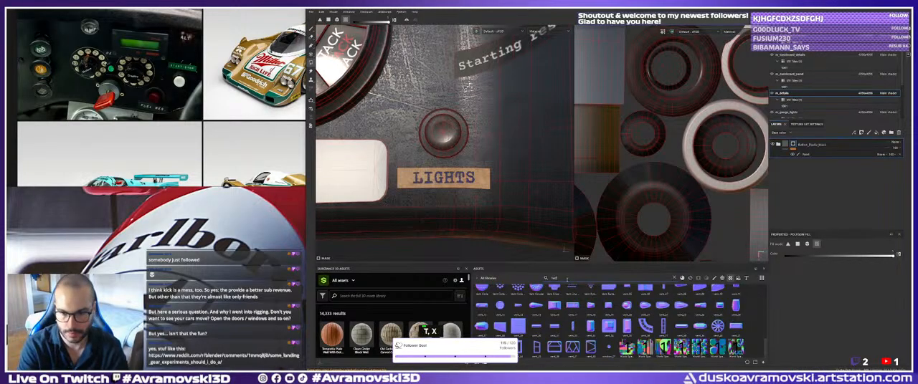
{"action": "type", "text": "ure"}
{"action": "key", "text": "ctrl+a"}
{"action": "type", "text": "light"}
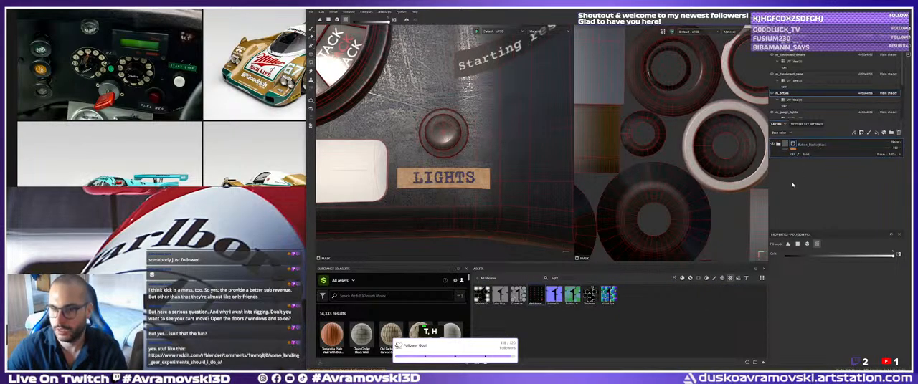
Try to project the dashboard light symbols texture onto the lights knob as a masked layer.
{"action": "right_click_drag", "start_coordinate": [438, 171], "coordinate": [452, 171], "text": "alt"}
{"action": "middle_click_drag", "start_coordinate": [452, 170], "coordinate": [453, 173], "text": "alt"}
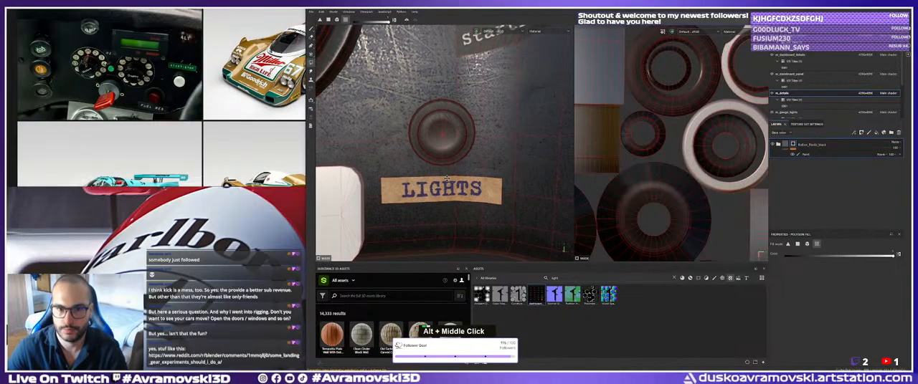
{"action": "right_click_drag", "start_coordinate": [453, 174], "coordinate": [481, 172], "text": "alt"}
{"action": "left_click_drag", "start_coordinate": [480, 172], "coordinate": [479, 155], "text": "alt"}
{"action": "middle_click_drag", "start_coordinate": [479, 155], "coordinate": [471, 188], "text": "alt"}
{"action": "left_click_drag", "start_coordinate": [471, 187], "coordinate": [457, 173], "text": "alt"}
{"action": "right_click_drag", "start_coordinate": [458, 174], "coordinate": [452, 172], "text": "alt"}
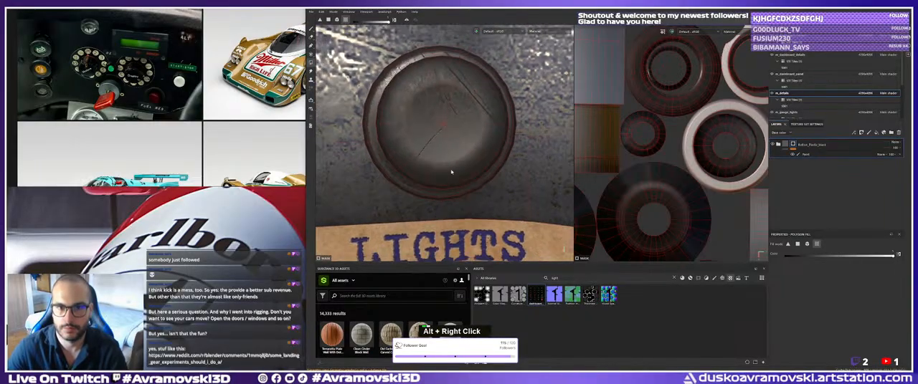
{"action": "left_click_drag", "start_coordinate": [452, 172], "coordinate": [444, 172], "text": "alt"}
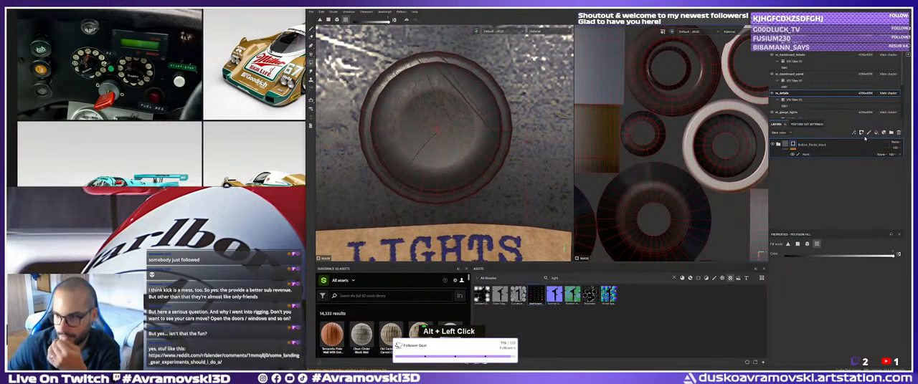
{"action": "left_click_drag", "start_coordinate": [537, 294], "coordinate": [438, 129]}
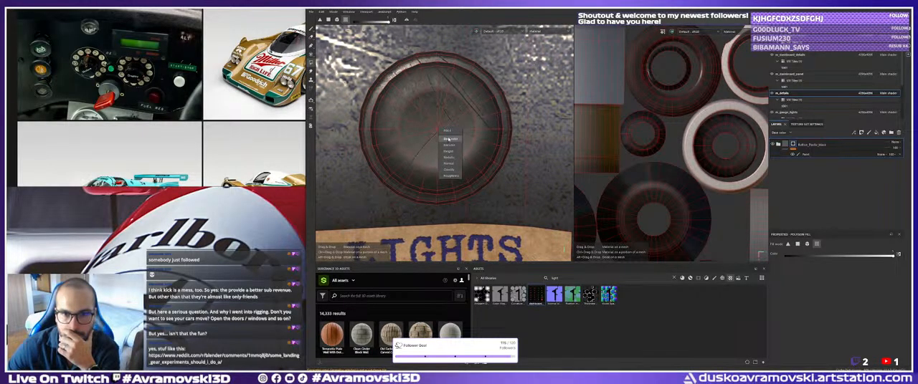
{"action": "left_click", "coordinate": [448, 138]}
{"action": "right_click_drag", "start_coordinate": [445, 138], "coordinate": [484, 146], "text": "alt"}
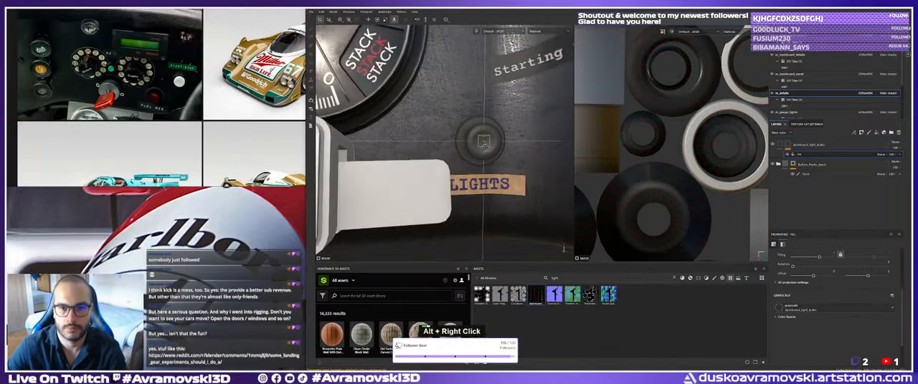
{"action": "mouse_move", "coordinate": [484, 145]}
{"action": "left_mouse_down", "text": "alt"}
{"action": "mouse_move", "coordinate": [478, 140]}
{"action": "mouse_move", "coordinate": [493, 153]}
{"action": "left_mouse_up", "text": "alt"}
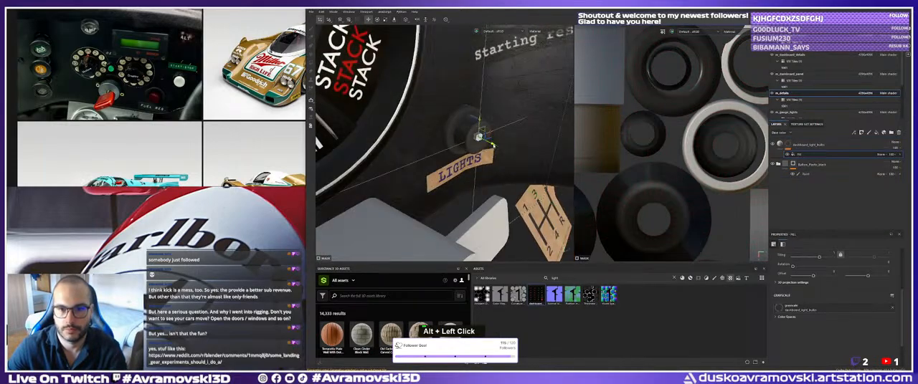
Try to fit the masked symbol projection to the lights knob's face, and delete that layer.
{"action": "key", "text": "r"}
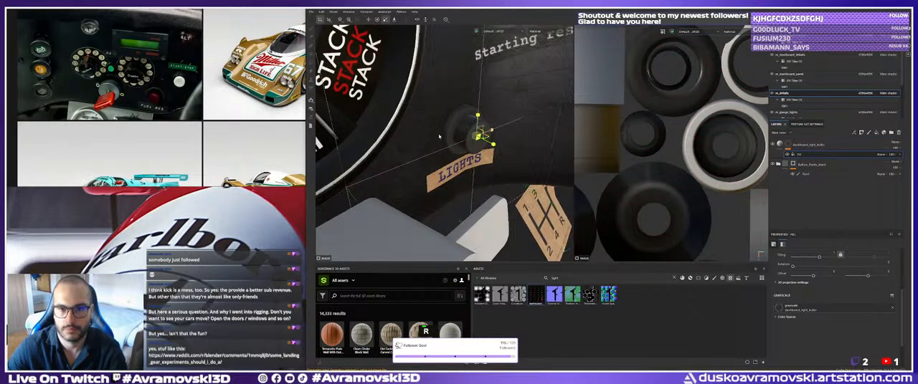
{"action": "left_click_drag", "start_coordinate": [439, 136], "coordinate": [458, 142]}
{"action": "right_click_drag", "start_coordinate": [459, 142], "coordinate": [516, 152], "text": "alt"}
{"action": "middle_click_drag", "start_coordinate": [516, 152], "coordinate": [423, 138], "text": "alt"}
{"action": "right_click_drag", "start_coordinate": [423, 138], "coordinate": [443, 143], "text": "alt"}
{"action": "left_click_drag", "start_coordinate": [443, 143], "coordinate": [435, 144], "text": "alt"}
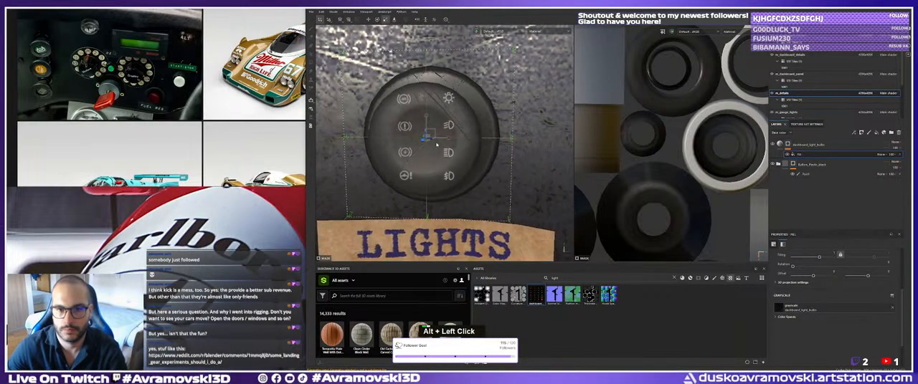
{"action": "key", "text": "r"}
{"action": "key", "text": "ctrl+z"}
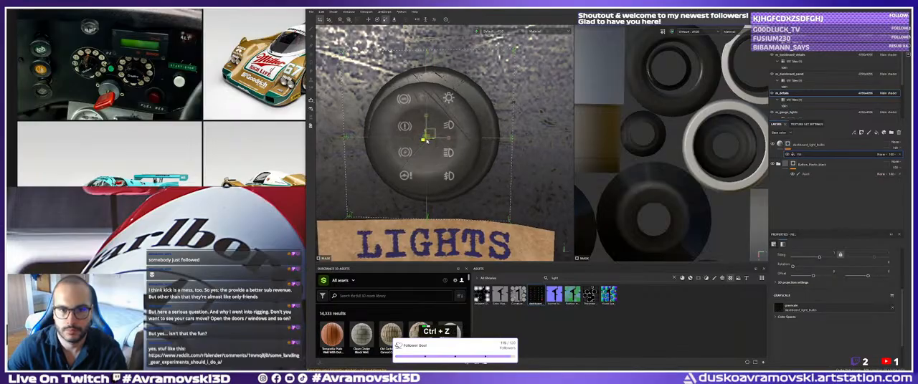
{"action": "left_click_drag", "start_coordinate": [427, 136], "coordinate": [464, 138], "text": "alt"}
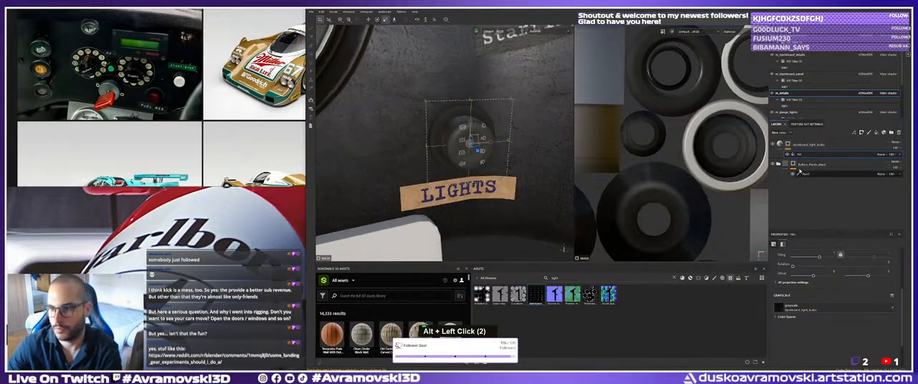
{"action": "left_click", "coordinate": [808, 146]}
{"action": "key", "text": "Delete"}
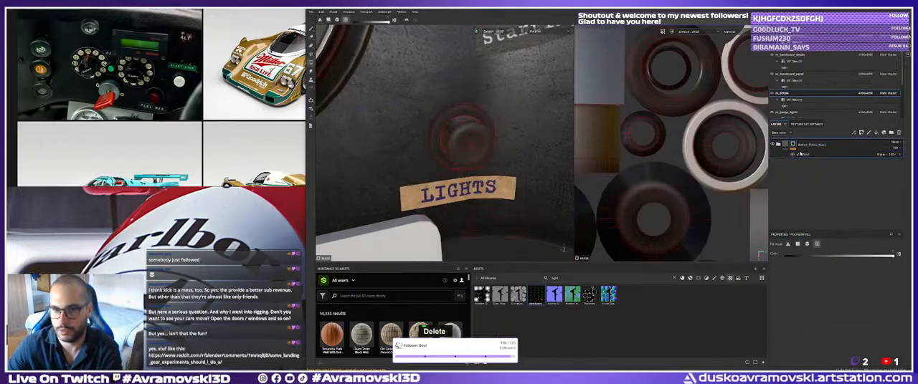
Project the dashboard light symbols texture onto the lights knob as base color and shrink it around the knob.
{"action": "double_click", "coordinate": [553, 326]}
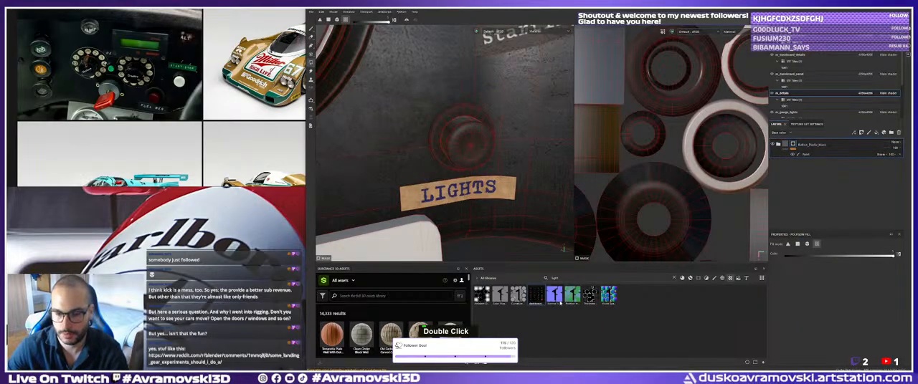
{"action": "right_click", "coordinate": [471, 150]}
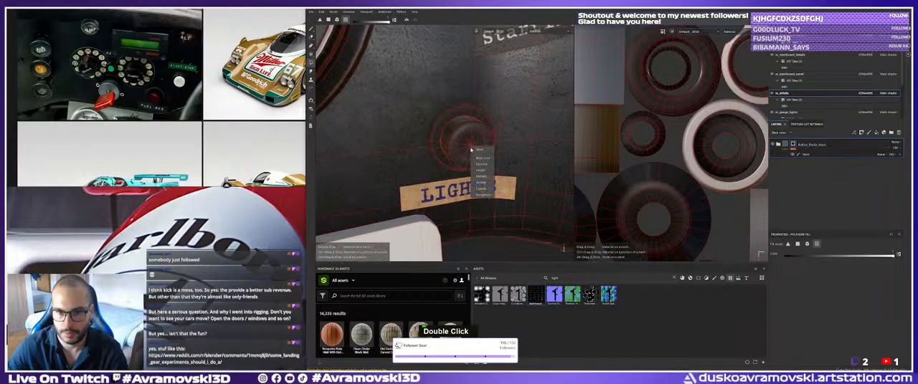
{"action": "left_click", "coordinate": [487, 157]}
{"action": "right_click_drag", "start_coordinate": [488, 158], "coordinate": [482, 152], "text": "alt"}
{"action": "key", "text": "r"}
{"action": "left_click_drag", "start_coordinate": [482, 152], "coordinate": [390, 149], "text": "alt"}
{"action": "left_click_drag", "start_coordinate": [444, 161], "coordinate": [477, 185], "text": "alt"}
{"action": "right_click_drag", "start_coordinate": [477, 185], "coordinate": [509, 203], "text": "alt"}
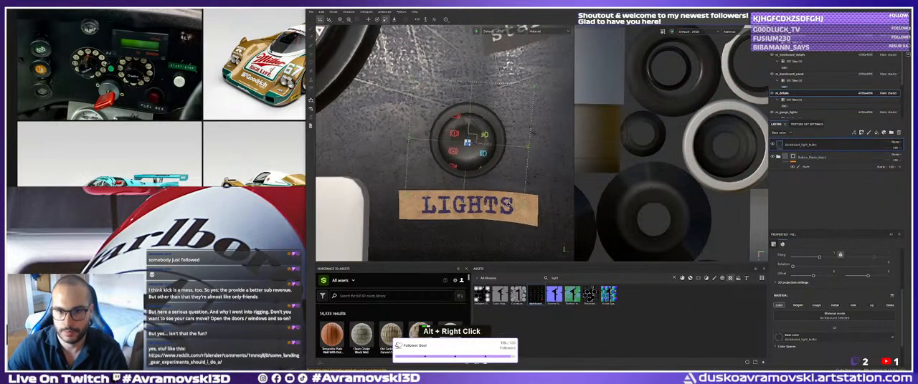
Scale and move the symbols projection so the blue headlight symbol sits centred on the lights knob's face.
{"action": "middle_click_drag", "start_coordinate": [509, 203], "coordinate": [481, 203], "text": "alt"}
{"action": "right_click_drag", "start_coordinate": [481, 203], "coordinate": [503, 213], "text": "alt"}
{"action": "left_click_drag", "start_coordinate": [503, 213], "coordinate": [466, 176], "text": "alt"}
{"action": "left_click_drag", "start_coordinate": [436, 142], "coordinate": [407, 113]}
{"action": "key", "text": "w"}
{"action": "right_click_drag", "start_coordinate": [493, 152], "coordinate": [486, 147], "text": "alt"}
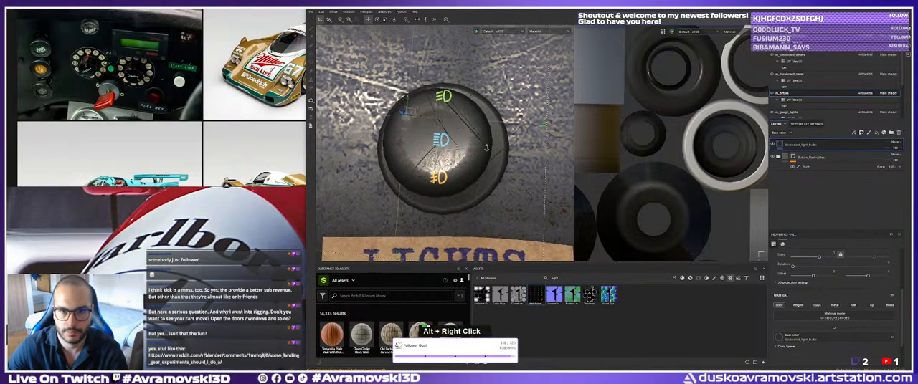
{"action": "left_click_drag", "start_coordinate": [486, 148], "coordinate": [368, 114], "text": "alt"}
{"action": "key", "text": "r"}
{"action": "key", "text": "w"}
{"action": "key", "text": "r"}
{"action": "right_click_drag", "start_coordinate": [415, 129], "coordinate": [394, 136], "text": "alt"}
{"action": "left_click_drag", "start_coordinate": [395, 136], "coordinate": [419, 140], "text": "alt"}
{"action": "right_click_drag", "start_coordinate": [420, 141], "coordinate": [434, 139], "text": "alt"}
{"action": "left_click_drag", "start_coordinate": [452, 141], "coordinate": [419, 146], "text": "alt"}
{"action": "middle_click_drag", "start_coordinate": [418, 146], "coordinate": [423, 149], "text": "alt"}
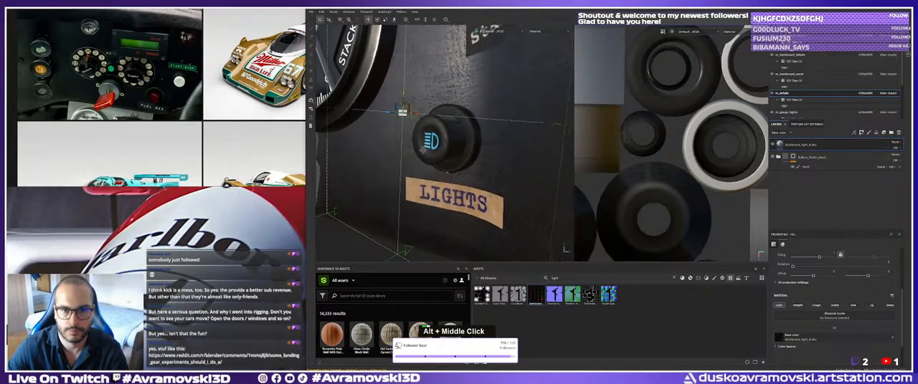
{"action": "left_click_drag", "start_coordinate": [423, 150], "coordinate": [553, 140], "text": "alt"}
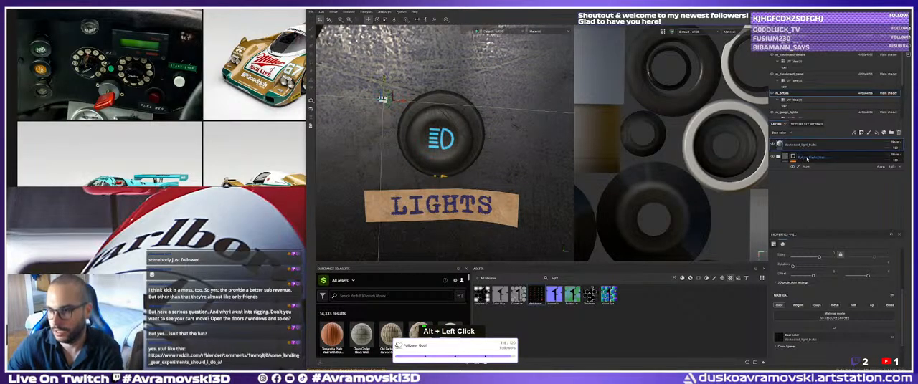
Search the smart materials for plastic and add a glossy black one above the light symbols layer.
{"action": "left_click", "coordinate": [808, 157]}
{"action": "double_click", "coordinate": [608, 279]}
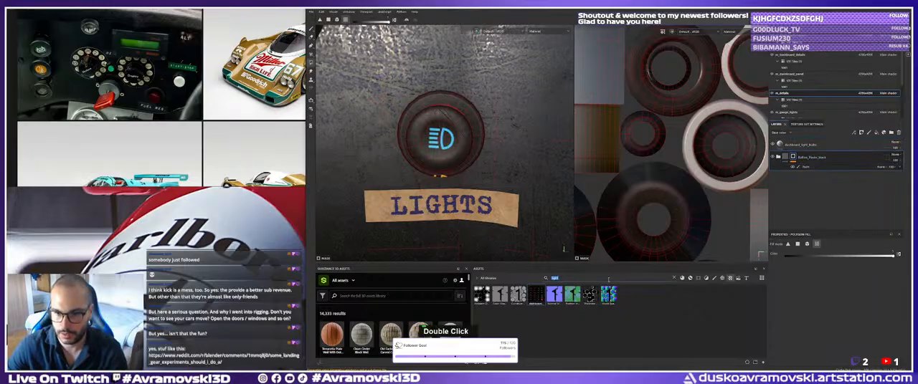
{"action": "type", "text": "plastic"}
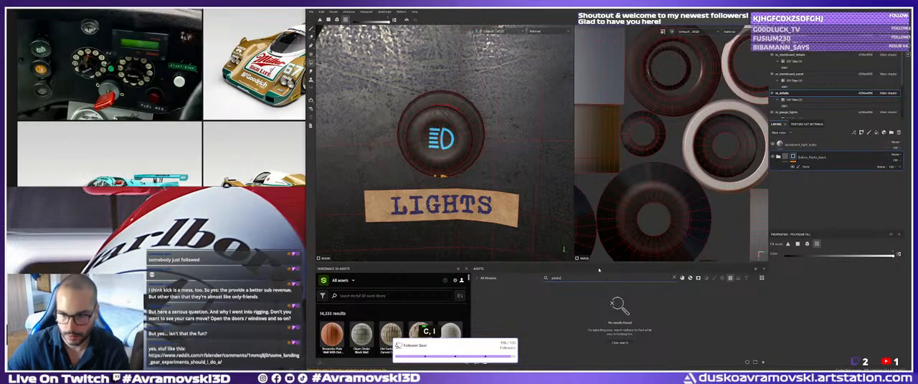
{"action": "left_click", "coordinate": [689, 278]}
{"action": "left_click_drag", "start_coordinate": [501, 307], "coordinate": [482, 230]}
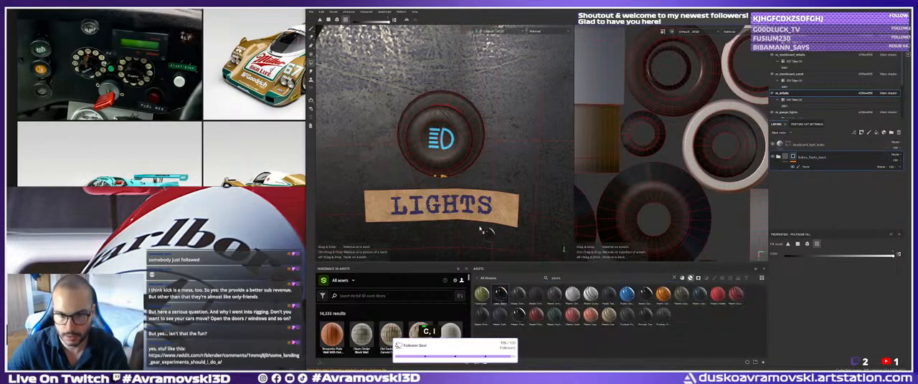
{"action": "left_click_drag", "start_coordinate": [436, 156], "coordinate": [437, 156]}
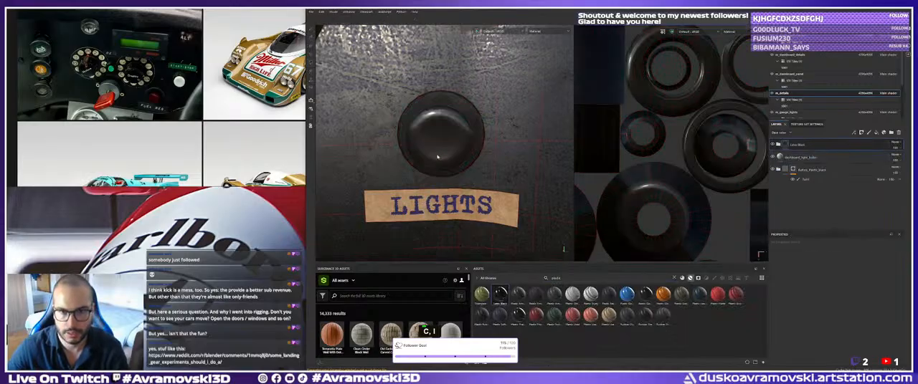
Add a black mask with a paint effect to the glossy black plastic layer above the light symbols.
{"action": "right_click_drag", "start_coordinate": [437, 156], "coordinate": [504, 177], "text": "alt"}
{"action": "left_click_drag", "start_coordinate": [504, 177], "coordinate": [461, 147], "text": "alt"}
{"action": "right_click", "coordinate": [796, 145]}
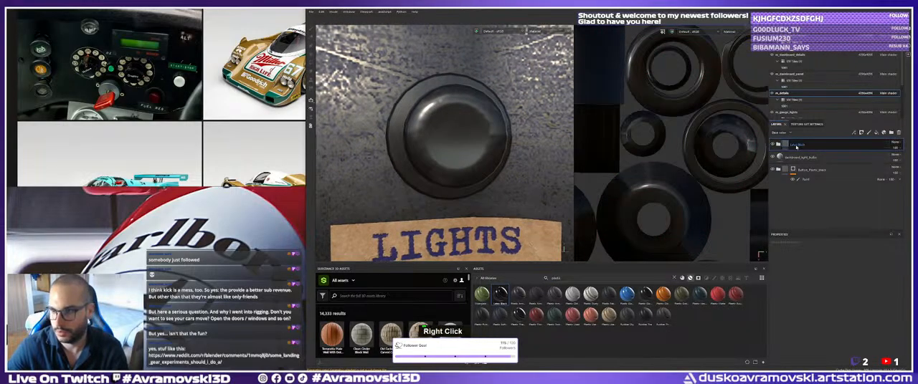
{"action": "left_click", "coordinate": [847, 43]}
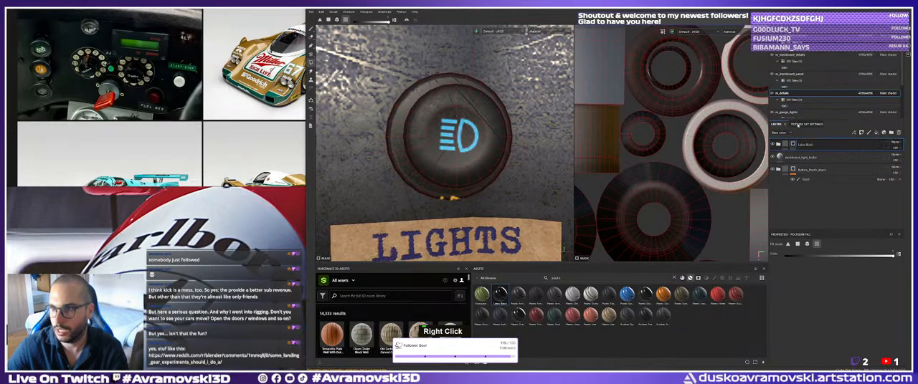
{"action": "right_click", "coordinate": [798, 144]}
{"action": "left_click", "coordinate": [822, 208]}
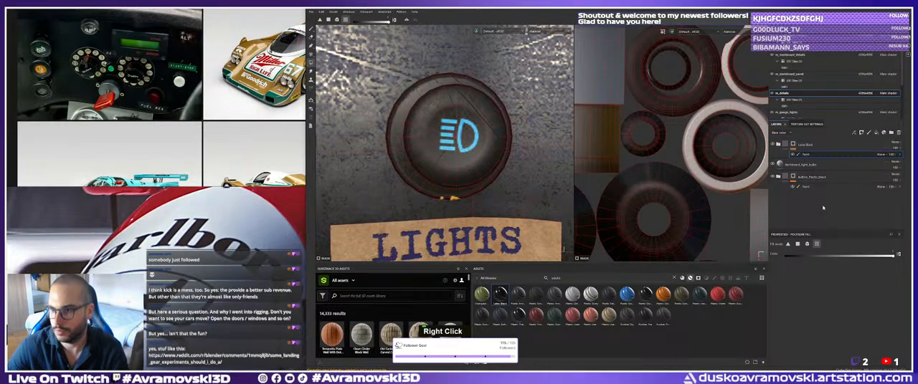
Try filling larger mesh areas of the lights knob in the glossy plastic mask, and undo the fills.
{"action": "left_click", "coordinate": [440, 127]}
{"action": "mouse_move", "coordinate": [438, 132]}
{"action": "left_mouse_down", "text": "alt"}
{"action": "mouse_move", "coordinate": [459, 143]}
{"action": "mouse_move", "coordinate": [452, 136]}
{"action": "left_mouse_up", "text": "alt"}
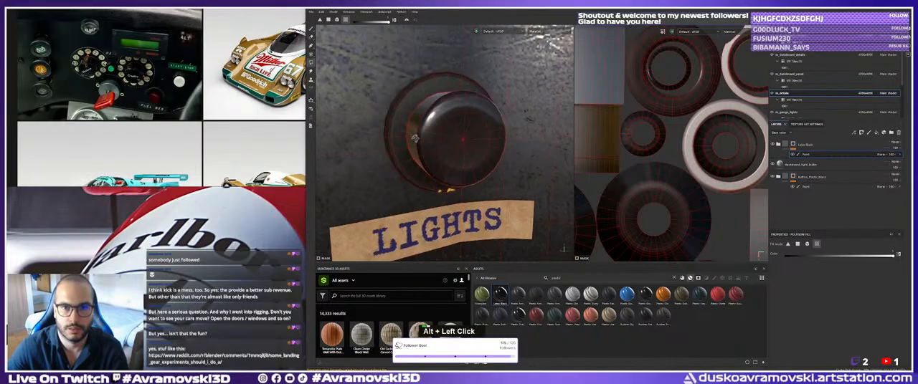
{"action": "key", "text": "ctrl+z"}
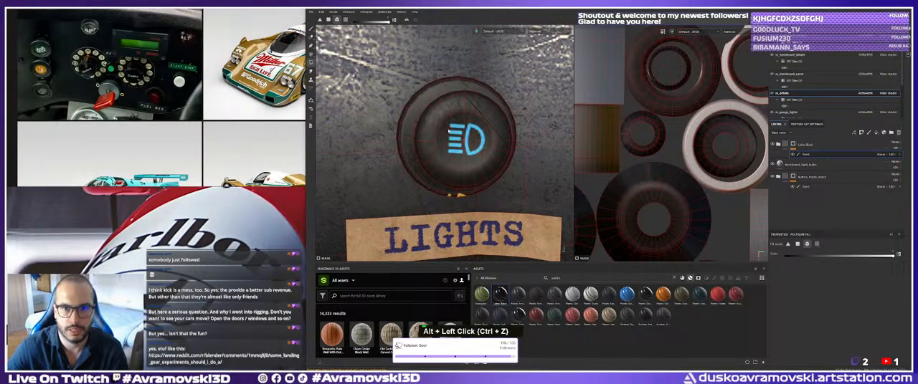
{"action": "left_click", "coordinate": [450, 129]}
{"action": "key", "text": "ctrl+z"}
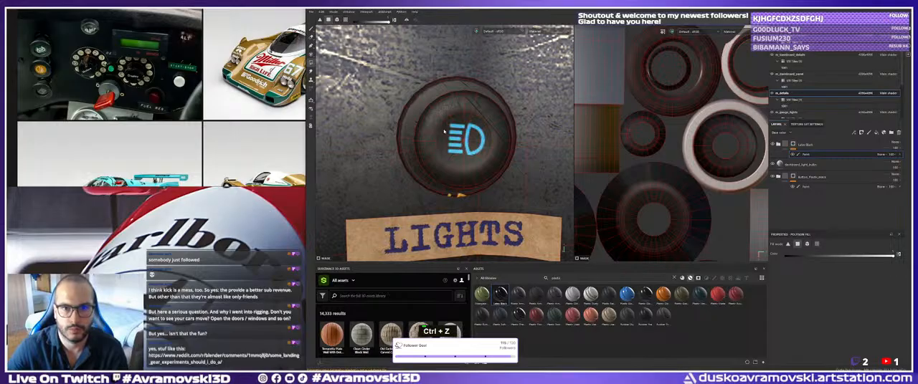
Fill the lights knob's face in the glossy plastic mask polygon by polygon, covering the blue headlight symbol.
{"action": "double_click", "coordinate": [449, 125]}
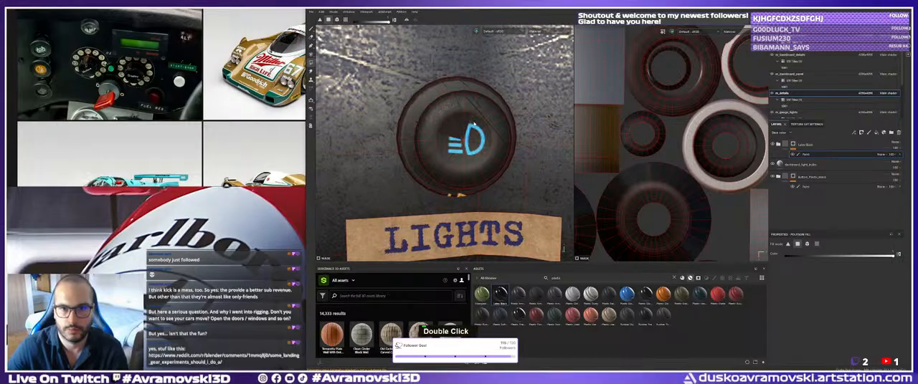
{"action": "mouse_move", "coordinate": [479, 128]}
{"action": "left_mouse_down"}
{"action": "mouse_move", "coordinate": [479, 152]}
{"action": "mouse_move", "coordinate": [411, 147]}
{"action": "left_mouse_up"}
{"action": "middle_click_drag", "start_coordinate": [411, 148], "coordinate": [474, 137], "text": "alt"}
{"action": "left_click_drag", "start_coordinate": [474, 136], "coordinate": [441, 142], "text": "alt"}
{"action": "right_click_drag", "start_coordinate": [441, 141], "coordinate": [434, 150], "text": "alt"}
{"action": "left_click_drag", "start_coordinate": [434, 150], "coordinate": [395, 154], "text": "alt"}
{"action": "mouse_move", "coordinate": [394, 153]}
{"action": "middle_mouse_down", "text": "alt"}
{"action": "mouse_move", "coordinate": [455, 149]}
{"action": "mouse_move", "coordinate": [445, 154]}
{"action": "middle_mouse_up", "text": "alt"}
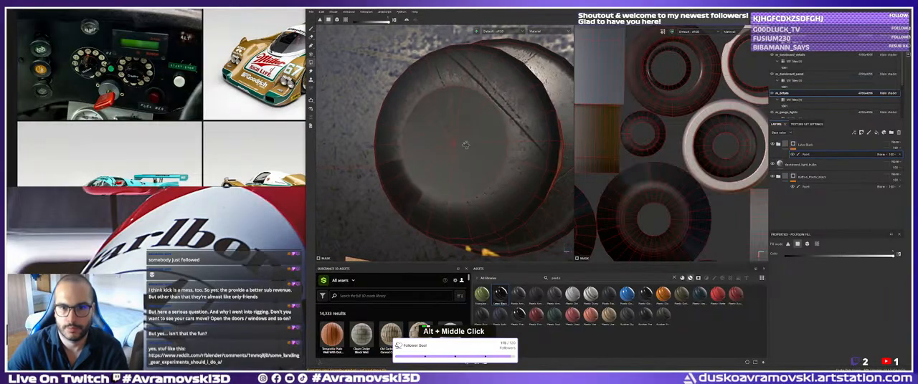
{"action": "mouse_move", "coordinate": [444, 154]}
{"action": "left_mouse_down", "text": "alt"}
{"action": "mouse_move", "coordinate": [422, 175]}
{"action": "mouse_move", "coordinate": [450, 141]}
{"action": "left_mouse_up", "text": "alt"}
{"action": "right_click_drag", "start_coordinate": [451, 141], "coordinate": [449, 147], "text": "alt"}
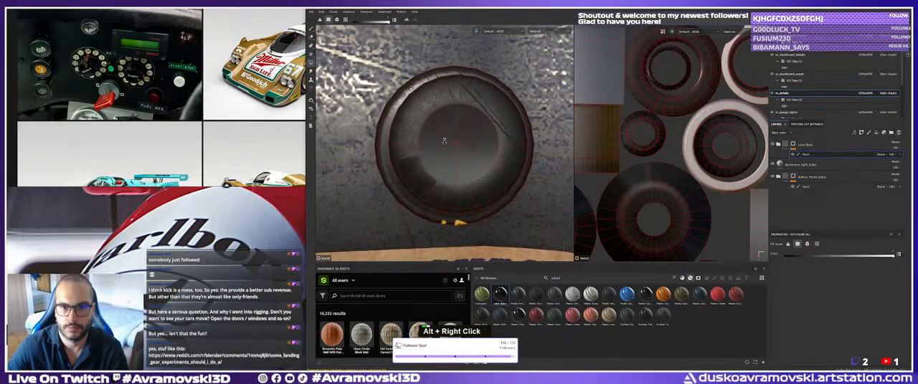
{"action": "left_click_drag", "start_coordinate": [449, 147], "coordinate": [411, 124], "text": "alt"}
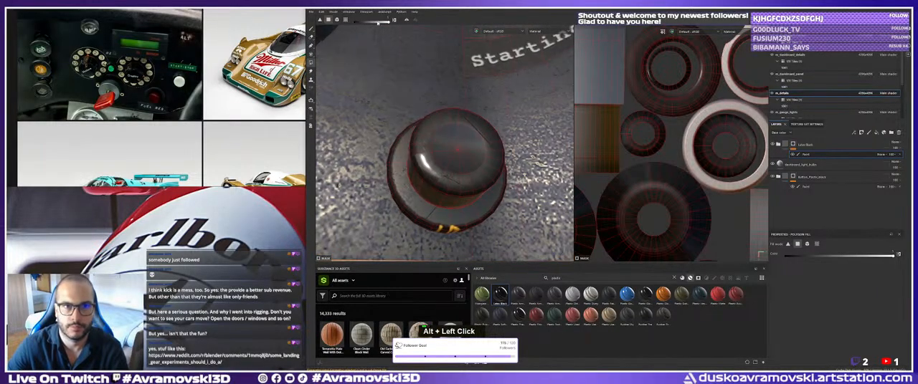
{"action": "mouse_move", "coordinate": [423, 173]}
{"action": "left_mouse_down", "text": "alt"}
{"action": "mouse_move", "coordinate": [407, 222]}
{"action": "mouse_move", "coordinate": [419, 245]}
{"action": "mouse_move", "coordinate": [450, 216]}
{"action": "left_mouse_up", "text": "alt"}
{"action": "right_click_drag", "start_coordinate": [450, 216], "coordinate": [428, 193], "text": "alt"}
{"action": "middle_click_drag", "start_coordinate": [429, 193], "coordinate": [452, 219], "text": "alt"}
{"action": "right_click_drag", "start_coordinate": [451, 219], "coordinate": [432, 194], "text": "alt"}
{"action": "left_click_drag", "start_coordinate": [431, 194], "coordinate": [406, 171], "text": "alt"}
Fill the face of the knob below the WINDSCREEN label in the glossy black plastic mask.
{"action": "middle_click_drag", "start_coordinate": [495, 177], "coordinate": [401, 171], "text": "alt"}
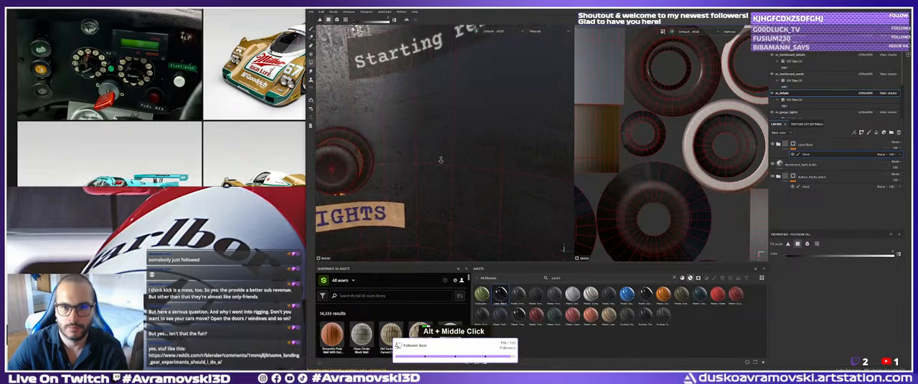
{"action": "right_click_drag", "start_coordinate": [506, 179], "coordinate": [469, 146], "text": "alt"}
{"action": "middle_click_drag", "start_coordinate": [469, 146], "coordinate": [415, 179], "text": "alt"}
{"action": "left_click_drag", "start_coordinate": [459, 161], "coordinate": [483, 168], "text": "alt"}
{"action": "middle_click_drag", "start_coordinate": [483, 169], "coordinate": [444, 208], "text": "alt"}
{"action": "right_click_drag", "start_coordinate": [526, 180], "coordinate": [563, 207], "text": "alt"}
{"action": "middle_click_drag", "start_coordinate": [459, 157], "coordinate": [456, 175], "text": "alt"}
{"action": "right_click_drag", "start_coordinate": [456, 176], "coordinate": [491, 204], "text": "alt"}
{"action": "middle_click_drag", "start_coordinate": [449, 159], "coordinate": [444, 149], "text": "alt"}
{"action": "right_click_drag", "start_coordinate": [444, 150], "coordinate": [483, 186], "text": "alt"}
{"action": "left_click_drag", "start_coordinate": [451, 172], "coordinate": [430, 139], "text": "alt"}
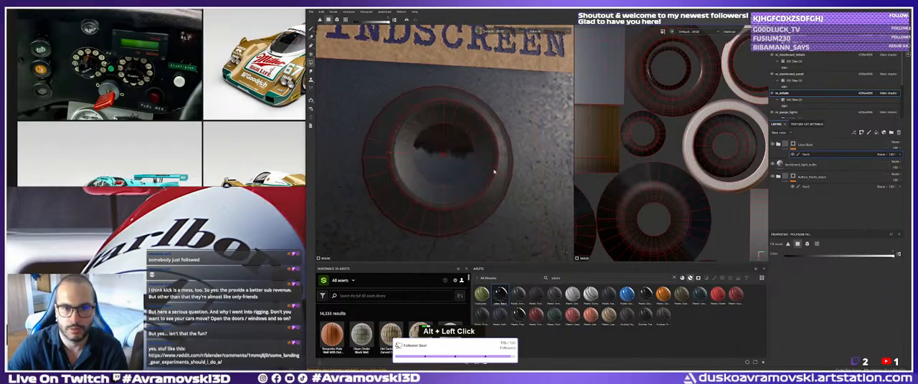
{"action": "right_click_drag", "start_coordinate": [430, 140], "coordinate": [344, 113], "text": "alt"}
{"action": "mouse_move", "coordinate": [448, 152]}
{"action": "left_mouse_down", "text": "alt"}
{"action": "mouse_move", "coordinate": [402, 147]}
{"action": "mouse_move", "coordinate": [448, 151]}
{"action": "left_mouse_up", "text": "alt"}
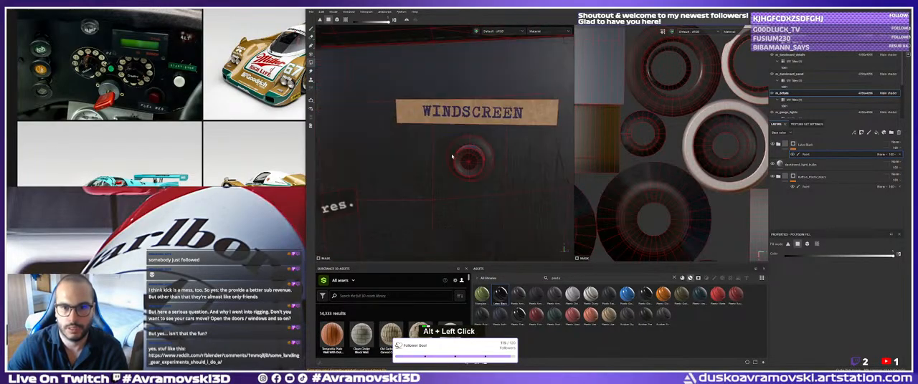
{"action": "right_click_drag", "start_coordinate": [466, 143], "coordinate": [551, 164], "text": "alt"}
{"action": "middle_click_drag", "start_coordinate": [551, 163], "coordinate": [455, 135], "text": "alt"}
{"action": "right_click_drag", "start_coordinate": [455, 134], "coordinate": [502, 143], "text": "alt"}
{"action": "left_click_drag", "start_coordinate": [445, 147], "coordinate": [410, 146], "text": "alt"}
{"action": "middle_click_drag", "start_coordinate": [411, 145], "coordinate": [449, 148], "text": "alt"}
{"action": "left_click", "coordinate": [414, 149], "text": "shift"}
{"action": "left_click_drag", "start_coordinate": [434, 147], "coordinate": [463, 175], "text": "alt"}
{"action": "right_click_drag", "start_coordinate": [452, 195], "coordinate": [459, 172], "text": "alt"}
{"action": "left_click_drag", "start_coordinate": [459, 172], "coordinate": [456, 161], "text": "alt"}
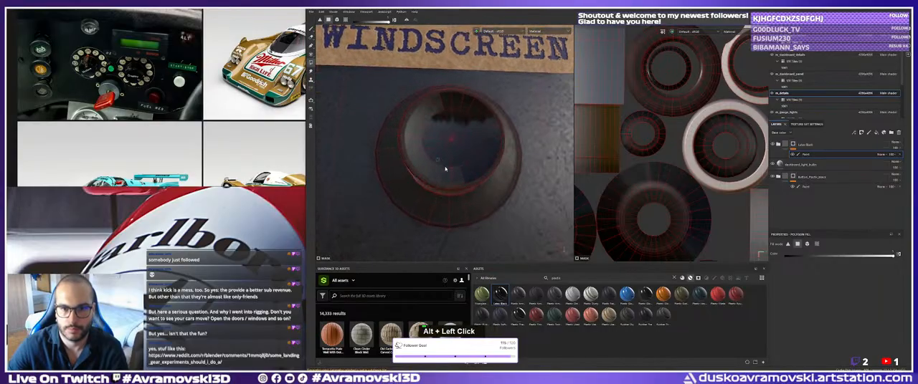
{"action": "middle_click_drag", "start_coordinate": [456, 161], "coordinate": [455, 150], "text": "alt"}
{"action": "left_click_drag", "start_coordinate": [455, 150], "coordinate": [458, 145], "text": "alt"}
{"action": "middle_click_drag", "start_coordinate": [457, 146], "coordinate": [457, 144], "text": "alt"}
{"action": "left_click_drag", "start_coordinate": [459, 134], "coordinate": [473, 146], "text": "alt"}
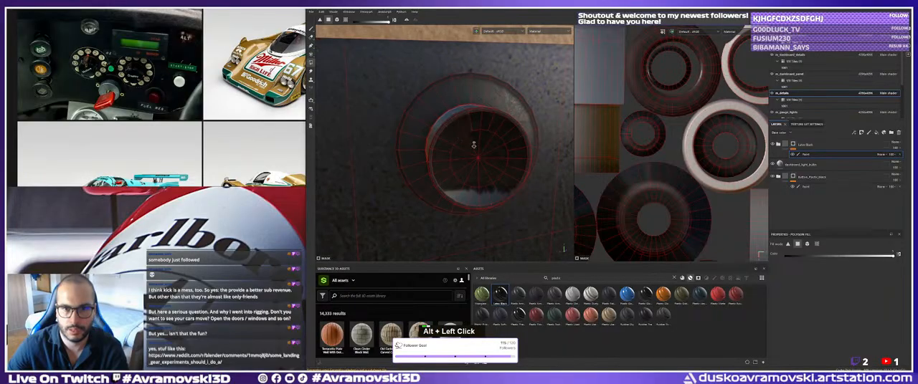
Reveal the glossy black plastic on the face of the knob beside the Water label.
{"action": "right_click_drag", "start_coordinate": [473, 146], "coordinate": [337, 146], "text": "alt"}
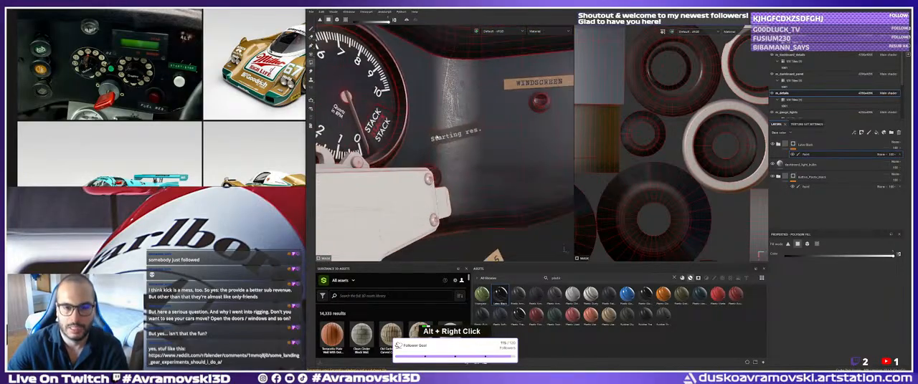
{"action": "middle_click_drag", "start_coordinate": [337, 145], "coordinate": [422, 145], "text": "alt"}
{"action": "right_click_drag", "start_coordinate": [422, 145], "coordinate": [394, 145], "text": "alt"}
{"action": "middle_click_drag", "start_coordinate": [394, 145], "coordinate": [430, 150], "text": "alt"}
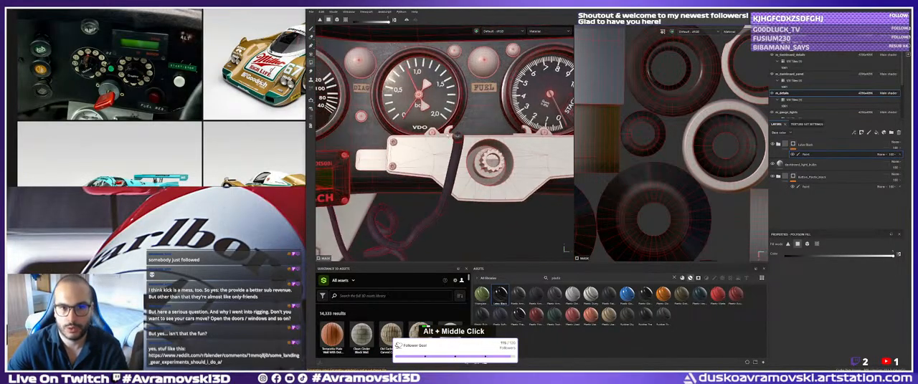
{"action": "left_click_drag", "start_coordinate": [430, 150], "coordinate": [403, 147], "text": "alt"}
{"action": "middle_click_drag", "start_coordinate": [403, 148], "coordinate": [477, 153], "text": "alt"}
{"action": "left_click_drag", "start_coordinate": [477, 153], "coordinate": [447, 155], "text": "alt"}
{"action": "middle_click_drag", "start_coordinate": [448, 155], "coordinate": [446, 126], "text": "alt"}
{"action": "right_click_drag", "start_coordinate": [446, 125], "coordinate": [459, 129], "text": "alt"}
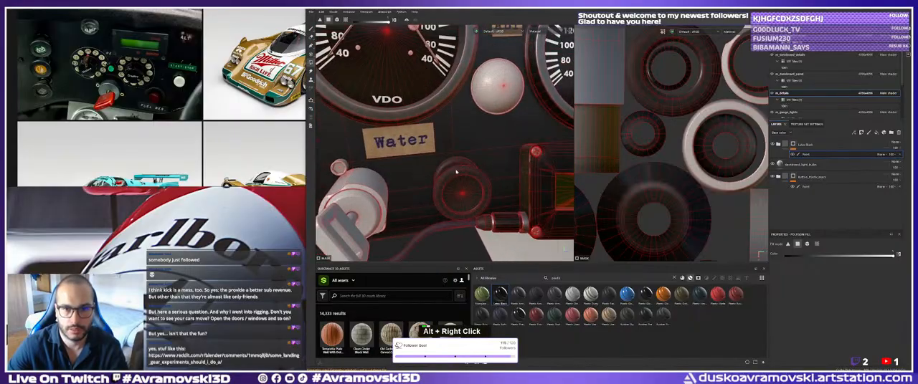
{"action": "middle_click_drag", "start_coordinate": [459, 129], "coordinate": [448, 100], "text": "alt"}
{"action": "right_click_drag", "start_coordinate": [448, 100], "coordinate": [494, 125], "text": "alt"}
{"action": "middle_click_drag", "start_coordinate": [494, 125], "coordinate": [453, 138], "text": "alt"}
{"action": "left_click_drag", "start_coordinate": [453, 138], "coordinate": [459, 159], "text": "alt"}
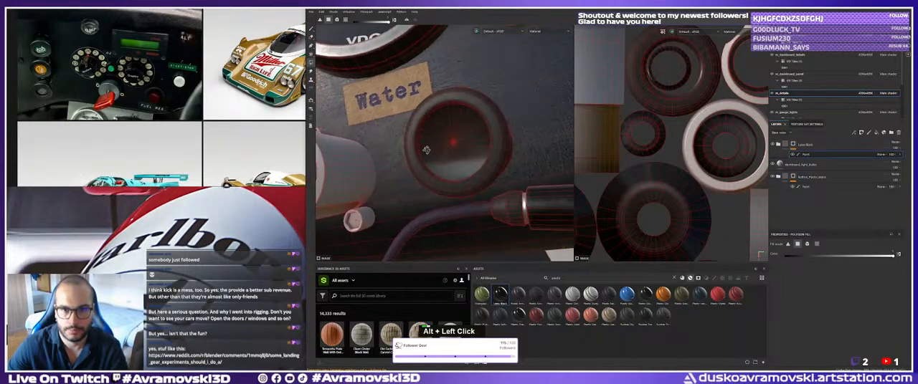
{"action": "right_click_drag", "start_coordinate": [459, 159], "coordinate": [448, 168], "text": "alt"}
Mask the glossy black plastic onto the face of the small unlabelled knob between the paper labels and the gauge.
{"action": "middle_click_drag", "start_coordinate": [448, 169], "coordinate": [415, 187], "text": "alt"}
{"action": "right_click_drag", "start_coordinate": [415, 187], "coordinate": [430, 194], "text": "alt"}
{"action": "middle_click_drag", "start_coordinate": [430, 193], "coordinate": [401, 198], "text": "alt"}
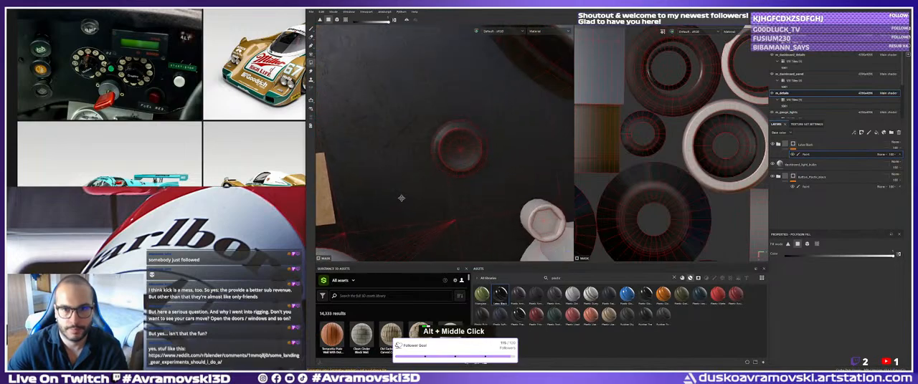
{"action": "right_click_drag", "start_coordinate": [401, 198], "coordinate": [448, 141], "text": "alt"}
{"action": "middle_click_drag", "start_coordinate": [448, 141], "coordinate": [488, 121], "text": "alt"}
{"action": "right_click_drag", "start_coordinate": [423, 160], "coordinate": [453, 166], "text": "alt"}
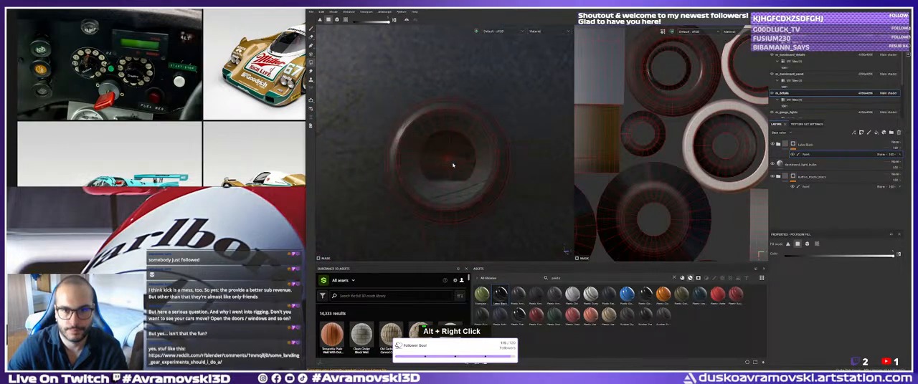
{"action": "left_click_drag", "start_coordinate": [453, 165], "coordinate": [430, 151], "text": "alt"}
{"action": "left_click", "coordinate": [469, 142]}
{"action": "right_click_drag", "start_coordinate": [467, 163], "coordinate": [473, 151], "text": "alt"}
{"action": "middle_click_drag", "start_coordinate": [473, 151], "coordinate": [488, 153], "text": "alt"}
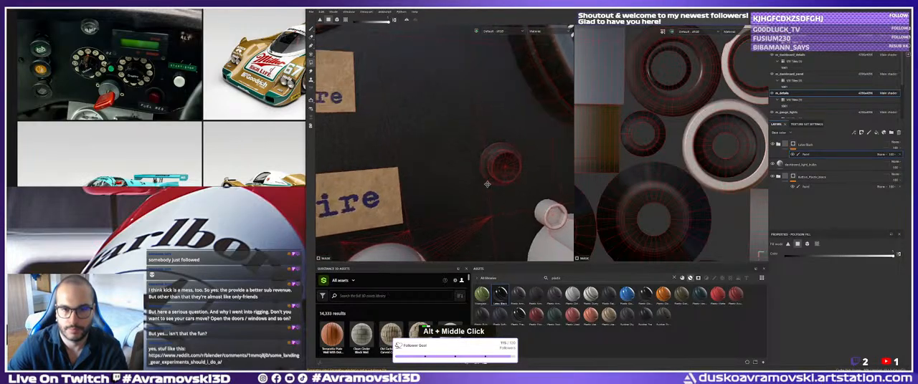
Fill the polygons on the face of the knob below the Fuel Pressure label in the glossy plastic mask.
{"action": "left_click_drag", "start_coordinate": [487, 154], "coordinate": [495, 151], "text": "alt"}
{"action": "middle_click_drag", "start_coordinate": [495, 150], "coordinate": [512, 155], "text": "alt"}
{"action": "left_click_drag", "start_coordinate": [513, 156], "coordinate": [526, 163], "text": "alt"}
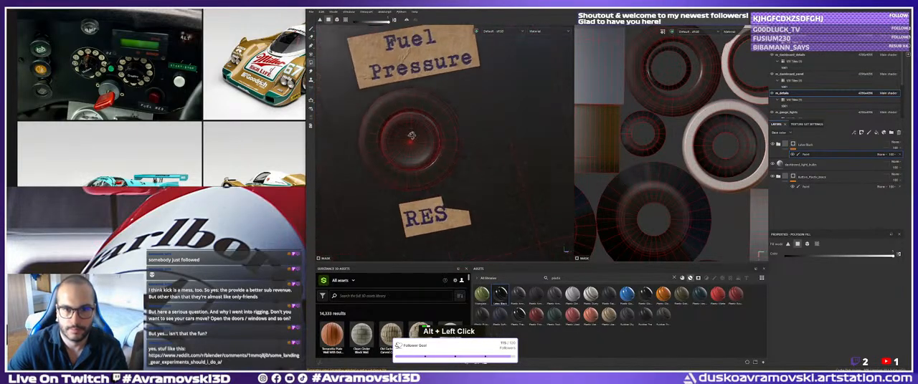
{"action": "right_click_drag", "start_coordinate": [525, 163], "coordinate": [563, 185], "text": "alt"}
{"action": "left_click_drag", "start_coordinate": [442, 146], "coordinate": [440, 154], "text": "alt"}
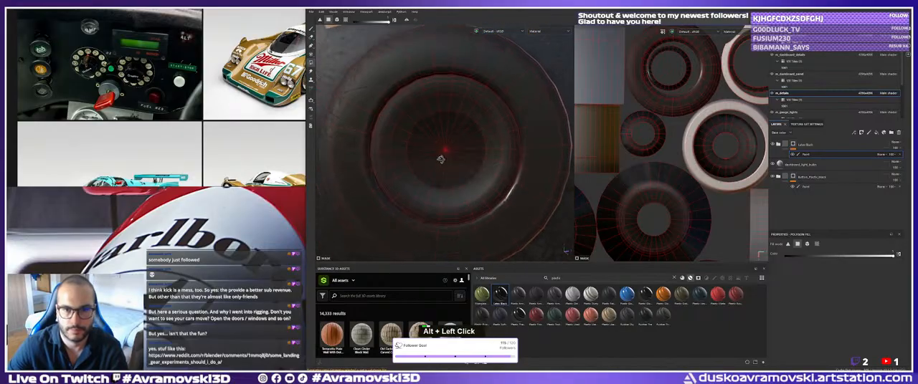
{"action": "middle_click_drag", "start_coordinate": [440, 154], "coordinate": [445, 163], "text": "alt"}
{"action": "left_click_drag", "start_coordinate": [446, 127], "coordinate": [441, 119], "text": "alt"}
{"action": "double_click", "coordinate": [465, 126]}
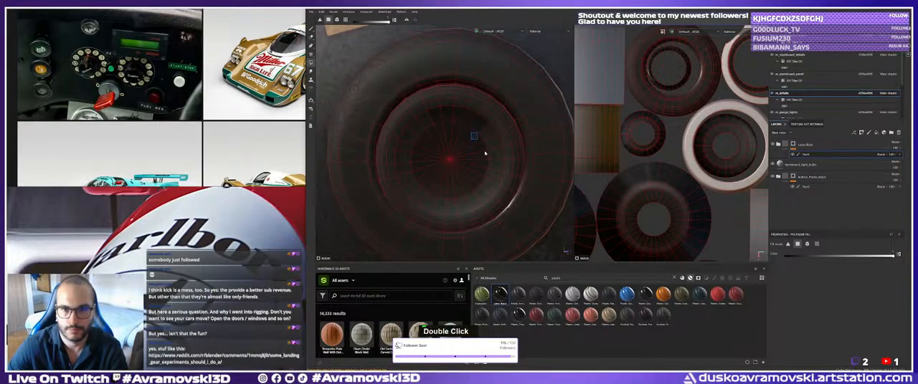
{"action": "left_click_drag", "start_coordinate": [484, 153], "coordinate": [466, 188], "text": "alt"}
{"action": "middle_click_drag", "start_coordinate": [426, 192], "coordinate": [456, 179], "text": "alt"}
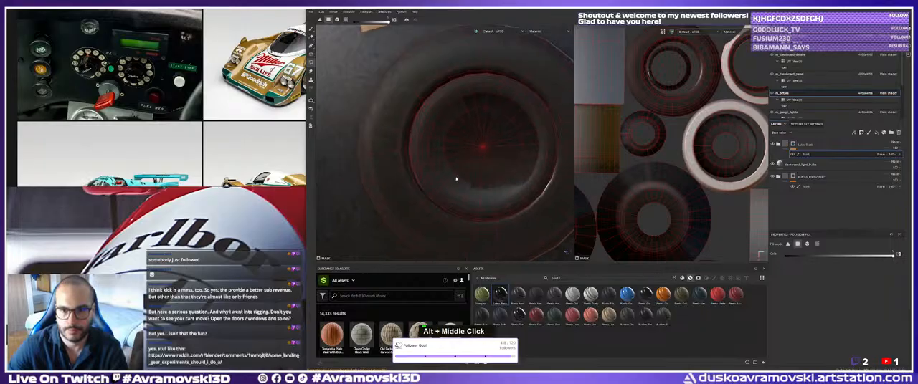
{"action": "double_click", "coordinate": [435, 131]}
{"action": "middle_click_drag", "start_coordinate": [435, 131], "coordinate": [446, 159], "text": "alt"}
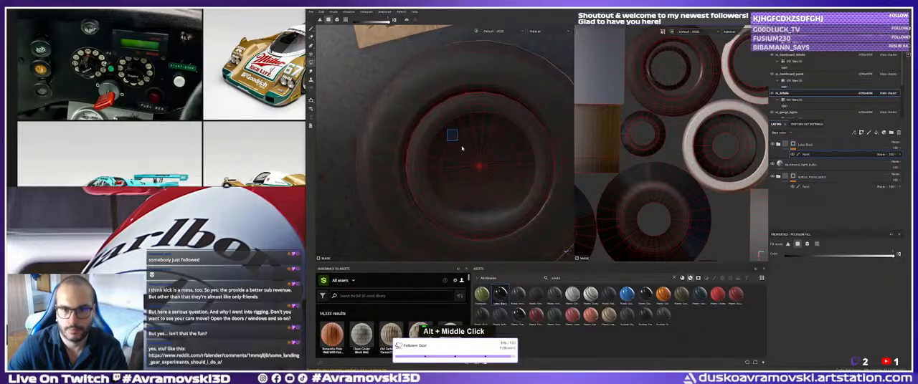
Fill the face of the next unlabelled dashboard knob near the small white screw with glossy black plastic.
{"action": "right_click_drag", "start_coordinate": [461, 149], "coordinate": [467, 177], "text": "alt"}
{"action": "left_click_drag", "start_coordinate": [467, 177], "coordinate": [497, 126], "text": "alt"}
{"action": "middle_click_drag", "start_coordinate": [497, 126], "coordinate": [480, 119], "text": "alt"}
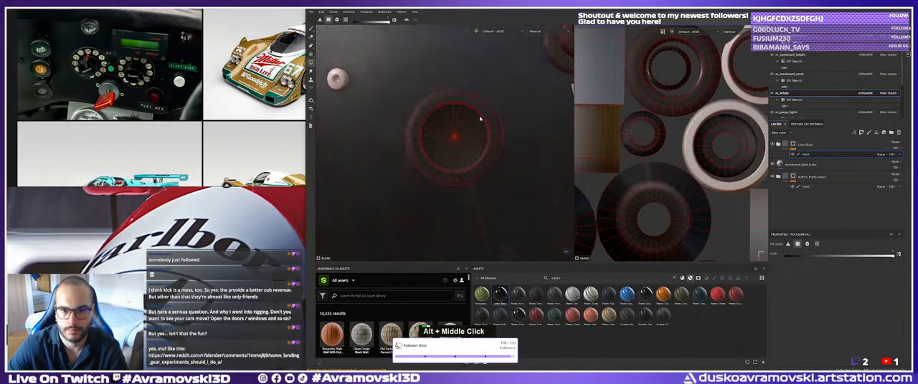
{"action": "left_click_drag", "start_coordinate": [480, 119], "coordinate": [469, 139], "text": "alt"}
{"action": "left_click_drag", "start_coordinate": [433, 115], "coordinate": [457, 138]}
{"action": "right_click_drag", "start_coordinate": [471, 147], "coordinate": [450, 124], "text": "alt"}
{"action": "middle_click_drag", "start_coordinate": [451, 123], "coordinate": [459, 120], "text": "alt"}
{"action": "right_click_drag", "start_coordinate": [459, 120], "coordinate": [487, 144], "text": "alt"}
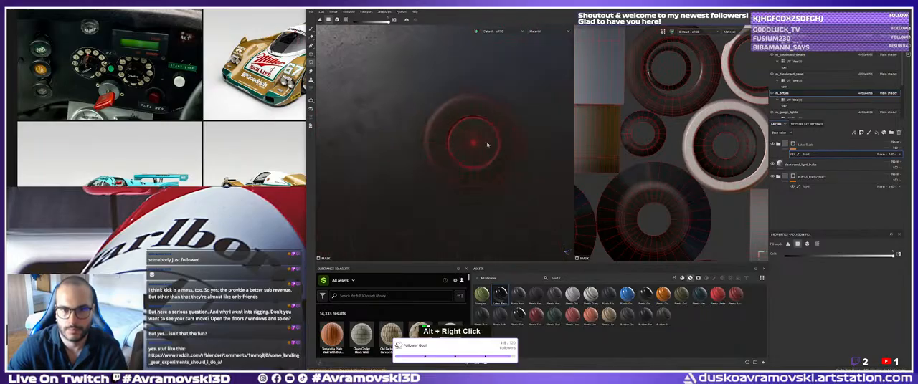
Examine the knob faces beside the gauge and below the RES label for missing glossy plastic.
{"action": "left_click_drag", "start_coordinate": [487, 145], "coordinate": [469, 166], "text": "alt"}
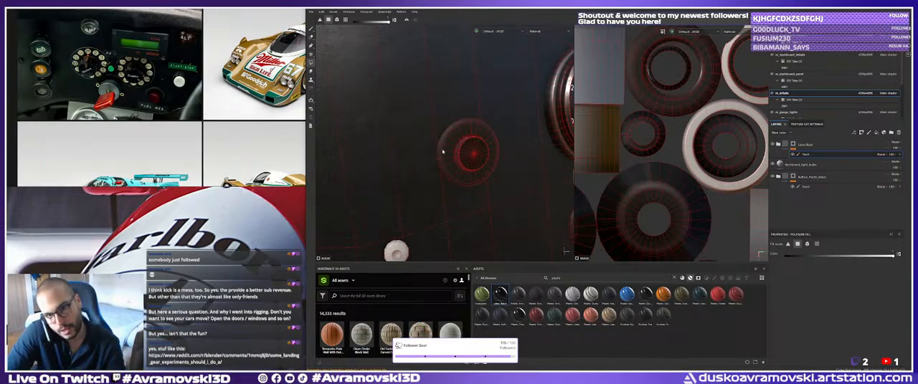
{"action": "right_click_drag", "start_coordinate": [442, 151], "coordinate": [401, 148], "text": "alt"}
{"action": "middle_click_drag", "start_coordinate": [401, 147], "coordinate": [459, 157], "text": "alt"}
{"action": "left_click_drag", "start_coordinate": [459, 158], "coordinate": [474, 164], "text": "alt"}
{"action": "right_click_drag", "start_coordinate": [474, 163], "coordinate": [510, 176], "text": "alt"}
{"action": "left_click_drag", "start_coordinate": [510, 176], "coordinate": [467, 178], "text": "alt"}
{"action": "right_click_drag", "start_coordinate": [430, 147], "coordinate": [453, 152], "text": "alt"}
{"action": "left_click_drag", "start_coordinate": [453, 152], "coordinate": [447, 146], "text": "alt"}
{"action": "right_click_drag", "start_coordinate": [446, 145], "coordinate": [434, 145], "text": "alt"}
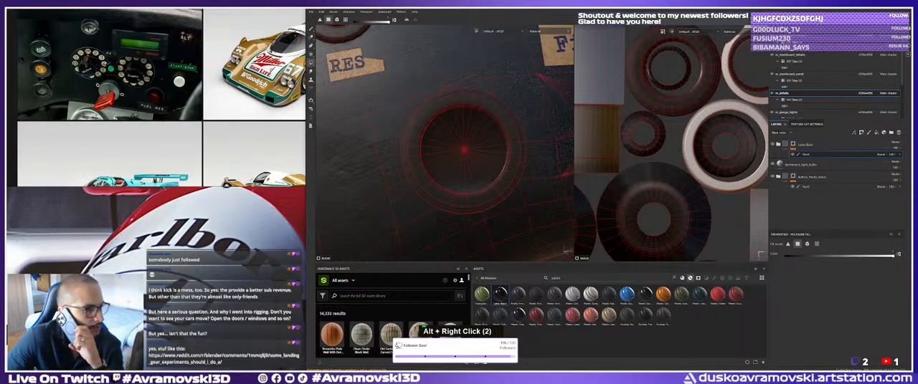
{"action": "key", "text": "0"}
{"action": "key", "text": "7"}
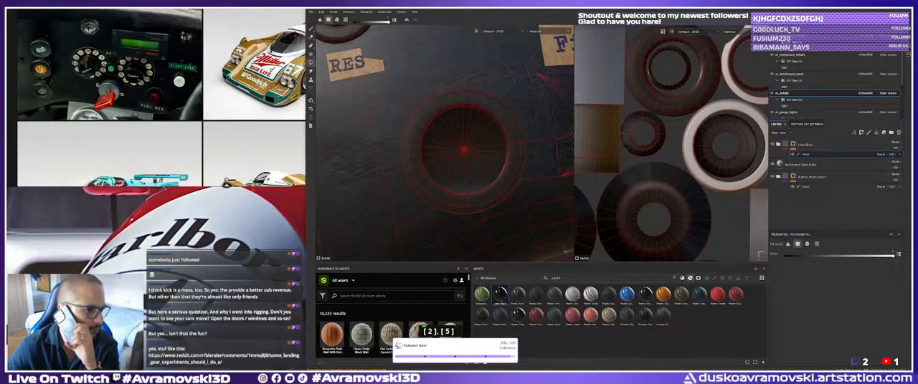
{"action": "key", "text": "BackSpace"}
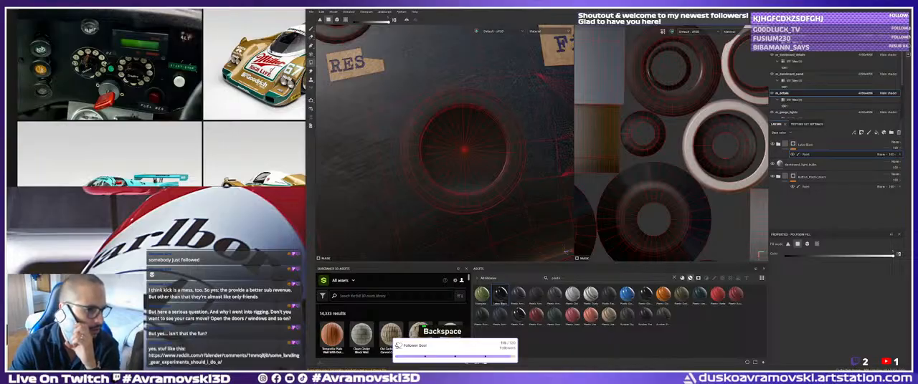
{"action": "key", "text": "6"}
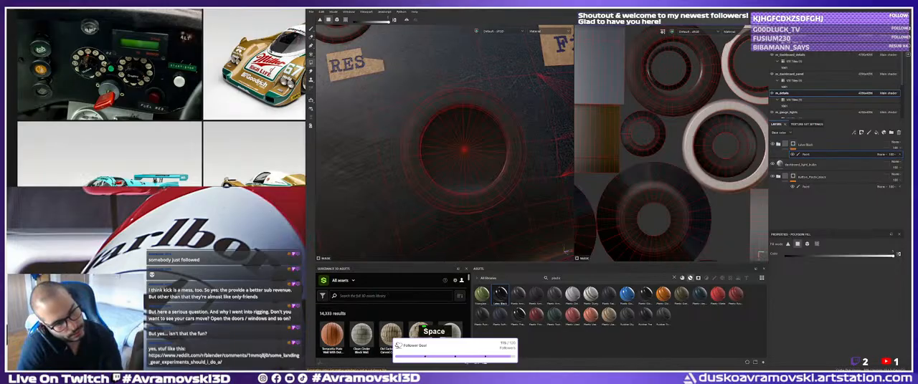
{"action": "key", "text": "space"}
{"action": "key", "text": "BackSpace"}
{"action": "key", "text": "ctrl+a"}
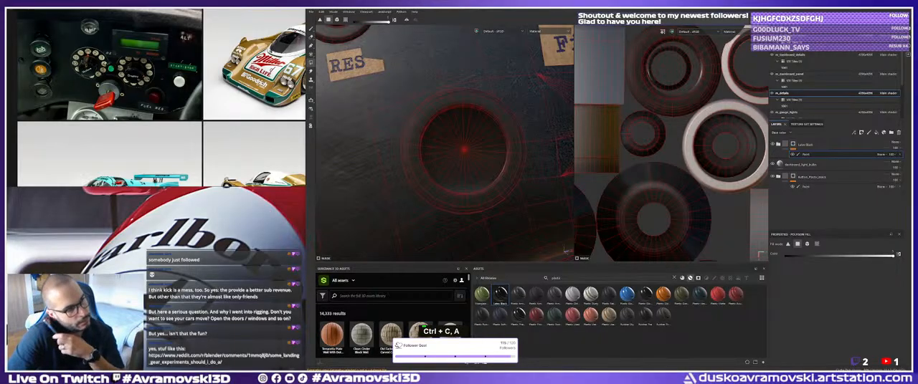
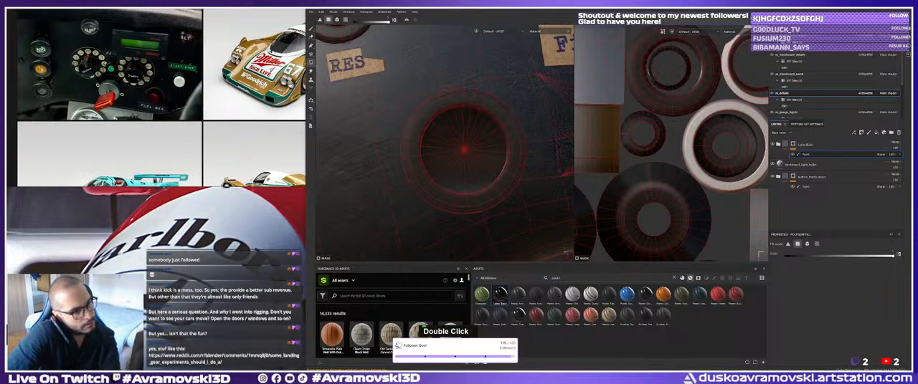
{"action": "key", "text": "space"}
{"action": "key", "text": "a"}
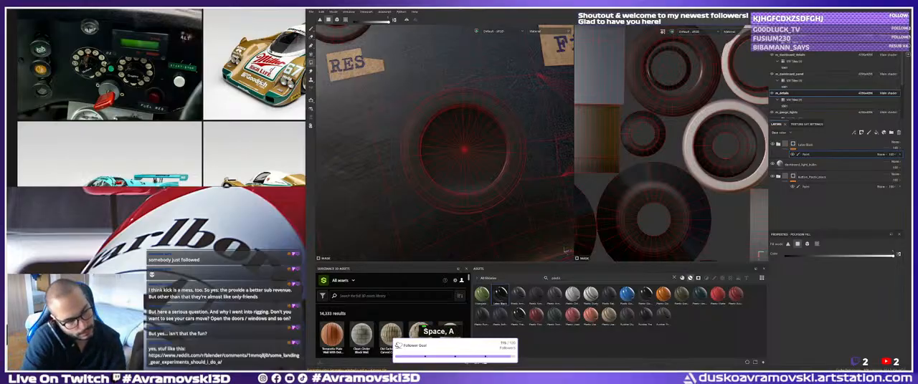
{"action": "key", "text": "Return"}
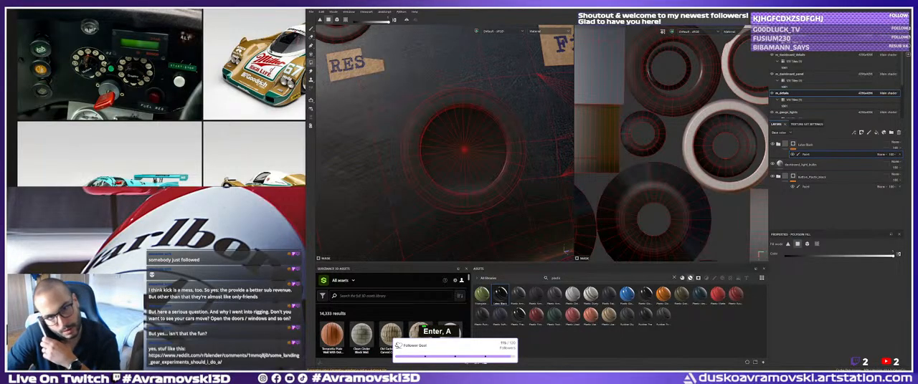
Examine the small dashboard buttons between the Fire and Water labels for missing glossy plastic.
{"action": "left_click_drag", "start_coordinate": [448, 194], "coordinate": [460, 159], "text": "alt"}
{"action": "right_click_drag", "start_coordinate": [461, 159], "coordinate": [453, 206], "text": "shift"}
{"action": "middle_click_drag", "start_coordinate": [453, 207], "coordinate": [506, 188], "text": "alt"}
{"action": "right_click_drag", "start_coordinate": [506, 188], "coordinate": [543, 198], "text": "alt"}
{"action": "left_click_drag", "start_coordinate": [543, 199], "coordinate": [482, 169], "text": "alt"}
{"action": "middle_click_drag", "start_coordinate": [482, 169], "coordinate": [527, 166], "text": "alt"}
{"action": "left_click_drag", "start_coordinate": [527, 166], "coordinate": [371, 155], "text": "alt"}
{"action": "middle_click_drag", "start_coordinate": [371, 155], "coordinate": [406, 110], "text": "alt"}
{"action": "right_click_drag", "start_coordinate": [406, 110], "coordinate": [373, 118], "text": "alt"}
{"action": "left_click_drag", "start_coordinate": [372, 119], "coordinate": [445, 142], "text": "alt"}
{"action": "middle_click_drag", "start_coordinate": [445, 142], "coordinate": [420, 159], "text": "alt"}
{"action": "right_click_drag", "start_coordinate": [420, 159], "coordinate": [459, 166], "text": "alt"}
{"action": "middle_click_drag", "start_coordinate": [459, 166], "coordinate": [402, 182], "text": "alt"}
{"action": "right_click_drag", "start_coordinate": [401, 182], "coordinate": [469, 188], "text": "alt"}
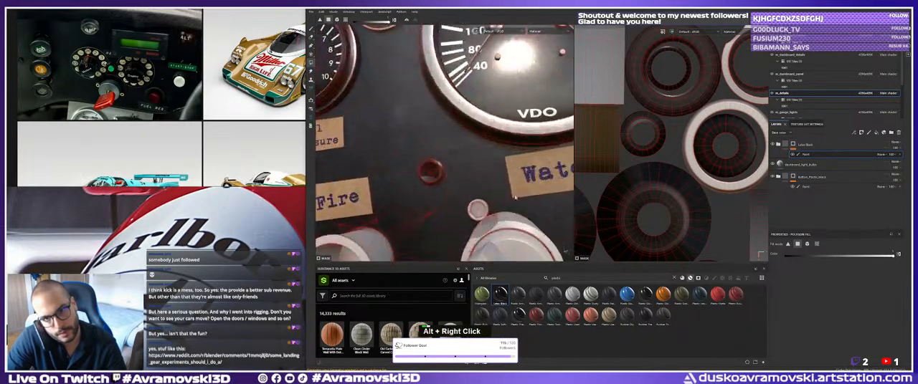
{"action": "left_click_drag", "start_coordinate": [469, 188], "coordinate": [480, 177], "text": "alt"}
{"action": "right_click_drag", "start_coordinate": [481, 178], "coordinate": [480, 178], "text": "alt"}
{"action": "left_click_drag", "start_coordinate": [479, 178], "coordinate": [418, 211], "text": "alt"}
{"action": "right_click_drag", "start_coordinate": [418, 212], "coordinate": [425, 173], "text": "alt"}
{"action": "middle_click_drag", "start_coordinate": [425, 173], "coordinate": [406, 200], "text": "alt"}
{"action": "right_click_drag", "start_coordinate": [407, 200], "coordinate": [427, 169], "text": "alt"}
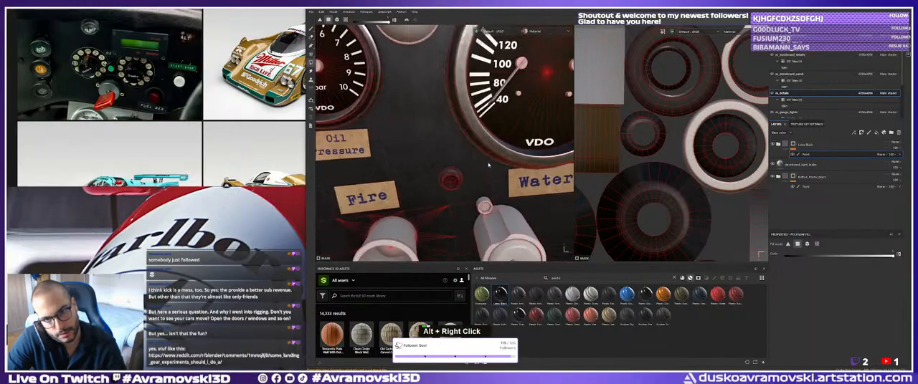
{"action": "middle_click_drag", "start_coordinate": [427, 169], "coordinate": [390, 213], "text": "alt"}
{"action": "right_click_drag", "start_coordinate": [391, 214], "coordinate": [423, 166], "text": "alt"}
Examine the round knob beside the Water label and the area around the Bosch display for missing glossy plastic.
{"action": "middle_click_drag", "start_coordinate": [423, 169], "coordinate": [360, 93], "text": "alt"}
{"action": "right_click_drag", "start_coordinate": [360, 93], "coordinate": [408, 118], "text": "alt"}
{"action": "left_click_drag", "start_coordinate": [409, 118], "coordinate": [440, 153], "text": "alt"}
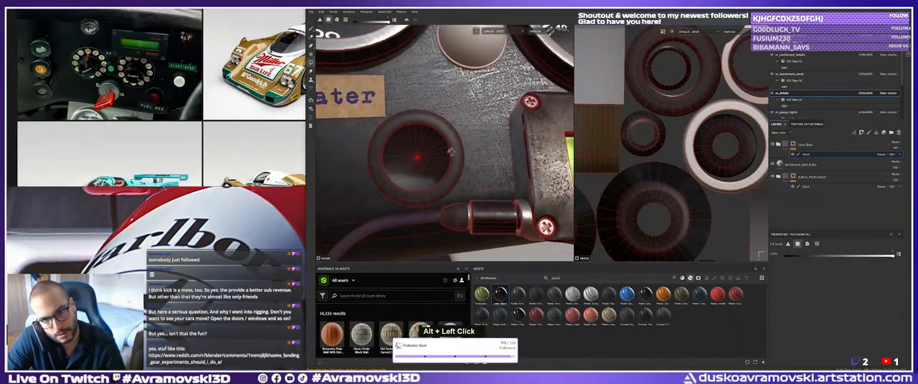
{"action": "middle_click_drag", "start_coordinate": [441, 153], "coordinate": [359, 110], "text": "alt"}
{"action": "right_click_drag", "start_coordinate": [359, 110], "coordinate": [419, 143], "text": "alt"}
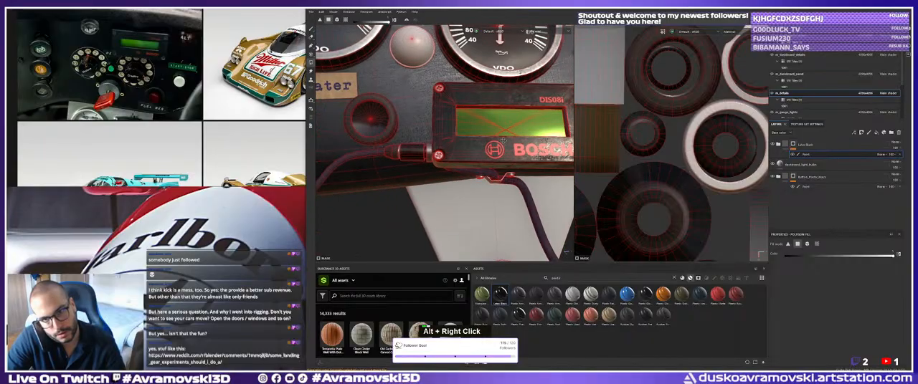
{"action": "left_click_drag", "start_coordinate": [419, 143], "coordinate": [438, 160], "text": "alt"}
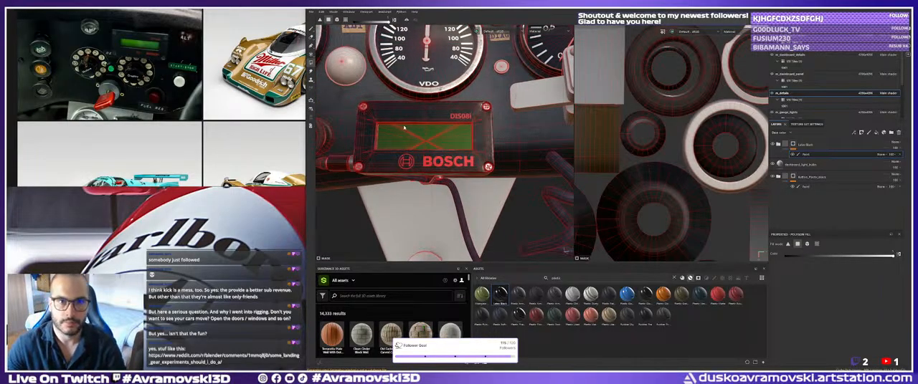
{"action": "left_click_drag", "start_coordinate": [403, 127], "coordinate": [431, 133], "text": "alt"}
{"action": "right_click_drag", "start_coordinate": [431, 133], "coordinate": [452, 139], "text": "alt"}
{"action": "middle_click_drag", "start_coordinate": [422, 126], "coordinate": [439, 135], "text": "alt"}
{"action": "left_click_drag", "start_coordinate": [438, 135], "coordinate": [441, 136], "text": "alt"}
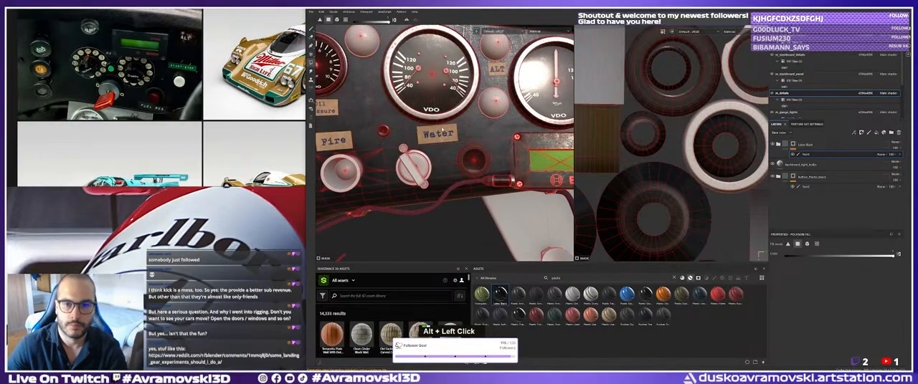
{"action": "middle_click_drag", "start_coordinate": [441, 136], "coordinate": [435, 139], "text": "alt"}
Switch from polygon fill to the Paint tool and survey the whole dashboard without the wireframe, from the Water label to Starting res.
{"action": "key", "text": "1"}
{"action": "right_click_drag", "start_coordinate": [348, 70], "coordinate": [447, 168], "text": "alt"}
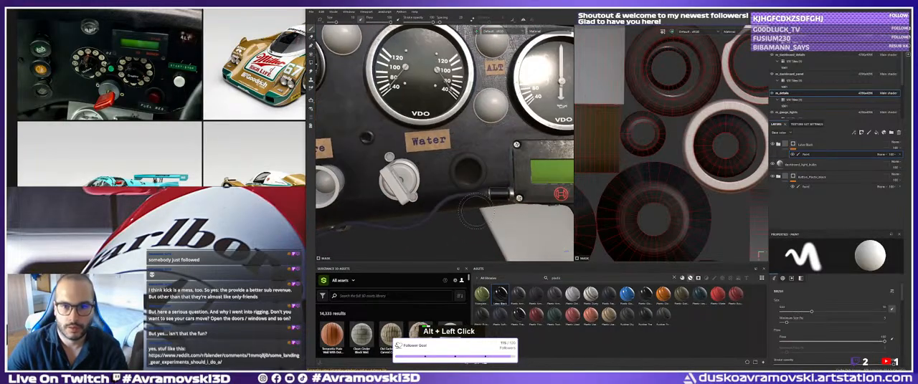
{"action": "left_click_drag", "start_coordinate": [418, 171], "coordinate": [459, 171], "text": "alt"}
{"action": "middle_click_drag", "start_coordinate": [459, 170], "coordinate": [416, 174], "text": "alt"}
{"action": "left_click_drag", "start_coordinate": [416, 173], "coordinate": [473, 176], "text": "alt"}
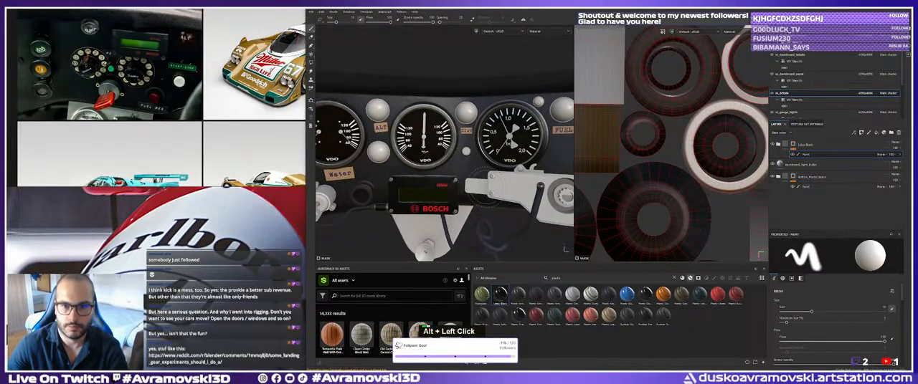
{"action": "middle_click_drag", "start_coordinate": [473, 176], "coordinate": [431, 172], "text": "alt"}
{"action": "left_click_drag", "start_coordinate": [430, 172], "coordinate": [530, 182], "text": "alt"}
{"action": "middle_click_drag", "start_coordinate": [531, 183], "coordinate": [451, 176], "text": "alt"}
{"action": "left_click_drag", "start_coordinate": [451, 175], "coordinate": [495, 172], "text": "alt"}
{"action": "middle_click_drag", "start_coordinate": [495, 172], "coordinate": [423, 168], "text": "alt"}
{"action": "left_click_drag", "start_coordinate": [423, 168], "coordinate": [445, 154], "text": "alt"}
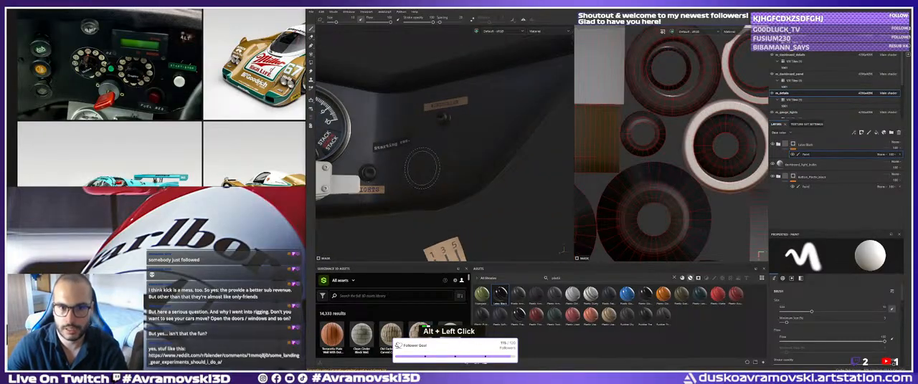
Examine the plastic finish of the LIGHTS knob up close from several angles under rotated environment lighting.
{"action": "middle_click_drag", "start_coordinate": [444, 154], "coordinate": [454, 180], "text": "alt"}
{"action": "left_click_drag", "start_coordinate": [453, 179], "coordinate": [430, 194], "text": "alt"}
{"action": "middle_click_drag", "start_coordinate": [430, 194], "coordinate": [453, 150], "text": "alt"}
{"action": "left_click_drag", "start_coordinate": [453, 149], "coordinate": [475, 164], "text": "alt"}
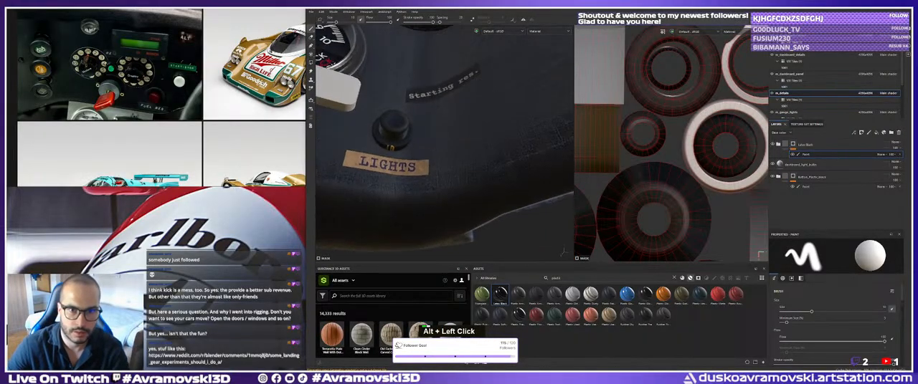
{"action": "middle_click_drag", "start_coordinate": [430, 150], "coordinate": [482, 172], "text": "alt"}
{"action": "right_click_drag", "start_coordinate": [482, 172], "coordinate": [516, 170], "text": "alt"}
{"action": "left_click_drag", "start_coordinate": [517, 170], "coordinate": [515, 228], "text": "alt"}
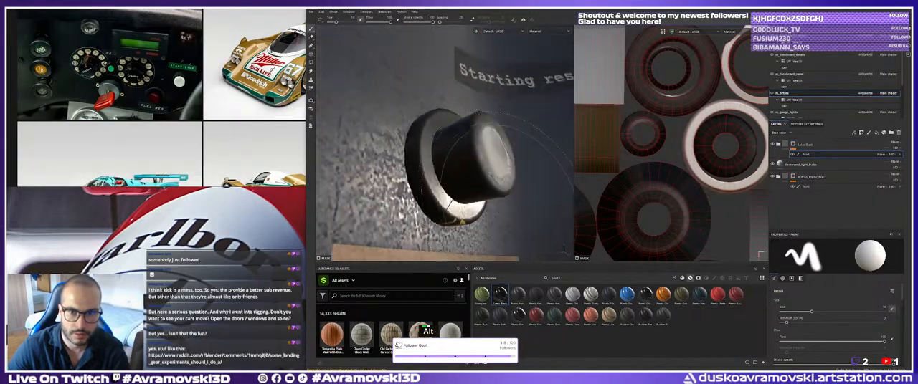
{"action": "mouse_move", "coordinate": [500, 184]}
{"action": "right_mouse_down", "text": "shift"}
{"action": "mouse_move", "coordinate": [458, 185]}
{"action": "mouse_move", "coordinate": [511, 187]}
{"action": "right_mouse_up", "text": "shift"}
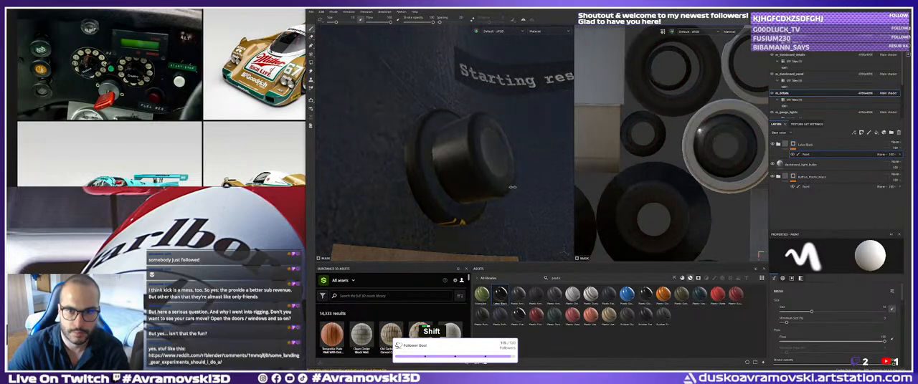
{"action": "left_click_drag", "start_coordinate": [511, 187], "coordinate": [470, 202], "text": "alt"}
{"action": "middle_click_drag", "start_coordinate": [448, 236], "coordinate": [423, 245], "text": "alt"}
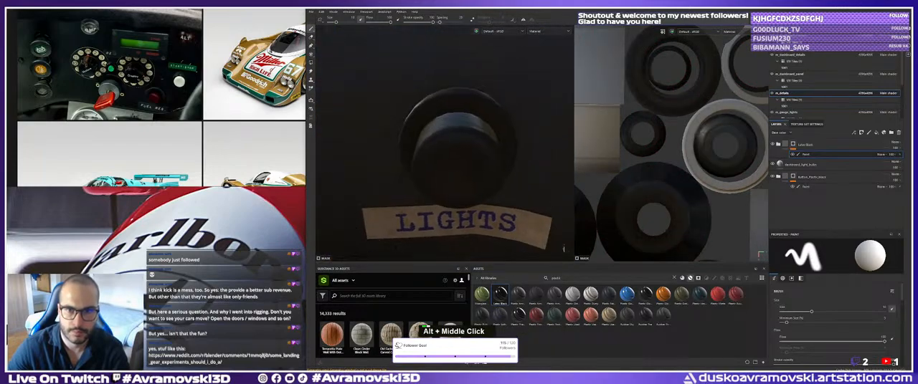
{"action": "left_click_drag", "start_coordinate": [423, 245], "coordinate": [529, 150], "text": "alt"}
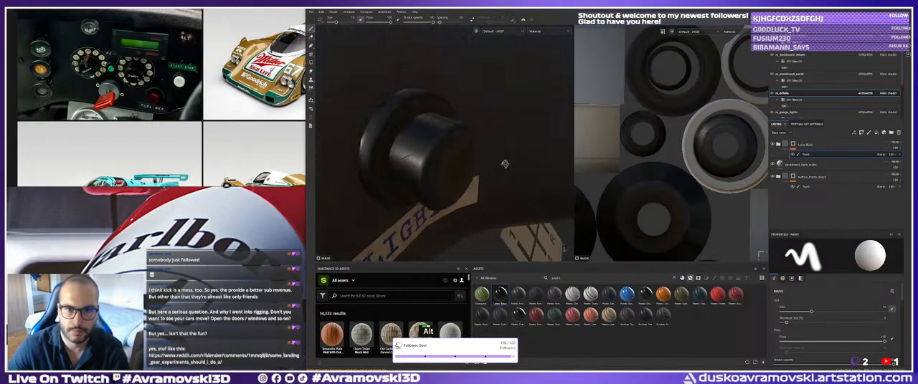
{"action": "right_click_drag", "start_coordinate": [504, 164], "coordinate": [419, 157], "text": "alt"}
{"action": "left_click_drag", "start_coordinate": [420, 157], "coordinate": [402, 155], "text": "alt"}
{"action": "right_click_drag", "start_coordinate": [401, 154], "coordinate": [376, 153], "text": "alt"}
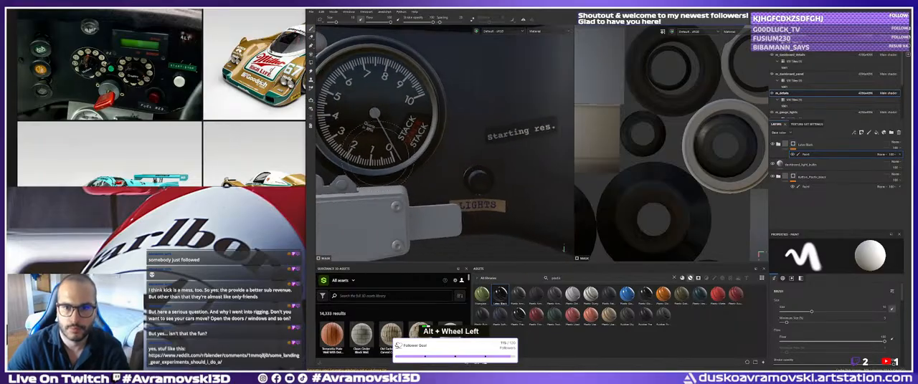
Move the dashboard_light_bulbs layer above the glossy black plastic folder and inspect the headlight symbol on the LIGHTS knob.
{"action": "left_click_drag", "start_coordinate": [377, 153], "coordinate": [430, 159], "text": "alt"}
{"action": "right_click_drag", "start_coordinate": [430, 160], "coordinate": [452, 161], "text": "alt"}
{"action": "middle_click_drag", "start_coordinate": [452, 161], "coordinate": [423, 174], "text": "alt"}
{"action": "right_click_drag", "start_coordinate": [423, 174], "coordinate": [439, 175], "text": "alt"}
{"action": "left_click_drag", "start_coordinate": [438, 174], "coordinate": [470, 172], "text": "alt"}
{"action": "right_click_drag", "start_coordinate": [469, 172], "coordinate": [482, 172], "text": "alt"}
{"action": "left_click", "coordinate": [804, 166]}
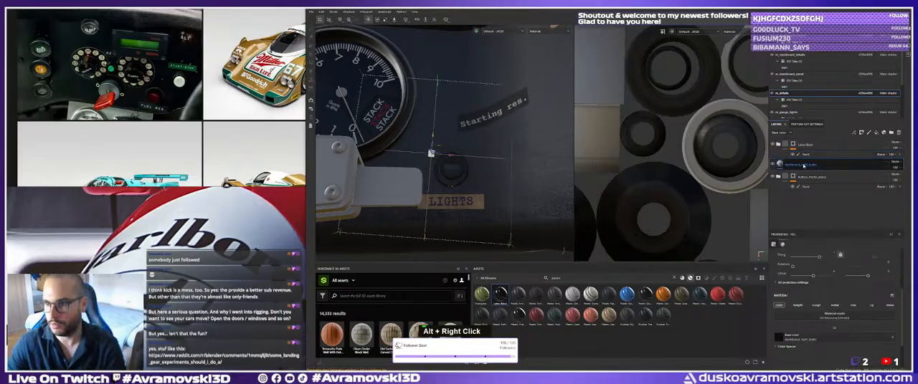
{"action": "left_click_drag", "start_coordinate": [430, 153], "coordinate": [473, 148], "text": "alt"}
{"action": "scroll", "coordinate": [459, 139], "scroll_direction": "up", "scroll_amount": 3}
{"action": "key", "text": "r"}
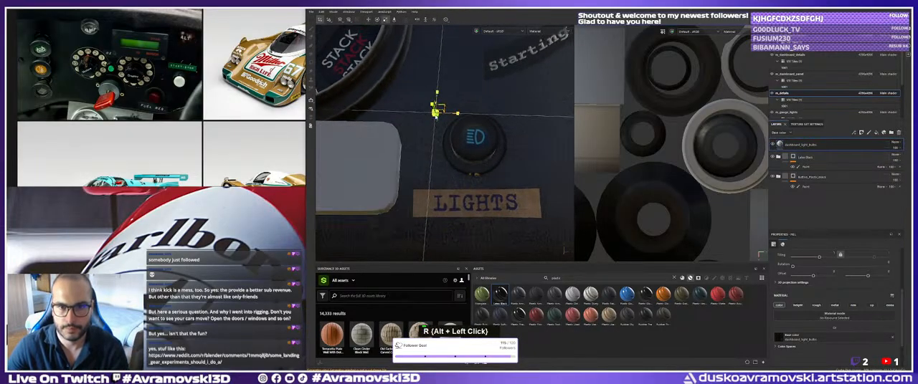
{"action": "left_click_drag", "start_coordinate": [451, 124], "coordinate": [427, 151], "text": "alt"}
{"action": "right_click_drag", "start_coordinate": [427, 151], "coordinate": [405, 135], "text": "alt"}
{"action": "middle_click_drag", "start_coordinate": [405, 135], "coordinate": [460, 144], "text": "alt"}
{"action": "left_click_drag", "start_coordinate": [460, 145], "coordinate": [475, 148], "text": "alt"}
{"action": "right_click_drag", "start_coordinate": [474, 148], "coordinate": [481, 164], "text": "alt"}
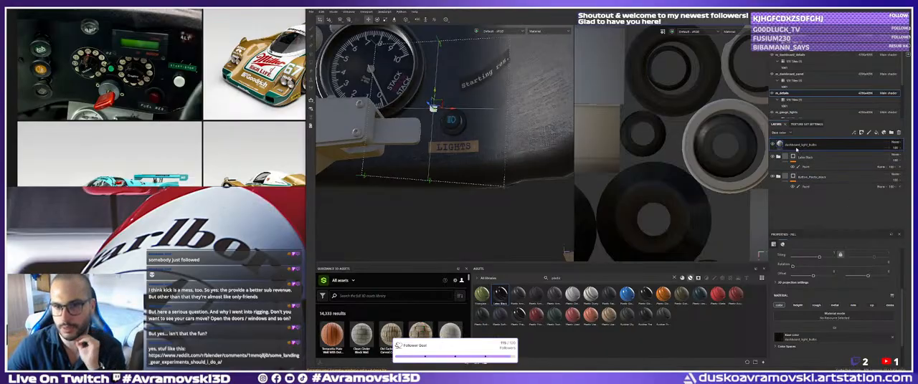
Filter the asset library to textures and search it for the dashboard textures.
{"action": "right_click_drag", "start_coordinate": [677, 161], "coordinate": [666, 149], "text": "alt"}
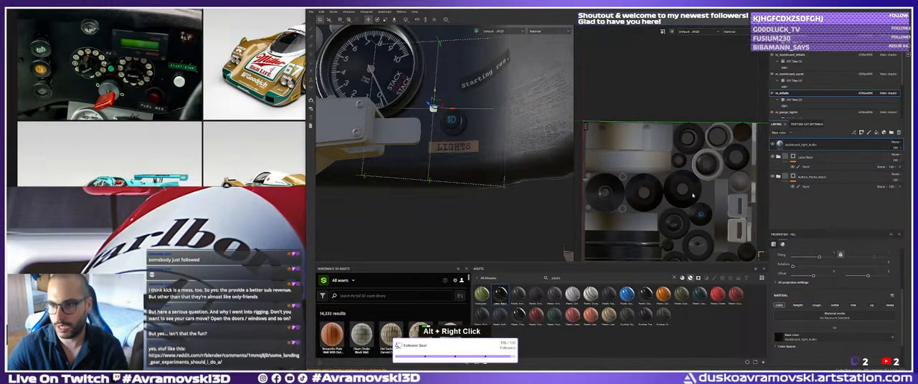
{"action": "middle_click_drag", "start_coordinate": [666, 150], "coordinate": [684, 159], "text": "alt"}
{"action": "mouse_move", "coordinate": [686, 149]}
{"action": "right_mouse_down", "text": "alt"}
{"action": "mouse_move", "coordinate": [702, 157]}
{"action": "mouse_move", "coordinate": [691, 149]}
{"action": "right_mouse_up", "text": "alt"}
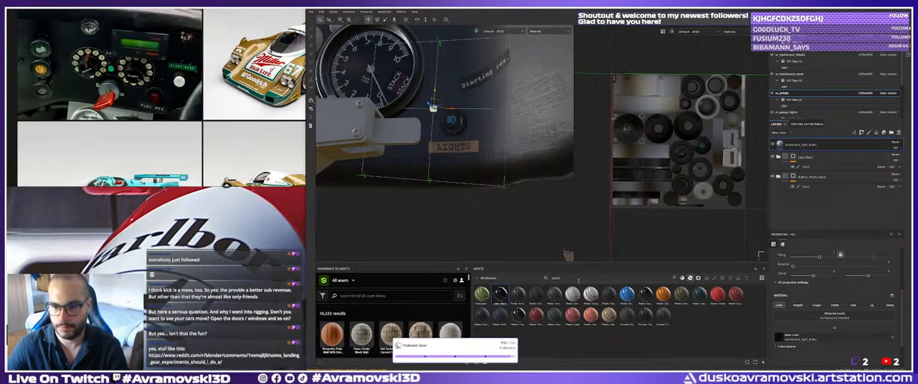
{"action": "double_click", "coordinate": [626, 278]}
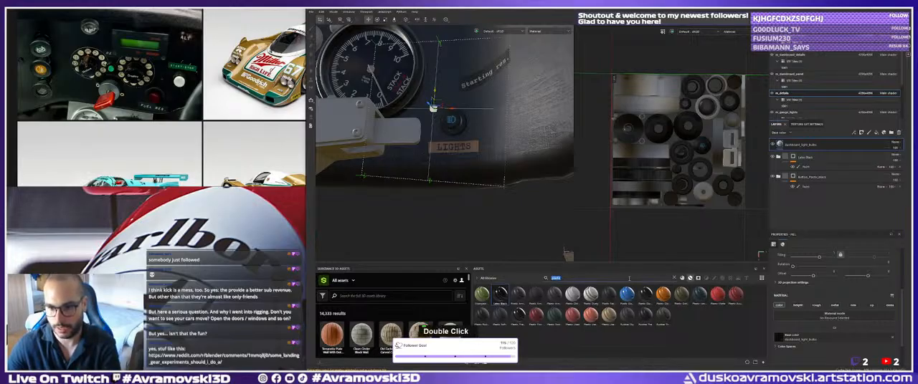
{"action": "left_click", "coordinate": [729, 279]}
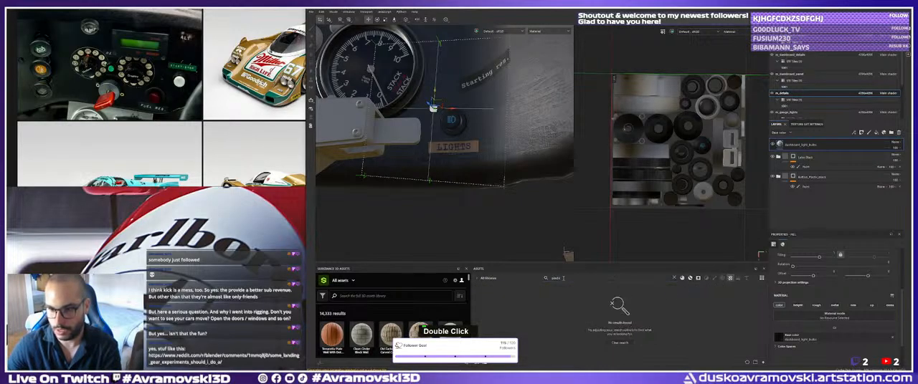
{"action": "key", "text": "BackSpace"}
{"action": "scroll", "coordinate": [588, 310], "scroll_direction": "down", "scroll_amount": 3}
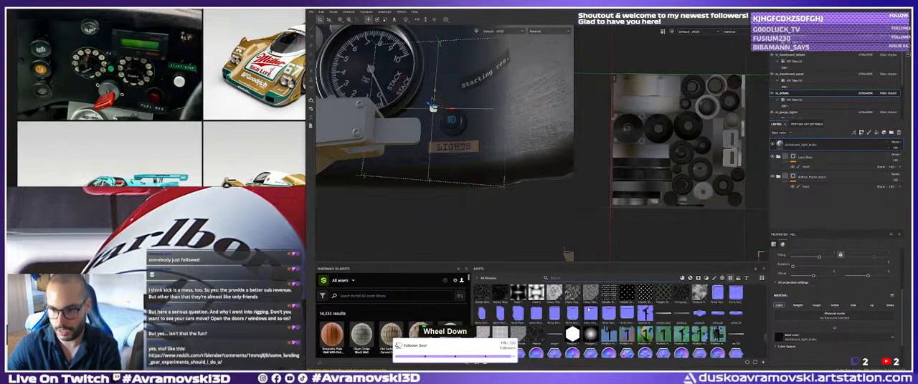
{"action": "type", "text": "dashb"}
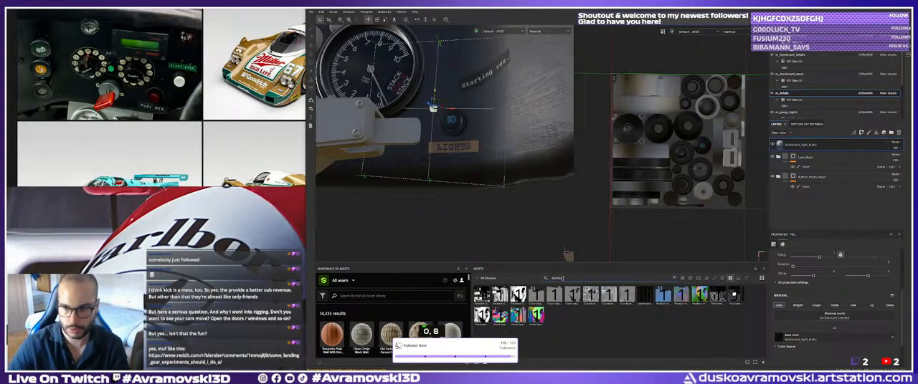
{"action": "type", "text": "oa"}
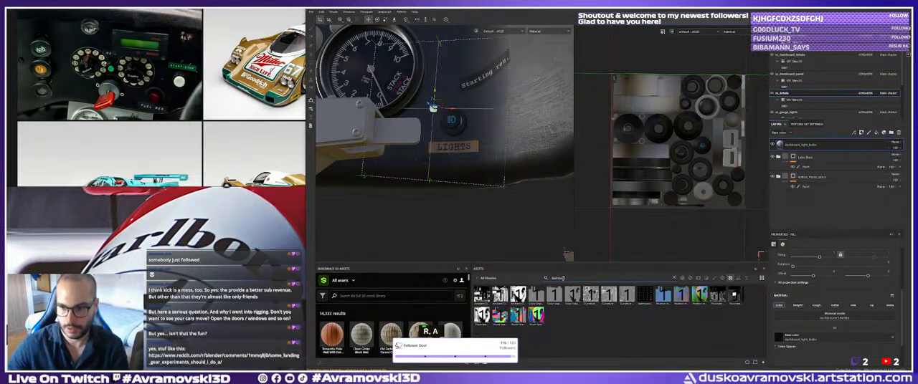
Delete the dashboard_light_bulbs layer and place its symbol texture as a new base colour fill over the round islands in the UV layout.
{"action": "double_click", "coordinate": [644, 298]}
{"action": "left_click_drag", "start_coordinate": [429, 115], "coordinate": [442, 119], "text": "alt"}
{"action": "middle_click_drag", "start_coordinate": [442, 119], "coordinate": [440, 126], "text": "alt"}
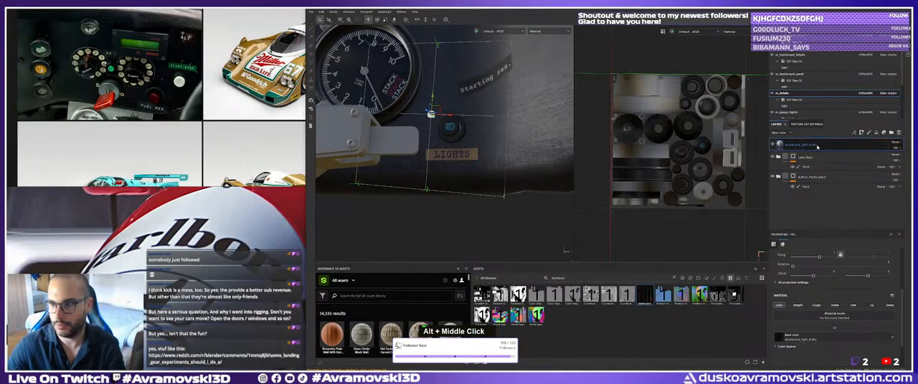
{"action": "key", "text": "Delete"}
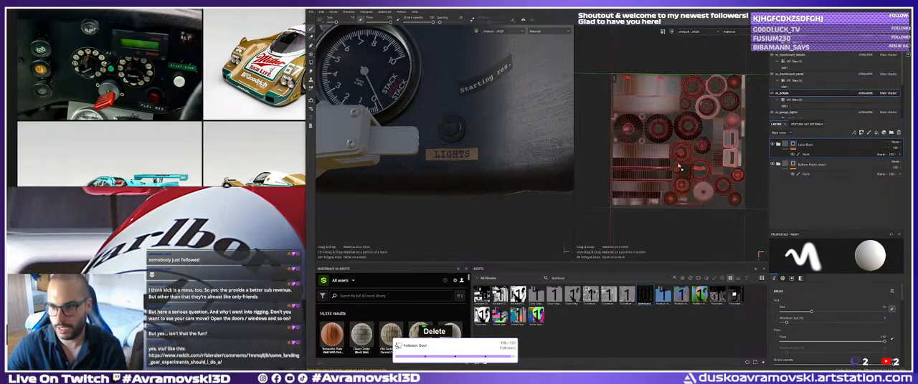
{"action": "left_click_drag", "start_coordinate": [452, 132], "coordinate": [706, 146]}
{"action": "left_click", "coordinate": [709, 155]}
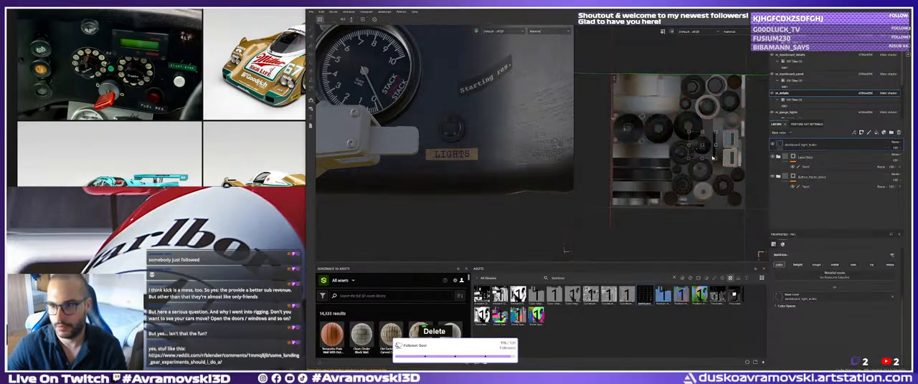
Try to resize the light symbols texture over the round knob face in the UV layout.
{"action": "right_click_drag", "start_coordinate": [710, 155], "coordinate": [751, 207], "text": "alt"}
{"action": "middle_click_drag", "start_coordinate": [733, 79], "coordinate": [708, 159], "text": "alt"}
{"action": "left_click_drag", "start_coordinate": [746, 142], "coordinate": [717, 148], "text": "shift"}
{"action": "key", "text": "ctrl+z"}
{"action": "key", "text": "ctrl+z"}
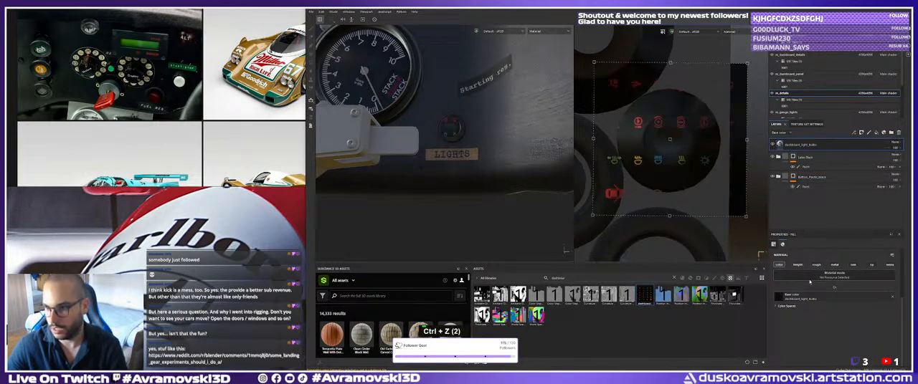
Expand the symbol texture's colour space settings and try narrowing its frame over the knob island in a single-channel view.
{"action": "left_click", "coordinate": [791, 306]}
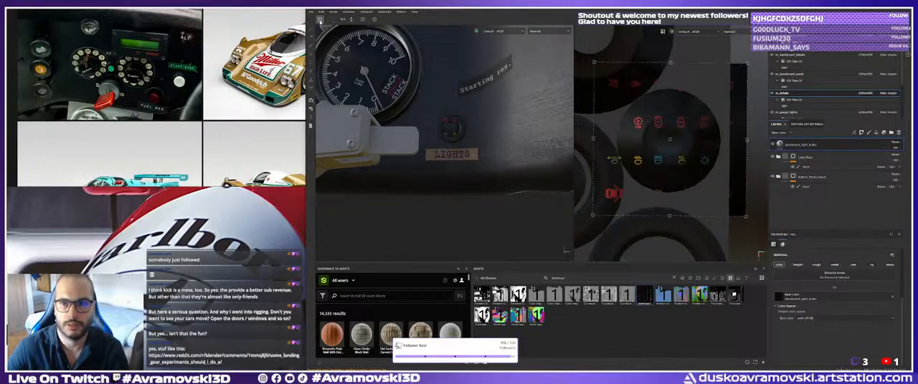
{"action": "key", "text": "c"}
{"action": "key", "text": "c"}
{"action": "left_click_drag", "start_coordinate": [595, 139], "coordinate": [617, 141]}
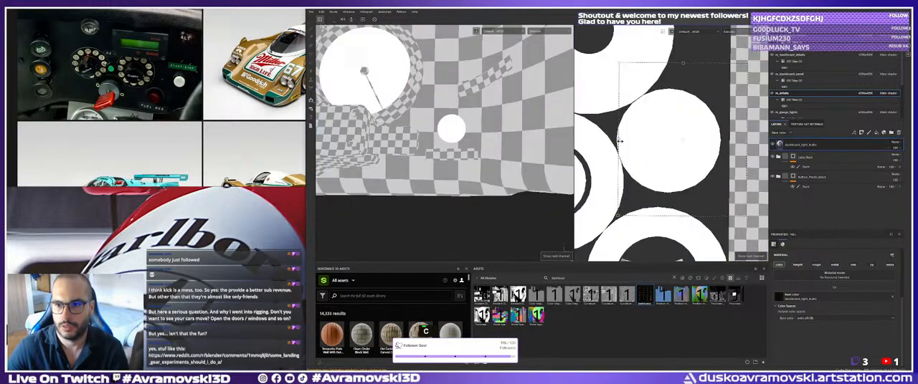
{"action": "key", "text": "ctrl+z"}
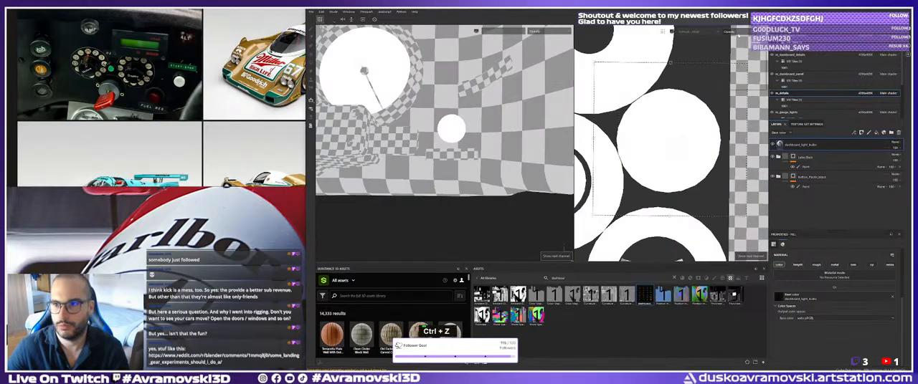
{"action": "key", "text": "m"}
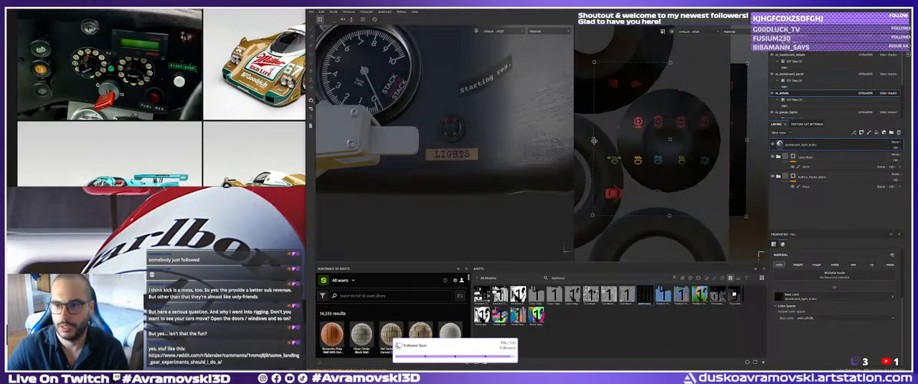
Try to shrink the light symbols texture further around the round knob island in the UV layout.
{"action": "right_click_drag", "start_coordinate": [595, 141], "coordinate": [637, 141], "text": "alt"}
{"action": "middle_click_drag", "start_coordinate": [637, 141], "coordinate": [638, 143], "text": "alt"}
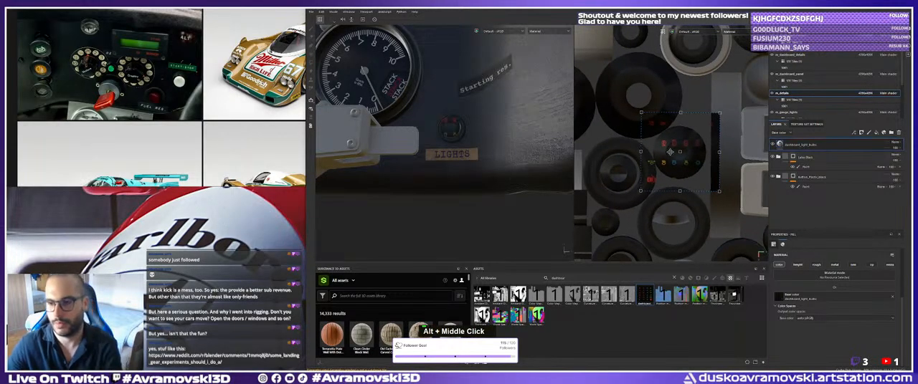
{"action": "key", "text": "Delete"}
{"action": "right_click_drag", "start_coordinate": [669, 162], "coordinate": [667, 162], "text": "alt"}
{"action": "key", "text": "Return"}
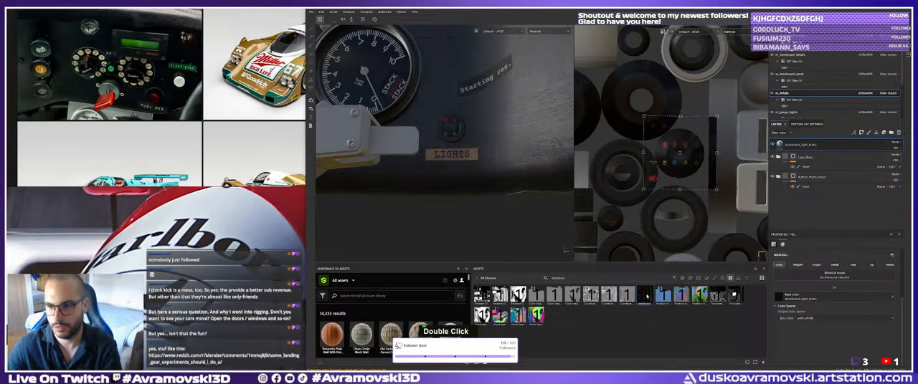
Delete the dashboard_light_bulbs fill layer from the layer stack.
{"action": "key", "text": "Delete"}
{"action": "left_click", "coordinate": [802, 155]}
{"action": "left_click", "coordinate": [803, 146]}
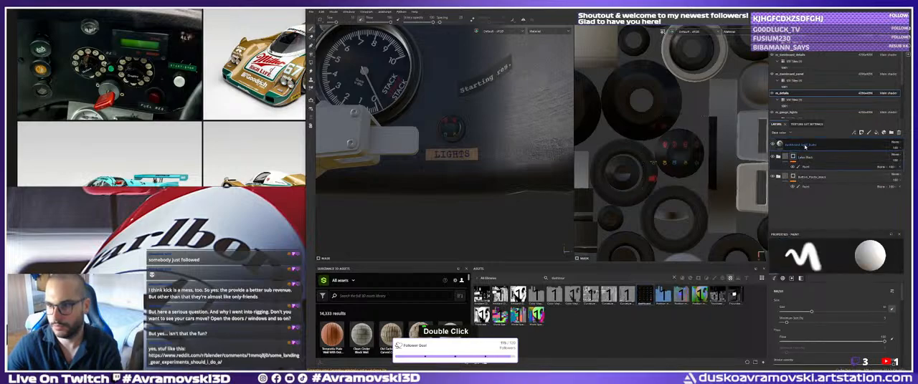
{"action": "key", "text": "Delete"}
{"action": "right_click_drag", "start_coordinate": [530, 228], "coordinate": [387, 174], "text": "alt"}
{"action": "middle_click_drag", "start_coordinate": [387, 174], "coordinate": [378, 159], "text": "alt"}
Switch to Photoshop and open the dashboard_light_bulbs image from the source images folder.
{"action": "key", "text": "alt+Tab"}
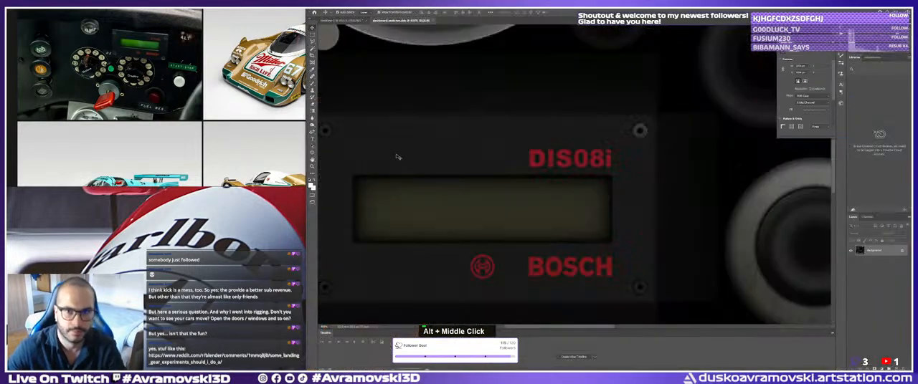
{"action": "left_click", "coordinate": [320, 9]}
{"action": "left_click", "coordinate": [324, 18]}
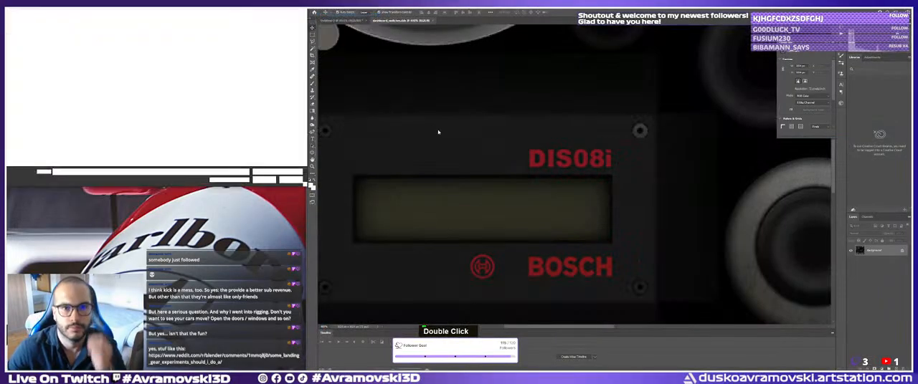
{"action": "scroll", "coordinate": [174, 119], "scroll_direction": "down", "scroll_amount": 1}
{"action": "scroll", "coordinate": [174, 119], "scroll_direction": "down", "scroll_amount": 3}
{"action": "scroll", "coordinate": [173, 119], "scroll_direction": "up", "scroll_amount": 1}
{"action": "left_click", "coordinate": [114, 90]}
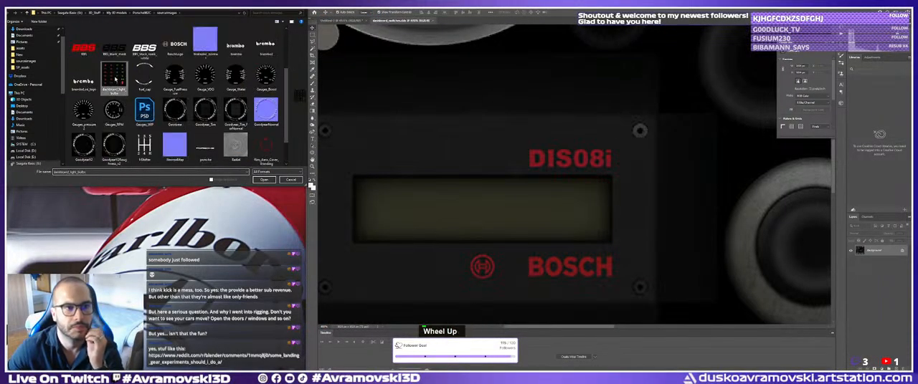
{"action": "left_click", "coordinate": [263, 180]}
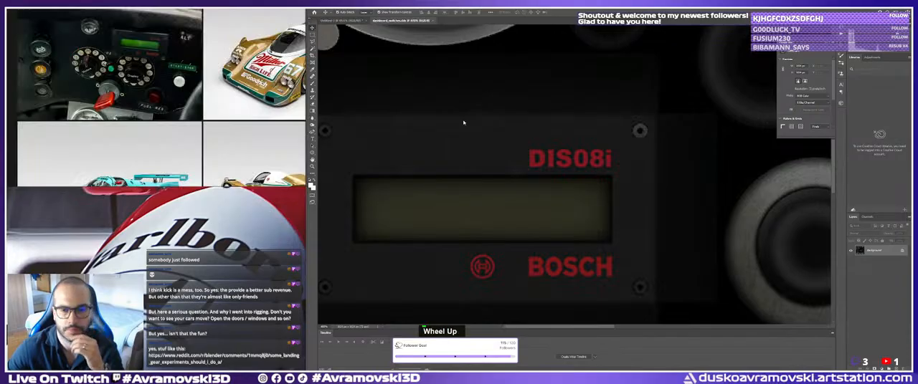
Try to select the green low-beam headlight symbol with a rectangular marquee, then clear the selection.
{"action": "key", "text": "space"}
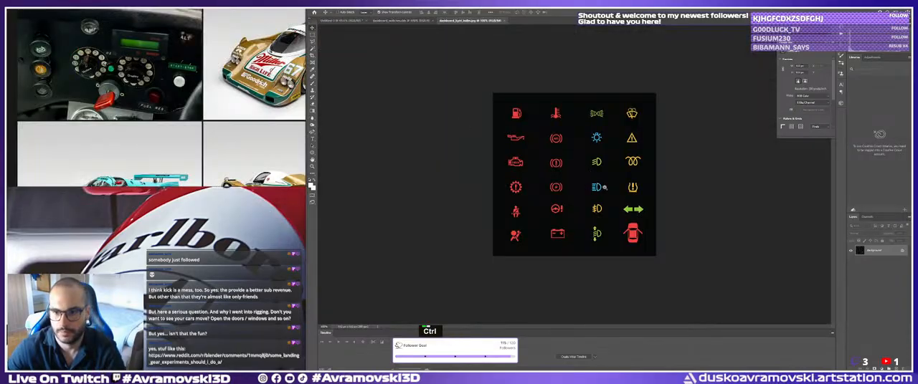
{"action": "left_click", "coordinate": [605, 188], "text": "ctrl"}
{"action": "right_click", "coordinate": [578, 185], "text": "ctrl"}
{"action": "left_click", "coordinate": [603, 189], "text": "ctrl"}
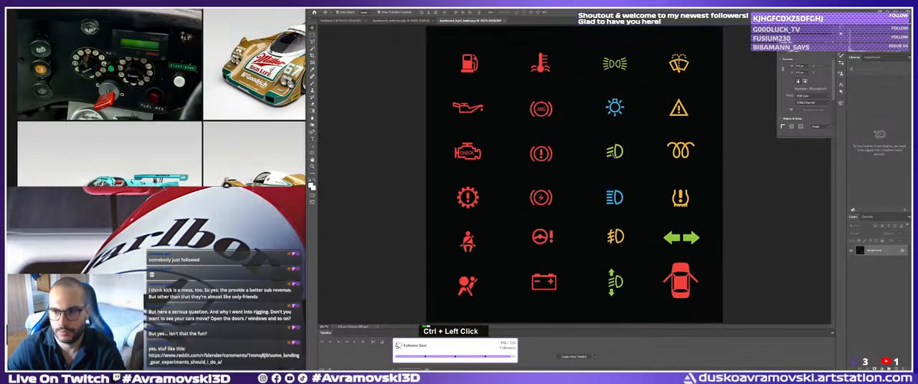
{"action": "key", "text": "m"}
{"action": "left_click_drag", "start_coordinate": [599, 138], "coordinate": [629, 166]}
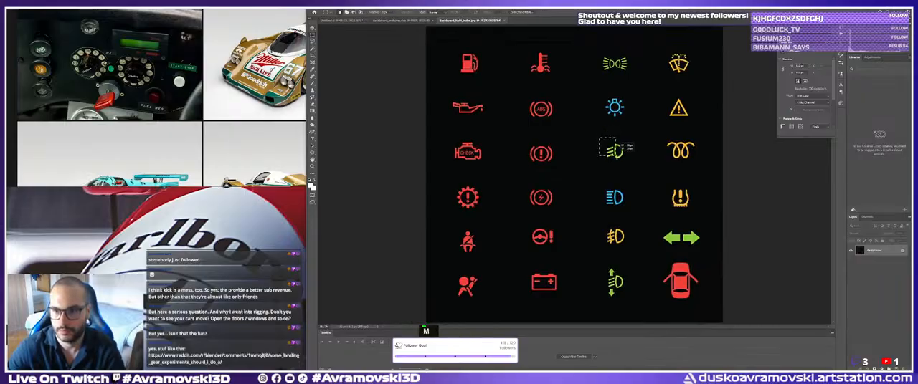
{"action": "key", "text": "ctrl+d"}
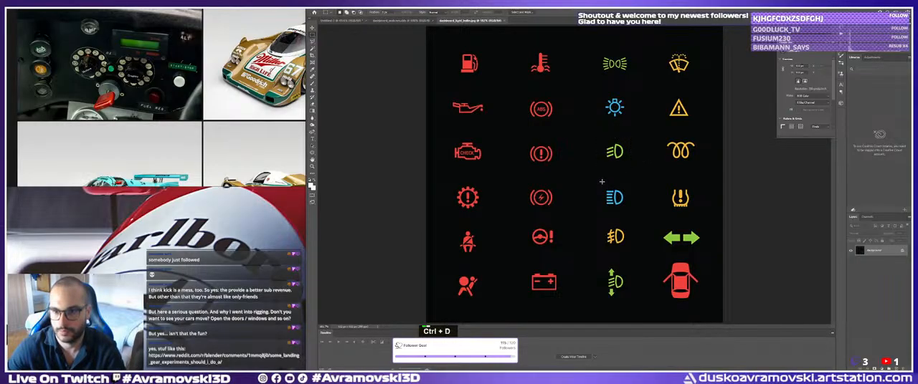
Check the dashboard knobs in the reference photo and copy the blue high-beam headlight symbol from the symbol sheet.
{"action": "scroll", "coordinate": [163, 92], "scroll_direction": "down", "scroll_amount": 2}
{"action": "mouse_move", "coordinate": [163, 92]}
{"action": "middle_mouse_down"}
{"action": "mouse_move", "coordinate": [135, 112]}
{"action": "mouse_move", "coordinate": [165, 108]}
{"action": "mouse_move", "coordinate": [152, 102]}
{"action": "middle_mouse_up"}
{"action": "scroll", "coordinate": [135, 112], "scroll_direction": "up", "scroll_amount": 3}
{"action": "scroll", "coordinate": [150, 93], "scroll_direction": "up", "scroll_amount": 4}
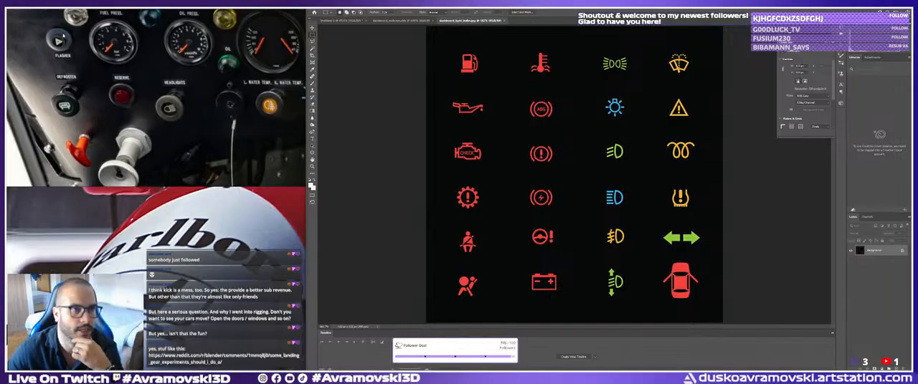
{"action": "middle_click_drag", "start_coordinate": [63, 38], "coordinate": [66, 79]}
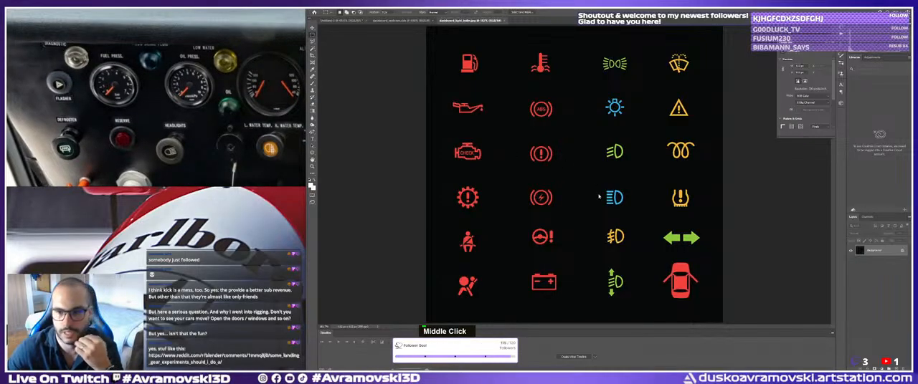
{"action": "left_click", "coordinate": [311, 42]}
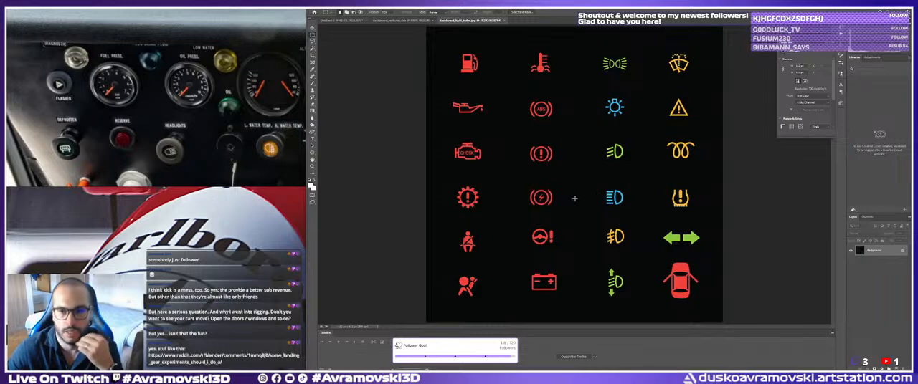
{"action": "left_click_drag", "start_coordinate": [598, 180], "coordinate": [624, 201]}
{"action": "key", "text": "ctrl+c"}
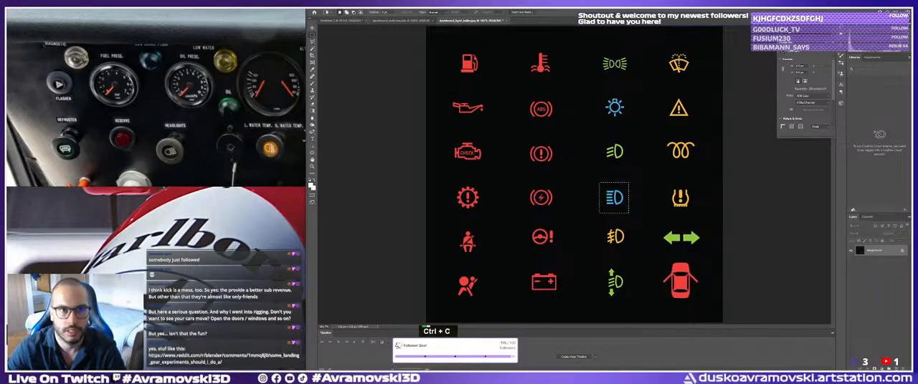
Create a new document from the Clipboard preset and paste the blue high-beam symbol into it.
{"action": "left_click", "coordinate": [320, 8]}
{"action": "left_click", "coordinate": [323, 14]}
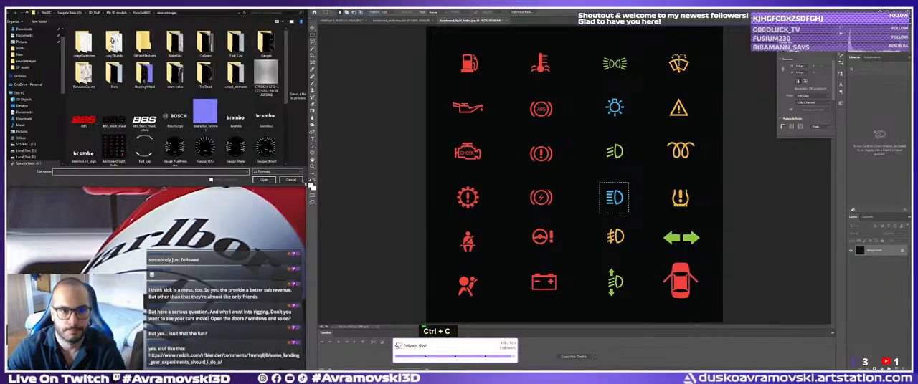
{"action": "left_click", "coordinate": [291, 180]}
{"action": "left_click", "coordinate": [319, 8]}
{"action": "left_click", "coordinate": [322, 12]}
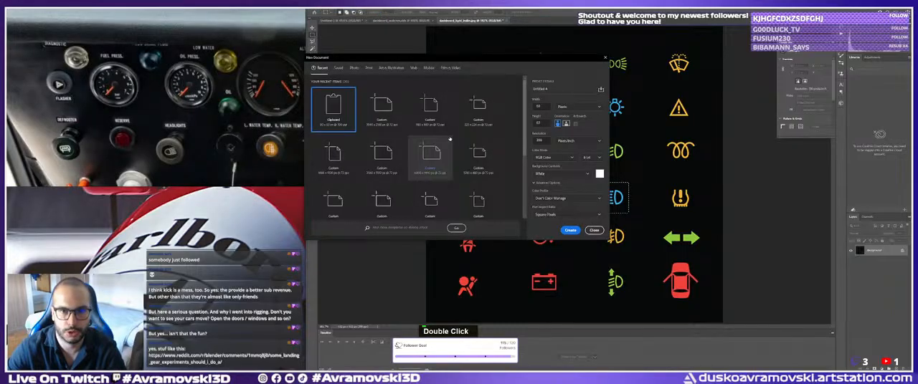
{"action": "left_click", "coordinate": [570, 231]}
{"action": "key", "text": "ctrl+v"}
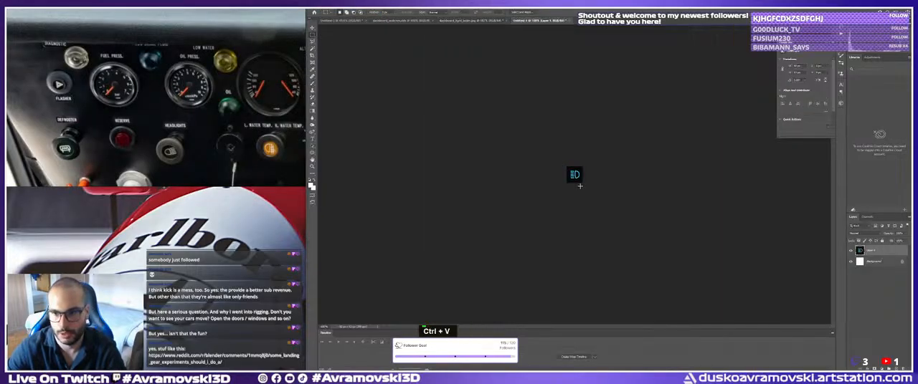
Resize the high-beam symbol image to a width of 300 pixels.
{"action": "key", "text": "v"}
{"action": "left_click", "coordinate": [338, 8]}
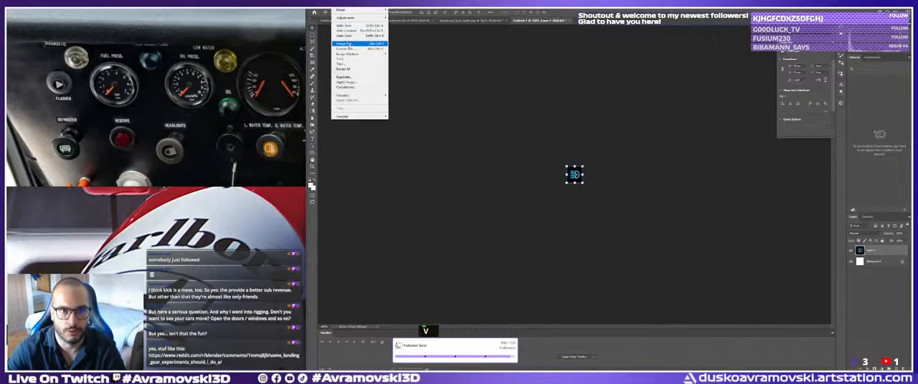
{"action": "left_click", "coordinate": [345, 43]}
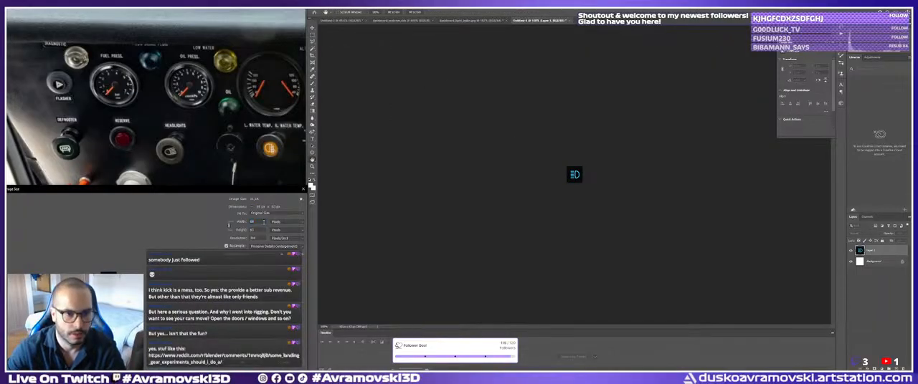
{"action": "double_click", "coordinate": [252, 221]}
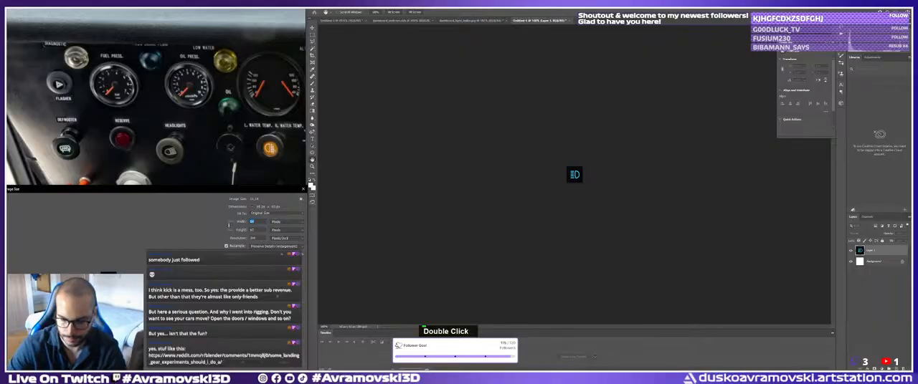
{"action": "type", "text": "300"}
{"action": "key", "text": "Return"}
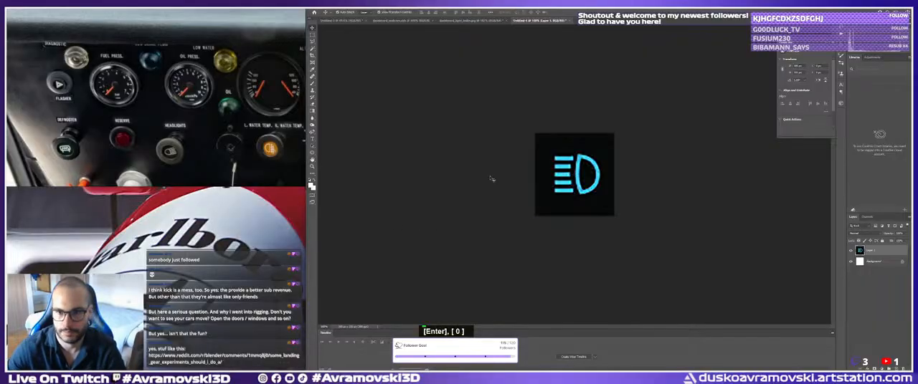
Examine the edge quality of the enlarged high-beam symbol up close.
{"action": "key", "text": "ctrl+space"}
{"action": "left_click", "coordinate": [585, 159], "text": "ctrl"}
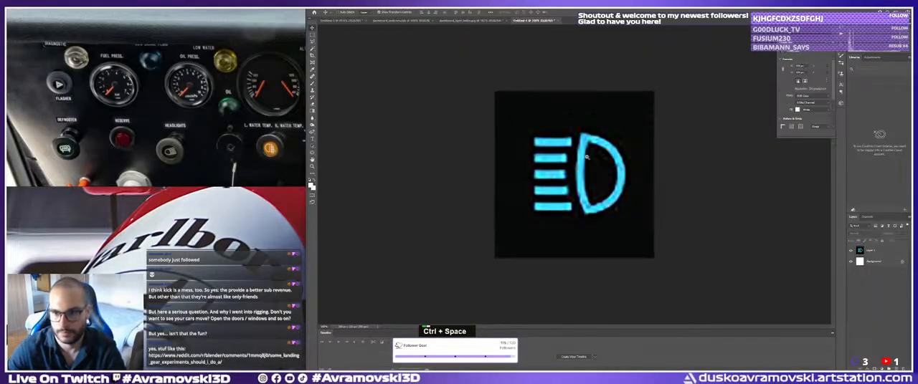
{"action": "left_click", "coordinate": [576, 158], "text": "ctrl"}
{"action": "right_click", "coordinate": [574, 159], "text": "ctrl"}
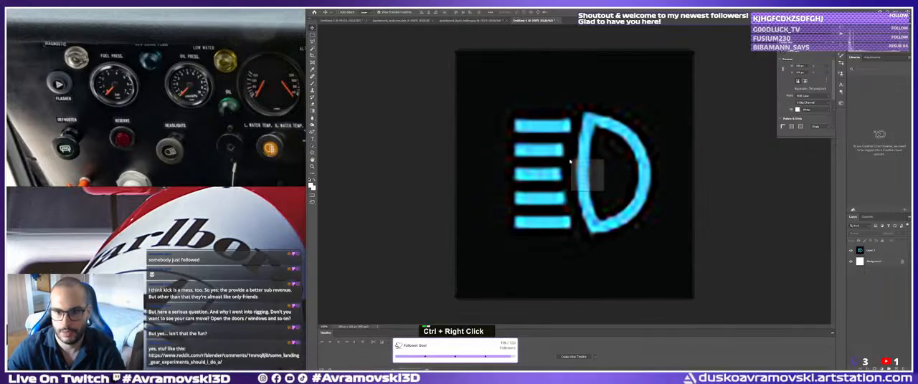
{"action": "left_click", "coordinate": [579, 166], "text": "ctrl"}
{"action": "left_click", "coordinate": [580, 166], "text": "ctrl"}
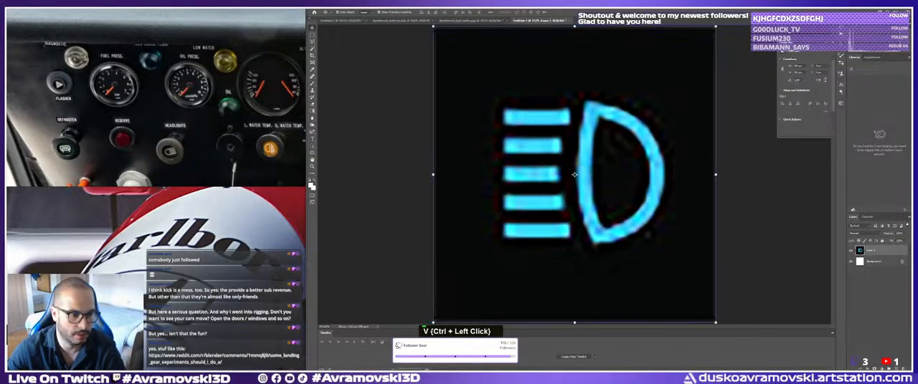
{"action": "left_click", "coordinate": [447, 239]}
{"action": "left_click", "coordinate": [292, 165]}
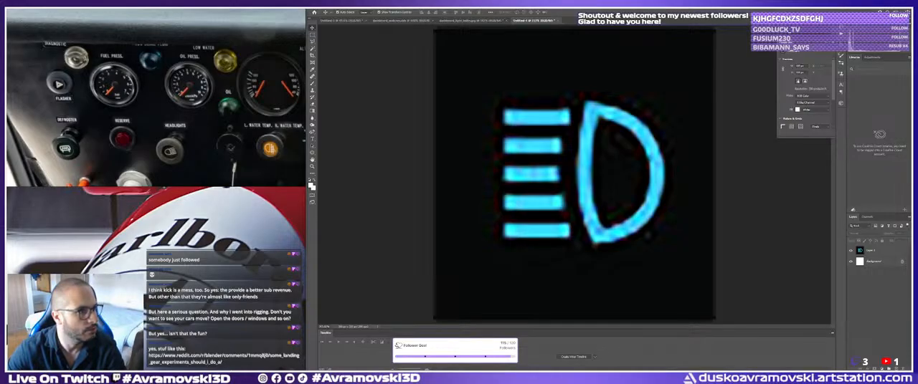
{"action": "key", "text": "shift+minus"}
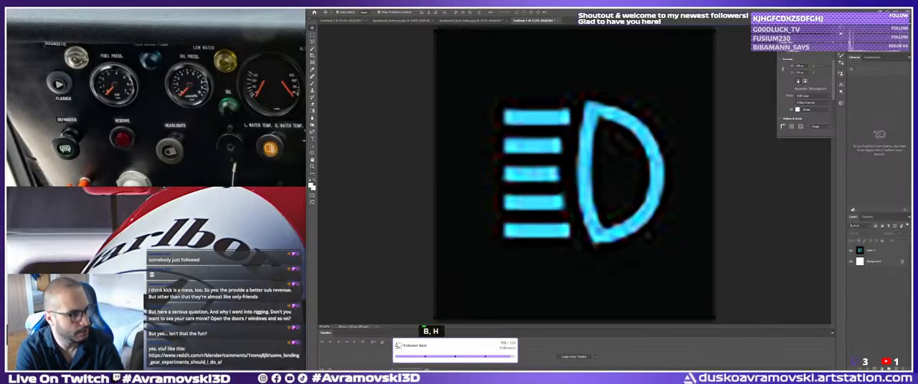
{"action": "key", "text": "ctrl+a"}
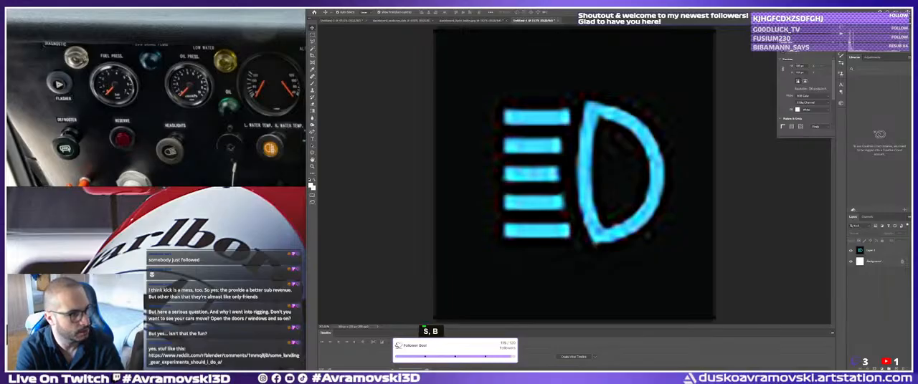
{"action": "key", "text": "Return"}
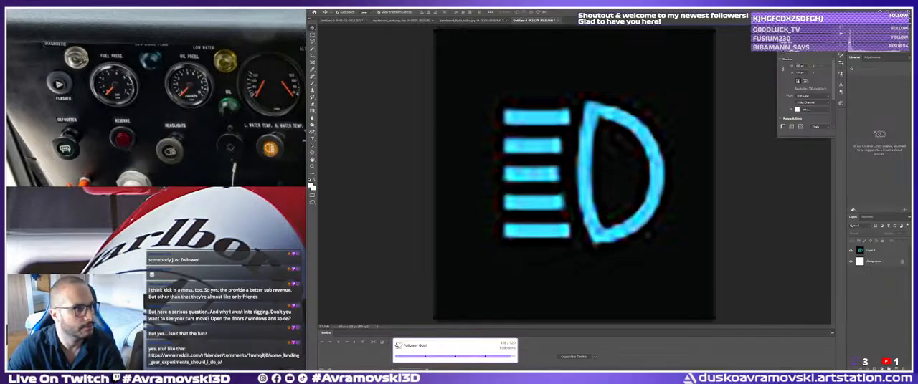
{"action": "double_click", "coordinate": [884, 250]}
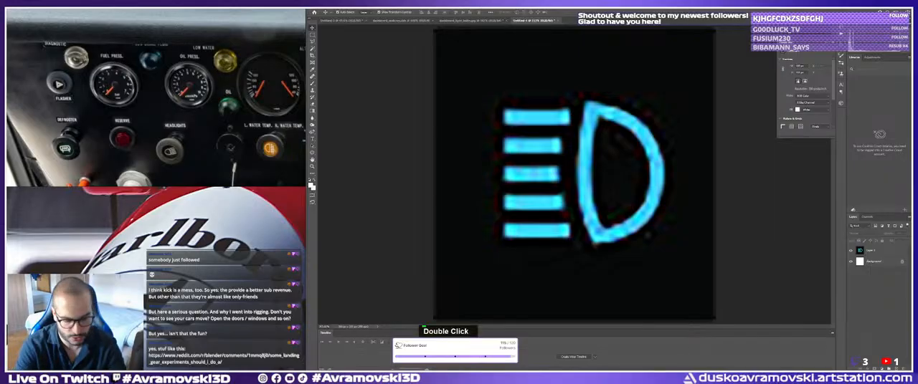
{"action": "key", "text": "s"}
{"action": "key", "text": "t"}
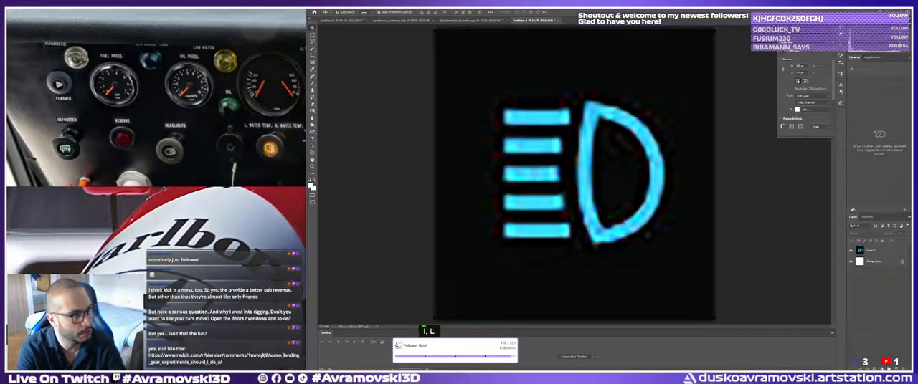
{"action": "key", "text": "Return"}
{"action": "key", "text": "s"}
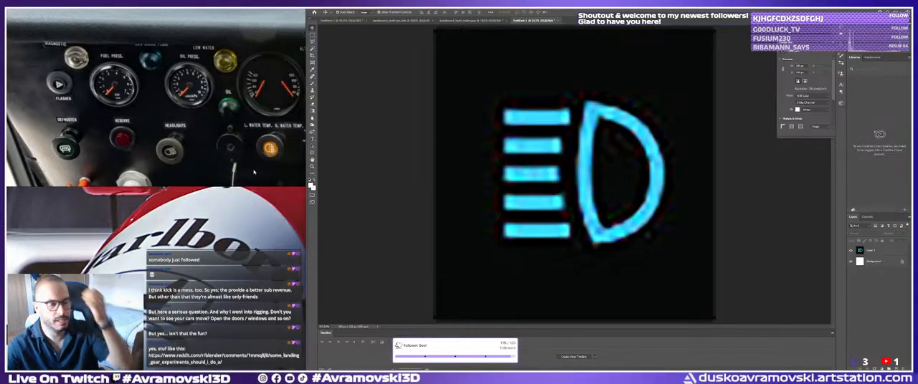
Create another clipboard-sized document and paste the copied sheet of dashboard warning symbols into it.
{"action": "left_click", "coordinate": [317, 7]}
{"action": "left_click", "coordinate": [324, 11]}
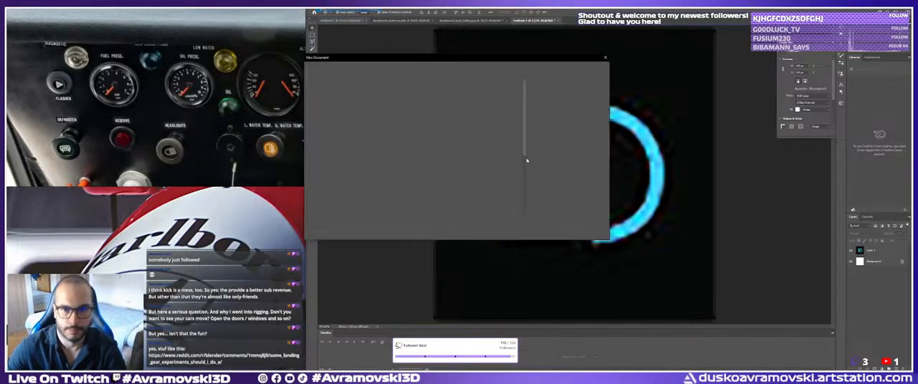
{"action": "left_click", "coordinate": [569, 230]}
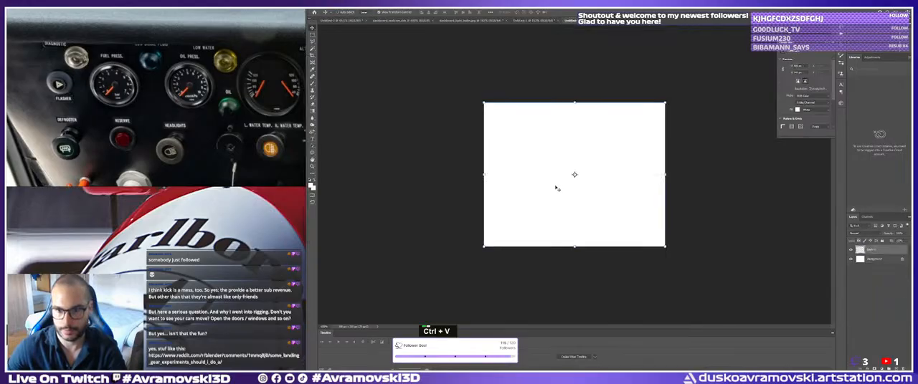
{"action": "key", "text": "ctrl+v"}
{"action": "key", "text": "m"}
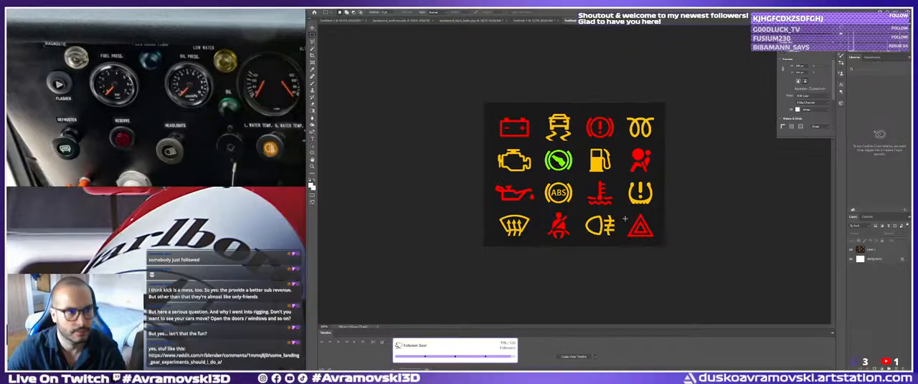
Examine the knob and warning-light symbols in the dashboard reference photos for comparison with the symbol sheet.
{"action": "left_click_drag", "start_coordinate": [621, 212], "coordinate": [658, 245]}
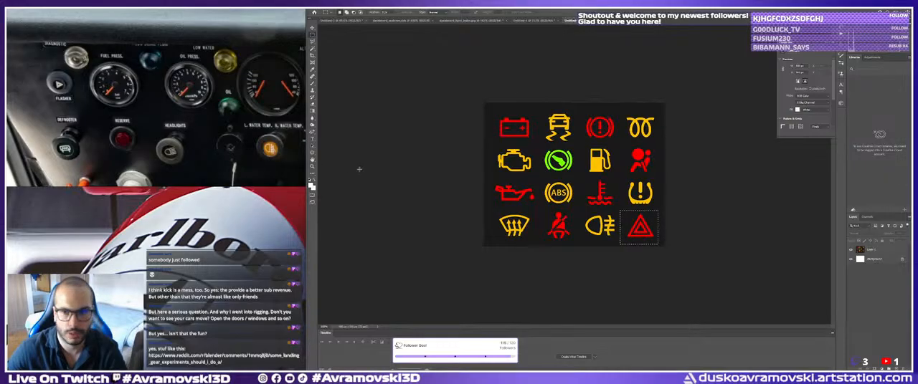
{"action": "key", "text": "ctrl+d"}
{"action": "scroll", "coordinate": [170, 65], "scroll_direction": "down", "scroll_amount": 5}
{"action": "middle_click_drag", "start_coordinate": [240, 76], "coordinate": [174, 107]}
{"action": "scroll", "coordinate": [180, 116], "scroll_direction": "down", "scroll_amount": 3}
{"action": "scroll", "coordinate": [162, 72], "scroll_direction": "up", "scroll_amount": 5}
{"action": "scroll", "coordinate": [161, 72], "scroll_direction": "down", "scroll_amount": 1}
{"action": "middle_click_drag", "start_coordinate": [111, 67], "coordinate": [130, 92]}
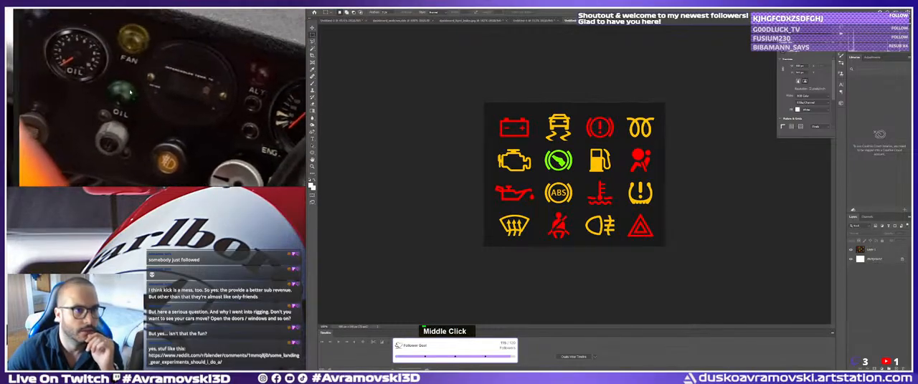
{"action": "middle_click_drag", "start_coordinate": [256, 161], "coordinate": [115, 63]}
{"action": "scroll", "coordinate": [146, 92], "scroll_direction": "down", "scroll_amount": 8}
{"action": "scroll", "coordinate": [115, 63], "scroll_direction": "down", "scroll_amount": 4}
{"action": "middle_click_drag", "start_coordinate": [69, 107], "coordinate": [151, 73]}
{"action": "scroll", "coordinate": [151, 75], "scroll_direction": "up", "scroll_amount": 6}
{"action": "middle_click_drag", "start_coordinate": [99, 56], "coordinate": [147, 144]}
{"action": "scroll", "coordinate": [126, 116], "scroll_direction": "up", "scroll_amount": 3}
{"action": "scroll", "coordinate": [126, 116], "scroll_direction": "down", "scroll_amount": 5}
{"action": "scroll", "coordinate": [156, 85], "scroll_direction": "down", "scroll_amount": 3}
{"action": "scroll", "coordinate": [156, 86], "scroll_direction": "down", "scroll_amount": 2}
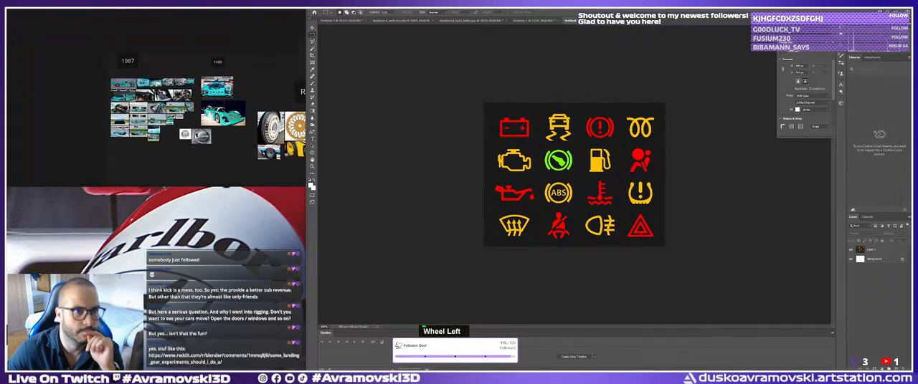
Examine the labelled lamps and the symbol on the orange knob in the Porsche Kremer Racing dashboard photos.
{"action": "scroll", "coordinate": [146, 137], "scroll_direction": "up", "scroll_amount": 8}
{"action": "scroll", "coordinate": [86, 108], "scroll_direction": "up", "scroll_amount": 3}
{"action": "middle_click_drag", "start_coordinate": [72, 93], "coordinate": [207, 132]}
{"action": "scroll", "coordinate": [119, 113], "scroll_direction": "up", "scroll_amount": 4}
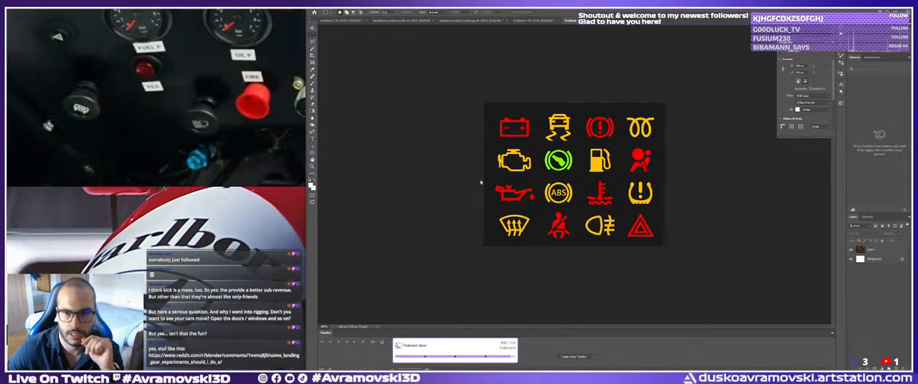
{"action": "middle_click_drag", "start_coordinate": [165, 133], "coordinate": [158, 131]}
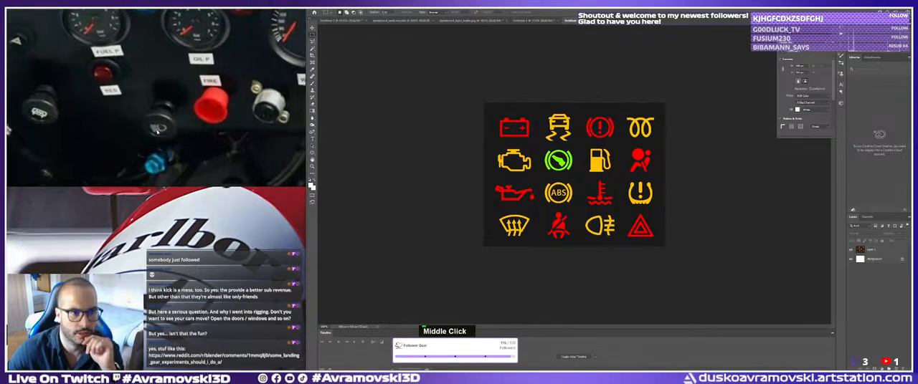
{"action": "scroll", "coordinate": [179, 129], "scroll_direction": "down", "scroll_amount": 8}
{"action": "middle_click_drag", "start_coordinate": [276, 88], "coordinate": [178, 97]}
{"action": "scroll", "coordinate": [179, 86], "scroll_direction": "up", "scroll_amount": 6}
{"action": "middle_click_drag", "start_coordinate": [199, 136], "coordinate": [260, 110]}
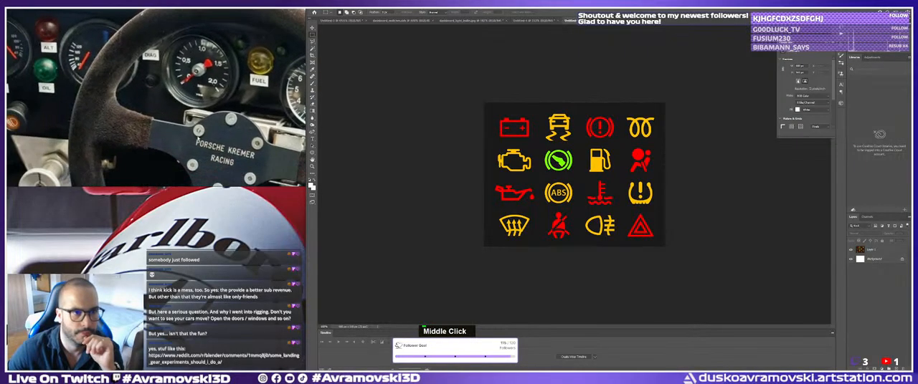
{"action": "middle_click_drag", "start_coordinate": [198, 138], "coordinate": [237, 134]}
{"action": "scroll", "coordinate": [72, 115], "scroll_direction": "up", "scroll_amount": 4}
{"action": "middle_click_drag", "start_coordinate": [61, 112], "coordinate": [101, 115]}
{"action": "scroll", "coordinate": [101, 115], "scroll_direction": "up", "scroll_amount": 1}
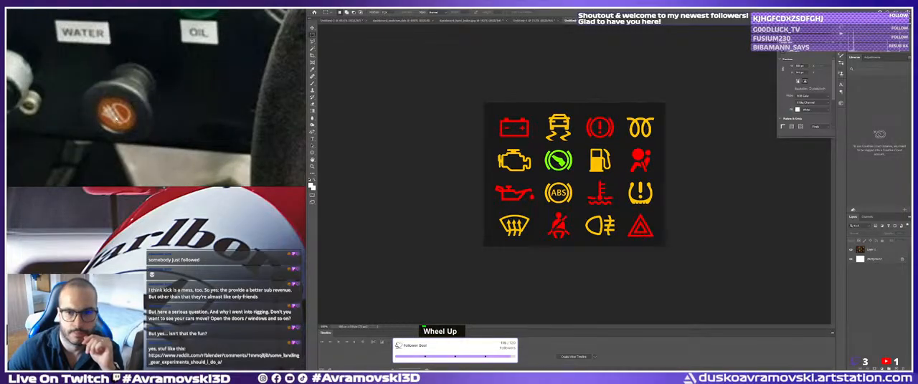
Find the reference photo of the cockpit with the red suede steering wheel.
{"action": "scroll", "coordinate": [149, 99], "scroll_direction": "down", "scroll_amount": 4}
{"action": "middle_click_drag", "start_coordinate": [200, 126], "coordinate": [160, 58]}
{"action": "scroll", "coordinate": [149, 99], "scroll_direction": "down", "scroll_amount": 6}
{"action": "scroll", "coordinate": [159, 64], "scroll_direction": "down", "scroll_amount": 4}
{"action": "middle_click_drag", "start_coordinate": [172, 137], "coordinate": [143, 65]}
{"action": "middle_click_drag", "start_coordinate": [204, 43], "coordinate": [147, 122]}
{"action": "scroll", "coordinate": [147, 111], "scroll_direction": "down", "scroll_amount": 5}
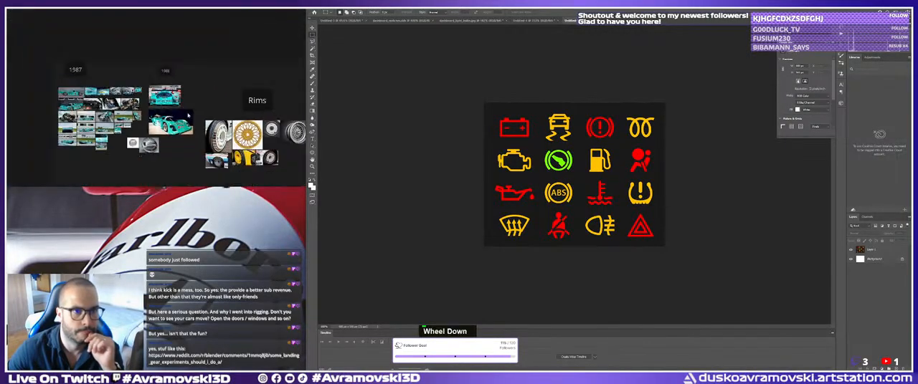
{"action": "middle_click_drag", "start_coordinate": [251, 107], "coordinate": [100, 110]}
{"action": "scroll", "coordinate": [142, 112], "scroll_direction": "up", "scroll_amount": 5}
{"action": "scroll", "coordinate": [200, 137], "scroll_direction": "up", "scroll_amount": 2}
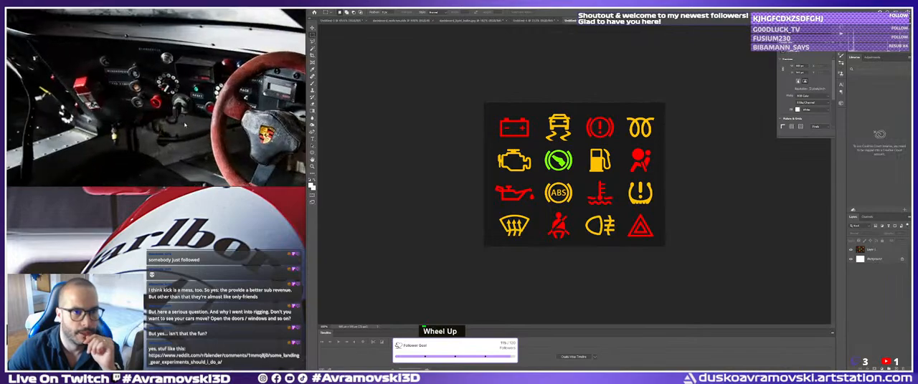
{"action": "mouse_move", "coordinate": [200, 137]}
{"action": "middle_mouse_down"}
{"action": "mouse_move", "coordinate": [224, 146]}
{"action": "mouse_move", "coordinate": [192, 131]}
{"action": "middle_mouse_up"}
{"action": "scroll", "coordinate": [196, 141], "scroll_direction": "up", "scroll_amount": 1}
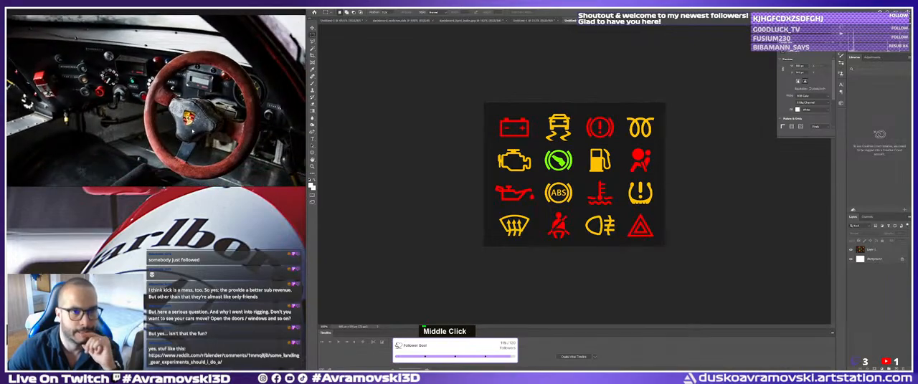
Examine the starter button and the surrounding dashboard details beside the red steering wheel in the reference photo.
{"action": "scroll", "coordinate": [85, 93], "scroll_direction": "up", "scroll_amount": 2}
{"action": "middle_click_drag", "start_coordinate": [85, 93], "coordinate": [208, 126]}
{"action": "scroll", "coordinate": [122, 93], "scroll_direction": "down", "scroll_amount": 2}
{"action": "scroll", "coordinate": [208, 126], "scroll_direction": "up", "scroll_amount": 2}
{"action": "scroll", "coordinate": [215, 127], "scroll_direction": "down", "scroll_amount": 3}
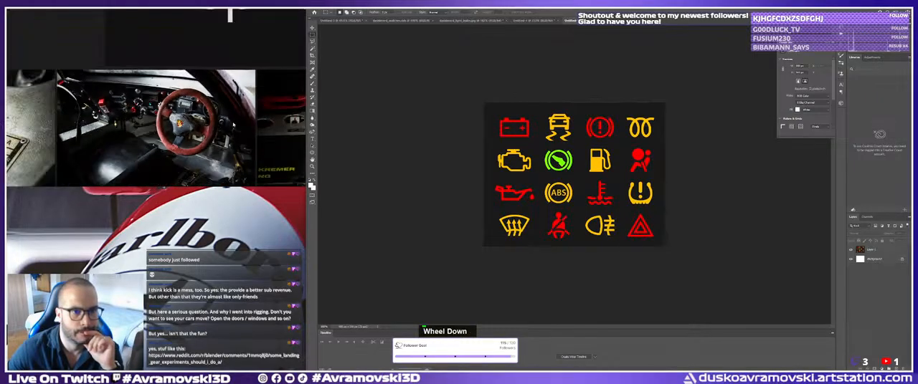
{"action": "scroll", "coordinate": [215, 124], "scroll_direction": "up", "scroll_amount": 3}
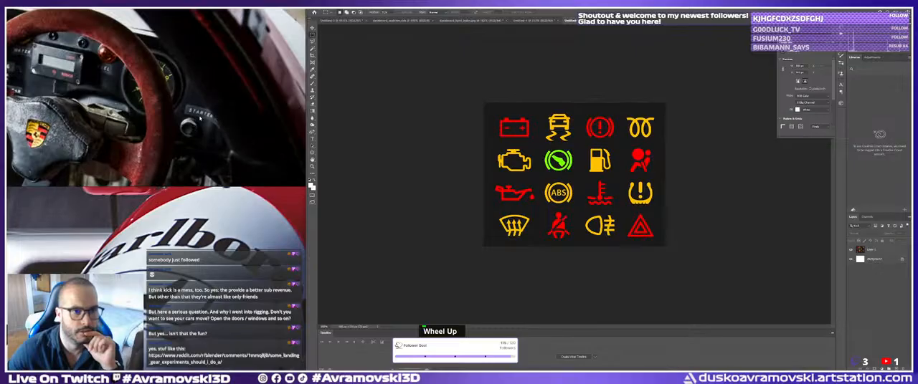
{"action": "scroll", "coordinate": [201, 118], "scroll_direction": "down", "scroll_amount": 3}
{"action": "middle_click_drag", "start_coordinate": [200, 119], "coordinate": [187, 114]}
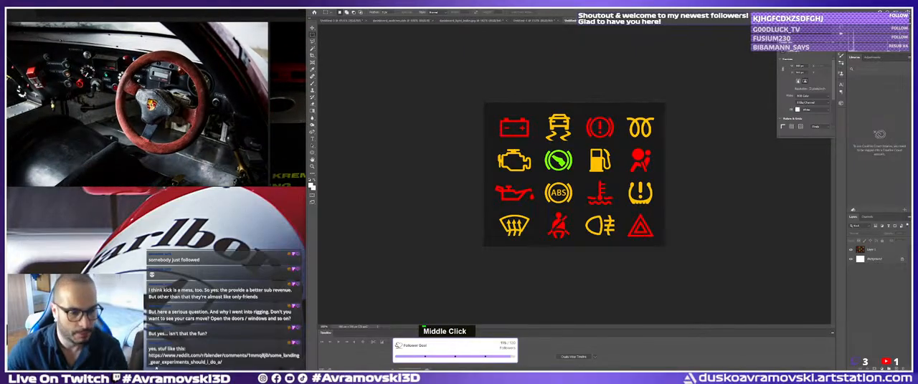
{"action": "scroll", "coordinate": [208, 118], "scroll_direction": "up", "scroll_amount": 2}
{"action": "middle_click_drag", "start_coordinate": [207, 118], "coordinate": [210, 119]}
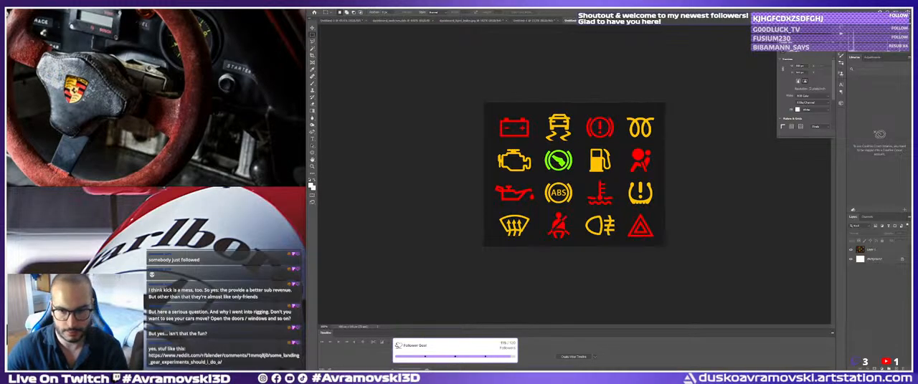
Switch to Substance 3D Painter and inspect the round button above the LIGHTS label up close.
{"action": "key", "text": "alt+Tab"}
{"action": "middle_click_drag", "start_coordinate": [504, 136], "coordinate": [423, 137], "text": "alt"}
{"action": "right_click_drag", "start_coordinate": [423, 138], "coordinate": [488, 143], "text": "alt"}
{"action": "left_click_drag", "start_coordinate": [487, 144], "coordinate": [552, 151], "text": "alt"}
{"action": "right_click_drag", "start_coordinate": [552, 150], "coordinate": [645, 158], "text": "alt"}
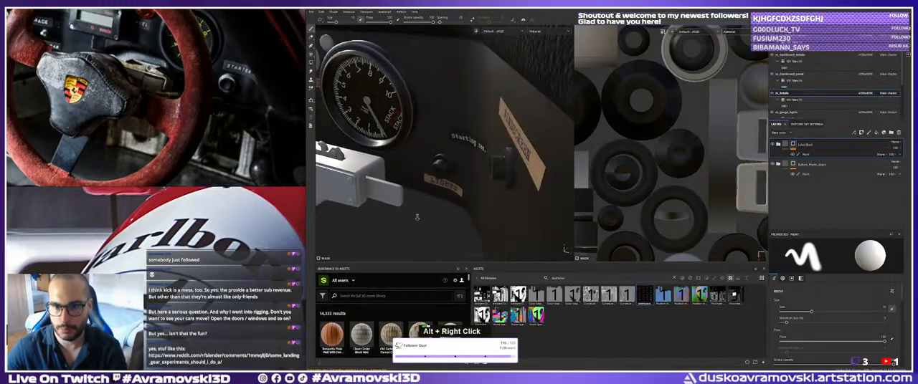
{"action": "left_click_drag", "start_coordinate": [645, 158], "coordinate": [710, 150], "text": "alt"}
{"action": "middle_click_drag", "start_coordinate": [710, 151], "coordinate": [685, 159], "text": "alt"}
{"action": "right_click_drag", "start_coordinate": [684, 159], "coordinate": [730, 160], "text": "alt"}
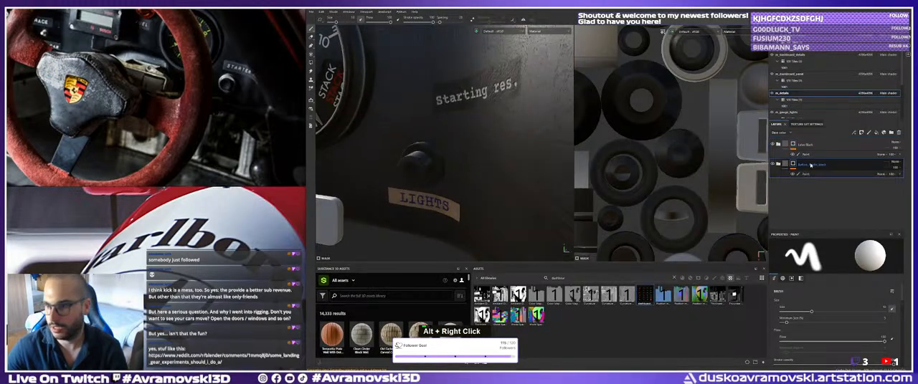
Search the smart materials for metal and add a dark painted steel material above the existing layers.
{"action": "double_click", "coordinate": [843, 146]}
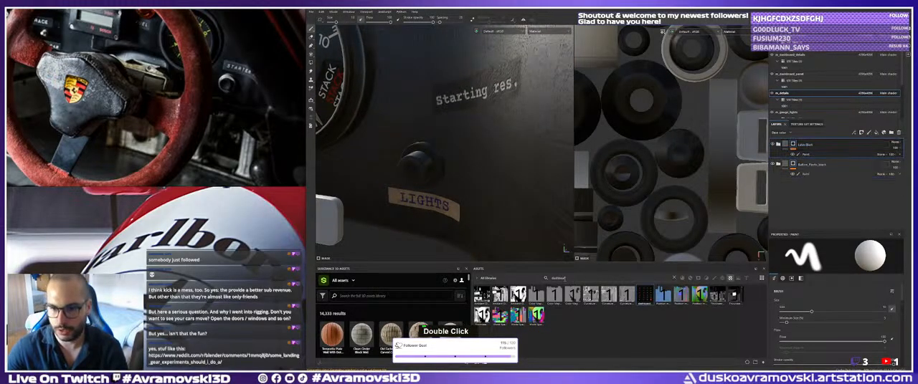
{"action": "type", "text": "metal"}
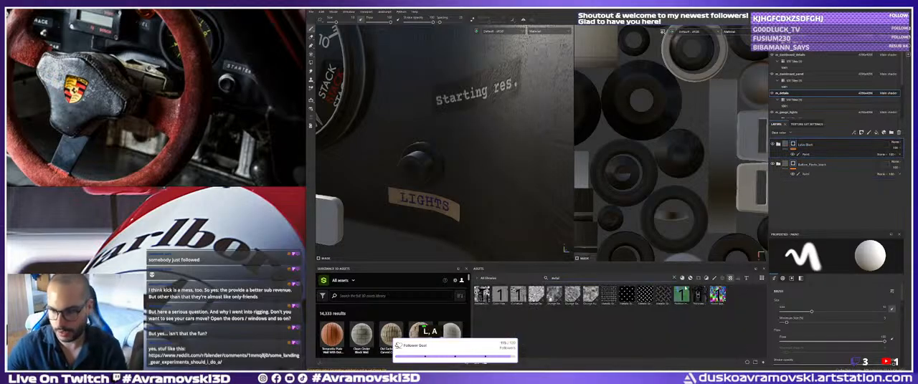
{"action": "left_click", "coordinate": [690, 279]}
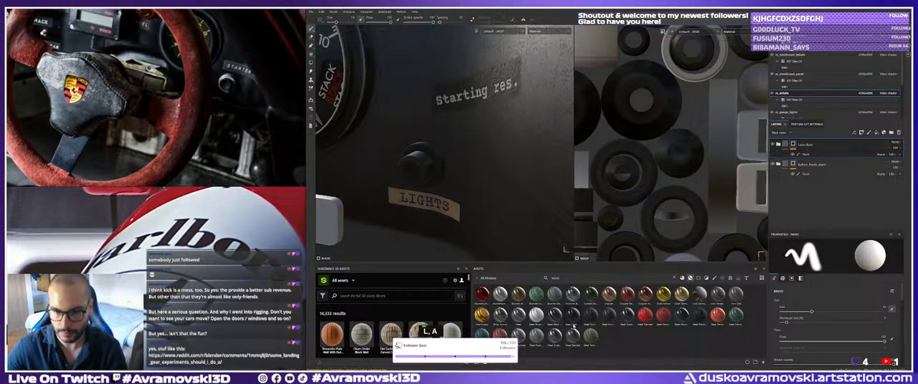
{"action": "mouse_move", "coordinate": [681, 316]}
{"action": "left_mouse_down"}
{"action": "mouse_move", "coordinate": [426, 150]}
{"action": "mouse_move", "coordinate": [382, 155]}
{"action": "left_mouse_up"}
{"action": "right_click_drag", "start_coordinate": [382, 155], "coordinate": [351, 163], "text": "alt"}
{"action": "left_click_drag", "start_coordinate": [351, 164], "coordinate": [421, 166], "text": "alt"}
{"action": "middle_click_drag", "start_coordinate": [421, 166], "coordinate": [405, 165], "text": "alt"}
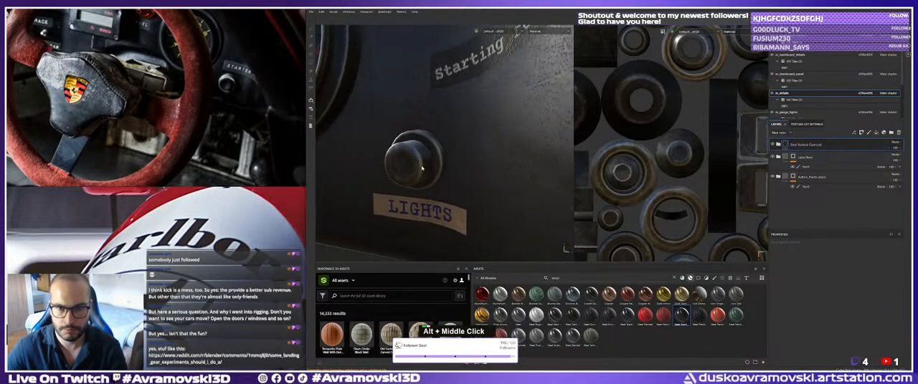
Inspect how the steel material looks on the knobs, lamp rings and buttons across the whole dashboard.
{"action": "left_click_drag", "start_coordinate": [406, 165], "coordinate": [458, 165], "text": "alt"}
{"action": "right_click_drag", "start_coordinate": [458, 165], "coordinate": [515, 138], "text": "alt"}
{"action": "left_click_drag", "start_coordinate": [515, 137], "coordinate": [438, 159], "text": "alt"}
{"action": "middle_click_drag", "start_coordinate": [437, 159], "coordinate": [462, 161], "text": "alt"}
{"action": "left_click_drag", "start_coordinate": [463, 160], "coordinate": [437, 171], "text": "alt"}
{"action": "middle_click_drag", "start_coordinate": [437, 170], "coordinate": [430, 172], "text": "alt"}
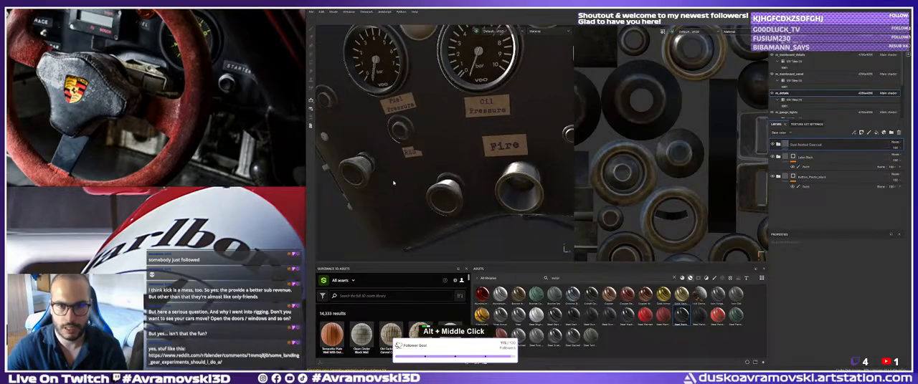
{"action": "left_click_drag", "start_coordinate": [430, 172], "coordinate": [418, 176], "text": "alt"}
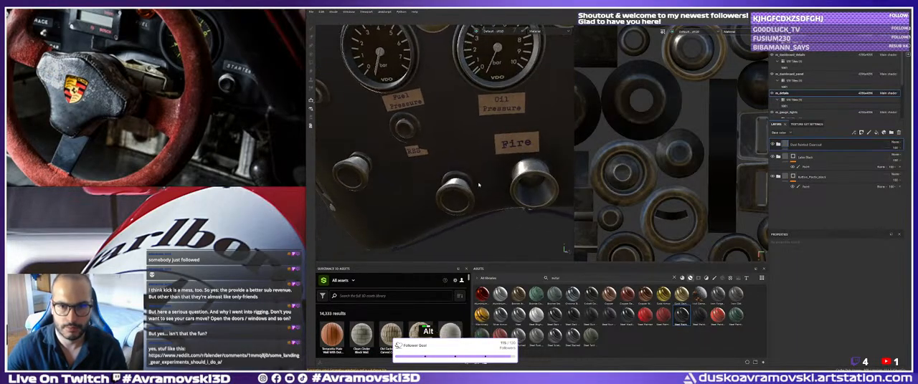
{"action": "middle_click_drag", "start_coordinate": [537, 188], "coordinate": [330, 195], "text": "alt"}
{"action": "scroll", "coordinate": [556, 198], "scroll_direction": "left", "scroll_amount": 1, "text": "alt"}
{"action": "scroll", "coordinate": [556, 198], "scroll_direction": "down", "scroll_amount": 3, "text": "alt"}
{"action": "middle_click_drag", "start_coordinate": [556, 198], "coordinate": [387, 201], "text": "alt"}
{"action": "left_click_drag", "start_coordinate": [387, 201], "coordinate": [430, 198], "text": "alt"}
{"action": "middle_click_drag", "start_coordinate": [501, 194], "coordinate": [452, 195], "text": "alt"}
{"action": "scroll", "coordinate": [516, 197], "scroll_direction": "up", "scroll_amount": 3, "text": "alt"}
{"action": "middle_click_drag", "start_coordinate": [530, 198], "coordinate": [430, 202], "text": "alt"}
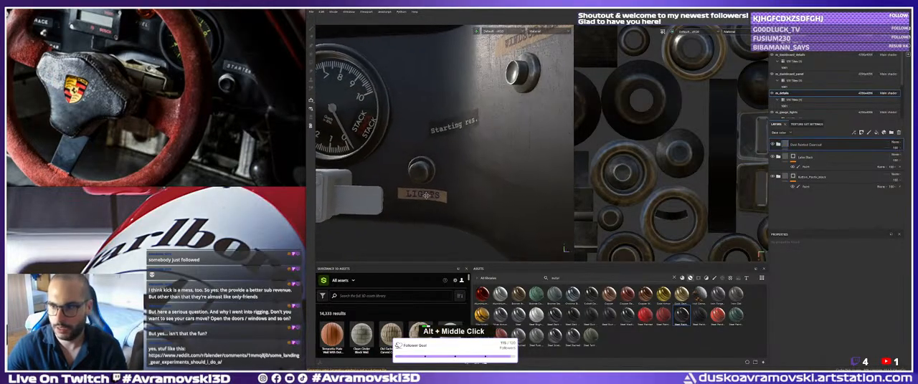
{"action": "right_click_drag", "start_coordinate": [430, 202], "coordinate": [437, 208], "text": "alt"}
Give the steel material a black mask with a paint effect and activate polygon fill.
{"action": "right_click", "coordinate": [806, 147]}
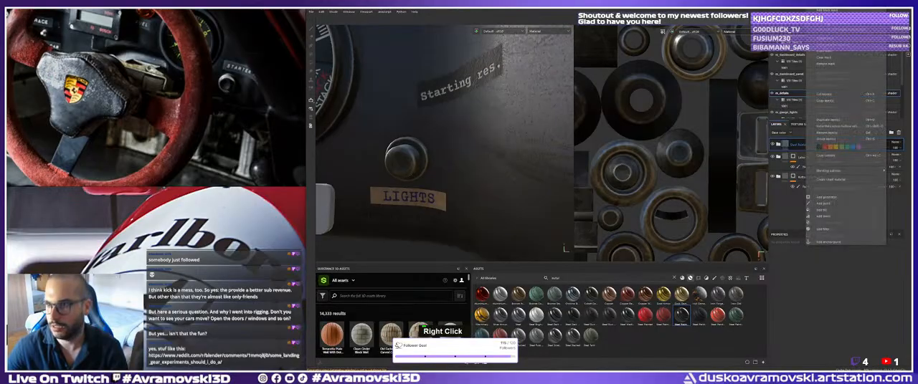
{"action": "left_click", "coordinate": [826, 10]}
{"action": "right_click", "coordinate": [804, 140]}
{"action": "right_click", "coordinate": [800, 146]}
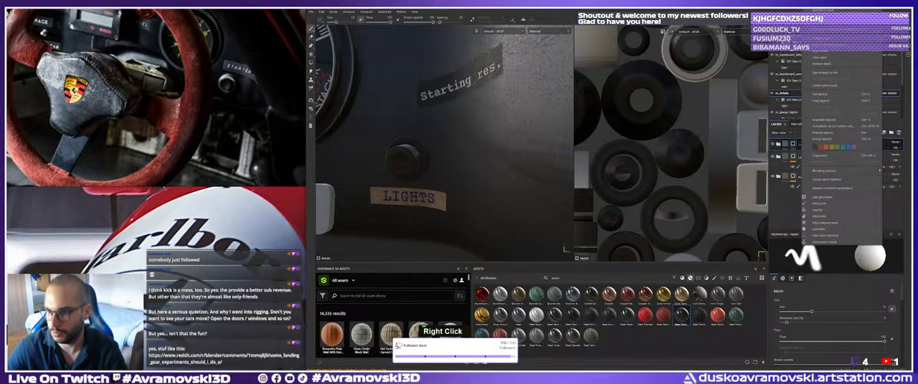
{"action": "left_click", "coordinate": [817, 203]}
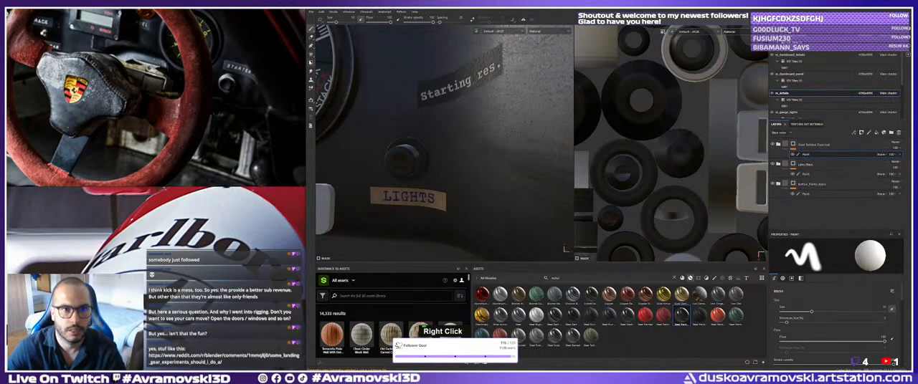
{"action": "key", "text": "4"}
Examine the base ring of the LIGHTS button and the lamp ring between the Fuel Pressure and RES labels.
{"action": "left_click_drag", "start_coordinate": [427, 182], "coordinate": [427, 159], "text": "alt"}
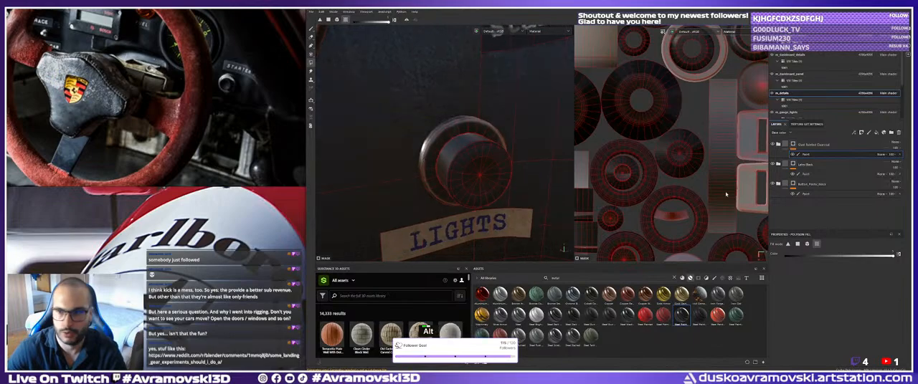
{"action": "right_click_drag", "start_coordinate": [510, 184], "coordinate": [456, 171], "text": "alt"}
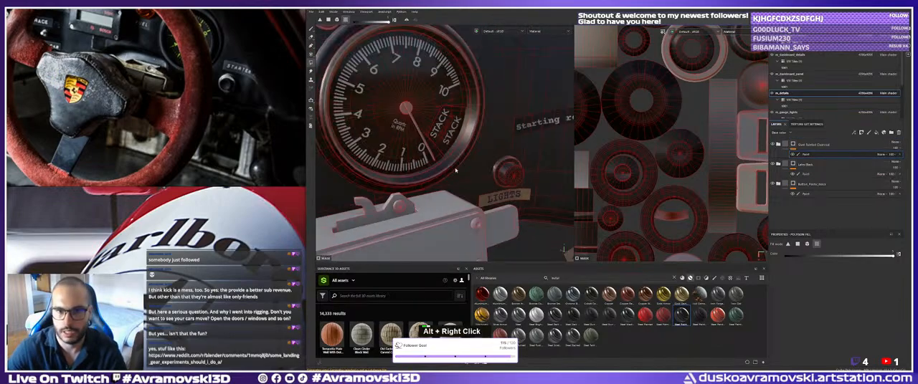
{"action": "middle_click_drag", "start_coordinate": [456, 171], "coordinate": [450, 204], "text": "alt"}
{"action": "right_click_drag", "start_coordinate": [451, 203], "coordinate": [489, 190], "text": "alt"}
{"action": "middle_click_drag", "start_coordinate": [489, 189], "coordinate": [457, 183], "text": "alt"}
{"action": "right_click_drag", "start_coordinate": [457, 184], "coordinate": [479, 180], "text": "alt"}
{"action": "left_click_drag", "start_coordinate": [479, 179], "coordinate": [462, 183], "text": "alt"}
{"action": "right_click_drag", "start_coordinate": [462, 183], "coordinate": [502, 176], "text": "alt"}
{"action": "left_click_drag", "start_coordinate": [502, 176], "coordinate": [442, 169], "text": "alt"}
{"action": "right_click_drag", "start_coordinate": [442, 169], "coordinate": [320, 160], "text": "alt"}
{"action": "middle_click_drag", "start_coordinate": [320, 161], "coordinate": [438, 138], "text": "alt"}
{"action": "left_click_drag", "start_coordinate": [439, 138], "coordinate": [410, 148], "text": "alt"}
{"action": "right_click_drag", "start_coordinate": [410, 148], "coordinate": [445, 152], "text": "alt"}
{"action": "middle_click_drag", "start_coordinate": [445, 152], "coordinate": [419, 163], "text": "alt"}
{"action": "right_click_drag", "start_coordinate": [418, 163], "coordinate": [443, 166], "text": "alt"}
{"action": "middle_click_drag", "start_coordinate": [443, 166], "coordinate": [470, 130], "text": "alt"}
{"action": "right_click_drag", "start_coordinate": [469, 130], "coordinate": [515, 132], "text": "alt"}
{"action": "left_click_drag", "start_coordinate": [515, 132], "coordinate": [498, 128], "text": "alt"}
{"action": "middle_click_drag", "start_coordinate": [498, 127], "coordinate": [481, 117], "text": "alt"}
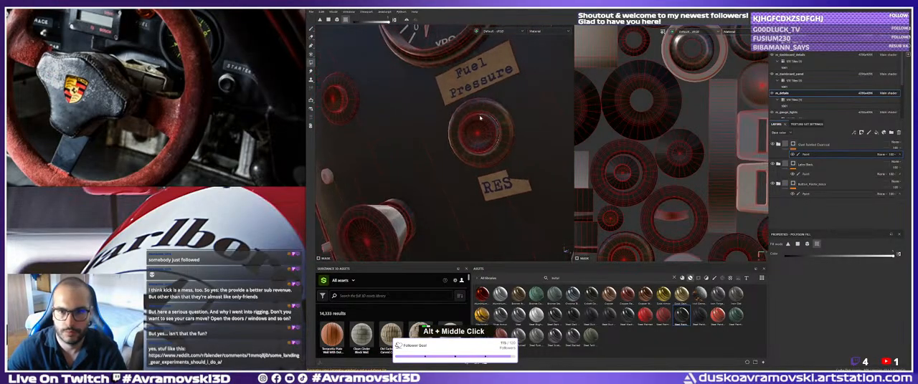
Examine the remaining round lamp, the conical pull knobs with their collars, and the Fire knob's base.
{"action": "left_click_drag", "start_coordinate": [481, 117], "coordinate": [369, 105], "text": "alt"}
{"action": "middle_click_drag", "start_coordinate": [368, 105], "coordinate": [444, 134], "text": "alt"}
{"action": "left_click_drag", "start_coordinate": [447, 129], "coordinate": [449, 139], "text": "alt"}
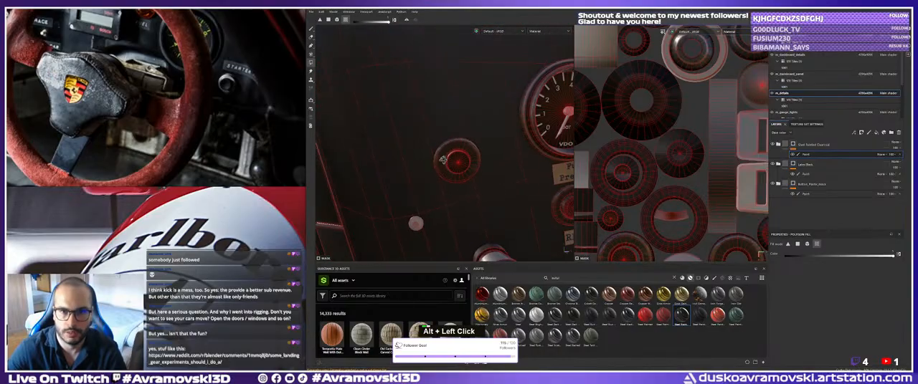
{"action": "middle_click_drag", "start_coordinate": [449, 139], "coordinate": [450, 150], "text": "alt"}
{"action": "left_click_drag", "start_coordinate": [450, 150], "coordinate": [452, 161], "text": "alt"}
{"action": "middle_click_drag", "start_coordinate": [451, 161], "coordinate": [451, 170], "text": "alt"}
{"action": "left_click_drag", "start_coordinate": [451, 170], "coordinate": [443, 163], "text": "alt"}
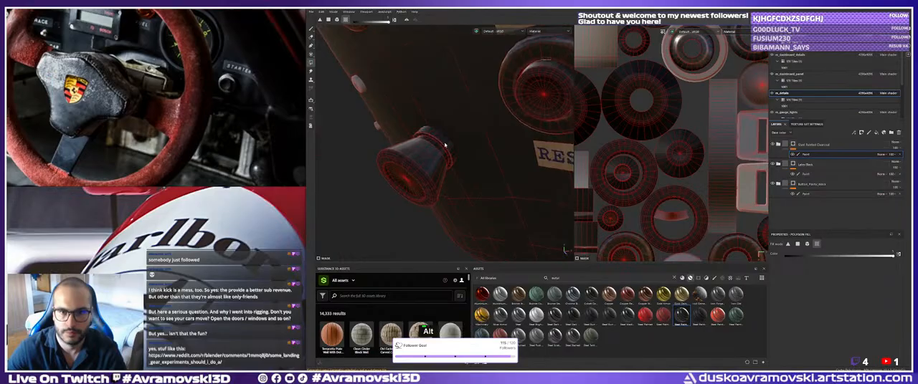
{"action": "middle_click_drag", "start_coordinate": [445, 176], "coordinate": [452, 168], "text": "alt"}
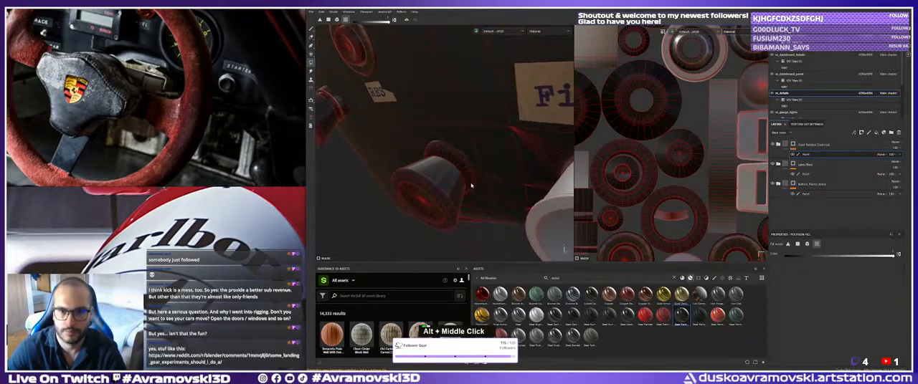
{"action": "right_click_drag", "start_coordinate": [452, 168], "coordinate": [453, 165], "text": "alt"}
{"action": "left_click_drag", "start_coordinate": [456, 156], "coordinate": [463, 160], "text": "alt"}
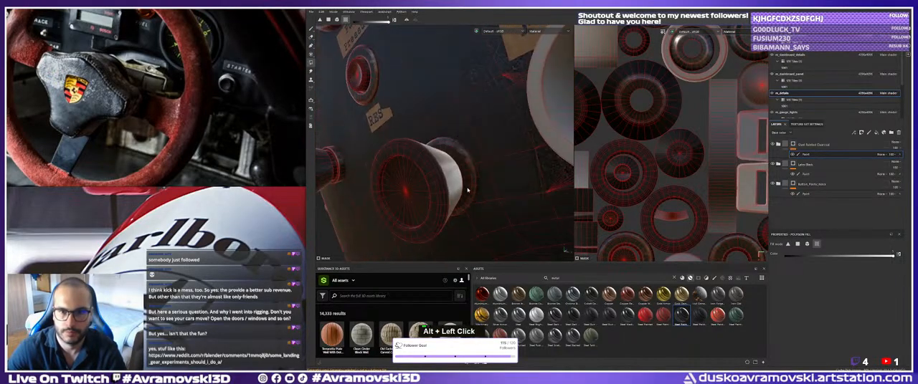
{"action": "right_click_drag", "start_coordinate": [463, 161], "coordinate": [466, 163], "text": "alt"}
{"action": "middle_click_drag", "start_coordinate": [465, 162], "coordinate": [469, 165], "text": "alt"}
{"action": "left_click_drag", "start_coordinate": [470, 165], "coordinate": [485, 203], "text": "alt"}
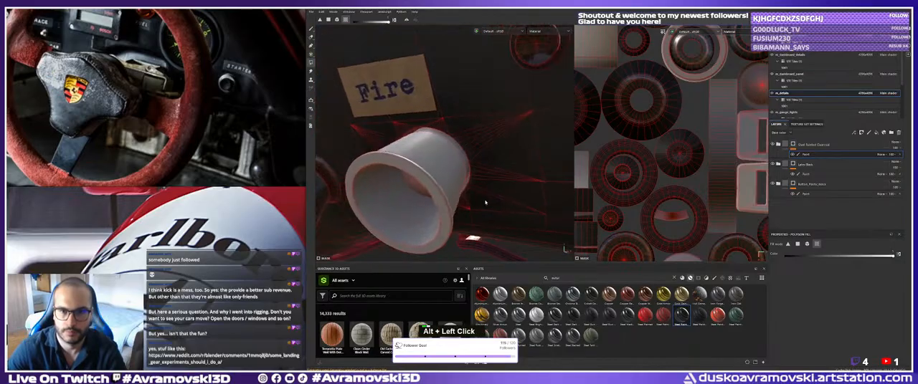
{"action": "left_click_drag", "start_coordinate": [450, 146], "coordinate": [468, 166], "text": "alt"}
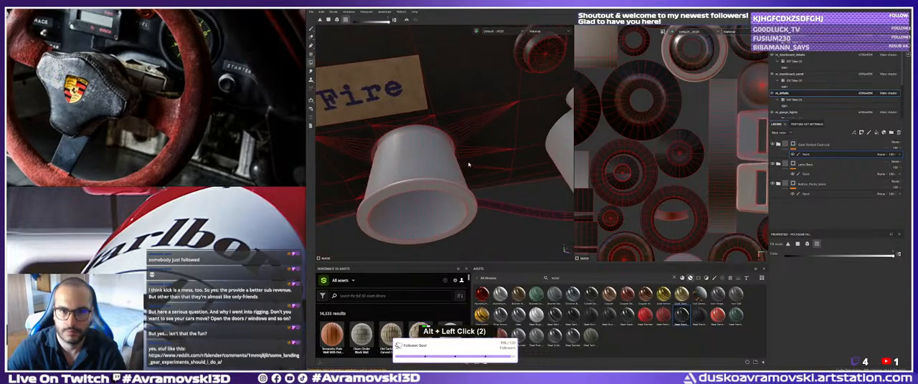
Inspect the Fire knob and its back side in the mask view, and undo the last fill.
{"action": "left_click_drag", "start_coordinate": [400, 132], "coordinate": [433, 143], "text": "alt"}
{"action": "right_click_drag", "start_coordinate": [434, 143], "coordinate": [470, 158], "text": "alt"}
{"action": "left_click_drag", "start_coordinate": [469, 157], "coordinate": [503, 170], "text": "alt"}
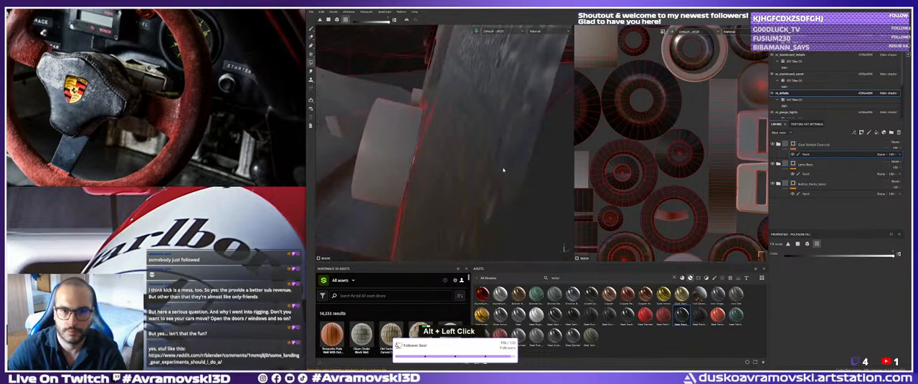
{"action": "right_click_drag", "start_coordinate": [403, 159], "coordinate": [373, 154], "text": "alt"}
{"action": "left_click_drag", "start_coordinate": [373, 153], "coordinate": [452, 165], "text": "alt"}
{"action": "middle_click_drag", "start_coordinate": [452, 166], "coordinate": [525, 147], "text": "alt"}
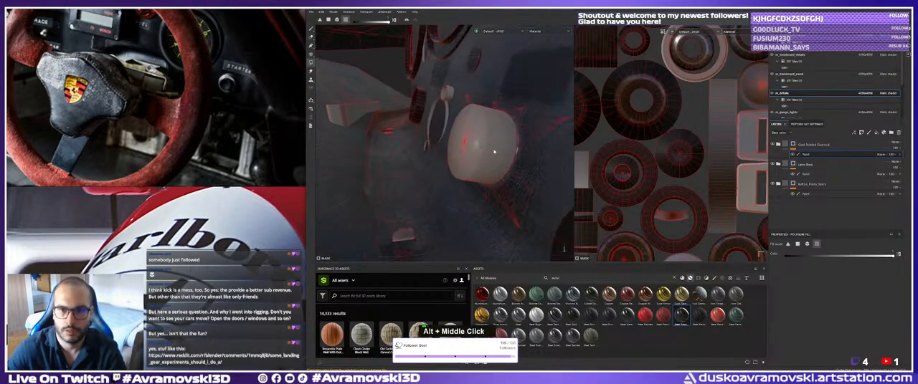
{"action": "key", "text": "ctrl+z"}
{"action": "left_click_drag", "start_coordinate": [516, 149], "coordinate": [516, 113], "text": "alt"}
{"action": "right_click_drag", "start_coordinate": [512, 154], "coordinate": [444, 146], "text": "alt"}
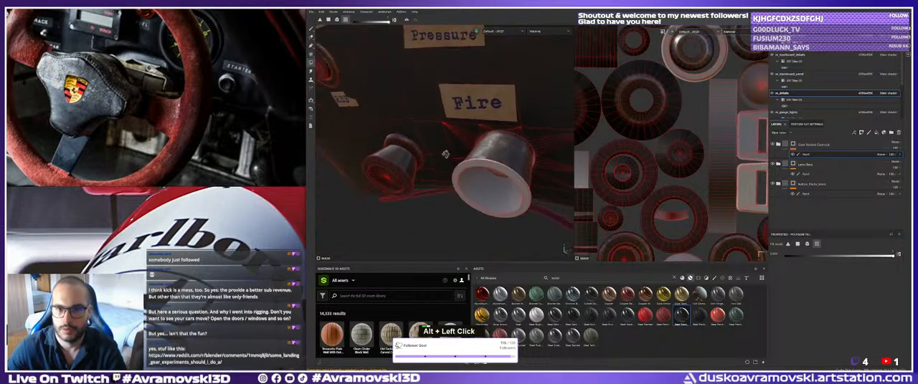
Examine the knobs at the Fire and Water labels and the round lamps around the ALT label.
{"action": "left_click_drag", "start_coordinate": [445, 145], "coordinate": [466, 152], "text": "alt"}
{"action": "middle_click_drag", "start_coordinate": [466, 152], "coordinate": [418, 165], "text": "alt"}
{"action": "left_click_drag", "start_coordinate": [418, 165], "coordinate": [468, 174], "text": "alt"}
{"action": "right_click_drag", "start_coordinate": [469, 174], "coordinate": [443, 151], "text": "alt"}
{"action": "middle_click_drag", "start_coordinate": [443, 150], "coordinate": [388, 180], "text": "alt"}
{"action": "left_click_drag", "start_coordinate": [388, 180], "coordinate": [435, 172], "text": "alt"}
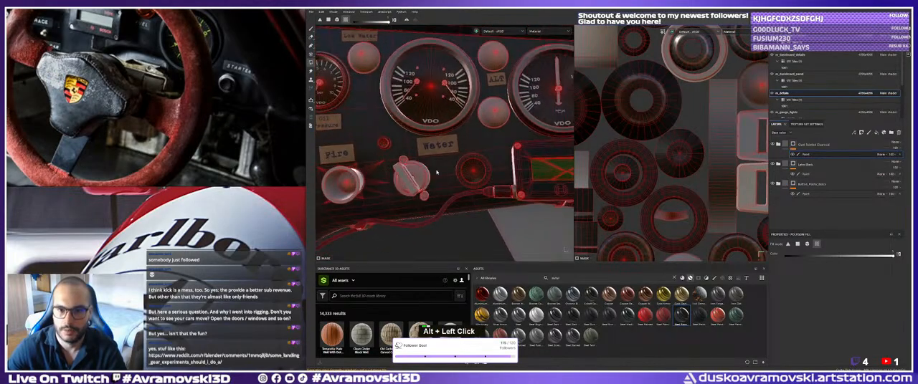
{"action": "middle_click_drag", "start_coordinate": [466, 172], "coordinate": [410, 176], "text": "alt"}
{"action": "right_click_drag", "start_coordinate": [410, 176], "coordinate": [399, 154], "text": "alt"}
{"action": "middle_click_drag", "start_coordinate": [398, 154], "coordinate": [420, 160], "text": "alt"}
{"action": "left_click_drag", "start_coordinate": [420, 161], "coordinate": [440, 139], "text": "alt"}
{"action": "right_click_drag", "start_coordinate": [440, 139], "coordinate": [443, 144], "text": "alt"}
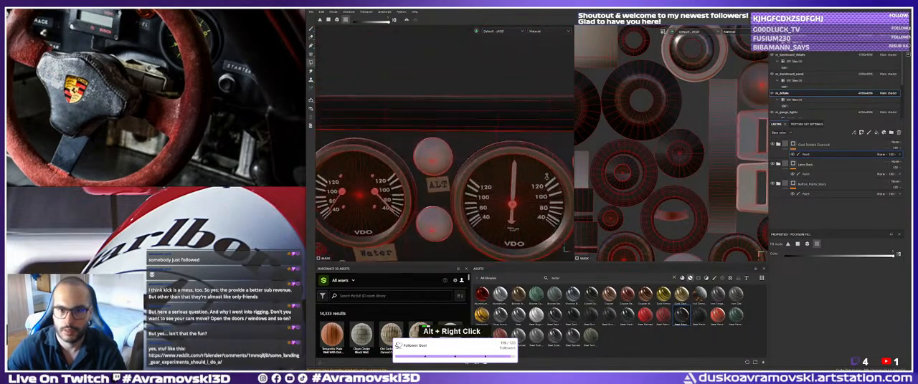
{"action": "middle_click_drag", "start_coordinate": [443, 144], "coordinate": [445, 148], "text": "alt"}
{"action": "right_click_drag", "start_coordinate": [445, 148], "coordinate": [448, 152], "text": "alt"}
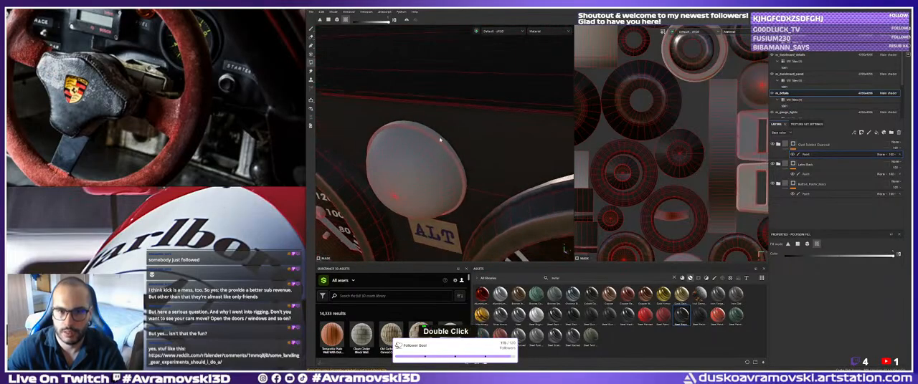
Try to fill the rim of the upper ALT lamp in the steel mask, undo it, and check the lamp's edge.
{"action": "left_click_drag", "start_coordinate": [440, 139], "coordinate": [468, 162], "text": "alt"}
{"action": "key", "text": "ctrl+z"}
{"action": "middle_click_drag", "start_coordinate": [468, 162], "coordinate": [440, 158], "text": "alt"}
{"action": "right_click_drag", "start_coordinate": [440, 157], "coordinate": [447, 165], "text": "alt"}
{"action": "left_click_drag", "start_coordinate": [445, 172], "coordinate": [452, 176], "text": "alt"}
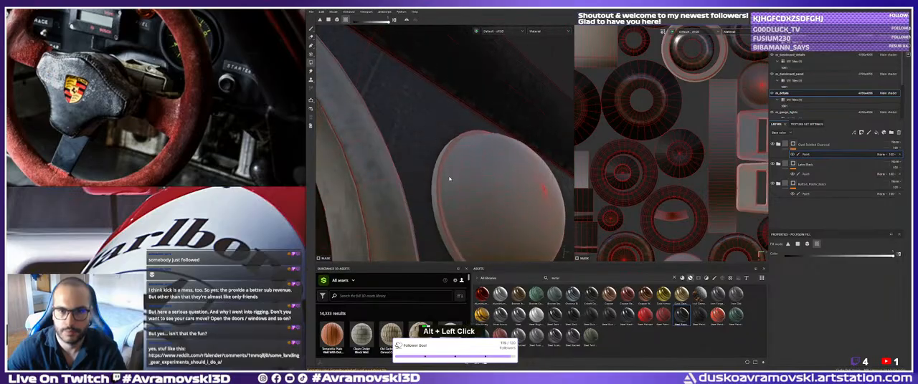
{"action": "middle_click_drag", "start_coordinate": [451, 175], "coordinate": [471, 161], "text": "alt"}
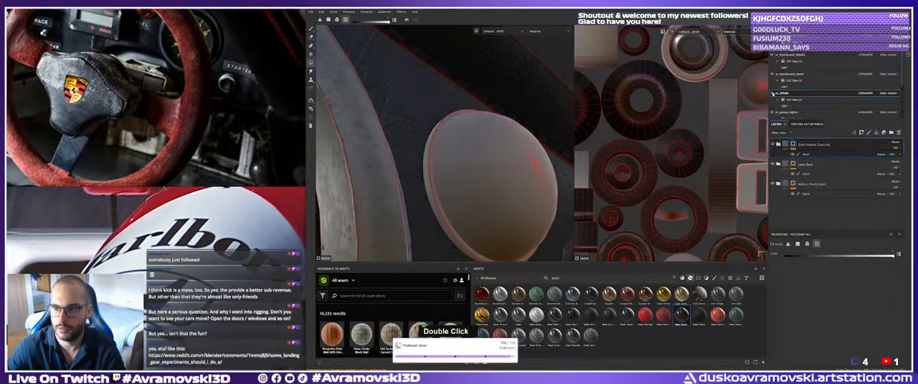
Review the steel mask coverage across the whole dashboard and its UV layout.
{"action": "right_click_drag", "start_coordinate": [502, 130], "coordinate": [470, 147], "text": "alt"}
{"action": "left_click_drag", "start_coordinate": [469, 166], "coordinate": [502, 154], "text": "alt"}
{"action": "middle_click_drag", "start_coordinate": [617, 164], "coordinate": [734, 153], "text": "alt"}
{"action": "right_click_drag", "start_coordinate": [512, 157], "coordinate": [430, 159], "text": "alt"}
{"action": "middle_click_drag", "start_coordinate": [431, 159], "coordinate": [459, 140], "text": "alt"}
{"action": "right_click_drag", "start_coordinate": [459, 140], "coordinate": [420, 147], "text": "alt"}
{"action": "left_click_drag", "start_coordinate": [420, 147], "coordinate": [387, 145], "text": "alt"}
{"action": "middle_click_drag", "start_coordinate": [387, 145], "coordinate": [426, 143], "text": "alt"}
{"action": "right_click_drag", "start_coordinate": [427, 144], "coordinate": [331, 50], "text": "alt"}
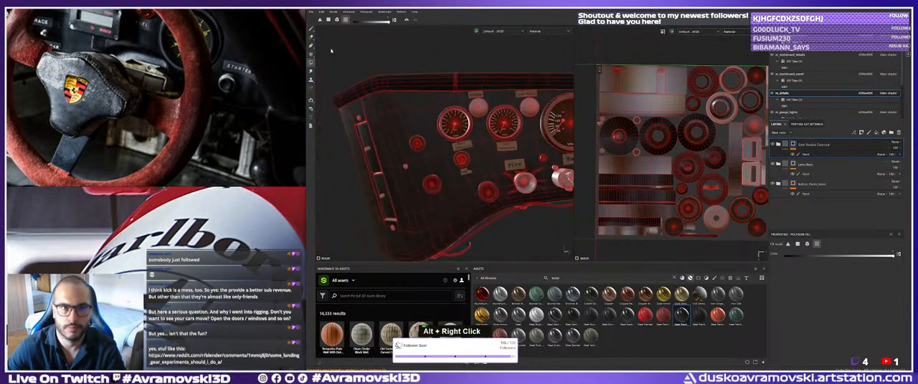
Switch to the Paint tool and examine the steel on the lamp ring between the Fuel Pressure and RES labels.
{"action": "left_click", "coordinate": [311, 30]}
{"action": "right_click_drag", "start_coordinate": [412, 161], "coordinate": [469, 176], "text": "alt"}
{"action": "left_click_drag", "start_coordinate": [469, 175], "coordinate": [494, 180], "text": "alt"}
{"action": "middle_click_drag", "start_coordinate": [495, 179], "coordinate": [434, 147], "text": "alt"}
{"action": "right_click_drag", "start_coordinate": [434, 147], "coordinate": [498, 188], "text": "alt"}
{"action": "left_click_drag", "start_coordinate": [499, 188], "coordinate": [477, 179], "text": "alt"}
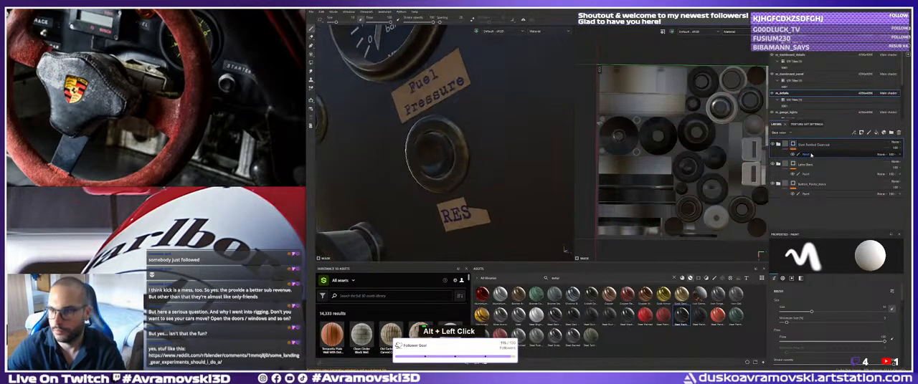
Expand the painted steel group, check its metallic Levels, and open the Metal Edge Wear generator on the Coating mask.
{"action": "left_click", "coordinate": [809, 154]}
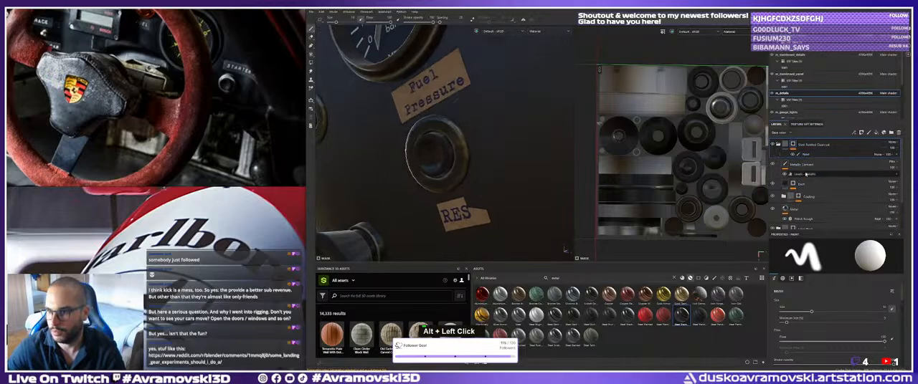
{"action": "left_click", "coordinate": [806, 174]}
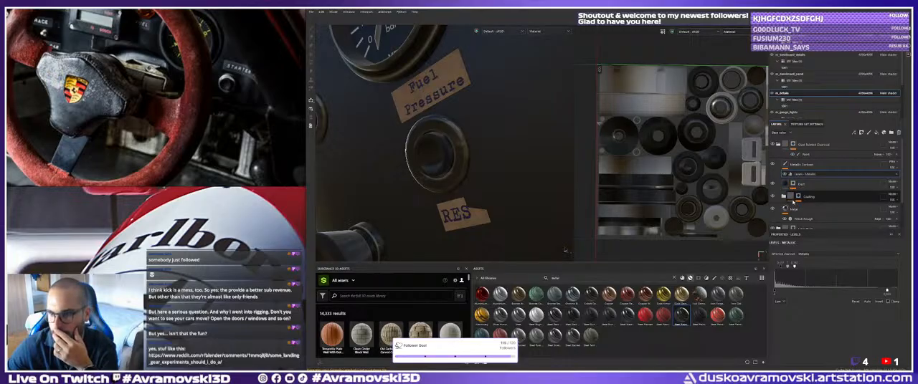
{"action": "left_click", "coordinate": [797, 198]}
{"action": "left_click", "coordinate": [815, 207]}
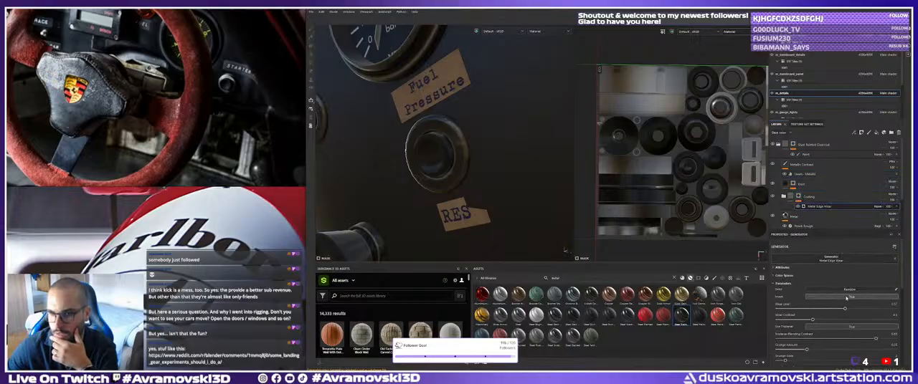
Try the Metal Edge Wear generator with Invert off, restore Invert to True, and set the Wear Level to 0.65.
{"action": "left_click", "coordinate": [846, 297]}
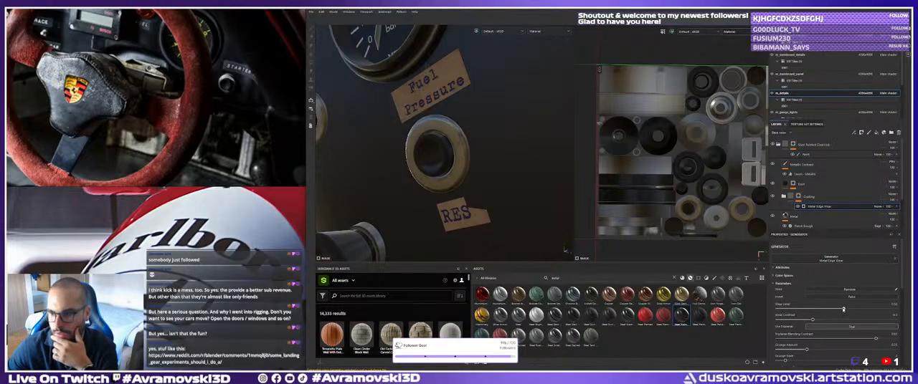
{"action": "left_click_drag", "start_coordinate": [843, 309], "coordinate": [861, 316]}
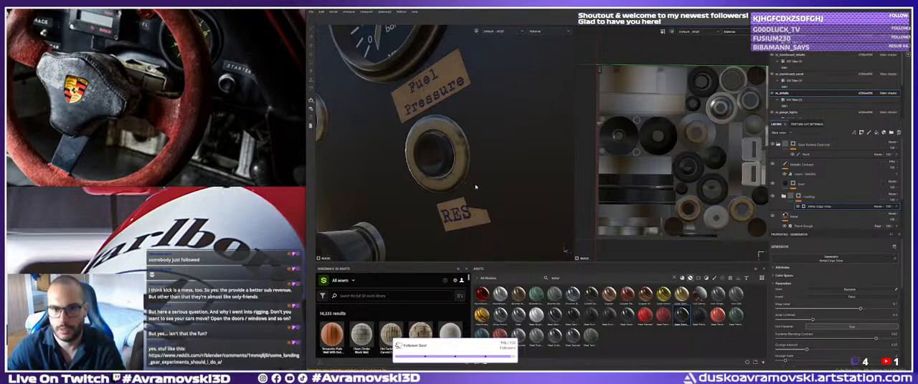
{"action": "right_click_drag", "start_coordinate": [476, 187], "coordinate": [531, 201], "text": "alt"}
{"action": "left_click_drag", "start_coordinate": [531, 201], "coordinate": [552, 204], "text": "alt"}
{"action": "right_click_drag", "start_coordinate": [552, 205], "coordinate": [809, 234], "text": "alt"}
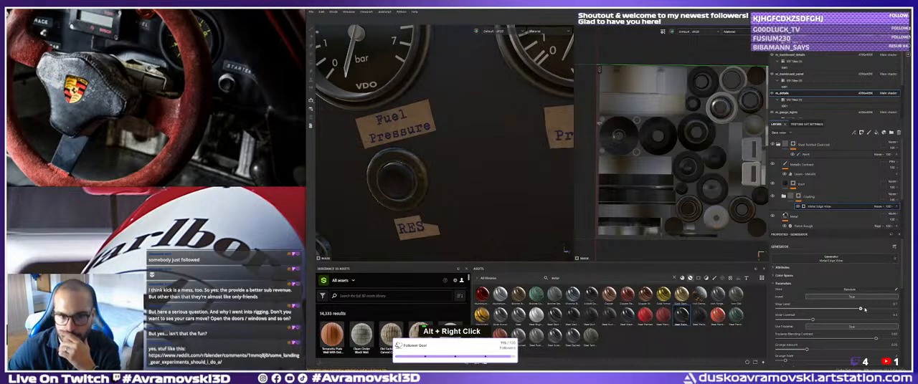
{"action": "left_click_drag", "start_coordinate": [861, 308], "coordinate": [833, 309]}
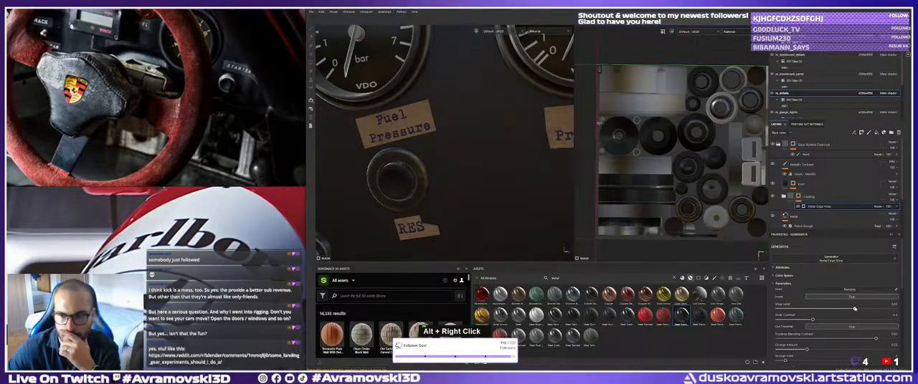
Inspect the steel finish across the dashboard, from the small gauges to the buttons beside the tachometer.
{"action": "right_click_drag", "start_coordinate": [508, 206], "coordinate": [438, 154], "text": "alt"}
{"action": "middle_click_drag", "start_coordinate": [437, 154], "coordinate": [380, 125], "text": "alt"}
{"action": "left_click_drag", "start_coordinate": [380, 125], "coordinate": [373, 123], "text": "alt"}
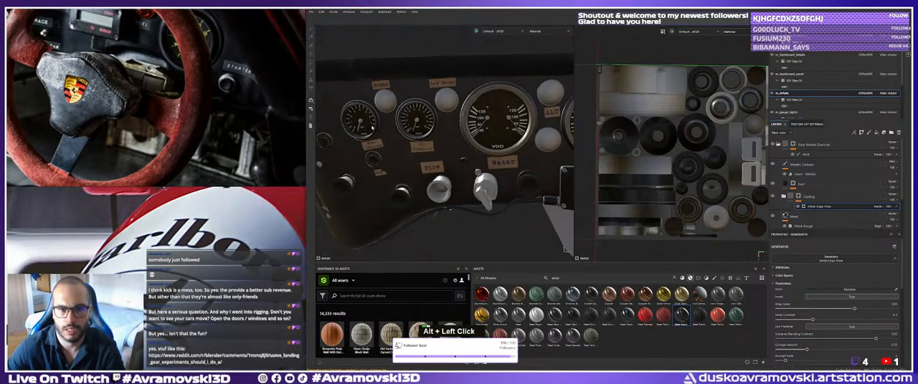
{"action": "left_click_drag", "start_coordinate": [318, 37], "coordinate": [352, 68], "text": "alt"}
{"action": "middle_click_drag", "start_coordinate": [352, 68], "coordinate": [390, 129], "text": "alt"}
{"action": "left_click_drag", "start_coordinate": [391, 129], "coordinate": [402, 161], "text": "alt"}
{"action": "mouse_move", "coordinate": [401, 161]}
{"action": "right_mouse_down", "text": "shift"}
{"action": "mouse_move", "coordinate": [524, 170]}
{"action": "mouse_move", "coordinate": [513, 166]}
{"action": "right_mouse_up", "text": "shift"}
{"action": "middle_click_drag", "start_coordinate": [512, 166], "coordinate": [380, 172], "text": "alt"}
{"action": "left_click_drag", "start_coordinate": [380, 173], "coordinate": [462, 188], "text": "alt"}
{"action": "right_click_drag", "start_coordinate": [462, 188], "coordinate": [510, 200], "text": "alt"}
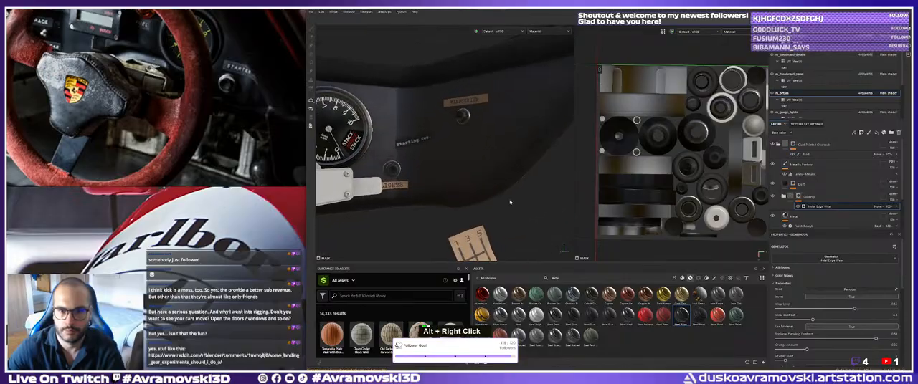
Examine the gear-shift pattern label and the dashboard end beside it.
{"action": "left_click_drag", "start_coordinate": [509, 201], "coordinate": [466, 172], "text": "alt"}
{"action": "right_click_drag", "start_coordinate": [466, 172], "coordinate": [450, 165], "text": "alt"}
{"action": "middle_click_drag", "start_coordinate": [450, 165], "coordinate": [423, 107], "text": "alt"}
{"action": "right_click_drag", "start_coordinate": [423, 108], "coordinate": [466, 158], "text": "alt"}
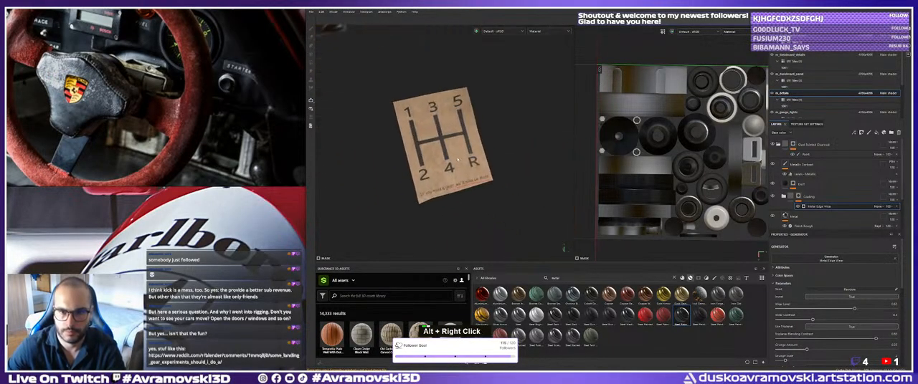
{"action": "left_click_drag", "start_coordinate": [466, 158], "coordinate": [479, 171], "text": "alt"}
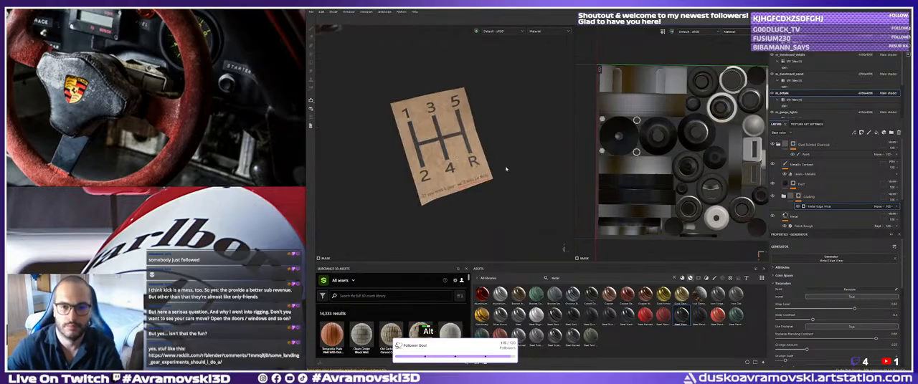
{"action": "right_click_drag", "start_coordinate": [506, 170], "coordinate": [487, 171], "text": "alt"}
{"action": "left_click_drag", "start_coordinate": [487, 171], "coordinate": [466, 172], "text": "alt"}
{"action": "middle_click_drag", "start_coordinate": [466, 172], "coordinate": [440, 172], "text": "alt"}
{"action": "right_click_drag", "start_coordinate": [441, 172], "coordinate": [421, 172], "text": "alt"}
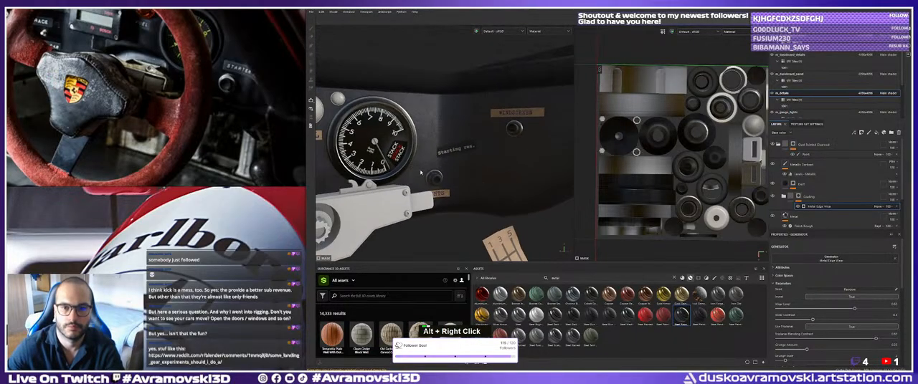
Compare the dashboard around the Bosch display with the switches in the cockpit reference photo.
{"action": "middle_click_drag", "start_coordinate": [421, 172], "coordinate": [434, 164], "text": "alt"}
{"action": "left_click_drag", "start_coordinate": [434, 164], "coordinate": [448, 154], "text": "alt"}
{"action": "right_click_drag", "start_coordinate": [448, 154], "coordinate": [459, 147], "text": "alt"}
{"action": "middle_click_drag", "start_coordinate": [458, 147], "coordinate": [471, 137], "text": "alt"}
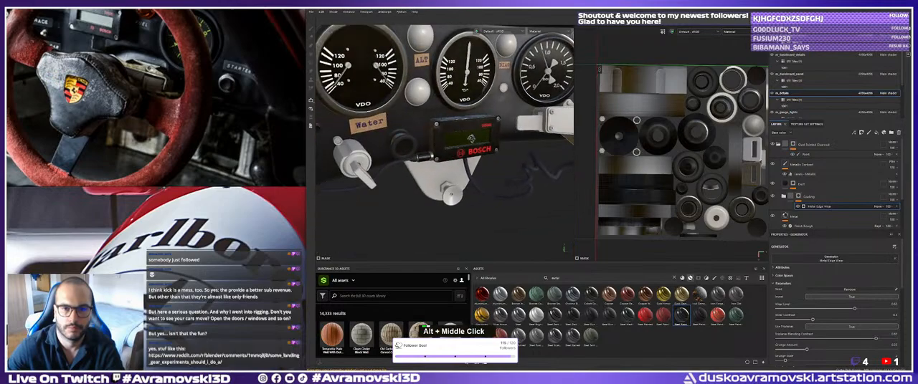
{"action": "left_click_drag", "start_coordinate": [471, 138], "coordinate": [456, 140], "text": "alt"}
{"action": "middle_click_drag", "start_coordinate": [457, 140], "coordinate": [443, 142], "text": "alt"}
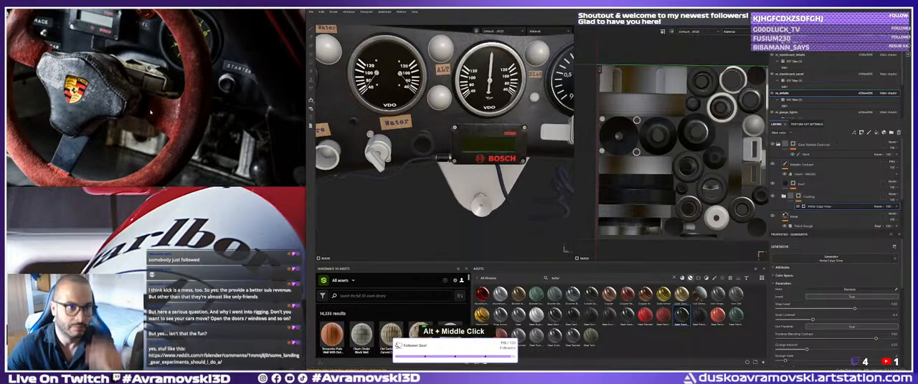
{"action": "scroll", "coordinate": [151, 112], "scroll_direction": "down", "scroll_amount": 5}
{"action": "middle_click_drag", "start_coordinate": [150, 112], "coordinate": [215, 120]}
{"action": "scroll", "coordinate": [136, 108], "scroll_direction": "up", "scroll_amount": 5}
{"action": "mouse_move", "coordinate": [137, 107]}
{"action": "middle_mouse_down"}
{"action": "mouse_move", "coordinate": [133, 54]}
{"action": "mouse_move", "coordinate": [145, 109]}
{"action": "middle_mouse_up"}
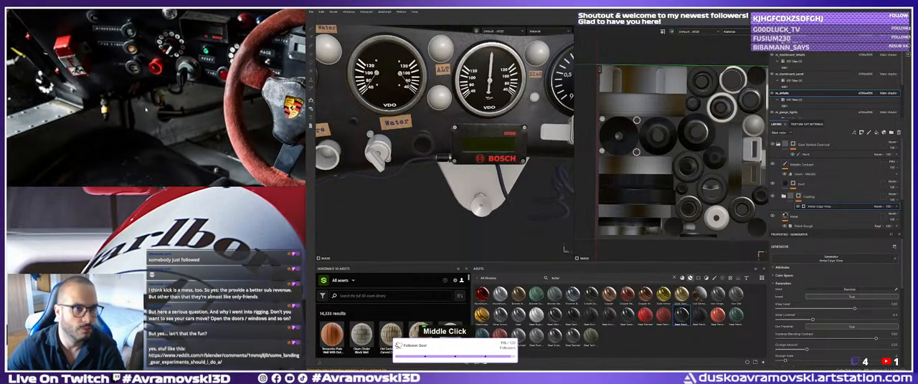
Inspect the Bosch display, its cable, the Water knob and the round warning lamps from several angles.
{"action": "middle_click_drag", "start_coordinate": [430, 172], "coordinate": [429, 162], "text": "alt"}
{"action": "left_click_drag", "start_coordinate": [428, 162], "coordinate": [428, 166], "text": "alt"}
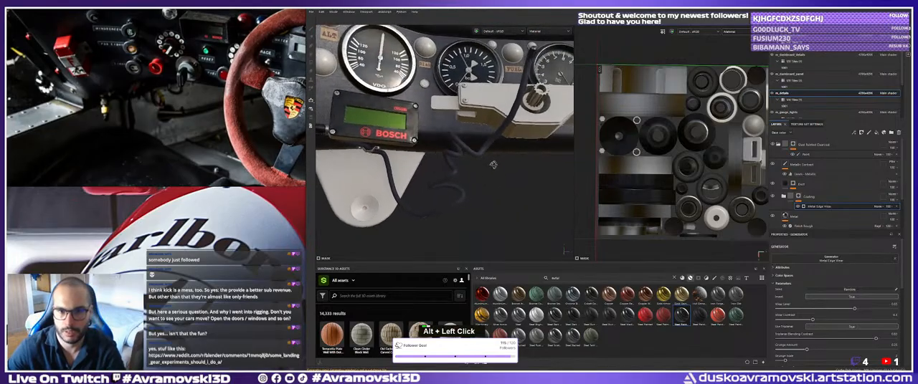
{"action": "right_click_drag", "start_coordinate": [428, 166], "coordinate": [424, 165], "text": "alt"}
{"action": "left_click_drag", "start_coordinate": [424, 164], "coordinate": [430, 166], "text": "alt"}
{"action": "middle_click_drag", "start_coordinate": [430, 166], "coordinate": [437, 167], "text": "alt"}
{"action": "left_click_drag", "start_coordinate": [437, 167], "coordinate": [443, 169], "text": "alt"}
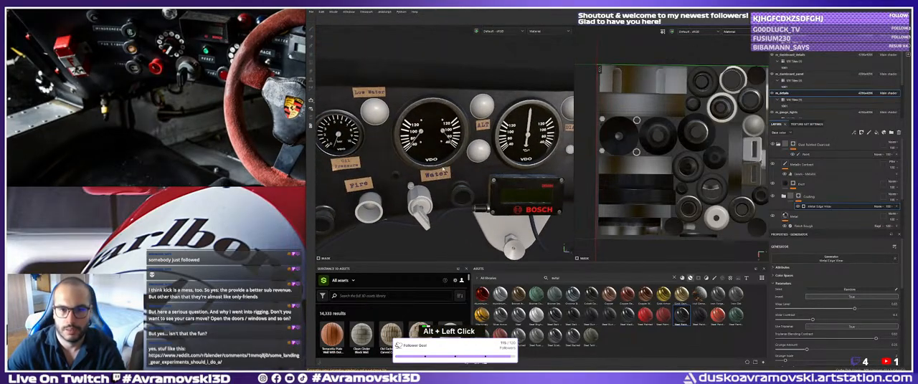
{"action": "middle_click_drag", "start_coordinate": [437, 170], "coordinate": [424, 167], "text": "alt"}
{"action": "left_click_drag", "start_coordinate": [425, 166], "coordinate": [406, 161], "text": "alt"}
{"action": "right_click_drag", "start_coordinate": [406, 161], "coordinate": [404, 172], "text": "alt"}
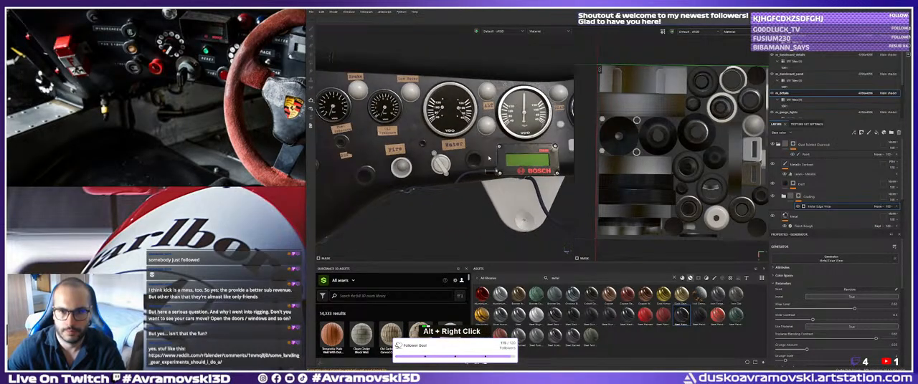
Switch to the browser to review the dashboard warning symbol sheet, and close its window.
{"action": "middle_click_drag", "start_coordinate": [403, 172], "coordinate": [402, 274], "text": "alt"}
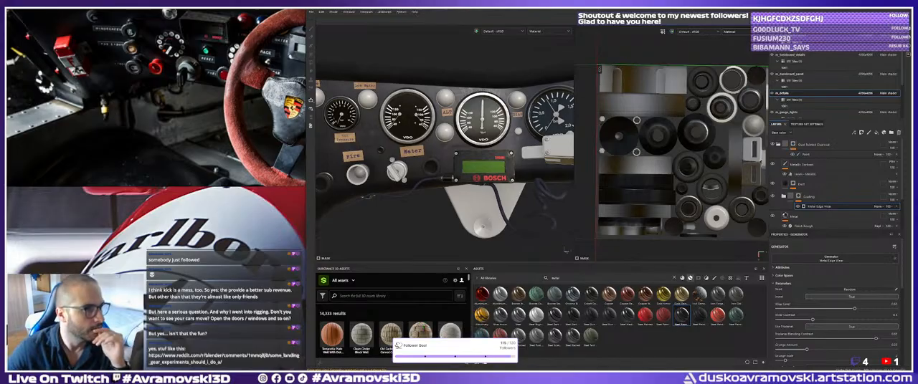
{"action": "left_click_drag", "start_coordinate": [7, 212], "coordinate": [190, 215]}
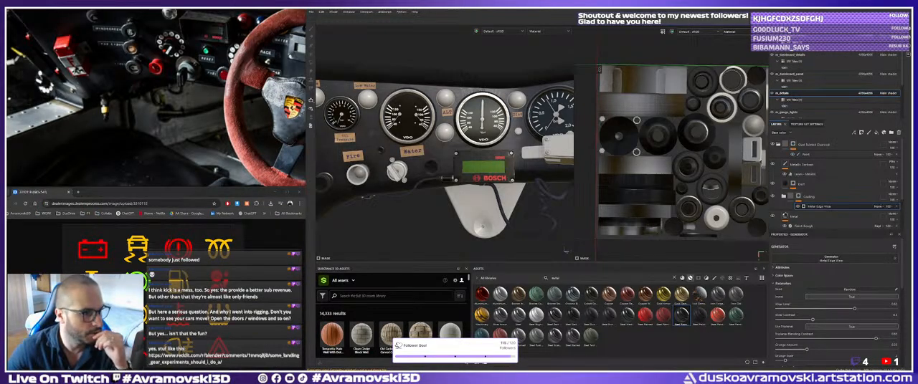
{"action": "scroll", "coordinate": [441, 334], "scroll_direction": "down", "scroll_amount": 1}
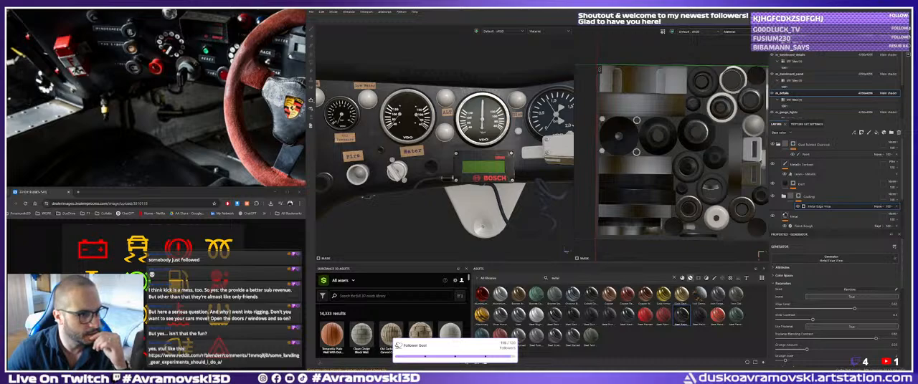
{"action": "scroll", "coordinate": [423, 331], "scroll_direction": "down", "scroll_amount": 1}
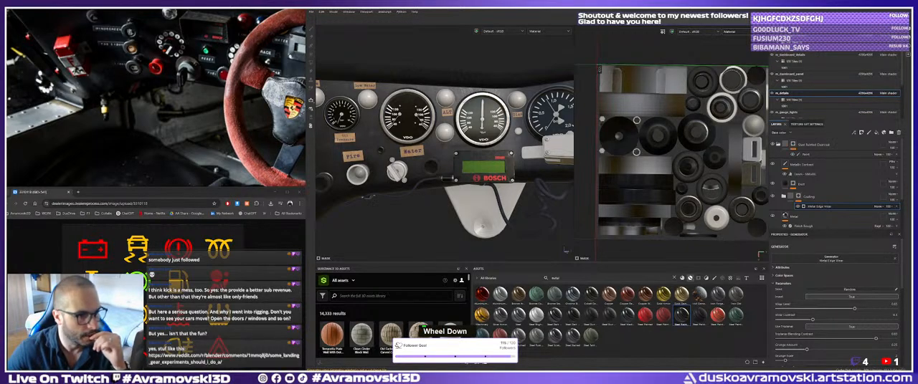
{"action": "left_click", "coordinate": [299, 192]}
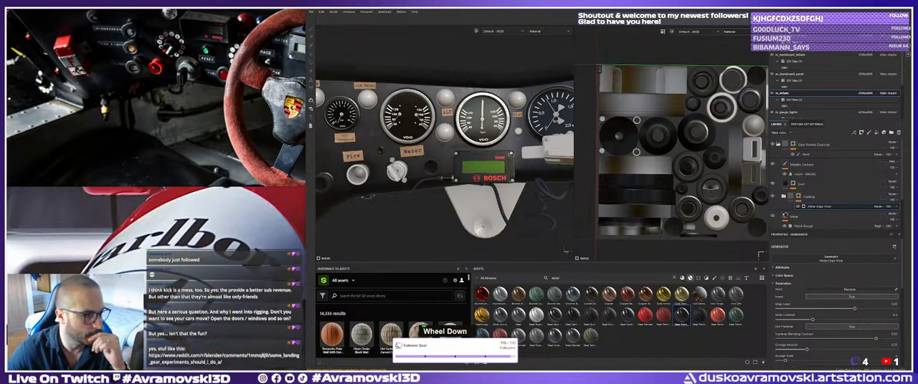
{"action": "scroll", "coordinate": [423, 331], "scroll_direction": "up", "scroll_amount": 1}
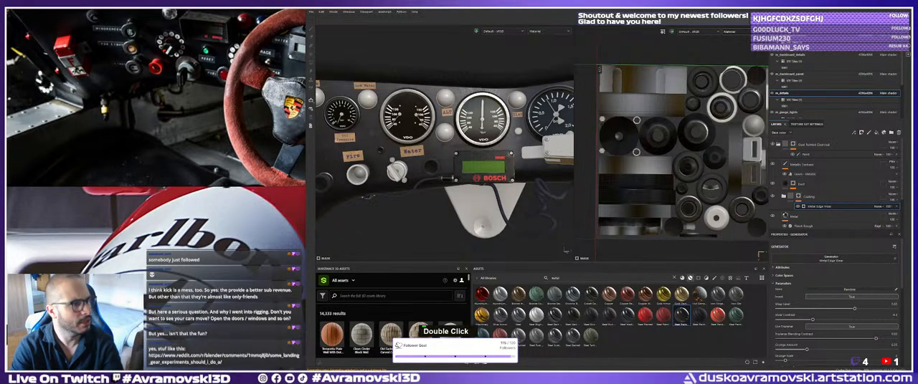
{"action": "key", "text": "BackSpace"}
{"action": "key", "text": "Right"}
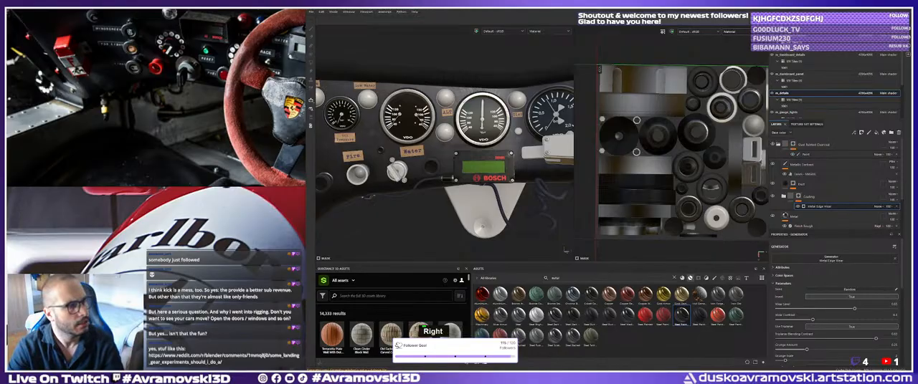
{"action": "key", "text": "shift+Right"}
{"action": "key", "text": "shift+Right"}
{"action": "key", "text": "shift+Right"}
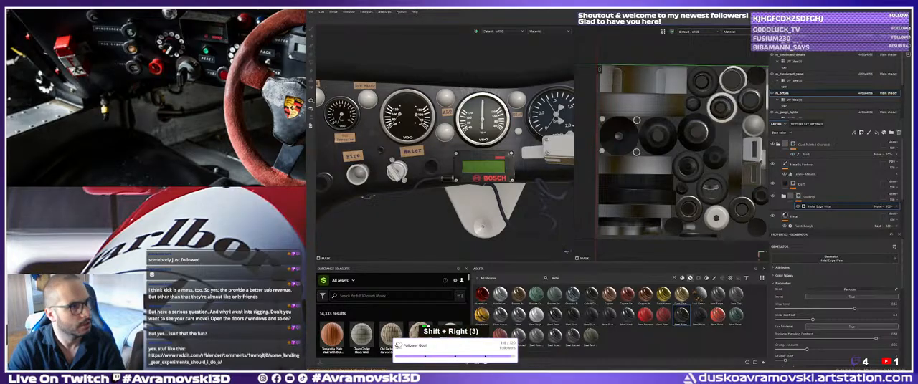
{"action": "key", "text": "shift+Down"}
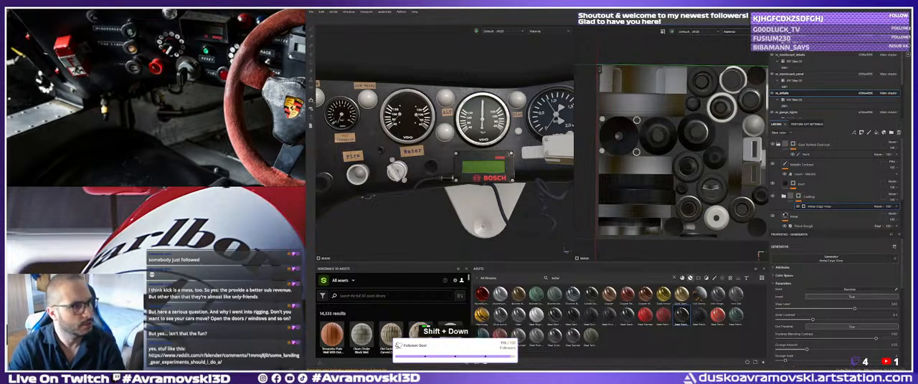
{"action": "key", "text": "space"}
{"action": "key", "text": "d"}
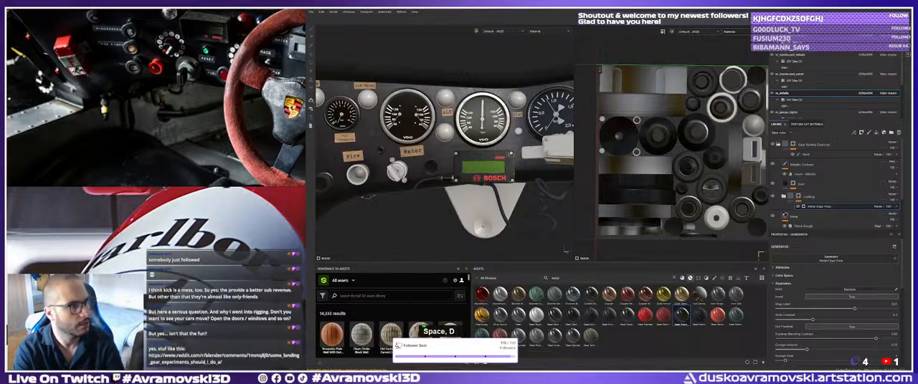
{"action": "key", "text": "t"}
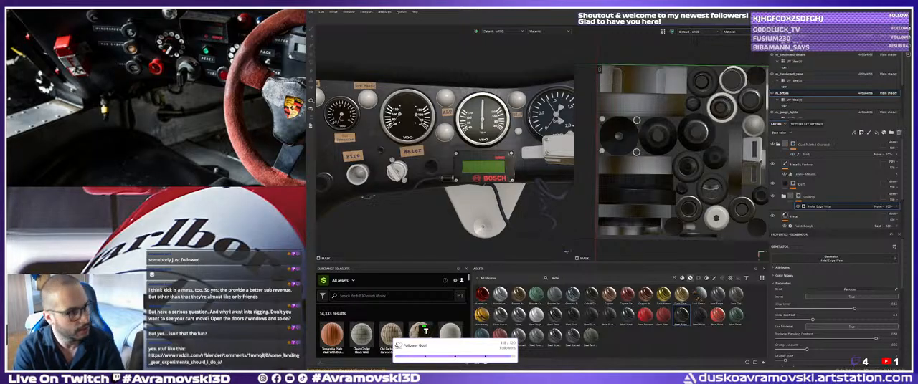
{"action": "key", "text": "x"}
{"action": "key", "text": "Return"}
{"action": "key", "text": "s"}
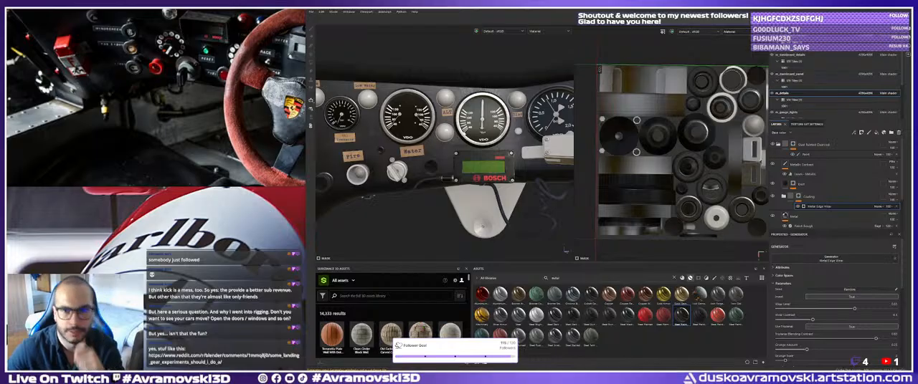
Examine the steering wheel, switches and warning lamps in the cockpit reference photo.
{"action": "middle_click", "coordinate": [174, 144]}
{"action": "key", "text": "Return"}
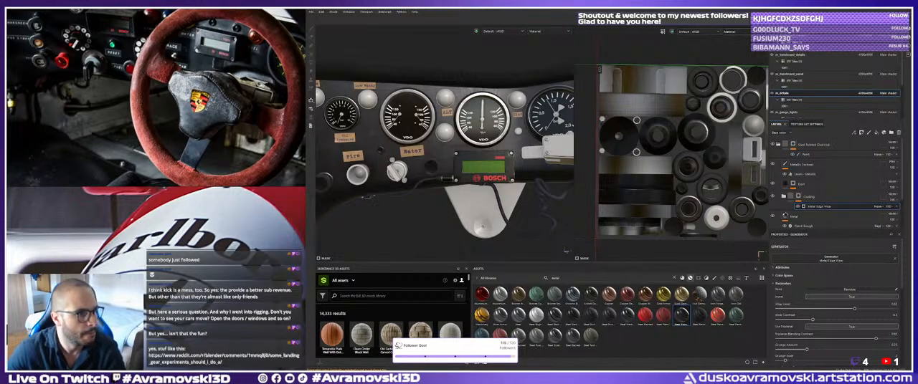
{"action": "scroll", "coordinate": [459, 192], "scroll_direction": "down", "scroll_amount": 1}
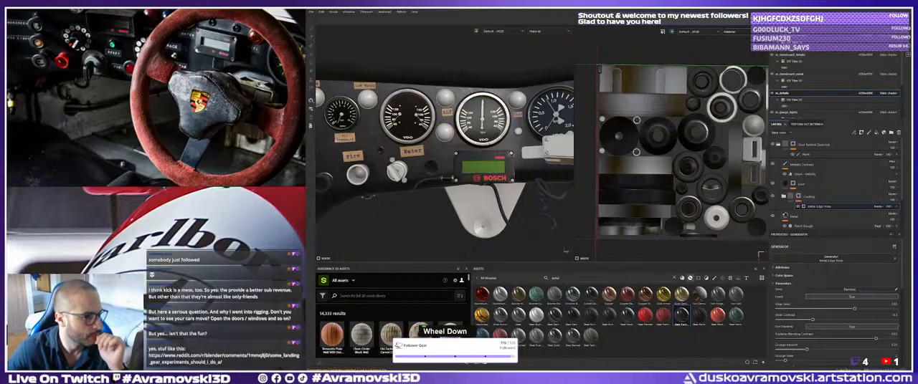
{"action": "scroll", "coordinate": [566, 251], "scroll_direction": "up", "scroll_amount": 1}
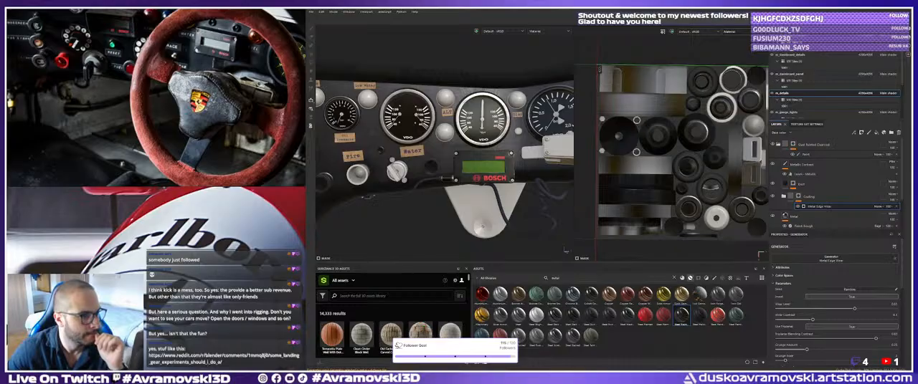
{"action": "middle_click", "coordinate": [565, 251]}
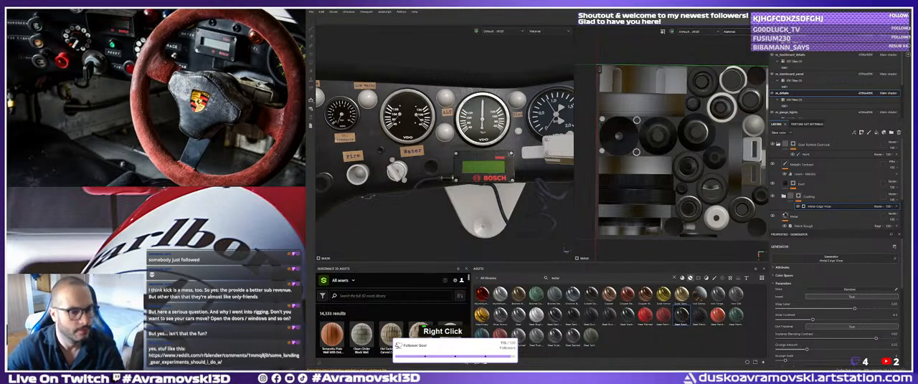
Switch to Photoshop and paste the iStock dashboard warning symbol sheet into a blank white document.
{"action": "key", "text": "alt+Tab"}
{"action": "double_click", "coordinate": [463, 116]}
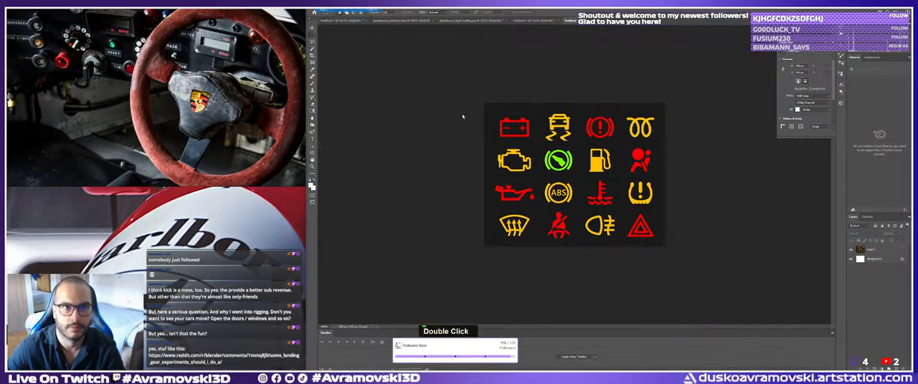
{"action": "left_click", "coordinate": [571, 230]}
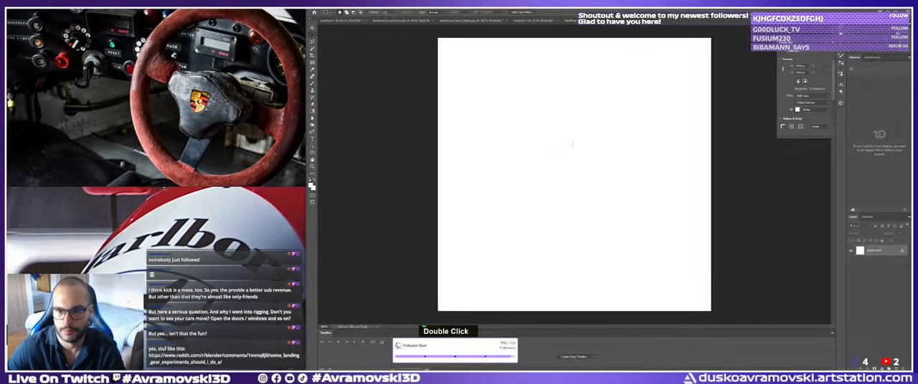
{"action": "key", "text": "ctrl+v"}
{"action": "left_click", "coordinate": [587, 173], "text": "ctrl"}
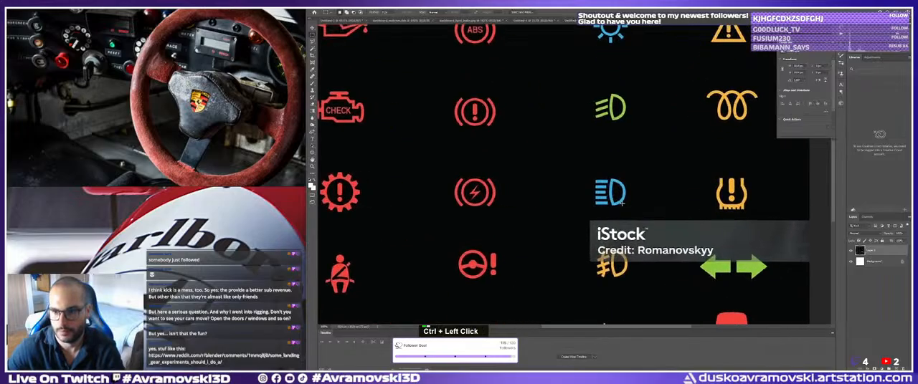
Copy the blue high-beam symbol from the sheet with a rectangular selection and paste it into the single-symbol document.
{"action": "key", "text": "m"}
{"action": "left_click_drag", "start_coordinate": [583, 169], "coordinate": [635, 218]}
{"action": "key", "text": "ctrl+c"}
{"action": "left_click", "coordinate": [535, 22]}
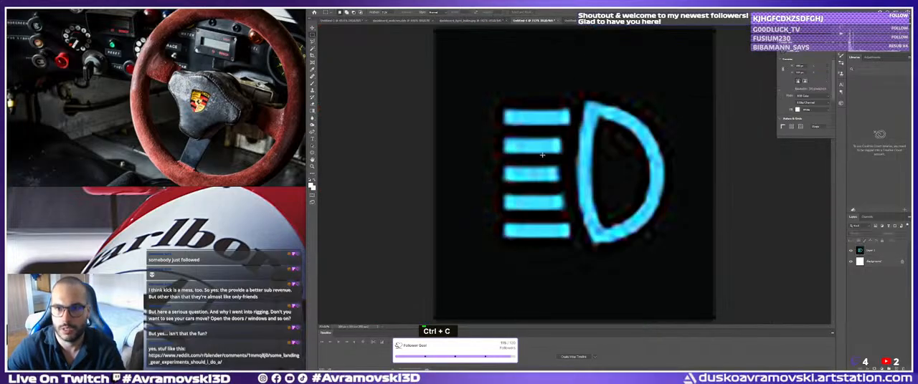
{"action": "key", "text": "ctrl+v"}
Widen the pasted high-beam symbol until its black background spans the full canvas width.
{"action": "key", "text": "ctrl+t"}
{"action": "key", "text": "space"}
{"action": "left_click_drag", "start_coordinate": [549, 175], "coordinate": [433, 173], "text": "shift"}
{"action": "left_click_drag", "start_coordinate": [619, 175], "coordinate": [720, 161], "text": "shift"}
{"action": "key", "text": "Return"}
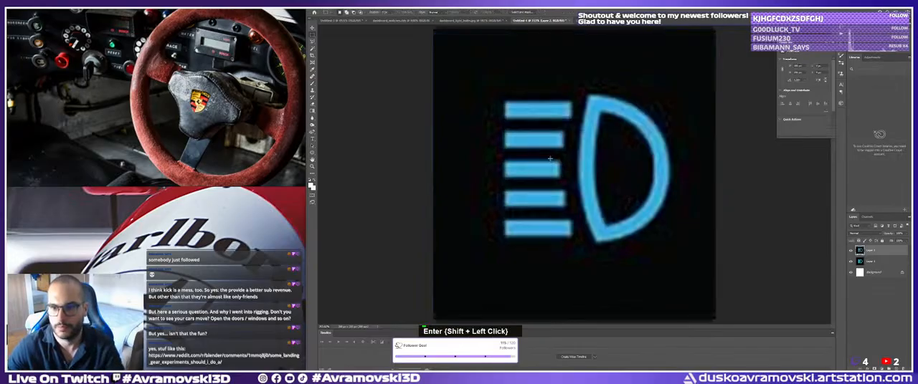
Stretch the high-beam symbol slightly at its upper and lower edges to cover the full canvas height.
{"action": "key", "text": "ctrl+space"}
{"action": "right_click", "coordinate": [549, 157], "text": "ctrl"}
{"action": "left_click", "coordinate": [556, 160]}
{"action": "key", "text": "v"}
{"action": "key", "text": "ctrl+space"}
{"action": "right_click", "coordinate": [442, 150], "text": "ctrl"}
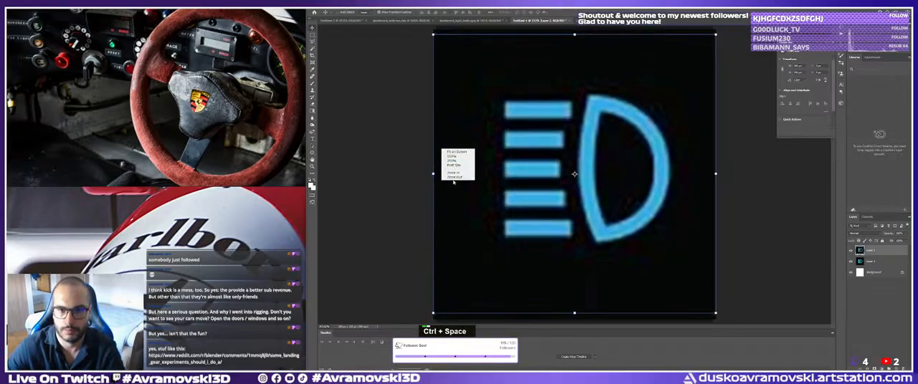
{"action": "left_click", "coordinate": [455, 177]}
{"action": "key", "text": "ctrl+space"}
{"action": "left_click_drag", "start_coordinate": [692, 189], "coordinate": [637, 189], "text": "ctrl"}
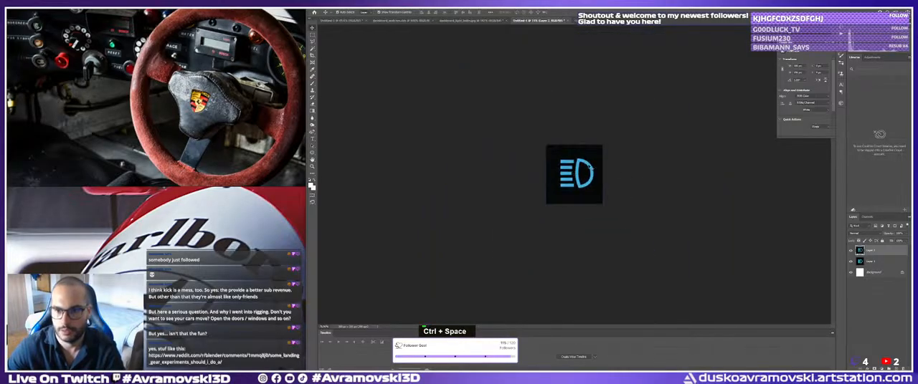
{"action": "key", "text": "ctrl+t"}
{"action": "left_click", "coordinate": [573, 147], "text": "shift"}
{"action": "left_click_drag", "start_coordinate": [573, 146], "coordinate": [574, 144], "text": "shift"}
{"action": "left_click_drag", "start_coordinate": [573, 202], "coordinate": [573, 205], "text": "shift"}
{"action": "key", "text": "Return"}
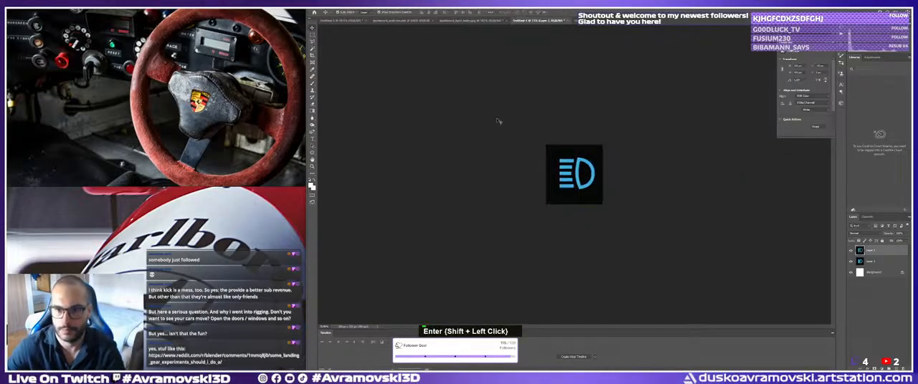
Start saving the high-beam symbol document in the sourceimages folder with JPEG as the file format.
{"action": "middle_click_drag", "start_coordinate": [86, 66], "coordinate": [110, 99]}
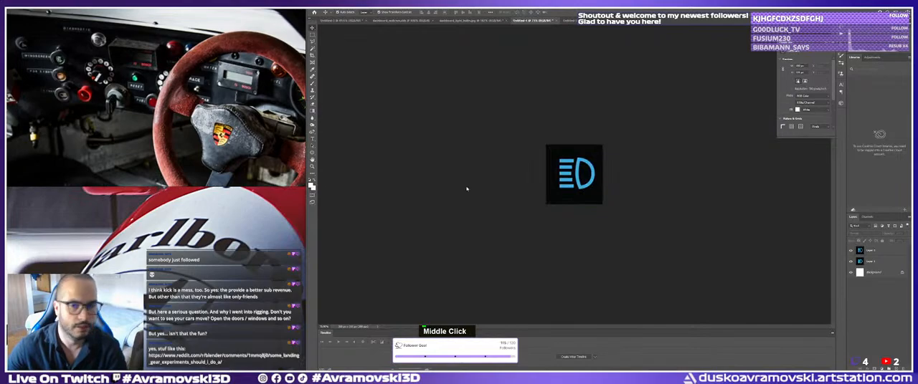
{"action": "left_click", "coordinate": [317, 8]}
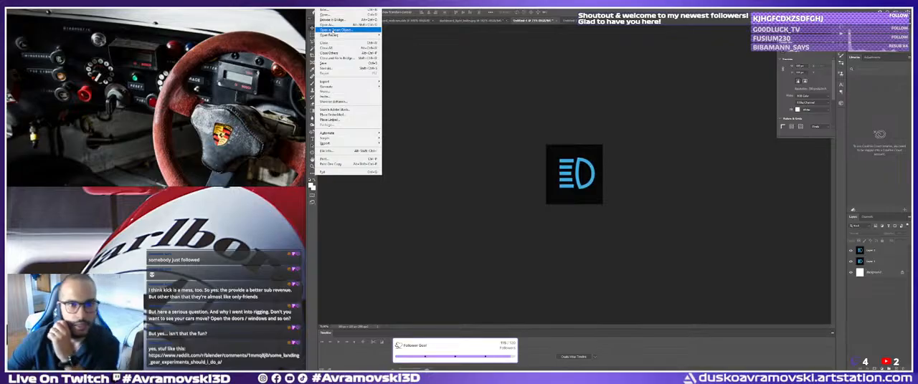
{"action": "left_click", "coordinate": [328, 69]}
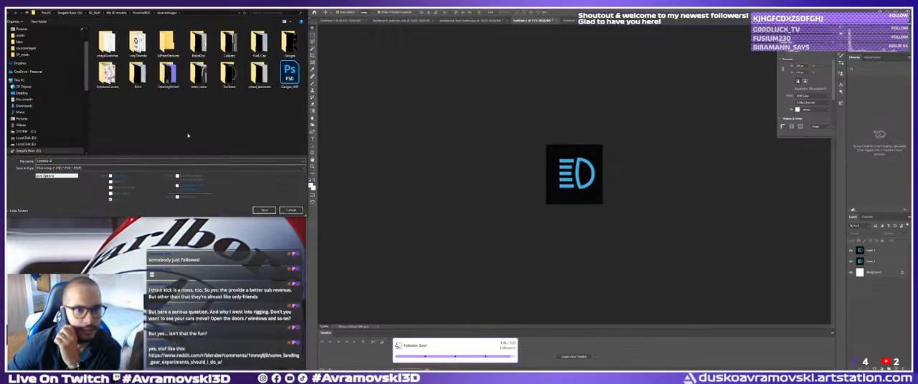
{"action": "double_click", "coordinate": [184, 100]}
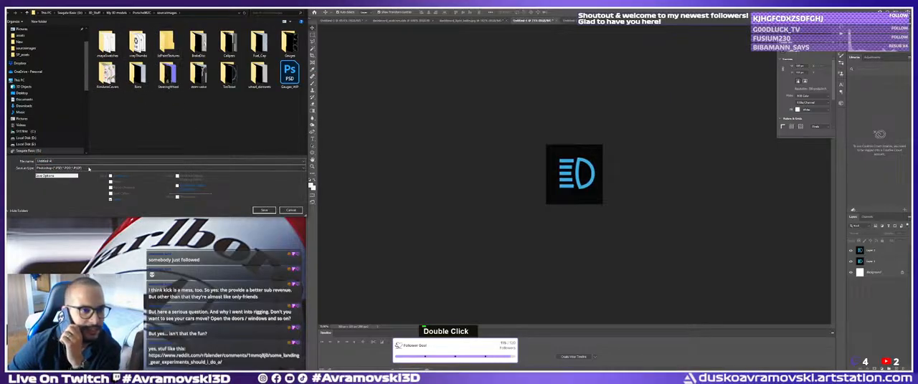
{"action": "left_click", "coordinate": [114, 168]}
{"action": "left_click", "coordinate": [57, 225]}
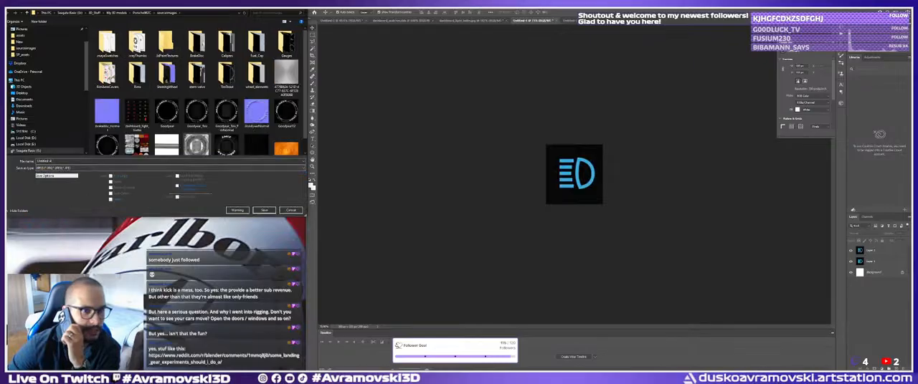
Name the JPEG file headlights and save it with the offered image options.
{"action": "scroll", "coordinate": [199, 143], "scroll_direction": "down", "scroll_amount": 1}
{"action": "left_click", "coordinate": [67, 162]}
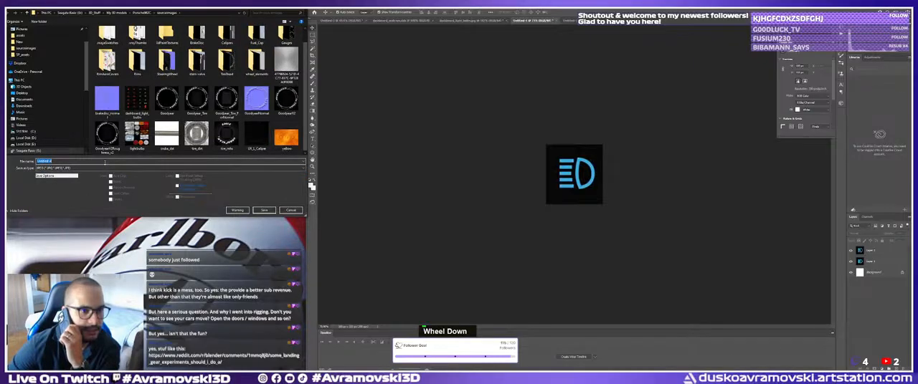
{"action": "double_click", "coordinate": [61, 161]}
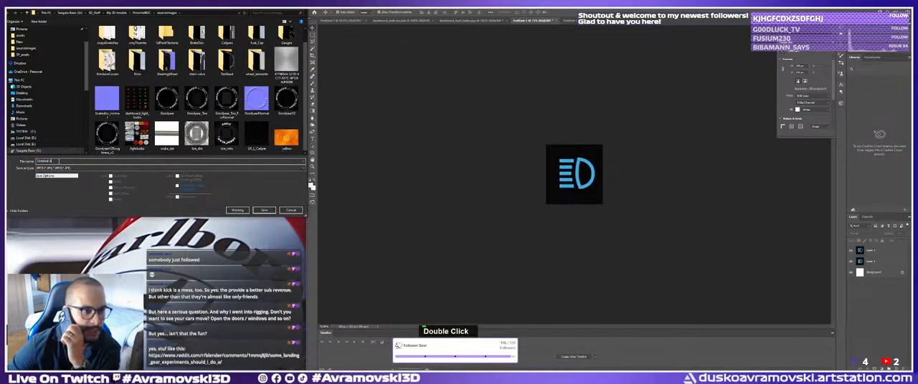
{"action": "double_click", "coordinate": [56, 162]}
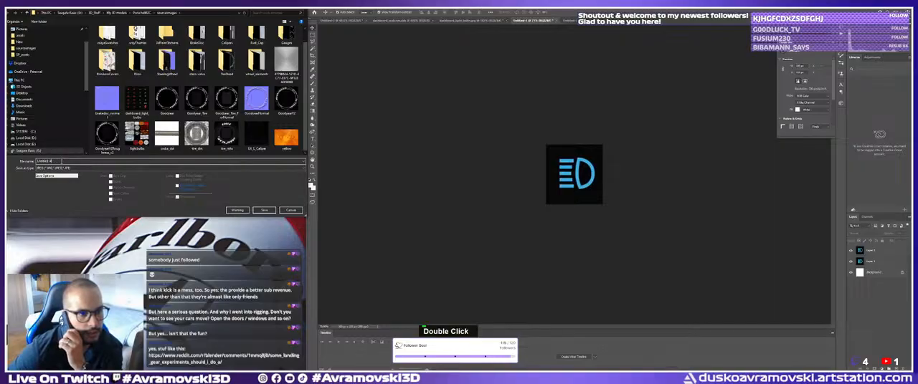
{"action": "key", "text": "BackSpace"}
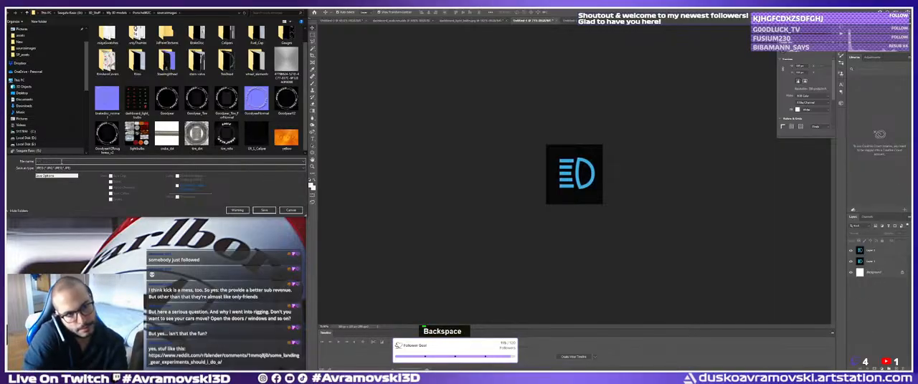
{"action": "type", "text": "lights"}
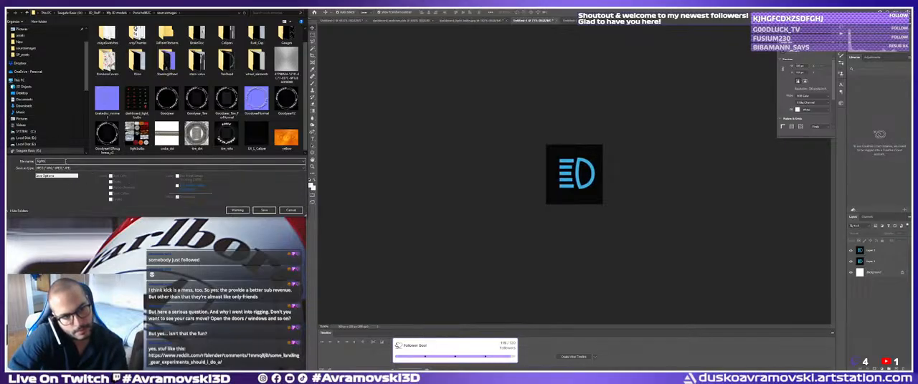
{"action": "key", "text": "Return"}
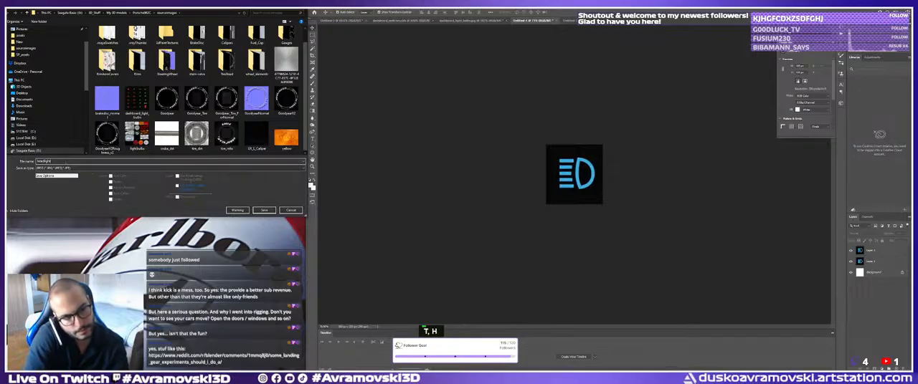
{"action": "left_click", "coordinate": [504, 108]}
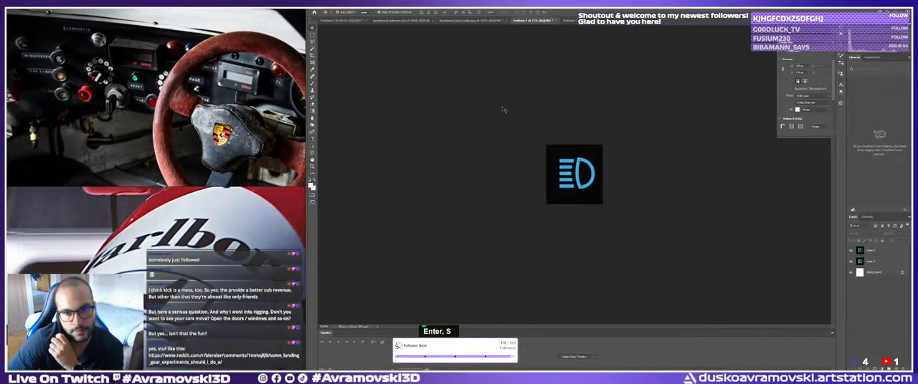
Switch to Substance 3D Painter and import headlights.jpg into the current session.
{"action": "key", "text": "alt+Tab"}
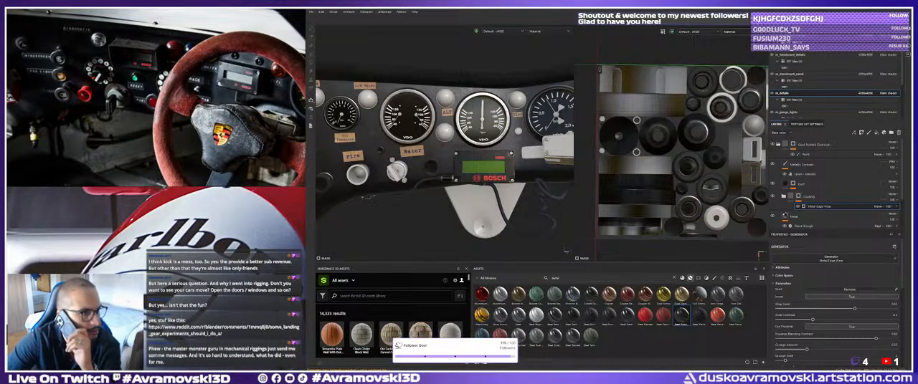
{"action": "left_click_drag", "start_coordinate": [565, 339], "coordinate": [643, 331]}
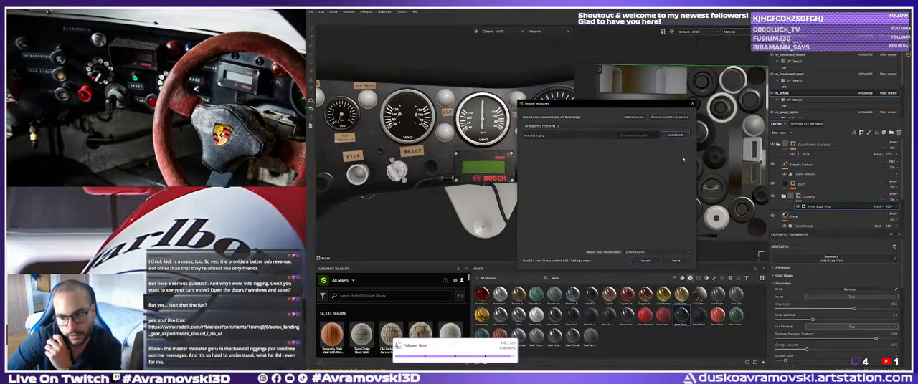
{"action": "left_click", "coordinate": [644, 260]}
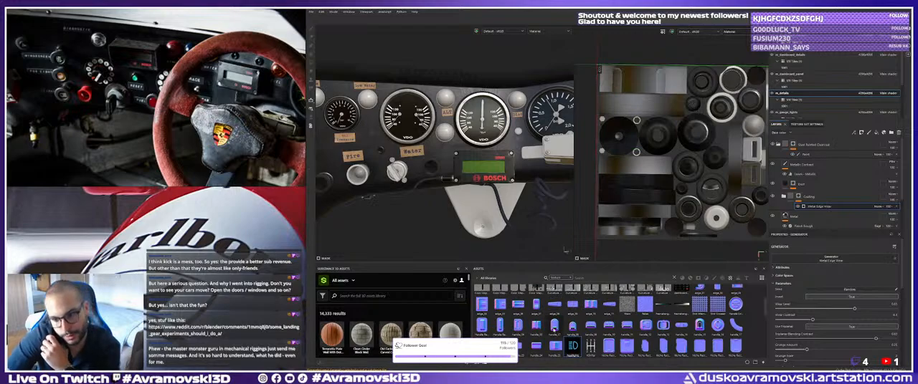
Place the imported headlights image as a projected fill on the round black button above the LIGHTS label.
{"action": "left_click_drag", "start_coordinate": [572, 347], "coordinate": [459, 169]}
{"action": "middle_click_drag", "start_coordinate": [458, 169], "coordinate": [401, 179], "text": "alt"}
{"action": "right_click_drag", "start_coordinate": [401, 179], "coordinate": [513, 202], "text": "alt"}
{"action": "middle_click_drag", "start_coordinate": [466, 188], "coordinate": [450, 197], "text": "alt"}
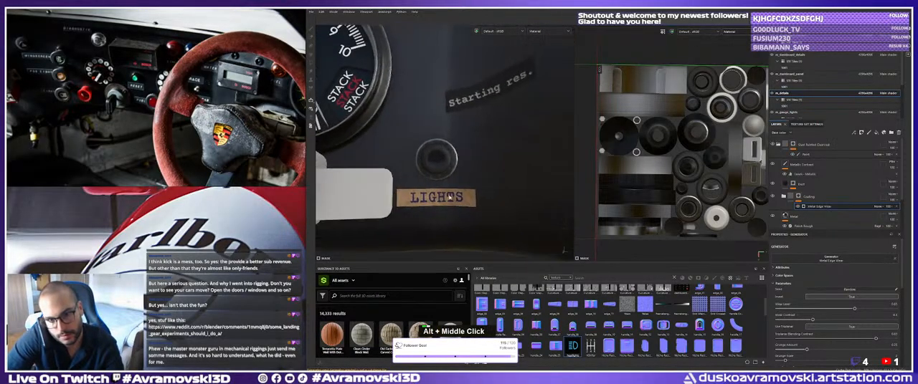
{"action": "scroll", "coordinate": [451, 197], "scroll_direction": "up", "scroll_amount": 5}
{"action": "left_click_drag", "start_coordinate": [450, 197], "coordinate": [453, 198], "text": "alt"}
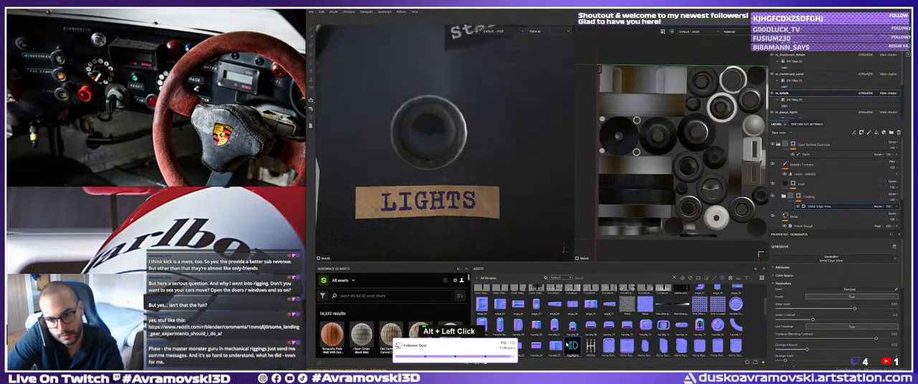
{"action": "left_click_drag", "start_coordinate": [428, 134], "coordinate": [428, 134], "text": "alt"}
{"action": "left_click", "coordinate": [434, 138]}
{"action": "right_click_drag", "start_coordinate": [434, 139], "coordinate": [429, 137], "text": "alt"}
{"action": "middle_click_drag", "start_coordinate": [429, 136], "coordinate": [432, 147], "text": "alt"}
{"action": "key", "text": "r"}
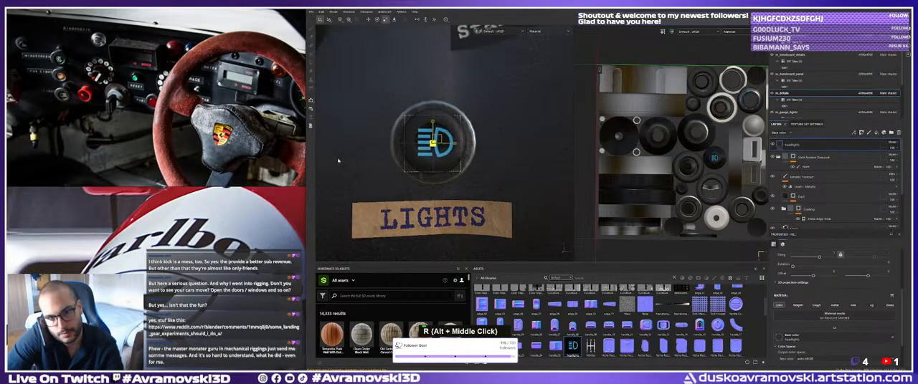
Shift the headlight symbol's projection so it sits centred on the round black button above the LIGHTS label.
{"action": "middle_click_drag", "start_coordinate": [380, 162], "coordinate": [407, 178], "text": "alt"}
{"action": "right_click_drag", "start_coordinate": [407, 177], "coordinate": [446, 172], "text": "alt"}
{"action": "key", "text": "w"}
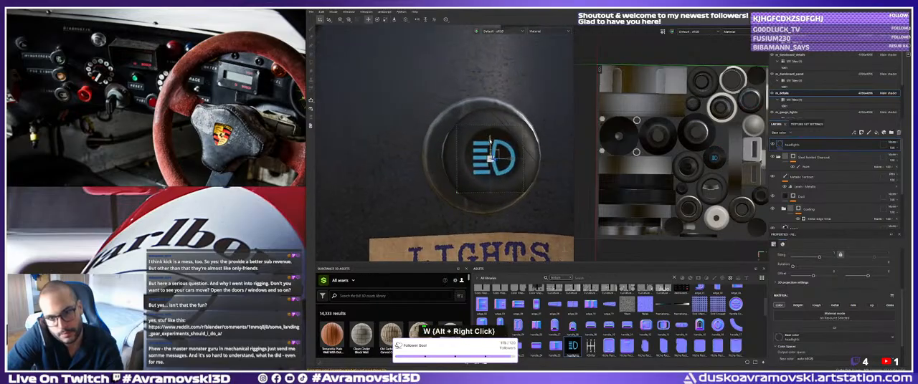
{"action": "left_click_drag", "start_coordinate": [490, 139], "coordinate": [492, 137], "text": "alt"}
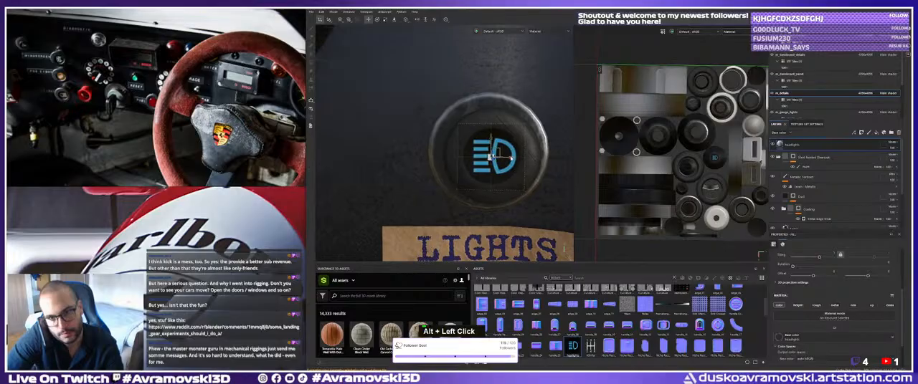
{"action": "left_click_drag", "start_coordinate": [492, 138], "coordinate": [506, 177], "text": "alt"}
{"action": "right_click_drag", "start_coordinate": [506, 178], "coordinate": [502, 176], "text": "alt"}
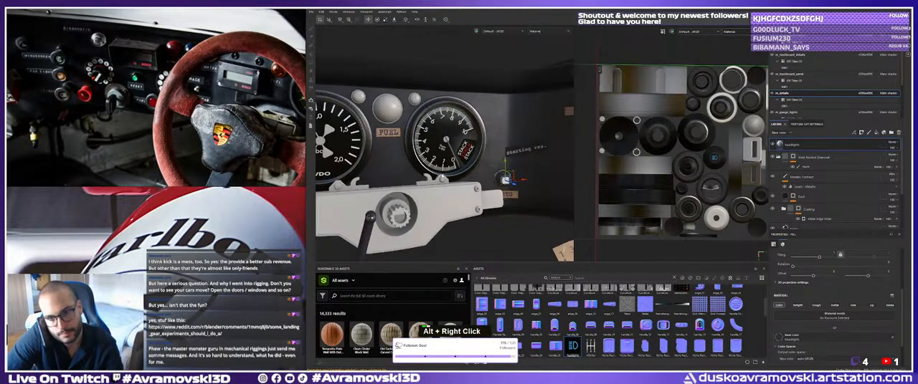
Examine the dashboard's gauges, labels and remaining knobs, ending close up on the knobs below the Water label.
{"action": "middle_click_drag", "start_coordinate": [502, 177], "coordinate": [499, 176], "text": "alt"}
{"action": "left_click_drag", "start_coordinate": [500, 176], "coordinate": [459, 174], "text": "alt"}
{"action": "double_click", "coordinate": [495, 172]}
{"action": "left_click", "coordinate": [805, 166]}
{"action": "right_click_drag", "start_coordinate": [458, 173], "coordinate": [416, 174], "text": "alt"}
{"action": "middle_click_drag", "start_coordinate": [416, 173], "coordinate": [457, 173], "text": "alt"}
{"action": "left_click_drag", "start_coordinate": [456, 173], "coordinate": [446, 175], "text": "alt"}
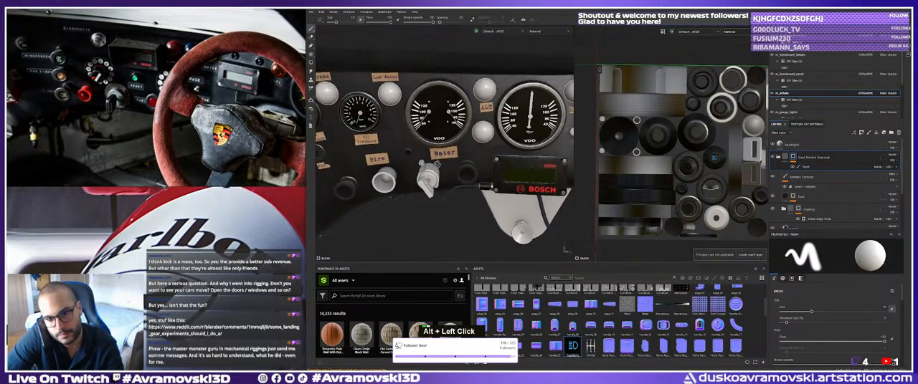
{"action": "right_click_drag", "start_coordinate": [446, 174], "coordinate": [435, 175], "text": "alt"}
{"action": "left_click_drag", "start_coordinate": [436, 175], "coordinate": [427, 175], "text": "alt"}
{"action": "right_click_drag", "start_coordinate": [428, 176], "coordinate": [420, 175], "text": "alt"}
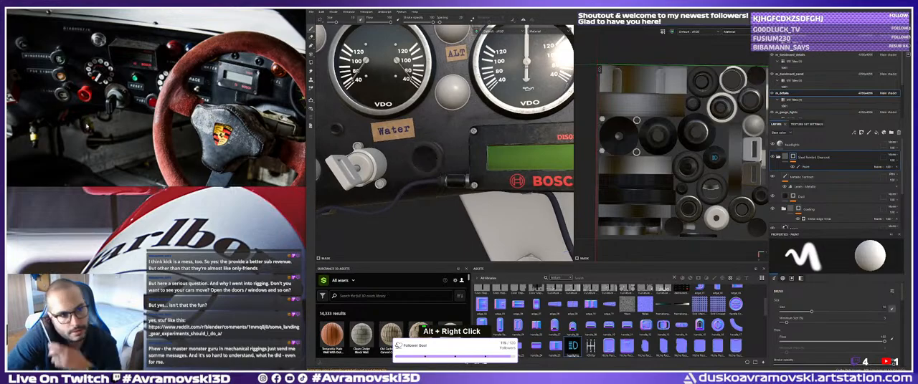
Examine the dashboard reference photos for the symbols on the knobs around the FIRE and WATER labels.
{"action": "scroll", "coordinate": [154, 159], "scroll_direction": "up", "scroll_amount": 3}
{"action": "scroll", "coordinate": [154, 159], "scroll_direction": "down", "scroll_amount": 1}
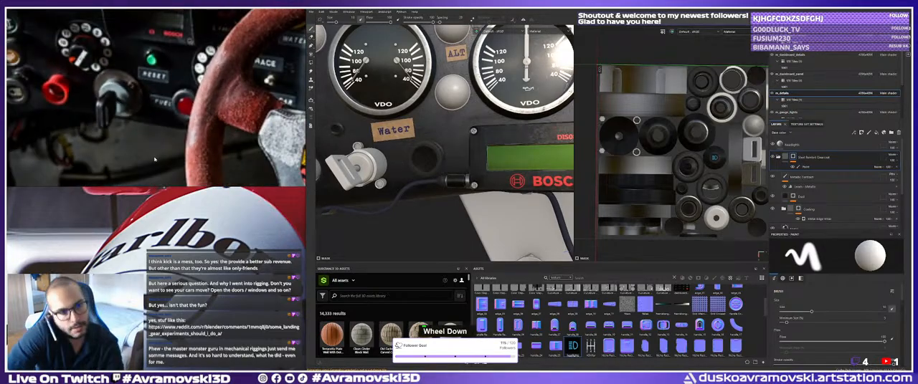
{"action": "middle_click_drag", "start_coordinate": [155, 159], "coordinate": [204, 180]}
{"action": "scroll", "coordinate": [90, 82], "scroll_direction": "down", "scroll_amount": 4}
{"action": "middle_click_drag", "start_coordinate": [87, 77], "coordinate": [161, 92]}
{"action": "scroll", "coordinate": [163, 91], "scroll_direction": "up", "scroll_amount": 2}
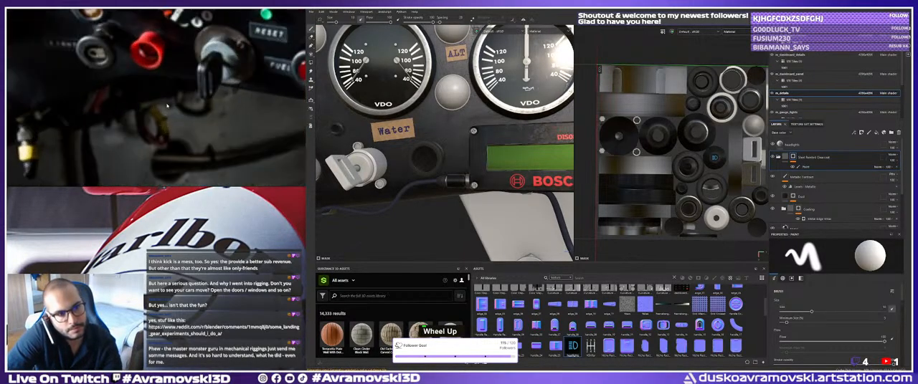
{"action": "scroll", "coordinate": [164, 92], "scroll_direction": "down", "scroll_amount": 6}
{"action": "middle_click_drag", "start_coordinate": [56, 147], "coordinate": [302, 89]}
{"action": "scroll", "coordinate": [90, 95], "scroll_direction": "down", "scroll_amount": 5}
{"action": "middle_click_drag", "start_coordinate": [90, 95], "coordinate": [185, 92]}
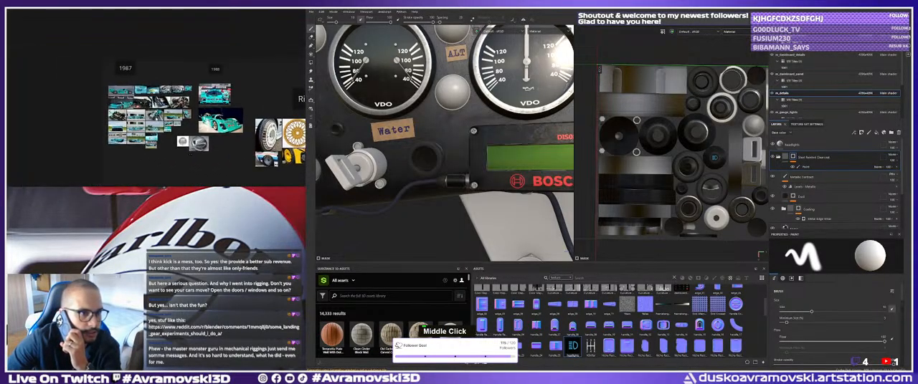
{"action": "scroll", "coordinate": [143, 92], "scroll_direction": "up", "scroll_amount": 5}
{"action": "middle_click_drag", "start_coordinate": [208, 118], "coordinate": [100, 109]}
{"action": "scroll", "coordinate": [100, 109], "scroll_direction": "up", "scroll_amount": 3}
{"action": "scroll", "coordinate": [172, 125], "scroll_direction": "up", "scroll_amount": 6}
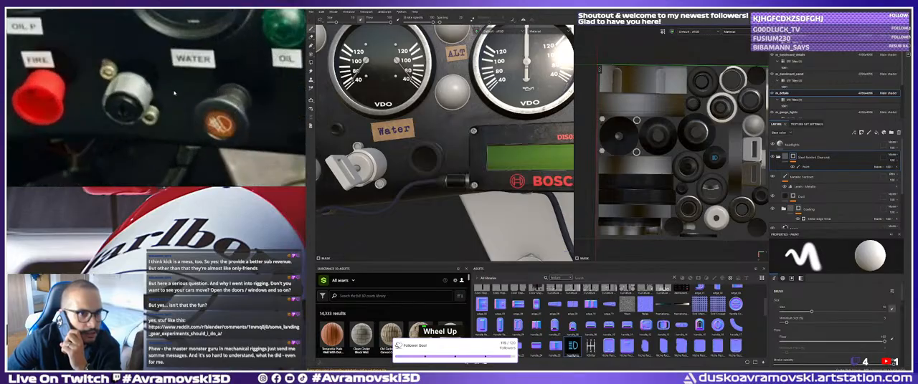
{"action": "middle_click_drag", "start_coordinate": [172, 119], "coordinate": [171, 129]}
{"action": "scroll", "coordinate": [171, 129], "scroll_direction": "down", "scroll_amount": 1}
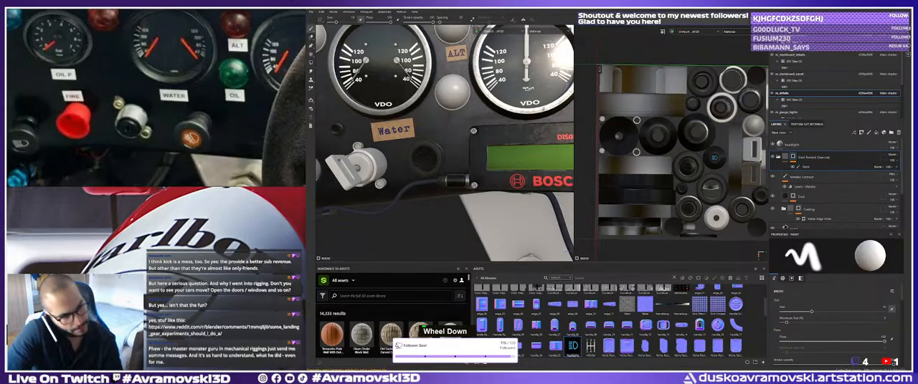
Switch to Photoshop and copy a rectangular selection around the yellow rear fog-light symbol on the warning-light sheet.
{"action": "key", "text": "ctrl+space"}
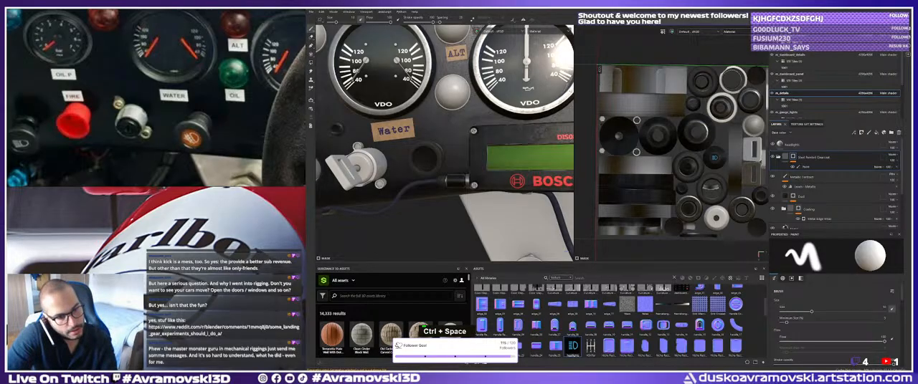
{"action": "key", "text": "alt+Tab"}
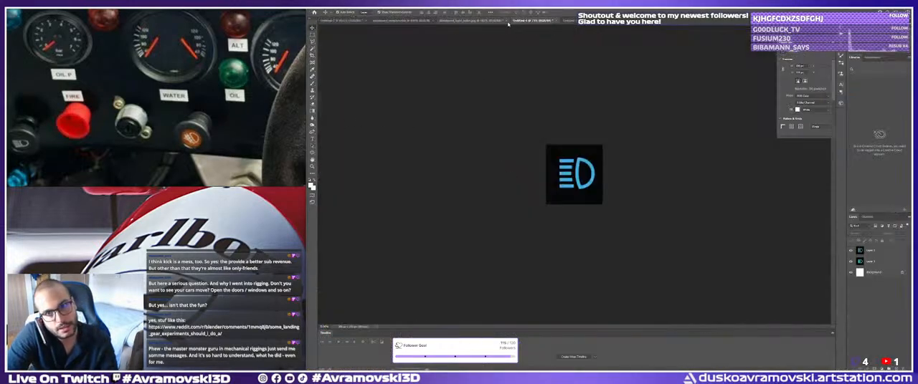
{"action": "left_click", "coordinate": [571, 21]}
{"action": "left_click", "coordinate": [616, 224], "text": "ctrl"}
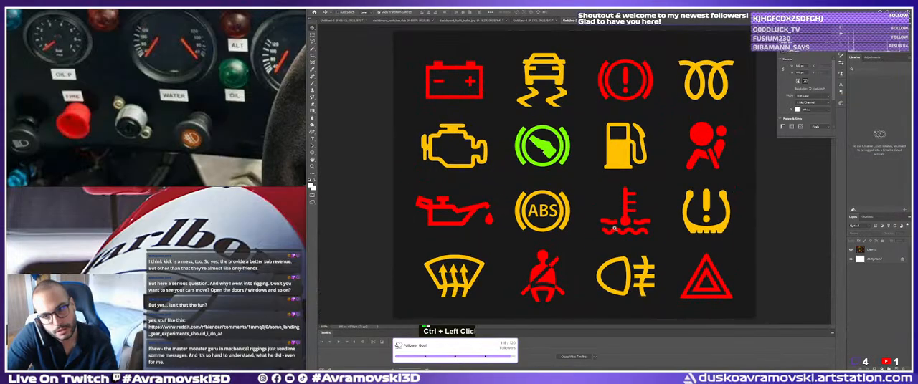
{"action": "left_click", "coordinate": [616, 226], "text": "ctrl"}
{"action": "left_click_drag", "start_coordinate": [617, 253], "coordinate": [612, 271]}
{"action": "key", "text": "m"}
{"action": "key", "text": "ctrl+c"}
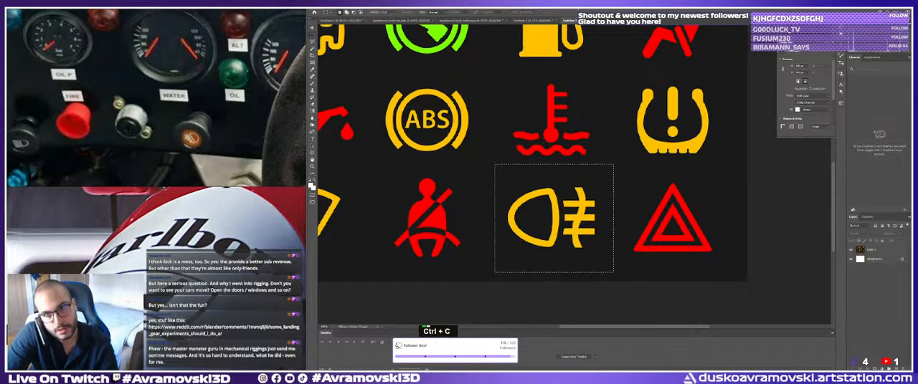
Paste the fog-light symbol into the blue headlight document, then flip it horizontally and enlarge it to fill the canvas.
{"action": "left_click", "coordinate": [533, 20]}
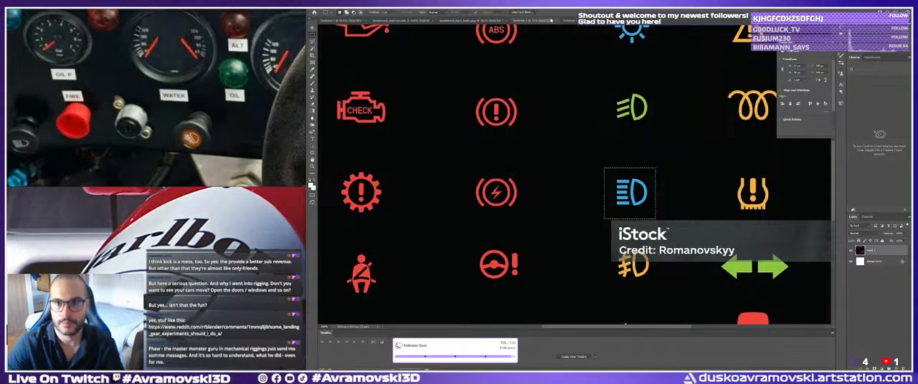
{"action": "left_click", "coordinate": [563, 47]}
{"action": "left_click", "coordinate": [570, 22]}
{"action": "key", "text": "v"}
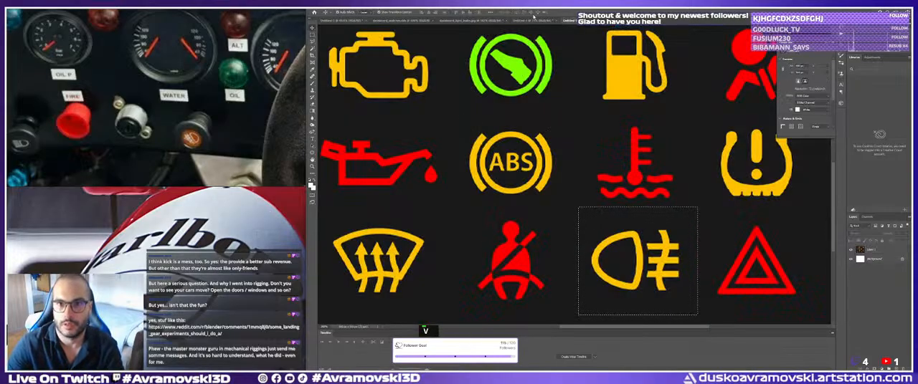
{"action": "double_click", "coordinate": [533, 20]}
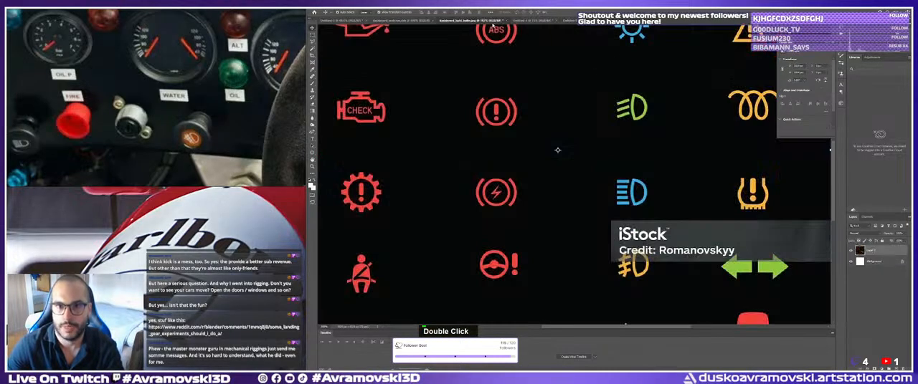
{"action": "key", "text": "ctrl+d"}
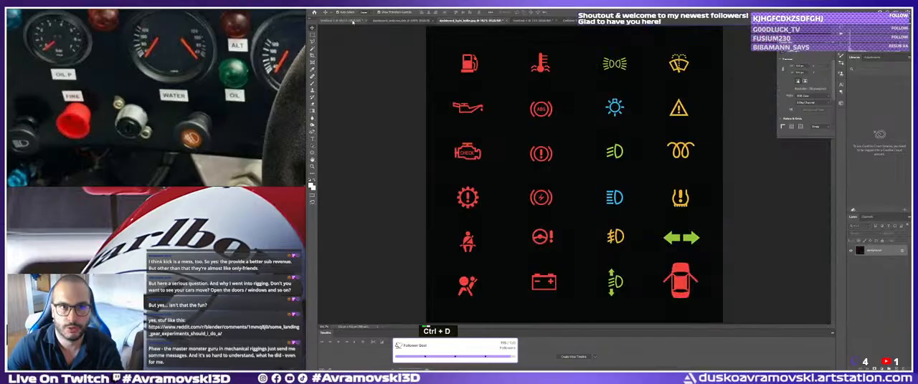
{"action": "left_click", "coordinate": [527, 21]}
{"action": "key", "text": "ctrl+v"}
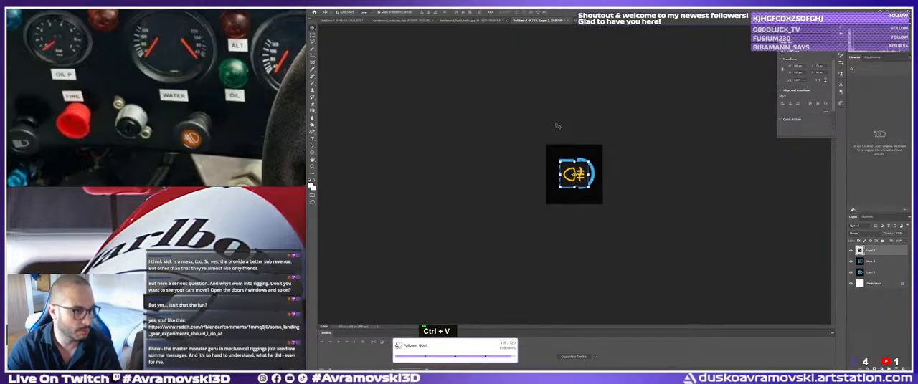
{"action": "mouse_move", "coordinate": [587, 179]}
{"action": "left_mouse_down", "text": "shift"}
{"action": "mouse_move", "coordinate": [544, 174]}
{"action": "mouse_move", "coordinate": [614, 172]}
{"action": "mouse_move", "coordinate": [595, 182]}
{"action": "left_mouse_up", "text": "shift"}
{"action": "key", "text": "Return"}
Select the dark area around the fog-light symbol with the Magic Wand and delete it.
{"action": "key", "text": "w"}
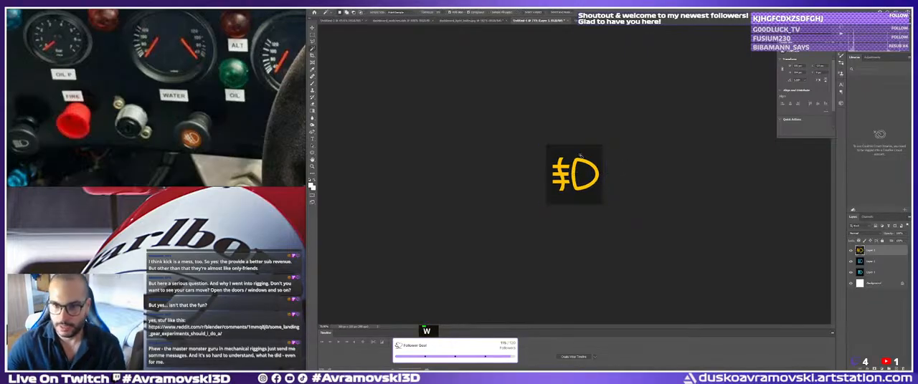
{"action": "left_click", "coordinate": [597, 193]}
{"action": "key", "text": "Delete"}
{"action": "key", "text": "ctrl+d"}
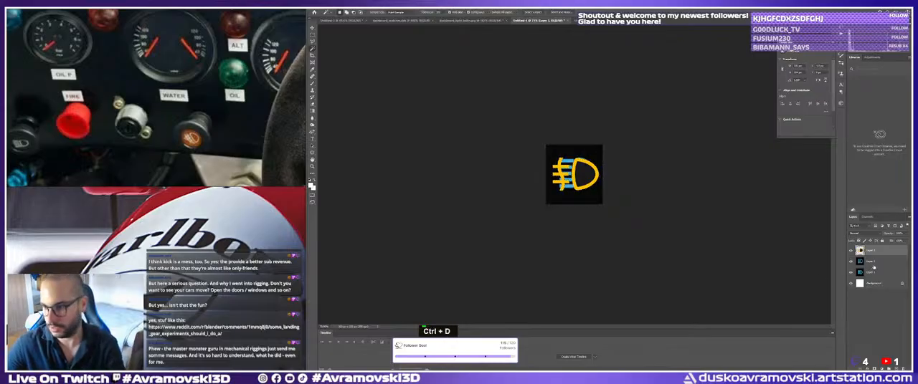
Delete the two blue headlight layers and the background layer, and clear the dark fill inside the fog-light outline.
{"action": "key", "text": "Delete"}
{"action": "key", "text": "Delete"}
{"action": "key", "text": "Delete"}
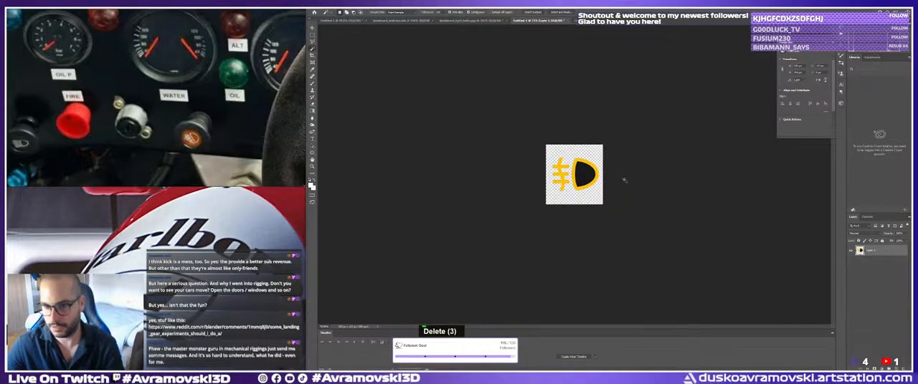
{"action": "left_click", "coordinate": [586, 175]}
{"action": "key", "text": "Delete"}
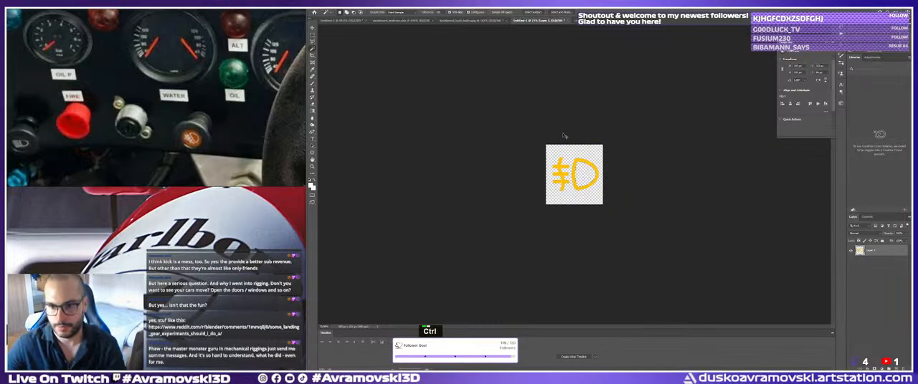
Start saving the fog-light symbol document in the sourceimages folder with PNG as the file format.
{"action": "key", "text": "v"}
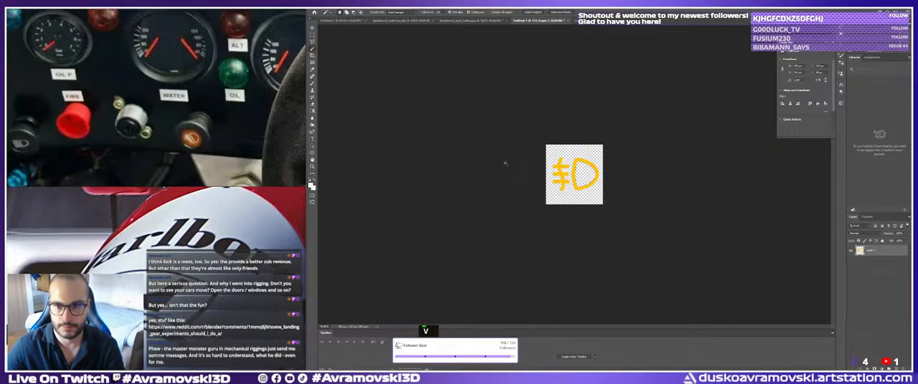
{"action": "left_click", "coordinate": [321, 6]}
{"action": "left_click", "coordinate": [332, 69]}
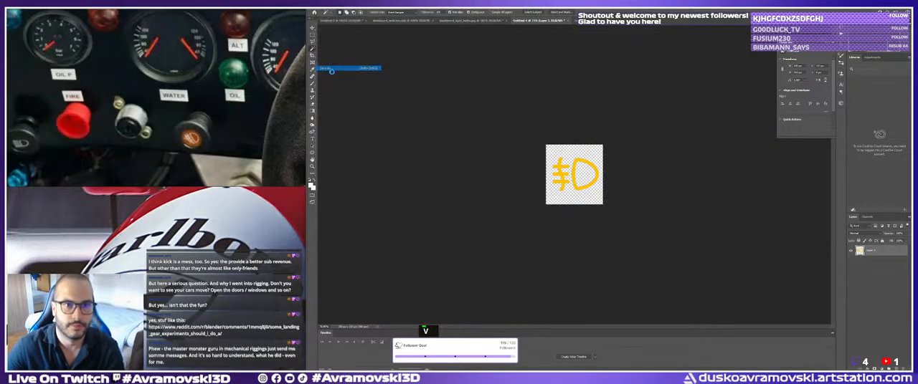
{"action": "left_click", "coordinate": [144, 167]}
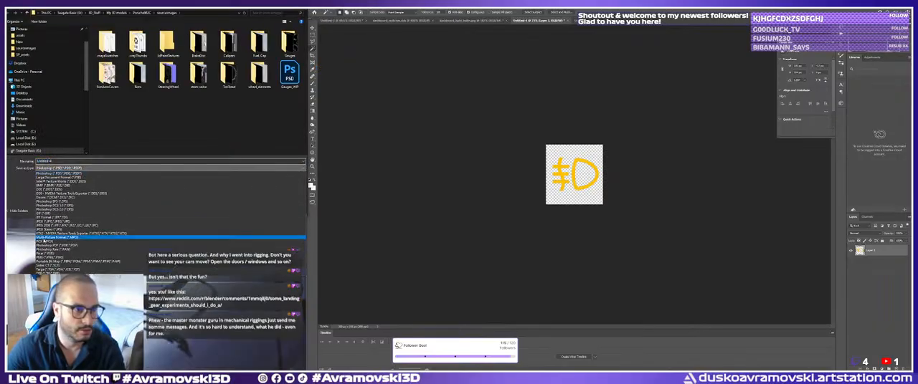
{"action": "left_click", "coordinate": [115, 227]}
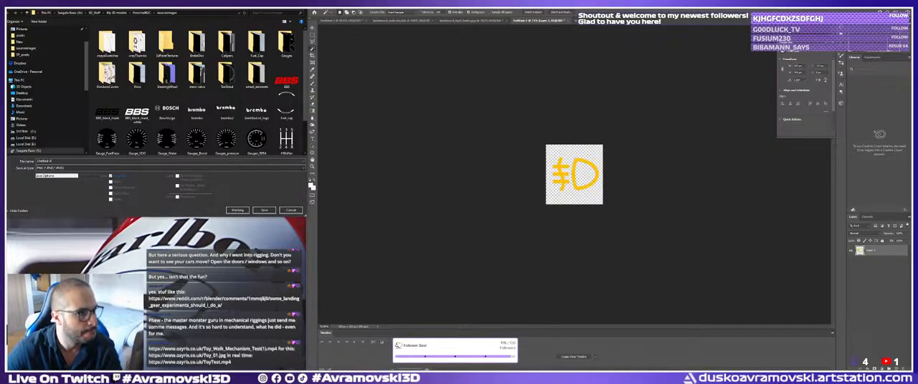
{"action": "left_click_drag", "start_coordinate": [8, 215], "coordinate": [202, 247]}
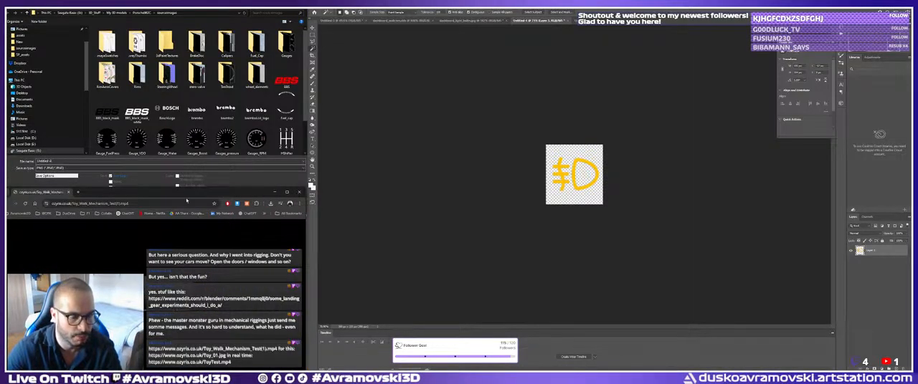
{"action": "scroll", "coordinate": [216, 109], "scroll_direction": "down", "scroll_amount": 2}
{"action": "left_click", "coordinate": [259, 147]}
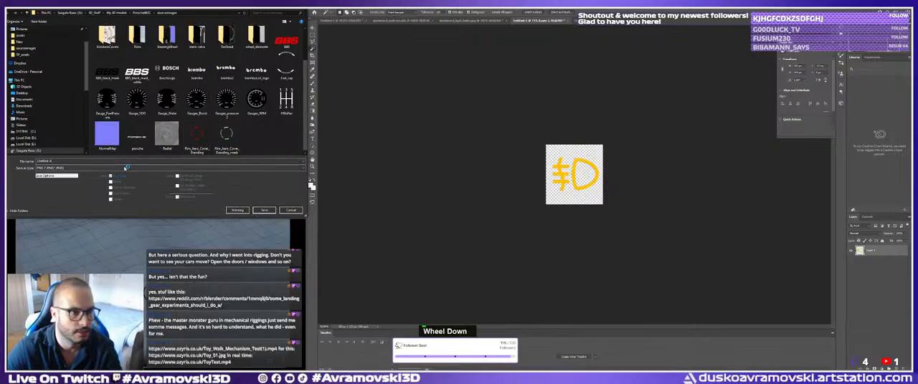
Name the PNG file Button_Icons_01 and save it with the offered format options.
{"action": "double_click", "coordinate": [156, 162]}
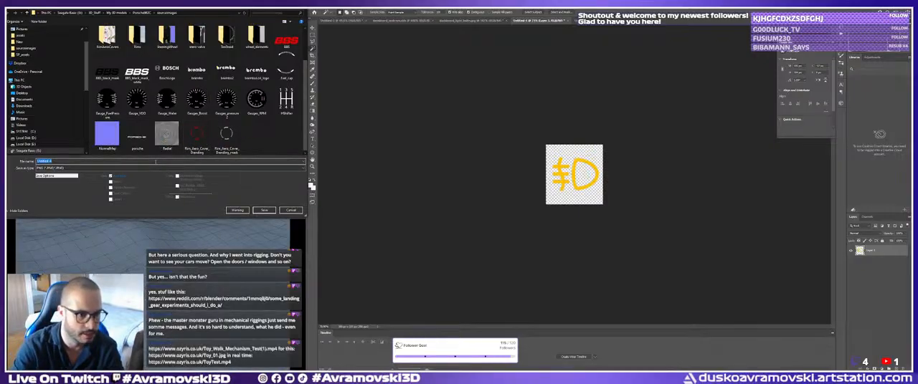
{"action": "key", "text": "shift"}
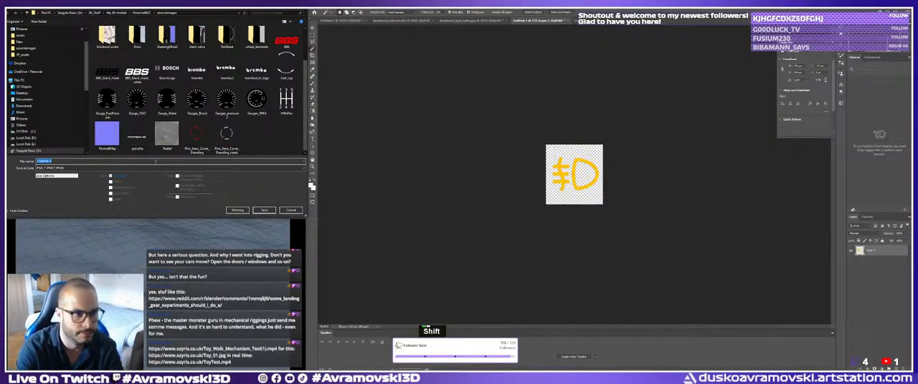
{"action": "type", "text": "B"}
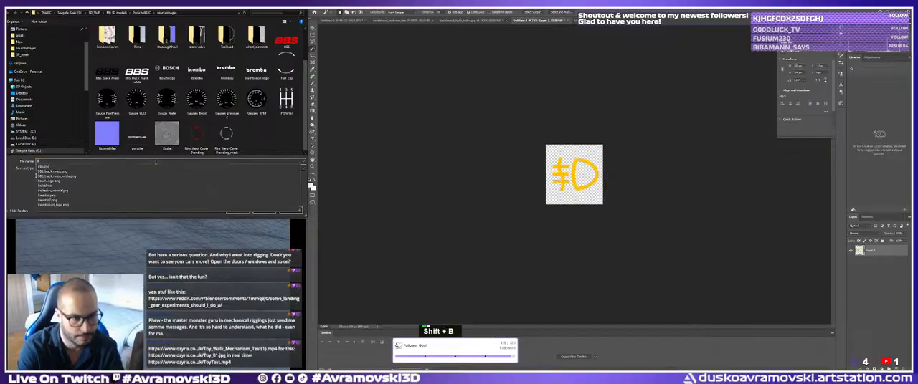
{"action": "type", "text": "utton_Icons_01"}
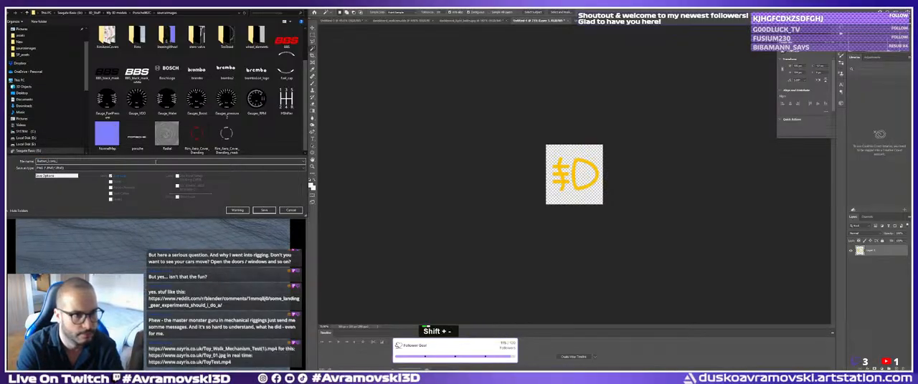
{"action": "key", "text": "Return"}
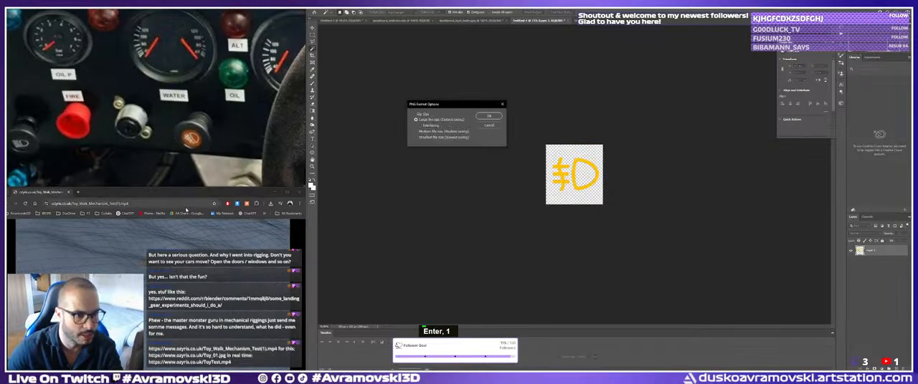
{"action": "left_click", "coordinate": [488, 116]}
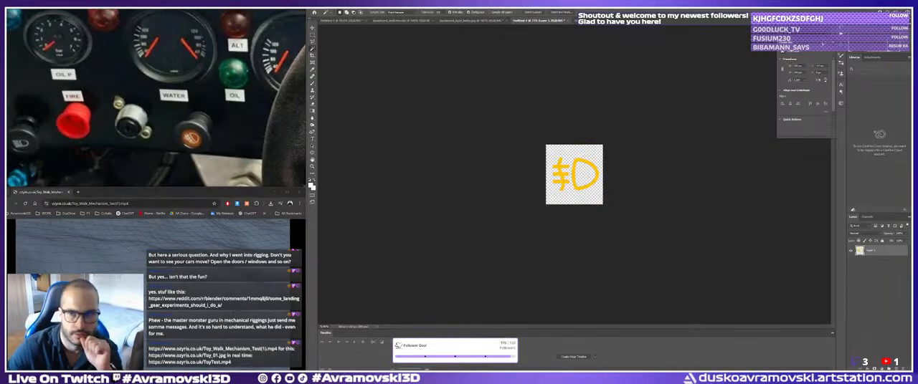
Switch to Substance 3D Painter and import Button_Icons_01.png as a texture into the current session.
{"action": "key", "text": "alt+Tab"}
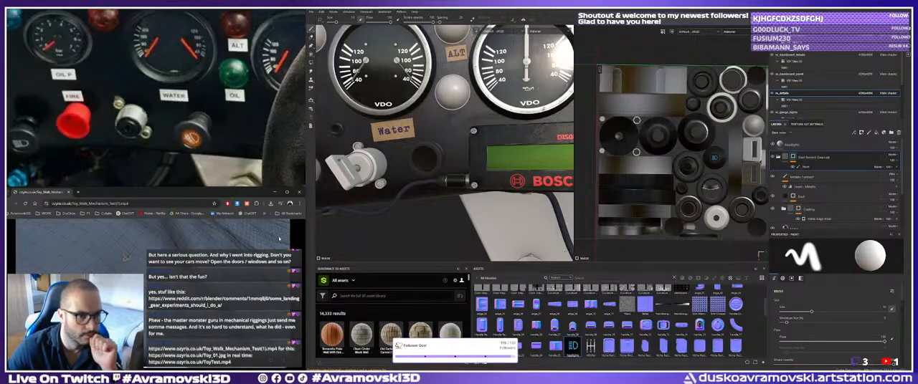
{"action": "left_click", "coordinate": [299, 192]}
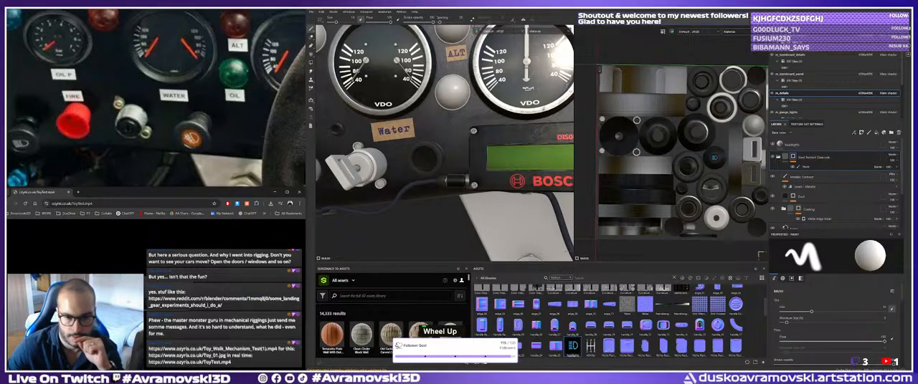
{"action": "left_click", "coordinate": [123, 160]}
{"action": "left_click_drag", "start_coordinate": [308, 286], "coordinate": [556, 311]}
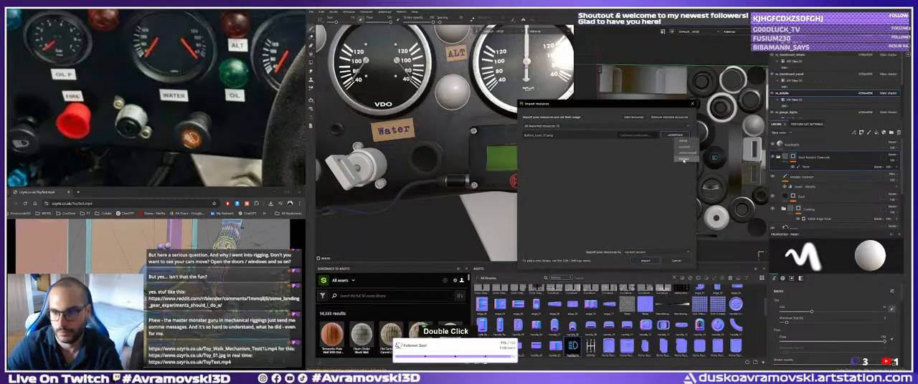
{"action": "left_click", "coordinate": [645, 260]}
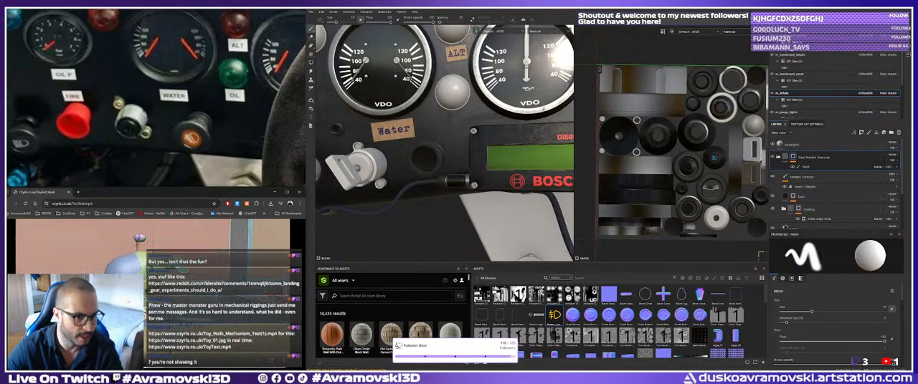
Bring the browser video ToyTest.mp4 into clear view, watch the walking toy rig, and put the browser away.
{"action": "left_click_drag", "start_coordinate": [163, 192], "coordinate": [163, 165]}
{"action": "double_click", "coordinate": [164, 165]}
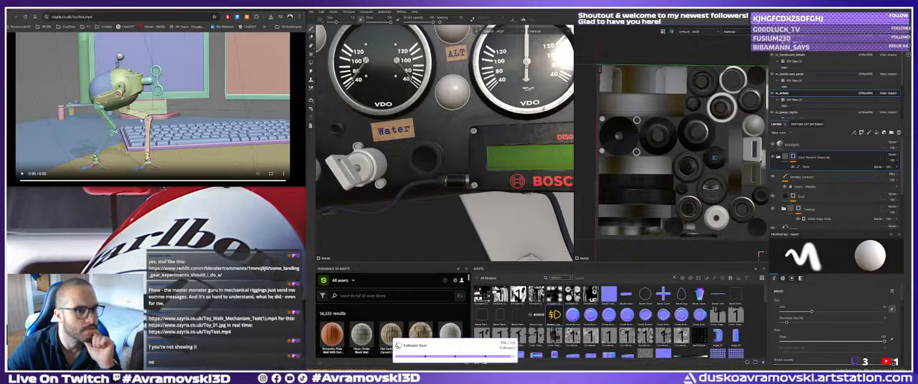
{"action": "left_click", "coordinate": [171, 102]}
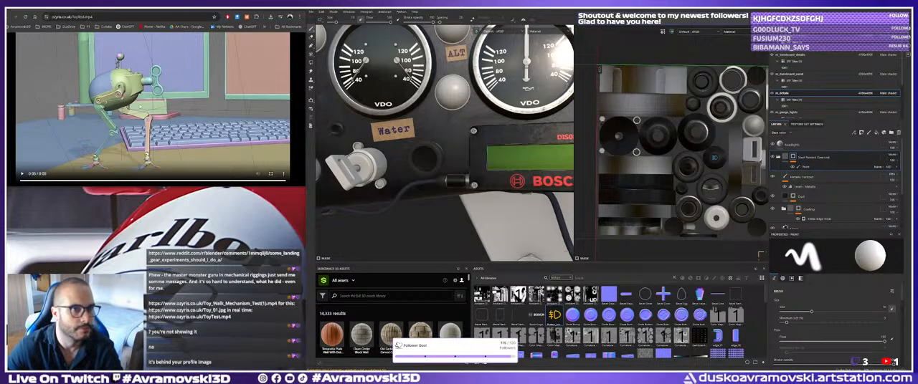
{"action": "left_click_drag", "start_coordinate": [154, 9], "coordinate": [181, 9]}
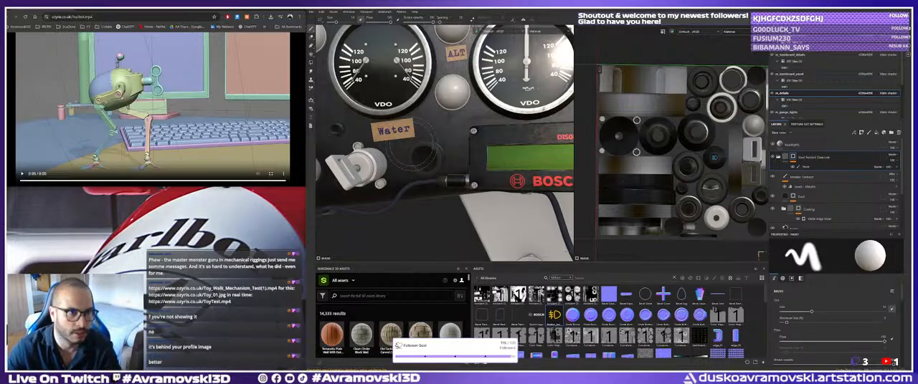
{"action": "left_click", "coordinate": [179, 119]}
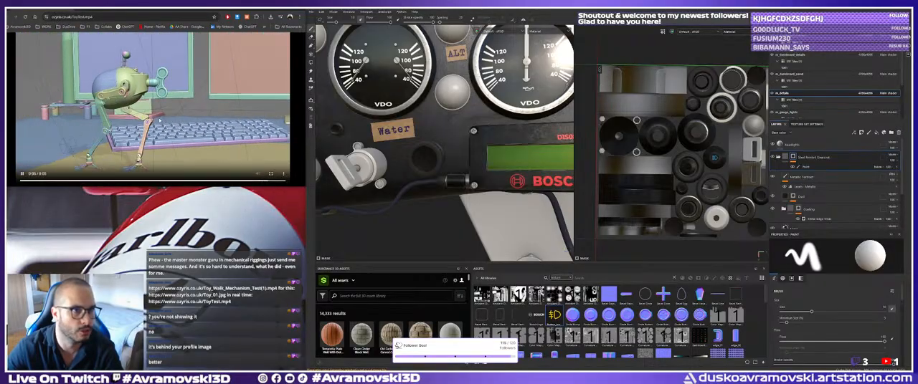
{"action": "left_click", "coordinate": [22, 176]}
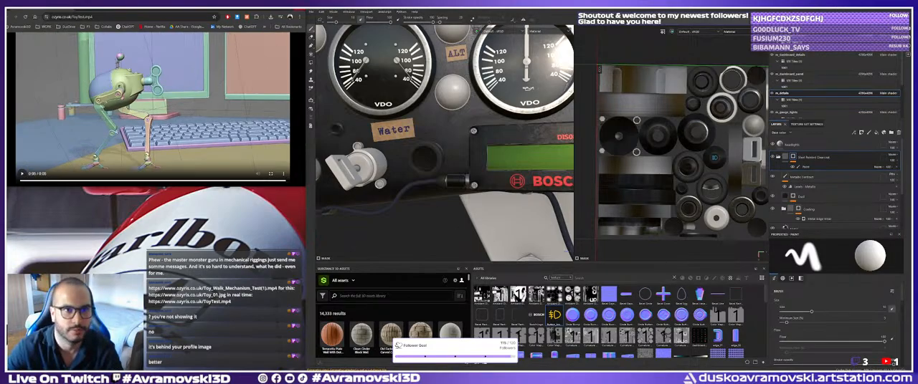
{"action": "key", "text": "alt+Tab"}
Place the Button_Icons_01 fog-light symbol on the black knob beside the Water label as a base colour decal.
{"action": "middle_click_drag", "start_coordinate": [436, 161], "coordinate": [454, 157], "text": "alt"}
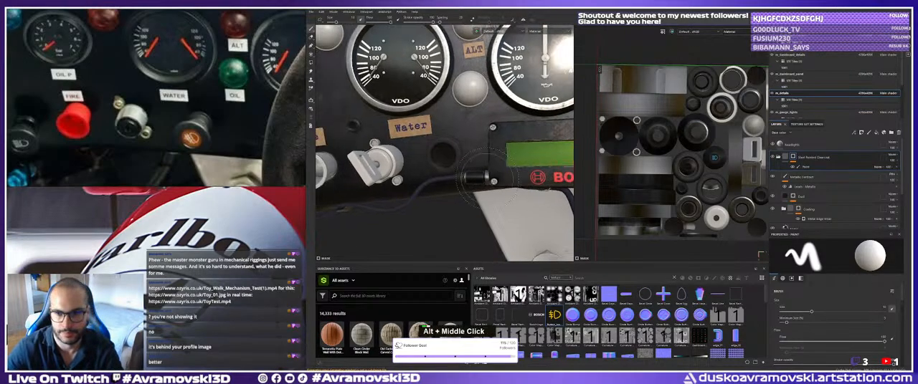
{"action": "left_click_drag", "start_coordinate": [554, 313], "coordinate": [451, 161]}
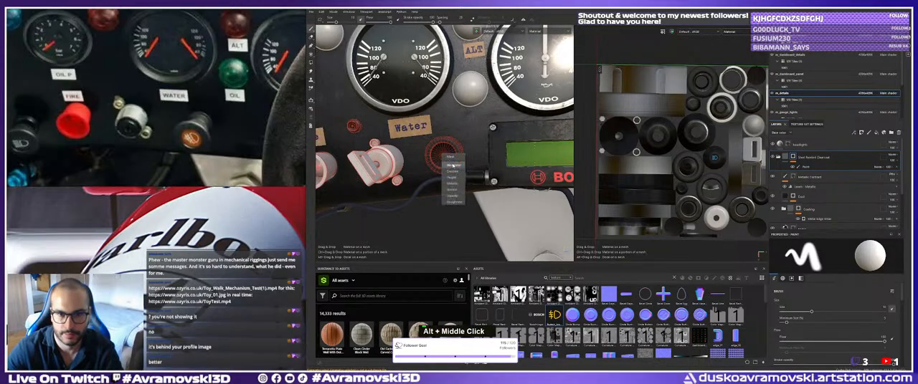
{"action": "left_click", "coordinate": [453, 165]}
Scale, centre and slightly rotate the fog-light decal so that it fits within the face of the black knob.
{"action": "right_click_drag", "start_coordinate": [453, 166], "coordinate": [462, 161], "text": "alt"}
{"action": "key", "text": "r"}
{"action": "left_click_drag", "start_coordinate": [462, 161], "coordinate": [388, 161], "text": "alt"}
{"action": "scroll", "coordinate": [387, 160], "scroll_direction": "up", "scroll_amount": 3}
{"action": "key", "text": "w"}
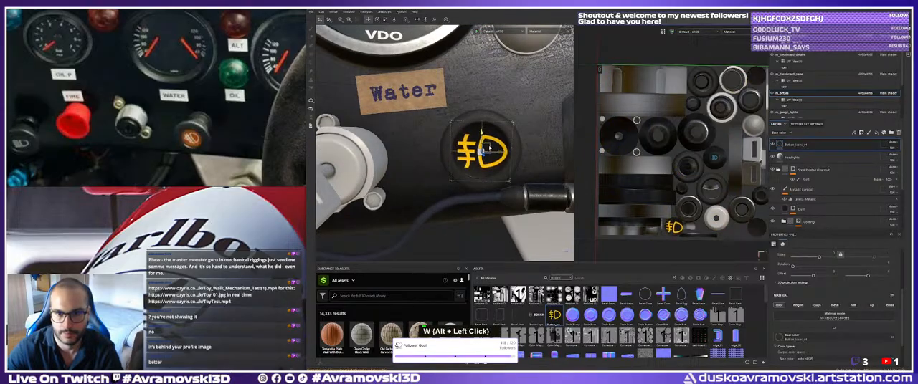
{"action": "key", "text": "e"}
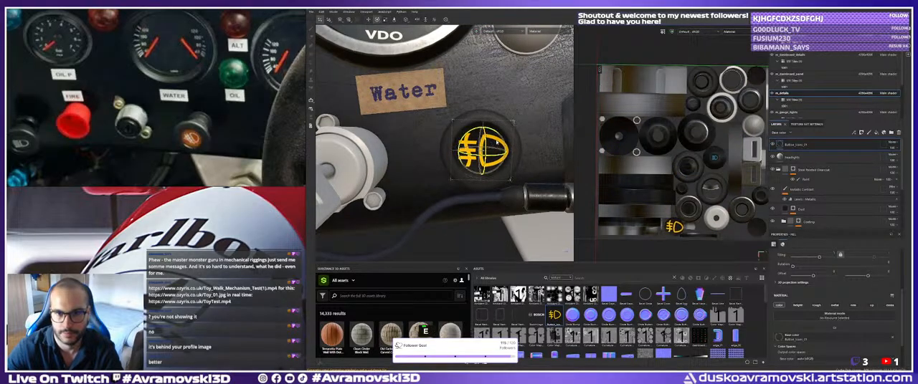
{"action": "left_click_drag", "start_coordinate": [494, 131], "coordinate": [489, 130]}
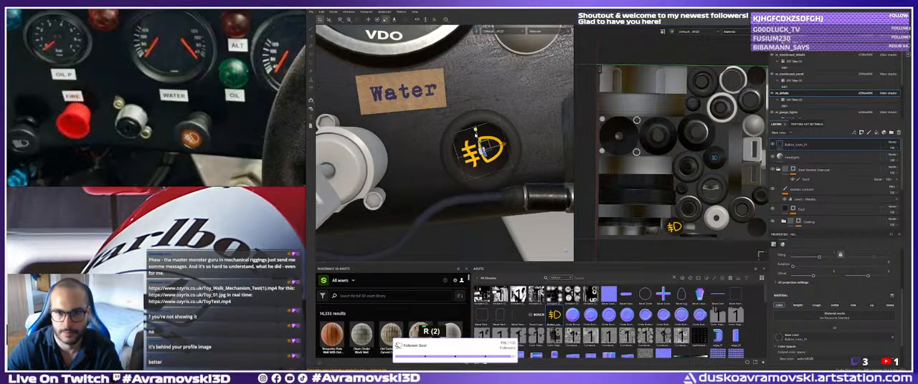
{"action": "right_click_drag", "start_coordinate": [475, 143], "coordinate": [432, 206], "text": "alt"}
Search the material assets for plastic and apply the red Plastic Matte material to the button under the Fire label.
{"action": "left_click_drag", "start_coordinate": [432, 207], "coordinate": [382, 229], "text": "alt"}
{"action": "double_click", "coordinate": [362, 232]}
{"action": "middle_click_drag", "start_coordinate": [383, 230], "coordinate": [360, 226], "text": "alt"}
{"action": "left_click_drag", "start_coordinate": [359, 227], "coordinate": [366, 225], "text": "alt"}
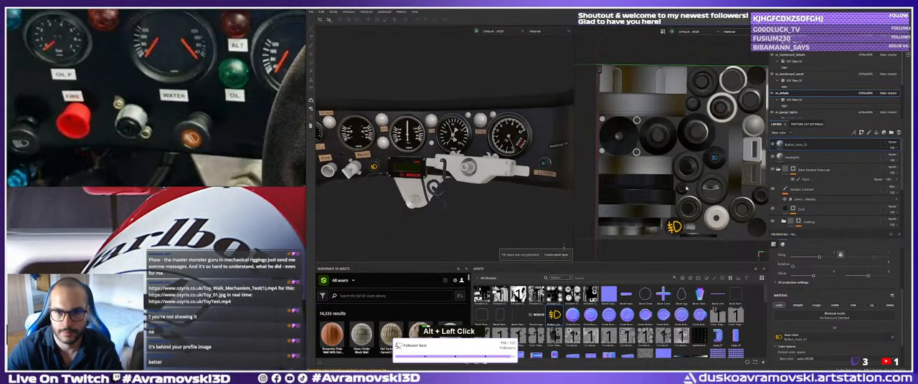
{"action": "left_click_drag", "start_coordinate": [346, 204], "coordinate": [367, 200], "text": "alt"}
{"action": "middle_click_drag", "start_coordinate": [367, 201], "coordinate": [428, 211], "text": "alt"}
{"action": "right_click_drag", "start_coordinate": [429, 211], "coordinate": [466, 215], "text": "alt"}
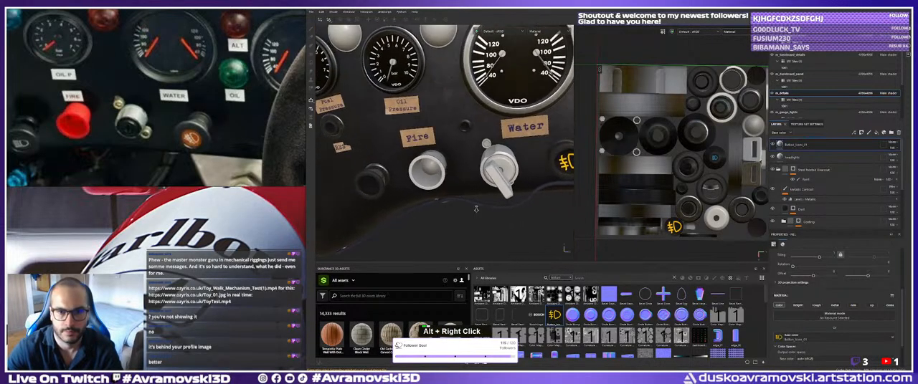
{"action": "middle_click_drag", "start_coordinate": [466, 215], "coordinate": [479, 220], "text": "alt"}
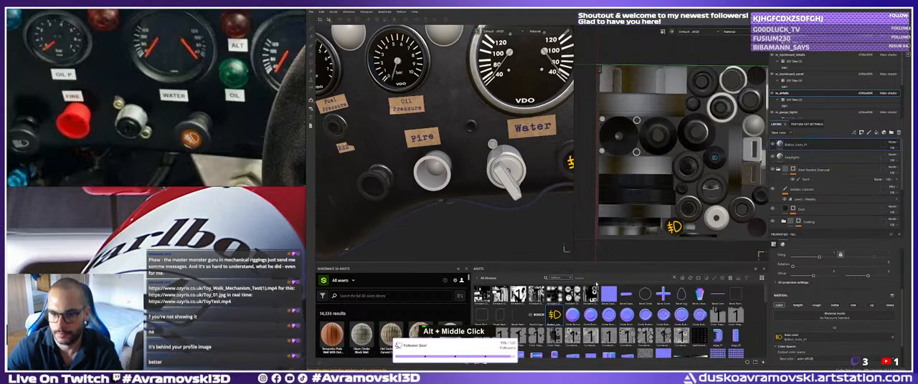
{"action": "left_click", "coordinate": [572, 278]}
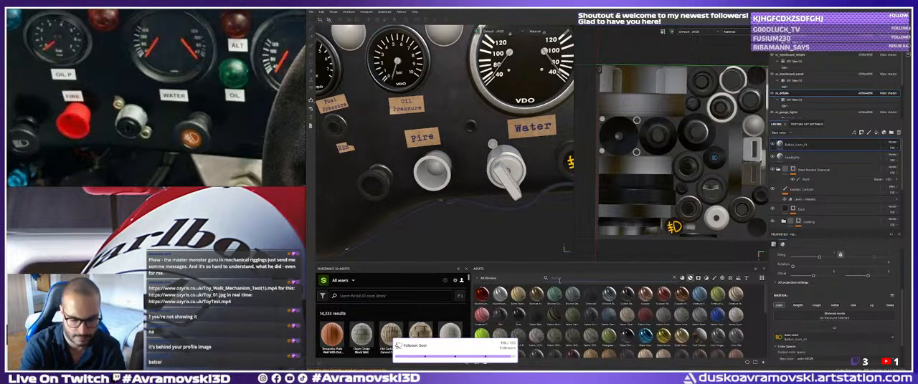
{"action": "type", "text": "al"}
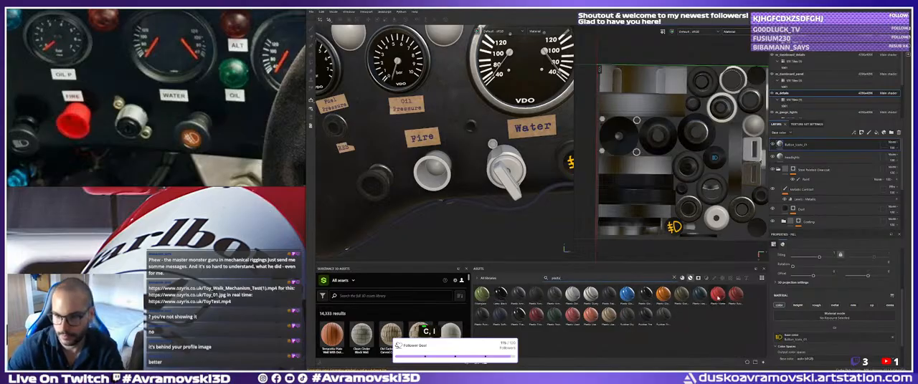
{"action": "left_click_drag", "start_coordinate": [718, 298], "coordinate": [436, 178]}
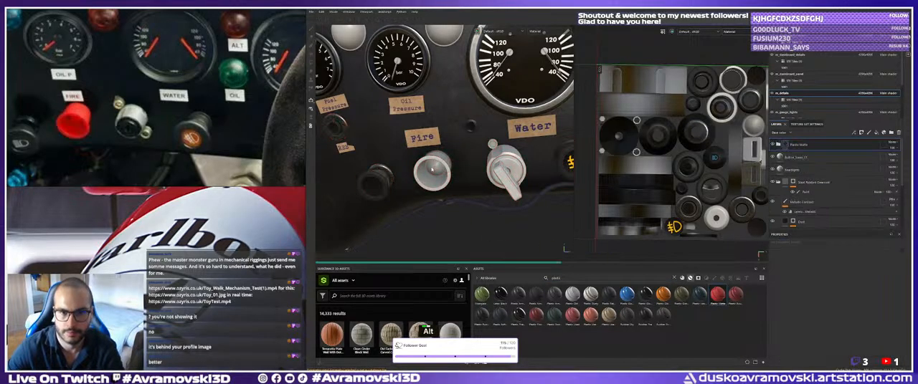
Add a black mask with a paint effect to the Plastic Matte layer.
{"action": "right_click_drag", "start_coordinate": [436, 165], "coordinate": [505, 183], "text": "alt"}
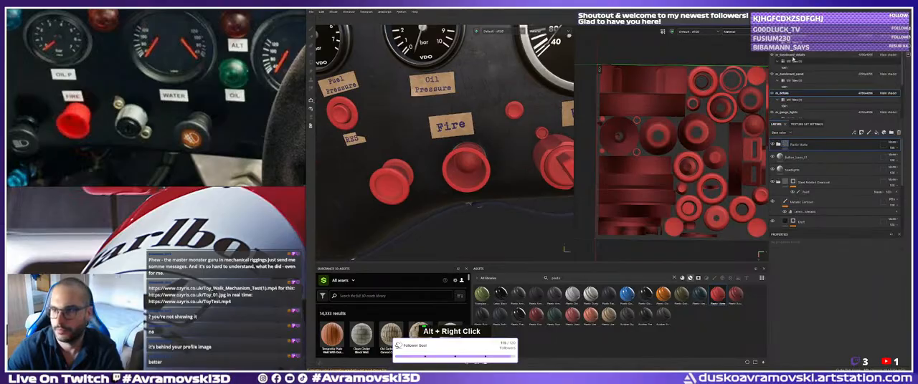
{"action": "right_click", "coordinate": [795, 150]}
{"action": "left_click", "coordinate": [820, 16]}
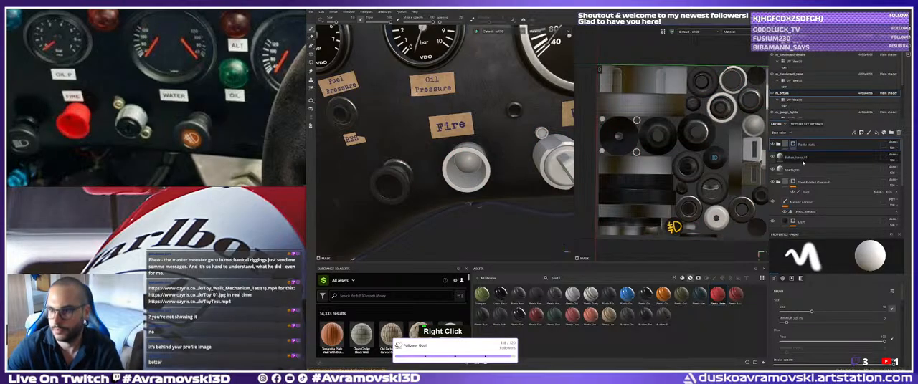
{"action": "right_click", "coordinate": [801, 146]}
{"action": "left_click", "coordinate": [824, 203]}
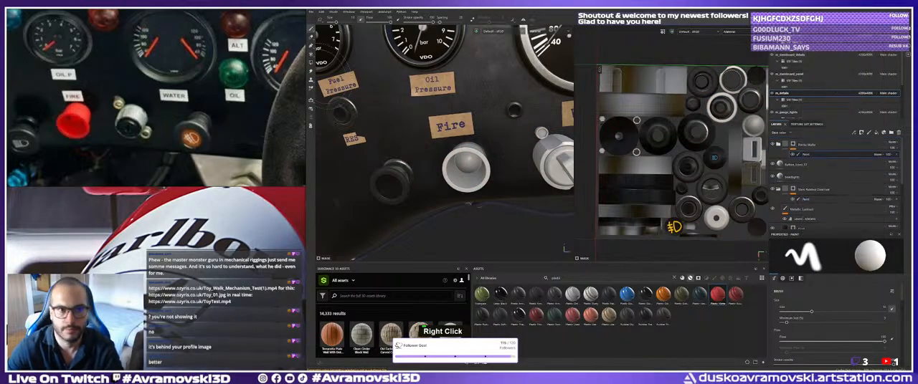
Reveal the red Plastic Matte on the Fire button by filling its mesh in the layer mask with Polygon Fill.
{"action": "key", "text": "4"}
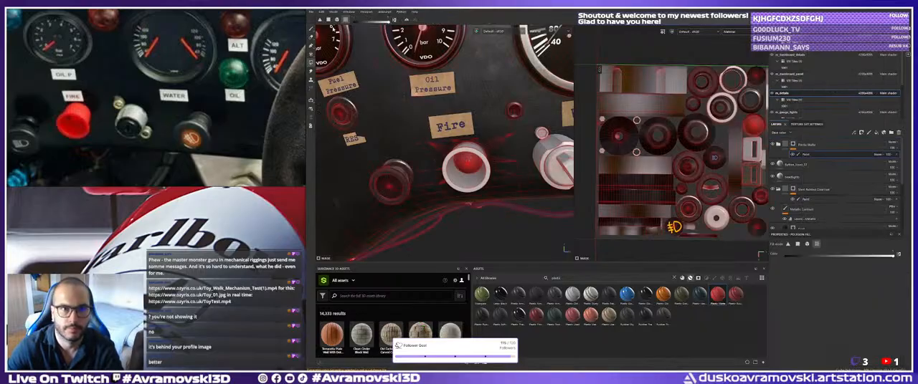
{"action": "left_click", "coordinate": [476, 150]}
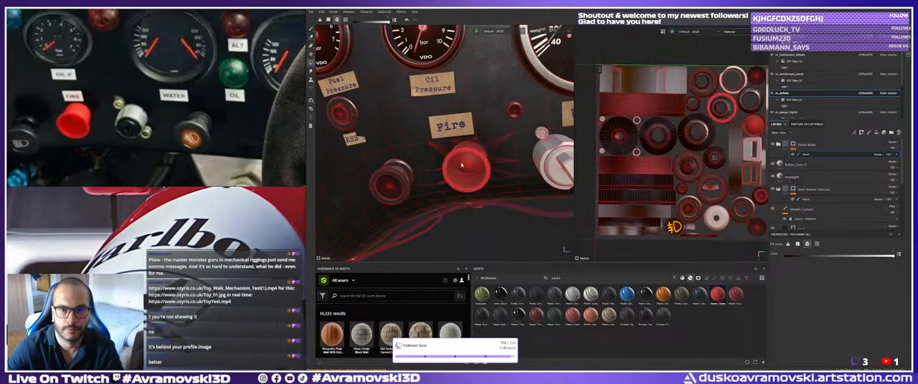
{"action": "left_click_drag", "start_coordinate": [476, 151], "coordinate": [365, 90], "text": "alt"}
{"action": "left_click", "coordinate": [310, 30]}
Apply the darker red Plastic Rough Scratched material to the switch under the Water label.
{"action": "right_click_drag", "start_coordinate": [458, 154], "coordinate": [412, 139], "text": "alt"}
{"action": "left_click_drag", "start_coordinate": [412, 140], "coordinate": [451, 161], "text": "alt"}
{"action": "right_click_drag", "start_coordinate": [452, 161], "coordinate": [398, 155], "text": "alt"}
{"action": "left_click_drag", "start_coordinate": [398, 154], "coordinate": [444, 185], "text": "alt"}
{"action": "right_click_drag", "start_coordinate": [444, 185], "coordinate": [488, 208], "text": "alt"}
{"action": "left_click_drag", "start_coordinate": [487, 208], "coordinate": [517, 223], "text": "alt"}
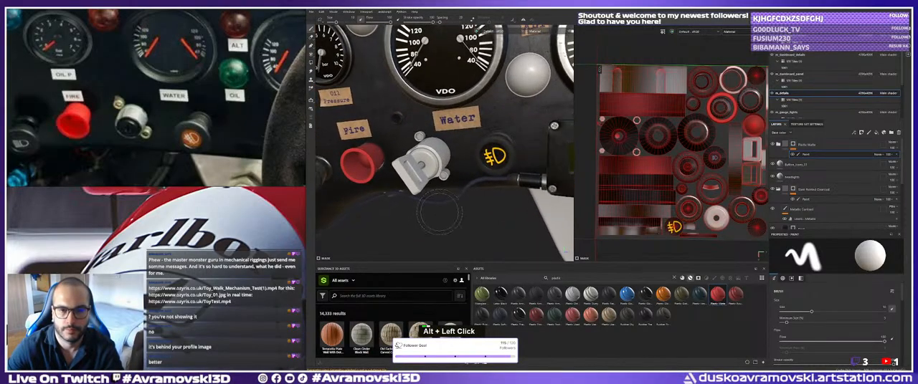
{"action": "middle_click_drag", "start_coordinate": [516, 223], "coordinate": [566, 249], "text": "alt"}
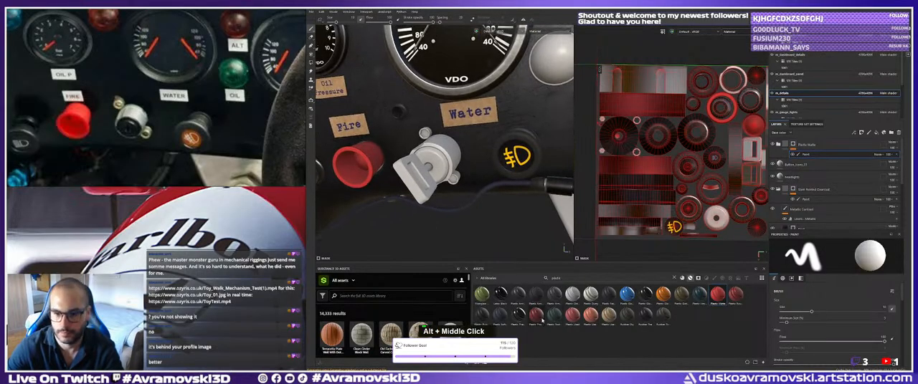
{"action": "left_click_drag", "start_coordinate": [541, 317], "coordinate": [427, 174]}
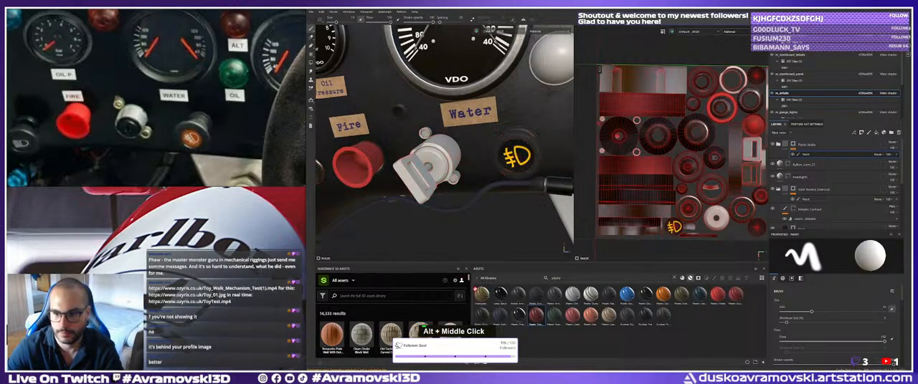
{"action": "left_click_drag", "start_coordinate": [735, 294], "coordinate": [415, 167]}
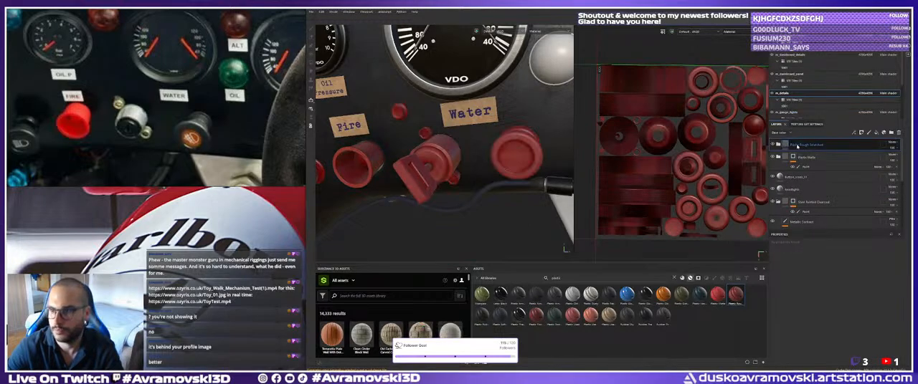
Give the Plastic Rough Scratched layer a black mask and a paint effect.
{"action": "right_click", "coordinate": [797, 144]}
{"action": "left_click", "coordinate": [818, 10]}
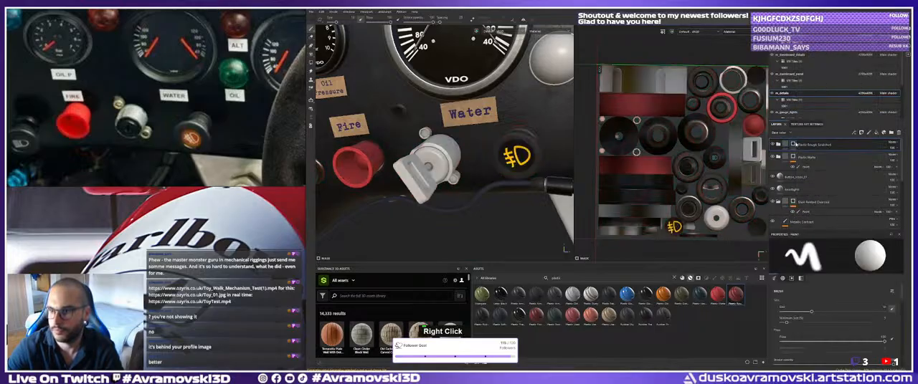
{"action": "right_click", "coordinate": [805, 144]}
{"action": "left_click", "coordinate": [821, 203]}
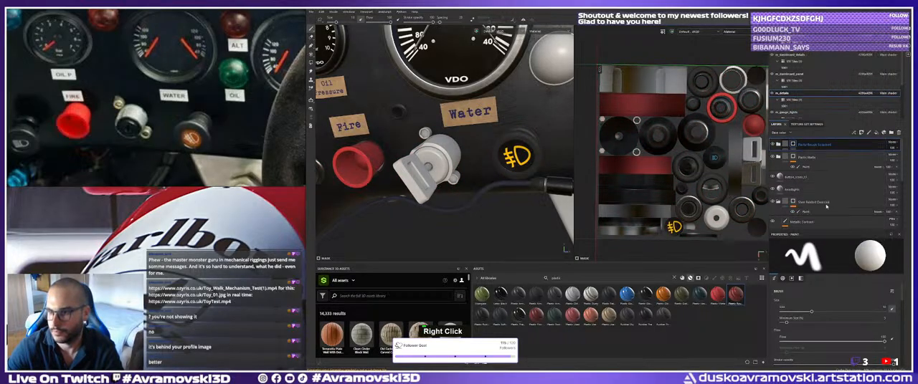
Reveal the darker red plastic on the switch handle under the Water label with Polygon Fill, then return to the brush.
{"action": "left_click", "coordinate": [311, 65]}
{"action": "left_click", "coordinate": [415, 177]}
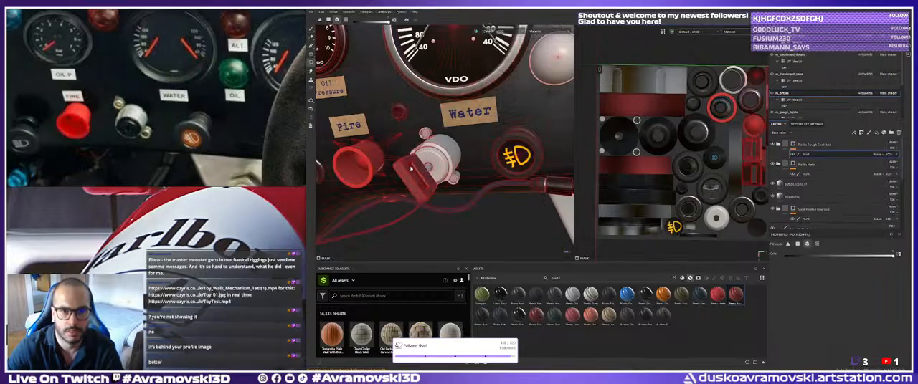
{"action": "left_click_drag", "start_coordinate": [416, 177], "coordinate": [393, 162], "text": "alt"}
{"action": "middle_click_drag", "start_coordinate": [393, 162], "coordinate": [359, 143], "text": "alt"}
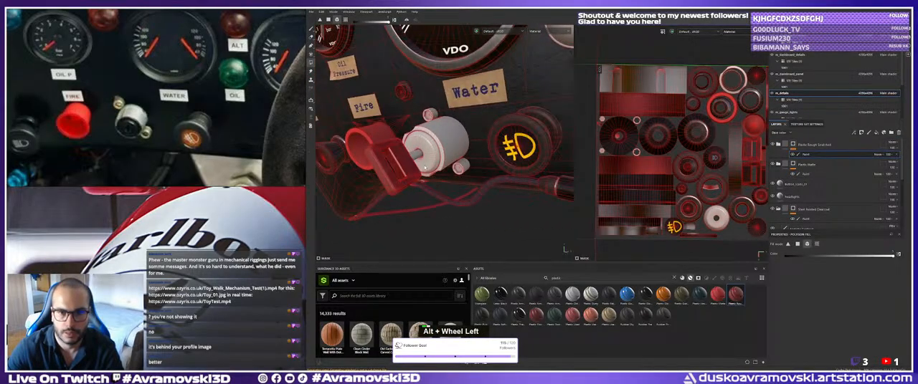
{"action": "right_click_drag", "start_coordinate": [358, 143], "coordinate": [290, 43], "text": "alt"}
{"action": "middle_click_drag", "start_coordinate": [290, 43], "coordinate": [302, 47], "text": "alt"}
{"action": "left_click", "coordinate": [311, 29]}
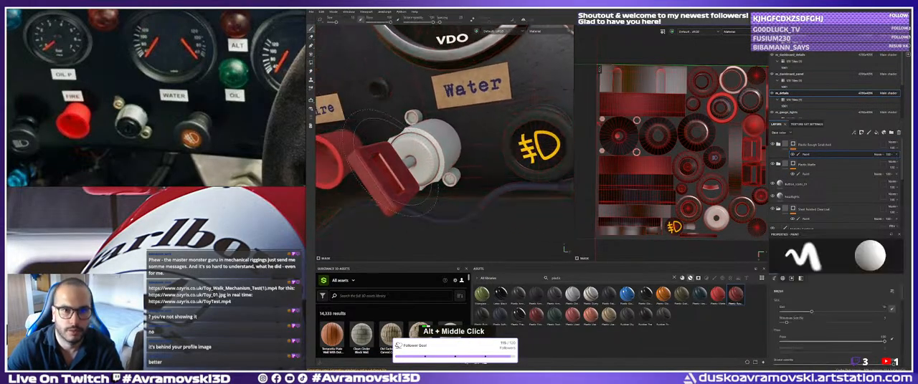
{"action": "left_click_drag", "start_coordinate": [459, 193], "coordinate": [518, 278], "text": "alt"}
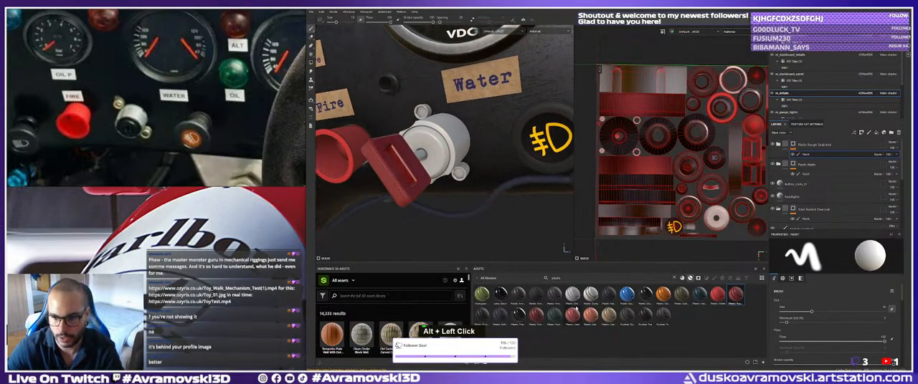
Find the Chrome Blue Tint material by searching "chrome" and apply it to the switch under the Water label.
{"action": "type", "text": "chrome"}
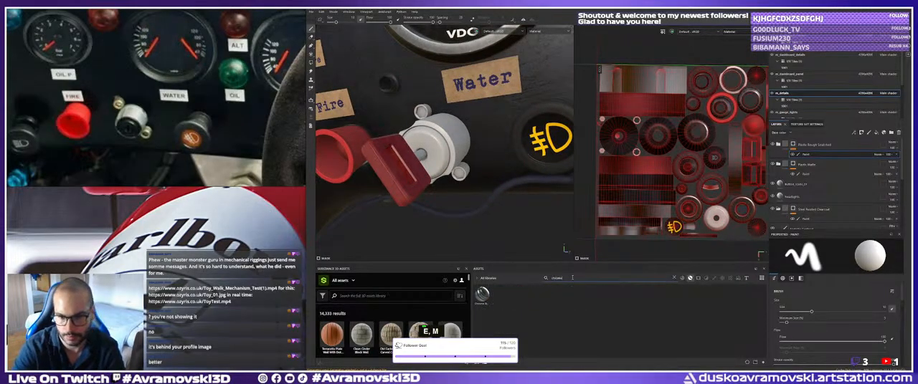
{"action": "left_click_drag", "start_coordinate": [473, 294], "coordinate": [419, 175]}
{"action": "right_click_drag", "start_coordinate": [419, 175], "coordinate": [442, 182], "text": "alt"}
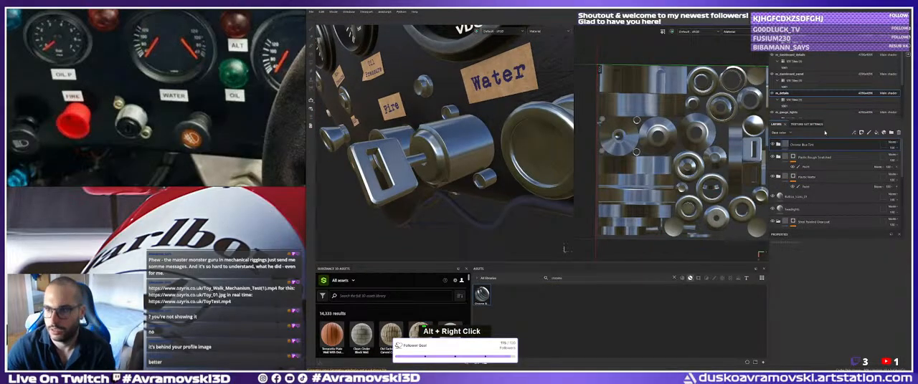
{"action": "right_click", "coordinate": [812, 145]}
{"action": "left_click", "coordinate": [836, 9]}
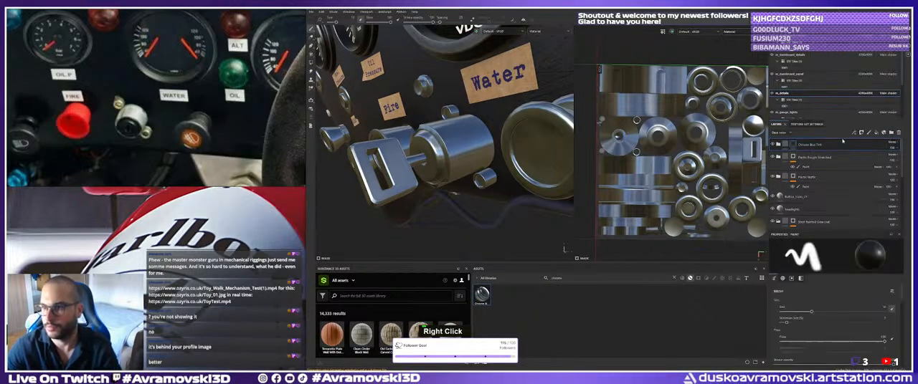
{"action": "right_click", "coordinate": [807, 145]}
{"action": "right_click", "coordinate": [795, 147]}
{"action": "right_click", "coordinate": [795, 145]}
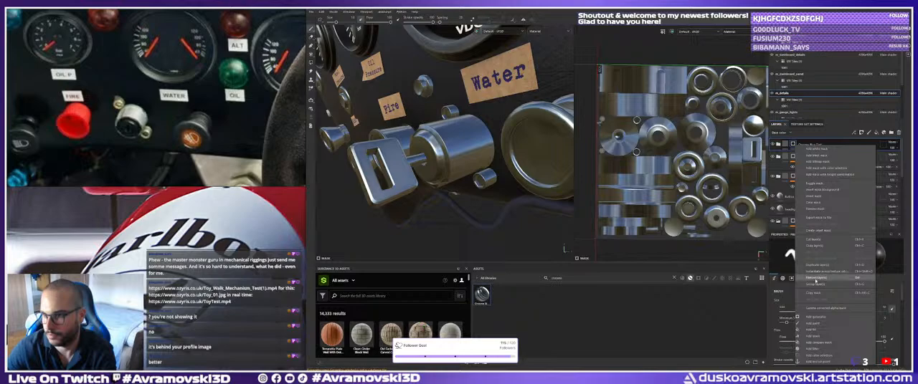
{"action": "left_click", "coordinate": [818, 208]}
Give the Chrome Blue Tint layer a black mask and a paint effect.
{"action": "right_click", "coordinate": [794, 145]}
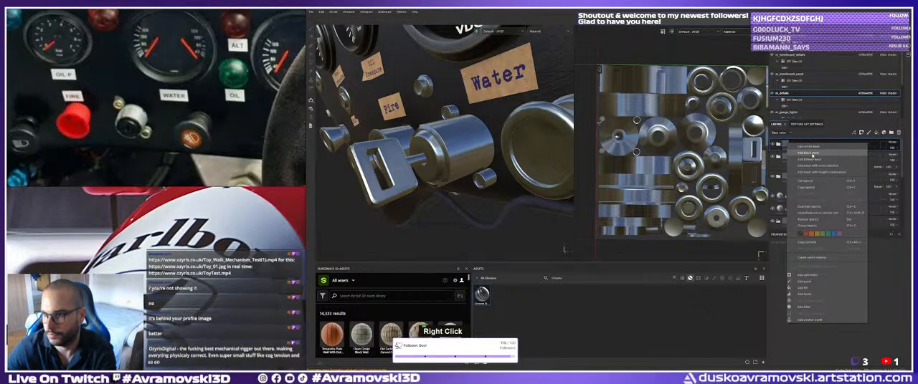
{"action": "left_click", "coordinate": [812, 154]}
{"action": "right_click", "coordinate": [814, 219]}
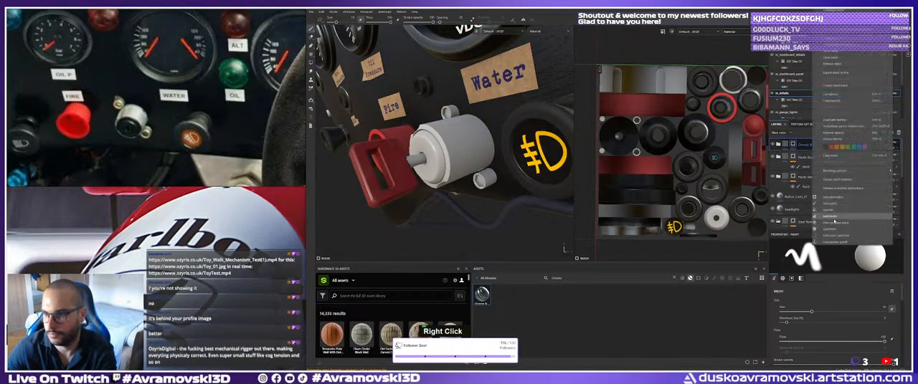
{"action": "left_click", "coordinate": [830, 204]}
Reveal the chrome on the small shaft of the switch under the Water label with Polygon Fill, then return to the brush.
{"action": "key", "text": "4"}
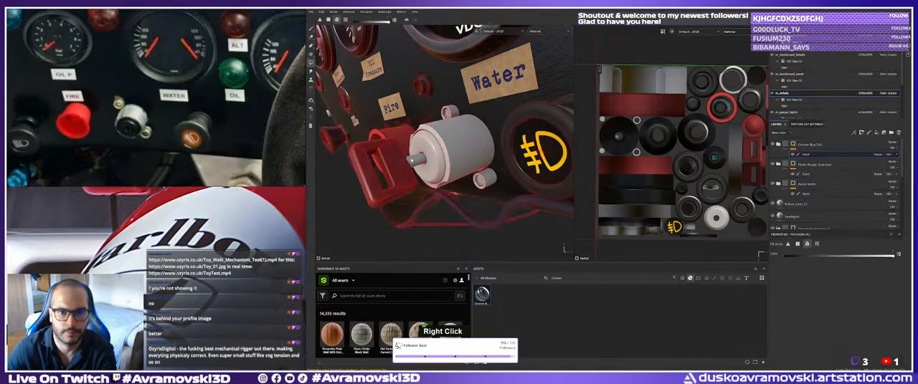
{"action": "key", "text": "1"}
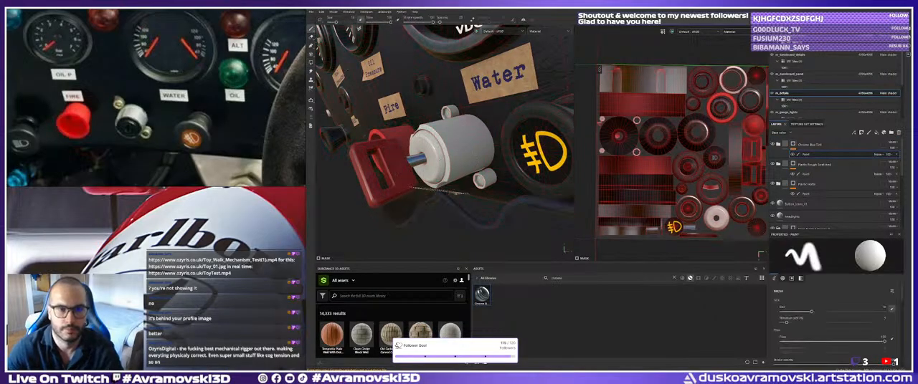
{"action": "left_click_drag", "start_coordinate": [456, 192], "coordinate": [435, 188], "text": "alt"}
{"action": "right_click_drag", "start_coordinate": [434, 188], "coordinate": [437, 199], "text": "alt"}
{"action": "left_click_drag", "start_coordinate": [432, 178], "coordinate": [434, 180], "text": "alt"}
{"action": "middle_click_drag", "start_coordinate": [432, 179], "coordinate": [429, 174], "text": "alt"}
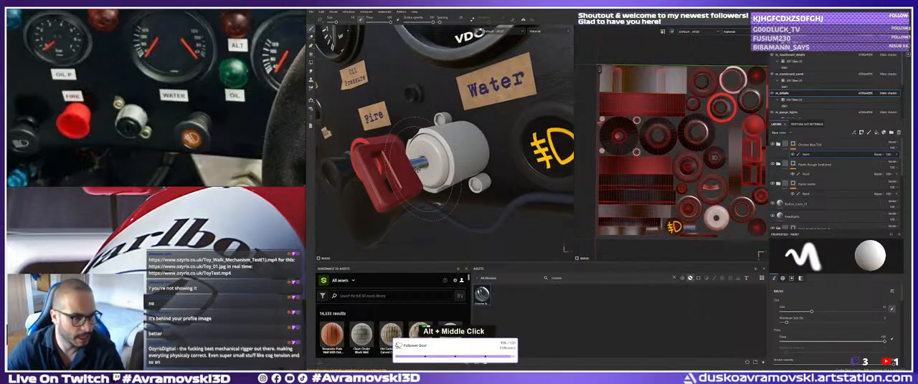
{"action": "left_click_drag", "start_coordinate": [431, 176], "coordinate": [433, 175], "text": "alt"}
{"action": "right_click_drag", "start_coordinate": [433, 174], "coordinate": [434, 172], "text": "alt"}
{"action": "left_click_drag", "start_coordinate": [435, 172], "coordinate": [444, 179], "text": "alt"}
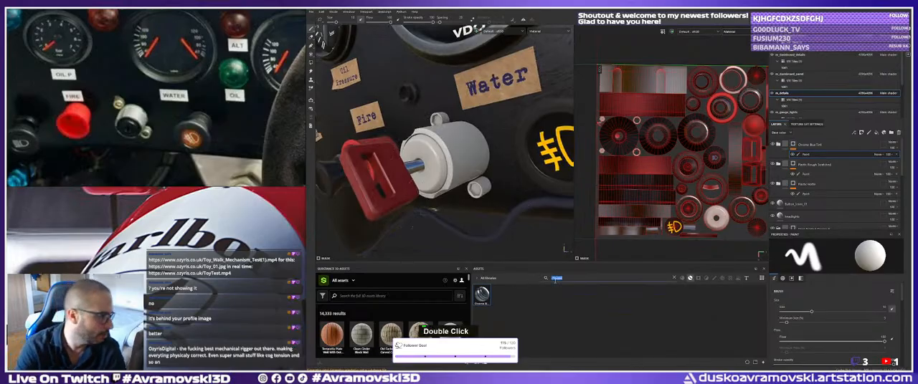
Clear the chrome search from the asset library.
{"action": "key", "text": "BackSpace"}
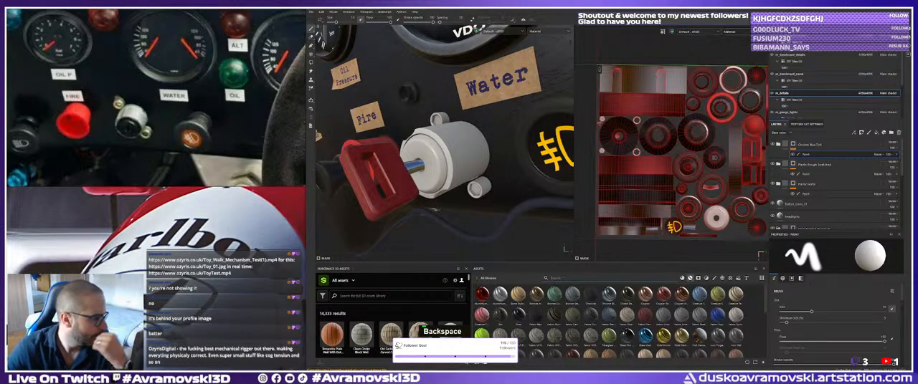
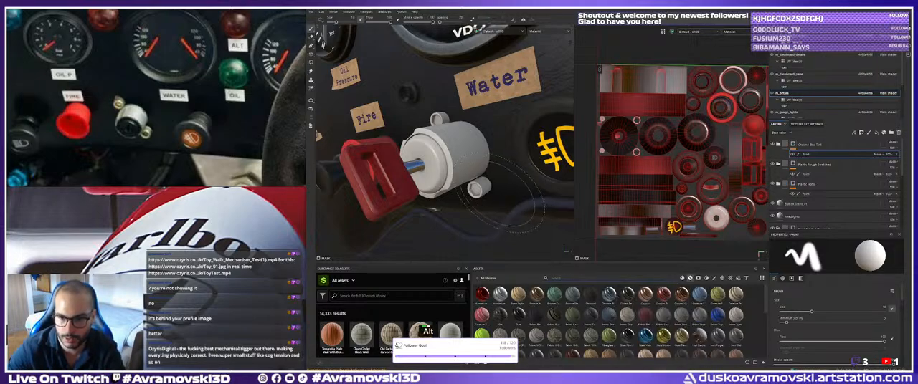
Search the asset library for "metal" materials.
{"action": "middle_click", "coordinate": [498, 194], "text": "alt"}
{"action": "middle_click_drag", "start_coordinate": [464, 167], "coordinate": [471, 154], "text": "alt"}
{"action": "left_click_drag", "start_coordinate": [470, 154], "coordinate": [432, 167], "text": "alt"}
{"action": "middle_click_drag", "start_coordinate": [431, 166], "coordinate": [438, 162], "text": "alt"}
{"action": "right_click_drag", "start_coordinate": [438, 162], "coordinate": [471, 188], "text": "alt"}
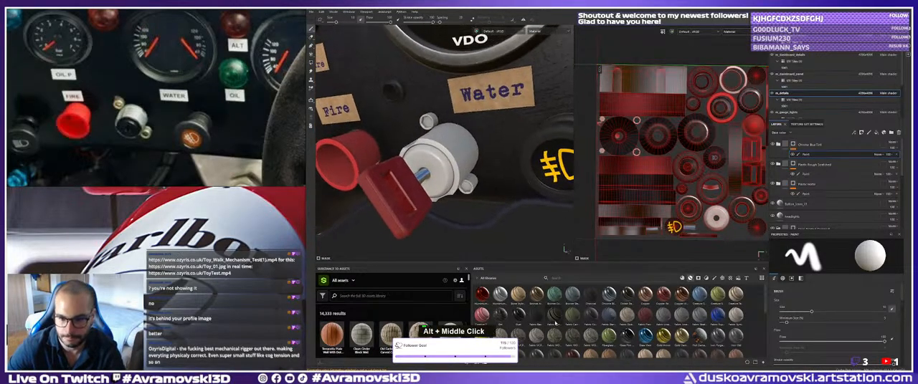
{"action": "left_click", "coordinate": [567, 278]}
{"action": "type", "text": "metal"}
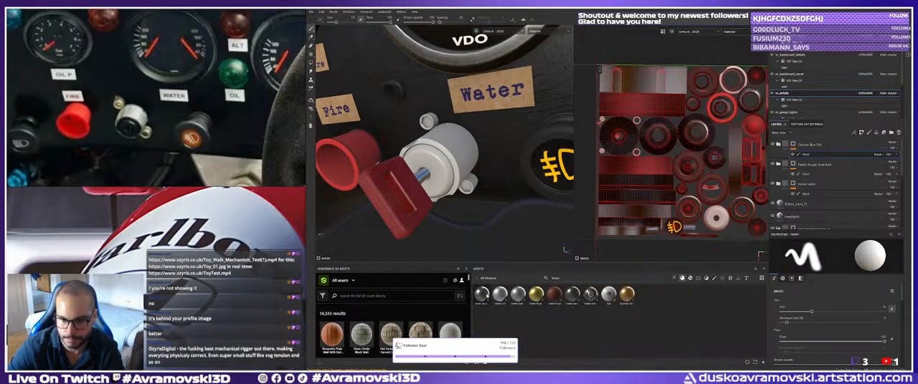
Try two other metal materials on the switch under the Water label, undoing each one.
{"action": "mouse_move", "coordinate": [480, 294]}
{"action": "left_mouse_down"}
{"action": "mouse_move", "coordinate": [439, 140]}
{"action": "mouse_move", "coordinate": [444, 159]}
{"action": "left_mouse_up"}
{"action": "right_click_drag", "start_coordinate": [444, 159], "coordinate": [459, 163], "text": "alt"}
{"action": "left_click_drag", "start_coordinate": [459, 163], "coordinate": [453, 162], "text": "alt"}
{"action": "right_click_drag", "start_coordinate": [453, 162], "coordinate": [466, 166], "text": "alt"}
{"action": "mouse_move", "coordinate": [466, 165]}
{"action": "left_mouse_down", "text": "alt"}
{"action": "mouse_move", "coordinate": [446, 156]}
{"action": "mouse_move", "coordinate": [459, 157]}
{"action": "left_mouse_up", "text": "alt"}
{"action": "key", "text": "ctrl+z"}
{"action": "key", "text": "ctrl+z"}
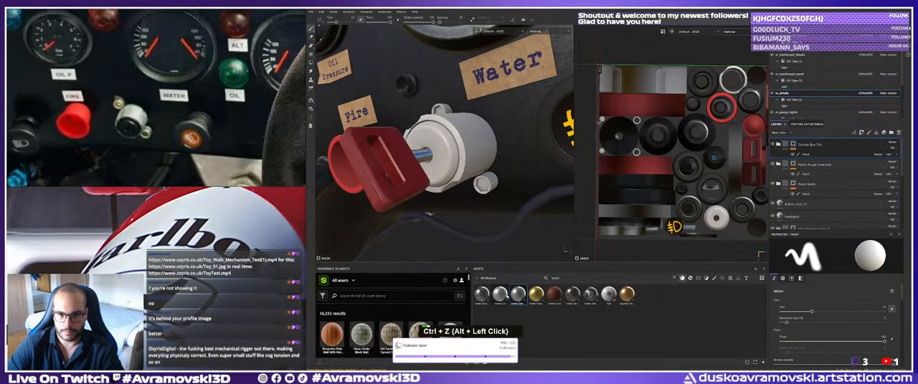
{"action": "left_click_drag", "start_coordinate": [502, 295], "coordinate": [441, 151]}
{"action": "key", "text": "ctrl+z"}
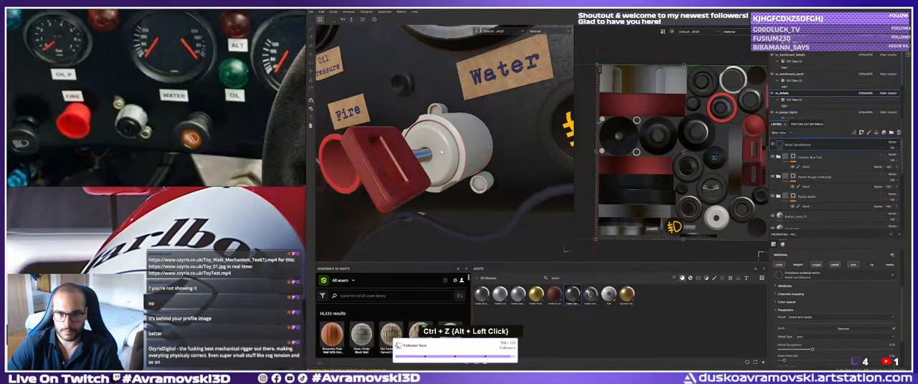
Apply the Metal Sandblasted material to the switch and give its layer a black mask and a paint effect.
{"action": "left_click_drag", "start_coordinate": [441, 156], "coordinate": [451, 157], "text": "alt"}
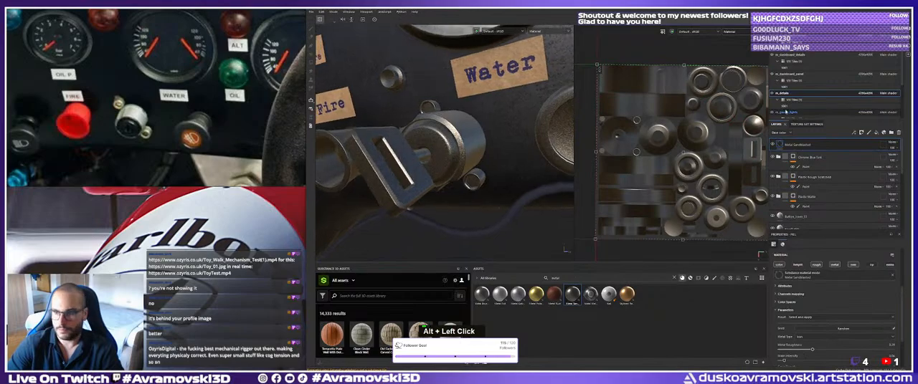
{"action": "right_click", "coordinate": [802, 145]}
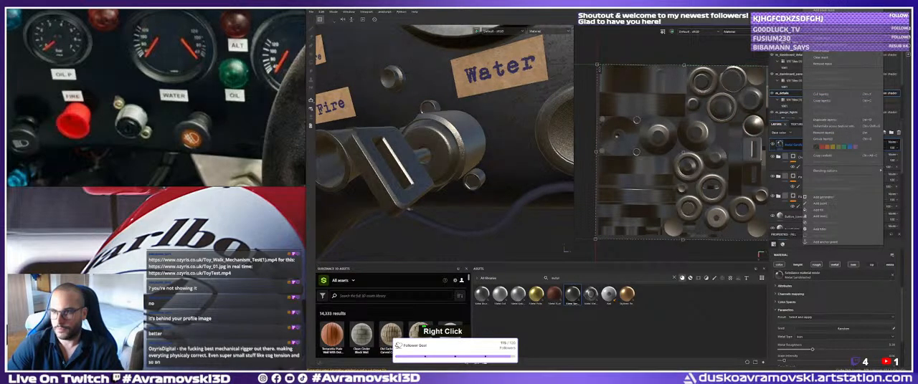
{"action": "left_click", "coordinate": [823, 11]}
{"action": "right_click", "coordinate": [799, 145]}
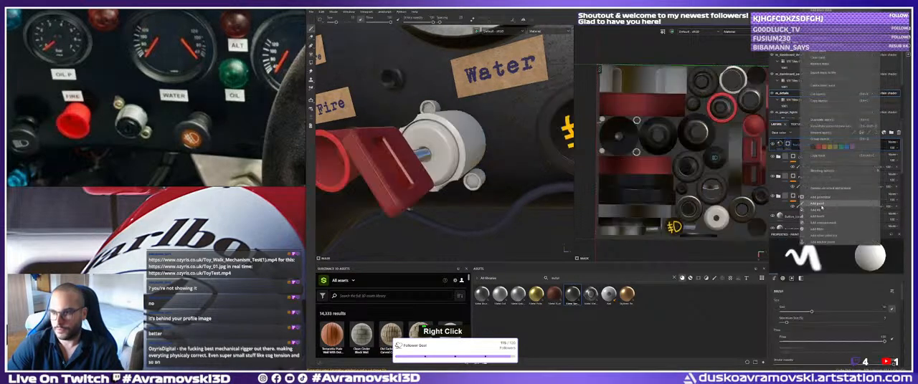
{"action": "left_click", "coordinate": [821, 204]}
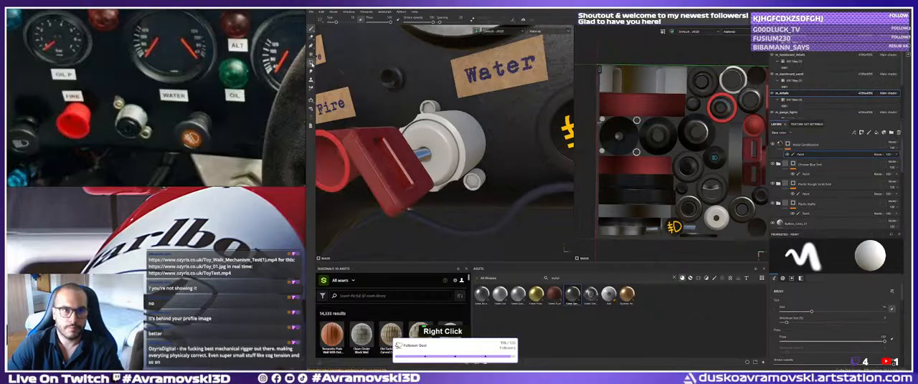
Reveal the sandblasted metal on the front face of the switch under the Water label with Polygon Fill, then return to the brush.
{"action": "left_click", "coordinate": [312, 64]}
{"action": "left_click", "coordinate": [433, 149]}
{"action": "mouse_move", "coordinate": [431, 151]}
{"action": "left_mouse_down", "text": "alt"}
{"action": "mouse_move", "coordinate": [393, 162]}
{"action": "mouse_move", "coordinate": [444, 147]}
{"action": "mouse_move", "coordinate": [423, 152]}
{"action": "left_mouse_up", "text": "alt"}
{"action": "left_click", "coordinate": [312, 30]}
{"action": "scroll", "coordinate": [409, 143], "scroll_direction": "down", "scroll_amount": 3}
{"action": "right_click_drag", "start_coordinate": [423, 152], "coordinate": [455, 155], "text": "alt"}
{"action": "middle_click_drag", "start_coordinate": [454, 155], "coordinate": [428, 156], "text": "alt"}
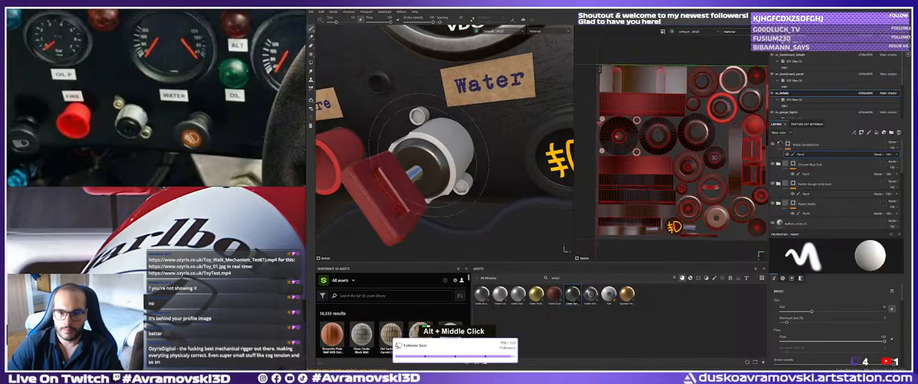
Search the asset library for "iron" and filter the results to smart materials.
{"action": "double_click", "coordinate": [596, 278]}
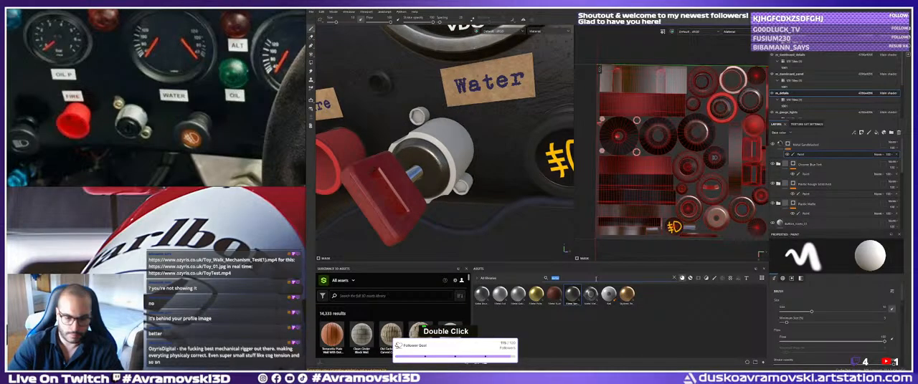
{"action": "type", "text": "iron"}
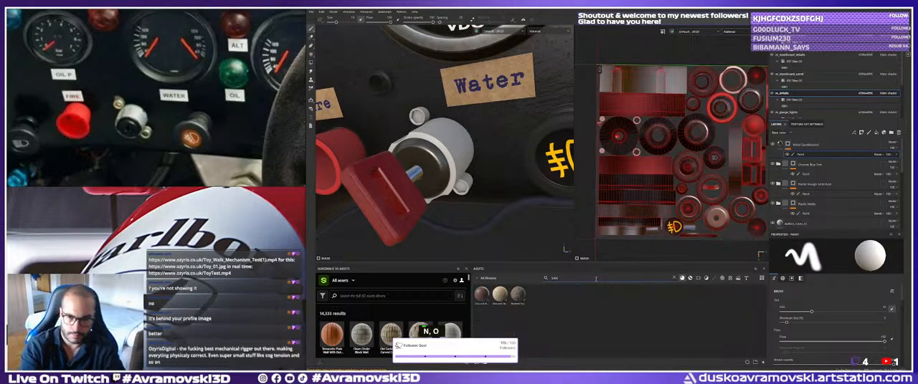
{"action": "double_click", "coordinate": [689, 279]}
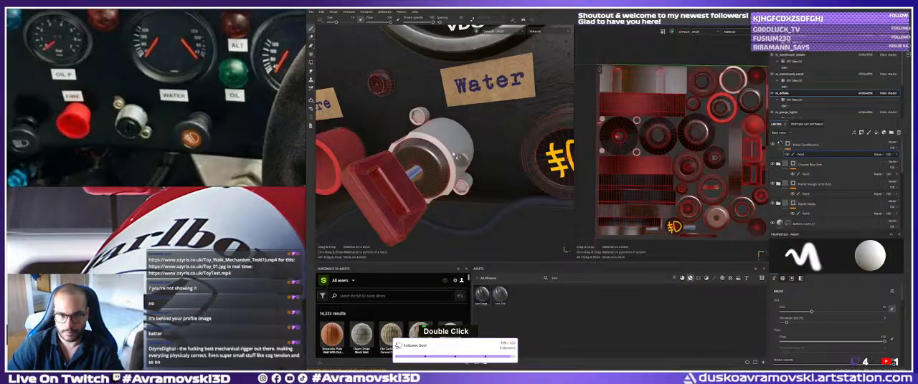
{"action": "left_click_drag", "start_coordinate": [485, 294], "coordinate": [482, 306]}
Try the Steel Gun Matte smart material from a gun metal search on the switch, then undo it.
{"action": "type", "text": "black "}
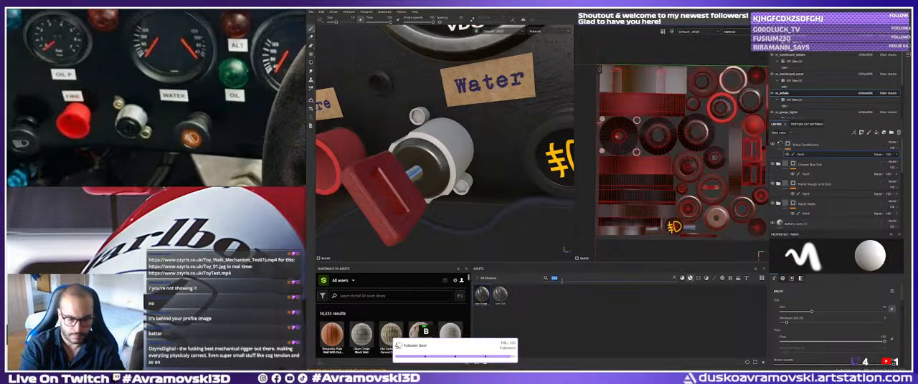
{"action": "type", "text": "gun met"}
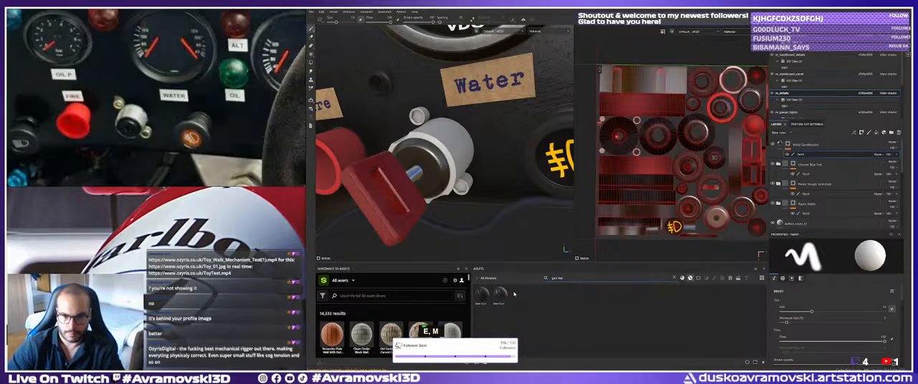
{"action": "mouse_move", "coordinate": [500, 294]}
{"action": "left_mouse_down"}
{"action": "mouse_move", "coordinate": [459, 149]}
{"action": "mouse_move", "coordinate": [401, 152]}
{"action": "mouse_move", "coordinate": [419, 159]}
{"action": "left_mouse_up"}
{"action": "key", "text": "ctrl+z"}
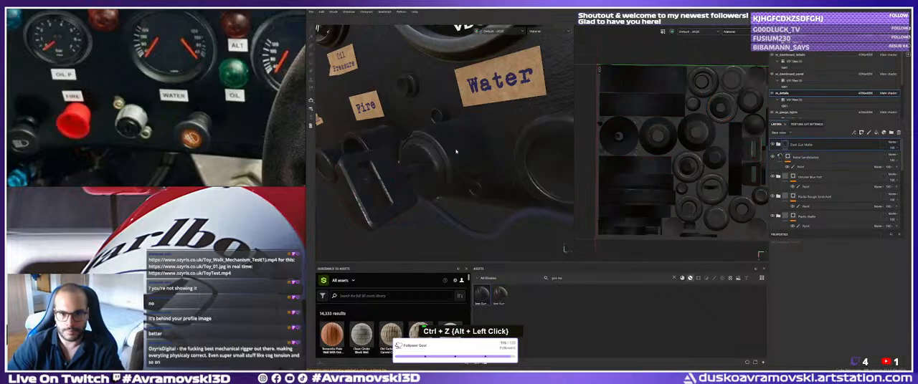
{"action": "left_click_drag", "start_coordinate": [444, 157], "coordinate": [539, 166], "text": "alt"}
{"action": "middle_click_drag", "start_coordinate": [539, 166], "coordinate": [554, 197], "text": "alt"}
{"action": "key", "text": "ctrl+z"}
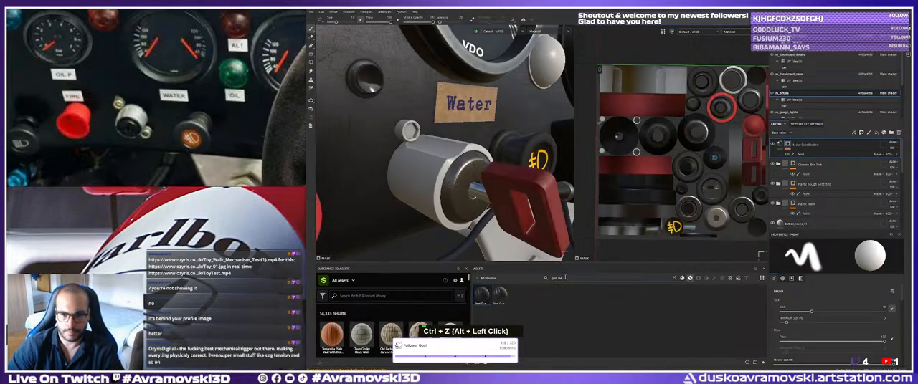
Find the Aluminium Brushed Worn smart material by searching "alu" and apply it to the switch under the Water label.
{"action": "double_click", "coordinate": [564, 277]}
{"action": "key", "text": "BackSpace"}
{"action": "type", "text": "alu"}
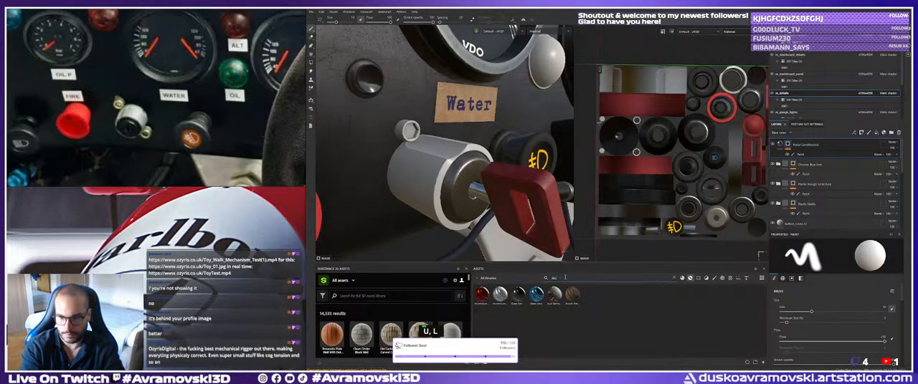
{"action": "mouse_move", "coordinate": [500, 294]}
{"action": "left_mouse_down"}
{"action": "mouse_move", "coordinate": [446, 184]}
{"action": "mouse_move", "coordinate": [465, 168]}
{"action": "mouse_move", "coordinate": [443, 171]}
{"action": "left_mouse_up"}
{"action": "middle_click_drag", "start_coordinate": [443, 171], "coordinate": [423, 159], "text": "alt"}
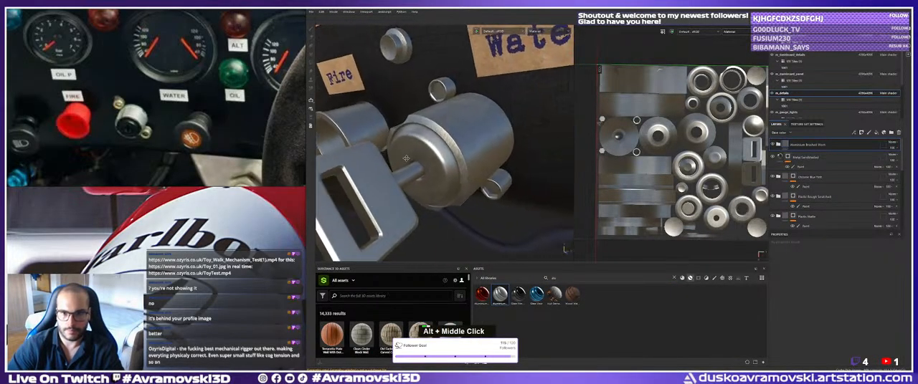
{"action": "left_click_drag", "start_coordinate": [422, 159], "coordinate": [424, 137], "text": "alt"}
Give the Aluminium Brushed Worn layer a black mask and a paint effect.
{"action": "right_click", "coordinate": [797, 144]}
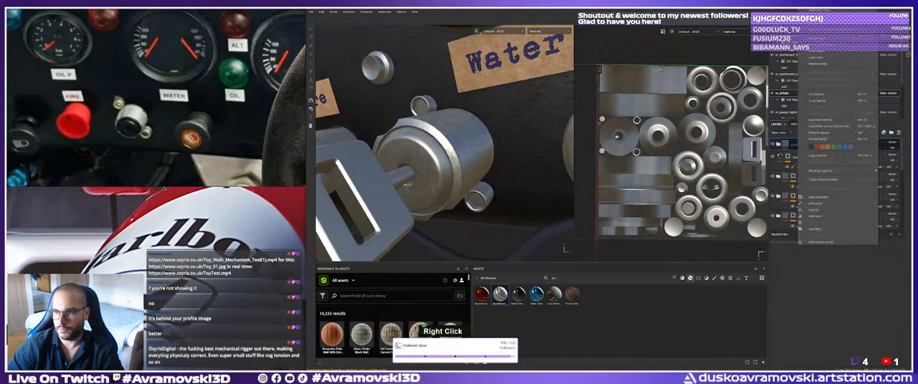
{"action": "left_click", "coordinate": [814, 13]}
{"action": "right_click", "coordinate": [797, 145]}
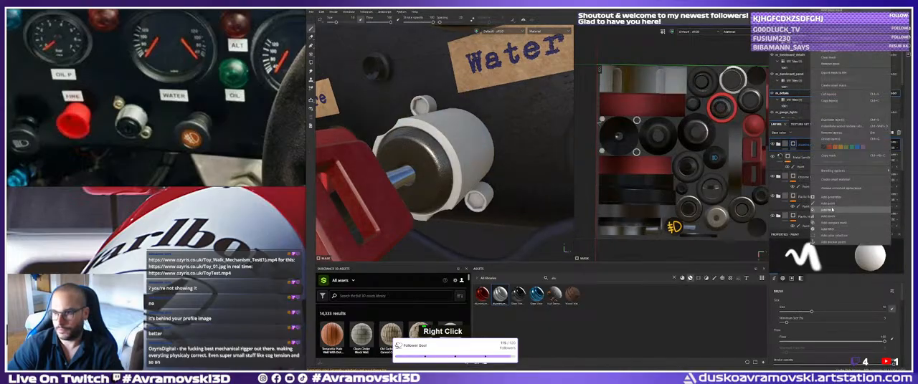
{"action": "left_click", "coordinate": [825, 210]}
Reveal the brushed aluminium on the cylindrical housing of the switch under the Water label with Polygon Fill, then return to the brush.
{"action": "left_click", "coordinate": [311, 63]}
{"action": "left_click", "coordinate": [439, 146]}
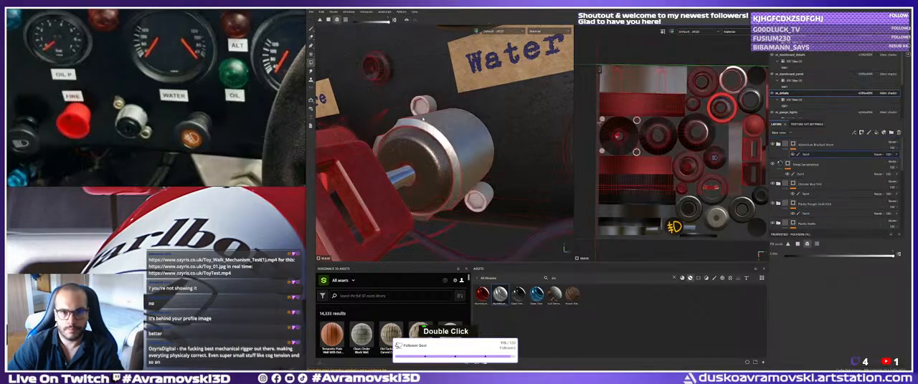
{"action": "right_click_drag", "start_coordinate": [448, 147], "coordinate": [423, 140], "text": "alt"}
{"action": "middle_click_drag", "start_coordinate": [423, 140], "coordinate": [405, 144], "text": "alt"}
{"action": "mouse_move", "coordinate": [405, 143]}
{"action": "left_mouse_down", "text": "alt"}
{"action": "mouse_move", "coordinate": [416, 138]}
{"action": "mouse_move", "coordinate": [459, 169]}
{"action": "left_mouse_up", "text": "alt"}
{"action": "left_click", "coordinate": [311, 30]}
{"action": "right_click_drag", "start_coordinate": [459, 169], "coordinate": [409, 147], "text": "alt"}
{"action": "left_click_drag", "start_coordinate": [408, 147], "coordinate": [394, 144], "text": "alt"}
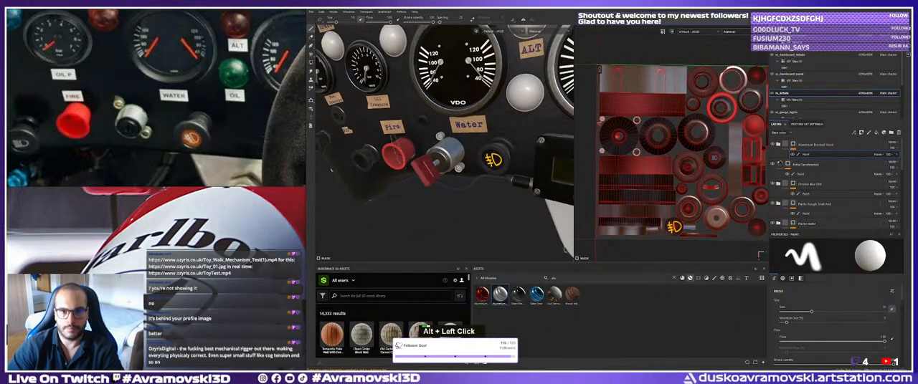
{"action": "right_click_drag", "start_coordinate": [398, 150], "coordinate": [491, 181], "text": "alt"}
{"action": "middle_click_drag", "start_coordinate": [491, 180], "coordinate": [522, 177], "text": "alt"}
{"action": "left_click_drag", "start_coordinate": [522, 177], "coordinate": [500, 196], "text": "alt"}
{"action": "left_click_drag", "start_coordinate": [485, 162], "coordinate": [496, 169], "text": "alt"}
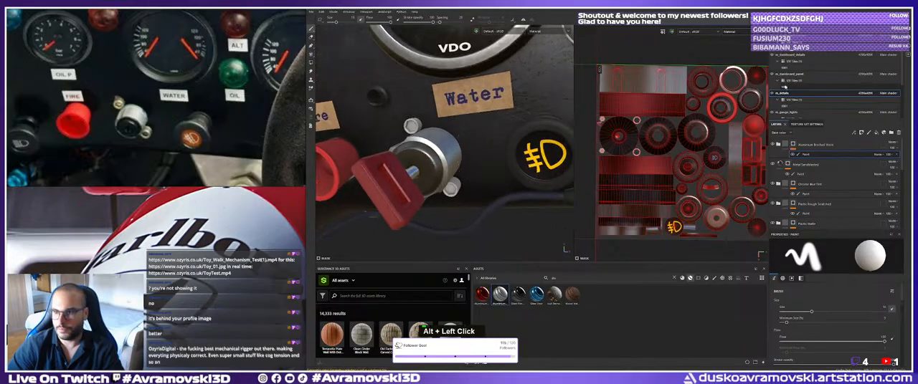
Find the Silver Armor smart material by searching "metal" and apply it to the switch under the Water label.
{"action": "scroll", "coordinate": [816, 98], "scroll_direction": "down", "scroll_amount": 2}
{"action": "scroll", "coordinate": [817, 195], "scroll_direction": "down", "scroll_amount": 5}
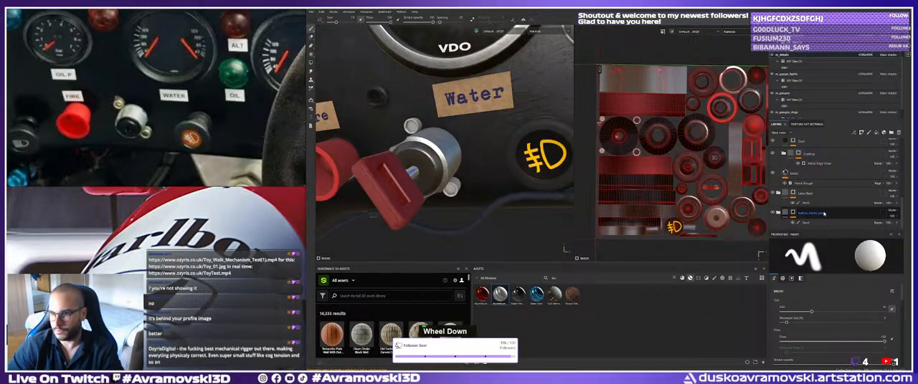
{"action": "scroll", "coordinate": [815, 215], "scroll_direction": "up", "scroll_amount": 3}
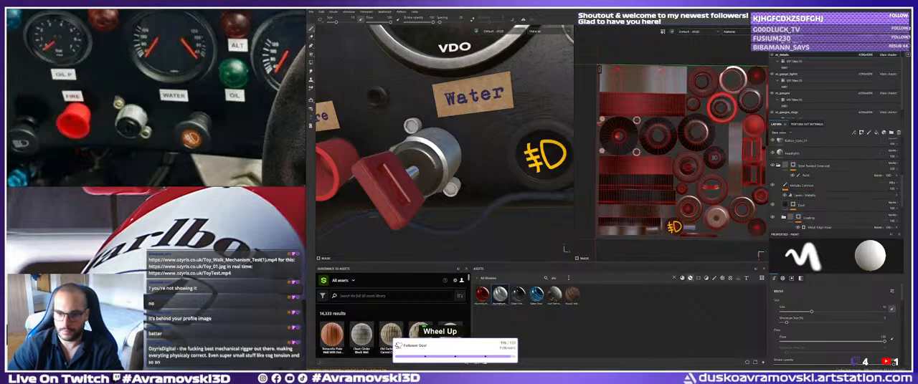
{"action": "double_click", "coordinate": [568, 278]}
{"action": "type", "text": "metal"}
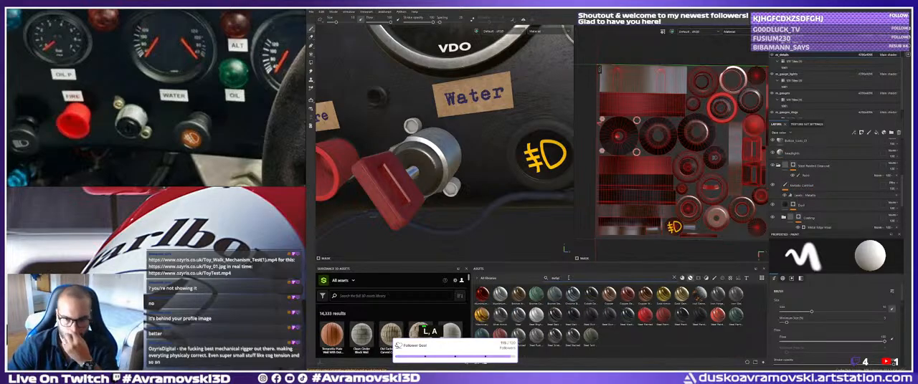
{"action": "left_click_drag", "start_coordinate": [500, 315], "coordinate": [450, 164]}
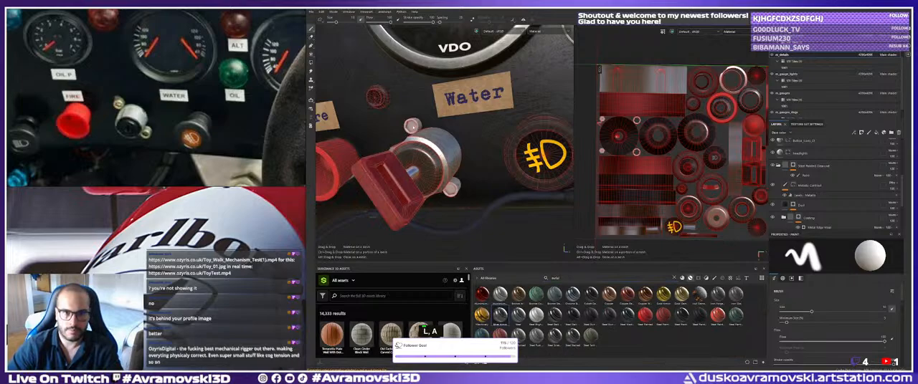
{"action": "left_click_drag", "start_coordinate": [565, 249], "coordinate": [566, 249]}
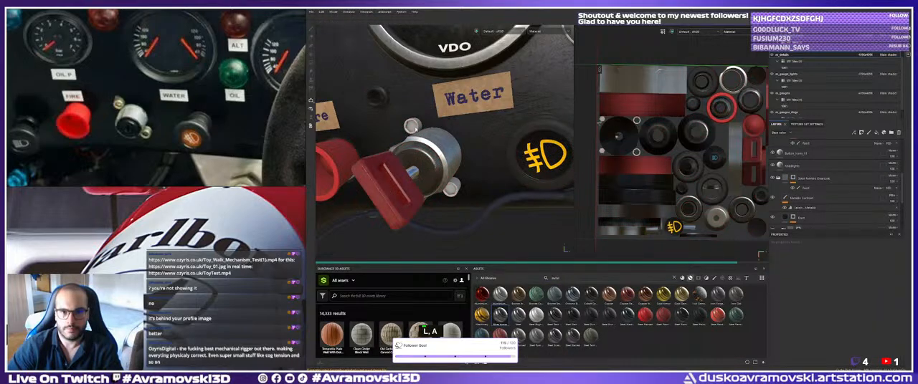
{"action": "left_click_drag", "start_coordinate": [426, 156], "coordinate": [438, 132], "text": "alt"}
{"action": "scroll", "coordinate": [796, 154], "scroll_direction": "up", "scroll_amount": 3}
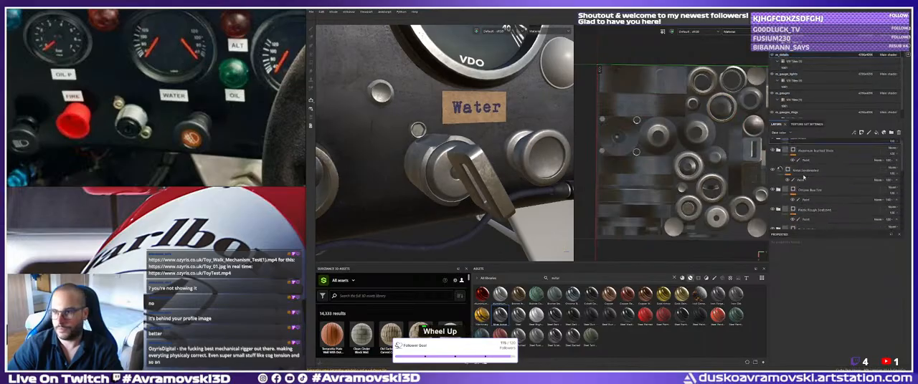
Give the Silver Armor layer a black mask and a paint effect.
{"action": "right_click", "coordinate": [796, 154]}
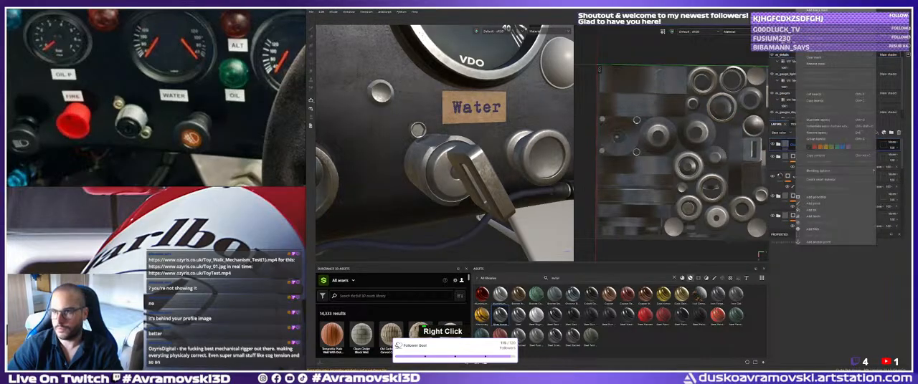
{"action": "left_click", "coordinate": [817, 10]}
{"action": "right_click", "coordinate": [803, 147]}
{"action": "left_click", "coordinate": [822, 204]}
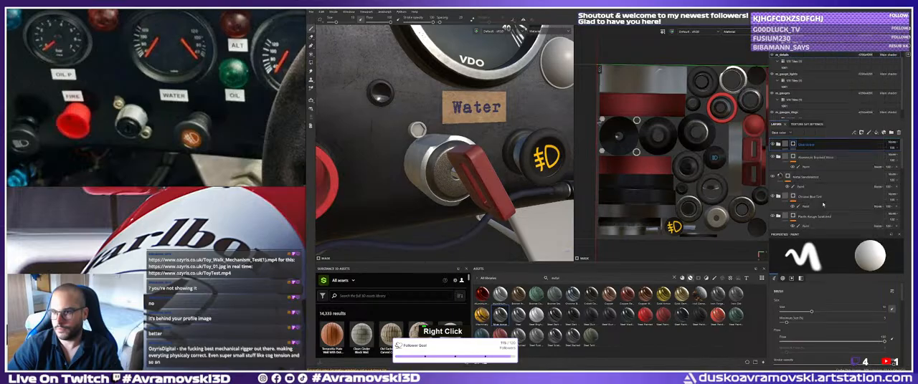
Reveal the Silver Armor material on the two small bolts beside the switch housing with Polygon Fill, then return to the brush.
{"action": "mouse_move", "coordinate": [470, 108]}
{"action": "left_mouse_down", "text": "alt"}
{"action": "mouse_move", "coordinate": [376, 104]}
{"action": "mouse_move", "coordinate": [302, 63]}
{"action": "left_mouse_up", "text": "alt"}
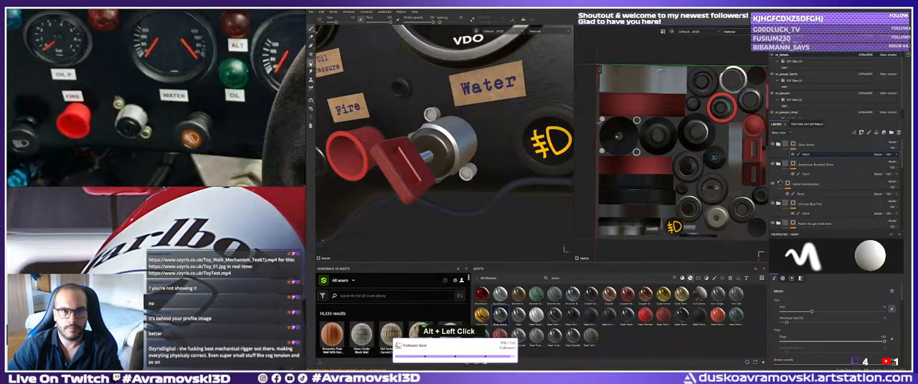
{"action": "key", "text": "4"}
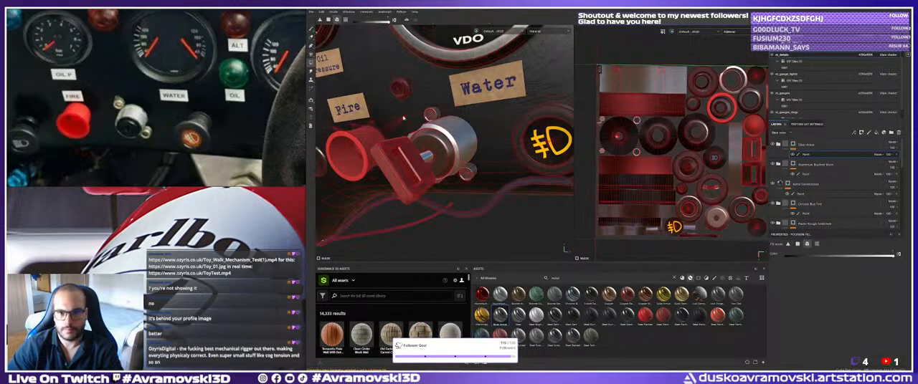
{"action": "left_click", "coordinate": [311, 31]}
{"action": "middle_click_drag", "start_coordinate": [457, 153], "coordinate": [450, 164], "text": "alt"}
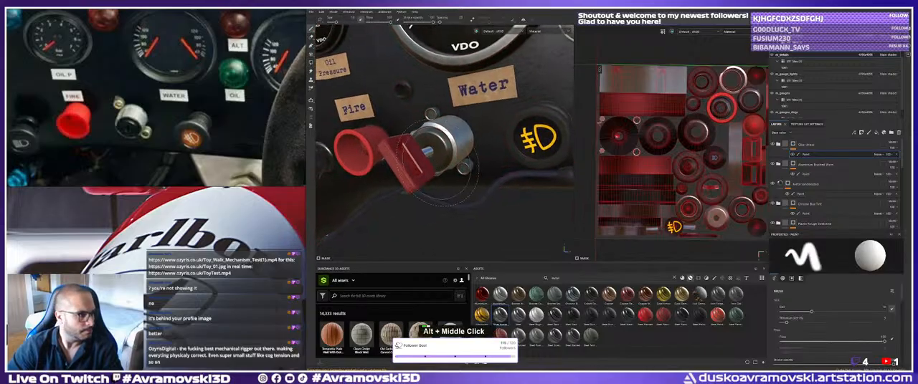
{"action": "right_click_drag", "start_coordinate": [450, 163], "coordinate": [413, 172], "text": "alt"}
{"action": "left_click_drag", "start_coordinate": [412, 172], "coordinate": [419, 166], "text": "alt"}
{"action": "middle_click_drag", "start_coordinate": [419, 166], "coordinate": [433, 163], "text": "alt"}
{"action": "left_click_drag", "start_coordinate": [434, 164], "coordinate": [430, 144], "text": "alt"}
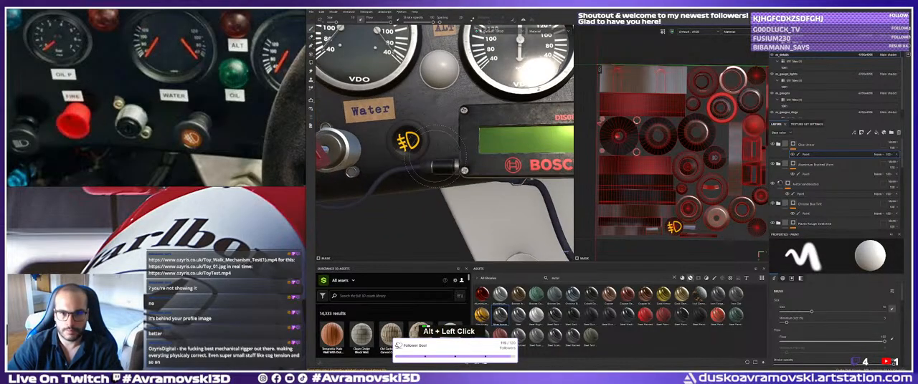
Examine the textured switches and buttons from the Water label across to the Lights and Windscreen buttons.
{"action": "middle_click_drag", "start_coordinate": [430, 144], "coordinate": [452, 146], "text": "alt"}
{"action": "right_click_drag", "start_coordinate": [452, 146], "coordinate": [420, 150], "text": "alt"}
{"action": "left_click_drag", "start_coordinate": [419, 149], "coordinate": [479, 143], "text": "alt"}
{"action": "right_click_drag", "start_coordinate": [479, 144], "coordinate": [473, 144], "text": "alt"}
{"action": "middle_click_drag", "start_coordinate": [473, 144], "coordinate": [453, 146], "text": "alt"}
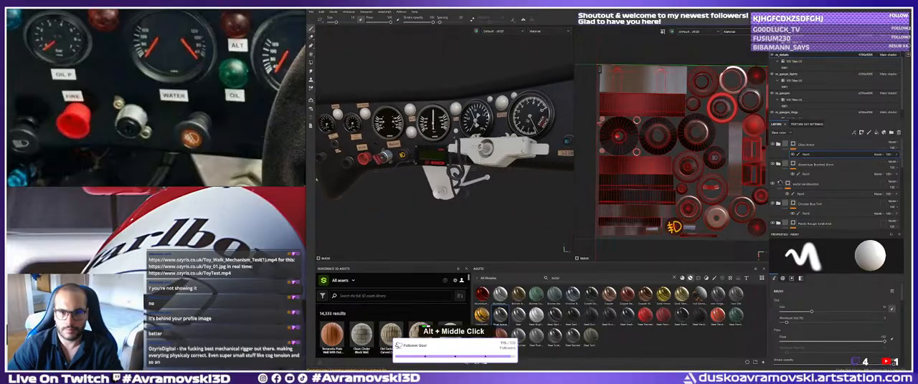
{"action": "right_click_drag", "start_coordinate": [453, 146], "coordinate": [478, 154], "text": "alt"}
{"action": "middle_click_drag", "start_coordinate": [479, 154], "coordinate": [465, 159], "text": "alt"}
{"action": "right_click_drag", "start_coordinate": [466, 160], "coordinate": [501, 172], "text": "alt"}
{"action": "left_click_drag", "start_coordinate": [501, 172], "coordinate": [524, 182], "text": "alt"}
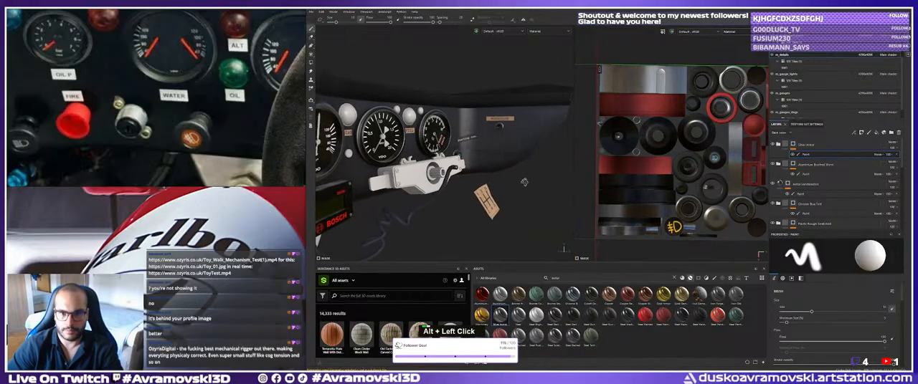
{"action": "middle_click_drag", "start_coordinate": [524, 182], "coordinate": [520, 185], "text": "alt"}
{"action": "right_click_drag", "start_coordinate": [520, 185], "coordinate": [517, 188], "text": "alt"}
{"action": "left_click_drag", "start_coordinate": [517, 187], "coordinate": [517, 188], "text": "alt"}
{"action": "right_click_drag", "start_coordinate": [517, 187], "coordinate": [490, 184], "text": "alt"}
{"action": "middle_click_drag", "start_coordinate": [491, 183], "coordinate": [502, 159], "text": "alt"}
{"action": "right_click_drag", "start_coordinate": [502, 159], "coordinate": [445, 167], "text": "alt"}
{"action": "middle_click_drag", "start_coordinate": [444, 166], "coordinate": [478, 113], "text": "alt"}
{"action": "left_click_drag", "start_coordinate": [477, 113], "coordinate": [470, 113], "text": "alt"}
{"action": "middle_click_drag", "start_coordinate": [470, 114], "coordinate": [457, 145], "text": "alt"}
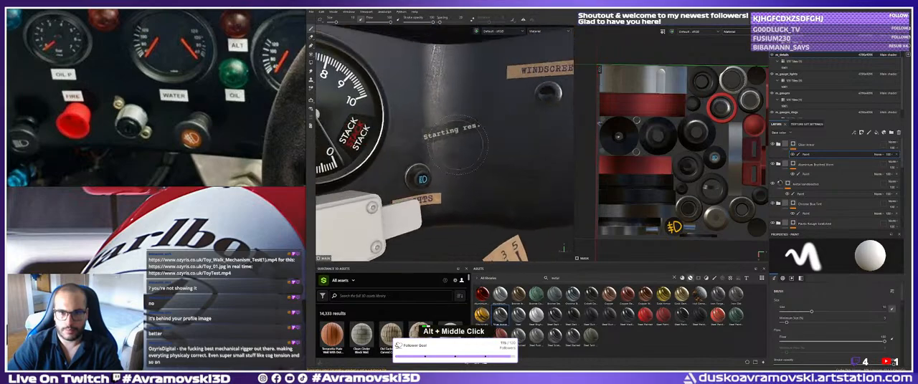
{"action": "left_click_drag", "start_coordinate": [458, 145], "coordinate": [454, 146], "text": "alt"}
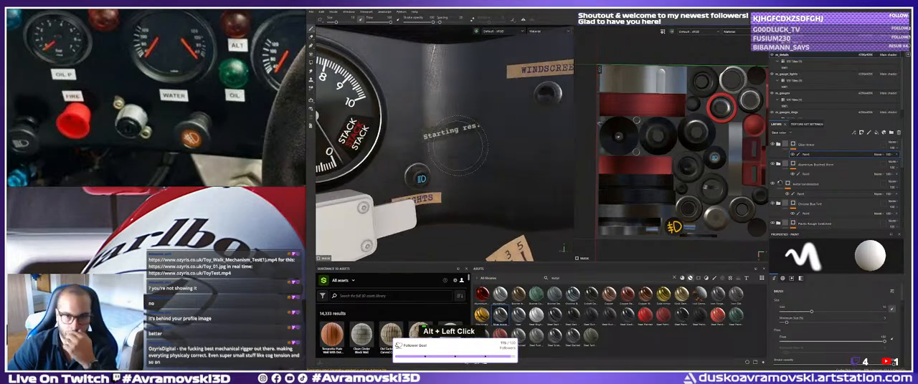
Compare the knobs and buttons around the RES and Fire labels with the matching area of the dashboard reference photo.
{"action": "middle_click_drag", "start_coordinate": [453, 147], "coordinate": [517, 143], "text": "alt"}
{"action": "left_click_drag", "start_coordinate": [516, 143], "coordinate": [351, 135], "text": "alt"}
{"action": "middle_click_drag", "start_coordinate": [351, 135], "coordinate": [485, 120], "text": "alt"}
{"action": "right_click_drag", "start_coordinate": [401, 132], "coordinate": [430, 138], "text": "alt"}
{"action": "middle_click_drag", "start_coordinate": [431, 137], "coordinate": [477, 139], "text": "alt"}
{"action": "left_click_drag", "start_coordinate": [476, 139], "coordinate": [459, 143], "text": "alt"}
{"action": "right_click_drag", "start_coordinate": [441, 144], "coordinate": [458, 146], "text": "alt"}
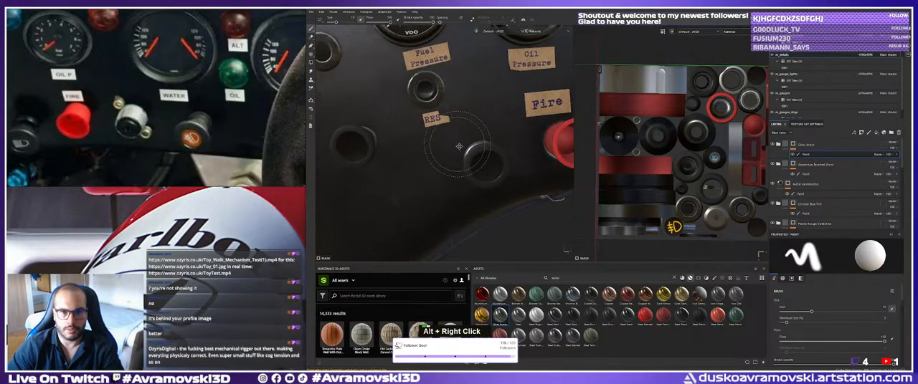
{"action": "middle_click_drag", "start_coordinate": [459, 146], "coordinate": [484, 144], "text": "alt"}
{"action": "middle_click_drag", "start_coordinate": [72, 130], "coordinate": [138, 125]}
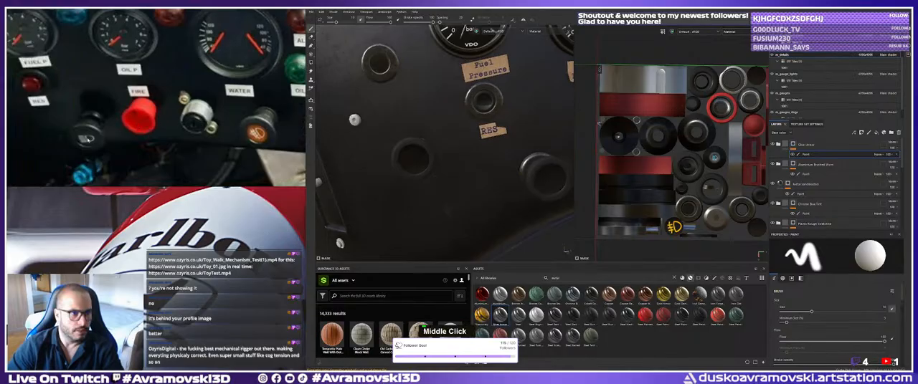
{"action": "middle_click_drag", "start_coordinate": [54, 100], "coordinate": [77, 116]}
{"action": "middle_click_drag", "start_coordinate": [444, 144], "coordinate": [437, 160], "text": "alt"}
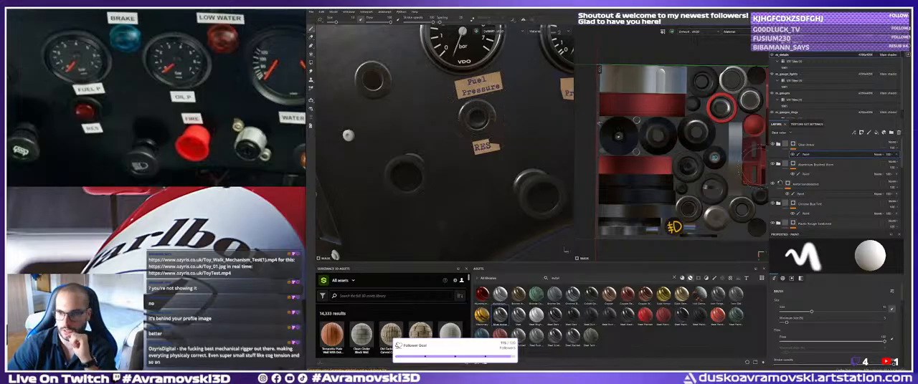
Toggle the plastic and Latex Black layers to check which parts they cover, and hide the painted charcoal layer.
{"action": "left_click", "coordinate": [813, 149]}
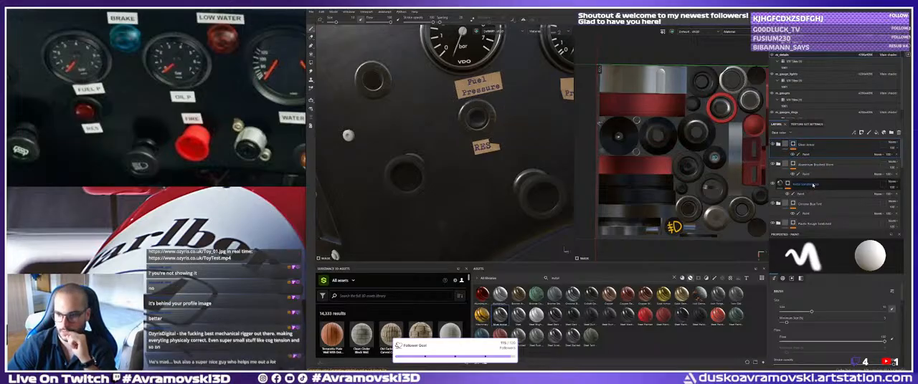
{"action": "scroll", "coordinate": [813, 185], "scroll_direction": "down", "scroll_amount": 4}
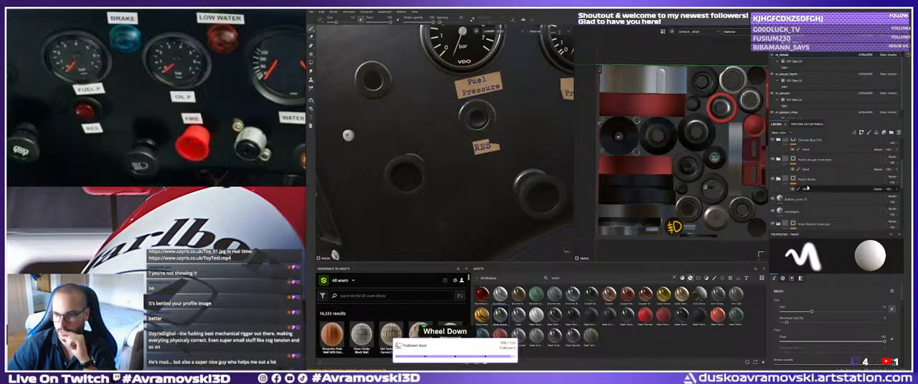
{"action": "left_click", "coordinate": [772, 179]}
{"action": "left_click", "coordinate": [773, 180]}
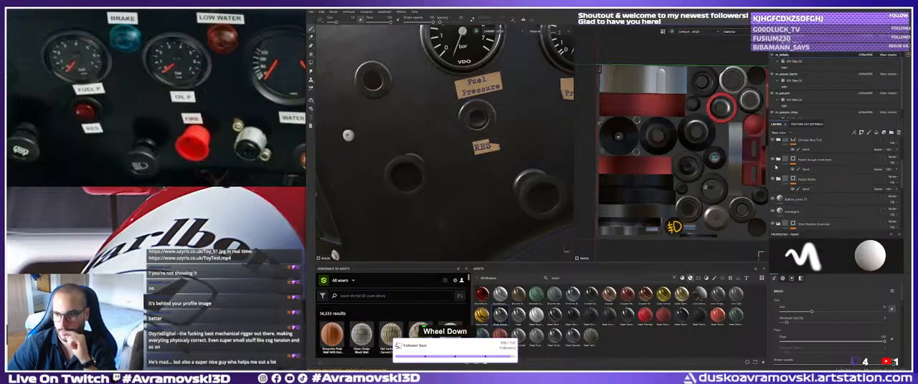
{"action": "left_click", "coordinate": [772, 159]}
{"action": "left_click", "coordinate": [772, 160]}
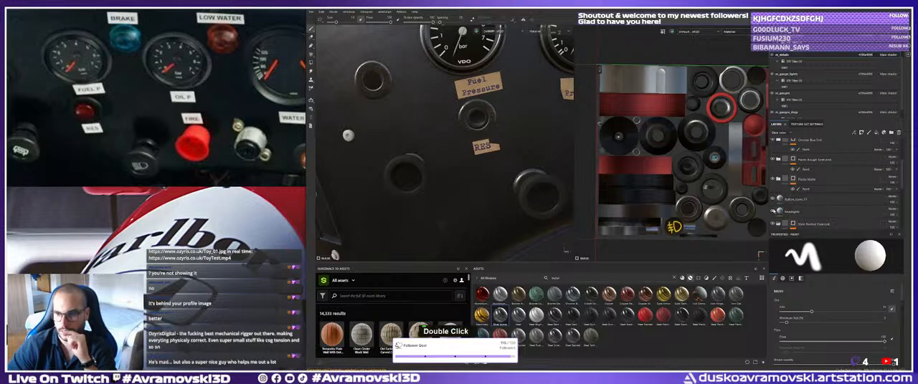
{"action": "scroll", "coordinate": [777, 224], "scroll_direction": "down", "scroll_amount": 3}
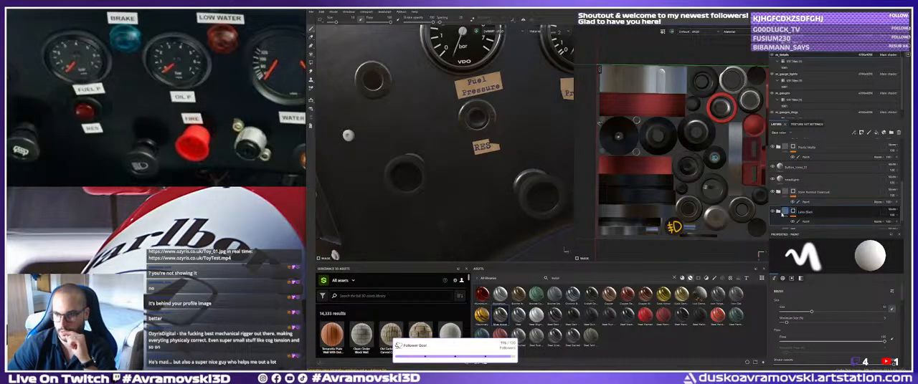
{"action": "left_click", "coordinate": [772, 212]}
{"action": "left_click", "coordinate": [772, 212]}
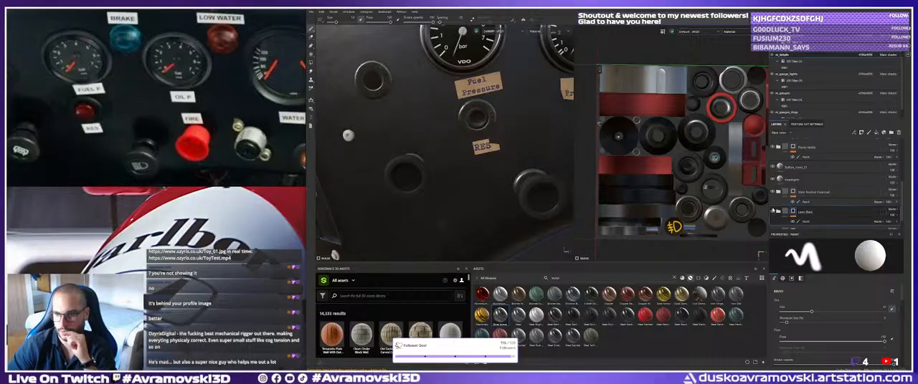
{"action": "left_click", "coordinate": [772, 192]}
Mask the black plastic out of the RES button rim with Polygon Fill on the black button plastic layer's paint effect.
{"action": "left_click", "coordinate": [814, 224]}
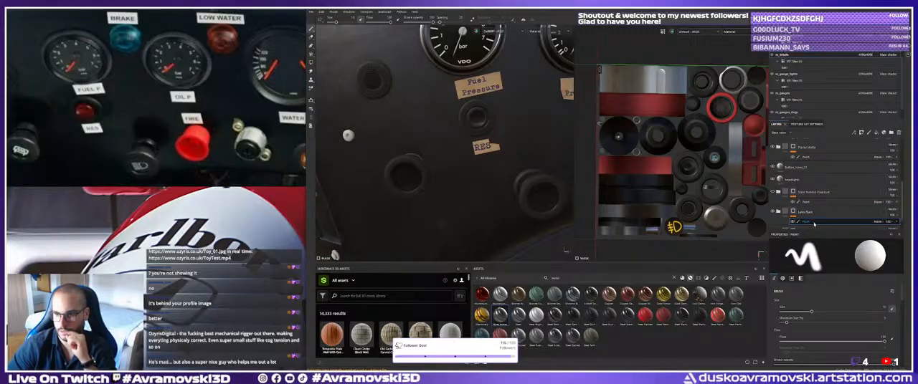
{"action": "key", "text": "4"}
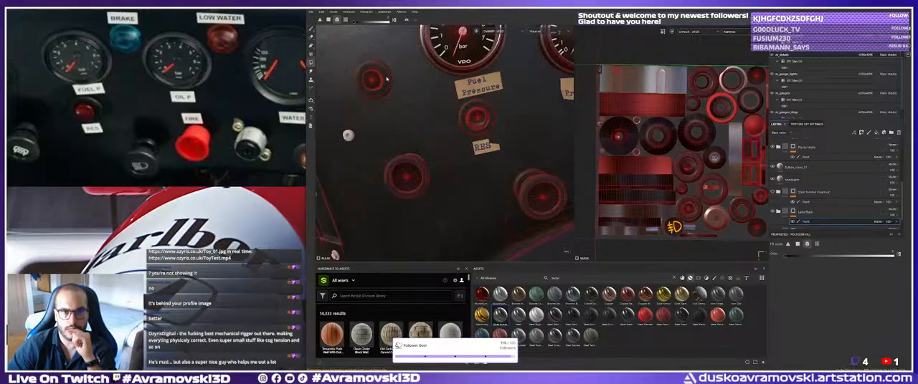
{"action": "middle_click_drag", "start_coordinate": [403, 103], "coordinate": [428, 112], "text": "alt"}
{"action": "left_click_drag", "start_coordinate": [429, 112], "coordinate": [432, 121], "text": "alt"}
{"action": "scroll", "coordinate": [817, 218], "scroll_direction": "down", "scroll_amount": 1}
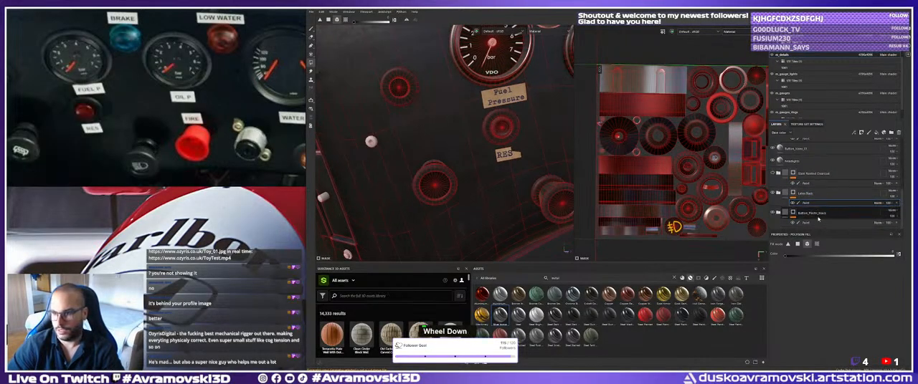
{"action": "left_click", "coordinate": [797, 213]}
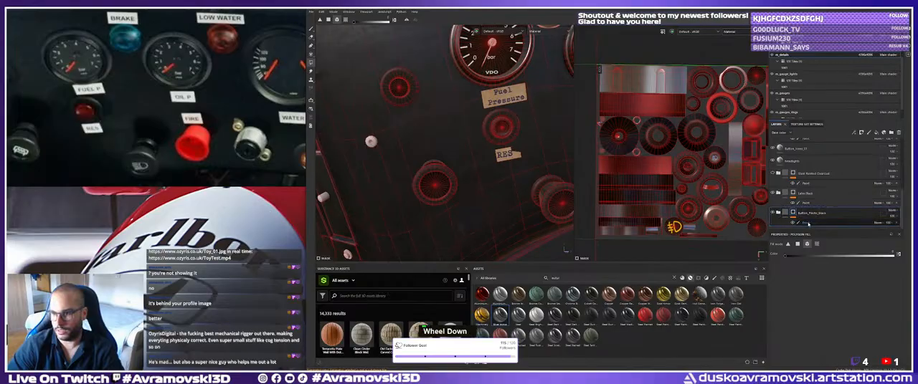
{"action": "left_click", "coordinate": [806, 223]}
{"action": "left_click", "coordinate": [506, 118]}
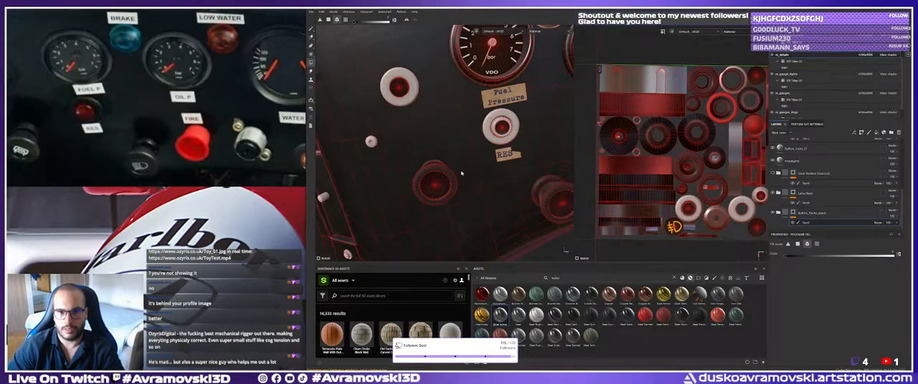
Try masking the black plastic out of the whole knob below the RES label.
{"action": "left_click", "coordinate": [433, 170]}
{"action": "left_click_drag", "start_coordinate": [434, 170], "coordinate": [443, 174], "text": "alt"}
{"action": "middle_click_drag", "start_coordinate": [443, 174], "coordinate": [391, 170], "text": "alt"}
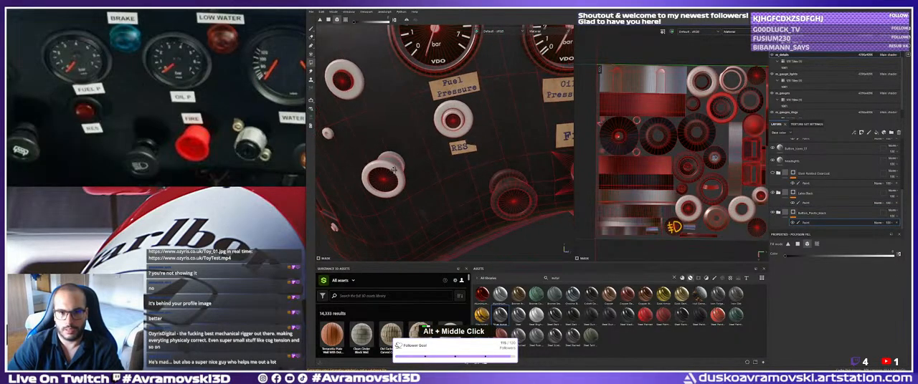
{"action": "left_click_drag", "start_coordinate": [391, 171], "coordinate": [405, 174], "text": "alt"}
{"action": "left_click", "coordinate": [396, 170]}
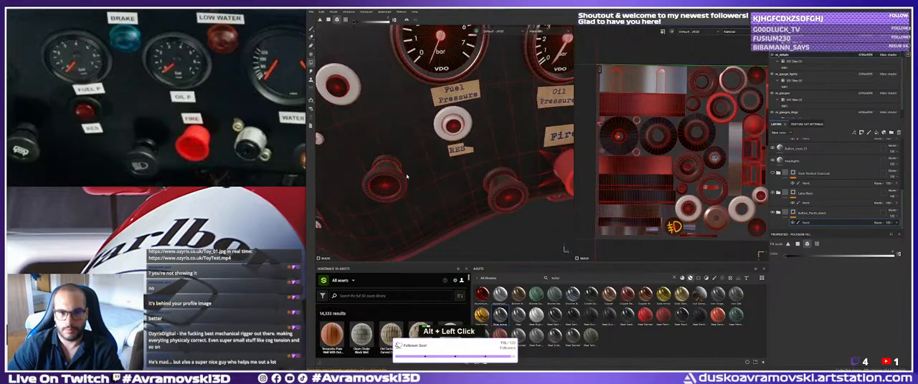
Switch Polygon Fill to UV chunk mode and mask the black plastic out of the knob below the RES label.
{"action": "middle_click_drag", "start_coordinate": [405, 174], "coordinate": [459, 155], "text": "alt"}
{"action": "right_click_drag", "start_coordinate": [459, 154], "coordinate": [395, 95], "text": "alt"}
{"action": "middle_click_drag", "start_coordinate": [395, 95], "coordinate": [430, 127], "text": "alt"}
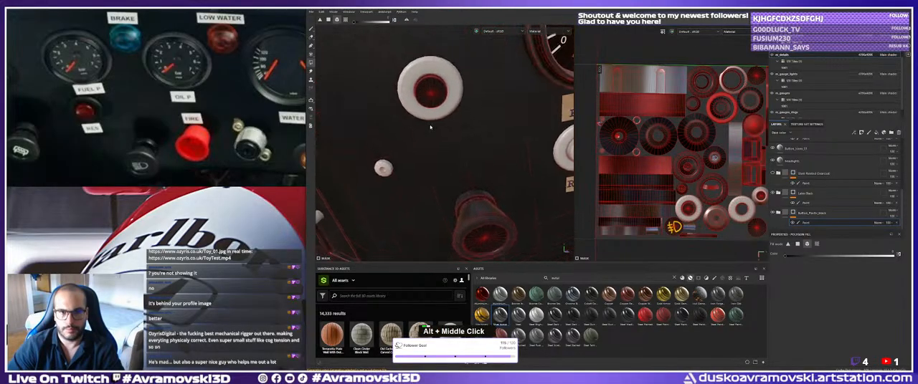
{"action": "left_click", "coordinate": [347, 21]}
{"action": "middle_click_drag", "start_coordinate": [482, 209], "coordinate": [436, 170], "text": "alt"}
{"action": "right_click_drag", "start_coordinate": [436, 171], "coordinate": [438, 172], "text": "alt"}
{"action": "left_click", "coordinate": [437, 173]}
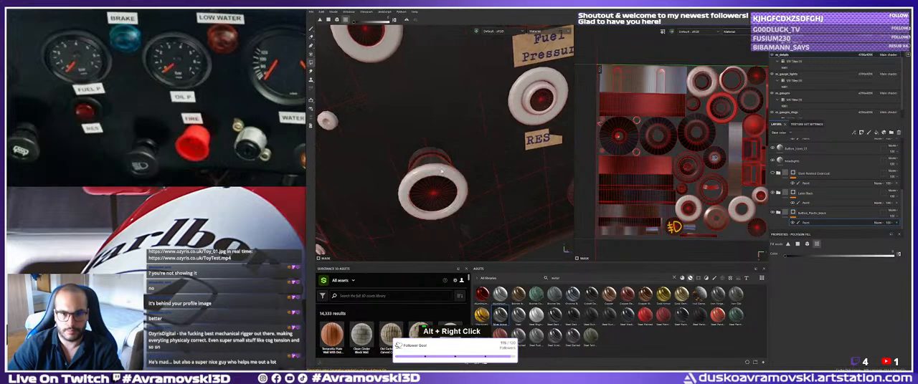
{"action": "middle_click_drag", "start_coordinate": [437, 173], "coordinate": [395, 177], "text": "alt"}
{"action": "left_click_drag", "start_coordinate": [395, 177], "coordinate": [391, 182], "text": "alt"}
{"action": "left_click", "coordinate": [390, 182]}
{"action": "middle_click_drag", "start_coordinate": [568, 204], "coordinate": [487, 210], "text": "alt"}
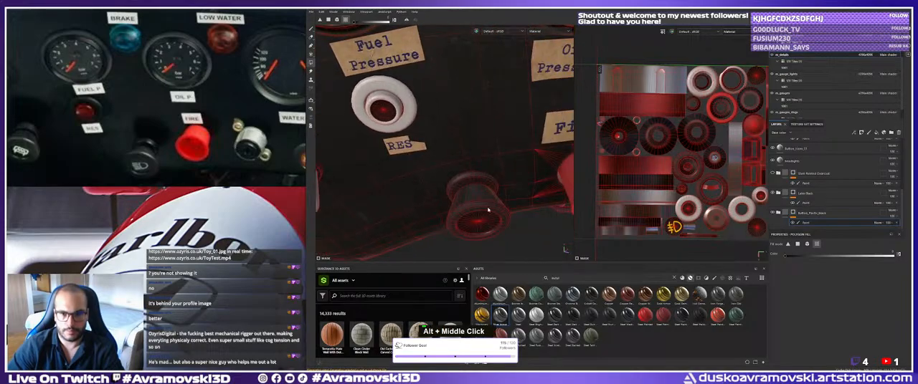
Mask the black plastic out of the knob beside the red Fire button and the next knob along the dashboard.
{"action": "left_click", "coordinate": [488, 210]}
{"action": "left_click", "coordinate": [491, 197]}
{"action": "middle_click_drag", "start_coordinate": [567, 195], "coordinate": [439, 208], "text": "alt"}
{"action": "right_click_drag", "start_coordinate": [438, 208], "coordinate": [416, 200], "text": "alt"}
{"action": "middle_click_drag", "start_coordinate": [559, 190], "coordinate": [401, 172], "text": "alt"}
{"action": "right_click_drag", "start_coordinate": [402, 172], "coordinate": [375, 166], "text": "alt"}
{"action": "left_click", "coordinate": [388, 166]}
{"action": "left_click", "coordinate": [388, 165]}
{"action": "middle_click_drag", "start_coordinate": [530, 176], "coordinate": [401, 170], "text": "alt"}
{"action": "right_click_drag", "start_coordinate": [401, 171], "coordinate": [384, 165], "text": "alt"}
Mask the black plastic out of the button above the Lights label with UV chunk fill.
{"action": "middle_click_drag", "start_coordinate": [513, 158], "coordinate": [317, 162], "text": "alt"}
{"action": "middle_click_drag", "start_coordinate": [527, 124], "coordinate": [410, 161], "text": "alt"}
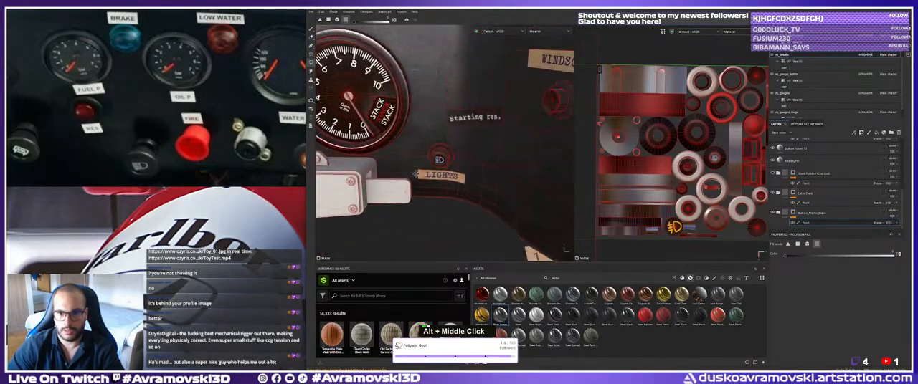
{"action": "right_click_drag", "start_coordinate": [410, 160], "coordinate": [405, 143], "text": "alt"}
{"action": "left_click", "coordinate": [426, 132]}
{"action": "middle_click_drag", "start_coordinate": [410, 113], "coordinate": [410, 152], "text": "alt"}
{"action": "right_click_drag", "start_coordinate": [410, 152], "coordinate": [397, 151], "text": "alt"}
Mask the black plastic out of the button cylinder under the Windscreen label with UV chunk fill.
{"action": "middle_click_drag", "start_coordinate": [534, 149], "coordinate": [433, 156], "text": "alt"}
{"action": "right_click_drag", "start_coordinate": [433, 156], "coordinate": [422, 159], "text": "alt"}
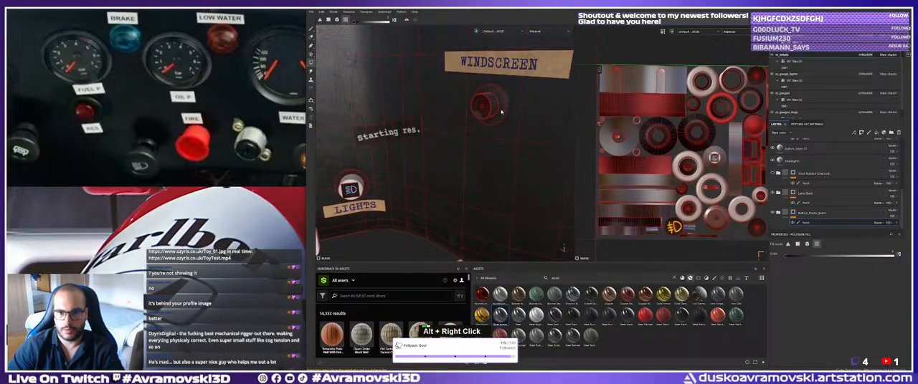
{"action": "left_click", "coordinate": [491, 104]}
{"action": "middle_click_drag", "start_coordinate": [491, 104], "coordinate": [476, 127], "text": "alt"}
{"action": "right_click_drag", "start_coordinate": [476, 127], "coordinate": [484, 125], "text": "alt"}
{"action": "middle_click_drag", "start_coordinate": [484, 125], "coordinate": [473, 141], "text": "alt"}
{"action": "right_click_drag", "start_coordinate": [473, 142], "coordinate": [480, 140], "text": "alt"}
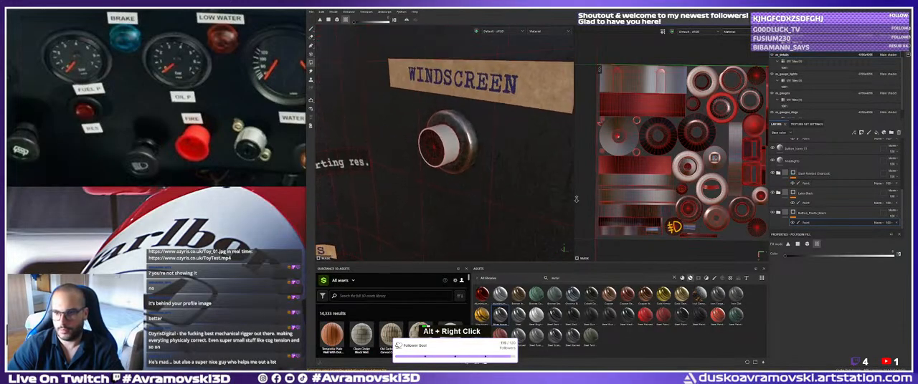
Restore the black plastic on the Windscreen and Lights buttons.
{"action": "right_click_drag", "start_coordinate": [575, 199], "coordinate": [584, 198], "text": "alt"}
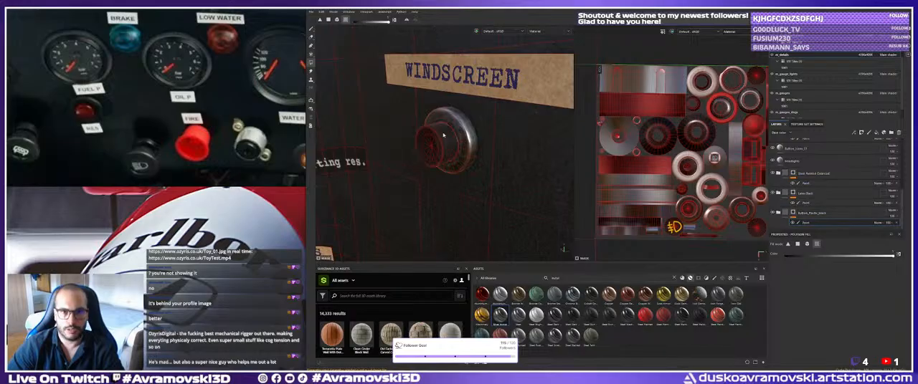
{"action": "middle_click_drag", "start_coordinate": [433, 168], "coordinate": [562, 115], "text": "alt"}
{"action": "right_click_drag", "start_coordinate": [459, 172], "coordinate": [496, 180], "text": "alt"}
{"action": "left_click_drag", "start_coordinate": [496, 181], "coordinate": [495, 161], "text": "alt"}
{"action": "middle_click_drag", "start_coordinate": [494, 162], "coordinate": [439, 147], "text": "alt"}
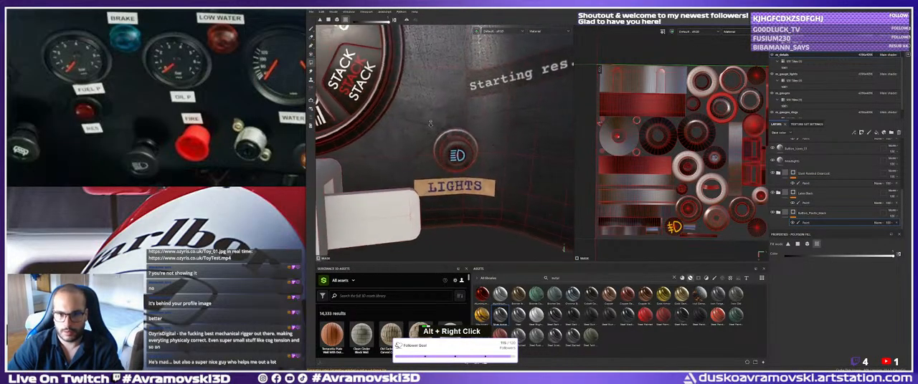
Restore the black plastic on the chunks of the knob beside the red Fire button.
{"action": "right_click_drag", "start_coordinate": [439, 147], "coordinate": [459, 140], "text": "alt"}
{"action": "left_click_drag", "start_coordinate": [459, 140], "coordinate": [450, 123], "text": "alt"}
{"action": "right_click_drag", "start_coordinate": [450, 123], "coordinate": [459, 135], "text": "alt"}
{"action": "left_click_drag", "start_coordinate": [459, 135], "coordinate": [439, 143], "text": "alt"}
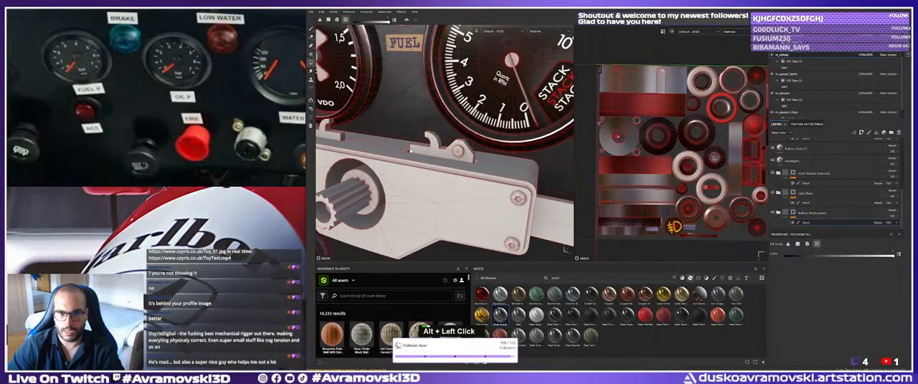
{"action": "middle_click_drag", "start_coordinate": [439, 144], "coordinate": [403, 154], "text": "alt"}
{"action": "right_click_drag", "start_coordinate": [403, 155], "coordinate": [379, 168], "text": "alt"}
{"action": "left_click_drag", "start_coordinate": [379, 169], "coordinate": [412, 162], "text": "alt"}
{"action": "middle_click_drag", "start_coordinate": [413, 162], "coordinate": [553, 135], "text": "alt"}
{"action": "left_click", "coordinate": [507, 144]}
{"action": "left_click_drag", "start_coordinate": [494, 135], "coordinate": [456, 137], "text": "alt"}
{"action": "left_click", "coordinate": [480, 149]}
{"action": "left_click", "coordinate": [478, 167]}
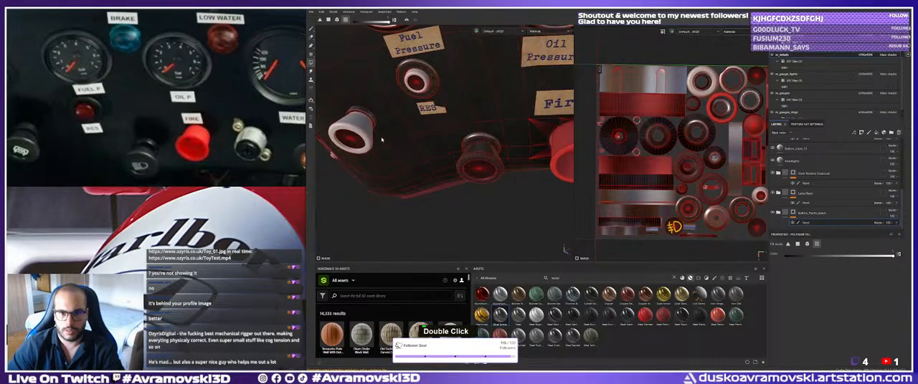
Restore the black plastic on the rim and body of the knob below the RES label.
{"action": "left_click", "coordinate": [367, 139]}
{"action": "left_click", "coordinate": [366, 123]}
{"action": "middle_click_drag", "start_coordinate": [373, 128], "coordinate": [390, 134], "text": "alt"}
{"action": "right_click_drag", "start_coordinate": [390, 134], "coordinate": [423, 126], "text": "alt"}
{"action": "left_click_drag", "start_coordinate": [423, 126], "coordinate": [439, 128], "text": "alt"}
{"action": "right_click_drag", "start_coordinate": [438, 128], "coordinate": [453, 120], "text": "alt"}
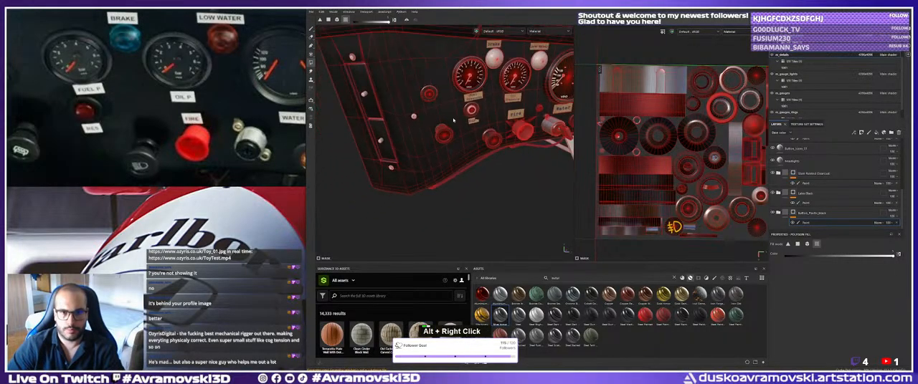
Examine the dashboard buttons, inspect the Lights button up close, and look through the layer stack for its materials.
{"action": "middle_click_drag", "start_coordinate": [453, 121], "coordinate": [358, 147], "text": "alt"}
{"action": "right_click_drag", "start_coordinate": [358, 147], "coordinate": [401, 159], "text": "alt"}
{"action": "middle_click_drag", "start_coordinate": [401, 159], "coordinate": [380, 154], "text": "alt"}
{"action": "right_click_drag", "start_coordinate": [380, 154], "coordinate": [502, 188], "text": "alt"}
{"action": "middle_click_drag", "start_coordinate": [501, 188], "coordinate": [485, 179], "text": "alt"}
{"action": "right_click_drag", "start_coordinate": [484, 179], "coordinate": [593, 210], "text": "alt"}
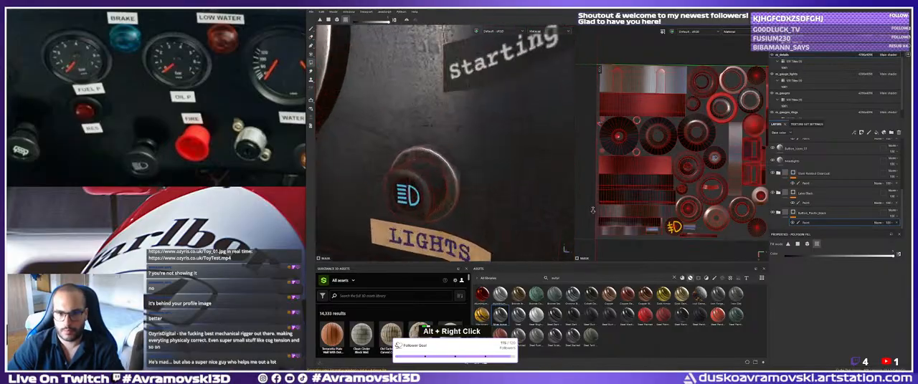
{"action": "left_click_drag", "start_coordinate": [593, 210], "coordinate": [536, 176], "text": "alt"}
{"action": "middle_click_drag", "start_coordinate": [537, 176], "coordinate": [524, 162], "text": "alt"}
{"action": "right_click_drag", "start_coordinate": [523, 162], "coordinate": [542, 167], "text": "alt"}
{"action": "middle_click_drag", "start_coordinate": [542, 167], "coordinate": [539, 159], "text": "alt"}
{"action": "scroll", "coordinate": [806, 189], "scroll_direction": "up", "scroll_amount": 2}
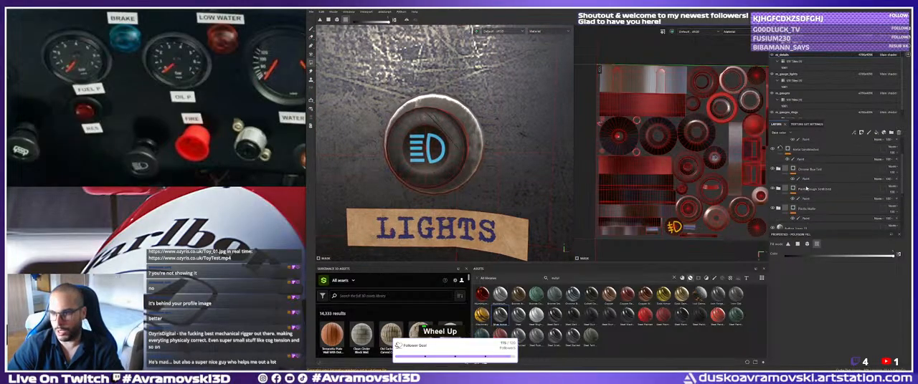
{"action": "scroll", "coordinate": [806, 189], "scroll_direction": "down", "scroll_amount": 5}
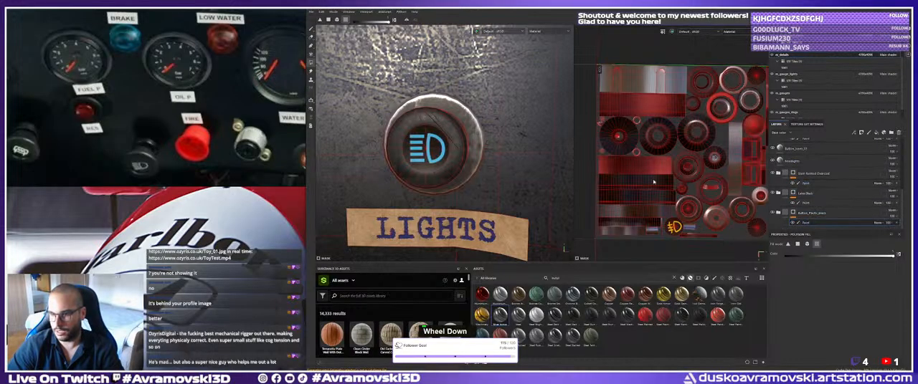
{"action": "scroll", "coordinate": [806, 195], "scroll_direction": "up", "scroll_amount": 3}
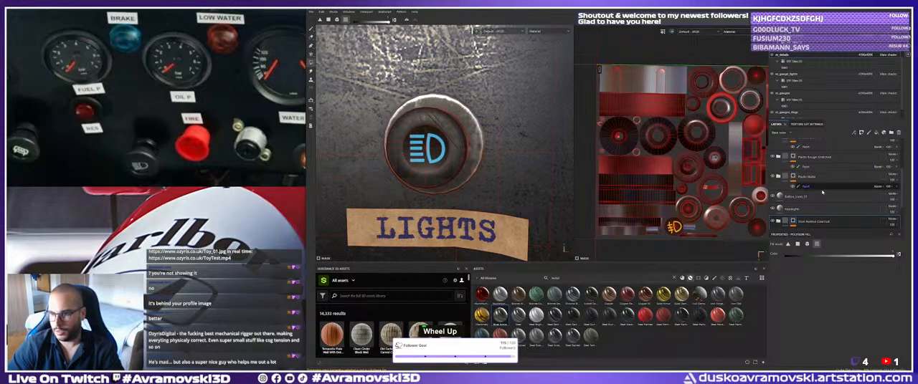
Rename the fog-light icon fill layer to Yellow_Light_Icon.
{"action": "double_click", "coordinate": [778, 196]}
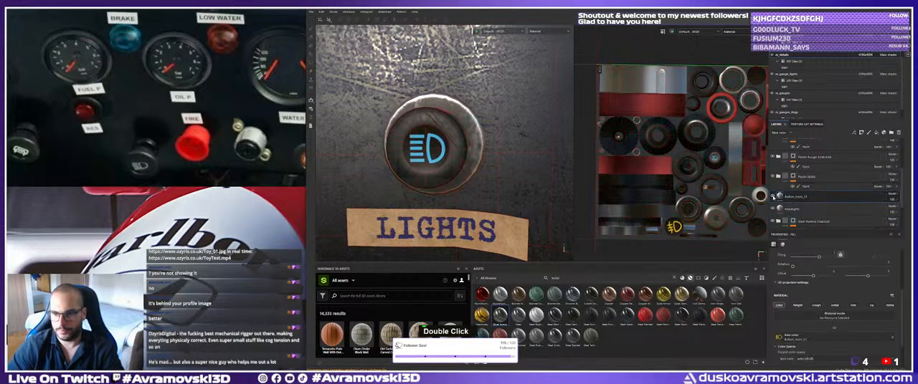
{"action": "double_click", "coordinate": [792, 196]}
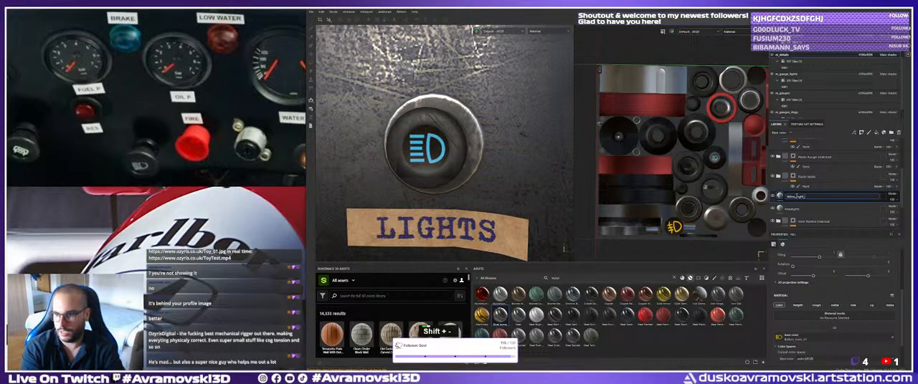
{"action": "left_click", "coordinate": [794, 209]}
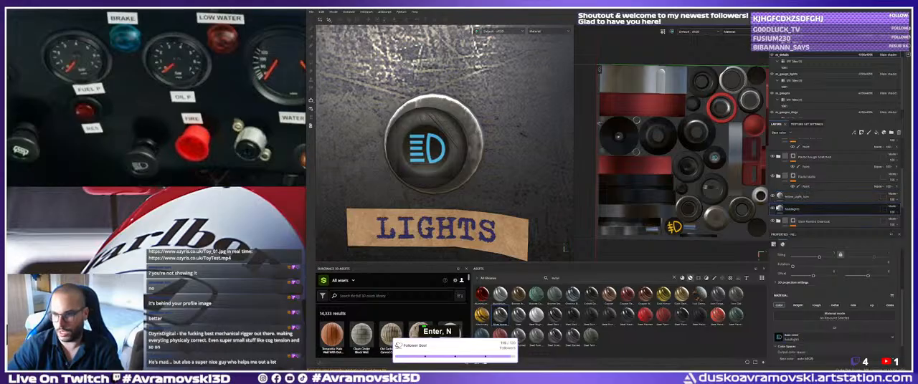
Clear the base colour image from the headlights fill layer and delete that layer.
{"action": "left_click", "coordinate": [772, 209]}
{"action": "double_click", "coordinate": [789, 209]}
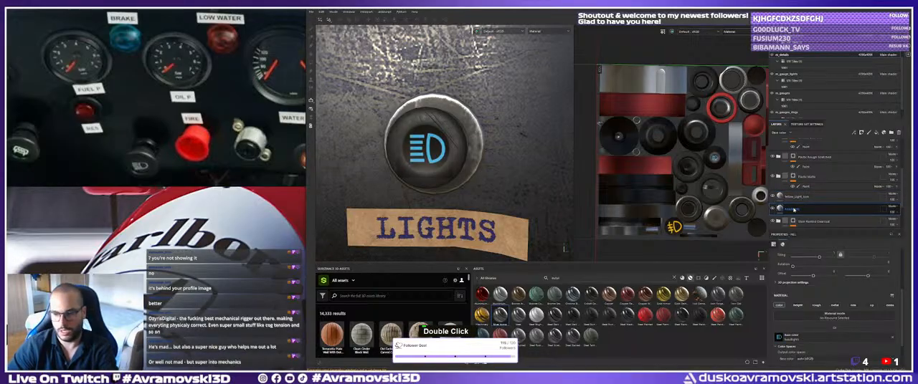
{"action": "left_click", "coordinate": [889, 338]}
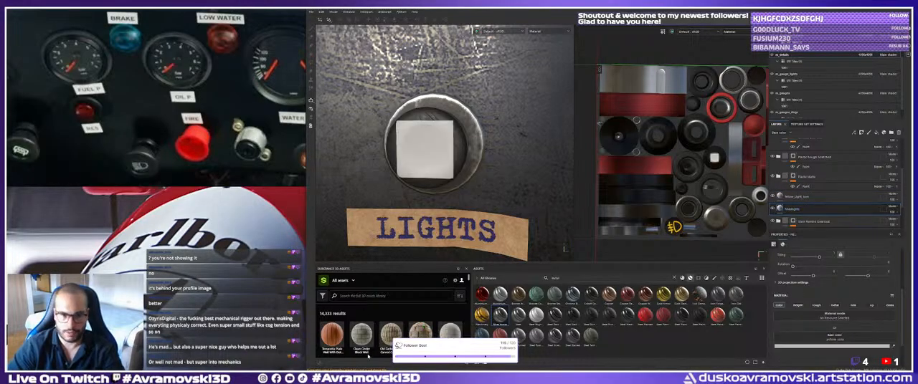
{"action": "key", "text": "Delete"}
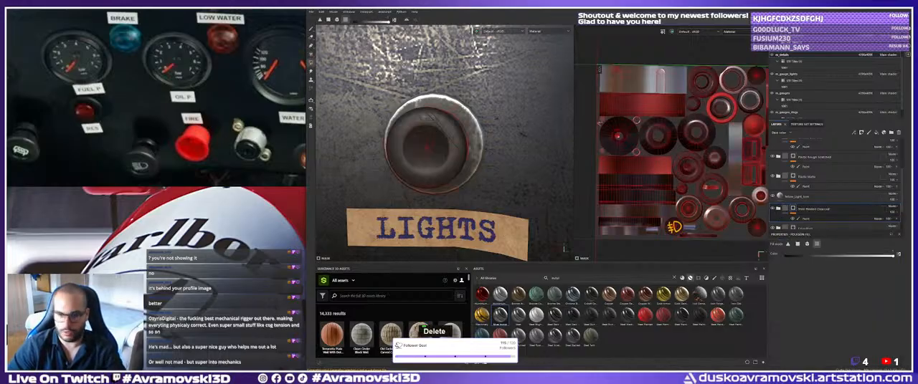
Switch to Photoshop and copy the blue high-beam symbol from the enlarged iStock dashboard icon sheet.
{"action": "key", "text": "alt+Tab"}
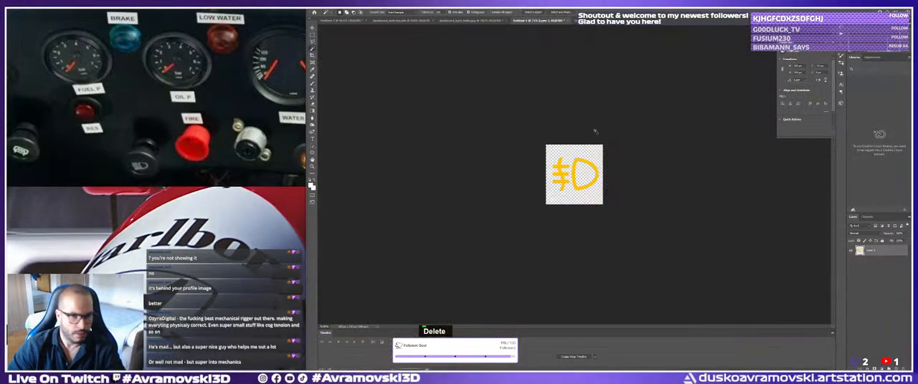
{"action": "key", "text": "v"}
{"action": "left_click", "coordinate": [586, 21]}
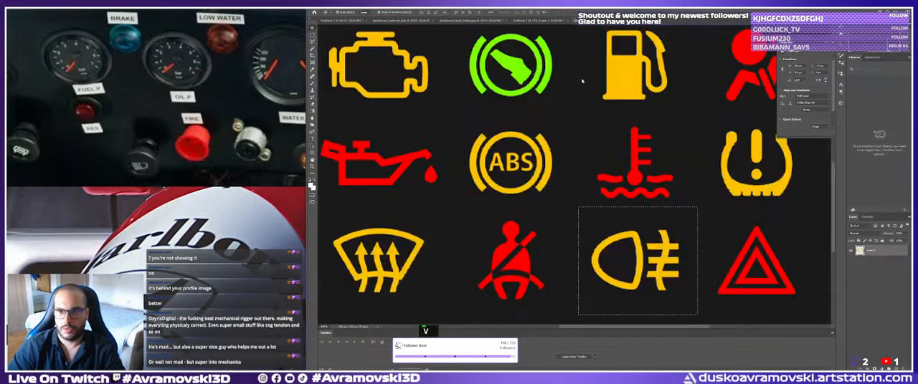
{"action": "key", "text": "ctrl+d"}
{"action": "left_click", "coordinate": [460, 21]}
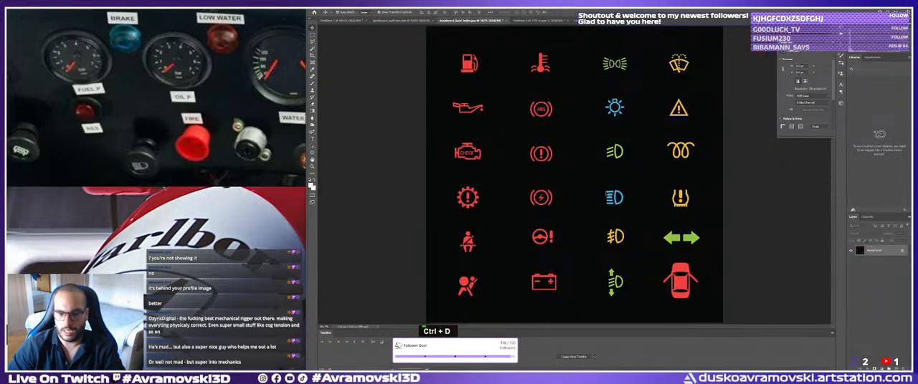
{"action": "double_click", "coordinate": [585, 21]}
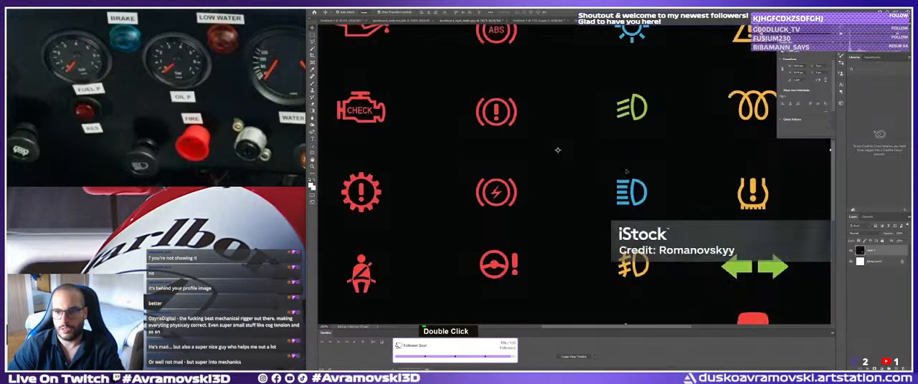
{"action": "key", "text": "m"}
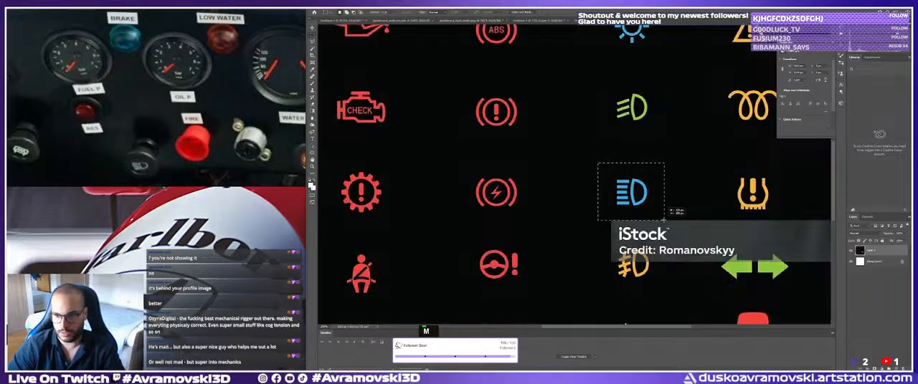
{"action": "left_click", "coordinate": [450, 22]}
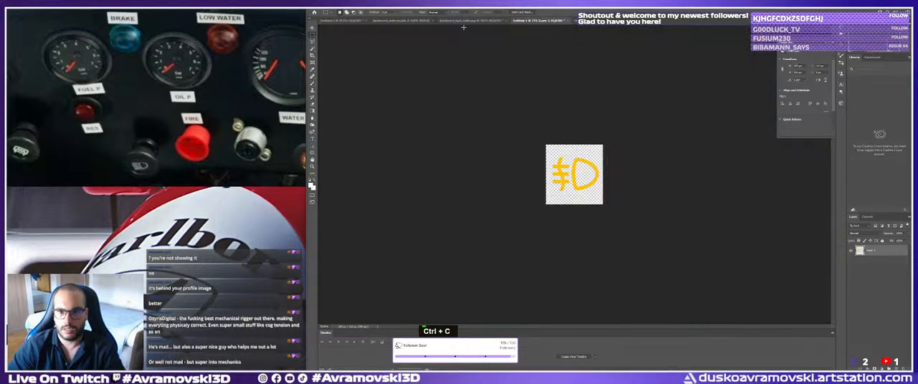
Paste the blue high-beam symbol into the fog-light icon document, scale it to fill the canvas, and delete the yellow fog-light layer.
{"action": "left_click", "coordinate": [520, 22]}
{"action": "left_click", "coordinate": [520, 22]}
{"action": "key", "text": "ctrl+v"}
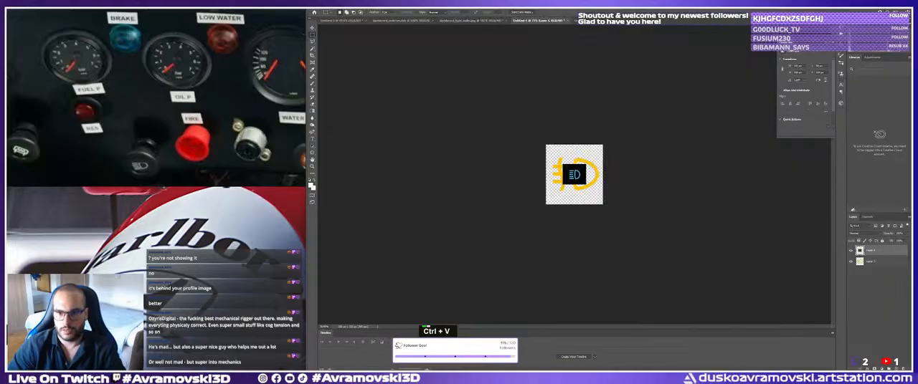
{"action": "key", "text": "ctrl+t"}
{"action": "mouse_move", "coordinate": [592, 175]}
{"action": "left_mouse_down", "text": "shift"}
{"action": "mouse_move", "coordinate": [612, 174]}
{"action": "mouse_move", "coordinate": [530, 173]}
{"action": "mouse_move", "coordinate": [574, 173]}
{"action": "left_mouse_up", "text": "shift"}
{"action": "key", "text": "Return"}
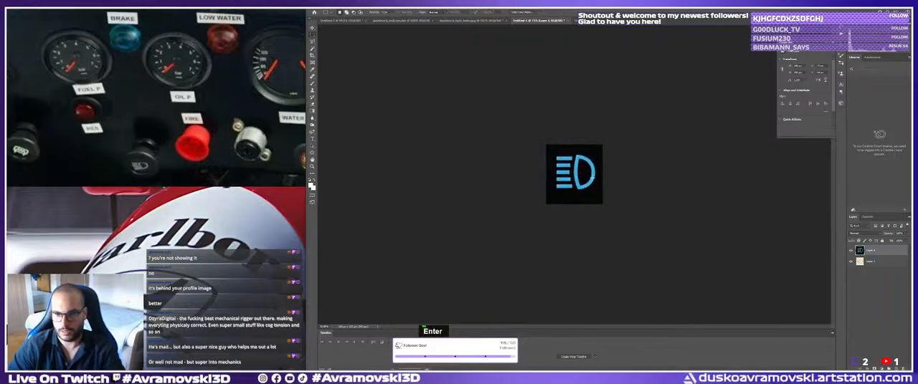
{"action": "left_click", "coordinate": [875, 261]}
{"action": "key", "text": "Delete"}
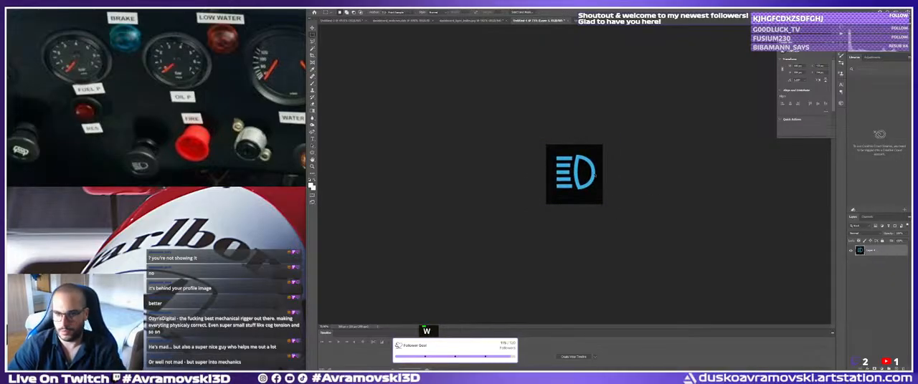
Remove the black background around and inside the blue high-beam symbol, leaving it on transparency.
{"action": "left_click", "coordinate": [583, 153], "text": "shift"}
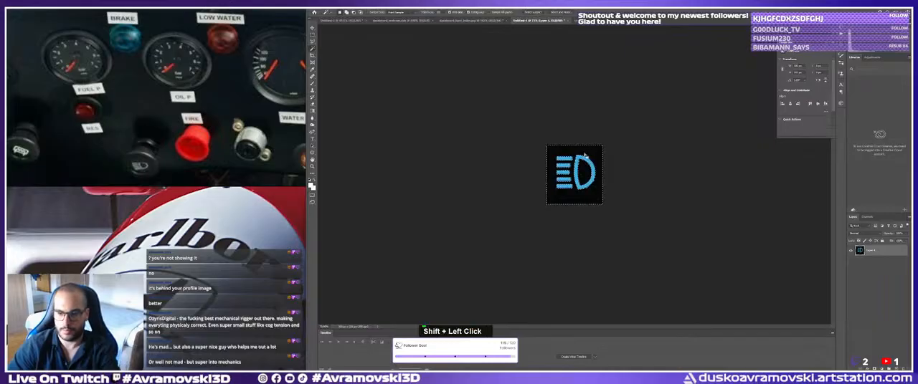
{"action": "key", "text": "Delete"}
{"action": "key", "text": "ctrl+d"}
{"action": "key", "text": "v"}
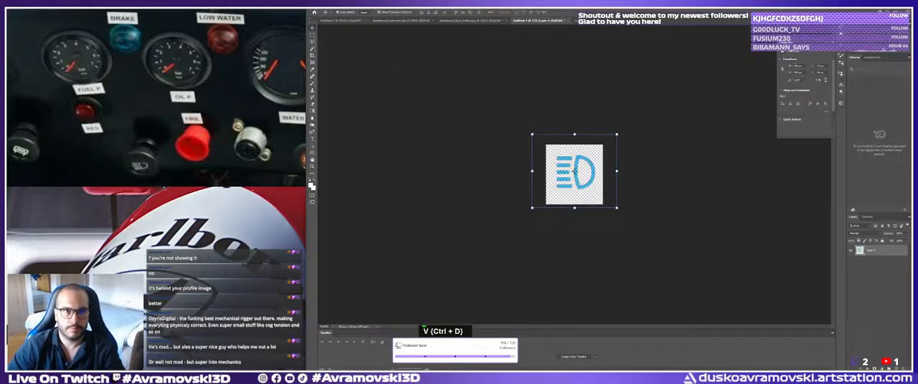
{"action": "left_click", "coordinate": [320, 6]}
{"action": "left_click", "coordinate": [332, 65]}
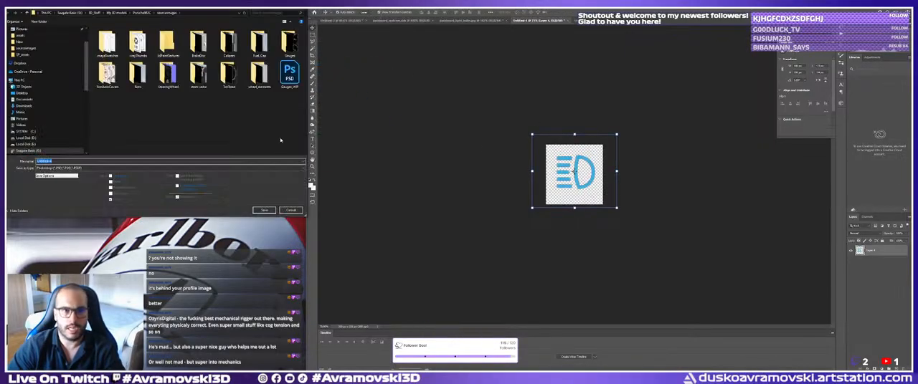
{"action": "left_click", "coordinate": [289, 210]}
Save the blue high-beam symbol as a PNG named headlights in the sourceimages folder.
{"action": "left_click", "coordinate": [320, 6]}
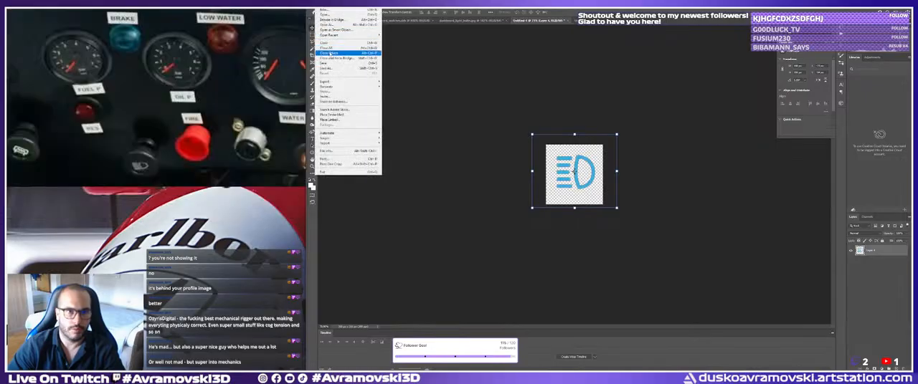
{"action": "left_click", "coordinate": [330, 67]}
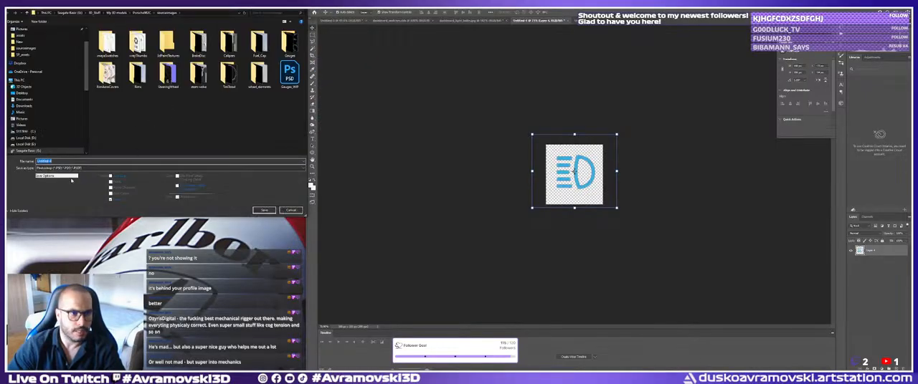
{"action": "left_click", "coordinate": [70, 169]}
{"action": "left_click", "coordinate": [58, 257]}
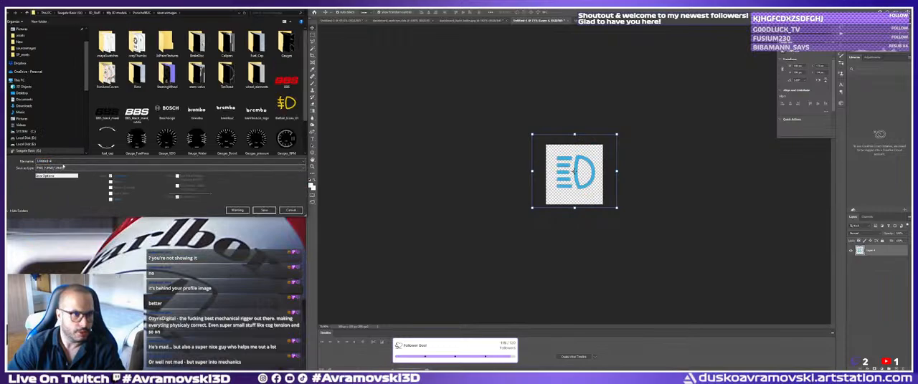
{"action": "left_click", "coordinate": [63, 163]}
{"action": "type", "text": "headlight"}
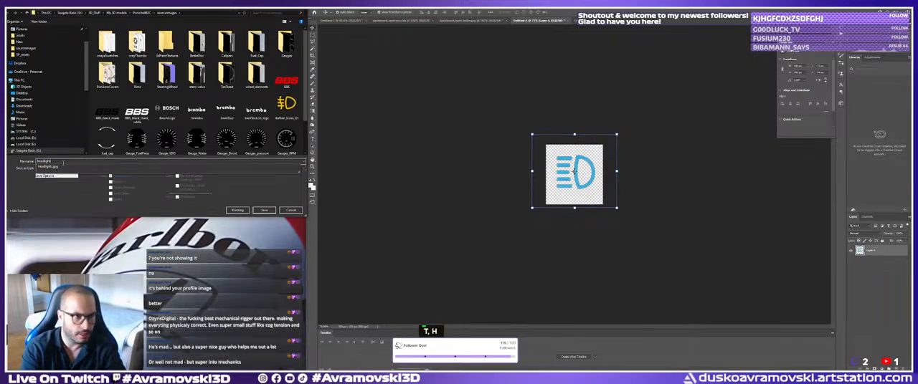
{"action": "key", "text": "Return"}
{"action": "left_click", "coordinate": [489, 117]}
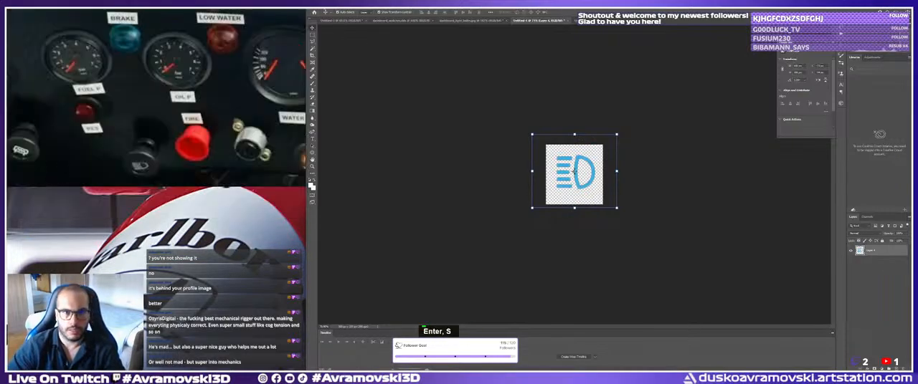
Save another PNG copy of the blue symbol as lights with the large file size option.
{"action": "left_click", "coordinate": [321, 6]}
{"action": "left_click", "coordinate": [327, 69]}
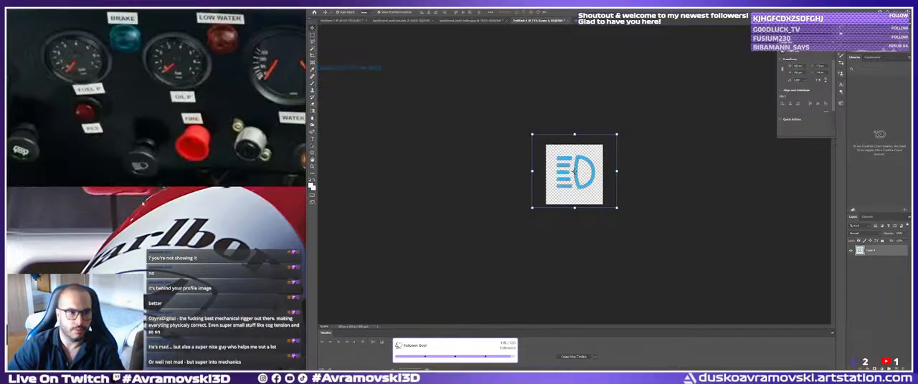
{"action": "left_click", "coordinate": [51, 168]}
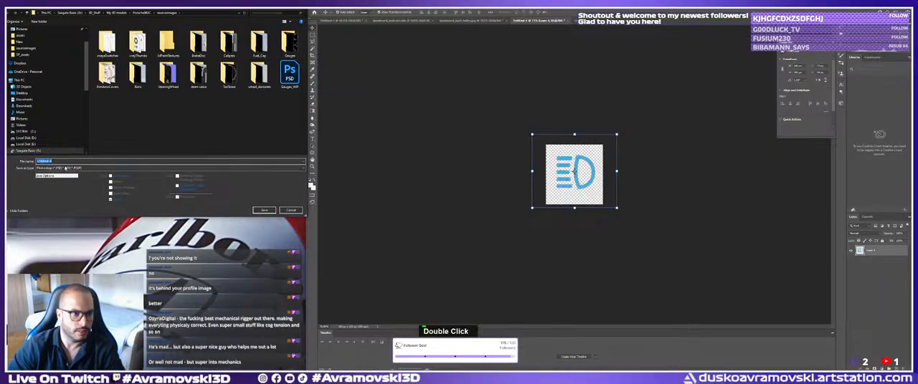
{"action": "double_click", "coordinate": [58, 161]}
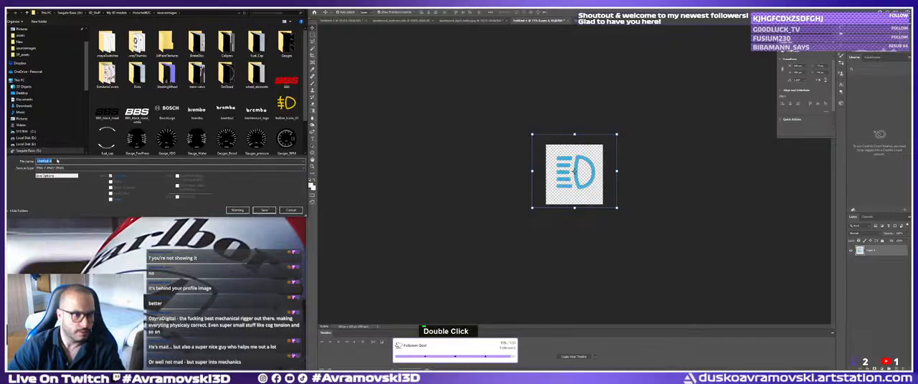
{"action": "type", "text": "lights"}
{"action": "key", "text": "Return"}
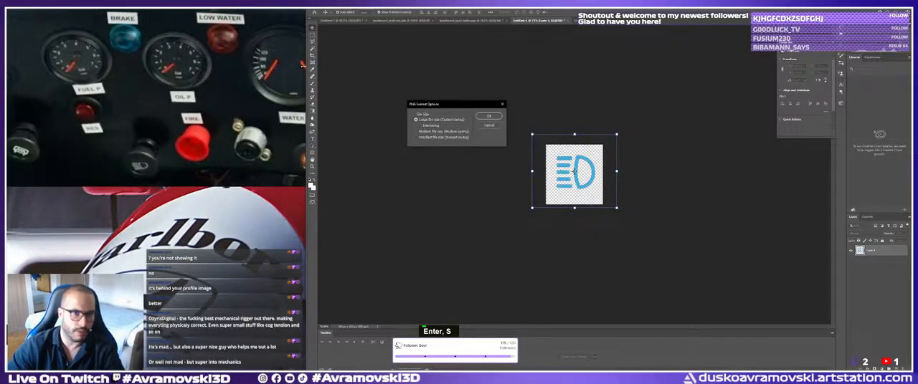
{"action": "left_click", "coordinate": [491, 117]}
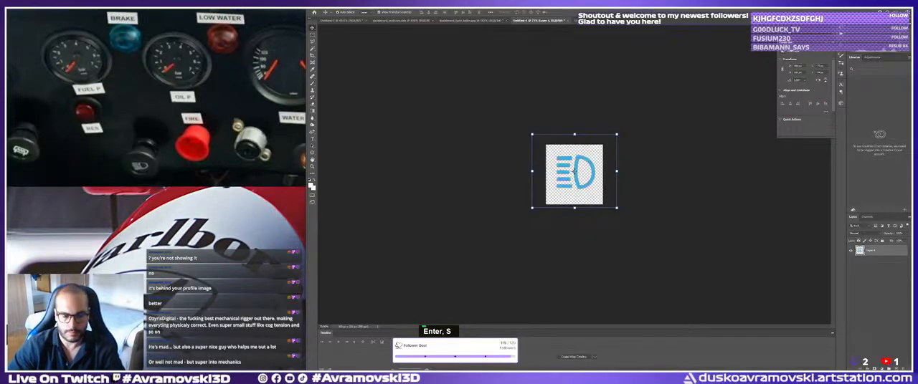
Copy the green low-beam symbol from the dashboard light icon sheet and return to the blue symbol's document.
{"action": "left_click", "coordinate": [400, 21]}
{"action": "left_click", "coordinate": [479, 21]}
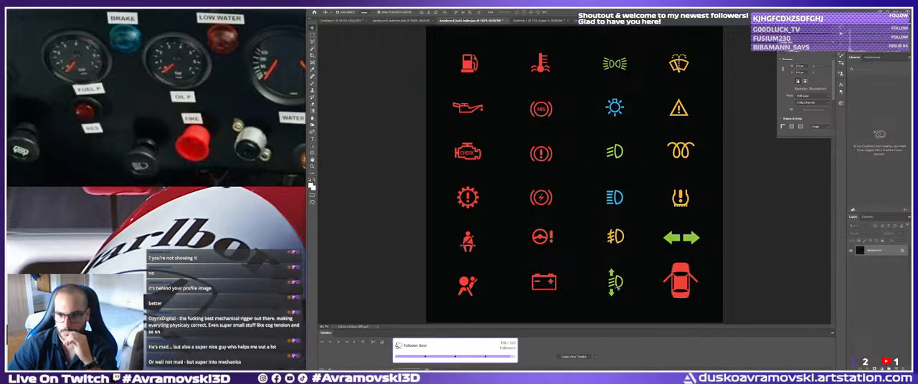
{"action": "key", "text": "m"}
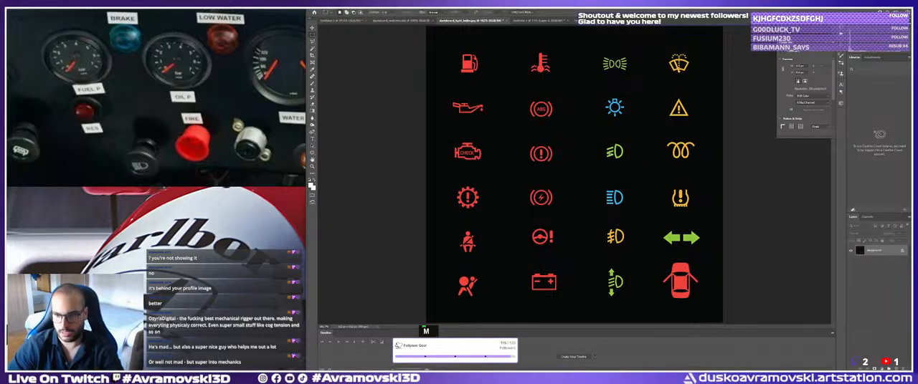
{"action": "left_click_drag", "start_coordinate": [599, 137], "coordinate": [633, 168]}
{"action": "key", "text": "ctrl+c"}
{"action": "left_click", "coordinate": [537, 21]}
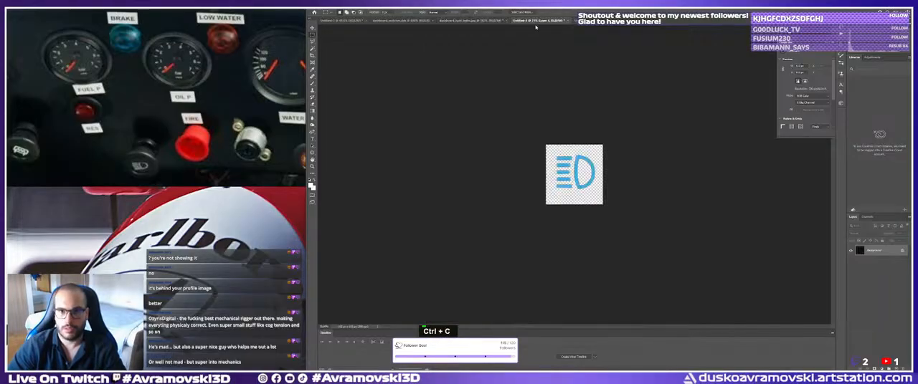
Paste the green low-beam symbol over the blue one and scale it to cover the canvas.
{"action": "key", "text": "ctrl+v"}
{"action": "key", "text": "ctrl+t"}
{"action": "left_click_drag", "start_coordinate": [581, 175], "coordinate": [532, 175], "text": "shift"}
{"action": "left_click_drag", "start_coordinate": [573, 212], "coordinate": [574, 216], "text": "shift"}
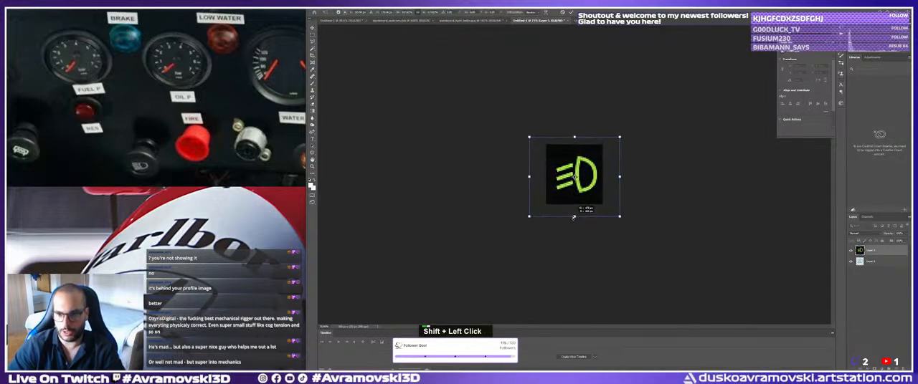
{"action": "key", "text": "Return"}
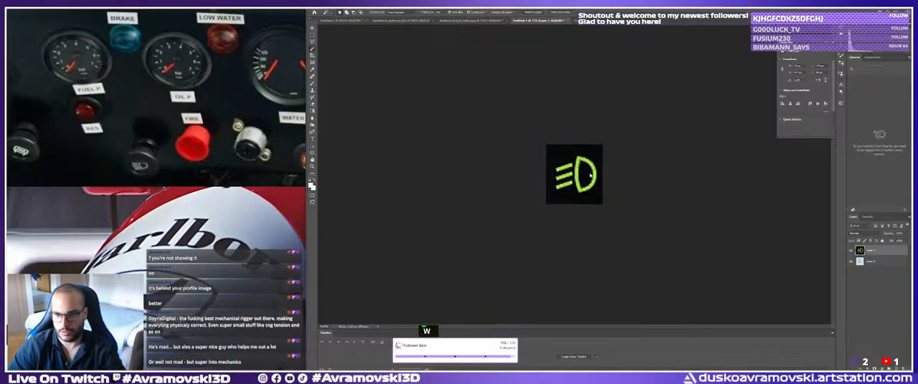
Erase the black background around the green low-beam symbol and clear the selection.
{"action": "left_click", "coordinate": [573, 195], "text": "shift"}
{"action": "key", "text": "Delete"}
{"action": "key", "text": "ctrl+d"}
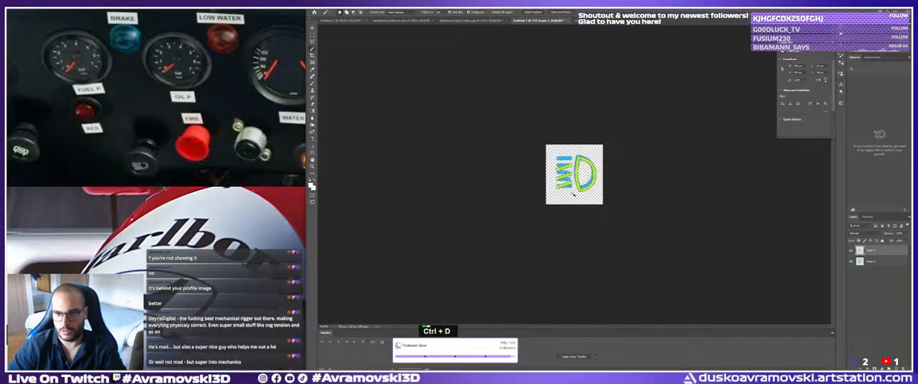
Delete the layer holding the blue high-beam symbol, keeping only the green low-beam symbol on the transparent canvas.
{"action": "key", "text": "v"}
{"action": "key", "text": "Delete"}
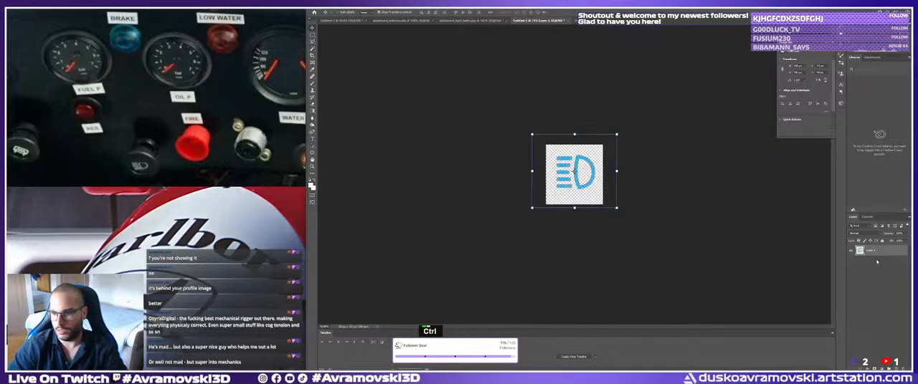
{"action": "key", "text": "ctrl+z"}
{"action": "left_click", "coordinate": [869, 262]}
{"action": "key", "text": "Delete"}
{"action": "key", "text": "ctrl+d"}
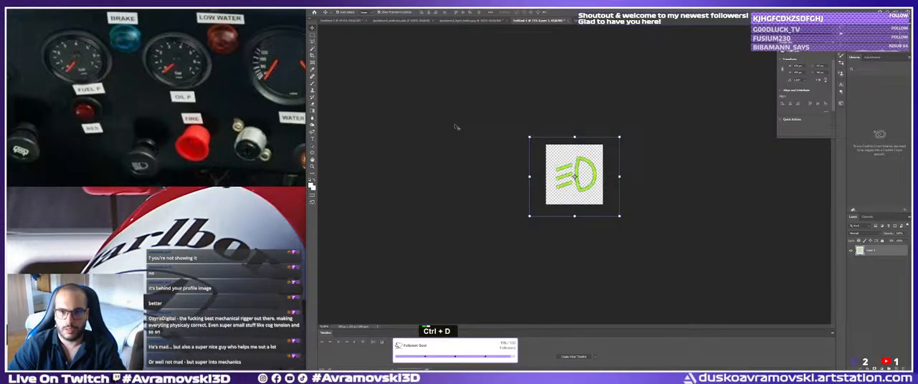
{"action": "key", "text": "v"}
{"action": "left_click", "coordinate": [456, 127]}
Save the green low-beam symbol as a separate PNG in the sourceimages folder with the large file size option.
{"action": "left_click", "coordinate": [322, 7]}
{"action": "left_click", "coordinate": [324, 69]}
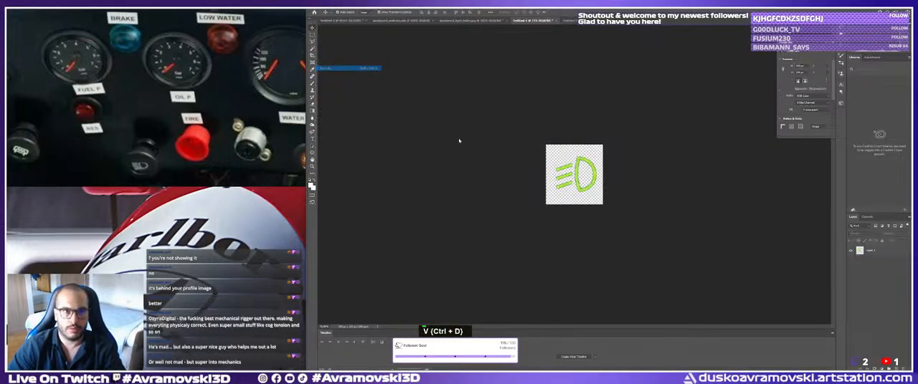
{"action": "left_click", "coordinate": [115, 168]}
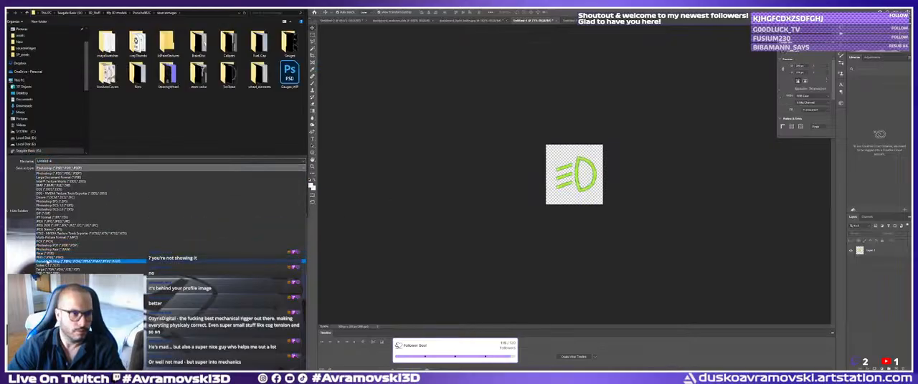
{"action": "left_click", "coordinate": [51, 257]}
{"action": "left_click", "coordinate": [57, 161]}
{"action": "type", "text": "grs"}
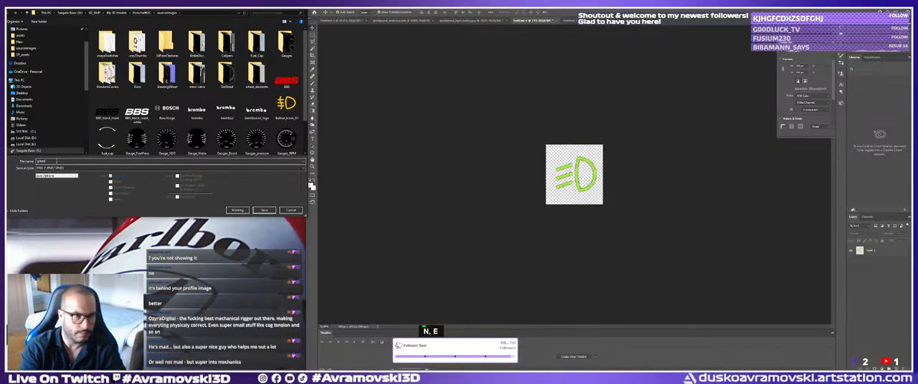
{"action": "key", "text": "Return"}
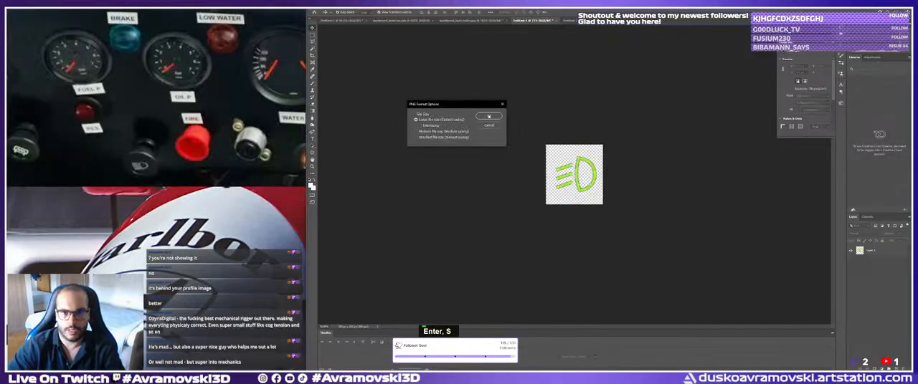
{"action": "left_click", "coordinate": [489, 116]}
{"action": "left_click", "coordinate": [470, 20]}
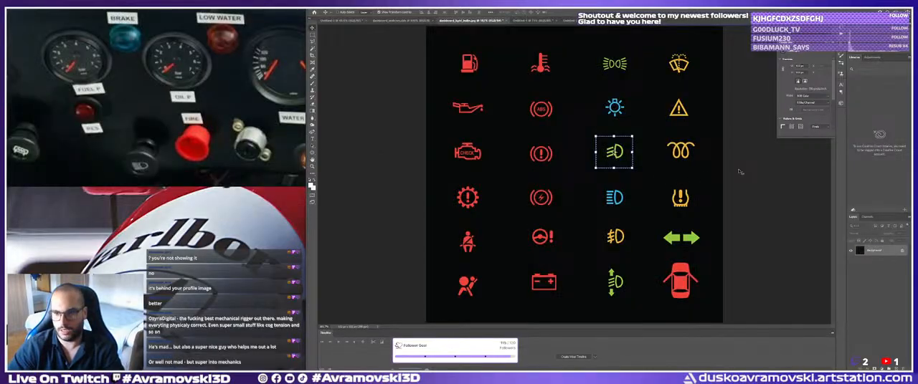
{"action": "key", "text": "ctrl+d"}
{"action": "key", "text": "m"}
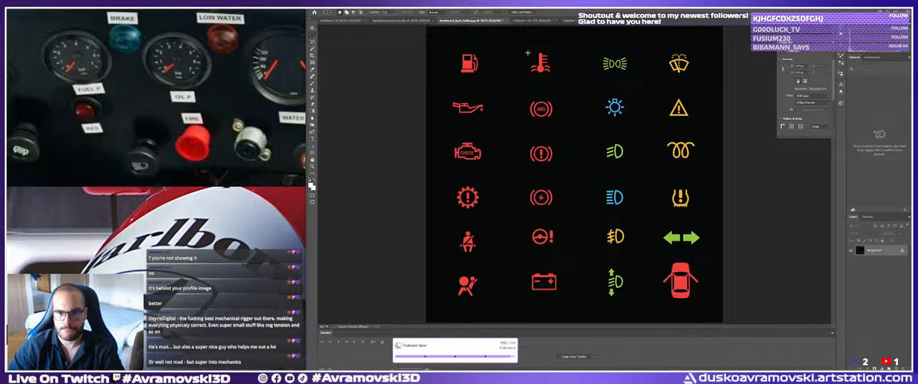
{"action": "left_click_drag", "start_coordinate": [540, 61], "coordinate": [562, 88]}
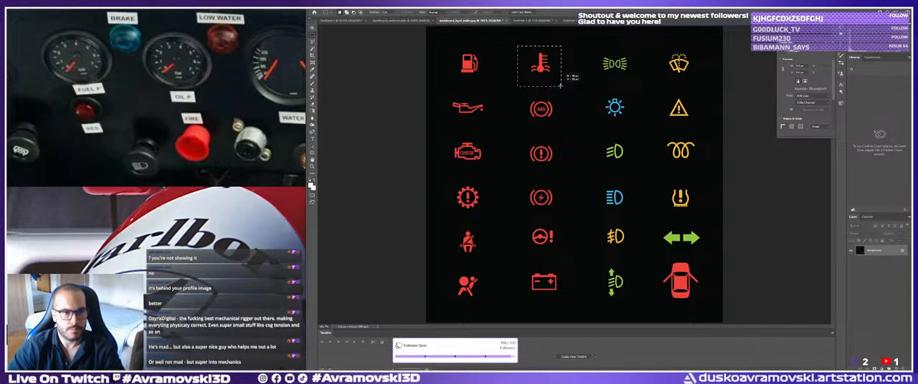
{"action": "key", "text": "ctrl+d"}
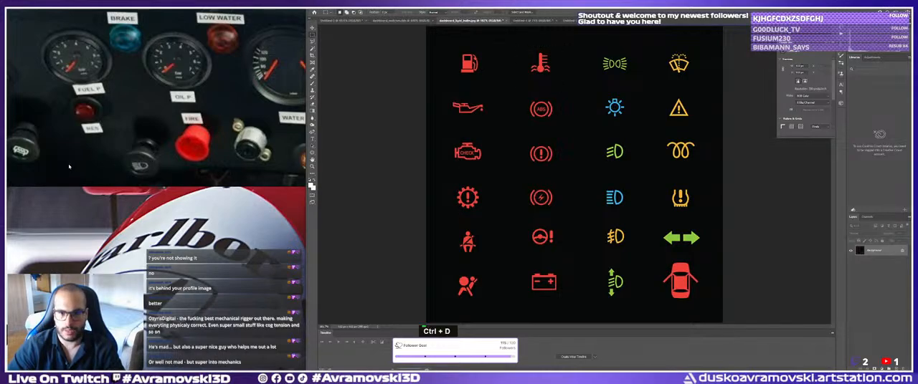
Examine the symbols on the dashboard knobs in the reference photo and compare them with the open icon documents.
{"action": "scroll", "coordinate": [33, 154], "scroll_direction": "down", "scroll_amount": 5}
{"action": "middle_click_drag", "start_coordinate": [180, 136], "coordinate": [143, 119]}
{"action": "scroll", "coordinate": [215, 129], "scroll_direction": "up", "scroll_amount": 5}
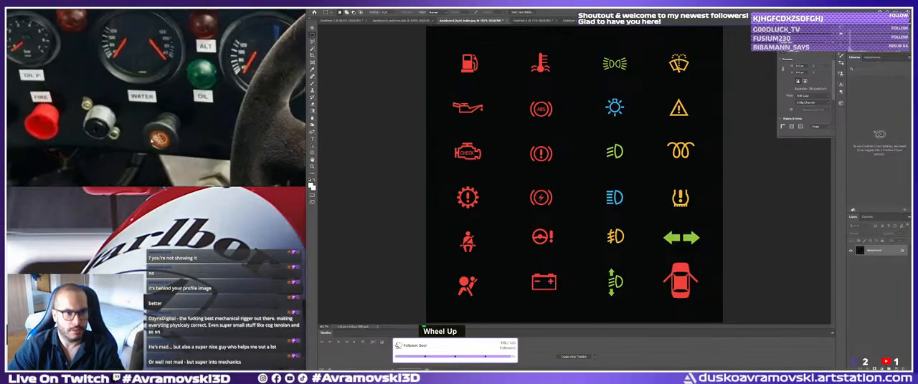
{"action": "scroll", "coordinate": [150, 140], "scroll_direction": "down", "scroll_amount": 4}
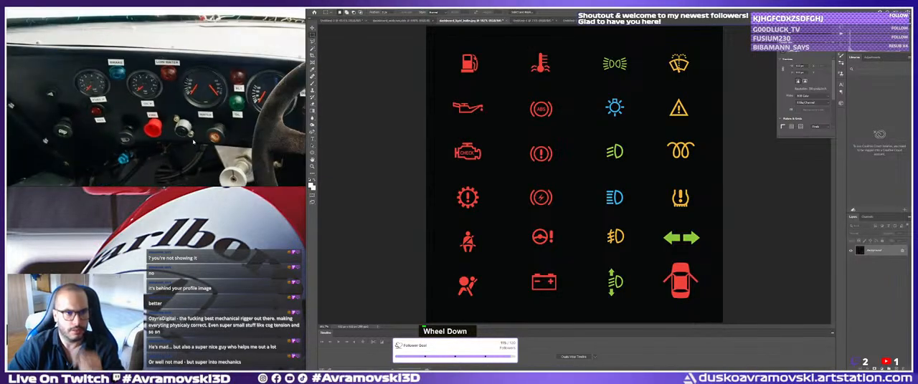
{"action": "scroll", "coordinate": [192, 142], "scroll_direction": "up", "scroll_amount": 4}
{"action": "middle_click_drag", "start_coordinate": [192, 142], "coordinate": [193, 157]}
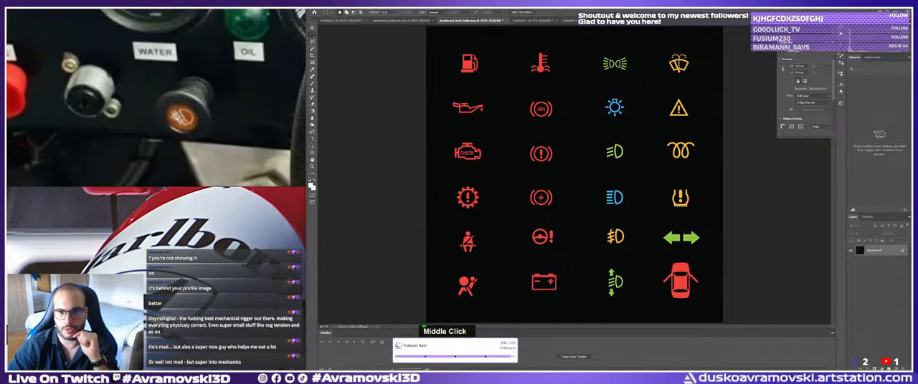
{"action": "left_click", "coordinate": [526, 21]}
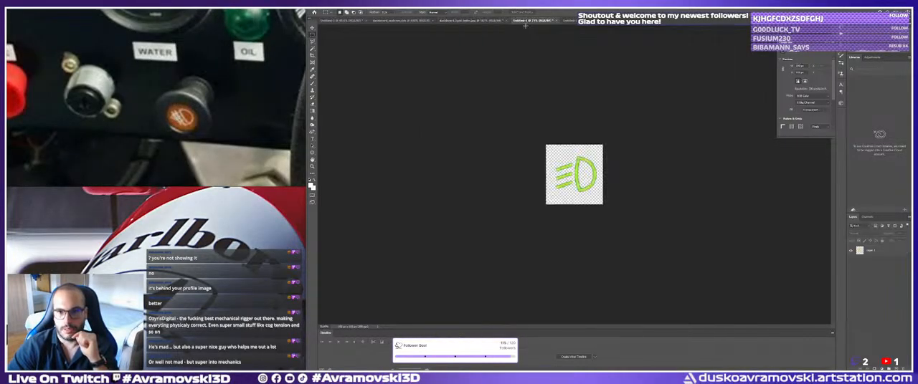
{"action": "left_click", "coordinate": [573, 22]}
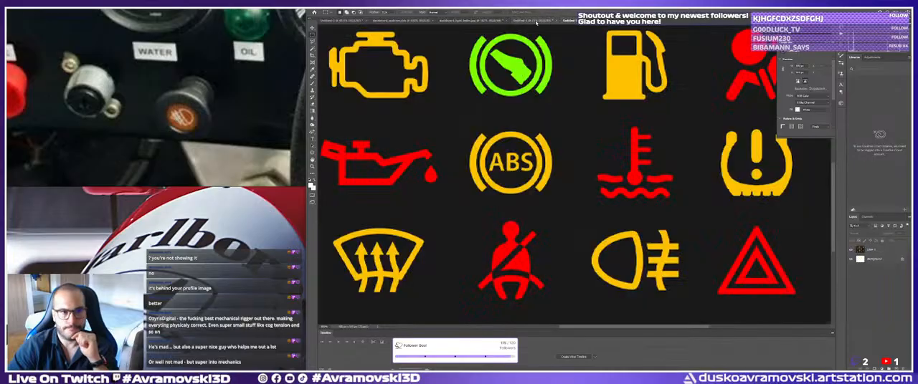
{"action": "left_click", "coordinate": [542, 22]}
{"action": "left_click", "coordinate": [566, 22]}
{"action": "left_click", "coordinate": [540, 21]}
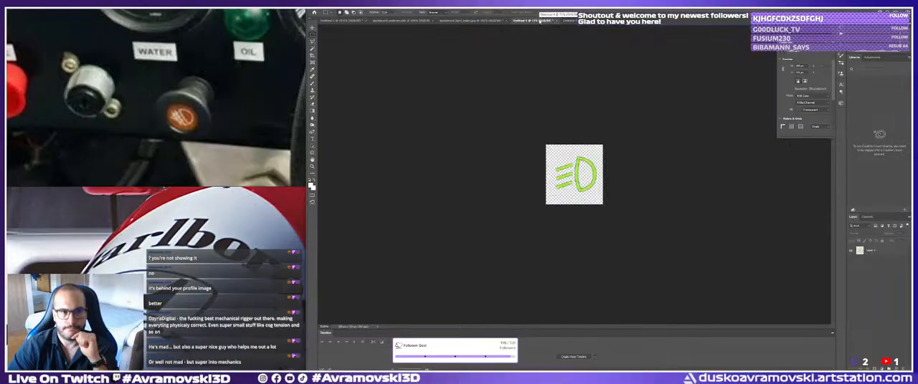
{"action": "scroll", "coordinate": [490, 129], "scroll_direction": "down", "scroll_amount": 1}
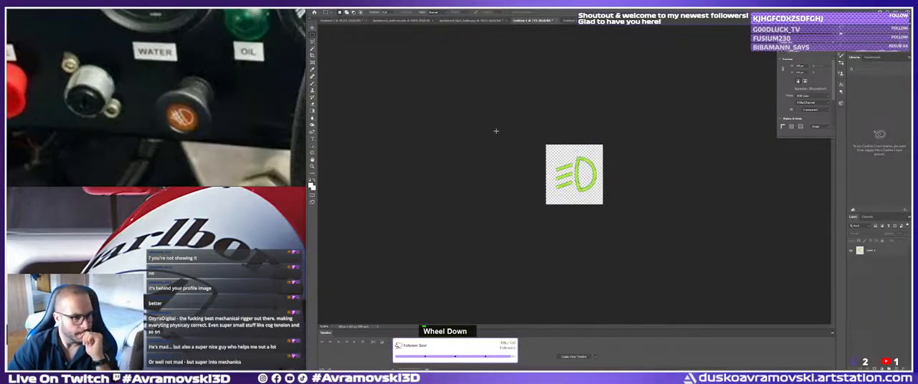
{"action": "middle_click", "coordinate": [255, 80]}
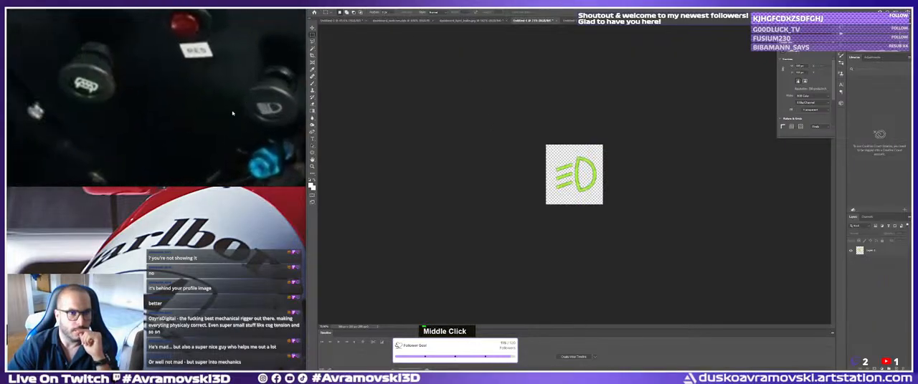
Look through the open warning-light icon sheets for a symbol matching the other dashboard knob, fitting each sheet to the screen.
{"action": "left_click", "coordinate": [396, 21]}
{"action": "left_click", "coordinate": [470, 20]}
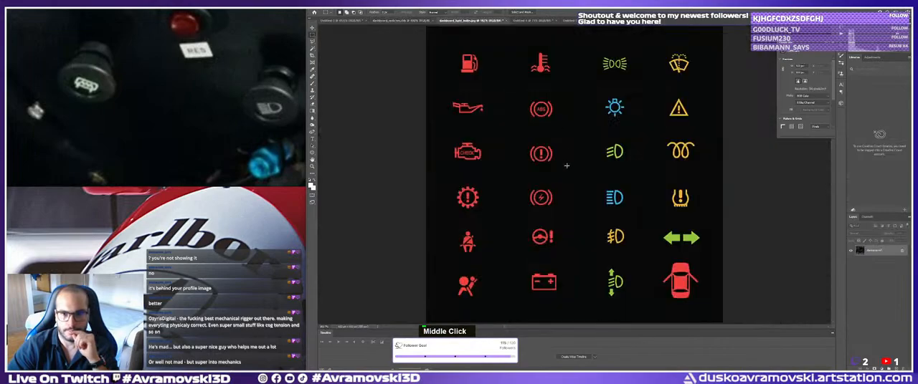
{"action": "left_click", "coordinate": [517, 21]}
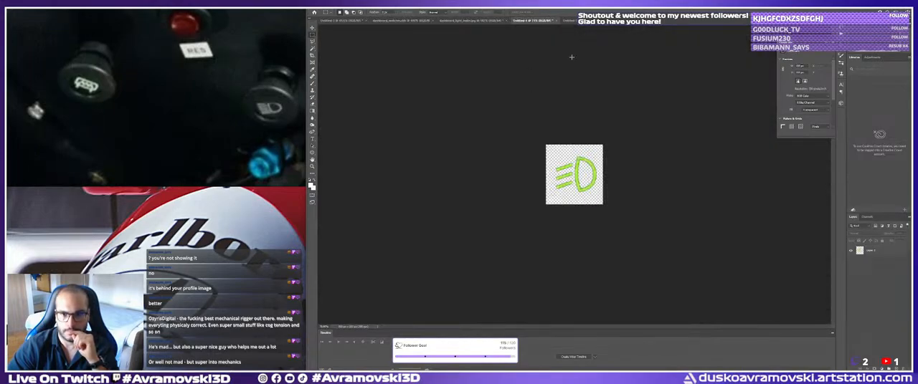
{"action": "left_click", "coordinate": [593, 23]}
{"action": "right_click", "coordinate": [522, 152], "text": "ctrl"}
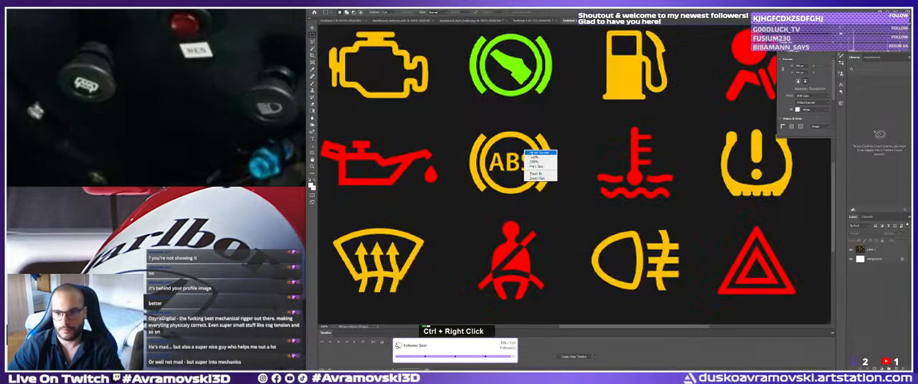
{"action": "left_click", "coordinate": [533, 154]}
{"action": "key", "text": "v"}
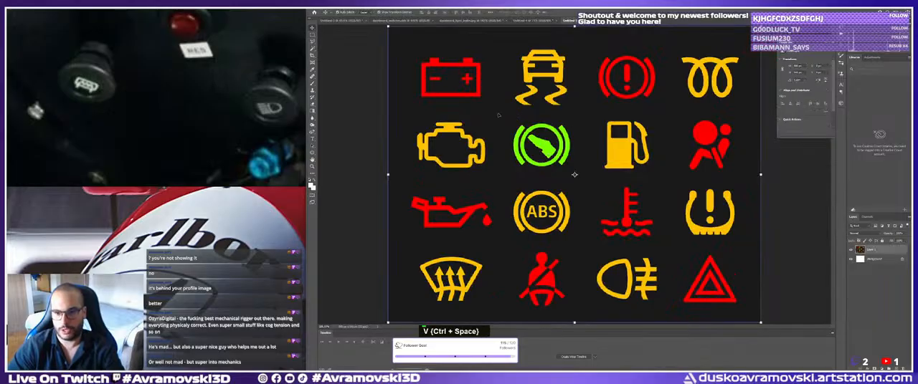
{"action": "key", "text": "ctrl+d"}
{"action": "left_click", "coordinate": [366, 121]}
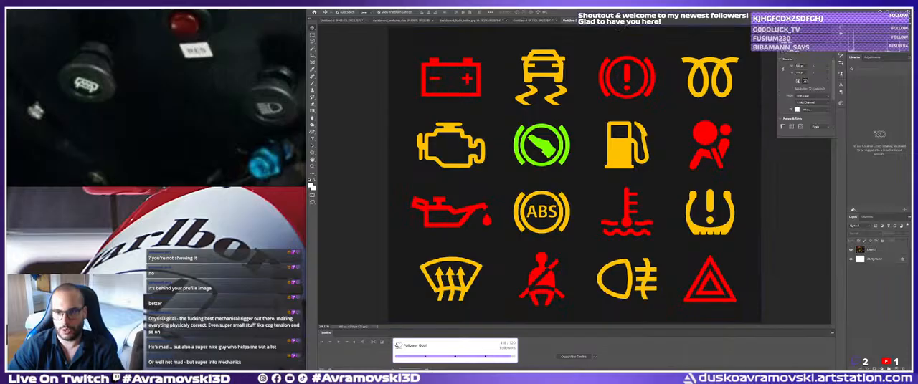
{"action": "left_click", "coordinate": [641, 20]}
{"action": "key", "text": "ctrl+space"}
{"action": "right_click", "coordinate": [544, 138], "text": "ctrl"}
{"action": "left_click", "coordinate": [553, 144]}
{"action": "key", "text": "ctrl+d"}
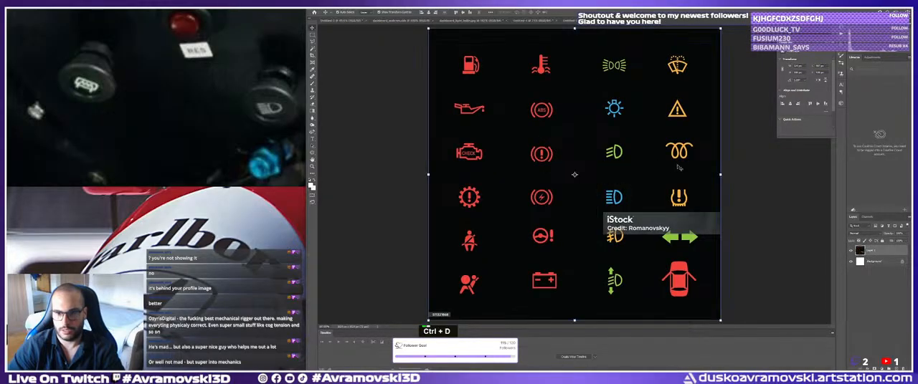
{"action": "left_click", "coordinate": [755, 176]}
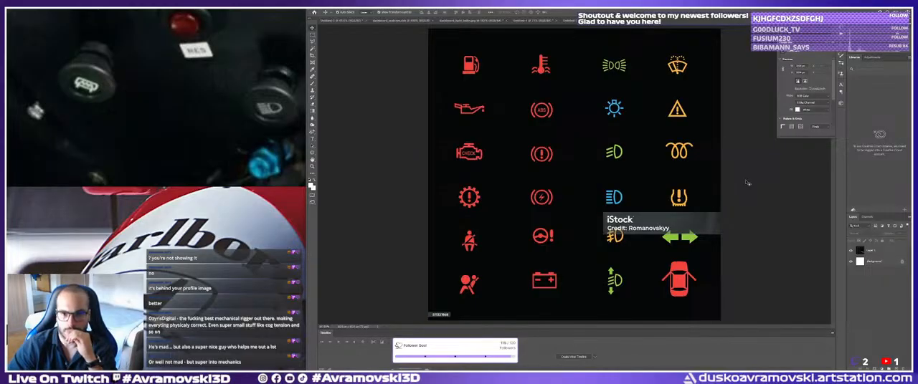
Return to the green low-beam symbol's document and add an empty layer beneath the symbol layer.
{"action": "left_click", "coordinate": [534, 20]}
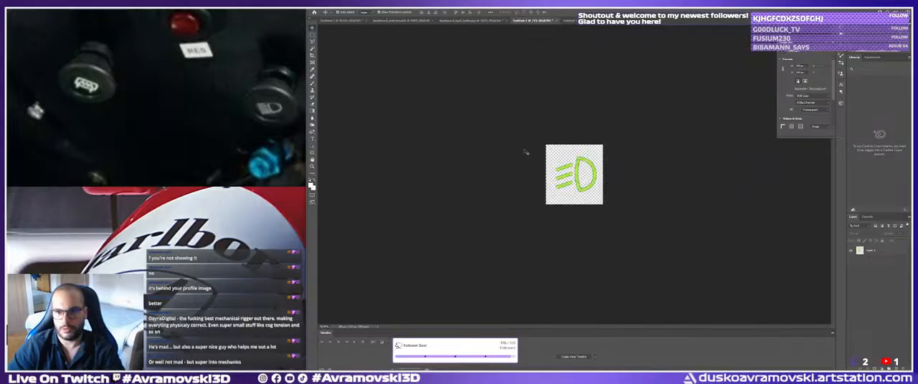
{"action": "left_click", "coordinate": [576, 171]}
{"action": "double_click", "coordinate": [507, 141]}
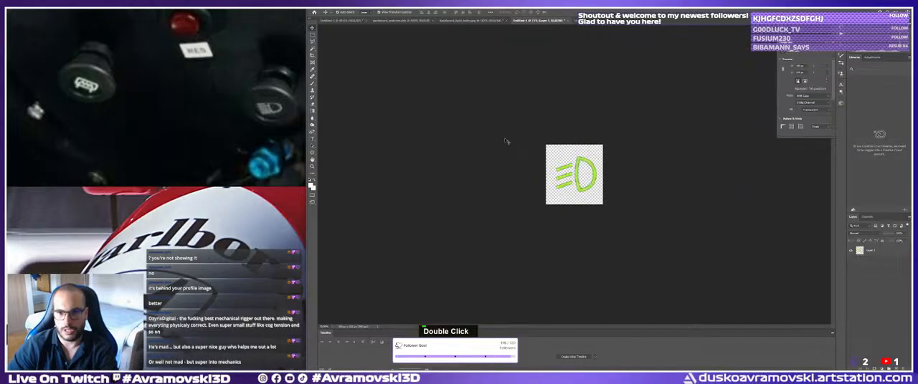
{"action": "left_click", "coordinate": [576, 167]}
{"action": "left_click", "coordinate": [770, 250]}
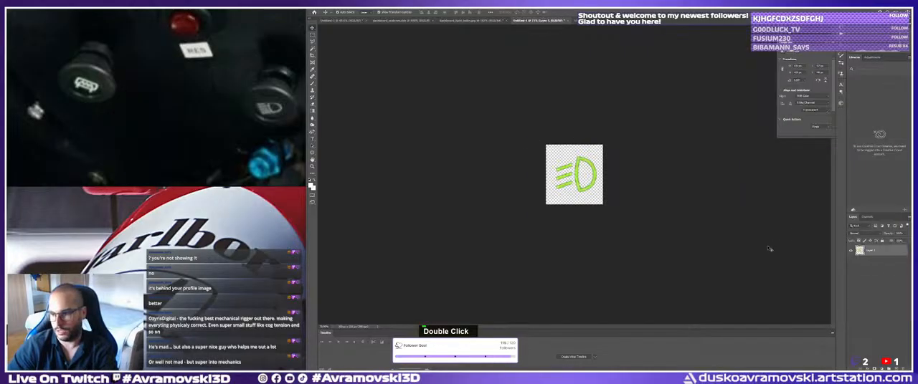
{"action": "left_click", "coordinate": [896, 368]}
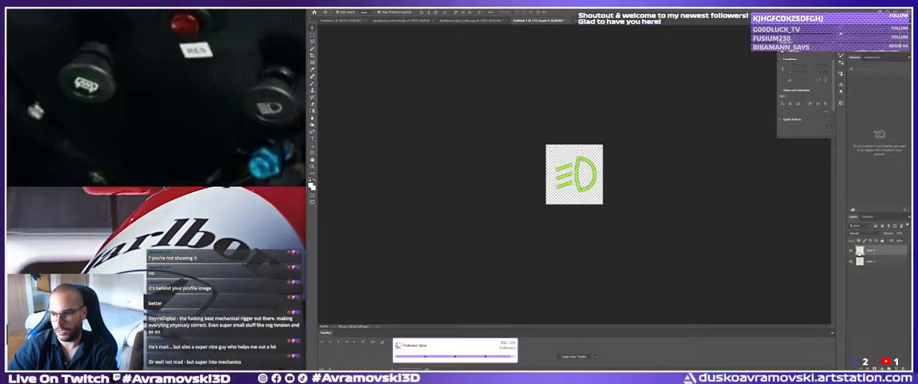
{"action": "left_click", "coordinate": [868, 262]}
{"action": "left_click_drag", "start_coordinate": [871, 252], "coordinate": [875, 274]}
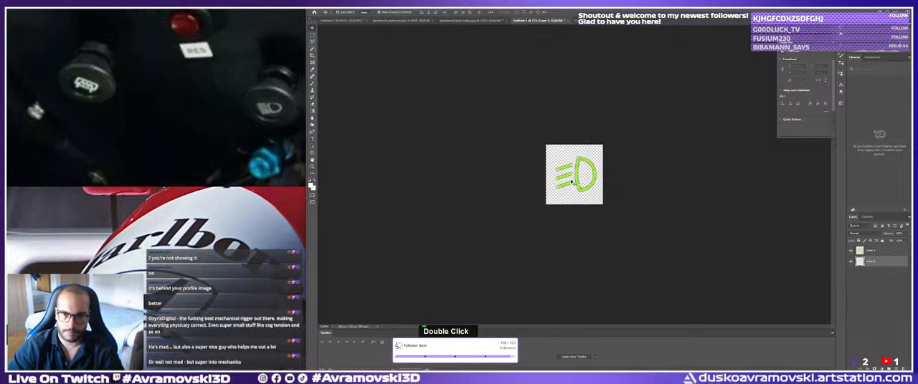
{"action": "left_click_drag", "start_coordinate": [577, 173], "coordinate": [577, 170]}
Switch to Substance 3D Painter and hide the yellow light icon layer on the fog-light button below the Water label.
{"action": "key", "text": "alt+Tab"}
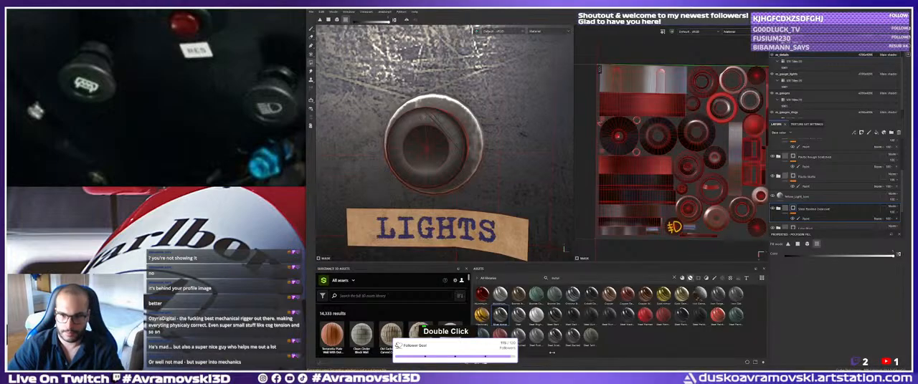
{"action": "left_click_drag", "start_coordinate": [446, 169], "coordinate": [473, 154], "text": "alt"}
{"action": "right_click_drag", "start_coordinate": [473, 153], "coordinate": [409, 156], "text": "alt"}
{"action": "middle_click_drag", "start_coordinate": [409, 156], "coordinate": [480, 183], "text": "alt"}
{"action": "left_click_drag", "start_coordinate": [480, 183], "coordinate": [495, 179], "text": "alt"}
{"action": "right_click_drag", "start_coordinate": [494, 179], "coordinate": [459, 172], "text": "alt"}
{"action": "middle_click_drag", "start_coordinate": [458, 172], "coordinate": [524, 152], "text": "alt"}
{"action": "right_click_drag", "start_coordinate": [524, 152], "coordinate": [477, 159], "text": "alt"}
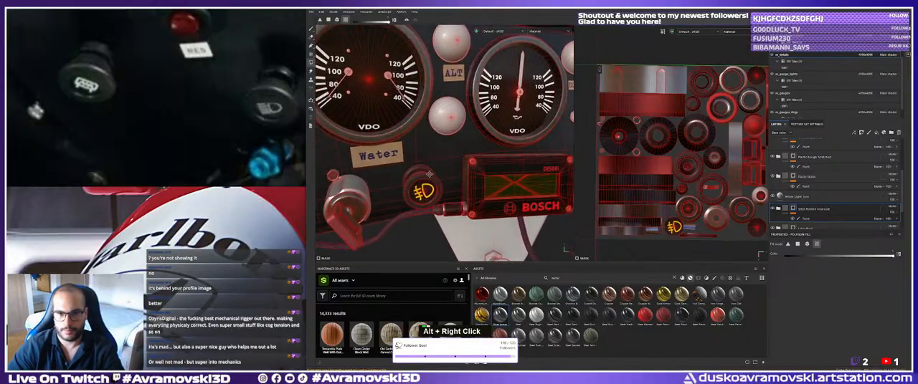
{"action": "middle_click_drag", "start_coordinate": [477, 159], "coordinate": [513, 154], "text": "alt"}
{"action": "left_click_drag", "start_coordinate": [513, 154], "coordinate": [459, 167], "text": "alt"}
{"action": "right_click_drag", "start_coordinate": [458, 166], "coordinate": [464, 186], "text": "alt"}
{"action": "left_click_drag", "start_coordinate": [464, 186], "coordinate": [458, 178], "text": "alt"}
{"action": "mouse_move", "coordinate": [459, 177]}
{"action": "right_mouse_down", "text": "alt"}
{"action": "mouse_move", "coordinate": [443, 171]}
{"action": "mouse_move", "coordinate": [462, 177]}
{"action": "right_mouse_up", "text": "alt"}
{"action": "left_click_drag", "start_coordinate": [463, 176], "coordinate": [466, 178], "text": "alt"}
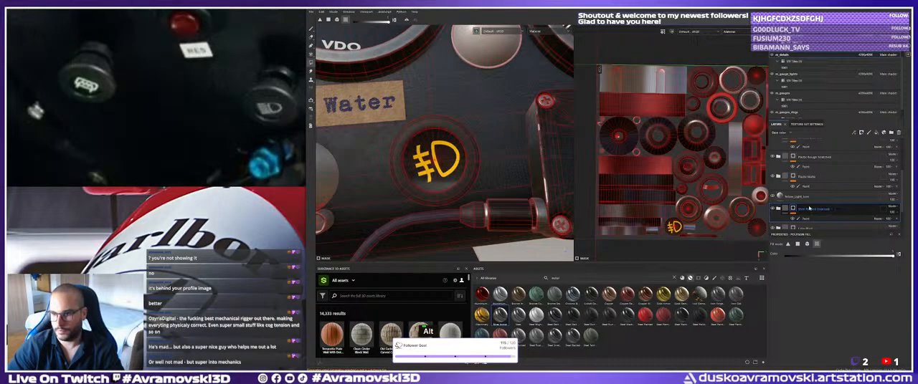
{"action": "left_click", "coordinate": [808, 197]}
{"action": "left_click", "coordinate": [773, 197]}
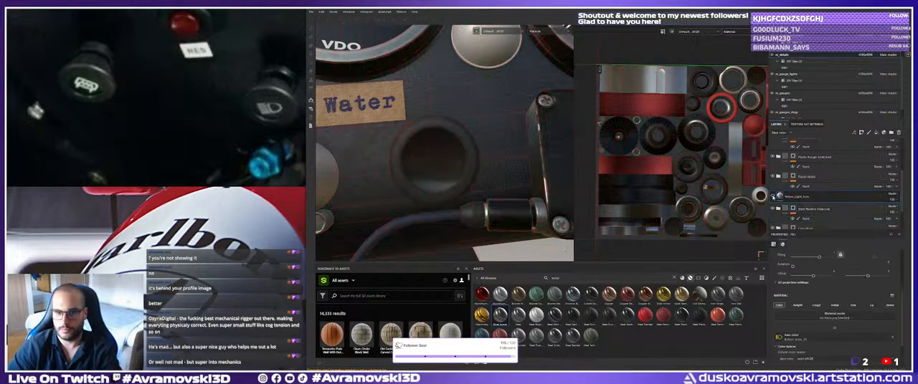
Show the yellow light icon layer again and look through the stack for the material layer covering the button beneath it.
{"action": "left_click", "coordinate": [773, 197]}
{"action": "left_click", "coordinate": [801, 209]}
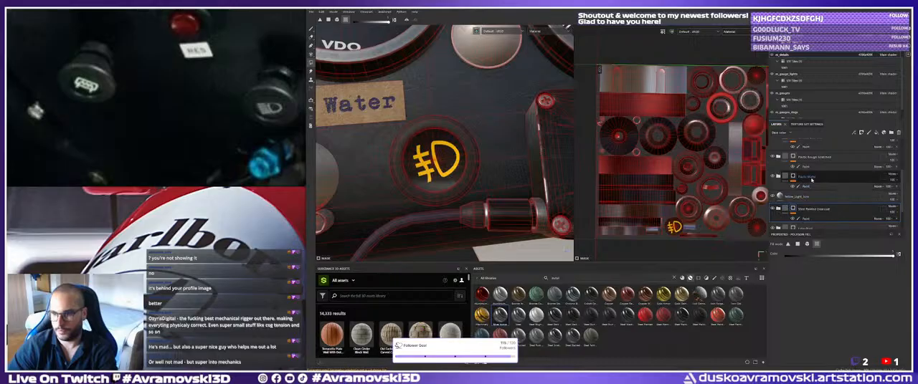
{"action": "scroll", "coordinate": [810, 185], "scroll_direction": "up", "scroll_amount": 3}
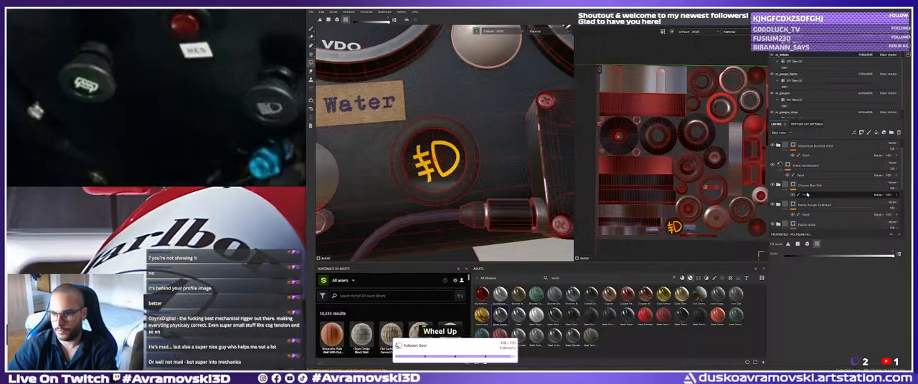
{"action": "scroll", "coordinate": [803, 191], "scroll_direction": "up", "scroll_amount": 1}
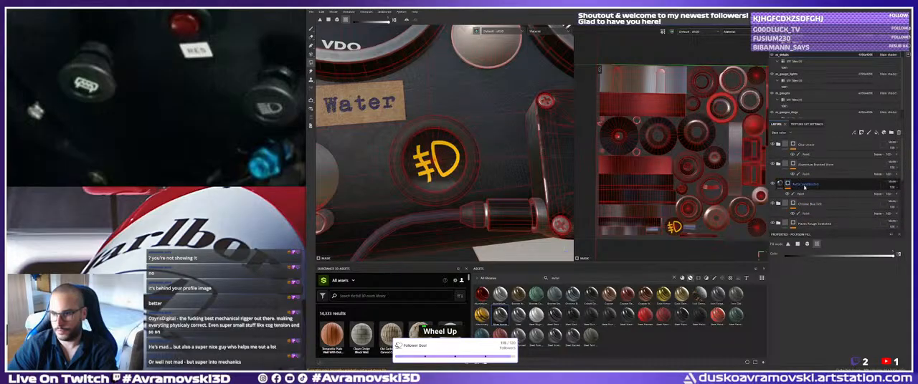
{"action": "scroll", "coordinate": [798, 182], "scroll_direction": "down", "scroll_amount": 1}
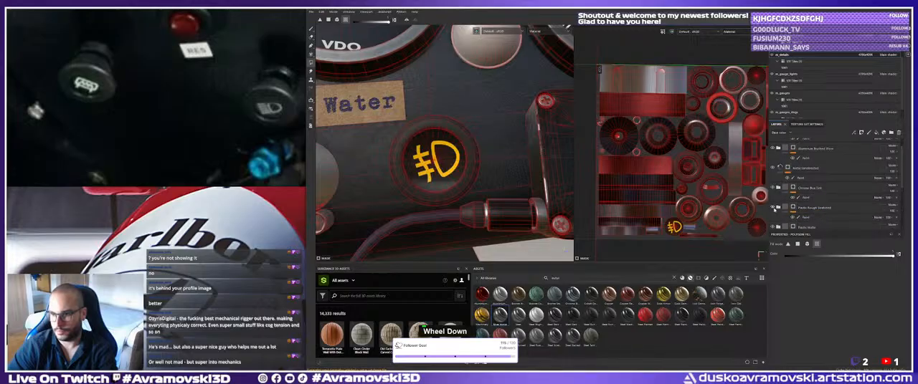
{"action": "scroll", "coordinate": [777, 208], "scroll_direction": "down", "scroll_amount": 2}
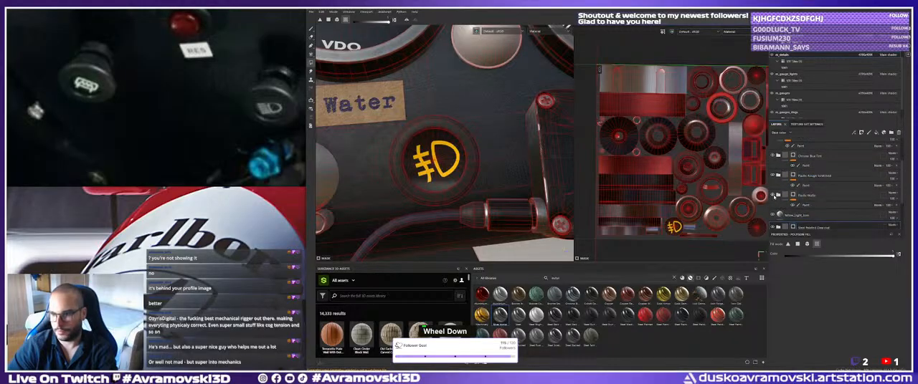
{"action": "left_click", "coordinate": [772, 196]}
{"action": "left_click", "coordinate": [773, 176]}
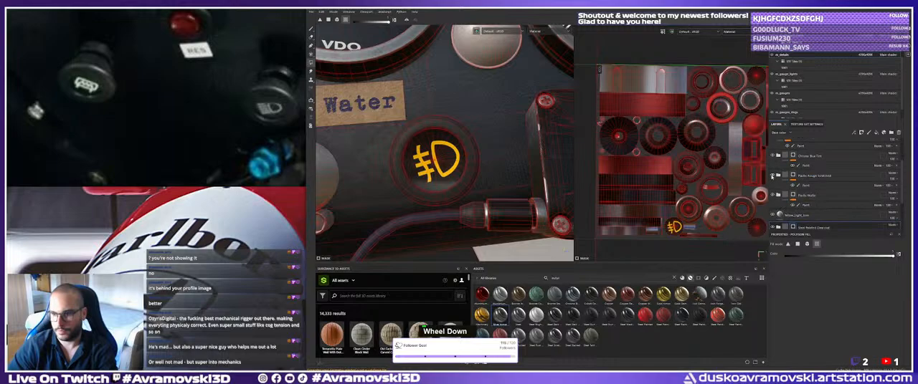
{"action": "scroll", "coordinate": [776, 197], "scroll_direction": "down", "scroll_amount": 2}
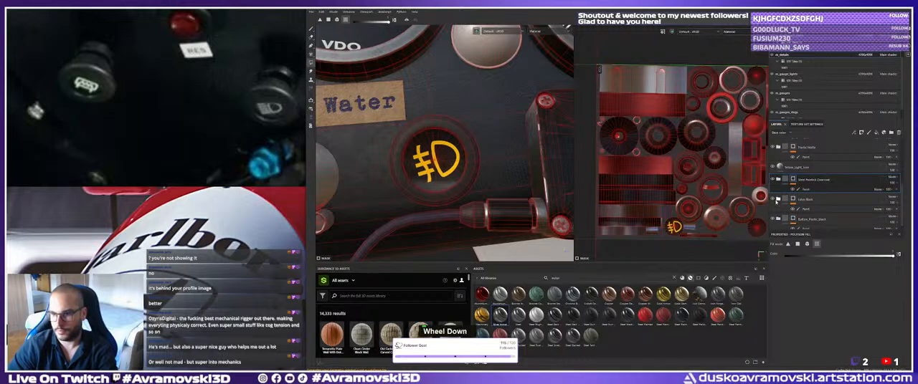
{"action": "double_click", "coordinate": [807, 199]}
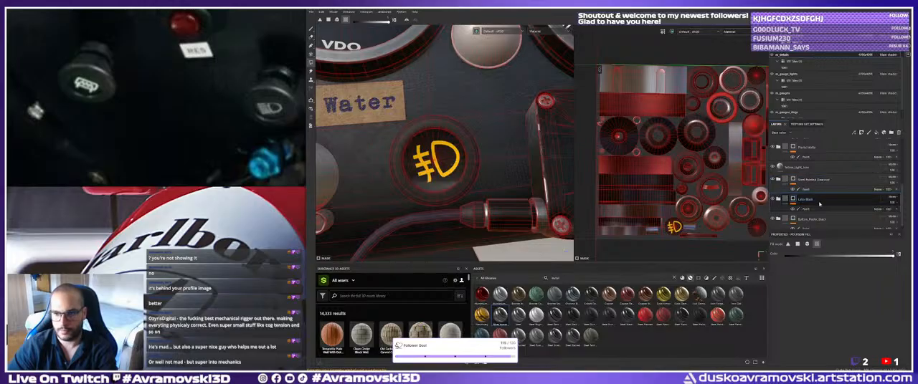
{"action": "left_click", "coordinate": [805, 209]}
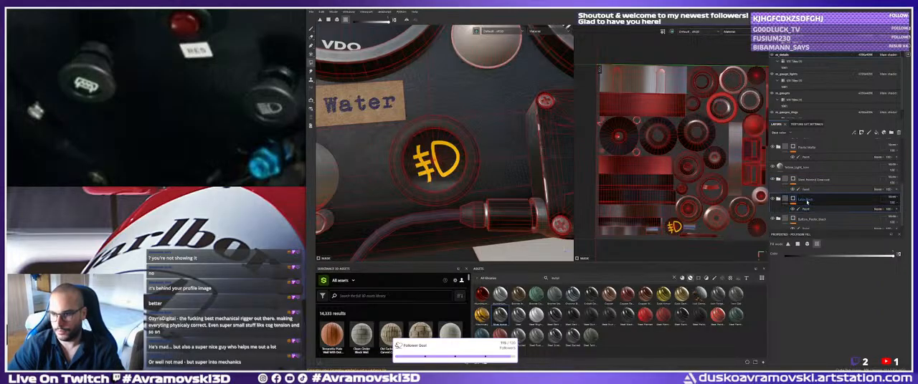
{"action": "right_click", "coordinate": [807, 203]}
{"action": "left_click", "coordinate": [829, 205]}
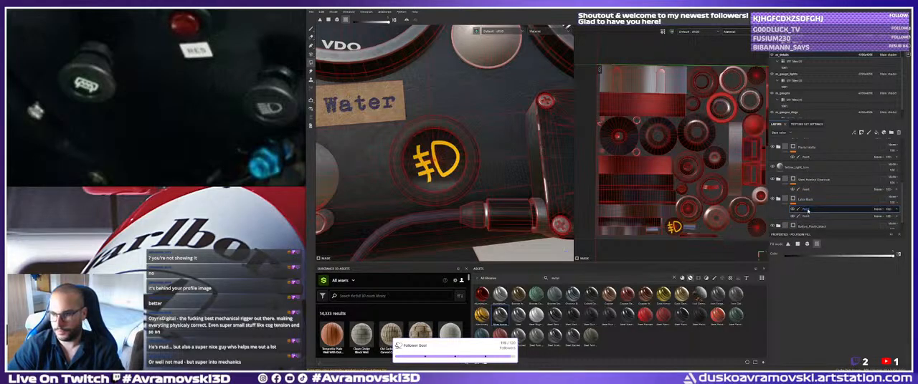
{"action": "key", "text": "Delete"}
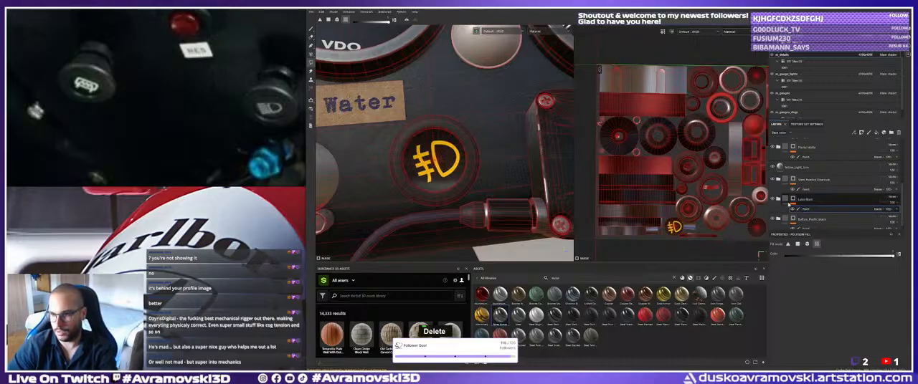
{"action": "key", "text": "Delete"}
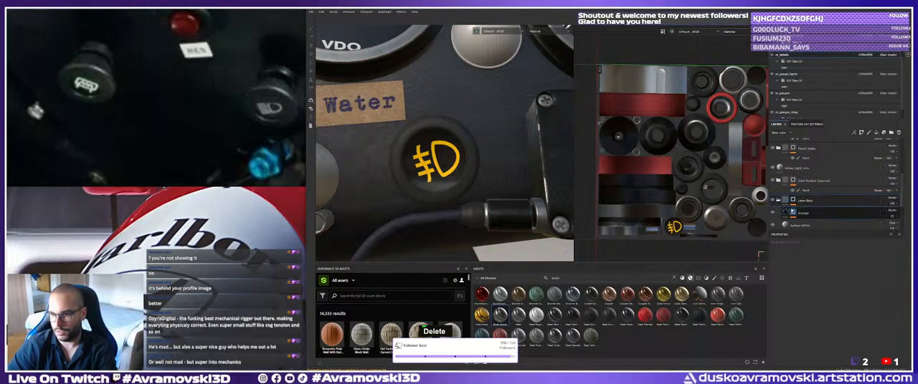
Add a paint effect to the Base layer inside the Latex Black folder and set its base color to golden yellow.
{"action": "scroll", "coordinate": [785, 207], "scroll_direction": "down", "scroll_amount": 3}
{"action": "right_click", "coordinate": [787, 215]}
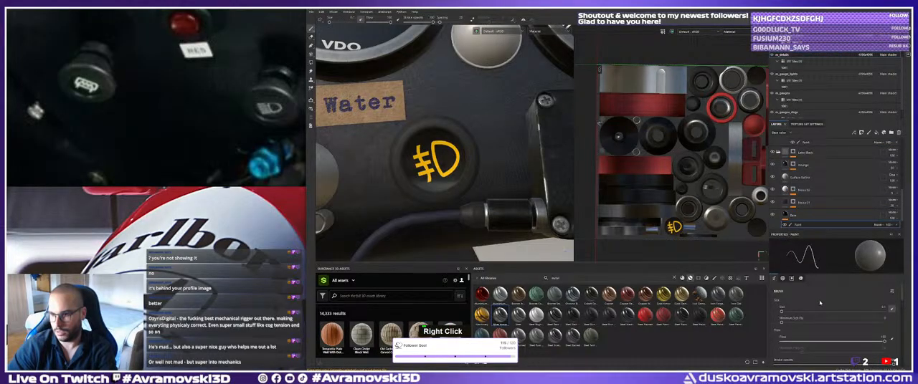
{"action": "scroll", "coordinate": [831, 315], "scroll_direction": "down", "scroll_amount": 3}
{"action": "scroll", "coordinate": [832, 314], "scroll_direction": "down", "scroll_amount": 2}
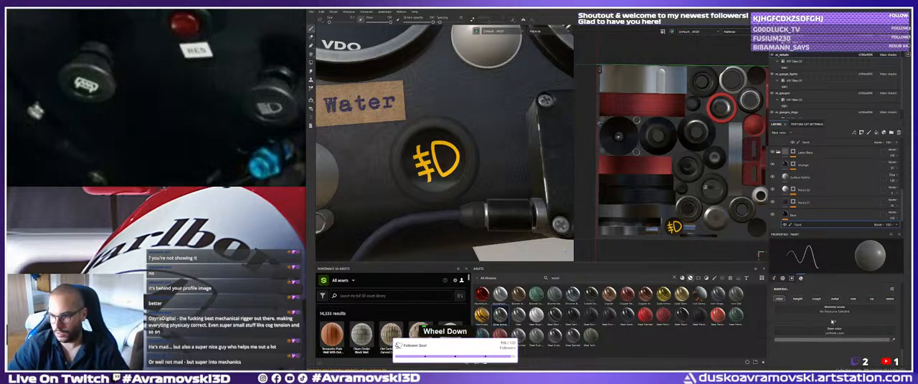
{"action": "left_click", "coordinate": [835, 341]}
{"action": "left_click_drag", "start_coordinate": [795, 309], "coordinate": [777, 285]}
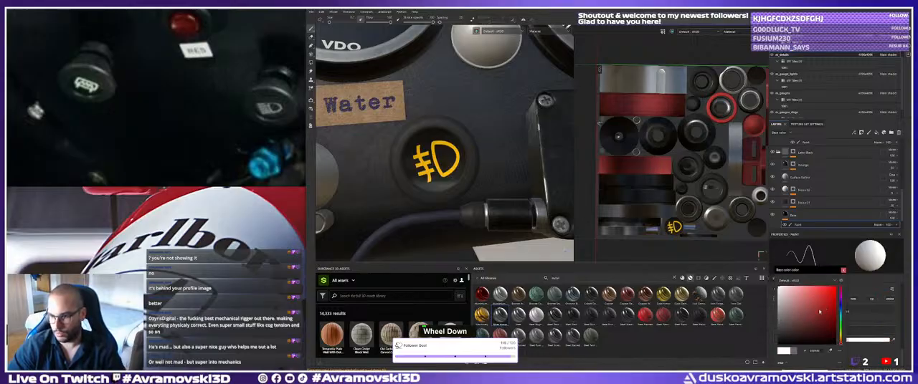
{"action": "left_click_drag", "start_coordinate": [840, 340], "coordinate": [841, 339]}
{"action": "left_click", "coordinate": [836, 304]}
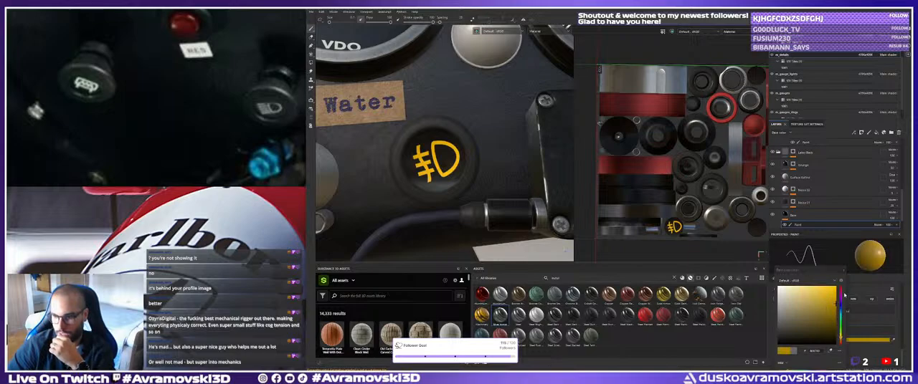
{"action": "left_click", "coordinate": [843, 271]}
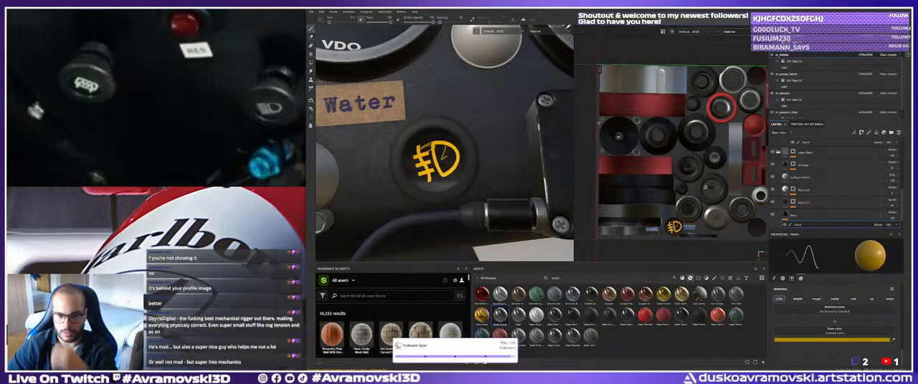
Paint the fog-light button's face golden yellow and reduce the brush to about the button's size.
{"action": "double_click", "coordinate": [430, 157]}
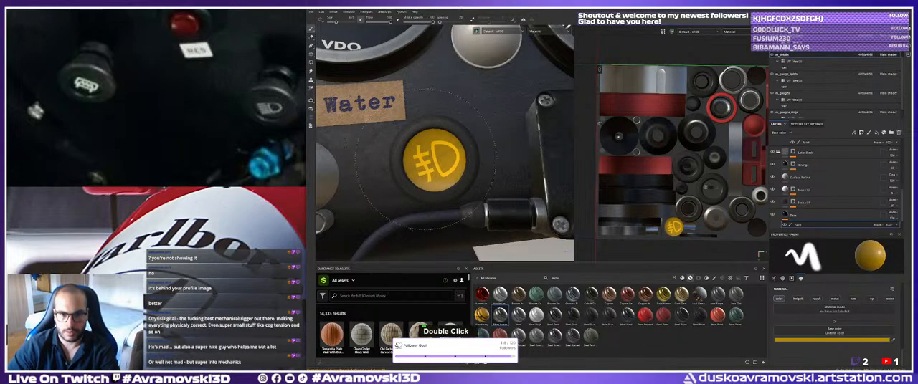
{"action": "key", "text": "bracketleft"}
{"action": "key", "text": "bracketleft"}
{"action": "key", "text": "bracketleft"}
{"action": "key", "text": "bracketleft"}
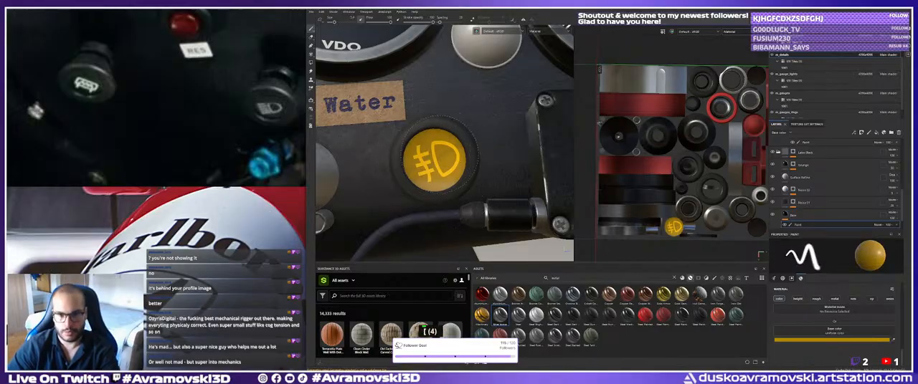
Enable the roughness channel for the yellow paint on the button's Base layer.
{"action": "left_click", "coordinate": [816, 296]}
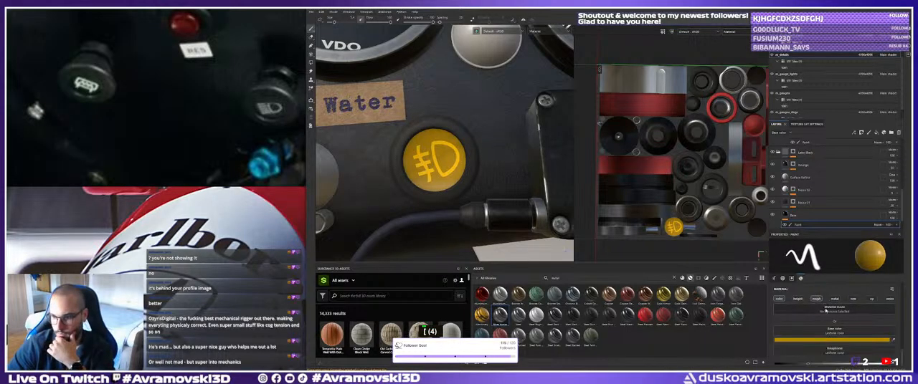
{"action": "scroll", "coordinate": [838, 350], "scroll_direction": "down", "scroll_amount": 1}
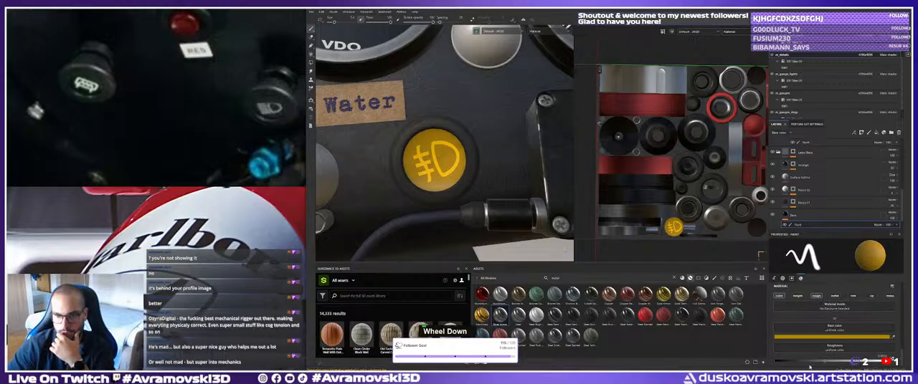
{"action": "left_click_drag", "start_coordinate": [445, 201], "coordinate": [416, 192], "text": "alt"}
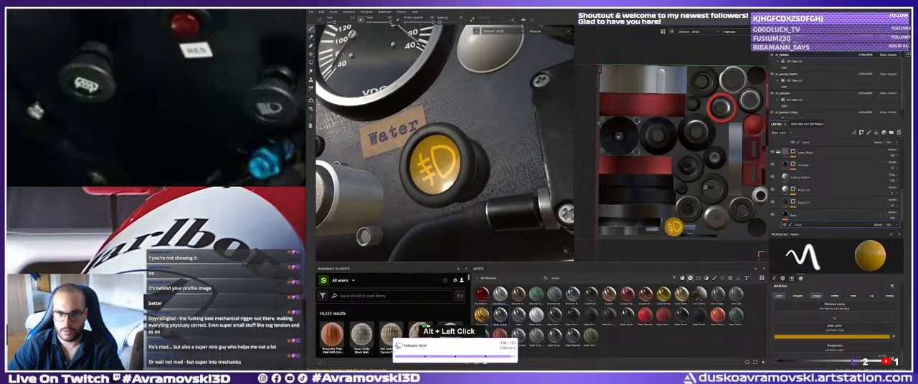
{"action": "right_click_drag", "start_coordinate": [416, 192], "coordinate": [469, 194], "text": "shift"}
{"action": "left_click_drag", "start_coordinate": [470, 195], "coordinate": [502, 205], "text": "alt"}
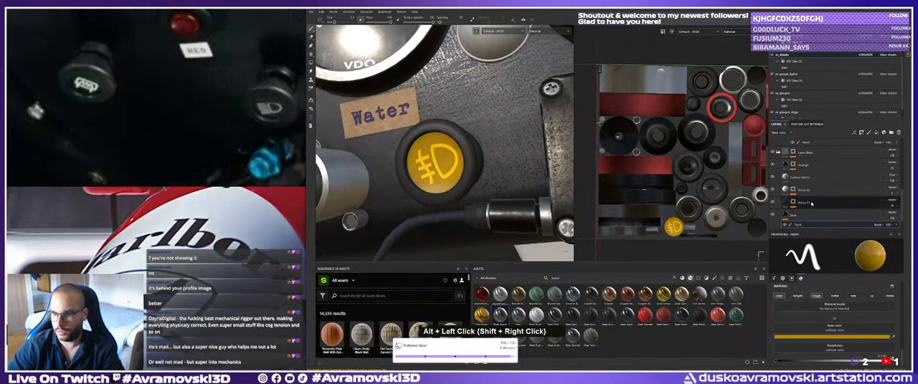
Turn off the base color channel of the yellow light icon layer.
{"action": "scroll", "coordinate": [811, 192], "scroll_direction": "up", "scroll_amount": 1}
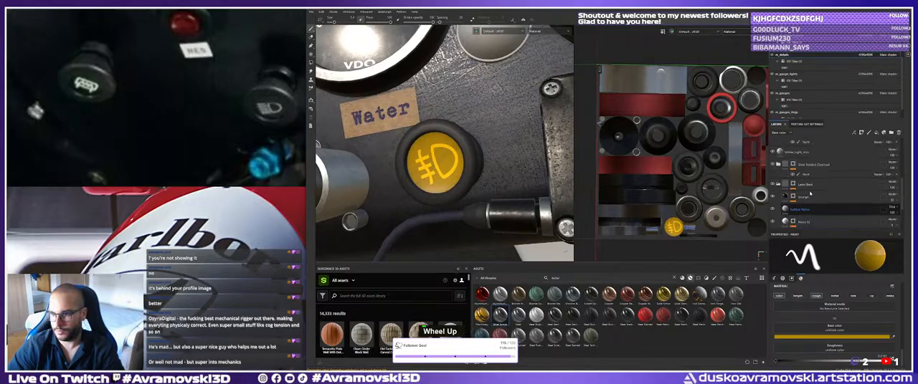
{"action": "left_click", "coordinate": [806, 152]}
{"action": "scroll", "coordinate": [810, 315], "scroll_direction": "up", "scroll_amount": 1}
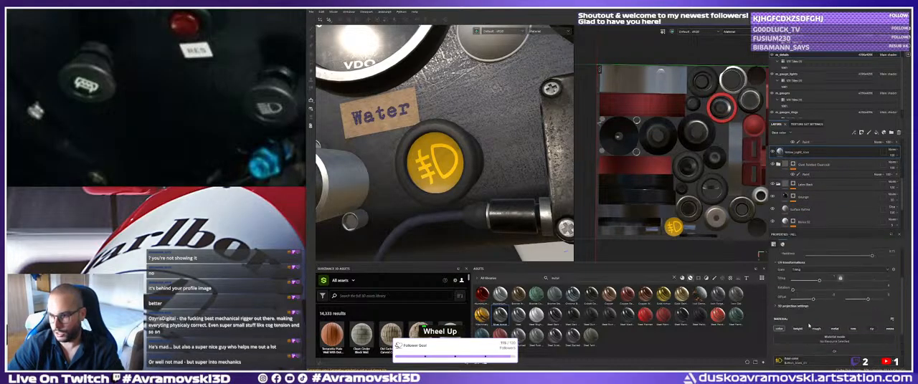
{"action": "scroll", "coordinate": [817, 323], "scroll_direction": "down", "scroll_amount": 2}
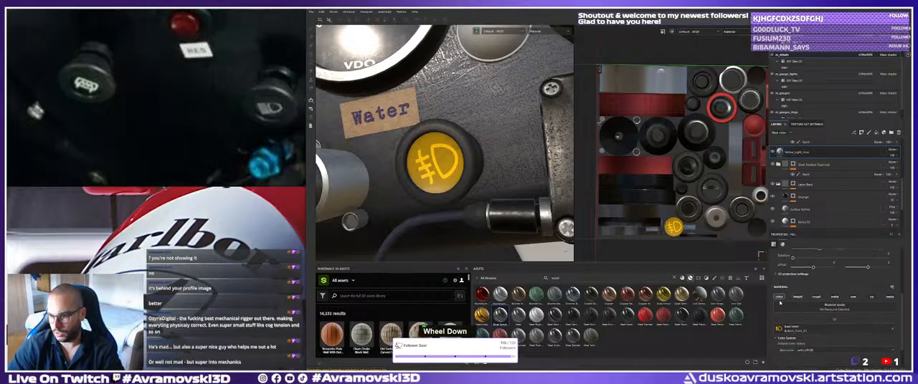
{"action": "left_click", "coordinate": [780, 298]}
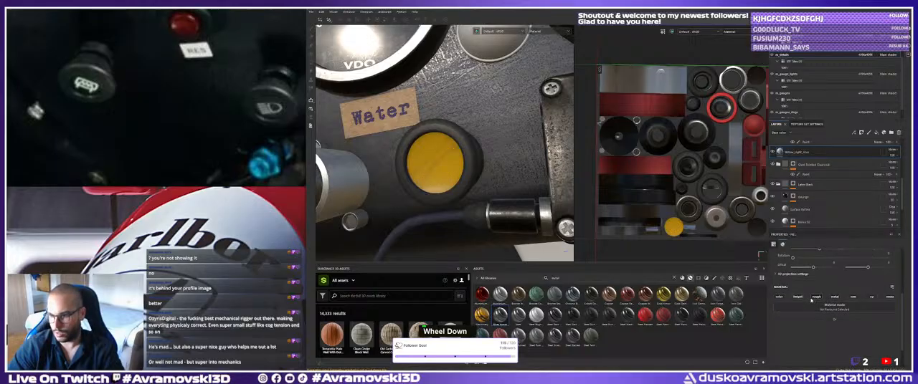
{"action": "left_click", "coordinate": [813, 299]}
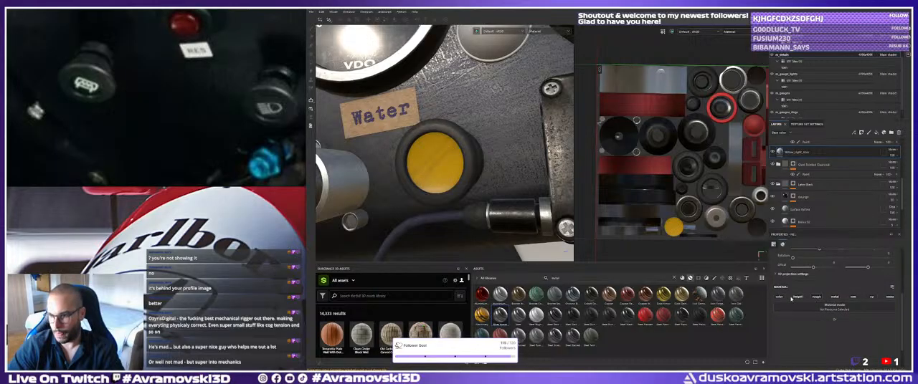
Try the icon layer's emissive channel with a white and then a salmon-pink color, and turn the channel back off.
{"action": "left_click", "coordinate": [888, 297]}
{"action": "double_click", "coordinate": [826, 342]}
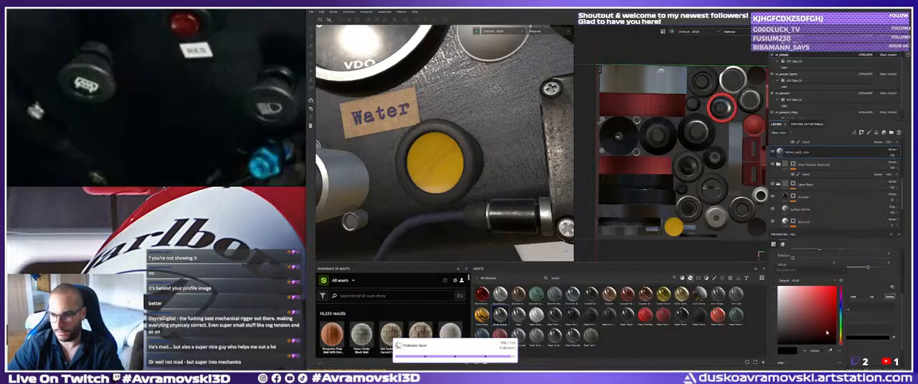
{"action": "left_click", "coordinate": [787, 297]}
{"action": "left_click", "coordinate": [778, 287]}
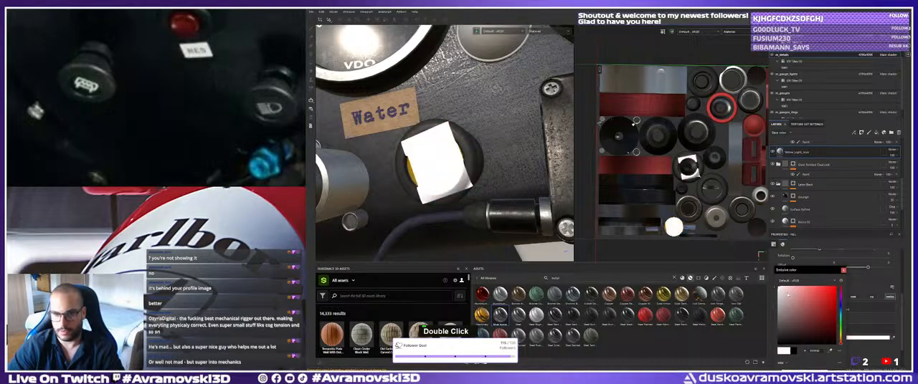
{"action": "left_click", "coordinate": [798, 296], "text": "alt"}
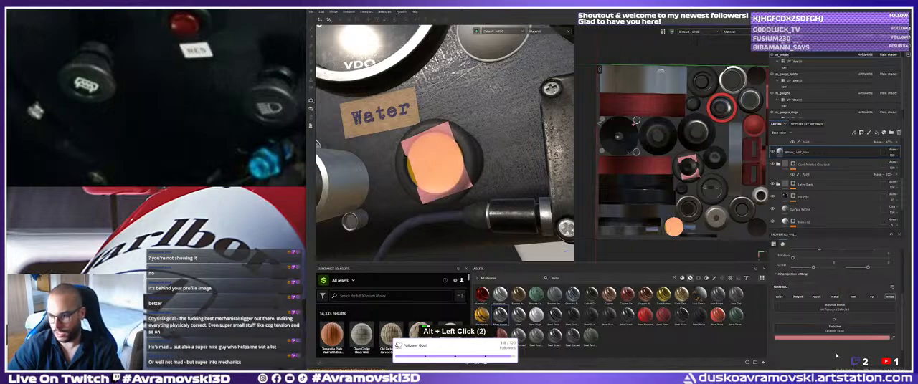
{"action": "left_click", "coordinate": [888, 298]}
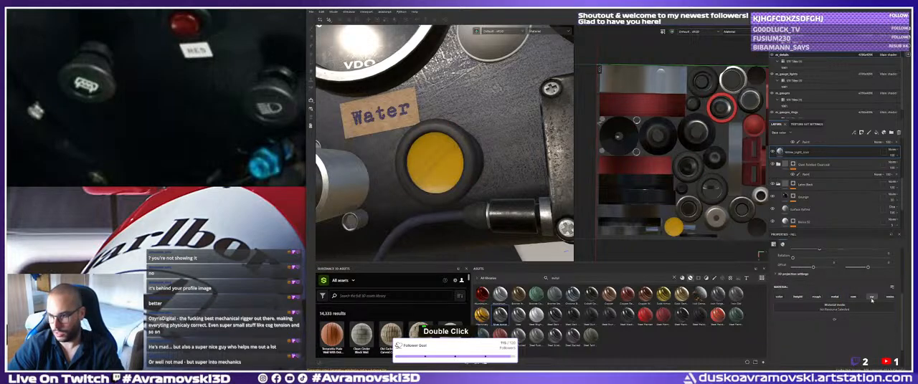
Try the ambient occlusion, normal and roughness channels on the icon layer, turning each one back off.
{"action": "left_click", "coordinate": [871, 298]}
{"action": "left_click", "coordinate": [871, 298]}
{"action": "left_click", "coordinate": [853, 298]}
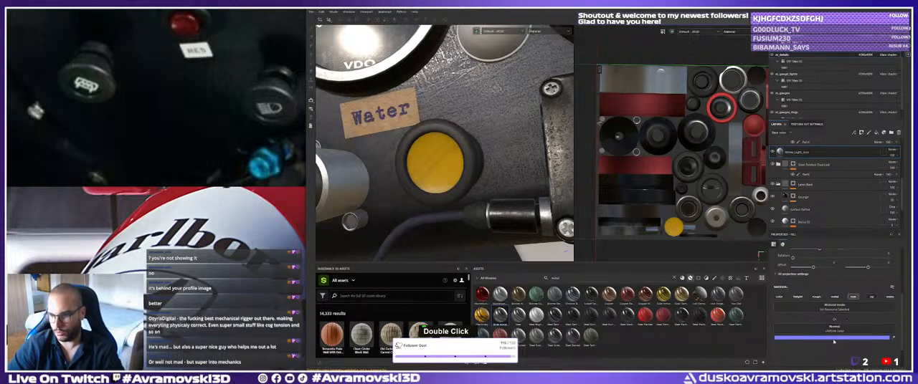
{"action": "left_click", "coordinate": [852, 296]}
{"action": "left_click", "coordinate": [816, 297]}
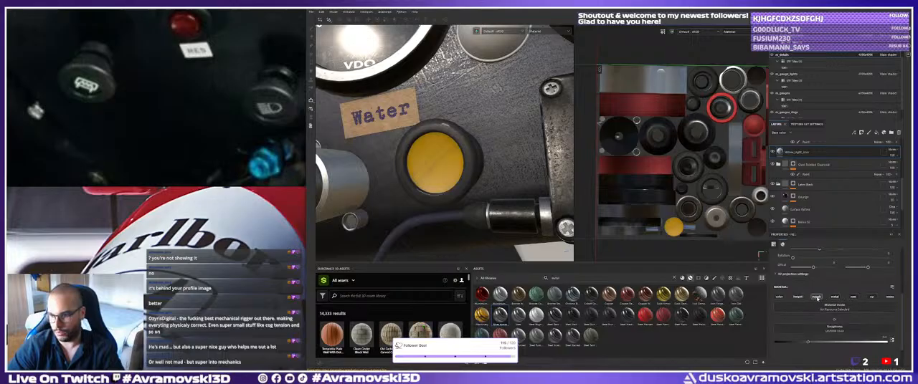
{"action": "left_click", "coordinate": [817, 298]}
{"action": "left_click_drag", "start_coordinate": [534, 223], "coordinate": [663, 245], "text": "alt"}
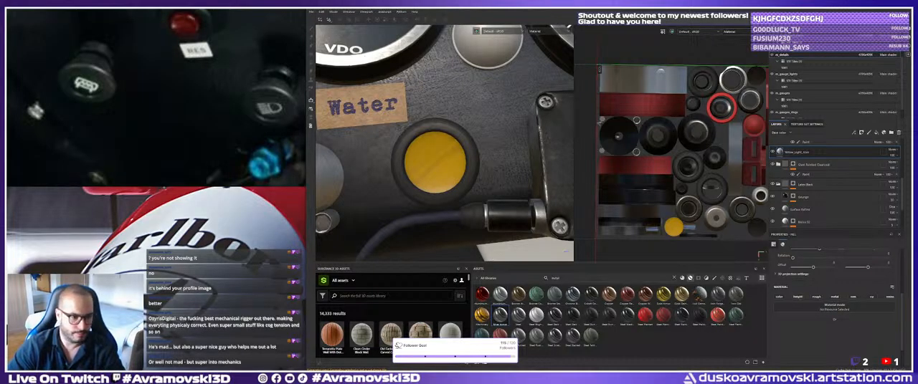
Switch to Photoshop and open the yellow fog-light icon Button_Icons_01 from the source images.
{"action": "key", "text": "alt+Tab"}
{"action": "left_click", "coordinate": [426, 132]}
{"action": "left_click", "coordinate": [320, 8]}
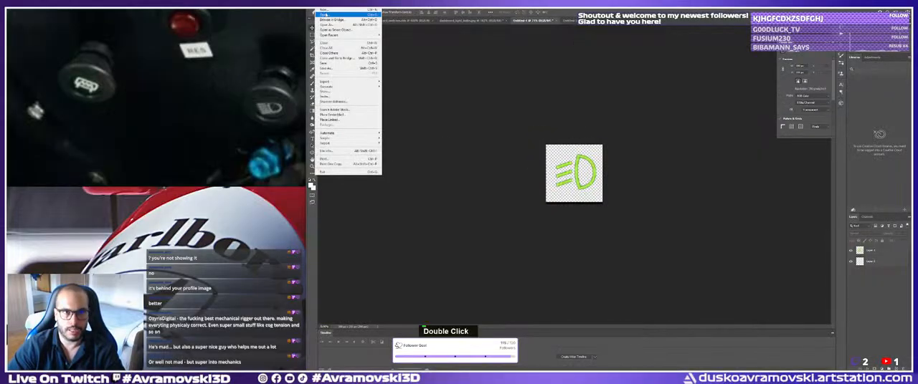
{"action": "left_click", "coordinate": [327, 14]}
{"action": "double_click", "coordinate": [113, 147]}
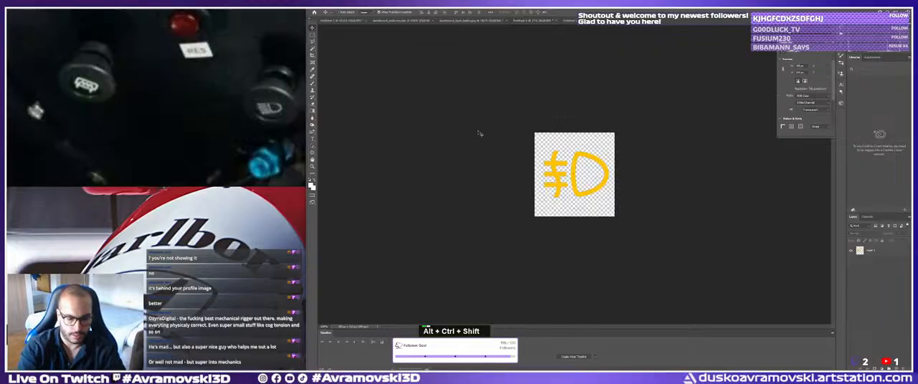
Convert the yellow fog-light icon's layer to grayscale with the Black & White adjustment.
{"action": "key", "text": "ctrl+alt+shift+b"}
{"action": "double_click", "coordinate": [528, 152]}
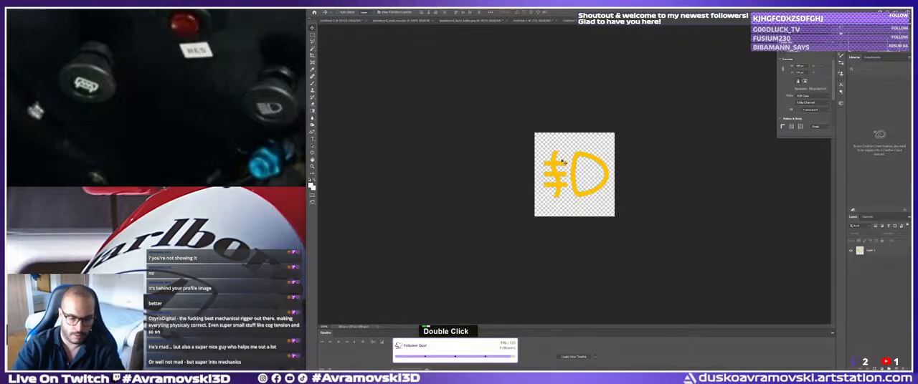
{"action": "key", "text": "ctrl+alt+shift+b"}
{"action": "left_click", "coordinate": [556, 166]}
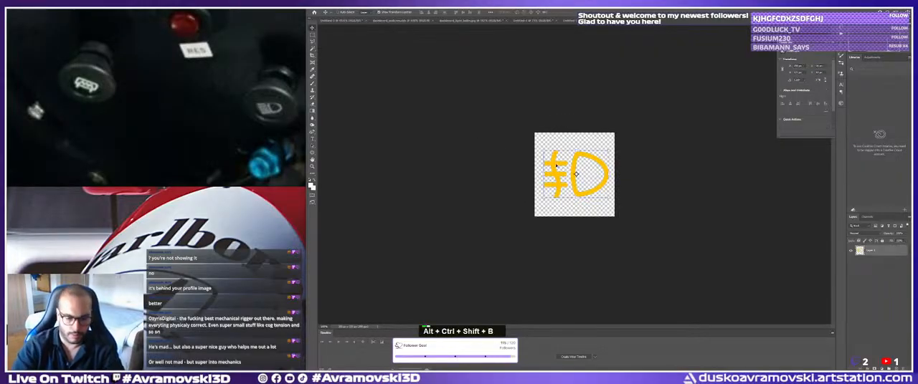
{"action": "key", "text": "ctrl+alt+shift+b"}
{"action": "left_click", "coordinate": [497, 83]}
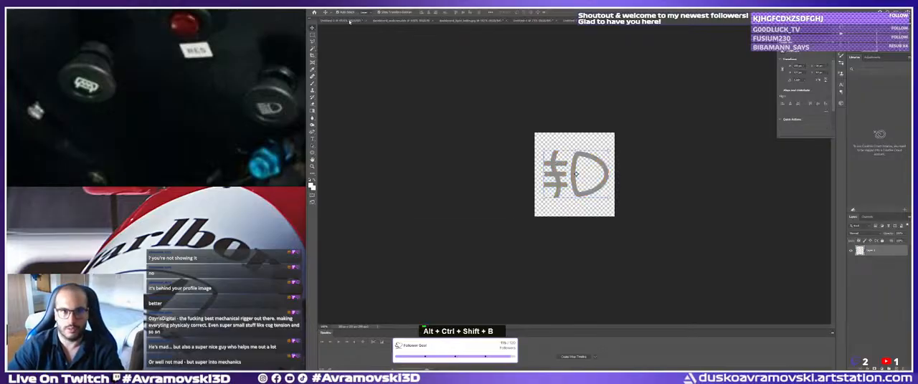
Apply a Brightness/Contrast adjustment that turns the grey fog-light icon white.
{"action": "left_click", "coordinate": [340, 13]}
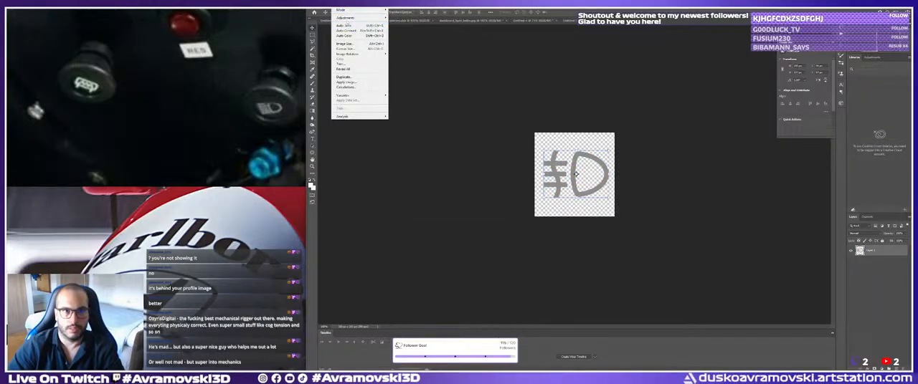
{"action": "mouse_move", "coordinate": [351, 18]}
{"action": "left_click", "coordinate": [402, 18]}
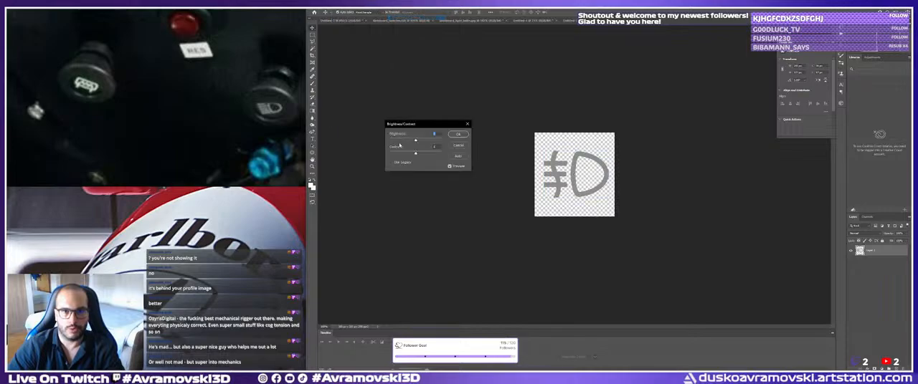
{"action": "left_click_drag", "start_coordinate": [416, 140], "coordinate": [458, 146]}
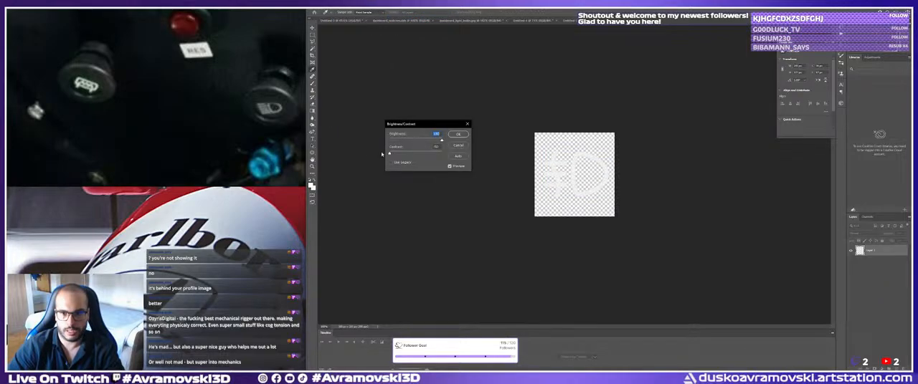
{"action": "left_click_drag", "start_coordinate": [382, 154], "coordinate": [495, 155]}
{"action": "left_click", "coordinate": [459, 135]}
Save the white fog-light icon as a PNG, overwriting Button_Icons_01.
{"action": "left_click", "coordinate": [318, 8]}
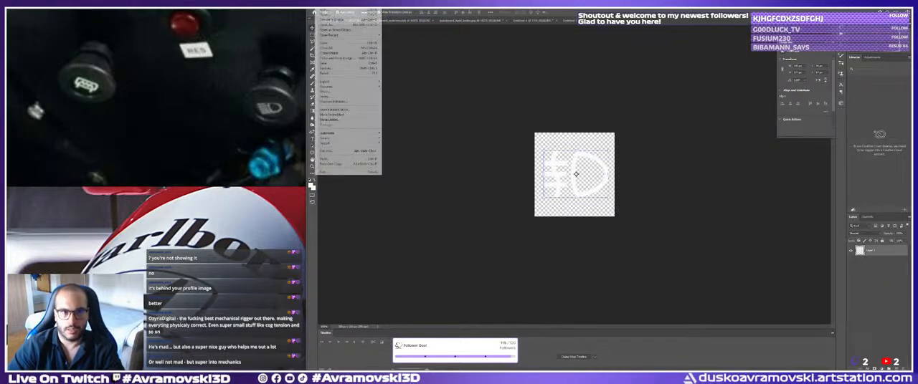
{"action": "left_click", "coordinate": [345, 69]}
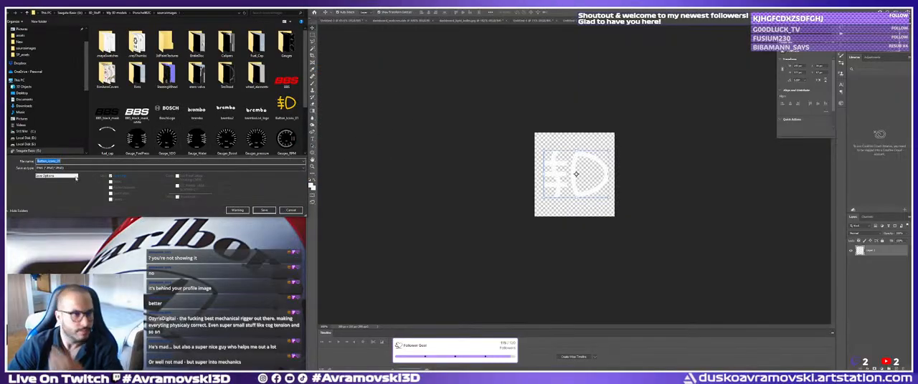
{"action": "left_click", "coordinate": [286, 105]}
{"action": "left_click", "coordinate": [263, 210]}
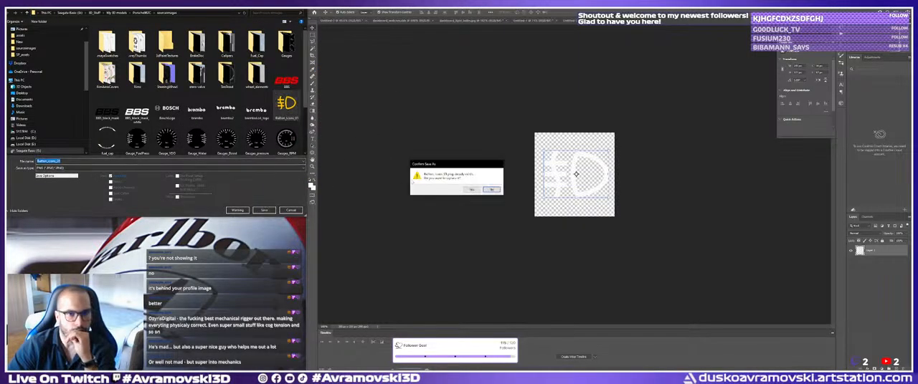
{"action": "left_click", "coordinate": [469, 190]}
{"action": "left_click", "coordinate": [489, 116]}
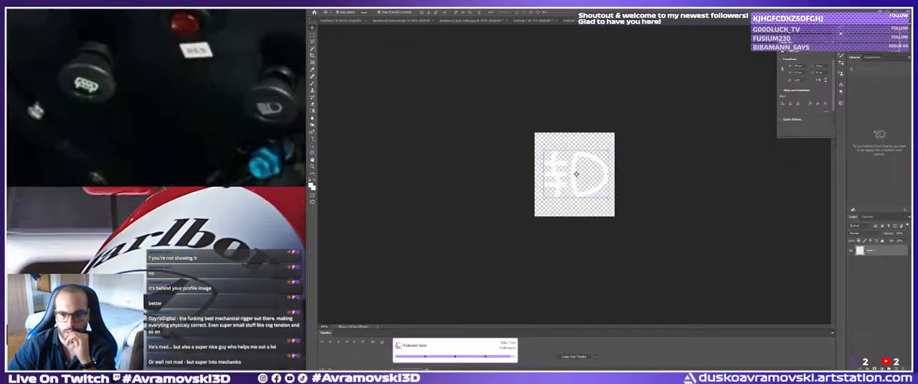
Switch back to Substance Painter, clear the asset search and apply the Button_Icons_01 image file to the yellow button as a new layer.
{"action": "key", "text": "alt+Tab"}
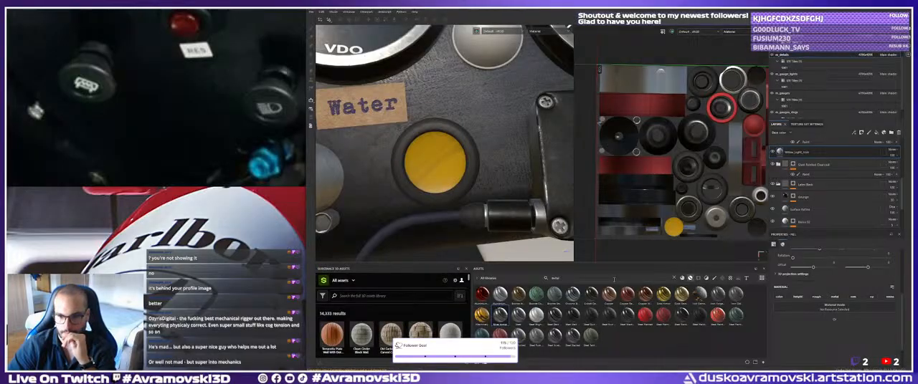
{"action": "left_click", "coordinate": [674, 278]}
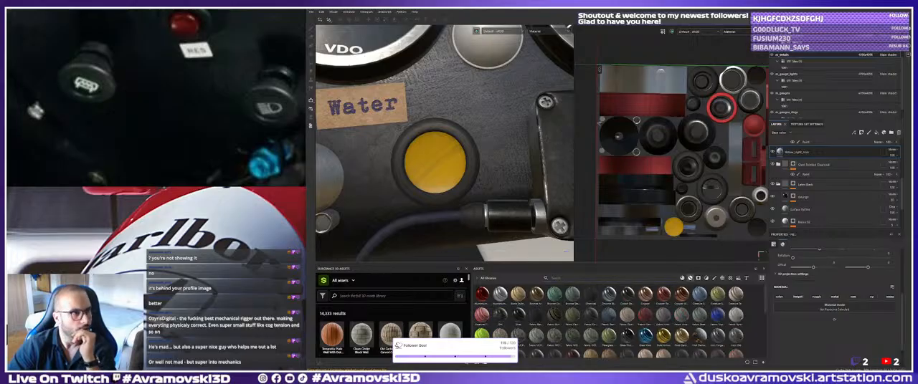
{"action": "key", "text": "alt+Tab"}
{"action": "double_click", "coordinate": [260, 316]}
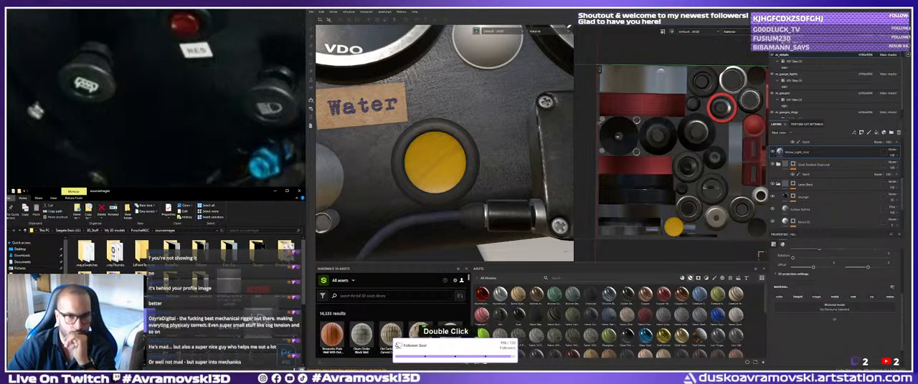
{"action": "left_click_drag", "start_coordinate": [260, 315], "coordinate": [435, 165]}
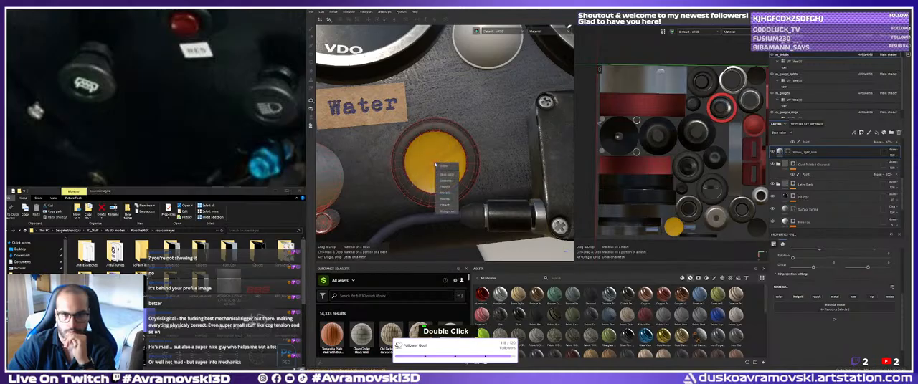
{"action": "left_click", "coordinate": [444, 174]}
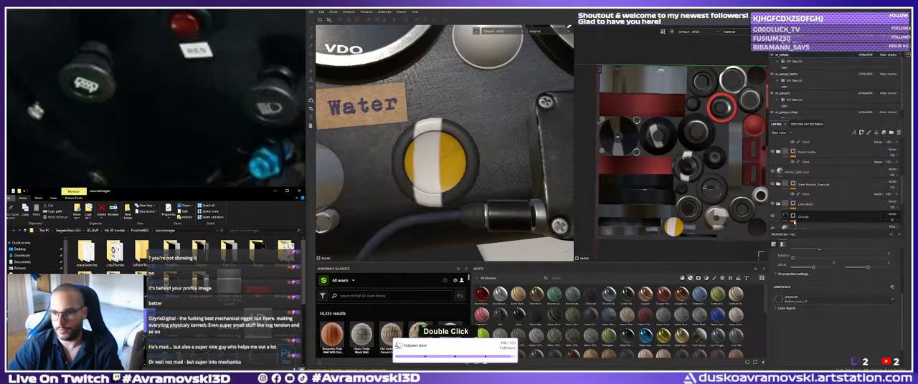
Scale the projection of the Button_Icons_01 layer's mask fill so the fog-light symbol fits the yellow button face.
{"action": "scroll", "coordinate": [807, 185], "scroll_direction": "up", "scroll_amount": 3}
{"action": "left_click", "coordinate": [802, 149]}
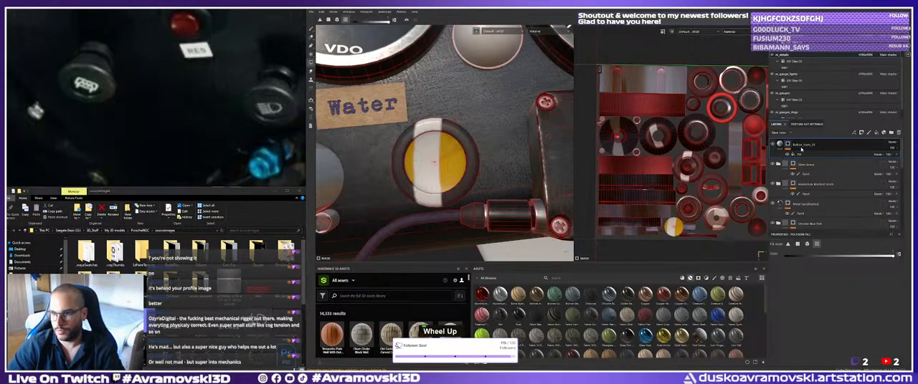
{"action": "left_click", "coordinate": [801, 153]}
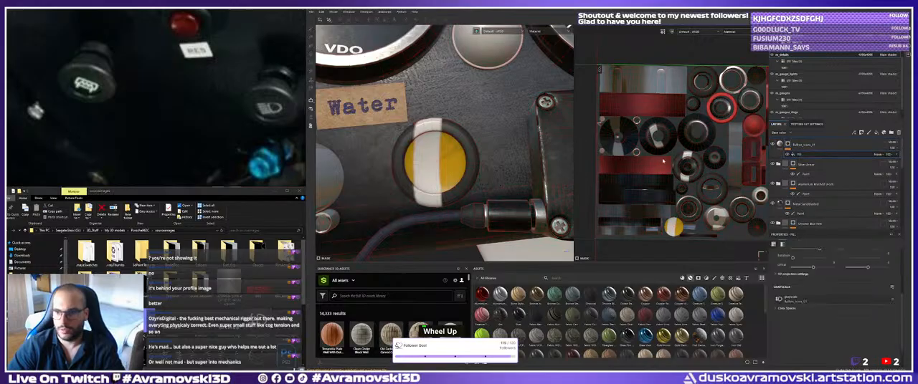
{"action": "key", "text": "r"}
{"action": "right_click_drag", "start_coordinate": [440, 161], "coordinate": [335, 43], "text": "alt"}
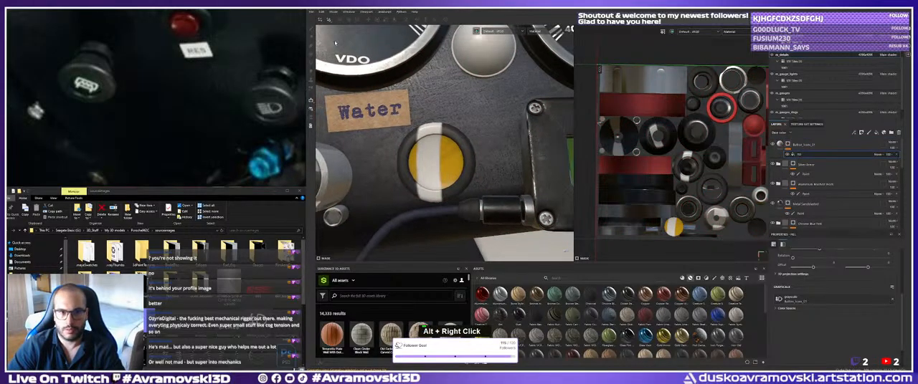
{"action": "key", "text": "r"}
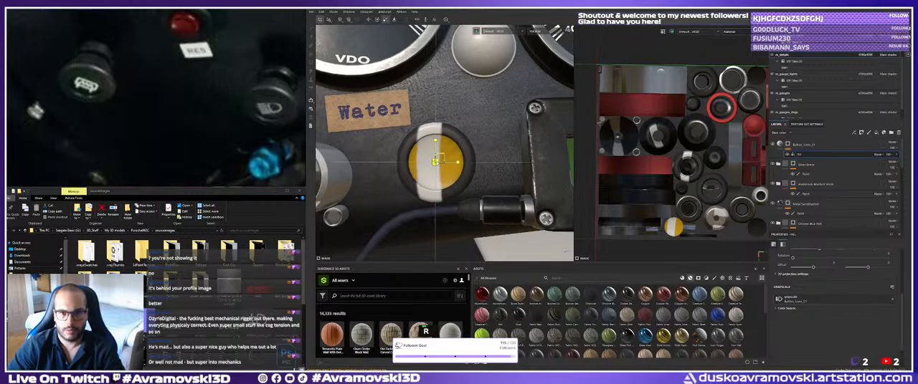
{"action": "left_click_drag", "start_coordinate": [436, 162], "coordinate": [349, 165]}
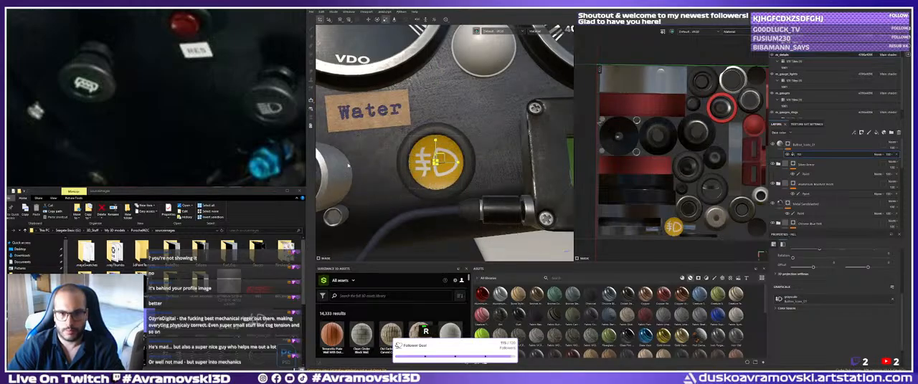
Examine the fog-light symbol's size and alignment on the yellow button from several distances and angles.
{"action": "right_click_drag", "start_coordinate": [448, 169], "coordinate": [415, 137], "text": "alt"}
{"action": "left_click_drag", "start_coordinate": [416, 137], "coordinate": [423, 168], "text": "alt"}
{"action": "right_click_drag", "start_coordinate": [423, 168], "coordinate": [408, 158], "text": "alt"}
{"action": "middle_click_drag", "start_coordinate": [407, 158], "coordinate": [405, 163], "text": "alt"}
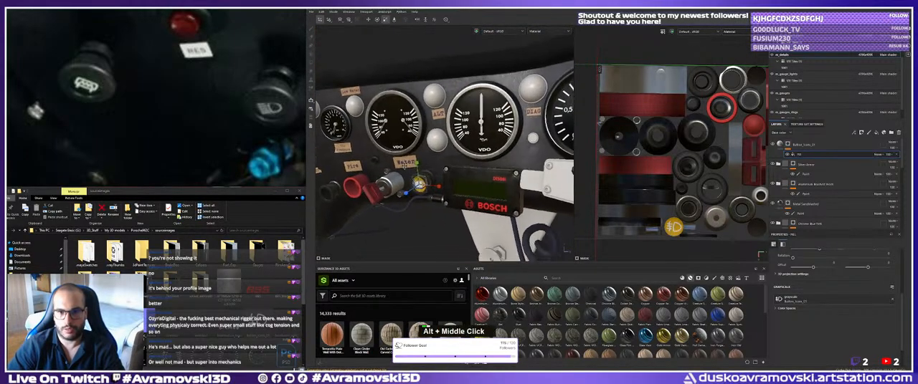
{"action": "left_click_drag", "start_coordinate": [419, 185], "coordinate": [424, 205], "text": "alt"}
{"action": "left_click_drag", "start_coordinate": [400, 179], "coordinate": [403, 174], "text": "alt"}
{"action": "right_click_drag", "start_coordinate": [403, 174], "coordinate": [428, 170], "text": "alt"}
{"action": "middle_click_drag", "start_coordinate": [427, 170], "coordinate": [439, 162], "text": "alt"}
{"action": "right_click_drag", "start_coordinate": [439, 162], "coordinate": [466, 160], "text": "alt"}
{"action": "middle_click_drag", "start_coordinate": [466, 159], "coordinate": [438, 152], "text": "alt"}
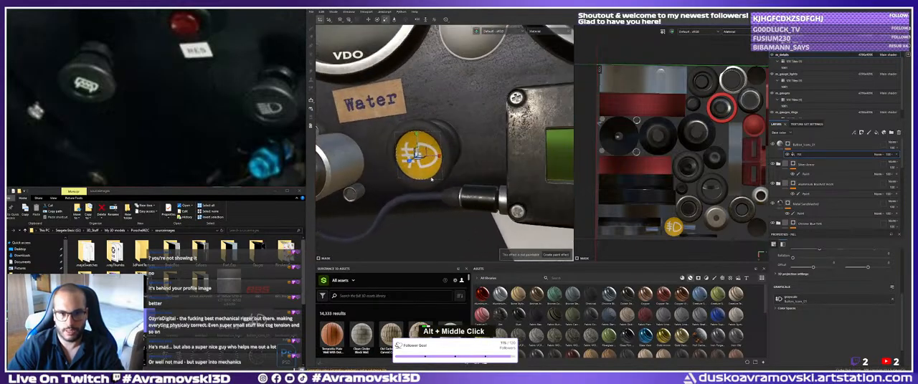
{"action": "key", "text": "e"}
{"action": "left_click_drag", "start_coordinate": [437, 152], "coordinate": [434, 146], "text": "alt"}
{"action": "right_click_drag", "start_coordinate": [434, 145], "coordinate": [427, 202], "text": "alt"}
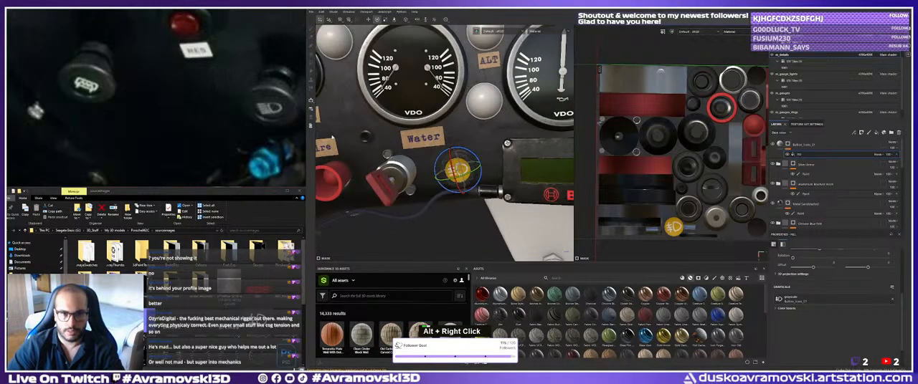
{"action": "mouse_move", "coordinate": [427, 202]}
{"action": "left_mouse_down", "text": "alt"}
{"action": "mouse_move", "coordinate": [447, 216]}
{"action": "mouse_move", "coordinate": [416, 208]}
{"action": "left_mouse_up", "text": "alt"}
{"action": "right_click_drag", "start_coordinate": [416, 207], "coordinate": [459, 195], "text": "alt"}
{"action": "left_click_drag", "start_coordinate": [459, 195], "coordinate": [410, 182], "text": "alt"}
{"action": "right_click_drag", "start_coordinate": [410, 182], "coordinate": [447, 136], "text": "shift"}
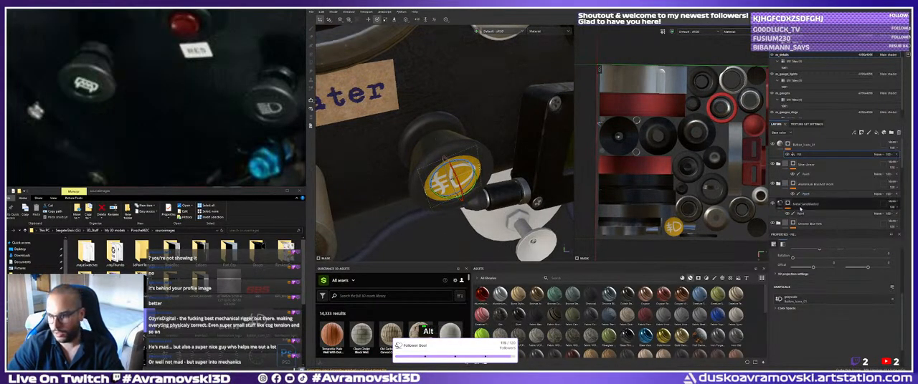
Check the Metal Sandblasted and Plastic Rough Scratched layers to find which one textures the fog-light knob's body.
{"action": "left_click", "coordinate": [779, 205]}
{"action": "left_click", "coordinate": [773, 204]}
{"action": "middle_click_drag", "start_coordinate": [465, 171], "coordinate": [467, 166], "text": "alt"}
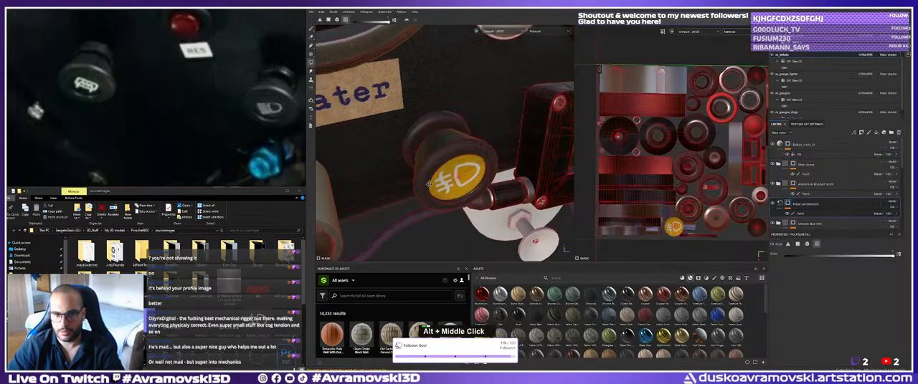
{"action": "left_click_drag", "start_coordinate": [467, 166], "coordinate": [432, 149], "text": "alt"}
{"action": "middle_click_drag", "start_coordinate": [432, 149], "coordinate": [432, 168], "text": "alt"}
{"action": "left_click_drag", "start_coordinate": [432, 167], "coordinate": [439, 164], "text": "alt"}
{"action": "scroll", "coordinate": [825, 208], "scroll_direction": "down", "scroll_amount": 2}
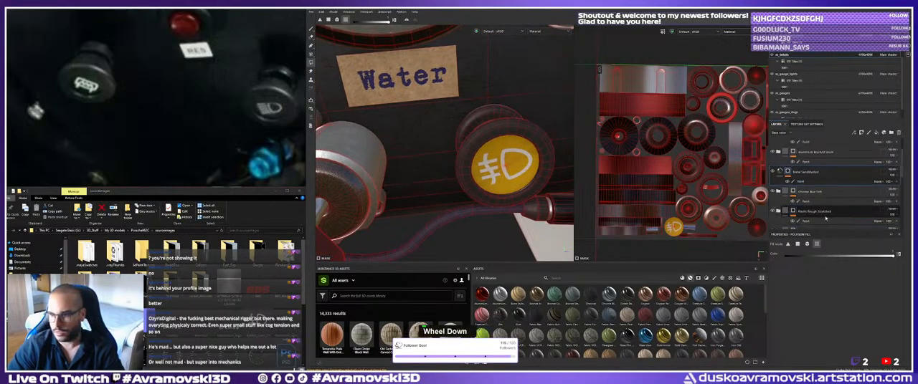
{"action": "left_click", "coordinate": [817, 212]}
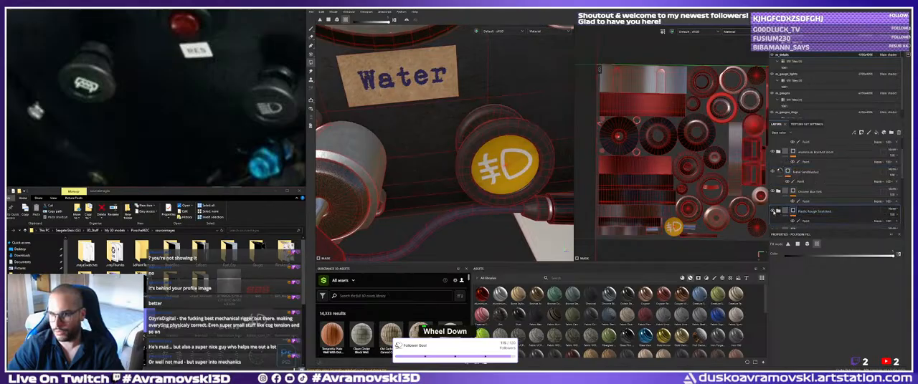
{"action": "scroll", "coordinate": [814, 204], "scroll_direction": "down", "scroll_amount": 2}
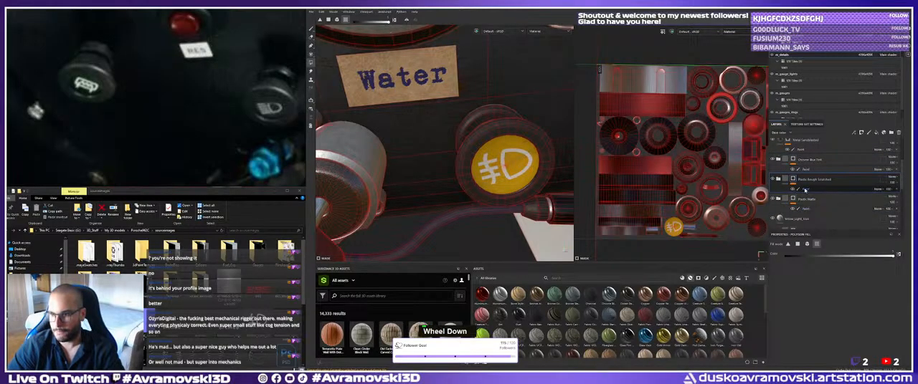
{"action": "left_click", "coordinate": [803, 189]}
{"action": "right_click_drag", "start_coordinate": [451, 113], "coordinate": [340, 26], "text": "alt"}
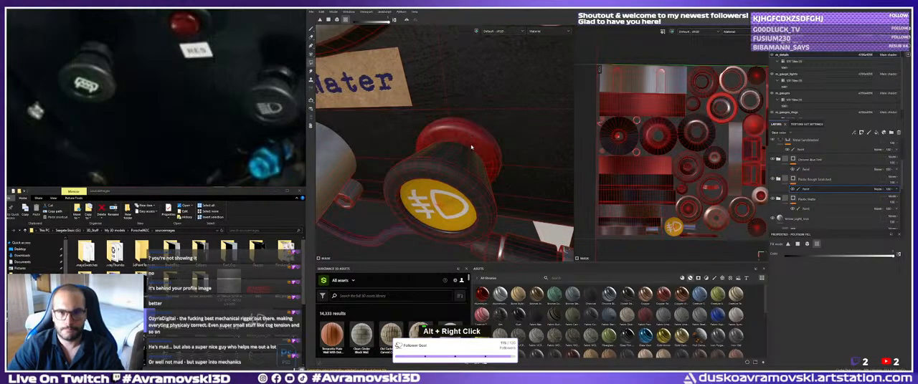
{"action": "left_click_drag", "start_coordinate": [471, 147], "coordinate": [495, 154], "text": "alt"}
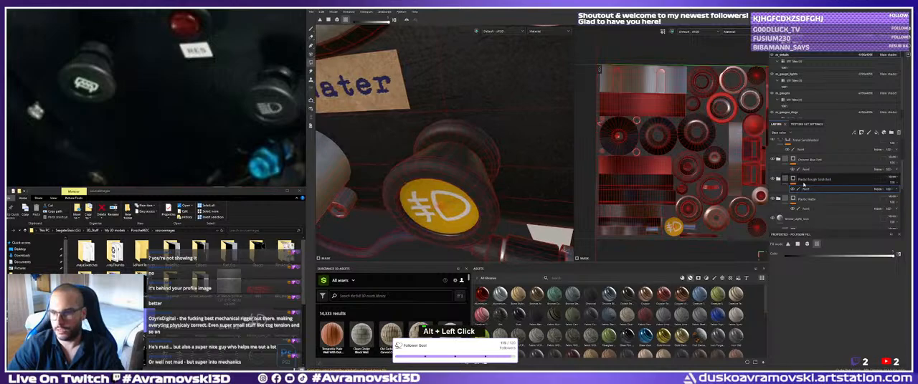
Rename the Plastic Rough Scratched layer as Key_Color_Red.
{"action": "scroll", "coordinate": [803, 185], "scroll_direction": "down", "scroll_amount": 5}
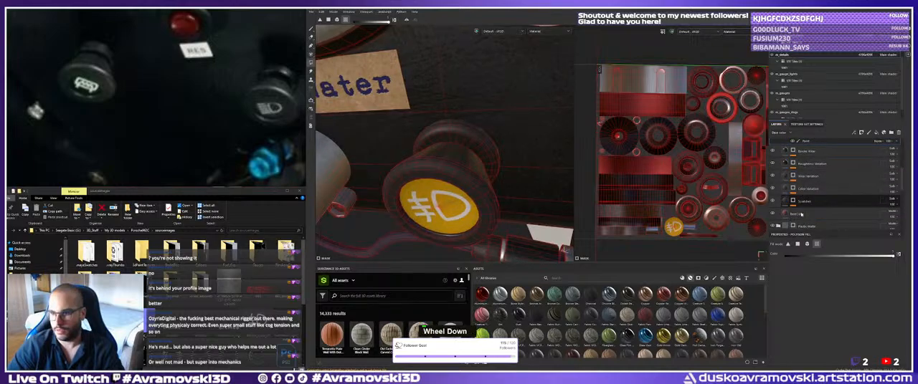
{"action": "scroll", "coordinate": [801, 214], "scroll_direction": "up", "scroll_amount": 6}
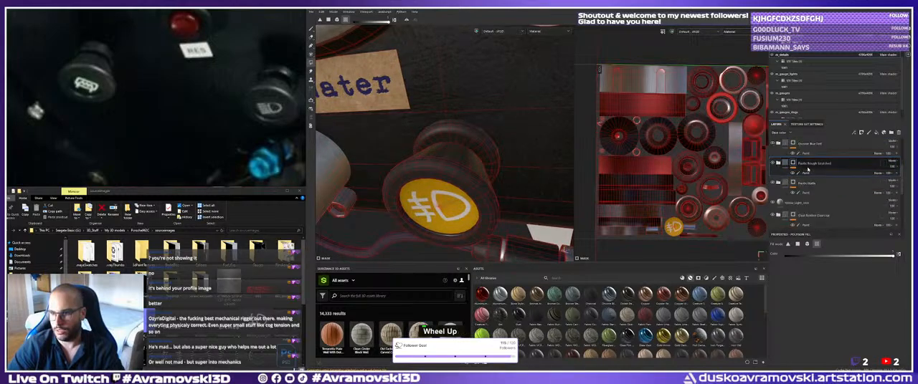
{"action": "double_click", "coordinate": [810, 165]}
{"action": "type", "text": "Key_"}
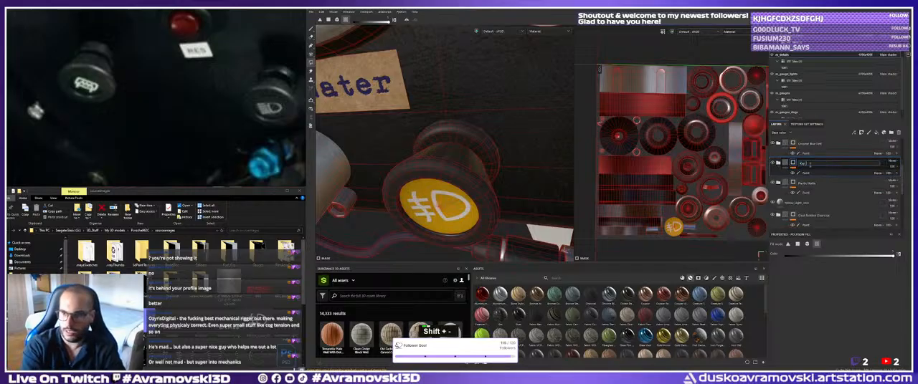
{"action": "type", "text": "Color_Red"}
{"action": "key", "text": "Return"}
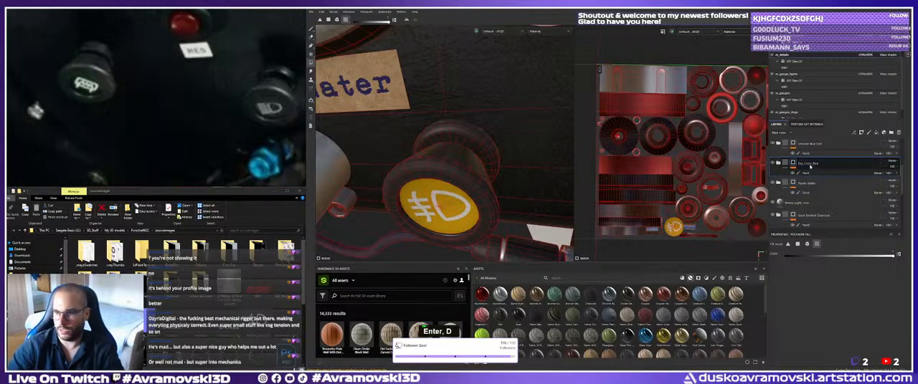
Check which part the Plastic Matte layer covers and rename that layer as Red_Plastic_Fire.
{"action": "left_click", "coordinate": [808, 185]}
{"action": "key", "text": "F2"}
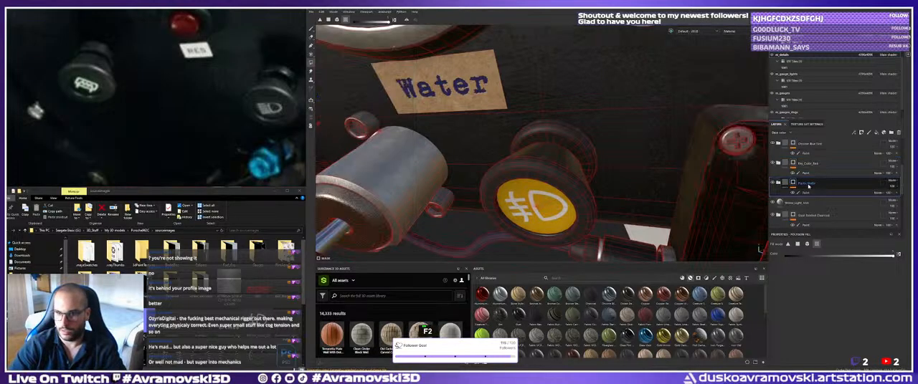
{"action": "middle_click_drag", "start_coordinate": [737, 188], "coordinate": [506, 150], "text": "alt"}
{"action": "left_click", "coordinate": [773, 183]}
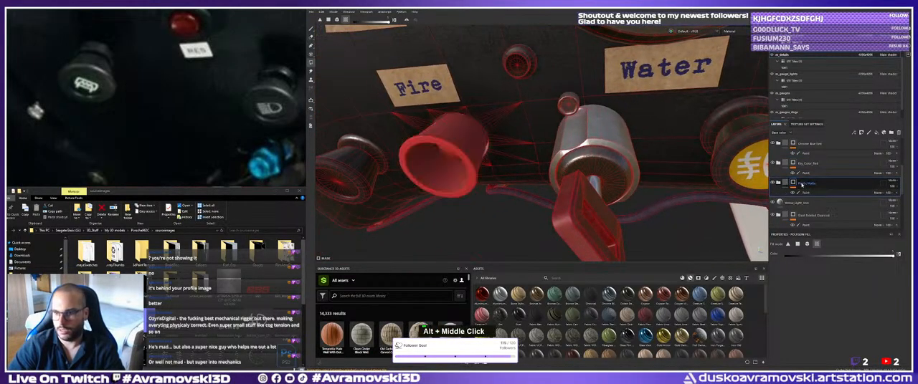
{"action": "double_click", "coordinate": [808, 183]}
{"action": "type", "text": "Red_"}
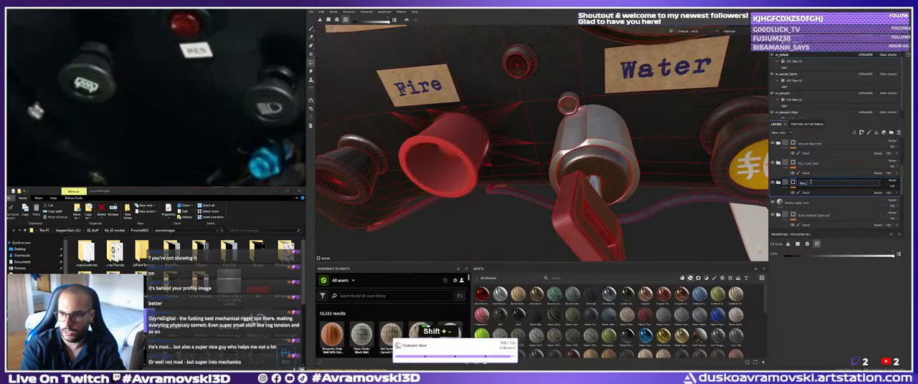
{"action": "type", "text": "Plastic_Fi"}
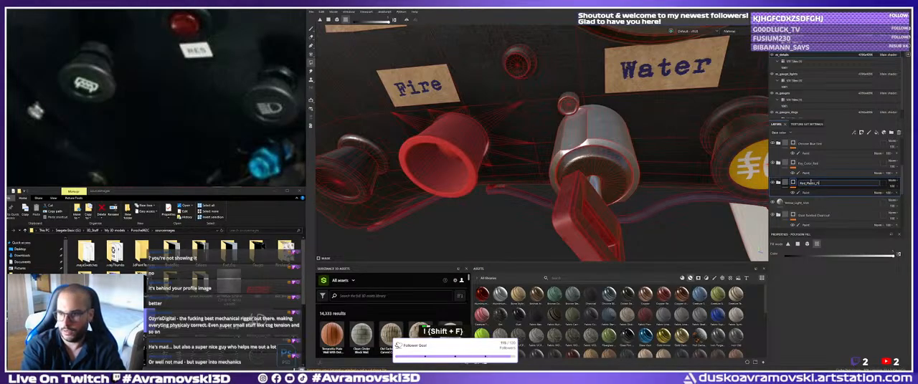
{"action": "type", "text": "re"}
Check the yellow light icon layer and the paint mask of the layer beneath it around the fog-light knob.
{"action": "double_click", "coordinate": [812, 205]}
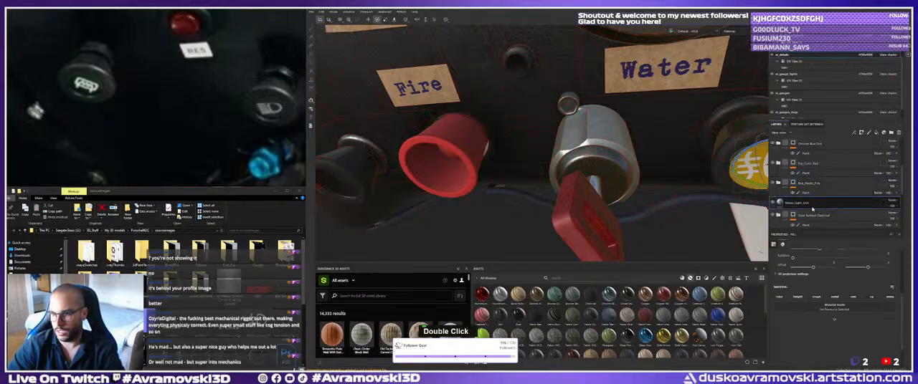
{"action": "right_click_drag", "start_coordinate": [688, 168], "coordinate": [624, 161], "text": "alt"}
{"action": "left_click_drag", "start_coordinate": [623, 162], "coordinate": [581, 179], "text": "alt"}
{"action": "right_click_drag", "start_coordinate": [581, 165], "coordinate": [645, 154], "text": "alt"}
{"action": "middle_click_drag", "start_coordinate": [660, 147], "coordinate": [614, 132], "text": "alt"}
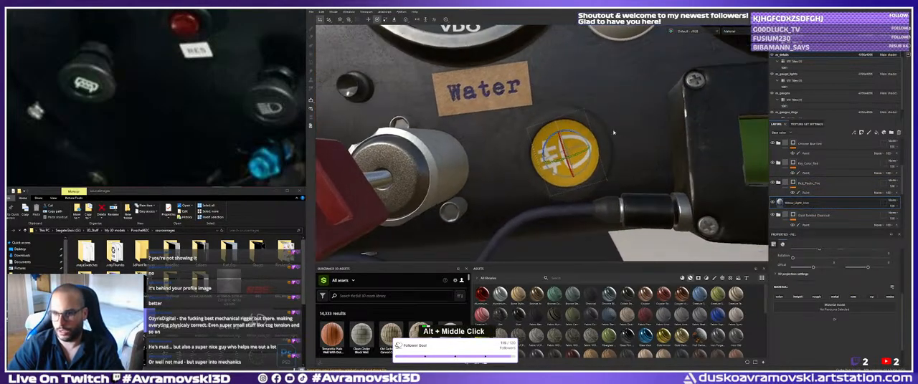
{"action": "left_click", "coordinate": [807, 216]}
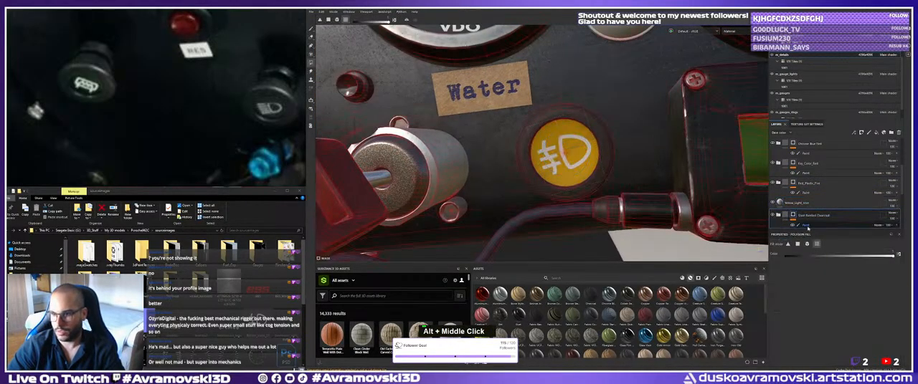
{"action": "left_click", "coordinate": [807, 226]}
{"action": "left_click_drag", "start_coordinate": [609, 154], "coordinate": [534, 186], "text": "alt"}
{"action": "right_click_drag", "start_coordinate": [534, 186], "coordinate": [598, 180], "text": "alt"}
{"action": "middle_click_drag", "start_coordinate": [534, 186], "coordinate": [491, 211], "text": "alt"}
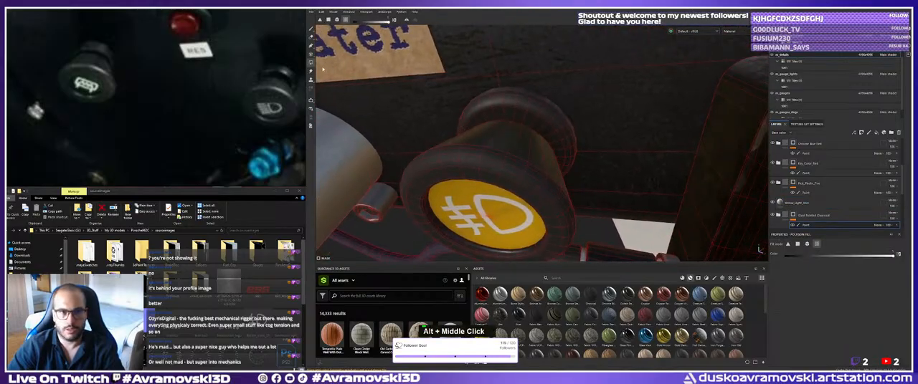
Examine the mask coverage on the red Fire cap, the small knob between the Fire and Water labels and the neighbouring black knob.
{"action": "double_click", "coordinate": [480, 102]}
{"action": "right_click_drag", "start_coordinate": [480, 102], "coordinate": [390, 101], "text": "alt"}
{"action": "middle_click_drag", "start_coordinate": [390, 102], "coordinate": [489, 125], "text": "alt"}
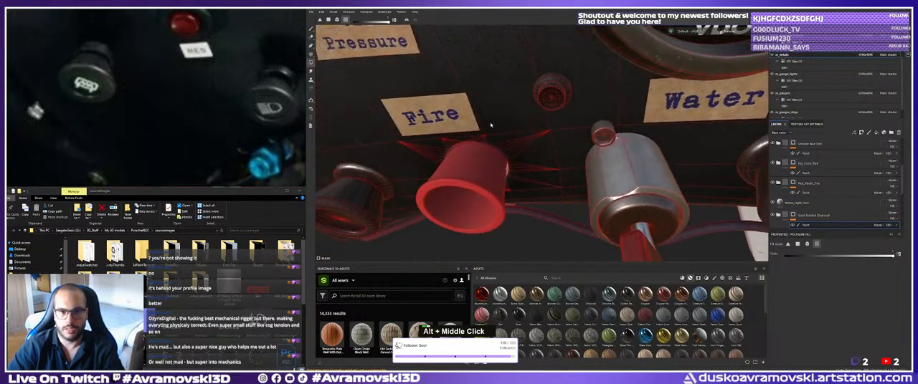
{"action": "right_click_drag", "start_coordinate": [489, 125], "coordinate": [501, 127], "text": "alt"}
{"action": "middle_click_drag", "start_coordinate": [500, 128], "coordinate": [459, 197], "text": "alt"}
{"action": "right_click_drag", "start_coordinate": [458, 197], "coordinate": [527, 190], "text": "alt"}
{"action": "left_click", "coordinate": [514, 147]}
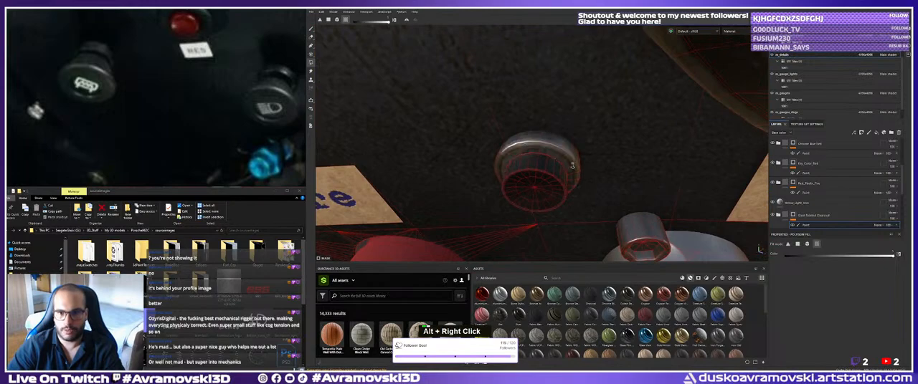
{"action": "right_click_drag", "start_coordinate": [514, 147], "coordinate": [427, 144], "text": "alt"}
{"action": "middle_click_drag", "start_coordinate": [426, 144], "coordinate": [458, 114], "text": "alt"}
{"action": "left_click_drag", "start_coordinate": [459, 114], "coordinate": [524, 122], "text": "alt"}
{"action": "right_click_drag", "start_coordinate": [524, 123], "coordinate": [430, 140], "text": "alt"}
{"action": "middle_click_drag", "start_coordinate": [431, 139], "coordinate": [477, 147], "text": "alt"}
{"action": "right_click_drag", "start_coordinate": [478, 148], "coordinate": [505, 151], "text": "alt"}
{"action": "left_click_drag", "start_coordinate": [506, 151], "coordinate": [467, 154], "text": "alt"}
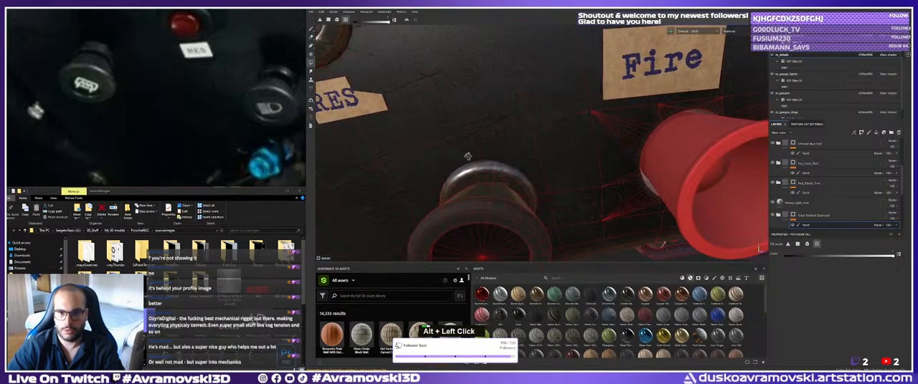
Examine the mask coverage on the knobs and buttons around the Fuel Pressure and RES labels.
{"action": "middle_click_drag", "start_coordinate": [466, 154], "coordinate": [557, 119], "text": "alt"}
{"action": "left_click_drag", "start_coordinate": [557, 119], "coordinate": [527, 90], "text": "alt"}
{"action": "middle_click_drag", "start_coordinate": [527, 90], "coordinate": [502, 97], "text": "alt"}
{"action": "left_click_drag", "start_coordinate": [502, 96], "coordinate": [461, 77], "text": "alt"}
{"action": "right_click_drag", "start_coordinate": [460, 78], "coordinate": [335, 74], "text": "alt"}
{"action": "middle_click_drag", "start_coordinate": [527, 68], "coordinate": [475, 127], "text": "alt"}
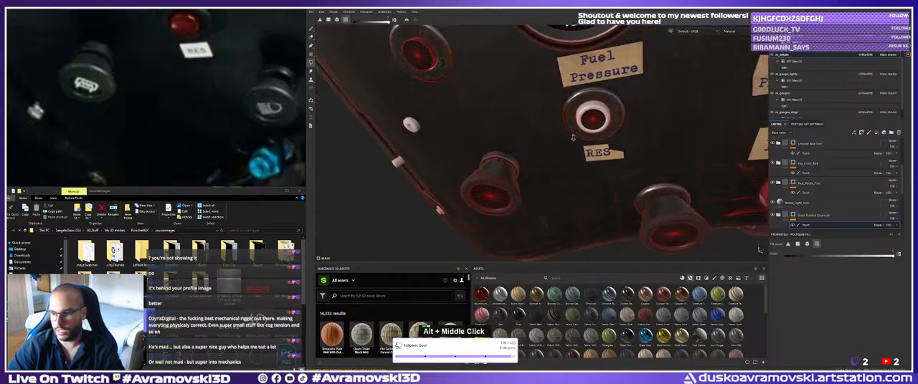
{"action": "right_click_drag", "start_coordinate": [544, 120], "coordinate": [509, 119], "text": "alt"}
{"action": "middle_click_drag", "start_coordinate": [509, 119], "coordinate": [480, 184], "text": "alt"}
{"action": "left_click_drag", "start_coordinate": [481, 184], "coordinate": [488, 170], "text": "alt"}
{"action": "middle_click_drag", "start_coordinate": [489, 171], "coordinate": [462, 203], "text": "alt"}
{"action": "middle_click_drag", "start_coordinate": [405, 191], "coordinate": [515, 192], "text": "alt"}
{"action": "right_click_drag", "start_coordinate": [512, 191], "coordinate": [539, 190], "text": "alt"}
{"action": "middle_click_drag", "start_coordinate": [539, 190], "coordinate": [539, 164], "text": "alt"}
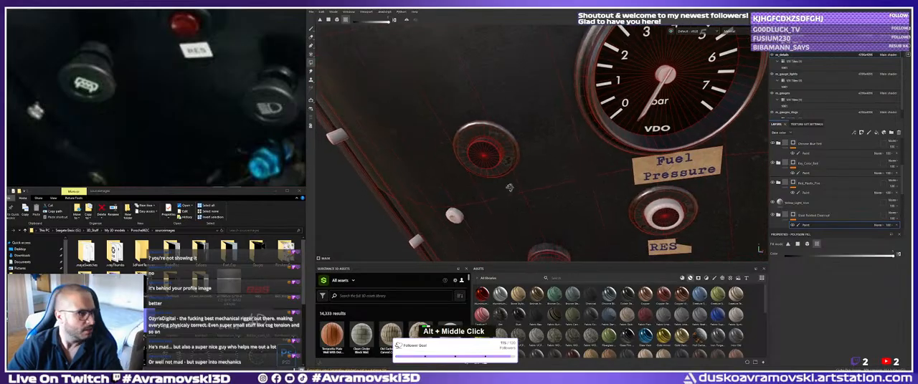
{"action": "left_click_drag", "start_coordinate": [538, 163], "coordinate": [529, 171], "text": "alt"}
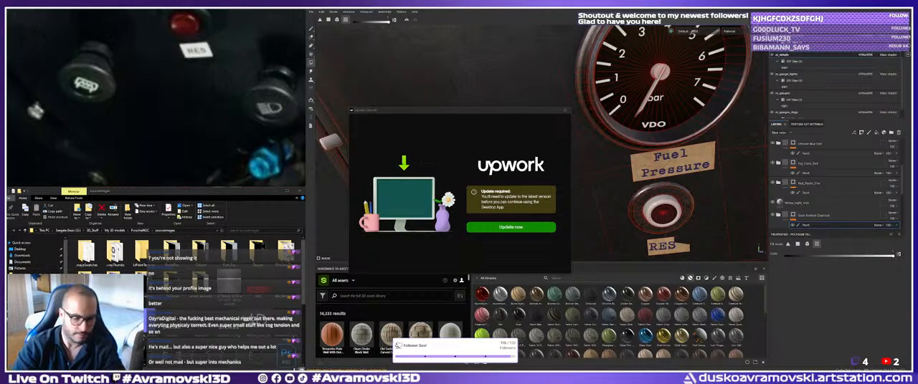
{"action": "type", "text": "I r"}
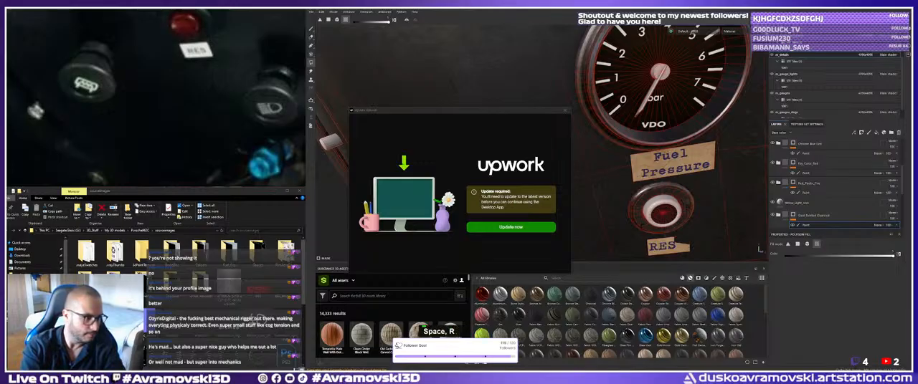
{"action": "key", "text": "Return"}
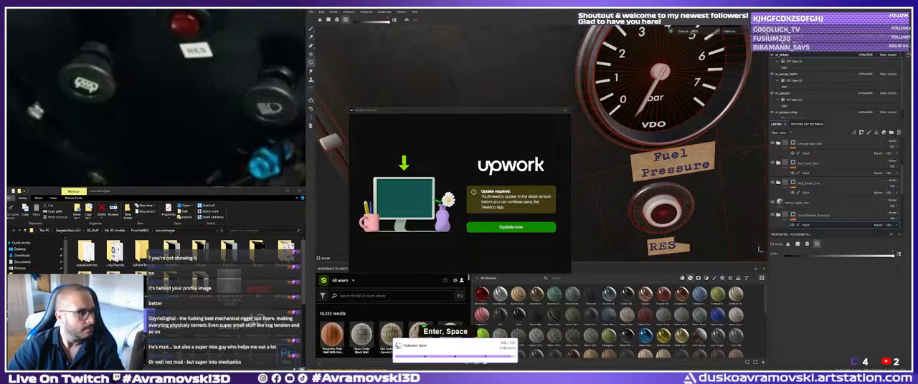
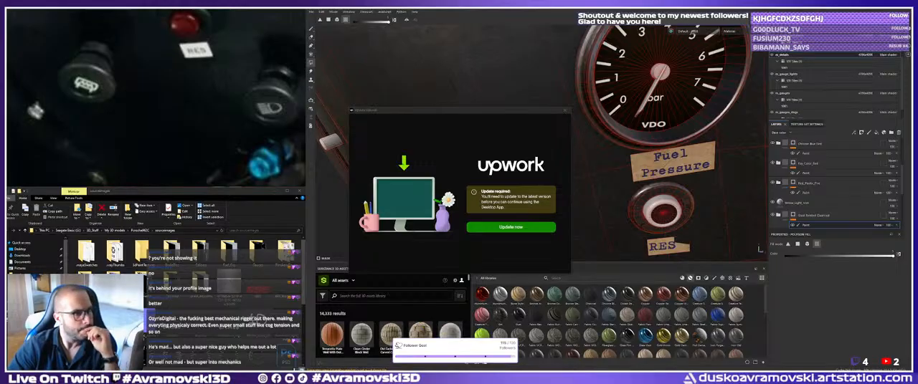
Dismiss the Upwork update notice and examine the mask coverage on the dashboard knobs from Fuel Pressure past Fire and Water to the LIGHTS button.
{"action": "left_click", "coordinate": [565, 112]}
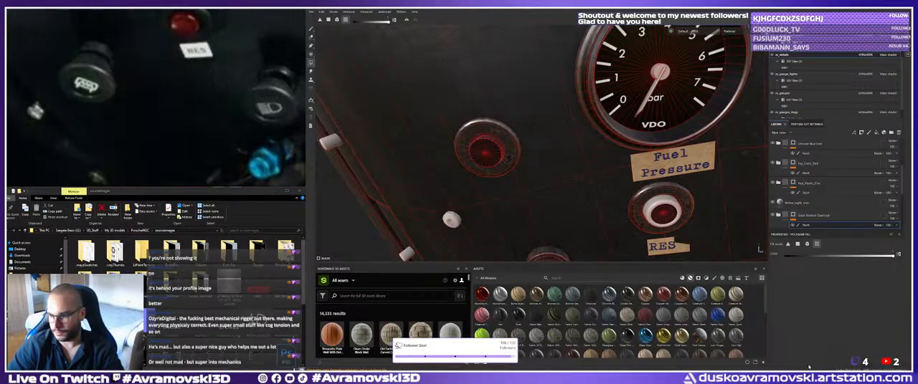
{"action": "left_click_drag", "start_coordinate": [546, 200], "coordinate": [570, 188], "text": "alt"}
{"action": "middle_click_drag", "start_coordinate": [570, 188], "coordinate": [549, 183], "text": "alt"}
{"action": "right_click_drag", "start_coordinate": [549, 183], "coordinate": [609, 147], "text": "alt"}
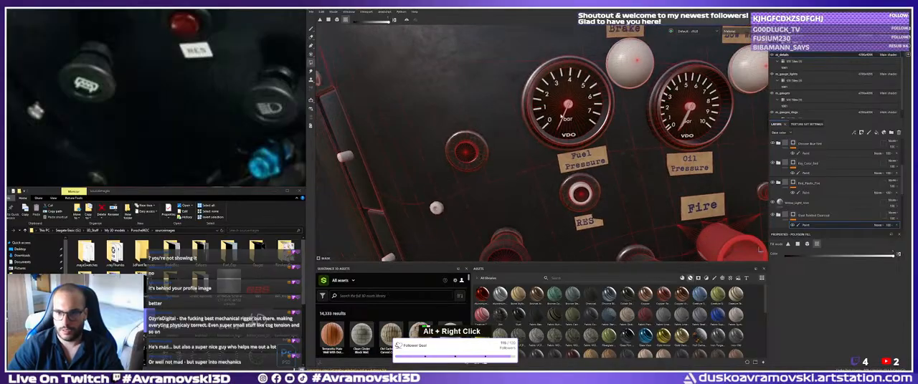
{"action": "middle_click_drag", "start_coordinate": [610, 147], "coordinate": [509, 108], "text": "alt"}
{"action": "left_click_drag", "start_coordinate": [509, 108], "coordinate": [479, 154], "text": "alt"}
{"action": "middle_click_drag", "start_coordinate": [479, 154], "coordinate": [548, 152], "text": "alt"}
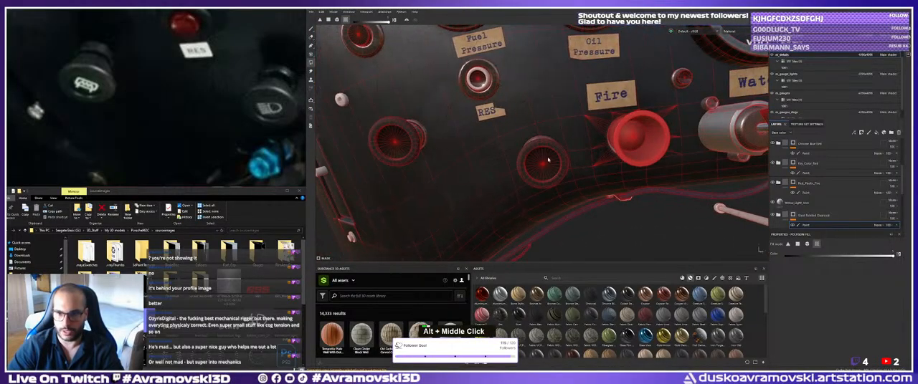
{"action": "right_click_drag", "start_coordinate": [547, 152], "coordinate": [506, 152], "text": "alt"}
{"action": "middle_click_drag", "start_coordinate": [506, 152], "coordinate": [320, 160], "text": "alt"}
{"action": "middle_click_drag", "start_coordinate": [745, 154], "coordinate": [667, 147], "text": "alt"}
{"action": "left_click_drag", "start_coordinate": [667, 147], "coordinate": [703, 162], "text": "alt"}
{"action": "right_click_drag", "start_coordinate": [702, 162], "coordinate": [678, 154], "text": "alt"}
{"action": "middle_click_drag", "start_coordinate": [677, 154], "coordinate": [489, 174], "text": "alt"}
{"action": "right_click_drag", "start_coordinate": [602, 197], "coordinate": [685, 204], "text": "alt"}
{"action": "middle_click_drag", "start_coordinate": [530, 145], "coordinate": [541, 135], "text": "alt"}
{"action": "right_click_drag", "start_coordinate": [541, 135], "coordinate": [574, 115], "text": "alt"}
{"action": "middle_click_drag", "start_coordinate": [559, 113], "coordinate": [539, 136], "text": "alt"}
{"action": "right_click_drag", "start_coordinate": [539, 136], "coordinate": [555, 143], "text": "alt"}
Check which part of the LIGHTS button the layer group above the black plastic one covers and rename that group as Button_Shiny_Top.
{"action": "scroll", "coordinate": [776, 202], "scroll_direction": "down", "scroll_amount": 3}
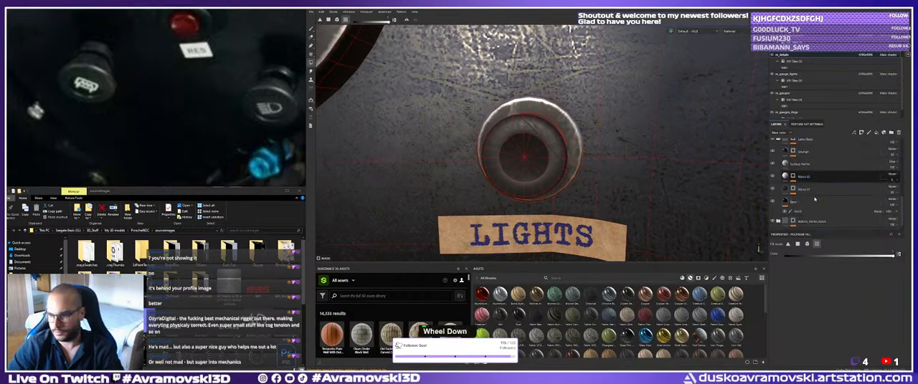
{"action": "scroll", "coordinate": [775, 203], "scroll_direction": "up", "scroll_amount": 4}
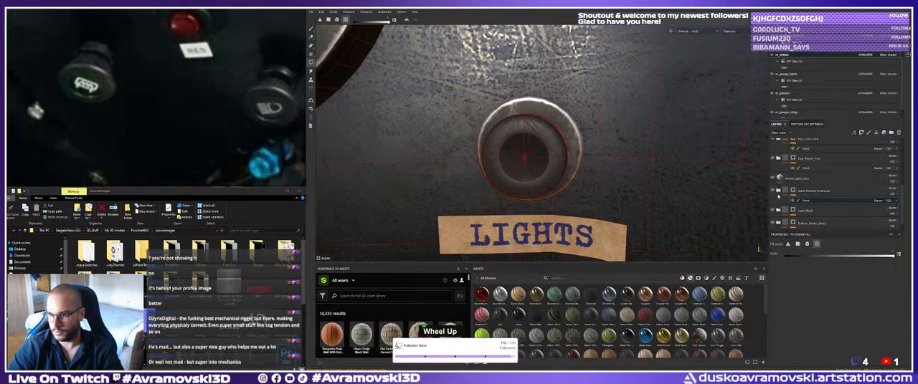
{"action": "left_click", "coordinate": [774, 210]}
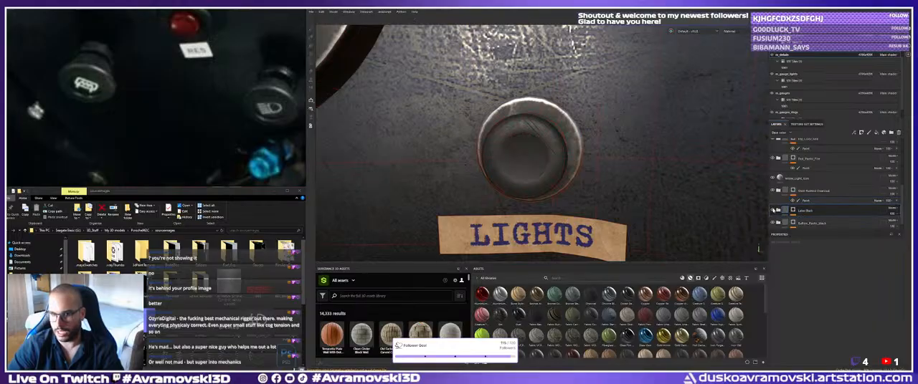
{"action": "double_click", "coordinate": [805, 210]}
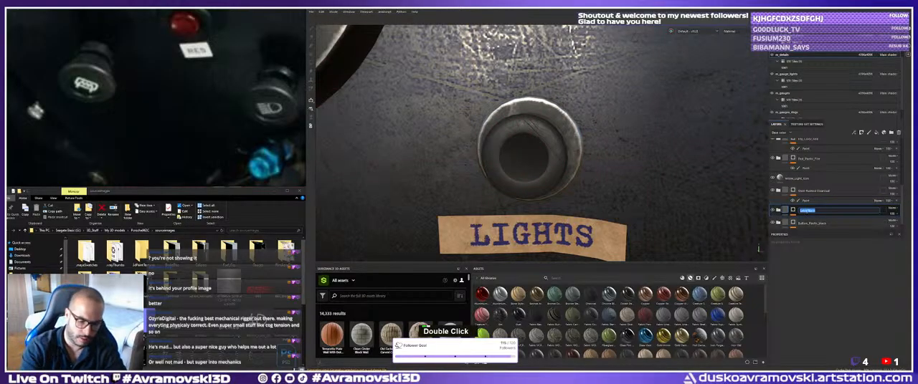
{"action": "type", "text": "Button_Shiny"}
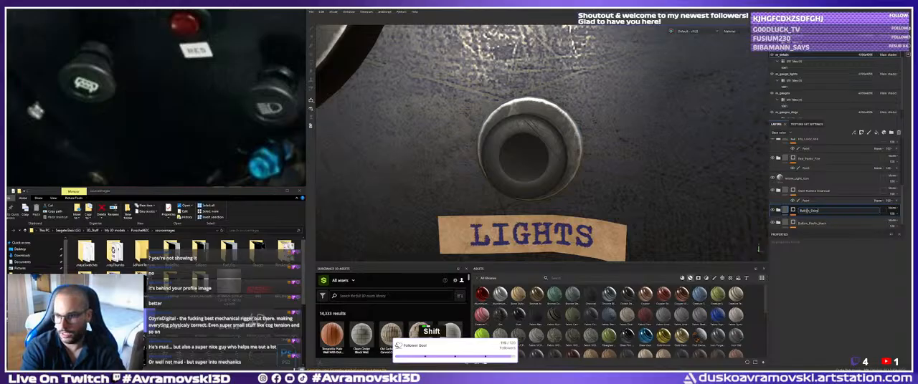
{"action": "type", "text": "_"}
{"action": "key", "text": "shift+BackSpace"}
{"action": "type", "text": "_Top"}
{"action": "key", "text": "Return"}
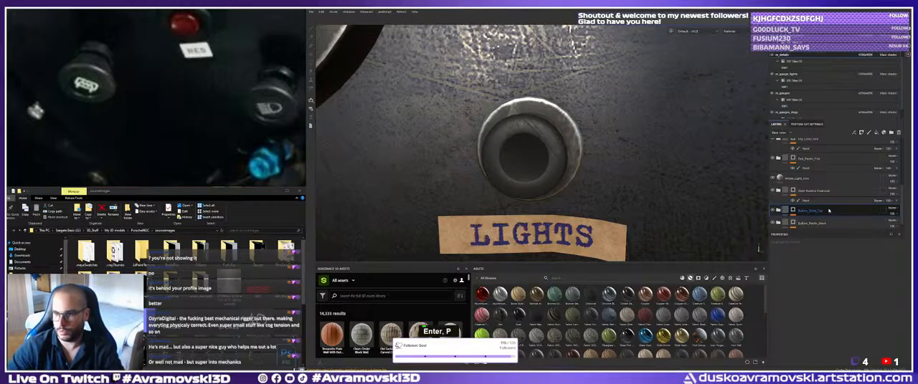
Rename the existing paint effect on the Base layer of the Button_Shiny_Top group as Yellow.
{"action": "scroll", "coordinate": [825, 204], "scroll_direction": "down", "scroll_amount": 5}
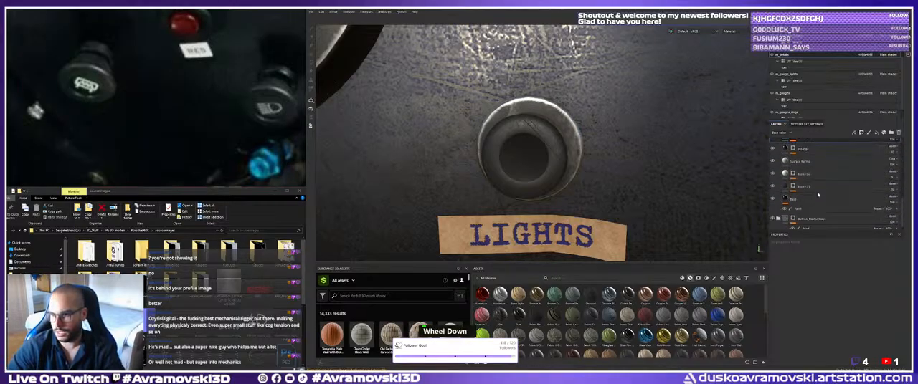
{"action": "double_click", "coordinate": [799, 209]}
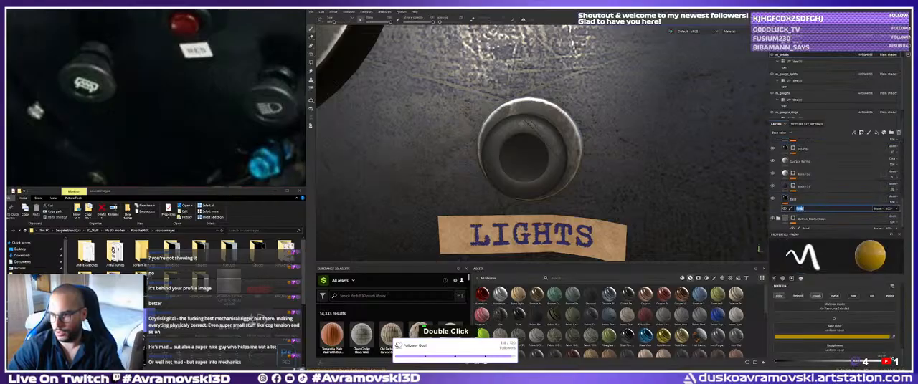
{"action": "type", "text": "le"}
{"action": "key", "text": "shift+Return"}
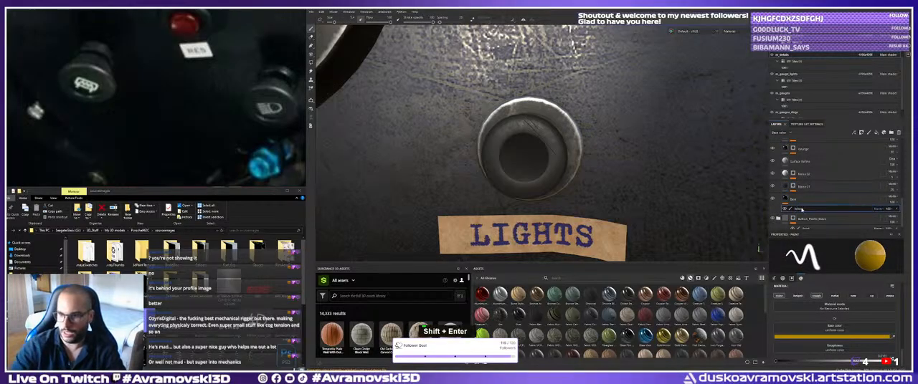
Add another paint effect to the same Base layer and name it Blue_Headlights.
{"action": "right_click", "coordinate": [796, 200]}
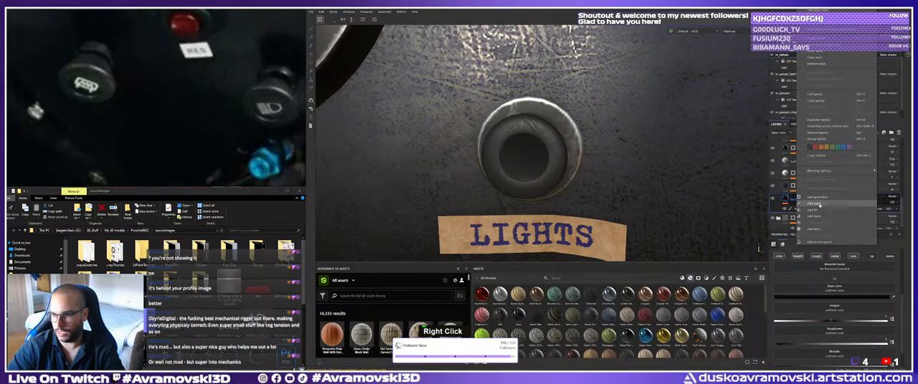
{"action": "left_click", "coordinate": [813, 203]}
{"action": "double_click", "coordinate": [800, 209]}
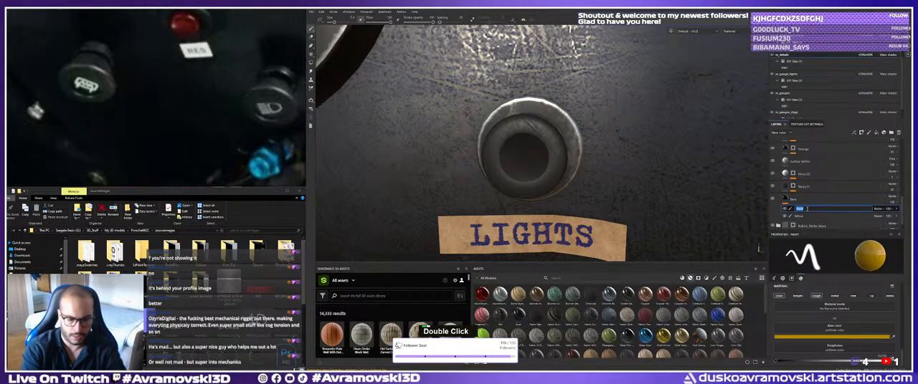
{"action": "type", "text": "Blue_Headlight"}
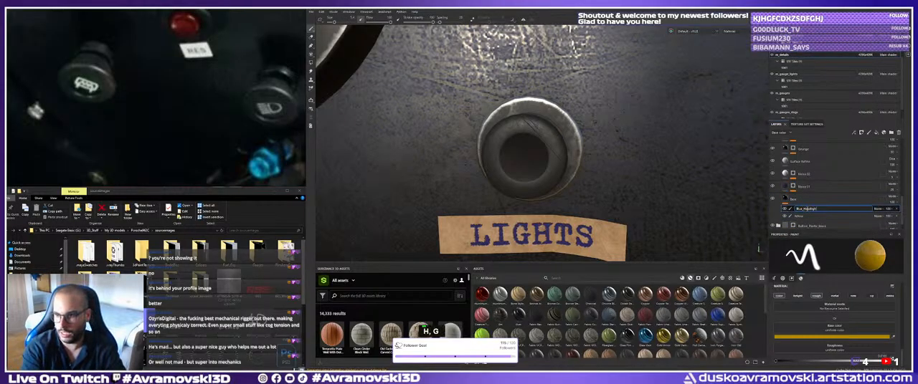
{"action": "type", "text": "s"}
{"action": "key", "text": "BackSpace"}
{"action": "type", "text": "ts"}
{"action": "key", "text": "Return"}
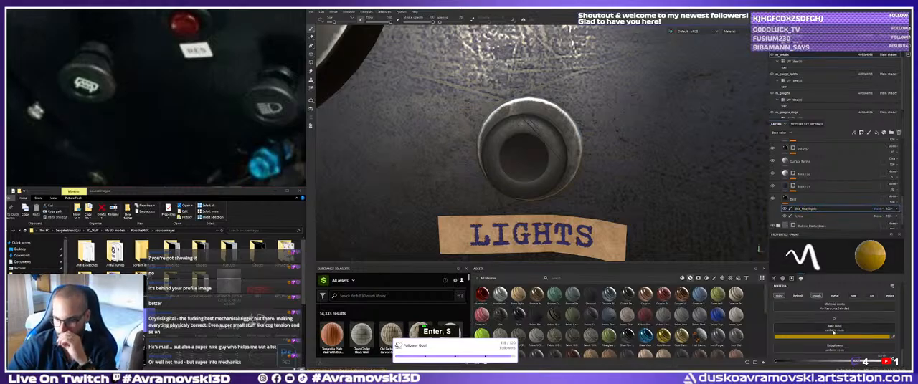
Set the paint's base colour to a medium blue and paint the round centre of the LIGHTS button with it.
{"action": "left_click", "coordinate": [800, 337]}
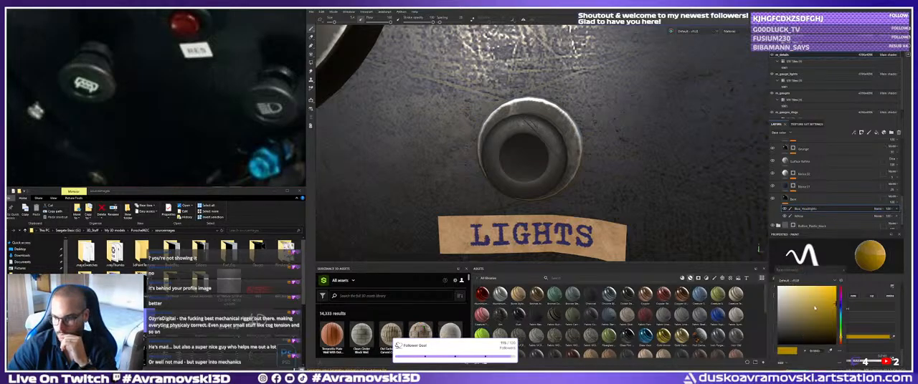
{"action": "left_click", "coordinate": [841, 310]}
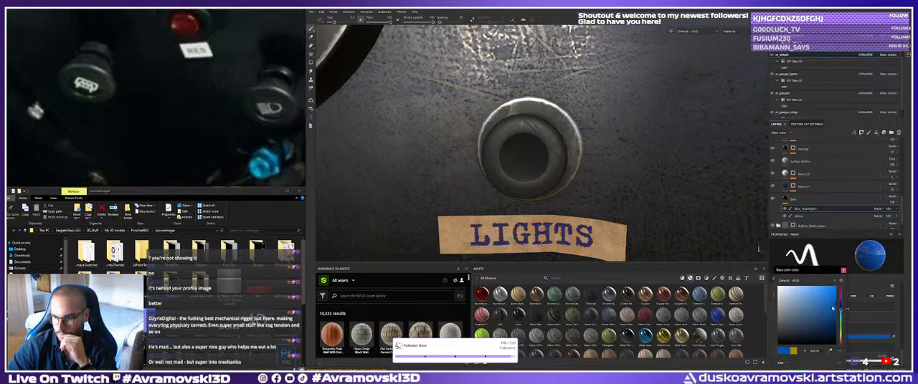
{"action": "left_click_drag", "start_coordinate": [833, 308], "coordinate": [830, 306]}
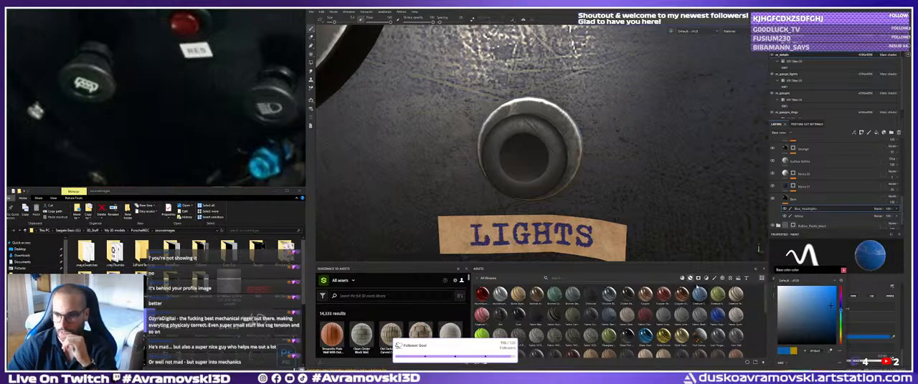
{"action": "left_click", "coordinate": [715, 278]}
{"action": "left_click", "coordinate": [523, 161]}
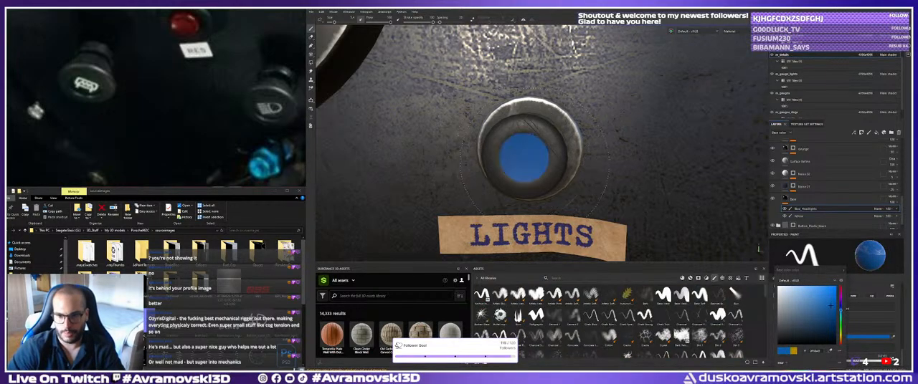
{"action": "right_click_drag", "start_coordinate": [530, 154], "coordinate": [502, 180], "text": "alt"}
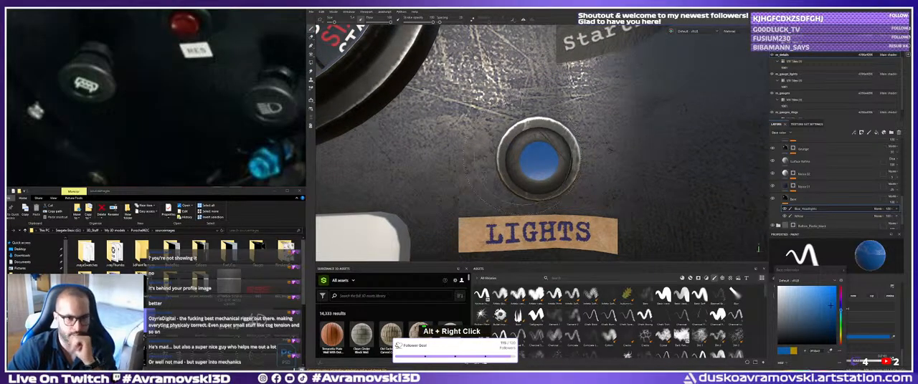
{"action": "left_click", "coordinate": [258, 207]}
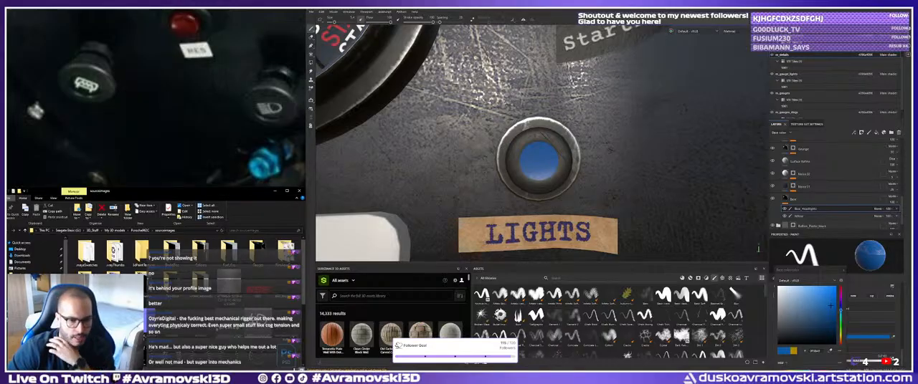
{"action": "left_click", "coordinate": [275, 191]}
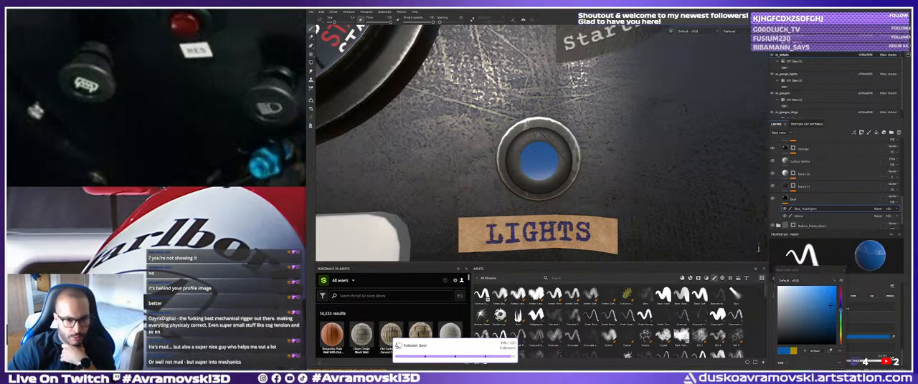
{"action": "left_click", "coordinate": [324, 376]}
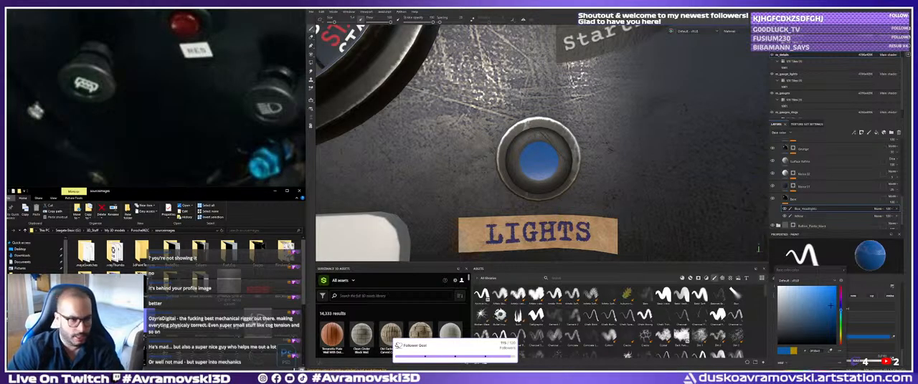
Switch to Photoshop and copy the blue high-beam icon from the dashboard symbol sheet into the white fog-light icon document.
{"action": "key", "text": "alt+Tab"}
{"action": "left_click", "coordinate": [488, 141]}
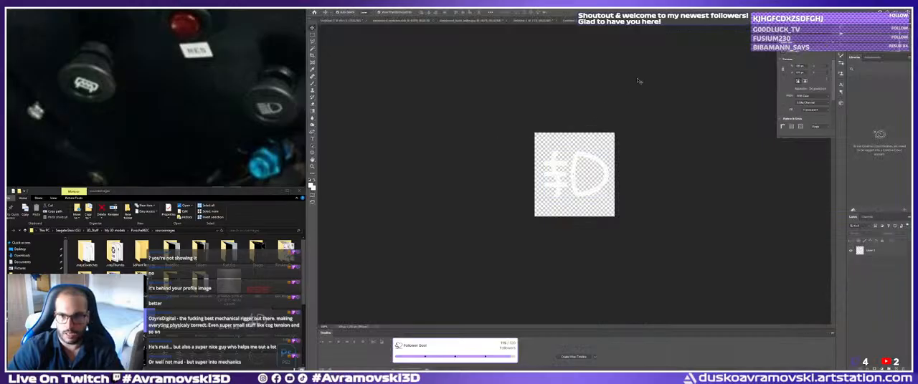
{"action": "left_click", "coordinate": [615, 21]}
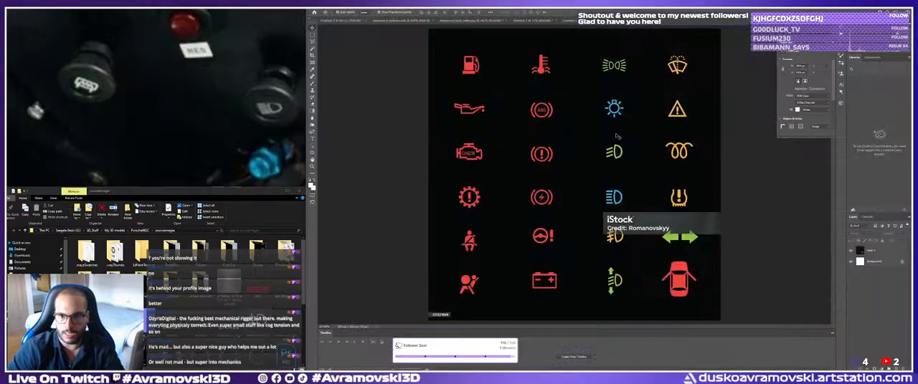
{"action": "left_click", "coordinate": [591, 188]}
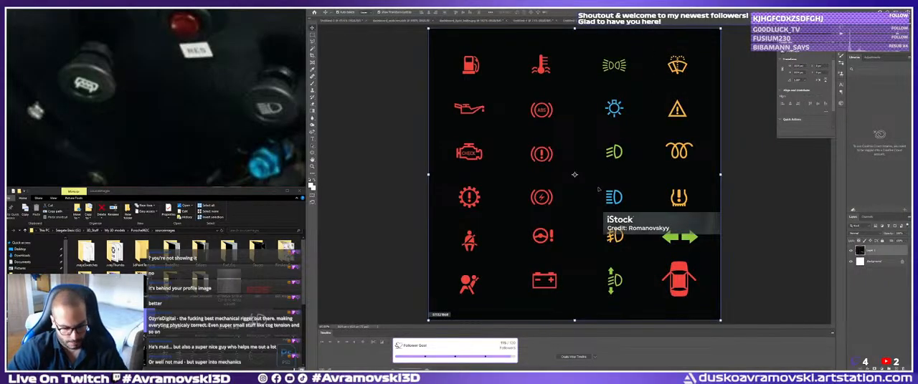
{"action": "left_click", "coordinate": [756, 186]}
{"action": "key", "text": "m"}
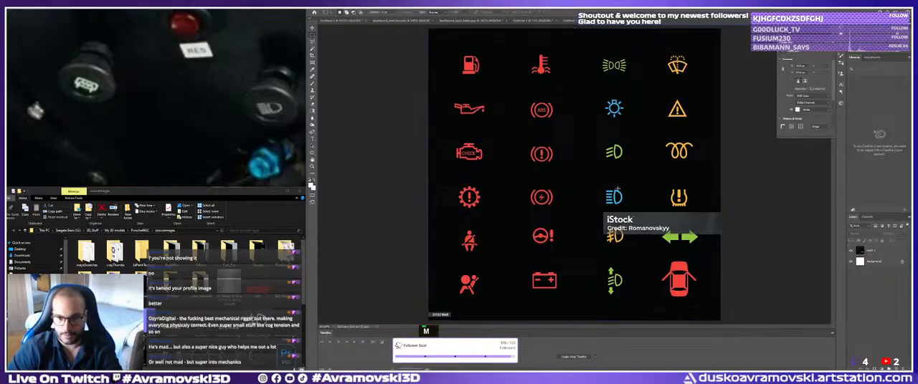
{"action": "left_click_drag", "start_coordinate": [600, 186], "coordinate": [628, 211]}
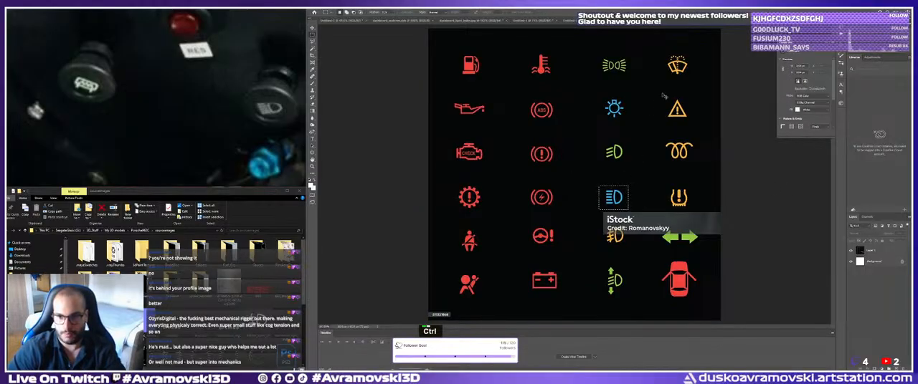
{"action": "key", "text": "ctrl+Tab"}
{"action": "key", "text": "ctrl+v"}
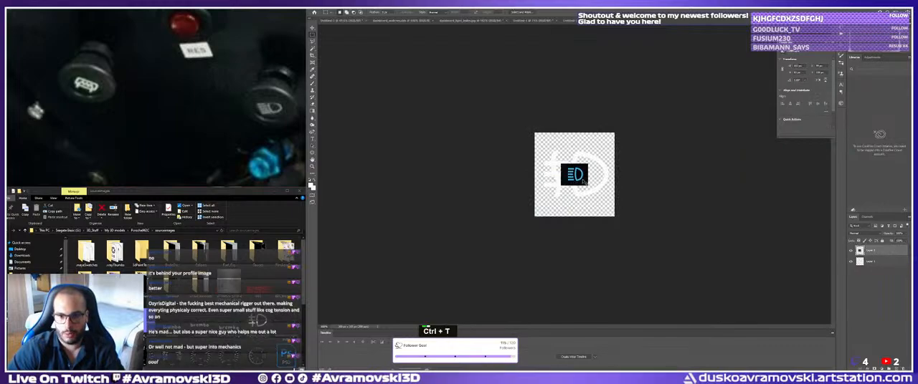
Enlarge the pasted high-beam icon to cover the whole canvas and delete the fog-light layer beneath it.
{"action": "left_click_drag", "start_coordinate": [588, 175], "coordinate": [623, 175], "text": "shift"}
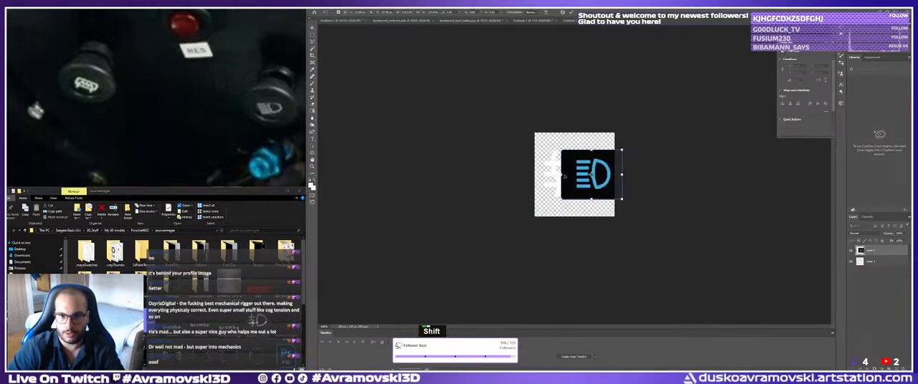
{"action": "left_click_drag", "start_coordinate": [561, 174], "coordinate": [518, 174], "text": "shift"}
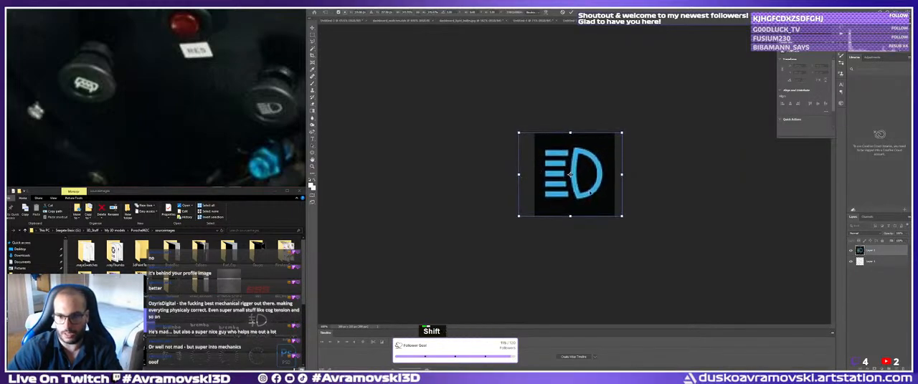
{"action": "key", "text": "Return"}
{"action": "left_click", "coordinate": [867, 264]}
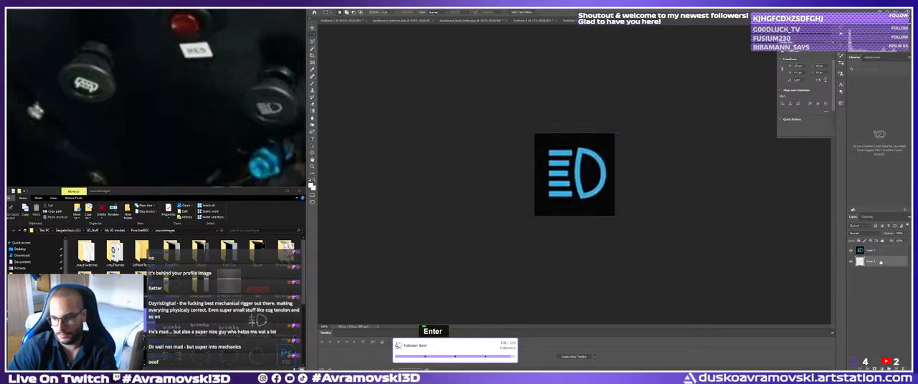
{"action": "key", "text": "Delete"}
Scale the high-beam icon layer up slightly so its edges extend just past the canvas.
{"action": "key", "text": "ctrl+t"}
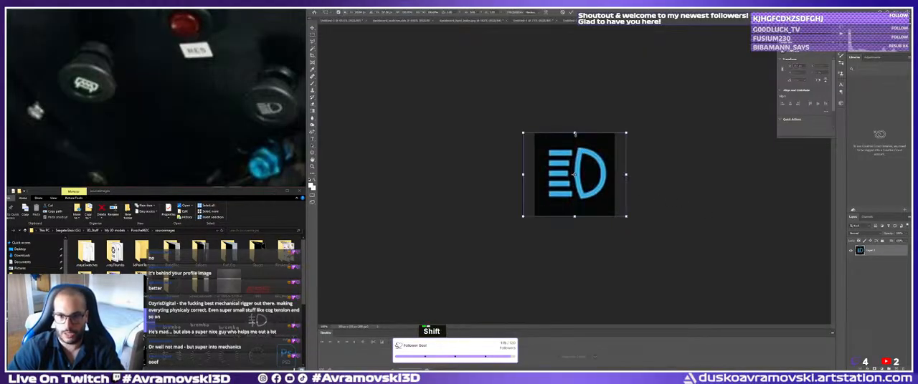
{"action": "left_click_drag", "start_coordinate": [574, 131], "coordinate": [575, 128], "text": "shift"}
{"action": "left_click_drag", "start_coordinate": [590, 155], "coordinate": [590, 157], "text": "shift"}
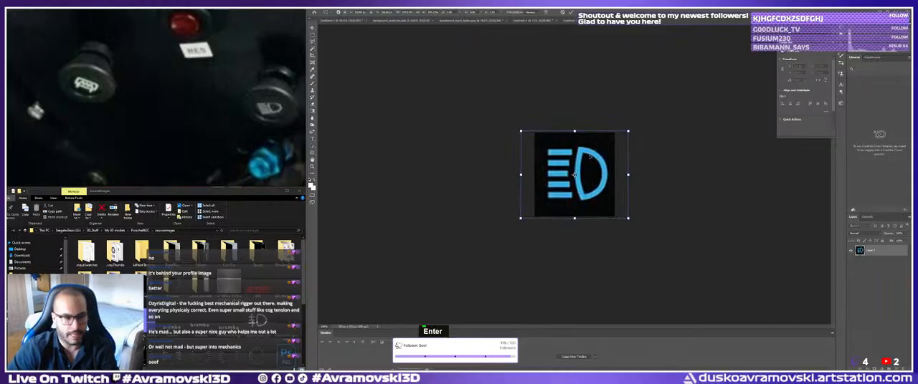
Commit the high-beam icon's scaling and delete its black background so only the blue symbol remains on transparency.
{"action": "key", "text": "Return"}
{"action": "key", "text": "w"}
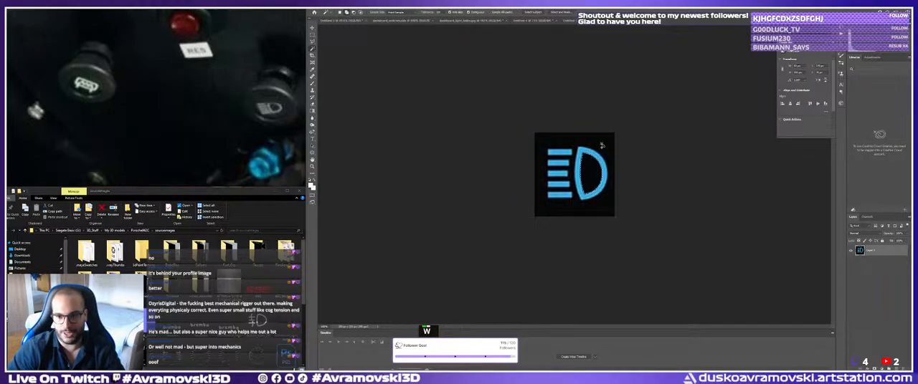
{"action": "left_click", "coordinate": [602, 145], "text": "shift"}
{"action": "key", "text": "Delete"}
{"action": "key", "text": "ctrl+d"}
{"action": "key", "text": "v"}
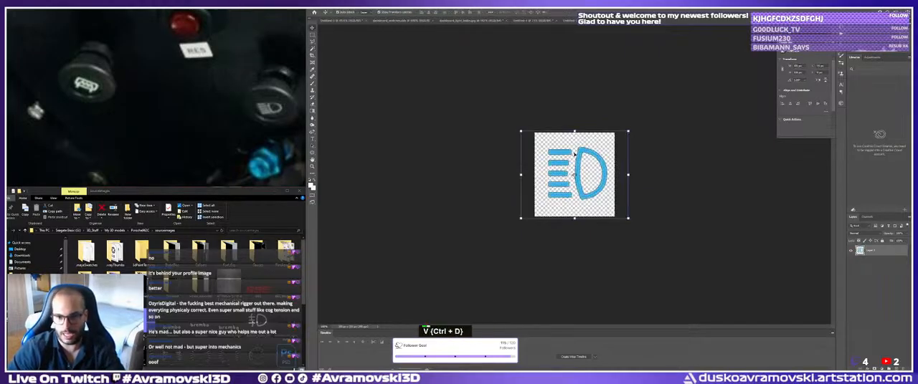
Convert the blue symbol to black and white, and raise its brightness and contrast to the maximum.
{"action": "key", "text": "ctrl+shift+b"}
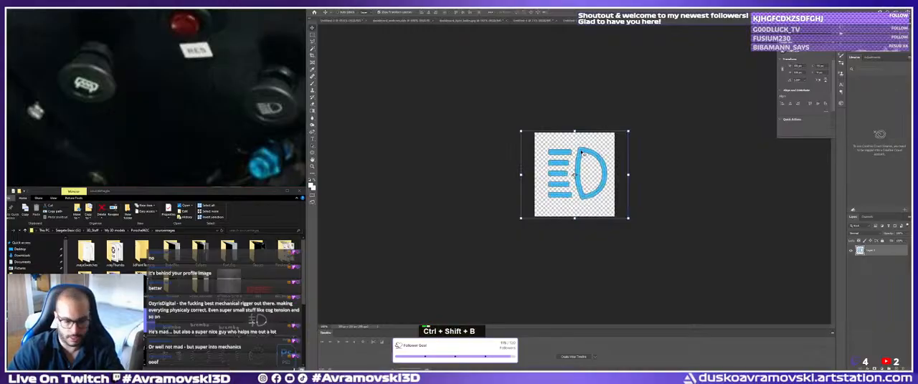
{"action": "key", "text": "alt+ctrl+shift+b"}
{"action": "left_click", "coordinate": [500, 83]}
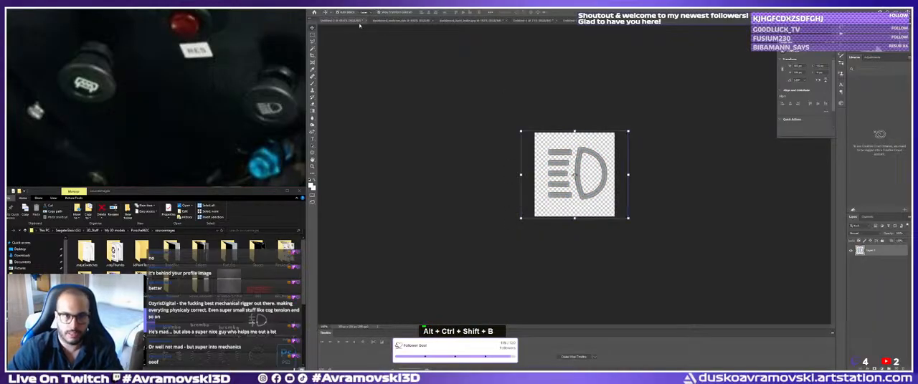
{"action": "left_click", "coordinate": [337, 12]}
{"action": "mouse_move", "coordinate": [345, 17]}
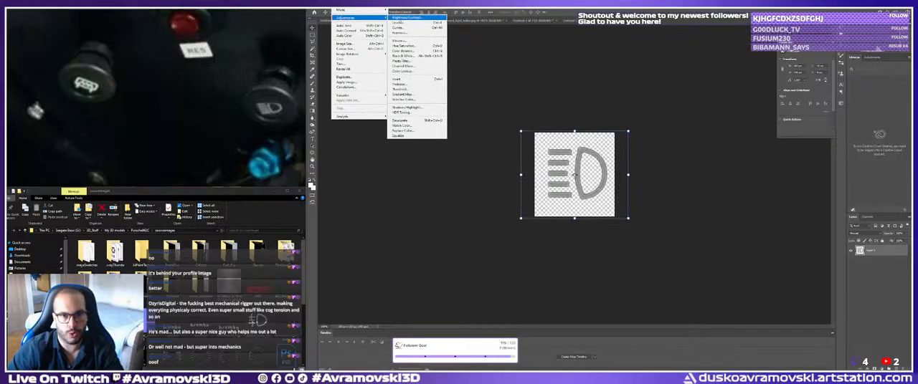
{"action": "left_click", "coordinate": [407, 17]}
{"action": "left_click_drag", "start_coordinate": [414, 142], "coordinate": [458, 145]}
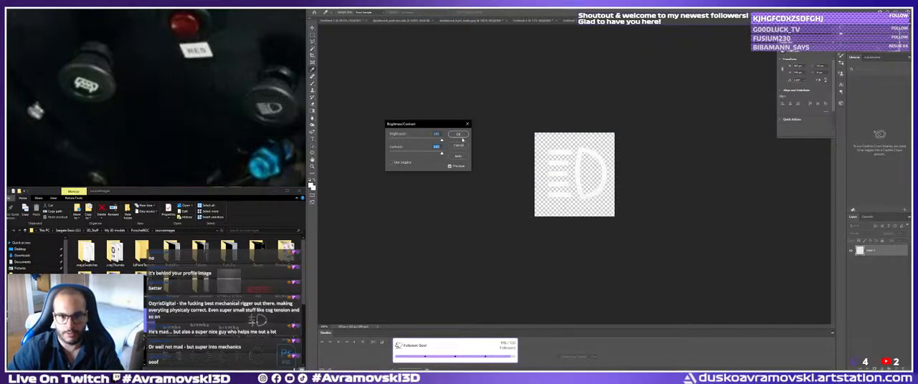
{"action": "left_click", "coordinate": [461, 136]}
{"action": "key", "text": "v"}
Save the icon as a new PNG in the sourceimages folder under a name starting with "blue", using large file size.
{"action": "left_click", "coordinate": [324, 6]}
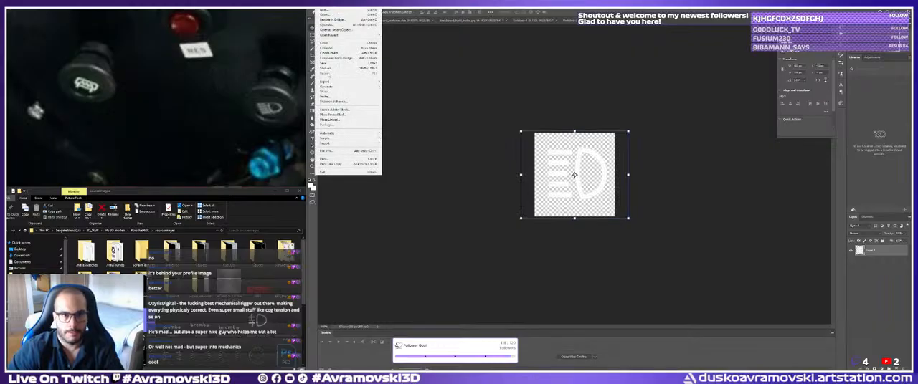
{"action": "left_click", "coordinate": [325, 68]}
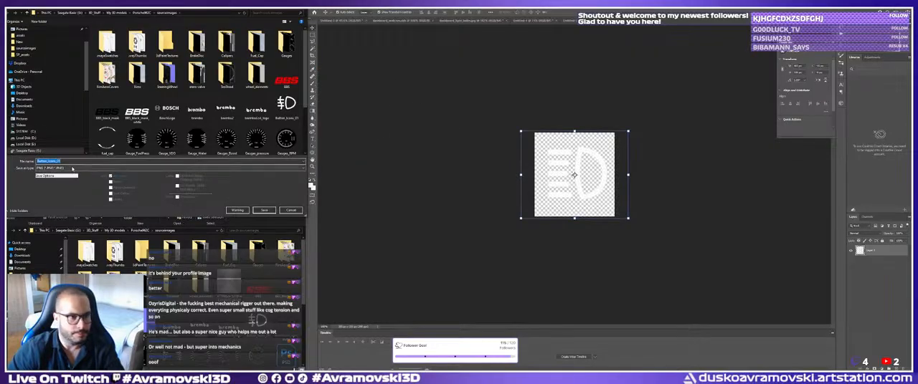
{"action": "double_click", "coordinate": [70, 162]}
{"action": "key", "text": "ctrl+a"}
{"action": "type", "text": "blue"}
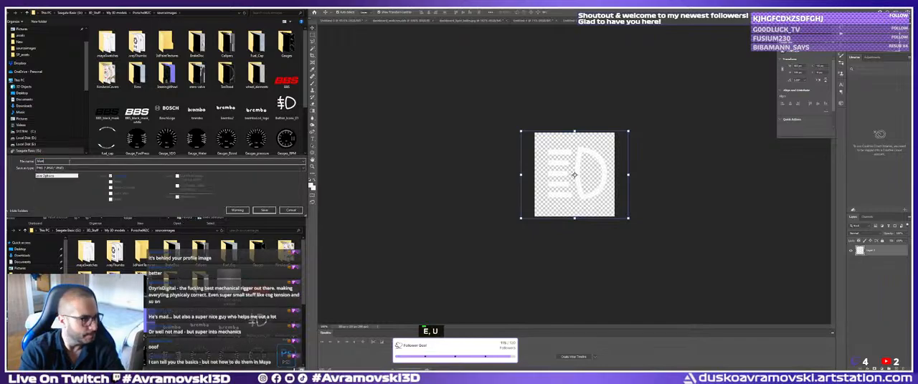
{"action": "key", "text": "Return"}
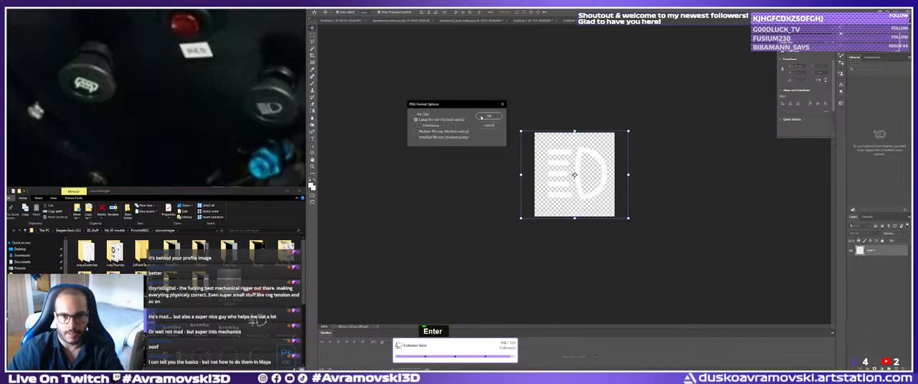
{"action": "left_click", "coordinate": [482, 118]}
Switch to Substance Painter and import the saved icon PNG as a texture into the current session.
{"action": "left_click", "coordinate": [881, 7]}
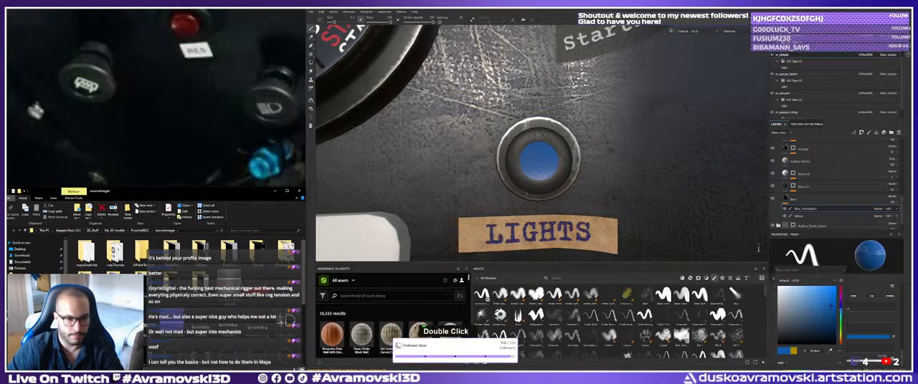
{"action": "left_click_drag", "start_coordinate": [287, 321], "coordinate": [546, 301]}
{"action": "left_click", "coordinate": [676, 136]}
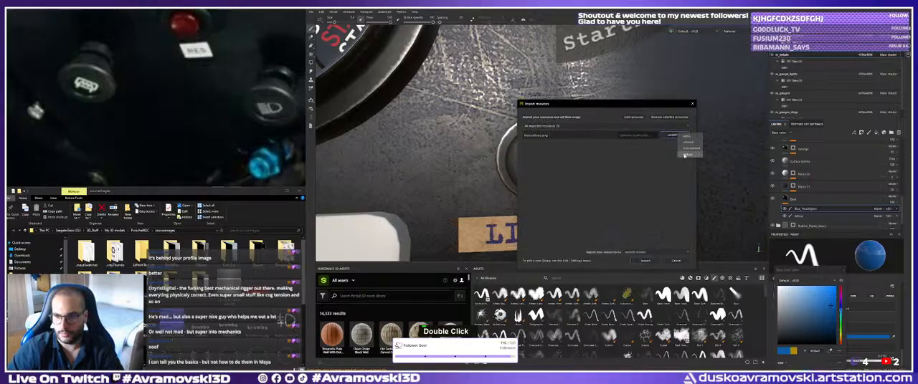
{"action": "left_click", "coordinate": [689, 154]}
{"action": "left_click", "coordinate": [647, 261]}
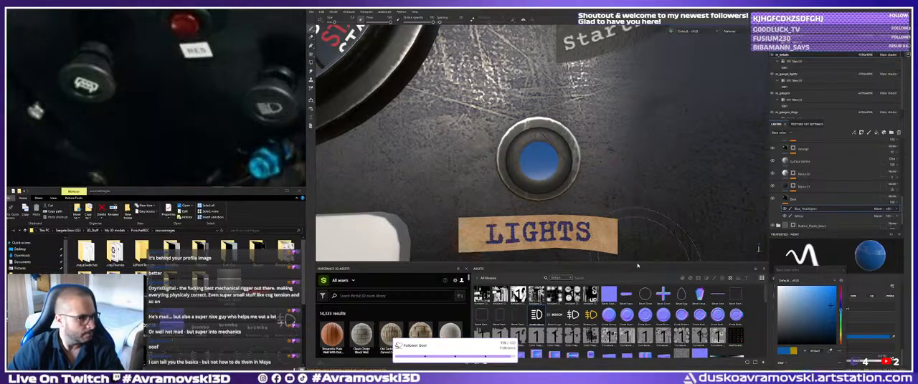
Project the imported high-beam icon onto the LIGHTS button as a base colour fill and shrink it to fit the blue centre.
{"action": "left_click_drag", "start_coordinate": [517, 314], "coordinate": [541, 162]}
{"action": "left_click", "coordinate": [551, 172]}
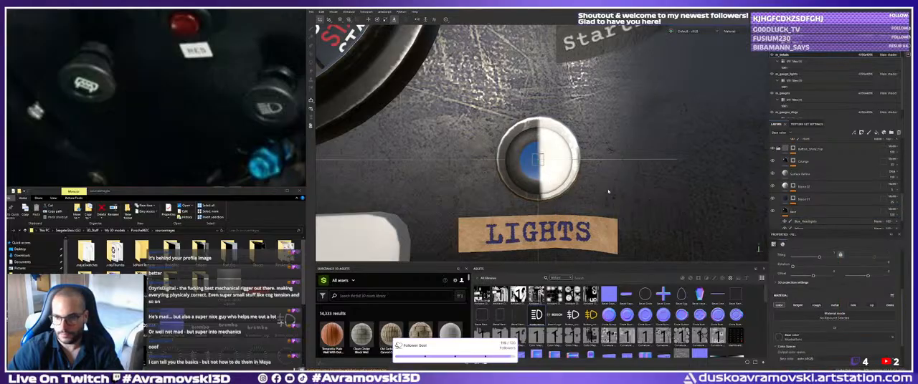
{"action": "right_click_drag", "start_coordinate": [539, 161], "coordinate": [548, 165], "text": "alt"}
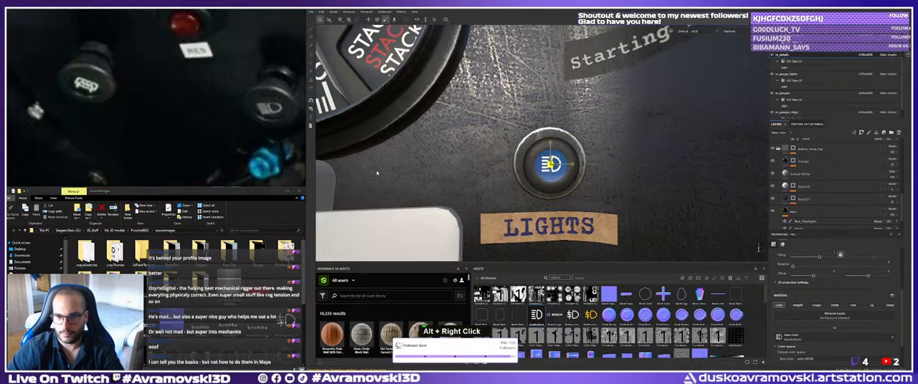
{"action": "right_click_drag", "start_coordinate": [343, 179], "coordinate": [458, 172], "text": "alt"}
{"action": "left_click_drag", "start_coordinate": [458, 172], "coordinate": [480, 167], "text": "alt"}
Centre the icon on the LIGHTS button's blue face and fine-tune its size, checking it from several angles.
{"action": "key", "text": "w"}
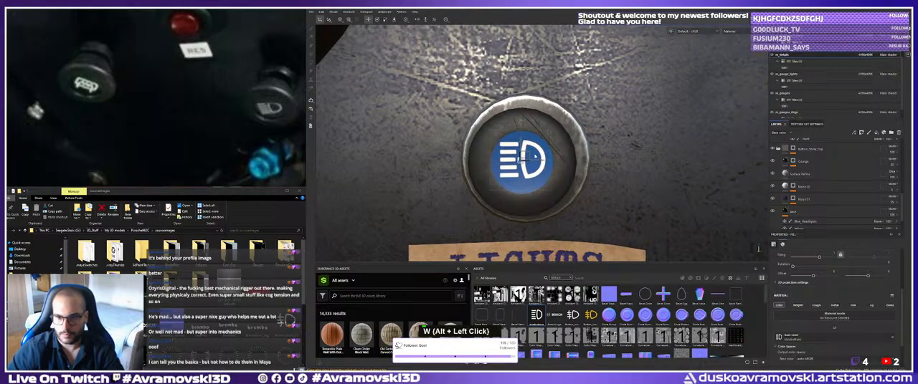
{"action": "mouse_move", "coordinate": [530, 154]}
{"action": "left_mouse_down"}
{"action": "mouse_move", "coordinate": [522, 164]}
{"action": "mouse_move", "coordinate": [531, 164]}
{"action": "left_mouse_up"}
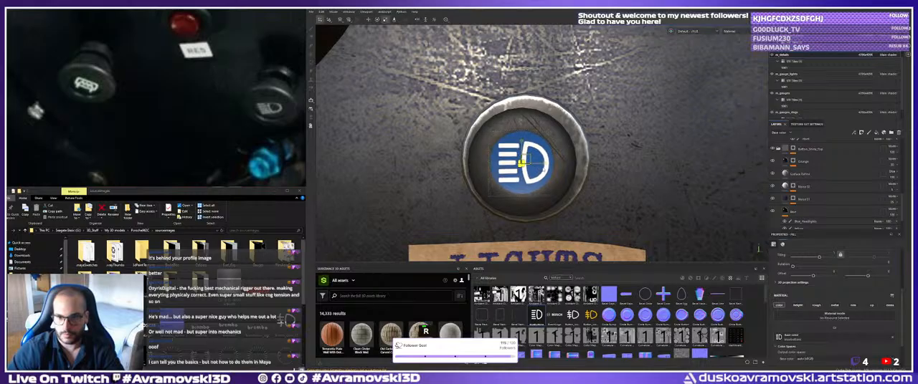
{"action": "right_click_drag", "start_coordinate": [530, 165], "coordinate": [459, 172], "text": "alt"}
{"action": "left_click_drag", "start_coordinate": [459, 172], "coordinate": [503, 181], "text": "alt"}
{"action": "middle_click_drag", "start_coordinate": [557, 183], "coordinate": [460, 182], "text": "alt"}
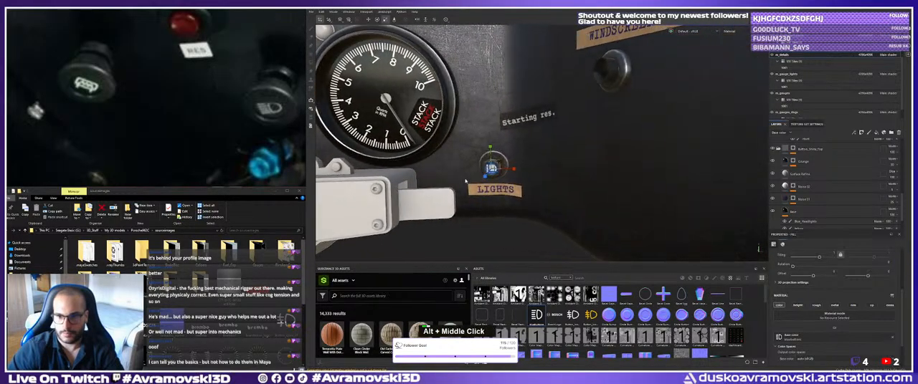
{"action": "right_click_drag", "start_coordinate": [459, 182], "coordinate": [513, 180], "text": "alt"}
{"action": "left_click_drag", "start_coordinate": [512, 179], "coordinate": [470, 188], "text": "alt"}
{"action": "right_click_drag", "start_coordinate": [470, 187], "coordinate": [502, 183], "text": "alt"}
{"action": "left_click_drag", "start_coordinate": [502, 183], "coordinate": [491, 176], "text": "alt"}
{"action": "key", "text": "r"}
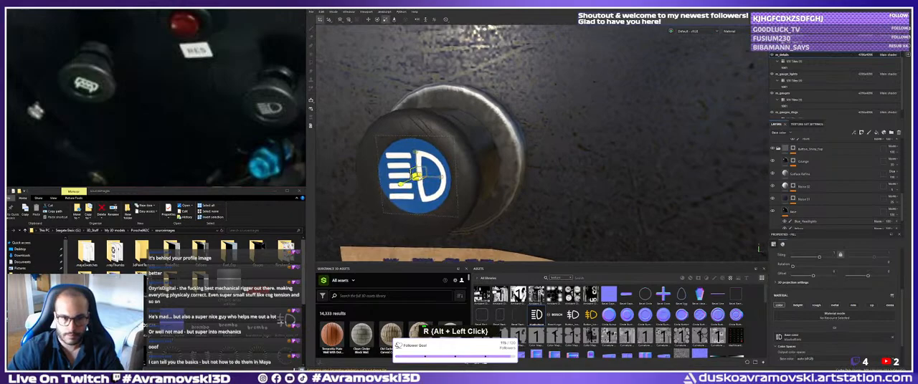
{"action": "left_click_drag", "start_coordinate": [417, 176], "coordinate": [409, 178]}
{"action": "right_click_drag", "start_coordinate": [459, 172], "coordinate": [390, 162], "text": "alt"}
{"action": "middle_click_drag", "start_coordinate": [391, 162], "coordinate": [476, 171], "text": "alt"}
{"action": "right_click_drag", "start_coordinate": [477, 171], "coordinate": [456, 166], "text": "alt"}
{"action": "left_click_drag", "start_coordinate": [455, 167], "coordinate": [448, 162], "text": "alt"}
{"action": "right_click_drag", "start_coordinate": [448, 162], "coordinate": [415, 155], "text": "alt"}
{"action": "left_click_drag", "start_coordinate": [415, 155], "coordinate": [410, 153], "text": "alt"}
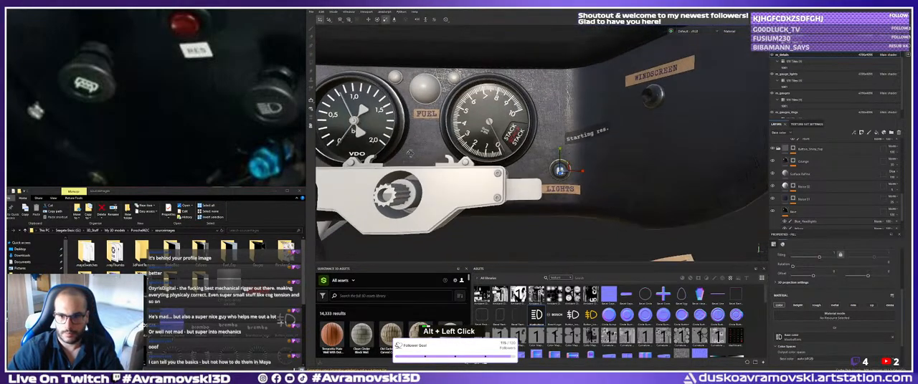
Rename the icon's new fill layer at the head of the layer stack to Headlights.
{"action": "scroll", "coordinate": [795, 152], "scroll_direction": "up", "scroll_amount": 5}
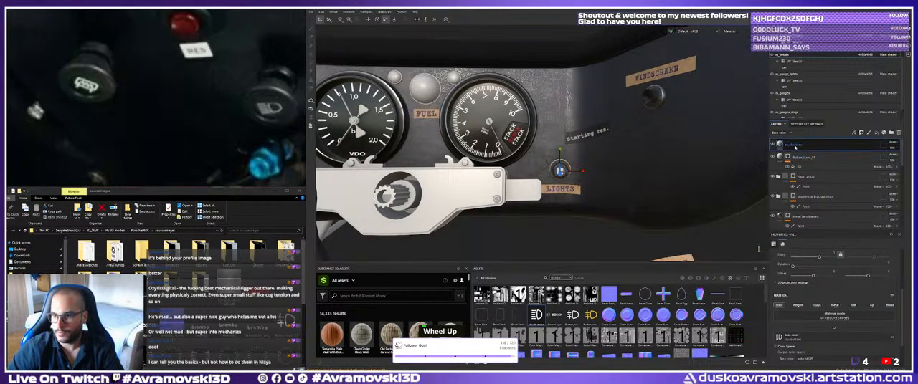
{"action": "double_click", "coordinate": [794, 145]}
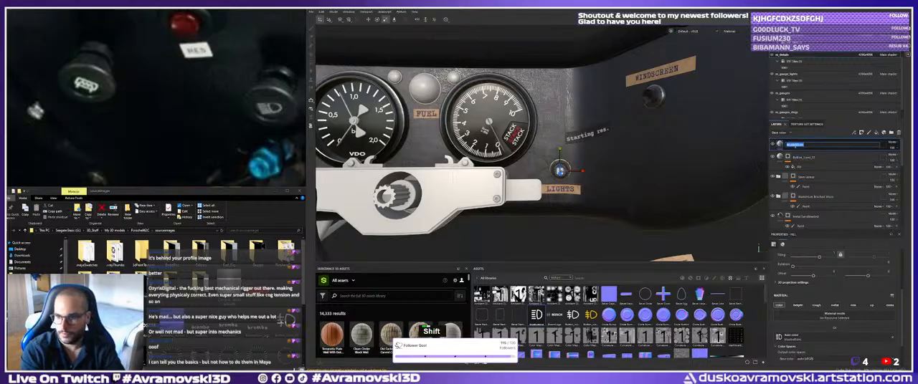
{"action": "type", "text": "Headlights"}
{"action": "key", "text": "Return"}
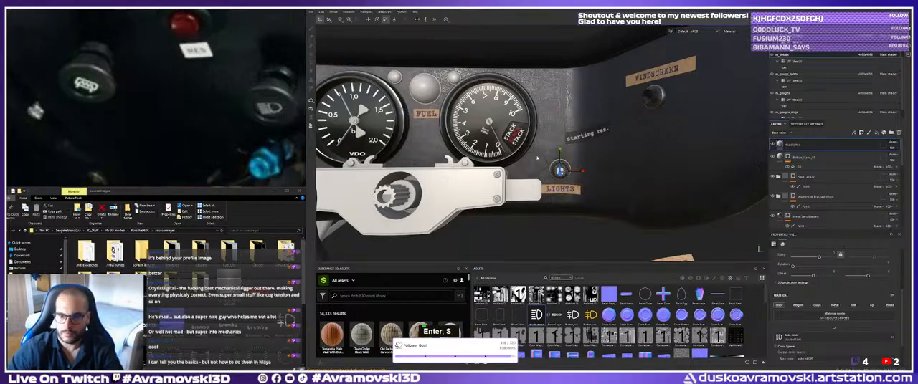
Examine the dashboard from the LIGHTS button across to the plain black buttons below the Fuel Pressure and RES labels.
{"action": "middle_click_drag", "start_coordinate": [359, 65], "coordinate": [360, 63], "text": "alt"}
{"action": "left_click_drag", "start_coordinate": [589, 208], "coordinate": [567, 231], "text": "alt"}
{"action": "left_click", "coordinate": [787, 157]}
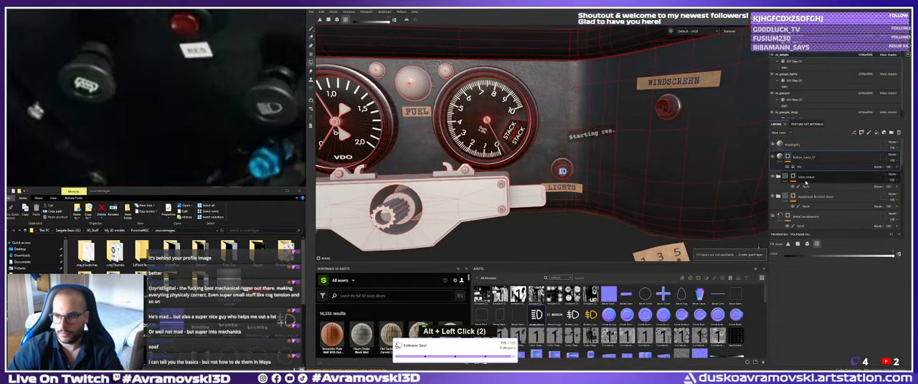
{"action": "right_click_drag", "start_coordinate": [567, 231], "coordinate": [761, 204], "text": "alt"}
{"action": "right_click_drag", "start_coordinate": [570, 195], "coordinate": [550, 206], "text": "alt"}
{"action": "middle_click_drag", "start_coordinate": [551, 206], "coordinate": [573, 214], "text": "alt"}
{"action": "left_click", "coordinate": [787, 216]}
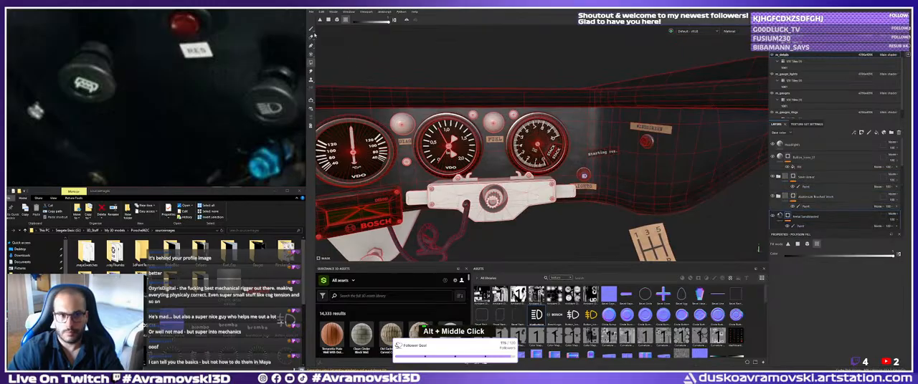
{"action": "left_click", "coordinate": [311, 29]}
{"action": "left_click_drag", "start_coordinate": [420, 149], "coordinate": [464, 141], "text": "alt"}
{"action": "middle_click_drag", "start_coordinate": [465, 141], "coordinate": [502, 135], "text": "alt"}
{"action": "left_click_drag", "start_coordinate": [501, 135], "coordinate": [516, 127], "text": "alt"}
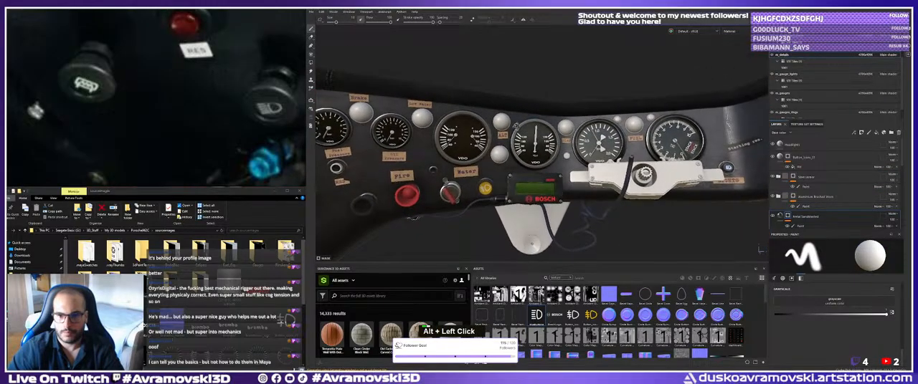
{"action": "middle_click_drag", "start_coordinate": [516, 126], "coordinate": [545, 120], "text": "alt"}
{"action": "left_click_drag", "start_coordinate": [545, 120], "coordinate": [553, 128], "text": "alt"}
{"action": "right_click_drag", "start_coordinate": [554, 128], "coordinate": [495, 147], "text": "alt"}
{"action": "left_click_drag", "start_coordinate": [494, 147], "coordinate": [453, 156], "text": "alt"}
{"action": "middle_click_drag", "start_coordinate": [453, 156], "coordinate": [489, 156], "text": "alt"}
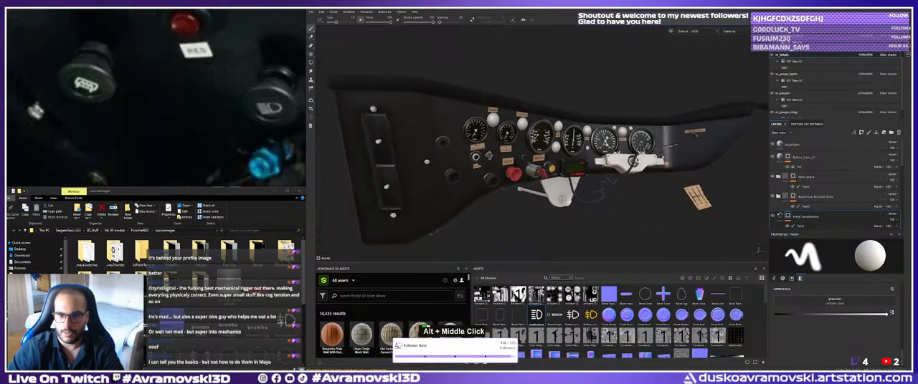
{"action": "left_click_drag", "start_coordinate": [488, 155], "coordinate": [504, 149], "text": "alt"}
{"action": "right_click_drag", "start_coordinate": [505, 148], "coordinate": [541, 174], "text": "shift"}
{"action": "left_click_drag", "start_coordinate": [541, 173], "coordinate": [513, 177], "text": "alt"}
{"action": "middle_click_drag", "start_coordinate": [513, 176], "coordinate": [495, 175], "text": "alt"}
{"action": "right_click_drag", "start_coordinate": [495, 175], "coordinate": [527, 183], "text": "alt"}
{"action": "left_click_drag", "start_coordinate": [527, 184], "coordinate": [503, 190], "text": "alt"}
{"action": "right_click_drag", "start_coordinate": [503, 190], "coordinate": [513, 191], "text": "alt"}
{"action": "left_click_drag", "start_coordinate": [513, 191], "coordinate": [479, 182], "text": "alt"}
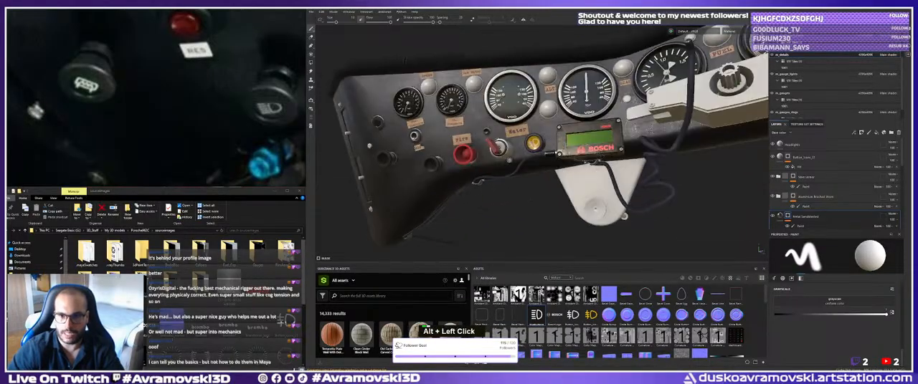
{"action": "right_click_drag", "start_coordinate": [391, 164], "coordinate": [423, 171], "text": "alt"}
{"action": "middle_click_drag", "start_coordinate": [423, 170], "coordinate": [495, 178], "text": "alt"}
{"action": "right_click_drag", "start_coordinate": [495, 177], "coordinate": [512, 180], "text": "alt"}
{"action": "middle_click_drag", "start_coordinate": [512, 181], "coordinate": [516, 177], "text": "alt"}
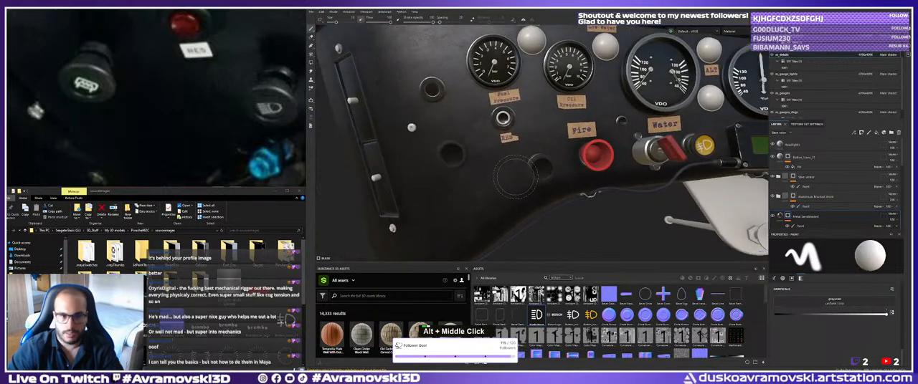
{"action": "right_click_drag", "start_coordinate": [515, 177], "coordinate": [580, 182], "text": "alt"}
{"action": "middle_click_drag", "start_coordinate": [581, 183], "coordinate": [617, 185], "text": "alt"}
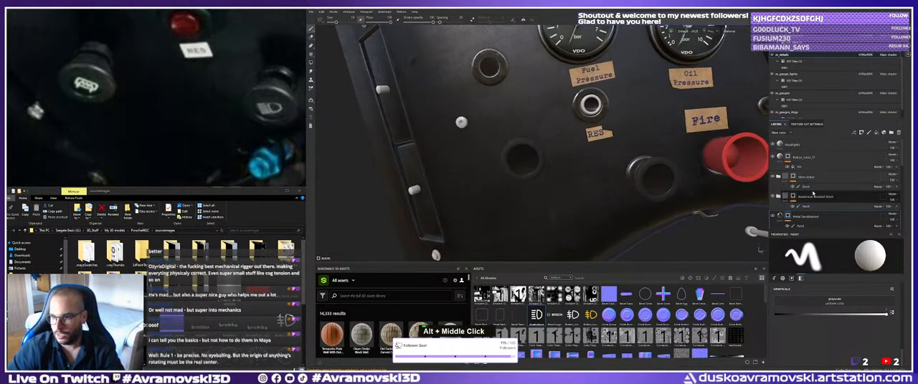
Add a new paint effect above Blue_Headlights on the Base layer of the button material folder.
{"action": "double_click", "coordinate": [810, 178]}
{"action": "scroll", "coordinate": [815, 208], "scroll_direction": "down", "scroll_amount": 5}
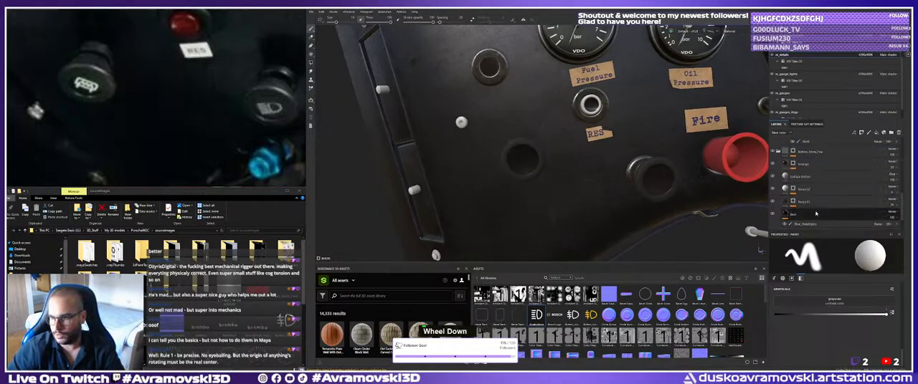
{"action": "scroll", "coordinate": [815, 211], "scroll_direction": "down", "scroll_amount": 4}
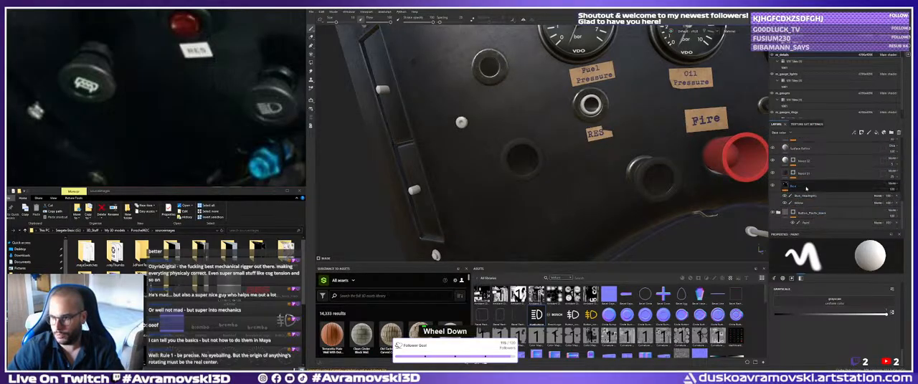
{"action": "right_click", "coordinate": [806, 190]}
{"action": "left_click", "coordinate": [828, 206]}
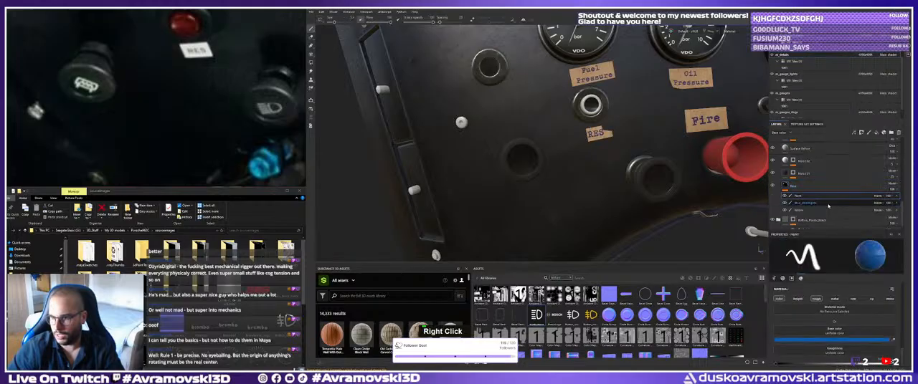
Set the new paint effect's base colour to a dark green.
{"action": "left_click", "coordinate": [843, 341]}
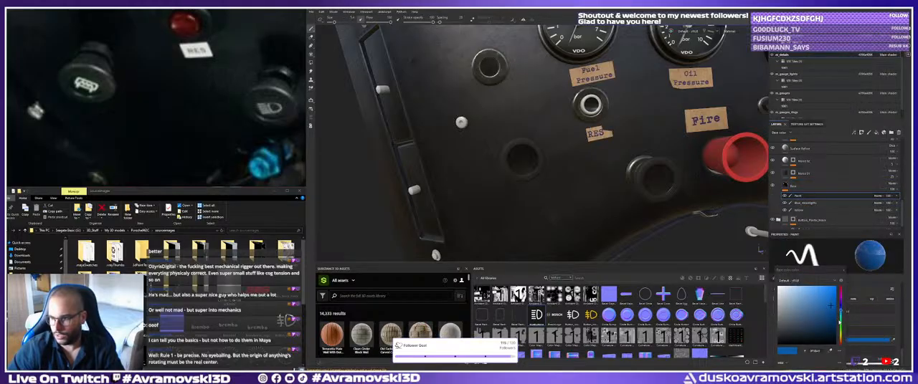
{"action": "left_click_drag", "start_coordinate": [842, 311], "coordinate": [842, 334]}
{"action": "mouse_move", "coordinate": [830, 306]}
{"action": "left_mouse_down"}
{"action": "mouse_move", "coordinate": [813, 329]}
{"action": "mouse_move", "coordinate": [841, 330]}
{"action": "left_mouse_up"}
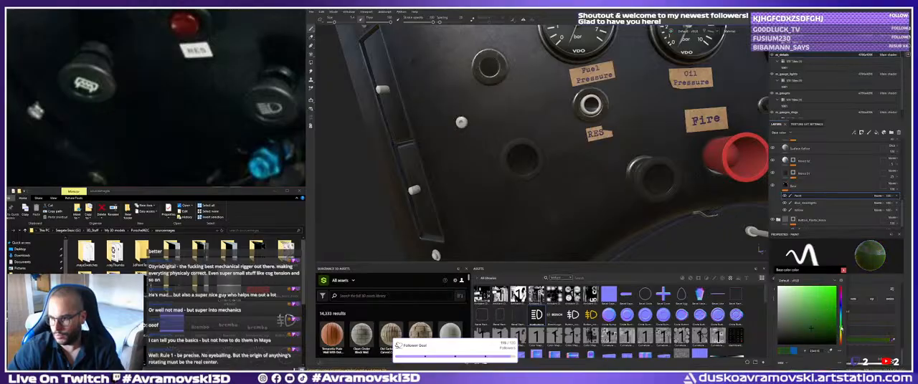
Rename the new paint effect on the Base layer to Green.
{"action": "double_click", "coordinate": [798, 195]}
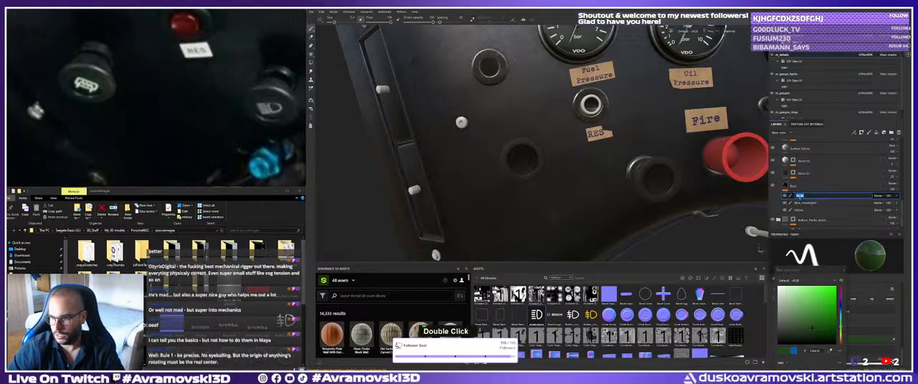
{"action": "type", "text": "Green"}
{"action": "key", "text": "Return"}
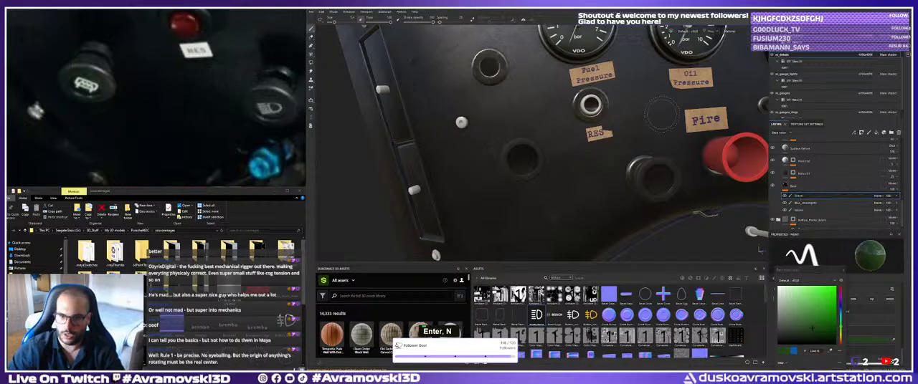
Paint the centre of the black button below the RES label dark green.
{"action": "right_click_drag", "start_coordinate": [529, 193], "coordinate": [530, 204], "text": "alt"}
{"action": "left_click", "coordinate": [510, 162]}
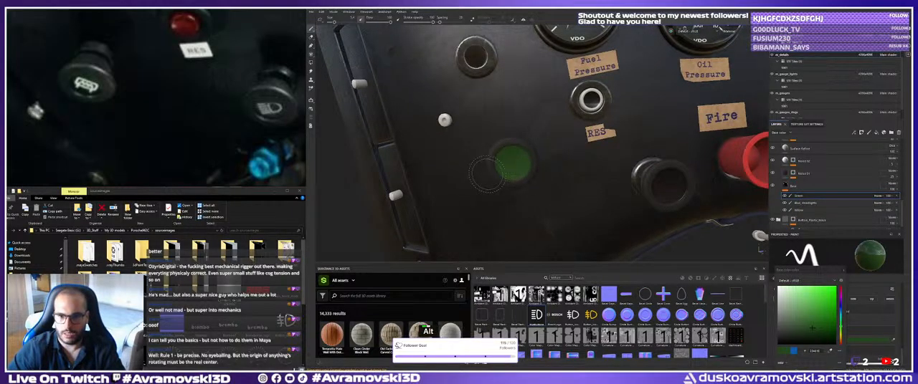
{"action": "left_click_drag", "start_coordinate": [507, 165], "coordinate": [471, 184], "text": "alt"}
{"action": "middle_click_drag", "start_coordinate": [471, 184], "coordinate": [475, 176], "text": "alt"}
{"action": "left_click_drag", "start_coordinate": [474, 176], "coordinate": [480, 154], "text": "alt"}
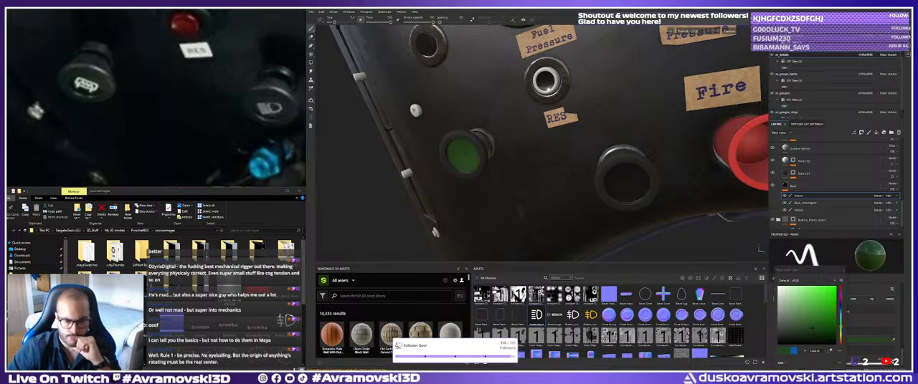
Switch to Photoshop and look through the open icon documents for a suitable button symbol.
{"action": "key", "text": "alt+Tab"}
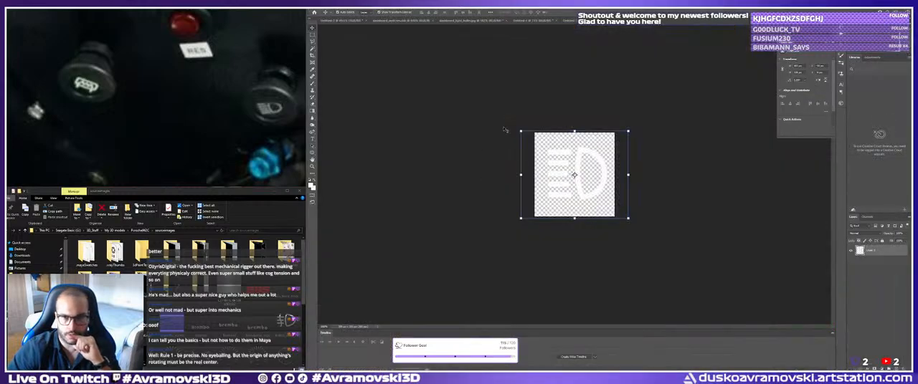
{"action": "left_click", "coordinate": [476, 21]}
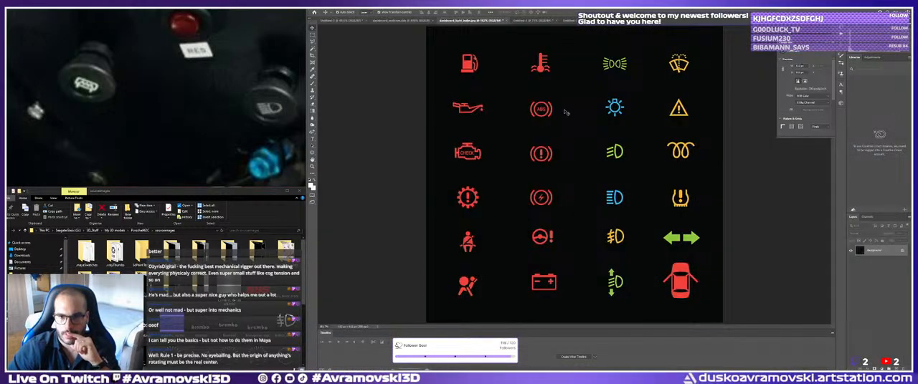
{"action": "left_click", "coordinate": [539, 20]}
{"action": "left_click", "coordinate": [587, 21]}
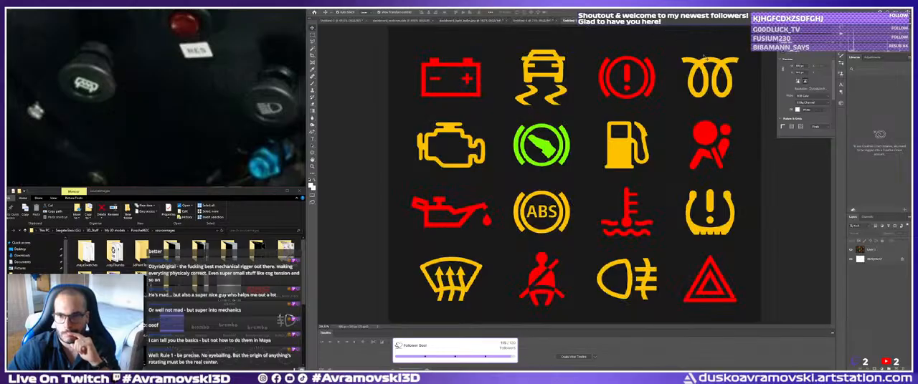
{"action": "left_click", "coordinate": [632, 21]}
Examine the LIGHTS and FOG buttons on the red car's dashboard in the reference photos.
{"action": "scroll", "coordinate": [172, 107], "scroll_direction": "down", "scroll_amount": 8}
{"action": "middle_click_drag", "start_coordinate": [175, 122], "coordinate": [170, 36]}
{"action": "scroll", "coordinate": [111, 63], "scroll_direction": "up", "scroll_amount": 8}
{"action": "middle_click_drag", "start_coordinate": [111, 63], "coordinate": [152, 133]}
{"action": "scroll", "coordinate": [152, 133], "scroll_direction": "up", "scroll_amount": 5}
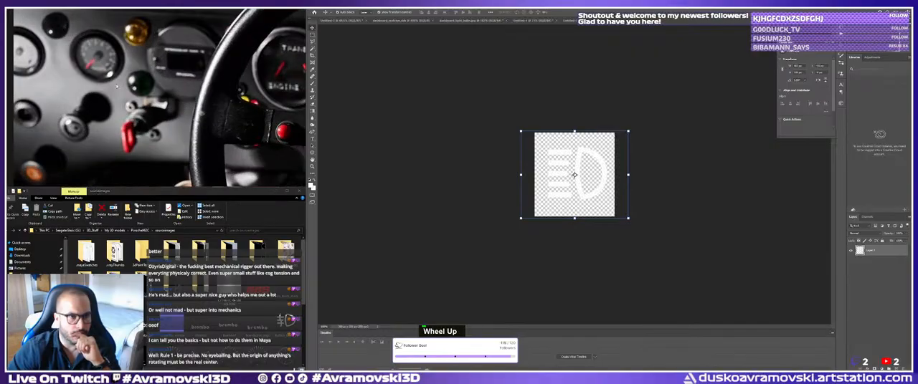
{"action": "scroll", "coordinate": [152, 133], "scroll_direction": "down", "scroll_amount": 6}
{"action": "scroll", "coordinate": [152, 133], "scroll_direction": "down", "scroll_amount": 3}
{"action": "middle_click_drag", "start_coordinate": [280, 118], "coordinate": [149, 91]}
{"action": "scroll", "coordinate": [149, 91], "scroll_direction": "up", "scroll_amount": 10}
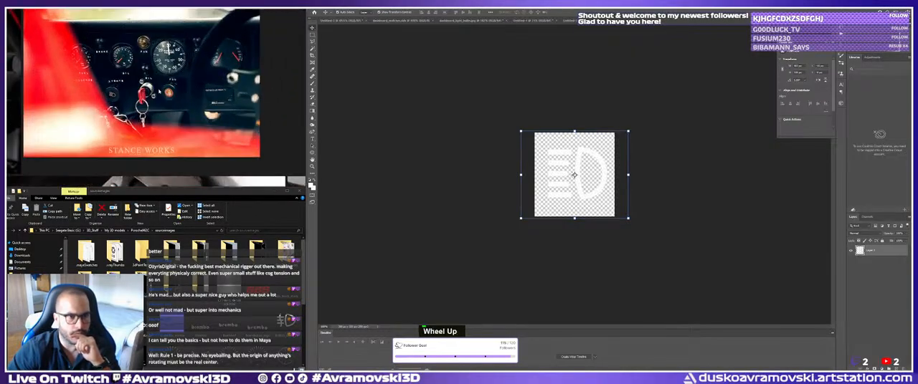
{"action": "middle_click_drag", "start_coordinate": [88, 86], "coordinate": [123, 137]}
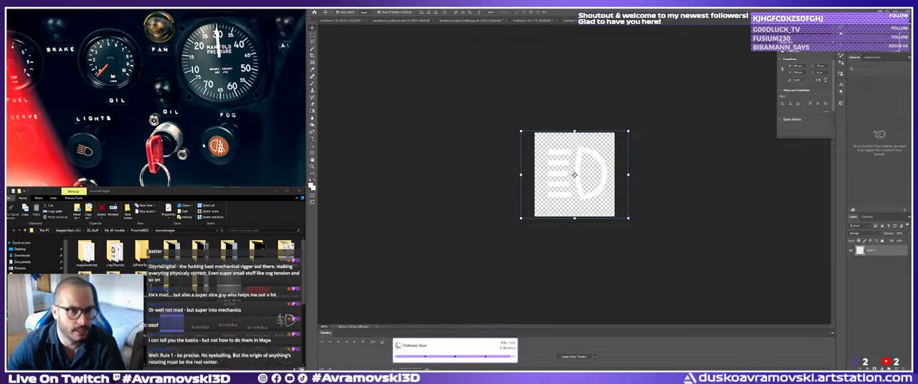
Examine the green, orange and black icon buttons beside the Mixture dial in another reference photo.
{"action": "scroll", "coordinate": [227, 137], "scroll_direction": "down", "scroll_amount": 8}
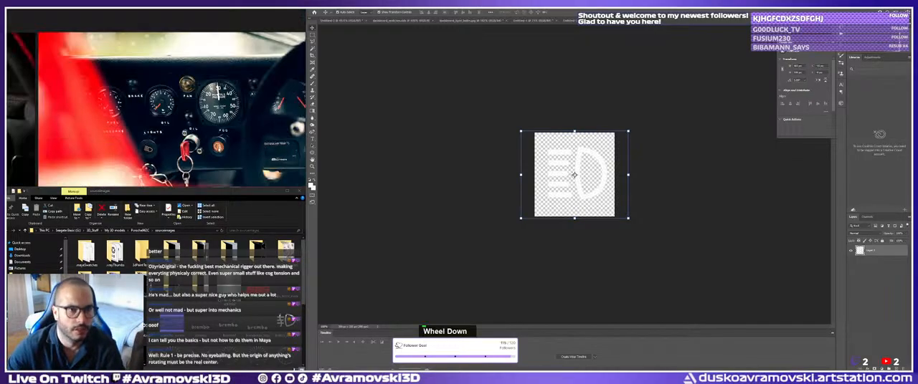
{"action": "middle_click_drag", "start_coordinate": [227, 139], "coordinate": [199, 11]}
{"action": "middle_click_drag", "start_coordinate": [107, 162], "coordinate": [227, 58]}
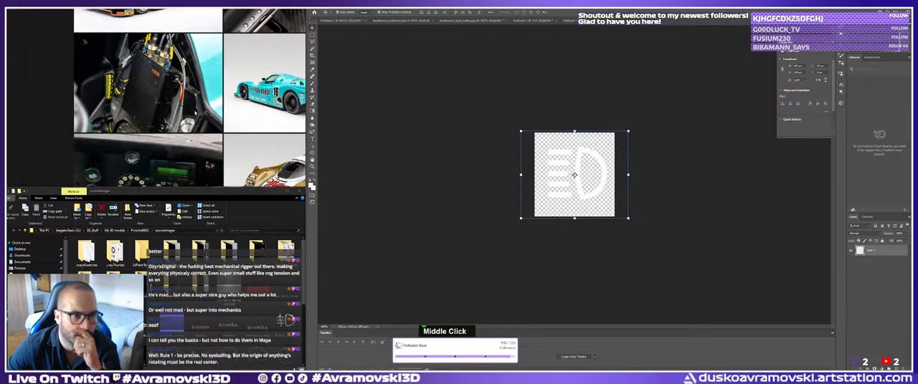
{"action": "middle_click_drag", "start_coordinate": [172, 179], "coordinate": [133, 114]}
{"action": "middle_click_drag", "start_coordinate": [58, 125], "coordinate": [127, 164]}
{"action": "scroll", "coordinate": [130, 172], "scroll_direction": "up", "scroll_amount": 6}
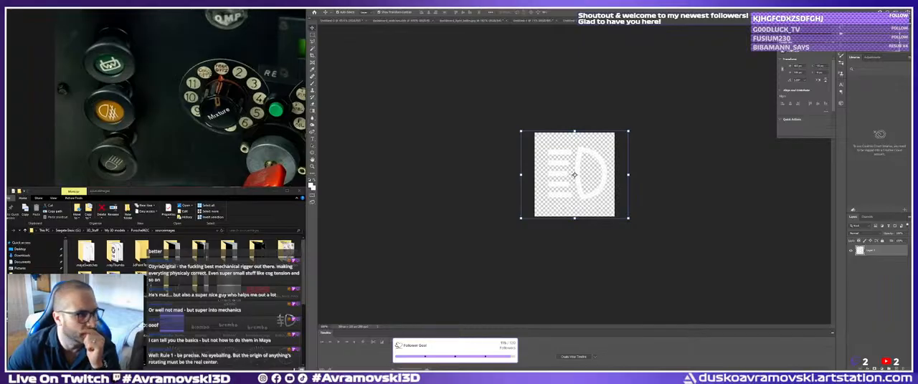
{"action": "scroll", "coordinate": [125, 88], "scroll_direction": "down", "scroll_amount": 8}
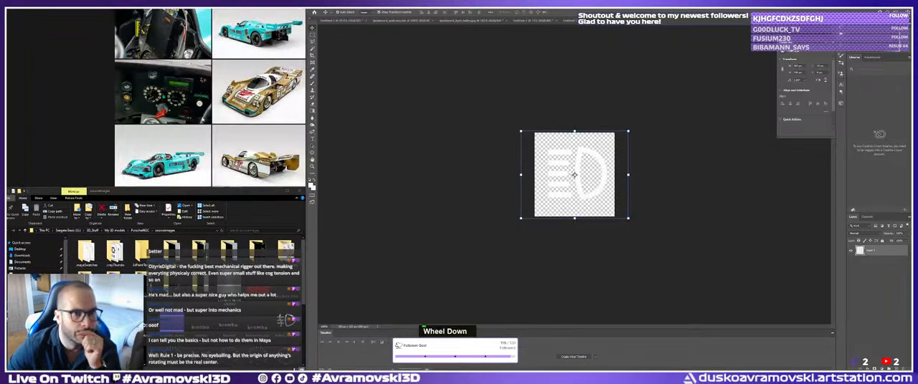
Find the dashboard behind the MOMO steering wheel in the reference photos and examine its Reserve and Headlights buttons.
{"action": "middle_click_drag", "start_coordinate": [283, 104], "coordinate": [68, 89]}
{"action": "scroll", "coordinate": [215, 101], "scroll_direction": "down", "scroll_amount": 4}
{"action": "middle_click_drag", "start_coordinate": [215, 102], "coordinate": [247, 105]}
{"action": "scroll", "coordinate": [166, 92], "scroll_direction": "up", "scroll_amount": 10}
{"action": "middle_click_drag", "start_coordinate": [237, 47], "coordinate": [229, 105]}
{"action": "scroll", "coordinate": [159, 108], "scroll_direction": "down", "scroll_amount": 5}
{"action": "scroll", "coordinate": [179, 103], "scroll_direction": "up", "scroll_amount": 5}
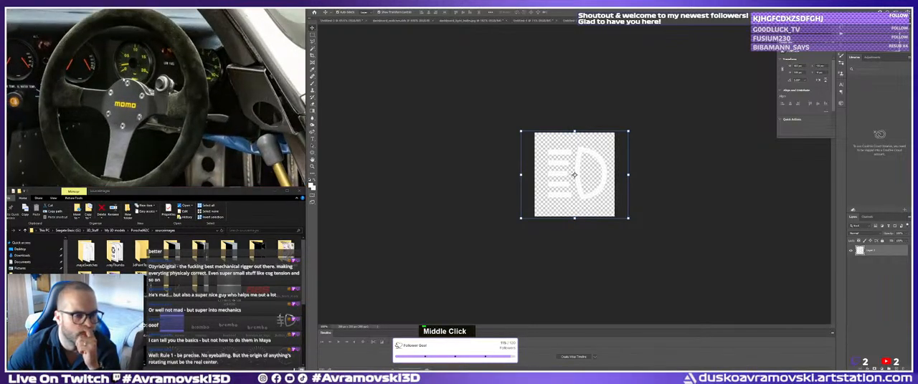
{"action": "middle_click_drag", "start_coordinate": [125, 81], "coordinate": [149, 71]}
{"action": "scroll", "coordinate": [149, 71], "scroll_direction": "down", "scroll_amount": 5}
{"action": "middle_click_drag", "start_coordinate": [78, 89], "coordinate": [135, 126]}
{"action": "scroll", "coordinate": [100, 95], "scroll_direction": "up", "scroll_amount": 10}
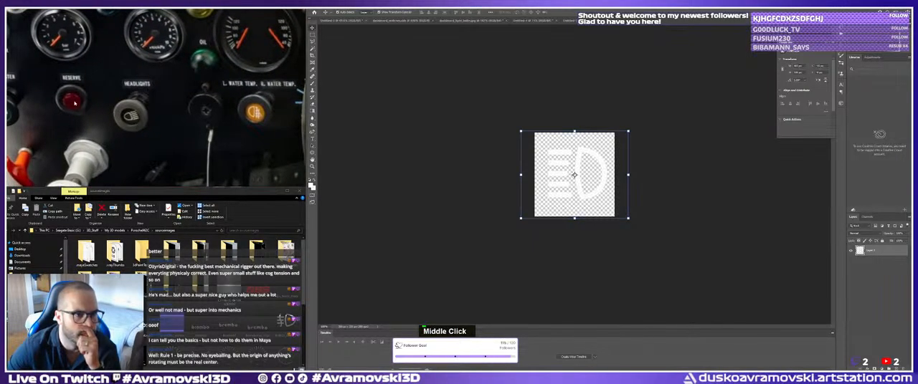
Compare the Flasher, Defroster, Reserve, Headlights and water temperature controls in the reference photo.
{"action": "middle_click_drag", "start_coordinate": [75, 103], "coordinate": [138, 113]}
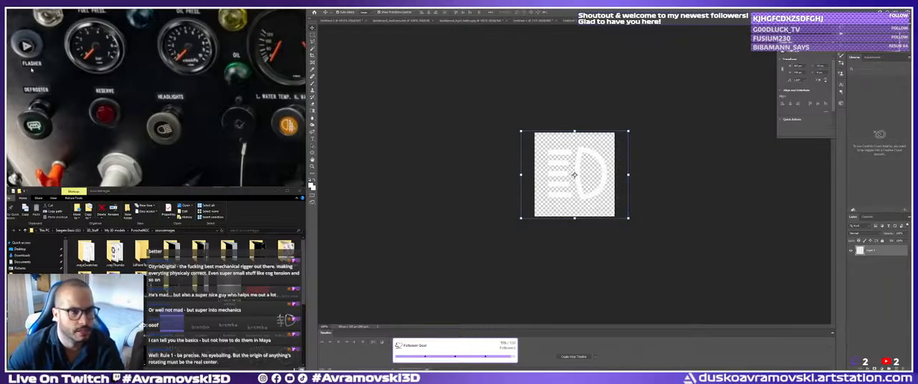
{"action": "middle_click_drag", "start_coordinate": [31, 69], "coordinate": [68, 113]}
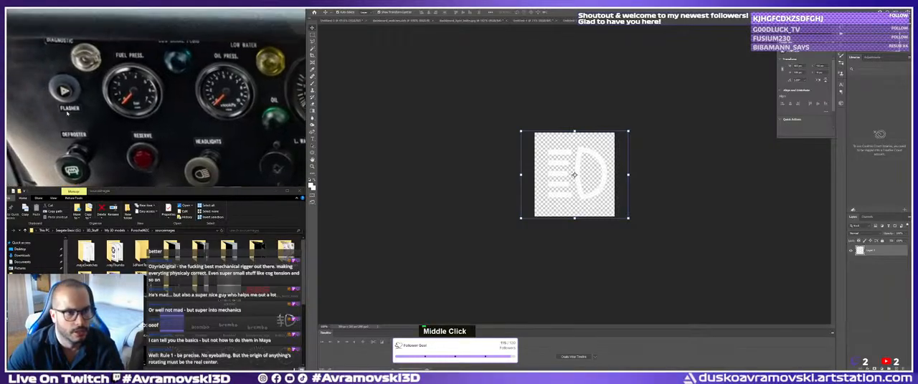
{"action": "middle_click_drag", "start_coordinate": [170, 121], "coordinate": [132, 91]}
{"action": "scroll", "coordinate": [153, 109], "scroll_direction": "down", "scroll_amount": 5}
{"action": "scroll", "coordinate": [132, 91], "scroll_direction": "up", "scroll_amount": 5}
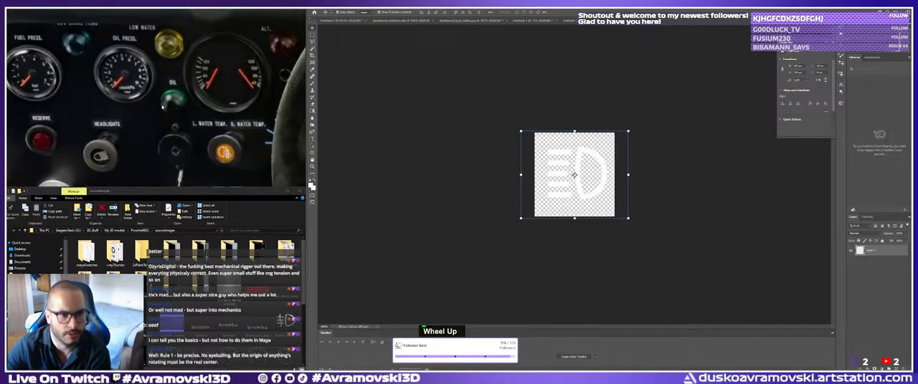
{"action": "middle_click_drag", "start_coordinate": [147, 129], "coordinate": [175, 136]}
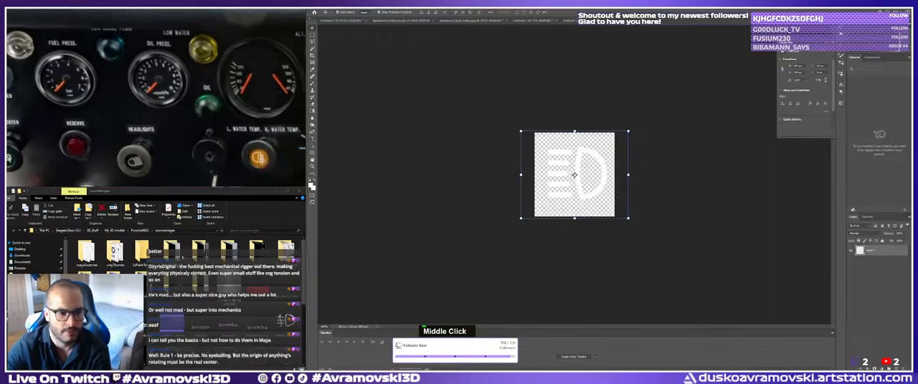
Switch to Substance Painter and examine the dashboard from the green button to the plain button left of the Fuel Pressure gauge.
{"action": "key", "text": "alt+Tab"}
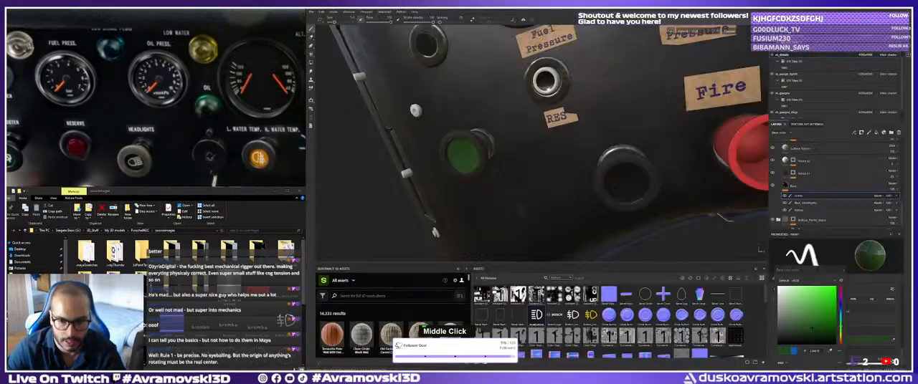
{"action": "right_click_drag", "start_coordinate": [570, 185], "coordinate": [527, 190], "text": "alt"}
{"action": "left_click_drag", "start_coordinate": [527, 190], "coordinate": [537, 184], "text": "alt"}
{"action": "right_click_drag", "start_coordinate": [538, 184], "coordinate": [488, 162], "text": "alt"}
{"action": "middle_click_drag", "start_coordinate": [563, 137], "coordinate": [509, 147], "text": "alt"}
{"action": "mouse_move", "coordinate": [509, 147]}
{"action": "left_mouse_down", "text": "alt"}
{"action": "mouse_move", "coordinate": [521, 147]}
{"action": "mouse_move", "coordinate": [459, 153]}
{"action": "left_mouse_up", "text": "alt"}
{"action": "right_click_drag", "start_coordinate": [459, 152], "coordinate": [494, 162], "text": "alt"}
{"action": "left_click_drag", "start_coordinate": [444, 159], "coordinate": [422, 159], "text": "alt"}
{"action": "middle_click_drag", "start_coordinate": [420, 159], "coordinate": [466, 155], "text": "alt"}
{"action": "left_click_drag", "start_coordinate": [467, 154], "coordinate": [470, 156], "text": "alt"}
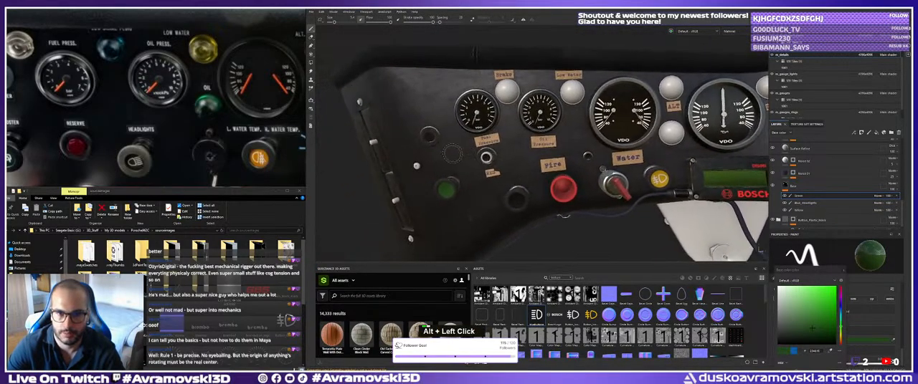
{"action": "right_click_drag", "start_coordinate": [470, 157], "coordinate": [502, 168], "text": "alt"}
{"action": "left_click_drag", "start_coordinate": [502, 168], "coordinate": [518, 174], "text": "alt"}
{"action": "middle_click_drag", "start_coordinate": [516, 176], "coordinate": [511, 176], "text": "alt"}
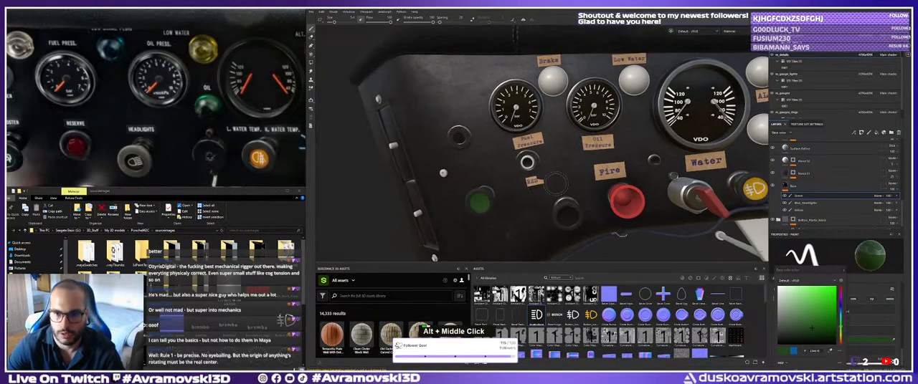
{"action": "right_click_drag", "start_coordinate": [511, 176], "coordinate": [527, 179], "text": "alt"}
{"action": "middle_click_drag", "start_coordinate": [527, 179], "coordinate": [573, 193], "text": "alt"}
{"action": "right_click_drag", "start_coordinate": [574, 193], "coordinate": [584, 171], "text": "alt"}
{"action": "middle_click_drag", "start_coordinate": [582, 169], "coordinate": [515, 154], "text": "alt"}
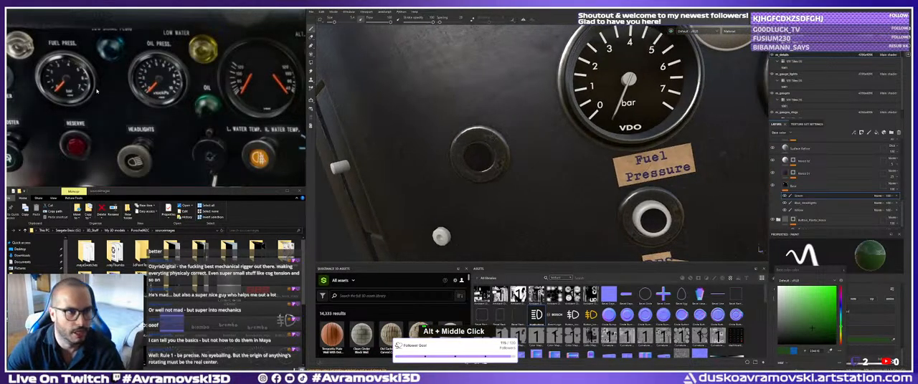
Compare the plain button left of the Fuel Pressure gauge with the Flasher button in the reference photo.
{"action": "middle_click_drag", "start_coordinate": [97, 91], "coordinate": [132, 76]}
{"action": "right_click_drag", "start_coordinate": [484, 180], "coordinate": [508, 180], "text": "alt"}
{"action": "mouse_move", "coordinate": [507, 181]}
{"action": "left_mouse_down", "text": "alt"}
{"action": "mouse_move", "coordinate": [518, 193]}
{"action": "mouse_move", "coordinate": [519, 179]}
{"action": "left_mouse_up", "text": "alt"}
{"action": "right_click_drag", "start_coordinate": [519, 180], "coordinate": [534, 175], "text": "alt"}
{"action": "mouse_move", "coordinate": [534, 175]}
{"action": "left_mouse_down", "text": "alt"}
{"action": "mouse_move", "coordinate": [543, 178]}
{"action": "mouse_move", "coordinate": [530, 173]}
{"action": "left_mouse_up", "text": "alt"}
{"action": "right_click_drag", "start_coordinate": [531, 173], "coordinate": [549, 188], "text": "alt"}
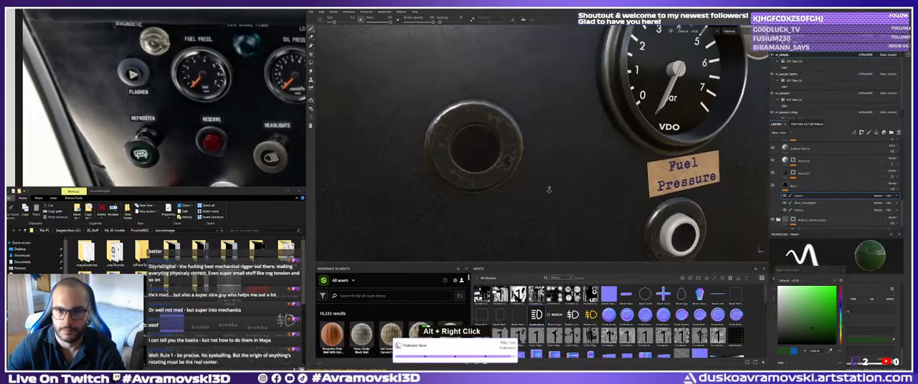
{"action": "left_click_drag", "start_coordinate": [550, 188], "coordinate": [539, 180], "text": "alt"}
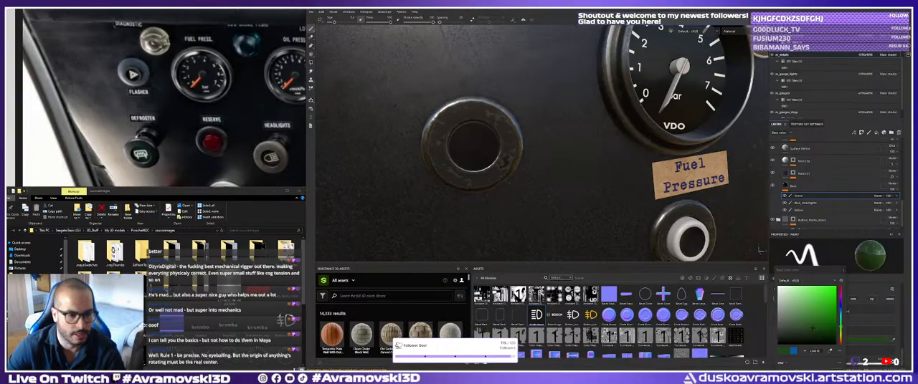
Switch to Photoshop and clear the selections on the iStock warning-icon sheet.
{"action": "key", "text": "alt+Tab"}
{"action": "left_click", "coordinate": [610, 28]}
{"action": "left_click", "coordinate": [613, 21]}
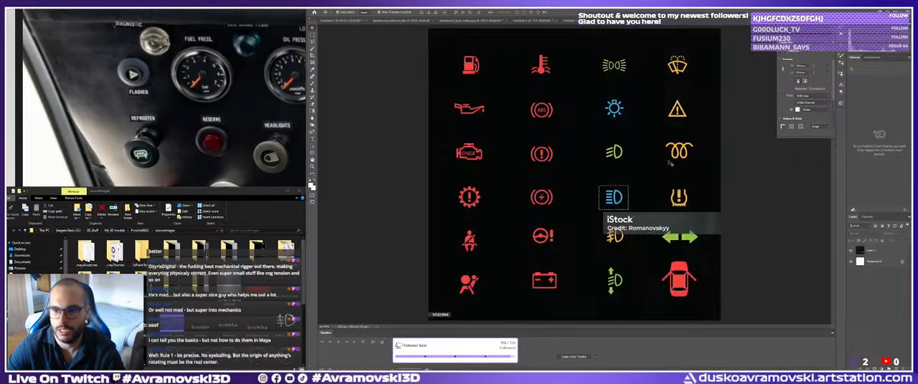
{"action": "key", "text": "ctrl+d"}
{"action": "double_click", "coordinate": [683, 166]}
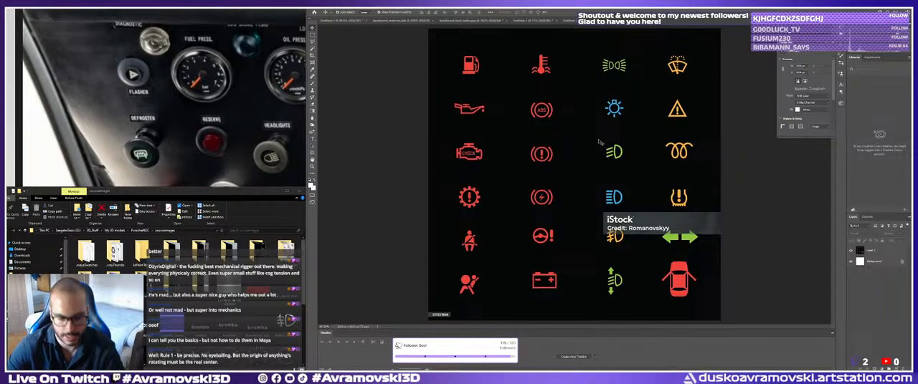
{"action": "key", "text": "m"}
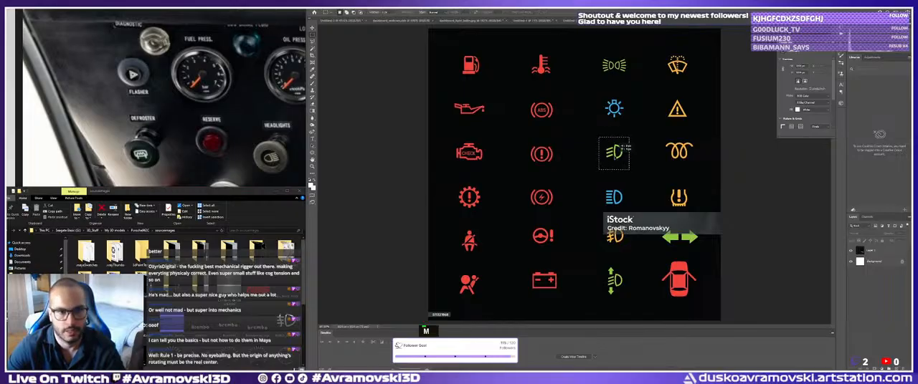
{"action": "key", "text": "ctrl+d"}
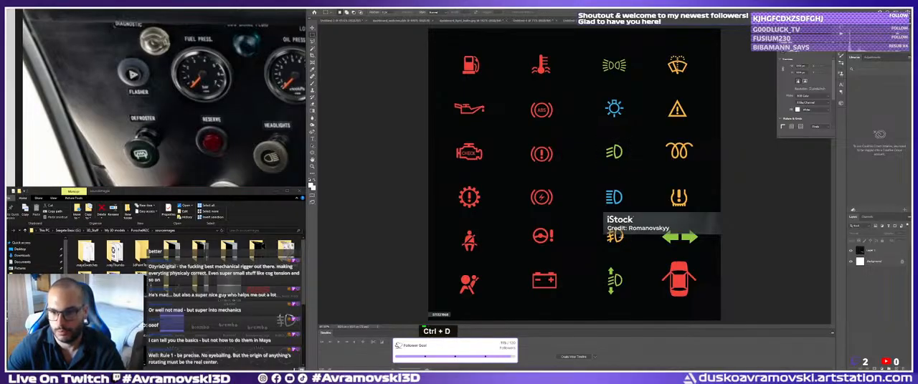
Check the other open Photoshop icon documents, including the extracted low-beam icon and the sheet with the hazard triangle.
{"action": "left_click", "coordinate": [590, 22]}
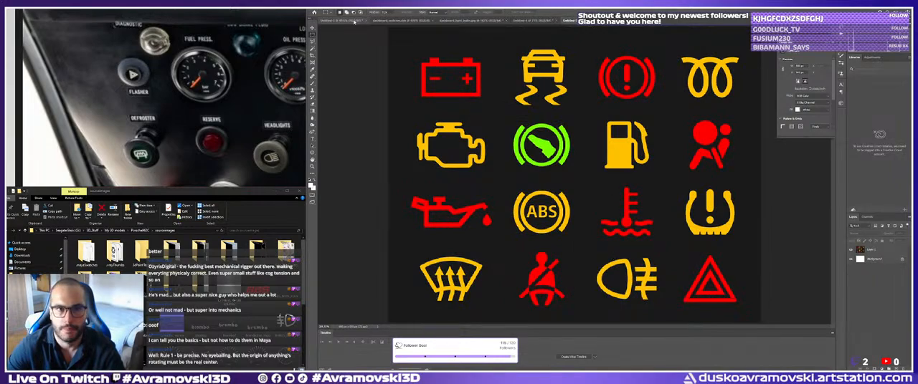
{"action": "left_click", "coordinate": [533, 20]}
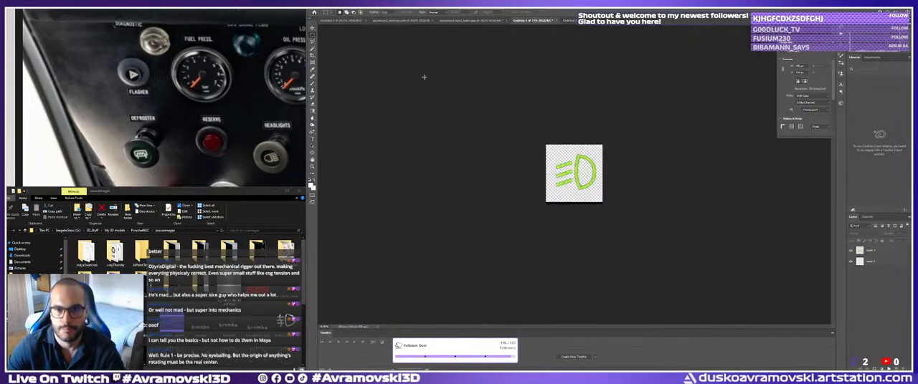
{"action": "left_click", "coordinate": [345, 20]}
{"action": "left_click", "coordinate": [529, 23]}
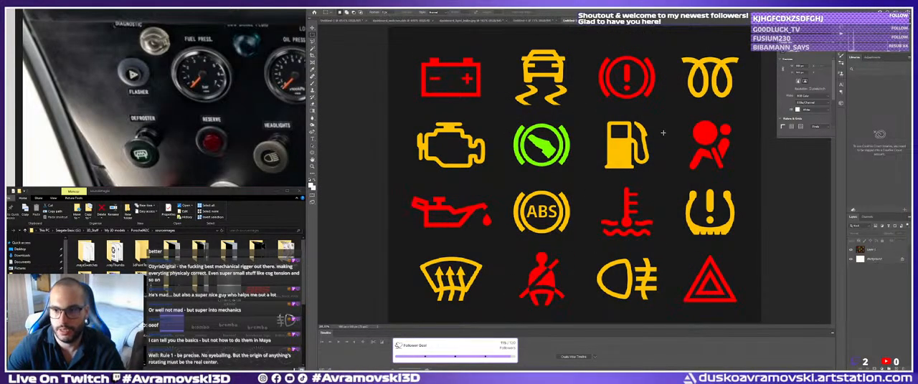
Copy the green low-beam icon from the iStock warning-icon sheet and paste it into the separate icon document.
{"action": "left_click", "coordinate": [570, 21]}
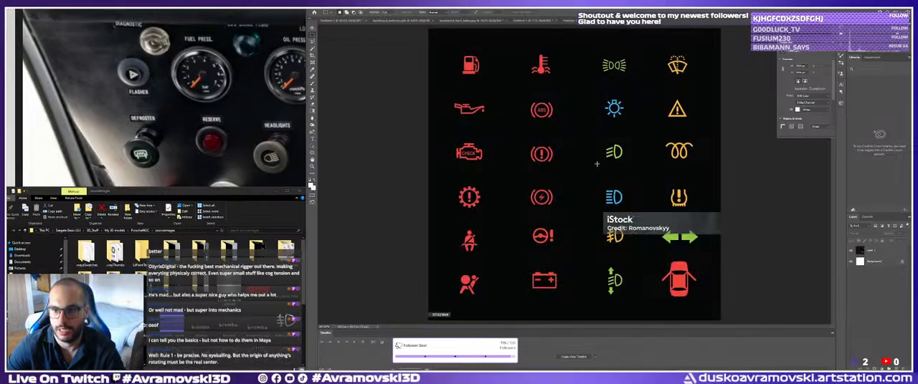
{"action": "left_click_drag", "start_coordinate": [627, 165], "coordinate": [630, 167]}
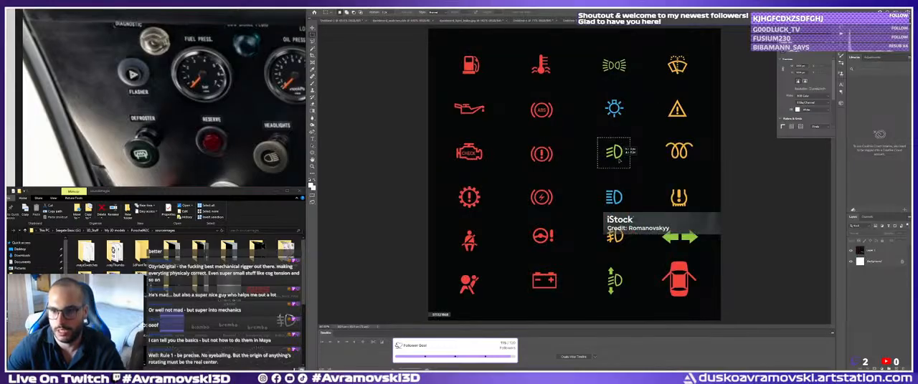
{"action": "key", "text": "ctrl+c"}
{"action": "left_click", "coordinate": [668, 20]}
{"action": "key", "text": "ctrl+v"}
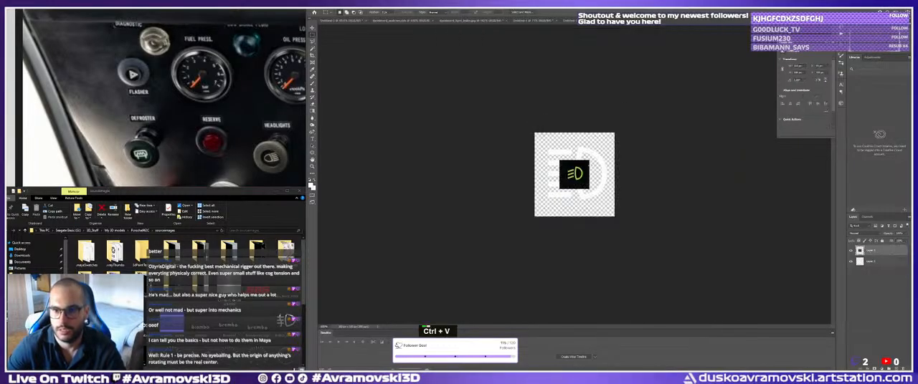
Enlarge the pasted green icon until its black background fills the canvas, and delete the old white icon layer.
{"action": "key", "text": "ctrl+t"}
{"action": "left_click_drag", "start_coordinate": [591, 175], "coordinate": [628, 174], "text": "shift"}
{"action": "left_click_drag", "start_coordinate": [560, 174], "coordinate": [521, 176], "text": "shift"}
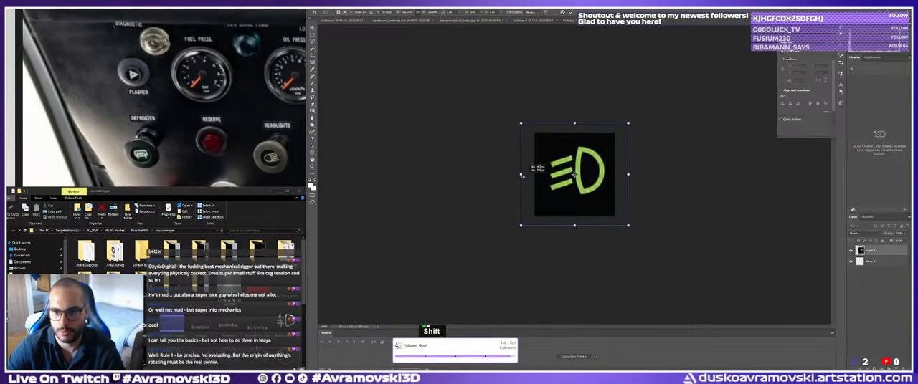
{"action": "key", "text": "Return"}
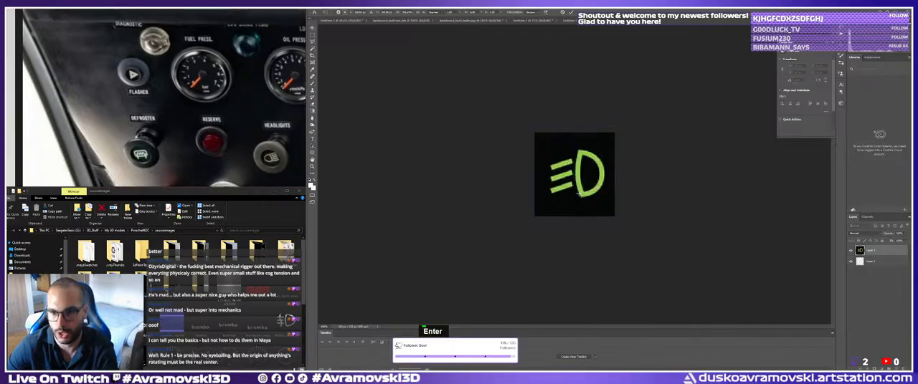
{"action": "left_click", "coordinate": [867, 263]}
{"action": "key", "text": "Delete"}
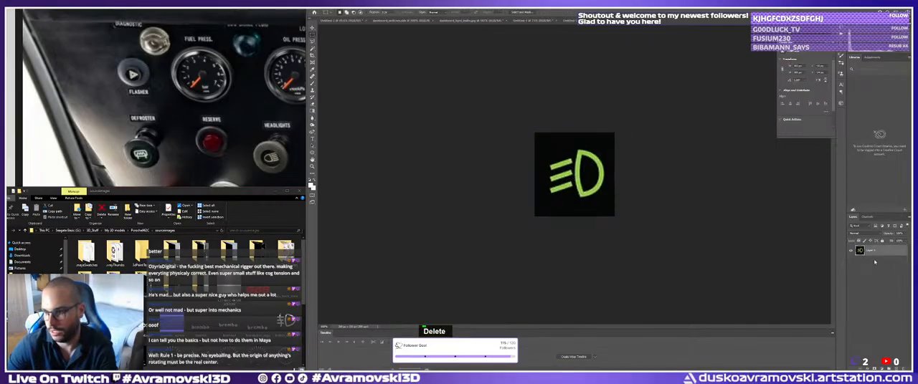
Remove the black background around and inside the low-beam icon with the Magic Wand, leaving the canvas transparent.
{"action": "key", "text": "w"}
{"action": "left_click", "coordinate": [566, 144], "text": "shift"}
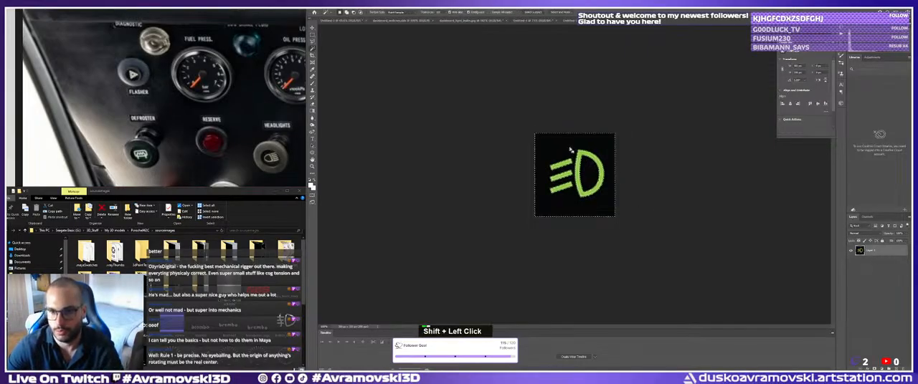
{"action": "key", "text": "Delete"}
{"action": "key", "text": "ctrl+d"}
{"action": "key", "text": "v"}
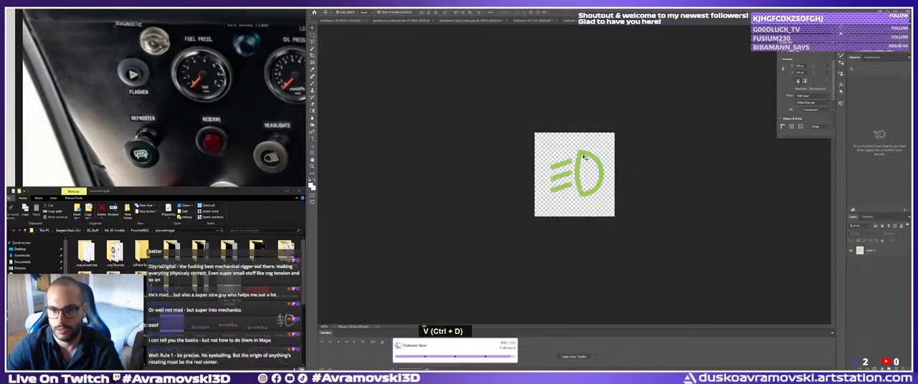
Turn the icon white with a default Black and White conversion and a Brightness of 150.
{"action": "key", "text": "ctrl+alt+shift+b"}
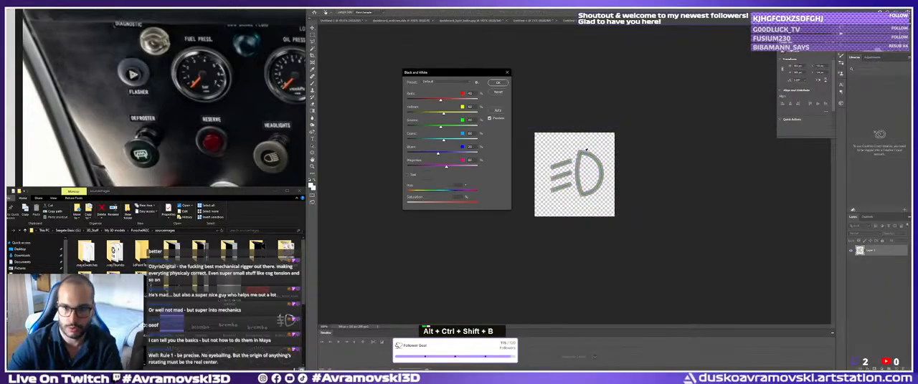
{"action": "left_click", "coordinate": [497, 84]}
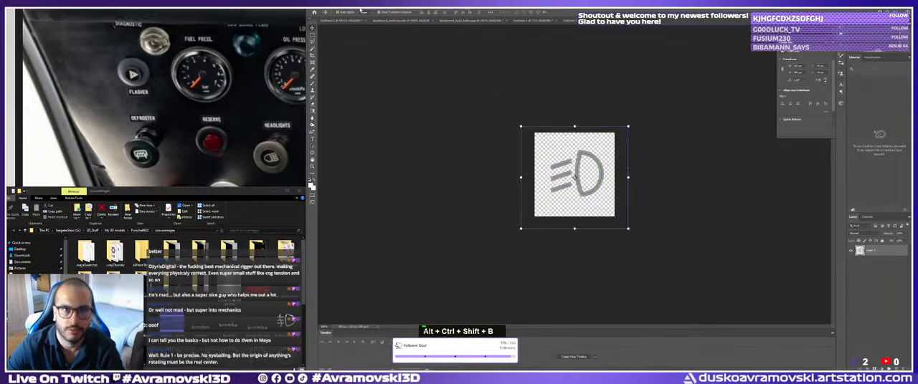
{"action": "left_click", "coordinate": [338, 4]}
{"action": "mouse_move", "coordinate": [358, 17]}
{"action": "left_click", "coordinate": [406, 17]}
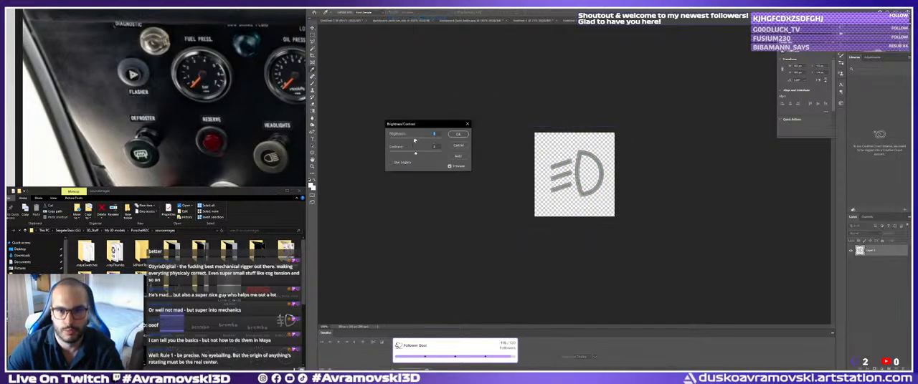
{"action": "type", "text": "150"}
{"action": "left_click", "coordinate": [463, 135]}
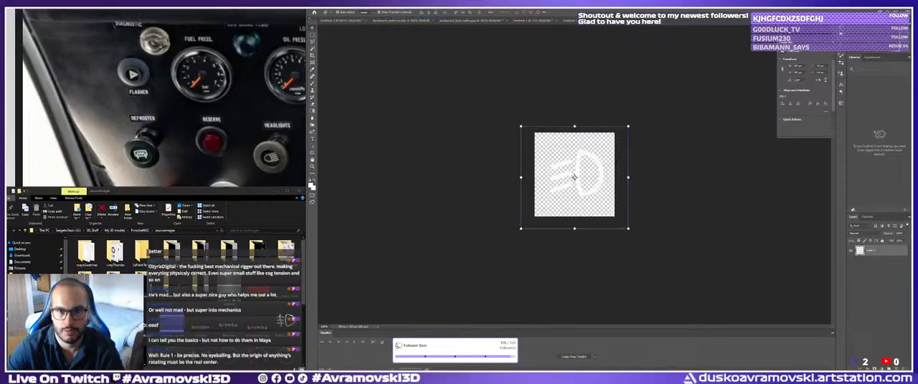
Save the white icon as a PNG named Lights in the project's sourceimages folder.
{"action": "left_click", "coordinate": [317, 5]}
{"action": "left_click", "coordinate": [339, 68]}
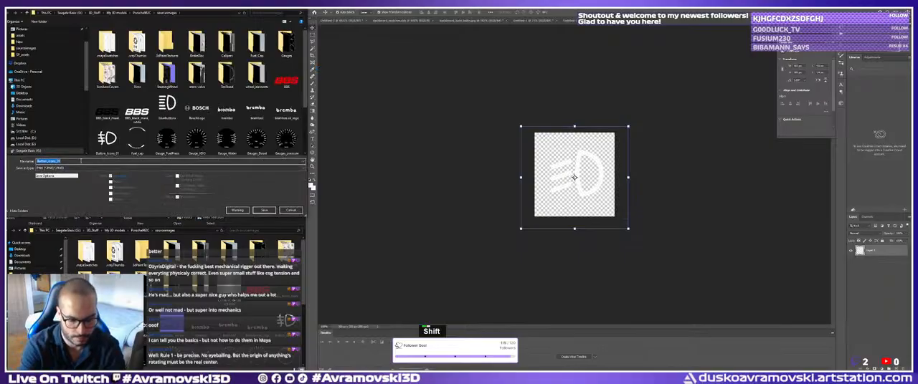
{"action": "type", "text": "Lights_"}
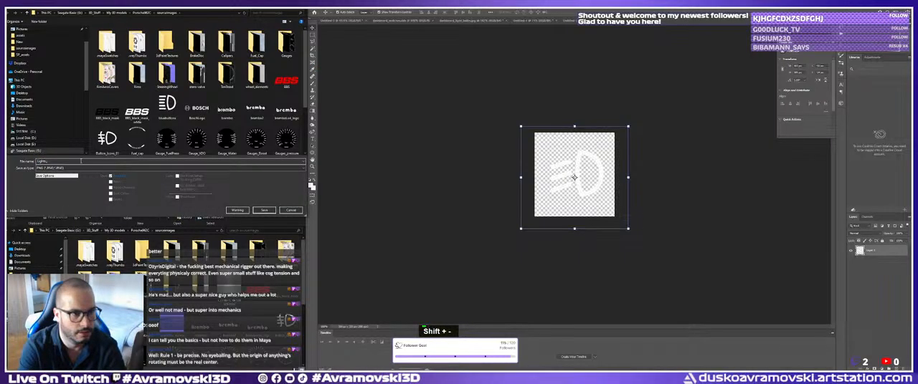
{"action": "key", "text": "BackSpace"}
{"action": "left_click", "coordinate": [270, 210]}
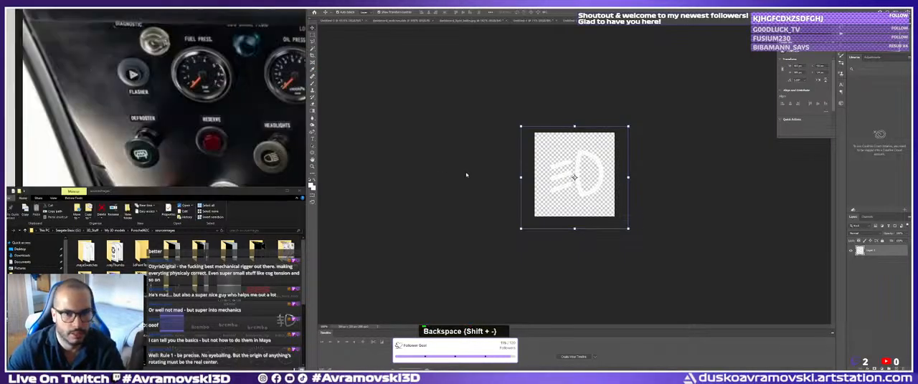
{"action": "key", "text": "Return"}
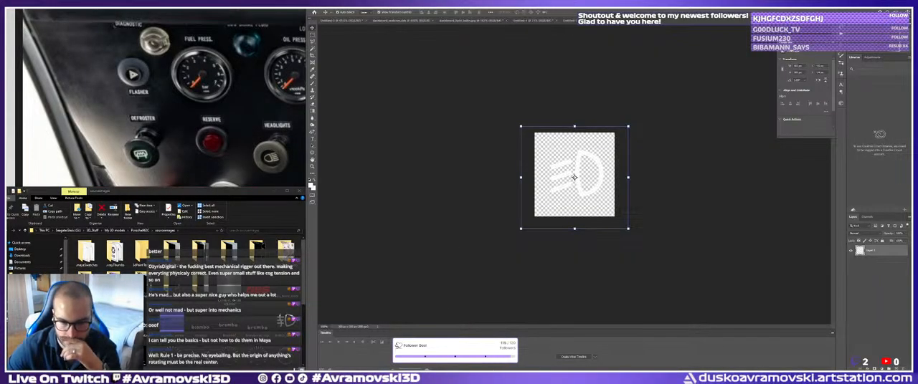
Switch to Substance Painter and add a paint effect above the existing green paint on the Base layer for the unpainted button.
{"action": "key", "text": "alt+Tab"}
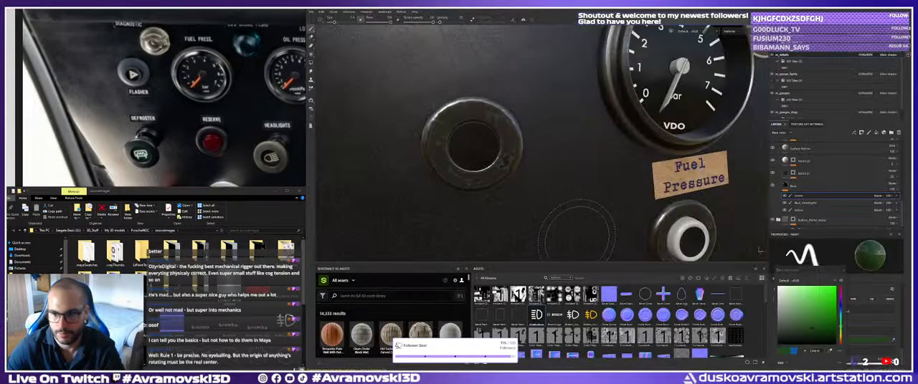
{"action": "right_click_drag", "start_coordinate": [579, 233], "coordinate": [574, 215], "text": "alt"}
{"action": "left_click_drag", "start_coordinate": [574, 215], "coordinate": [559, 193], "text": "alt"}
{"action": "mouse_move", "coordinate": [559, 194]}
{"action": "middle_mouse_down", "text": "alt"}
{"action": "mouse_move", "coordinate": [550, 162]}
{"action": "mouse_move", "coordinate": [473, 143]}
{"action": "middle_mouse_up", "text": "alt"}
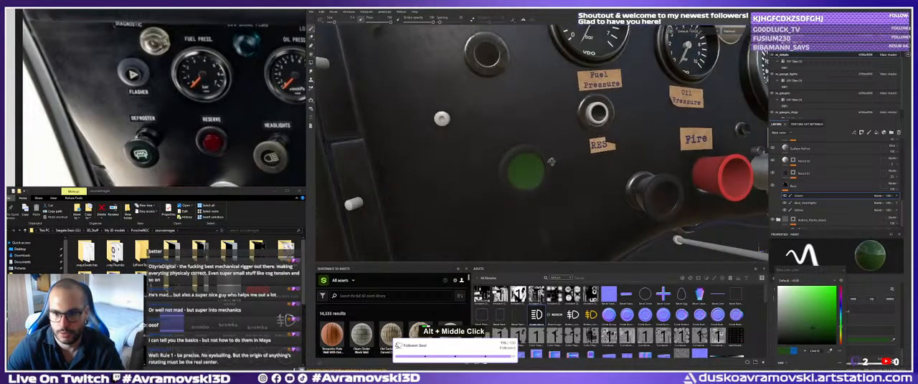
{"action": "right_click_drag", "start_coordinate": [473, 143], "coordinate": [512, 168], "text": "alt"}
{"action": "middle_click_drag", "start_coordinate": [512, 169], "coordinate": [430, 158], "text": "alt"}
{"action": "right_click_drag", "start_coordinate": [430, 158], "coordinate": [446, 183], "text": "alt"}
{"action": "left_click_drag", "start_coordinate": [447, 183], "coordinate": [481, 179], "text": "alt"}
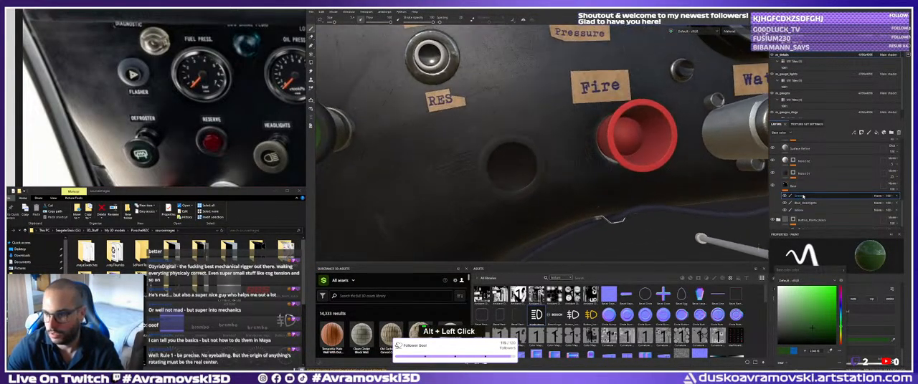
{"action": "right_click", "coordinate": [794, 186]}
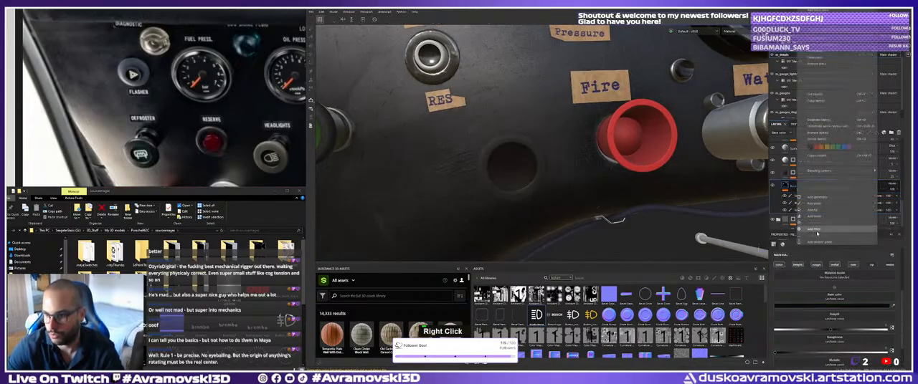
{"action": "left_click", "coordinate": [819, 228]}
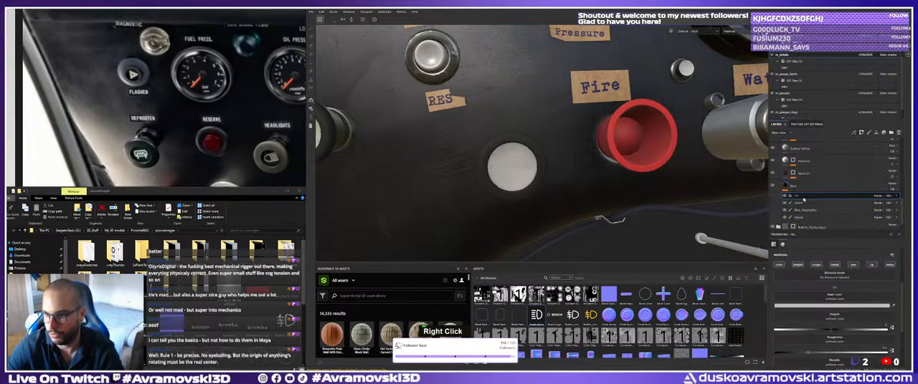
{"action": "right_click", "coordinate": [801, 198]}
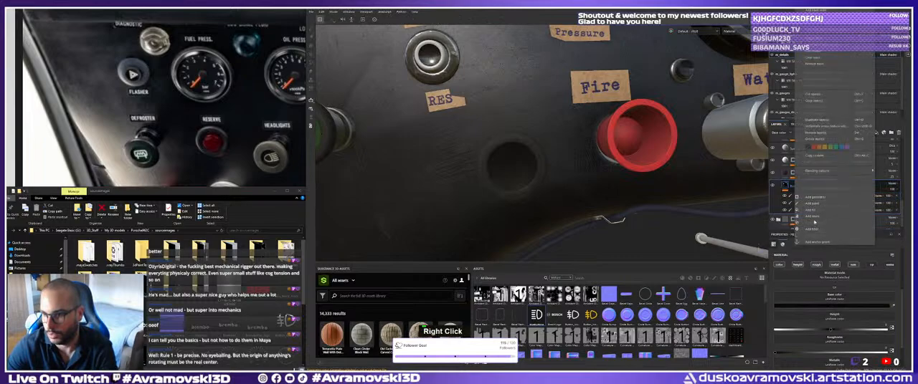
{"action": "left_click", "coordinate": [813, 204]}
Paint the centre of the plain button between the RES label and the red Fire button bright green.
{"action": "left_click", "coordinate": [829, 342]}
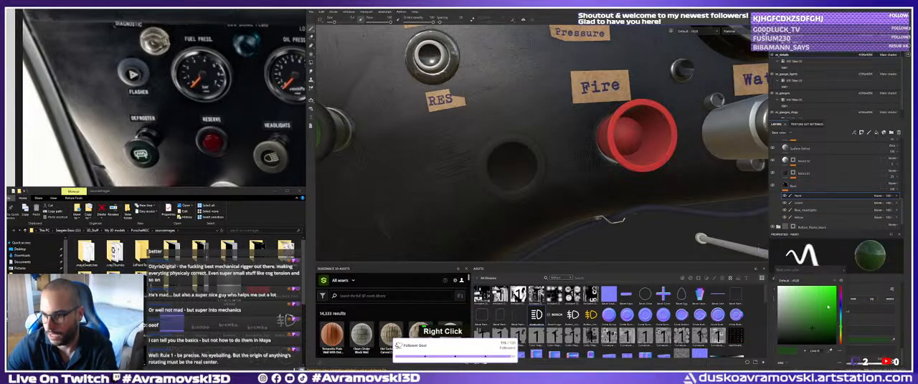
{"action": "left_click", "coordinate": [512, 166]}
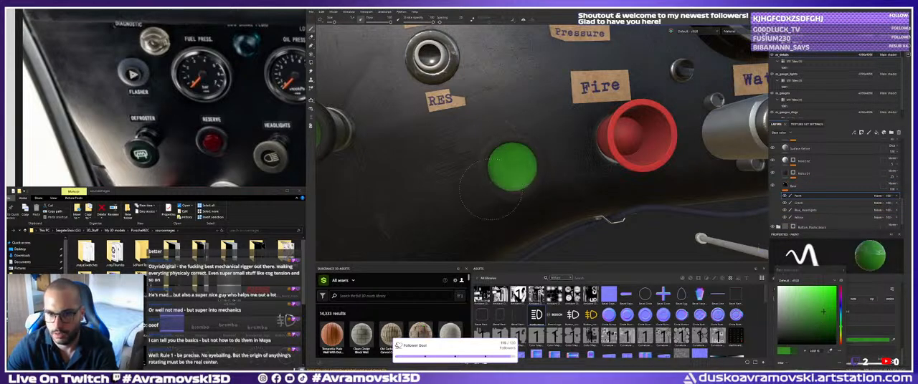
{"action": "left_click_drag", "start_coordinate": [494, 158], "coordinate": [481, 150], "text": "alt"}
{"action": "right_click_drag", "start_coordinate": [480, 150], "coordinate": [466, 144], "text": "alt"}
{"action": "middle_click_drag", "start_coordinate": [466, 144], "coordinate": [455, 136], "text": "alt"}
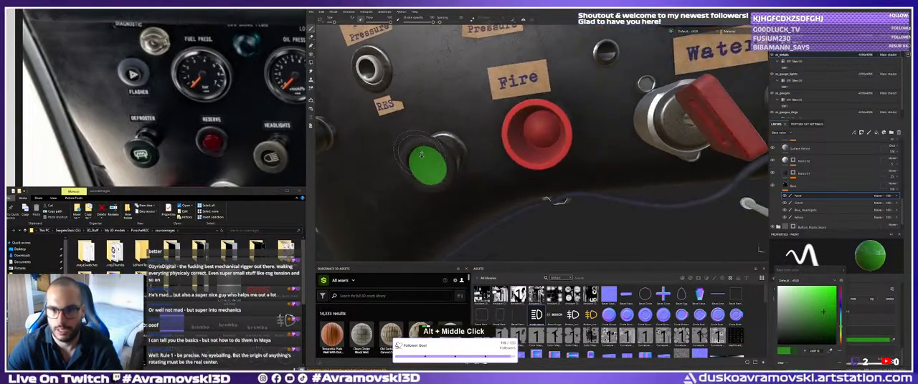
{"action": "right_click_drag", "start_coordinate": [455, 136], "coordinate": [527, 164], "text": "alt"}
{"action": "middle_click_drag", "start_coordinate": [526, 165], "coordinate": [500, 137], "text": "alt"}
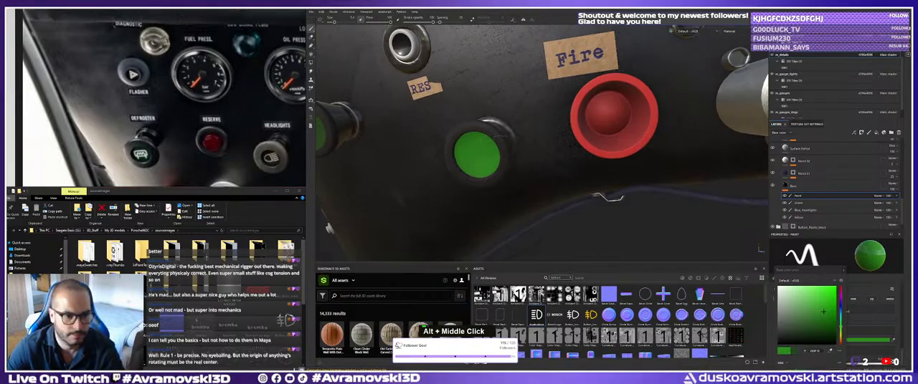
Import the saved light icon PNG from the sourceimages folder into the asset library, assigning its resource usage.
{"action": "scroll", "coordinate": [180, 254], "scroll_direction": "down", "scroll_amount": 3}
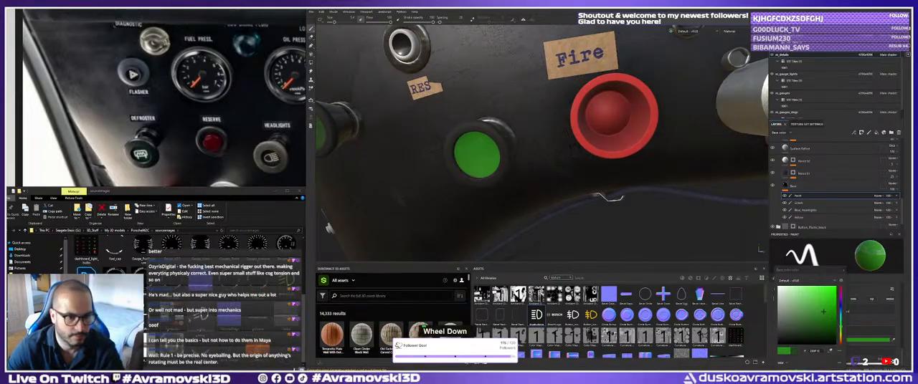
{"action": "left_click_drag", "start_coordinate": [230, 317], "coordinate": [525, 305]}
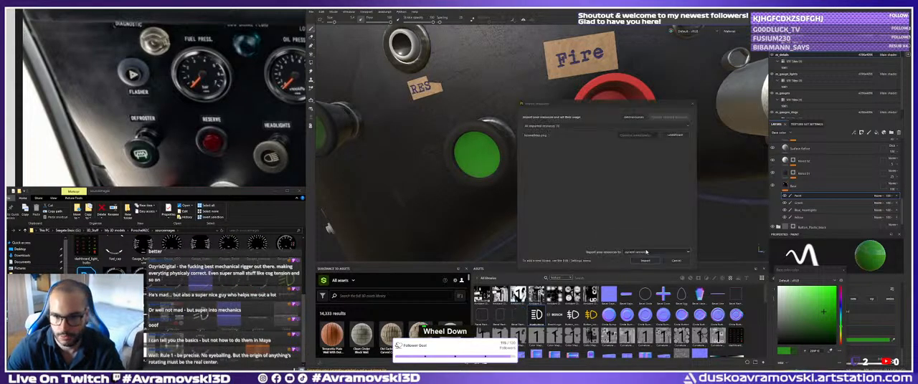
{"action": "left_click", "coordinate": [675, 135]}
{"action": "left_click", "coordinate": [683, 156]}
{"action": "left_click", "coordinate": [646, 261]}
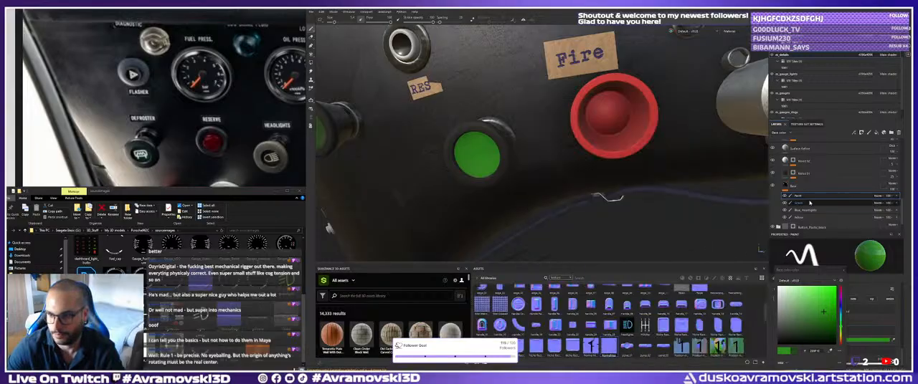
Darken the green centre of the button beside the red Fire button to a deep, muted green.
{"action": "left_click", "coordinate": [805, 331]}
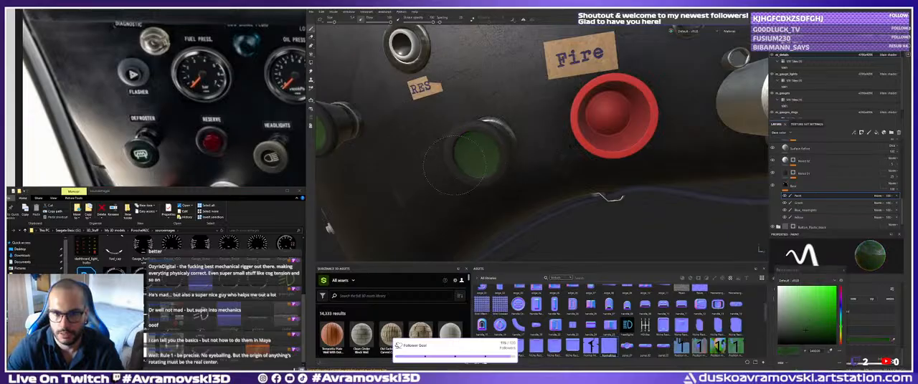
{"action": "left_click_drag", "start_coordinate": [450, 165], "coordinate": [545, 174], "text": "alt"}
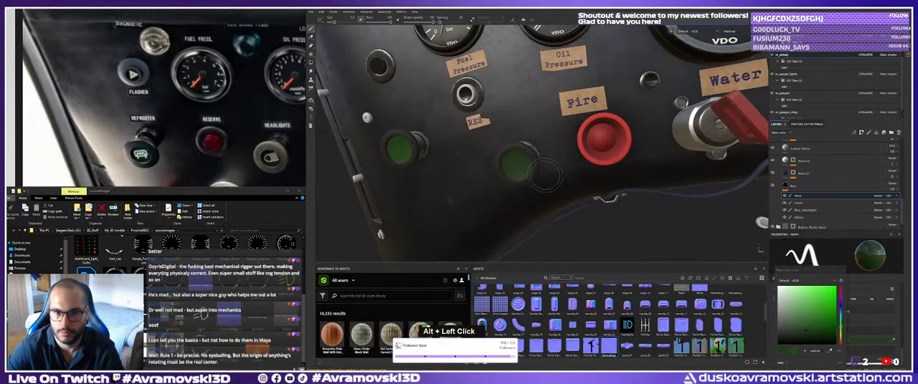
{"action": "left_click", "coordinate": [804, 334]}
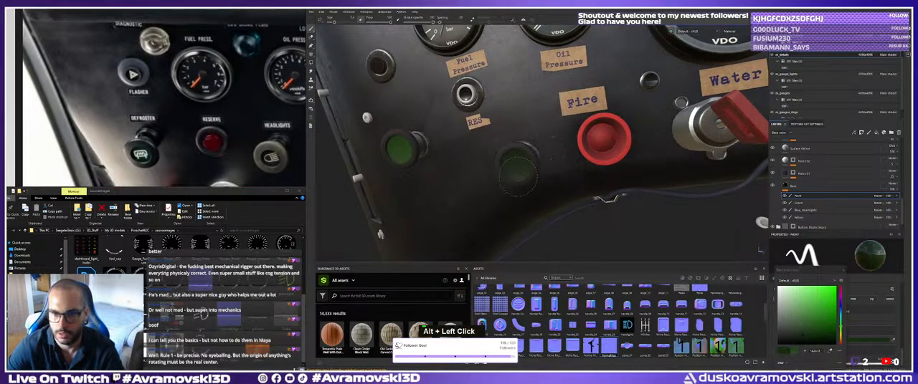
{"action": "left_click_drag", "start_coordinate": [543, 200], "coordinate": [513, 203], "text": "alt"}
{"action": "right_click_drag", "start_coordinate": [513, 202], "coordinate": [561, 210], "text": "alt"}
{"action": "left_click_drag", "start_coordinate": [561, 210], "coordinate": [565, 212], "text": "alt"}
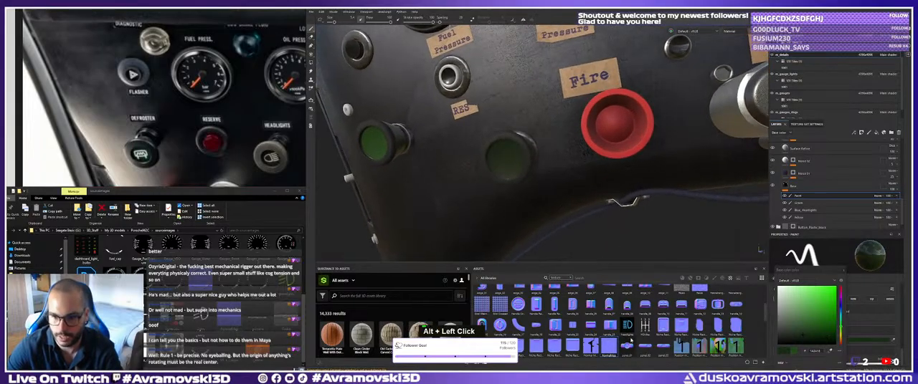
Import the low-beam light icon PNG from the sourceimages folder into the asset library again, assigning its resource usage.
{"action": "scroll", "coordinate": [643, 328], "scroll_direction": "up", "scroll_amount": 3}
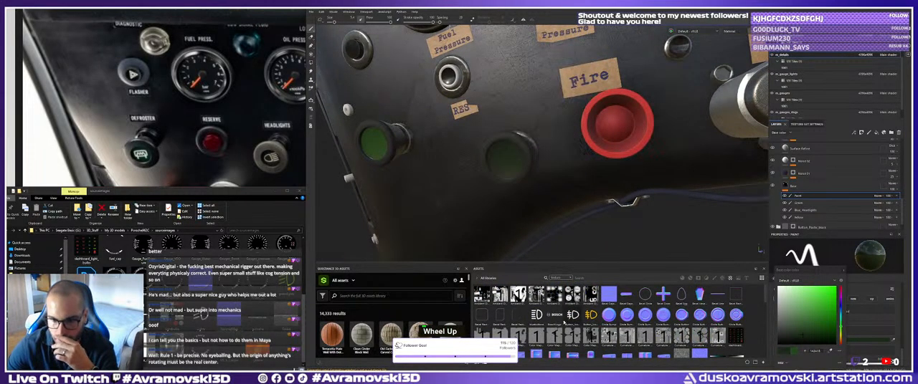
{"action": "scroll", "coordinate": [573, 324], "scroll_direction": "down", "scroll_amount": 4}
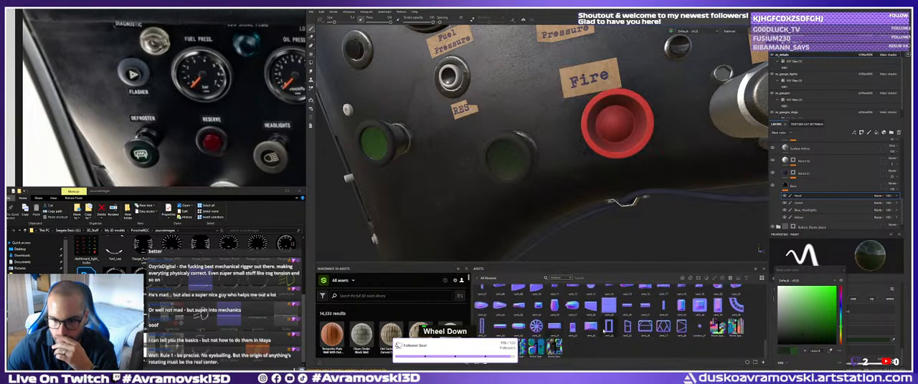
{"action": "scroll", "coordinate": [603, 330], "scroll_direction": "up", "scroll_amount": 4}
{"action": "scroll", "coordinate": [608, 326], "scroll_direction": "down", "scroll_amount": 1}
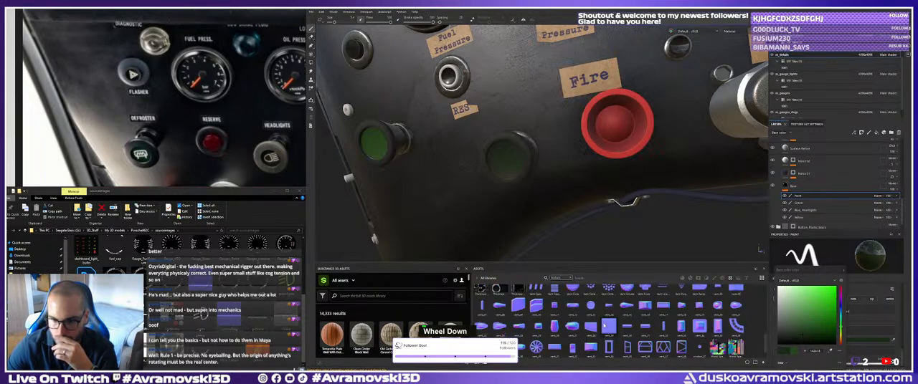
{"action": "scroll", "coordinate": [607, 326], "scroll_direction": "up", "scroll_amount": 3}
{"action": "scroll", "coordinate": [608, 326], "scroll_direction": "down", "scroll_amount": 3}
{"action": "scroll", "coordinate": [605, 324], "scroll_direction": "up", "scroll_amount": 4}
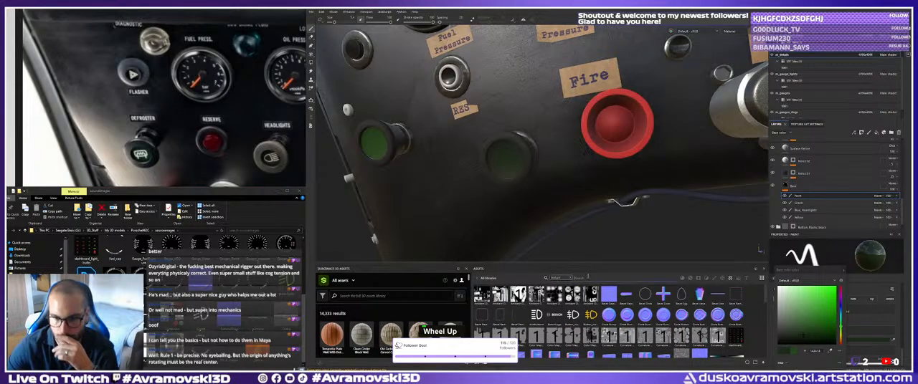
{"action": "left_click_drag", "start_coordinate": [200, 322], "coordinate": [595, 308]}
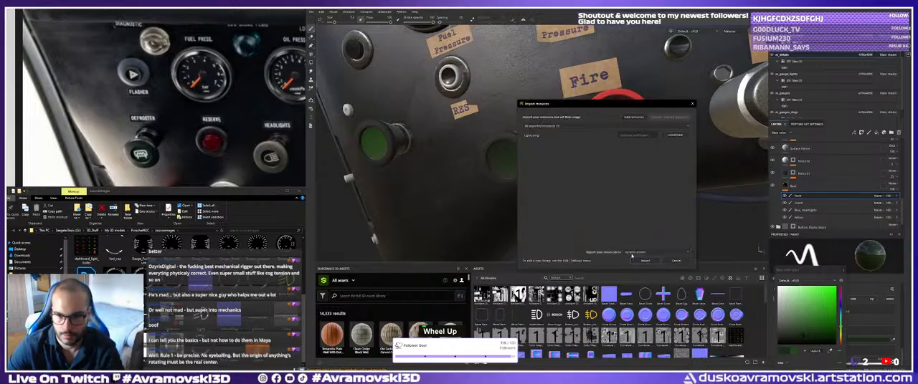
{"action": "left_click", "coordinate": [674, 136]}
{"action": "left_click", "coordinate": [681, 157]}
{"action": "left_click", "coordinate": [645, 261]}
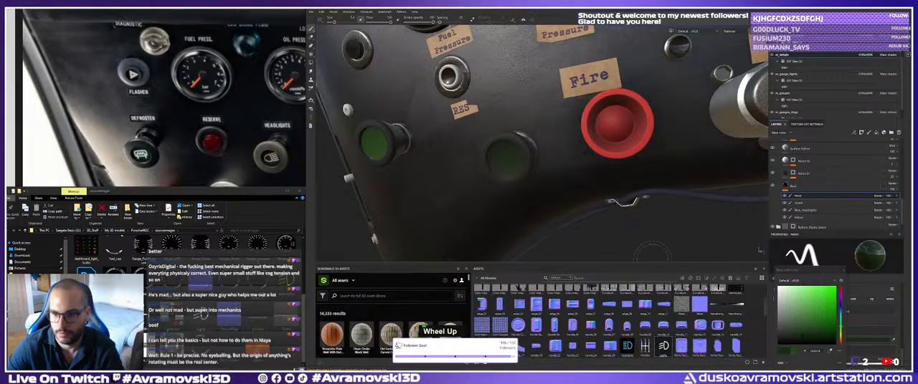
Project the light icon onto the dark green button beside the red Fire button, scaled and centred on its face.
{"action": "left_click_drag", "start_coordinate": [663, 346], "coordinate": [505, 165]}
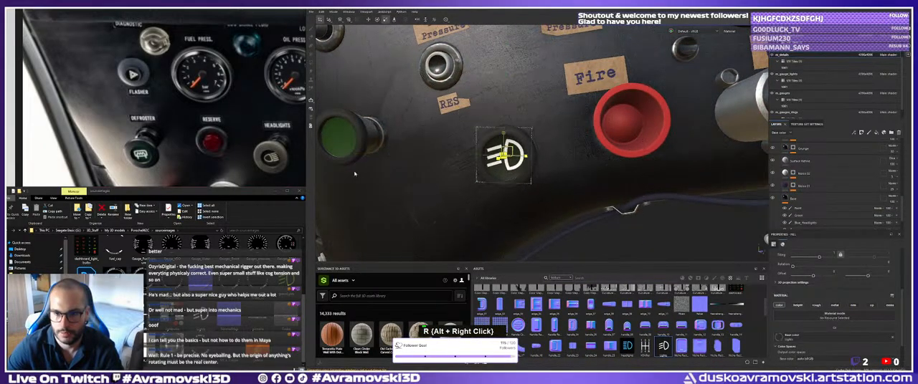
{"action": "left_click_drag", "start_coordinate": [353, 173], "coordinate": [557, 146], "text": "alt"}
{"action": "key", "text": "w"}
{"action": "right_click_drag", "start_coordinate": [645, 160], "coordinate": [617, 157], "text": "alt"}
{"action": "middle_click_drag", "start_coordinate": [617, 157], "coordinate": [473, 156], "text": "alt"}
{"action": "left_click_drag", "start_coordinate": [474, 156], "coordinate": [431, 152], "text": "alt"}
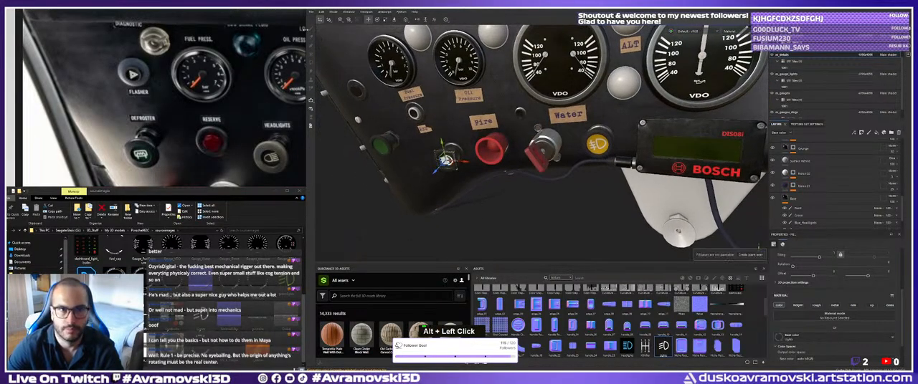
Select the Headlights layer and examine the dashboard's buttons and the small switch above the RES label up close.
{"action": "scroll", "coordinate": [824, 172], "scroll_direction": "up", "scroll_amount": 3}
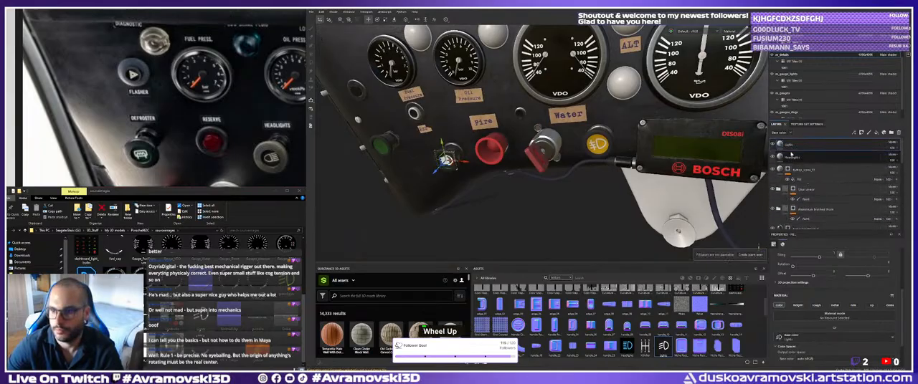
{"action": "double_click", "coordinate": [797, 158]}
{"action": "right_click_drag", "start_coordinate": [588, 168], "coordinate": [513, 154], "text": "alt"}
{"action": "middle_click_drag", "start_coordinate": [513, 154], "coordinate": [488, 159], "text": "alt"}
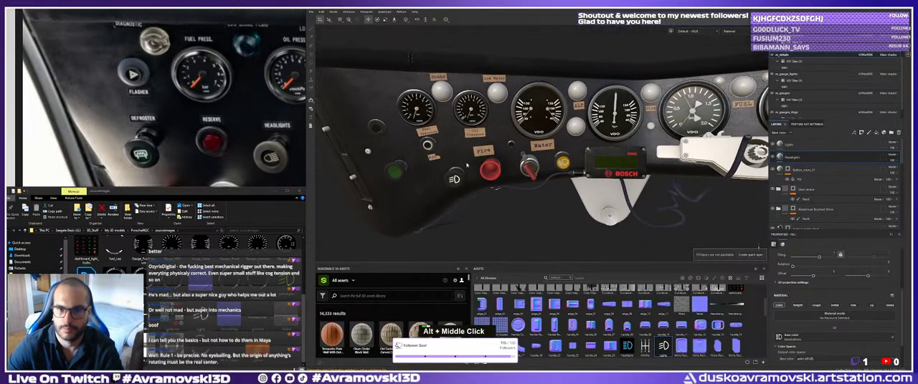
{"action": "left_click_drag", "start_coordinate": [488, 160], "coordinate": [469, 149], "text": "alt"}
{"action": "middle_click_drag", "start_coordinate": [470, 149], "coordinate": [512, 148], "text": "alt"}
{"action": "right_click_drag", "start_coordinate": [502, 147], "coordinate": [539, 144], "text": "alt"}
{"action": "middle_click_drag", "start_coordinate": [482, 140], "coordinate": [511, 151], "text": "alt"}
{"action": "right_click_drag", "start_coordinate": [511, 150], "coordinate": [541, 147], "text": "alt"}
{"action": "middle_click_drag", "start_coordinate": [568, 80], "coordinate": [481, 177], "text": "alt"}
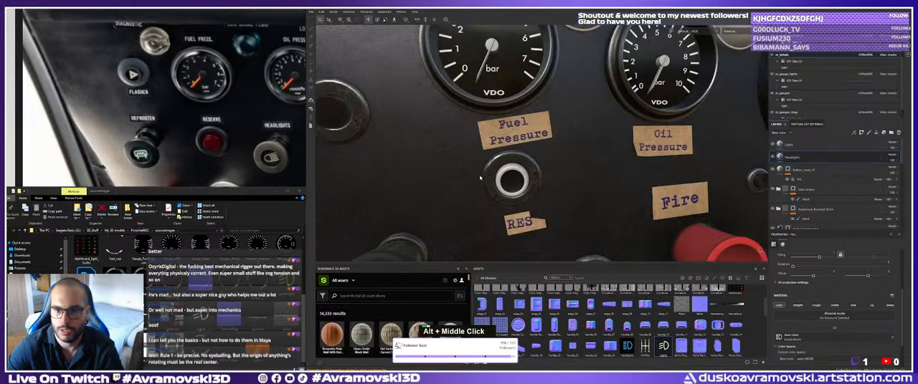
{"action": "right_click_drag", "start_coordinate": [488, 176], "coordinate": [548, 190], "text": "alt"}
{"action": "left_click_drag", "start_coordinate": [548, 191], "coordinate": [565, 196], "text": "alt"}
{"action": "middle_click_drag", "start_coordinate": [564, 196], "coordinate": [517, 198], "text": "alt"}
{"action": "right_click_drag", "start_coordinate": [518, 198], "coordinate": [510, 197], "text": "alt"}
{"action": "left_click_drag", "start_coordinate": [511, 198], "coordinate": [523, 180], "text": "alt"}
{"action": "middle_click_drag", "start_coordinate": [523, 180], "coordinate": [525, 152], "text": "alt"}
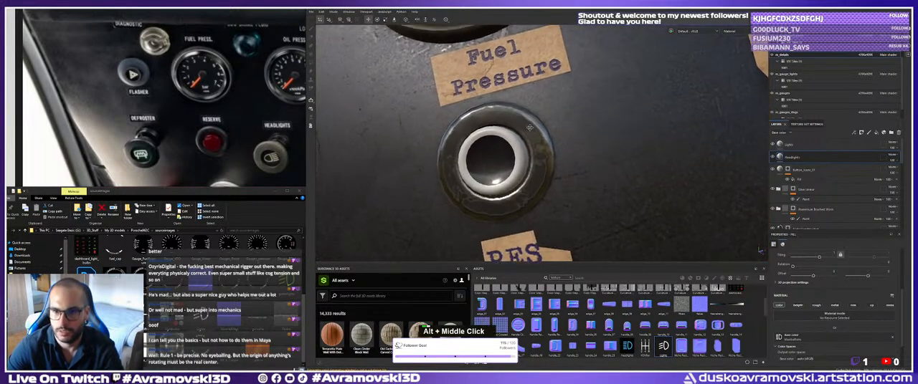
{"action": "left_click_drag", "start_coordinate": [525, 152], "coordinate": [520, 150], "text": "alt"}
{"action": "right_click_drag", "start_coordinate": [521, 150], "coordinate": [589, 152], "text": "shift"}
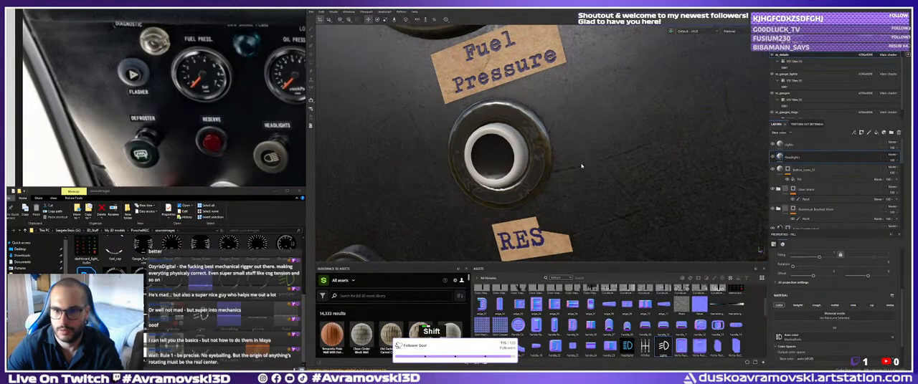
{"action": "left_click_drag", "start_coordinate": [527, 159], "coordinate": [495, 166], "text": "alt"}
Find the black plastic button material among the layers and polygon-fill its mask over the white inner ring of the switch above RES.
{"action": "scroll", "coordinate": [824, 188], "scroll_direction": "down", "scroll_amount": 4}
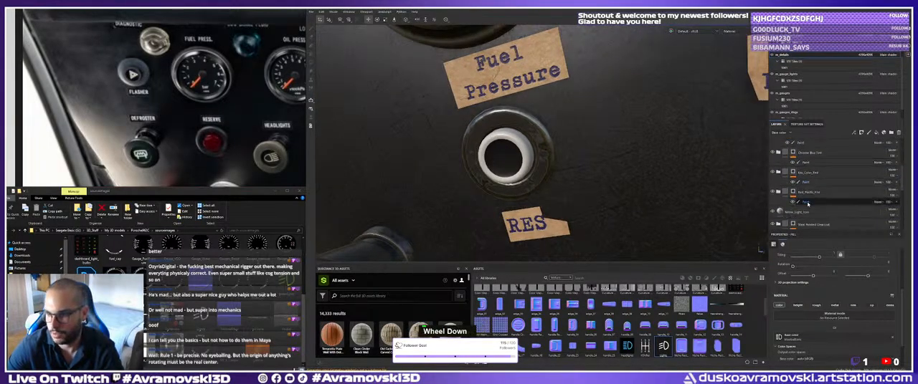
{"action": "left_click", "coordinate": [792, 193]}
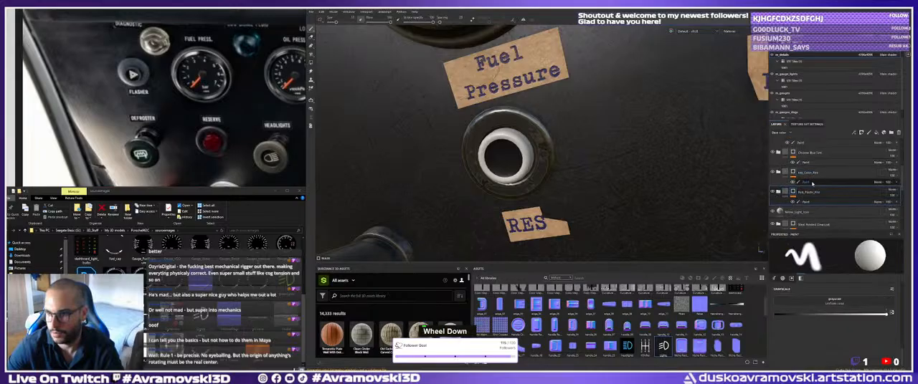
{"action": "scroll", "coordinate": [806, 188], "scroll_direction": "down", "scroll_amount": 3}
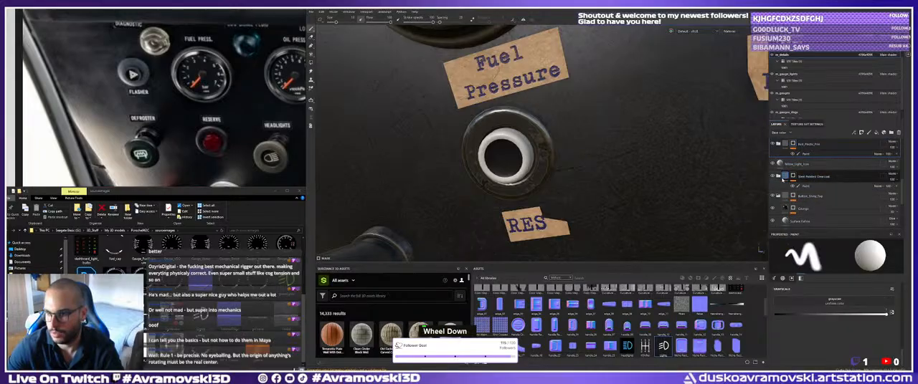
{"action": "left_click", "coordinate": [772, 176]}
{"action": "left_click", "coordinate": [772, 176]}
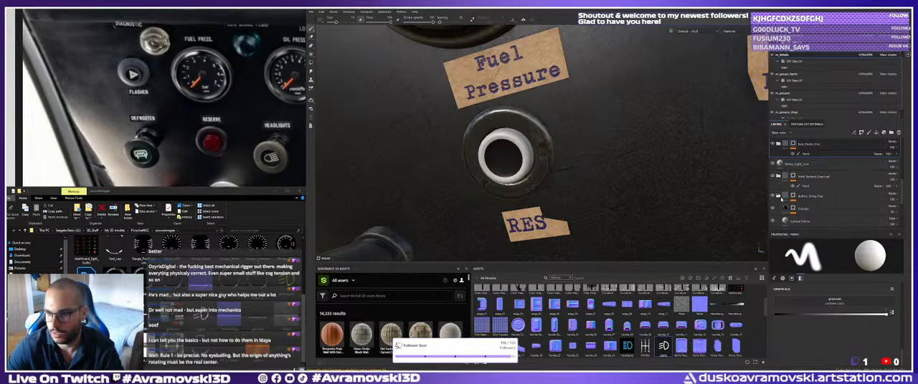
{"action": "left_click", "coordinate": [772, 195]}
{"action": "left_click", "coordinate": [772, 195]}
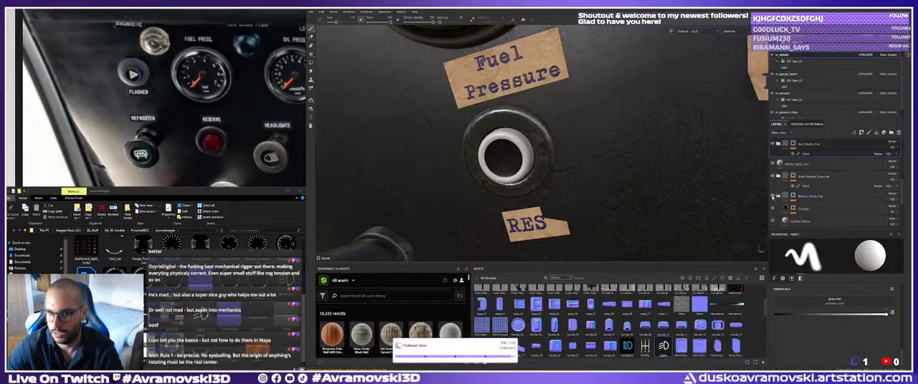
{"action": "scroll", "coordinate": [785, 206], "scroll_direction": "down", "scroll_amount": 3}
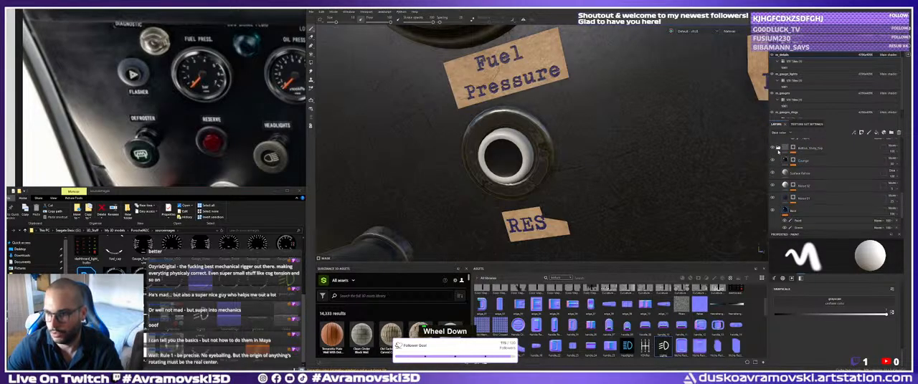
{"action": "left_click", "coordinate": [778, 148]}
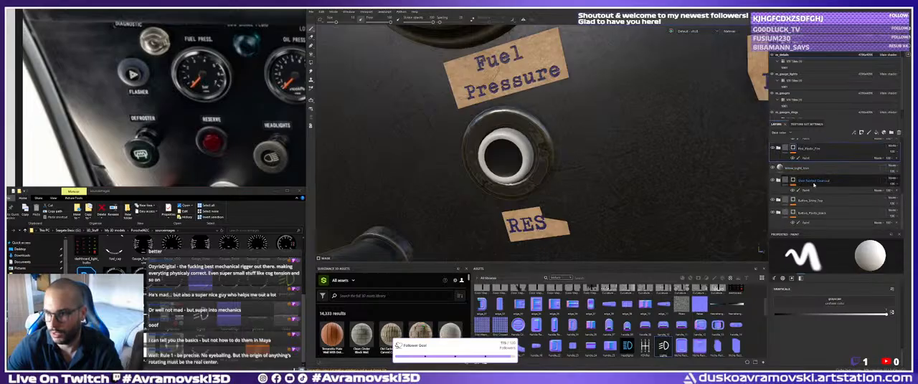
{"action": "left_click", "coordinate": [801, 222]}
{"action": "key", "text": "4"}
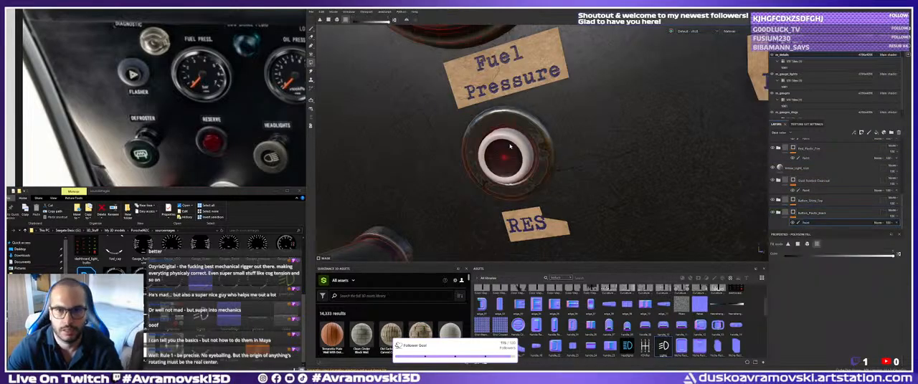
{"action": "key", "text": "1"}
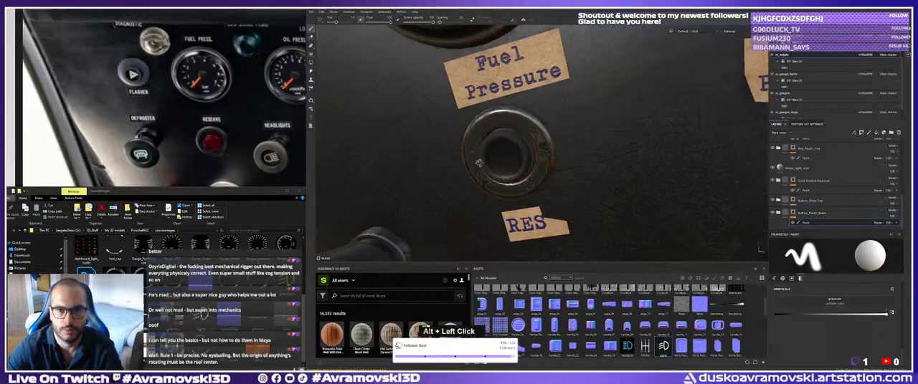
Examine the recoloured RES switch, the neighbouring buttons and the small metal-rimmed part between the Fire and Water labels.
{"action": "right_click_drag", "start_coordinate": [502, 154], "coordinate": [391, 139], "text": "alt"}
{"action": "left_click_drag", "start_coordinate": [391, 143], "coordinate": [453, 141], "text": "alt"}
{"action": "middle_click_drag", "start_coordinate": [453, 140], "coordinate": [432, 142], "text": "alt"}
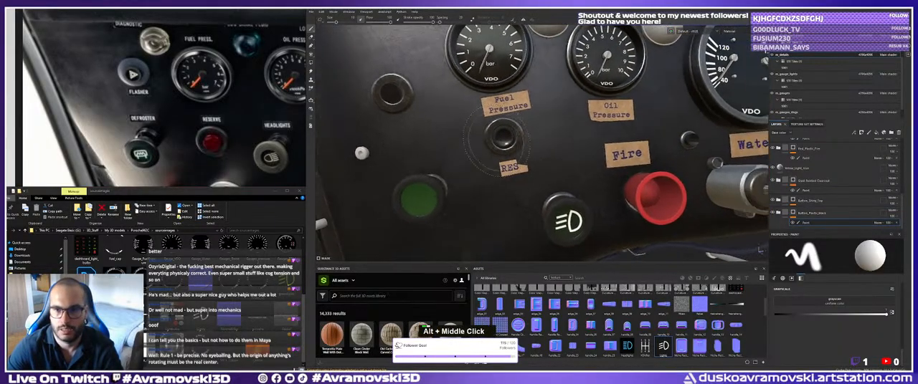
{"action": "left_click_drag", "start_coordinate": [432, 142], "coordinate": [498, 162], "text": "alt"}
{"action": "left_click_drag", "start_coordinate": [531, 155], "coordinate": [523, 154], "text": "alt"}
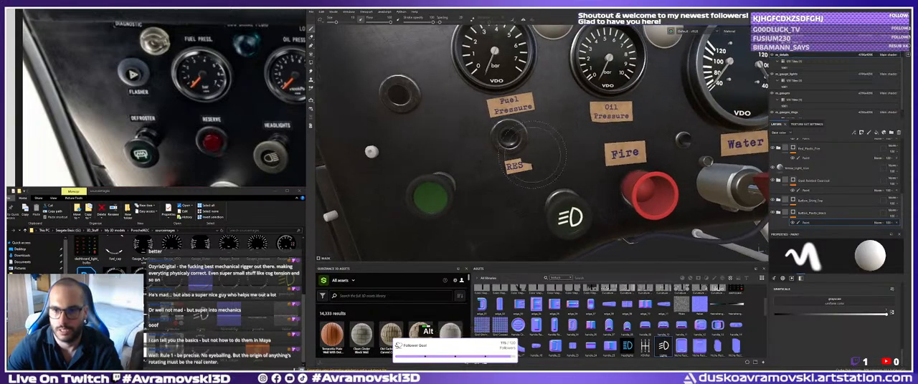
{"action": "right_click_drag", "start_coordinate": [524, 154], "coordinate": [566, 155], "text": "alt"}
{"action": "middle_click_drag", "start_coordinate": [567, 155], "coordinate": [380, 159], "text": "alt"}
{"action": "left_click_drag", "start_coordinate": [380, 159], "coordinate": [391, 161], "text": "alt"}
{"action": "right_click_drag", "start_coordinate": [393, 161], "coordinate": [506, 162], "text": "alt"}
{"action": "left_click_drag", "start_coordinate": [506, 162], "coordinate": [519, 163], "text": "alt"}
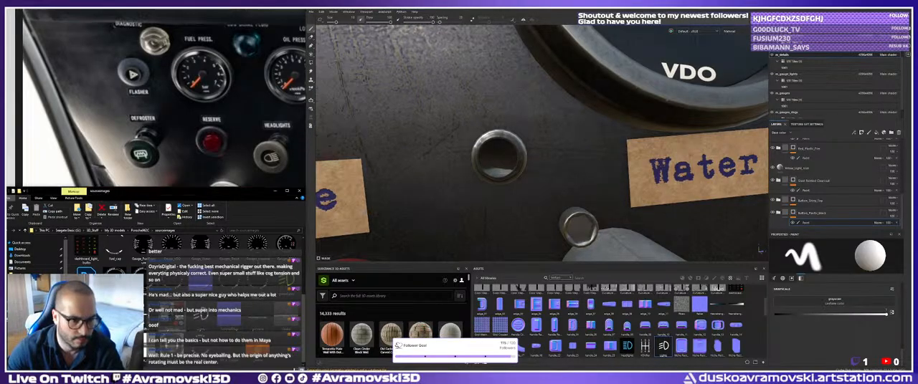
View the vehicle light texture sheet from the sourceimages folder, close it, and look through the folder's other images.
{"action": "double_click", "coordinate": [85, 252]}
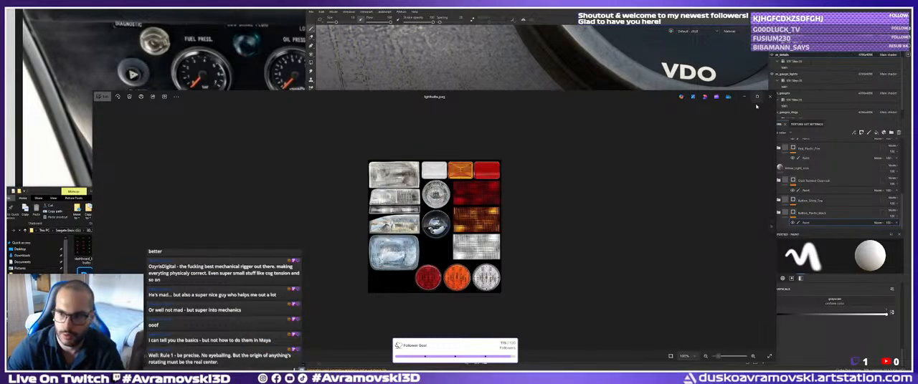
{"action": "left_click", "coordinate": [503, 74]}
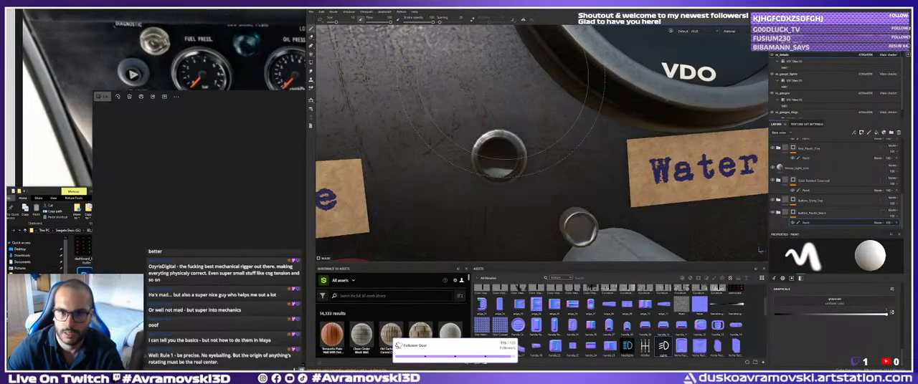
{"action": "left_click", "coordinate": [210, 171]}
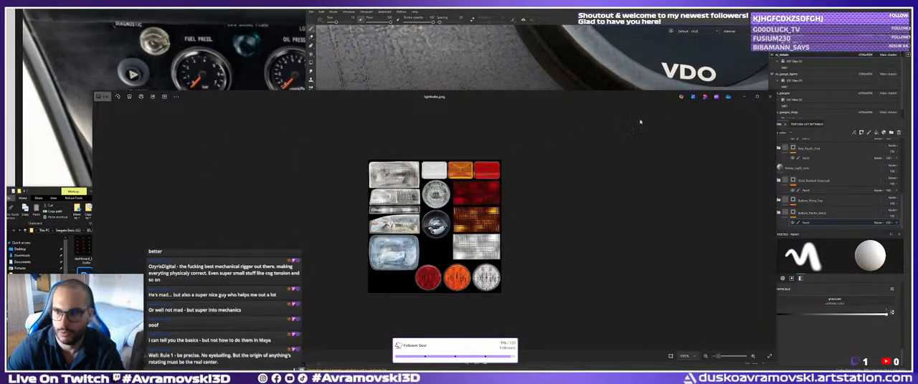
{"action": "mouse_move", "coordinate": [537, 99]}
{"action": "left_mouse_down"}
{"action": "mouse_move", "coordinate": [301, 43]}
{"action": "mouse_move", "coordinate": [280, 21]}
{"action": "left_mouse_up"}
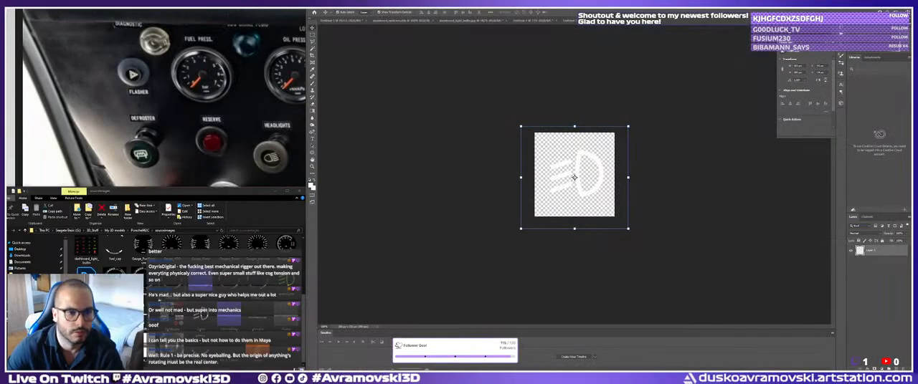
{"action": "scroll", "coordinate": [193, 294], "scroll_direction": "up", "scroll_amount": 4}
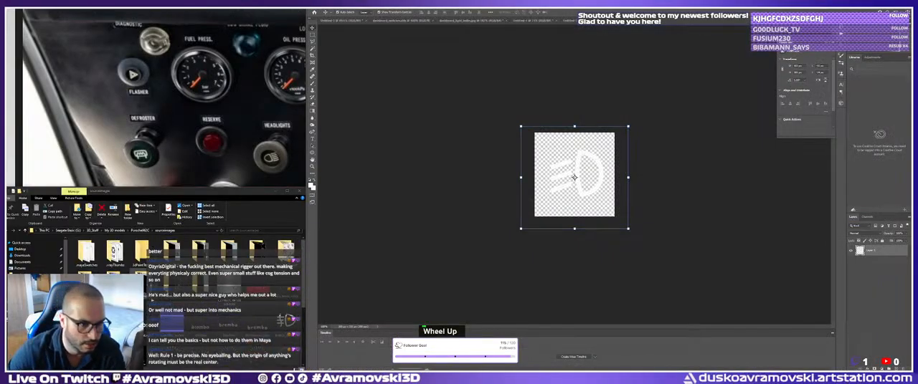
{"action": "scroll", "coordinate": [194, 287], "scroll_direction": "down", "scroll_amount": 3}
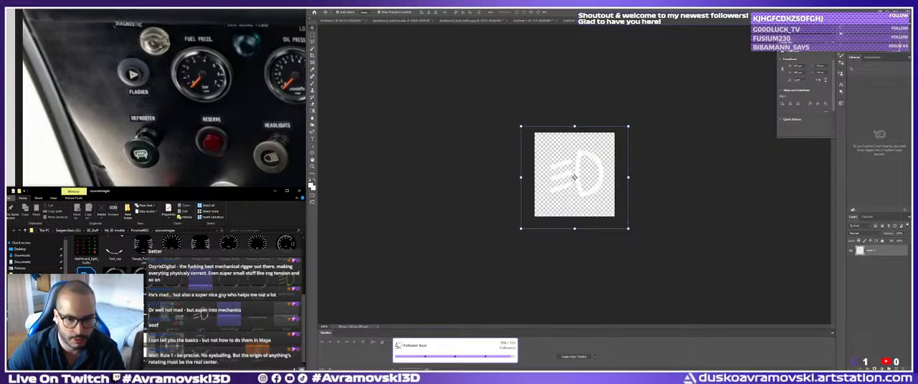
Switch back to Substance 3D Painter, where the metal-rimmed button between the Fire and Water labels is shown.
{"action": "left_click", "coordinate": [490, 367]}
{"action": "left_click_drag", "start_coordinate": [584, 86], "coordinate": [509, 126], "text": "alt"}
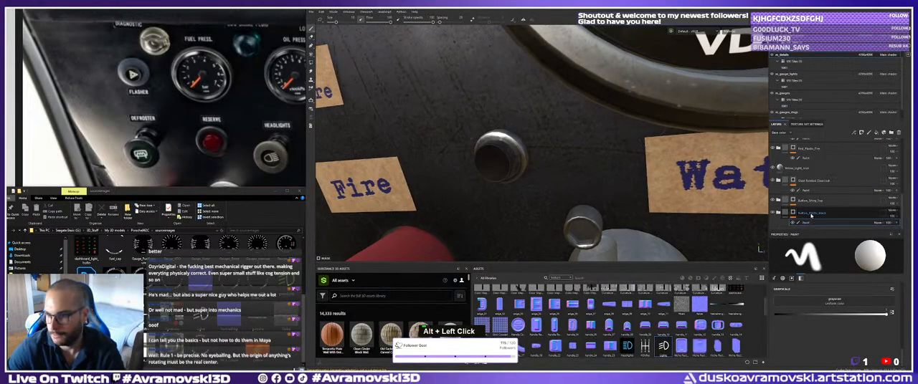
{"action": "right_click", "coordinate": [808, 215]}
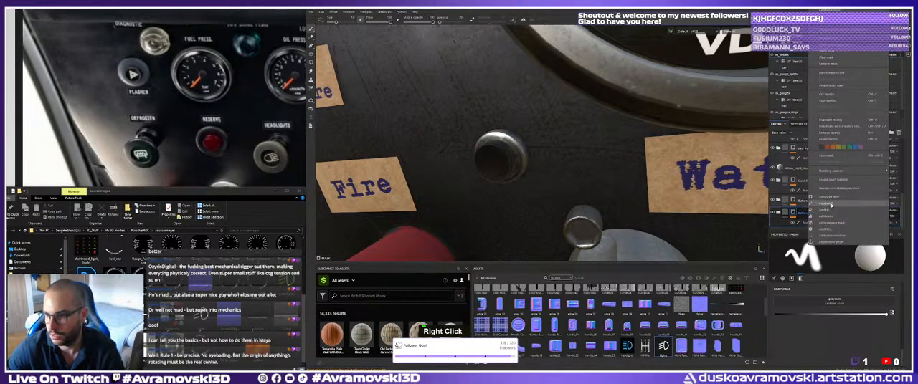
{"action": "key", "text": "Escape"}
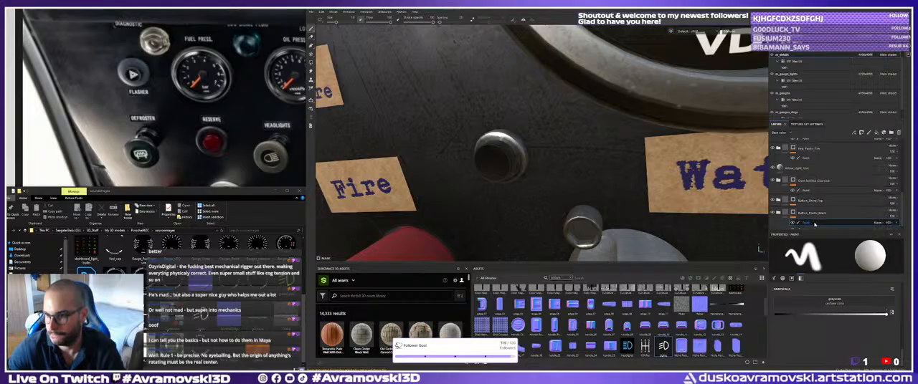
{"action": "left_click", "coordinate": [815, 223]}
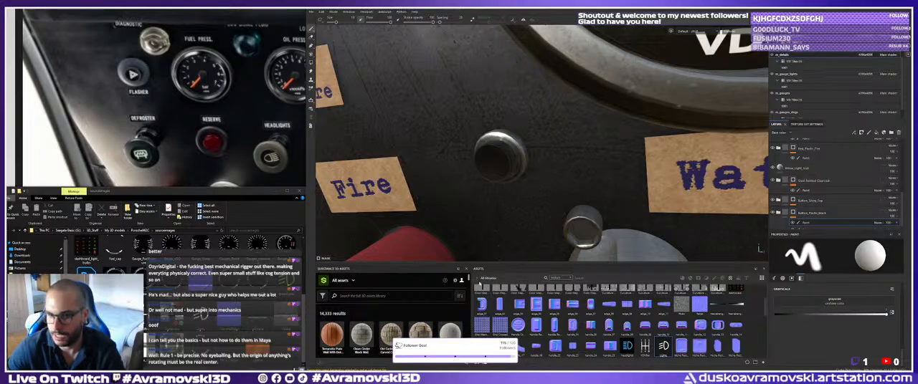
{"action": "scroll", "coordinate": [814, 231], "scroll_direction": "down", "scroll_amount": 1}
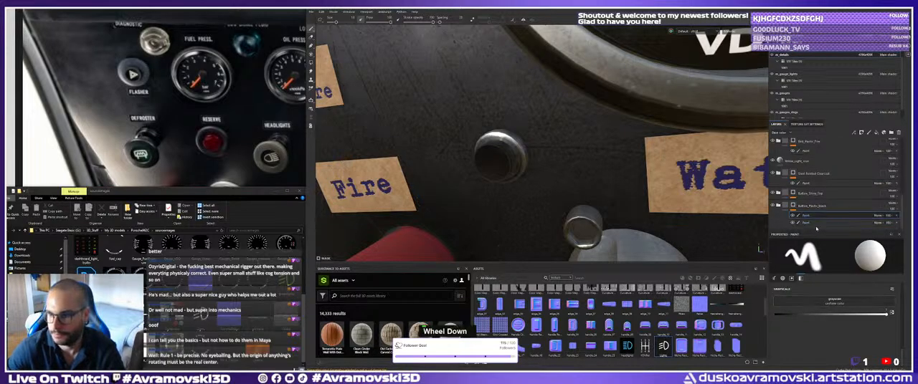
{"action": "scroll", "coordinate": [830, 328], "scroll_direction": "up", "scroll_amount": 3}
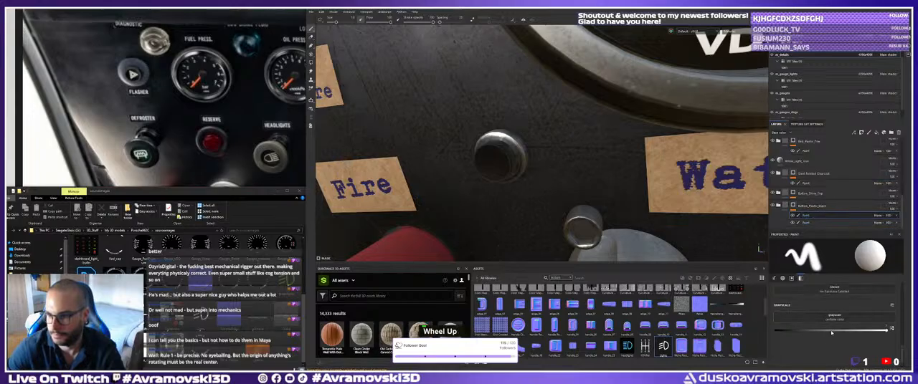
{"action": "scroll", "coordinate": [830, 328], "scroll_direction": "down", "scroll_amount": 3}
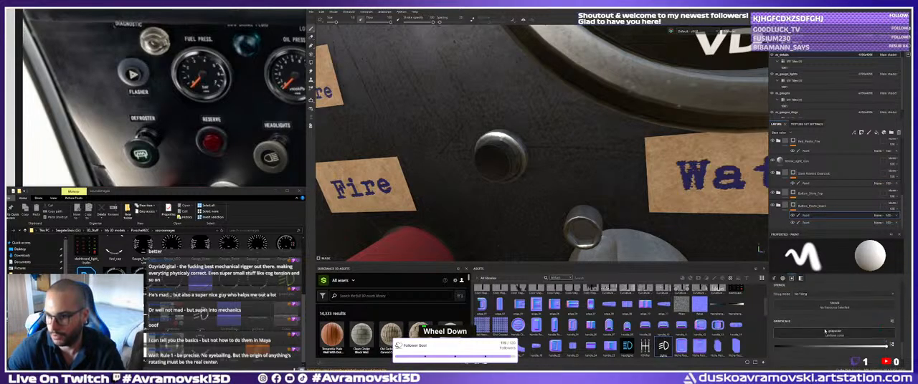
{"action": "scroll", "coordinate": [823, 324], "scroll_direction": "down", "scroll_amount": 3}
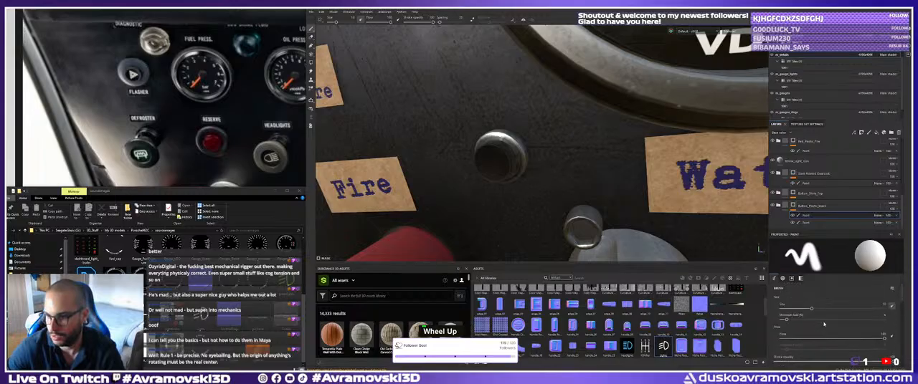
{"action": "scroll", "coordinate": [823, 324], "scroll_direction": "down", "scroll_amount": 5}
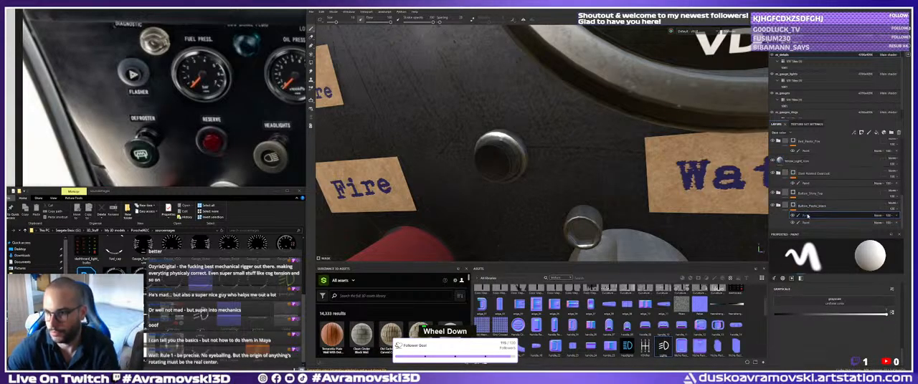
{"action": "key", "text": "Delete"}
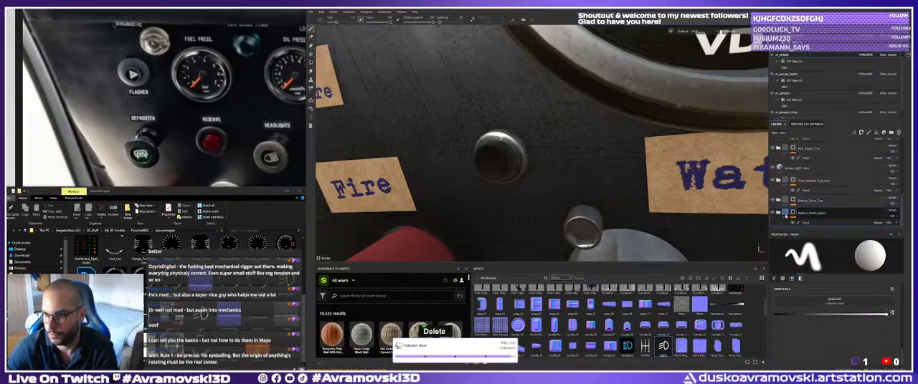
{"action": "key", "text": "Delete"}
Add a paint effect to the plastic layer inside the black button plastic folder and set its base colour to bright red.
{"action": "double_click", "coordinate": [780, 221]}
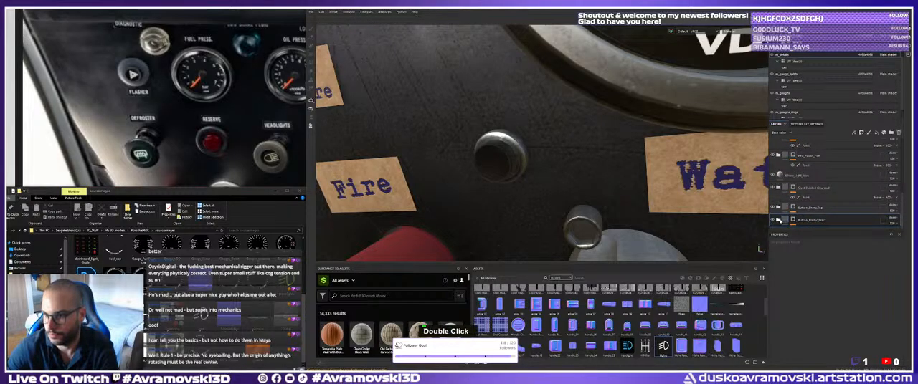
{"action": "scroll", "coordinate": [792, 215], "scroll_direction": "down", "scroll_amount": 3}
{"action": "left_click", "coordinate": [795, 220]}
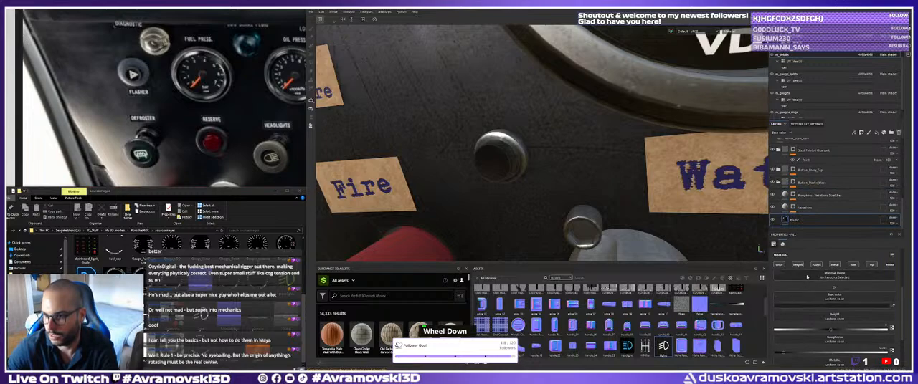
{"action": "right_click", "coordinate": [796, 220]}
{"action": "left_click", "coordinate": [817, 207]}
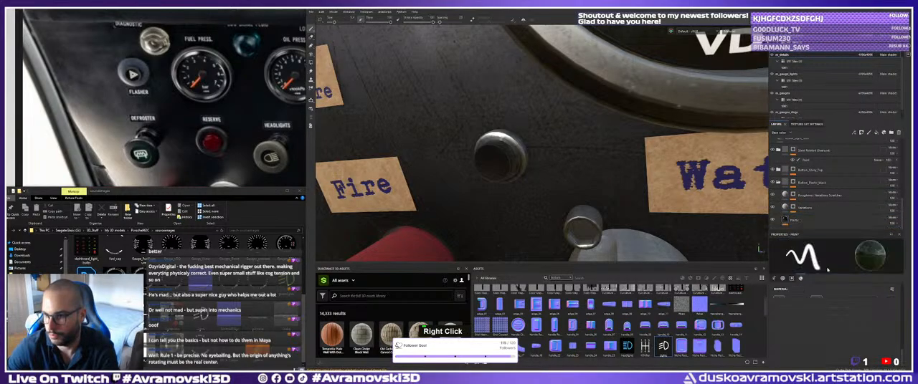
{"action": "left_click", "coordinate": [814, 340]}
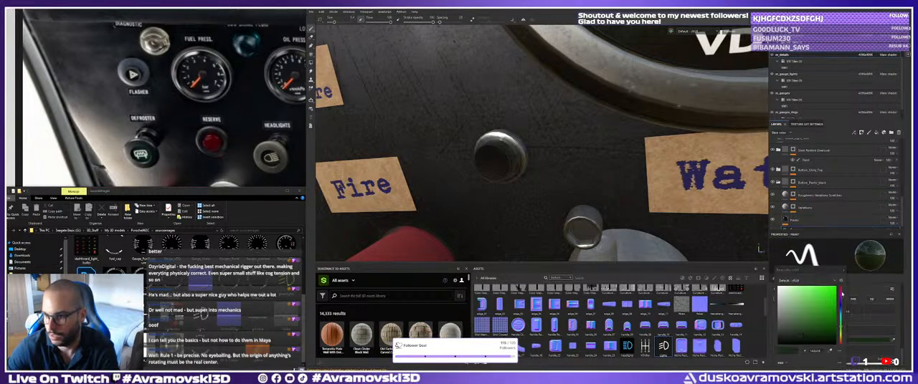
{"action": "left_click_drag", "start_coordinate": [842, 293], "coordinate": [842, 286]}
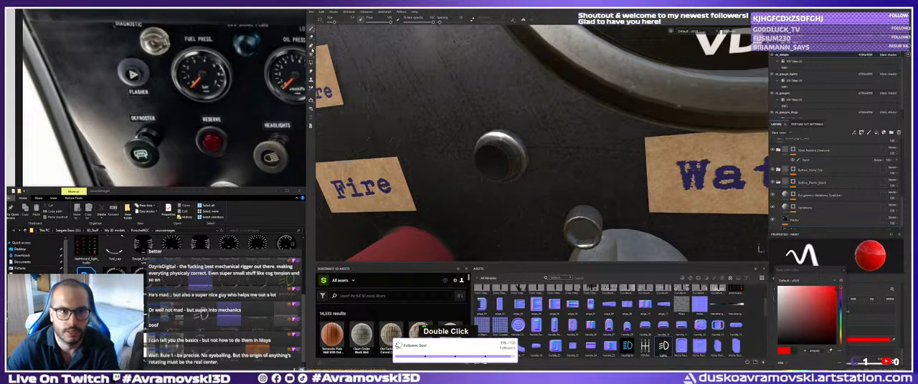
Paint the black plastic ring of the button between the Fire and Water labels red and check it from an angle.
{"action": "left_click", "coordinate": [495, 155]}
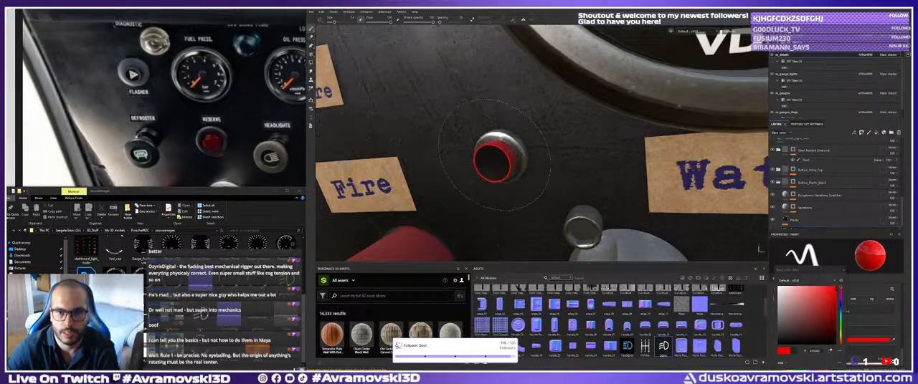
{"action": "right_click_drag", "start_coordinate": [430, 159], "coordinate": [459, 172], "text": "alt"}
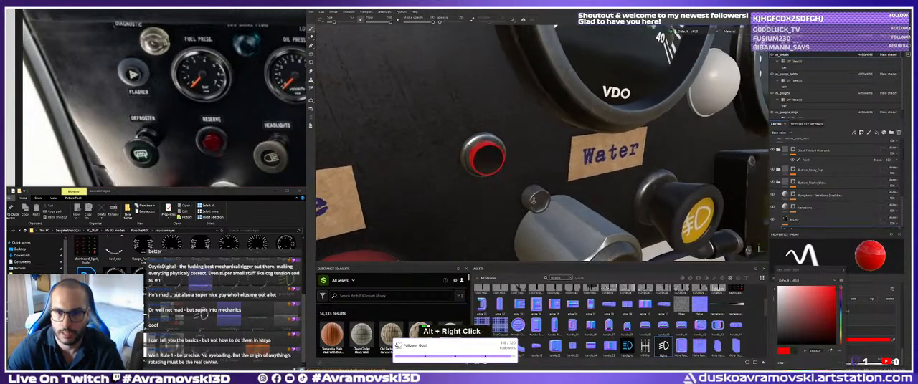
{"action": "left_click_drag", "start_coordinate": [533, 200], "coordinate": [562, 198], "text": "alt"}
Open the shiny button top folder and add a paint effect to its base layer.
{"action": "scroll", "coordinate": [805, 197], "scroll_direction": "up", "scroll_amount": 2}
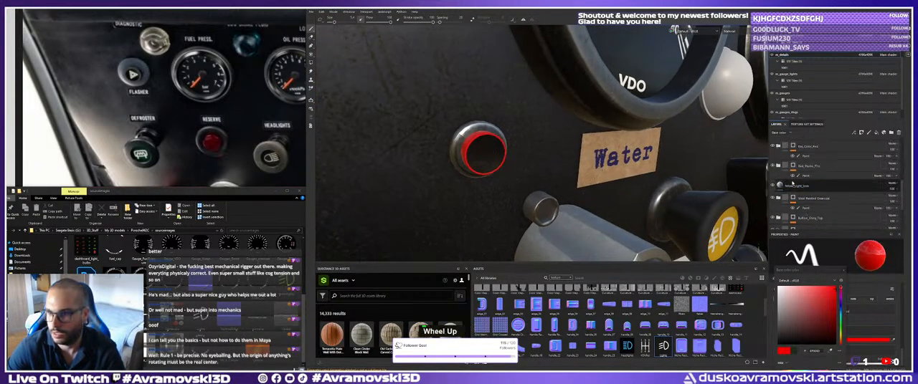
{"action": "scroll", "coordinate": [779, 198], "scroll_direction": "down", "scroll_amount": 2}
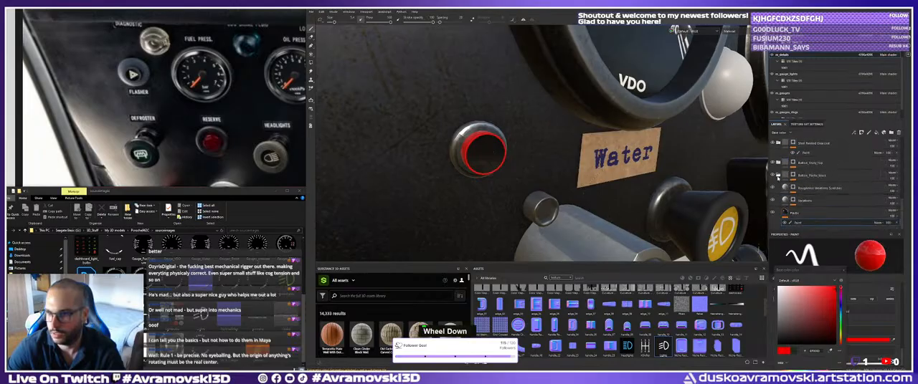
{"action": "left_click", "coordinate": [778, 208]}
{"action": "scroll", "coordinate": [783, 208], "scroll_direction": "down", "scroll_amount": 4}
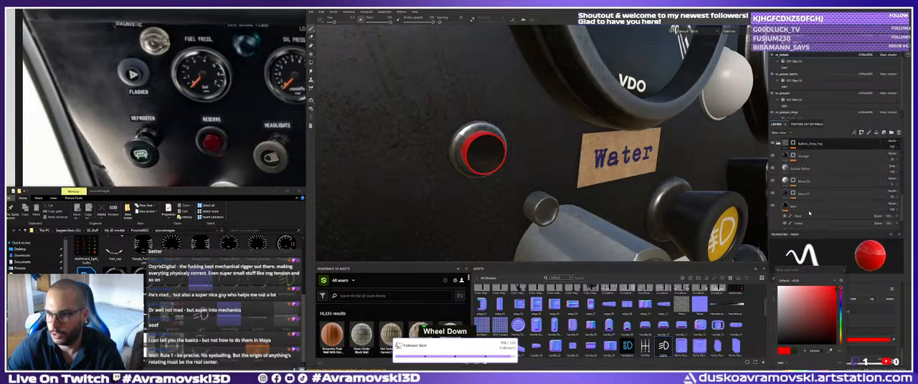
{"action": "left_click", "coordinate": [794, 180]}
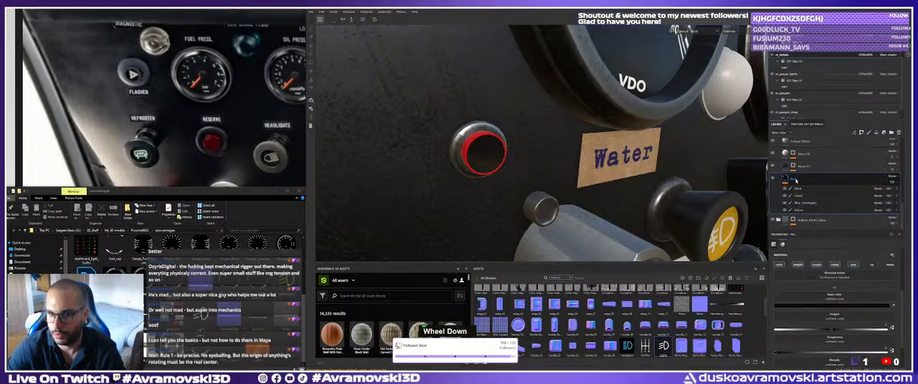
{"action": "right_click", "coordinate": [794, 181]}
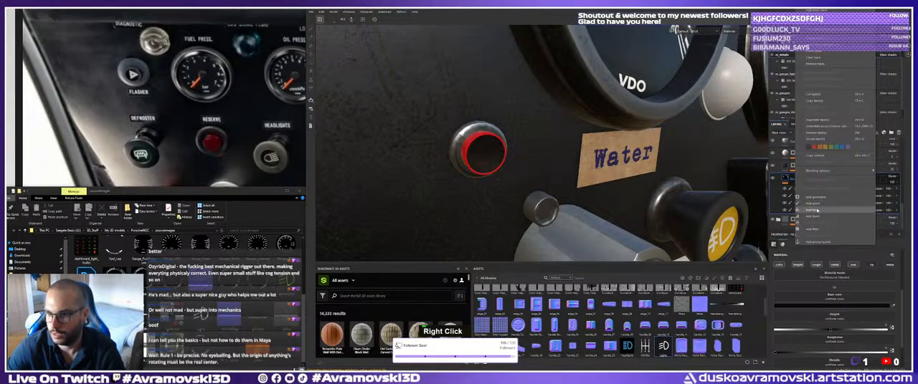
{"action": "left_click", "coordinate": [813, 204]}
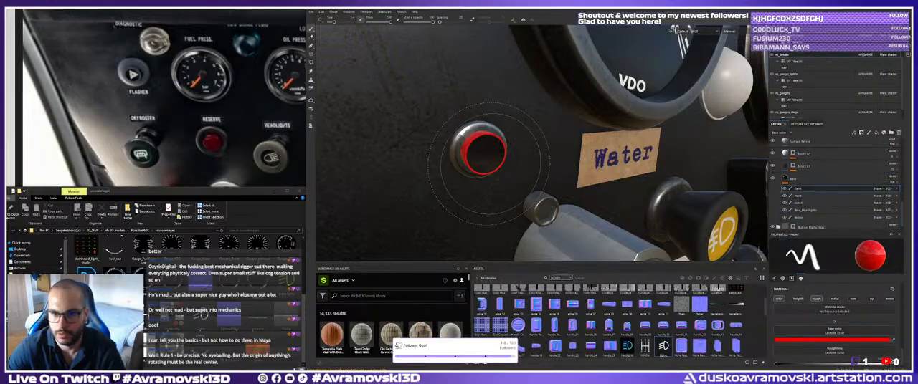
Paint the dark centre of the button between the Fire and Water labels red and check the fully red button.
{"action": "left_click", "coordinate": [489, 158]}
{"action": "right_click_drag", "start_coordinate": [490, 159], "coordinate": [482, 114], "text": "alt"}
{"action": "left_click_drag", "start_coordinate": [482, 113], "coordinate": [460, 124], "text": "alt"}
{"action": "right_click_drag", "start_coordinate": [460, 124], "coordinate": [457, 114], "text": "alt"}
{"action": "middle_click_drag", "start_coordinate": [458, 115], "coordinate": [456, 144], "text": "alt"}
{"action": "left_click_drag", "start_coordinate": [457, 143], "coordinate": [452, 147], "text": "alt"}
{"action": "right_click_drag", "start_coordinate": [450, 147], "coordinate": [470, 166], "text": "alt"}
{"action": "middle_click_drag", "start_coordinate": [469, 166], "coordinate": [506, 167], "text": "alt"}
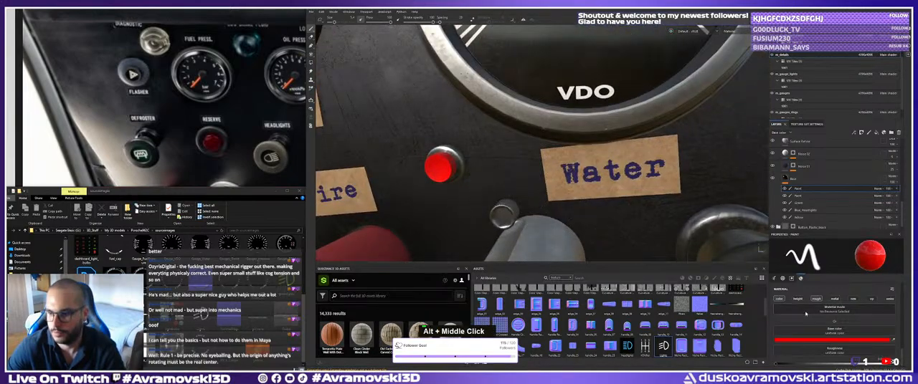
Enable the metallic channel for the red paint, raise its metallic value close to maximum, and inspect the red button from the side.
{"action": "scroll", "coordinate": [836, 350], "scroll_direction": "down", "scroll_amount": 1}
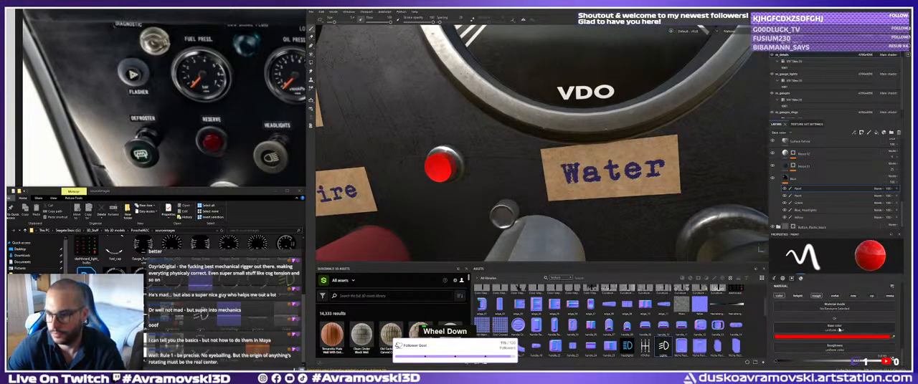
{"action": "scroll", "coordinate": [838, 329], "scroll_direction": "up", "scroll_amount": 1}
{"action": "scroll", "coordinate": [834, 328], "scroll_direction": "down", "scroll_amount": 1}
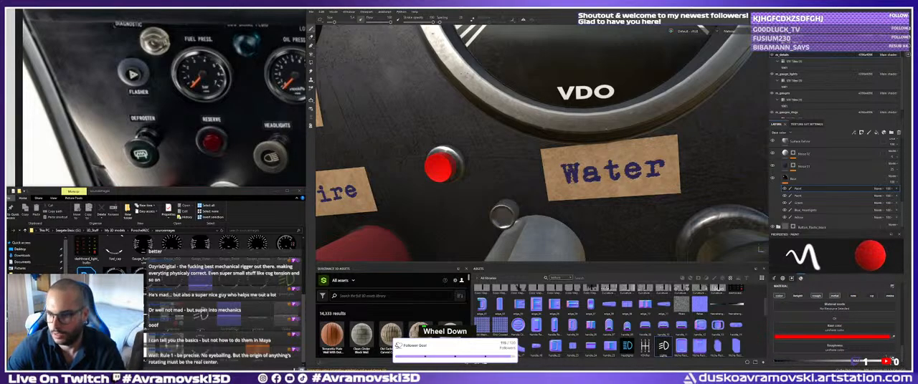
{"action": "scroll", "coordinate": [825, 350], "scroll_direction": "down", "scroll_amount": 1}
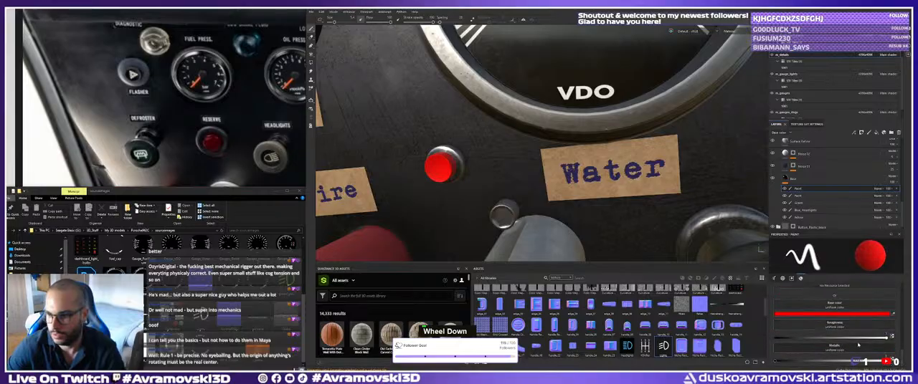
{"action": "left_click_drag", "start_coordinate": [776, 363], "coordinate": [881, 356]}
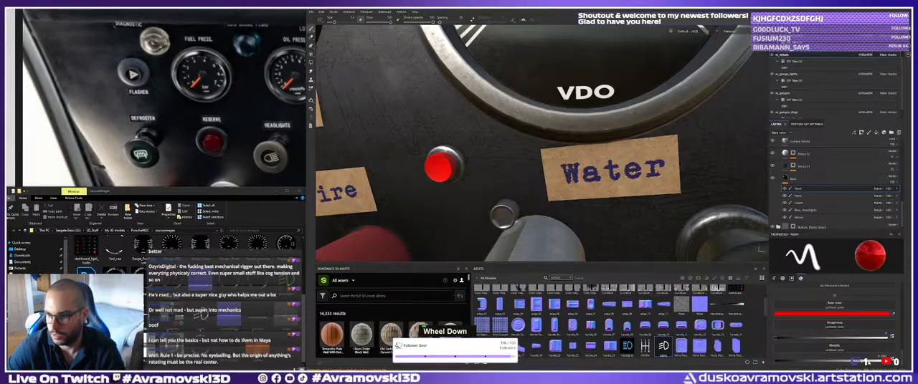
{"action": "left_click_drag", "start_coordinate": [459, 183], "coordinate": [527, 199], "text": "alt"}
{"action": "right_click_drag", "start_coordinate": [527, 199], "coordinate": [535, 200], "text": "alt"}
{"action": "left_click_drag", "start_coordinate": [535, 200], "coordinate": [627, 197], "text": "alt"}
Select the plastic layer's paint effect in the black button plastic folder and paint the ring of the button above RES red.
{"action": "scroll", "coordinate": [800, 176], "scroll_direction": "up", "scroll_amount": 5}
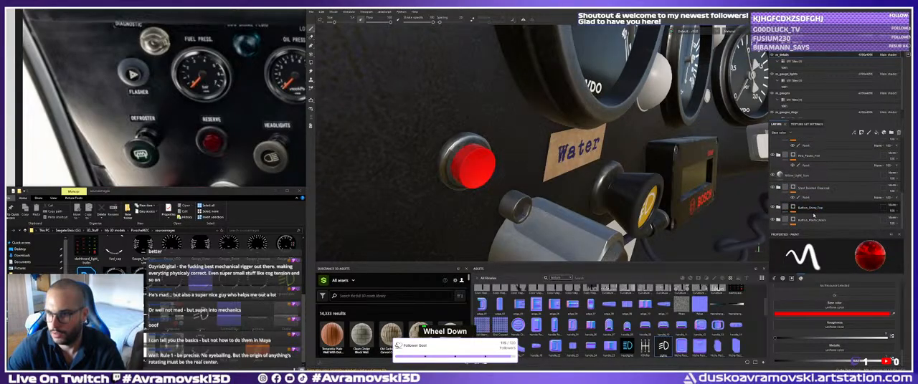
{"action": "scroll", "coordinate": [813, 215], "scroll_direction": "down", "scroll_amount": 3}
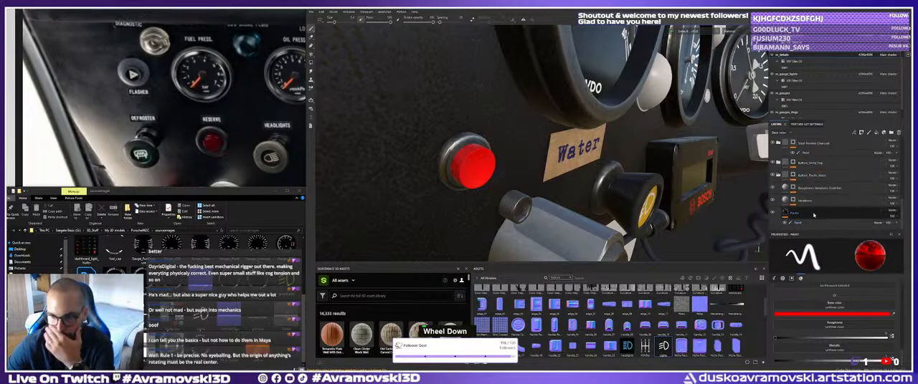
{"action": "left_click", "coordinate": [815, 223]}
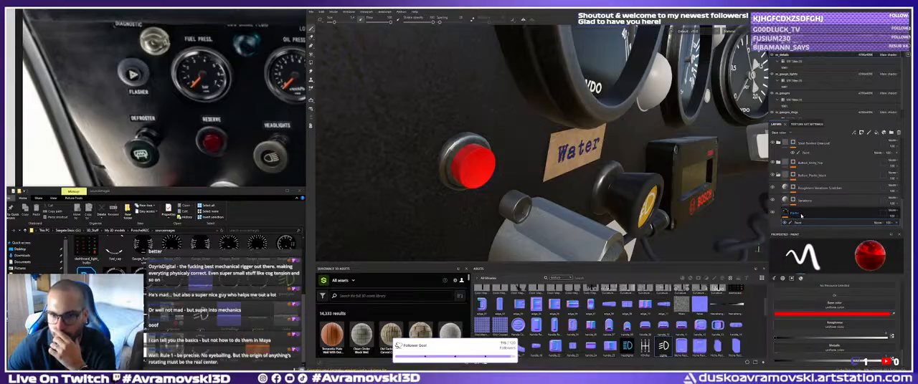
{"action": "right_click_drag", "start_coordinate": [610, 188], "coordinate": [584, 161], "text": "alt"}
{"action": "left_click_drag", "start_coordinate": [585, 162], "coordinate": [530, 147], "text": "alt"}
{"action": "middle_click_drag", "start_coordinate": [530, 147], "coordinate": [536, 157], "text": "alt"}
{"action": "right_click_drag", "start_coordinate": [536, 157], "coordinate": [530, 154], "text": "alt"}
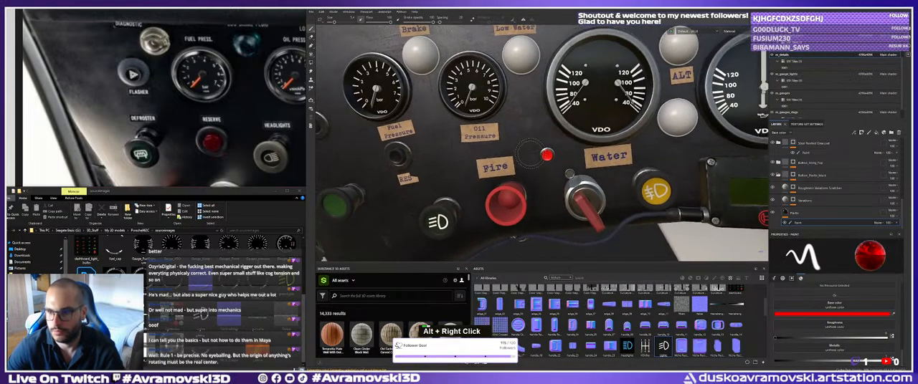
{"action": "middle_click_drag", "start_coordinate": [530, 154], "coordinate": [527, 147], "text": "alt"}
{"action": "left_click_drag", "start_coordinate": [528, 147], "coordinate": [539, 158], "text": "alt"}
{"action": "right_click_drag", "start_coordinate": [540, 158], "coordinate": [513, 162], "text": "shift"}
{"action": "left_click_drag", "start_coordinate": [513, 162], "coordinate": [532, 156], "text": "alt"}
{"action": "right_click_drag", "start_coordinate": [532, 156], "coordinate": [482, 148], "text": "alt"}
{"action": "left_click_drag", "start_coordinate": [482, 147], "coordinate": [502, 151], "text": "alt"}
{"action": "right_click_drag", "start_coordinate": [501, 151], "coordinate": [505, 156], "text": "alt"}
{"action": "middle_click_drag", "start_coordinate": [506, 156], "coordinate": [509, 160], "text": "alt"}
{"action": "right_click_drag", "start_coordinate": [509, 160], "coordinate": [513, 164], "text": "alt"}
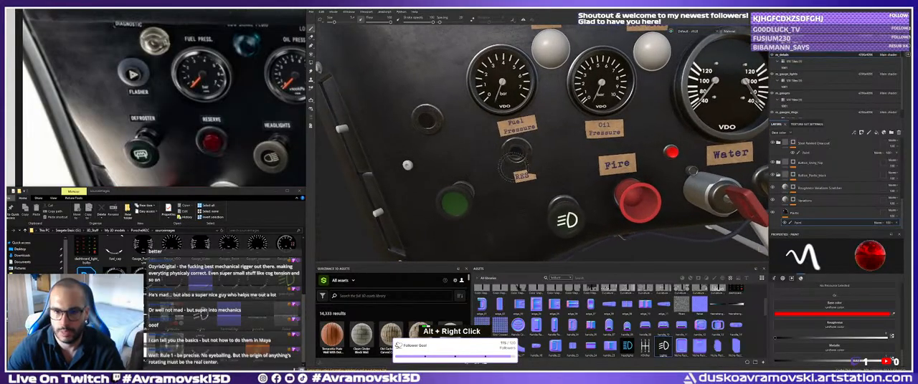
{"action": "middle_click_drag", "start_coordinate": [513, 163], "coordinate": [560, 179], "text": "alt"}
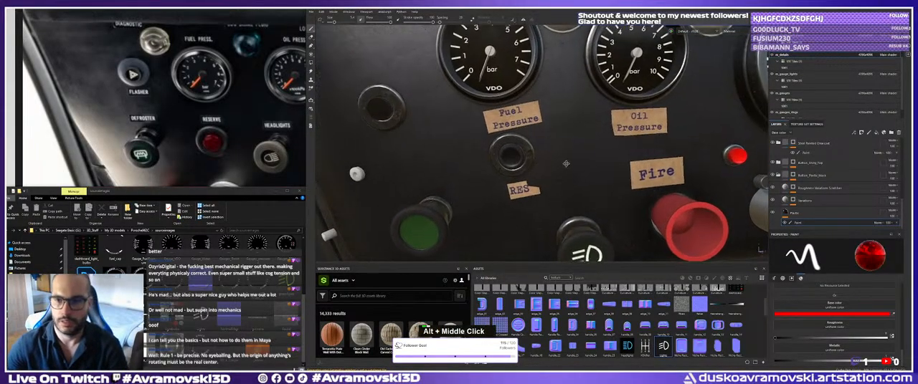
{"action": "right_click_drag", "start_coordinate": [559, 179], "coordinate": [653, 201], "text": "alt"}
{"action": "left_click_drag", "start_coordinate": [652, 201], "coordinate": [582, 200], "text": "alt"}
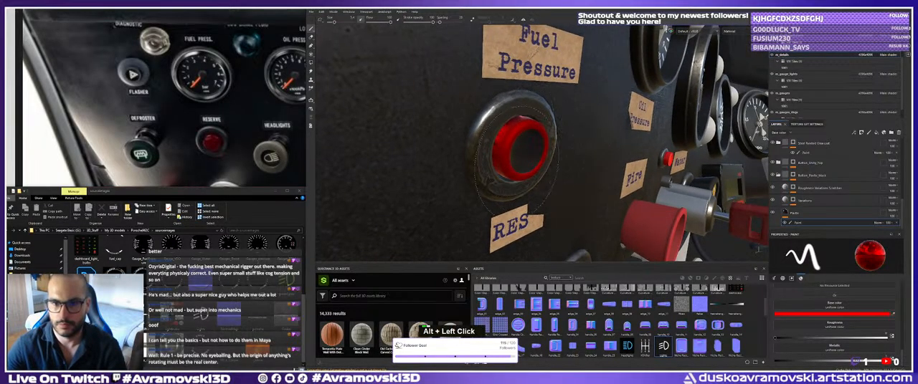
Darken the red base colour and repaint the ring of the button above RES with it.
{"action": "left_click_drag", "start_coordinate": [488, 159], "coordinate": [552, 159], "text": "alt"}
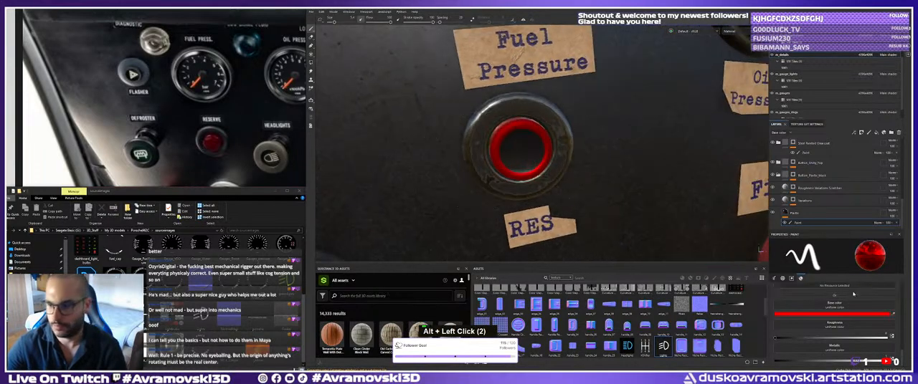
{"action": "left_click", "coordinate": [842, 314]}
{"action": "left_click", "coordinate": [835, 322]}
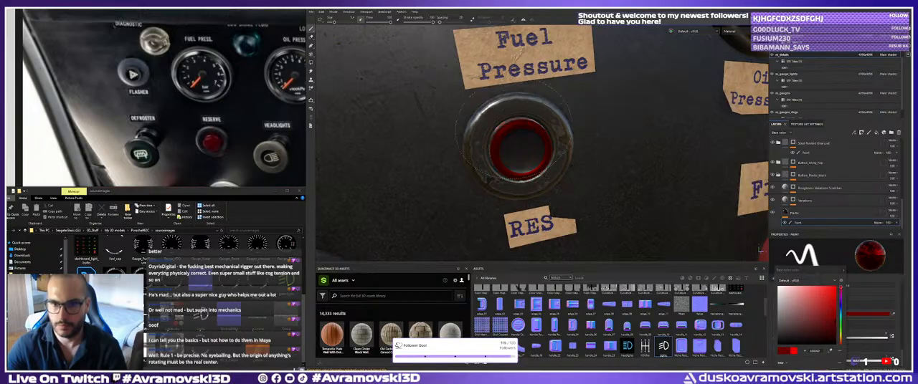
{"action": "left_click_drag", "start_coordinate": [516, 159], "coordinate": [536, 159], "text": "alt"}
{"action": "middle_click_drag", "start_coordinate": [537, 159], "coordinate": [529, 153], "text": "alt"}
{"action": "left_click_drag", "start_coordinate": [529, 153], "coordinate": [521, 156], "text": "alt"}
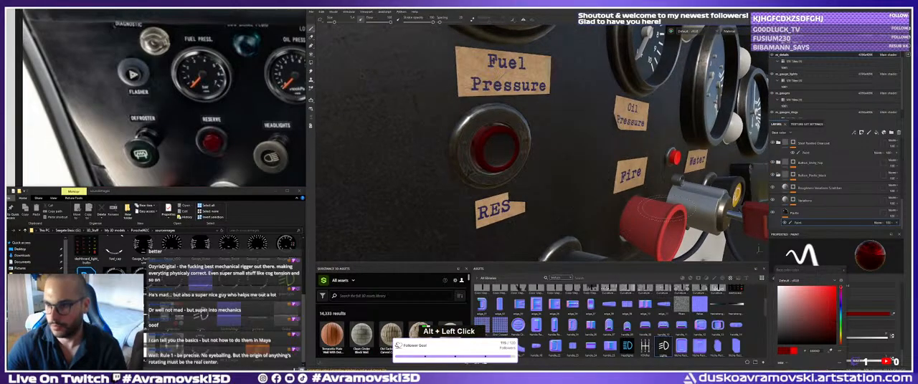
Look through the layer stack for the paint effect covering the RES button's centre, checking the painted steel and black button plastic folders.
{"action": "left_click", "coordinate": [811, 154]}
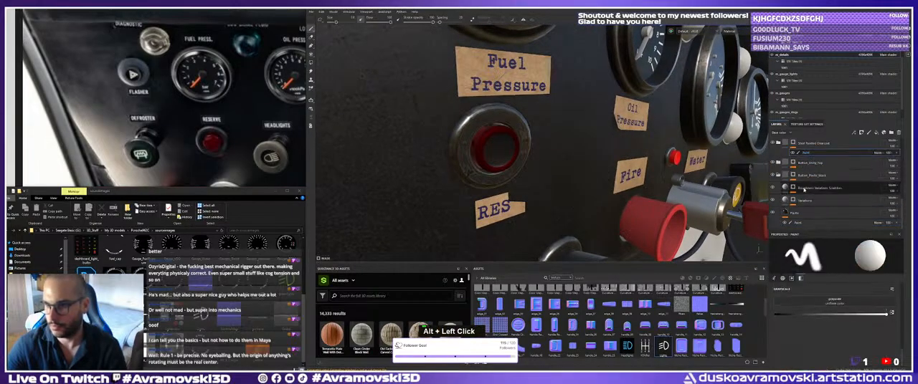
{"action": "scroll", "coordinate": [806, 176], "scroll_direction": "up", "scroll_amount": 1}
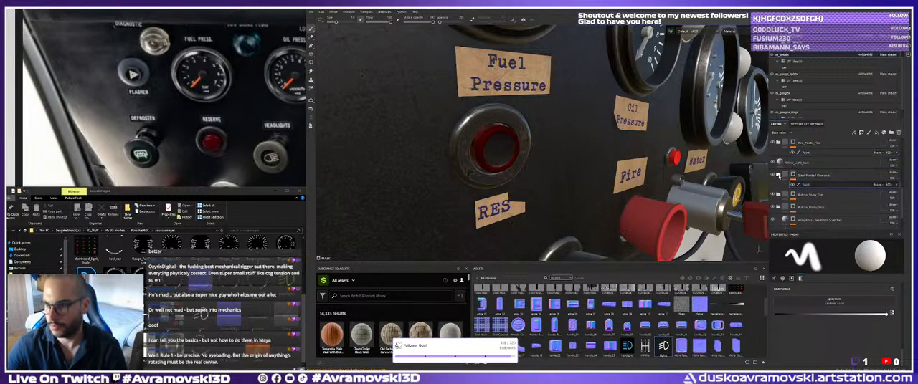
{"action": "scroll", "coordinate": [778, 175], "scroll_direction": "down", "scroll_amount": 3}
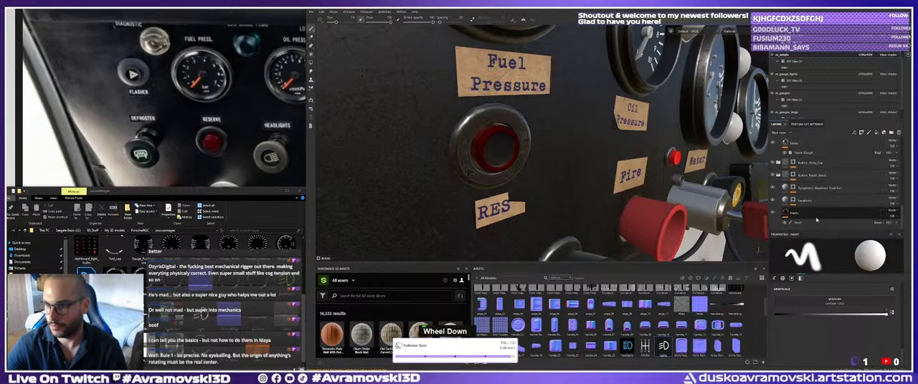
{"action": "left_click", "coordinate": [803, 223]}
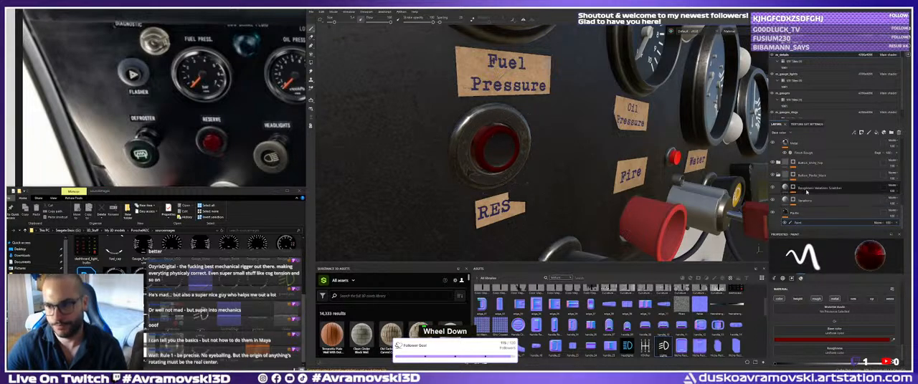
{"action": "scroll", "coordinate": [807, 191], "scroll_direction": "up", "scroll_amount": 3}
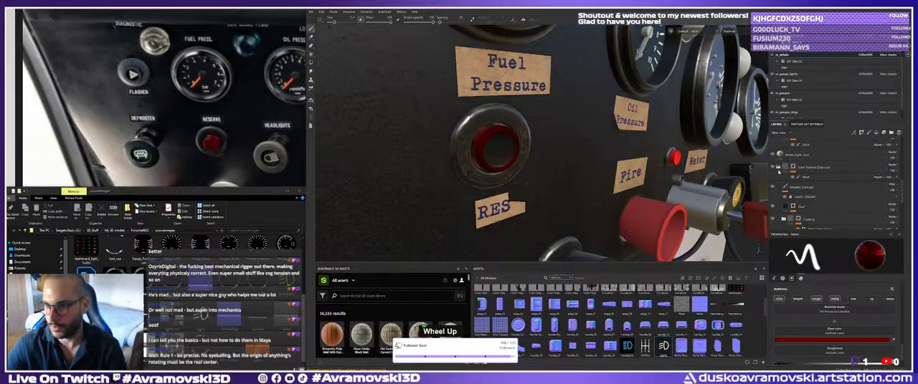
{"action": "left_click", "coordinate": [778, 168]}
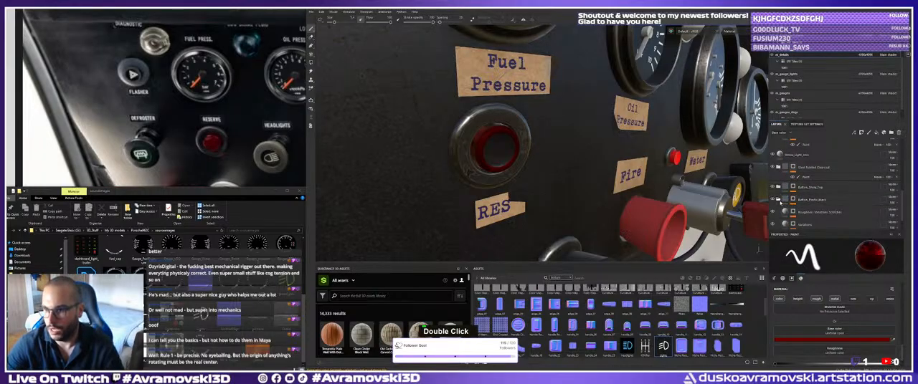
{"action": "scroll", "coordinate": [779, 200], "scroll_direction": "down", "scroll_amount": 1}
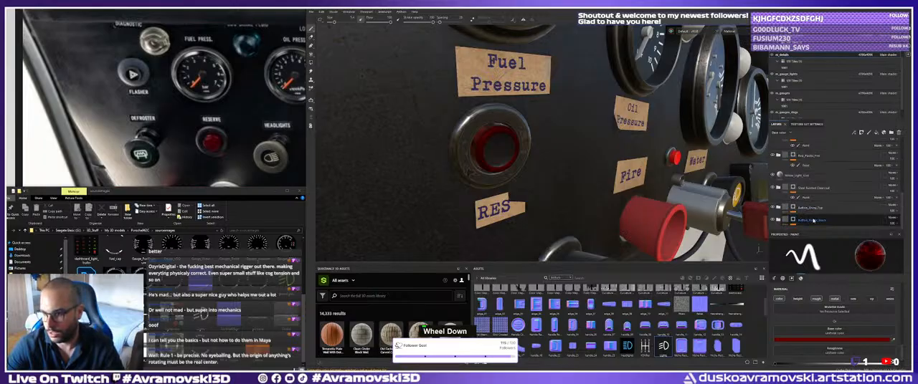
{"action": "scroll", "coordinate": [810, 222], "scroll_direction": "down", "scroll_amount": 2}
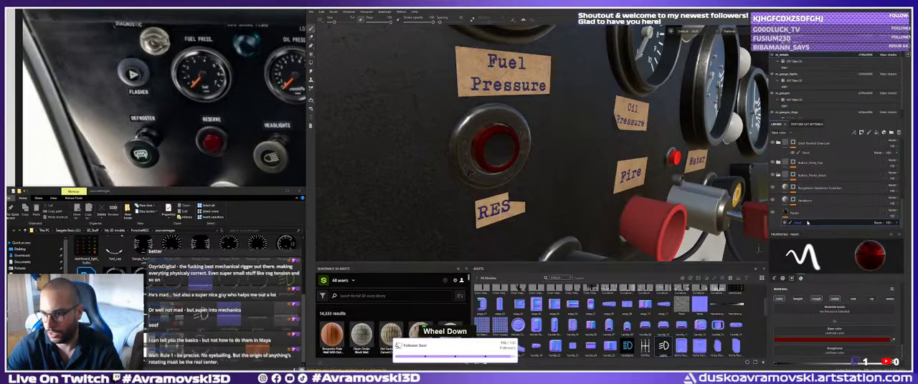
{"action": "left_click", "coordinate": [808, 223]}
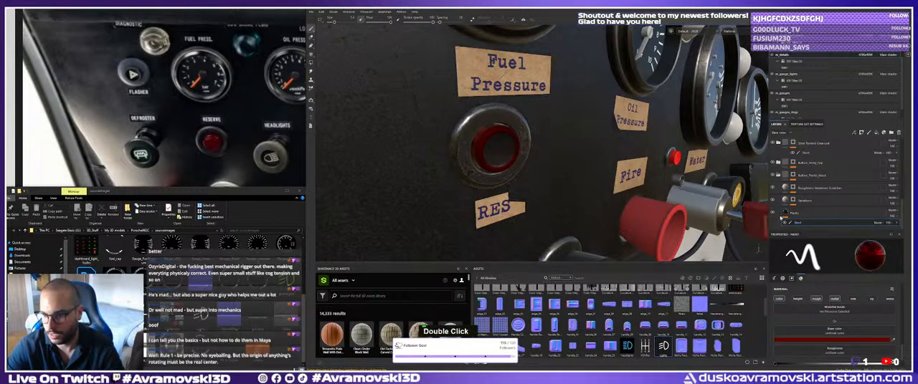
{"action": "scroll", "coordinate": [788, 215], "scroll_direction": "up", "scroll_amount": 2}
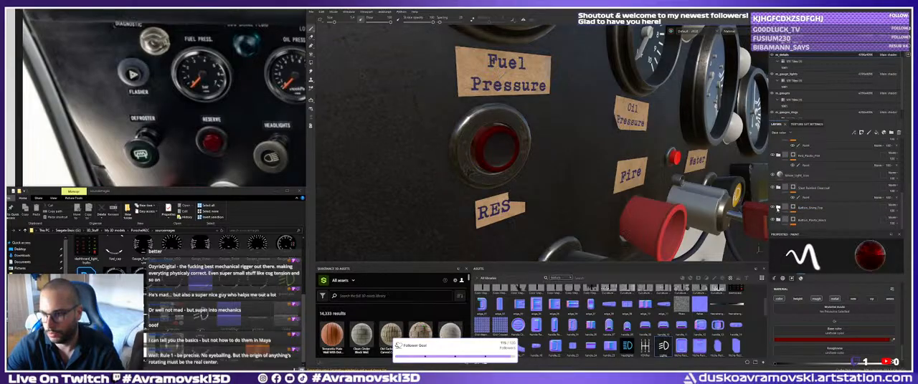
Toggle the shiny button top folder's visibility to check which part it covers, and open the folder down to its base layer's effects.
{"action": "left_click", "coordinate": [772, 208]}
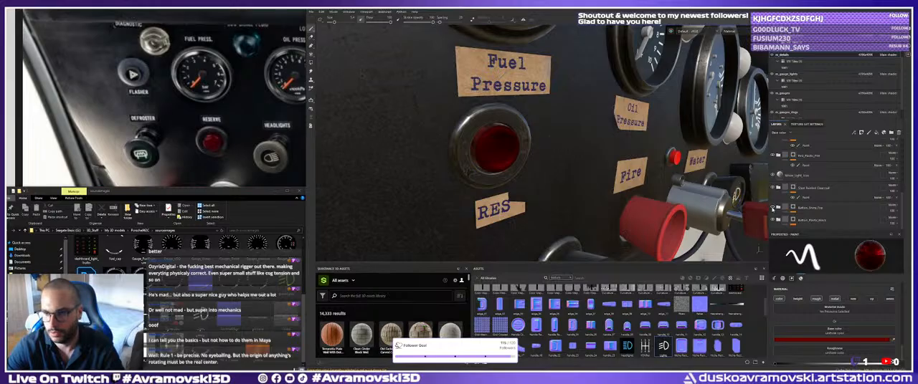
{"action": "left_click", "coordinate": [772, 208]}
{"action": "left_click", "coordinate": [772, 208]}
{"action": "left_click", "coordinate": [772, 208]}
{"action": "scroll", "coordinate": [802, 212], "scroll_direction": "down", "scroll_amount": 3}
{"action": "scroll", "coordinate": [803, 208], "scroll_direction": "down", "scroll_amount": 2}
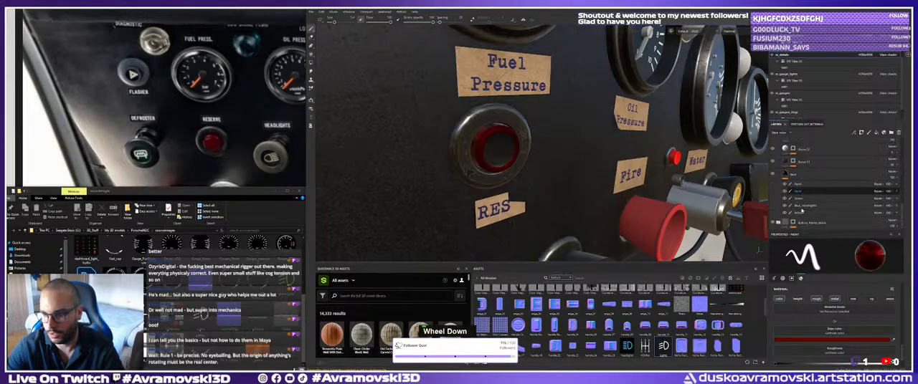
Rename the uppermost paint effect in the shiny button top's base layer as Shiny_Red.
{"action": "double_click", "coordinate": [806, 185]}
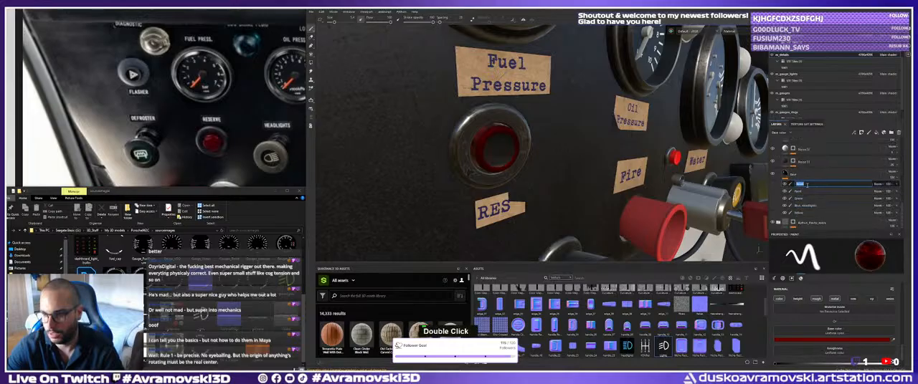
{"action": "type", "text": "E"}
{"action": "key", "text": "BackSpace"}
{"action": "key", "text": "BackSpace"}
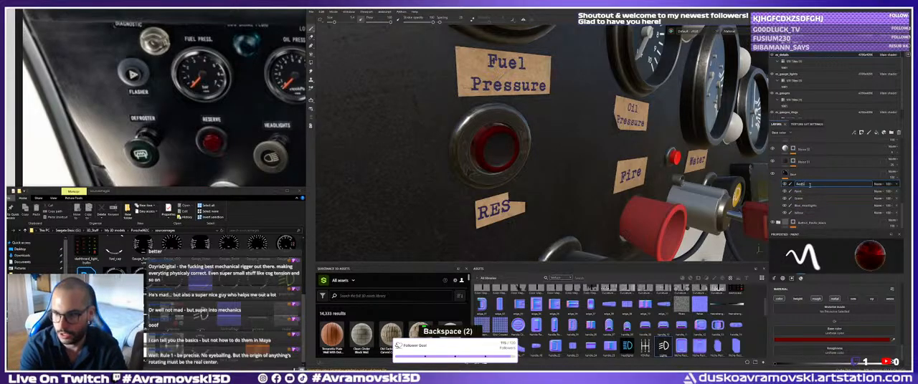
{"action": "type", "text": "Shiny_R"}
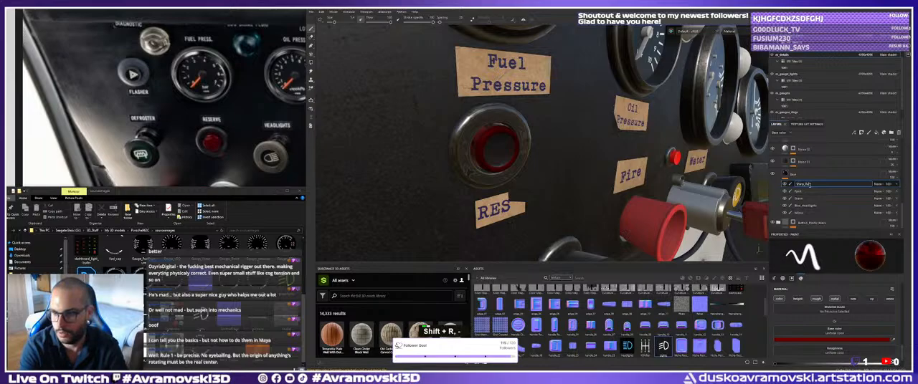
{"action": "type", "text": "ed"}
{"action": "key", "text": "Return"}
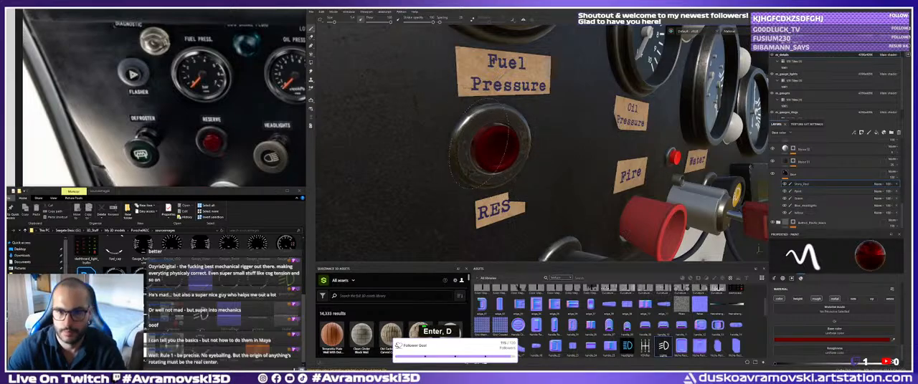
Paint the centre of the button above RES dark red and inspect it together with the neighbouring dashboard controls.
{"action": "right_click_drag", "start_coordinate": [479, 144], "coordinate": [438, 147], "text": "alt"}
{"action": "left_click_drag", "start_coordinate": [555, 147], "coordinate": [516, 140], "text": "alt"}
{"action": "right_click_drag", "start_coordinate": [526, 140], "coordinate": [510, 132], "text": "alt"}
{"action": "left_click_drag", "start_coordinate": [511, 131], "coordinate": [496, 142], "text": "alt"}
{"action": "right_click_drag", "start_coordinate": [496, 142], "coordinate": [491, 142], "text": "alt"}
{"action": "mouse_move", "coordinate": [490, 143]}
{"action": "left_mouse_down", "text": "alt"}
{"action": "mouse_move", "coordinate": [474, 148]}
{"action": "mouse_move", "coordinate": [495, 149]}
{"action": "left_mouse_up", "text": "alt"}
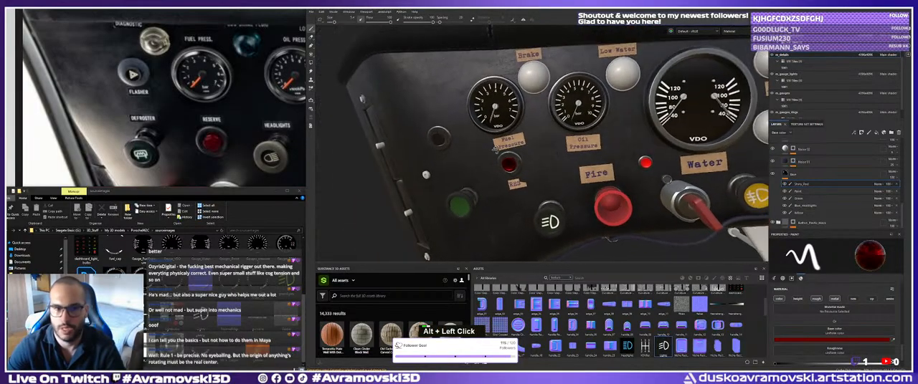
{"action": "middle_click_drag", "start_coordinate": [495, 148], "coordinate": [492, 151], "text": "alt"}
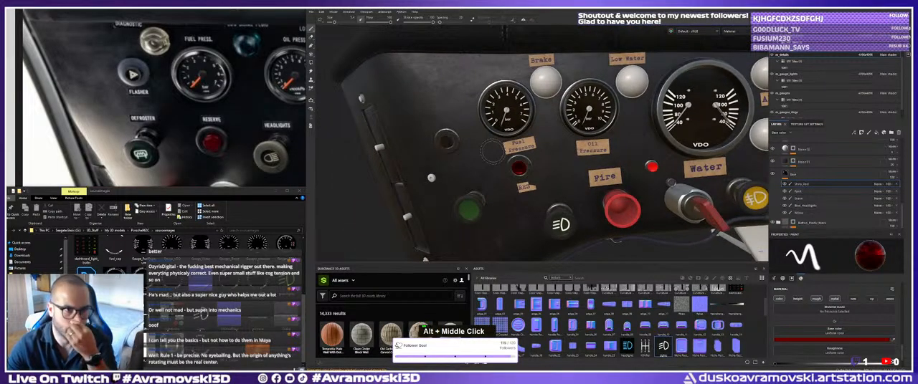
{"action": "left_click_drag", "start_coordinate": [494, 152], "coordinate": [499, 155], "text": "alt"}
{"action": "right_click_drag", "start_coordinate": [498, 155], "coordinate": [507, 164], "text": "alt"}
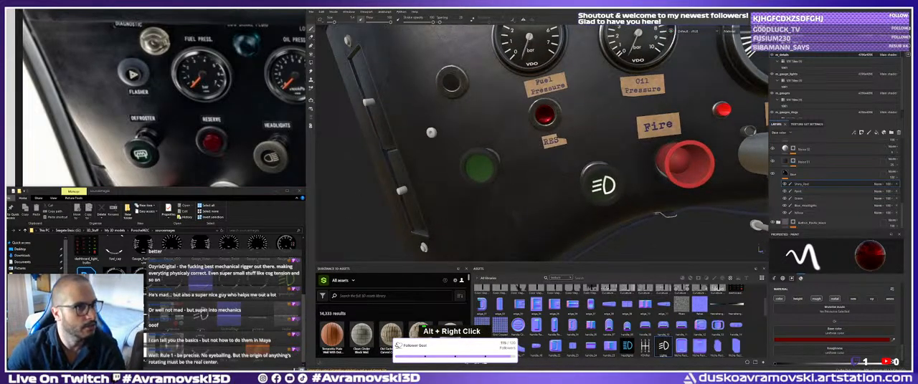
{"action": "key", "text": "o"}
{"action": "key", "text": "BackSpace"}
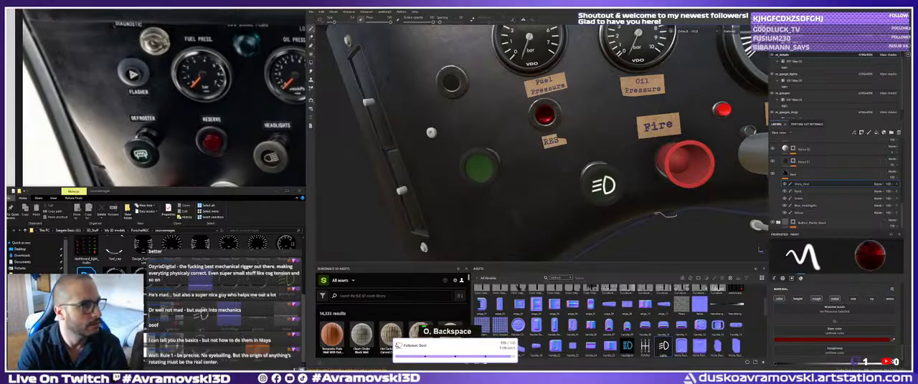
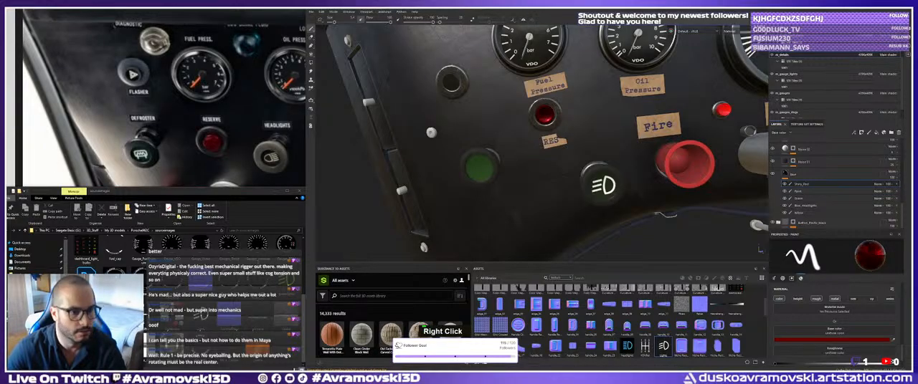
Switch to Photoshop, commit the headlight icon's transform and paste the copied defroster button image into the square icon document.
{"action": "key", "text": "alt+Tab"}
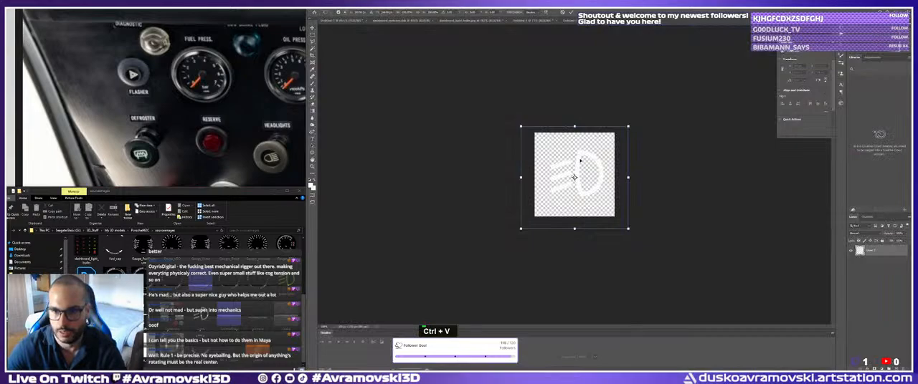
{"action": "double_click", "coordinate": [574, 178]}
{"action": "key", "text": "Return"}
{"action": "key", "text": "ctrl+v"}
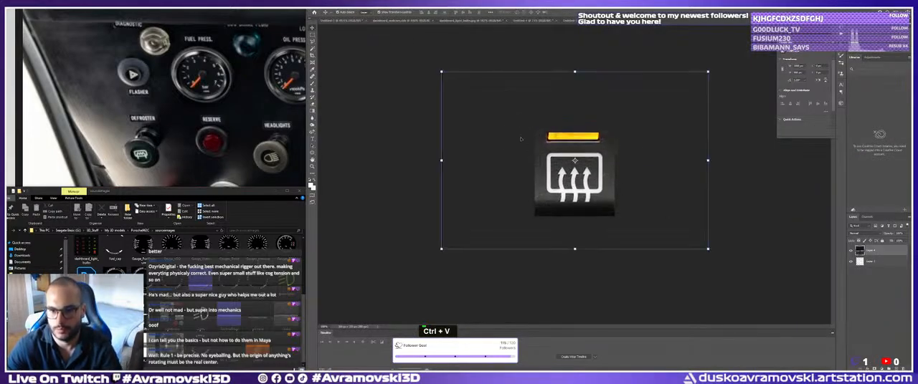
Copy the white defroster symbol to its own layer and delete the source image and headlight icon layers.
{"action": "key", "text": "w"}
{"action": "key", "text": "ctrl+j"}
{"action": "key", "text": "v"}
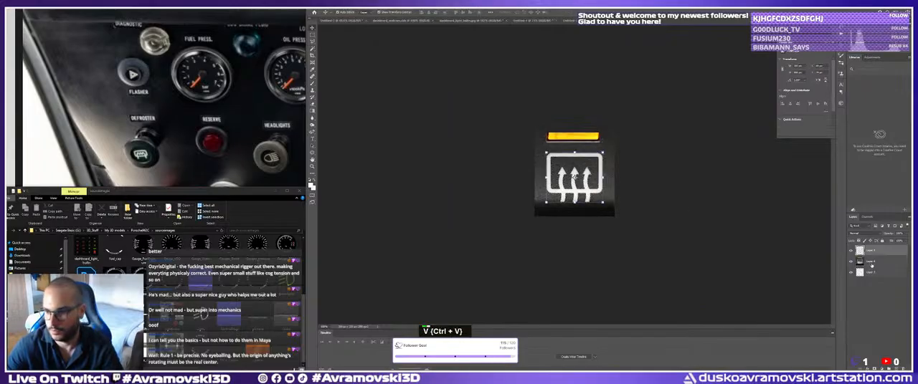
{"action": "left_click", "coordinate": [606, 200]}
{"action": "key", "text": "Delete"}
{"action": "key", "text": "Delete"}
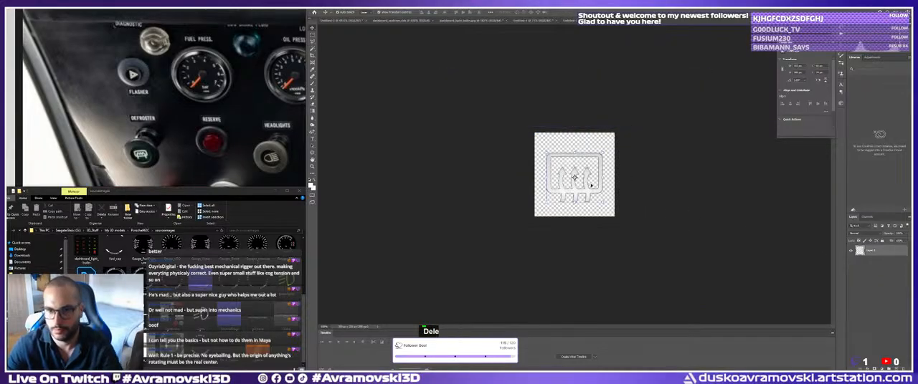
Convert the isolated defroster symbol to black and white with the default settings.
{"action": "key", "text": "ctrl+alt+shift+b"}
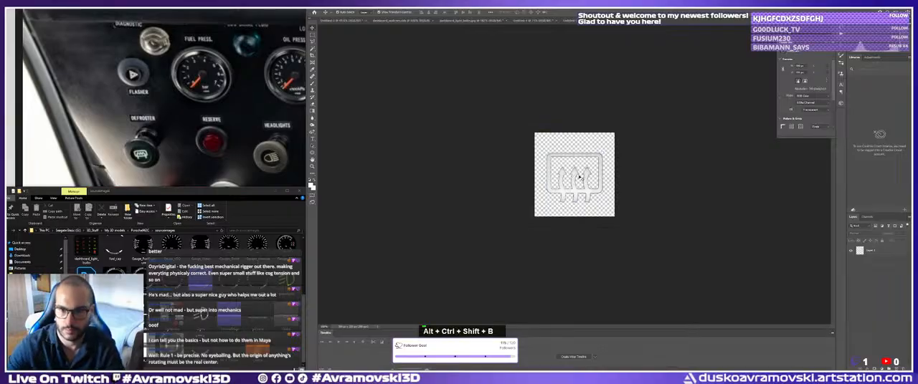
{"action": "left_click", "coordinate": [342, 7]}
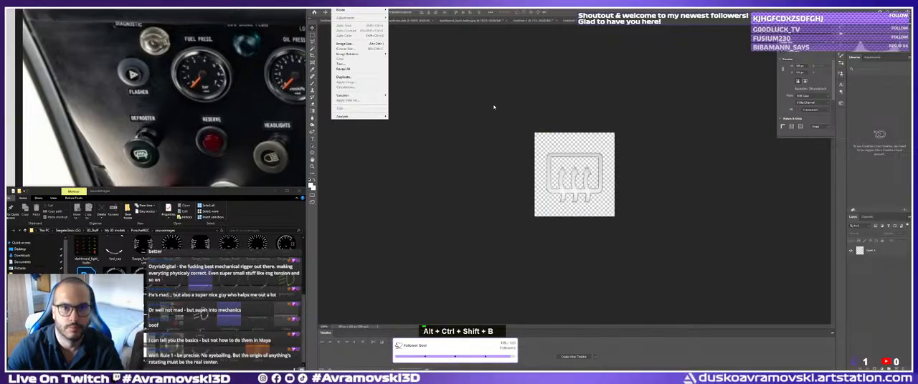
{"action": "double_click", "coordinate": [575, 176]}
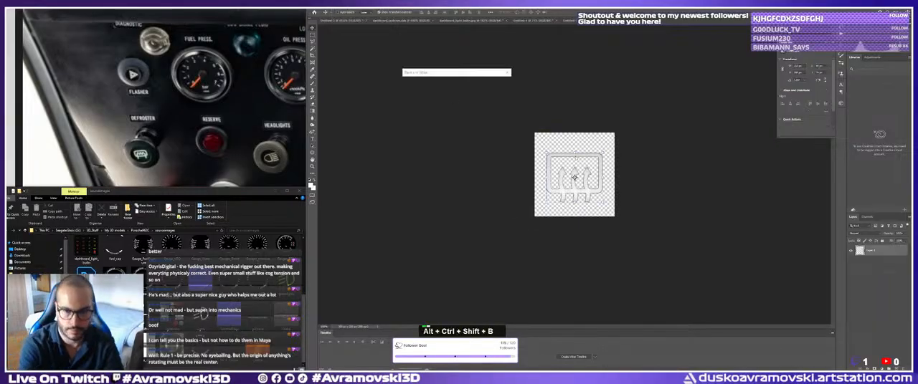
{"action": "left_click", "coordinate": [502, 84]}
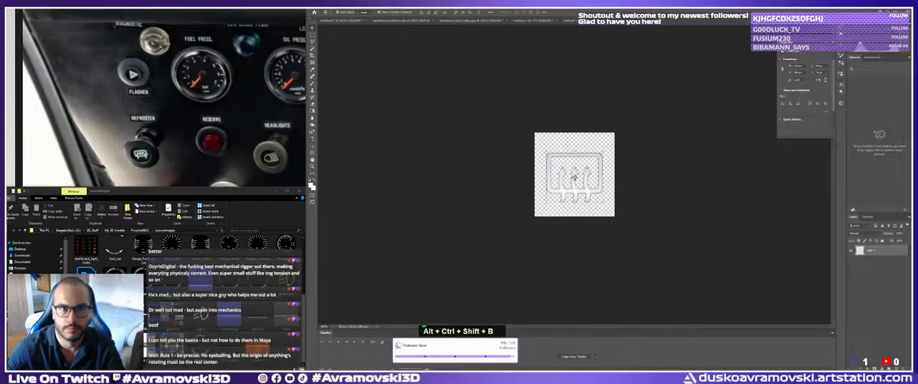
Raise the defroster symbol's brightness to the maximum with a Brightness/Contrast adjustment.
{"action": "left_click", "coordinate": [337, 6]}
{"action": "mouse_move", "coordinate": [347, 18]}
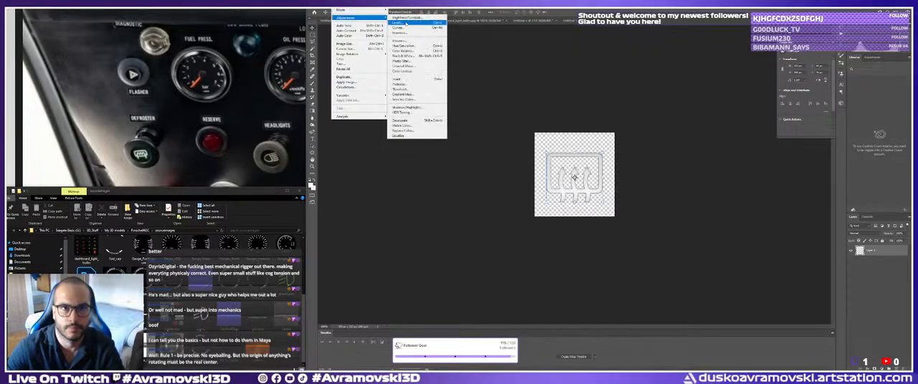
{"action": "left_click", "coordinate": [406, 17]}
{"action": "left_click_drag", "start_coordinate": [416, 140], "coordinate": [506, 142]}
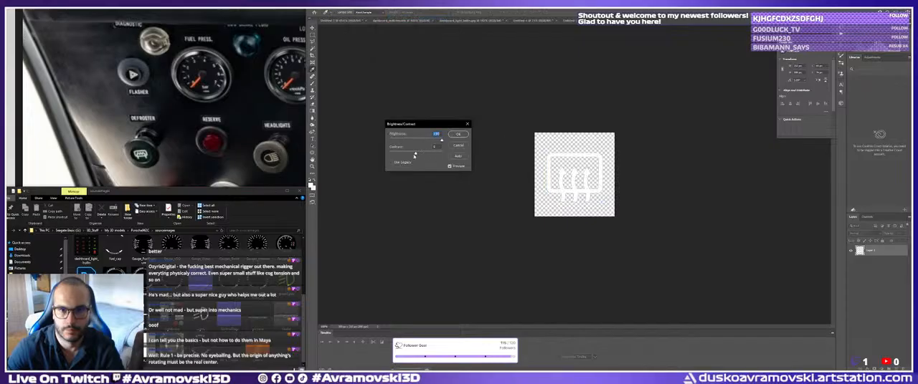
{"action": "left_click", "coordinate": [458, 135]}
Save the icon as a PNG named defroster in the sourceimages folder.
{"action": "left_click", "coordinate": [319, 7]}
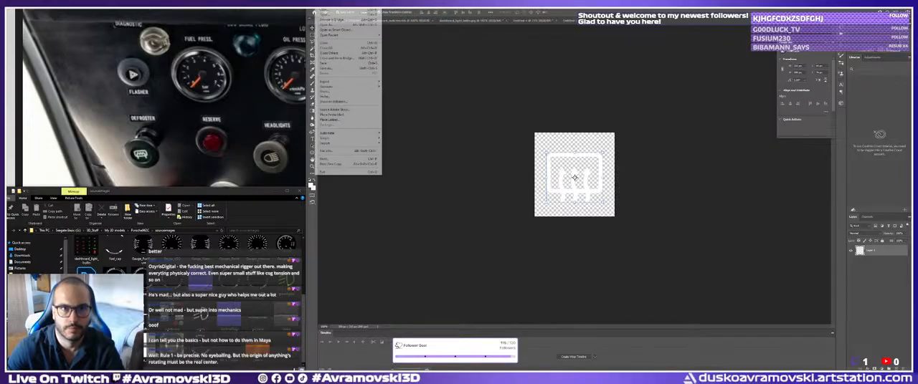
{"action": "left_click", "coordinate": [328, 69]}
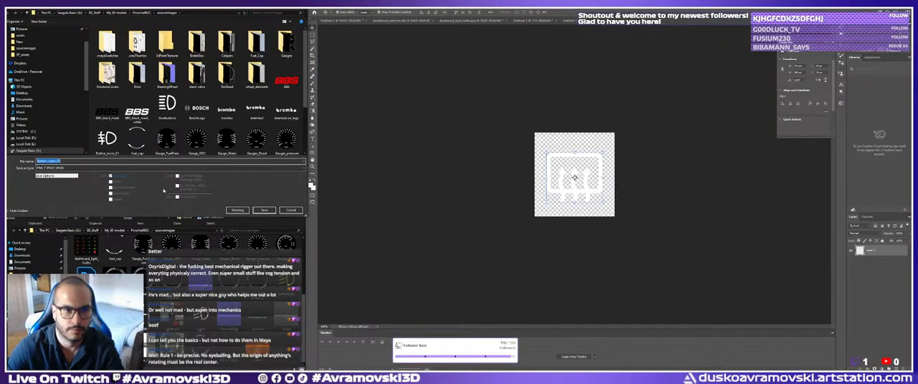
{"action": "left_click", "coordinate": [72, 167]}
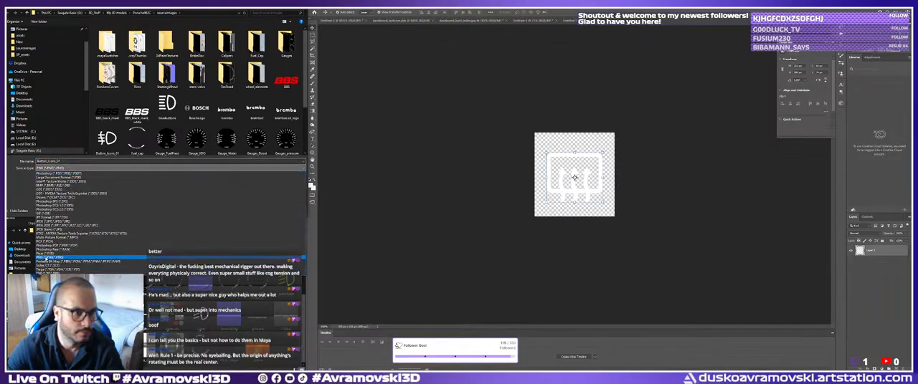
{"action": "left_click", "coordinate": [52, 257]}
{"action": "left_click", "coordinate": [62, 161]}
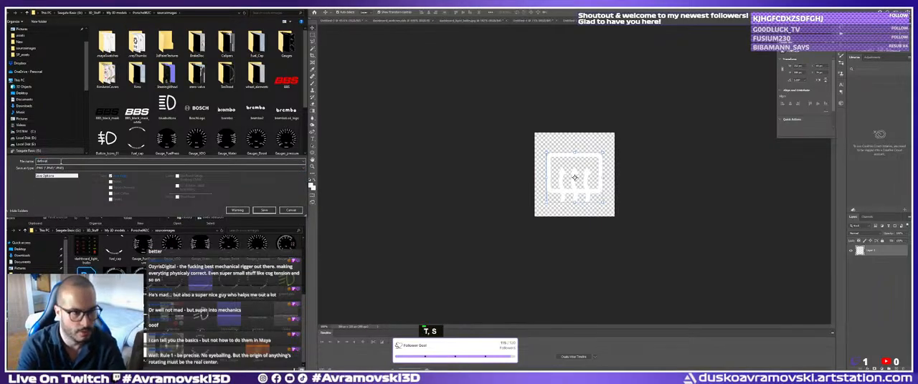
{"action": "key", "text": "Return"}
{"action": "double_click", "coordinate": [489, 116]}
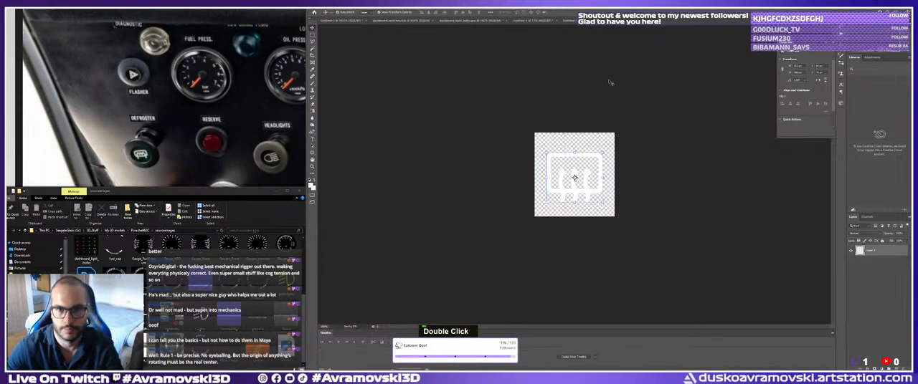
Switch to Substance Painter and import the defroster PNG as a texture into the current session.
{"action": "key", "text": "alt+Tab"}
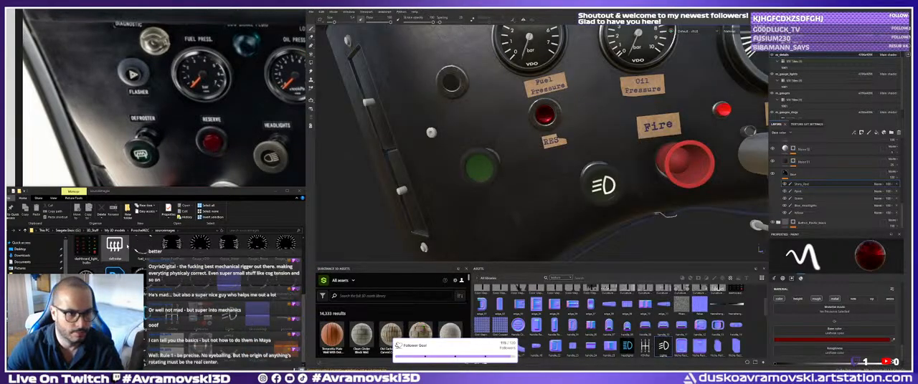
{"action": "left_click_drag", "start_coordinate": [115, 247], "coordinate": [610, 312]}
{"action": "left_click", "coordinate": [675, 136]}
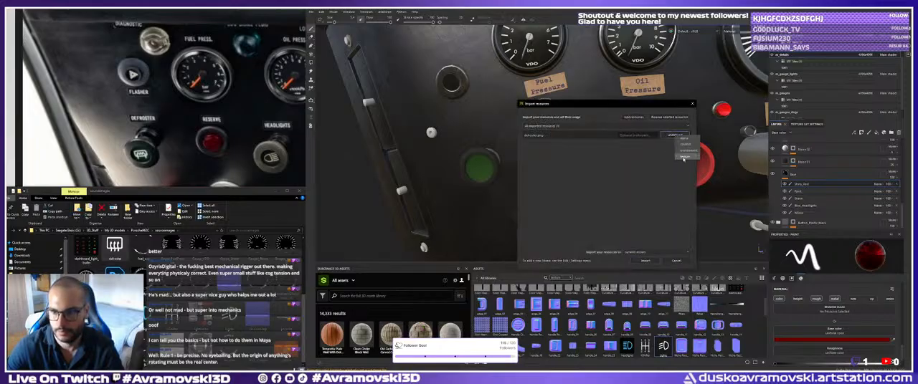
{"action": "left_click", "coordinate": [645, 261]}
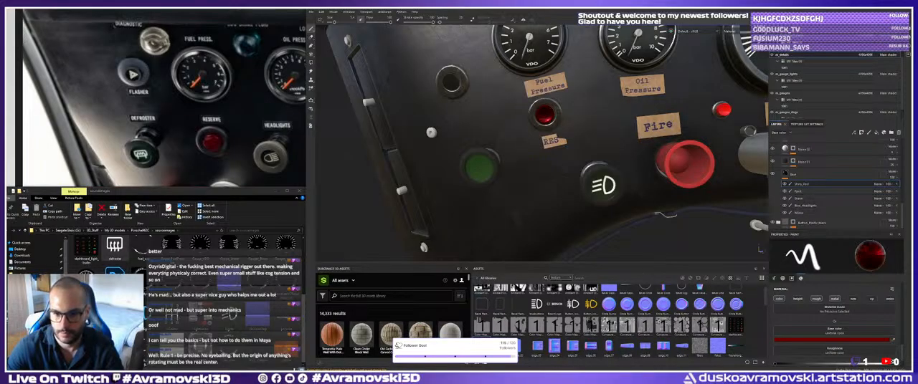
Project the defroster texture as a fill onto the green button and adjust its placement there.
{"action": "left_click_drag", "start_coordinate": [481, 346], "coordinate": [319, 176]}
{"action": "left_click", "coordinate": [493, 177]}
{"action": "left_click_drag", "start_coordinate": [430, 187], "coordinate": [470, 188], "text": "alt"}
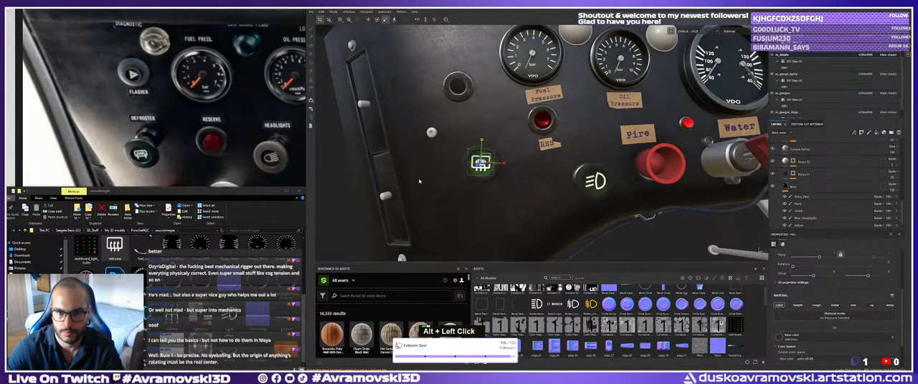
{"action": "right_click_drag", "start_coordinate": [494, 187], "coordinate": [538, 198], "text": "alt"}
{"action": "left_click_drag", "start_coordinate": [538, 198], "coordinate": [527, 190], "text": "alt"}
{"action": "key", "text": "w"}
{"action": "left_click_drag", "start_coordinate": [472, 154], "coordinate": [454, 137]}
Examine the defroster decal on its button from several angles and against the rest of the dashboard.
{"action": "right_click_drag", "start_coordinate": [552, 179], "coordinate": [480, 182], "text": "alt"}
{"action": "middle_click_drag", "start_coordinate": [481, 182], "coordinate": [516, 177], "text": "alt"}
{"action": "left_click_drag", "start_coordinate": [530, 179], "coordinate": [570, 184], "text": "alt"}
{"action": "right_click_drag", "start_coordinate": [570, 184], "coordinate": [498, 129], "text": "alt"}
{"action": "middle_click_drag", "start_coordinate": [498, 129], "coordinate": [422, 111], "text": "alt"}
{"action": "middle_click_drag", "start_coordinate": [518, 126], "coordinate": [502, 144], "text": "alt"}
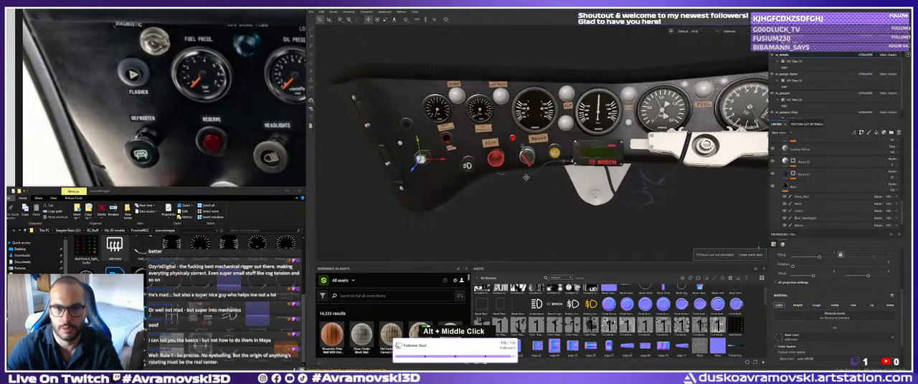
{"action": "left_click_drag", "start_coordinate": [502, 143], "coordinate": [478, 212], "text": "alt"}
{"action": "middle_click_drag", "start_coordinate": [478, 212], "coordinate": [495, 207], "text": "alt"}
{"action": "left_click_drag", "start_coordinate": [494, 208], "coordinate": [509, 202], "text": "alt"}
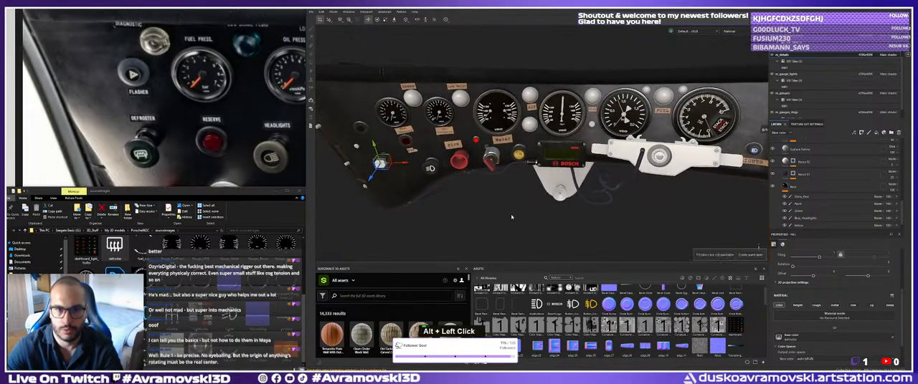
Select the icon decal layers at the top of the stack and examine the empty button above the defroster.
{"action": "scroll", "coordinate": [803, 179], "scroll_direction": "up", "scroll_amount": 5}
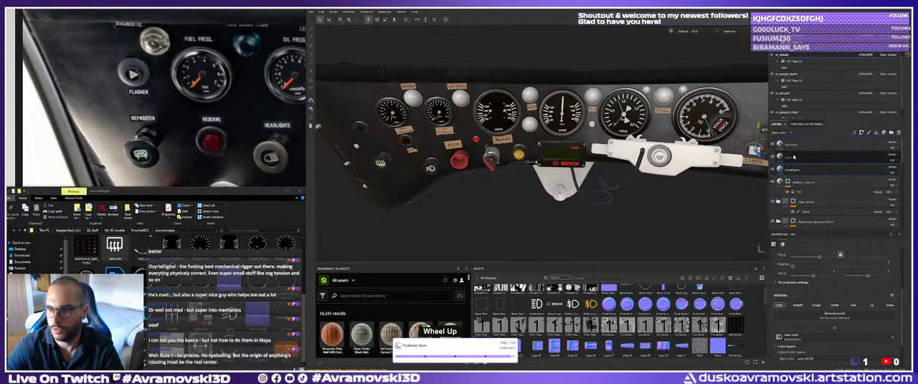
{"action": "left_click", "coordinate": [803, 169], "text": "shift"}
{"action": "left_click_drag", "start_coordinate": [746, 180], "coordinate": [569, 188], "text": "alt"}
{"action": "middle_click_drag", "start_coordinate": [569, 188], "coordinate": [475, 158], "text": "alt"}
{"action": "right_click_drag", "start_coordinate": [475, 158], "coordinate": [495, 162], "text": "alt"}
{"action": "left_click_drag", "start_coordinate": [494, 162], "coordinate": [474, 169], "text": "alt"}
{"action": "right_click_drag", "start_coordinate": [474, 169], "coordinate": [461, 179], "text": "alt"}
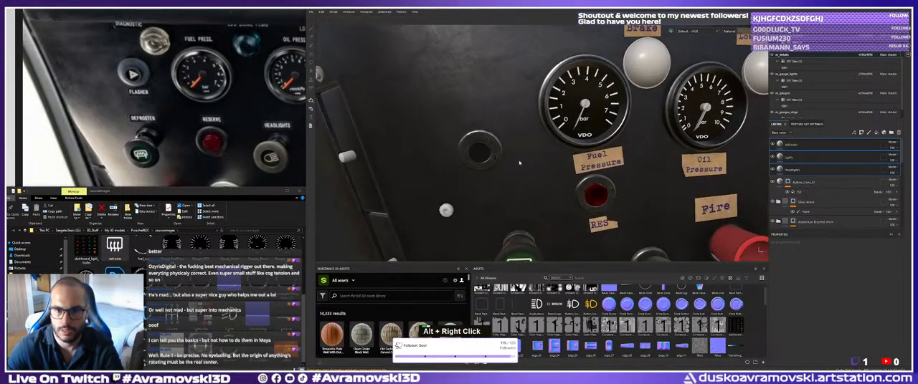
{"action": "middle_click_drag", "start_coordinate": [460, 179], "coordinate": [466, 167], "text": "alt"}
{"action": "right_click_drag", "start_coordinate": [466, 167], "coordinate": [469, 167], "text": "alt"}
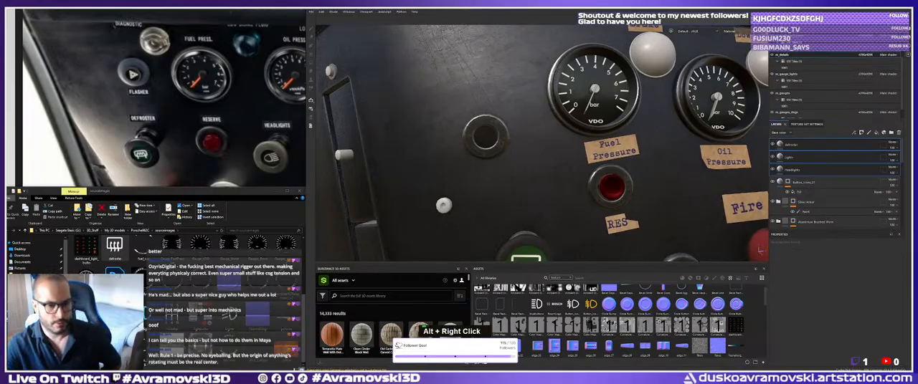
Switch to Photoshop, copy the red hazard triangle from the warning-light sheet and paste it into the defroster icon document.
{"action": "key", "text": "alt+Tab"}
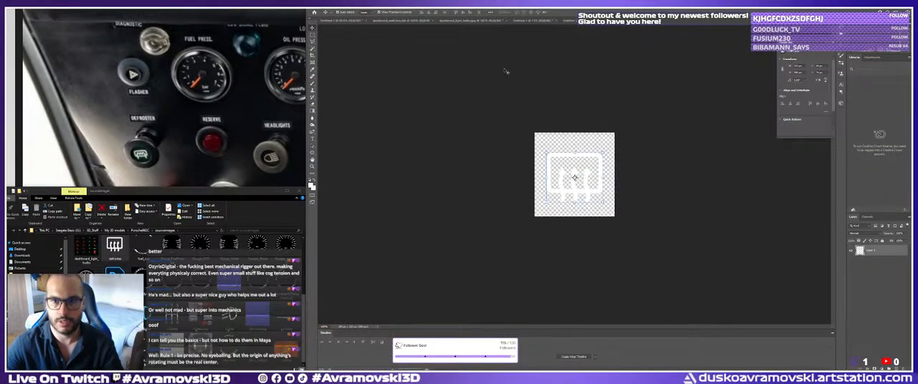
{"action": "double_click", "coordinate": [574, 178]}
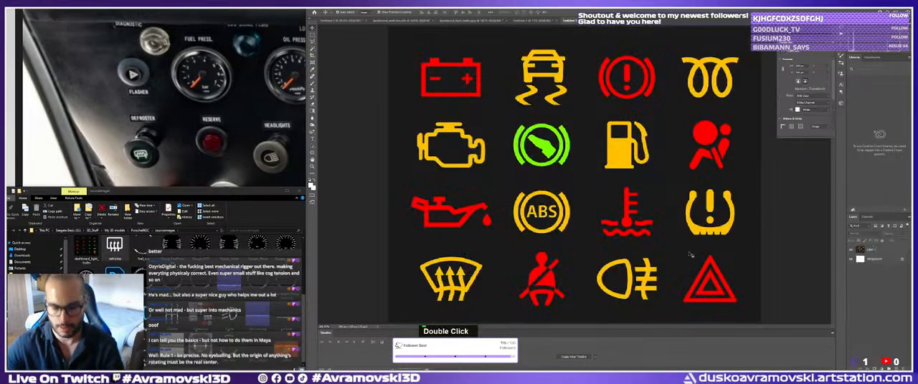
{"action": "key", "text": "m"}
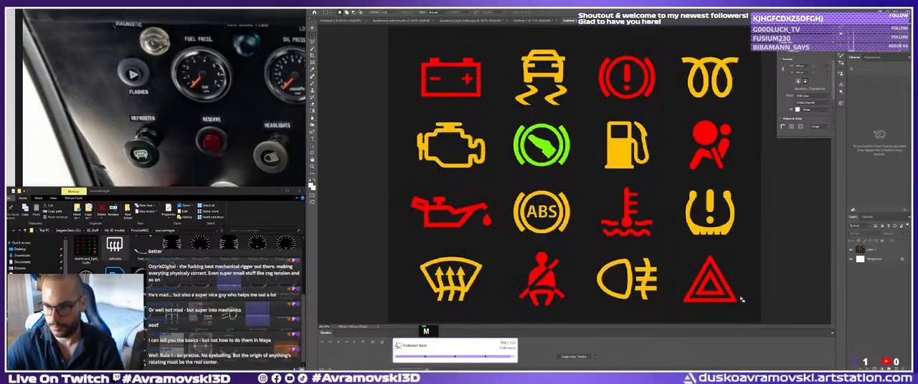
{"action": "left_click_drag", "start_coordinate": [746, 315], "coordinate": [673, 245]}
{"action": "key", "text": "ctrl+c"}
{"action": "left_click", "coordinate": [693, 23]}
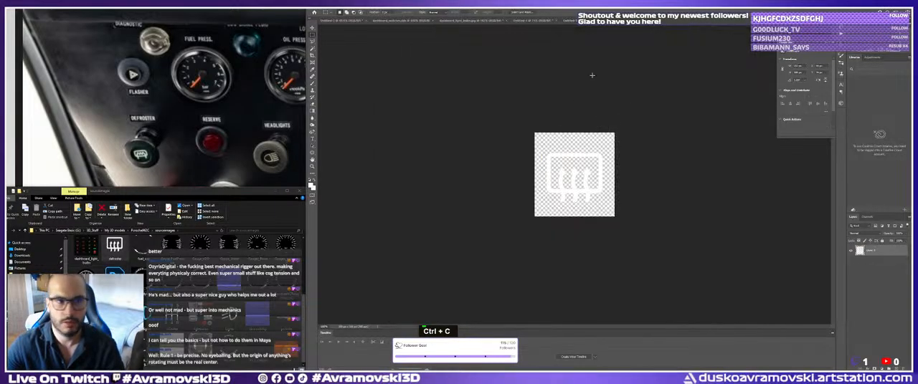
{"action": "key", "text": "ctrl+v"}
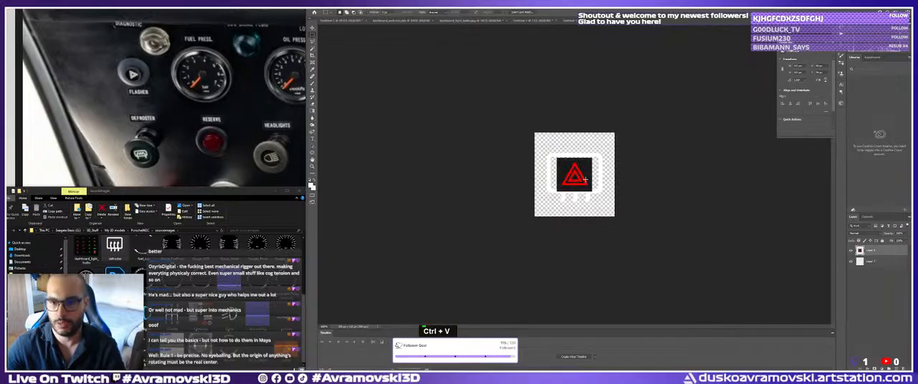
Enlarge the pasted hazard triangle to fill the square canvas and centre it.
{"action": "key", "text": "ctrl+t"}
{"action": "left_click_drag", "start_coordinate": [556, 175], "coordinate": [495, 176], "text": "shift"}
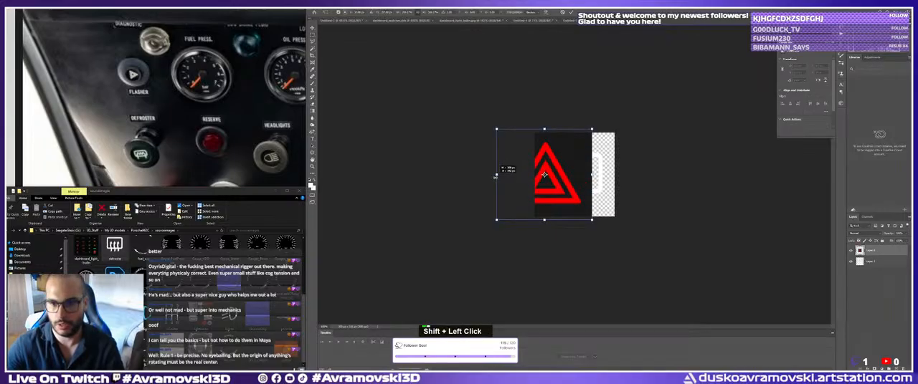
{"action": "left_click_drag", "start_coordinate": [568, 178], "coordinate": [600, 178], "text": "shift"}
{"action": "key", "text": "Return"}
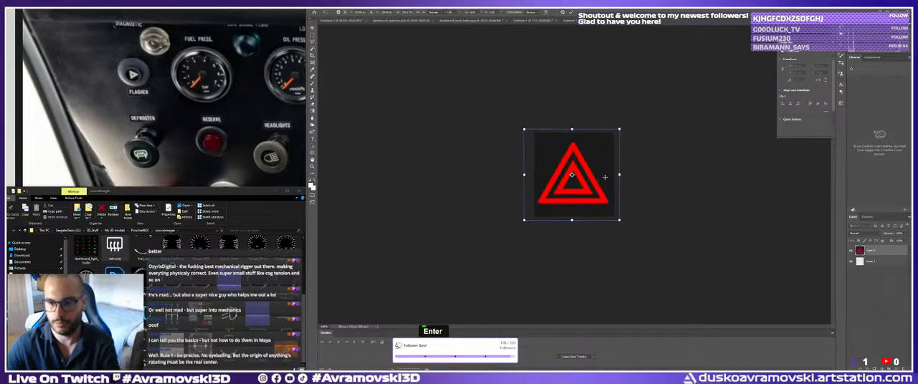
Copy the red triangle to its own layer, delete the other layers and centre the triangle on the canvas.
{"action": "left_click", "coordinate": [573, 166], "text": "shift"}
{"action": "key", "text": "ctrl+j"}
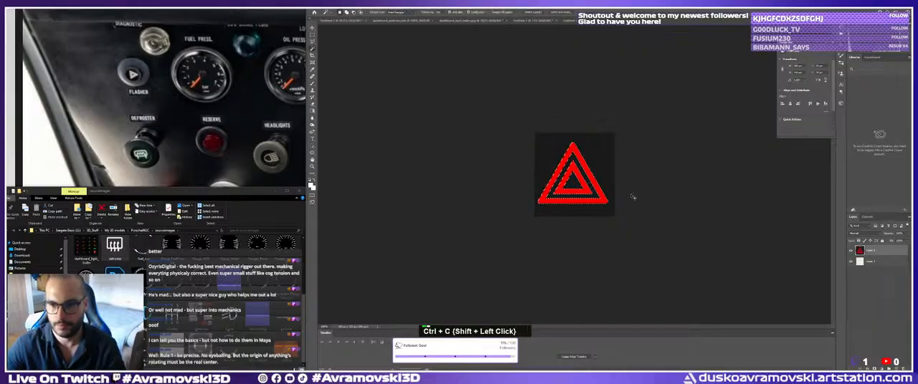
{"action": "key", "text": "v"}
{"action": "left_click", "coordinate": [878, 263]}
{"action": "key", "text": "Delete"}
{"action": "key", "text": "Delete"}
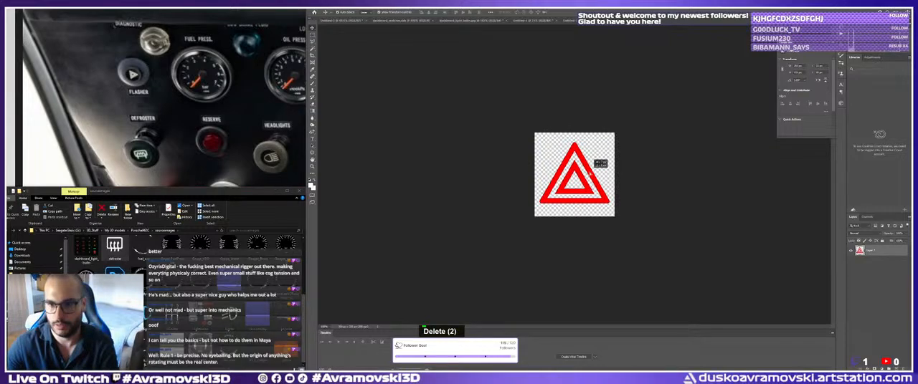
{"action": "key", "text": "Return"}
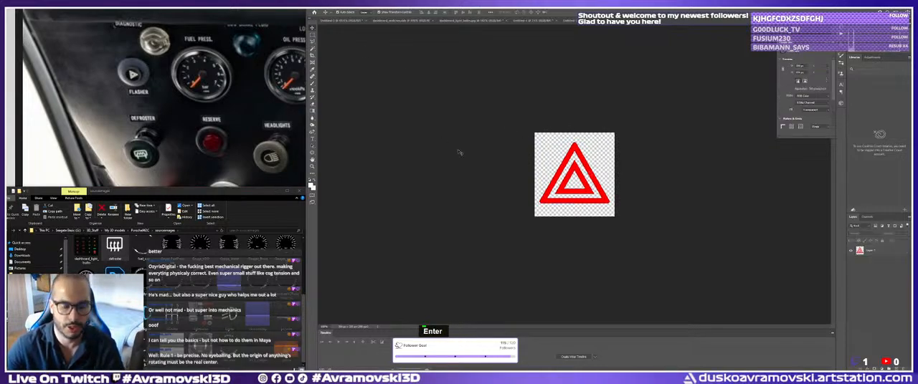
Convert the red hazard triangle to black and white, then raise its brightness to 150 and its contrast to 100.
{"action": "key", "text": "ctrl+alt+shift+b"}
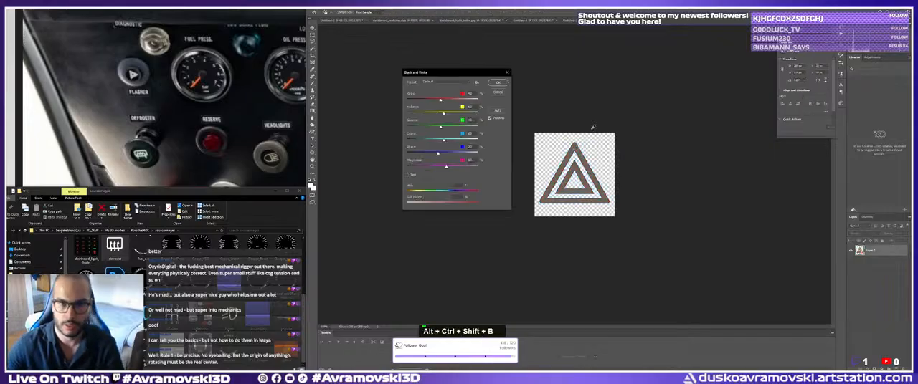
{"action": "double_click", "coordinate": [497, 83]}
{"action": "left_click", "coordinate": [337, 12]}
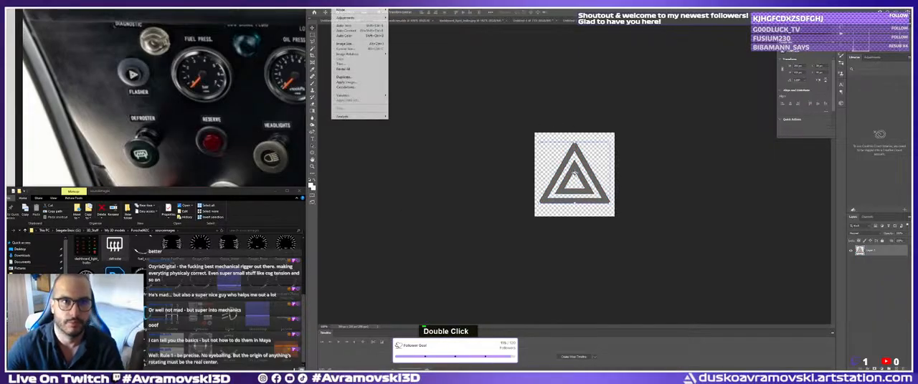
{"action": "mouse_move", "coordinate": [358, 17]}
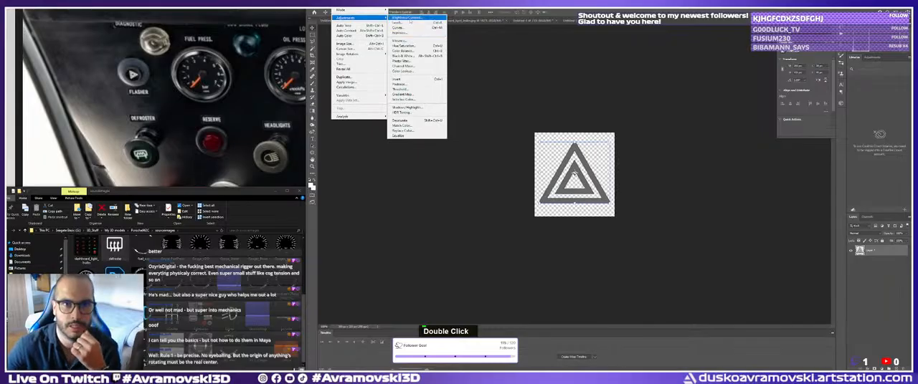
{"action": "left_click", "coordinate": [406, 17]}
{"action": "left_click_drag", "start_coordinate": [415, 141], "coordinate": [477, 156]}
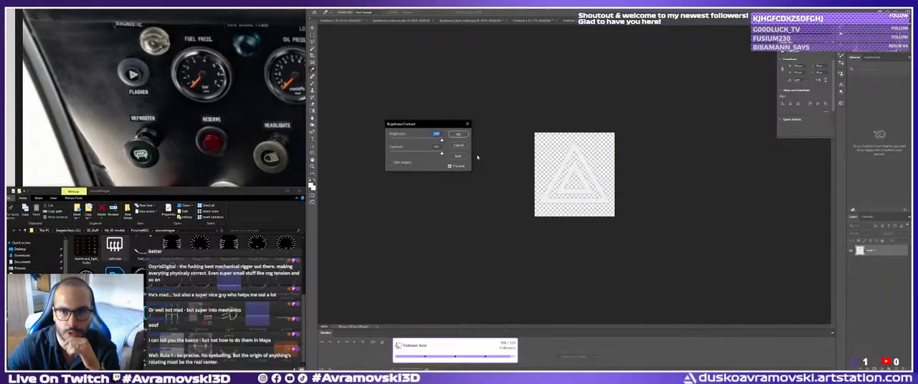
{"action": "left_click", "coordinate": [458, 134]}
Apply a second Brightness/Contrast adjustment to the triangle with brightness 150 and contrast 100 to turn it white.
{"action": "left_click", "coordinate": [336, 10]}
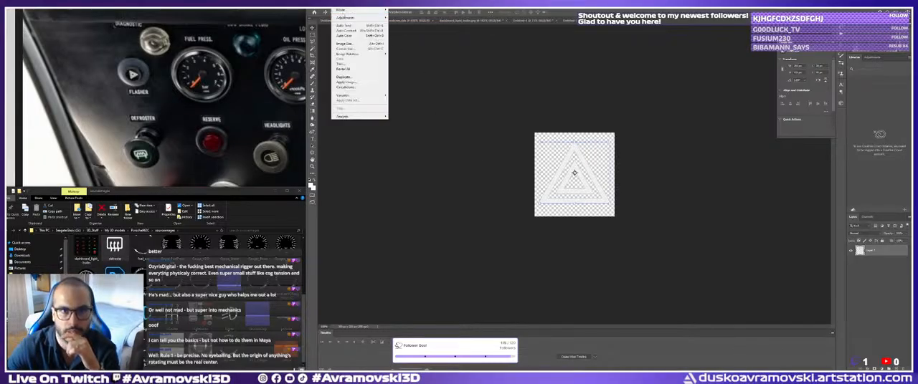
{"action": "mouse_move", "coordinate": [345, 18]}
{"action": "left_click", "coordinate": [406, 18]}
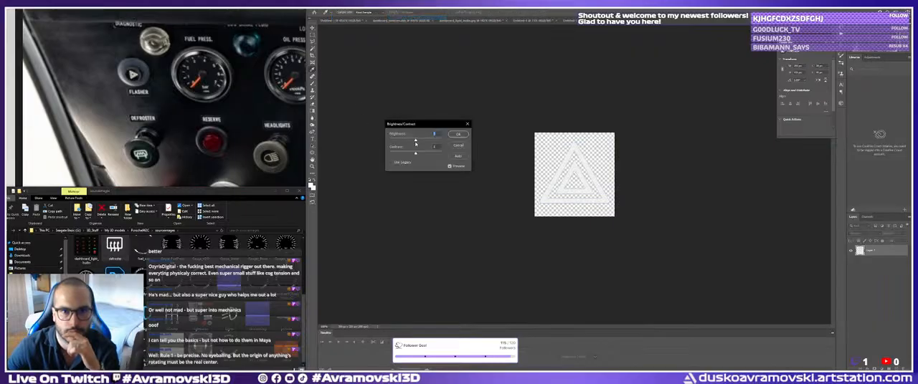
{"action": "type", "text": "150"}
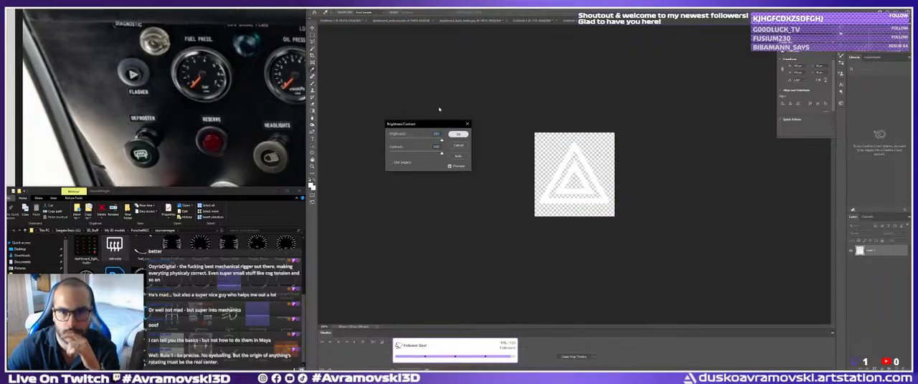
{"action": "key", "text": "Return"}
Save the white hazard triangle as a PNG named Warning in the sourceimages folder.
{"action": "left_click", "coordinate": [320, 10]}
{"action": "left_click", "coordinate": [337, 68]}
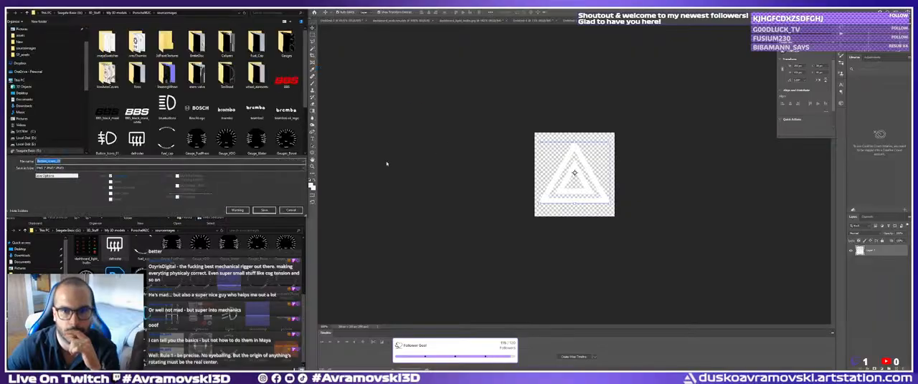
{"action": "left_click", "coordinate": [62, 170]}
{"action": "left_click", "coordinate": [59, 162]}
{"action": "left_click", "coordinate": [59, 162]}
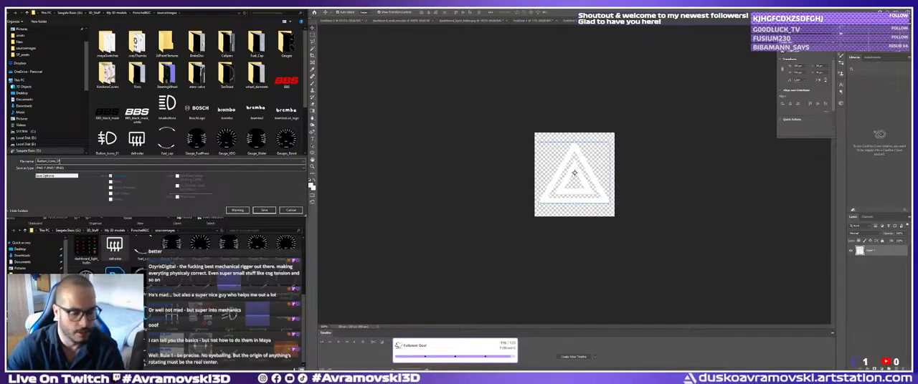
{"action": "double_click", "coordinate": [50, 161]}
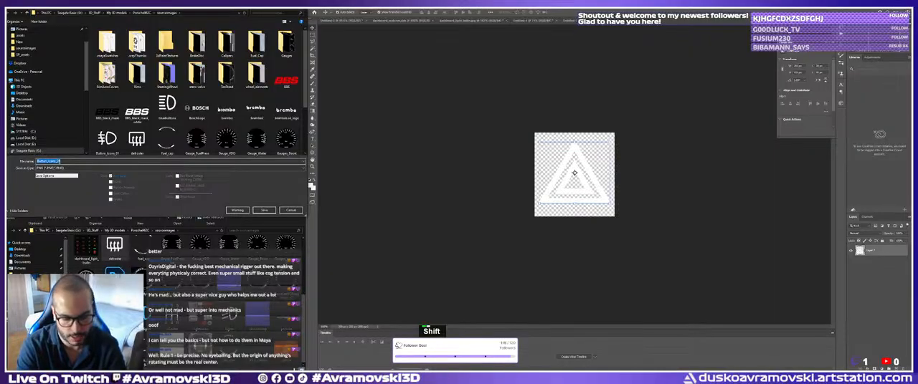
{"action": "type", "text": "Bra"}
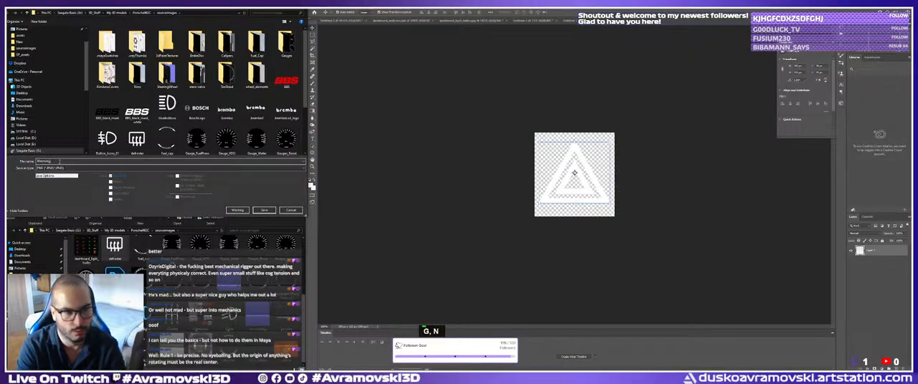
{"action": "type", "text": "ning"}
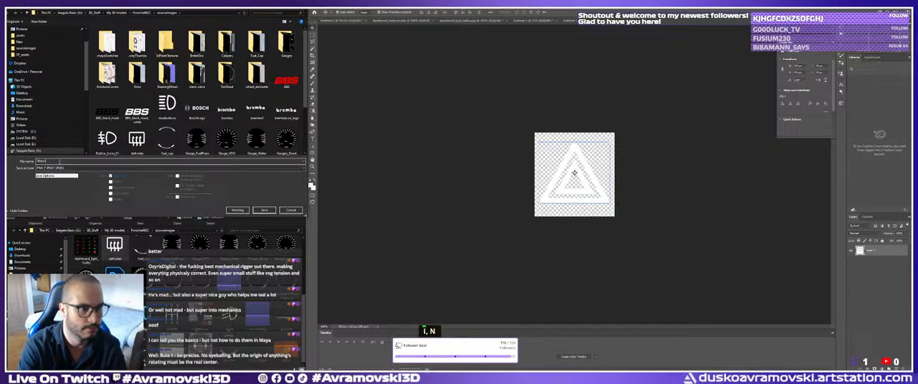
{"action": "key", "text": "Return"}
{"action": "left_click", "coordinate": [485, 117]}
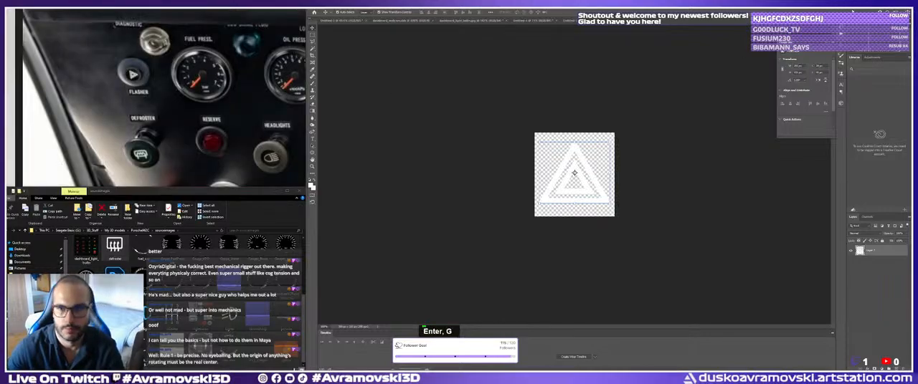
Switch to Substance Painter and import Warning.png as a texture into the current session.
{"action": "key", "text": "alt+Tab"}
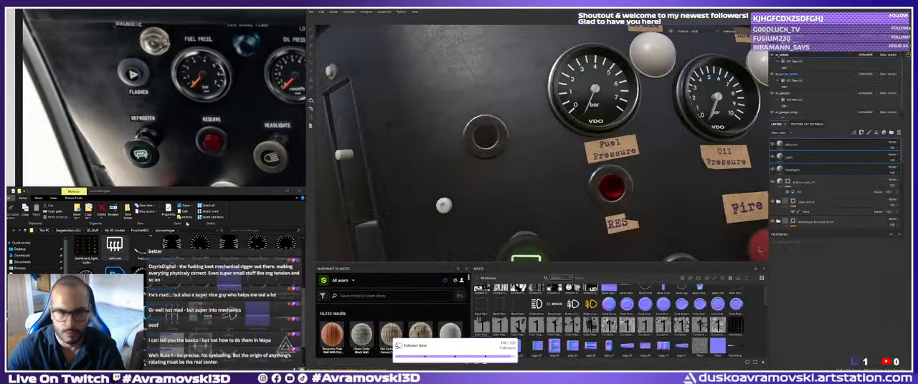
{"action": "left_click_drag", "start_coordinate": [284, 346], "coordinate": [482, 329]}
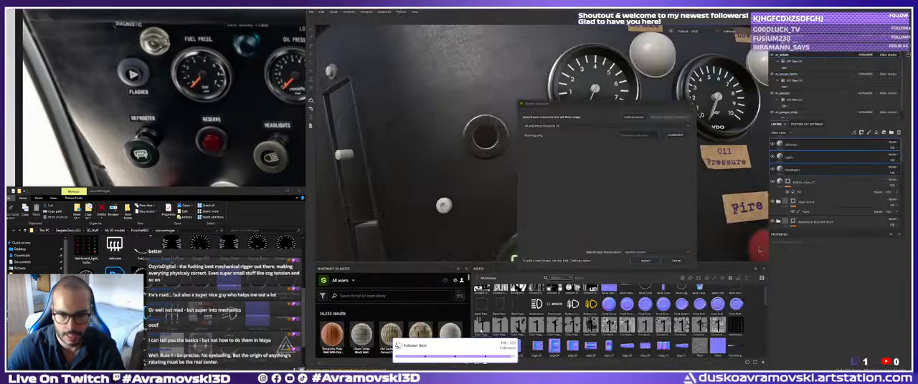
{"action": "left_click", "coordinate": [674, 134]}
{"action": "left_click", "coordinate": [687, 153]}
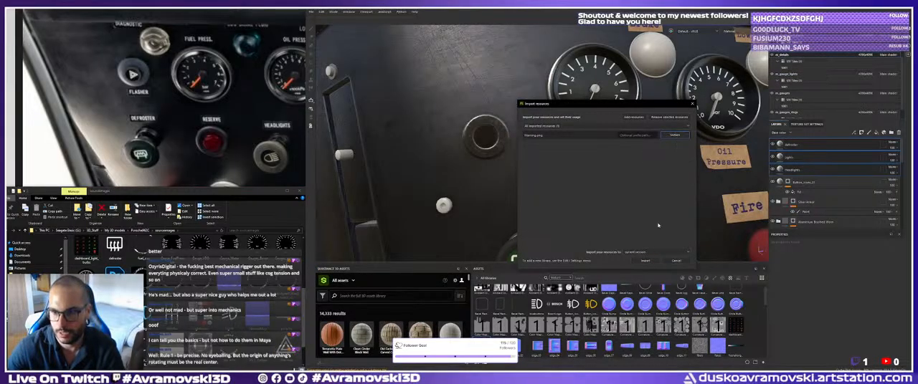
{"action": "left_click", "coordinate": [644, 260]}
Place the Warning texture as a base colour decal on the empty button above the defroster and scale it down to fit.
{"action": "left_click_drag", "start_coordinate": [735, 347], "coordinate": [483, 136]}
{"action": "left_click", "coordinate": [492, 147]}
{"action": "right_click_drag", "start_coordinate": [494, 148], "coordinate": [510, 145], "text": "alt"}
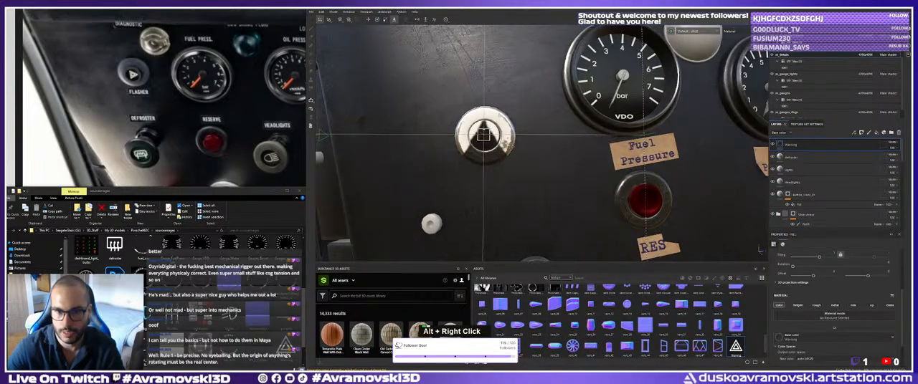
{"action": "middle_click_drag", "start_coordinate": [511, 145], "coordinate": [517, 152], "text": "alt"}
{"action": "key", "text": "r"}
{"action": "left_click_drag", "start_coordinate": [492, 147], "coordinate": [326, 154]}
Rotate the warning decal on the button so that the triangle points right, as on the flasher button in the reference.
{"action": "key", "text": "e"}
{"action": "left_click_drag", "start_coordinate": [423, 144], "coordinate": [440, 134], "text": "alt"}
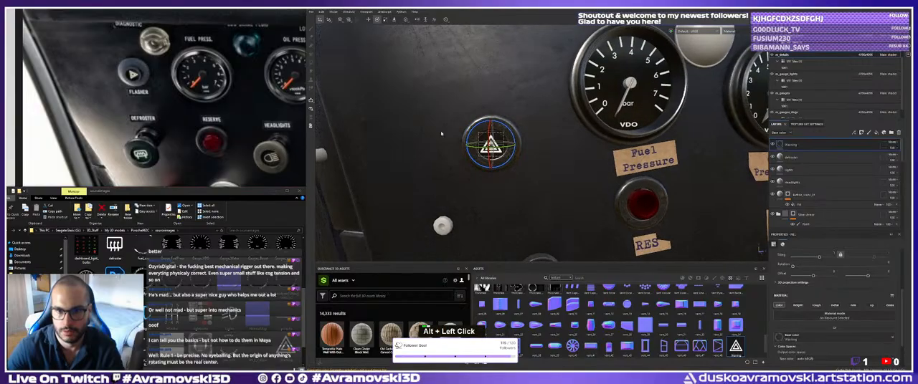
{"action": "right_click_drag", "start_coordinate": [440, 134], "coordinate": [503, 129], "text": "alt"}
{"action": "left_click_drag", "start_coordinate": [503, 129], "coordinate": [530, 148]}
{"action": "key", "text": "w"}
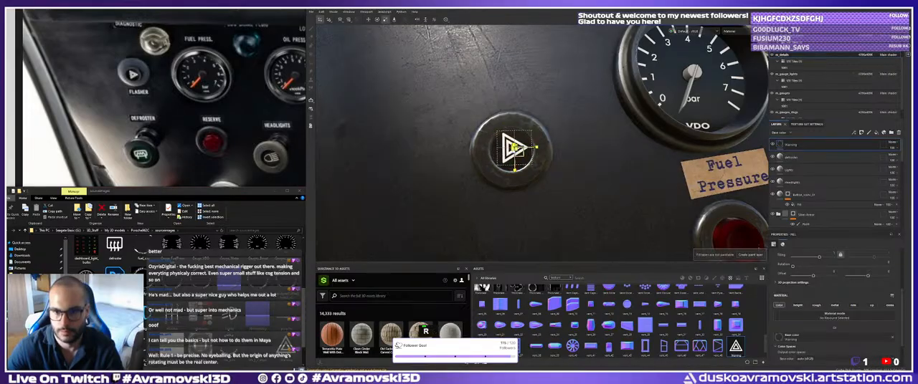
Move the warning decal to the centre of the button face and check its placement from several angles.
{"action": "right_click_drag", "start_coordinate": [514, 151], "coordinate": [507, 152], "text": "alt"}
{"action": "left_click_drag", "start_coordinate": [506, 152], "coordinate": [527, 149], "text": "alt"}
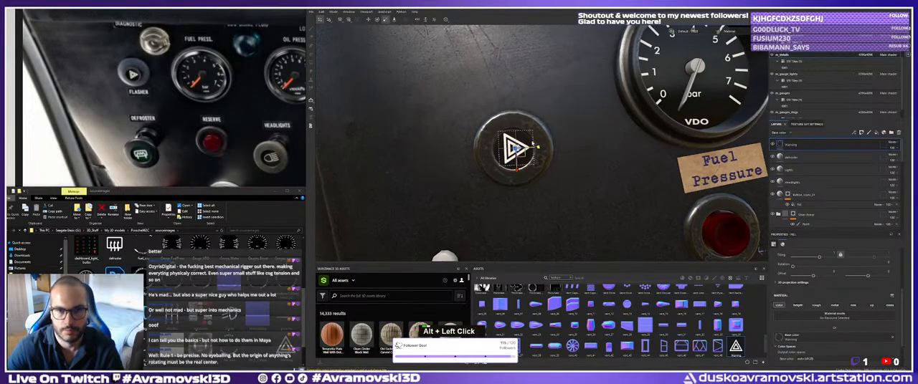
{"action": "key", "text": "w"}
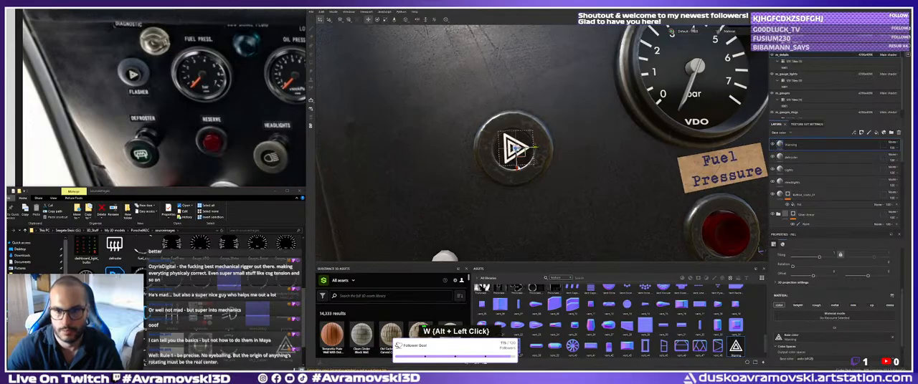
{"action": "right_click_drag", "start_coordinate": [519, 151], "coordinate": [484, 155], "text": "alt"}
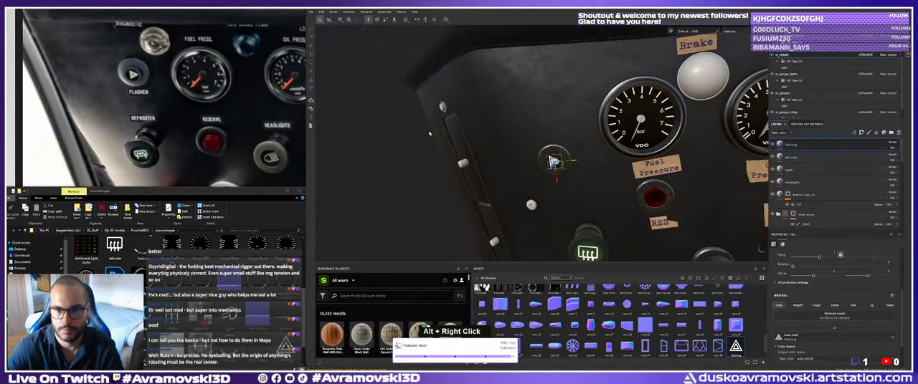
{"action": "middle_click_drag", "start_coordinate": [521, 155], "coordinate": [465, 155], "text": "alt"}
{"action": "mouse_move", "coordinate": [464, 155]}
{"action": "left_mouse_down", "text": "alt"}
{"action": "mouse_move", "coordinate": [435, 162]}
{"action": "mouse_move", "coordinate": [466, 160]}
{"action": "left_mouse_up", "text": "alt"}
{"action": "right_click_drag", "start_coordinate": [466, 160], "coordinate": [552, 166], "text": "alt"}
{"action": "left_click_drag", "start_coordinate": [552, 167], "coordinate": [587, 174], "text": "alt"}
{"action": "key", "text": "r"}
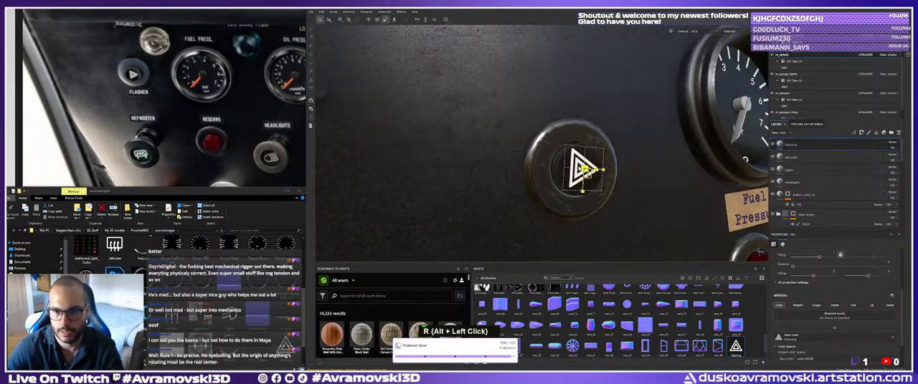
Select the defroster decal layer and examine the button icons and the cable along the lower dashboard edge.
{"action": "left_click", "coordinate": [794, 157]}
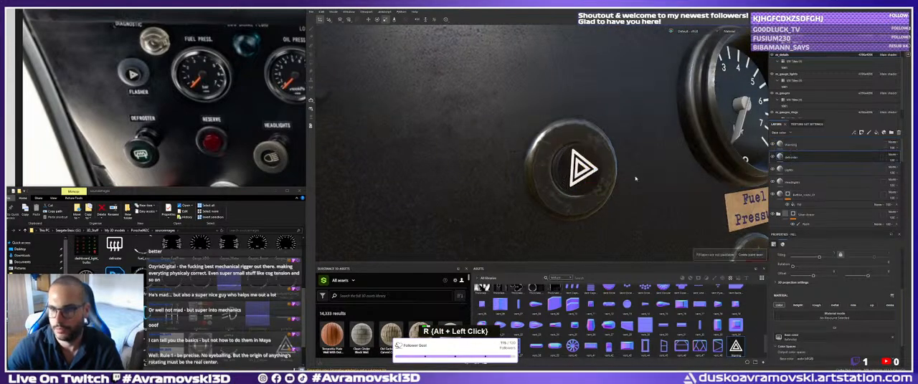
{"action": "right_click_drag", "start_coordinate": [634, 178], "coordinate": [603, 175], "text": "alt"}
{"action": "left_click_drag", "start_coordinate": [602, 176], "coordinate": [552, 166], "text": "alt"}
{"action": "middle_click_drag", "start_coordinate": [552, 166], "coordinate": [534, 159], "text": "alt"}
{"action": "left_click_drag", "start_coordinate": [534, 159], "coordinate": [501, 156], "text": "alt"}
{"action": "mouse_move", "coordinate": [496, 195]}
{"action": "left_mouse_down", "text": "alt"}
{"action": "mouse_move", "coordinate": [498, 217]}
{"action": "mouse_move", "coordinate": [503, 167]}
{"action": "left_mouse_up", "text": "alt"}
{"action": "double_click", "coordinate": [496, 217]}
{"action": "middle_click_drag", "start_coordinate": [503, 166], "coordinate": [491, 139], "text": "alt"}
{"action": "right_click_drag", "start_coordinate": [491, 139], "coordinate": [536, 149], "text": "alt"}
{"action": "middle_click_drag", "start_coordinate": [536, 149], "coordinate": [514, 204], "text": "alt"}
{"action": "left_click_drag", "start_coordinate": [514, 204], "coordinate": [495, 149], "text": "alt"}
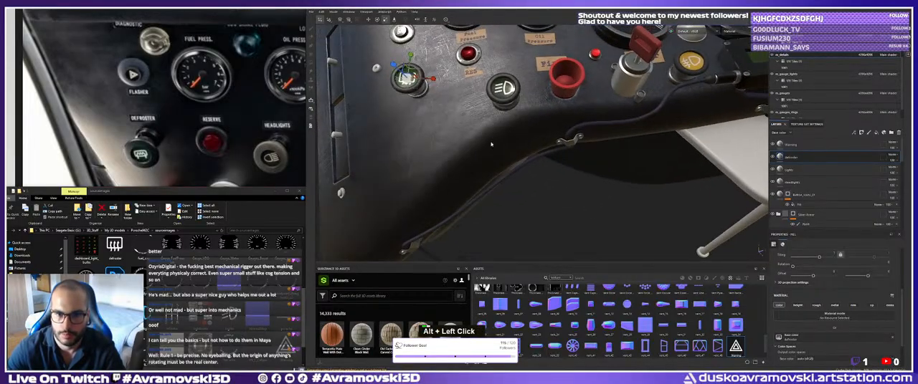
{"action": "right_click_drag", "start_coordinate": [494, 149], "coordinate": [508, 153], "text": "alt"}
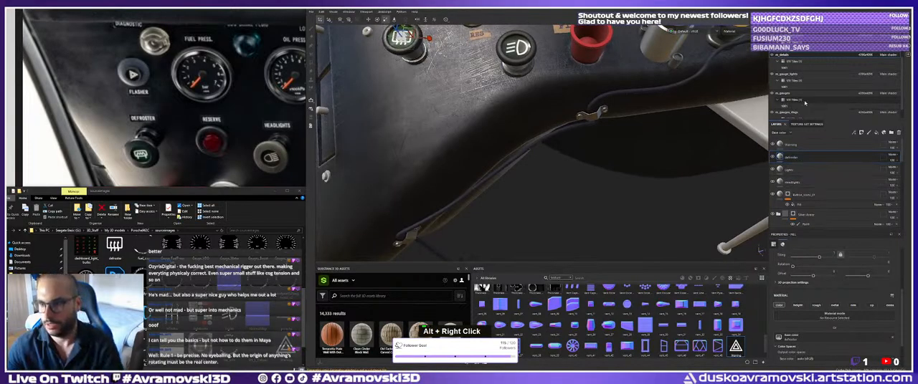
Make the dashboard texture set above m_details active and keep the other texture sets displayed.
{"action": "scroll", "coordinate": [797, 79], "scroll_direction": "up", "scroll_amount": 3}
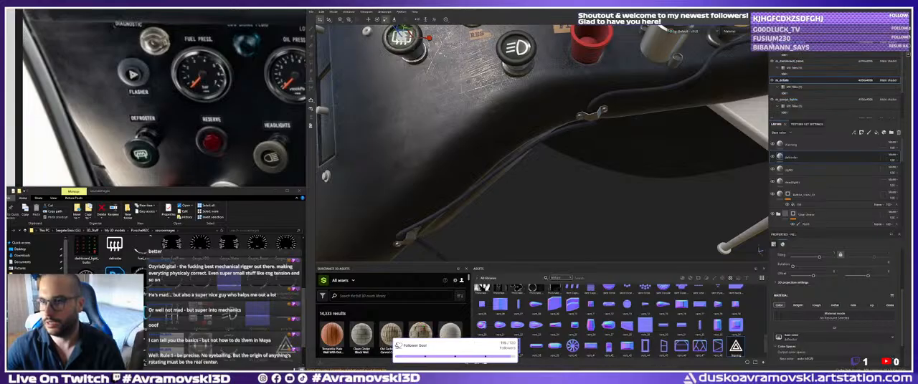
{"action": "left_click", "coordinate": [778, 61]}
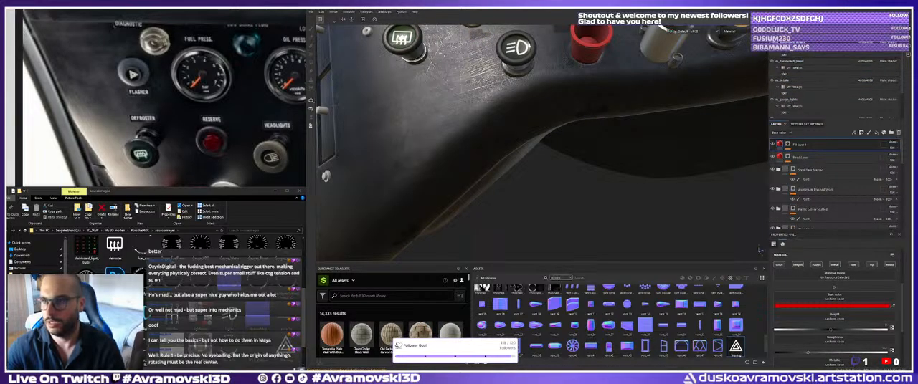
{"action": "left_click", "coordinate": [778, 31]}
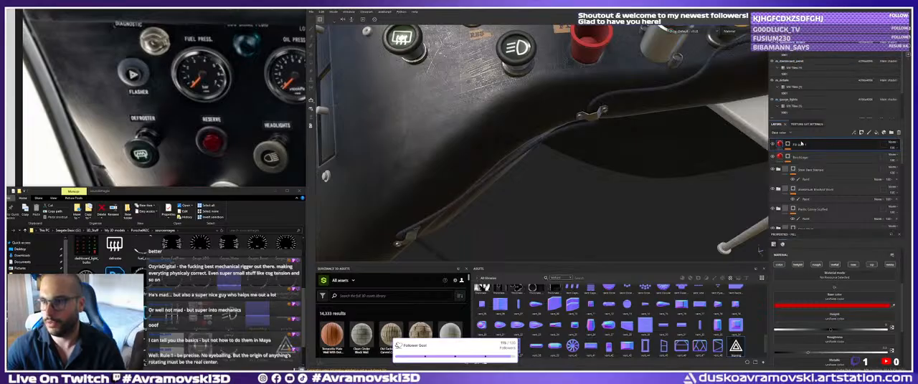
Look through the layer stack for the cable's material, toggle the soft plastic folder's visibility to check it, and select the base layer's fill.
{"action": "left_click", "coordinate": [822, 199]}
{"action": "scroll", "coordinate": [817, 207], "scroll_direction": "down", "scroll_amount": 5}
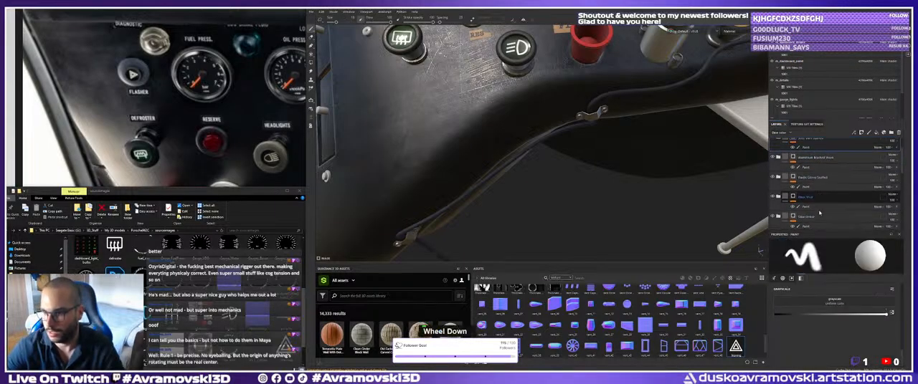
{"action": "scroll", "coordinate": [813, 215], "scroll_direction": "up", "scroll_amount": 1}
{"action": "scroll", "coordinate": [810, 214], "scroll_direction": "up", "scroll_amount": 2}
{"action": "scroll", "coordinate": [807, 212], "scroll_direction": "down", "scroll_amount": 1}
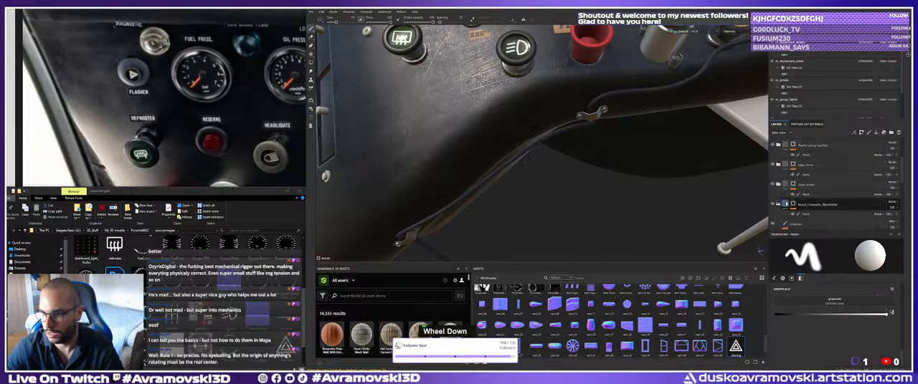
{"action": "scroll", "coordinate": [801, 207], "scroll_direction": "down", "scroll_amount": 3}
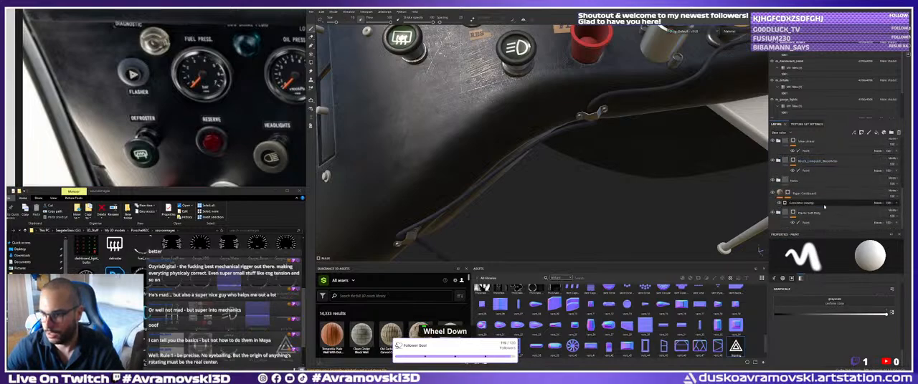
{"action": "left_click", "coordinate": [772, 214]}
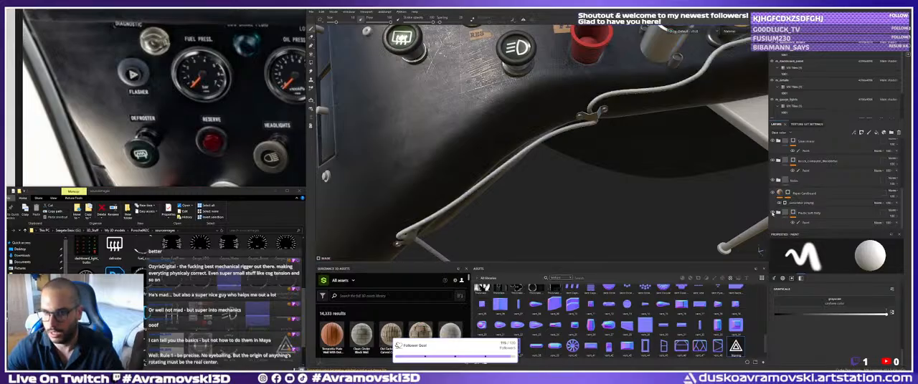
{"action": "left_click", "coordinate": [772, 214]}
{"action": "scroll", "coordinate": [803, 204], "scroll_direction": "down", "scroll_amount": 2}
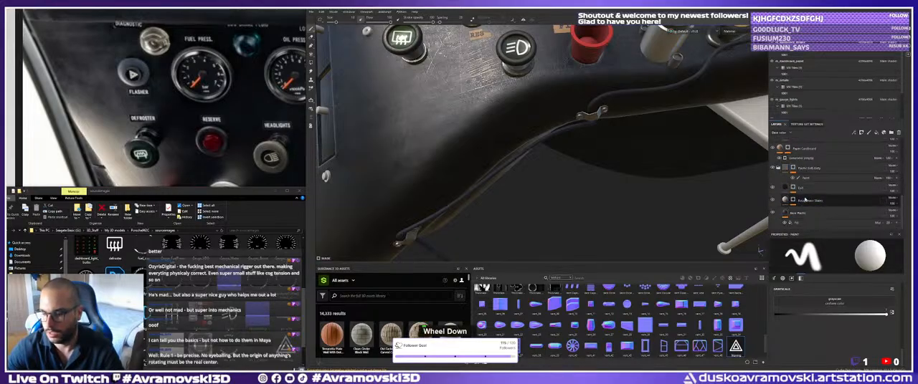
{"action": "left_click", "coordinate": [799, 224]}
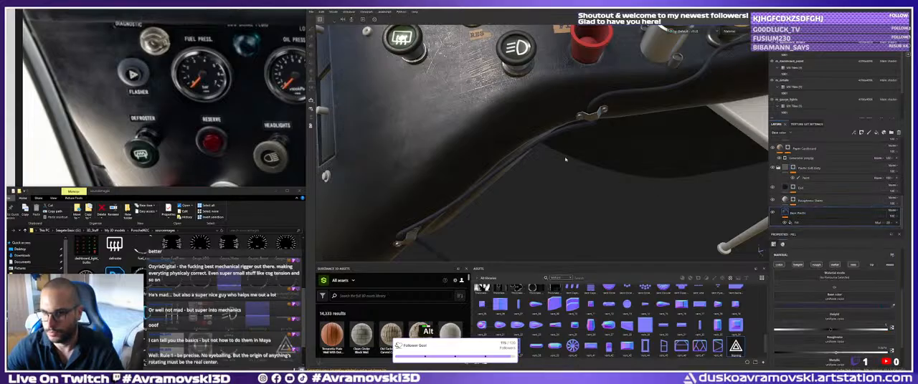
Examine the cable along the lower dashboard edge up close, following it from its clips to the connector.
{"action": "right_click_drag", "start_coordinate": [567, 158], "coordinate": [666, 188], "text": "alt"}
{"action": "middle_click_drag", "start_coordinate": [573, 168], "coordinate": [506, 183], "text": "alt"}
{"action": "left_click_drag", "start_coordinate": [506, 183], "coordinate": [514, 150], "text": "alt"}
{"action": "right_click_drag", "start_coordinate": [514, 151], "coordinate": [471, 176], "text": "alt"}
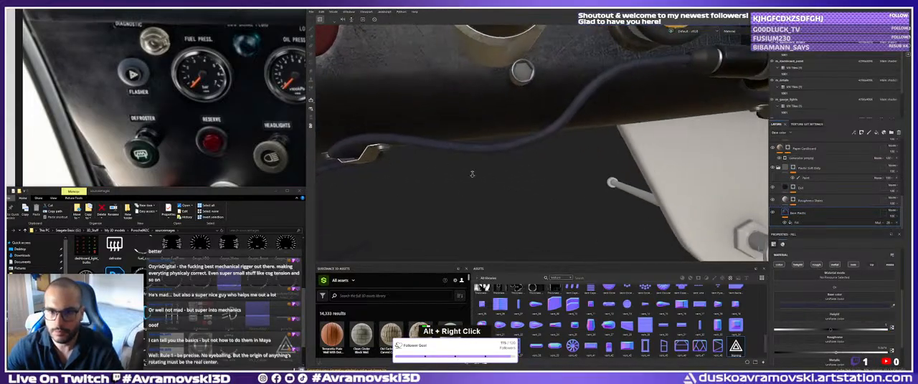
{"action": "left_click_drag", "start_coordinate": [470, 176], "coordinate": [555, 172], "text": "alt"}
{"action": "middle_click_drag", "start_coordinate": [554, 172], "coordinate": [543, 188], "text": "alt"}
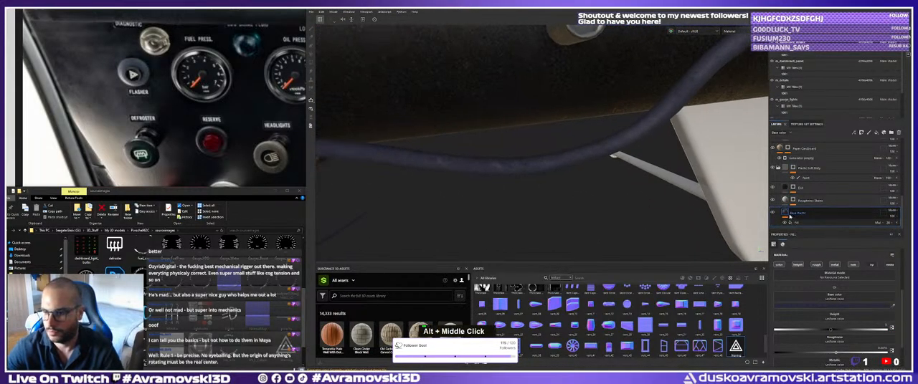
{"action": "left_click_drag", "start_coordinate": [534, 188], "coordinate": [543, 195], "text": "alt"}
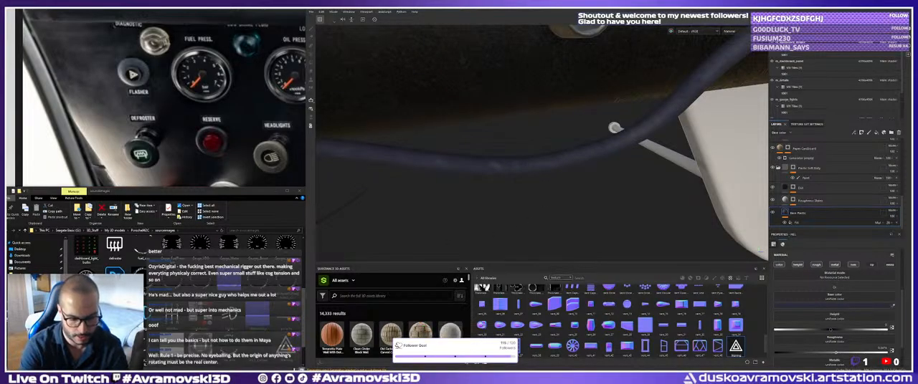
{"action": "type", "text": "e"}
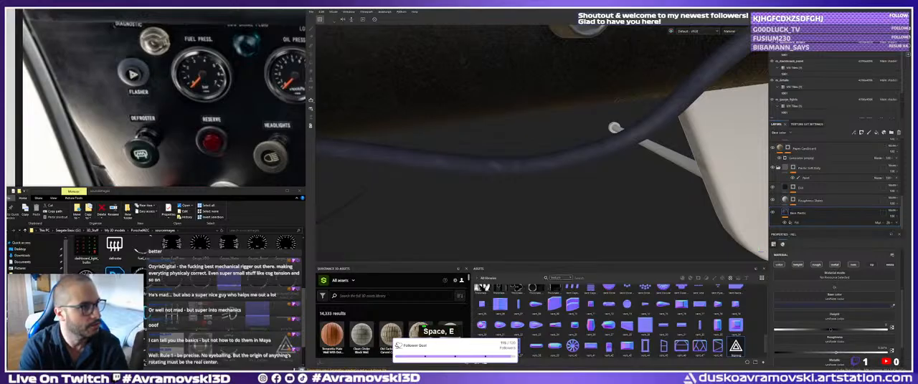
{"action": "key", "text": "Return"}
{"action": "key", "text": "g"}
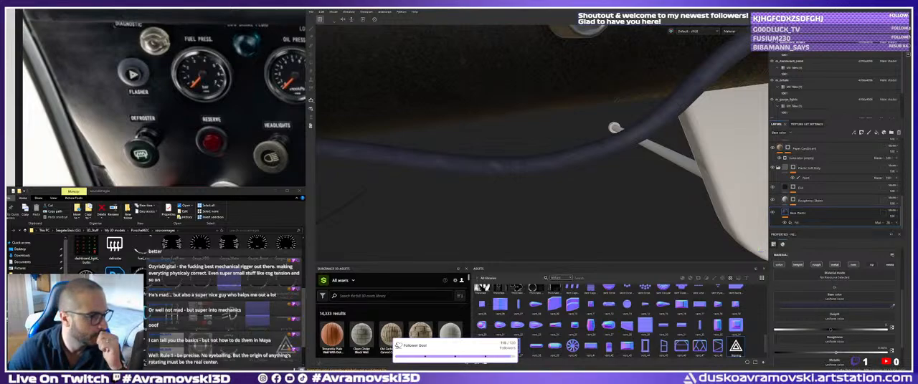
{"action": "scroll", "coordinate": [444, 331], "scroll_direction": "down", "scroll_amount": 1}
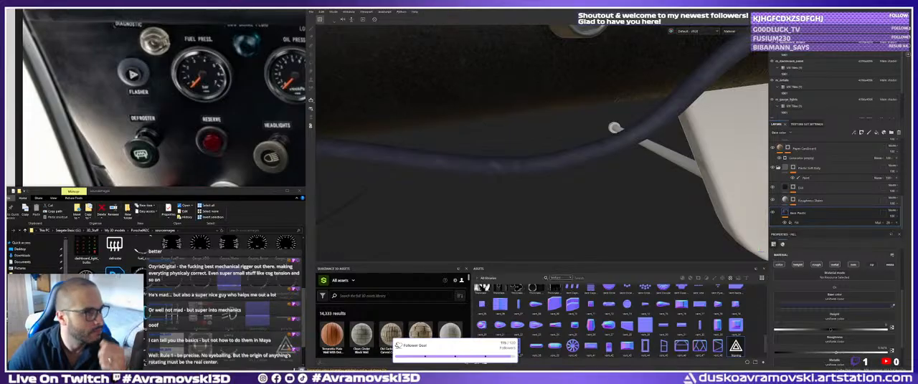
{"action": "key", "text": "r"}
{"action": "key", "text": "o"}
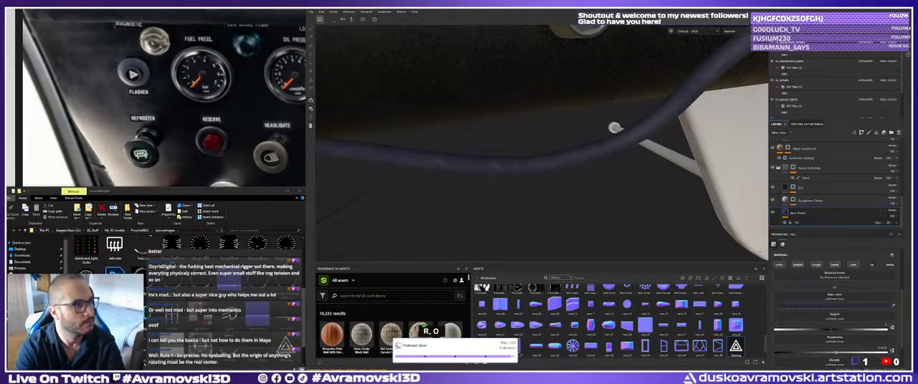
{"action": "key", "text": "Return"}
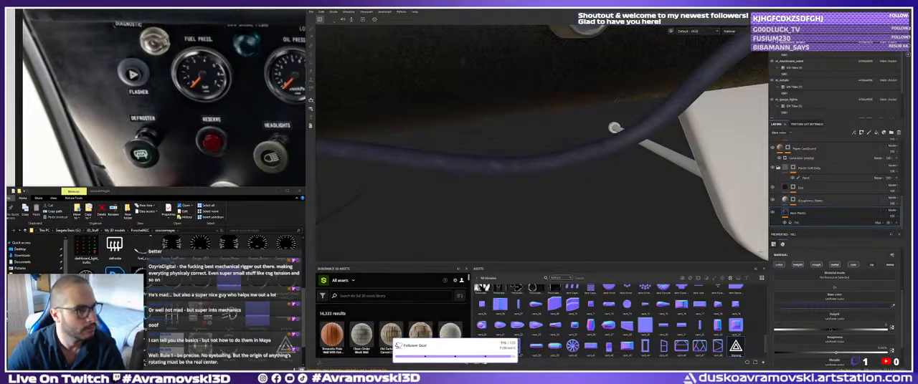
{"action": "right_click", "coordinate": [619, 101]}
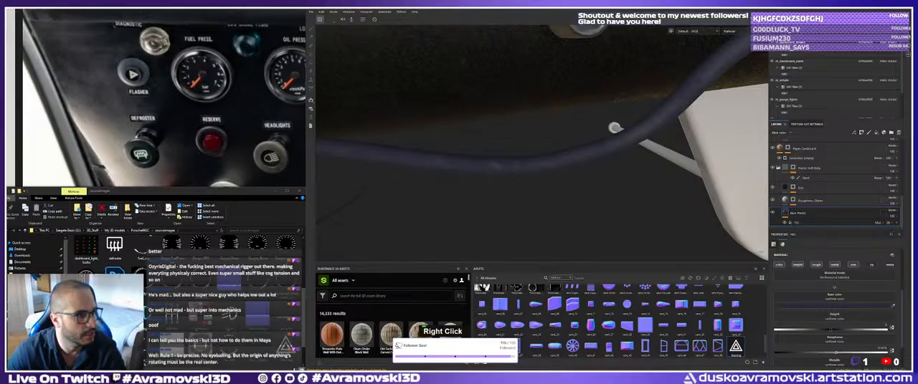
Switch to Photoshop, create a new document from the Clipboard preset and paste the copied MAGNECOR logo into it.
{"action": "key", "text": "alt+Tab"}
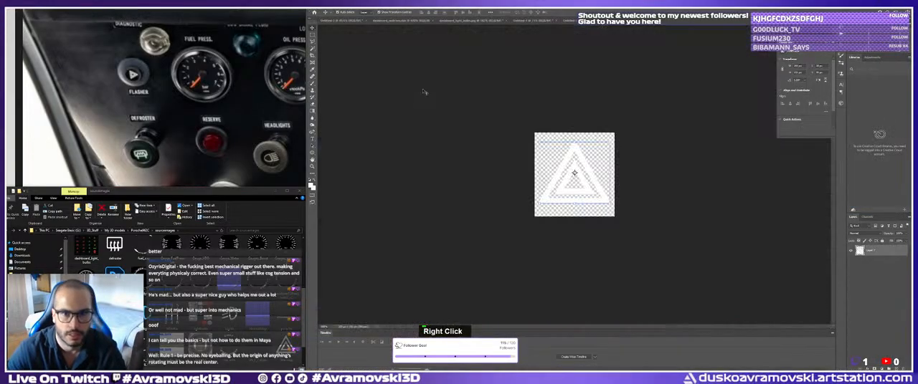
{"action": "left_click", "coordinate": [314, 10]}
{"action": "left_click", "coordinate": [319, 13]}
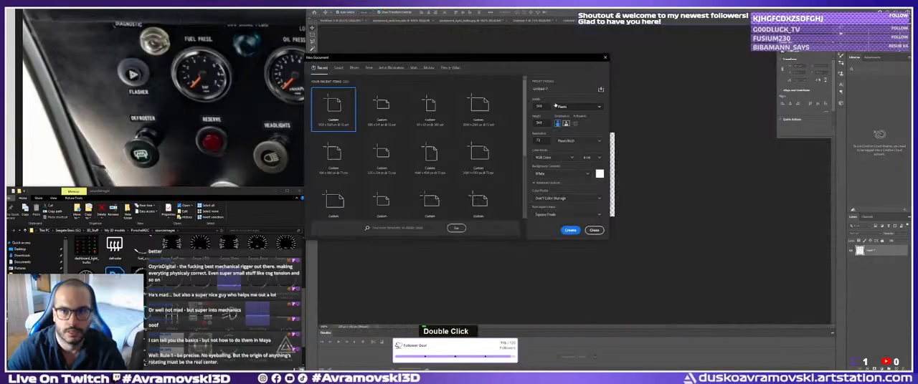
{"action": "left_click", "coordinate": [570, 230]}
{"action": "key", "text": "ctrl+v"}
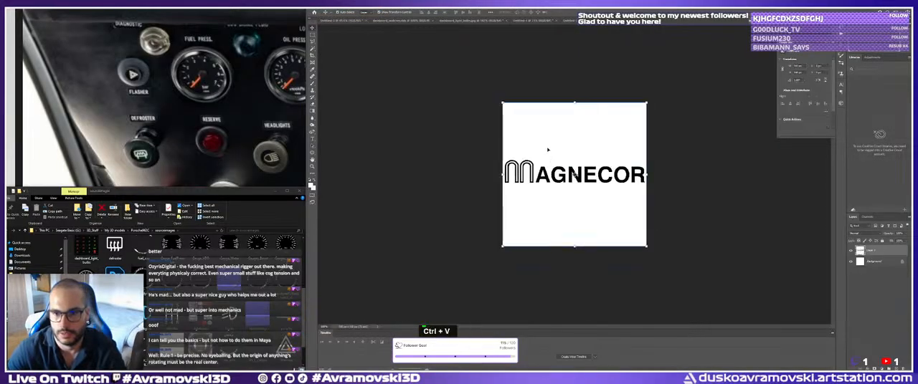
Invert the MAGNECOR logo to white lettering and remove the surrounding background and the white Background layer.
{"action": "double_click", "coordinate": [548, 149]}
{"action": "key", "text": "ctrl+i"}
{"action": "key", "text": "w"}
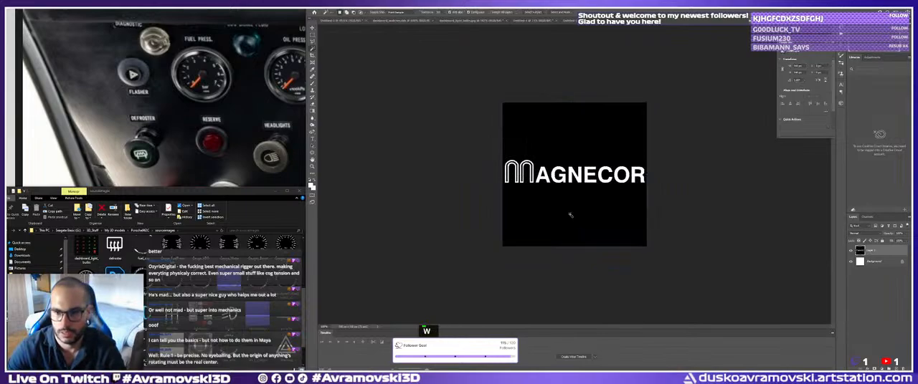
{"action": "key", "text": "Delete"}
{"action": "left_click", "coordinate": [608, 170], "text": "ctrl"}
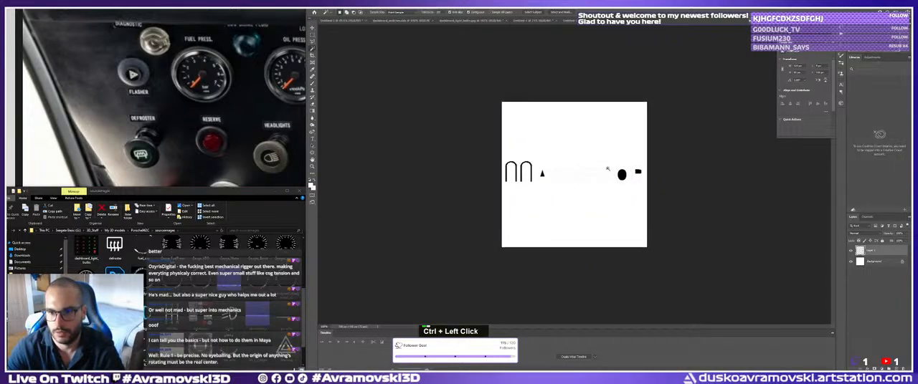
{"action": "key", "text": "Delete"}
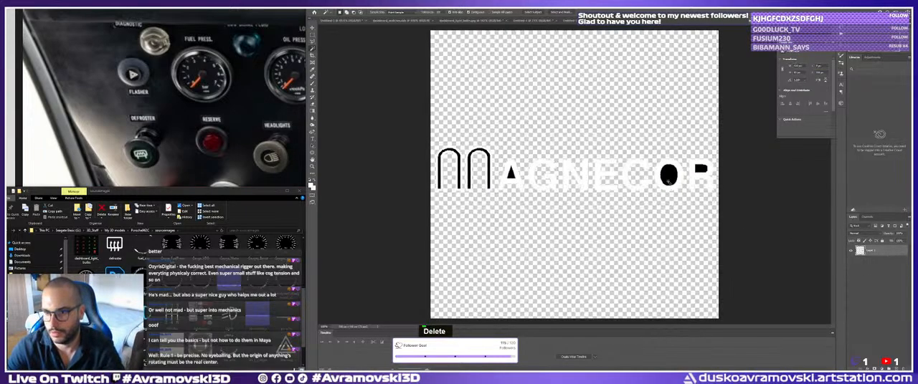
{"action": "left_click", "coordinate": [636, 174], "text": "shift"}
{"action": "key", "text": "ctrl+d"}
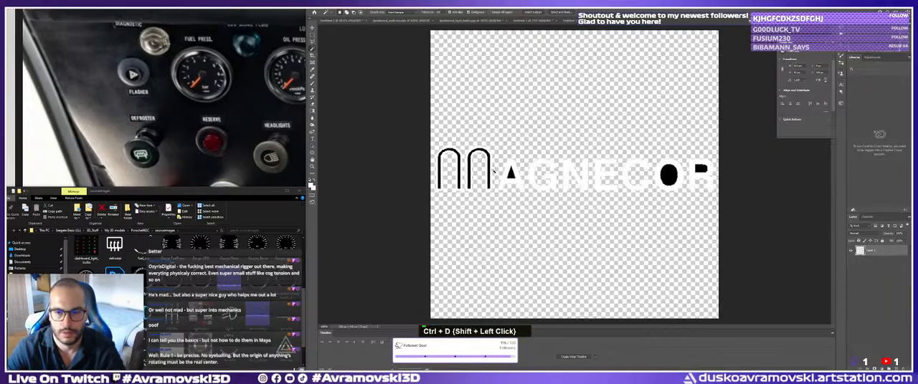
{"action": "key", "text": "v"}
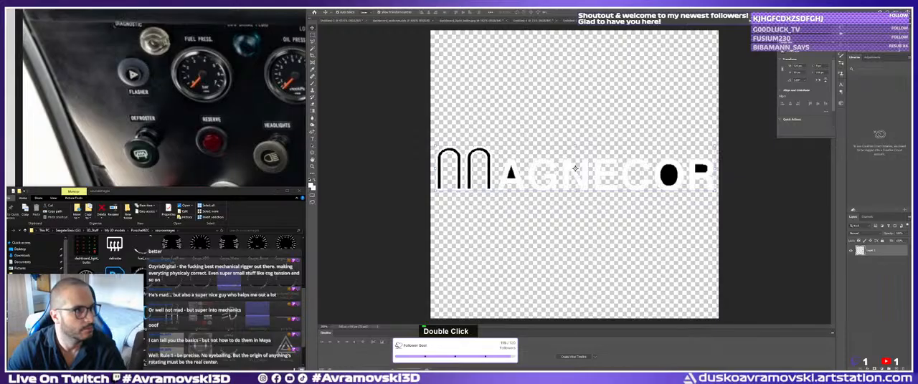
{"action": "scroll", "coordinate": [575, 168], "scroll_direction": "down", "scroll_amount": 1}
{"action": "scroll", "coordinate": [575, 169], "scroll_direction": "up", "scroll_amount": 1}
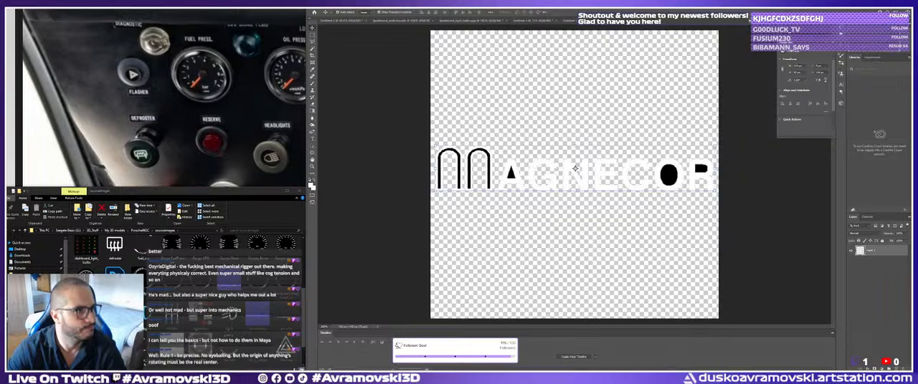
{"action": "double_click", "coordinate": [575, 169]}
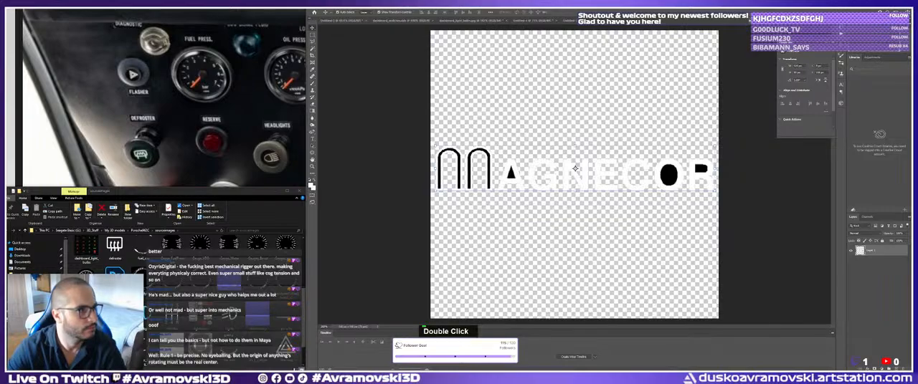
{"action": "key", "text": "ctrl+a"}
{"action": "key", "text": "ctrl+a"}
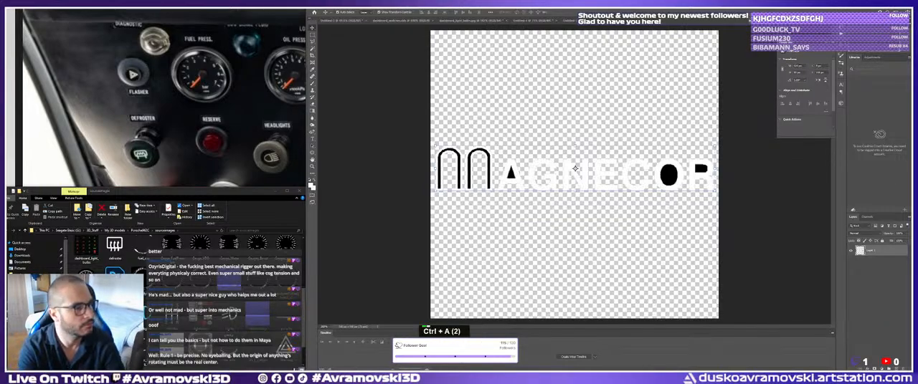
{"action": "type", "text": "ray hers"}
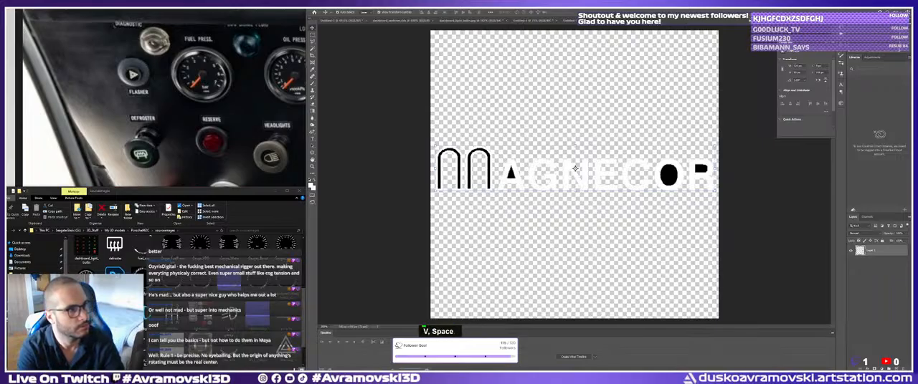
{"action": "key", "text": "Return"}
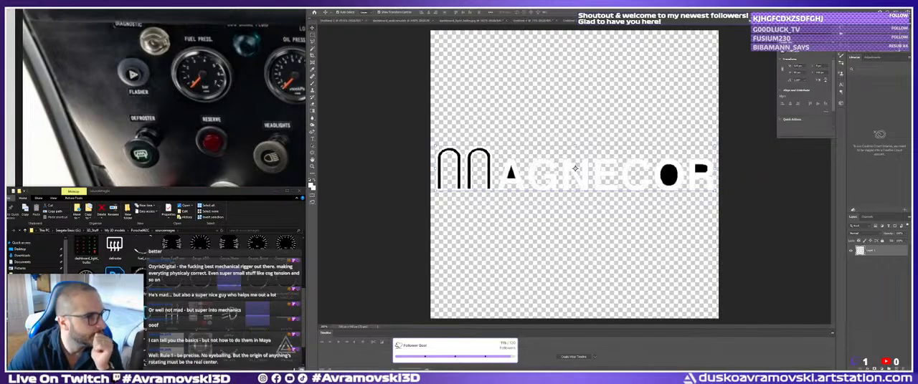
{"action": "double_click", "coordinate": [574, 168]}
{"action": "key", "text": "space"}
{"action": "key", "text": "s"}
{"action": "key", "text": "r"}
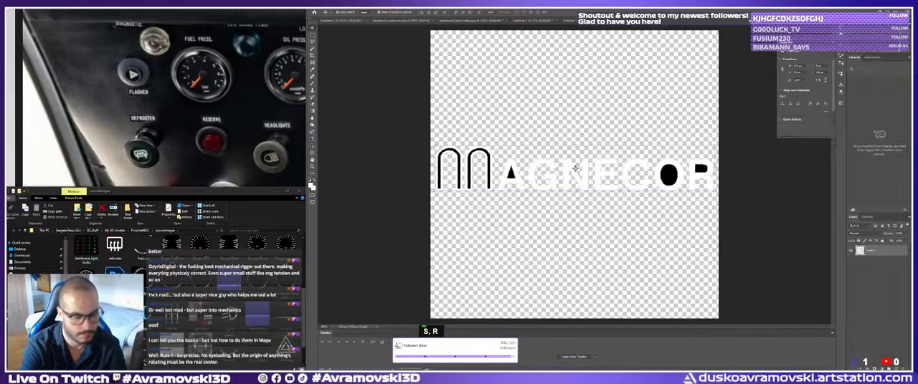
{"action": "key", "text": "Return"}
{"action": "key", "text": "e"}
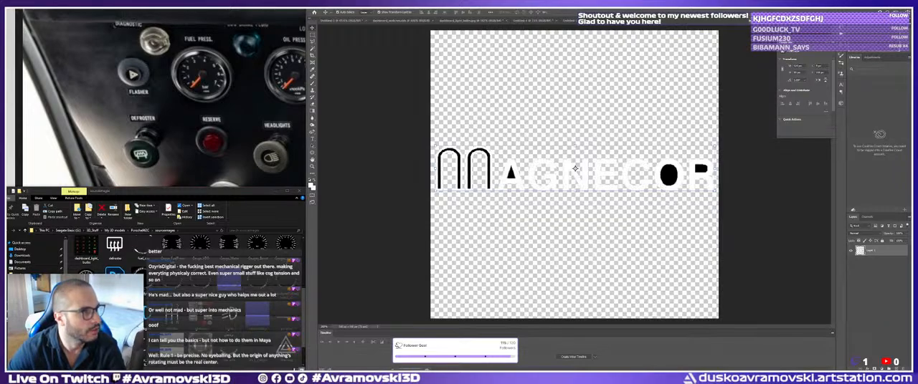
{"action": "key", "text": "r"}
{"action": "key", "text": "b"}
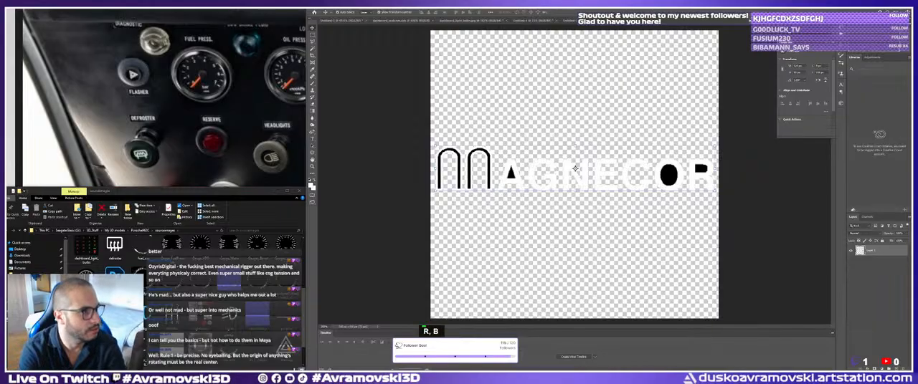
{"action": "key", "text": "Return"}
{"action": "key", "text": "r"}
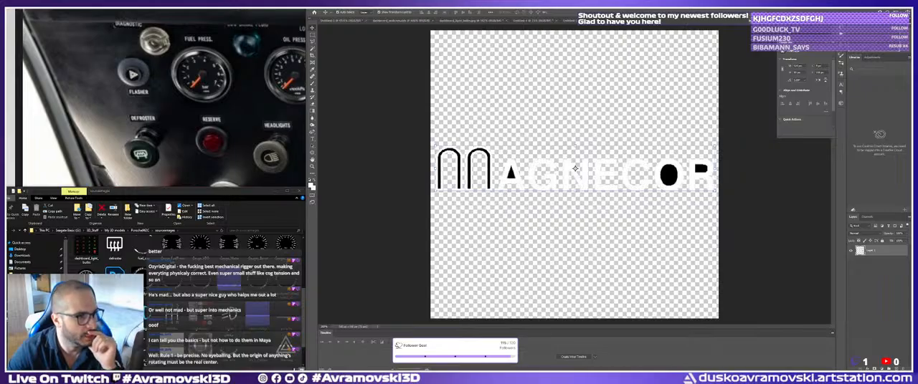
{"action": "right_click", "coordinate": [575, 168]}
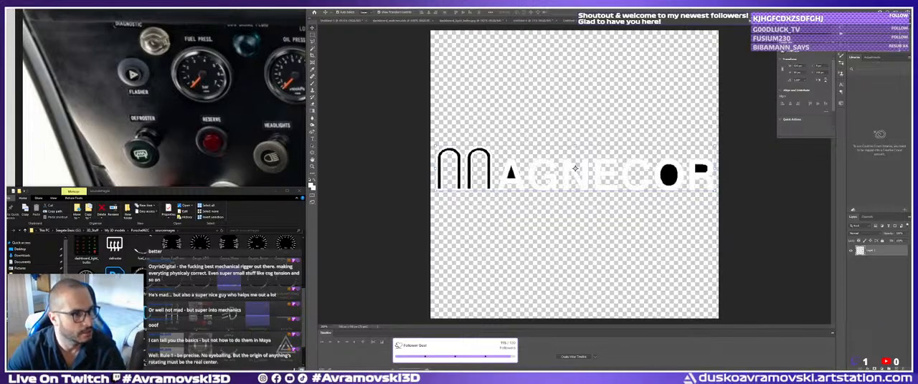
{"action": "right_click", "coordinate": [574, 169]}
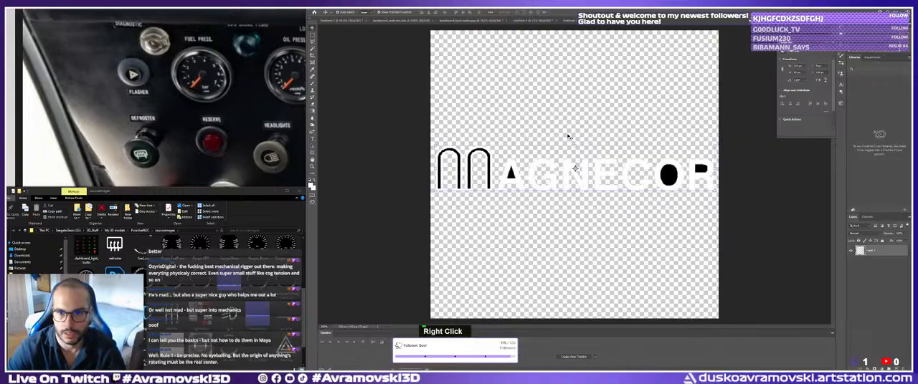
{"action": "key", "text": "Return"}
{"action": "key", "text": "Delete"}
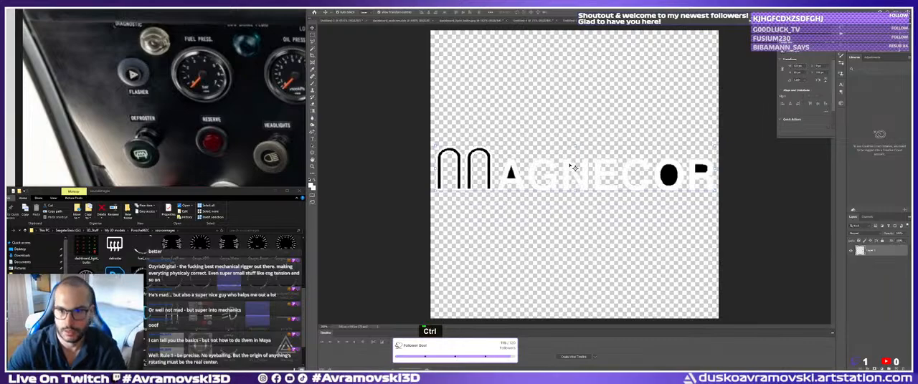
{"action": "key", "text": "Delete"}
{"action": "double_click", "coordinate": [530, 170]}
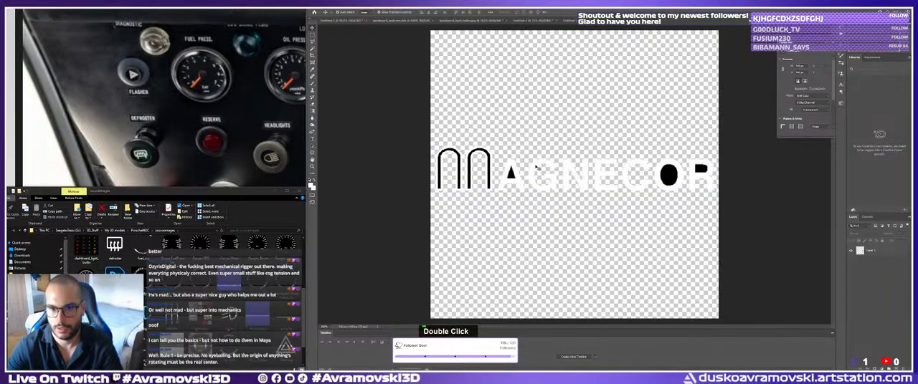
{"action": "key", "text": "Delete"}
{"action": "left_click", "coordinate": [517, 141]}
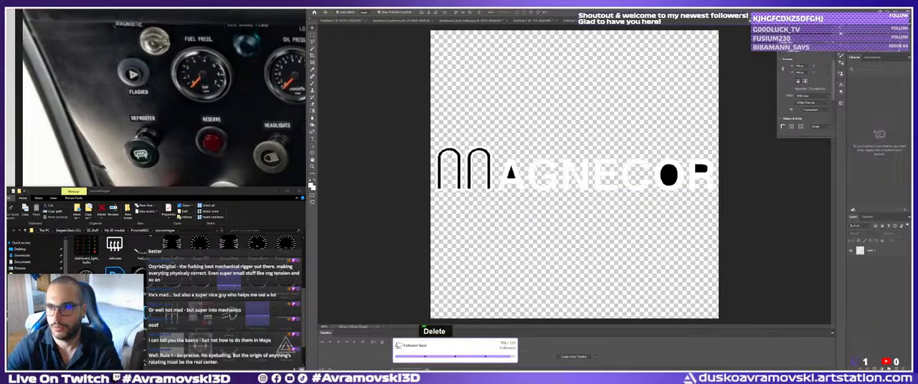
Close the MAGNECOR logo document and the warning triangle icon document without saving their changes.
{"action": "left_click", "coordinate": [621, 20]}
{"action": "left_click", "coordinate": [607, 138]}
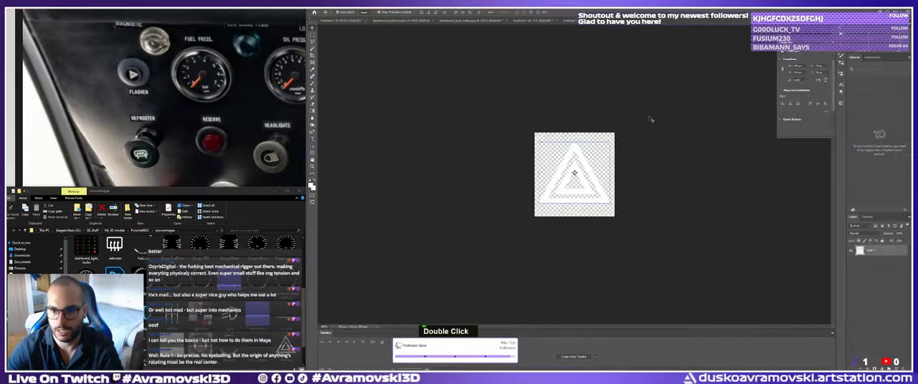
{"action": "left_click", "coordinate": [687, 20]}
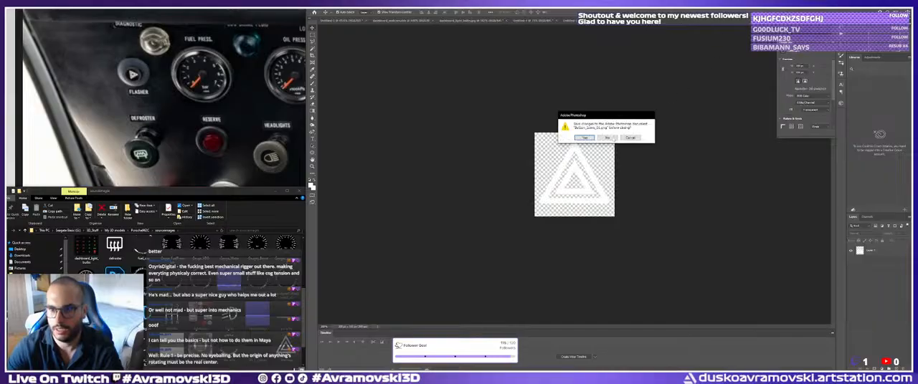
{"action": "left_click", "coordinate": [608, 137]}
Create a new document from the Clipboard preset and paste the newly copied image into it.
{"action": "left_click", "coordinate": [319, 7]}
{"action": "left_click", "coordinate": [321, 11]}
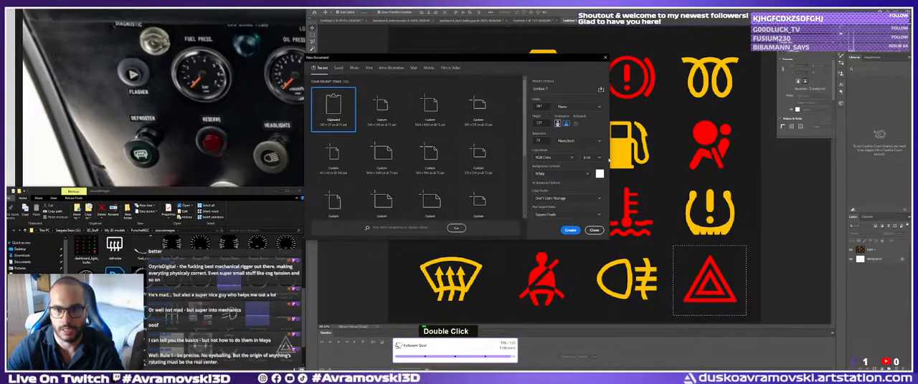
{"action": "left_click", "coordinate": [570, 230]}
{"action": "key", "text": "ctrl+v"}
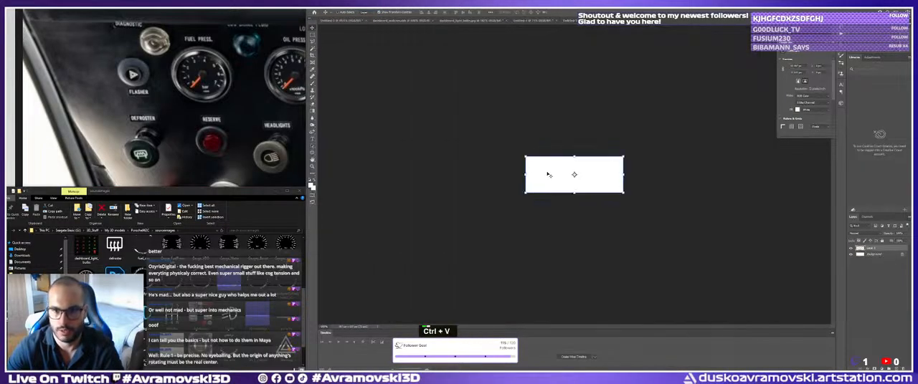
Try to select the white area of the pasted FVD Brombacher logo with the Magic Wand.
{"action": "key", "text": "w"}
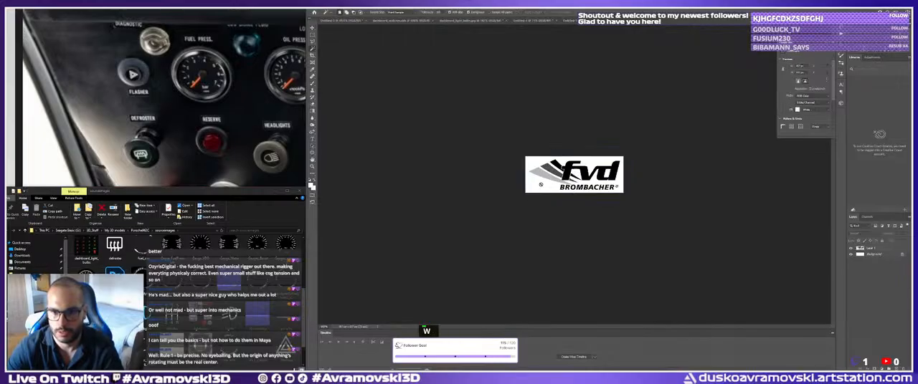
{"action": "left_click", "coordinate": [603, 198]}
{"action": "left_click", "coordinate": [603, 137]}
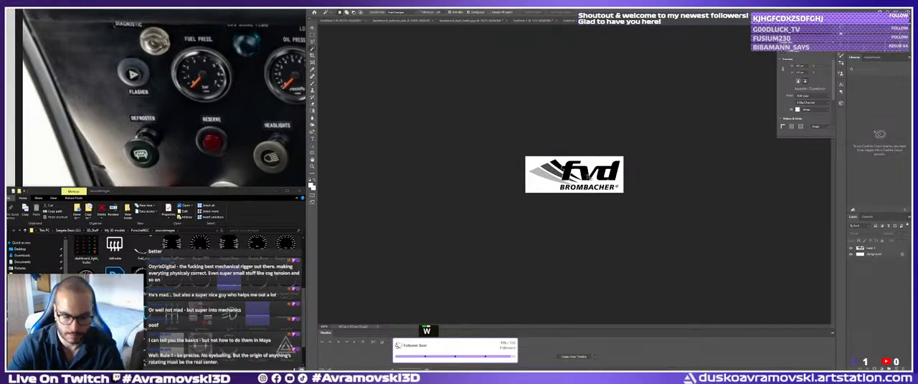
{"action": "key", "text": "ctrl+k"}
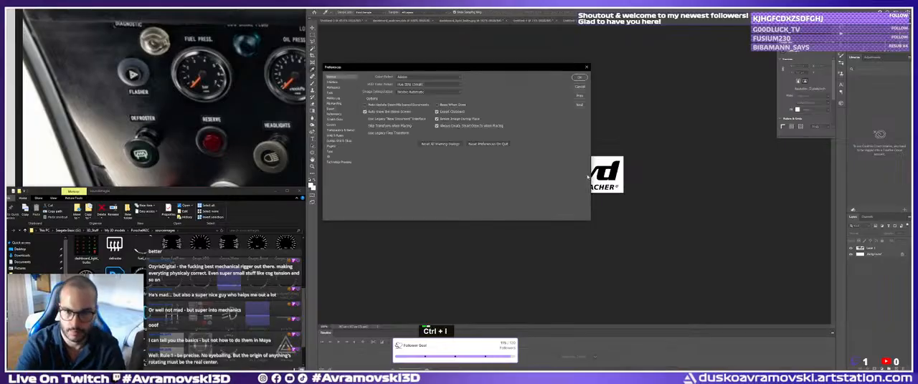
{"action": "key", "text": "ctrl+i"}
{"action": "key", "text": "Escape"}
{"action": "key", "text": "ctrl+space"}
{"action": "left_click", "coordinate": [596, 173]}
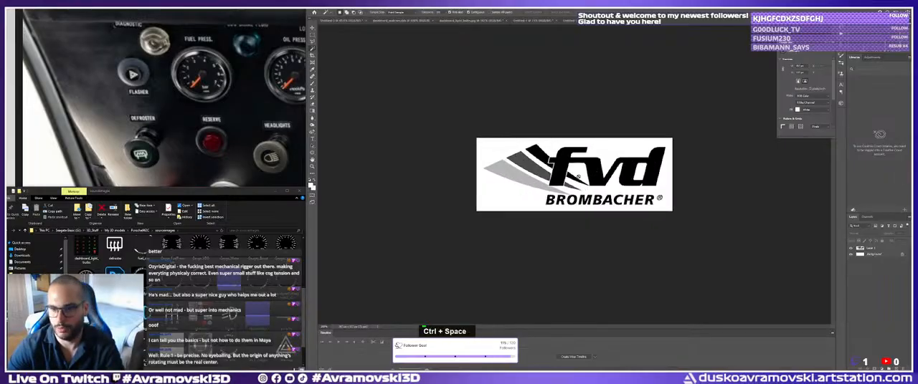
{"action": "left_click", "coordinate": [585, 185]}
{"action": "key", "text": "v"}
{"action": "left_click", "coordinate": [603, 139]}
{"action": "double_click", "coordinate": [577, 181]}
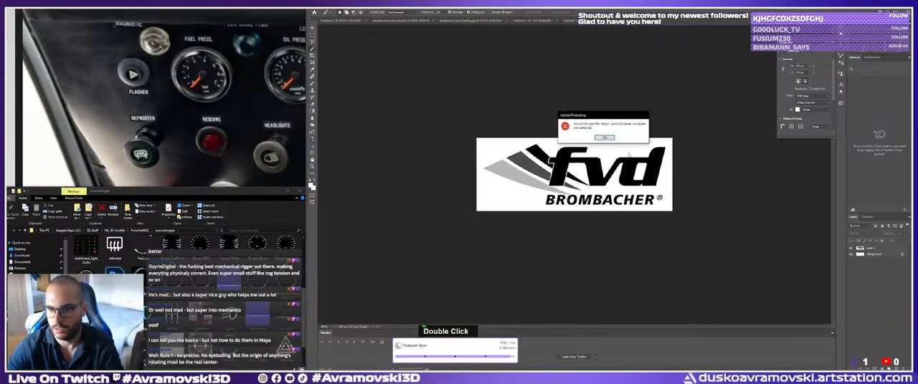
{"action": "left_click", "coordinate": [604, 137]}
Delete the white Background layer from the FVD Brombacher logo document.
{"action": "left_click", "coordinate": [876, 256]}
{"action": "key", "text": "Delete"}
{"action": "double_click", "coordinate": [553, 171]}
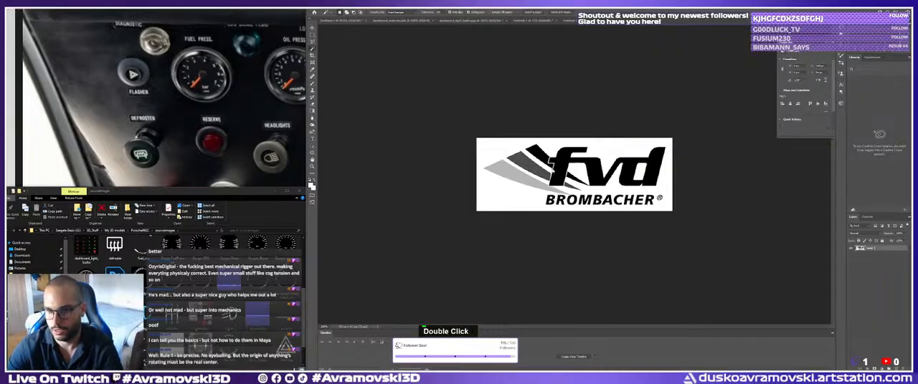
{"action": "key", "text": "ctrl+d"}
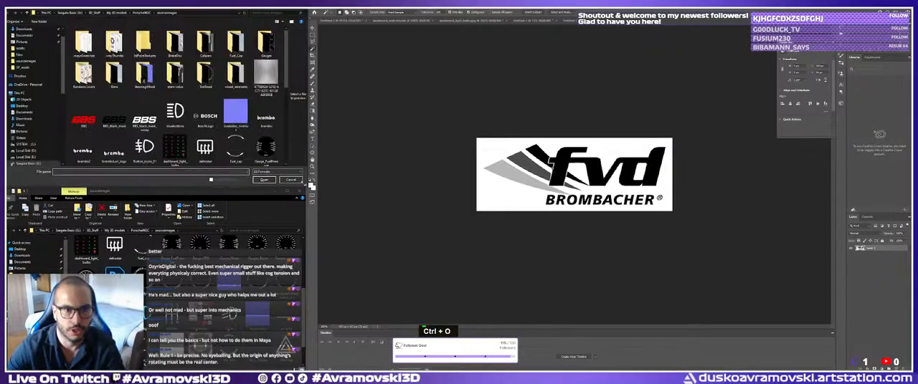
{"action": "left_click", "coordinate": [294, 181]}
Invert the FVD Brombacher logo to white lettering on a black background.
{"action": "left_click", "coordinate": [565, 179]}
{"action": "key", "text": "ctrl+d"}
{"action": "key", "text": "v"}
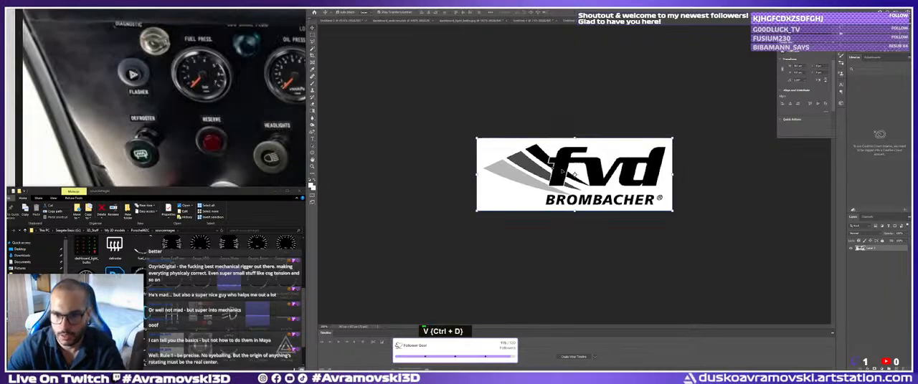
{"action": "key", "text": "ctrl+d"}
{"action": "left_click", "coordinate": [572, 222]}
{"action": "left_click", "coordinate": [561, 187]}
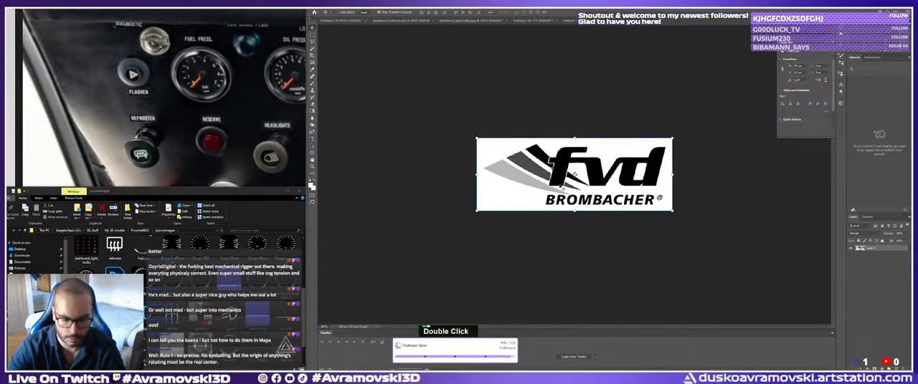
{"action": "key", "text": "ctrl+i"}
{"action": "left_click", "coordinate": [324, 34]}
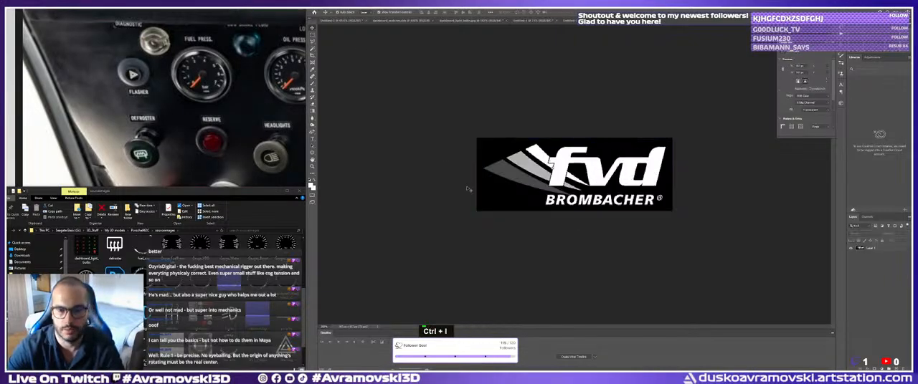
Try to clear the black background around the logo with the Magic Wand, undo the deletion and deselect.
{"action": "key", "text": "w"}
{"action": "left_click", "coordinate": [503, 191]}
{"action": "key", "text": "Return"}
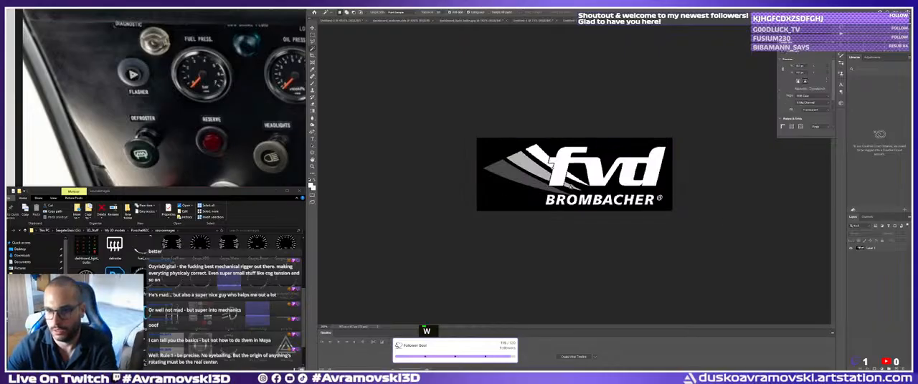
{"action": "left_click", "coordinate": [572, 187]}
{"action": "key", "text": "Return"}
{"action": "left_click", "coordinate": [872, 249]}
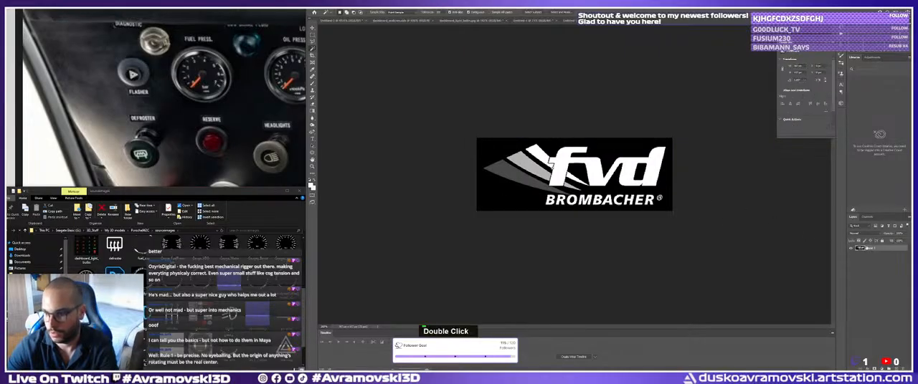
{"action": "left_click", "coordinate": [515, 192]}
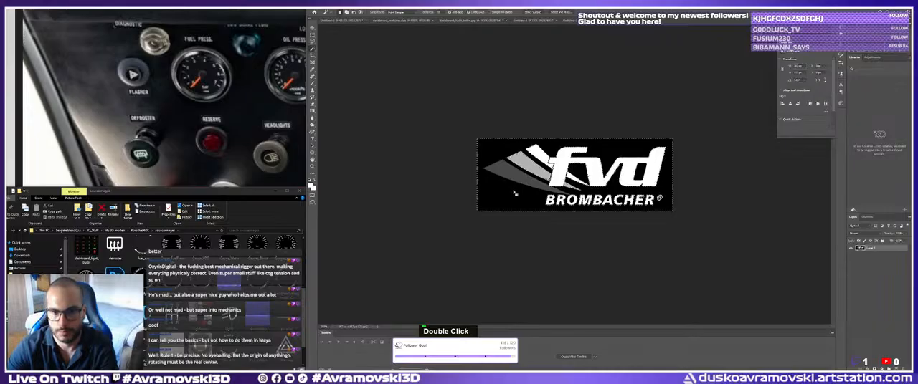
{"action": "key", "text": "Delete"}
{"action": "key", "text": "ctrl+z"}
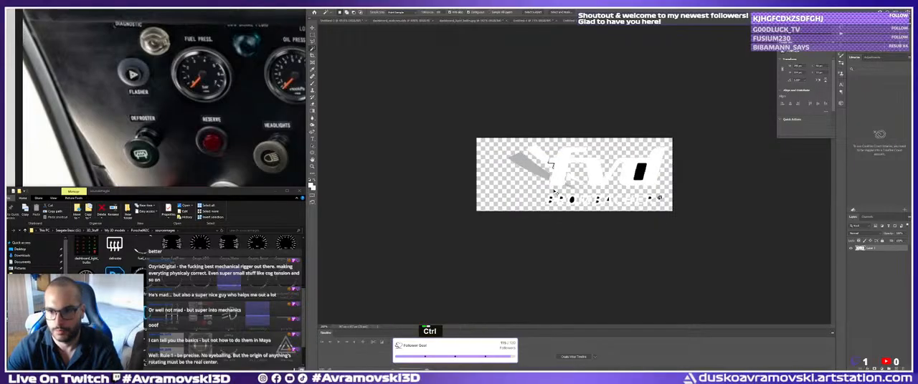
{"action": "key", "text": "x"}
{"action": "key", "text": "ctrl+z"}
{"action": "key", "text": "ctrl+d"}
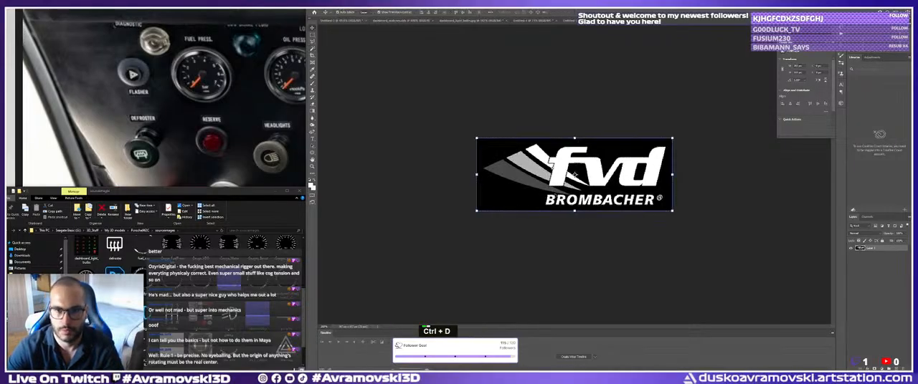
{"action": "key", "text": "v"}
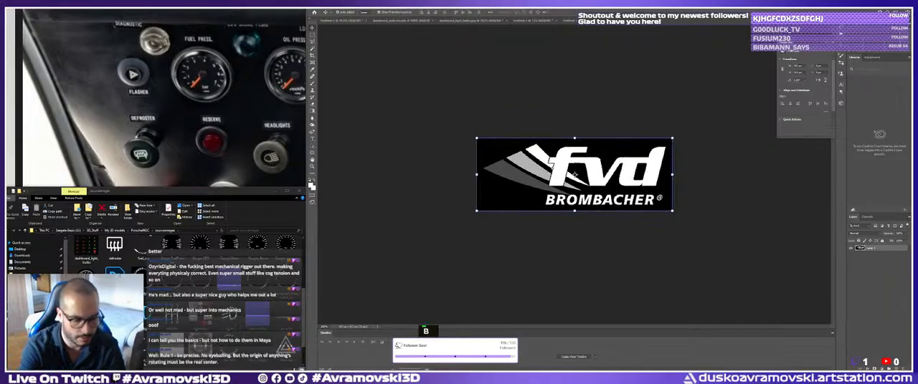
{"action": "key", "text": "a"}
{"action": "key", "text": "r"}
{"action": "key", "text": "BackSpace"}
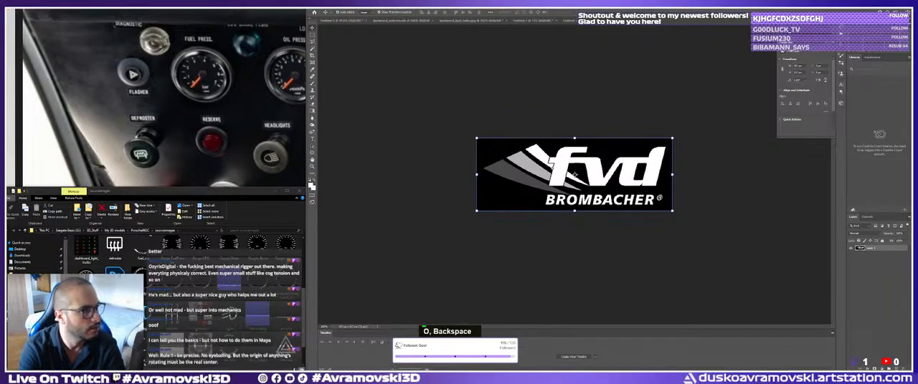
{"action": "key", "text": "BackSpace"}
{"action": "key", "text": "h"}
{"action": "key", "text": "c"}
{"action": "key", "text": "Return"}
{"action": "key", "text": "r"}
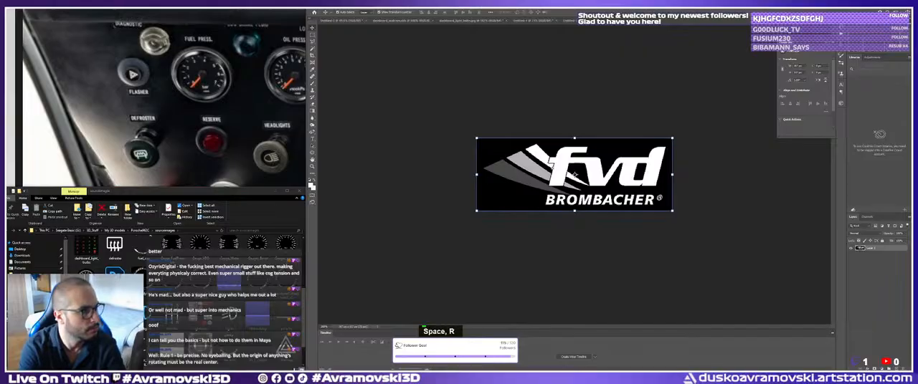
{"action": "key", "text": "Return"}
{"action": "key", "text": "o"}
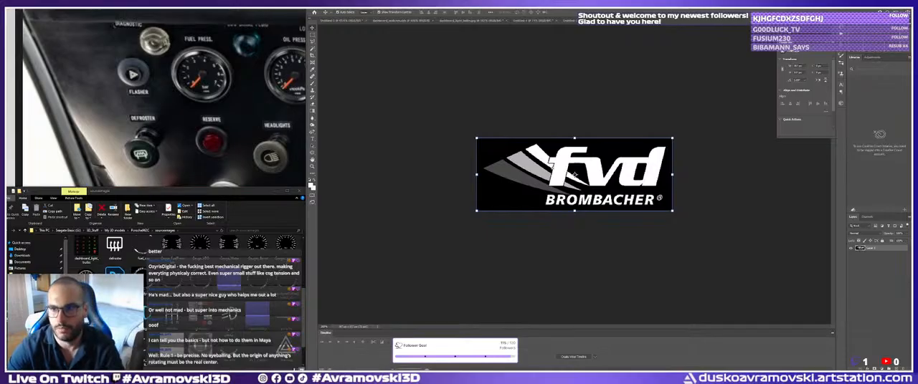
Close the FVD Brombacher logo document and switch to Substance Painter with the dashboard cable in view.
{"action": "key", "text": "ctrl+w"}
{"action": "key", "text": "ctrl+Tab"}
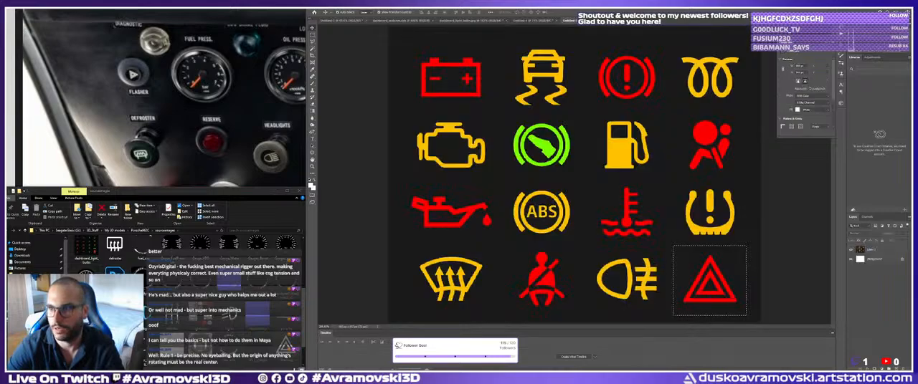
{"action": "key", "text": "alt+Tab"}
{"action": "left_click_drag", "start_coordinate": [529, 172], "coordinate": [473, 153], "text": "alt"}
{"action": "middle_click_drag", "start_coordinate": [751, 218], "coordinate": [743, 220], "text": "alt"}
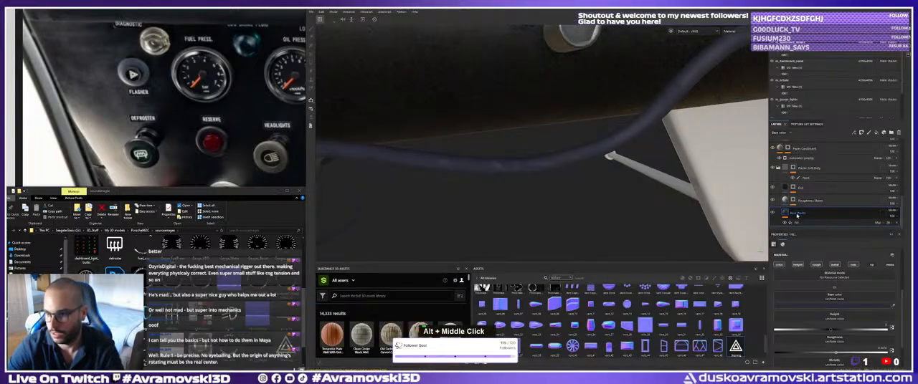
{"action": "right_click", "coordinate": [811, 215]}
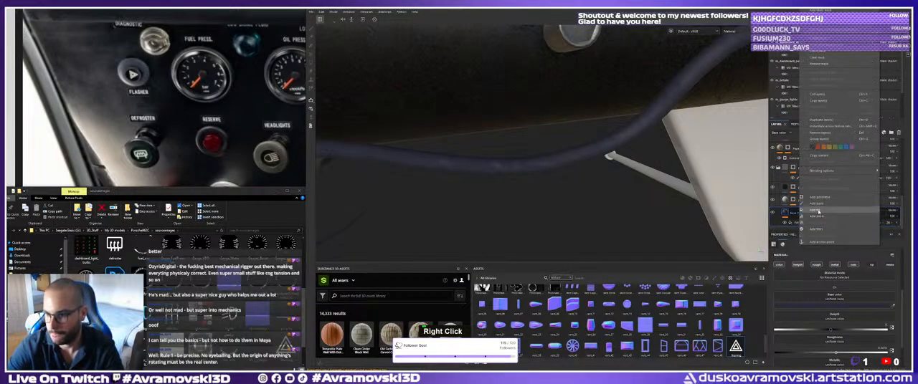
{"action": "left_click", "coordinate": [813, 216]}
{"action": "right_click", "coordinate": [798, 223]}
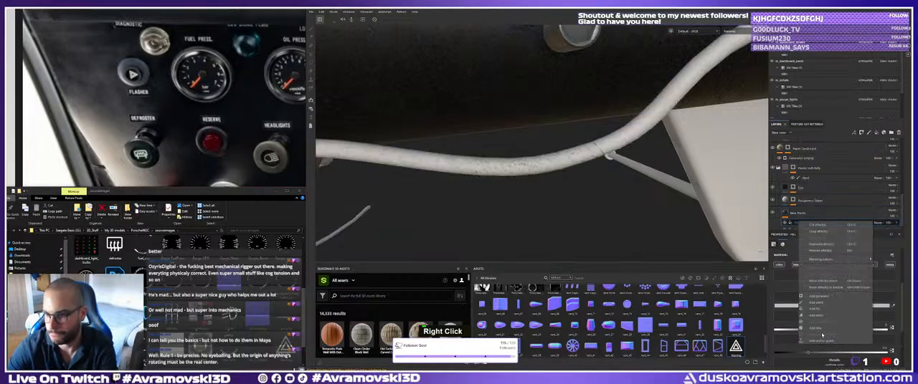
{"action": "left_click", "coordinate": [813, 233]}
Add a black mask to the blue cable's base plastic layer and put a fill effect in that mask.
{"action": "right_click", "coordinate": [790, 214]}
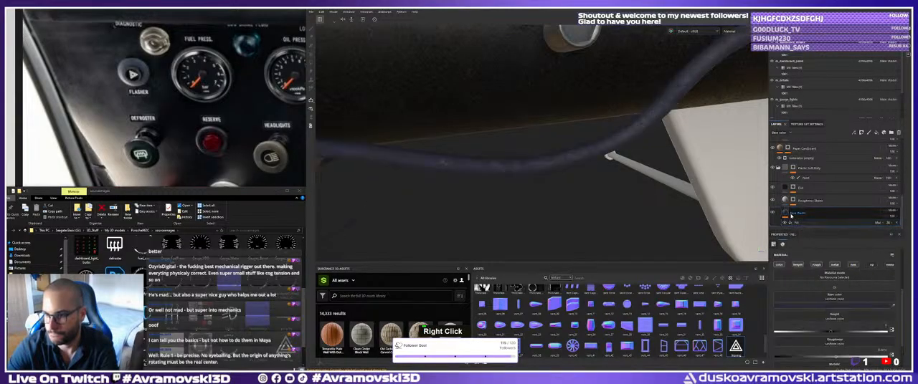
{"action": "left_click", "coordinate": [806, 19]}
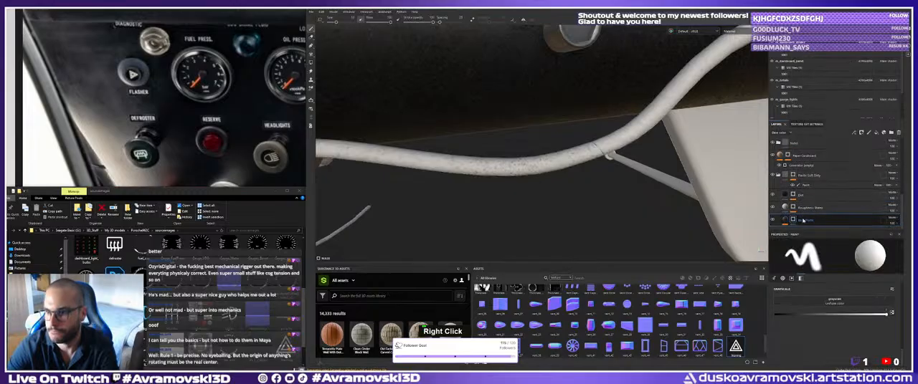
{"action": "right_click", "coordinate": [802, 220]}
{"action": "left_click", "coordinate": [817, 211]}
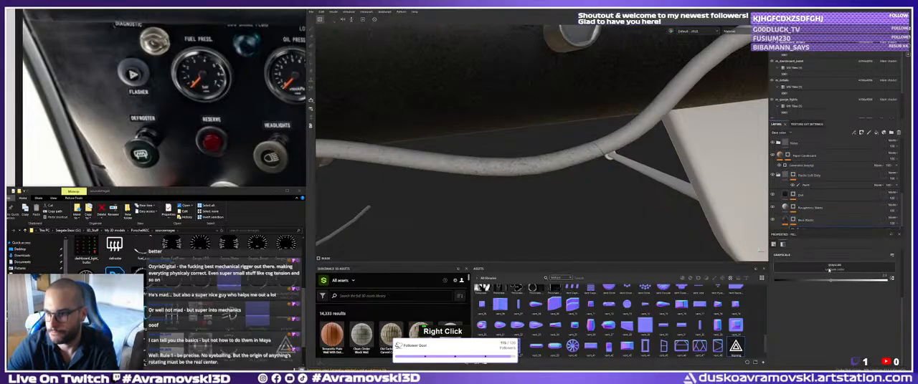
Assign a font resource to the mask's fill effect and set its text to Brombacher.
{"action": "left_click", "coordinate": [828, 270]}
{"action": "scroll", "coordinate": [864, 322], "scroll_direction": "down", "scroll_amount": 1}
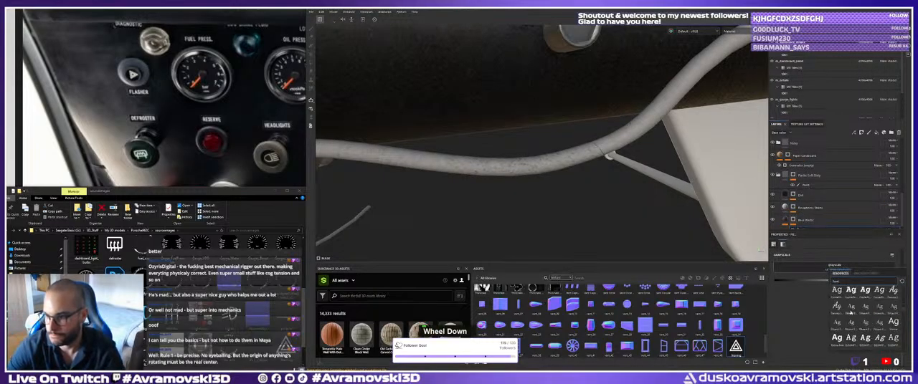
{"action": "scroll", "coordinate": [850, 312], "scroll_direction": "down", "scroll_amount": 1}
{"action": "left_click", "coordinate": [865, 290]}
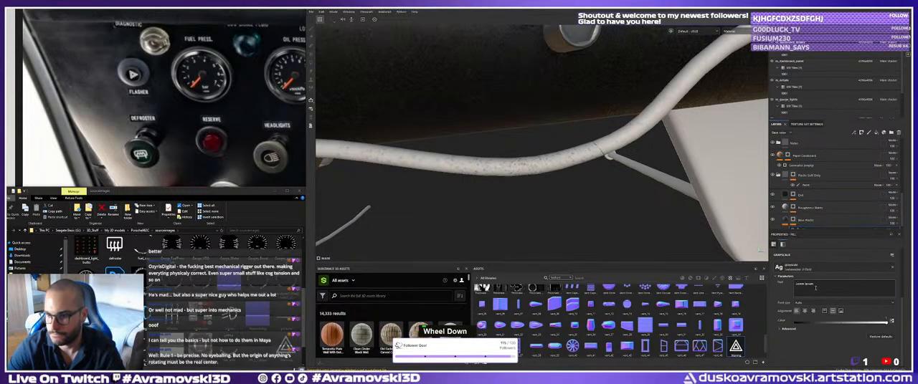
{"action": "scroll", "coordinate": [810, 219], "scroll_direction": "down", "scroll_amount": 1}
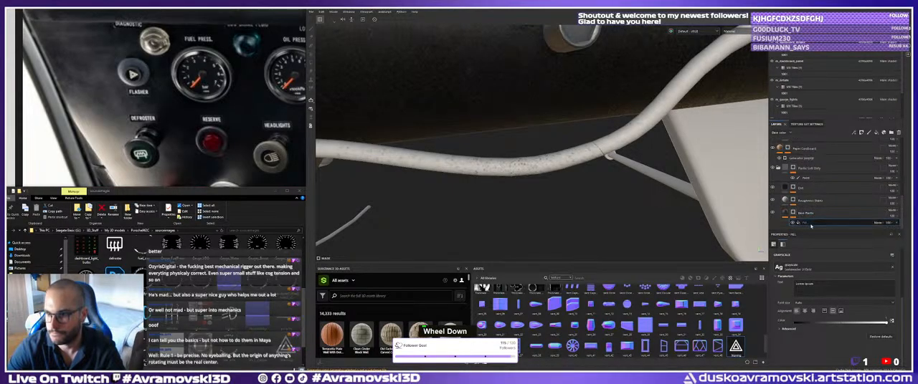
{"action": "type", "text": "Bombacher"}
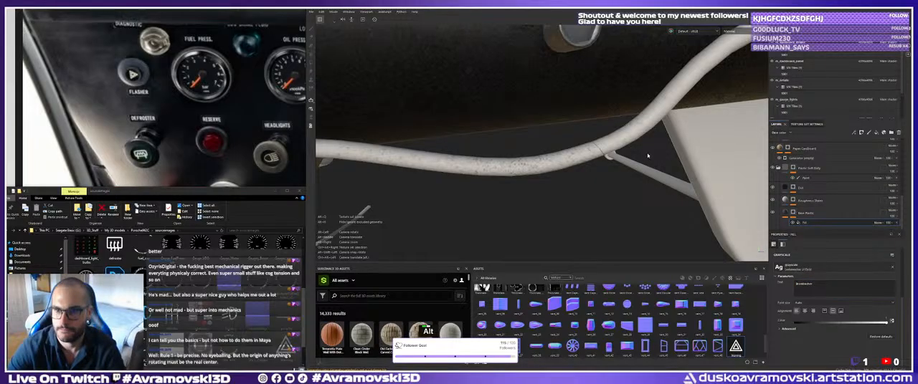
Show the 3D and 2D views side by side and adjust the Brombacher text's projection on the UV layout.
{"action": "right_click_drag", "start_coordinate": [602, 154], "coordinate": [609, 149], "text": "alt"}
{"action": "middle_click_drag", "start_coordinate": [610, 150], "coordinate": [634, 148], "text": "alt"}
{"action": "key", "text": "F1"}
{"action": "key", "text": "alt"}
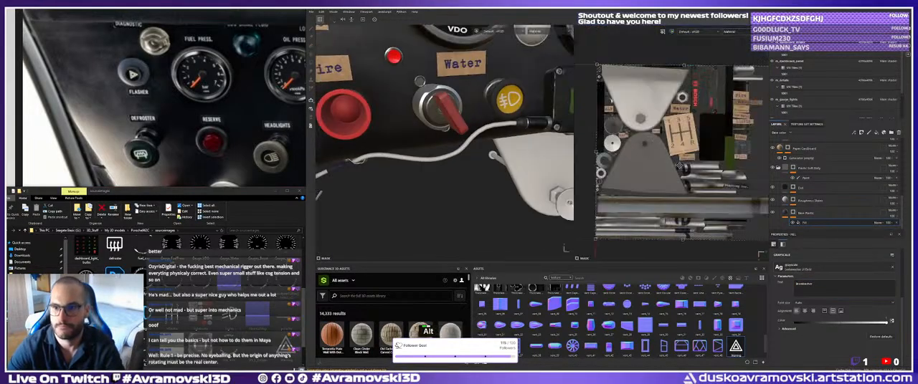
{"action": "left_click_drag", "start_coordinate": [596, 152], "coordinate": [724, 152], "text": "shift"}
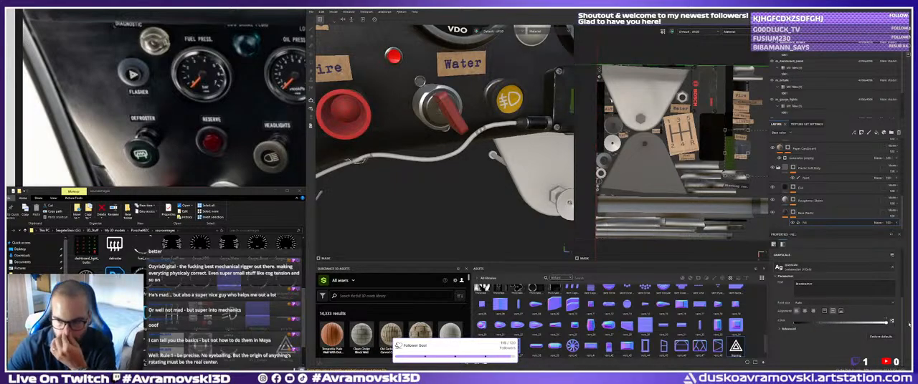
Remove the text mask from the cable's base plastic layer and select the layer's material content.
{"action": "left_click", "coordinate": [805, 214]}
{"action": "right_click", "coordinate": [791, 214]}
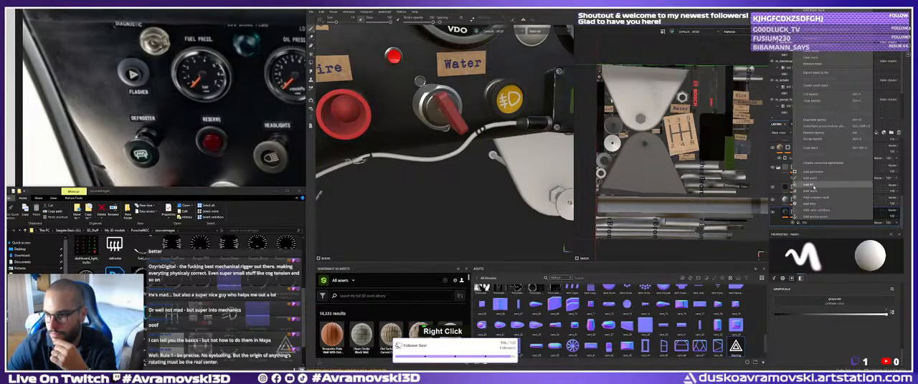
{"action": "left_click", "coordinate": [817, 65]}
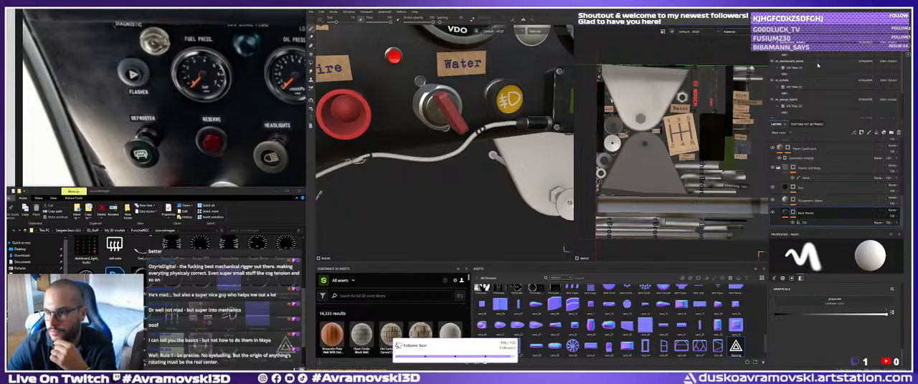
{"action": "double_click", "coordinate": [797, 214]}
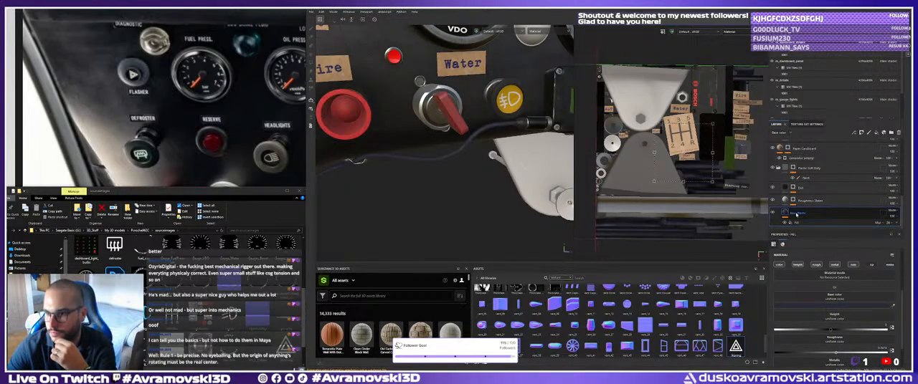
Try adding a paint effect to the base plastic layer's content and delete that effect.
{"action": "right_click", "coordinate": [797, 214]}
{"action": "left_click", "coordinate": [808, 210]}
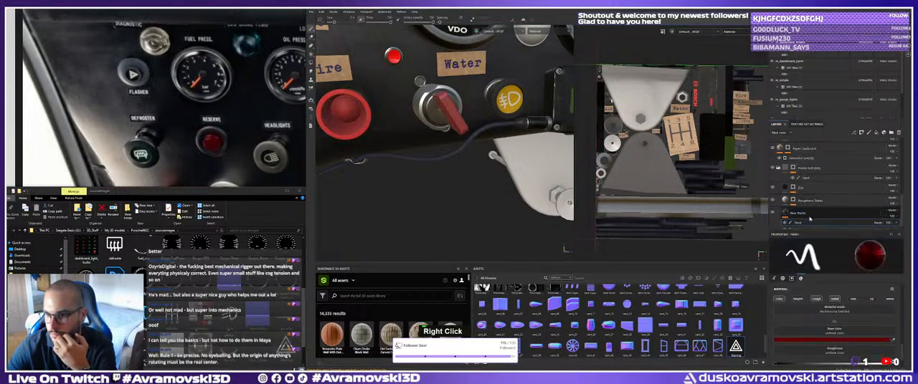
{"action": "double_click", "coordinate": [800, 224]}
{"action": "right_click", "coordinate": [801, 223]}
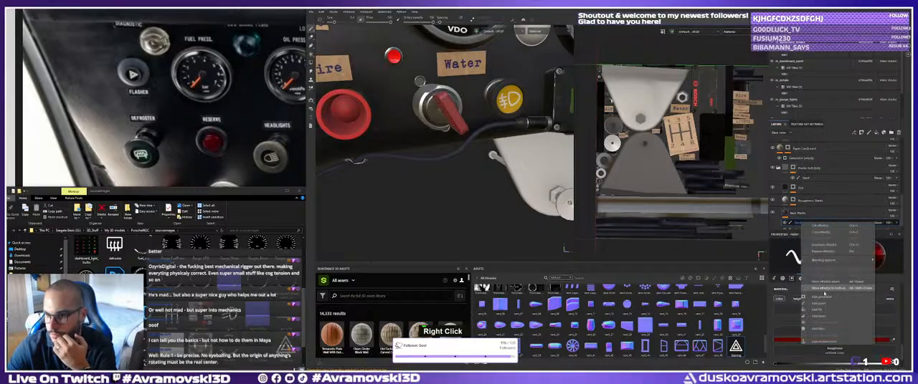
{"action": "left_click", "coordinate": [824, 252]}
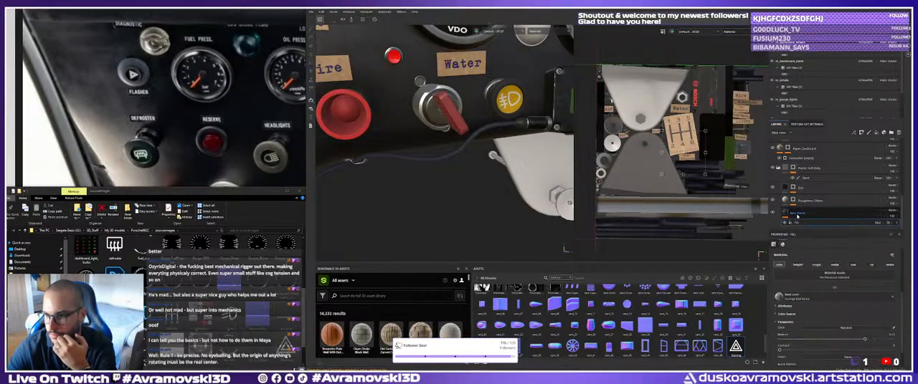
Try a fill effect on the base plastic layer's content, search the material resources for it, and remove the effect.
{"action": "right_click", "coordinate": [811, 212]}
{"action": "left_click", "coordinate": [814, 210]}
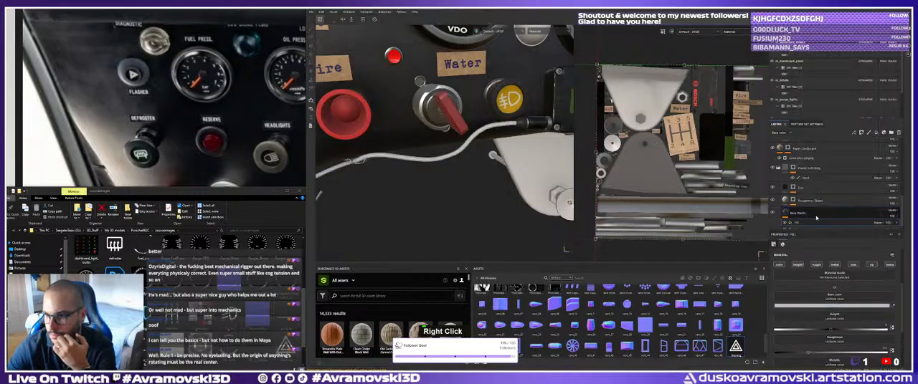
{"action": "left_click", "coordinate": [835, 295]}
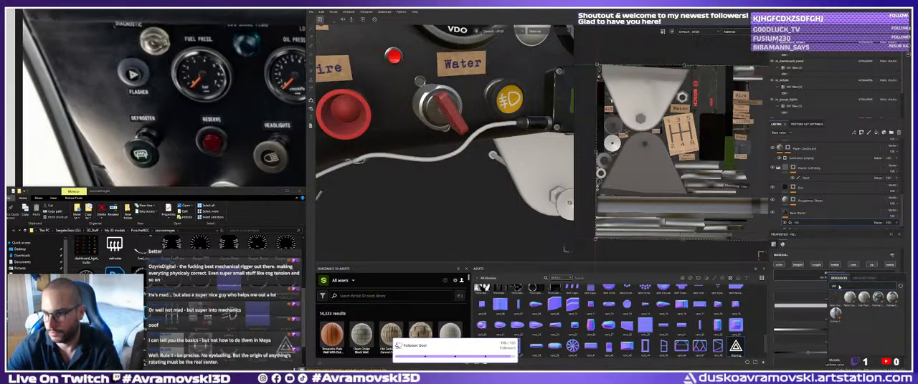
{"action": "double_click", "coordinate": [838, 287]}
{"action": "type", "text": "paint"}
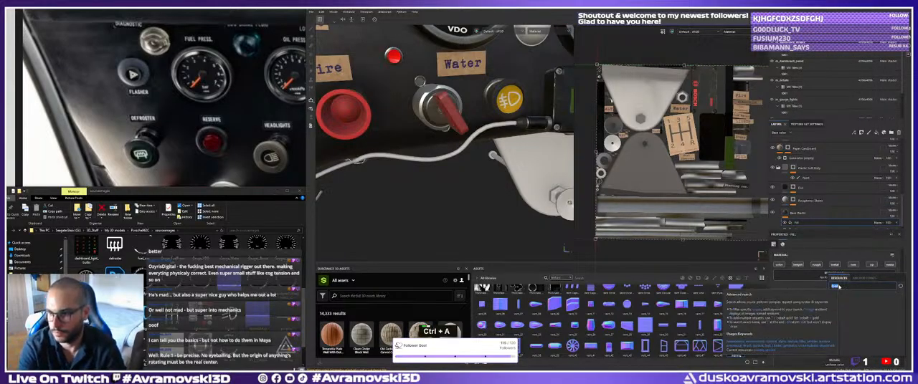
{"action": "key", "text": "ctrl+a"}
{"action": "key", "text": "BackSpace"}
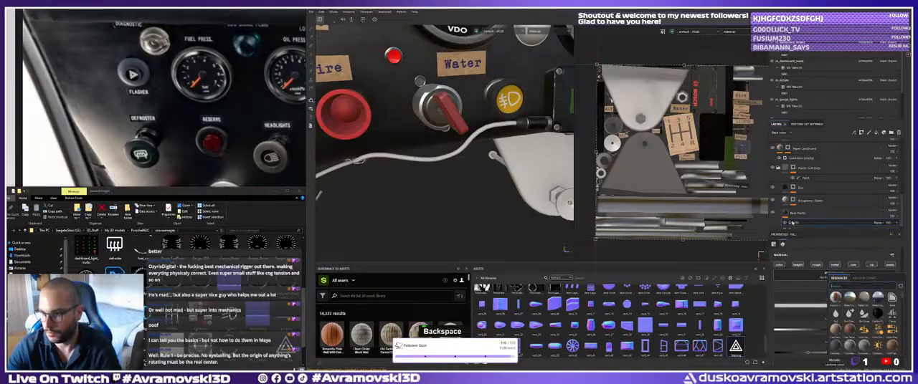
{"action": "double_click", "coordinate": [802, 224]}
{"action": "scroll", "coordinate": [803, 224], "scroll_direction": "down", "scroll_amount": 1}
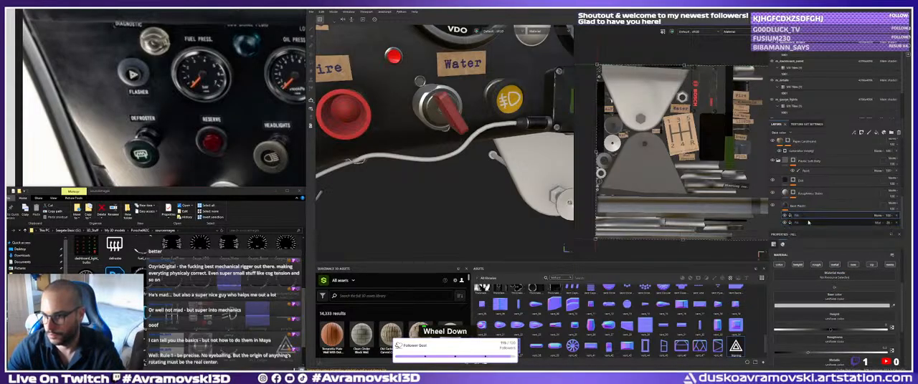
{"action": "left_click", "coordinate": [835, 278]}
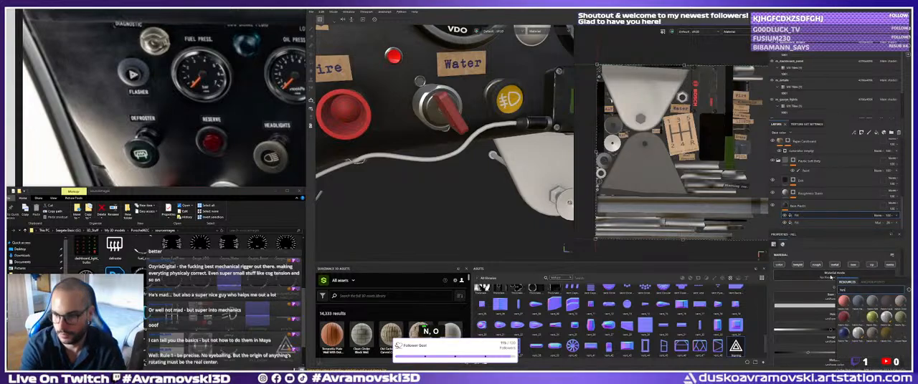
{"action": "key", "text": "ctrl+a"}
{"action": "key", "text": "BackSpace"}
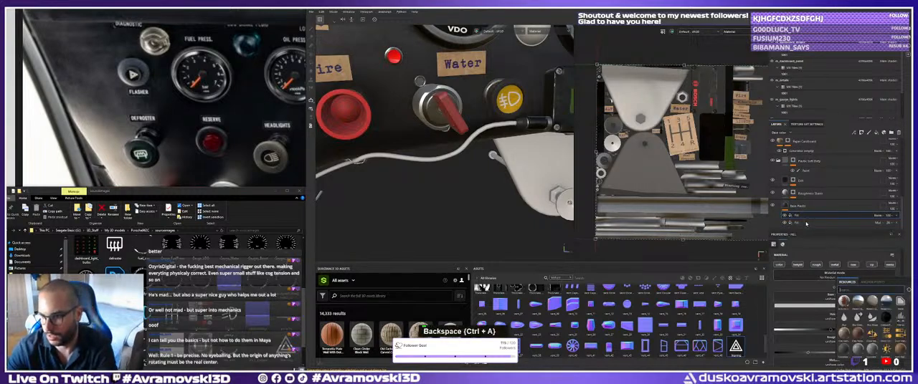
{"action": "double_click", "coordinate": [802, 216]}
{"action": "right_click", "coordinate": [801, 215]}
{"action": "left_click", "coordinate": [823, 248]}
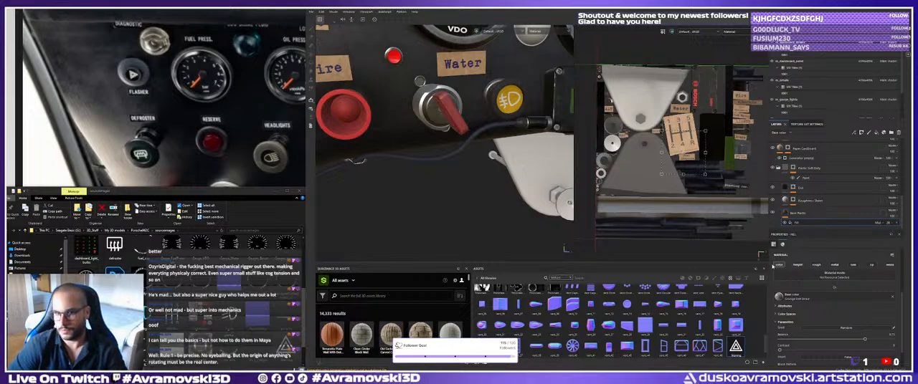
Add a black mask to the cable's base plastic layer.
{"action": "right_click_drag", "start_coordinate": [707, 174], "coordinate": [694, 172], "text": "alt"}
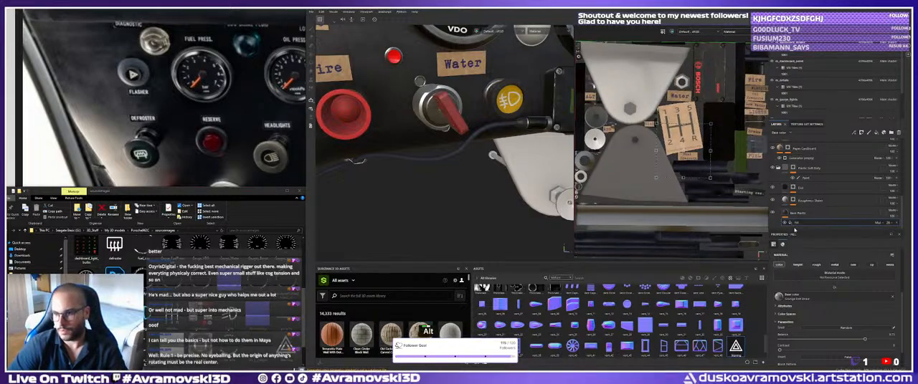
{"action": "left_click", "coordinate": [802, 223]}
{"action": "double_click", "coordinate": [801, 223]}
{"action": "left_click_drag", "start_coordinate": [552, 163], "coordinate": [527, 172], "text": "alt"}
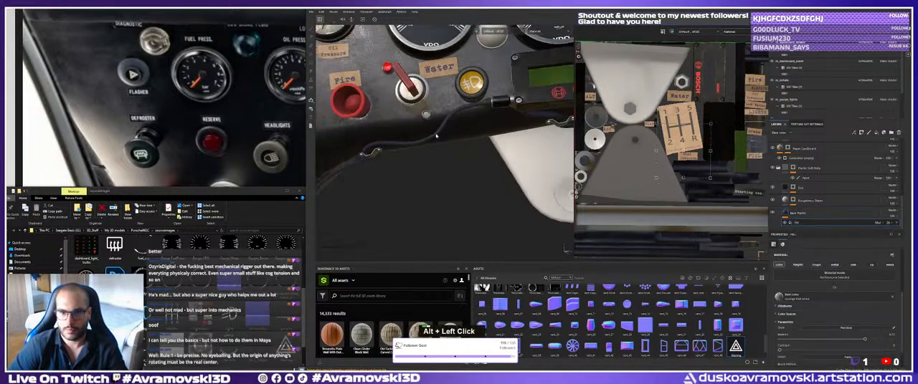
{"action": "middle_click_drag", "start_coordinate": [526, 173], "coordinate": [506, 179], "text": "alt"}
{"action": "left_click_drag", "start_coordinate": [506, 179], "coordinate": [480, 187], "text": "alt"}
{"action": "right_click_drag", "start_coordinate": [481, 187], "coordinate": [458, 196], "text": "alt"}
{"action": "left_click_drag", "start_coordinate": [458, 196], "coordinate": [448, 193], "text": "alt"}
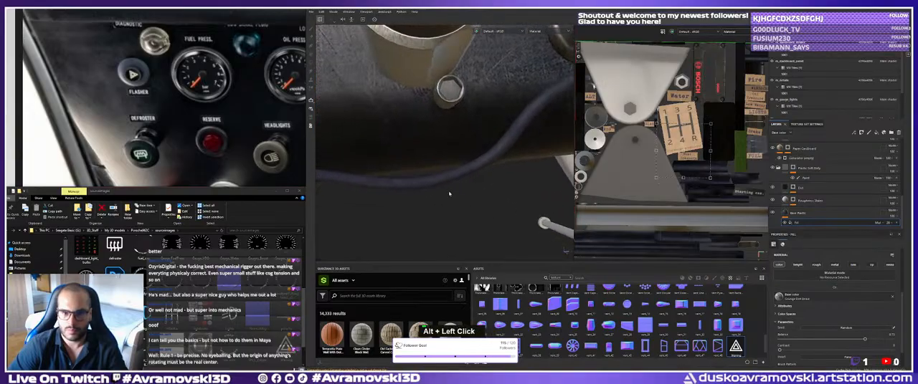
{"action": "right_click_drag", "start_coordinate": [448, 193], "coordinate": [441, 201], "text": "alt"}
{"action": "double_click", "coordinate": [802, 214]}
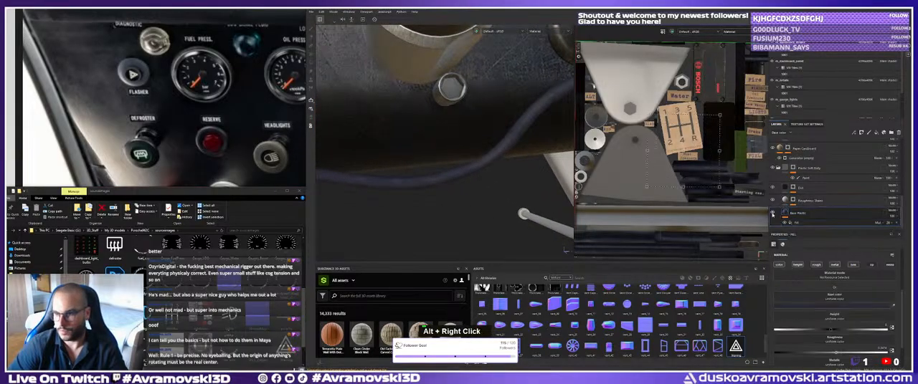
{"action": "right_click", "coordinate": [805, 215]}
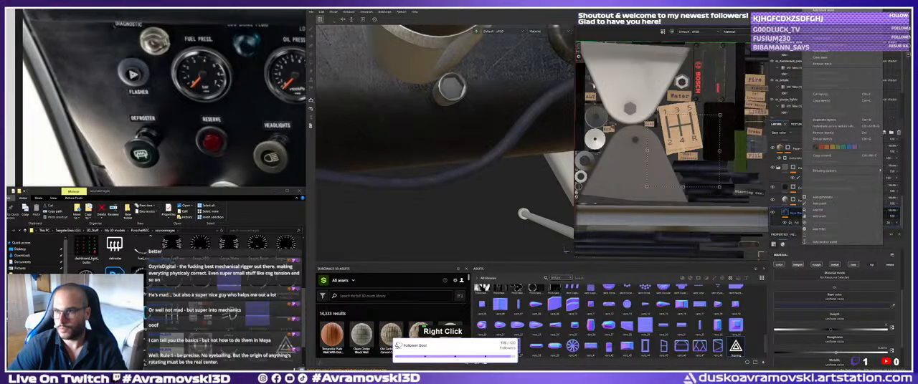
{"action": "left_click", "coordinate": [814, 204]}
{"action": "scroll", "coordinate": [805, 206], "scroll_direction": "down", "scroll_amount": 1}
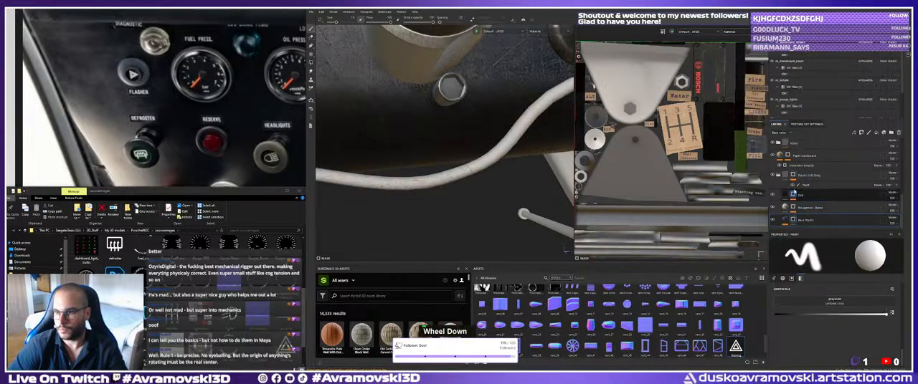
Add a fill effect to the base plastic layer's mask and raise its grayscale value to full white.
{"action": "left_click", "coordinate": [800, 221]}
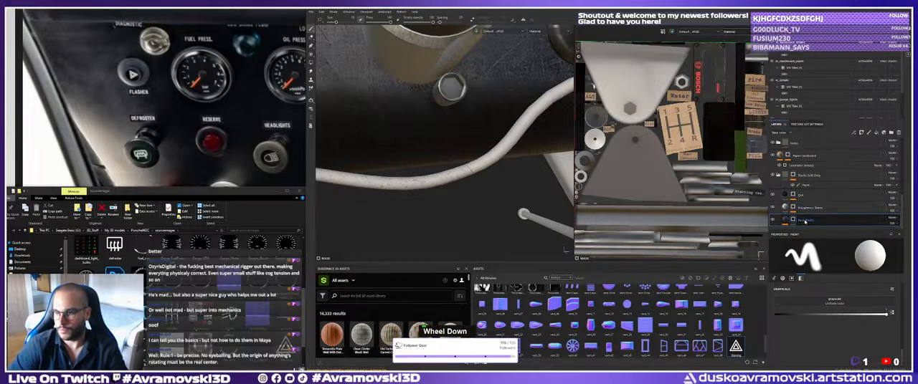
{"action": "right_click", "coordinate": [804, 221]}
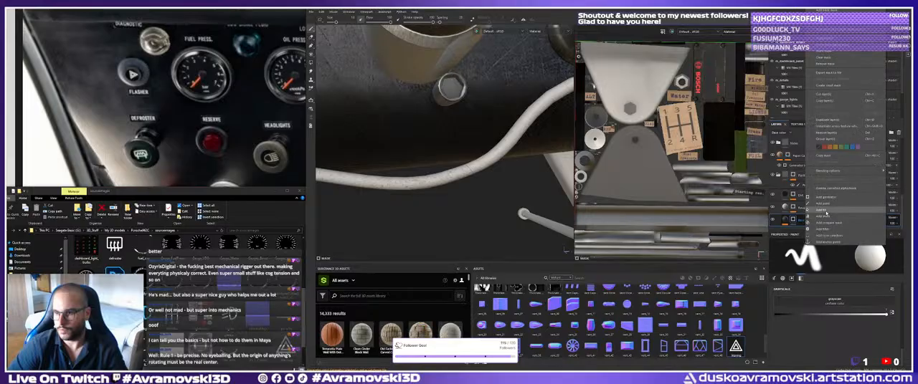
{"action": "left_click", "coordinate": [824, 210]}
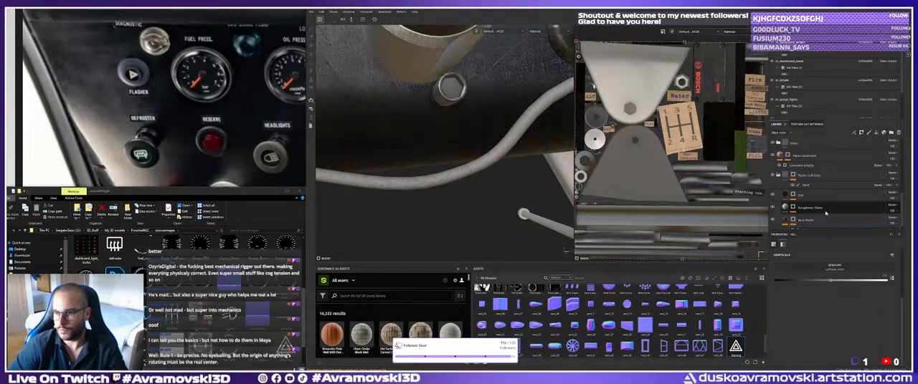
{"action": "scroll", "coordinate": [810, 223], "scroll_direction": "down", "scroll_amount": 2}
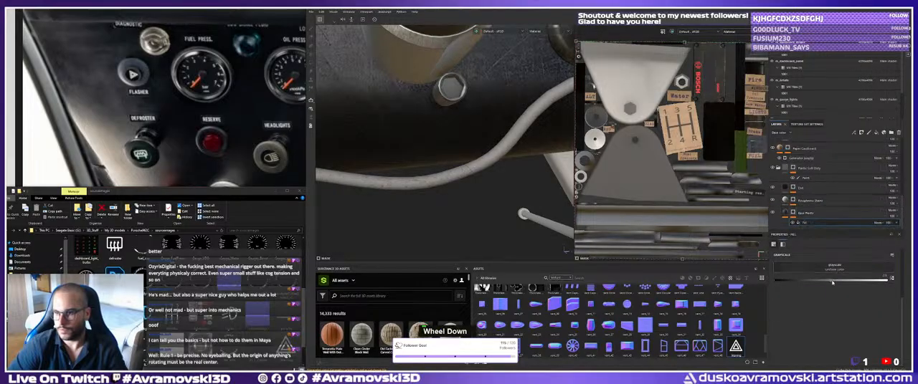
{"action": "left_click_drag", "start_coordinate": [871, 280], "coordinate": [902, 281]}
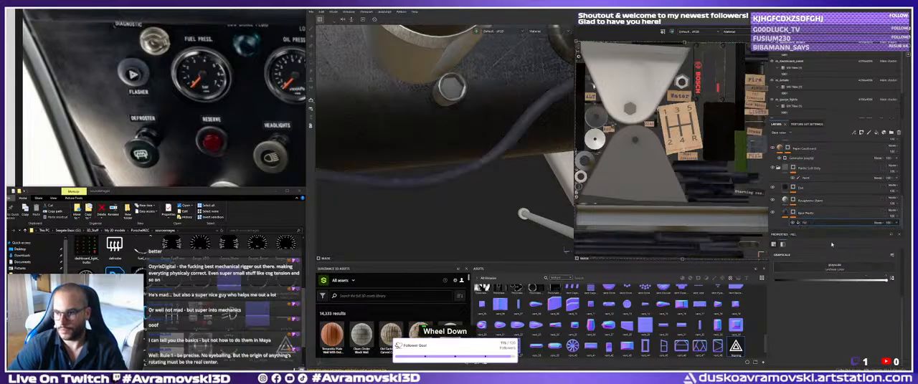
Assign a bold font resource to the mask's fill effect and set its text to Brombacher.
{"action": "left_click", "coordinate": [835, 267]}
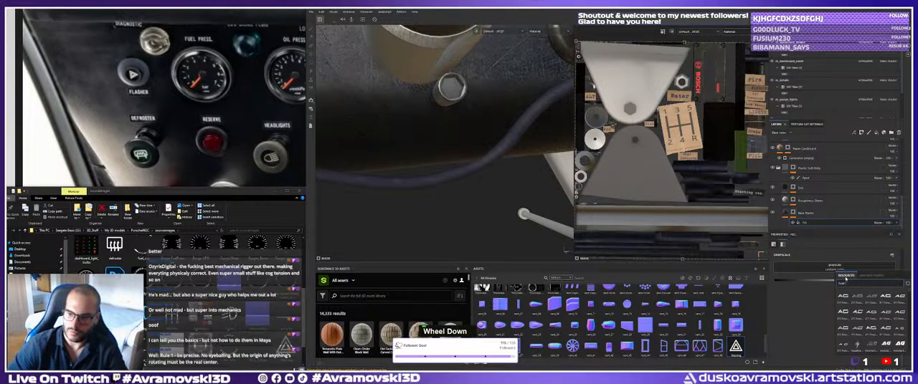
{"action": "scroll", "coordinate": [869, 315], "scroll_direction": "down", "scroll_amount": 3}
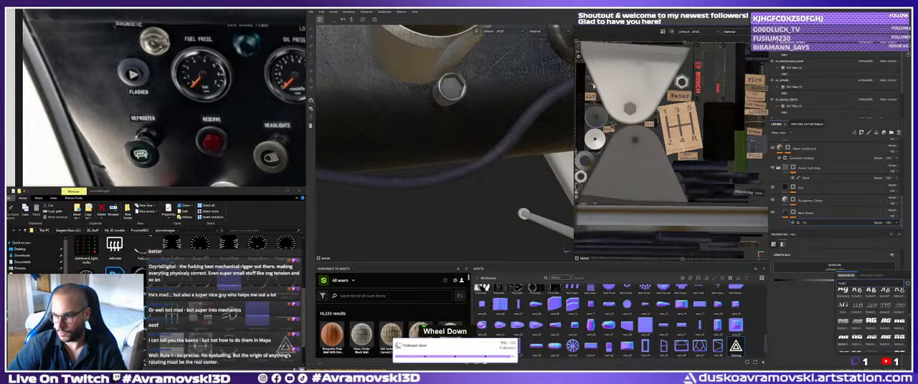
{"action": "scroll", "coordinate": [845, 324], "scroll_direction": "up", "scroll_amount": 2}
{"action": "scroll", "coordinate": [869, 315], "scroll_direction": "up", "scroll_amount": 3}
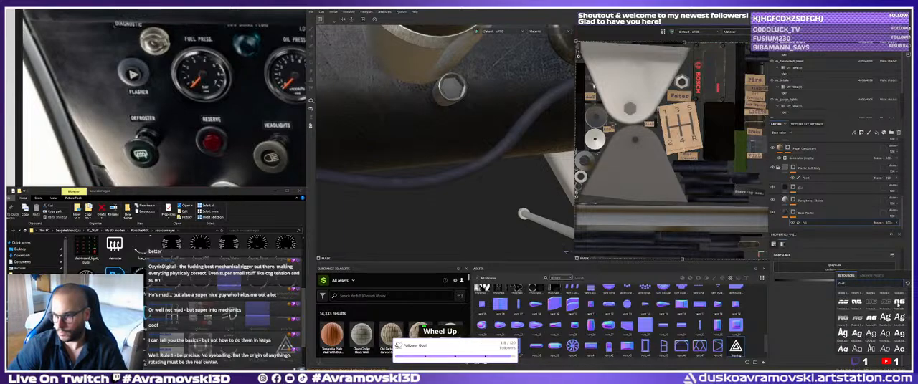
{"action": "left_click", "coordinate": [898, 304]}
{"action": "triple_click", "coordinate": [813, 285]}
{"action": "type", "text": "Demo"}
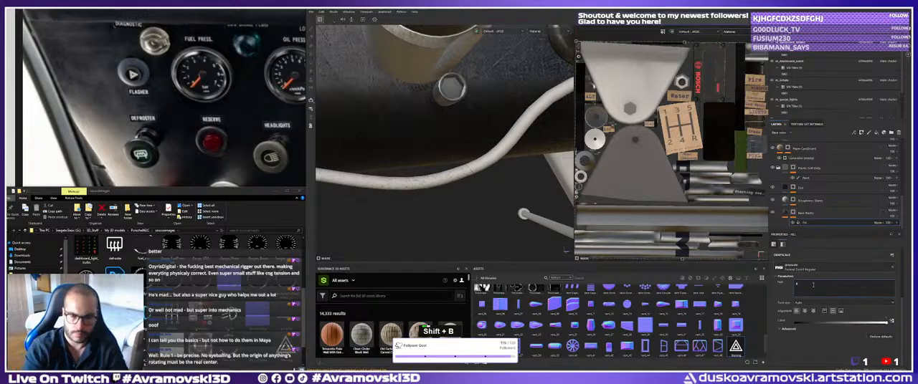
{"action": "type", "text": "bacher"}
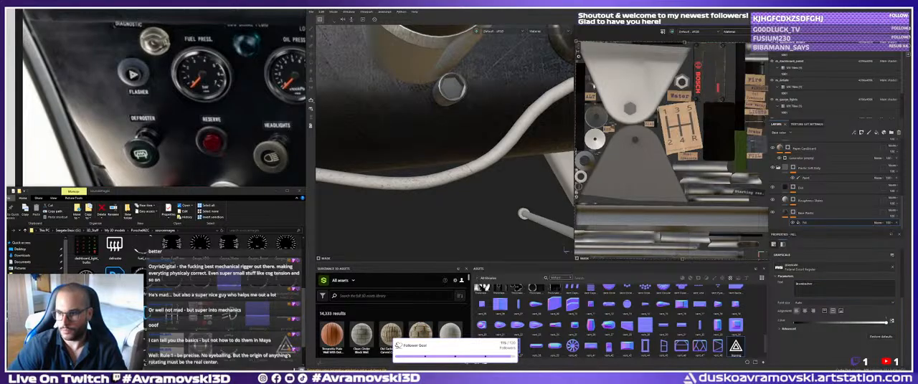
Resize the Brombacher text's UV projection and move it onto the cable strips in the lower part of the UV layout.
{"action": "scroll", "coordinate": [806, 234], "scroll_direction": "up", "scroll_amount": 2}
{"action": "scroll", "coordinate": [806, 233], "scroll_direction": "down", "scroll_amount": 2}
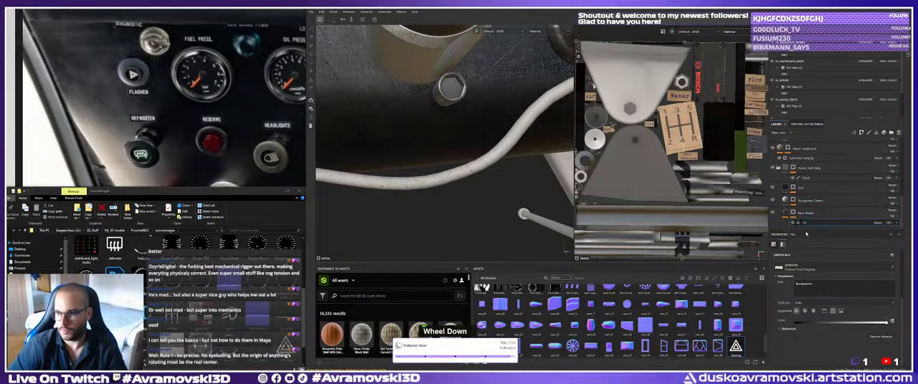
{"action": "scroll", "coordinate": [808, 288], "scroll_direction": "up", "scroll_amount": 3}
{"action": "left_click", "coordinate": [807, 281]}
{"action": "left_click", "coordinate": [807, 286]}
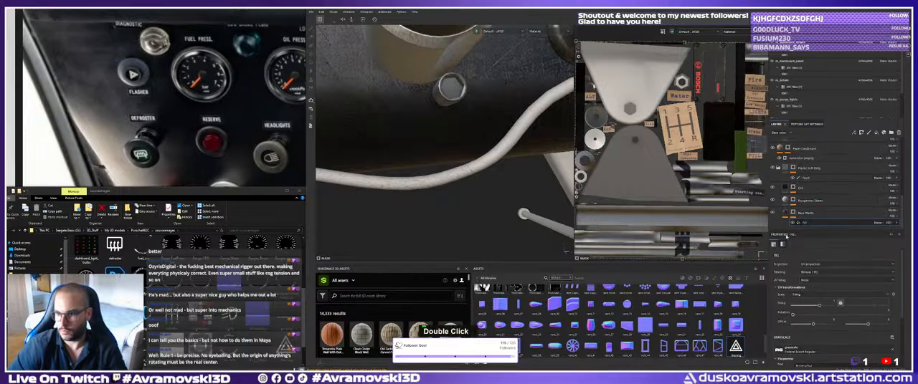
{"action": "right_click_drag", "start_coordinate": [668, 160], "coordinate": [716, 162], "text": "alt"}
{"action": "left_click_drag", "start_coordinate": [744, 161], "coordinate": [650, 162], "text": "shift"}
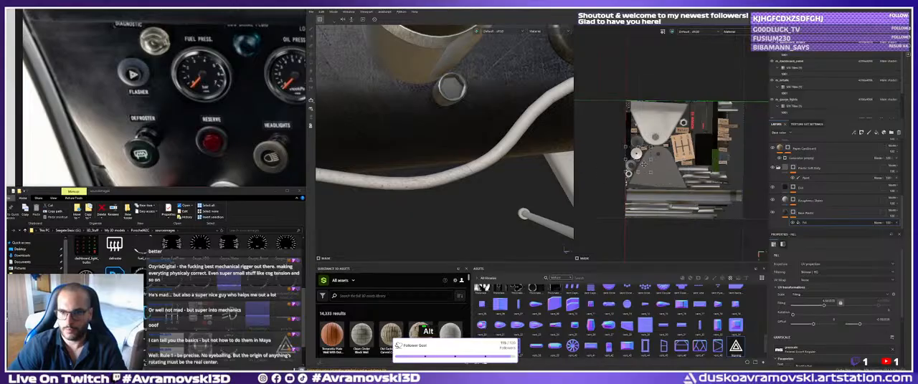
{"action": "left_click_drag", "start_coordinate": [636, 137], "coordinate": [632, 121]}
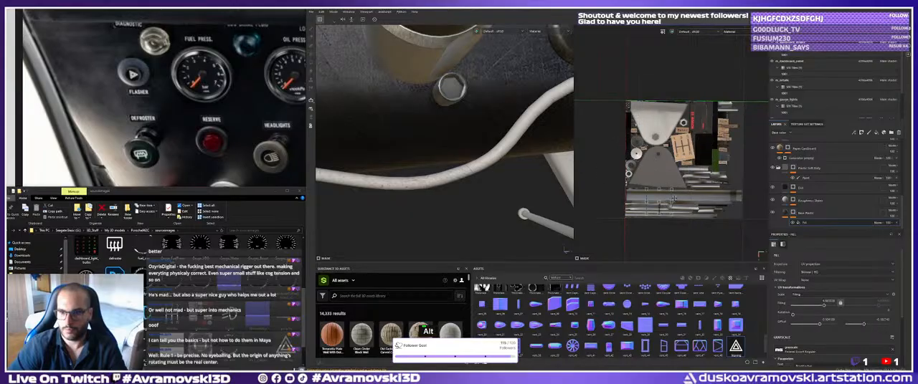
{"action": "scroll", "coordinate": [820, 276], "scroll_direction": "down", "scroll_amount": 5}
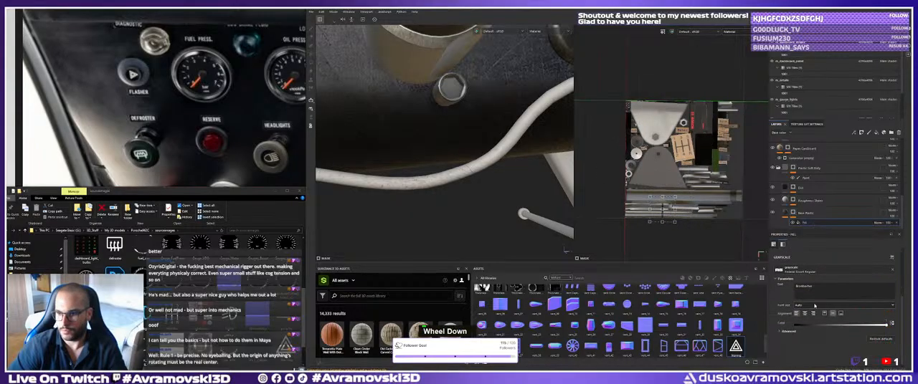
{"action": "scroll", "coordinate": [803, 288], "scroll_direction": "up", "scroll_amount": 4}
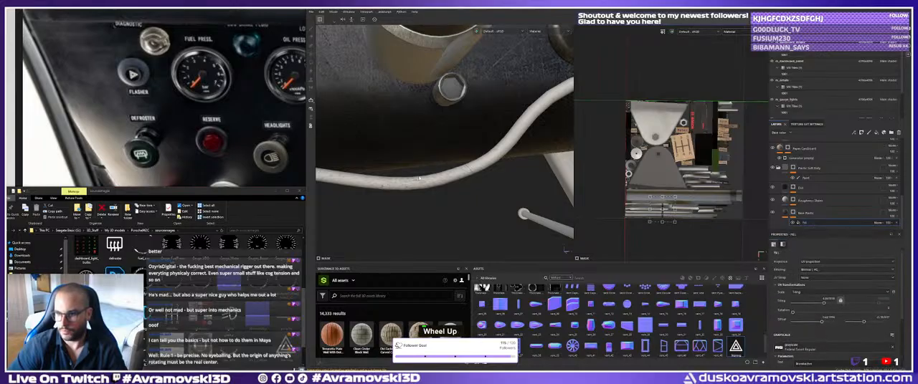
Remove the text mask from the cable's base plastic layer.
{"action": "right_click_drag", "start_coordinate": [419, 178], "coordinate": [423, 155], "text": "alt"}
{"action": "middle_click_drag", "start_coordinate": [423, 154], "coordinate": [430, 147], "text": "alt"}
{"action": "mouse_move", "coordinate": [430, 147]}
{"action": "left_mouse_down", "text": "alt"}
{"action": "mouse_move", "coordinate": [439, 138]}
{"action": "mouse_move", "coordinate": [430, 143]}
{"action": "left_mouse_up", "text": "alt"}
{"action": "right_click_drag", "start_coordinate": [430, 144], "coordinate": [479, 152], "text": "alt"}
{"action": "left_click_drag", "start_coordinate": [479, 152], "coordinate": [473, 147], "text": "alt"}
{"action": "left_click", "coordinate": [812, 214]}
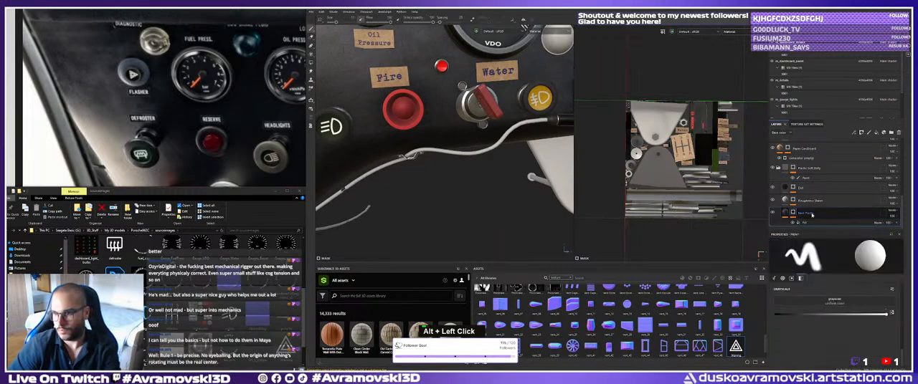
{"action": "right_click", "coordinate": [790, 215]}
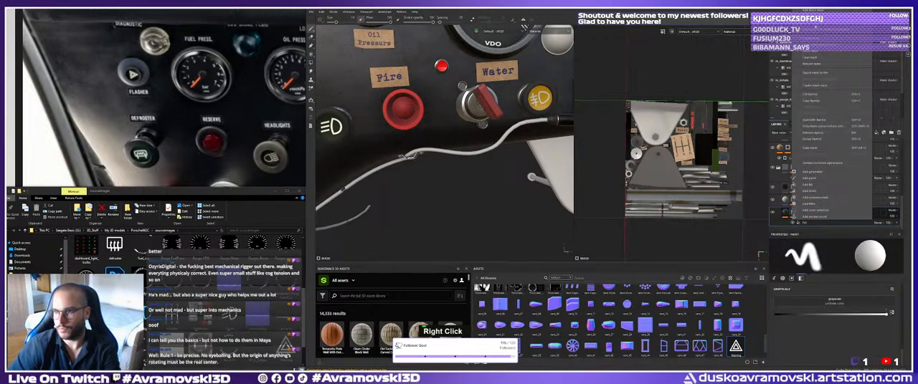
{"action": "left_click", "coordinate": [814, 64]}
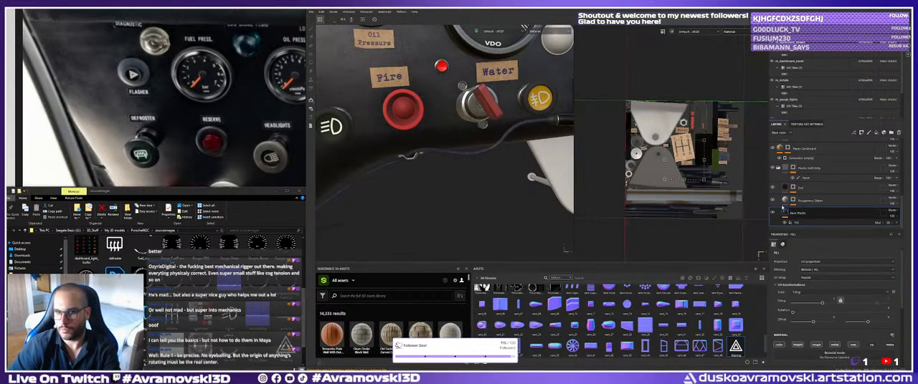
Examine the cable's surface and the layers inside the soft plastic folder to choose where the lettering mask belongs.
{"action": "right_click_drag", "start_coordinate": [452, 158], "coordinate": [458, 162], "text": "alt"}
{"action": "middle_click_drag", "start_coordinate": [459, 162], "coordinate": [466, 165], "text": "alt"}
{"action": "left_click_drag", "start_coordinate": [466, 165], "coordinate": [473, 168], "text": "alt"}
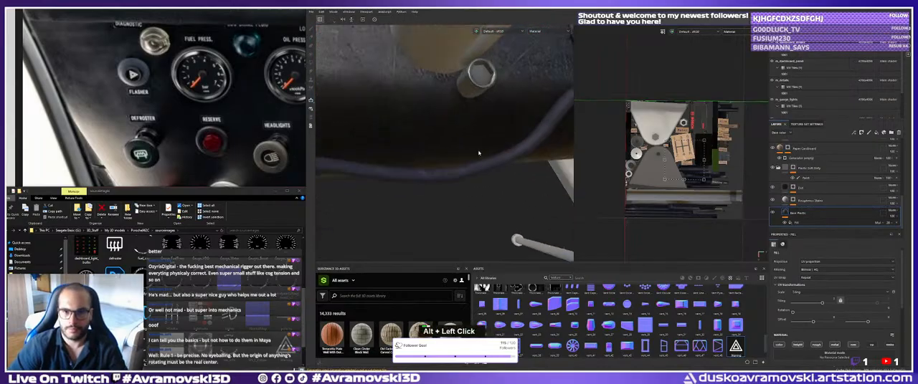
{"action": "right_click_drag", "start_coordinate": [473, 168], "coordinate": [481, 173], "text": "alt"}
{"action": "middle_click", "coordinate": [482, 173], "text": "alt"}
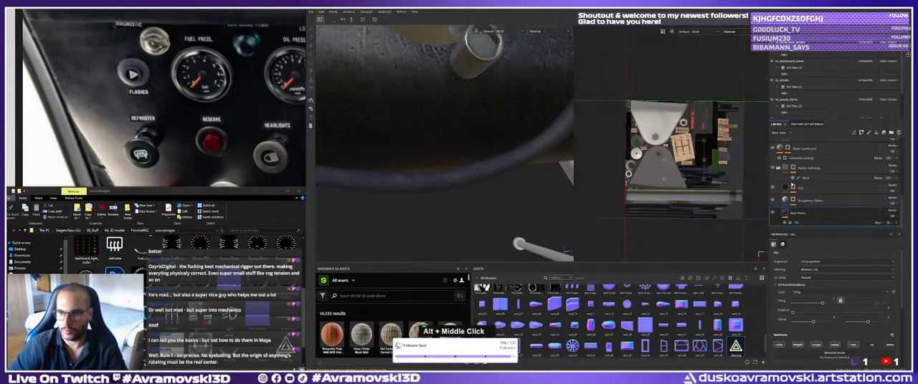
{"action": "left_click", "coordinate": [806, 202]}
{"action": "left_click", "coordinate": [805, 169]}
{"action": "left_click", "coordinate": [785, 169]}
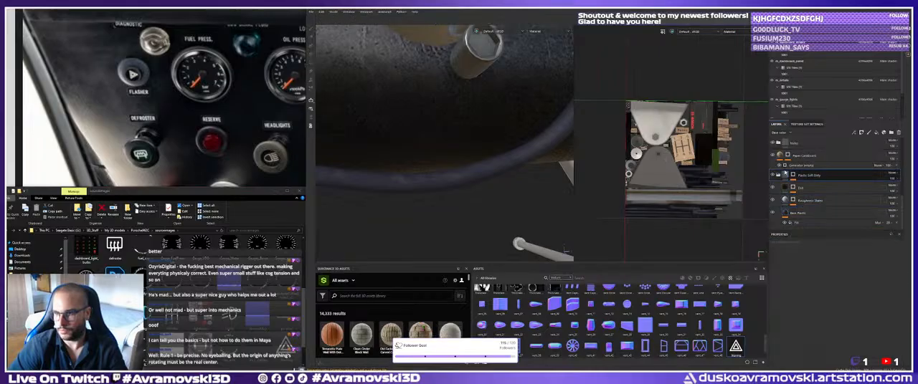
{"action": "left_click", "coordinate": [785, 175]}
{"action": "scroll", "coordinate": [781, 179], "scroll_direction": "up", "scroll_amount": 2}
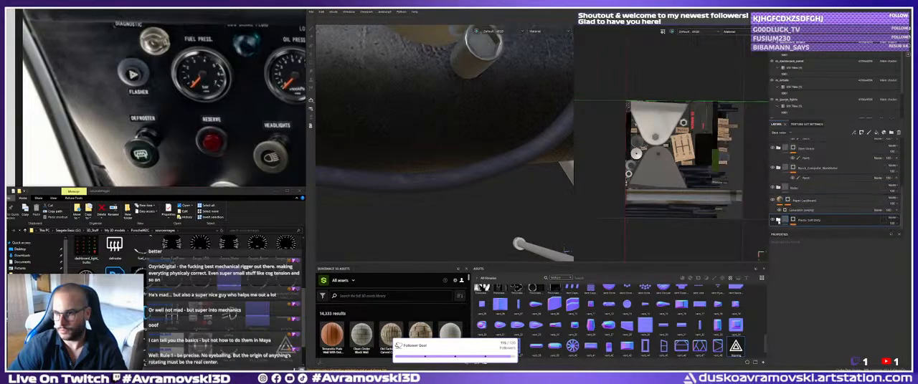
{"action": "right_click", "coordinate": [781, 221]}
{"action": "left_click", "coordinate": [778, 221]}
{"action": "left_click", "coordinate": [777, 220]}
{"action": "scroll", "coordinate": [781, 208], "scroll_direction": "down", "scroll_amount": 2}
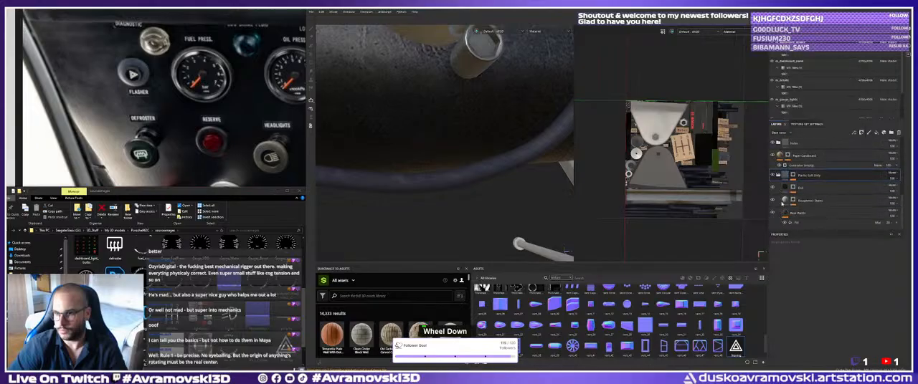
{"action": "right_click", "coordinate": [783, 175]}
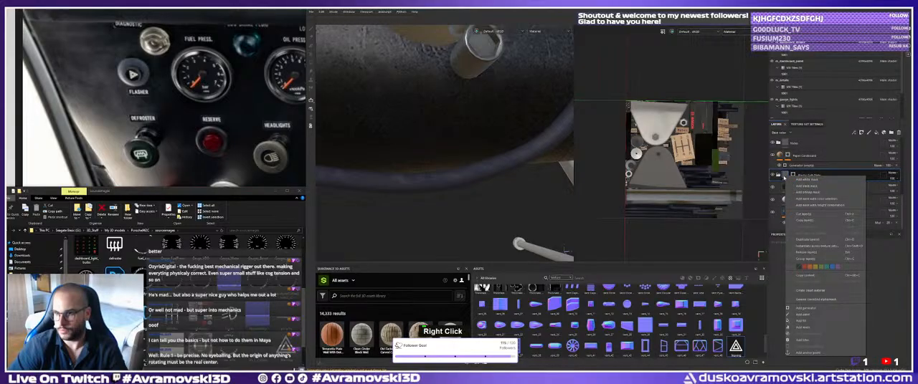
{"action": "left_click", "coordinate": [806, 320]}
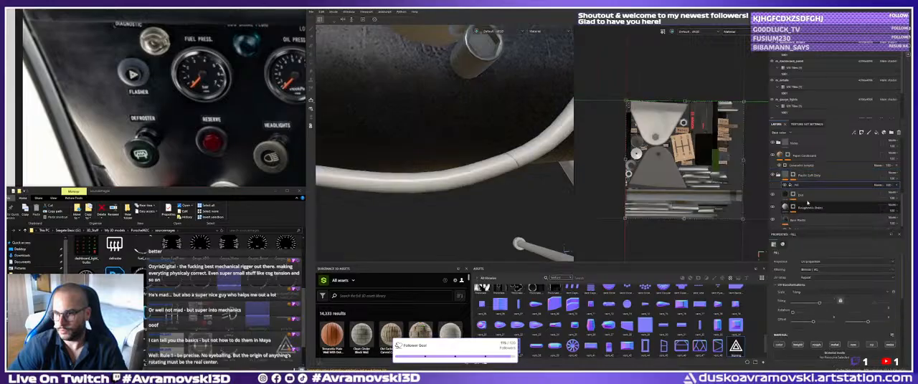
{"action": "right_click", "coordinate": [799, 186]}
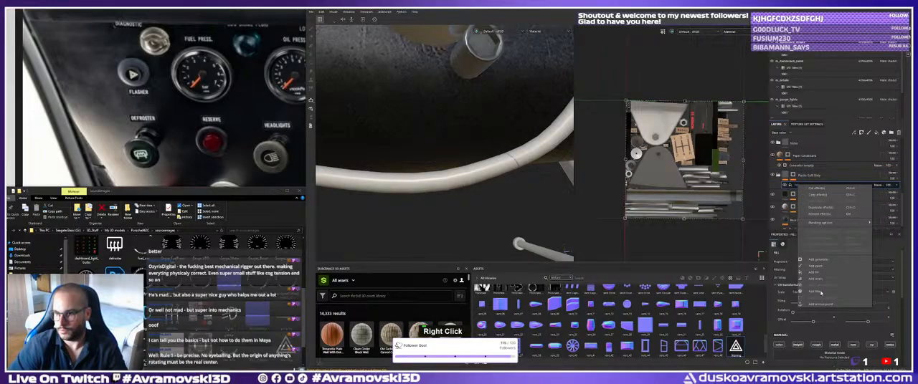
{"action": "left_click", "coordinate": [807, 214]}
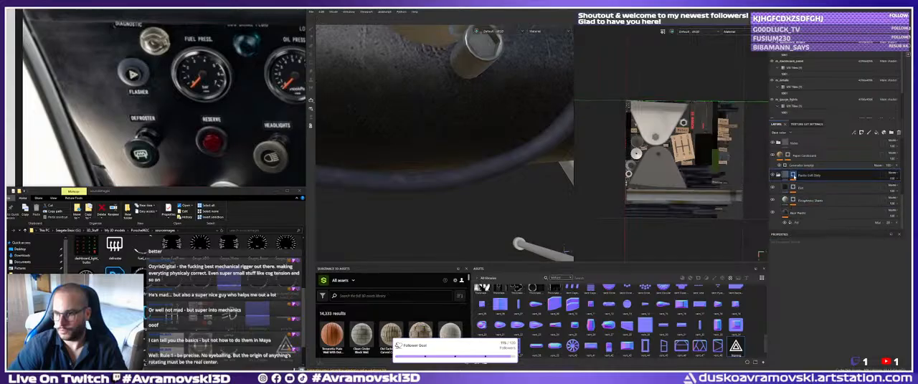
Add a fill effect to the soft plastic folder's mask and assign a bold italic font resource to it.
{"action": "left_click", "coordinate": [793, 176]}
{"action": "right_click", "coordinate": [794, 176]}
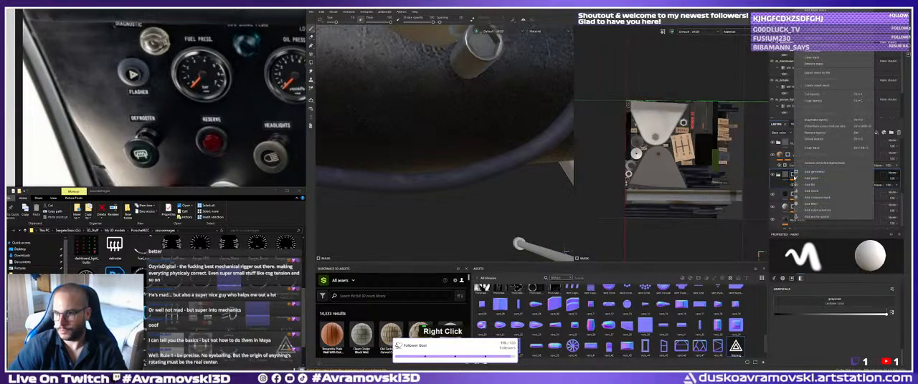
{"action": "left_click", "coordinate": [810, 185]}
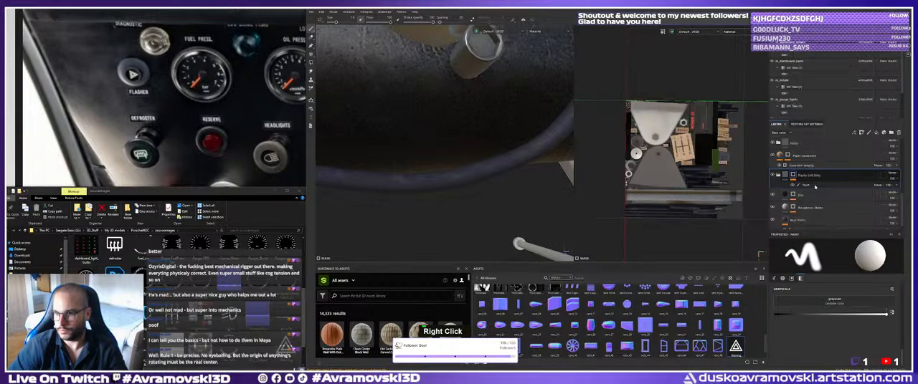
{"action": "left_click", "coordinate": [834, 346]}
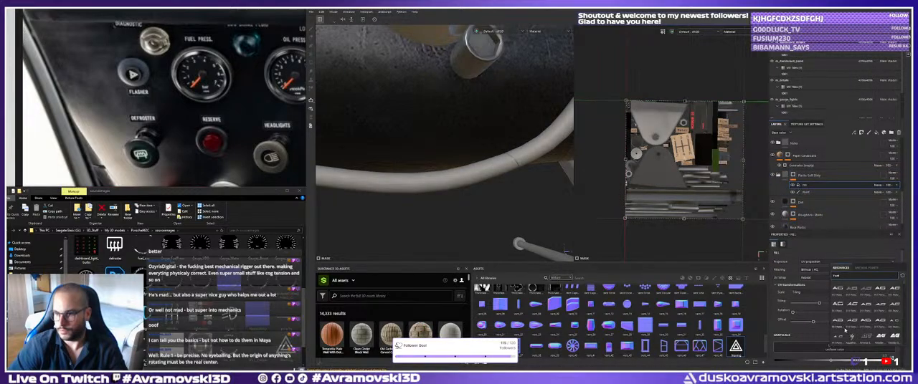
{"action": "left_click", "coordinate": [894, 337]}
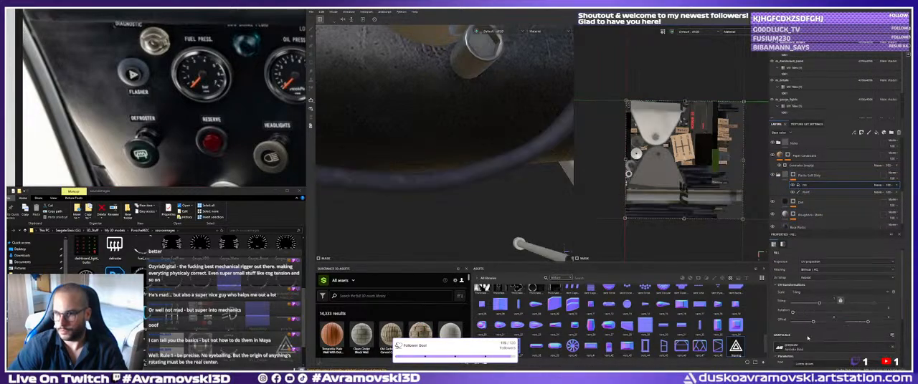
Replace the font fill's default text with Brombacher.
{"action": "scroll", "coordinate": [808, 337], "scroll_direction": "down", "scroll_amount": 3}
{"action": "double_click", "coordinate": [810, 284]}
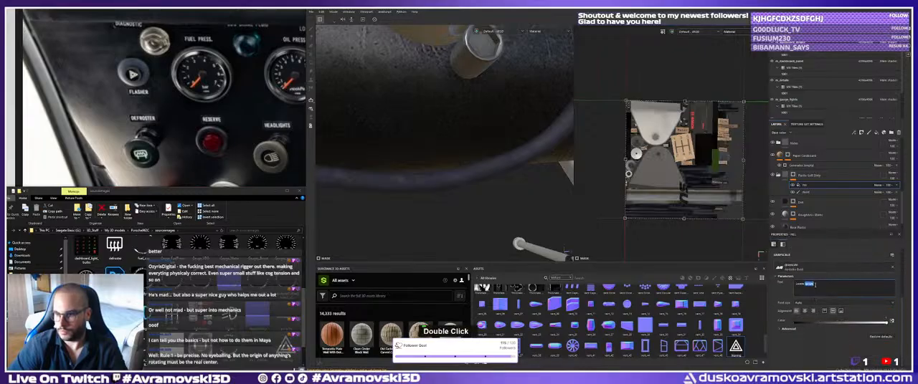
{"action": "triple_click", "coordinate": [815, 286]}
{"action": "type", "text": "Bro"}
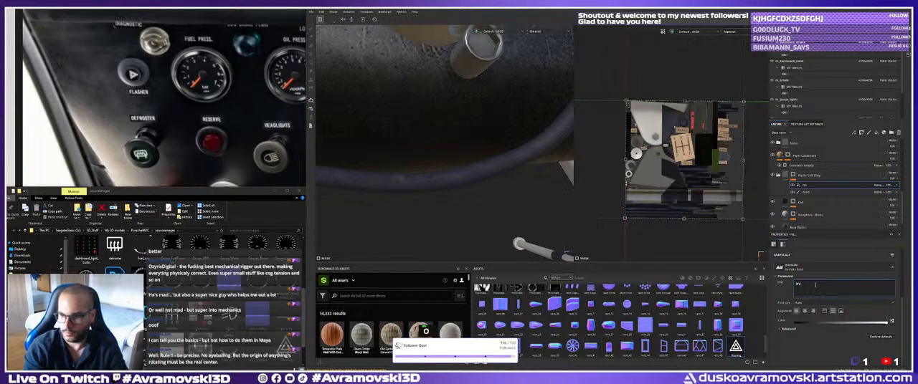
{"action": "type", "text": "mbacher"}
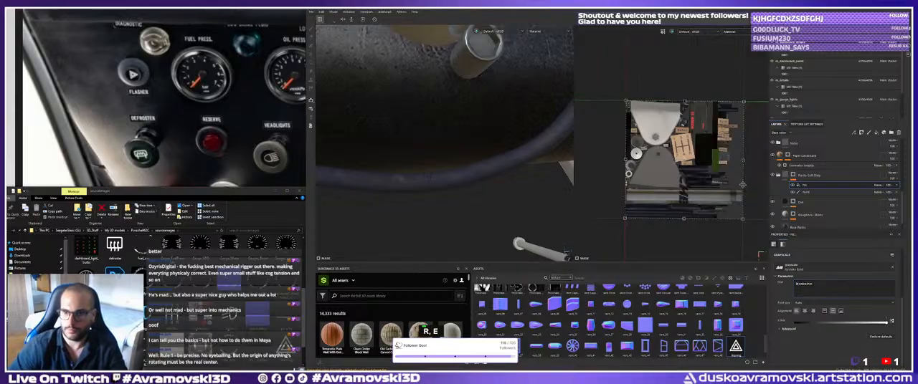
Shrink the Brombacher text's UV projection, rotate it to read horizontally and move it to the lower part of the UV layout.
{"action": "left_click", "coordinate": [654, 105], "text": "shift"}
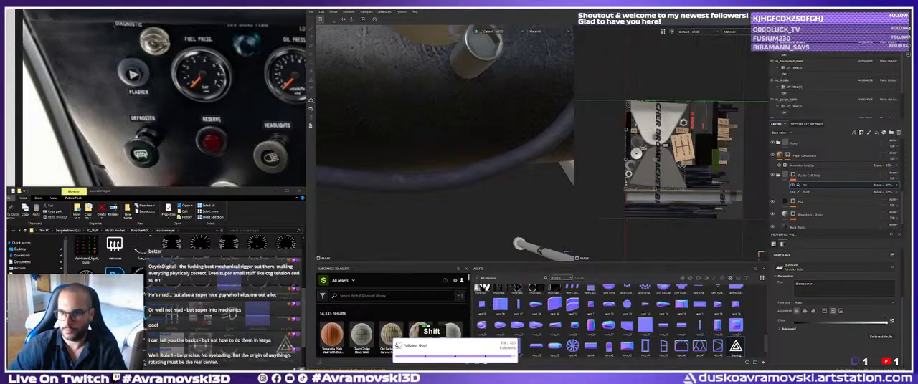
{"action": "scroll", "coordinate": [821, 274], "scroll_direction": "up", "scroll_amount": 5}
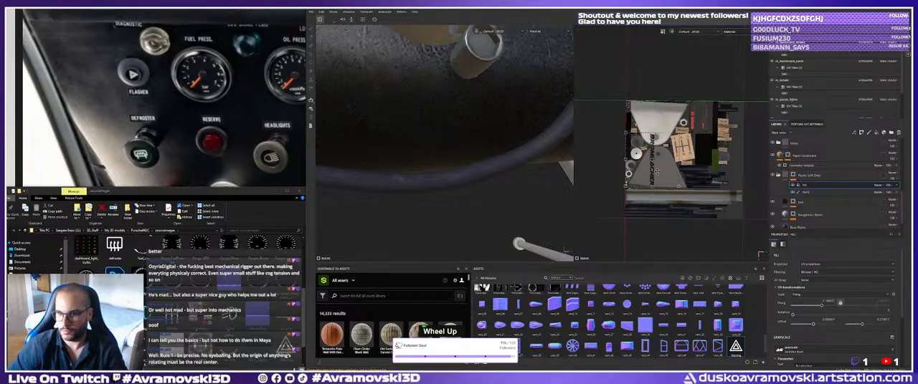
{"action": "left_click_drag", "start_coordinate": [656, 172], "coordinate": [501, 164]}
{"action": "left_click_drag", "start_coordinate": [571, 176], "coordinate": [666, 212]}
{"action": "right_click_drag", "start_coordinate": [479, 149], "coordinate": [478, 161], "text": "alt"}
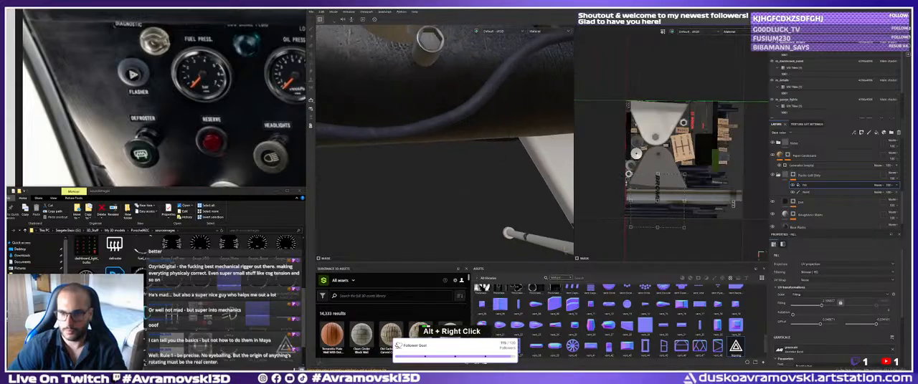
{"action": "key", "text": "e"}
{"action": "left_click", "coordinate": [658, 172], "text": "shift"}
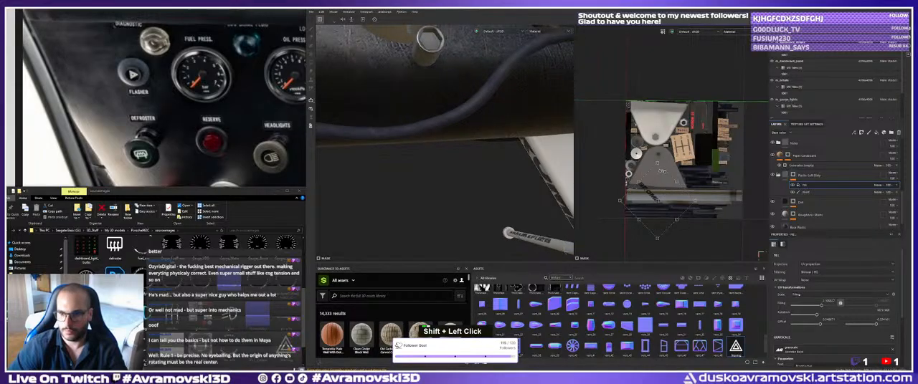
{"action": "left_click_drag", "start_coordinate": [669, 201], "coordinate": [669, 212], "text": "shift"}
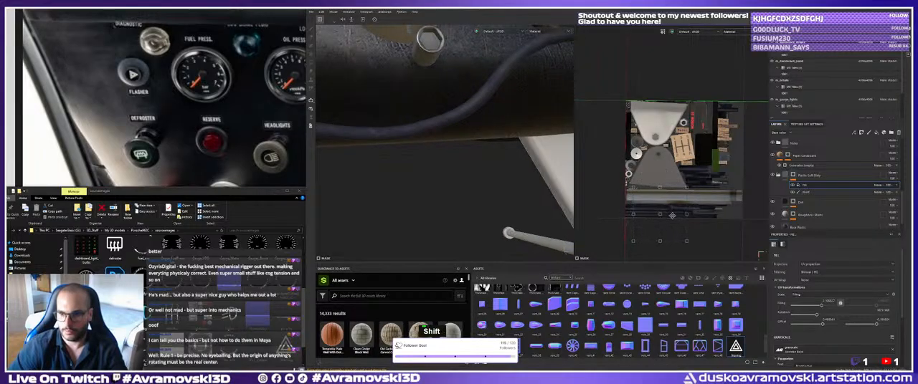
Reposition the Brombacher text across the UV layout around the metal bar and adjacent dark strips, checking its placement on the cable.
{"action": "left_click_drag", "start_coordinate": [706, 187], "coordinate": [709, 185], "text": "shift"}
{"action": "right_click_drag", "start_coordinate": [708, 133], "coordinate": [645, 115], "text": "alt"}
{"action": "left_click_drag", "start_coordinate": [645, 115], "coordinate": [702, 158]}
{"action": "right_click_drag", "start_coordinate": [702, 159], "coordinate": [430, 136], "text": "alt"}
{"action": "middle_click_drag", "start_coordinate": [430, 136], "coordinate": [429, 172], "text": "alt"}
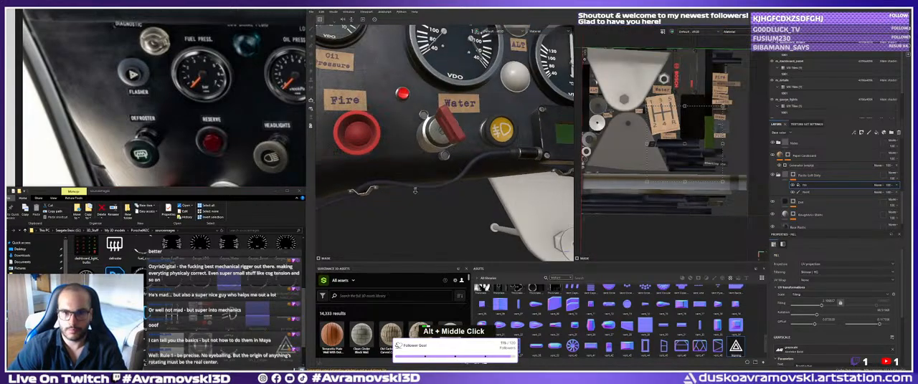
{"action": "right_click_drag", "start_coordinate": [428, 172], "coordinate": [473, 176], "text": "alt"}
{"action": "middle_click_drag", "start_coordinate": [473, 175], "coordinate": [469, 199], "text": "alt"}
{"action": "right_click_drag", "start_coordinate": [470, 198], "coordinate": [497, 193], "text": "alt"}
{"action": "left_click_drag", "start_coordinate": [497, 193], "coordinate": [534, 184], "text": "alt"}
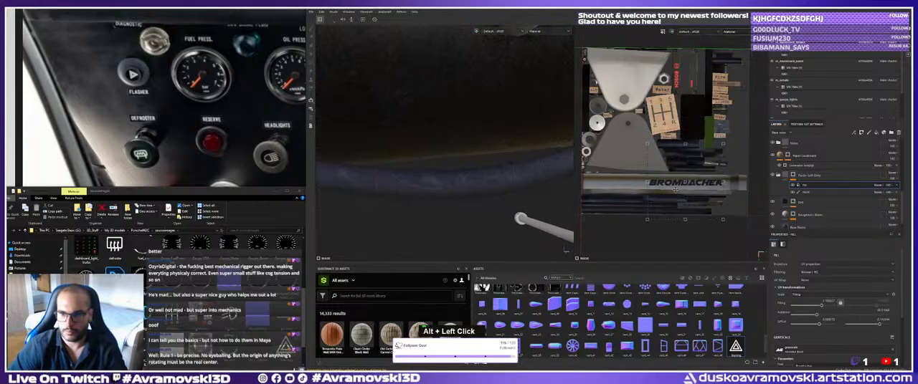
{"action": "left_click_drag", "start_coordinate": [675, 190], "coordinate": [678, 180]}
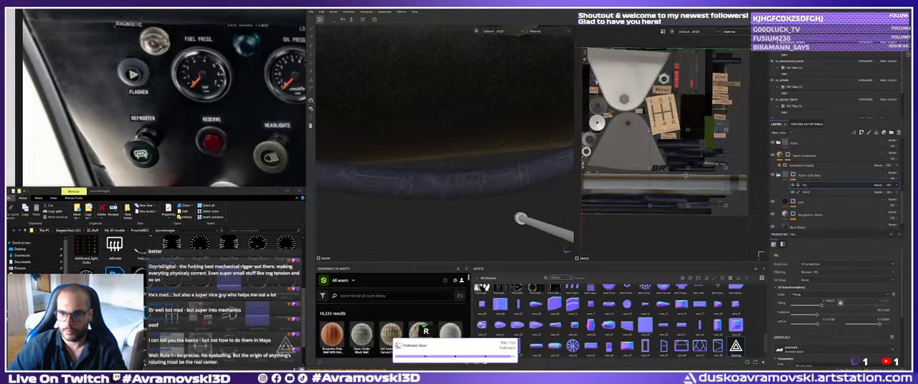
{"action": "right_click_drag", "start_coordinate": [678, 180], "coordinate": [691, 154], "text": "alt"}
Scale the Brombacher text's projection down further to suit the narrow dark strips beside the Starting label.
{"action": "middle_click_drag", "start_coordinate": [695, 148], "coordinate": [675, 164], "text": "alt"}
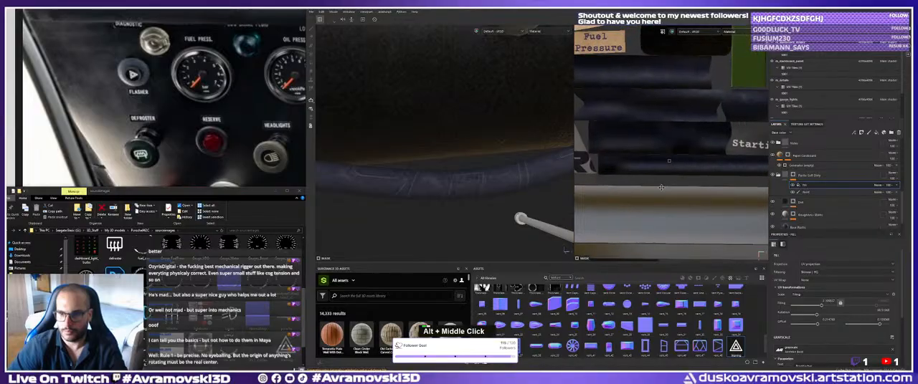
{"action": "right_click_drag", "start_coordinate": [675, 164], "coordinate": [668, 134], "text": "alt"}
{"action": "left_click_drag", "start_coordinate": [668, 134], "coordinate": [671, 153], "text": "alt"}
{"action": "right_click_drag", "start_coordinate": [705, 164], "coordinate": [696, 166], "text": "alt"}
{"action": "middle_click_drag", "start_coordinate": [696, 166], "coordinate": [688, 167], "text": "alt"}
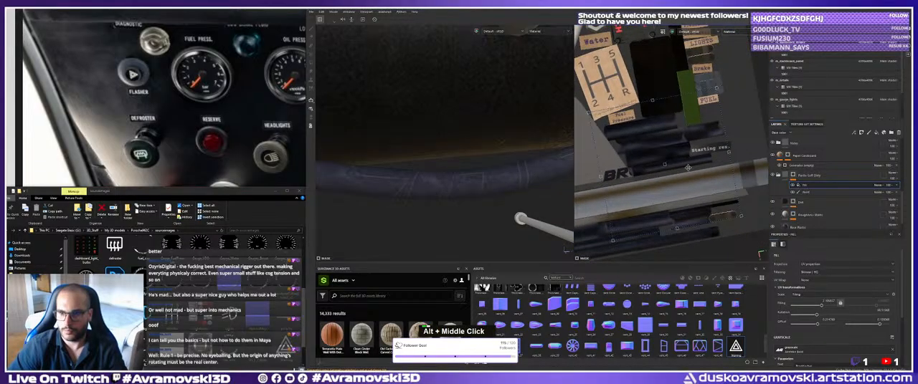
{"action": "left_click_drag", "start_coordinate": [729, 152], "coordinate": [651, 170], "text": "shift"}
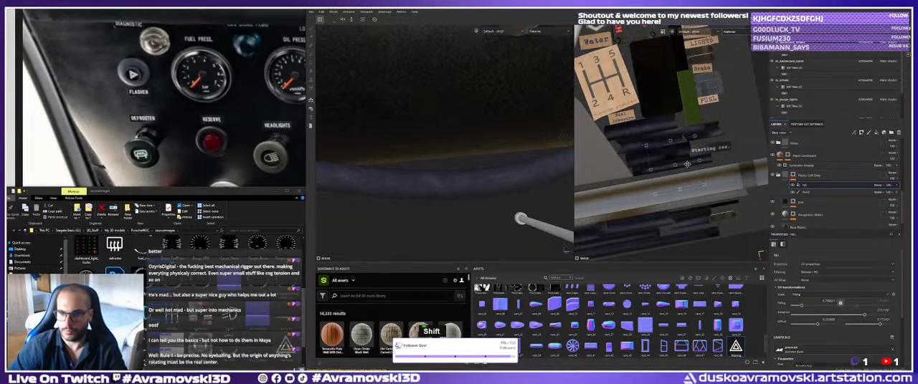
{"action": "right_click_drag", "start_coordinate": [687, 164], "coordinate": [704, 147], "text": "alt"}
{"action": "left_click", "coordinate": [704, 148], "text": "shift"}
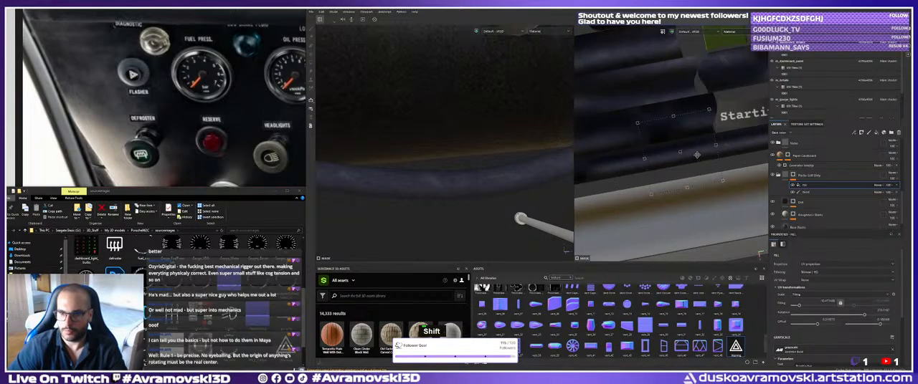
Try the Brombacher text projection on the dark strips below the metal bar in the UV layout.
{"action": "right_click_drag", "start_coordinate": [710, 162], "coordinate": [702, 152], "text": "alt"}
{"action": "middle_click_drag", "start_coordinate": [702, 152], "coordinate": [700, 146], "text": "alt"}
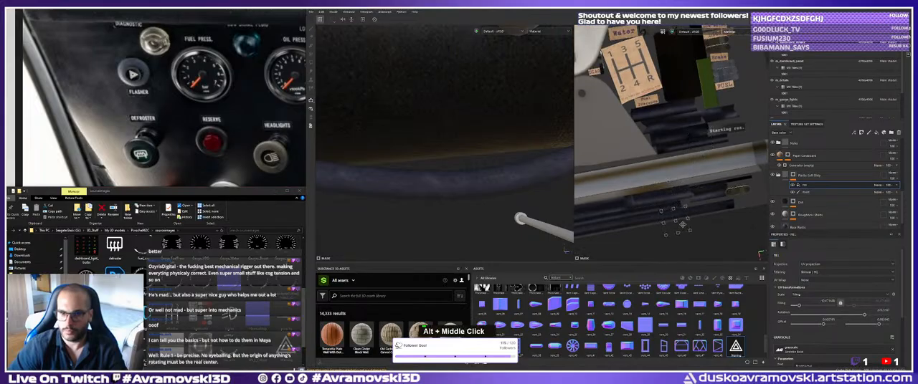
{"action": "left_click_drag", "start_coordinate": [593, 214], "coordinate": [597, 219]}
{"action": "middle_click_drag", "start_coordinate": [596, 219], "coordinate": [686, 169], "text": "alt"}
{"action": "right_click_drag", "start_coordinate": [687, 169], "coordinate": [696, 178], "text": "alt"}
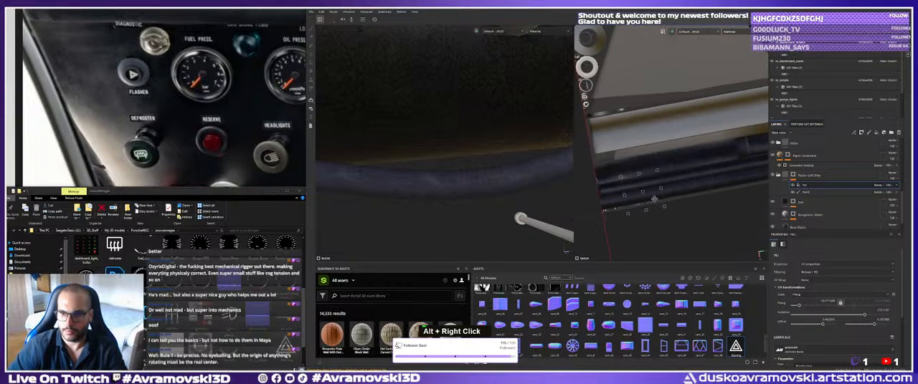
{"action": "scroll", "coordinate": [853, 308], "scroll_direction": "down", "scroll_amount": 3}
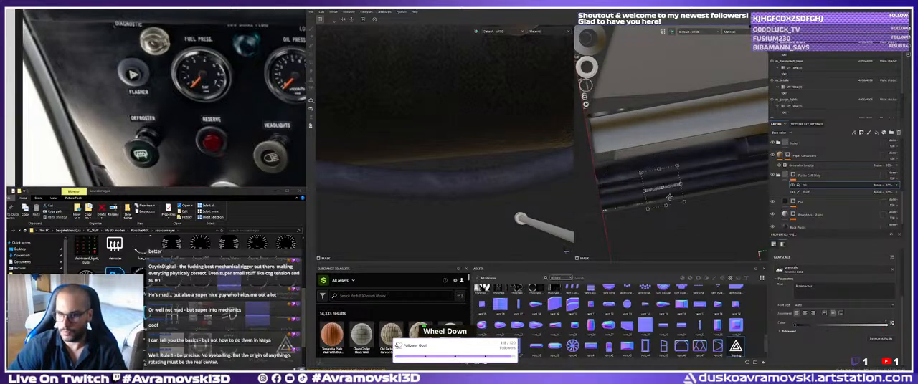
Slide the Brombacher text along the dark strips below the metal bar, checking where it lands on the cable.
{"action": "left_click_drag", "start_coordinate": [669, 197], "coordinate": [737, 188]}
{"action": "right_click_drag", "start_coordinate": [448, 169], "coordinate": [364, 158], "text": "alt"}
{"action": "middle_click_drag", "start_coordinate": [364, 157], "coordinate": [426, 176], "text": "alt"}
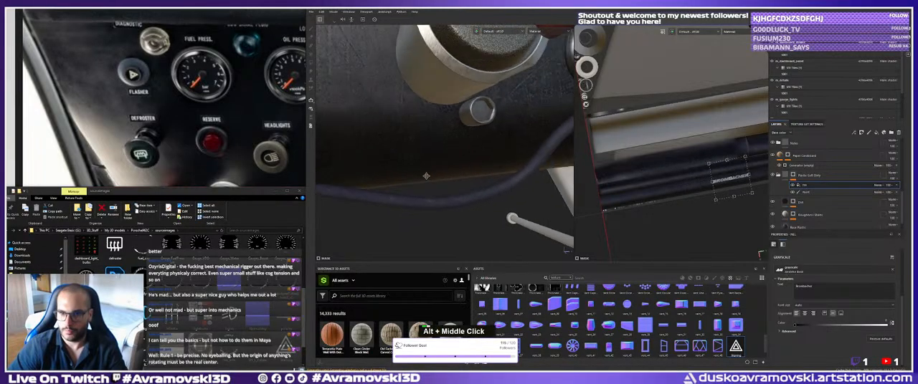
{"action": "left_click_drag", "start_coordinate": [426, 176], "coordinate": [380, 183], "text": "alt"}
{"action": "middle_click_drag", "start_coordinate": [380, 183], "coordinate": [327, 193], "text": "alt"}
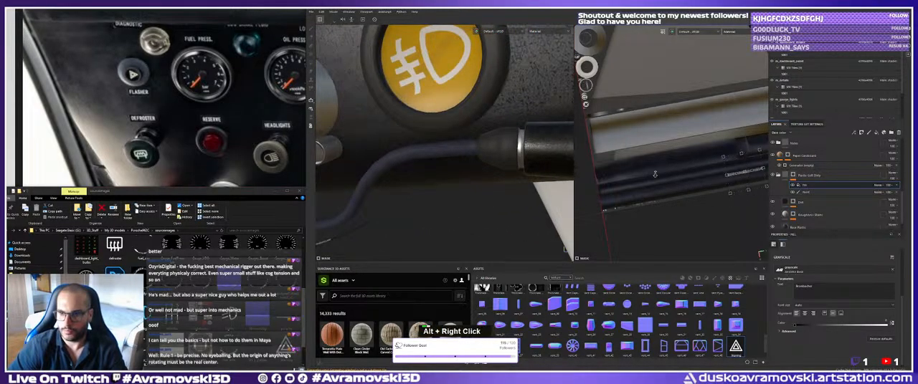
{"action": "right_click_drag", "start_coordinate": [748, 175], "coordinate": [663, 187], "text": "alt"}
{"action": "right_click_drag", "start_coordinate": [459, 238], "coordinate": [441, 230], "text": "alt"}
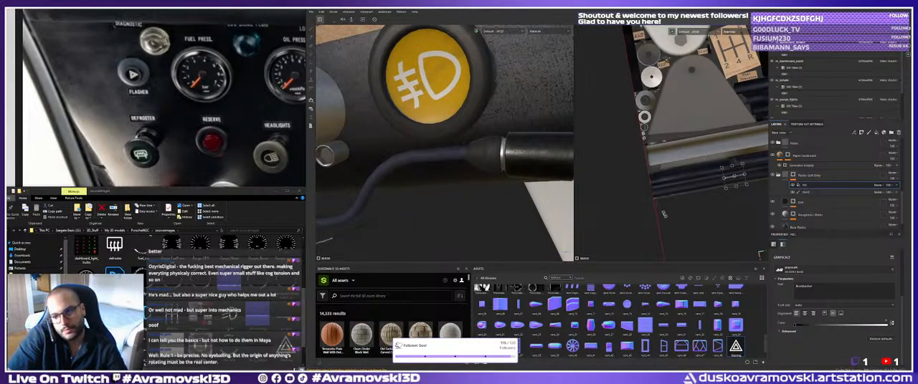
Move the Brombacher text above the metal bar, onto the narrow dark strip beneath the Starting res. label.
{"action": "right_click_drag", "start_coordinate": [706, 150], "coordinate": [663, 154], "text": "alt"}
{"action": "right_click_drag", "start_coordinate": [542, 174], "coordinate": [512, 172], "text": "alt"}
{"action": "middle_click_drag", "start_coordinate": [681, 146], "coordinate": [684, 165], "text": "alt"}
{"action": "middle_click_drag", "start_coordinate": [615, 202], "coordinate": [631, 204], "text": "alt"}
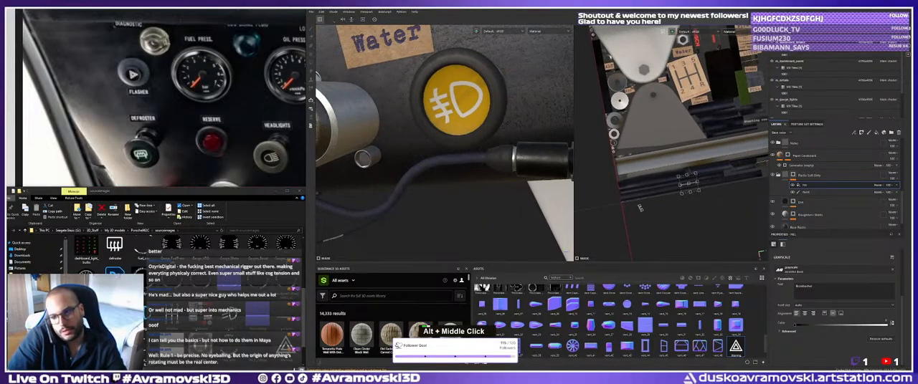
{"action": "right_click_drag", "start_coordinate": [631, 204], "coordinate": [663, 208], "text": "alt"}
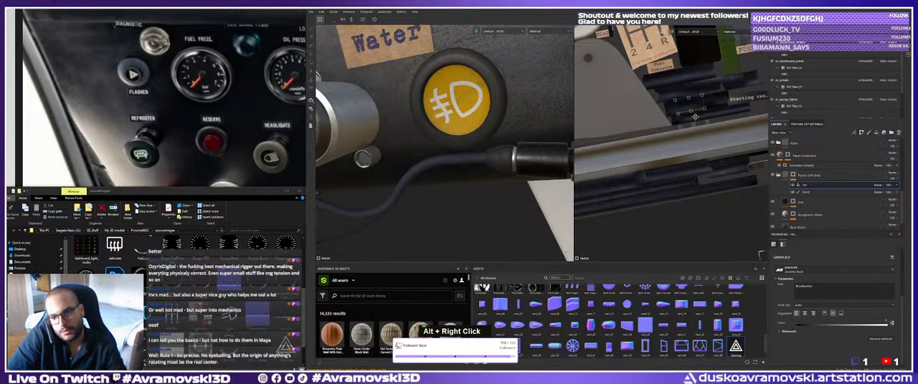
{"action": "left_click_drag", "start_coordinate": [690, 81], "coordinate": [731, 117]}
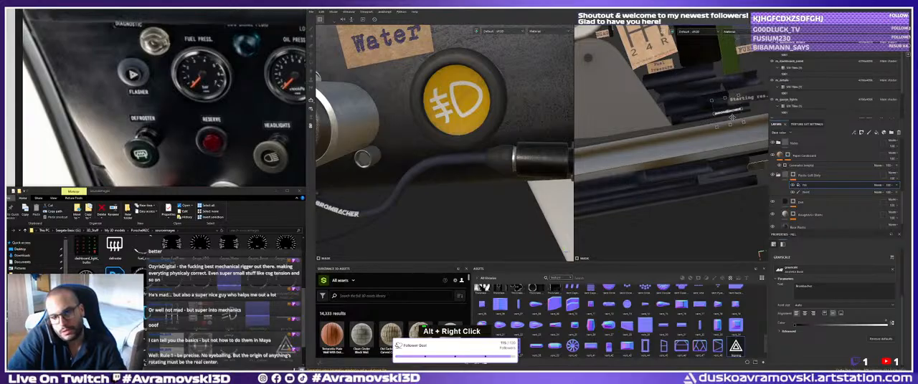
Scale the Brombacher text down slightly to fit its narrow strip and check the lettering on the cable.
{"action": "middle_click_drag", "start_coordinate": [731, 117], "coordinate": [699, 129], "text": "alt"}
{"action": "right_click_drag", "start_coordinate": [699, 129], "coordinate": [727, 123], "text": "alt"}
{"action": "middle_click_drag", "start_coordinate": [728, 123], "coordinate": [710, 135], "text": "alt"}
{"action": "right_click_drag", "start_coordinate": [710, 134], "coordinate": [733, 131], "text": "alt"}
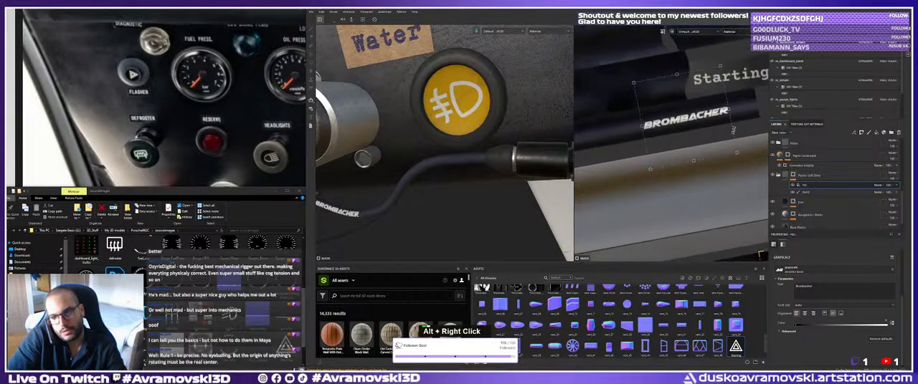
{"action": "left_click", "coordinate": [727, 112], "text": "shift"}
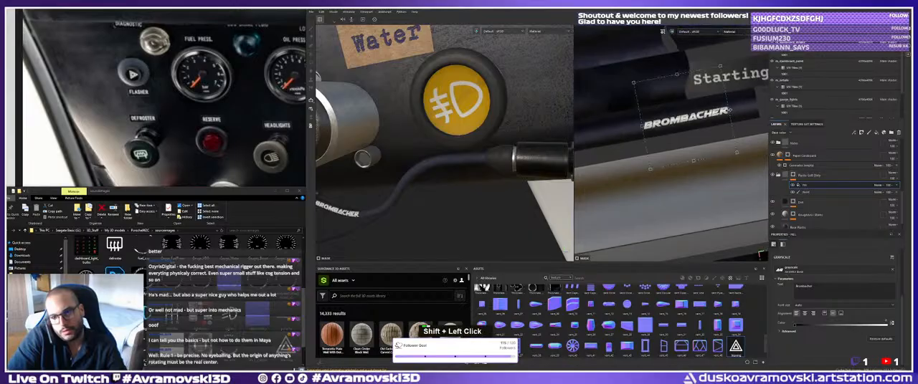
{"action": "left_click_drag", "start_coordinate": [730, 110], "coordinate": [712, 113], "text": "shift"}
{"action": "middle_click_drag", "start_coordinate": [427, 207], "coordinate": [480, 196], "text": "alt"}
{"action": "left_click_drag", "start_coordinate": [481, 196], "coordinate": [459, 185], "text": "alt"}
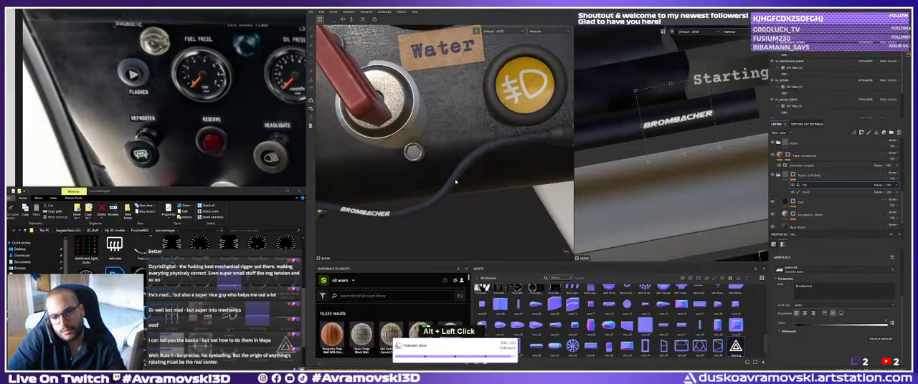
{"action": "right_click_drag", "start_coordinate": [459, 185], "coordinate": [441, 176], "text": "alt"}
{"action": "middle_click_drag", "start_coordinate": [441, 175], "coordinate": [474, 205], "text": "alt"}
{"action": "left_click_drag", "start_coordinate": [473, 204], "coordinate": [459, 190], "text": "alt"}
{"action": "middle_click_drag", "start_coordinate": [458, 190], "coordinate": [441, 197], "text": "alt"}
Duplicate the Brombacher text fill effect and move the copy away from the original along the dark UV strips.
{"action": "right_click_drag", "start_coordinate": [670, 144], "coordinate": [673, 138], "text": "alt"}
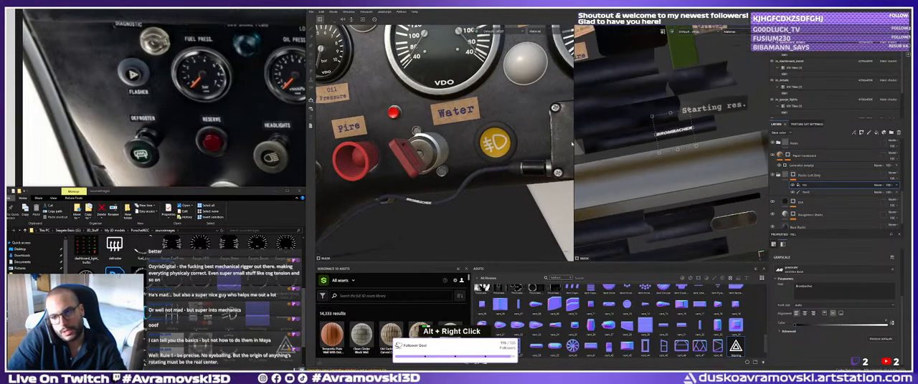
{"action": "middle_click_drag", "start_coordinate": [674, 138], "coordinate": [716, 125], "text": "alt"}
{"action": "mouse_move", "coordinate": [733, 125]}
{"action": "left_mouse_down", "text": "alt"}
{"action": "mouse_move", "coordinate": [710, 125]}
{"action": "mouse_move", "coordinate": [738, 126]}
{"action": "left_mouse_up", "text": "alt"}
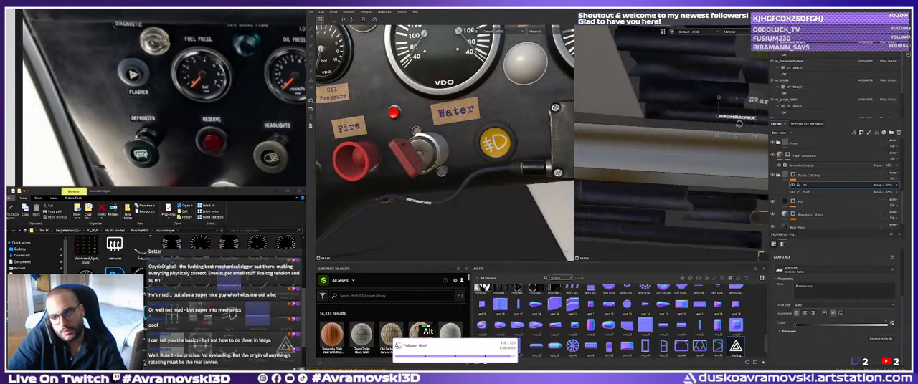
{"action": "right_click", "coordinate": [813, 188]}
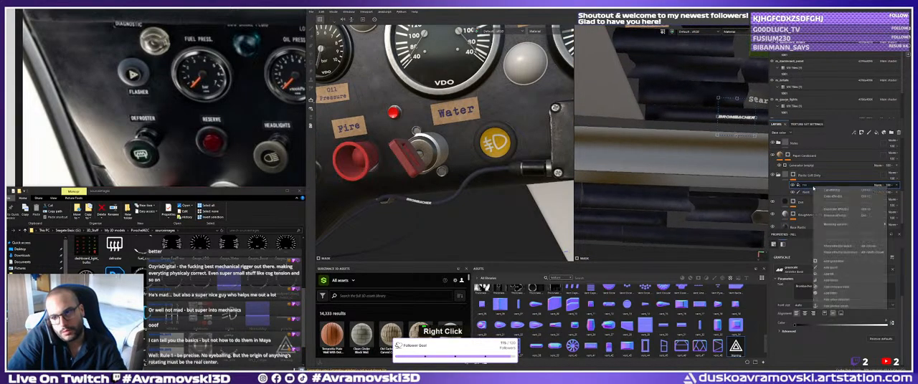
{"action": "left_click", "coordinate": [833, 210]}
{"action": "left_click_drag", "start_coordinate": [741, 124], "coordinate": [677, 123]}
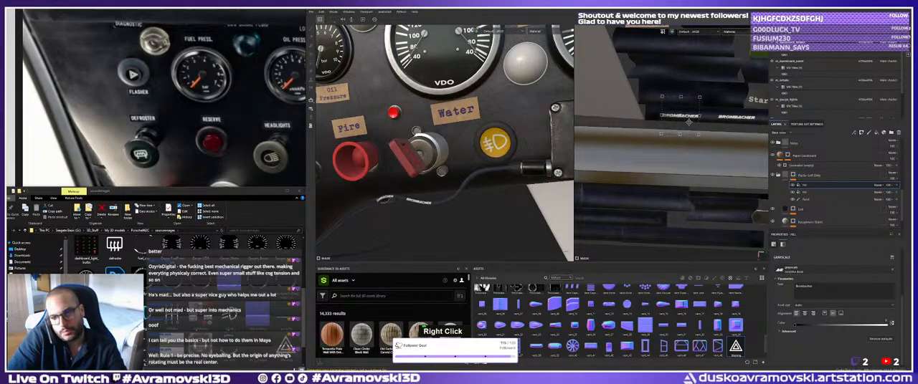
{"action": "middle_click_drag", "start_coordinate": [689, 122], "coordinate": [645, 130], "text": "alt"}
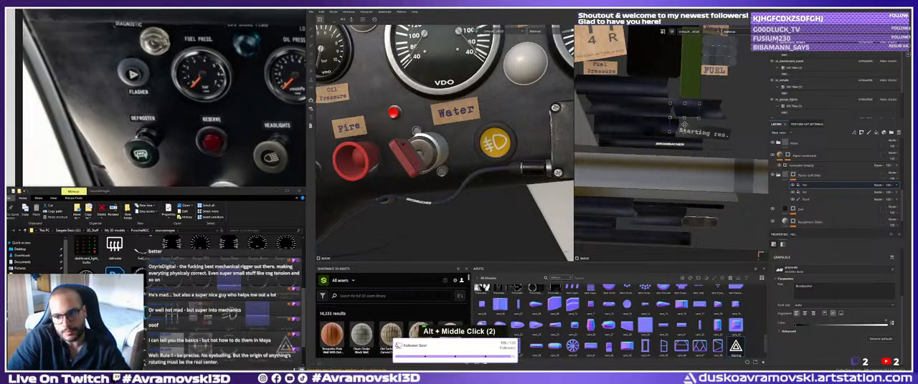
Fine-tune the duplicate Brombacher text's position on the dark strip above the original lettering.
{"action": "scroll", "coordinate": [527, 161], "scroll_direction": "down", "scroll_amount": 4}
{"action": "middle_click_drag", "start_coordinate": [534, 163], "coordinate": [416, 159], "text": "alt"}
{"action": "left_click_drag", "start_coordinate": [415, 159], "coordinate": [448, 166], "text": "alt"}
{"action": "middle_click_drag", "start_coordinate": [448, 166], "coordinate": [452, 171], "text": "alt"}
{"action": "left_click_drag", "start_coordinate": [452, 171], "coordinate": [470, 179], "text": "alt"}
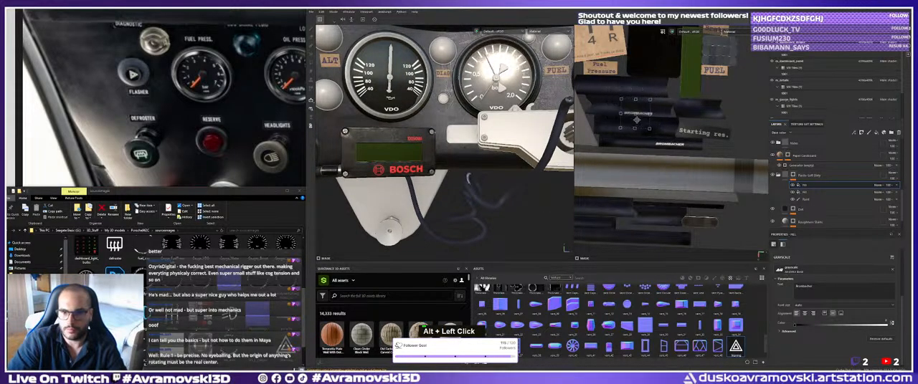
{"action": "left_click_drag", "start_coordinate": [635, 117], "coordinate": [636, 116]}
{"action": "middle_click_drag", "start_coordinate": [644, 121], "coordinate": [628, 125], "text": "alt"}
{"action": "right_click_drag", "start_coordinate": [627, 126], "coordinate": [653, 120], "text": "alt"}
{"action": "middle_click_drag", "start_coordinate": [654, 120], "coordinate": [651, 119], "text": "alt"}
{"action": "right_click_drag", "start_coordinate": [651, 119], "coordinate": [678, 117], "text": "alt"}
{"action": "left_click_drag", "start_coordinate": [679, 116], "coordinate": [713, 117]}
Examine the cables and their lettering across the dashboard from wide and close views.
{"action": "mouse_move", "coordinate": [474, 172]}
{"action": "left_mouse_down", "text": "alt"}
{"action": "mouse_move", "coordinate": [471, 162]}
{"action": "mouse_move", "coordinate": [478, 172]}
{"action": "left_mouse_up", "text": "alt"}
{"action": "right_click_drag", "start_coordinate": [488, 166], "coordinate": [438, 150], "text": "alt"}
{"action": "mouse_move", "coordinate": [439, 149]}
{"action": "left_mouse_down", "text": "alt"}
{"action": "mouse_move", "coordinate": [454, 162]}
{"action": "mouse_move", "coordinate": [443, 159]}
{"action": "left_mouse_up", "text": "alt"}
{"action": "right_click_drag", "start_coordinate": [443, 159], "coordinate": [417, 152], "text": "alt"}
{"action": "left_click_drag", "start_coordinate": [417, 152], "coordinate": [391, 151], "text": "alt"}
{"action": "middle_click_drag", "start_coordinate": [391, 150], "coordinate": [389, 154], "text": "alt"}
{"action": "left_click_drag", "start_coordinate": [388, 153], "coordinate": [382, 155], "text": "alt"}
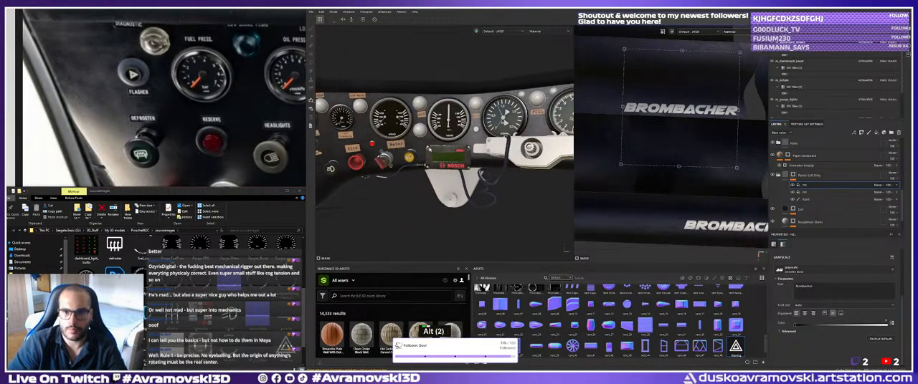
{"action": "left_click_drag", "start_coordinate": [400, 115], "coordinate": [406, 120], "text": "alt"}
{"action": "right_click_drag", "start_coordinate": [406, 120], "coordinate": [425, 149], "text": "shift"}
{"action": "left_click_drag", "start_coordinate": [401, 152], "coordinate": [415, 154], "text": "alt"}
{"action": "right_click_drag", "start_coordinate": [414, 153], "coordinate": [459, 170], "text": "alt"}
{"action": "left_click_drag", "start_coordinate": [459, 171], "coordinate": [443, 176], "text": "alt"}
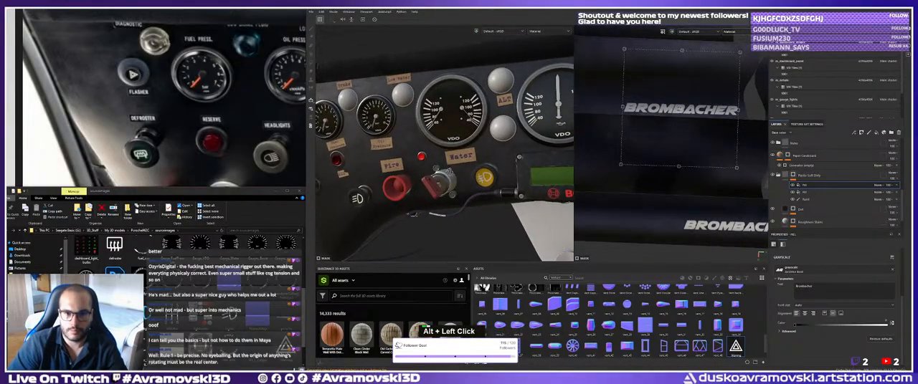
{"action": "right_click_drag", "start_coordinate": [443, 176], "coordinate": [430, 171], "text": "alt"}
Inspect the label and cable UV islands, and the dashboard's end panel with its recessed plate and screws.
{"action": "right_click_drag", "start_coordinate": [693, 146], "coordinate": [640, 133], "text": "alt"}
{"action": "middle_click_drag", "start_coordinate": [639, 132], "coordinate": [668, 143], "text": "alt"}
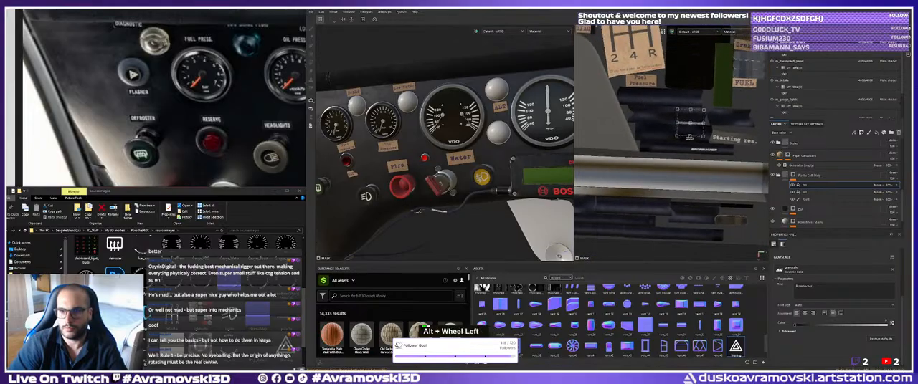
{"action": "mouse_move", "coordinate": [668, 144]}
{"action": "left_mouse_down", "text": "alt"}
{"action": "mouse_move", "coordinate": [688, 136]}
{"action": "mouse_move", "coordinate": [664, 127]}
{"action": "mouse_move", "coordinate": [675, 132]}
{"action": "left_mouse_up", "text": "alt"}
{"action": "middle_click_drag", "start_coordinate": [675, 132], "coordinate": [691, 165], "text": "alt"}
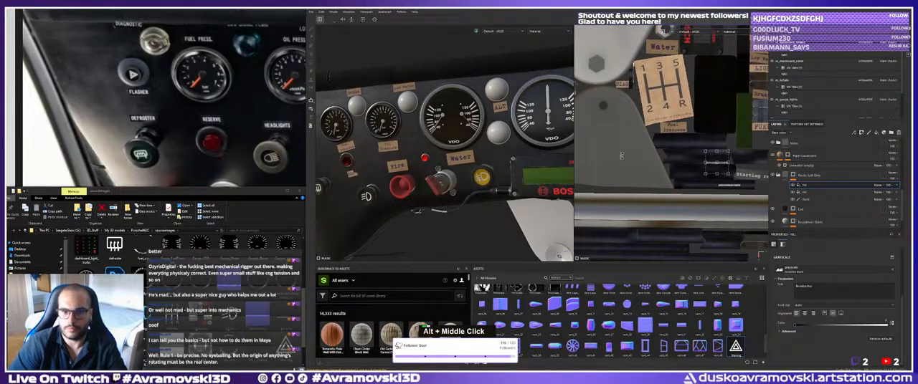
{"action": "left_click_drag", "start_coordinate": [459, 151], "coordinate": [436, 148], "text": "alt"}
{"action": "middle_click_drag", "start_coordinate": [435, 147], "coordinate": [431, 134], "text": "alt"}
{"action": "right_click_drag", "start_coordinate": [430, 133], "coordinate": [405, 137], "text": "alt"}
{"action": "middle_click_drag", "start_coordinate": [405, 136], "coordinate": [430, 152], "text": "alt"}
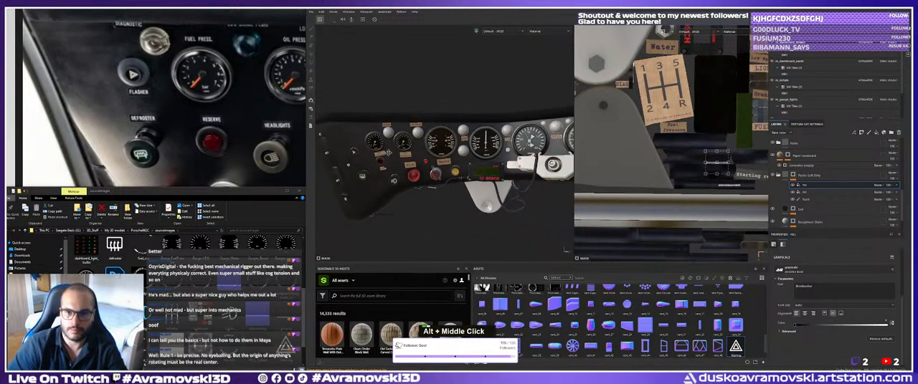
{"action": "left_click_drag", "start_coordinate": [430, 152], "coordinate": [470, 168], "text": "alt"}
{"action": "middle_click_drag", "start_coordinate": [470, 168], "coordinate": [507, 178], "text": "alt"}
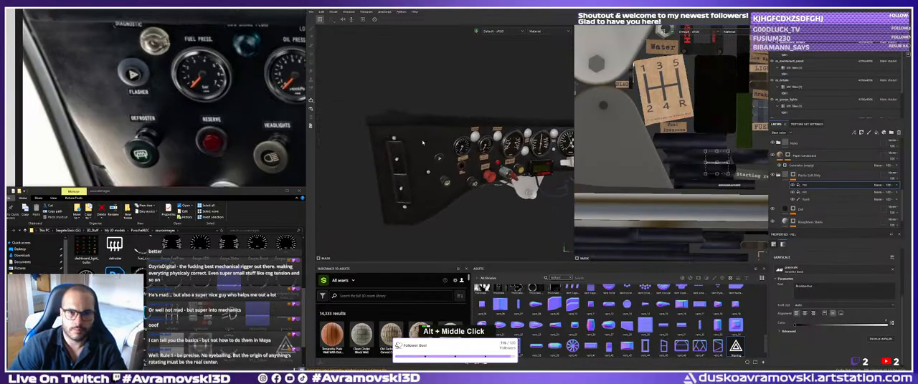
{"action": "right_click_drag", "start_coordinate": [508, 178], "coordinate": [529, 181], "text": "alt"}
{"action": "left_click_drag", "start_coordinate": [529, 181], "coordinate": [518, 175], "text": "alt"}
{"action": "middle_click_drag", "start_coordinate": [518, 175], "coordinate": [525, 166], "text": "alt"}
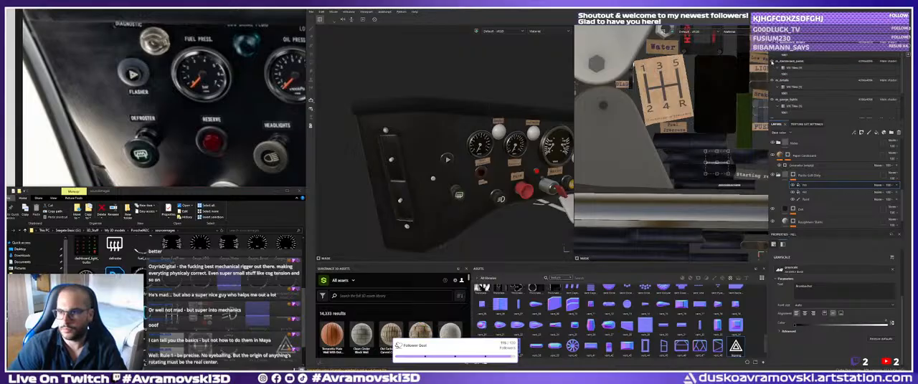
Switch to the m_dashboard_panel texture set and search the material assets for plastic.
{"action": "double_click", "coordinate": [773, 63]}
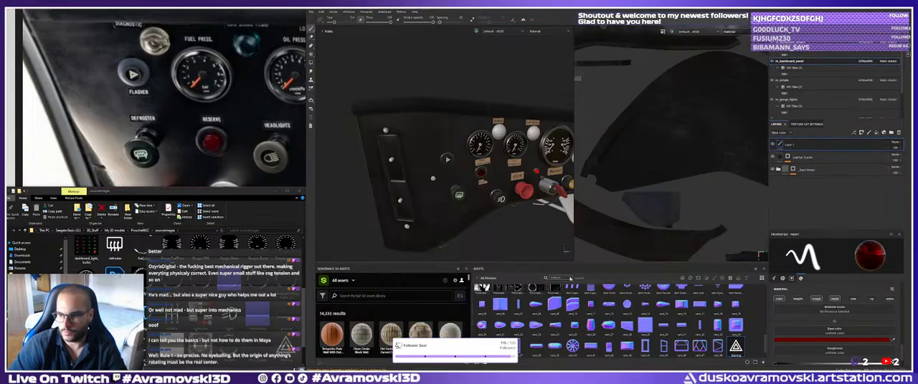
{"action": "left_click", "coordinate": [570, 278]}
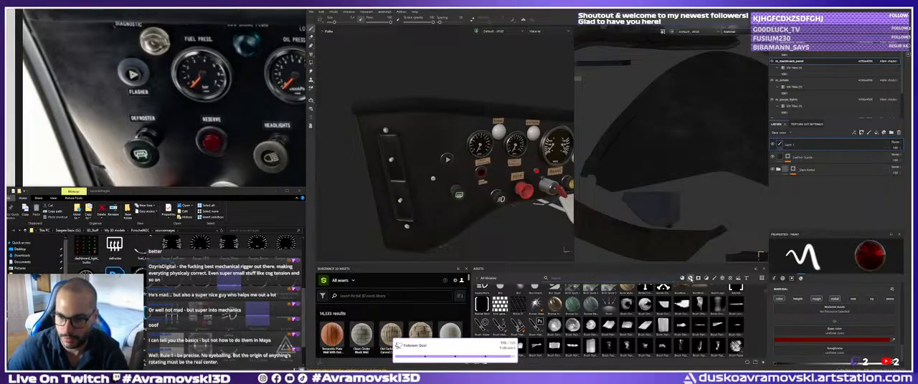
{"action": "left_click", "coordinate": [690, 278]}
{"action": "left_click", "coordinate": [563, 278]}
{"action": "type", "text": "plastic"}
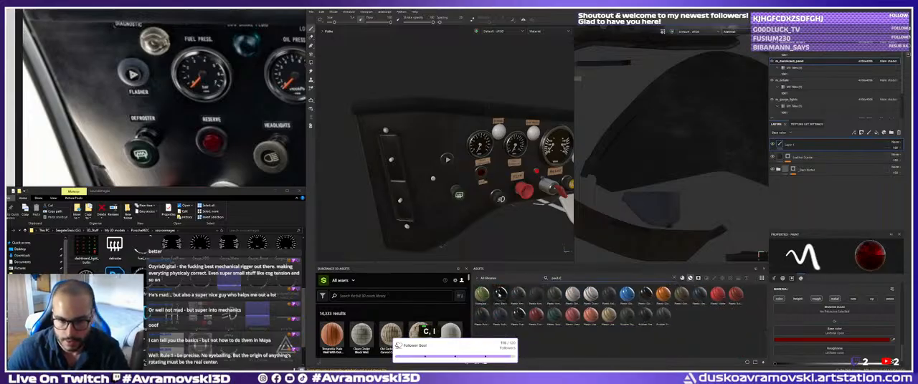
Add the Plastic Glossy Scuffed material to the dashboard panel's layer stack and inspect it around the recessed plate.
{"action": "left_click_drag", "start_coordinate": [474, 208], "coordinate": [445, 203], "text": "alt"}
{"action": "middle_click_drag", "start_coordinate": [444, 204], "coordinate": [439, 183], "text": "alt"}
{"action": "left_click_drag", "start_coordinate": [439, 183], "coordinate": [433, 181], "text": "alt"}
{"action": "right_click_drag", "start_coordinate": [432, 181], "coordinate": [456, 184], "text": "alt"}
{"action": "middle_click_drag", "start_coordinate": [456, 184], "coordinate": [480, 196], "text": "alt"}
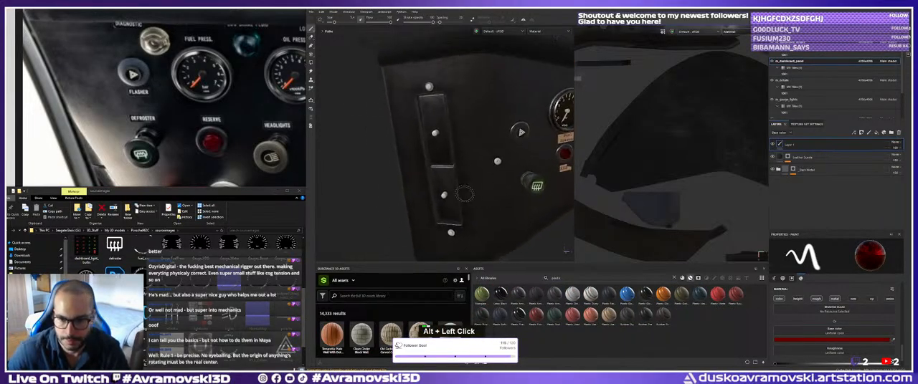
{"action": "left_click_drag", "start_coordinate": [501, 295], "coordinate": [444, 198]}
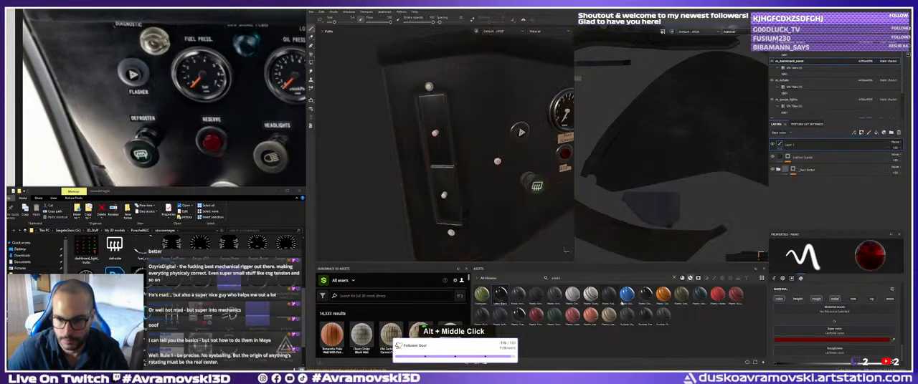
{"action": "left_click_drag", "start_coordinate": [644, 294], "coordinate": [444, 196]}
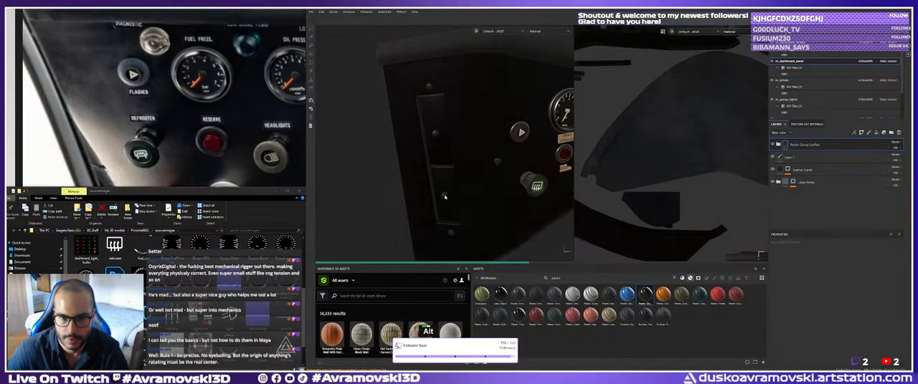
{"action": "middle_click_drag", "start_coordinate": [445, 196], "coordinate": [449, 187], "text": "alt"}
{"action": "right_click_drag", "start_coordinate": [449, 186], "coordinate": [494, 196], "text": "alt"}
{"action": "middle_click_drag", "start_coordinate": [436, 177], "coordinate": [451, 170], "text": "alt"}
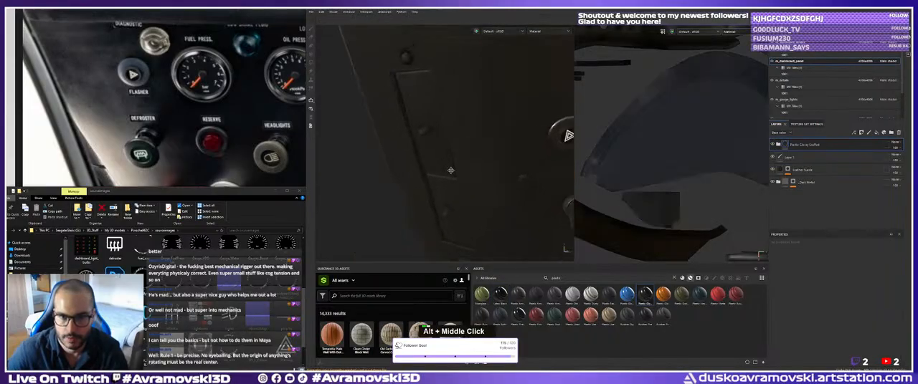
Give the Plastic Glossy Scuffed material a black mask with a paint effect and activate Polygon Fill.
{"action": "right_click", "coordinate": [815, 148]}
{"action": "left_click", "coordinate": [827, 11]}
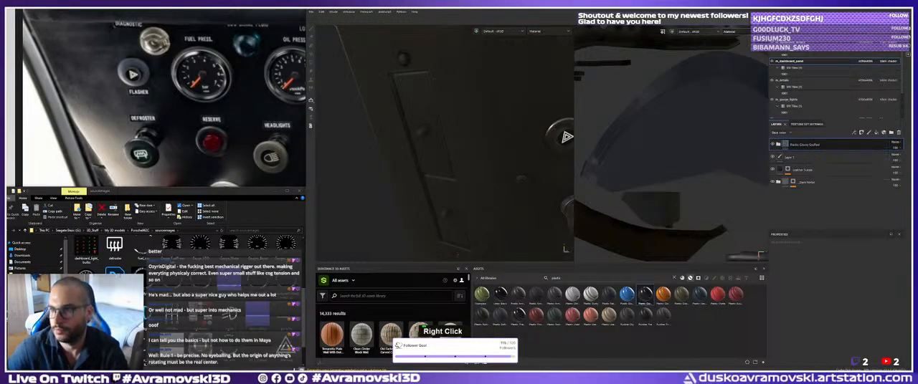
{"action": "right_click", "coordinate": [807, 146]}
{"action": "left_click", "coordinate": [827, 203]}
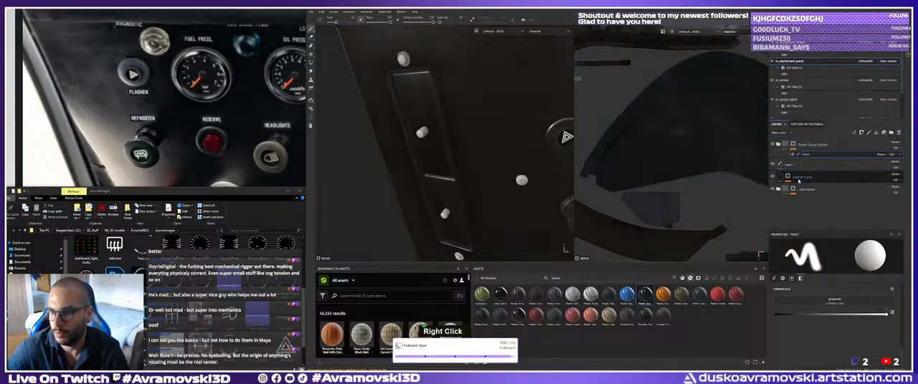
{"action": "key", "text": "4"}
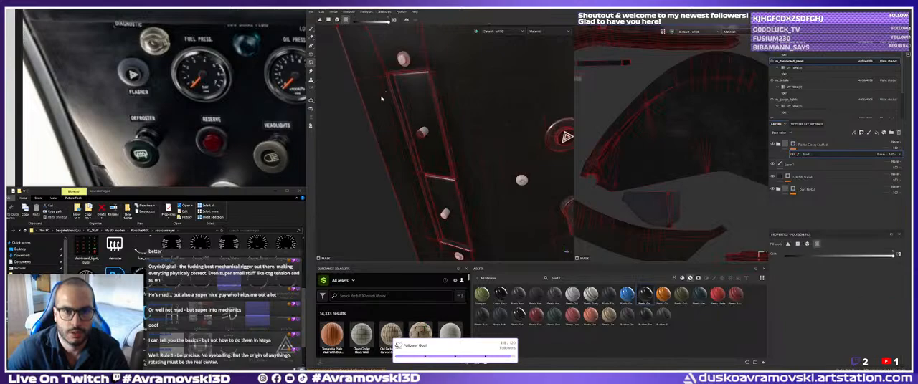
Fill the lower screws around the recessed plate on the dashboard's end panel into the Plastic Glossy Scuffed mask.
{"action": "middle_click_drag", "start_coordinate": [421, 165], "coordinate": [412, 101], "text": "alt"}
{"action": "right_click_drag", "start_coordinate": [412, 101], "coordinate": [421, 155], "text": "alt"}
{"action": "left_click", "coordinate": [452, 209]}
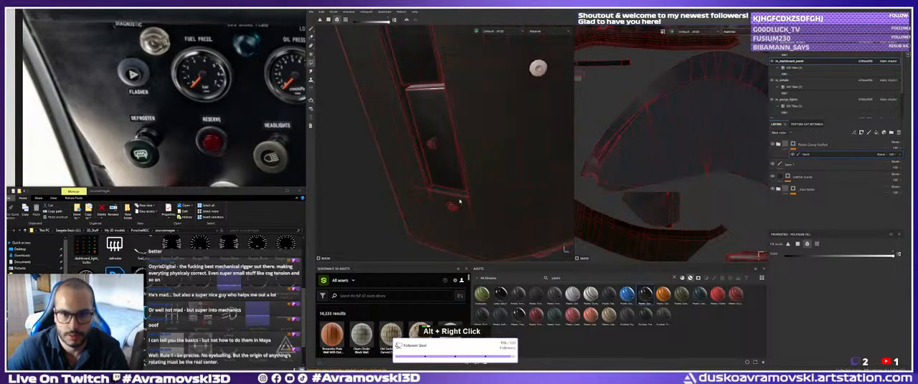
{"action": "right_click_drag", "start_coordinate": [453, 208], "coordinate": [414, 170], "text": "alt"}
{"action": "left_click_drag", "start_coordinate": [414, 169], "coordinate": [348, 40], "text": "alt"}
{"action": "key", "text": "ctrl+z"}
{"action": "middle_click_drag", "start_coordinate": [349, 40], "coordinate": [355, 27], "text": "alt"}
{"action": "right_click_drag", "start_coordinate": [354, 27], "coordinate": [435, 136], "text": "alt"}
{"action": "left_click", "coordinate": [445, 158]}
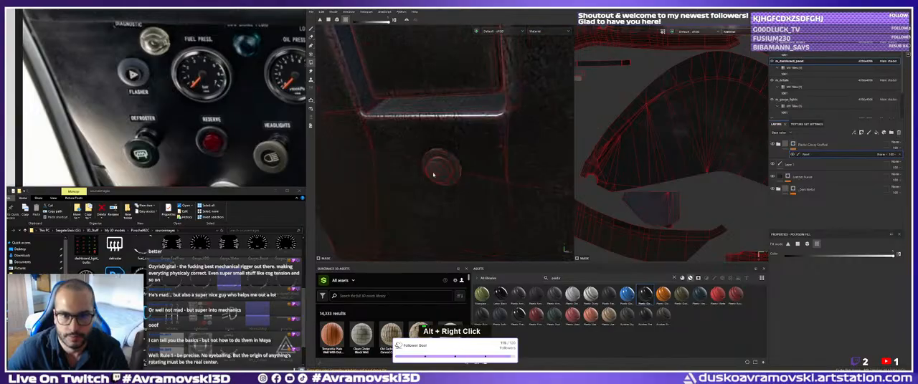
Examine the screws along the recessed plate up to the white one above its upper edge.
{"action": "right_click_drag", "start_coordinate": [433, 175], "coordinate": [331, 80], "text": "alt"}
{"action": "middle_click_drag", "start_coordinate": [395, 82], "coordinate": [397, 127], "text": "alt"}
{"action": "left_click_drag", "start_coordinate": [397, 127], "coordinate": [469, 169], "text": "alt"}
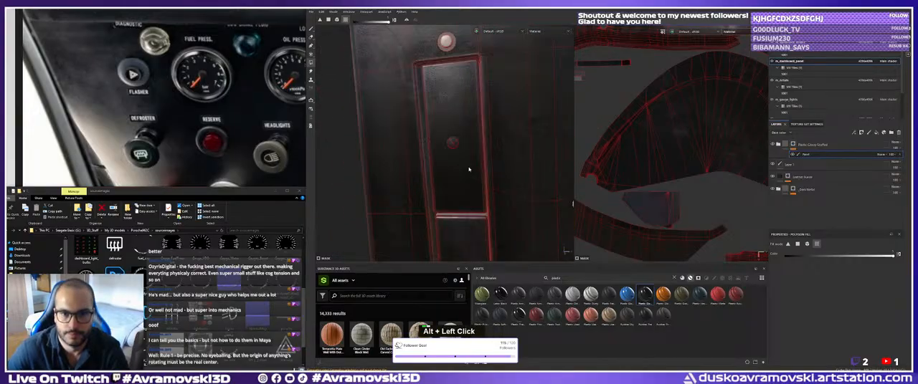
{"action": "right_click_drag", "start_coordinate": [469, 169], "coordinate": [475, 188], "text": "alt"}
{"action": "left_click", "coordinate": [431, 228]}
{"action": "middle_click_drag", "start_coordinate": [434, 228], "coordinate": [450, 141], "text": "alt"}
{"action": "right_click_drag", "start_coordinate": [450, 140], "coordinate": [504, 189], "text": "alt"}
{"action": "left_click_drag", "start_coordinate": [504, 188], "coordinate": [459, 188], "text": "alt"}
{"action": "middle_click_drag", "start_coordinate": [459, 188], "coordinate": [428, 155], "text": "alt"}
{"action": "left_click_drag", "start_coordinate": [428, 156], "coordinate": [445, 137], "text": "alt"}
{"action": "middle_click_drag", "start_coordinate": [446, 136], "coordinate": [424, 89], "text": "alt"}
{"action": "left_click_drag", "start_coordinate": [424, 89], "coordinate": [449, 179], "text": "alt"}
{"action": "right_click_drag", "start_coordinate": [449, 180], "coordinate": [405, 115], "text": "alt"}
{"action": "middle_click_drag", "start_coordinate": [406, 114], "coordinate": [419, 146], "text": "alt"}
{"action": "right_click_drag", "start_coordinate": [419, 147], "coordinate": [438, 123], "text": "alt"}
{"action": "middle_click_drag", "start_coordinate": [438, 122], "coordinate": [466, 188], "text": "alt"}
{"action": "right_click_drag", "start_coordinate": [466, 188], "coordinate": [494, 177], "text": "alt"}
{"action": "left_click", "coordinate": [474, 164]}
{"action": "middle_click_drag", "start_coordinate": [470, 178], "coordinate": [477, 182], "text": "alt"}
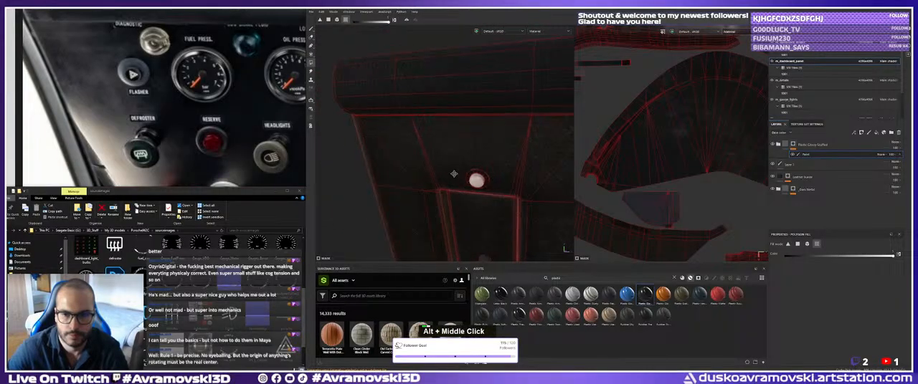
{"action": "right_click_drag", "start_coordinate": [477, 182], "coordinate": [482, 188], "text": "alt"}
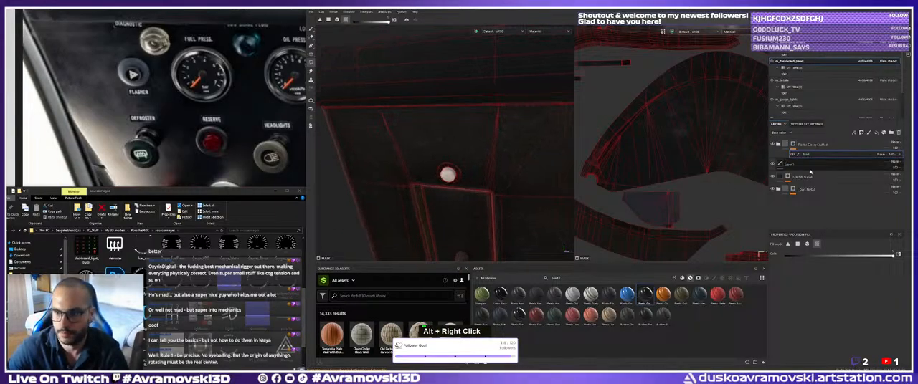
Expand the Plastic Glossy Scuffed folder and add a paint effect to its bottom layer.
{"action": "left_click", "coordinate": [779, 144]}
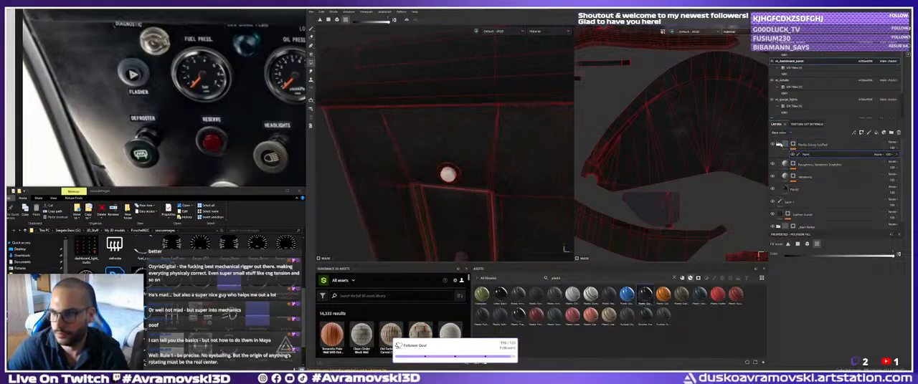
{"action": "right_click", "coordinate": [801, 188]}
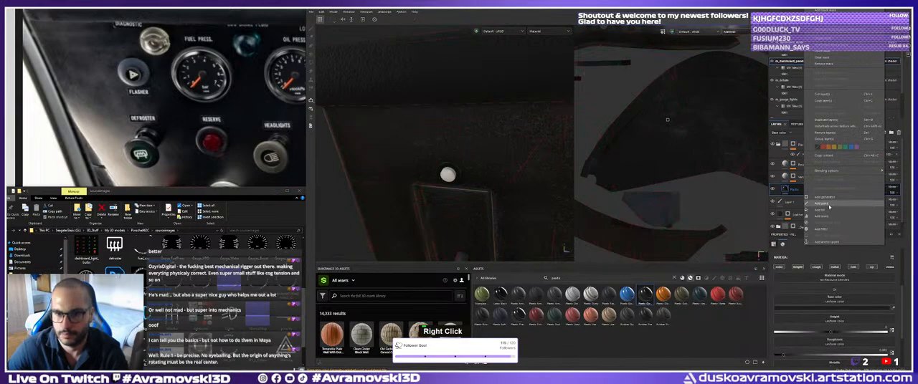
{"action": "left_click", "coordinate": [828, 205]}
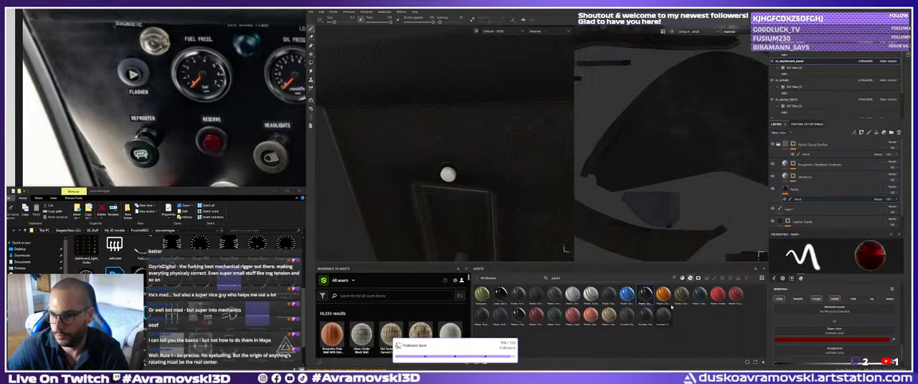
Test-paint dark red over the white screw above the recessed plate, toggle the m_dashboard_panel visibility, and undo the painting.
{"action": "scroll", "coordinate": [807, 344], "scroll_direction": "down", "scroll_amount": 2}
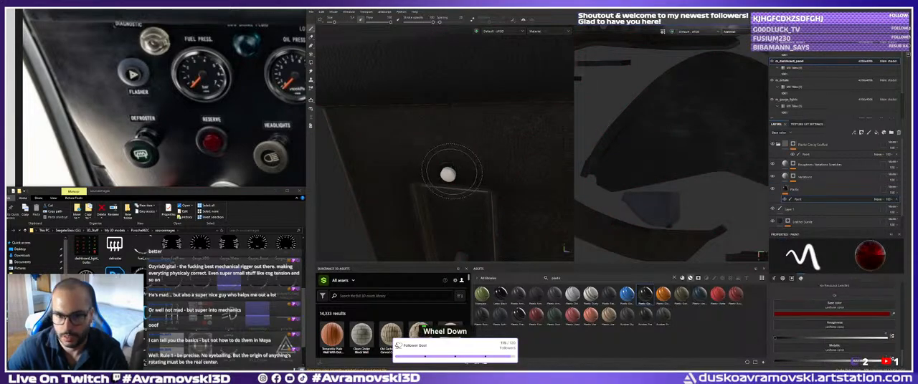
{"action": "left_click_drag", "start_coordinate": [446, 174], "coordinate": [441, 177], "text": "alt"}
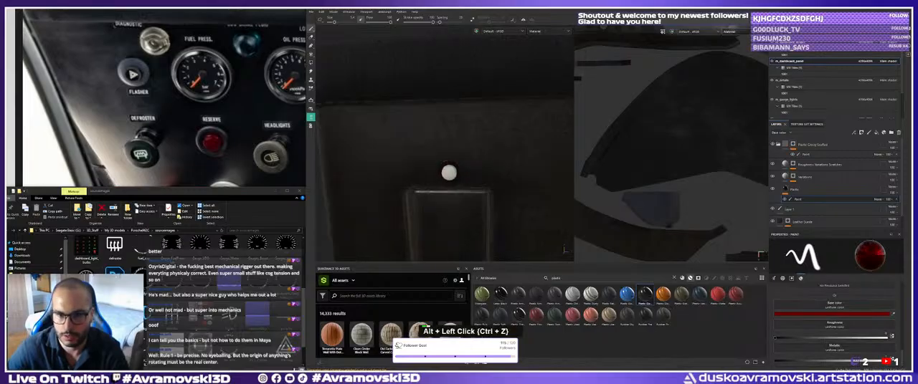
{"action": "middle_click_drag", "start_coordinate": [441, 176], "coordinate": [440, 156], "text": "alt"}
{"action": "right_click_drag", "start_coordinate": [443, 156], "coordinate": [436, 157], "text": "alt"}
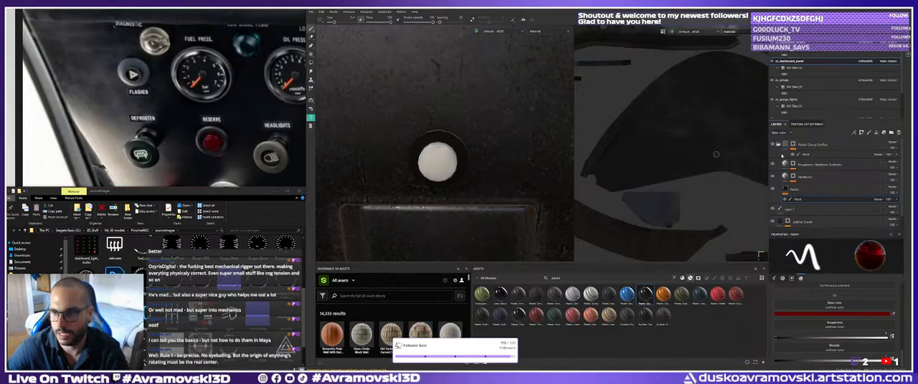
{"action": "left_click", "coordinate": [772, 62]}
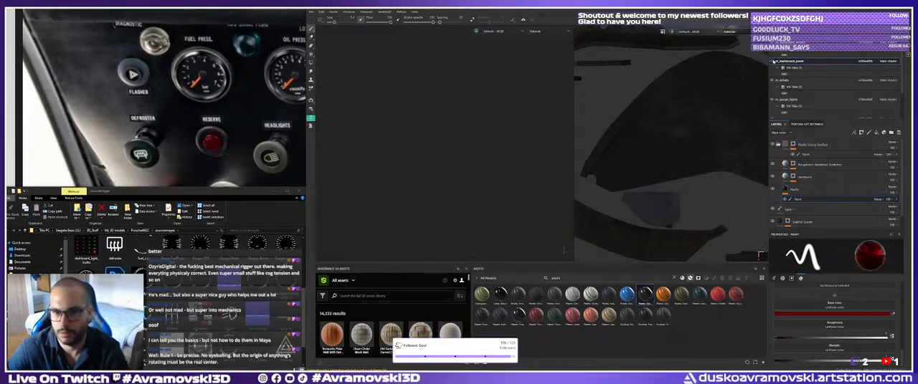
{"action": "left_click", "coordinate": [772, 63]}
{"action": "left_click", "coordinate": [433, 158]}
{"action": "left_click_drag", "start_coordinate": [434, 158], "coordinate": [430, 164], "text": "alt"}
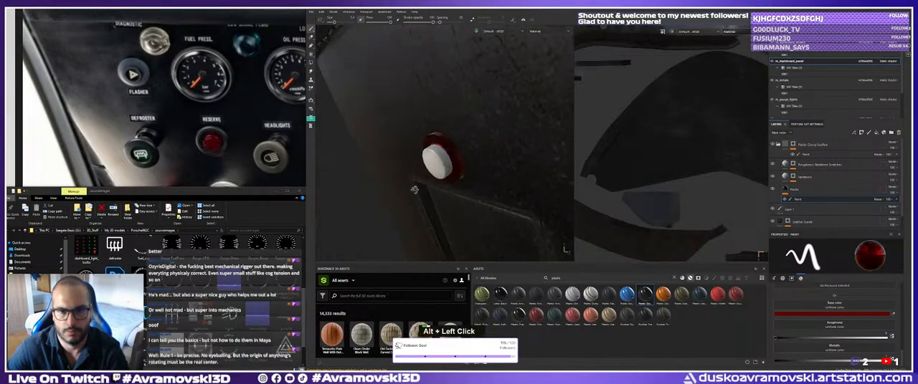
{"action": "key", "text": "ctrl+z"}
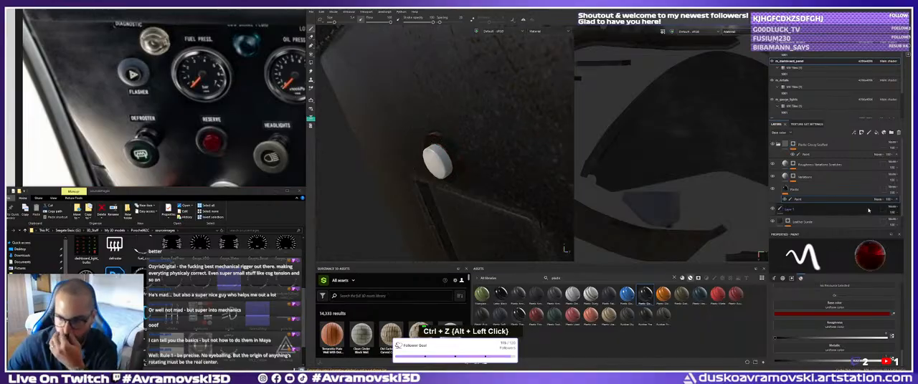
Fill the white screw above the recessed plate into the folder's mask, reselect the bottom layer's paint effect, and inspect the screw.
{"action": "scroll", "coordinate": [793, 181], "scroll_direction": "up", "scroll_amount": 1}
{"action": "left_click", "coordinate": [807, 155]}
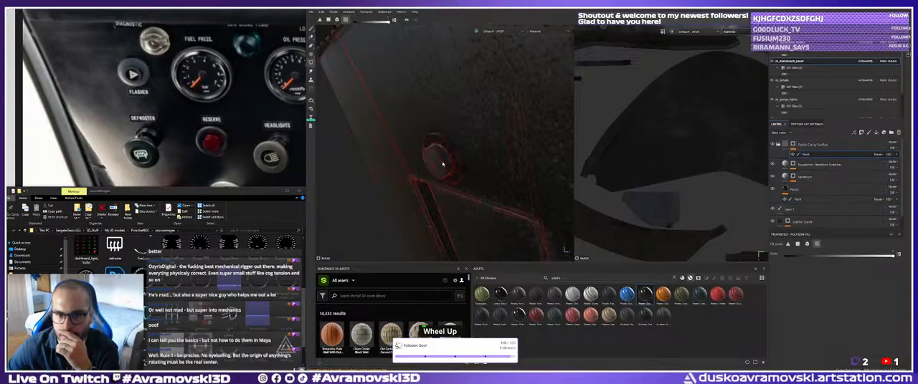
{"action": "left_click", "coordinate": [798, 199]}
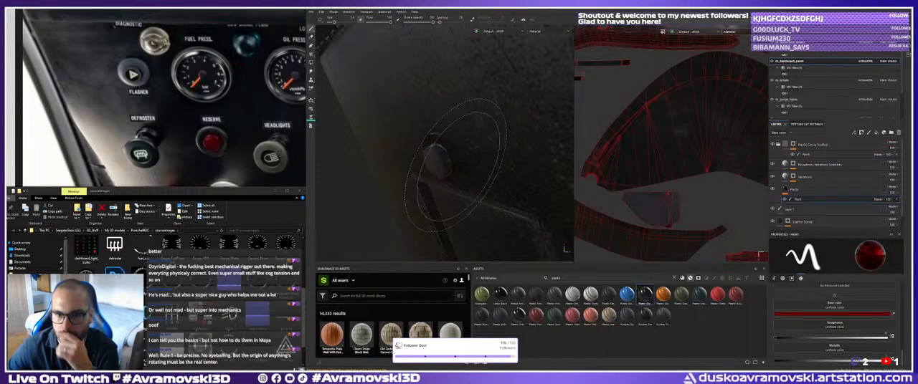
{"action": "mouse_move", "coordinate": [423, 163]}
{"action": "left_mouse_down", "text": "alt"}
{"action": "mouse_move", "coordinate": [463, 148]}
{"action": "mouse_move", "coordinate": [432, 150]}
{"action": "left_mouse_up", "text": "alt"}
{"action": "right_click_drag", "start_coordinate": [432, 150], "coordinate": [405, 129], "text": "alt"}
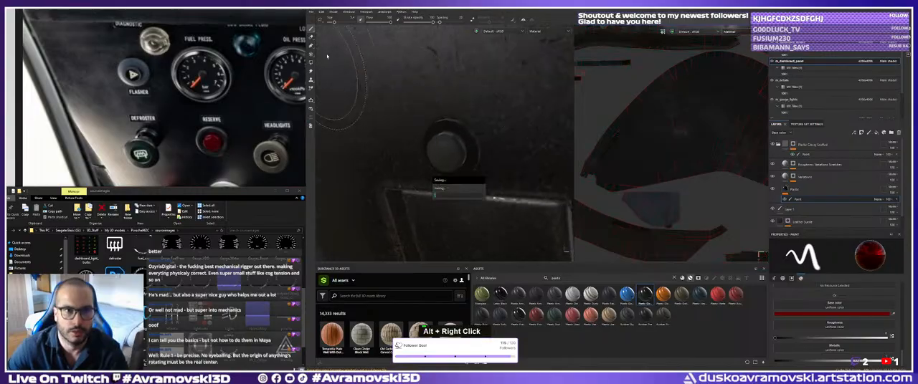
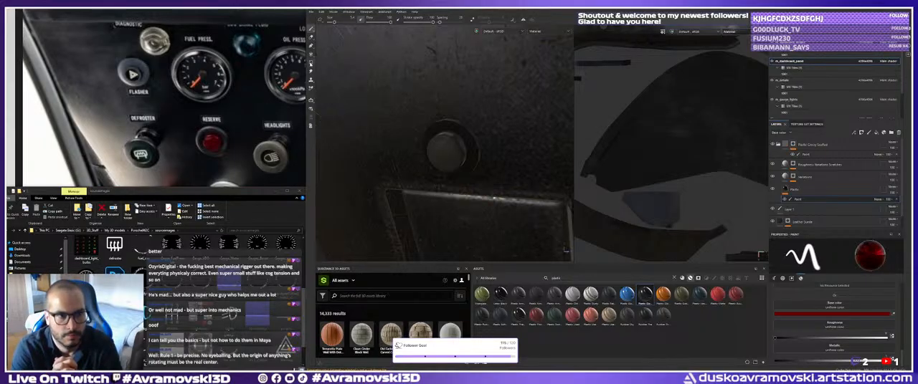
Fill the screw head above the recessed plate with bright red using Polygon Fill on the bottom layer's paint effect.
{"action": "left_click", "coordinate": [311, 62]}
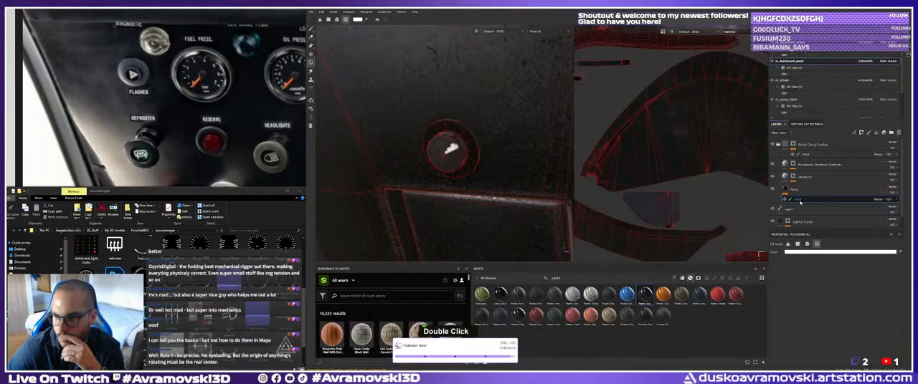
{"action": "scroll", "coordinate": [803, 199], "scroll_direction": "up", "scroll_amount": 2}
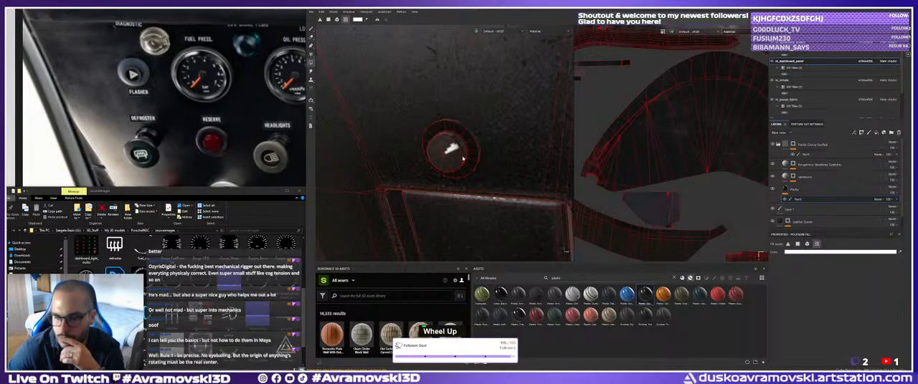
{"action": "scroll", "coordinate": [792, 218], "scroll_direction": "down", "scroll_amount": 2}
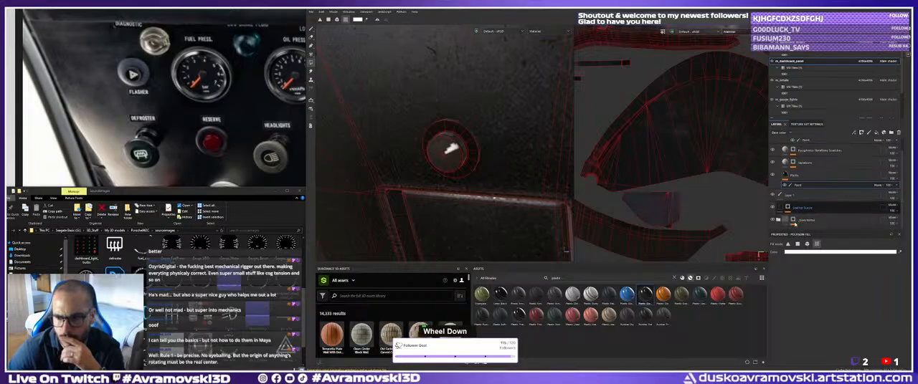
{"action": "scroll", "coordinate": [789, 215], "scroll_direction": "up", "scroll_amount": 2}
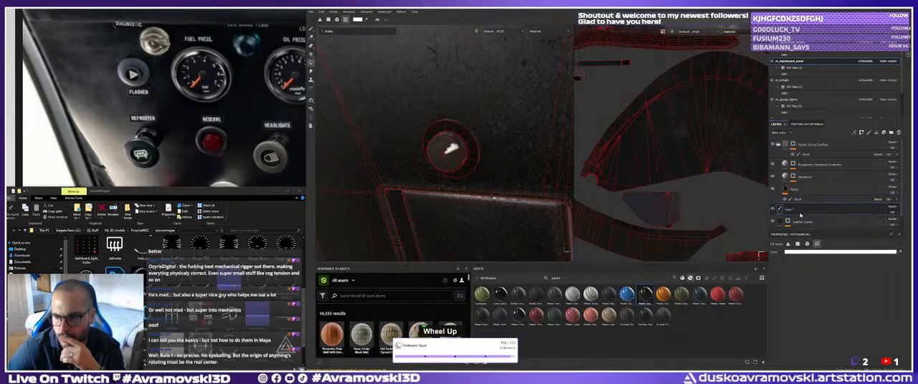
{"action": "left_click", "coordinate": [816, 252]}
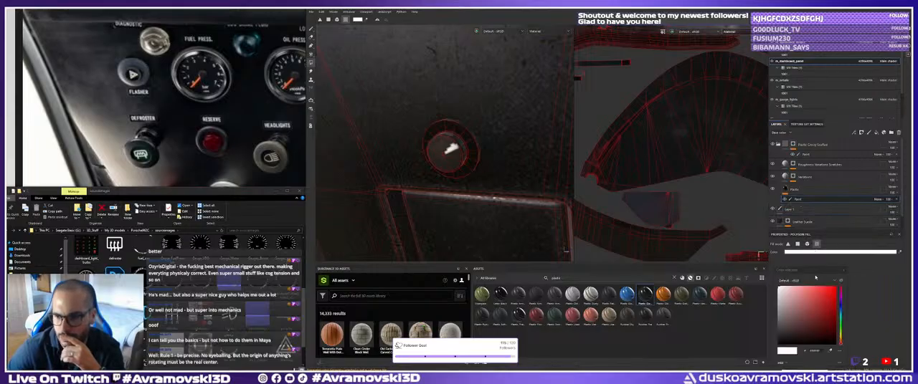
{"action": "left_click", "coordinate": [455, 161]}
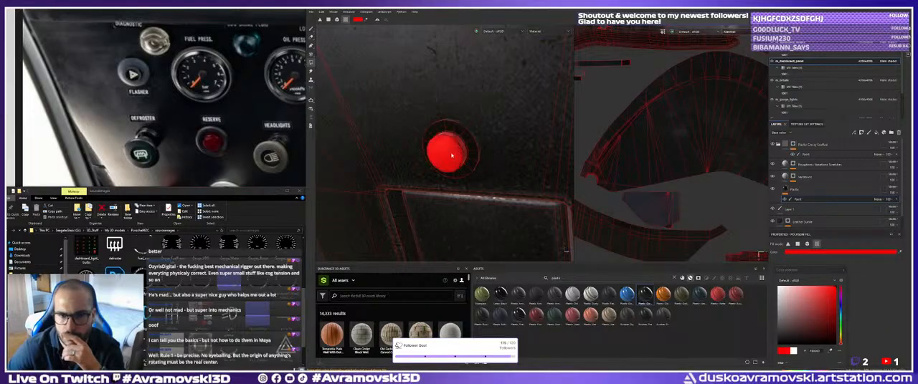
Fill the white screw between the flasher and defroster buttons into the Plastic Glossy Scuffed folder's mask.
{"action": "left_click", "coordinate": [312, 28]}
{"action": "right_click_drag", "start_coordinate": [505, 200], "coordinate": [446, 144], "text": "alt"}
{"action": "middle_click_drag", "start_coordinate": [446, 145], "coordinate": [395, 115], "text": "alt"}
{"action": "left_click_drag", "start_coordinate": [395, 115], "coordinate": [430, 137], "text": "alt"}
{"action": "right_click_drag", "start_coordinate": [430, 136], "coordinate": [487, 179], "text": "alt"}
{"action": "middle_click_drag", "start_coordinate": [488, 180], "coordinate": [551, 230], "text": "alt"}
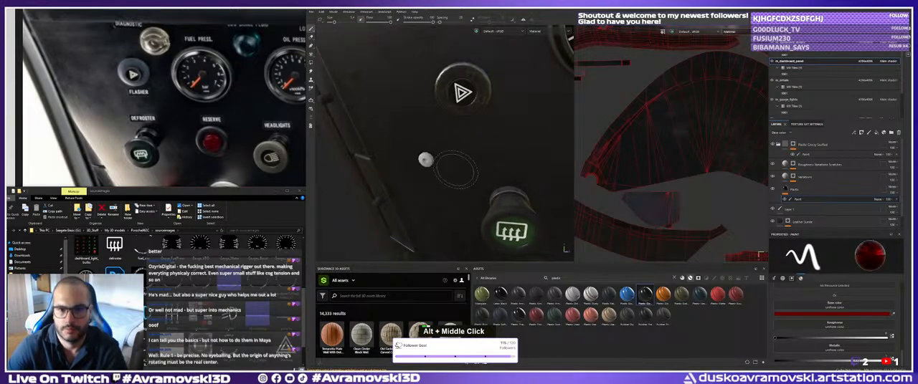
{"action": "right_click_drag", "start_coordinate": [552, 230], "coordinate": [470, 178], "text": "alt"}
{"action": "middle_click_drag", "start_coordinate": [469, 177], "coordinate": [493, 178], "text": "alt"}
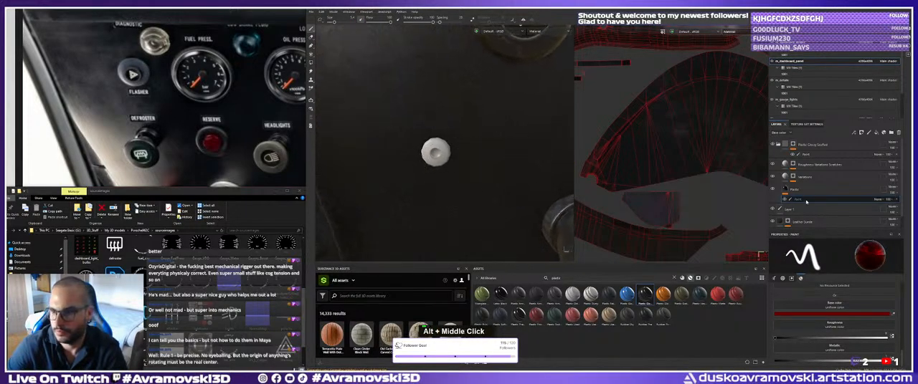
{"action": "left_click", "coordinate": [803, 154]}
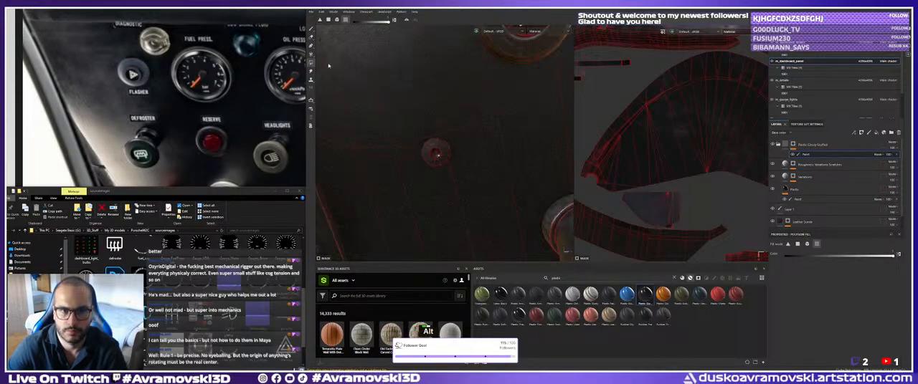
{"action": "left_click", "coordinate": [311, 30]}
Examine the dashboard panel's screws, recessed plate and lower edge with the cable from several angles.
{"action": "right_click_drag", "start_coordinate": [459, 108], "coordinate": [405, 114], "text": "alt"}
{"action": "middle_click_drag", "start_coordinate": [459, 133], "coordinate": [401, 111], "text": "alt"}
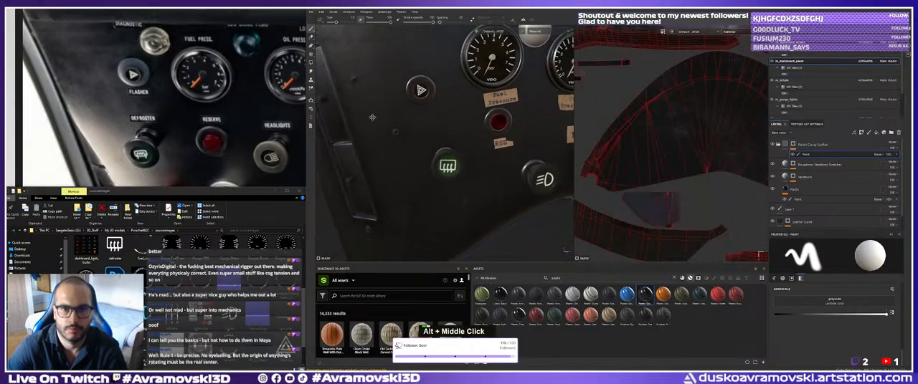
{"action": "mouse_move", "coordinate": [401, 111]}
{"action": "left_mouse_down", "text": "alt"}
{"action": "mouse_move", "coordinate": [446, 123]}
{"action": "mouse_move", "coordinate": [422, 129]}
{"action": "mouse_move", "coordinate": [456, 122]}
{"action": "left_mouse_up", "text": "alt"}
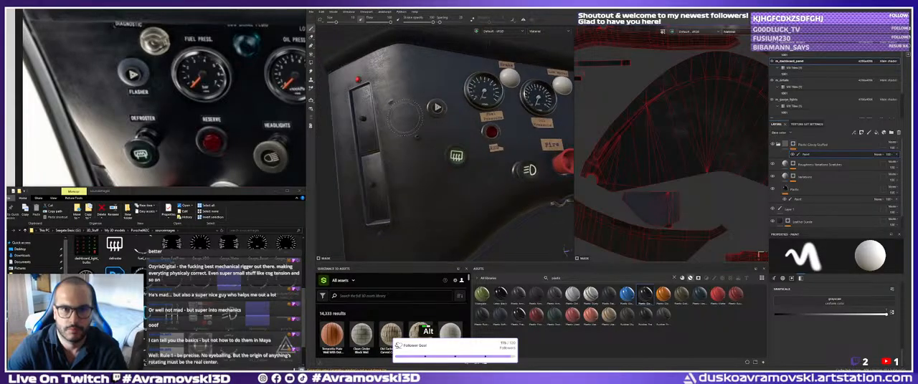
{"action": "middle_click_drag", "start_coordinate": [430, 115], "coordinate": [451, 140], "text": "alt"}
{"action": "right_click_drag", "start_coordinate": [452, 139], "coordinate": [513, 162], "text": "alt"}
{"action": "left_click_drag", "start_coordinate": [512, 161], "coordinate": [482, 152], "text": "alt"}
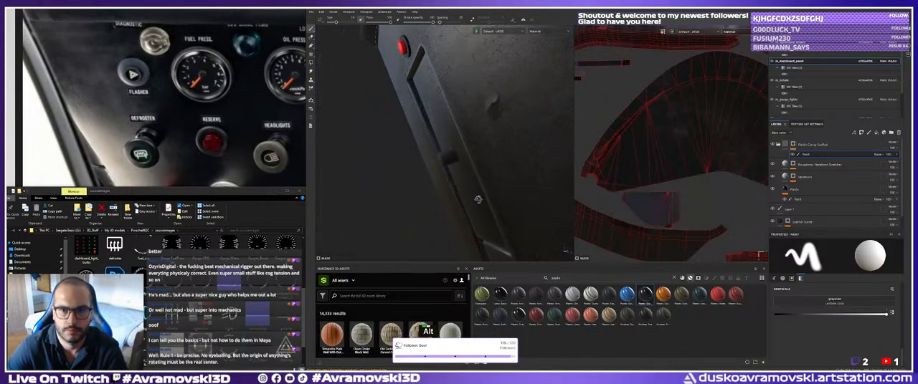
{"action": "right_click_drag", "start_coordinate": [482, 152], "coordinate": [459, 142], "text": "alt"}
{"action": "left_click_drag", "start_coordinate": [459, 142], "coordinate": [446, 129], "text": "alt"}
{"action": "middle_click_drag", "start_coordinate": [446, 129], "coordinate": [374, 123], "text": "alt"}
{"action": "right_click_drag", "start_coordinate": [377, 122], "coordinate": [355, 118], "text": "alt"}
{"action": "left_click_drag", "start_coordinate": [409, 125], "coordinate": [423, 122], "text": "alt"}
{"action": "middle_click_drag", "start_coordinate": [423, 122], "coordinate": [381, 104], "text": "alt"}
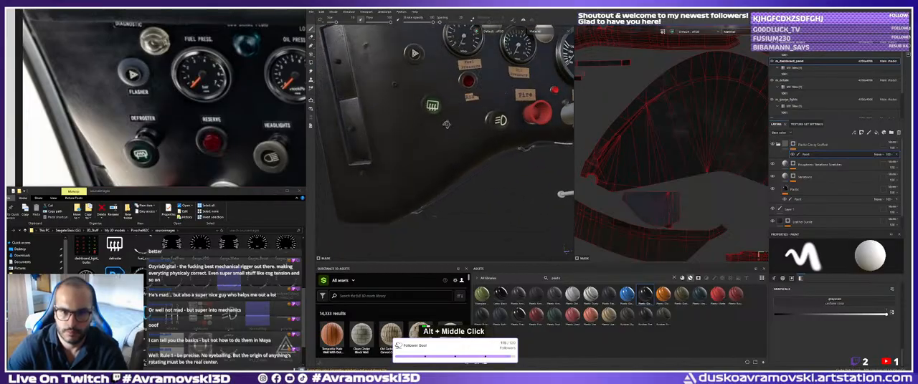
{"action": "left_click_drag", "start_coordinate": [382, 104], "coordinate": [437, 137], "text": "alt"}
{"action": "middle_click_drag", "start_coordinate": [437, 136], "coordinate": [443, 107], "text": "alt"}
{"action": "left_click_drag", "start_coordinate": [443, 108], "coordinate": [403, 124], "text": "alt"}
{"action": "middle_click_drag", "start_coordinate": [403, 123], "coordinate": [438, 154], "text": "alt"}
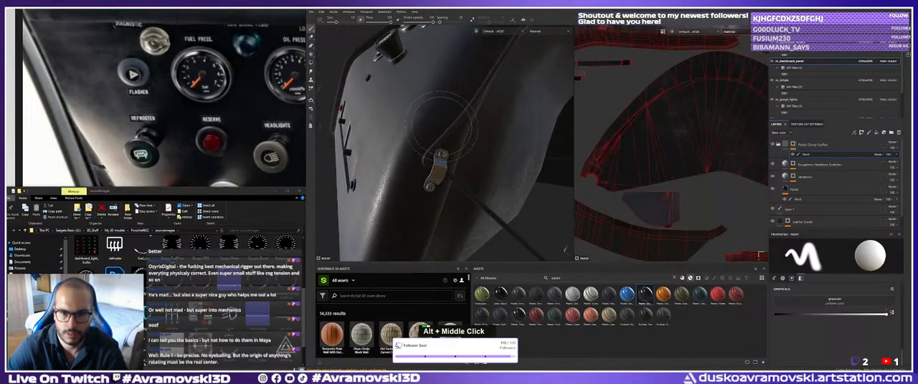
{"action": "left_click_drag", "start_coordinate": [438, 153], "coordinate": [500, 172], "text": "alt"}
{"action": "right_click_drag", "start_coordinate": [499, 172], "coordinate": [448, 147], "text": "alt"}
{"action": "left_click_drag", "start_coordinate": [448, 147], "coordinate": [438, 94], "text": "alt"}
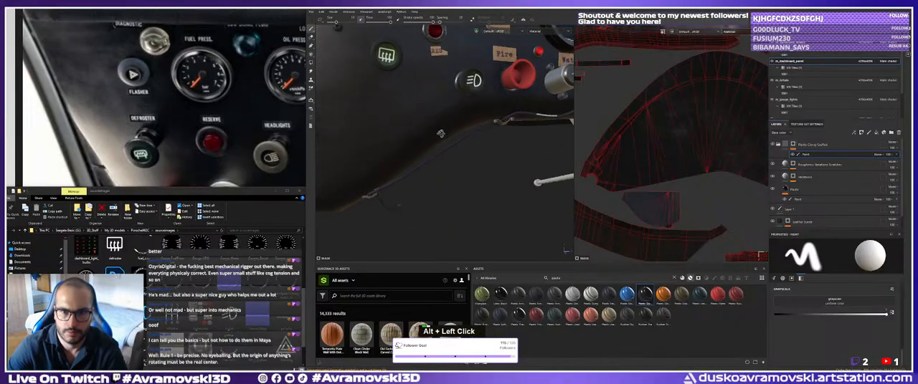
{"action": "middle_click_drag", "start_coordinate": [438, 93], "coordinate": [394, 119], "text": "alt"}
{"action": "left_click_drag", "start_coordinate": [394, 118], "coordinate": [405, 109], "text": "alt"}
{"action": "middle_click_drag", "start_coordinate": [403, 109], "coordinate": [377, 186], "text": "alt"}
Collapse the Plastic Glossy Scuffed folder and switch to the m_dashboard_details texture set.
{"action": "right_click_drag", "start_coordinate": [672, 146], "coordinate": [659, 138], "text": "alt"}
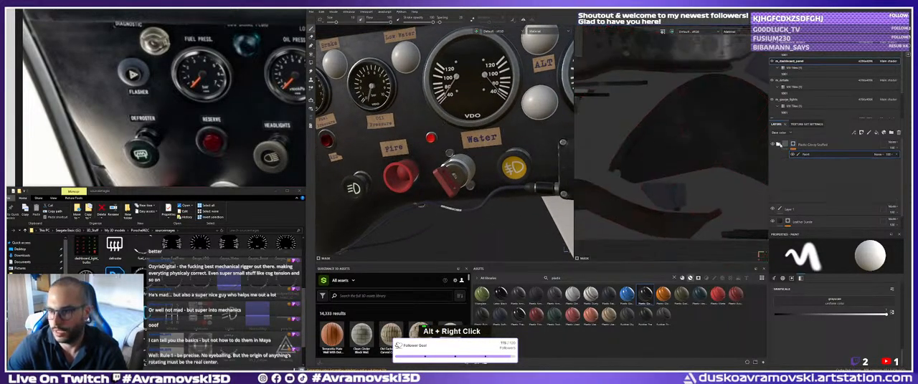
{"action": "scroll", "coordinate": [803, 93], "scroll_direction": "down", "scroll_amount": 2}
{"action": "scroll", "coordinate": [803, 86], "scroll_direction": "up", "scroll_amount": 4}
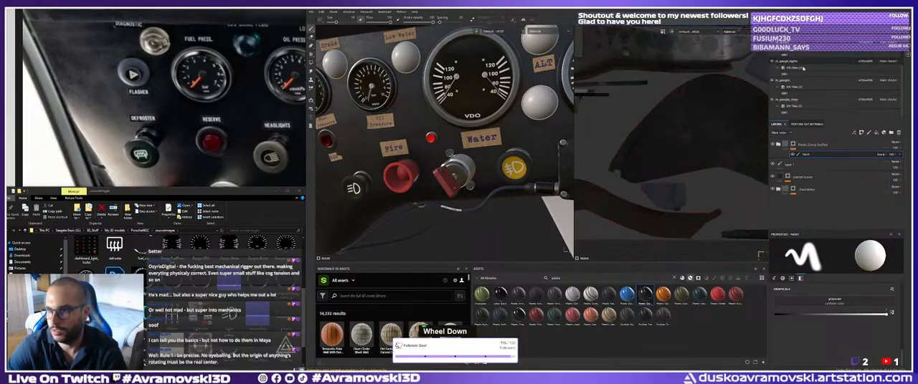
{"action": "left_click", "coordinate": [799, 61]}
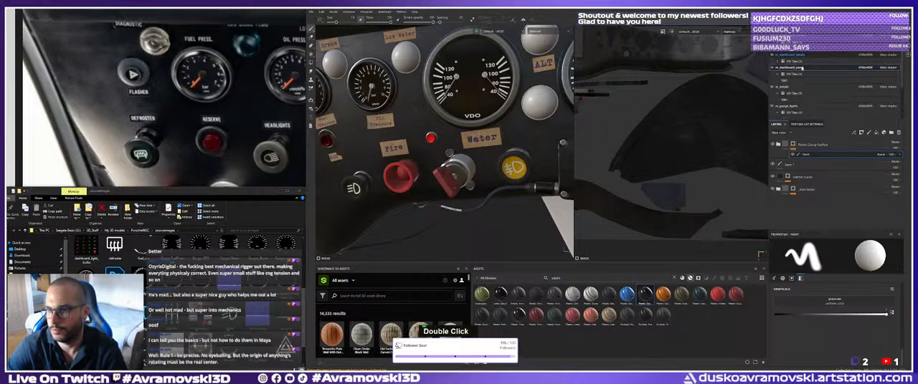
Duplicate the uppermost lettering fill in the mask of the Plastic Soft Dirty folder.
{"action": "scroll", "coordinate": [808, 212], "scroll_direction": "down", "scroll_amount": 5}
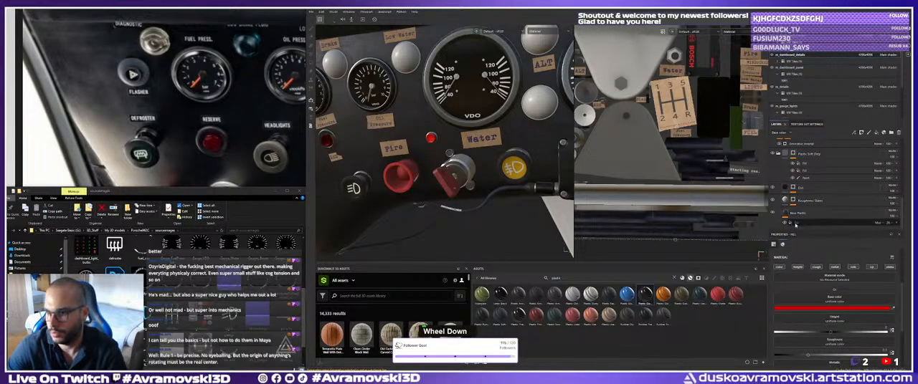
{"action": "left_click", "coordinate": [806, 222]}
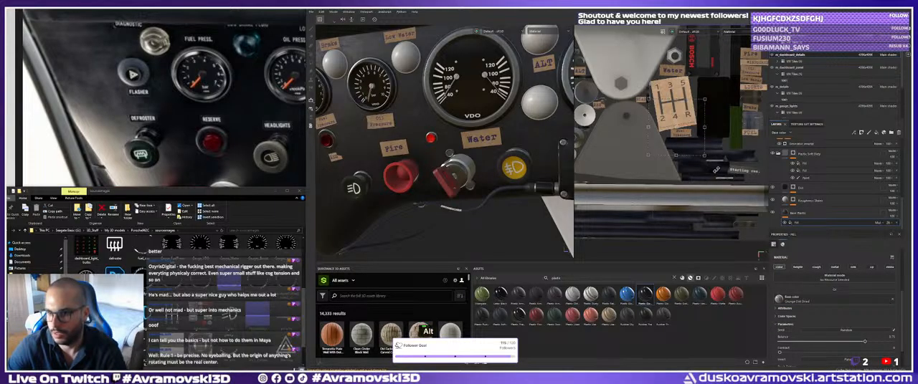
{"action": "scroll", "coordinate": [813, 202], "scroll_direction": "up", "scroll_amount": 3}
{"action": "scroll", "coordinate": [813, 202], "scroll_direction": "down", "scroll_amount": 1}
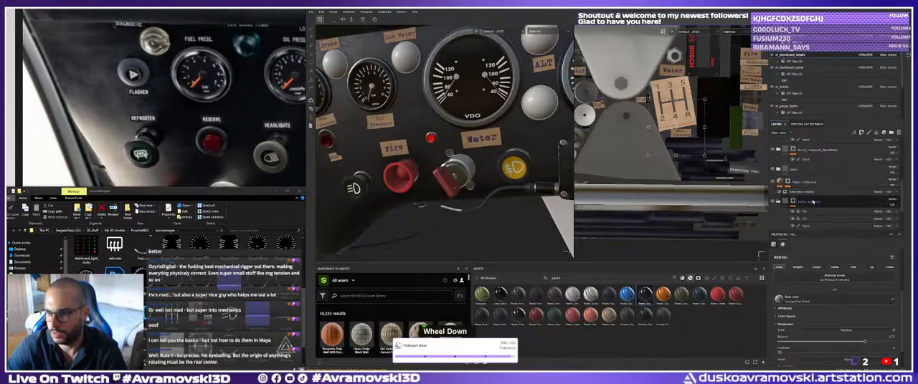
{"action": "scroll", "coordinate": [817, 208], "scroll_direction": "down", "scroll_amount": 2}
{"action": "left_click", "coordinate": [810, 198]}
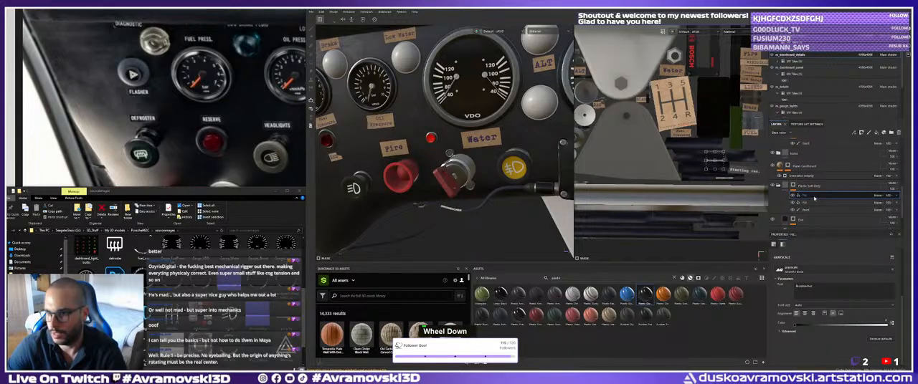
{"action": "middle_click_drag", "start_coordinate": [656, 168], "coordinate": [623, 161], "text": "alt"}
{"action": "right_click_drag", "start_coordinate": [623, 160], "coordinate": [649, 155], "text": "alt"}
{"action": "middle_click_drag", "start_coordinate": [649, 155], "coordinate": [678, 162], "text": "alt"}
{"action": "right_click_drag", "start_coordinate": [677, 162], "coordinate": [638, 159], "text": "alt"}
{"action": "middle_click_drag", "start_coordinate": [638, 159], "coordinate": [675, 157], "text": "alt"}
{"action": "right_click", "coordinate": [803, 197]}
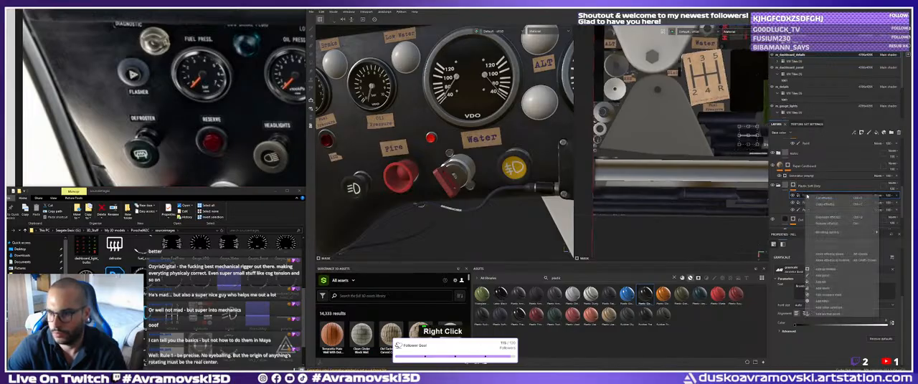
{"action": "left_click", "coordinate": [817, 215]}
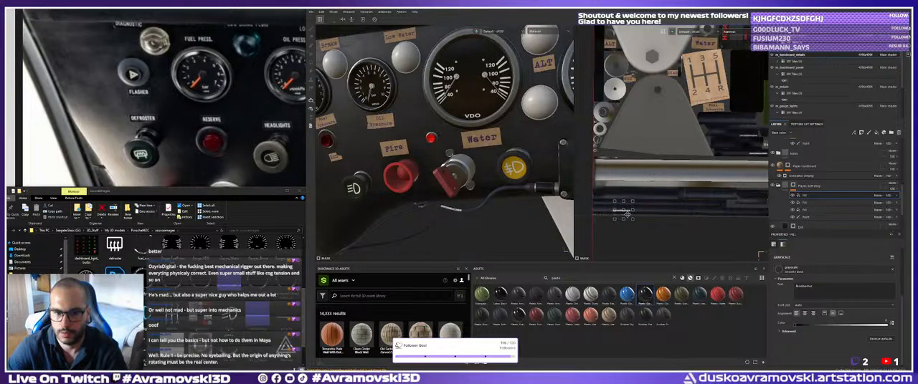
Place the duplicated lettering on the dark cable strip in the 2D view and check it on the 3D cable.
{"action": "right_click_drag", "start_coordinate": [635, 214], "coordinate": [649, 201], "text": "alt"}
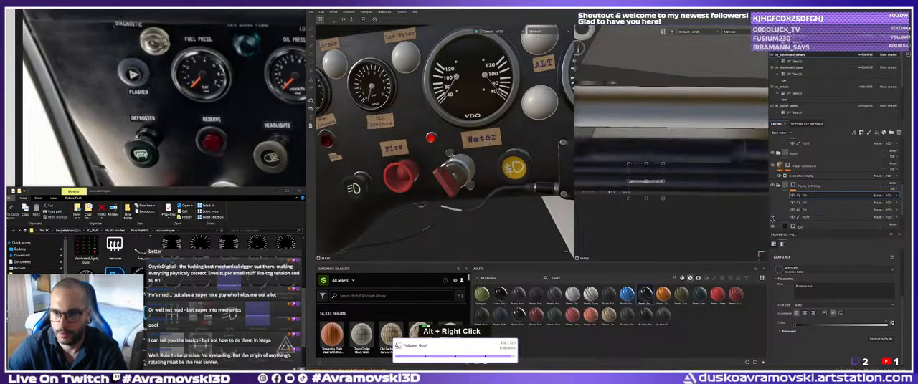
{"action": "middle_click_drag", "start_coordinate": [648, 201], "coordinate": [664, 190], "text": "alt"}
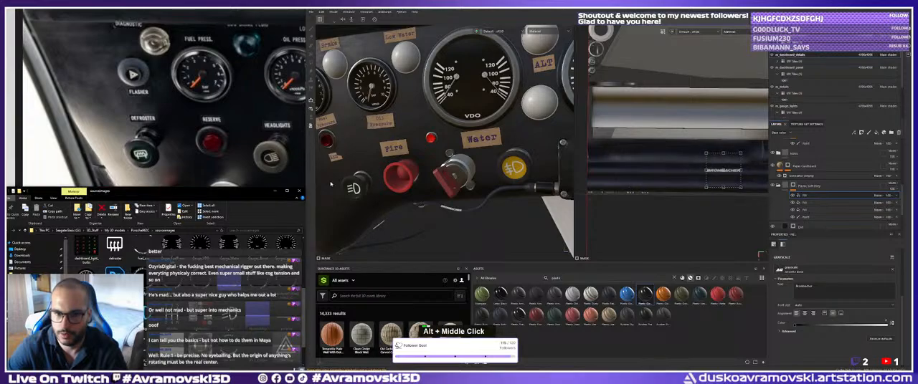
{"action": "middle_click_drag", "start_coordinate": [439, 128], "coordinate": [470, 143], "text": "alt"}
{"action": "left_click_drag", "start_coordinate": [430, 143], "coordinate": [487, 133], "text": "alt"}
{"action": "right_click_drag", "start_coordinate": [481, 133], "coordinate": [462, 131], "text": "alt"}
{"action": "left_click_drag", "start_coordinate": [462, 130], "coordinate": [437, 154], "text": "alt"}
{"action": "middle_click_drag", "start_coordinate": [437, 154], "coordinate": [438, 163], "text": "alt"}
{"action": "left_click_drag", "start_coordinate": [439, 164], "coordinate": [399, 166], "text": "alt"}
{"action": "middle_click_drag", "start_coordinate": [398, 167], "coordinate": [403, 173], "text": "alt"}
{"action": "right_click_drag", "start_coordinate": [403, 173], "coordinate": [420, 176], "text": "alt"}
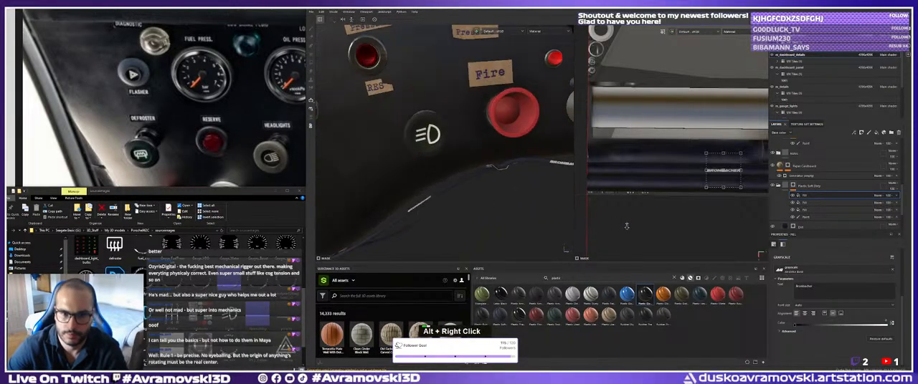
Examine the dashboard from the headlight switch and cable across to the gauges above the Bosch display.
{"action": "middle_click_drag", "start_coordinate": [420, 175], "coordinate": [434, 179], "text": "alt"}
{"action": "left_click_drag", "start_coordinate": [433, 179], "coordinate": [469, 192], "text": "alt"}
{"action": "right_click_drag", "start_coordinate": [469, 192], "coordinate": [433, 172], "text": "alt"}
{"action": "middle_click_drag", "start_coordinate": [433, 172], "coordinate": [423, 170], "text": "alt"}
{"action": "left_click_drag", "start_coordinate": [423, 171], "coordinate": [423, 154], "text": "alt"}
{"action": "middle_click_drag", "start_coordinate": [422, 154], "coordinate": [429, 170], "text": "alt"}
{"action": "left_click_drag", "start_coordinate": [430, 170], "coordinate": [437, 174], "text": "alt"}
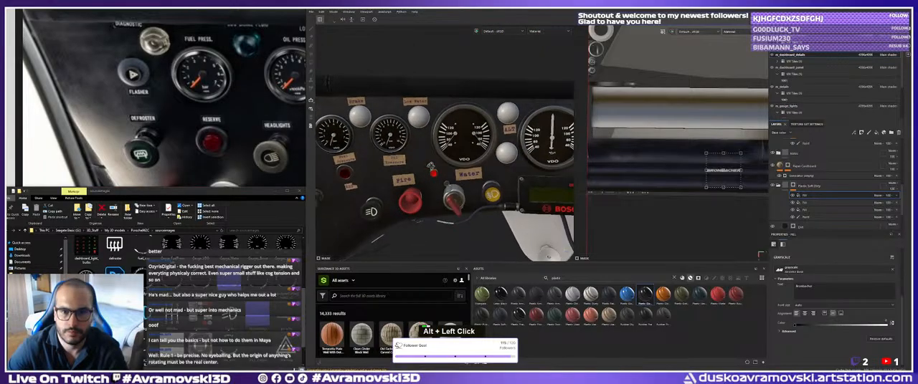
{"action": "middle_click_drag", "start_coordinate": [436, 174], "coordinate": [412, 172], "text": "alt"}
{"action": "left_click_drag", "start_coordinate": [413, 172], "coordinate": [423, 174], "text": "alt"}
{"action": "middle_click_drag", "start_coordinate": [423, 175], "coordinate": [412, 175], "text": "alt"}
{"action": "right_click_drag", "start_coordinate": [412, 176], "coordinate": [423, 179], "text": "alt"}
{"action": "middle_click_drag", "start_coordinate": [423, 180], "coordinate": [459, 205], "text": "alt"}
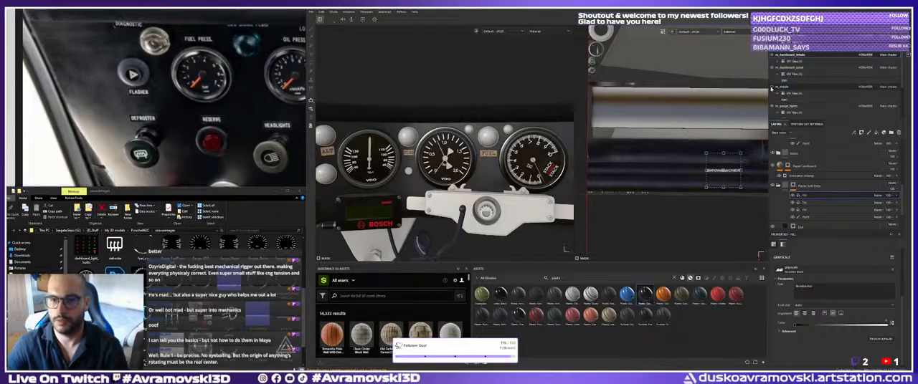
Toggle the visibility of the m_dashboard_panel texture set off and back on.
{"action": "left_click", "coordinate": [773, 68]}
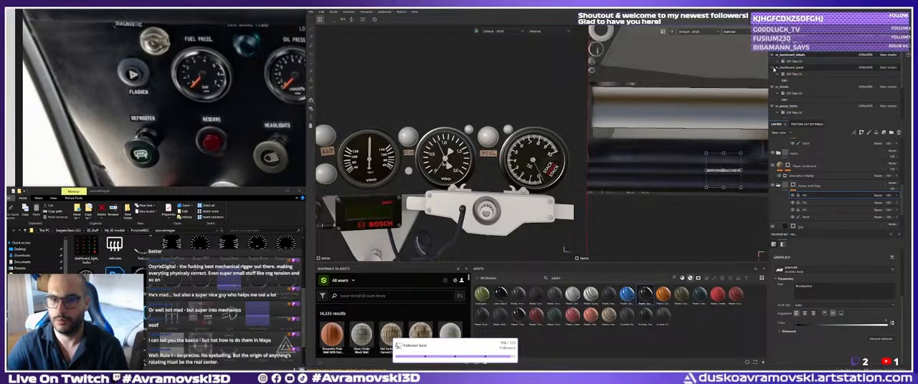
{"action": "left_click", "coordinate": [772, 68]}
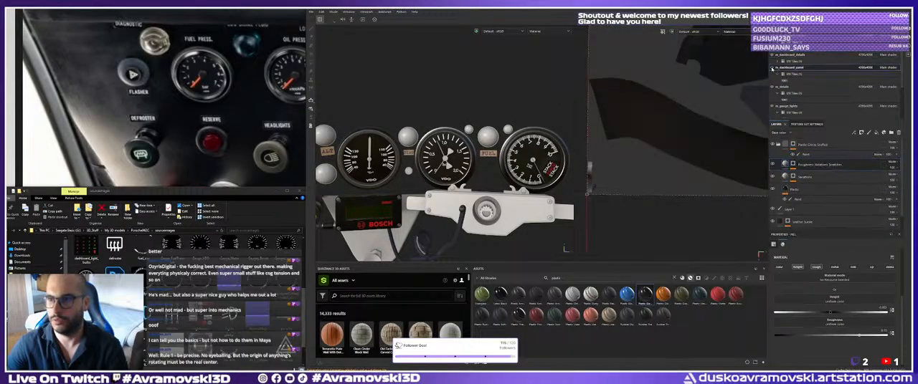
{"action": "scroll", "coordinate": [780, 61], "scroll_direction": "up", "scroll_amount": 1}
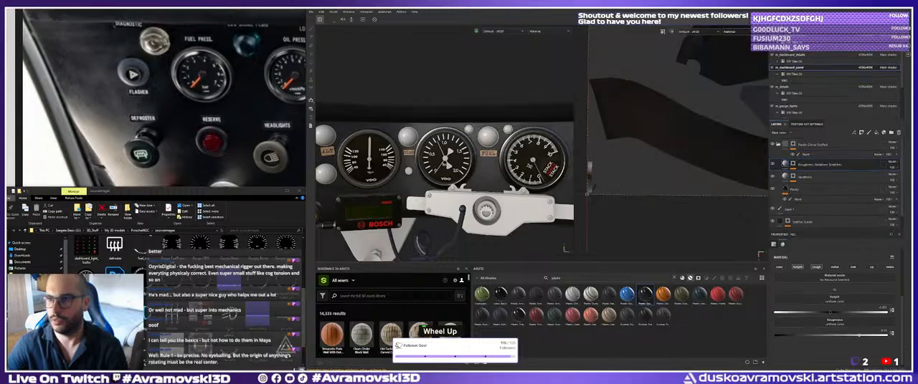
Switch to the m_gauges_rings texture set and inspect the rings and bulbs around the DIAG label.
{"action": "left_click", "coordinate": [772, 42]}
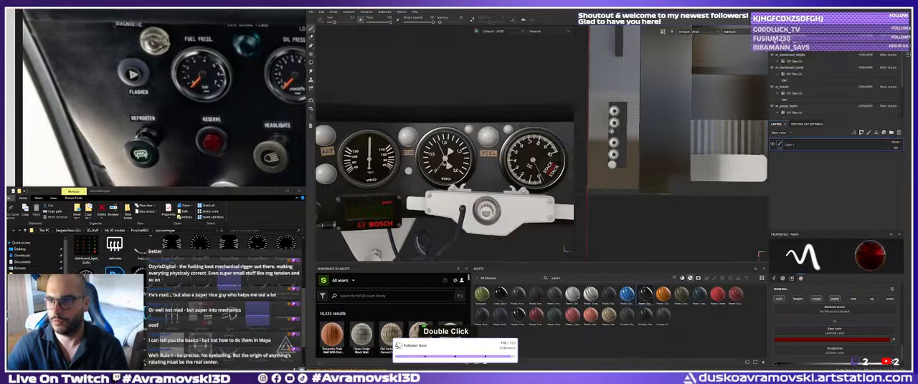
{"action": "scroll", "coordinate": [787, 106], "scroll_direction": "down", "scroll_amount": 2}
{"action": "left_click", "coordinate": [771, 100]}
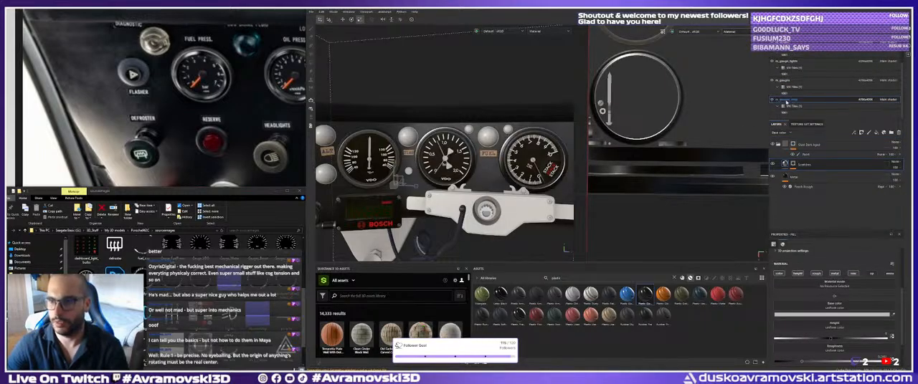
{"action": "right_click_drag", "start_coordinate": [502, 208], "coordinate": [490, 200], "text": "alt"}
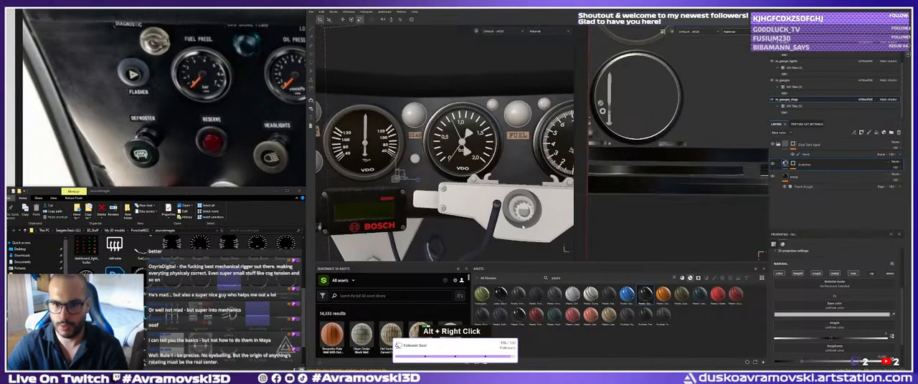
{"action": "middle_click_drag", "start_coordinate": [490, 200], "coordinate": [493, 190], "text": "alt"}
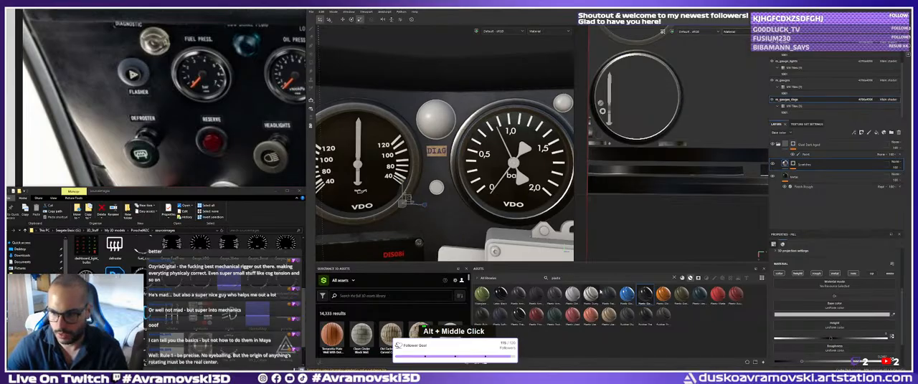
Apply the glossy plastic smart material to the gauge rings texture set and rename its folder Dials.
{"action": "left_click_drag", "start_coordinate": [644, 294], "coordinate": [526, 184]}
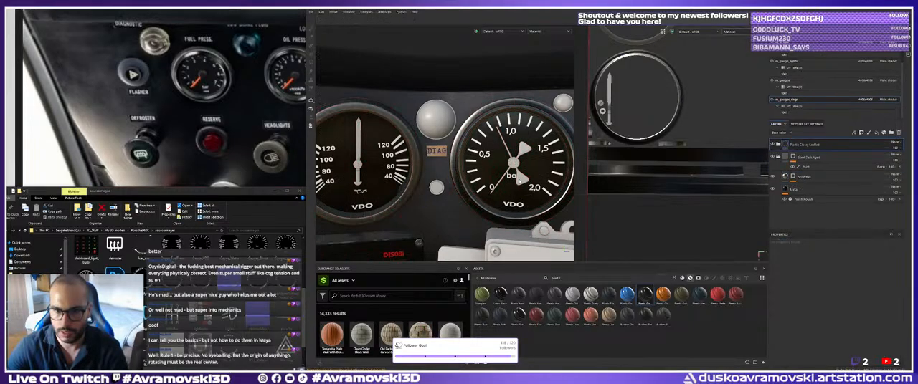
{"action": "double_click", "coordinate": [805, 145]}
{"action": "type", "text": "Dials"}
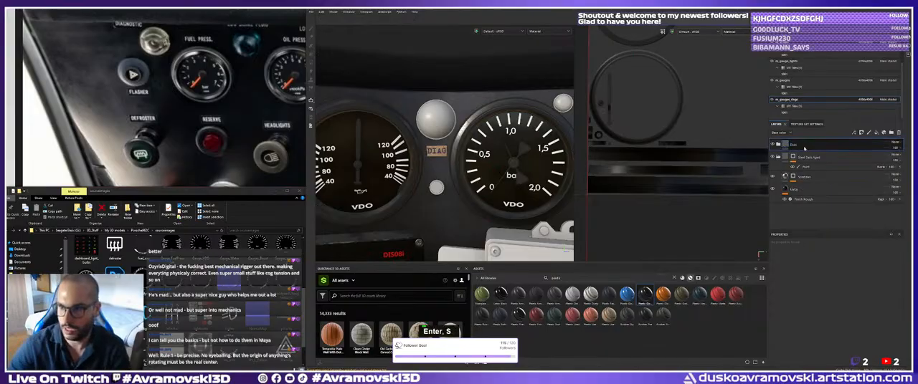
{"action": "key", "text": "Return"}
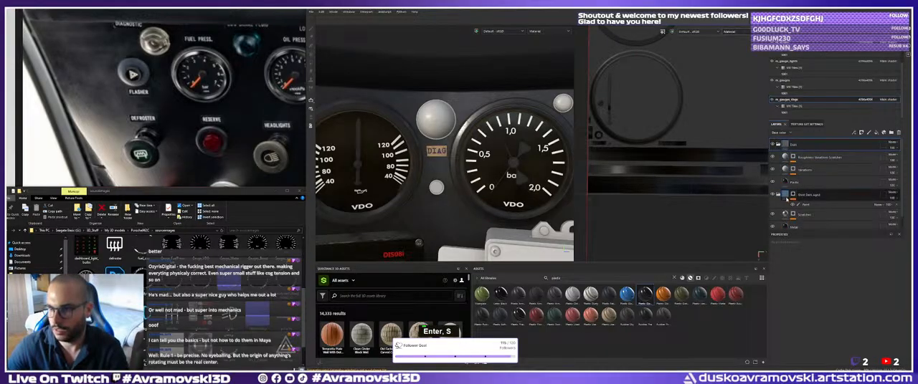
Add a black mask with a paint effect to the Dials folder, ready for polygon filling on the gauges.
{"action": "right_click", "coordinate": [787, 146]}
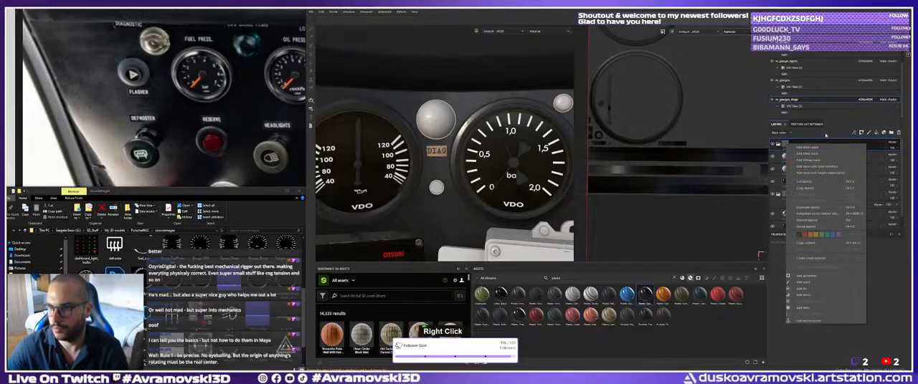
{"action": "right_click", "coordinate": [791, 144]}
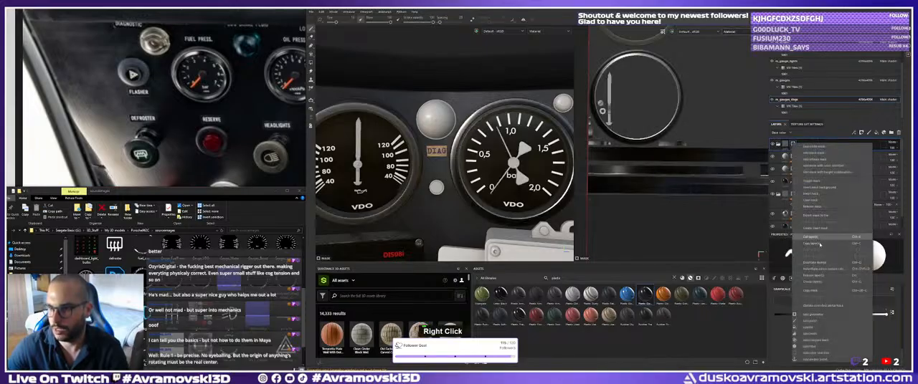
{"action": "left_click", "coordinate": [818, 321]}
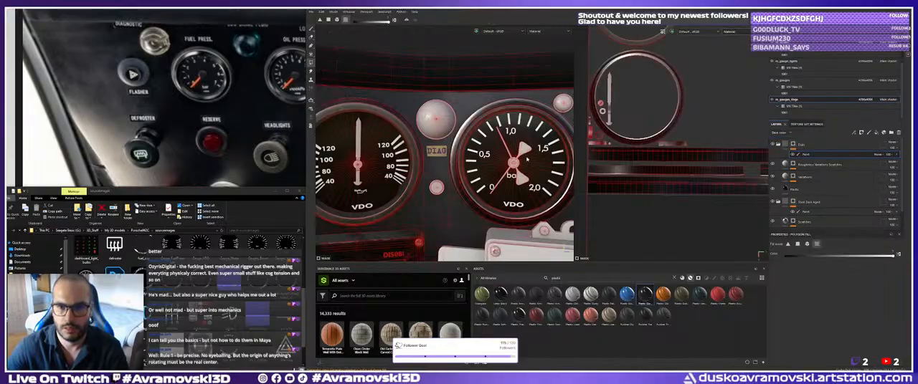
{"action": "left_click_drag", "start_coordinate": [527, 159], "coordinate": [482, 163], "text": "alt"}
{"action": "key", "text": "ctrl+z"}
{"action": "right_click_drag", "start_coordinate": [482, 163], "coordinate": [461, 160], "text": "alt"}
{"action": "key", "text": "ctrl+z"}
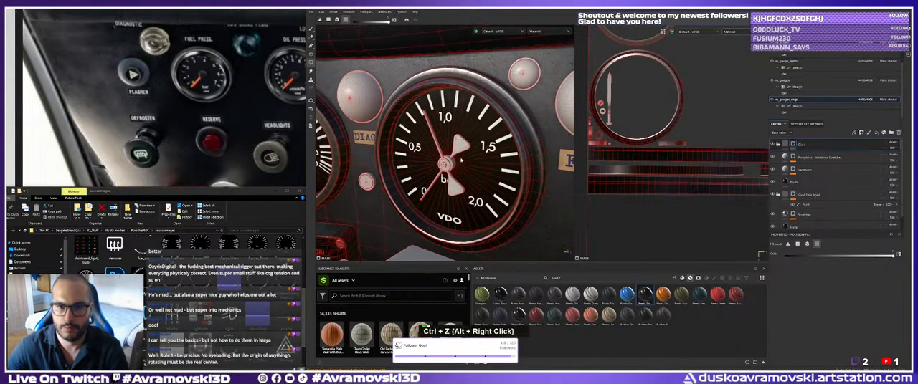
{"action": "left_click_drag", "start_coordinate": [461, 160], "coordinate": [536, 172], "text": "alt"}
{"action": "right_click", "coordinate": [792, 145]}
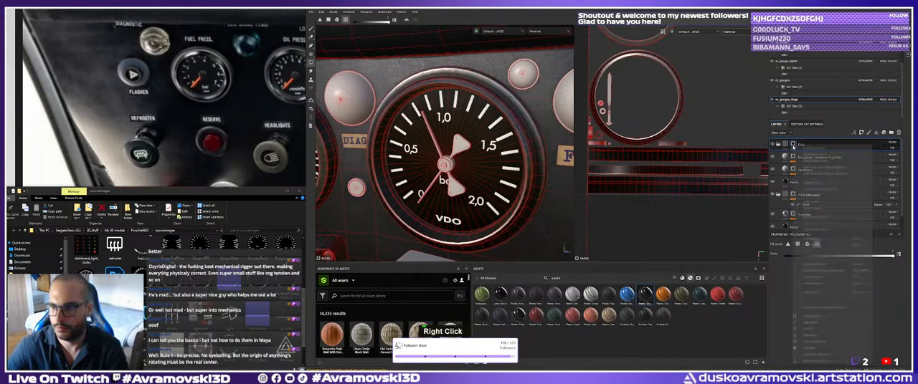
{"action": "left_click", "coordinate": [822, 322]}
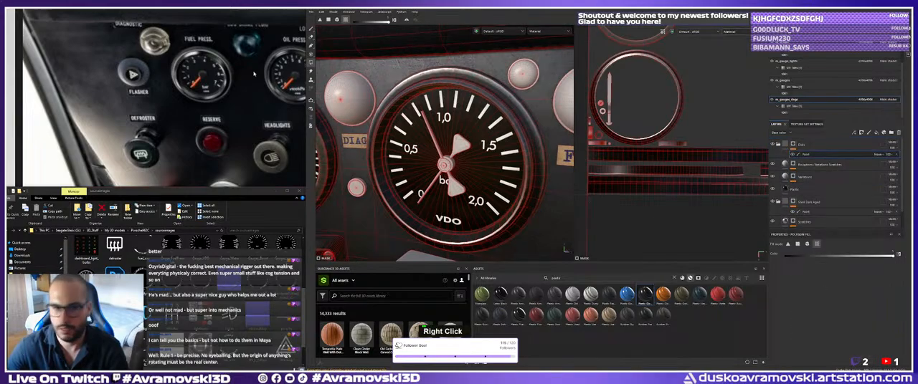
Set the base color of the Plastic fill layer inside the Dials folder to bright red.
{"action": "left_click", "coordinate": [785, 147]}
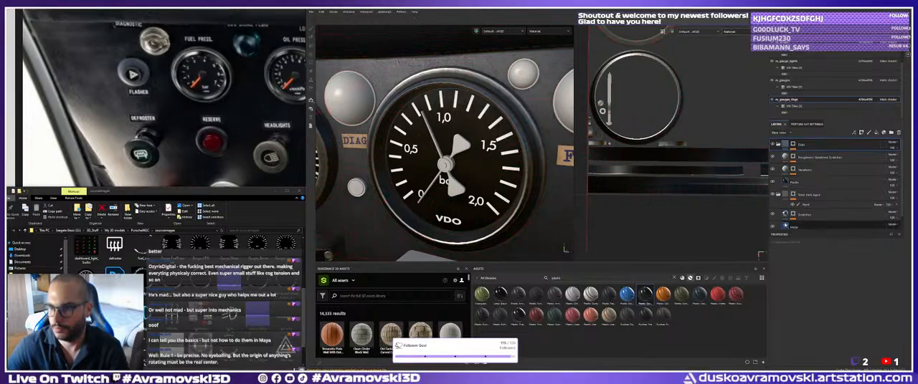
{"action": "scroll", "coordinate": [789, 215], "scroll_direction": "down", "scroll_amount": 1}
{"action": "left_click", "coordinate": [802, 213]}
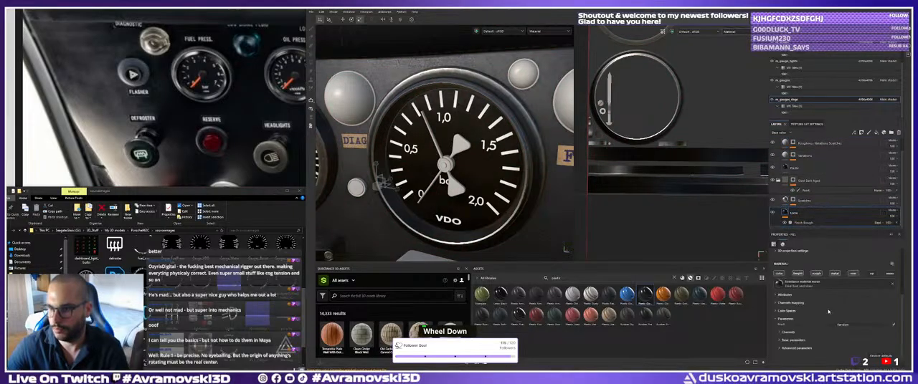
{"action": "scroll", "coordinate": [825, 331], "scroll_direction": "up", "scroll_amount": 2}
{"action": "scroll", "coordinate": [824, 330], "scroll_direction": "down", "scroll_amount": 1}
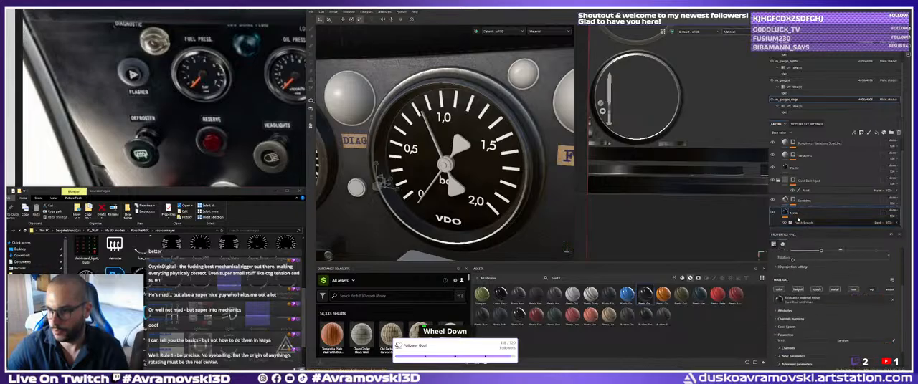
{"action": "left_click", "coordinate": [785, 201]}
{"action": "left_click", "coordinate": [786, 170]}
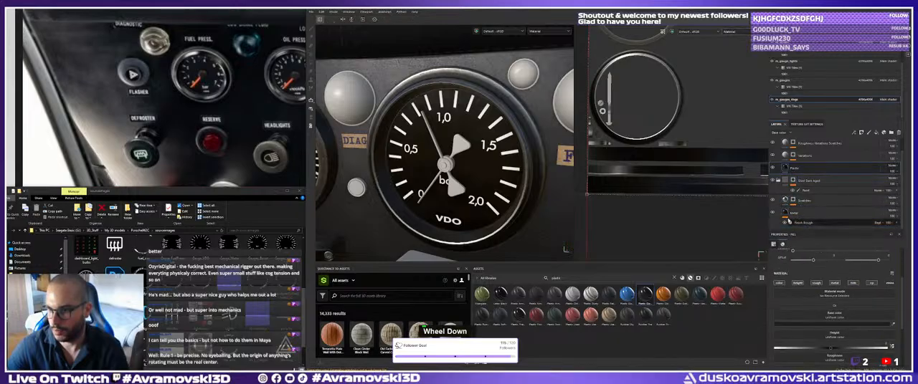
{"action": "left_click", "coordinate": [778, 181]}
{"action": "left_click", "coordinate": [824, 324]}
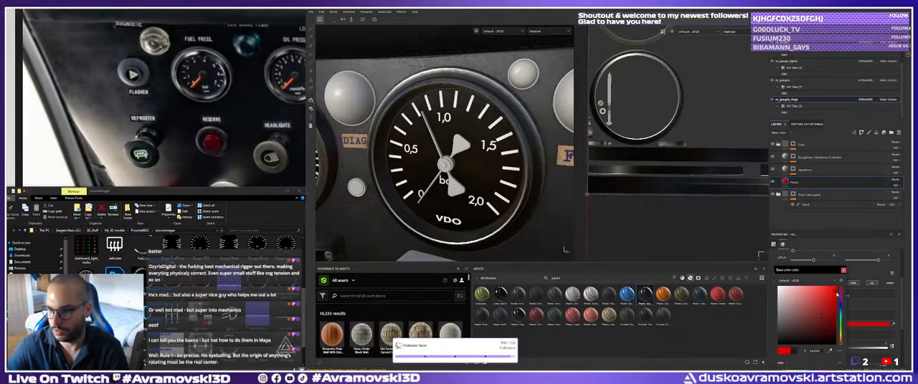
{"action": "left_click", "coordinate": [843, 271]}
{"action": "scroll", "coordinate": [797, 159], "scroll_direction": "up", "scroll_amount": 1}
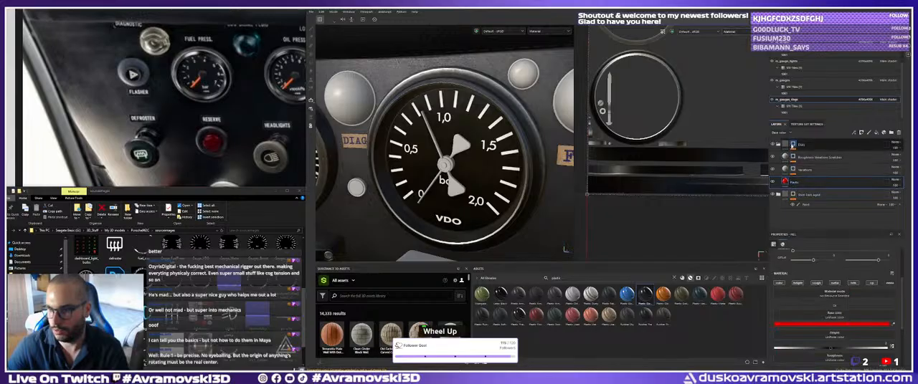
Polygon-fill the left needle of the two-needle 40–120 gauge in the Dials folder's mask paint.
{"action": "left_click", "coordinate": [792, 144]}
{"action": "left_click", "coordinate": [803, 155]}
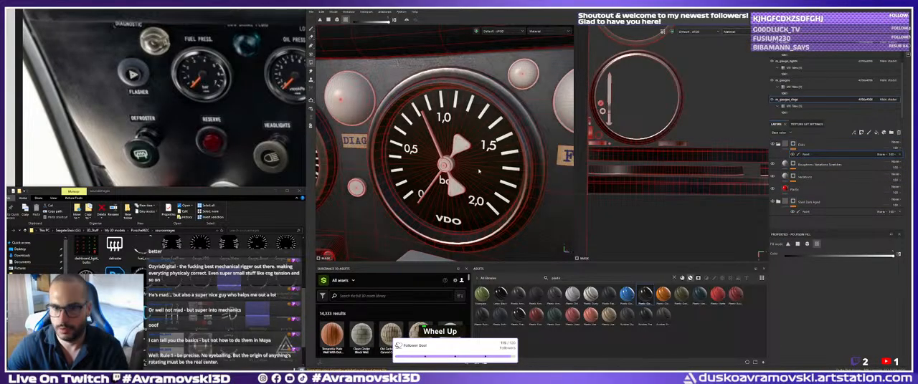
{"action": "left_click_drag", "start_coordinate": [463, 147], "coordinate": [459, 152], "text": "alt"}
{"action": "middle_click_drag", "start_coordinate": [459, 152], "coordinate": [451, 155], "text": "alt"}
{"action": "left_click_drag", "start_coordinate": [452, 155], "coordinate": [488, 153], "text": "alt"}
{"action": "right_click_drag", "start_coordinate": [487, 153], "coordinate": [437, 157], "text": "alt"}
{"action": "middle_click_drag", "start_coordinate": [437, 156], "coordinate": [459, 158], "text": "alt"}
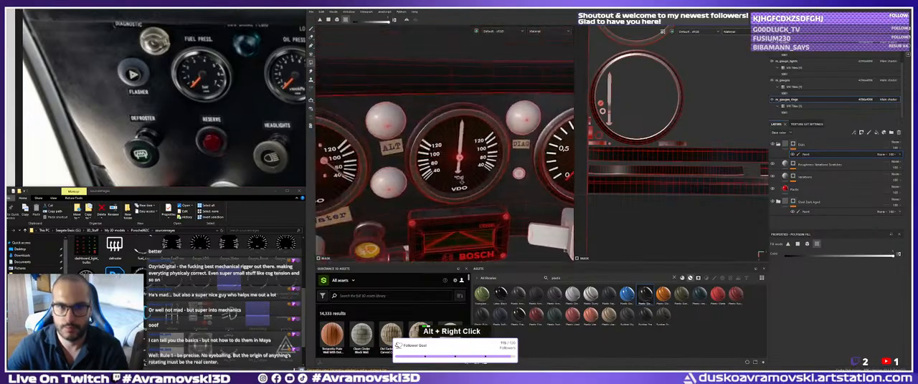
{"action": "right_click_drag", "start_coordinate": [459, 158], "coordinate": [482, 162], "text": "alt"}
{"action": "left_click_drag", "start_coordinate": [482, 162], "coordinate": [484, 163], "text": "alt"}
{"action": "middle_click_drag", "start_coordinate": [233, 129], "coordinate": [215, 71]}
{"action": "scroll", "coordinate": [194, 93], "scroll_direction": "down", "scroll_amount": 3}
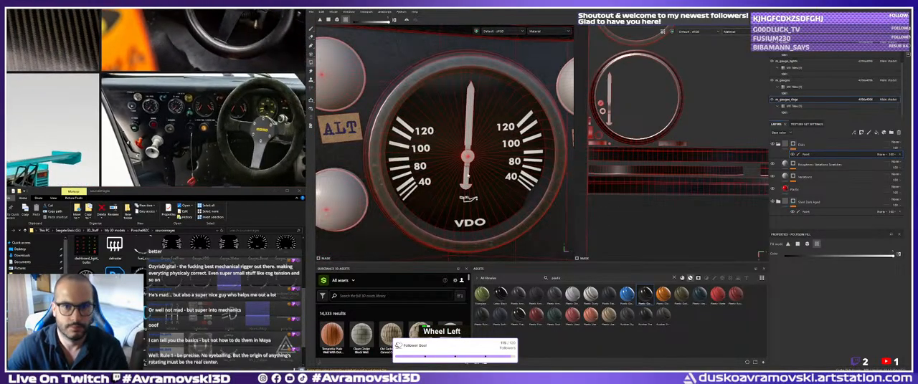
{"action": "right_click_drag", "start_coordinate": [380, 153], "coordinate": [344, 155], "text": "alt"}
{"action": "middle_click_drag", "start_coordinate": [345, 155], "coordinate": [487, 151], "text": "alt"}
{"action": "right_click_drag", "start_coordinate": [394, 155], "coordinate": [389, 155], "text": "alt"}
{"action": "right_click_drag", "start_coordinate": [398, 186], "coordinate": [460, 206], "text": "alt"}
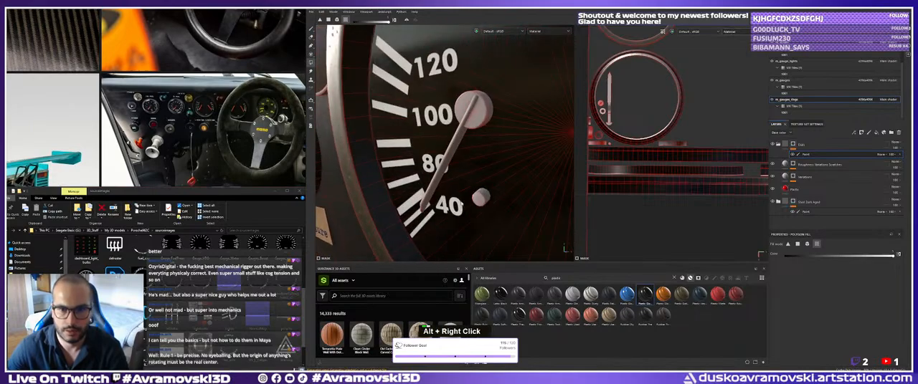
{"action": "left_click", "coordinate": [443, 171]}
Fill the second needle of the two-needle gauge and the Fuel Pressure gauge's needle in the Dials mask.
{"action": "right_click_drag", "start_coordinate": [442, 171], "coordinate": [393, 167], "text": "alt"}
{"action": "middle_click_drag", "start_coordinate": [458, 168], "coordinate": [338, 169], "text": "alt"}
{"action": "left_click", "coordinate": [495, 167]}
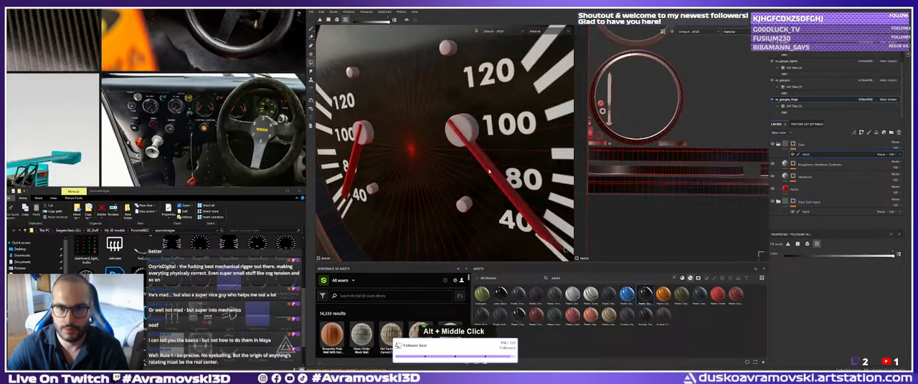
{"action": "right_click_drag", "start_coordinate": [495, 166], "coordinate": [366, 152], "text": "alt"}
{"action": "middle_click_drag", "start_coordinate": [366, 152], "coordinate": [487, 165], "text": "alt"}
{"action": "right_click_drag", "start_coordinate": [487, 166], "coordinate": [509, 161], "text": "alt"}
{"action": "middle_click_drag", "start_coordinate": [509, 161], "coordinate": [413, 171], "text": "alt"}
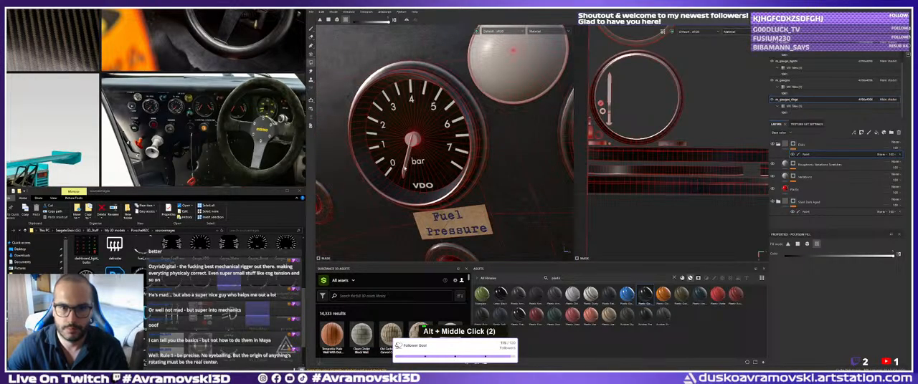
{"action": "left_click", "coordinate": [405, 169]}
Inspect the gauge needles from the Fuel Pressure gauge past the Water gauge to the STACK tachometer.
{"action": "left_click_drag", "start_coordinate": [405, 169], "coordinate": [423, 174], "text": "alt"}
{"action": "right_click_drag", "start_coordinate": [423, 174], "coordinate": [369, 179], "text": "alt"}
{"action": "left_click_drag", "start_coordinate": [369, 179], "coordinate": [396, 192], "text": "alt"}
{"action": "middle_click_drag", "start_coordinate": [430, 192], "coordinate": [339, 193], "text": "alt"}
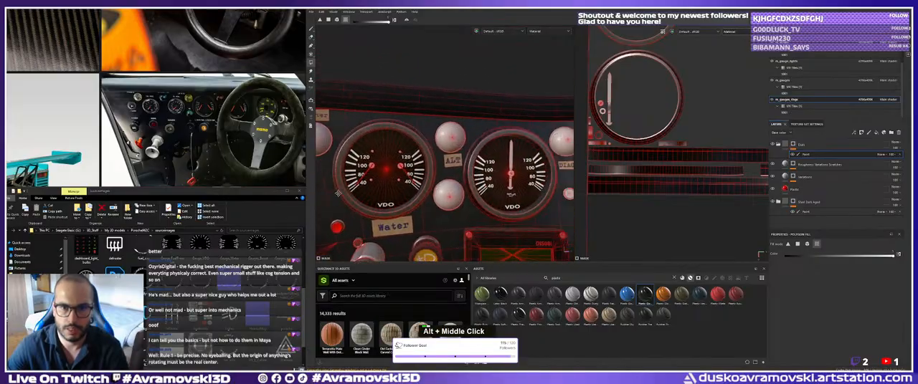
{"action": "left_click_drag", "start_coordinate": [337, 193], "coordinate": [389, 204], "text": "alt"}
{"action": "right_click_drag", "start_coordinate": [390, 204], "coordinate": [441, 215], "text": "alt"}
{"action": "middle_click_drag", "start_coordinate": [441, 215], "coordinate": [494, 227], "text": "alt"}
{"action": "right_click_drag", "start_coordinate": [494, 227], "coordinate": [456, 182], "text": "alt"}
{"action": "left_click_drag", "start_coordinate": [453, 163], "coordinate": [462, 159], "text": "alt"}
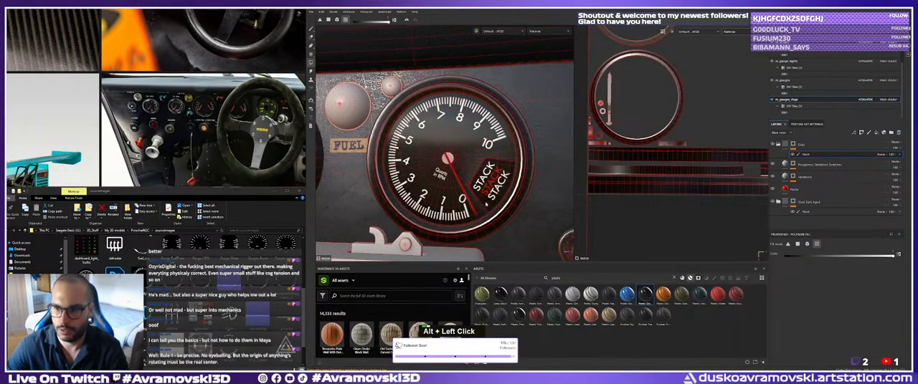
{"action": "left_click", "coordinate": [807, 202]}
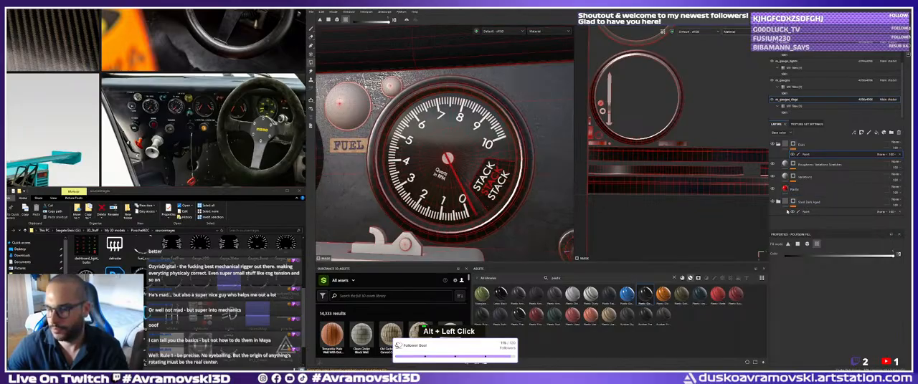
{"action": "left_click", "coordinate": [778, 145]}
{"action": "left_click", "coordinate": [778, 145]}
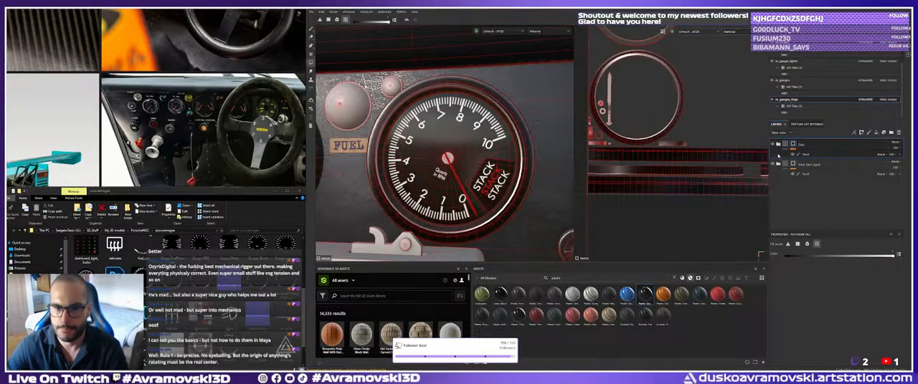
{"action": "left_click", "coordinate": [785, 145]}
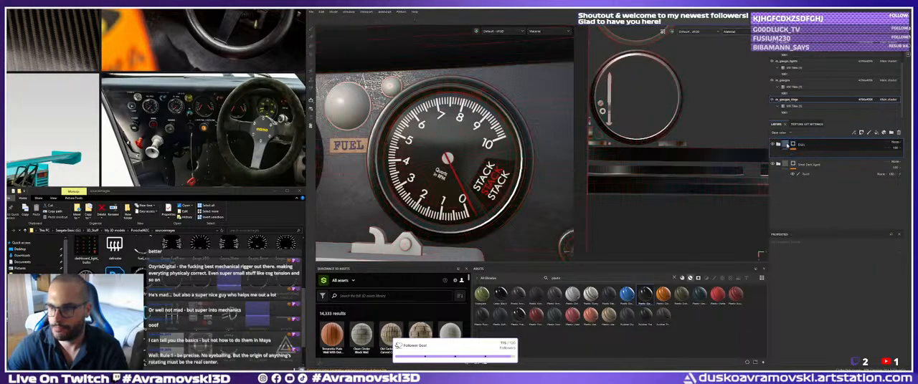
{"action": "left_click", "coordinate": [779, 145]}
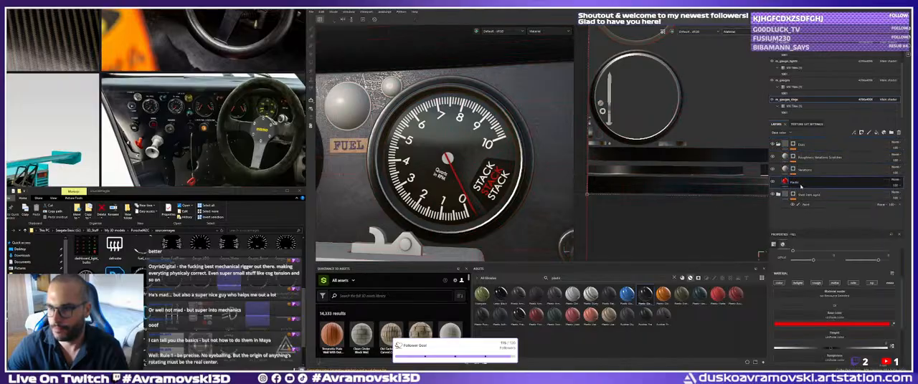
{"action": "right_click", "coordinate": [800, 185]}
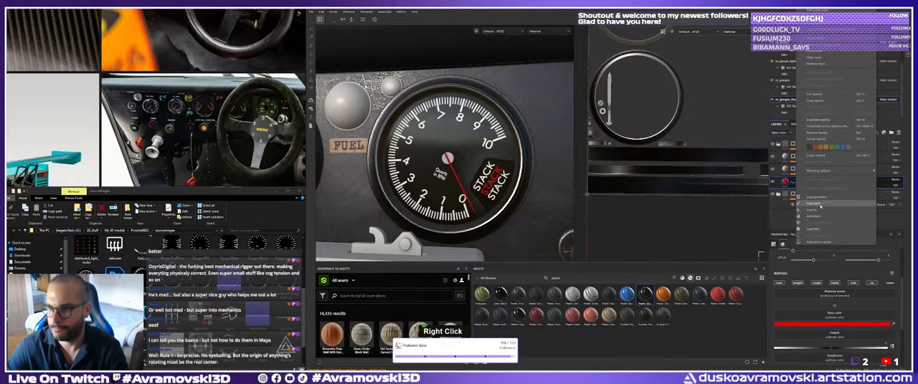
{"action": "left_click", "coordinate": [820, 207]}
{"action": "right_click_drag", "start_coordinate": [425, 147], "coordinate": [505, 203], "text": "alt"}
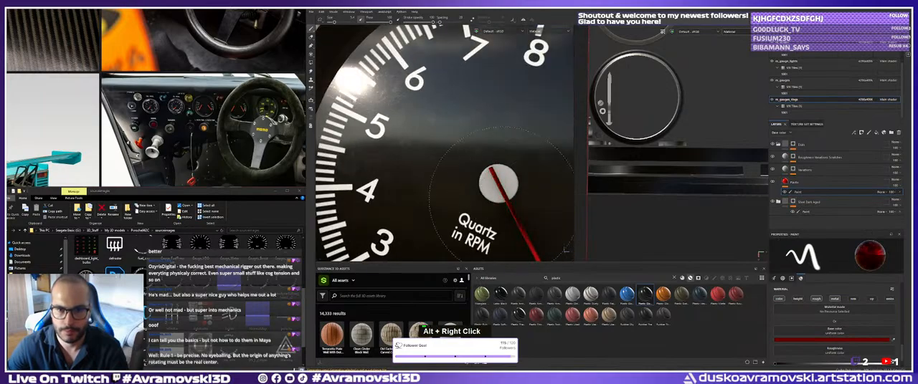
{"action": "middle_click_drag", "start_coordinate": [488, 172], "coordinate": [481, 169], "text": "alt"}
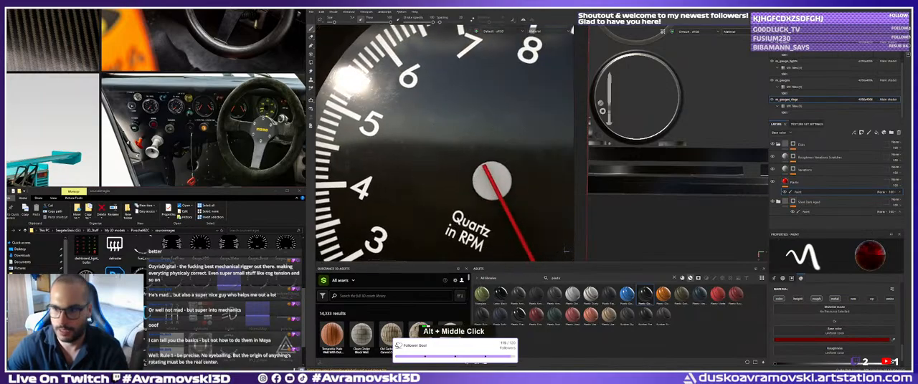
{"action": "right_click", "coordinate": [805, 192]}
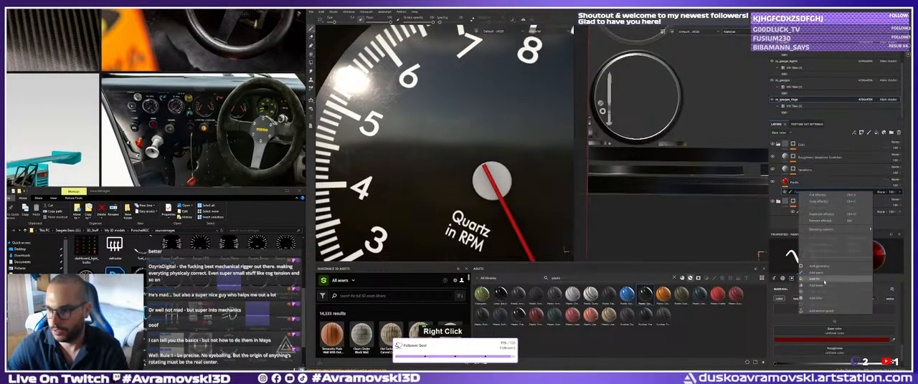
{"action": "left_click", "coordinate": [825, 221]}
Duplicate the Dials folder and rename the copy Dials_Base.
{"action": "left_click", "coordinate": [804, 147]}
{"action": "key", "text": "ctrl+d"}
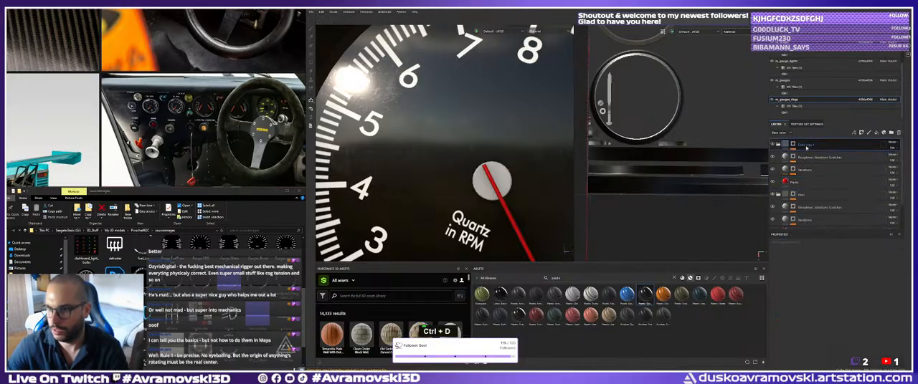
{"action": "double_click", "coordinate": [806, 146]}
{"action": "type", "text": "Dial Base"}
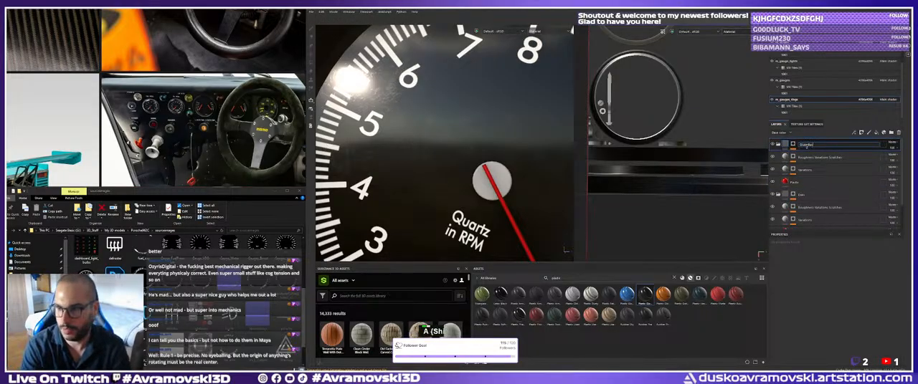
{"action": "key", "text": "Return"}
Set the base color of the Plastic layer in the Dials_Base folder to black.
{"action": "left_click", "coordinate": [801, 182]}
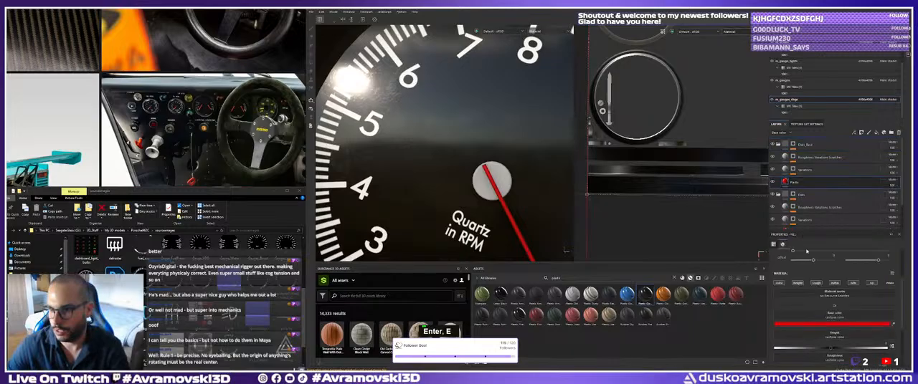
{"action": "left_click", "coordinate": [830, 325]}
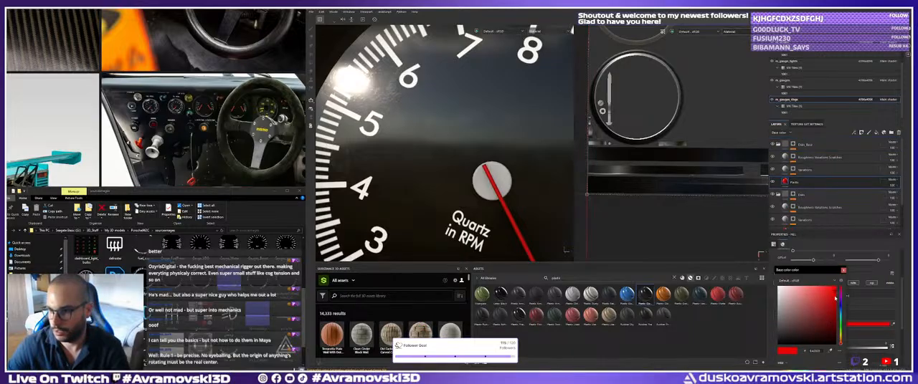
{"action": "left_click", "coordinate": [779, 342]}
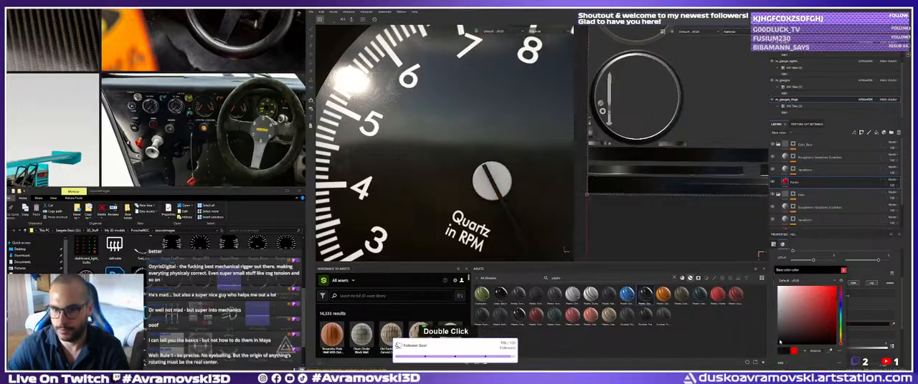
{"action": "left_click", "coordinate": [843, 270]}
Polygon-fill the STACK tachometer's needle hub in the Dials_Base folder's mask paint.
{"action": "left_click", "coordinate": [801, 144]}
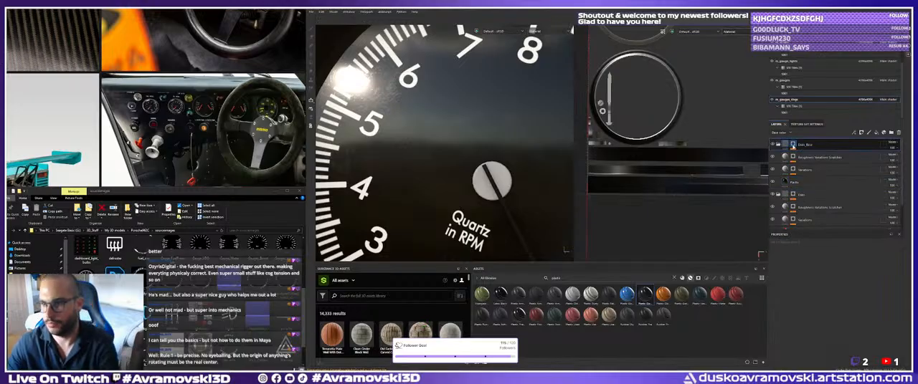
{"action": "left_click", "coordinate": [793, 145]}
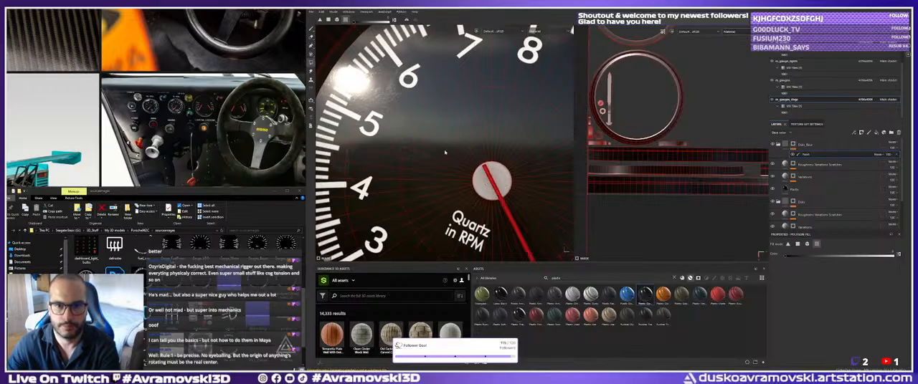
{"action": "left_click", "coordinate": [480, 182]}
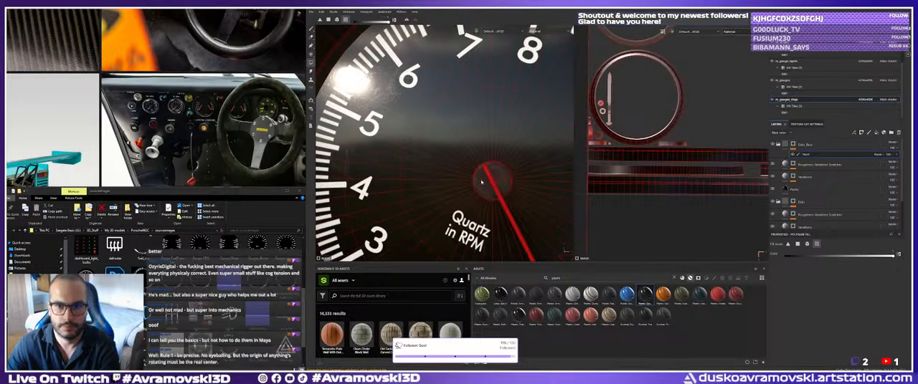
Try to fill the needle hub of the VDO 2,0 bar gauge in the Dials_Base mask.
{"action": "right_click_drag", "start_coordinate": [432, 172], "coordinate": [358, 178], "text": "alt"}
{"action": "middle_click_drag", "start_coordinate": [358, 178], "coordinate": [470, 166], "text": "alt"}
{"action": "right_click_drag", "start_coordinate": [469, 166], "coordinate": [452, 171], "text": "alt"}
{"action": "middle_click_drag", "start_coordinate": [344, 176], "coordinate": [451, 172], "text": "alt"}
{"action": "right_click_drag", "start_coordinate": [358, 183], "coordinate": [430, 204], "text": "alt"}
{"action": "middle_click_drag", "start_coordinate": [430, 187], "coordinate": [444, 172], "text": "alt"}
{"action": "mouse_move", "coordinate": [437, 168]}
{"action": "left_mouse_down", "text": "alt"}
{"action": "mouse_move", "coordinate": [455, 162]}
{"action": "mouse_move", "coordinate": [446, 167]}
{"action": "left_mouse_up", "text": "alt"}
{"action": "double_click", "coordinate": [460, 162]}
Undo the last polygon fills made in the Dials_Base mask.
{"action": "key", "text": "ctrl+z"}
{"action": "key", "text": "ctrl+z"}
{"action": "key", "text": "ctrl+z"}
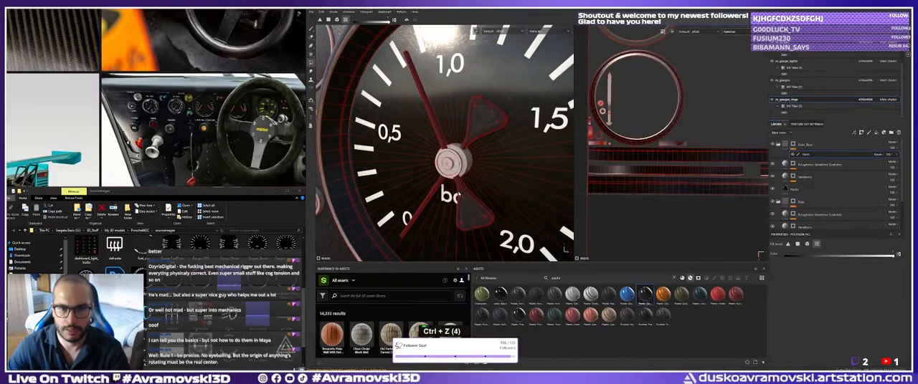
{"action": "right_click_drag", "start_coordinate": [459, 195], "coordinate": [438, 180], "text": "alt"}
{"action": "middle_click_drag", "start_coordinate": [437, 180], "coordinate": [459, 187], "text": "alt"}
{"action": "right_click_drag", "start_coordinate": [470, 190], "coordinate": [458, 182], "text": "alt"}
{"action": "middle_click_drag", "start_coordinate": [531, 193], "coordinate": [484, 187], "text": "alt"}
{"action": "right_click_drag", "start_coordinate": [484, 188], "coordinate": [471, 168], "text": "alt"}
{"action": "key", "text": "ctrl+z"}
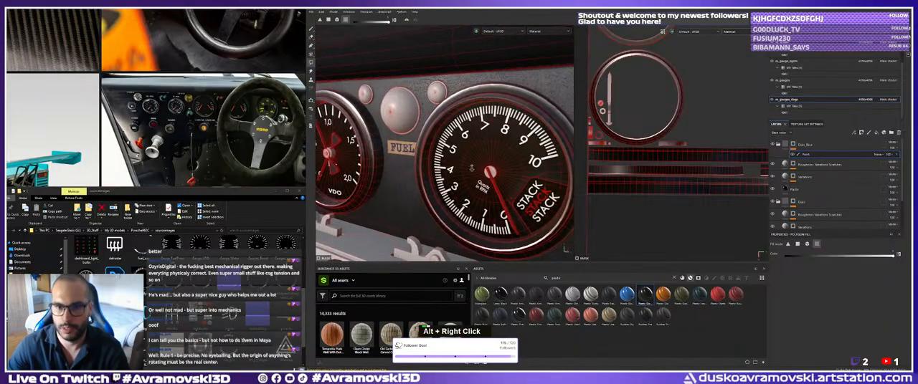
Delete the Dials_Base folder and search the asset library for metal materials.
{"action": "key", "text": "Delete"}
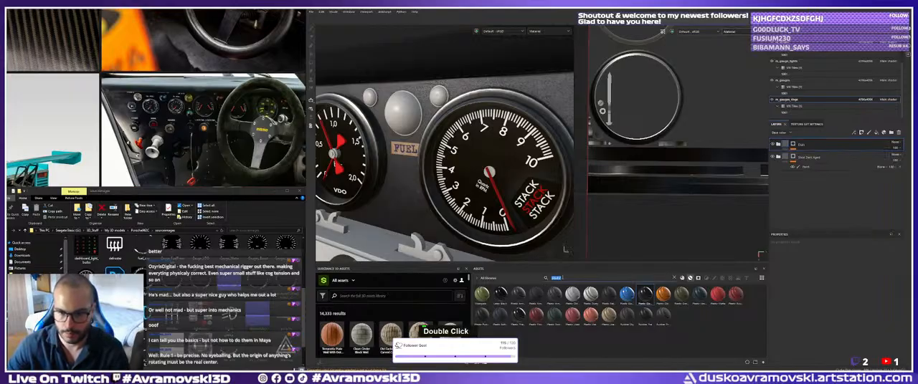
{"action": "type", "text": "metal"}
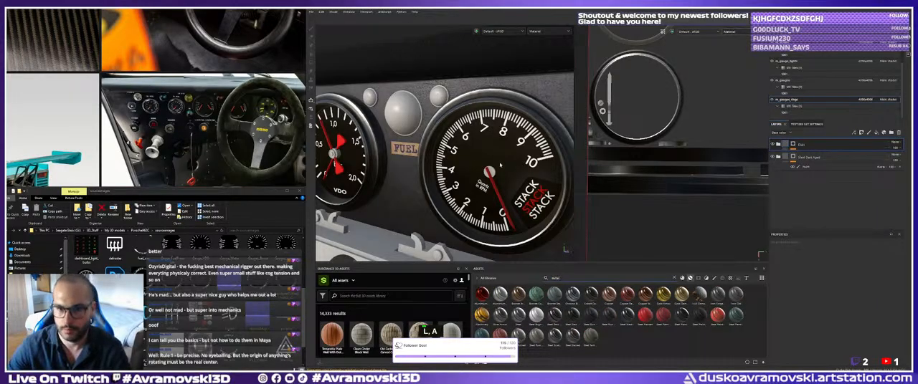
Try one of the metal materials on the gauge parts and undo it after checking the neighbouring VDO gauge.
{"action": "left_click_drag", "start_coordinate": [499, 166], "coordinate": [525, 229], "text": "alt"}
{"action": "left_click_drag", "start_coordinate": [523, 323], "coordinate": [494, 171]}
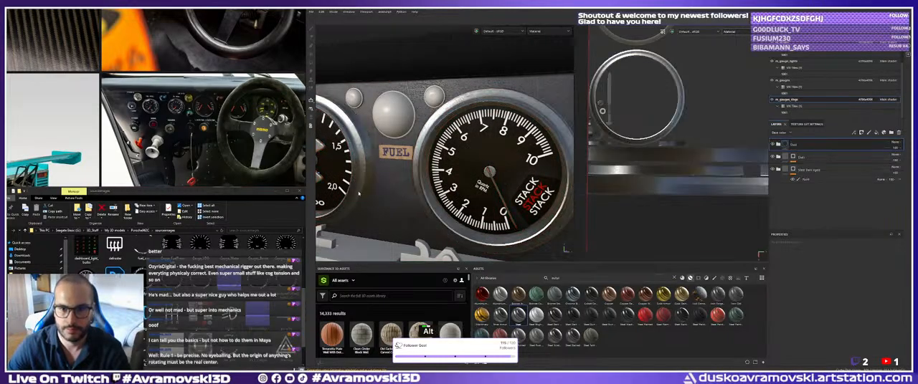
{"action": "middle_click_drag", "start_coordinate": [371, 191], "coordinate": [495, 182], "text": "alt"}
{"action": "right_click_drag", "start_coordinate": [494, 182], "coordinate": [527, 187], "text": "alt"}
{"action": "left_click_drag", "start_coordinate": [526, 187], "coordinate": [508, 192], "text": "alt"}
{"action": "key", "text": "ctrl+z"}
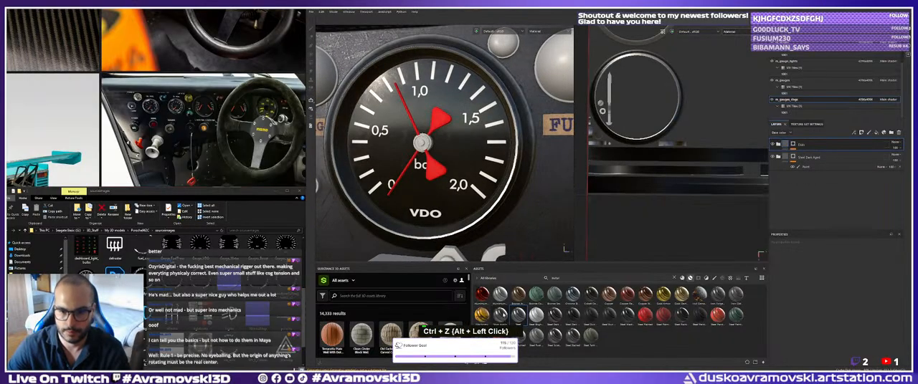
Try several other metal materials on the VDO 2,0 bar gauge's needle hub, undoing each one.
{"action": "left_click_drag", "start_coordinate": [502, 314], "coordinate": [429, 146]}
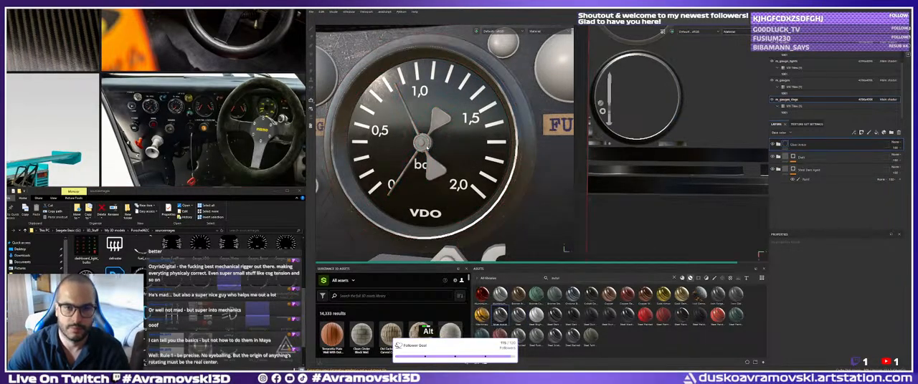
{"action": "right_click_drag", "start_coordinate": [437, 155], "coordinate": [489, 165], "text": "alt"}
{"action": "left_click_drag", "start_coordinate": [488, 165], "coordinate": [482, 169], "text": "alt"}
{"action": "key", "text": "ctrl+z"}
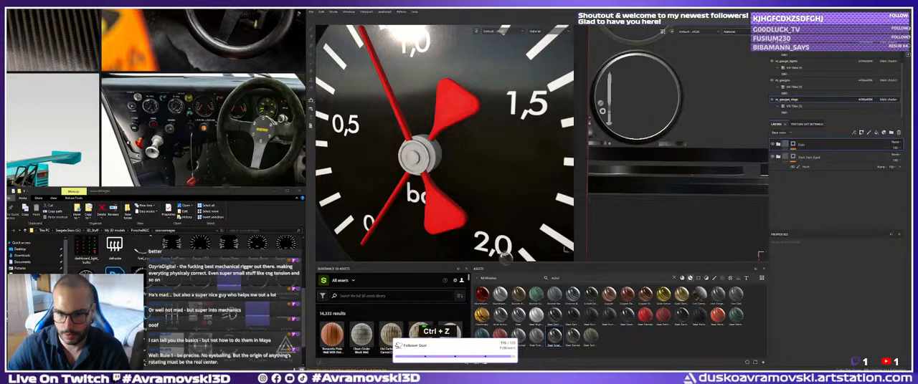
{"action": "left_click_drag", "start_coordinate": [499, 252], "coordinate": [446, 155]}
{"action": "key", "text": "ctrl+z"}
{"action": "left_click_drag", "start_coordinate": [572, 335], "coordinate": [430, 163]}
{"action": "key", "text": "ctrl+z"}
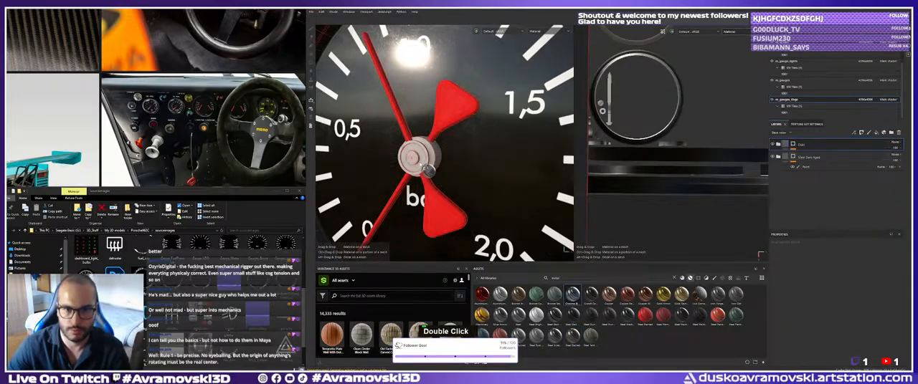
Apply the Chrome Blue Tint material to the gauge parts and add a black mask with a paint effect.
{"action": "left_click_drag", "start_coordinate": [571, 293], "coordinate": [436, 158]}
{"action": "right_click", "coordinate": [792, 145]}
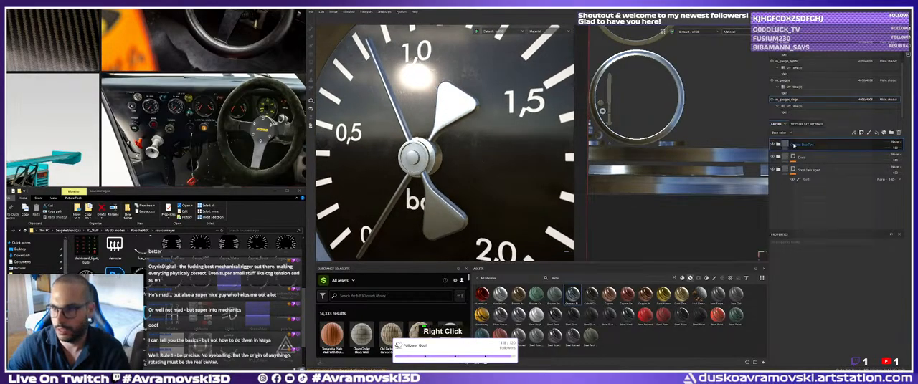
{"action": "left_click", "coordinate": [806, 152]}
{"action": "right_click", "coordinate": [811, 249]}
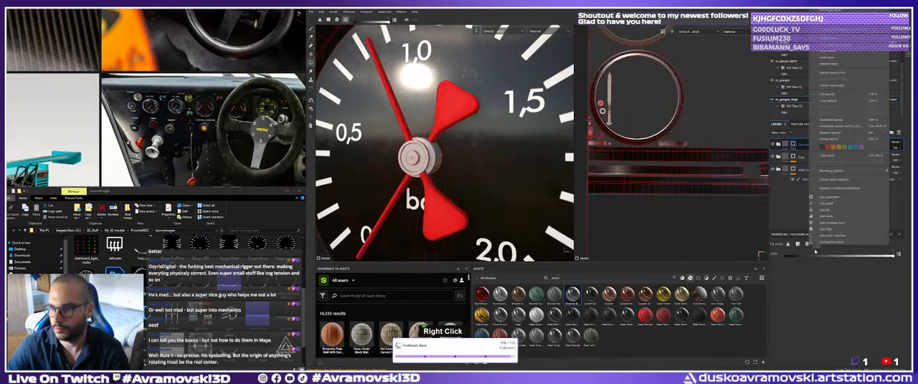
{"action": "left_click", "coordinate": [828, 210]}
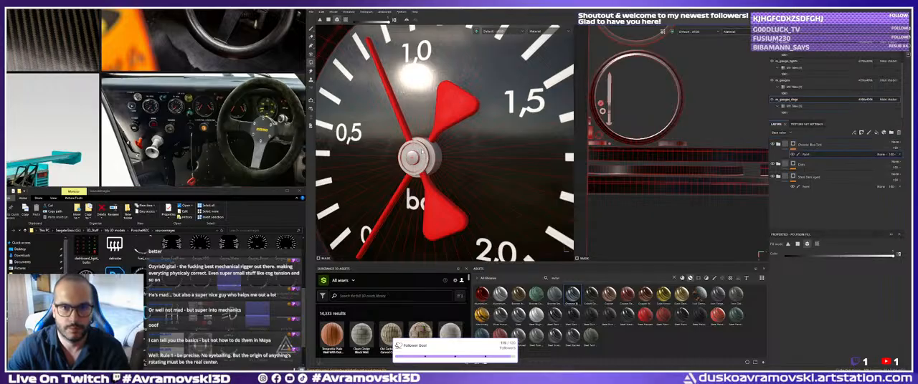
Inspect the needle hubs from the VDO 2,0 bar gauge across the 40–120 gauge to the Water gauge.
{"action": "left_click", "coordinate": [312, 30]}
{"action": "right_click_drag", "start_coordinate": [466, 143], "coordinate": [408, 172], "text": "alt"}
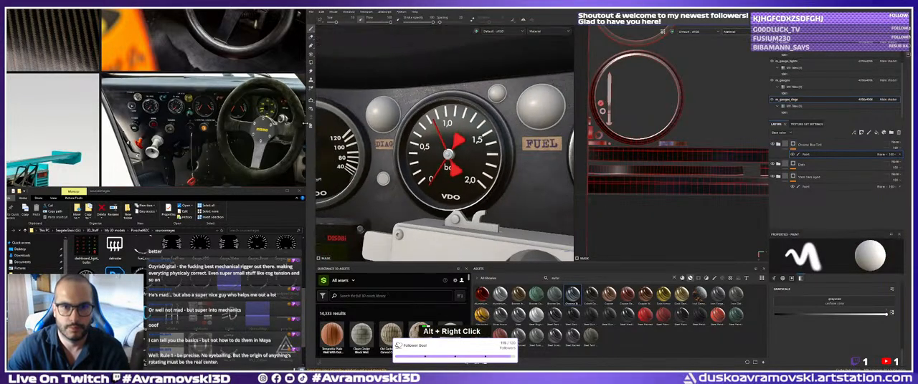
{"action": "mouse_move", "coordinate": [407, 172]}
{"action": "left_mouse_down", "text": "alt"}
{"action": "mouse_move", "coordinate": [414, 132]}
{"action": "mouse_move", "coordinate": [446, 143]}
{"action": "left_mouse_up", "text": "alt"}
{"action": "mouse_move", "coordinate": [446, 143]}
{"action": "right_mouse_down", "text": "alt"}
{"action": "mouse_move", "coordinate": [438, 148]}
{"action": "mouse_move", "coordinate": [488, 154]}
{"action": "right_mouse_up", "text": "alt"}
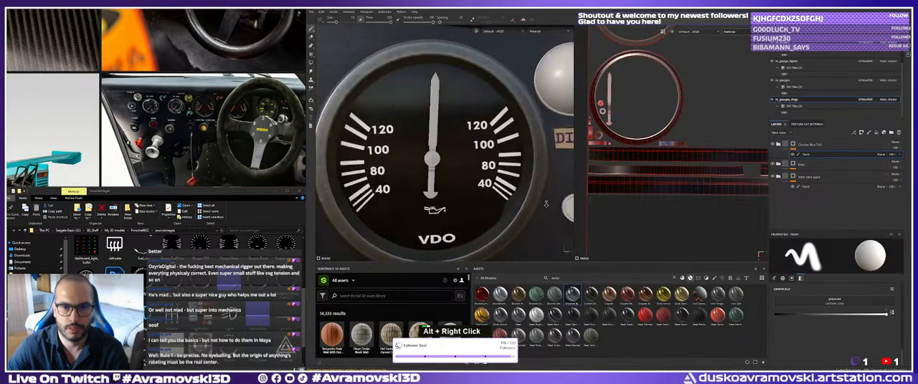
{"action": "left_click_drag", "start_coordinate": [488, 154], "coordinate": [464, 174], "text": "alt"}
{"action": "right_click_drag", "start_coordinate": [464, 175], "coordinate": [416, 171], "text": "alt"}
{"action": "middle_click_drag", "start_coordinate": [416, 171], "coordinate": [530, 170], "text": "alt"}
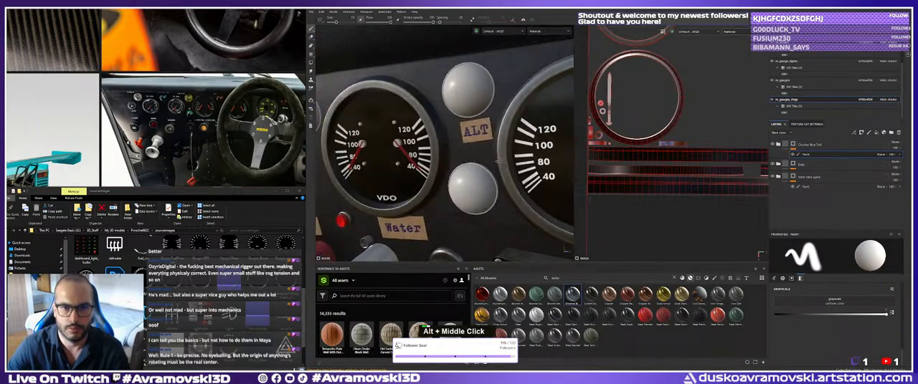
{"action": "left_click_drag", "start_coordinate": [458, 171], "coordinate": [412, 165], "text": "alt"}
{"action": "middle_click_drag", "start_coordinate": [412, 165], "coordinate": [519, 177], "text": "alt"}
{"action": "left_click_drag", "start_coordinate": [519, 178], "coordinate": [513, 182], "text": "alt"}
{"action": "middle_click_drag", "start_coordinate": [513, 182], "coordinate": [507, 176], "text": "alt"}
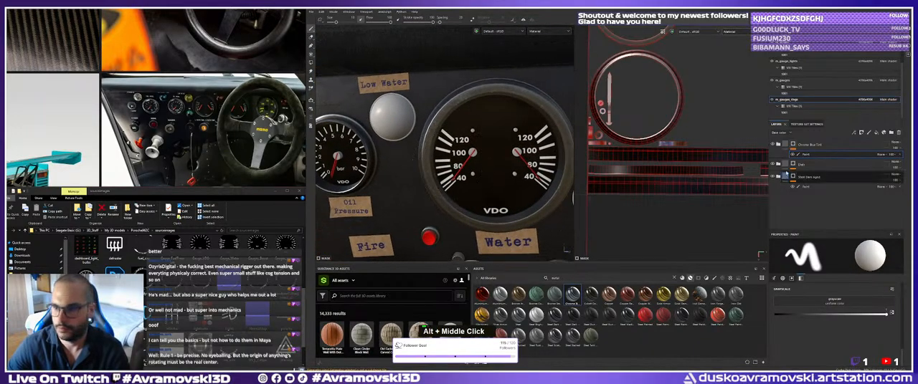
Search the asset library for plastic materials to use on the Oil Pressure gauge's hub.
{"action": "double_click", "coordinate": [557, 278]}
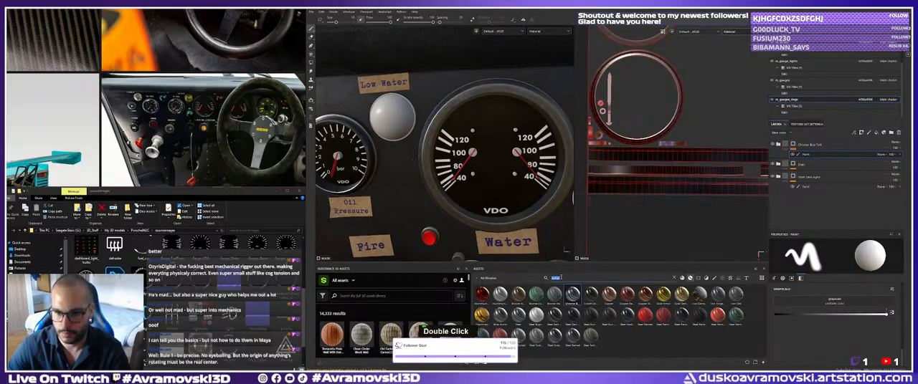
{"action": "type", "text": "al"}
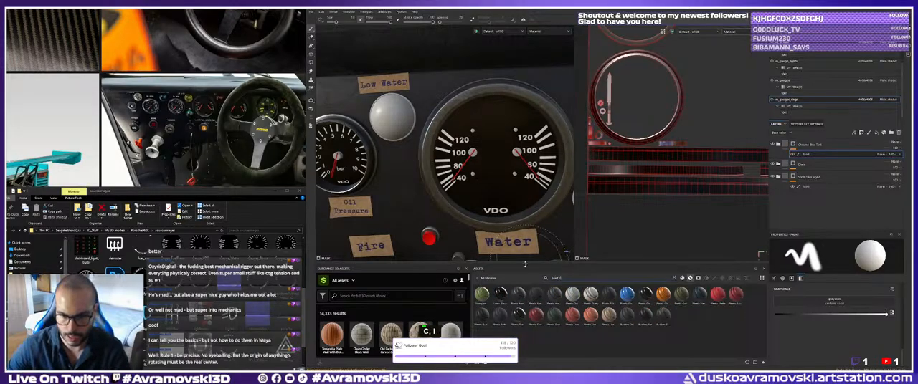
{"action": "middle_click_drag", "start_coordinate": [402, 203], "coordinate": [507, 222], "text": "alt"}
{"action": "scroll", "coordinate": [494, 204], "scroll_direction": "up", "scroll_amount": 3}
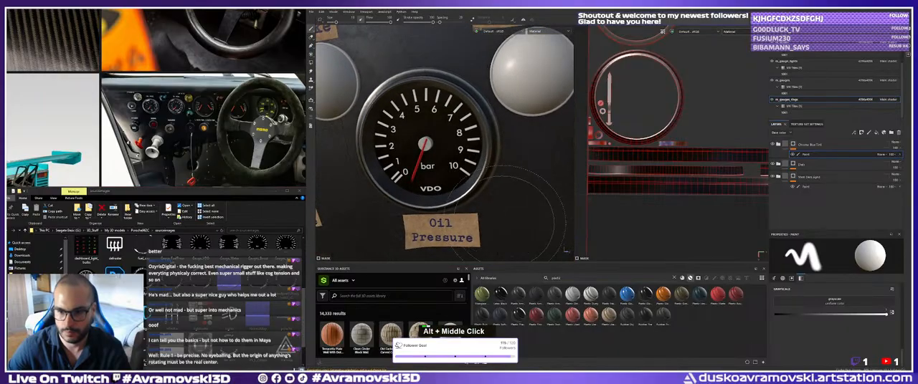
Try the Plastic Fake Leather material on the Oil Pressure gauge's needle hub and undo it.
{"action": "left_click_drag", "start_coordinate": [608, 294], "coordinate": [428, 153]}
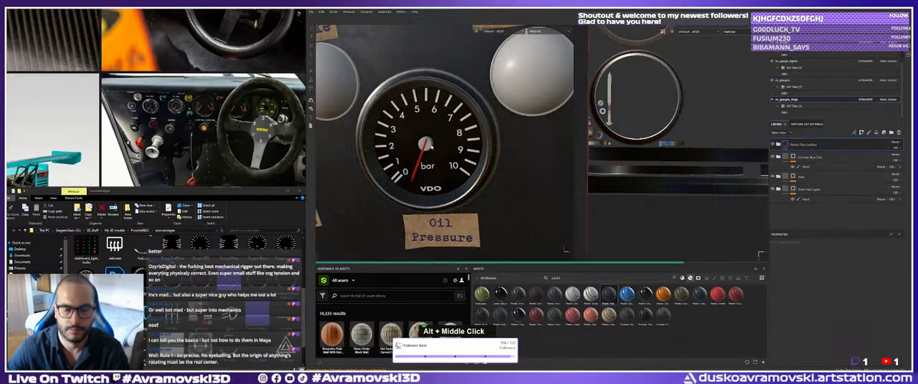
{"action": "right_click_drag", "start_coordinate": [430, 146], "coordinate": [473, 200], "text": "alt"}
{"action": "left_click_drag", "start_coordinate": [473, 201], "coordinate": [559, 264], "text": "alt"}
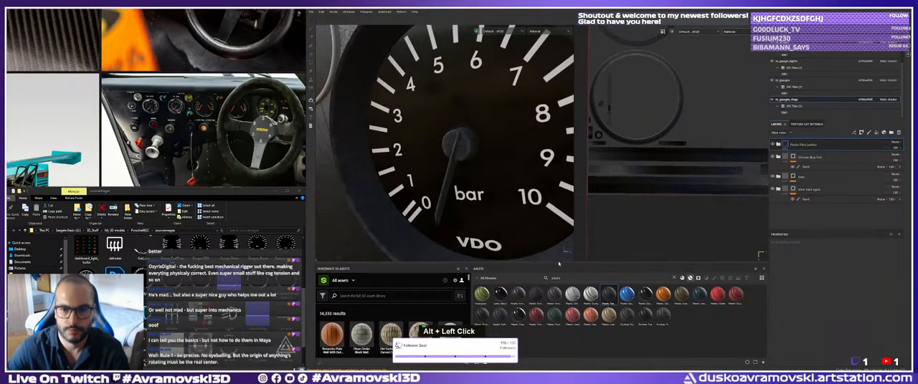
{"action": "key", "text": "ctrl+z"}
Apply the Plastic Glossy Scuffed material to the gauge parts and give its folder a black mask.
{"action": "left_click_drag", "start_coordinate": [624, 257], "coordinate": [462, 145]}
{"action": "right_click", "coordinate": [800, 147]}
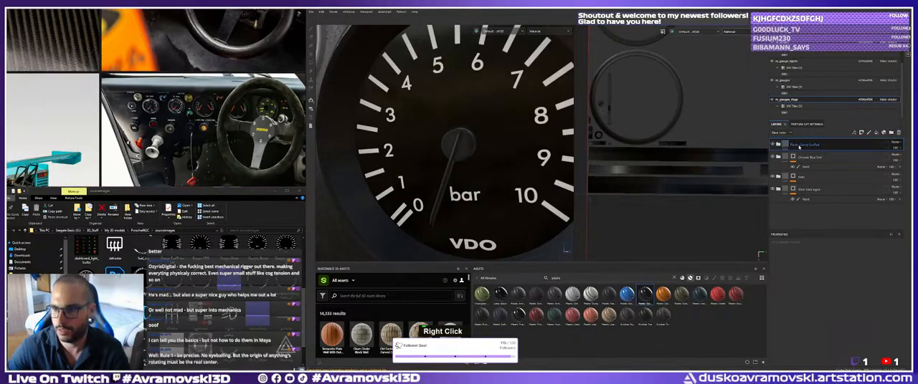
{"action": "left_click", "coordinate": [820, 11]}
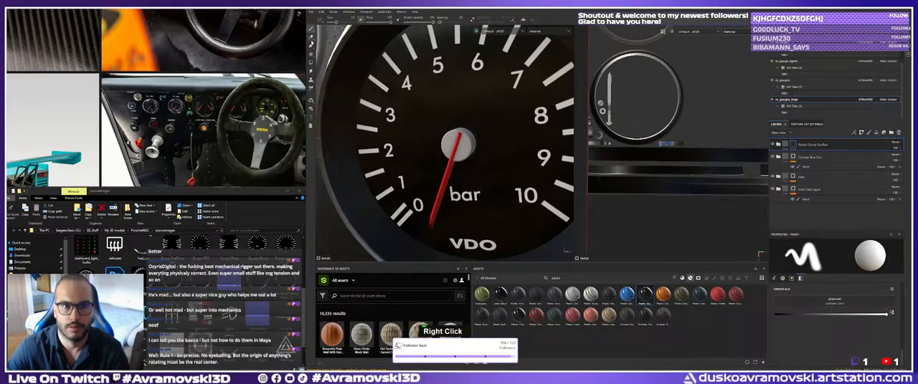
Polygon-fill the Oil Pressure gauge's needle hub in the Plastic Glossy Scuffed mask.
{"action": "key", "text": "4"}
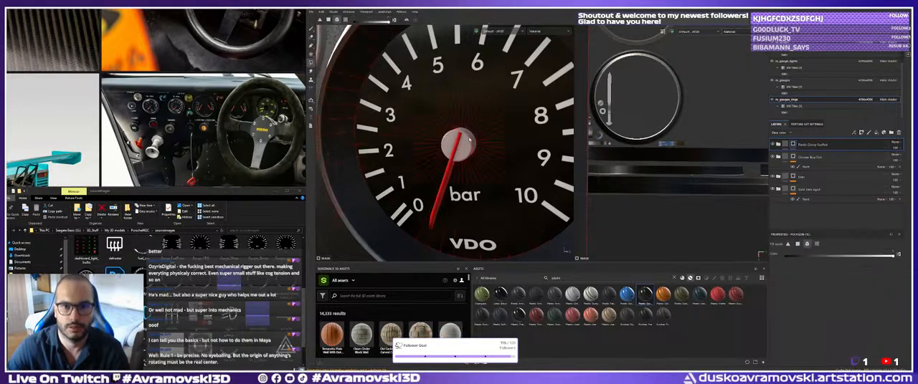
{"action": "left_click", "coordinate": [470, 140]}
{"action": "right_click_drag", "start_coordinate": [489, 157], "coordinate": [399, 152], "text": "alt"}
{"action": "left_click_drag", "start_coordinate": [399, 152], "coordinate": [406, 154], "text": "alt"}
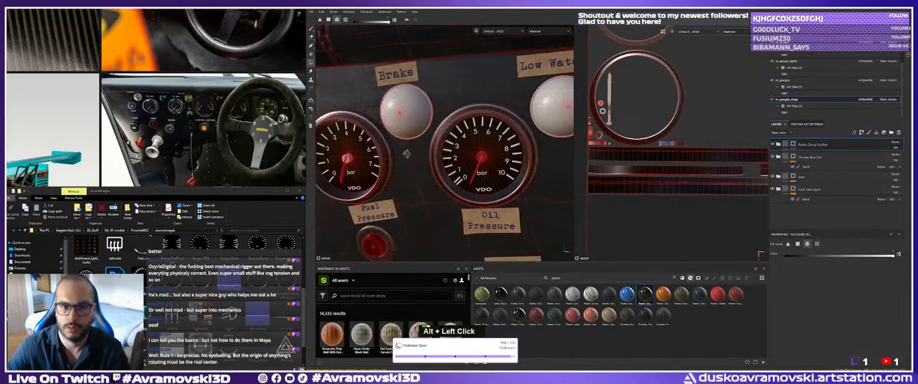
Fill the Water gauge's two needle hubs and its small stop pins in the Plastic Glossy Scuffed mask.
{"action": "right_click_drag", "start_coordinate": [406, 153], "coordinate": [436, 175], "text": "alt"}
{"action": "middle_click_drag", "start_coordinate": [436, 175], "coordinate": [319, 180], "text": "alt"}
{"action": "right_click_drag", "start_coordinate": [459, 182], "coordinate": [506, 185], "text": "alt"}
{"action": "middle_click_drag", "start_coordinate": [505, 185], "coordinate": [420, 185], "text": "alt"}
{"action": "right_click_drag", "start_coordinate": [451, 199], "coordinate": [501, 200], "text": "alt"}
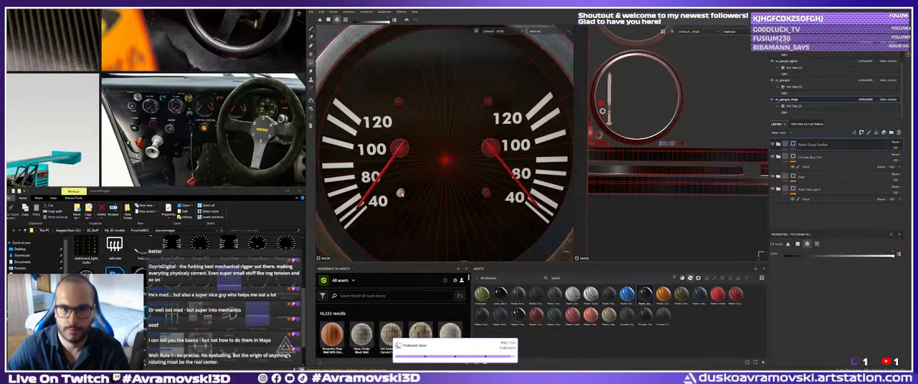
{"action": "right_click_drag", "start_coordinate": [401, 195], "coordinate": [335, 197], "text": "alt"}
{"action": "middle_click_drag", "start_coordinate": [502, 200], "coordinate": [373, 206], "text": "alt"}
{"action": "right_click_drag", "start_coordinate": [469, 209], "coordinate": [520, 212], "text": "alt"}
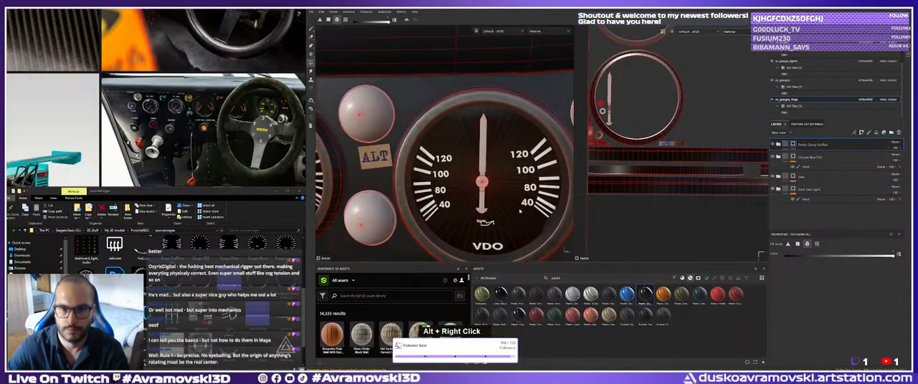
Fill the central hub of the single-pointer 40–120 gauge between ALT and DIAG in the Plastic Glossy Scuffed mask.
{"action": "middle_click_drag", "start_coordinate": [520, 211], "coordinate": [447, 172], "text": "alt"}
{"action": "right_click_drag", "start_coordinate": [447, 172], "coordinate": [479, 173], "text": "alt"}
{"action": "left_click_drag", "start_coordinate": [438, 172], "coordinate": [374, 170], "text": "alt"}
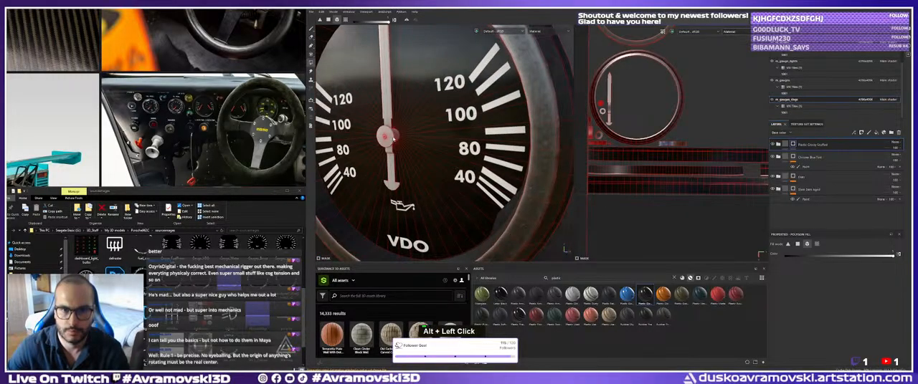
{"action": "right_click_drag", "start_coordinate": [438, 182], "coordinate": [420, 163], "text": "alt"}
{"action": "middle_click_drag", "start_coordinate": [420, 163], "coordinate": [433, 176], "text": "alt"}
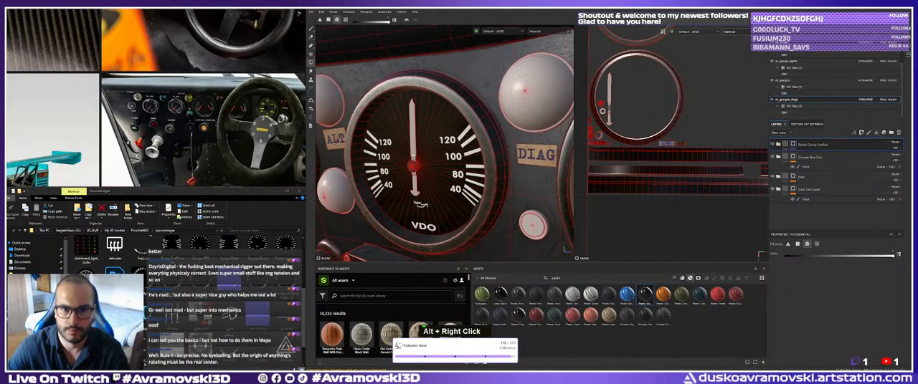
Fill the needle of the single-pointer 40–120 gauge between ALT and DIAG in the Plastic Glossy Scuffed mask.
{"action": "right_click_drag", "start_coordinate": [415, 192], "coordinate": [391, 189], "text": "alt"}
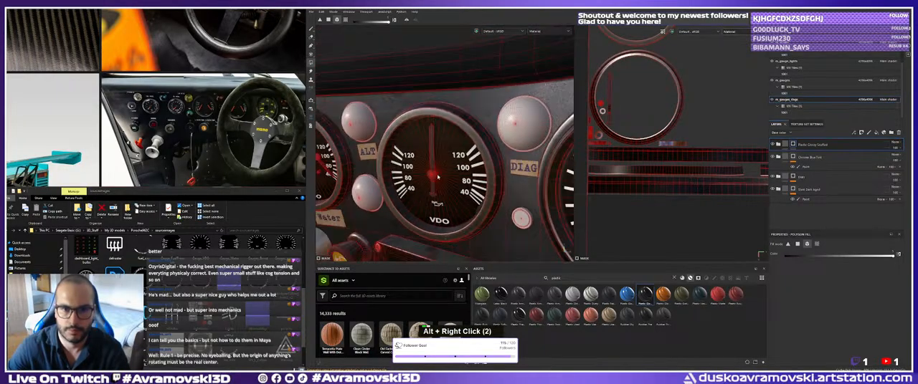
{"action": "middle_click_drag", "start_coordinate": [501, 190], "coordinate": [409, 189], "text": "alt"}
{"action": "right_click_drag", "start_coordinate": [408, 189], "coordinate": [448, 190], "text": "alt"}
{"action": "left_click_drag", "start_coordinate": [448, 190], "coordinate": [462, 192], "text": "alt"}
{"action": "right_click_drag", "start_coordinate": [461, 191], "coordinate": [430, 190], "text": "alt"}
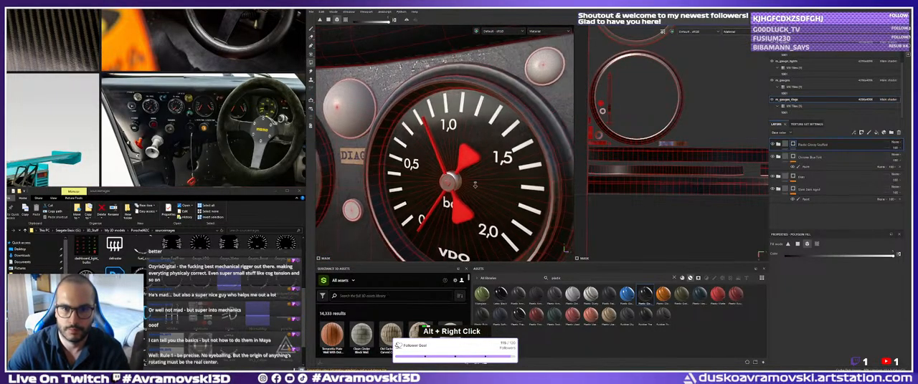
Examine the 0–2,0 bar gauge and the single-pointer 40–120 gauge up close without the polygon wireframe.
{"action": "middle_click_drag", "start_coordinate": [502, 190], "coordinate": [431, 187], "text": "alt"}
{"action": "mouse_move", "coordinate": [430, 186]}
{"action": "right_mouse_down", "text": "alt"}
{"action": "mouse_move", "coordinate": [479, 183]}
{"action": "mouse_move", "coordinate": [423, 162]}
{"action": "right_mouse_up", "text": "alt"}
{"action": "middle_click_drag", "start_coordinate": [423, 162], "coordinate": [480, 164], "text": "alt"}
{"action": "left_click_drag", "start_coordinate": [480, 164], "coordinate": [470, 164], "text": "alt"}
{"action": "middle_click_drag", "start_coordinate": [402, 164], "coordinate": [466, 165], "text": "alt"}
{"action": "right_click_drag", "start_coordinate": [430, 163], "coordinate": [452, 162], "text": "alt"}
{"action": "middle_click_drag", "start_coordinate": [358, 160], "coordinate": [439, 155], "text": "alt"}
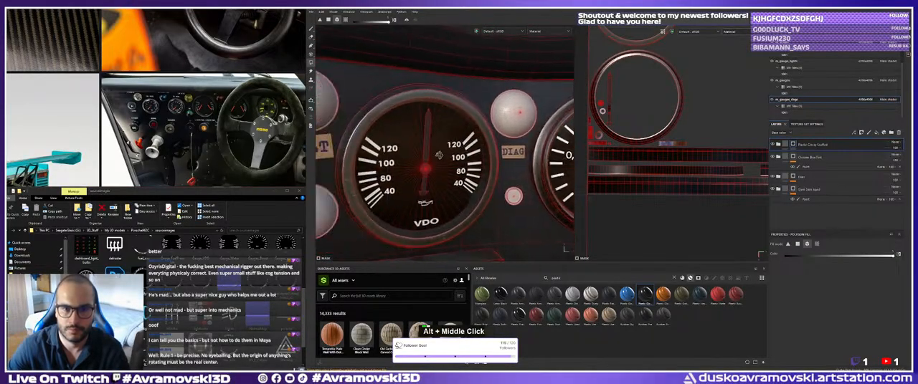
{"action": "left_click_drag", "start_coordinate": [439, 155], "coordinate": [444, 156], "text": "alt"}
{"action": "key", "text": "1"}
{"action": "right_click_drag", "start_coordinate": [452, 156], "coordinate": [430, 156], "text": "alt"}
{"action": "left_click_drag", "start_coordinate": [430, 156], "coordinate": [417, 156], "text": "alt"}
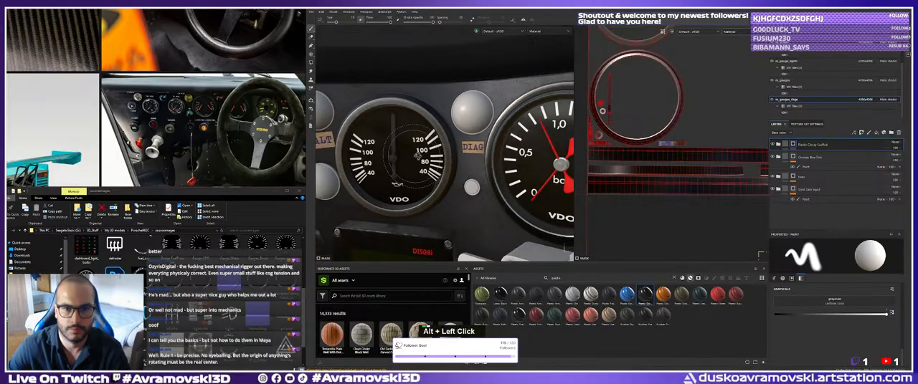
{"action": "middle_click_drag", "start_coordinate": [417, 155], "coordinate": [459, 162], "text": "alt"}
{"action": "right_click_drag", "start_coordinate": [459, 162], "coordinate": [488, 165], "text": "alt"}
{"action": "middle_click_drag", "start_coordinate": [487, 165], "coordinate": [513, 166], "text": "alt"}
{"action": "right_click_drag", "start_coordinate": [473, 167], "coordinate": [505, 179], "text": "alt"}
{"action": "left_click_drag", "start_coordinate": [505, 180], "coordinate": [506, 191], "text": "alt"}
{"action": "mouse_move", "coordinate": [507, 191]}
{"action": "right_mouse_down", "text": "alt"}
{"action": "mouse_move", "coordinate": [473, 191]}
{"action": "mouse_move", "coordinate": [489, 191]}
{"action": "right_mouse_up", "text": "alt"}
{"action": "middle_click_drag", "start_coordinate": [489, 192], "coordinate": [493, 210], "text": "alt"}
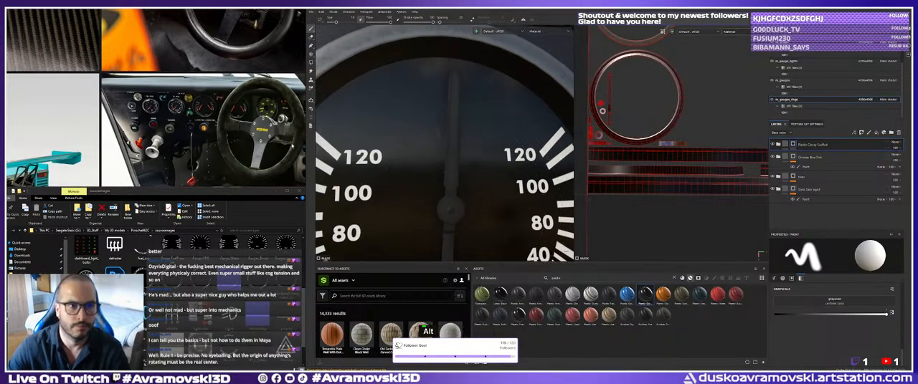
{"action": "middle_click_drag", "start_coordinate": [446, 167], "coordinate": [446, 132], "text": "alt"}
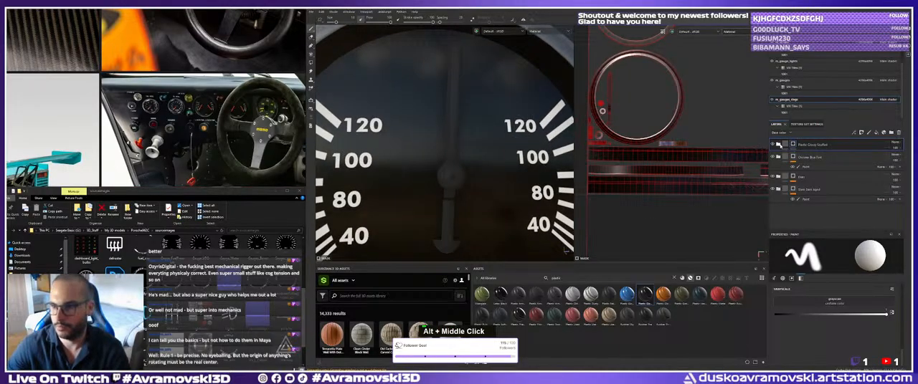
Inspect the layers inside the Plastic Glossy Scuffed folder, including its base layer, and collapse the folder.
{"action": "left_click", "coordinate": [778, 144]}
{"action": "left_click", "coordinate": [796, 183]}
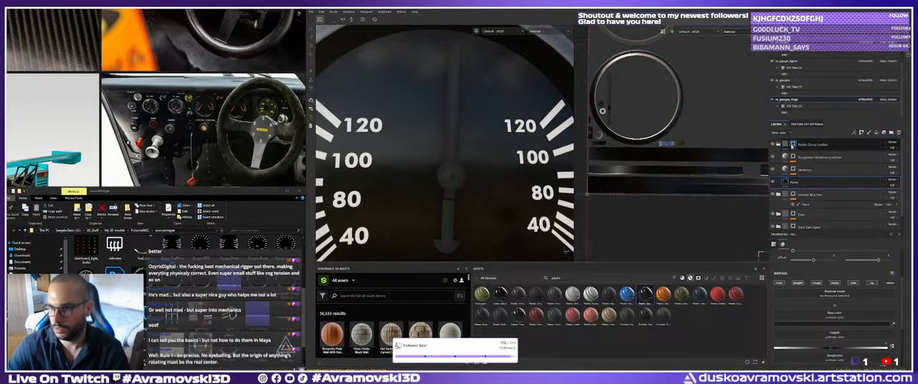
{"action": "left_click", "coordinate": [793, 158]}
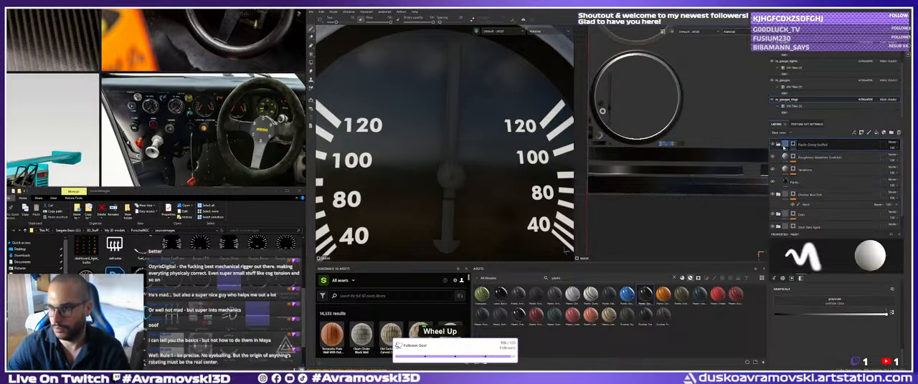
{"action": "left_click", "coordinate": [777, 144]}
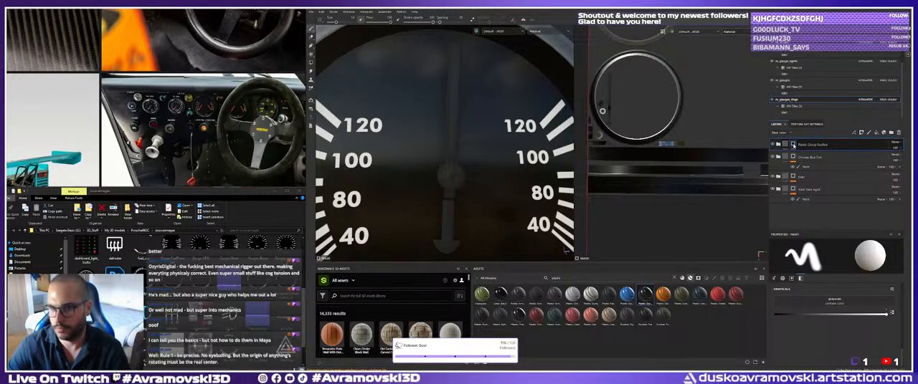
Try resetting the Plastic Glossy Scuffed folder's mask with a black mask and undo it.
{"action": "right_click", "coordinate": [793, 144]}
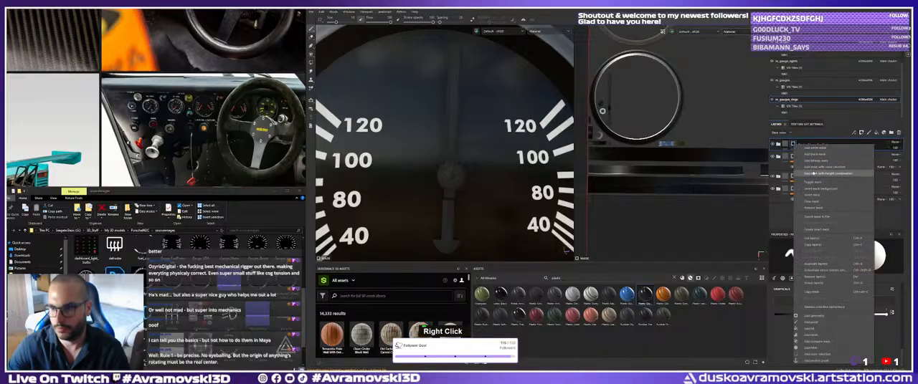
{"action": "left_click", "coordinate": [799, 151]}
{"action": "right_click", "coordinate": [797, 147]}
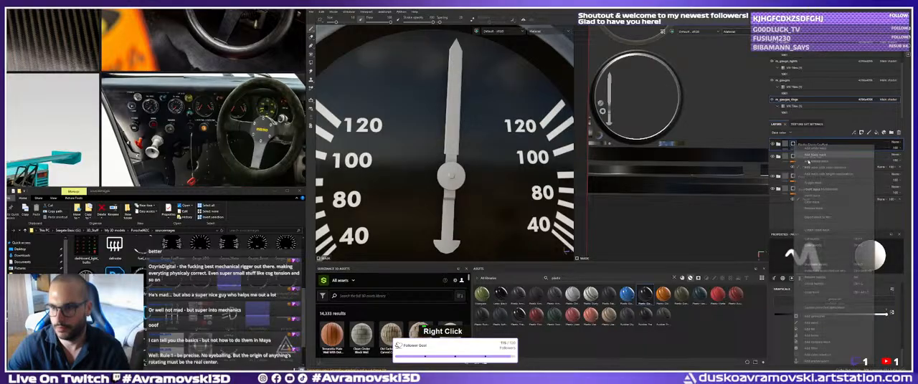
{"action": "key", "text": "ctrl+z"}
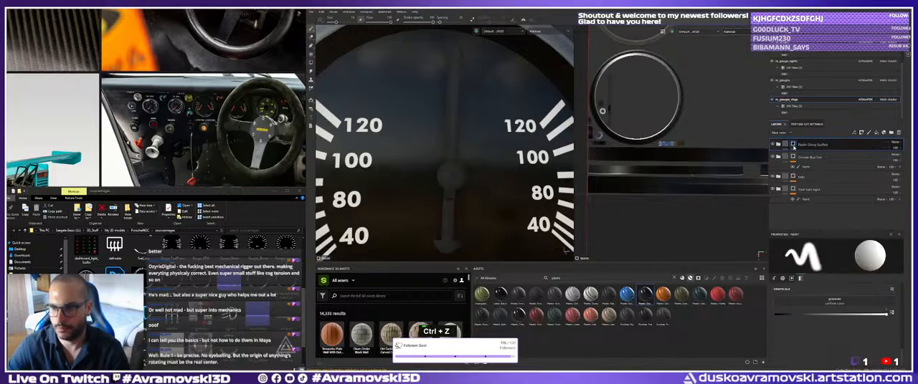
Add a Paint effect to the Plastic Glossy Scuffed folder's mask for polygon filling.
{"action": "right_click", "coordinate": [793, 146]}
{"action": "left_click", "coordinate": [801, 320]}
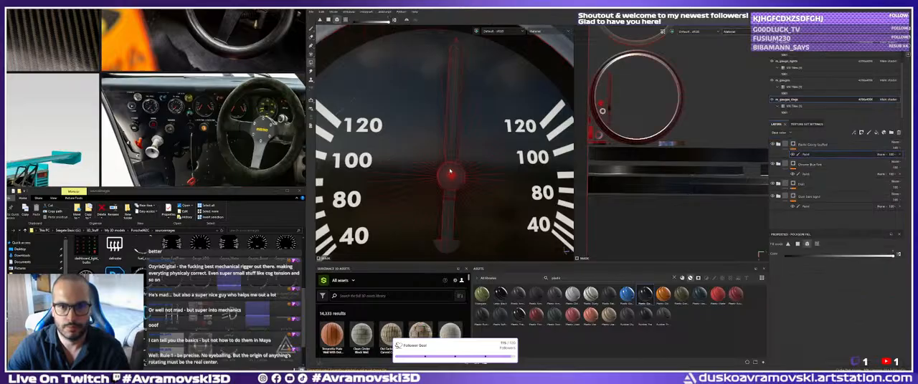
{"action": "right_click_drag", "start_coordinate": [453, 172], "coordinate": [405, 185], "text": "alt"}
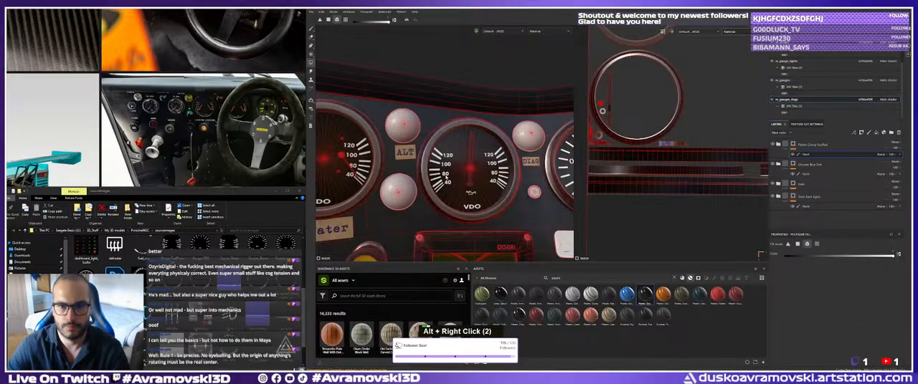
Examine the needles and hubs of the single-pointer, 0–2,0 bar and STACK gauges with the polygon wireframe shown.
{"action": "middle_click_drag", "start_coordinate": [523, 195], "coordinate": [459, 185], "text": "alt"}
{"action": "left_click_drag", "start_coordinate": [459, 185], "coordinate": [444, 188], "text": "alt"}
{"action": "right_click_drag", "start_coordinate": [444, 187], "coordinate": [502, 181], "text": "alt"}
{"action": "middle_click_drag", "start_coordinate": [538, 183], "coordinate": [446, 179], "text": "alt"}
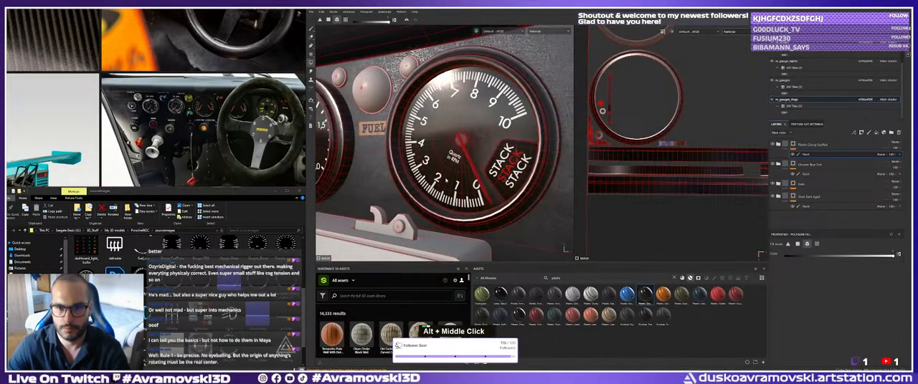
{"action": "left_click_drag", "start_coordinate": [446, 180], "coordinate": [443, 182], "text": "alt"}
{"action": "middle_click_drag", "start_coordinate": [443, 182], "coordinate": [445, 180], "text": "alt"}
{"action": "left_click_drag", "start_coordinate": [447, 183], "coordinate": [470, 168], "text": "alt"}
{"action": "middle_click_drag", "start_coordinate": [470, 168], "coordinate": [444, 172], "text": "alt"}
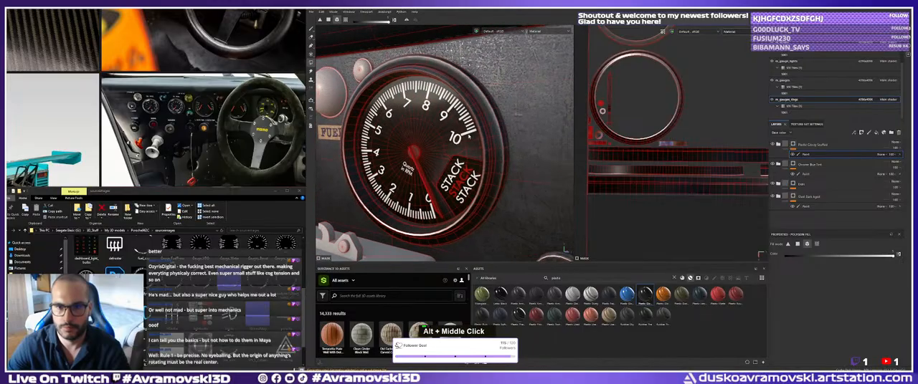
{"action": "right_click_drag", "start_coordinate": [484, 128], "coordinate": [438, 137], "text": "alt"}
{"action": "middle_click_drag", "start_coordinate": [439, 136], "coordinate": [474, 138], "text": "alt"}
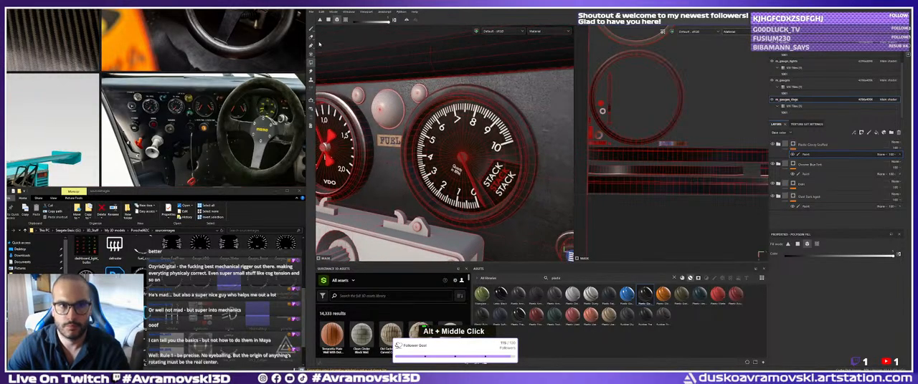
Switch to the brush to hide the wireframe and review the materials on the row of VDO gauges.
{"action": "left_click", "coordinate": [311, 29]}
{"action": "left_click_drag", "start_coordinate": [456, 123], "coordinate": [430, 133], "text": "alt"}
{"action": "middle_click_drag", "start_coordinate": [431, 133], "coordinate": [455, 137], "text": "alt"}
{"action": "left_click_drag", "start_coordinate": [455, 136], "coordinate": [391, 145], "text": "alt"}
{"action": "middle_click_drag", "start_coordinate": [387, 145], "coordinate": [451, 150], "text": "alt"}
{"action": "key", "text": "ctrl+z"}
{"action": "middle_click_drag", "start_coordinate": [365, 147], "coordinate": [527, 140], "text": "alt"}
{"action": "right_click_drag", "start_coordinate": [527, 141], "coordinate": [466, 138], "text": "alt"}
{"action": "left_click_drag", "start_coordinate": [430, 134], "coordinate": [362, 130], "text": "alt"}
{"action": "mouse_move", "coordinate": [359, 129]}
{"action": "middle_mouse_down", "text": "alt"}
{"action": "mouse_move", "coordinate": [461, 111]}
{"action": "mouse_move", "coordinate": [366, 132]}
{"action": "middle_mouse_up", "text": "alt"}
{"action": "left_click_drag", "start_coordinate": [366, 132], "coordinate": [412, 136], "text": "alt"}
{"action": "middle_click_drag", "start_coordinate": [412, 136], "coordinate": [326, 115], "text": "alt"}
{"action": "right_click_drag", "start_coordinate": [430, 133], "coordinate": [387, 137], "text": "alt"}
{"action": "left_click_drag", "start_coordinate": [401, 138], "coordinate": [476, 152], "text": "alt"}
{"action": "middle_click_drag", "start_coordinate": [476, 152], "coordinate": [423, 159], "text": "alt"}
{"action": "left_click_drag", "start_coordinate": [437, 159], "coordinate": [390, 159], "text": "alt"}
{"action": "middle_click_drag", "start_coordinate": [391, 159], "coordinate": [520, 155], "text": "alt"}
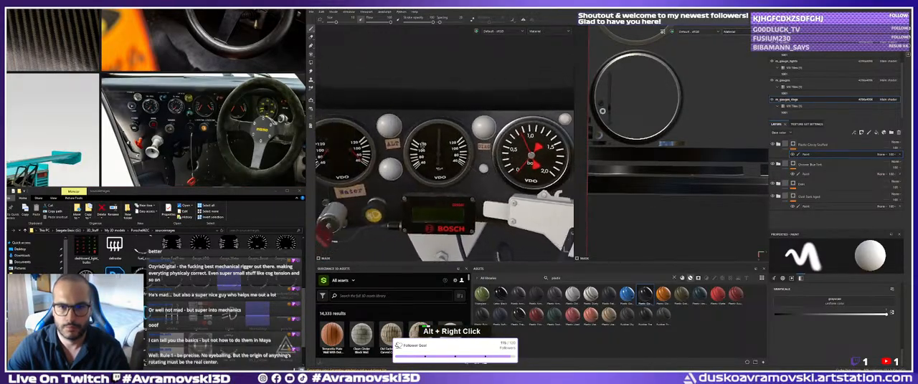
{"action": "right_click_drag", "start_coordinate": [520, 155], "coordinate": [431, 142], "text": "alt"}
{"action": "mouse_move", "coordinate": [430, 142]}
{"action": "left_mouse_down", "text": "alt"}
{"action": "mouse_move", "coordinate": [406, 136]}
{"action": "mouse_move", "coordinate": [423, 140]}
{"action": "left_mouse_up", "text": "alt"}
{"action": "middle_click_drag", "start_coordinate": [423, 139], "coordinate": [439, 146], "text": "alt"}
{"action": "right_click_drag", "start_coordinate": [439, 147], "coordinate": [495, 148], "text": "alt"}
{"action": "middle_click_drag", "start_coordinate": [494, 147], "coordinate": [459, 152], "text": "alt"}
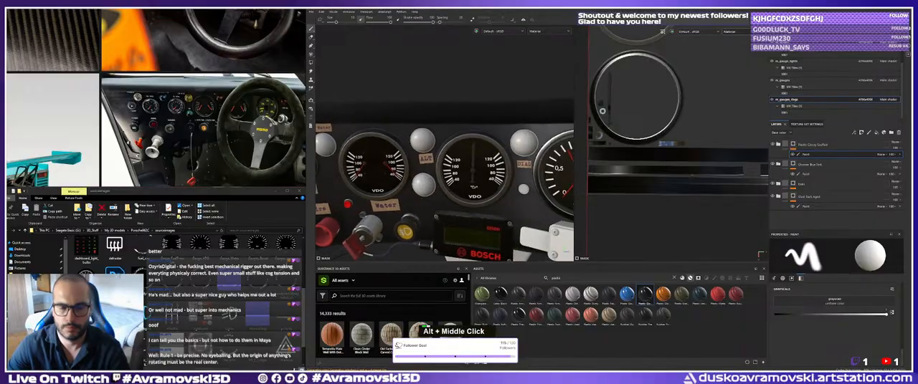
{"action": "right_click_drag", "start_coordinate": [459, 152], "coordinate": [501, 149], "text": "alt"}
{"action": "middle_click_drag", "start_coordinate": [501, 150], "coordinate": [470, 153], "text": "alt"}
{"action": "left_click_drag", "start_coordinate": [470, 153], "coordinate": [459, 152], "text": "alt"}
{"action": "middle_click_drag", "start_coordinate": [459, 151], "coordinate": [461, 134], "text": "alt"}
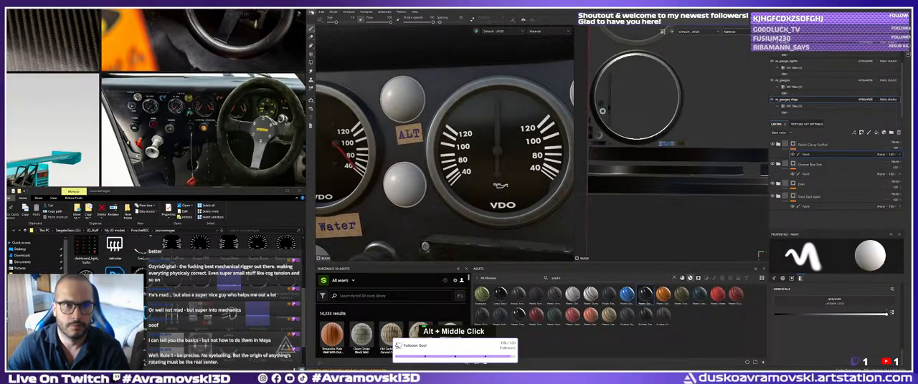
Save the project as Dashboard_Substance_Painter_FILE in the assets folder, replacing the existing file.
{"action": "left_click", "coordinate": [322, 11]}
{"action": "left_click", "coordinate": [336, 63]}
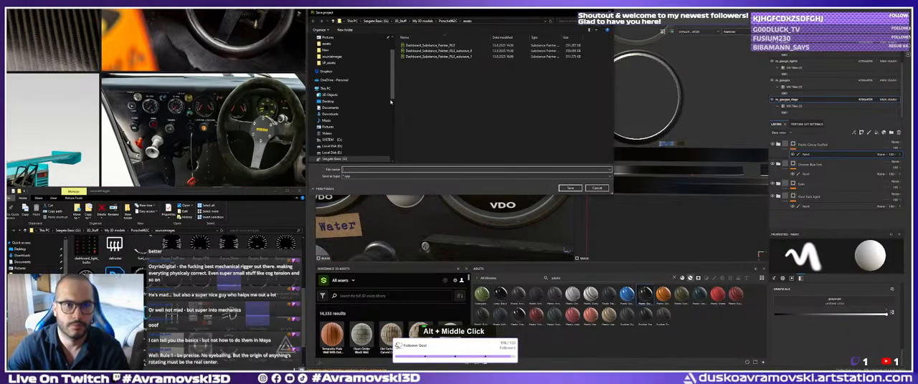
{"action": "left_click", "coordinate": [449, 46]}
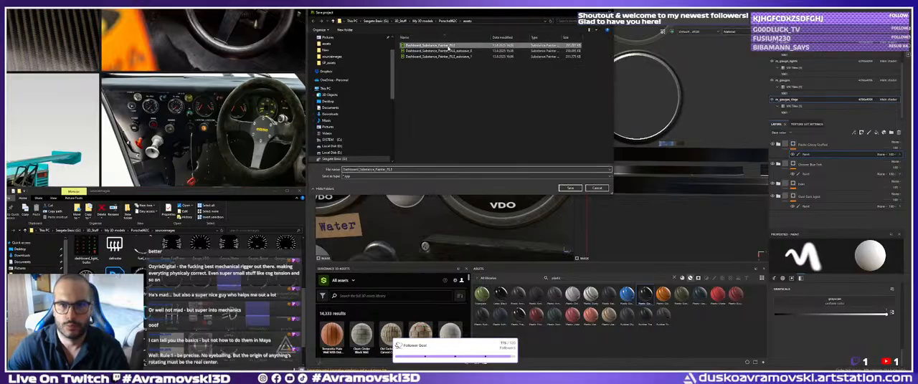
{"action": "left_click", "coordinate": [570, 188]}
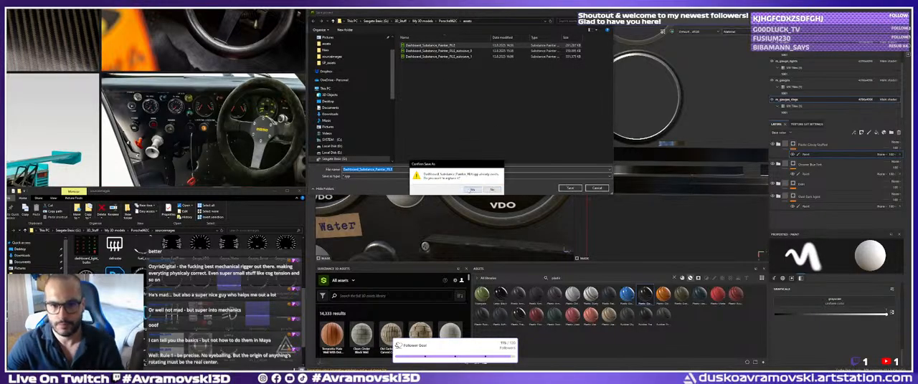
{"action": "left_click", "coordinate": [472, 189]}
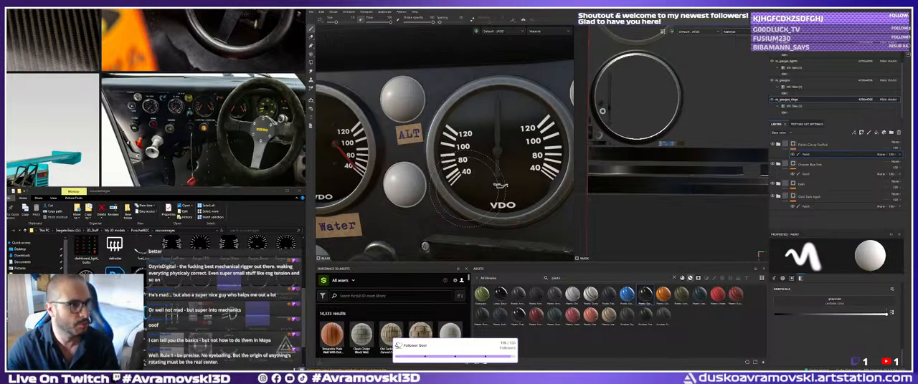
Examine the ALT and Water gauge area and the yellow fog-light button up close.
{"action": "right_click_drag", "start_coordinate": [433, 129], "coordinate": [433, 135], "text": "alt"}
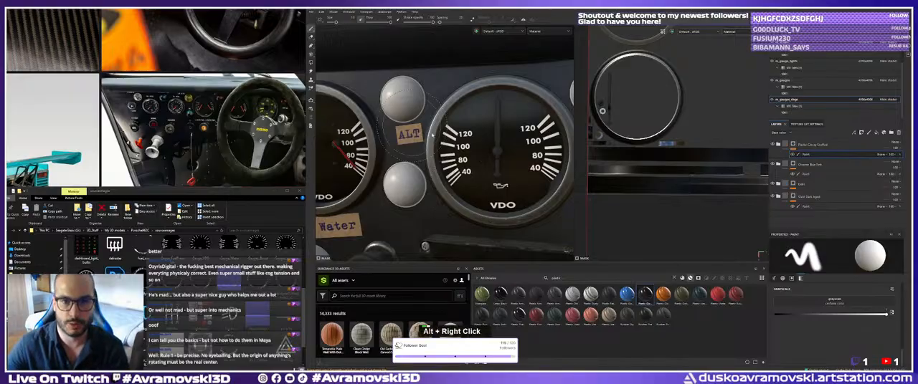
{"action": "key", "text": "alt"}
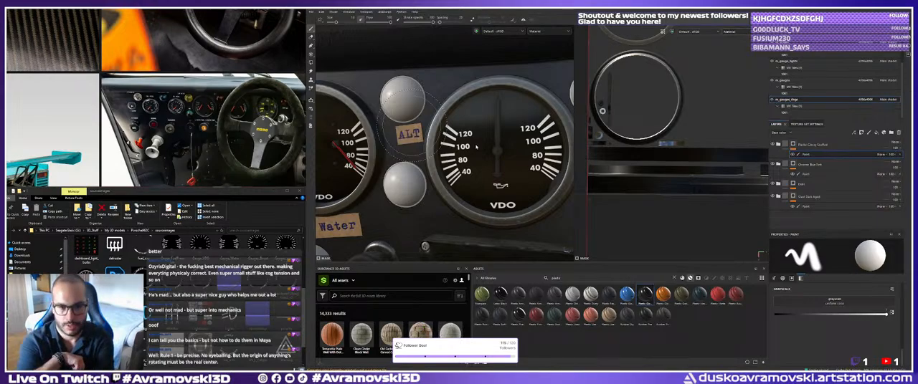
{"action": "right_click", "coordinate": [475, 146]}
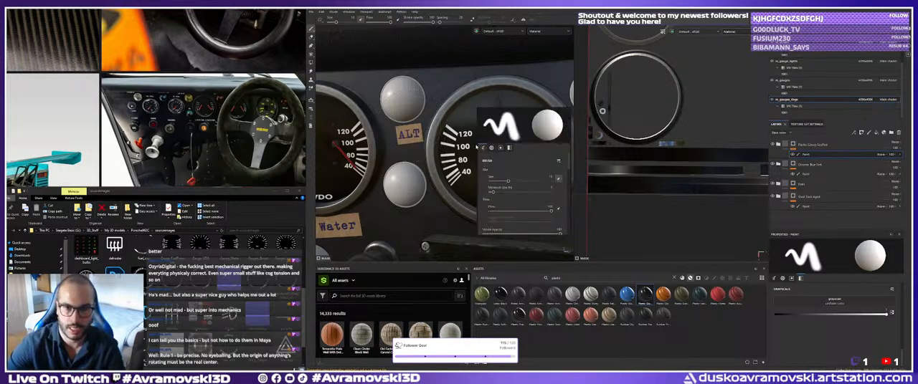
{"action": "middle_click_drag", "start_coordinate": [420, 142], "coordinate": [426, 130], "text": "alt"}
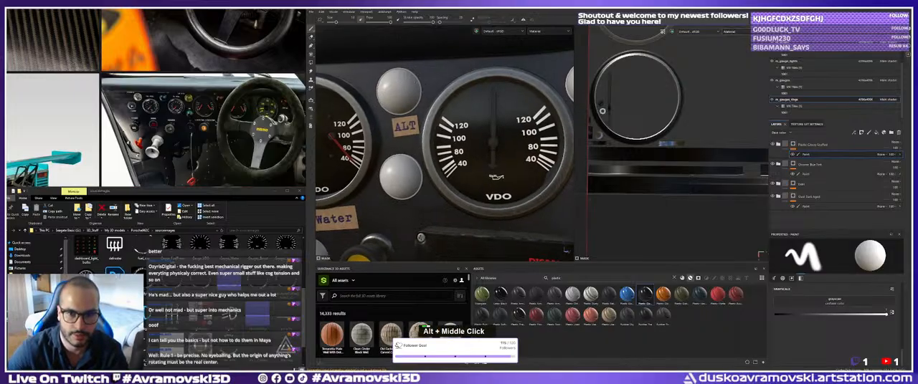
{"action": "right_click_drag", "start_coordinate": [426, 131], "coordinate": [430, 177], "text": "alt"}
{"action": "mouse_move", "coordinate": [431, 178]}
{"action": "middle_mouse_down", "text": "alt"}
{"action": "mouse_move", "coordinate": [438, 152]}
{"action": "mouse_move", "coordinate": [503, 123]}
{"action": "mouse_move", "coordinate": [479, 148]}
{"action": "middle_mouse_up", "text": "alt"}
{"action": "right_click_drag", "start_coordinate": [479, 147], "coordinate": [495, 154], "text": "alt"}
{"action": "left_click_drag", "start_coordinate": [495, 153], "coordinate": [459, 167], "text": "alt"}
{"action": "mouse_move", "coordinate": [459, 168]}
{"action": "right_mouse_down", "text": "alt"}
{"action": "mouse_move", "coordinate": [473, 172]}
{"action": "mouse_move", "coordinate": [430, 172]}
{"action": "mouse_move", "coordinate": [465, 172]}
{"action": "right_mouse_up", "text": "alt"}
{"action": "left_click_drag", "start_coordinate": [464, 172], "coordinate": [437, 159], "text": "alt"}
{"action": "right_click_drag", "start_coordinate": [437, 160], "coordinate": [450, 162], "text": "alt"}
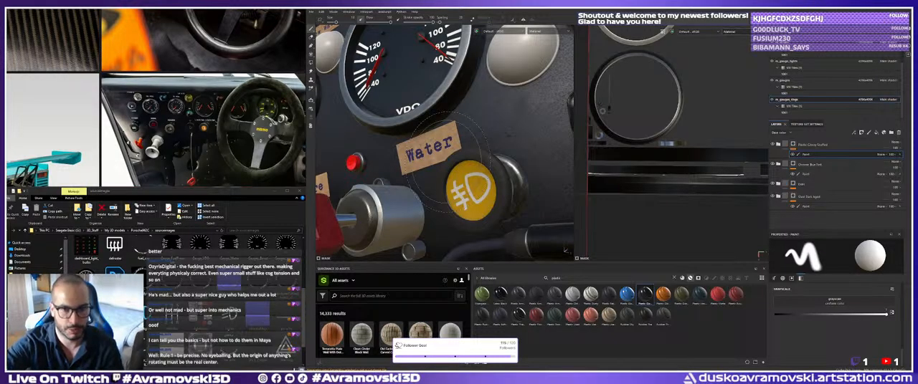
Examine the Oil Pressure and Fuel Pressure gauges and the Fire label area of the dashboard.
{"action": "right_click_drag", "start_coordinate": [449, 162], "coordinate": [405, 147], "text": "alt"}
{"action": "left_click_drag", "start_coordinate": [406, 147], "coordinate": [431, 143], "text": "alt"}
{"action": "middle_click_drag", "start_coordinate": [431, 143], "coordinate": [446, 130], "text": "alt"}
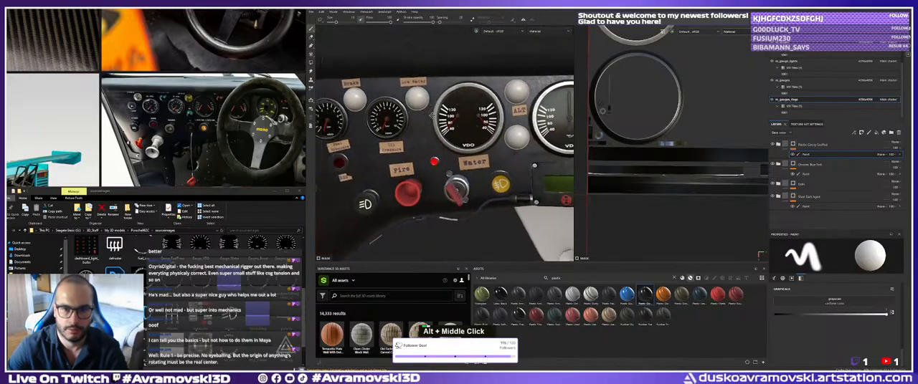
{"action": "right_click_drag", "start_coordinate": [446, 130], "coordinate": [426, 124], "text": "alt"}
{"action": "left_click_drag", "start_coordinate": [426, 125], "coordinate": [457, 152], "text": "alt"}
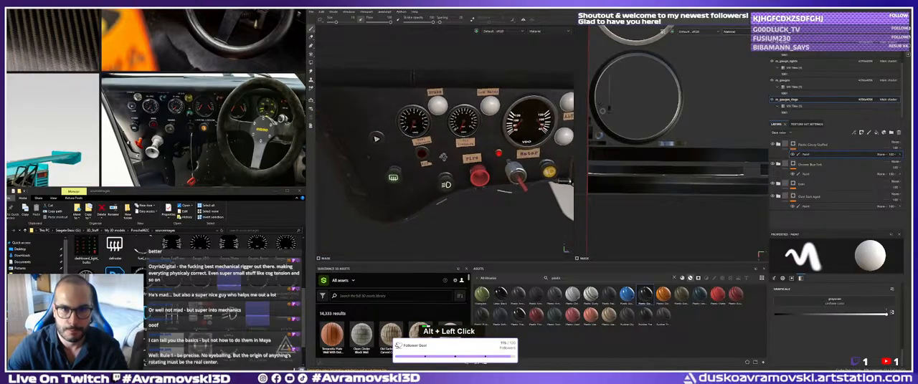
{"action": "middle_click_drag", "start_coordinate": [457, 152], "coordinate": [404, 153], "text": "alt"}
{"action": "right_click_drag", "start_coordinate": [403, 153], "coordinate": [439, 147], "text": "alt"}
{"action": "left_click_drag", "start_coordinate": [439, 147], "coordinate": [451, 136], "text": "alt"}
{"action": "right_click_drag", "start_coordinate": [451, 136], "coordinate": [469, 134], "text": "alt"}
{"action": "left_click_drag", "start_coordinate": [469, 134], "coordinate": [463, 136], "text": "alt"}
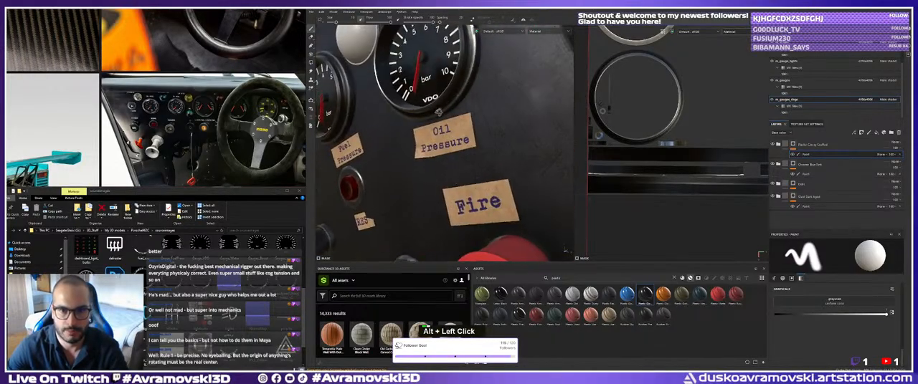
{"action": "right_click_drag", "start_coordinate": [462, 136], "coordinate": [398, 127], "text": "shift"}
{"action": "left_click_drag", "start_coordinate": [399, 128], "coordinate": [424, 116], "text": "alt"}
Review the whole dashboard from several angles and under different environment lighting.
{"action": "middle_click_drag", "start_coordinate": [424, 116], "coordinate": [344, 92], "text": "alt"}
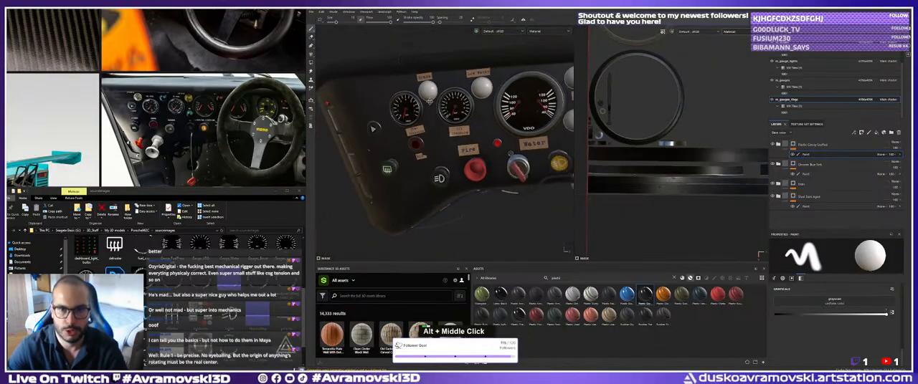
{"action": "right_click_drag", "start_coordinate": [344, 92], "coordinate": [401, 118], "text": "alt"}
{"action": "left_click_drag", "start_coordinate": [402, 118], "coordinate": [502, 147], "text": "alt"}
{"action": "right_click_drag", "start_coordinate": [502, 147], "coordinate": [483, 144], "text": "alt"}
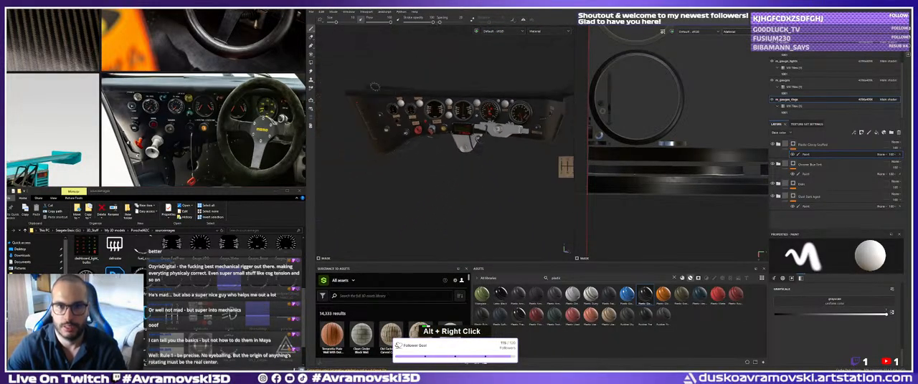
{"action": "middle_click_drag", "start_coordinate": [482, 145], "coordinate": [464, 171], "text": "alt"}
{"action": "left_click_drag", "start_coordinate": [464, 170], "coordinate": [448, 159], "text": "alt"}
{"action": "right_click_drag", "start_coordinate": [449, 160], "coordinate": [423, 158], "text": "shift"}
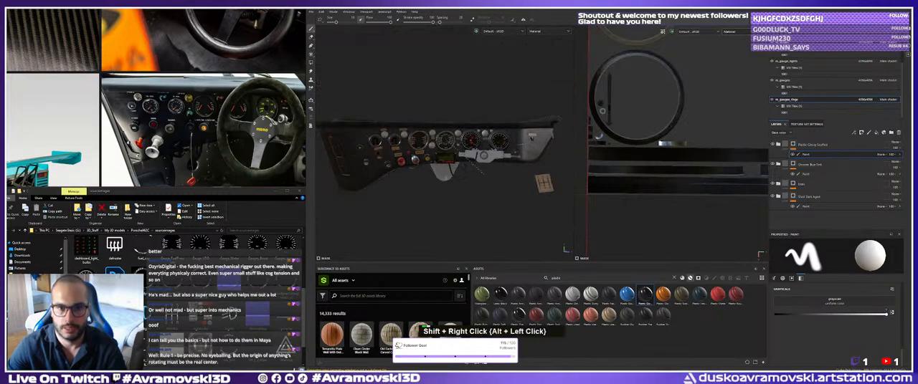
{"action": "left_click_drag", "start_coordinate": [423, 157], "coordinate": [448, 150], "text": "alt"}
{"action": "mouse_move", "coordinate": [448, 150]}
{"action": "right_mouse_down", "text": "shift"}
{"action": "mouse_move", "coordinate": [474, 152]}
{"action": "mouse_move", "coordinate": [459, 152]}
{"action": "right_mouse_up", "text": "shift"}
{"action": "left_click_drag", "start_coordinate": [458, 152], "coordinate": [423, 148], "text": "alt"}
{"action": "right_click_drag", "start_coordinate": [423, 147], "coordinate": [439, 151], "text": "alt"}
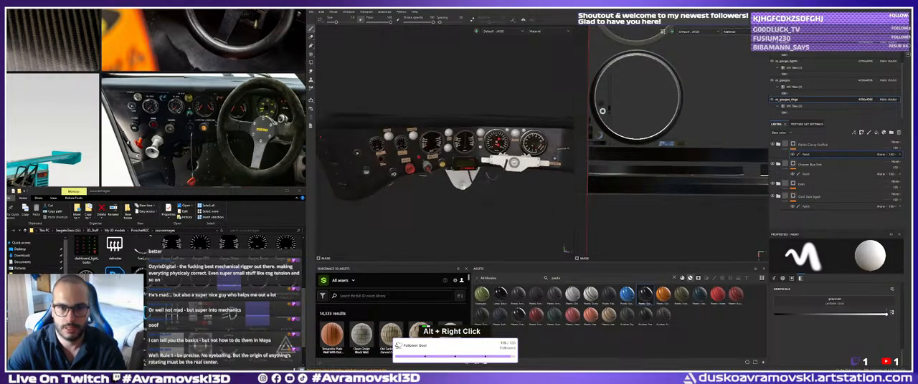
Examine the dashboard as a whole and its row of gauges from wide and closer angles.
{"action": "middle_click_drag", "start_coordinate": [439, 151], "coordinate": [440, 155], "text": "alt"}
{"action": "left_click_drag", "start_coordinate": [440, 155], "coordinate": [466, 152], "text": "alt"}
{"action": "mouse_move", "coordinate": [466, 152]}
{"action": "right_mouse_down", "text": "shift"}
{"action": "mouse_move", "coordinate": [482, 153]}
{"action": "mouse_move", "coordinate": [466, 152]}
{"action": "right_mouse_up", "text": "shift"}
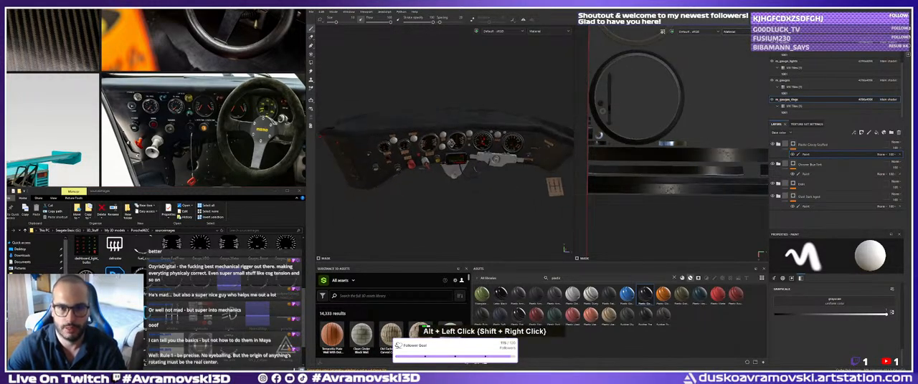
{"action": "left_click_drag", "start_coordinate": [466, 153], "coordinate": [432, 154], "text": "alt"}
{"action": "right_click_drag", "start_coordinate": [432, 155], "coordinate": [436, 159], "text": "alt"}
{"action": "mouse_move", "coordinate": [436, 159]}
{"action": "left_mouse_down", "text": "alt"}
{"action": "mouse_move", "coordinate": [463, 156]}
{"action": "mouse_move", "coordinate": [439, 154]}
{"action": "left_mouse_up", "text": "alt"}
{"action": "right_click_drag", "start_coordinate": [438, 155], "coordinate": [459, 158], "text": "alt"}
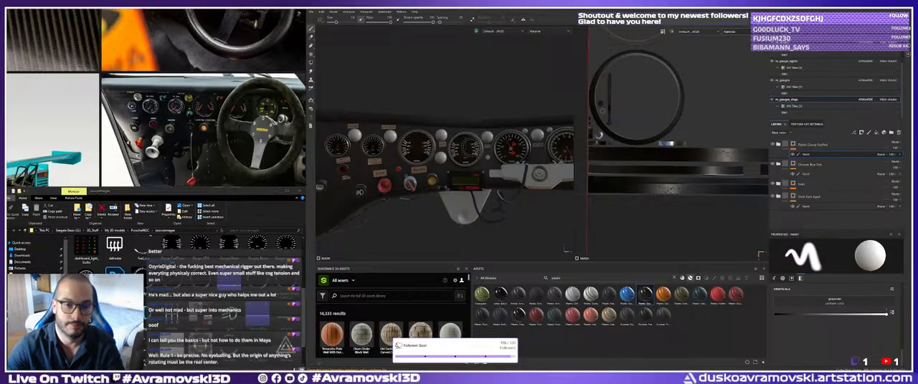
{"action": "middle_click_drag", "start_coordinate": [466, 146], "coordinate": [476, 157], "text": "alt"}
{"action": "right_click_drag", "start_coordinate": [476, 156], "coordinate": [427, 158], "text": "alt"}
{"action": "left_click_drag", "start_coordinate": [427, 158], "coordinate": [426, 159], "text": "alt"}
{"action": "mouse_move", "coordinate": [426, 159]}
{"action": "right_mouse_down", "text": "shift"}
{"action": "mouse_move", "coordinate": [452, 166]}
{"action": "mouse_move", "coordinate": [429, 172]}
{"action": "right_mouse_up", "text": "shift"}
{"action": "mouse_move", "coordinate": [428, 173]}
{"action": "left_mouse_down", "text": "alt"}
{"action": "mouse_move", "coordinate": [410, 186]}
{"action": "mouse_move", "coordinate": [450, 187]}
{"action": "mouse_move", "coordinate": [438, 179]}
{"action": "mouse_move", "coordinate": [473, 191]}
{"action": "mouse_move", "coordinate": [435, 182]}
{"action": "left_mouse_up", "text": "alt"}
{"action": "middle_click_drag", "start_coordinate": [434, 183], "coordinate": [429, 188], "text": "alt"}
{"action": "left_click_drag", "start_coordinate": [428, 188], "coordinate": [439, 188], "text": "alt"}
{"action": "right_click_drag", "start_coordinate": [438, 188], "coordinate": [476, 180], "text": "alt"}
{"action": "middle_click_drag", "start_coordinate": [476, 179], "coordinate": [450, 195], "text": "alt"}
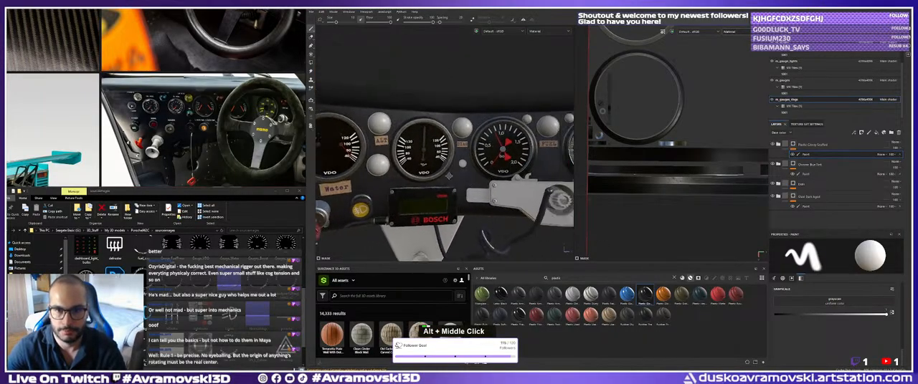
Inspect the red needles and central hub of the VDO bar gauge up close.
{"action": "right_click_drag", "start_coordinate": [450, 195], "coordinate": [466, 191], "text": "alt"}
{"action": "mouse_move", "coordinate": [466, 190]}
{"action": "left_mouse_down", "text": "alt"}
{"action": "mouse_move", "coordinate": [452, 188]}
{"action": "mouse_move", "coordinate": [473, 188]}
{"action": "left_mouse_up", "text": "alt"}
{"action": "right_click_drag", "start_coordinate": [474, 188], "coordinate": [467, 188], "text": "alt"}
{"action": "left_click_drag", "start_coordinate": [467, 188], "coordinate": [450, 188], "text": "alt"}
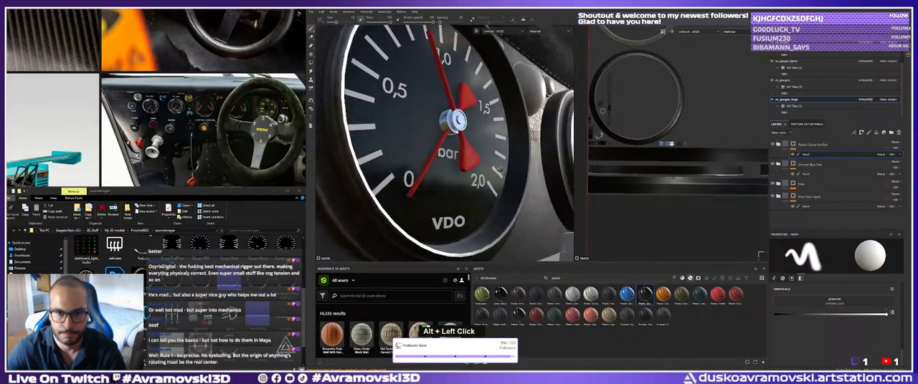
{"action": "middle_click_drag", "start_coordinate": [450, 188], "coordinate": [436, 186], "text": "alt"}
{"action": "right_click_drag", "start_coordinate": [438, 184], "coordinate": [473, 188], "text": "alt"}
{"action": "left_click_drag", "start_coordinate": [473, 187], "coordinate": [474, 215], "text": "alt"}
{"action": "right_click_drag", "start_coordinate": [473, 215], "coordinate": [473, 200], "text": "alt"}
{"action": "middle_click_drag", "start_coordinate": [473, 201], "coordinate": [477, 211], "text": "alt"}
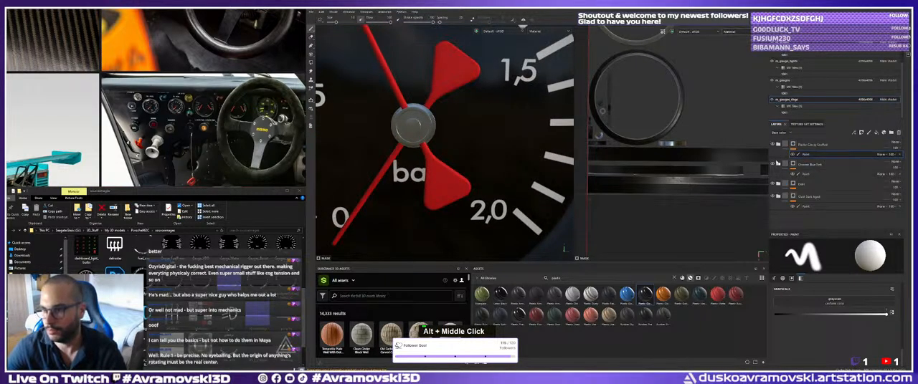
Raise the roughness of the red Plastic fill layer inside the needles' material folder to about 0.2.
{"action": "left_click", "coordinate": [773, 165]}
{"action": "left_click", "coordinate": [773, 165]}
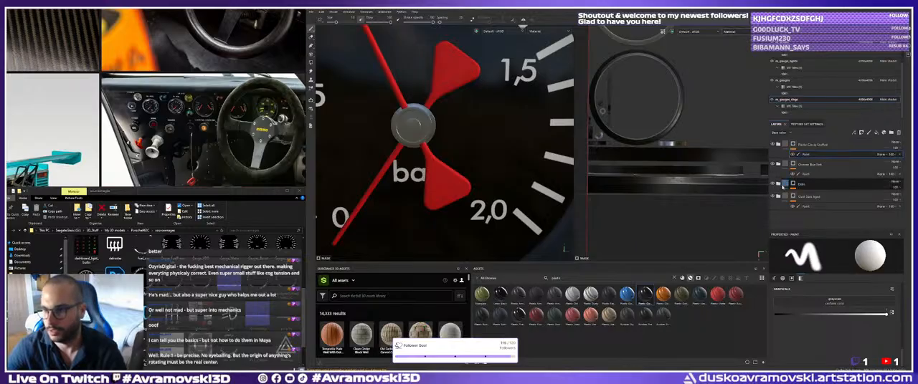
{"action": "left_click", "coordinate": [778, 185]}
{"action": "left_click", "coordinate": [810, 222]}
{"action": "scroll", "coordinate": [831, 306], "scroll_direction": "down", "scroll_amount": 1}
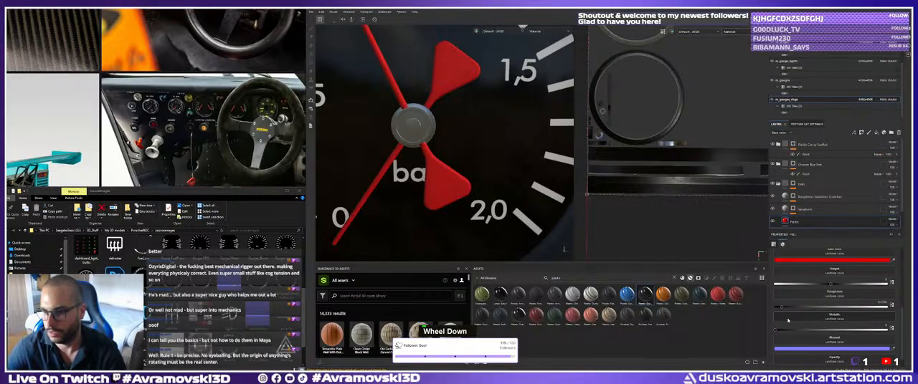
{"action": "left_click_drag", "start_coordinate": [781, 331], "coordinate": [882, 328]}
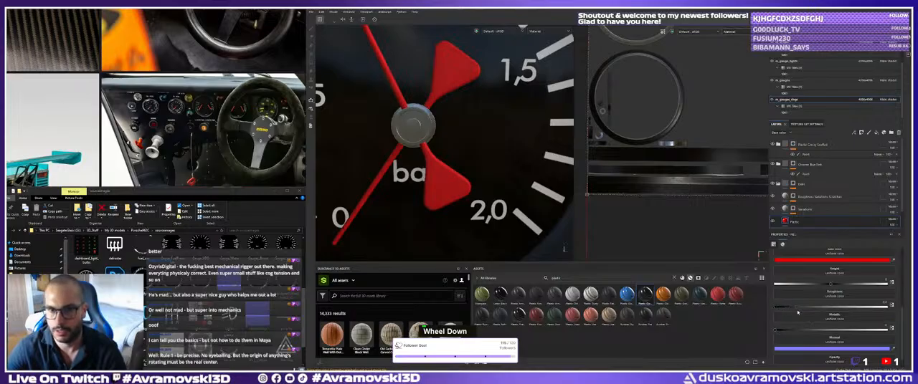
Examine the red needles and hub from several angles, as well as the oil pressure gauge's dark needle.
{"action": "right_click_drag", "start_coordinate": [495, 166], "coordinate": [481, 157], "text": "shift"}
{"action": "left_click_drag", "start_coordinate": [481, 158], "coordinate": [496, 153], "text": "alt"}
{"action": "right_click_drag", "start_coordinate": [496, 153], "coordinate": [464, 149], "text": "alt"}
{"action": "middle_click_drag", "start_coordinate": [464, 149], "coordinate": [366, 142], "text": "alt"}
{"action": "right_click_drag", "start_coordinate": [366, 141], "coordinate": [430, 143], "text": "alt"}
{"action": "middle_click_drag", "start_coordinate": [430, 143], "coordinate": [409, 142], "text": "alt"}
{"action": "right_click_drag", "start_coordinate": [409, 142], "coordinate": [459, 143], "text": "alt"}
{"action": "mouse_move", "coordinate": [458, 143]}
{"action": "left_mouse_down", "text": "alt"}
{"action": "mouse_move", "coordinate": [448, 144]}
{"action": "mouse_move", "coordinate": [466, 142]}
{"action": "left_mouse_up", "text": "alt"}
{"action": "right_click_drag", "start_coordinate": [466, 142], "coordinate": [413, 139], "text": "alt"}
{"action": "middle_click_drag", "start_coordinate": [412, 139], "coordinate": [473, 141], "text": "alt"}
{"action": "left_click_drag", "start_coordinate": [474, 140], "coordinate": [502, 143], "text": "alt"}
{"action": "right_click_drag", "start_coordinate": [502, 143], "coordinate": [459, 152], "text": "alt"}
{"action": "middle_click_drag", "start_coordinate": [459, 152], "coordinate": [512, 172], "text": "alt"}
{"action": "right_click_drag", "start_coordinate": [512, 172], "coordinate": [495, 176], "text": "alt"}
{"action": "middle_click_drag", "start_coordinate": [473, 179], "coordinate": [496, 166], "text": "alt"}
{"action": "mouse_move", "coordinate": [496, 166]}
{"action": "right_mouse_down", "text": "alt"}
{"action": "mouse_move", "coordinate": [483, 166]}
{"action": "mouse_move", "coordinate": [502, 165]}
{"action": "right_mouse_up", "text": "alt"}
{"action": "middle_click_drag", "start_coordinate": [502, 165], "coordinate": [515, 150], "text": "alt"}
{"action": "left_click_drag", "start_coordinate": [515, 149], "coordinate": [452, 144], "text": "alt"}
{"action": "middle_click_drag", "start_coordinate": [451, 144], "coordinate": [454, 148], "text": "alt"}
{"action": "right_click_drag", "start_coordinate": [454, 147], "coordinate": [496, 143], "text": "alt"}
{"action": "middle_click_drag", "start_coordinate": [497, 144], "coordinate": [491, 172], "text": "alt"}
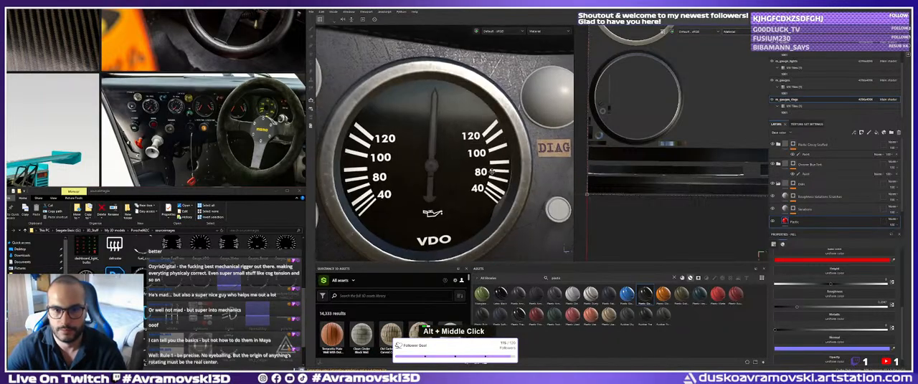
{"action": "right_click_drag", "start_coordinate": [491, 172], "coordinate": [507, 170], "text": "alt"}
{"action": "middle_click_drag", "start_coordinate": [507, 171], "coordinate": [505, 166], "text": "alt"}
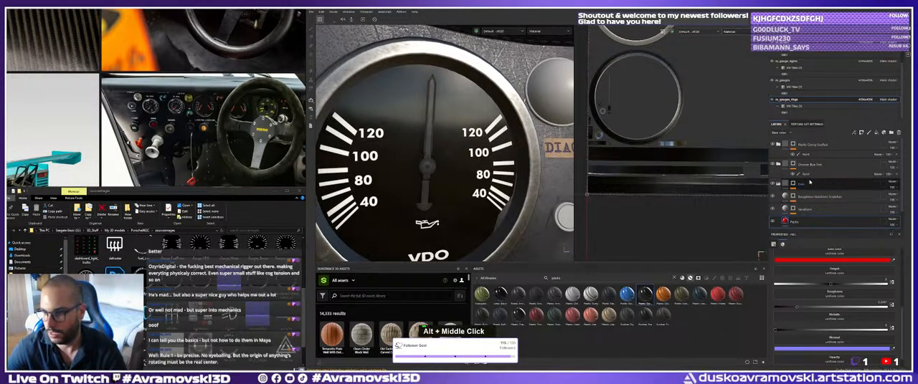
Collapse the red plastic folder and select the mask paint effect of the Plastic Glossy Scuffed folder.
{"action": "left_click", "coordinate": [778, 184]}
{"action": "scroll", "coordinate": [785, 185], "scroll_direction": "up", "scroll_amount": 2}
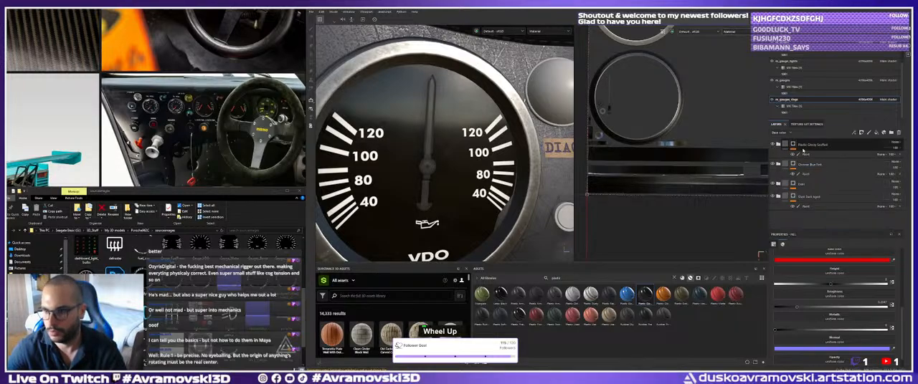
{"action": "left_click", "coordinate": [803, 150]}
{"action": "left_click", "coordinate": [778, 145]}
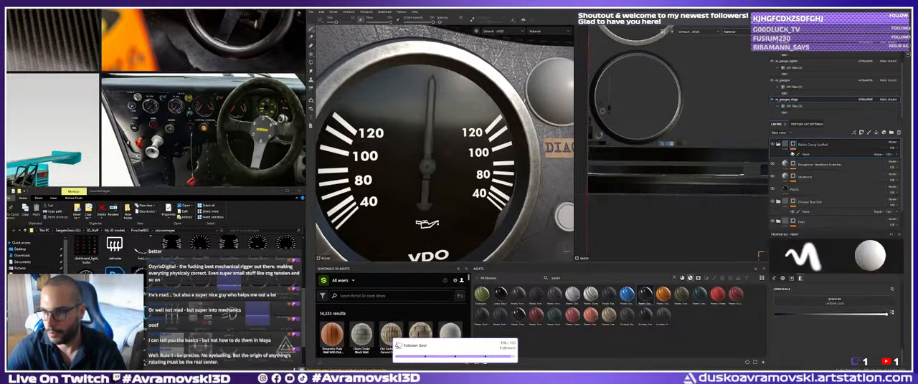
{"action": "left_click", "coordinate": [778, 145]}
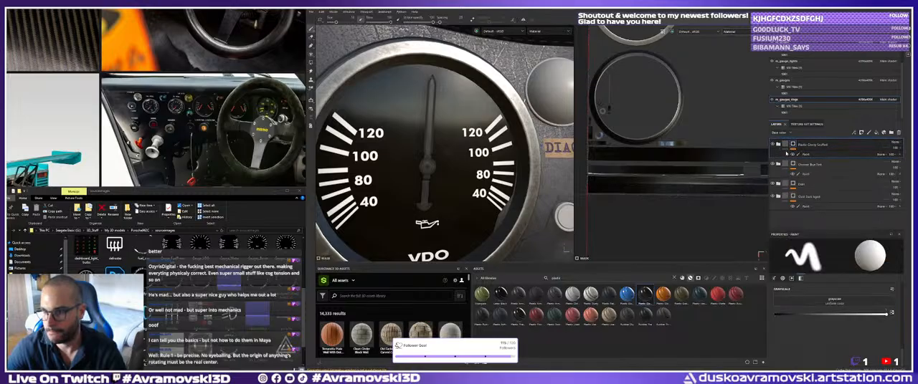
{"action": "left_click", "coordinate": [802, 154]}
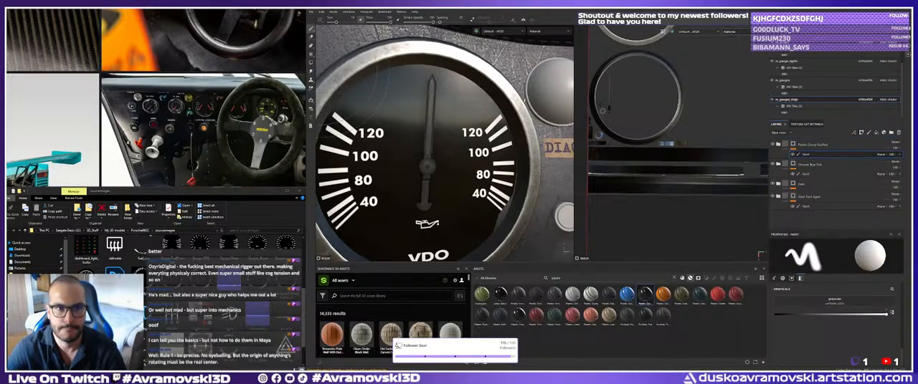
Try filling the oil pressure gauge's entire needle in the Plastic Glossy Scuffed mask with Polygon Fill.
{"action": "key", "text": "4"}
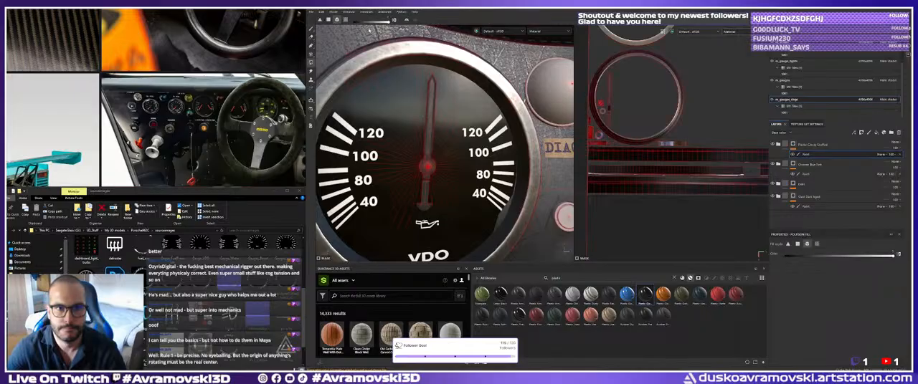
{"action": "left_click", "coordinate": [430, 102]}
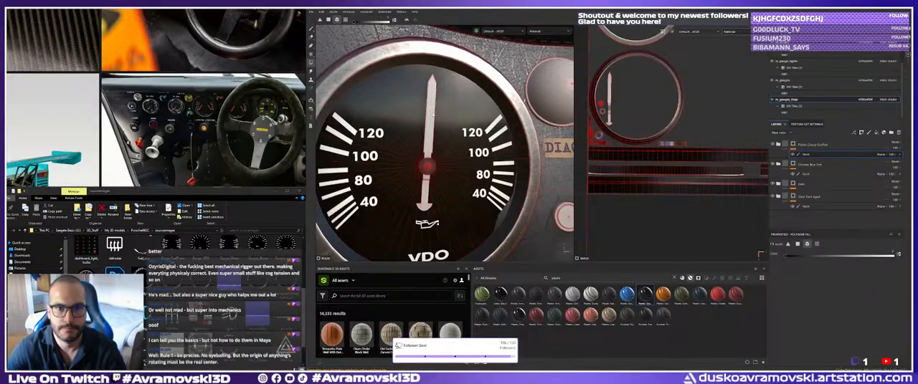
{"action": "right_click_drag", "start_coordinate": [430, 101], "coordinate": [339, 30], "text": "alt"}
{"action": "middle_click_drag", "start_coordinate": [339, 30], "coordinate": [341, 34], "text": "alt"}
{"action": "key", "text": "ctrl+z"}
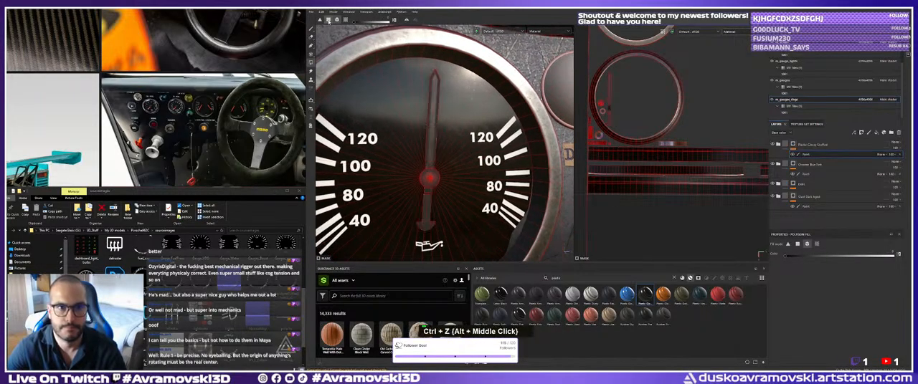
Fill only the long pointer section of the oil pressure needle in the glossy plastic mask, using polygon mode, and return to the Paint brush.
{"action": "left_click", "coordinate": [432, 122]}
{"action": "right_click_drag", "start_coordinate": [441, 143], "coordinate": [446, 150], "text": "alt"}
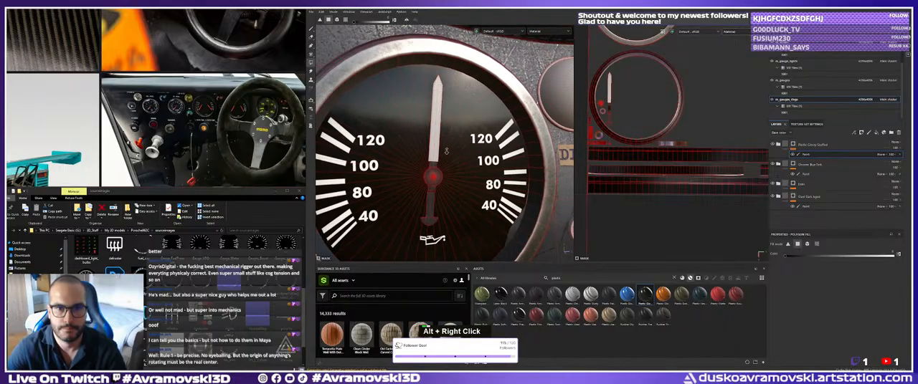
{"action": "left_click_drag", "start_coordinate": [446, 151], "coordinate": [462, 152], "text": "alt"}
{"action": "left_click", "coordinate": [311, 30]}
Review the light oil pressure needle alongside the neighbouring gauges and the whole dashboard.
{"action": "right_click_drag", "start_coordinate": [415, 108], "coordinate": [365, 90], "text": "alt"}
{"action": "mouse_move", "coordinate": [366, 90]}
{"action": "left_mouse_down", "text": "alt"}
{"action": "mouse_move", "coordinate": [410, 103]}
{"action": "mouse_move", "coordinate": [380, 113]}
{"action": "left_mouse_up", "text": "alt"}
{"action": "right_click_drag", "start_coordinate": [380, 113], "coordinate": [343, 105], "text": "alt"}
{"action": "left_click_drag", "start_coordinate": [342, 105], "coordinate": [367, 126], "text": "alt"}
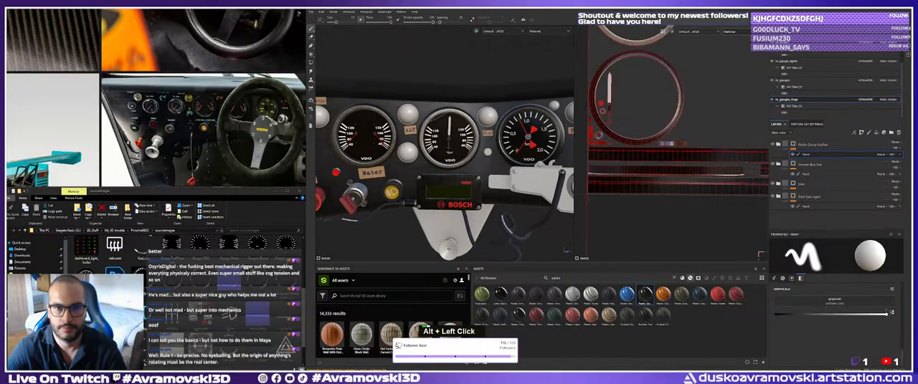
{"action": "right_click_drag", "start_coordinate": [367, 126], "coordinate": [351, 136], "text": "alt"}
{"action": "left_click_drag", "start_coordinate": [351, 136], "coordinate": [371, 169], "text": "alt"}
{"action": "right_click_drag", "start_coordinate": [401, 166], "coordinate": [391, 162], "text": "alt"}
{"action": "left_click_drag", "start_coordinate": [390, 162], "coordinate": [410, 156], "text": "alt"}
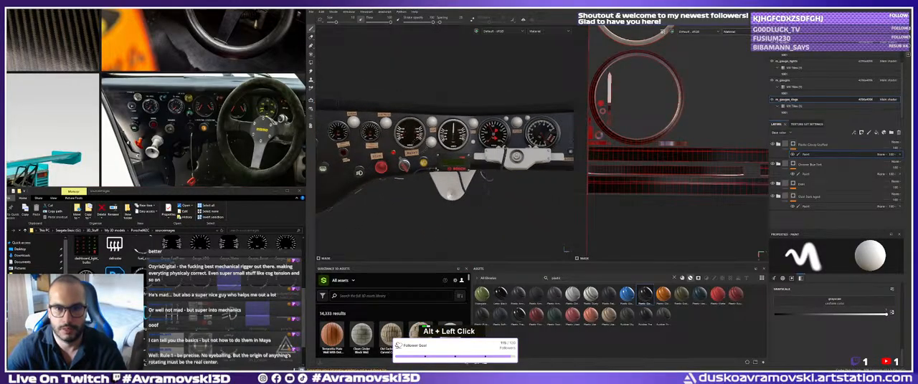
{"action": "middle_click_drag", "start_coordinate": [410, 156], "coordinate": [430, 161], "text": "alt"}
{"action": "right_click_drag", "start_coordinate": [431, 161], "coordinate": [435, 159], "text": "alt"}
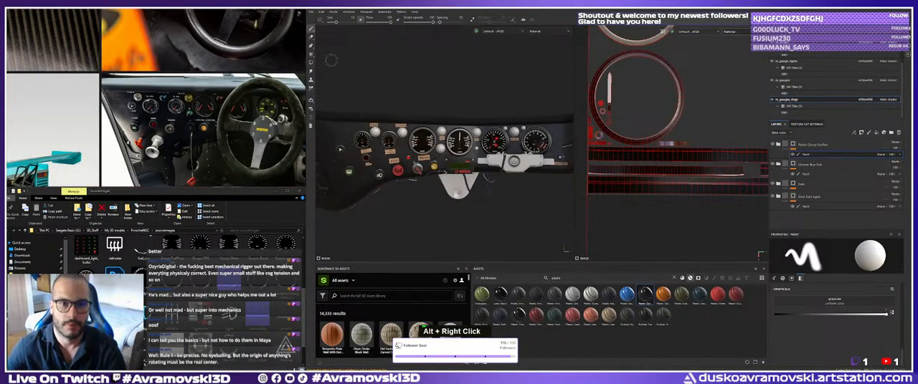
Save the project over the existing Dashboard_Substance_Painter_FILE in the assets folder.
{"action": "left_click", "coordinate": [311, 13]}
{"action": "left_click", "coordinate": [319, 62]}
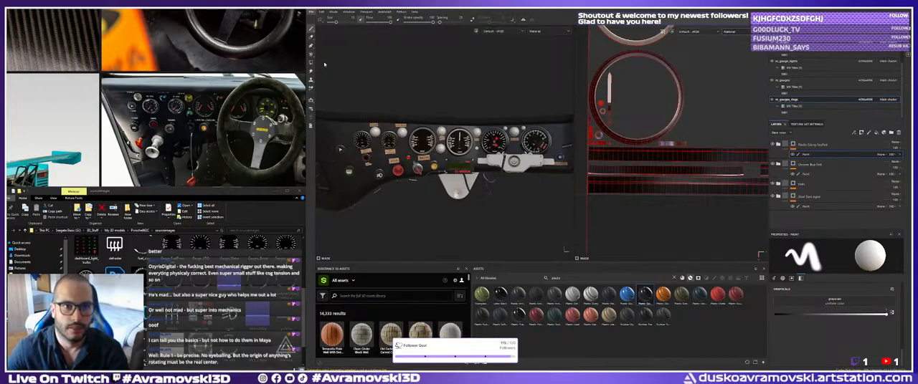
{"action": "left_click", "coordinate": [437, 45]}
{"action": "left_click", "coordinate": [570, 188]}
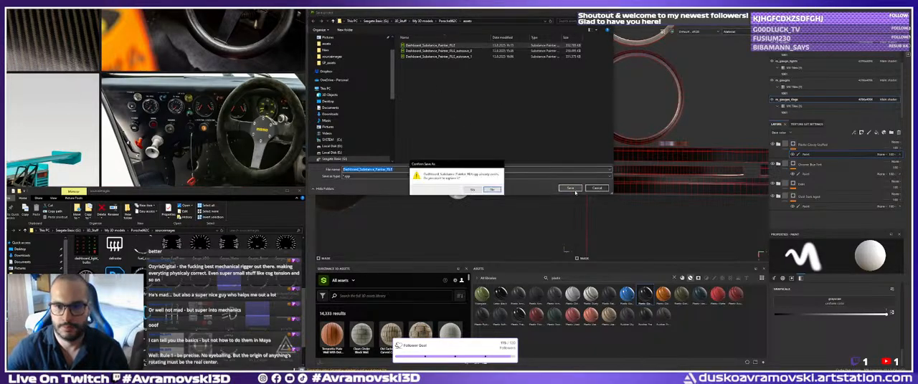
{"action": "left_click", "coordinate": [474, 191]}
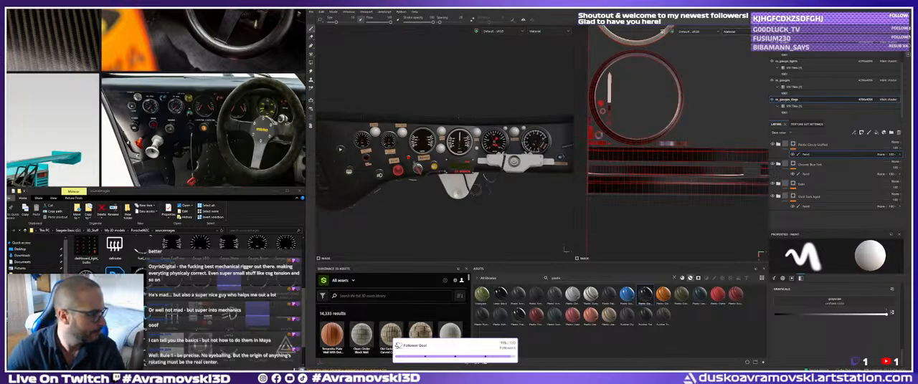